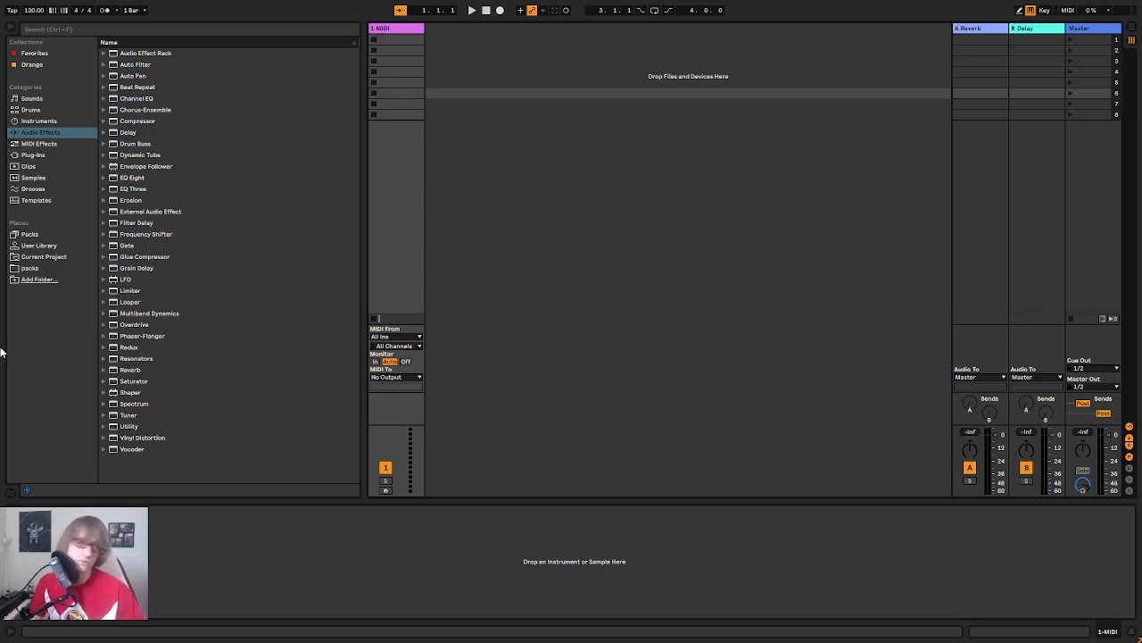
Step: Load the Lofi 5.1.adg rack from the User Library's kit folder onto a new track and delete the empty 1 MIDI track
{"action": "left_click", "coordinate": [33, 158]}
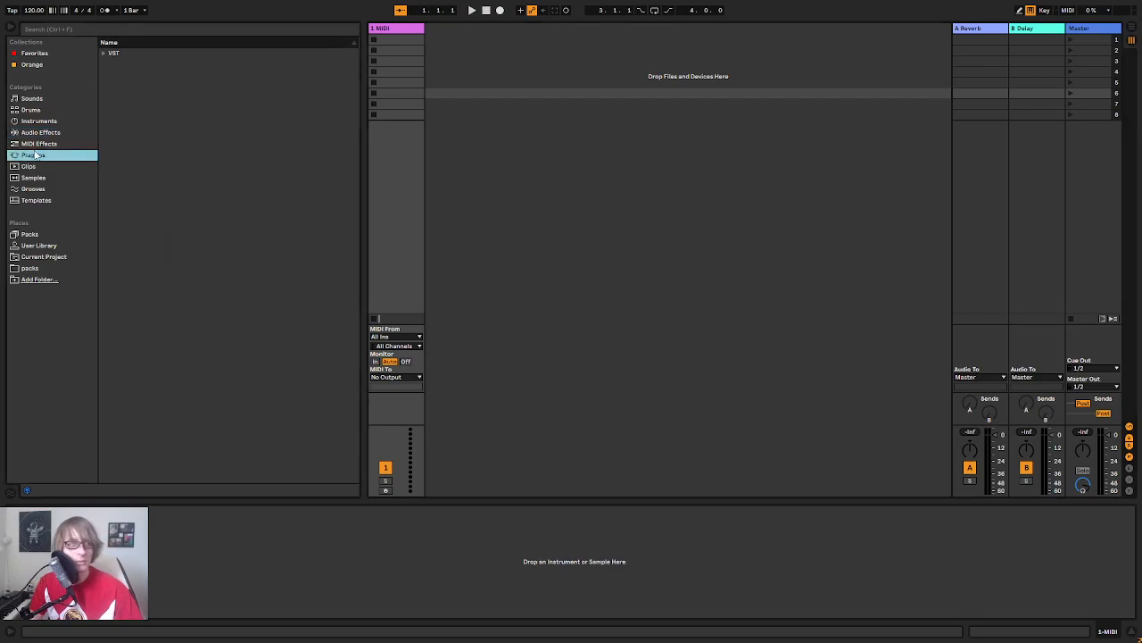
{"action": "left_click", "coordinate": [41, 176]}
{"action": "left_click", "coordinate": [41, 245]}
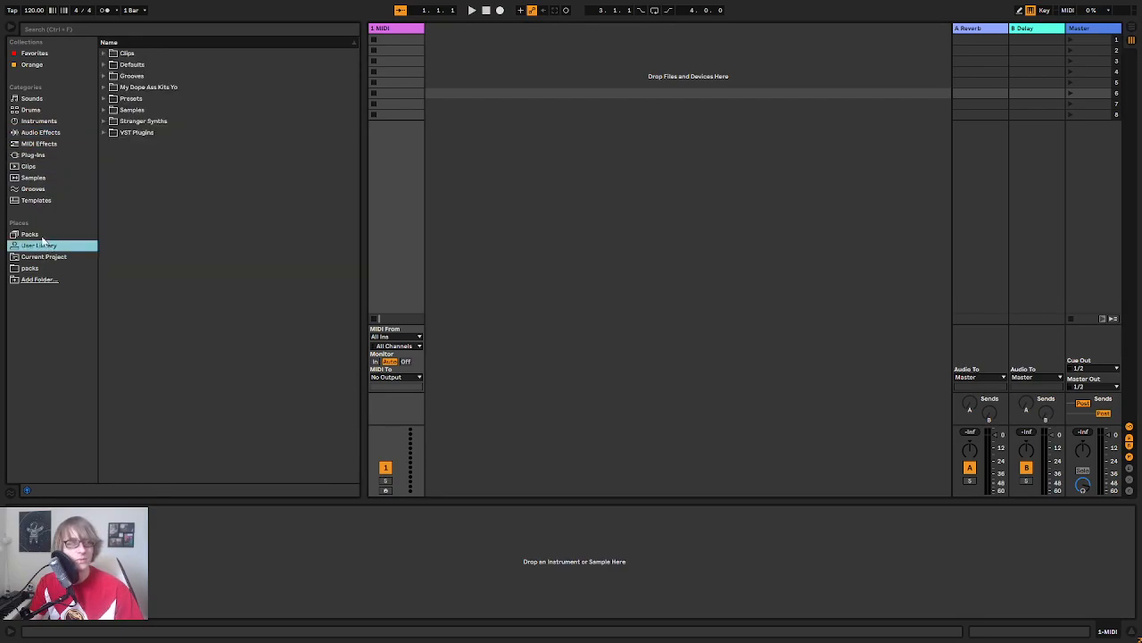
{"action": "left_click", "coordinate": [31, 234]}
{"action": "left_click", "coordinate": [52, 248]}
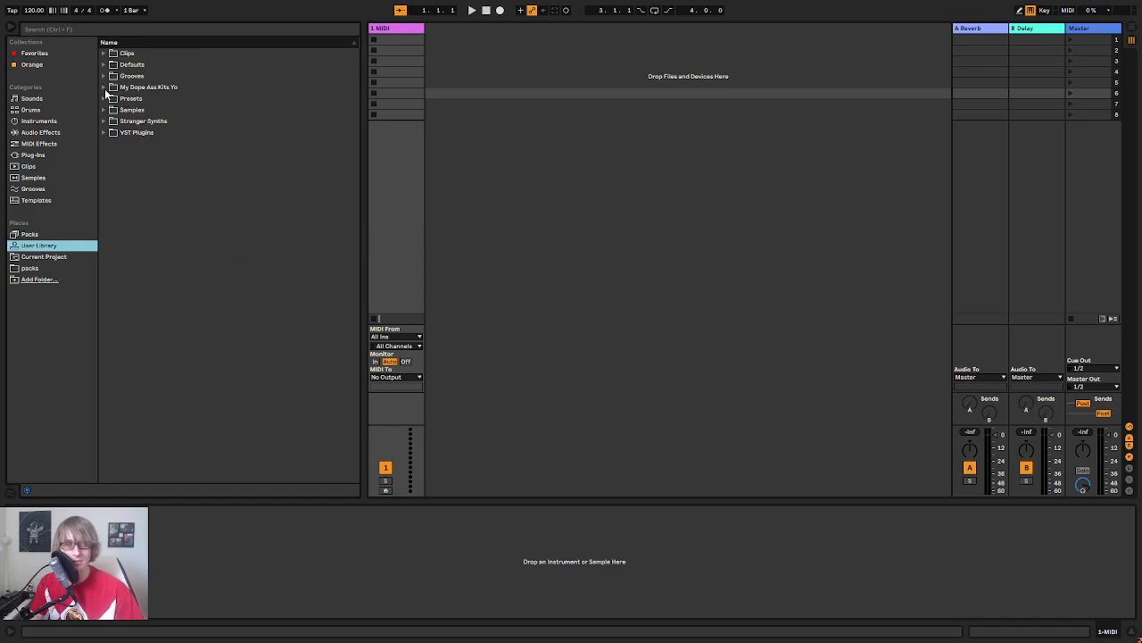
{"action": "scroll", "coordinate": [149, 326], "scroll_direction": "down", "scroll_amount": 4}
{"action": "scroll", "coordinate": [150, 326], "scroll_direction": "down", "scroll_amount": 10}
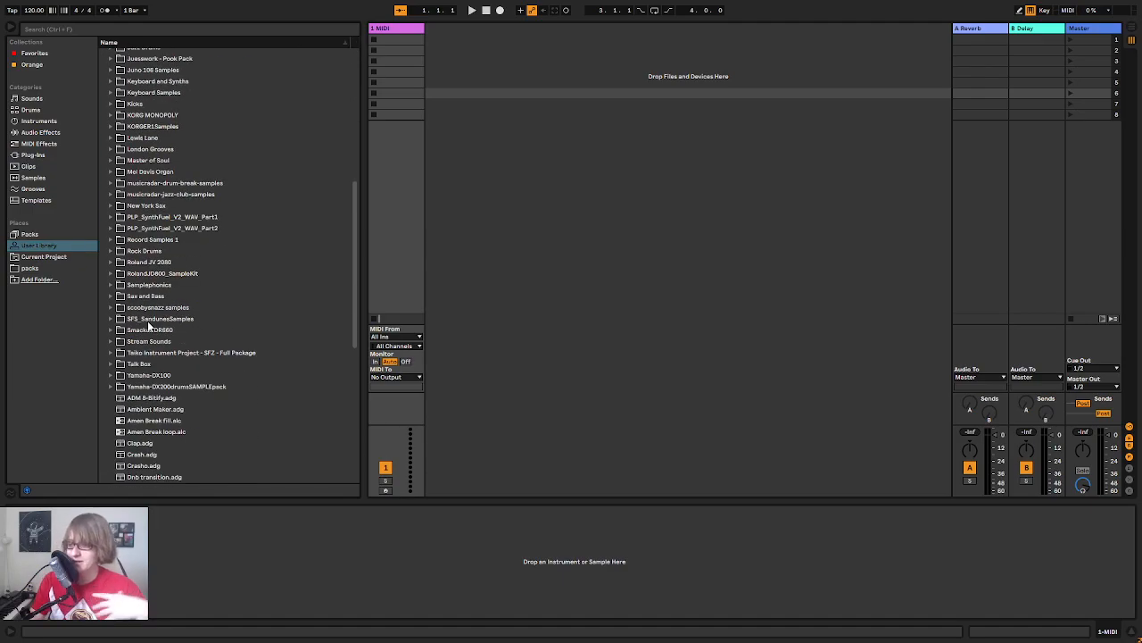
{"action": "scroll", "coordinate": [179, 339], "scroll_direction": "down", "scroll_amount": 6}
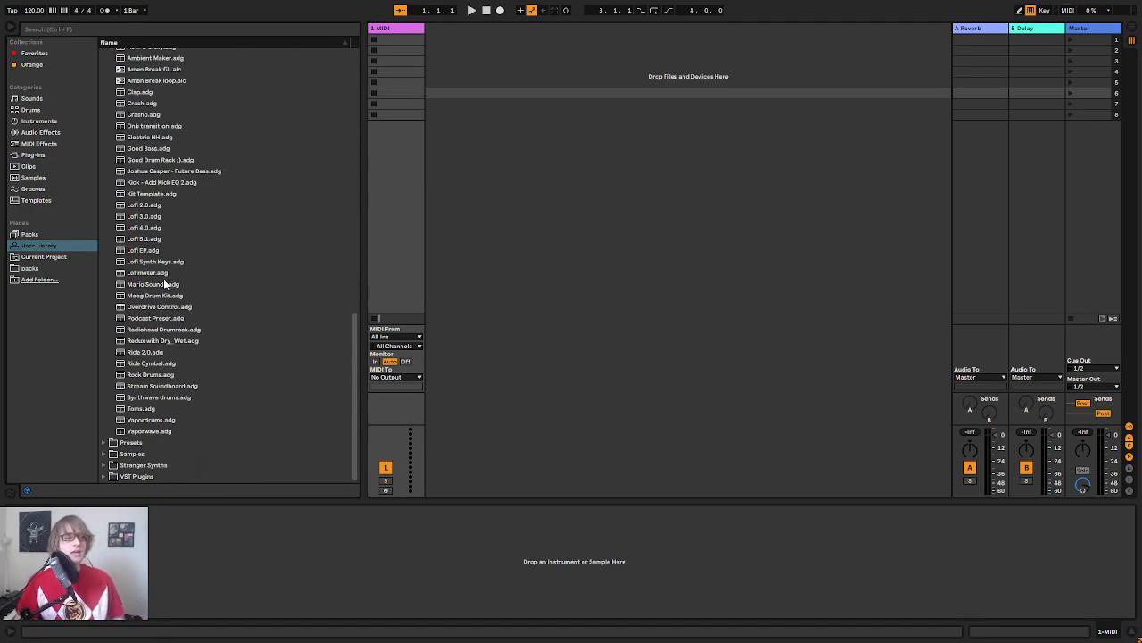
{"action": "left_click", "coordinate": [150, 240]}
{"action": "left_click_drag", "start_coordinate": [152, 250], "coordinate": [629, 331]}
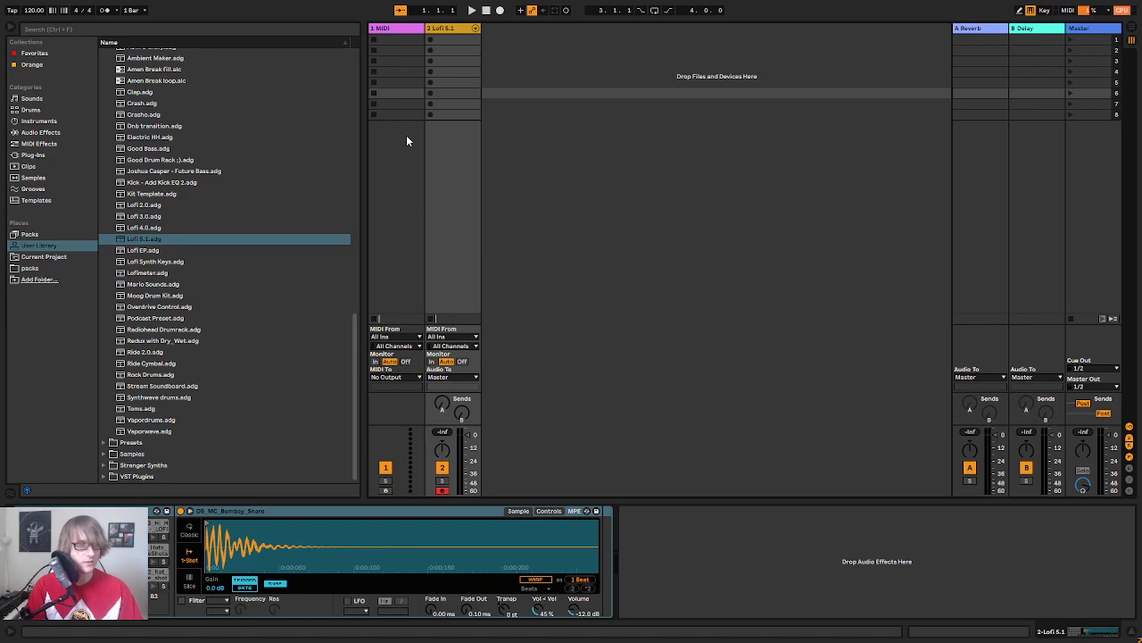
{"action": "left_click", "coordinate": [388, 29]}
{"action": "key", "text": "Delete"}
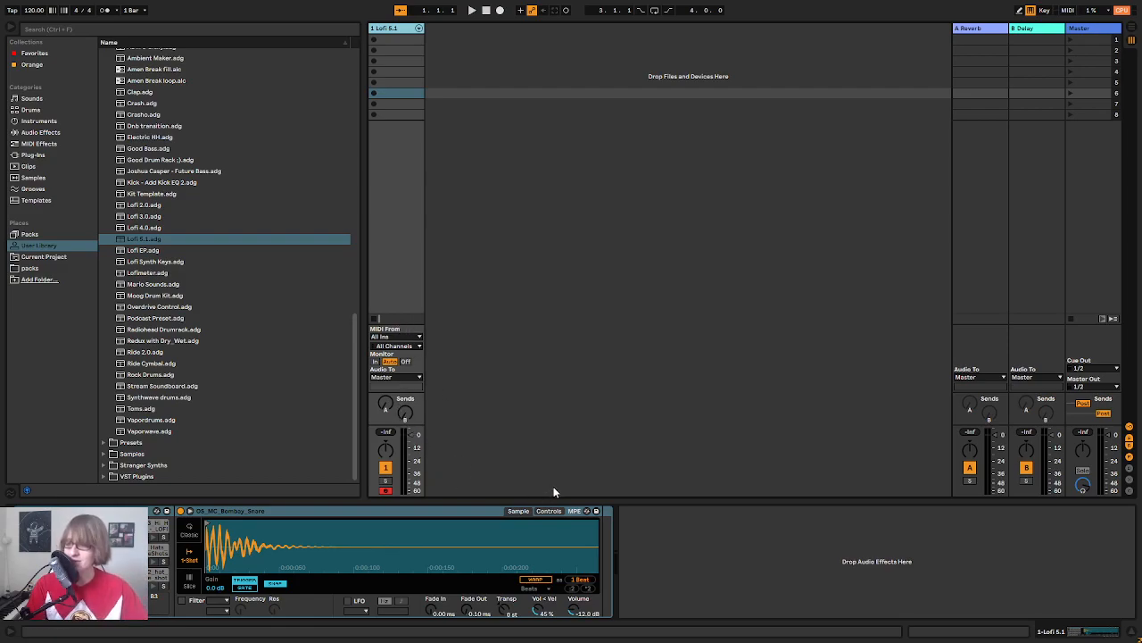
Step: Load Grand Piano Equal Mellow Production.adg from the Grand Piano pack's Grand Piano Production sounds onto a new track
{"action": "left_click", "coordinate": [40, 132]}
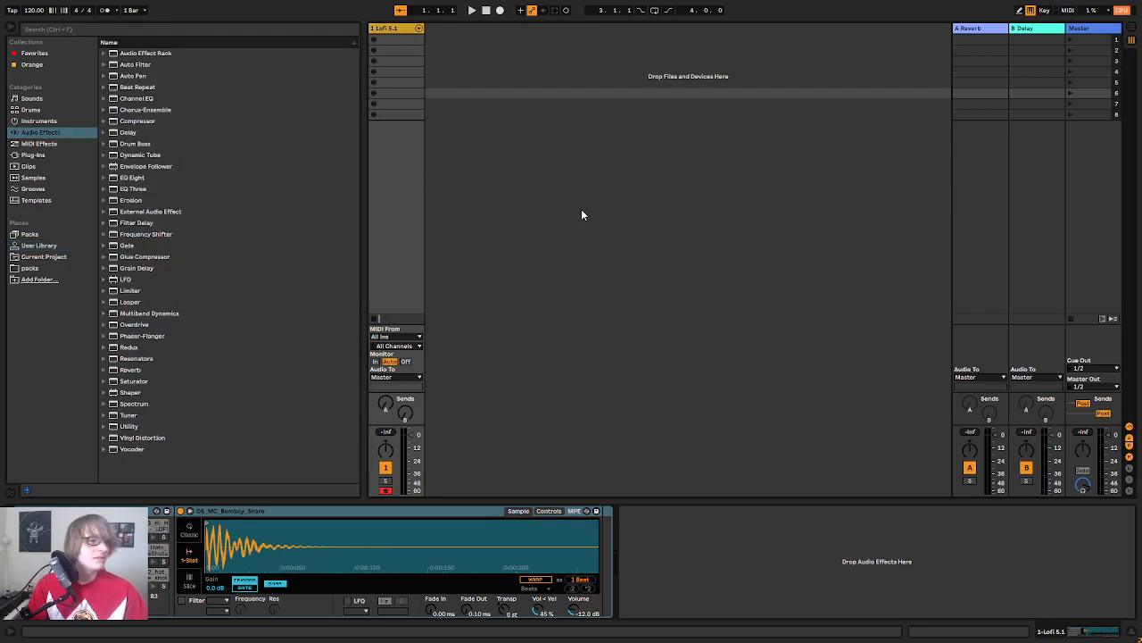
{"action": "left_click", "coordinate": [36, 155]}
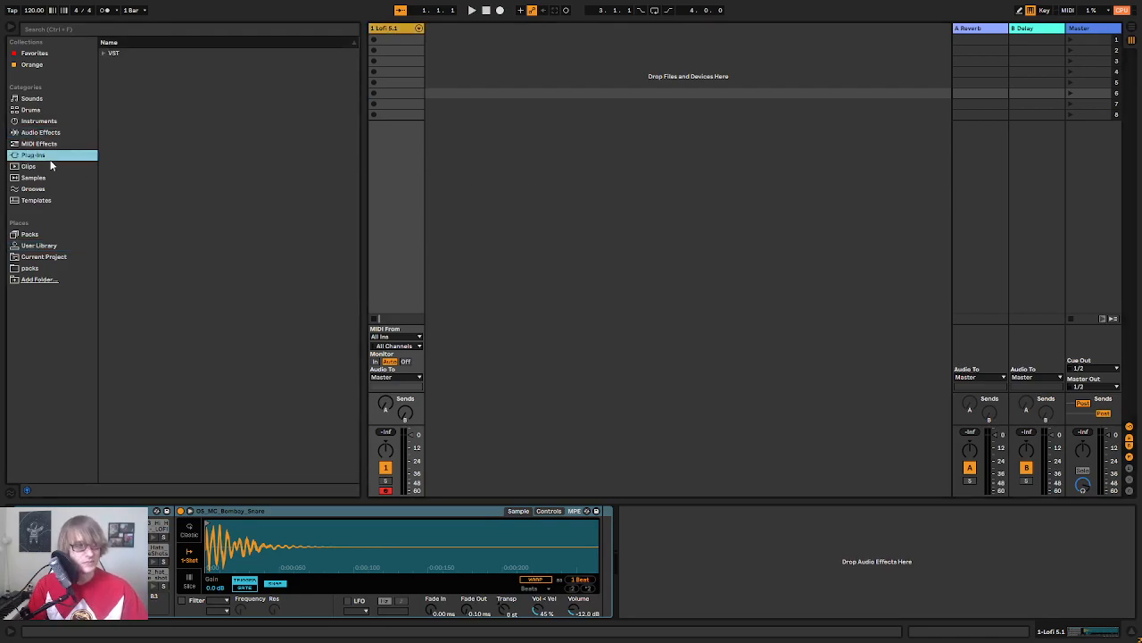
{"action": "left_click", "coordinate": [39, 235]}
{"action": "left_click", "coordinate": [103, 202]}
{"action": "left_click", "coordinate": [111, 234]}
{"action": "left_click", "coordinate": [118, 257]}
{"action": "left_click", "coordinate": [170, 280]}
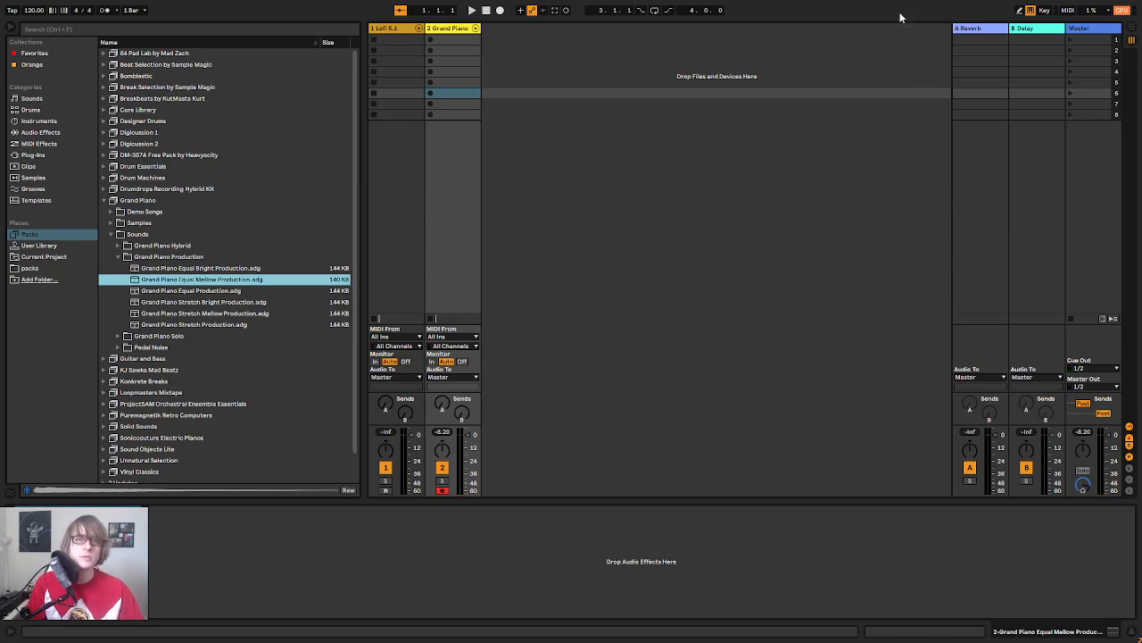
Step: Leave full screen to bring up Discord, move its window out of the way, and return Ableton Live to full screen
{"action": "left_click", "coordinate": [868, 390]}
{"action": "key", "text": "F11"}
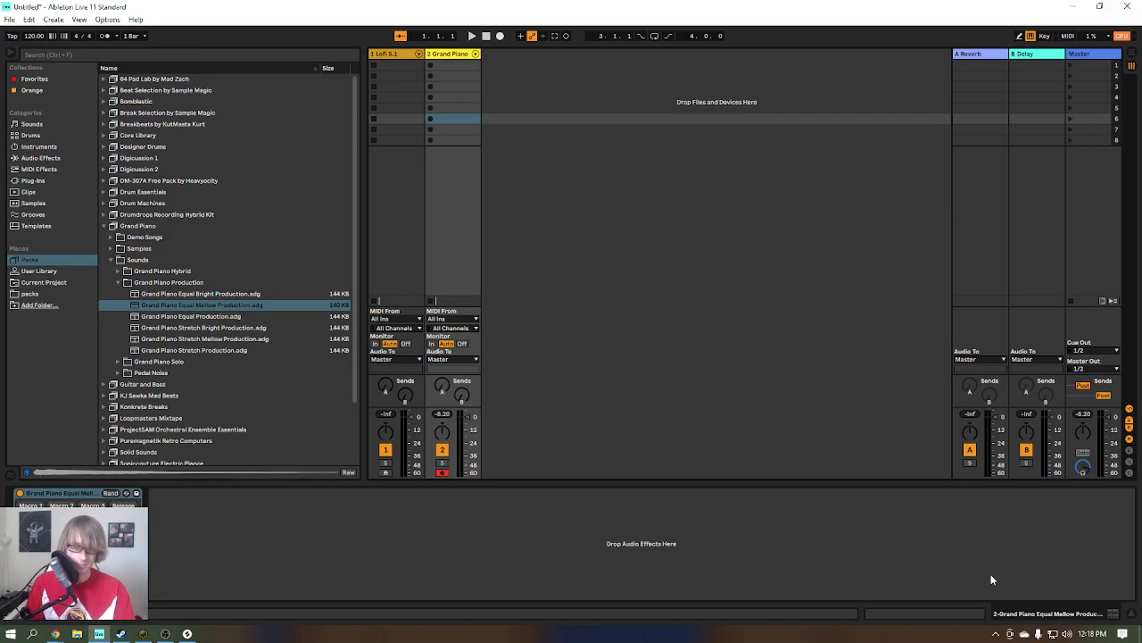
{"action": "left_click", "coordinate": [996, 634]}
{"action": "left_click", "coordinate": [1031, 588]}
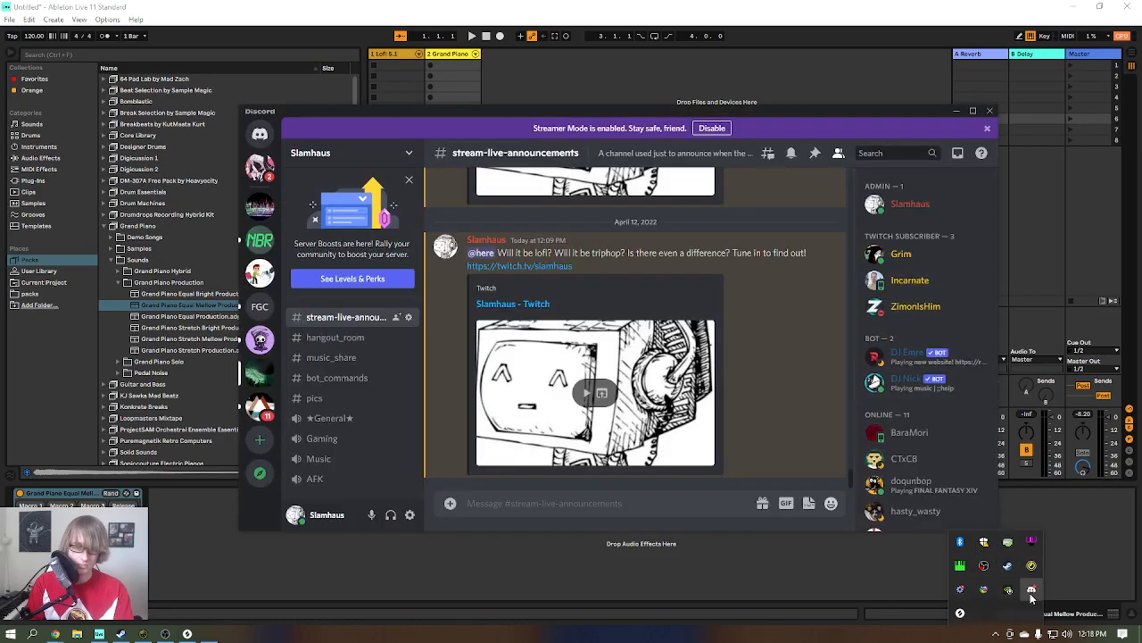
{"action": "left_click_drag", "start_coordinate": [1141, 26], "coordinate": [1141, 5]}
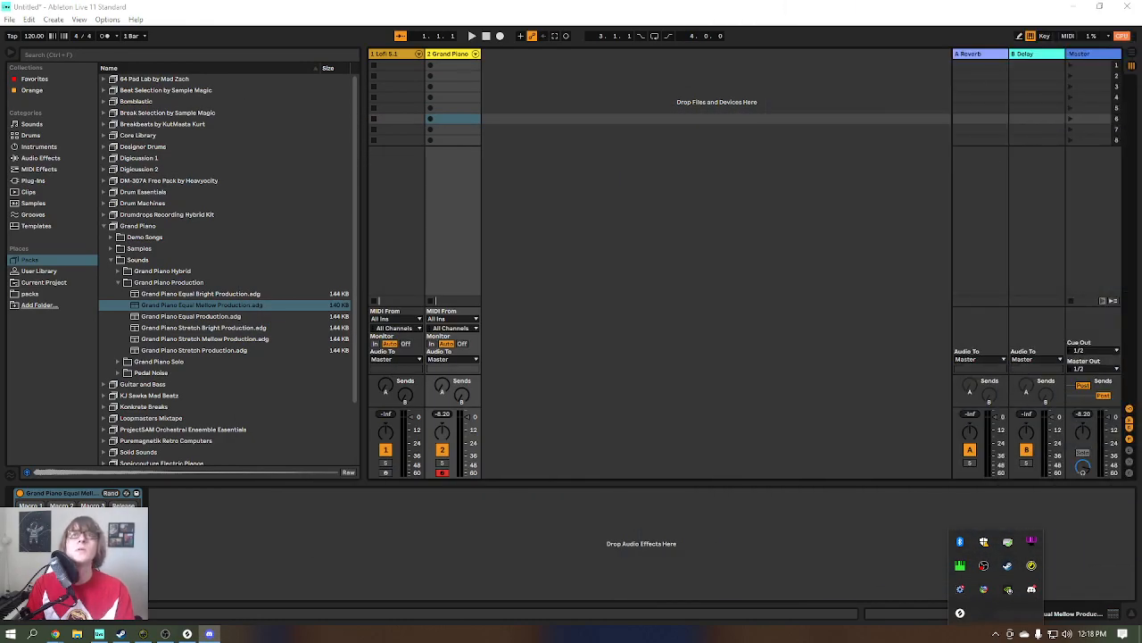
{"action": "left_click", "coordinate": [859, 198]}
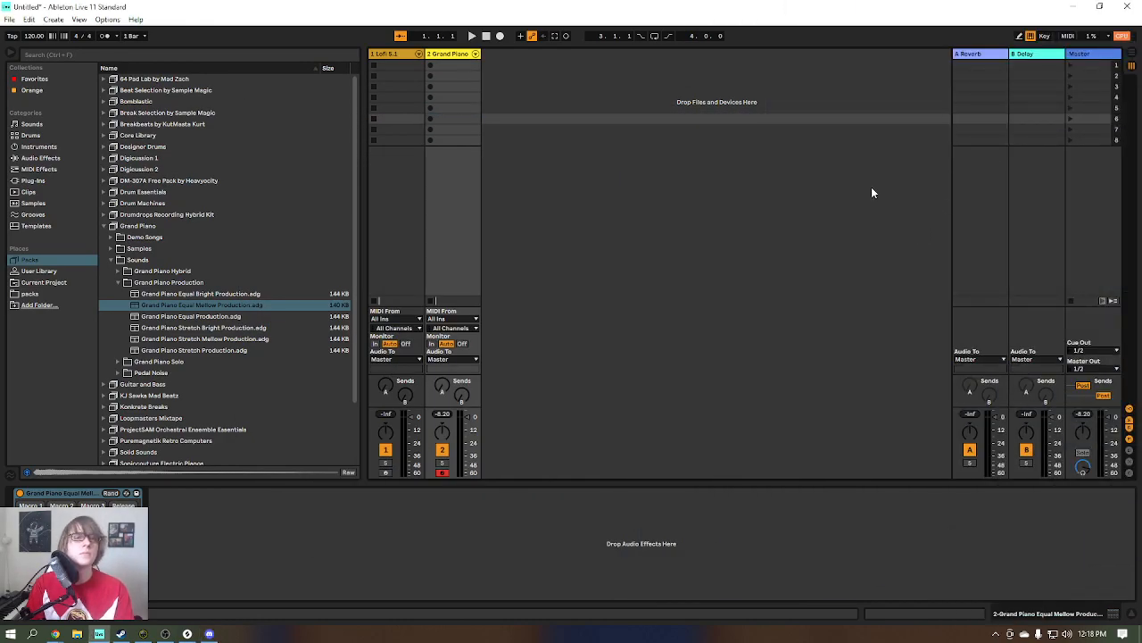
{"action": "key", "text": "F11"}
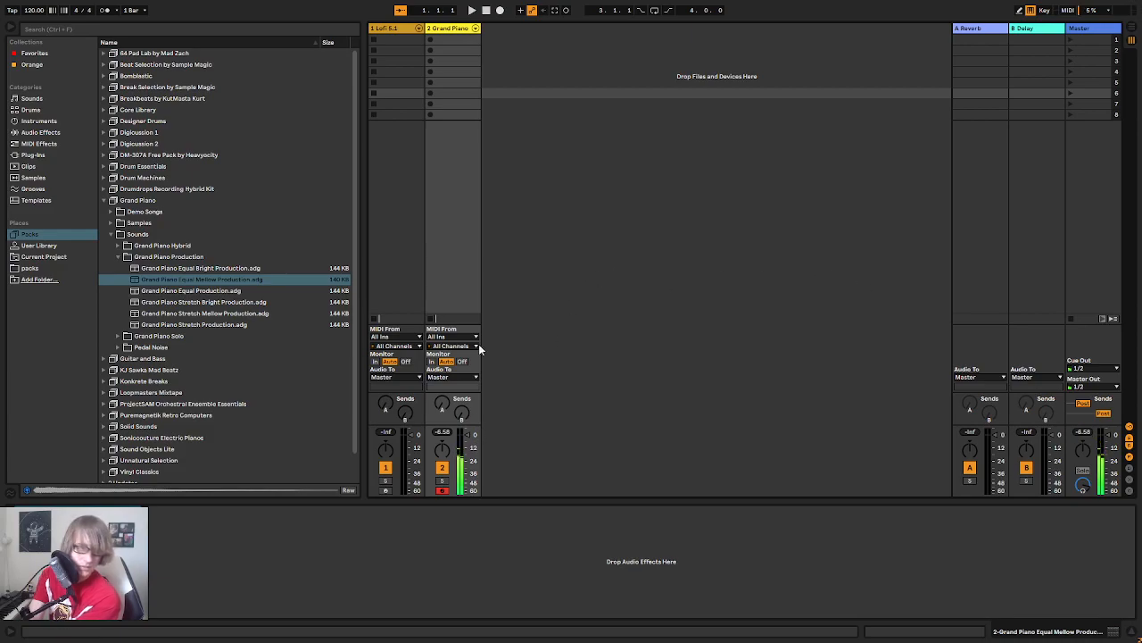
Step: Add a Utility audio effect after the Grand Piano instrument and set its gain to 5.00 dB
{"action": "left_click", "coordinate": [40, 133]}
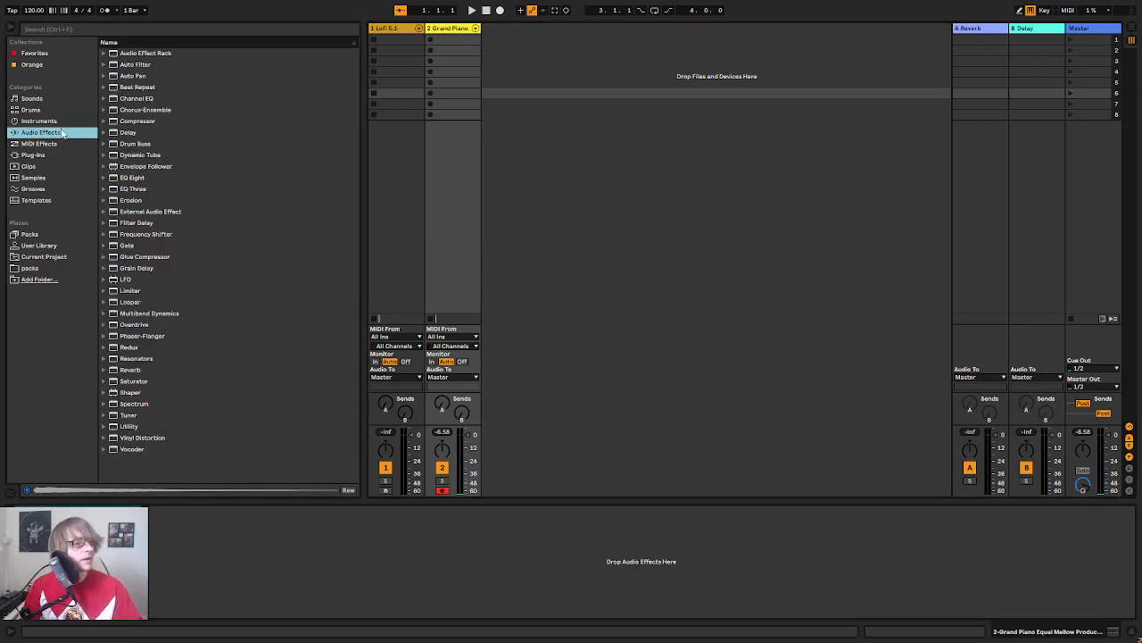
{"action": "left_click", "coordinate": [103, 427]}
{"action": "left_click", "coordinate": [103, 427]}
{"action": "left_click_drag", "start_coordinate": [131, 429], "coordinate": [323, 557]}
{"action": "mouse_move", "coordinate": [211, 548]}
{"action": "left_mouse_down"}
{"action": "mouse_move", "coordinate": [210, 575]}
{"action": "mouse_move", "coordinate": [211, 526]}
{"action": "left_mouse_up"}
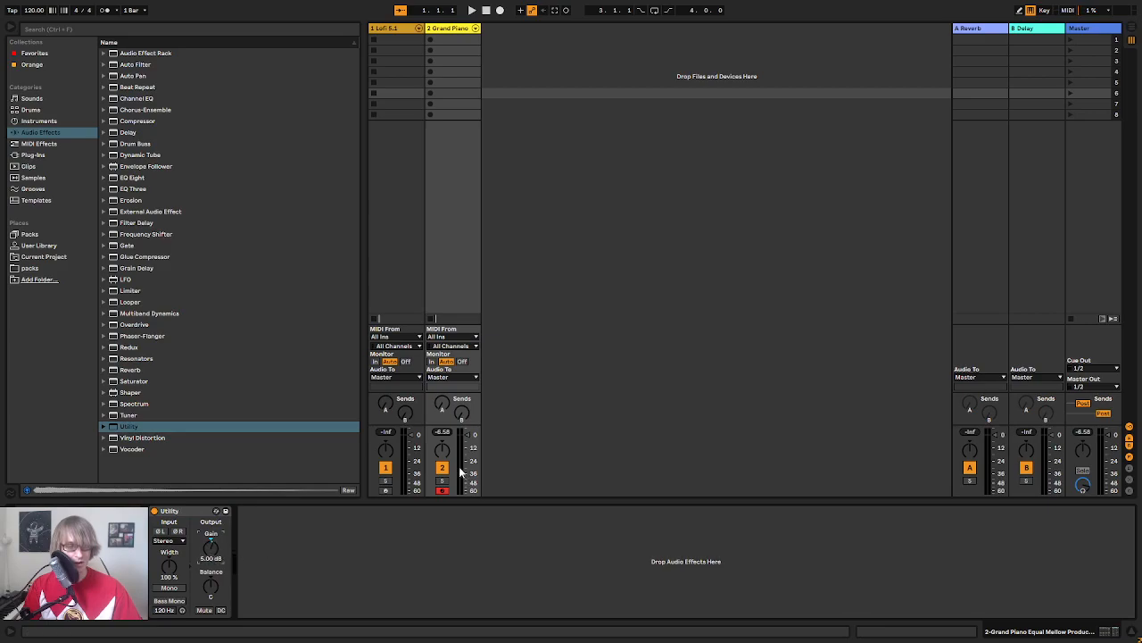
Step: Lower the Grand Piano track's volume to -5.0 dB and show the Info View
{"action": "left_click_drag", "start_coordinate": [468, 437], "coordinate": [468, 445]}
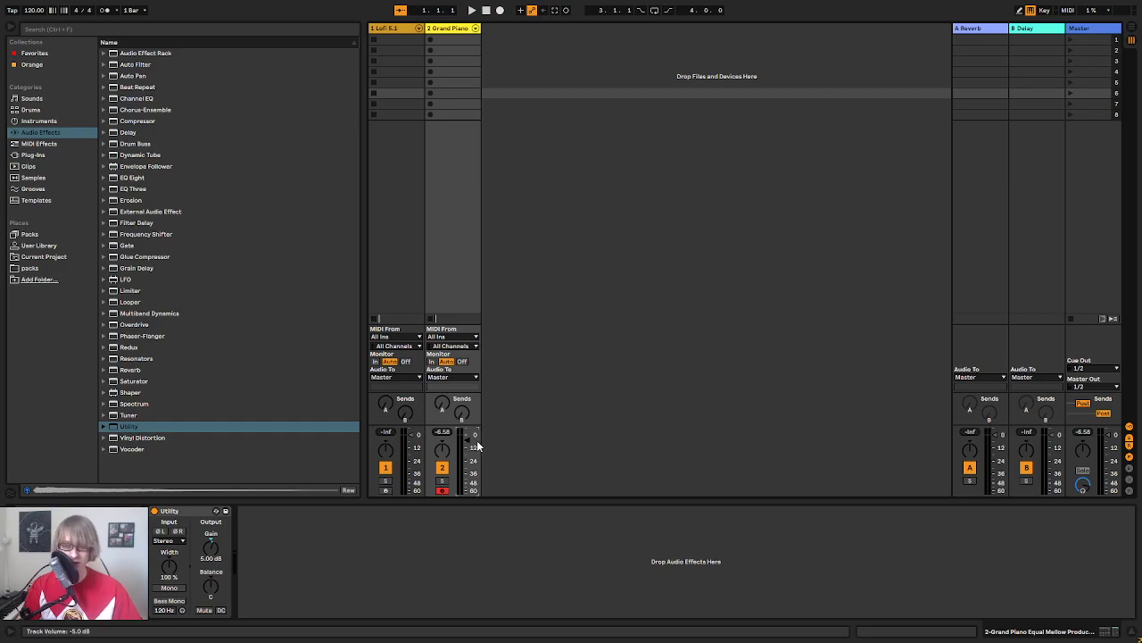
{"action": "left_click", "coordinate": [14, 631]}
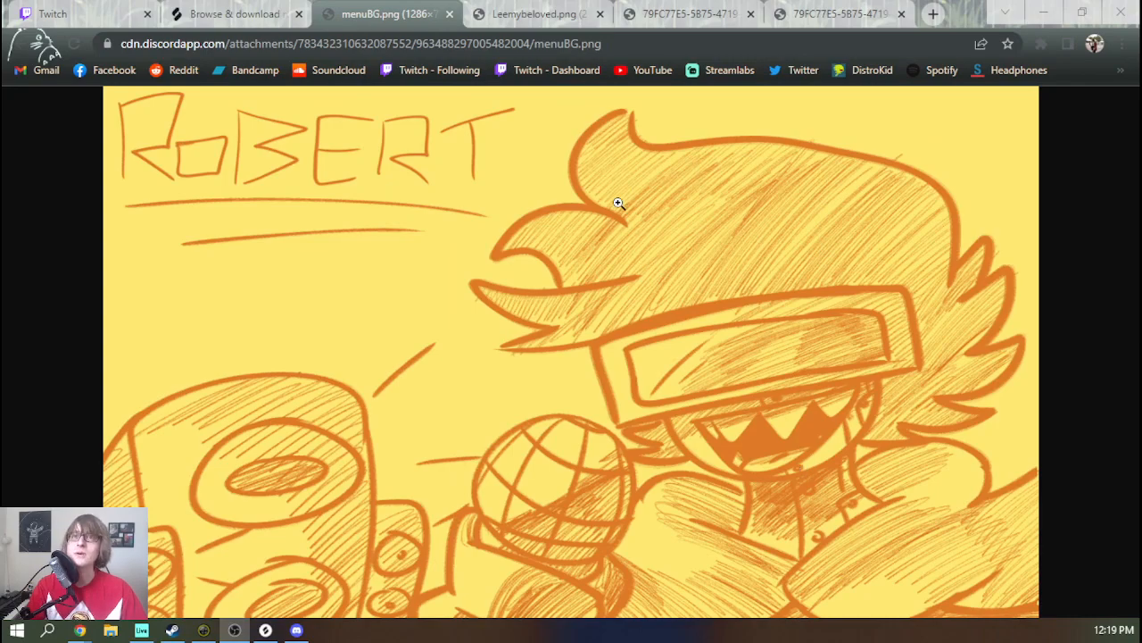
Step: Examine the shared artwork images open in the web browser, including the signature detail, and close each image when finished
{"action": "left_click", "coordinate": [448, 15]}
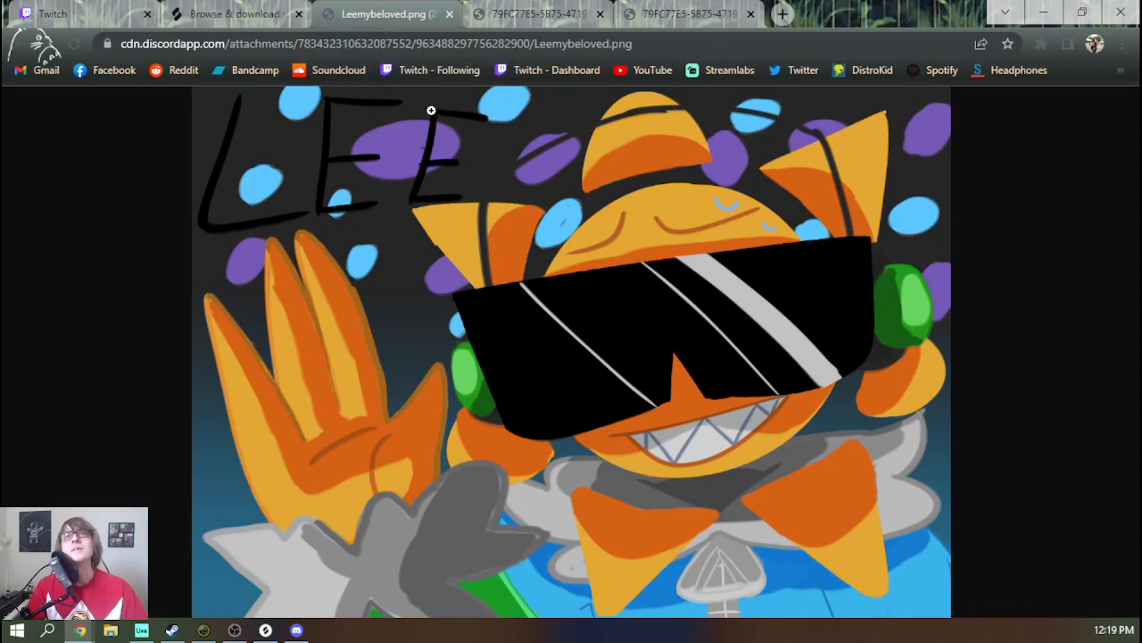
{"action": "left_click", "coordinate": [467, 415]}
{"action": "left_click", "coordinate": [679, 388]}
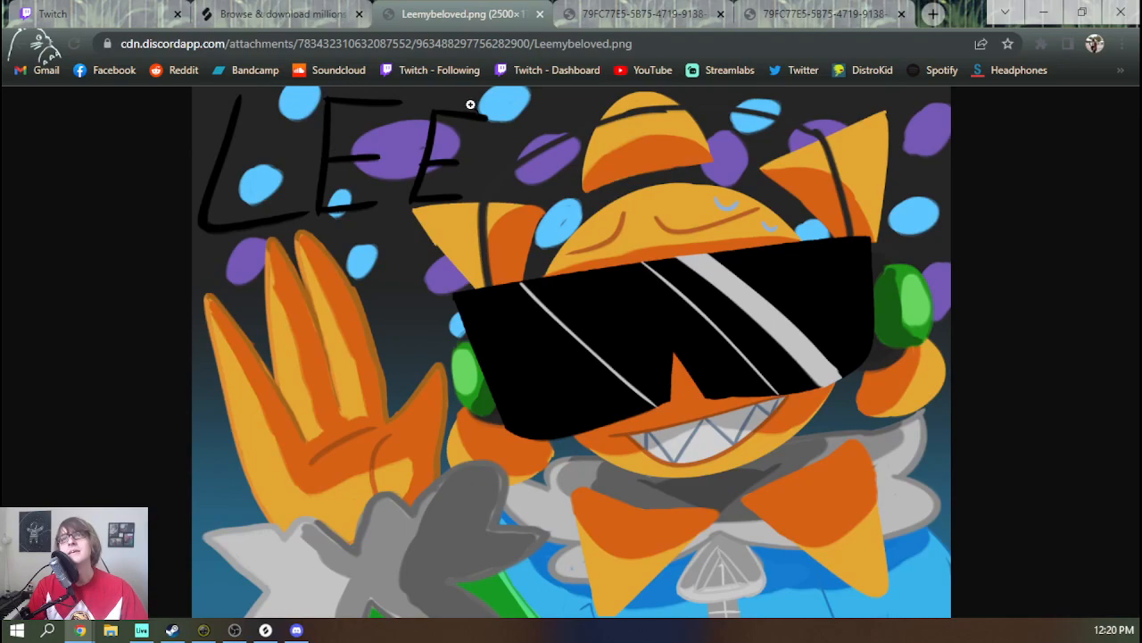
{"action": "left_click", "coordinate": [540, 14]}
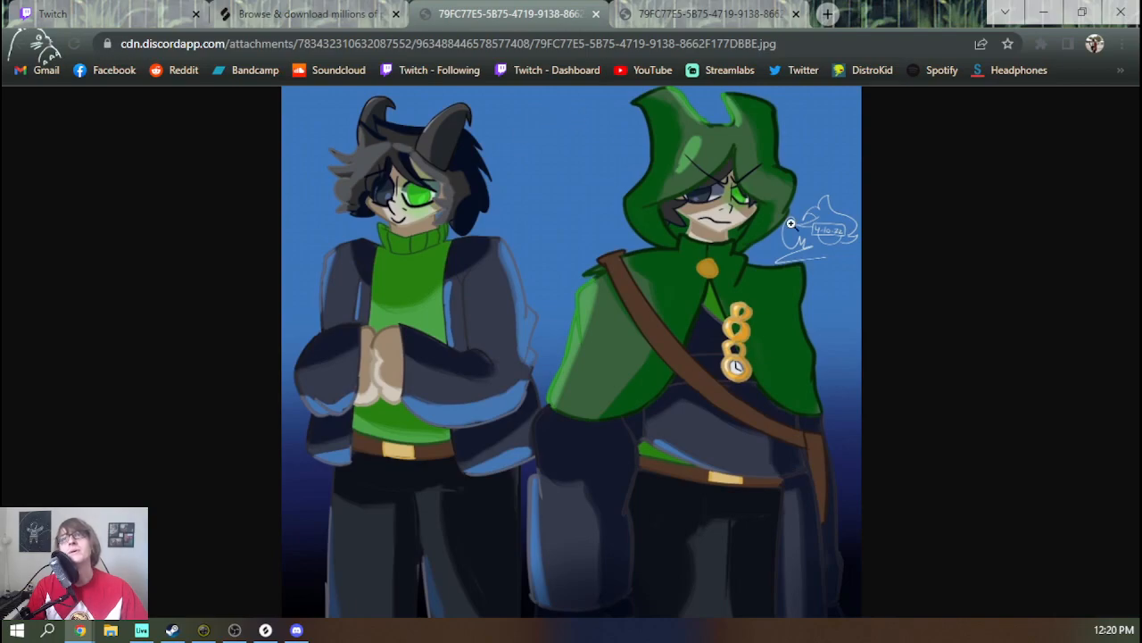
{"action": "left_click", "coordinate": [858, 257]}
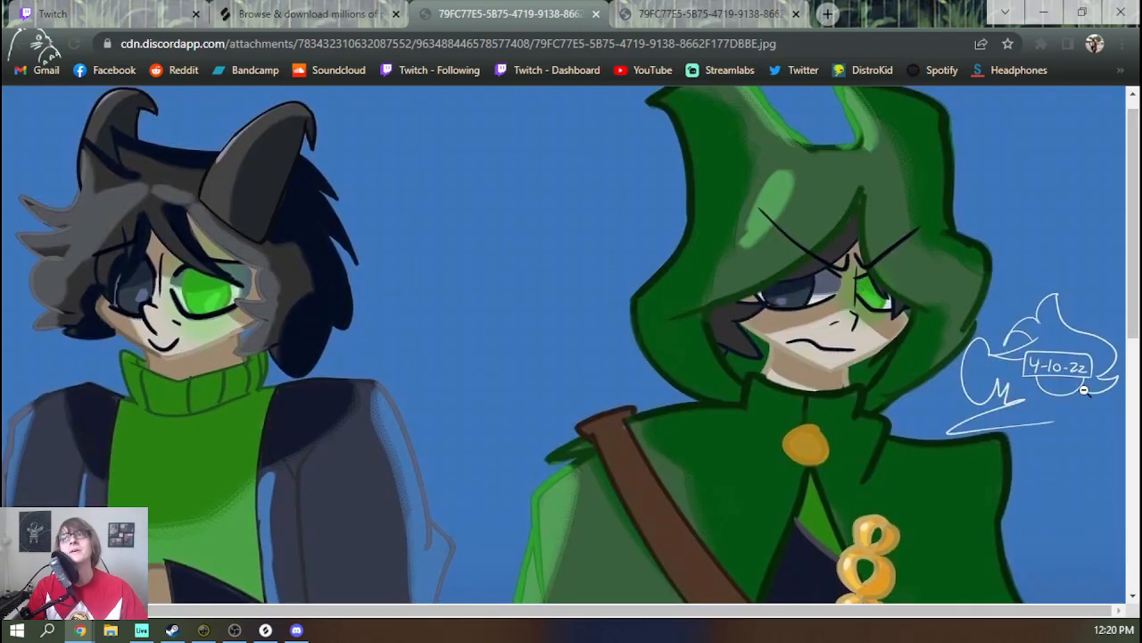
{"action": "left_click", "coordinate": [705, 313]}
{"action": "left_click", "coordinate": [842, 243]}
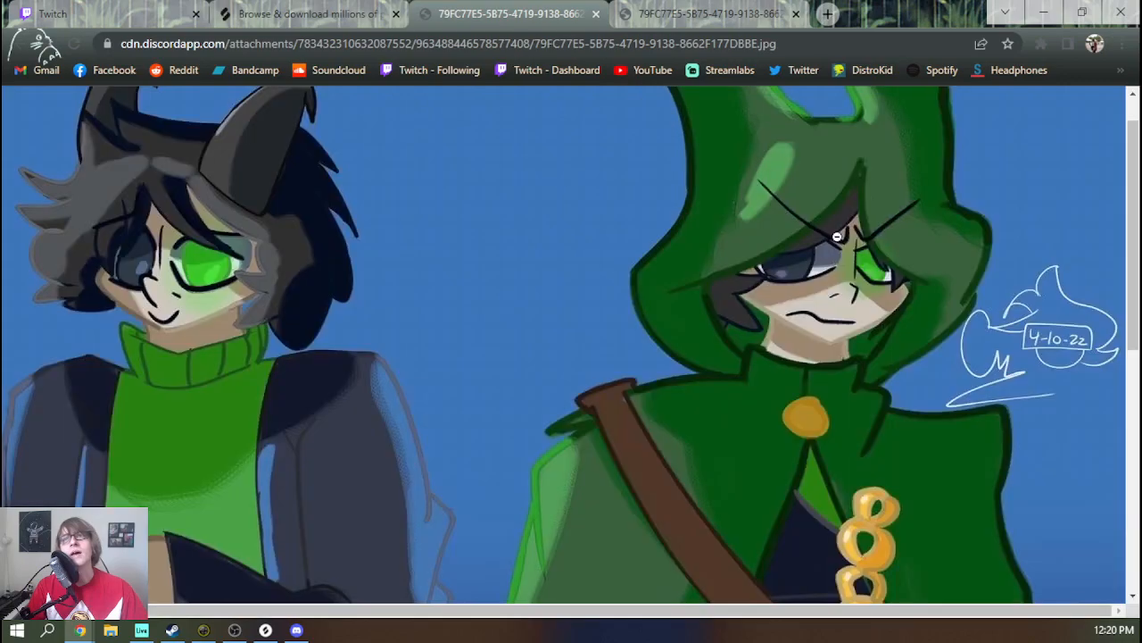
{"action": "left_click", "coordinate": [855, 354]}
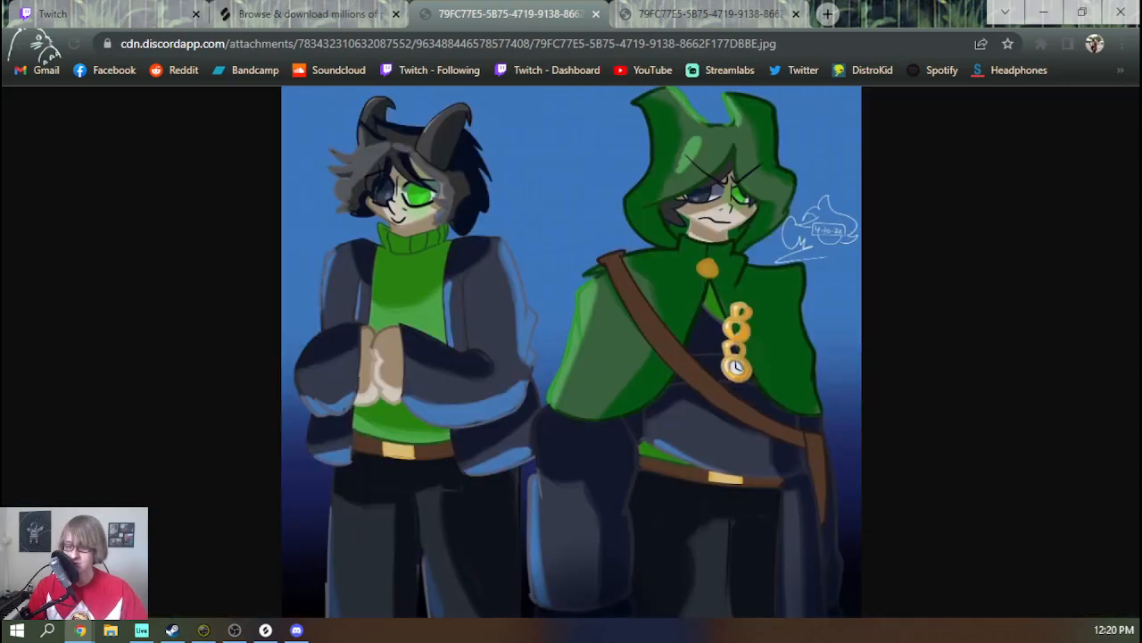
{"action": "left_click", "coordinate": [597, 15]}
{"action": "left_click", "coordinate": [596, 14]}
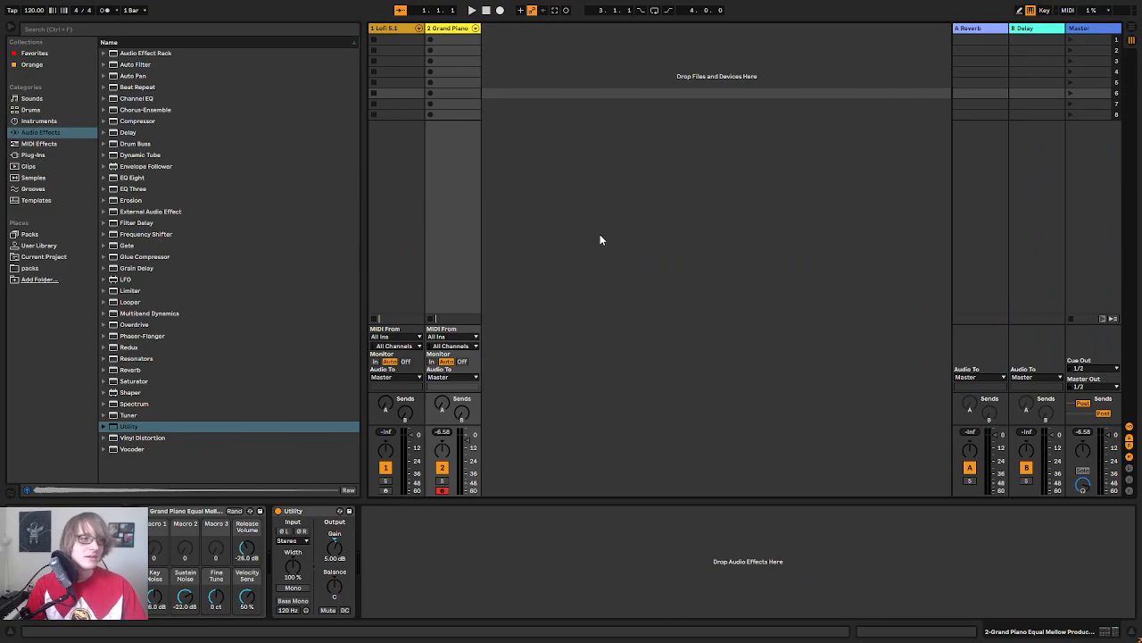
Step: Switch to the Arrangement View, start playback briefly, and stop it with the playhead back at 1.1.1
{"action": "key", "text": "Tab"}
{"action": "left_click", "coordinate": [473, 10]}
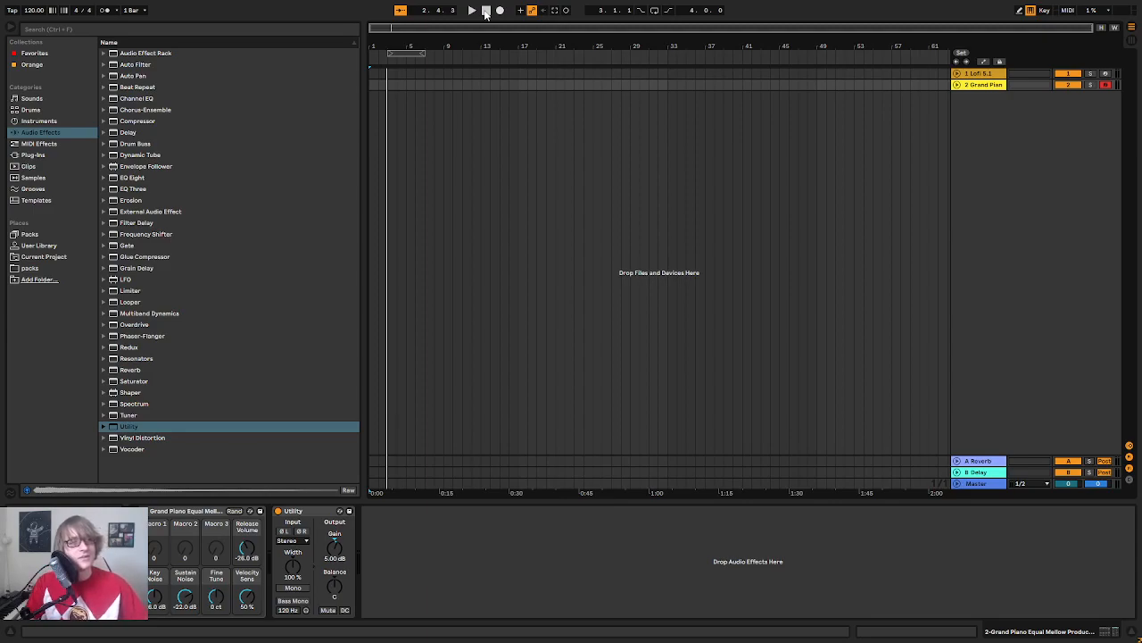
{"action": "left_click", "coordinate": [486, 10]}
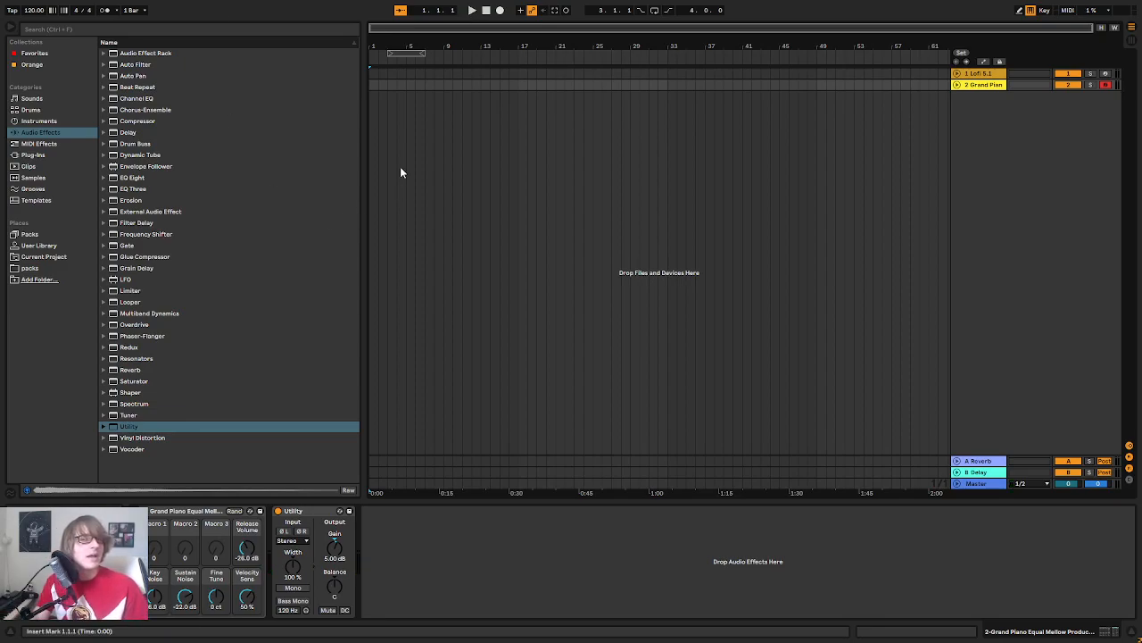
Step: Create one-bar MIDI clips at bar 1 on the Grand Piano and Lofi 5.1 tracks, enlarging the note editor
{"action": "double_click", "coordinate": [371, 86]}
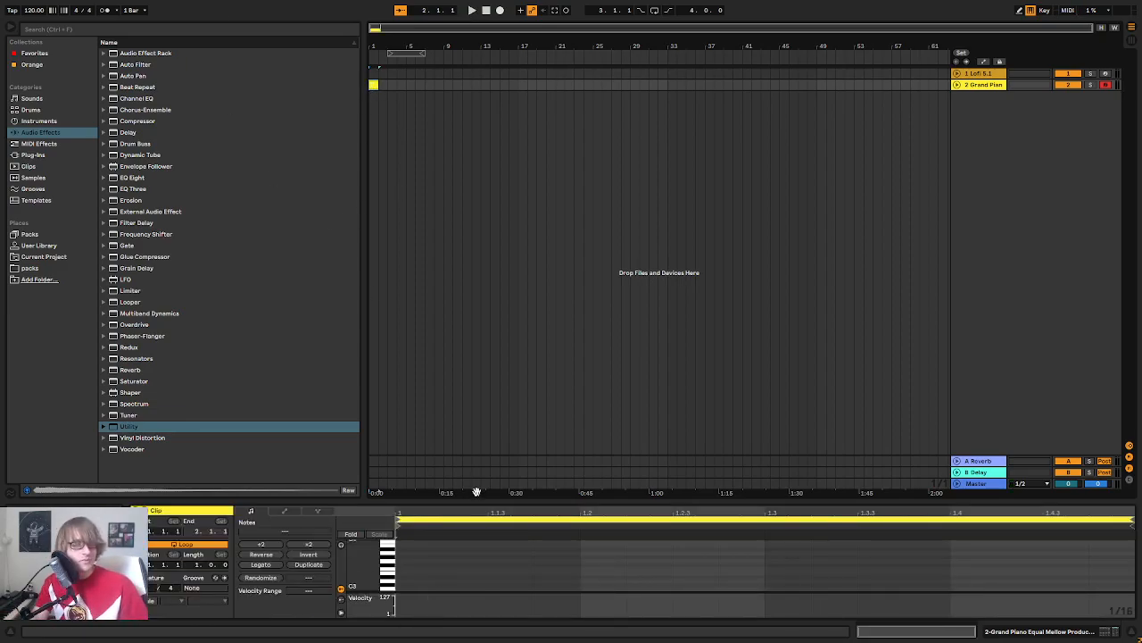
{"action": "left_click_drag", "start_coordinate": [476, 487], "coordinate": [536, 170]}
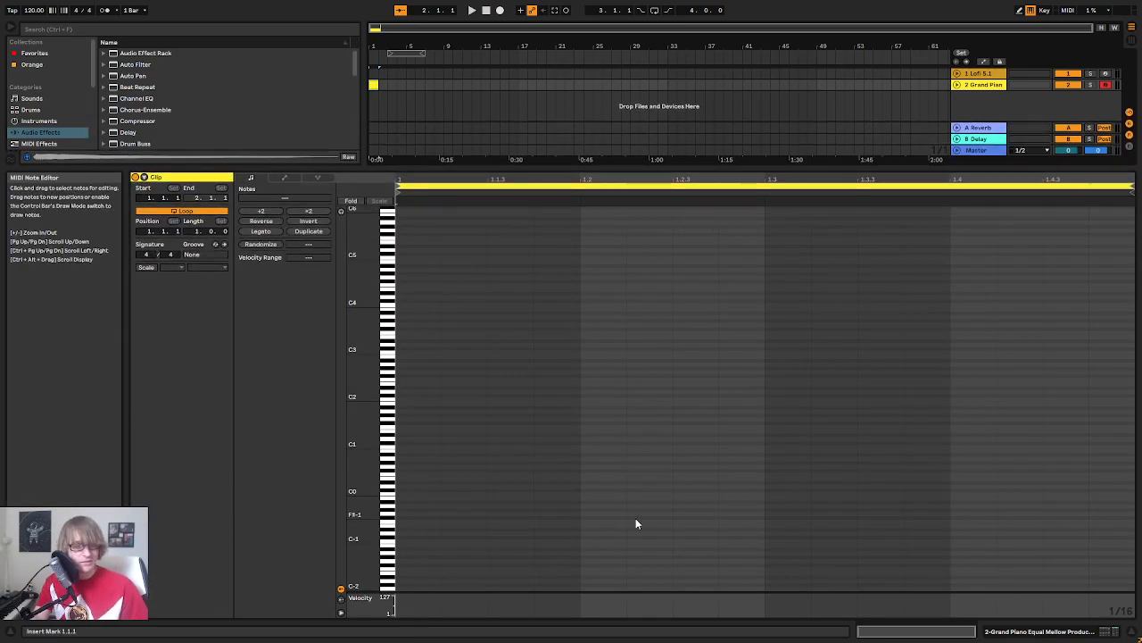
{"action": "left_click_drag", "start_coordinate": [388, 413], "coordinate": [370, 401]}
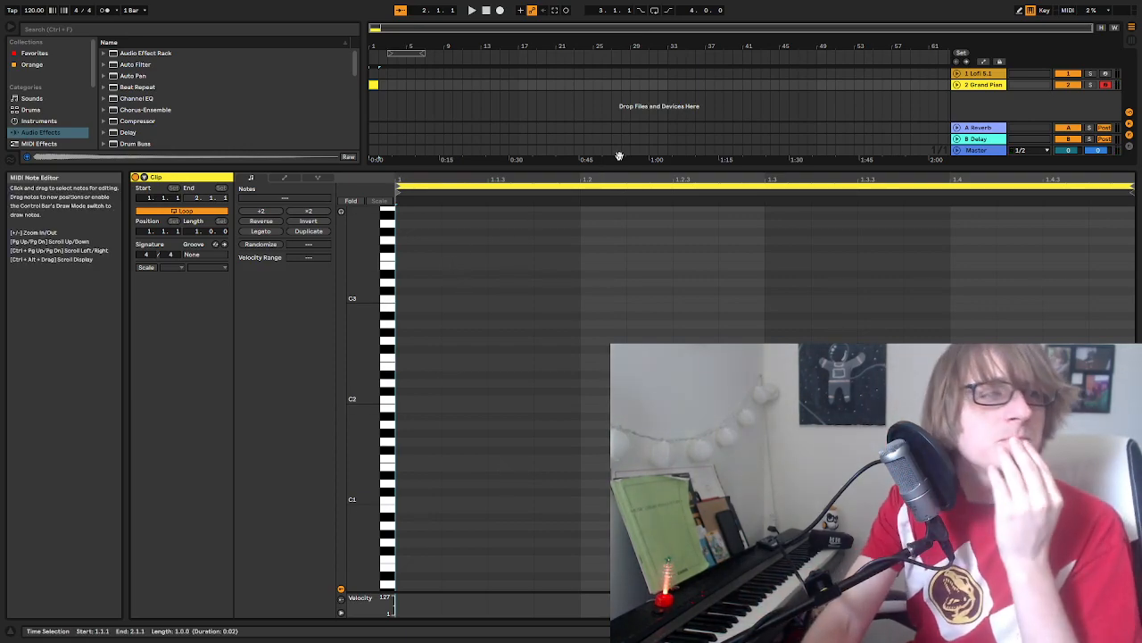
{"action": "left_click", "coordinate": [374, 75]}
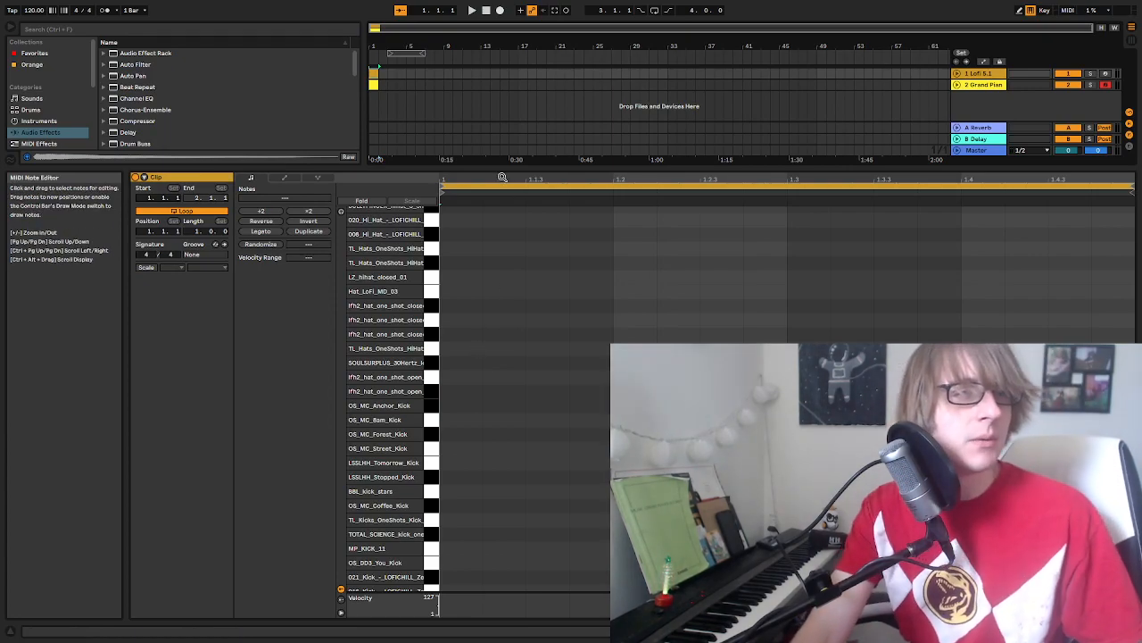
Step: Lower the Lofi 5.1 track's volume in the Session View mixer and enable note preview in its arrangement clip
{"action": "key", "text": "Tab"}
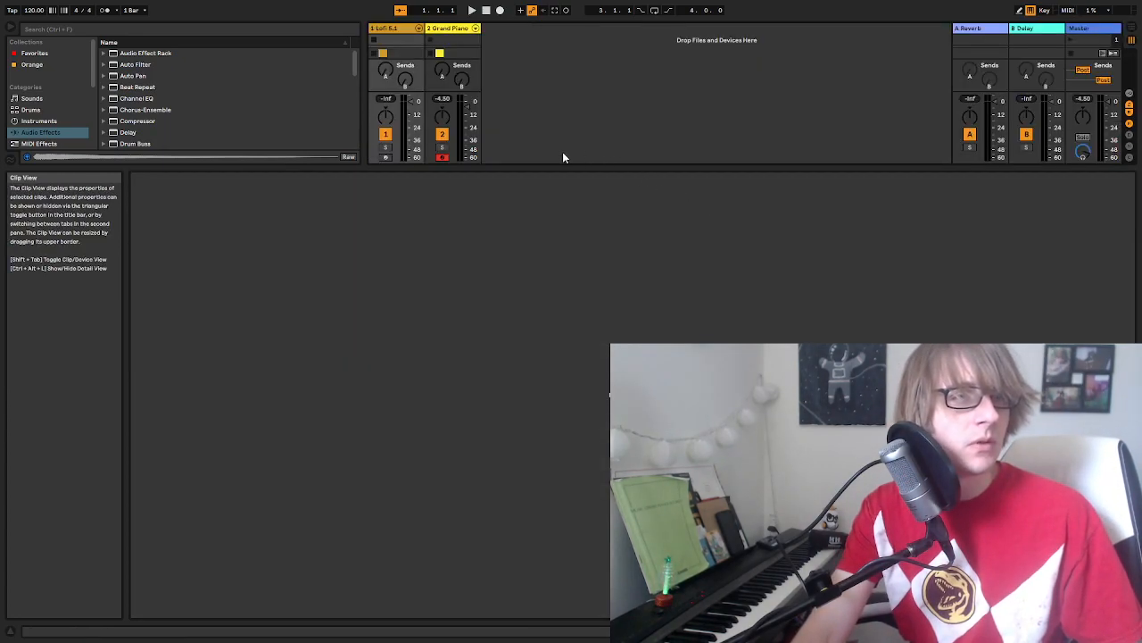
{"action": "left_click_drag", "start_coordinate": [518, 168], "coordinate": [518, 342]}
{"action": "left_click_drag", "start_coordinate": [416, 293], "coordinate": [408, 304]}
{"action": "key", "text": "Tab"}
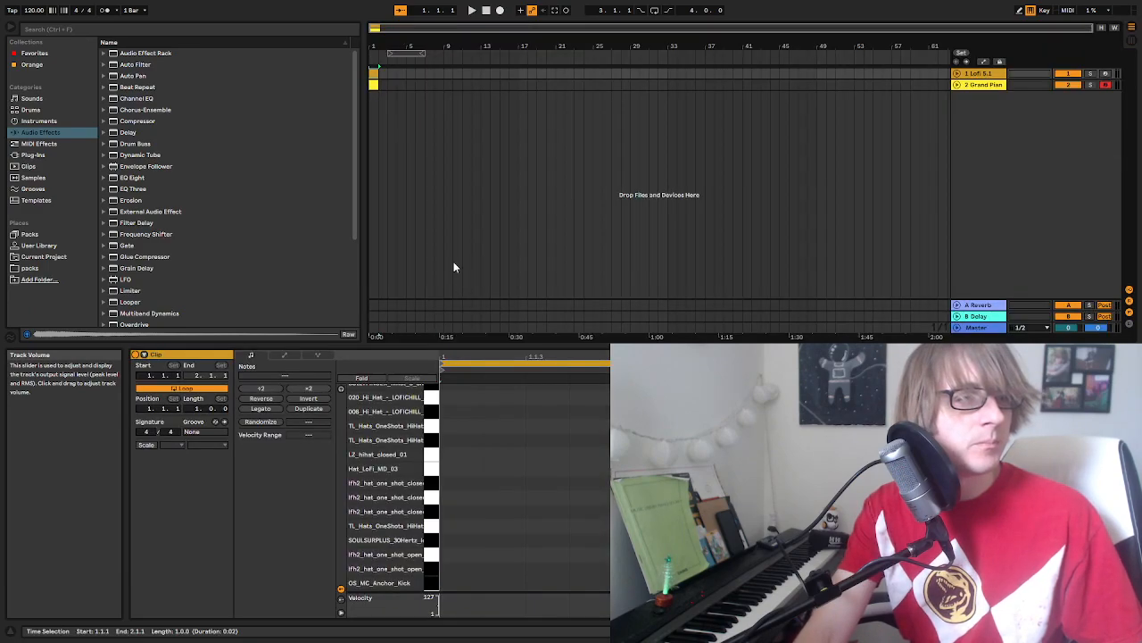
{"action": "left_click", "coordinate": [340, 390]}
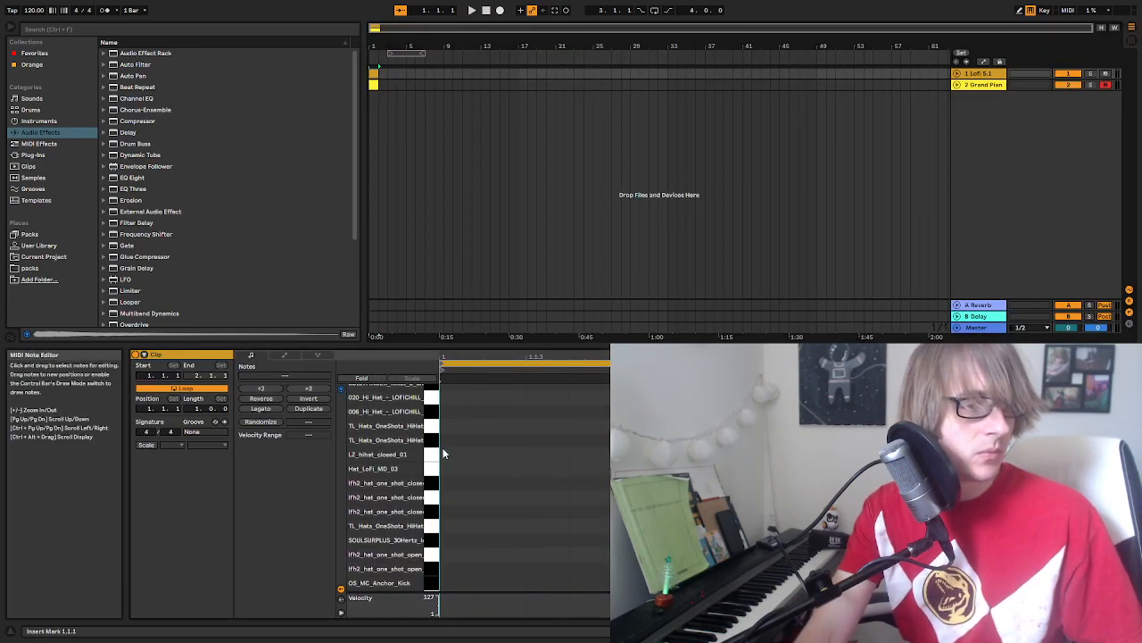
Step: Add two TL_Hats_OneShots hi-hat notes on F#4 at 1.1.1 and 1.1.3 in the Lofi 5.1 clip and play them back
{"action": "double_click", "coordinate": [457, 441]}
{"action": "double_click", "coordinate": [545, 441]}
{"action": "key", "text": "space"}
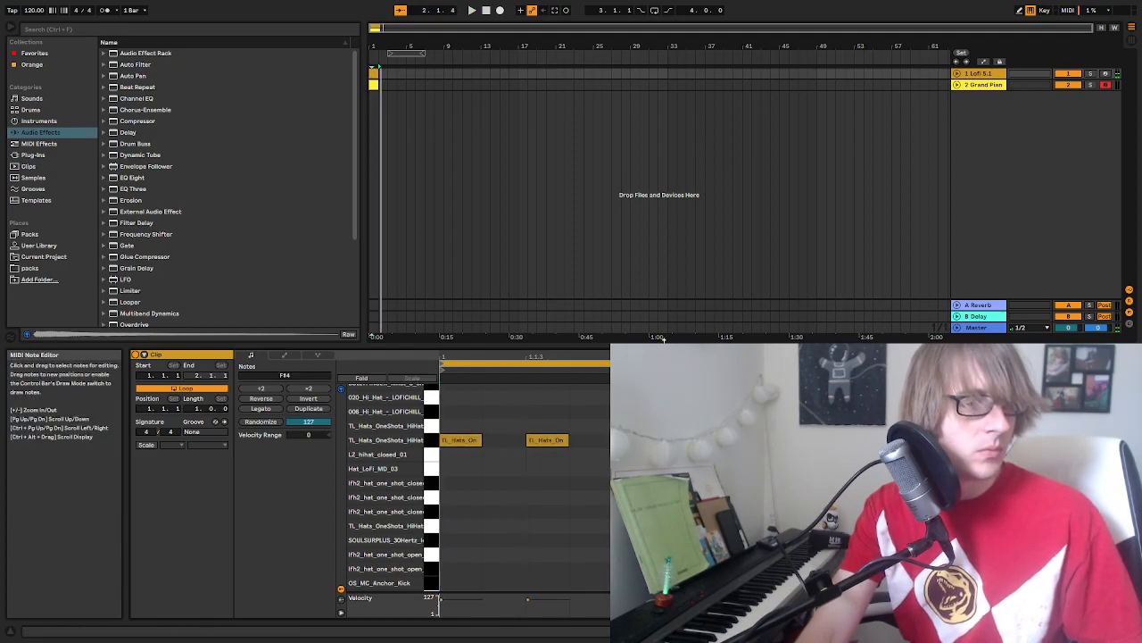
Step: Set the project tempo to 90 BPM and play the hi-hats back at the new speed
{"action": "left_click", "coordinate": [487, 10]}
{"action": "left_click_drag", "start_coordinate": [34, 11], "coordinate": [34, 37]}
{"action": "key", "text": "space"}
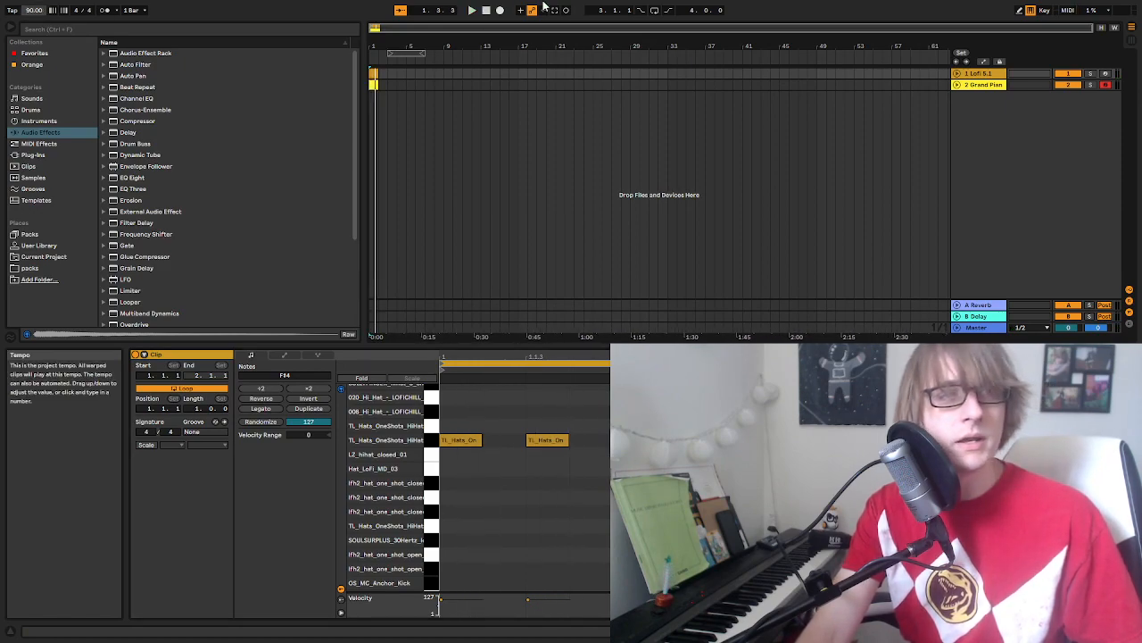
{"action": "left_click", "coordinate": [487, 11]}
{"action": "key", "text": "space"}
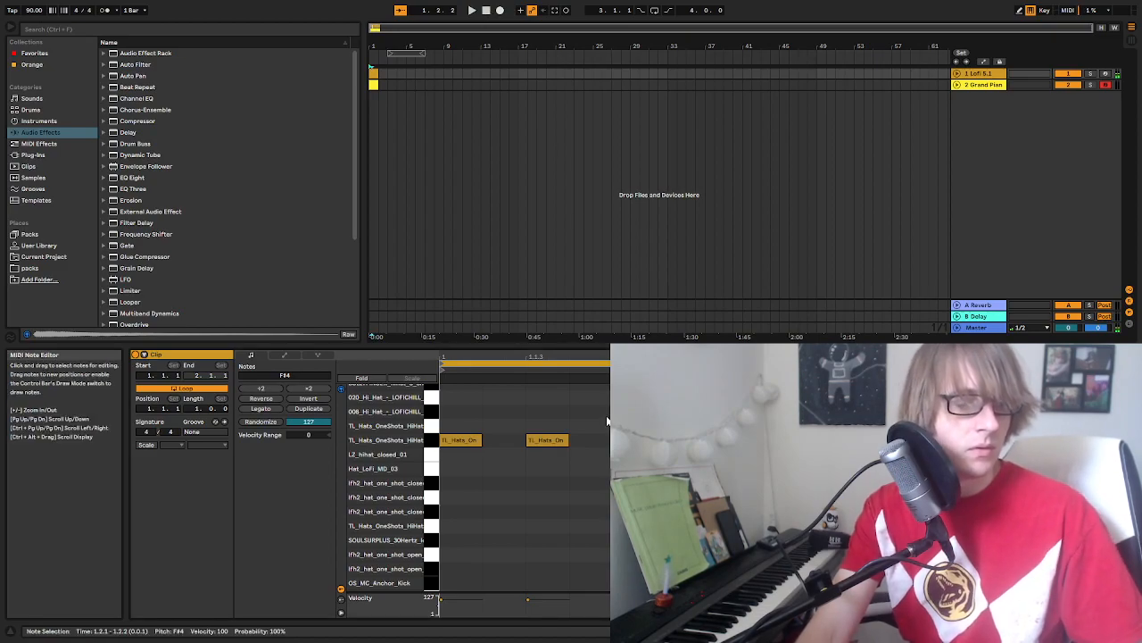
Step: Duplicate the two F#4 hi-hat notes repeatedly to fill the one-bar Lofi 5.1 clip and play the pattern
{"action": "left_click_drag", "start_coordinate": [455, 483], "coordinate": [614, 429]}
{"action": "key", "text": "ctrl+d"}
{"action": "key", "text": "ctrl+d"}
{"action": "key", "text": "ctrl+d"}
{"action": "key", "text": "space"}
{"action": "left_click", "coordinate": [596, 485]}
Step: Audition the kick samples and place an OS_MC_Street_Kick note on C3 at beat 1 of the drum clip
{"action": "scroll", "coordinate": [471, 484], "scroll_direction": "down", "scroll_amount": 5}
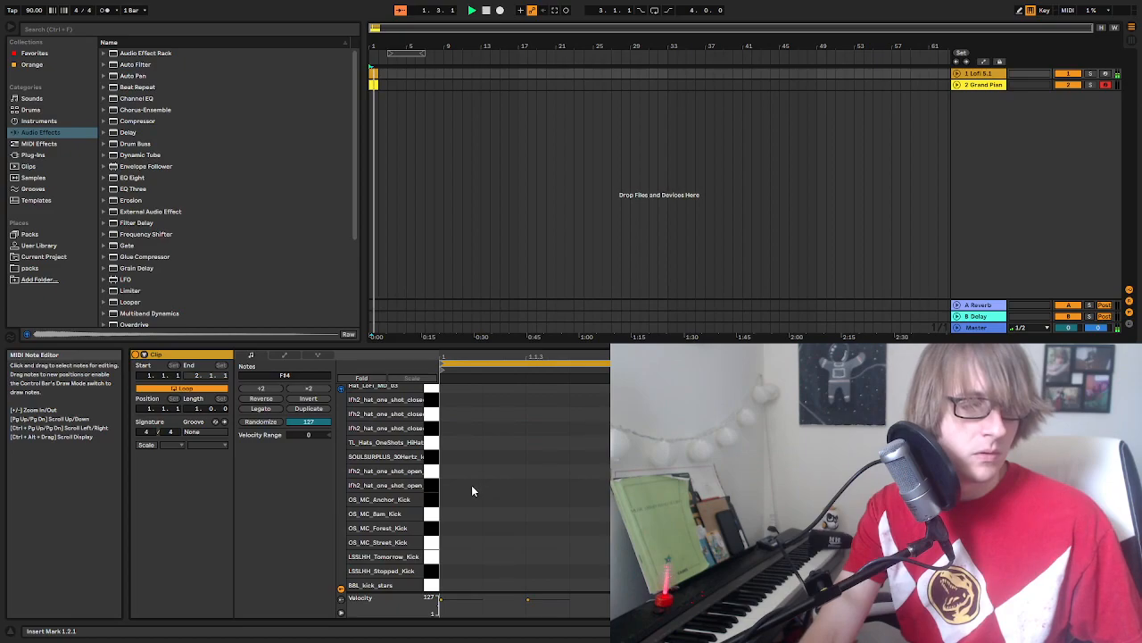
{"action": "left_click", "coordinate": [434, 463]}
{"action": "left_click", "coordinate": [433, 448]}
{"action": "left_click", "coordinate": [433, 462]}
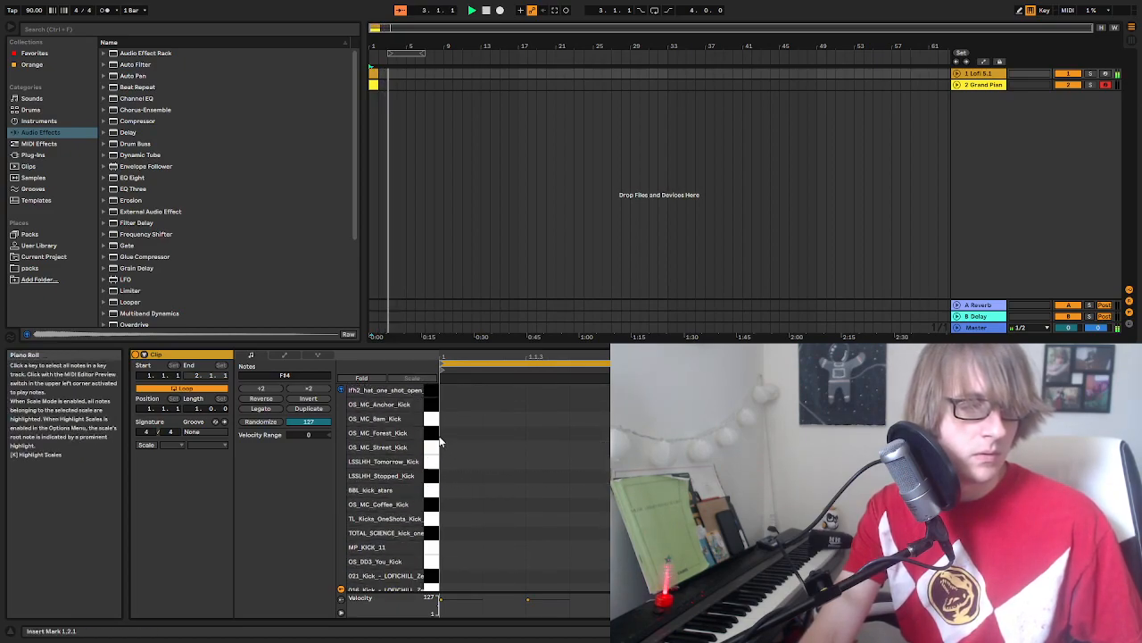
{"action": "double_click", "coordinate": [461, 448]}
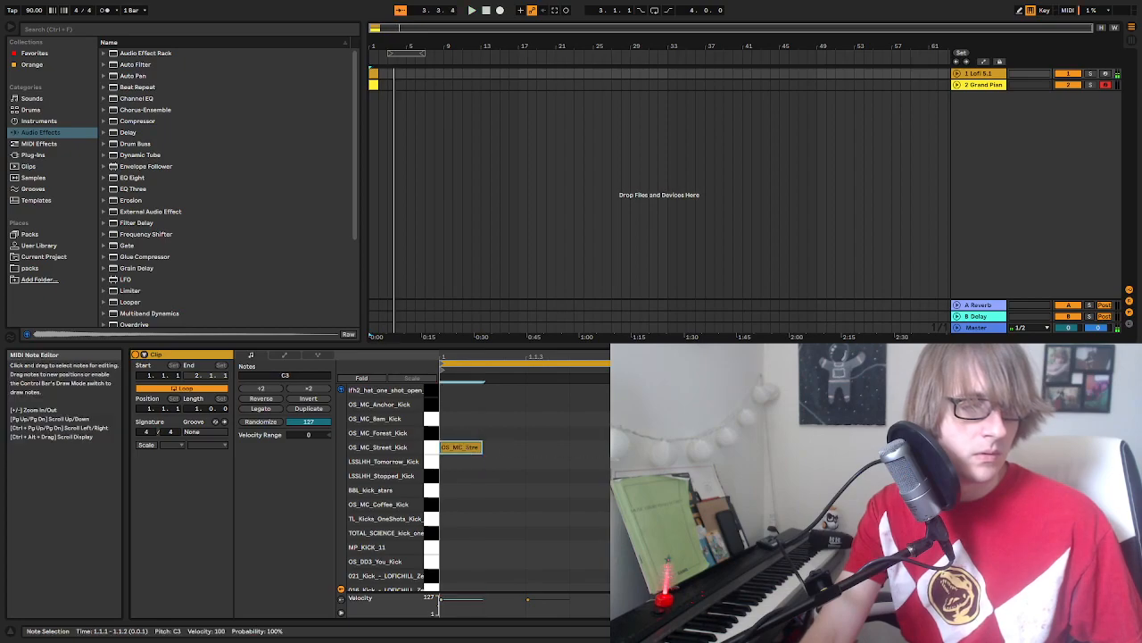
Step: Audition more drum samples and place jh_snare_one_shot_low_lofi_ufo notes on beats 2 and 4 of the drum clip
{"action": "scroll", "coordinate": [478, 450], "scroll_direction": "up", "scroll_amount": 5}
{"action": "scroll", "coordinate": [441, 455], "scroll_direction": "down", "scroll_amount": 5}
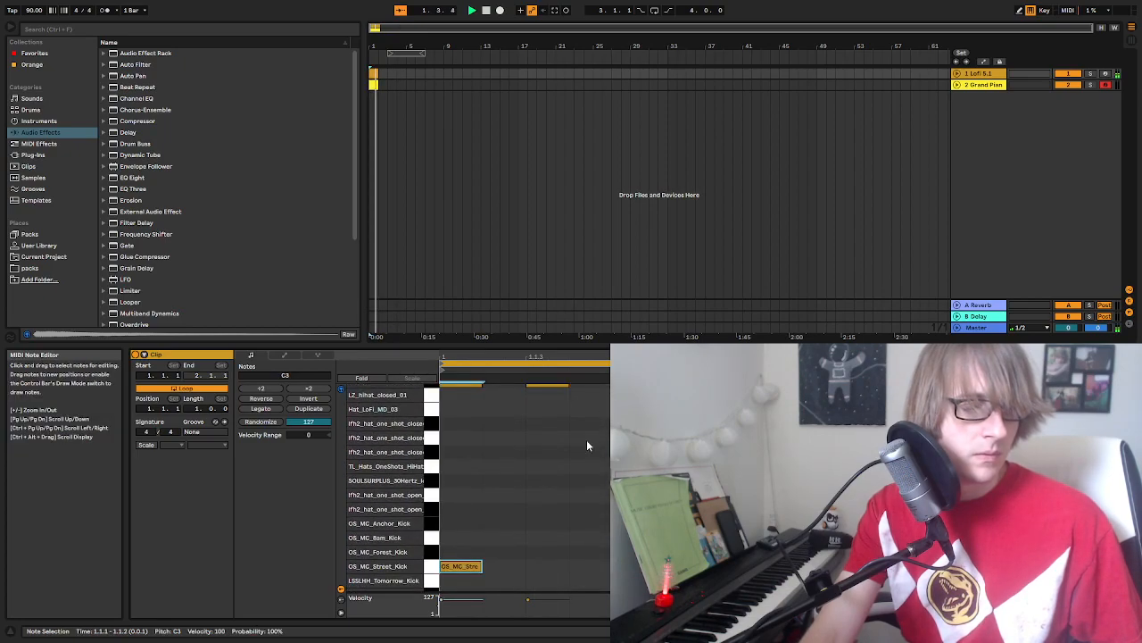
{"action": "left_click", "coordinate": [433, 513]}
{"action": "left_click", "coordinate": [434, 527]}
{"action": "scroll", "coordinate": [433, 533], "scroll_direction": "down", "scroll_amount": 6}
{"action": "key", "text": "space"}
{"action": "scroll", "coordinate": [433, 536], "scroll_direction": "down", "scroll_amount": 6}
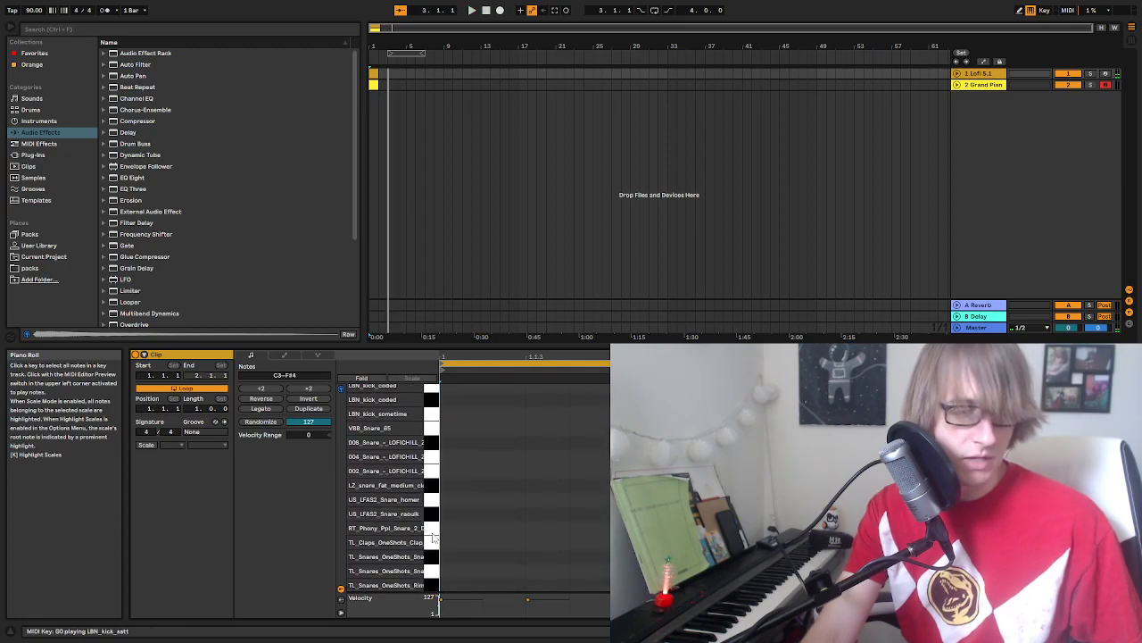
{"action": "left_click", "coordinate": [433, 556]}
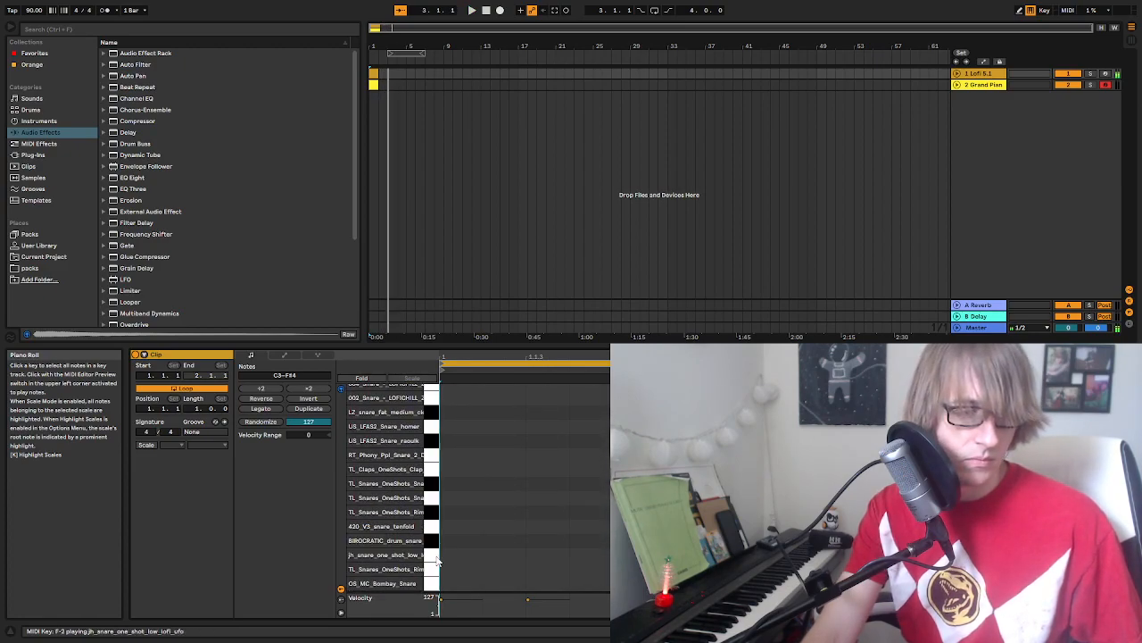
{"action": "left_click", "coordinate": [434, 556]}
{"action": "key", "text": "space"}
{"action": "double_click", "coordinate": [632, 555]}
{"action": "double_click", "coordinate": [978, 554]}
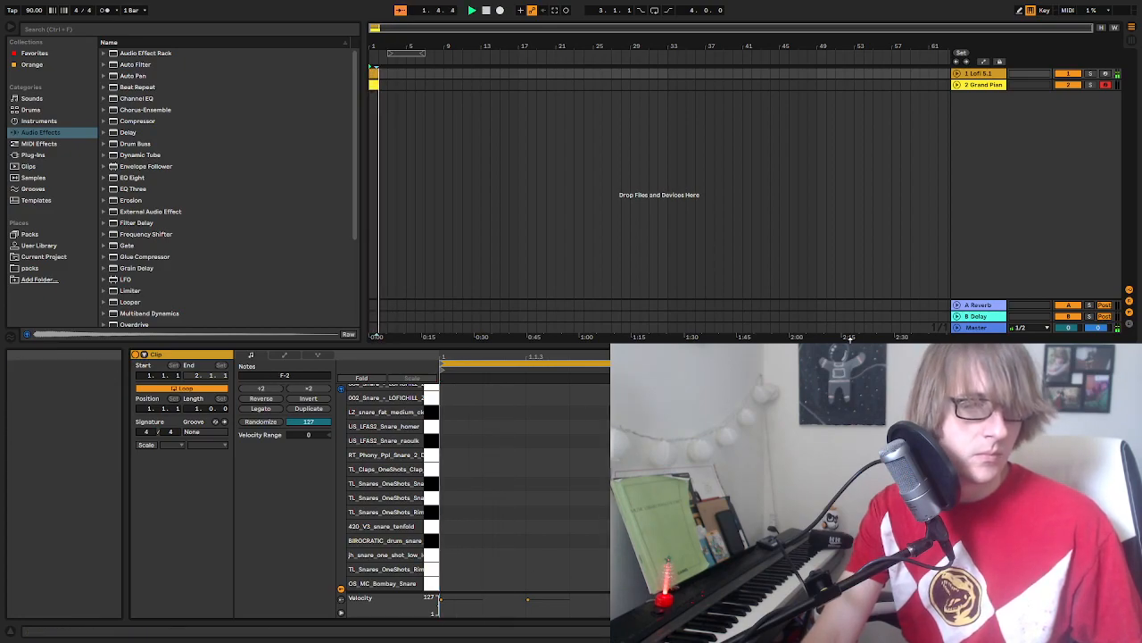
Step: Hide the clip details and extend the looping Lofi 5.1 drum clip from bar 1 to bar 68 in the arrangement
{"action": "left_click", "coordinate": [1131, 631]}
{"action": "left_click", "coordinate": [439, 85]}
{"action": "key", "text": "space"}
{"action": "left_click", "coordinate": [375, 74]}
{"action": "left_click_drag", "start_coordinate": [378, 76], "coordinate": [997, 78]}
{"action": "key", "text": "space"}
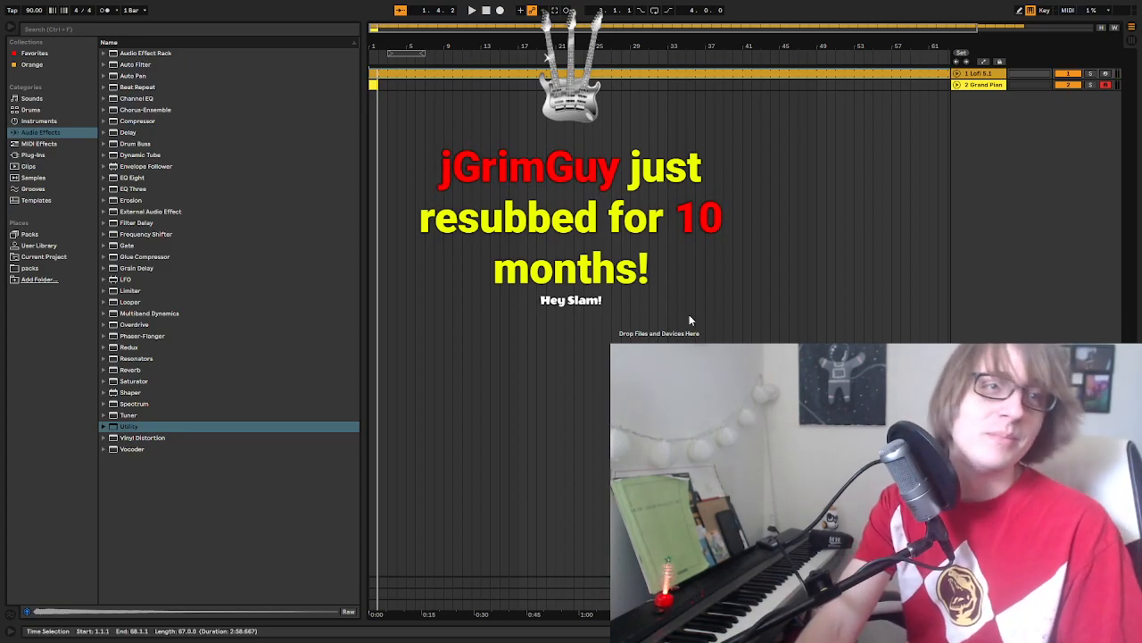
Step: Play the drum arrangement from the start and lower the project tempo to 80 BPM
{"action": "scroll", "coordinate": [702, 357], "scroll_direction": "down", "scroll_amount": 2}
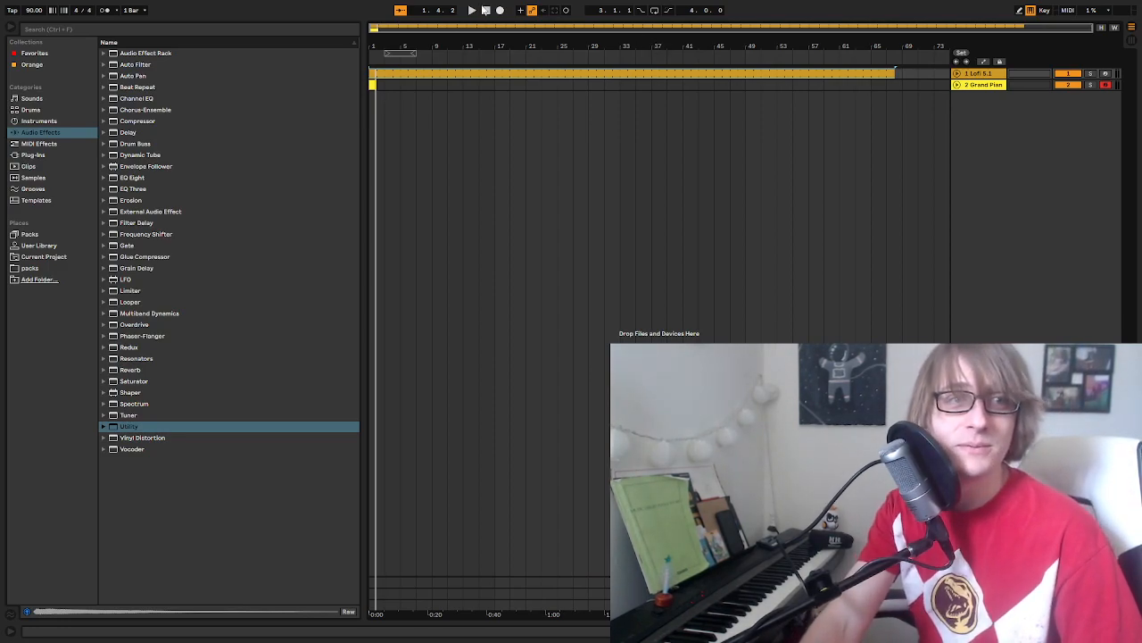
{"action": "left_click", "coordinate": [487, 10]}
{"action": "left_click", "coordinate": [471, 11]}
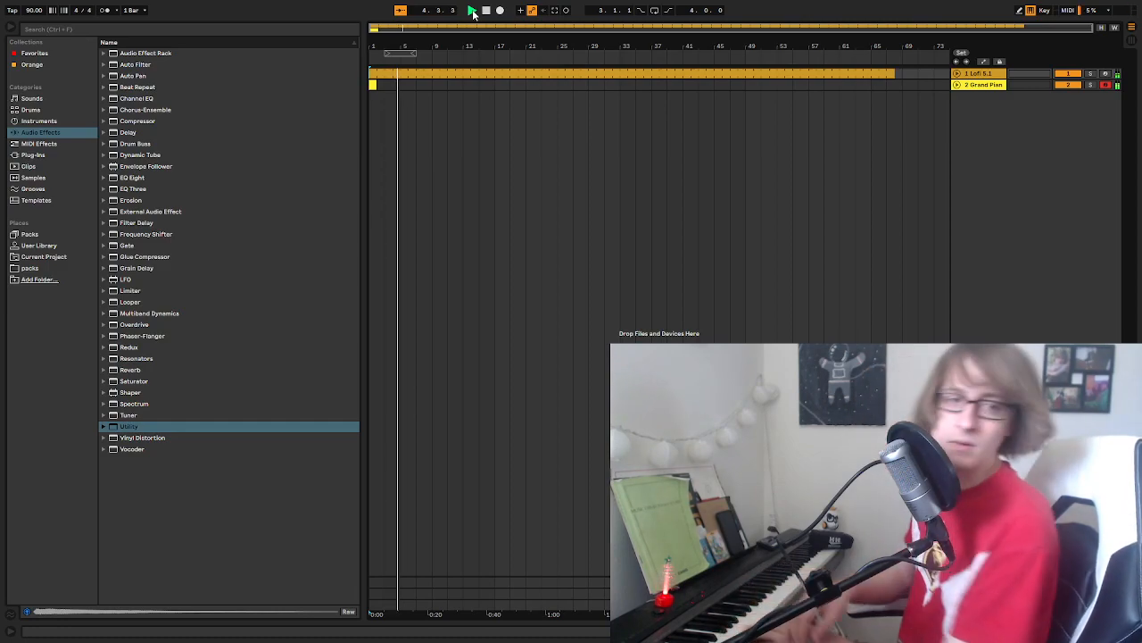
{"action": "left_click_drag", "start_coordinate": [40, 13], "coordinate": [39, 22]}
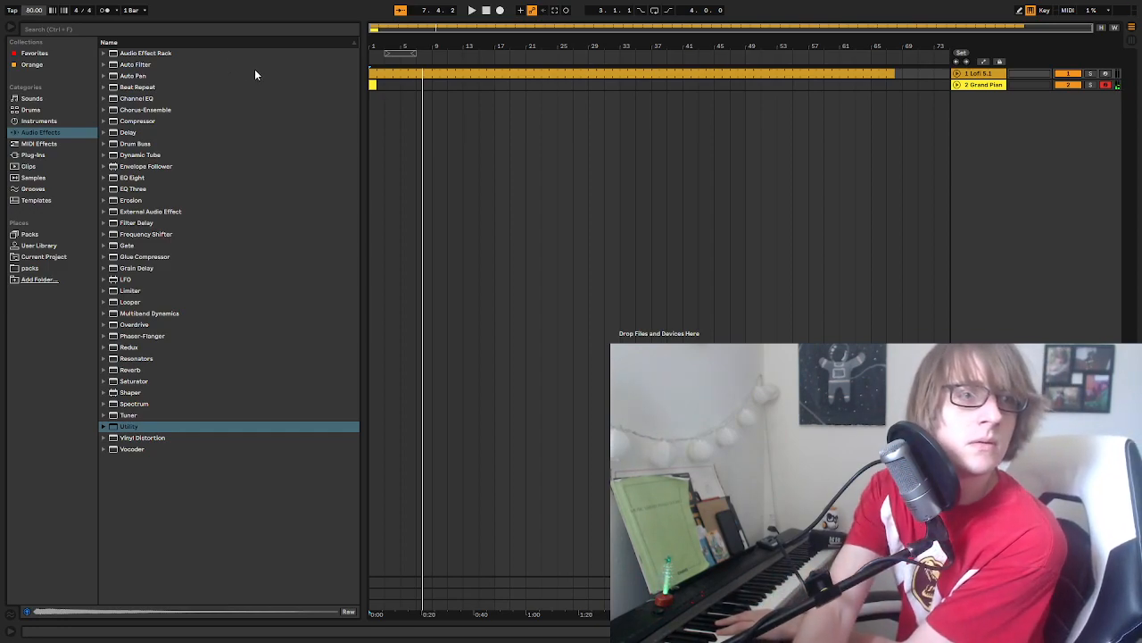
Step: Open the one-bar Grand Piano clip at bar 1 and enlarge its note editor around the C1 to C4 octaves
{"action": "double_click", "coordinate": [373, 84]}
{"action": "left_click_drag", "start_coordinate": [512, 501], "coordinate": [670, 102]}
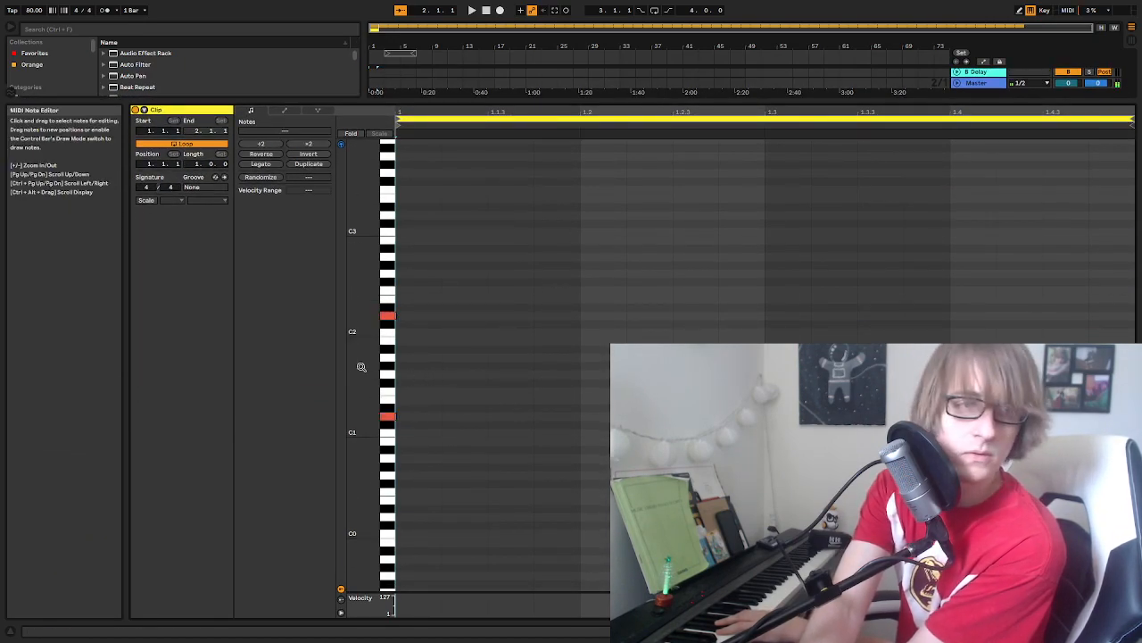
{"action": "scroll", "coordinate": [370, 357], "scroll_direction": "up", "scroll_amount": 3}
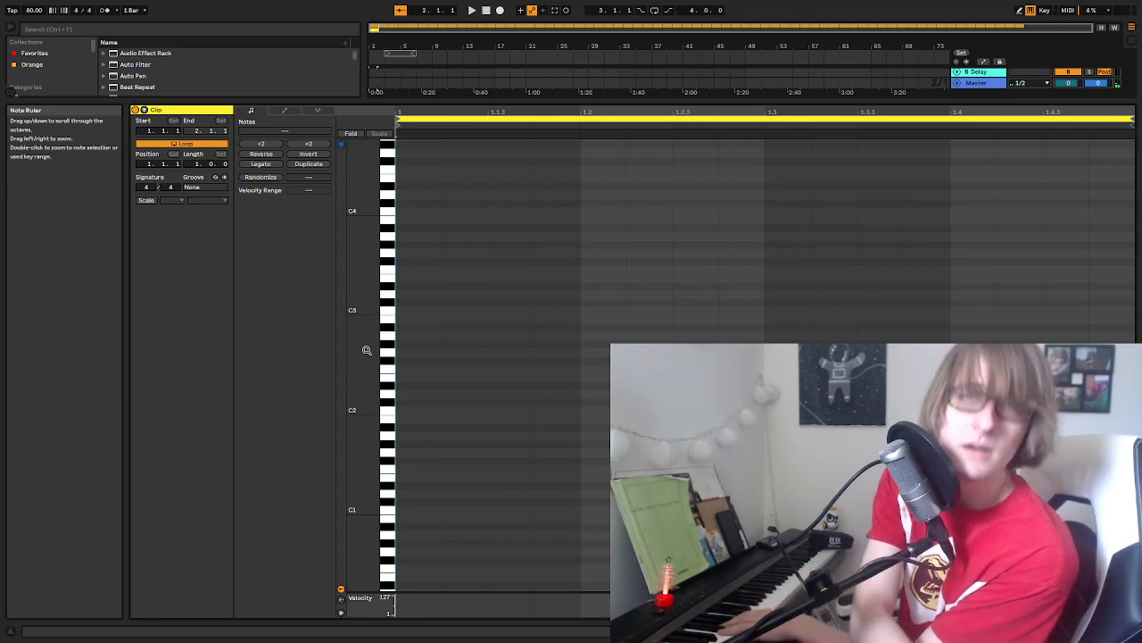
Step: Play the arrangement and set the project tempo to 60 BPM
{"action": "left_click", "coordinate": [472, 11]}
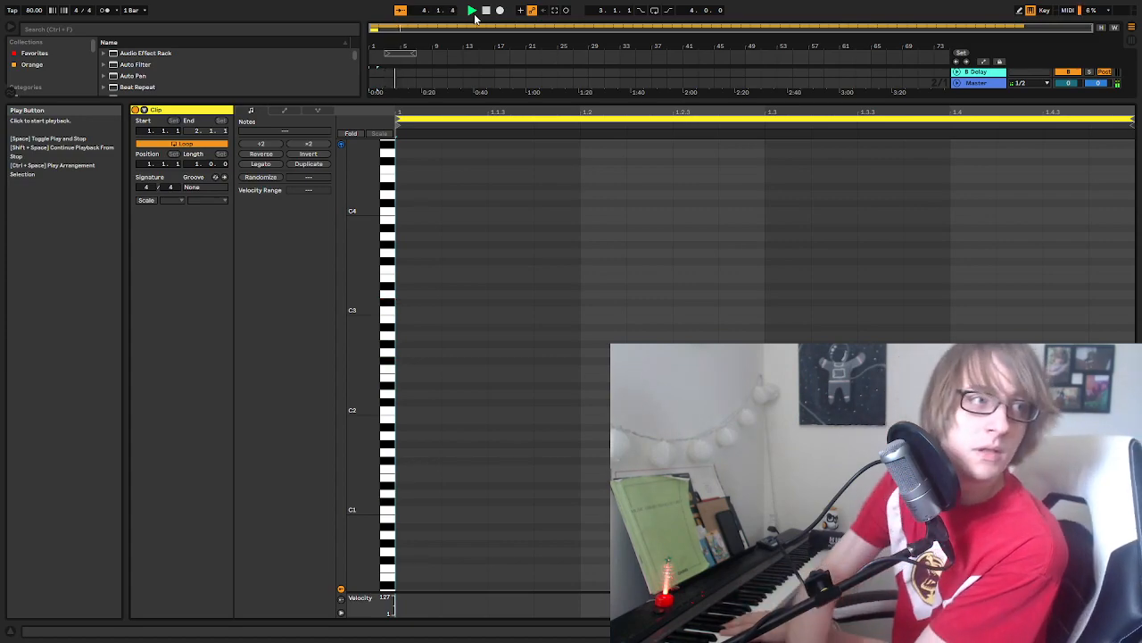
{"action": "left_click_drag", "start_coordinate": [34, 13], "coordinate": [34, 62]}
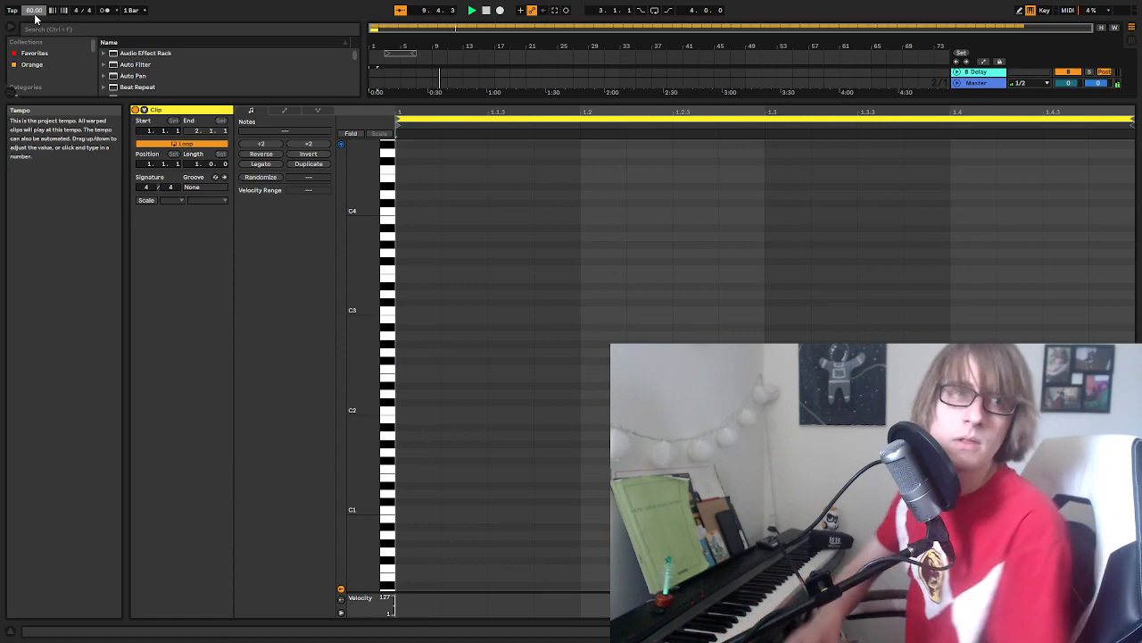
Step: Unfold the Grand Piano track and extend its bar 9 clip back to bar 1, making more room for the arrangement
{"action": "left_click_drag", "start_coordinate": [502, 101], "coordinate": [486, 246]}
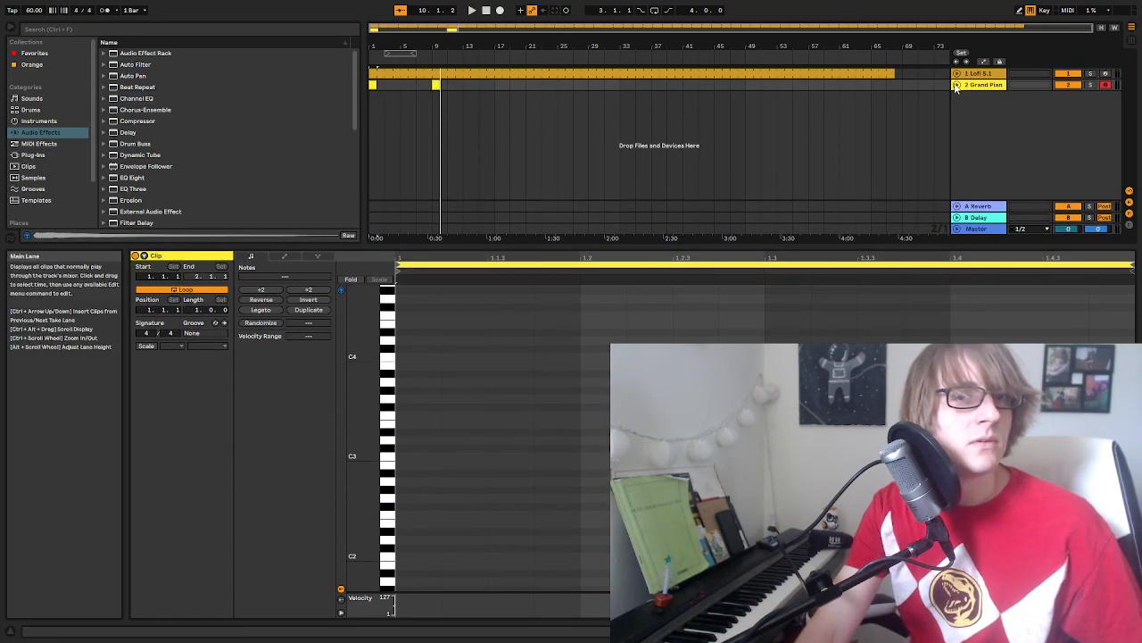
{"action": "left_click", "coordinate": [955, 85]}
{"action": "left_click_drag", "start_coordinate": [434, 87], "coordinate": [349, 103]}
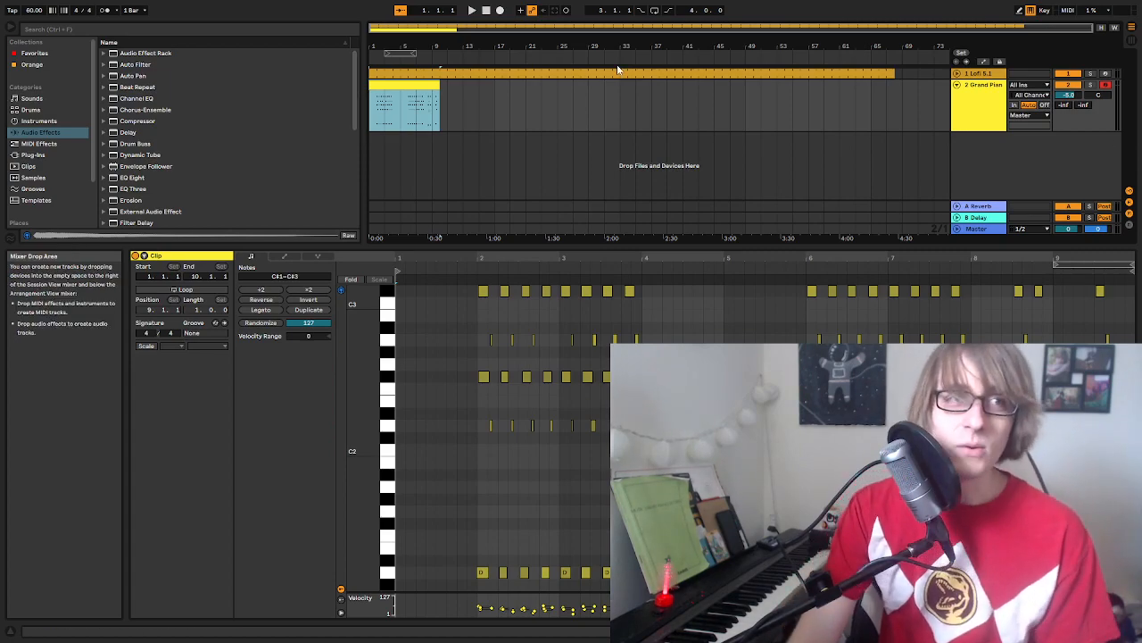
Step: Trim the Grand Piano clip to start at bar 6 and end at bar 8
{"action": "left_click_drag", "start_coordinate": [632, 71], "coordinate": [632, 108]}
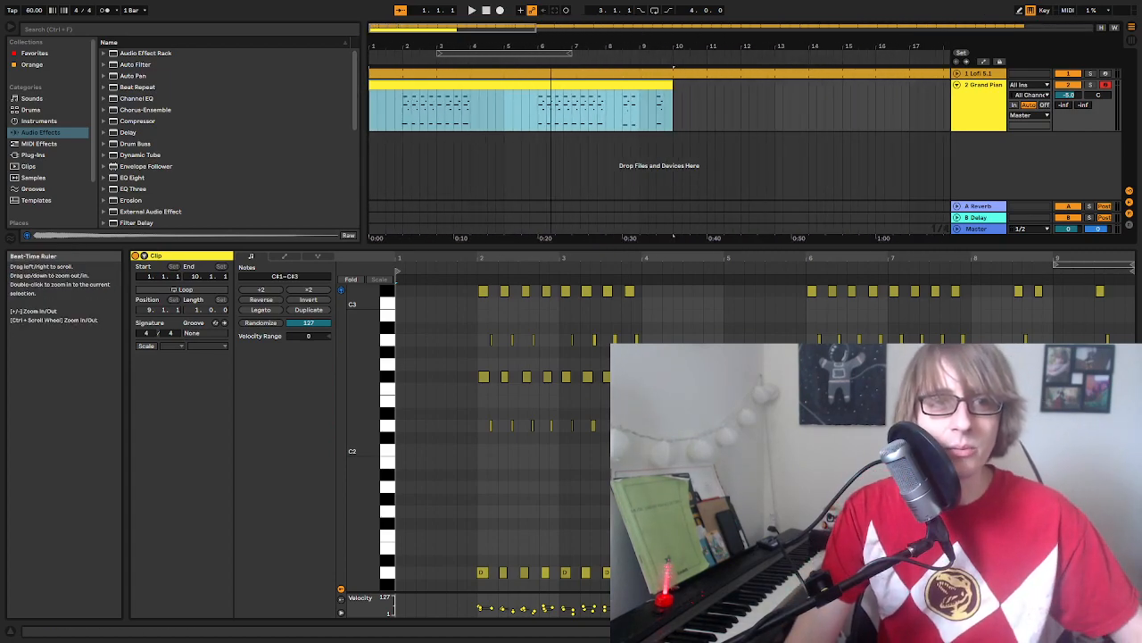
{"action": "left_click", "coordinate": [455, 116]}
{"action": "left_click_drag", "start_coordinate": [370, 89], "coordinate": [539, 89]}
{"action": "left_click_drag", "start_coordinate": [672, 89], "coordinate": [605, 94]}
Step: Play back the trimmed Grand Piano clip and crop it to its two bars
{"action": "left_click_drag", "start_coordinate": [576, 46], "coordinate": [716, 76]}
{"action": "left_click", "coordinate": [666, 98]}
{"action": "double_click", "coordinate": [675, 86]}
{"action": "key", "text": "space"}
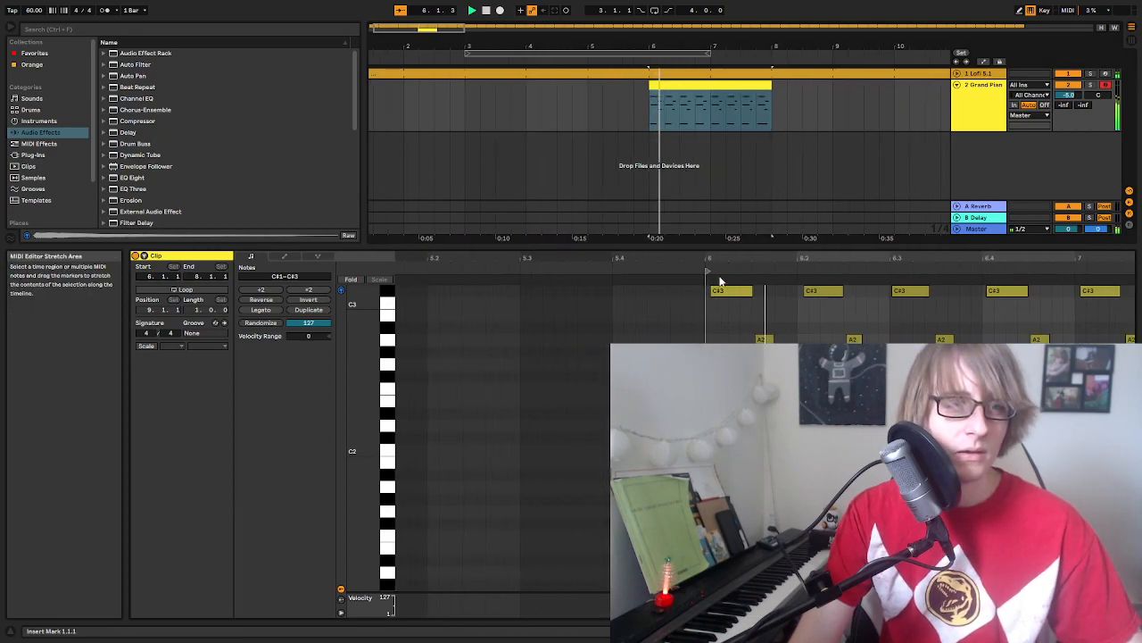
{"action": "left_click", "coordinate": [686, 88]}
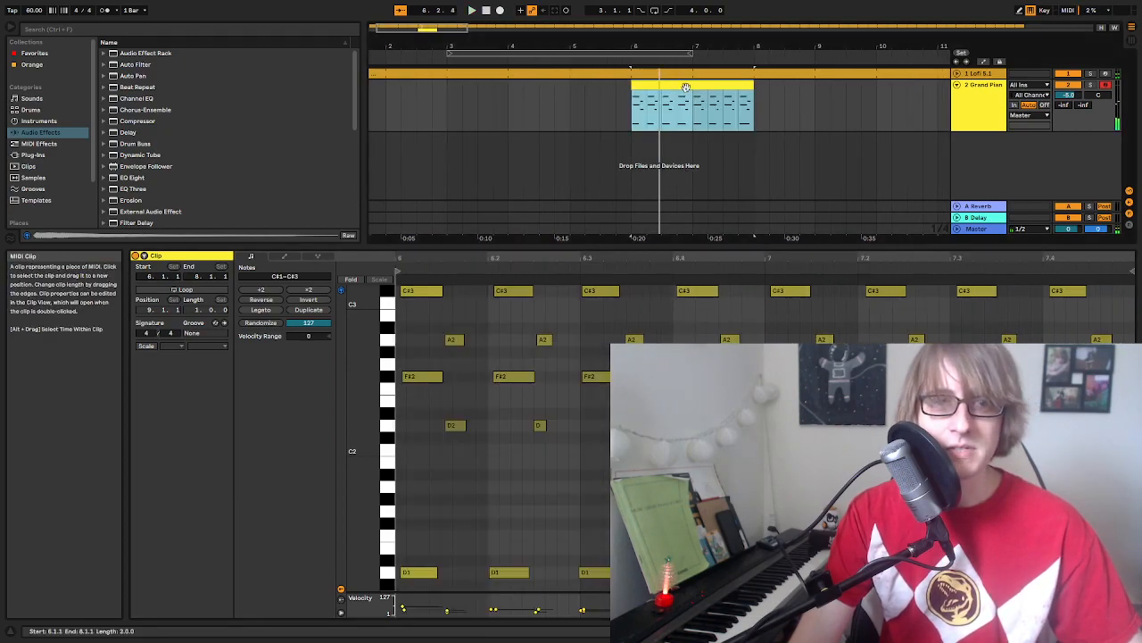
{"action": "right_click", "coordinate": [685, 89]}
{"action": "left_click", "coordinate": [741, 192]}
Step: Enlarge the note editor and nudge all Grand Piano notes left so the first chord begins at the clip start
{"action": "left_click_drag", "start_coordinate": [543, 246], "coordinate": [509, 147]}
{"action": "scroll", "coordinate": [489, 308], "scroll_direction": "up", "scroll_amount": 3}
{"action": "scroll", "coordinate": [509, 247], "scroll_direction": "down", "scroll_amount": 2}
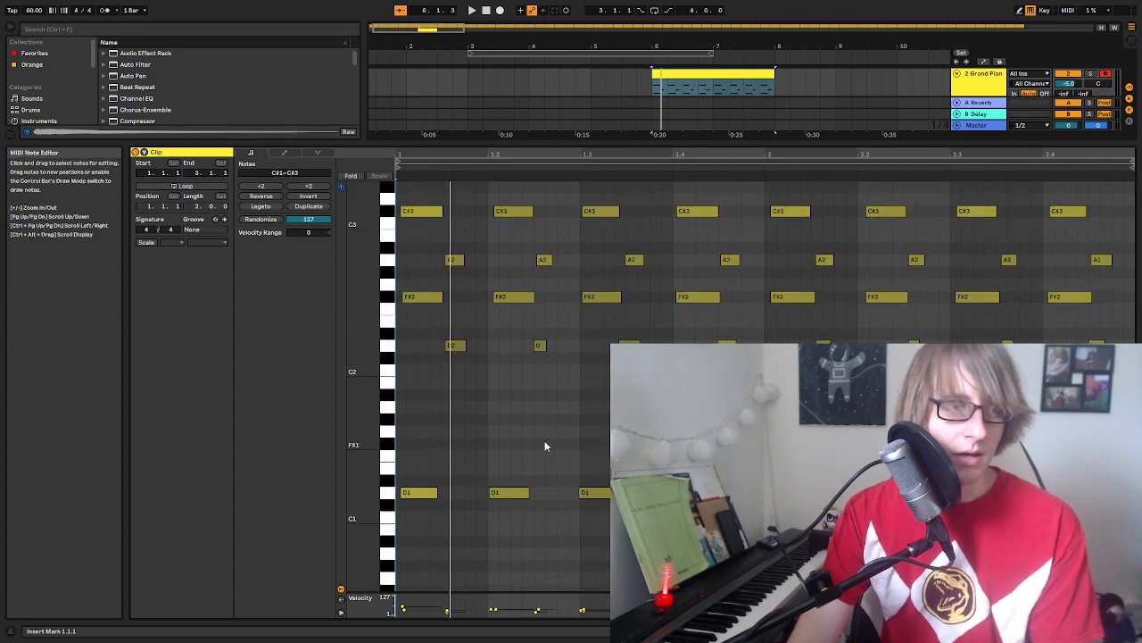
{"action": "scroll", "coordinate": [482, 486], "scroll_direction": "up", "scroll_amount": 2}
{"action": "left_click_drag", "start_coordinate": [418, 540], "coordinate": [1134, 196]}
{"action": "key", "text": "Left"}
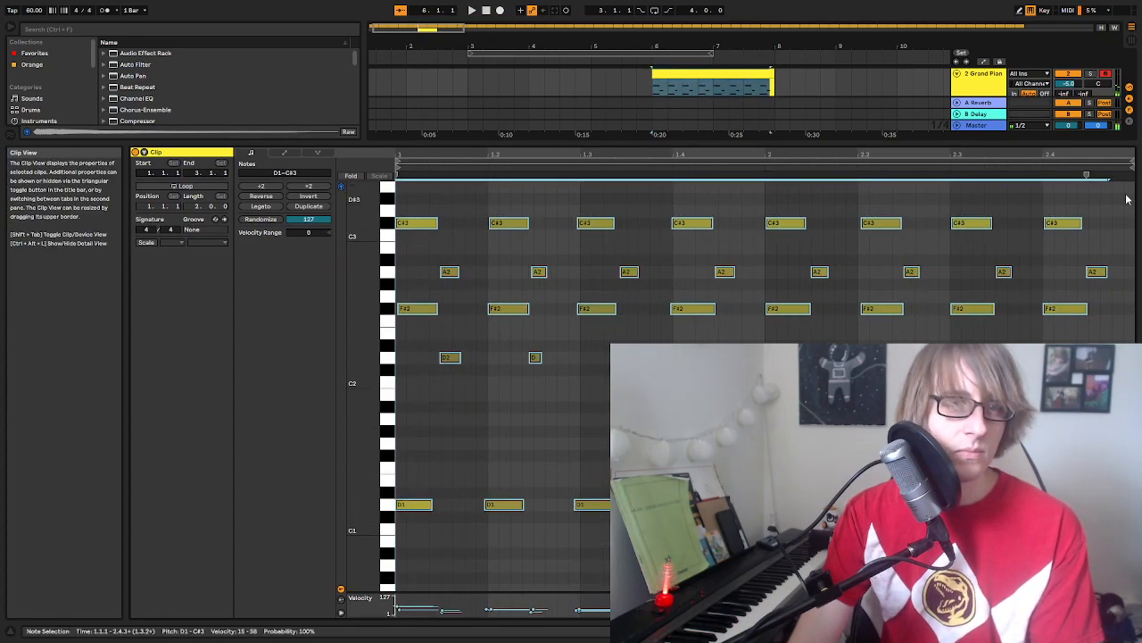
Step: Play the piano clip and nudge the off-beat D2 and A2 notes after beats 1 and 2 slightly right
{"action": "key", "text": "space"}
{"action": "key", "text": "space"}
{"action": "left_click", "coordinate": [455, 199]}
{"action": "mouse_move", "coordinate": [455, 155]}
{"action": "left_mouse_down"}
{"action": "mouse_move", "coordinate": [455, 192]}
{"action": "mouse_move", "coordinate": [455, 151]}
{"action": "left_mouse_up"}
{"action": "key", "text": "space"}
{"action": "left_click_drag", "start_coordinate": [448, 397], "coordinate": [471, 251]}
{"action": "key", "text": "Right"}
{"action": "left_click_drag", "start_coordinate": [532, 387], "coordinate": [556, 251]}
{"action": "key", "text": "Right"}
Step: Nudge the off-beat D2 and A2 notes after beats 3 and 4 of the first bar slightly right
{"action": "left_click_drag", "start_coordinate": [614, 387], "coordinate": [650, 259]}
{"action": "key", "text": "Right"}
{"action": "left_click", "coordinate": [615, 387]}
{"action": "left_click", "coordinate": [635, 358]}
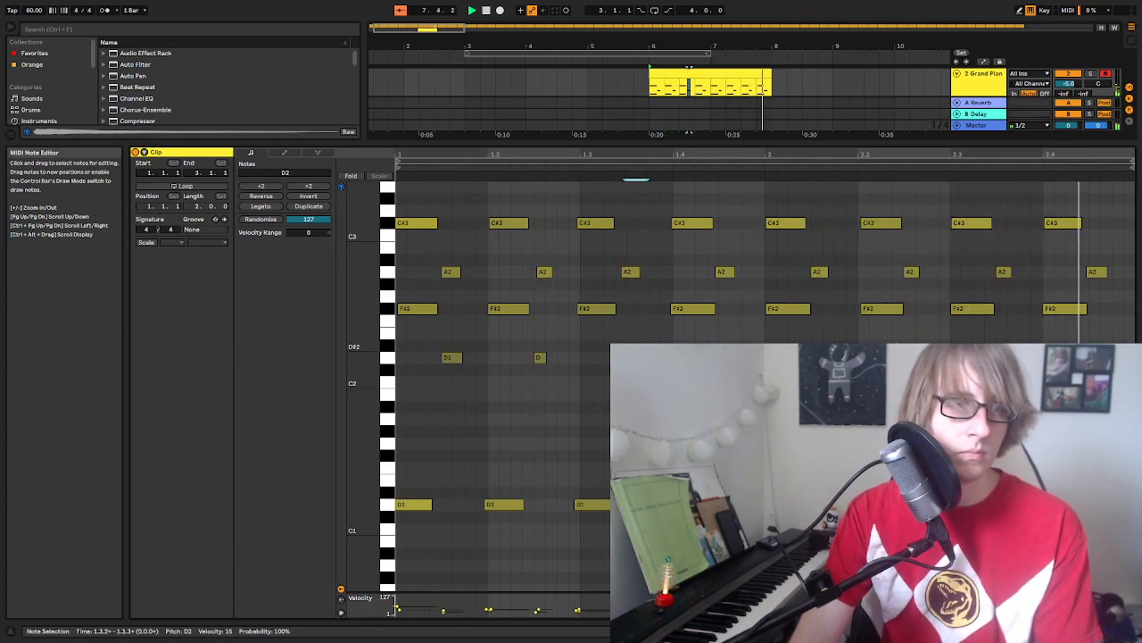
{"action": "left_click", "coordinate": [629, 275]}
{"action": "key", "text": "Right"}
{"action": "left_click_drag", "start_coordinate": [711, 386], "coordinate": [749, 253]}
{"action": "key", "text": "Right"}
Step: Adjust the timing of the off-beat D2 and A2 pairs in the second bar, including the last pair after beat 4
{"action": "left_click_drag", "start_coordinate": [822, 386], "coordinate": [834, 271]}
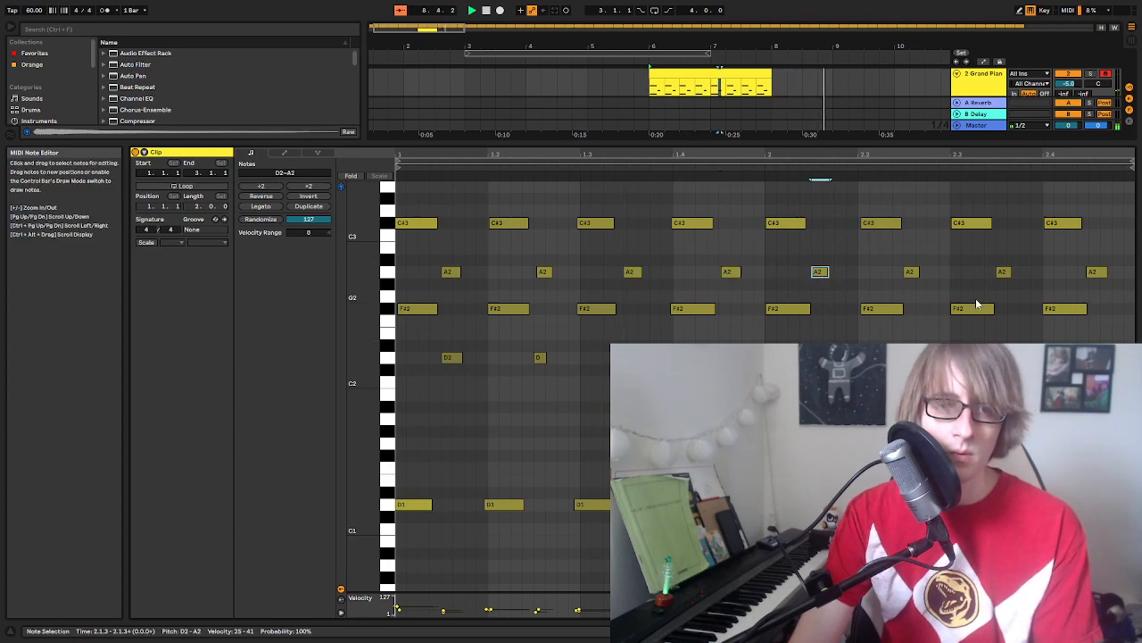
{"action": "left_click_drag", "start_coordinate": [902, 386], "coordinate": [938, 248]}
{"action": "left_click_drag", "start_coordinate": [999, 386], "coordinate": [1023, 248]}
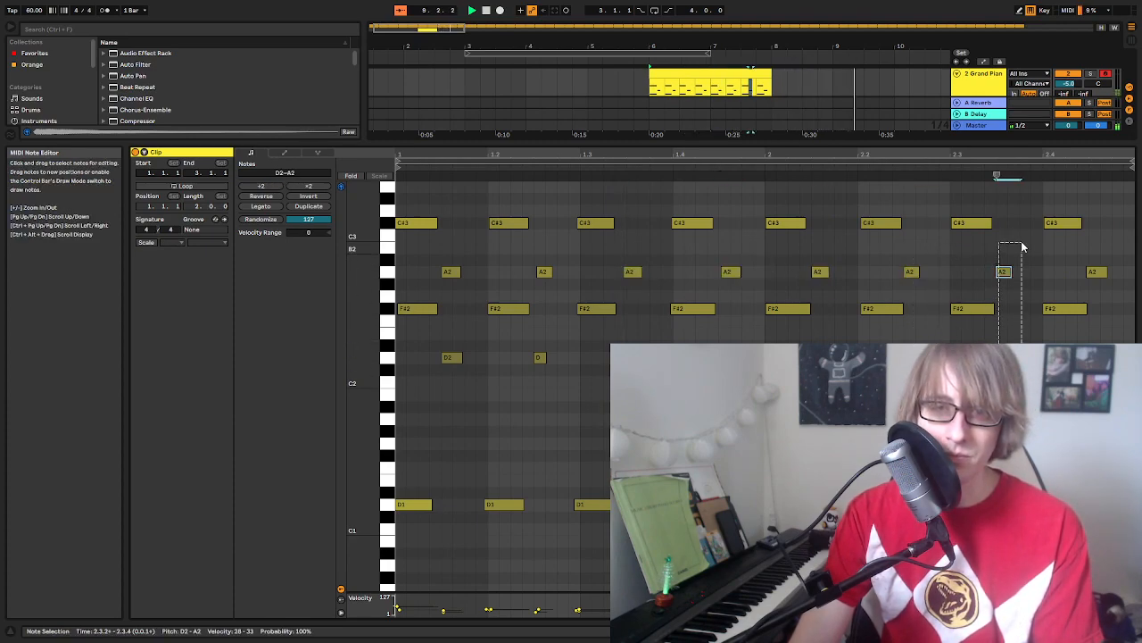
{"action": "left_click_drag", "start_coordinate": [1096, 386], "coordinate": [1105, 264]}
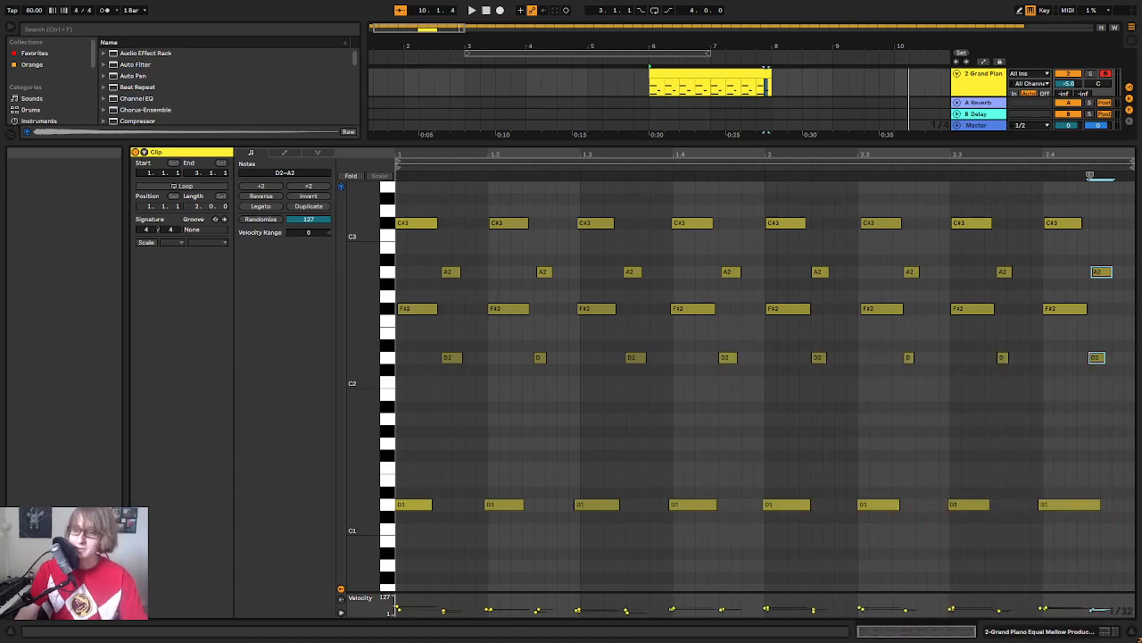
Step: Play the piano clip and nudge the late first-bar D1, F#2 and C#3 notes right onto beats 2, 3 and 4
{"action": "key", "text": "space"}
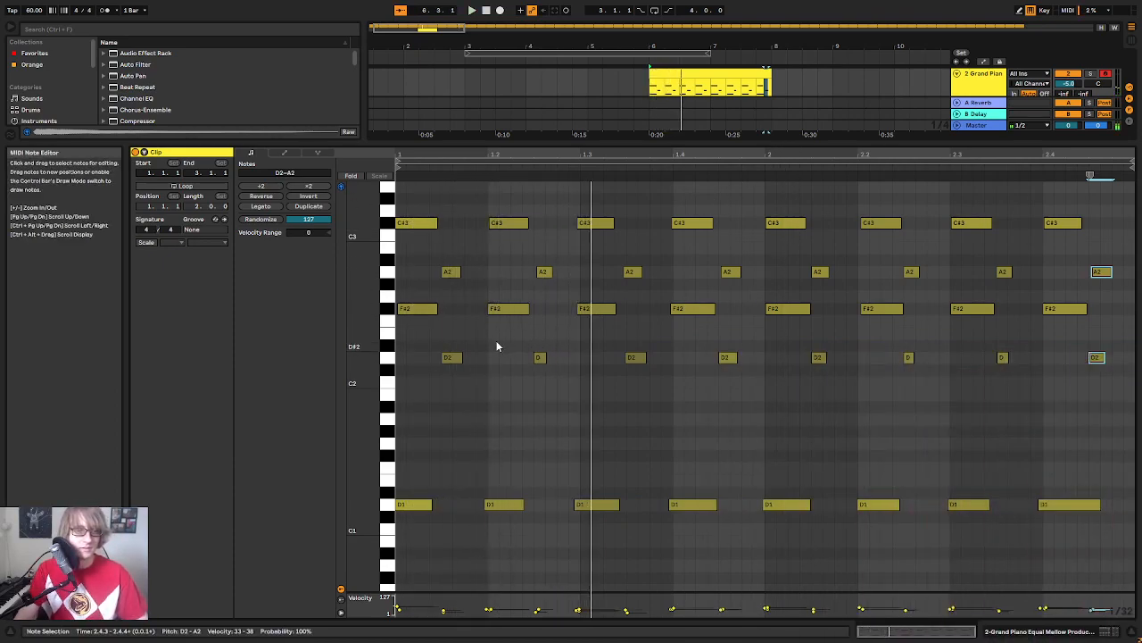
{"action": "key", "text": "space"}
{"action": "left_click", "coordinate": [504, 504]}
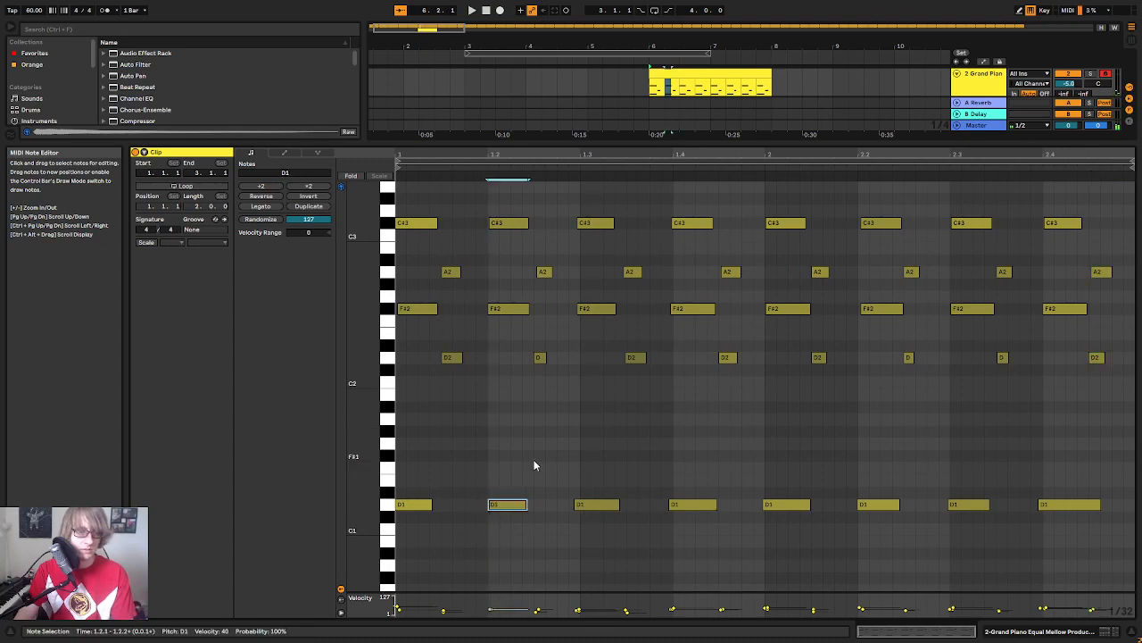
{"action": "left_click_drag", "start_coordinate": [584, 505], "coordinate": [591, 505]}
{"action": "left_click_drag", "start_coordinate": [568, 344], "coordinate": [589, 218]}
{"action": "left_click_drag", "start_coordinate": [676, 541], "coordinate": [688, 204]}
{"action": "key", "text": "Right"}
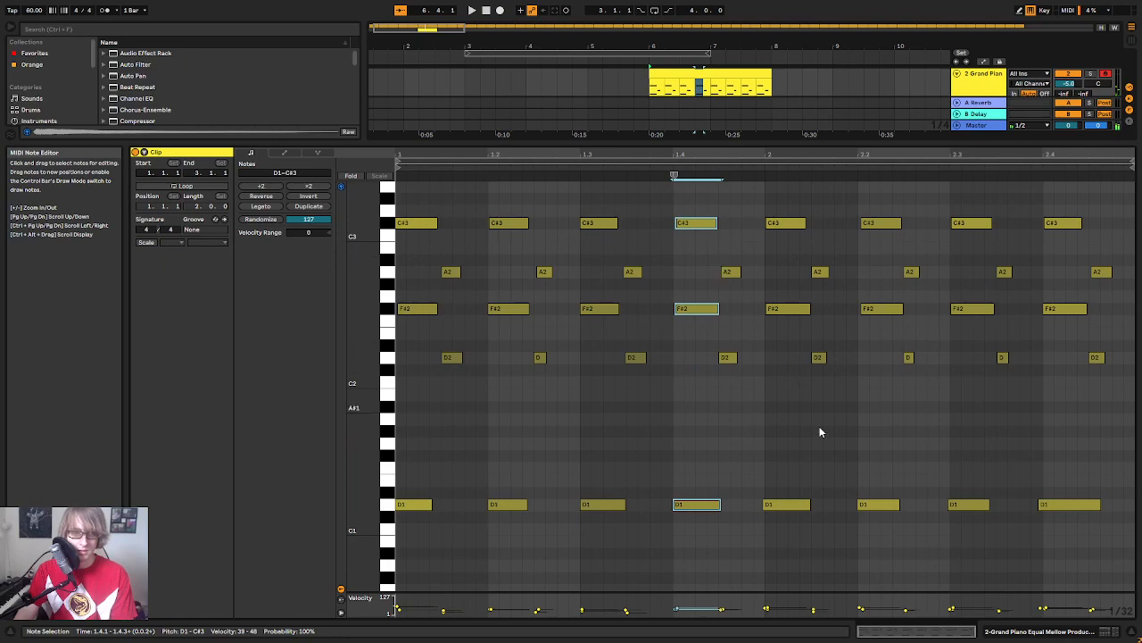
Step: Align the on-beat chord notes in the second bar with the grid, nudging the early ones at 2.1, 2.3 and 2.4 right
{"action": "left_click_drag", "start_coordinate": [776, 540], "coordinate": [782, 207]}
{"action": "key", "text": "Right"}
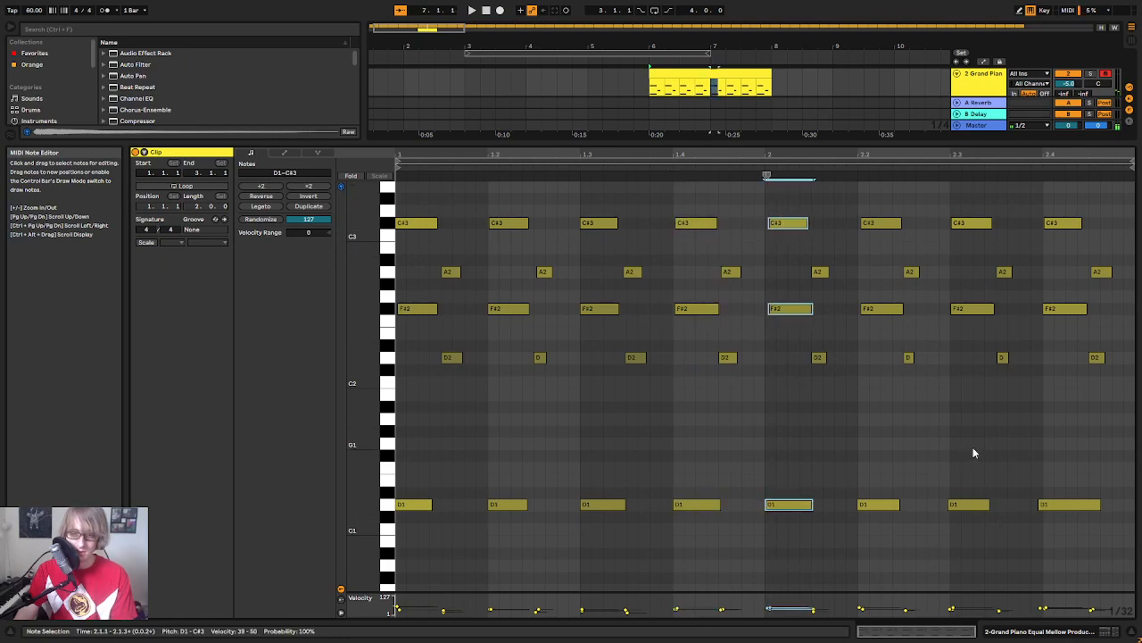
{"action": "left_click_drag", "start_coordinate": [884, 553], "coordinate": [864, 196]}
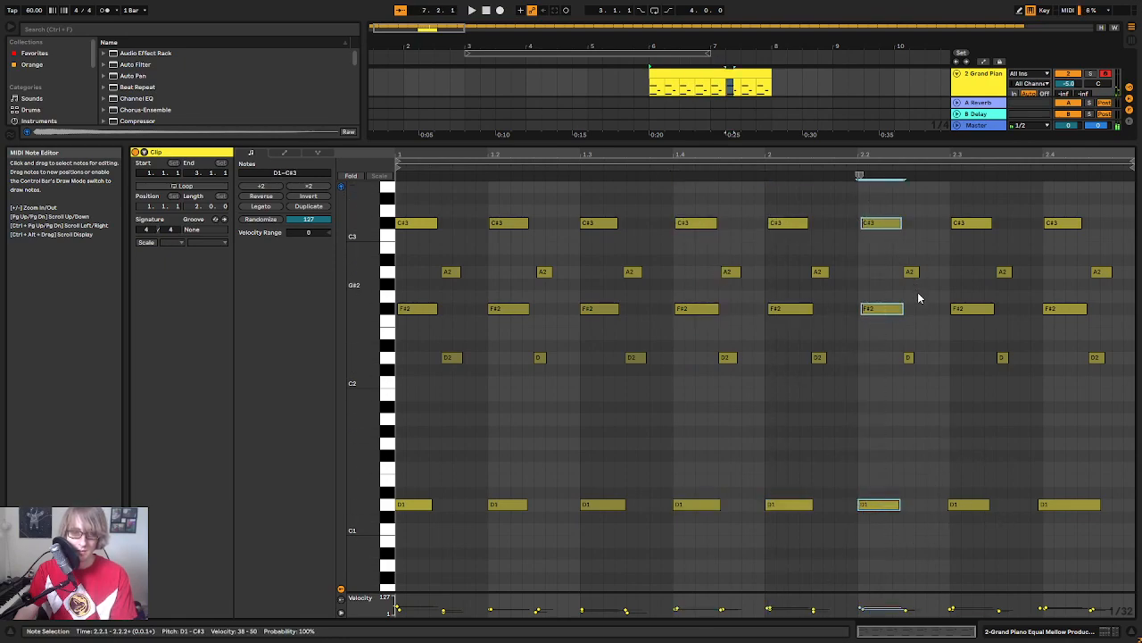
{"action": "left_click_drag", "start_coordinate": [965, 541], "coordinate": [1000, 440]}
{"action": "left_click_drag", "start_coordinate": [1046, 539], "coordinate": [1042, 377]}
{"action": "key", "text": "Right"}
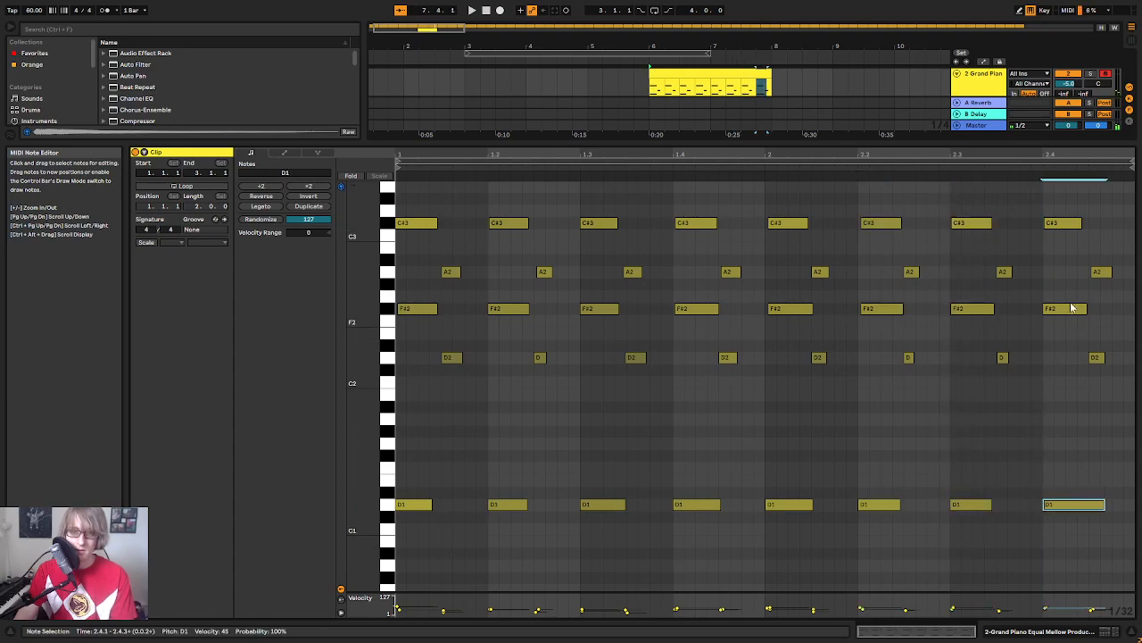
Step: Play the piano clip and nudge the A2 note after beat 3 of the first bar slightly right
{"action": "key", "text": "space"}
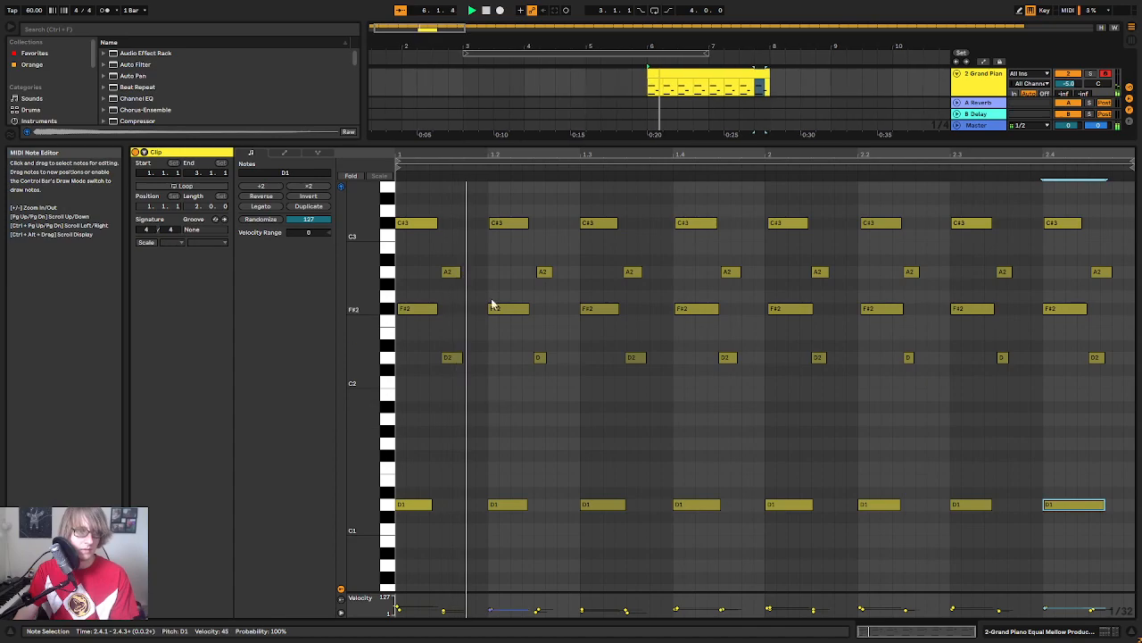
{"action": "left_click_drag", "start_coordinate": [443, 151], "coordinate": [499, 160]}
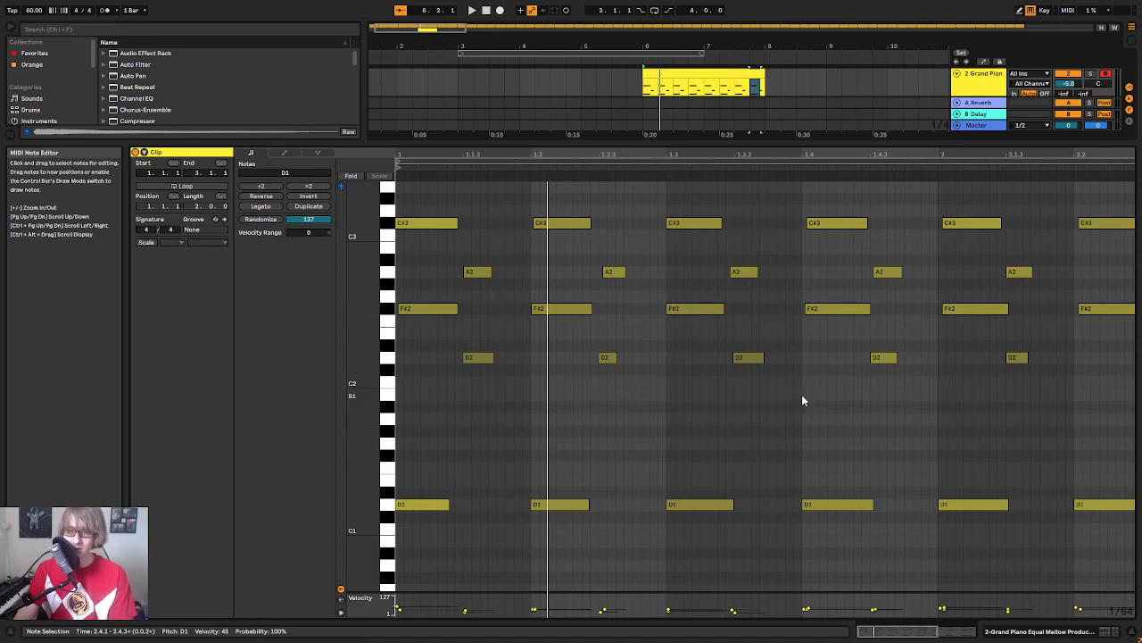
{"action": "left_click_drag", "start_coordinate": [681, 156], "coordinate": [681, 137]}
{"action": "key", "text": "space"}
{"action": "left_click", "coordinate": [545, 273]}
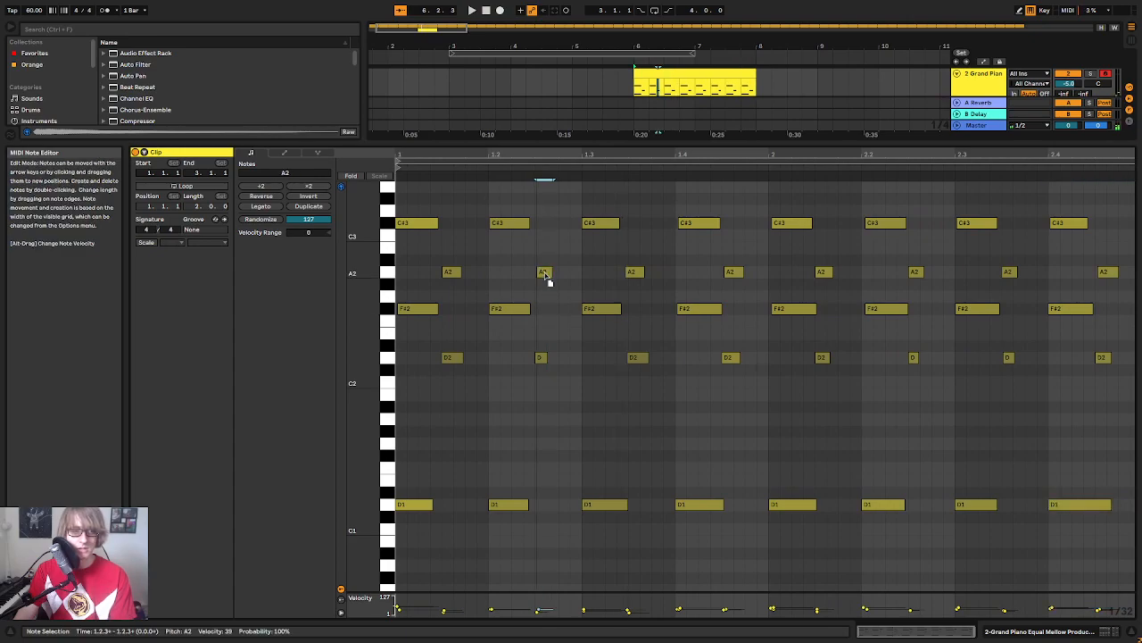
{"action": "key", "text": "space"}
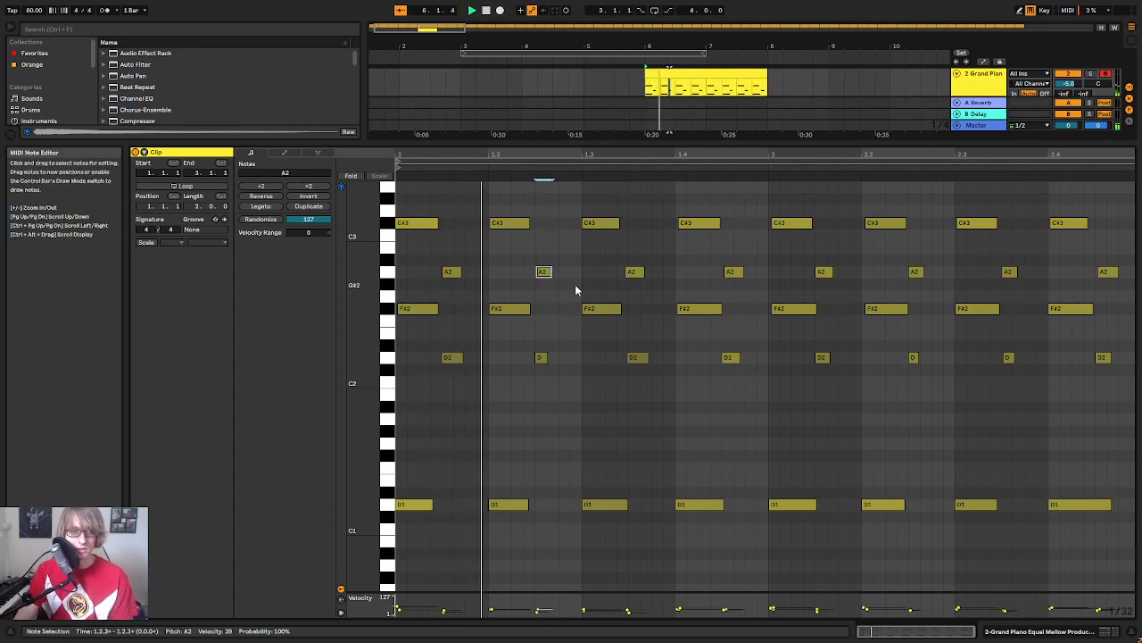
{"action": "key", "text": "space"}
{"action": "left_click", "coordinate": [634, 272]}
{"action": "left_click_drag", "start_coordinate": [636, 278], "coordinate": [642, 282]}
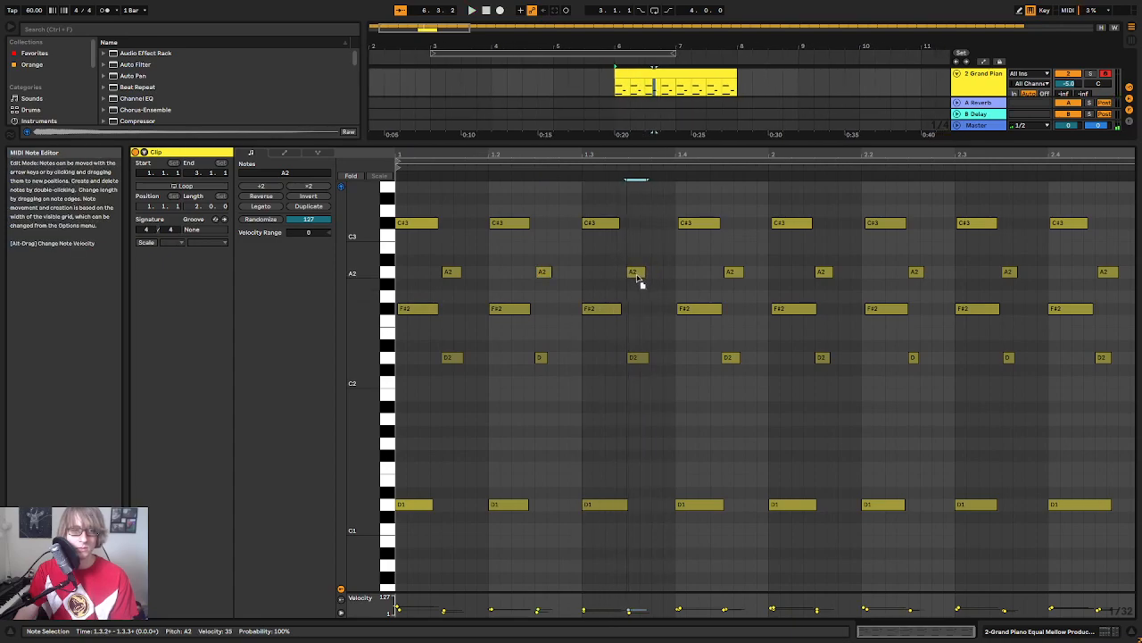
Step: Play the clip again and quantize the F#2 and C#3 notes at 2.2 to the grid
{"action": "key", "text": "space"}
{"action": "left_click", "coordinate": [758, 314]}
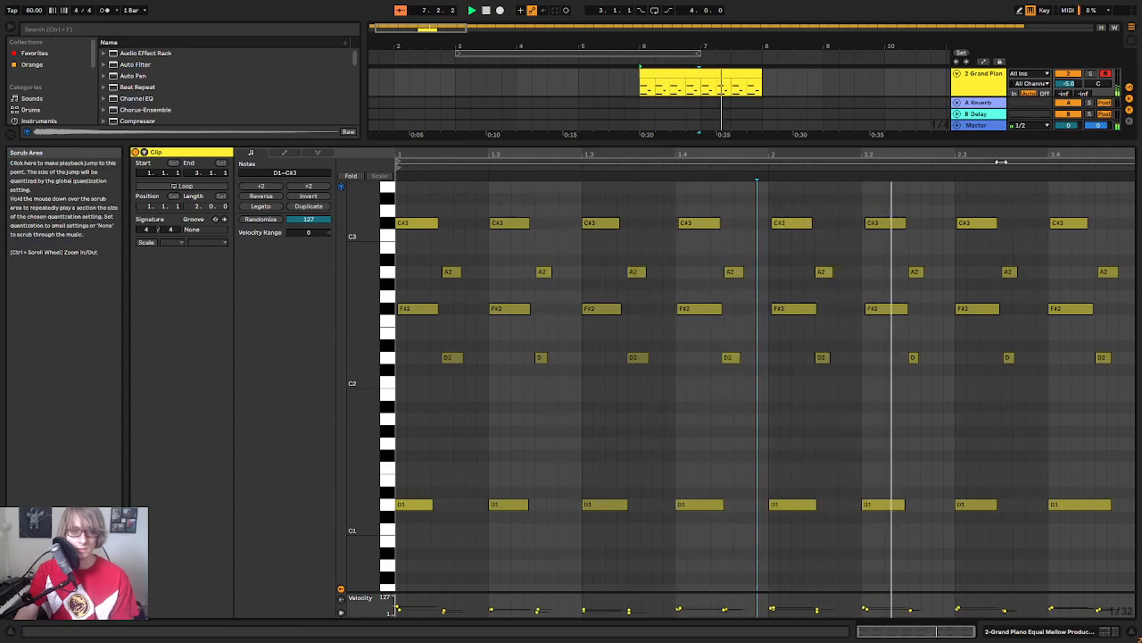
{"action": "left_click_drag", "start_coordinate": [855, 342], "coordinate": [872, 221]}
{"action": "key", "text": "ctrl+u"}
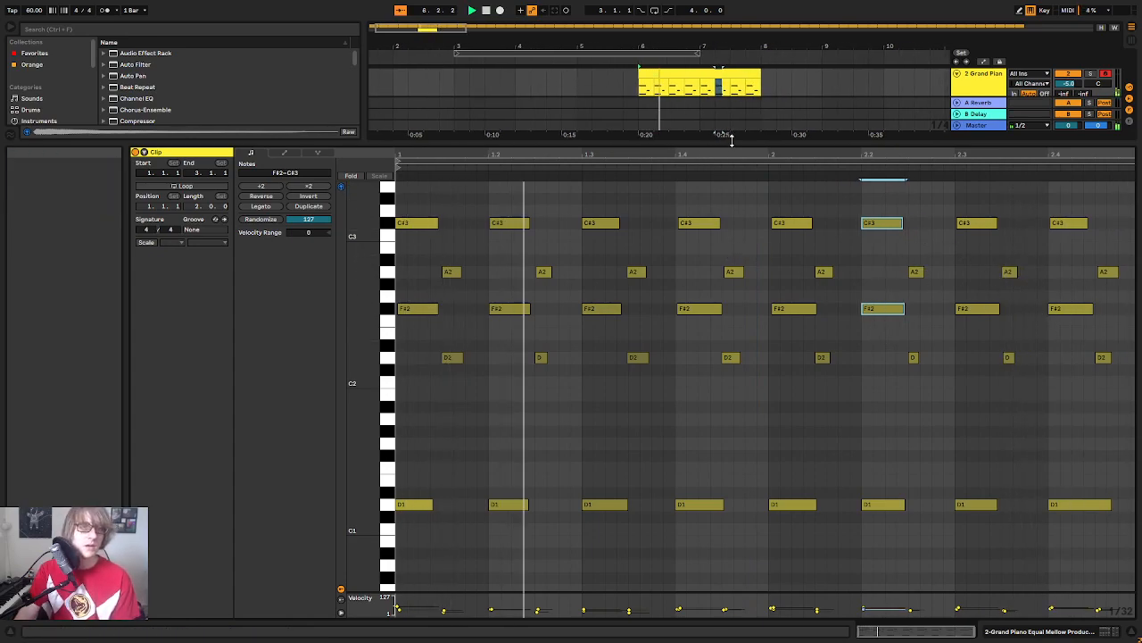
Step: Enlarge the arrangement area and move the Grand Piano clip from bar 6 to the start of bar 1
{"action": "left_click_drag", "start_coordinate": [732, 139], "coordinate": [707, 432]}
{"action": "left_click", "coordinate": [815, 105]}
{"action": "left_click_drag", "start_coordinate": [674, 46], "coordinate": [658, 25]}
{"action": "key", "text": "space"}
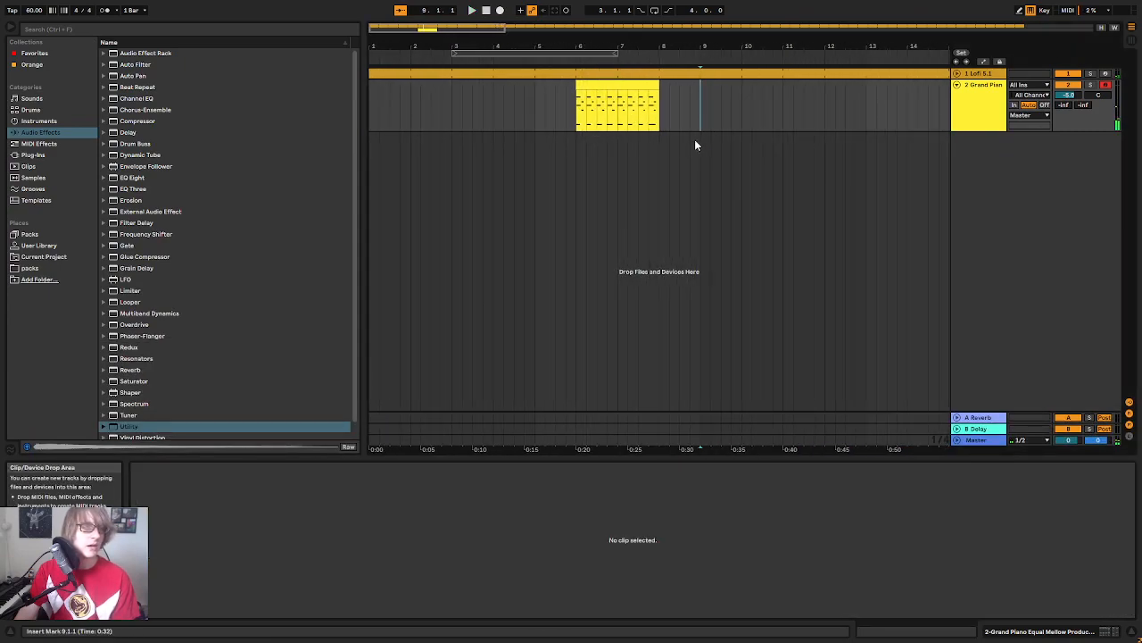
{"action": "left_click_drag", "start_coordinate": [606, 85], "coordinate": [399, 85]}
{"action": "left_click", "coordinate": [497, 105]}
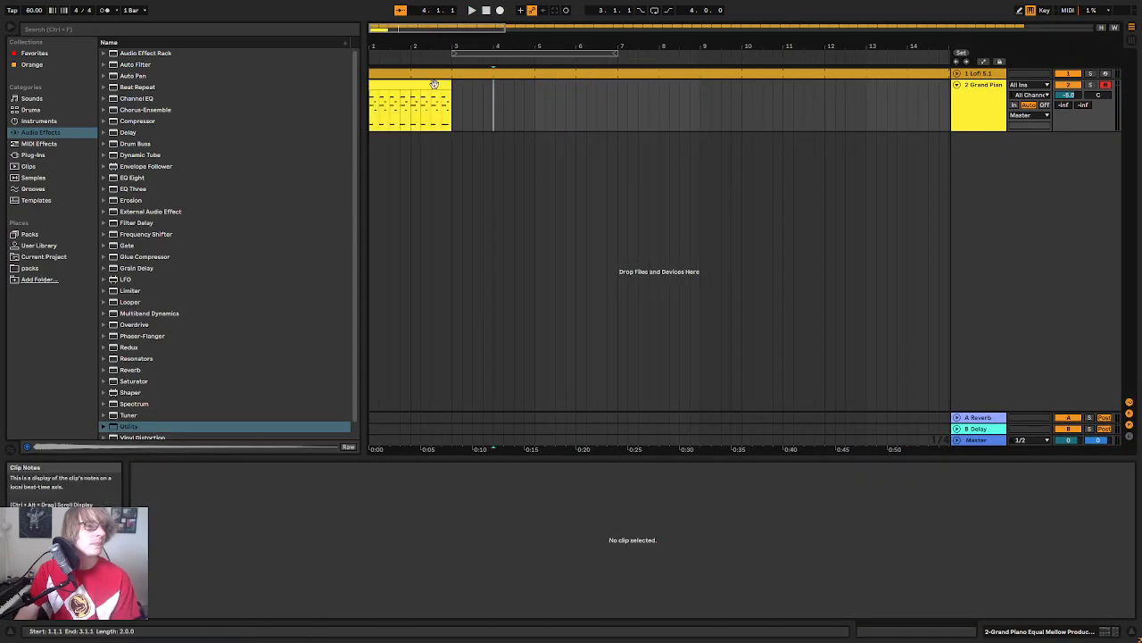
Step: Loop the two-bar piano clip, extend it to bar 5 and consolidate it into one four-bar clip
{"action": "right_click", "coordinate": [438, 90]}
{"action": "left_click", "coordinate": [471, 191]}
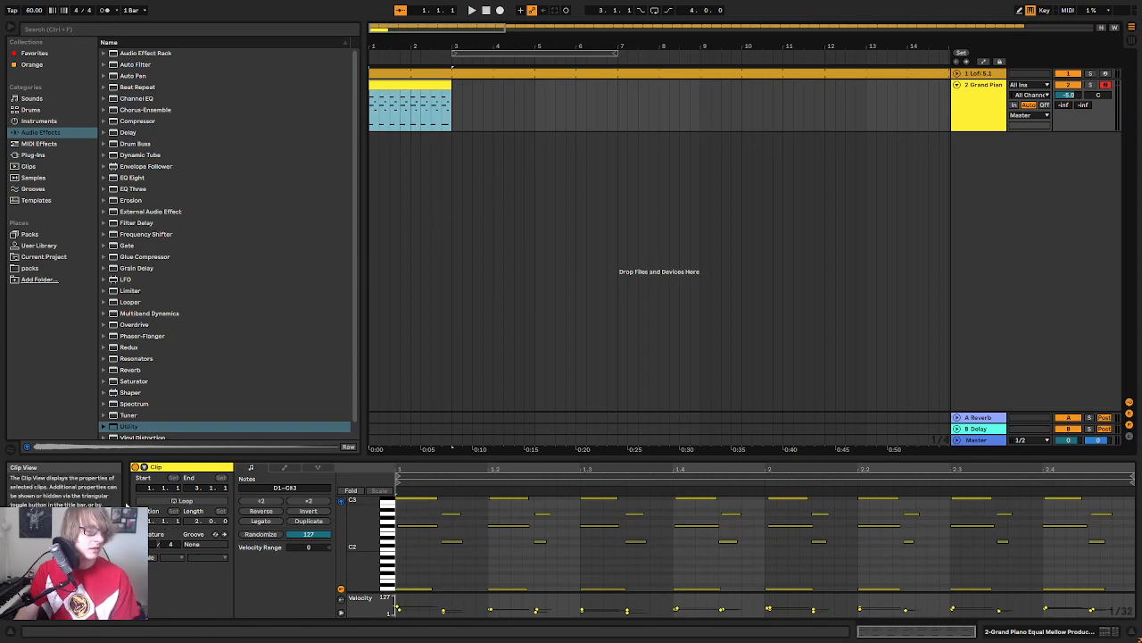
{"action": "left_click", "coordinate": [167, 502]}
{"action": "left_click_drag", "start_coordinate": [447, 85], "coordinate": [534, 85]}
{"action": "right_click", "coordinate": [489, 86]}
{"action": "left_click", "coordinate": [516, 193]}
Step: Duplicate the Lofi 5.1 drum track twice to get three identical drum tracks
{"action": "key", "text": "space"}
{"action": "mouse_move", "coordinate": [780, 459]}
{"action": "left_mouse_down"}
{"action": "mouse_move", "coordinate": [780, 406]}
{"action": "mouse_move", "coordinate": [780, 441]}
{"action": "left_mouse_up"}
{"action": "left_click", "coordinate": [911, 78]}
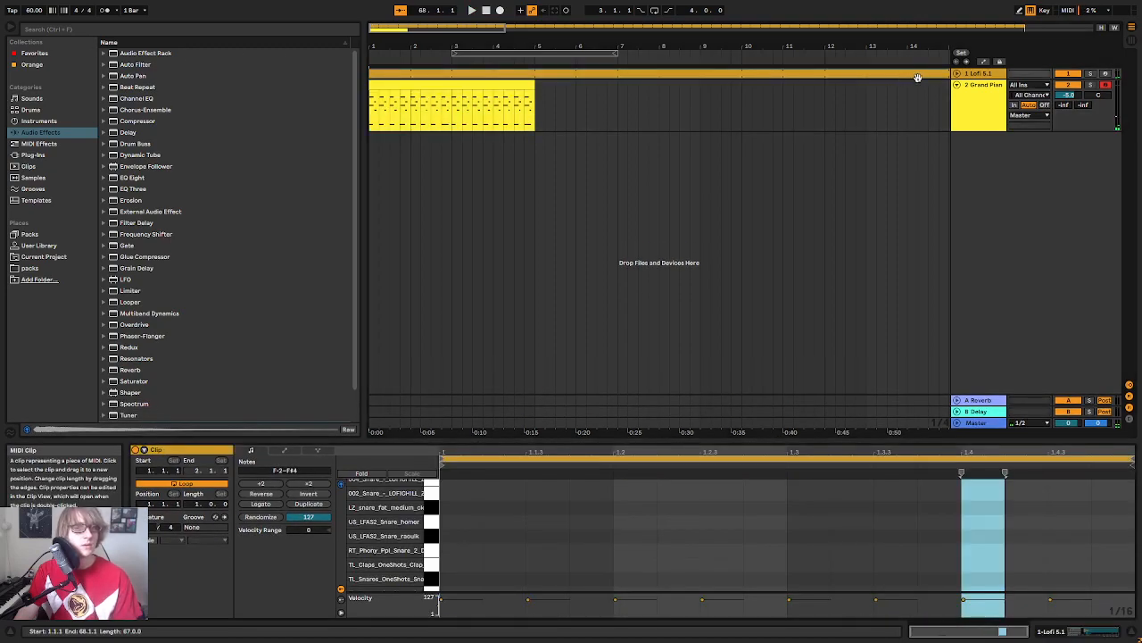
{"action": "right_click", "coordinate": [980, 73]}
{"action": "left_click", "coordinate": [986, 95]}
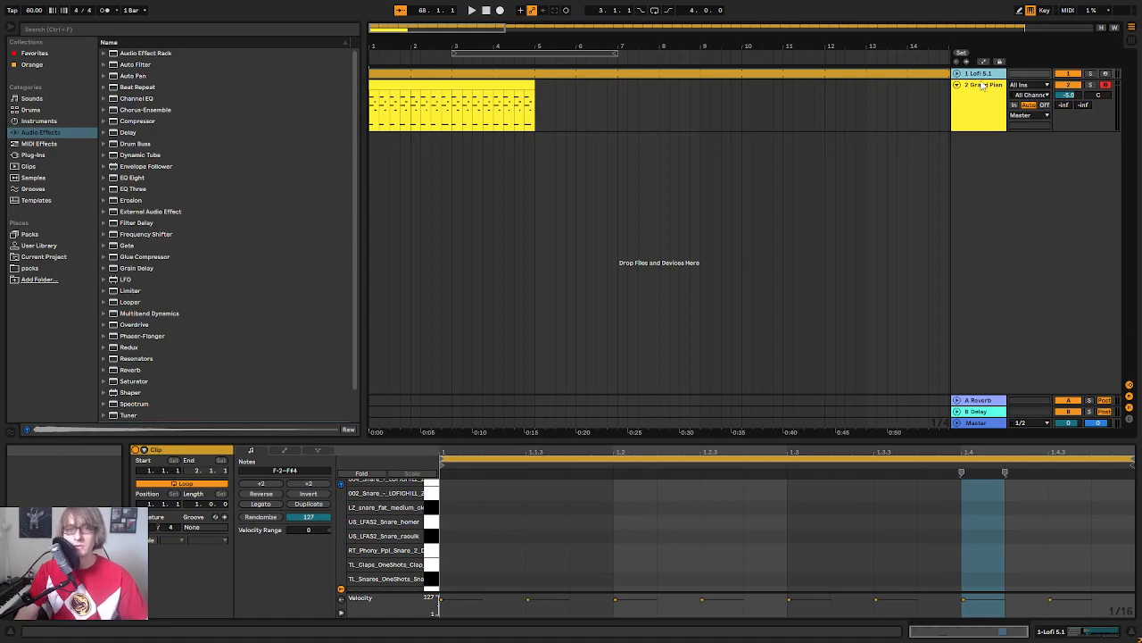
{"action": "right_click", "coordinate": [981, 84]}
{"action": "left_click", "coordinate": [1012, 108]}
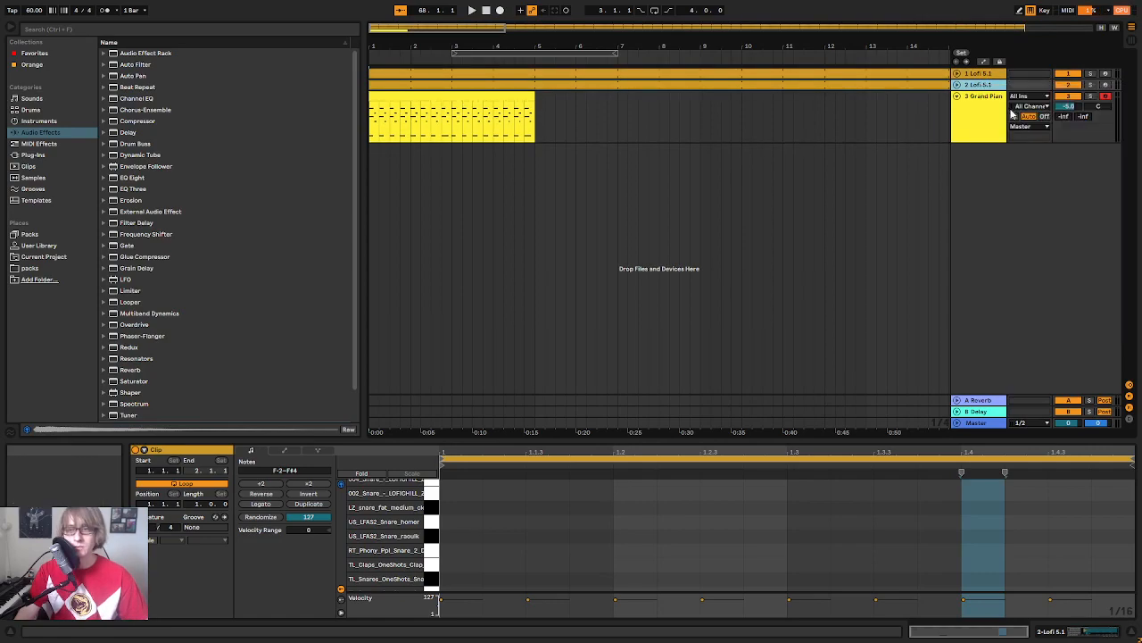
Step: Rename the three drum tracks Kick, Snare and Hat
{"action": "right_click", "coordinate": [981, 75]}
{"action": "left_click", "coordinate": [1013, 122]}
{"action": "type", "text": "Kick"}
{"action": "key", "text": "Tab"}
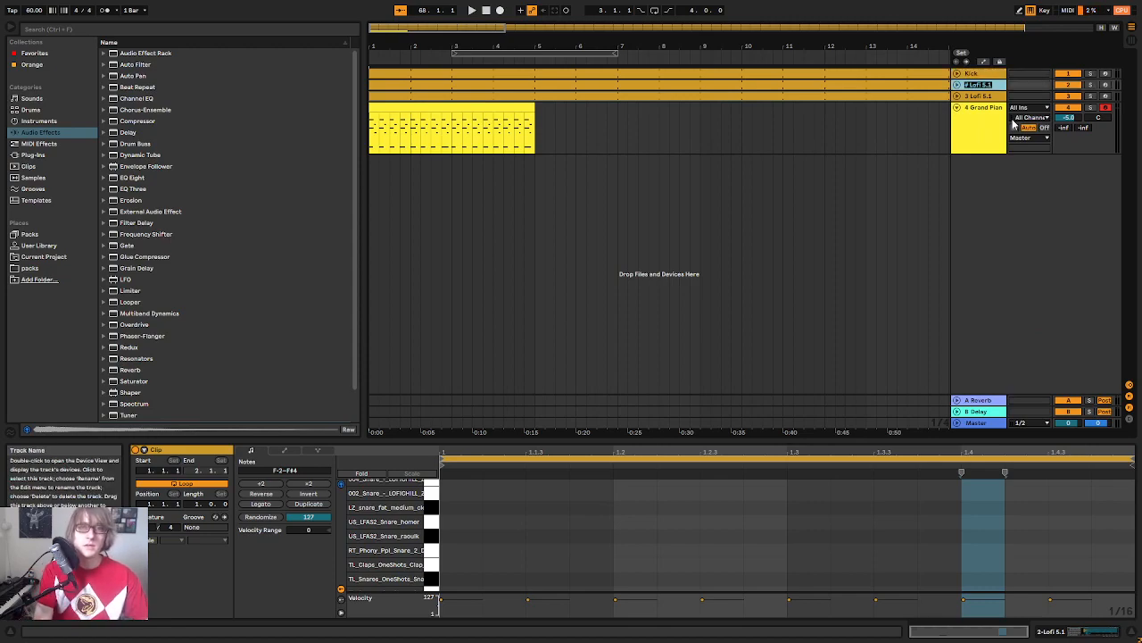
{"action": "key", "text": "Tab"}
{"action": "type", "text": "H"}
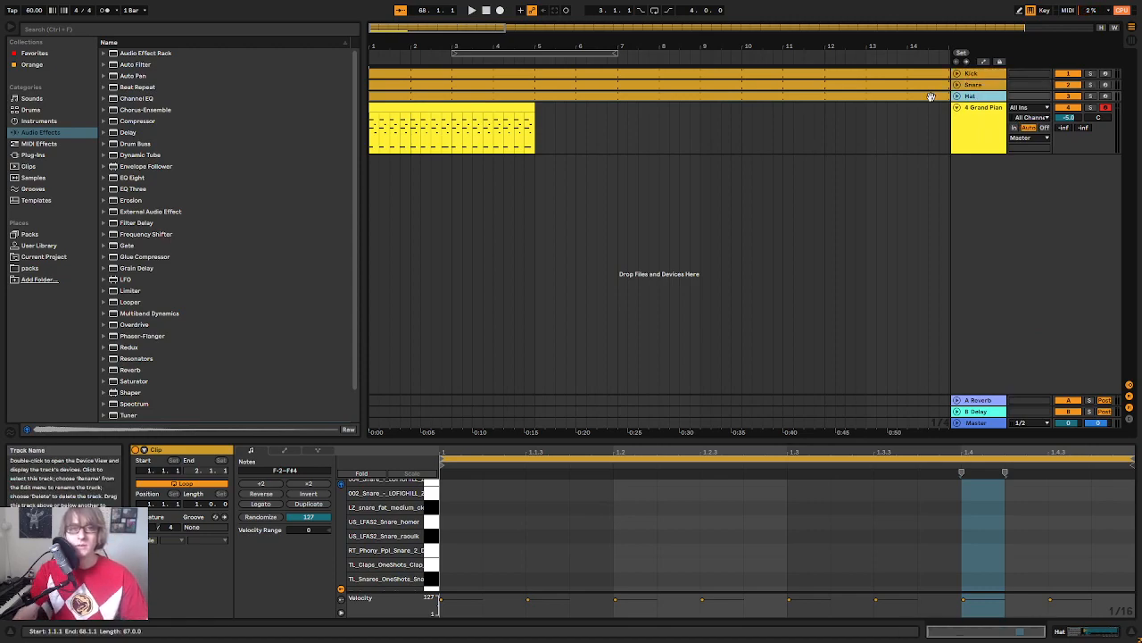
Step: Strip the Kick track's clip of its snare and hi-hat notes, keeping only the OS_MC_Street_Kick note
{"action": "left_click", "coordinate": [881, 75]}
{"action": "left_click_drag", "start_coordinate": [742, 440], "coordinate": [757, 258]}
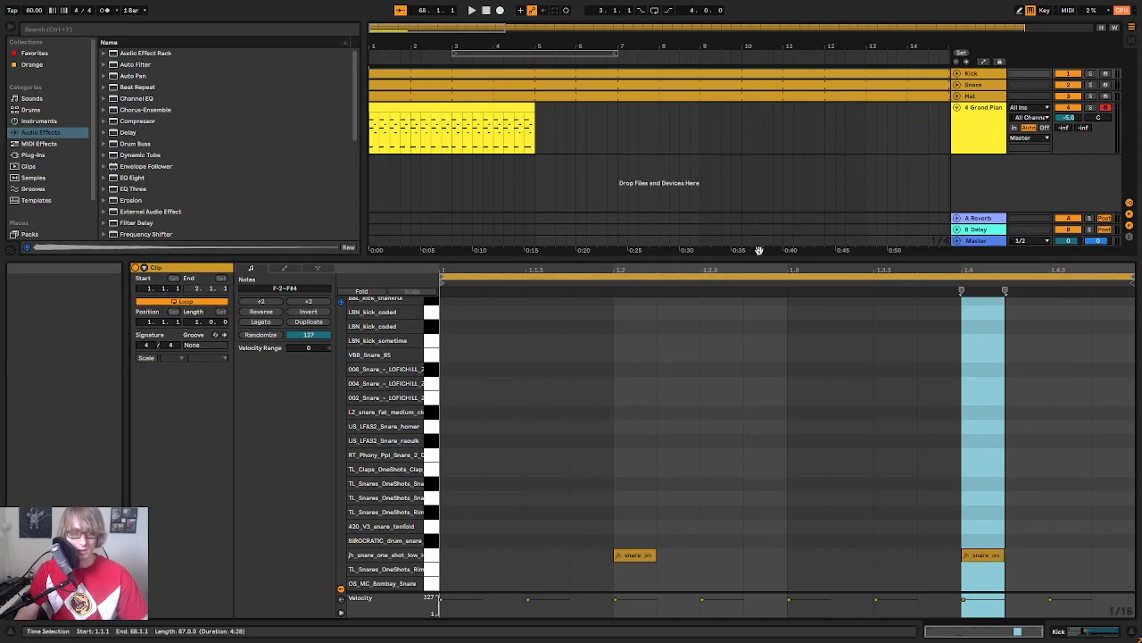
{"action": "scroll", "coordinate": [678, 410], "scroll_direction": "up", "scroll_amount": 10}
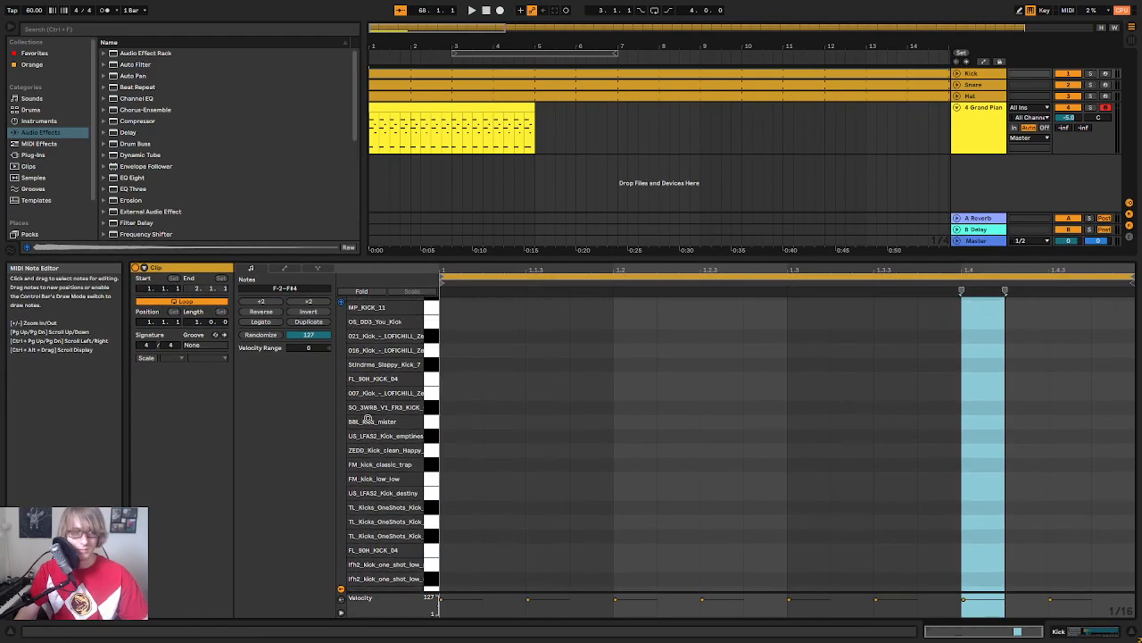
{"action": "left_click_drag", "start_coordinate": [379, 418], "coordinate": [343, 418]}
{"action": "scroll", "coordinate": [537, 389], "scroll_direction": "up", "scroll_amount": 2}
{"action": "left_click", "coordinate": [565, 393]}
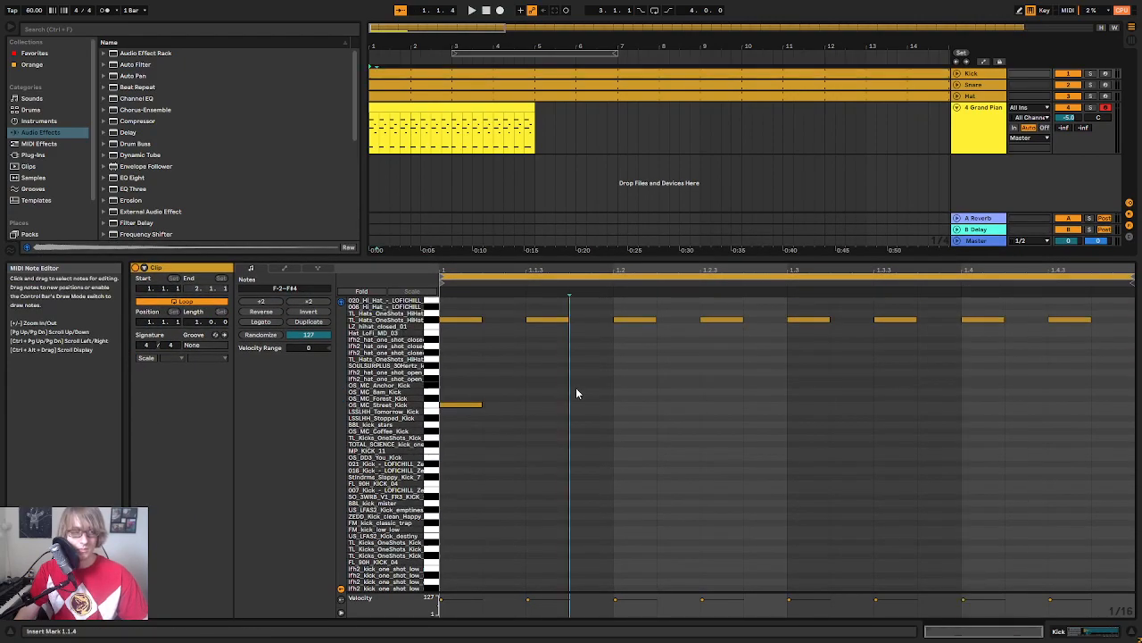
Step: Delete the kick and hi-hat notes from the Snare track's clip, keeping the snare hits on beats 2 and 4
{"action": "left_click", "coordinate": [893, 87]}
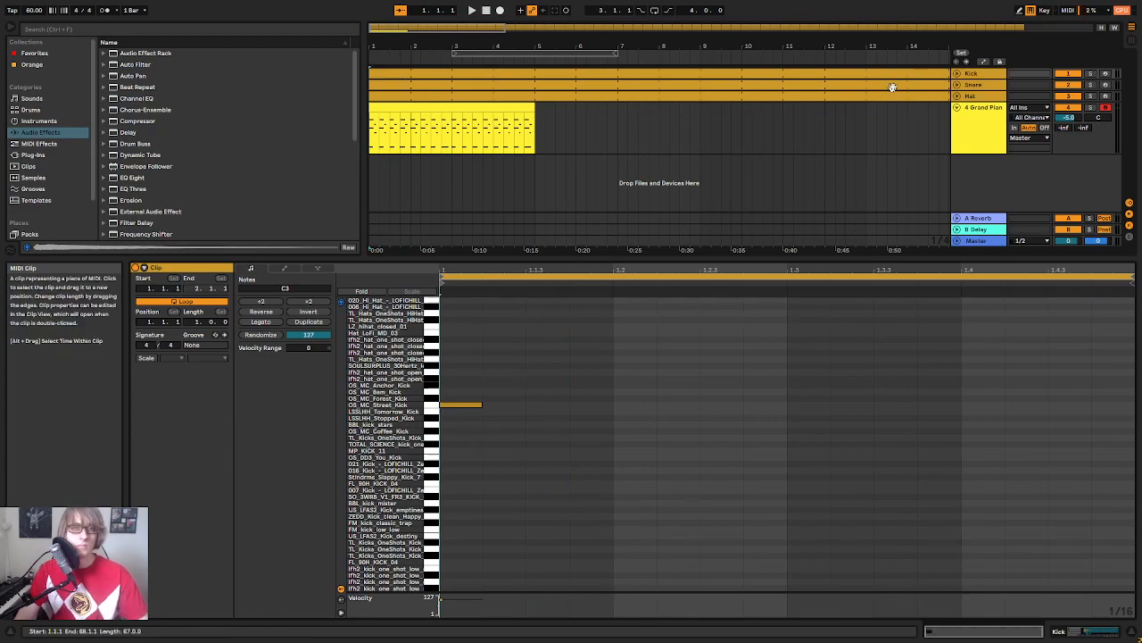
{"action": "left_click", "coordinate": [892, 86]}
{"action": "left_click", "coordinate": [873, 428]}
{"action": "key", "text": "ctrl+a"}
{"action": "left_click_drag", "start_coordinate": [1067, 505], "coordinate": [614, 557]}
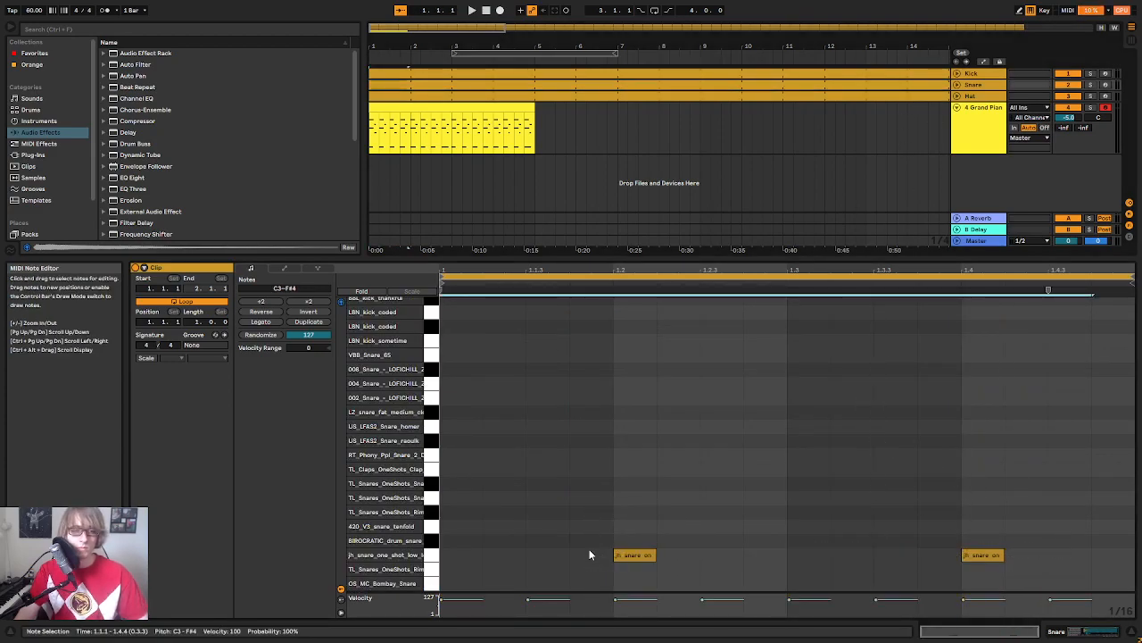
{"action": "key", "text": "Delete"}
Step: Remove the kick and snare notes from the Hat track's clip, keeping only the row of hi-hat notes
{"action": "left_click", "coordinate": [851, 96]}
{"action": "scroll", "coordinate": [917, 430], "scroll_direction": "up", "scroll_amount": 6}
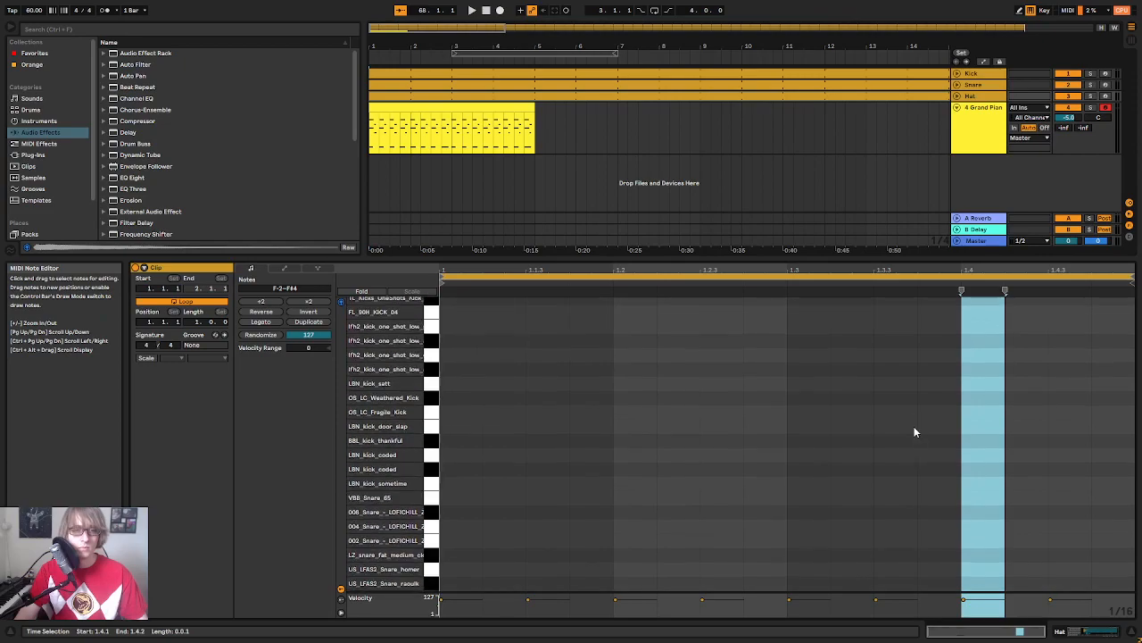
{"action": "scroll", "coordinate": [923, 429], "scroll_direction": "up", "scroll_amount": 8}
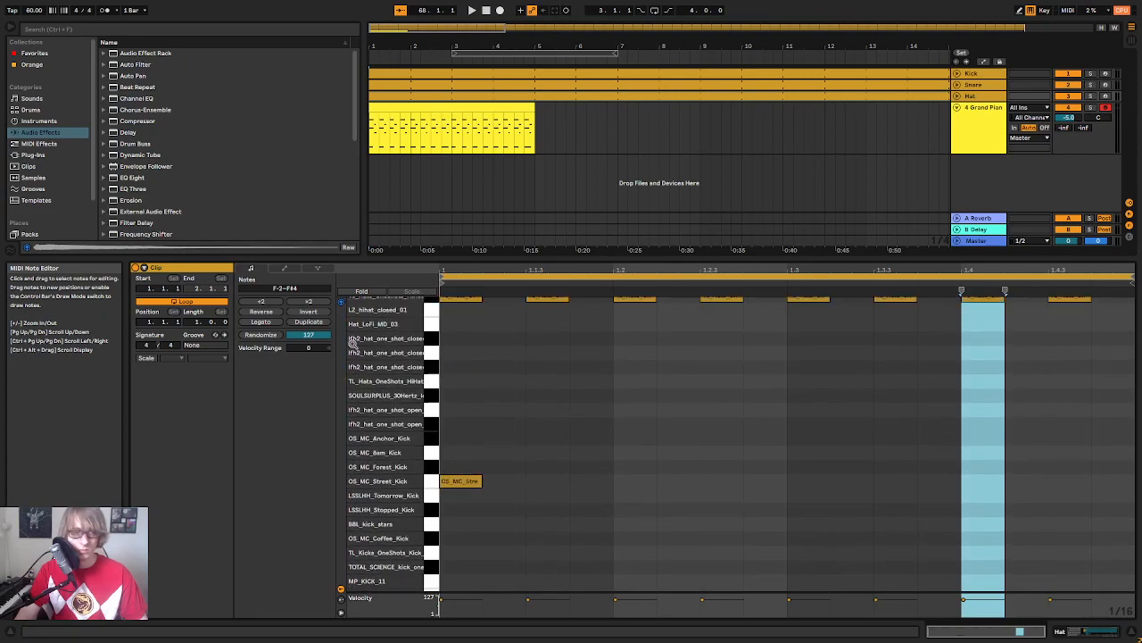
{"action": "left_click_drag", "start_coordinate": [354, 350], "coordinate": [324, 350]}
{"action": "left_click", "coordinate": [964, 428]}
{"action": "left_click_drag", "start_coordinate": [1110, 309], "coordinate": [437, 420]}
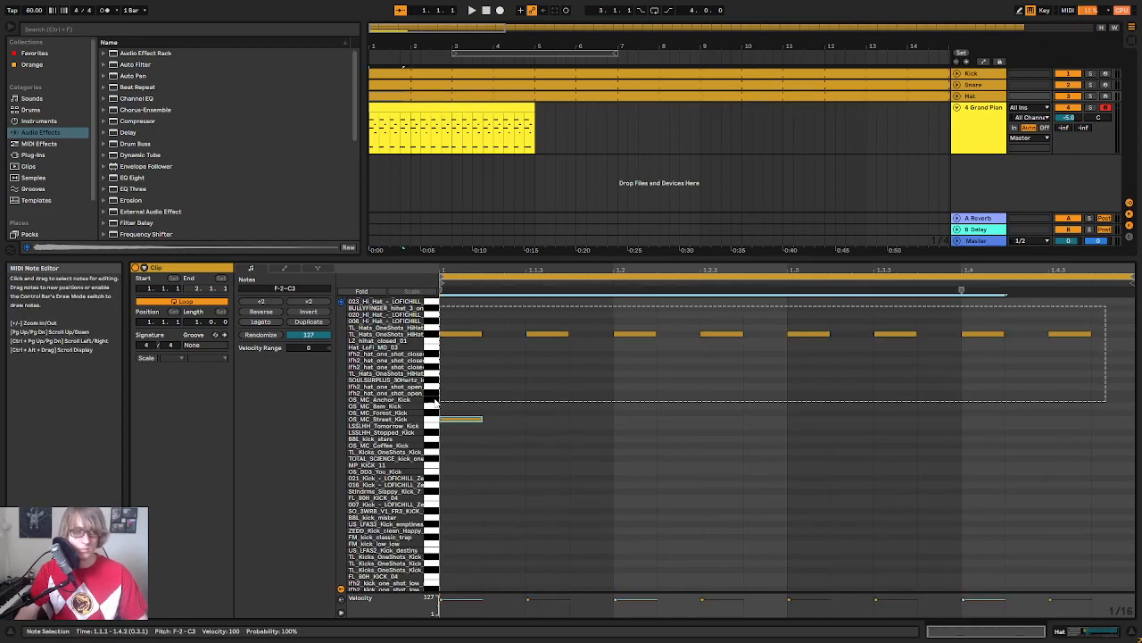
Step: Play the split drums, switch to the Session mixer and add the EQ Eight drum preset Kick EQ 2 to the Kick track
{"action": "key", "text": "space"}
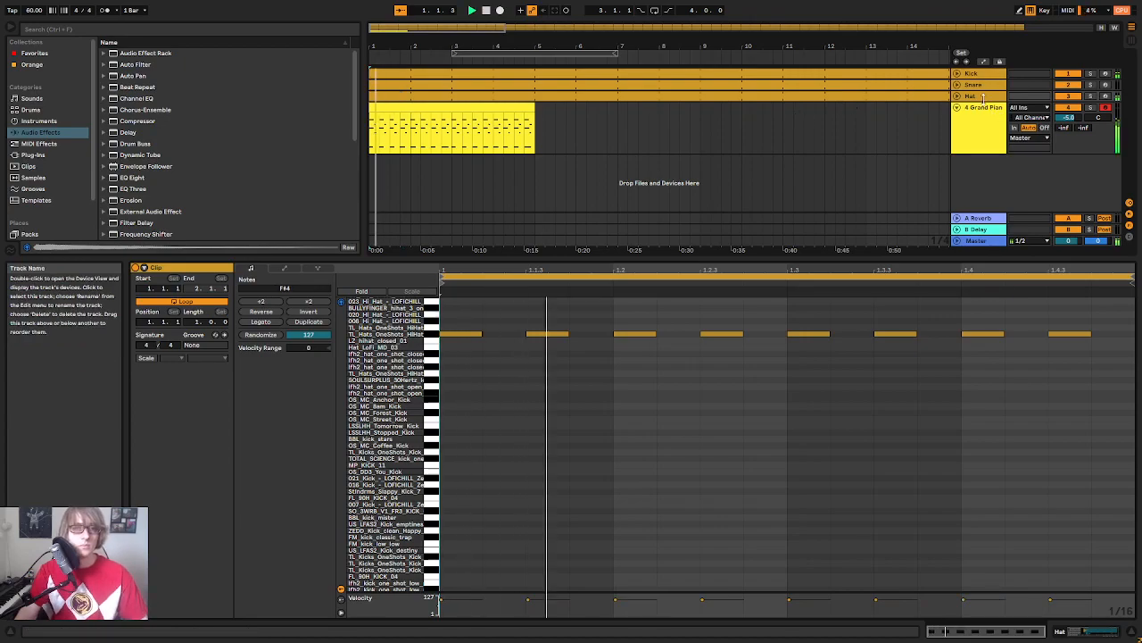
{"action": "key", "text": "Tab"}
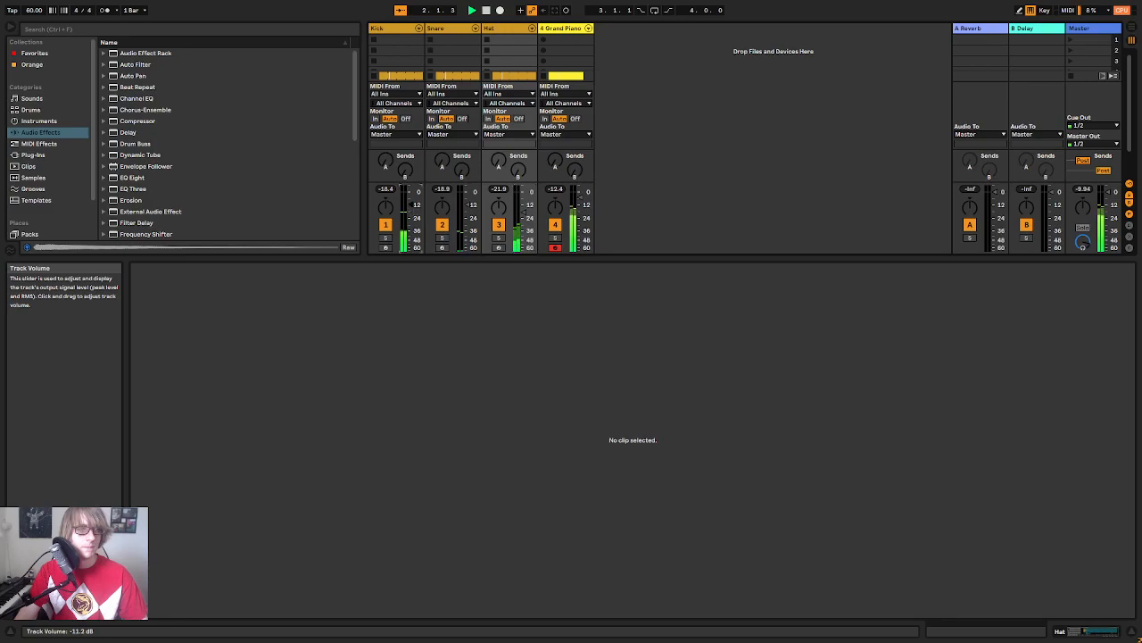
{"action": "left_click", "coordinate": [391, 28]}
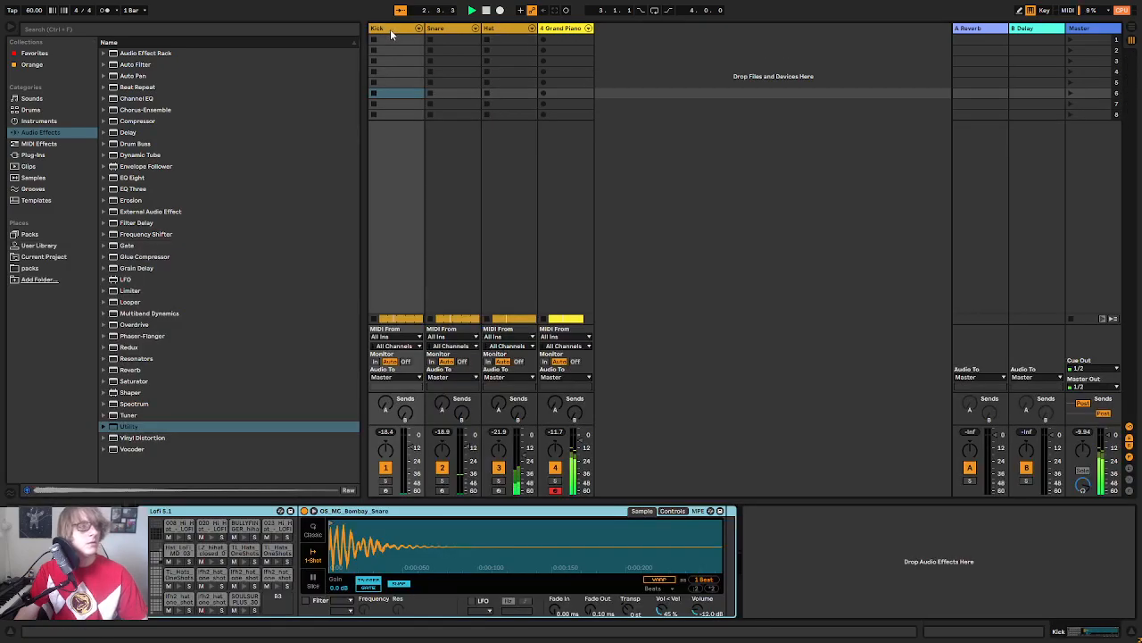
{"action": "left_click", "coordinate": [42, 132]}
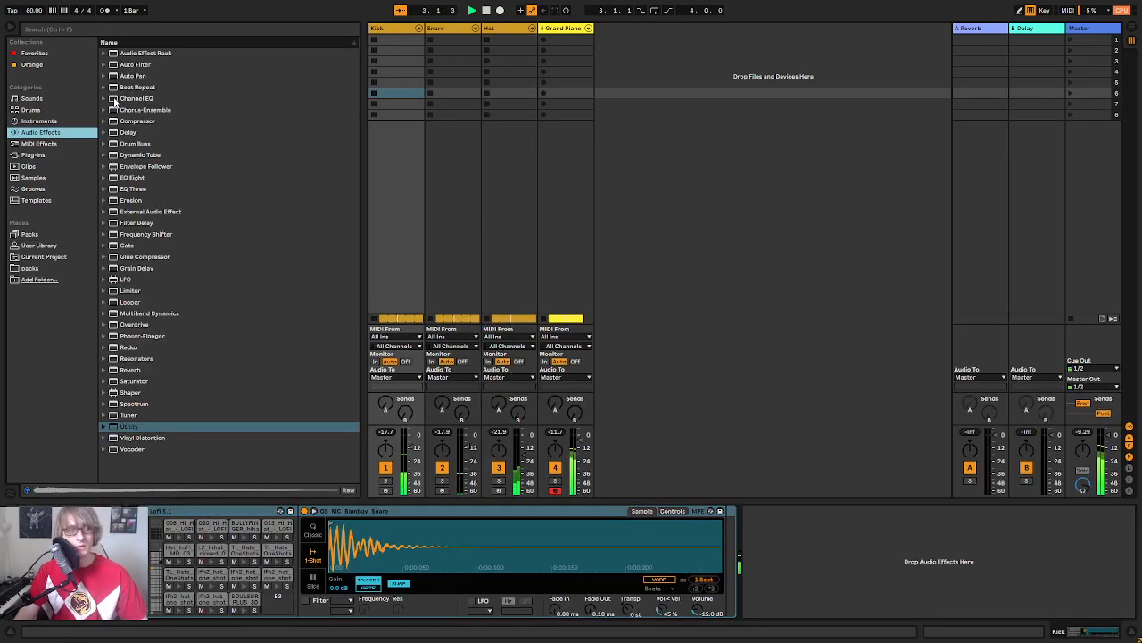
{"action": "left_click", "coordinate": [105, 178]}
{"action": "left_click", "coordinate": [110, 189]}
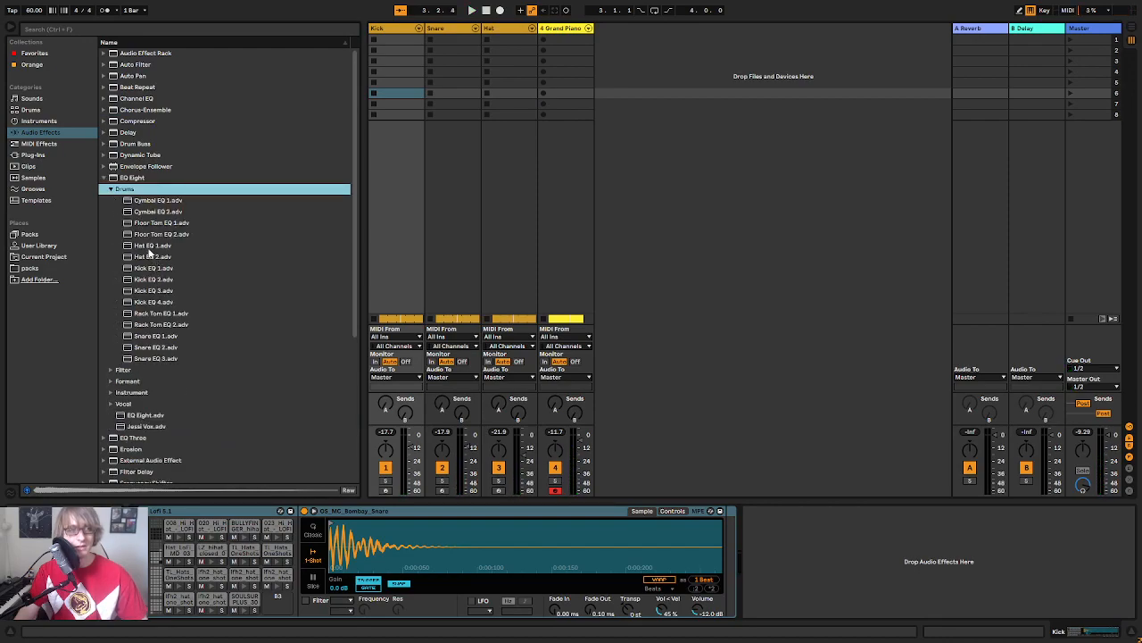
{"action": "left_click", "coordinate": [386, 30]}
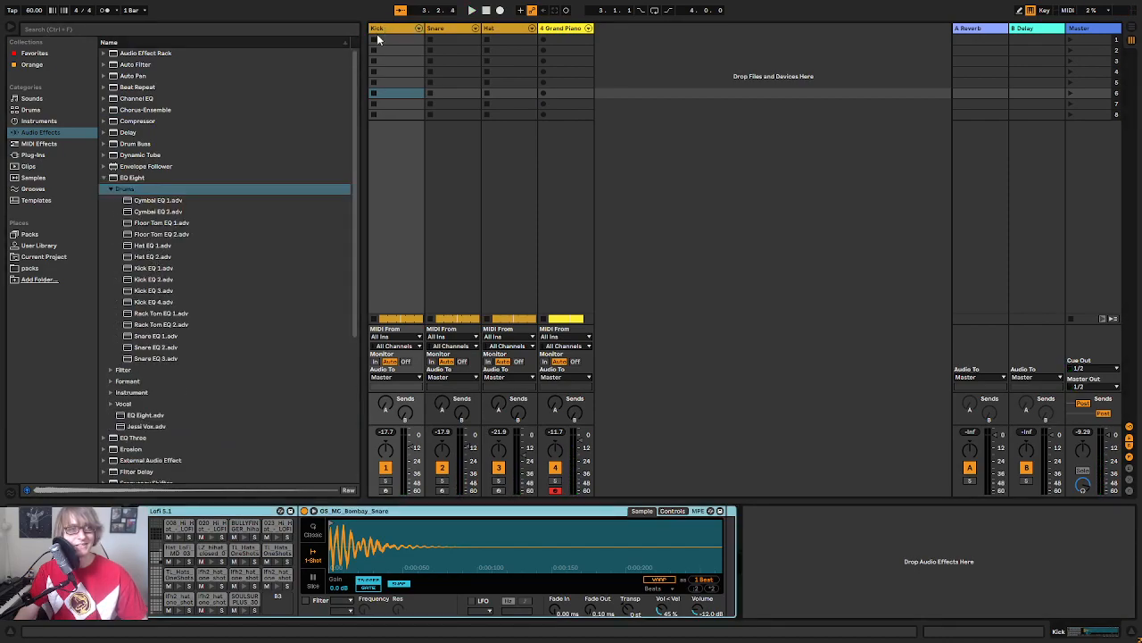
{"action": "left_click", "coordinate": [166, 279]}
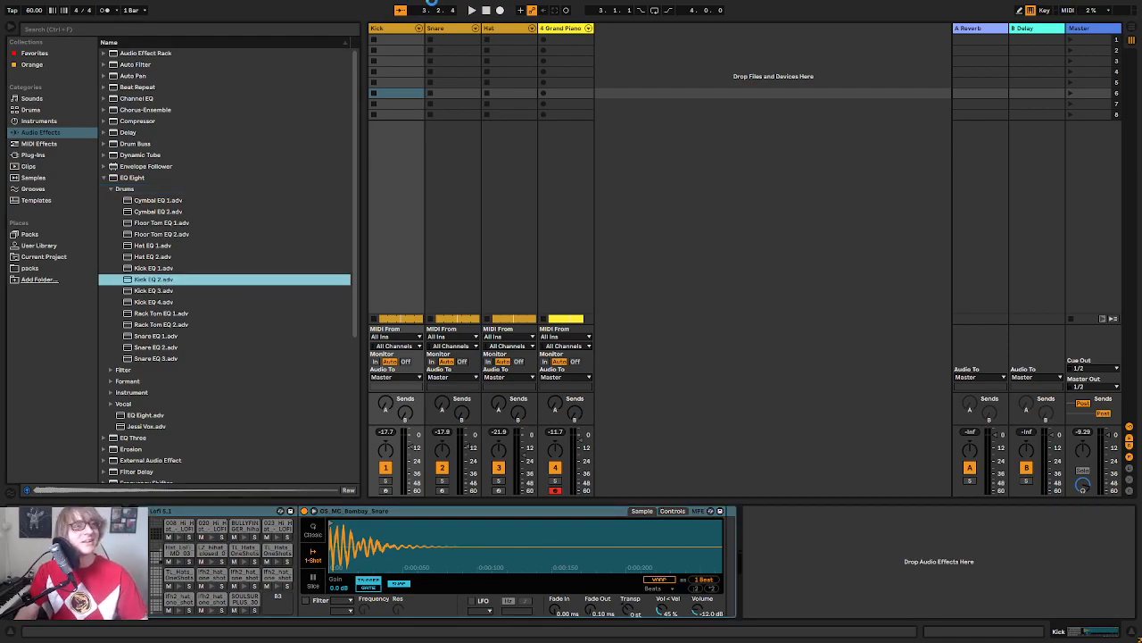
Step: Add the EQ Eight presets Snare EQ 1 to the Snare track and Hat EQ 1 to the Hat track
{"action": "left_click", "coordinate": [454, 32]}
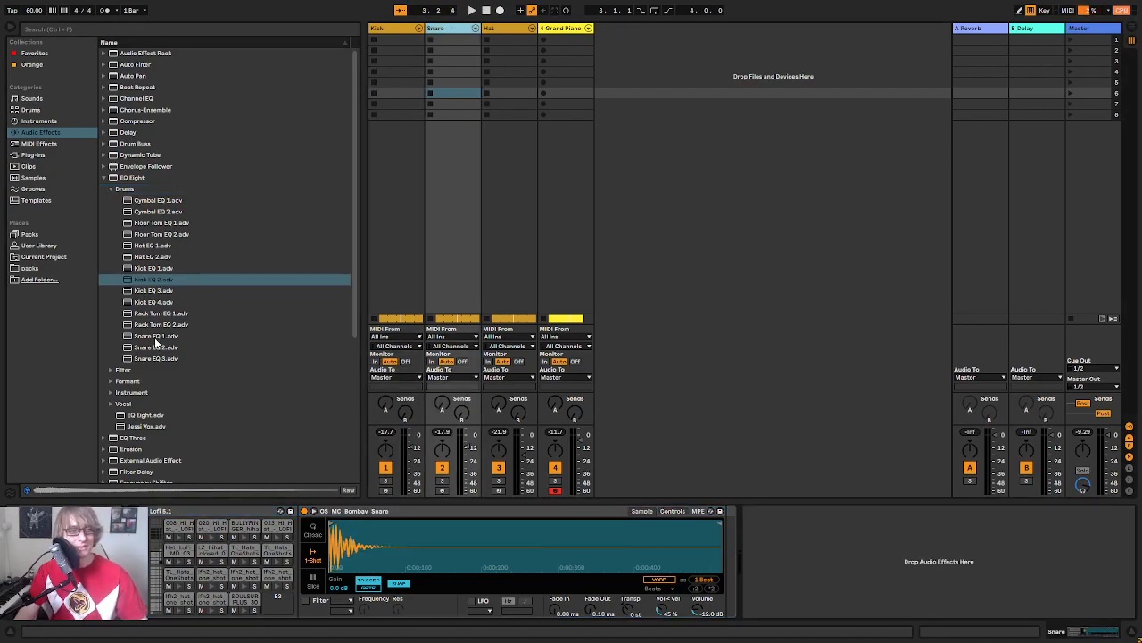
{"action": "left_click", "coordinate": [156, 338]}
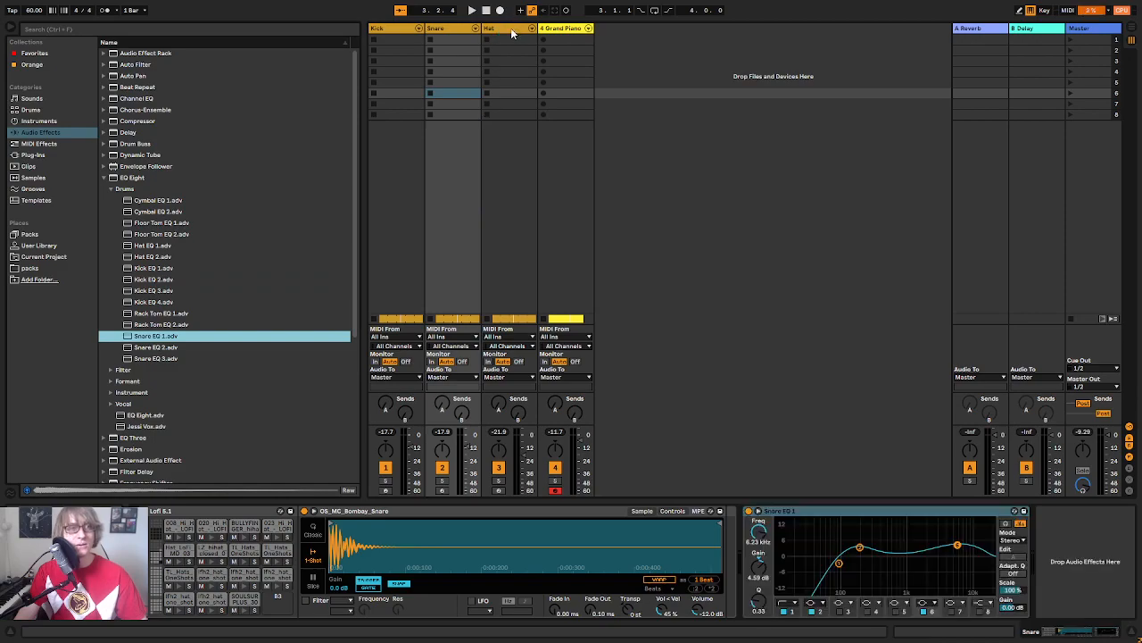
{"action": "left_click", "coordinate": [512, 31]}
{"action": "left_click", "coordinate": [161, 247]}
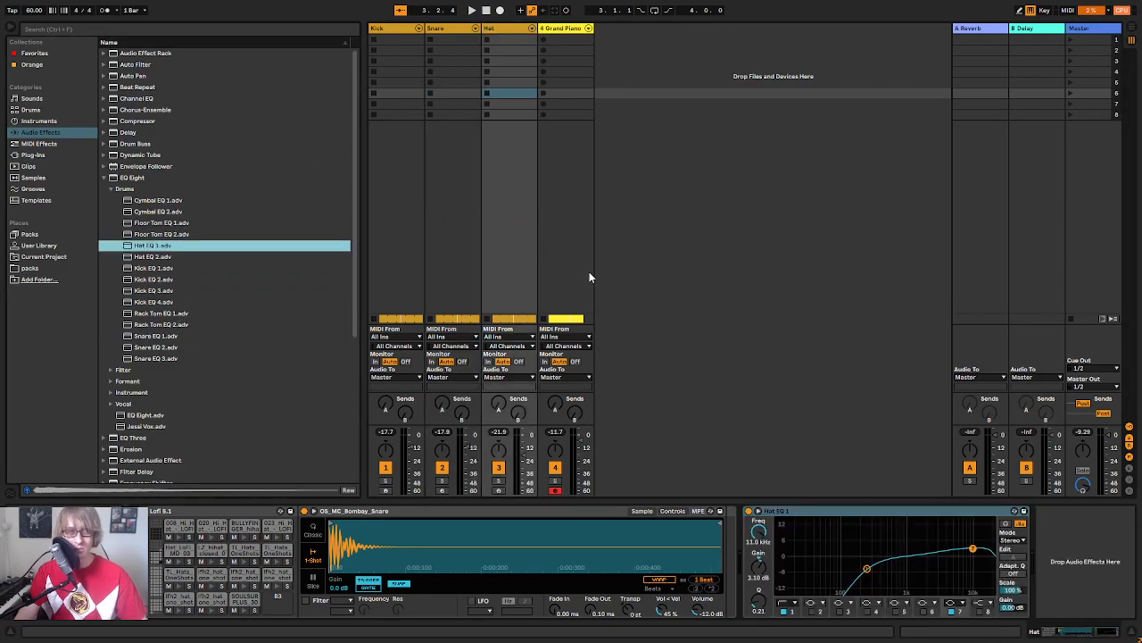
Step: Select the Grand Piano track in the arrangement, play the beat from the start and show the mixer to check levels
{"action": "key", "text": "Tab"}
{"action": "left_click", "coordinate": [486, 110]}
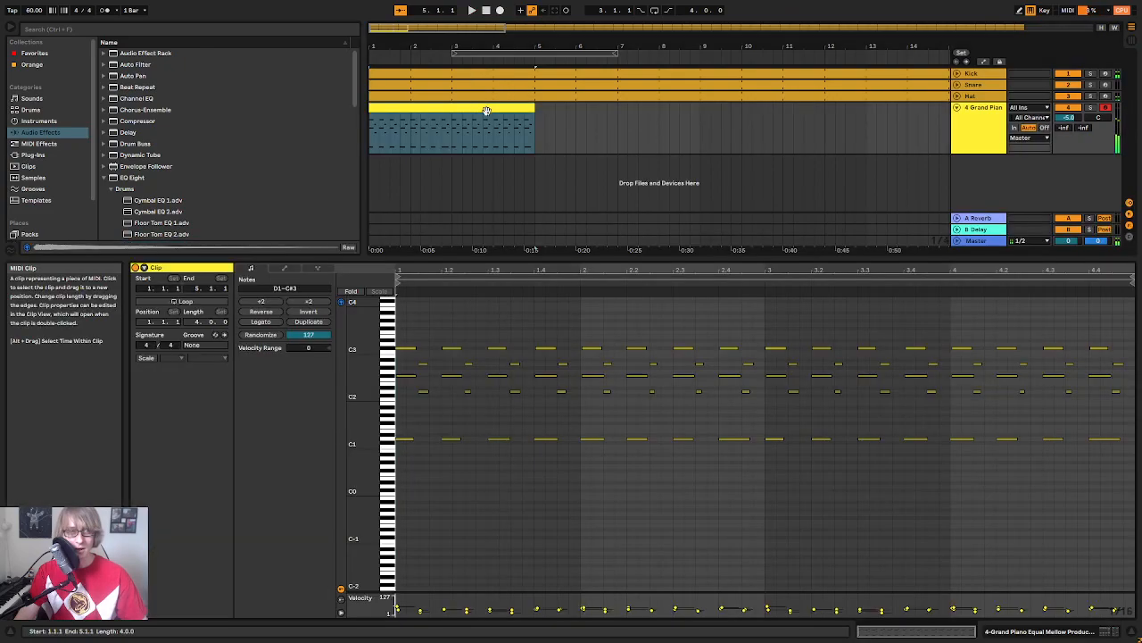
{"action": "left_click", "coordinate": [981, 135]}
{"action": "key", "text": "space"}
{"action": "key", "text": "Tab"}
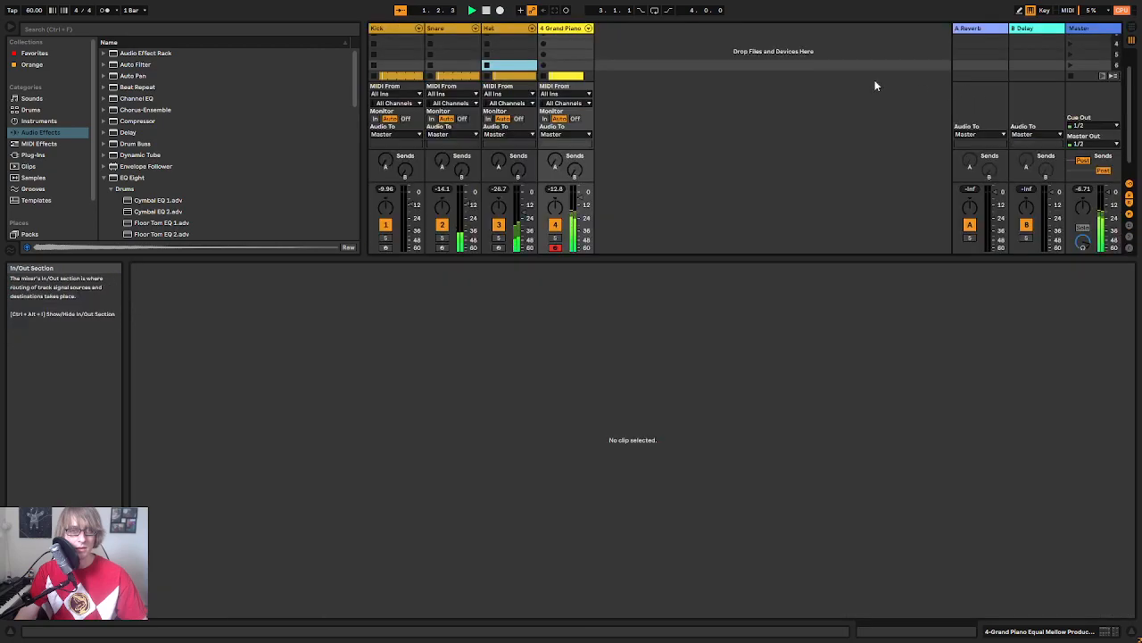
Step: Stop playback, return to the arrangement, open the Kick clip and paste a copy of its kick note at 1.3
{"action": "key", "text": "space"}
{"action": "key", "text": "Tab"}
{"action": "left_click", "coordinate": [482, 75]}
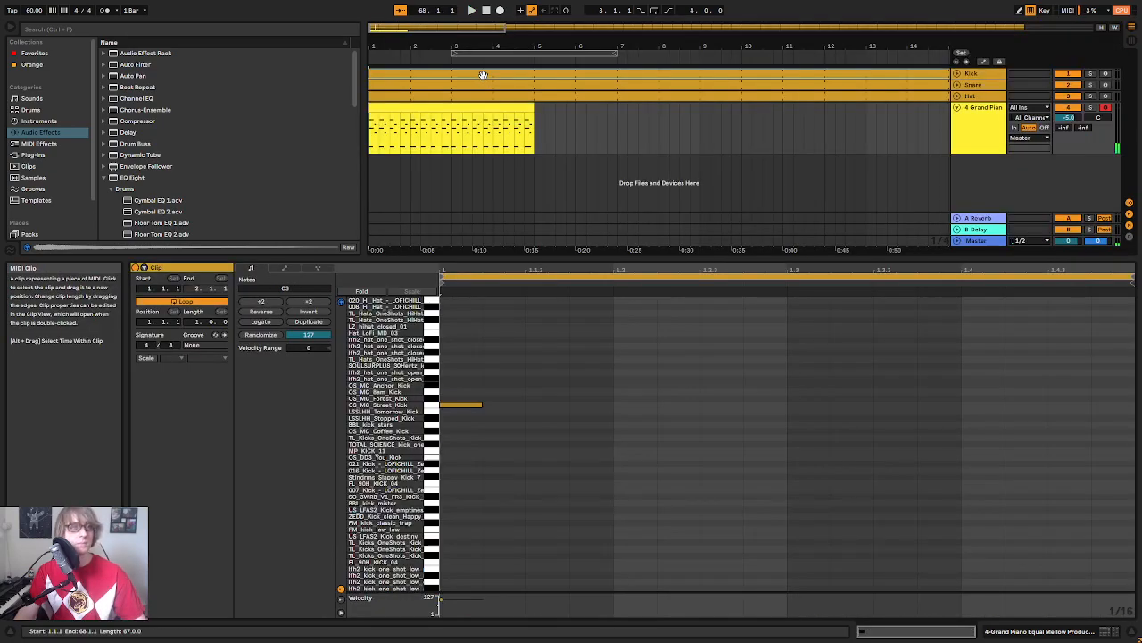
{"action": "left_click_drag", "start_coordinate": [510, 378], "coordinate": [469, 417]}
{"action": "left_click", "coordinate": [788, 373]}
{"action": "key", "text": "ctrl+v"}
Step: Open the Grand Piano clip's notes and play the first two bars of the chord pattern
{"action": "left_click", "coordinate": [609, 150]}
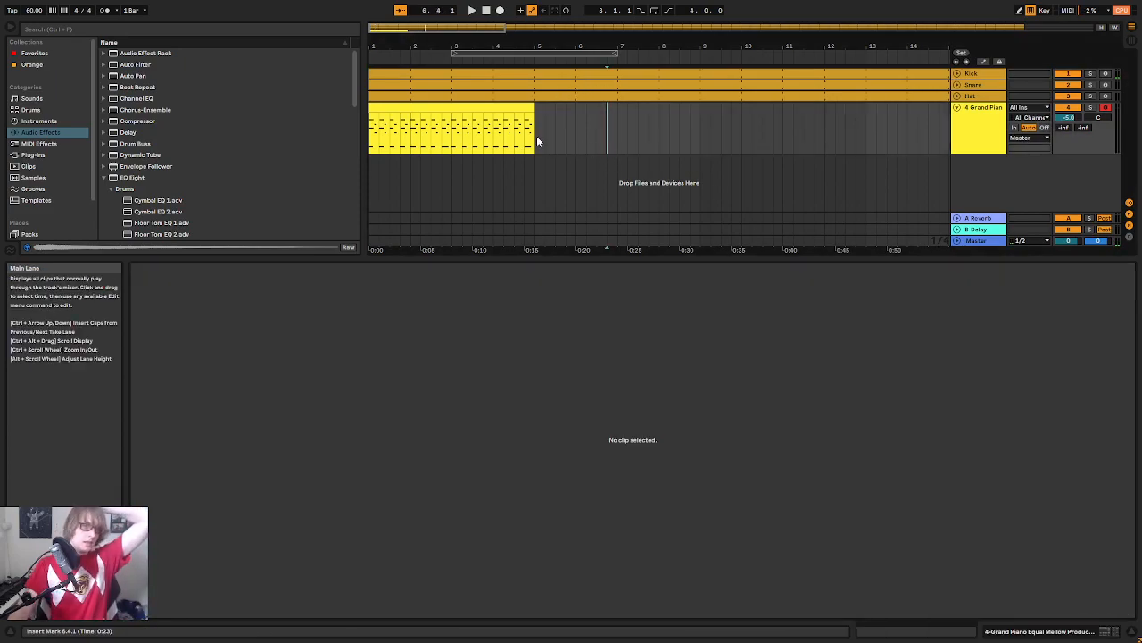
{"action": "left_click", "coordinate": [491, 108]}
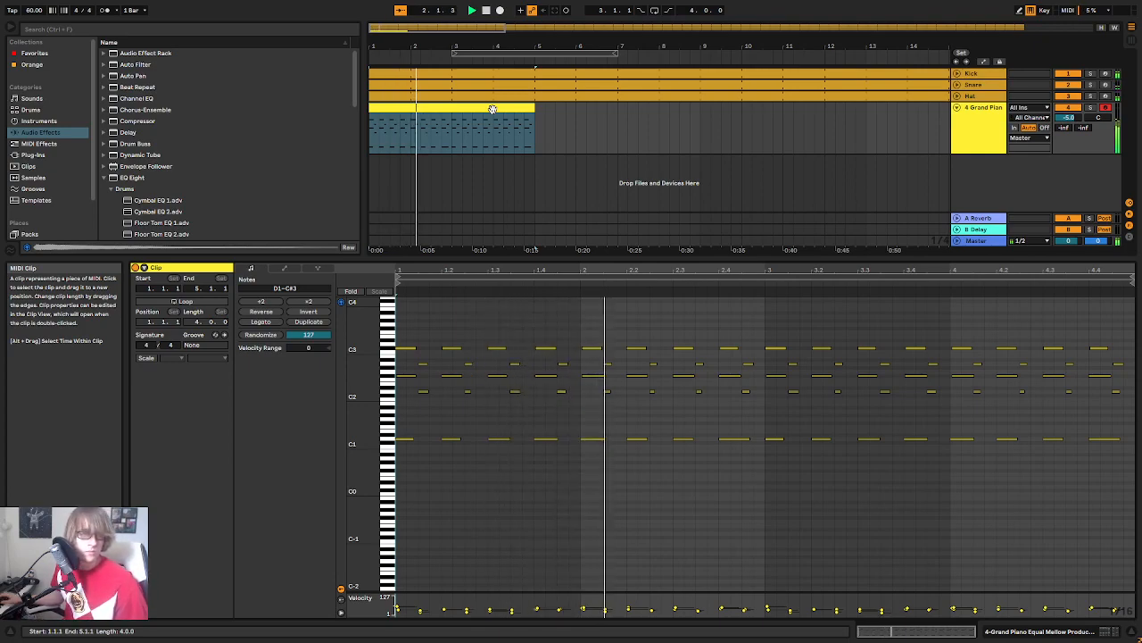
{"action": "key", "text": "space"}
{"action": "key", "text": "space"}
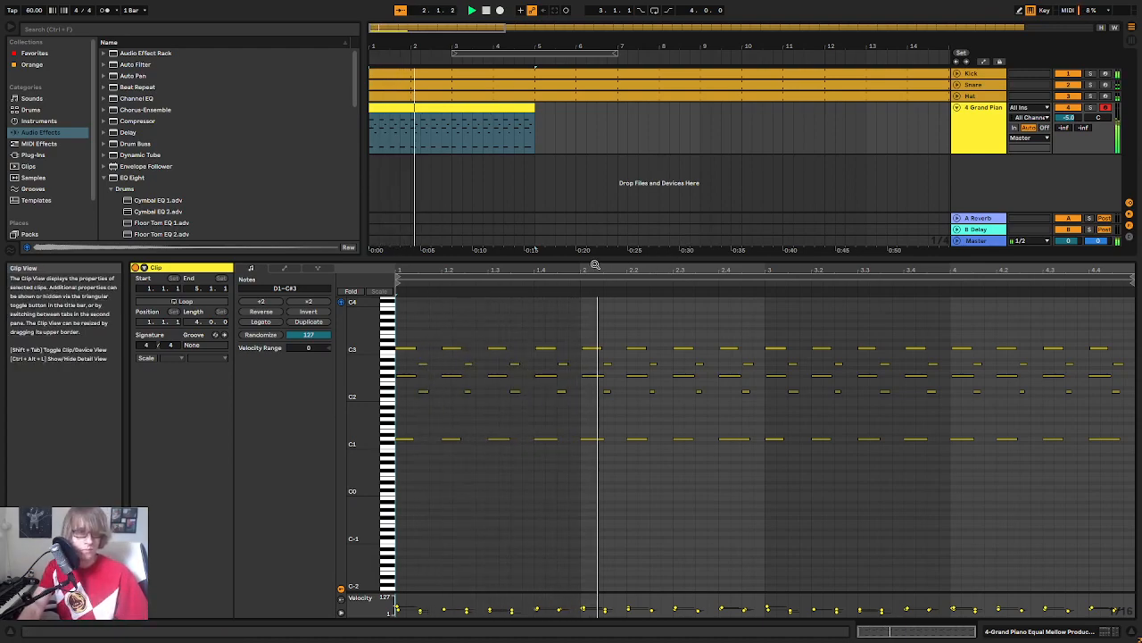
{"action": "mouse_move", "coordinate": [666, 269]}
{"action": "left_mouse_down"}
{"action": "mouse_move", "coordinate": [666, 294]}
{"action": "mouse_move", "coordinate": [666, 268]}
{"action": "left_mouse_up"}
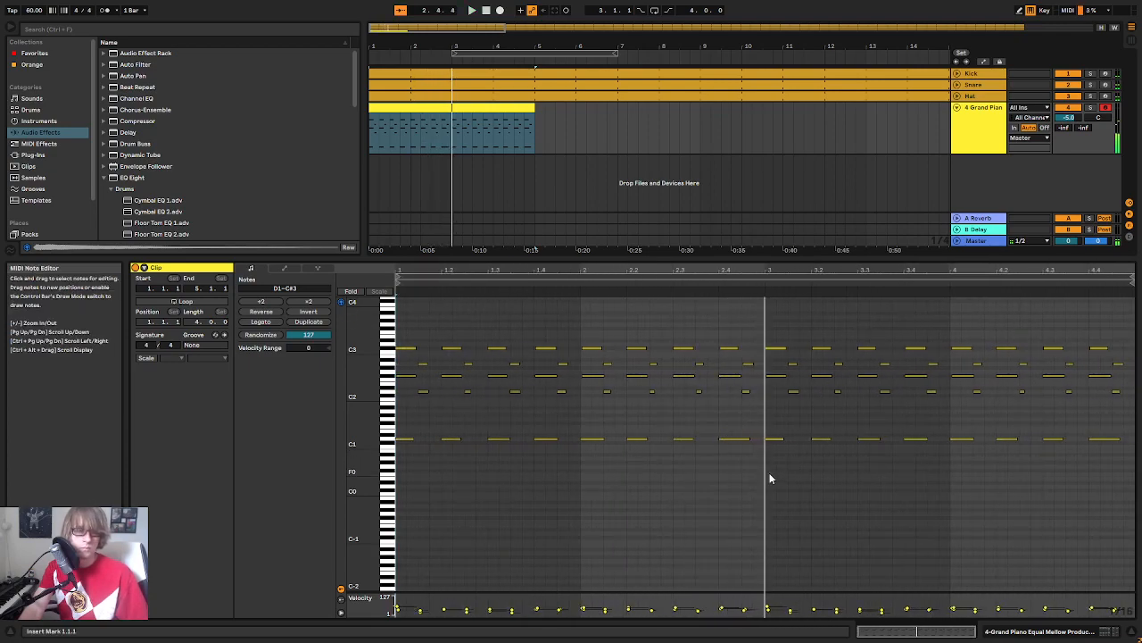
Step: Lower the piano's D1 bass notes in bars 3 and 4 by five semitones to A0 and play the change
{"action": "left_click", "coordinate": [766, 437]}
{"action": "left_click_drag", "start_coordinate": [776, 428], "coordinate": [1122, 439]}
{"action": "key", "text": "Down"}
{"action": "key", "text": "Down"}
{"action": "key", "text": "Down"}
{"action": "key", "text": "Down"}
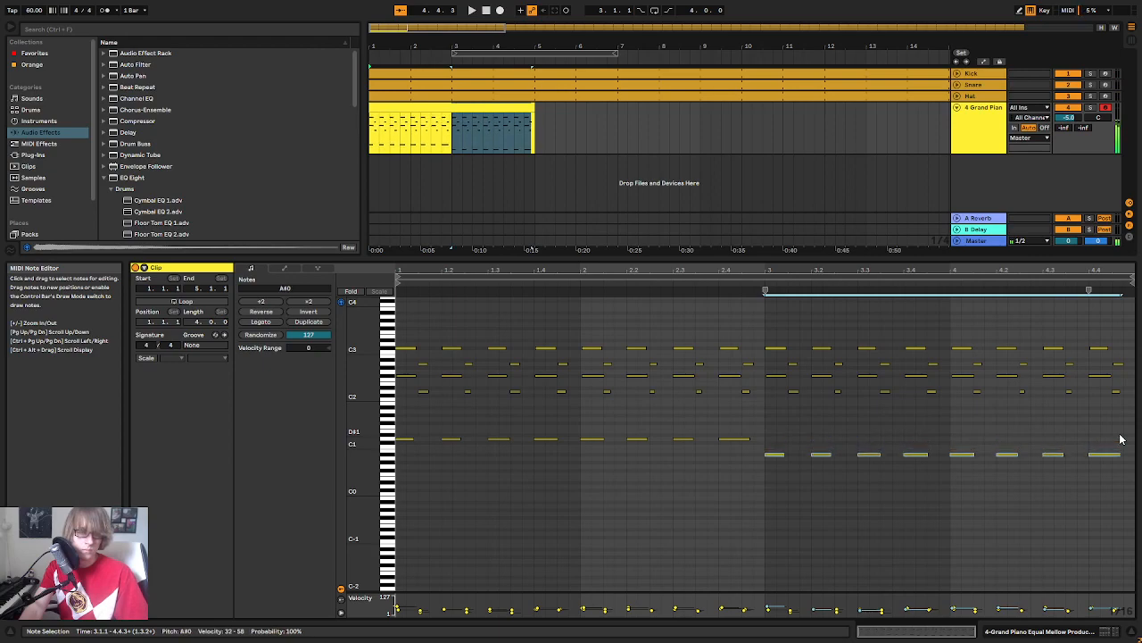
{"action": "key", "text": "Down"}
{"action": "key", "text": "space"}
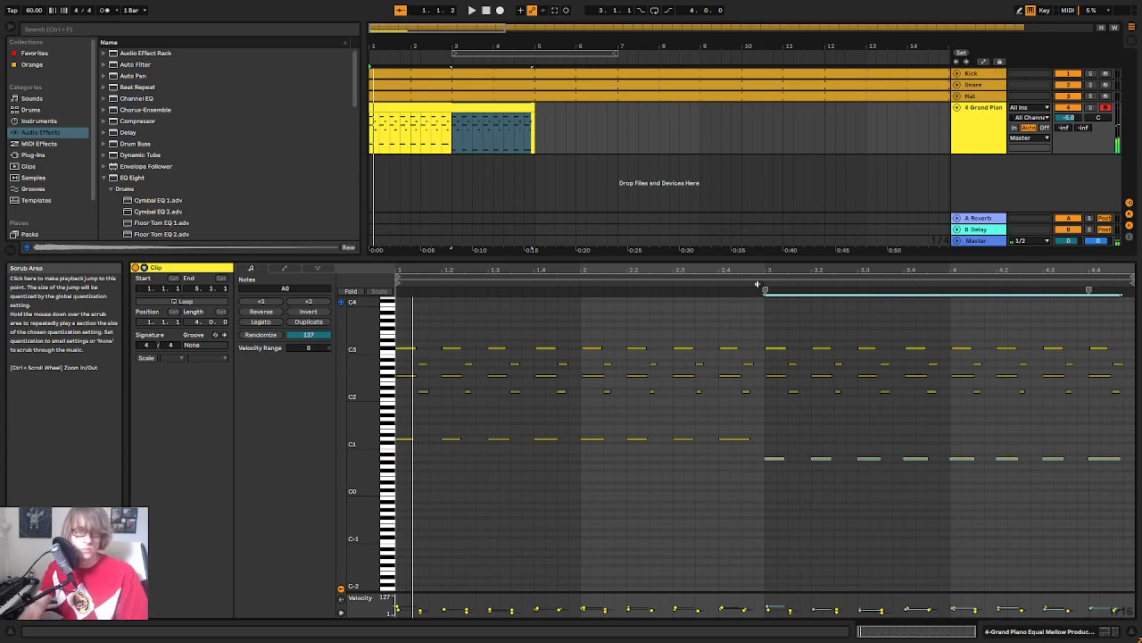
Step: Raise the F#2 chord notes in bars 3 and 4 by two semitones to G#2 and play from bar 3
{"action": "left_click_drag", "start_coordinate": [773, 386], "coordinate": [1106, 378]}
{"action": "key", "text": "Up"}
{"action": "key", "text": "Up"}
{"action": "left_click", "coordinate": [726, 285]}
{"action": "left_click_drag", "start_coordinate": [817, 268], "coordinate": [756, 268]}
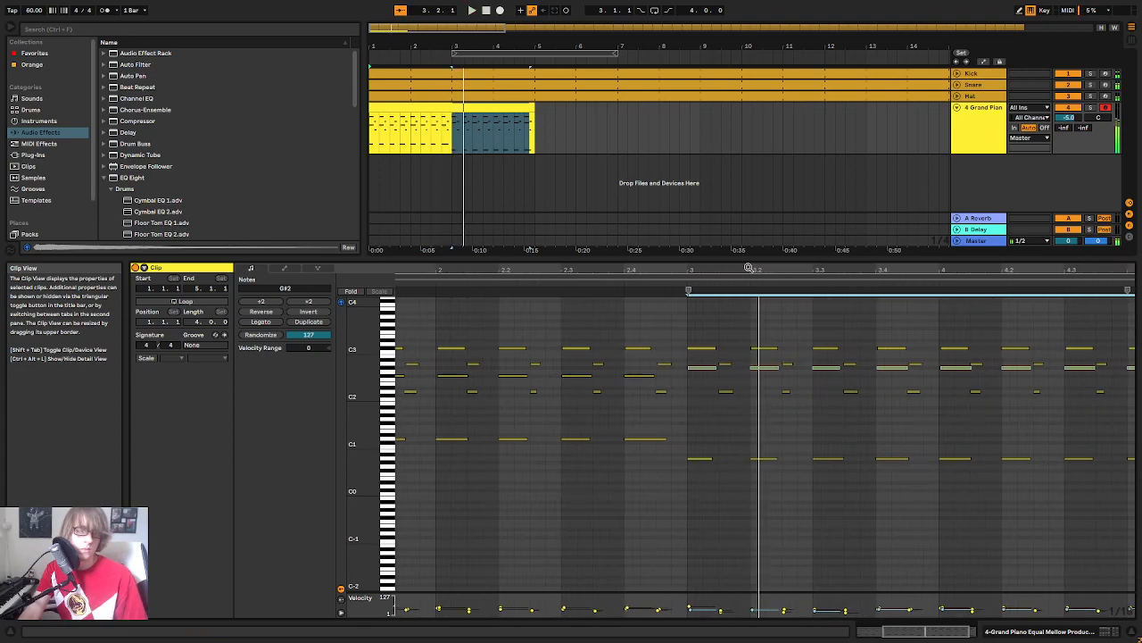
{"action": "left_click", "coordinate": [661, 284]}
{"action": "key", "text": "space"}
Step: Try lowering the first offbeat A2 note of bar 3 to F#2, listen, and move it back up three semitones
{"action": "left_click_drag", "start_coordinate": [726, 469], "coordinate": [754, 335]}
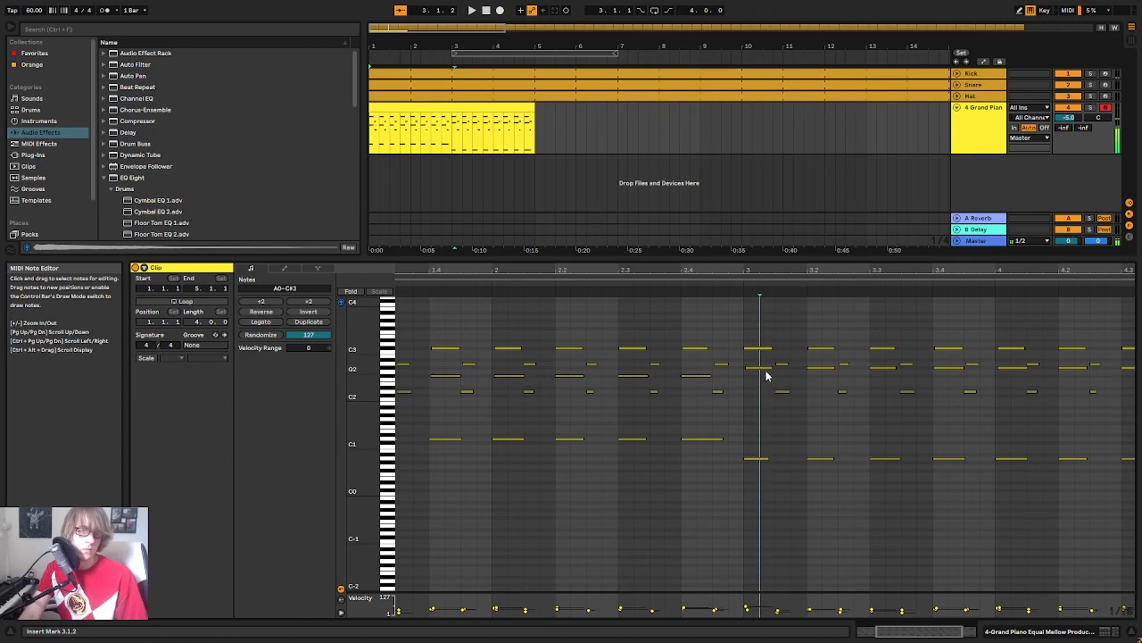
{"action": "left_click", "coordinate": [782, 367]}
{"action": "key", "text": "Down"}
{"action": "left_click", "coordinate": [741, 284]}
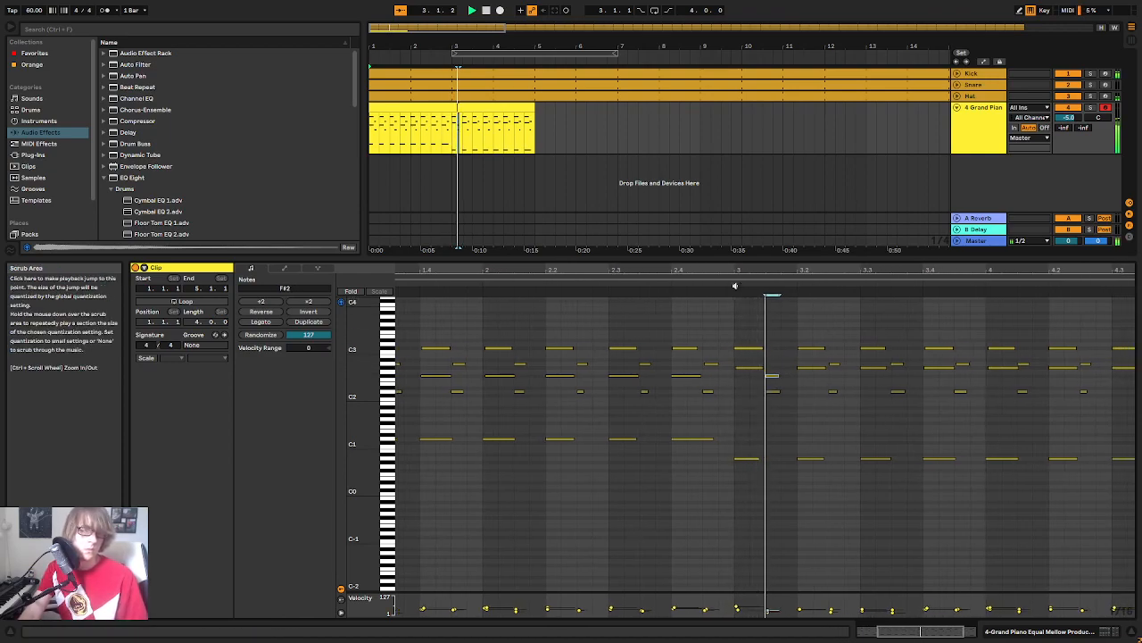
{"action": "key", "text": "space"}
{"action": "key", "text": "Up"}
{"action": "key", "text": "Up"}
{"action": "key", "text": "Up"}
Step: Raise the first offbeat D2 note of bar 3 to F#2 and play it
{"action": "left_click", "coordinate": [740, 390]}
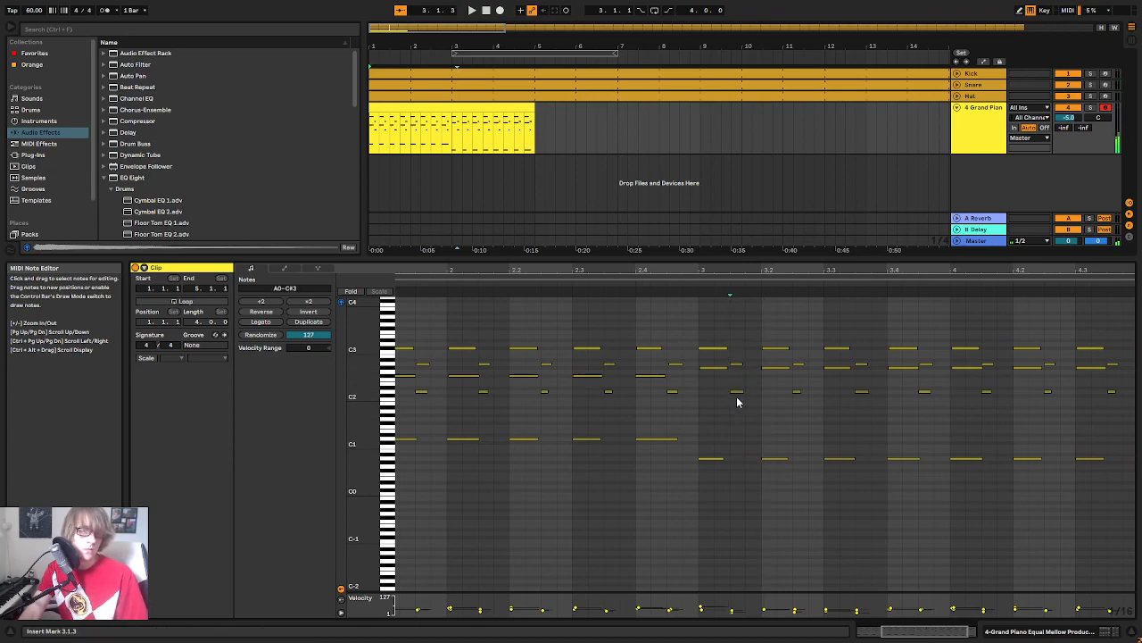
{"action": "key", "text": "Up"}
{"action": "key", "text": "Up"}
{"action": "left_click", "coordinate": [679, 282]}
{"action": "key", "text": "space"}
Step: Raise the offbeat D2 notes from 3.2 through 4.3 by four semitones to F#2 and play from bar 3
{"action": "left_click_drag", "start_coordinate": [777, 411], "coordinate": [1114, 393]}
{"action": "key", "text": "Up"}
{"action": "key", "text": "Up"}
{"action": "key", "text": "Up"}
{"action": "key", "text": "Up"}
{"action": "left_click", "coordinate": [529, 278]}
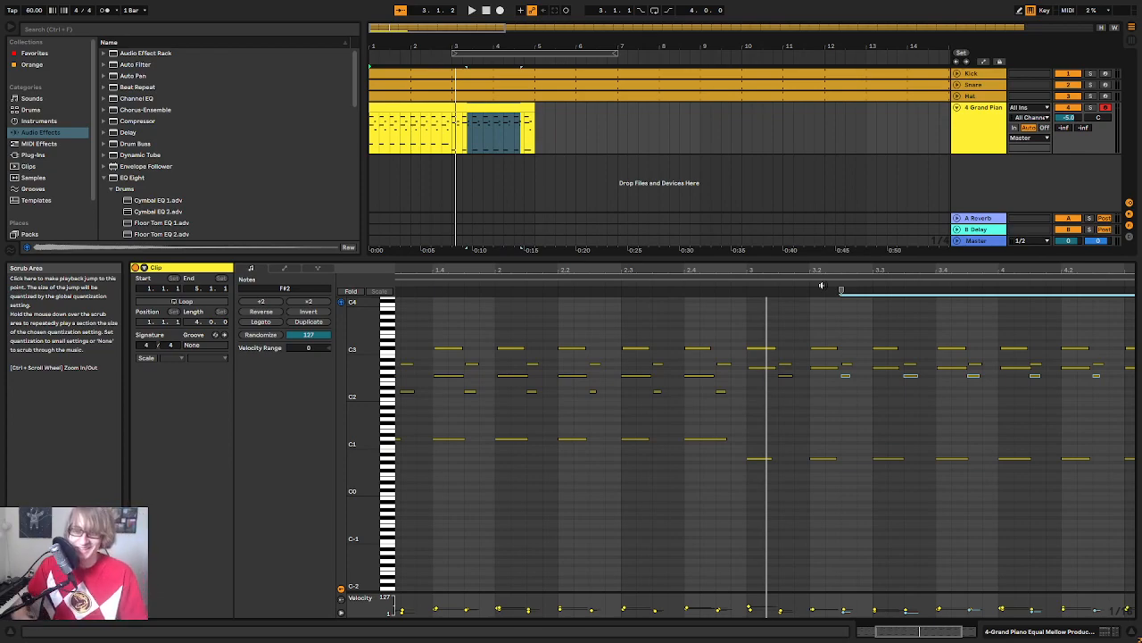
{"action": "left_click", "coordinate": [678, 284]}
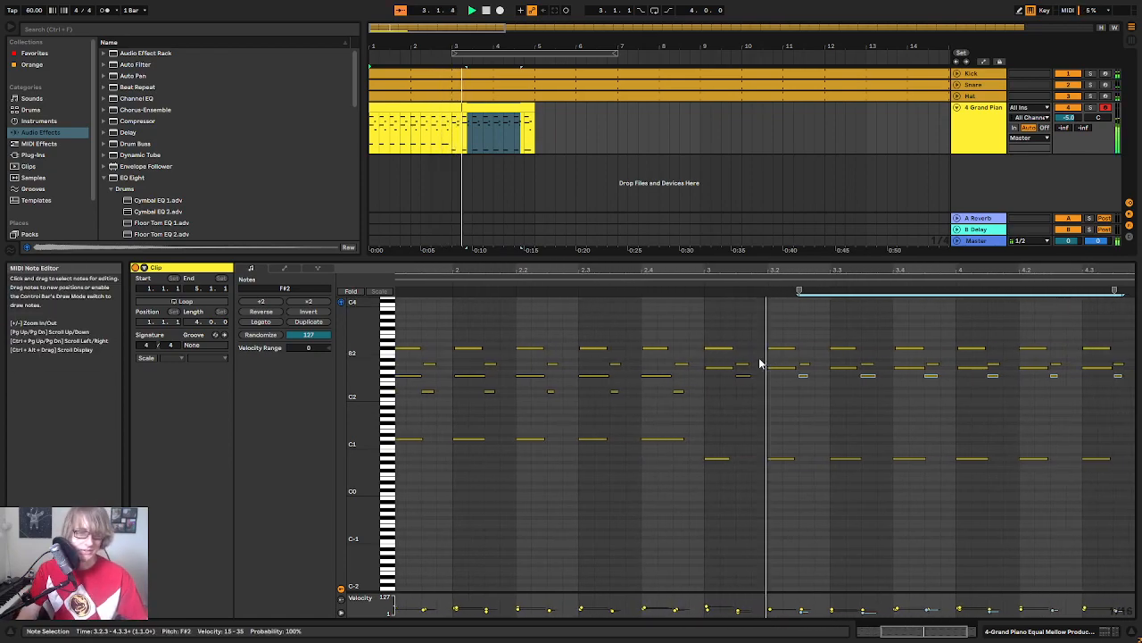
{"action": "left_click_drag", "start_coordinate": [707, 387], "coordinate": [930, 302]}
{"action": "key", "text": "space"}
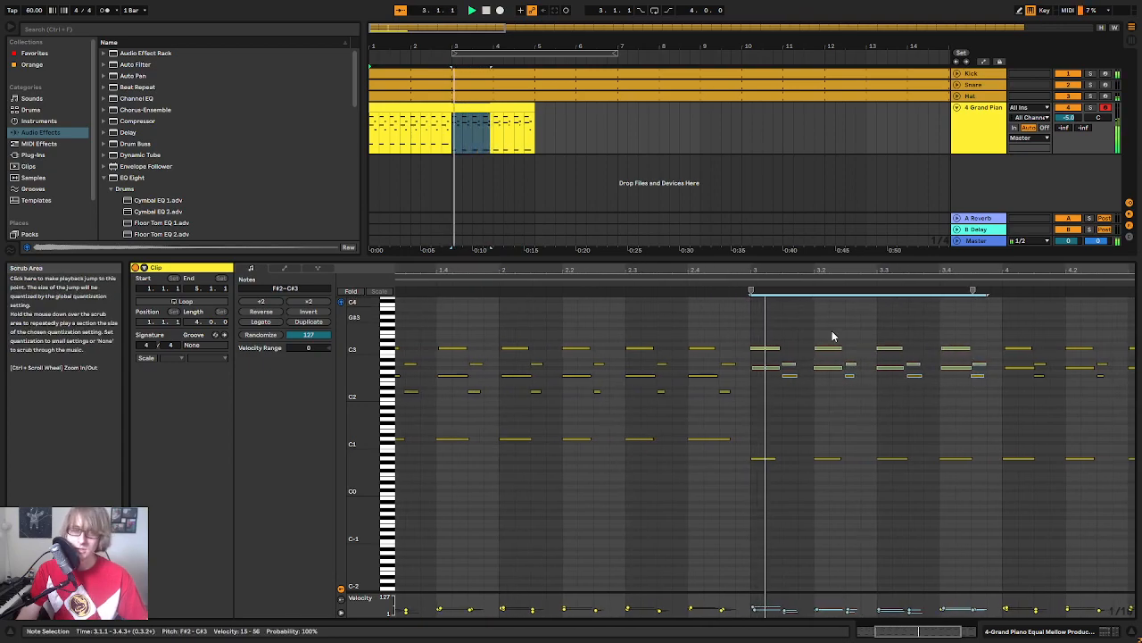
Step: Show the piano clip's MIDI Ctrl envelope for 64: Sustain Pedal
{"action": "left_click", "coordinate": [287, 270]}
{"action": "left_click", "coordinate": [319, 268]}
{"action": "left_click", "coordinate": [284, 268]}
{"action": "left_click", "coordinate": [251, 267]}
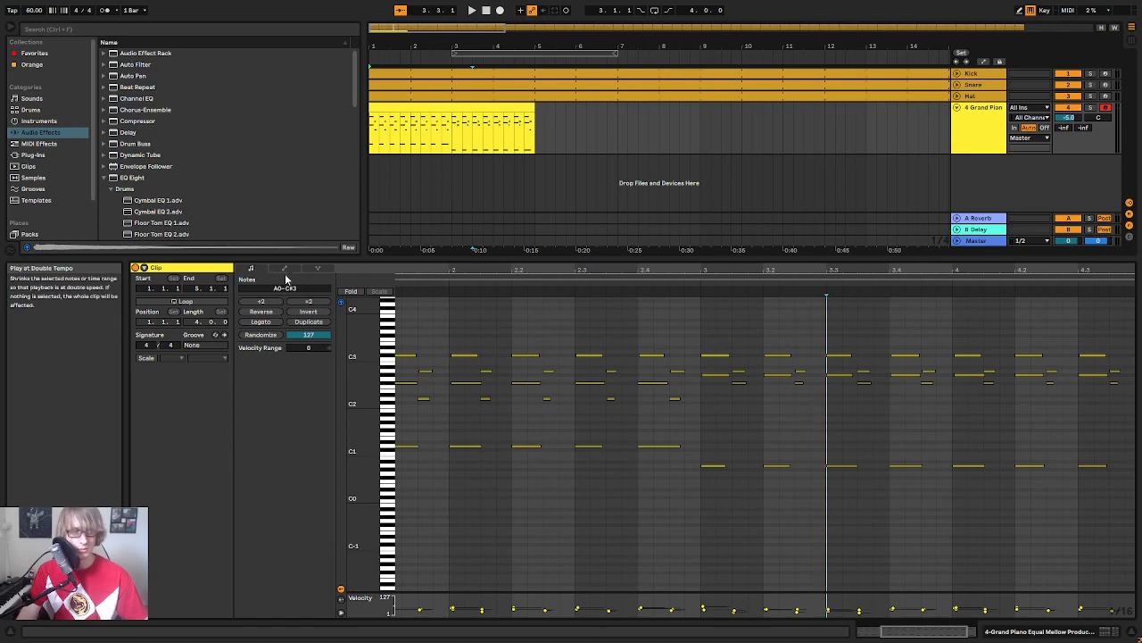
{"action": "left_click", "coordinate": [285, 269]}
{"action": "left_click", "coordinate": [267, 289]}
{"action": "left_click", "coordinate": [265, 308]}
{"action": "left_click", "coordinate": [310, 289]}
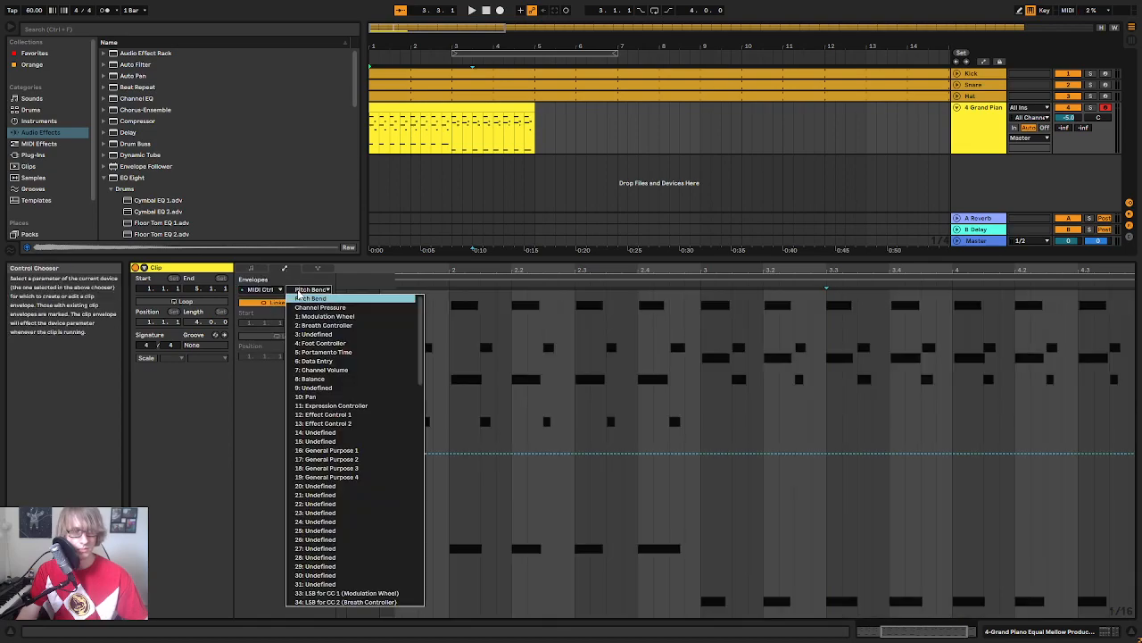
{"action": "scroll", "coordinate": [334, 559], "scroll_direction": "down", "scroll_amount": 8}
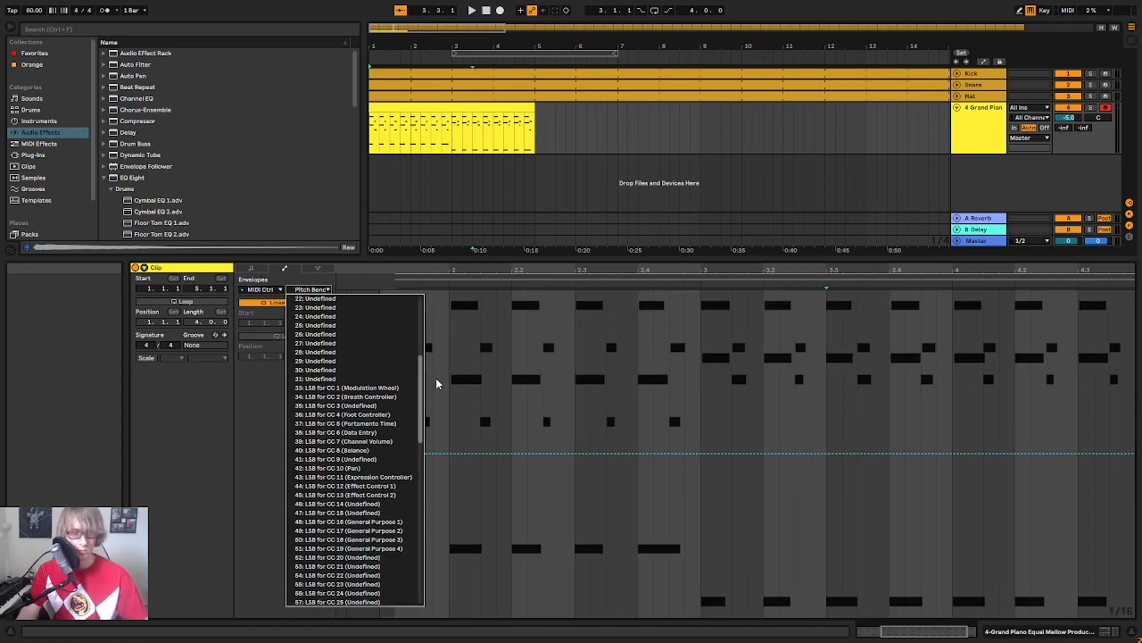
{"action": "left_click_drag", "start_coordinate": [417, 388], "coordinate": [416, 457]}
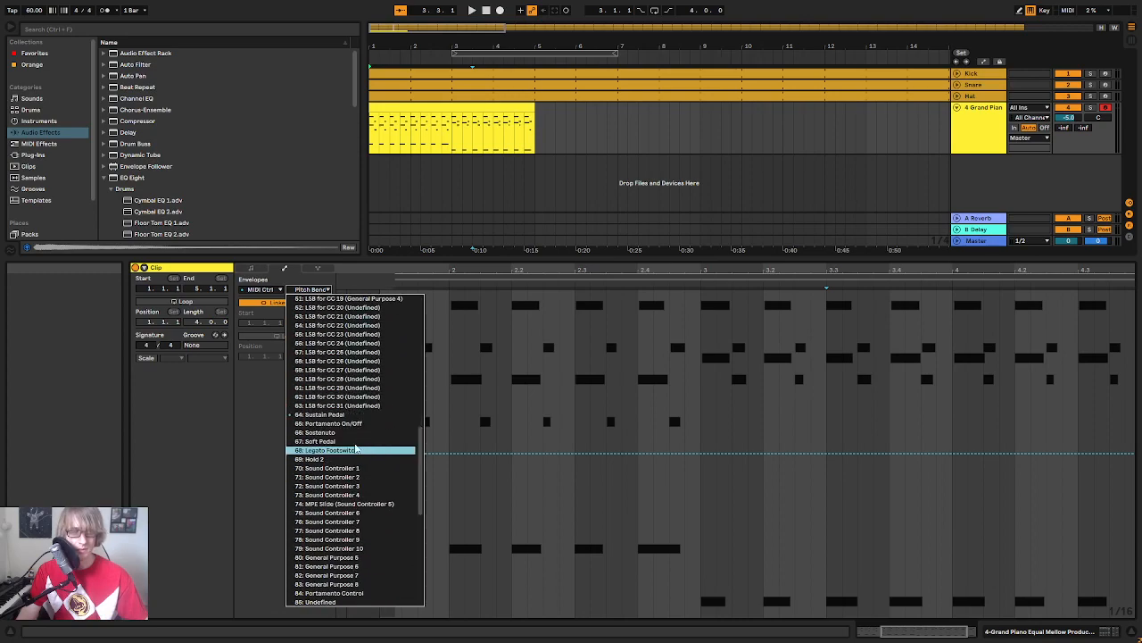
{"action": "left_click", "coordinate": [336, 416]}
Step: Play the piano clip's second half and switch back from its envelopes to the note editor
{"action": "left_click_drag", "start_coordinate": [711, 268], "coordinate": [770, 317]}
{"action": "key", "text": "space"}
{"action": "mouse_move", "coordinate": [748, 268]}
{"action": "left_mouse_down"}
{"action": "mouse_move", "coordinate": [748, 285]}
{"action": "mouse_move", "coordinate": [755, 257]}
{"action": "left_mouse_up"}
{"action": "left_click", "coordinate": [251, 268]}
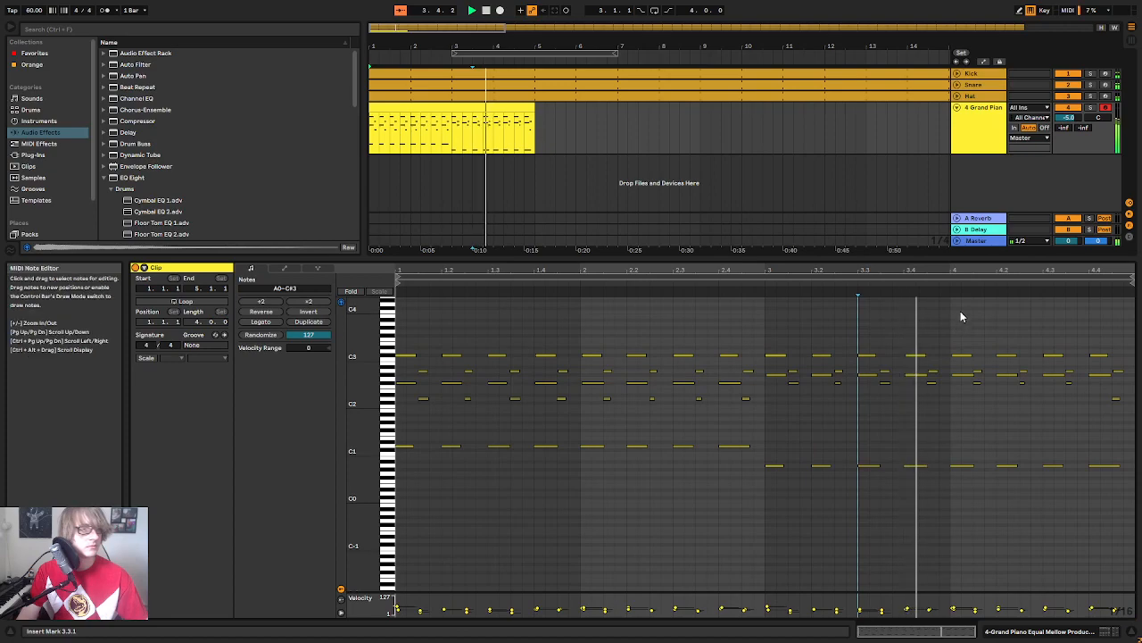
{"action": "left_click_drag", "start_coordinate": [954, 269], "coordinate": [924, 278]}
{"action": "left_click", "coordinate": [783, 492]}
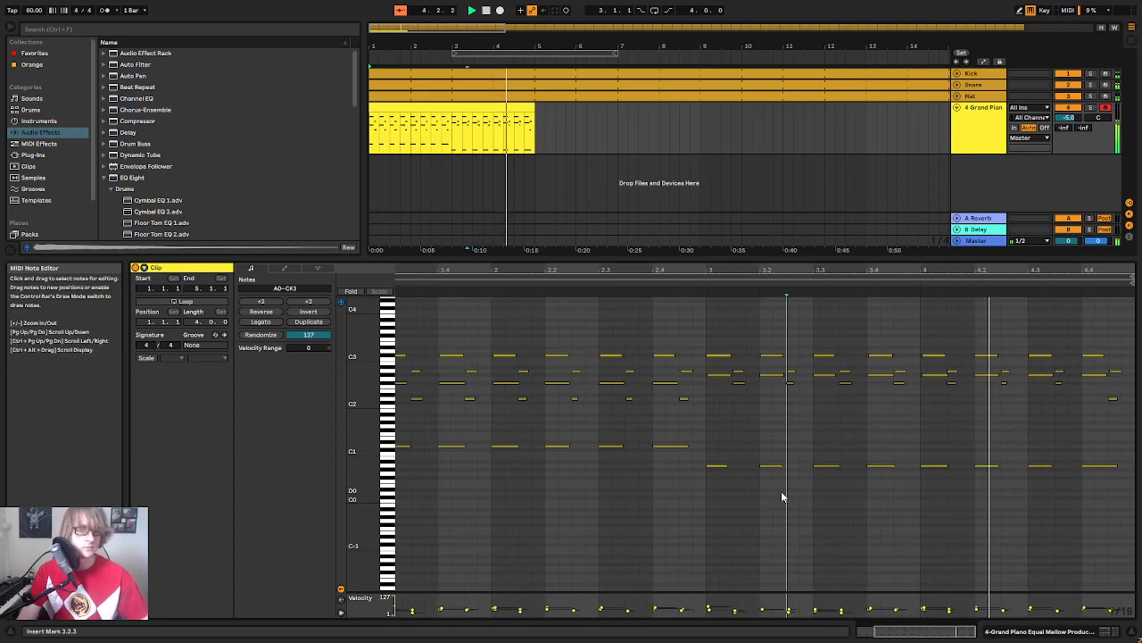
Step: Turn on looping for the Grand Piano clip and extend it in the arrangement to bar 13
{"action": "left_click", "coordinate": [489, 107]}
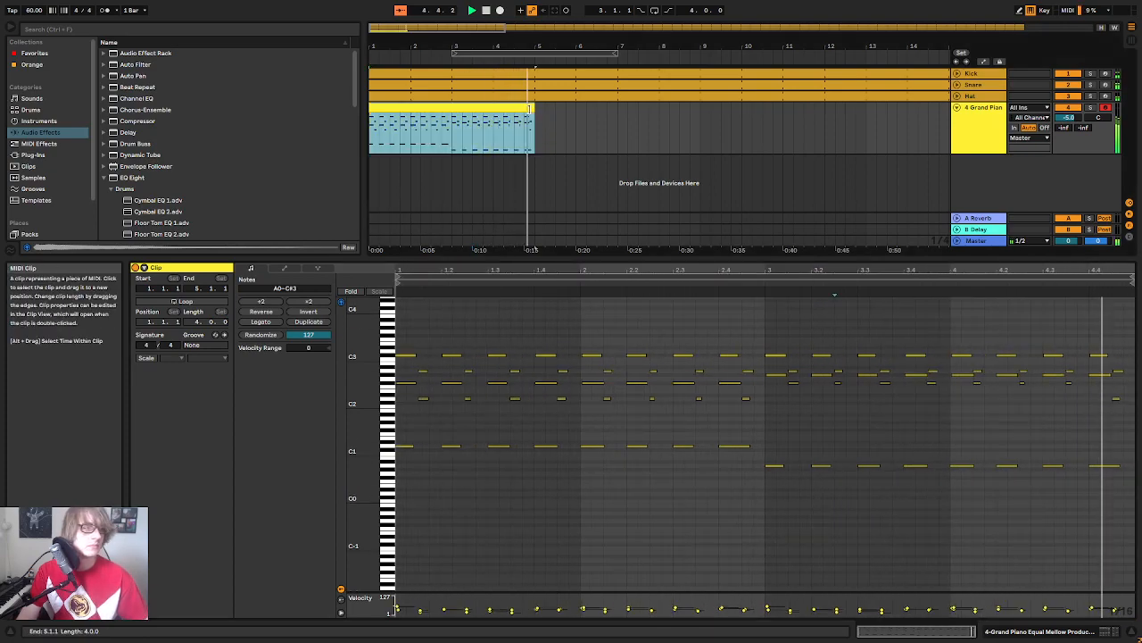
{"action": "left_click", "coordinate": [181, 300]}
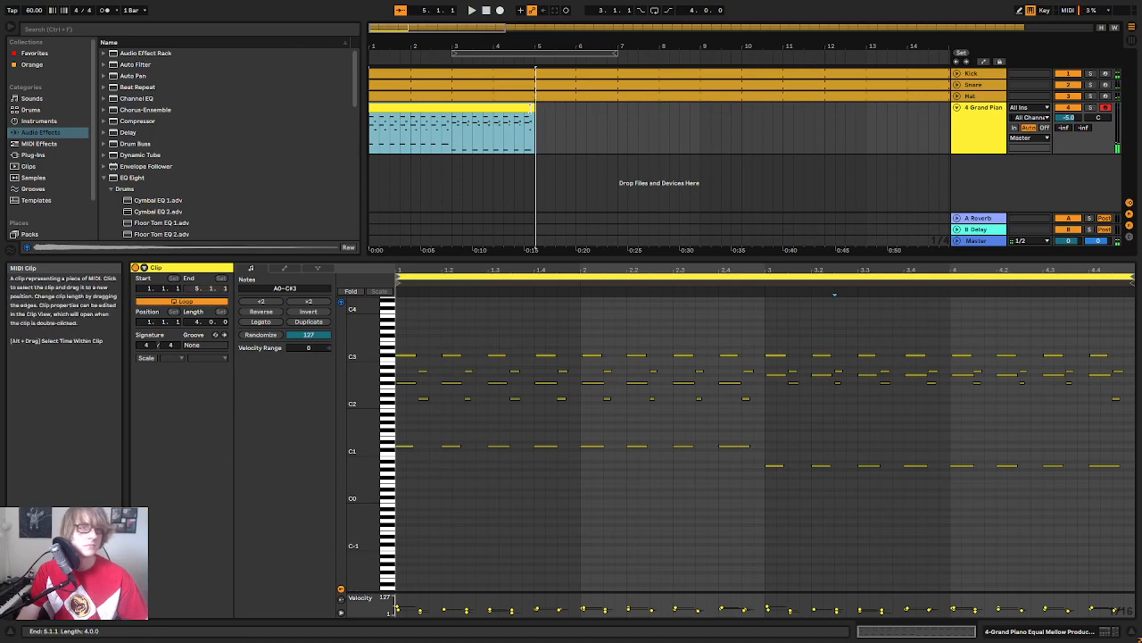
{"action": "left_click_drag", "start_coordinate": [534, 127], "coordinate": [864, 128]}
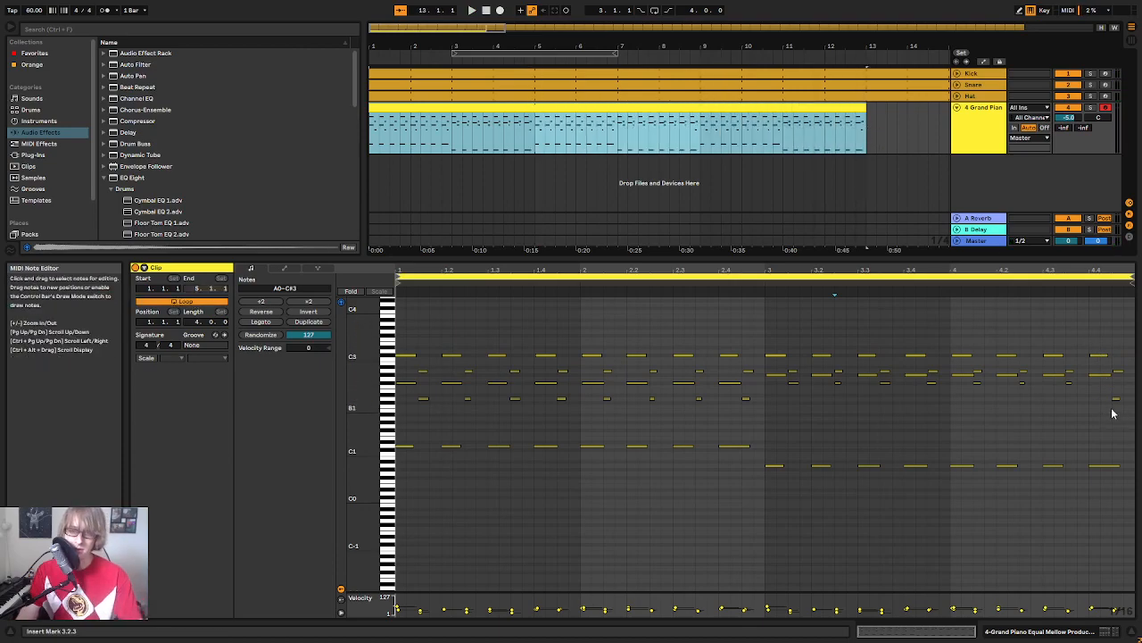
Step: Raise the remaining offbeat D2 note at the end of bar 4 to F#2 and play from the start
{"action": "left_click_drag", "start_coordinate": [1115, 399], "coordinate": [1117, 391]}
{"action": "left_click", "coordinate": [962, 382]}
{"action": "key", "text": "space"}
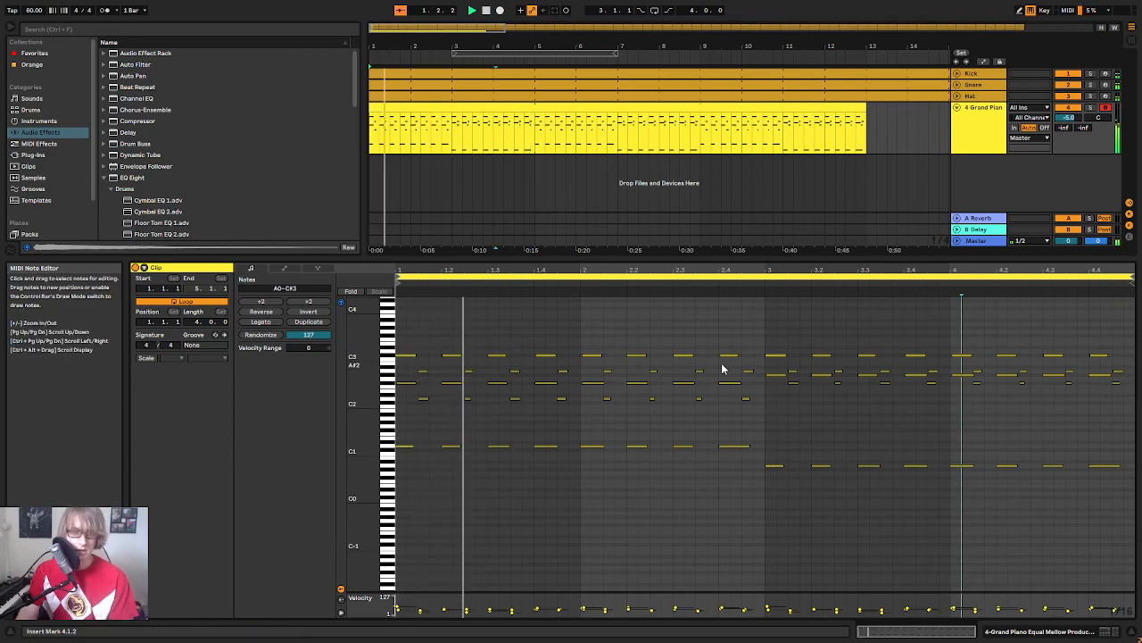
{"action": "left_click", "coordinate": [786, 179]}
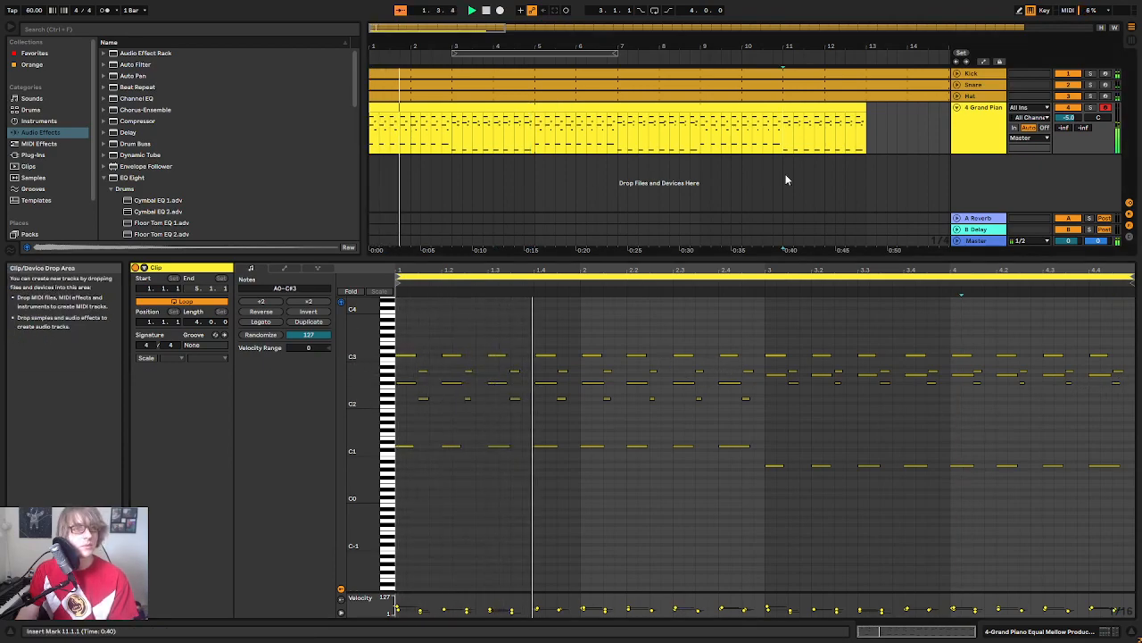
Step: Extend the looped Grand Piano clip in the arrangement to bar 33
{"action": "left_click", "coordinate": [775, 108]}
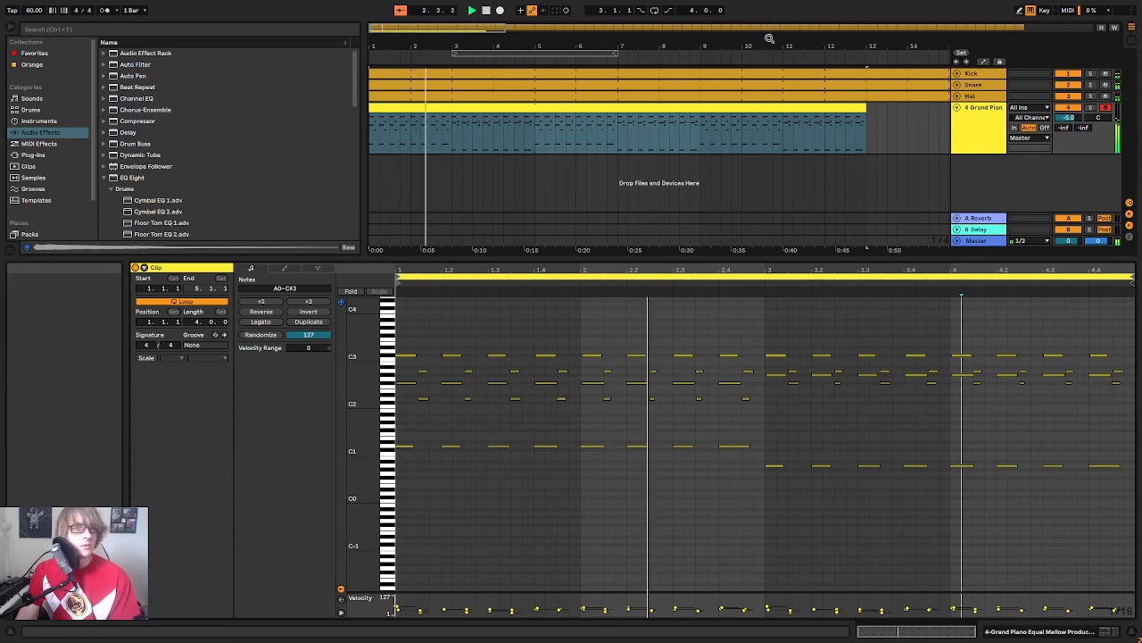
{"action": "left_click_drag", "start_coordinate": [769, 39], "coordinate": [769, 11]}
{"action": "left_click", "coordinate": [599, 117]}
{"action": "left_click_drag", "start_coordinate": [563, 108], "coordinate": [889, 108]}
{"action": "double_click", "coordinate": [796, 107]}
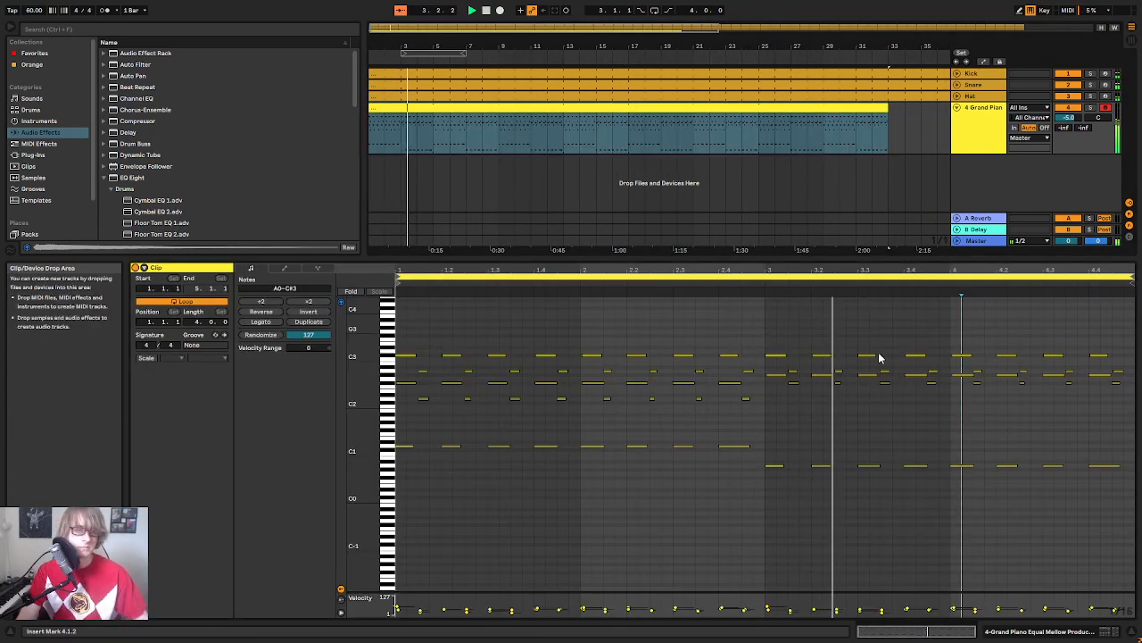
Step: Adjust velocities of individual A0 bass notes in bars 3 and 4, setting the first to 50 and the last to 38
{"action": "left_click_drag", "start_coordinate": [765, 461], "coordinate": [1135, 465]}
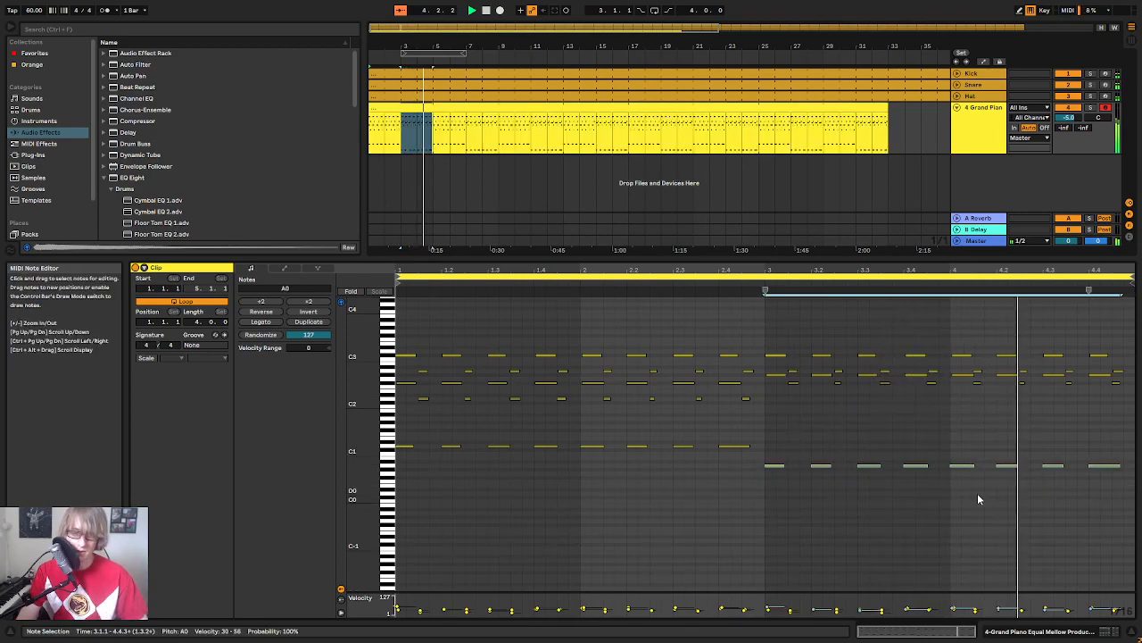
{"action": "left_click", "coordinate": [765, 464]}
{"action": "left_click_drag", "start_coordinate": [770, 465], "coordinate": [770, 467]}
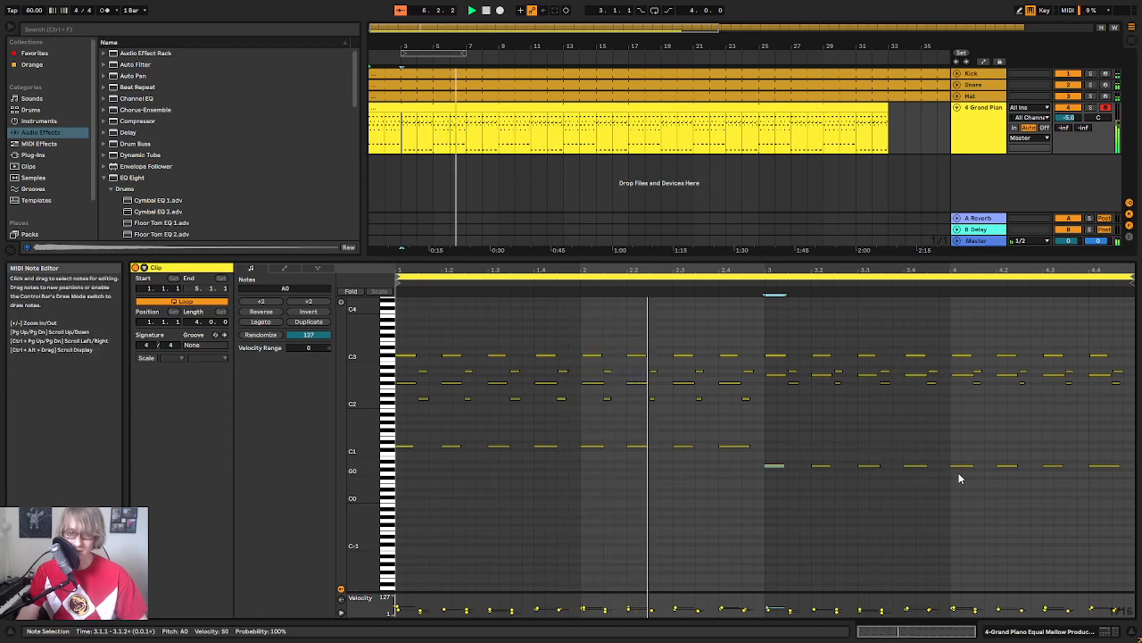
{"action": "left_click_drag", "start_coordinate": [953, 465], "coordinate": [1006, 482]}
{"action": "left_click_drag", "start_coordinate": [1090, 465], "coordinate": [1090, 472]}
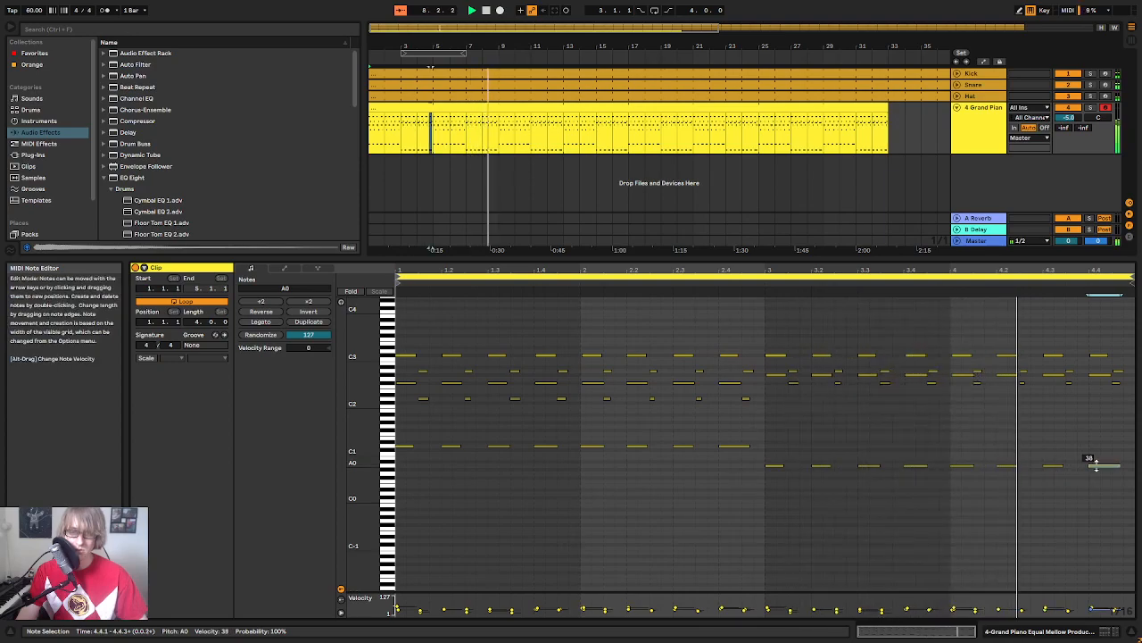
Step: Vary the D1 bass note velocities in bars 1 and 2, setting 1.1 to 55, 1.3 to 37 and 2.2 to 49
{"action": "left_click_drag", "start_coordinate": [406, 444], "coordinate": [406, 447]}
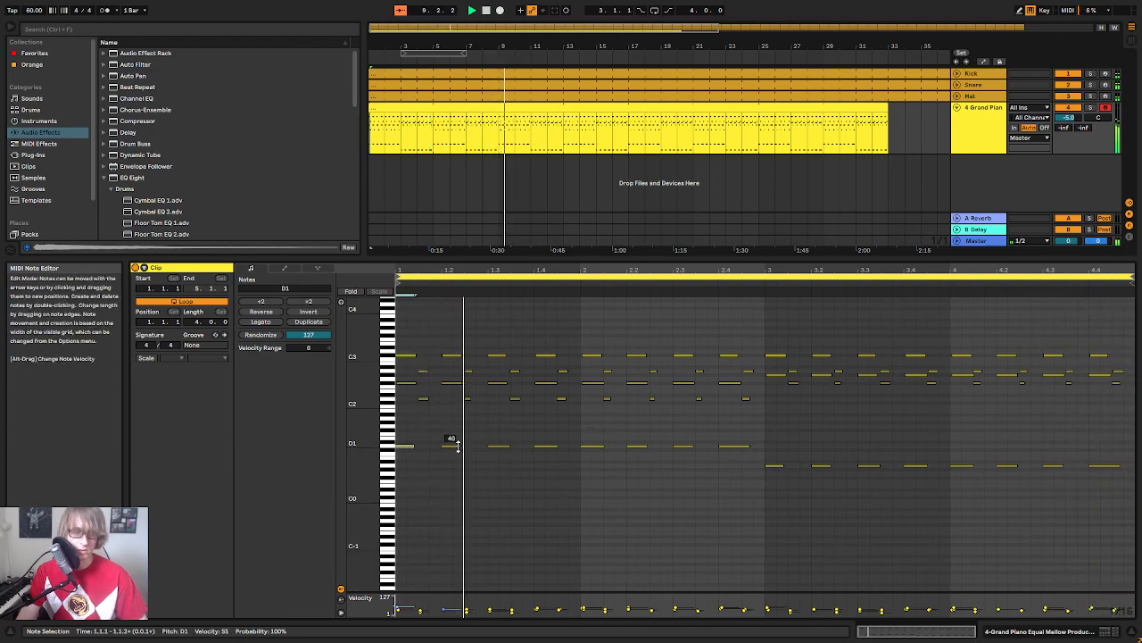
{"action": "left_click_drag", "start_coordinate": [502, 445], "coordinate": [502, 441]}
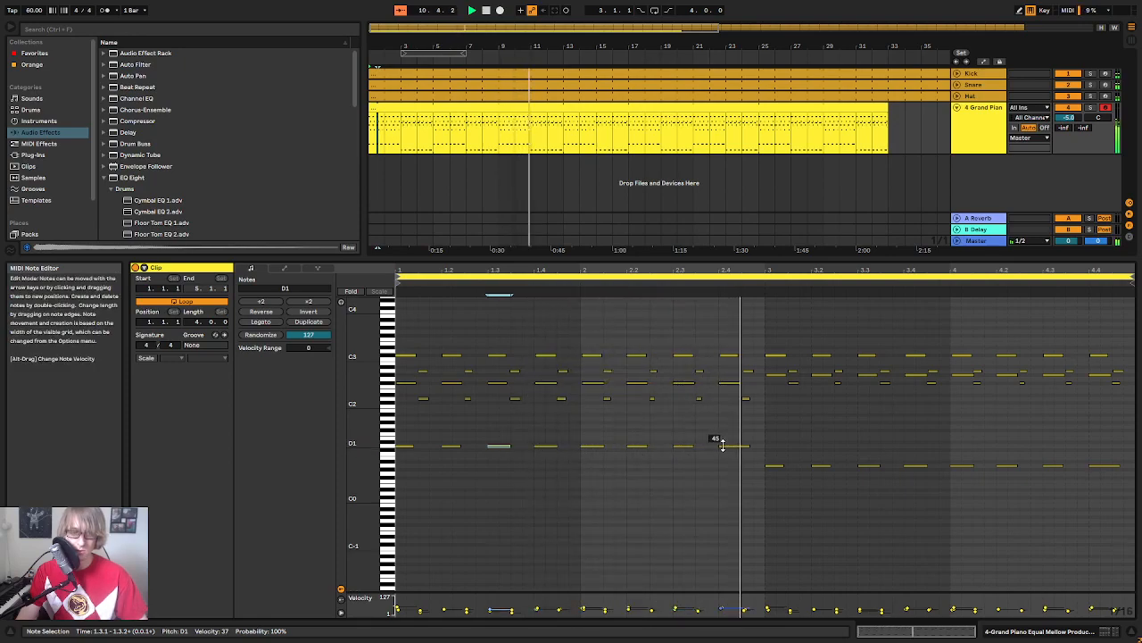
{"action": "left_click_drag", "start_coordinate": [634, 449], "coordinate": [634, 440]}
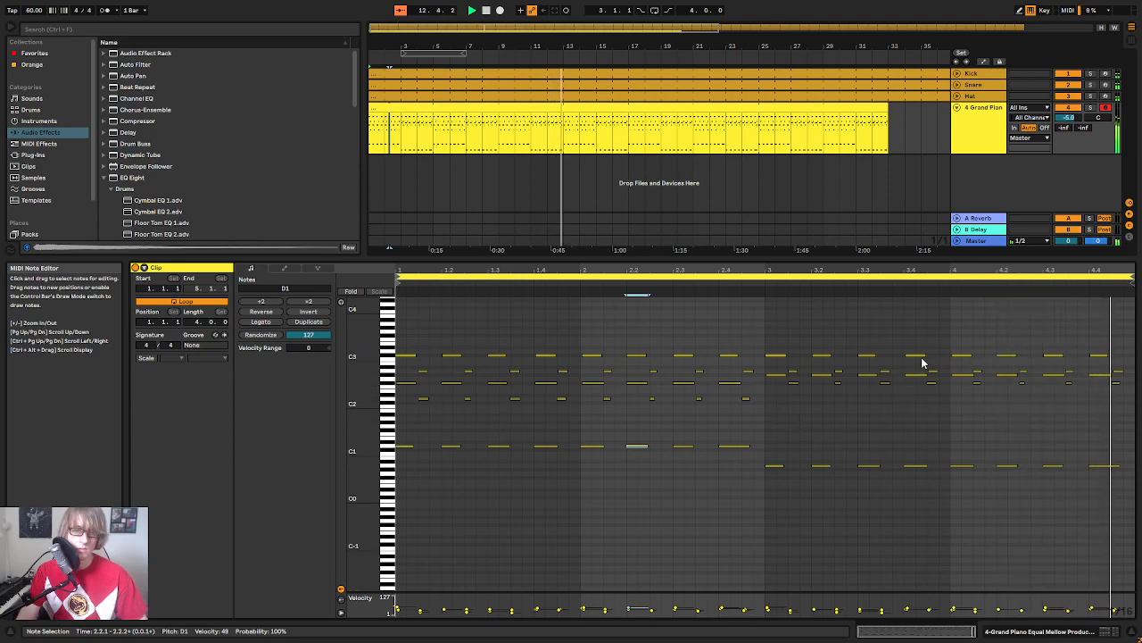
Step: Set the project tempo to 90 BPM and play the beat from the start
{"action": "left_click", "coordinate": [905, 412]}
{"action": "scroll", "coordinate": [496, 323], "scroll_direction": "up", "scroll_amount": 3}
{"action": "scroll", "coordinate": [455, 305], "scroll_direction": "up", "scroll_amount": 1}
{"action": "key", "text": "space"}
{"action": "key", "text": "space"}
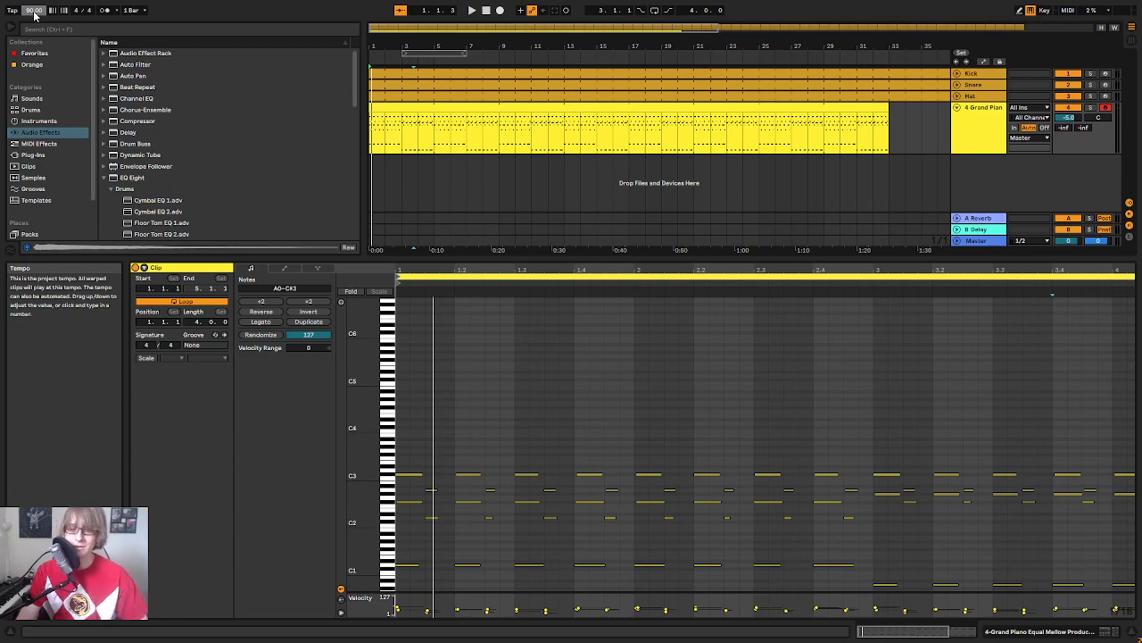
{"action": "key", "text": "space"}
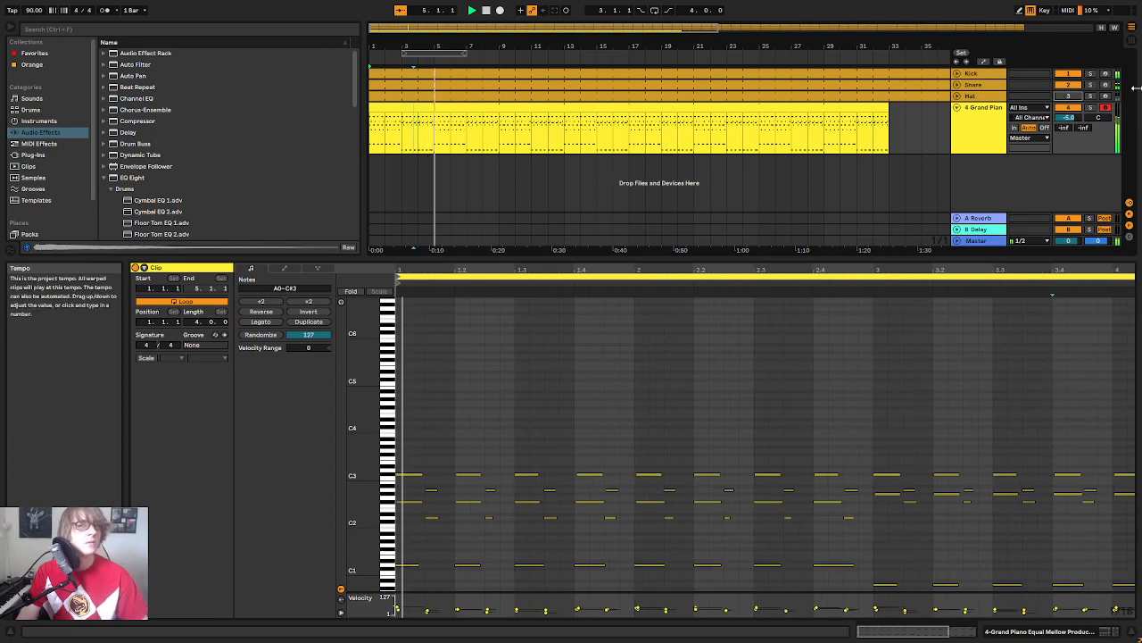
Step: Set the project tempo to 85 BPM and collapse the Grand Piano track in the arrangement
{"action": "left_click_drag", "start_coordinate": [34, 12], "coordinate": [34, 27]}
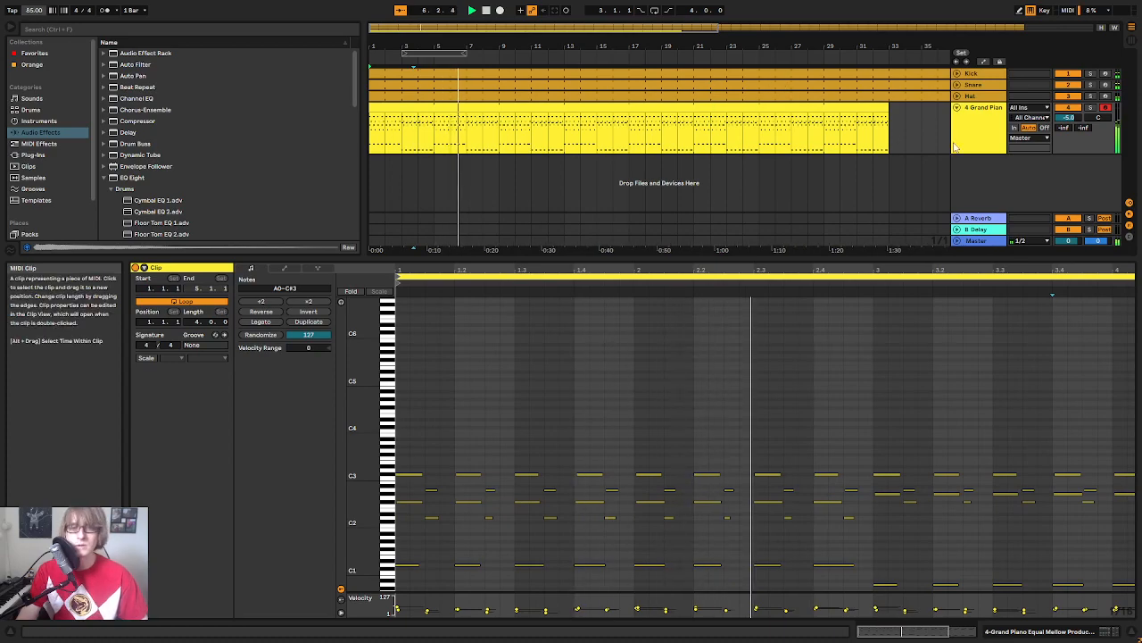
{"action": "left_click", "coordinate": [956, 107]}
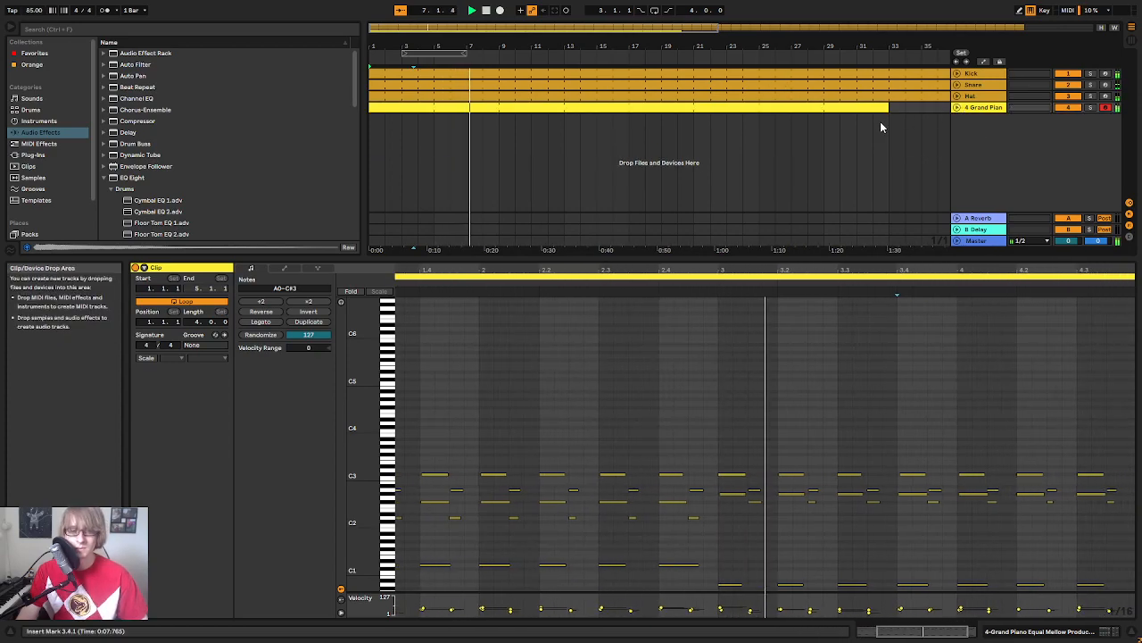
{"action": "left_click", "coordinate": [842, 108]}
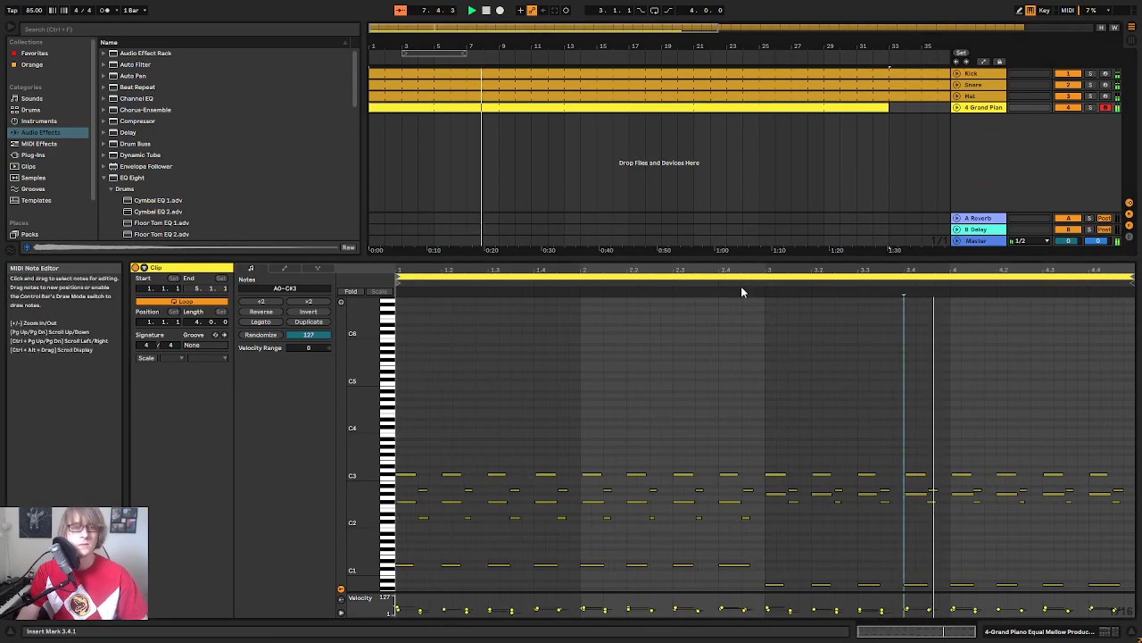
Step: Raise the A2 piano note at 2.4.3 to E3 and play the clip from shortly before it
{"action": "scroll", "coordinate": [522, 355], "scroll_direction": "down", "scroll_amount": 3}
{"action": "left_click_drag", "start_coordinate": [976, 631], "coordinate": [946, 631]}
{"action": "left_click_drag", "start_coordinate": [357, 408], "coordinate": [365, 406]}
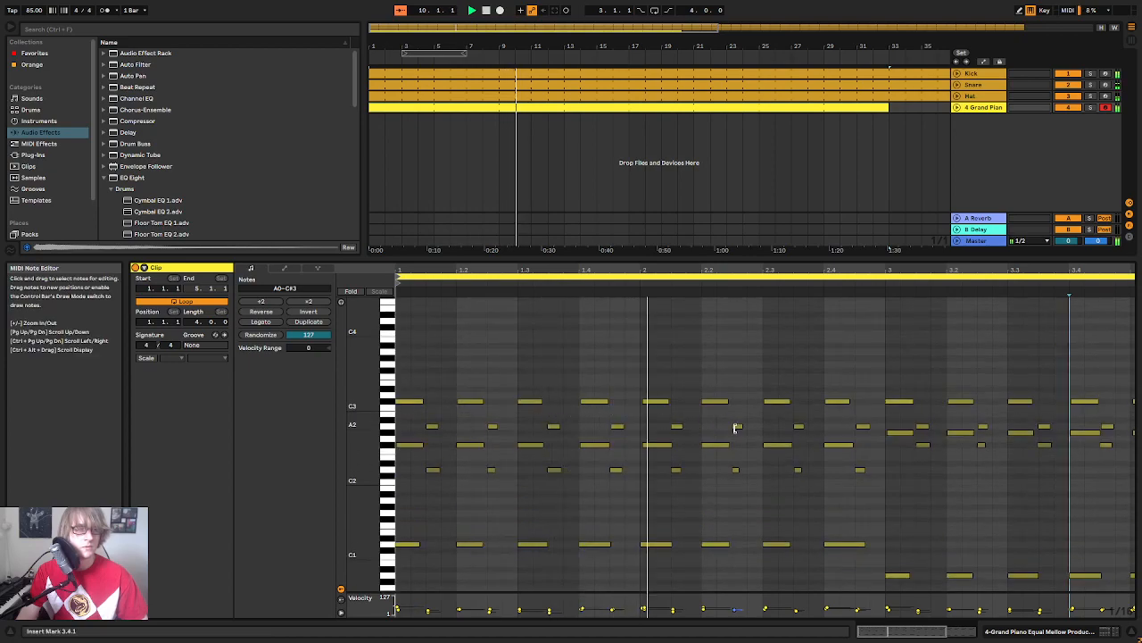
{"action": "left_click", "coordinate": [867, 427]}
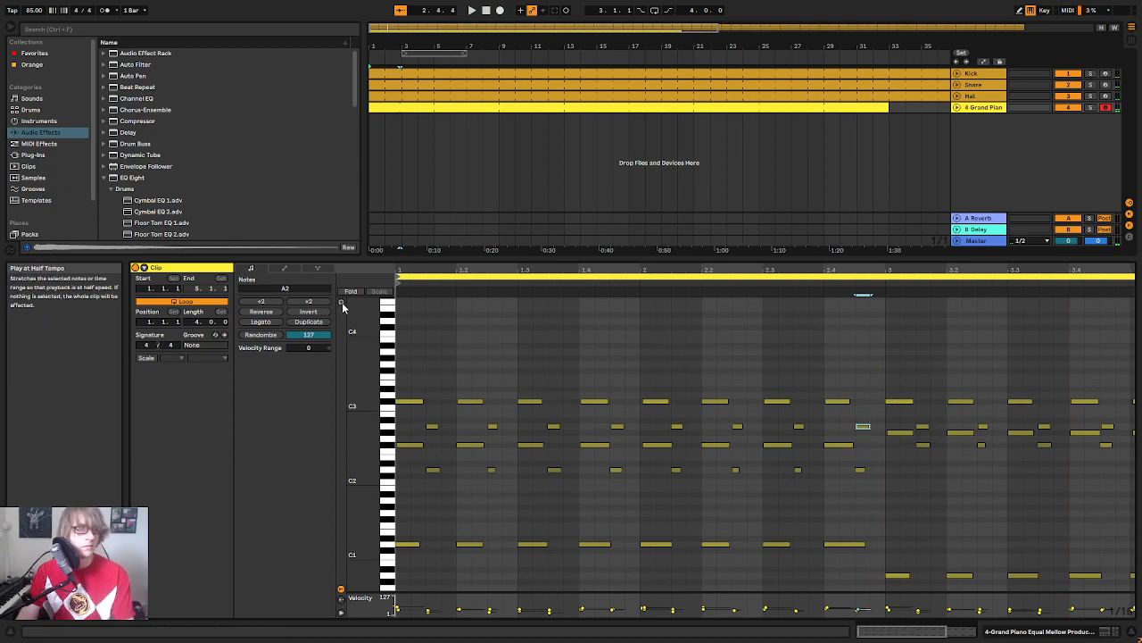
{"action": "left_click", "coordinate": [835, 402]}
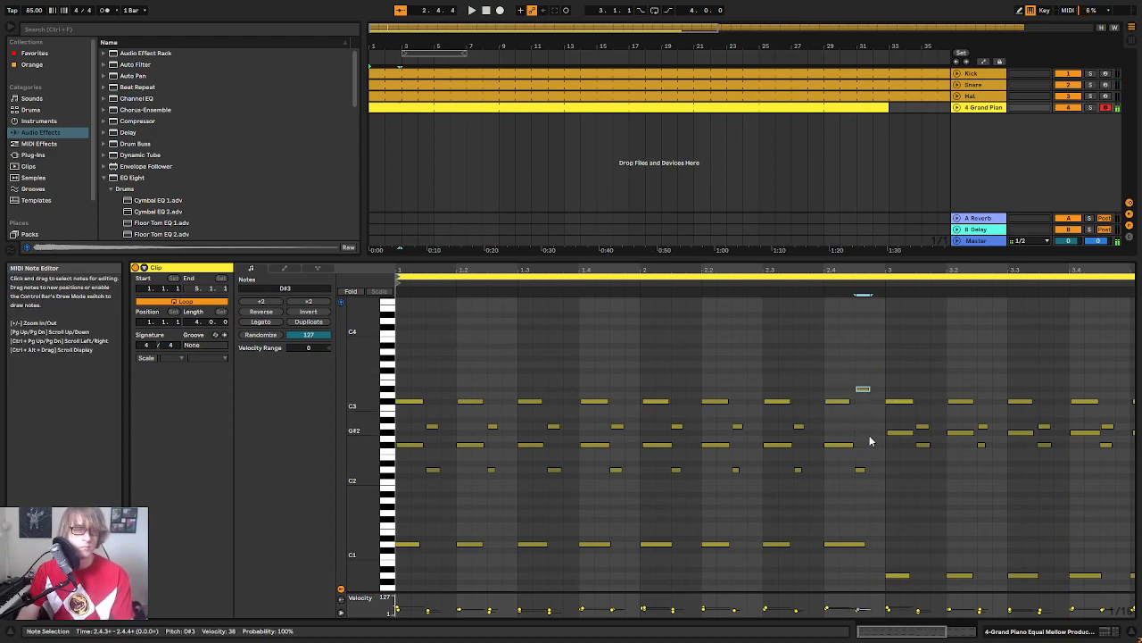
{"action": "left_click", "coordinate": [758, 286]}
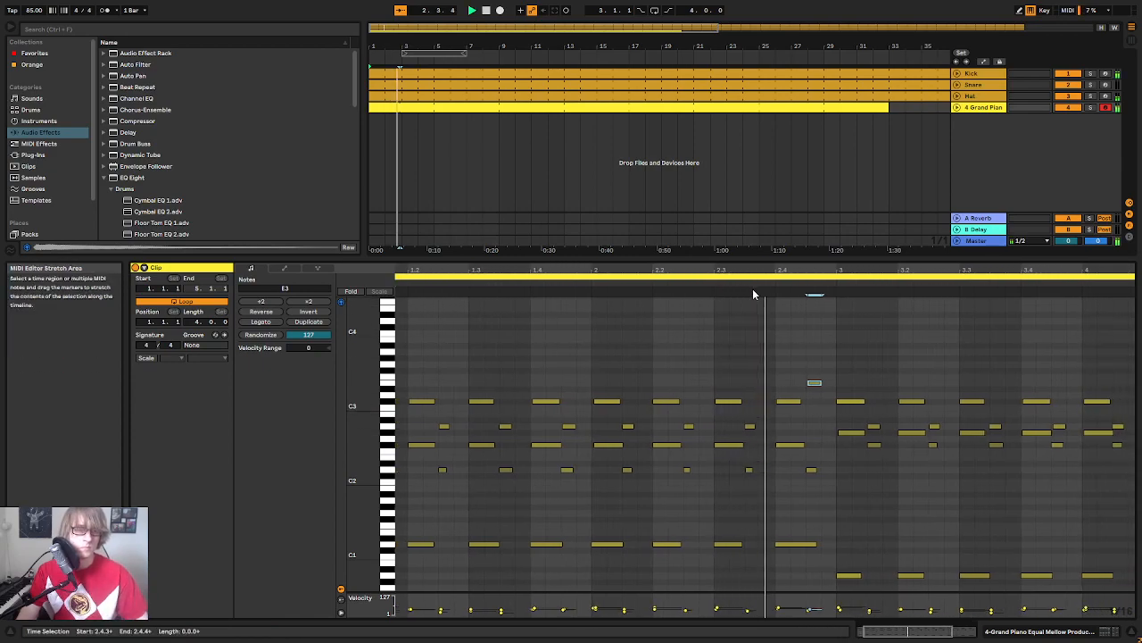
Step: Raise the lower piano note at 2.4.3 from D2 to A2 and play the end of bar 2
{"action": "left_click_drag", "start_coordinate": [781, 469], "coordinate": [793, 373]}
{"action": "left_click", "coordinate": [671, 287]}
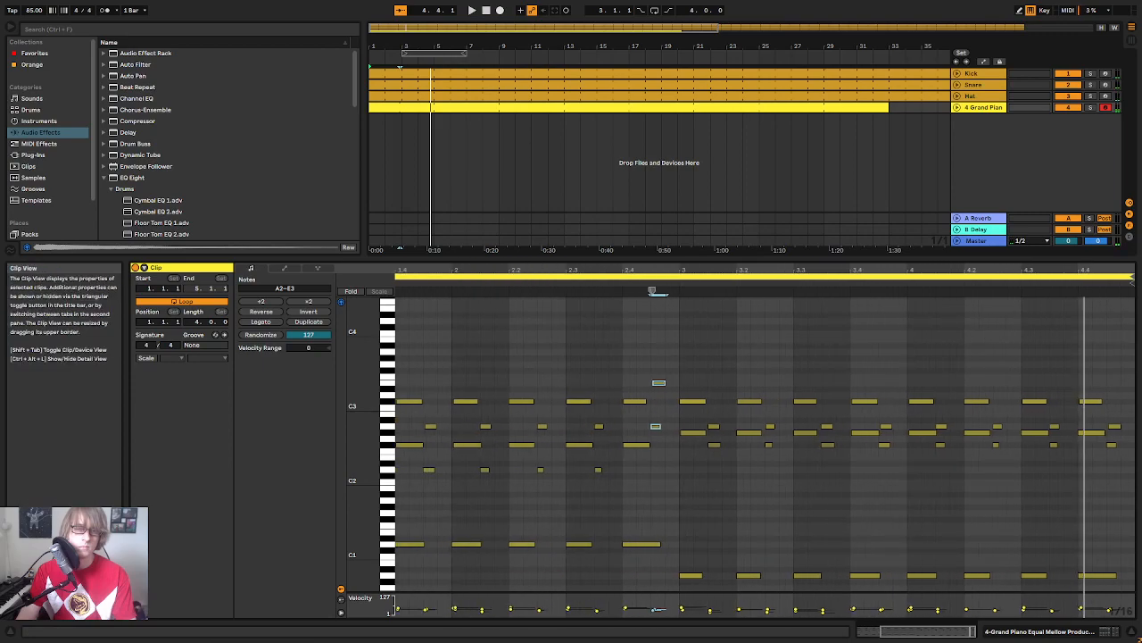
{"action": "left_click", "coordinate": [659, 384]}
{"action": "key", "text": "space"}
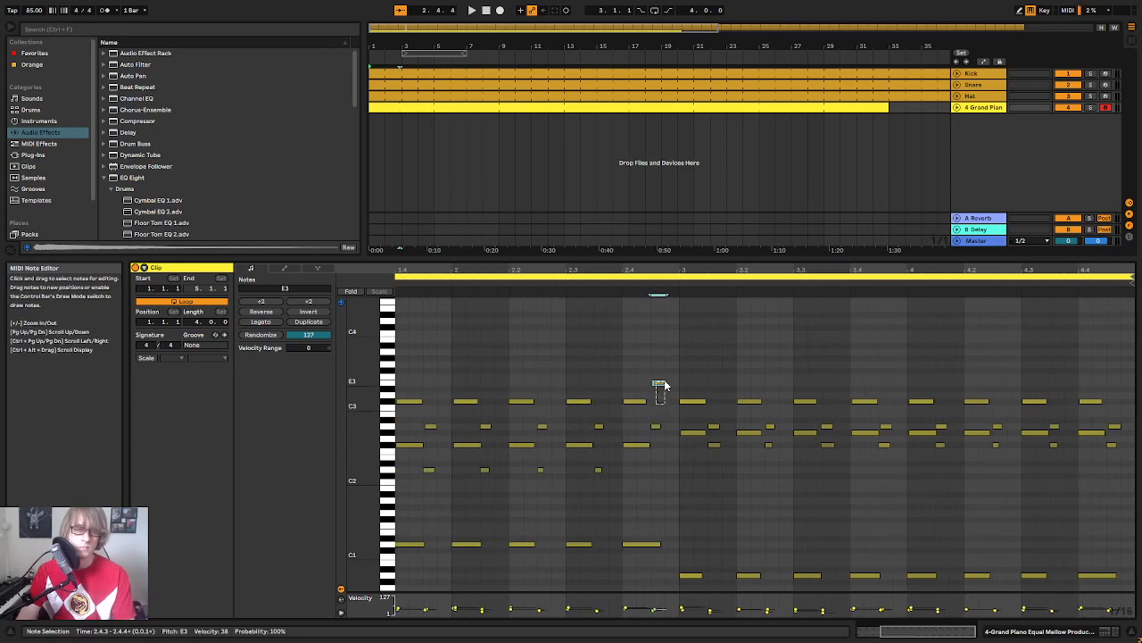
Step: Move the 4.4.1 piano chord notes to A2 and E3, try G#2 and E3 at 4.4.3, and play the ending
{"action": "left_click", "coordinate": [1091, 433]}
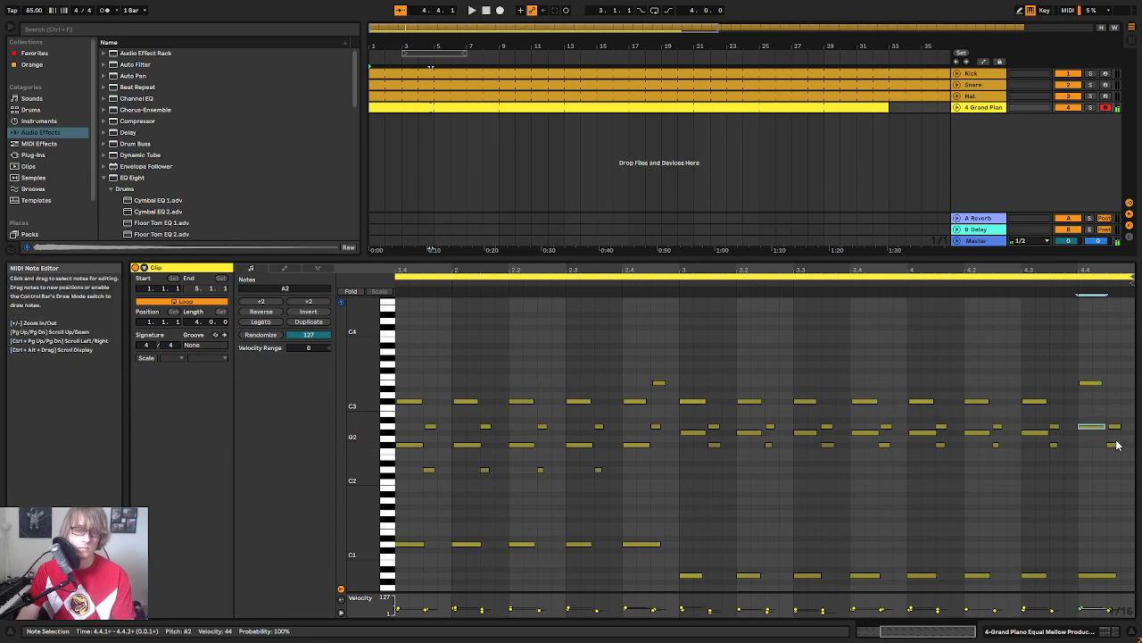
{"action": "left_click", "coordinate": [1117, 428]}
{"action": "key", "text": "Down"}
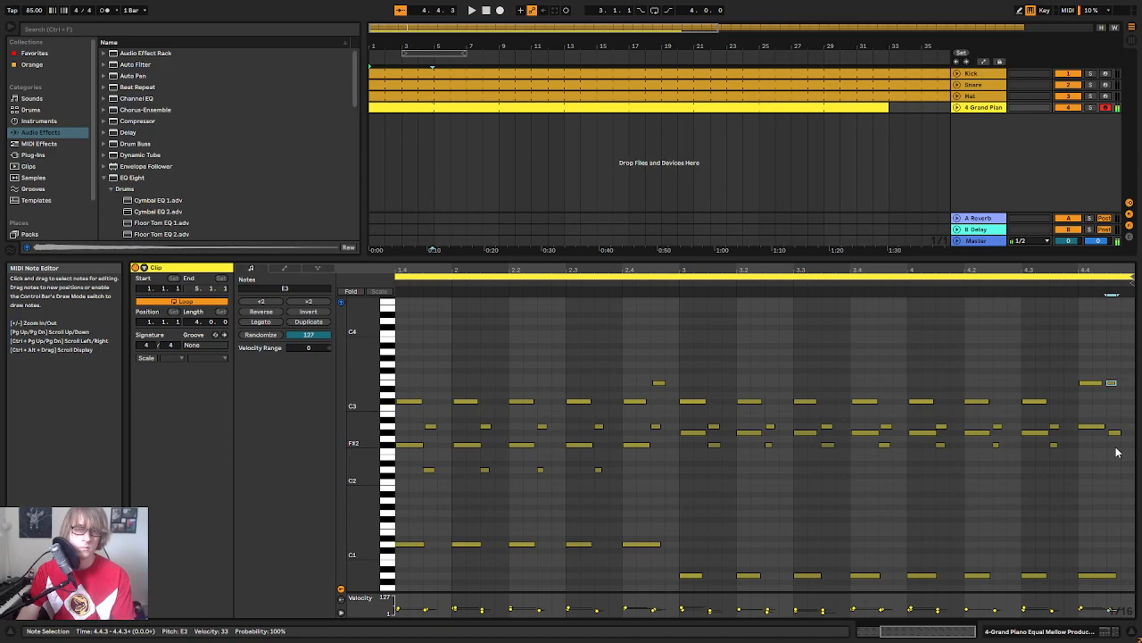
{"action": "left_click", "coordinate": [1055, 290]}
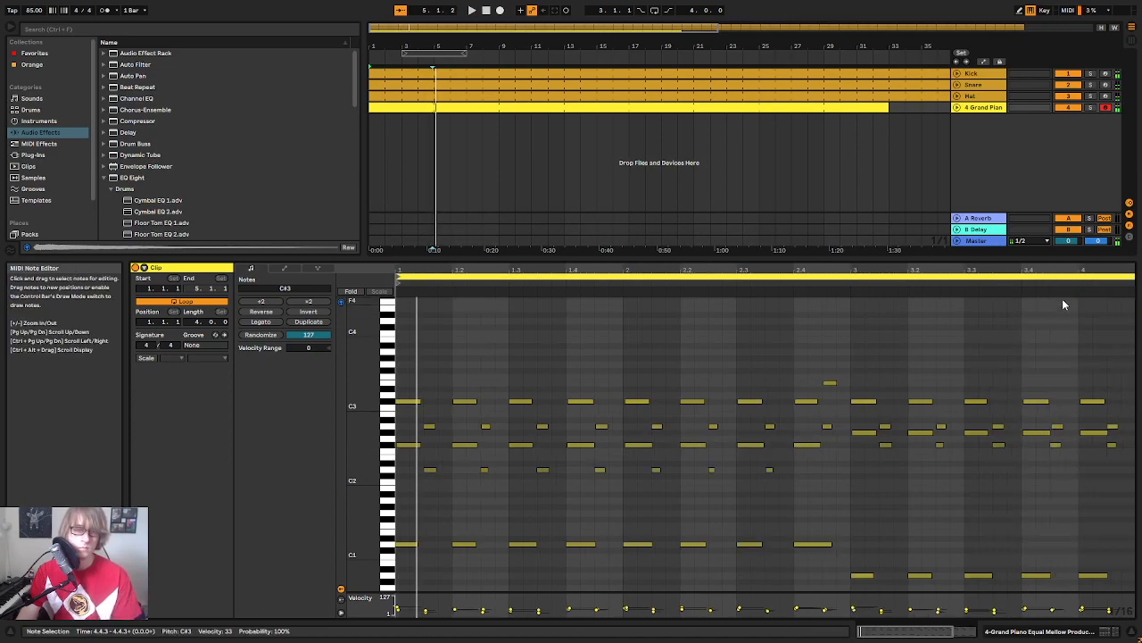
{"action": "left_click_drag", "start_coordinate": [938, 270], "coordinate": [938, 260]}
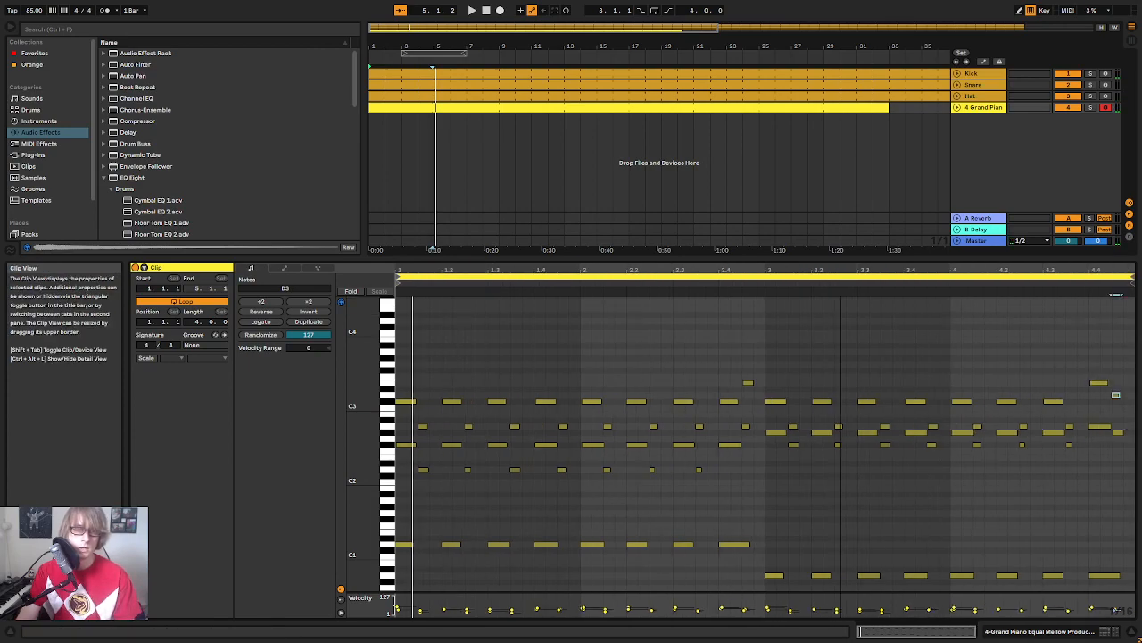
Step: Change the two short piano notes at 4.4.3 to A2 and C#3 and play the beat from the start
{"action": "left_click", "coordinate": [1122, 294]}
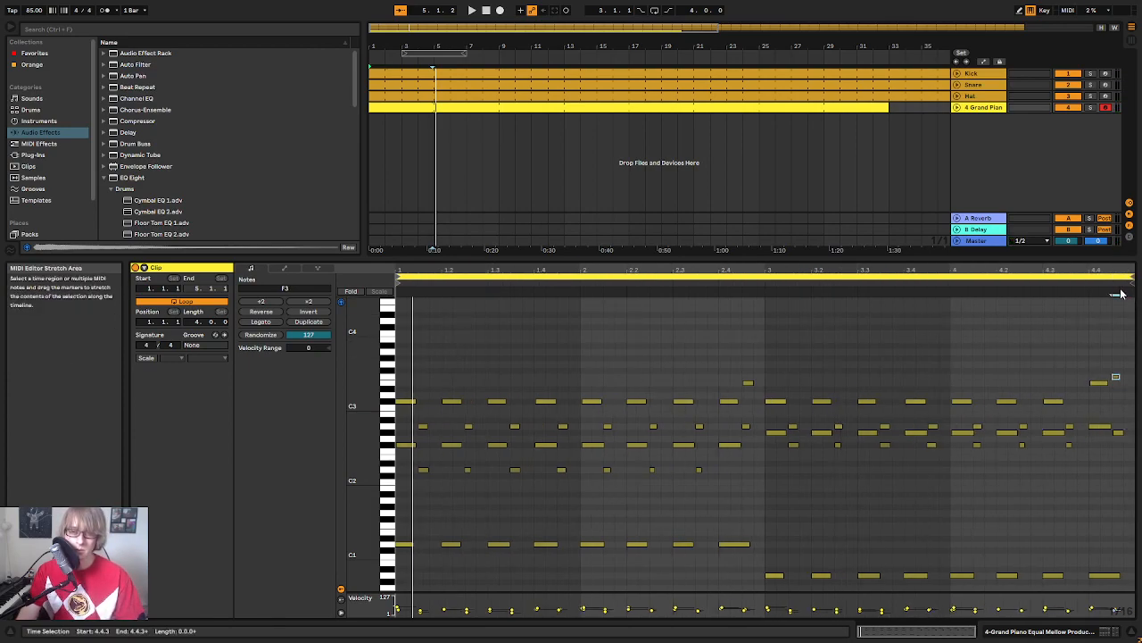
{"action": "left_click", "coordinate": [1122, 452]}
{"action": "left_click", "coordinate": [1119, 425]}
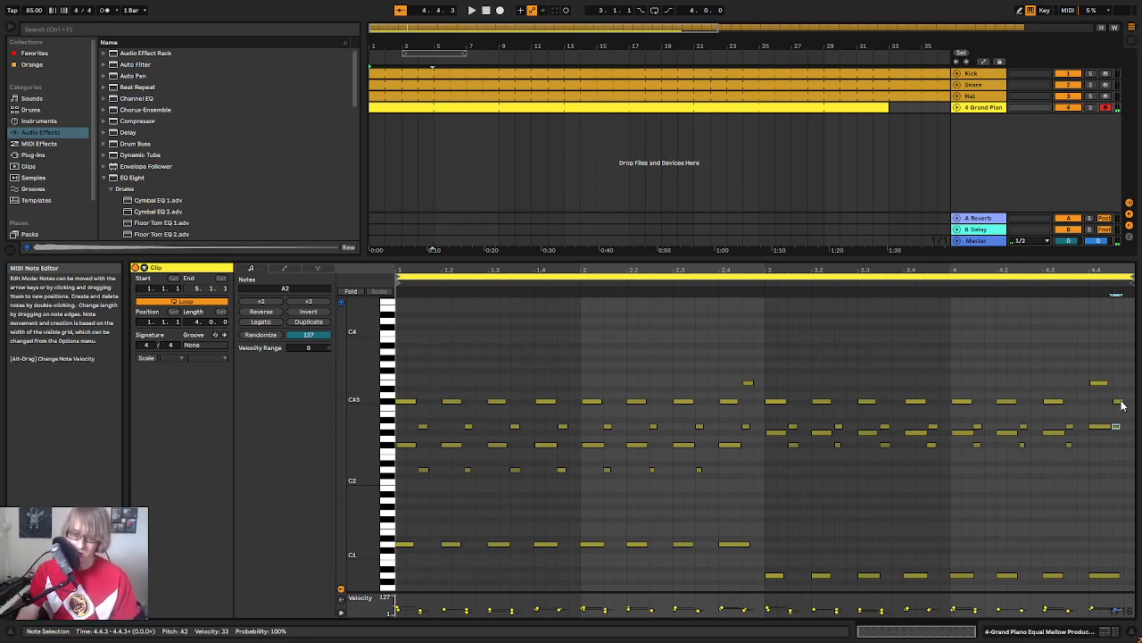
{"action": "key", "text": "space"}
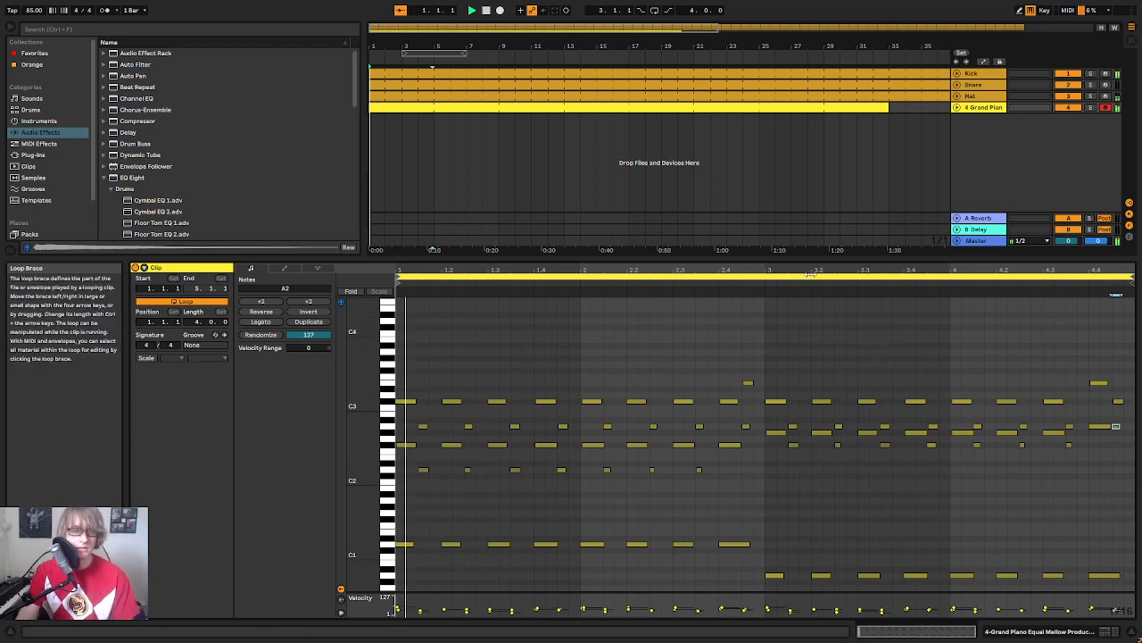
{"action": "left_click", "coordinate": [847, 330]}
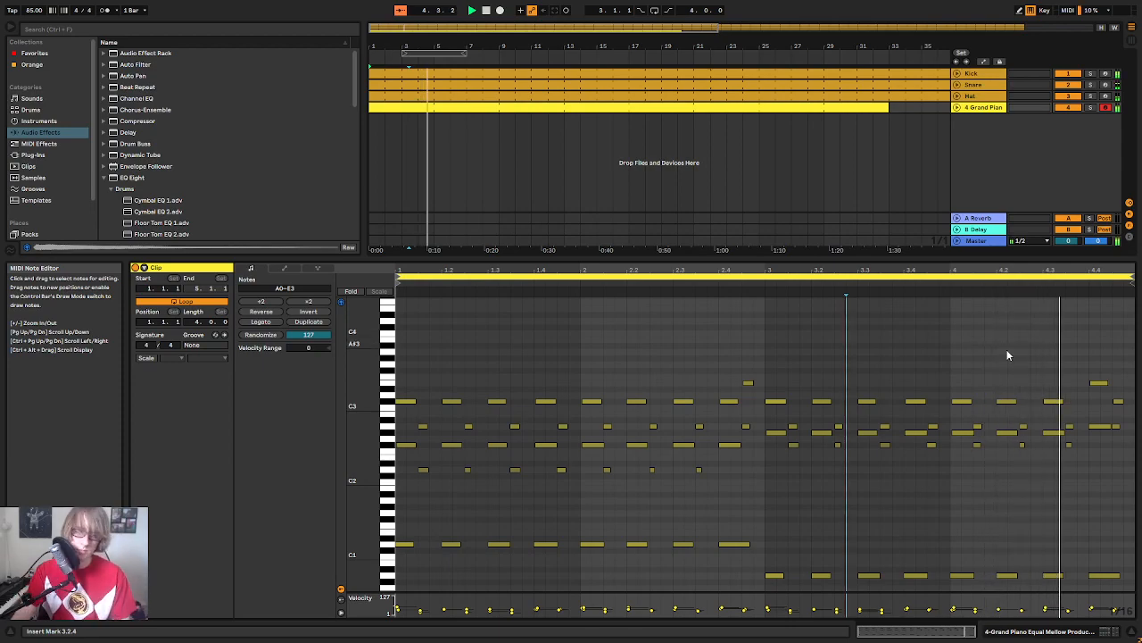
Step: Lower the short A2 piano note at 4.4.3 to G#2 and listen to the progression again
{"action": "left_click", "coordinate": [1107, 427]}
{"action": "left_click_drag", "start_coordinate": [1042, 452], "coordinate": [1113, 318]}
{"action": "left_click", "coordinate": [996, 293]}
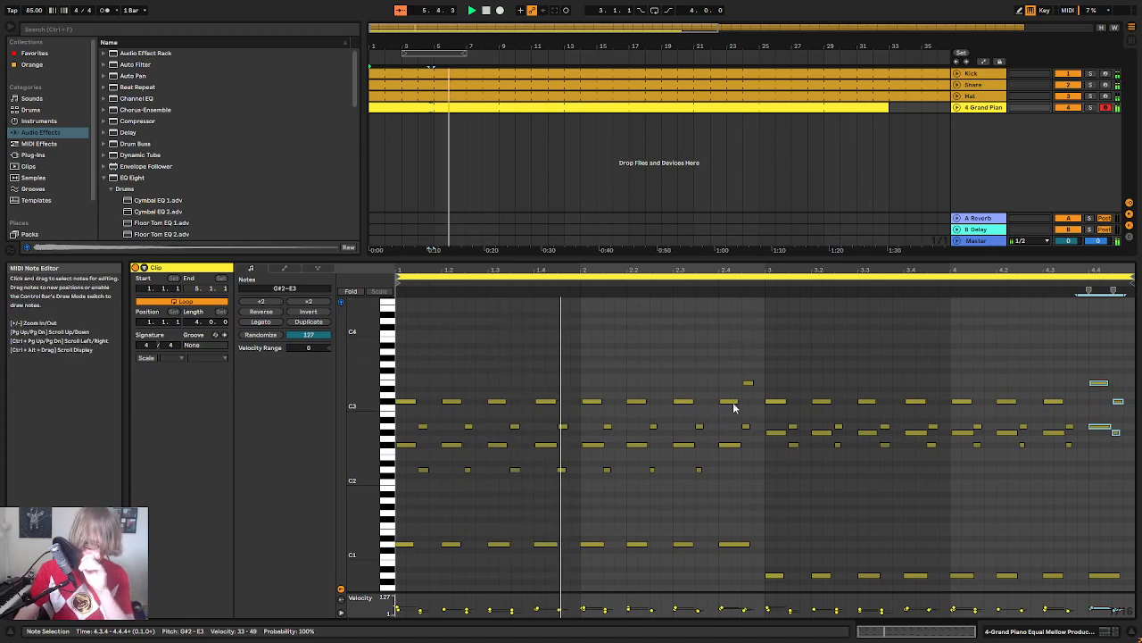
{"action": "left_click", "coordinate": [789, 367]}
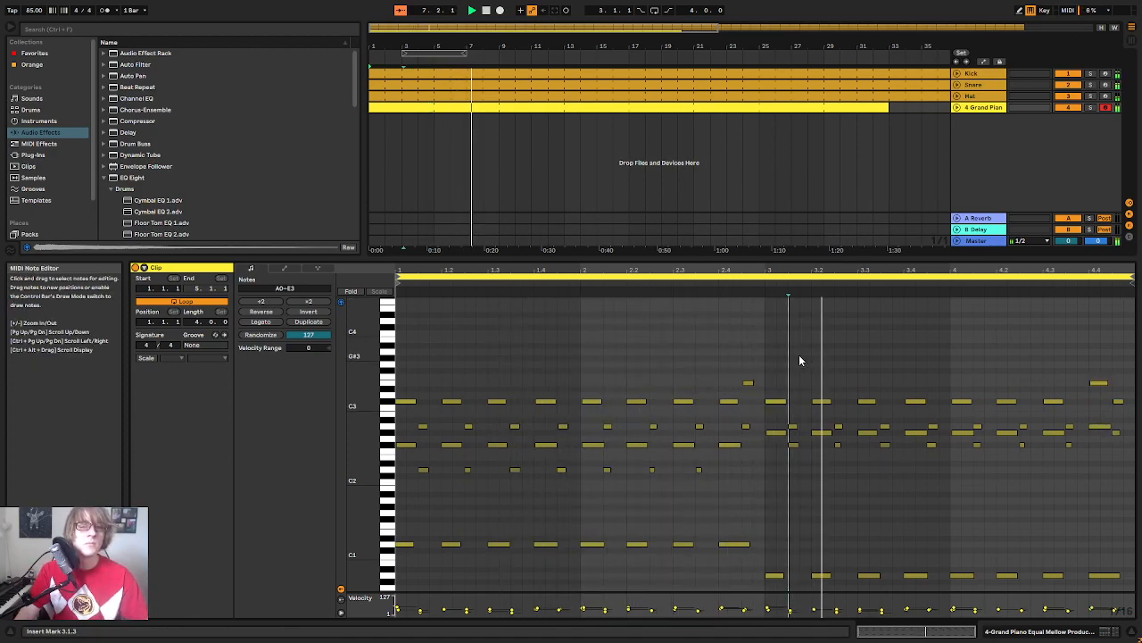
{"action": "left_click_drag", "start_coordinate": [942, 270], "coordinate": [892, 299]}
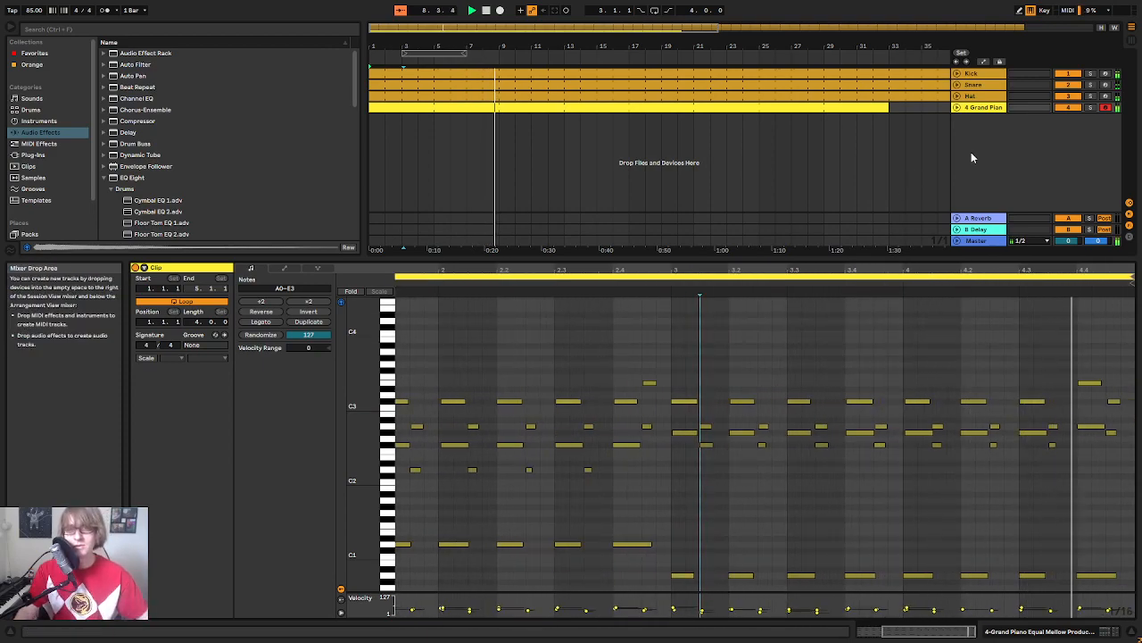
Step: Show the Hat track's devices and open its arrangement clip in the note editor
{"action": "key", "text": "Tab"}
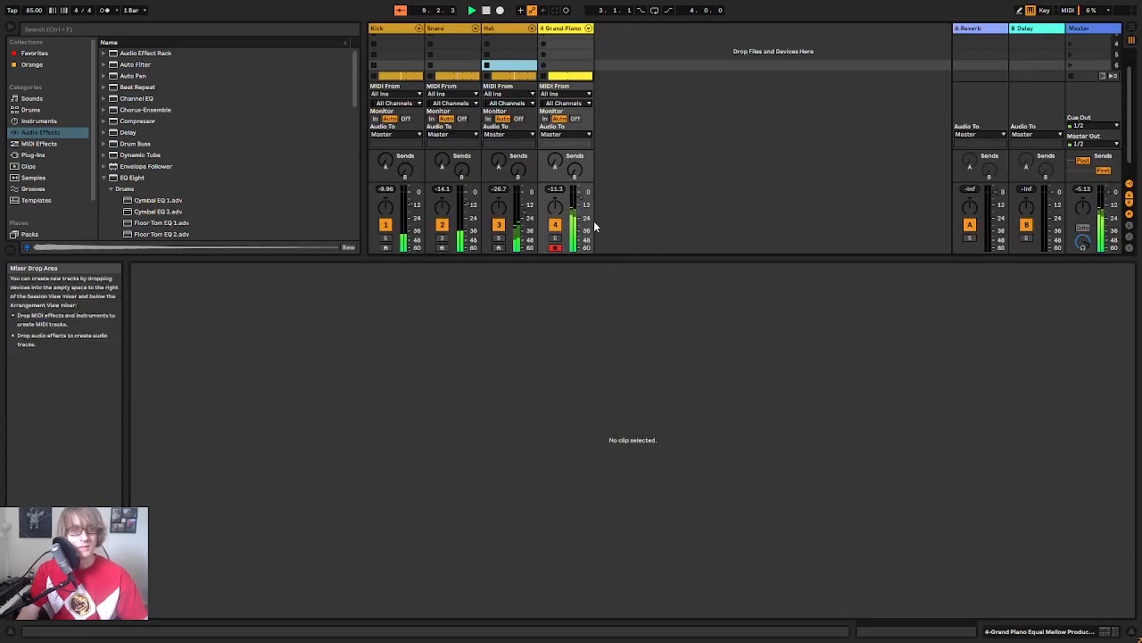
{"action": "double_click", "coordinate": [508, 30]}
{"action": "key", "text": "Tab"}
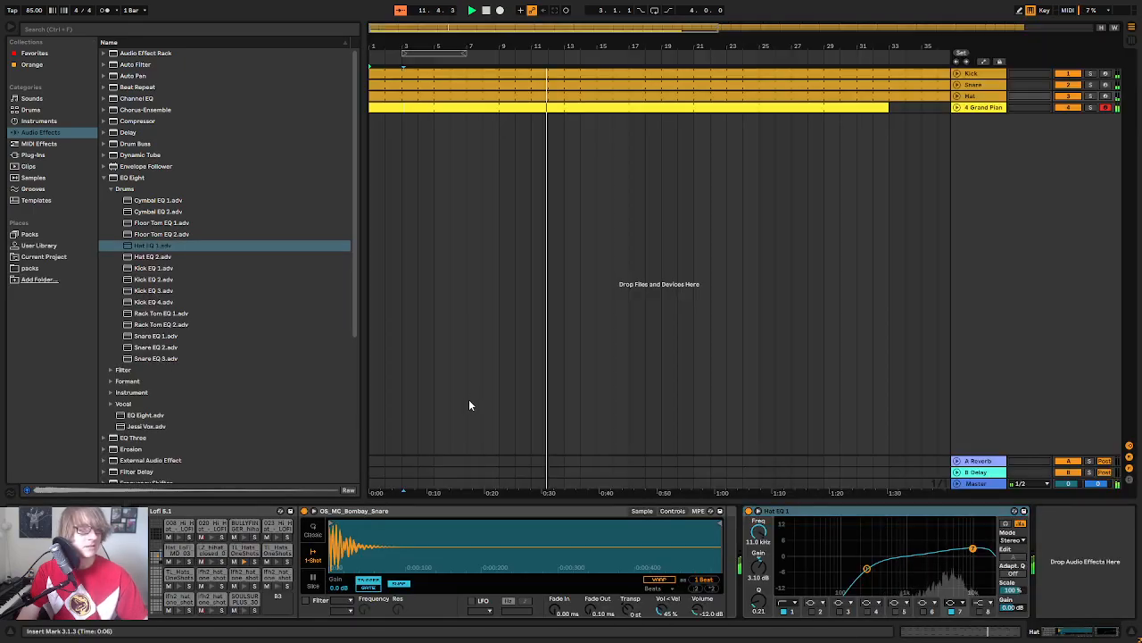
{"action": "double_click", "coordinate": [630, 96]}
Step: Try the whole hi-hat pattern on higher hat samples, stepping up through G#4, A4 and B4 during playback
{"action": "key", "text": "Up"}
{"action": "key", "text": "Up"}
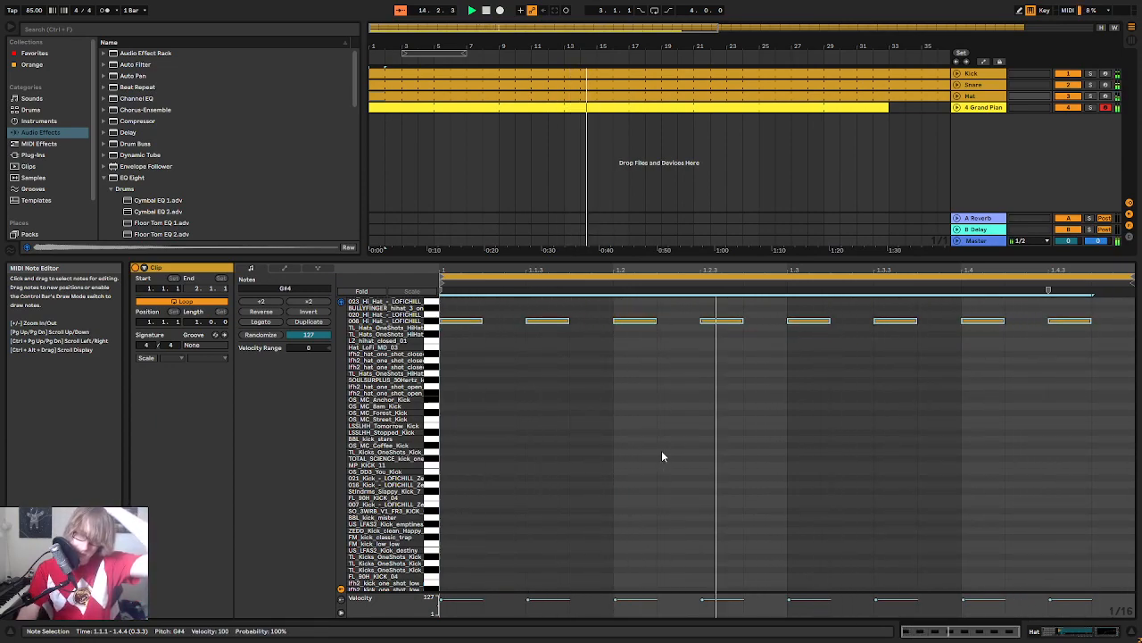
{"action": "key", "text": "Up"}
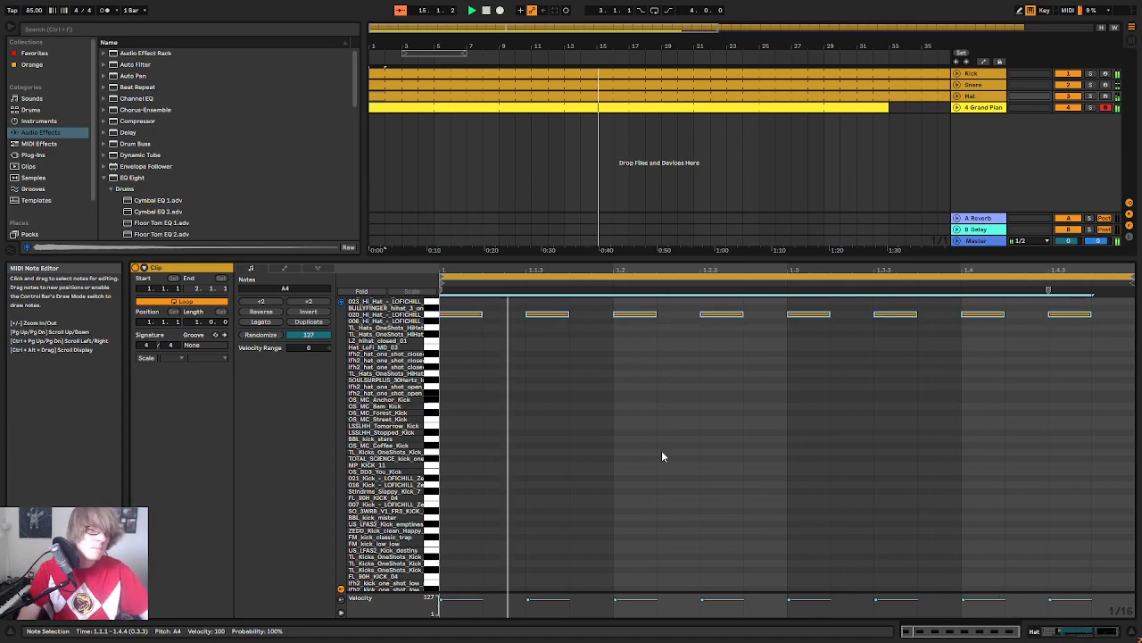
{"action": "key", "text": "Up"}
{"action": "key", "text": "Up"}
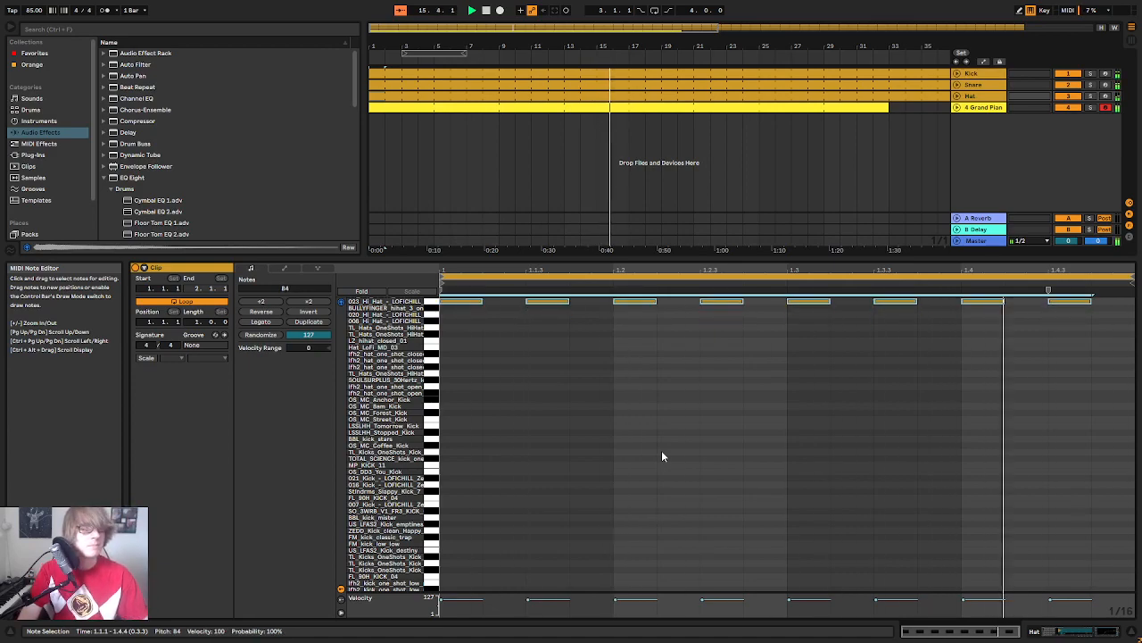
{"action": "key", "text": "Up"}
Step: Transpose all hi-hat notes down through the hat samples to the TL_Hats_OneShots sample on C4
{"action": "key", "text": "Down"}
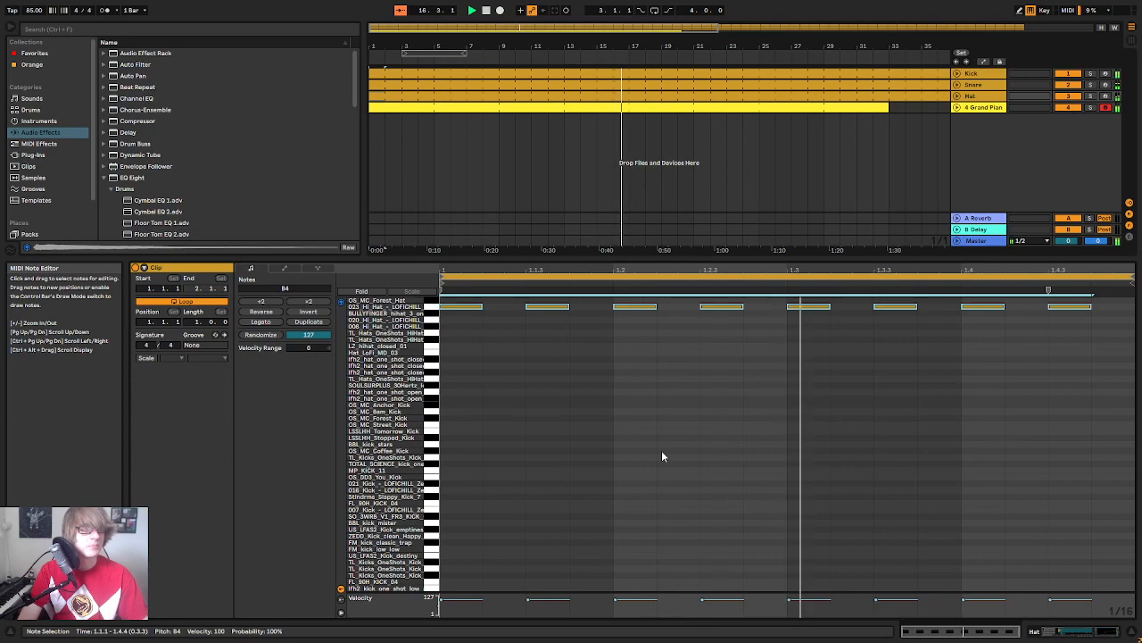
{"action": "key", "text": "Down"}
{"action": "key", "text": "Down"}
{"action": "key", "text": "Down"}
{"action": "key", "text": "Down"}
{"action": "key", "text": "Down"}
{"action": "key", "text": "Down"}
{"action": "key", "text": "Down"}
{"action": "key", "text": "Down"}
{"action": "key", "text": "Down"}
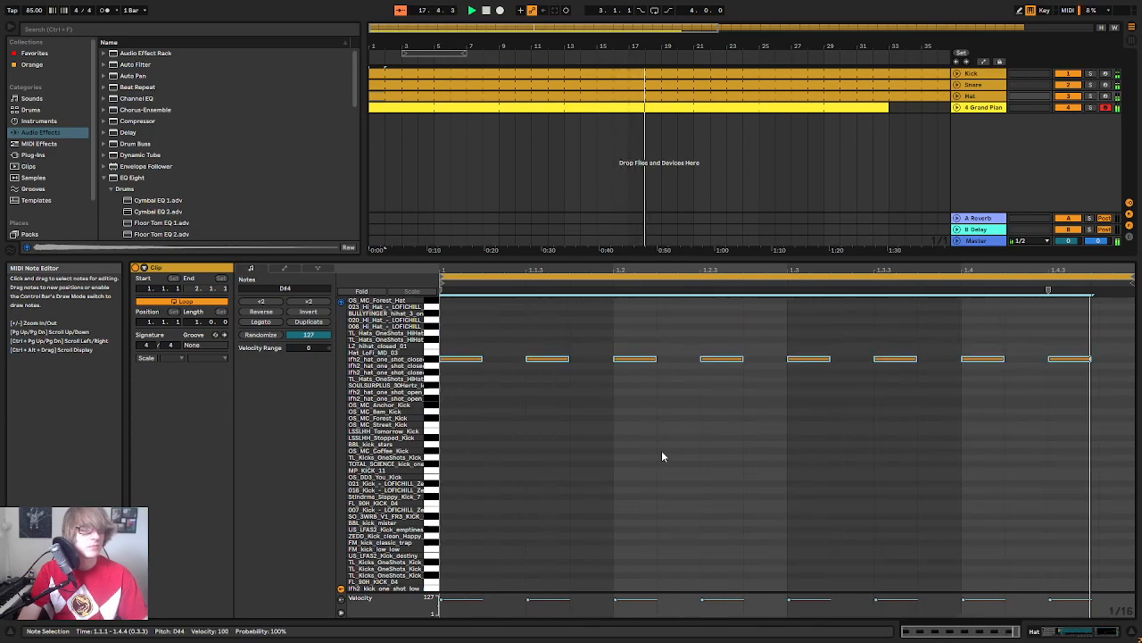
{"action": "key", "text": "Down"}
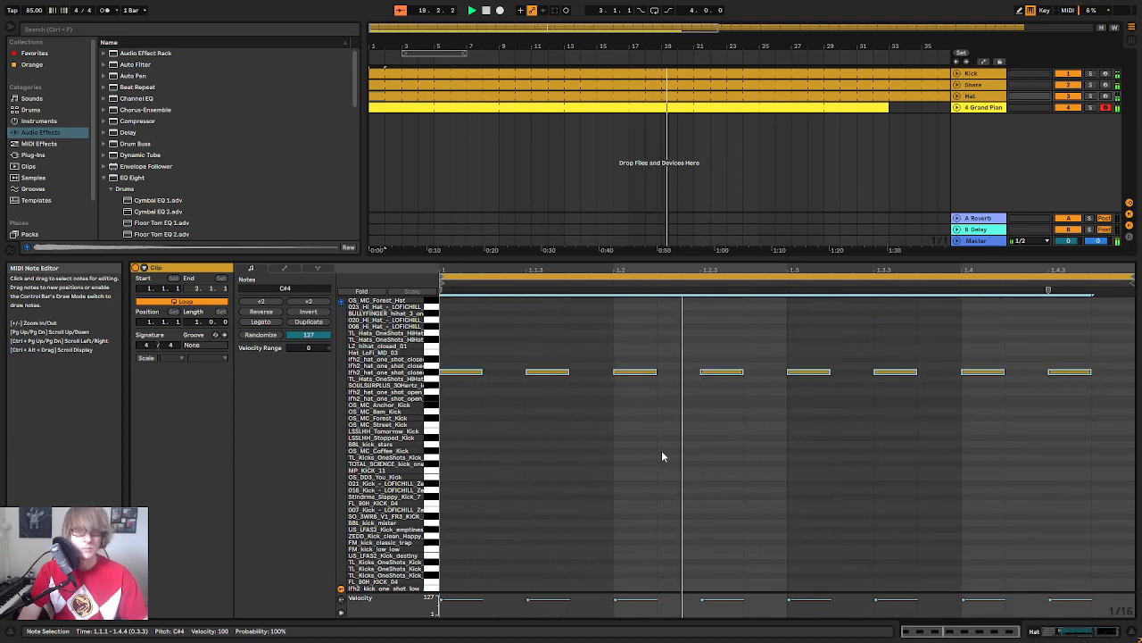
{"action": "key", "text": "Down"}
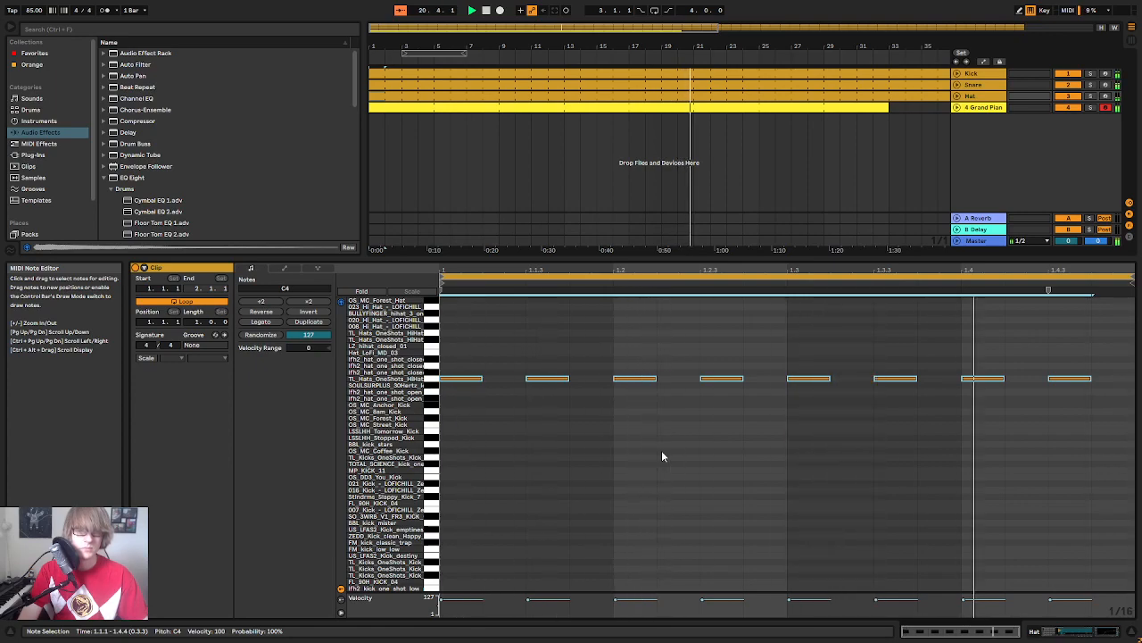
{"action": "key", "text": "Tab"}
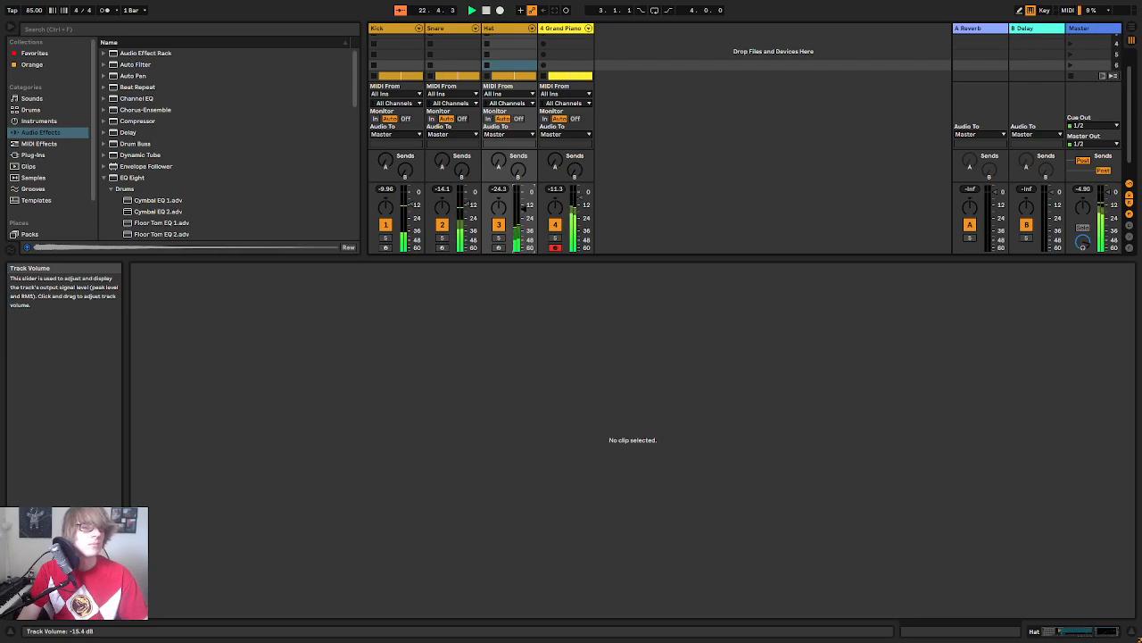
{"action": "key", "text": "Tab"}
{"action": "key", "text": "space"}
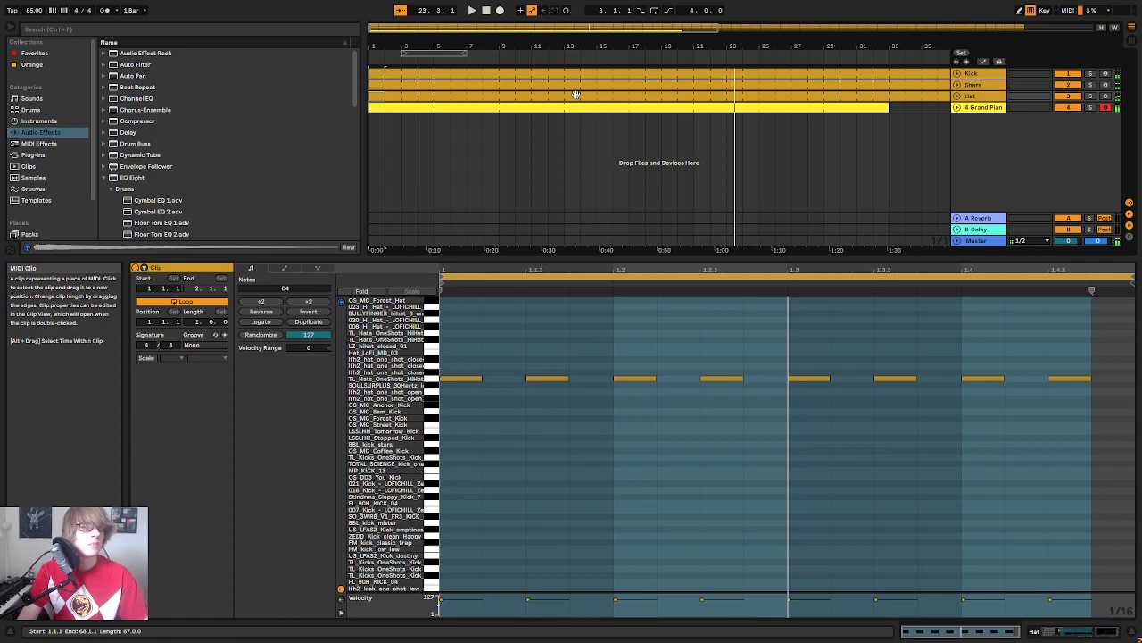
Step: Add a hi-hat note at 1.1.4 on C4 with velocity 80 and reduce the velocity of the 1.1.3 hit
{"action": "double_click", "coordinate": [574, 95]}
{"action": "key", "text": "space"}
{"action": "left_click", "coordinate": [582, 400]}
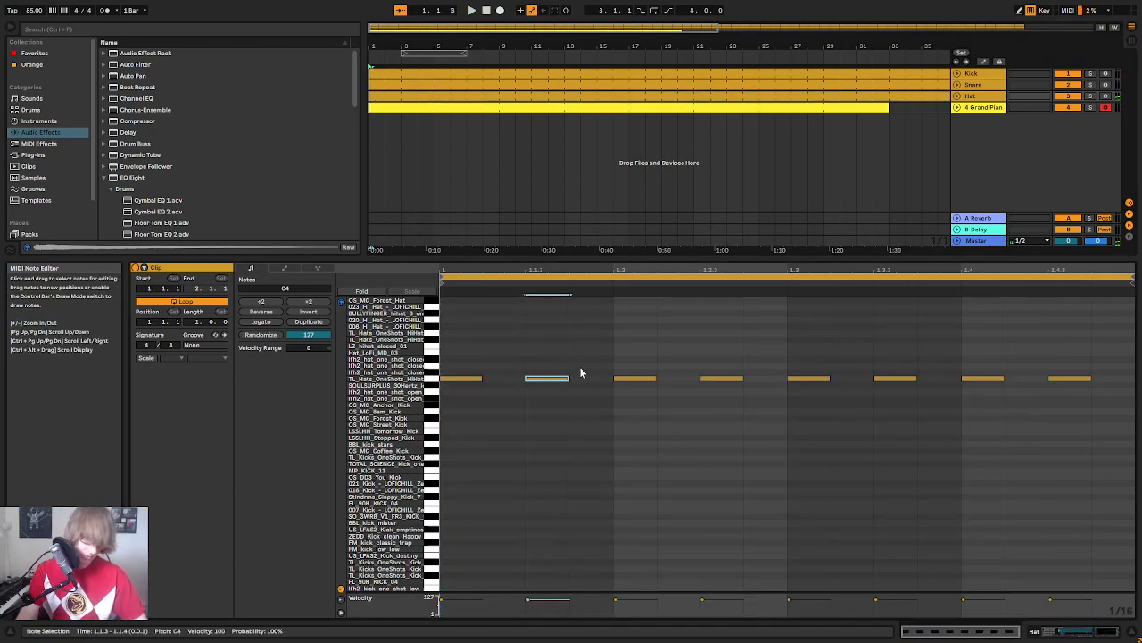
{"action": "key", "text": "space"}
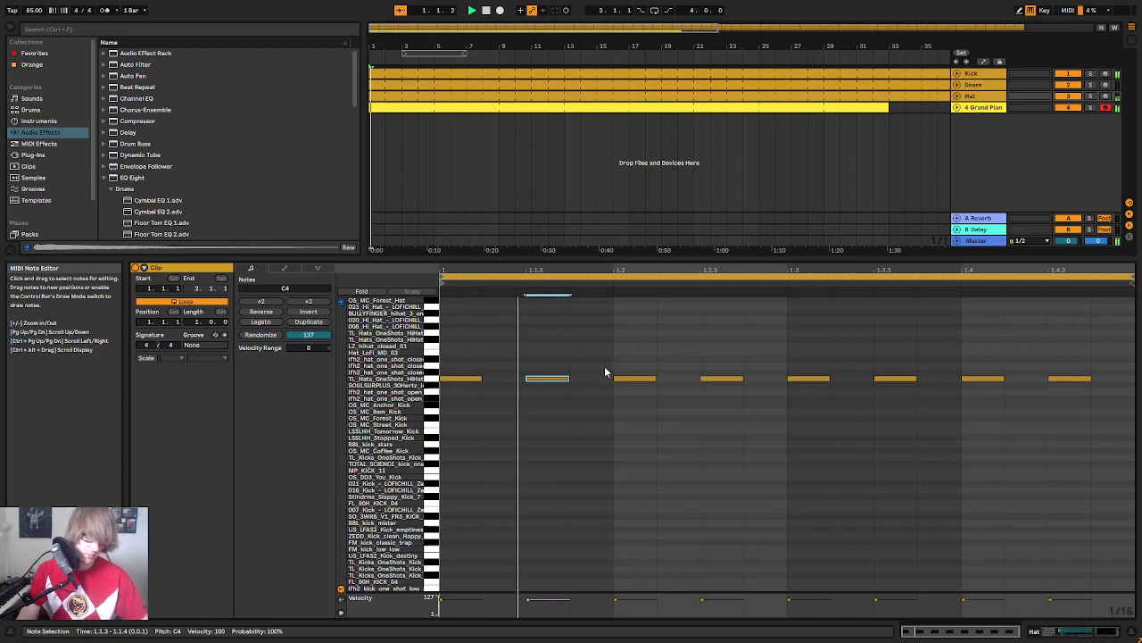
{"action": "left_click", "coordinate": [572, 366]}
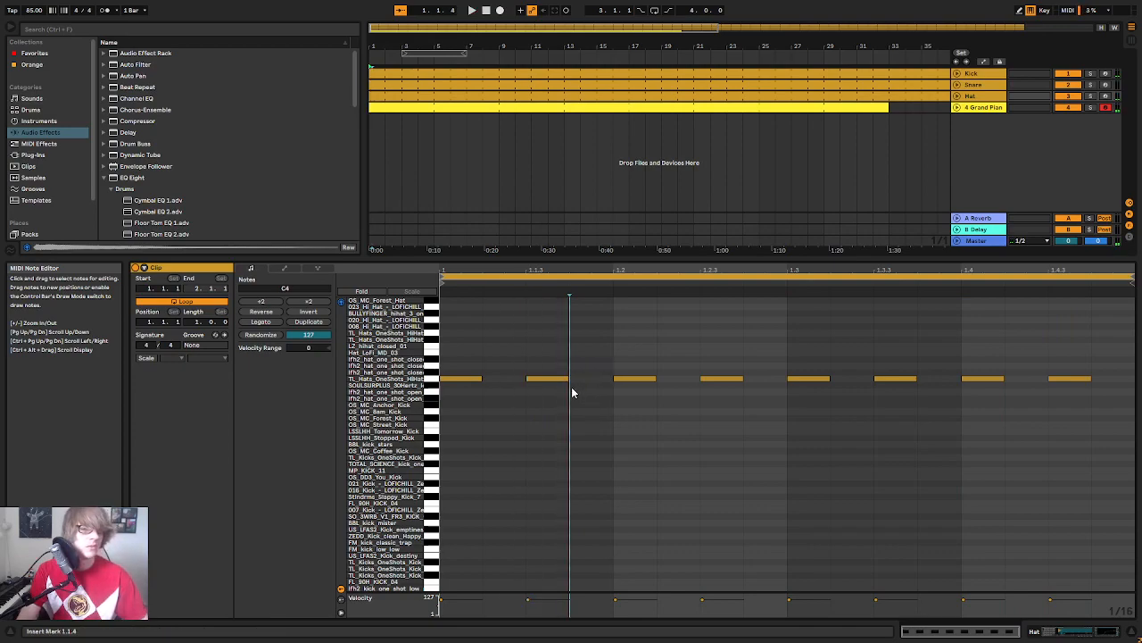
{"action": "left_click_drag", "start_coordinate": [545, 379], "coordinate": [545, 398]}
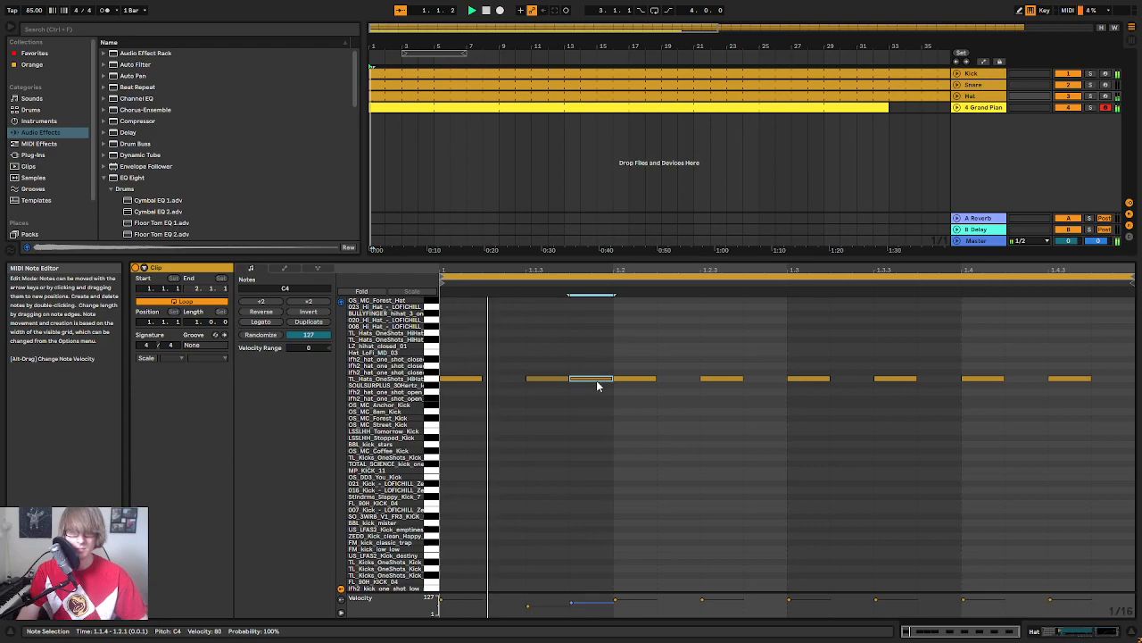
Step: Duplicate the pair of hi-hat notes at 1.1.3 and 1.1.4 onto 1.2.3, 1.3.3 and 1.4.3
{"action": "left_click_drag", "start_coordinate": [528, 393], "coordinate": [585, 364]}
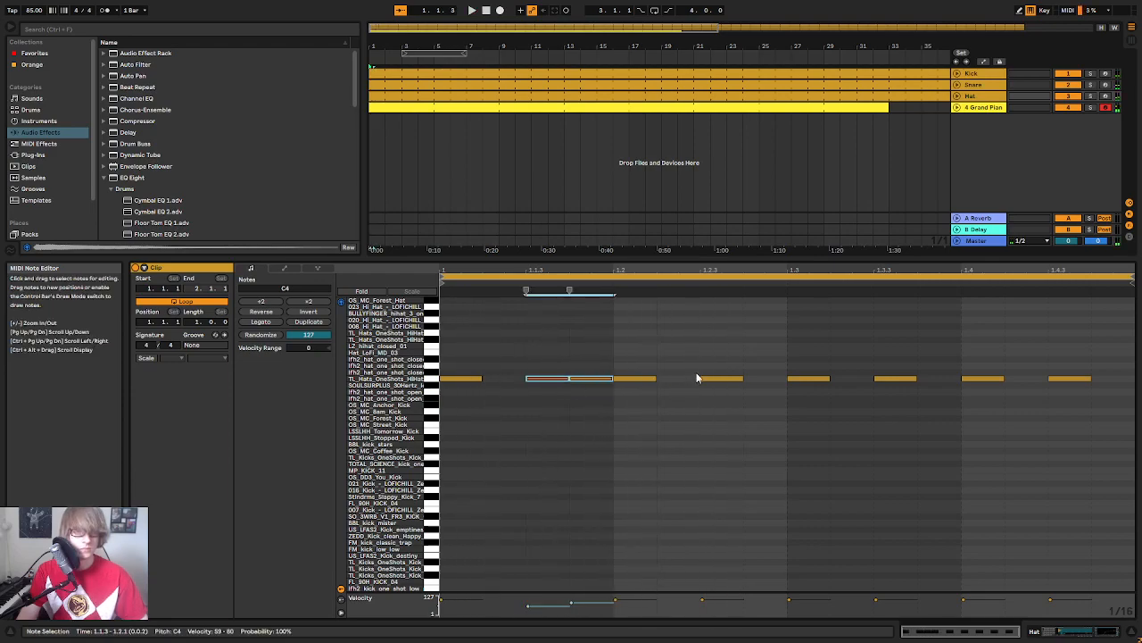
{"action": "key", "text": "ctrl+d"}
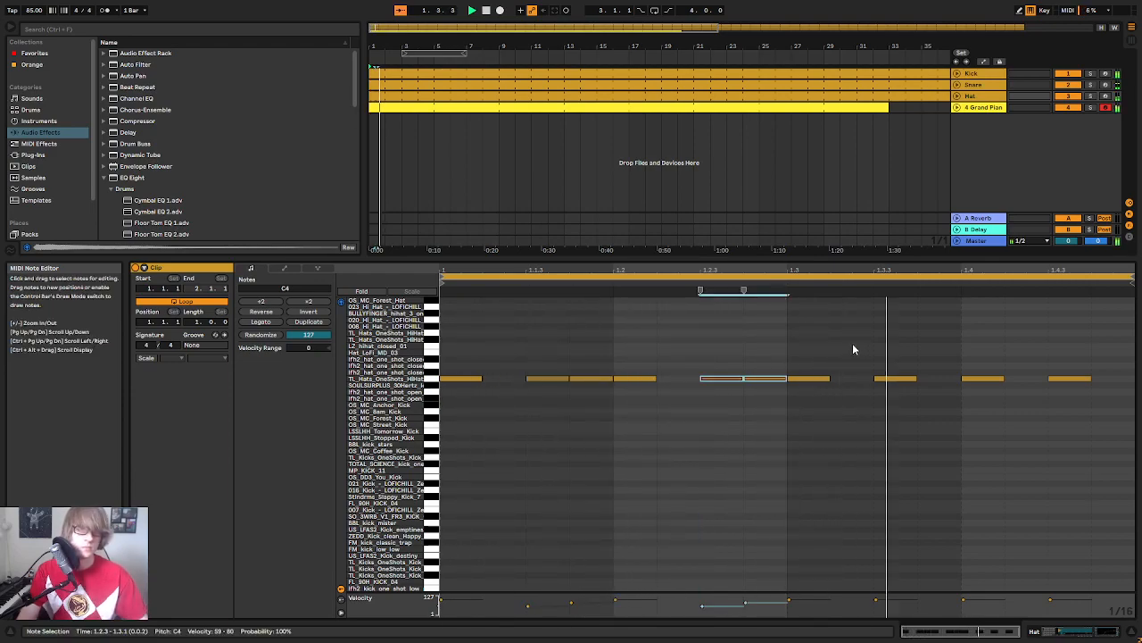
{"action": "key", "text": "ctrl+d"}
{"action": "left_click", "coordinate": [1046, 348]}
{"action": "key", "text": "space"}
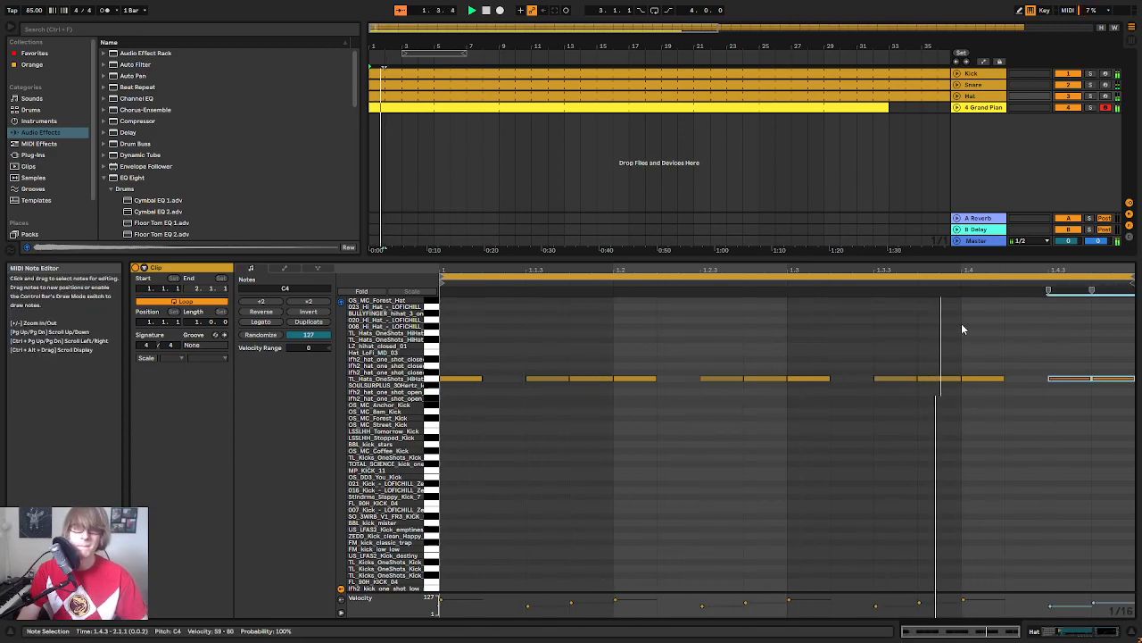
Step: Shorten the Kick, Snare and Hat arrangement clips together so they end at bar 9
{"action": "left_click", "coordinate": [905, 108]}
{"action": "left_click", "coordinate": [844, 96]}
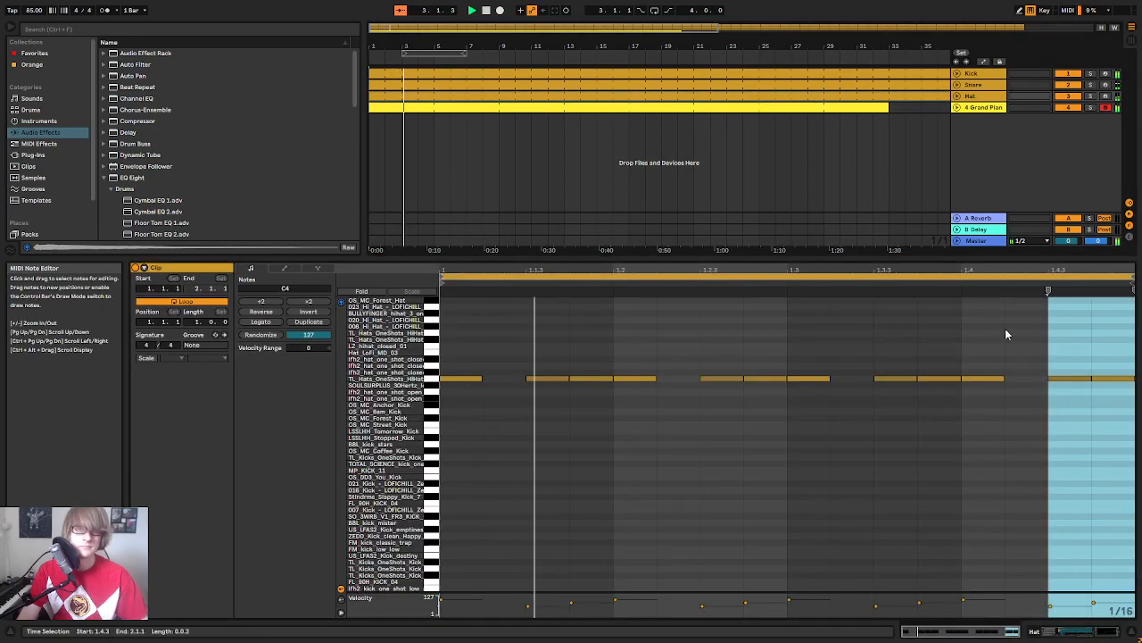
{"action": "left_click_drag", "start_coordinate": [823, 48], "coordinate": [590, 46]}
{"action": "left_click", "coordinate": [785, 74]}
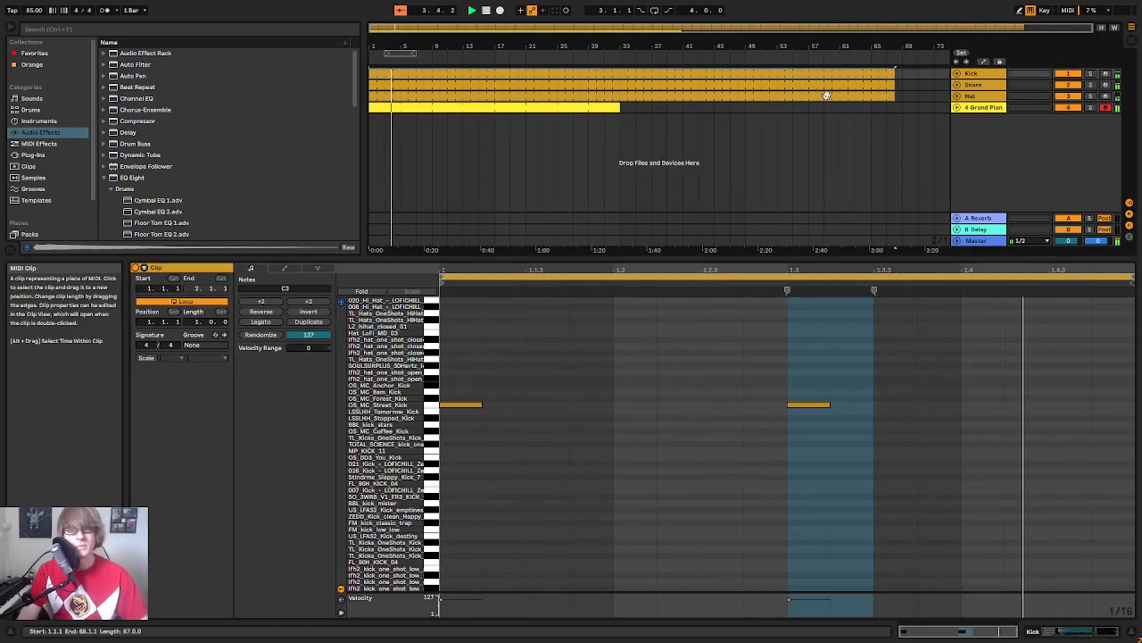
{"action": "left_click", "coordinate": [828, 96], "text": "shift"}
{"action": "left_click_drag", "start_coordinate": [890, 96], "coordinate": [435, 110]}
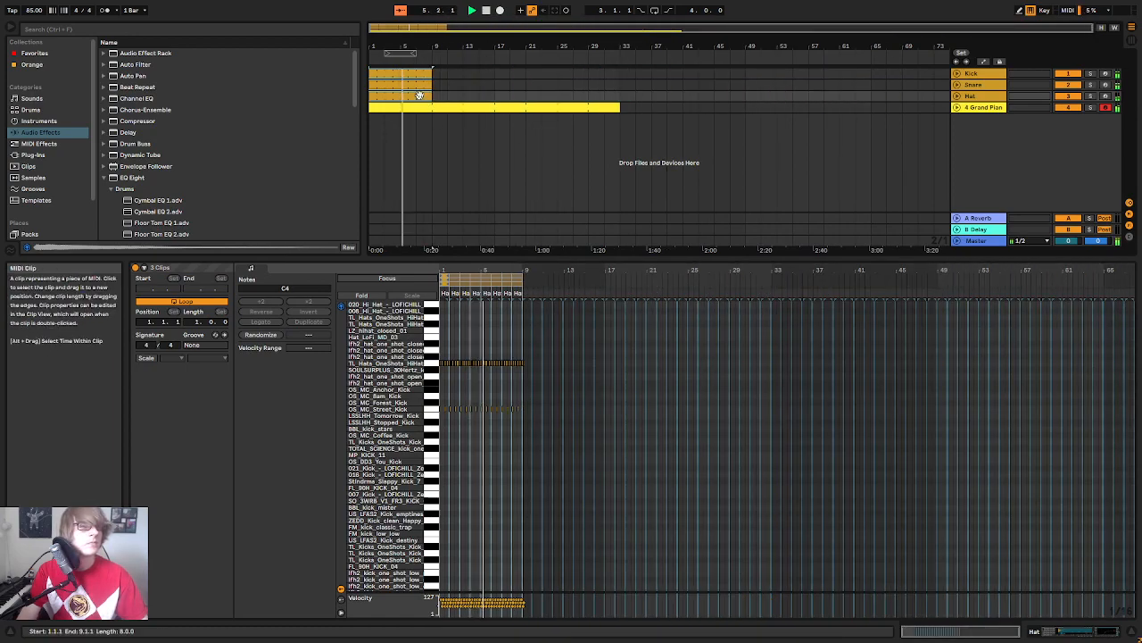
Step: Consolidate the three drum clips into 8-bar loops and extend them to bar 33, level with the grand piano clip
{"action": "right_click", "coordinate": [419, 94]}
{"action": "left_click", "coordinate": [495, 194]}
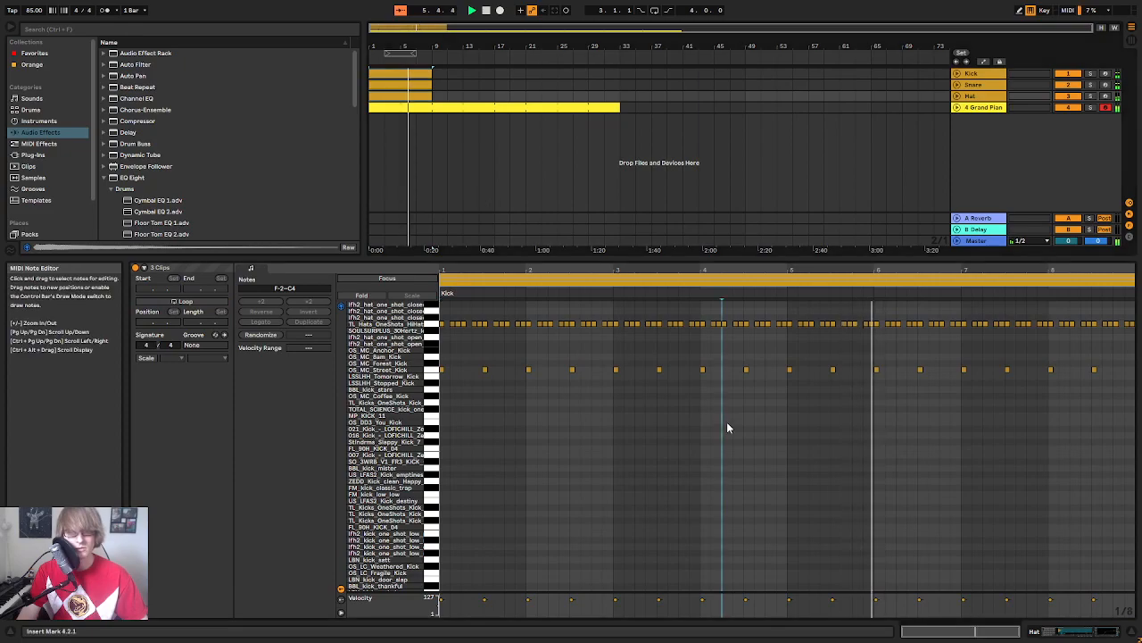
{"action": "scroll", "coordinate": [728, 423], "scroll_direction": "up", "scroll_amount": 3}
{"action": "scroll", "coordinate": [680, 413], "scroll_direction": "down", "scroll_amount": 3}
{"action": "scroll", "coordinate": [670, 416], "scroll_direction": "up", "scroll_amount": 4}
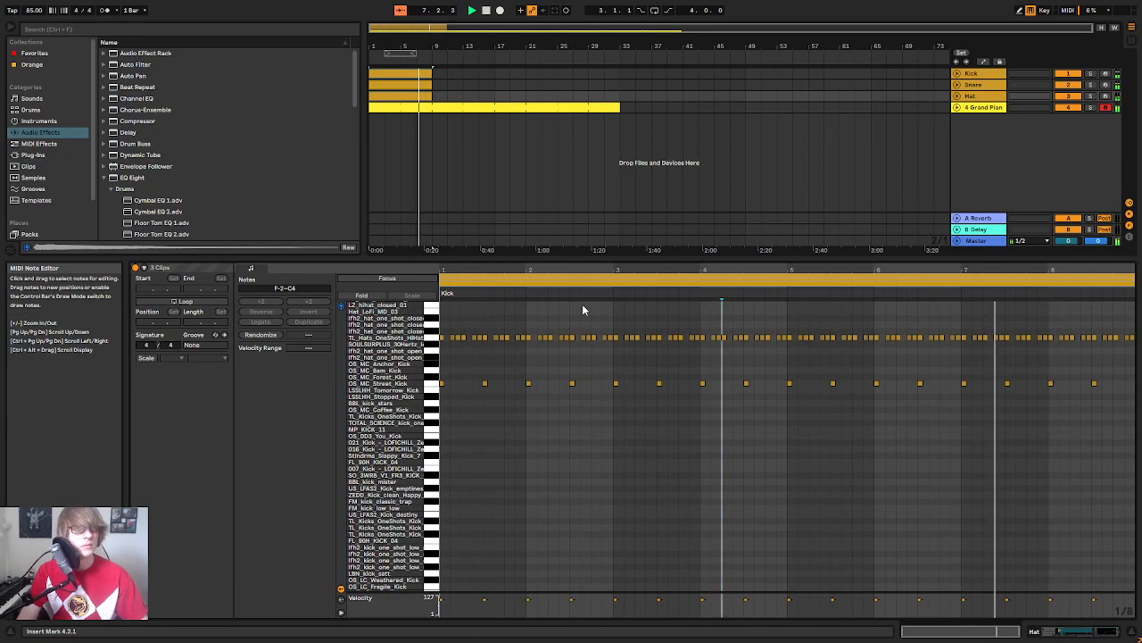
{"action": "left_click", "coordinate": [435, 86]}
{"action": "left_click_drag", "start_coordinate": [430, 86], "coordinate": [615, 105]}
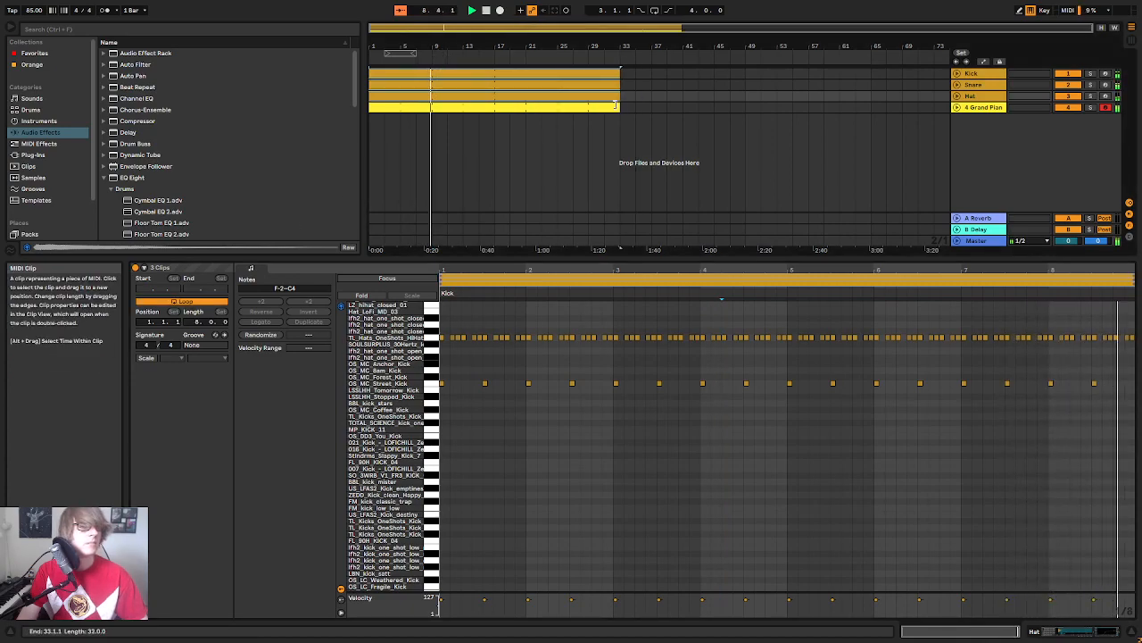
Step: Move the Kick clip's second hit in bar 1 from 1.3 to 1.2.3
{"action": "left_click", "coordinate": [666, 95]}
{"action": "left_click", "coordinate": [606, 74]}
{"action": "left_click_drag", "start_coordinate": [449, 268], "coordinate": [566, 415]}
{"action": "left_click_drag", "start_coordinate": [489, 388], "coordinate": [437, 499]}
{"action": "left_click", "coordinate": [553, 412]}
{"action": "key", "text": "ctrl+v"}
{"action": "key", "text": "space"}
{"action": "mouse_move", "coordinate": [579, 270]}
{"action": "left_mouse_down"}
{"action": "mouse_move", "coordinate": [556, 249]}
{"action": "mouse_move", "coordinate": [545, 267]}
{"action": "left_mouse_up"}
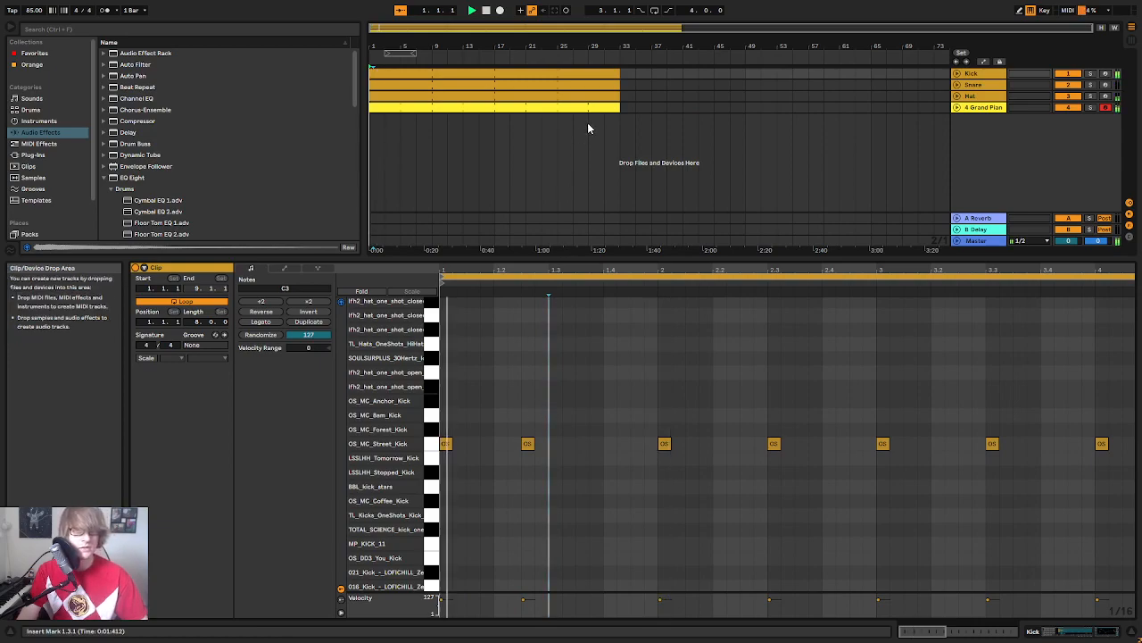
Step: Show the Kick and Snare clips together in the note editor and play the opening bars to examine the snare pattern
{"action": "left_click", "coordinate": [540, 86]}
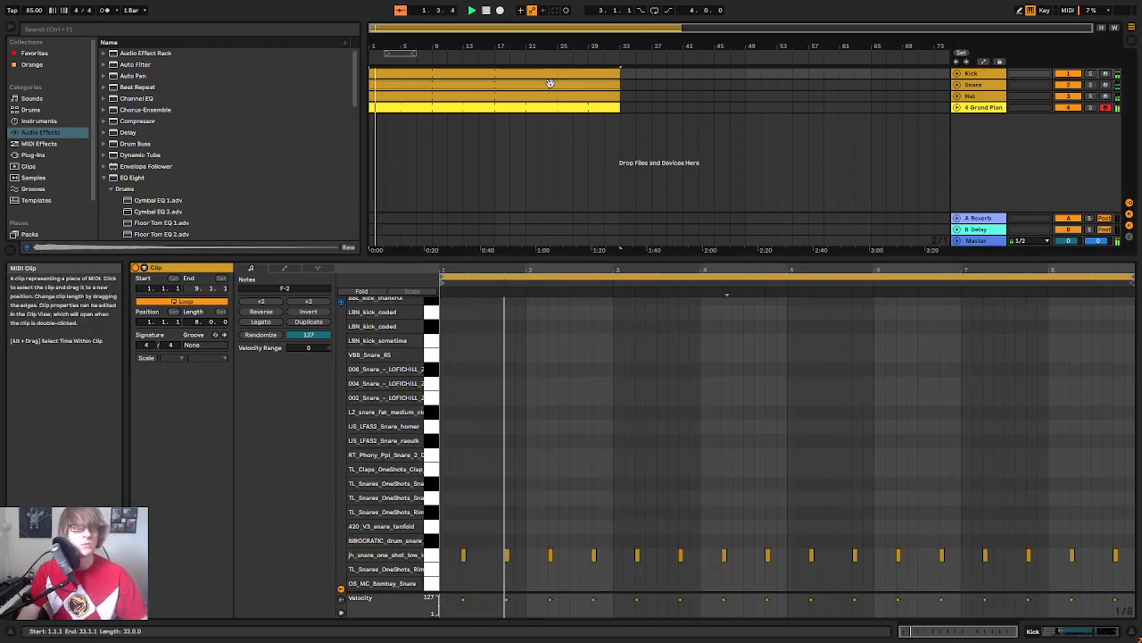
{"action": "left_click", "coordinate": [539, 86], "text": "shift"}
{"action": "scroll", "coordinate": [523, 429], "scroll_direction": "down", "scroll_amount": 2}
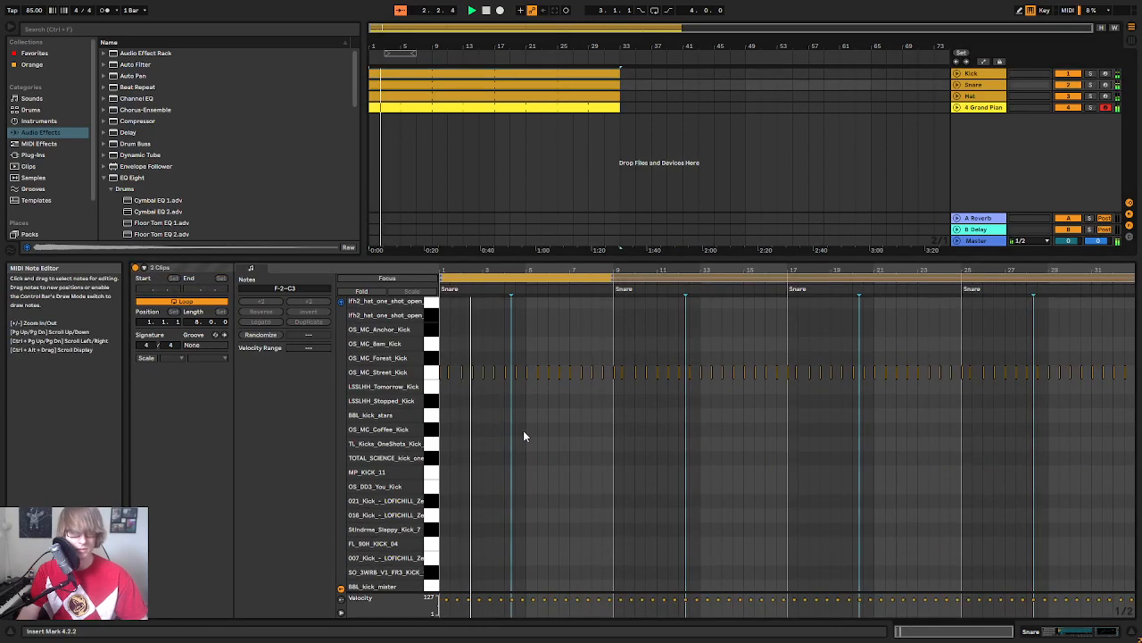
{"action": "left_click_drag", "start_coordinate": [427, 408], "coordinate": [388, 408]}
{"action": "key", "text": "space"}
{"action": "key", "text": "space"}
{"action": "left_click_drag", "start_coordinate": [446, 271], "coordinate": [553, 289]}
{"action": "scroll", "coordinate": [591, 389], "scroll_direction": "down", "scroll_amount": 5}
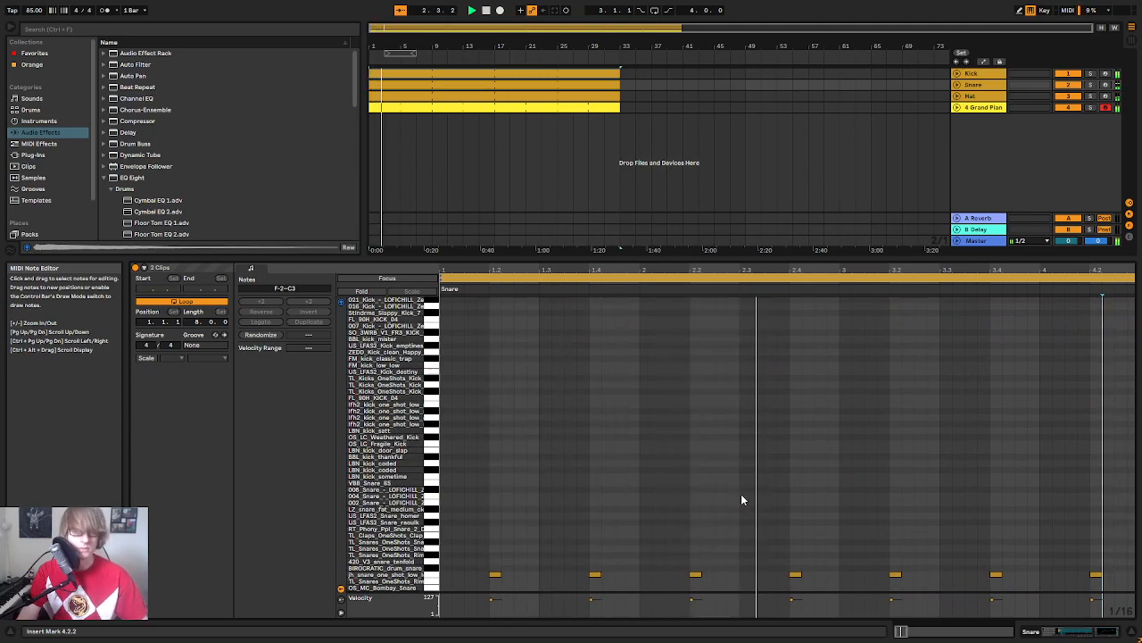
Step: Duplicate the snare hit at 2.4 onto 2.4.3 and 2.4.4, with velocities of 59 and 80
{"action": "key", "text": "space"}
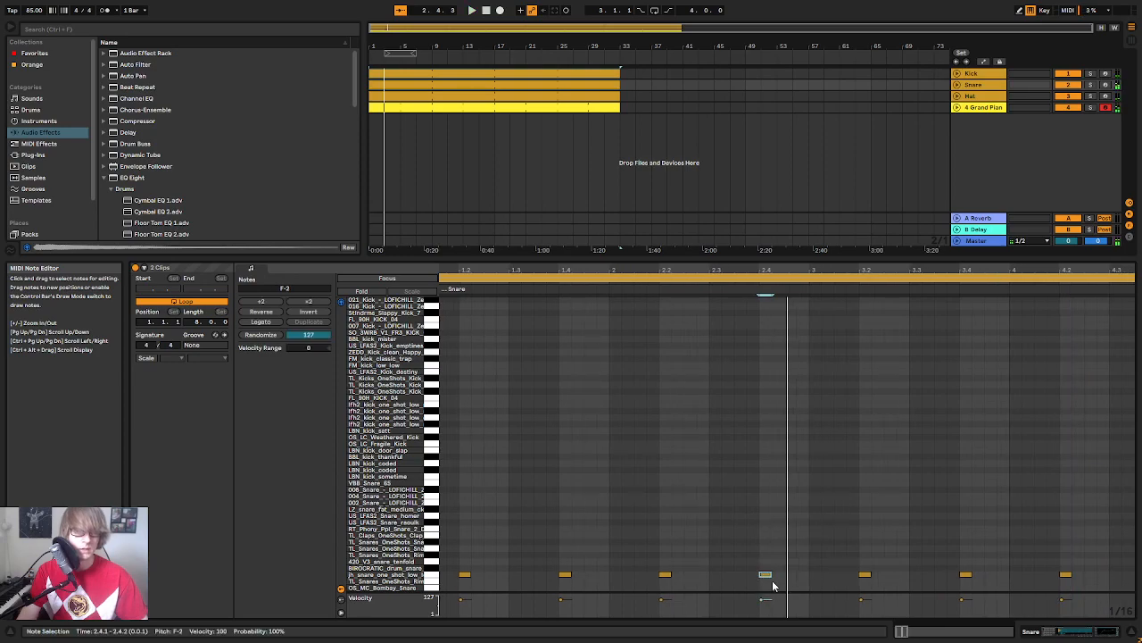
{"action": "key", "text": "ctrl+d"}
{"action": "left_click", "coordinate": [836, 538]}
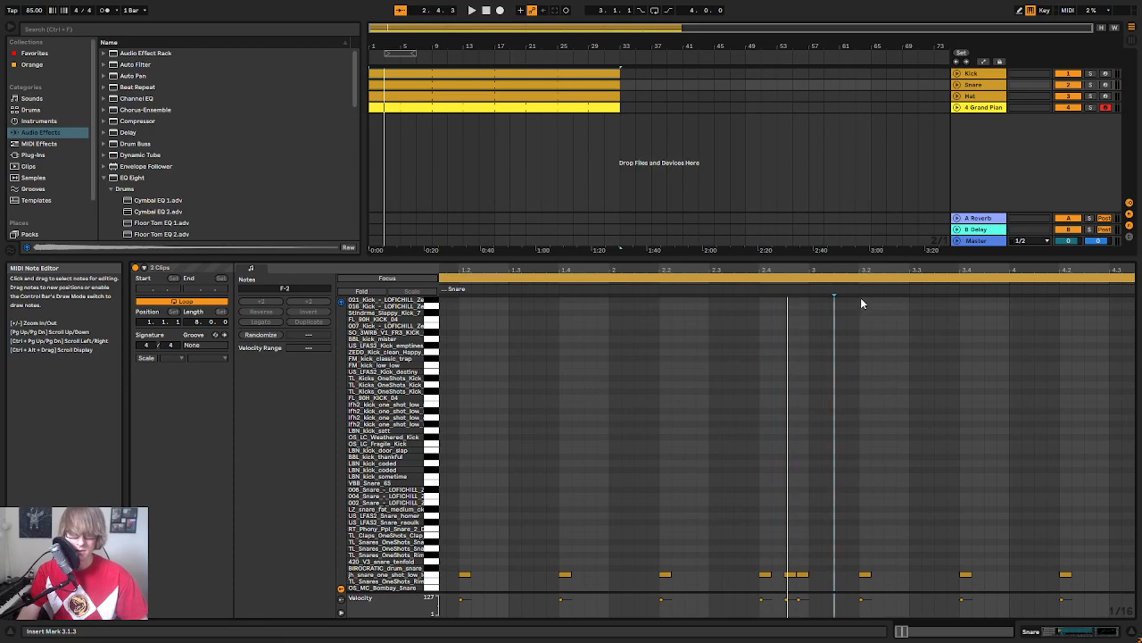
{"action": "key", "text": "plus"}
{"action": "left_click", "coordinate": [755, 574]}
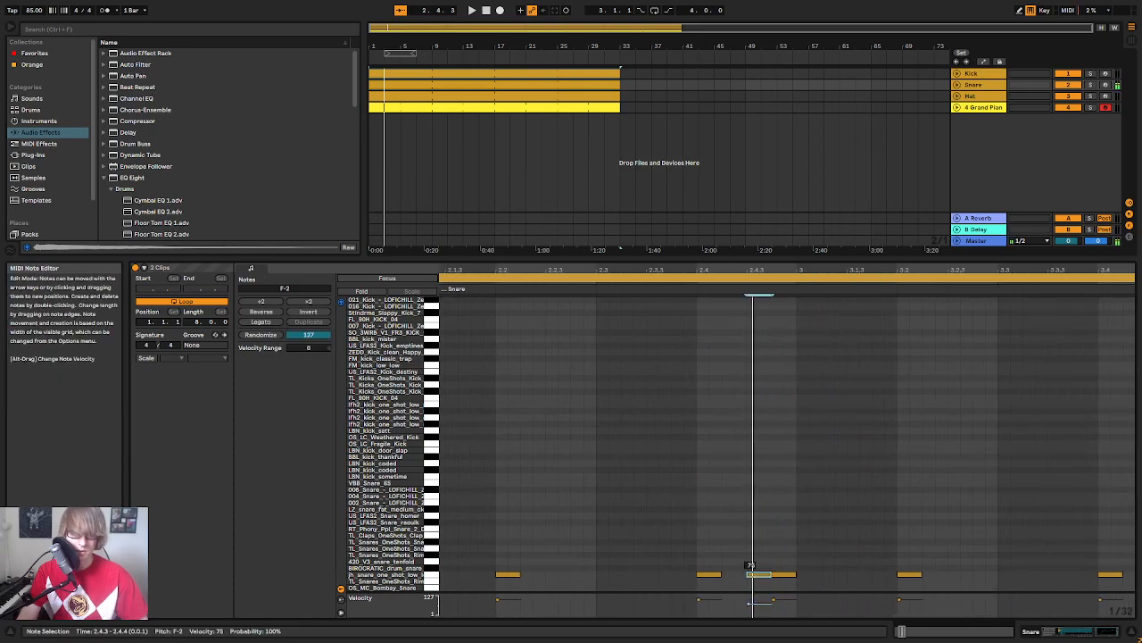
{"action": "left_click", "coordinate": [783, 574]}
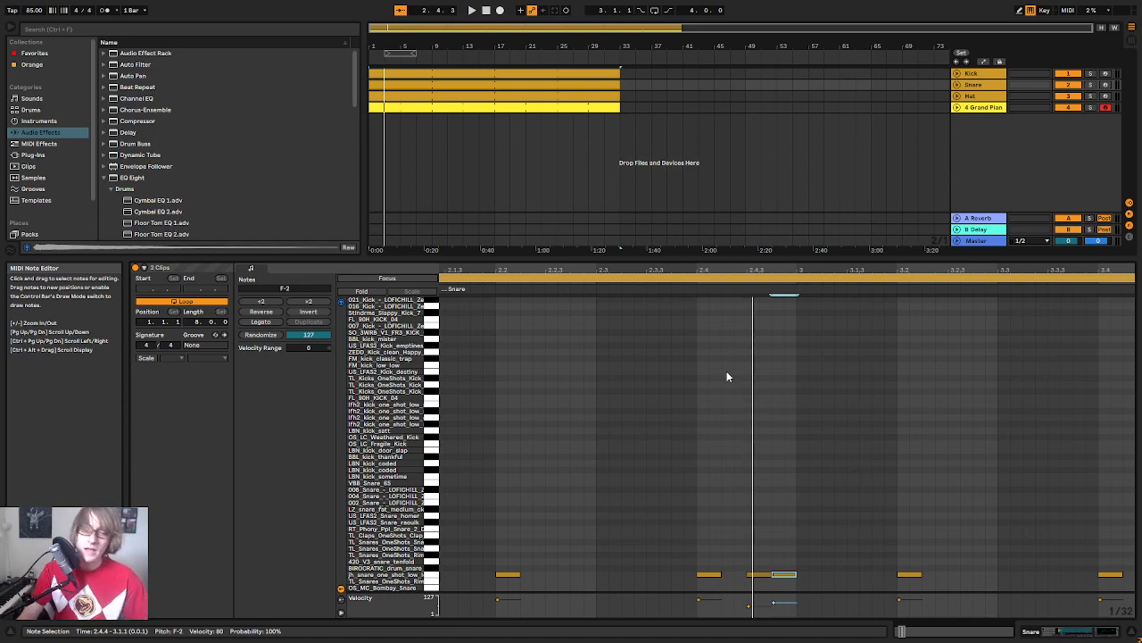
Step: Play the beat from the start and listen to the snare fill at the end of bar 2
{"action": "left_click", "coordinate": [895, 416]}
{"action": "left_click_drag", "start_coordinate": [815, 271], "coordinate": [817, 223]}
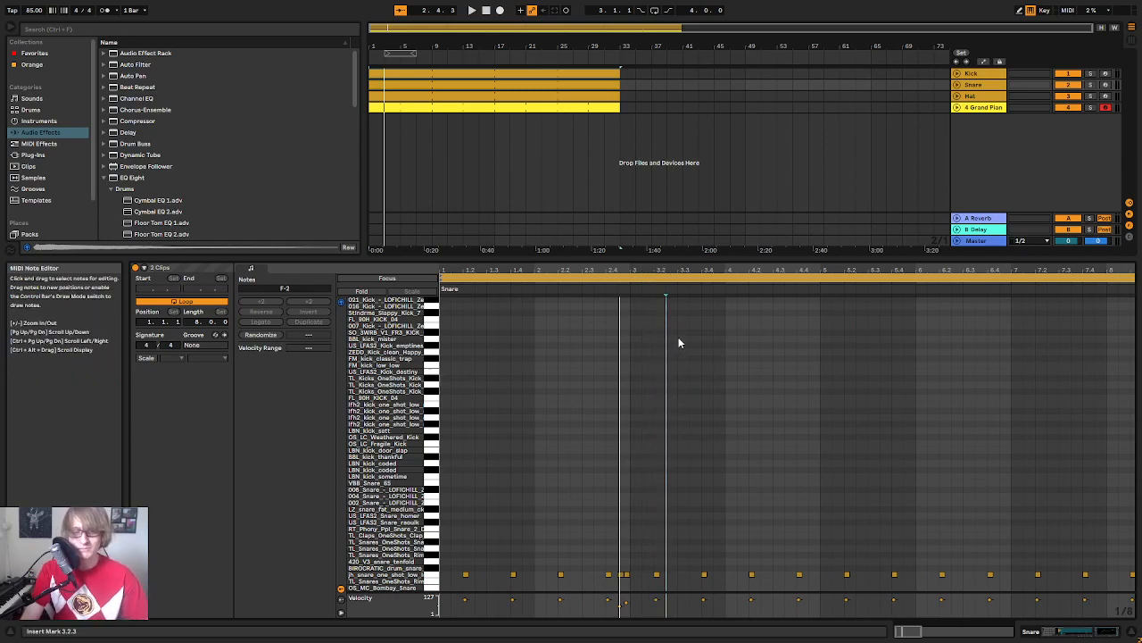
{"action": "left_click_drag", "start_coordinate": [668, 268], "coordinate": [668, 261]}
{"action": "left_click", "coordinate": [639, 395]}
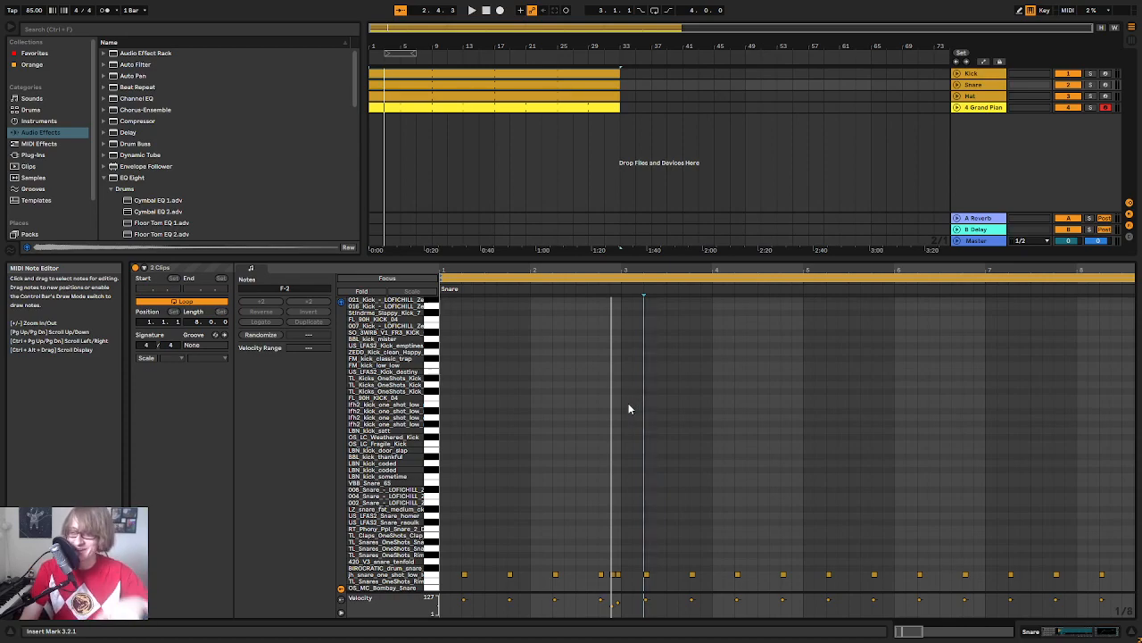
{"action": "key", "text": "space"}
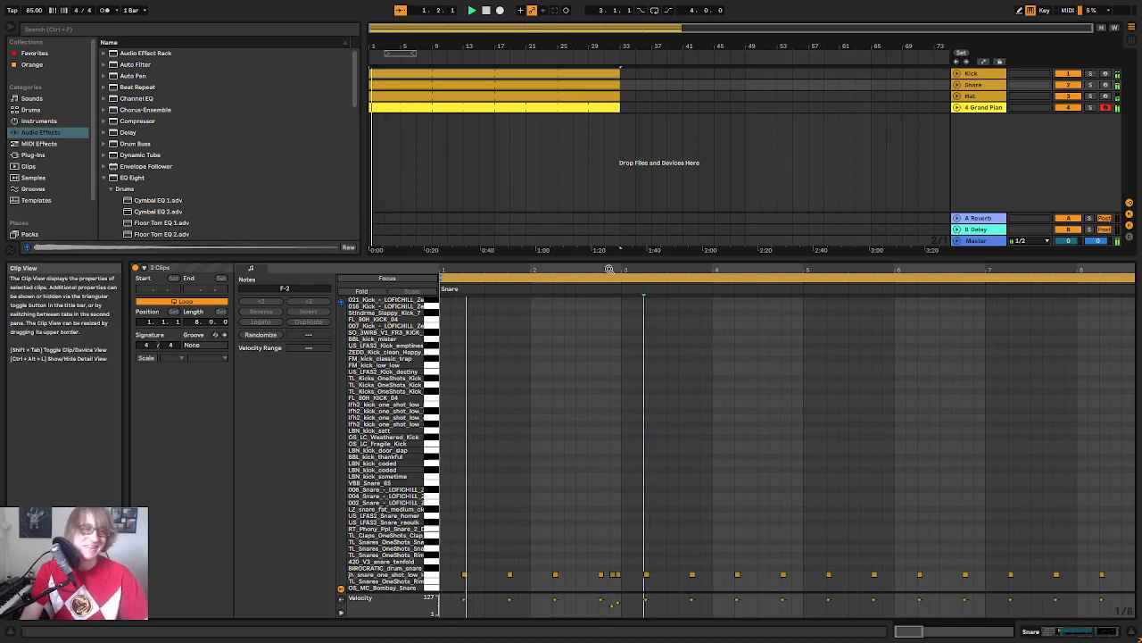
{"action": "left_click_drag", "start_coordinate": [680, 271], "coordinate": [707, 272]}
{"action": "key", "text": "space"}
{"action": "left_click", "coordinate": [739, 368]}
{"action": "key", "text": "space"}
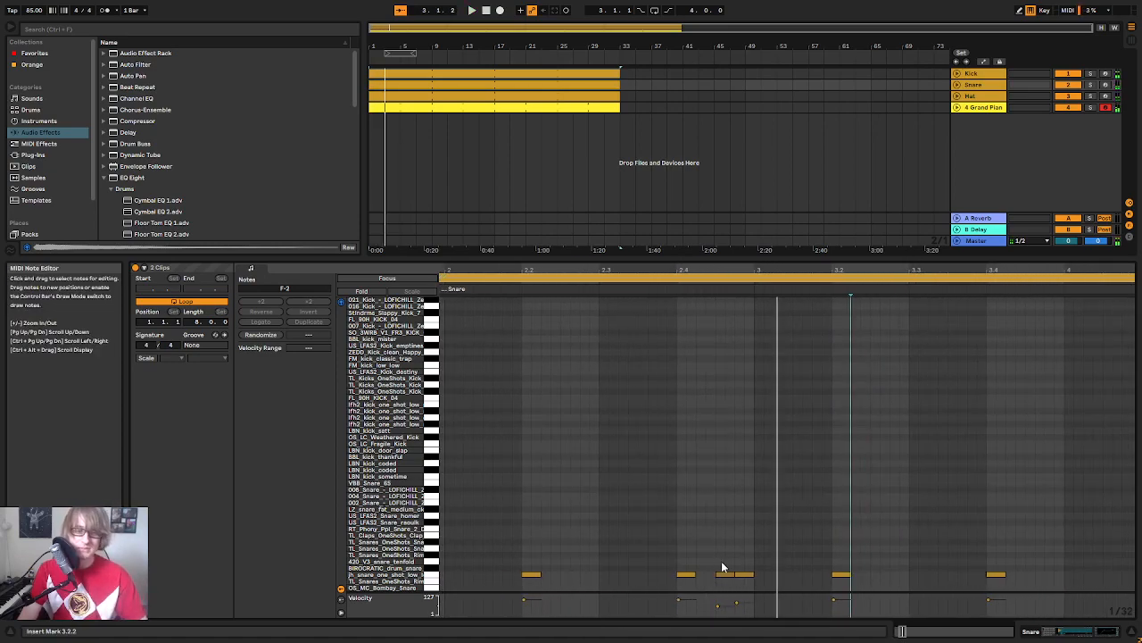
{"action": "key", "text": "space"}
Step: Copy a single snare hit and paste it at 4.3.2 in bar 4
{"action": "left_click_drag", "start_coordinate": [791, 271], "coordinate": [623, 242]}
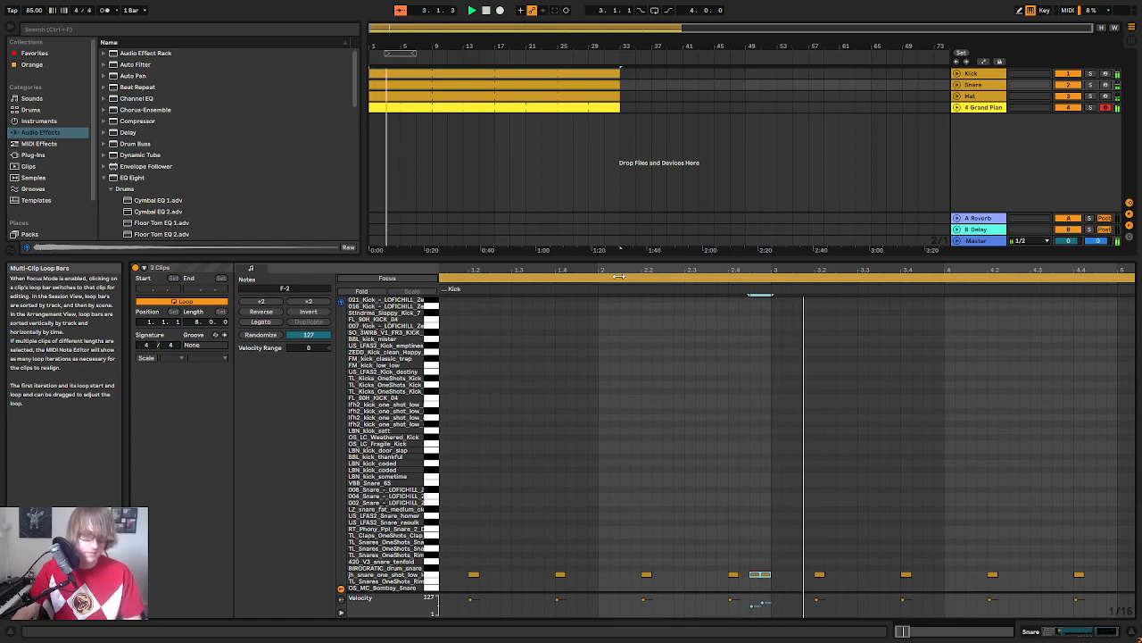
{"action": "left_click_drag", "start_coordinate": [1089, 270], "coordinate": [765, 271]}
{"action": "key", "text": "space"}
{"action": "left_click", "coordinate": [717, 290]}
{"action": "left_click", "coordinate": [717, 575]}
{"action": "left_click", "coordinate": [759, 560]}
{"action": "key", "text": "ctrl+v"}
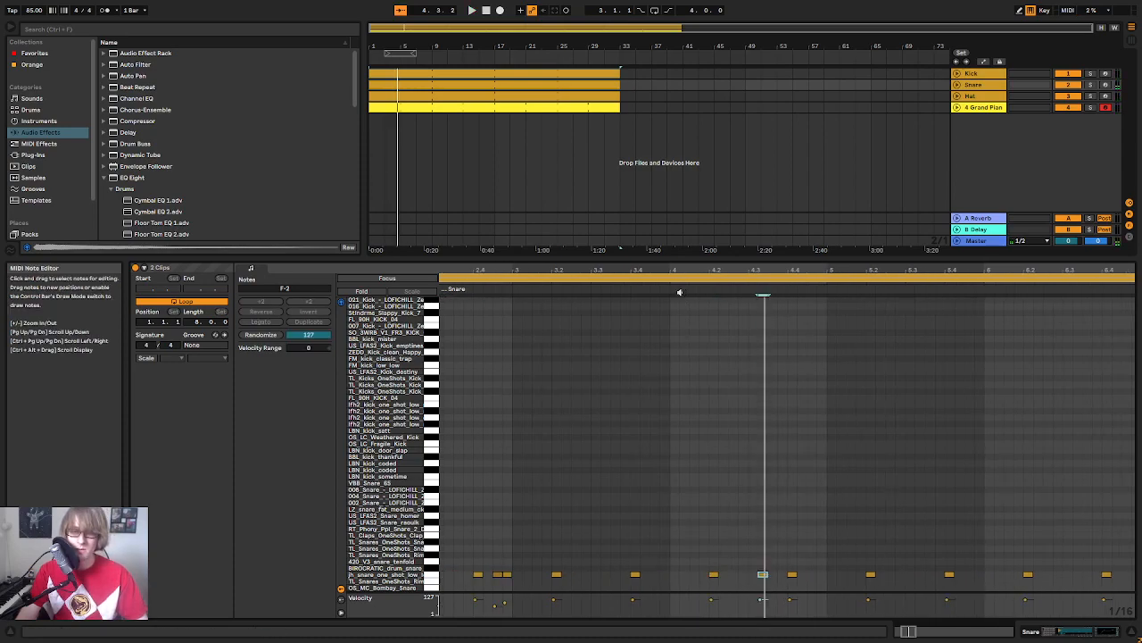
Step: Copy the two quieter snare hits from 2.4.3 and 2.4.4 to the end of bar 4, starting at 4.4.3
{"action": "left_click", "coordinate": [679, 291]}
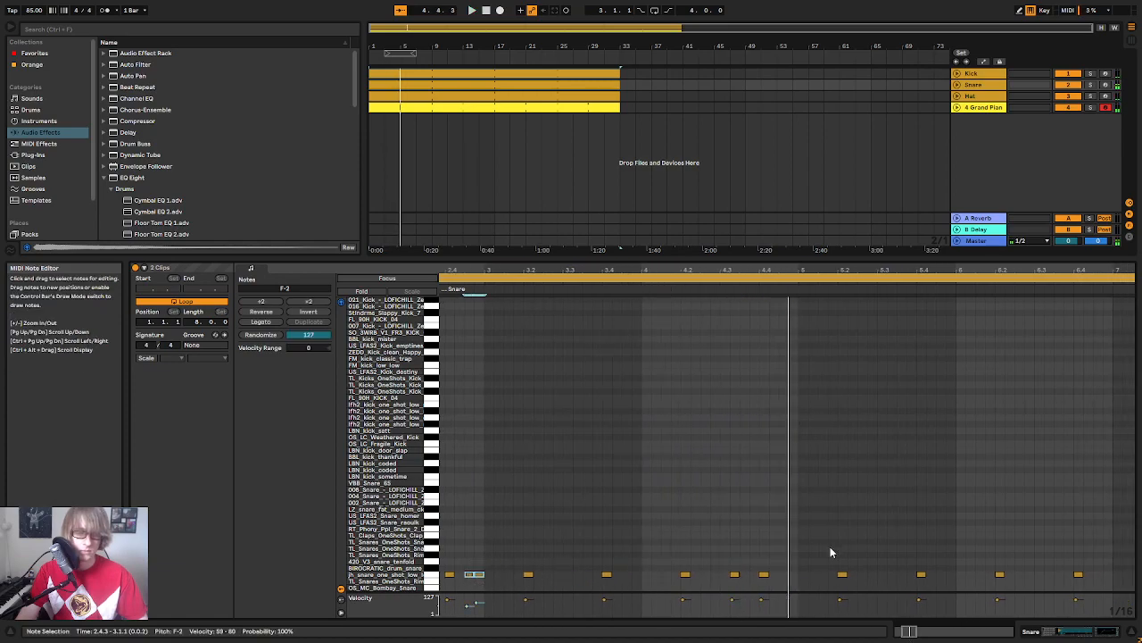
{"action": "mouse_move", "coordinate": [850, 270]}
{"action": "left_mouse_down"}
{"action": "mouse_move", "coordinate": [535, 178]}
{"action": "mouse_move", "coordinate": [570, 210]}
{"action": "mouse_move", "coordinate": [634, 214]}
{"action": "mouse_move", "coordinate": [714, 272]}
{"action": "mouse_move", "coordinate": [765, 264]}
{"action": "left_mouse_up"}
{"action": "key", "text": "space"}
{"action": "key", "text": "space"}
{"action": "left_click", "coordinate": [777, 77]}
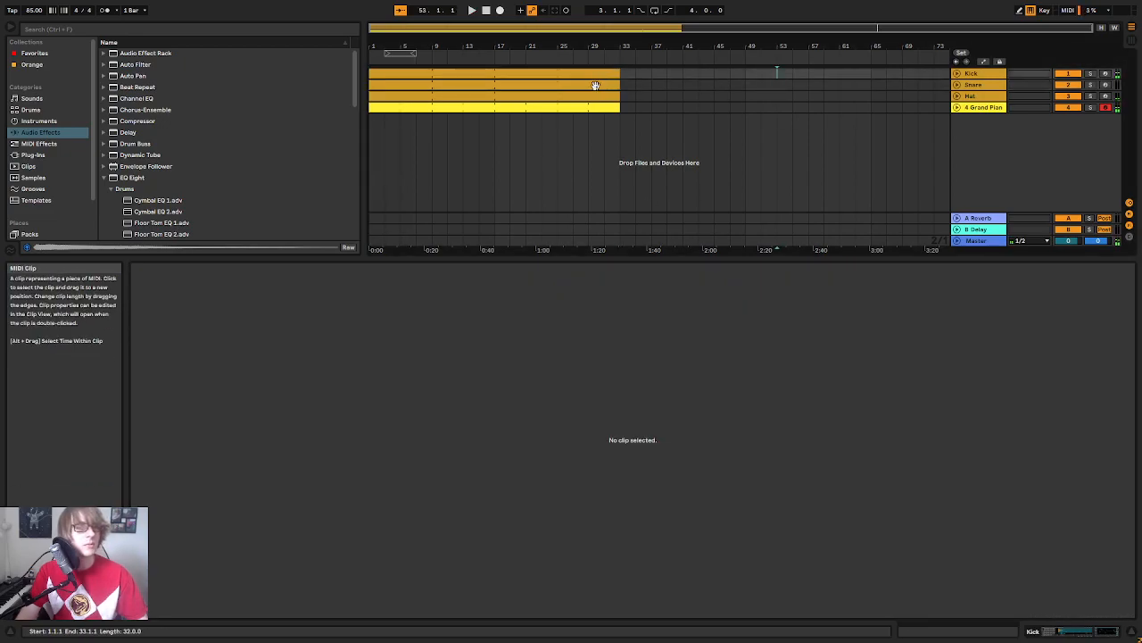
Step: Replace the snare notes in bars 5 to 8 of the Snare clip with a duplicate of bars 1 to 4
{"action": "left_click", "coordinate": [595, 85]}
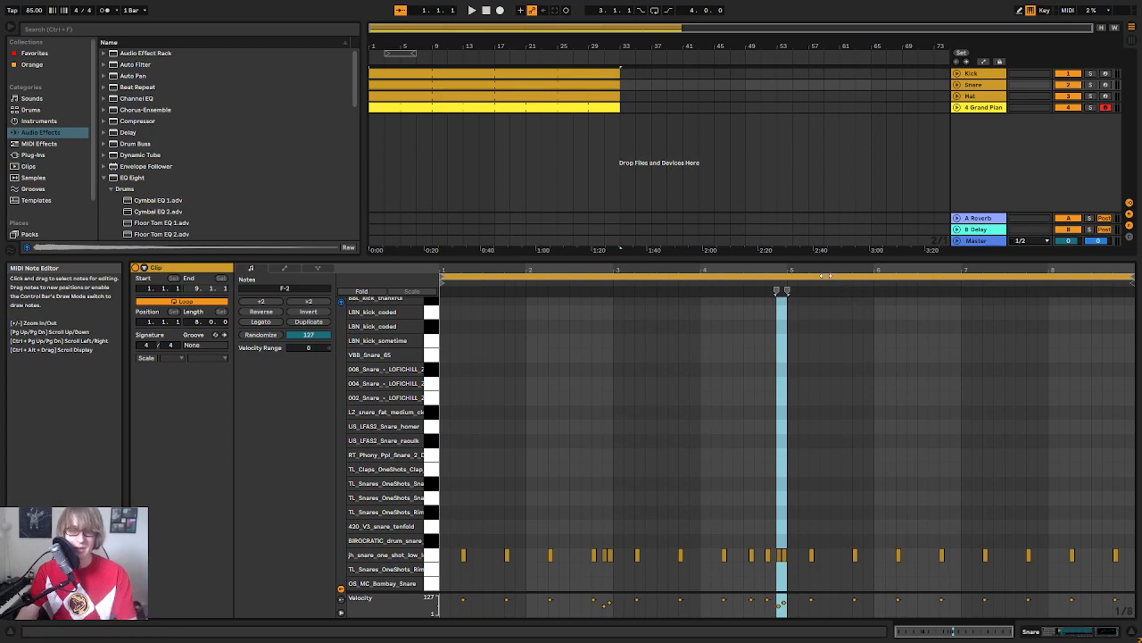
{"action": "left_click", "coordinate": [798, 509]}
{"action": "left_click_drag", "start_coordinate": [788, 533], "coordinate": [1134, 570]}
{"action": "key", "text": "Delete"}
{"action": "left_click_drag", "start_coordinate": [813, 516], "coordinate": [453, 599]}
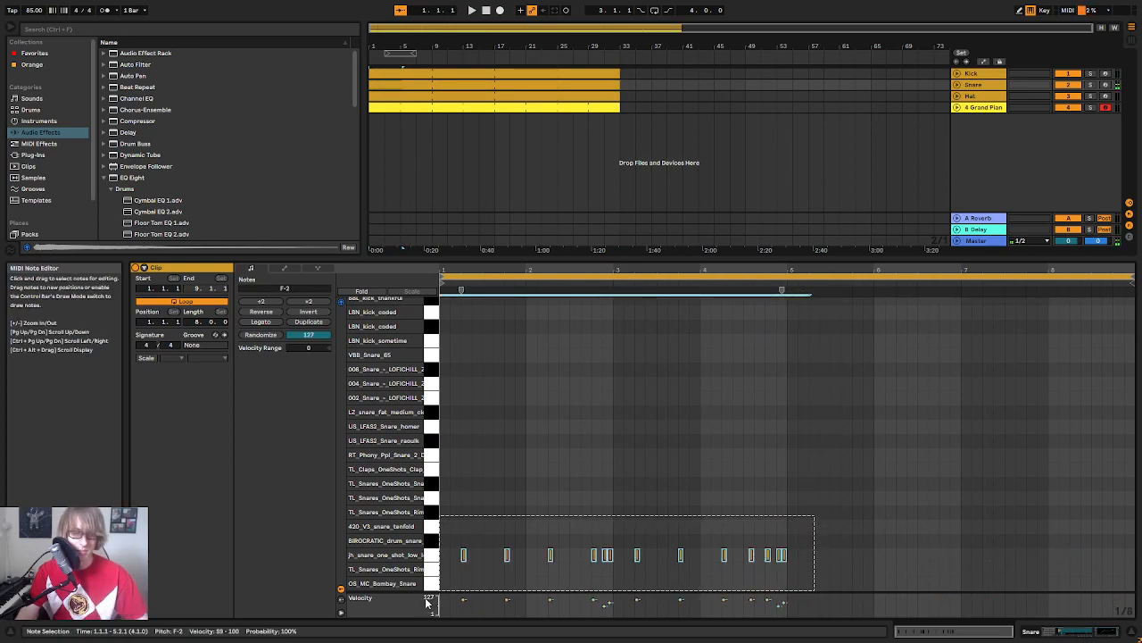
{"action": "key", "text": "ctrl+d"}
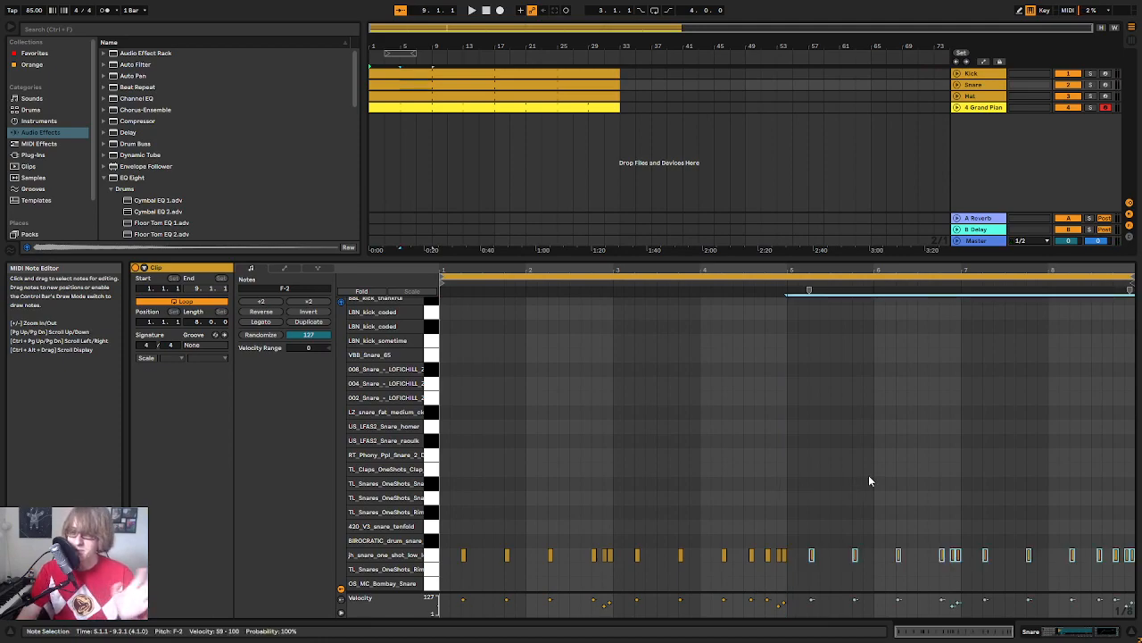
{"action": "left_click", "coordinate": [886, 429]}
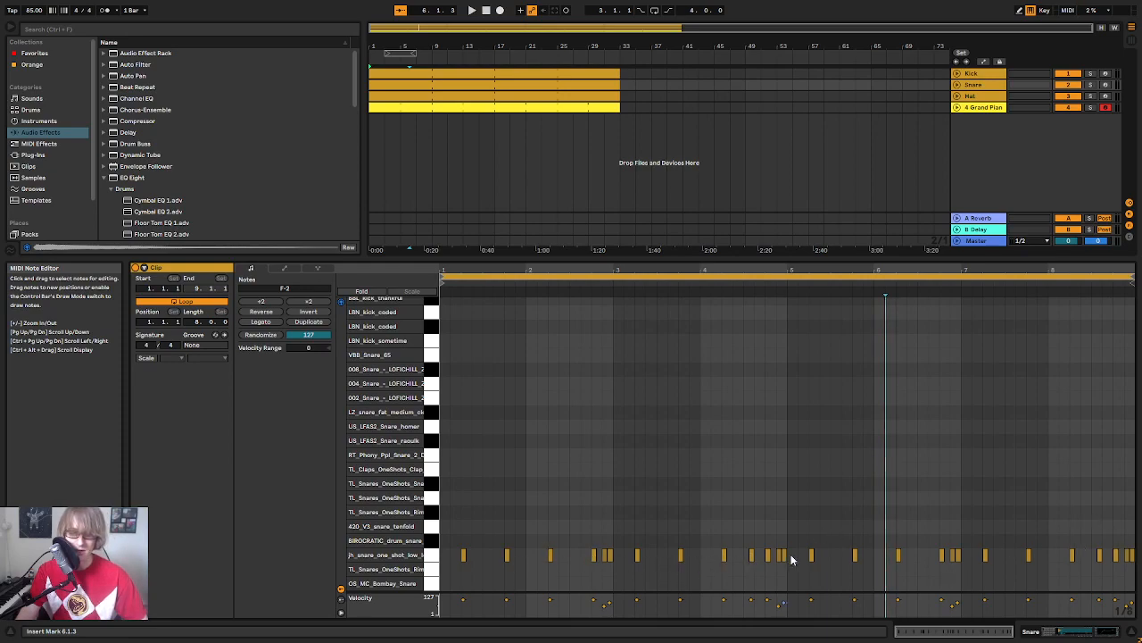
Step: Copy the kick at 4.3 in the Kick clip and paste an extra hit shortly before 4.4
{"action": "left_click", "coordinate": [497, 75]}
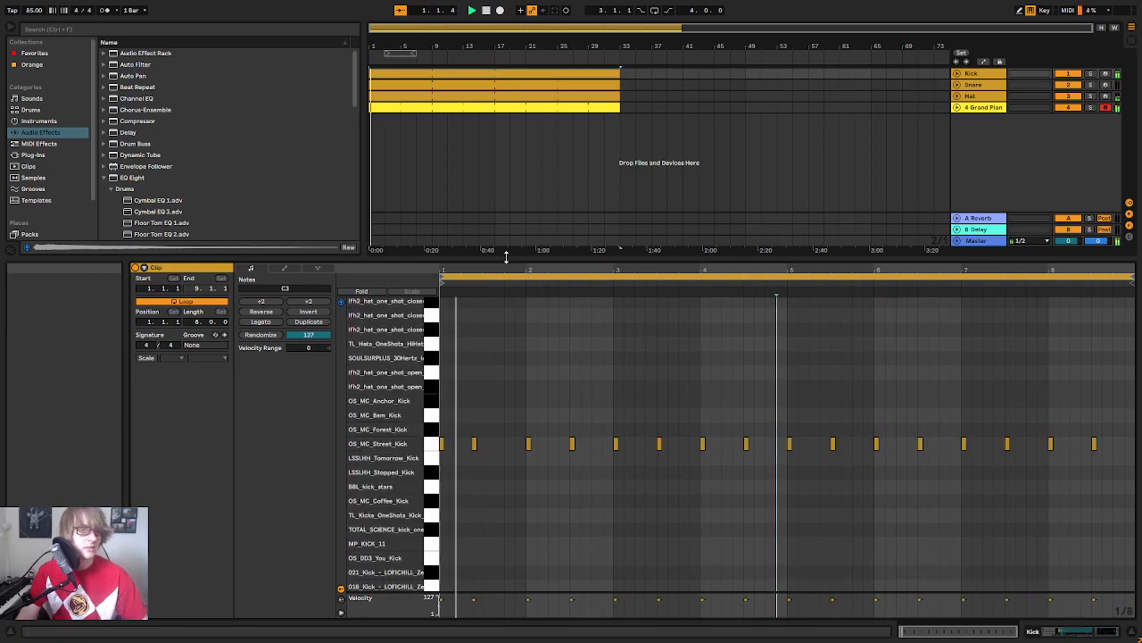
{"action": "left_click_drag", "start_coordinate": [509, 271], "coordinate": [620, 273]}
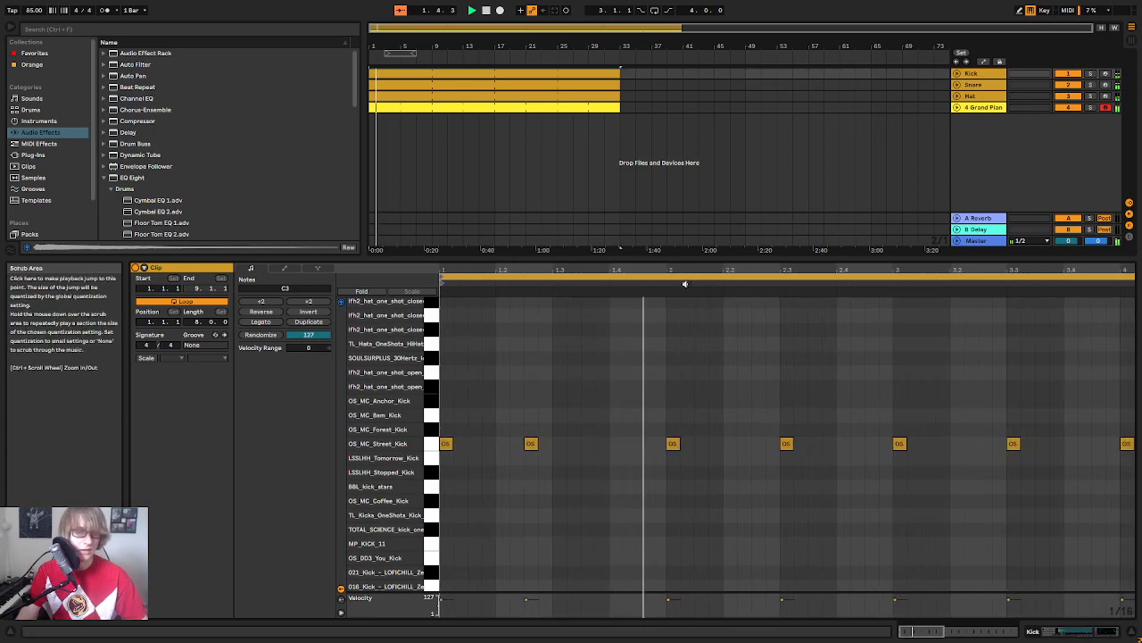
{"action": "left_click_drag", "start_coordinate": [800, 270], "coordinate": [699, 287]}
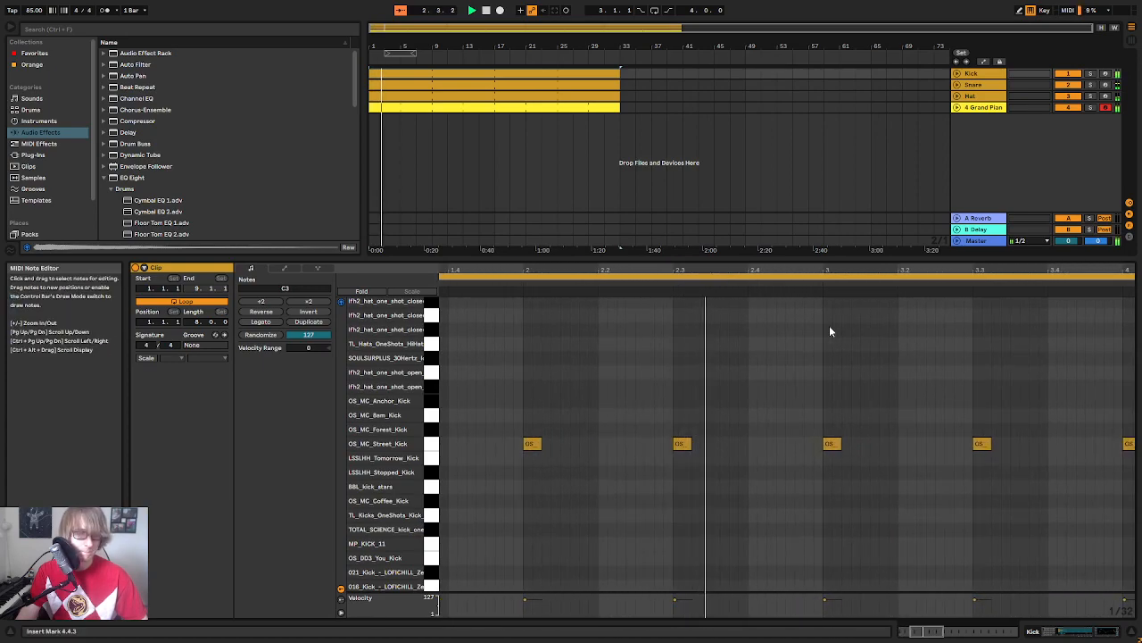
{"action": "left_click_drag", "start_coordinate": [1011, 272], "coordinate": [644, 269]}
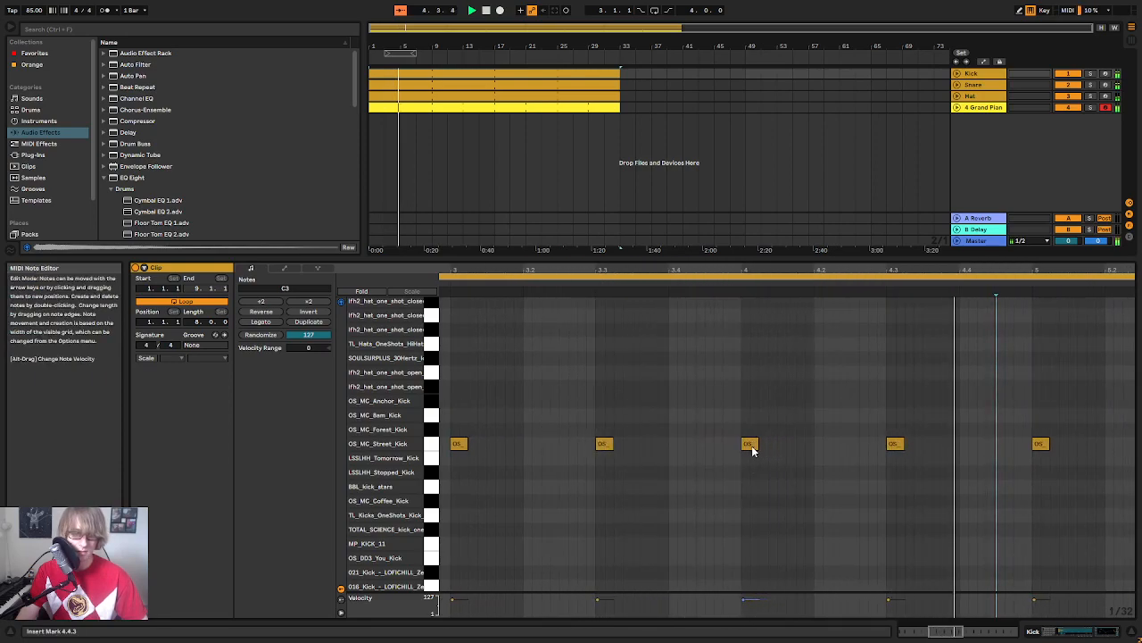
{"action": "key", "text": "space"}
{"action": "left_click", "coordinate": [895, 443]}
{"action": "scroll", "coordinate": [840, 284], "scroll_direction": "right", "scroll_amount": 3}
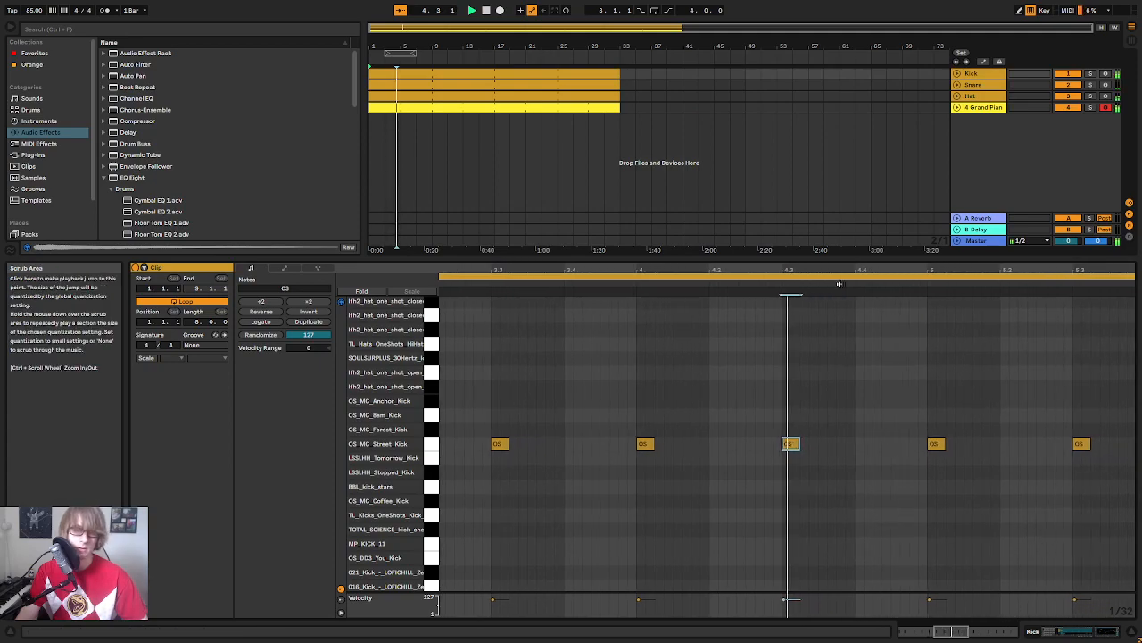
{"action": "left_click", "coordinate": [776, 390]}
{"action": "key", "text": "ctrl+v"}
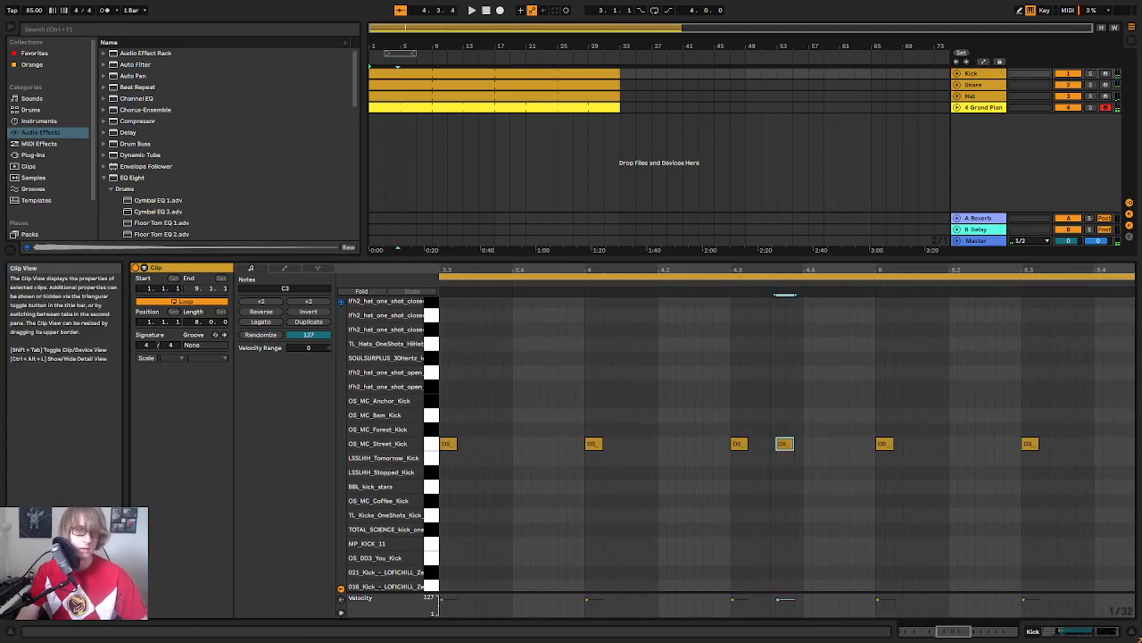
Step: Play back the extra kick in bar 4, and copy the pair of kicks at 4.3 to 8.3 in bar 8
{"action": "left_click_drag", "start_coordinate": [746, 271], "coordinate": [758, 254]}
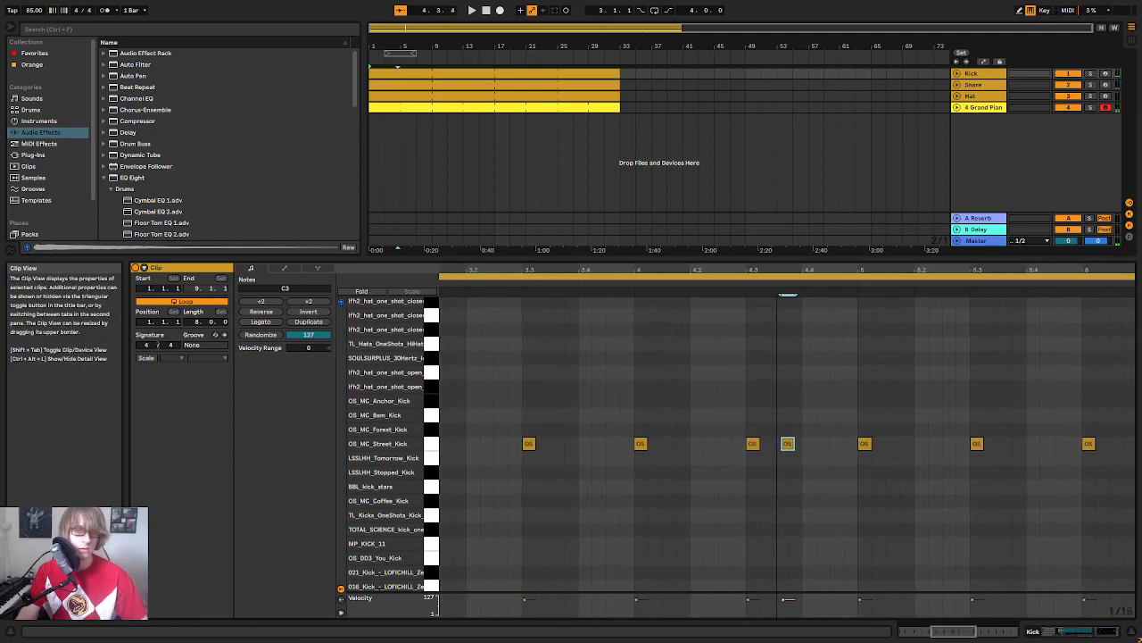
{"action": "left_click", "coordinate": [733, 282]}
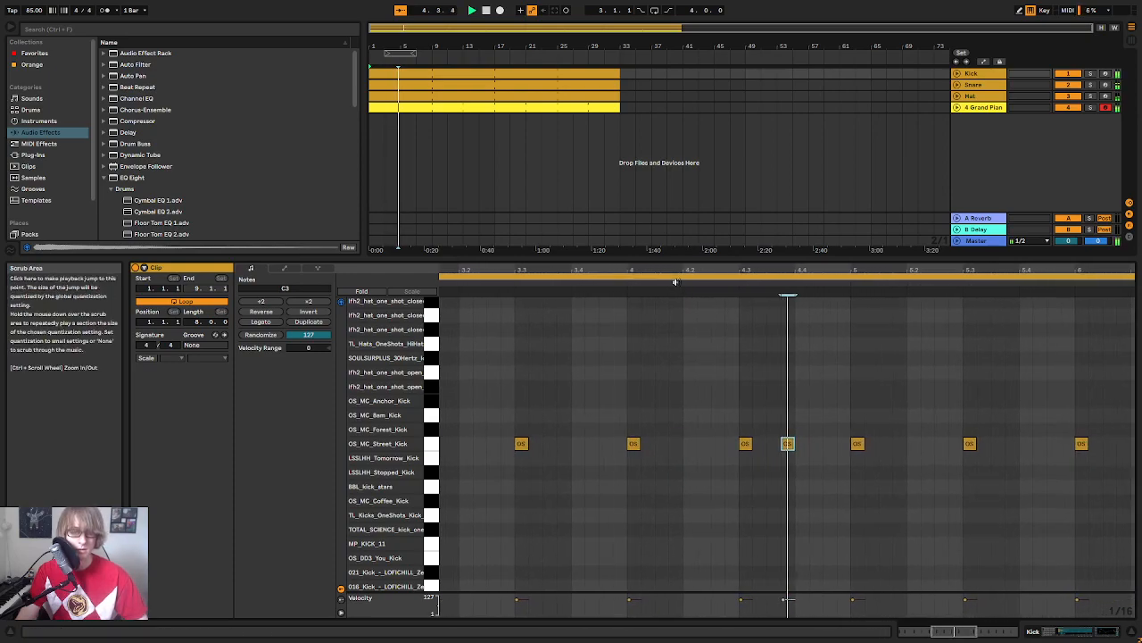
{"action": "left_click_drag", "start_coordinate": [794, 270], "coordinate": [794, 210]}
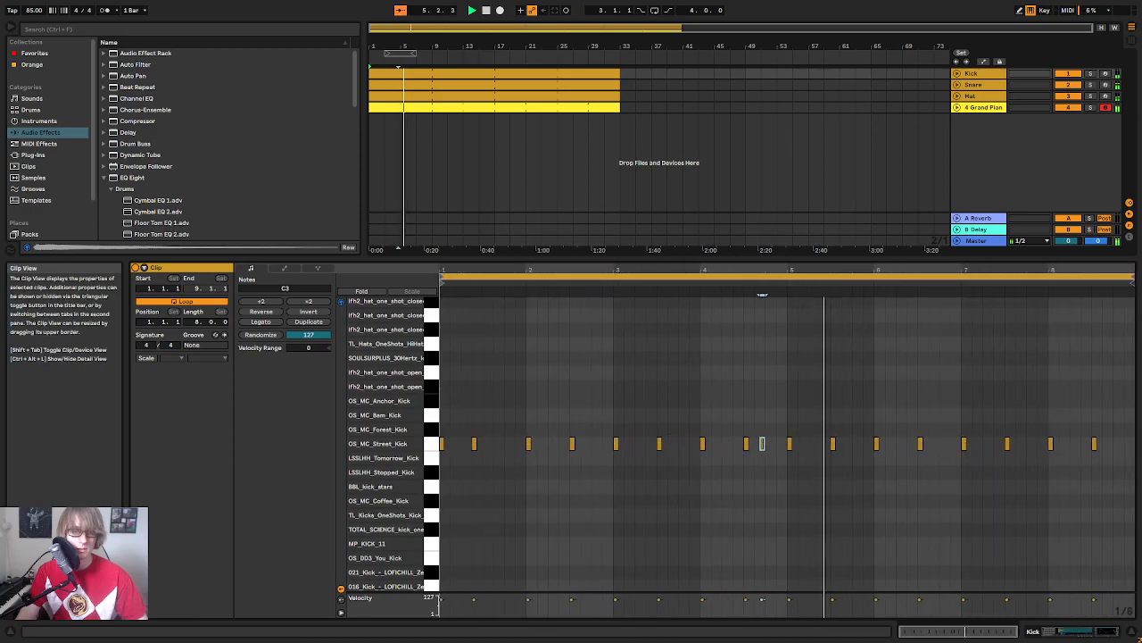
{"action": "left_click_drag", "start_coordinate": [748, 467], "coordinate": [781, 438]}
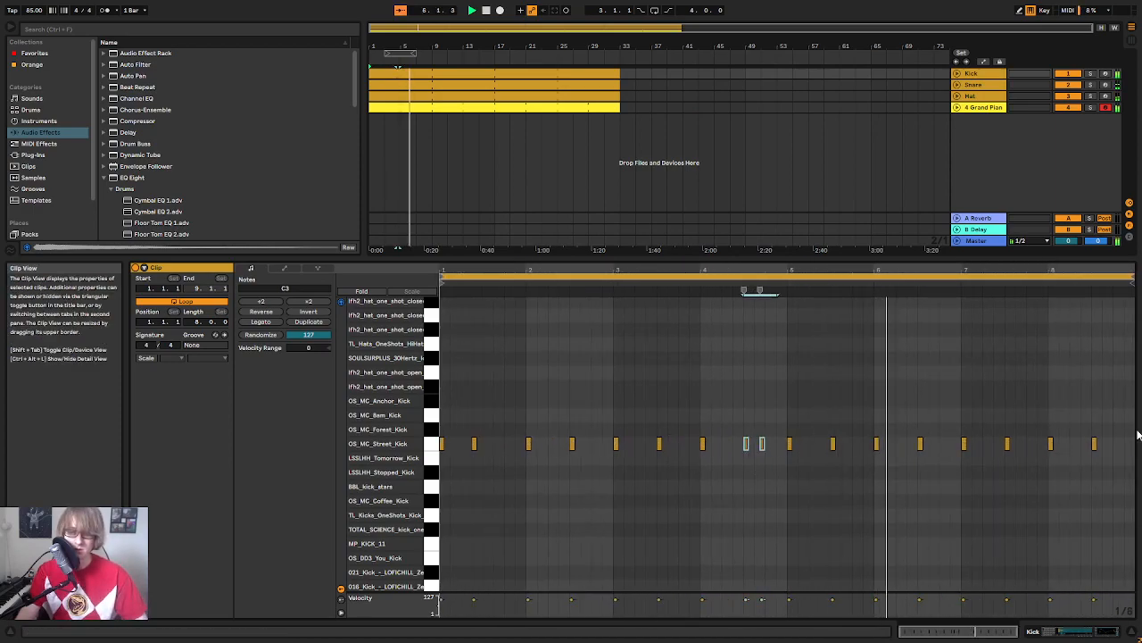
{"action": "left_click", "coordinate": [1096, 421]}
{"action": "key", "text": "ctrl+v"}
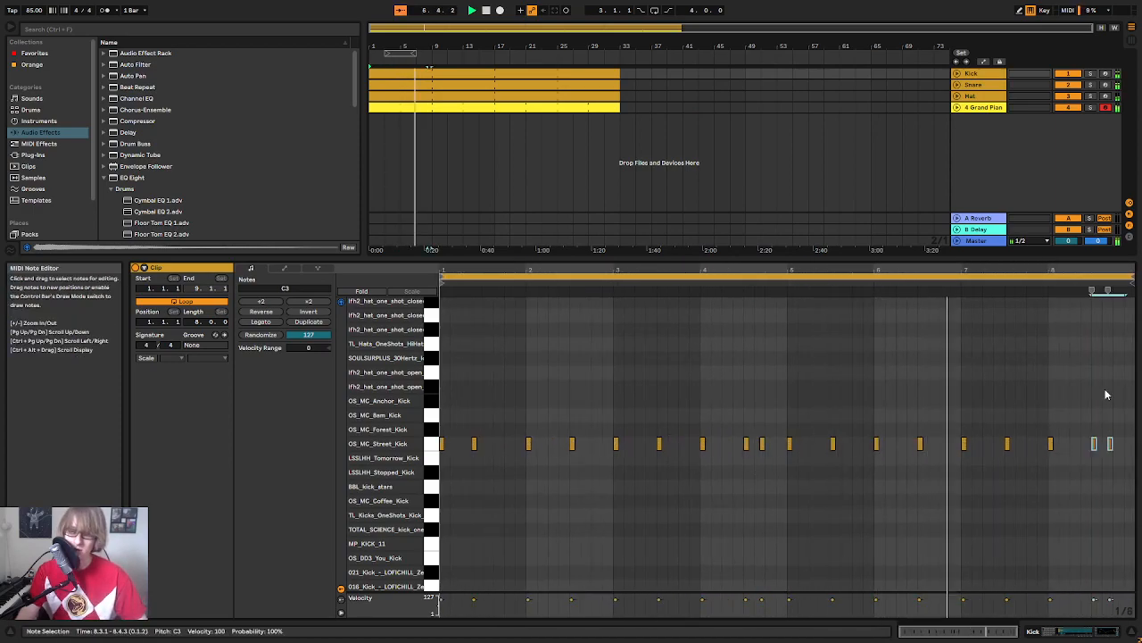
{"action": "left_click", "coordinate": [1085, 376]}
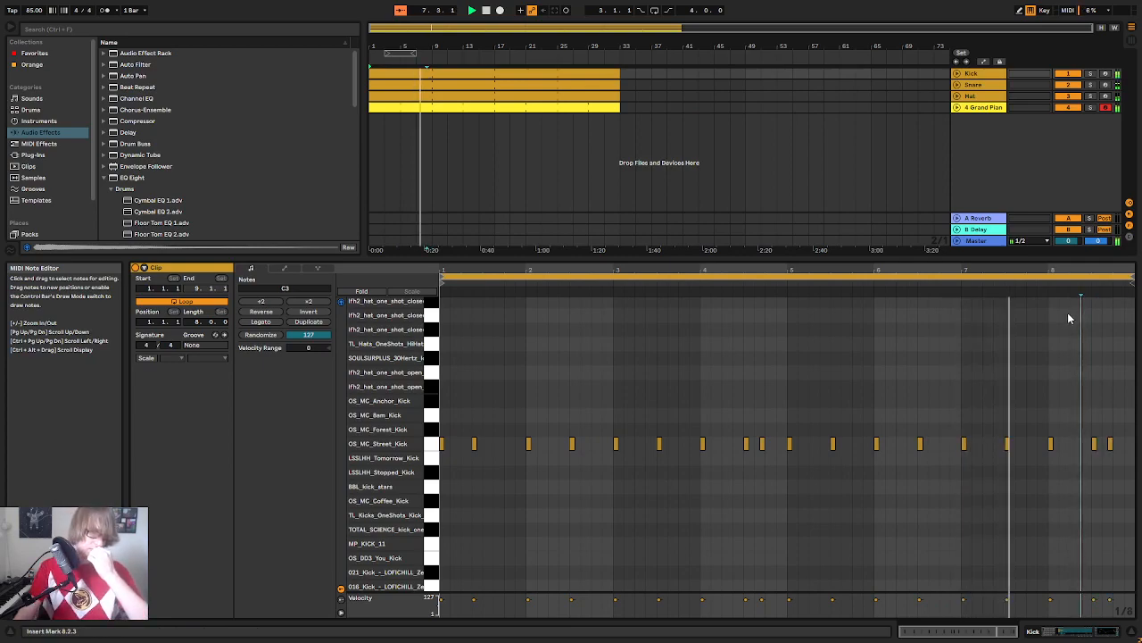
Step: Move the second kick of bar 1 in the Kick clip to 1.3.1 and play back the start of the pattern
{"action": "left_click_drag", "start_coordinate": [1093, 270], "coordinate": [1093, 328]}
{"action": "left_click_drag", "start_coordinate": [987, 329], "coordinate": [996, 277]}
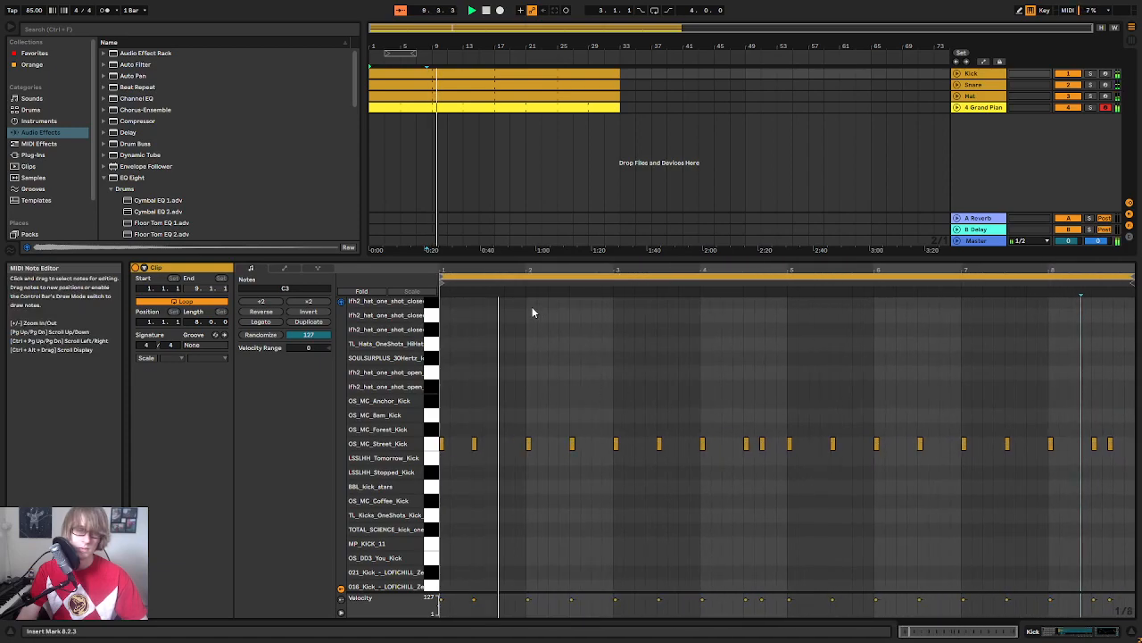
{"action": "left_click_drag", "start_coordinate": [480, 269], "coordinate": [479, 300]}
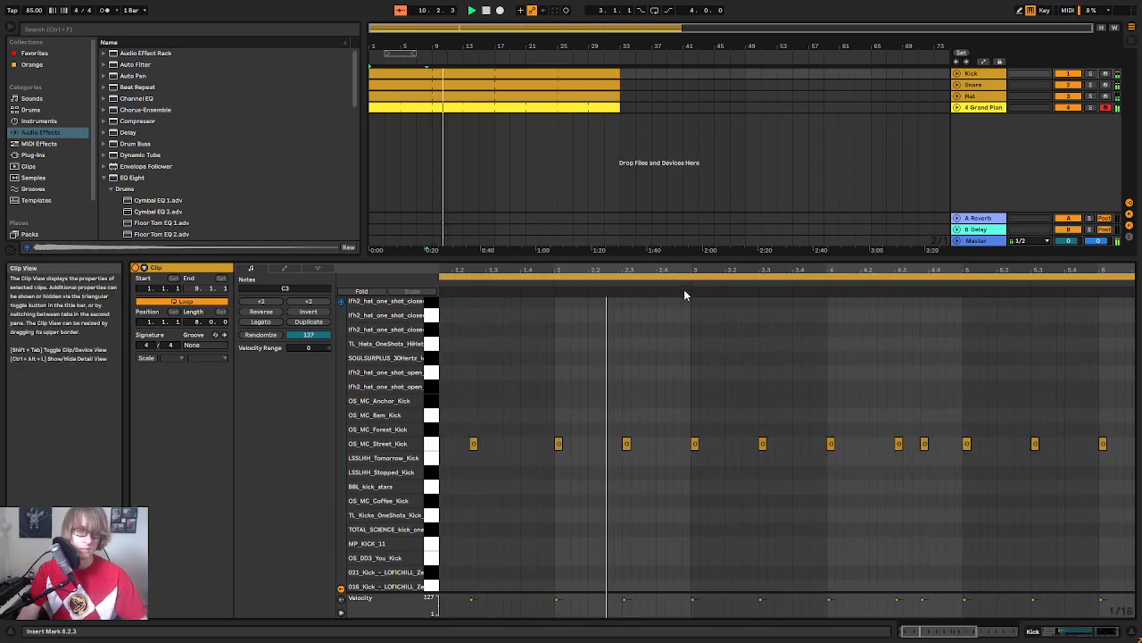
{"action": "left_click_drag", "start_coordinate": [571, 270], "coordinate": [571, 246]}
{"action": "key", "text": "space"}
{"action": "left_click_drag", "start_coordinate": [483, 482], "coordinate": [487, 453]}
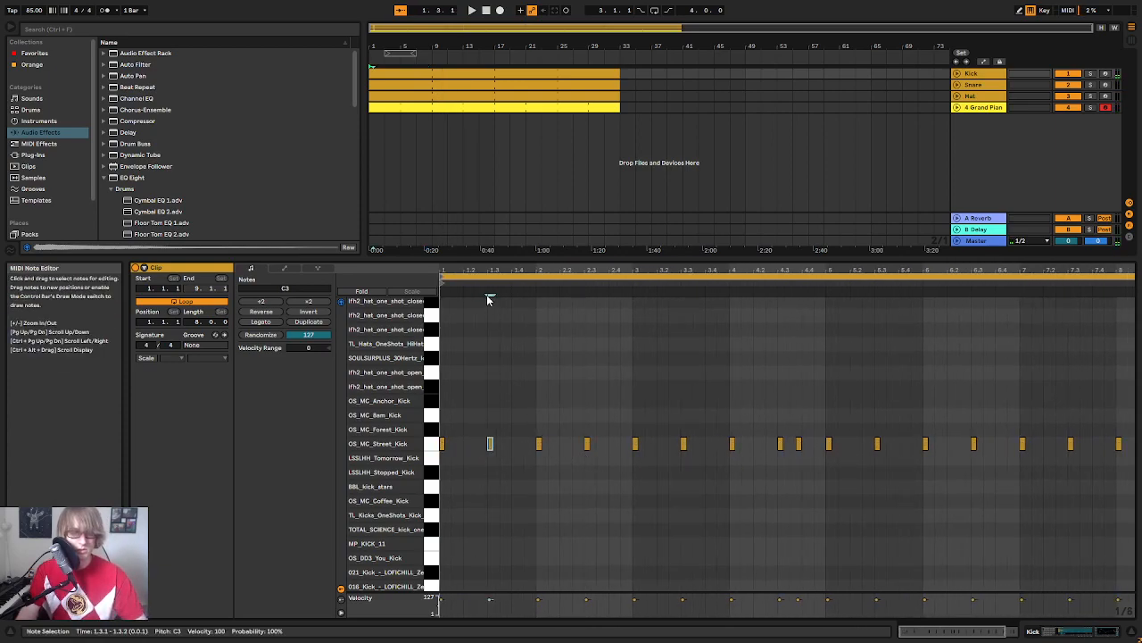
{"action": "mouse_move", "coordinate": [485, 271]}
{"action": "left_mouse_down"}
{"action": "mouse_move", "coordinate": [535, 314]}
{"action": "mouse_move", "coordinate": [553, 310]}
{"action": "mouse_move", "coordinate": [533, 271]}
{"action": "left_mouse_up"}
{"action": "key", "text": "space"}
{"action": "key", "text": "space"}
Step: Try all the kick notes of the clip on the OS_MC_Bam_Kick sample and play the beat
{"action": "left_click_drag", "start_coordinate": [572, 400], "coordinate": [545, 453]}
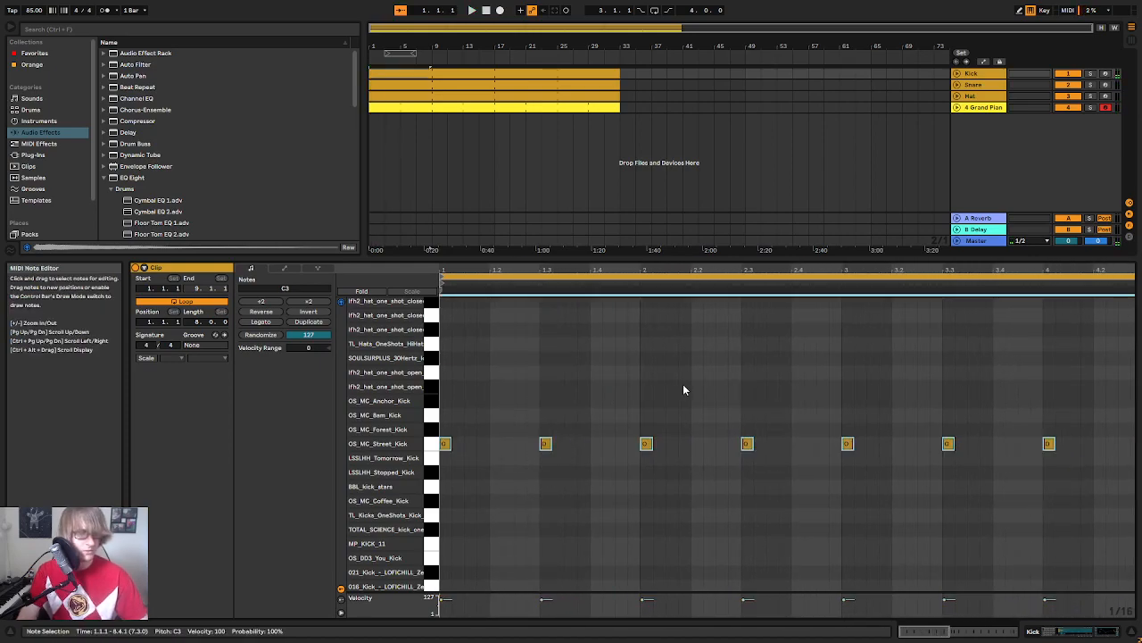
{"action": "key", "text": "Up"}
{"action": "key", "text": "Up"}
{"action": "key", "text": "Up"}
{"action": "key", "text": "Up"}
{"action": "key", "text": "Down"}
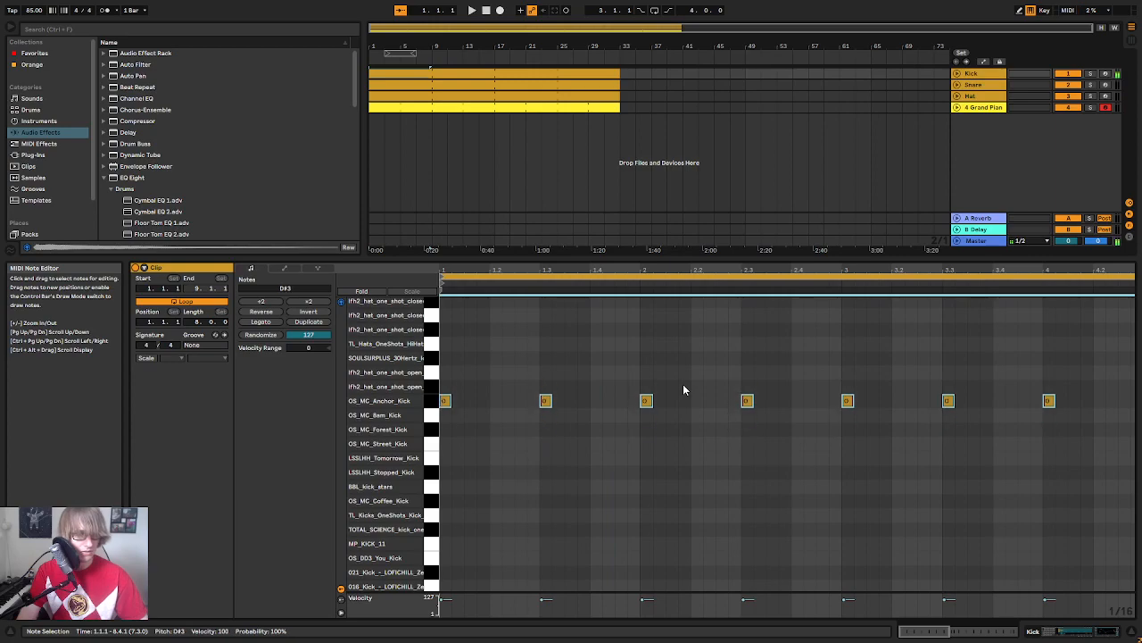
{"action": "key", "text": "Down"}
{"action": "key", "text": "space"}
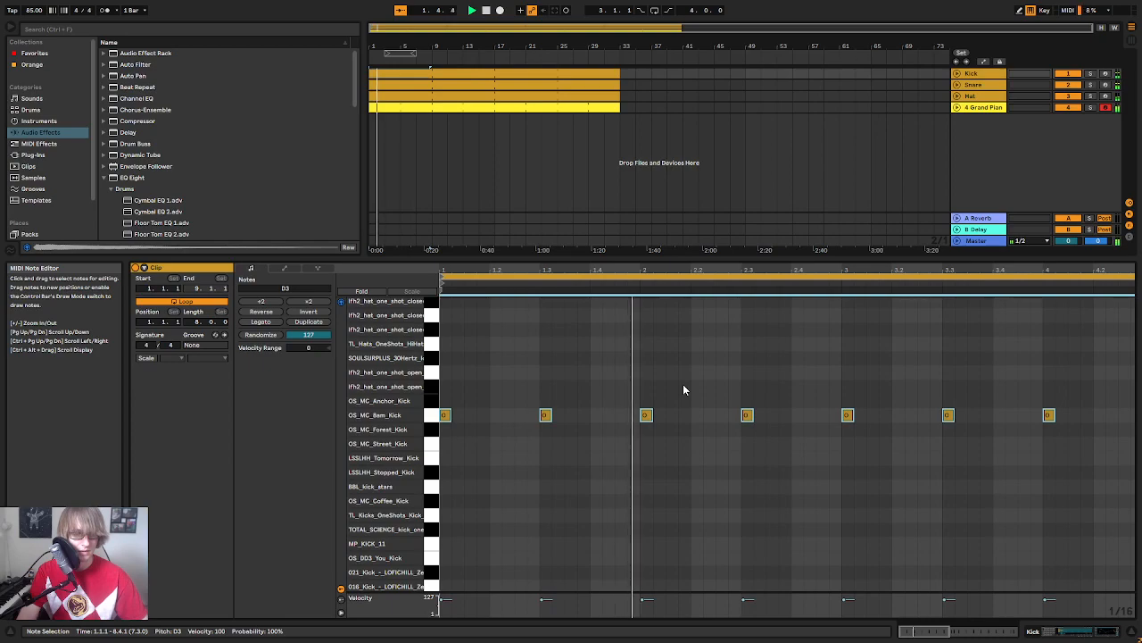
Step: Try all the kick notes on the lower kick samples down to MP_KICK_11 and play the beat
{"action": "key", "text": "Down"}
{"action": "key", "text": "Down"}
{"action": "key", "text": "Down"}
{"action": "key", "text": "Down"}
{"action": "key", "text": "Down"}
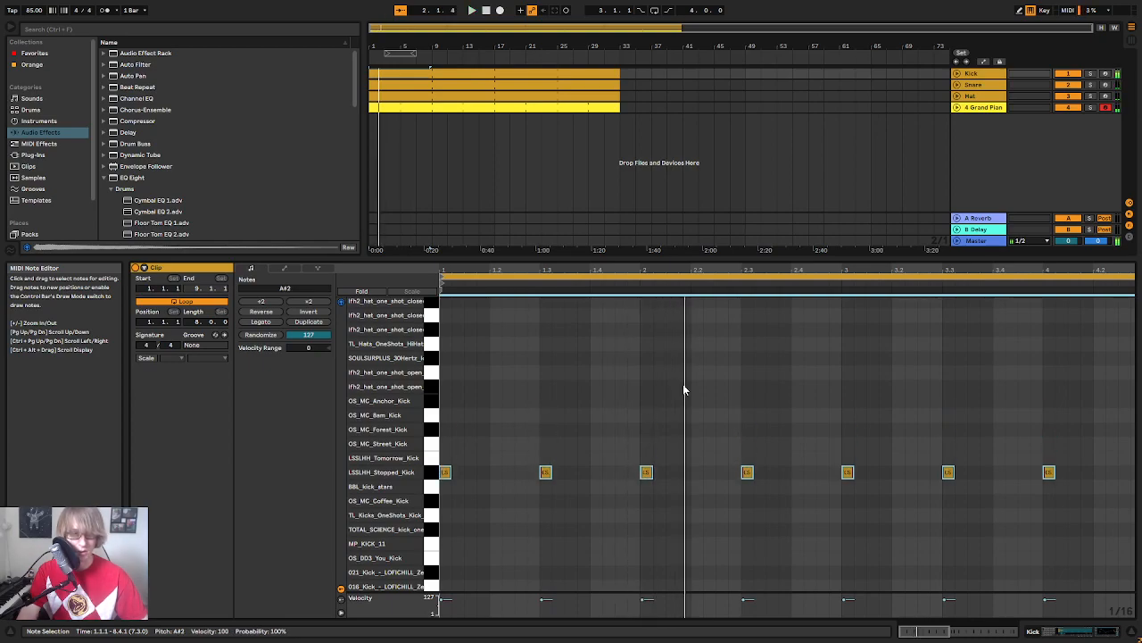
{"action": "key", "text": "Down"}
{"action": "key", "text": "Down"}
{"action": "key", "text": "Down"}
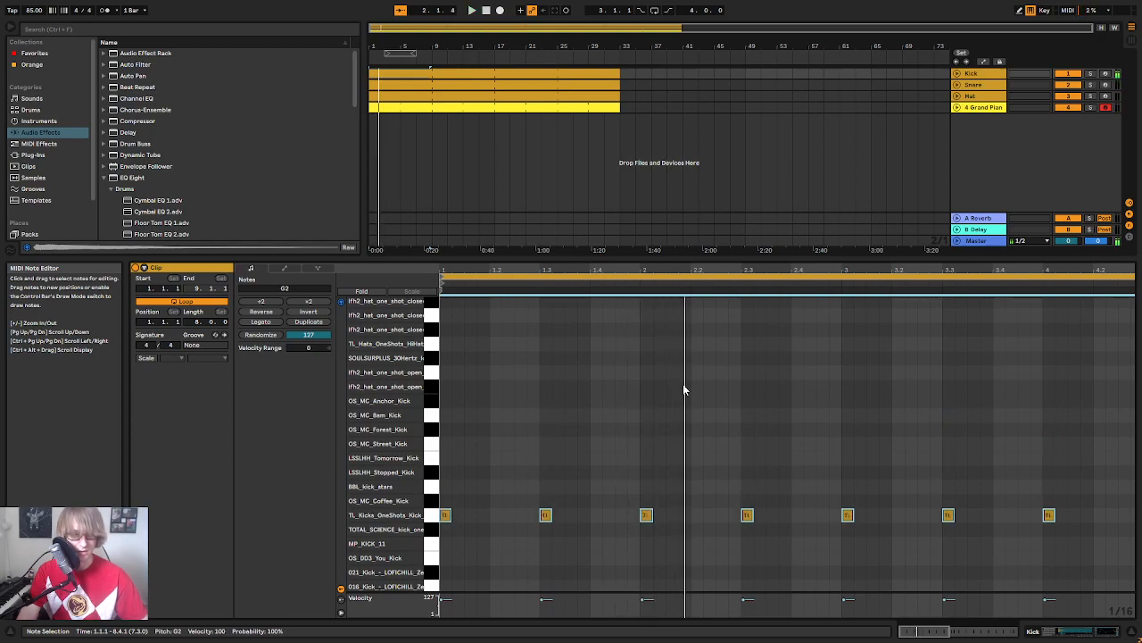
{"action": "key", "text": "Down"}
{"action": "key", "text": "Down"}
{"action": "key", "text": "Up"}
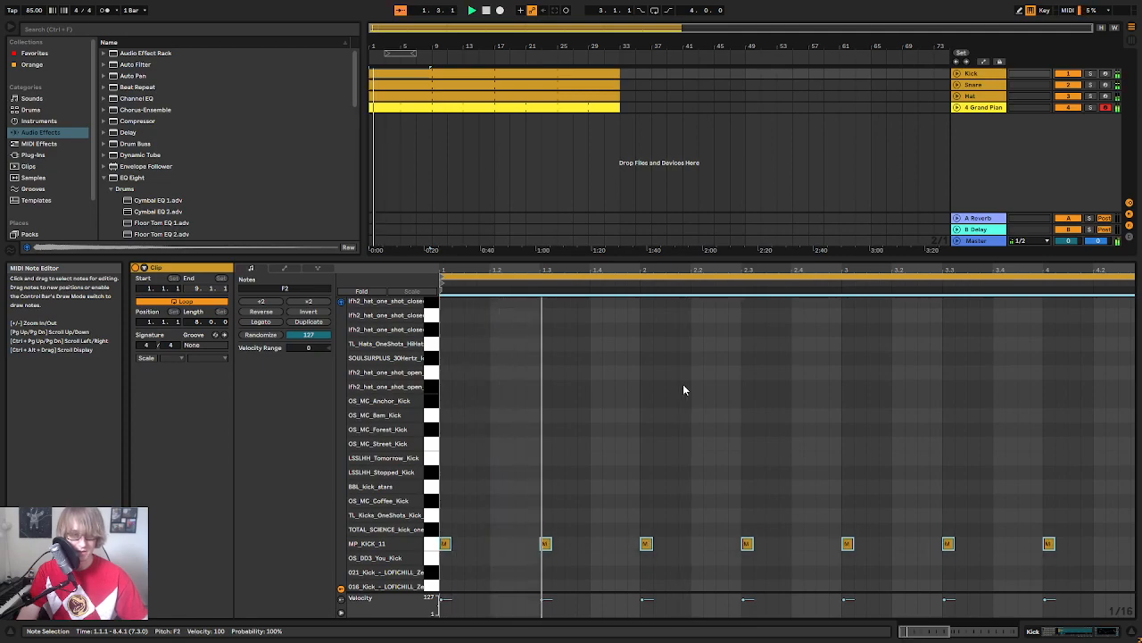
Step: Move all the kick notes down to the 007_Kick LOFICHILL sample on B1
{"action": "key", "text": "Down"}
{"action": "key", "text": "Down"}
{"action": "key", "text": "Down"}
{"action": "key", "text": "Down"}
{"action": "key", "text": "Down"}
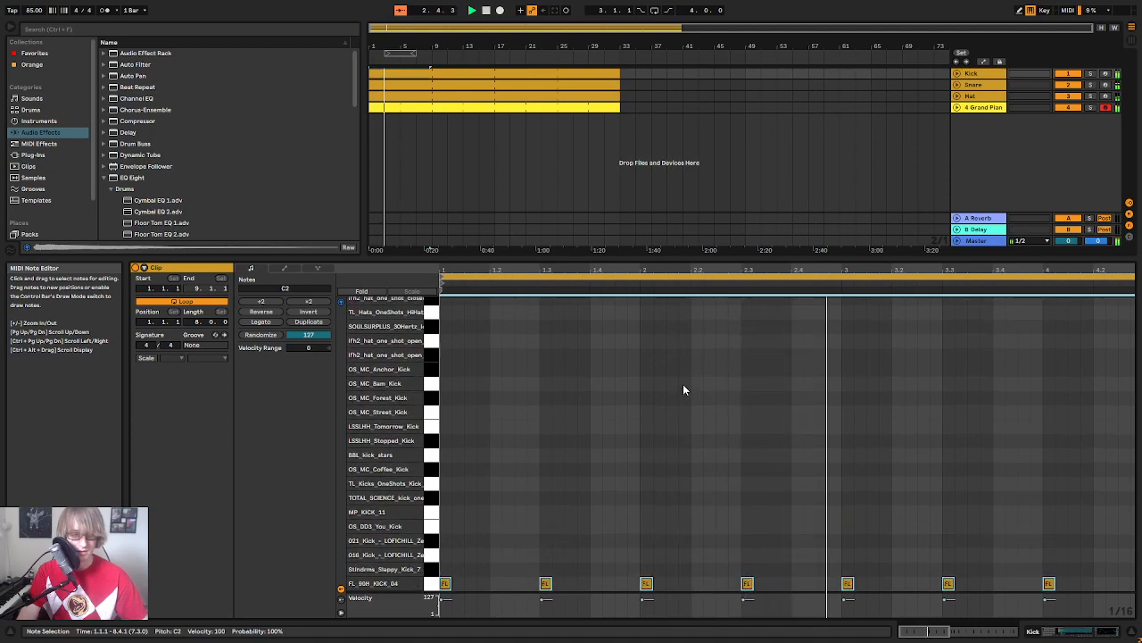
{"action": "key", "text": "Down"}
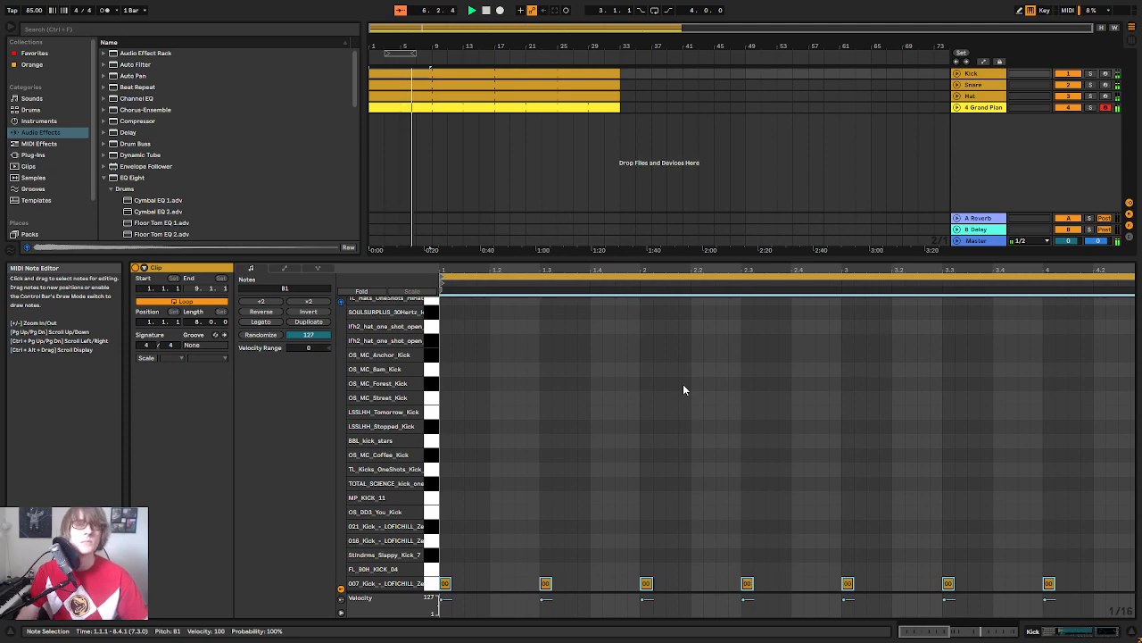
Step: Add a default EQ Eight ahead of the Kick EQ 2 device on the Kick track
{"action": "left_click", "coordinate": [978, 76]}
{"action": "double_click", "coordinate": [978, 76]}
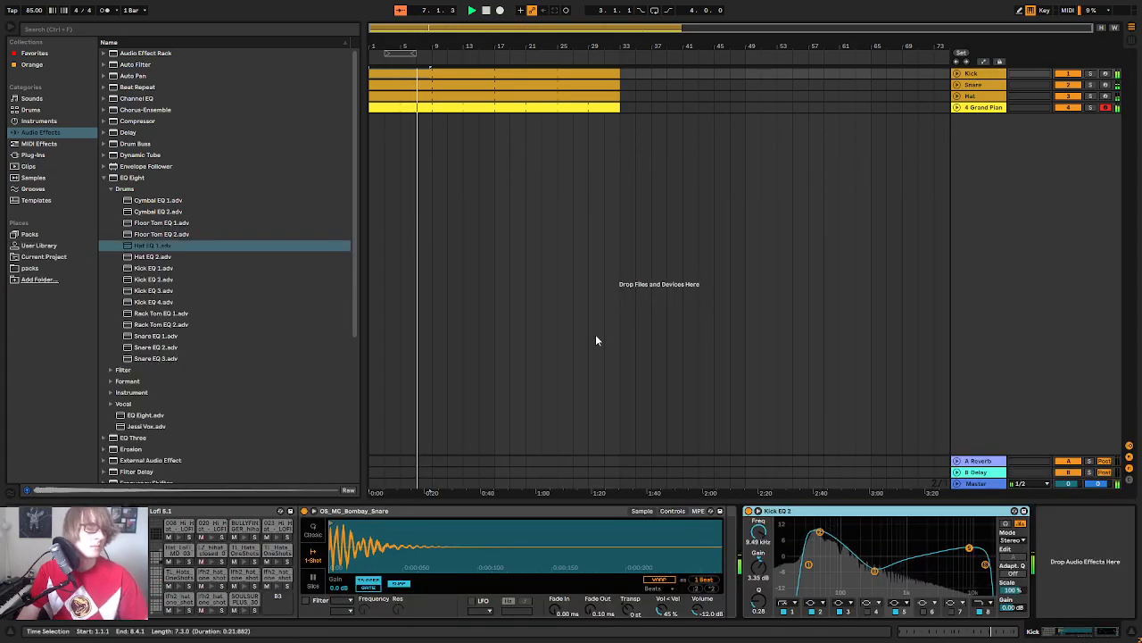
{"action": "left_click", "coordinate": [131, 177]}
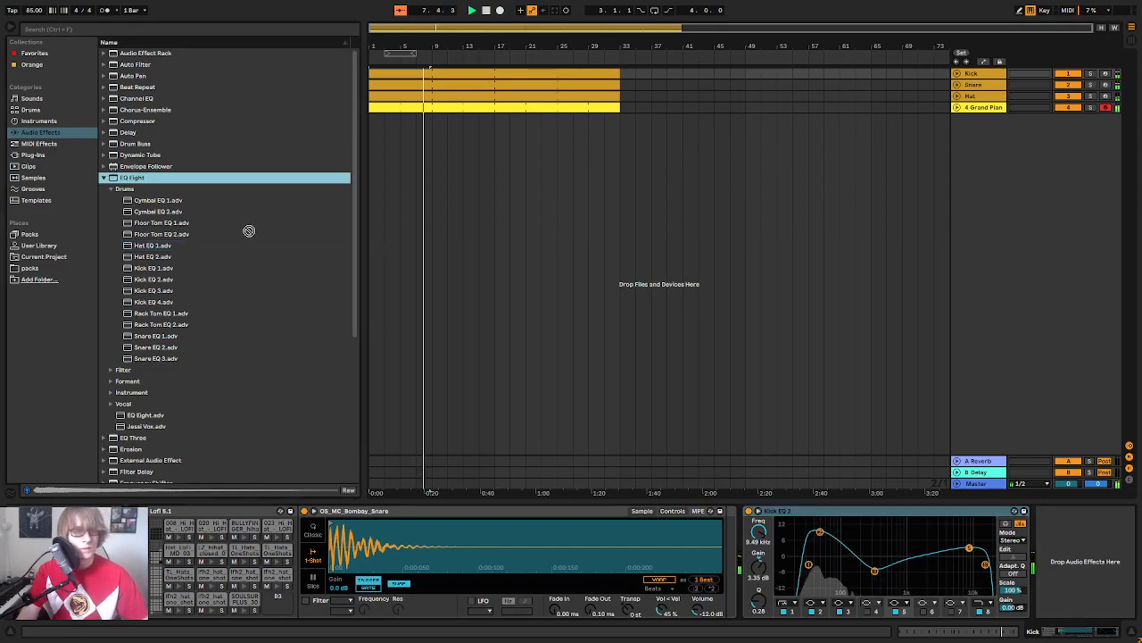
{"action": "left_click_drag", "start_coordinate": [773, 505], "coordinate": [773, 507]}
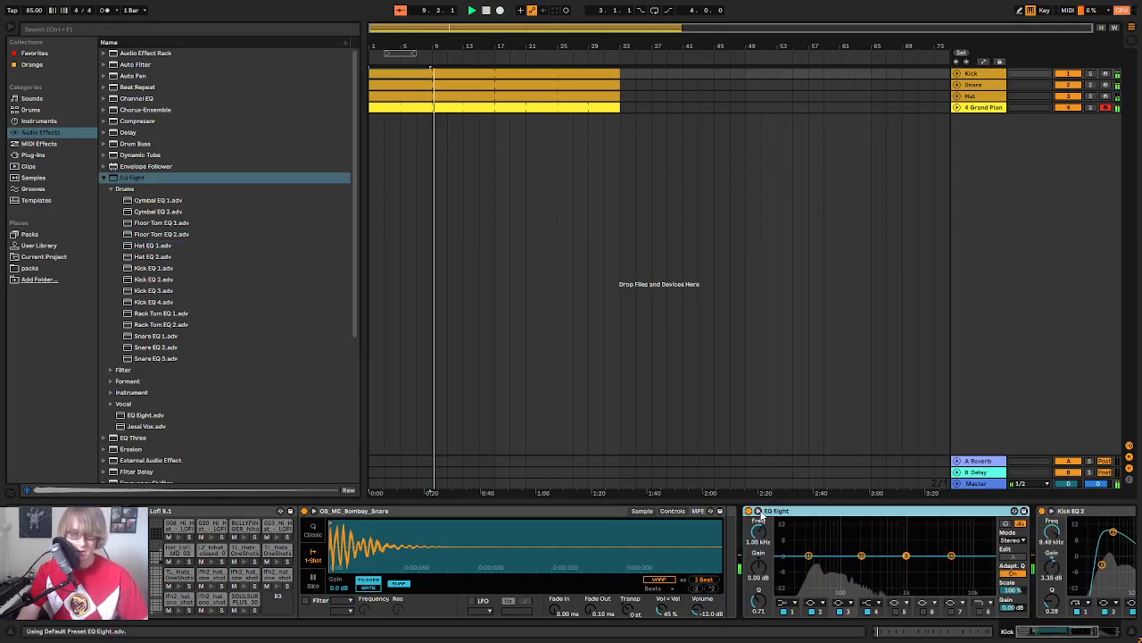
Step: Expand the EQ Eight display and enlarge it to examine the kick's frequency spectrum
{"action": "left_click", "coordinate": [758, 512]}
{"action": "left_click_drag", "start_coordinate": [782, 421], "coordinate": [760, 146]}
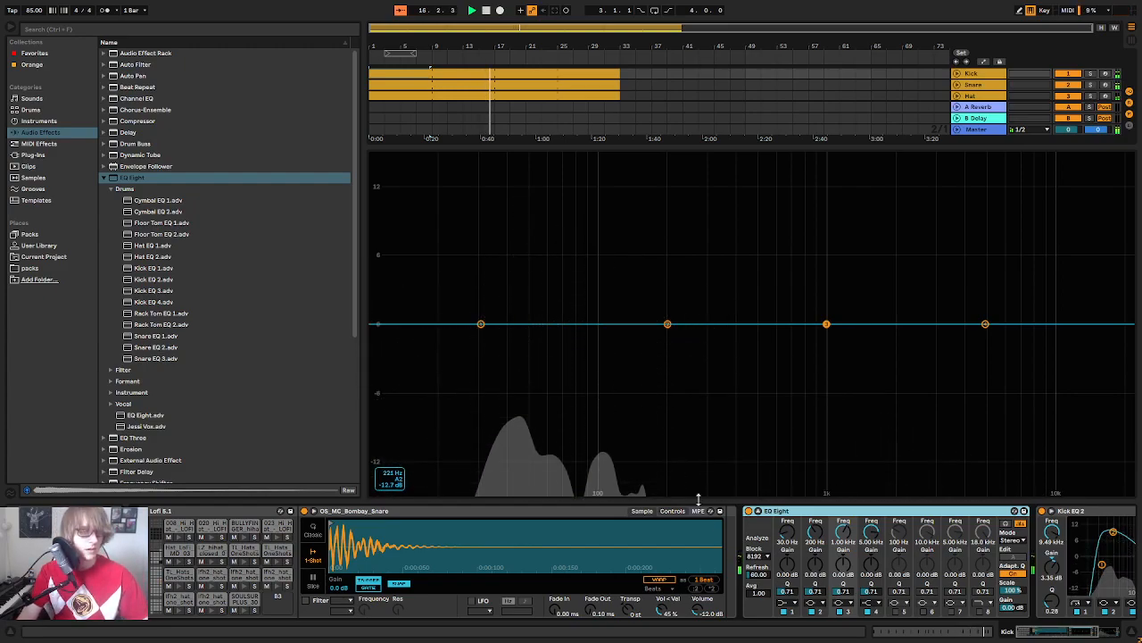
{"action": "left_click_drag", "start_coordinate": [768, 148], "coordinate": [754, 268]}
Step: Stop playback and rename the grand piano track to "Piano"
{"action": "left_click", "coordinate": [746, 108]}
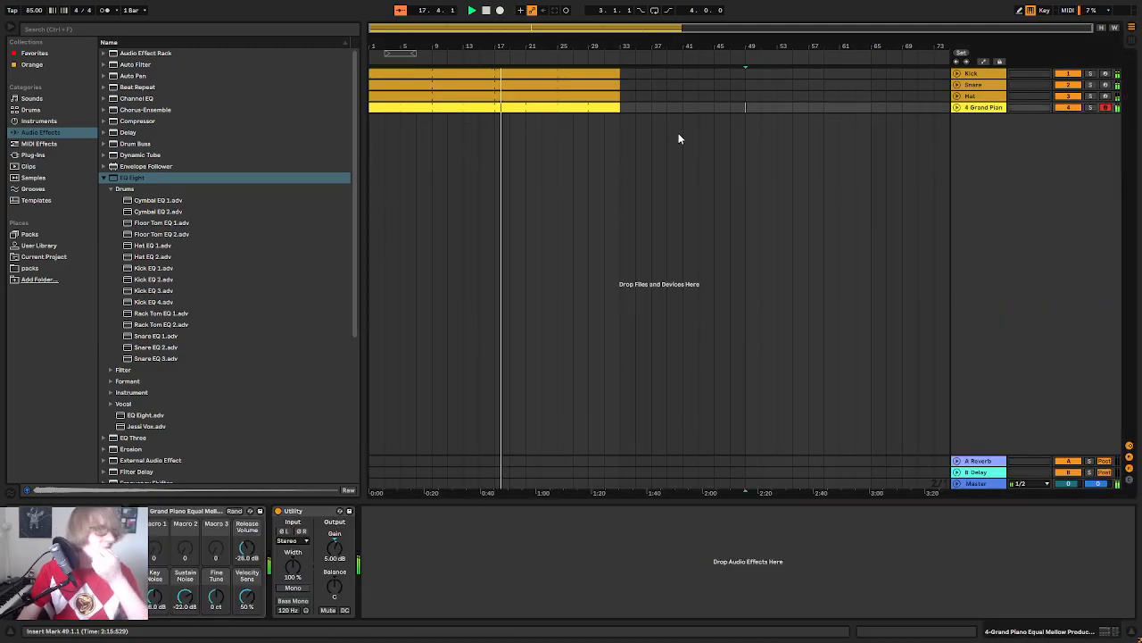
{"action": "right_click", "coordinate": [990, 108]}
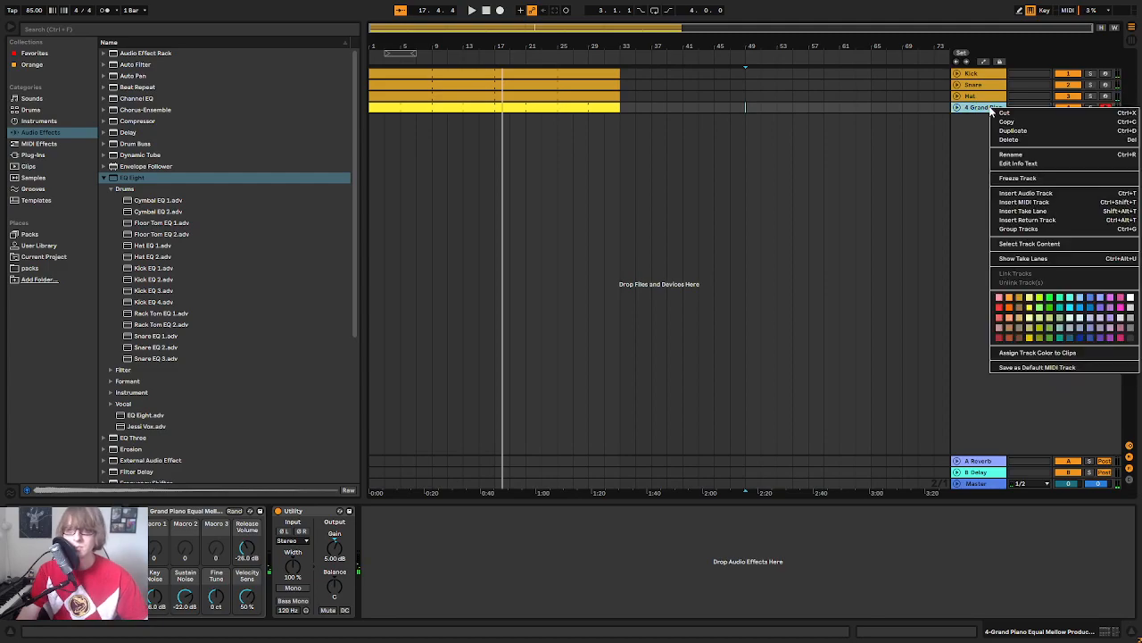
{"action": "left_click", "coordinate": [1007, 157]}
{"action": "type", "text": "Pian"}
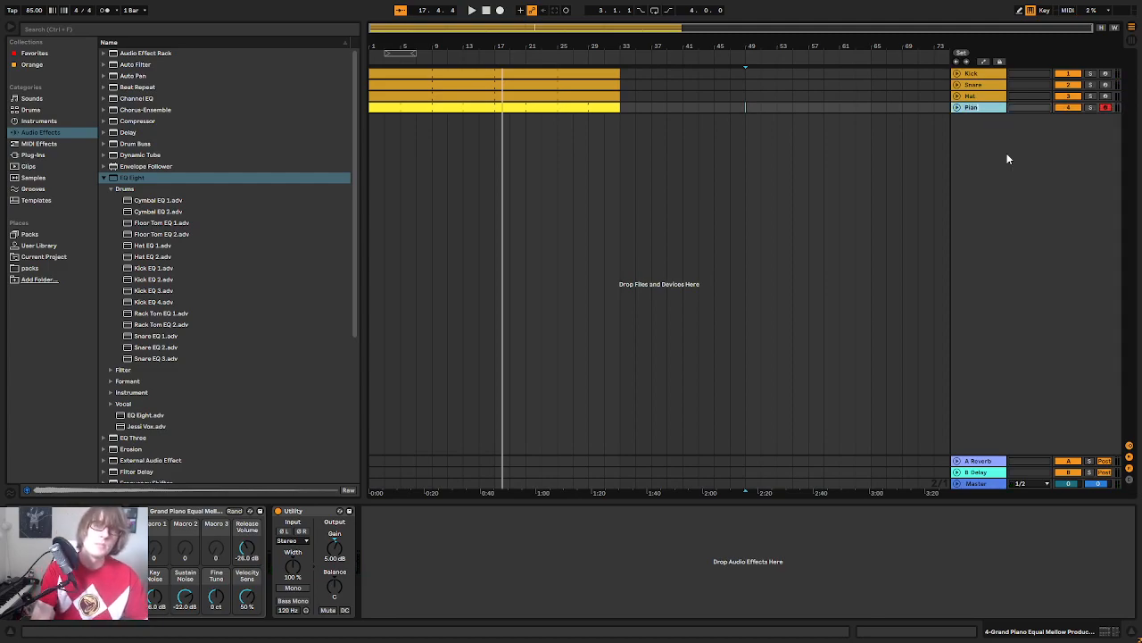
{"action": "type", "text": "o"}
{"action": "left_click", "coordinate": [508, 147]}
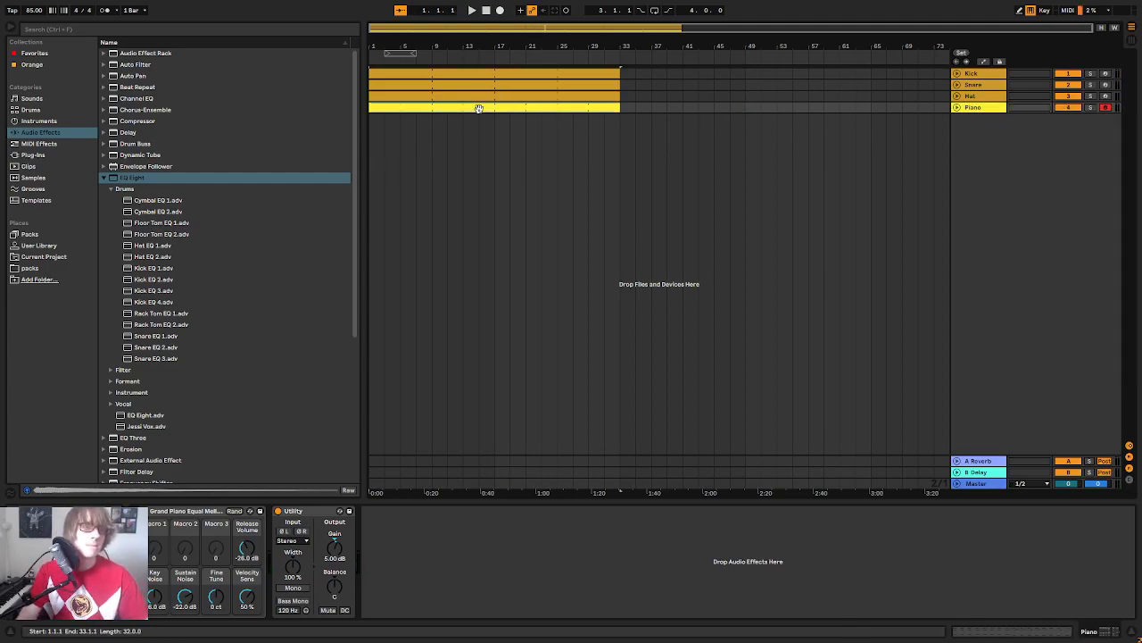
{"action": "double_click", "coordinate": [478, 108]}
{"action": "scroll", "coordinate": [703, 430], "scroll_direction": "up", "scroll_amount": 3}
{"action": "left_click", "coordinate": [650, 108]}
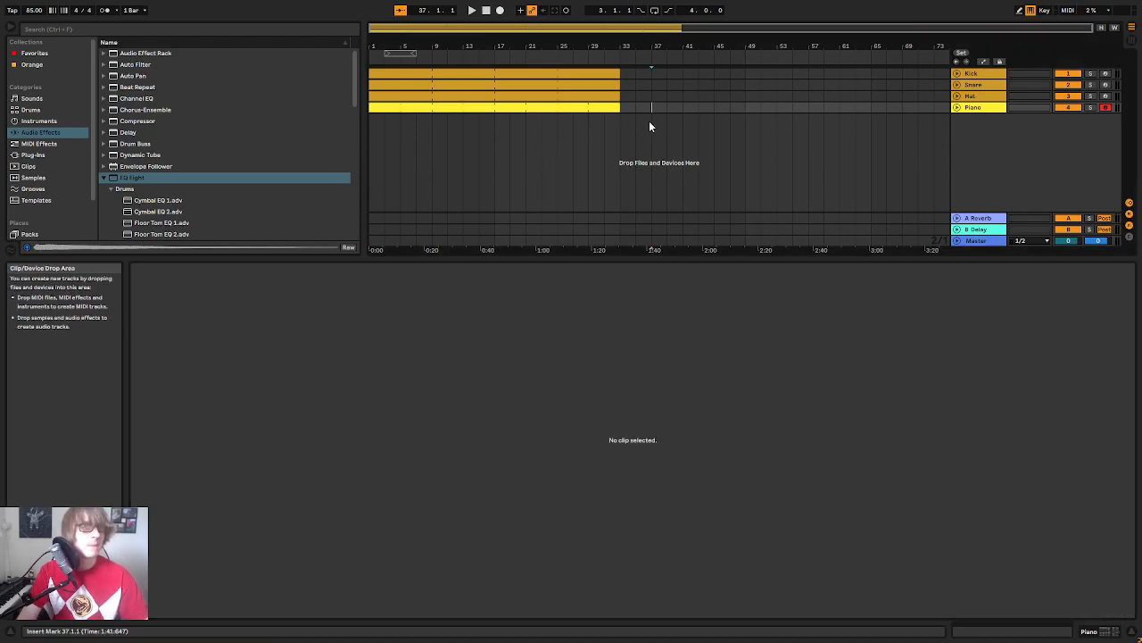
{"action": "left_click", "coordinate": [980, 108]}
{"action": "double_click", "coordinate": [989, 112]}
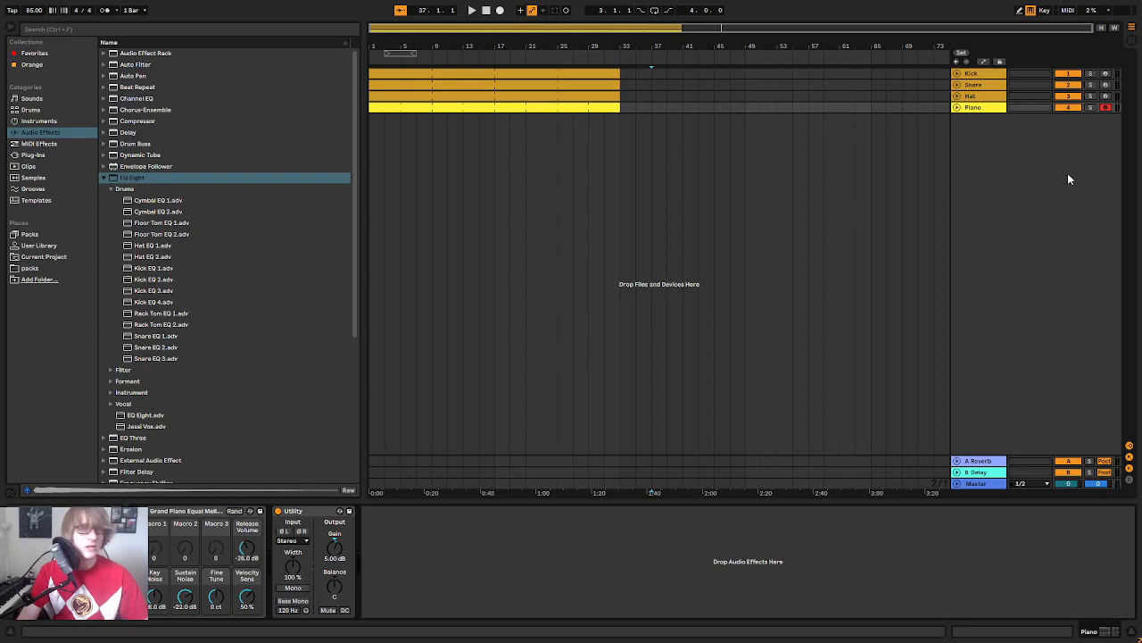
Step: Solo the Piano track and play its clip from the beginning
{"action": "left_click", "coordinate": [1092, 108]}
{"action": "key", "text": "space"}
{"action": "double_click", "coordinate": [561, 108]}
{"action": "key", "text": "space"}
Step: Add the Piano EQ 1 preset of EQ Eight after Utility on the Piano track
{"action": "double_click", "coordinate": [993, 110]}
{"action": "key", "text": "space"}
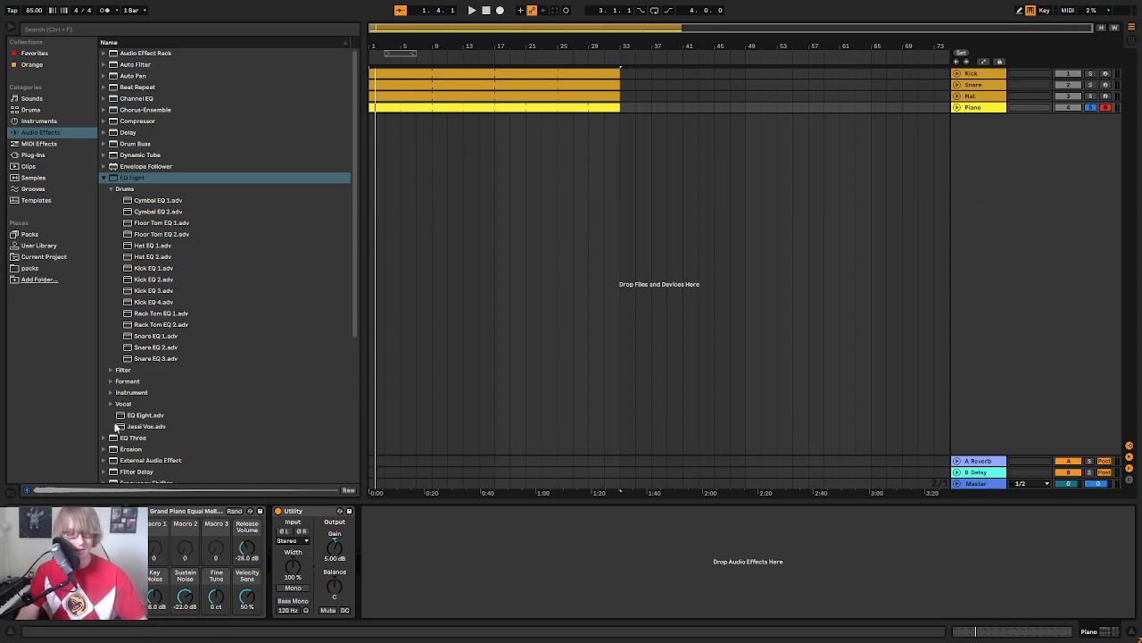
{"action": "left_click", "coordinate": [115, 393]}
{"action": "left_click_drag", "start_coordinate": [154, 343], "coordinate": [509, 584]}
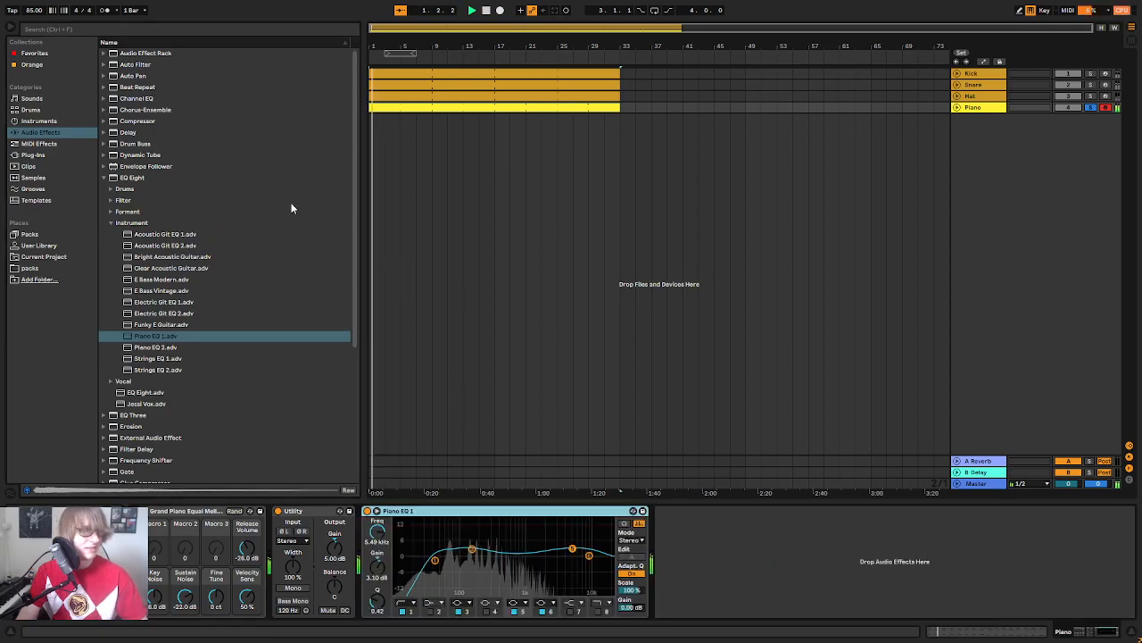
Step: Insert the Auburn Sounds Graillon 2-64 VST plug-in ahead of Utility on the Piano track
{"action": "left_click", "coordinate": [36, 154]}
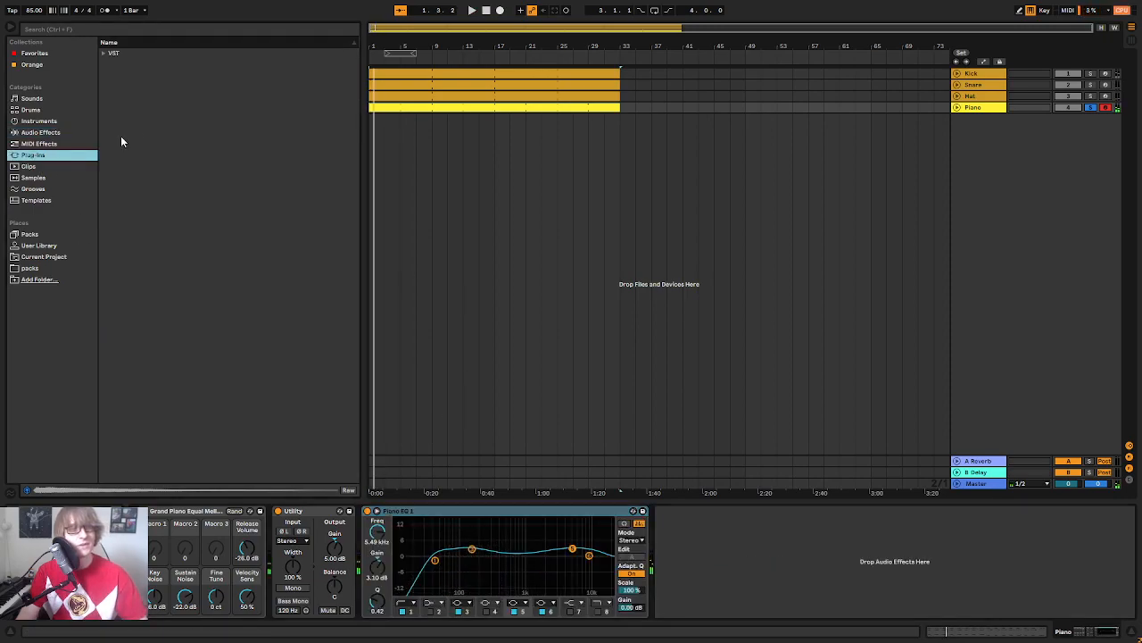
{"action": "left_click", "coordinate": [105, 53]}
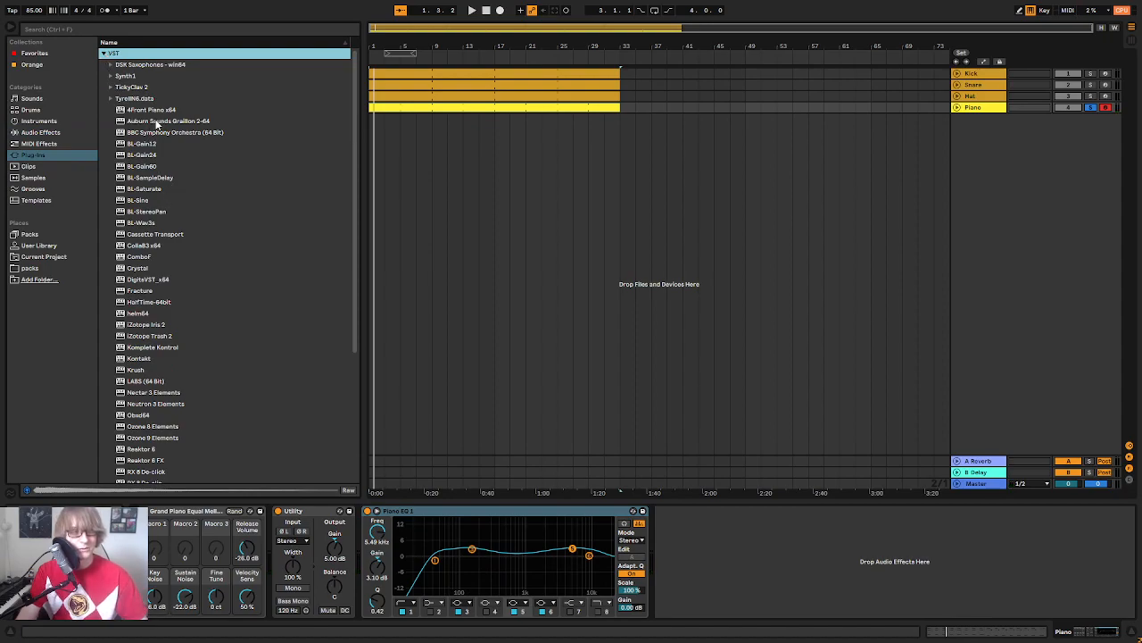
{"action": "left_click", "coordinate": [156, 122]}
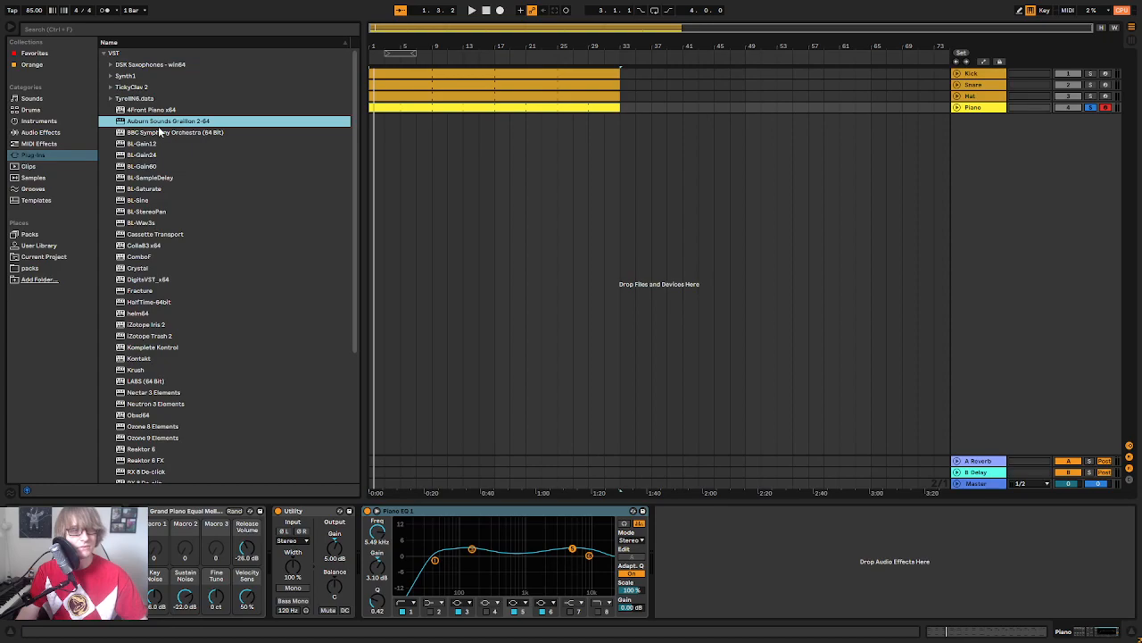
{"action": "left_click_drag", "start_coordinate": [236, 482], "coordinate": [292, 550]}
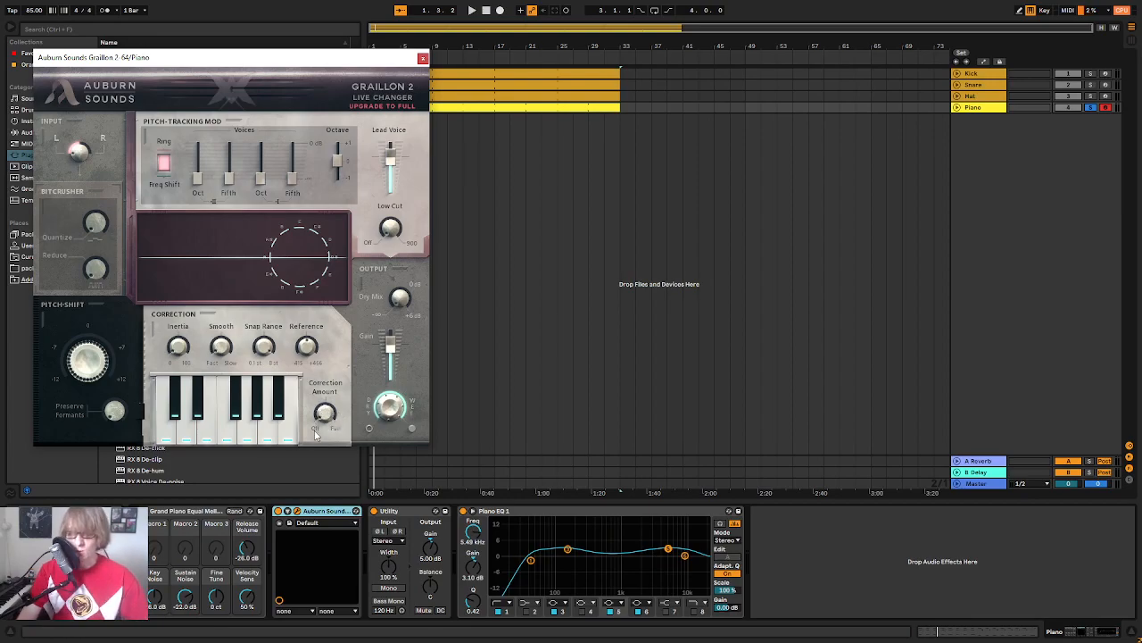
Step: Play the soloed Piano clip and set Graillon's Correction Amount to about 30%, closing the plug-in window
{"action": "key", "text": "space"}
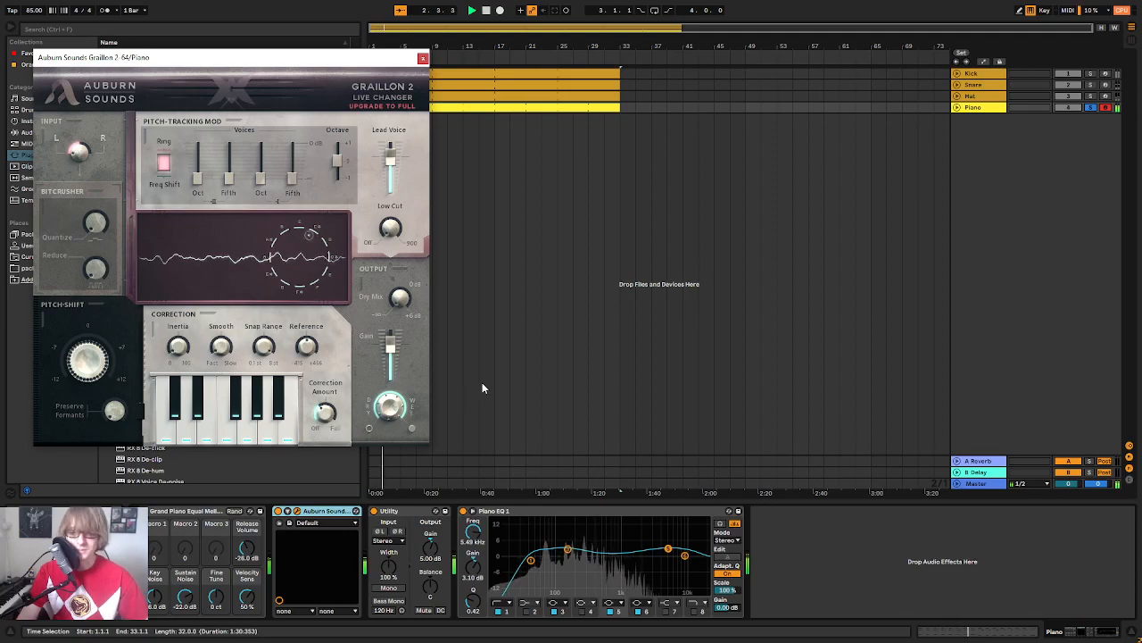
{"action": "mouse_move", "coordinate": [320, 419]}
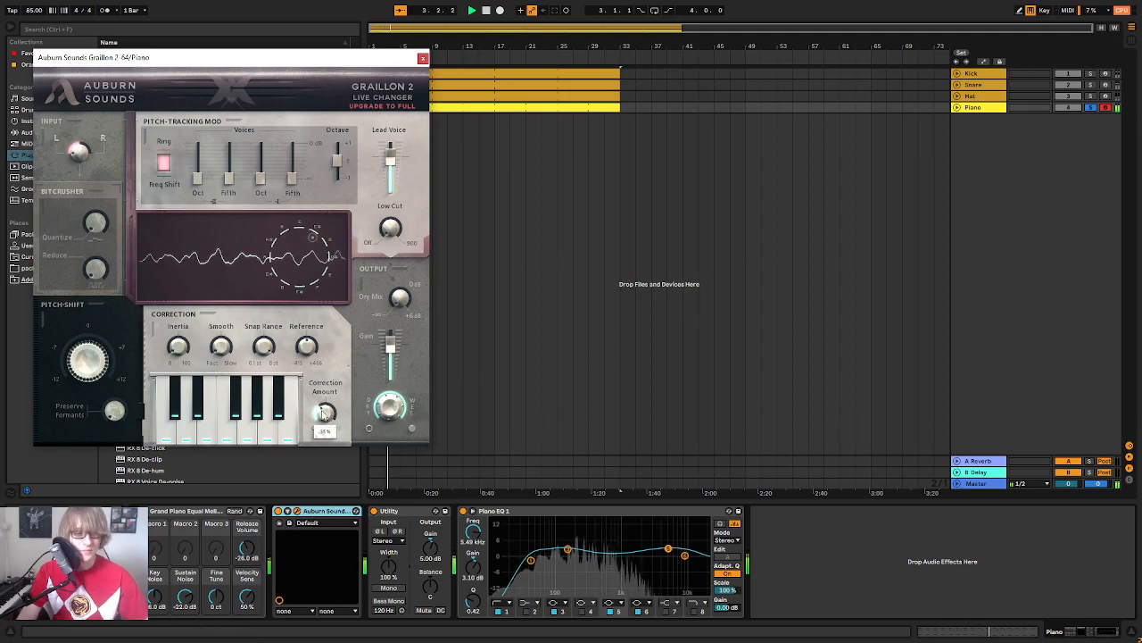
{"action": "left_click_drag", "start_coordinate": [320, 420], "coordinate": [289, 449]}
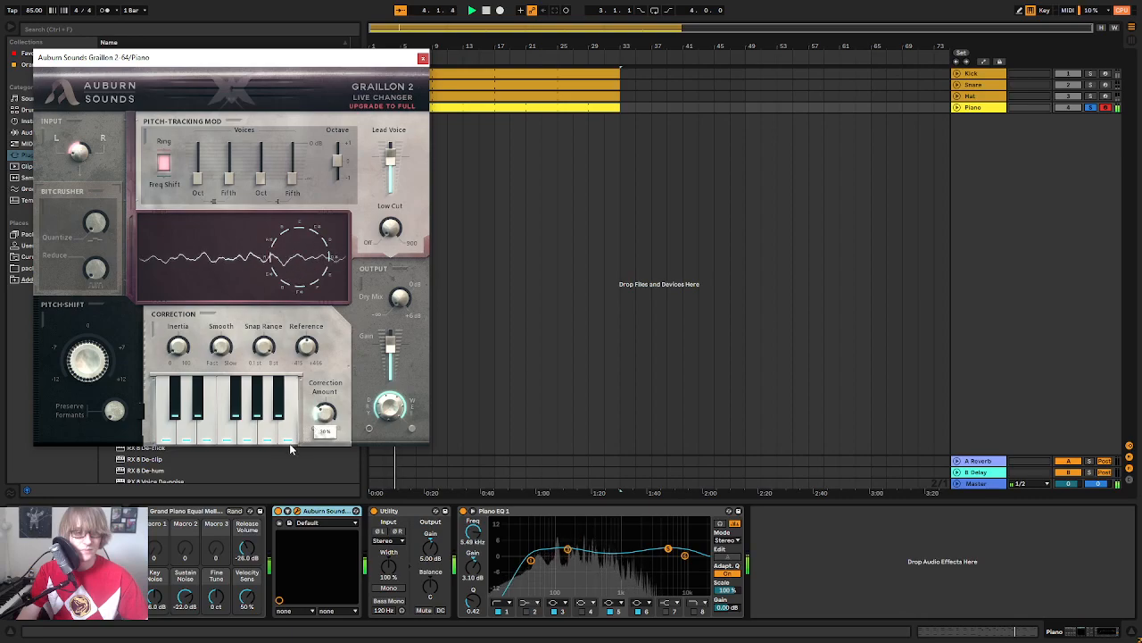
{"action": "left_click", "coordinate": [424, 59]}
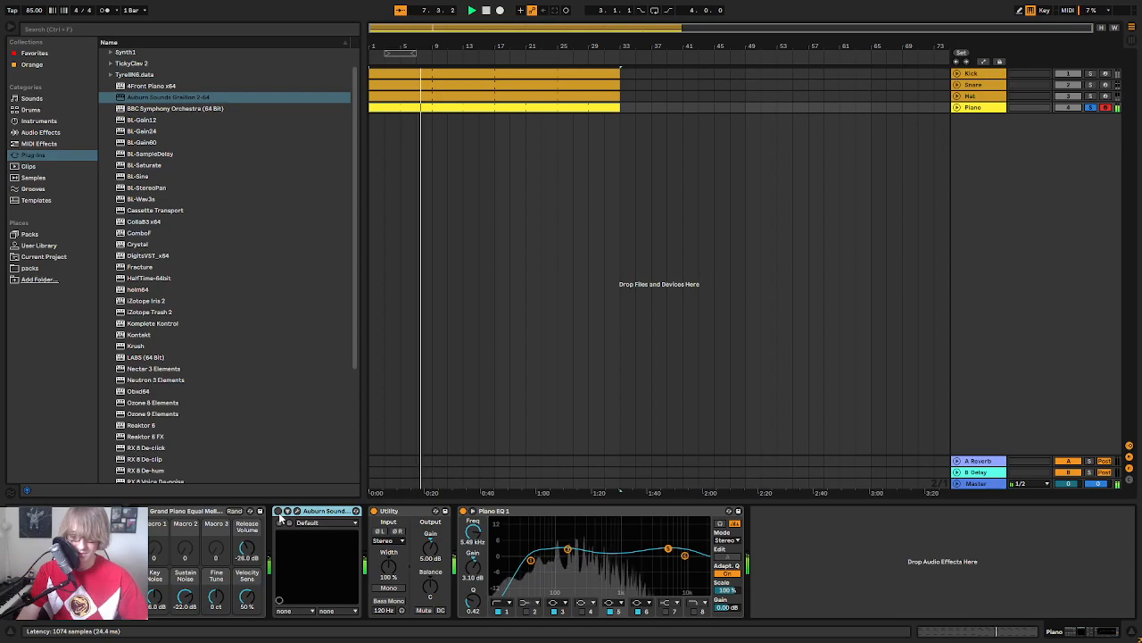
Step: Unsolo the Piano track and lower its volume slightly while the beat plays
{"action": "left_click", "coordinate": [1091, 107]}
{"action": "key", "text": "Tab"}
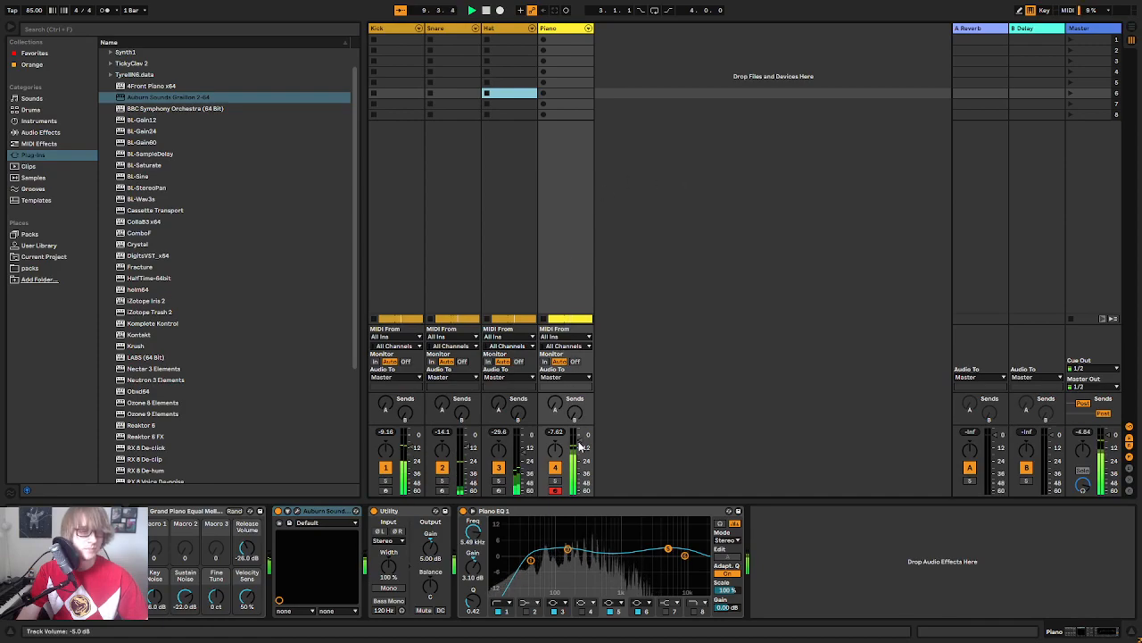
{"action": "left_click_drag", "start_coordinate": [579, 441], "coordinate": [579, 443]}
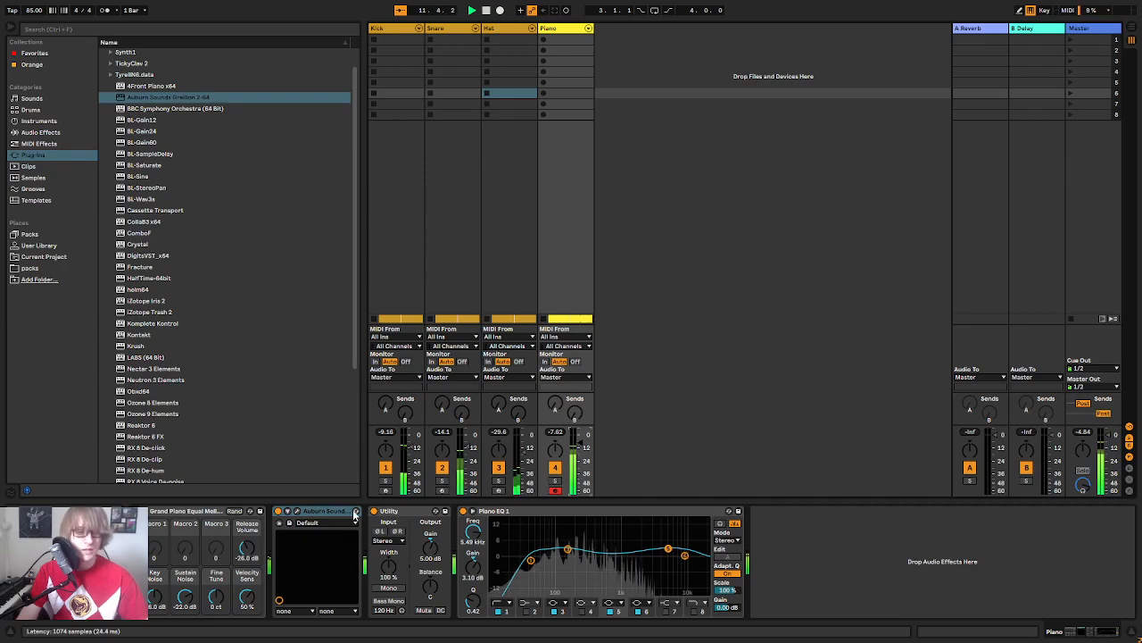
Step: Listen to the drums and Piano together with Graillon active, and stop playback at the start of the arrangement
{"action": "key", "text": "Tab"}
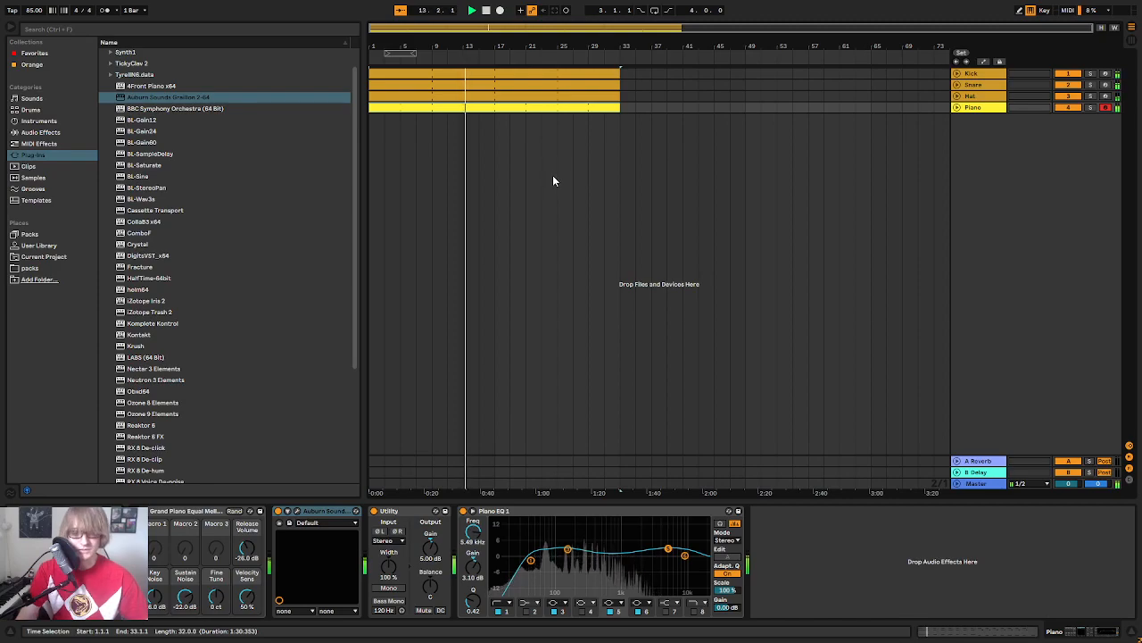
{"action": "key", "text": "Tab"}
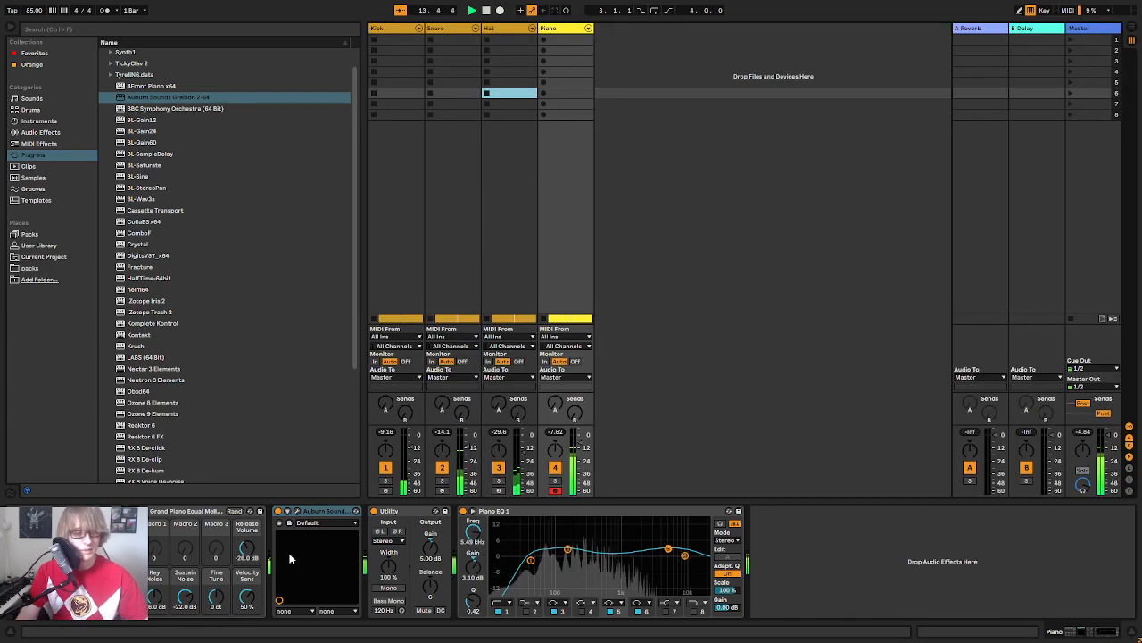
{"action": "key", "text": "Tab"}
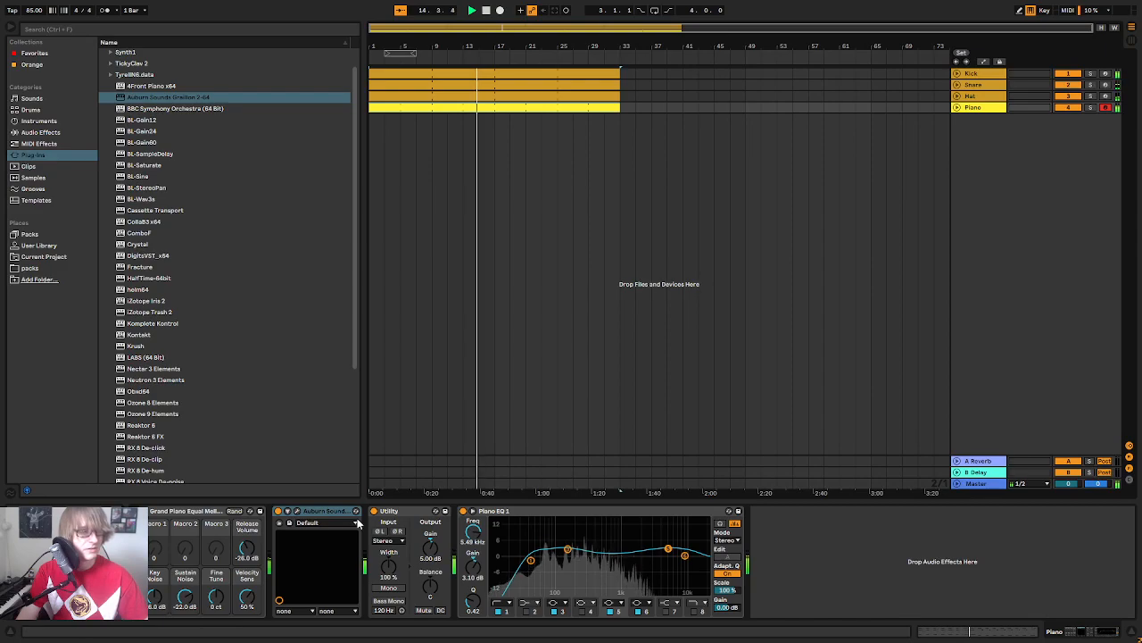
{"action": "key", "text": "Tab"}
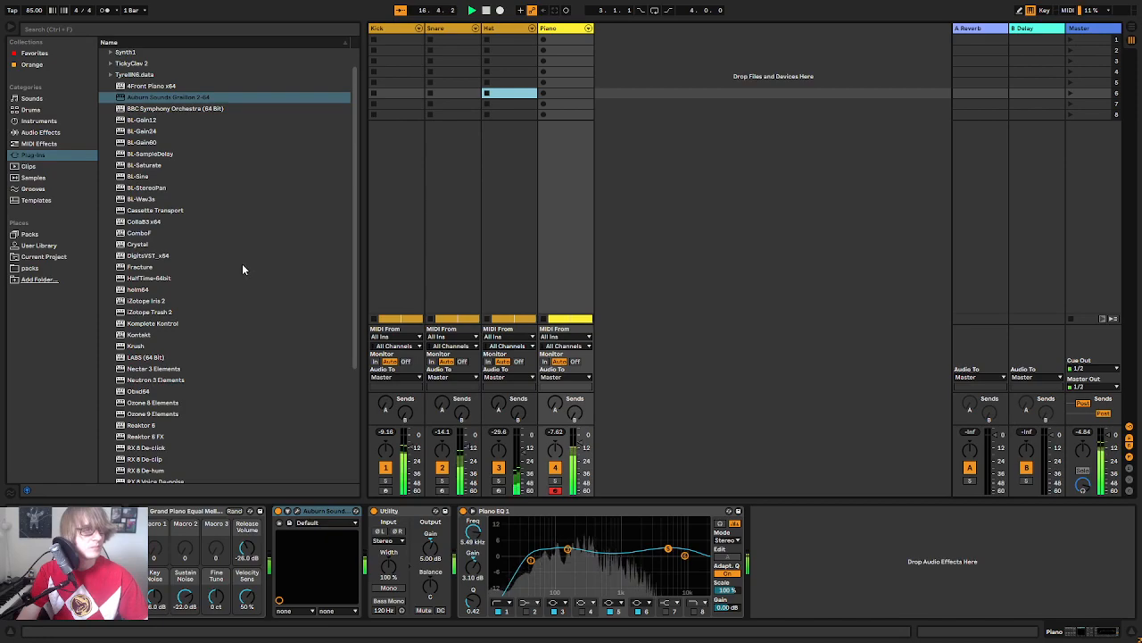
{"action": "key", "text": "Tab"}
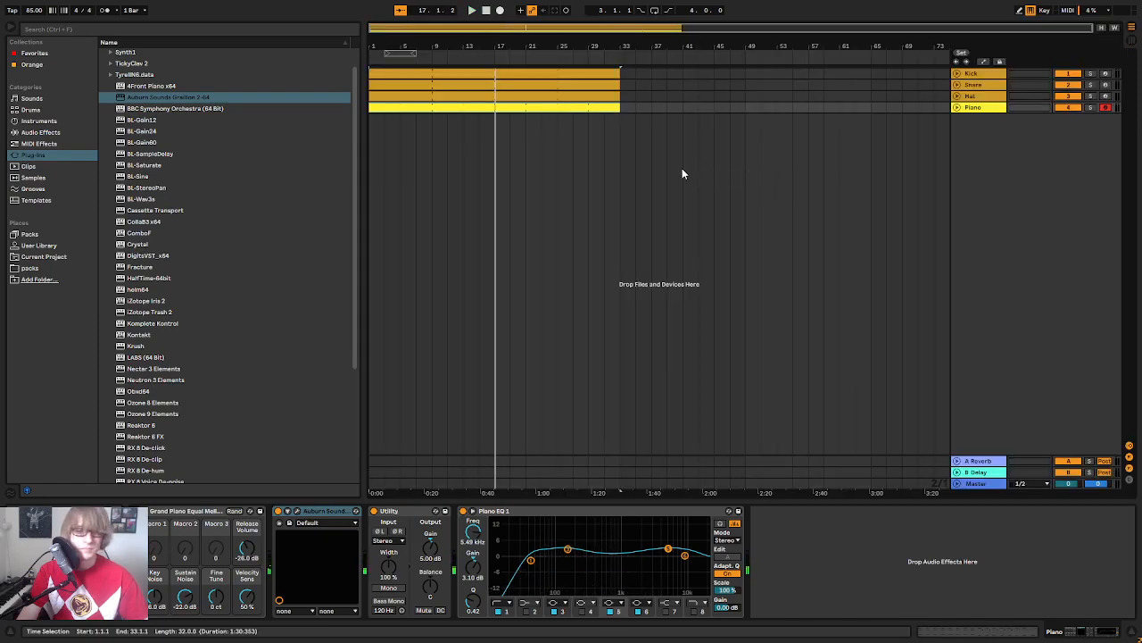
{"action": "left_click", "coordinate": [487, 10]}
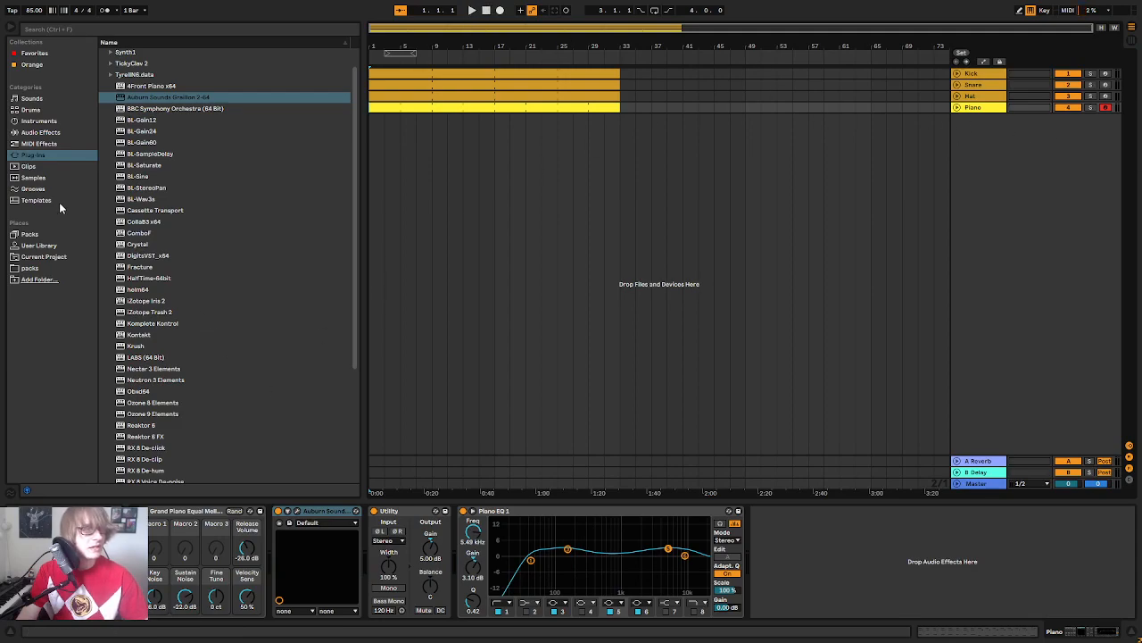
Step: Load the BBC Symphony Orchestra (64 Bit) VST on a new MIDI track and close its plug-in window
{"action": "scroll", "coordinate": [179, 321], "scroll_direction": "down", "scroll_amount": 3}
{"action": "scroll", "coordinate": [176, 307], "scroll_direction": "up", "scroll_amount": 4}
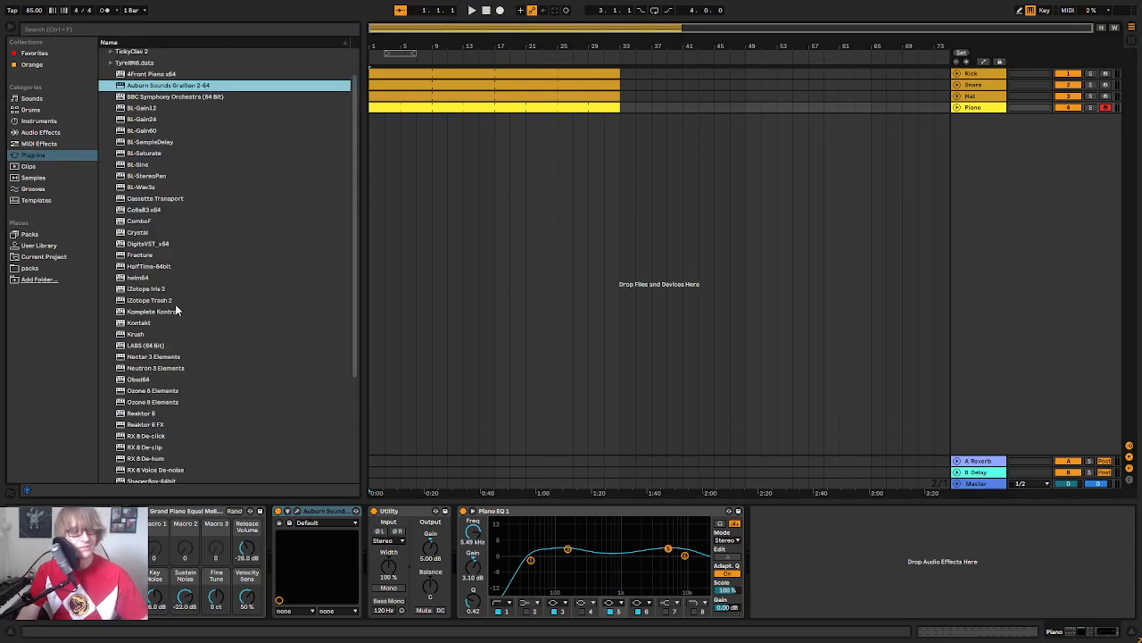
{"action": "left_click", "coordinate": [145, 134]}
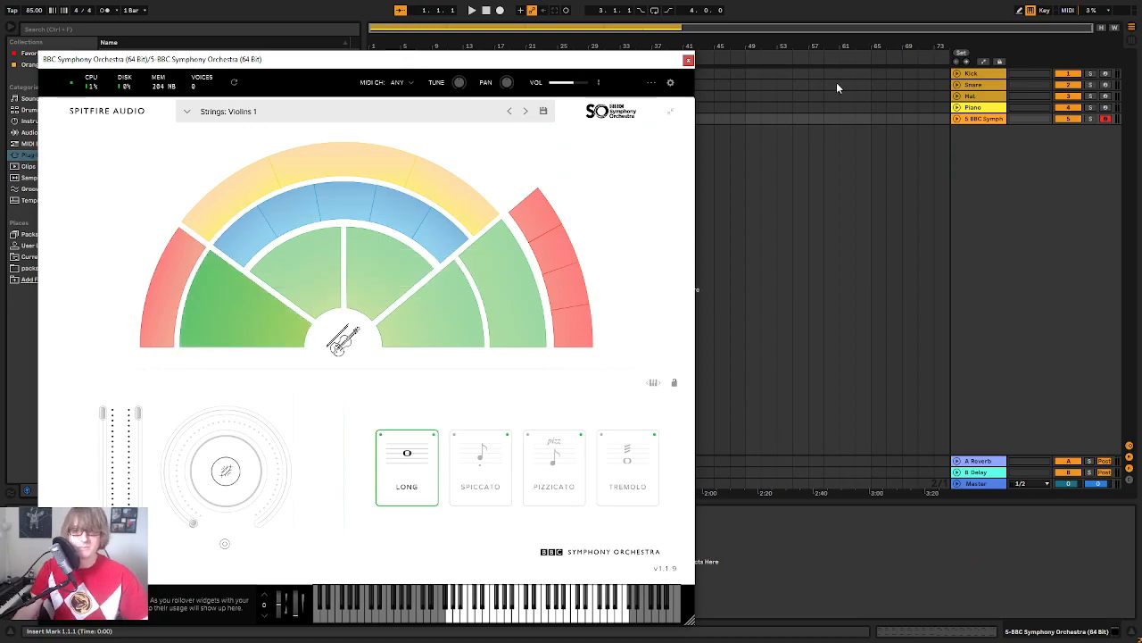
{"action": "left_click", "coordinate": [688, 60]}
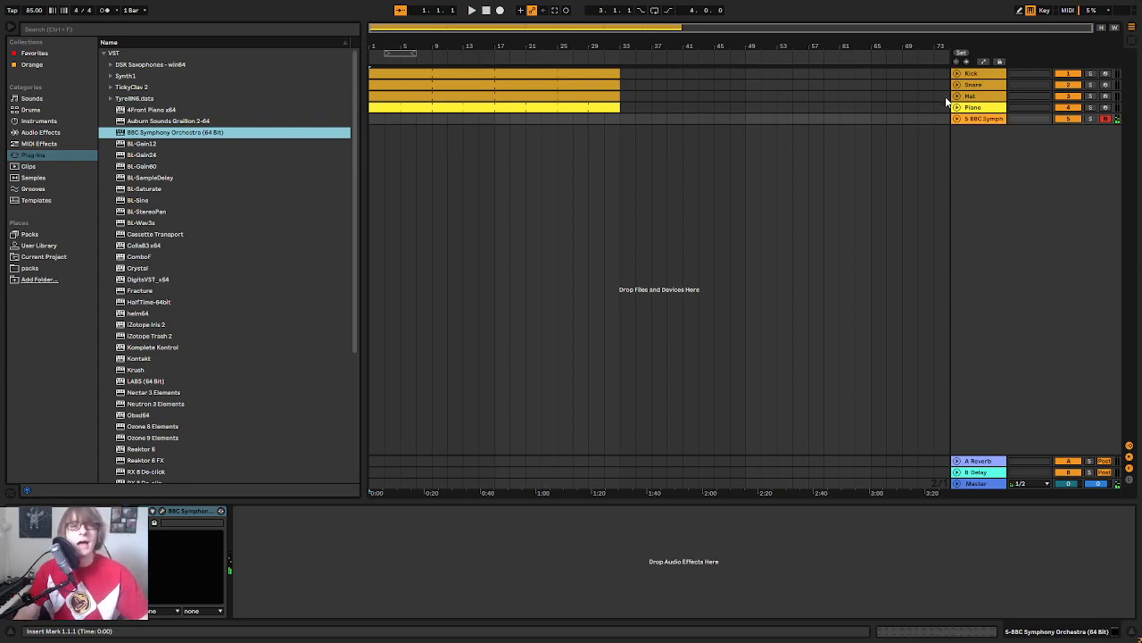
Step: Copy the Graillon device from the Piano track onto the BBC Symphony Orchestra track
{"action": "left_click", "coordinate": [975, 107]}
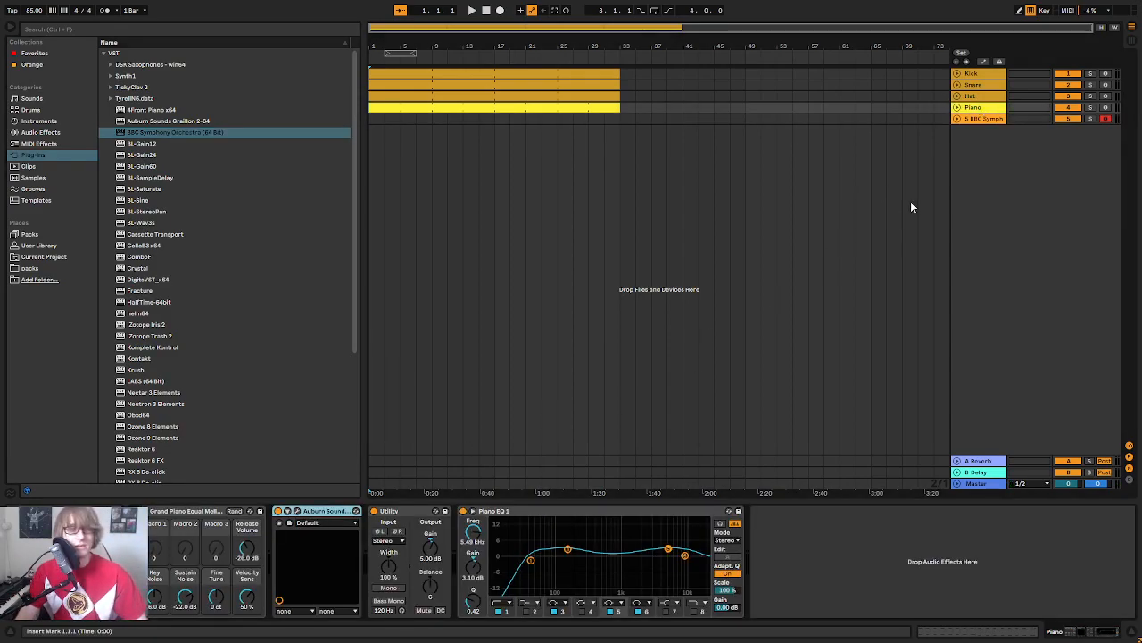
{"action": "left_click", "coordinate": [971, 123]}
{"action": "right_click", "coordinate": [442, 563]}
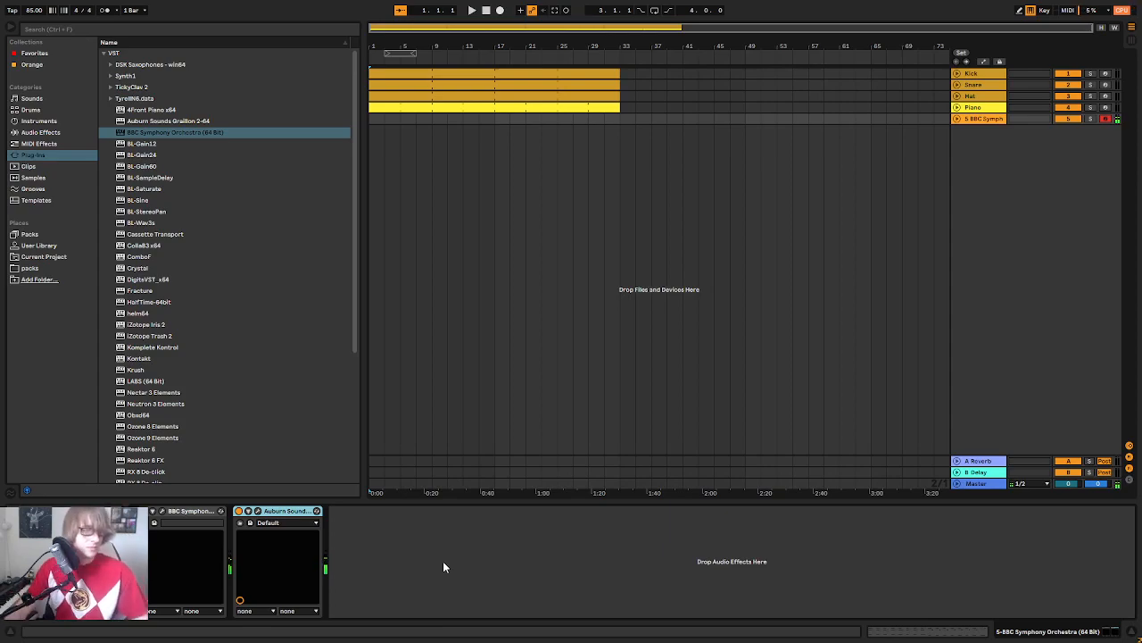
Step: Open Graillon on the BBC Symphony Orchestra track and lower the track's volume to -15.5 dB
{"action": "key", "text": "Tab"}
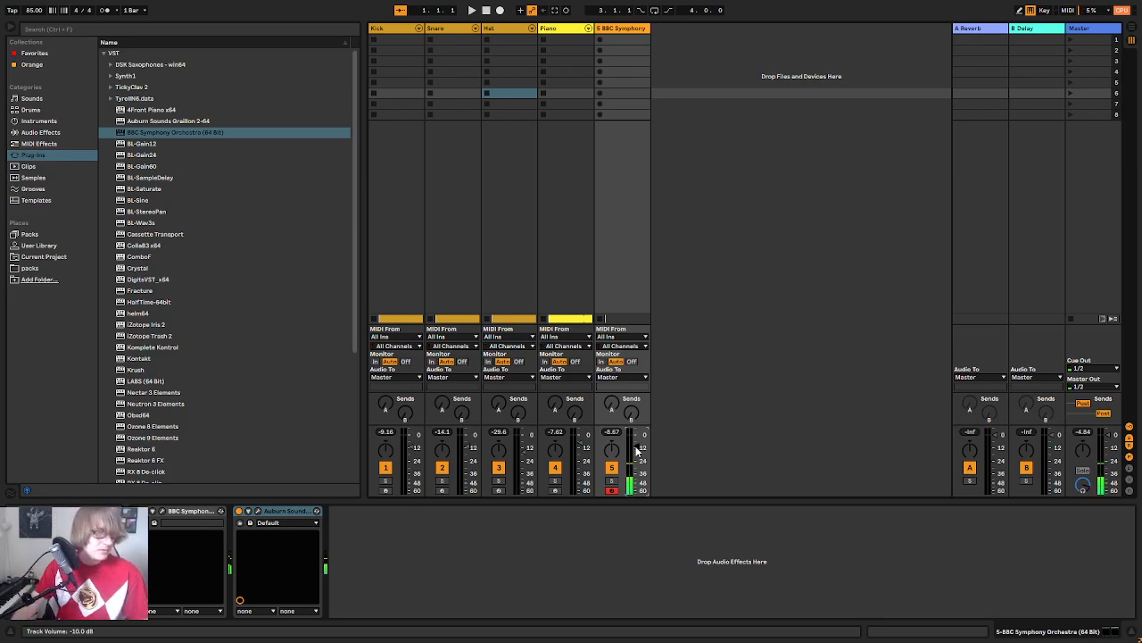
{"action": "left_click", "coordinate": [258, 511]}
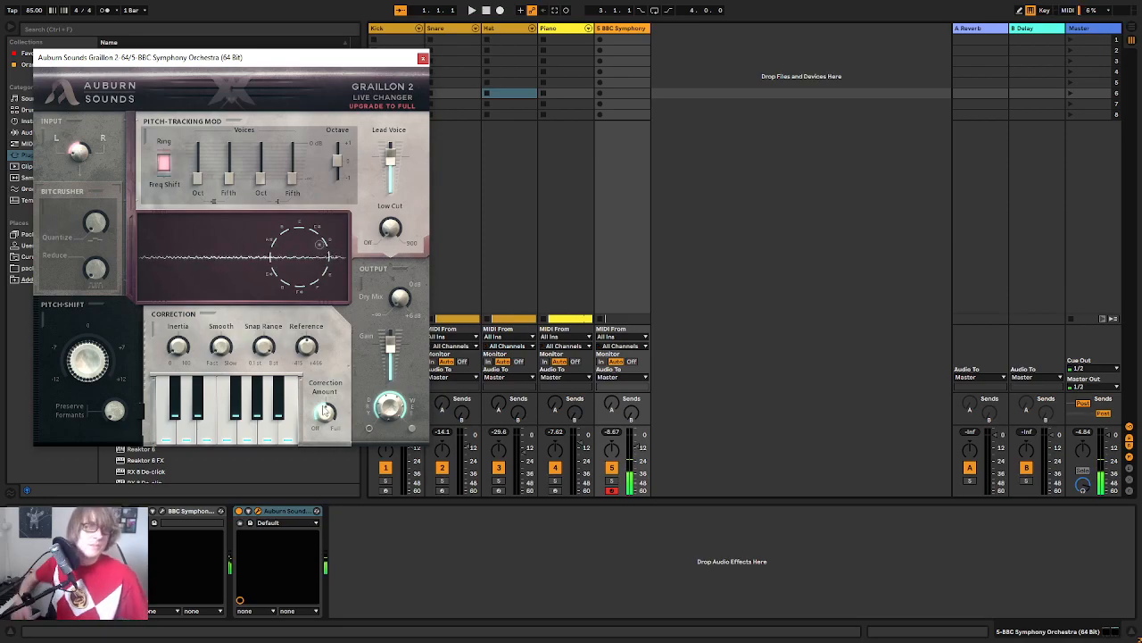
{"action": "left_click", "coordinate": [637, 448]}
{"action": "left_click_drag", "start_coordinate": [637, 447], "coordinate": [637, 451]}
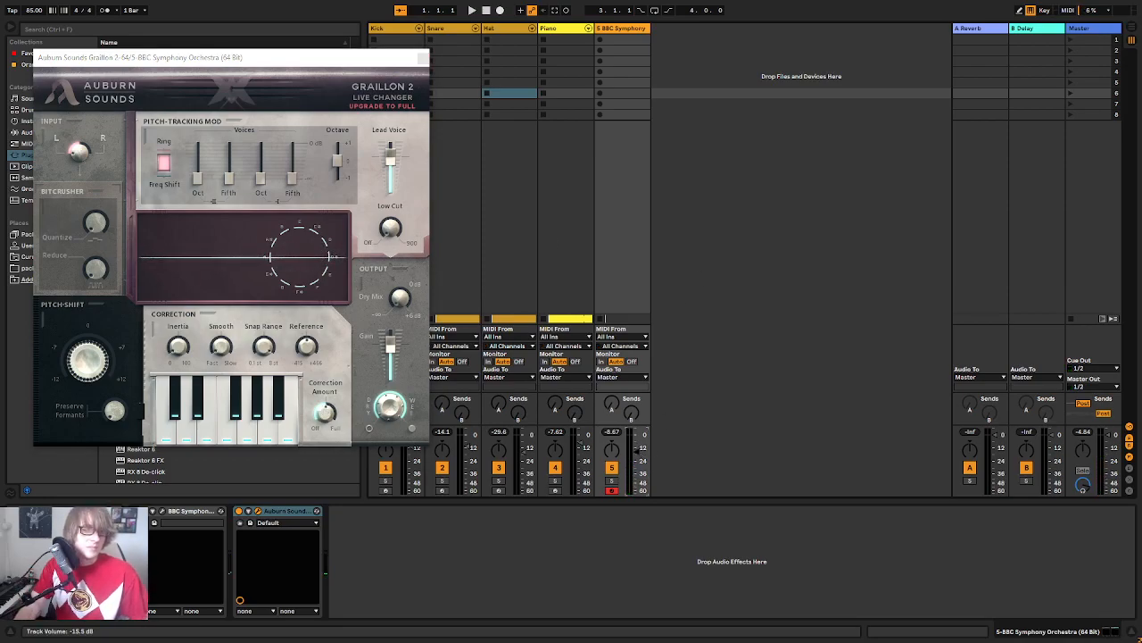
Step: Play the beat, lower the BBC Symphony Orchestra track's volume further, and close the Graillon window
{"action": "key", "text": "Tab"}
{"action": "key", "text": "space"}
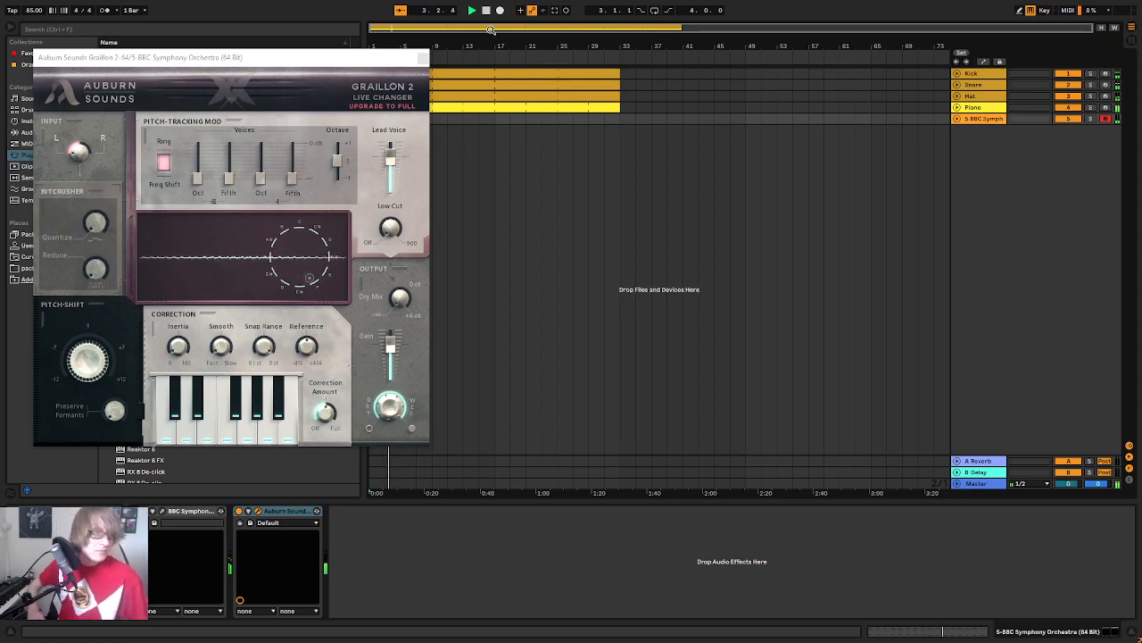
{"action": "mouse_move", "coordinate": [325, 420]}
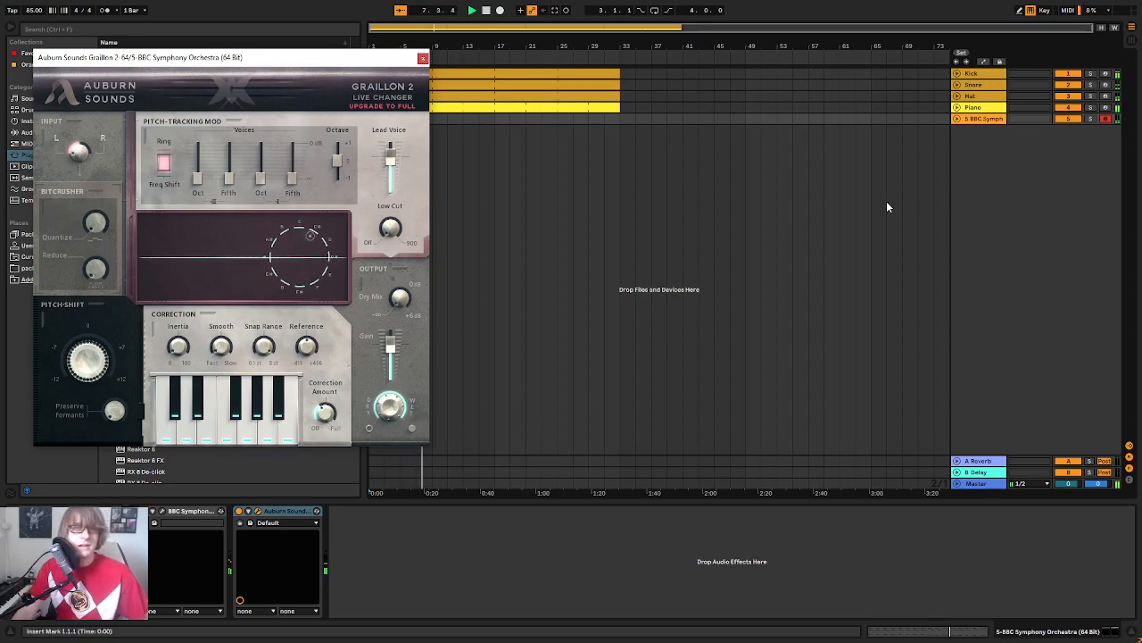
{"action": "key", "text": "Tab"}
{"action": "left_click_drag", "start_coordinate": [636, 454], "coordinate": [636, 460]}
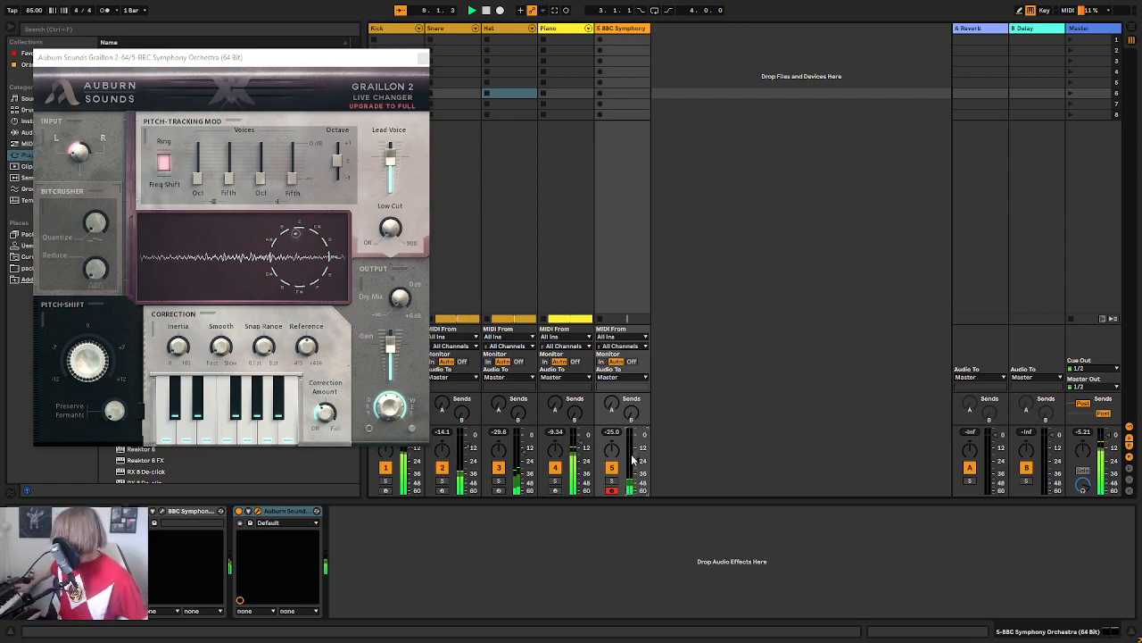
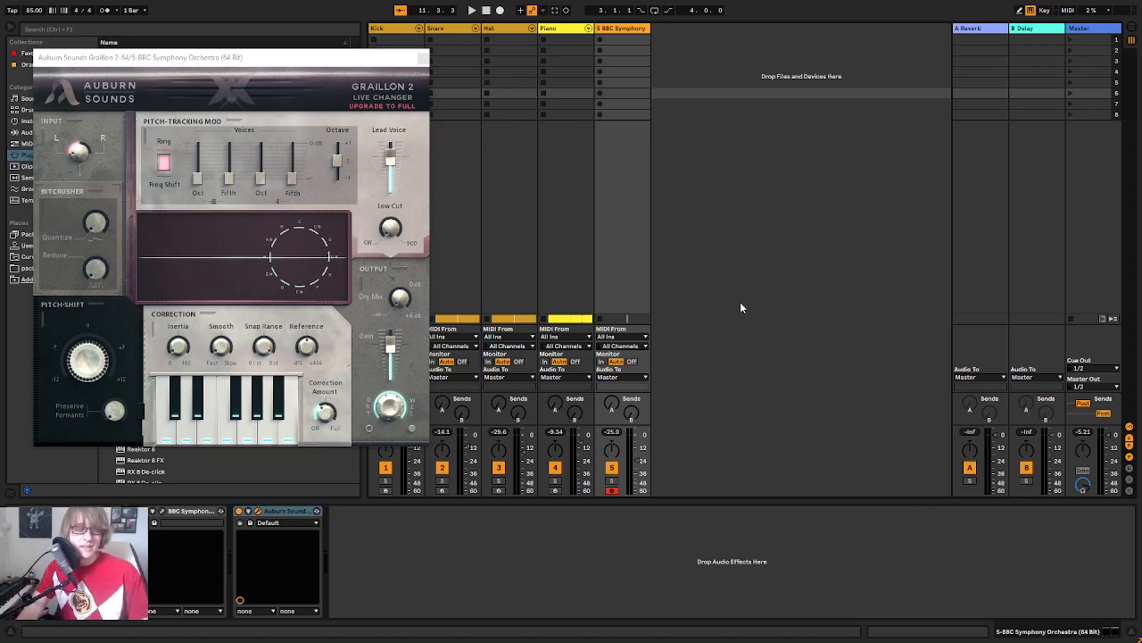
{"action": "left_click", "coordinate": [423, 59]}
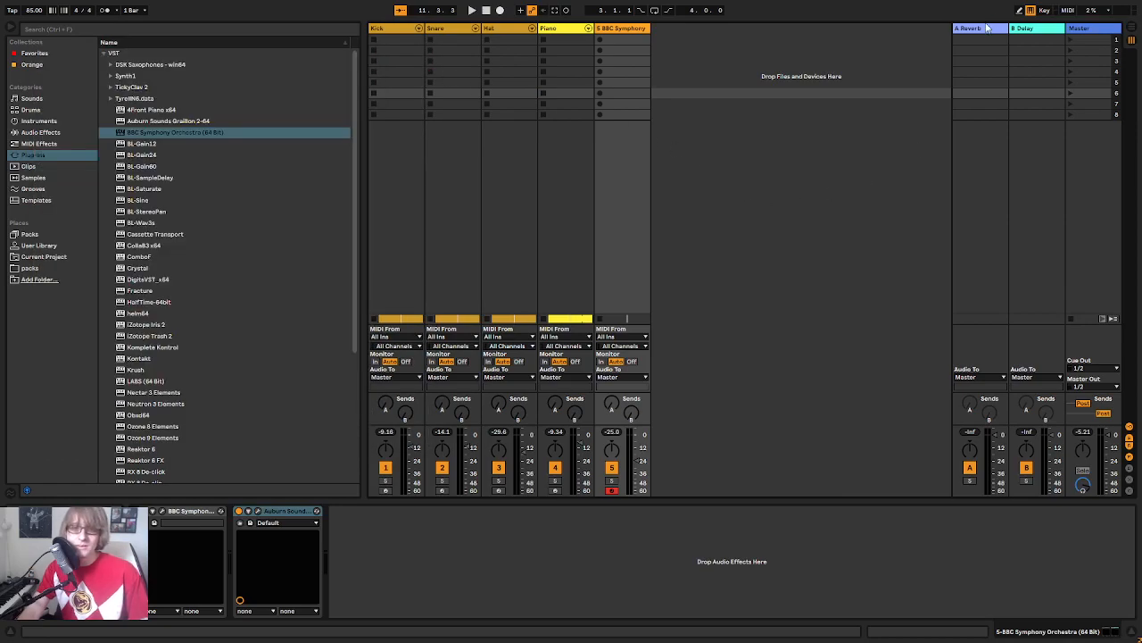
Step: Delete the Reverb device from return track A
{"action": "left_click", "coordinate": [981, 28]}
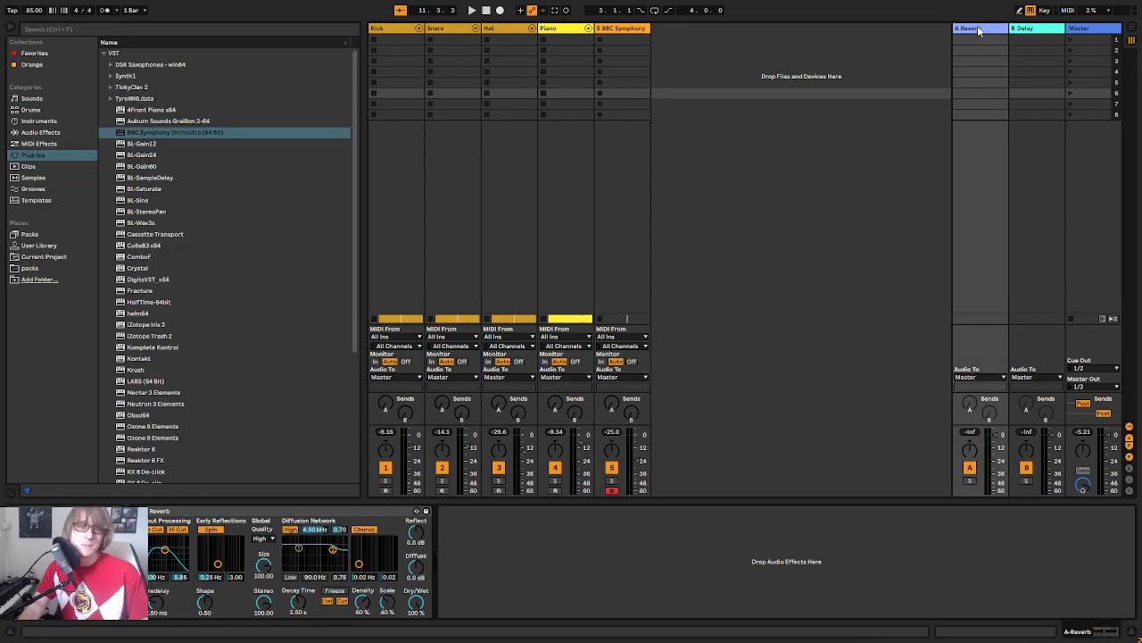
{"action": "left_click", "coordinate": [366, 512]}
{"action": "key", "text": "Delete"}
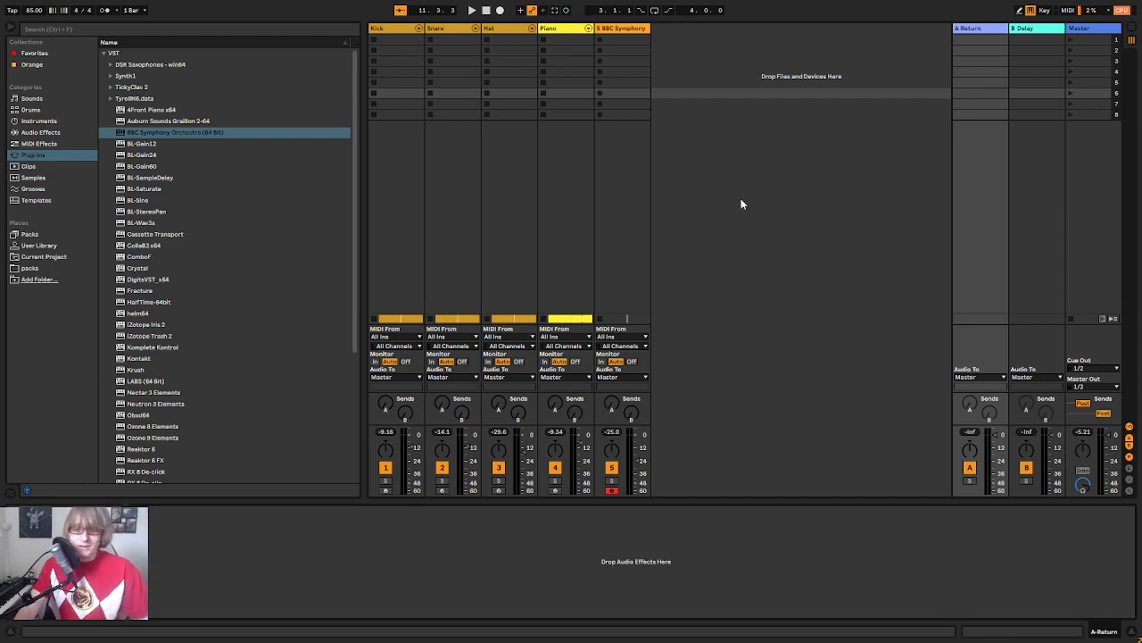
Step: Load the Cathedral preset from Reverb's Hall presets onto return track A
{"action": "key", "text": "Tab"}
{"action": "key", "text": "Tab"}
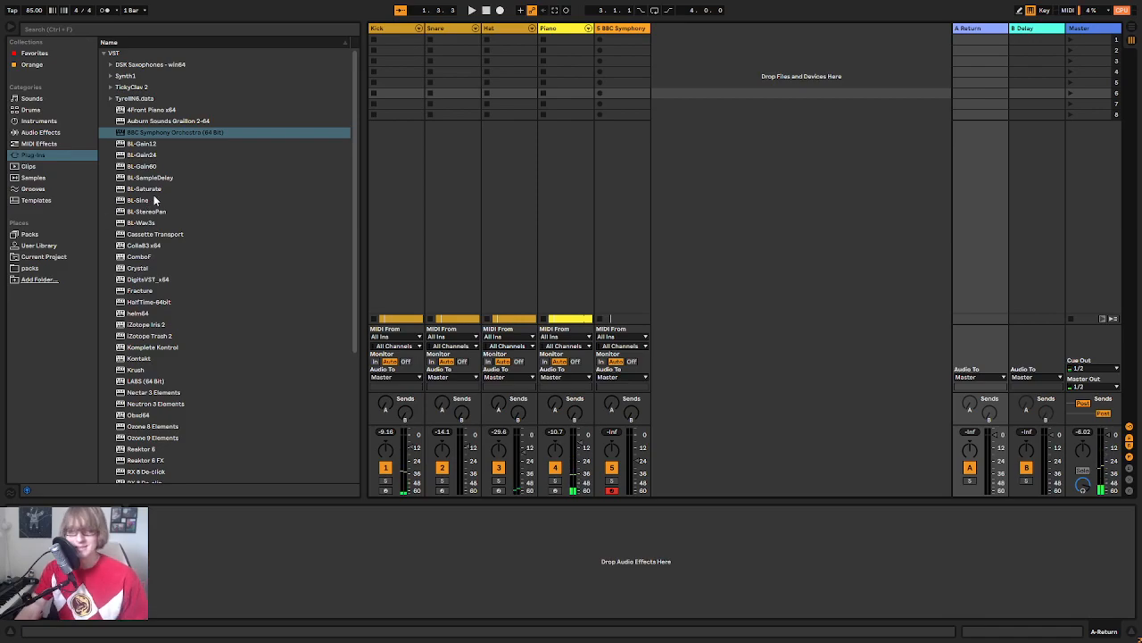
{"action": "left_click", "coordinate": [31, 134]}
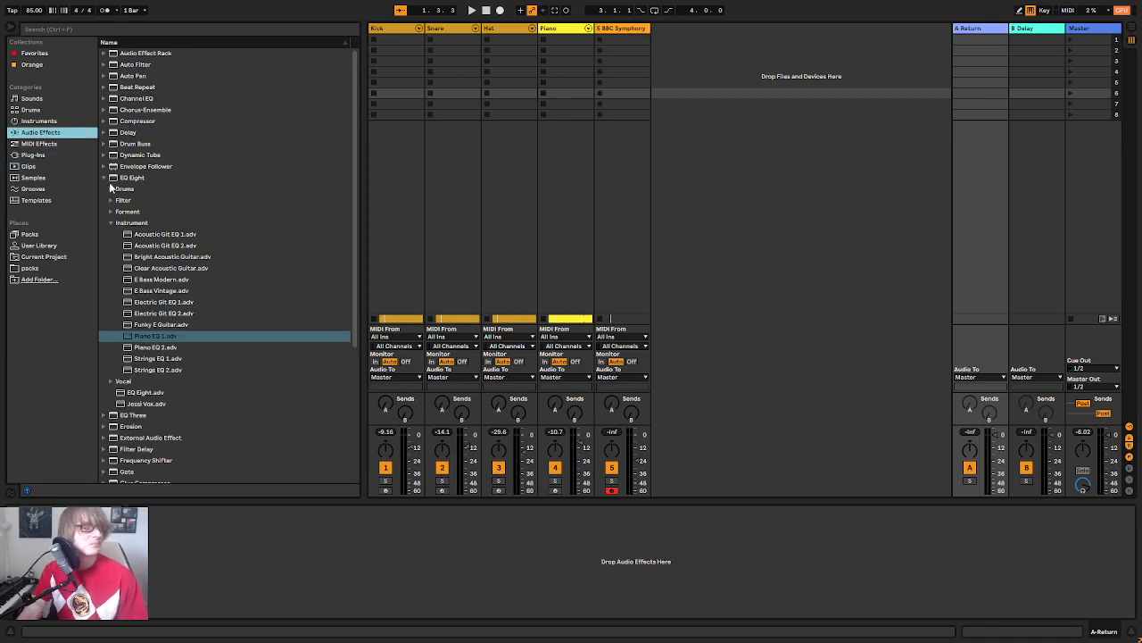
{"action": "left_click", "coordinate": [103, 179]}
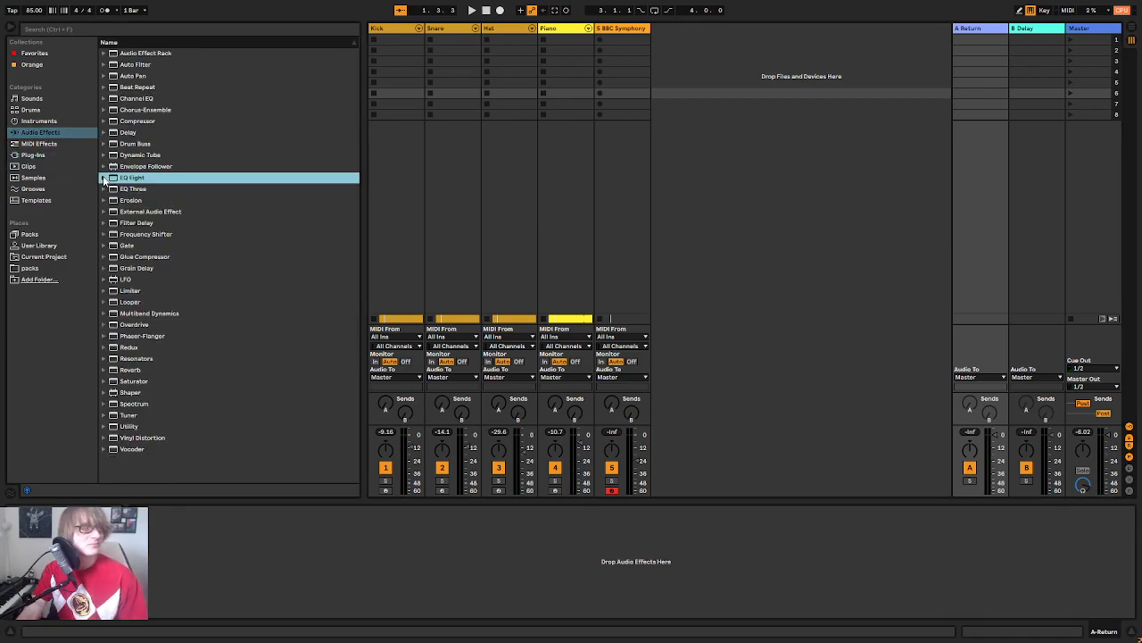
{"action": "left_click", "coordinate": [975, 32]}
{"action": "left_click", "coordinate": [106, 370]}
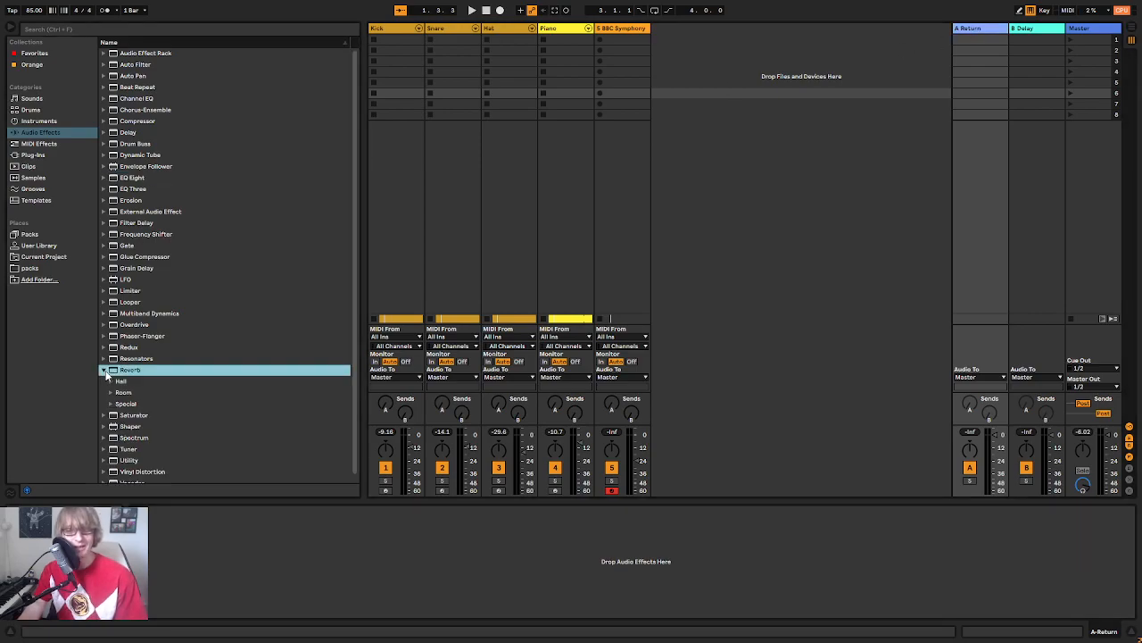
{"action": "left_click", "coordinate": [106, 381]}
{"action": "left_click", "coordinate": [105, 381]}
{"action": "left_click_drag", "start_coordinate": [145, 406], "coordinate": [979, 276]}
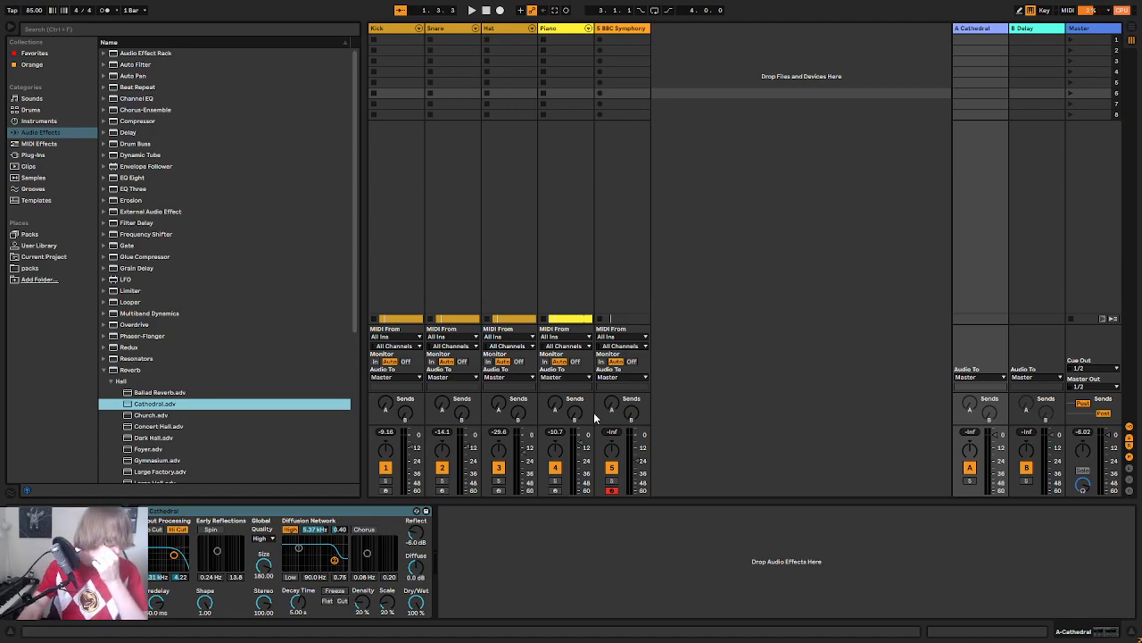
{"action": "left_click", "coordinate": [802, 371]}
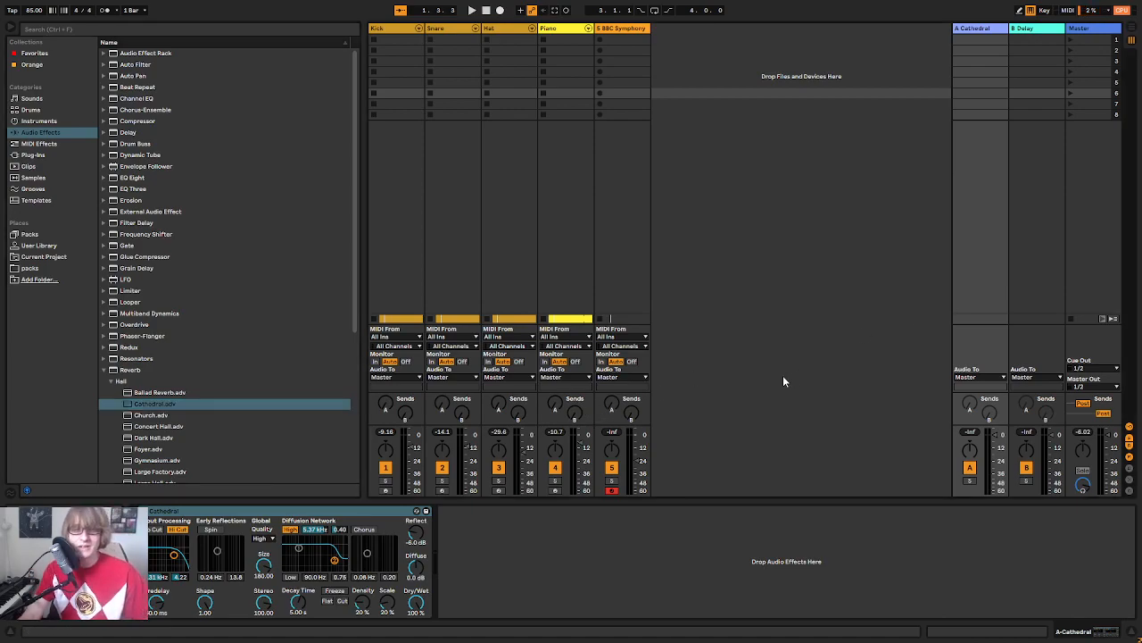
Step: Raise Send A on the Piano track to route some of it to the Cathedral reverb
{"action": "key", "text": "Tab"}
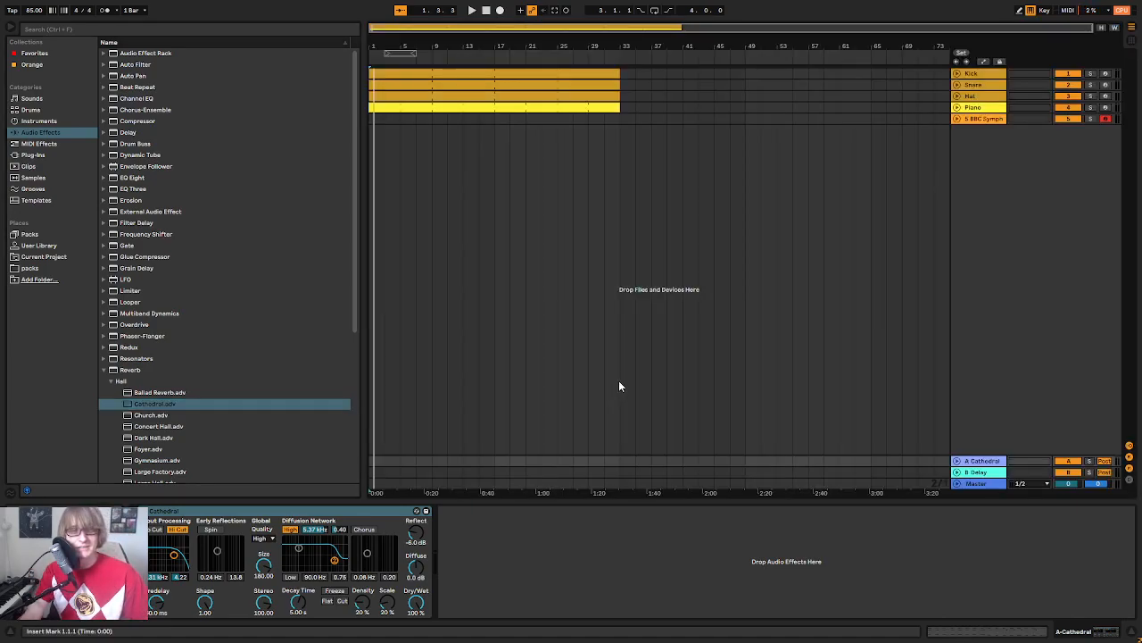
{"action": "left_click", "coordinate": [982, 107]}
{"action": "key", "text": "Tab"}
{"action": "left_click_drag", "start_coordinate": [555, 404], "coordinate": [554, 397]}
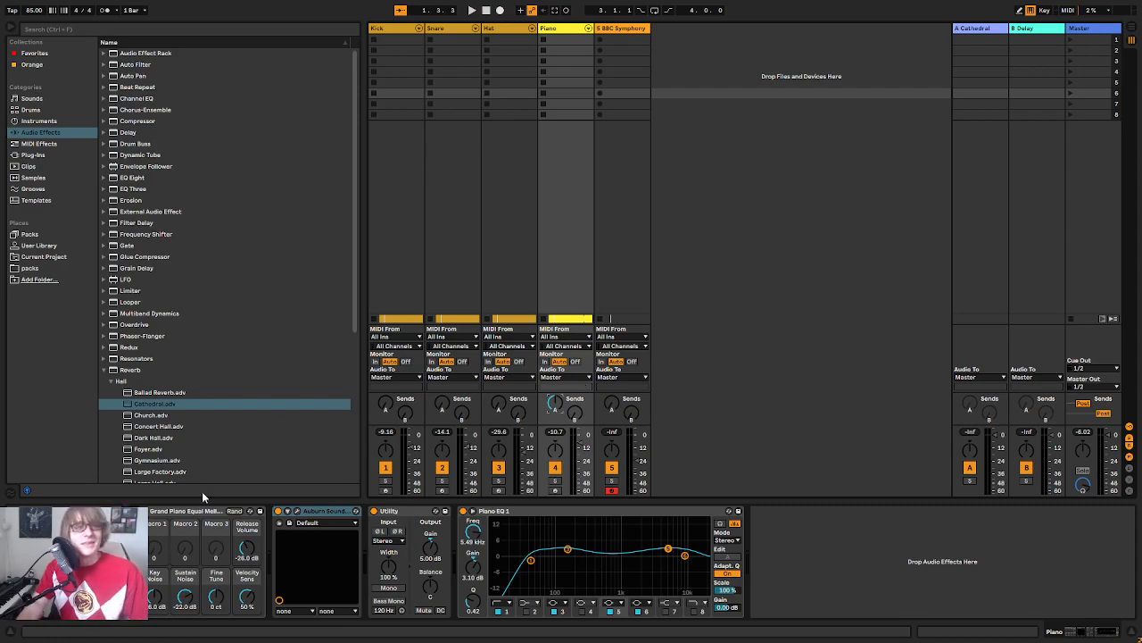
Step: Switch to the Arrangement View, start playback, and rename the BBC Symphony Orchestra track to "Violin"
{"action": "key", "text": "Tab"}
{"action": "key", "text": "space"}
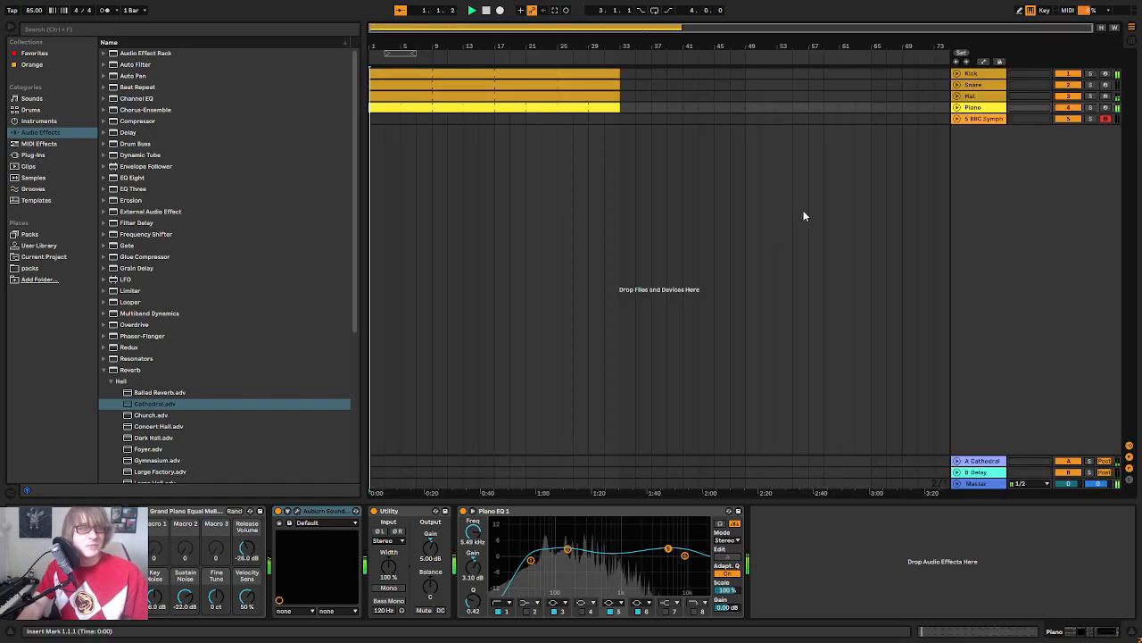
{"action": "right_click", "coordinate": [983, 119]}
{"action": "left_click", "coordinate": [1006, 152]}
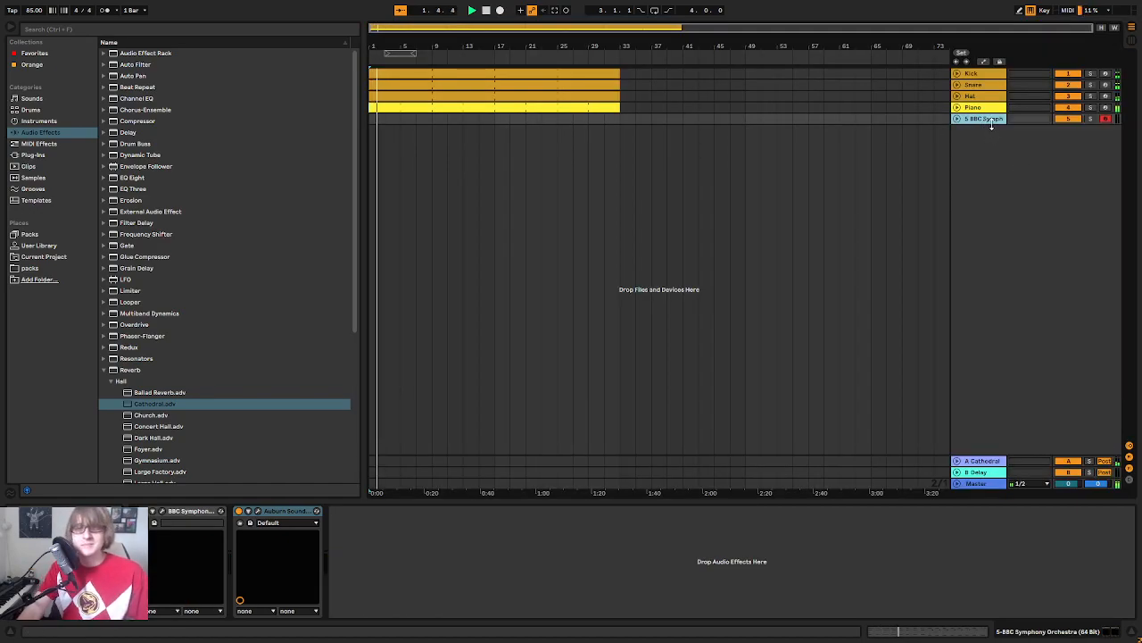
{"action": "right_click", "coordinate": [994, 120]}
{"action": "left_click", "coordinate": [899, 168]}
{"action": "type", "text": "Violin"}
{"action": "key", "text": "Return"}
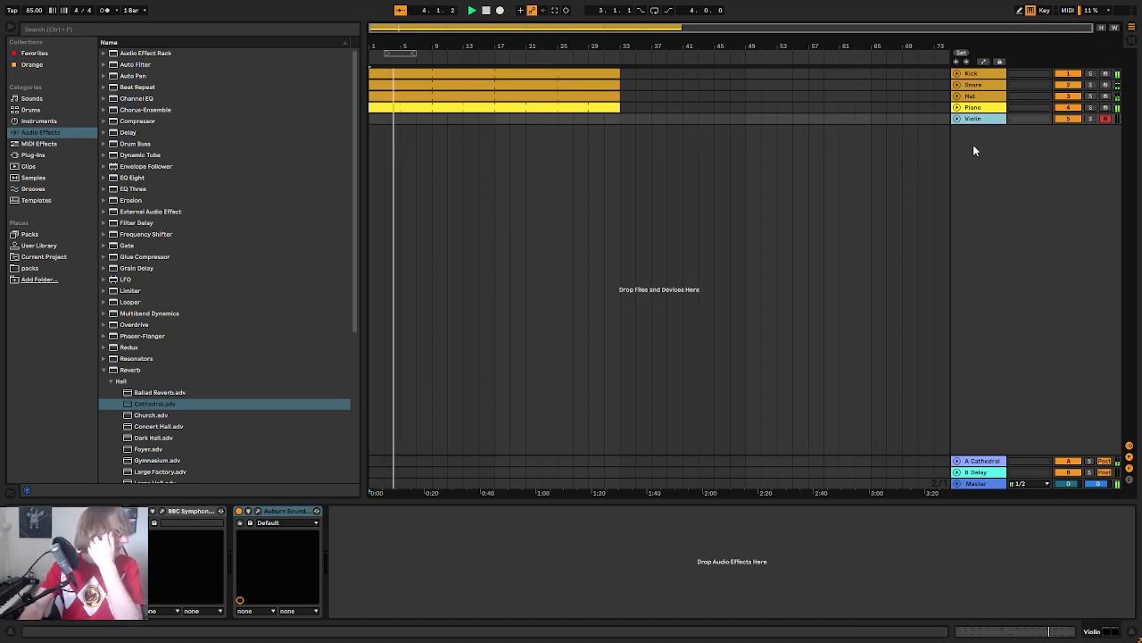
Step: Open the Kick clip in the note editor and play its opening bar to check the pattern
{"action": "double_click", "coordinate": [564, 77]}
{"action": "left_click", "coordinate": [632, 448]}
{"action": "scroll", "coordinate": [634, 444], "scroll_direction": "down", "scroll_amount": 4}
{"action": "left_click_drag", "start_coordinate": [858, 267], "coordinate": [919, 265]}
{"action": "key", "text": "space"}
{"action": "left_click", "coordinate": [445, 429]}
{"action": "key", "text": "space"}
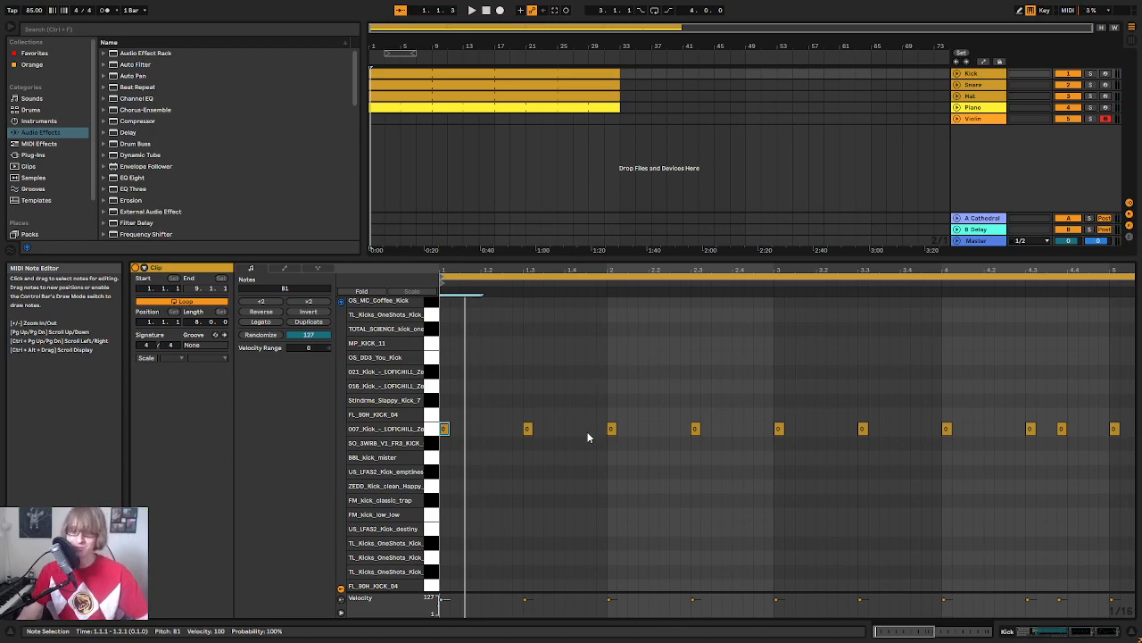
{"action": "left_click_drag", "start_coordinate": [471, 410], "coordinate": [440, 464]}
{"action": "key", "text": "space"}
{"action": "mouse_move", "coordinate": [577, 267]}
{"action": "left_mouse_down"}
{"action": "mouse_move", "coordinate": [577, 220]}
{"action": "mouse_move", "coordinate": [577, 252]}
{"action": "left_mouse_up"}
{"action": "key", "text": "space"}
{"action": "key", "text": "space"}
Step: Add a quiet ghost kick at 1.2.4 in the Kick clip, one sixteenth long with velocity 60
{"action": "left_click", "coordinate": [527, 420]}
{"action": "left_click", "coordinate": [523, 428]}
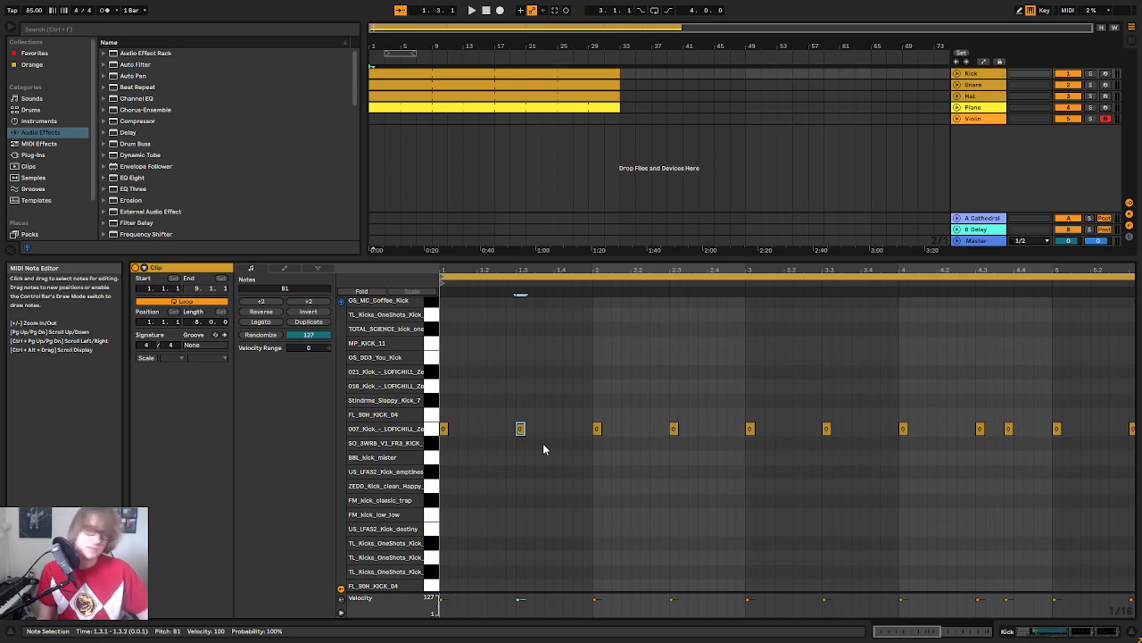
{"action": "key", "text": "space"}
{"action": "left_click", "coordinate": [563, 390]}
{"action": "key", "text": "space"}
{"action": "left_click_drag", "start_coordinate": [532, 271], "coordinate": [539, 294]}
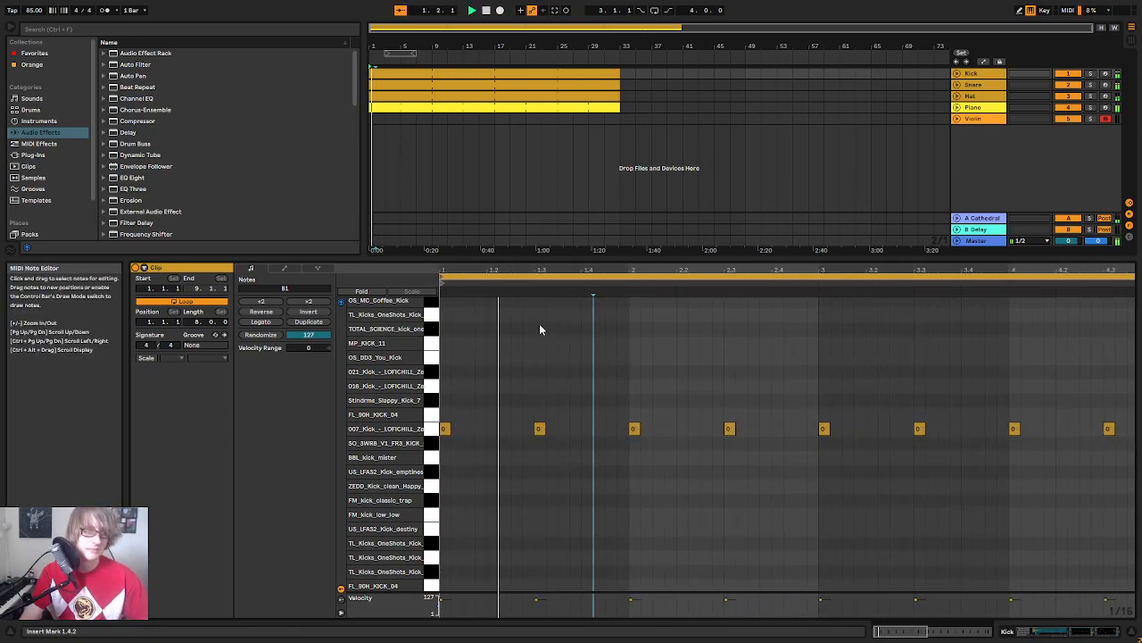
{"action": "left_click", "coordinate": [547, 444]}
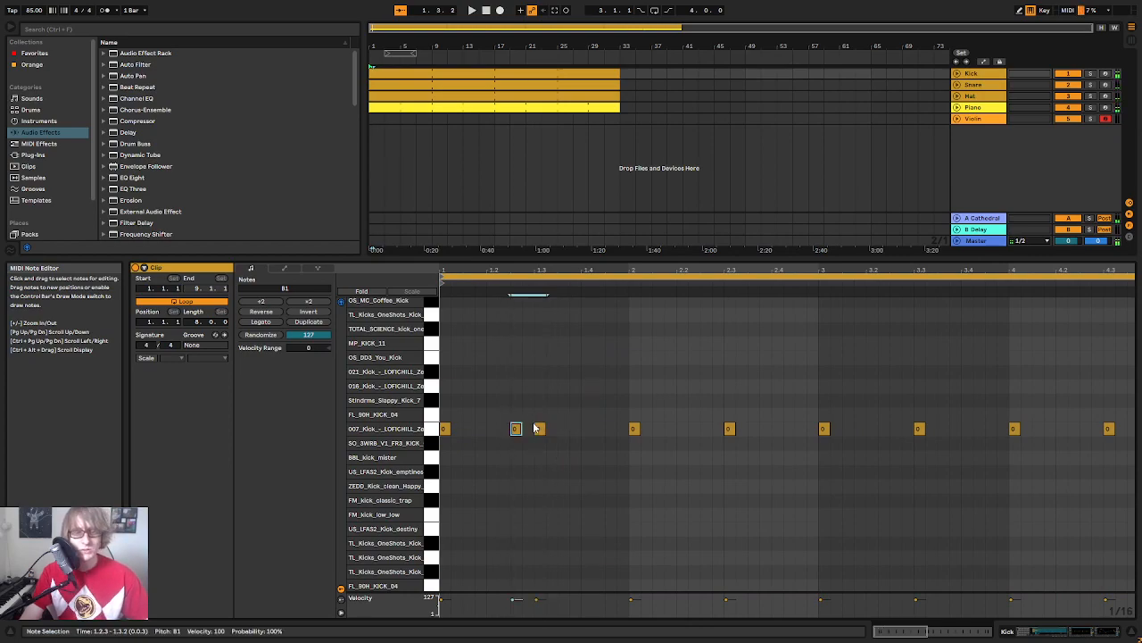
{"action": "left_click", "coordinate": [515, 427]}
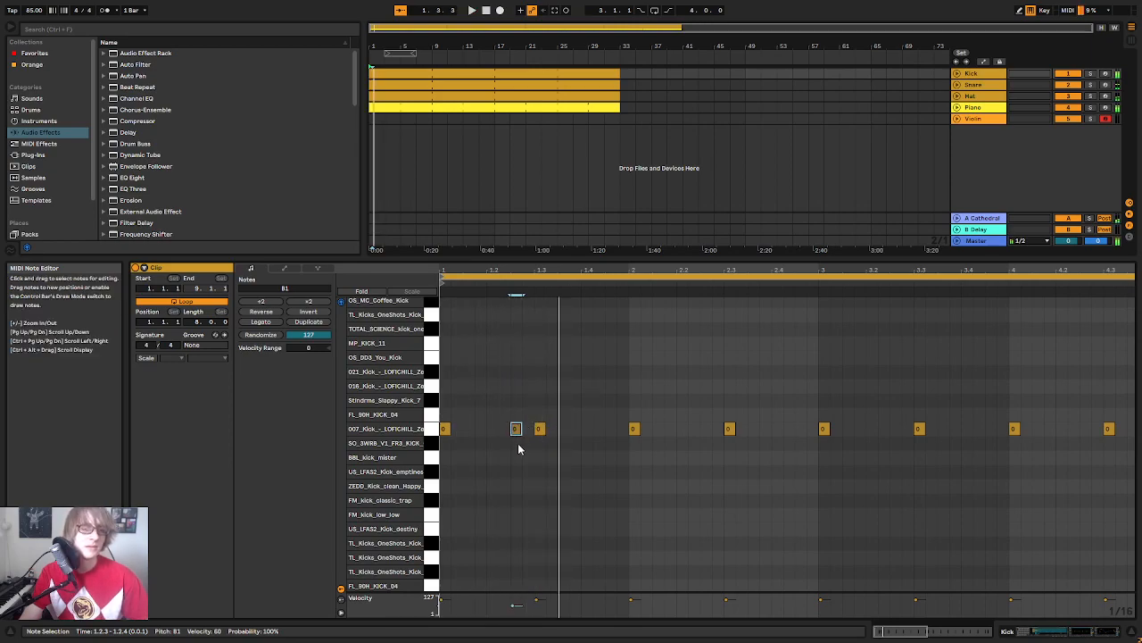
{"action": "key", "text": "space"}
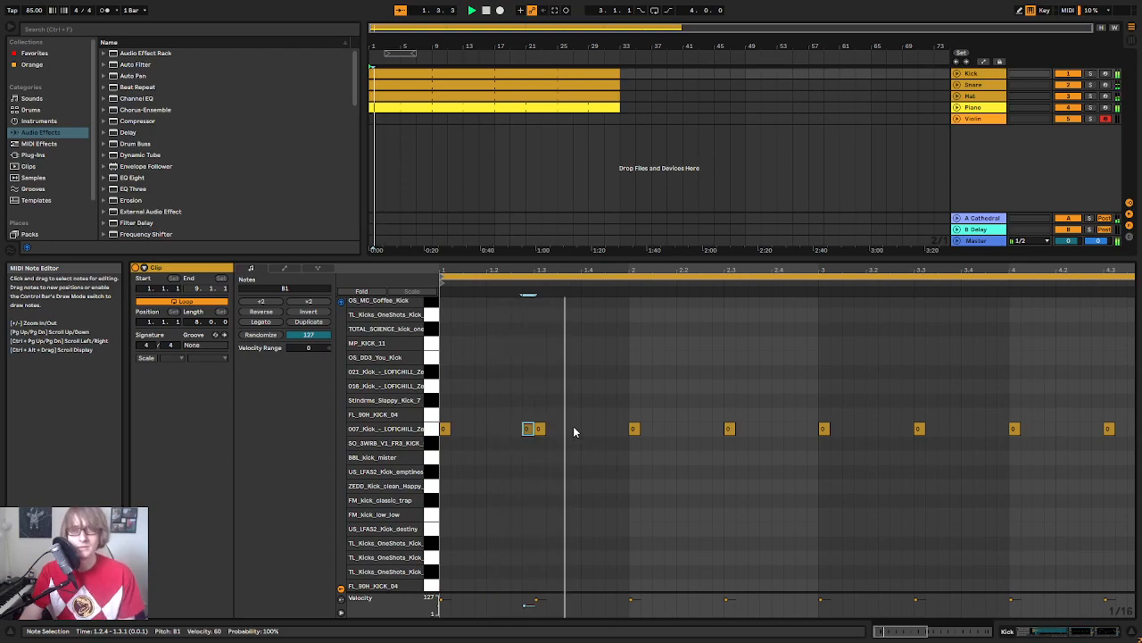
Step: Copy the ghost kick to 2.2.4, 3.2.4 and 4.2.4 in the Kick clip
{"action": "key", "text": "space"}
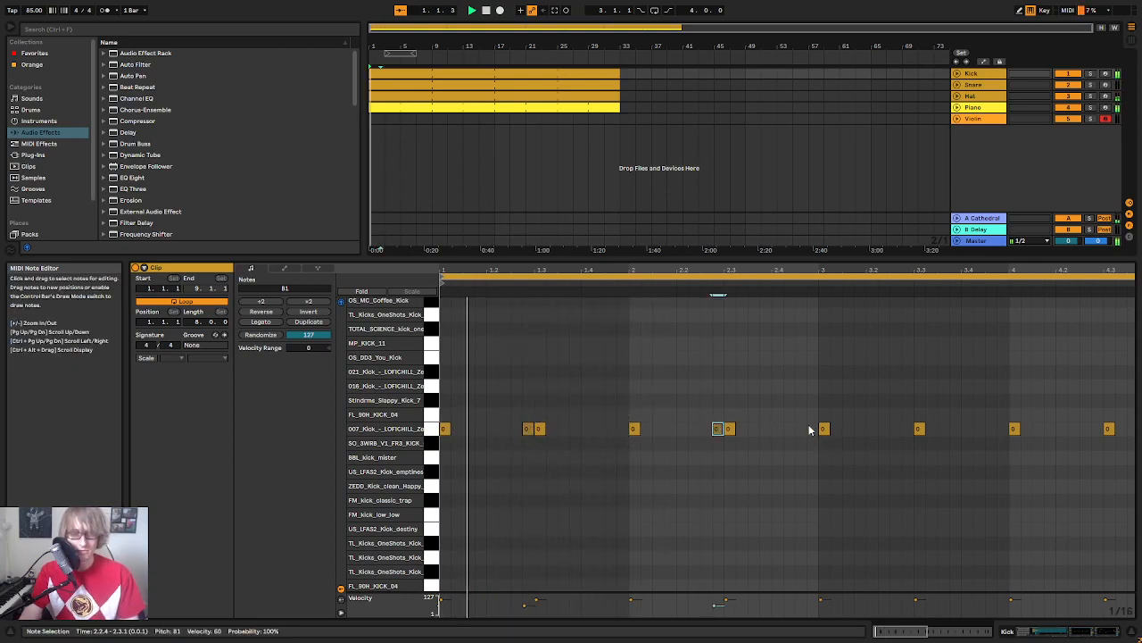
{"action": "double_click", "coordinate": [904, 430]}
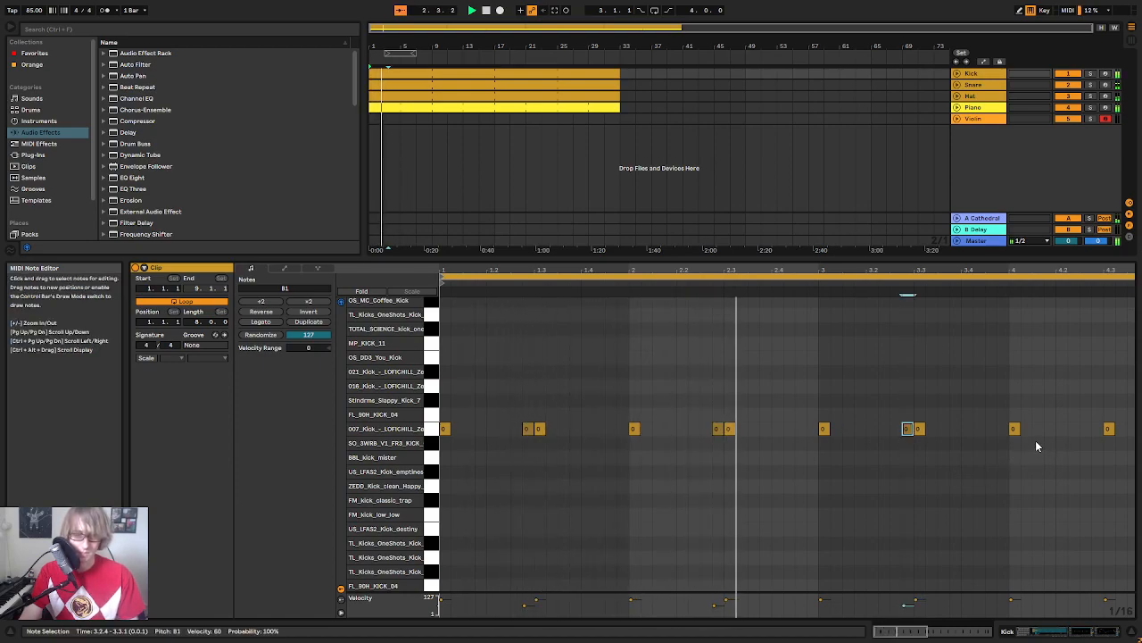
{"action": "double_click", "coordinate": [1096, 432]}
{"action": "left_click_drag", "start_coordinate": [1000, 270], "coordinate": [675, 261]}
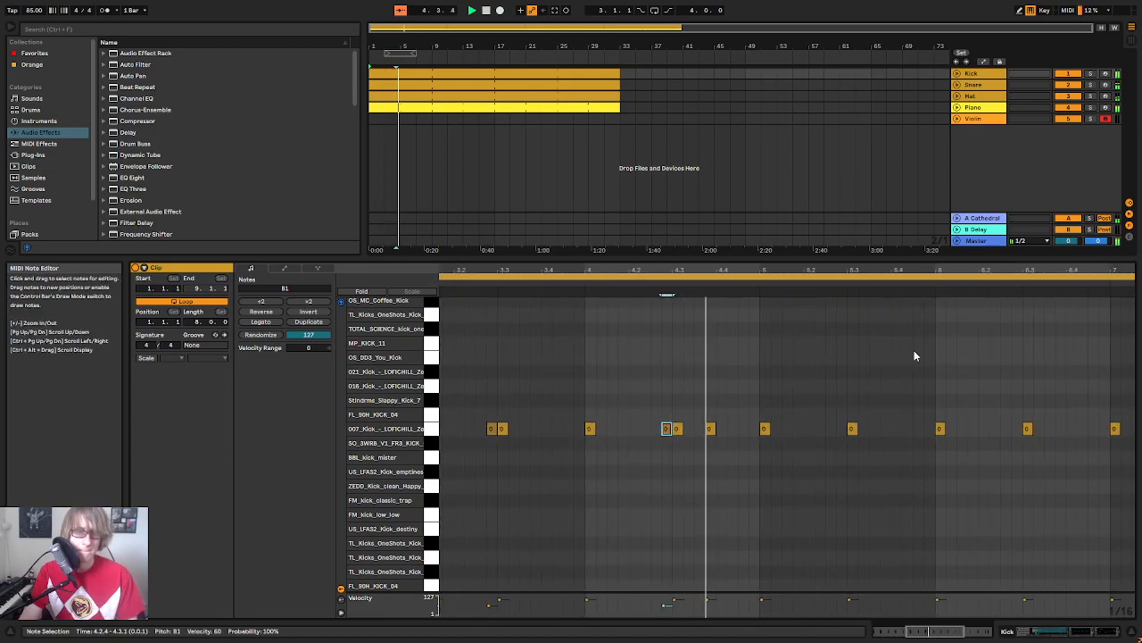
Step: Paste the ghost kick at 5.2.4, 6.2.4, 7.2.4 and 8.2.4 to complete the eight-bar Kick clip
{"action": "left_click", "coordinate": [834, 457]}
{"action": "key", "text": "ctrl+v"}
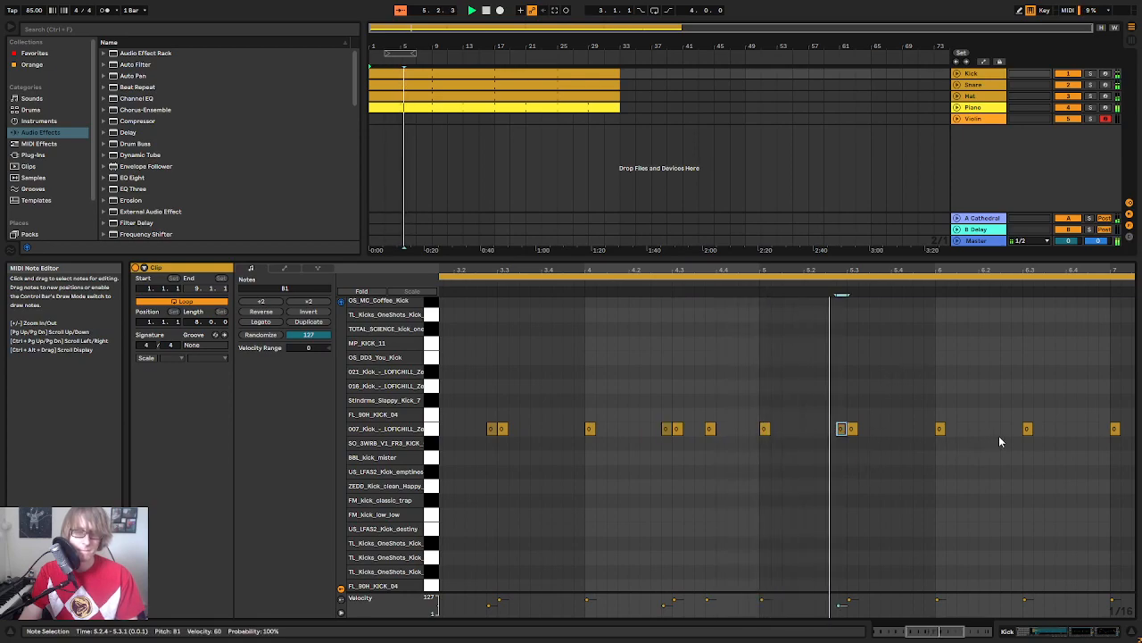
{"action": "left_click", "coordinate": [1010, 437]}
{"action": "key", "text": "ctrl+v"}
{"action": "left_click_drag", "start_coordinate": [1113, 270], "coordinate": [782, 270]}
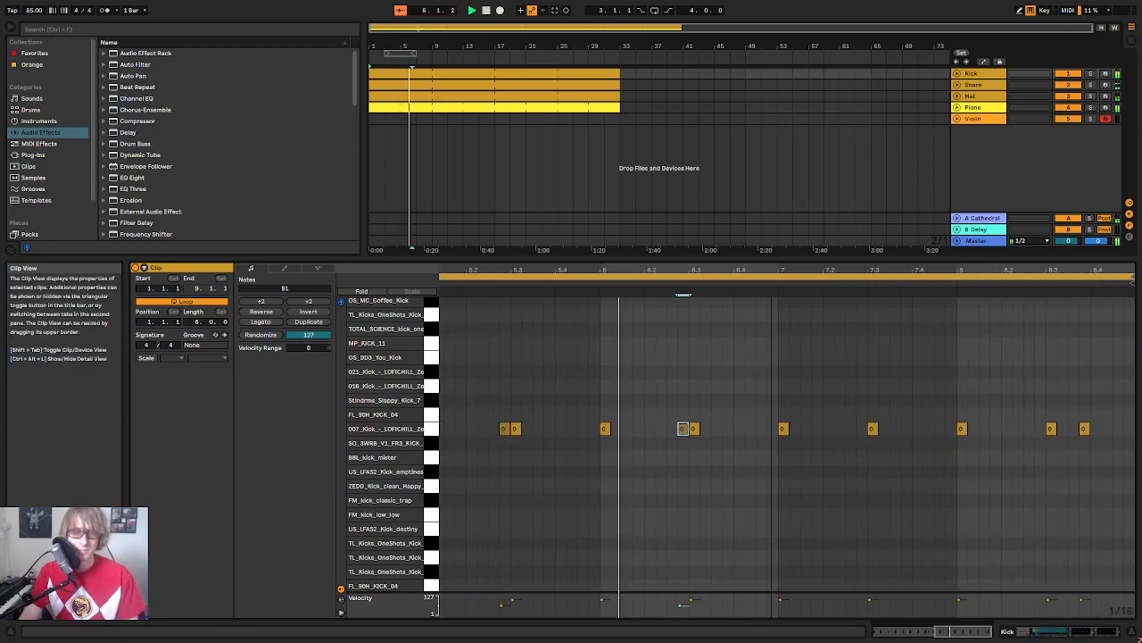
{"action": "left_click", "coordinate": [861, 442]}
{"action": "key", "text": "ctrl+v"}
{"action": "left_click", "coordinate": [1033, 437]}
{"action": "key", "text": "ctrl+v"}
{"action": "left_click_drag", "start_coordinate": [1045, 272], "coordinate": [1062, 224]}
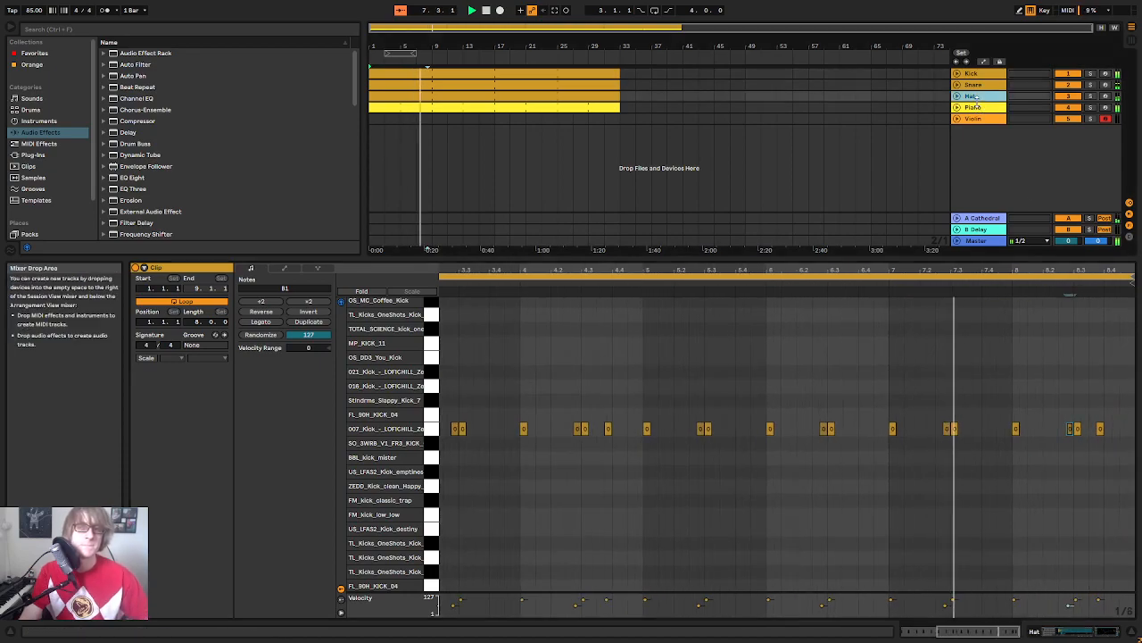
Step: Load the Compressor's Mild Sidechain preset after the EQ on the Piano track
{"action": "left_click", "coordinate": [982, 108]}
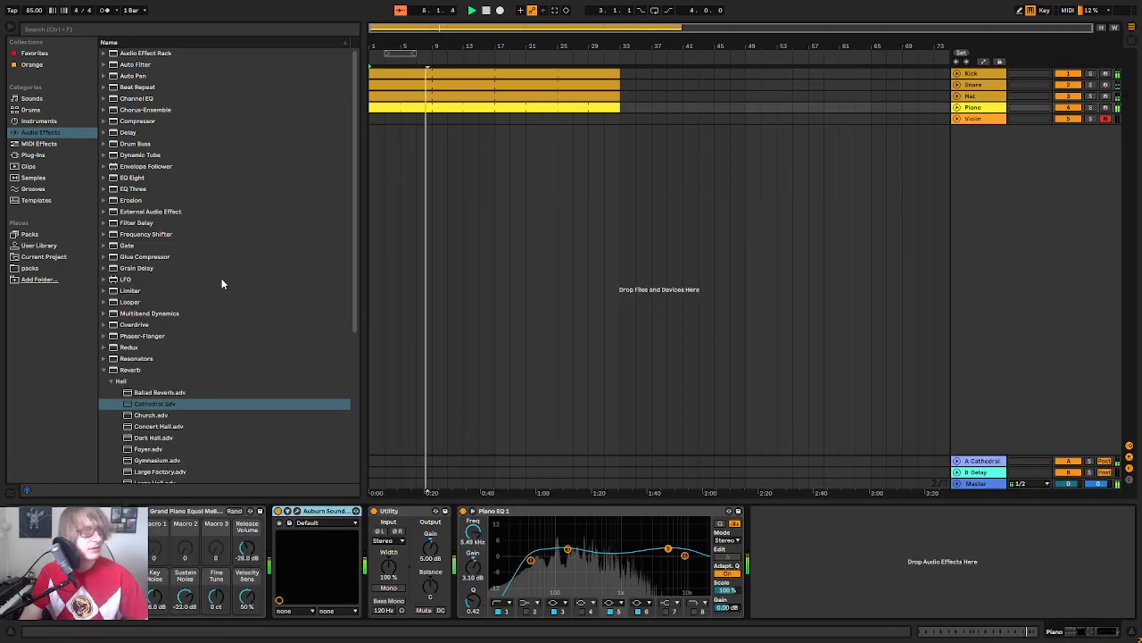
{"action": "left_click", "coordinate": [103, 120]}
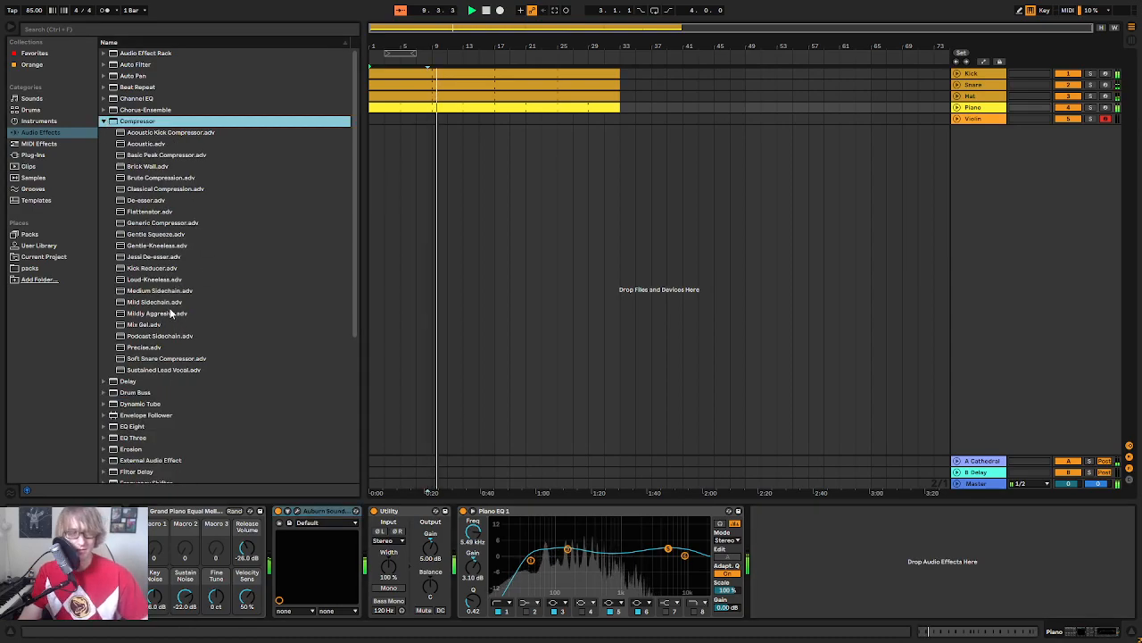
{"action": "left_click_drag", "start_coordinate": [175, 306], "coordinate": [855, 544]}
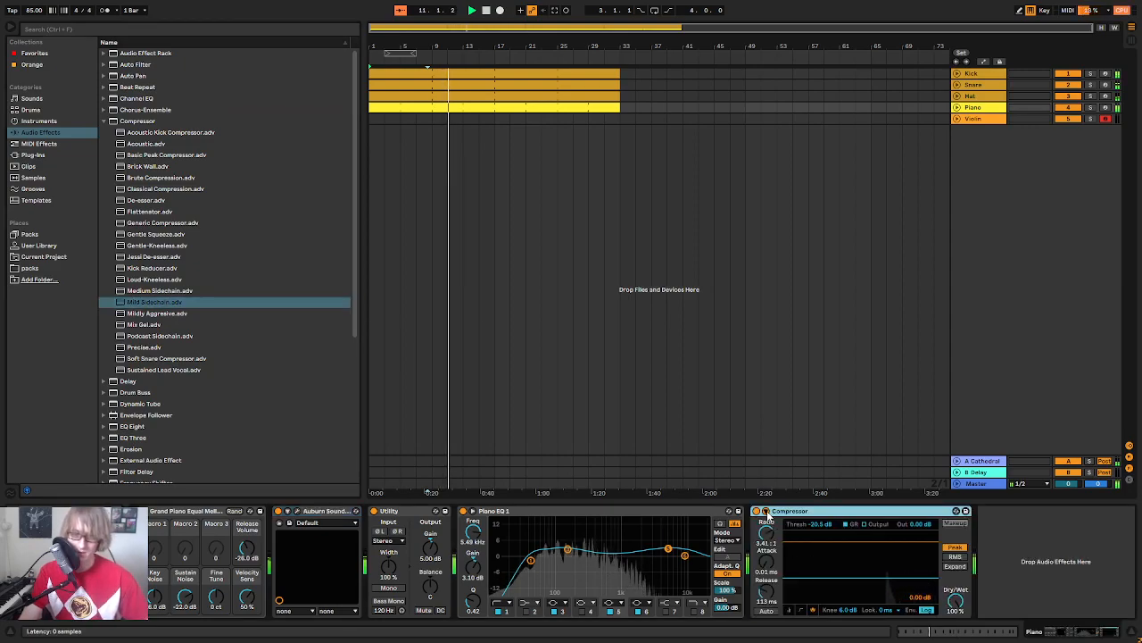
Step: Sidechain the Piano compressor to the Kick track's Post FX signal with sidechain EQ on, and lower the threshold to -28.0 dB
{"action": "left_click", "coordinate": [766, 511]}
{"action": "left_click", "coordinate": [772, 531]}
{"action": "left_click", "coordinate": [776, 458]}
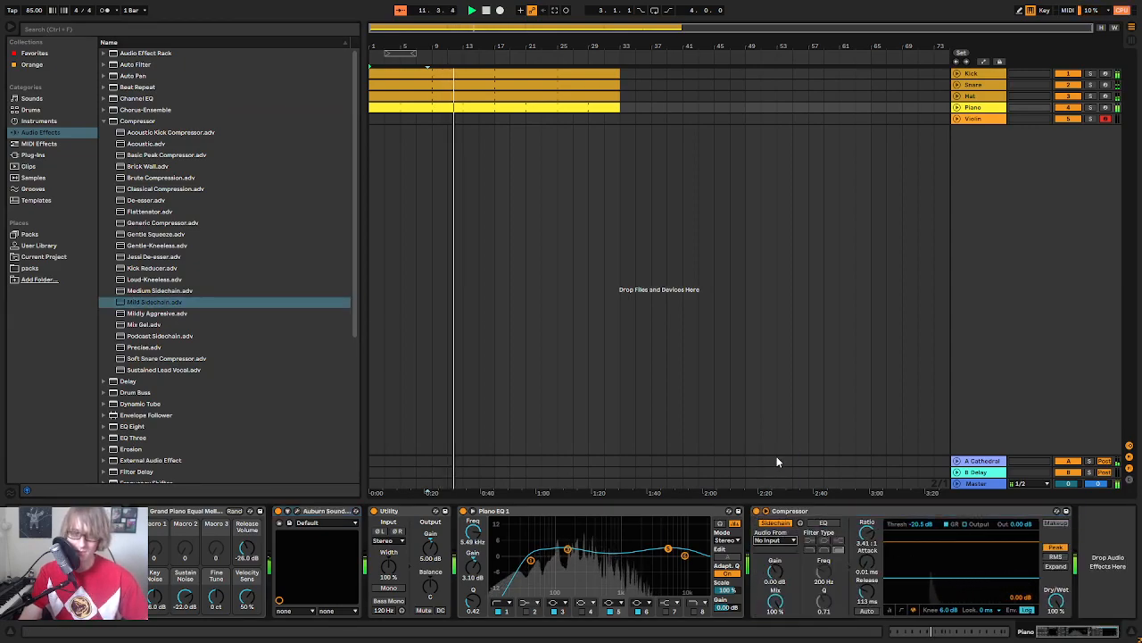
{"action": "left_click", "coordinate": [839, 549]}
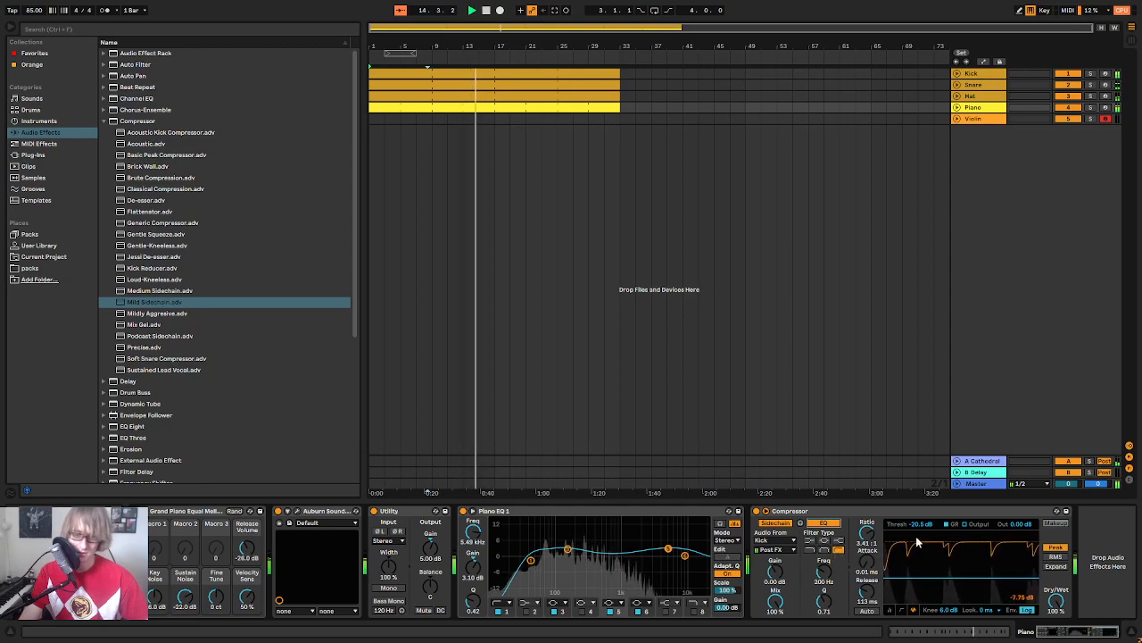
{"action": "left_click_drag", "start_coordinate": [916, 525], "coordinate": [916, 541]}
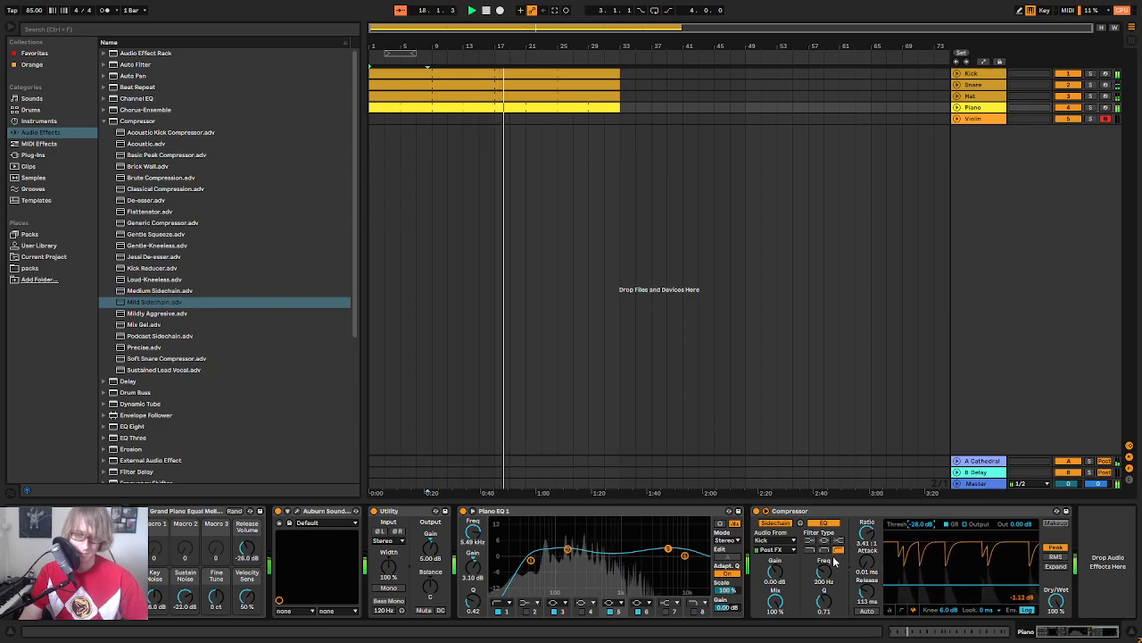
Step: Play the beat from the start and review the Kick clip's notes in the note editor
{"action": "left_click", "coordinate": [824, 118]}
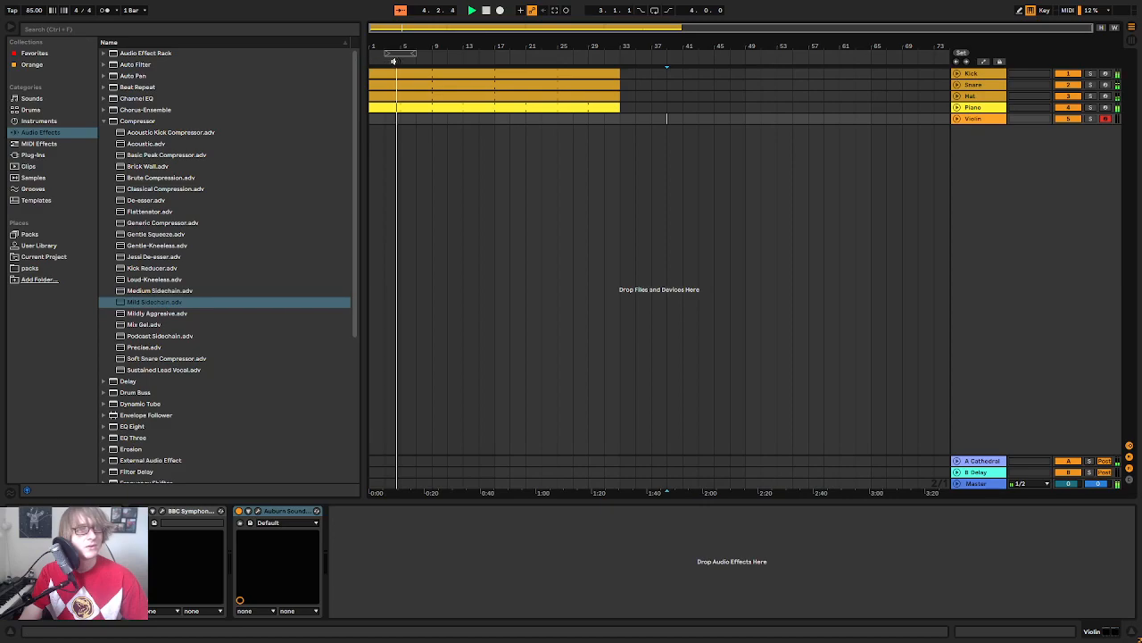
{"action": "double_click", "coordinate": [452, 84]}
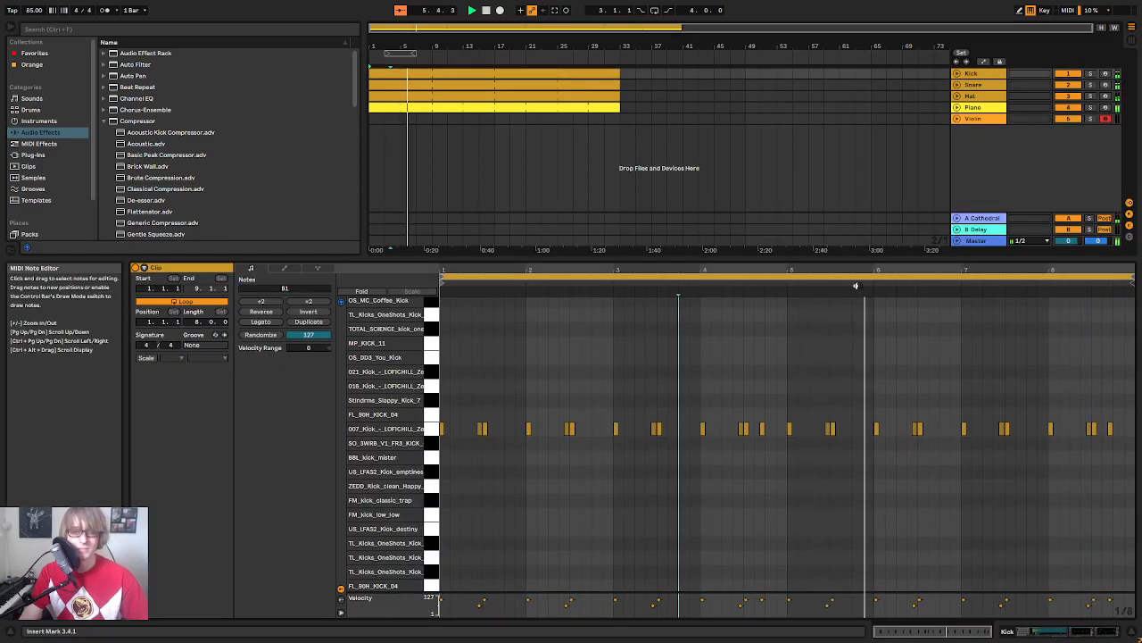
{"action": "mouse_move", "coordinate": [874, 271]}
{"action": "left_mouse_down"}
{"action": "mouse_move", "coordinate": [874, 304]}
{"action": "mouse_move", "coordinate": [875, 271]}
{"action": "left_mouse_up"}
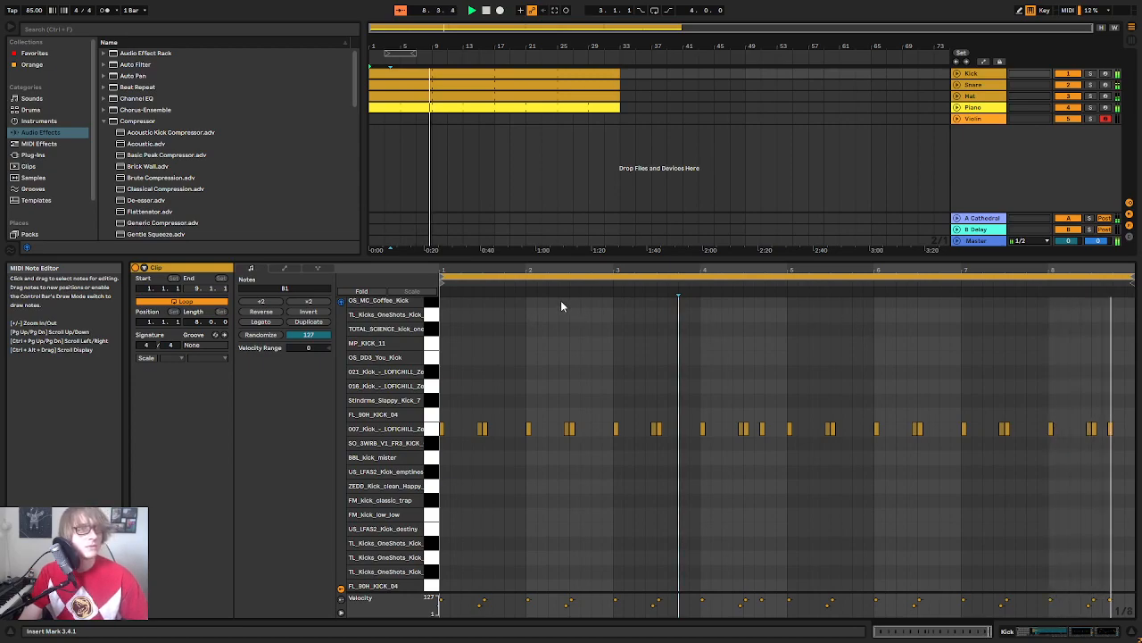
{"action": "left_click_drag", "start_coordinate": [540, 270], "coordinate": [592, 278]}
{"action": "key", "text": "space"}
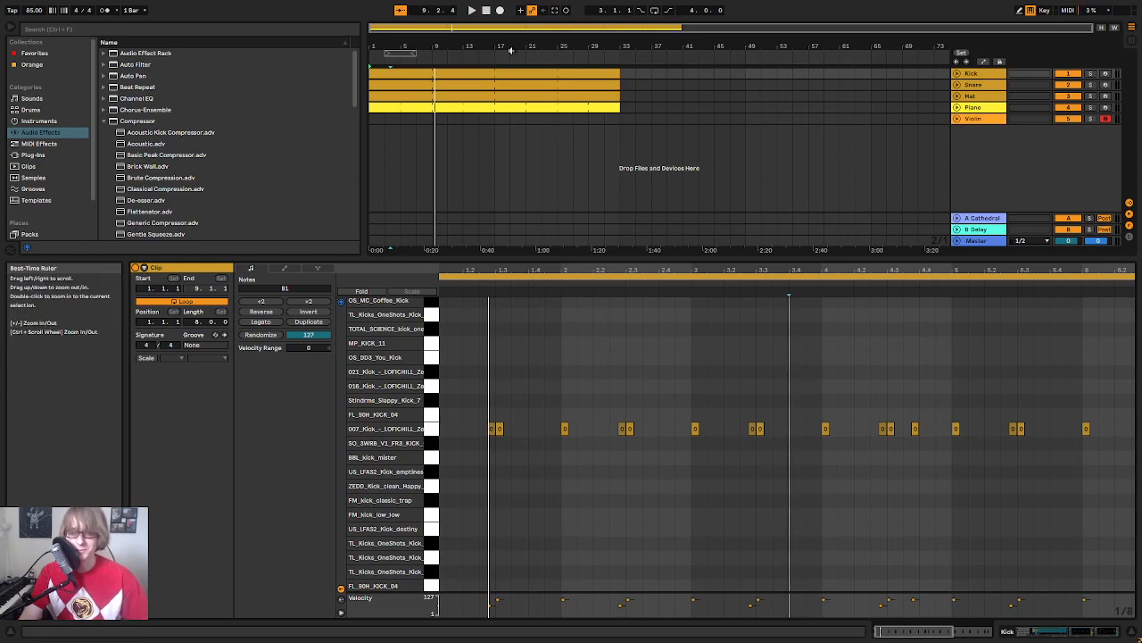
{"action": "key", "text": "space"}
{"action": "left_click", "coordinate": [513, 154]}
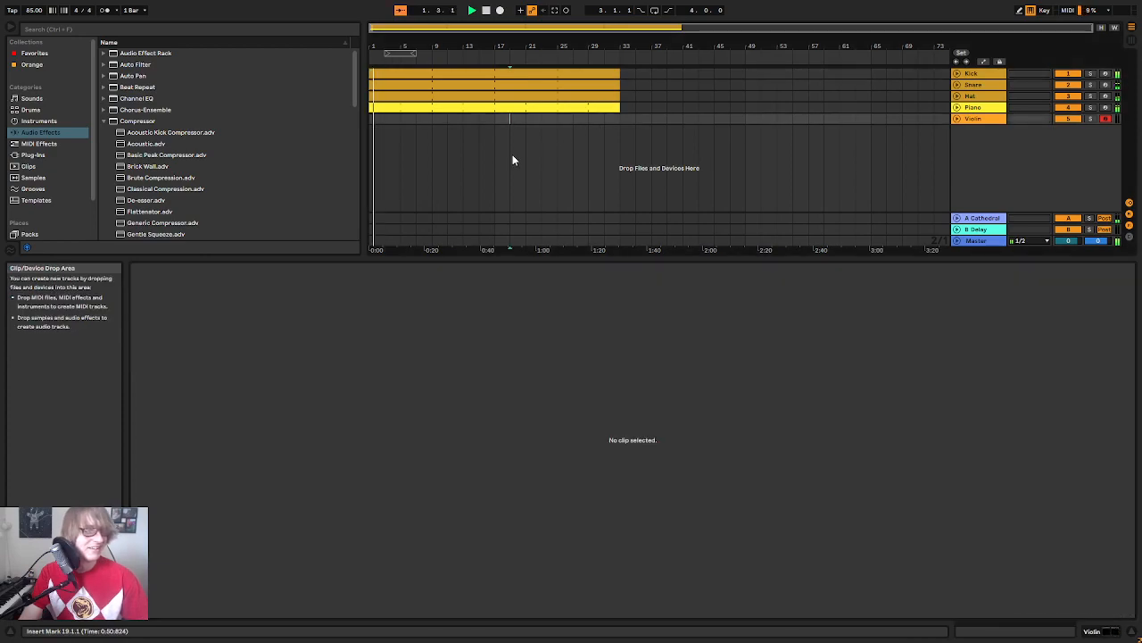
Step: Extend the Kick, Snare, Hat and Piano clips together to bar 81 of the arrangement
{"action": "left_click", "coordinate": [501, 92]}
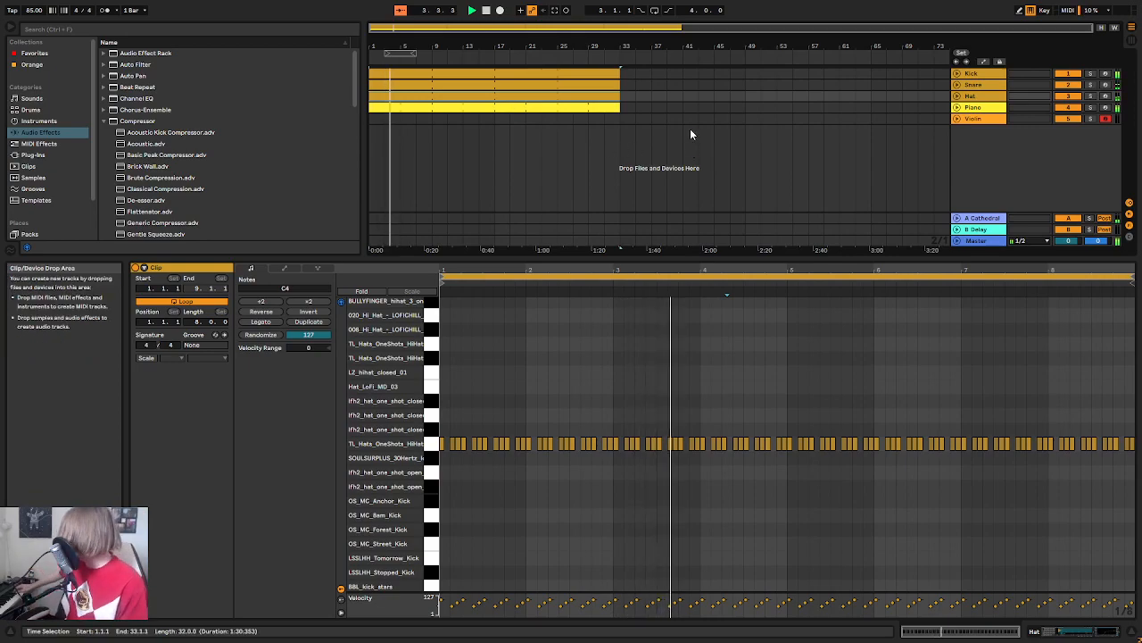
{"action": "left_click", "coordinate": [598, 74]}
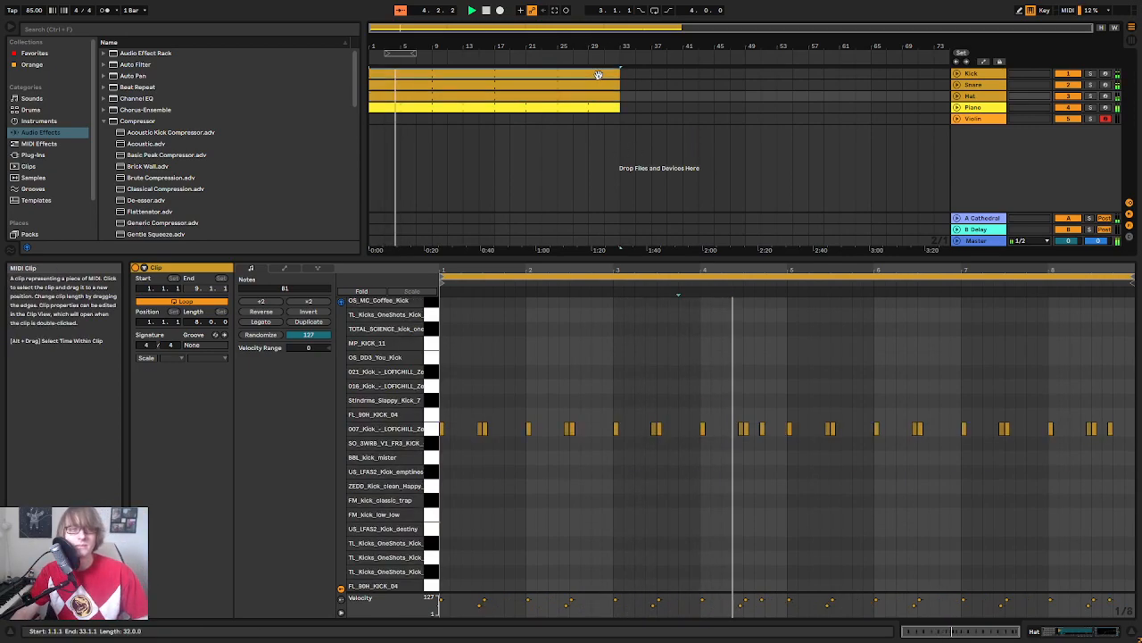
{"action": "left_click", "coordinate": [597, 108], "text": "shift"}
{"action": "left_click_drag", "start_coordinate": [619, 108], "coordinate": [973, 84]}
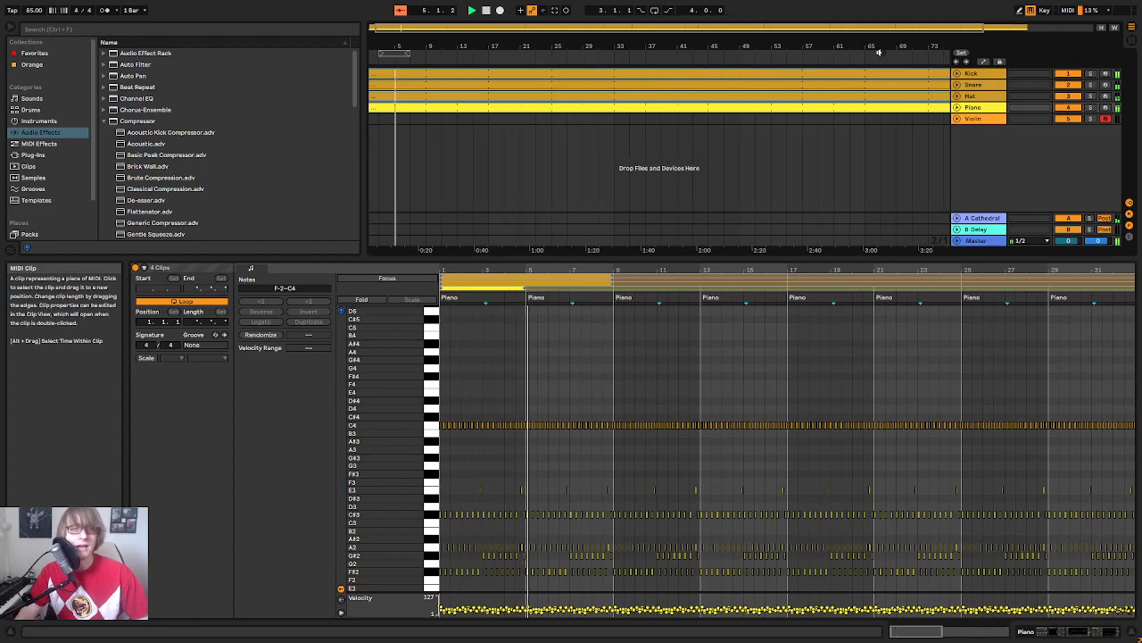
{"action": "left_click_drag", "start_coordinate": [829, 41], "coordinate": [765, 11]}
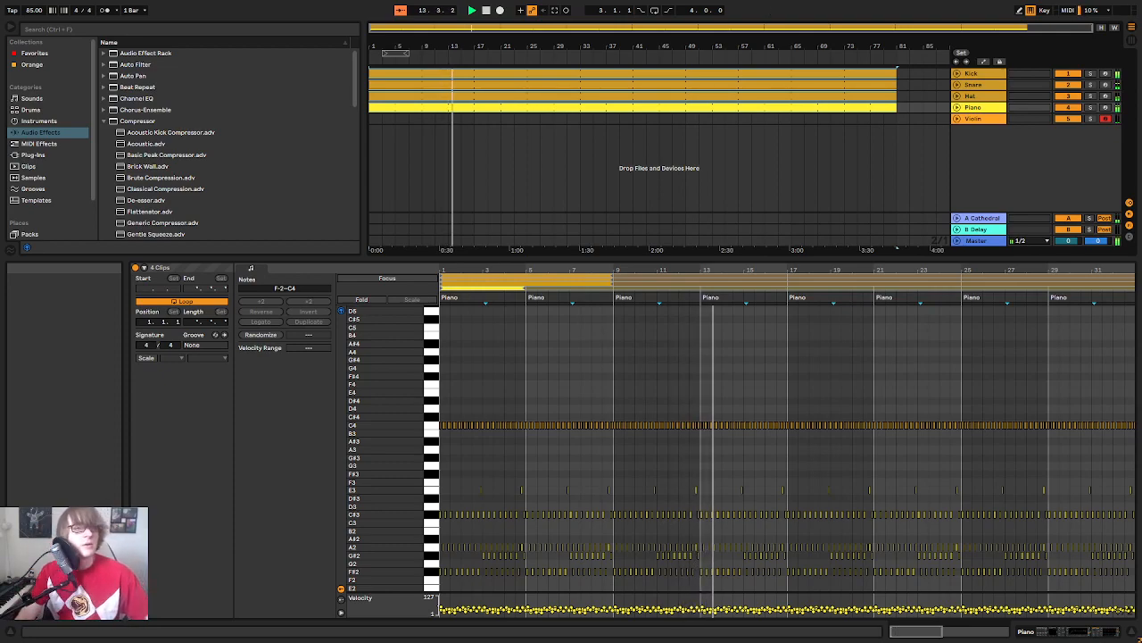
Step: Capture the part played during playback as a MIDI clip on the Violin track and unfold the track
{"action": "left_click", "coordinate": [555, 11]}
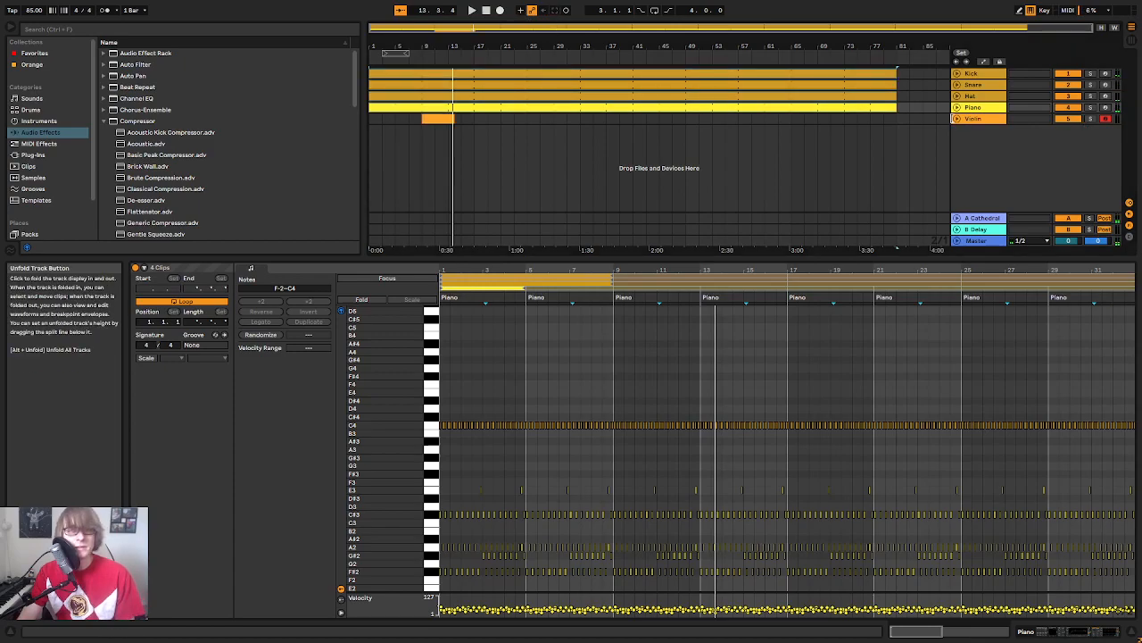
{"action": "left_click", "coordinate": [968, 119]}
{"action": "left_click", "coordinate": [958, 120]}
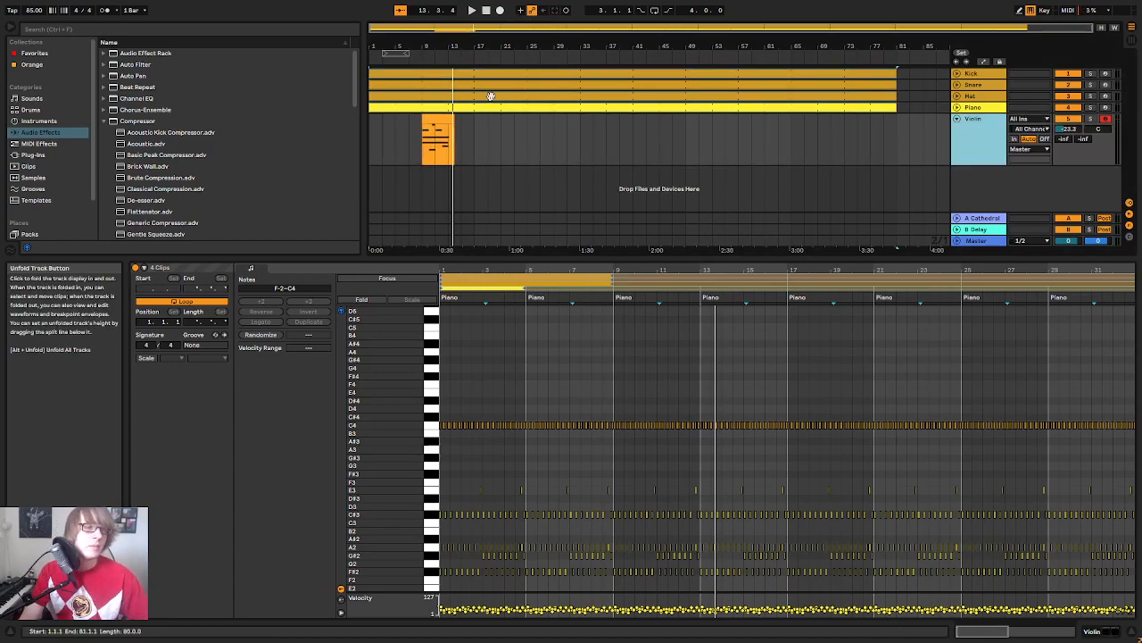
Step: Trim the captured Violin clip so it spans exactly bar 9 to bar 13
{"action": "left_click", "coordinate": [527, 138]}
{"action": "left_click_drag", "start_coordinate": [423, 119], "coordinate": [263, 119]}
{"action": "left_click_drag", "start_coordinate": [397, 47], "coordinate": [438, 48]}
{"action": "left_click_drag", "start_coordinate": [372, 117], "coordinate": [525, 115]}
{"action": "left_click_drag", "start_coordinate": [626, 128], "coordinate": [605, 128]}
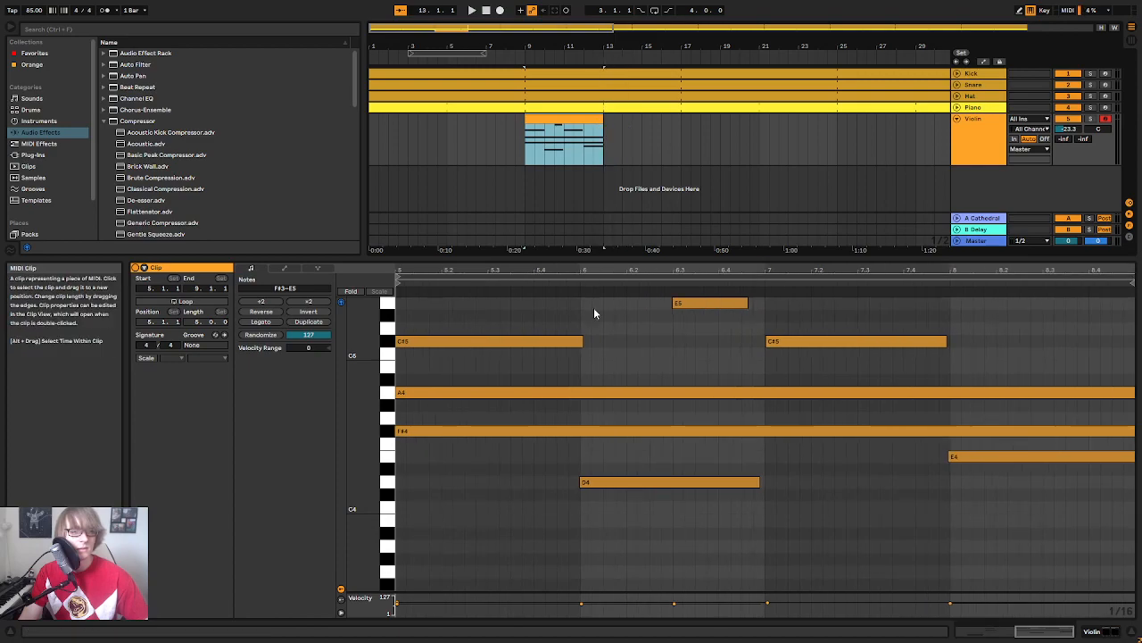
Step: Quantize all the notes in the Violin clip and consolidate the clip between bars 9 and 13
{"action": "right_click", "coordinate": [644, 335]}
{"action": "left_click", "coordinate": [685, 340]}
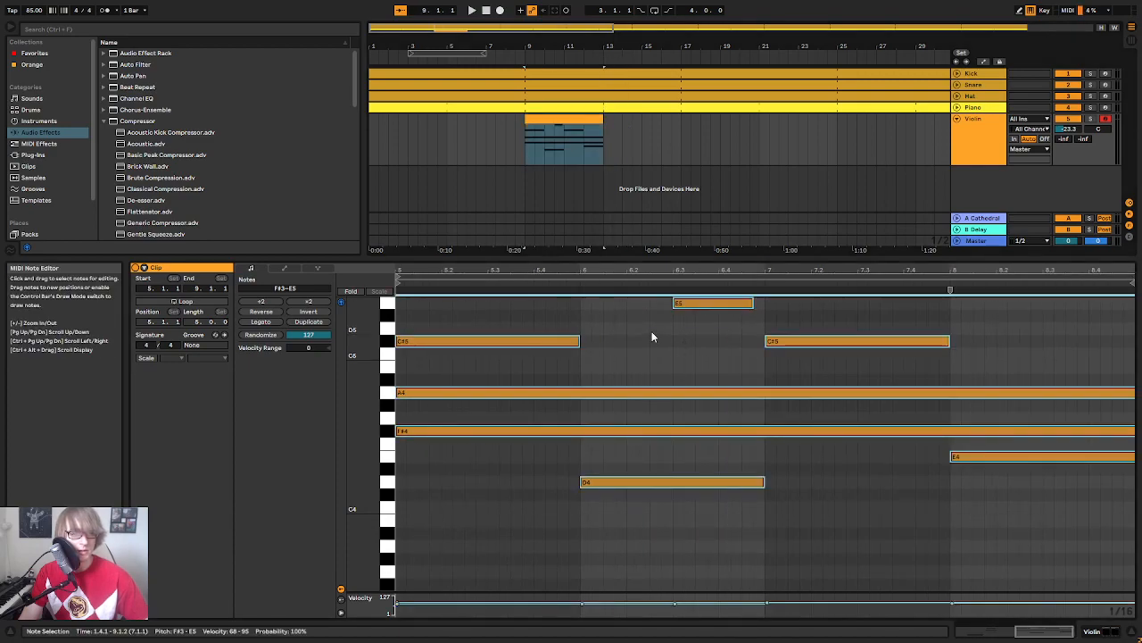
{"action": "left_click", "coordinate": [591, 120]}
{"action": "right_click", "coordinate": [590, 119]}
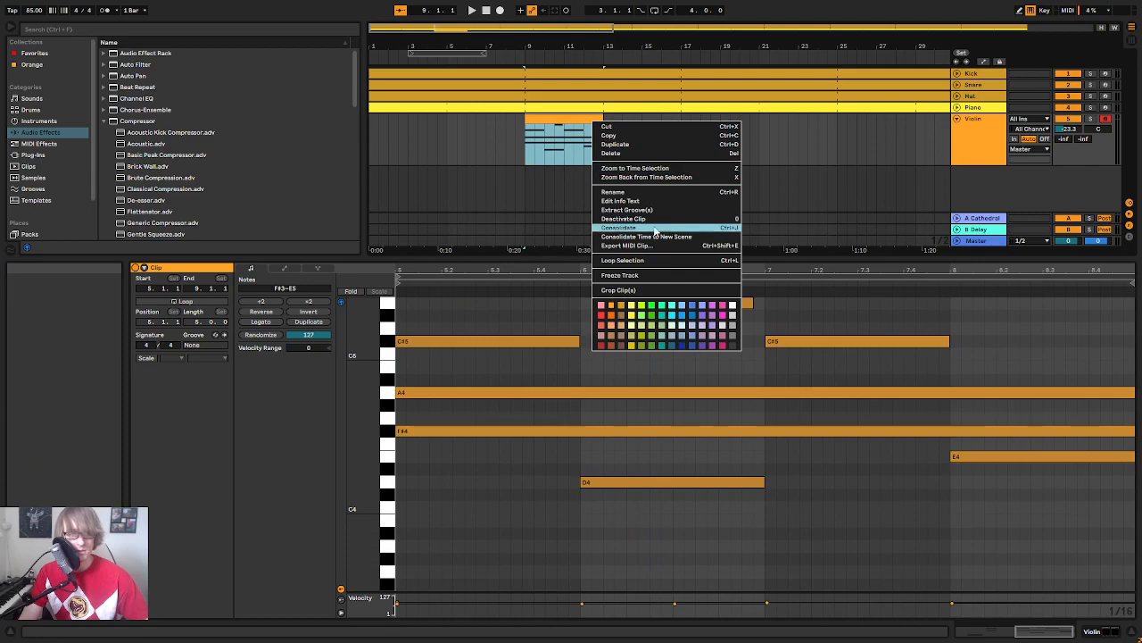
{"action": "left_click", "coordinate": [638, 230]}
Step: During playback, lengthen the Violin clip's E5 note so it ends at the start of clip bar 3
{"action": "key", "text": "space"}
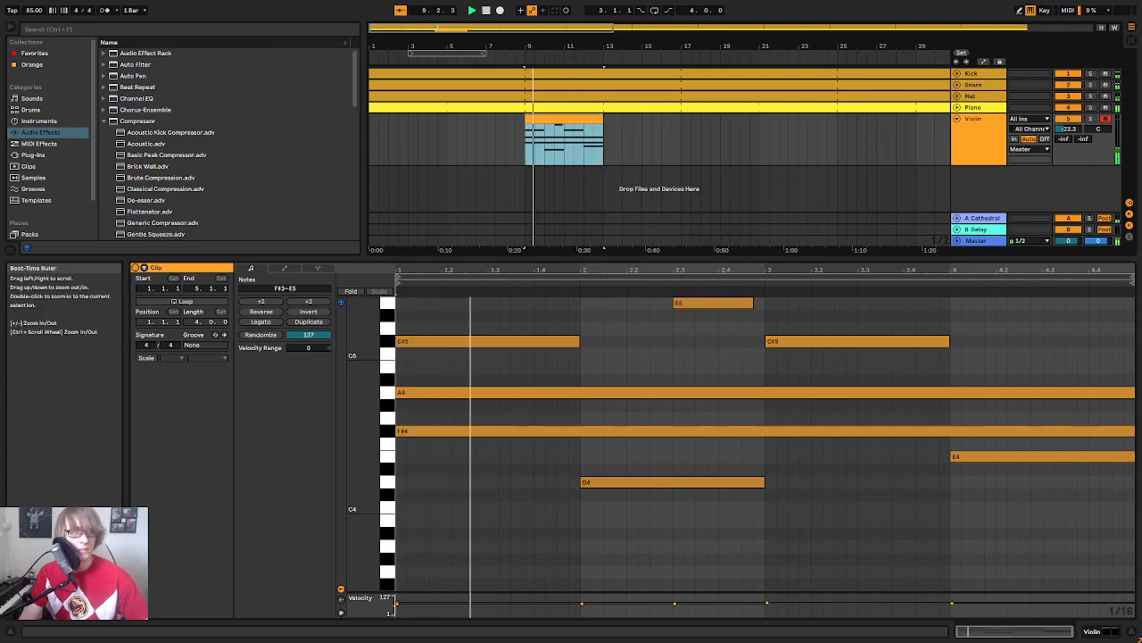
{"action": "left_click_drag", "start_coordinate": [553, 46], "coordinate": [586, 78]}
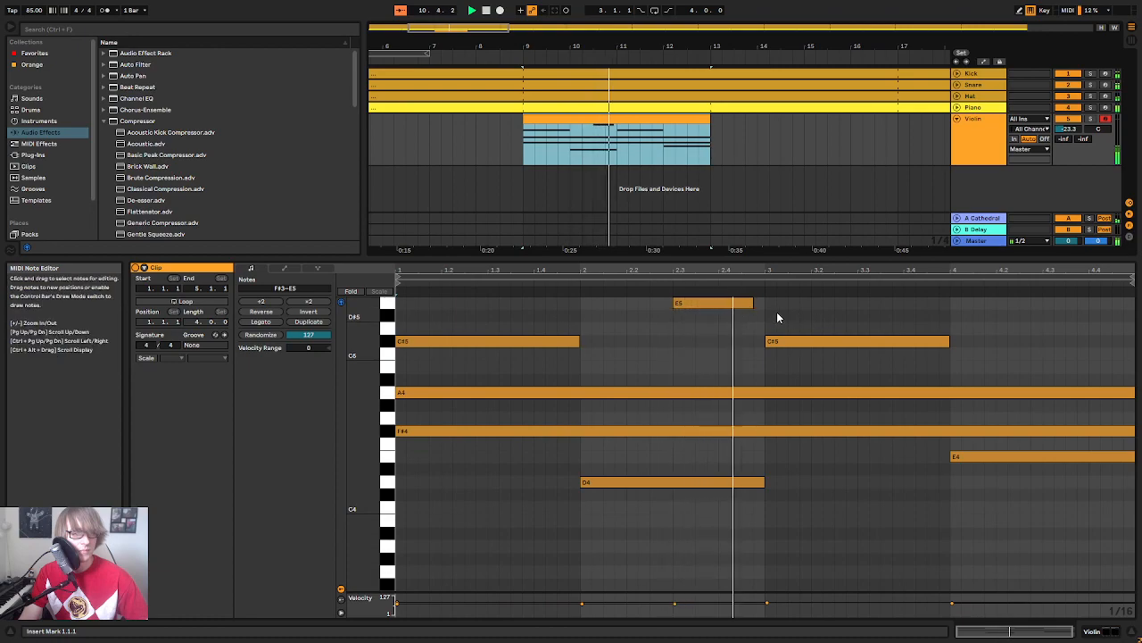
{"action": "left_click_drag", "start_coordinate": [754, 304], "coordinate": [756, 313]}
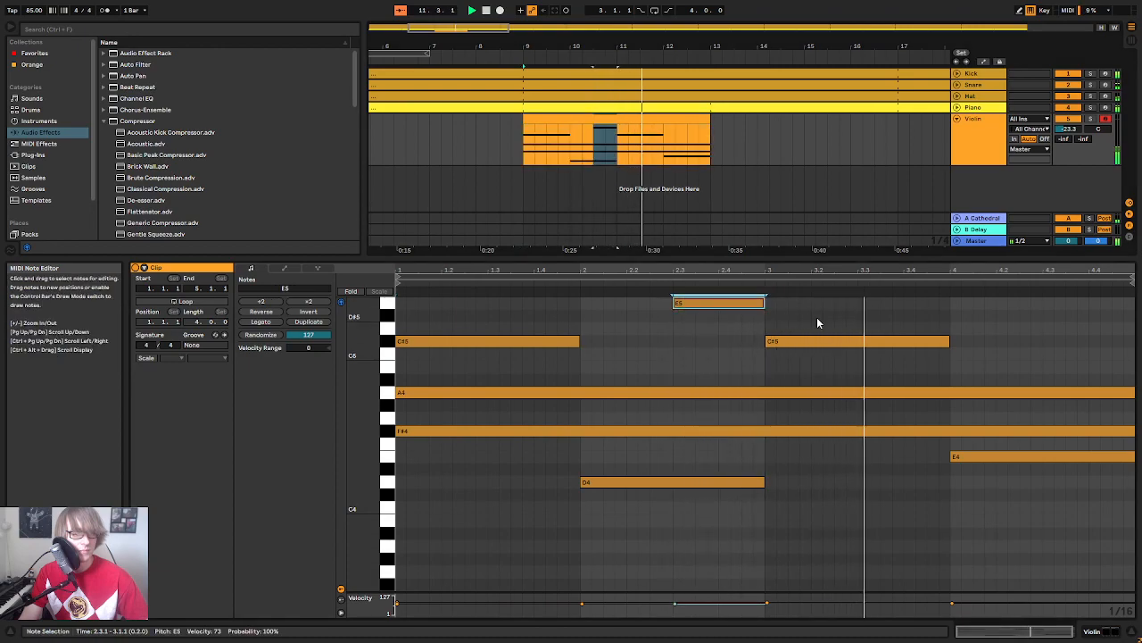
{"action": "left_click", "coordinate": [815, 322]}
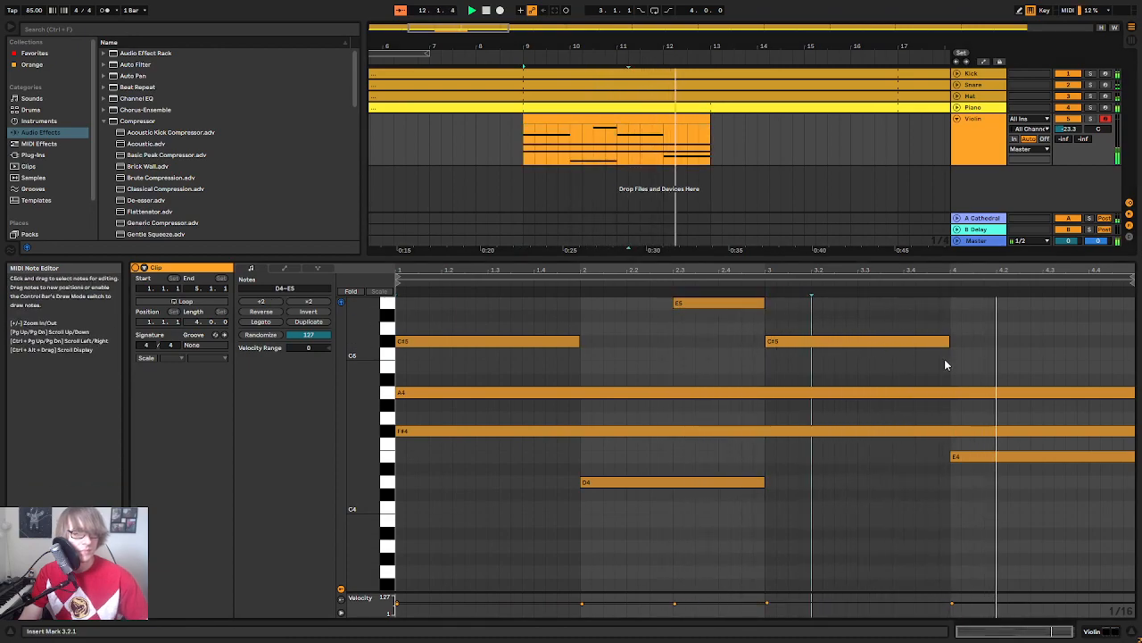
Step: Transpose the E4 note in the Violin clip's fourth bar up to B4
{"action": "left_click", "coordinate": [901, 342]}
{"action": "left_click", "coordinate": [1003, 455]}
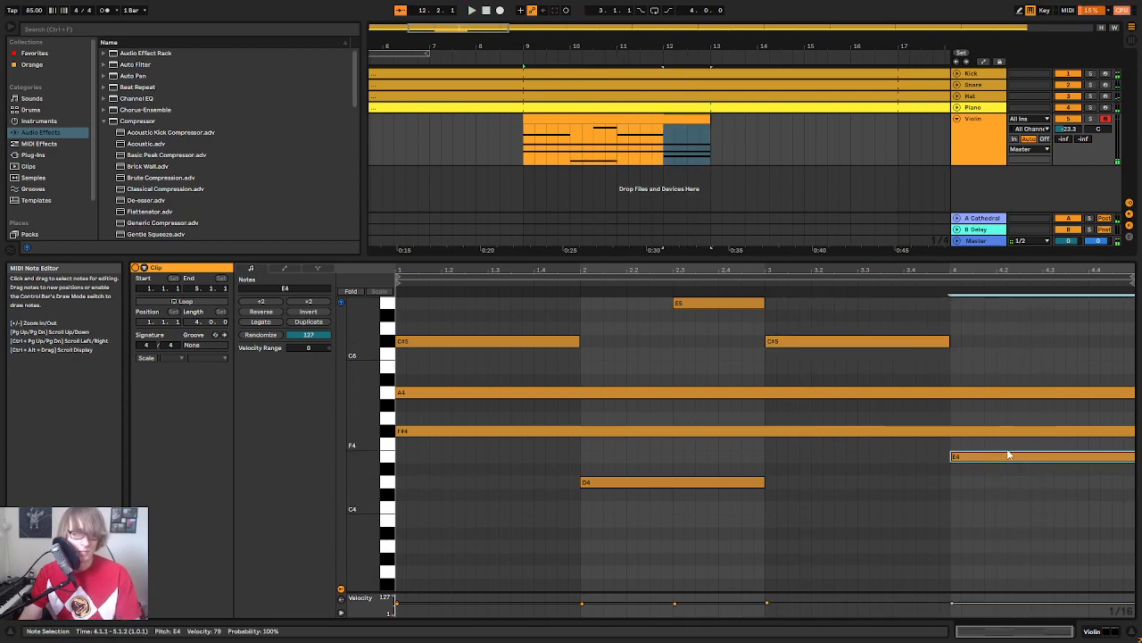
{"action": "key", "text": "Up"}
{"action": "key", "text": "Up"}
{"action": "key", "text": "Up"}
{"action": "key", "text": "Up"}
{"action": "key", "text": "Up"}
{"action": "key", "text": "Up"}
{"action": "key", "text": "Up"}
{"action": "key", "text": "Up"}
{"action": "key", "text": "Down"}
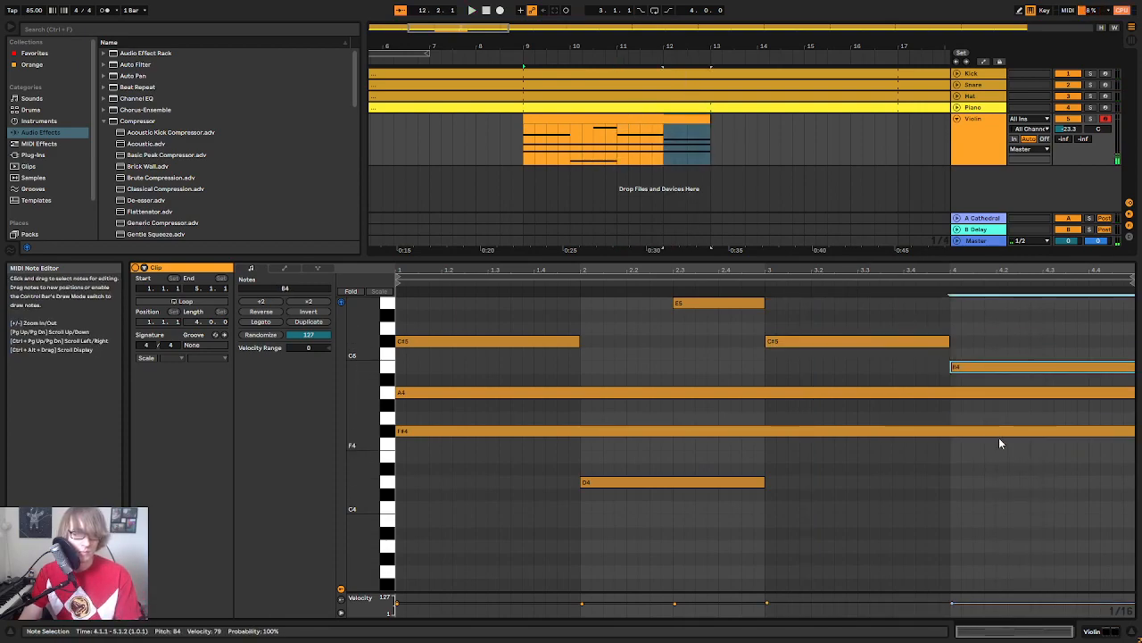
Step: Play the violin part from bar 9 and enlarge the arrangement area above the note editor
{"action": "left_click", "coordinate": [954, 390]}
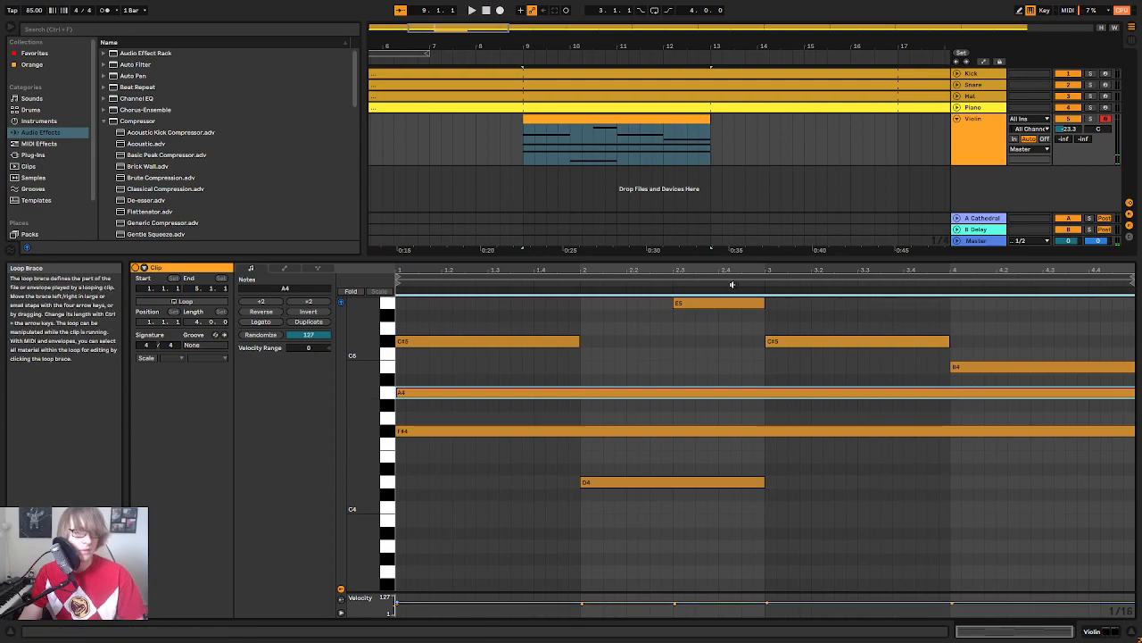
{"action": "key", "text": "space"}
{"action": "left_click_drag", "start_coordinate": [753, 259], "coordinate": [728, 366]}
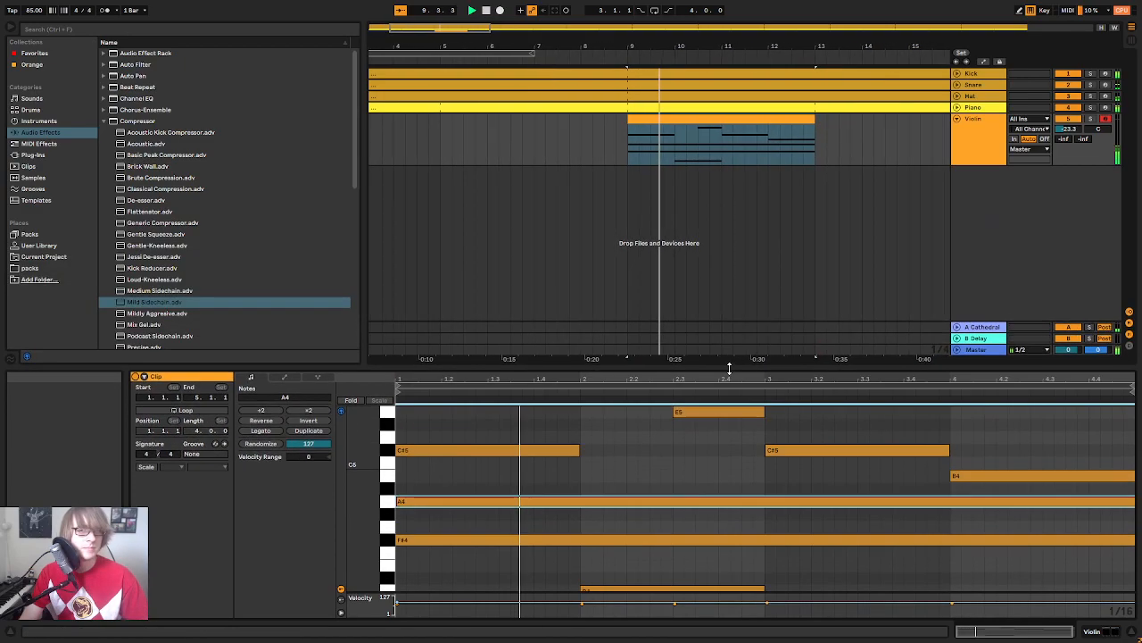
Step: Copy the Piano track's kick-sidechained Compressor to the end of the Violin chain and set the Violin track's volume to -19.5 dB
{"action": "key", "text": "Tab"}
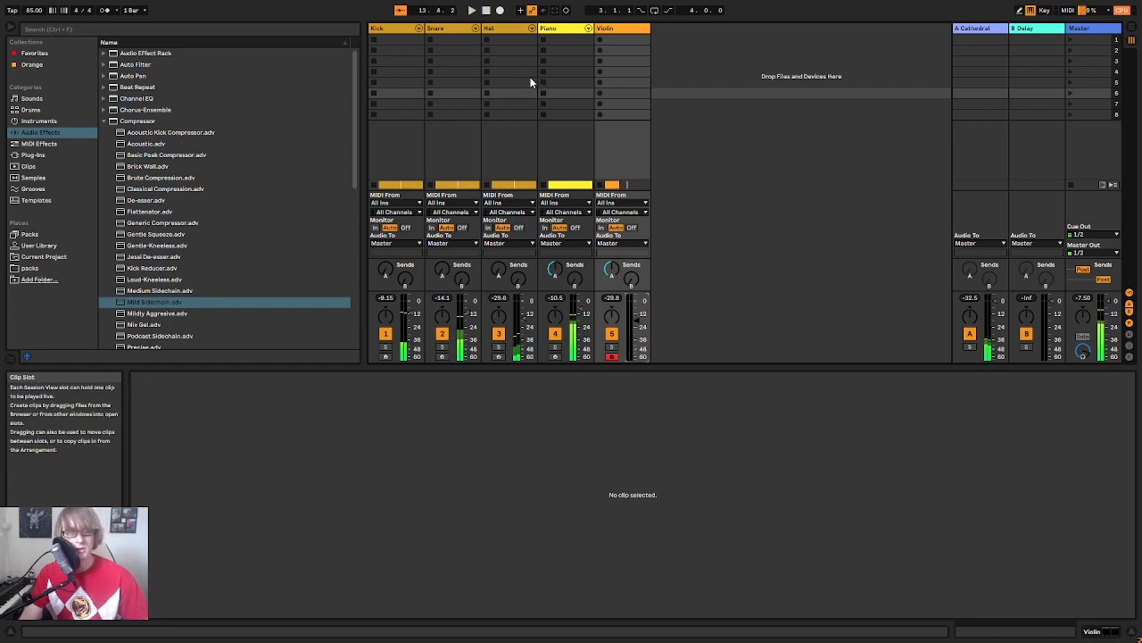
{"action": "double_click", "coordinate": [564, 29]}
{"action": "left_click", "coordinate": [820, 513]}
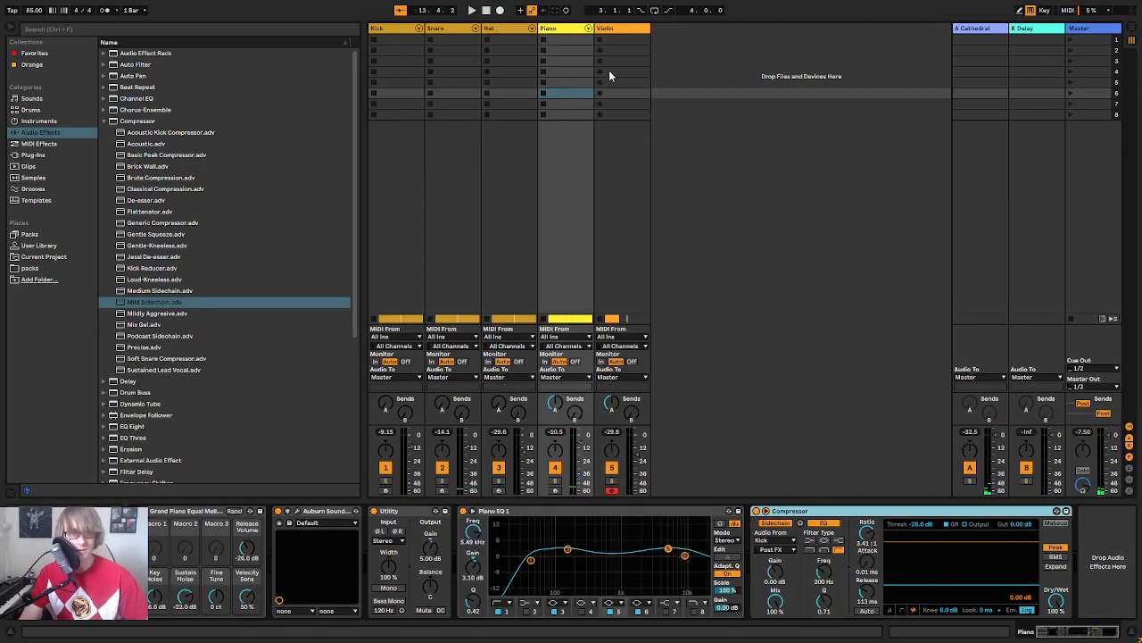
{"action": "key", "text": "space"}
{"action": "left_click", "coordinate": [608, 30]}
{"action": "right_click", "coordinate": [682, 550]}
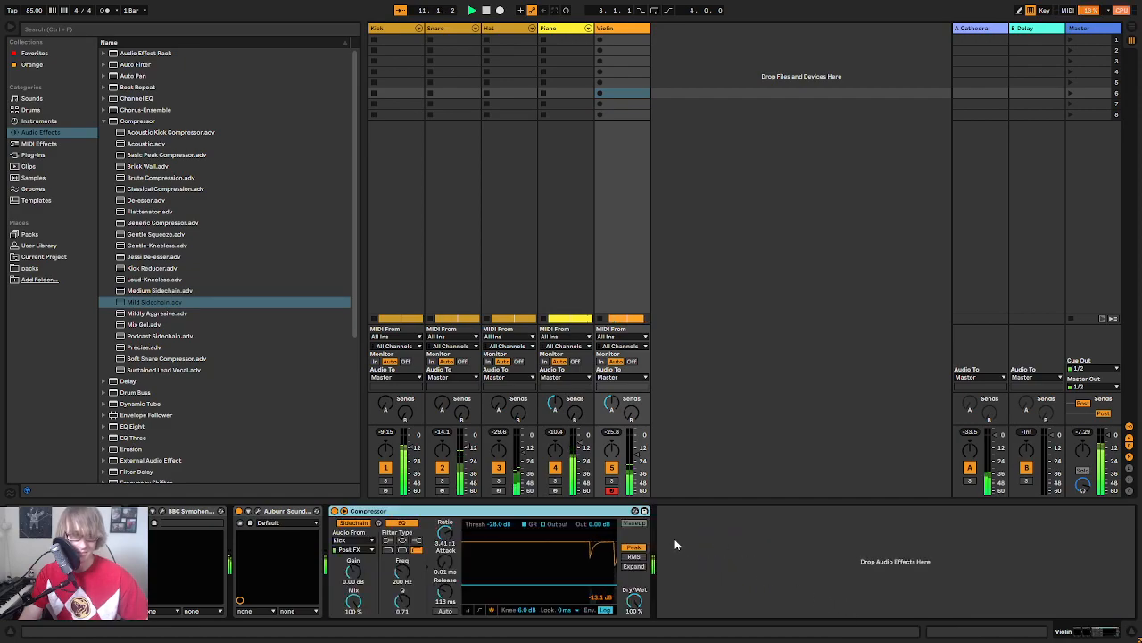
{"action": "left_click", "coordinate": [638, 455]}
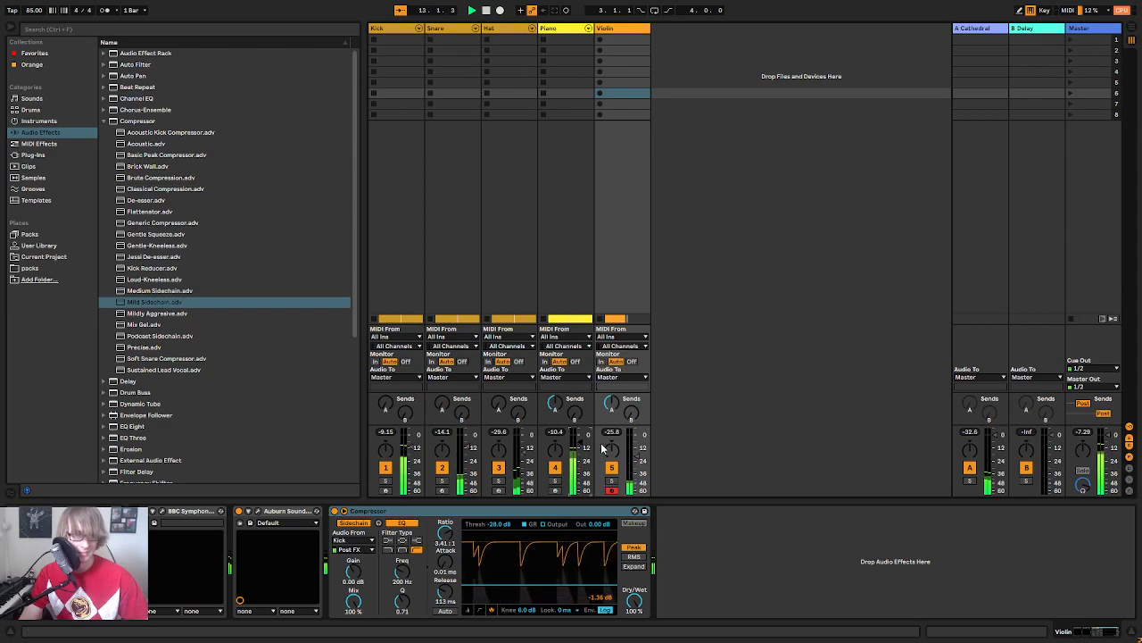
Step: Turn on looping for the Violin clip in the arrangement and play it from bar 9
{"action": "key", "text": "Tab"}
{"action": "left_click", "coordinate": [636, 171]}
{"action": "double_click", "coordinate": [608, 116]}
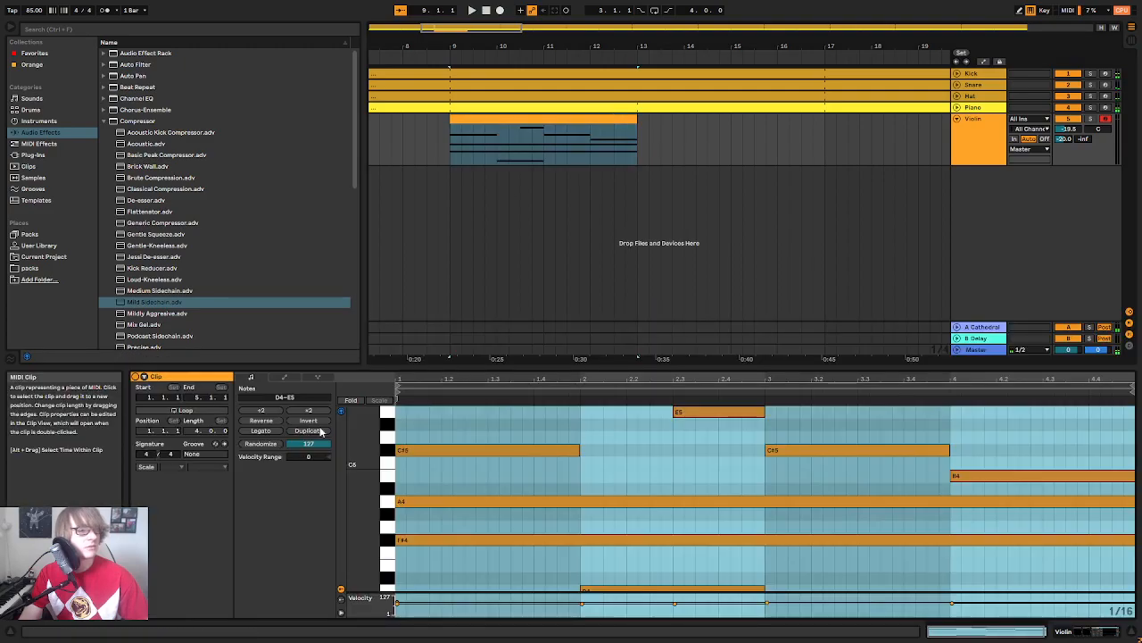
{"action": "key", "text": "space"}
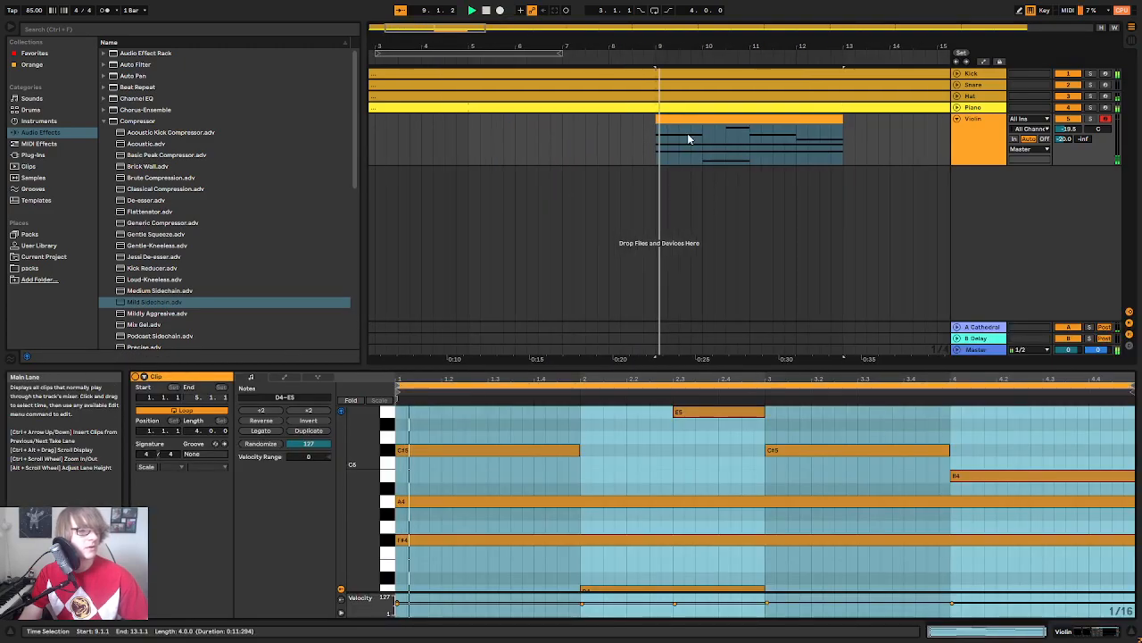
Step: Extend the looped Violin clip to bar 81 and play the arrangement
{"action": "left_click", "coordinate": [822, 119]}
{"action": "key", "text": "ctrl+d"}
{"action": "left_click_drag", "start_coordinate": [884, 46], "coordinate": [460, 42]}
{"action": "left_click_drag", "start_coordinate": [483, 121], "coordinate": [895, 139]}
{"action": "key", "text": "space"}
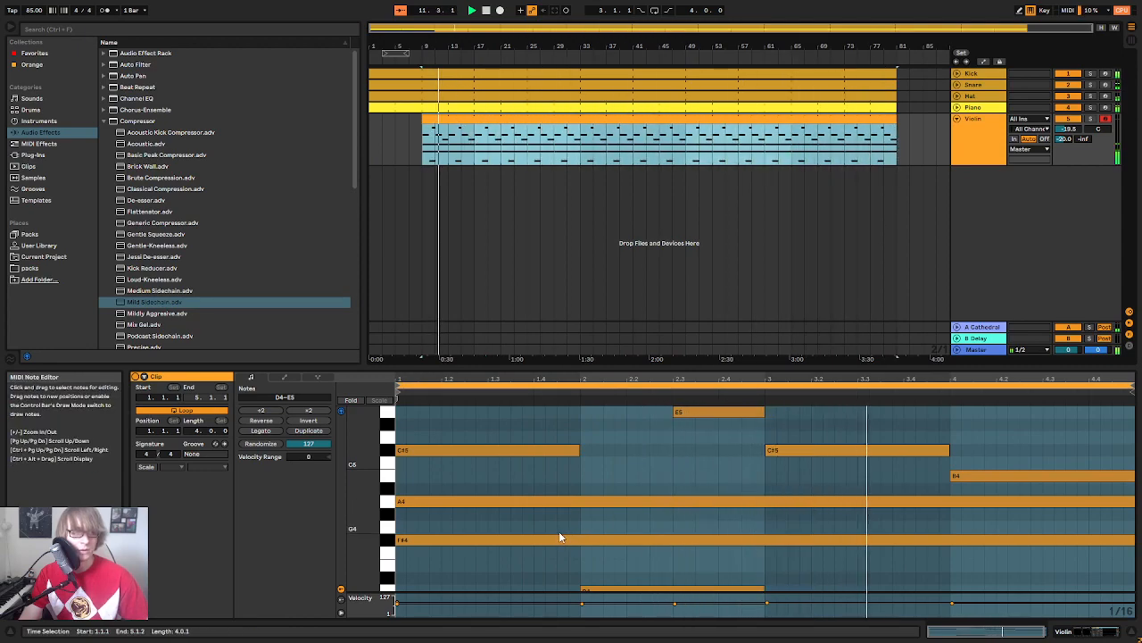
Step: Review the Violin clip's notes by selecting the opening chord, then the D4, E5, second C#5 and B4 notes
{"action": "left_click_drag", "start_coordinate": [360, 523], "coordinate": [359, 521]}
{"action": "left_click_drag", "start_coordinate": [441, 589], "coordinate": [496, 417]}
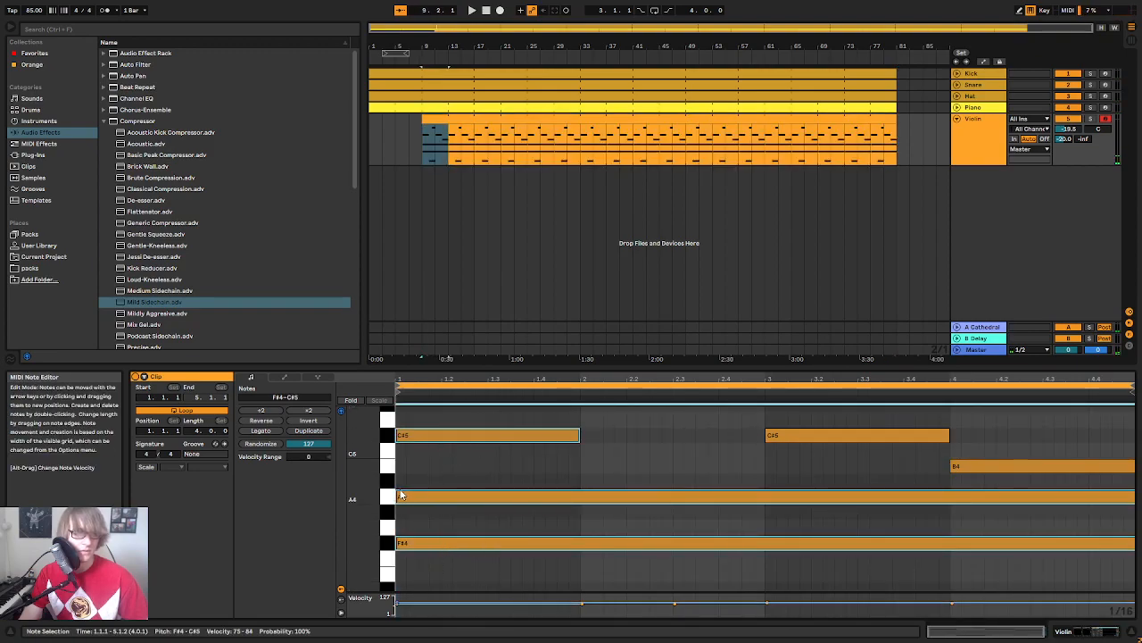
{"action": "left_click_drag", "start_coordinate": [360, 483], "coordinate": [350, 485]}
{"action": "left_click", "coordinate": [627, 570]}
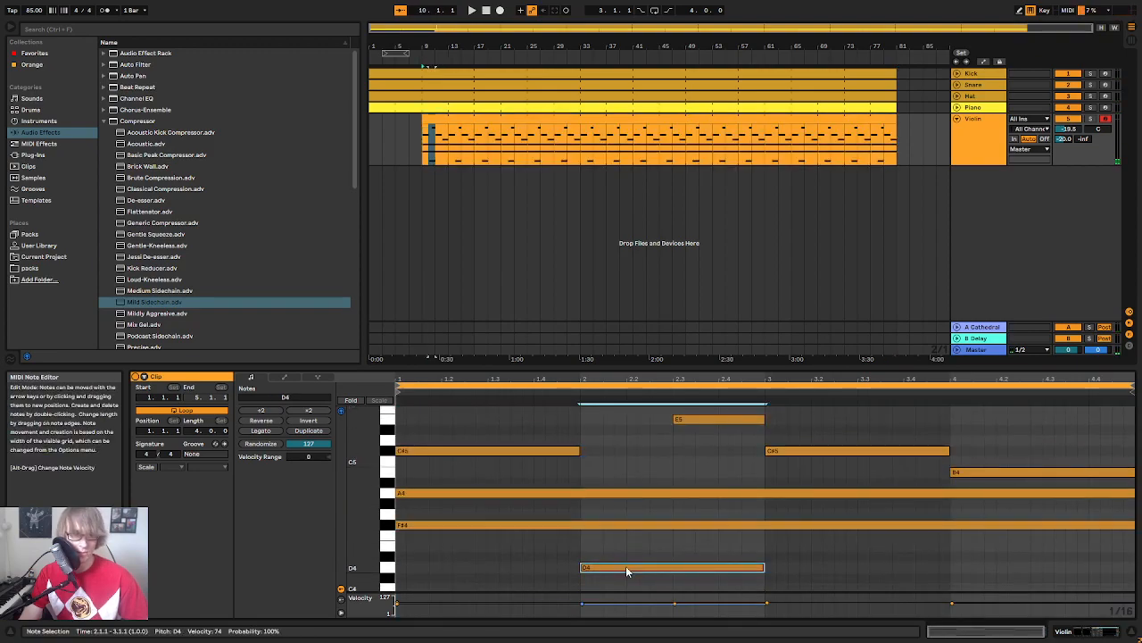
{"action": "left_click", "coordinate": [711, 421]}
{"action": "left_click", "coordinate": [811, 456]}
{"action": "left_click", "coordinate": [980, 472]}
{"action": "left_click", "coordinate": [755, 391]}
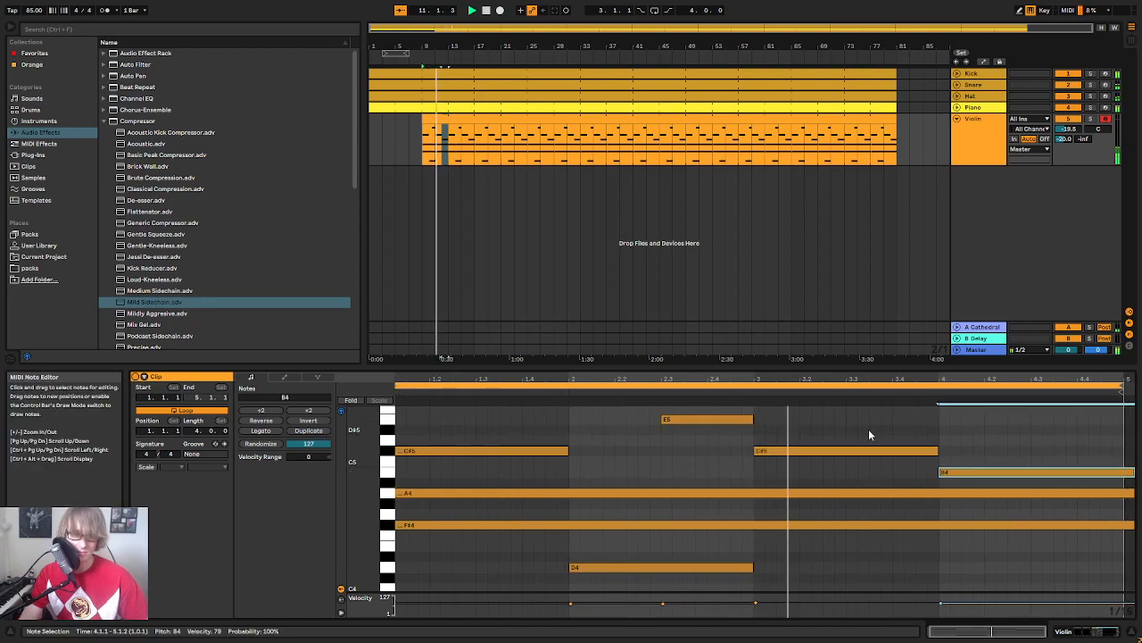
{"action": "left_click_drag", "start_coordinate": [358, 477], "coordinate": [386, 478]}
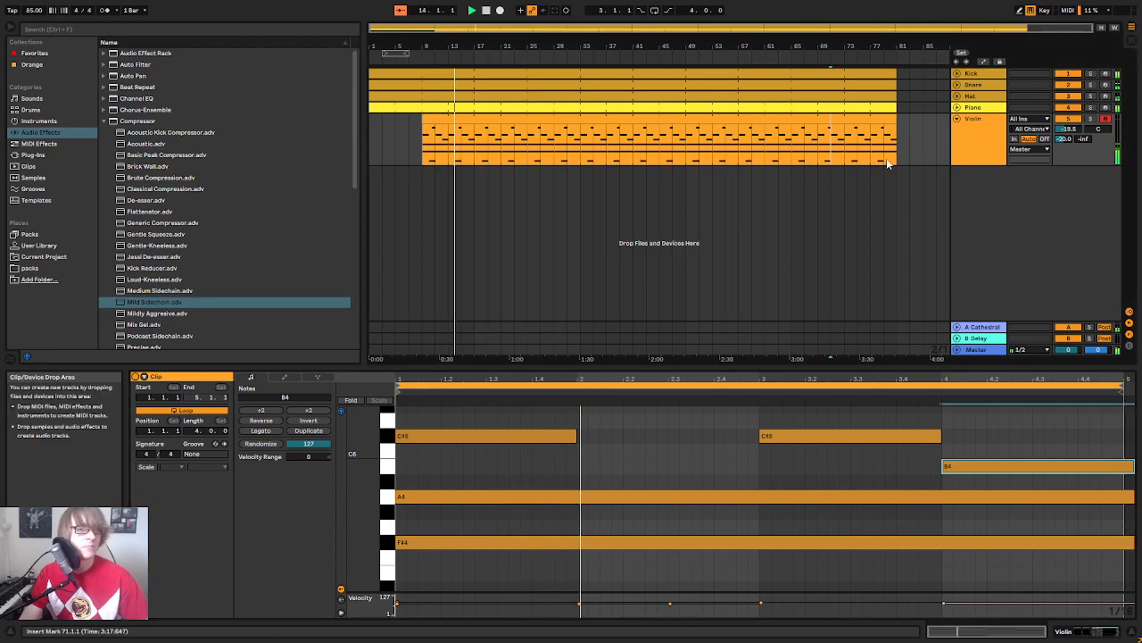
Step: Stop playback, fold the Violin track and return the song position to the start
{"action": "left_click_drag", "start_coordinate": [898, 116], "coordinate": [899, 150]}
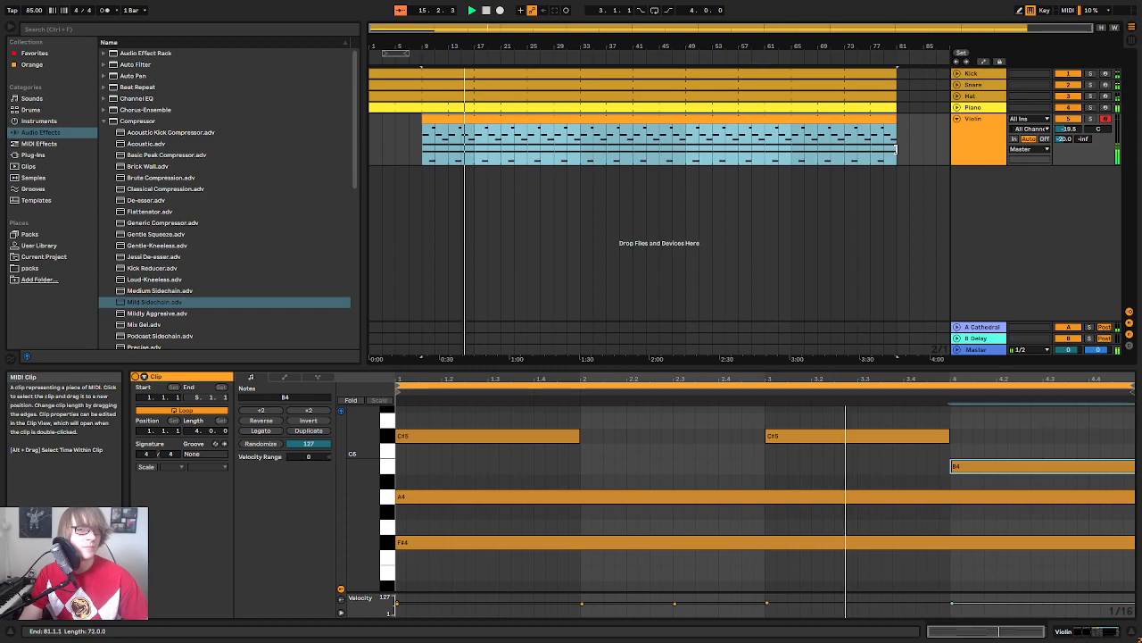
{"action": "left_click_drag", "start_coordinate": [473, 44], "coordinate": [691, 39]}
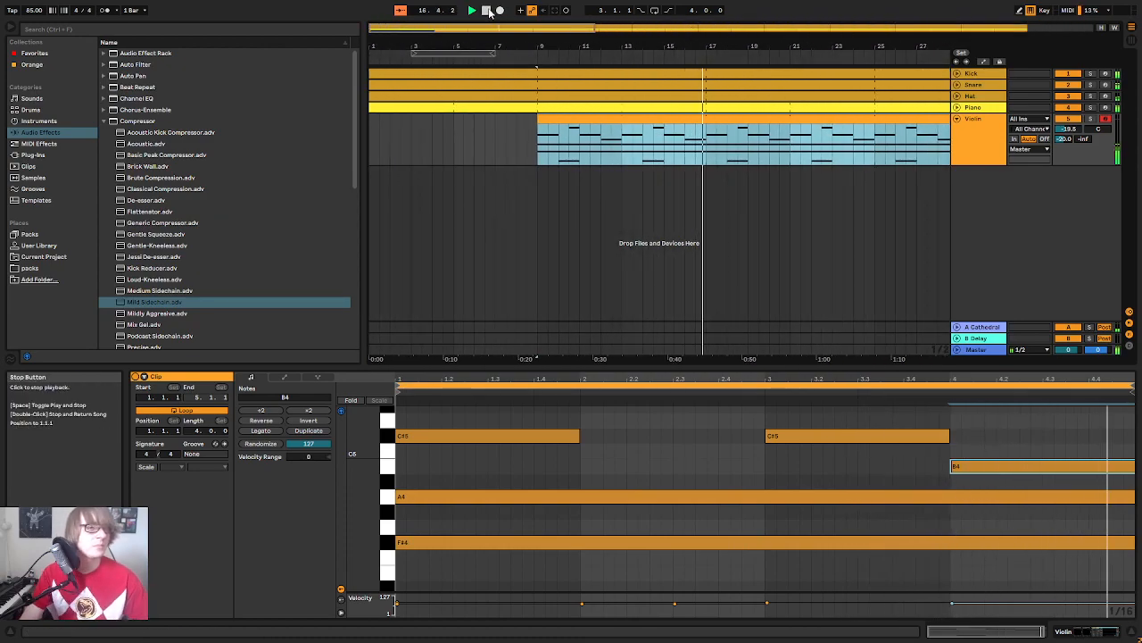
{"action": "left_click", "coordinate": [486, 11]}
{"action": "left_click", "coordinate": [959, 119]}
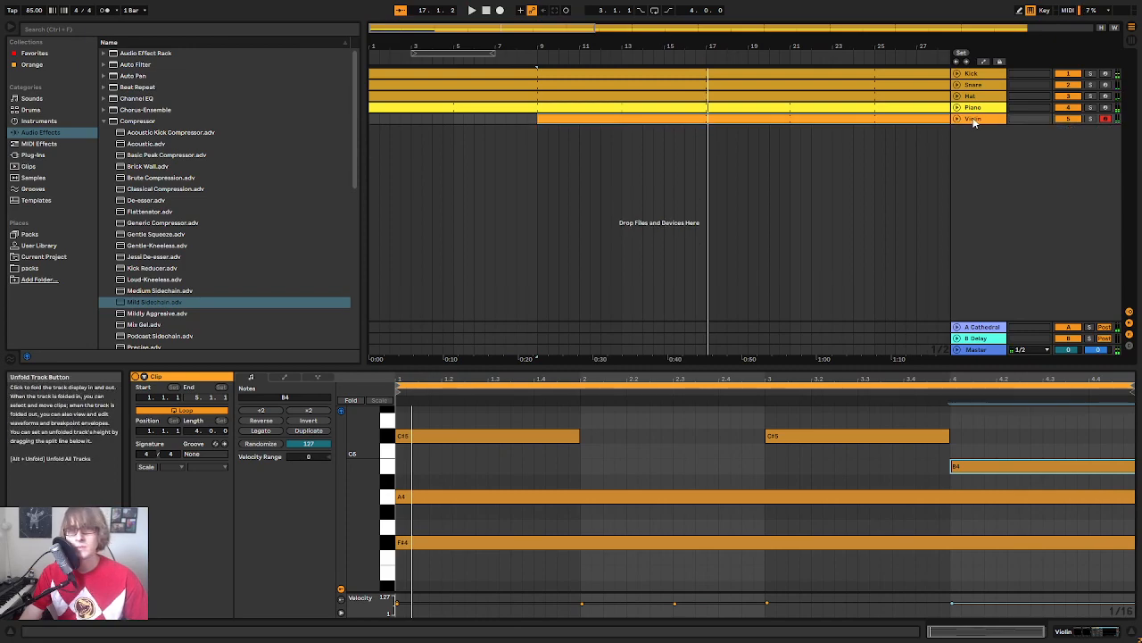
{"action": "left_click", "coordinate": [486, 11]}
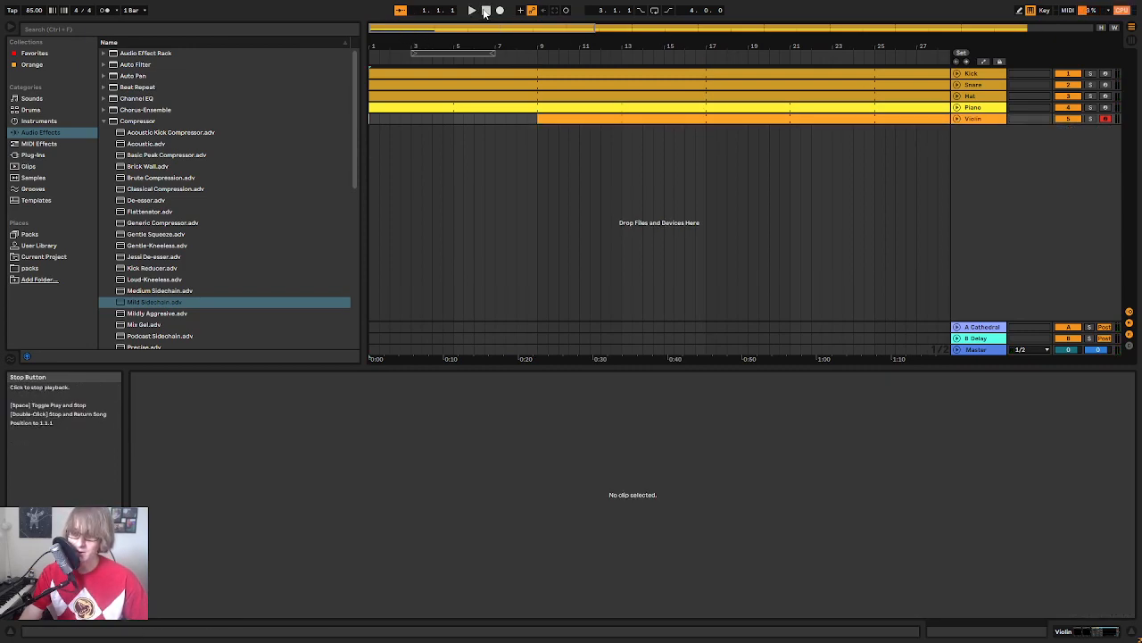
Step: Trim the start of the Hat clip so it begins at bar 9
{"action": "left_click", "coordinate": [470, 11]}
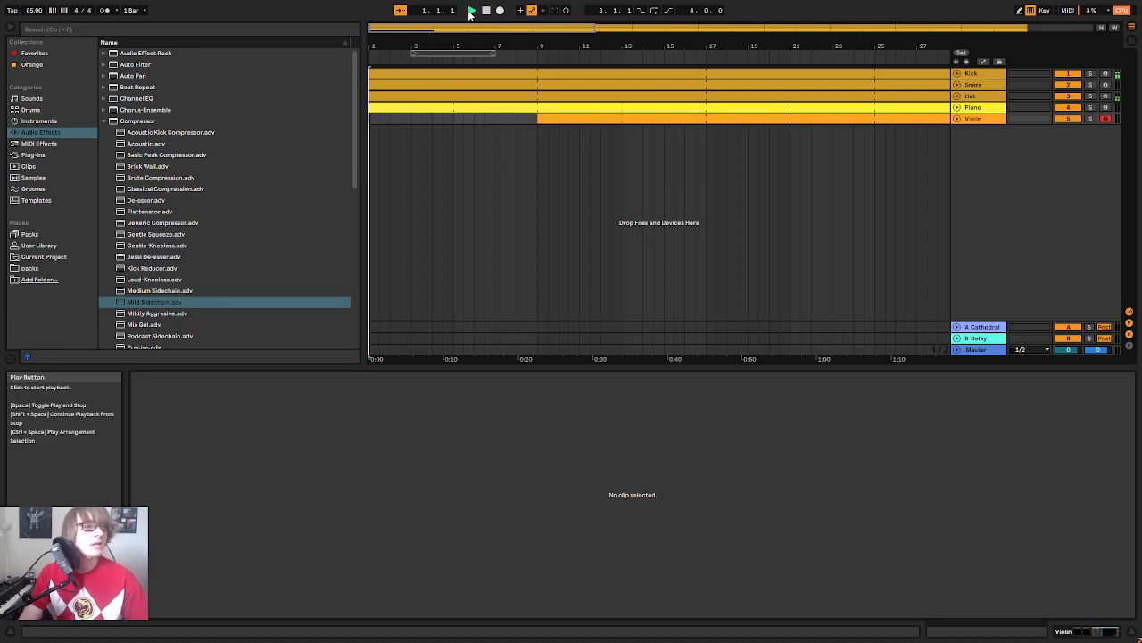
{"action": "key", "text": "space"}
{"action": "left_click_drag", "start_coordinate": [437, 46], "coordinate": [454, 121]}
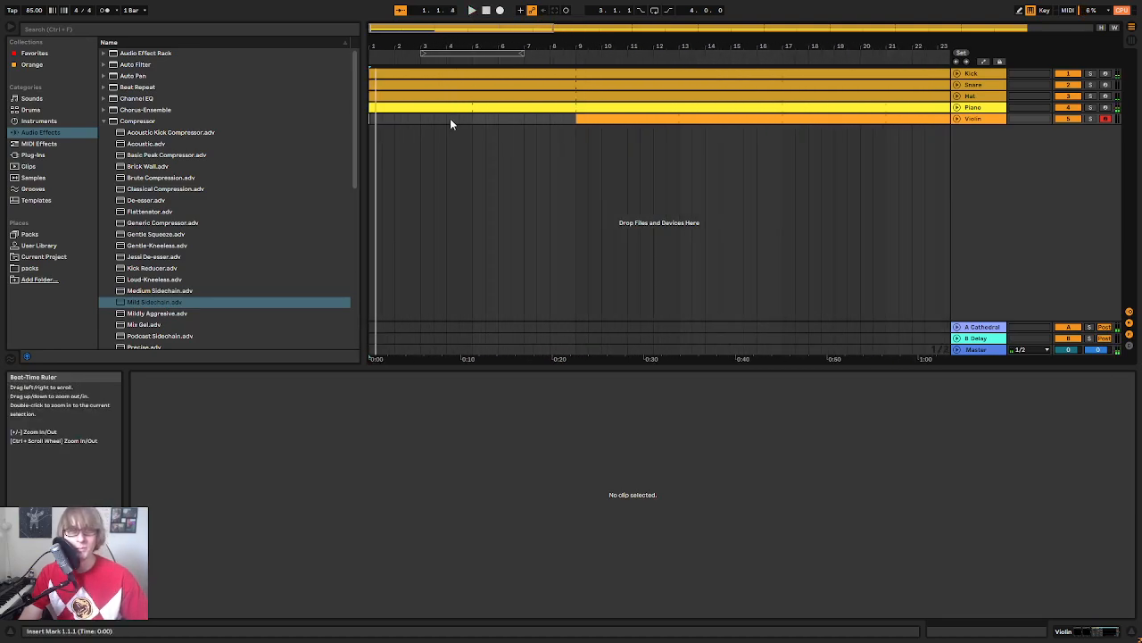
{"action": "left_click", "coordinate": [389, 104]}
{"action": "left_click_drag", "start_coordinate": [372, 97], "coordinate": [576, 97]}
Step: Play the beat from the start through the Hat and Violin entry, viewing the Snare and Violin clips
{"action": "left_click", "coordinate": [486, 13]}
{"action": "key", "text": "space"}
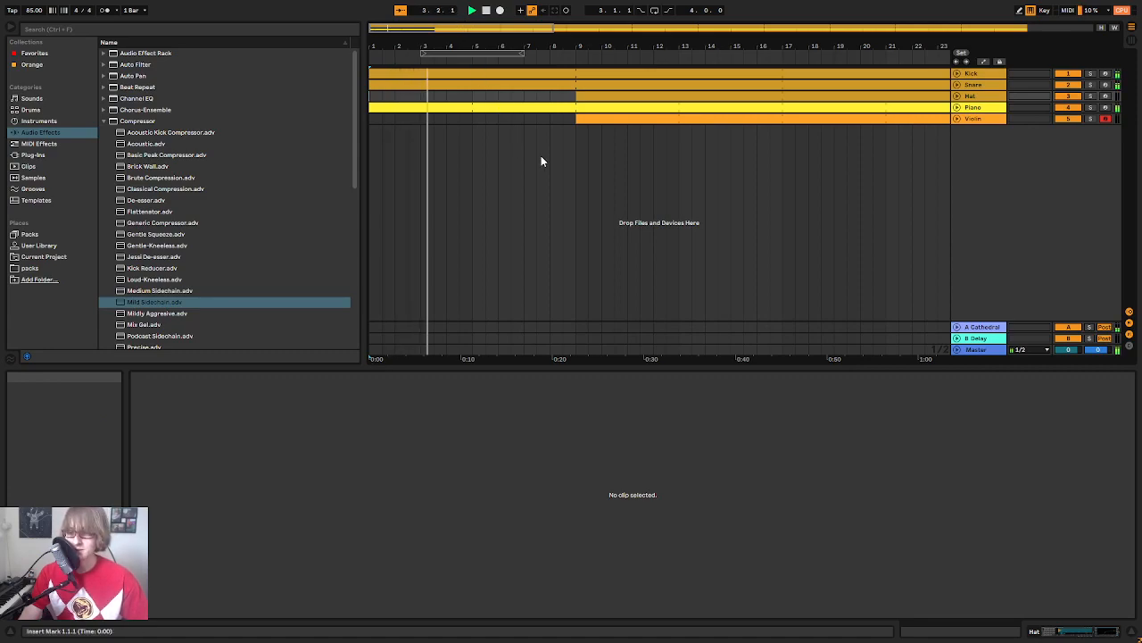
{"action": "left_click", "coordinate": [395, 97]}
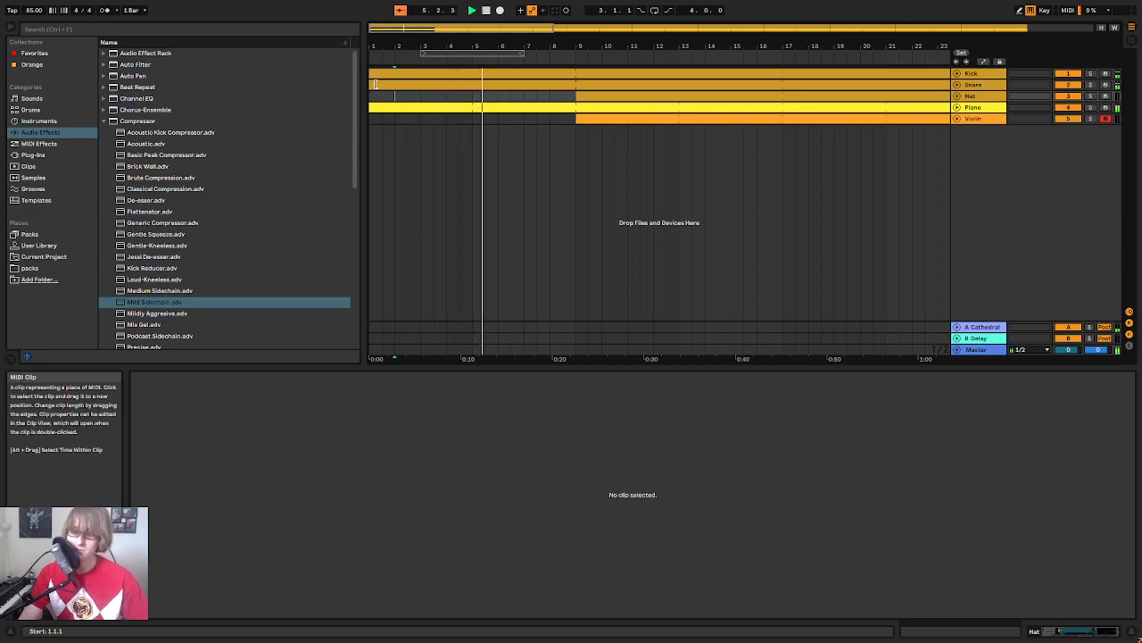
{"action": "left_click", "coordinate": [375, 84]}
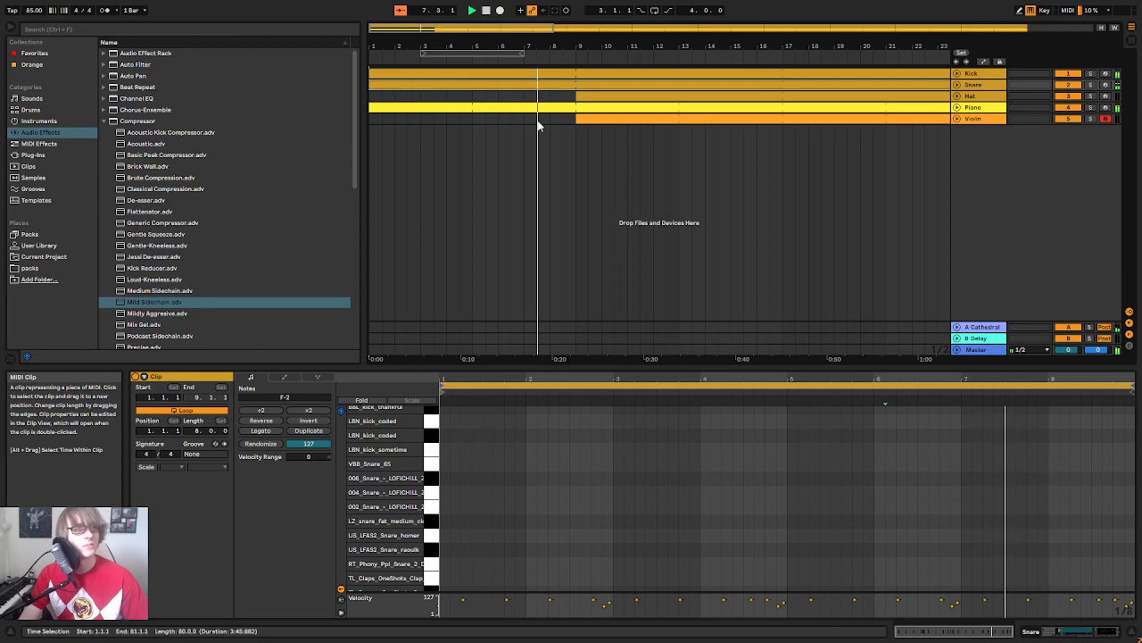
{"action": "left_click", "coordinate": [601, 119]}
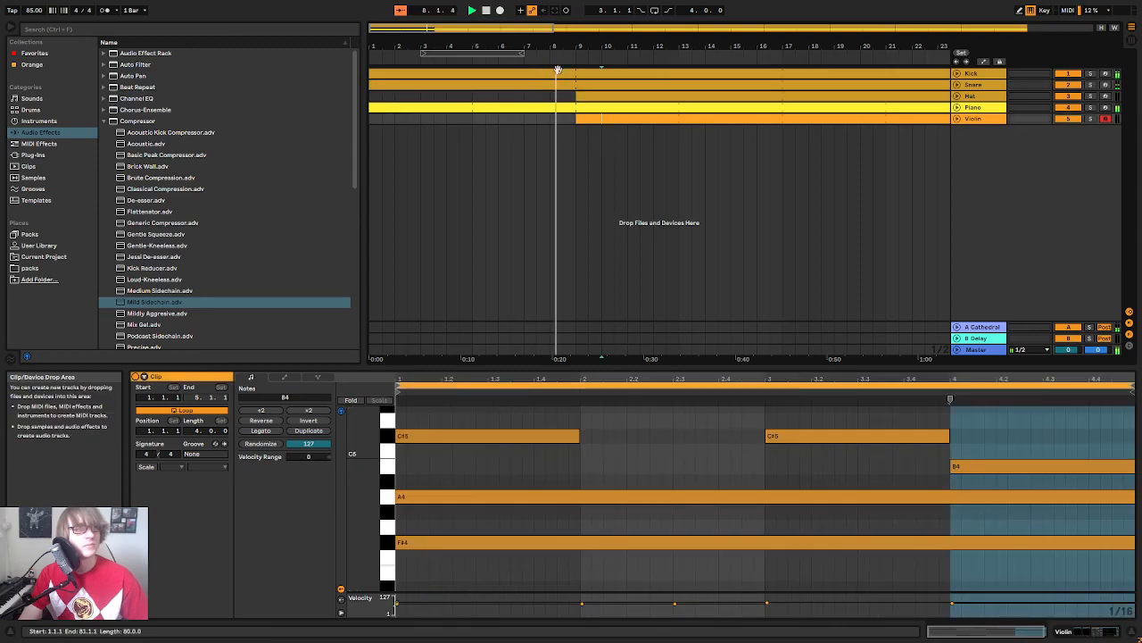
{"action": "left_click_drag", "start_coordinate": [565, 46], "coordinate": [539, 47]}
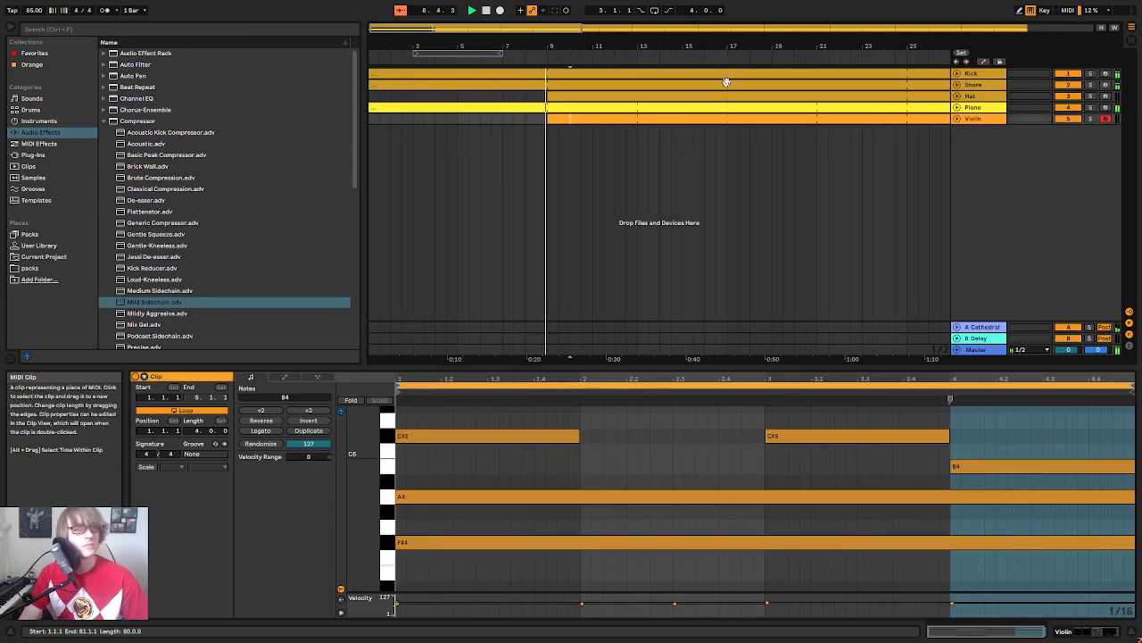
{"action": "left_click_drag", "start_coordinate": [767, 44], "coordinate": [710, 56]}
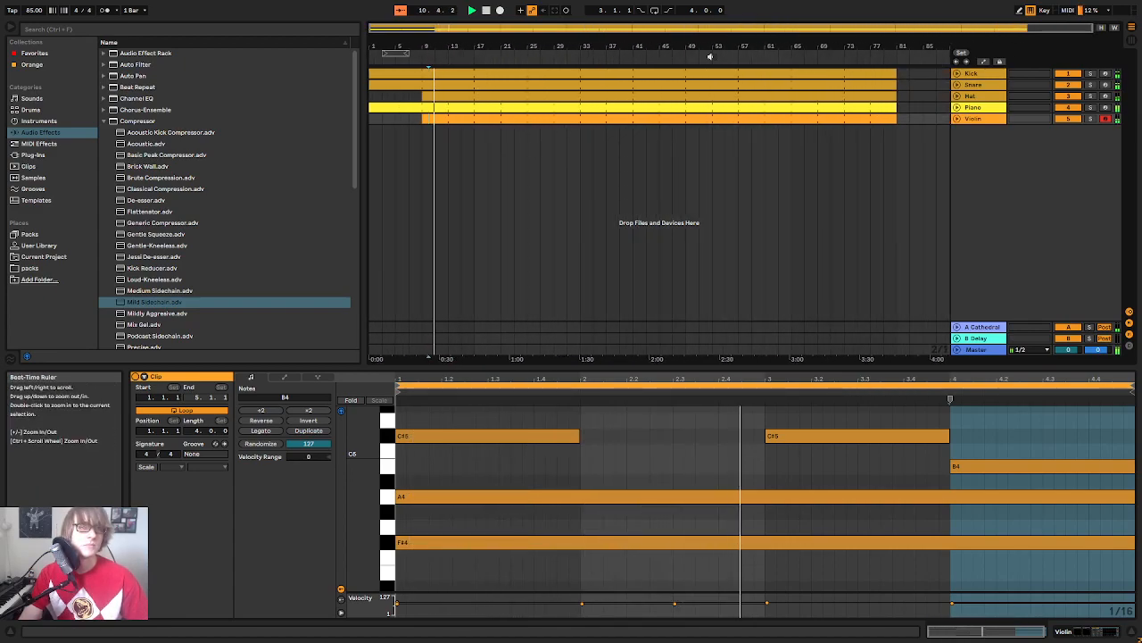
Step: Shorten the Kick, Snare, Hat, Piano and Violin clips together so they all end at bar 33
{"action": "left_click", "coordinate": [841, 71]}
{"action": "left_click", "coordinate": [898, 120], "text": "shift"}
{"action": "left_click_drag", "start_coordinate": [895, 119], "coordinate": [575, 164]}
{"action": "left_click", "coordinate": [620, 121]}
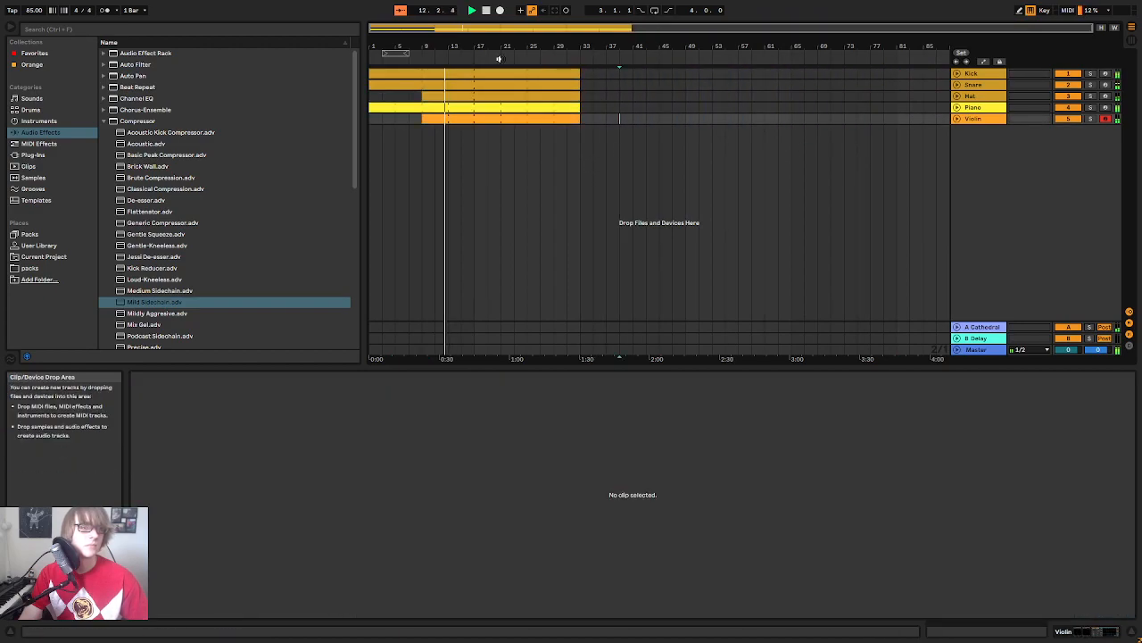
{"action": "left_click_drag", "start_coordinate": [453, 43], "coordinate": [479, 55]}
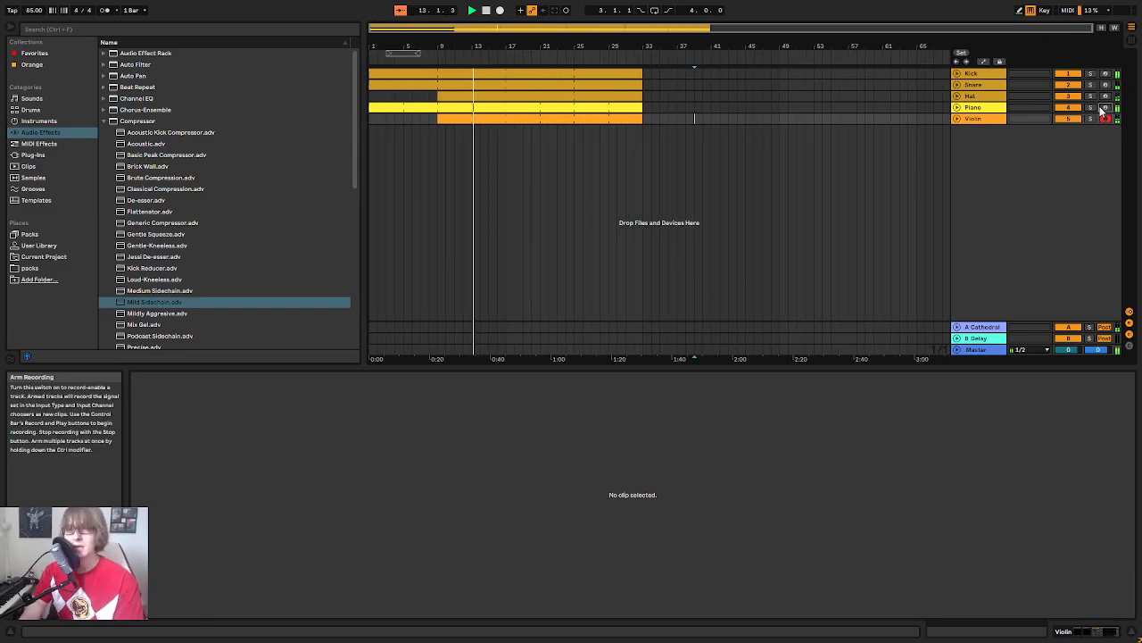
Step: Duplicate the Piano track, delete the clip content on the copy and arm that copy for recording
{"action": "left_click", "coordinate": [1104, 108]}
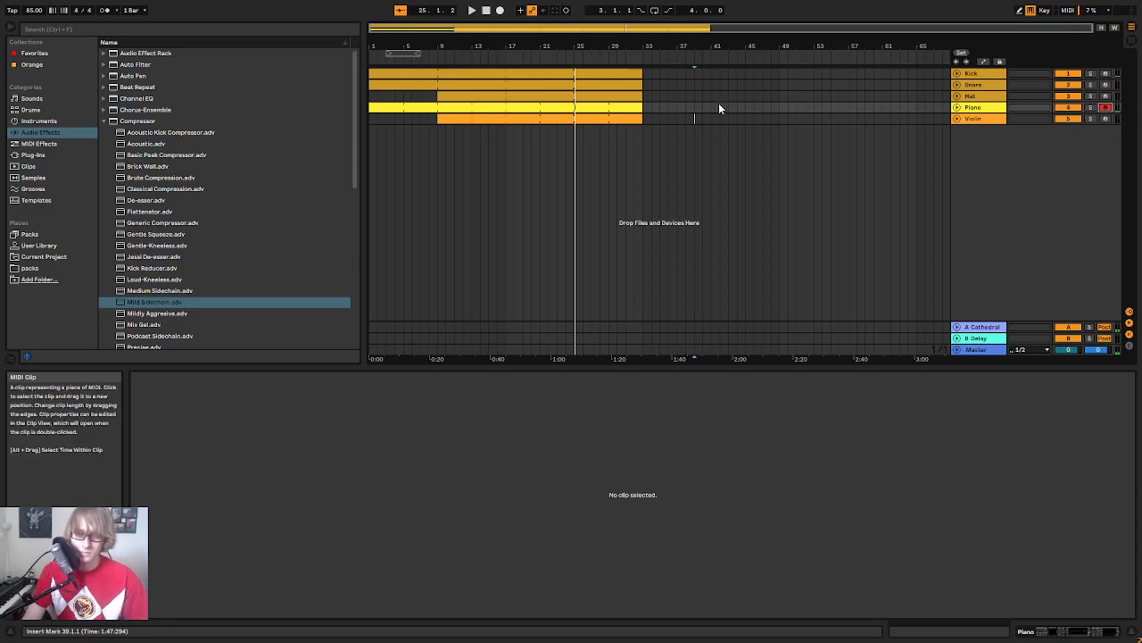
{"action": "right_click", "coordinate": [976, 109]}
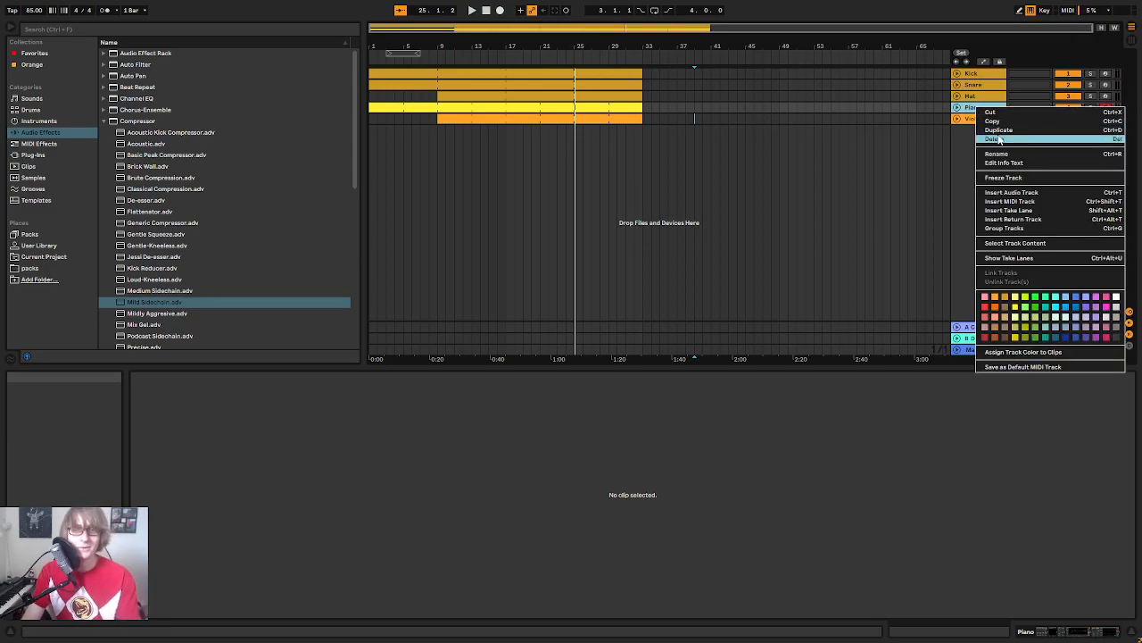
{"action": "left_click", "coordinate": [1006, 127]}
{"action": "left_click", "coordinate": [584, 118]}
{"action": "key", "text": "Delete"}
{"action": "left_click", "coordinate": [1106, 119]}
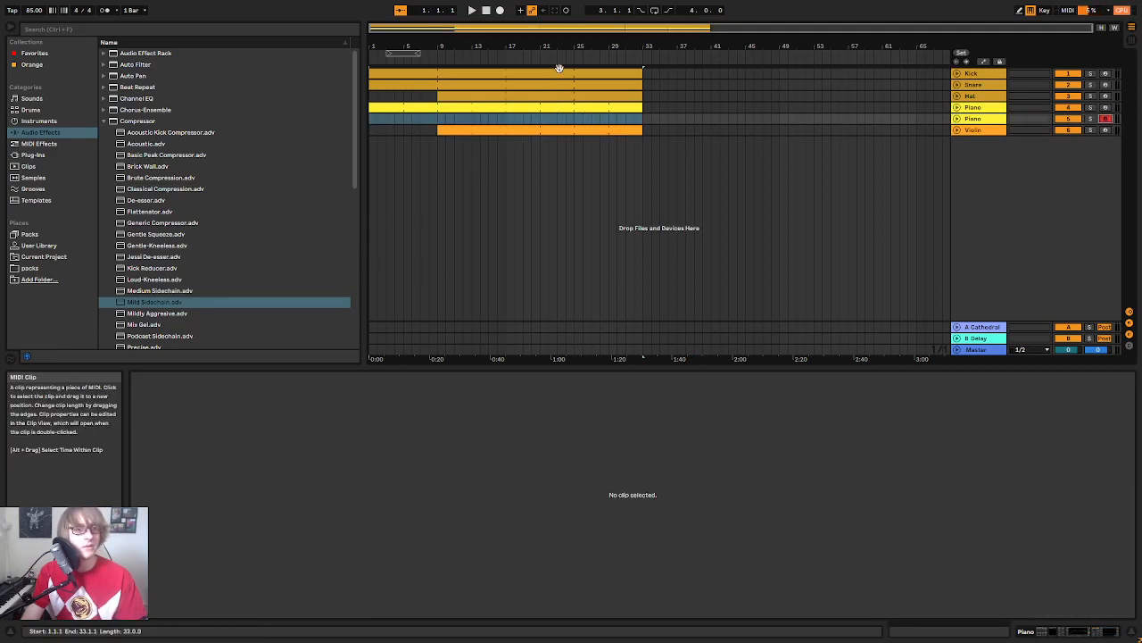
Step: View the duplicated Piano track's device chain and its mixer channel, and return to the arrangement
{"action": "double_click", "coordinate": [980, 119]}
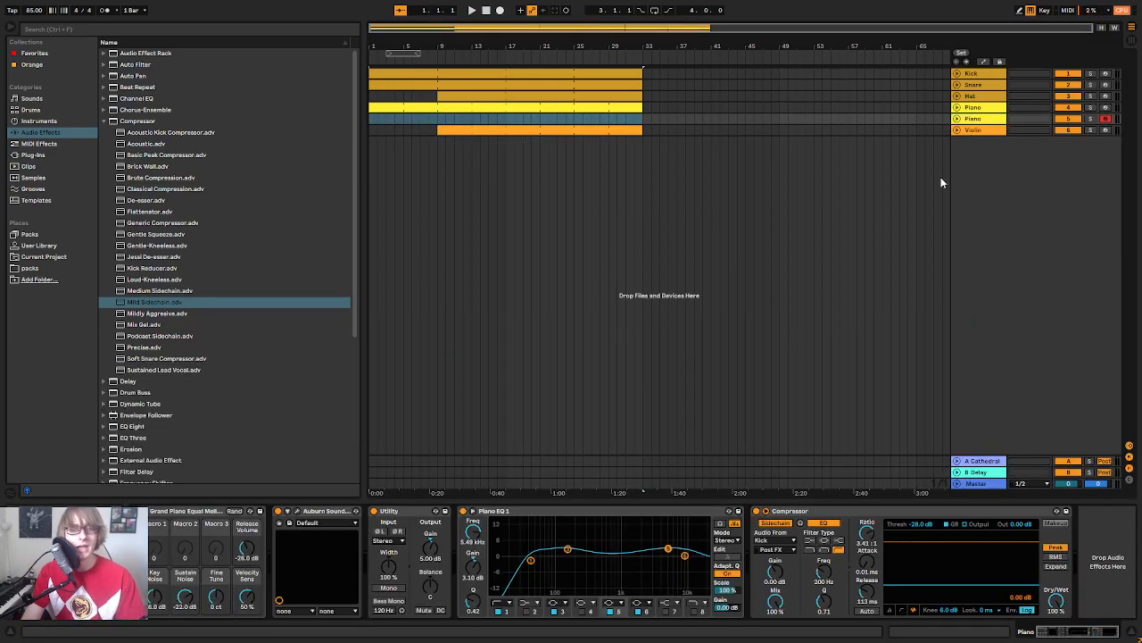
{"action": "key", "text": "Tab"}
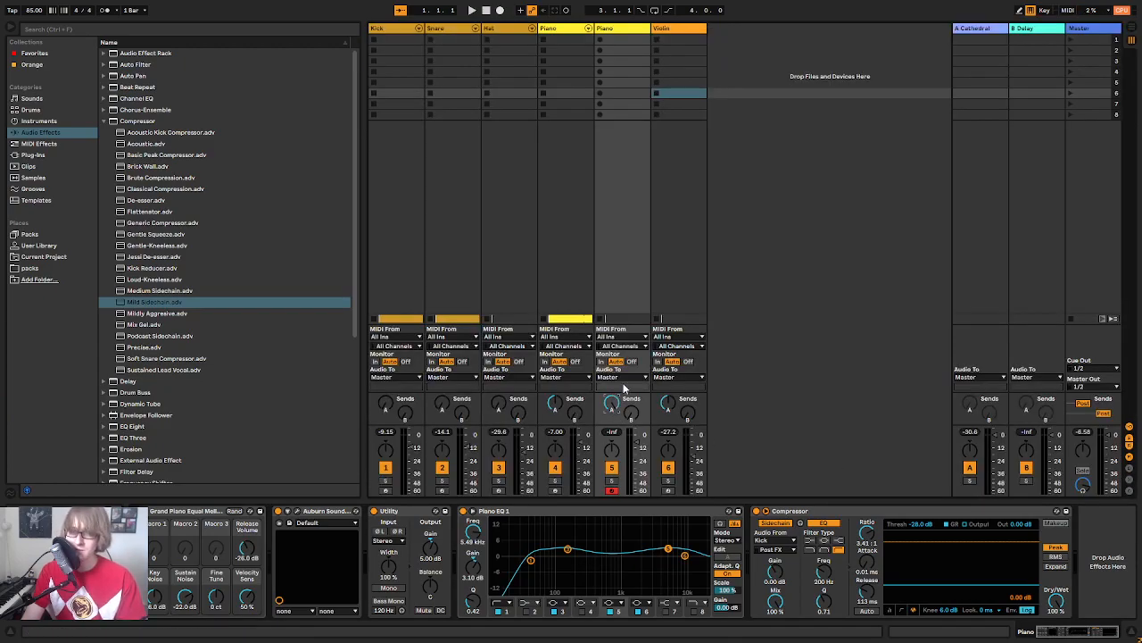
{"action": "key", "text": "Tab"}
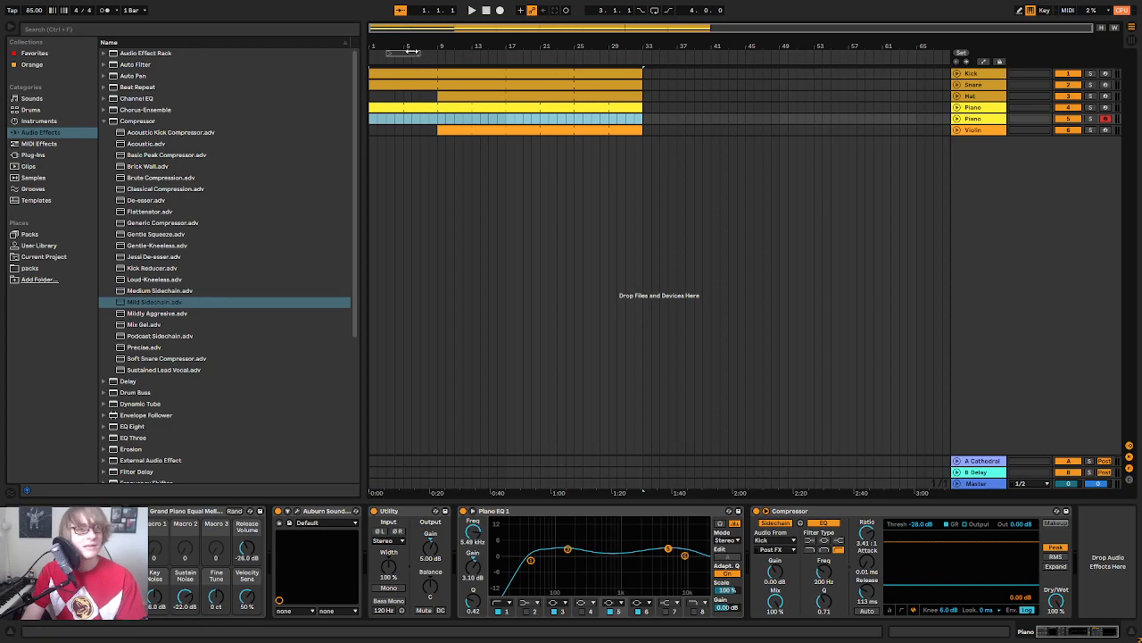
Step: Set a 20-bar loop region starting at bar 15 and record a piano melody on the duplicated track from bar 17
{"action": "left_click_drag", "start_coordinate": [413, 51], "coordinate": [549, 71]}
{"action": "left_click_drag", "start_coordinate": [454, 54], "coordinate": [581, 59]}
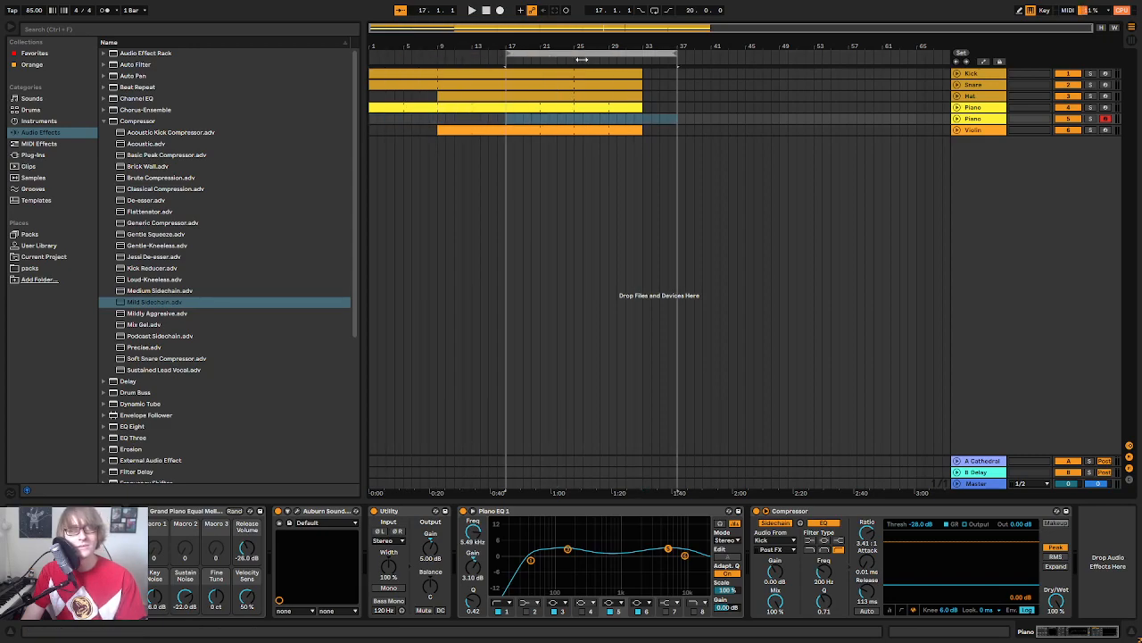
{"action": "key", "text": "space"}
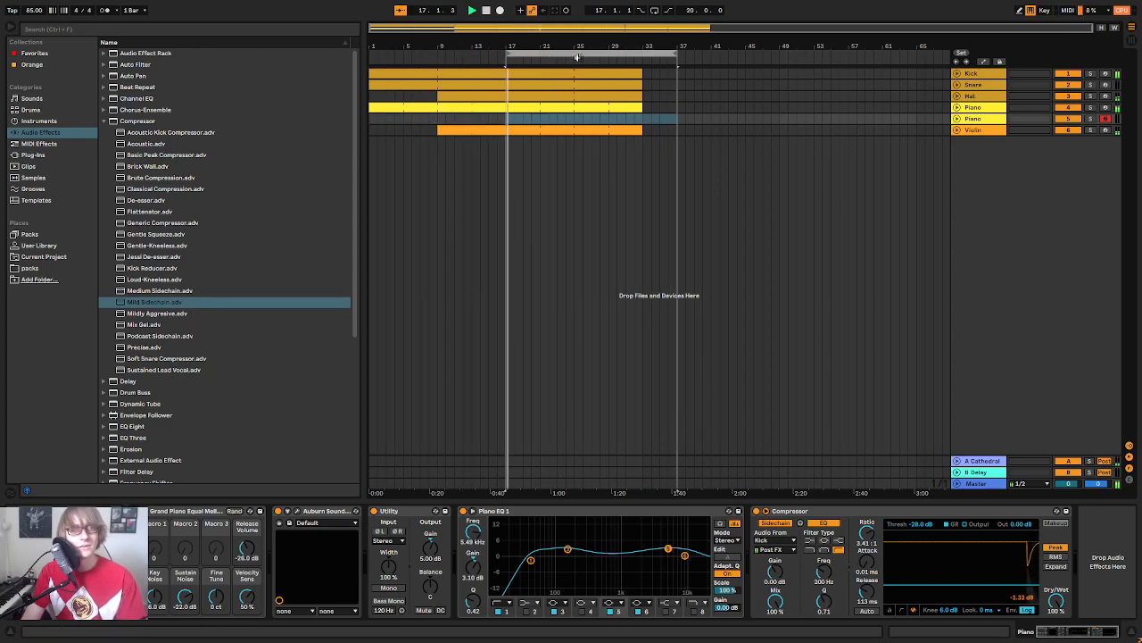
{"action": "left_click_drag", "start_coordinate": [555, 53], "coordinate": [539, 56]}
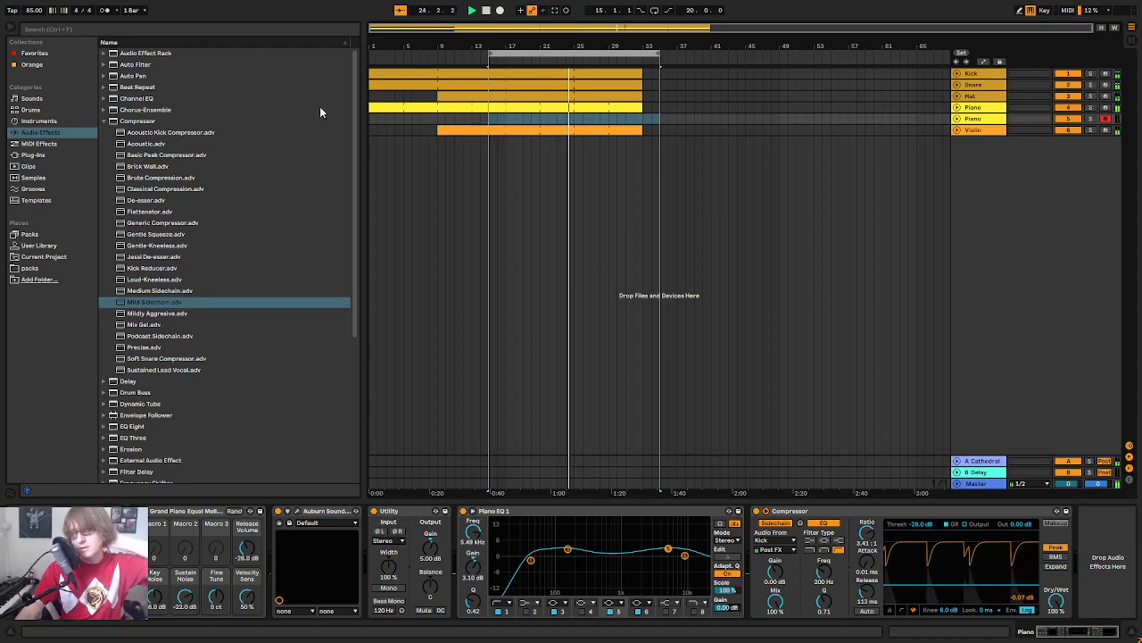
{"action": "left_click", "coordinate": [555, 12]}
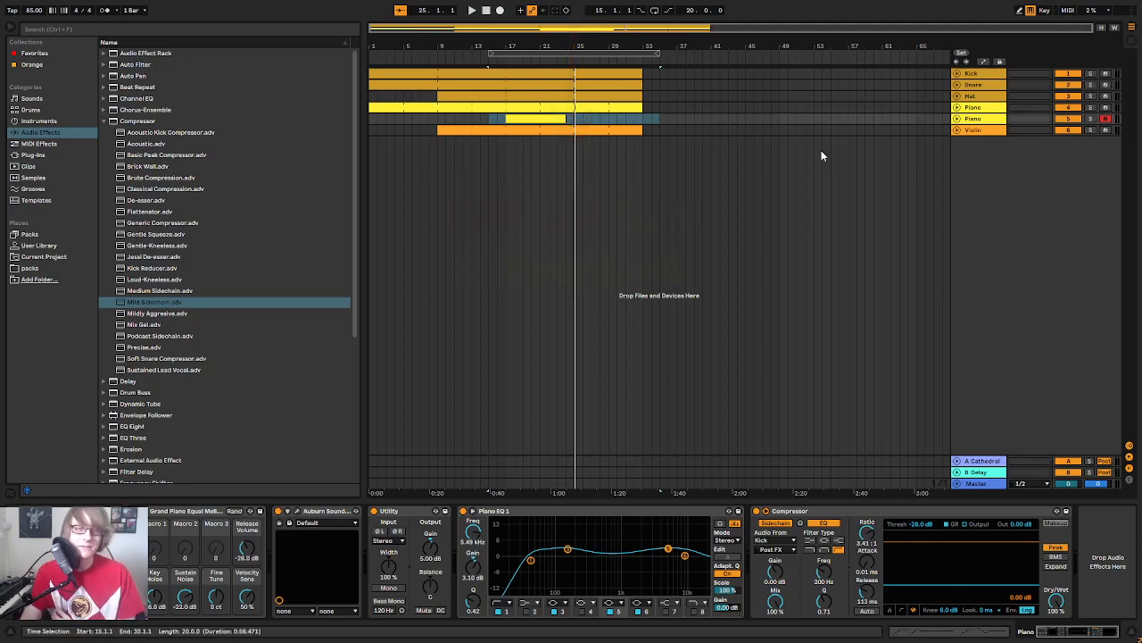
{"action": "left_click", "coordinate": [764, 119]}
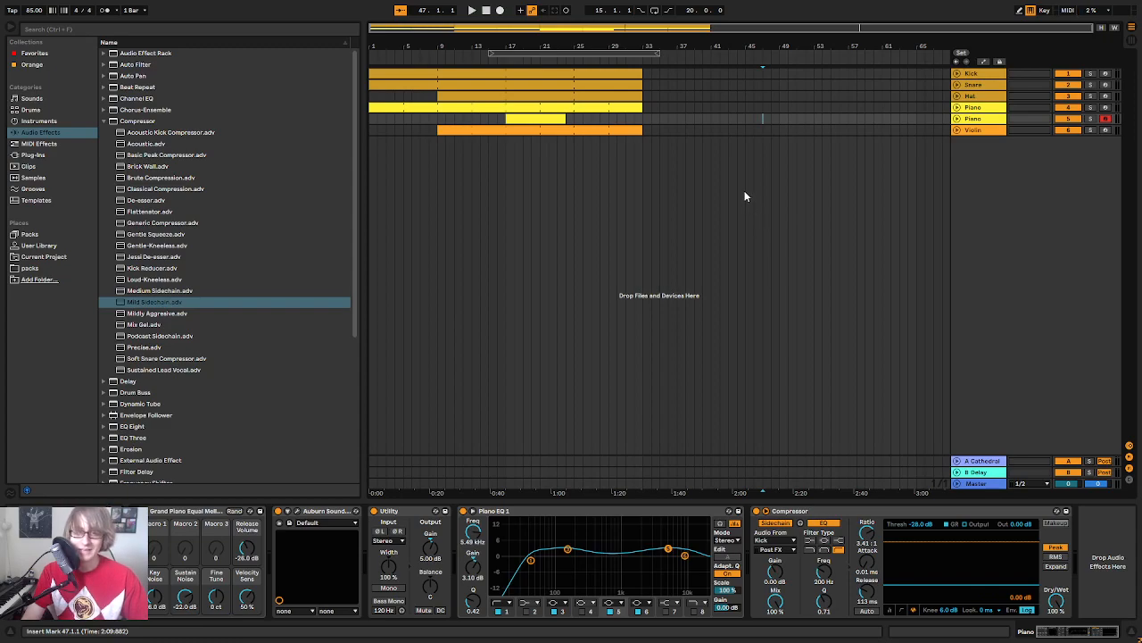
Step: Unfold the duplicated Piano track and extend the recorded melody clip so it ends at bar 25
{"action": "left_click", "coordinate": [957, 118]}
{"action": "key", "text": "plus"}
{"action": "left_click_drag", "start_coordinate": [597, 51], "coordinate": [593, 82]}
{"action": "left_click", "coordinate": [628, 132]}
{"action": "left_click_drag", "start_coordinate": [589, 134], "coordinate": [612, 134]}
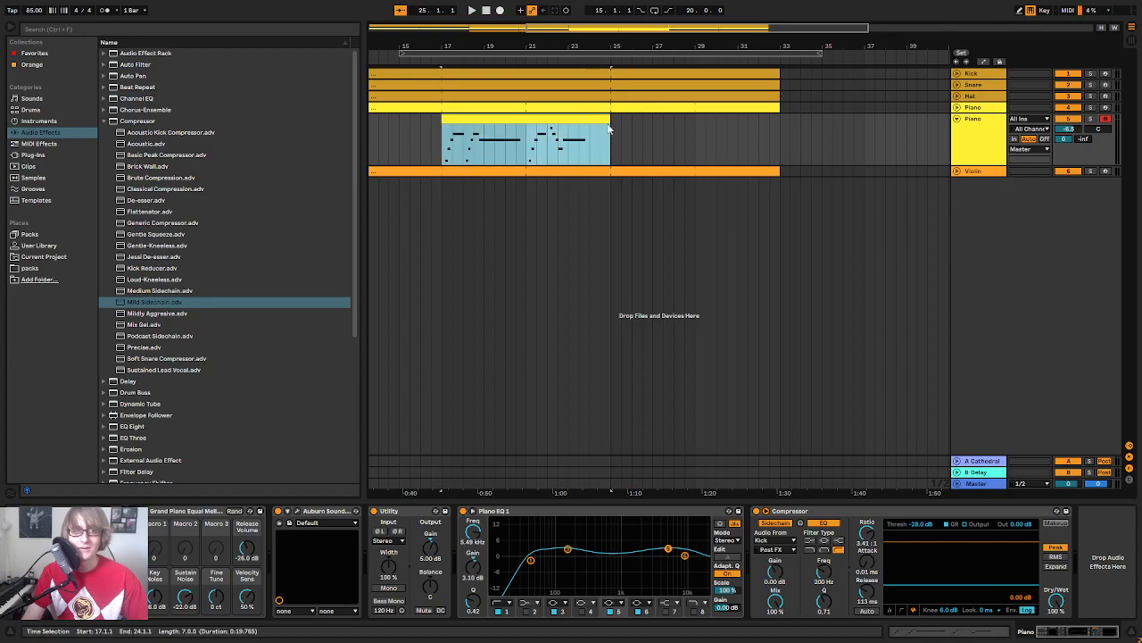
{"action": "right_click", "coordinate": [581, 116]}
{"action": "left_click", "coordinate": [611, 227]}
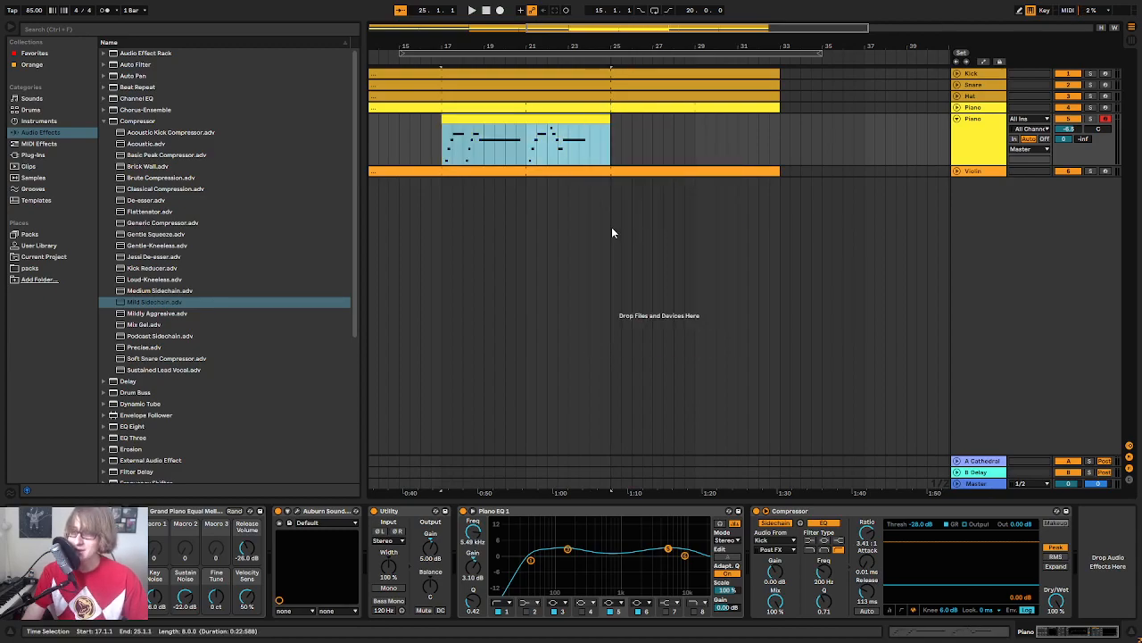
Step: Open the recorded Piano clip in an enlarged note editor and play its first notes
{"action": "double_click", "coordinate": [571, 125]}
{"action": "left_click_drag", "start_coordinate": [623, 365], "coordinate": [614, 222]}
{"action": "left_click_drag", "start_coordinate": [525, 241], "coordinate": [568, 241]}
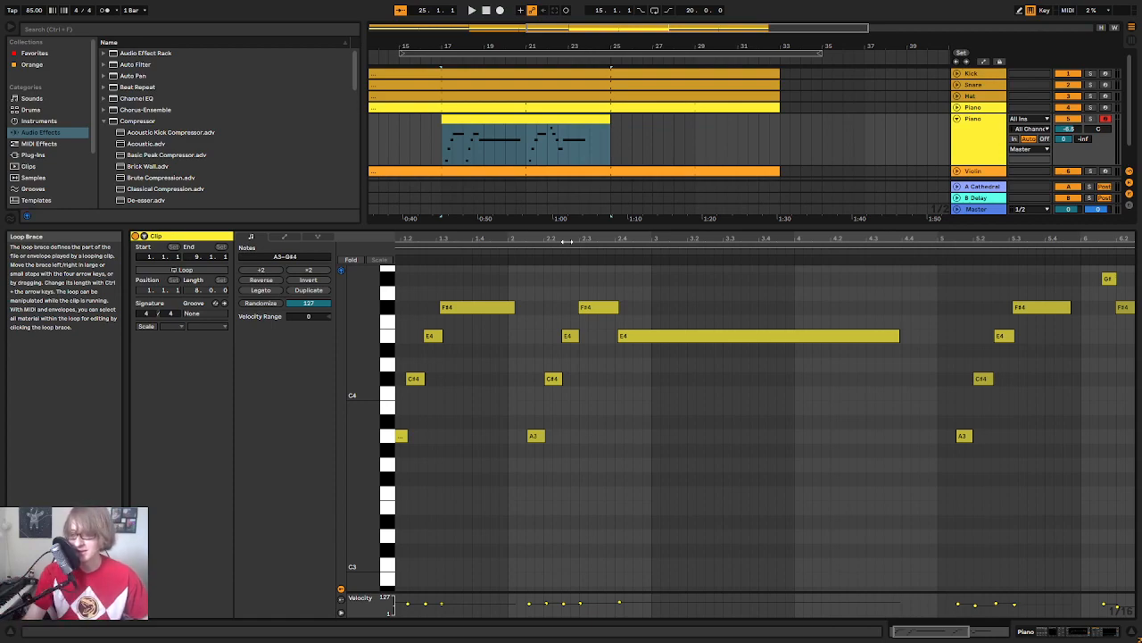
{"action": "key", "text": "space"}
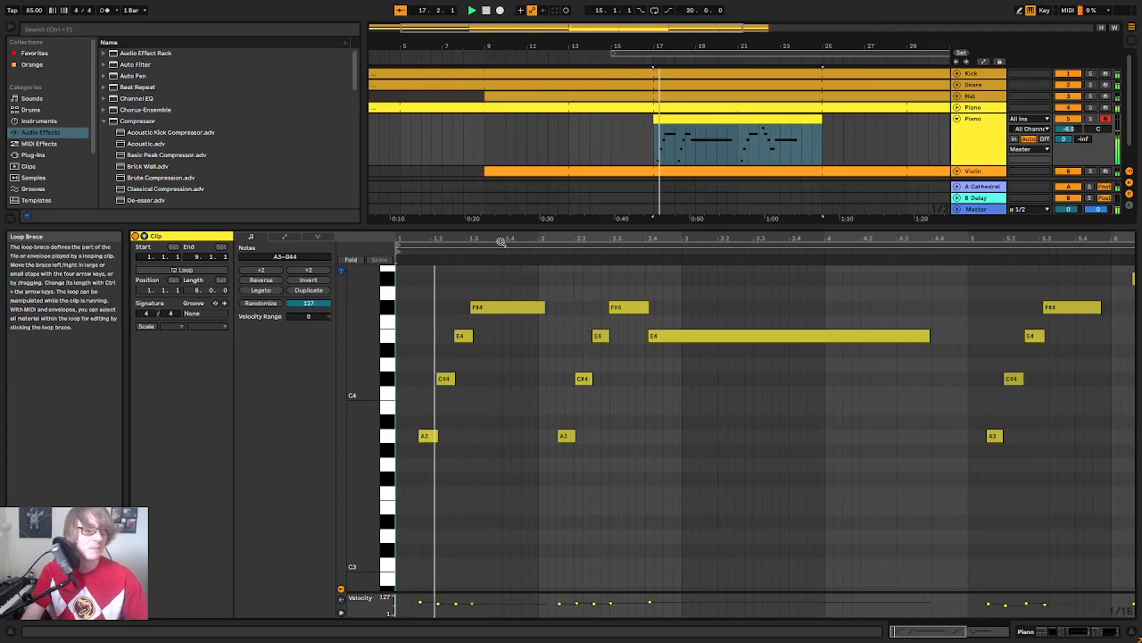
{"action": "key", "text": "space"}
Step: Nudge the opening A3, C#4, E4 and F#4 notes slightly earlier and play them back
{"action": "left_click_drag", "start_coordinate": [467, 238], "coordinate": [466, 212]}
{"action": "left_click", "coordinate": [400, 433]}
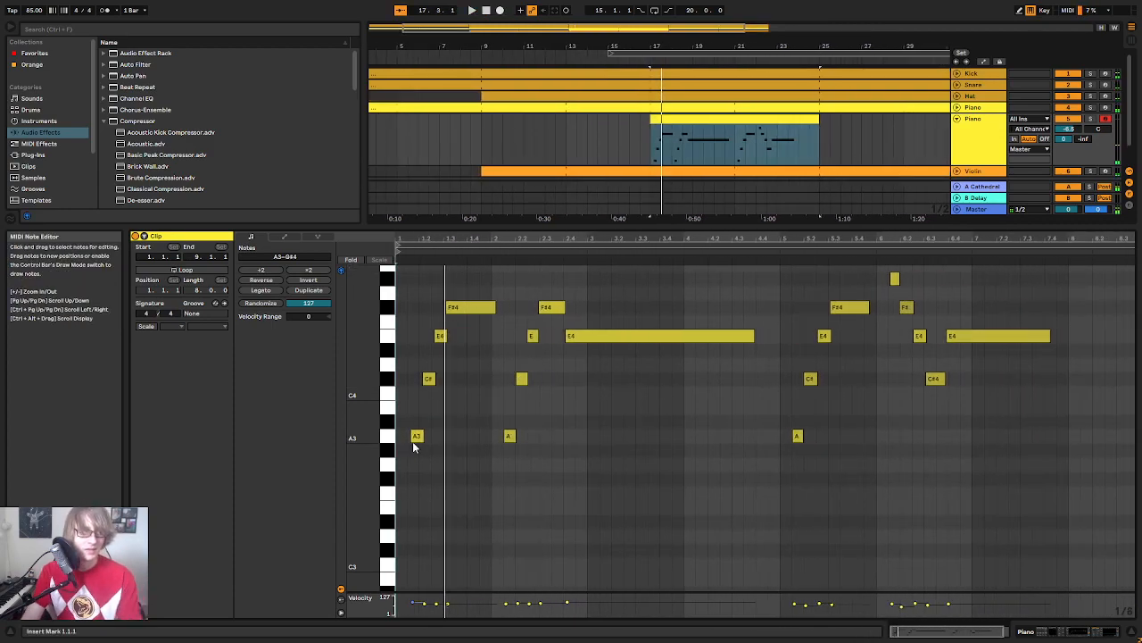
{"action": "left_click_drag", "start_coordinate": [421, 495], "coordinate": [477, 306]}
{"action": "key", "text": "Left"}
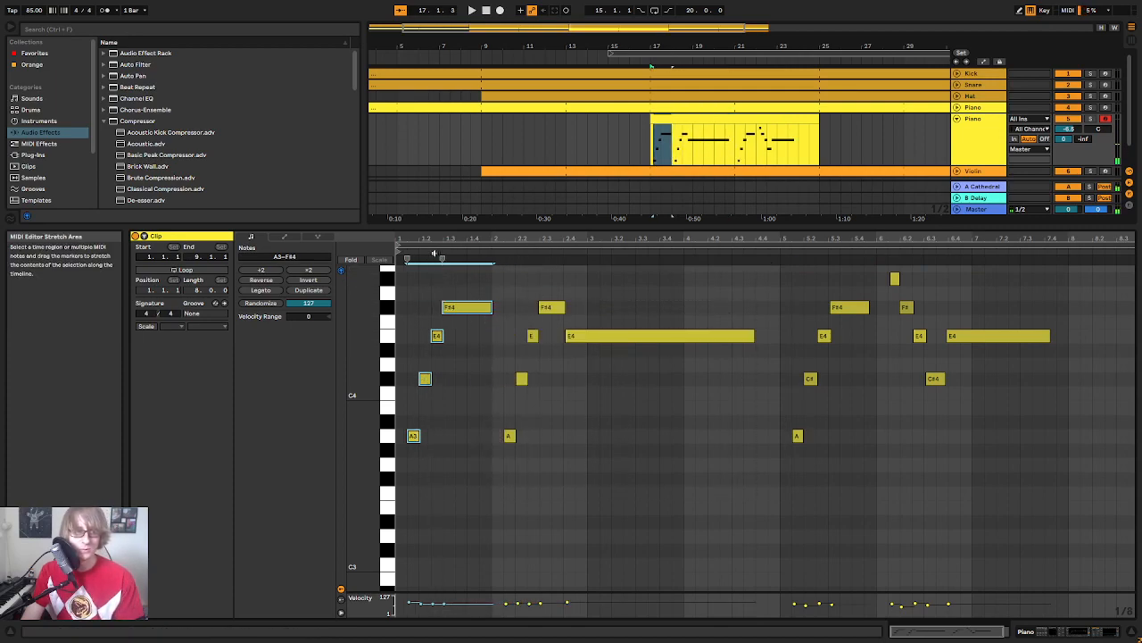
{"action": "left_click_drag", "start_coordinate": [431, 234], "coordinate": [432, 259]}
{"action": "key", "text": "space"}
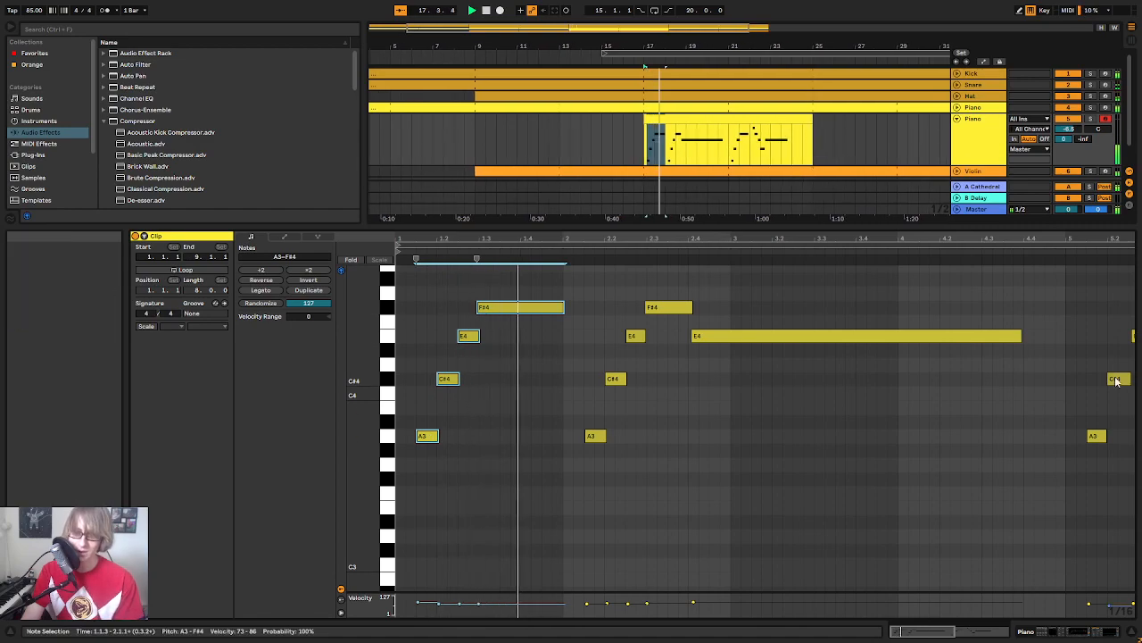
Step: Align the opening phrase's E4 and F#4 notes with the grid and play the phrase
{"action": "left_click_drag", "start_coordinate": [485, 237], "coordinate": [509, 248]}
{"action": "left_click_drag", "start_coordinate": [486, 356], "coordinate": [563, 312]}
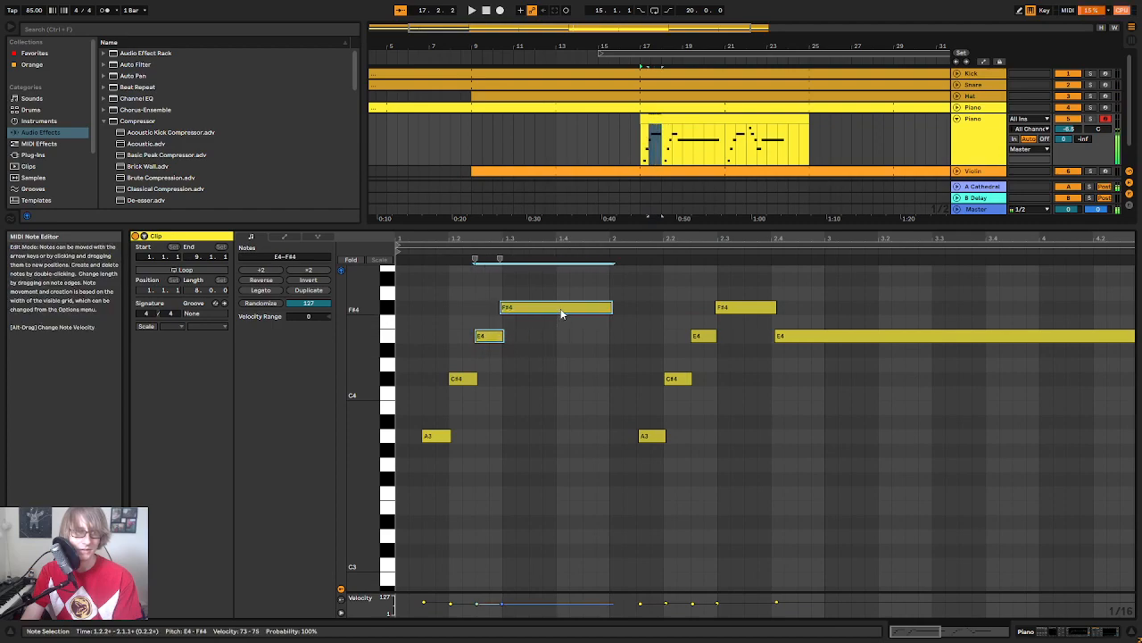
{"action": "left_click", "coordinate": [550, 309]}
{"action": "key", "text": "space"}
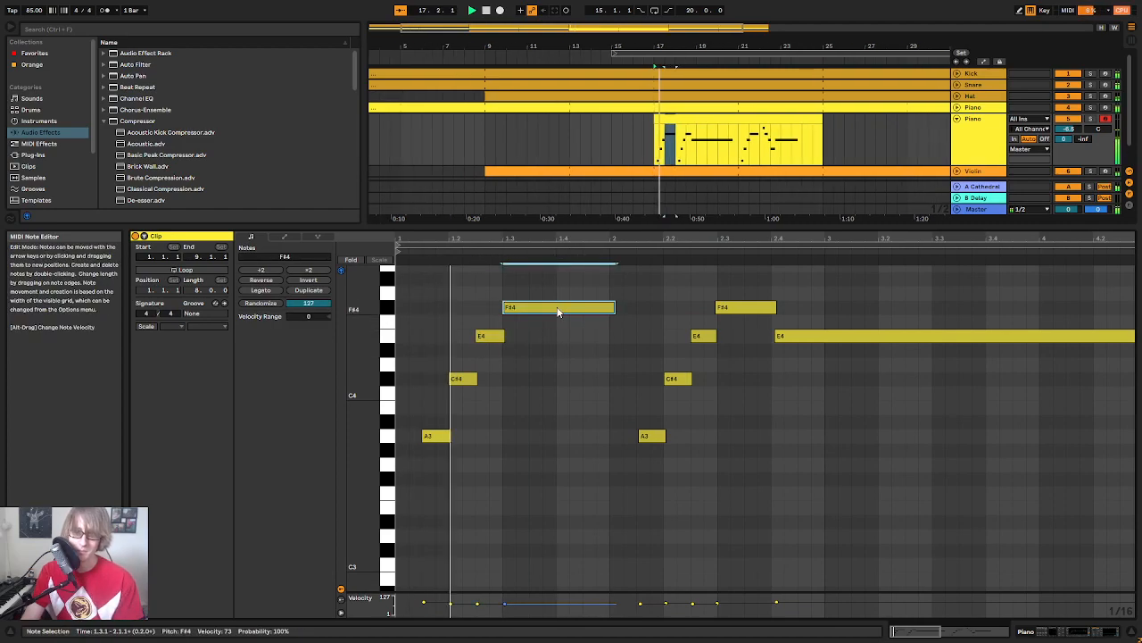
{"action": "key", "text": "space"}
Step: Adjust the velocities of the opening F#4, E4, C#4 and A3 notes, lowering A3 to 64, and play them
{"action": "left_click", "coordinate": [605, 387]}
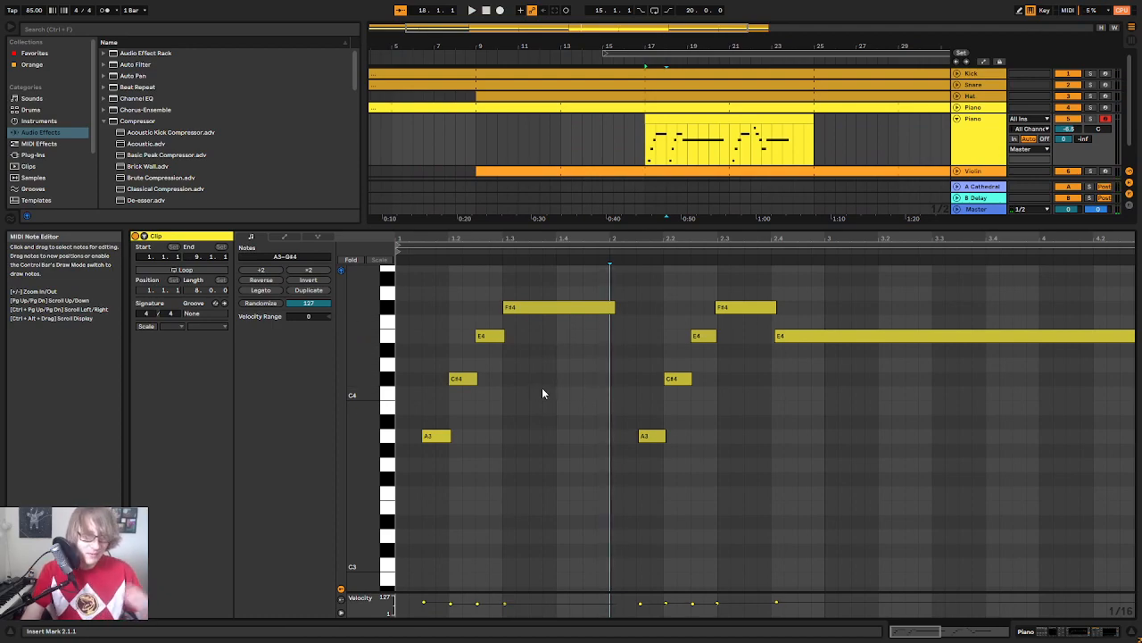
{"action": "mouse_move", "coordinate": [451, 240]}
{"action": "left_mouse_down"}
{"action": "mouse_move", "coordinate": [452, 270]}
{"action": "mouse_move", "coordinate": [452, 255]}
{"action": "left_mouse_up"}
{"action": "left_click", "coordinate": [611, 365]}
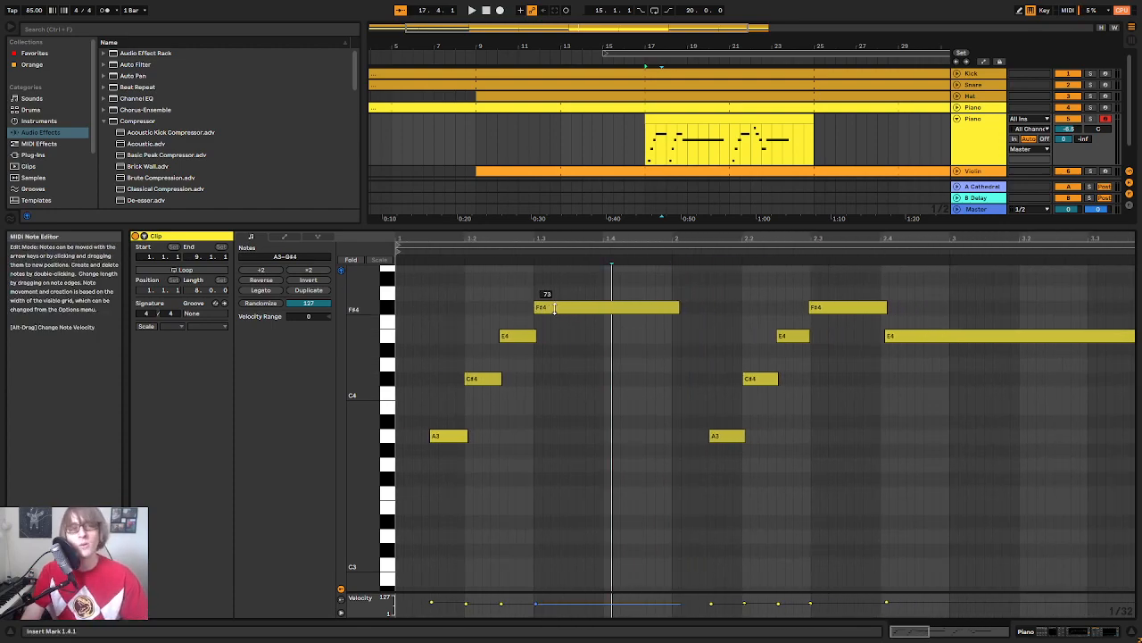
{"action": "left_click", "coordinate": [546, 307]}
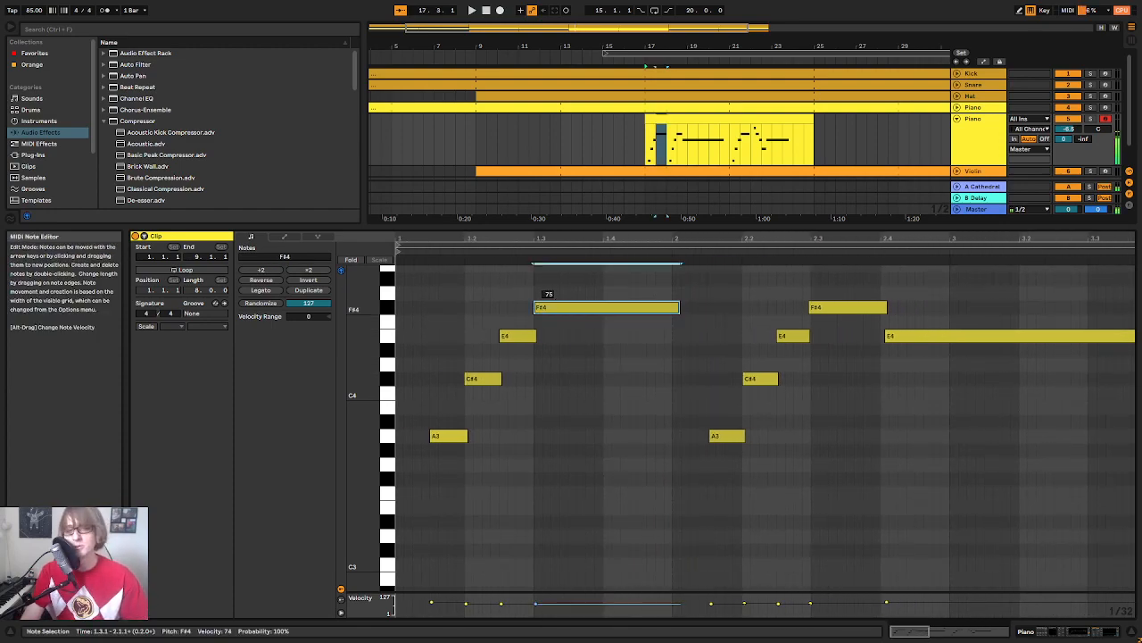
{"action": "left_click", "coordinate": [516, 335]}
{"action": "left_click_drag", "start_coordinate": [517, 336], "coordinate": [516, 332]}
{"action": "left_click_drag", "start_coordinate": [477, 378], "coordinate": [478, 394]}
{"action": "left_click_drag", "start_coordinate": [452, 436], "coordinate": [452, 452]}
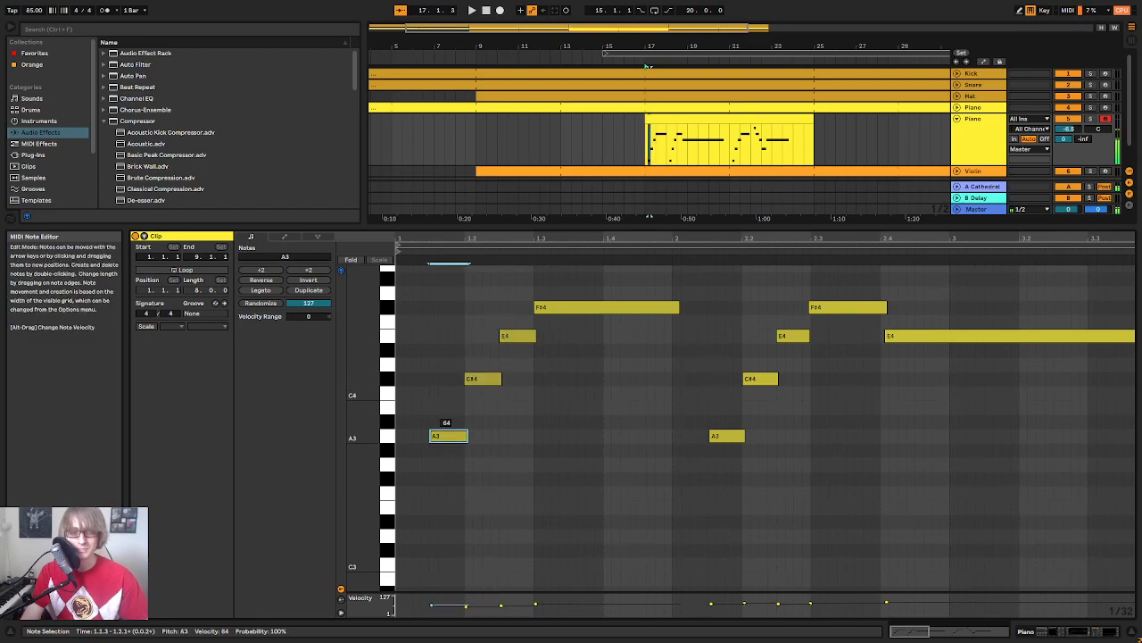
{"action": "key", "text": "space"}
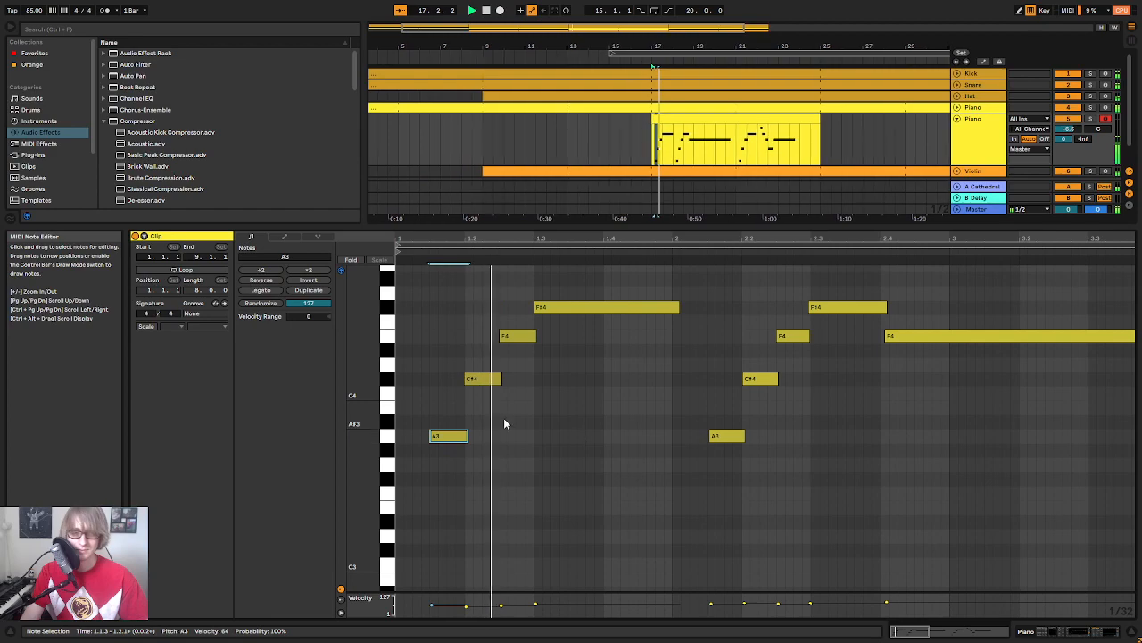
{"action": "key", "text": "space"}
Step: Set the opening phrase's velocities to 77 for A3, 67 for C#4 and 73 for E4, and play it
{"action": "left_click_drag", "start_coordinate": [452, 439], "coordinate": [452, 427]}
{"action": "key", "text": "space"}
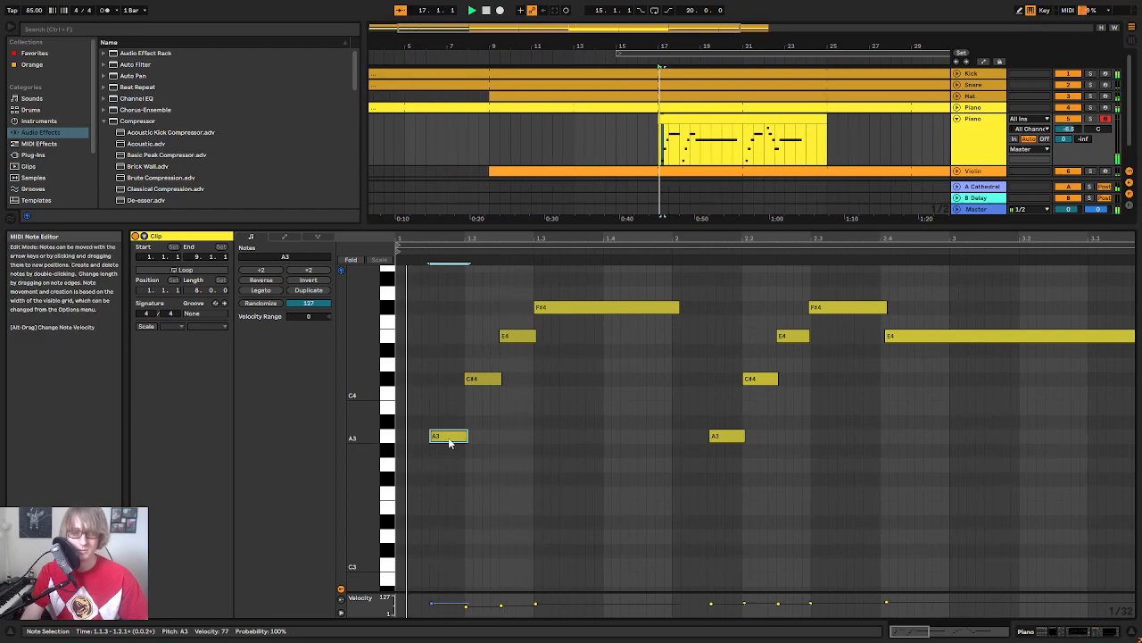
{"action": "left_click", "coordinate": [483, 378]}
{"action": "key", "text": "space"}
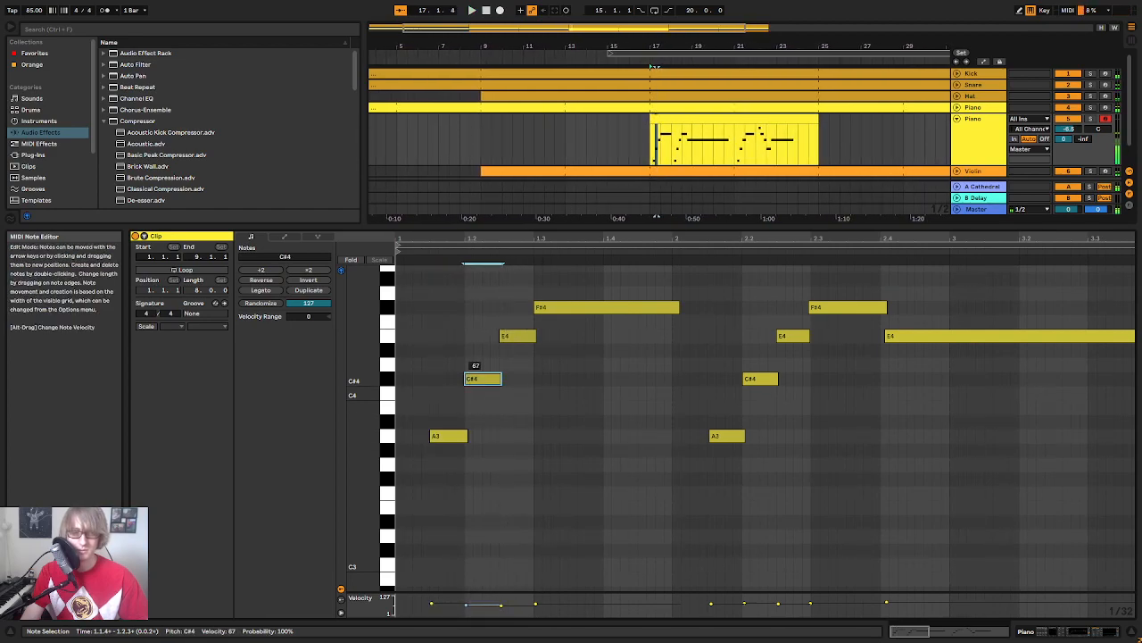
{"action": "left_click", "coordinate": [517, 336]}
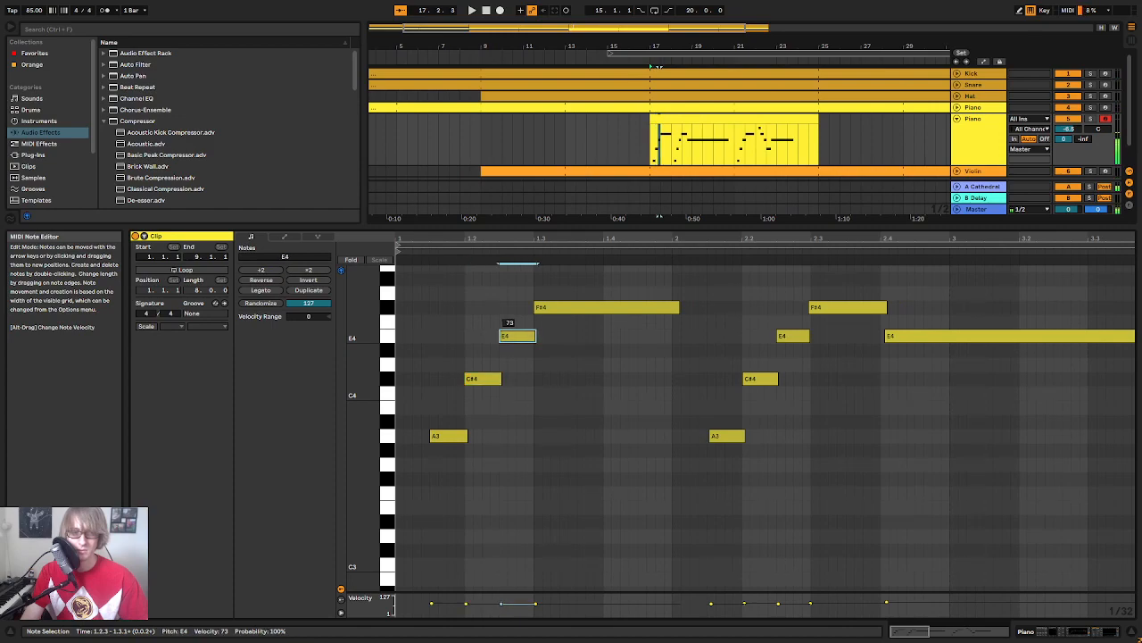
{"action": "key", "text": "space"}
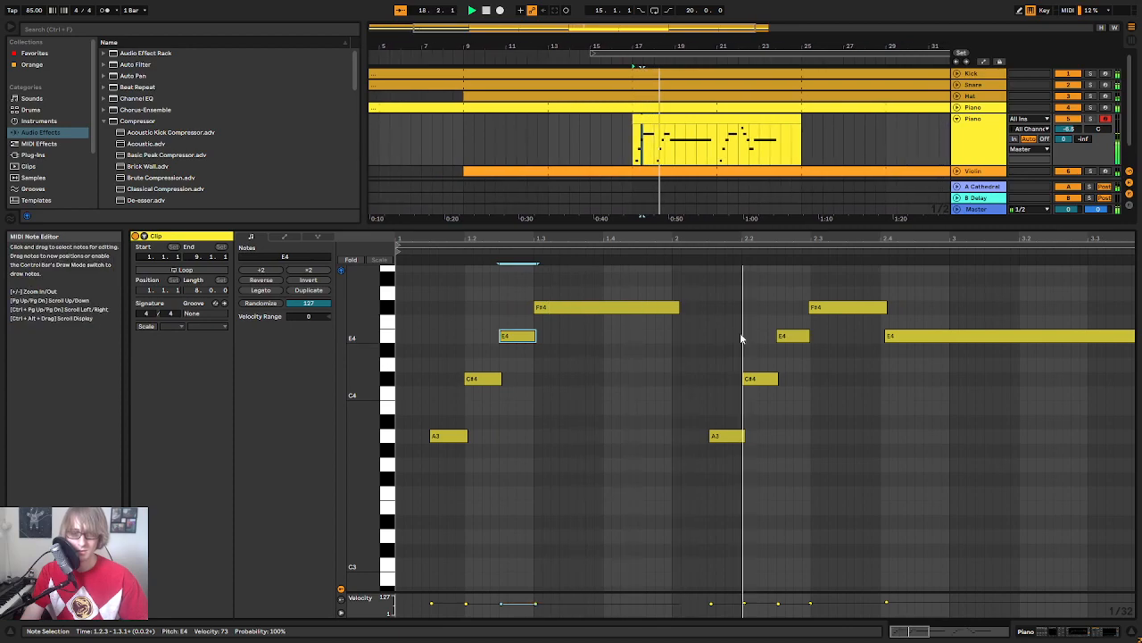
Step: Quantize the notes at the end of the second phrase, including its long E4, and play them back
{"action": "key", "text": "space"}
{"action": "left_click_drag", "start_coordinate": [704, 339], "coordinate": [754, 310]}
{"action": "key", "text": "ctrl+u"}
{"action": "left_click_drag", "start_coordinate": [788, 363], "coordinate": [823, 334]}
{"action": "key", "text": "ctrl+u"}
{"action": "left_click_drag", "start_coordinate": [664, 239], "coordinate": [664, 216]}
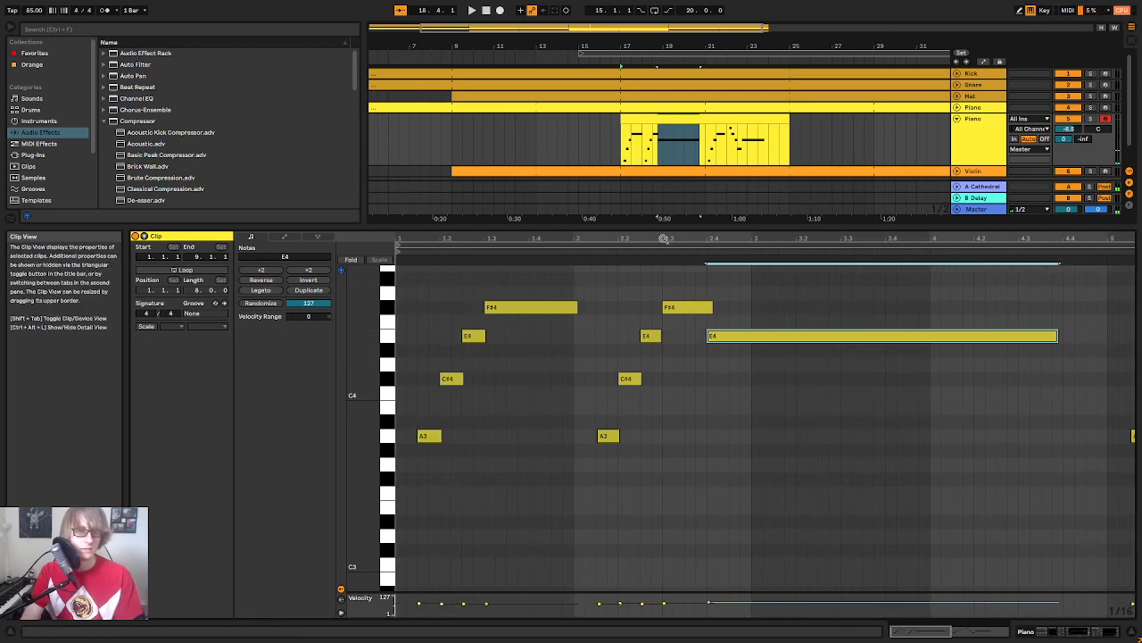
{"action": "left_click", "coordinate": [567, 253]}
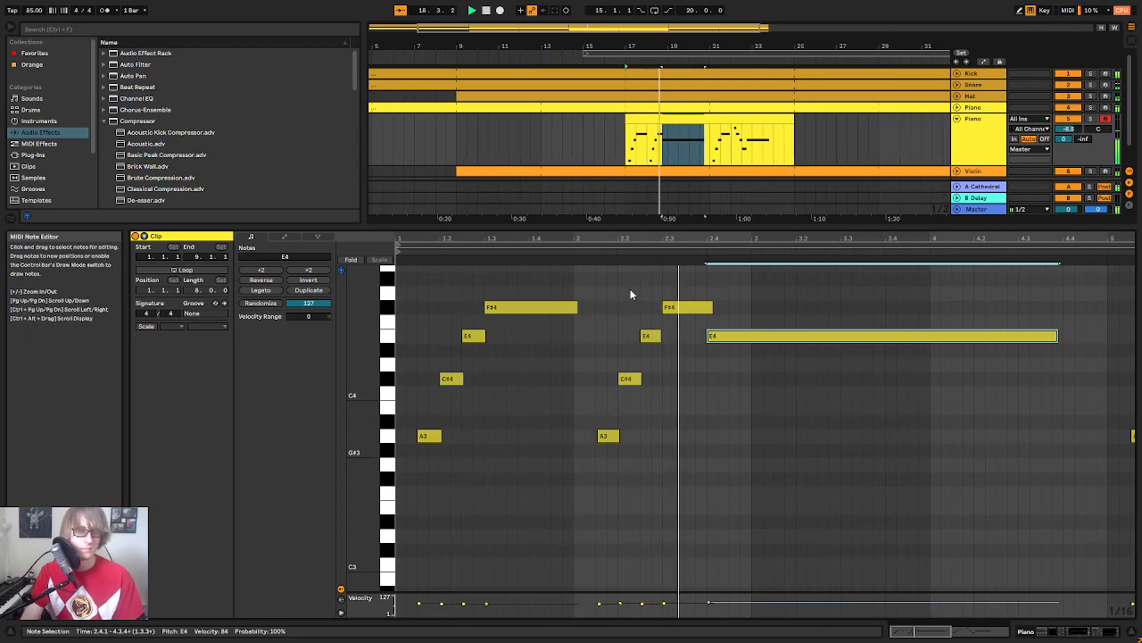
{"action": "mouse_move", "coordinate": [608, 240]}
{"action": "left_mouse_down"}
{"action": "mouse_move", "coordinate": [609, 284]}
{"action": "mouse_move", "coordinate": [609, 236]}
{"action": "left_mouse_up"}
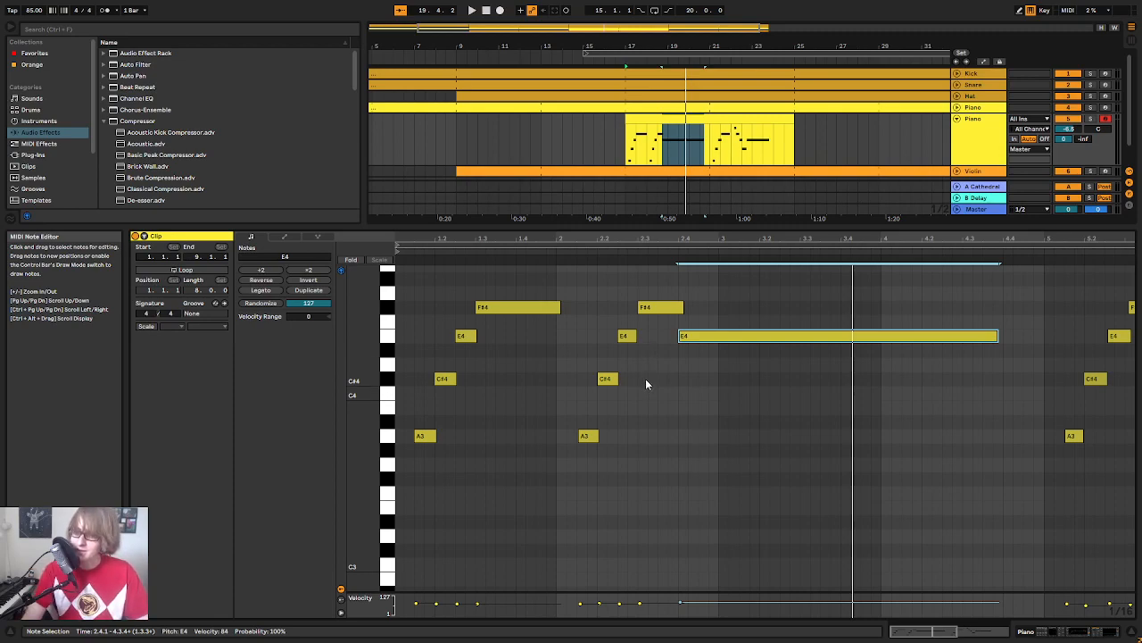
Step: Quantize the E4 and F#4 in the clip's bar 5 and the G#4, E4 and C#4 in bar 6
{"action": "left_click_drag", "start_coordinate": [729, 241], "coordinate": [729, 178]}
{"action": "scroll", "coordinate": [661, 366], "scroll_direction": "up", "scroll_amount": 2}
{"action": "left_click_drag", "start_coordinate": [823, 239], "coordinate": [787, 272]}
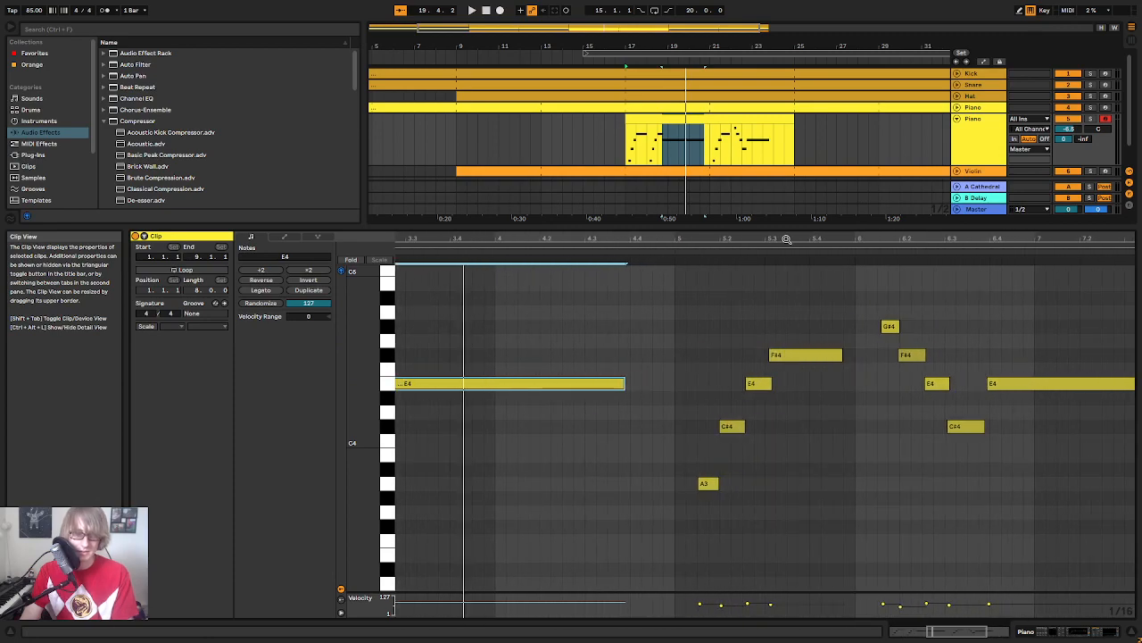
{"action": "left_click_drag", "start_coordinate": [768, 407], "coordinate": [811, 343]}
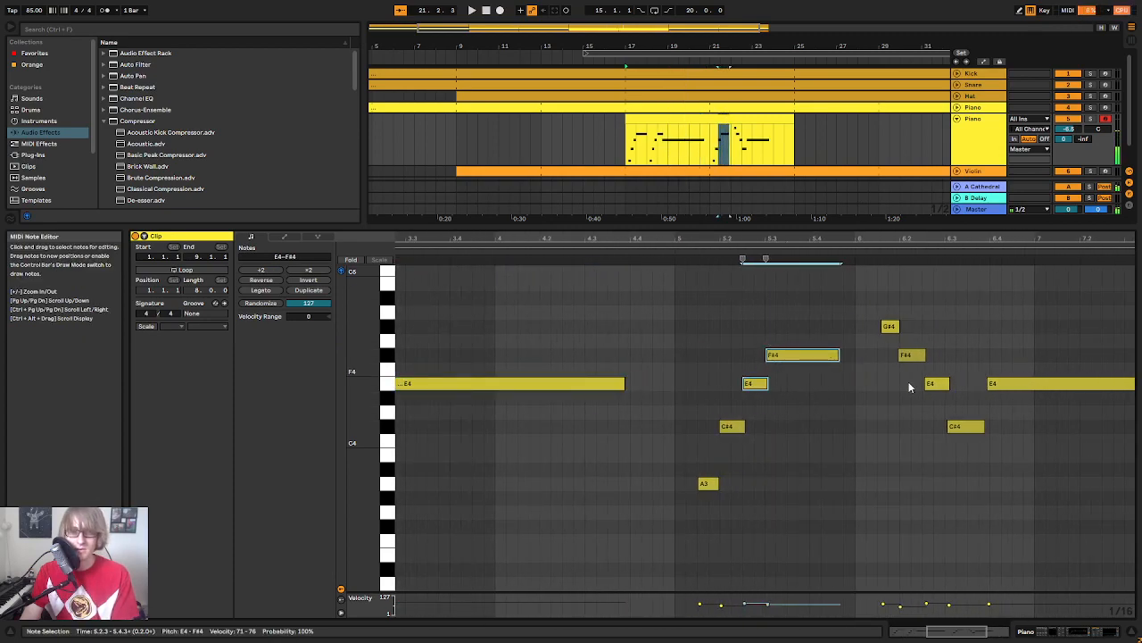
{"action": "left_click_drag", "start_coordinate": [870, 365], "coordinate": [895, 319]}
{"action": "key", "text": "ctrl+u"}
{"action": "left_click_drag", "start_coordinate": [930, 409], "coordinate": [946, 378]}
{"action": "key", "text": "ctrl+u"}
{"action": "left_click_drag", "start_coordinate": [961, 436], "coordinate": [985, 416]}
{"action": "key", "text": "ctrl+u"}
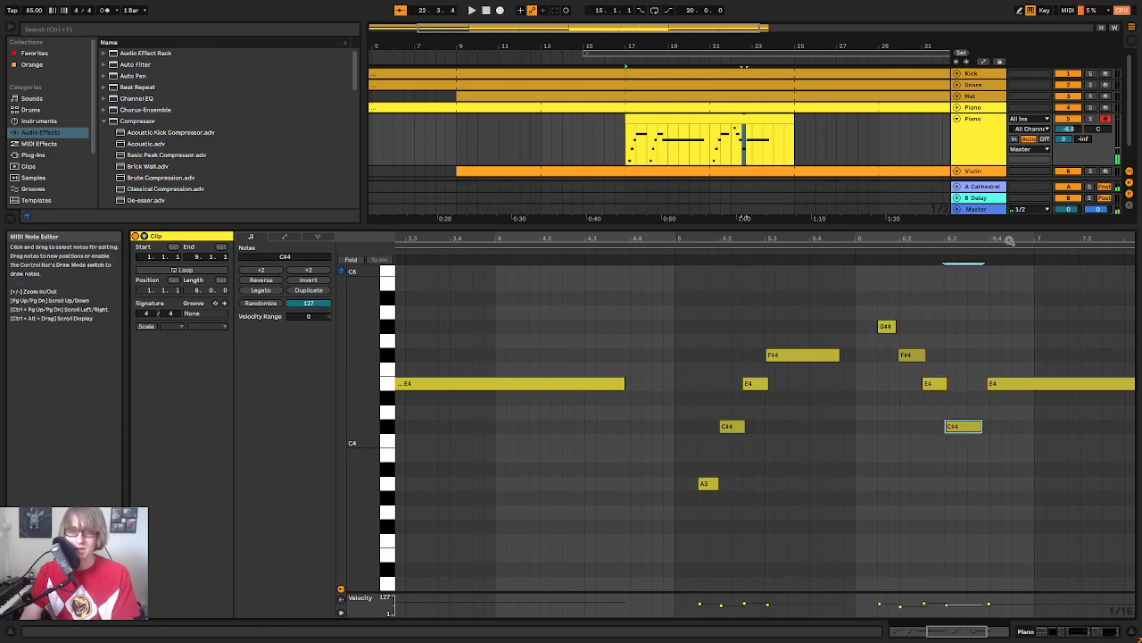
Step: Play the clip from its bar 5 and raise the G#4 in bar 6 to A4
{"action": "left_click_drag", "start_coordinate": [1003, 242], "coordinate": [946, 234]}
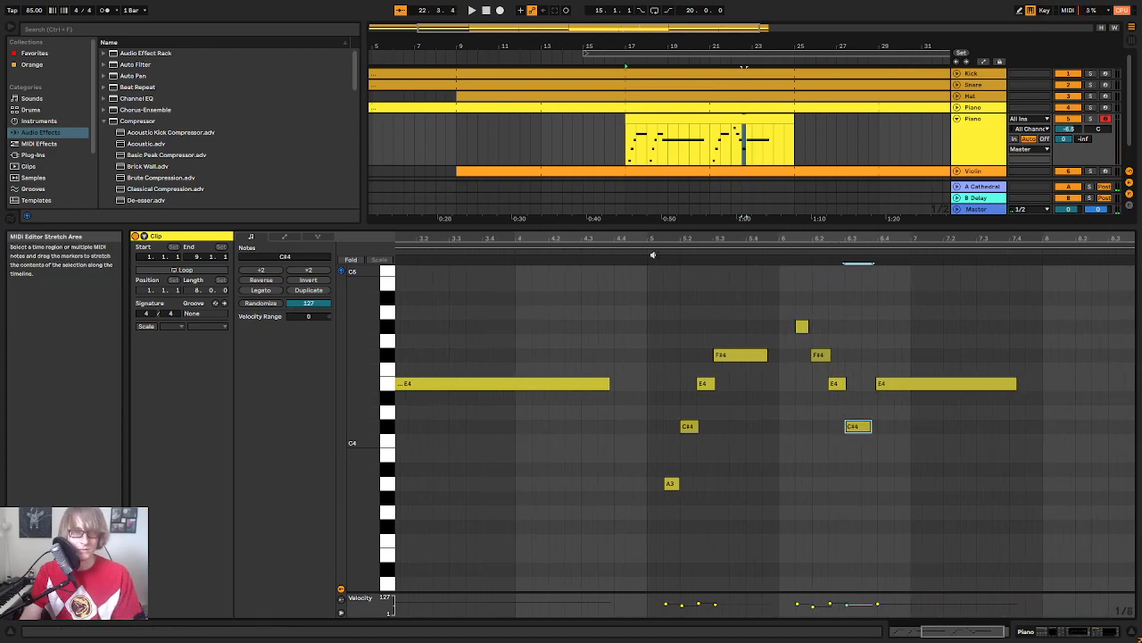
{"action": "left_click", "coordinate": [648, 253]}
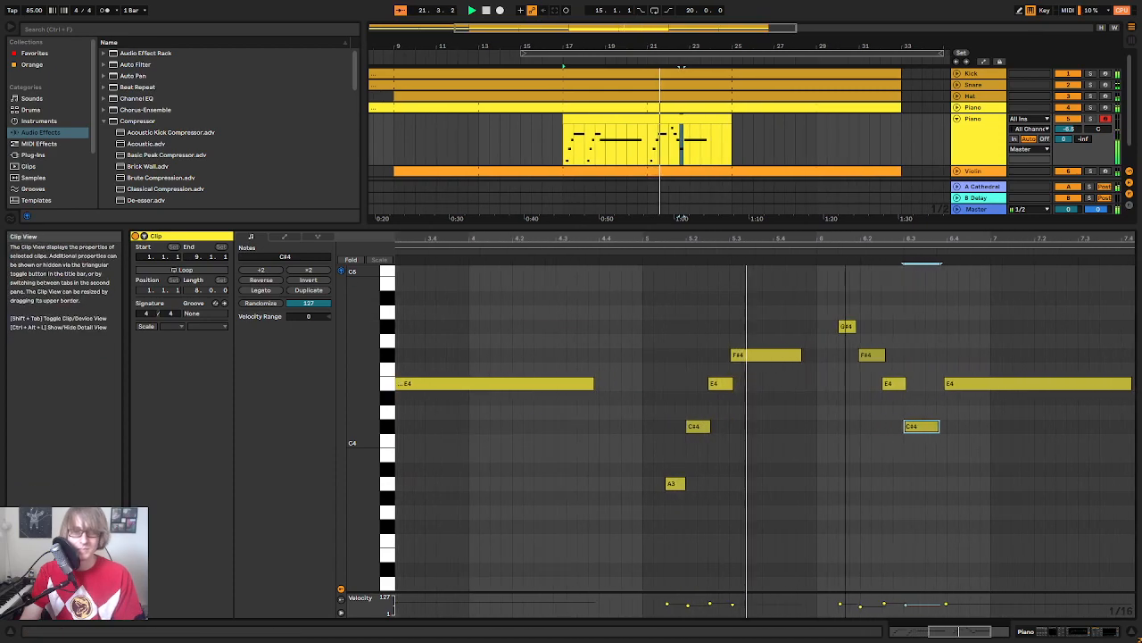
{"action": "left_click_drag", "start_coordinate": [686, 239], "coordinate": [685, 219]}
{"action": "key", "text": "space"}
{"action": "left_click_drag", "start_coordinate": [723, 347], "coordinate": [758, 325]}
{"action": "key", "text": "Up"}
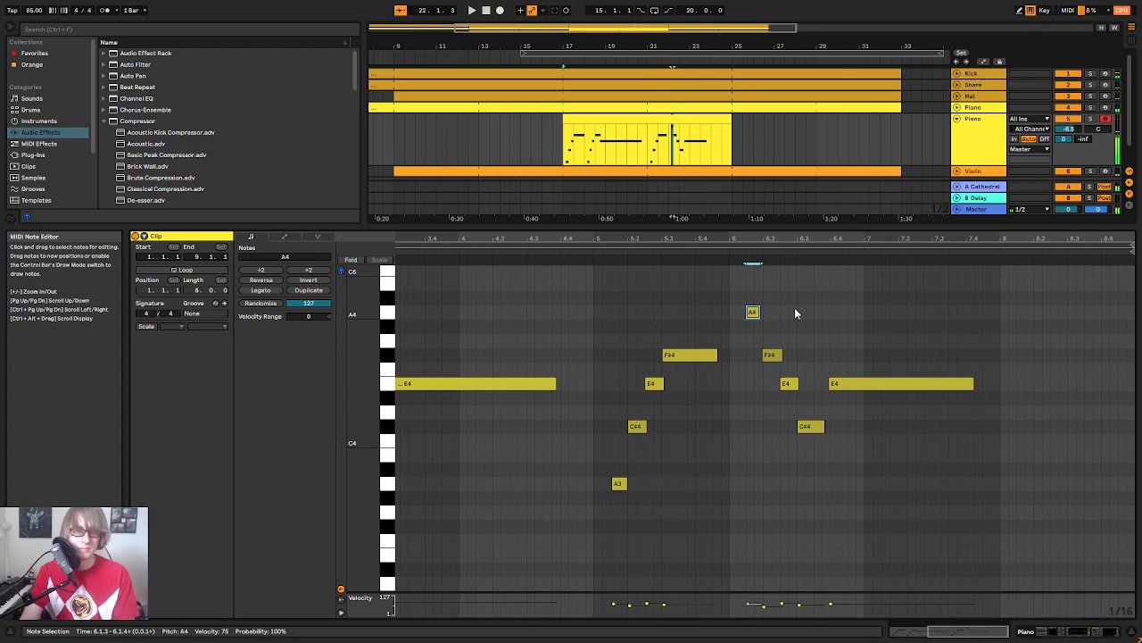
Step: Audition the notes around bar 6 of the melody clip, ending with the long final E4
{"action": "left_click", "coordinate": [772, 379]}
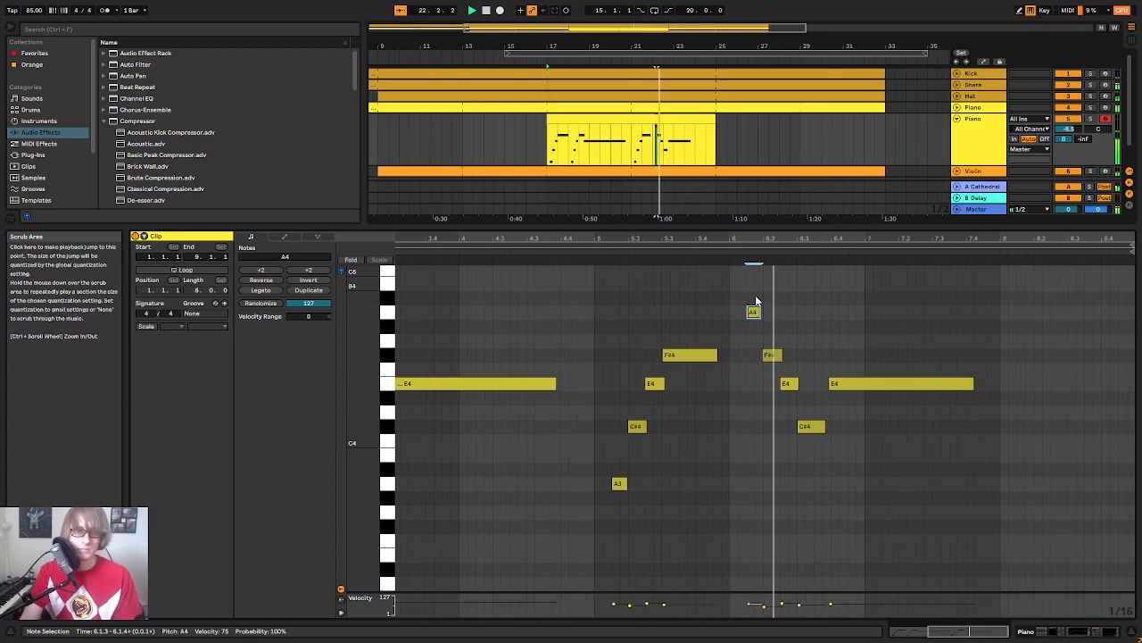
{"action": "left_click", "coordinate": [772, 351]}
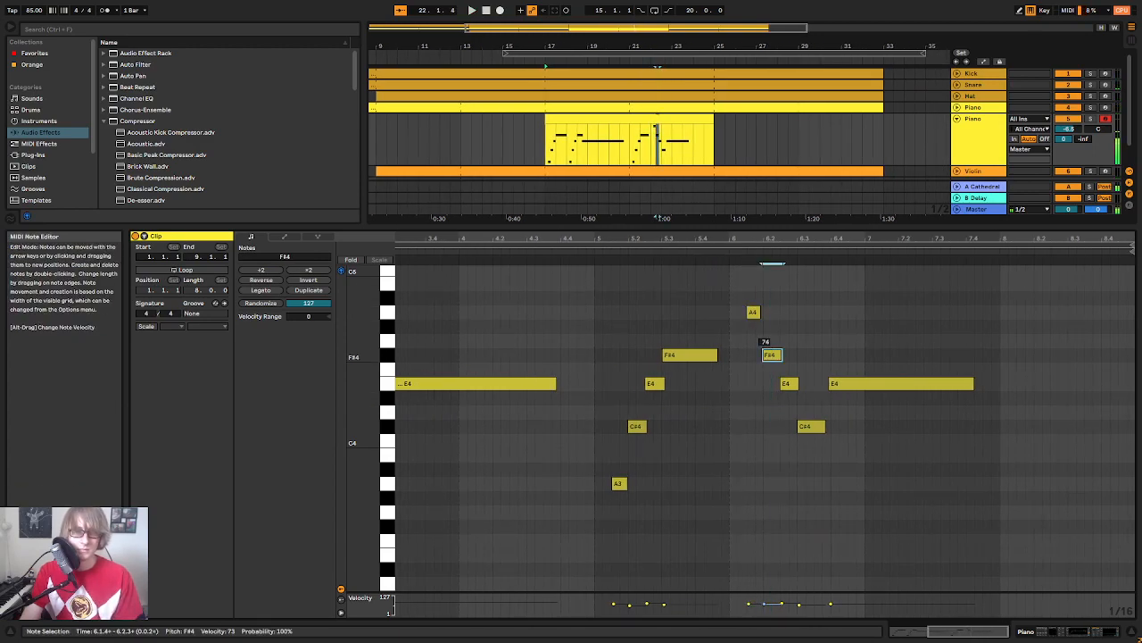
{"action": "left_click", "coordinate": [889, 328]}
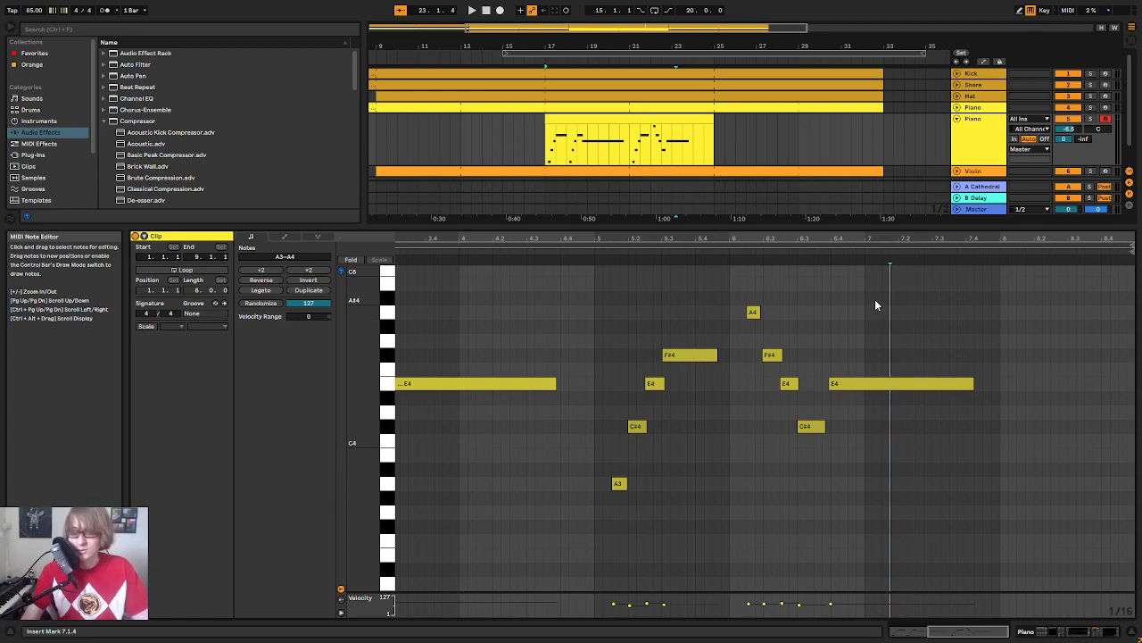
{"action": "left_click_drag", "start_coordinate": [842, 239], "coordinate": [846, 219]}
{"action": "left_click", "coordinate": [919, 383]}
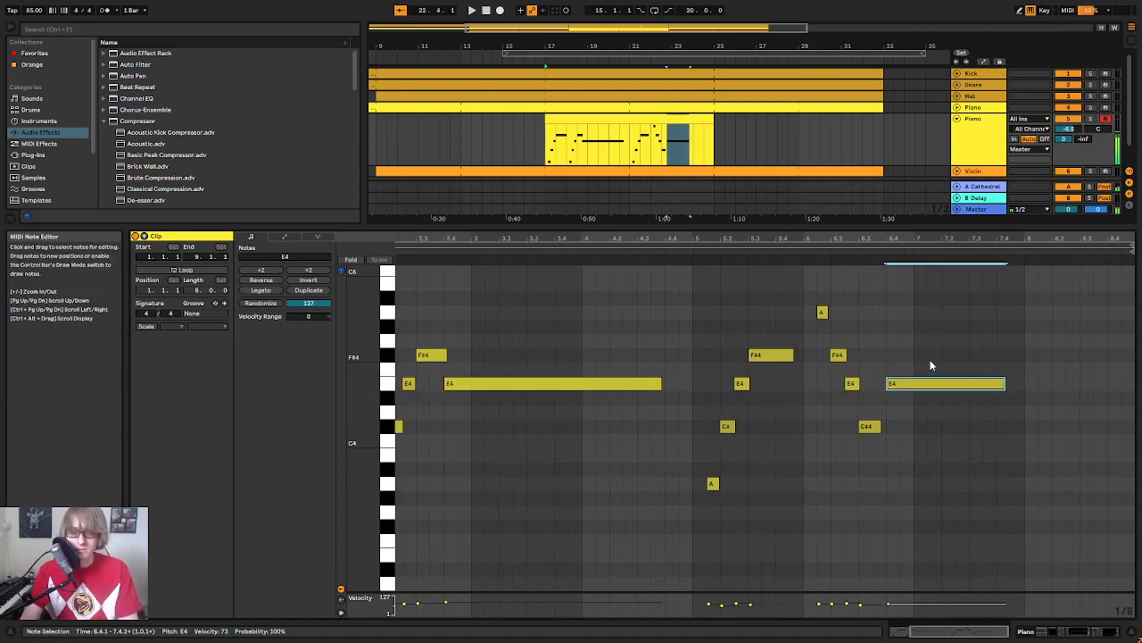
{"action": "left_click_drag", "start_coordinate": [817, 240], "coordinate": [869, 239]}
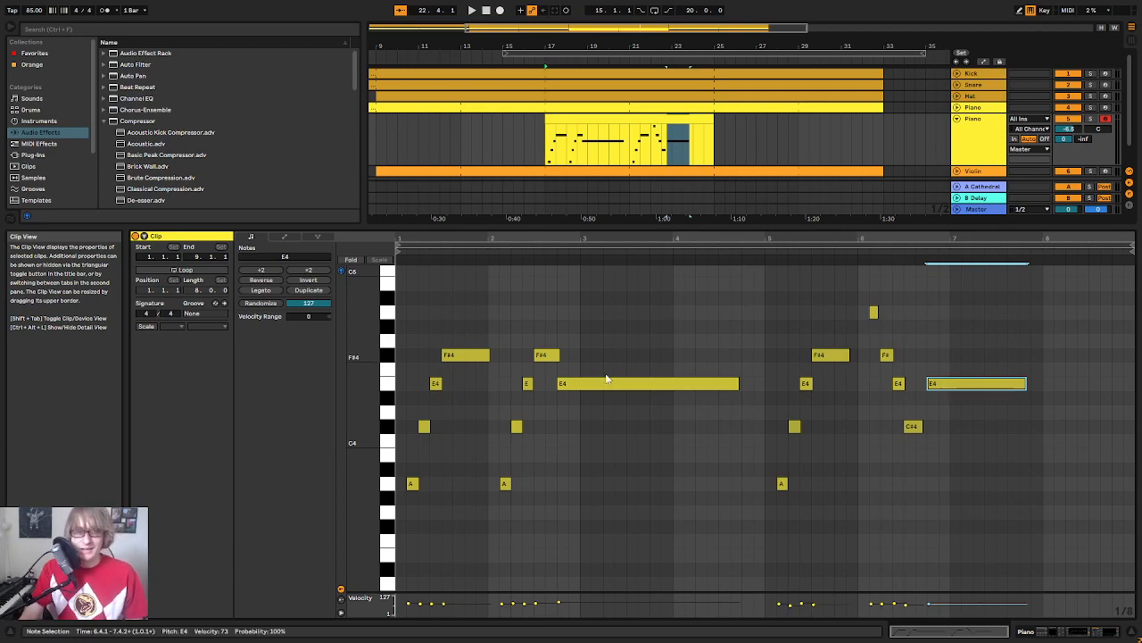
Step: Select the melody clip in the arrangement and play the song from bar 17
{"action": "left_click_drag", "start_coordinate": [700, 45], "coordinate": [708, 30]}
{"action": "left_click", "coordinate": [771, 120]}
{"action": "left_click", "coordinate": [689, 119]}
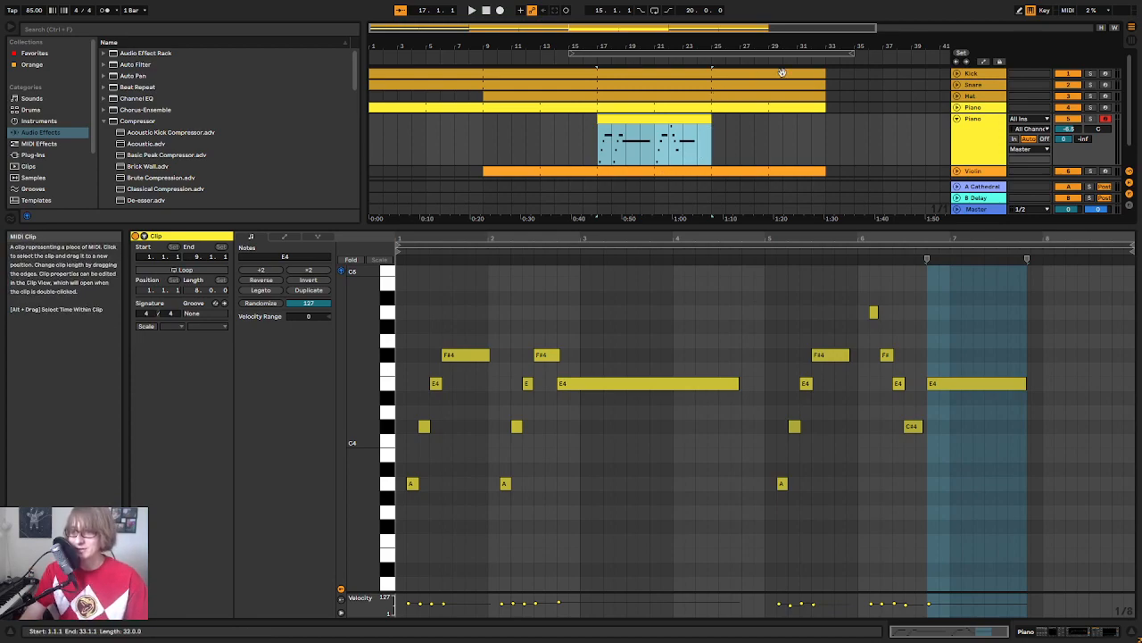
{"action": "key", "text": "space"}
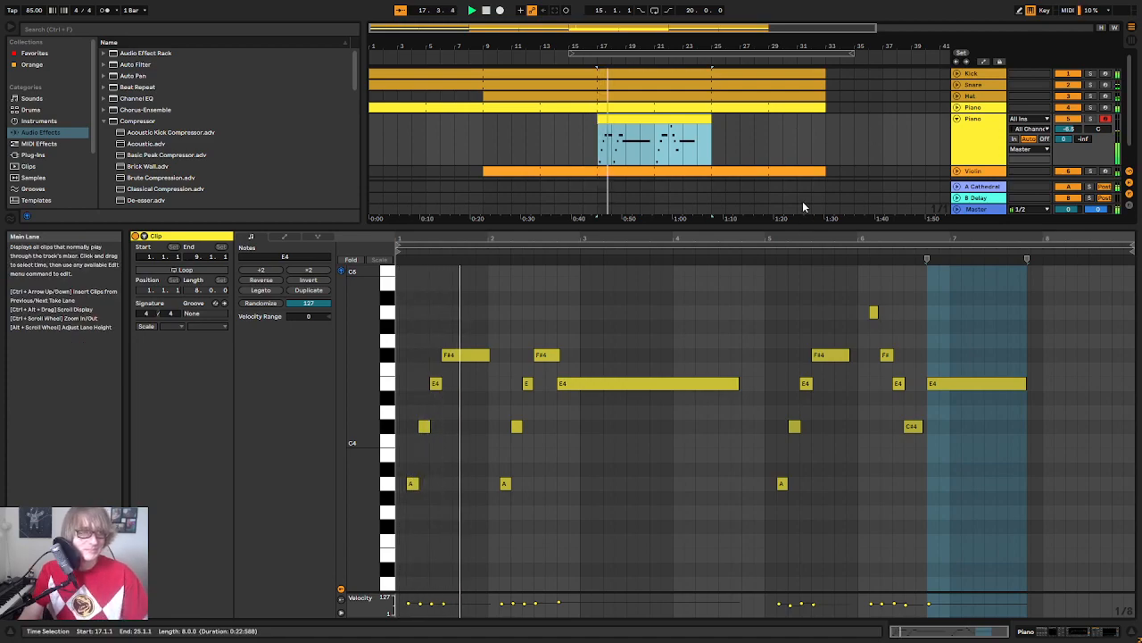
Step: Rename the second Piano track, which holds the melody clip, as Lead
{"action": "key", "text": "Tab"}
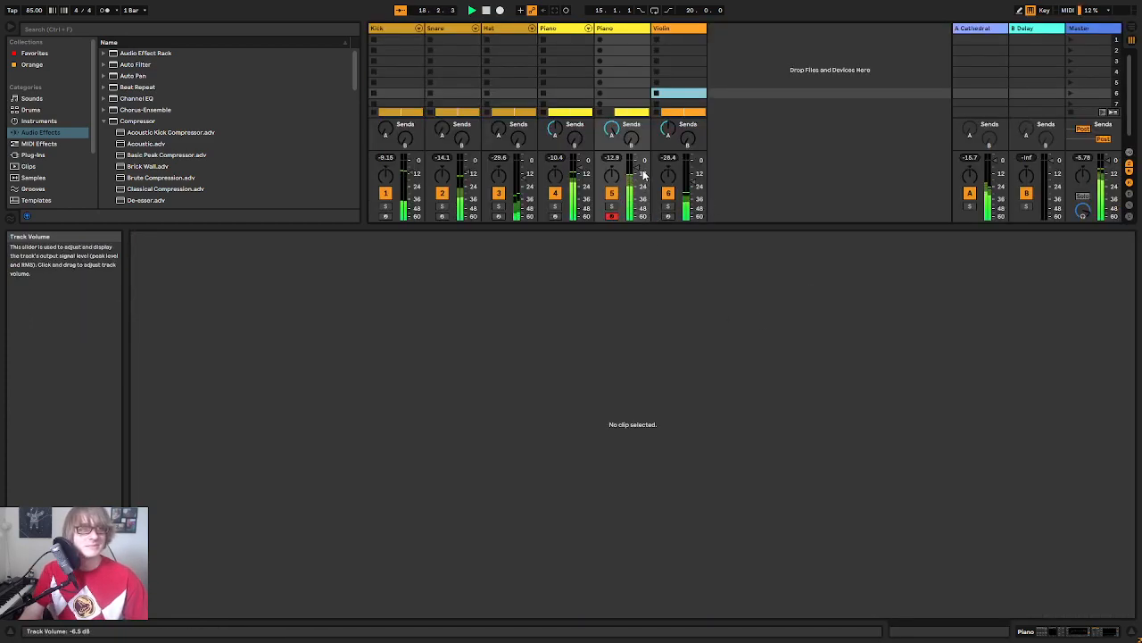
{"action": "key", "text": "Tab"}
{"action": "right_click", "coordinate": [975, 142]}
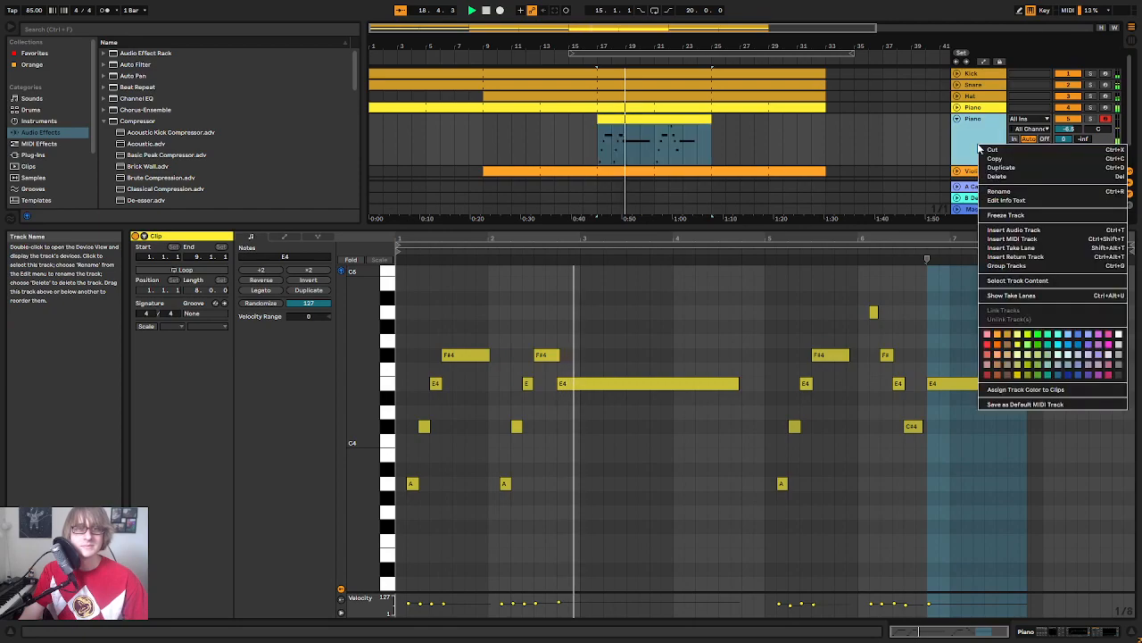
{"action": "left_click", "coordinate": [1015, 192]}
{"action": "type", "text": "Lead"}
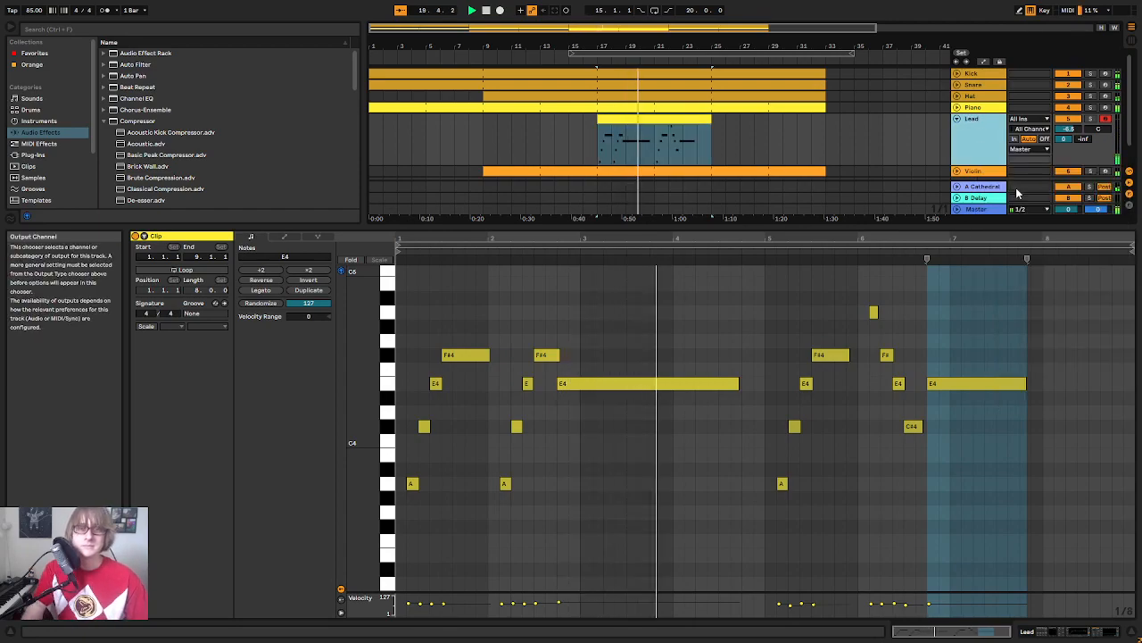
Step: Show the Lead track's devices and collapse the Compressor presets in the browser
{"action": "left_click", "coordinate": [745, 420]}
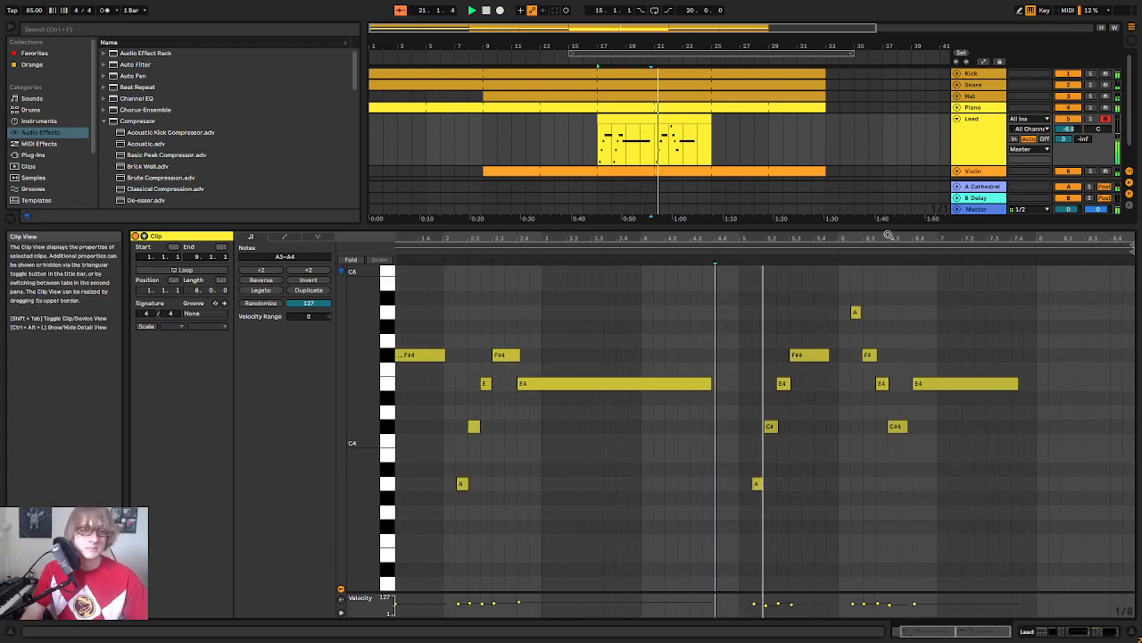
{"action": "left_click", "coordinate": [967, 154]}
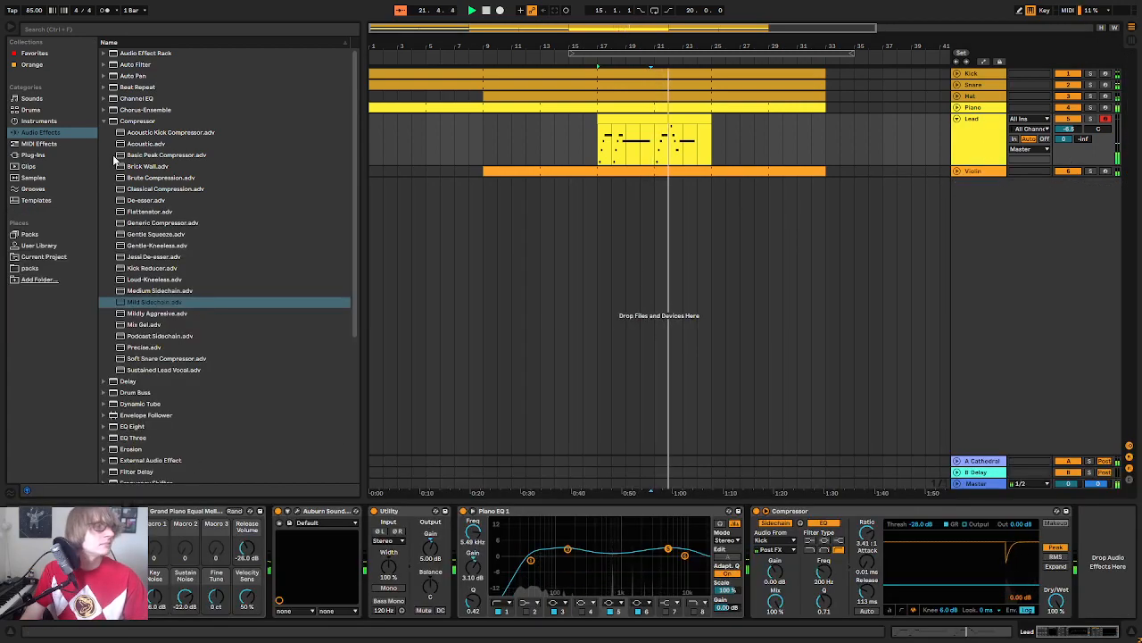
{"action": "left_click", "coordinate": [104, 121]}
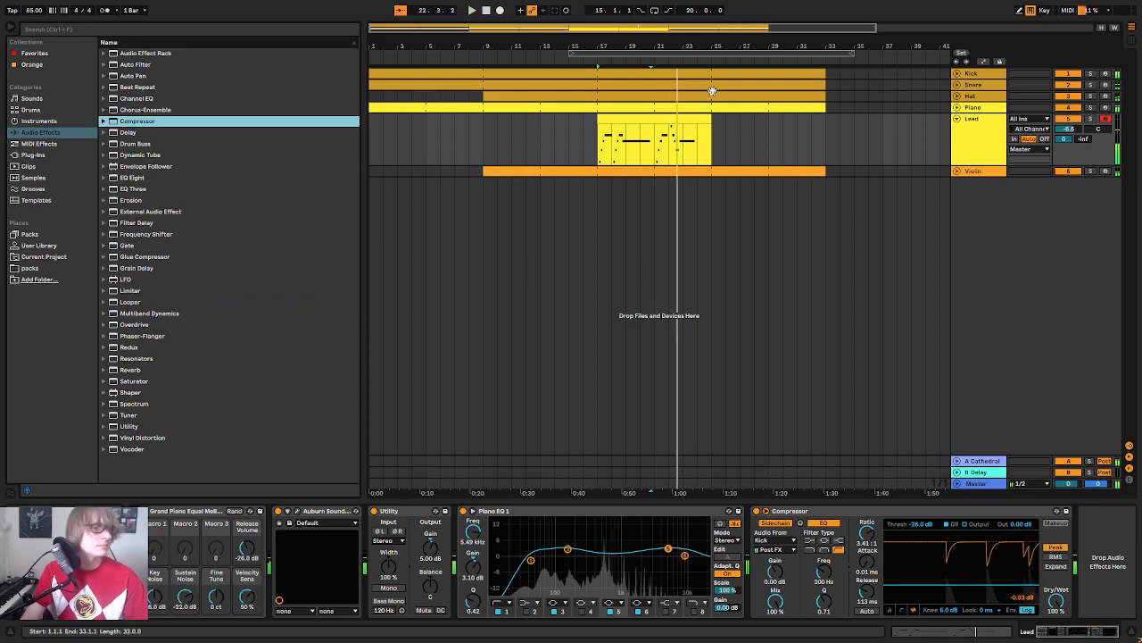
{"action": "key", "text": "space"}
Step: Reopen the Lead clip and raise the short F#4 note in bar 6 two semitones to G#4
{"action": "left_click_drag", "start_coordinate": [770, 136], "coordinate": [782, 136]}
{"action": "left_click", "coordinate": [661, 131]}
{"action": "double_click", "coordinate": [663, 131]}
{"action": "left_click", "coordinate": [893, 342]}
{"action": "left_click", "coordinate": [887, 355]}
{"action": "left_click_drag", "start_coordinate": [912, 319], "coordinate": [885, 375]}
{"action": "key", "text": "Up"}
{"action": "key", "text": "Up"}
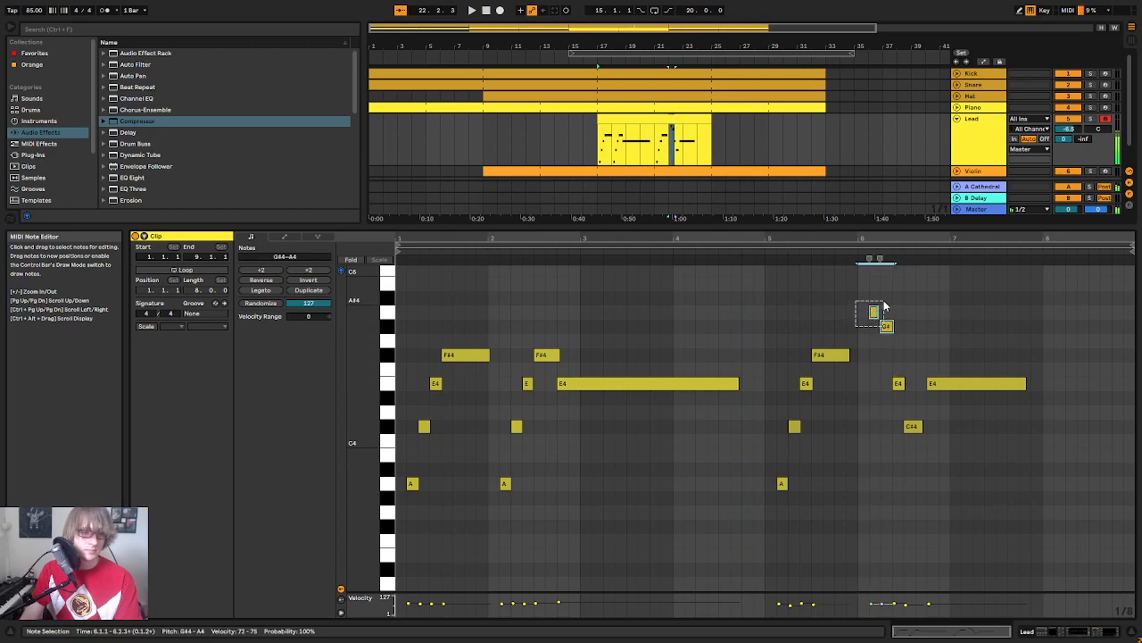
{"action": "left_click", "coordinate": [899, 382]}
{"action": "left_click", "coordinate": [817, 250]}
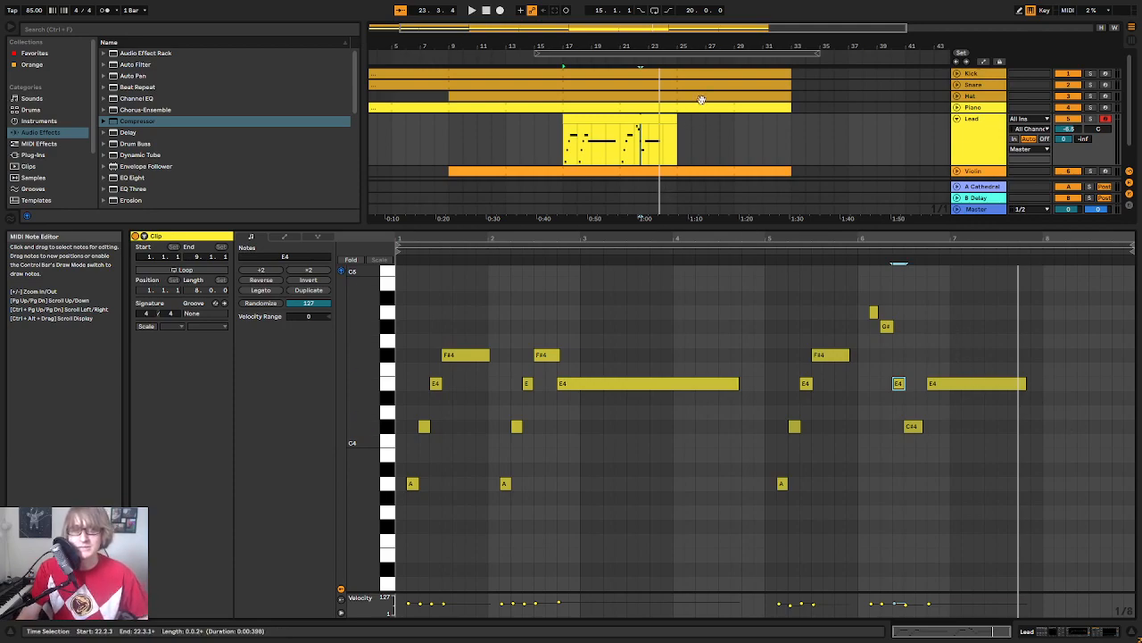
Step: Reselect the Lead clip and play the arrangement from bar 17 to hear the edited melody
{"action": "left_click", "coordinate": [720, 142]}
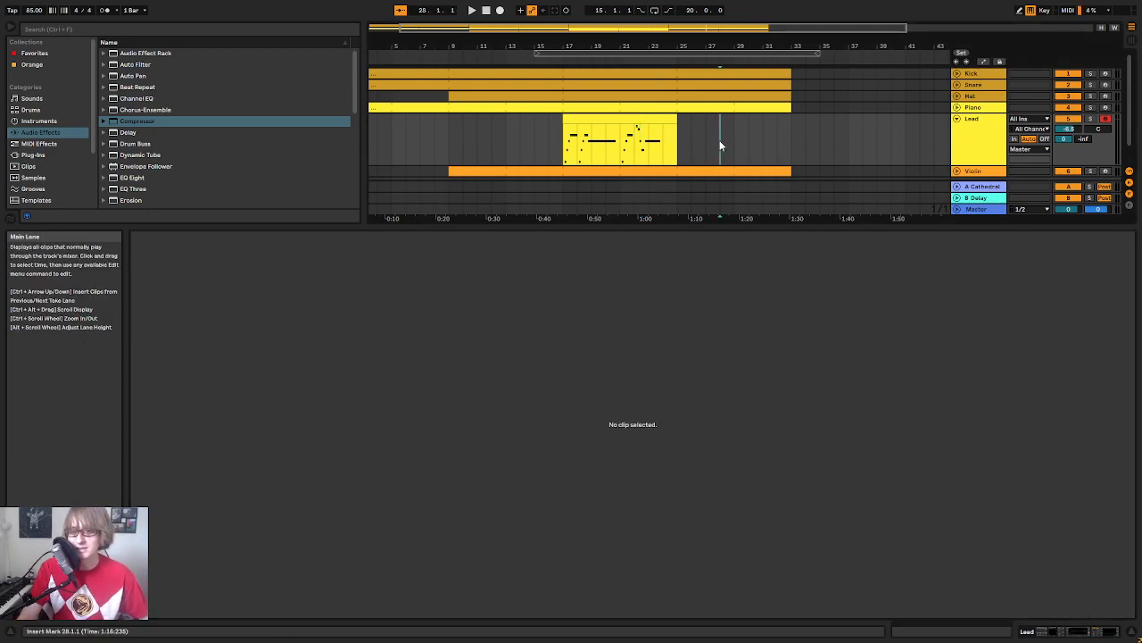
{"action": "left_click", "coordinate": [636, 123]}
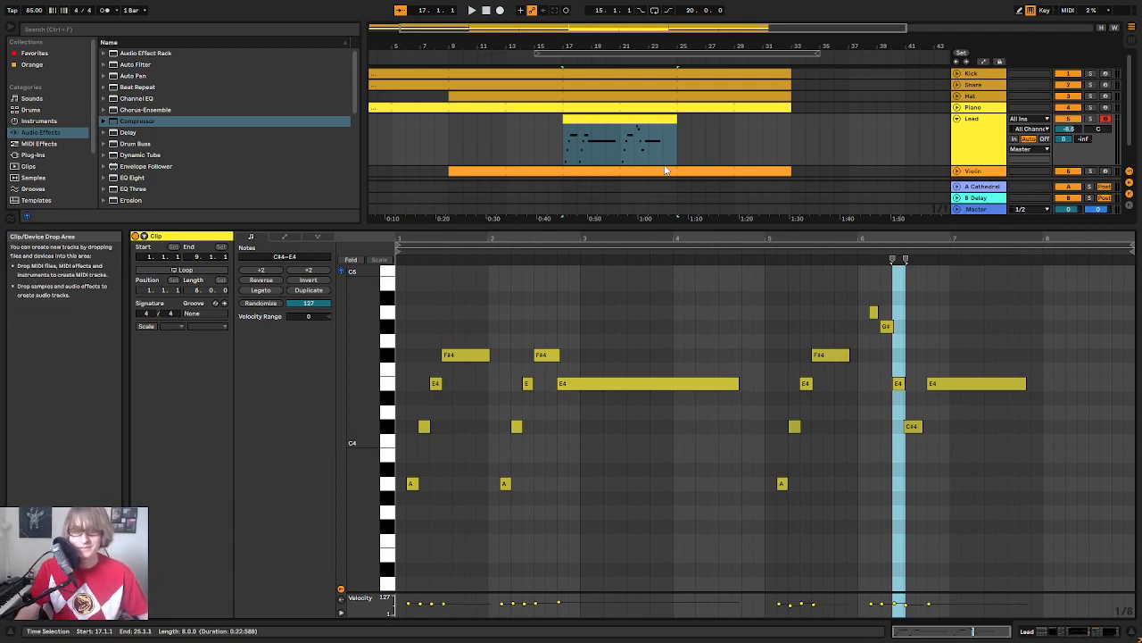
{"action": "left_click_drag", "start_coordinate": [702, 46], "coordinate": [701, 25]}
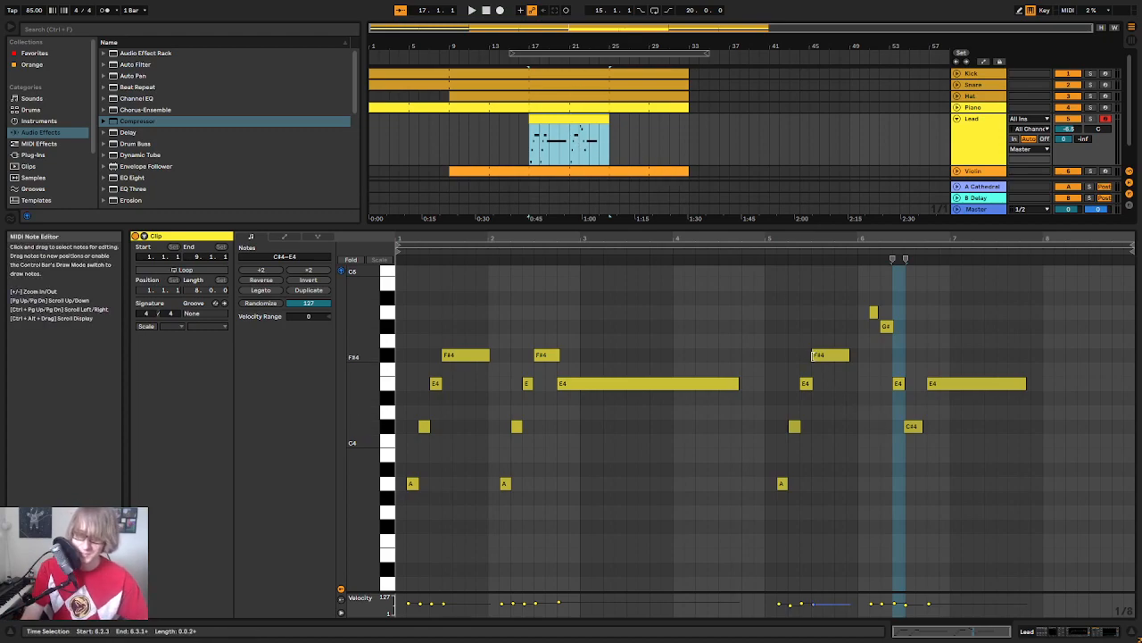
{"action": "left_click", "coordinate": [698, 239]}
{"action": "key", "text": "space"}
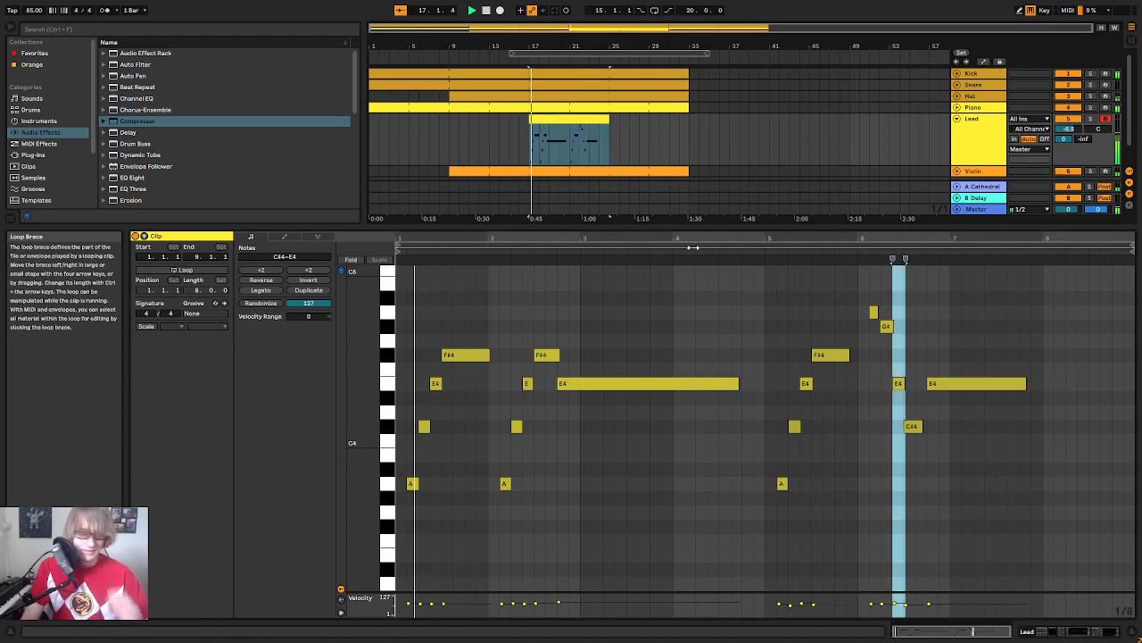
{"action": "left_click", "coordinate": [691, 291]}
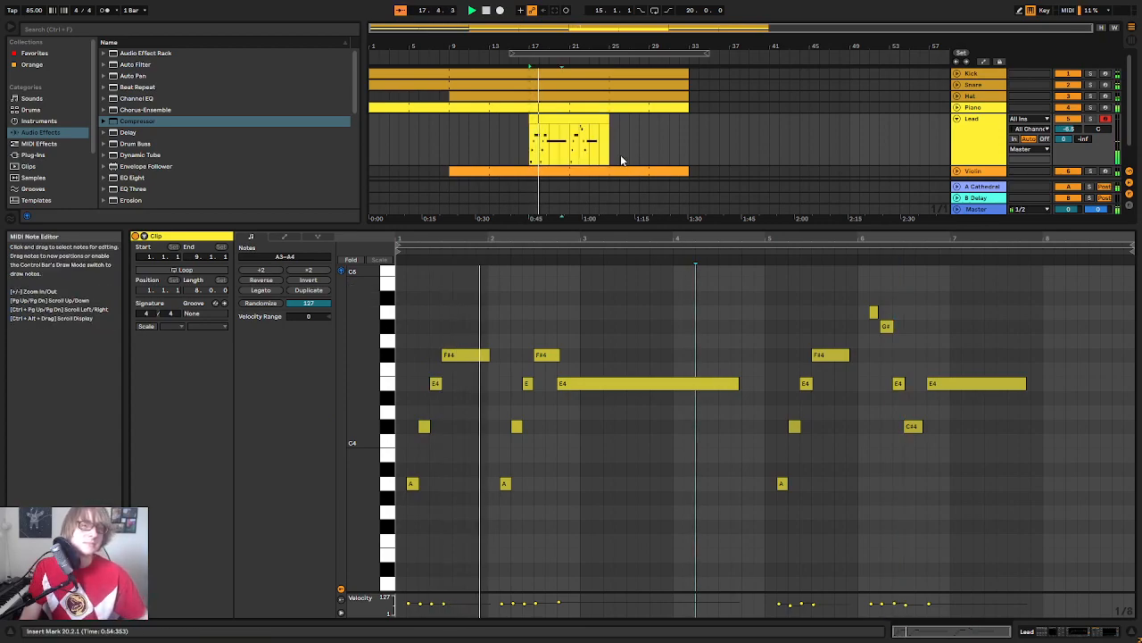
Step: Turn on looping for the Lead clip and extend it to bar 33
{"action": "left_click", "coordinate": [200, 269]}
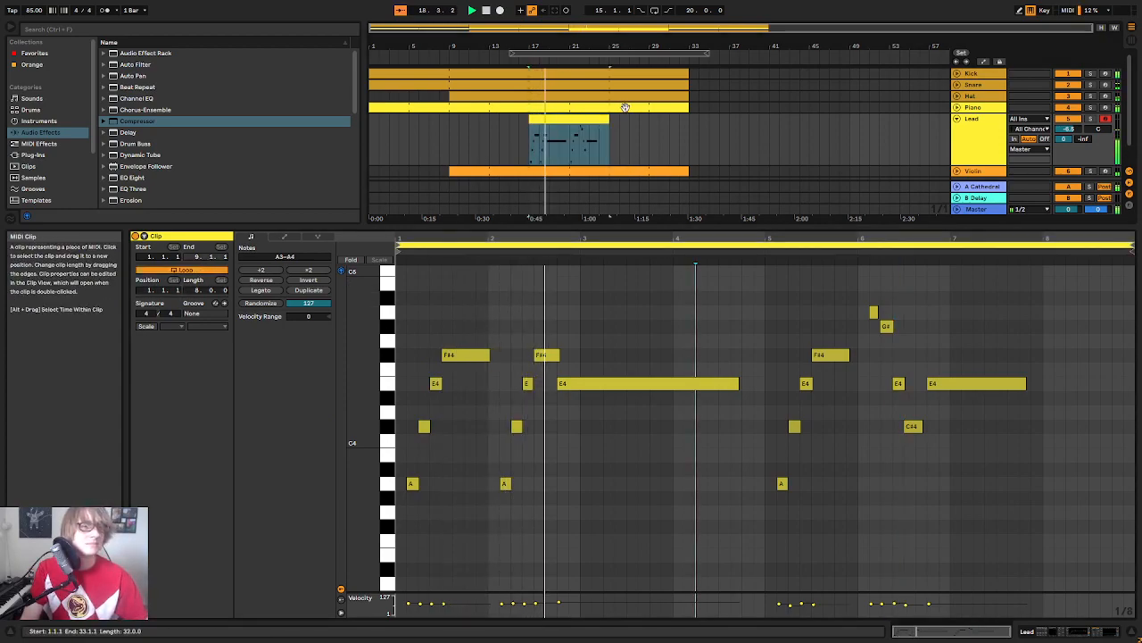
{"action": "left_click_drag", "start_coordinate": [608, 130], "coordinate": [686, 154]}
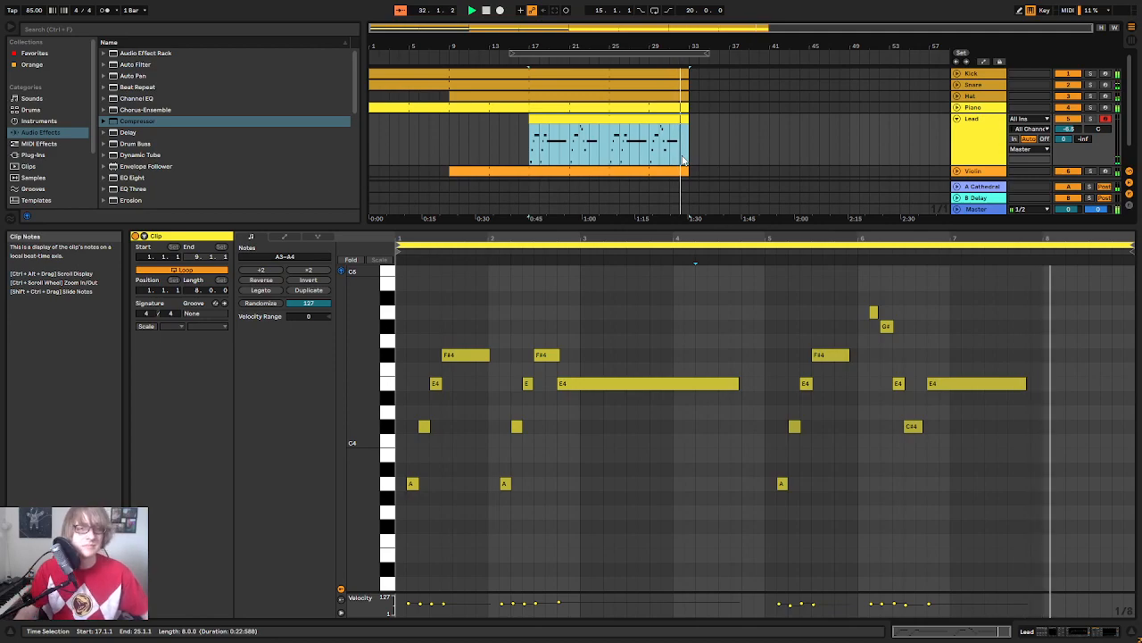
{"action": "left_click", "coordinate": [740, 134]}
Step: Unfold the Kick track and extend its clip by about an eighth note past bar 33
{"action": "mouse_move", "coordinate": [648, 50]}
{"action": "left_mouse_down"}
{"action": "mouse_move", "coordinate": [575, 47]}
{"action": "mouse_move", "coordinate": [589, 98]}
{"action": "left_mouse_up"}
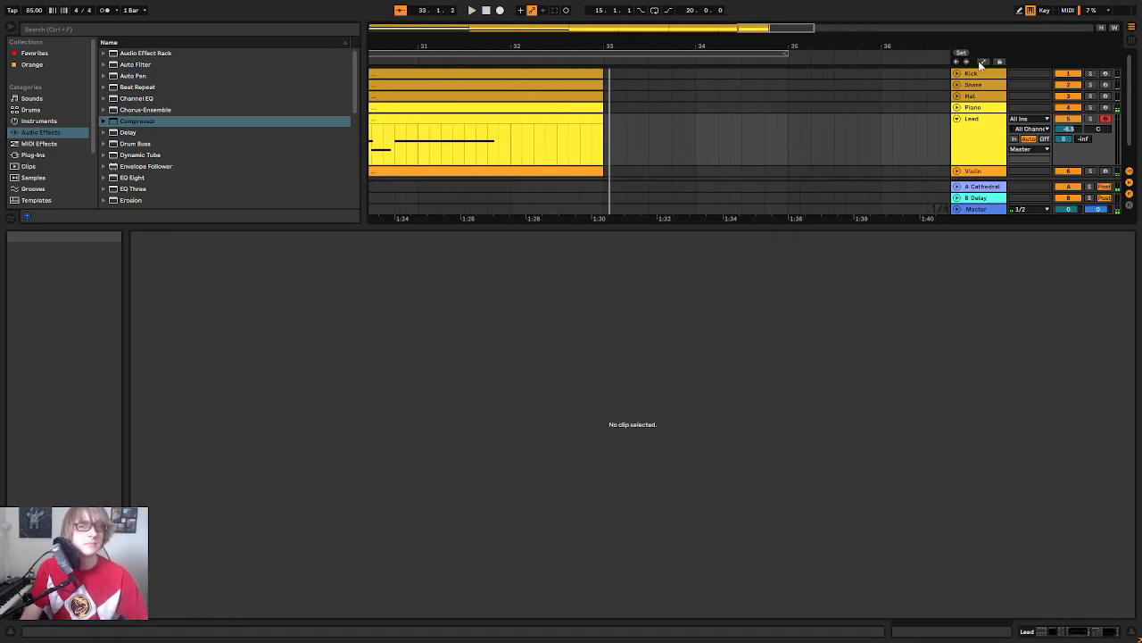
{"action": "left_click", "coordinate": [957, 75]}
{"action": "left_click", "coordinate": [628, 86]}
{"action": "left_click", "coordinate": [596, 75]}
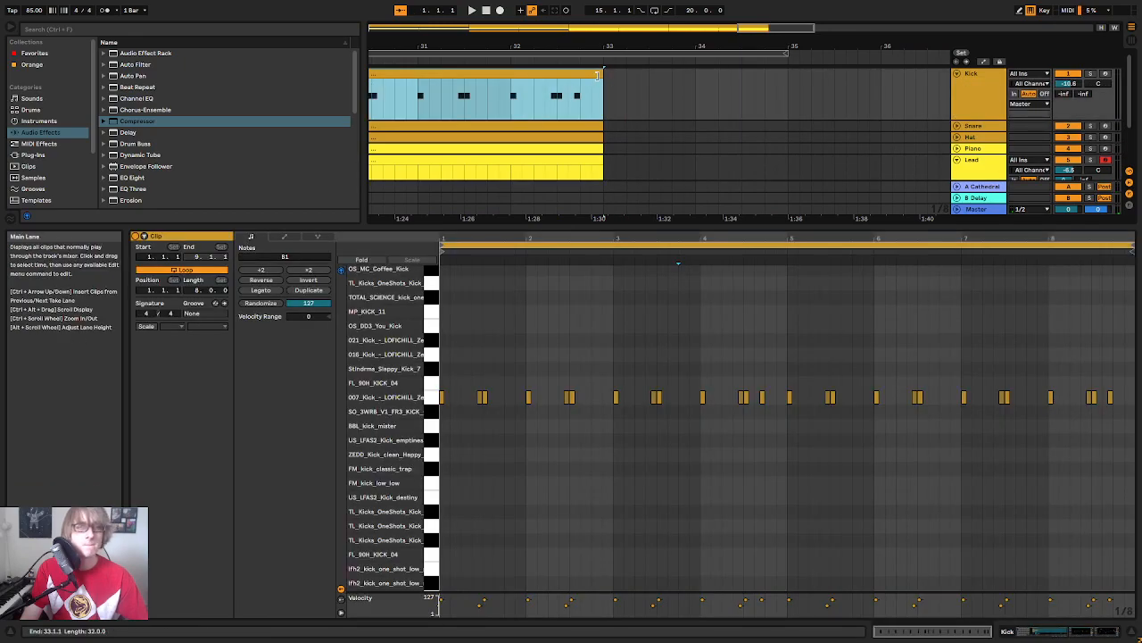
{"action": "left_click", "coordinate": [606, 75]}
{"action": "mouse_move", "coordinate": [602, 74]}
{"action": "left_mouse_down"}
{"action": "mouse_move", "coordinate": [615, 72]}
{"action": "mouse_move", "coordinate": [636, 10]}
{"action": "left_mouse_up"}
Step: Enlarge the arrangement area and duplicate the Piano part from bars 17–33 onto bars 33–49
{"action": "left_click_drag", "start_coordinate": [755, 229], "coordinate": [755, 393]}
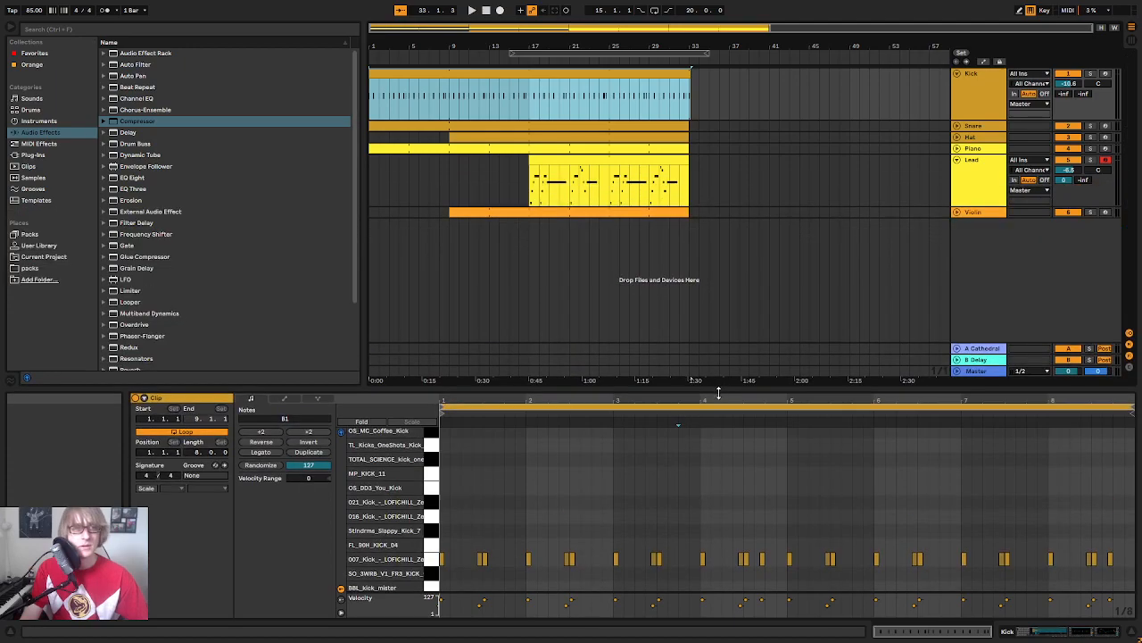
{"action": "left_click_drag", "start_coordinate": [701, 161], "coordinate": [522, 170]}
{"action": "key", "text": "ctrl+j"}
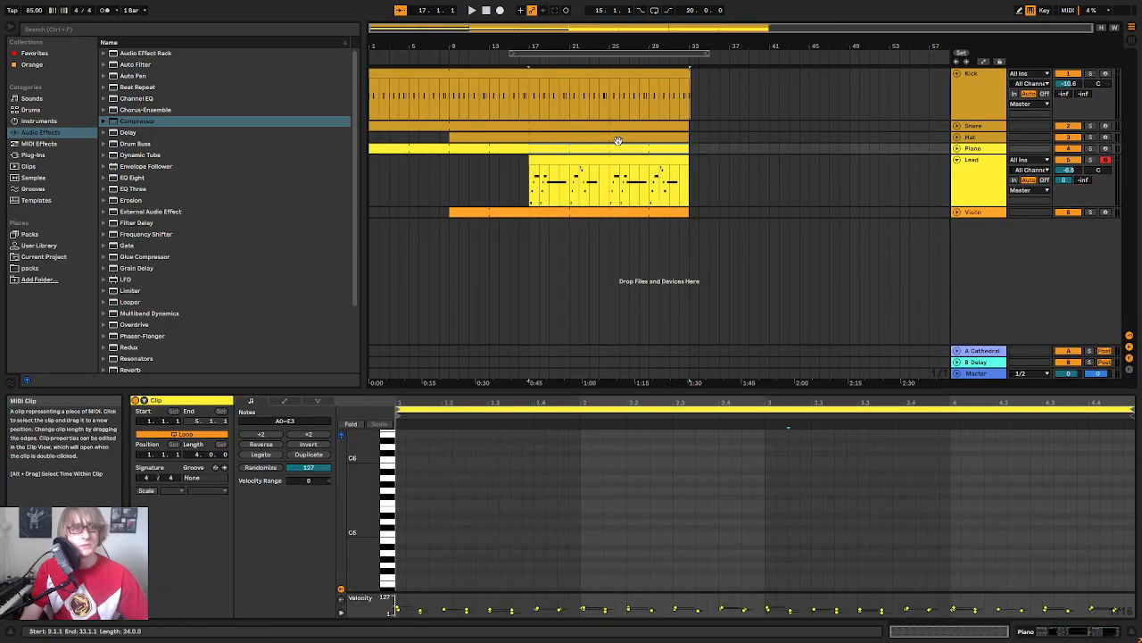
{"action": "left_click", "coordinate": [761, 172]}
{"action": "left_click", "coordinate": [783, 148]}
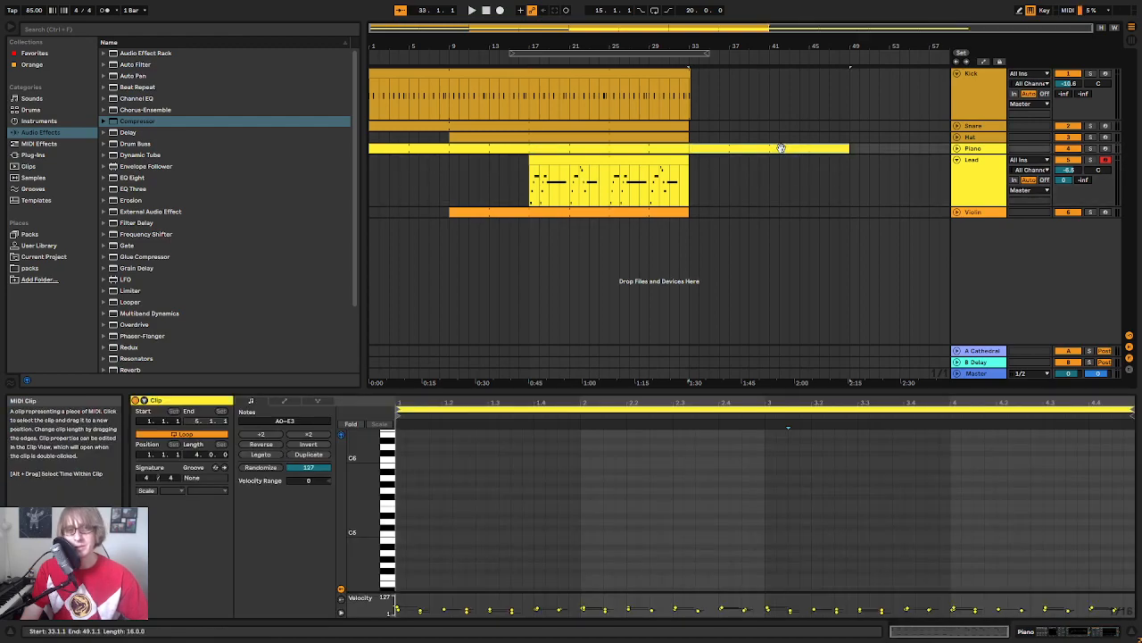
Step: Play the song through the transition at bar 33 and unfold the Piano track
{"action": "key", "text": "space"}
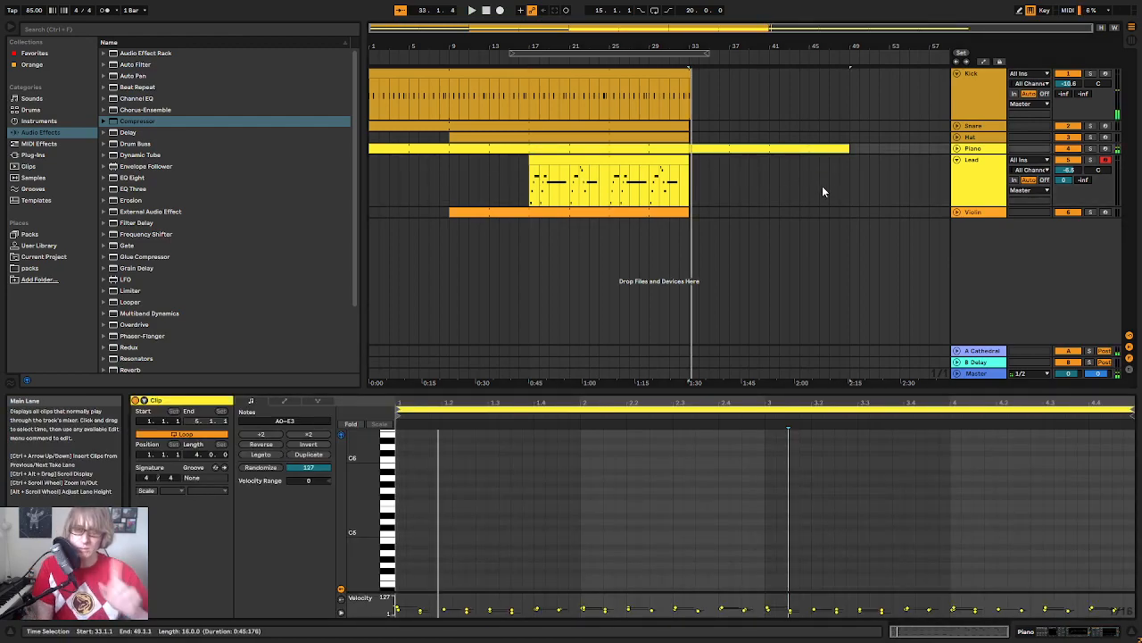
{"action": "left_click", "coordinate": [649, 62]}
{"action": "left_click_drag", "start_coordinate": [705, 47], "coordinate": [777, 185]}
{"action": "left_click", "coordinate": [796, 185]}
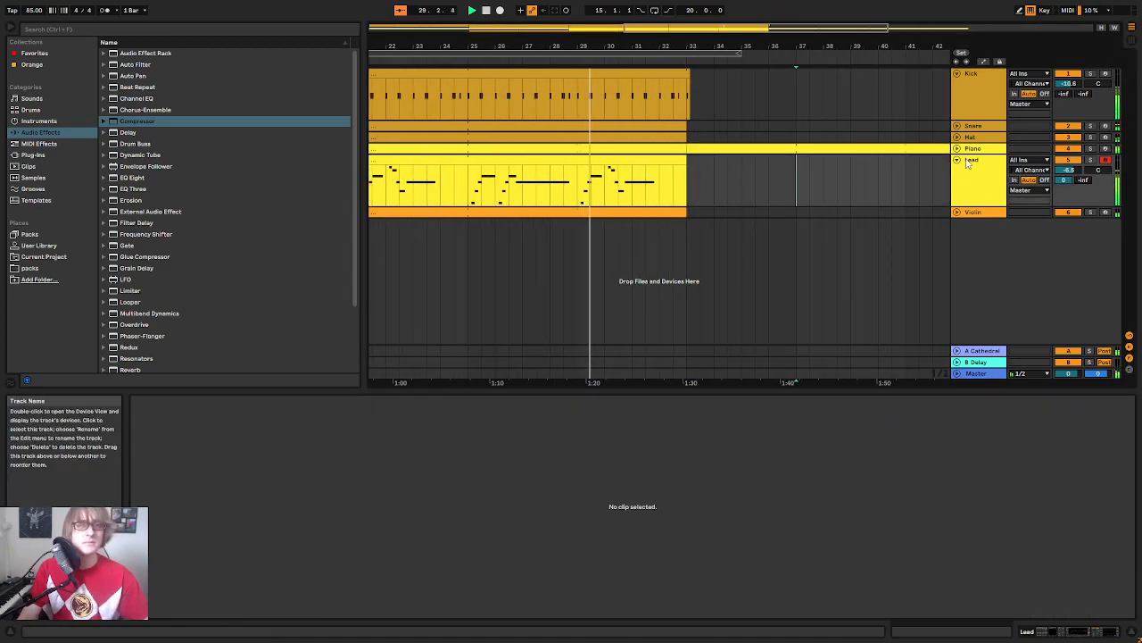
{"action": "left_click", "coordinate": [957, 149]}
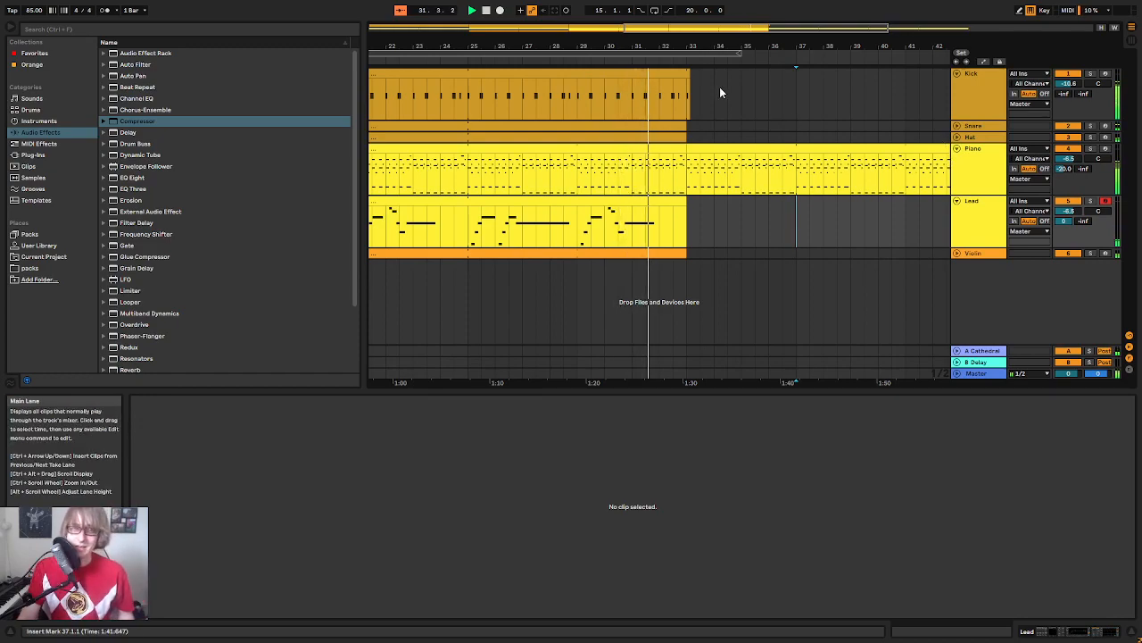
{"action": "left_click_drag", "start_coordinate": [711, 41], "coordinate": [710, 93]}
{"action": "left_click", "coordinate": [723, 210]}
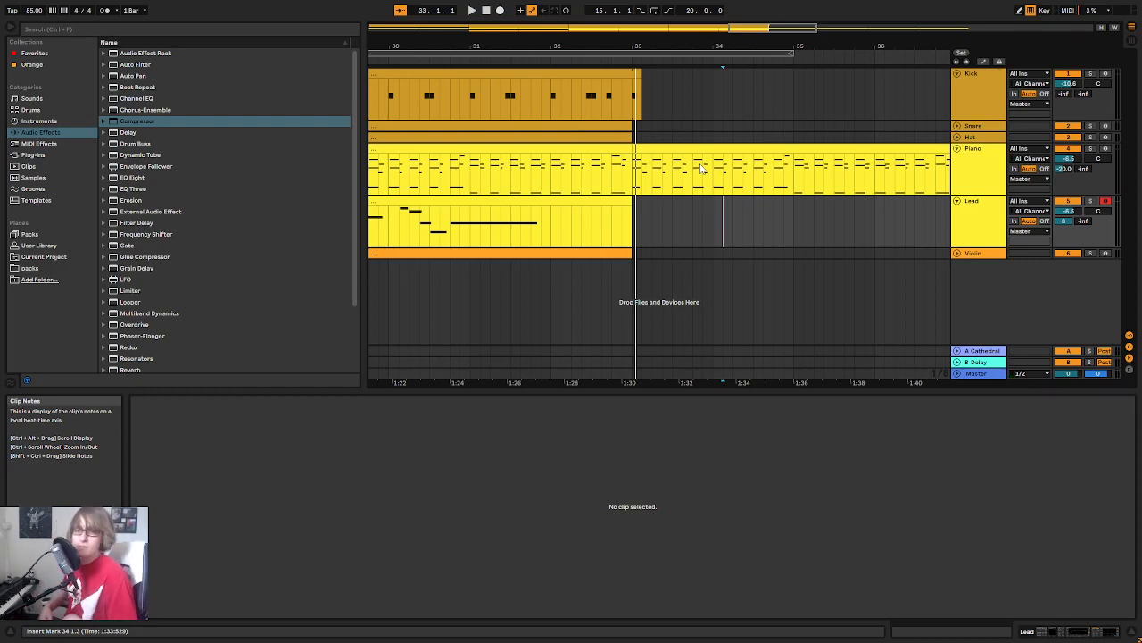
Step: Open the Piano clip starting at bar 33 in an enlarged note editor and arm the Piano track for recording
{"action": "left_click", "coordinate": [727, 150]}
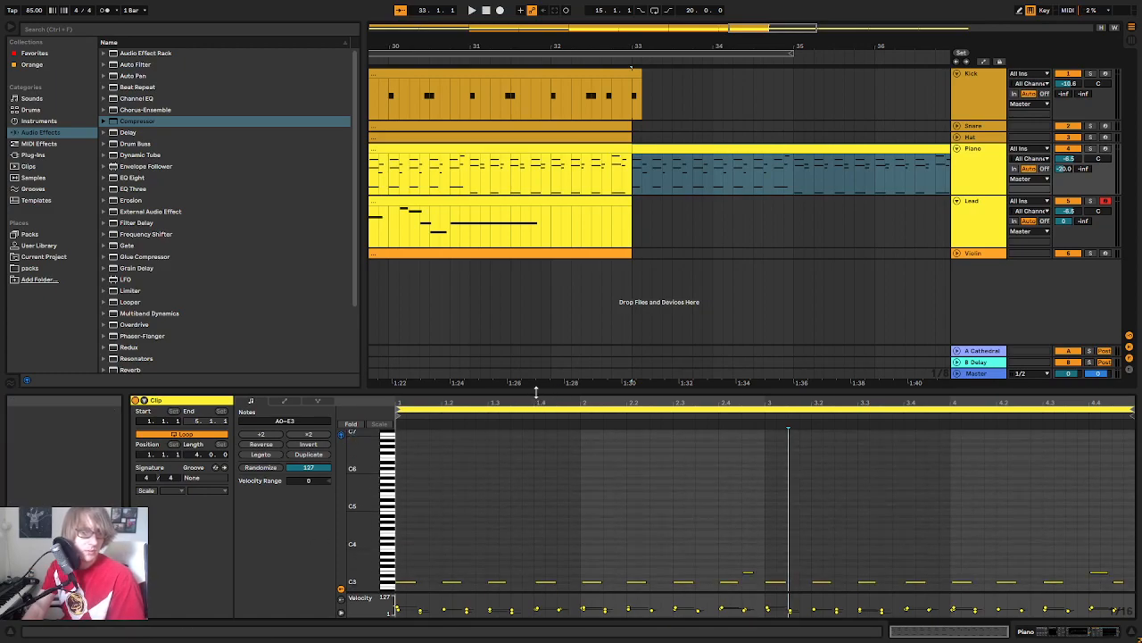
{"action": "left_click_drag", "start_coordinate": [538, 391], "coordinate": [584, 211]}
{"action": "left_click_drag", "start_coordinate": [367, 296], "coordinate": [387, 284]}
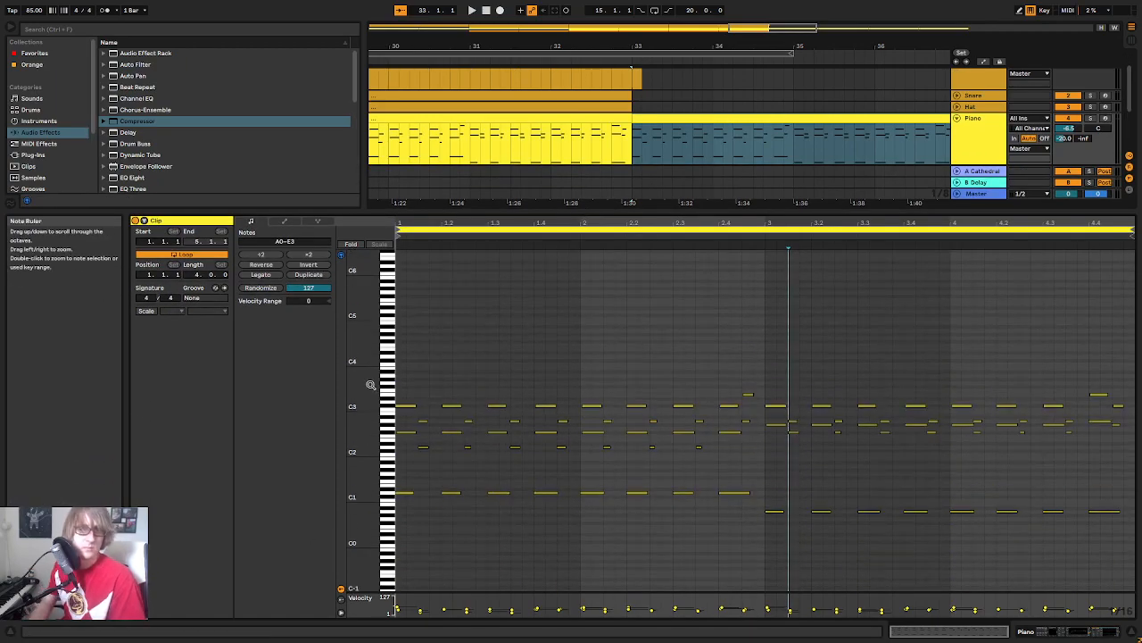
{"action": "scroll", "coordinate": [852, 124], "scroll_direction": "down", "scroll_amount": 2}
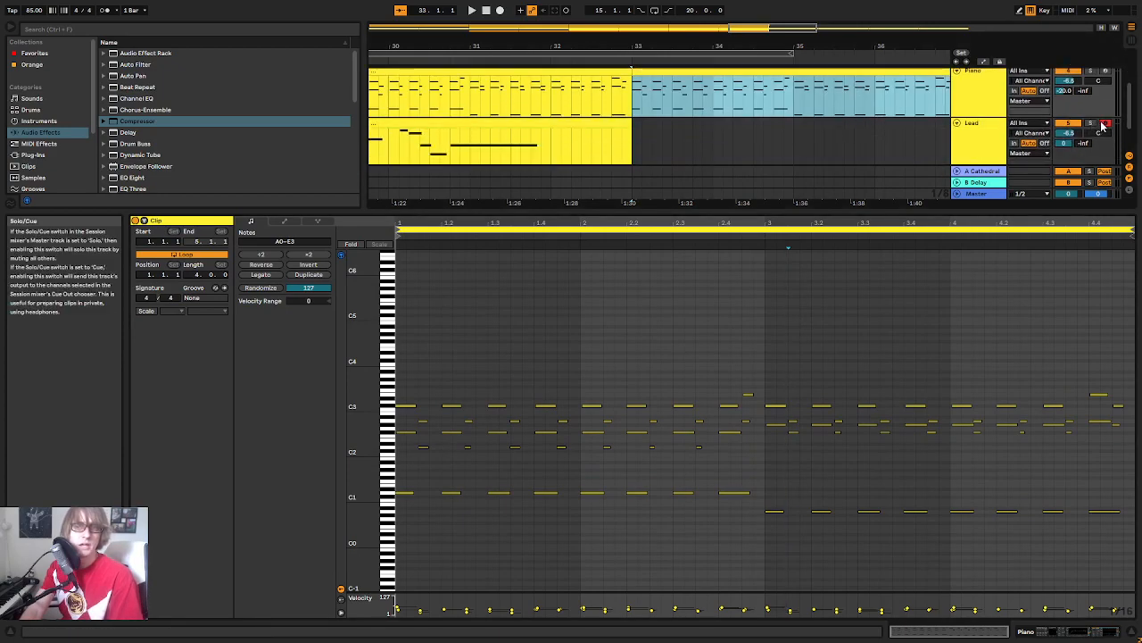
{"action": "scroll", "coordinate": [767, 134], "scroll_direction": "up", "scroll_amount": 2}
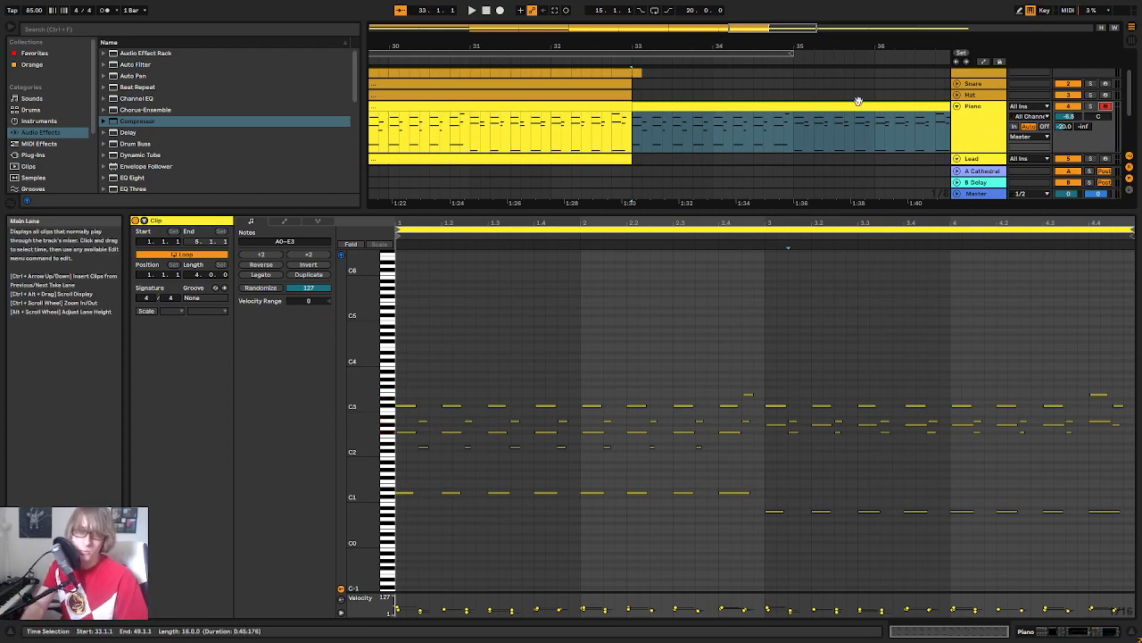
Step: Play the song through the transition at bar 33 and bring up the Piano clip starting there for note editing
{"action": "double_click", "coordinate": [977, 131]}
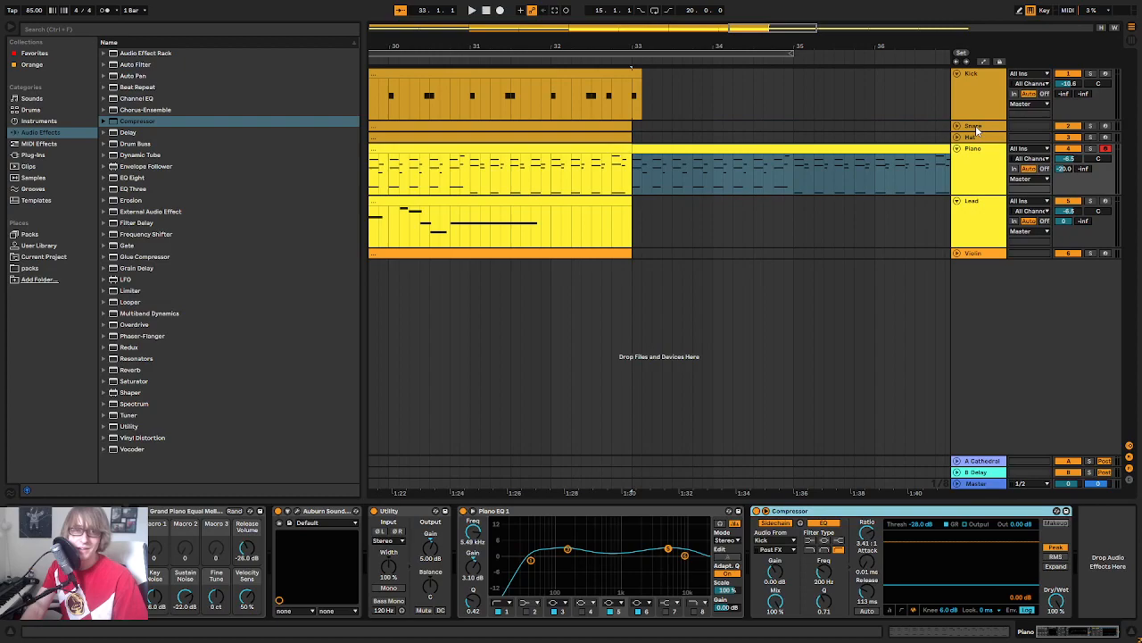
{"action": "double_click", "coordinate": [732, 149]}
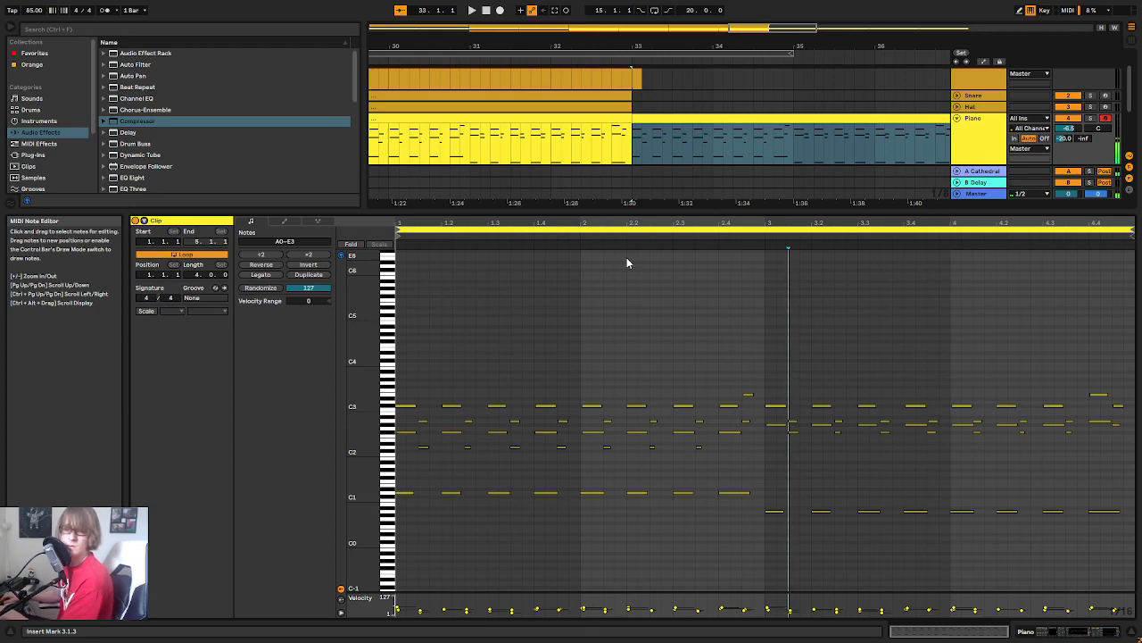
{"action": "left_click", "coordinate": [548, 56]}
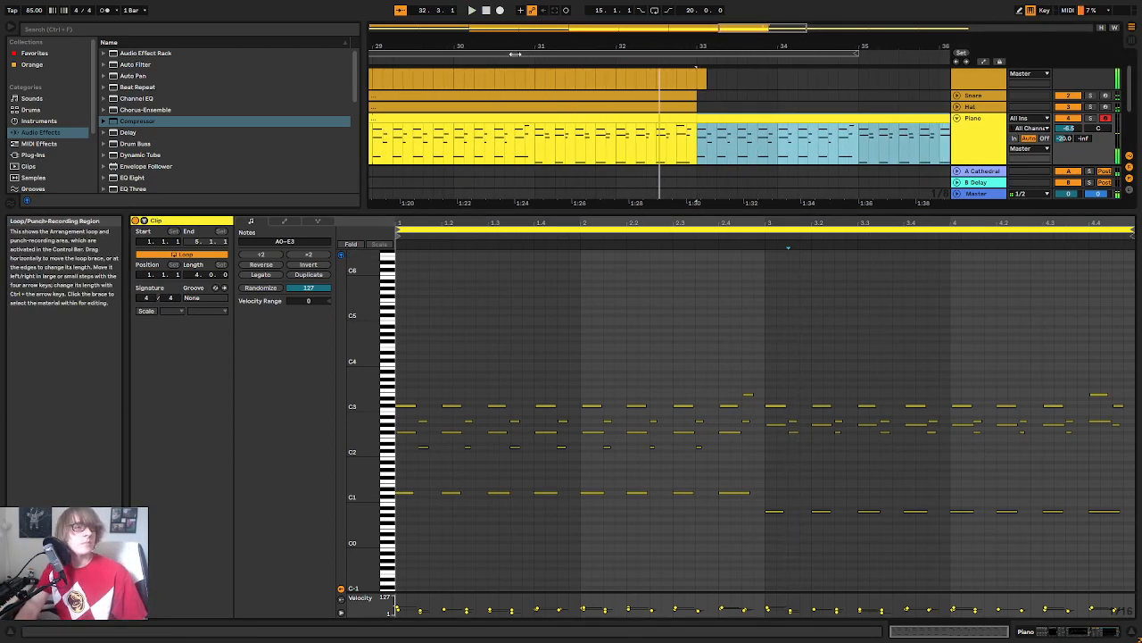
{"action": "left_click", "coordinate": [515, 54]}
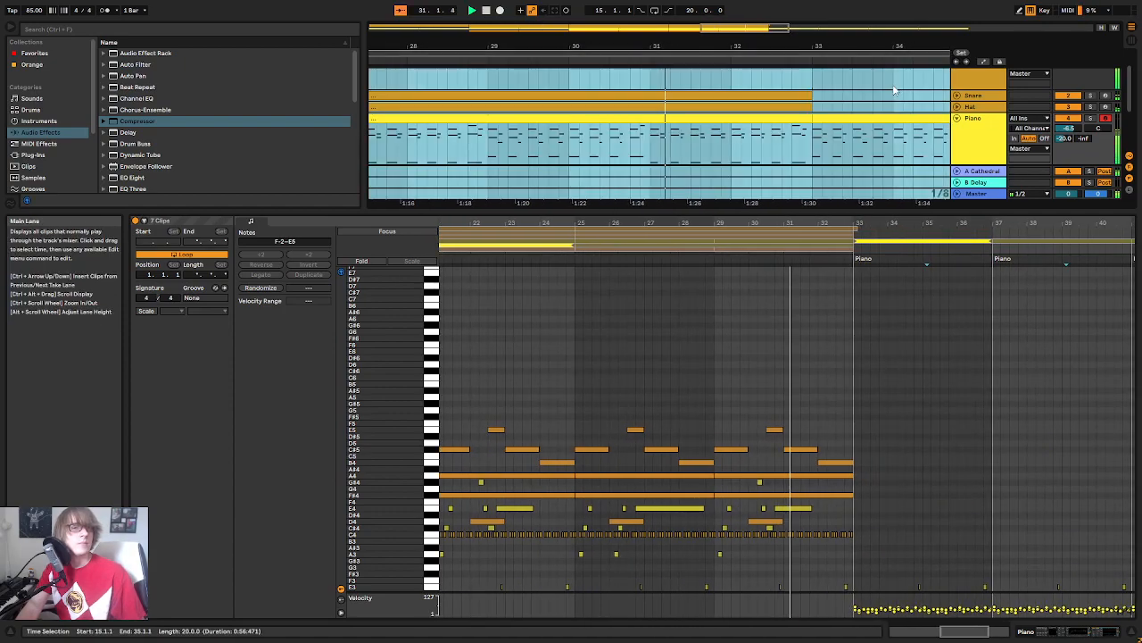
{"action": "left_click", "coordinate": [887, 96]}
{"action": "left_click_drag", "start_coordinate": [887, 46], "coordinate": [793, 109]}
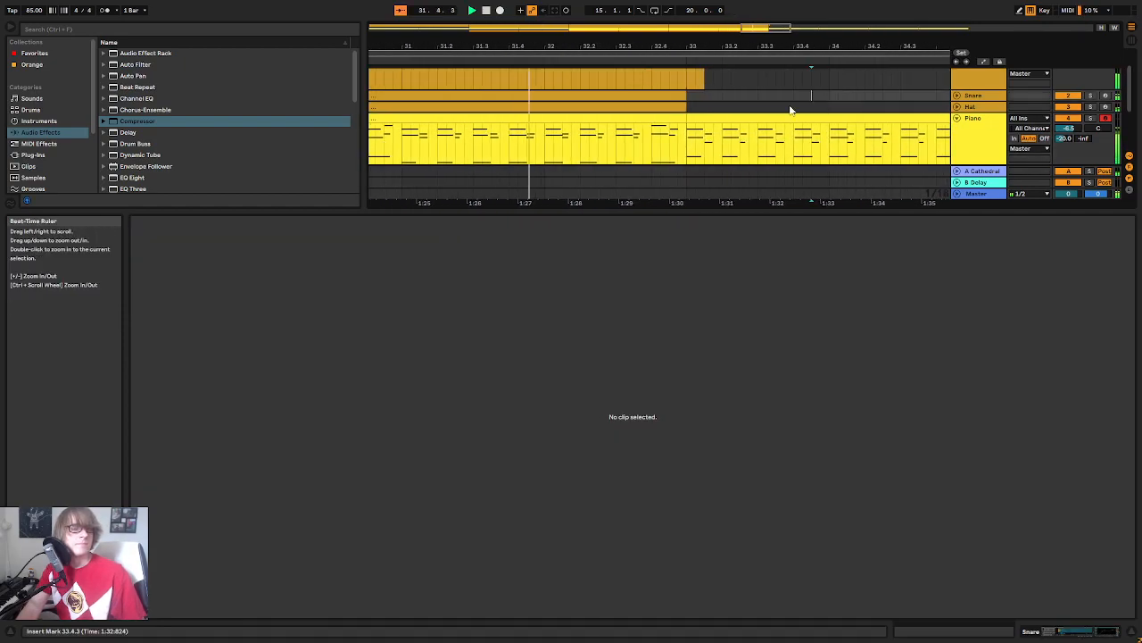
{"action": "left_click", "coordinate": [726, 118]}
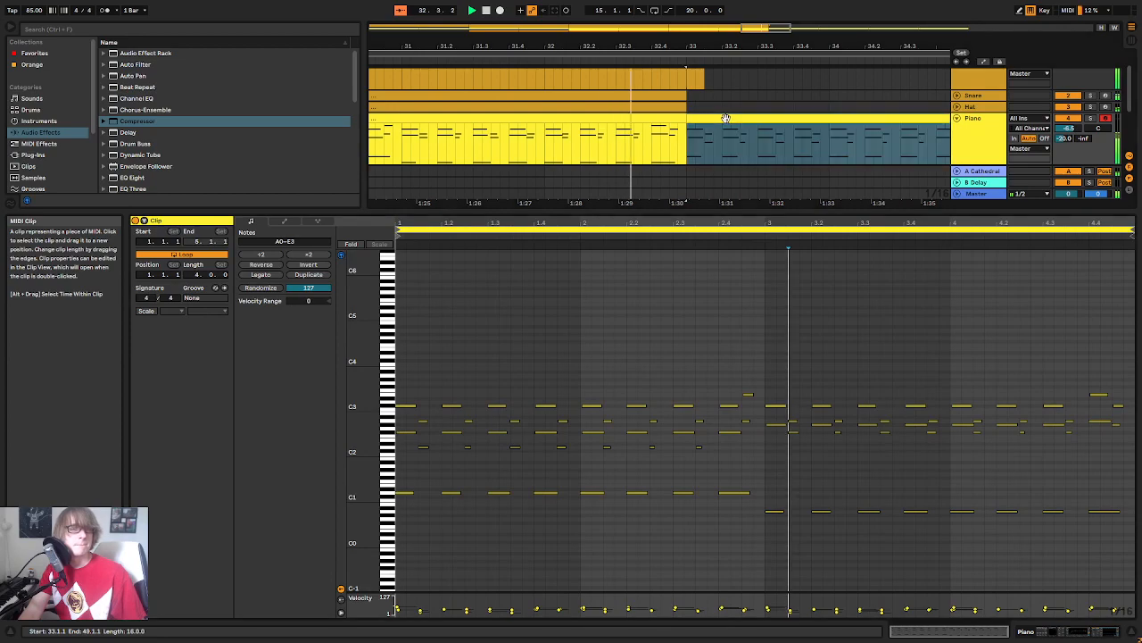
Step: Transpose the bass notes in the first two bars of the Piano clip to F#0 and play the result
{"action": "scroll", "coordinate": [548, 449], "scroll_direction": "down", "scroll_amount": 3}
{"action": "left_click_drag", "start_coordinate": [405, 465], "coordinate": [736, 439]}
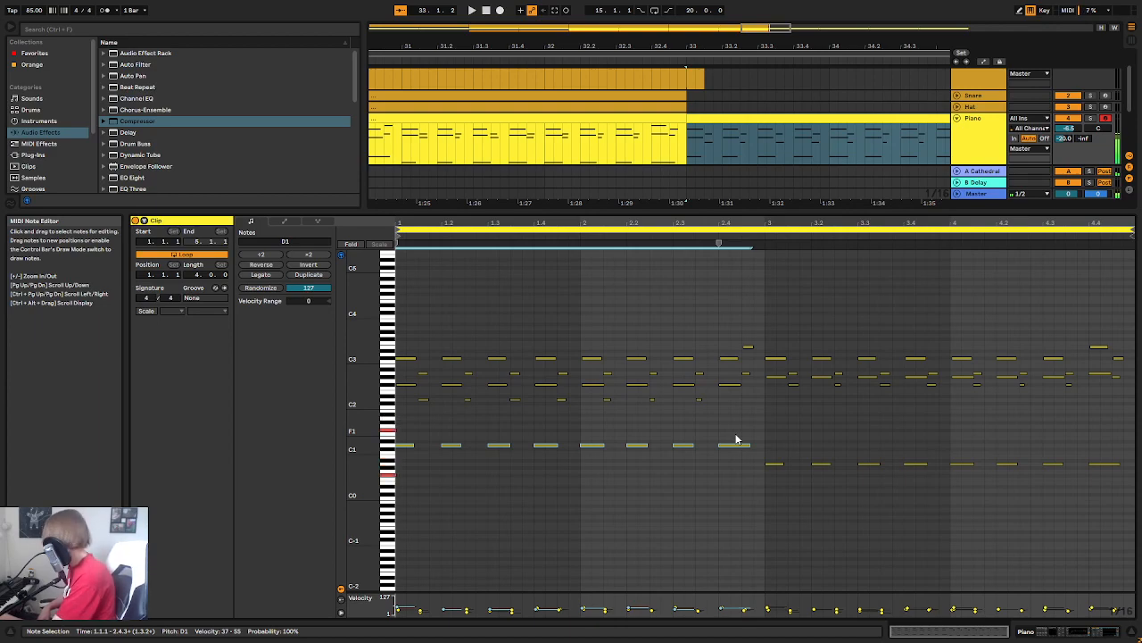
{"action": "key", "text": "Up"}
{"action": "key", "text": "Up"}
{"action": "key", "text": "Up"}
{"action": "key", "text": "Up"}
{"action": "key", "text": "shift+Down"}
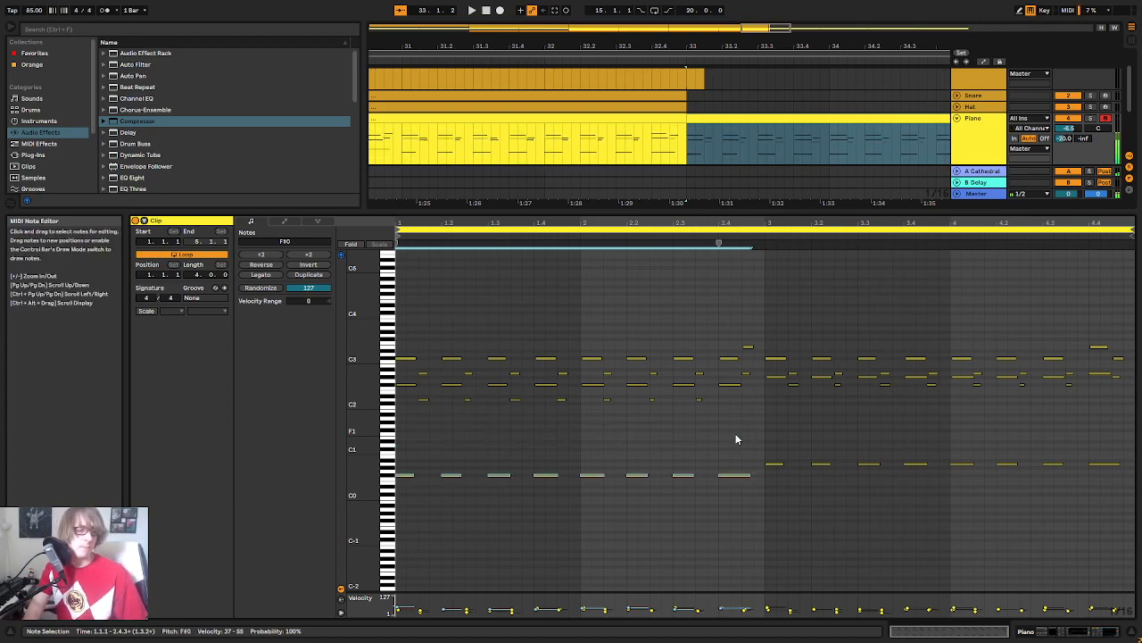
{"action": "key", "text": "space"}
{"action": "key", "text": "space"}
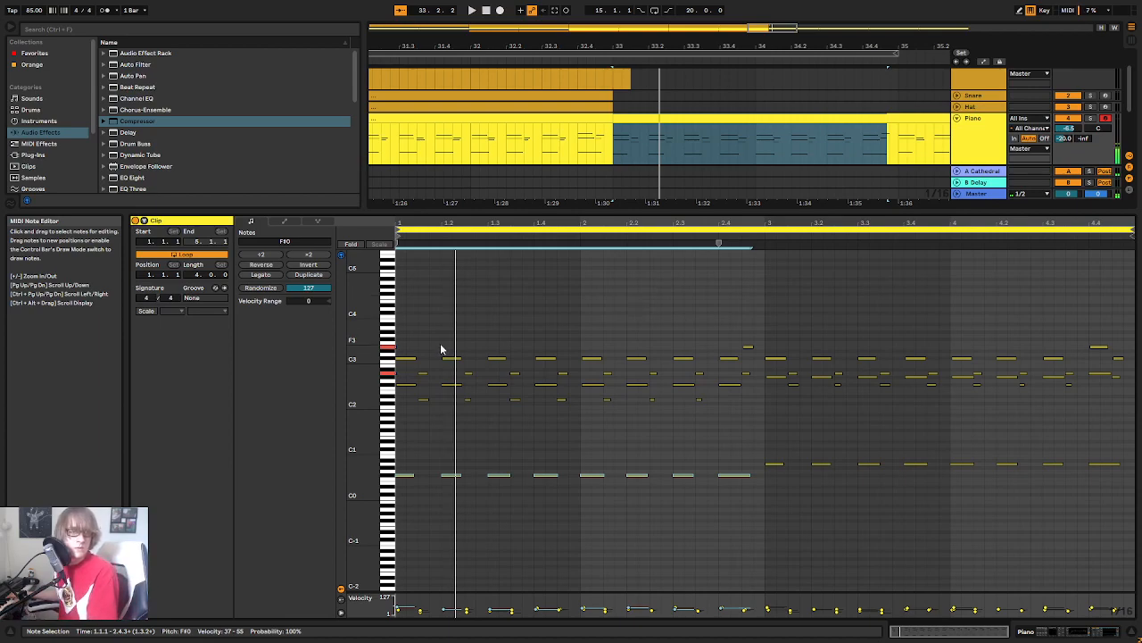
Step: Raise the two chord notes on the clip's first beat to A2 and E3
{"action": "left_click_drag", "start_coordinate": [402, 398], "coordinate": [409, 356]}
{"action": "key", "text": "Up"}
{"action": "key", "text": "Up"}
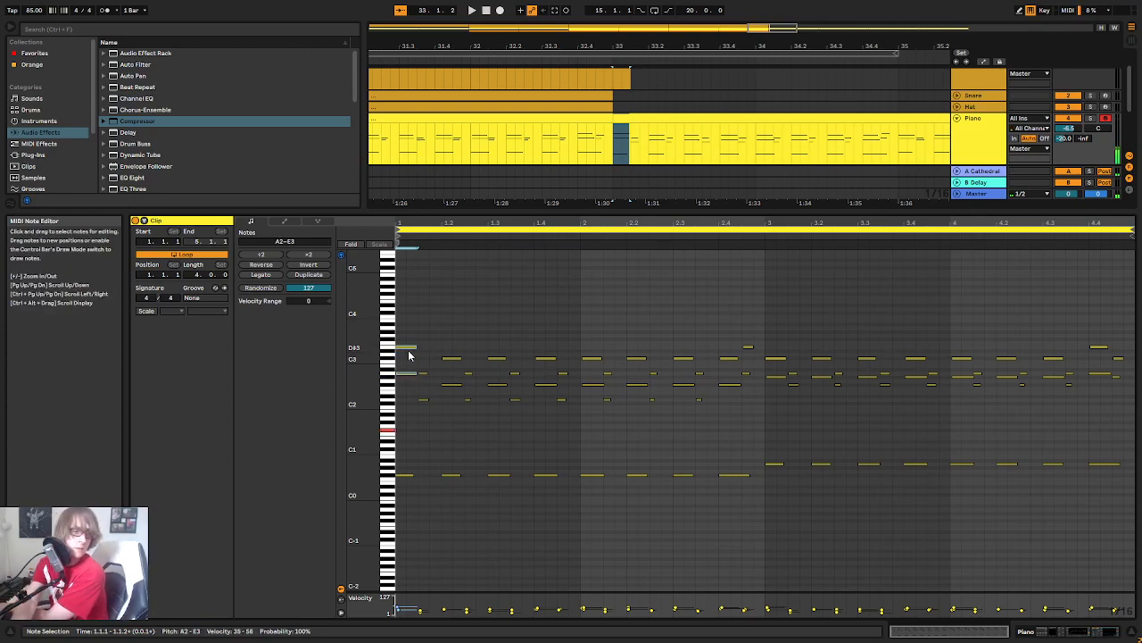
Step: Transpose the first bass note of the Piano clip to F#1
{"action": "left_click", "coordinate": [403, 476]}
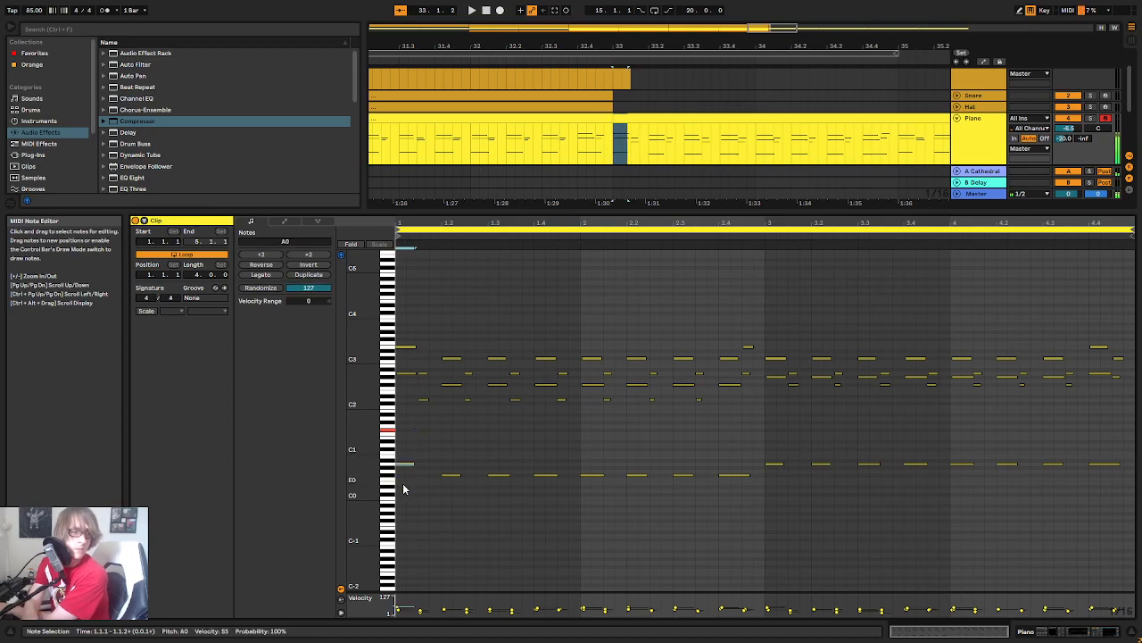
{"action": "key", "text": "Up"}
{"action": "key", "text": "Up"}
{"action": "key", "text": "Up"}
{"action": "key", "text": "Up"}
{"action": "key", "text": "Up"}
{"action": "key", "text": "Up"}
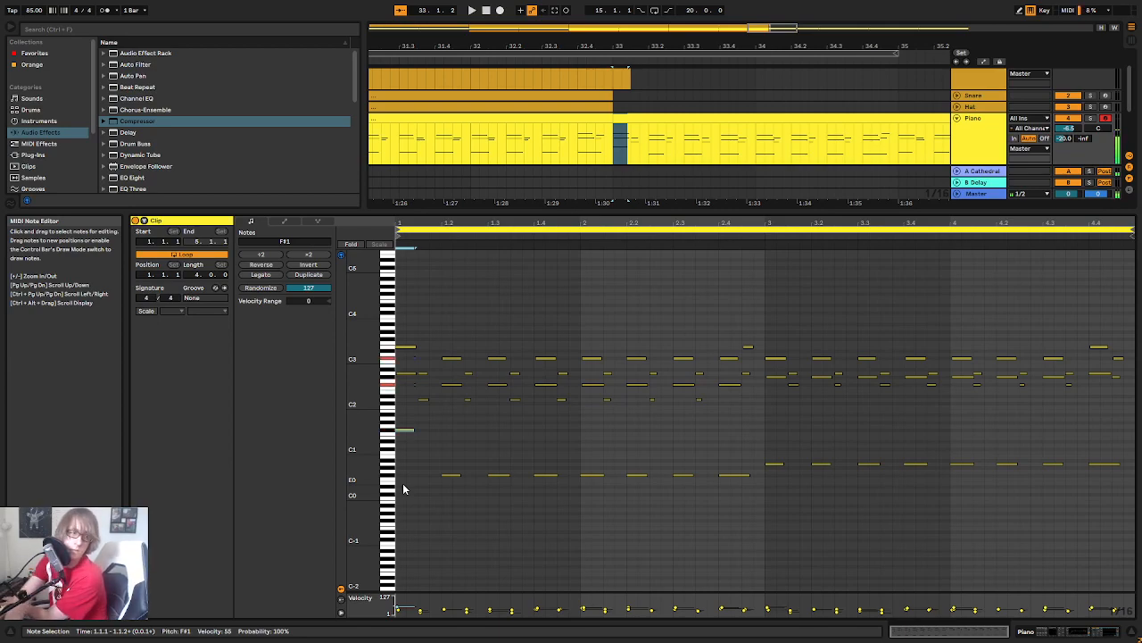
Step: Raise the short offbeat notes at 1.1.3 to F#2 and C#3 and play the opening of the clip
{"action": "left_click_drag", "start_coordinate": [421, 410], "coordinate": [429, 368]}
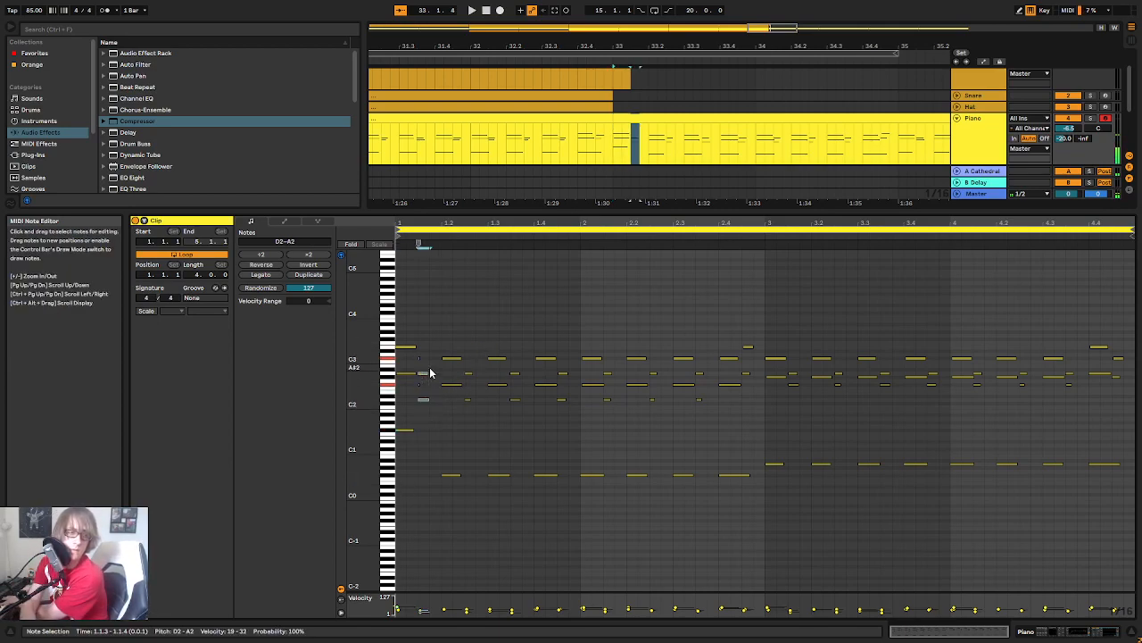
{"action": "left_click", "coordinate": [451, 427]}
{"action": "key", "text": "ctrl+z"}
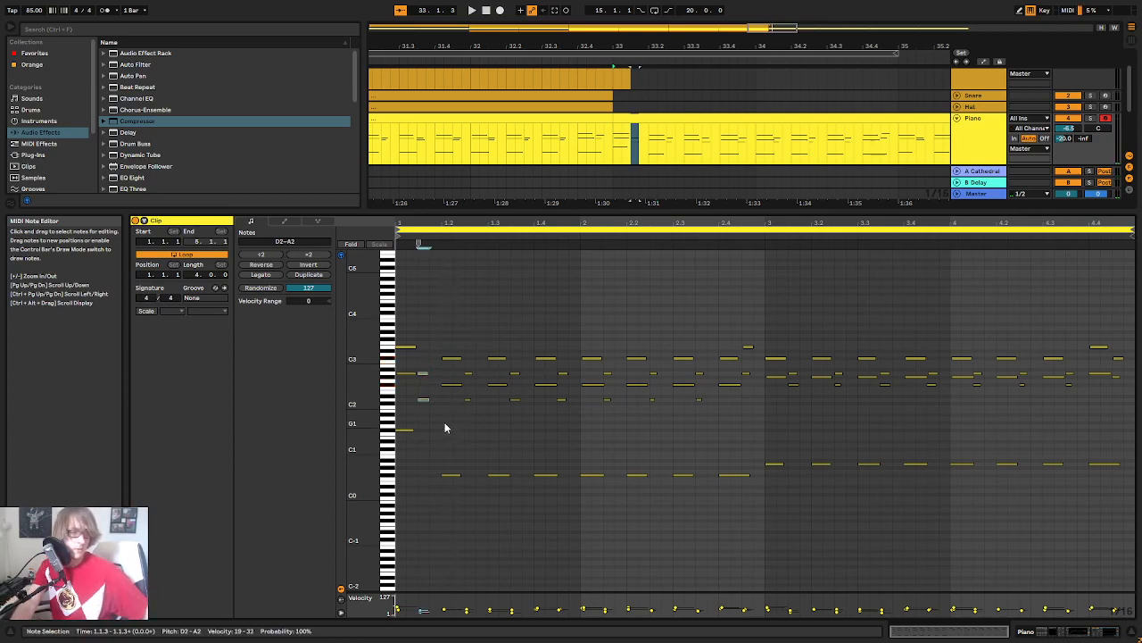
{"action": "left_click_drag", "start_coordinate": [421, 407], "coordinate": [424, 357]}
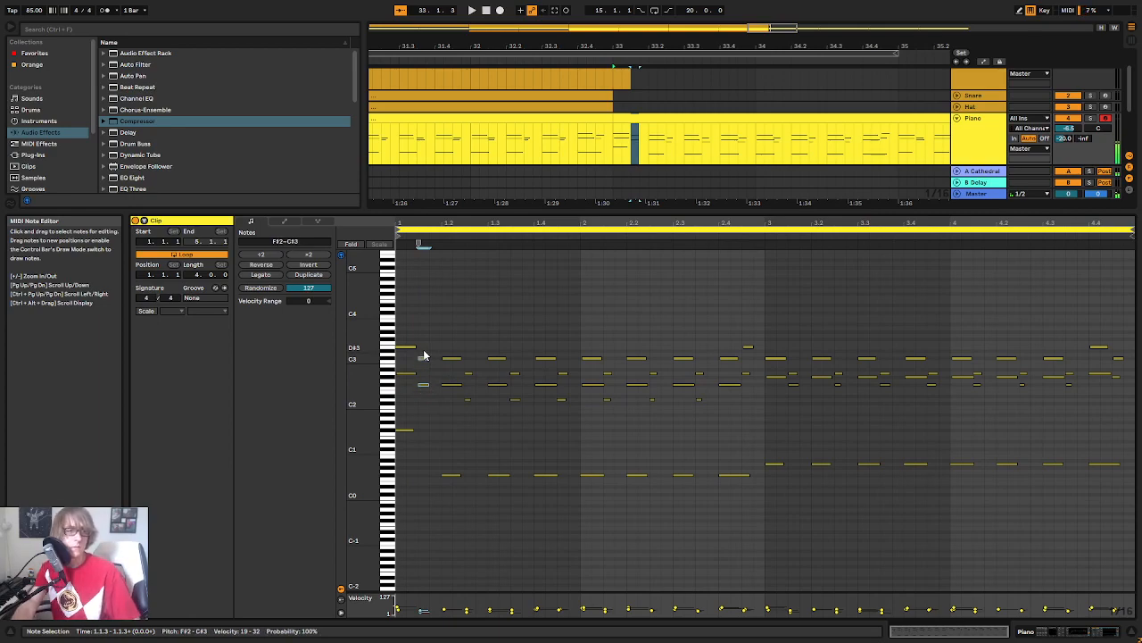
{"action": "key", "text": "space"}
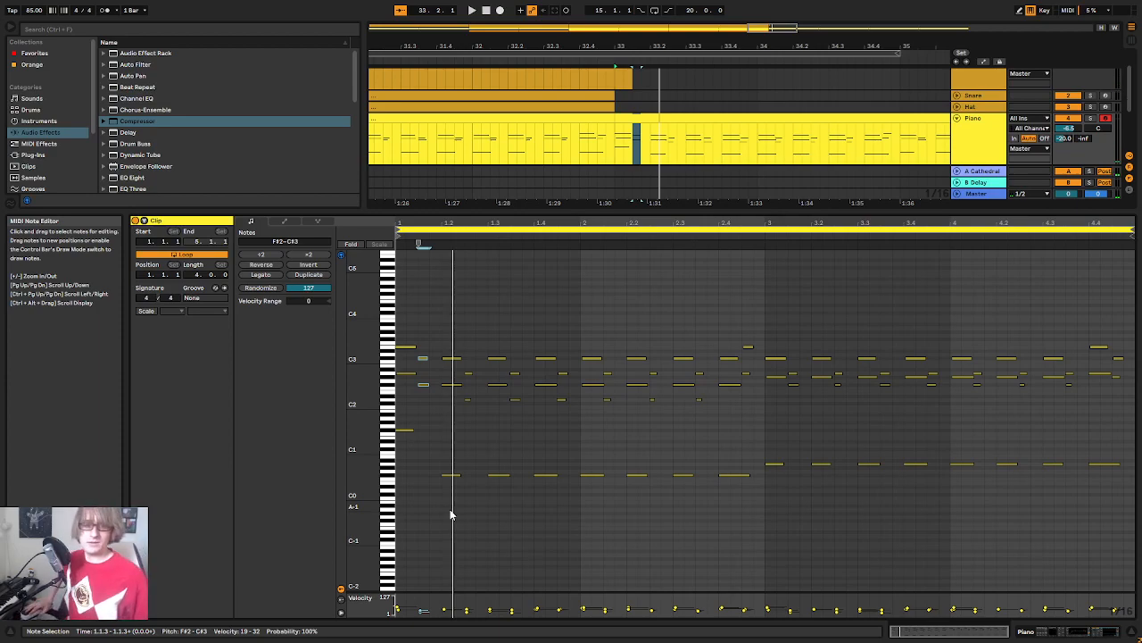
Step: Transpose the bass notes from beat 1.2 through 2.4 to F#1 and play the clip
{"action": "left_click", "coordinate": [660, 108]}
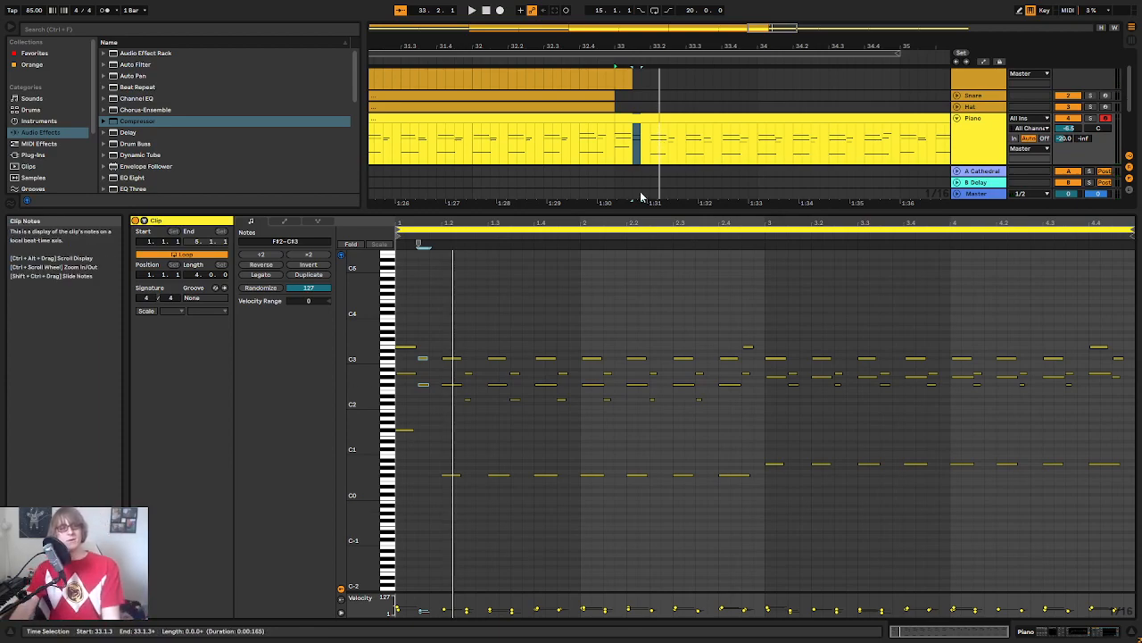
{"action": "left_click_drag", "start_coordinate": [448, 511], "coordinate": [730, 460]}
{"action": "key", "text": "Up"}
{"action": "key", "text": "Up"}
{"action": "key", "text": "Up"}
{"action": "key", "text": "Up"}
{"action": "key", "text": "Up"}
{"action": "key", "text": "Up"}
{"action": "key", "text": "Up"}
{"action": "key", "text": "Up"}
{"action": "key", "text": "Up"}
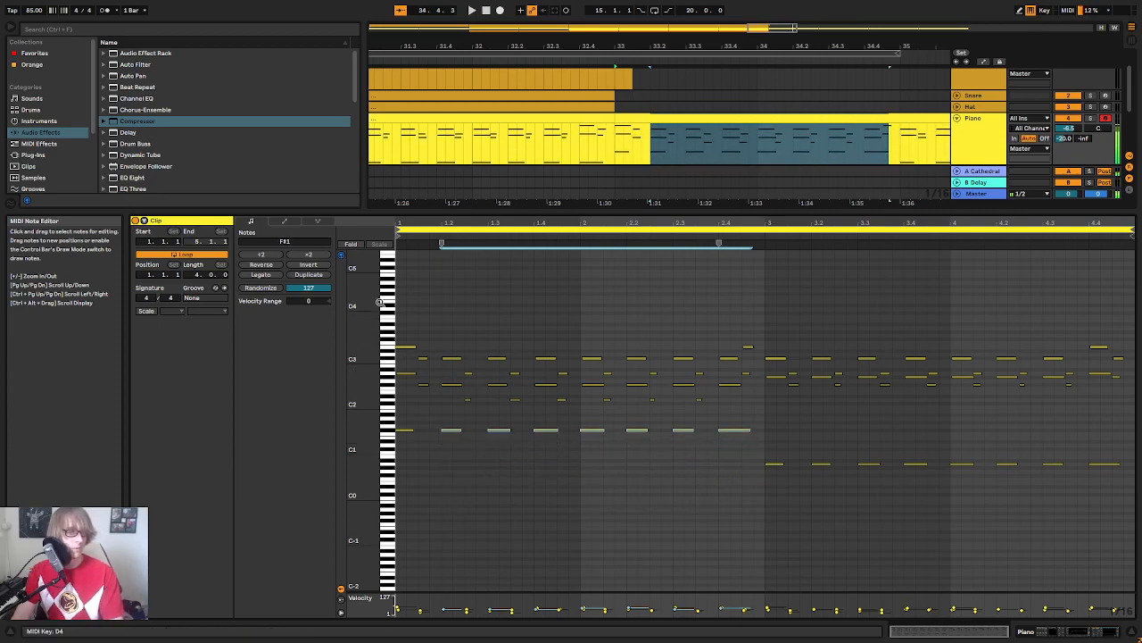
{"action": "key", "text": "space"}
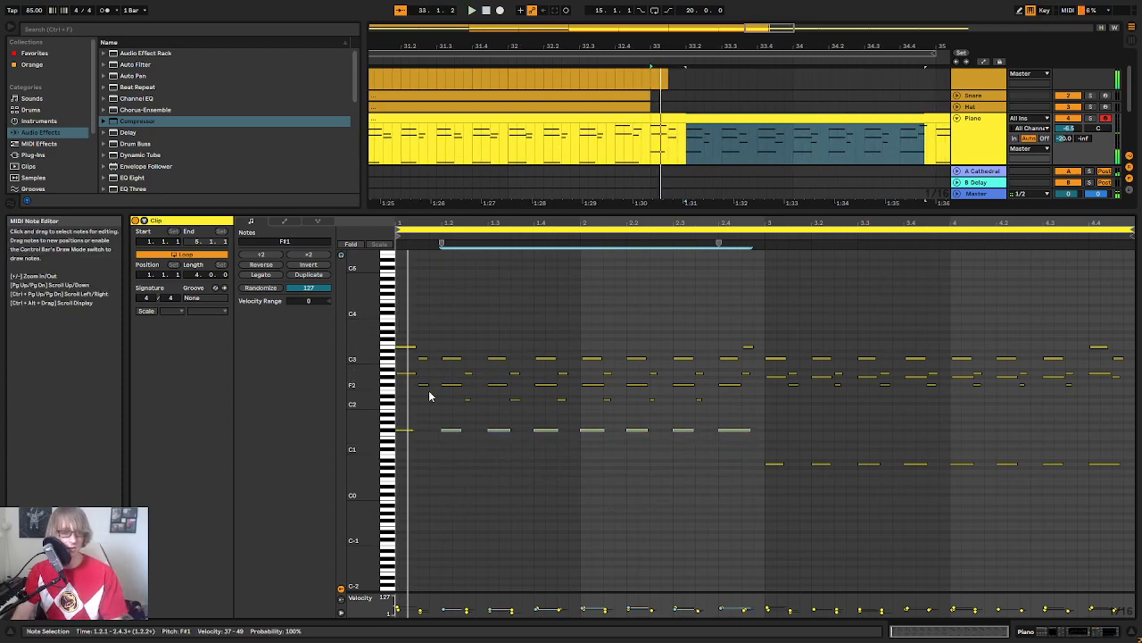
Step: Raise the two chord notes on beat 1.2 to A2 and E3
{"action": "left_click_drag", "start_coordinate": [442, 398], "coordinate": [460, 342]}
{"action": "key", "text": "Up"}
{"action": "key", "text": "Up"}
{"action": "key", "text": "Up"}
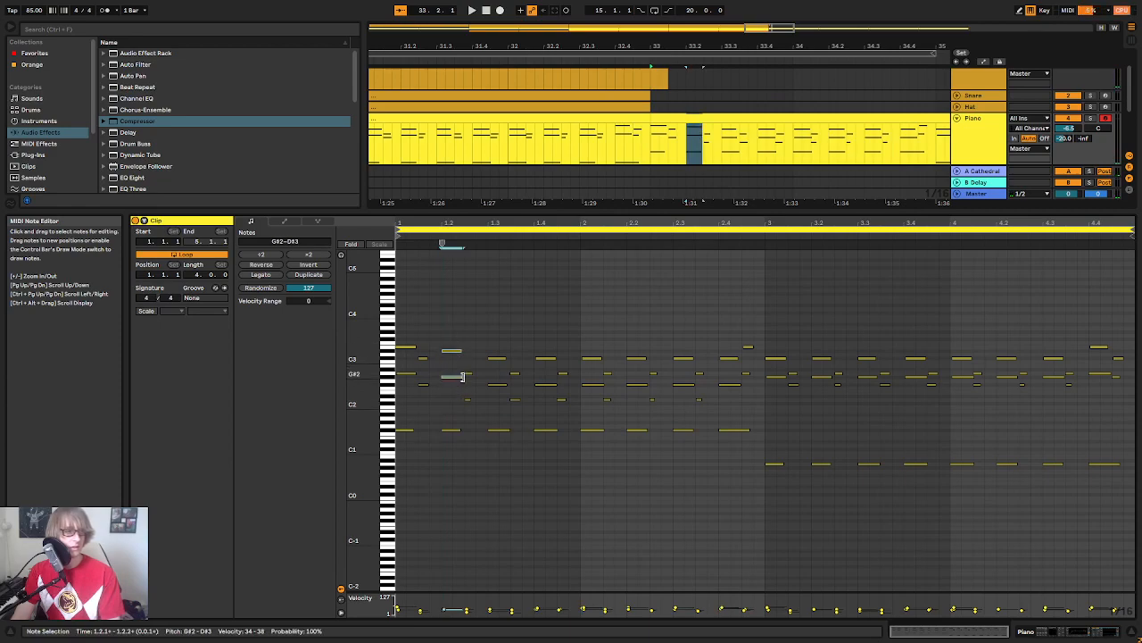
Step: Raise the chord notes on beats 1.3 through 2.4 to A2 and E3
{"action": "left_click_drag", "start_coordinate": [497, 398], "coordinate": [722, 349]}
{"action": "key", "text": "Up"}
{"action": "key", "text": "Up"}
{"action": "key", "text": "Up"}
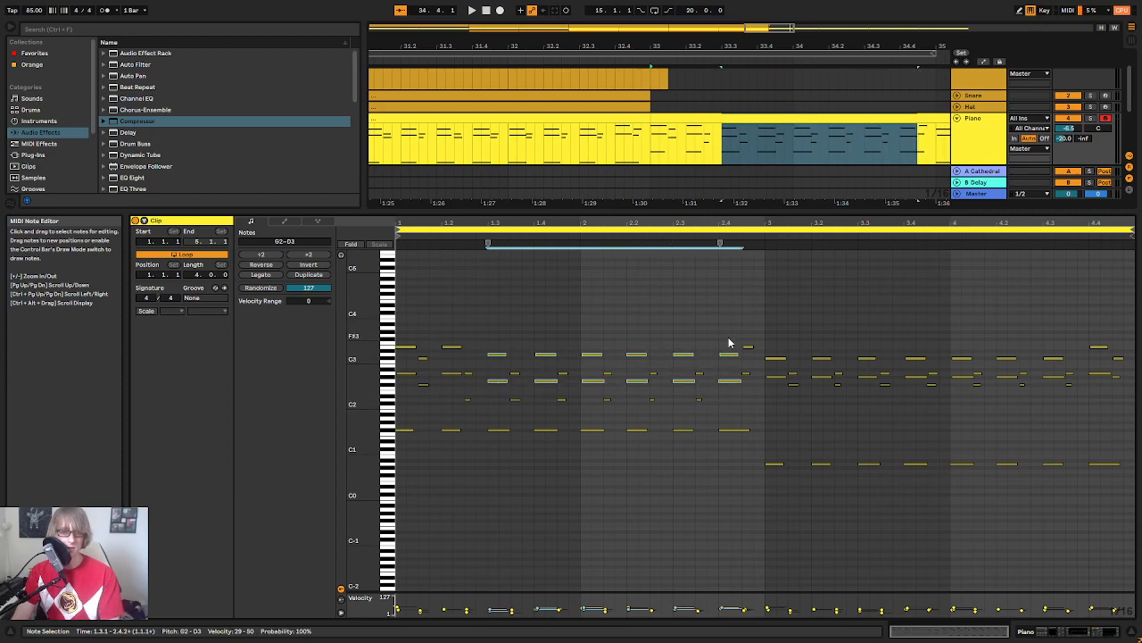
Step: Undo the last chord transposition and raise the short offbeat notes from 1.2.3 through 2.1.3 to F#2 and C#3
{"action": "left_click_drag", "start_coordinate": [473, 411], "coordinate": [568, 394]}
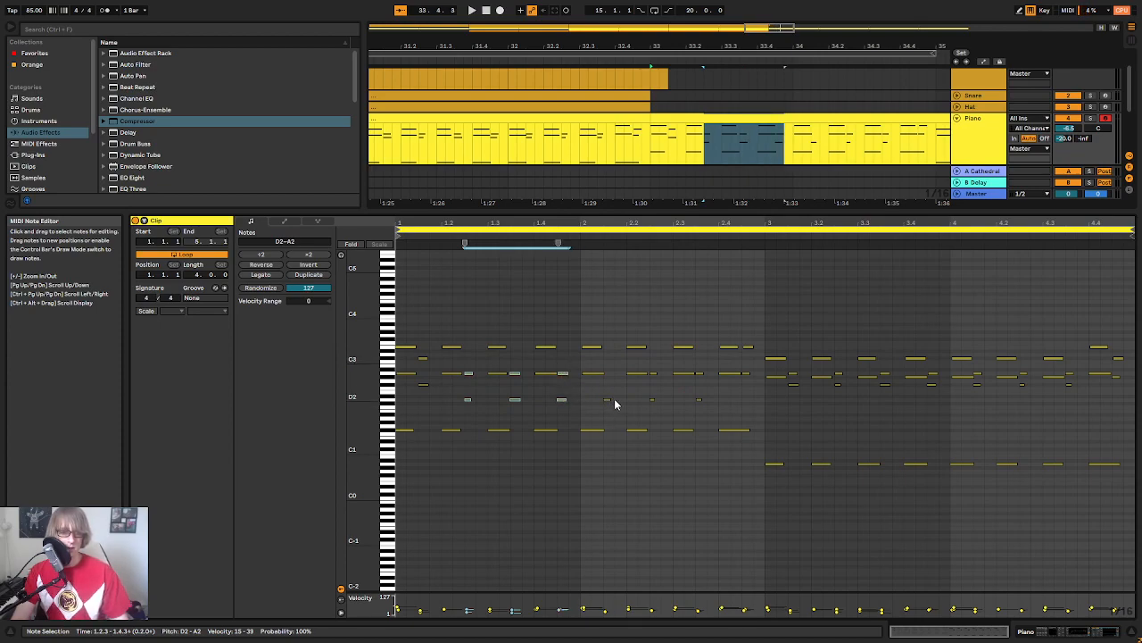
{"action": "key", "text": "ctrl+z"}
{"action": "left_click_drag", "start_coordinate": [606, 407], "coordinate": [619, 372]}
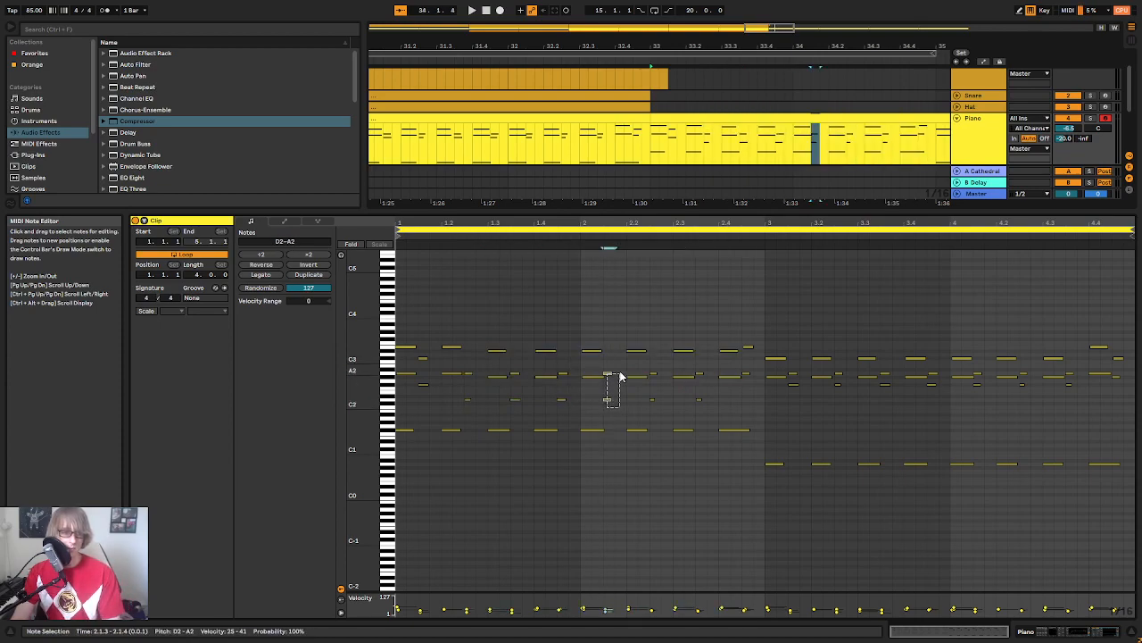
{"action": "left_click_drag", "start_coordinate": [466, 406], "coordinate": [480, 367]}
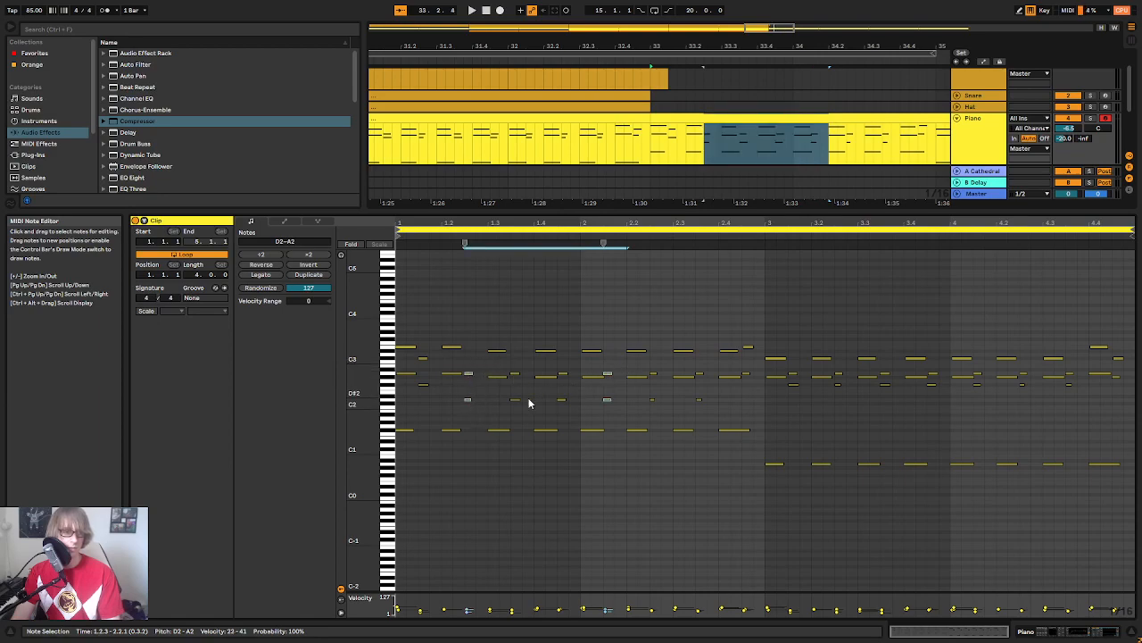
{"action": "left_click_drag", "start_coordinate": [568, 410], "coordinate": [572, 366]}
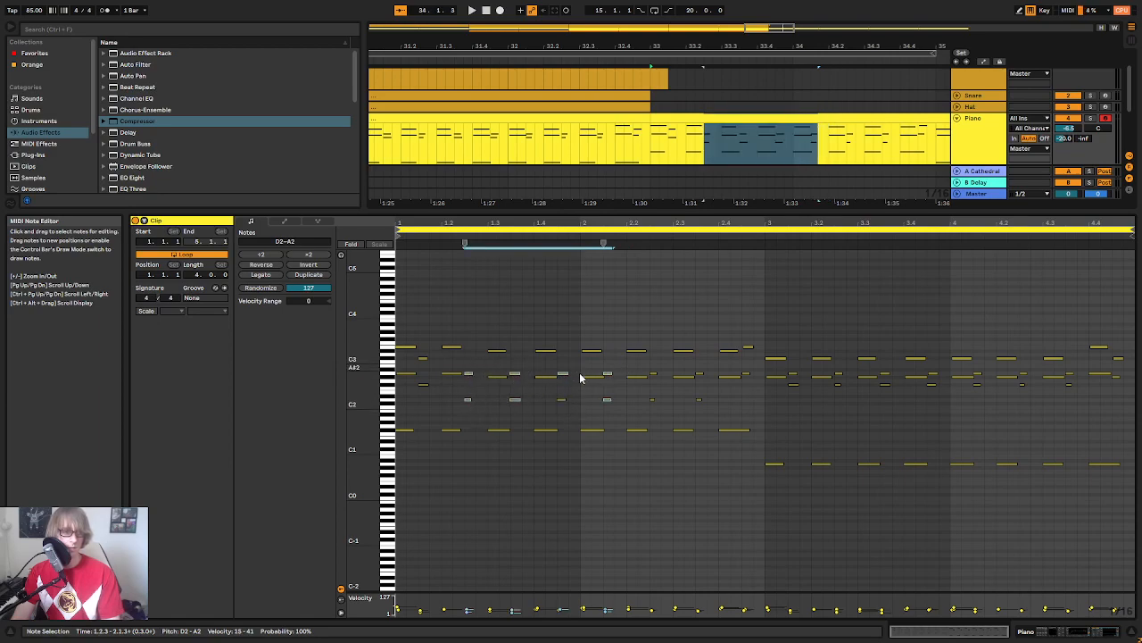
{"action": "key", "text": "Up"}
{"action": "key", "text": "Up"}
{"action": "key", "text": "Up"}
{"action": "key", "text": "Up"}
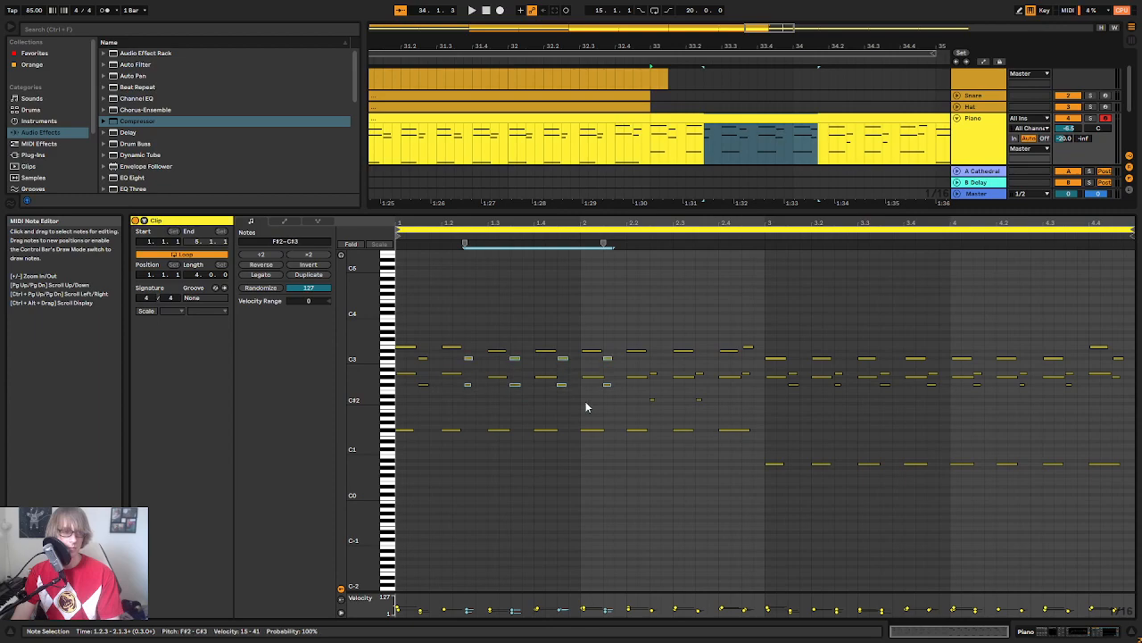
Step: Raise the chords on beats 1.3, 1.4 and 2.1 by one semitone to A2 and E3
{"action": "left_click", "coordinate": [447, 388]}
{"action": "left_click_drag", "start_coordinate": [502, 383], "coordinate": [499, 342]}
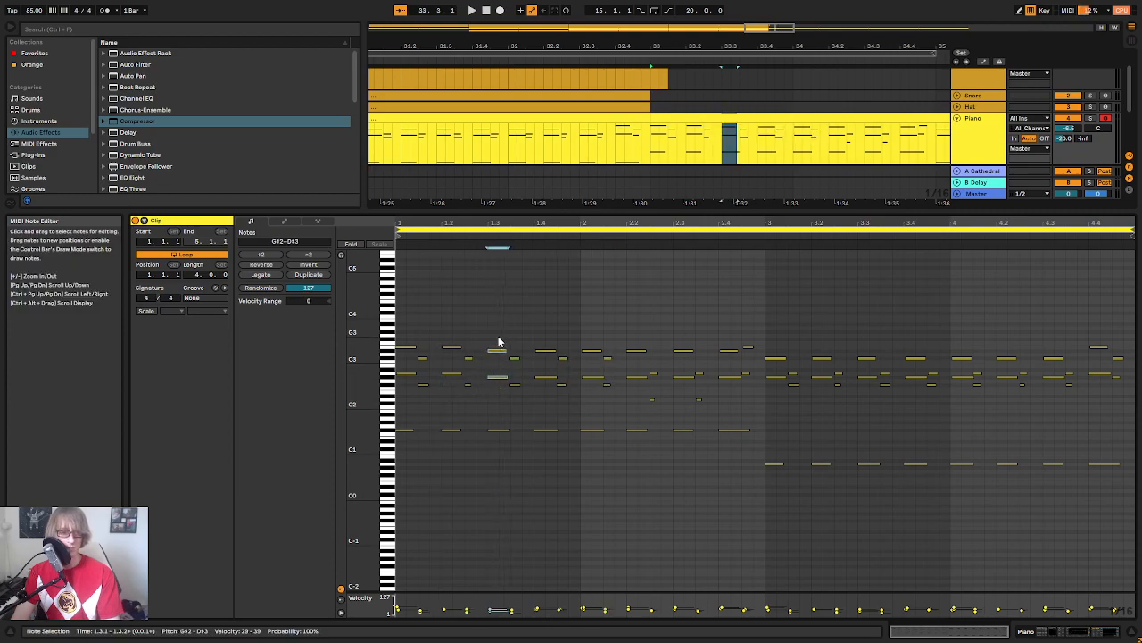
{"action": "key", "text": "Up"}
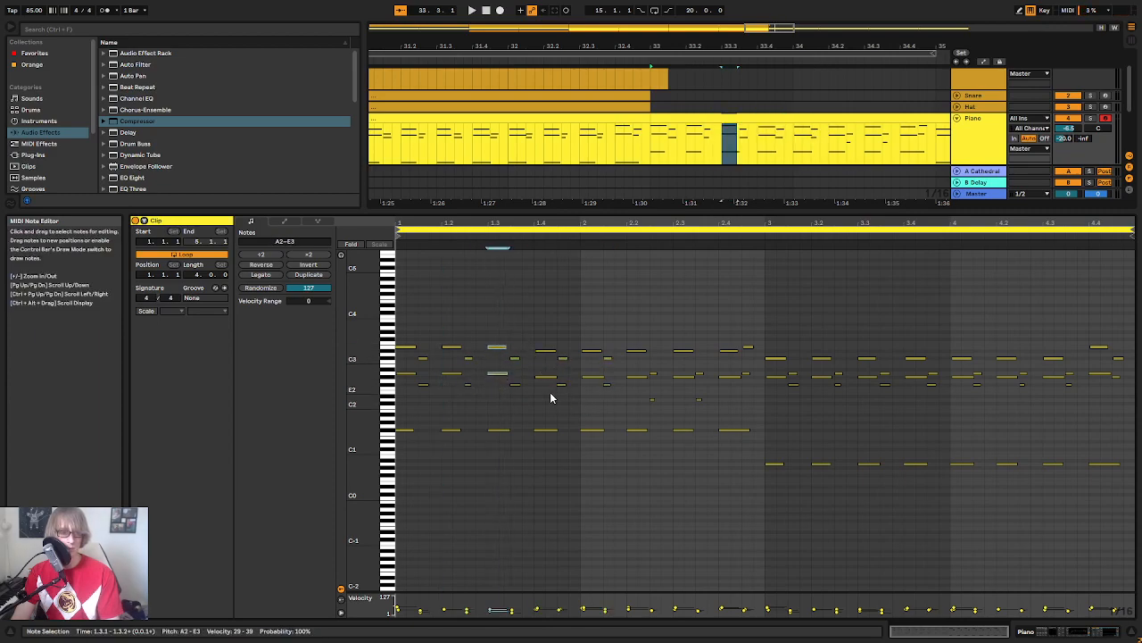
{"action": "left_click_drag", "start_coordinate": [550, 392], "coordinate": [547, 343]}
{"action": "key", "text": "Up"}
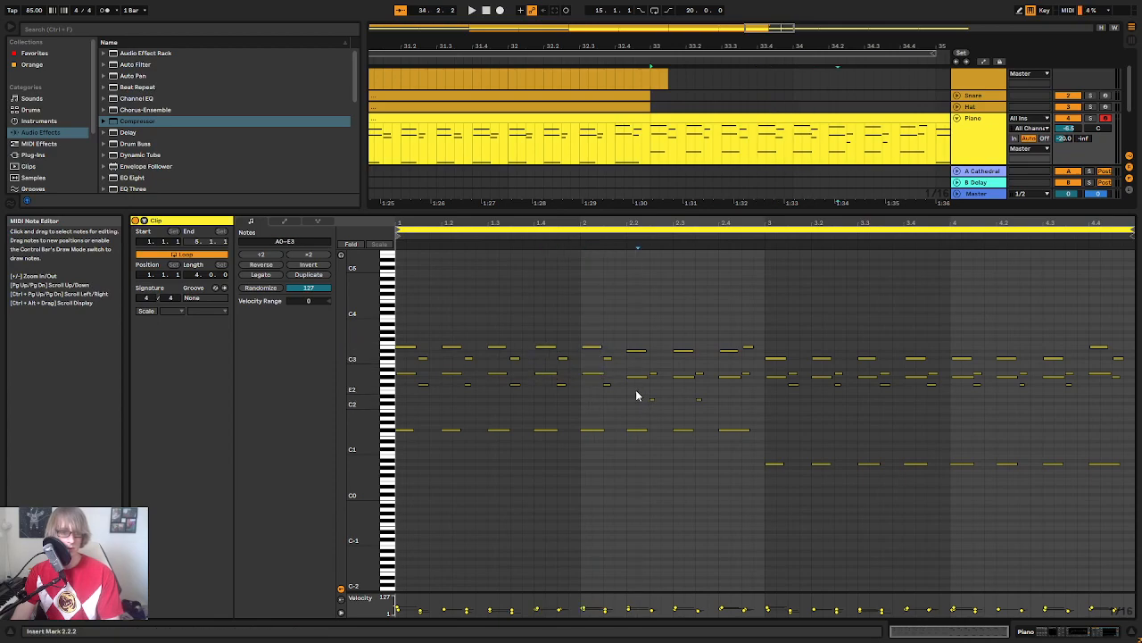
Step: Raise the chord on beat 2.2 to A2 and E3, and the offbeat notes at 2.2.3 to F#2 and C#3
{"action": "left_click_drag", "start_coordinate": [637, 395], "coordinate": [639, 343]}
{"action": "left_click_drag", "start_coordinate": [657, 418], "coordinate": [654, 359]}
{"action": "key", "text": "Up"}
{"action": "key", "text": "Up"}
{"action": "key", "text": "Up"}
{"action": "key", "text": "Up"}
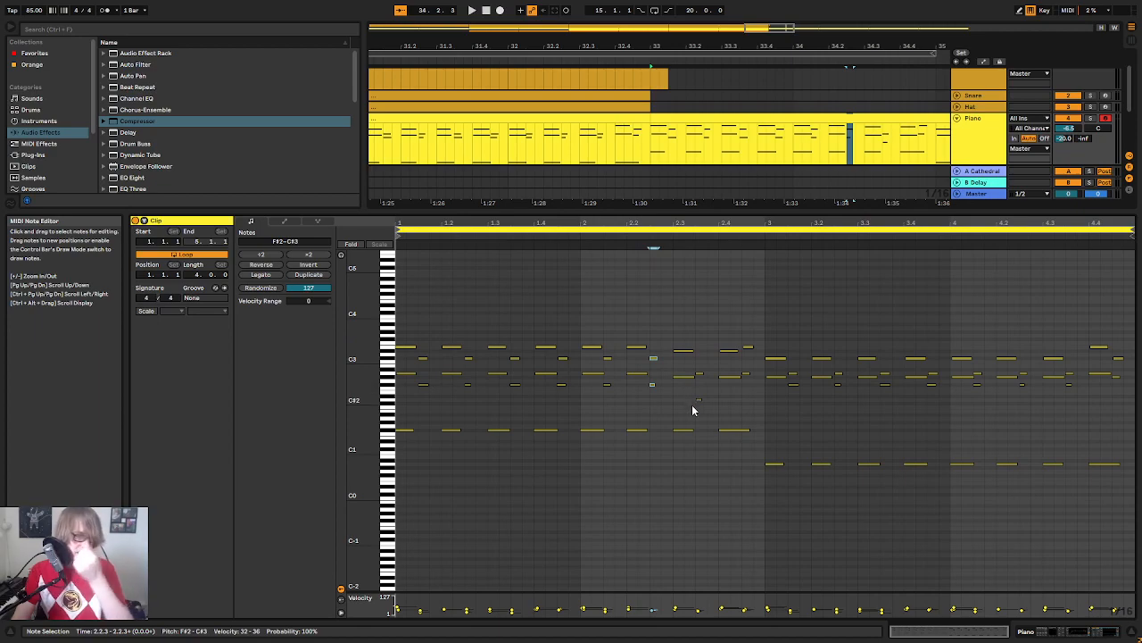
Step: Raise the short offbeat notes at 2.3.3 to F#2 and C#3
{"action": "left_click_drag", "start_coordinate": [696, 410], "coordinate": [714, 373]}
{"action": "key", "text": "Up"}
{"action": "key", "text": "Up"}
Step: Play back the edited progression into bar 35 and select the chord on beat 2.3
{"action": "key", "text": "space"}
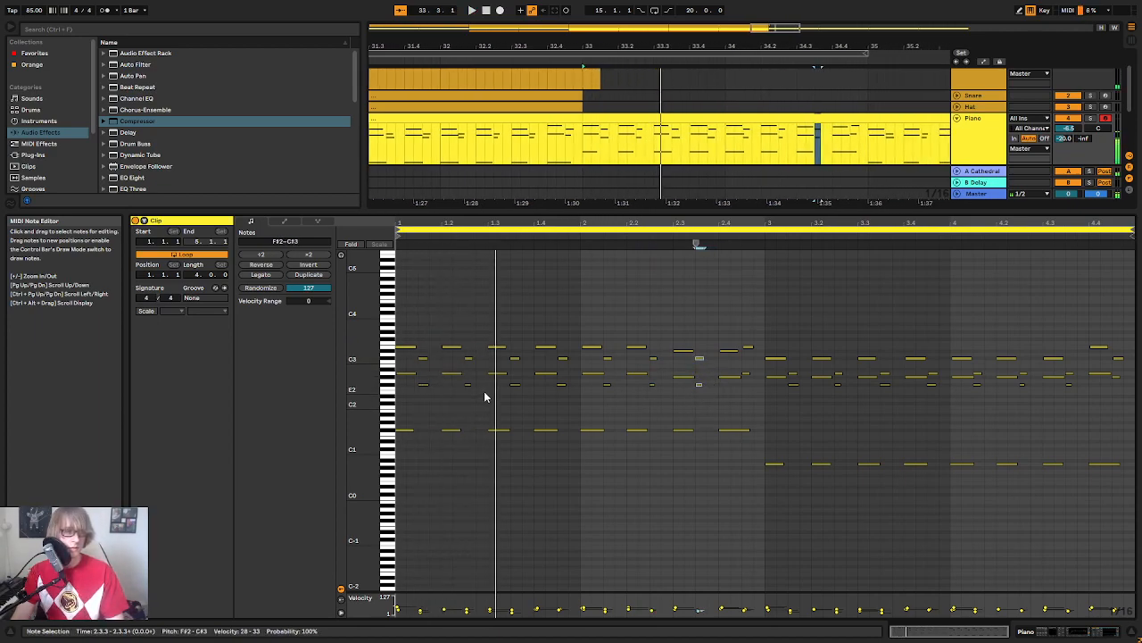
{"action": "key", "text": "space"}
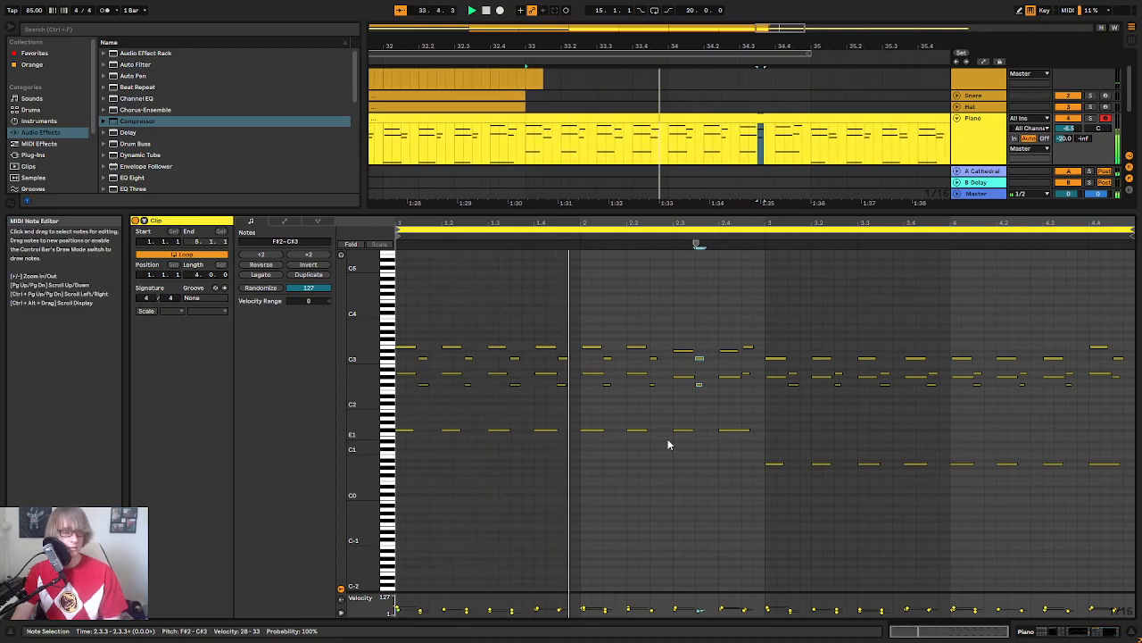
{"action": "left_click", "coordinate": [815, 417]}
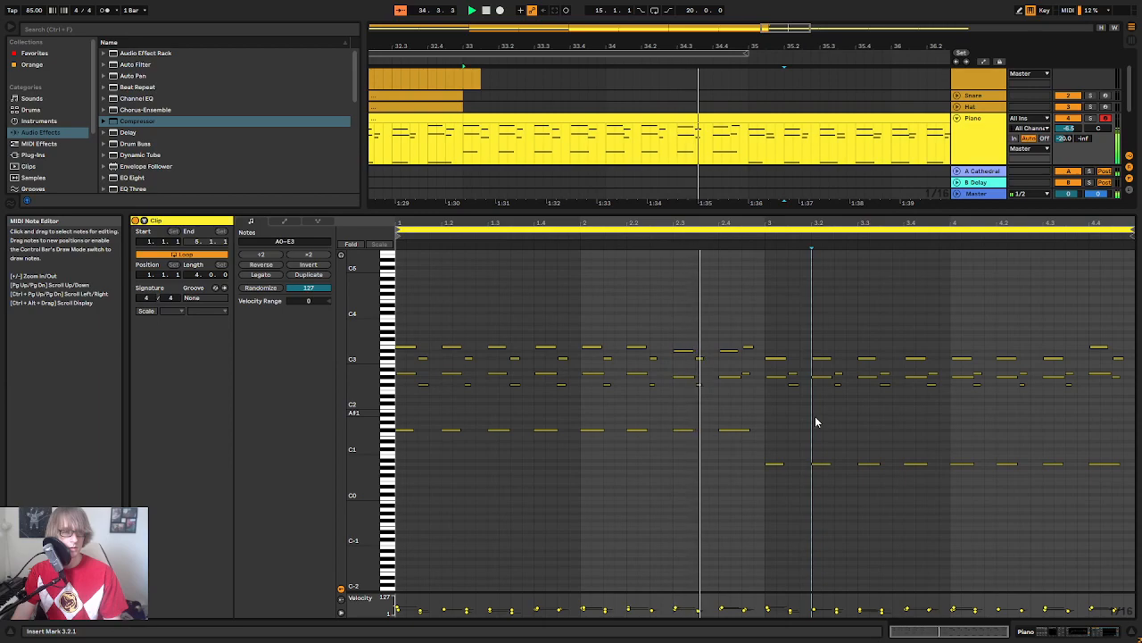
{"action": "left_click_drag", "start_coordinate": [675, 387], "coordinate": [676, 342]}
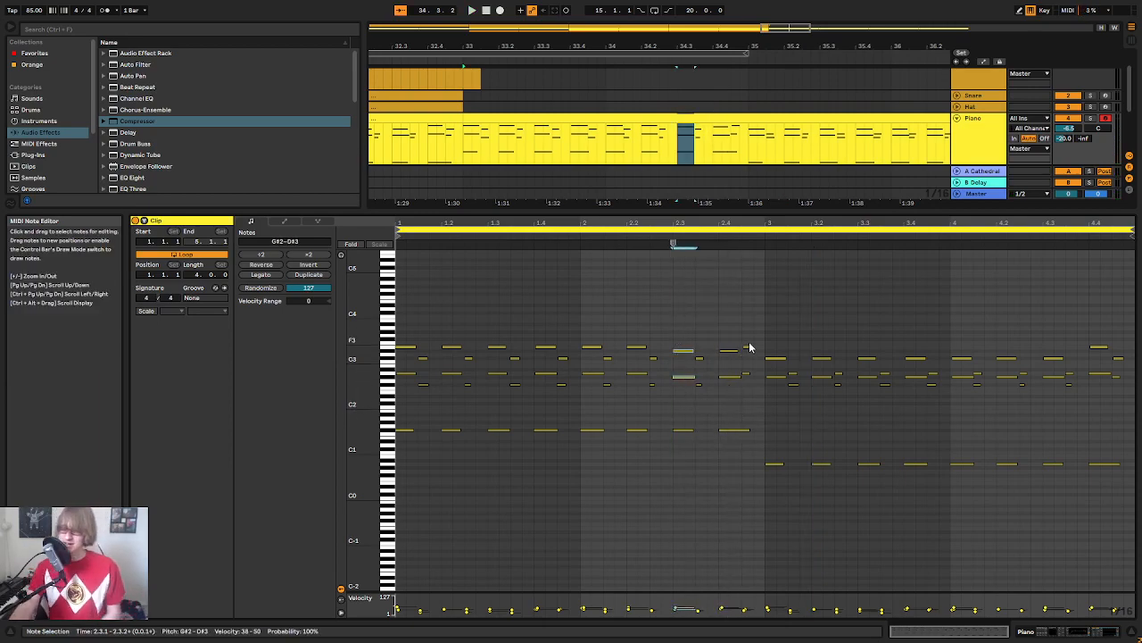
{"action": "key", "text": "space"}
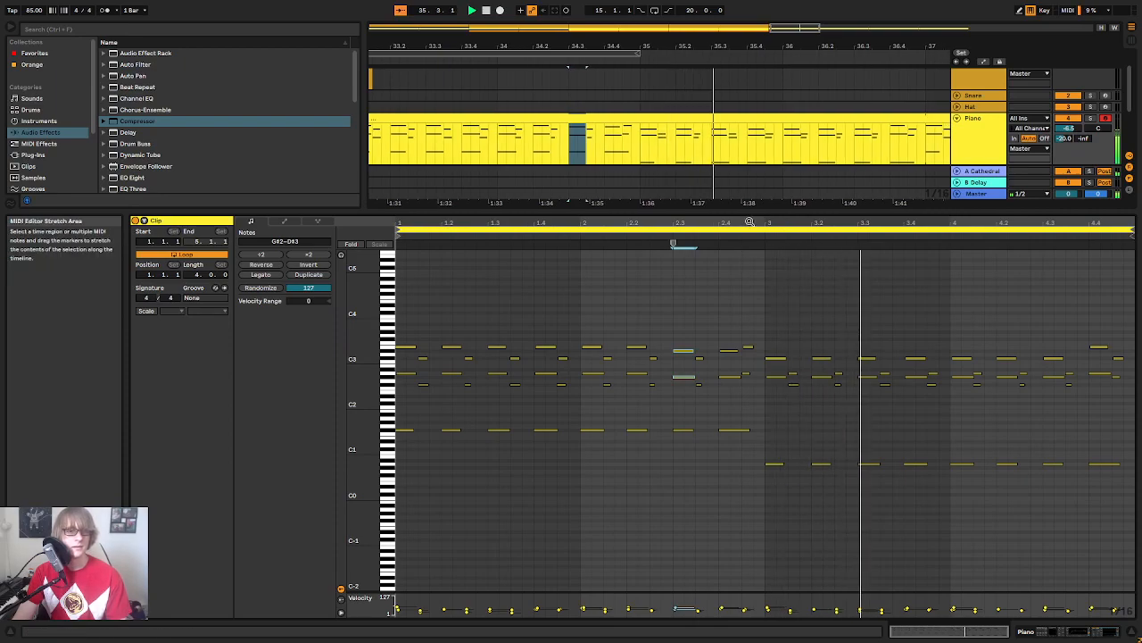
Step: Lower the upper note of the chord on beat 4.4 to C#3 and its lower note to G#2
{"action": "left_click_drag", "start_coordinate": [702, 214], "coordinate": [703, 393]}
{"action": "left_click_drag", "start_coordinate": [723, 46], "coordinate": [712, 7]}
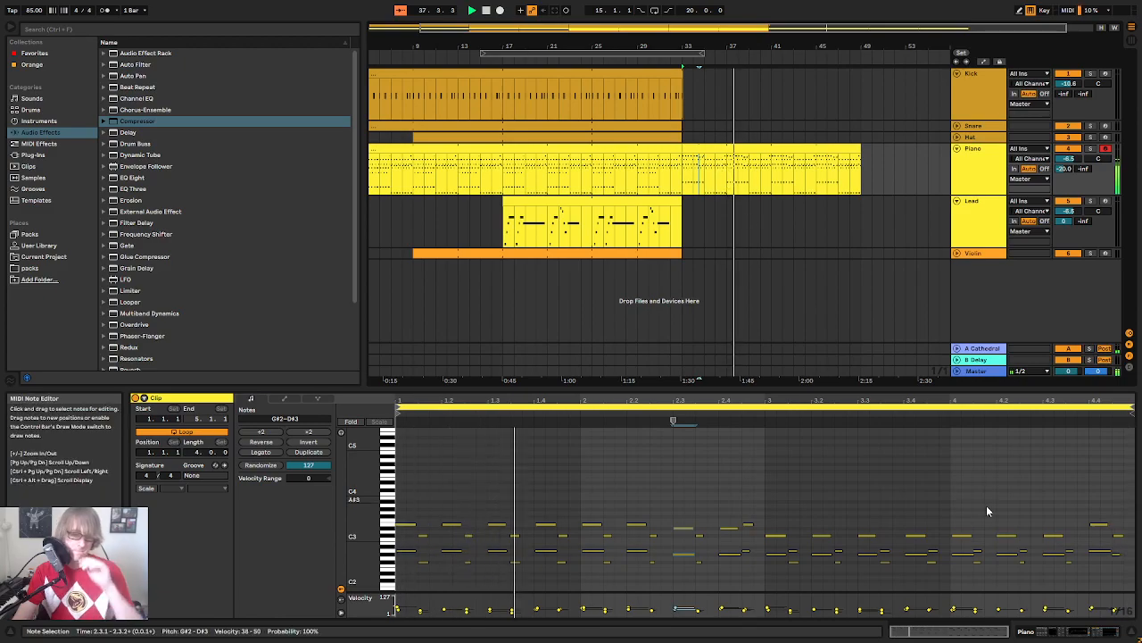
{"action": "left_click_drag", "start_coordinate": [1113, 401], "coordinate": [1110, 460]}
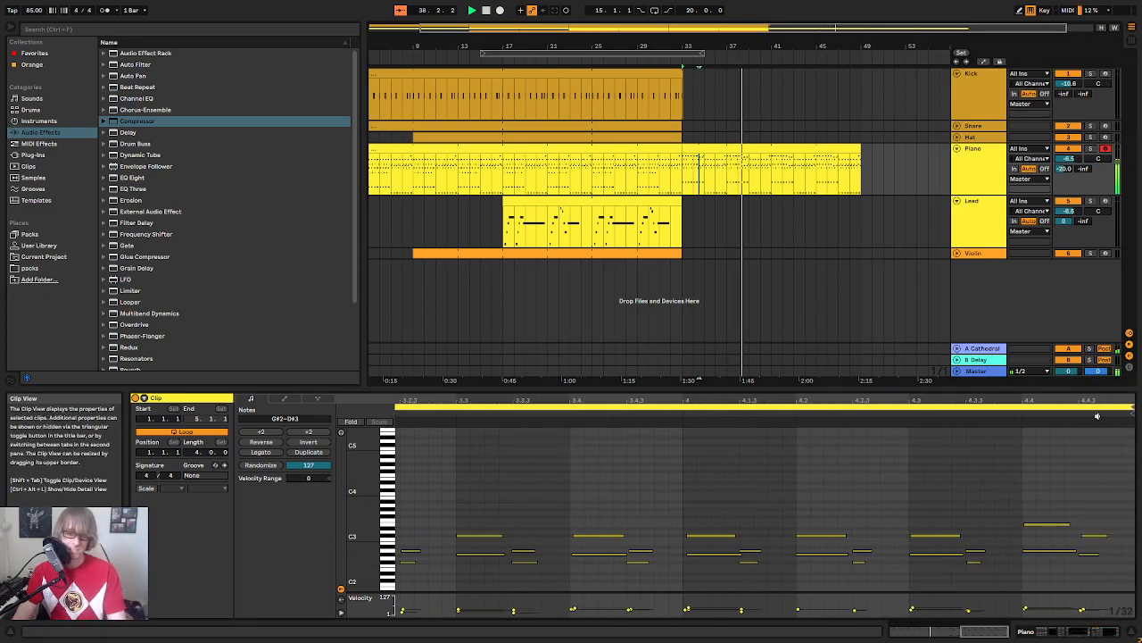
{"action": "left_click", "coordinate": [1048, 552]}
{"action": "left_click_drag", "start_coordinate": [1048, 556], "coordinate": [1051, 517]}
{"action": "key", "text": "Down"}
{"action": "key", "text": "Down"}
{"action": "key", "text": "Down"}
{"action": "key", "text": "Down"}
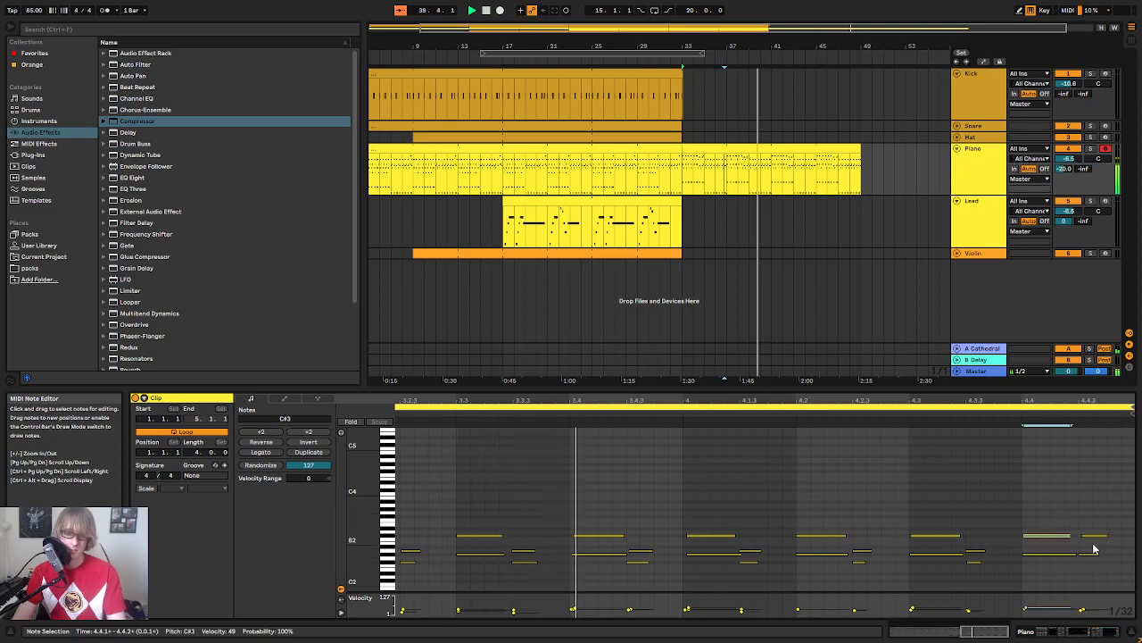
Step: Raise the offbeat notes at 4.4.3 to A#2 and E3
{"action": "left_click", "coordinate": [1096, 538]}
{"action": "key", "text": "Up"}
{"action": "key", "text": "Up"}
{"action": "key", "text": "Up"}
{"action": "left_click", "coordinate": [1050, 548]}
{"action": "left_click", "coordinate": [1048, 539]}
{"action": "key", "text": "Up"}
{"action": "left_click", "coordinate": [1093, 554]}
{"action": "key", "text": "Up"}
{"action": "key", "text": "Up"}
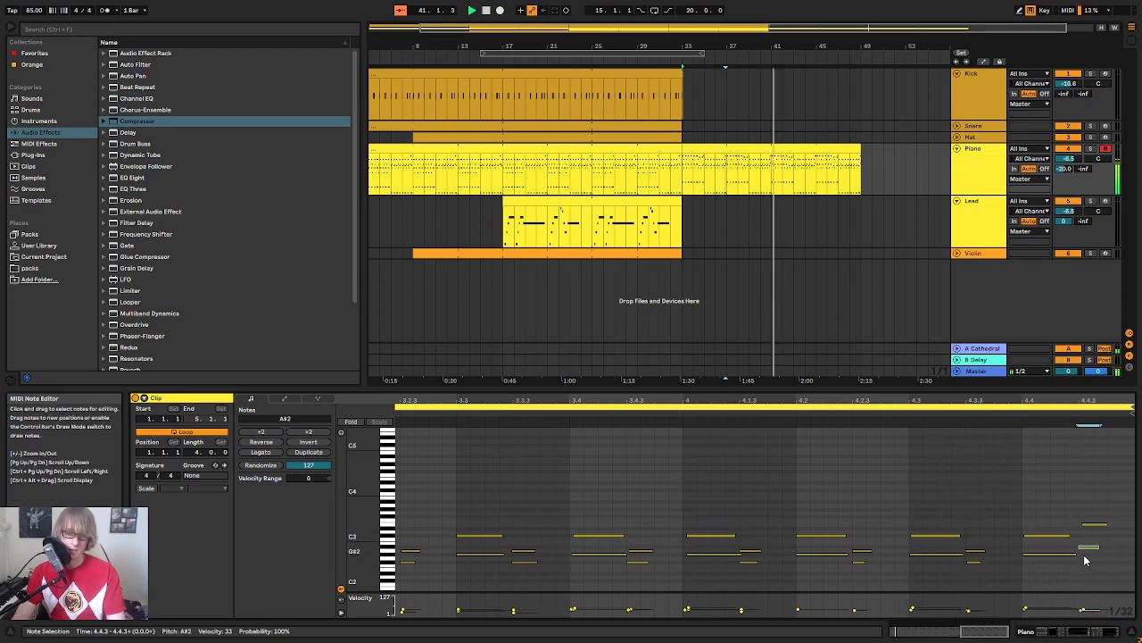
Step: Stop playback, turn on the MIDI editor preview, and raise the lower offbeat note at 4.4.3 to B2
{"action": "key", "text": "space"}
{"action": "left_click_drag", "start_coordinate": [1050, 574], "coordinate": [1041, 494]}
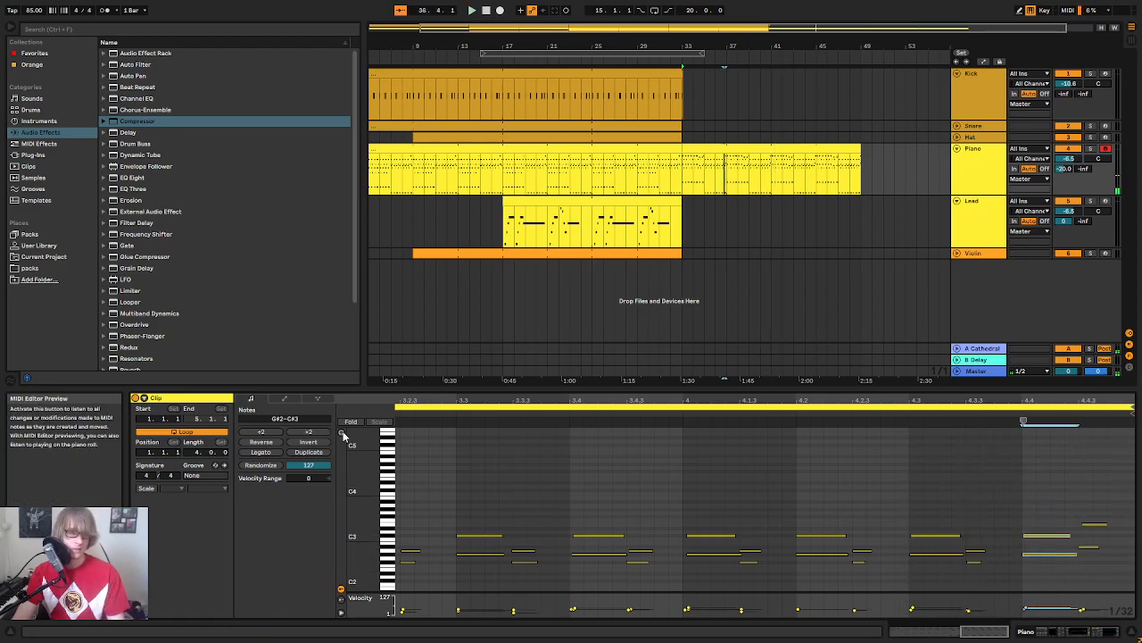
{"action": "left_click_drag", "start_coordinate": [1034, 573], "coordinate": [1084, 486]}
{"action": "left_click_drag", "start_coordinate": [1094, 576], "coordinate": [1096, 547]}
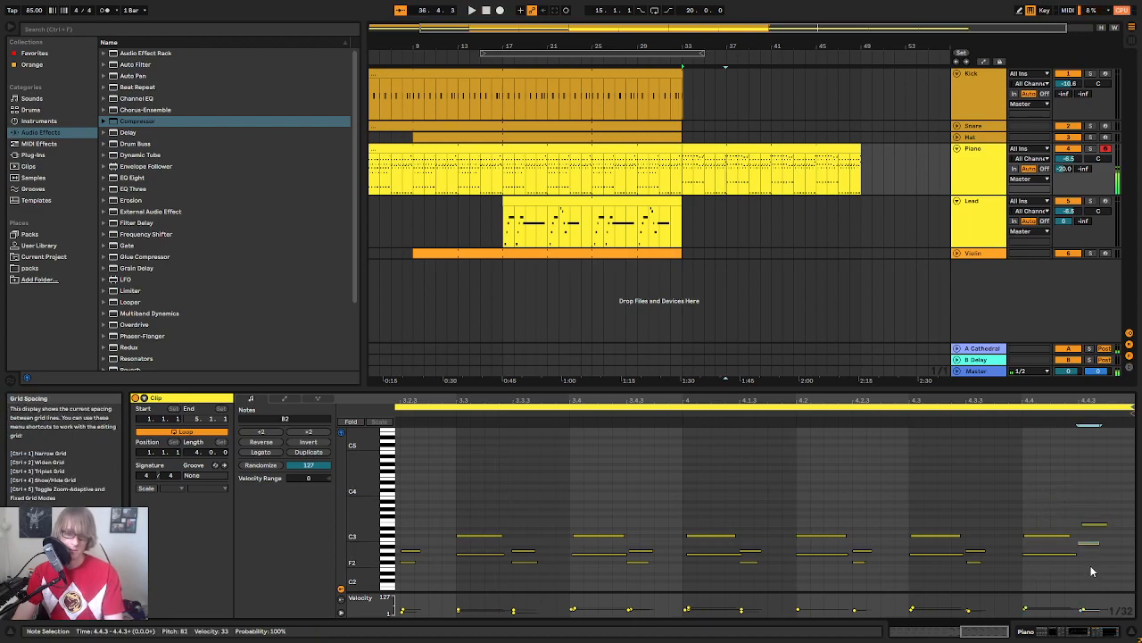
Step: Play back the edited Piano progression from bar 33 in an enlarged note editor
{"action": "left_click_drag", "start_coordinate": [1033, 570], "coordinate": [1085, 469]}
{"action": "key", "text": "space"}
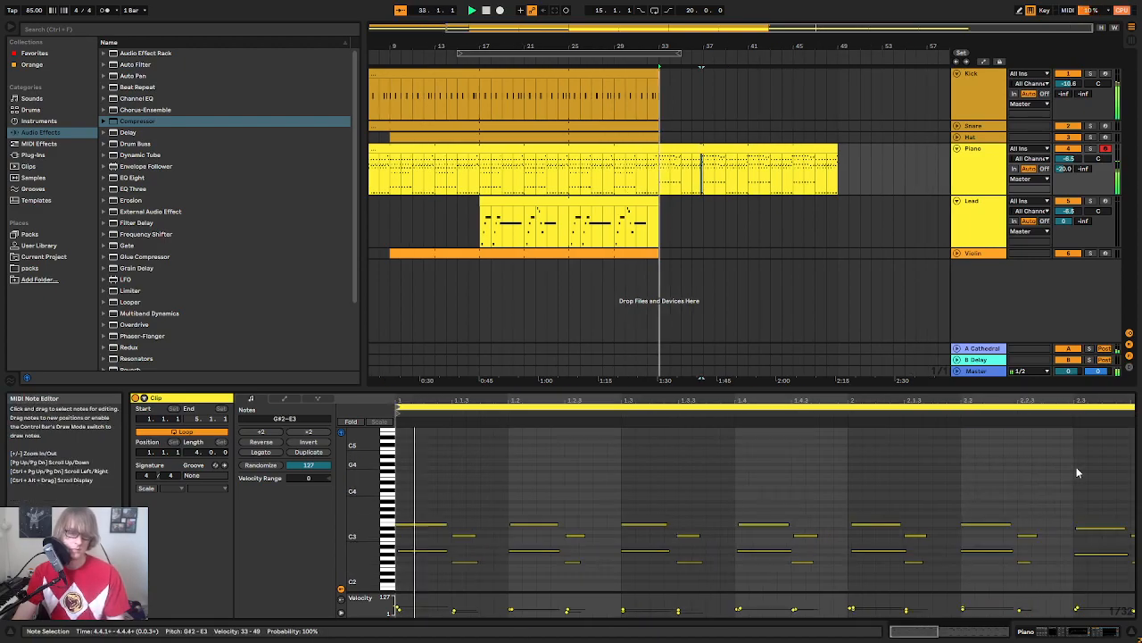
{"action": "left_click_drag", "start_coordinate": [828, 384], "coordinate": [861, 150]}
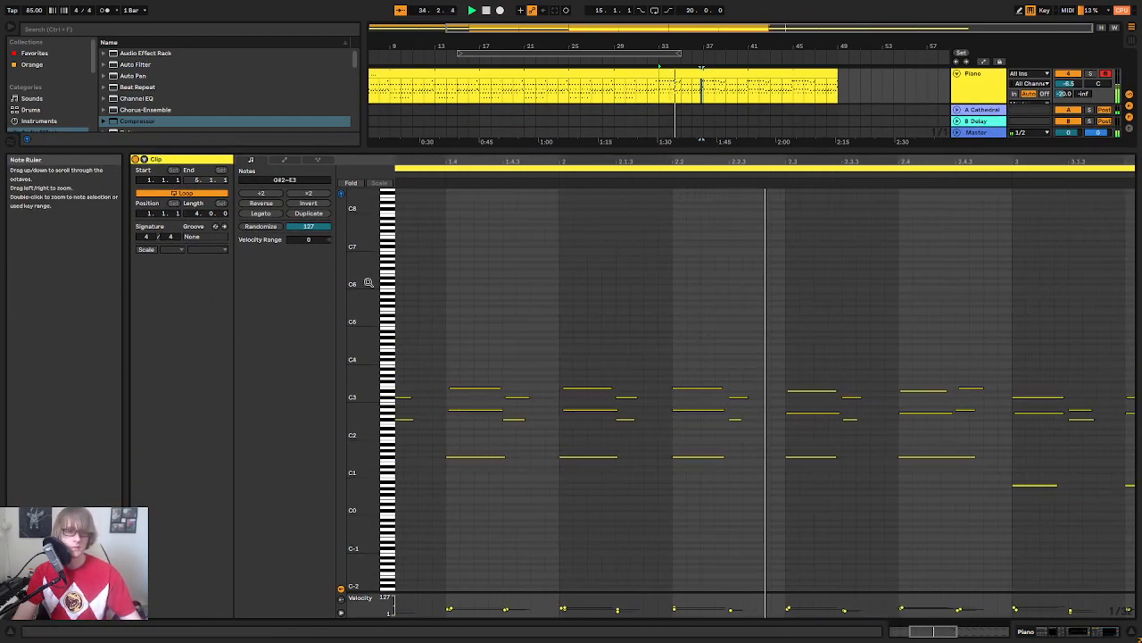
{"action": "left_click_drag", "start_coordinate": [832, 162], "coordinate": [670, 156]}
{"action": "key", "text": "space"}
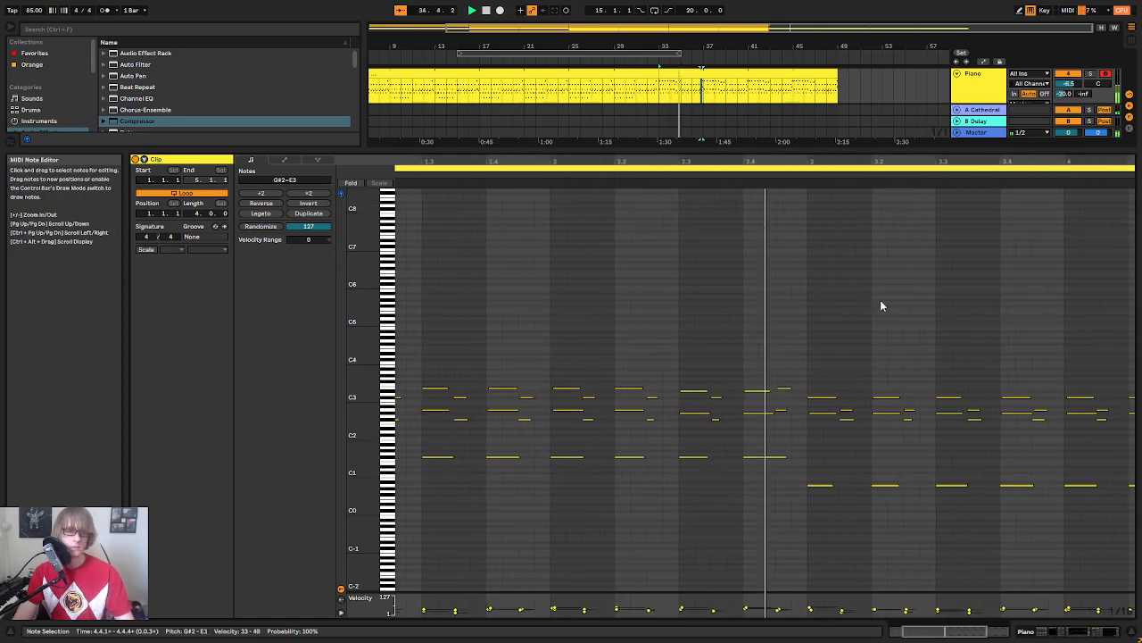
Step: Raise the upper offbeat notes at 3.1.3 and 3.2.3 to E3
{"action": "left_click_drag", "start_coordinate": [766, 384], "coordinate": [759, 407]}
{"action": "left_click", "coordinate": [783, 411]}
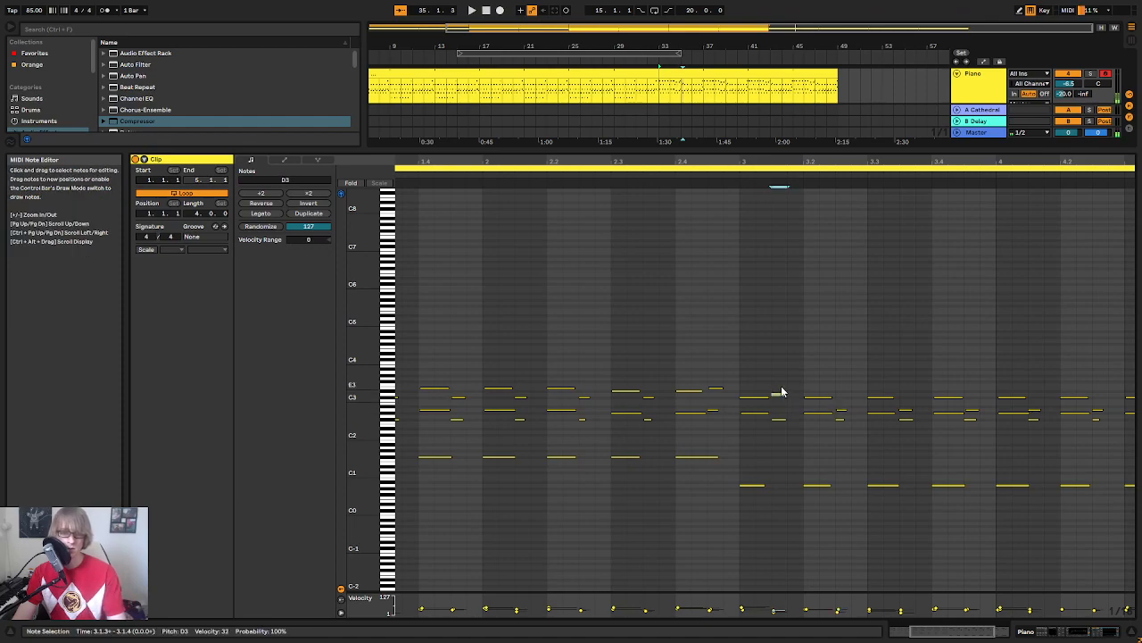
{"action": "left_click", "coordinate": [729, 175]}
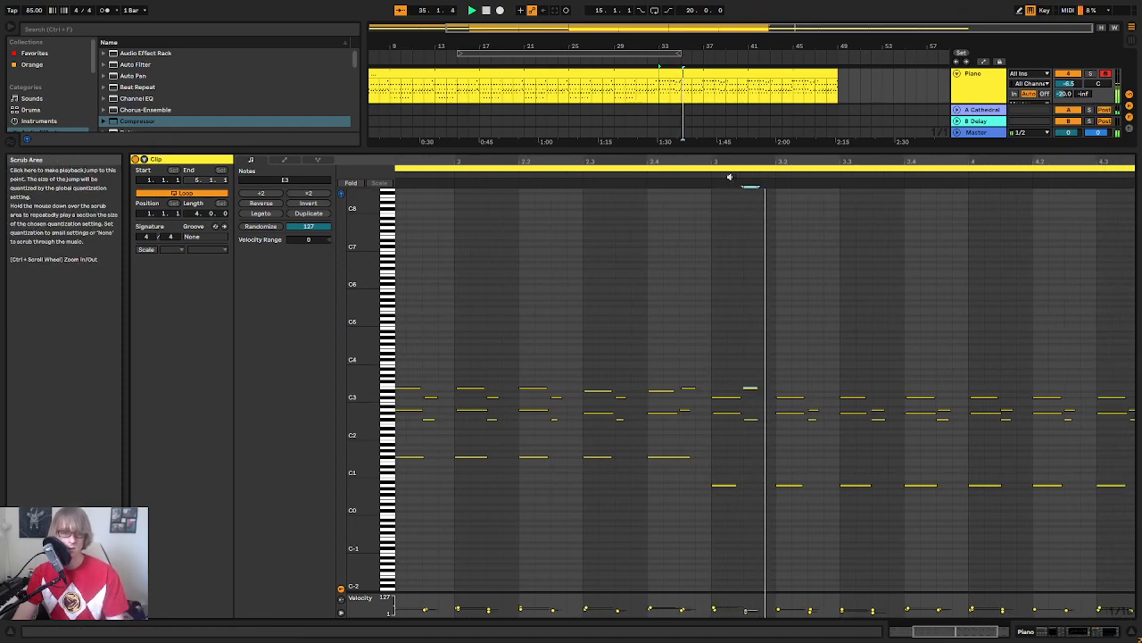
{"action": "key", "text": "space"}
{"action": "left_click_drag", "start_coordinate": [667, 437], "coordinate": [768, 341]}
{"action": "left_click", "coordinate": [767, 410]}
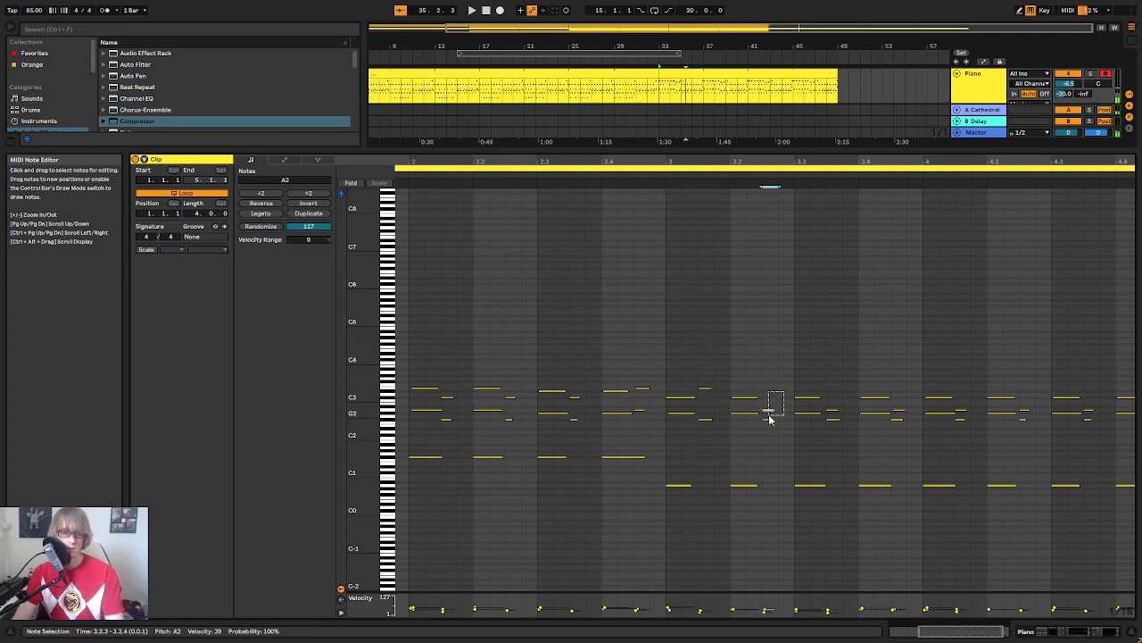
Step: Raise the upper offbeat notes from 3.3.3 through 4.3.3 together to E3 and play back the result
{"action": "left_click", "coordinate": [833, 410]}
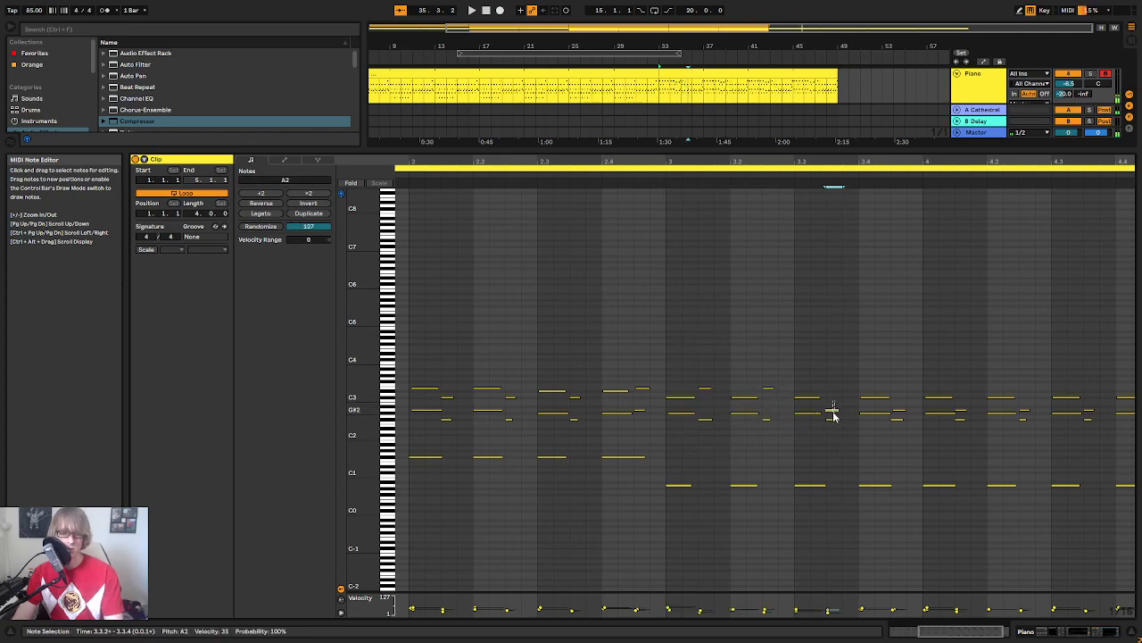
{"action": "left_click", "coordinate": [903, 411], "text": "shift"}
{"action": "left_click", "coordinate": [970, 411], "text": "shift"}
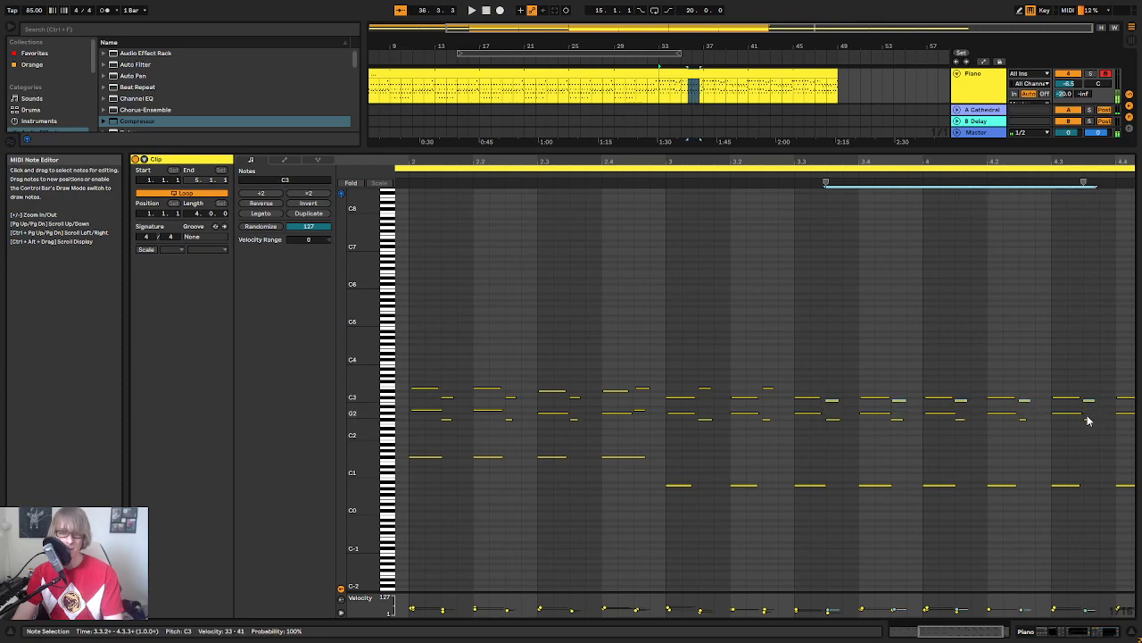
{"action": "key", "text": "Up"}
{"action": "left_click_drag", "start_coordinate": [1078, 162], "coordinate": [1053, 125]}
{"action": "key", "text": "space"}
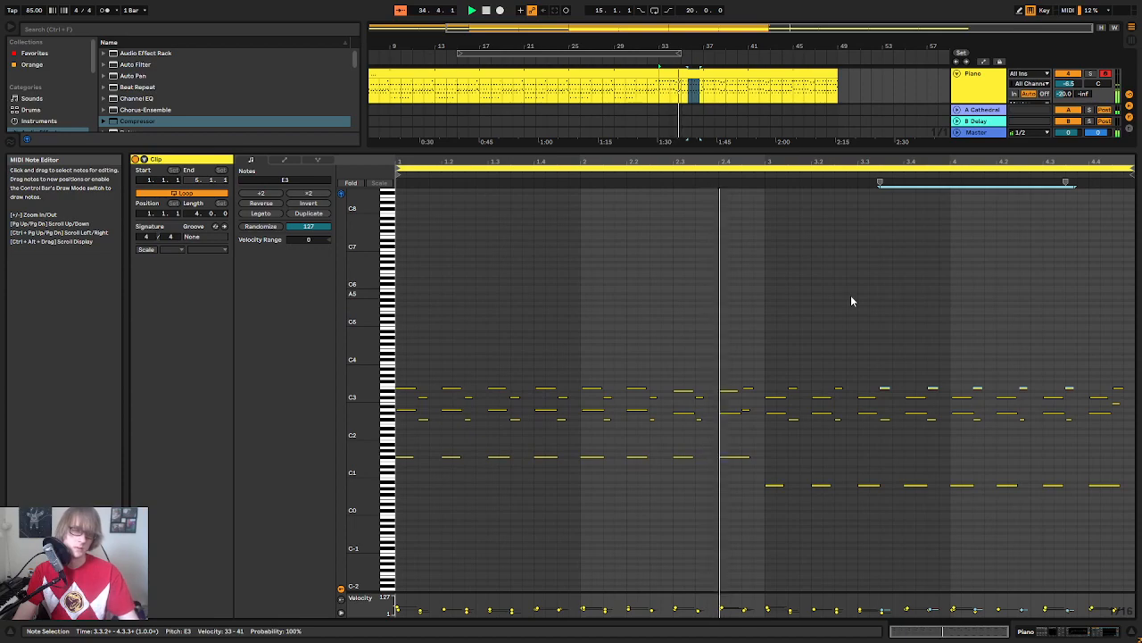
Step: Raise the upper note of the chord on beat 4.4 to F#3
{"action": "left_click_drag", "start_coordinate": [761, 159], "coordinate": [652, 162]}
{"action": "left_click", "coordinate": [1030, 437]}
{"action": "left_click_drag", "start_coordinate": [1030, 436], "coordinate": [1091, 372]}
{"action": "left_click", "coordinate": [1085, 397]}
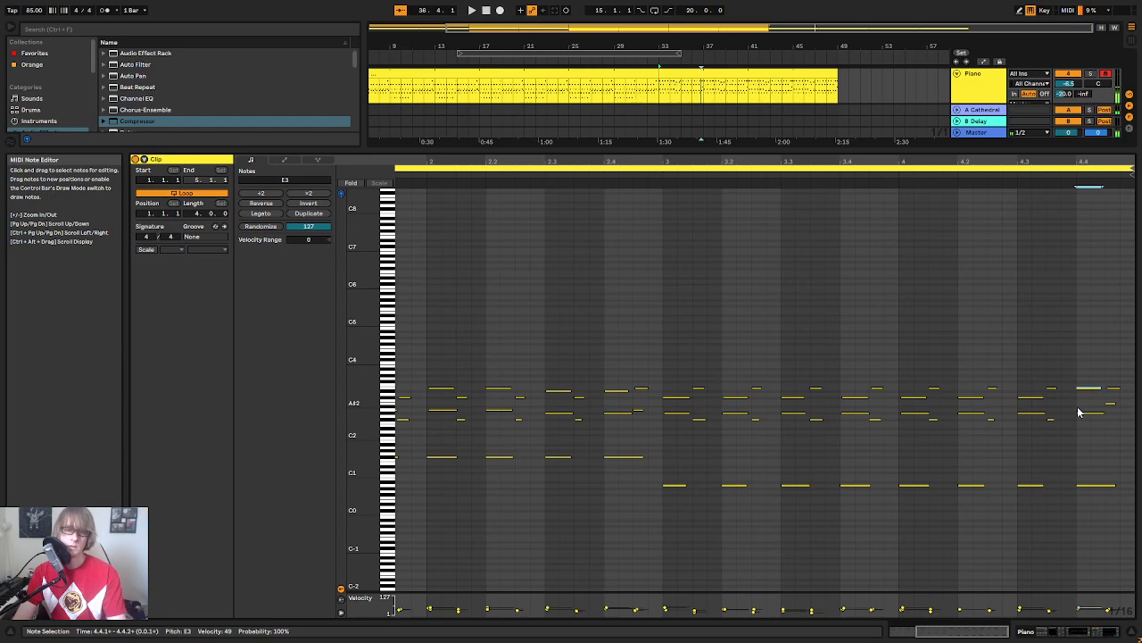
{"action": "left_click_drag", "start_coordinate": [1074, 426], "coordinate": [1086, 345]}
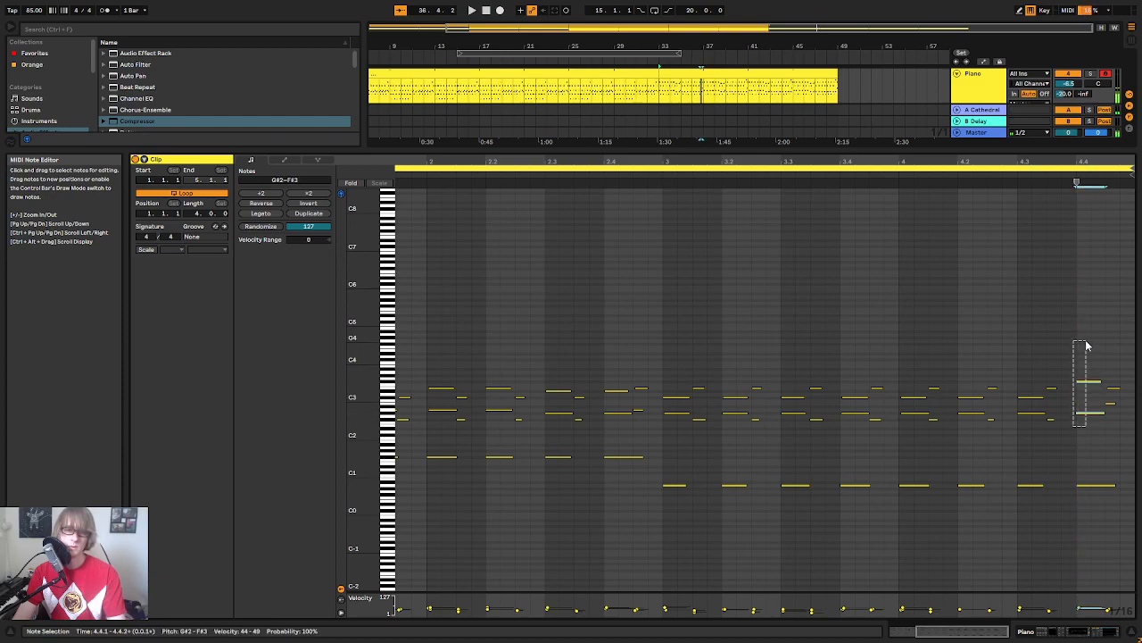
Step: Raise the lower note of the chord on beat 4.4 to B2 and extend it across the offbeat to 4.4.4
{"action": "left_click", "coordinate": [1094, 412]}
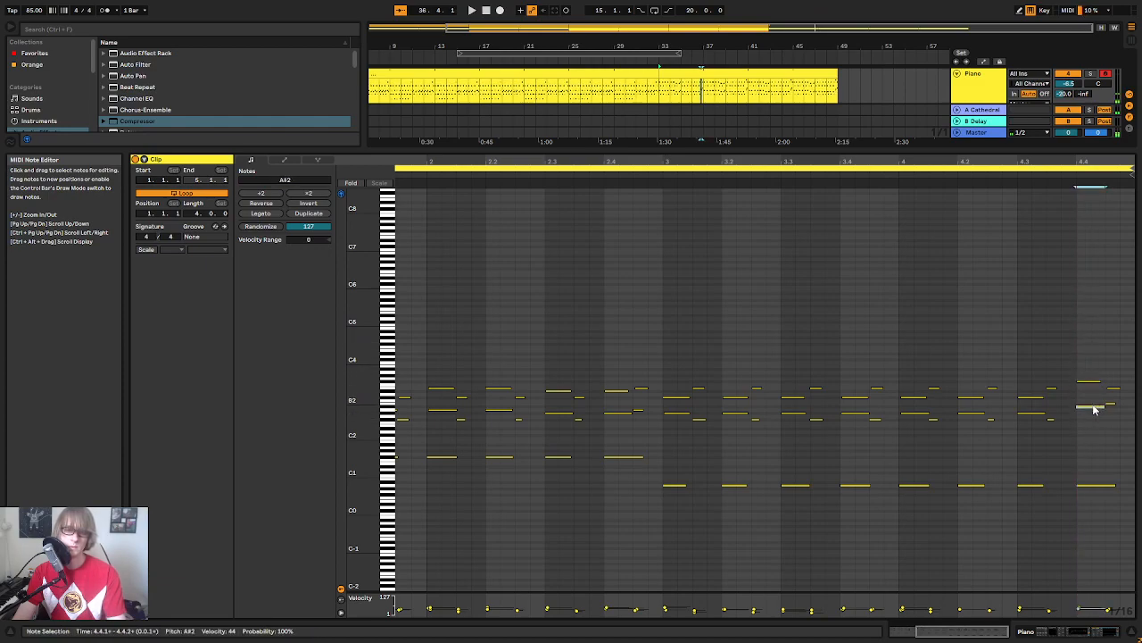
{"action": "left_click_drag", "start_coordinate": [1062, 416], "coordinate": [1115, 338]}
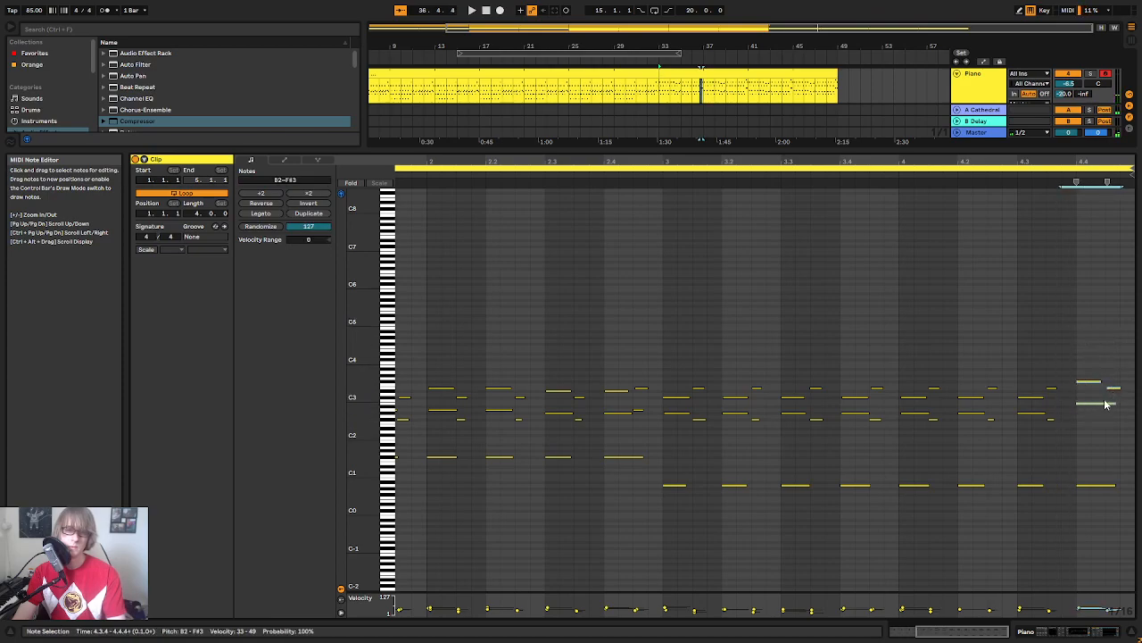
{"action": "left_click_drag", "start_coordinate": [1104, 409], "coordinate": [1115, 402]}
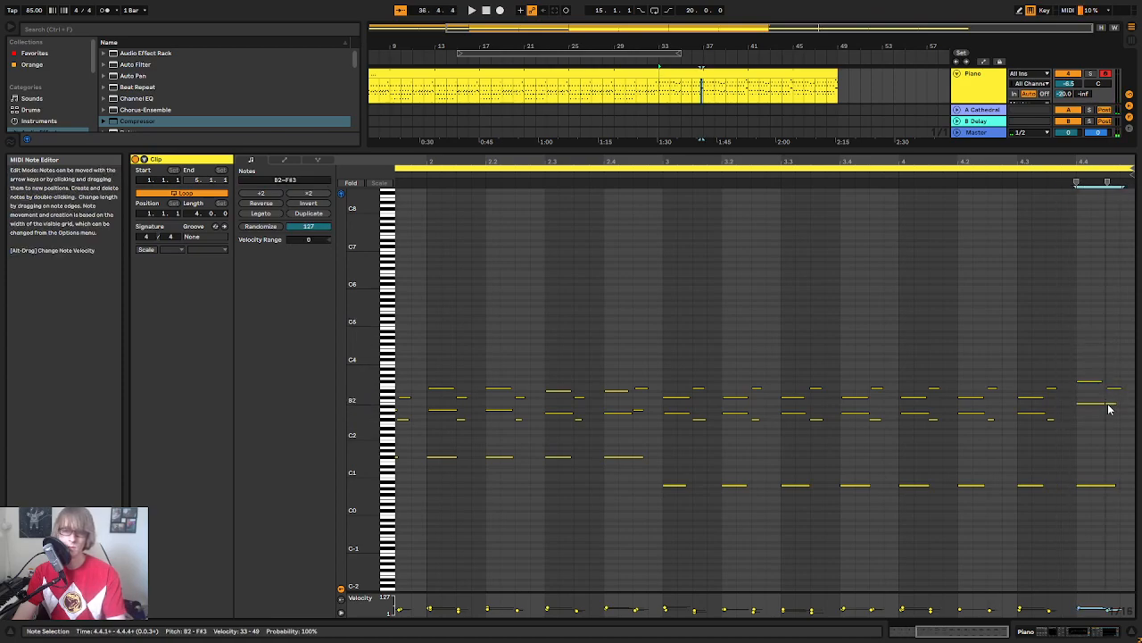
{"action": "left_click", "coordinate": [1104, 428]}
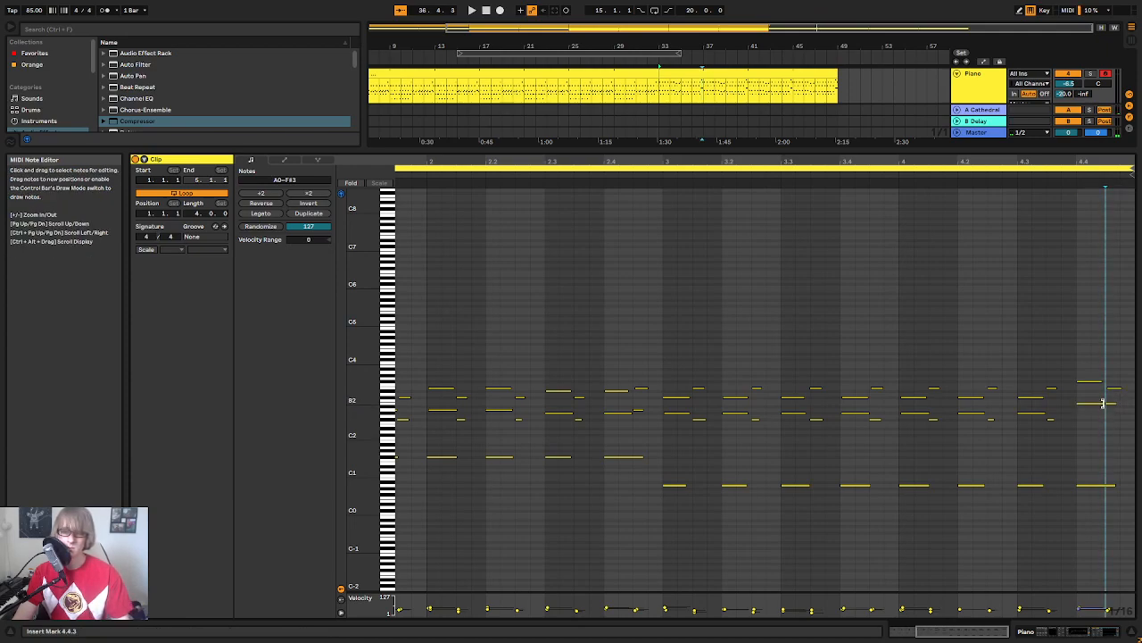
{"action": "left_click", "coordinate": [1105, 404]}
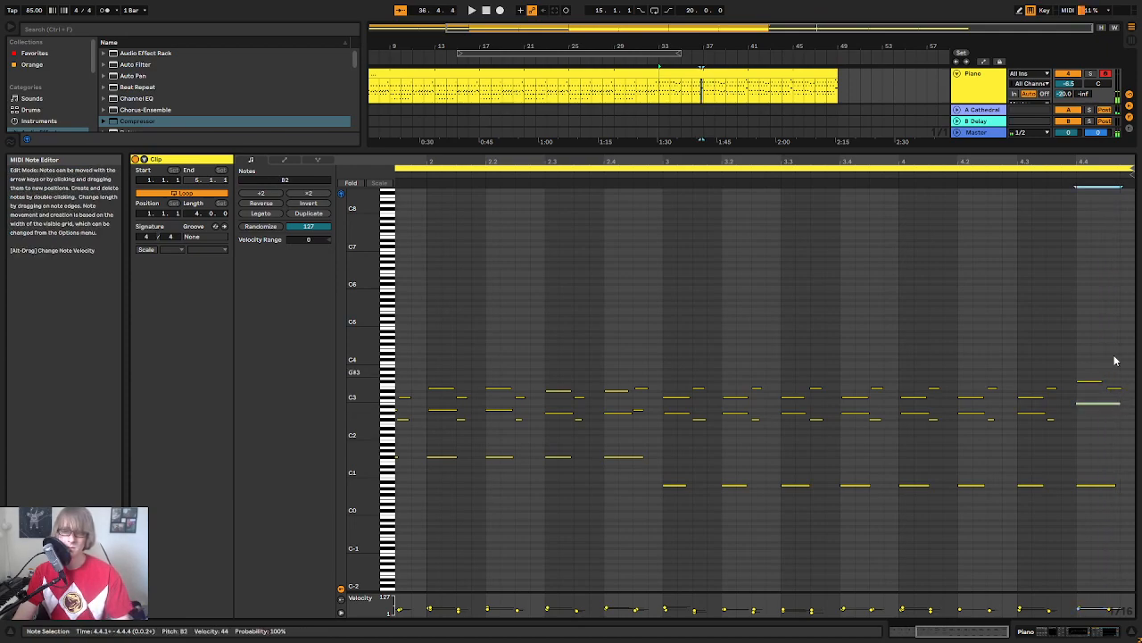
Step: Play back the progression and nudge the upper offbeat note at 4.4.3 slightly earlier
{"action": "left_click", "coordinate": [1070, 176]}
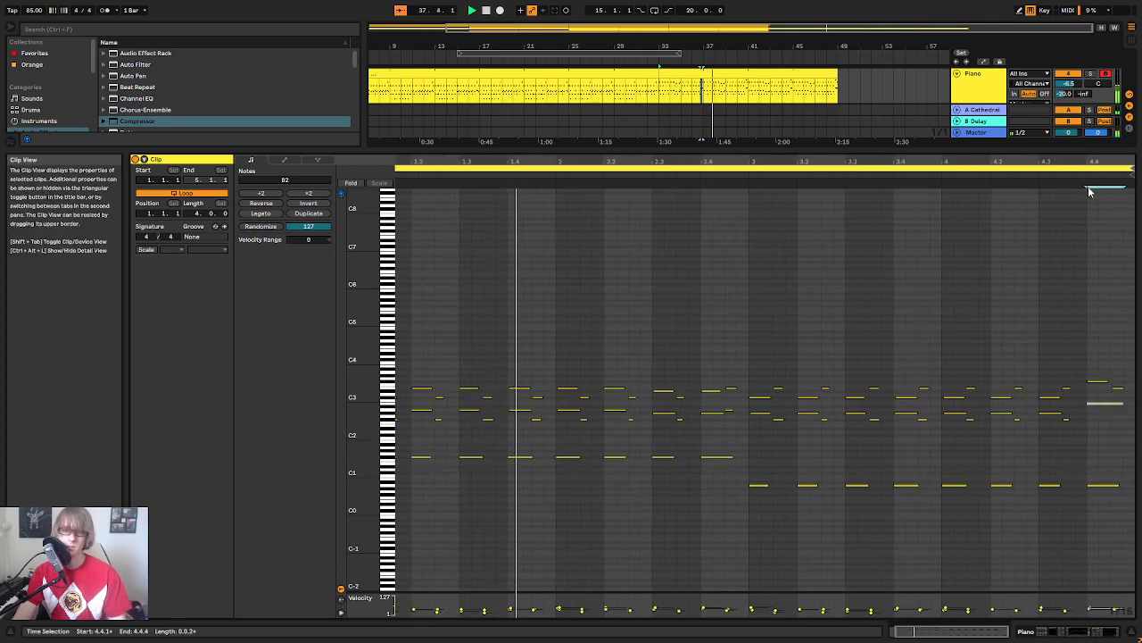
{"action": "left_click_drag", "start_coordinate": [1112, 162], "coordinate": [1112, 203]}
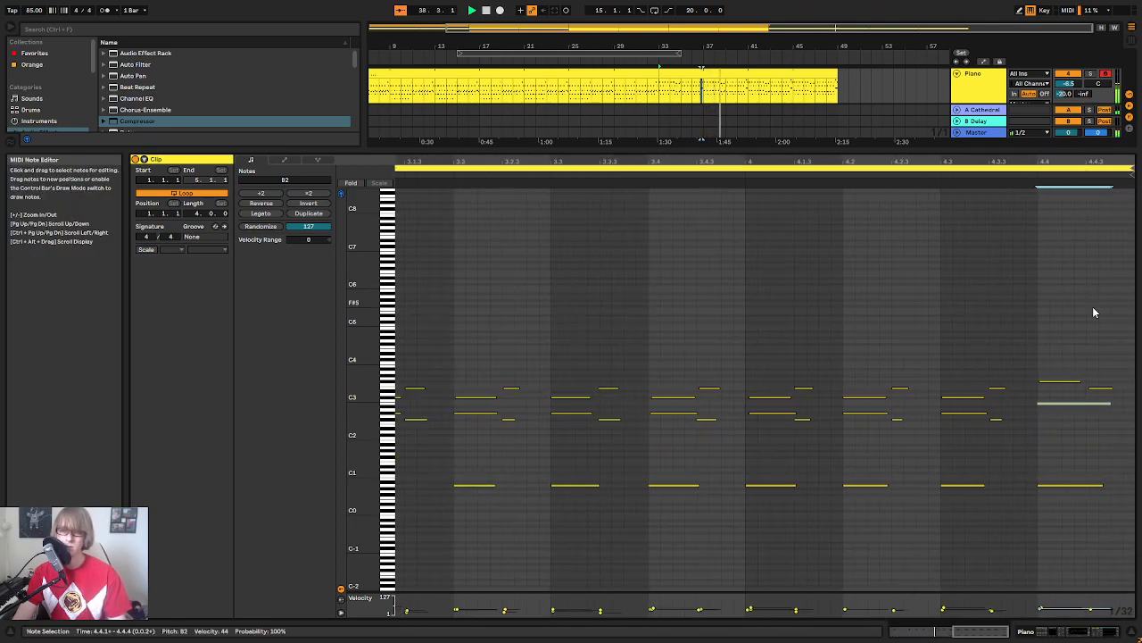
{"action": "left_click", "coordinate": [1101, 387]}
{"action": "left_click", "coordinate": [1111, 331]}
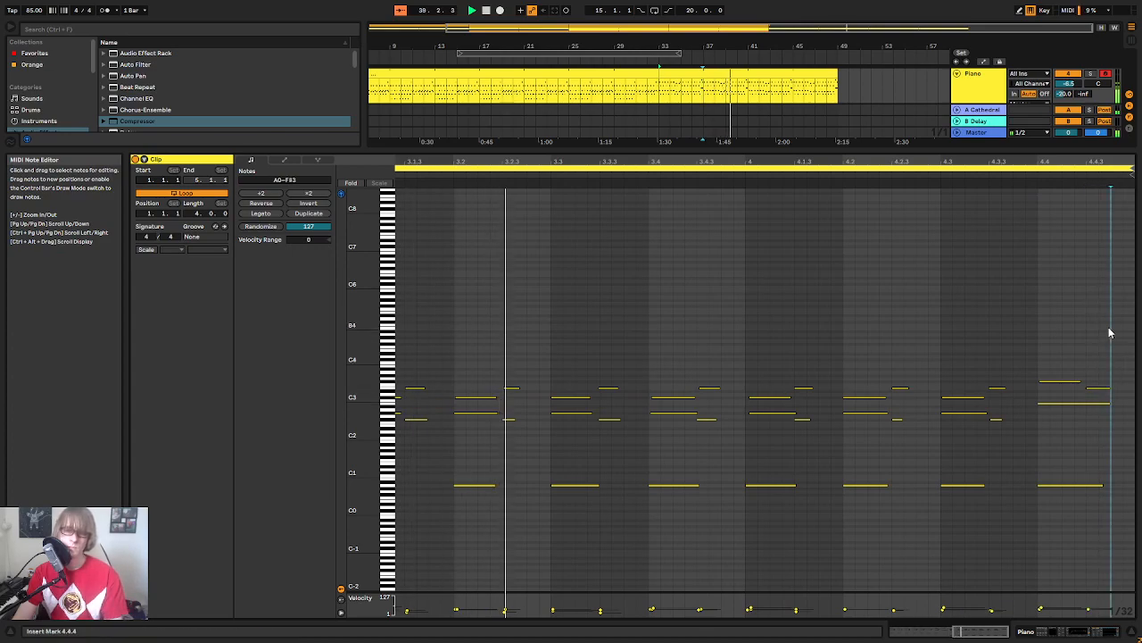
Step: Enlarge the arrangement and play it from about bar 25 to hear the lead-in to the new section
{"action": "left_click", "coordinate": [607, 95]}
{"action": "mouse_move", "coordinate": [1098, 162]}
{"action": "left_mouse_down"}
{"action": "mouse_move", "coordinate": [1098, 237]}
{"action": "mouse_move", "coordinate": [1098, 171]}
{"action": "mouse_move", "coordinate": [1098, 190]}
{"action": "left_mouse_up"}
{"action": "left_click", "coordinate": [1119, 416]}
{"action": "left_click", "coordinate": [1063, 262]}
{"action": "left_click_drag", "start_coordinate": [933, 151], "coordinate": [936, 440]}
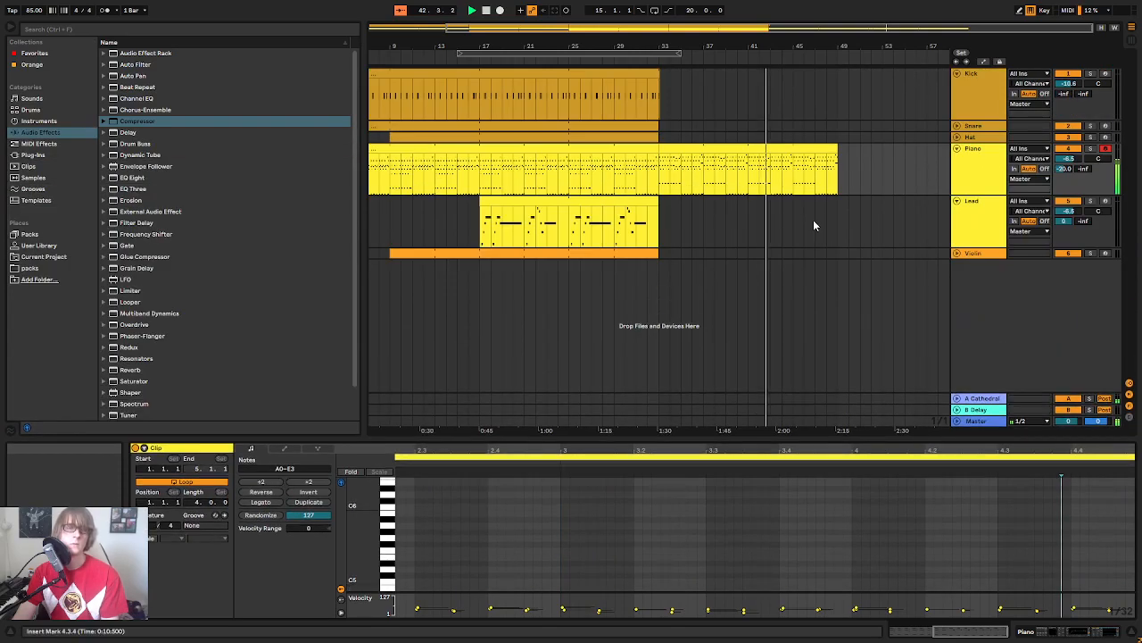
{"action": "left_click", "coordinate": [712, 150]}
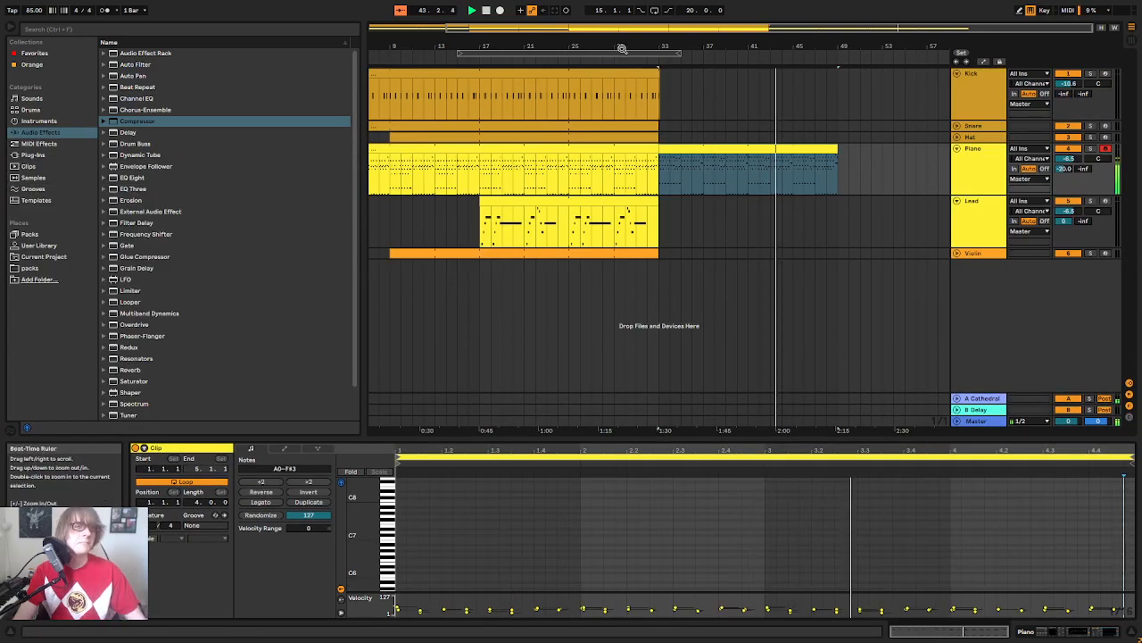
{"action": "left_click_drag", "start_coordinate": [626, 45], "coordinate": [660, 40]}
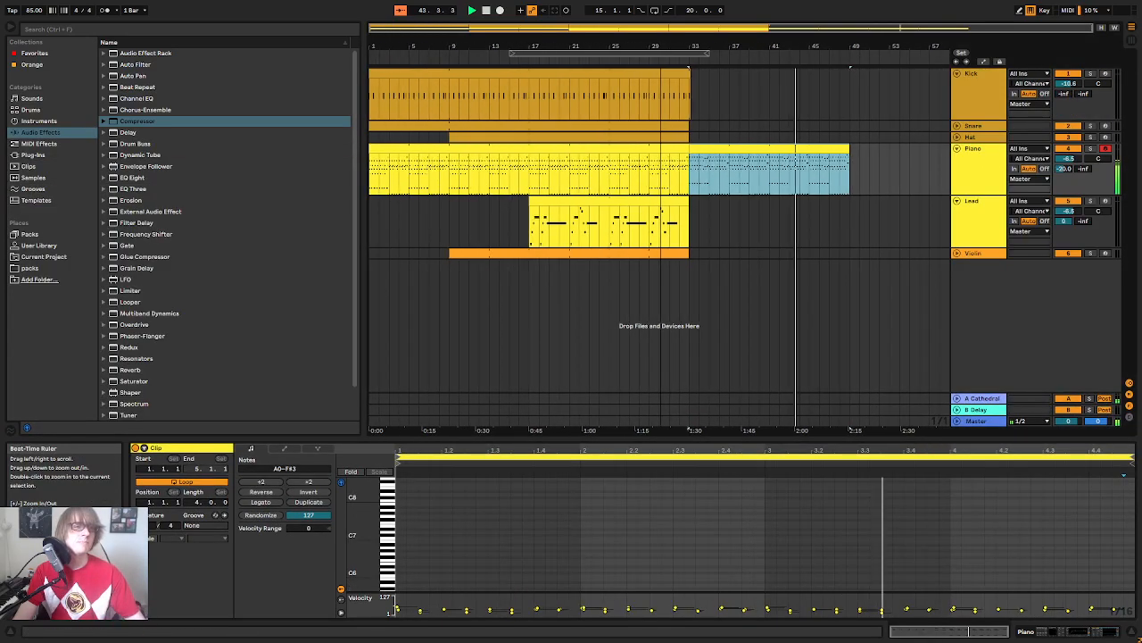
{"action": "left_click", "coordinate": [606, 60]}
{"action": "left_click", "coordinate": [768, 123]}
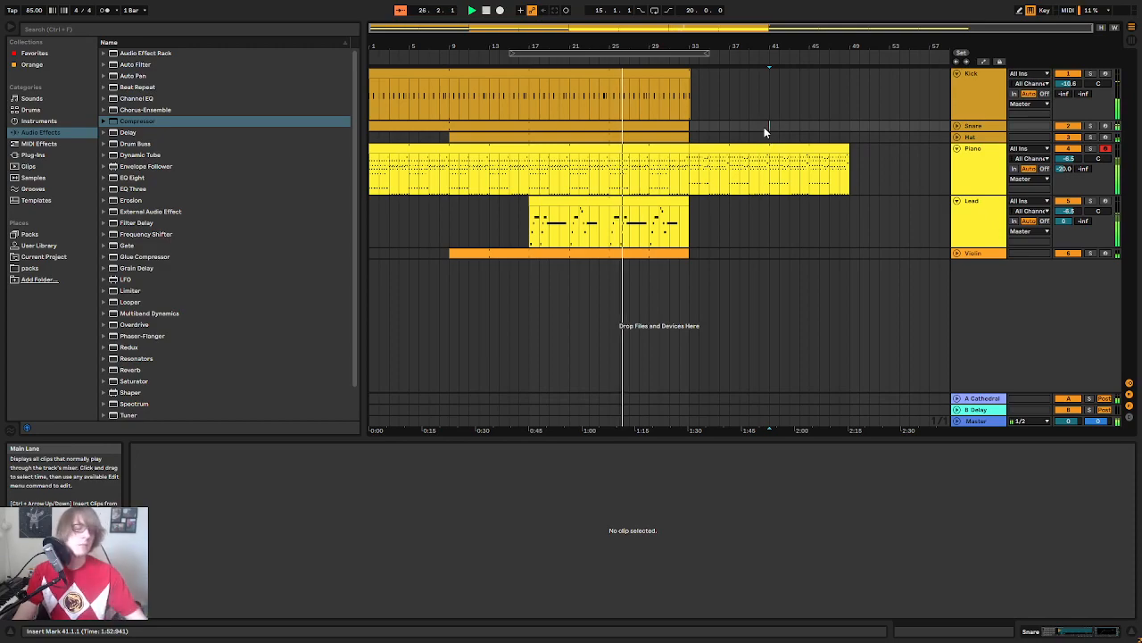
{"action": "left_click_drag", "start_coordinate": [657, 45], "coordinate": [654, 82]}
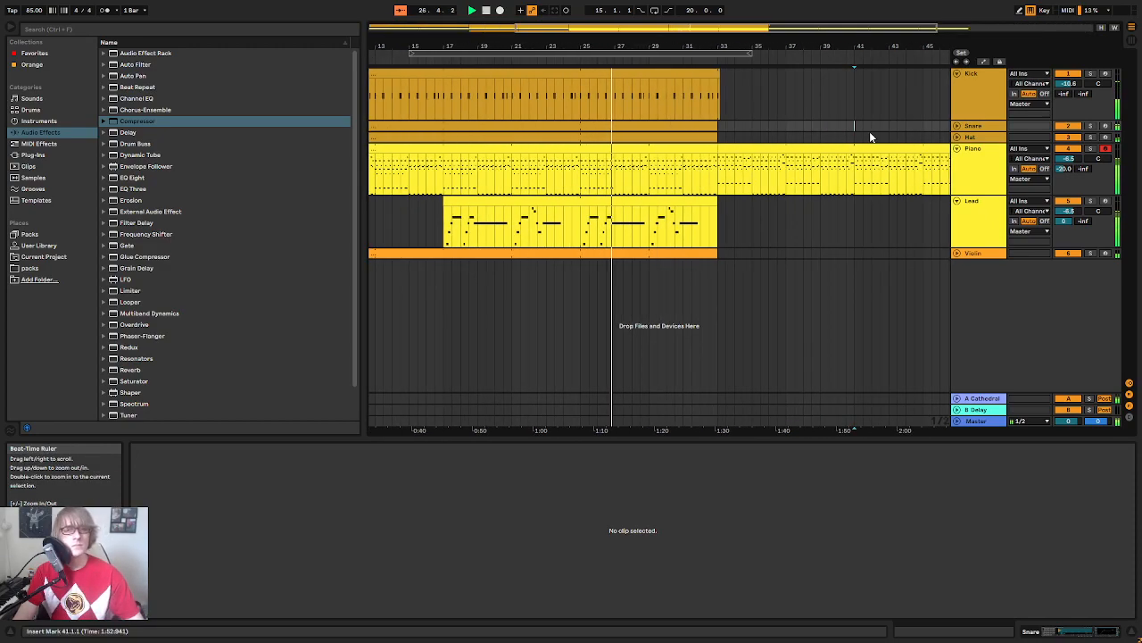
Step: Fold the Lead, Piano and Kick tracks in the arrangement
{"action": "left_click", "coordinate": [957, 201]}
{"action": "left_click", "coordinate": [957, 149]}
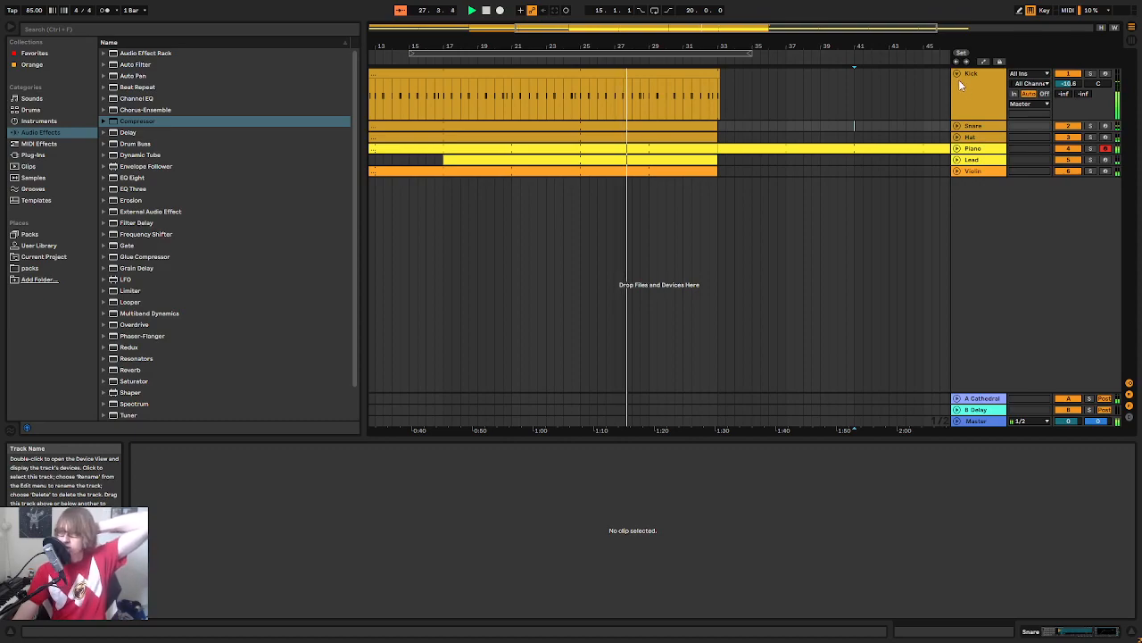
{"action": "left_click", "coordinate": [957, 75]}
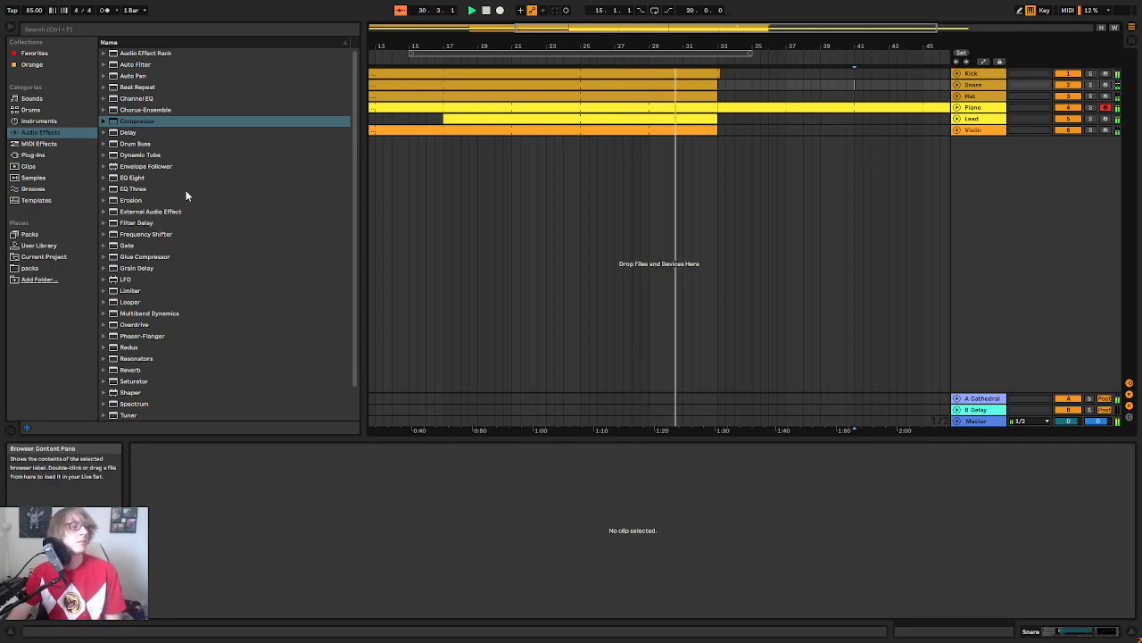
Step: Load the Kontakt plug-in onto a new track beneath the Violin track
{"action": "left_click", "coordinate": [47, 155]}
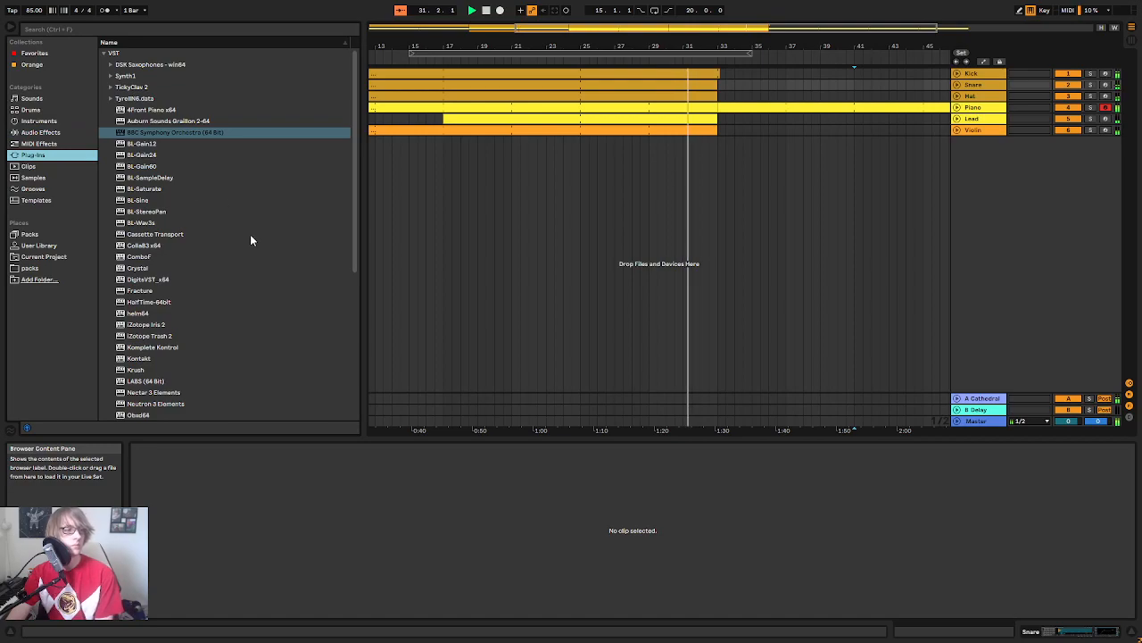
{"action": "scroll", "coordinate": [249, 241], "scroll_direction": "down", "scroll_amount": 2}
{"action": "scroll", "coordinate": [227, 239], "scroll_direction": "down", "scroll_amount": 2}
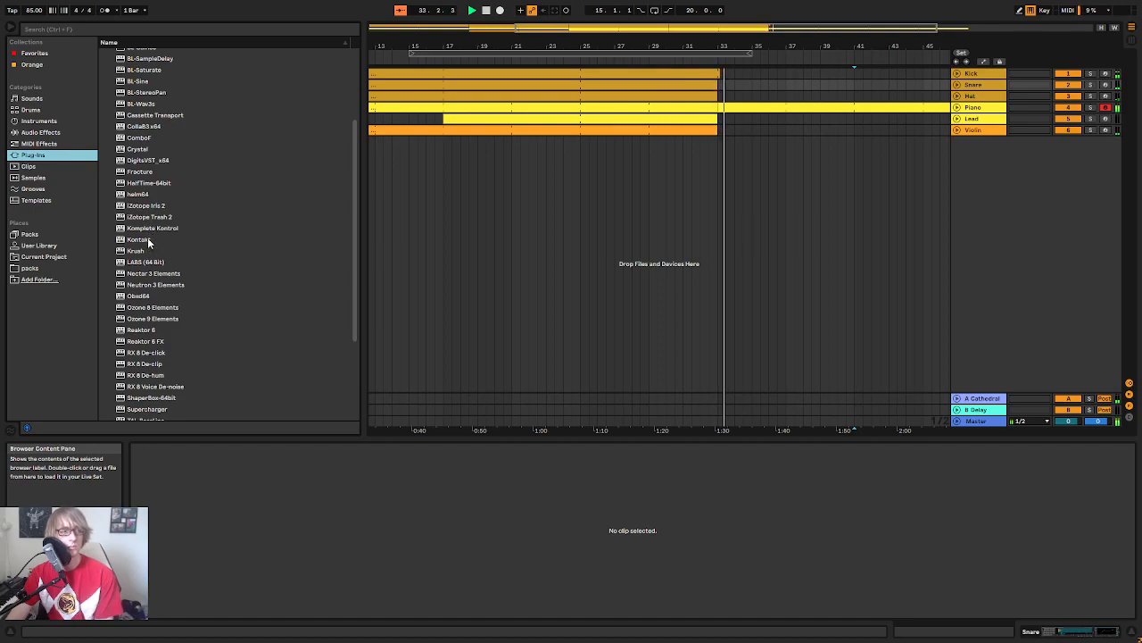
{"action": "left_click_drag", "start_coordinate": [147, 237], "coordinate": [769, 253]}
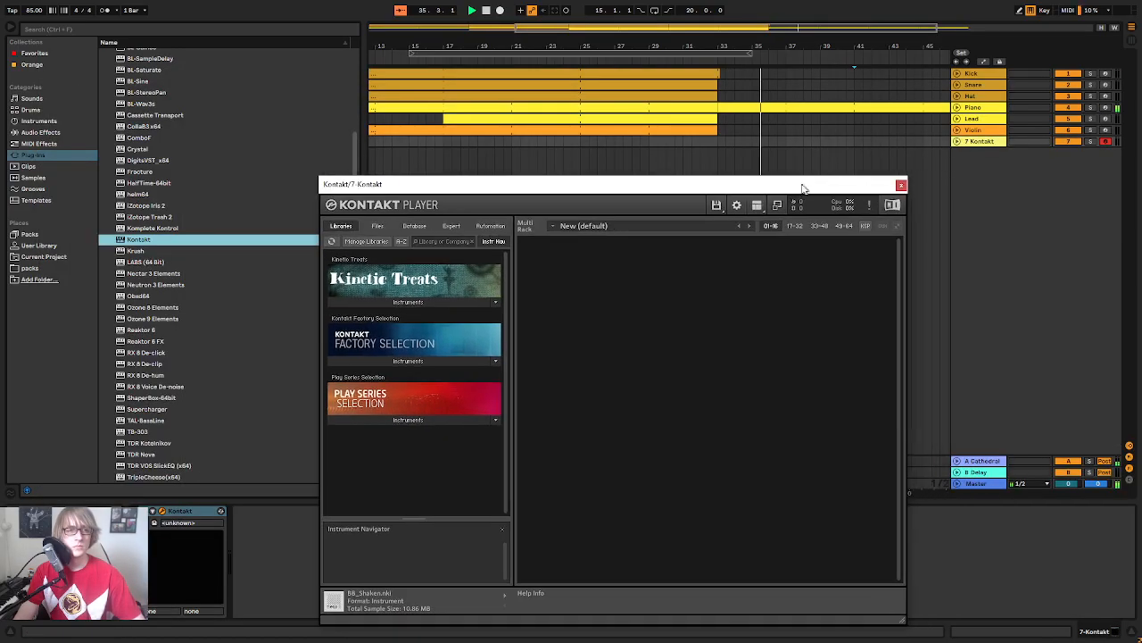
Step: Close the Kontakt window and open the Piano clip after bar 33 in an enlarged note editor, focused on its last bars
{"action": "left_click", "coordinate": [896, 186]}
{"action": "key", "text": "space"}
{"action": "double_click", "coordinate": [791, 106]}
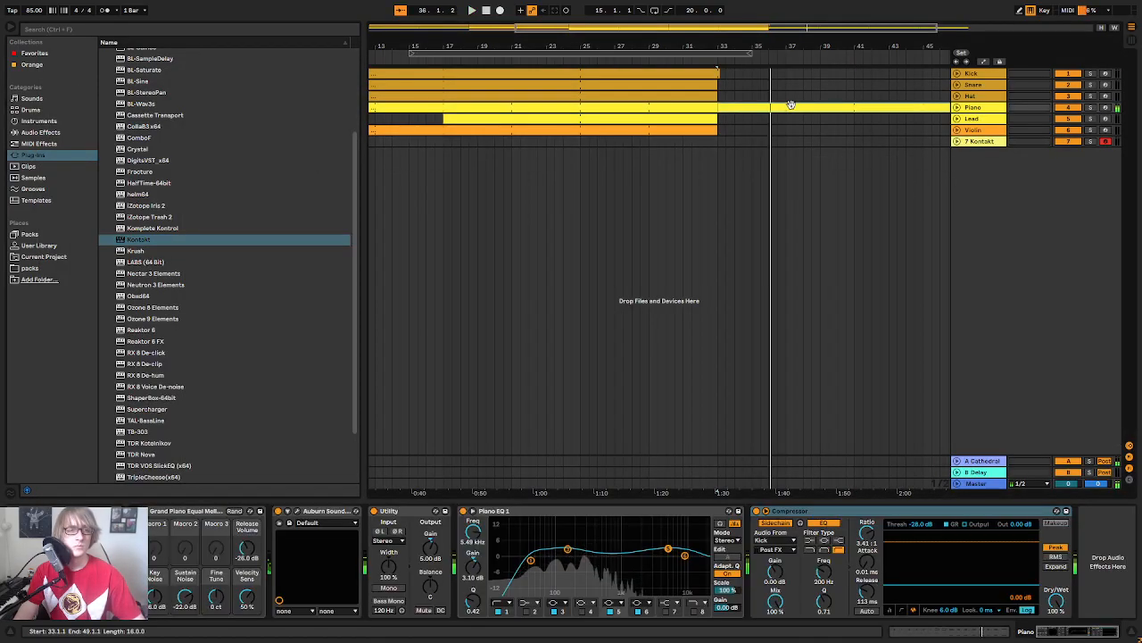
{"action": "left_click_drag", "start_coordinate": [802, 437], "coordinate": [813, 159]}
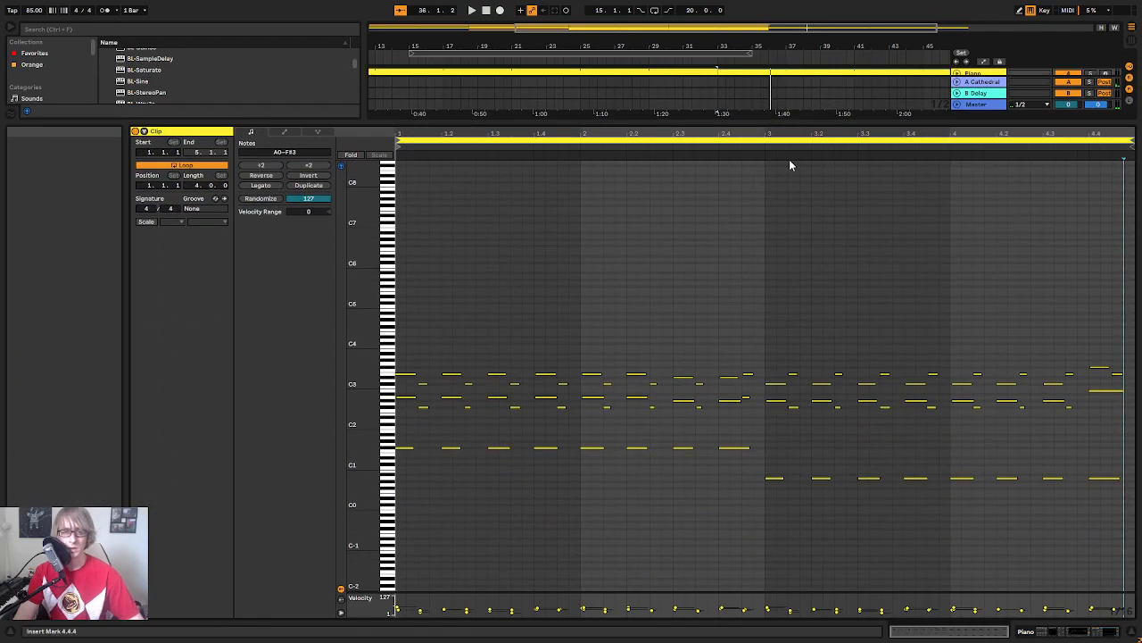
{"action": "key", "text": "space"}
{"action": "left_click_drag", "start_coordinate": [986, 133], "coordinate": [909, 157]}
{"action": "key", "text": "space"}
Step: Raise the upper chord note at 4.1.1 to F#3 and the lower one to A2, and play the change
{"action": "left_click_drag", "start_coordinate": [866, 354], "coordinate": [877, 390]}
{"action": "key", "text": "Up"}
{"action": "key", "text": "Up"}
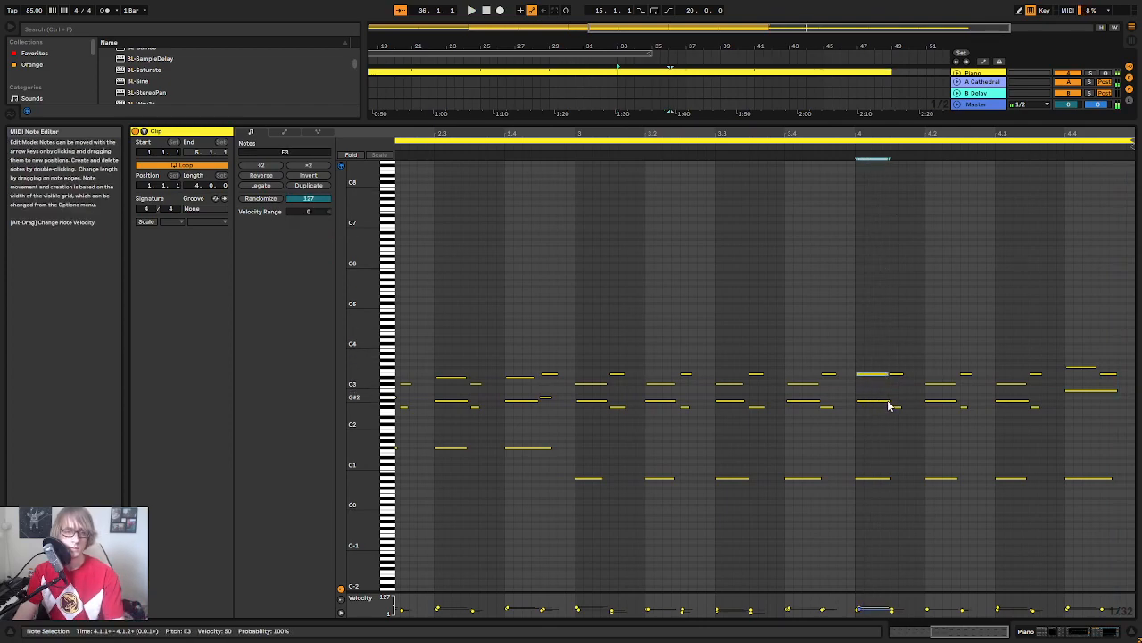
{"action": "key", "text": "Up"}
{"action": "left_click", "coordinate": [779, 147]}
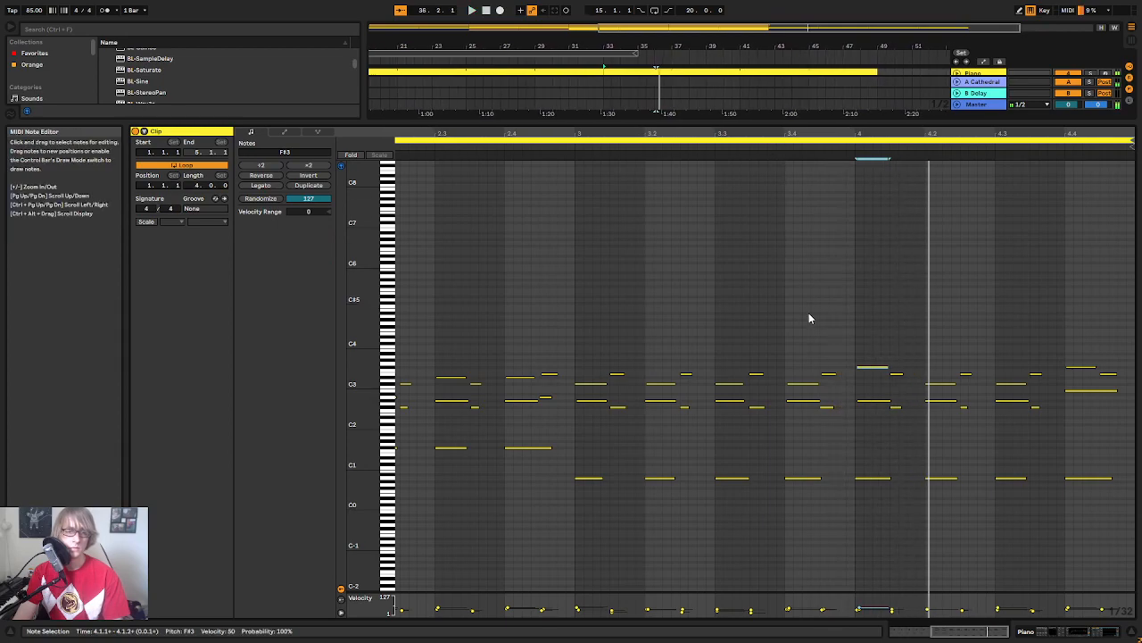
{"action": "left_click_drag", "start_coordinate": [854, 416], "coordinate": [872, 333]}
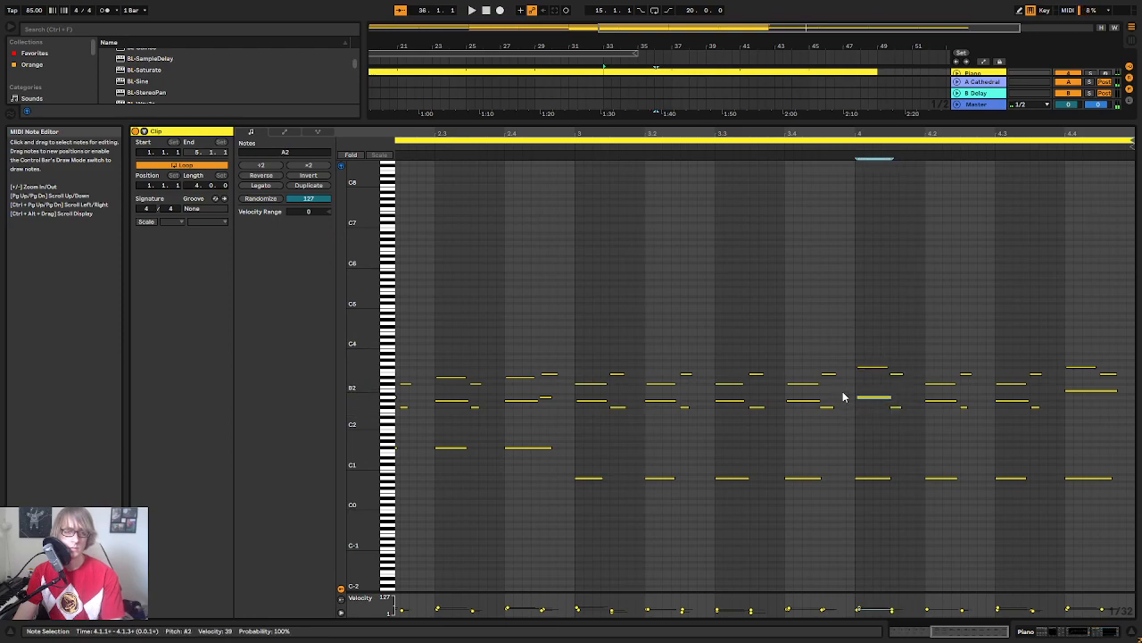
{"action": "mouse_move", "coordinate": [856, 357]}
{"action": "left_mouse_down"}
{"action": "mouse_move", "coordinate": [873, 334]}
{"action": "mouse_move", "coordinate": [856, 350]}
{"action": "left_mouse_up"}
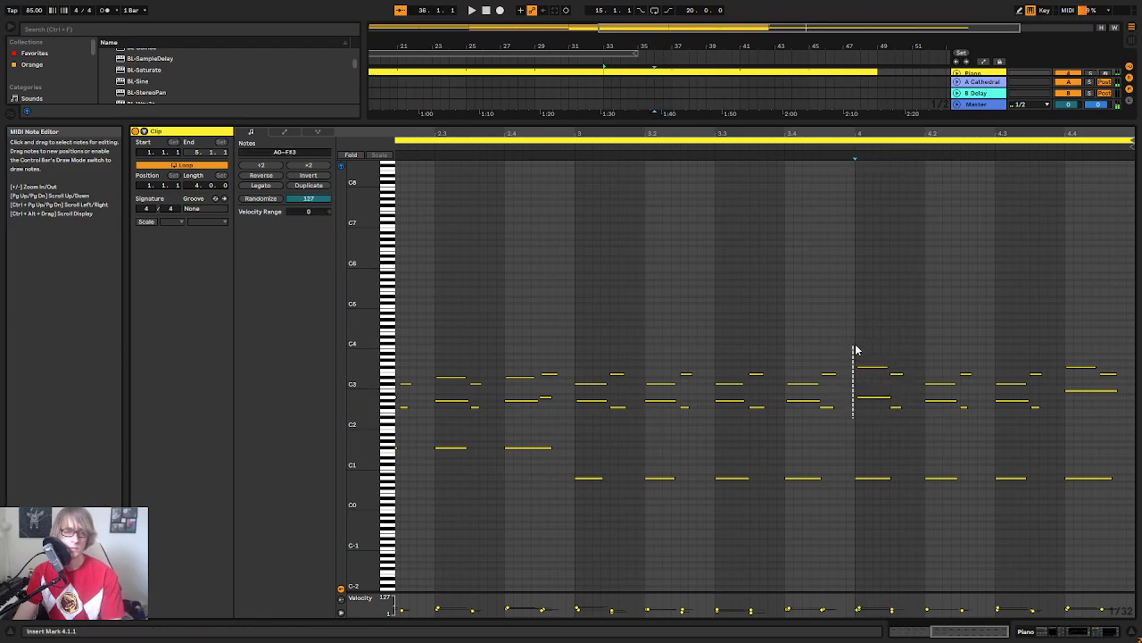
Step: Raise the on-beat chord notes at 4.2 and 4.3 to F#3 and A2, and play the progression
{"action": "left_click", "coordinate": [940, 380]}
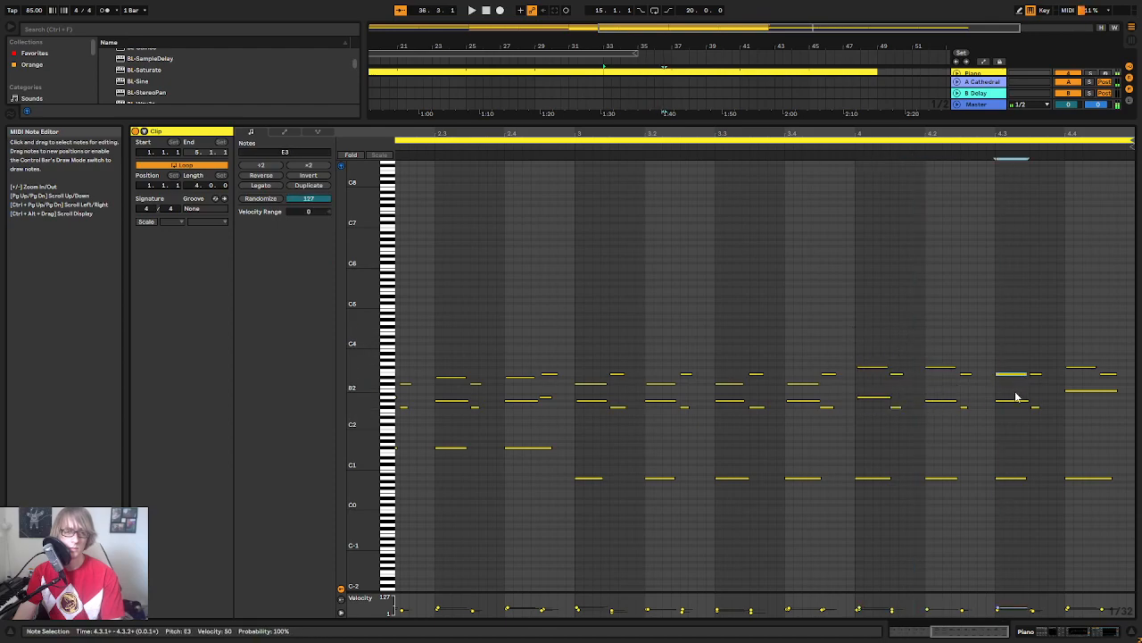
{"action": "key", "text": "Up"}
{"action": "left_click_drag", "start_coordinate": [996, 394], "coordinate": [1017, 409]}
{"action": "left_click", "coordinate": [841, 149]}
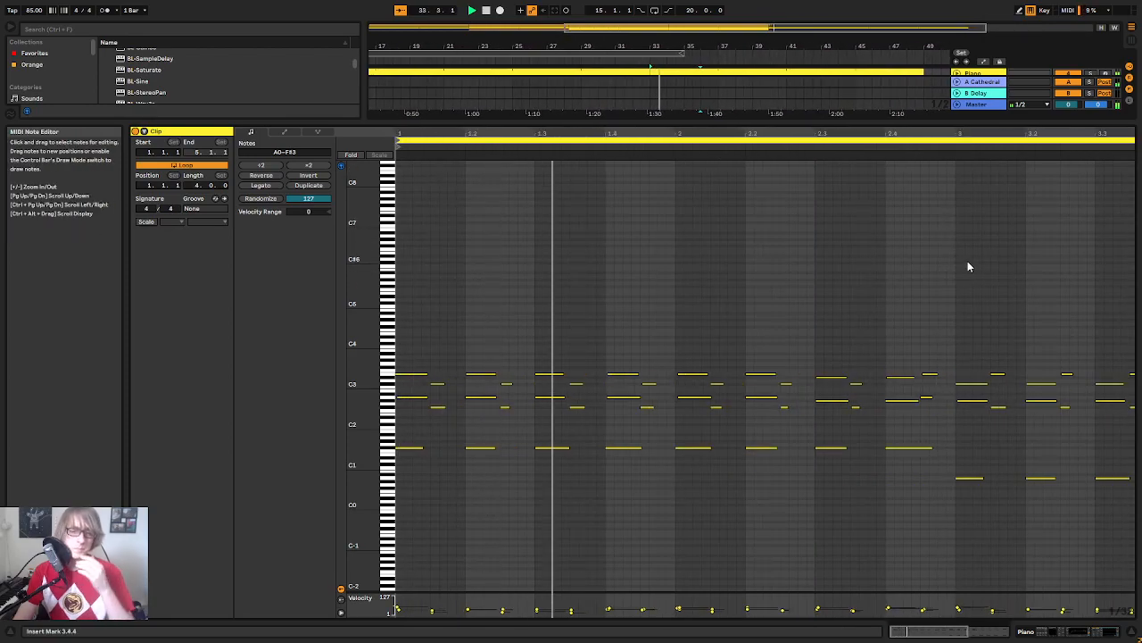
Step: Copy the Kick, Snare and Hat clips from bars 25 to 33 and paste them at bar 37
{"action": "left_click_drag", "start_coordinate": [867, 119], "coordinate": [861, 294]}
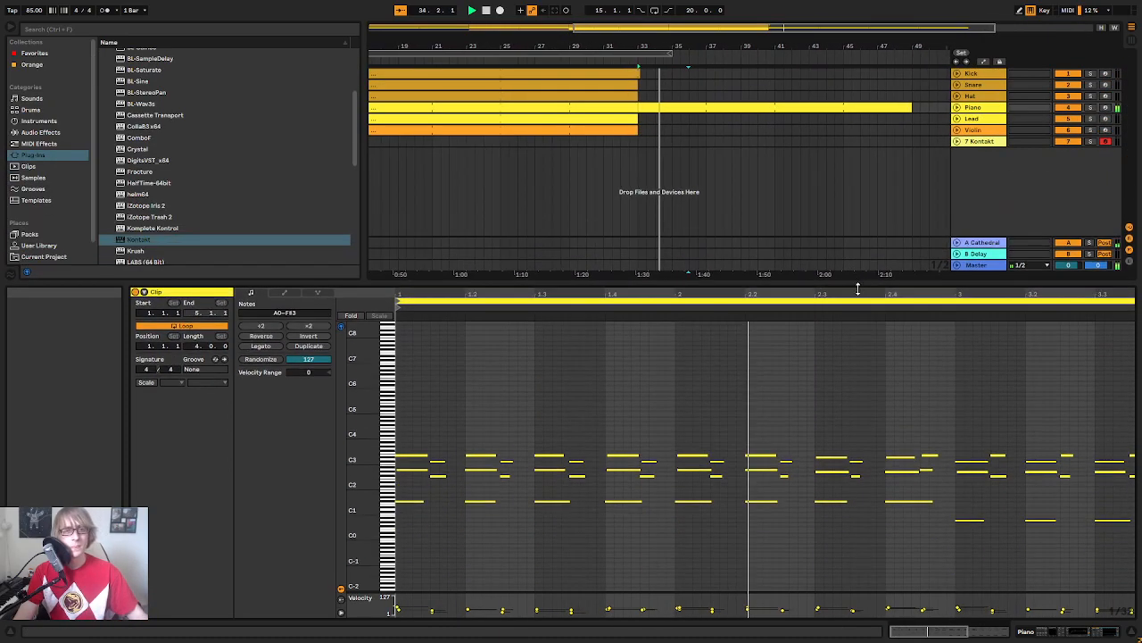
{"action": "left_click_drag", "start_coordinate": [641, 46], "coordinate": [651, 33]}
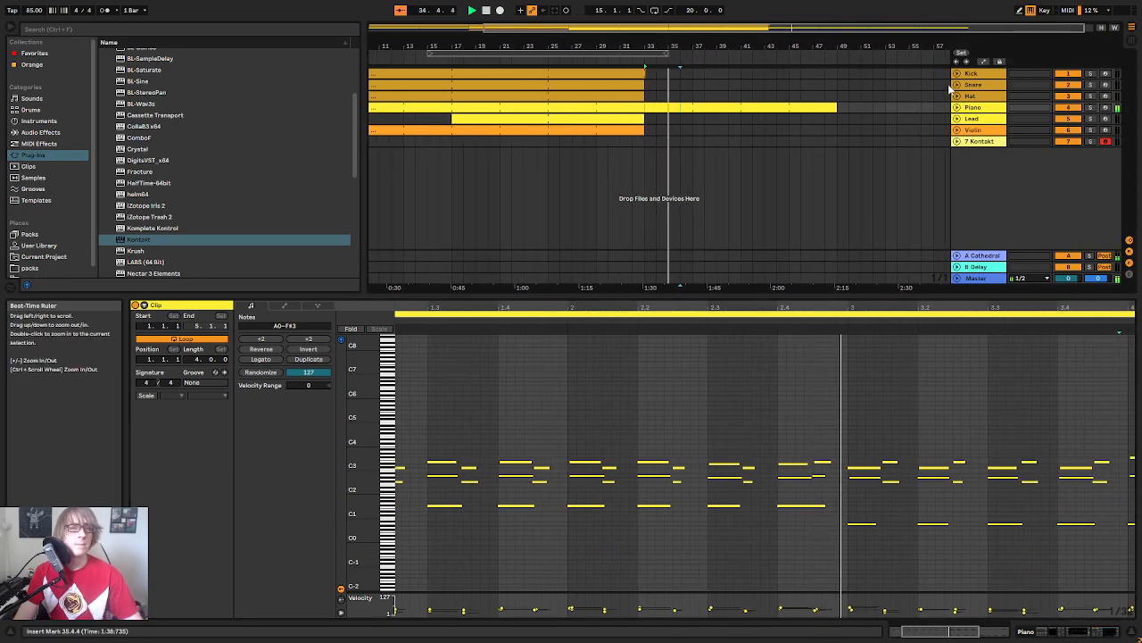
{"action": "left_click", "coordinate": [957, 74]}
{"action": "left_click", "coordinate": [567, 93]}
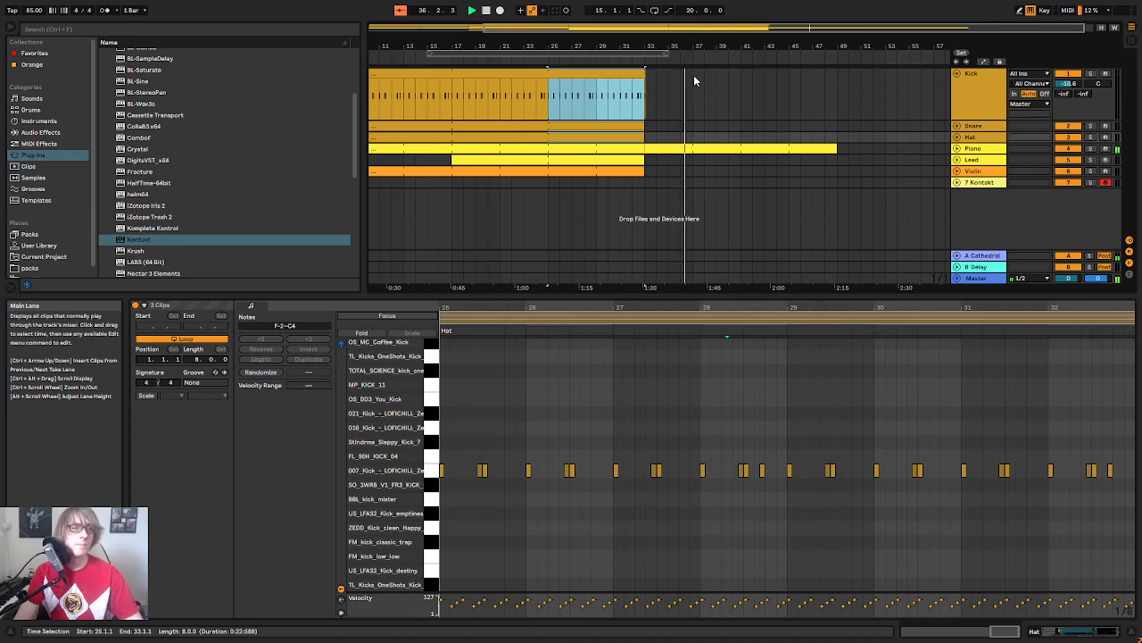
{"action": "left_click", "coordinate": [694, 77]}
{"action": "key", "text": "ctrl+v"}
{"action": "left_click", "coordinate": [836, 125]}
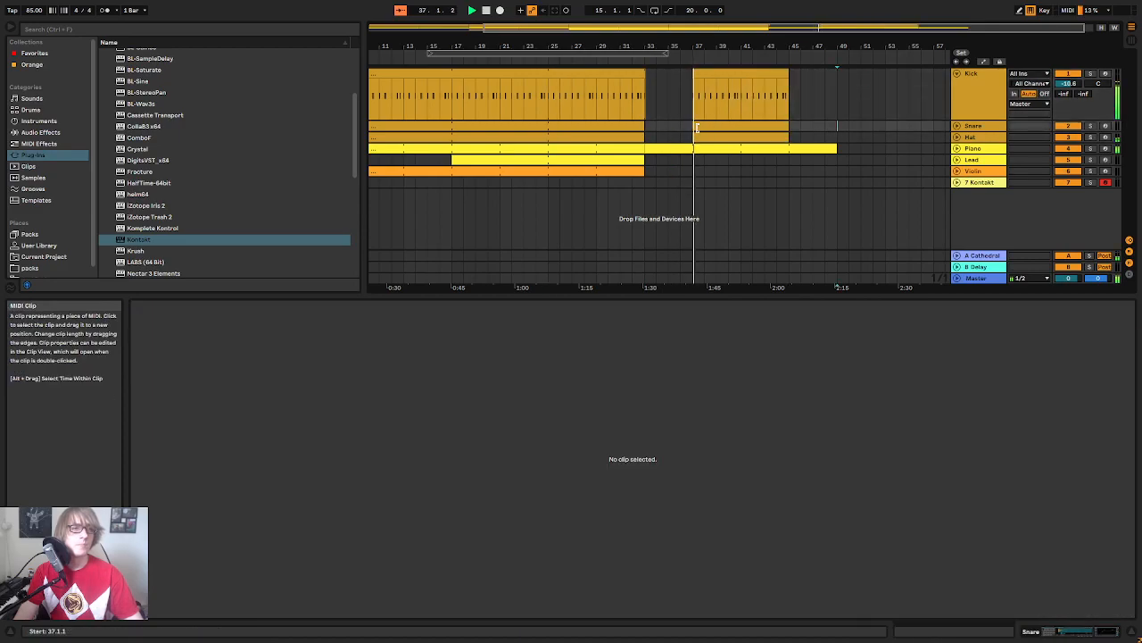
Step: Move the three pasted drum clips four bars later so that they start at bar 41
{"action": "left_click", "coordinate": [701, 128]}
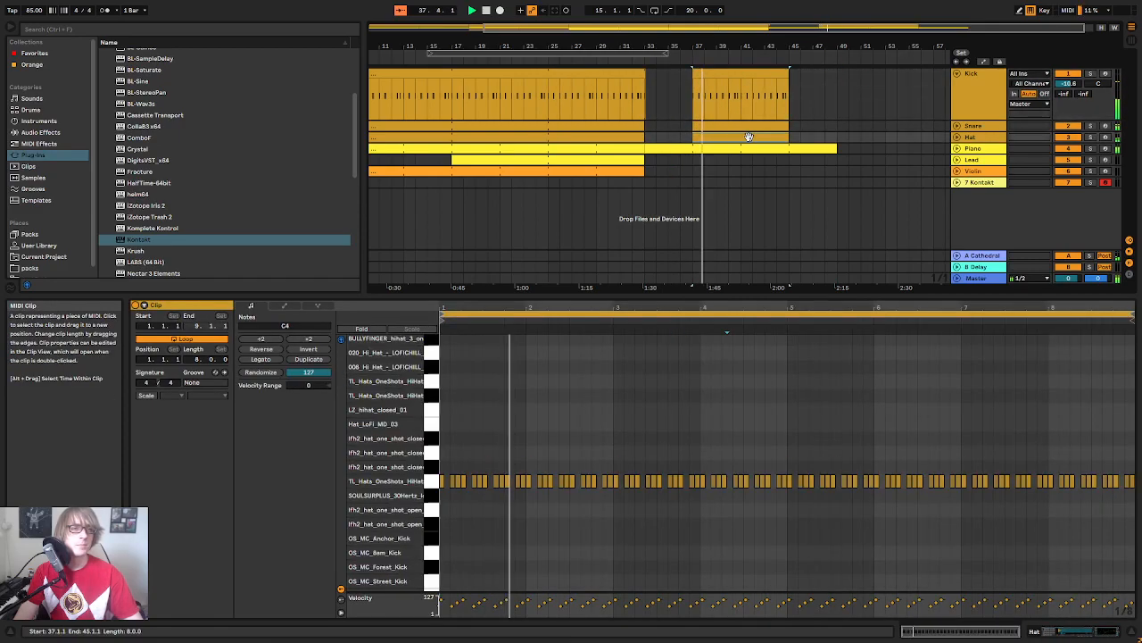
{"action": "left_click", "coordinate": [742, 74]}
{"action": "left_click", "coordinate": [745, 137], "text": "shift"}
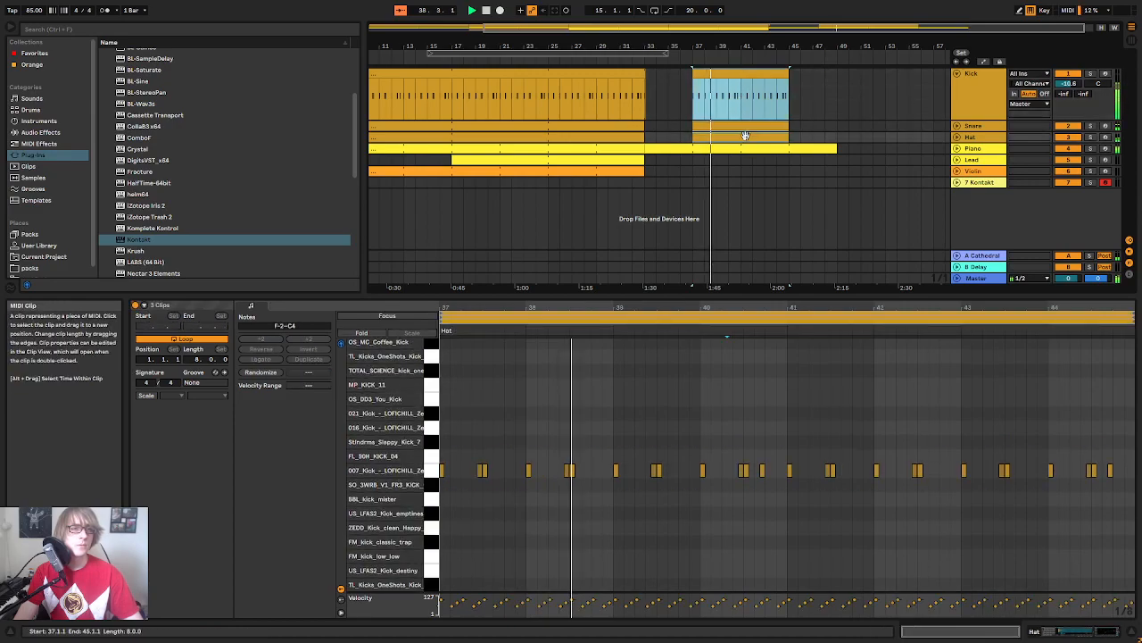
{"action": "left_click_drag", "start_coordinate": [745, 136], "coordinate": [793, 136]}
Step: Extend the start of the moved Kick clip back to bar 37 and the Snare clip back to bar 40
{"action": "left_click", "coordinate": [741, 75]}
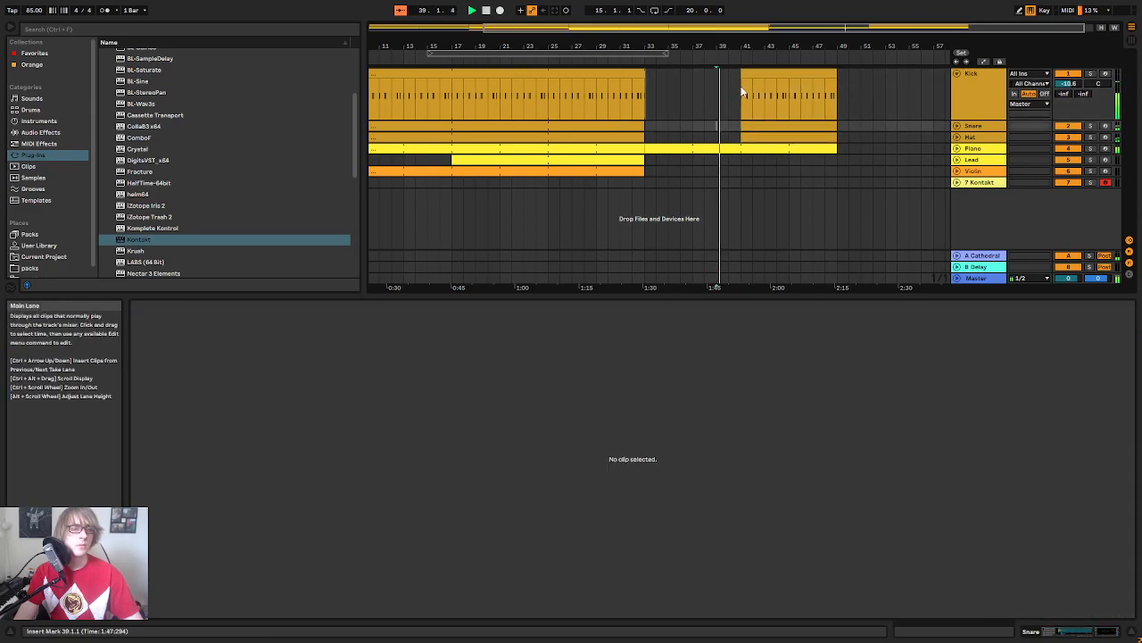
{"action": "key", "text": "ctrl+z"}
{"action": "left_click", "coordinate": [729, 146]}
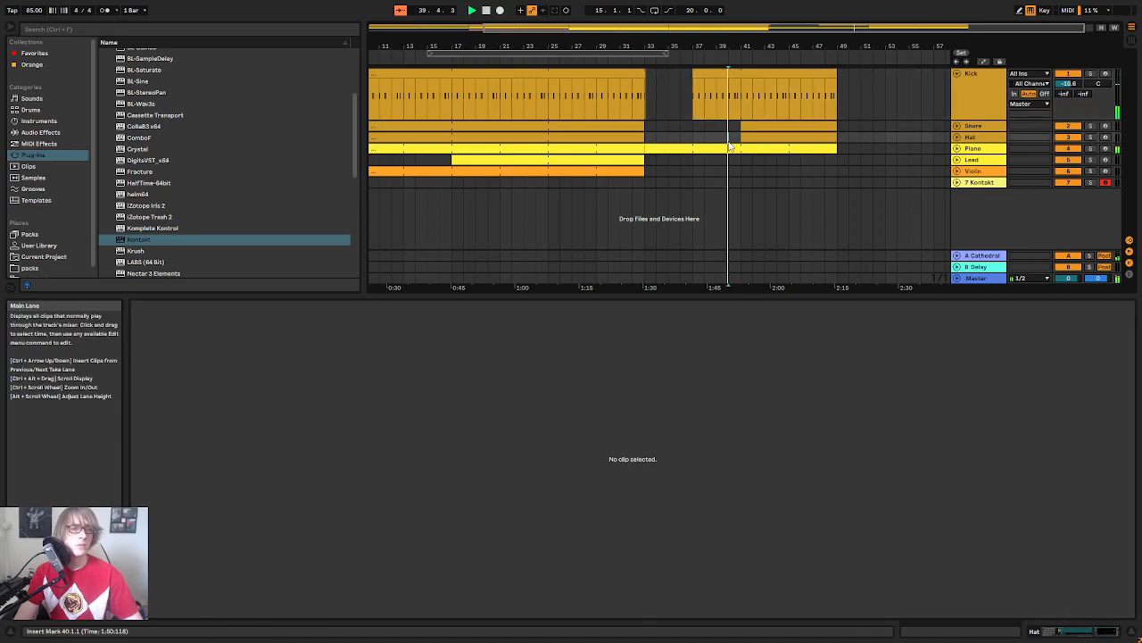
{"action": "left_click", "coordinate": [745, 129]}
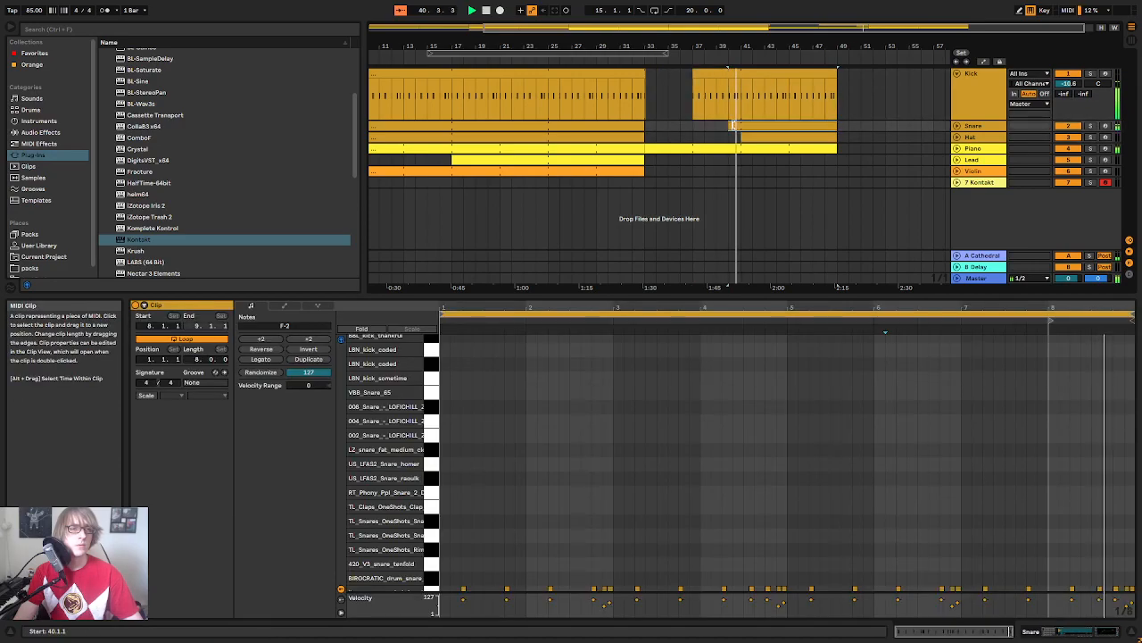
Step: Copy the clips of all tracks from bars 17 to 33 and paste them at bar 49
{"action": "left_click_drag", "start_coordinate": [732, 44], "coordinate": [725, 77]}
{"action": "left_click_drag", "start_coordinate": [725, 36], "coordinate": [725, 11]}
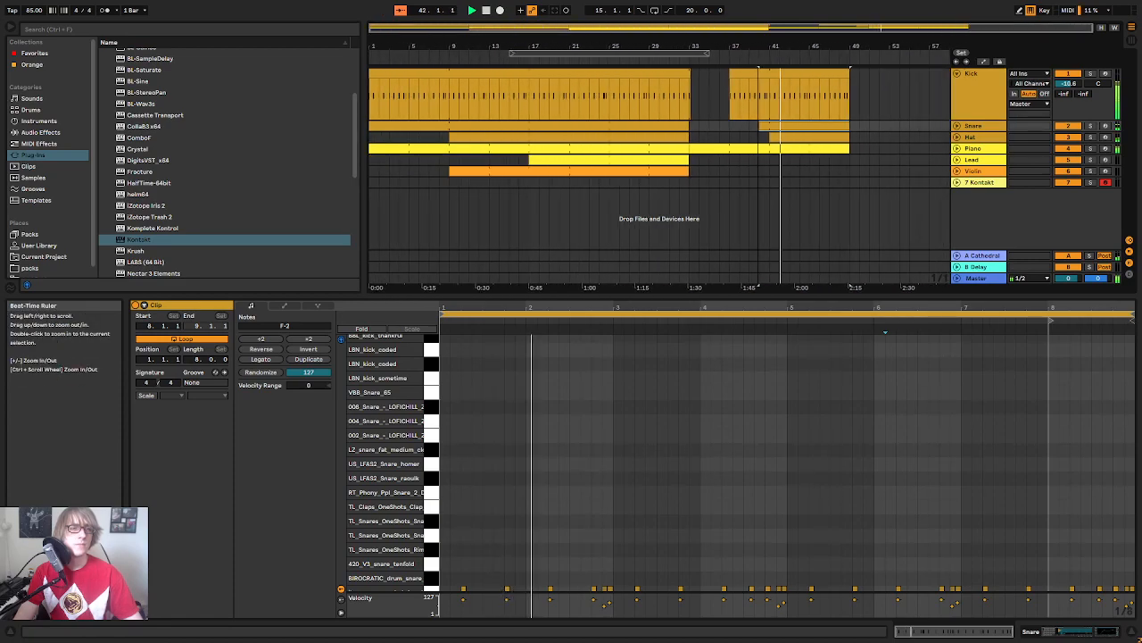
{"action": "left_click_drag", "start_coordinate": [526, 182], "coordinate": [690, 68]}
{"action": "left_click", "coordinate": [854, 77]}
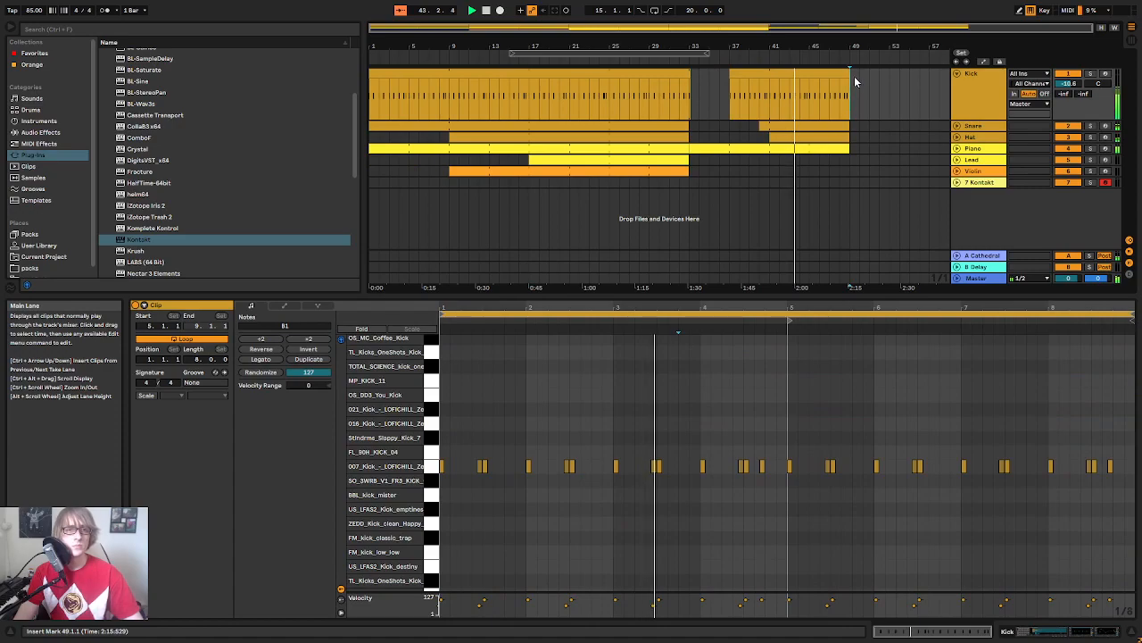
{"action": "key", "text": "ctrl+v"}
{"action": "left_click", "coordinate": [833, 170]}
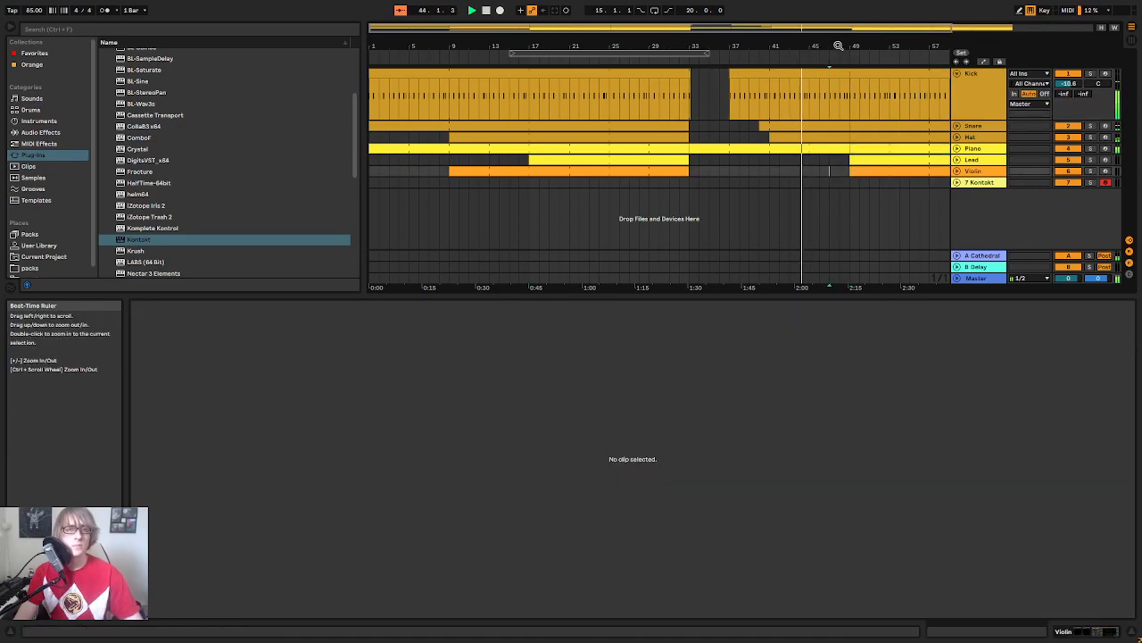
{"action": "left_click_drag", "start_coordinate": [835, 45], "coordinate": [834, 30]}
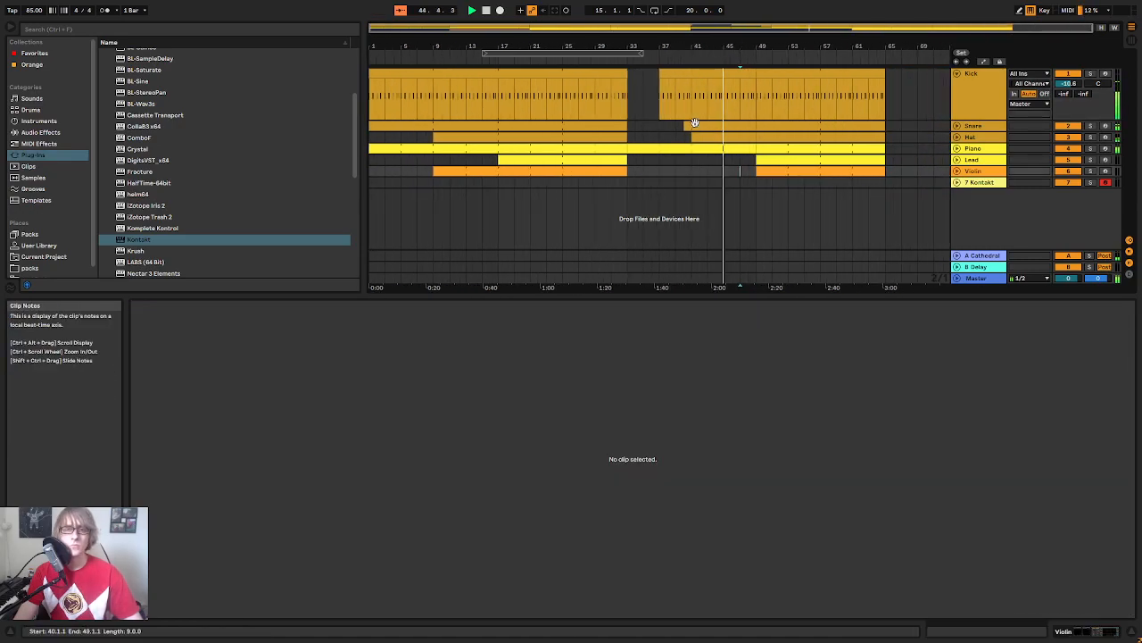
Step: Trim the pasted Kick clip to end at bar 65 and play the transition into bar 33
{"action": "mouse_move", "coordinate": [886, 79]}
{"action": "left_mouse_down"}
{"action": "mouse_move", "coordinate": [837, 78]}
{"action": "mouse_move", "coordinate": [885, 86]}
{"action": "left_mouse_up"}
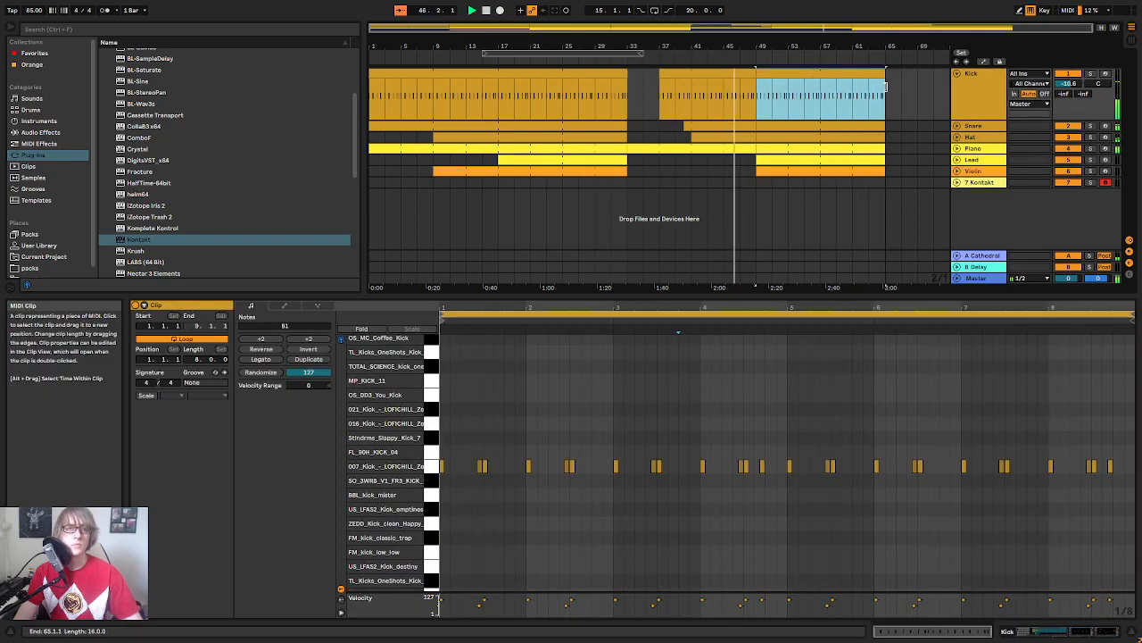
{"action": "left_click_drag", "start_coordinate": [711, 47], "coordinate": [804, 65]}
{"action": "left_click", "coordinate": [627, 60]}
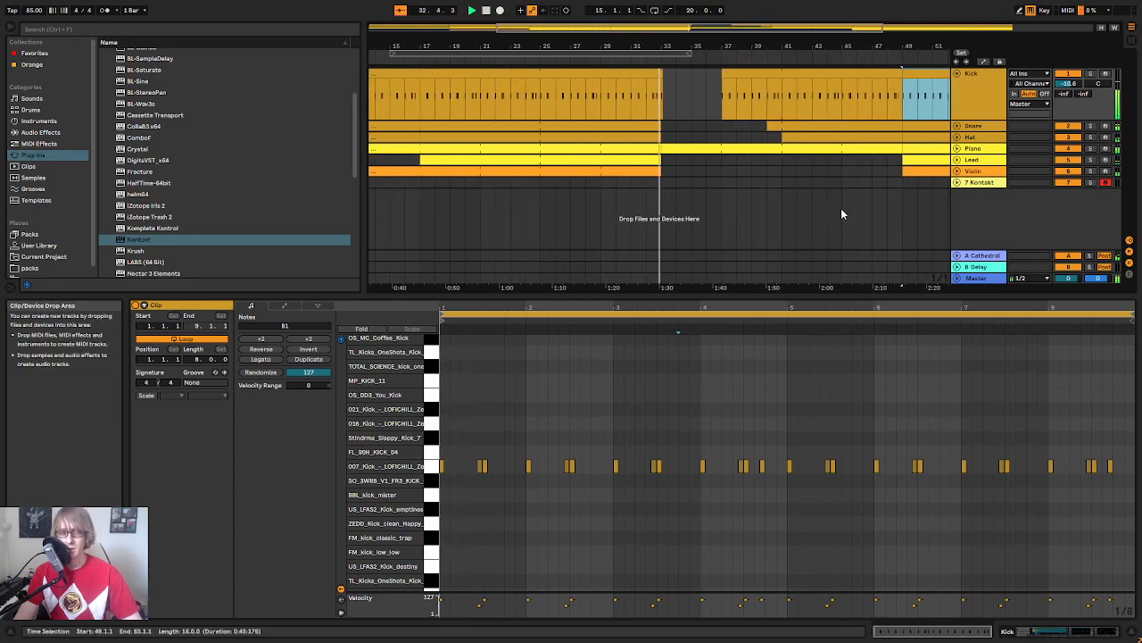
{"action": "left_click", "coordinate": [844, 209]}
Step: Open the Piano clip after bar 33 in an enlarged note editor and listen to its progression
{"action": "left_click", "coordinate": [757, 148]}
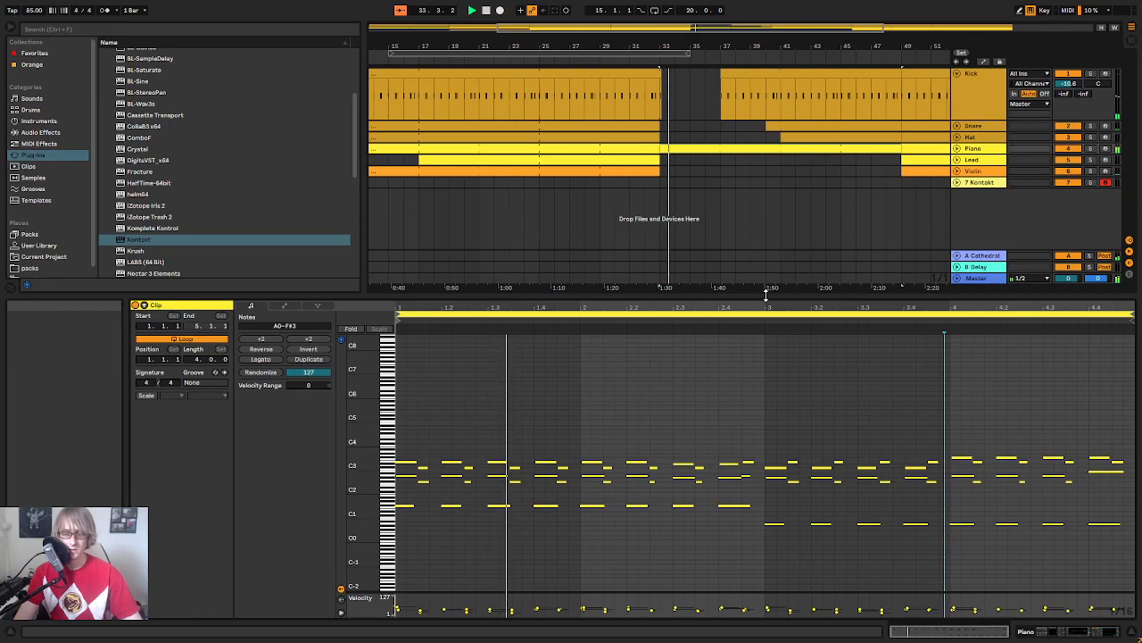
{"action": "left_click_drag", "start_coordinate": [765, 297], "coordinate": [804, 150]}
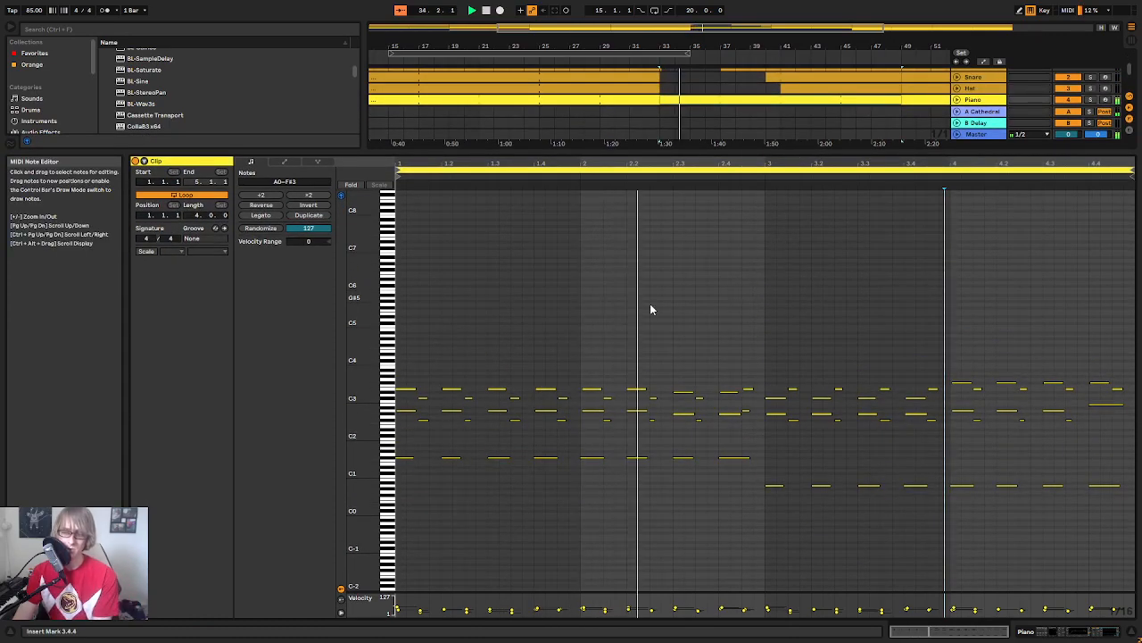
{"action": "left_click_drag", "start_coordinate": [359, 322], "coordinate": [388, 327]}
{"action": "left_click_drag", "start_coordinate": [864, 163], "coordinate": [930, 145]}
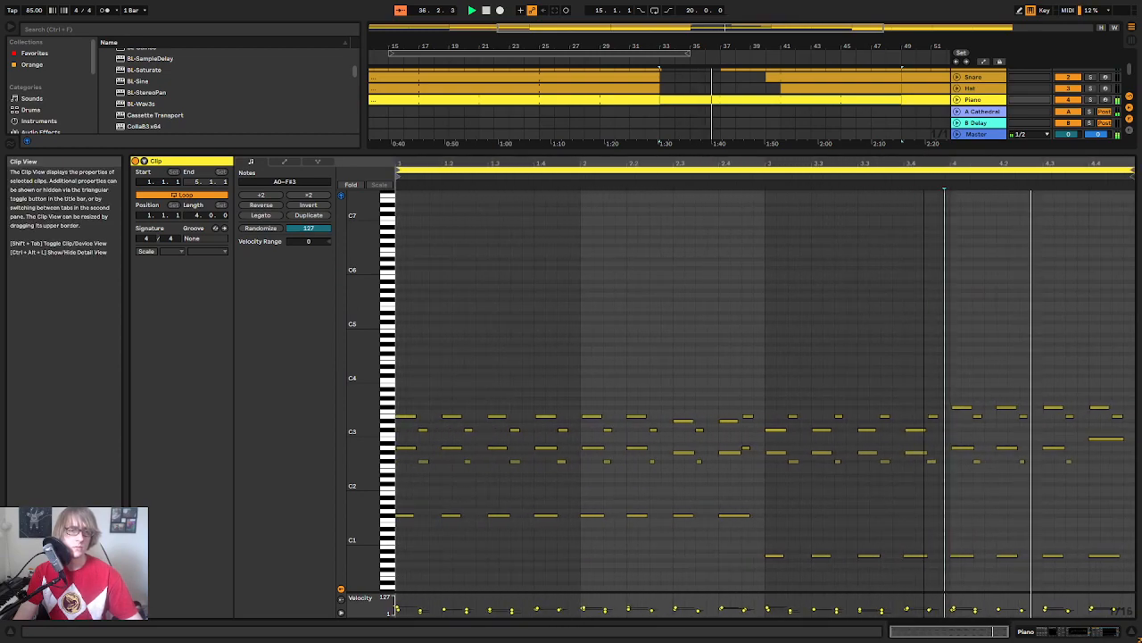
{"action": "key", "text": "space"}
Step: Raise the upper offbeat note at 4.4.3 to G#3 and play the progression
{"action": "left_click_drag", "start_coordinate": [1090, 416], "coordinate": [1101, 403]}
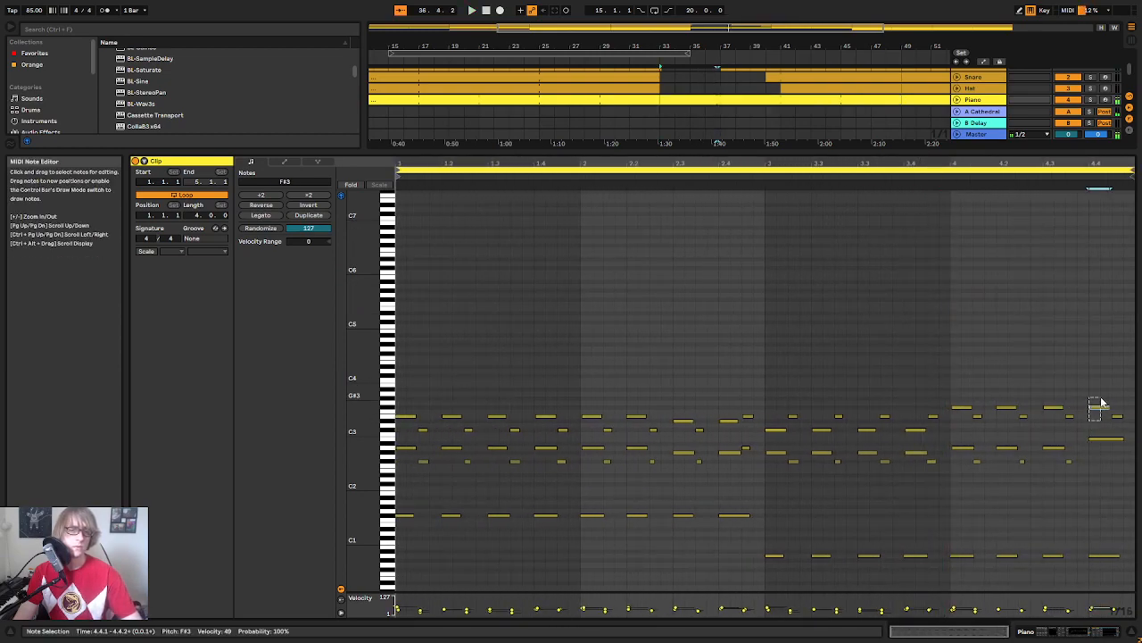
{"action": "key", "text": "Up"}
{"action": "key", "text": "Up"}
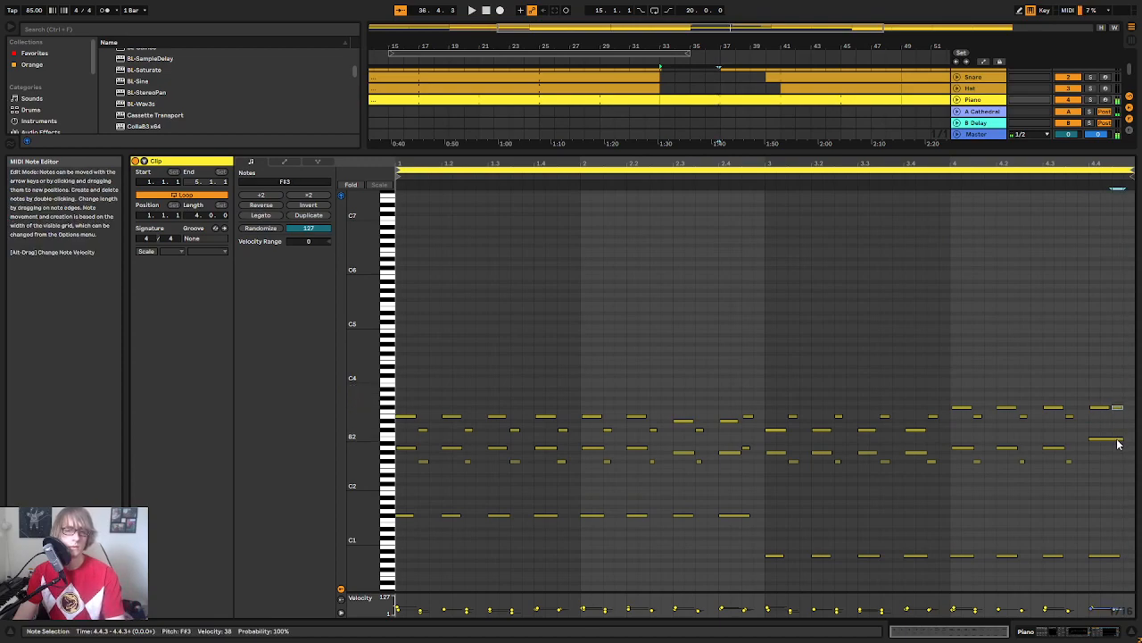
{"action": "left_click", "coordinate": [1039, 175]}
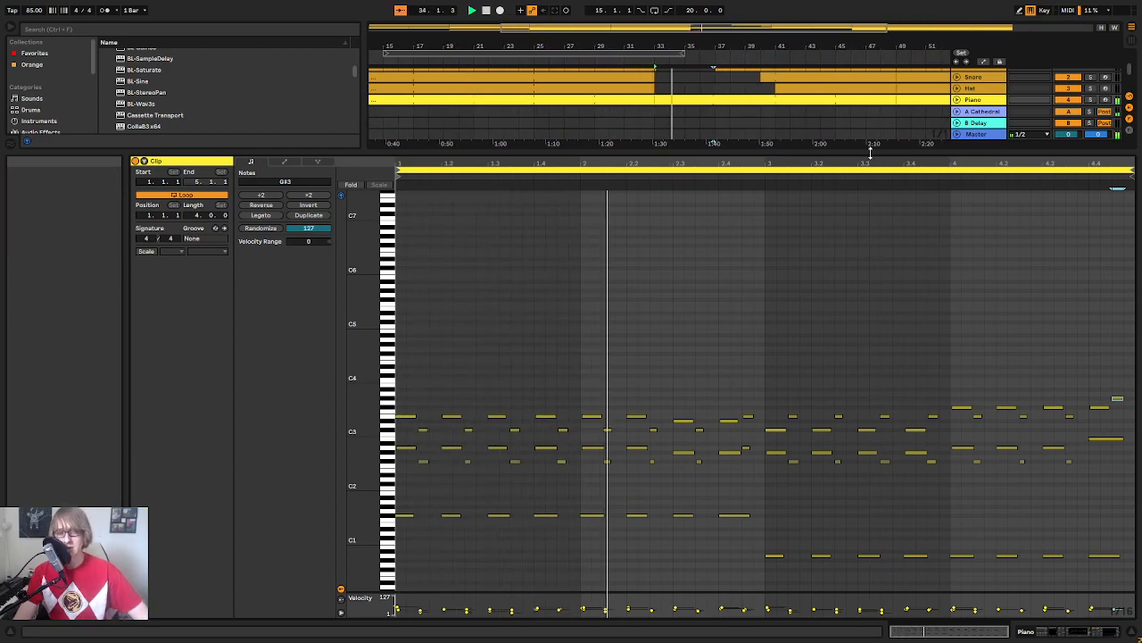
Step: Raise the four bass notes in the clip's fourth bar to B0 and play the progression
{"action": "left_click_drag", "start_coordinate": [876, 150], "coordinate": [876, 121]}
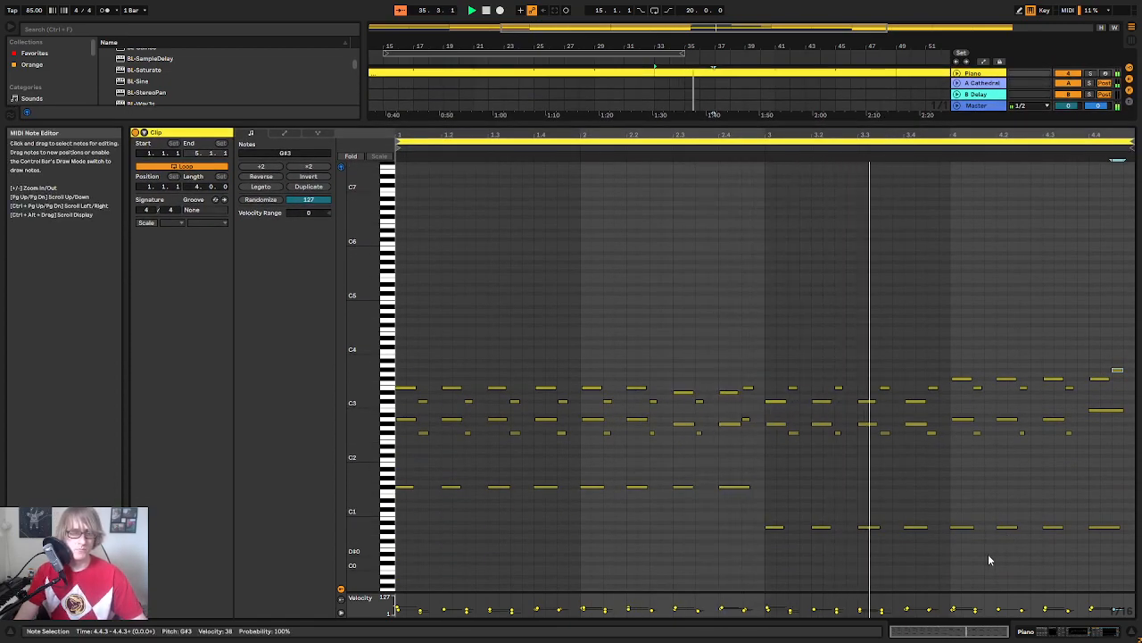
{"action": "left_click", "coordinate": [916, 528]}
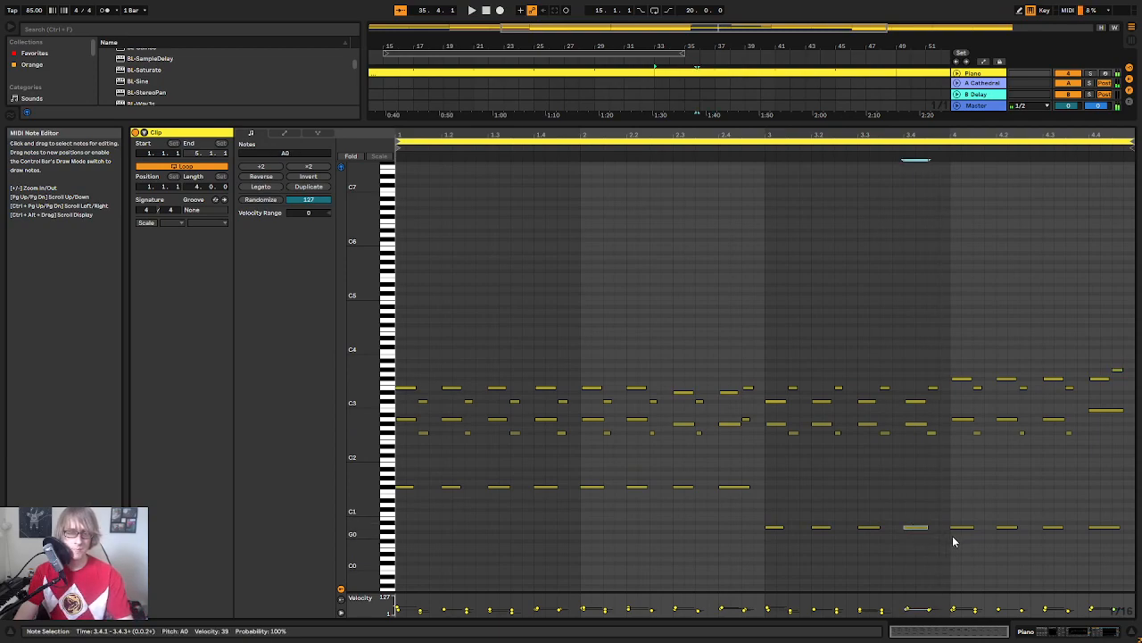
{"action": "left_click_drag", "start_coordinate": [1126, 544], "coordinate": [1131, 530]}
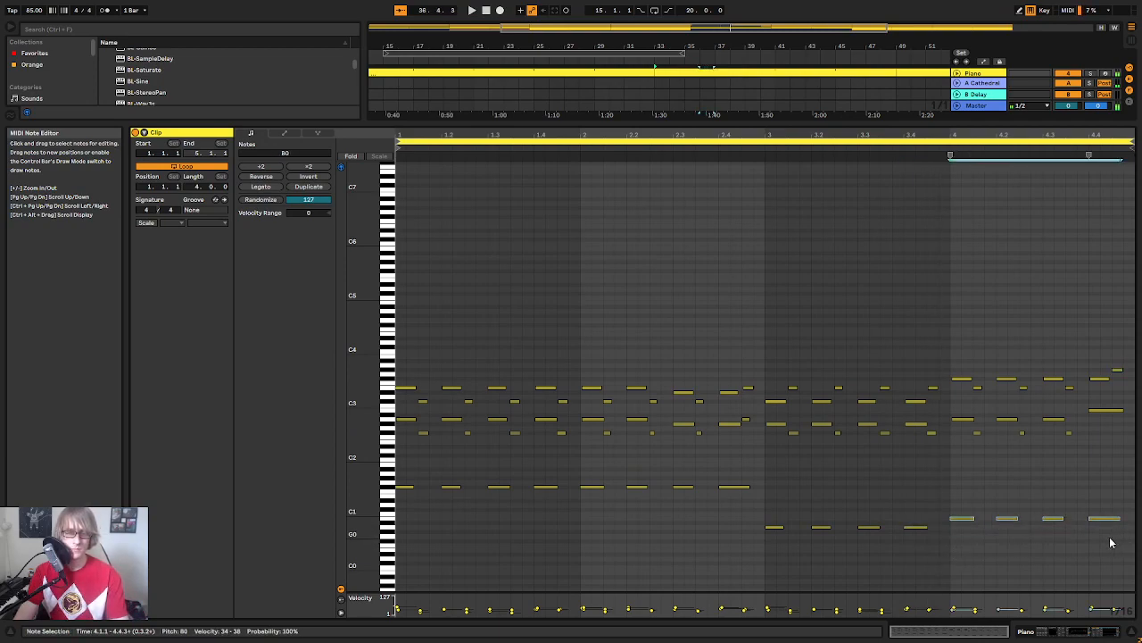
{"action": "left_click", "coordinate": [819, 156]}
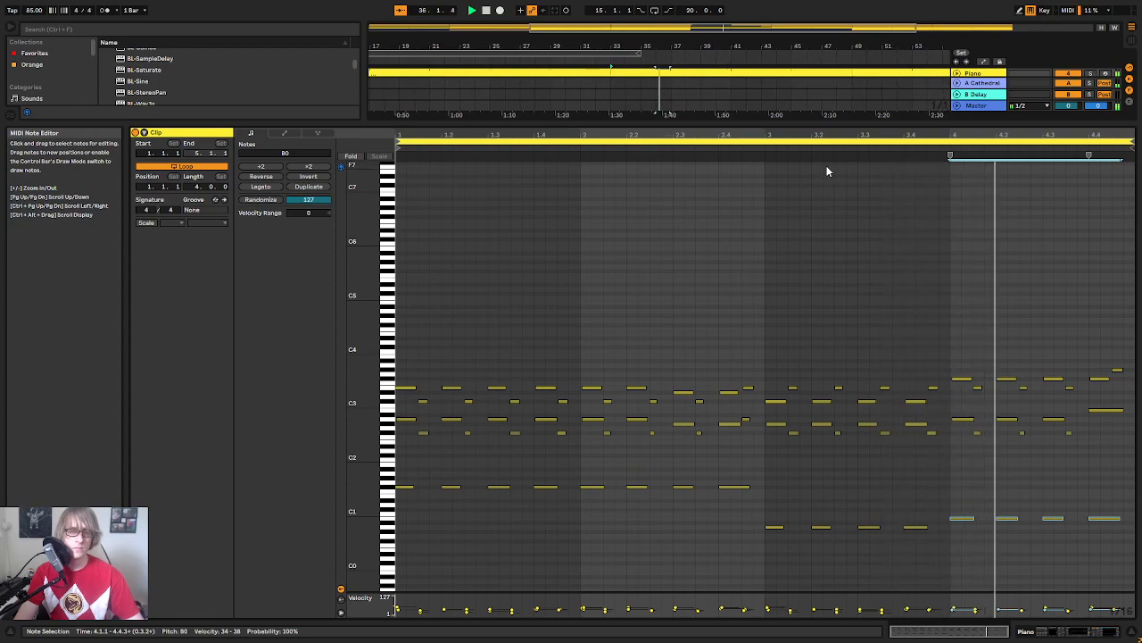
Step: Draw a brief drop to 0 at the start of bar 4 in the Piano clip's 64: Sustain controller envelope
{"action": "left_click", "coordinate": [287, 131]}
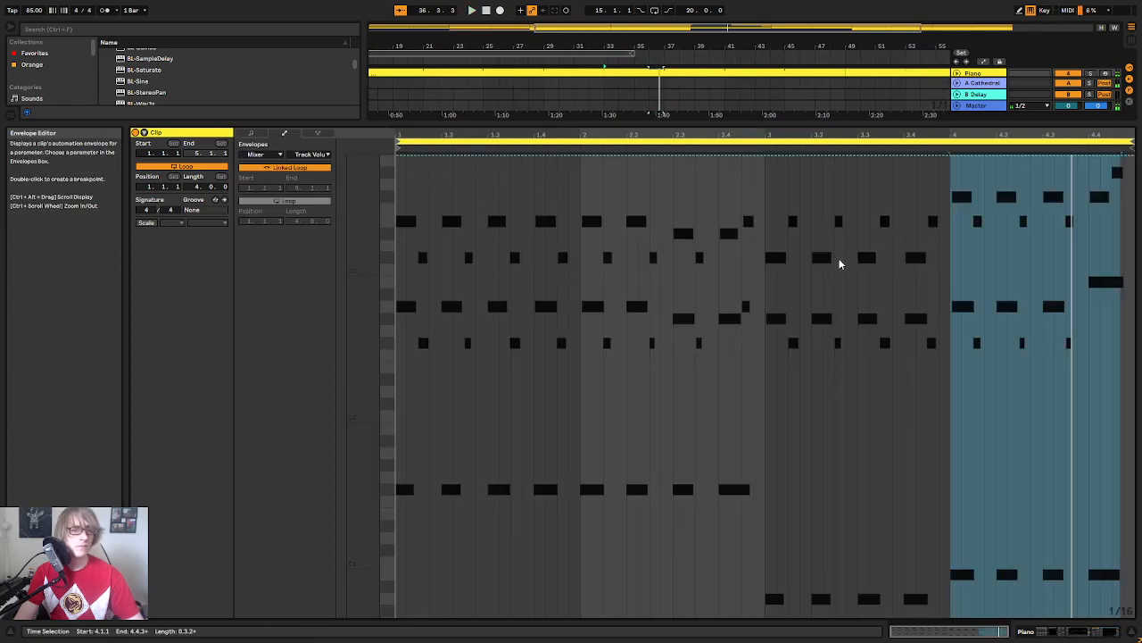
{"action": "left_click", "coordinate": [258, 154]}
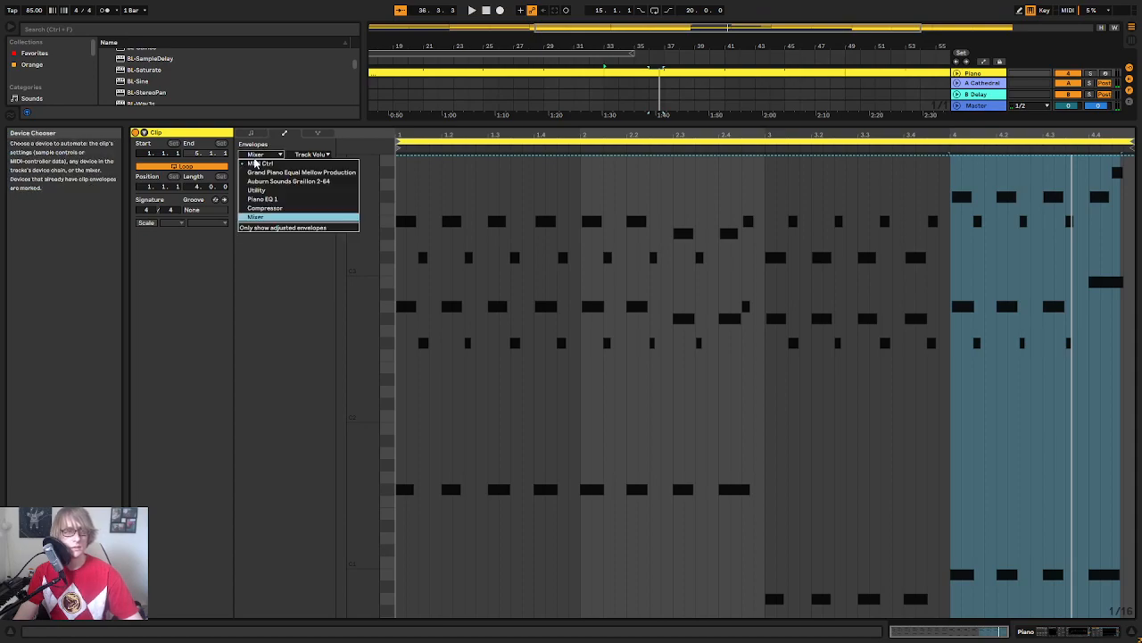
{"action": "left_click", "coordinate": [267, 168]}
{"action": "left_click_drag", "start_coordinate": [953, 135], "coordinate": [841, 224]}
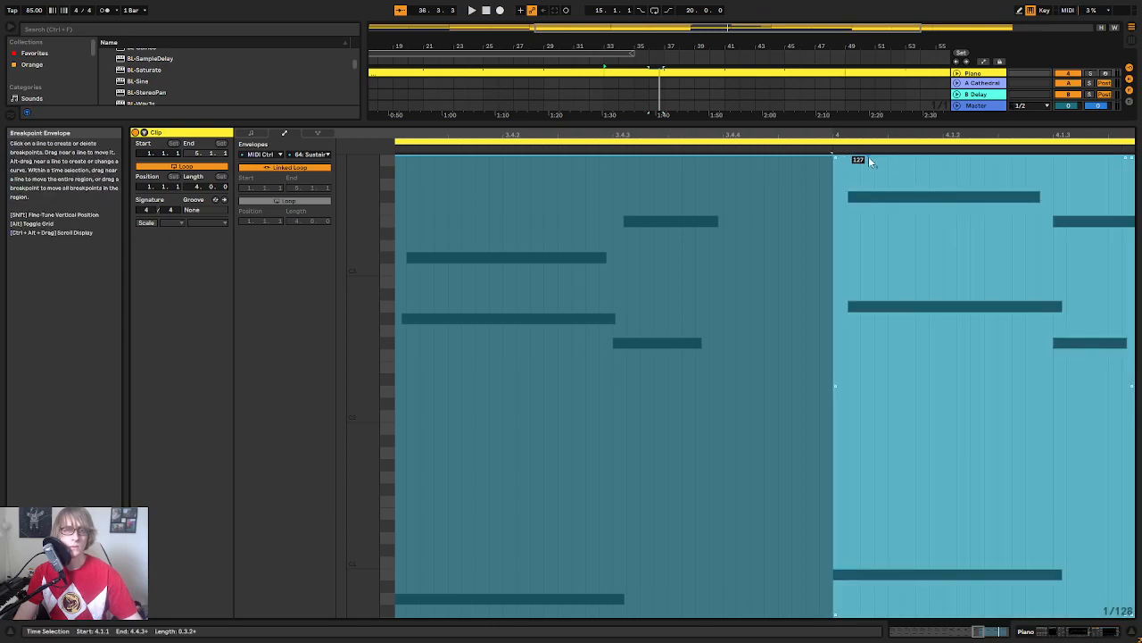
{"action": "left_click", "coordinate": [797, 207]}
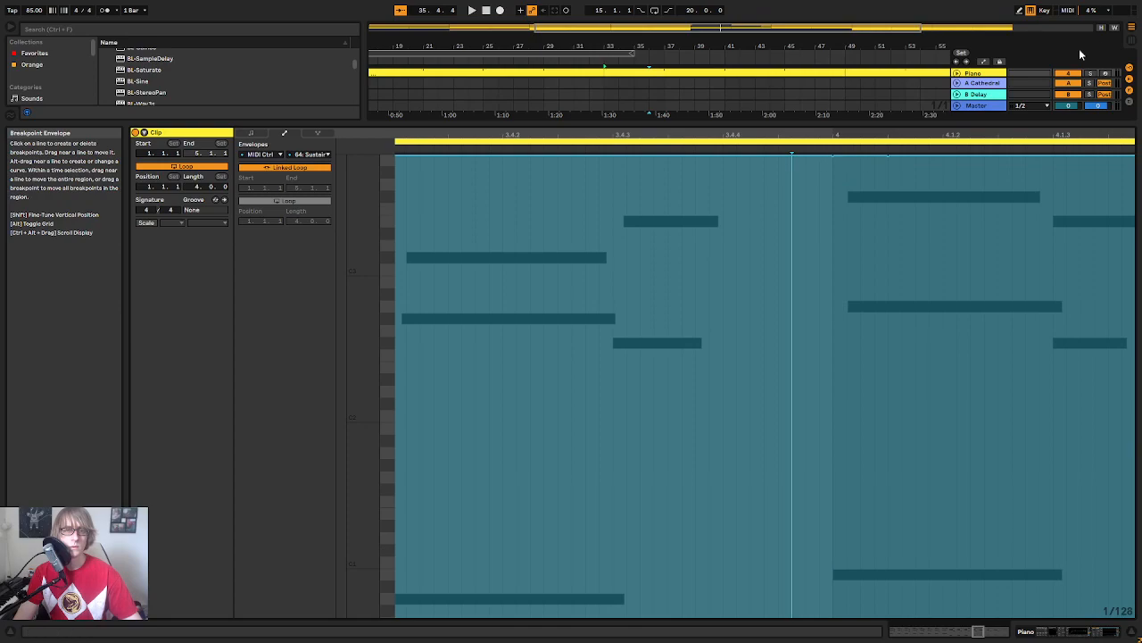
{"action": "left_click", "coordinate": [1020, 11]}
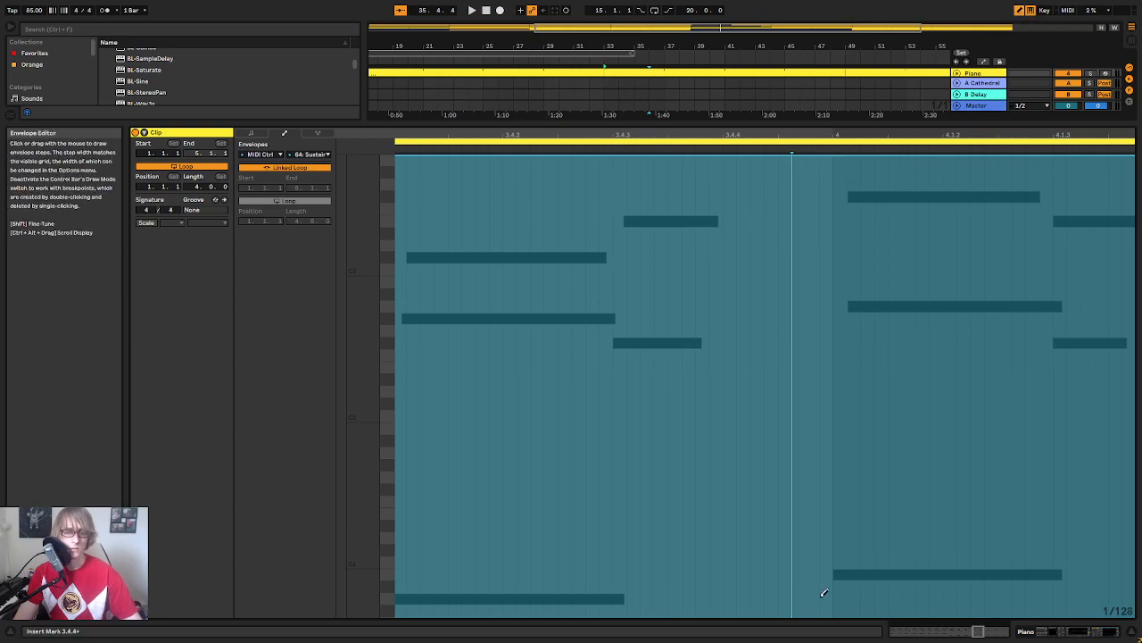
{"action": "mouse_move", "coordinate": [846, 609]}
{"action": "left_mouse_down"}
{"action": "mouse_move", "coordinate": [844, 637]}
{"action": "mouse_move", "coordinate": [855, 638]}
{"action": "left_mouse_up"}
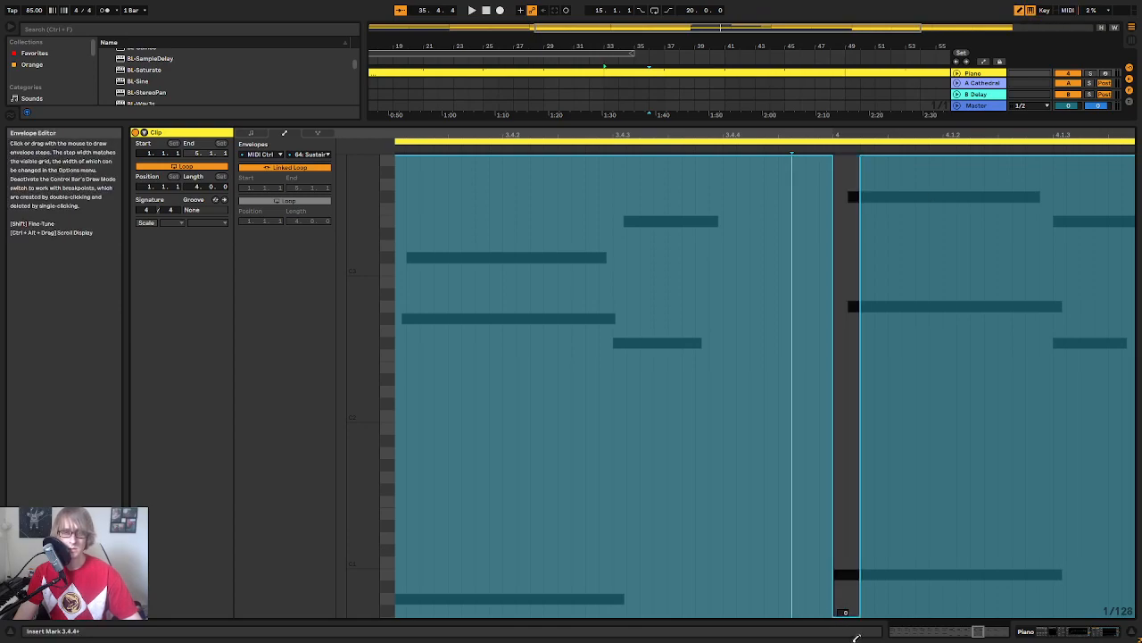
Step: Play the progression from bar 33 and examine the sustain envelope around the clip's bars 3 and 4
{"action": "left_click_drag", "start_coordinate": [446, 135], "coordinate": [587, 82]}
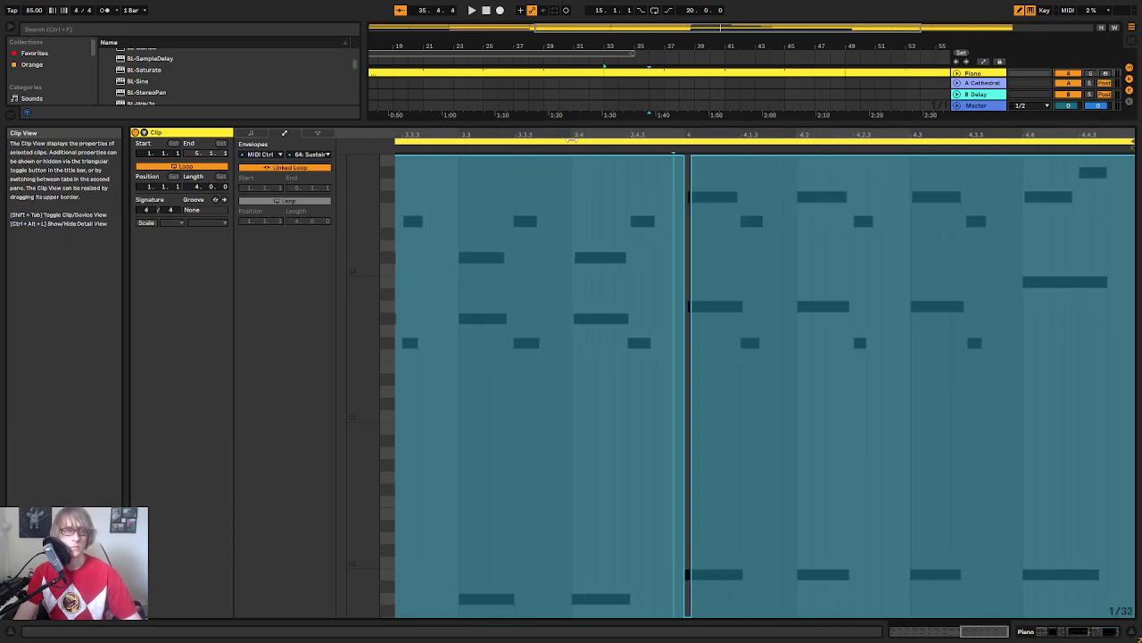
{"action": "left_click", "coordinate": [556, 148]}
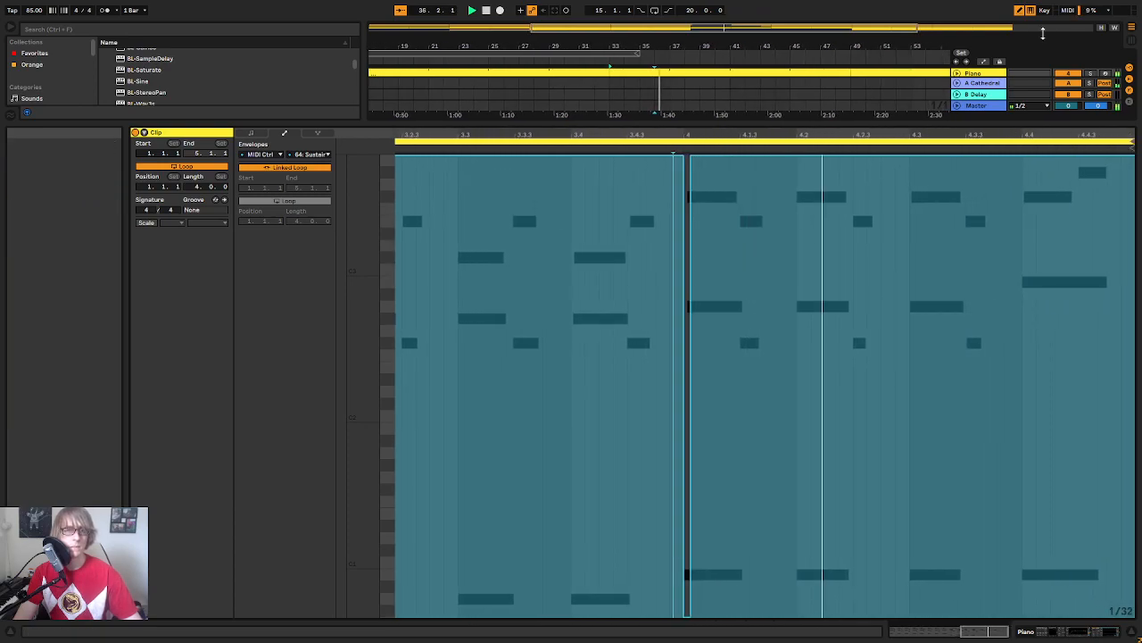
{"action": "key", "text": "space"}
{"action": "key", "text": "space"}
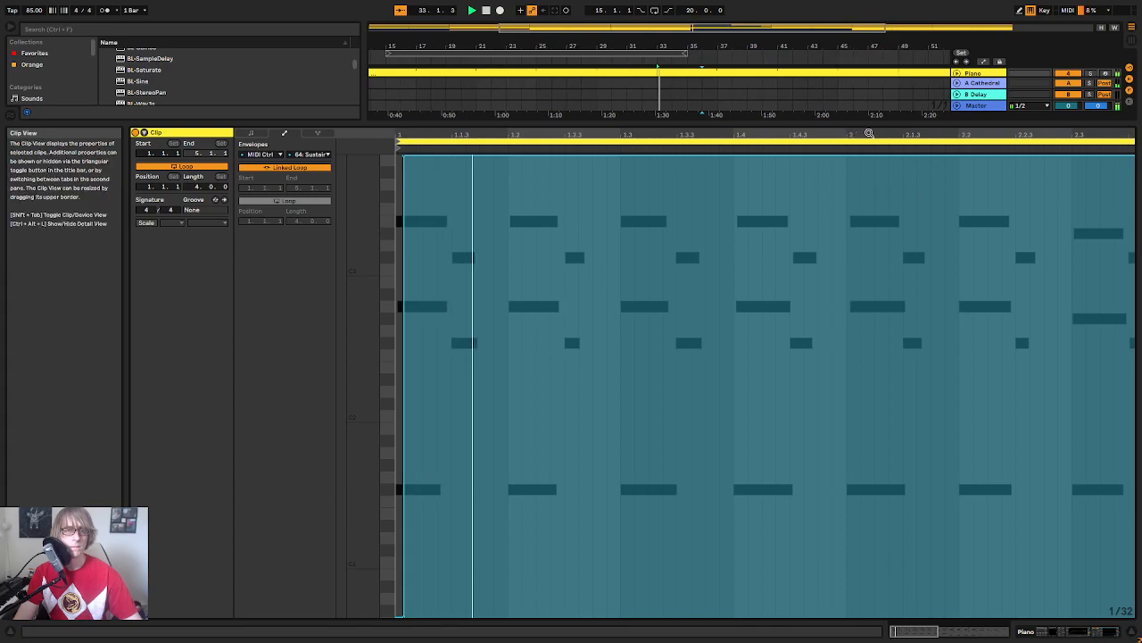
{"action": "left_click_drag", "start_coordinate": [869, 134], "coordinate": [661, 70]}
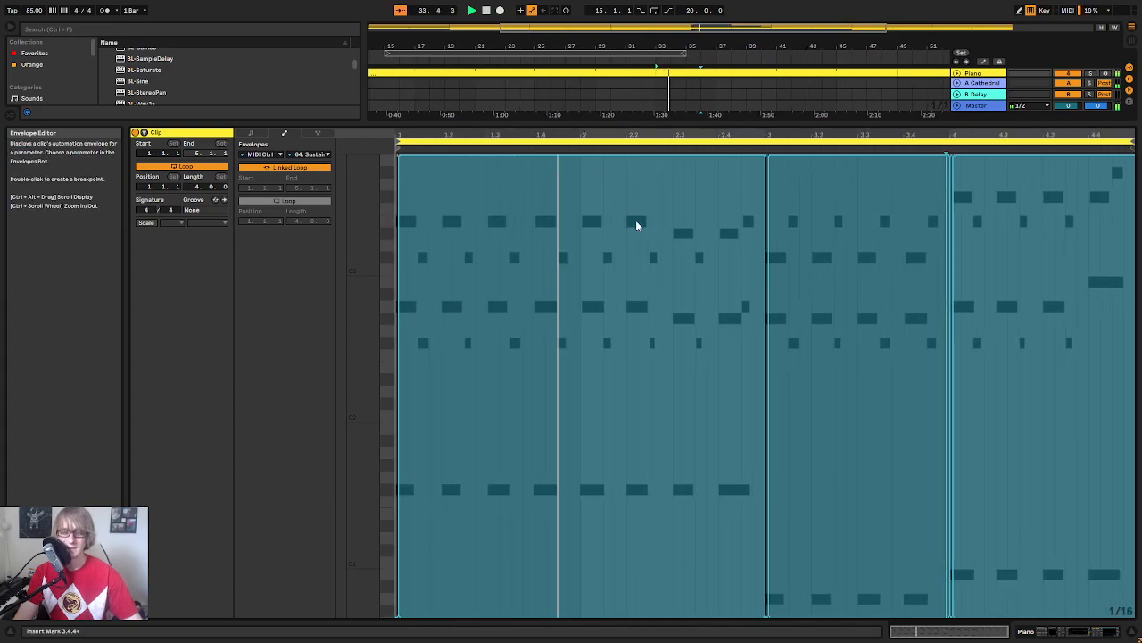
{"action": "left_click_drag", "start_coordinate": [971, 135], "coordinate": [859, 135]}
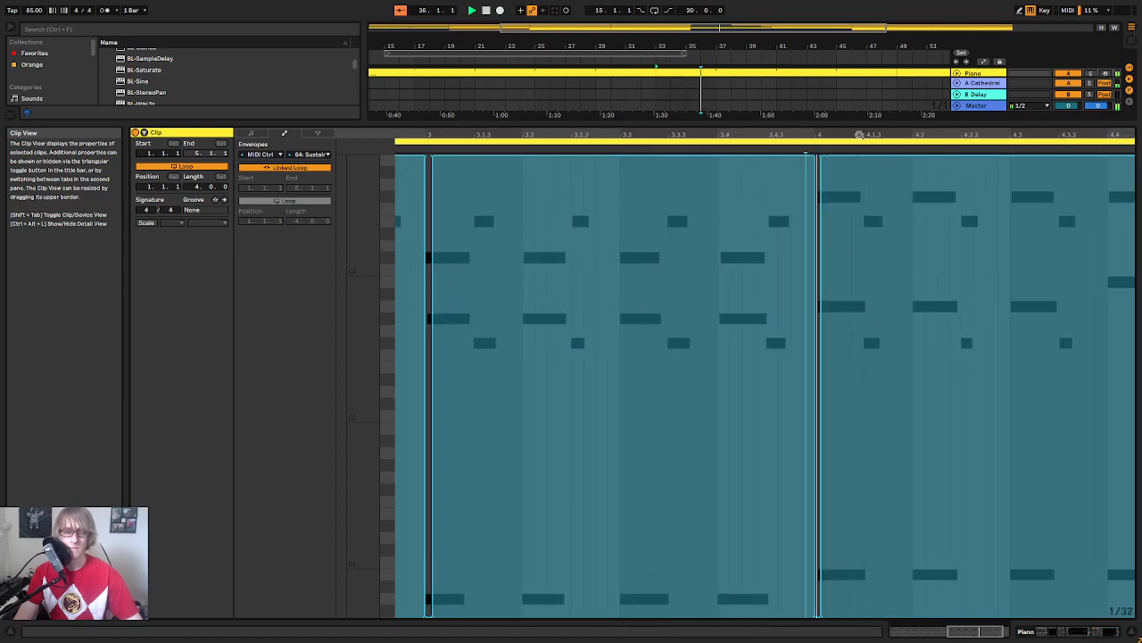
{"action": "left_click_drag", "start_coordinate": [859, 135], "coordinate": [926, 125]}
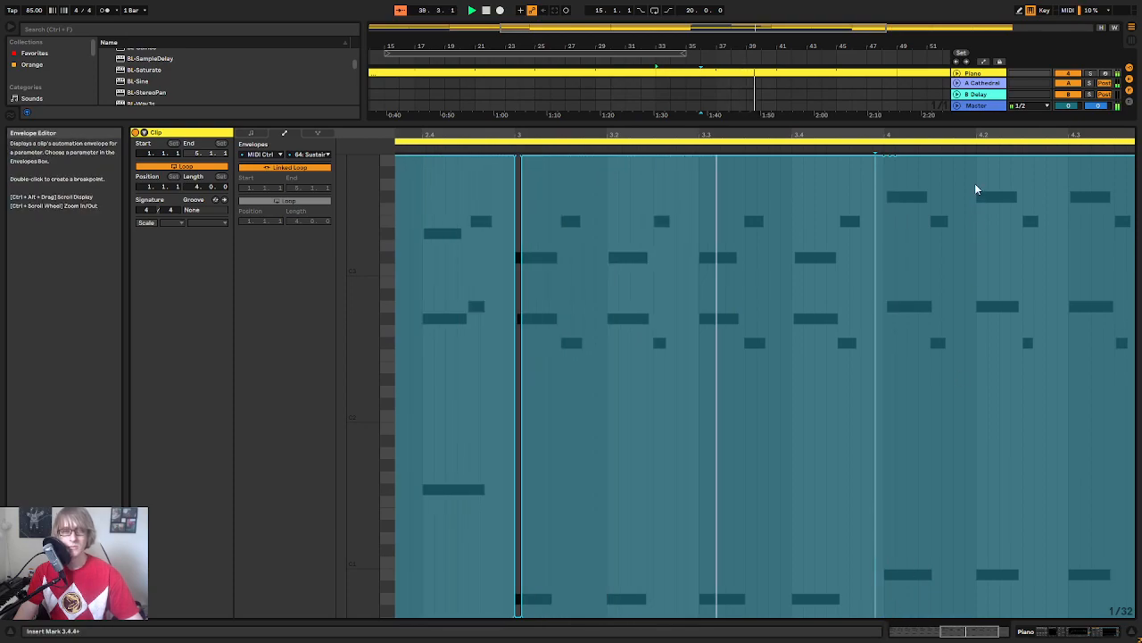
{"action": "left_click_drag", "start_coordinate": [968, 124], "coordinate": [920, 502]}
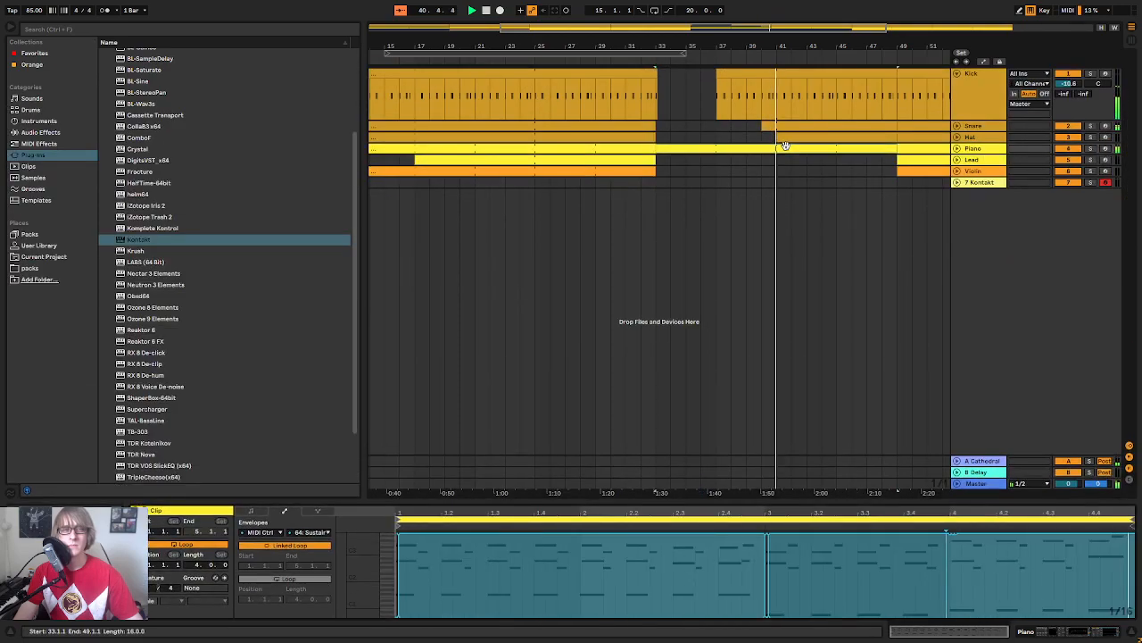
Step: Show the Piano clip's notes in an enlarged editor and listen to the bass line
{"action": "left_click", "coordinate": [256, 514]}
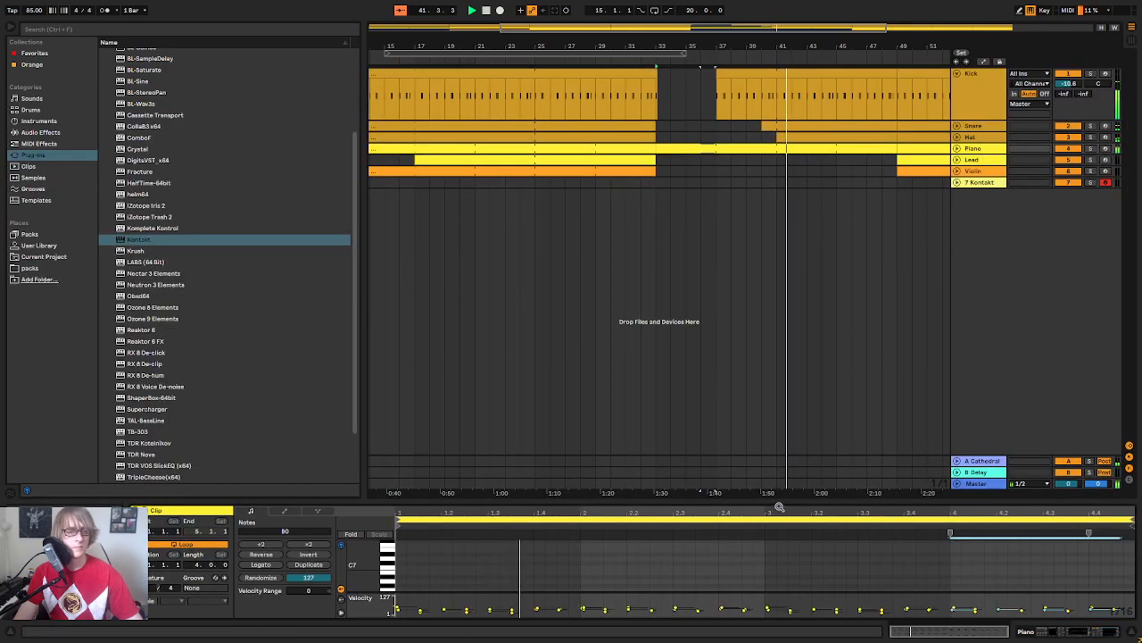
{"action": "left_click_drag", "start_coordinate": [888, 500], "coordinate": [887, 40]}
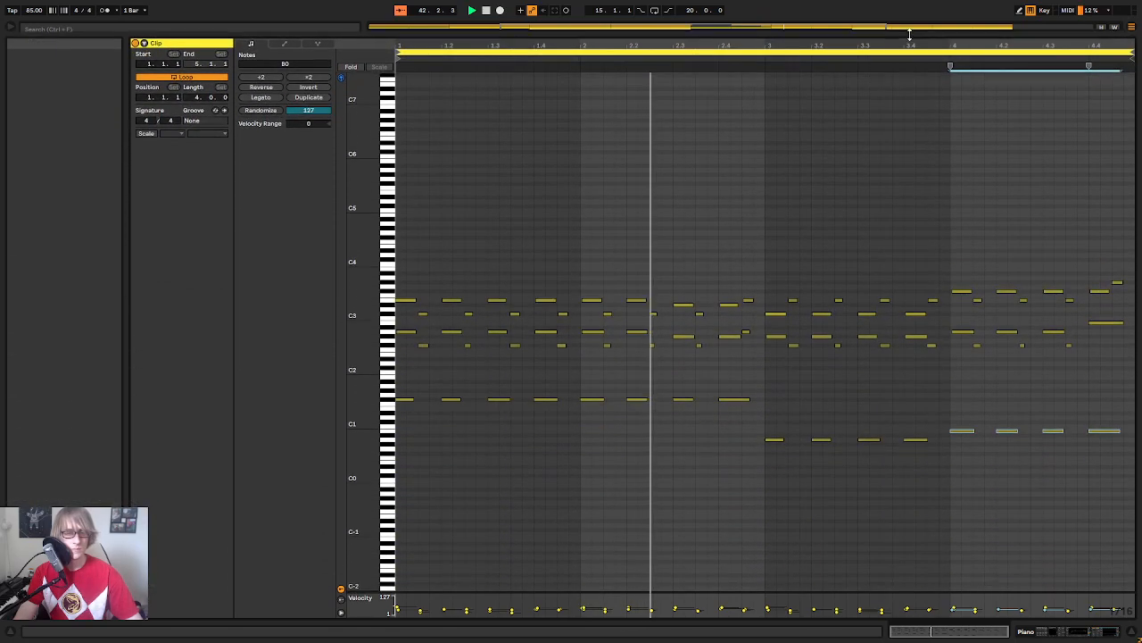
{"action": "left_click", "coordinate": [958, 393]}
{"action": "left_click", "coordinate": [989, 464]}
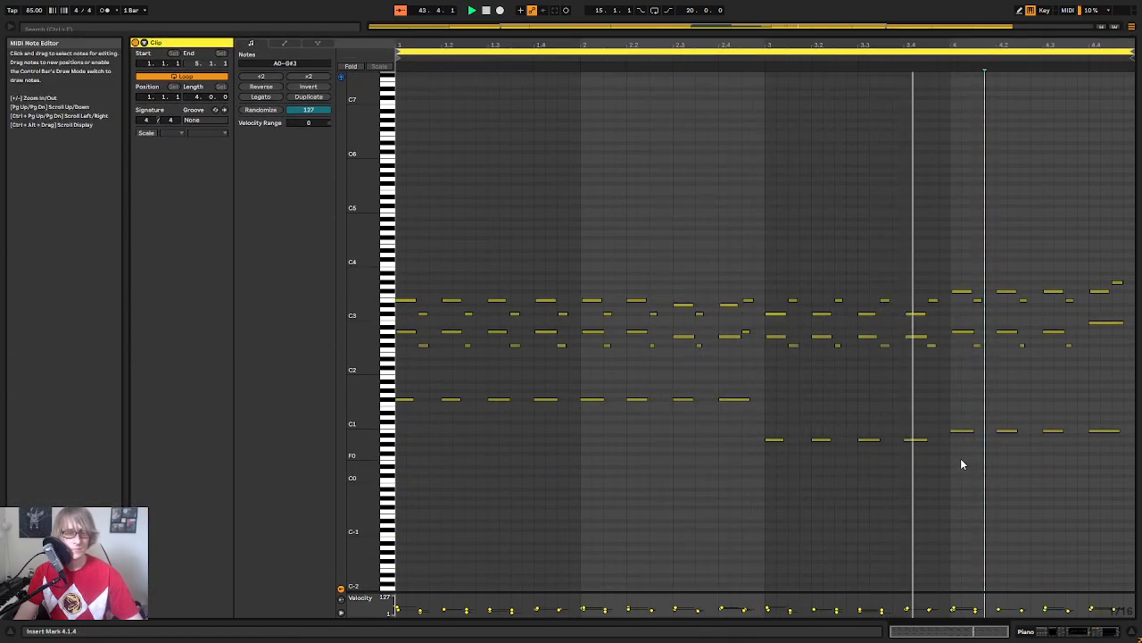
{"action": "key", "text": "space"}
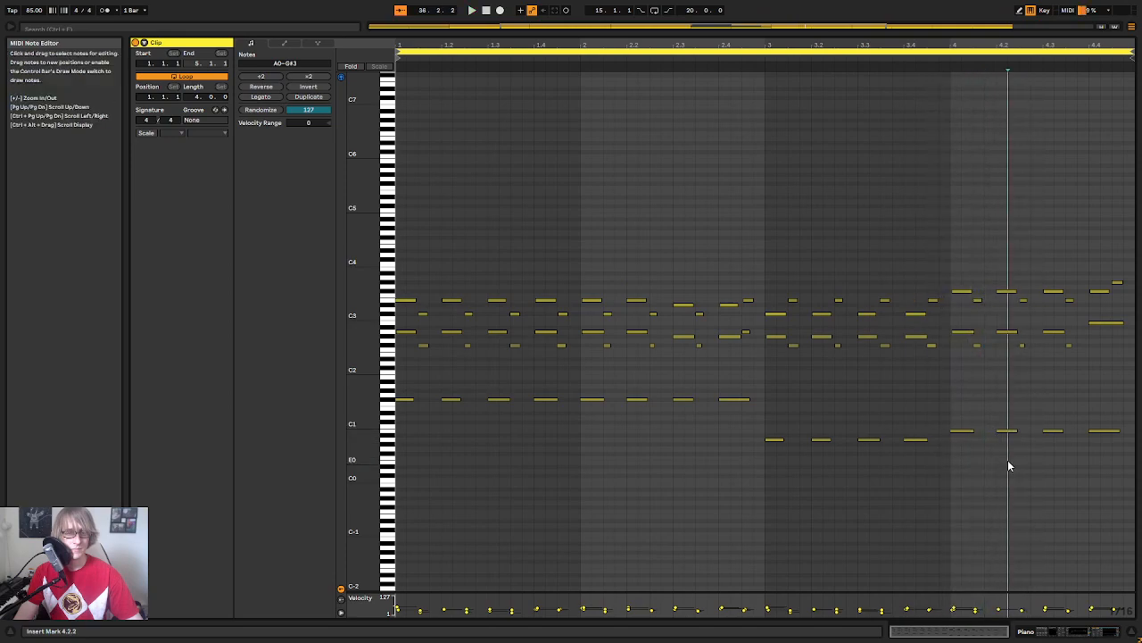
Step: Lower the four bass notes in the clip's fourth bar to A0
{"action": "left_click", "coordinate": [758, 60]}
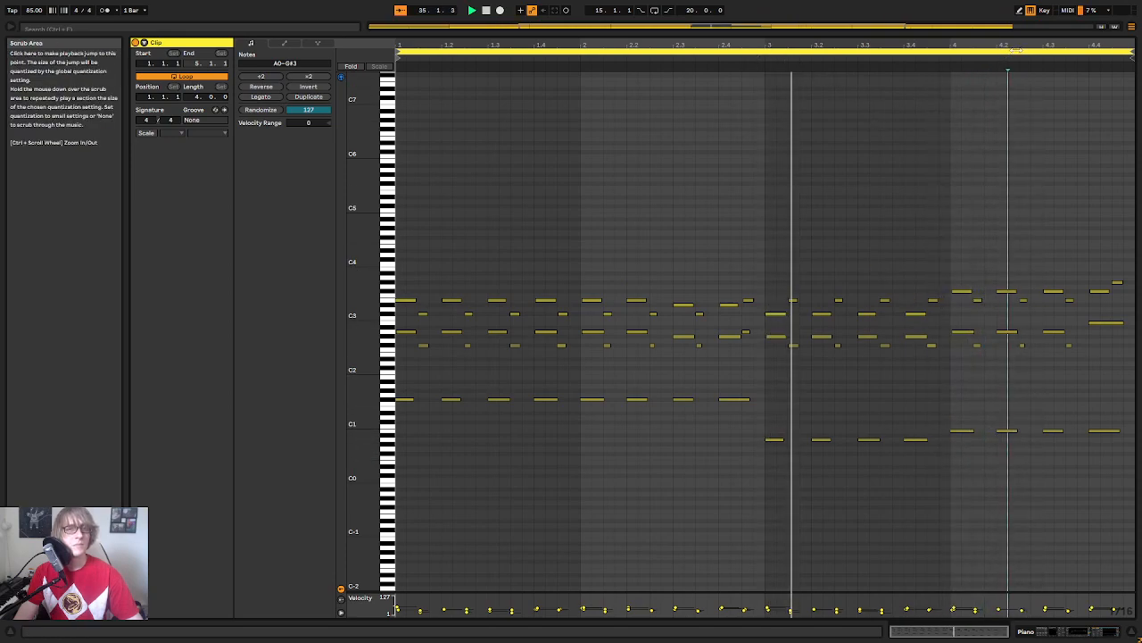
{"action": "scroll", "coordinate": [841, 462], "scroll_direction": "up", "scroll_amount": 3}
{"action": "left_click_drag", "start_coordinate": [843, 464], "coordinate": [1128, 423]}
{"action": "key", "text": "Down"}
{"action": "key", "text": "Down"}
{"action": "key", "text": "space"}
Step: Listen to the Piano progression with its revised bass notes, following its four bars in the note editor
{"action": "left_click_drag", "start_coordinate": [650, 45], "coordinate": [756, 51]}
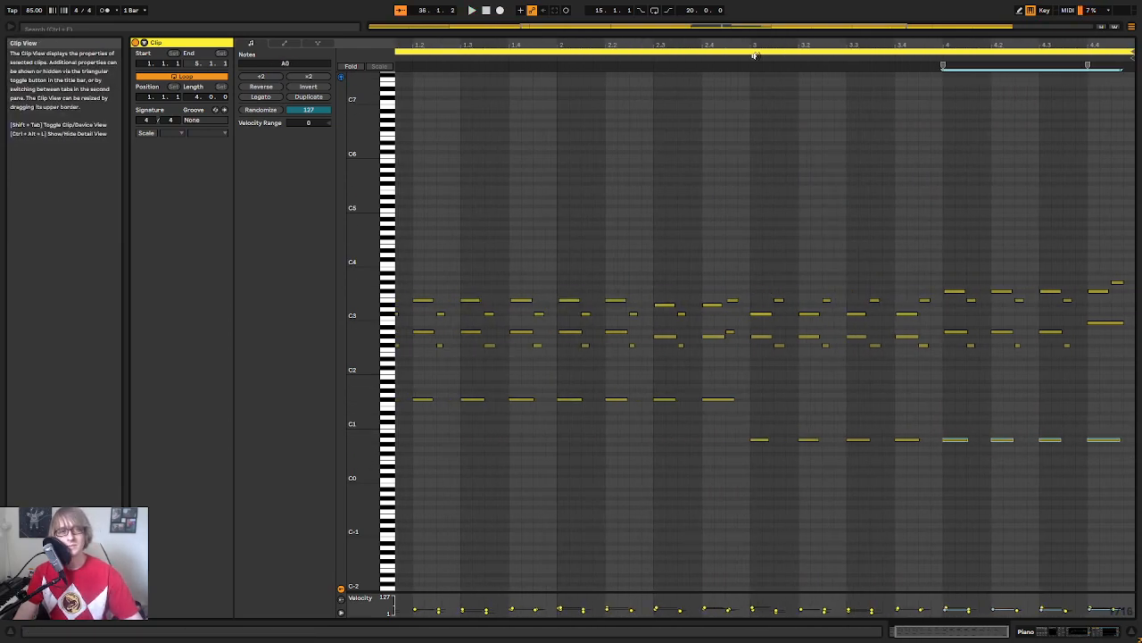
{"action": "left_click", "coordinate": [678, 61]}
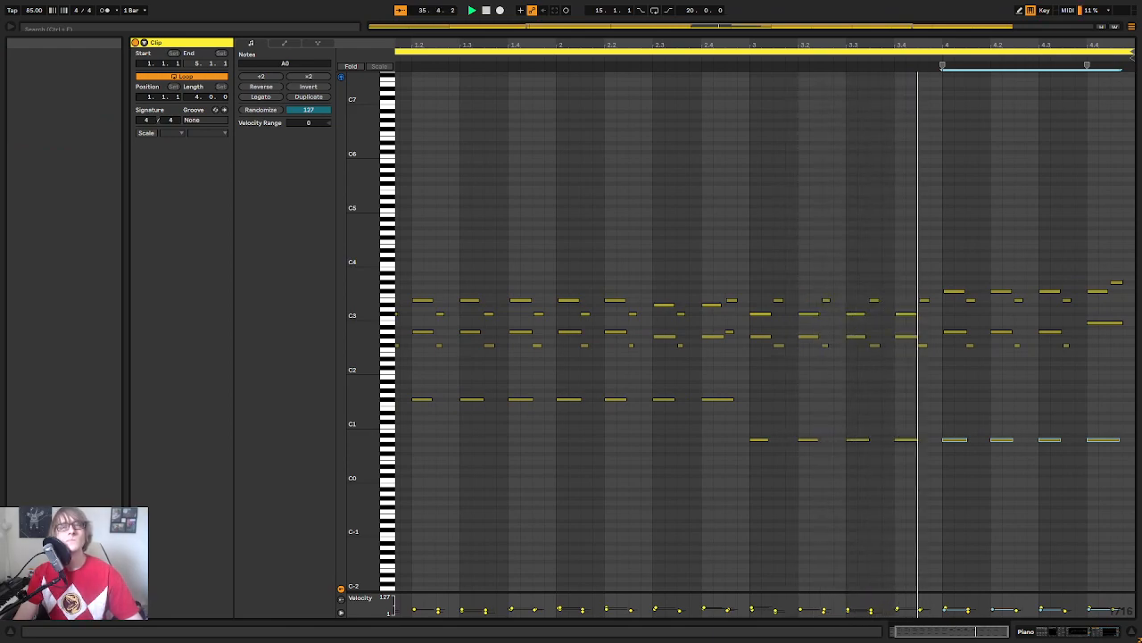
{"action": "left_click", "coordinate": [1047, 210]}
{"action": "mouse_move", "coordinate": [1076, 44]}
{"action": "left_mouse_down"}
{"action": "mouse_move", "coordinate": [1071, 57]}
{"action": "mouse_move", "coordinate": [1071, 43]}
{"action": "left_mouse_up"}
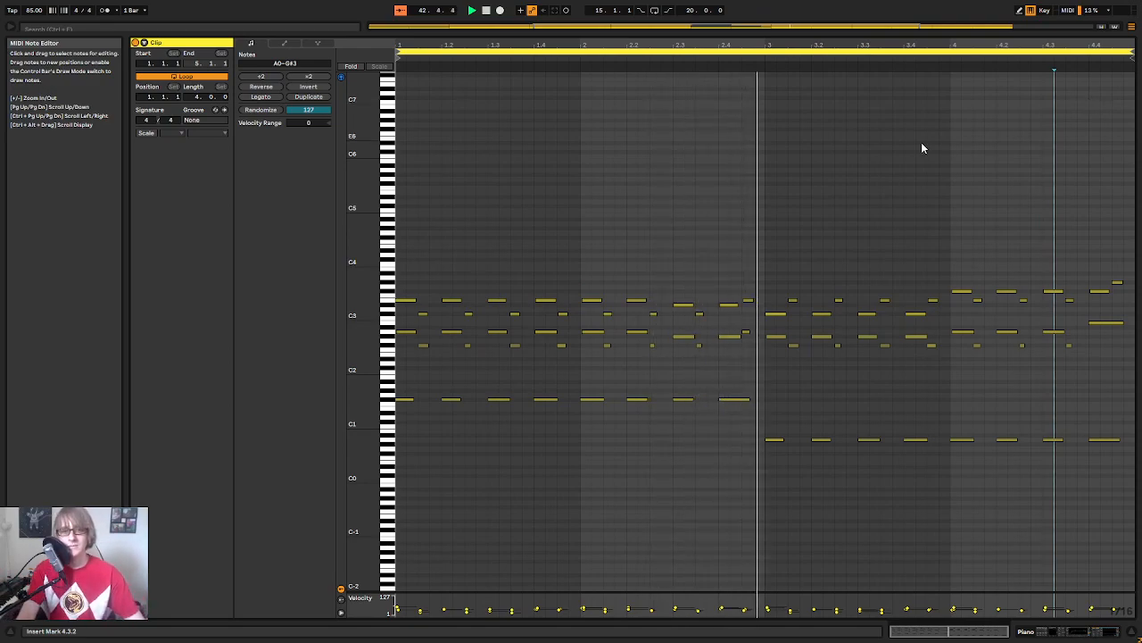
{"action": "left_click_drag", "start_coordinate": [886, 45], "coordinate": [752, 69]}
{"action": "left_click_drag", "start_coordinate": [1038, 44], "coordinate": [1063, 39]}
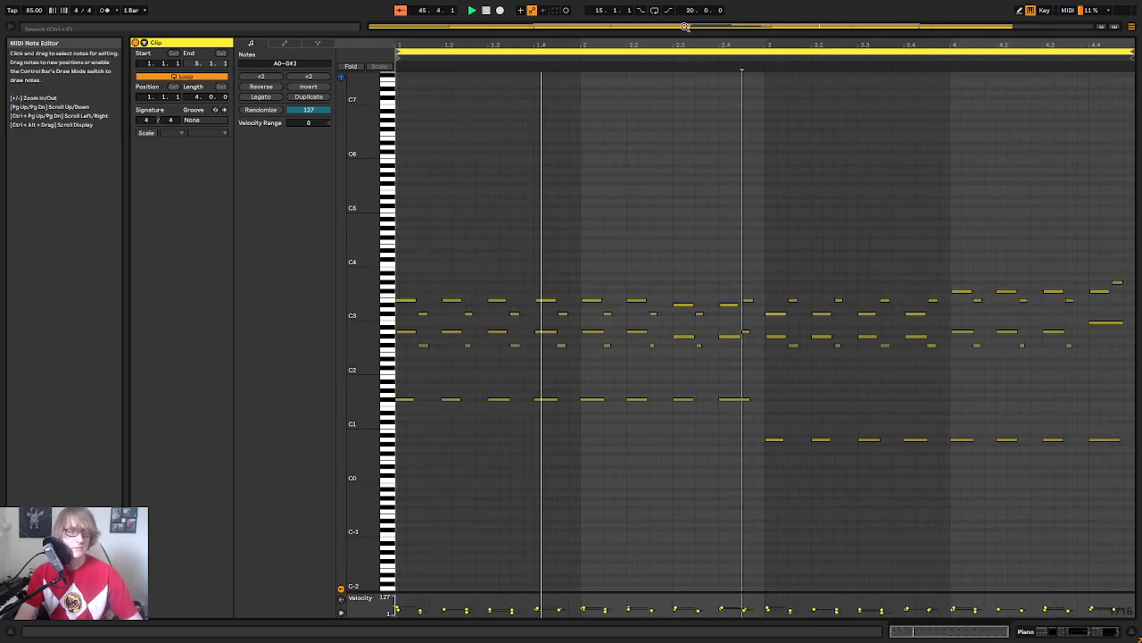
{"action": "left_click_drag", "start_coordinate": [728, 45], "coordinate": [729, 55]}
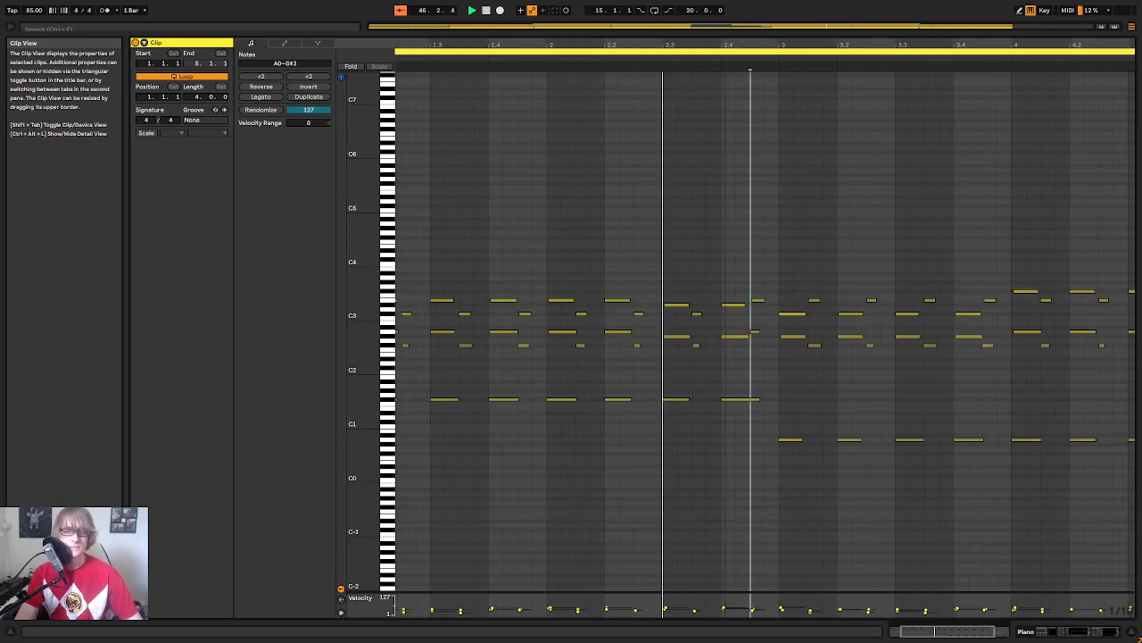
{"action": "key", "text": "space"}
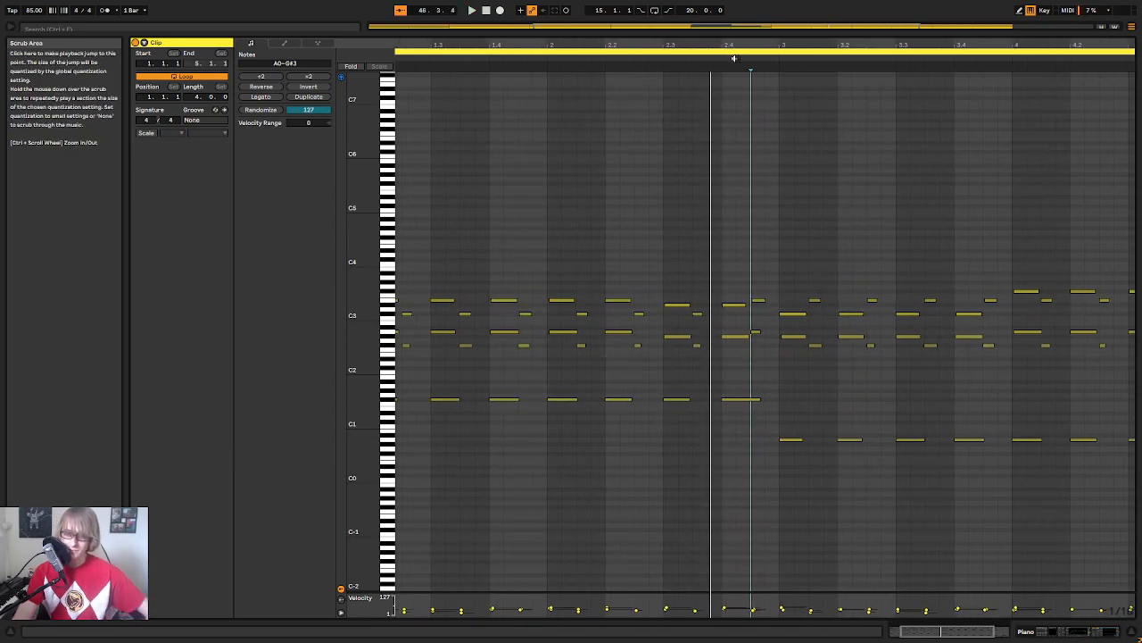
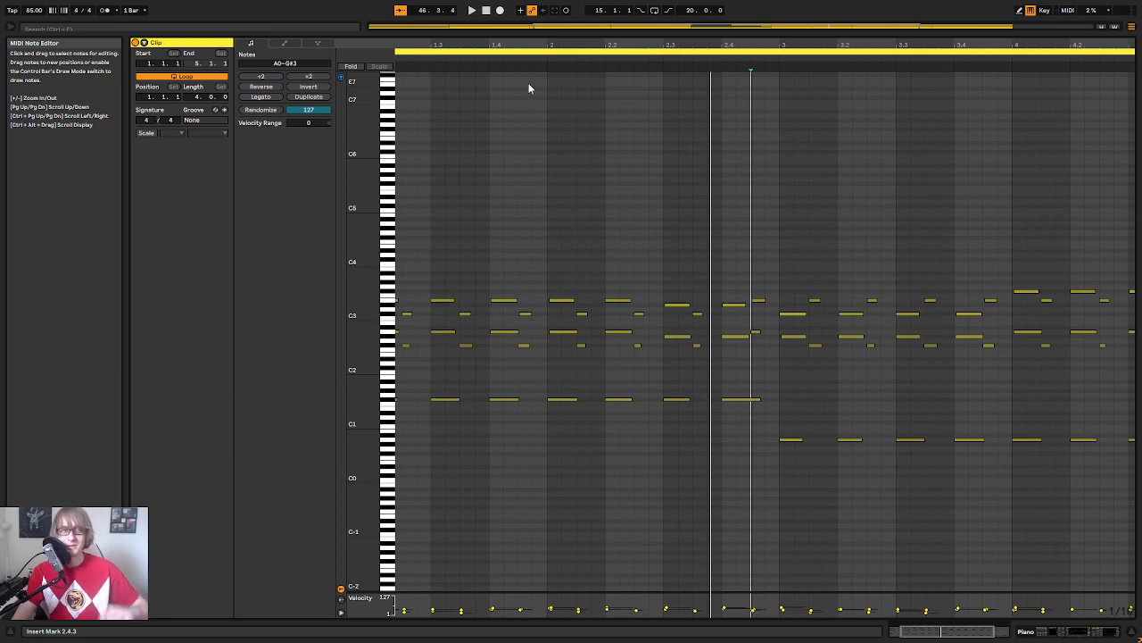
Step: Play the song from bar 1 with the opening Piano clip's notes in view
{"action": "left_click", "coordinate": [488, 13]}
{"action": "left_click", "coordinate": [471, 12]}
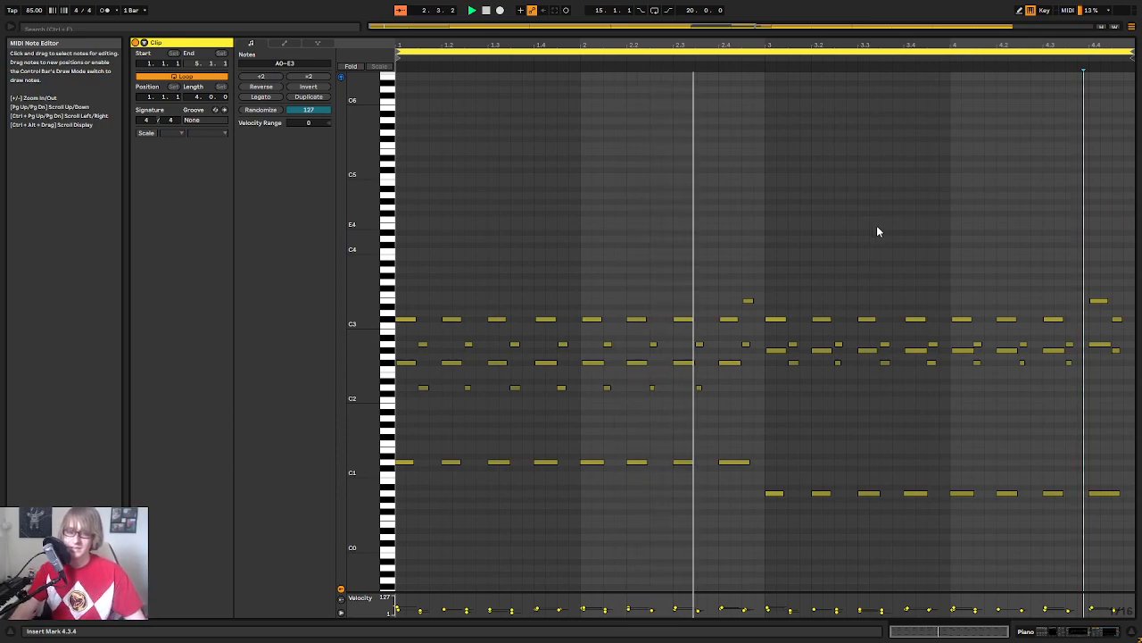
{"action": "key", "text": "space"}
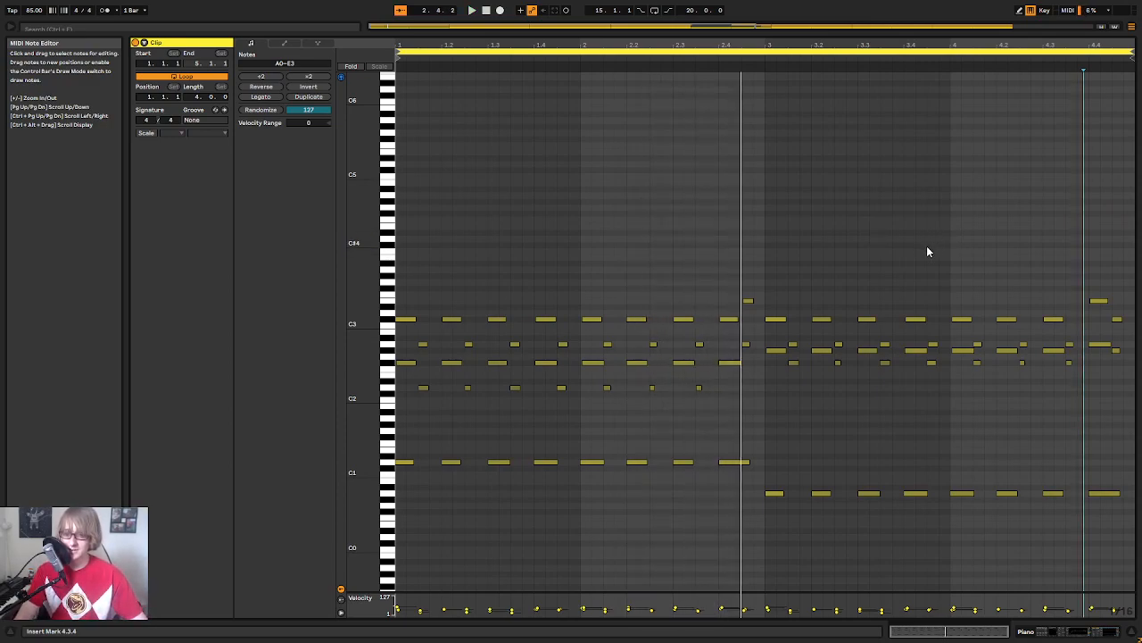
{"action": "left_click", "coordinate": [925, 250]}
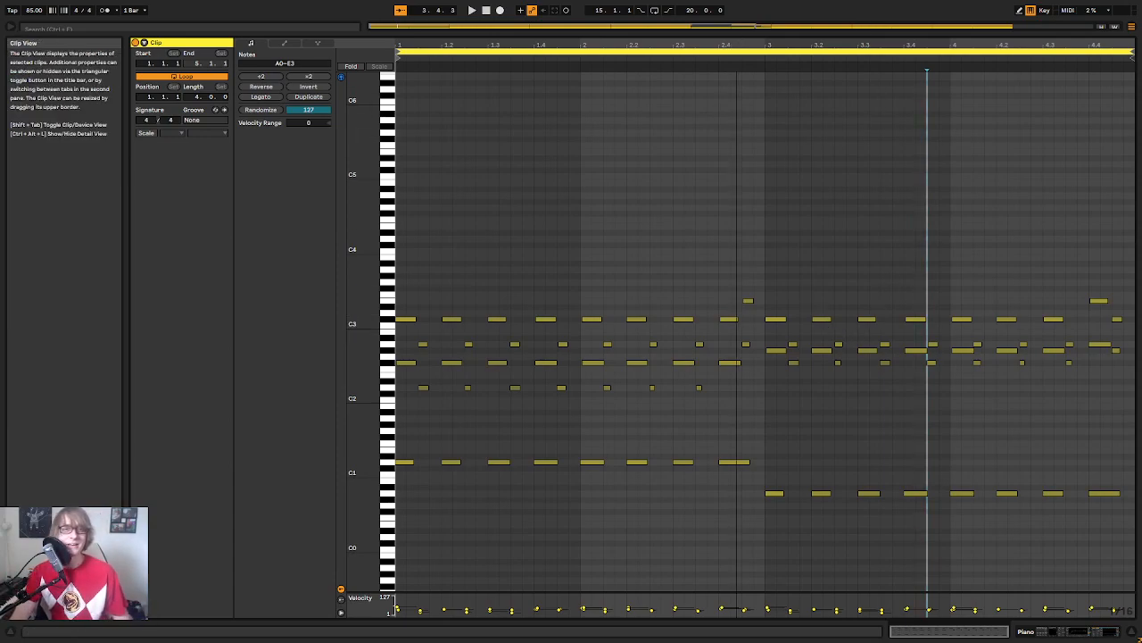
{"action": "key", "text": "space"}
{"action": "left_click", "coordinate": [798, 261]}
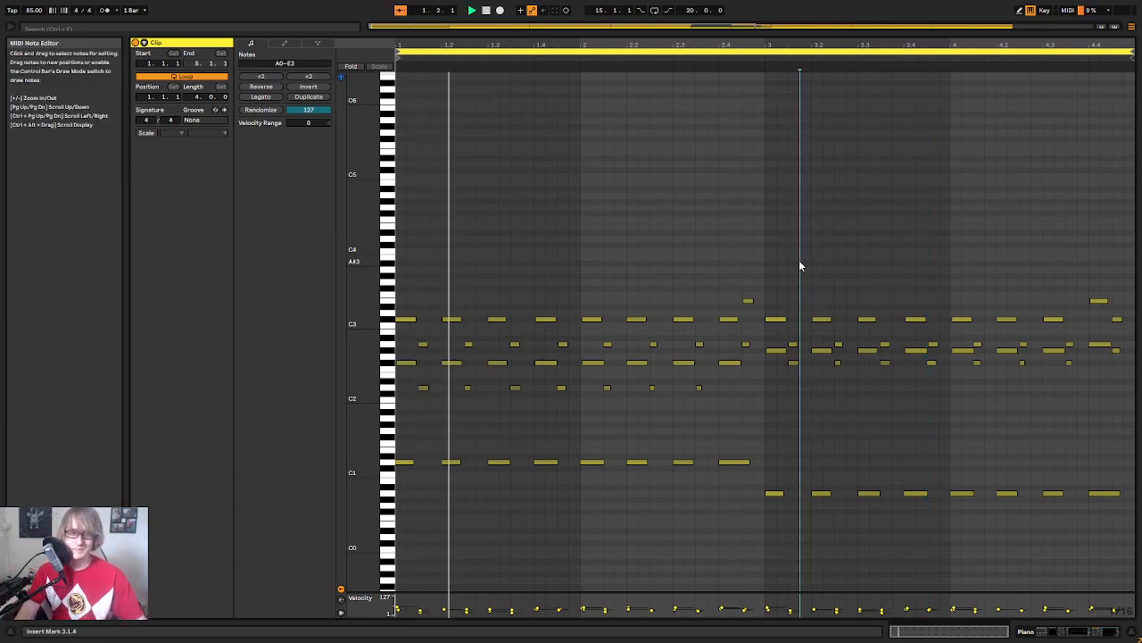
Step: Shrink the note editor and show the whole arrangement through bar 65 while listening to the song's opening section
{"action": "left_click_drag", "start_coordinate": [795, 35], "coordinate": [736, 178]}
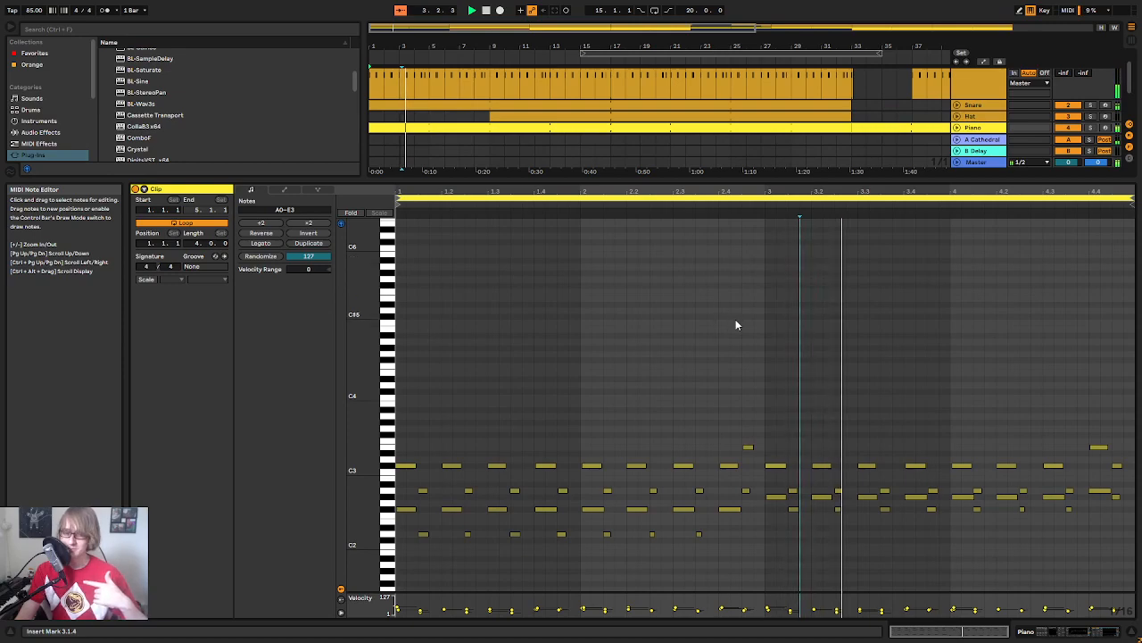
{"action": "left_click_drag", "start_coordinate": [373, 404], "coordinate": [348, 406]}
{"action": "scroll", "coordinate": [624, 396], "scroll_direction": "down", "scroll_amount": 3}
{"action": "scroll", "coordinate": [631, 393], "scroll_direction": "down", "scroll_amount": 2}
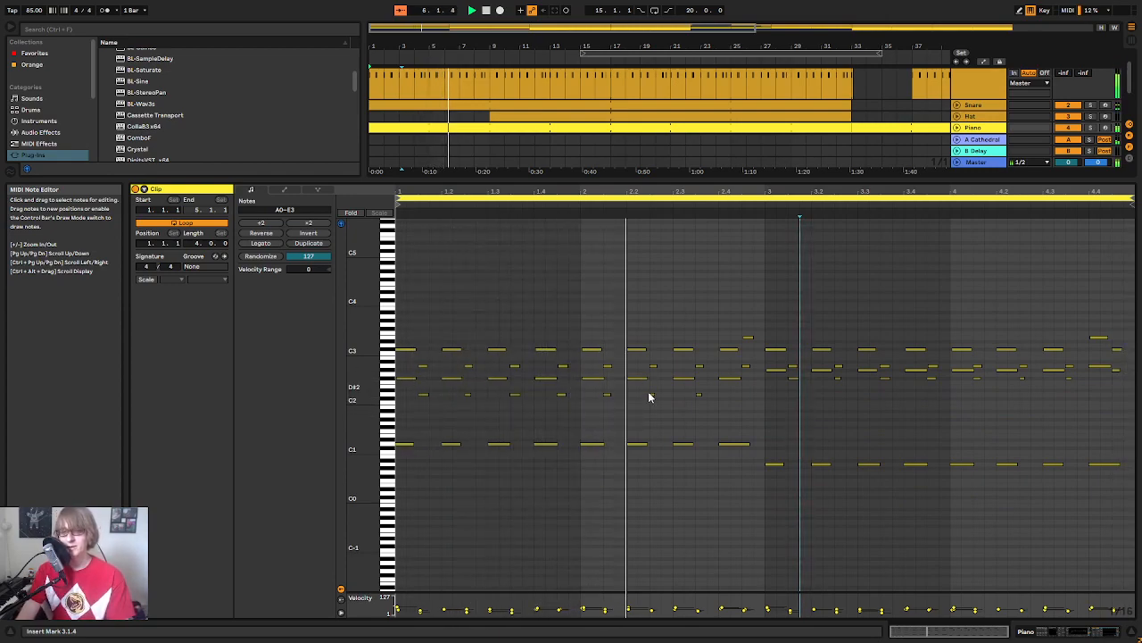
{"action": "left_click", "coordinate": [702, 303]}
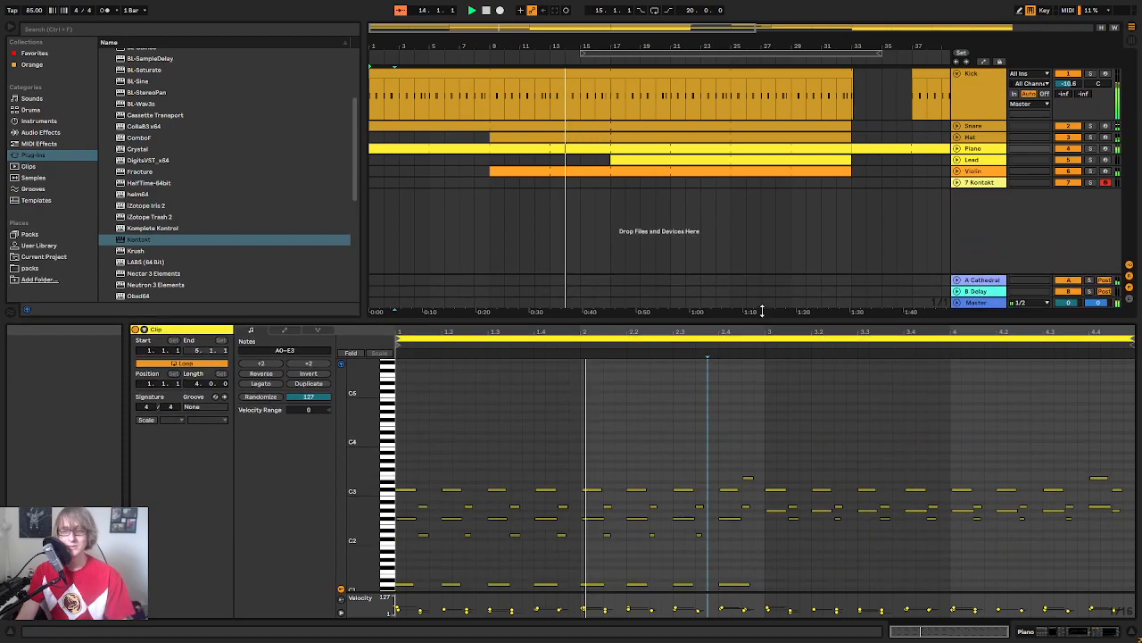
{"action": "left_click_drag", "start_coordinate": [755, 338], "coordinate": [767, 288]}
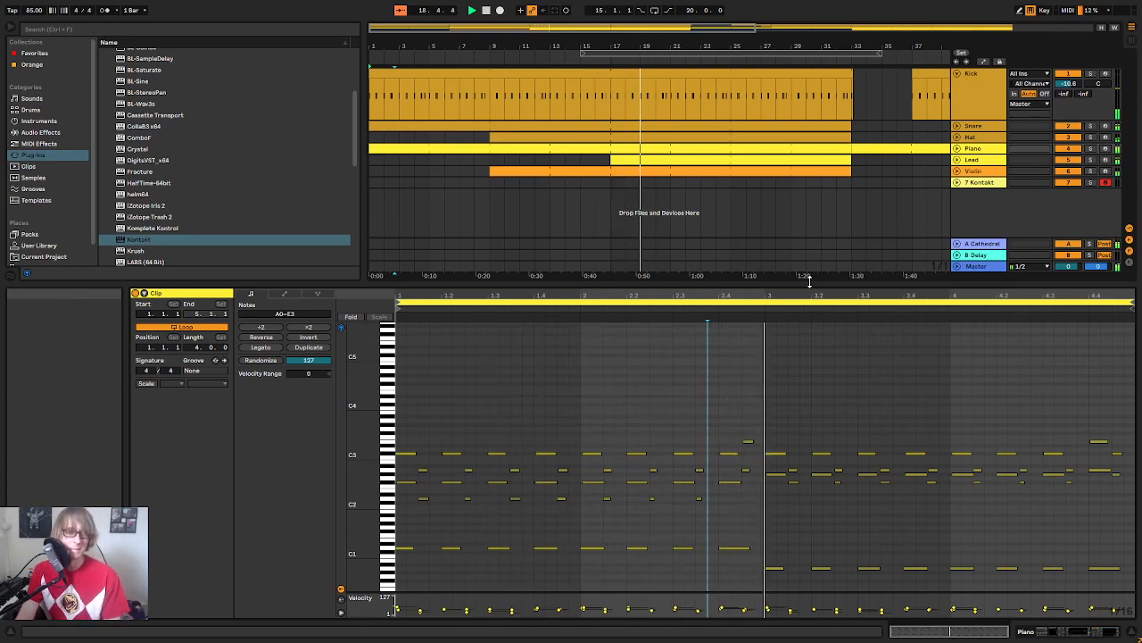
{"action": "left_click_drag", "start_coordinate": [803, 284], "coordinate": [747, 467]}
{"action": "left_click_drag", "start_coordinate": [749, 39], "coordinate": [746, 9]}
Step: Stop playback and open the Kontakt instrument's window from the 7 Kontakt track
{"action": "double_click", "coordinate": [981, 182]}
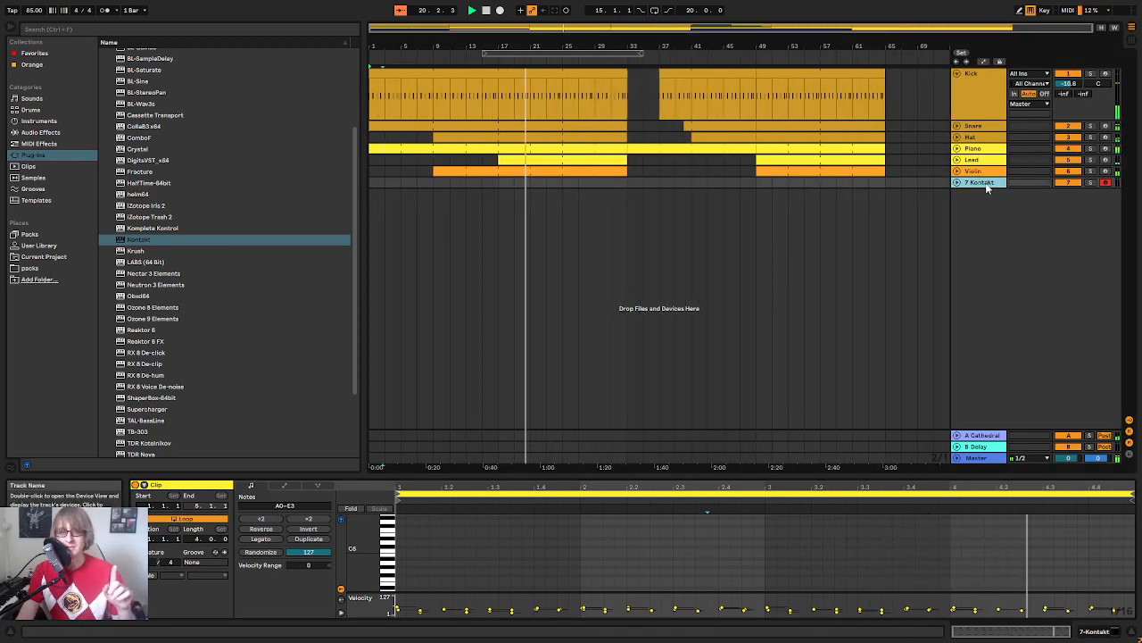
{"action": "left_click_drag", "start_coordinate": [507, 185], "coordinate": [633, 187]}
{"action": "left_click", "coordinate": [676, 171]}
{"action": "left_click", "coordinate": [981, 184]}
{"action": "left_click", "coordinate": [153, 511]}
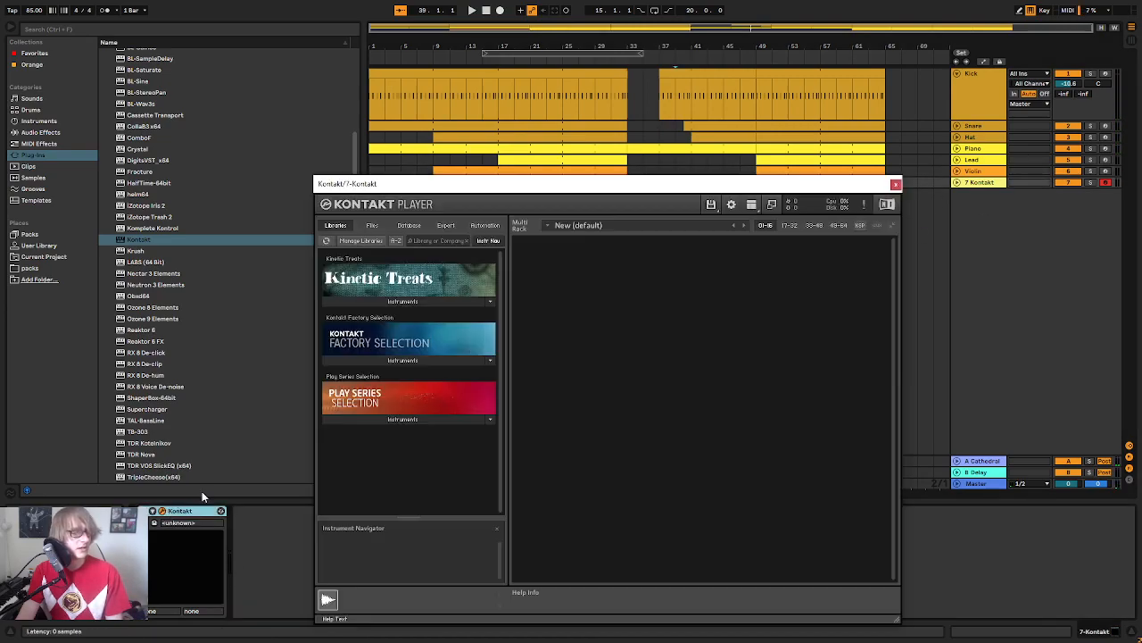
Step: Load Upright Bass from the Kontakt Factory Selection instruments and close the Kontakt window
{"action": "left_click", "coordinate": [409, 362]}
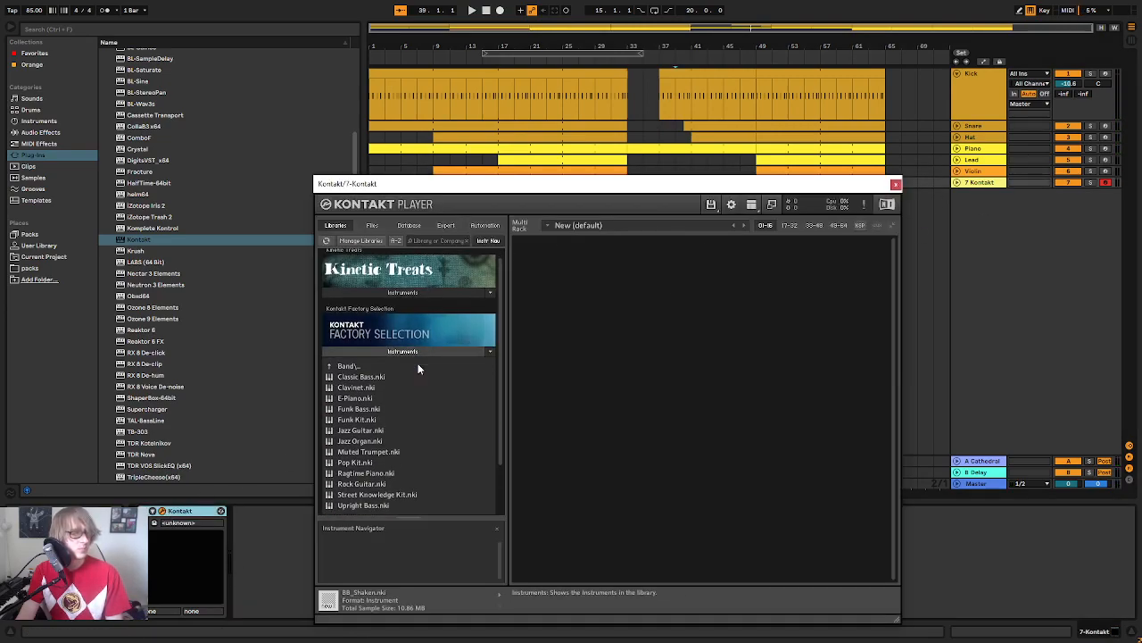
{"action": "double_click", "coordinate": [376, 506]}
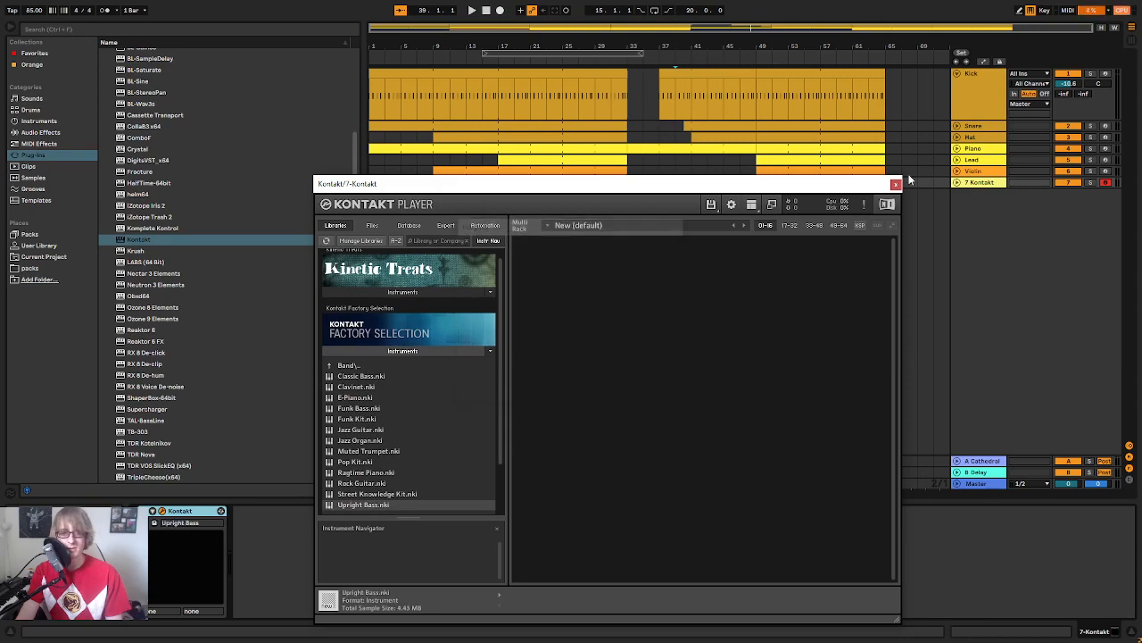
{"action": "left_click", "coordinate": [896, 184]}
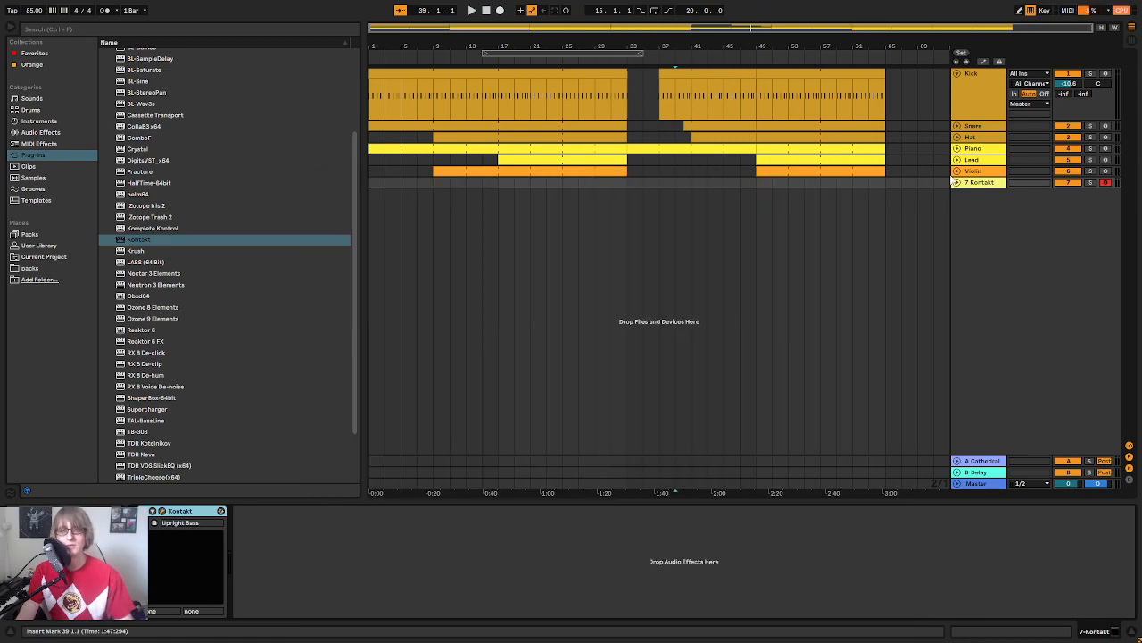
Step: Rename the 7 Kontakt track to Bass
{"action": "right_click", "coordinate": [978, 183]}
{"action": "left_click", "coordinate": [997, 232]}
{"action": "type", "text": "Bas"}
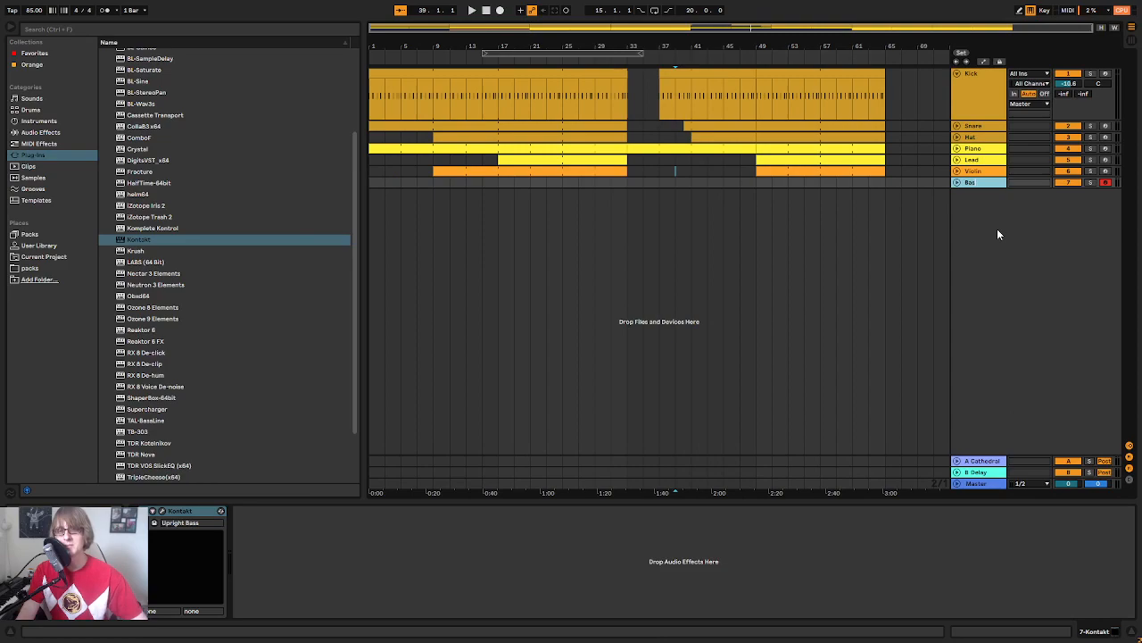
Step: Copy the Kick-sidechained Compressor from the Lead track and paste it after Kontakt on the Bass track
{"action": "left_click", "coordinate": [983, 163]}
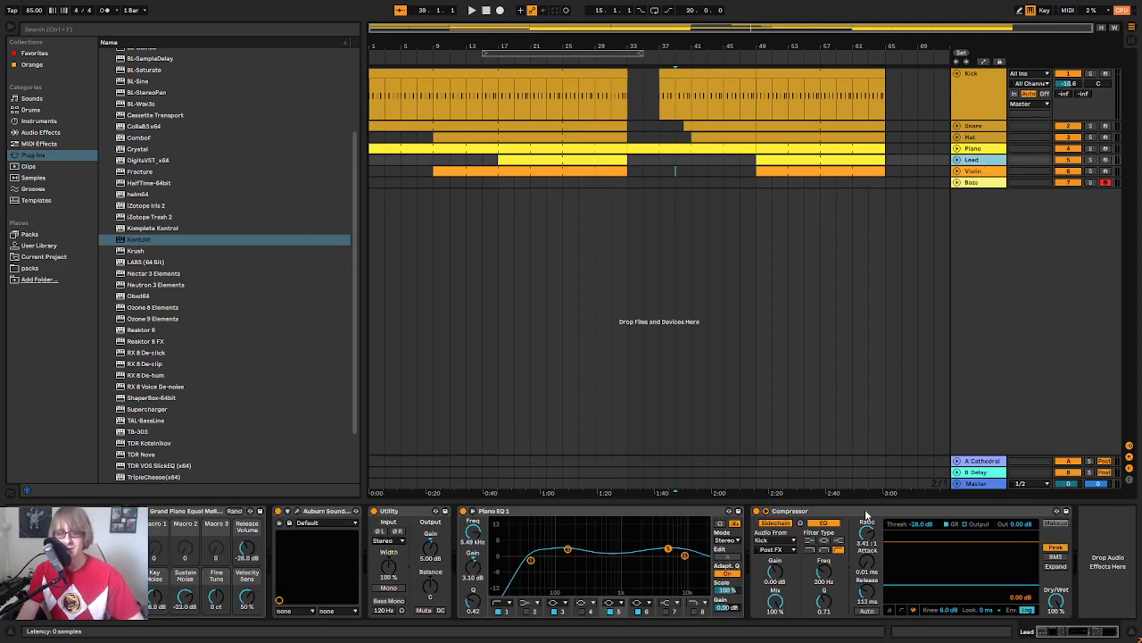
{"action": "left_click", "coordinate": [872, 512]}
{"action": "left_click", "coordinate": [971, 183]}
{"action": "right_click", "coordinate": [792, 529]}
{"action": "key", "text": "ctrl+v"}
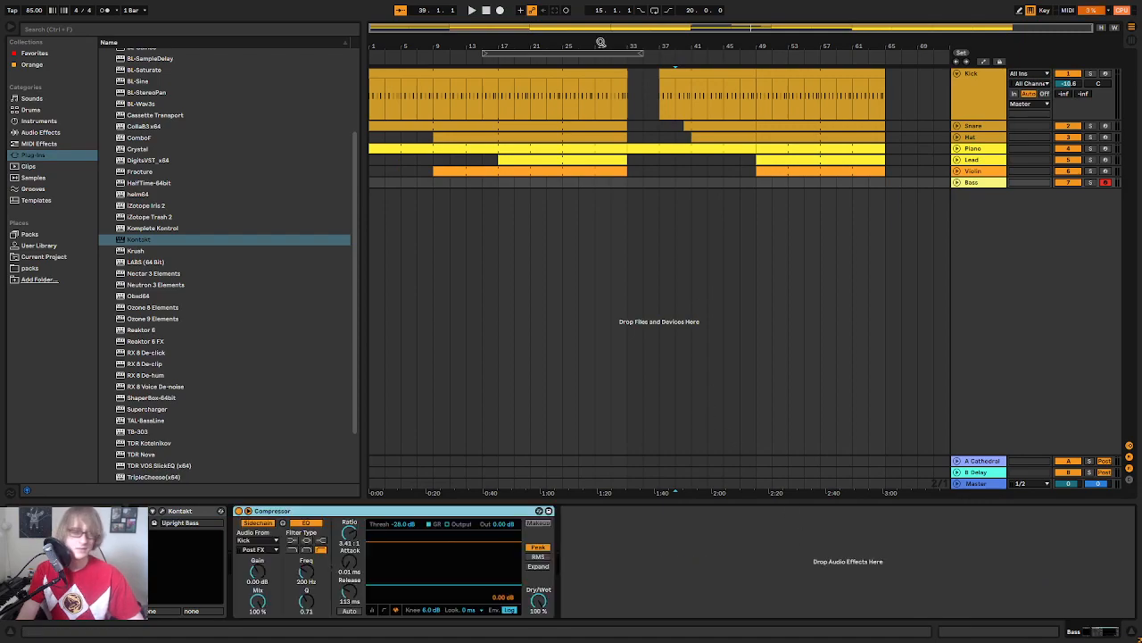
Step: Create an unlooped eight-bar MIDI clip on the Bass track from bar 17 to bar 25 and enlarge its note editor
{"action": "left_click", "coordinate": [418, 60]}
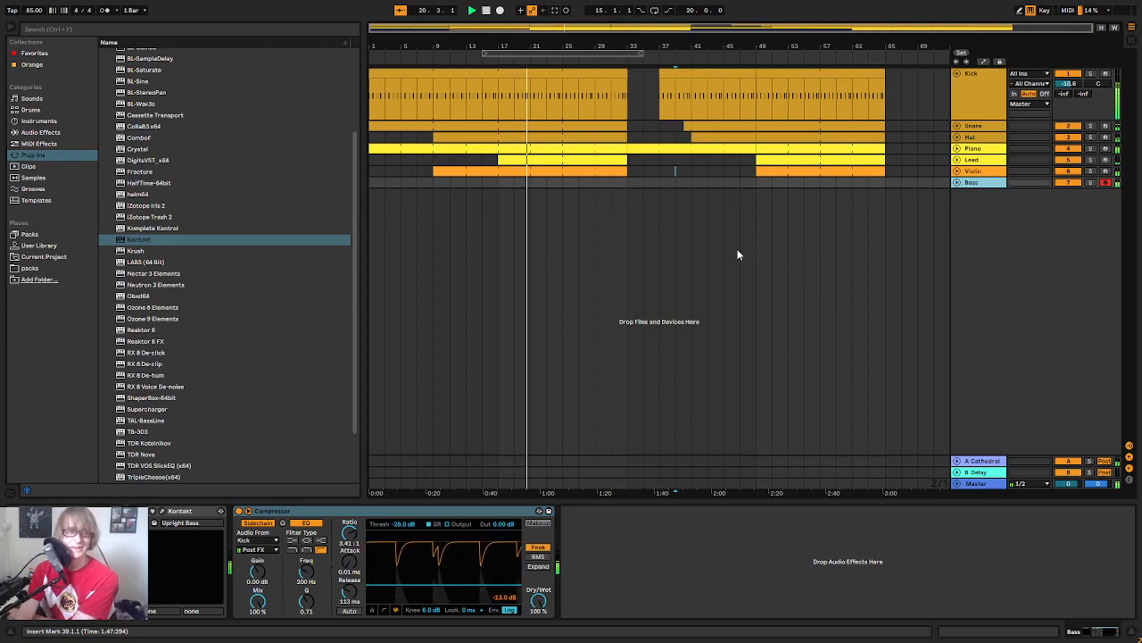
{"action": "double_click", "coordinate": [505, 182]}
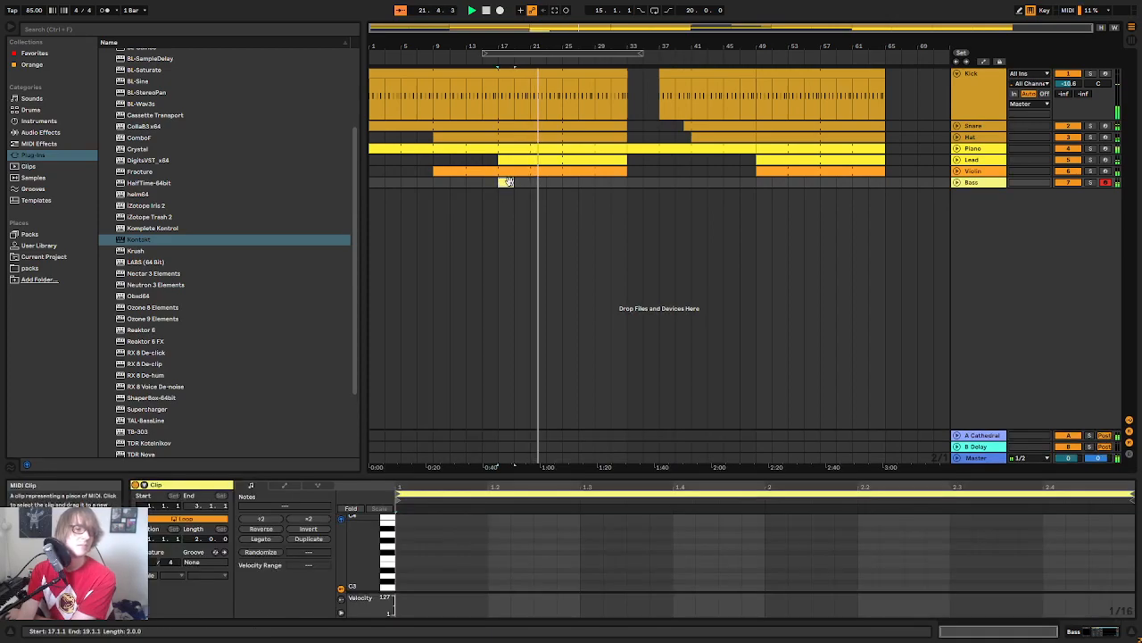
{"action": "left_click_drag", "start_coordinate": [514, 182], "coordinate": [564, 185]}
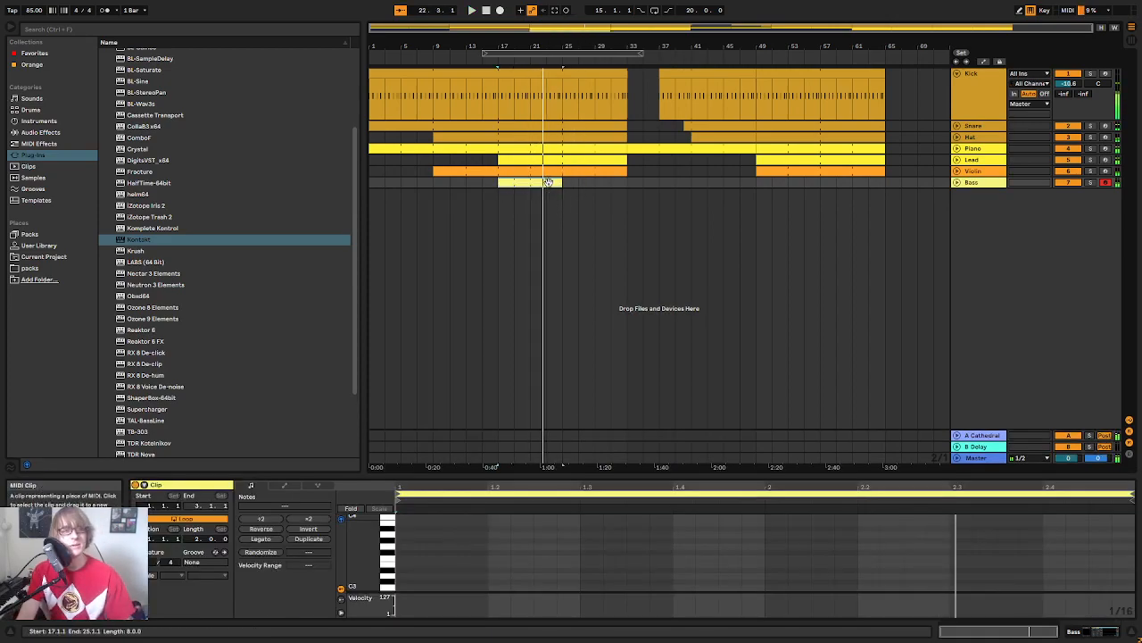
{"action": "right_click", "coordinate": [544, 184]}
{"action": "left_click", "coordinate": [598, 295]}
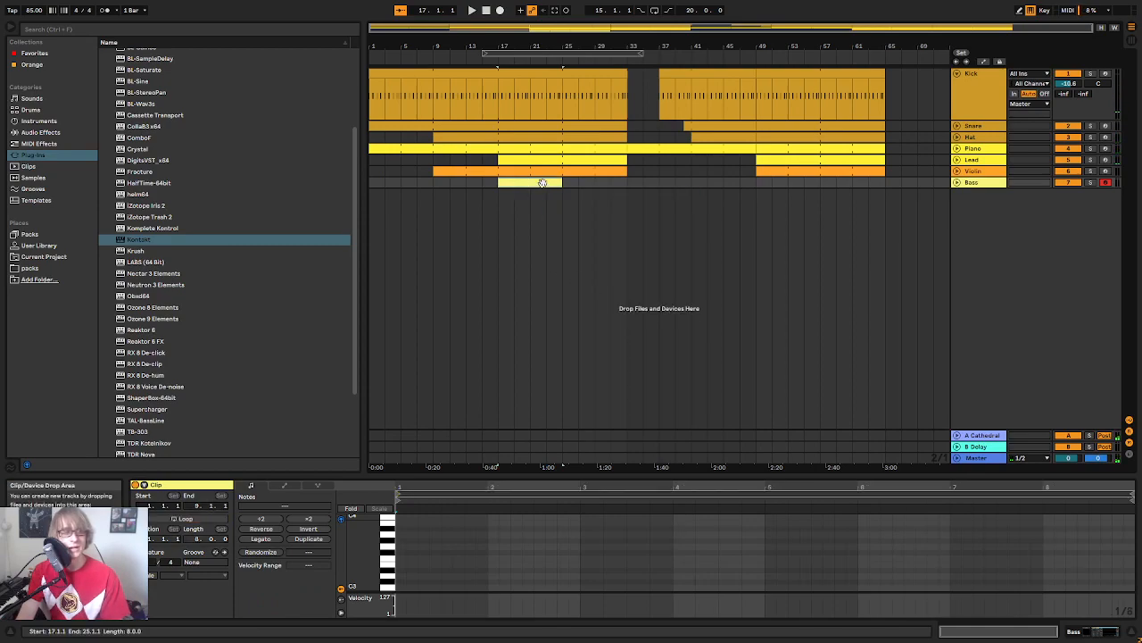
{"action": "left_click_drag", "start_coordinate": [593, 476], "coordinate": [595, 338]}
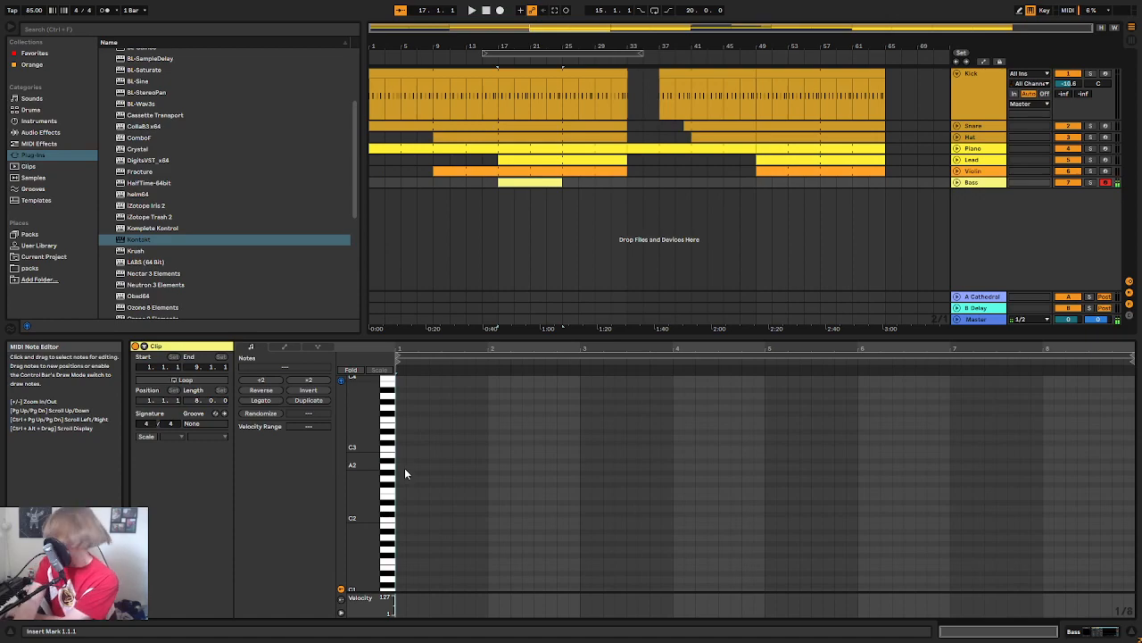
Step: Draw a one-bar D2 note at the start of the Bass clip and duplicate it to fill the first four bars
{"action": "mouse_move", "coordinate": [401, 510]}
{"action": "left_mouse_down"}
{"action": "mouse_move", "coordinate": [768, 527]}
{"action": "mouse_move", "coordinate": [760, 511]}
{"action": "mouse_move", "coordinate": [585, 519]}
{"action": "mouse_move", "coordinate": [544, 534]}
{"action": "mouse_move", "coordinate": [490, 508]}
{"action": "left_mouse_up"}
{"action": "key", "text": "space"}
{"action": "key", "text": "ctrl+d"}
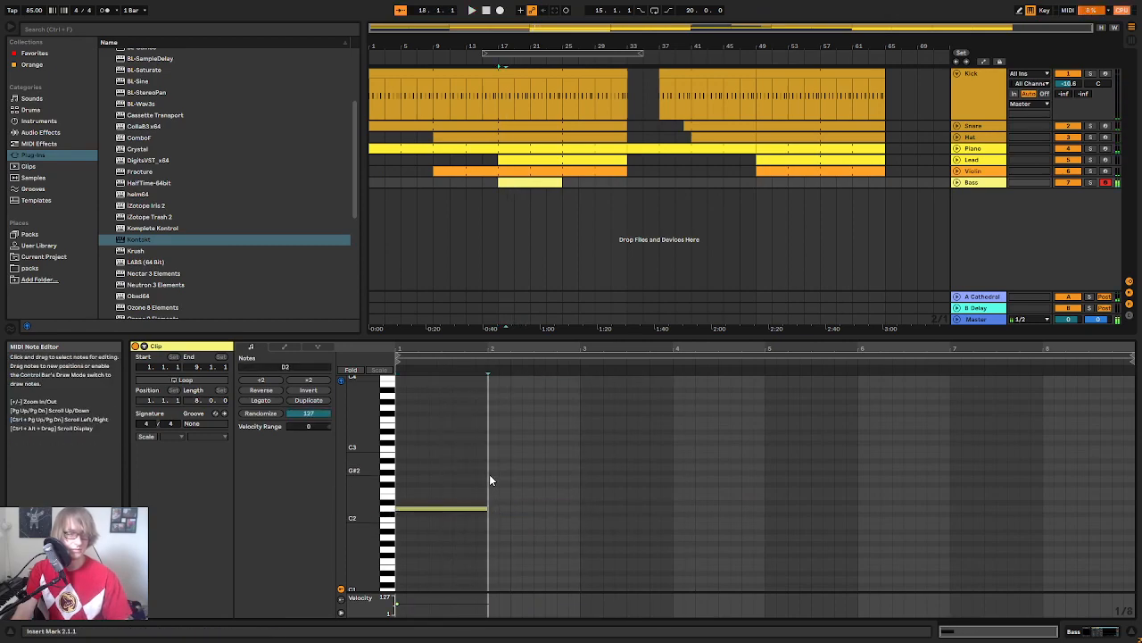
{"action": "key", "text": "ctrl+a"}
{"action": "key", "text": "ctrl+d"}
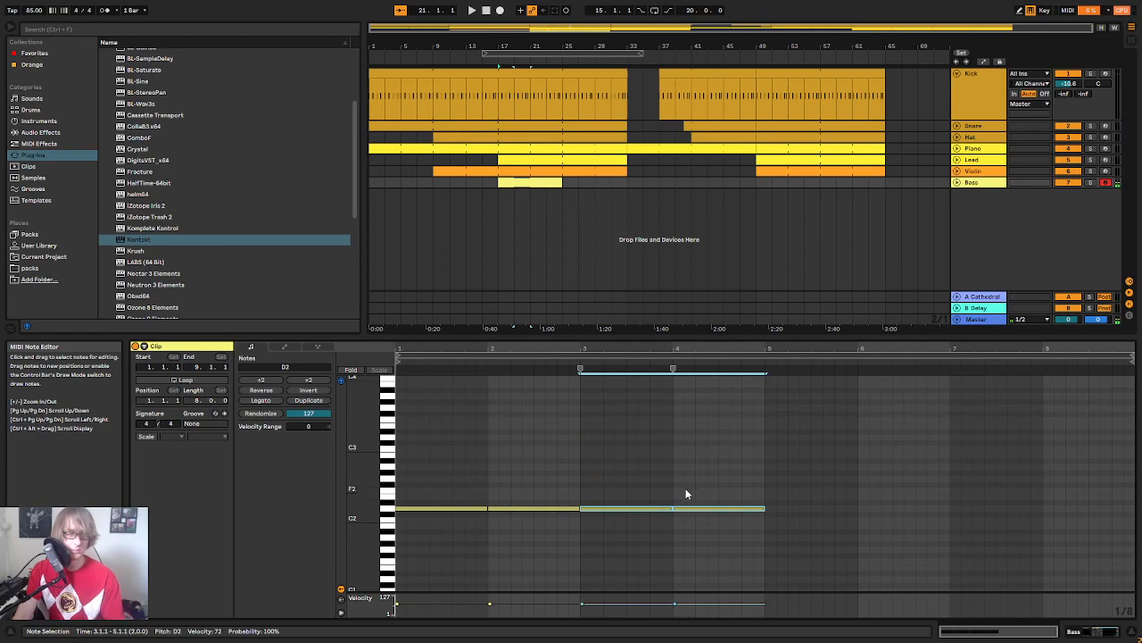
Step: Lower the Bass notes in bars 3 and 4 to A1, duplicate the four-bar pattern into bars 5 to 8, and play it
{"action": "key", "text": "Down"}
{"action": "key", "text": "Down"}
{"action": "key", "text": "Down"}
{"action": "key", "text": "Down"}
{"action": "key", "text": "Down"}
{"action": "left_click_drag", "start_coordinate": [811, 444], "coordinate": [402, 603]}
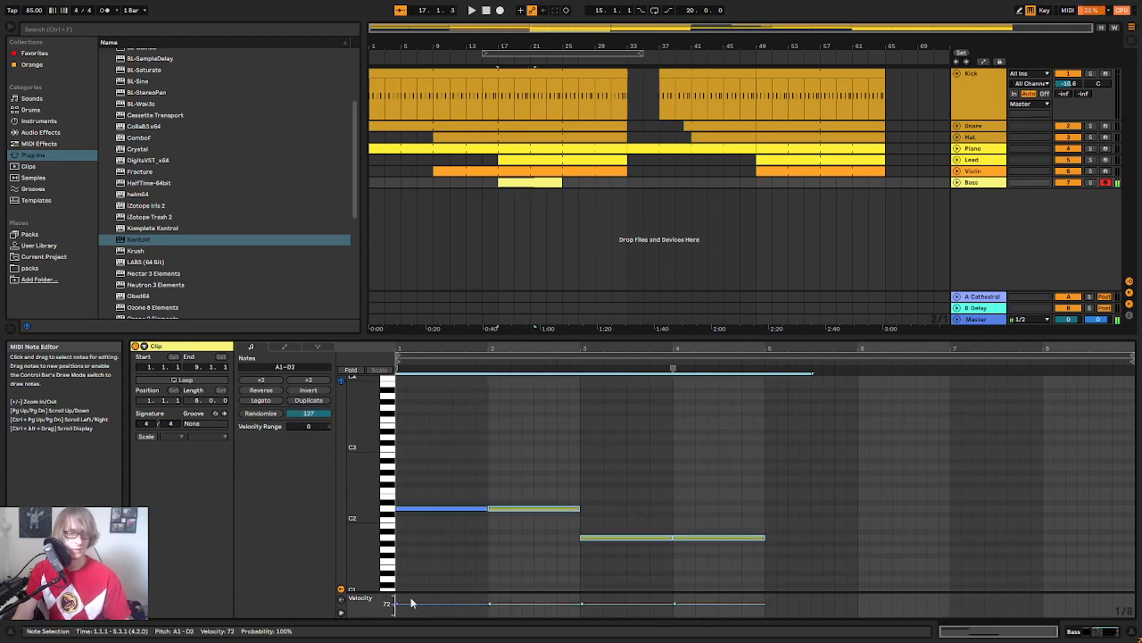
{"action": "key", "text": "ctrl+d"}
{"action": "key", "text": "space"}
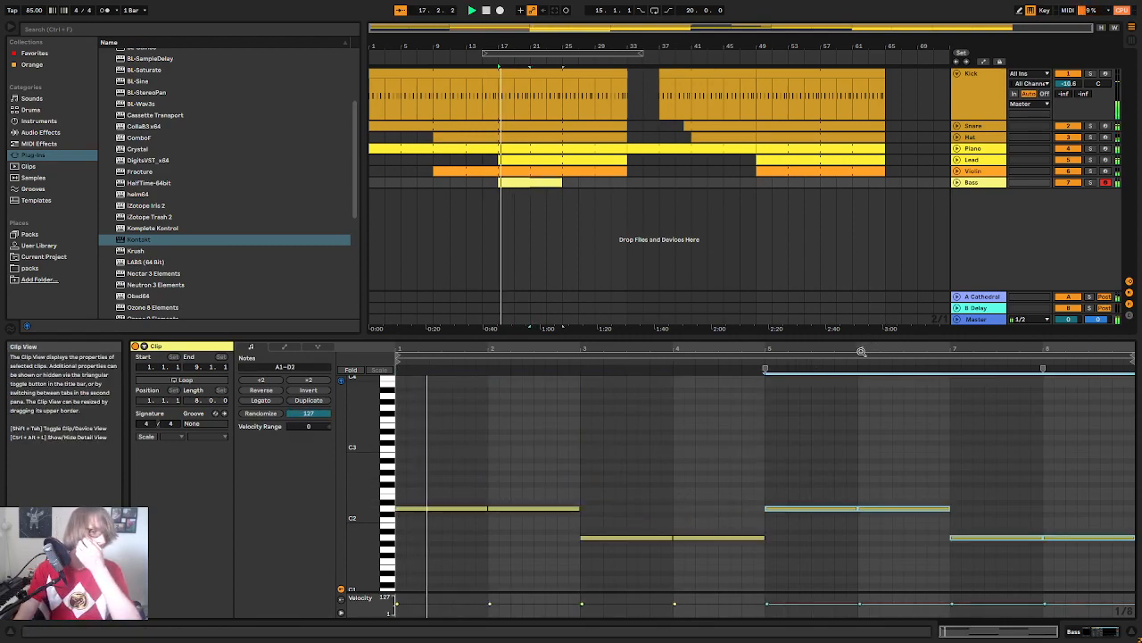
Step: Add a Utility effect with 5.00 dB gain after the Bass track's Compressor and return to the arrangement
{"action": "key", "text": "Tab"}
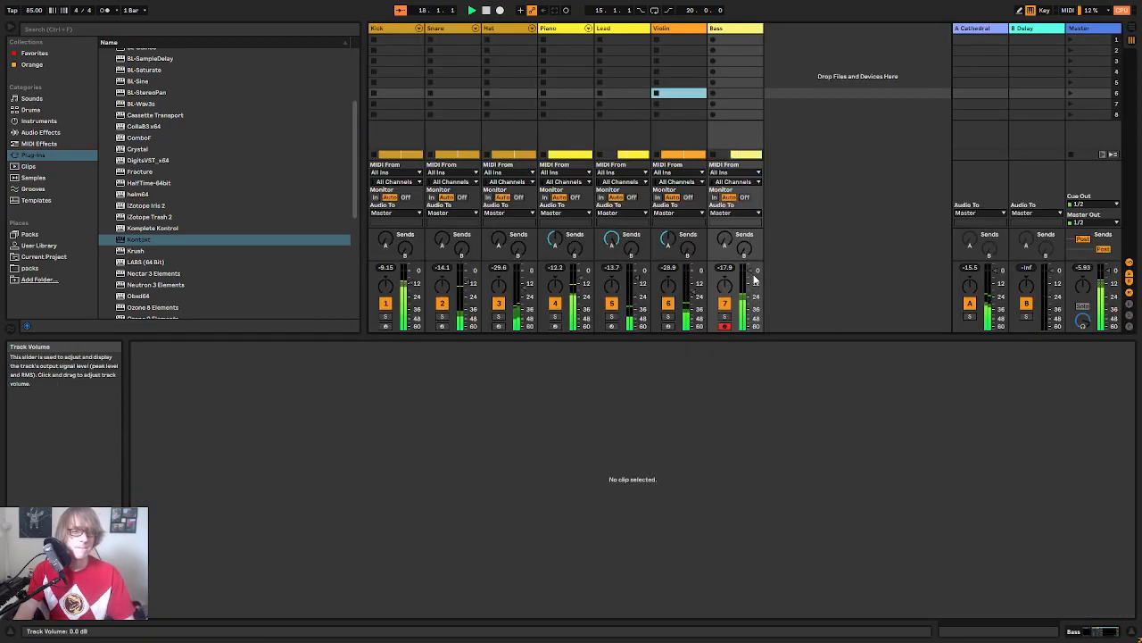
{"action": "left_click", "coordinate": [714, 59]}
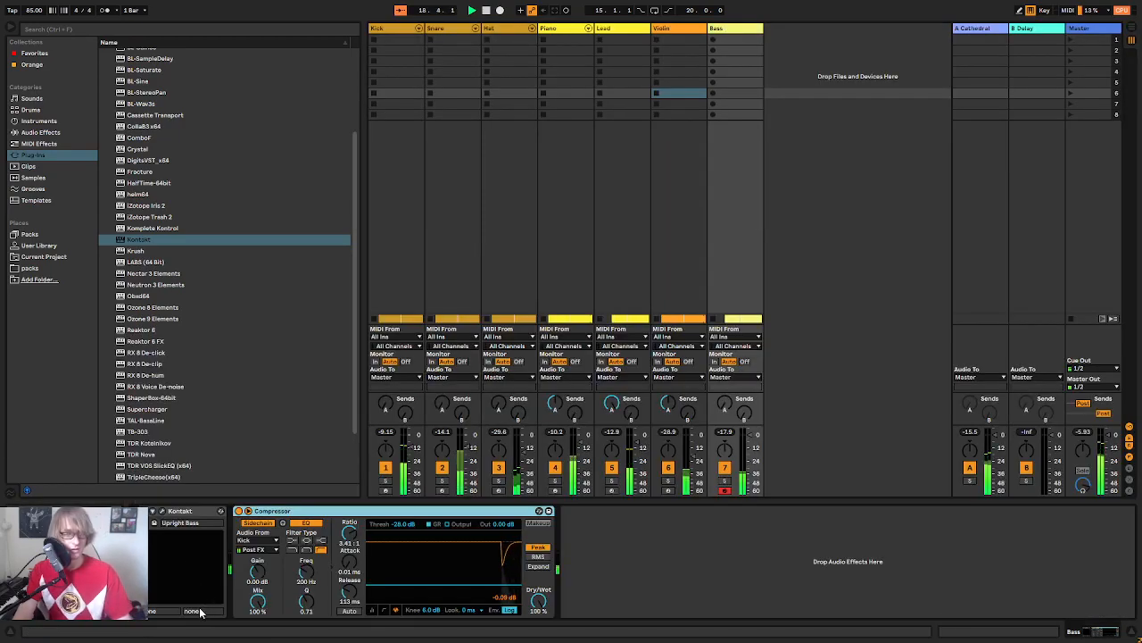
{"action": "left_click", "coordinate": [40, 132]}
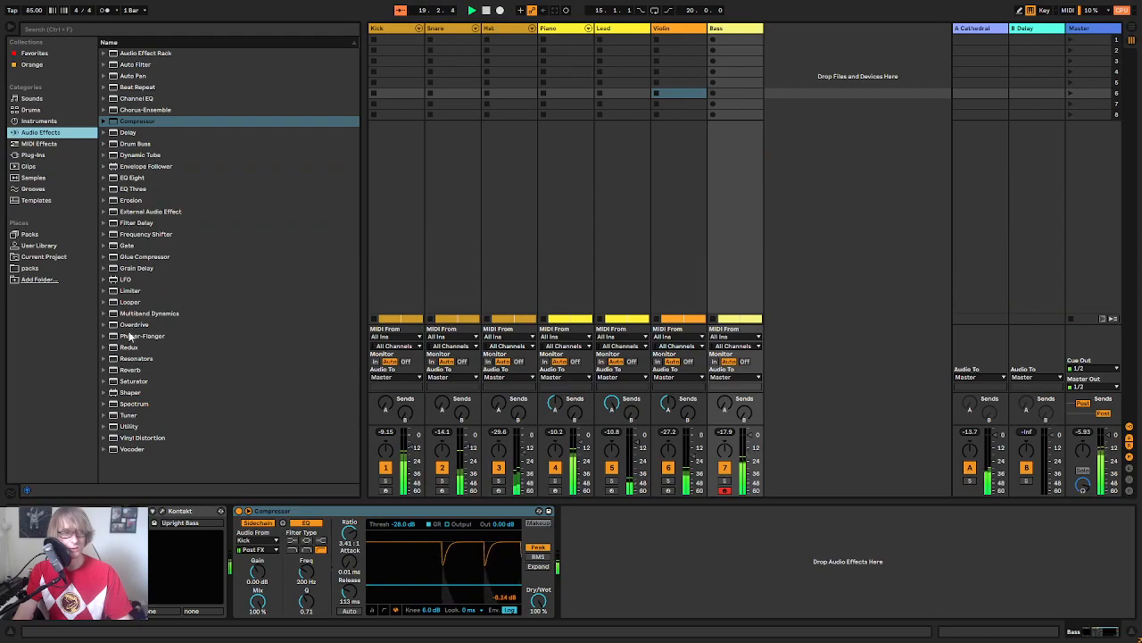
{"action": "left_click_drag", "start_coordinate": [130, 426], "coordinate": [665, 584]}
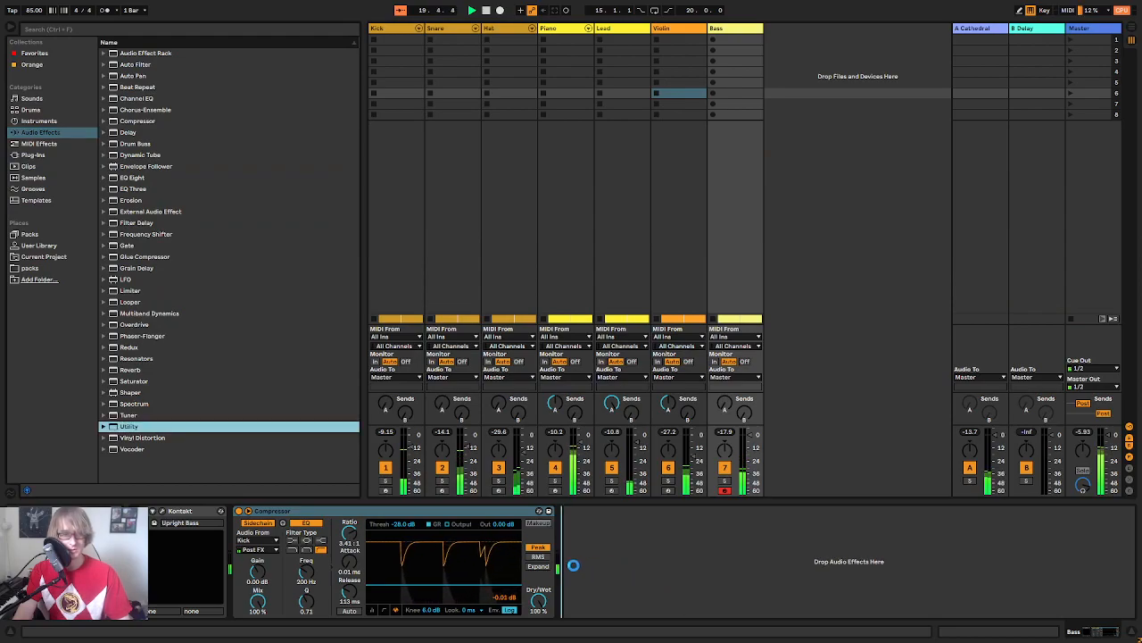
{"action": "left_click_drag", "start_coordinate": [571, 565], "coordinate": [571, 565]}
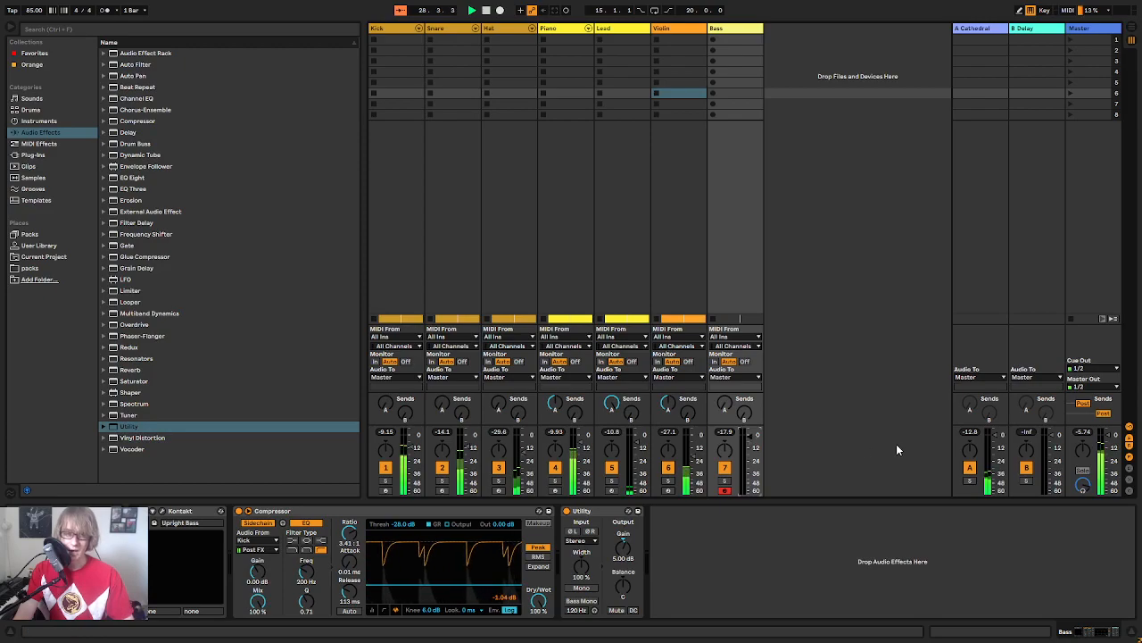
{"action": "key", "text": "Tab"}
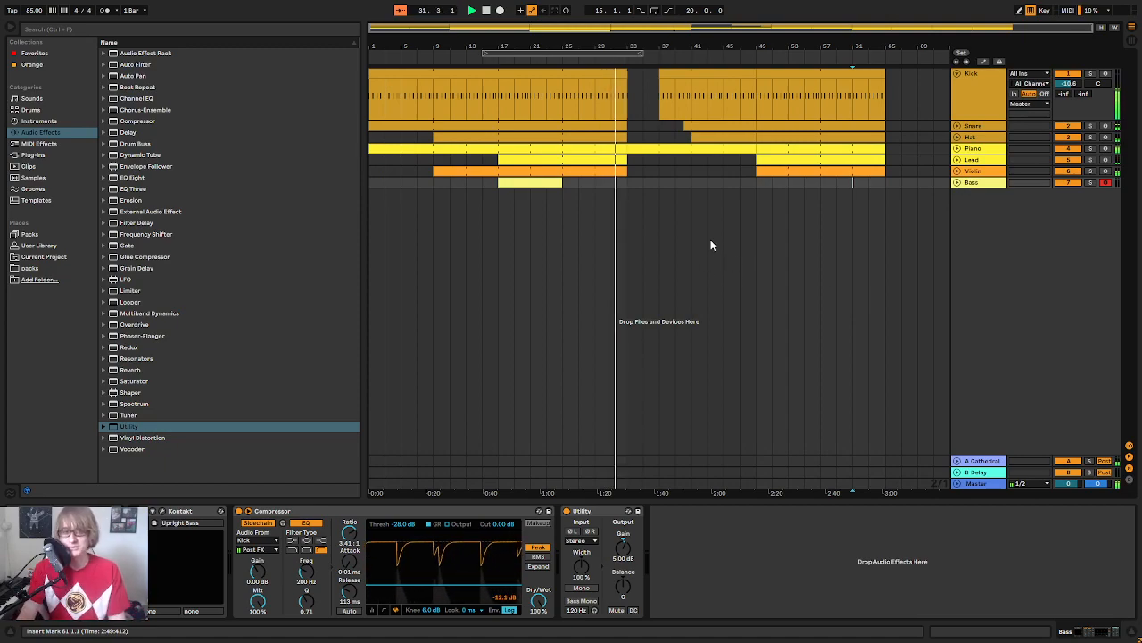
Step: Turn on looping for the Bass clip at bar 17 and extend it to bar 33
{"action": "mouse_move", "coordinate": [619, 47]}
{"action": "left_mouse_down"}
{"action": "mouse_move", "coordinate": [643, 84]}
{"action": "mouse_move", "coordinate": [704, 65]}
{"action": "mouse_move", "coordinate": [620, 46]}
{"action": "left_mouse_up"}
{"action": "left_click", "coordinate": [643, 173]}
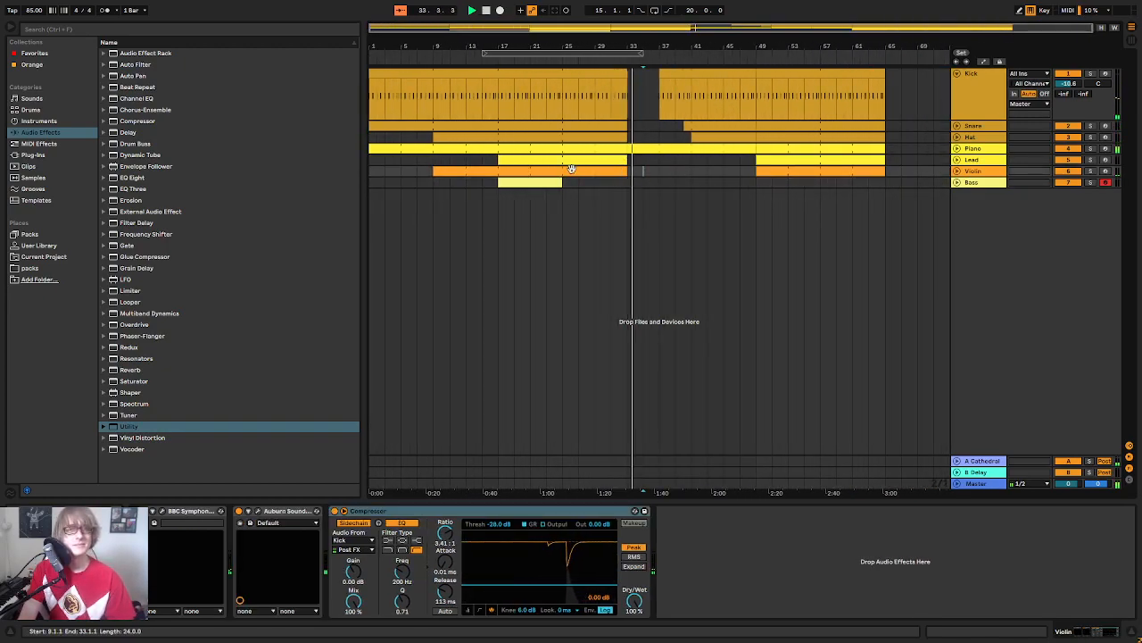
{"action": "left_click", "coordinate": [546, 183]}
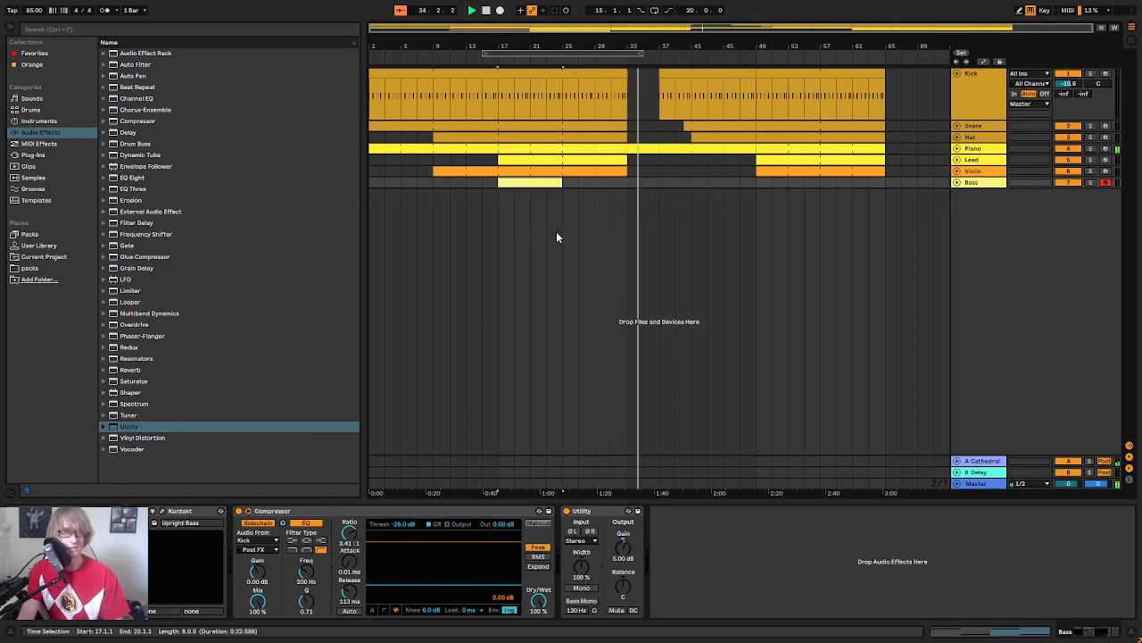
{"action": "double_click", "coordinate": [552, 182]}
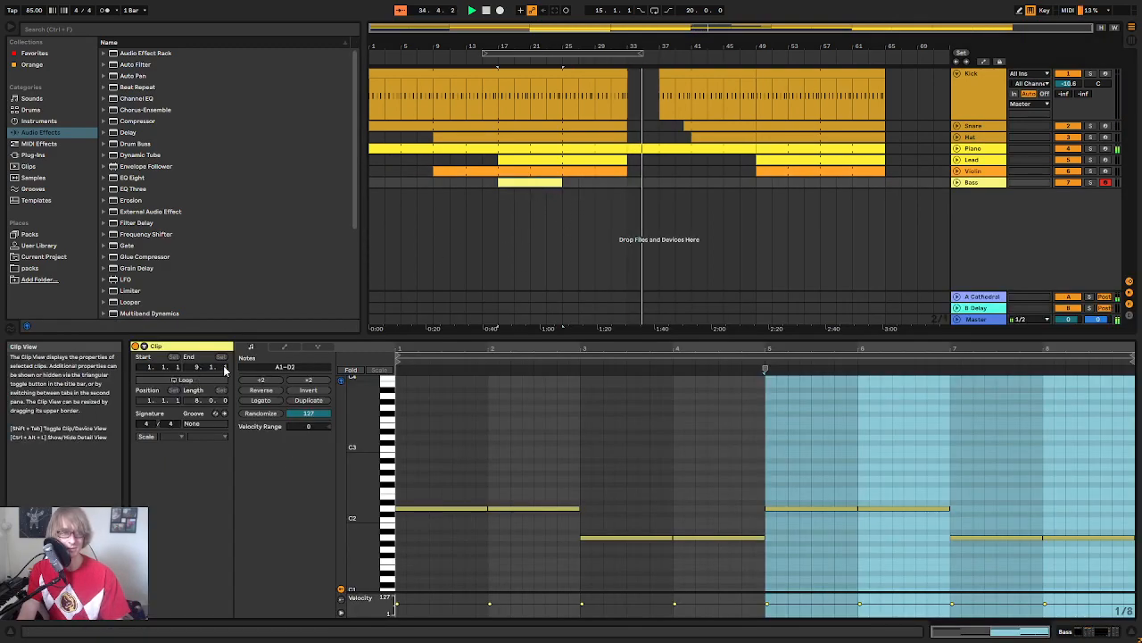
{"action": "right_click", "coordinate": [548, 183]}
{"action": "left_click", "coordinate": [572, 294]}
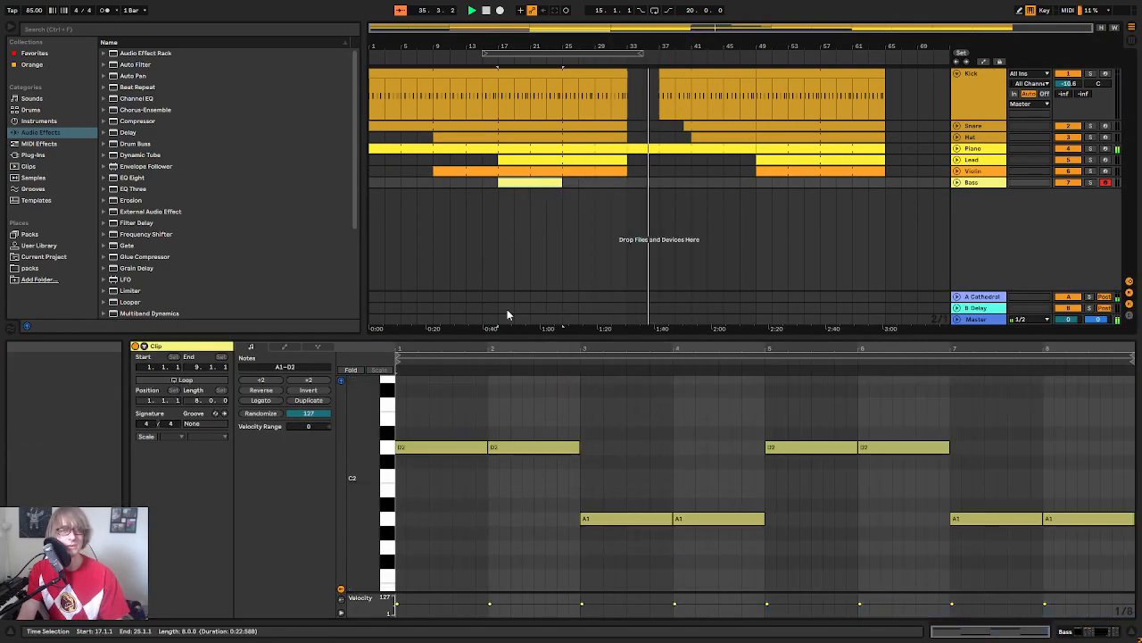
{"action": "left_click", "coordinate": [183, 382]}
{"action": "left_click_drag", "start_coordinate": [561, 183], "coordinate": [627, 183]}
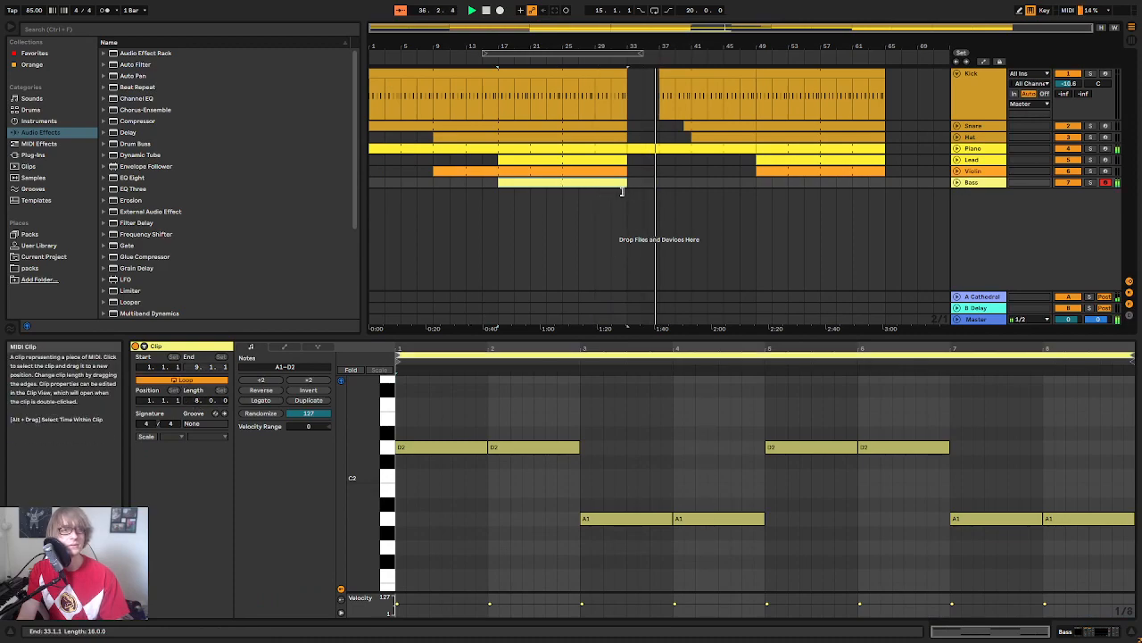
Step: Paste a copy of the Bass clip at bar 41 and raise its D2 notes to F#2
{"action": "left_click", "coordinate": [694, 183]}
{"action": "key", "text": "ctrl+v"}
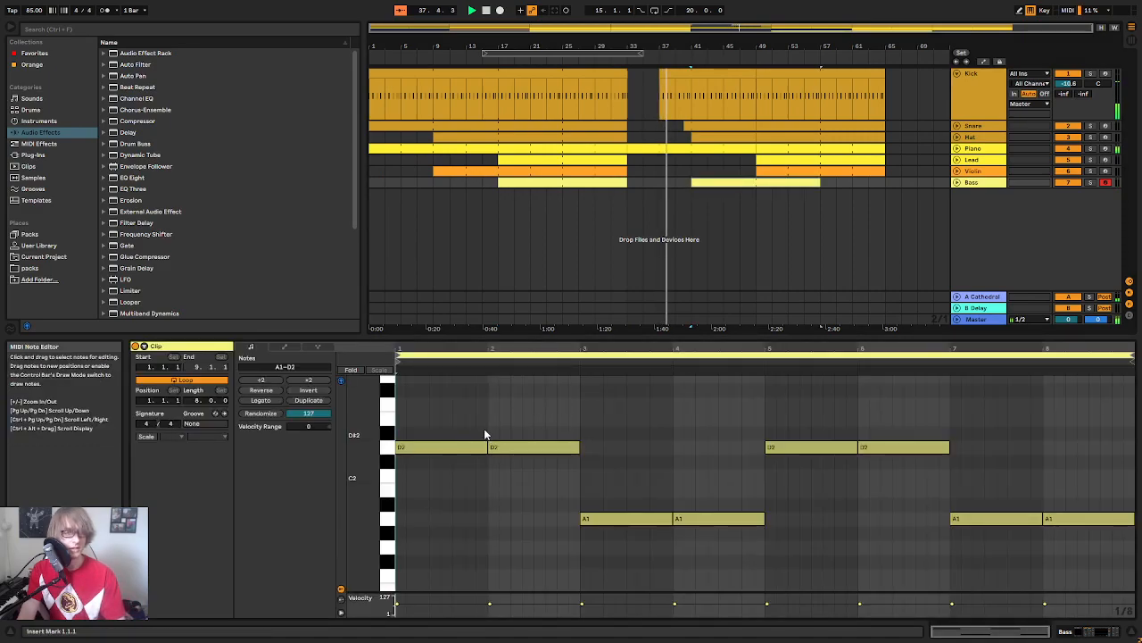
{"action": "scroll", "coordinate": [464, 465], "scroll_direction": "up", "scroll_amount": 2}
{"action": "left_click_drag", "start_coordinate": [450, 432], "coordinate": [952, 509]}
{"action": "key", "text": "Up"}
{"action": "key", "text": "Up"}
{"action": "key", "text": "Up"}
{"action": "key", "text": "Up"}
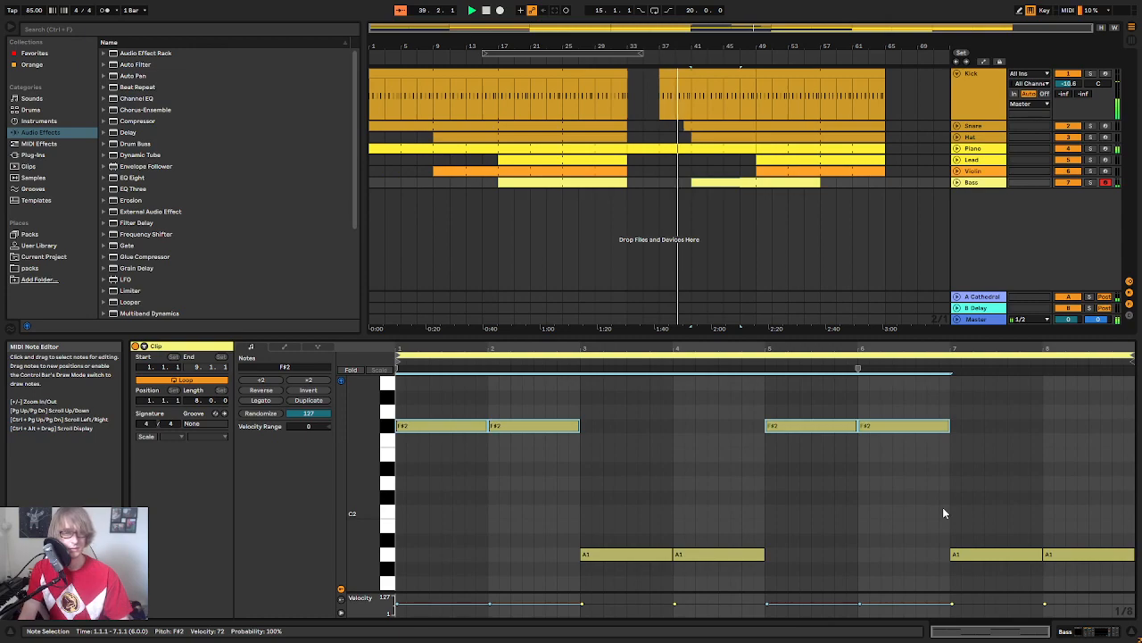
Step: Shorten the Bass clip at bar 41 to end at bar 49 and paste a copy of the bar 17 clip at bar 49
{"action": "left_click", "coordinate": [866, 201]}
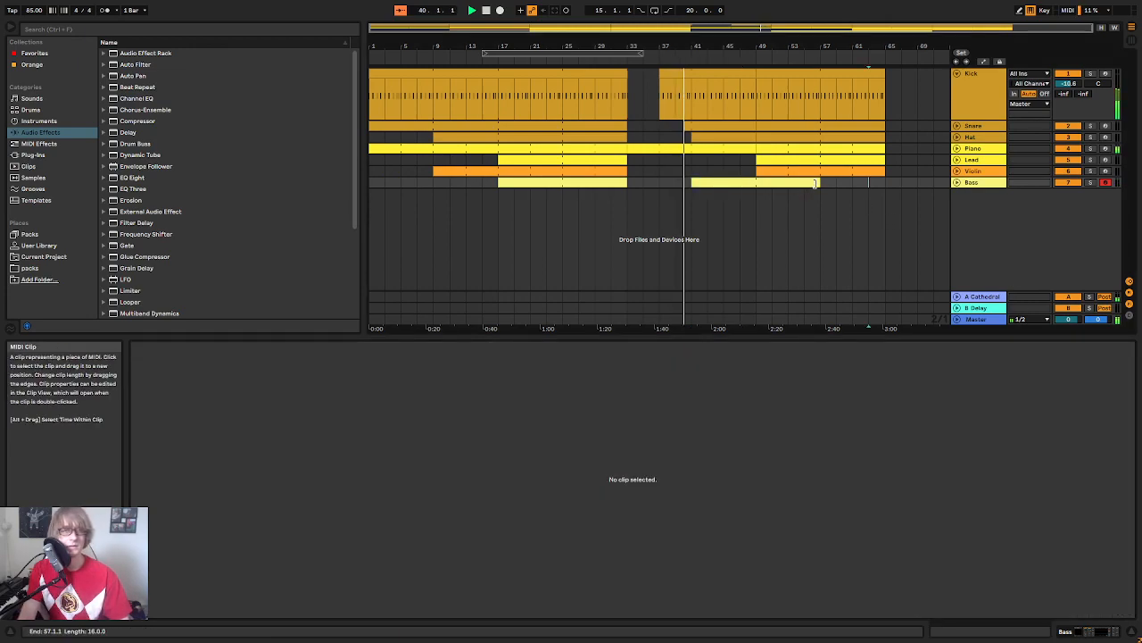
{"action": "left_click_drag", "start_coordinate": [818, 183], "coordinate": [755, 185]}
{"action": "left_click", "coordinate": [558, 183]}
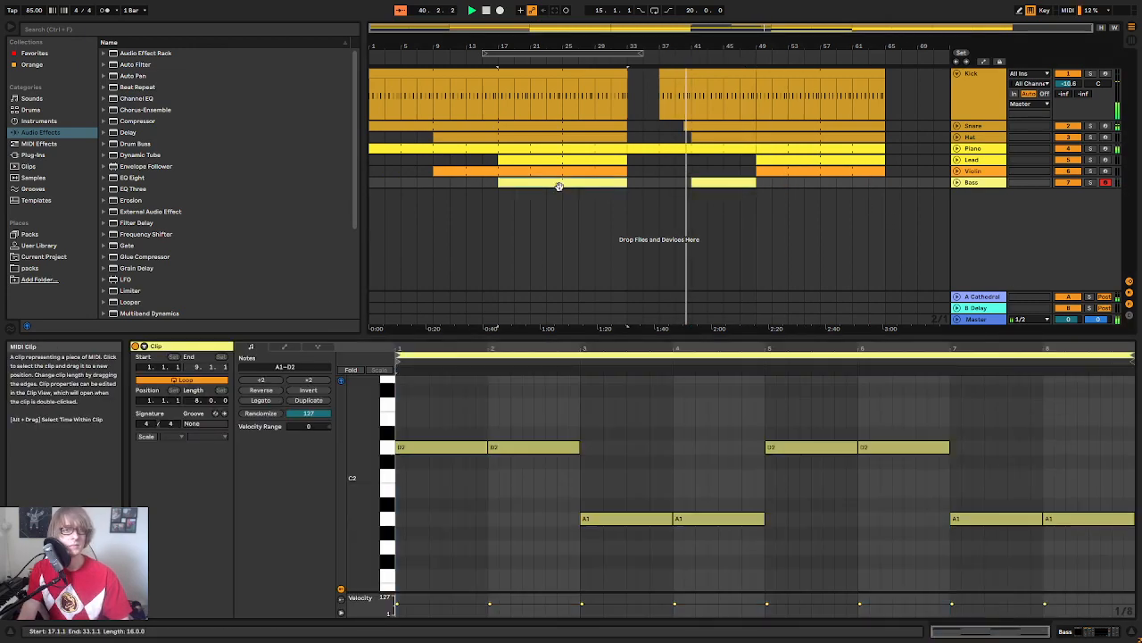
{"action": "left_click", "coordinate": [758, 185]}
{"action": "key", "text": "ctrl+v"}
Step: Listen to the Bass part from bar 41 with its F#2 and A1 notes in view
{"action": "left_click", "coordinate": [737, 226]}
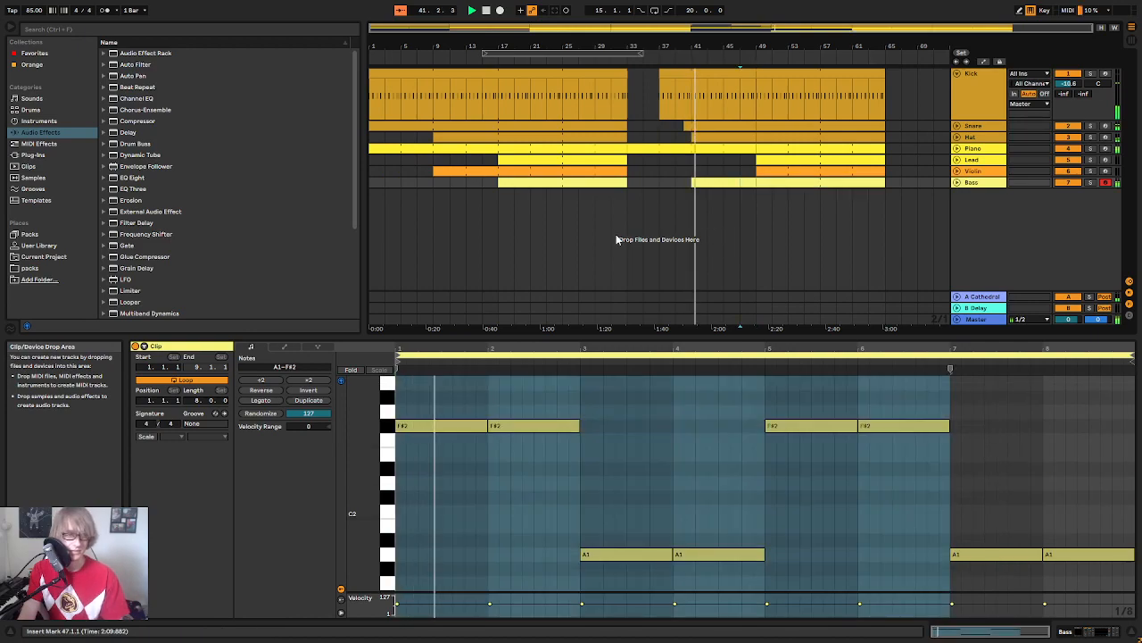
{"action": "left_click", "coordinate": [701, 122]}
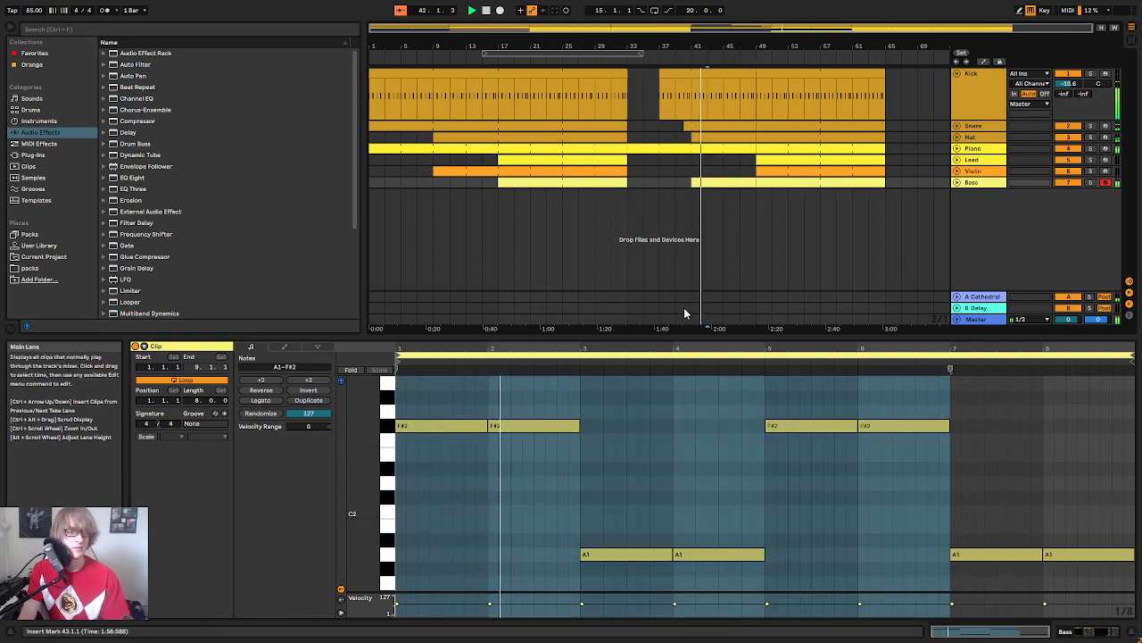
{"action": "left_click", "coordinate": [664, 440]}
{"action": "left_click", "coordinate": [652, 457]}
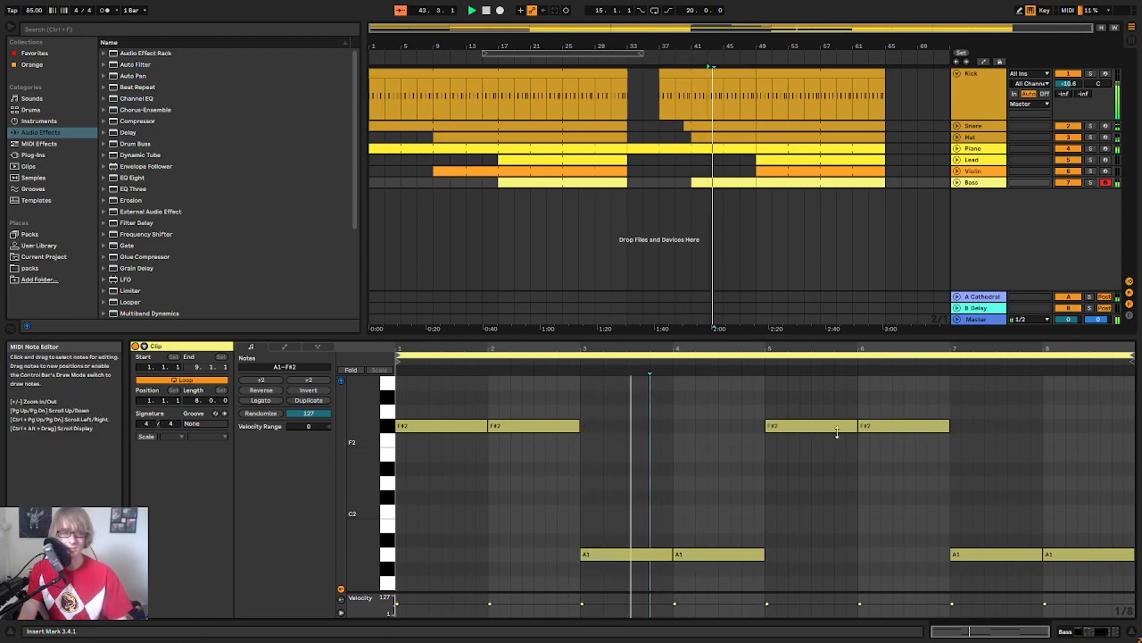
{"action": "left_click", "coordinate": [809, 491]}
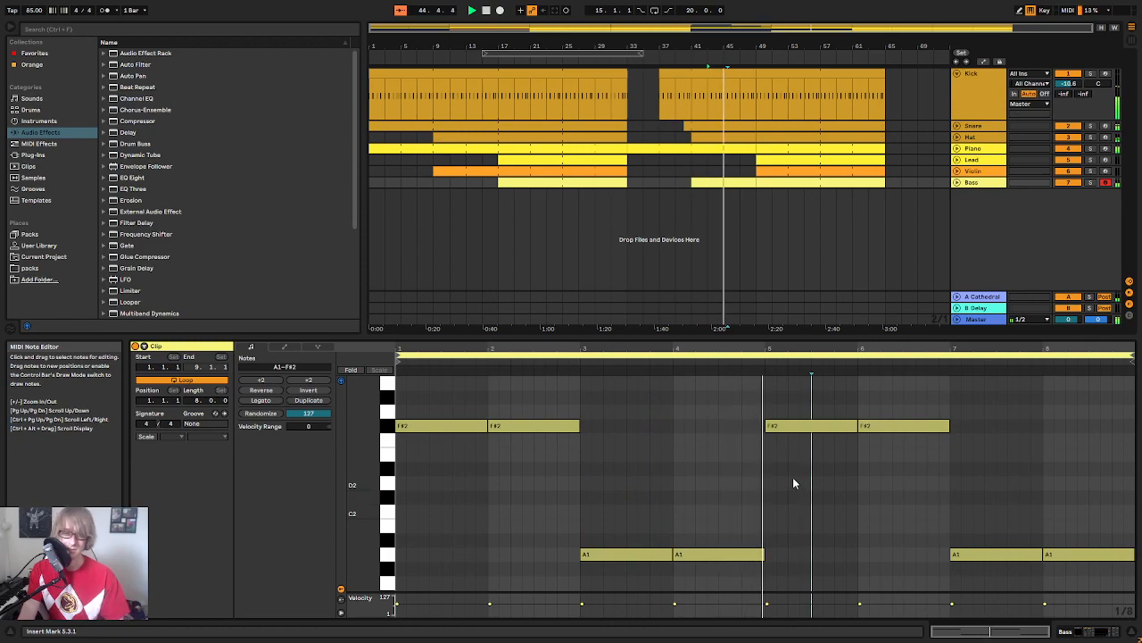
{"action": "left_click", "coordinate": [681, 446]}
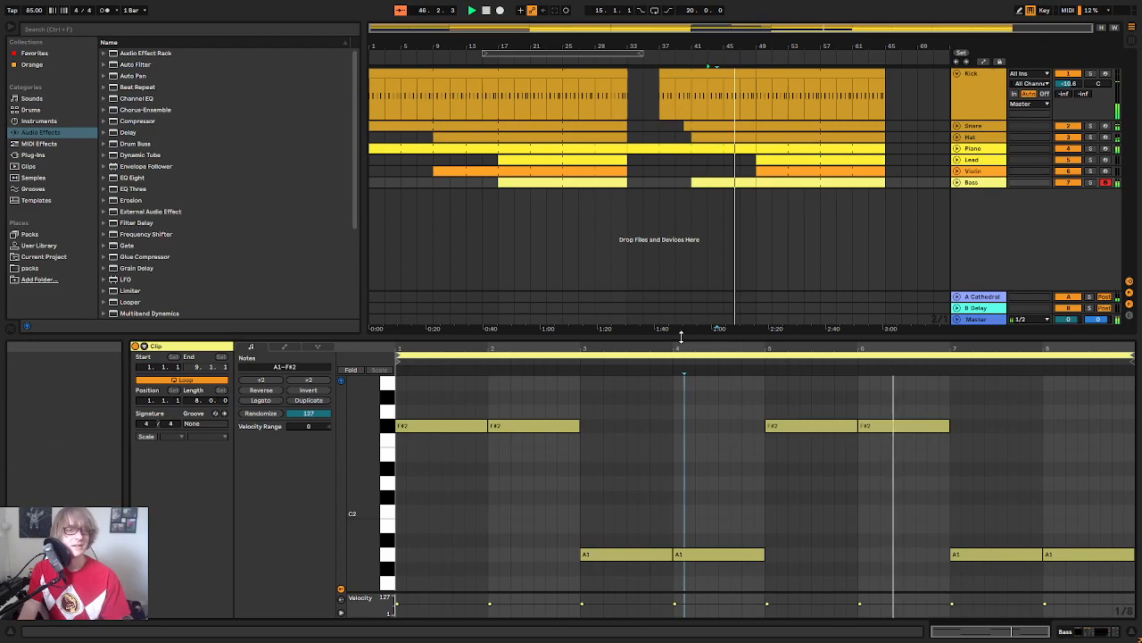
Step: Listen to the transition into bar 49, where the Lead and Violin come in
{"action": "left_click_drag", "start_coordinate": [681, 337], "coordinate": [648, 445]}
{"action": "left_click_drag", "start_coordinate": [763, 48], "coordinate": [755, 111]}
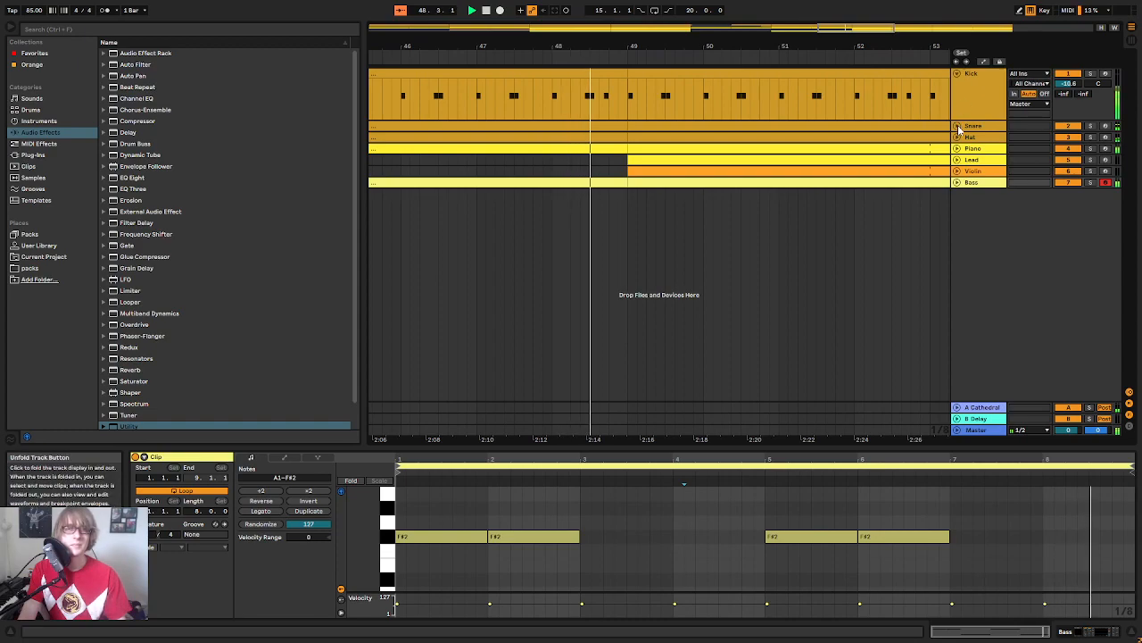
{"action": "left_click", "coordinate": [959, 128]}
{"action": "left_click", "coordinate": [959, 128]}
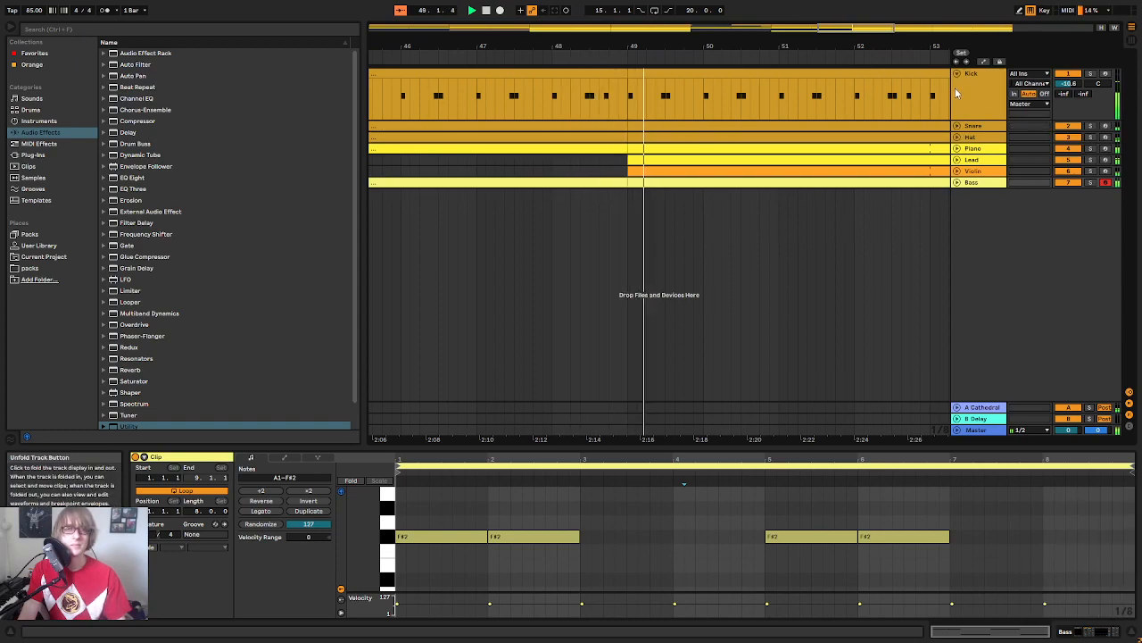
{"action": "left_click_drag", "start_coordinate": [614, 55], "coordinate": [615, 39]}
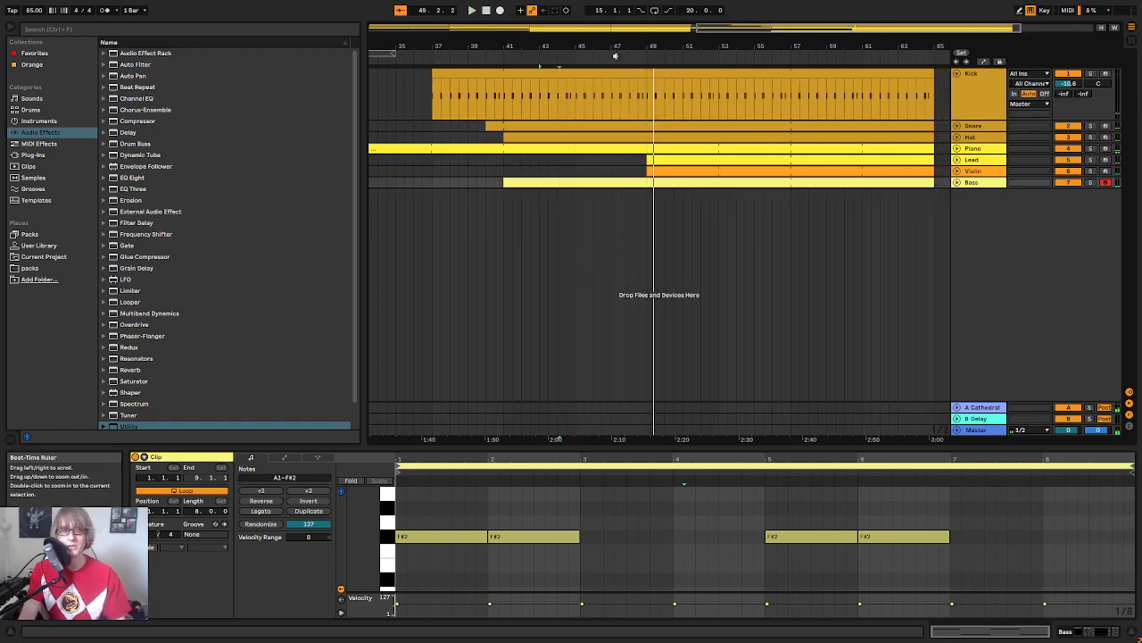
{"action": "left_click", "coordinate": [615, 55]}
{"action": "left_click", "coordinate": [666, 182]}
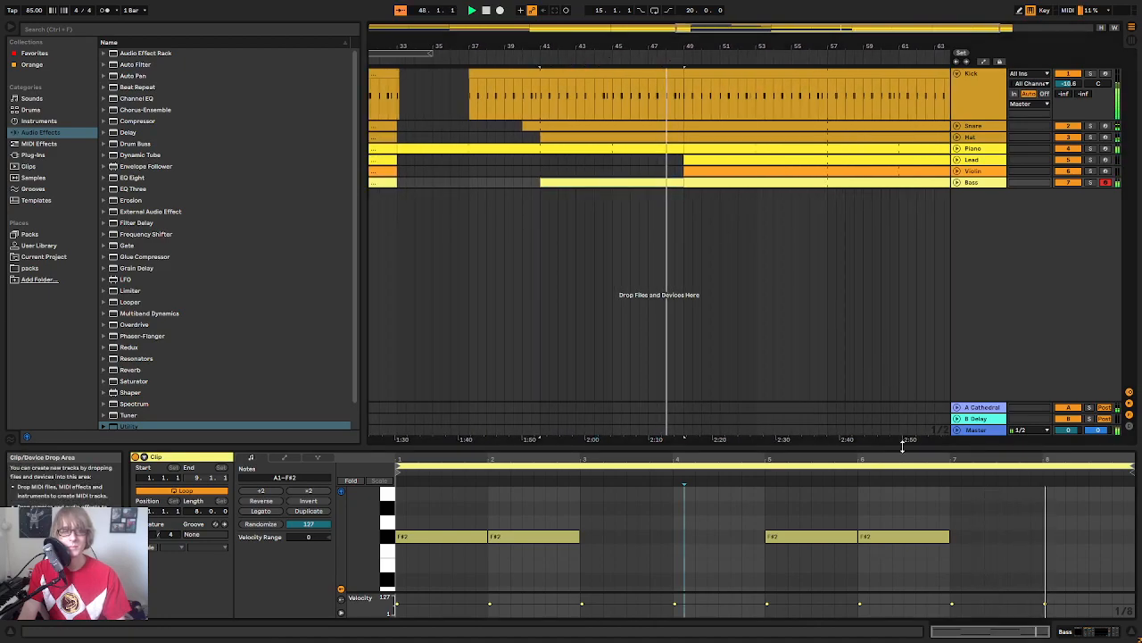
{"action": "left_click_drag", "start_coordinate": [887, 449], "coordinate": [822, 352]}
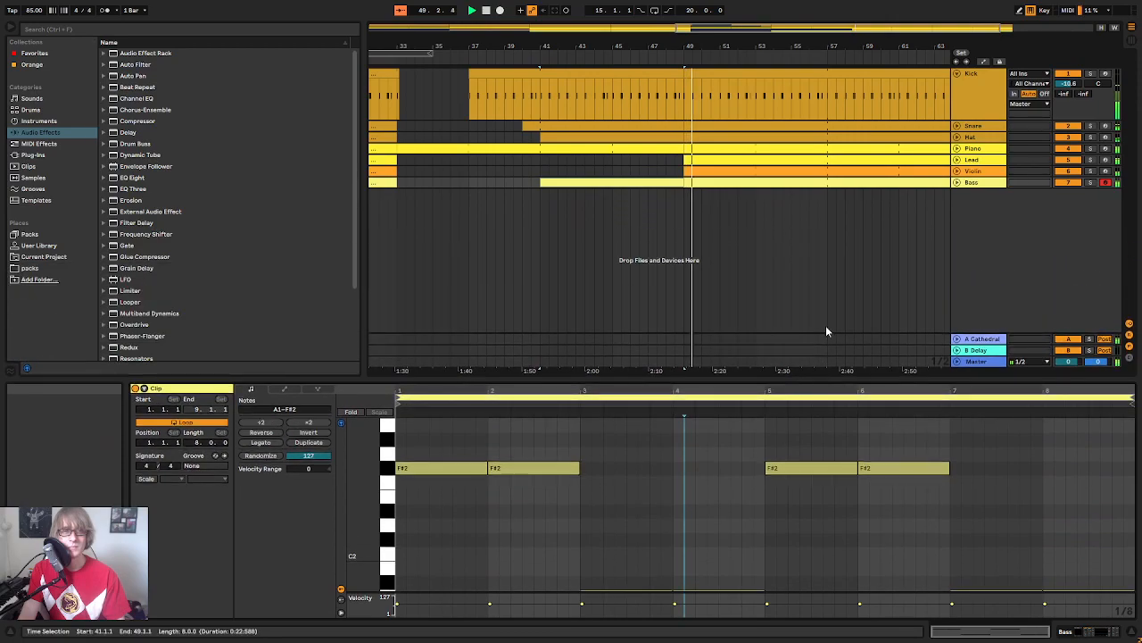
Step: Expand the Snare and Hat tracks and delete the Kick, Snare and Hat parts from 48.1.3 up to bar 49
{"action": "left_click_drag", "start_coordinate": [744, 47], "coordinate": [742, 76]}
{"action": "left_click", "coordinate": [630, 57]}
{"action": "left_click_drag", "start_coordinate": [642, 48], "coordinate": [535, 118]}
{"action": "left_click", "coordinate": [957, 137]}
{"action": "left_click", "coordinate": [956, 126]}
{"action": "left_click", "coordinate": [957, 73]}
{"action": "left_click", "coordinate": [958, 73]}
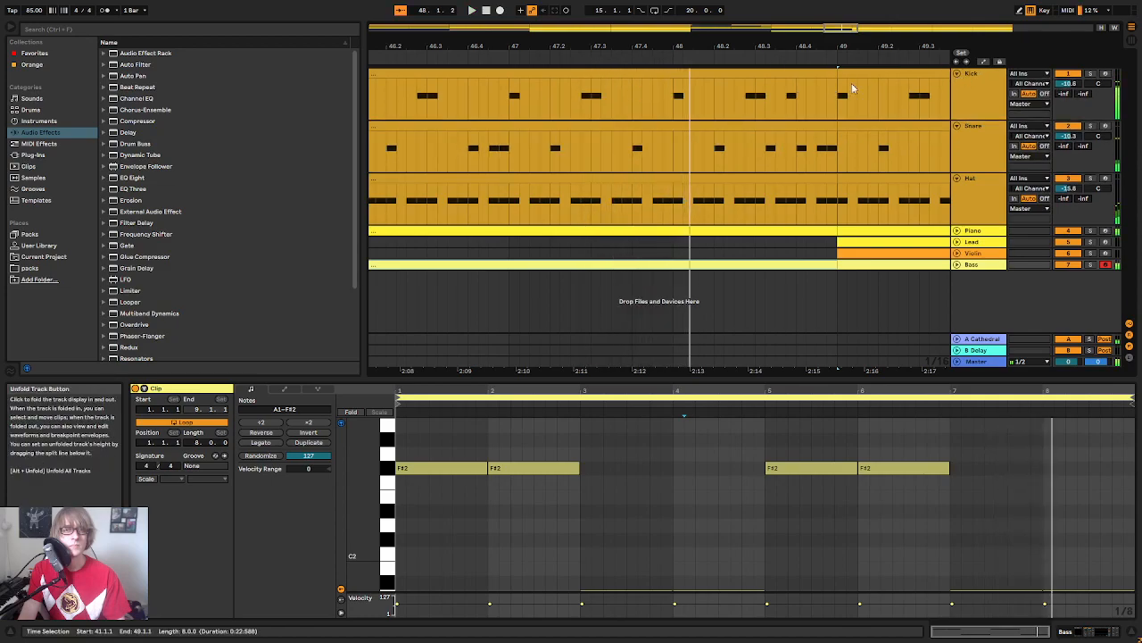
{"action": "left_click_drag", "start_coordinate": [692, 208], "coordinate": [837, 89]}
{"action": "key", "text": "Delete"}
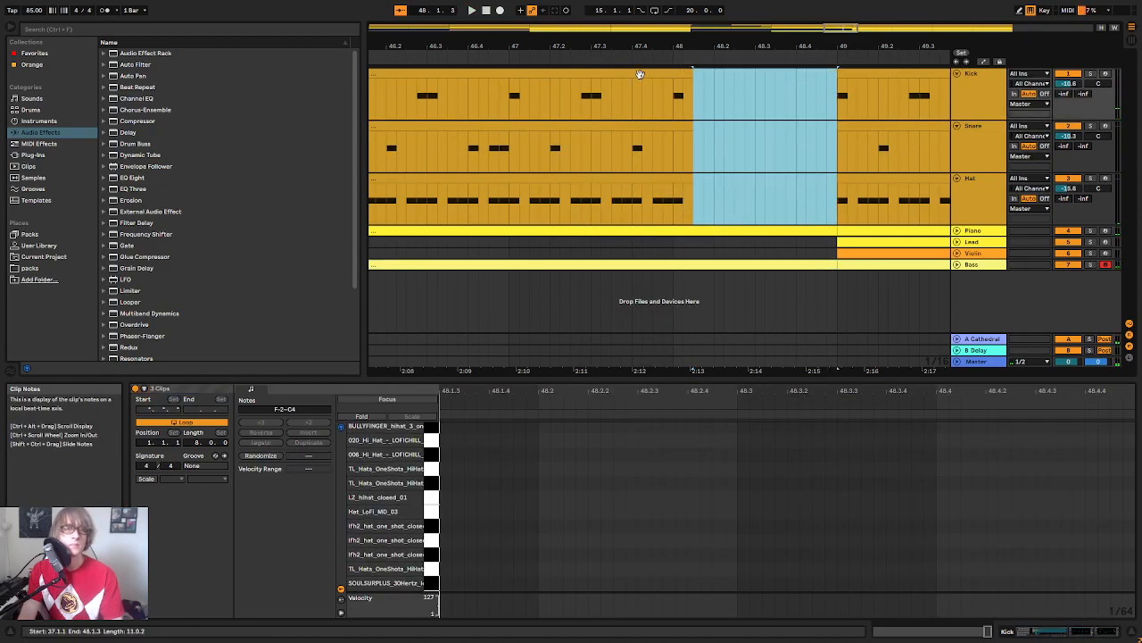
Step: Expand the Bass and Piano tracks and shorten the Piano clip to end at 48.2.1, leaving a gap up to bar 49
{"action": "left_click", "coordinate": [649, 57]}
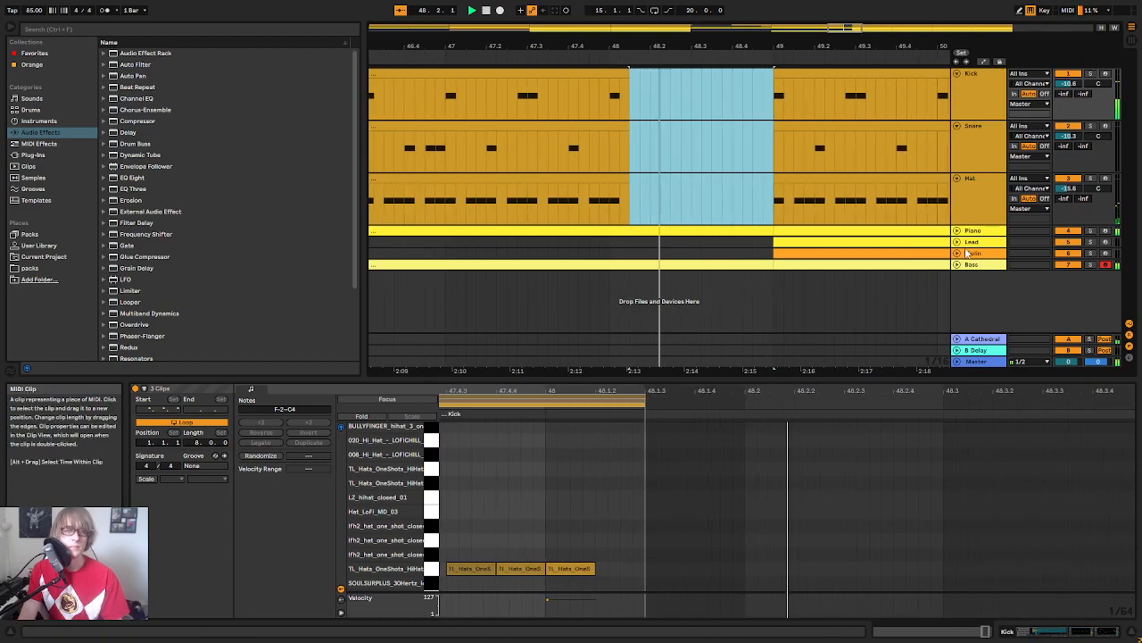
{"action": "left_click", "coordinate": [957, 264]}
{"action": "left_click", "coordinate": [653, 281]}
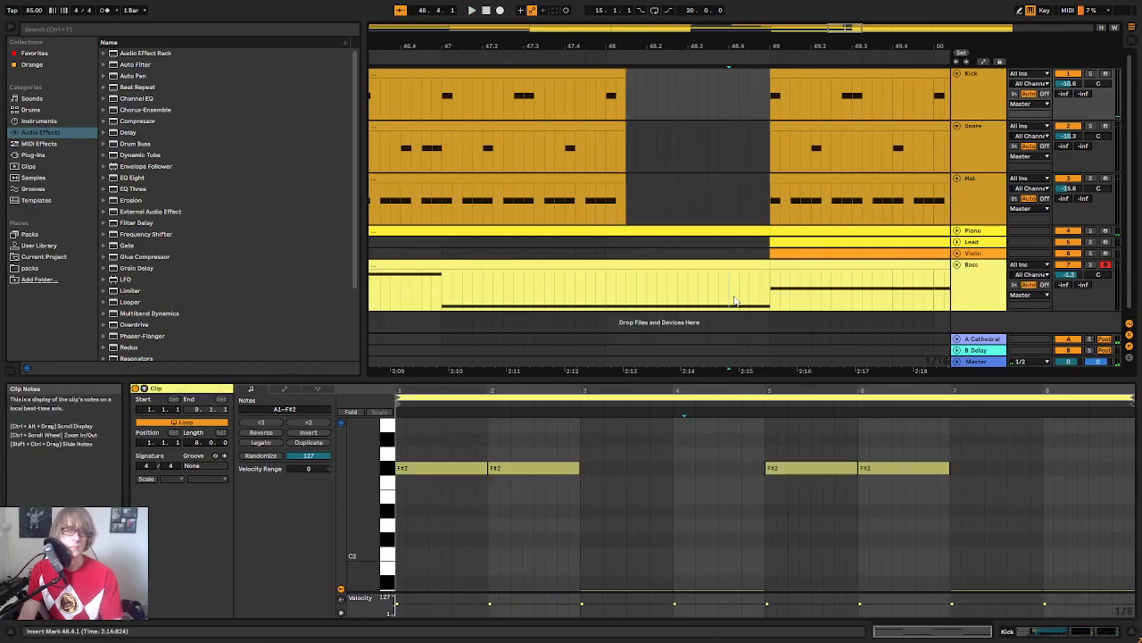
{"action": "left_click", "coordinate": [587, 46]}
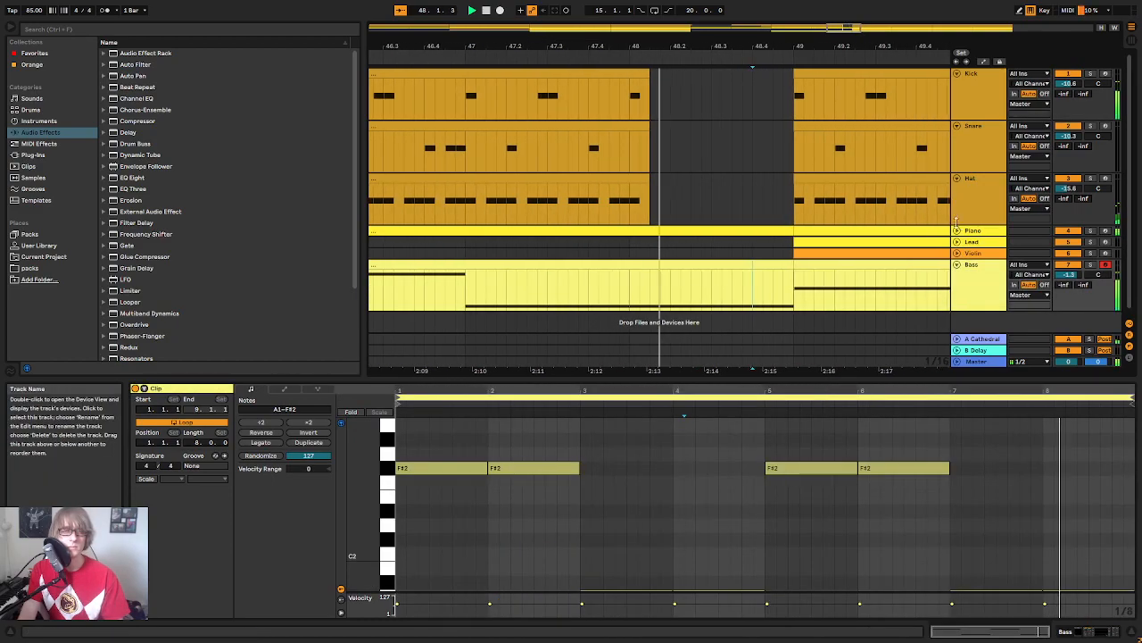
{"action": "left_click", "coordinate": [957, 231]}
{"action": "left_click_drag", "start_coordinate": [629, 45], "coordinate": [681, 231]}
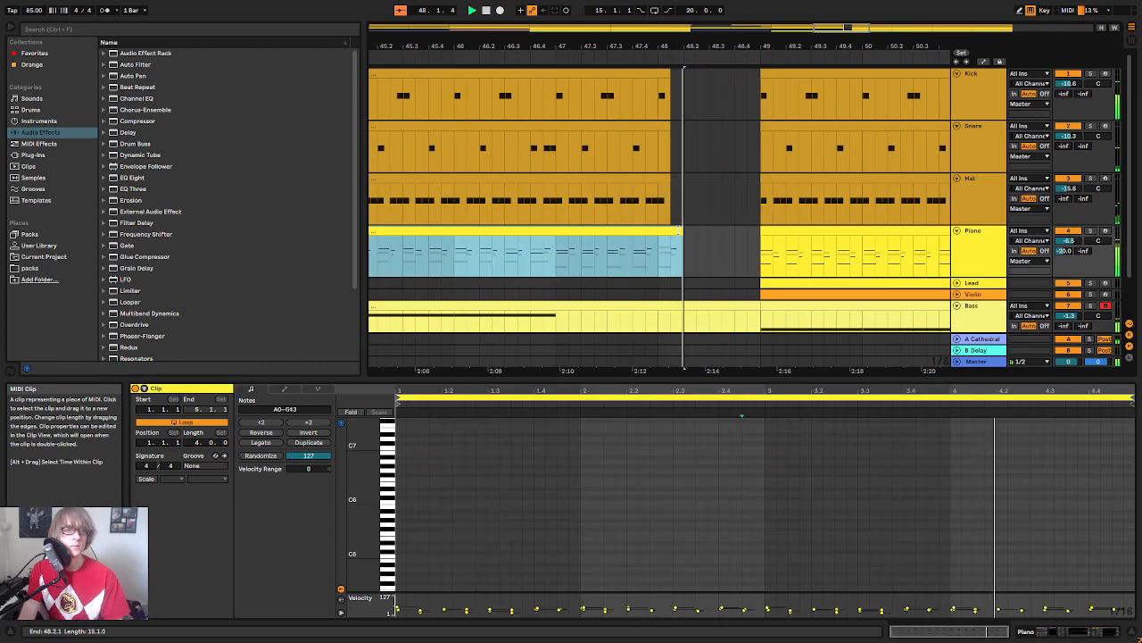
{"action": "left_click", "coordinate": [555, 59]}
{"action": "double_click", "coordinate": [987, 253]}
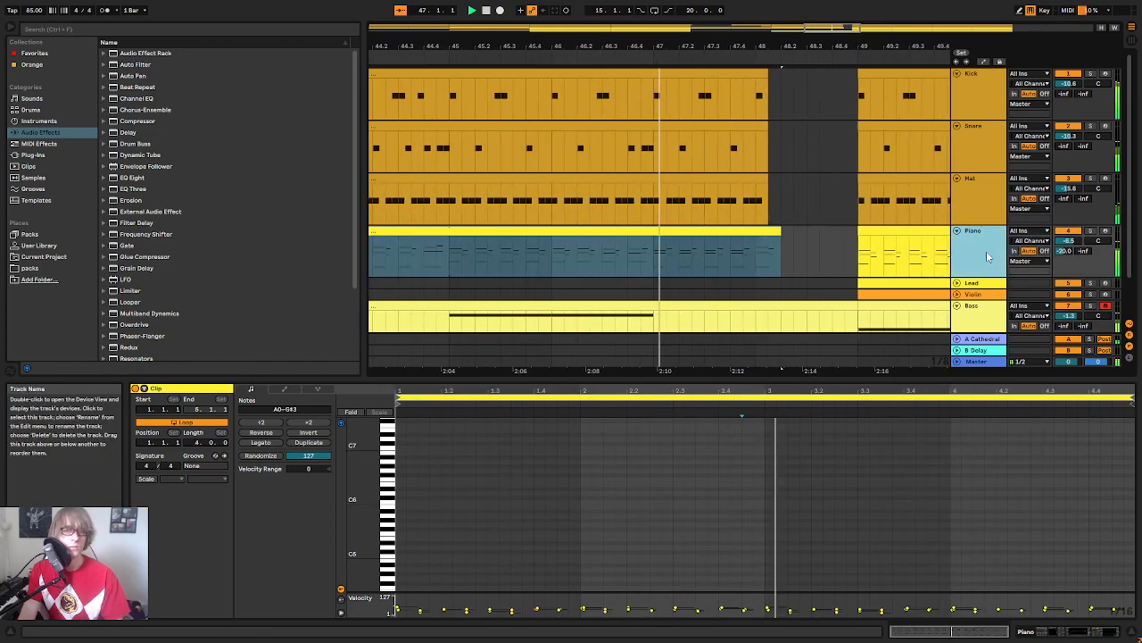
{"action": "left_click", "coordinate": [128, 133]}
{"action": "left_click_drag", "start_coordinate": [906, 433], "coordinate": [933, 569]}
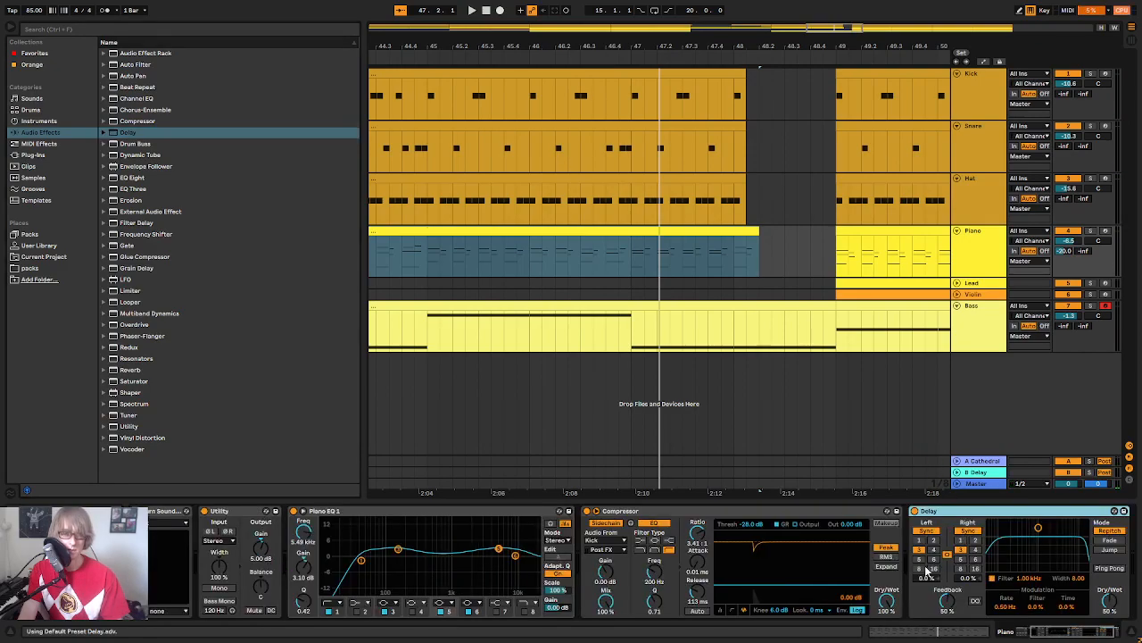
{"action": "left_click", "coordinate": [973, 540]}
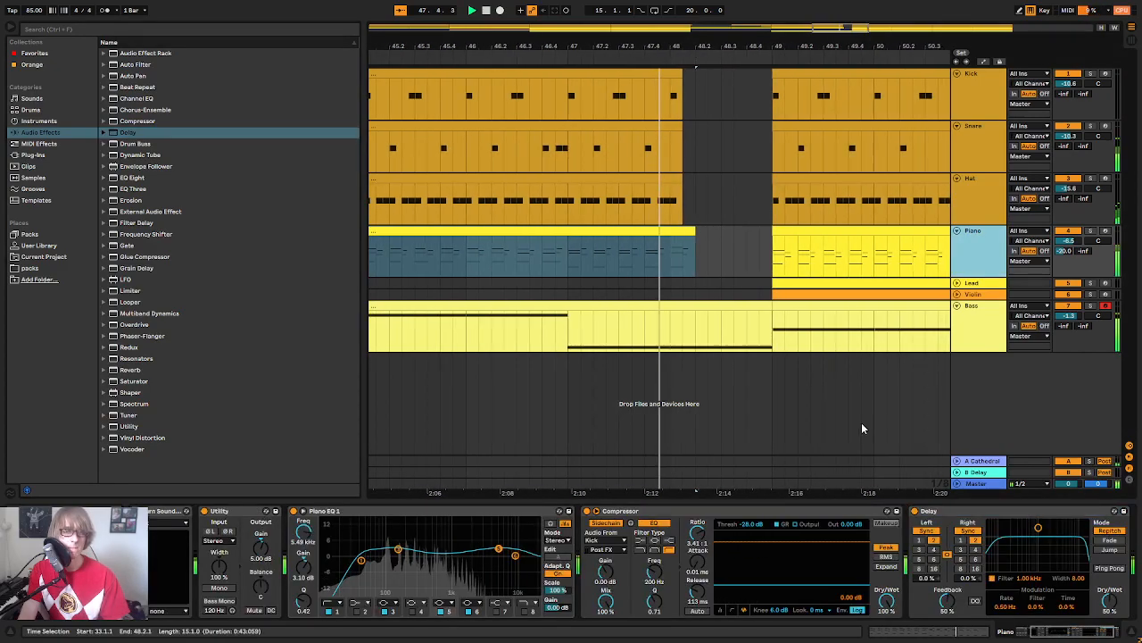
Step: Set the Piano Delay's filter to 1.04 kHz with width 5.31 and its feedback to 66% during playback
{"action": "left_click_drag", "start_coordinate": [1038, 527], "coordinate": [1040, 547]}
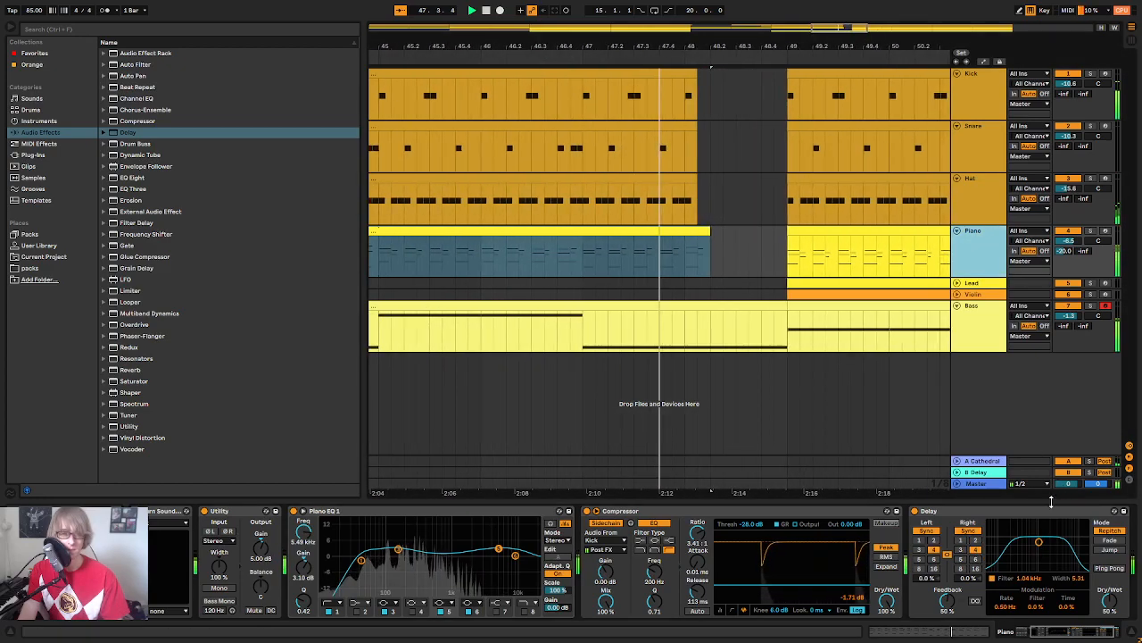
{"action": "left_click_drag", "start_coordinate": [949, 600], "coordinate": [948, 594]}
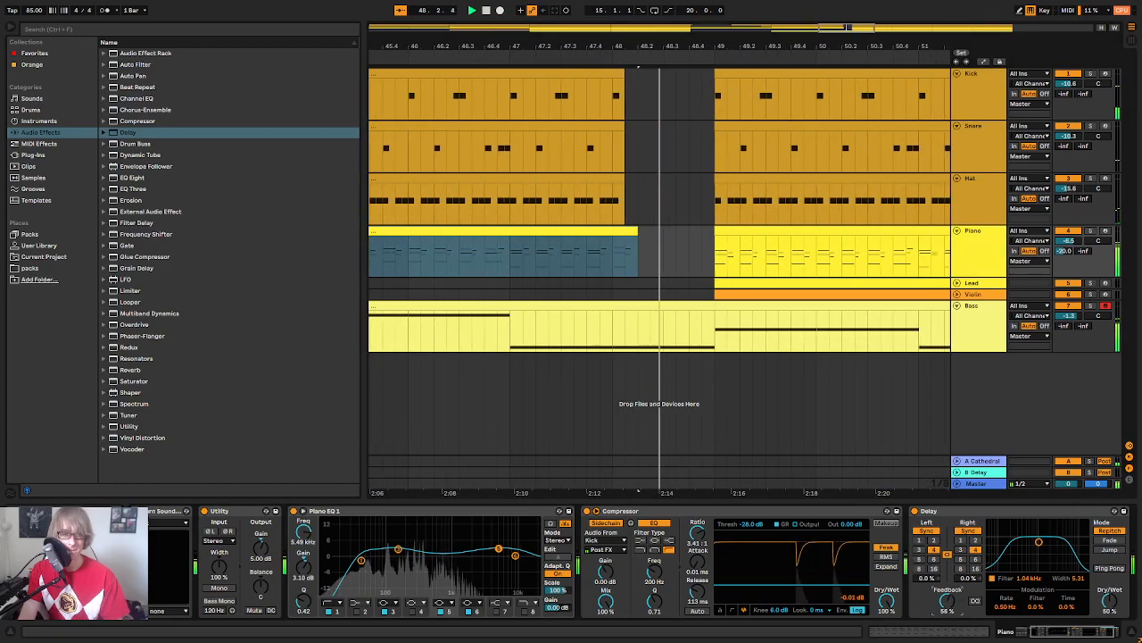
{"action": "key", "text": "space"}
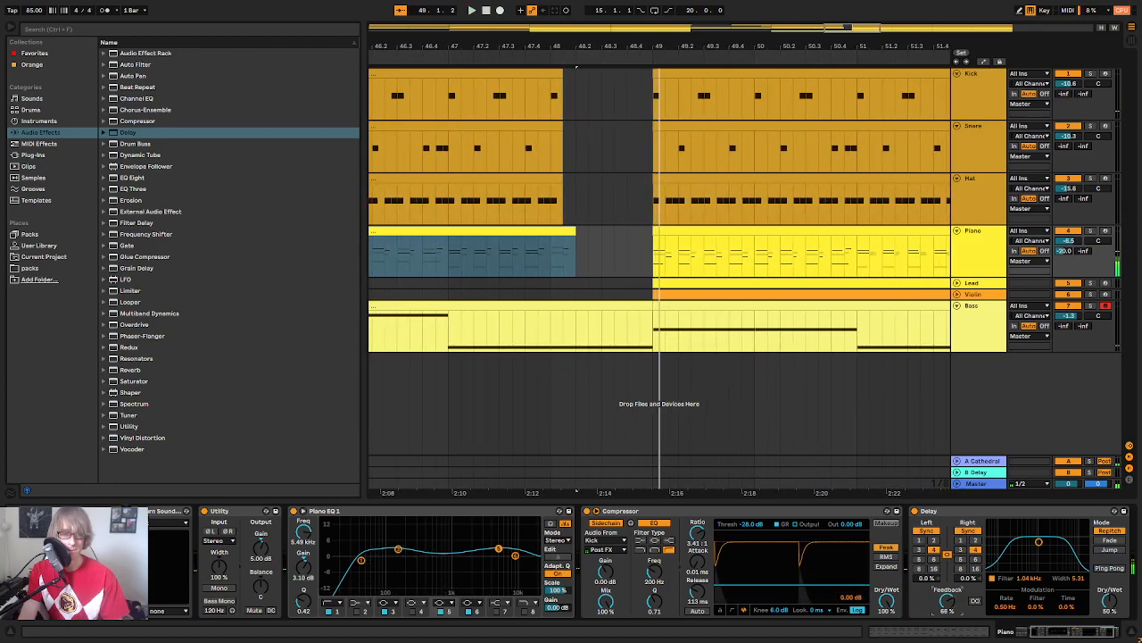
Step: Automate the Piano's Delay on only from bar 48 to bar 49, with filter 1.00 kHz, width 3.07 and feedback 79%, and show the automation
{"action": "left_click", "coordinate": [410, 55]}
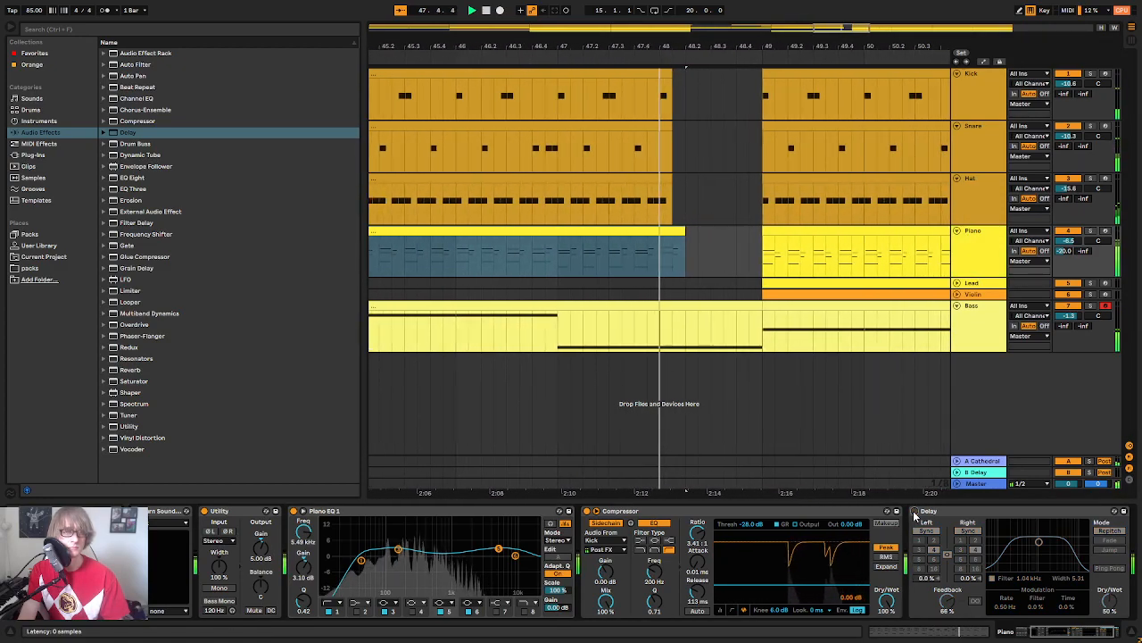
{"action": "left_click", "coordinate": [914, 512]}
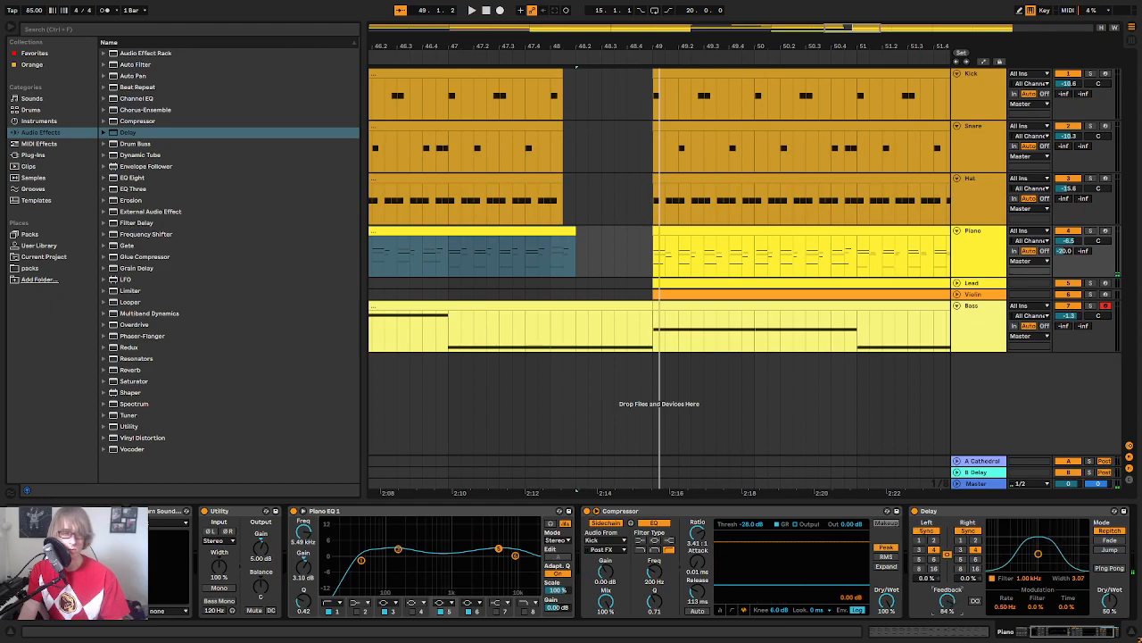
{"action": "left_click", "coordinate": [915, 510]}
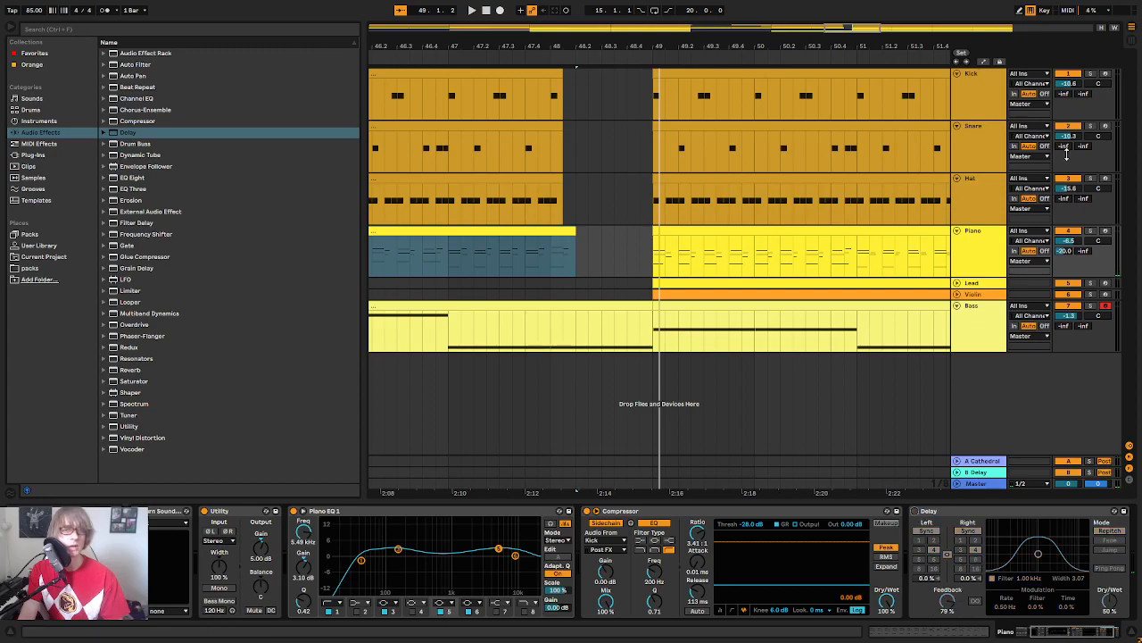
{"action": "left_click", "coordinate": [981, 62]}
{"action": "left_click_drag", "start_coordinate": [562, 50], "coordinate": [704, 80]}
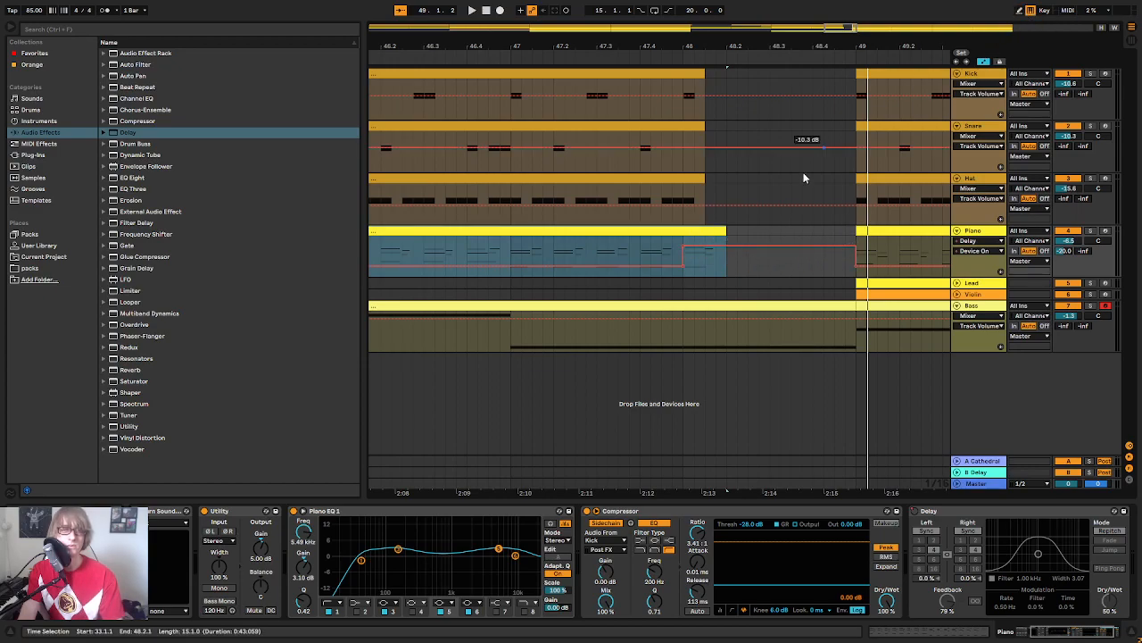
Step: Open the Piano clip that ends at 48.2.1 and examine the notes of its last chord at 4.4
{"action": "double_click", "coordinate": [714, 233]}
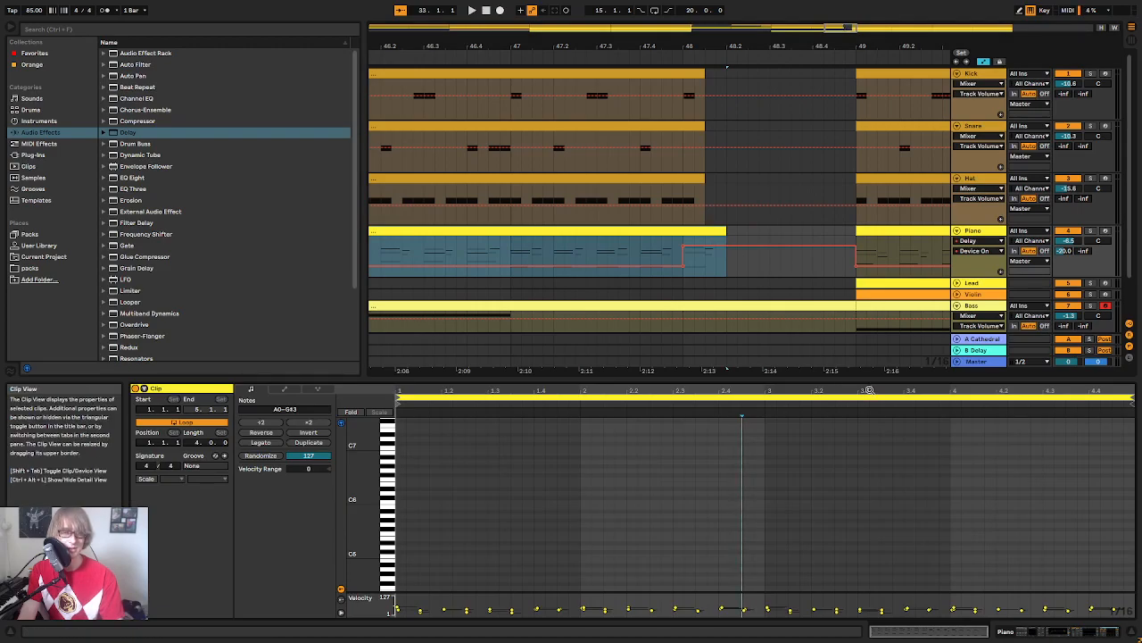
{"action": "scroll", "coordinate": [1058, 512], "scroll_direction": "down", "scroll_amount": 4}
{"action": "left_click_drag", "start_coordinate": [1097, 393], "coordinate": [1044, 437]}
{"action": "left_click_drag", "start_coordinate": [1020, 549], "coordinate": [1062, 425]}
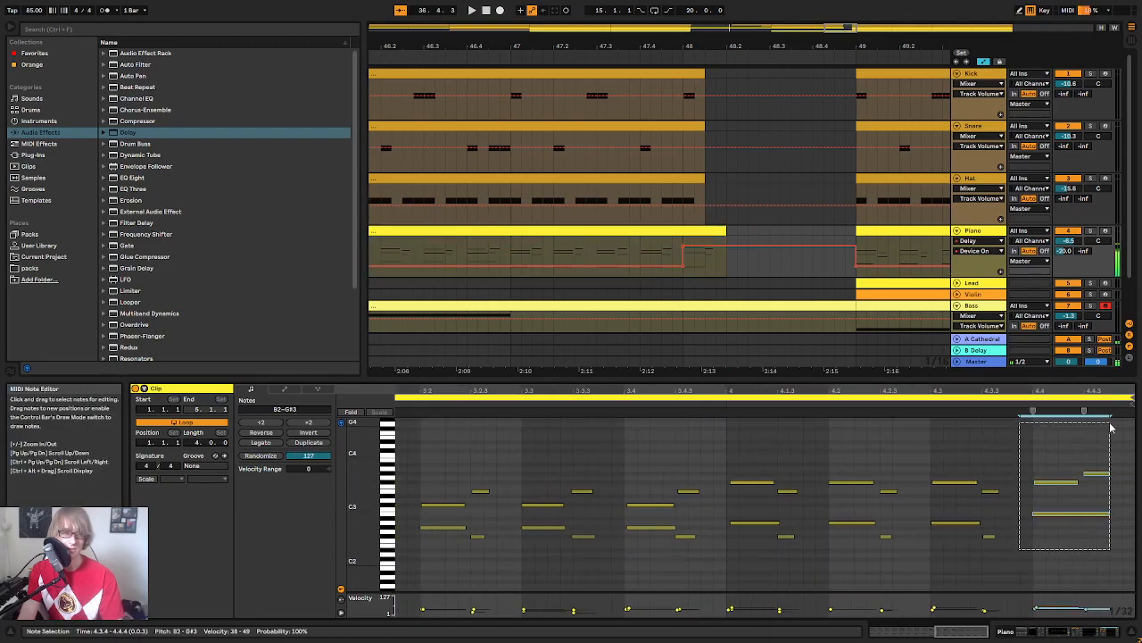
{"action": "left_click", "coordinate": [732, 222]}
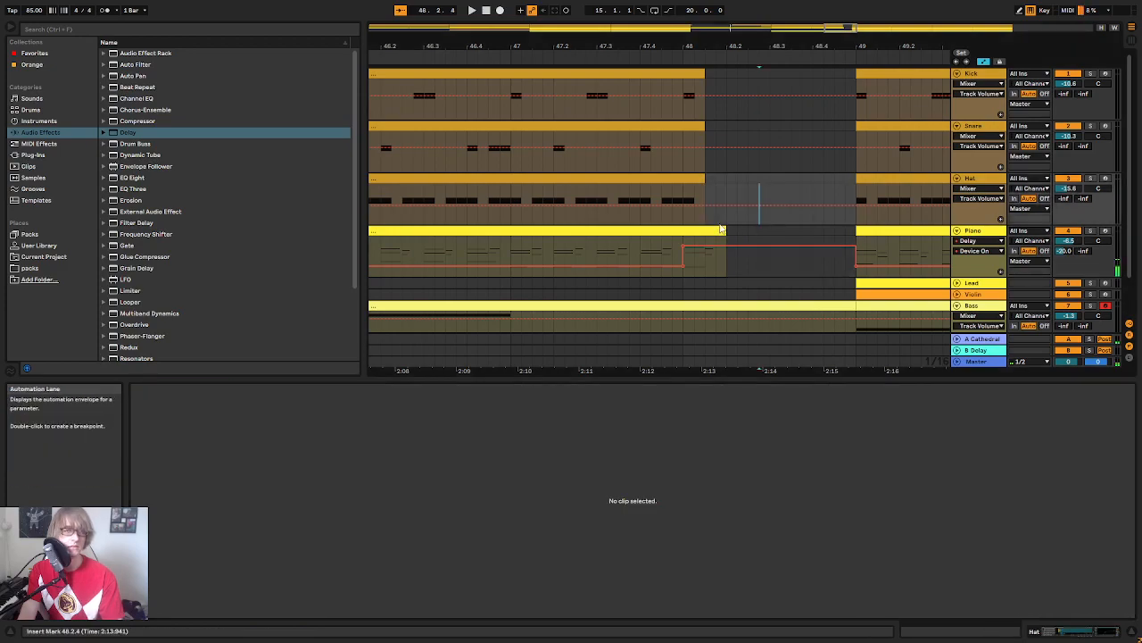
{"action": "left_click", "coordinate": [705, 232]}
{"action": "left_click", "coordinate": [1079, 439]}
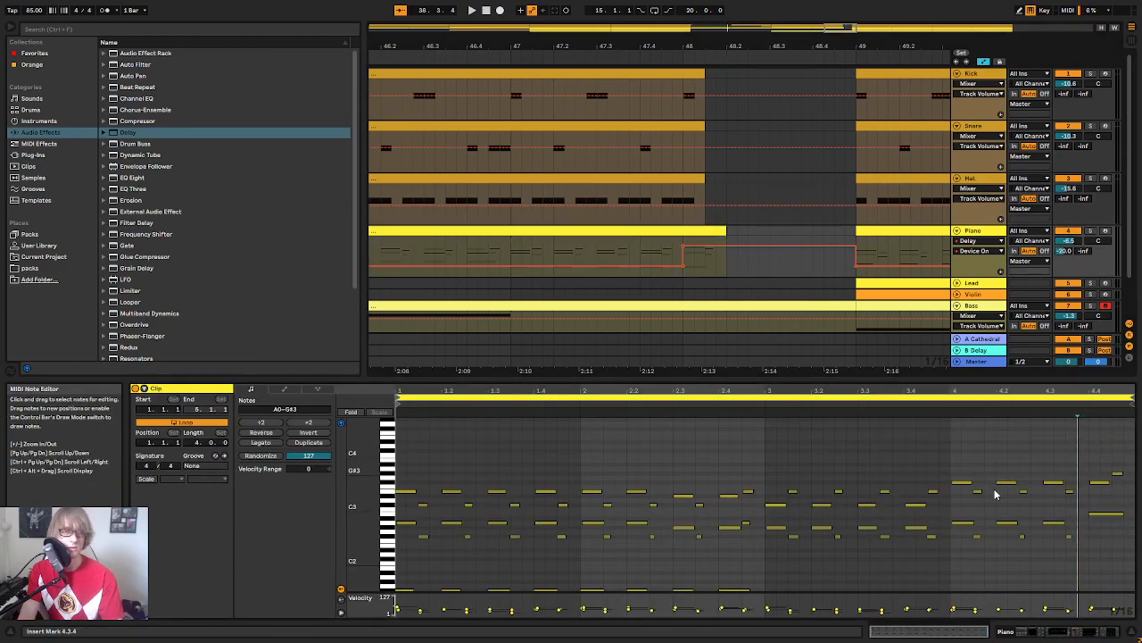
Step: Align the two notes opening the Piano clip's fourth bar with the bar line and listen to the chord
{"action": "left_click_drag", "start_coordinate": [946, 550], "coordinate": [973, 444]}
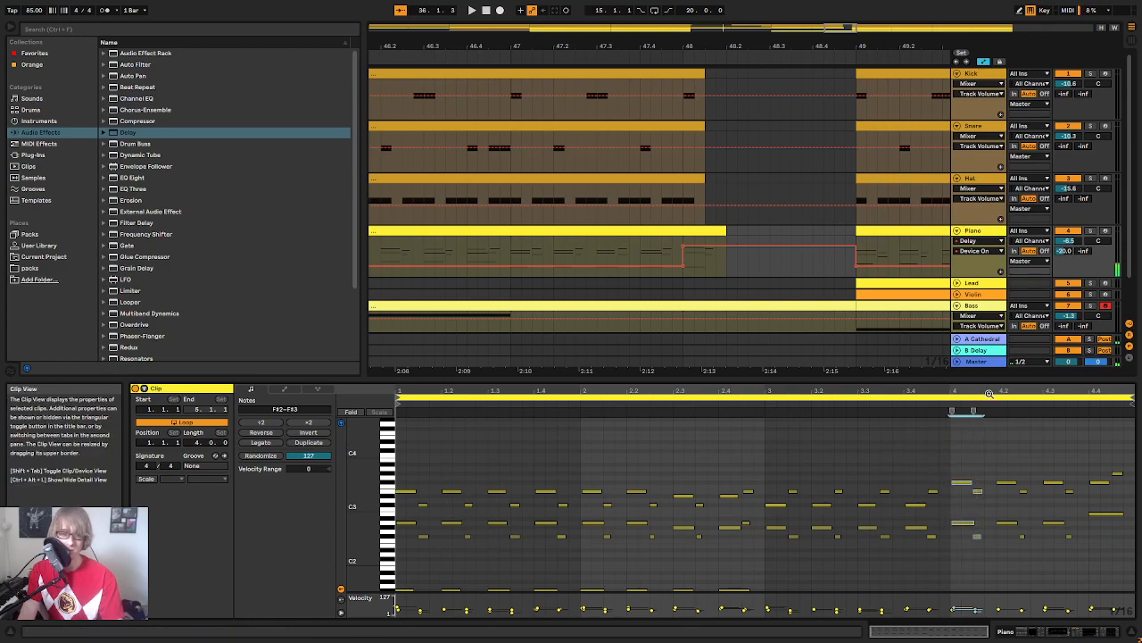
{"action": "left_click_drag", "start_coordinate": [981, 392], "coordinate": [973, 459]}
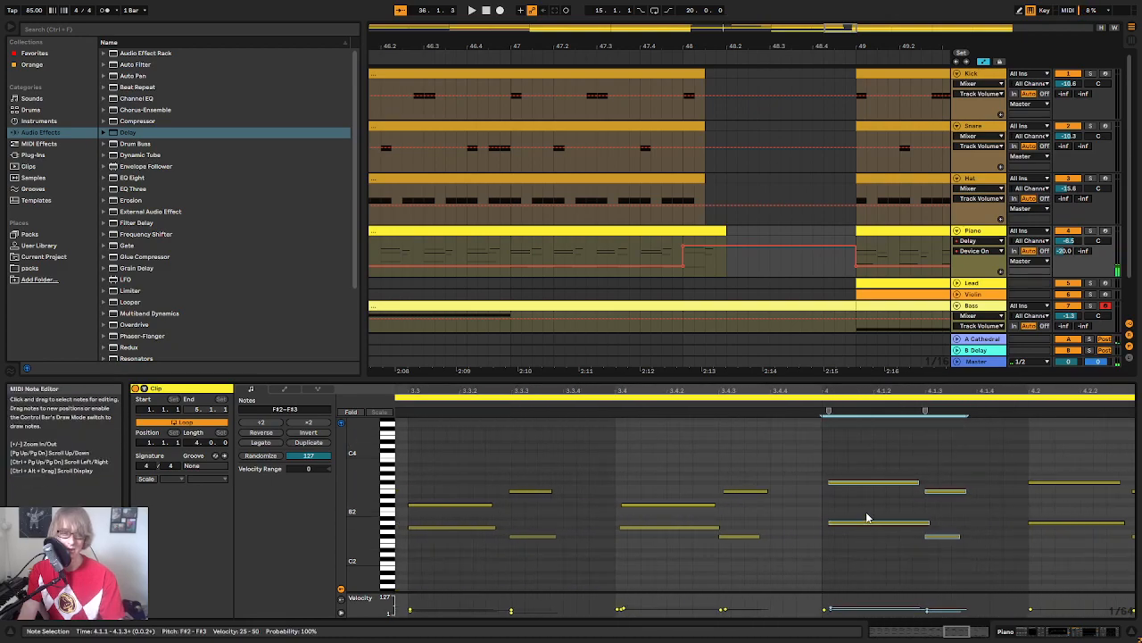
{"action": "scroll", "coordinate": [879, 488], "scroll_direction": "up", "scroll_amount": 1}
{"action": "left_click_drag", "start_coordinate": [840, 509], "coordinate": [850, 459]}
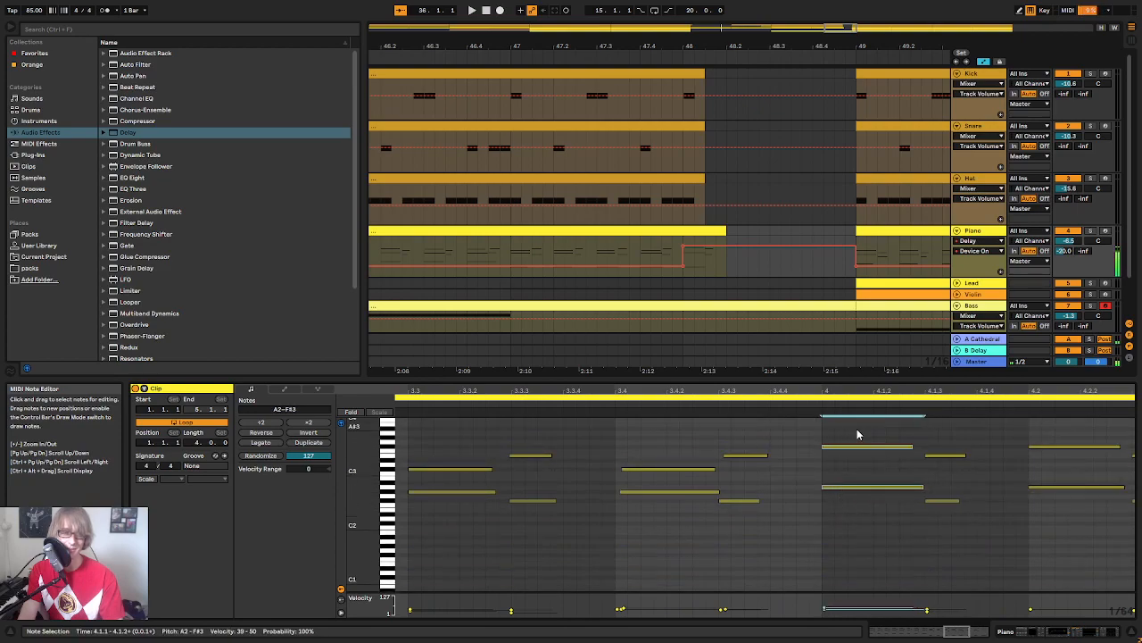
{"action": "left_click_drag", "start_coordinate": [917, 393], "coordinate": [864, 379]}
{"action": "left_click", "coordinate": [665, 404]}
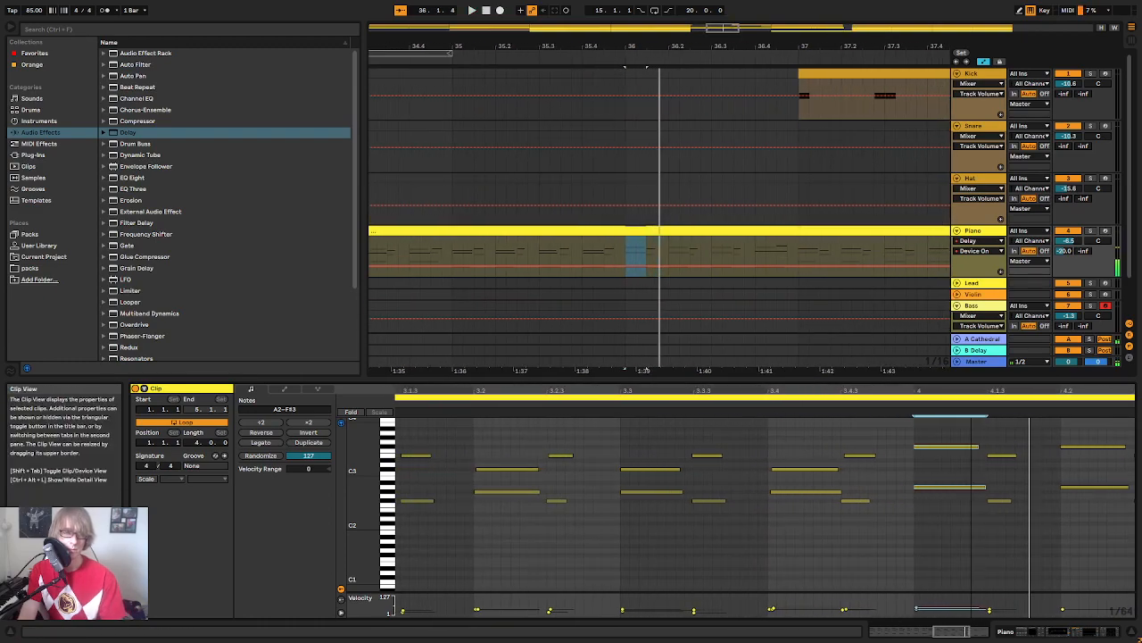
Step: Examine the Piano clip's chord at 3.4 together with the low notes and listen to the clip from there
{"action": "left_click", "coordinate": [801, 523]}
{"action": "left_click_drag", "start_coordinate": [801, 523], "coordinate": [874, 436]}
{"action": "left_click_drag", "start_coordinate": [747, 393], "coordinate": [759, 385]}
{"action": "scroll", "coordinate": [759, 429], "scroll_direction": "down", "scroll_amount": 6}
{"action": "scroll", "coordinate": [713, 430], "scroll_direction": "up", "scroll_amount": 1}
{"action": "scroll", "coordinate": [712, 429], "scroll_direction": "up", "scroll_amount": 2}
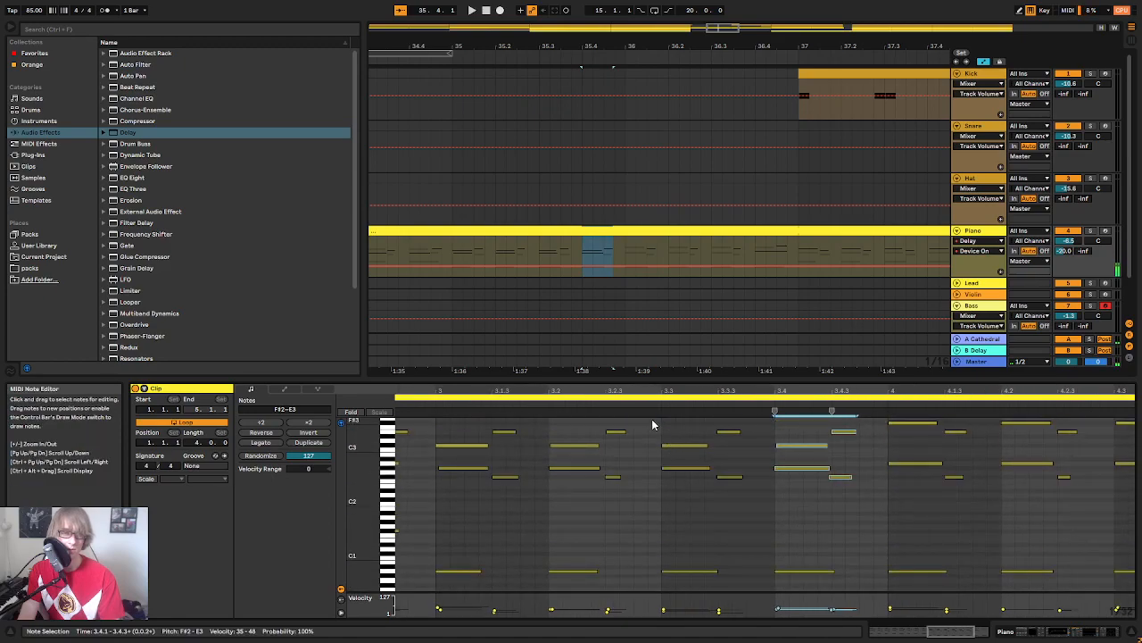
{"action": "key", "text": "space"}
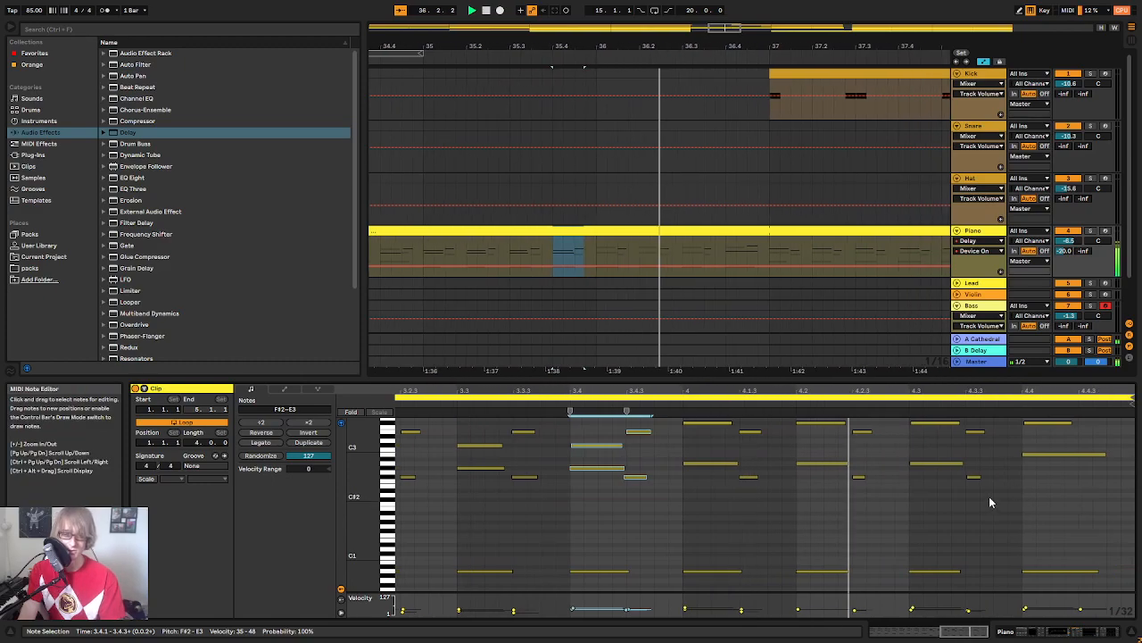
{"action": "left_click", "coordinate": [946, 511]}
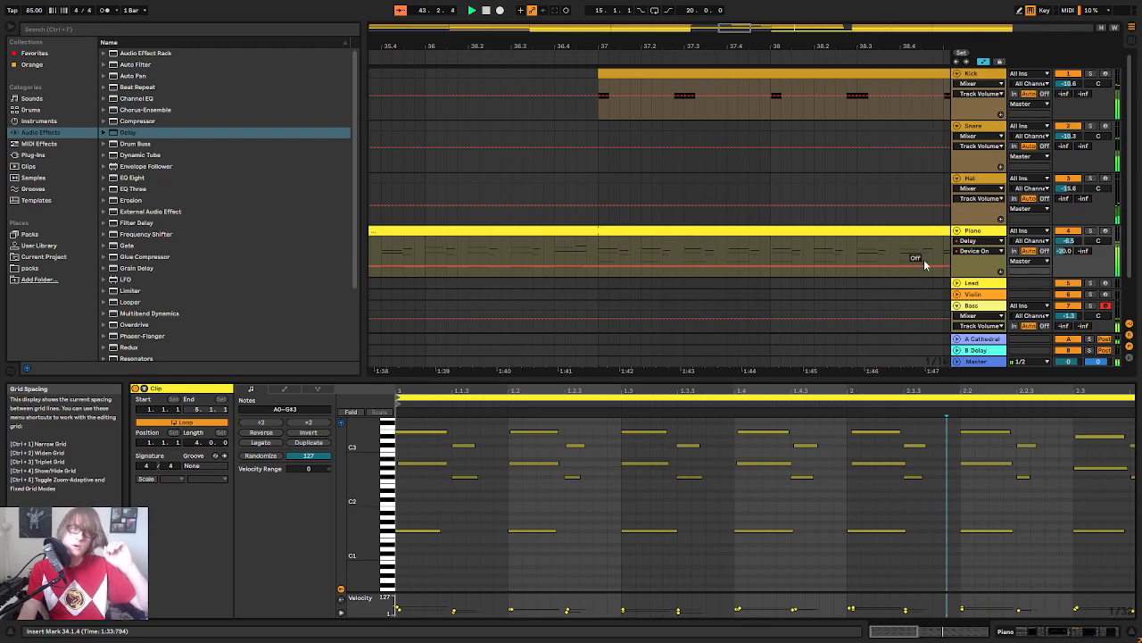
Step: Listen to the whole arrangement through the break before bar 49, then bring the transition at bar 33 into view
{"action": "left_click_drag", "start_coordinate": [791, 46], "coordinate": [669, 7]}
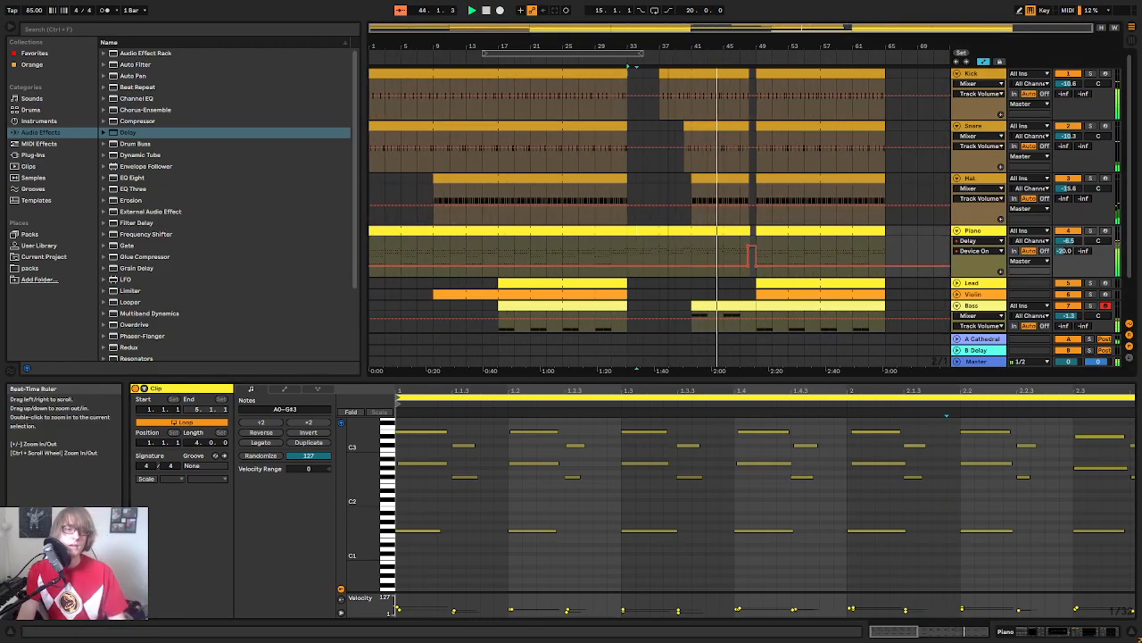
{"action": "left_click", "coordinate": [672, 198]}
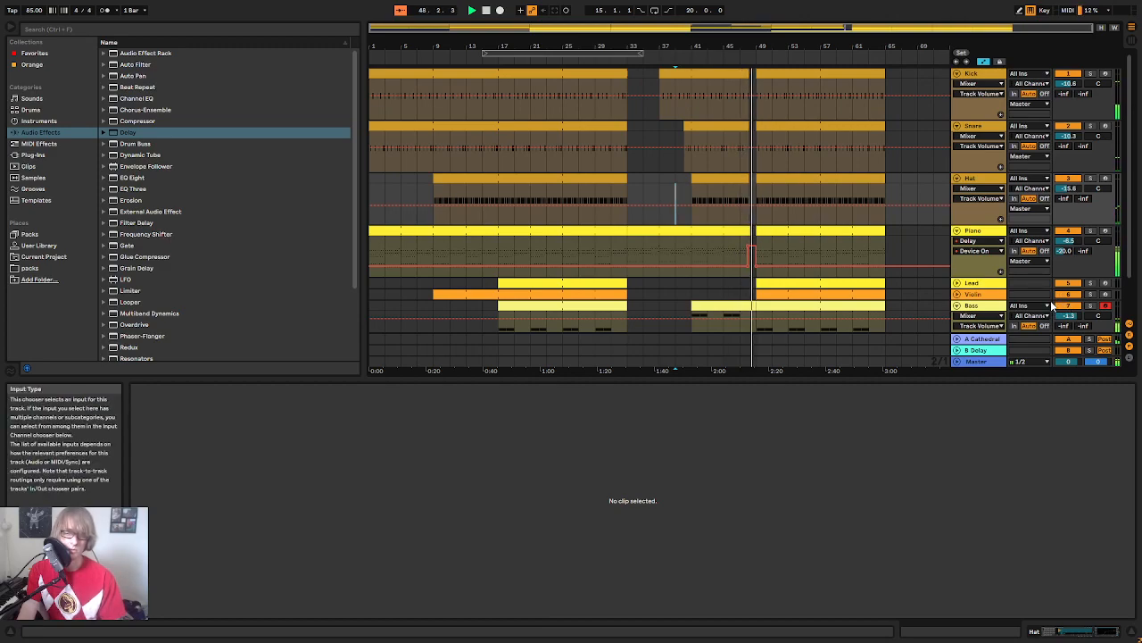
{"action": "left_click_drag", "start_coordinate": [622, 37], "coordinate": [622, 46]}
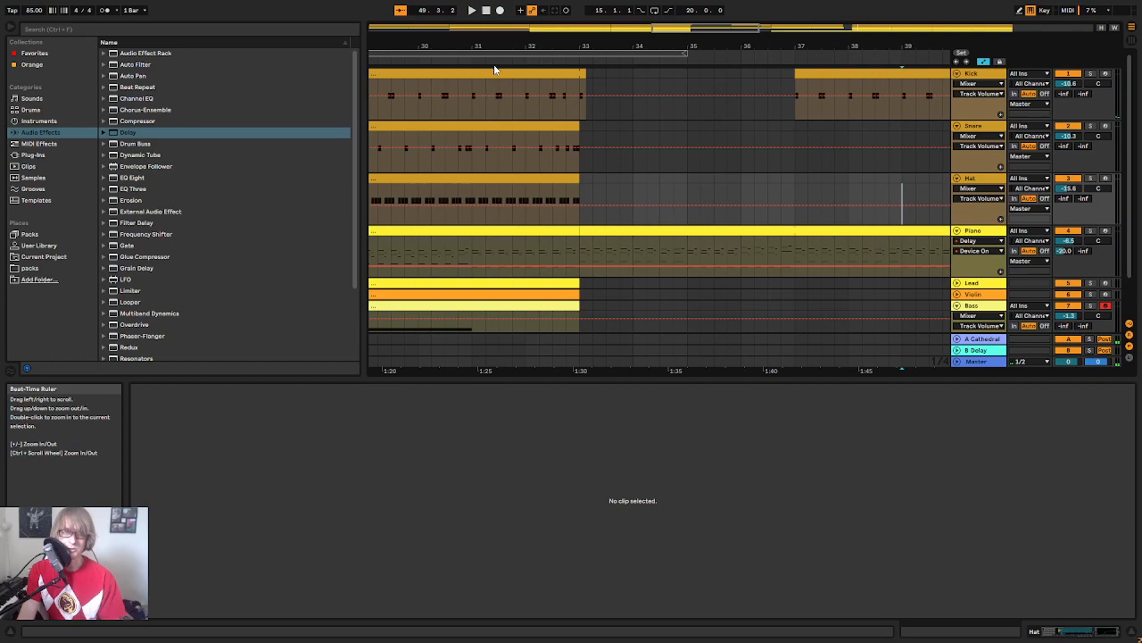
Step: Listen to the transition at bar 33, hiding the automation lanes, and mark the beat after 33.1.1 on the Kick track
{"action": "left_click", "coordinate": [496, 58]}
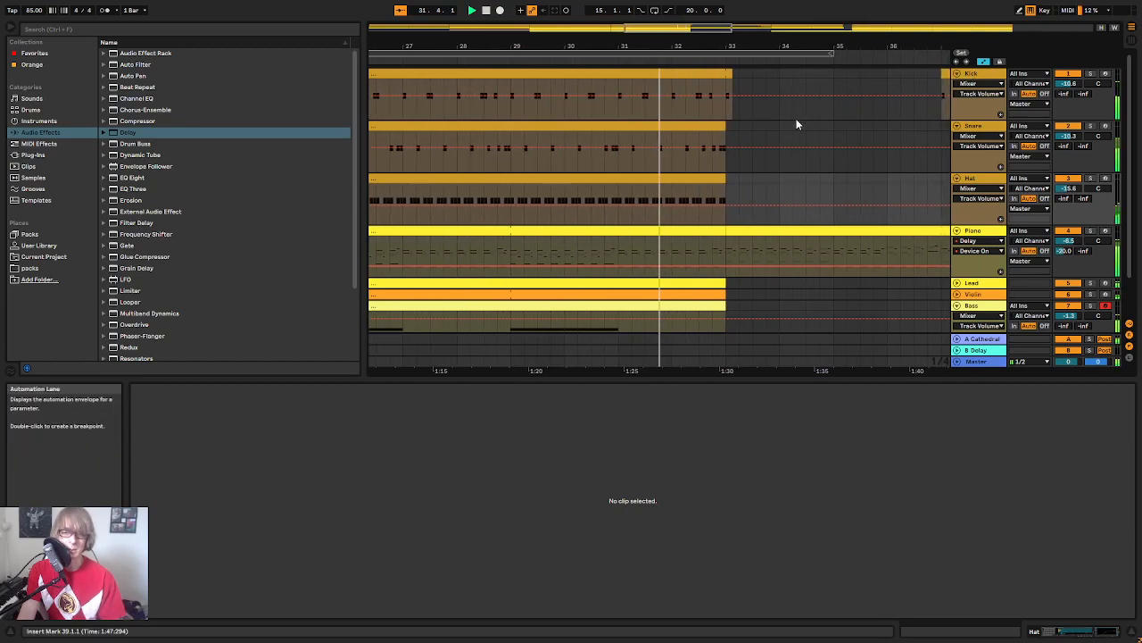
{"action": "left_click_drag", "start_coordinate": [726, 46], "coordinate": [686, 44]}
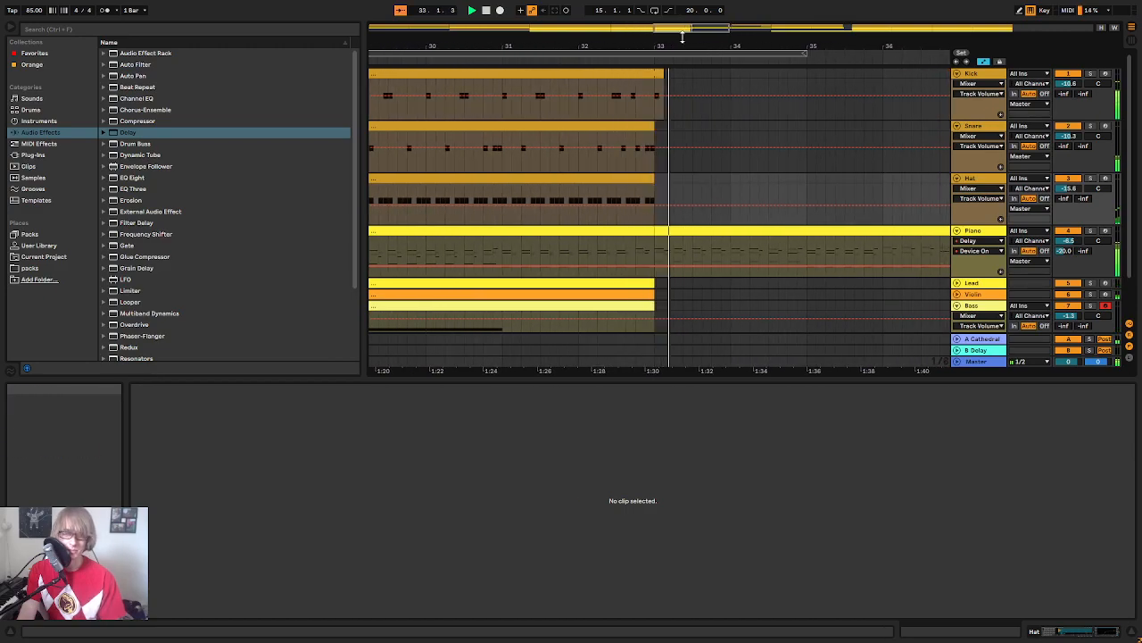
{"action": "left_click", "coordinate": [984, 63]}
{"action": "left_click_drag", "start_coordinate": [751, 46], "coordinate": [642, 36]}
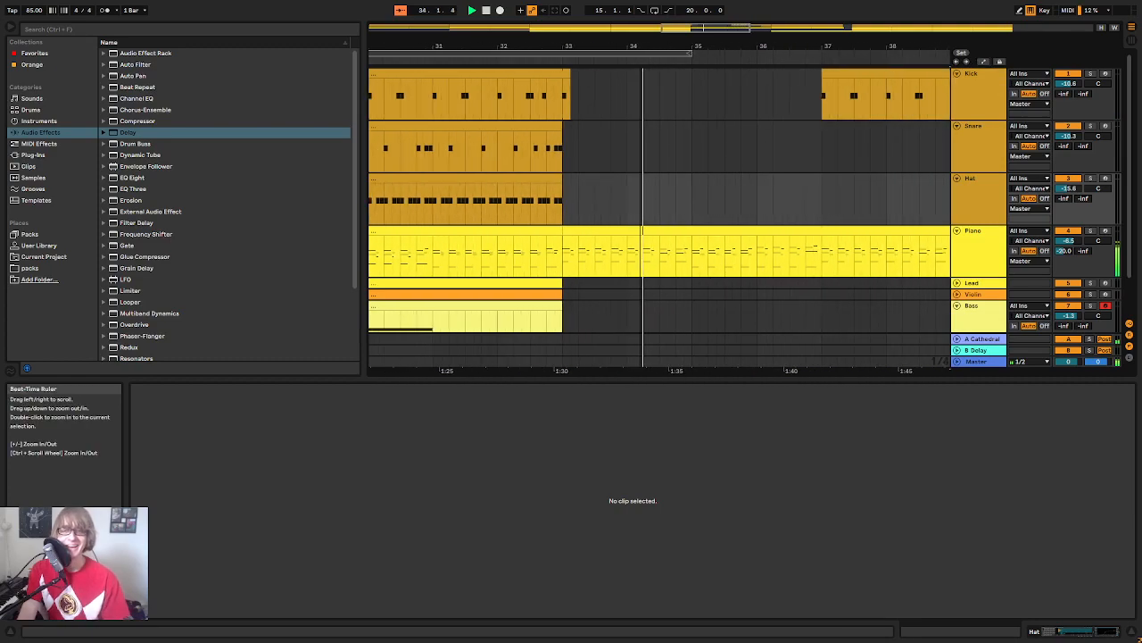
{"action": "left_click_drag", "start_coordinate": [563, 88], "coordinate": [582, 95]}
{"action": "left_click", "coordinate": [582, 91]}
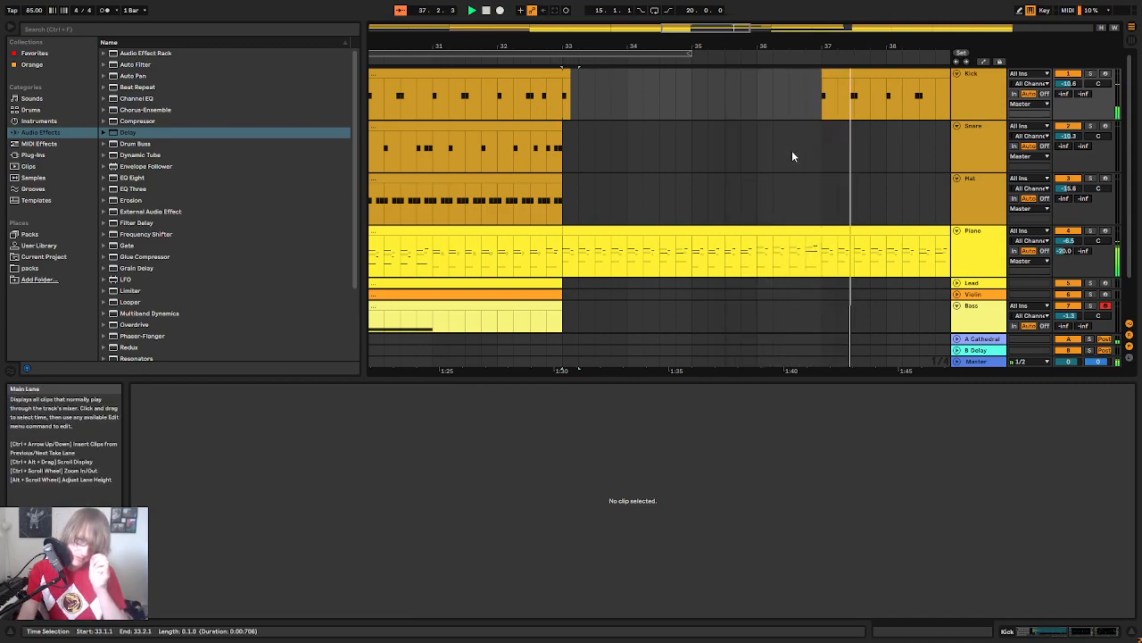
Step: Listen to the drums re-entering from bar 37, compare the neighbouring Kick clips, and replay the transition from just before bar 33
{"action": "left_click_drag", "start_coordinate": [871, 47], "coordinate": [561, 26]}
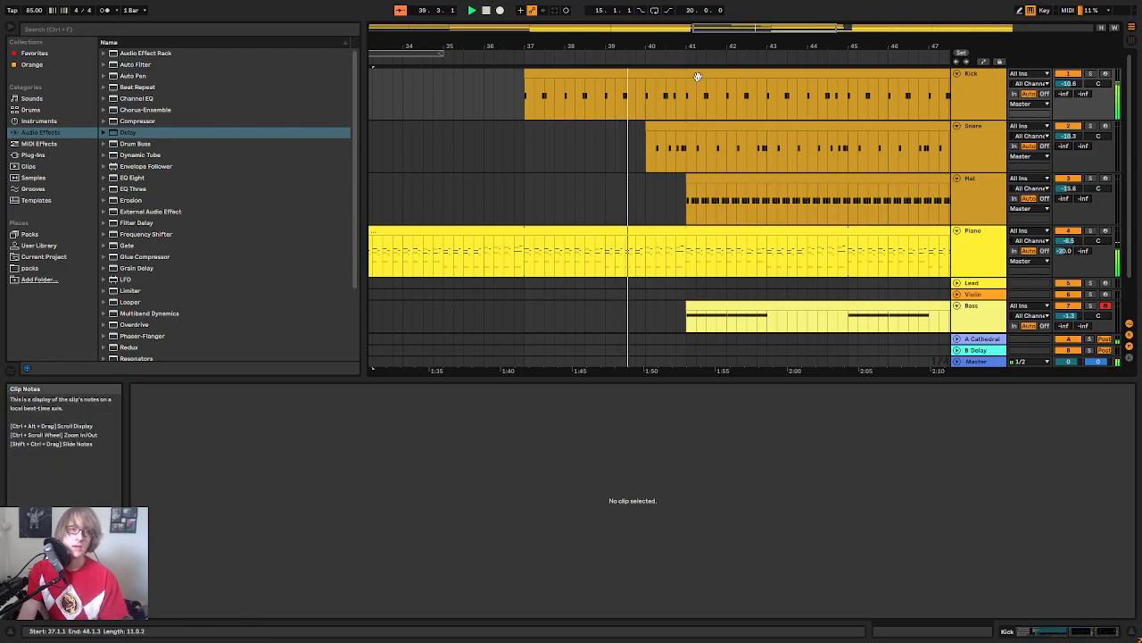
{"action": "left_click_drag", "start_coordinate": [715, 48], "coordinate": [698, 16]}
{"action": "left_click", "coordinate": [571, 77]}
{"action": "key", "text": "space"}
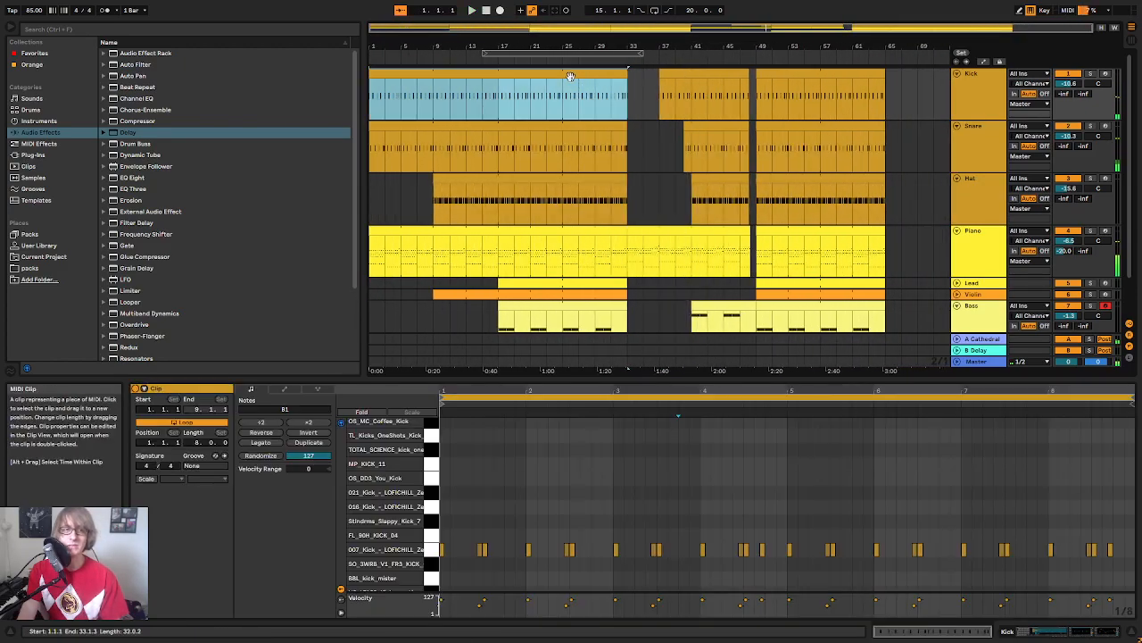
{"action": "left_click", "coordinate": [711, 75]}
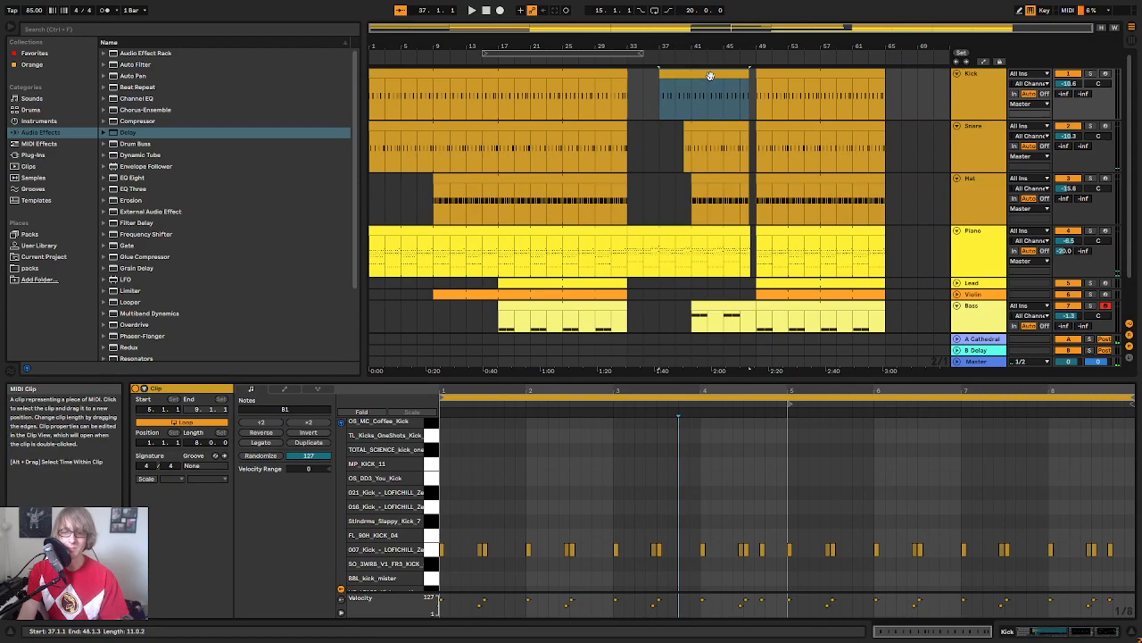
{"action": "left_click", "coordinate": [643, 99]}
{"action": "left_click_drag", "start_coordinate": [632, 48], "coordinate": [615, 62]}
{"action": "left_click", "coordinate": [608, 61]}
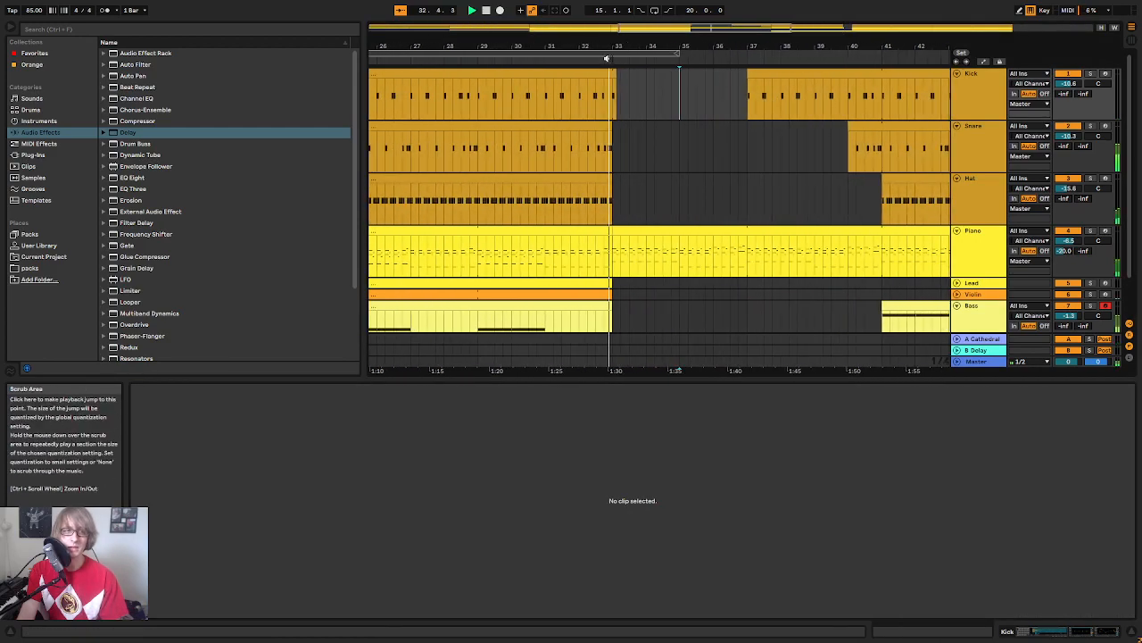
Step: Open the Kick clip that starts at bar 37 in an enlarged note editor and listen to its pattern
{"action": "left_click", "coordinate": [719, 76]}
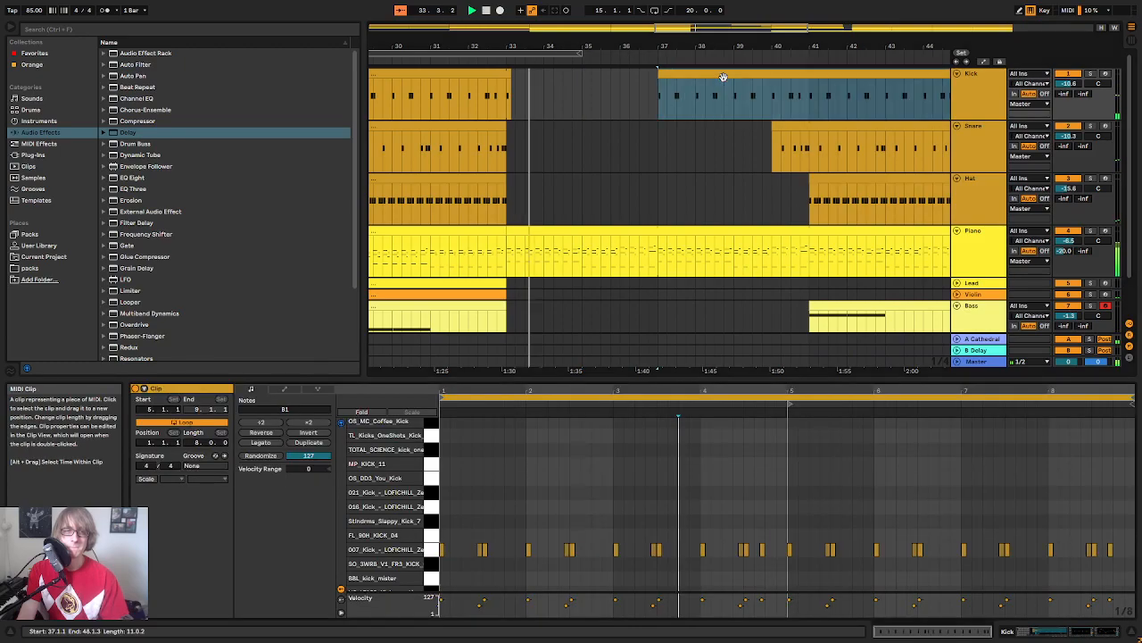
{"action": "left_click_drag", "start_coordinate": [658, 380], "coordinate": [543, 267]}
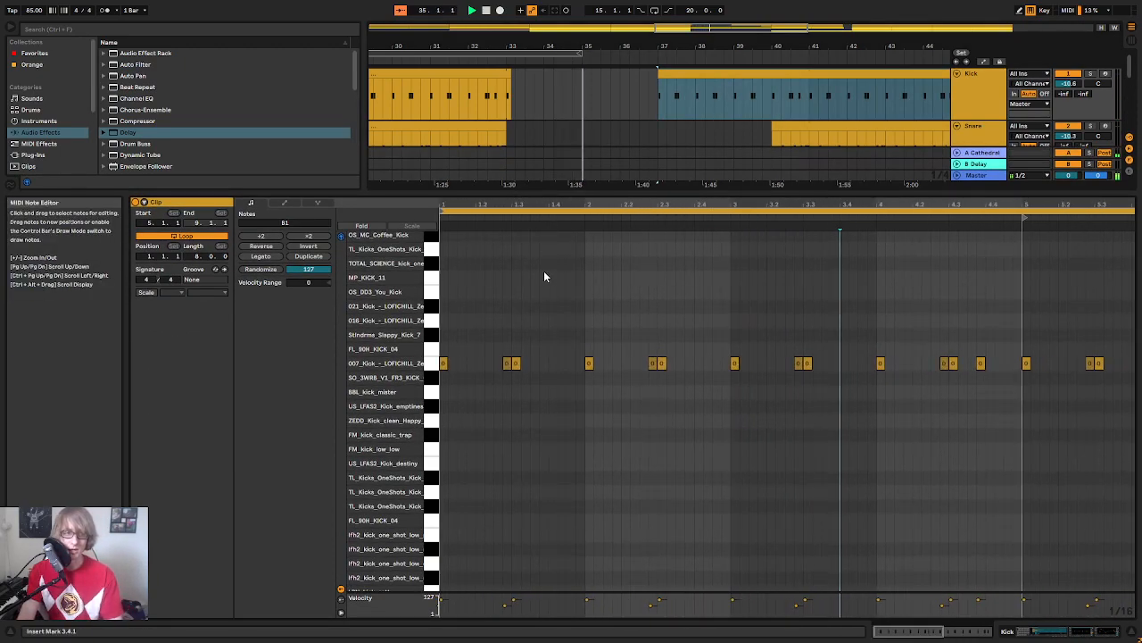
{"action": "left_click_drag", "start_coordinate": [564, 202], "coordinate": [546, 227]}
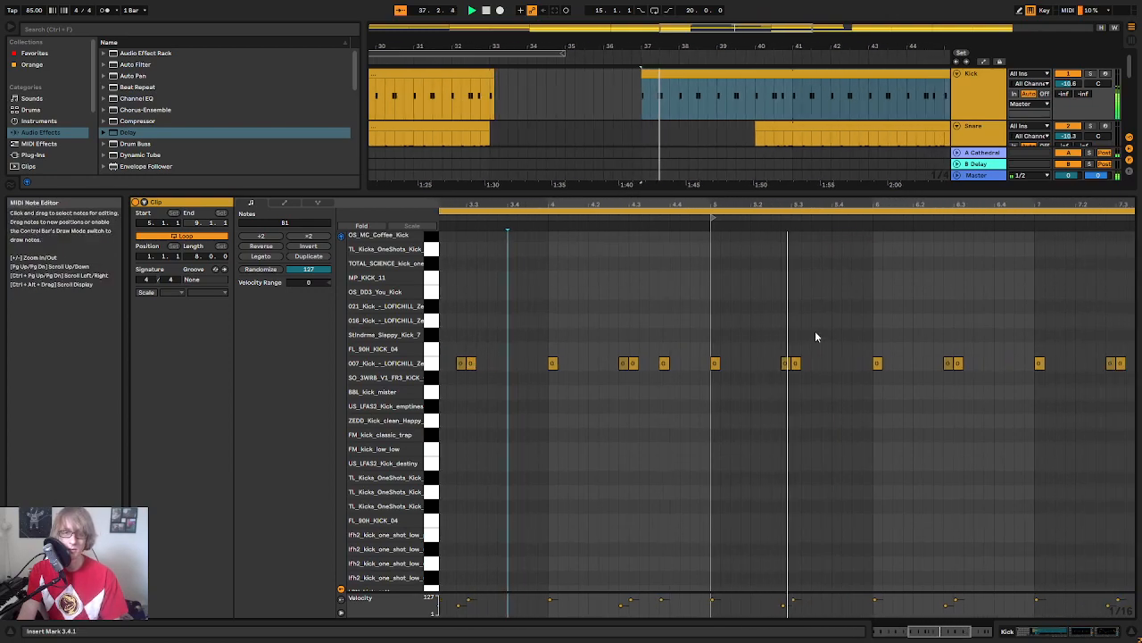
{"action": "left_click_drag", "start_coordinate": [794, 207], "coordinate": [636, 202]}
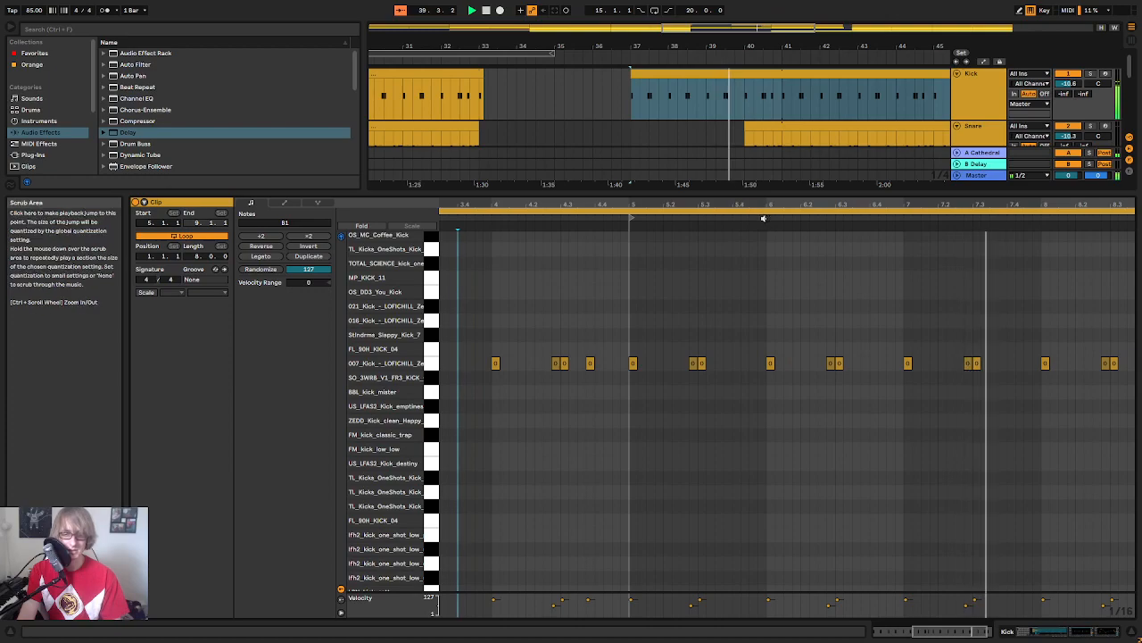
{"action": "left_click_drag", "start_coordinate": [824, 203], "coordinate": [905, 186]}
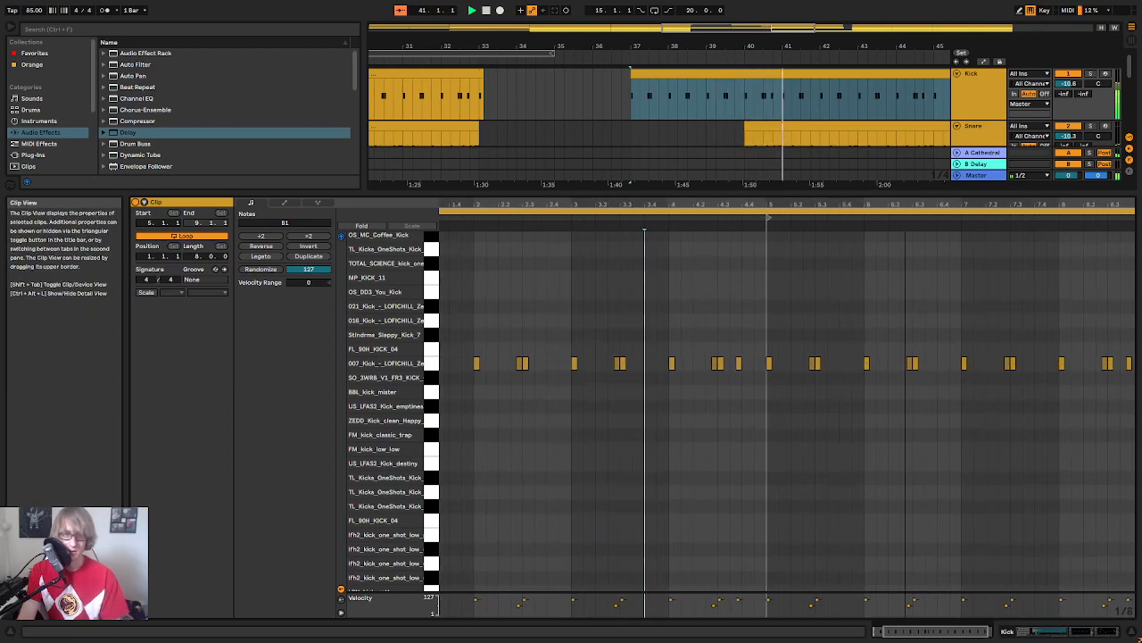
{"action": "key", "text": "space"}
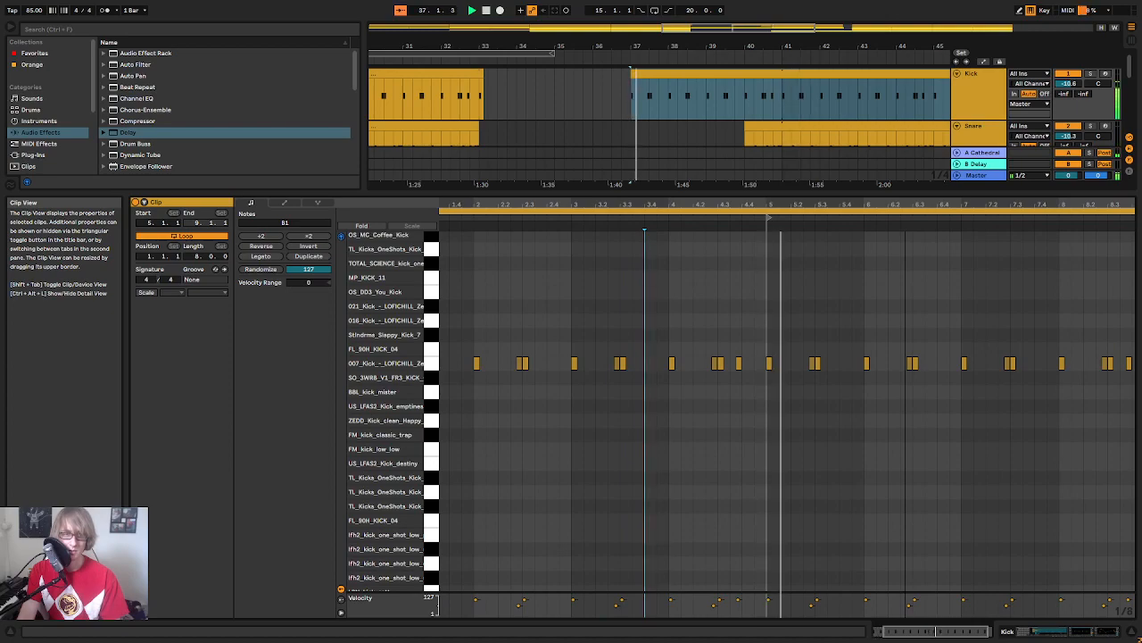
Step: Delete the soft kick note just before 5.3 in the Kick clip and listen to the thinned pattern
{"action": "key", "text": "space"}
{"action": "left_click_drag", "start_coordinate": [822, 201], "coordinate": [822, 234]}
{"action": "left_click_drag", "start_coordinate": [794, 380], "coordinate": [810, 350]}
{"action": "key", "text": "Delete"}
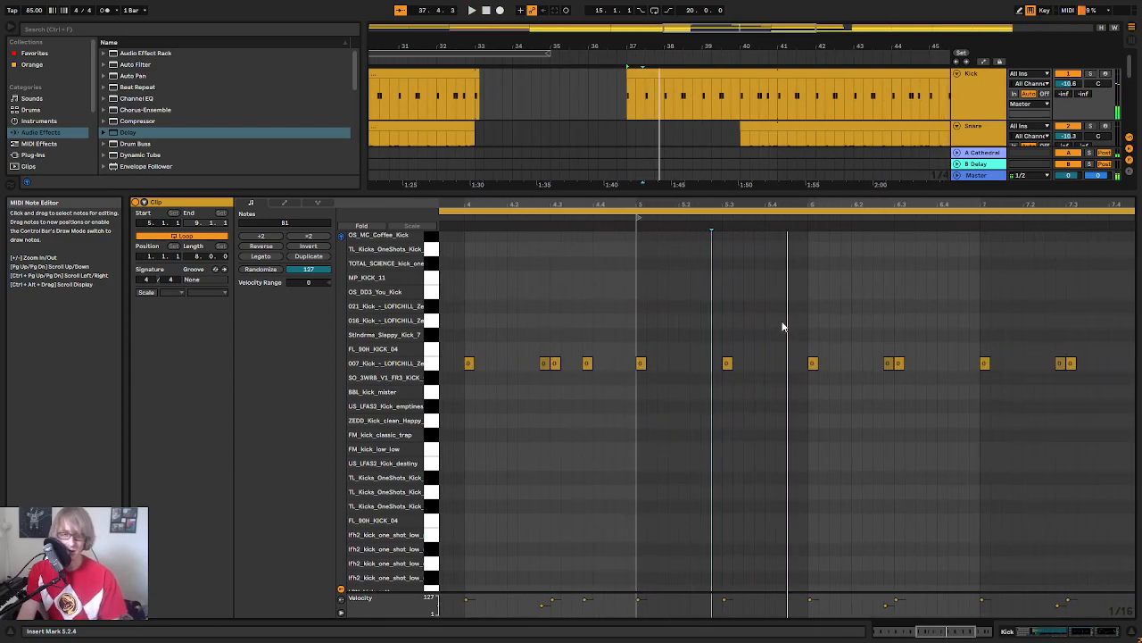
{"action": "left_click_drag", "start_coordinate": [754, 331], "coordinate": [725, 394]}
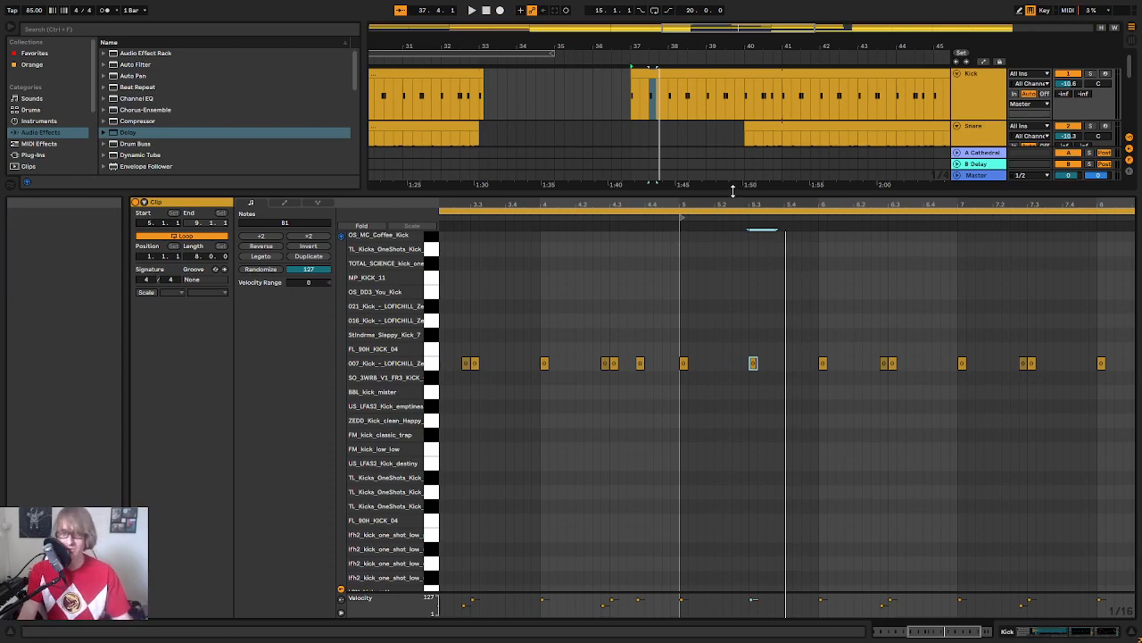
{"action": "key", "text": "space"}
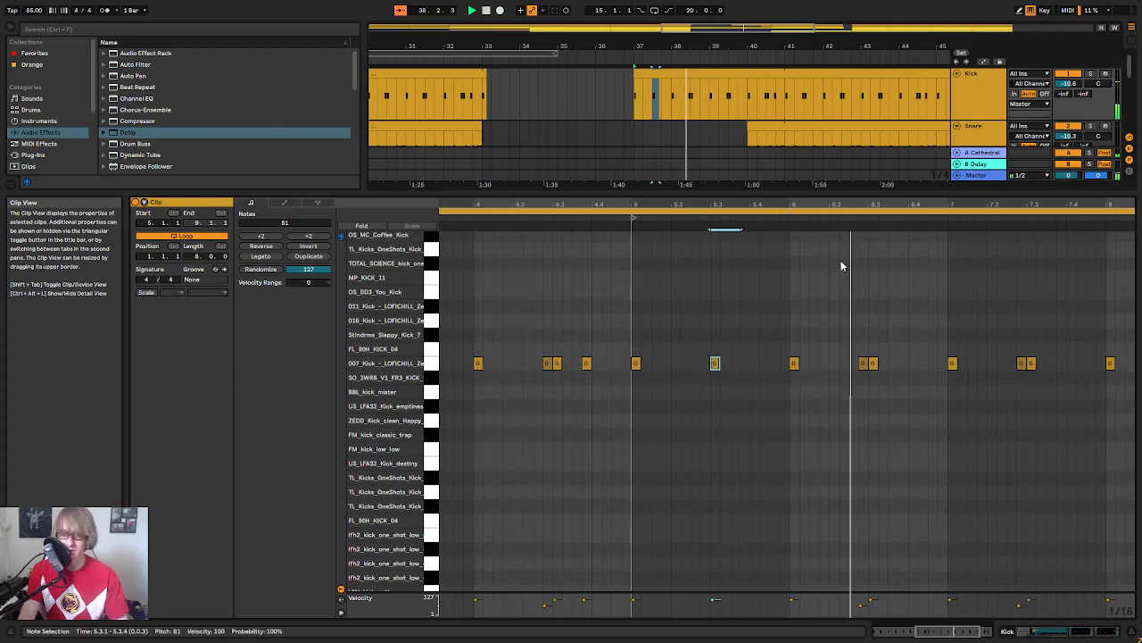
{"action": "key", "text": "space"}
Step: Delete the soft kick note just before 6.3 in the Kick clip
{"action": "left_click", "coordinate": [864, 364]}
{"action": "key", "text": "Delete"}
{"action": "left_click_drag", "start_coordinate": [732, 342], "coordinate": [711, 397]}
{"action": "key", "text": "space"}
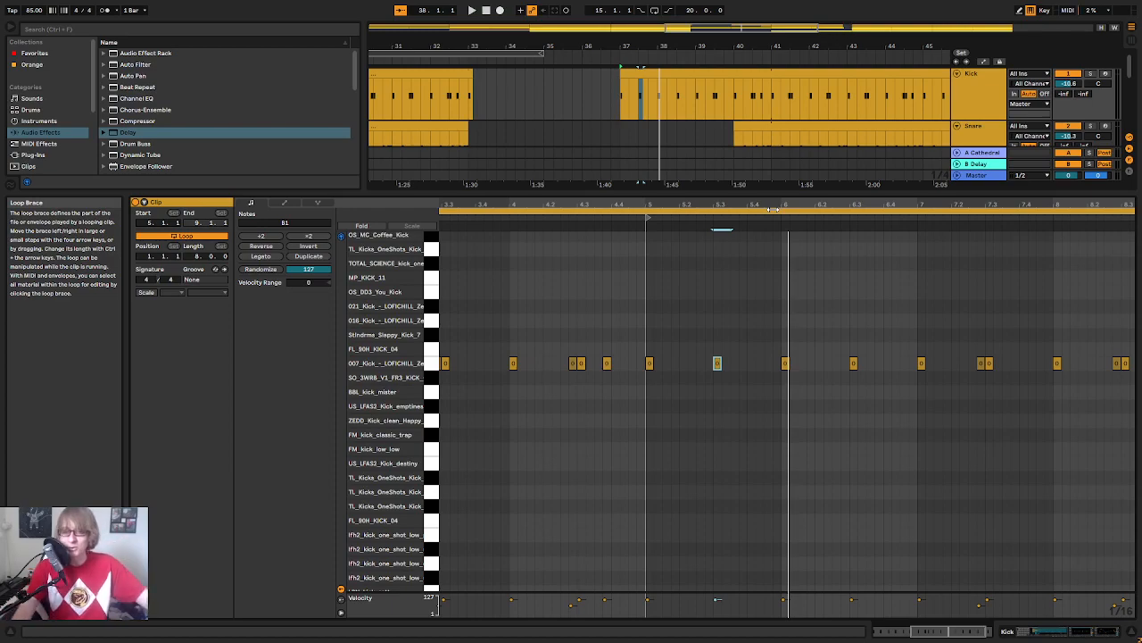
Step: Listen to the simplified kick pattern from bar 37 and compare it with the surrounding arrangement
{"action": "left_click", "coordinate": [645, 219]}
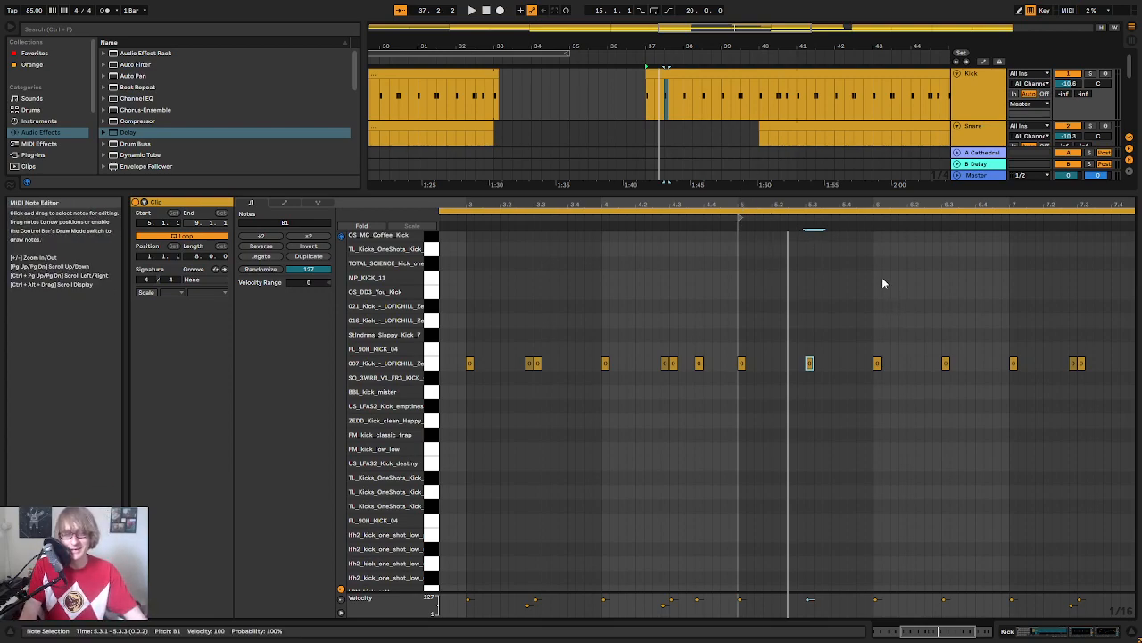
{"action": "left_click", "coordinate": [872, 317]}
{"action": "left_click_drag", "start_coordinate": [831, 205], "coordinate": [835, 183]}
{"action": "left_click", "coordinate": [857, 308]}
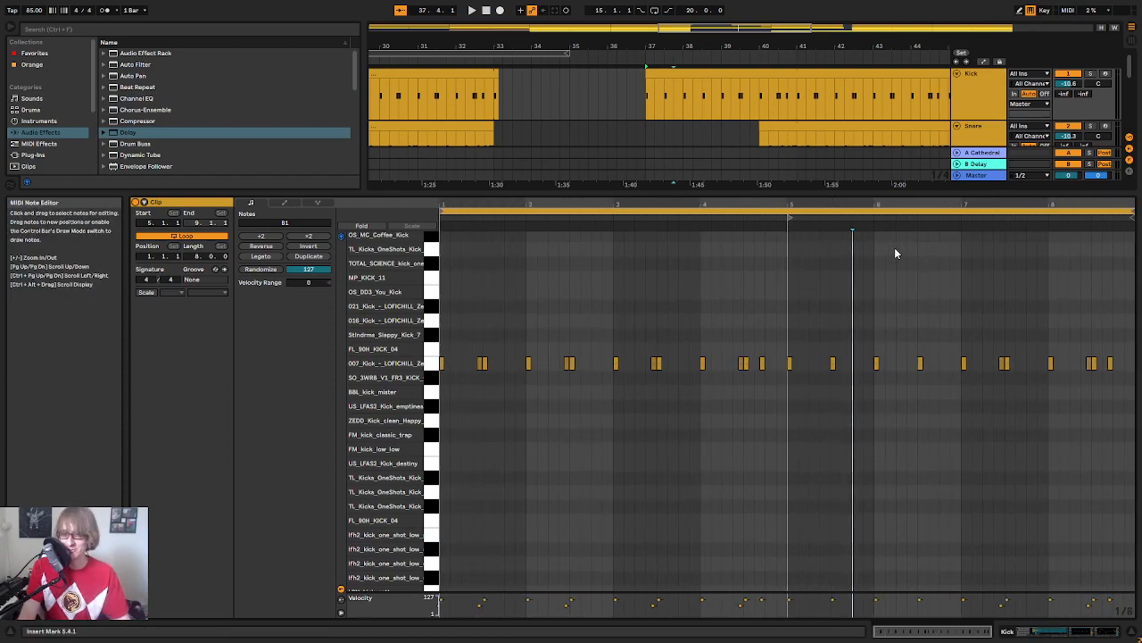
{"action": "key", "text": "space"}
{"action": "left_click_drag", "start_coordinate": [925, 203], "coordinate": [861, 202]}
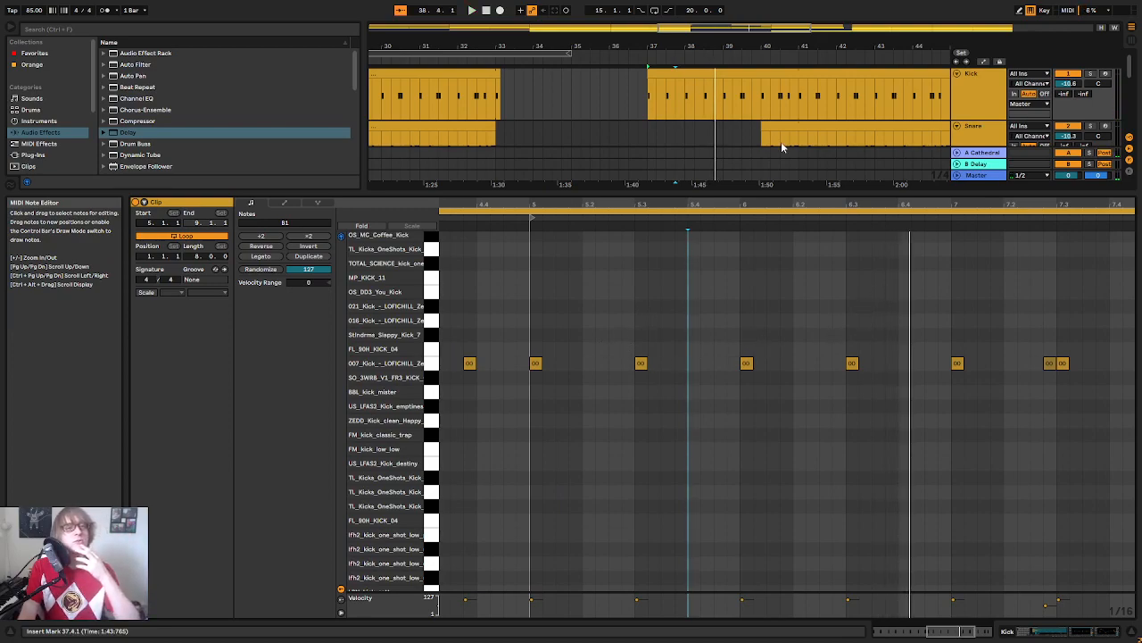
{"action": "left_click_drag", "start_coordinate": [823, 46], "coordinate": [809, 21]}
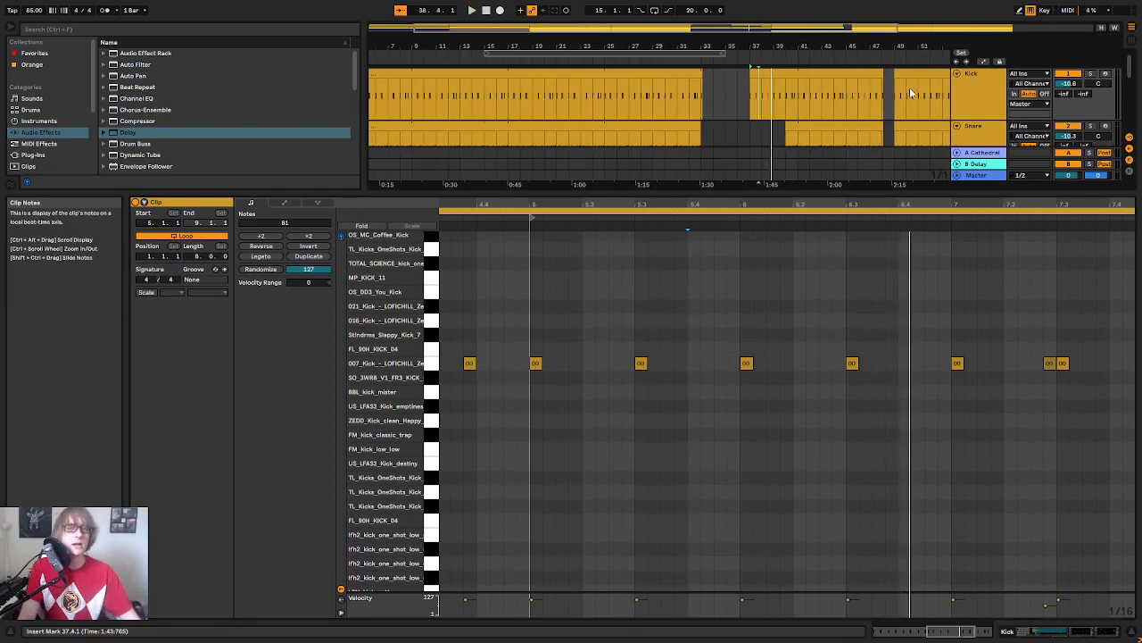
Step: Undo both kick note deletions and listen to the Kick clip from bar 37
{"action": "key", "text": "ctrl+z"}
{"action": "key", "text": "ctrl+z"}
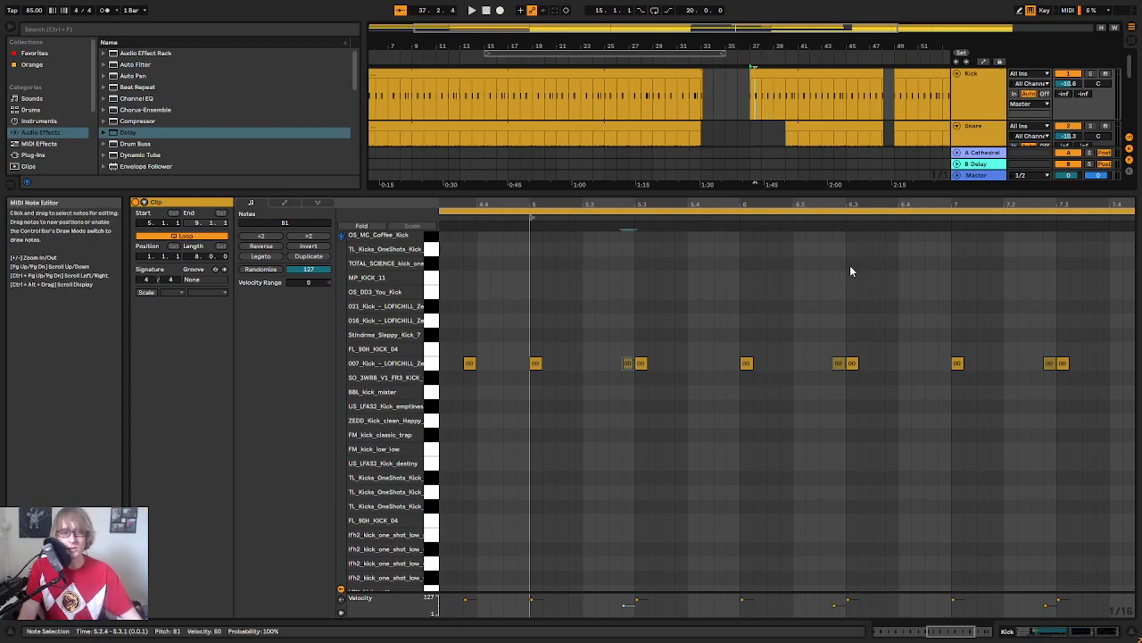
{"action": "key", "text": "space"}
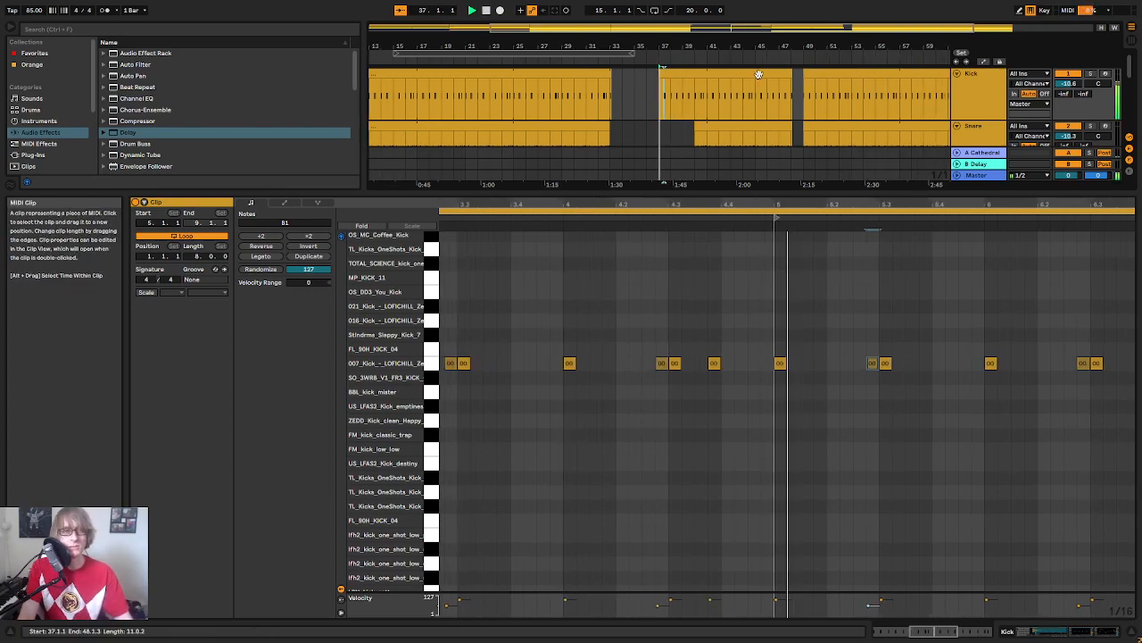
Step: Shrink the note editor and open the Piano clip spanning bars 33 to 48 while the arrangement plays
{"action": "left_click", "coordinate": [872, 312]}
{"action": "left_click_drag", "start_coordinate": [851, 195], "coordinate": [826, 477]}
{"action": "left_click", "coordinate": [763, 272]}
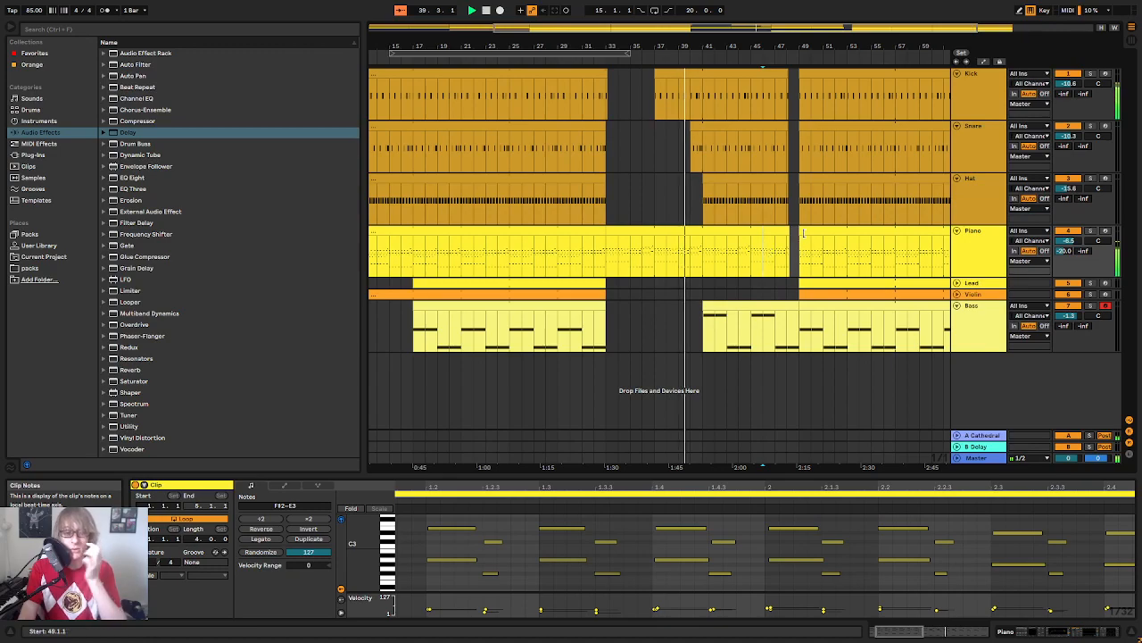
{"action": "left_click", "coordinate": [759, 250]}
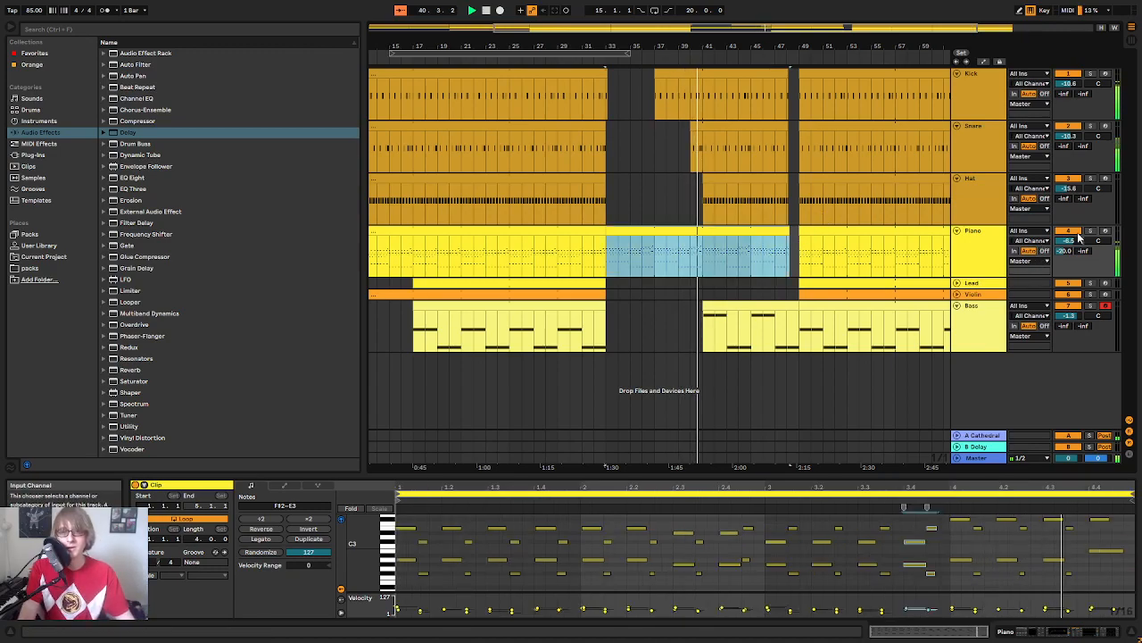
Step: Fold the Piano, Snare, Hat and Kick tracks and select the Lead track
{"action": "left_click", "coordinate": [958, 232]}
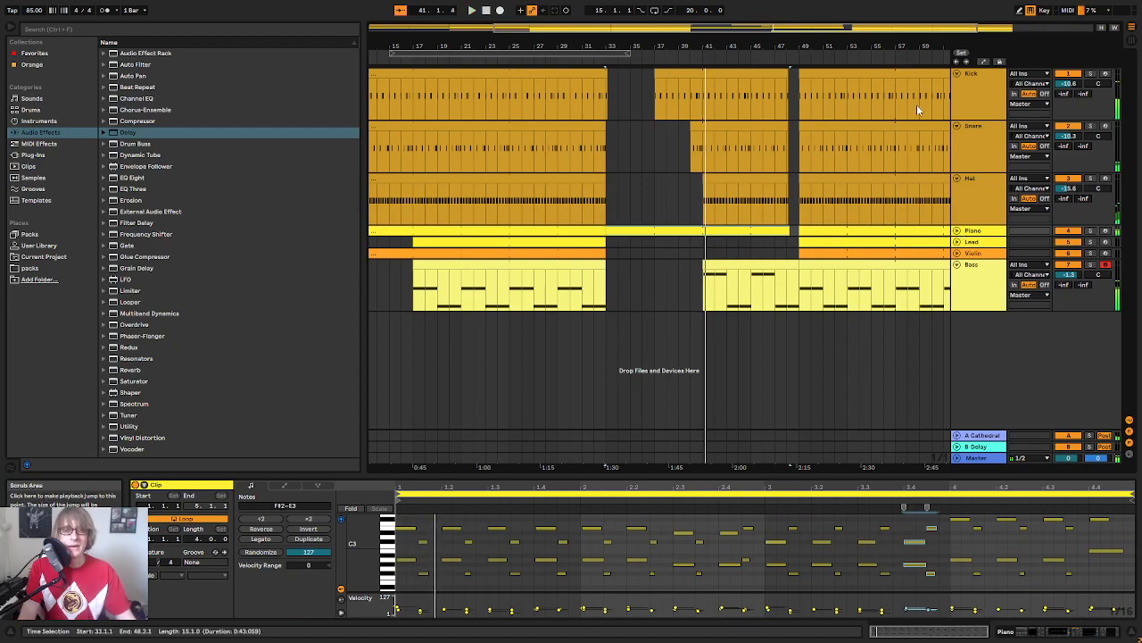
{"action": "left_click", "coordinate": [955, 125]}
{"action": "left_click", "coordinate": [956, 135]}
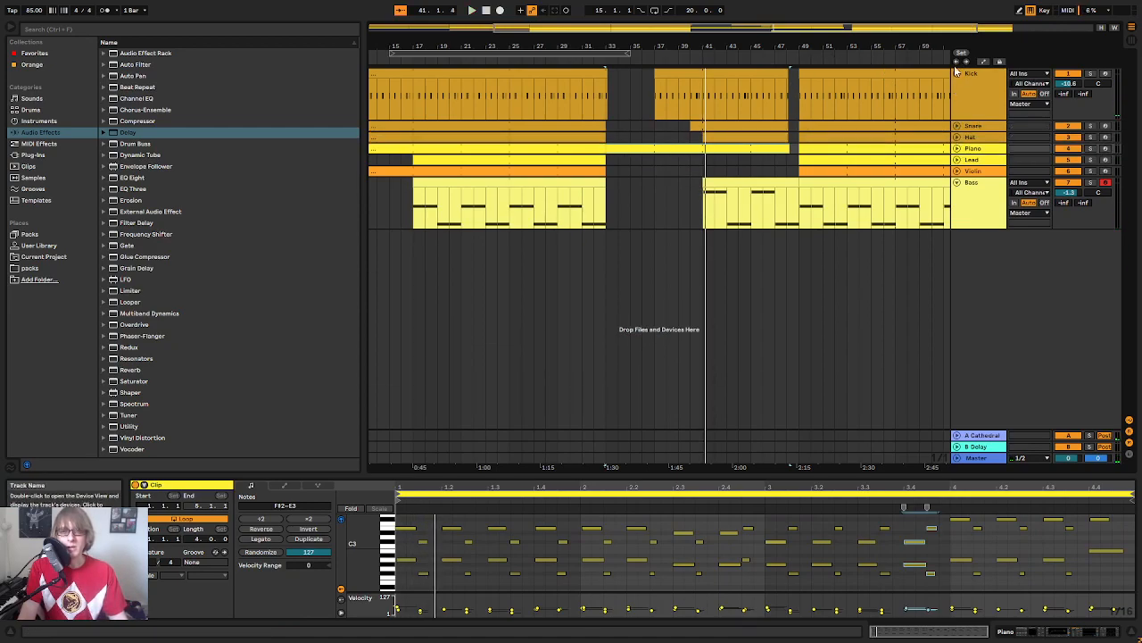
{"action": "left_click", "coordinate": [955, 74]}
{"action": "left_click", "coordinate": [976, 120]}
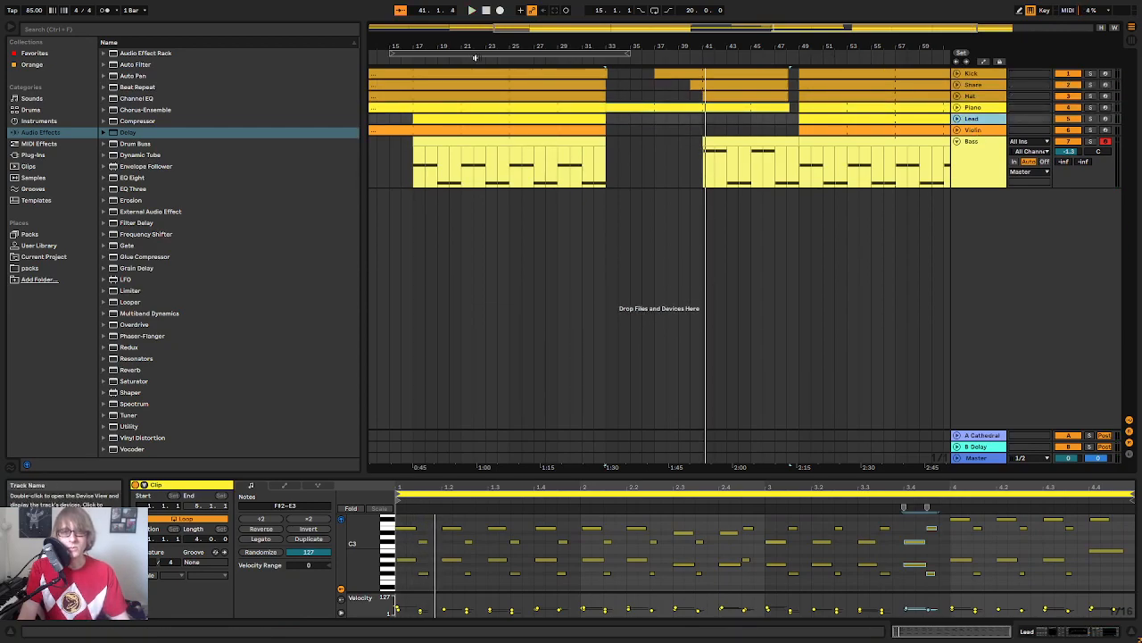
Step: Consolidate the Lead clips between bars 17 and 33 into one clip and unfold the Lead track
{"action": "left_click", "coordinate": [507, 60]}
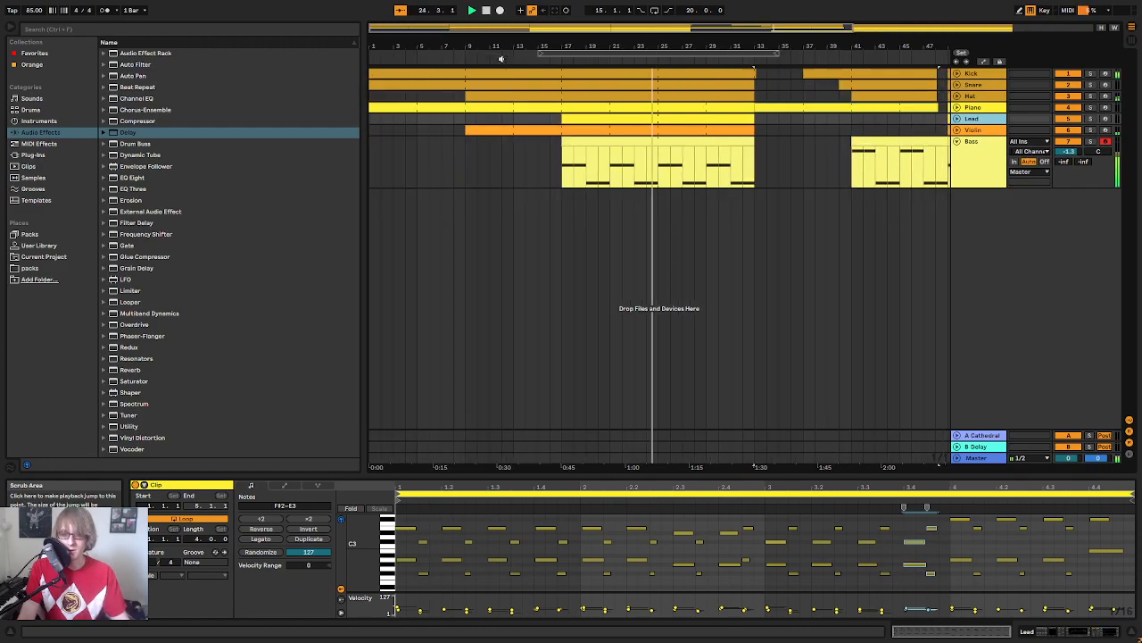
{"action": "left_click", "coordinate": [804, 122]}
{"action": "left_click", "coordinate": [688, 119]}
{"action": "right_click", "coordinate": [688, 119]}
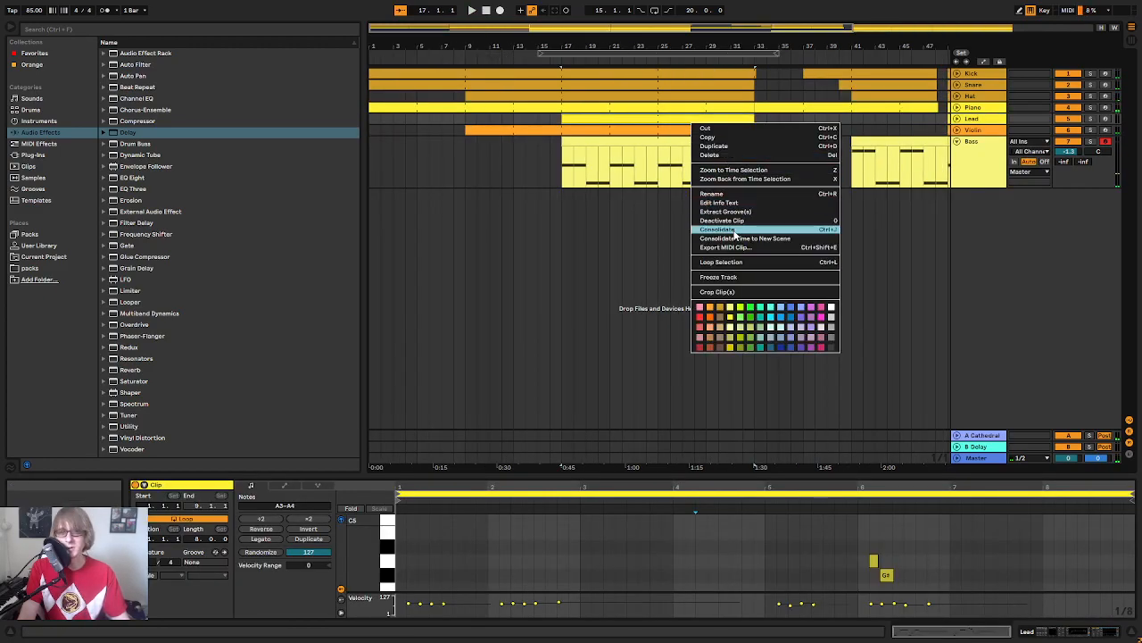
{"action": "left_click", "coordinate": [734, 233]}
{"action": "left_click", "coordinate": [957, 118]}
Step: Enlarge the note editor for the consolidated Lead clip and listen to its melody around bar 9
{"action": "key", "text": "space"}
{"action": "left_click_drag", "start_coordinate": [818, 475], "coordinate": [837, 238]}
{"action": "scroll", "coordinate": [817, 379], "scroll_direction": "up", "scroll_amount": 4}
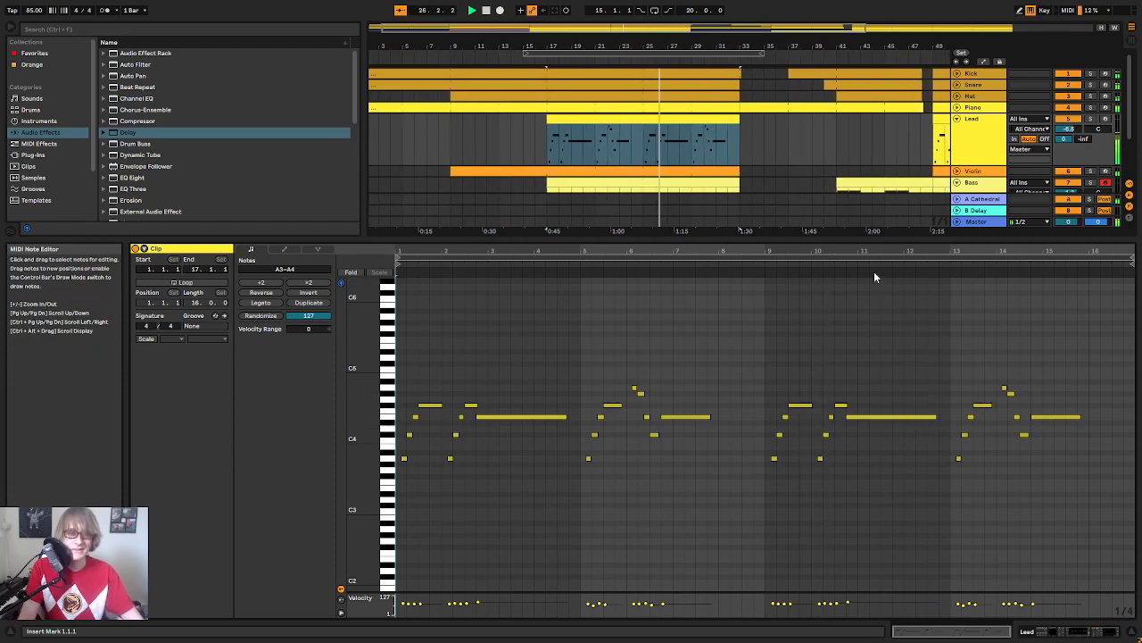
{"action": "left_click_drag", "start_coordinate": [868, 249], "coordinate": [866, 252]}
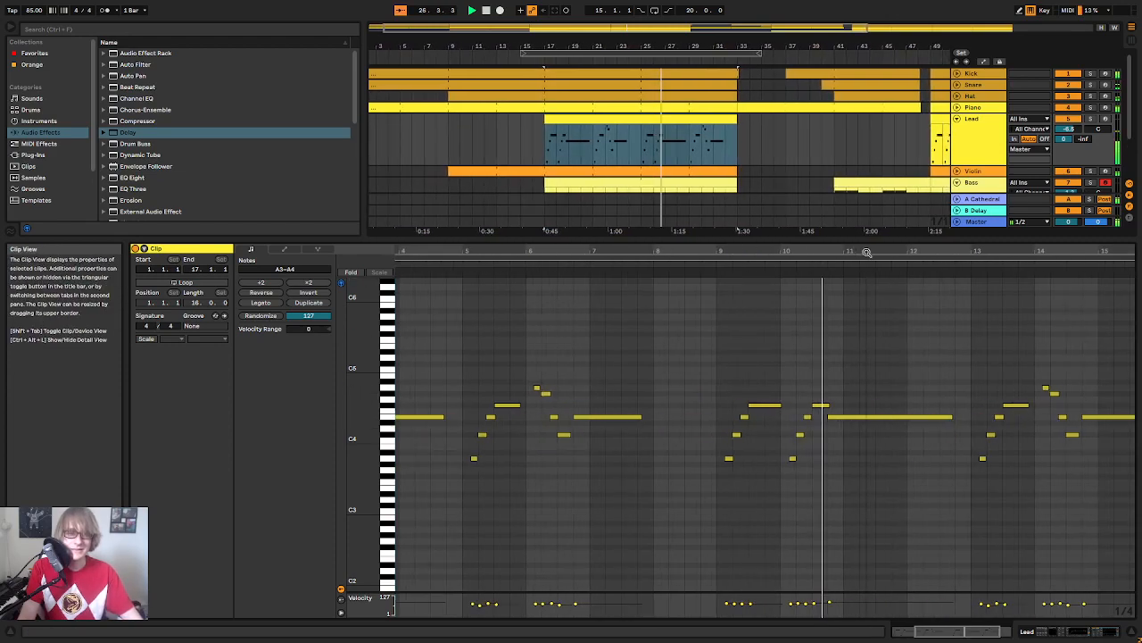
{"action": "left_click_drag", "start_coordinate": [770, 253], "coordinate": [779, 234]}
{"action": "key", "text": "space"}
{"action": "left_click", "coordinate": [754, 264]}
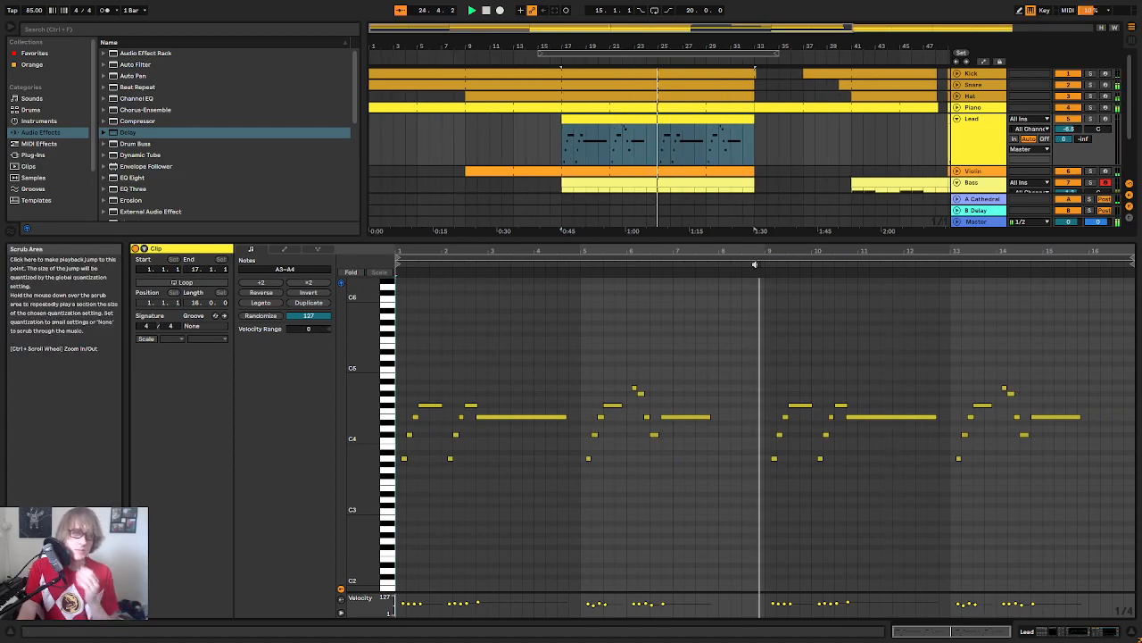
Step: Select the two high notes opening bar 6 of the Lead clip and replay the melody from around bar 9
{"action": "left_click_drag", "start_coordinate": [817, 251], "coordinate": [845, 262]}
{"action": "left_click", "coordinate": [465, 381]}
{"action": "left_click_drag", "start_coordinate": [465, 381], "coordinate": [485, 398]}
{"action": "left_click", "coordinate": [762, 266]}
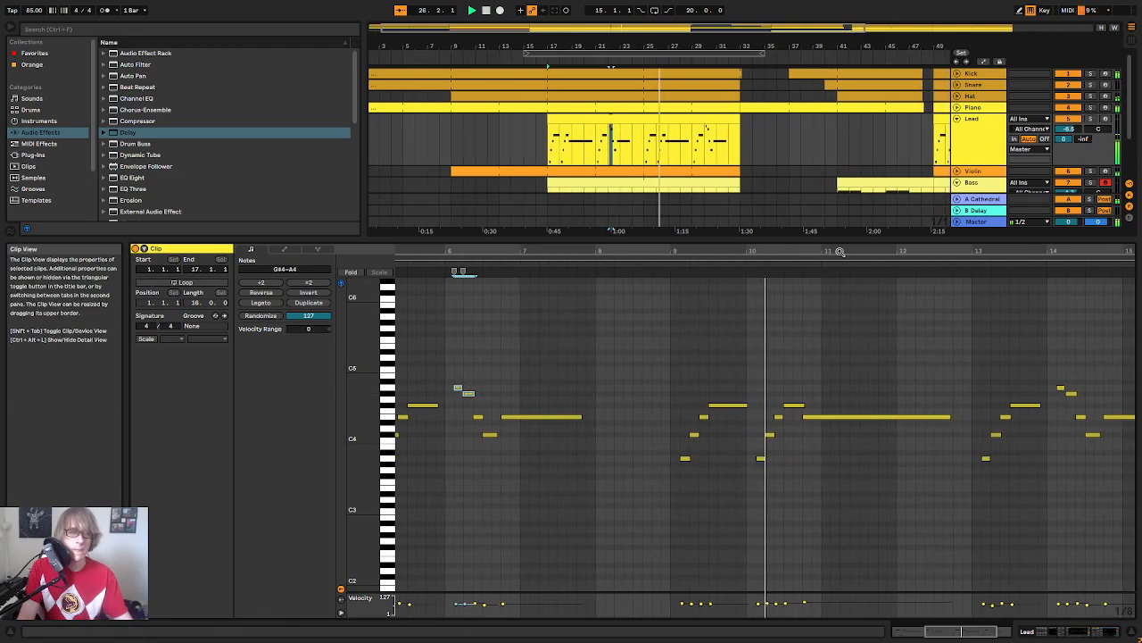
Step: Paste the two copied high notes at the end of bar 10 and move the long E4 note's start to 11.1.3
{"action": "left_click_drag", "start_coordinate": [842, 251], "coordinate": [832, 257]}
{"action": "key", "text": "space"}
{"action": "key", "text": "ctrl+v"}
{"action": "left_click_drag", "start_coordinate": [789, 423], "coordinate": [813, 424]}
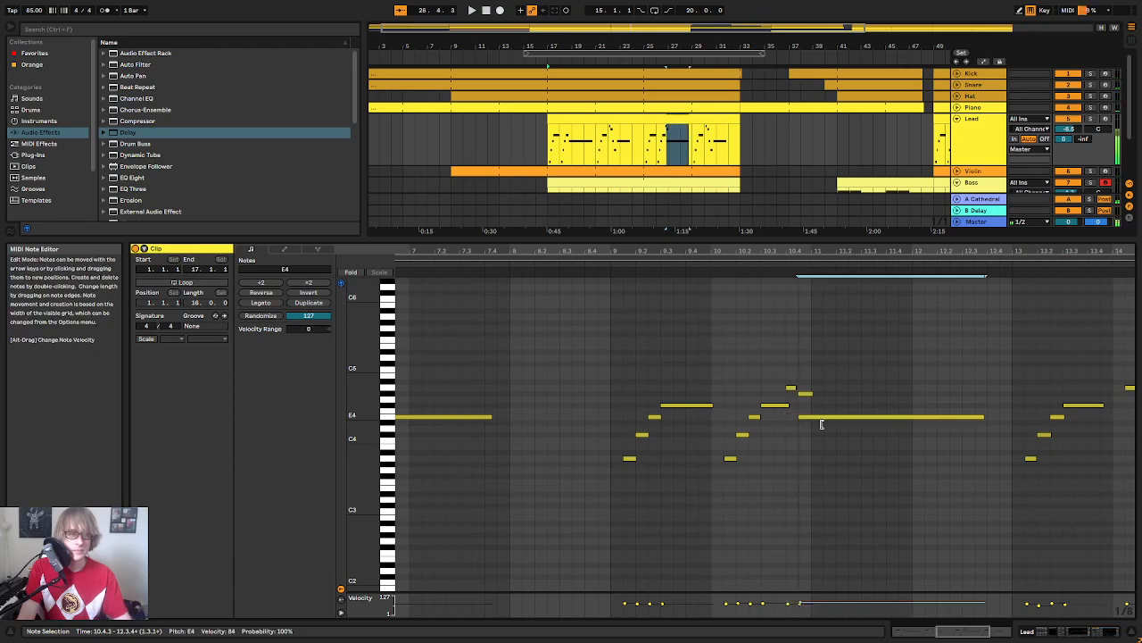
{"action": "left_click", "coordinate": [739, 267]}
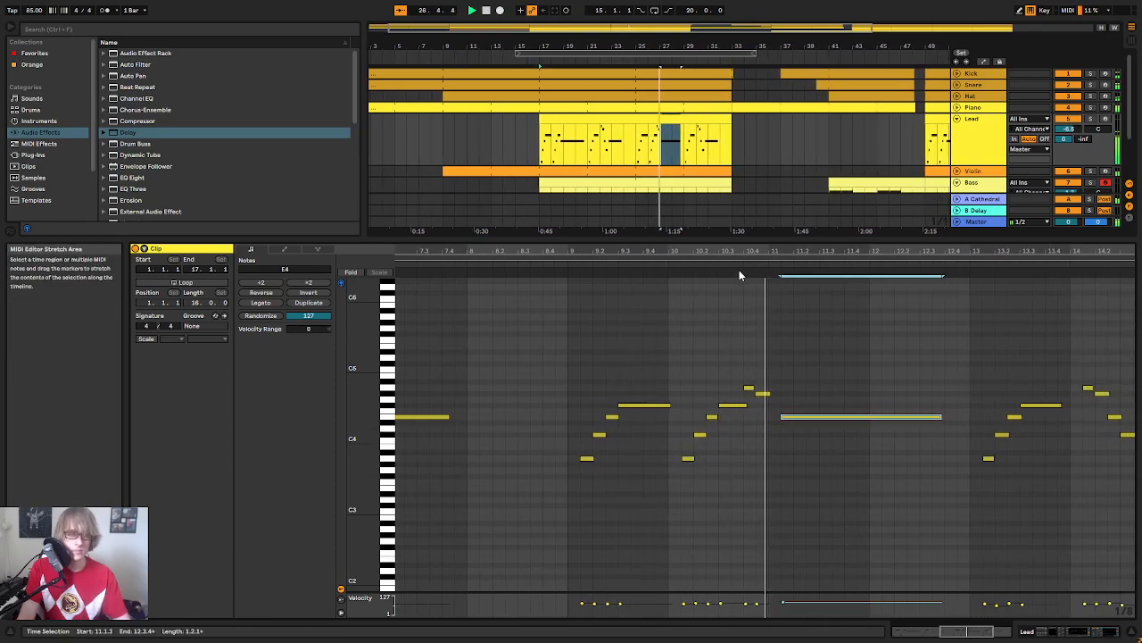
{"action": "left_click", "coordinate": [794, 350]}
Step: Lengthen the G#4 note up to 11.1.3 and shorten the long E4 note so it ends at 11.4.1
{"action": "left_click_drag", "start_coordinate": [727, 394], "coordinate": [738, 395]}
{"action": "left_click", "coordinate": [765, 417]}
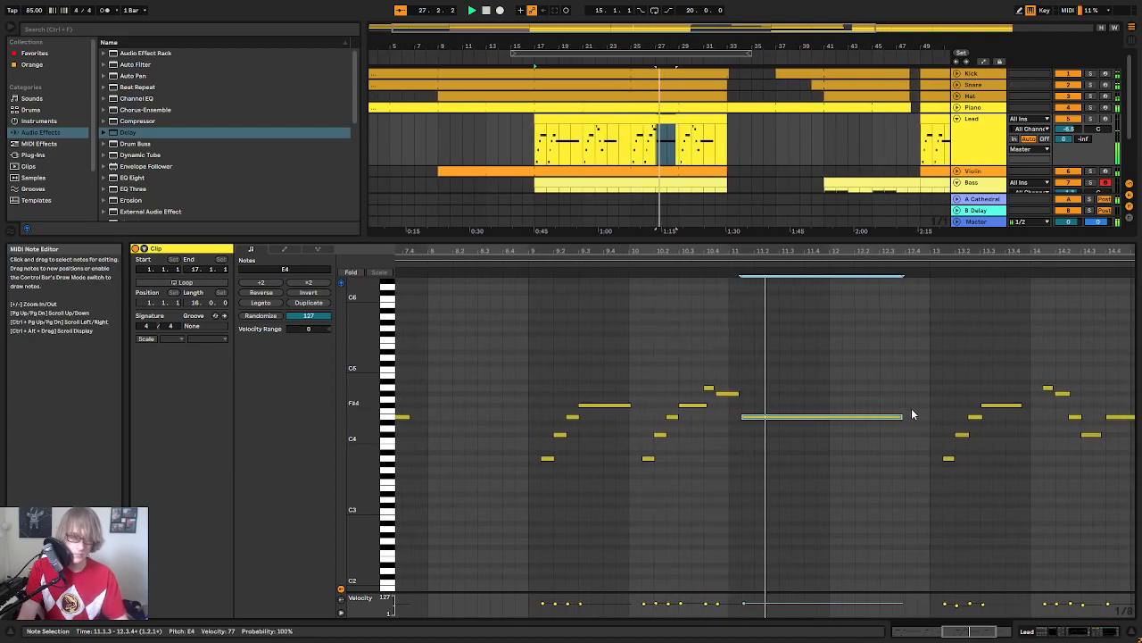
{"action": "left_click_drag", "start_coordinate": [866, 416], "coordinate": [766, 417]}
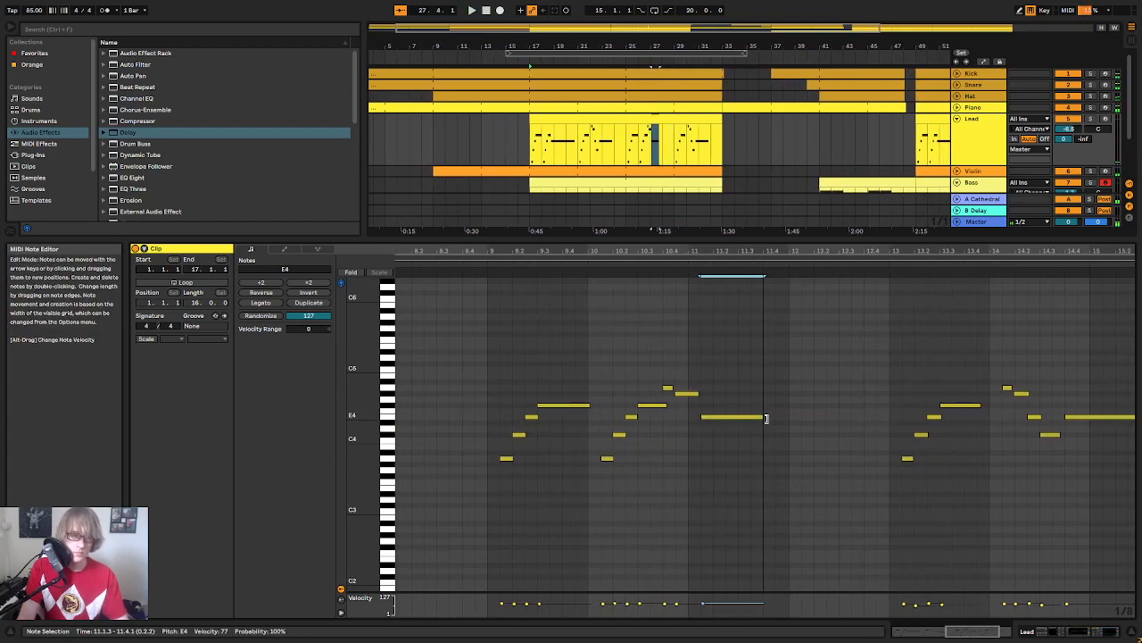
Step: Duplicate the bar 11 E4 note right behind itself, copy the bar 10 F#4 note to 12.1.1, and replay the phrase
{"action": "left_click", "coordinate": [694, 394]}
{"action": "left_click", "coordinate": [734, 417]}
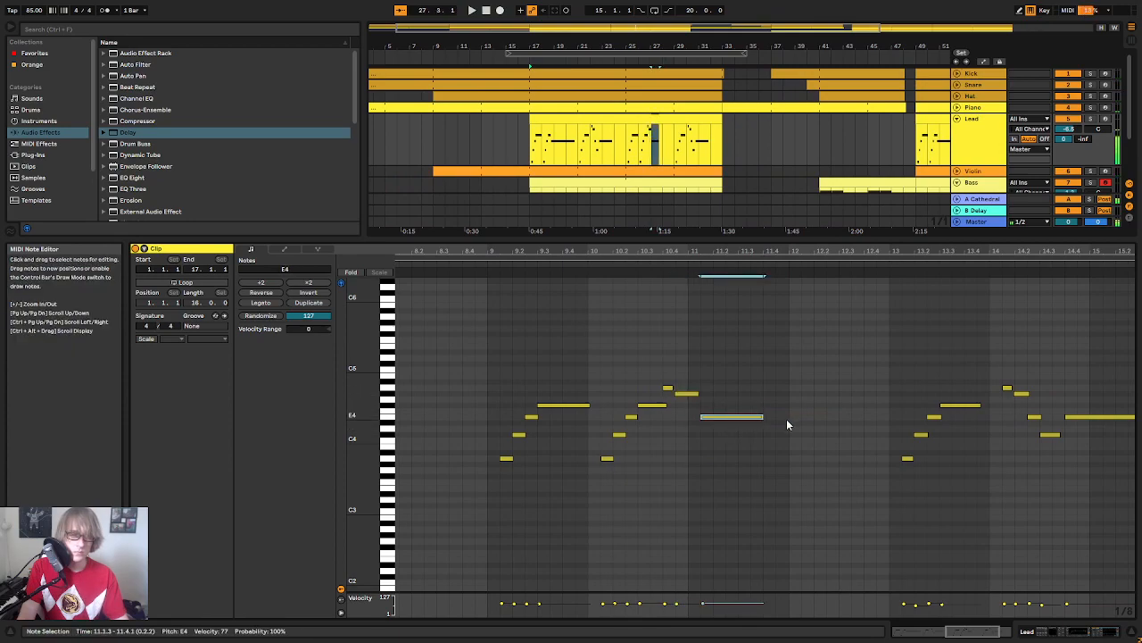
{"action": "left_click_drag", "start_coordinate": [765, 415], "coordinate": [827, 416]}
{"action": "left_click", "coordinate": [694, 393]}
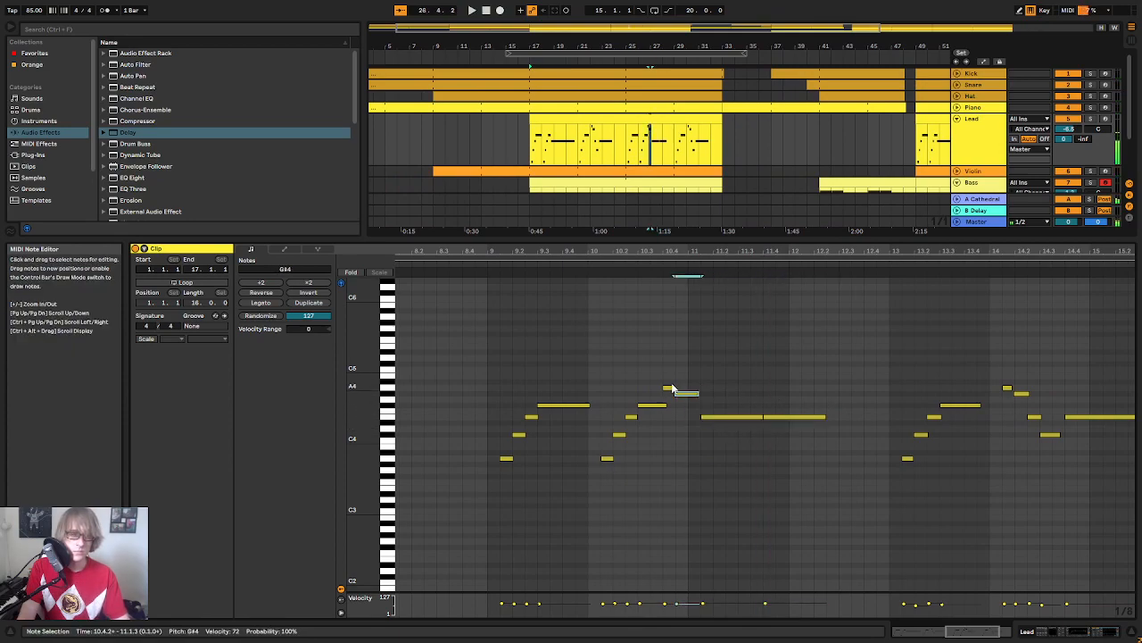
{"action": "left_click", "coordinate": [661, 405]}
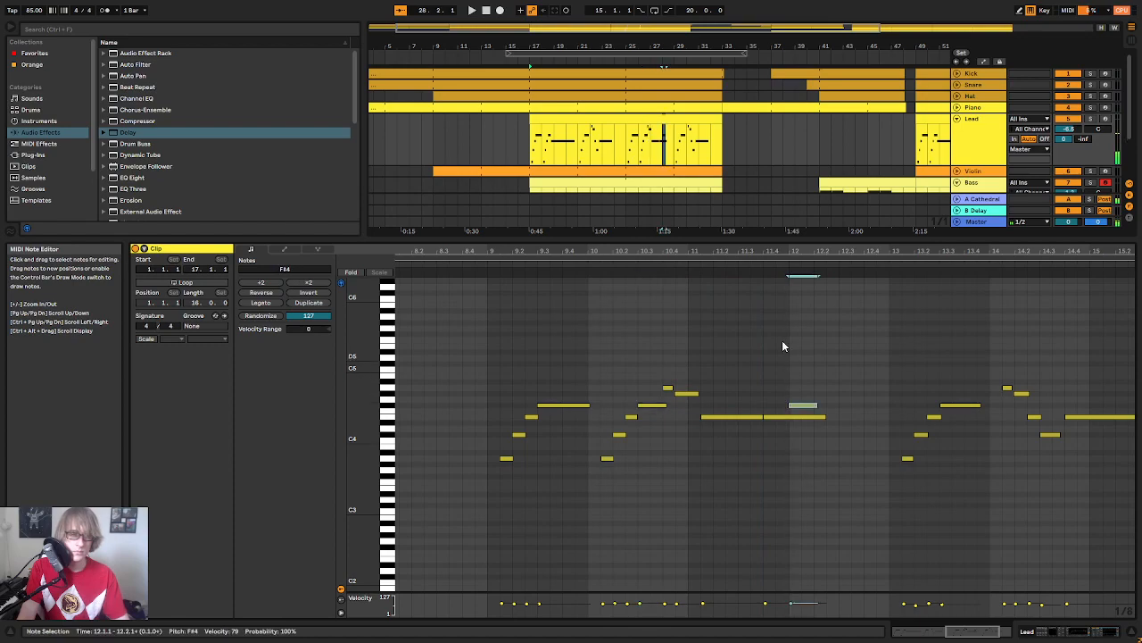
{"action": "left_click", "coordinate": [681, 264]}
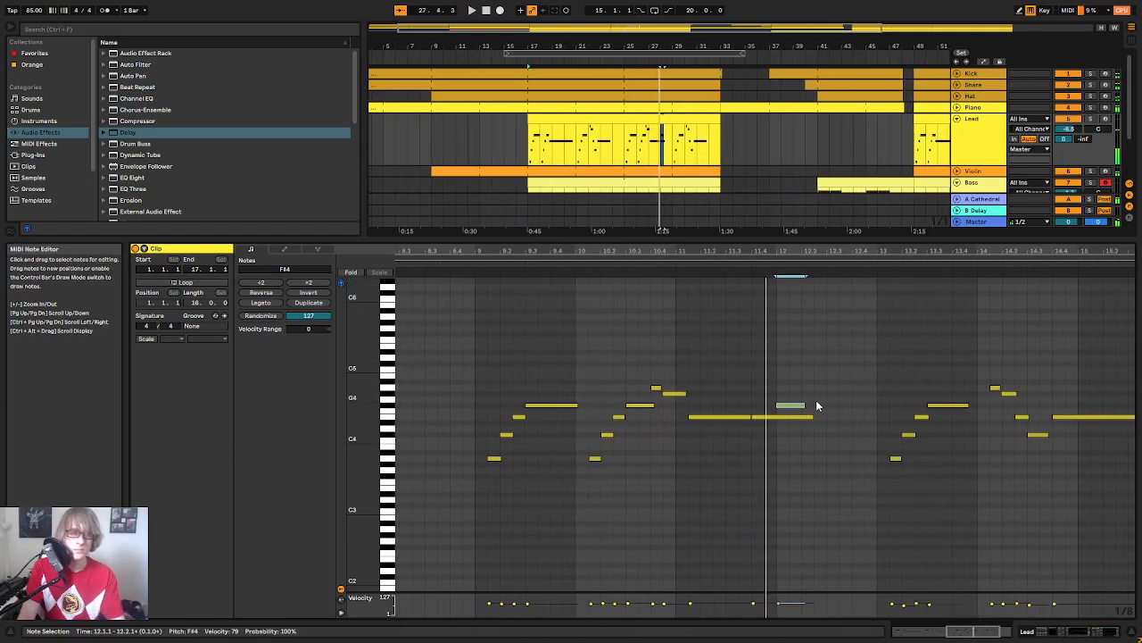
Step: Shorten the second E4 note to end at 11.4.3, move the F#4 note directly after it, and replay the phrase
{"action": "left_click_drag", "start_coordinate": [811, 417], "coordinate": [777, 417]}
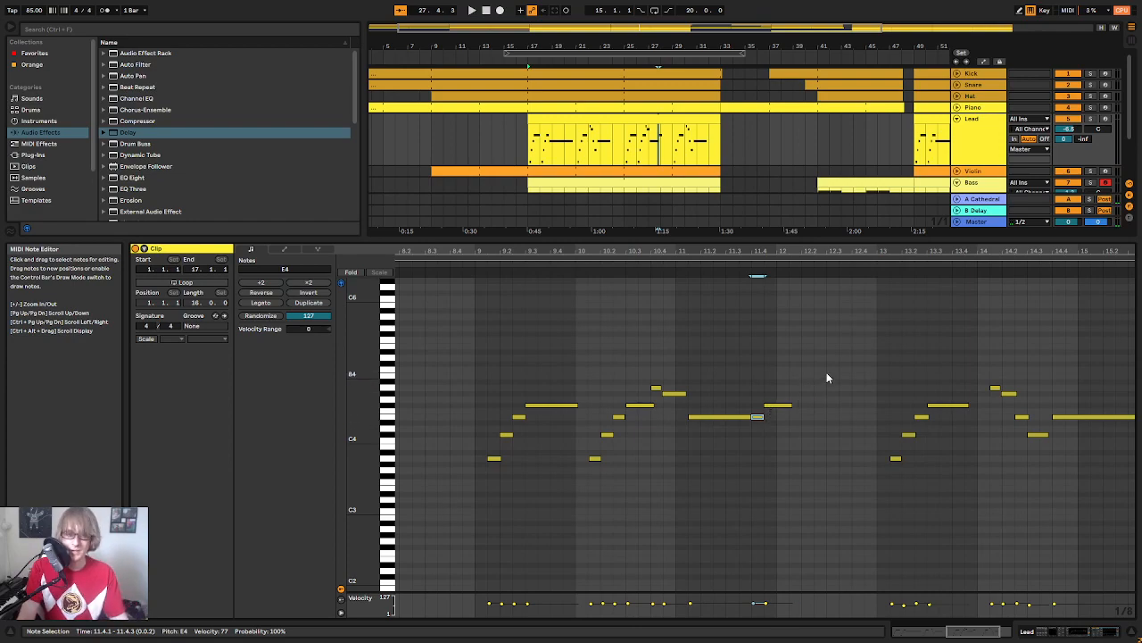
{"action": "key", "text": "space"}
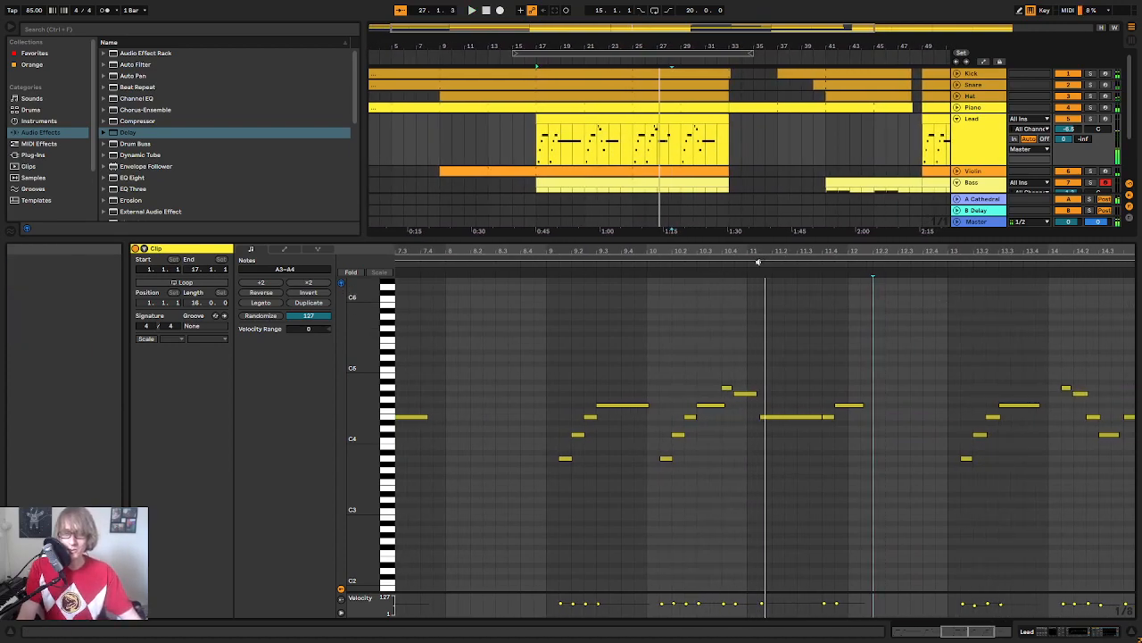
{"action": "left_click", "coordinate": [903, 332]}
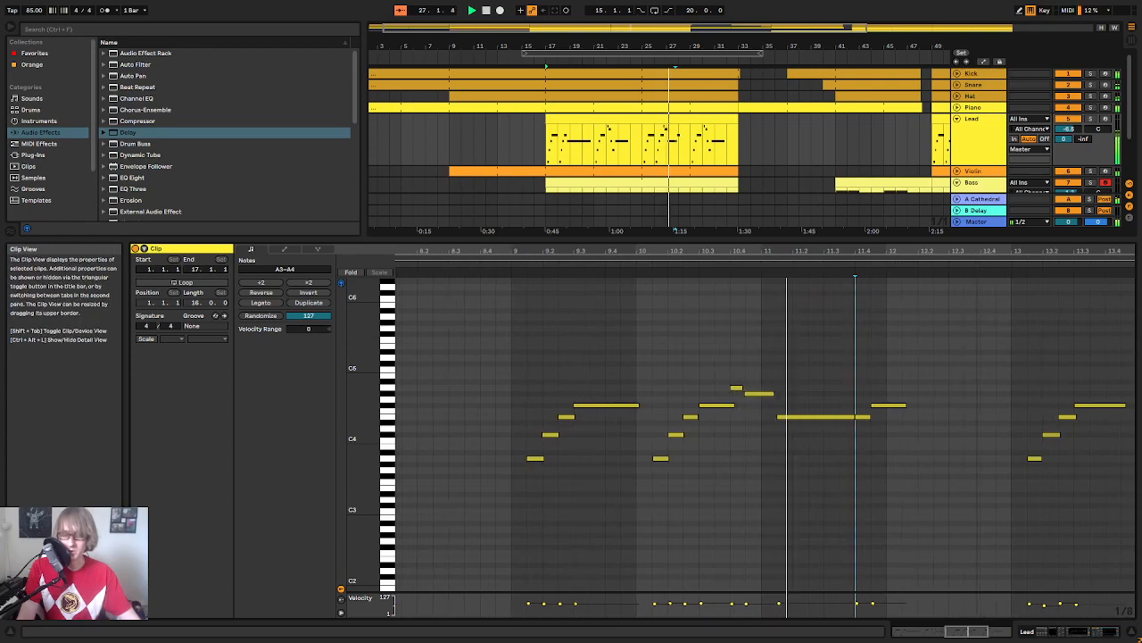
{"action": "left_click_drag", "start_coordinate": [1016, 252], "coordinate": [901, 250]}
{"action": "left_click", "coordinate": [900, 340]}
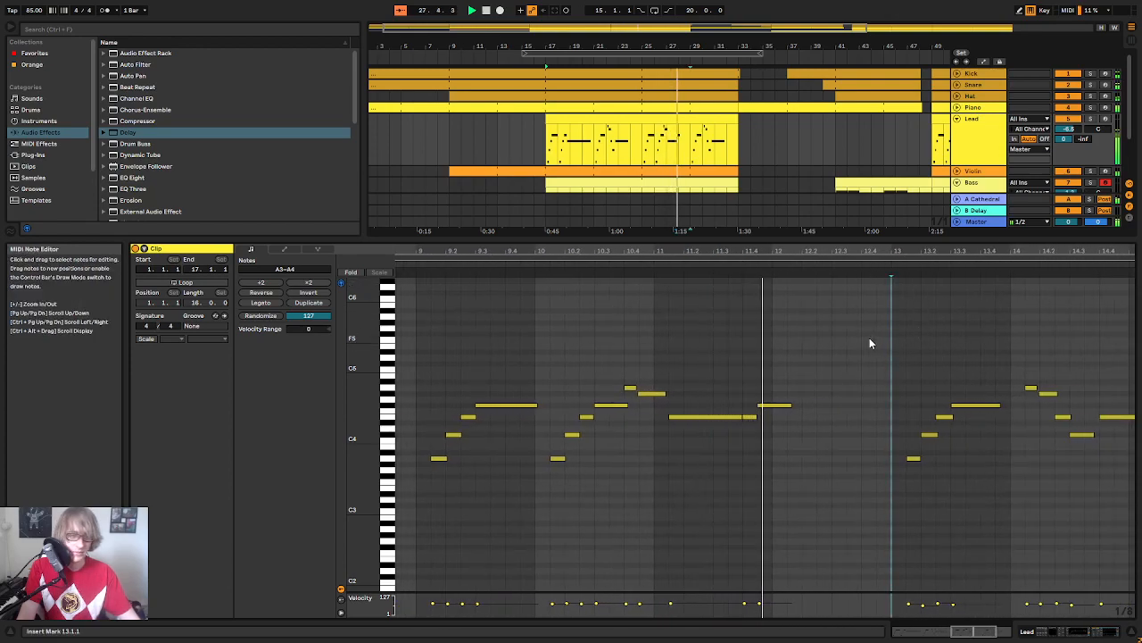
Step: Copy the F#4 note to 12.1.3, lower the copy to D#4, and replay the melody from bar 9
{"action": "left_click", "coordinate": [780, 405]}
{"action": "left_click", "coordinate": [787, 393]}
{"action": "key", "text": "Down"}
{"action": "key", "text": "Down"}
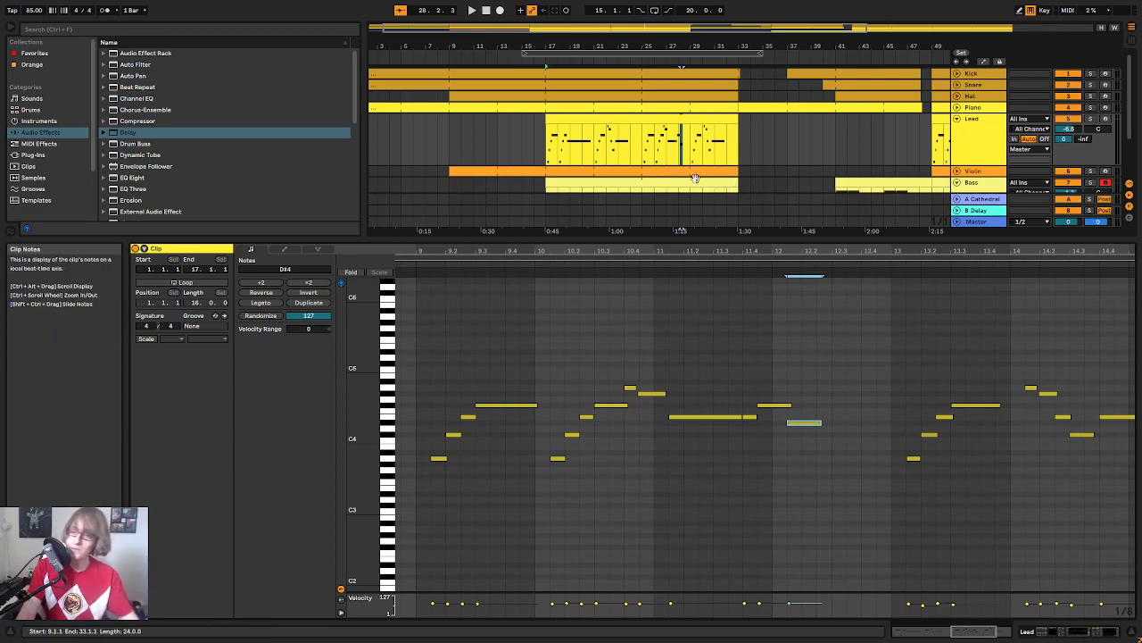
{"action": "key", "text": "space"}
{"action": "left_click_drag", "start_coordinate": [862, 246], "coordinate": [578, 247]}
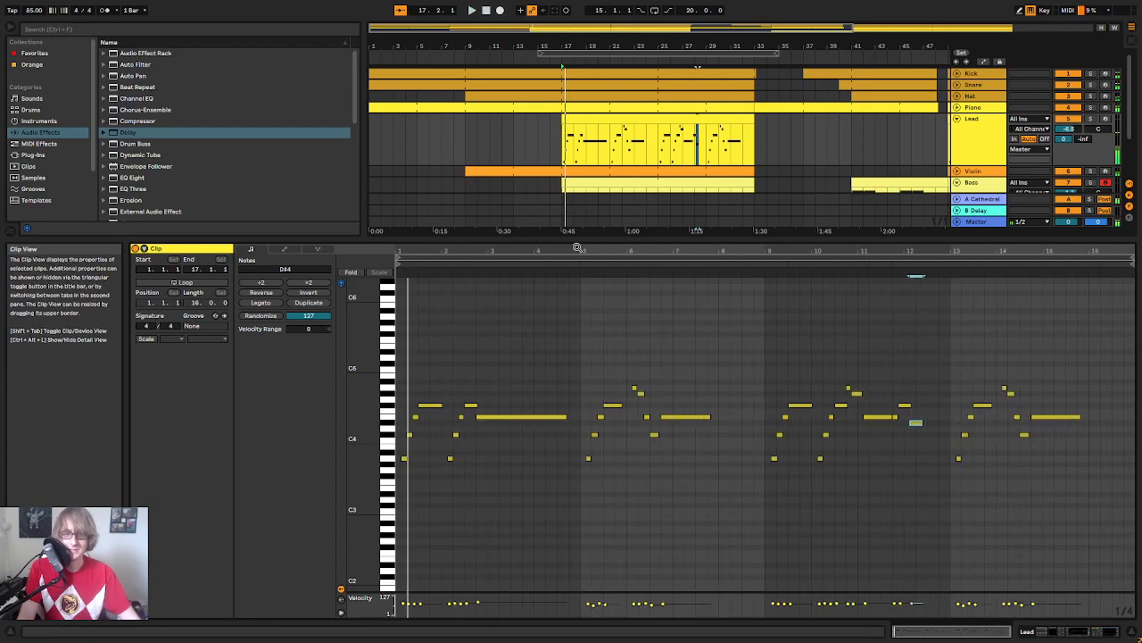
{"action": "left_click", "coordinate": [764, 262]}
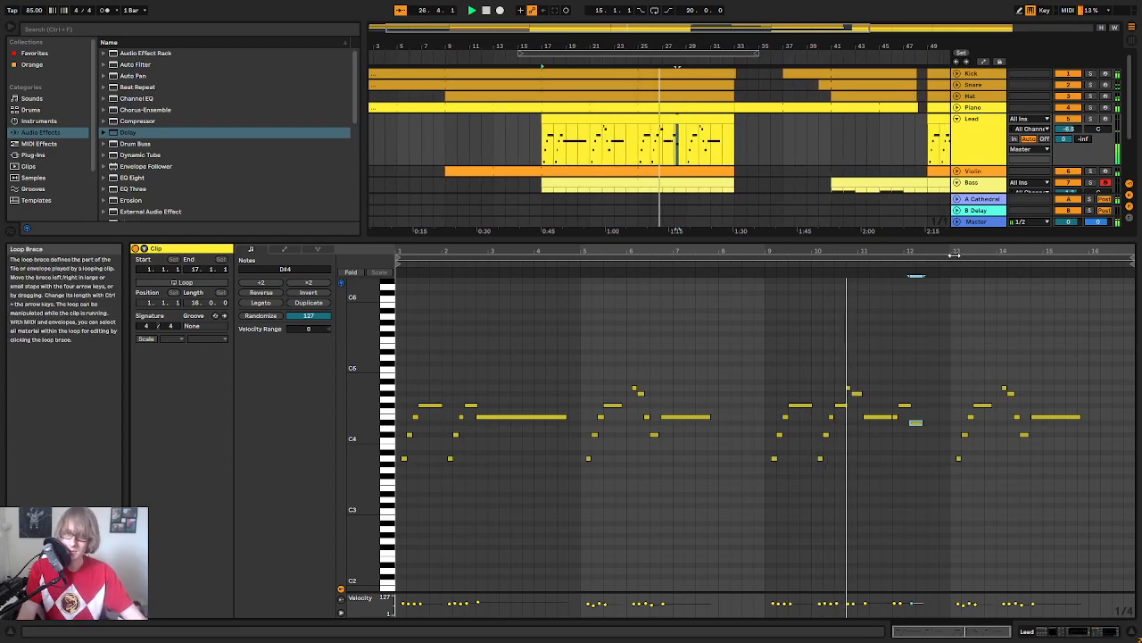
Step: Lower the note at 12.1.3 to C#4 and replay the phrase through bars 10 and 11
{"action": "left_click_drag", "start_coordinate": [956, 254], "coordinate": [818, 272]}
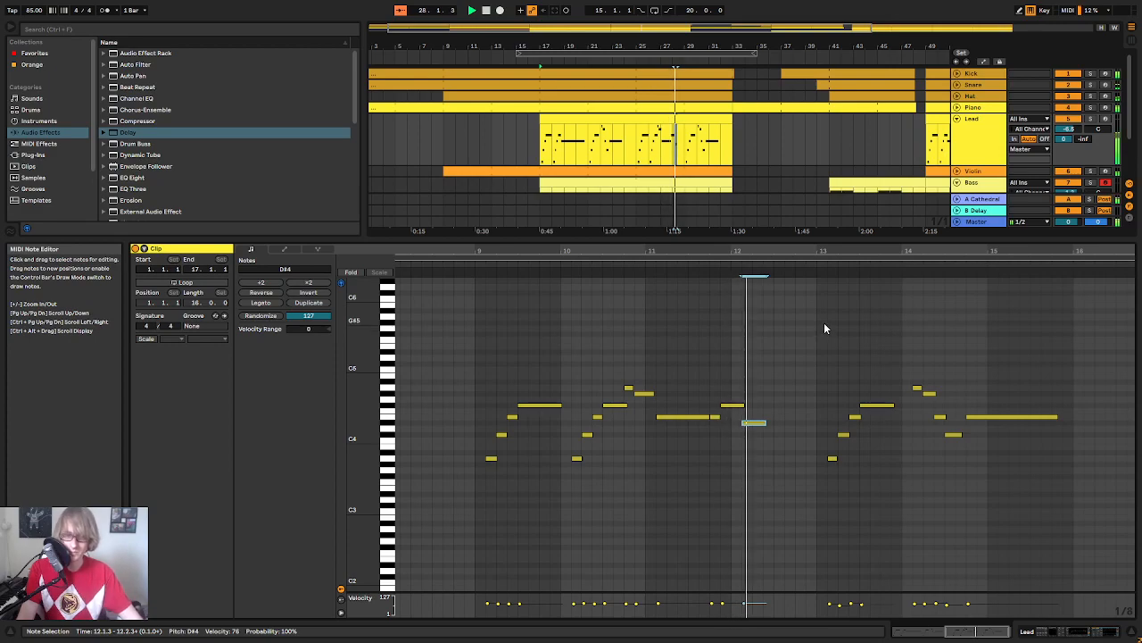
{"action": "left_click", "coordinate": [750, 444]}
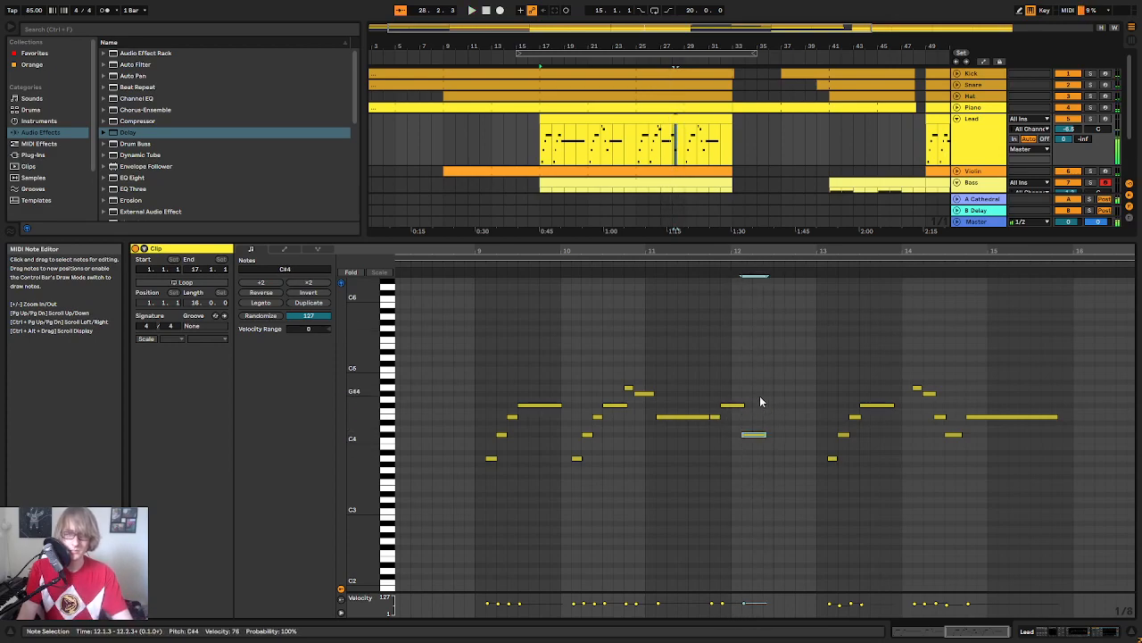
{"action": "left_click", "coordinate": [707, 263]}
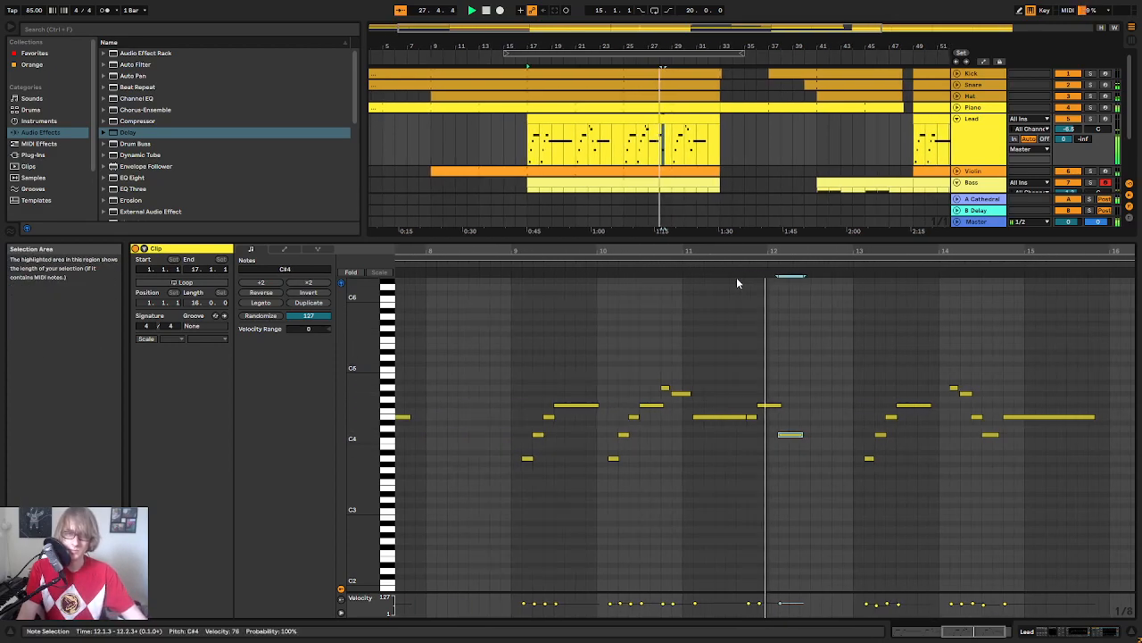
{"action": "left_click", "coordinate": [464, 266]}
{"action": "left_click", "coordinate": [872, 354]}
{"action": "mouse_move", "coordinate": [964, 253]}
{"action": "left_mouse_down"}
{"action": "mouse_move", "coordinate": [969, 276]}
{"action": "mouse_move", "coordinate": [802, 288]}
{"action": "mouse_move", "coordinate": [675, 269]}
{"action": "left_mouse_up"}
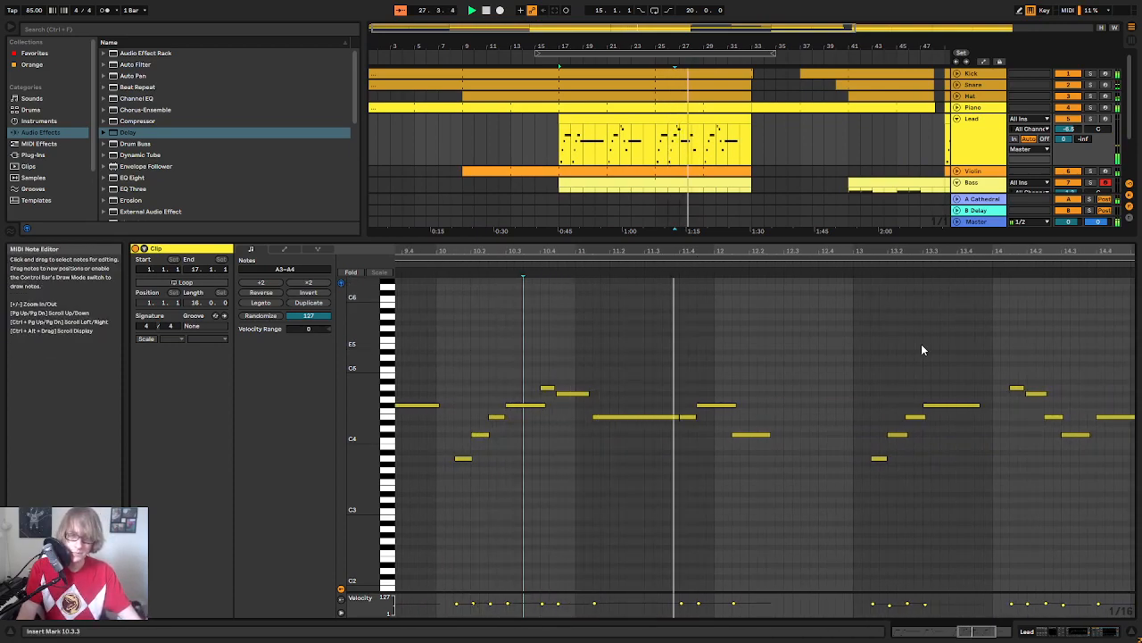
Step: Select the last three notes of the bar 11 phrase and listen to the melody on into bar 14
{"action": "key", "text": "space"}
{"action": "left_click", "coordinate": [687, 417]}
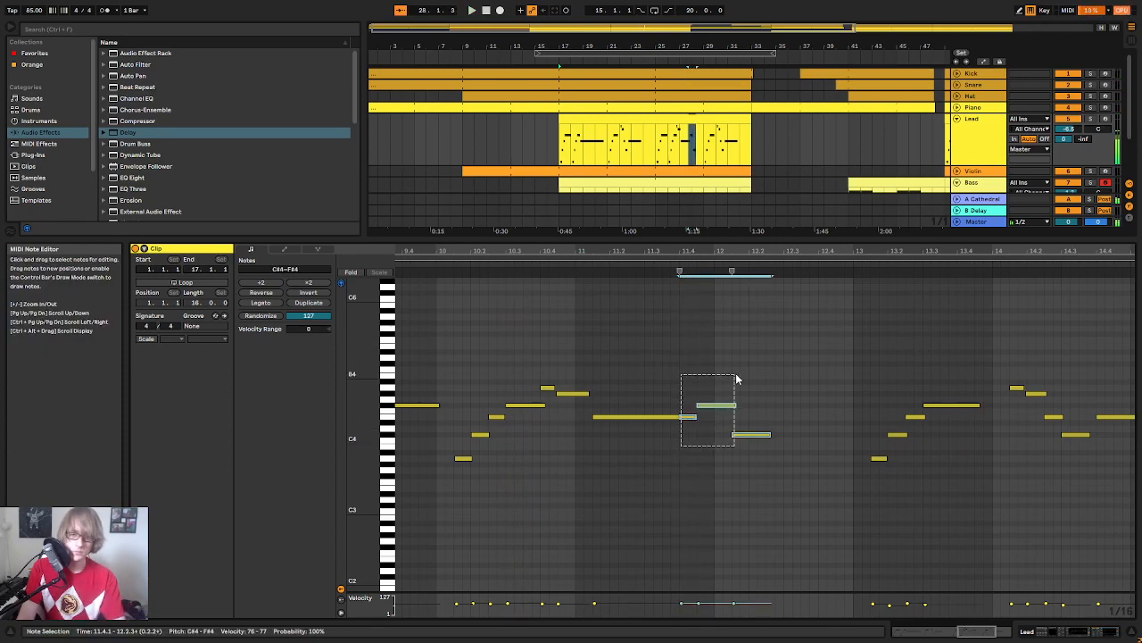
{"action": "left_click", "coordinate": [660, 253]}
{"action": "left_click", "coordinate": [871, 393]}
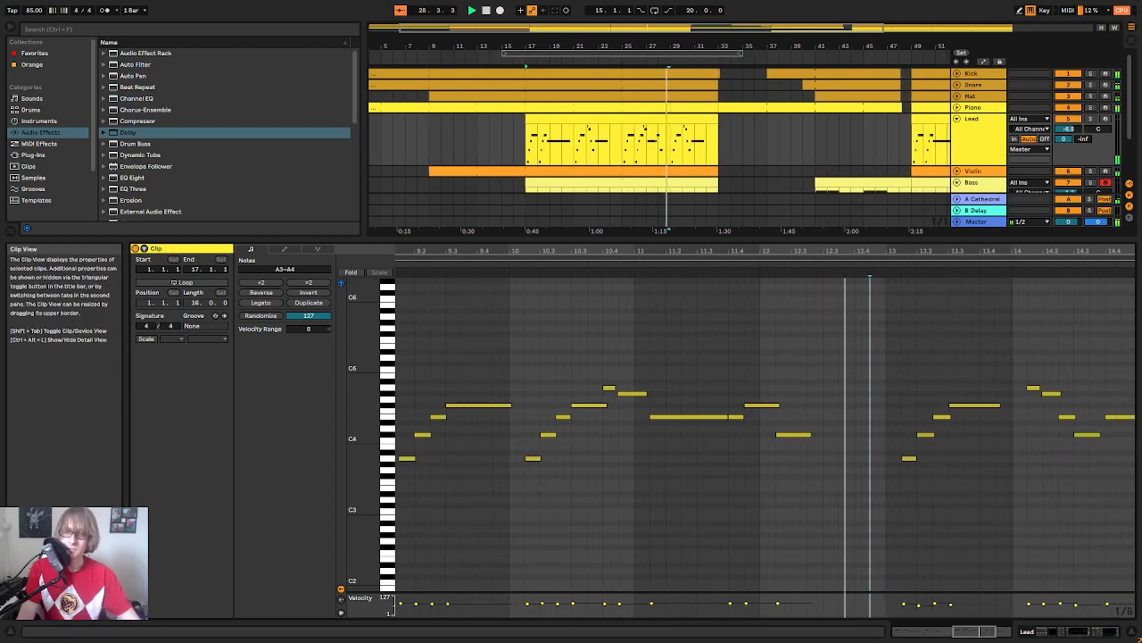
{"action": "left_click_drag", "start_coordinate": [901, 251], "coordinate": [902, 239]}
{"action": "left_click", "coordinate": [896, 303]}
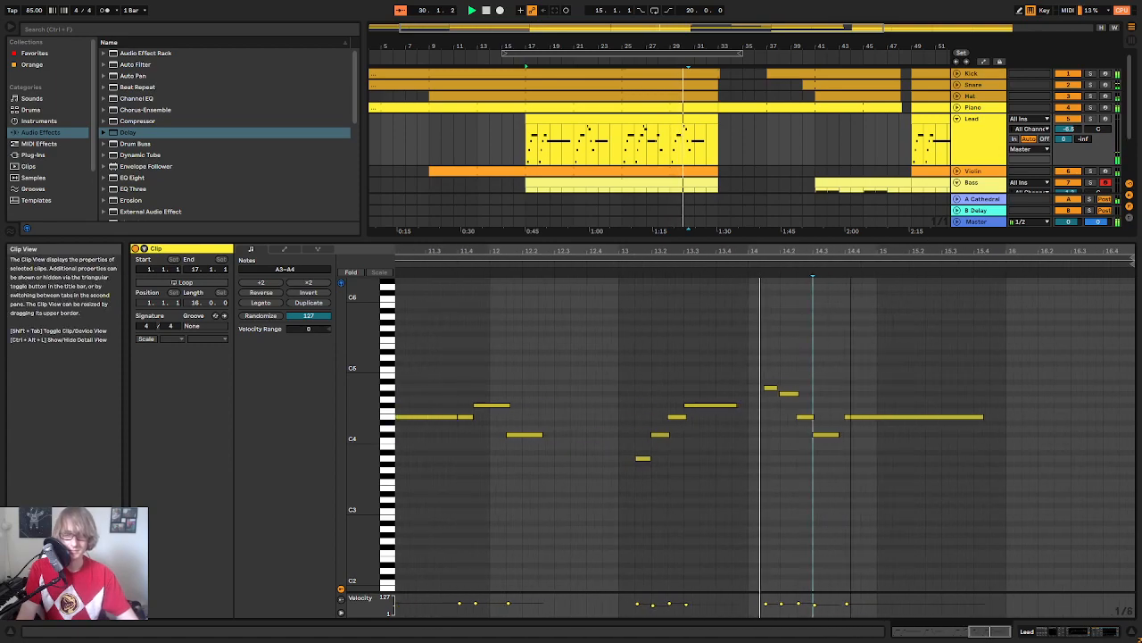
Step: Raise the E4 and C#4 notes in bar 14 to B4 and A4, starting them at 14.3.1 and 14.3.3
{"action": "left_click_drag", "start_coordinate": [1003, 248], "coordinate": [1002, 229]}
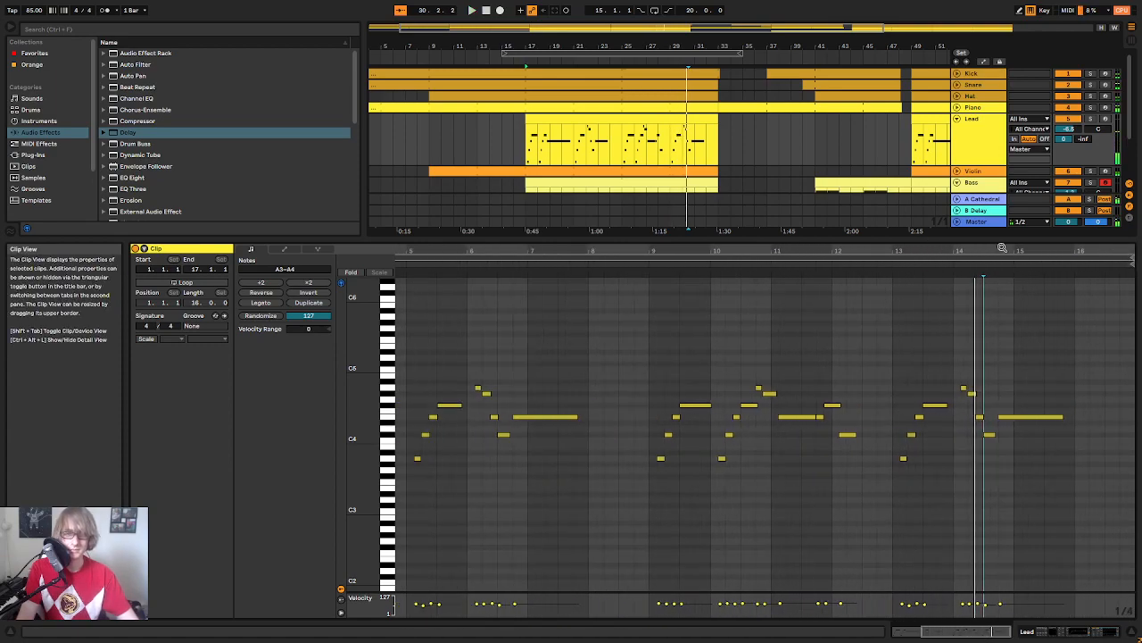
{"action": "left_click", "coordinate": [890, 264]}
{"action": "left_click_drag", "start_coordinate": [1065, 261], "coordinate": [1065, 278]}
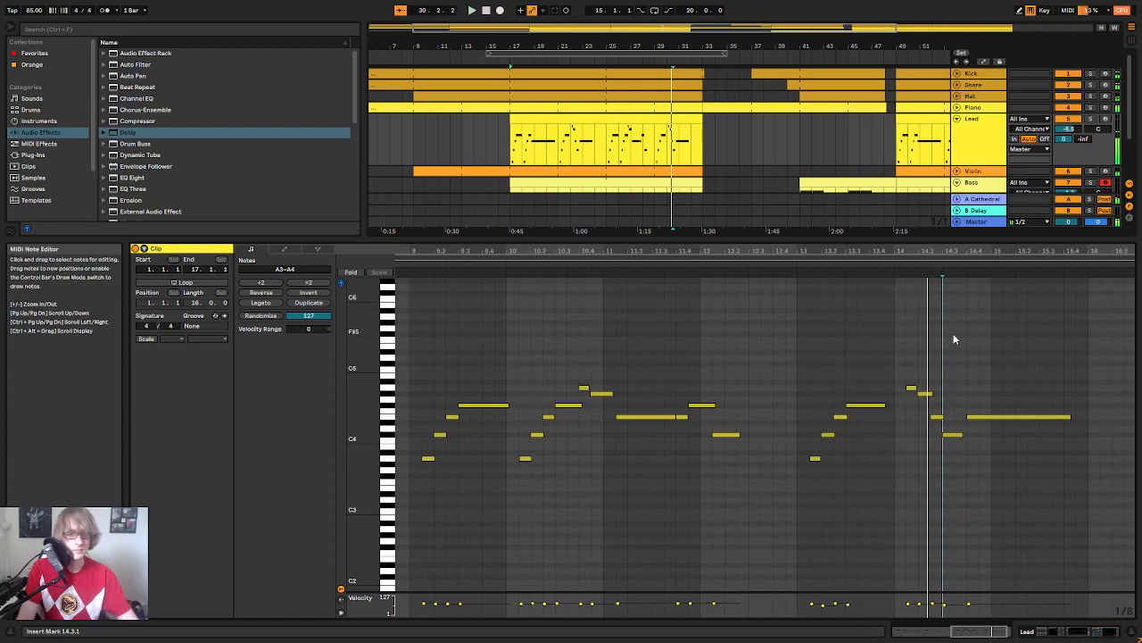
{"action": "left_click_drag", "start_coordinate": [955, 395], "coordinate": [948, 432]}
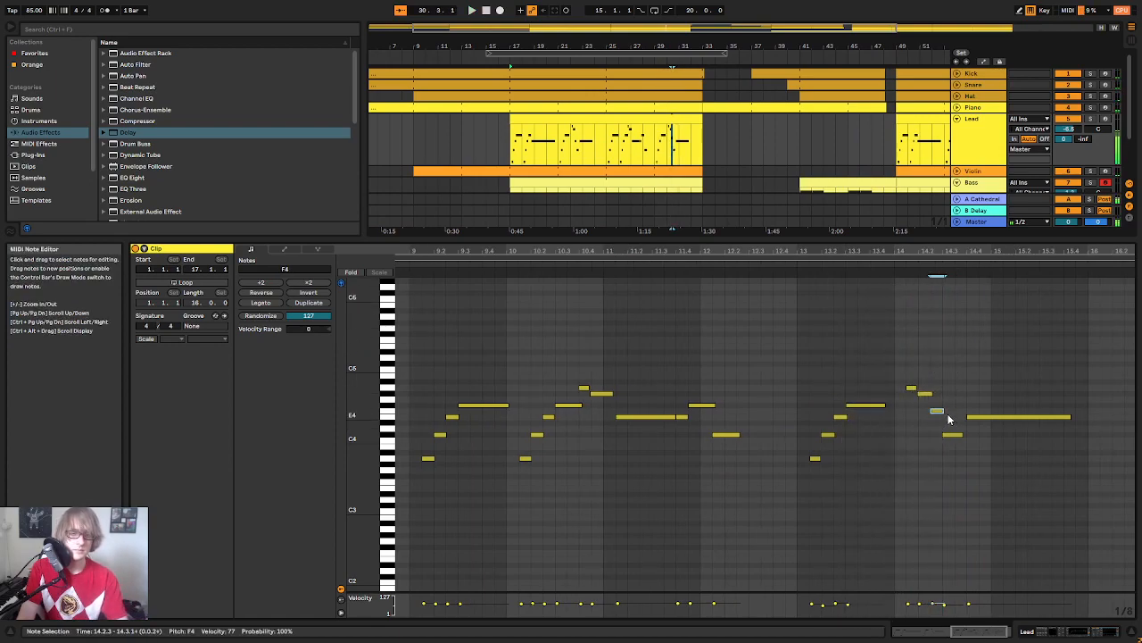
{"action": "key", "text": "Down"}
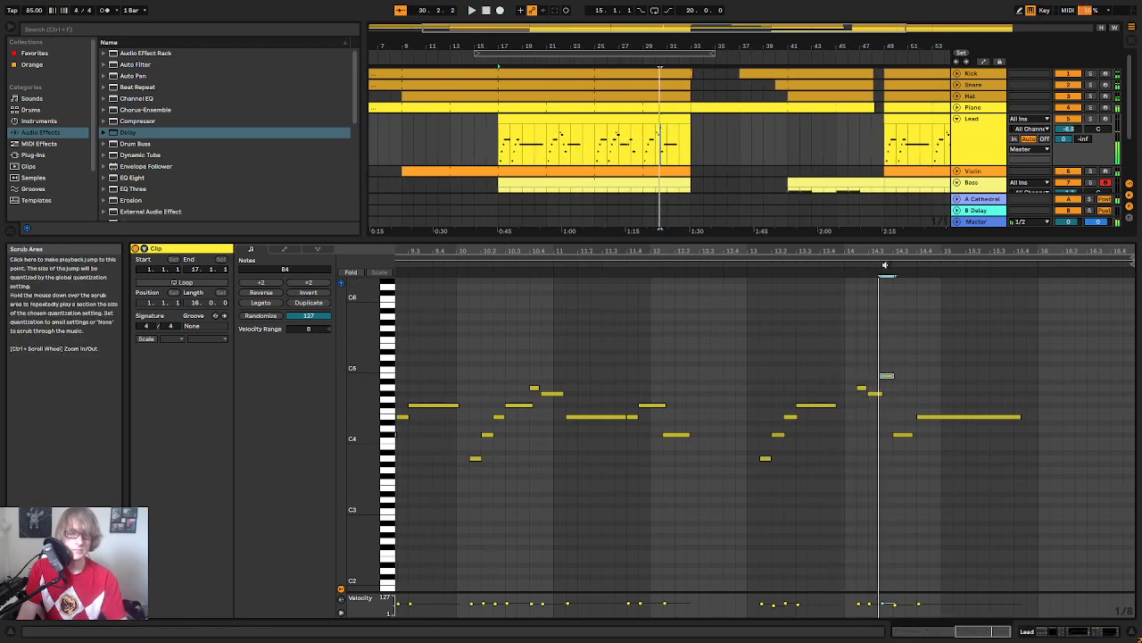
{"action": "key", "text": "Right"}
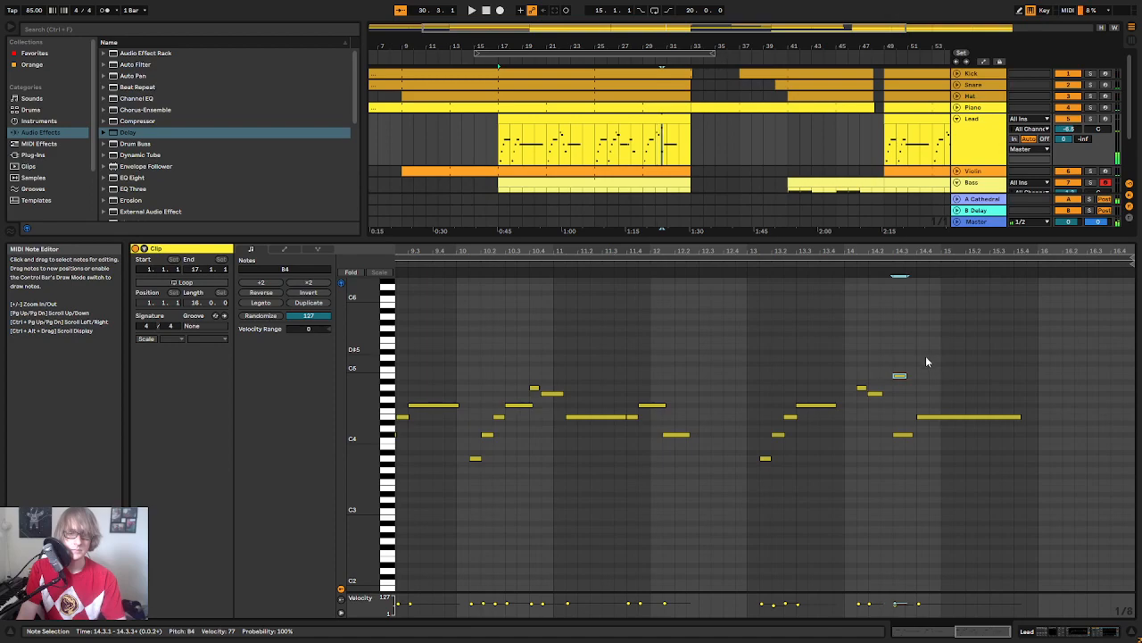
{"action": "key", "text": "Up"}
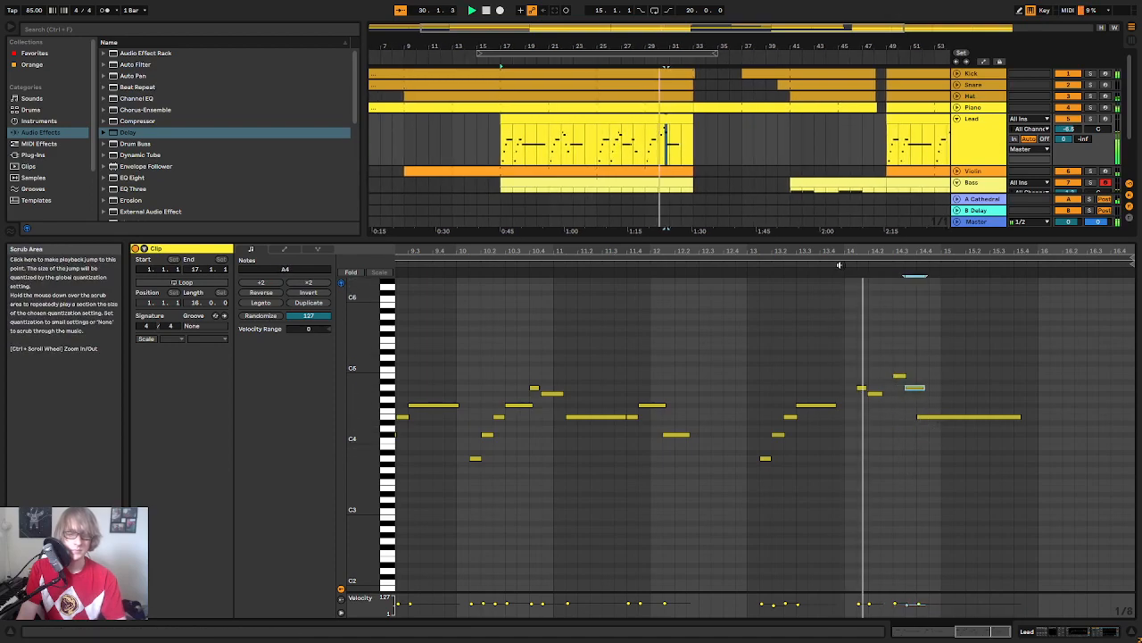
Step: Move the final long E4 note to 15.1.1, raise it to C#5, and replay the ending from bar 14
{"action": "key", "text": "space"}
{"action": "left_click_drag", "start_coordinate": [970, 416], "coordinate": [986, 400]}
{"action": "key", "text": "Up"}
{"action": "key", "text": "Up"}
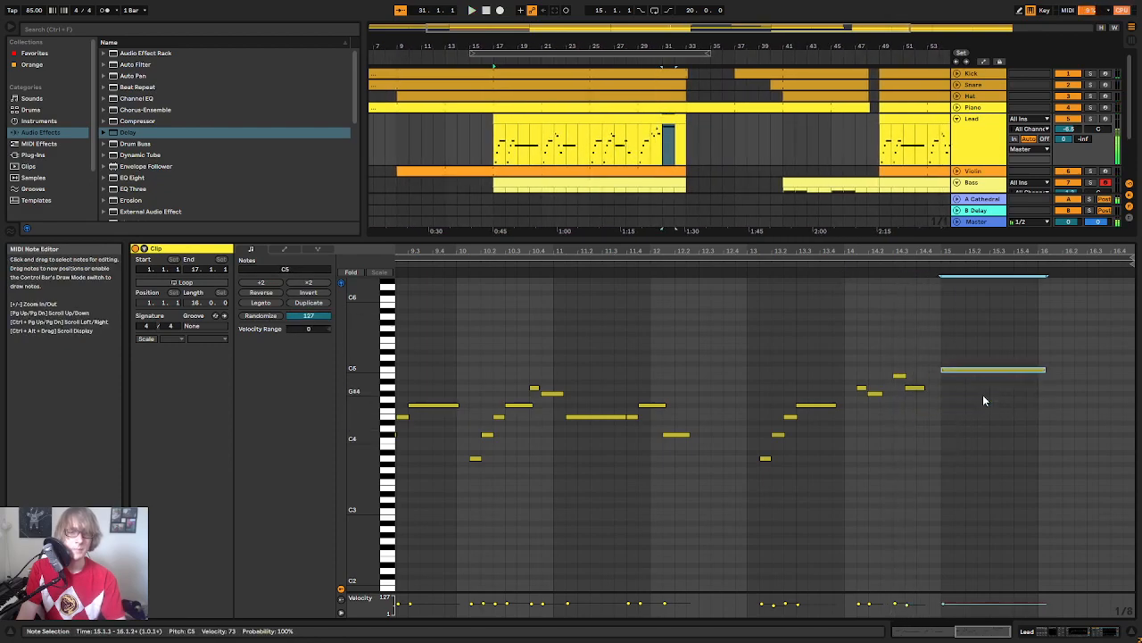
{"action": "key", "text": "Up"}
{"action": "left_click", "coordinate": [857, 272]}
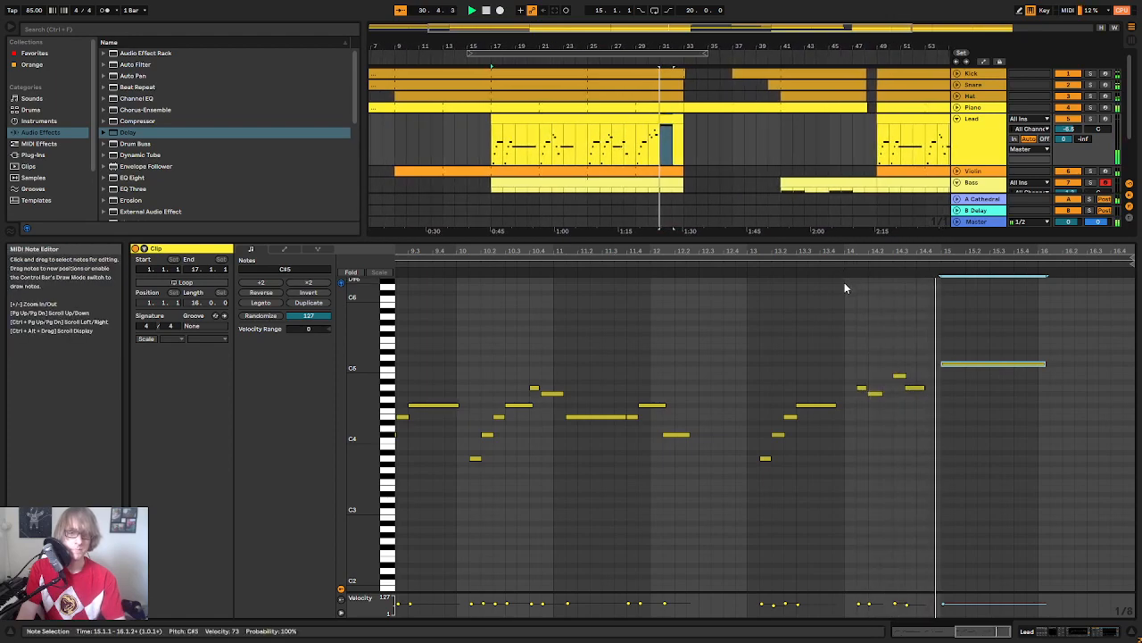
Step: Shift the long C#5 note earlier to 14.4.3, replay it, and extend its end into the start of bar 16
{"action": "key", "text": "space"}
{"action": "key", "text": "Left"}
{"action": "left_click", "coordinate": [848, 266]}
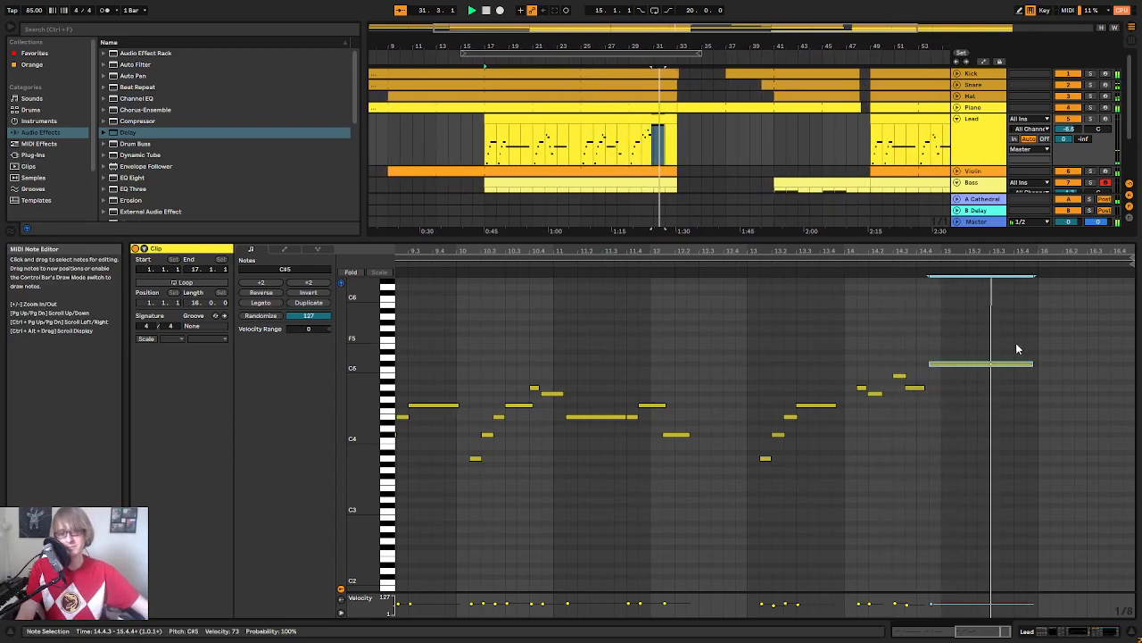
{"action": "left_click_drag", "start_coordinate": [1033, 363], "coordinate": [1046, 362]}
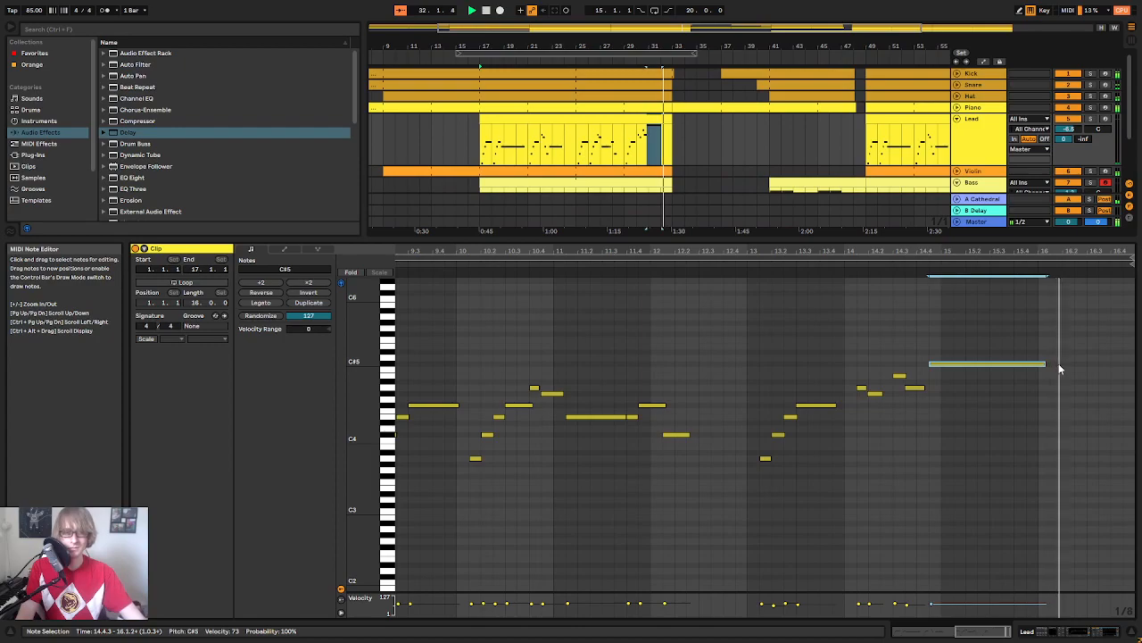
Step: Shrink the note editor to enlarge the arrangement and select the Lead clip spanning bars 17 to 33
{"action": "left_click", "coordinate": [1056, 415]}
{"action": "left_click_drag", "start_coordinate": [778, 239], "coordinate": [773, 500]}
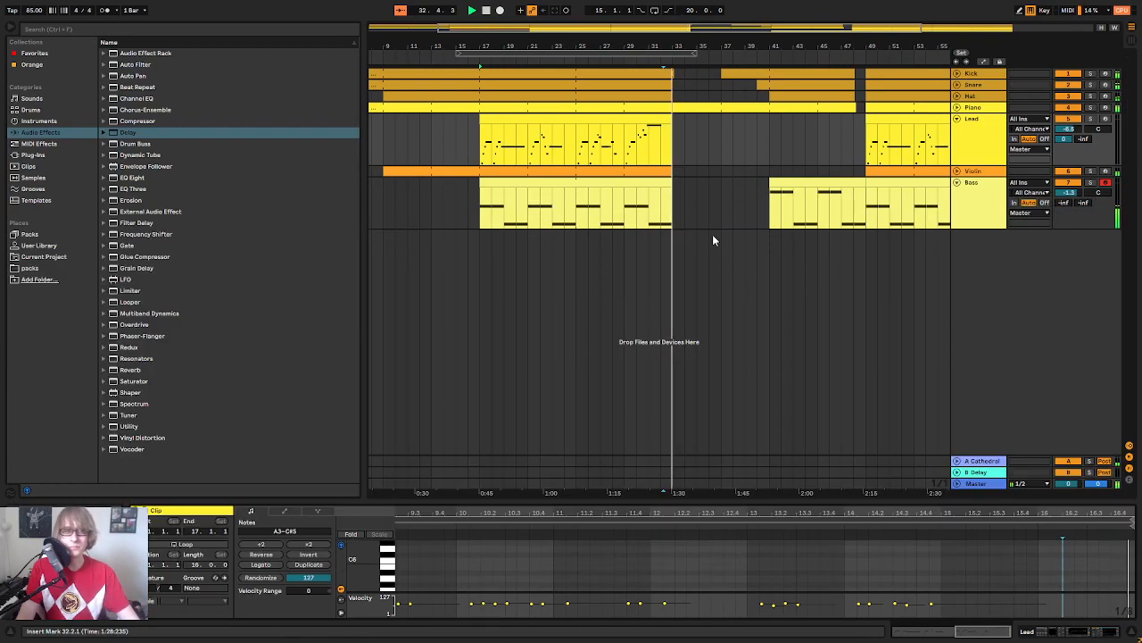
{"action": "left_click", "coordinate": [697, 150]}
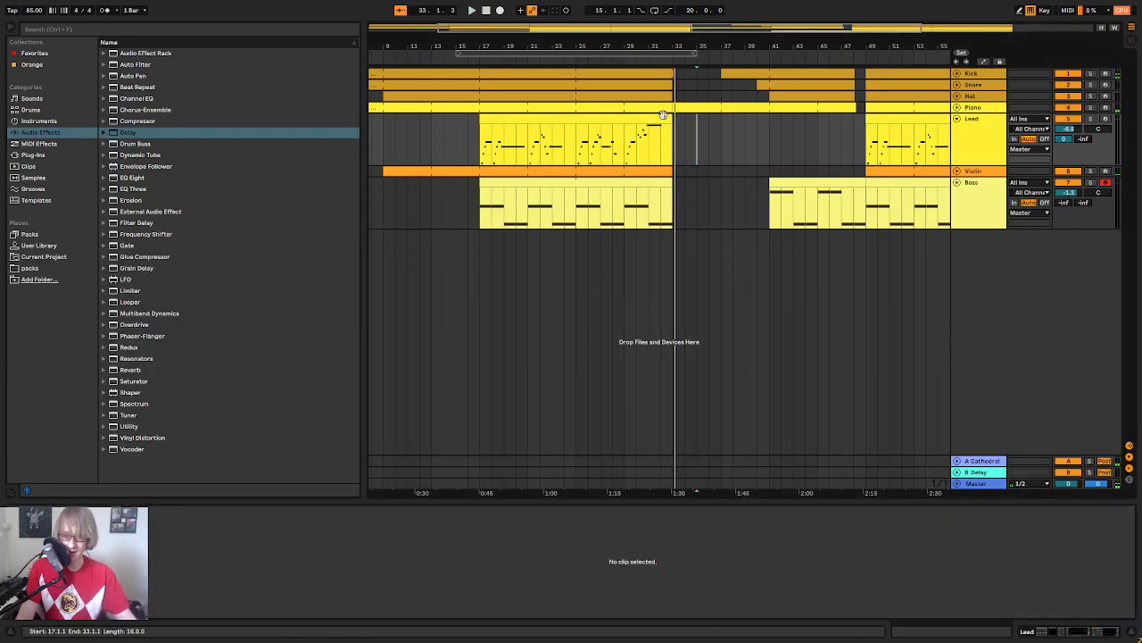
{"action": "left_click", "coordinate": [589, 119]}
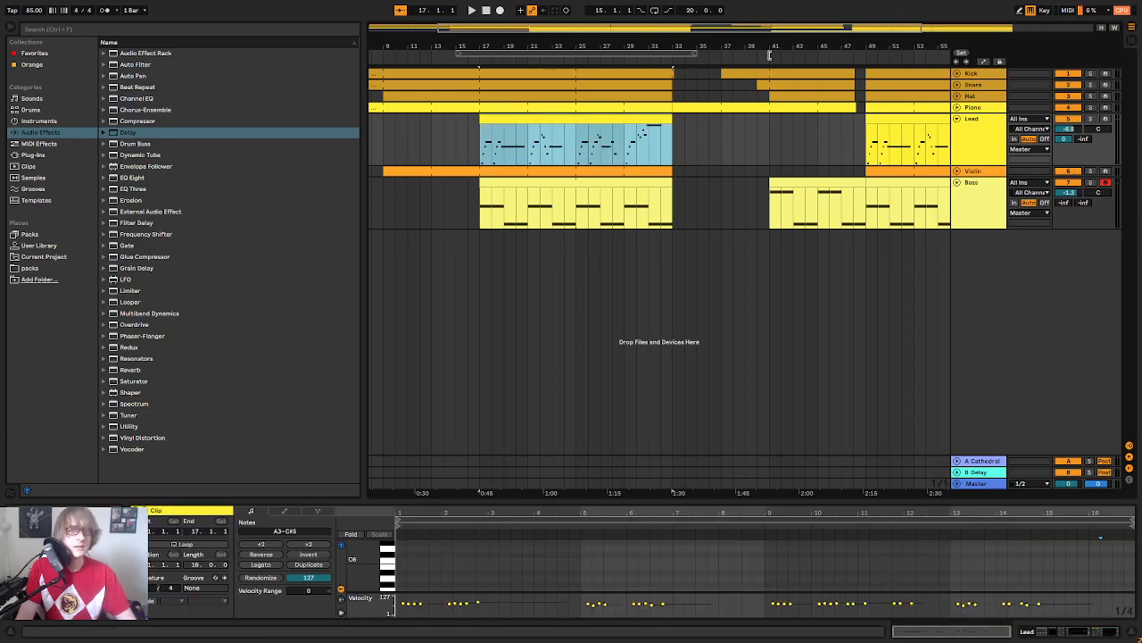
Step: Replace the Lead clip in bars 49 to 65 with a copy of the varied clip from bars 17 to 33
{"action": "left_click_drag", "start_coordinate": [777, 47], "coordinate": [779, 19]}
{"action": "left_click", "coordinate": [828, 116]}
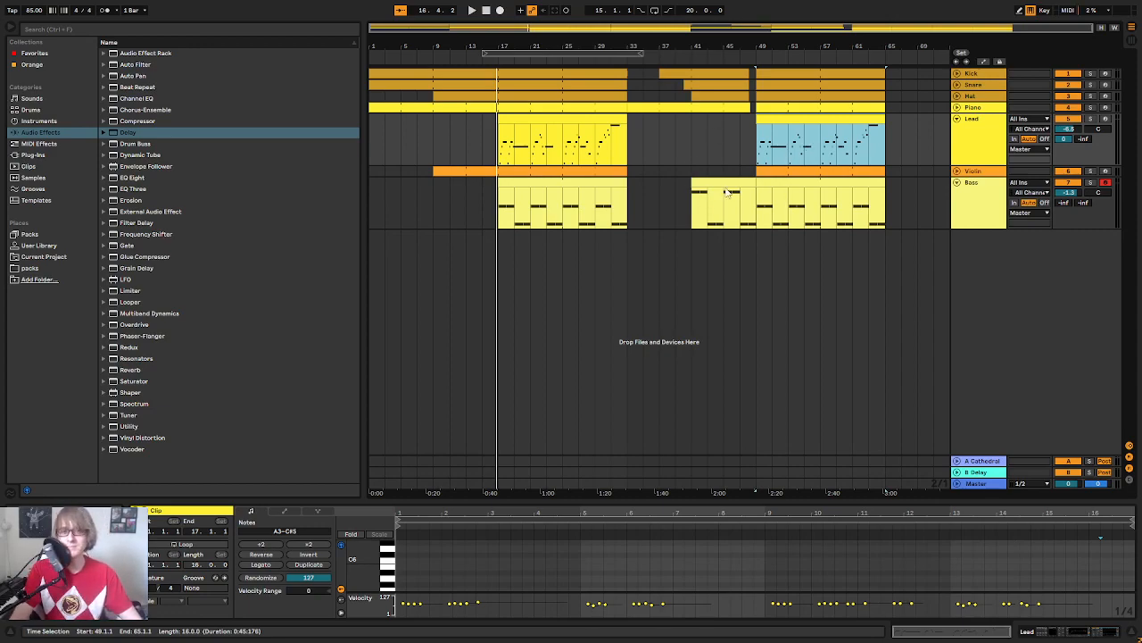
{"action": "left_click_drag", "start_coordinate": [542, 46], "coordinate": [592, 42]}
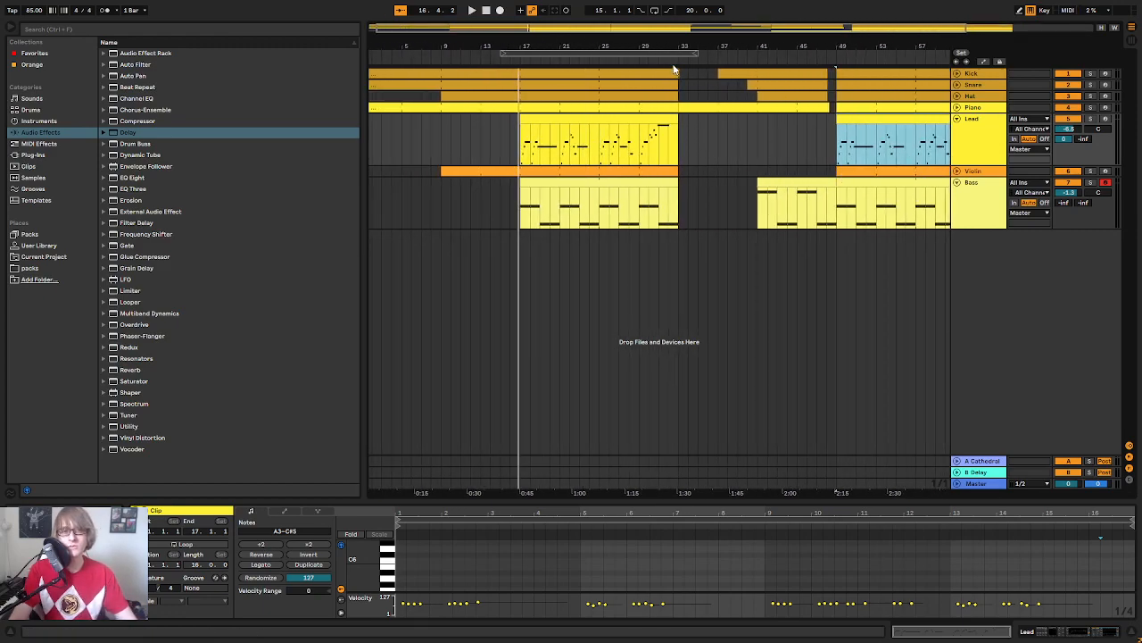
Step: Arm and expand the Violin track, adding the part played along with the arrangement as a clip in bars 33 to 41
{"action": "key", "text": "space"}
{"action": "left_click", "coordinate": [1105, 170]}
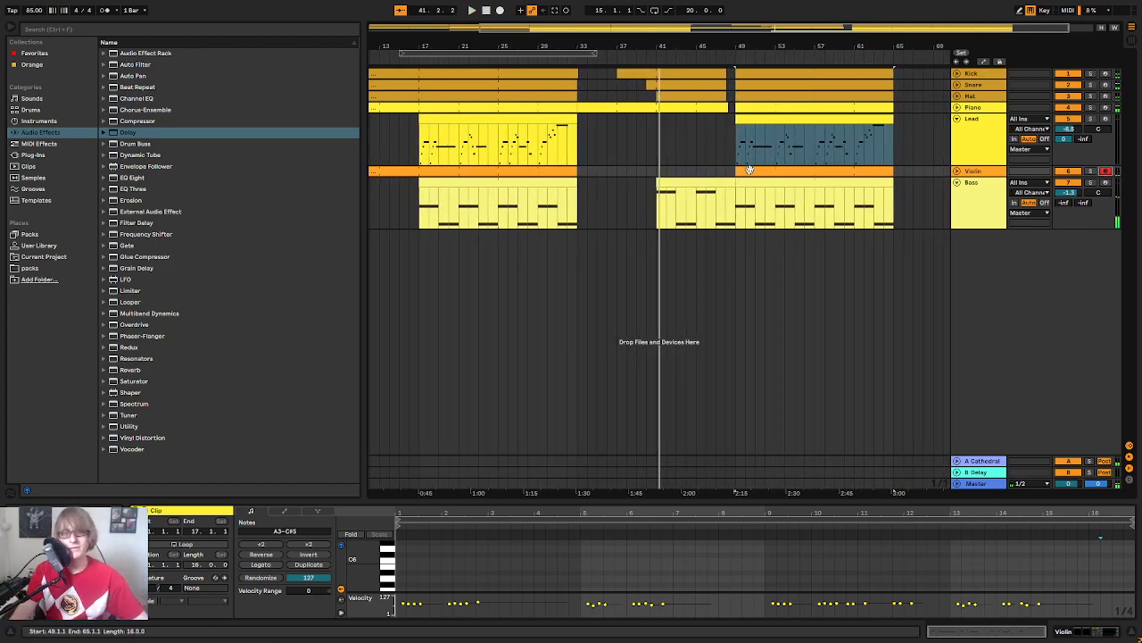
{"action": "left_click", "coordinate": [957, 172]}
{"action": "left_click", "coordinate": [624, 192]}
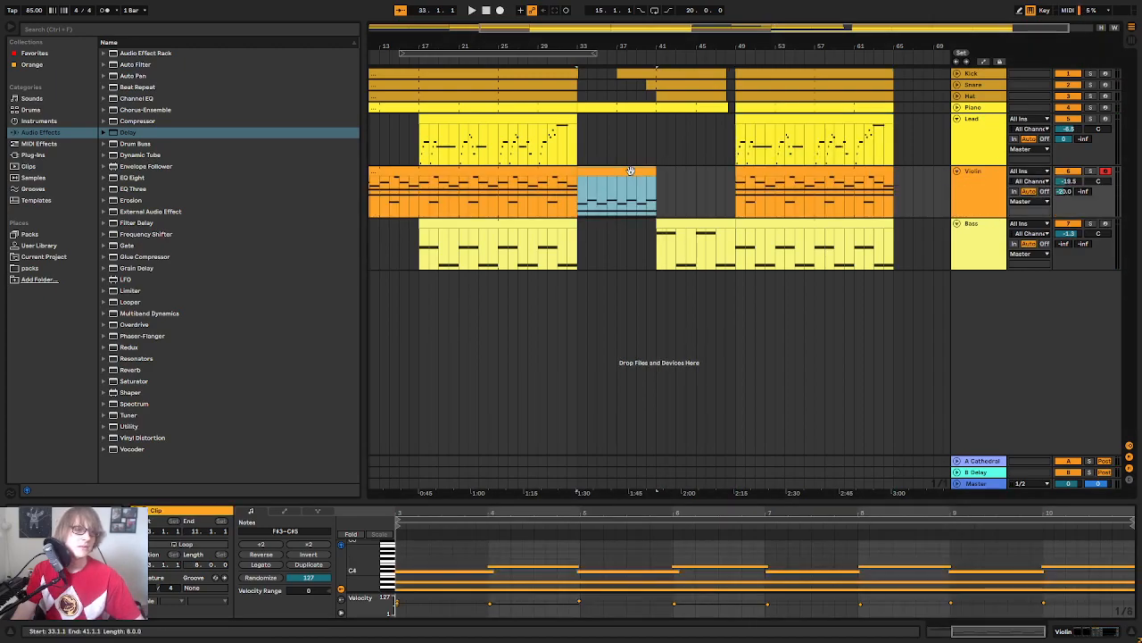
Step: Enlarge the note editor for the Violin clip in bars 33 to 41 and quantize its notes
{"action": "right_click", "coordinate": [632, 175]}
{"action": "left_click", "coordinate": [679, 287]}
{"action": "left_click_drag", "start_coordinate": [664, 503], "coordinate": [665, 215]}
{"action": "right_click", "coordinate": [627, 327]}
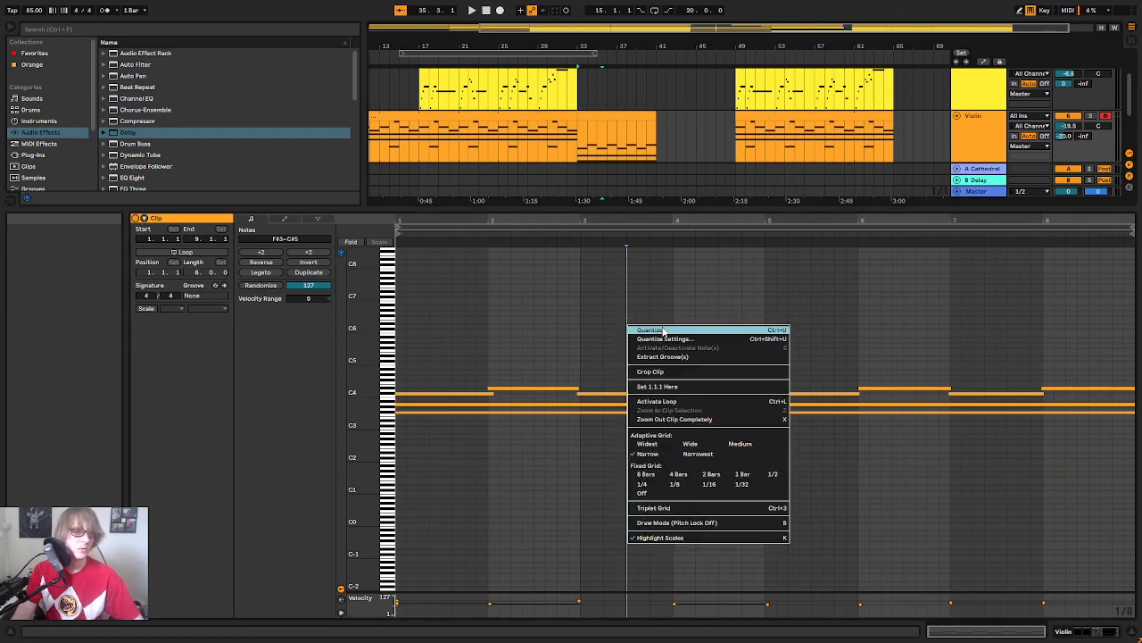
{"action": "left_click", "coordinate": [663, 331]}
Step: Trim the overlapping C#4 notes in bars 1 and 3 of the Violin clip to the bar lines, and replay the section
{"action": "left_click", "coordinate": [591, 394]}
{"action": "left_click", "coordinate": [455, 396], "text": "shift"}
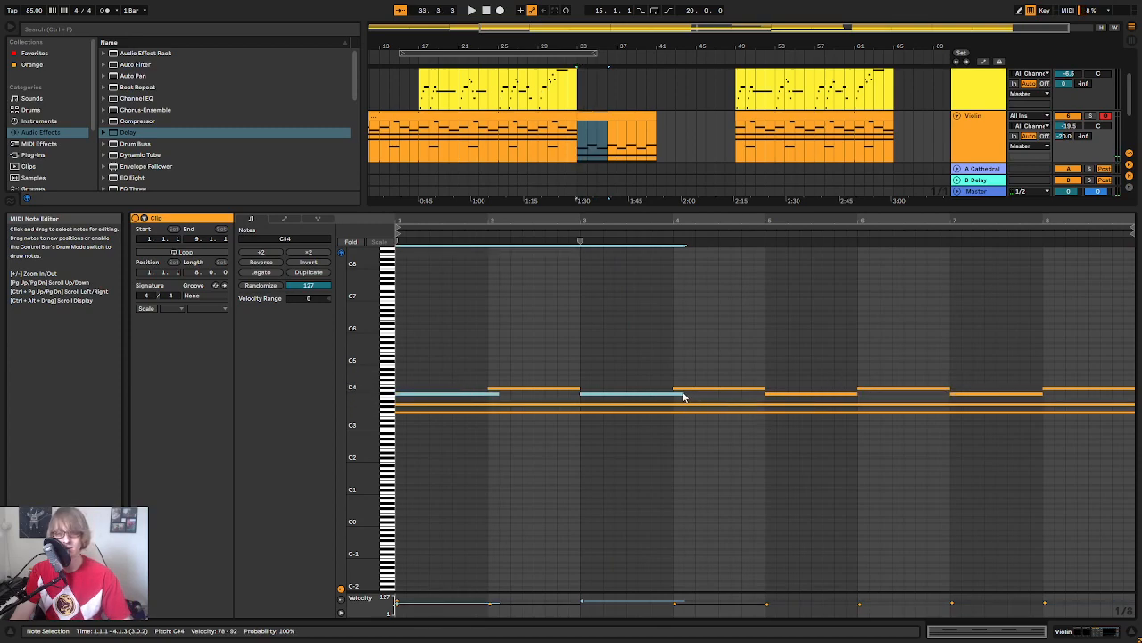
{"action": "left_click", "coordinate": [920, 348]}
{"action": "key", "text": "space"}
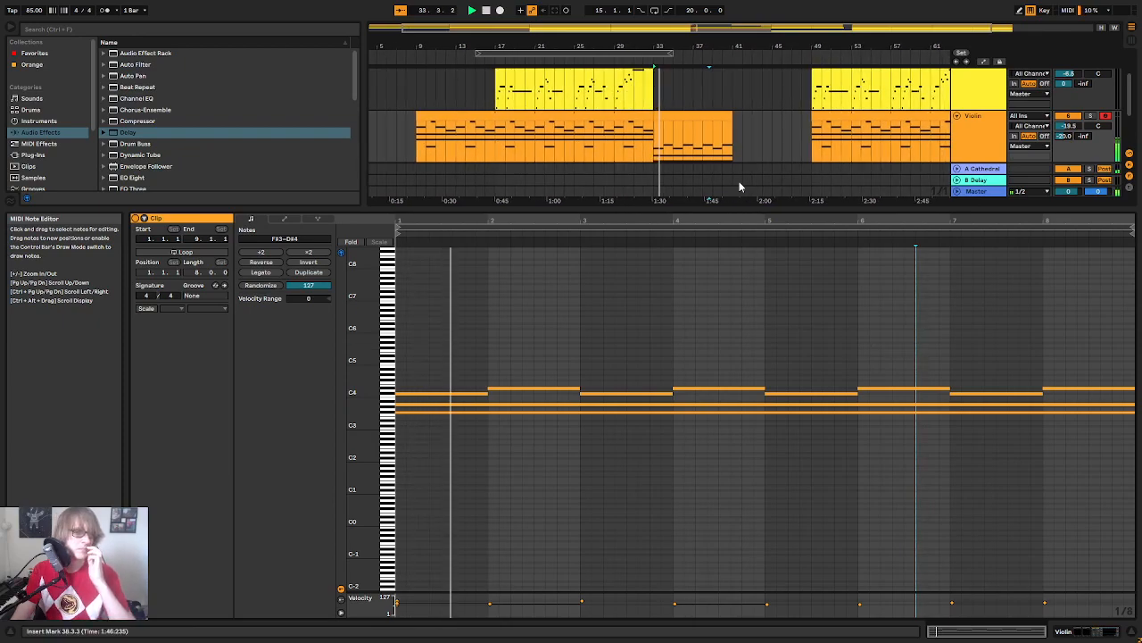
Step: Enable looping on the Violin clip starting at bar 33 and extend the clip to bar 49
{"action": "left_click_drag", "start_coordinate": [744, 207], "coordinate": [706, 378]}
{"action": "left_click", "coordinate": [713, 178]}
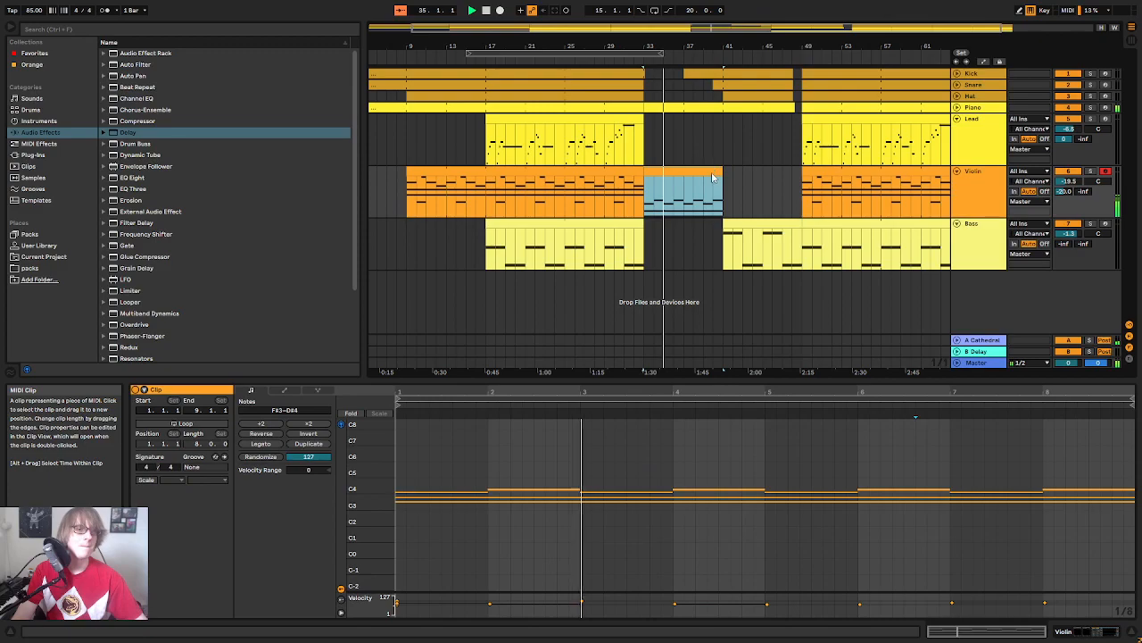
{"action": "right_click", "coordinate": [712, 172]}
{"action": "left_click", "coordinate": [742, 160]}
{"action": "double_click", "coordinate": [711, 173]}
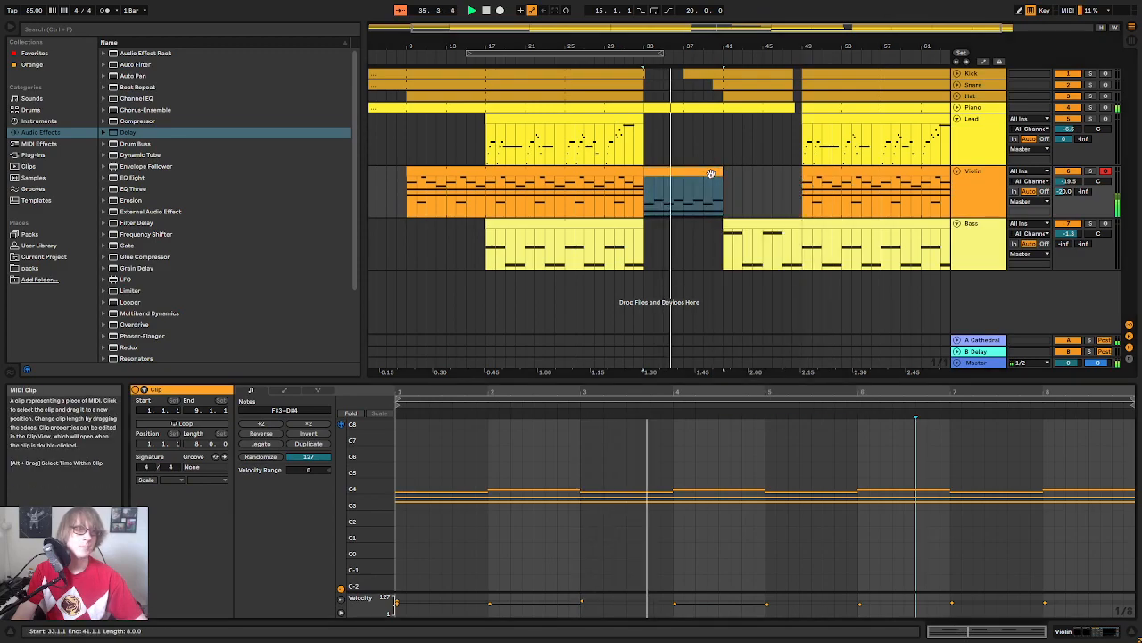
{"action": "left_click", "coordinate": [186, 423]}
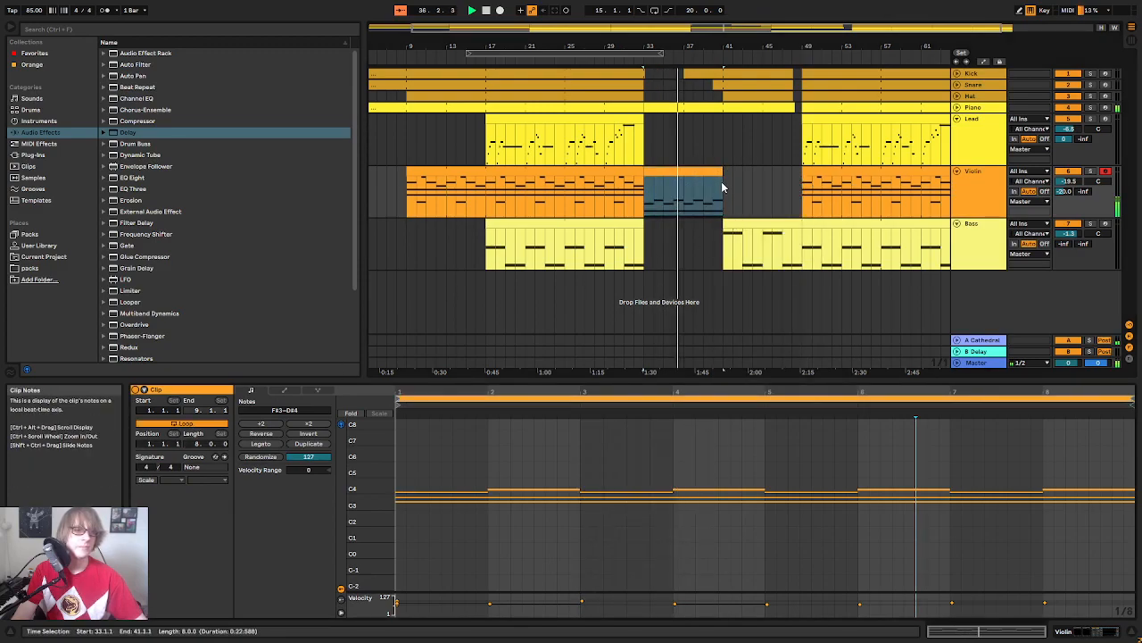
{"action": "left_click_drag", "start_coordinate": [723, 188], "coordinate": [801, 189]}
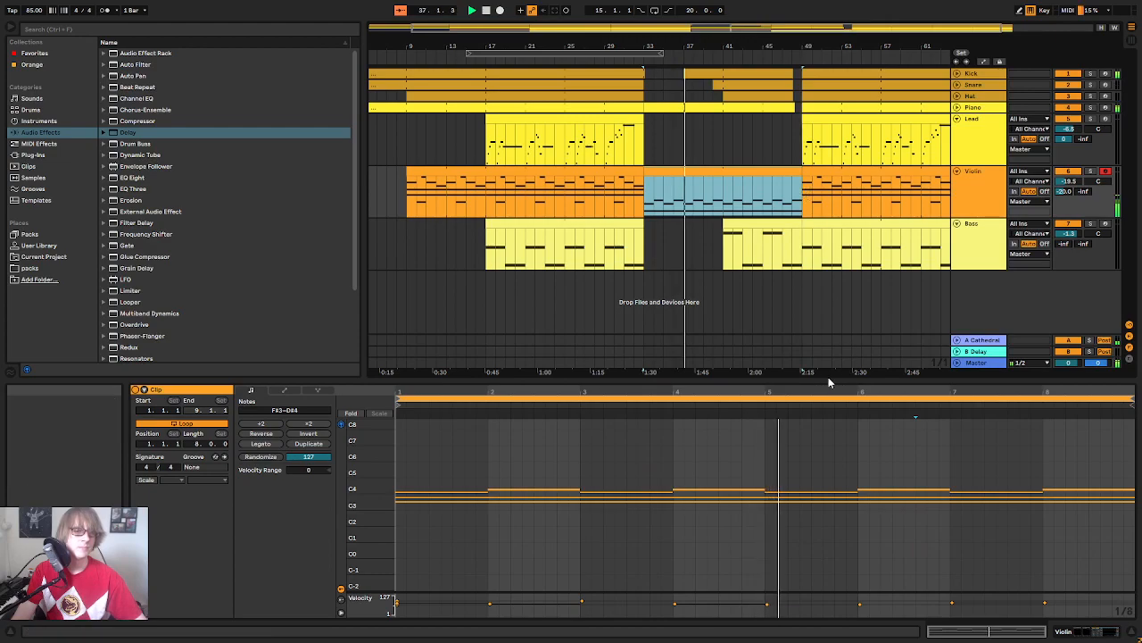
Step: Raise all notes of the looped Violin clip by one octave and replay the section
{"action": "left_click_drag", "start_coordinate": [822, 381], "coordinate": [831, 219]}
{"action": "mouse_move", "coordinate": [368, 364]}
{"action": "left_mouse_down"}
{"action": "mouse_move", "coordinate": [395, 398]}
{"action": "mouse_move", "coordinate": [369, 364]}
{"action": "left_mouse_up"}
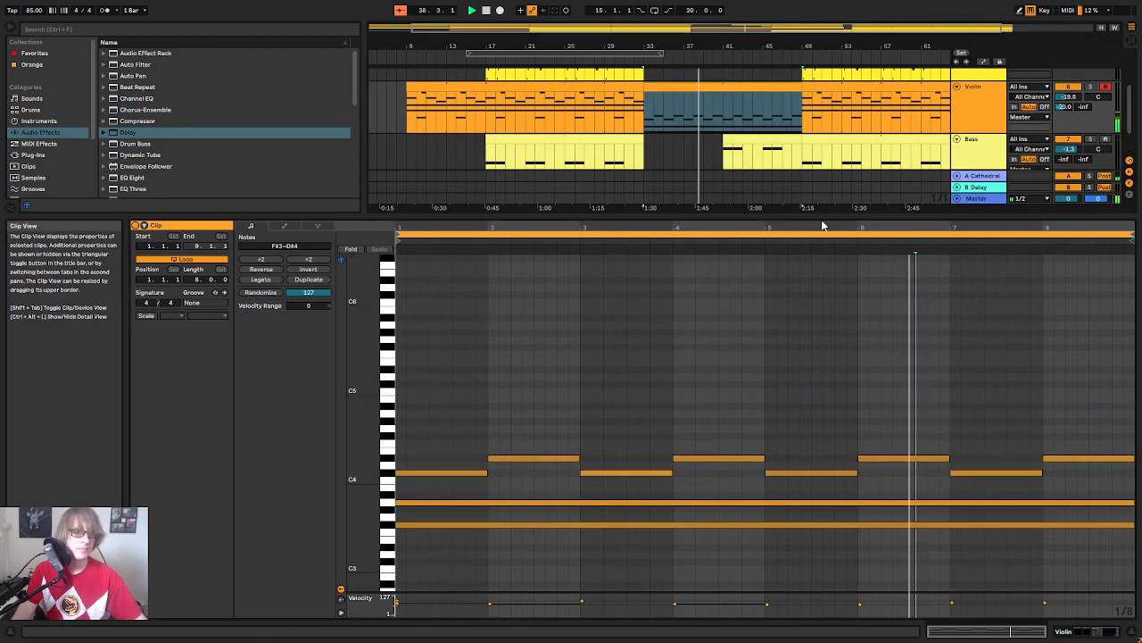
{"action": "left_click", "coordinate": [854, 301]}
{"action": "left_click", "coordinate": [777, 378]}
{"action": "key", "text": "ctrl+a"}
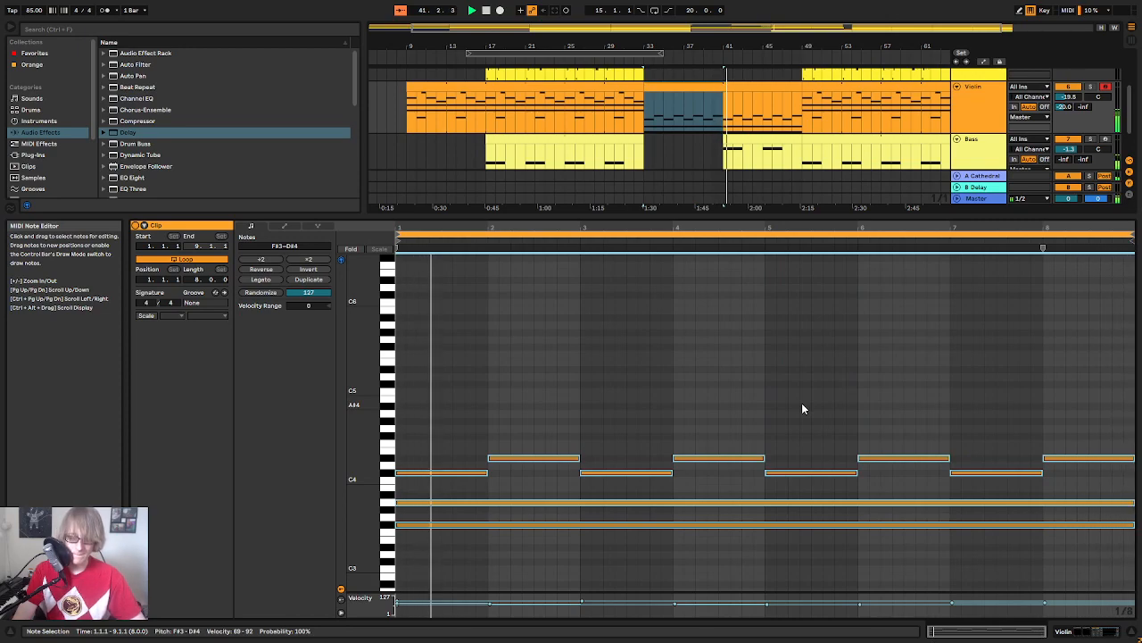
{"action": "key", "text": "shift+Up"}
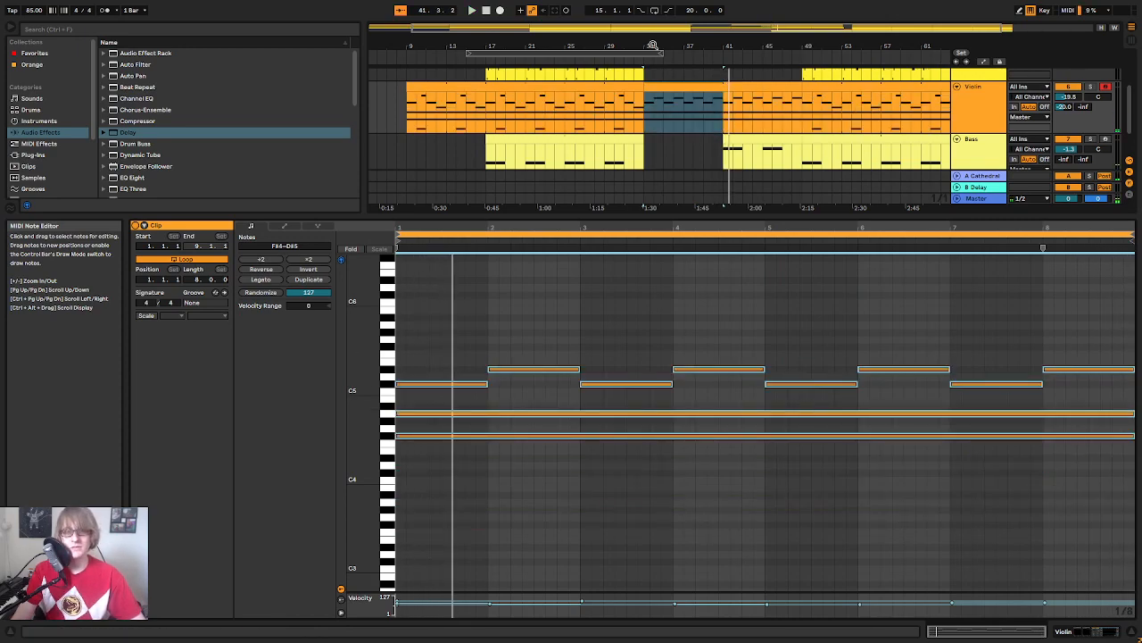
{"action": "left_click", "coordinate": [602, 60]}
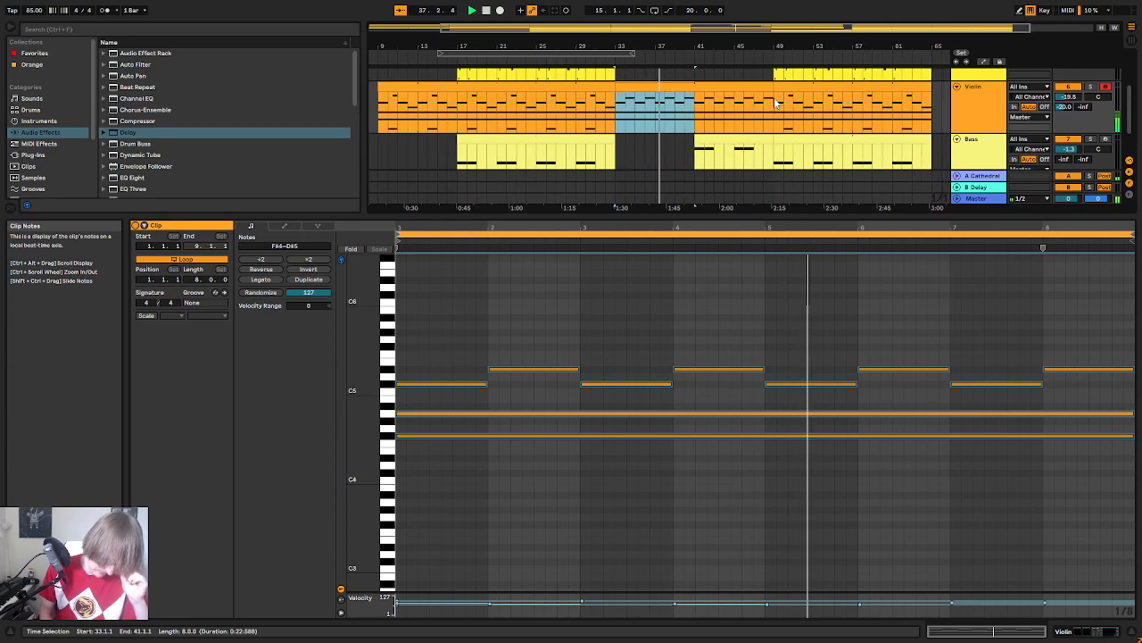
Step: Lower all notes of the Violin clip by one octave and replay the transition into bar 33
{"action": "left_click", "coordinate": [866, 404]}
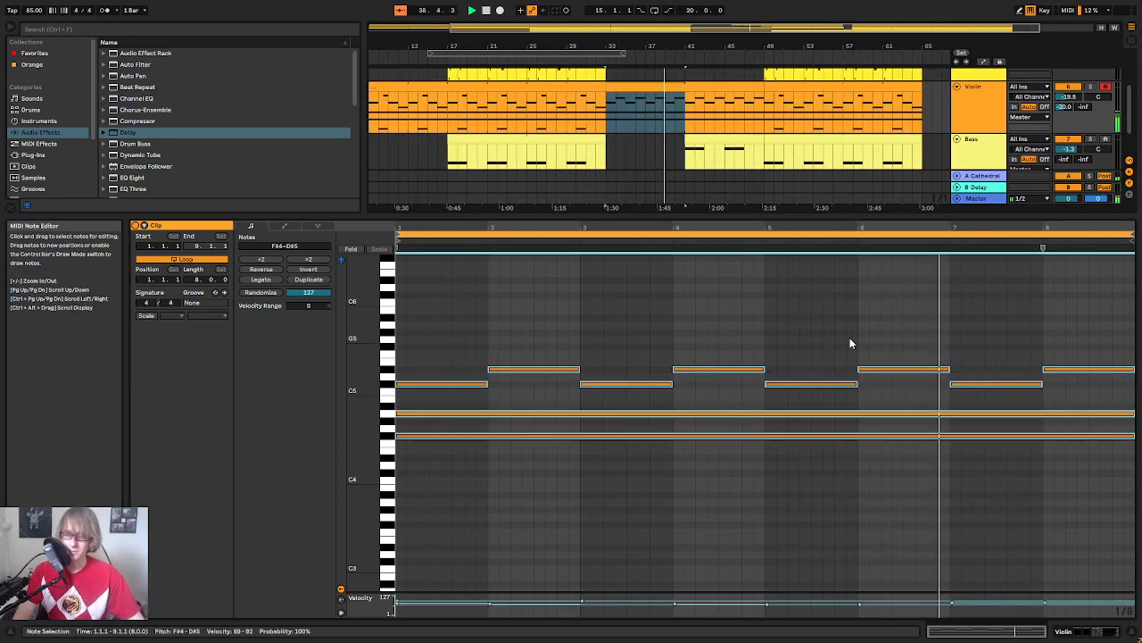
{"action": "key", "text": "shift+Down"}
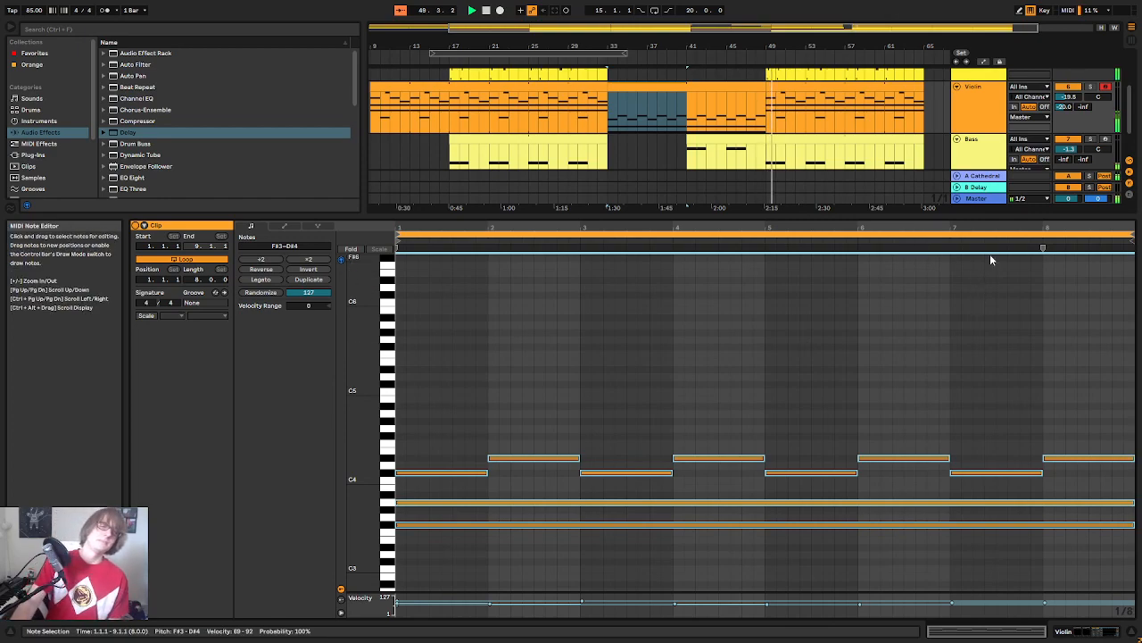
{"action": "left_click", "coordinate": [964, 359]}
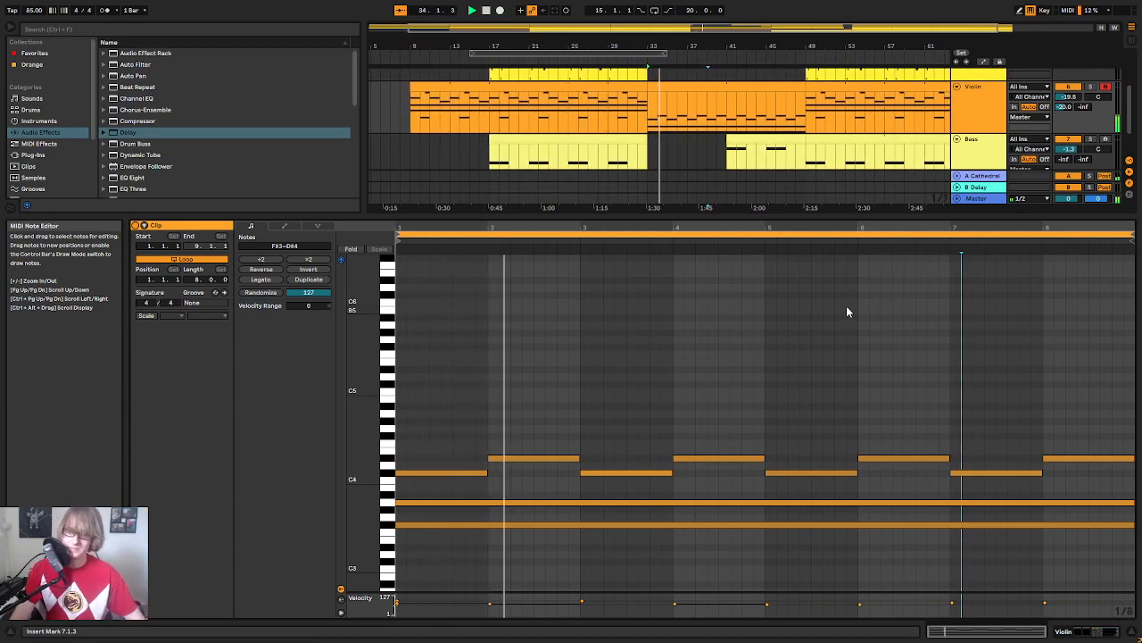
{"action": "left_click", "coordinate": [822, 305]}
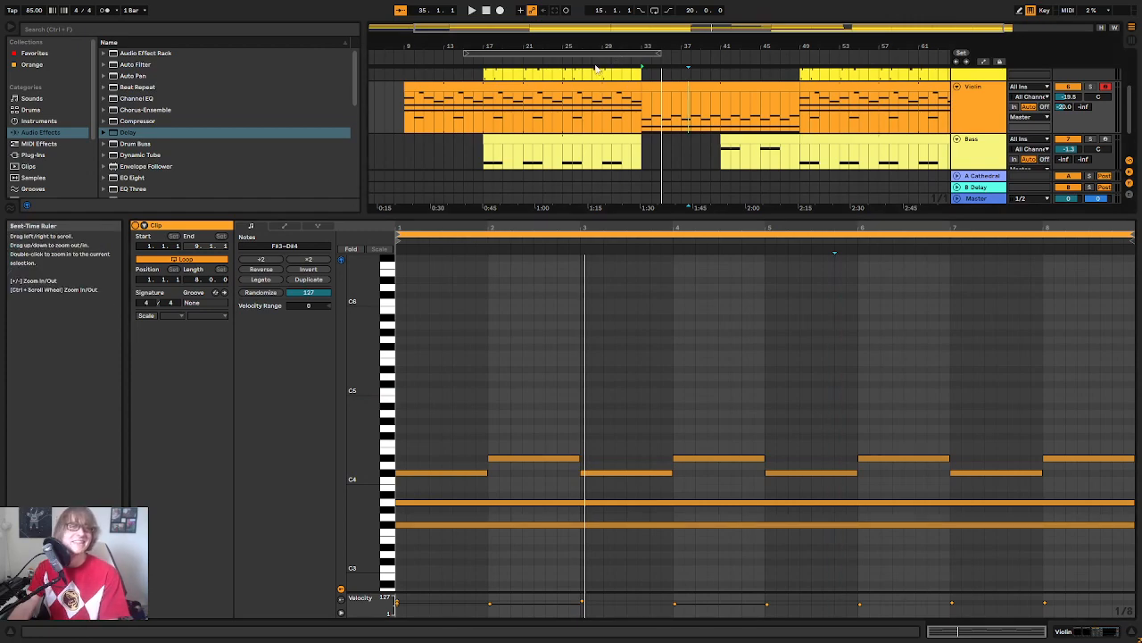
{"action": "left_click_drag", "start_coordinate": [596, 69], "coordinate": [642, 87]}
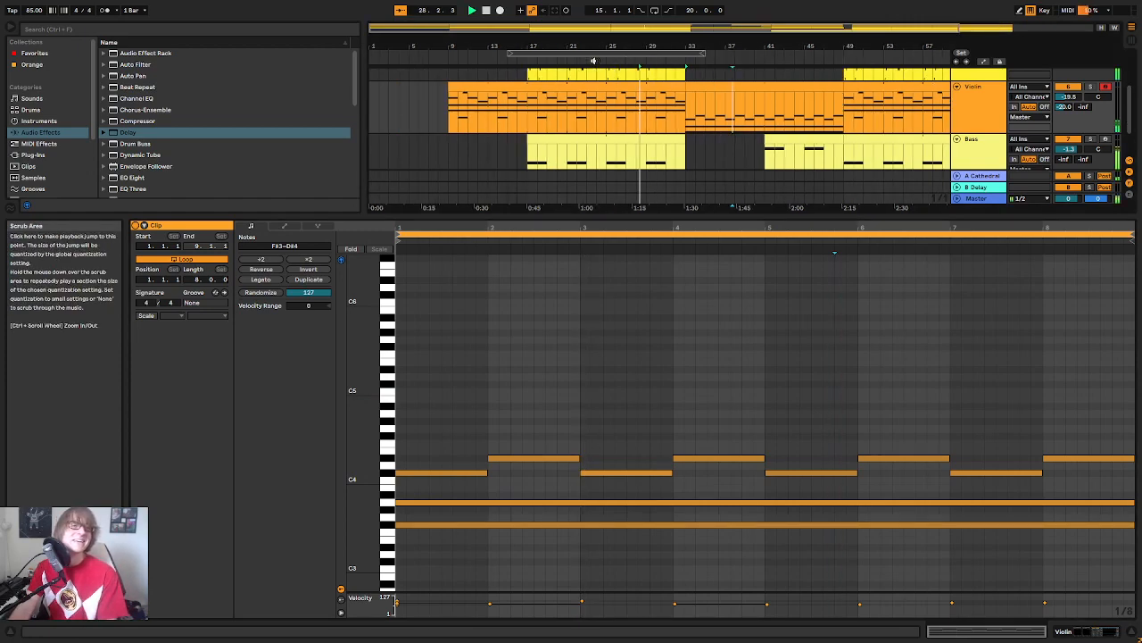
Step: Shrink the note editor, collapse the Violin track and duplicate it
{"action": "left_click", "coordinate": [692, 150]}
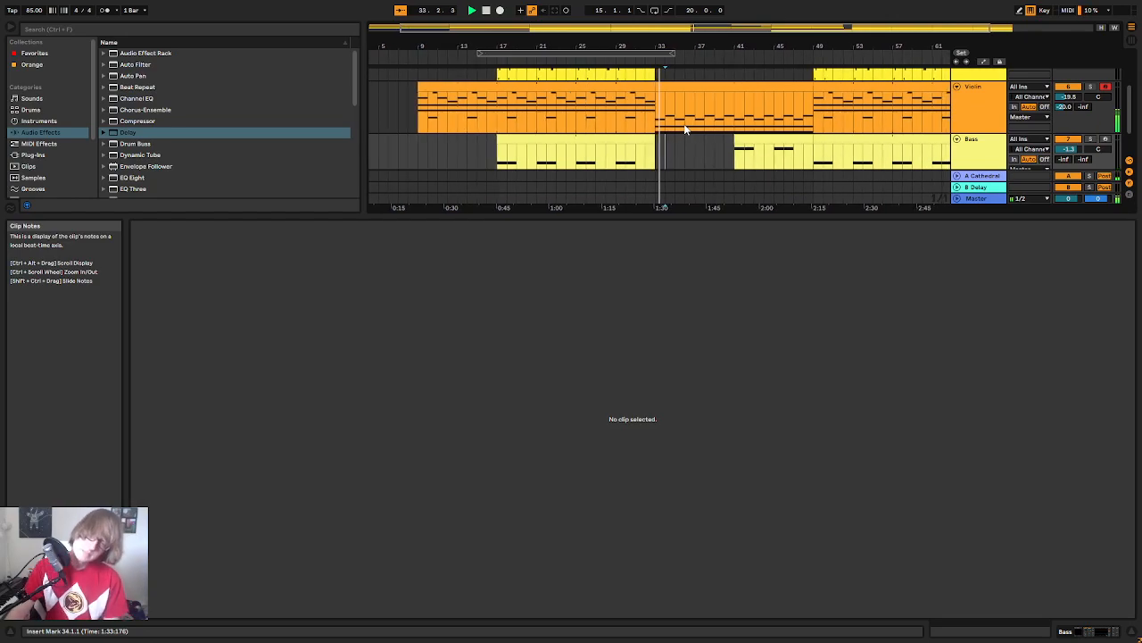
{"action": "left_click_drag", "start_coordinate": [699, 216], "coordinate": [660, 419]}
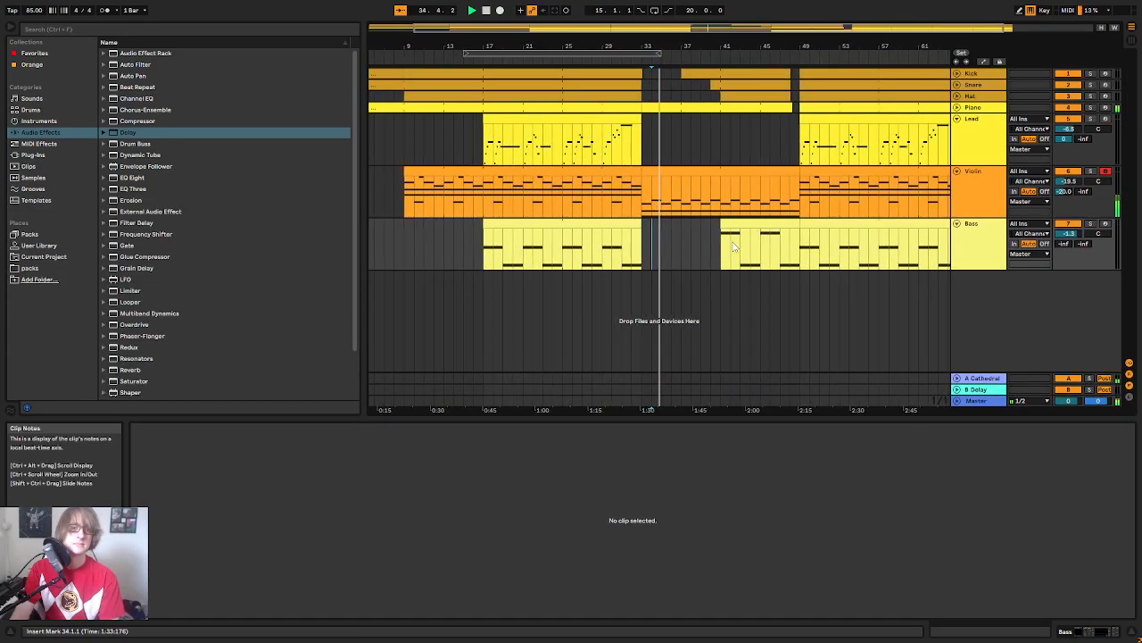
{"action": "left_click", "coordinate": [678, 229]}
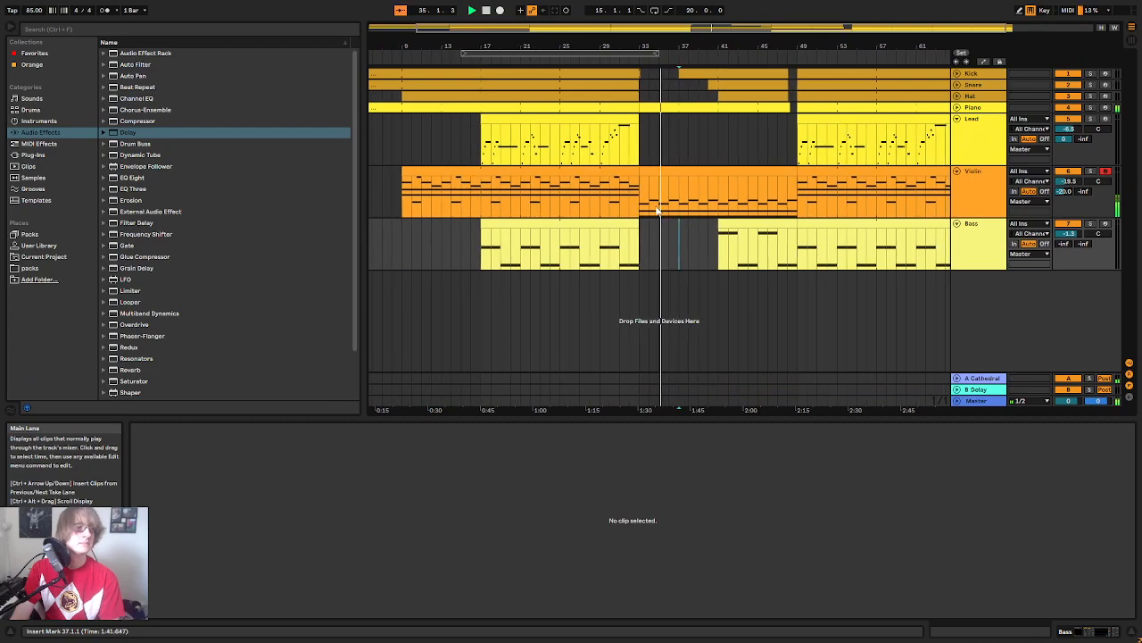
{"action": "left_click", "coordinate": [959, 172]}
{"action": "right_click", "coordinate": [967, 176]}
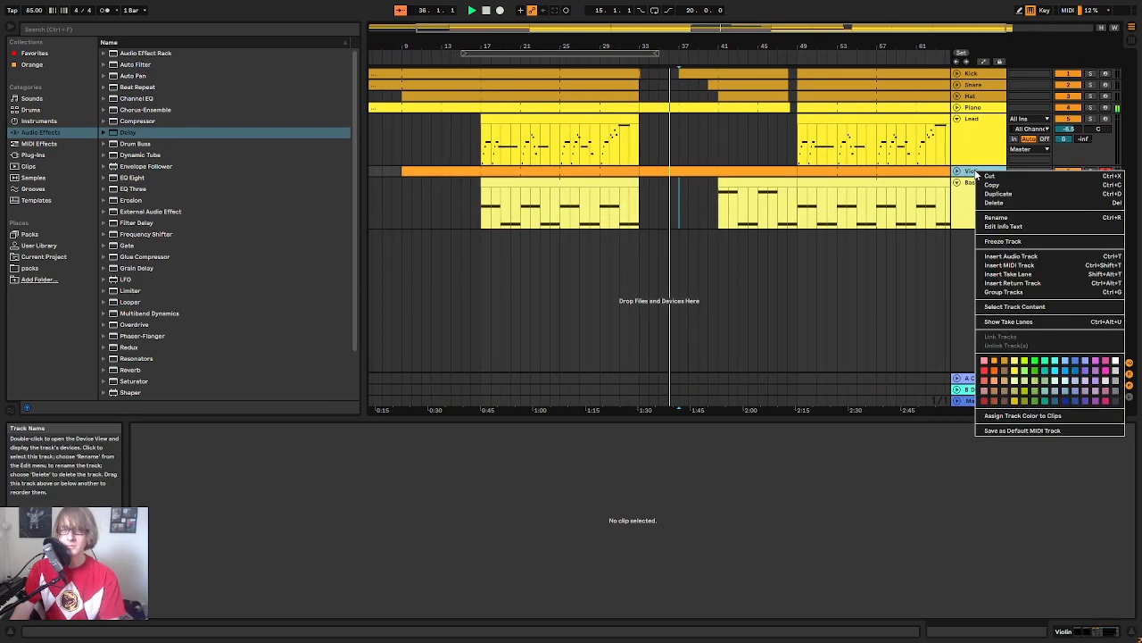
{"action": "left_click", "coordinate": [1011, 203]}
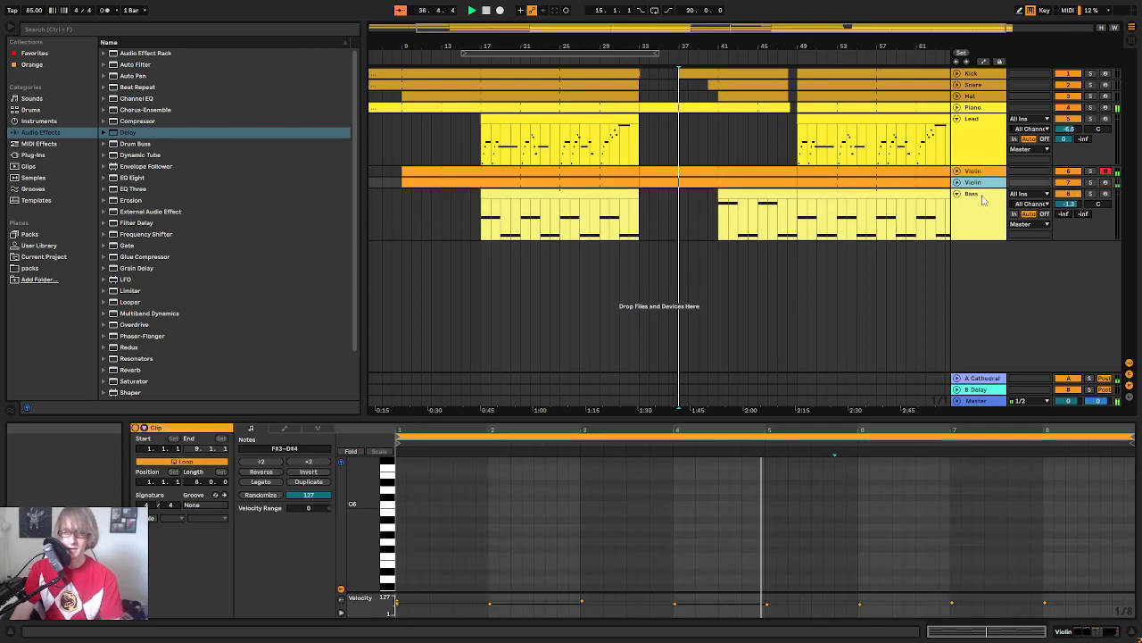
Step: Delete all clips from the duplicated Violin track
{"action": "left_click", "coordinate": [609, 183]}
{"action": "key", "text": "Delete"}
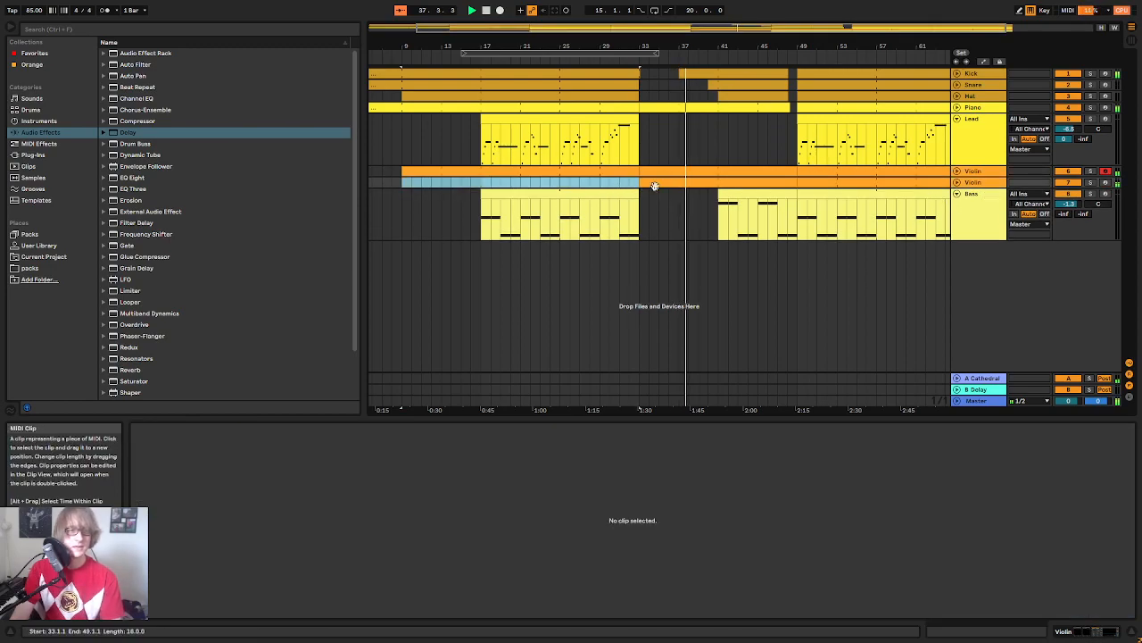
{"action": "left_click", "coordinate": [747, 183]}
{"action": "key", "text": "Delete"}
{"action": "left_click", "coordinate": [849, 183]}
{"action": "key", "text": "Delete"}
{"action": "left_click", "coordinate": [761, 184]}
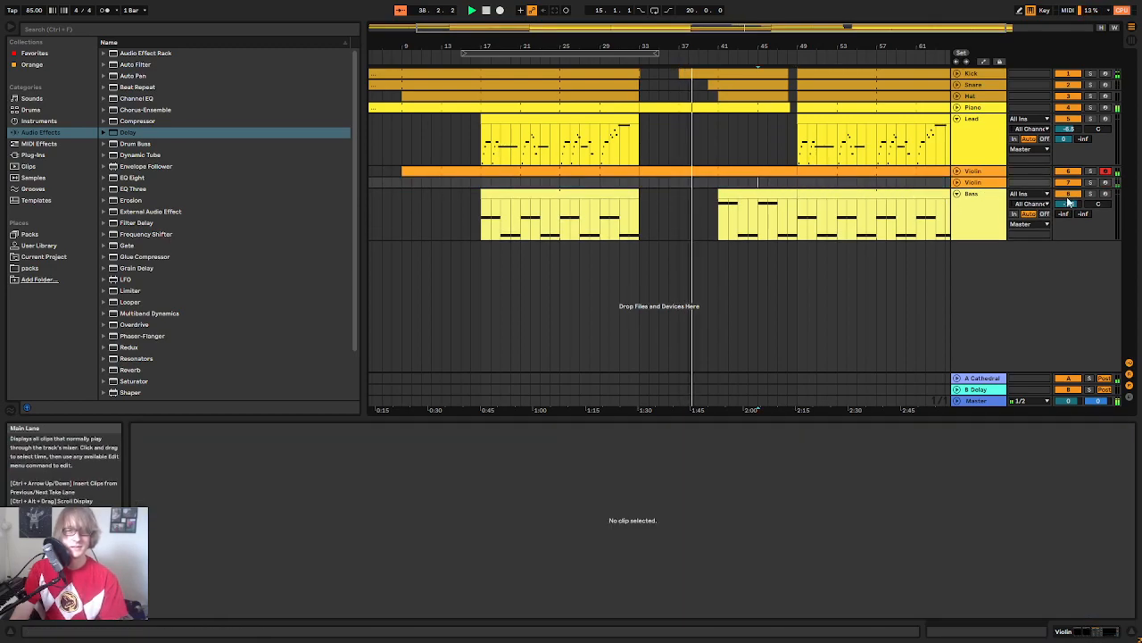
Step: Rename the duplicated Violin track to Clarinet
{"action": "right_click", "coordinate": [985, 184]}
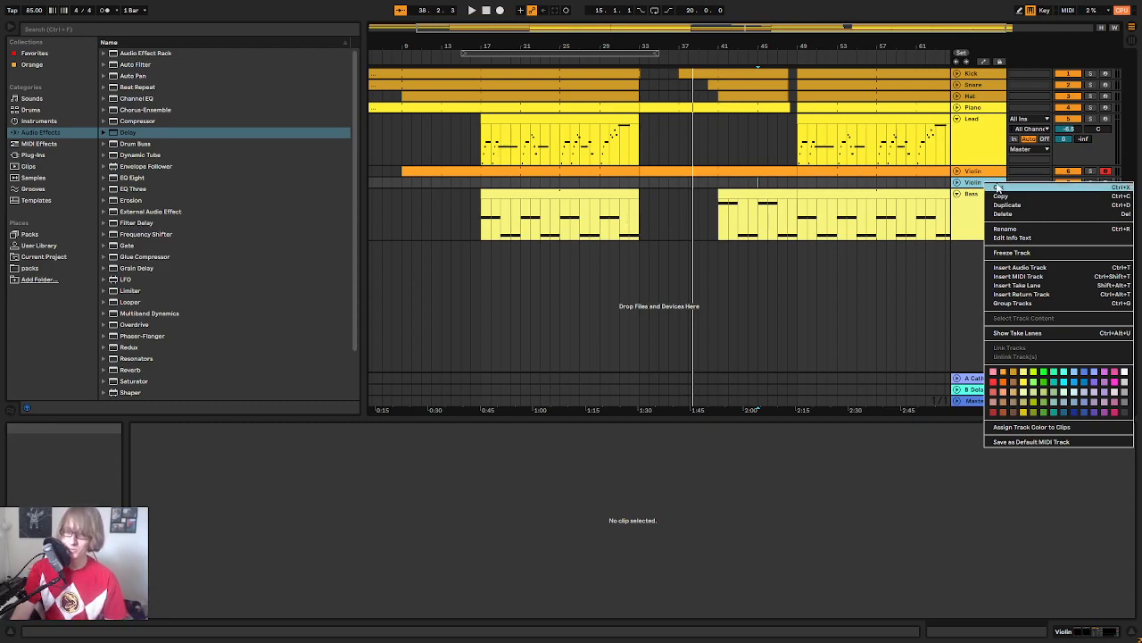
{"action": "left_click", "coordinate": [944, 201]}
{"action": "right_click", "coordinate": [989, 186]}
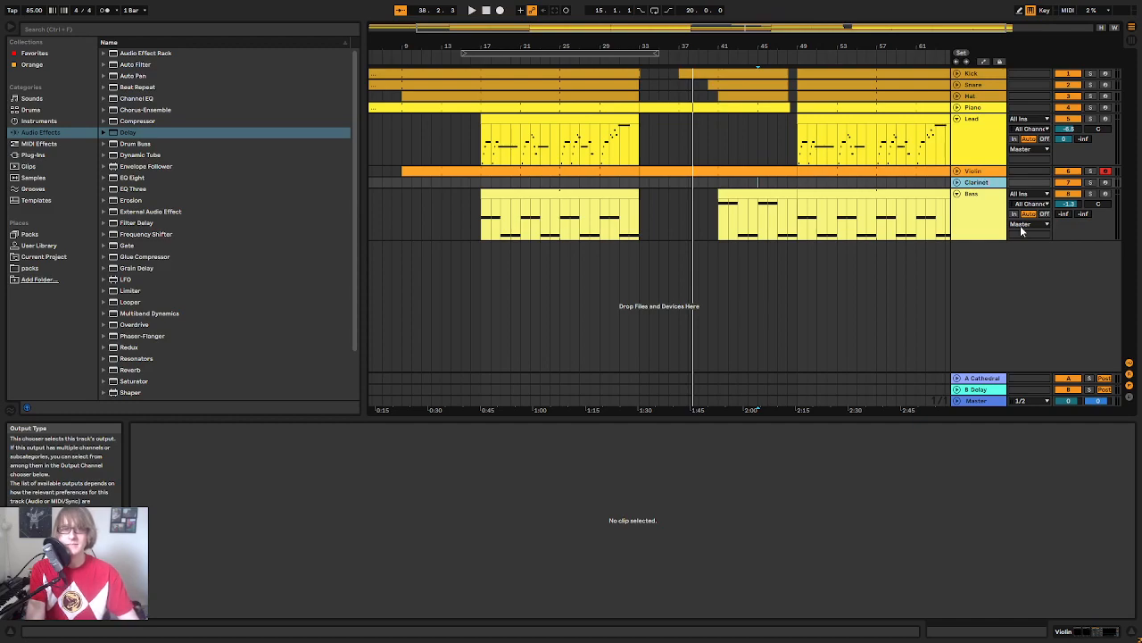
Step: Load Woodwinds: Clarinets a3 in the Clarinet track's BBC Symphony Orchestra instrument and arm the track
{"action": "double_click", "coordinate": [981, 184]}
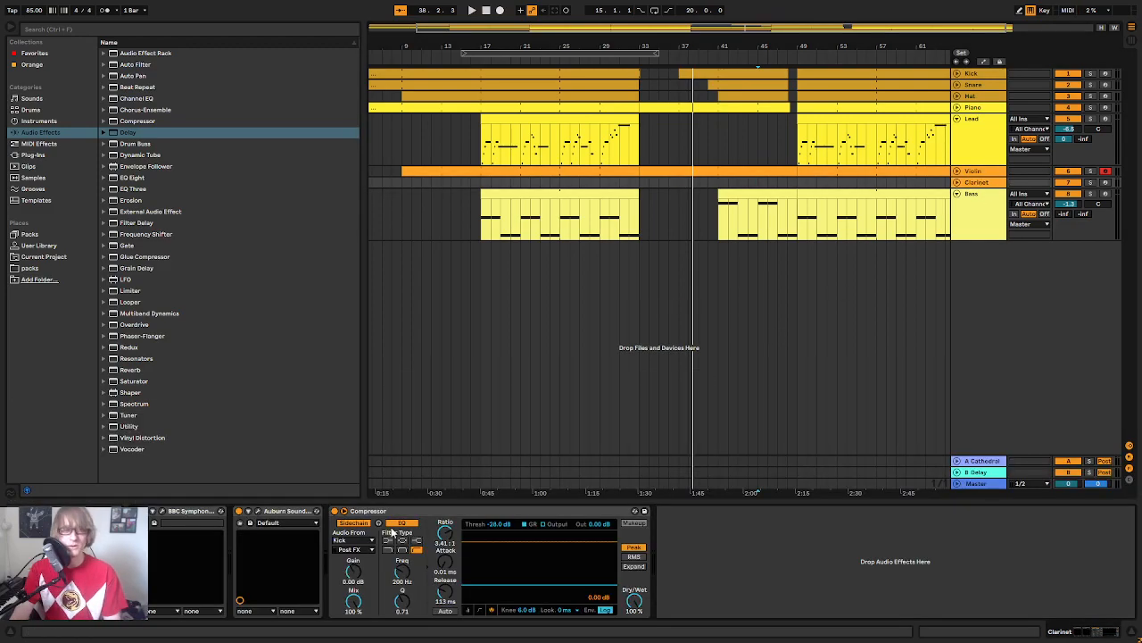
{"action": "left_click", "coordinate": [160, 514]}
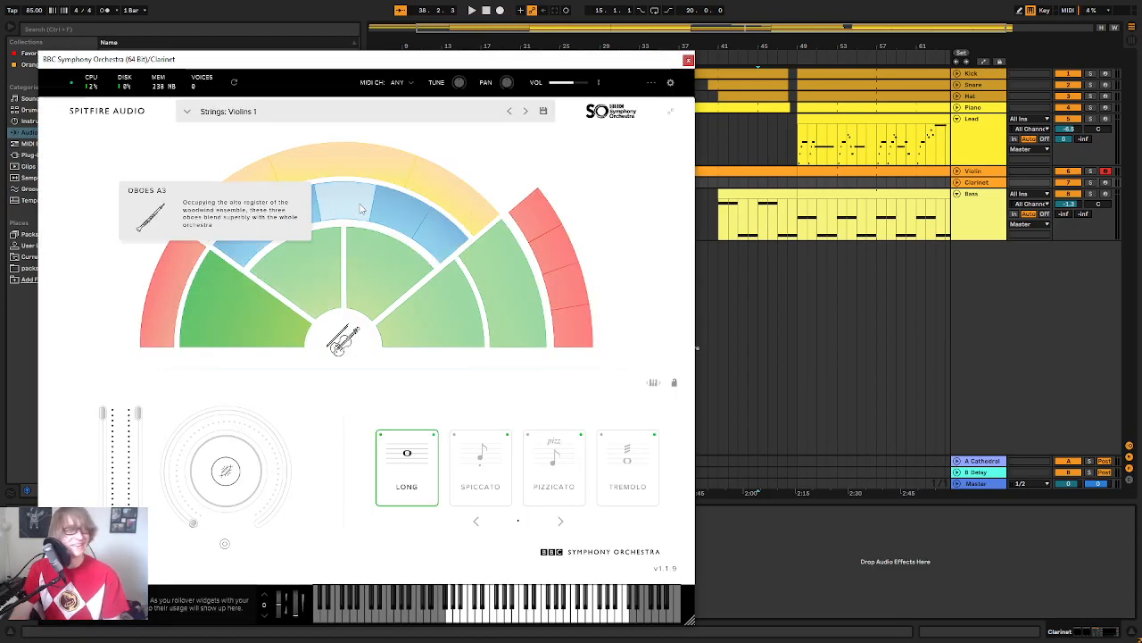
{"action": "left_click", "coordinate": [408, 214]}
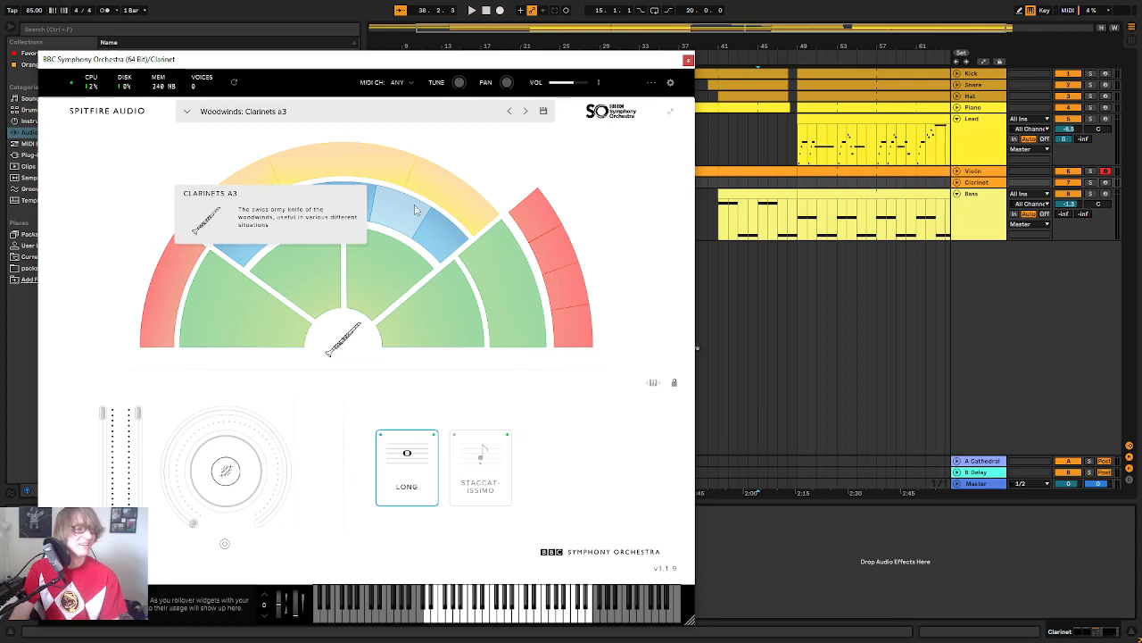
{"action": "left_click", "coordinate": [688, 61]}
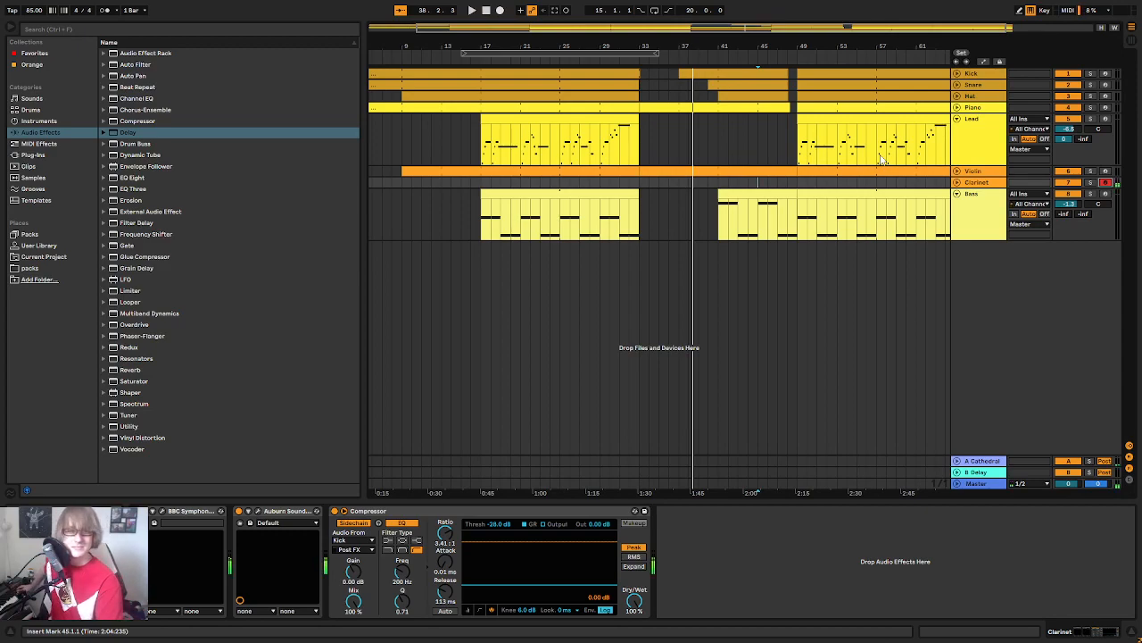
{"action": "key", "text": "Tab"}
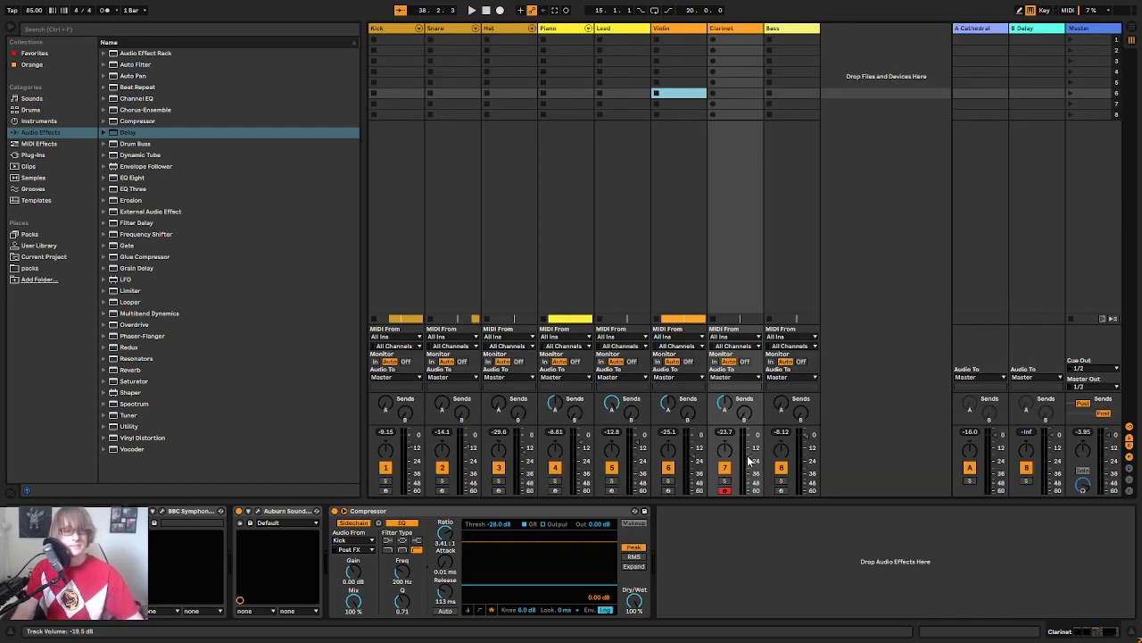
{"action": "key", "text": "Tab"}
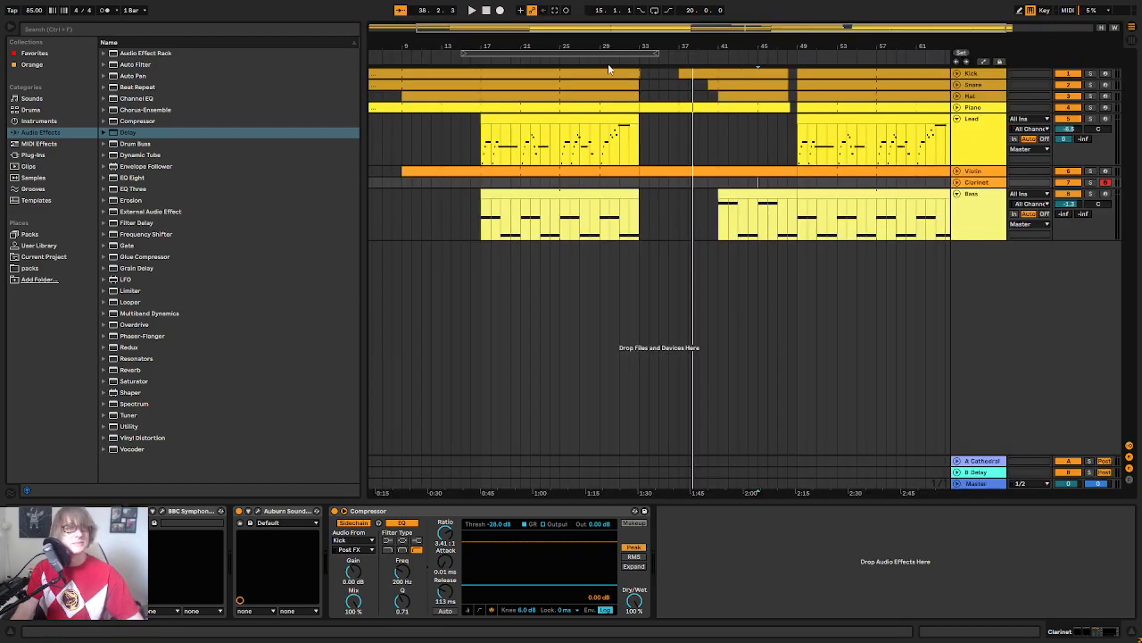
Step: Move the 20-bar loop to start at bar 31 and check the Clarinet track's level in the mixer during playback
{"action": "left_click_drag", "start_coordinate": [595, 55], "coordinate": [745, 75]}
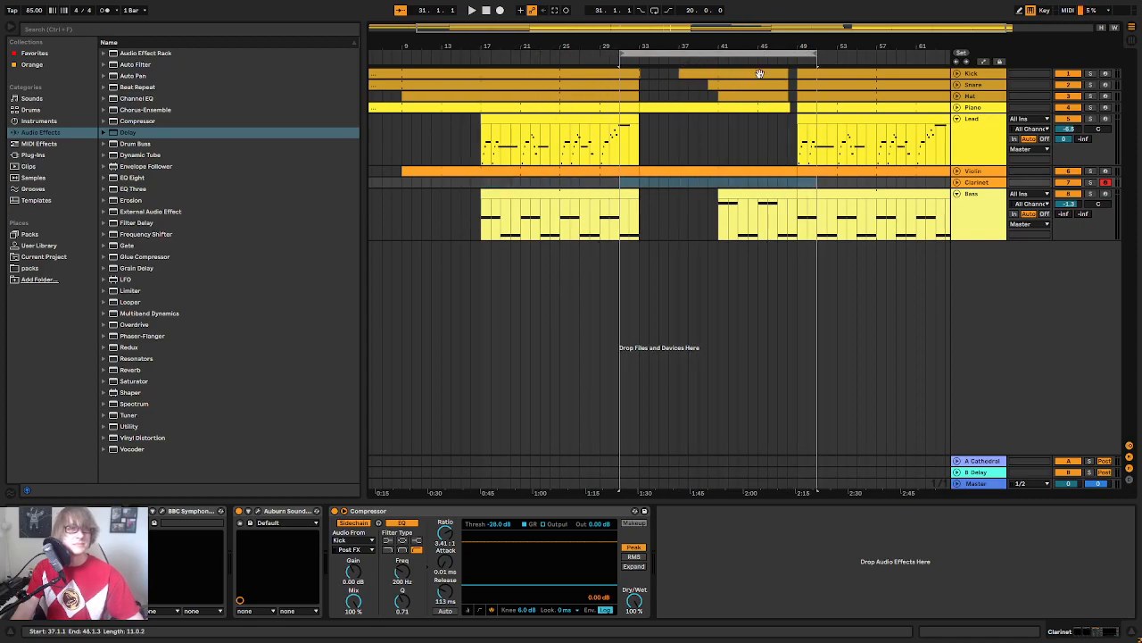
{"action": "key", "text": "space"}
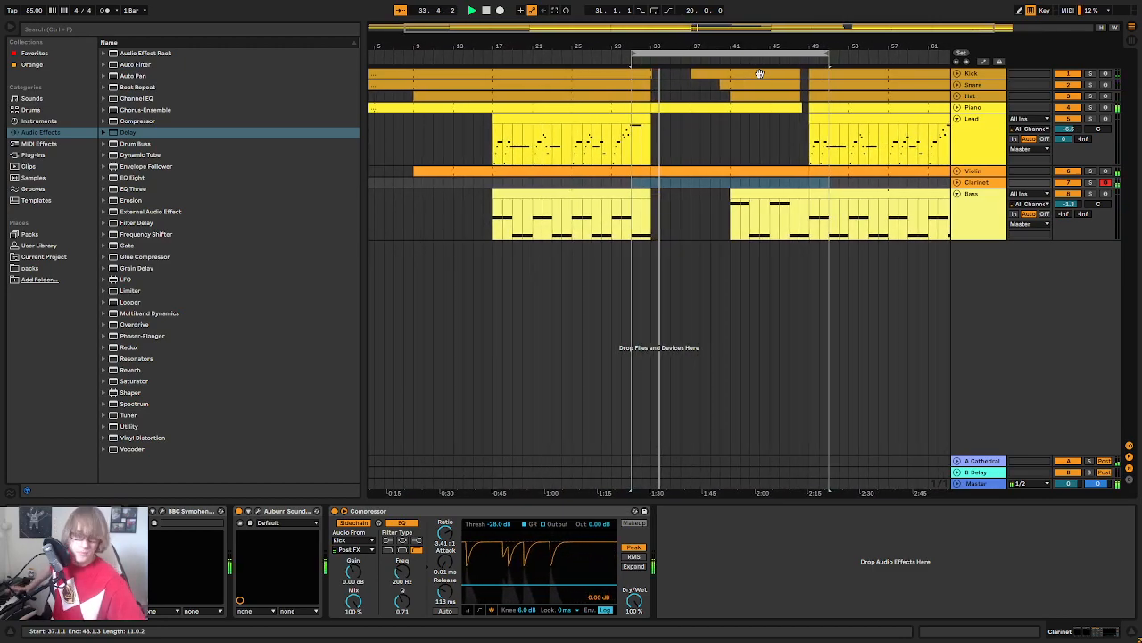
{"action": "key", "text": "Tab"}
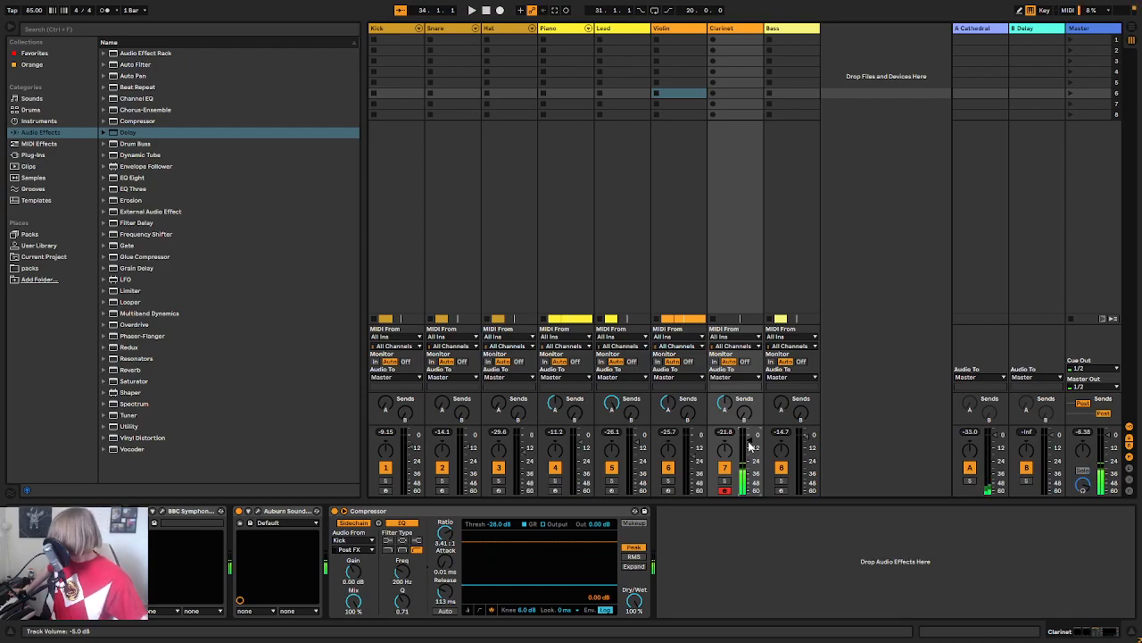
{"action": "key", "text": "Tab"}
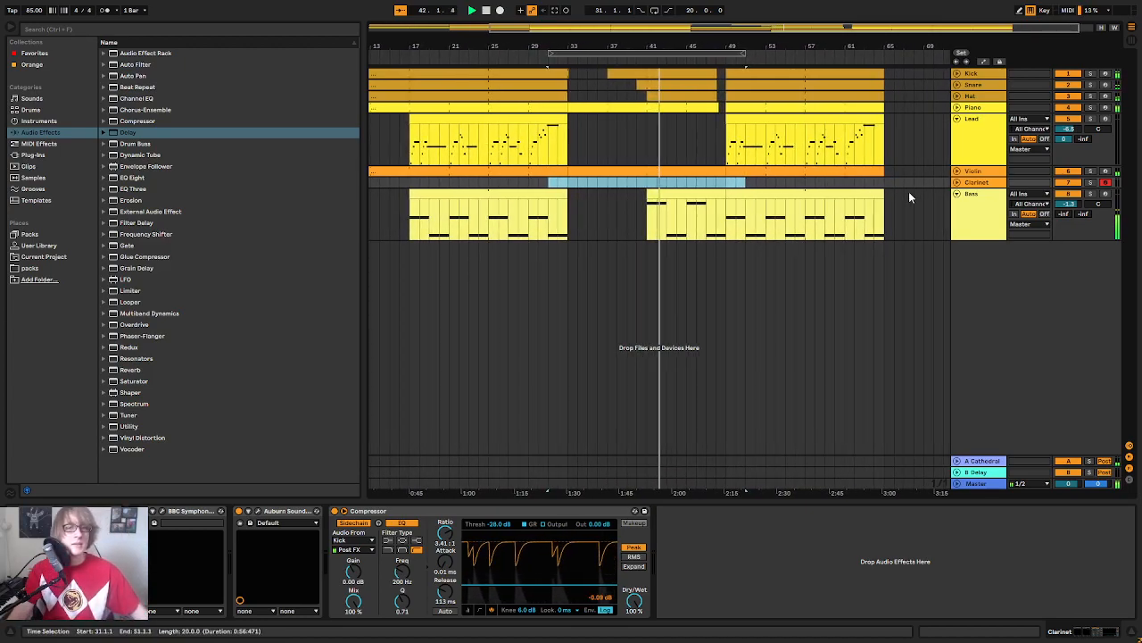
Step: Load Brass: Horns a4 in the Clarinet track's BBC Symphony Orchestra instrument and close its window
{"action": "left_click", "coordinate": [979, 183]}
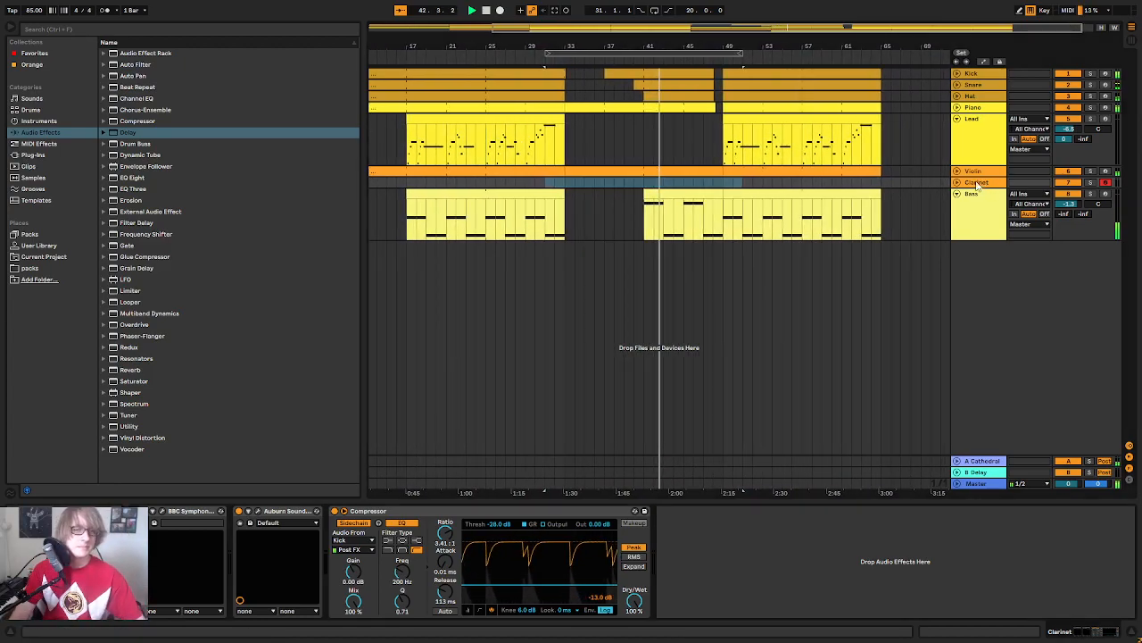
{"action": "left_click", "coordinate": [169, 529]}
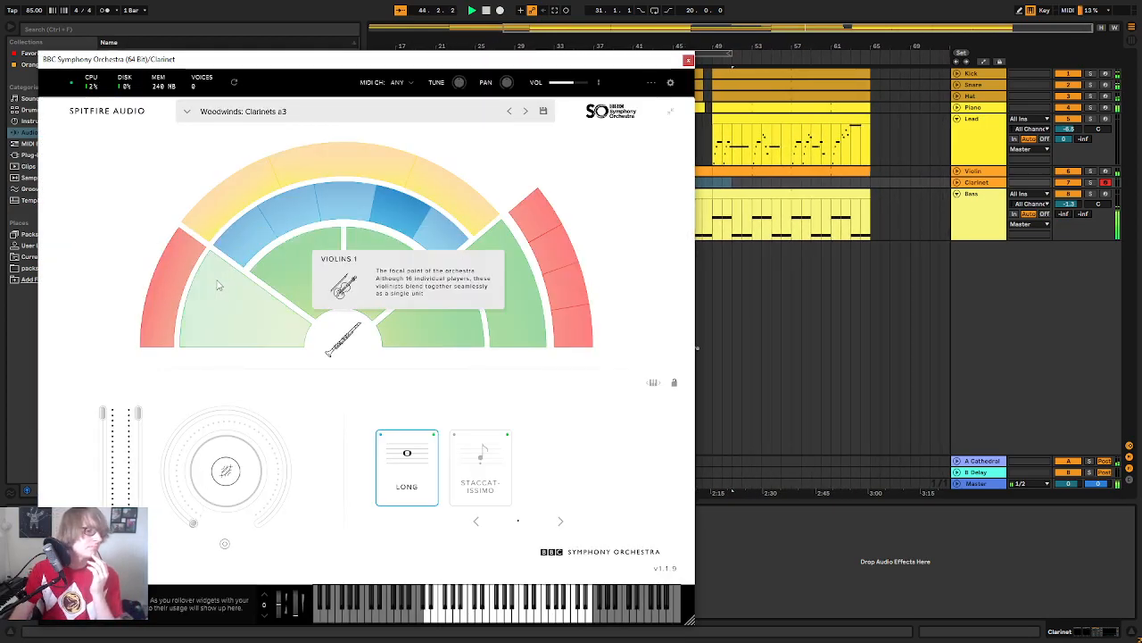
{"action": "left_click", "coordinate": [171, 261]}
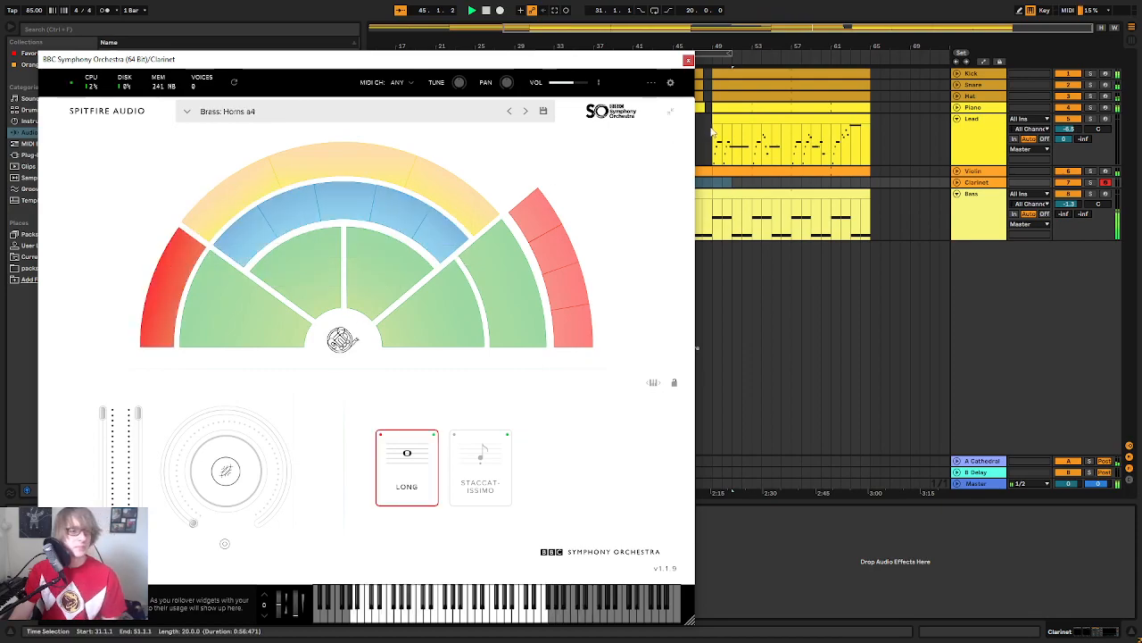
{"action": "left_click", "coordinate": [689, 60]}
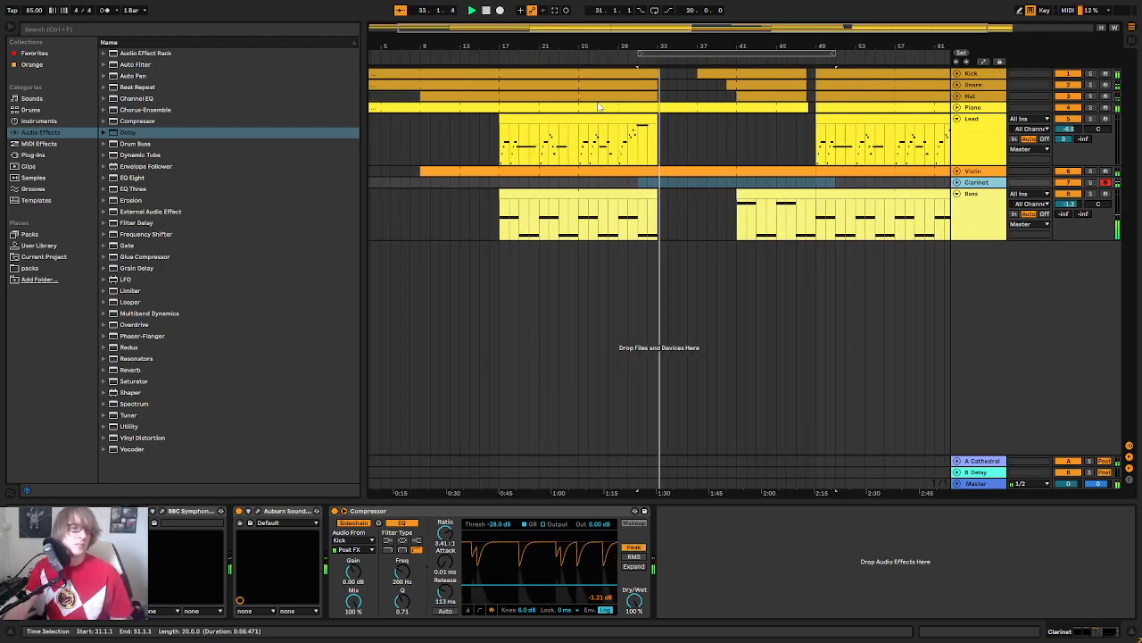
Step: Check the Clarinet track's level in the mixer and delete the track from the arrangement
{"action": "key", "text": "Tab"}
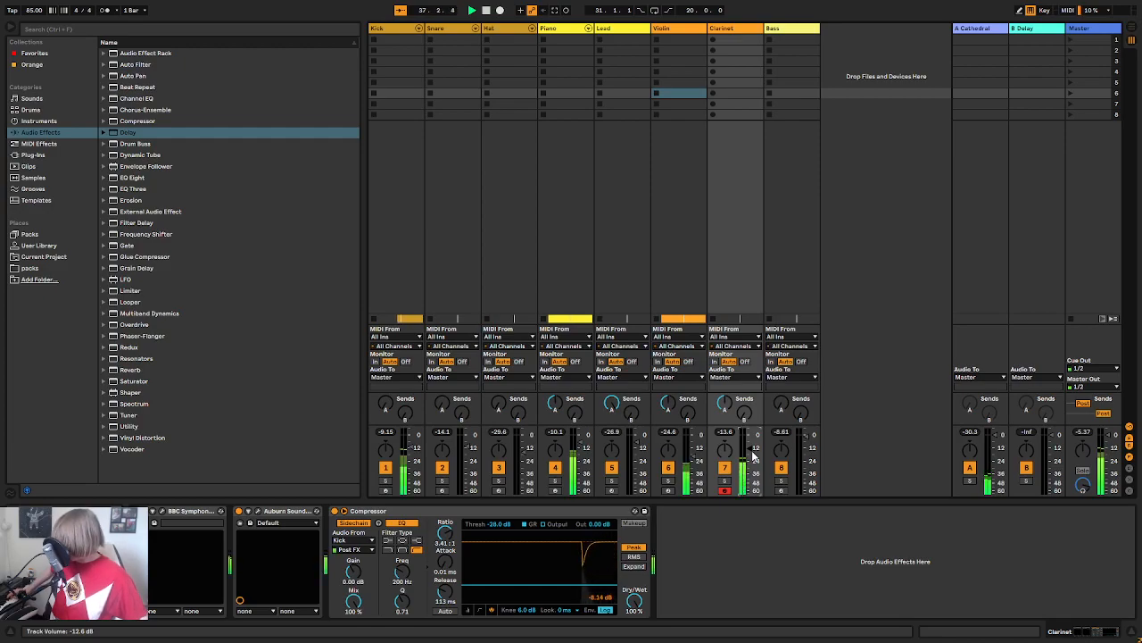
{"action": "key", "text": "Tab"}
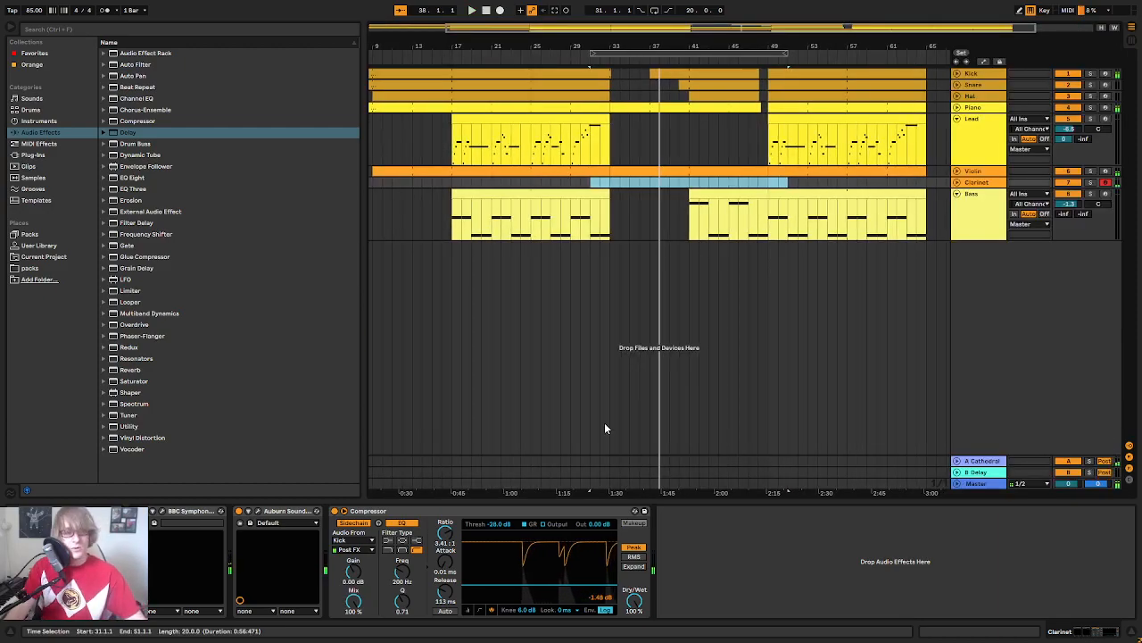
{"action": "left_click", "coordinate": [982, 183]}
{"action": "key", "text": "Delete"}
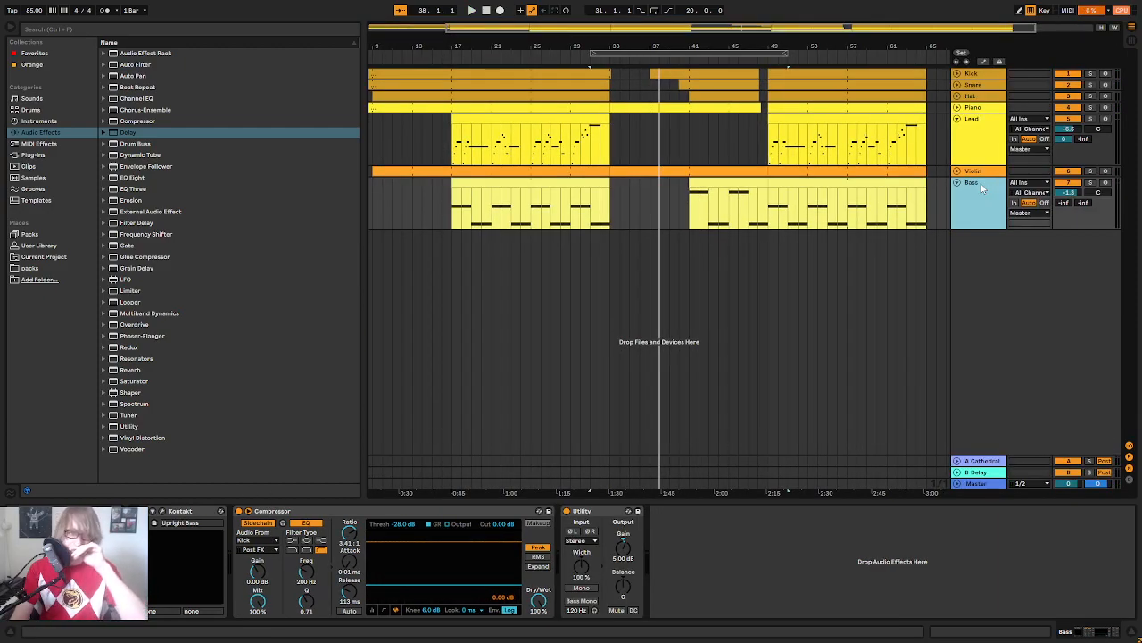
Step: Collapse the Bass track and play the passage leading into bar 49
{"action": "left_click_drag", "start_coordinate": [839, 46], "coordinate": [838, 28]}
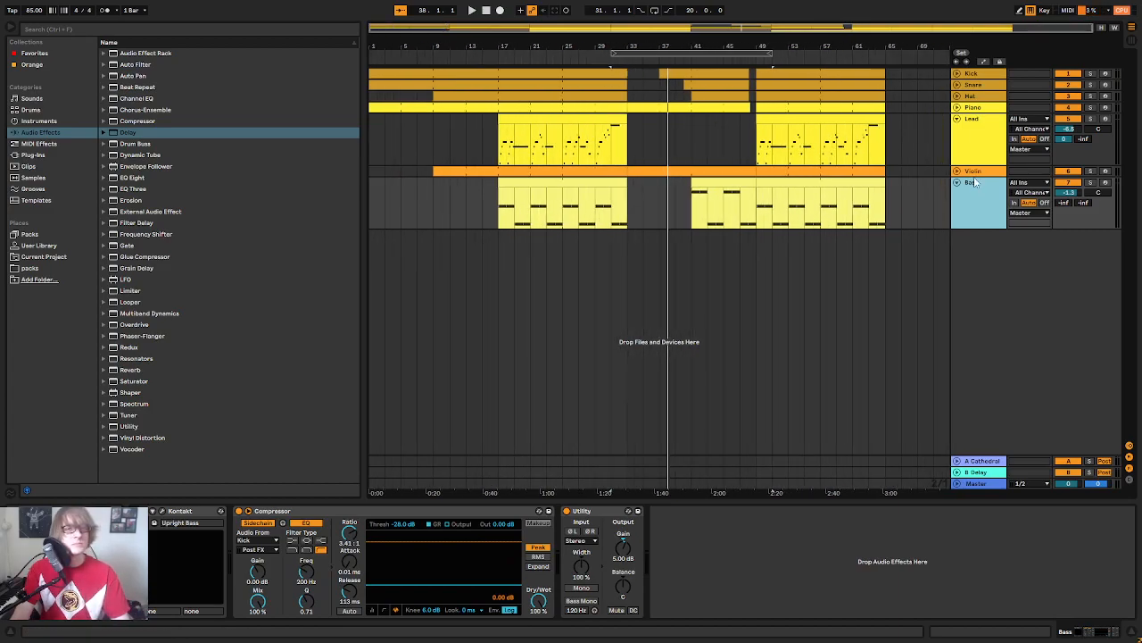
{"action": "left_click", "coordinate": [957, 183]}
{"action": "left_click", "coordinate": [735, 63]}
{"action": "left_click_drag", "start_coordinate": [745, 45], "coordinate": [746, 98]}
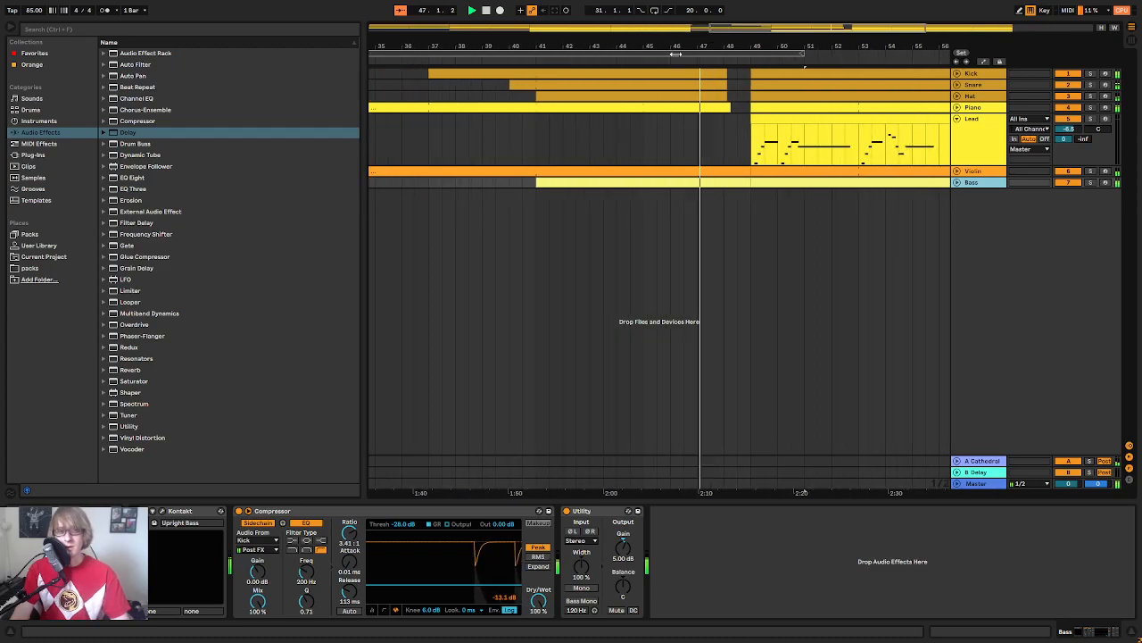
Step: Expand the Piano and Violin tracks and listen to the break between bars 48 and 49
{"action": "left_click", "coordinate": [972, 108]}
{"action": "left_click", "coordinate": [957, 107]}
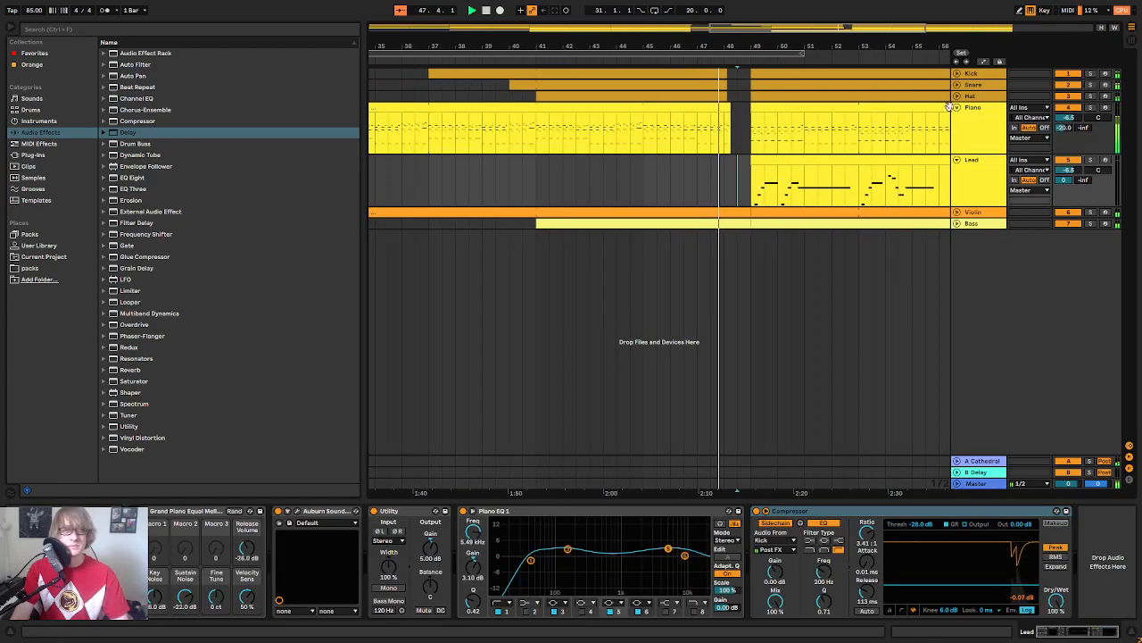
{"action": "left_click_drag", "start_coordinate": [754, 48], "coordinate": [754, 87]}
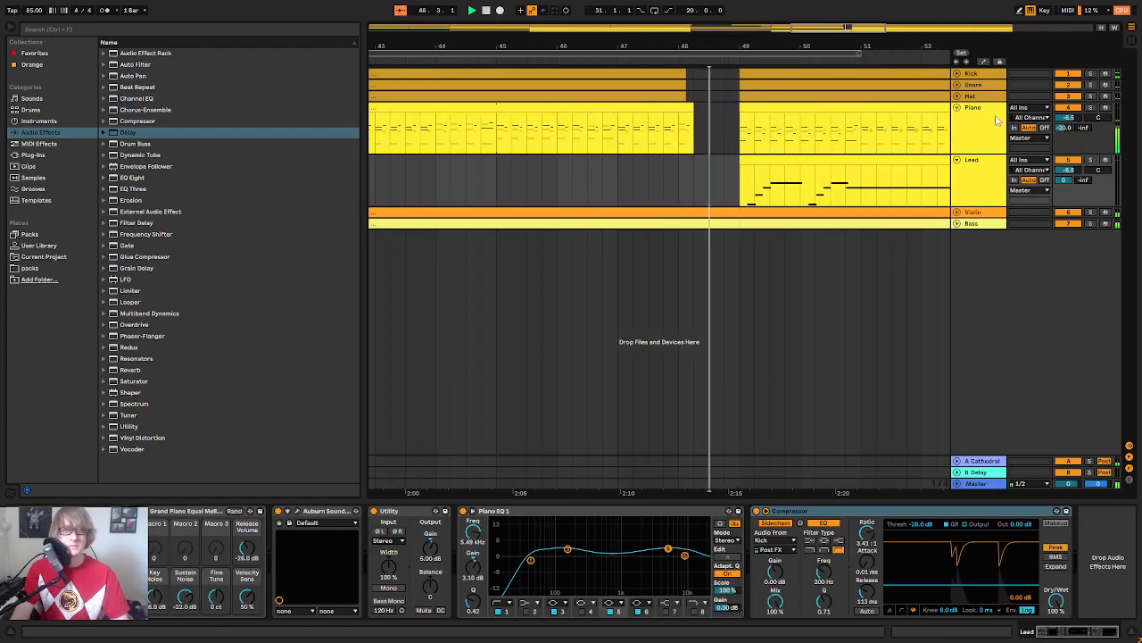
{"action": "left_click", "coordinate": [988, 120]}
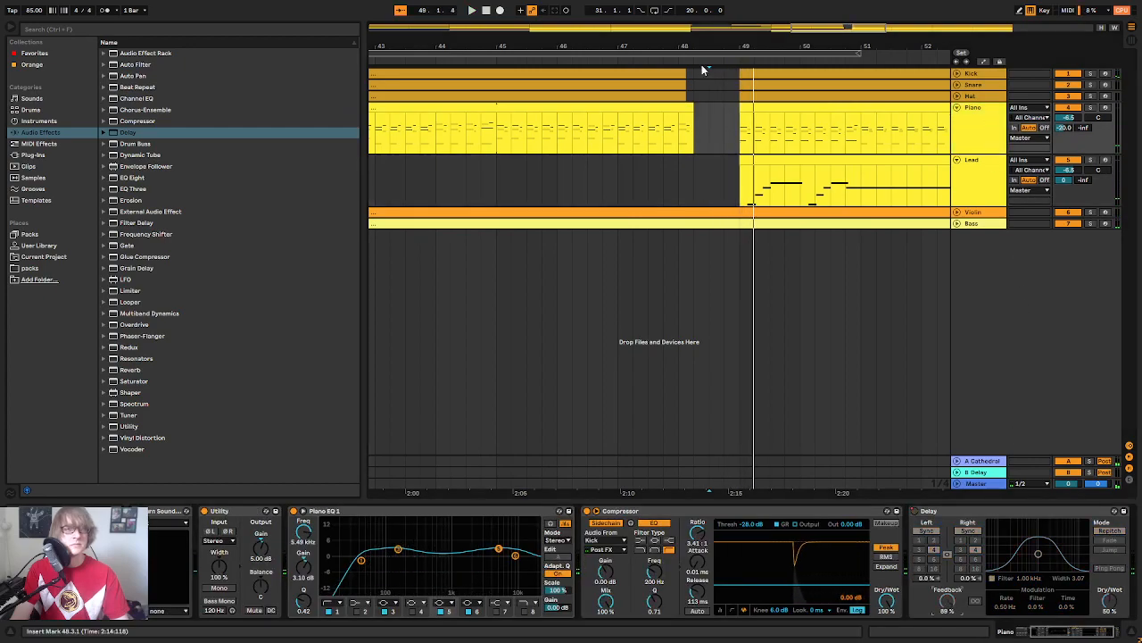
{"action": "left_click", "coordinate": [657, 58]}
{"action": "left_click_drag", "start_coordinate": [703, 46], "coordinate": [662, 89]}
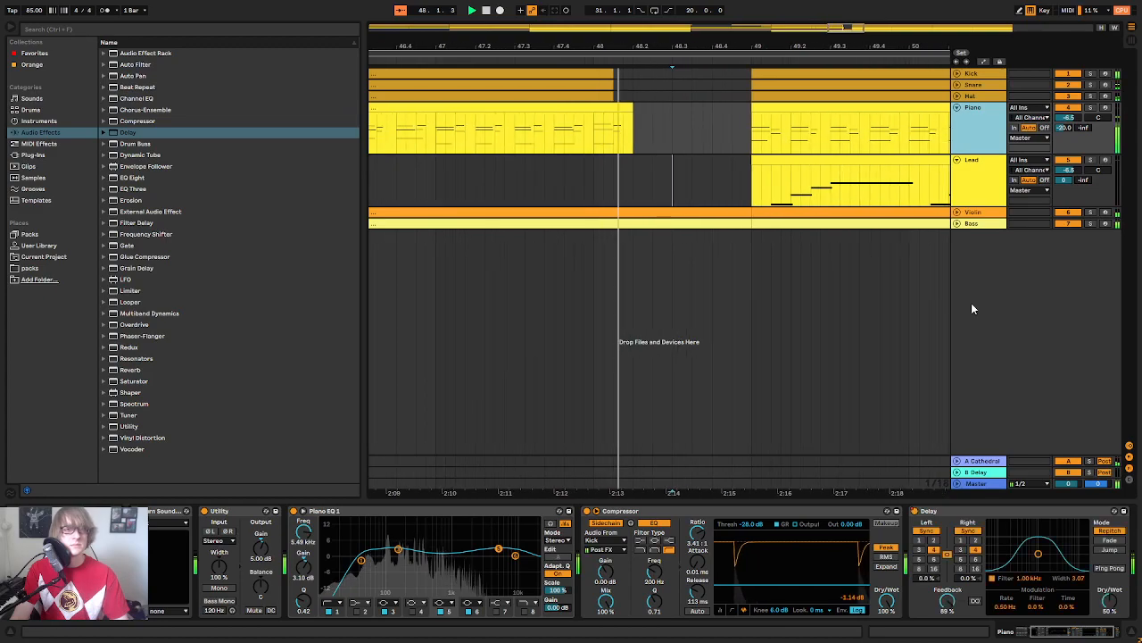
{"action": "left_click", "coordinate": [972, 213]}
{"action": "left_click", "coordinate": [957, 212]}
{"action": "key", "text": "space"}
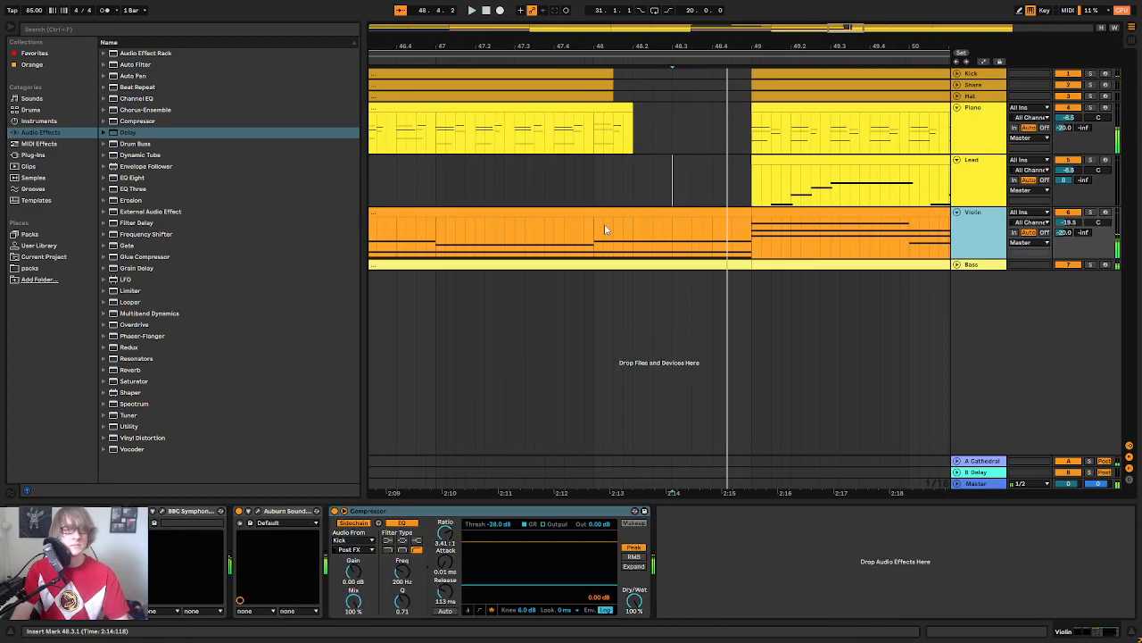
Step: Shorten the Violin clip before bar 49 so it ends at bar 48, and play the transition
{"action": "left_click_drag", "start_coordinate": [747, 214], "coordinate": [595, 215]}
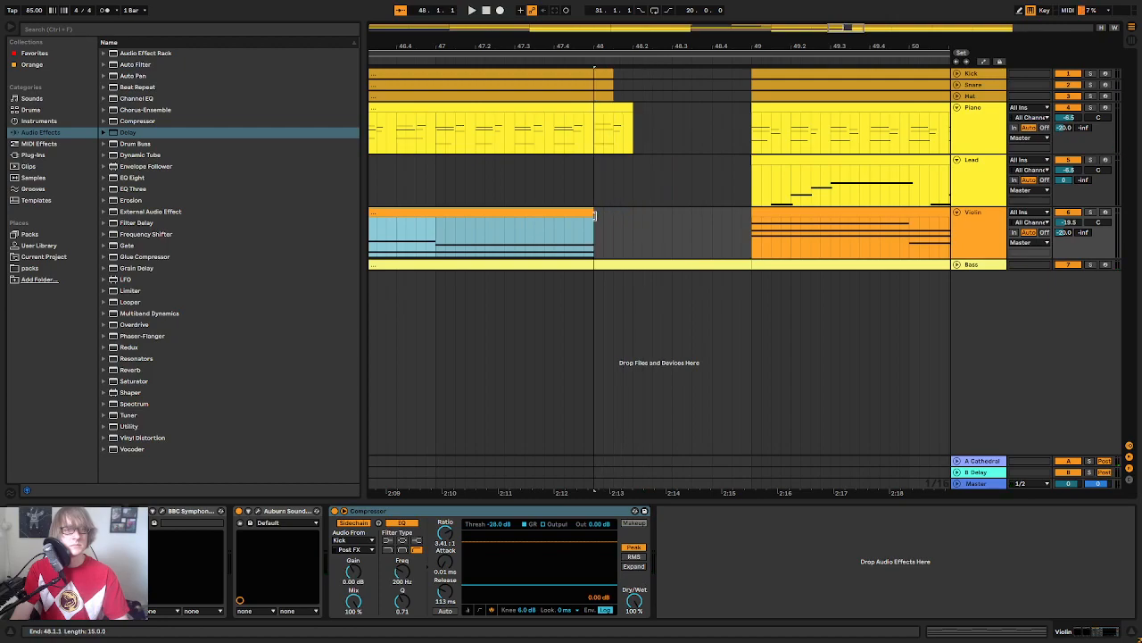
{"action": "left_click", "coordinate": [412, 63]}
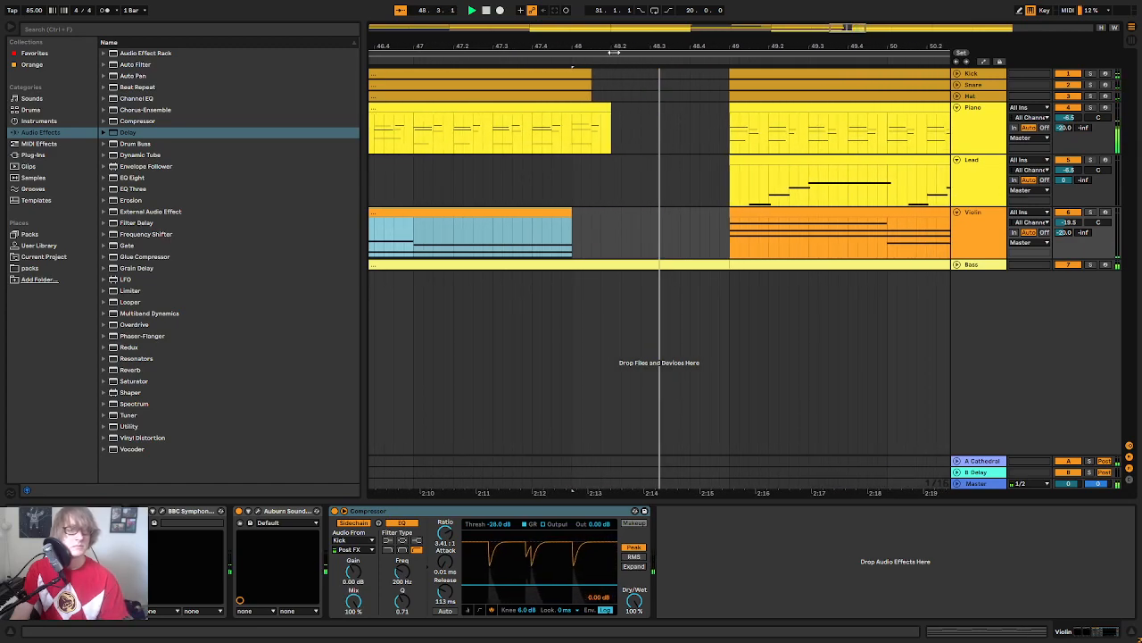
{"action": "left_click_drag", "start_coordinate": [635, 48], "coordinate": [637, 25]}
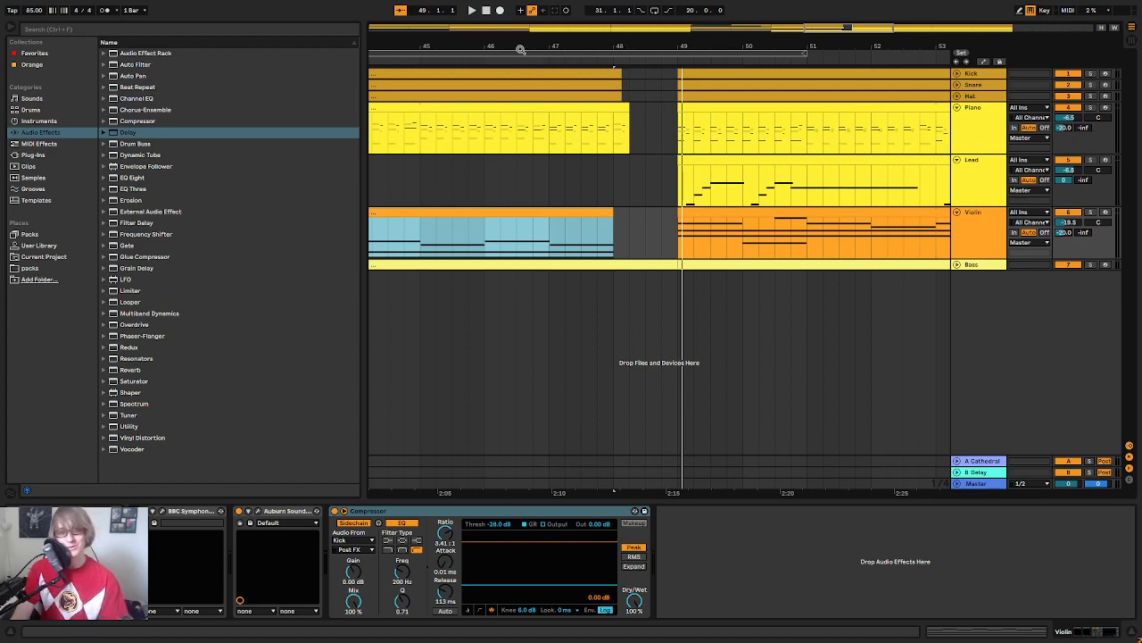
Step: Extend the shortened Violin clip's end back to bar 49 and play the transition
{"action": "left_click", "coordinate": [471, 62]}
{"action": "left_click_drag", "start_coordinate": [755, 47], "coordinate": [638, 49]}
{"action": "left_click", "coordinate": [688, 223]}
{"action": "left_click", "coordinate": [711, 222], "text": "shift"}
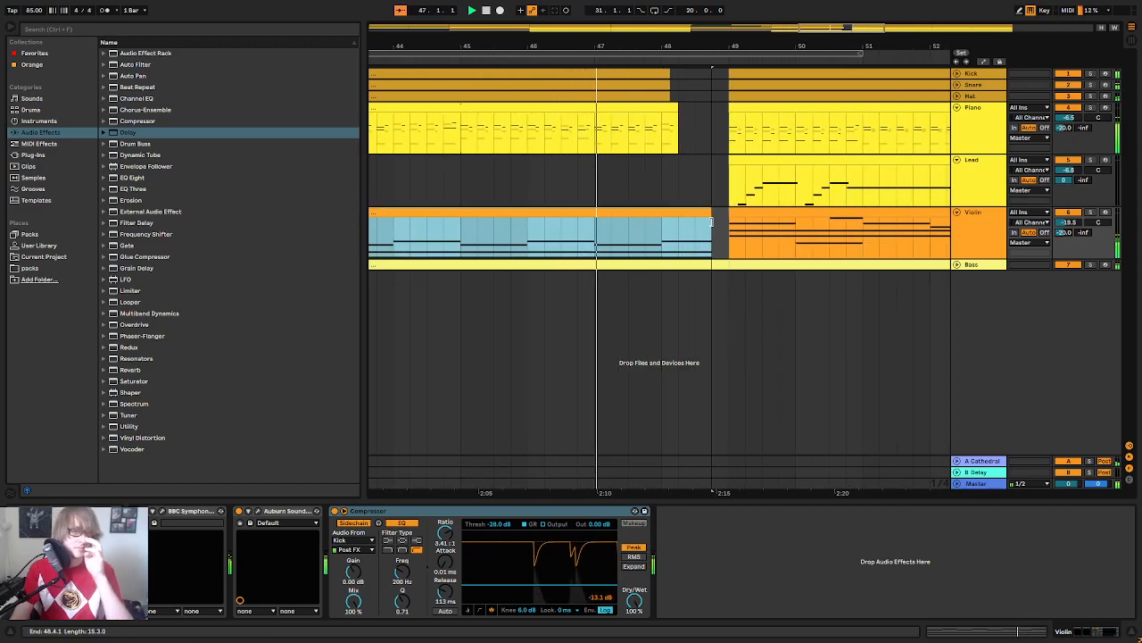
{"action": "mouse_move", "coordinate": [711, 222]}
{"action": "left_mouse_down"}
{"action": "mouse_move", "coordinate": [681, 220]}
{"action": "mouse_move", "coordinate": [727, 230]}
{"action": "mouse_move", "coordinate": [681, 226]}
{"action": "mouse_move", "coordinate": [731, 233]}
{"action": "left_mouse_up"}
{"action": "key", "text": "space"}
{"action": "key", "text": "space"}
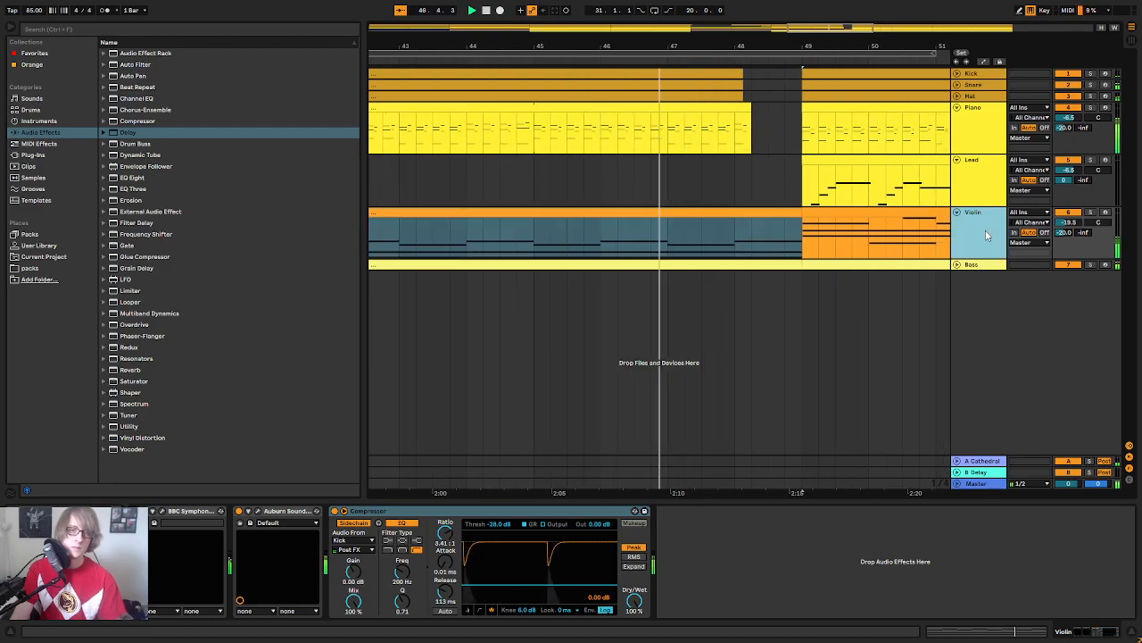
Step: Add a Utility after the Violin track's Compressor and show the Utility Gain automation on that track
{"action": "left_click_drag", "start_coordinate": [125, 426], "coordinate": [758, 589]}
{"action": "left_click_drag", "start_coordinate": [1071, 251], "coordinate": [1071, 251]}
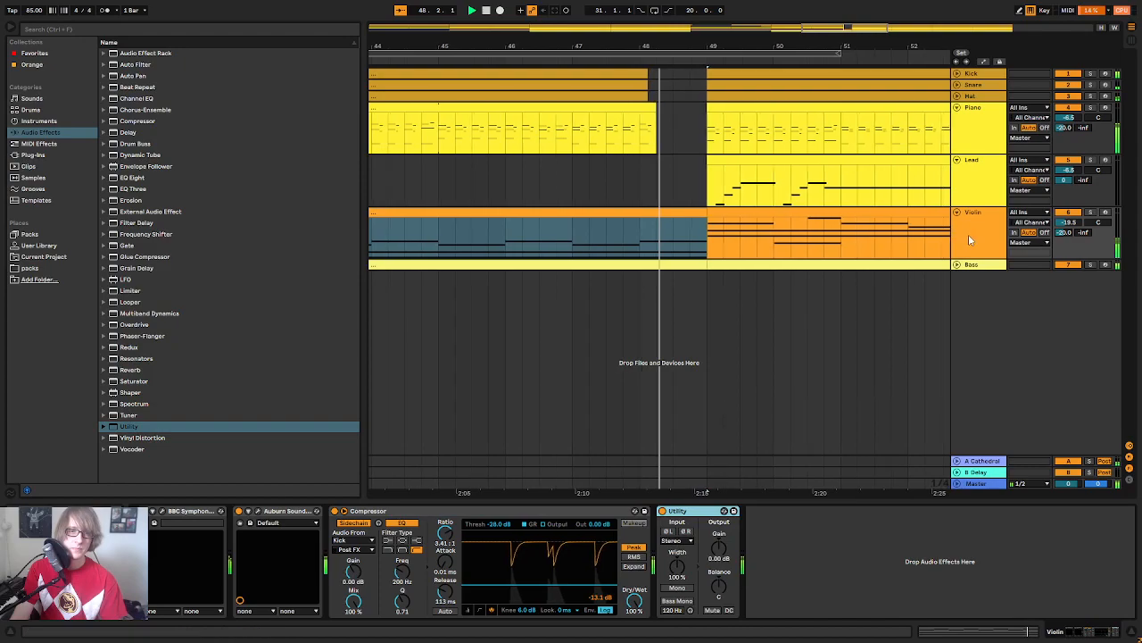
{"action": "key", "text": "a"}
{"action": "left_click", "coordinate": [979, 221]}
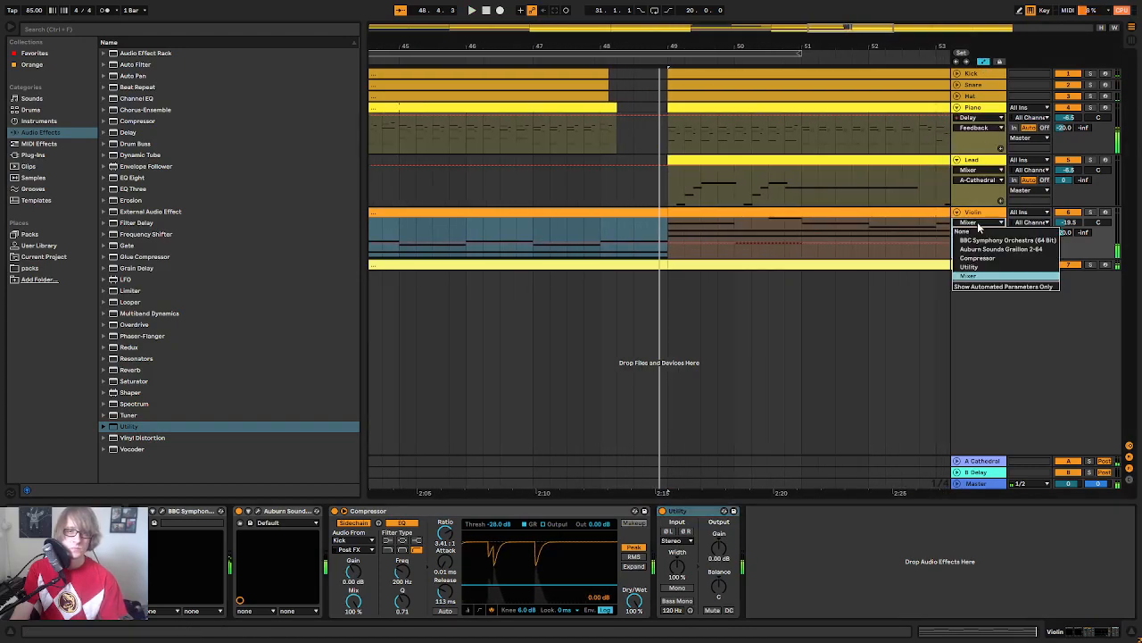
{"action": "left_click", "coordinate": [976, 263]}
{"action": "left_click", "coordinate": [979, 232]}
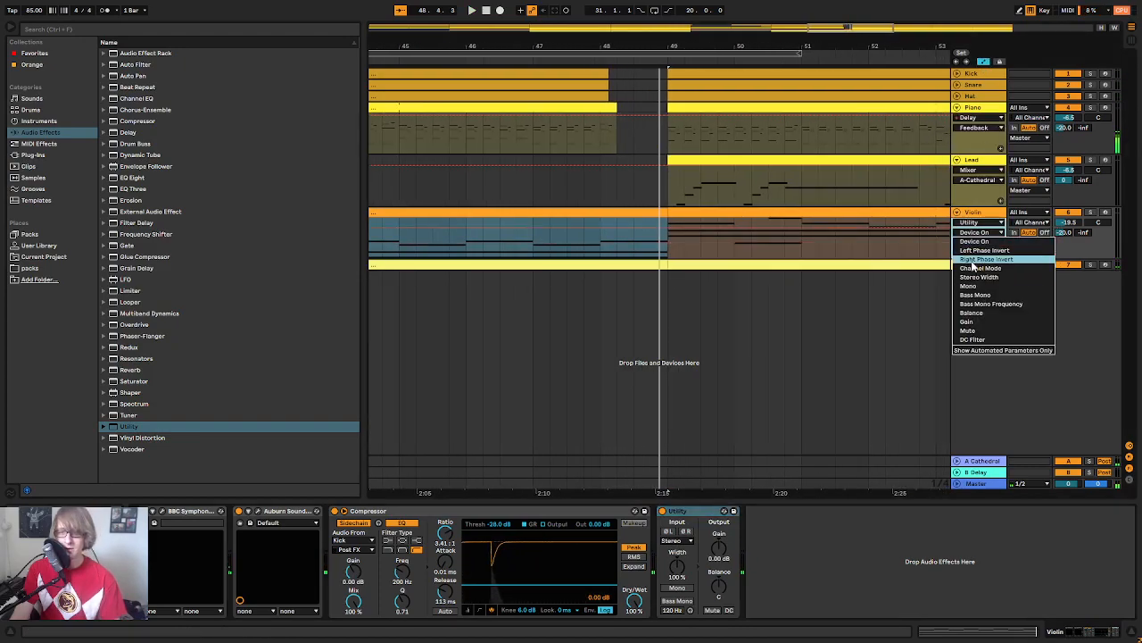
{"action": "left_click", "coordinate": [970, 322]}
Step: Draw a Violin gain fade from 0 dB at bar 48 to about -14.6 dB at bar 49, audition it and hide the automation
{"action": "left_click", "coordinate": [601, 240]}
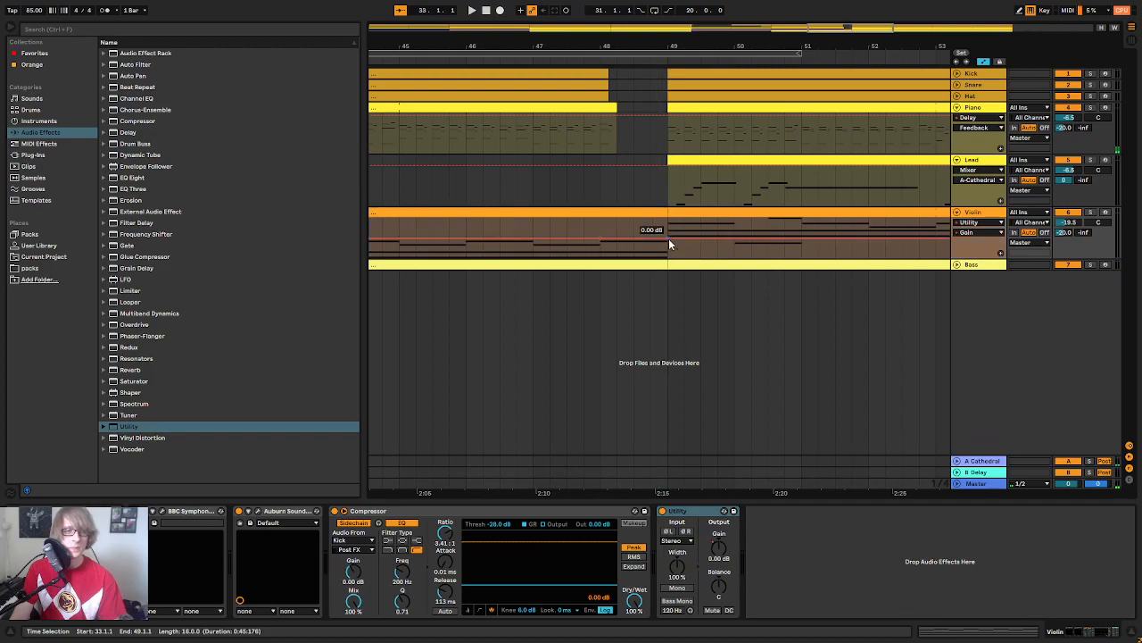
{"action": "left_click_drag", "start_coordinate": [652, 239], "coordinate": [668, 243]}
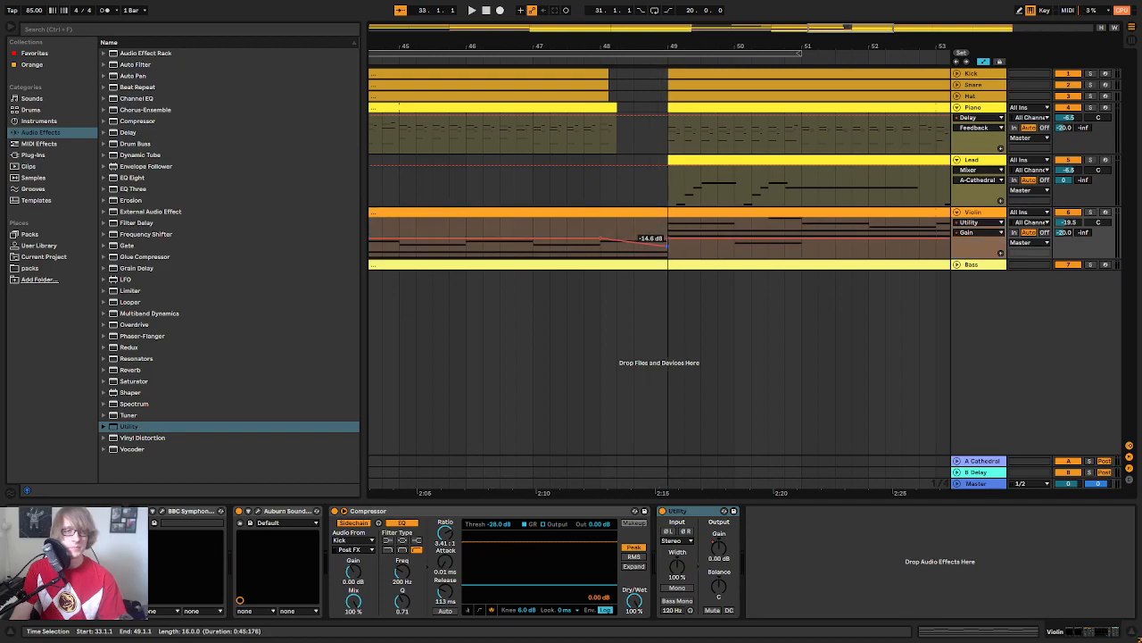
{"action": "left_click", "coordinate": [590, 50]}
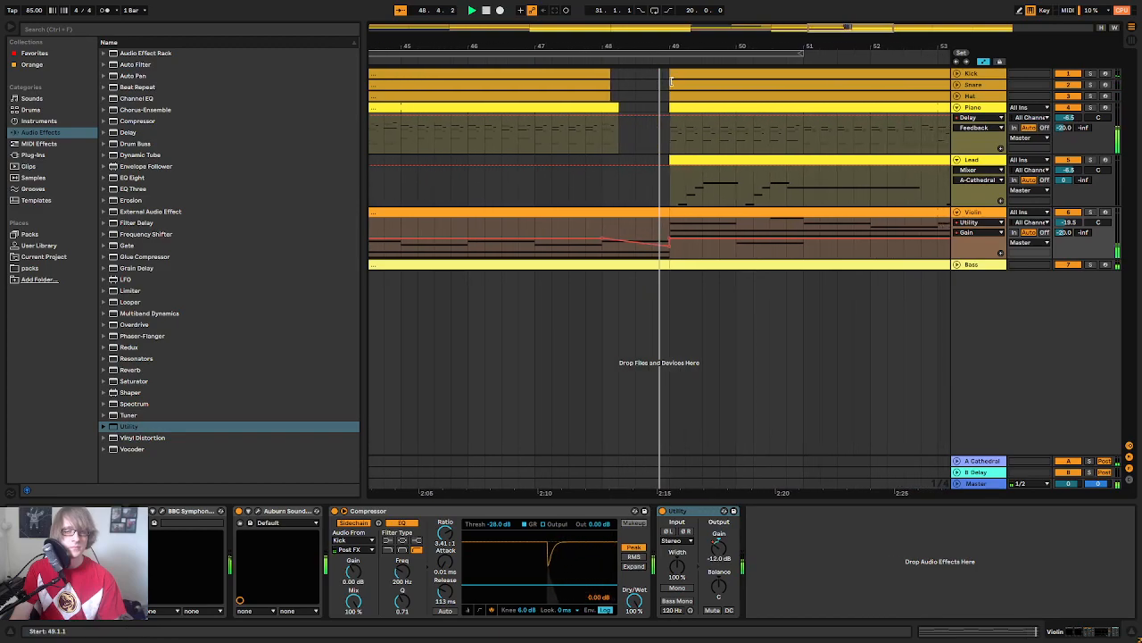
{"action": "left_click_drag", "start_coordinate": [581, 51], "coordinate": [631, 51]}
{"action": "key", "text": "space"}
{"action": "left_click", "coordinate": [596, 53]}
{"action": "left_click", "coordinate": [554, 59]}
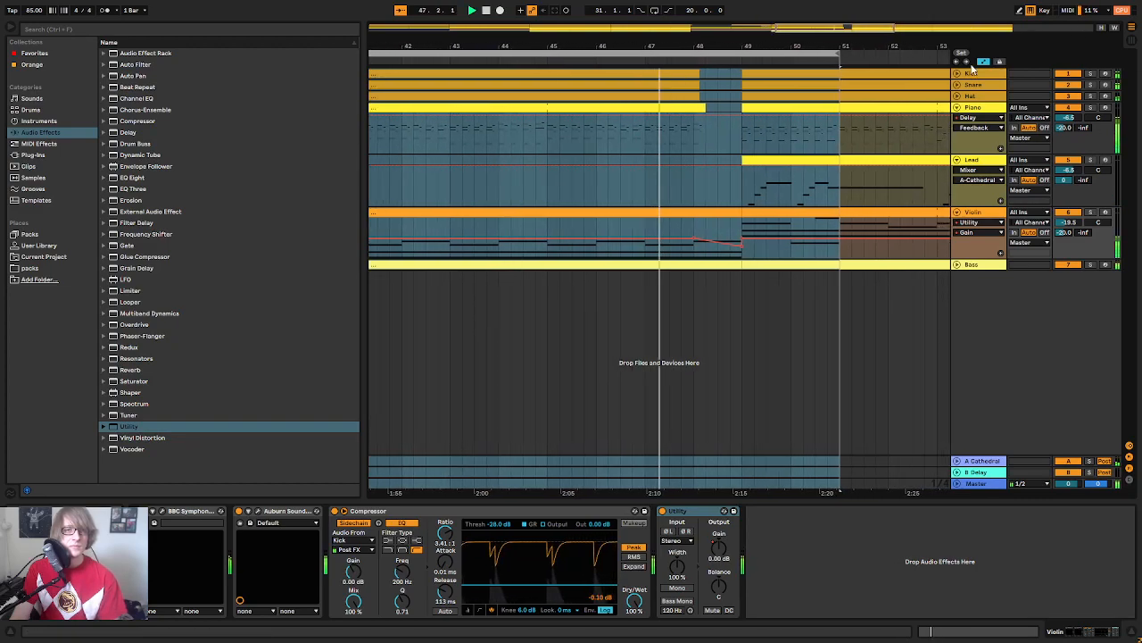
{"action": "key", "text": "a"}
Step: Set the Piano track's Delay filter to 1.16 kHz with a width of 4.30 and play the transition into bar 49
{"action": "left_click", "coordinate": [972, 106]}
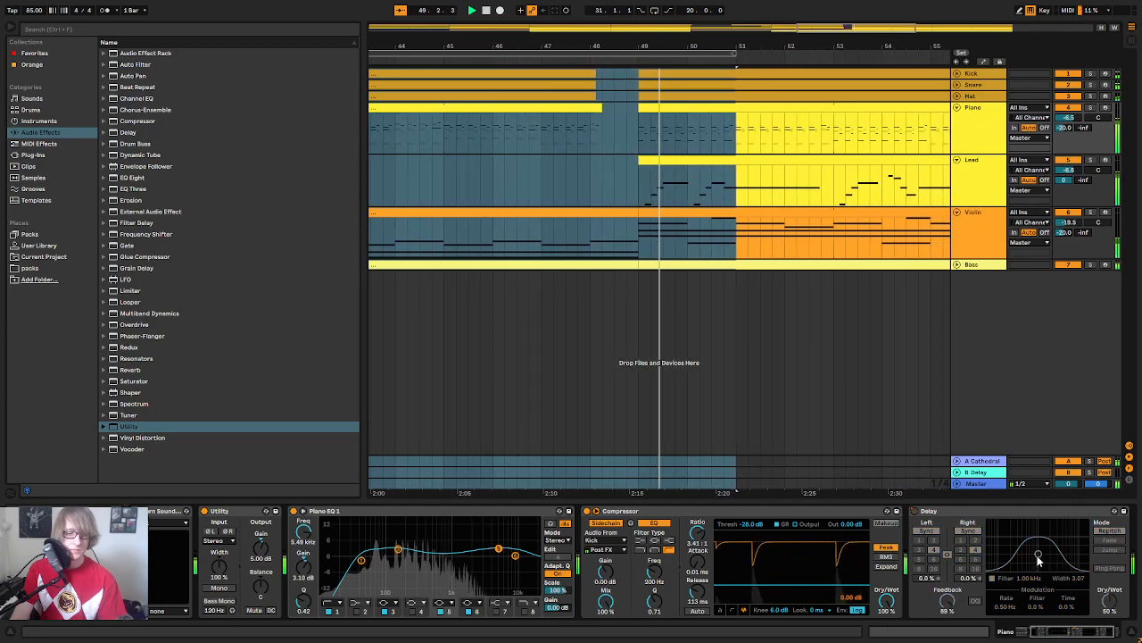
{"action": "left_click_drag", "start_coordinate": [1038, 554], "coordinate": [1041, 547]}
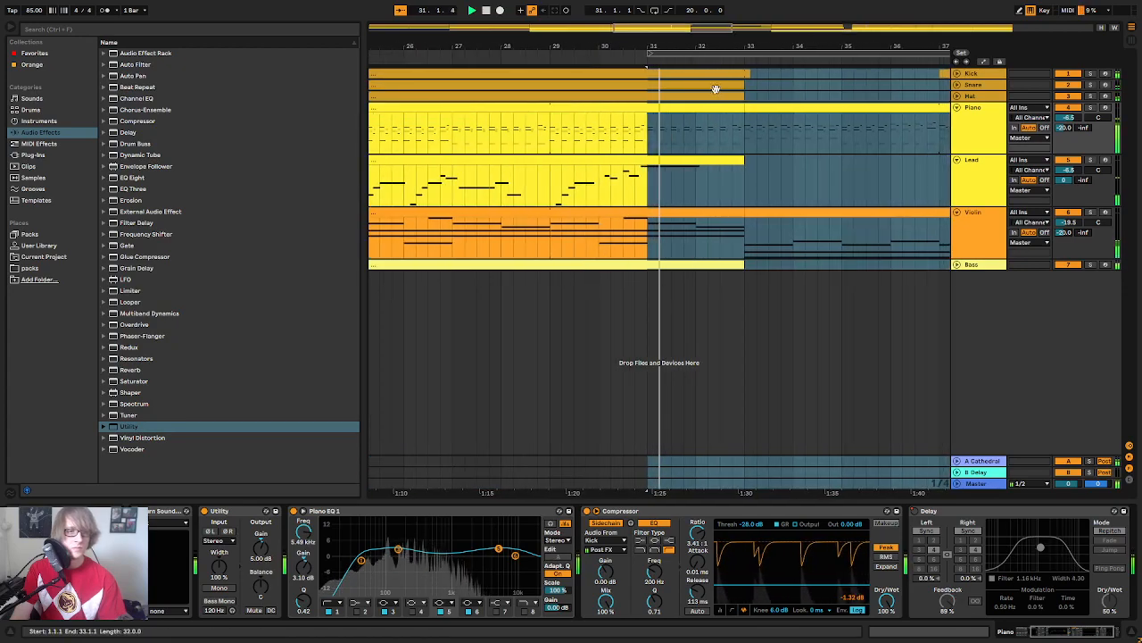
{"action": "left_click_drag", "start_coordinate": [631, 1], "coordinate": [383, 45]}
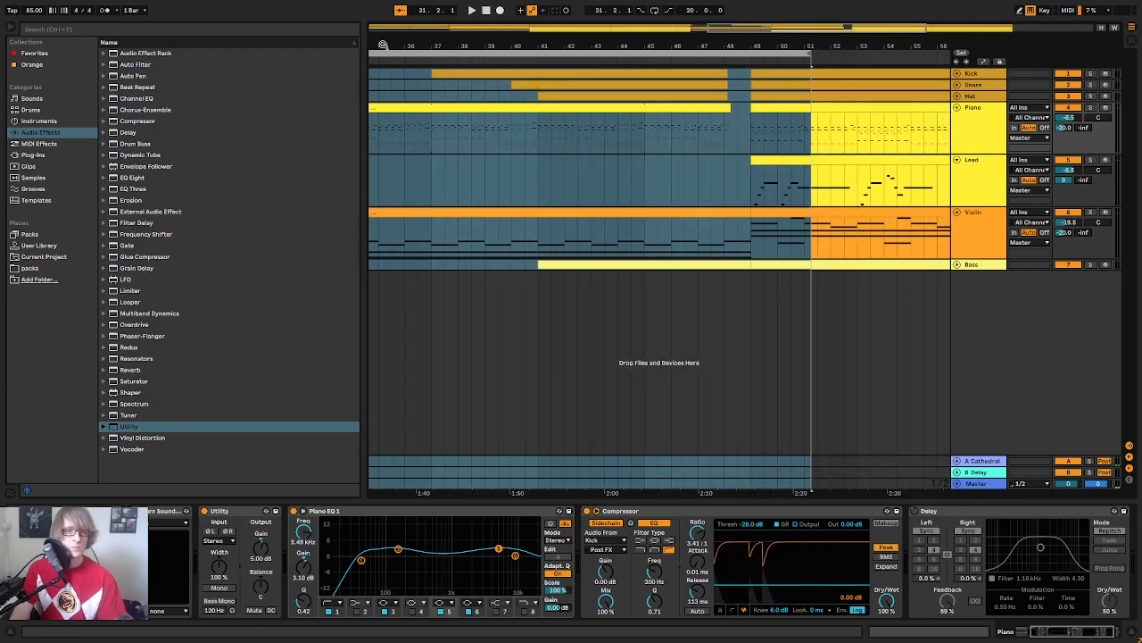
{"action": "left_click", "coordinate": [719, 66]}
{"action": "left_click", "coordinate": [669, 168]}
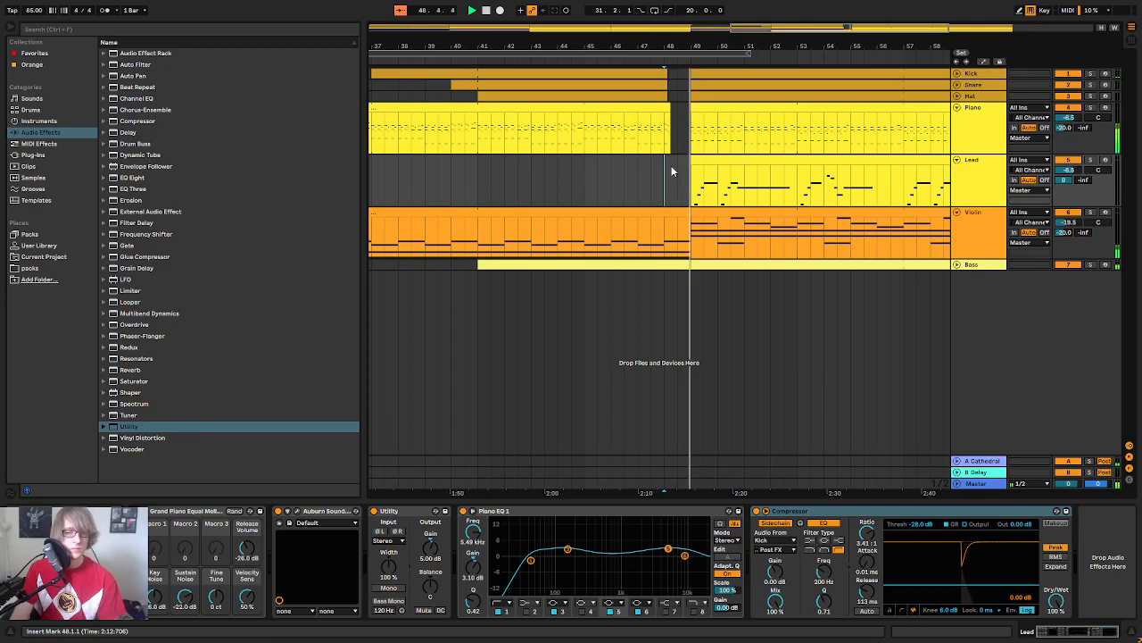
Step: Expand the Snare track and extend the start of its bar 49 clip back to 48.4.3 as a pickup
{"action": "left_click_drag", "start_coordinate": [661, 45], "coordinate": [702, 161]}
{"action": "left_click", "coordinate": [654, 60]}
{"action": "left_click", "coordinate": [957, 85]}
{"action": "left_click_drag", "start_coordinate": [785, 85], "coordinate": [760, 86]}
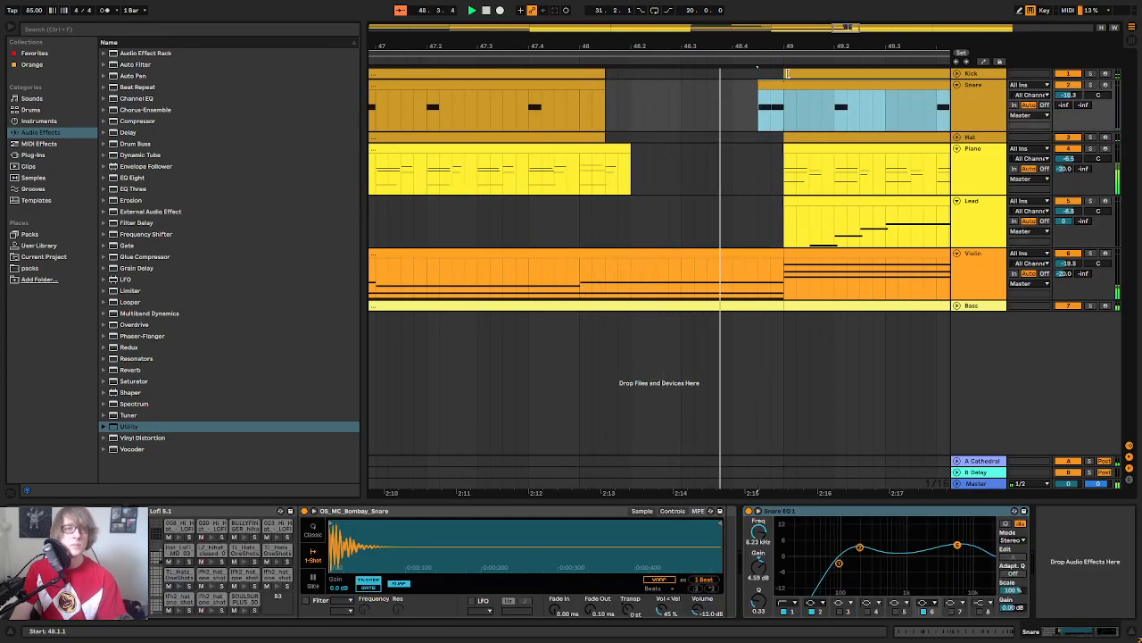
{"action": "left_click_drag", "start_coordinate": [779, 50], "coordinate": [758, 3]}
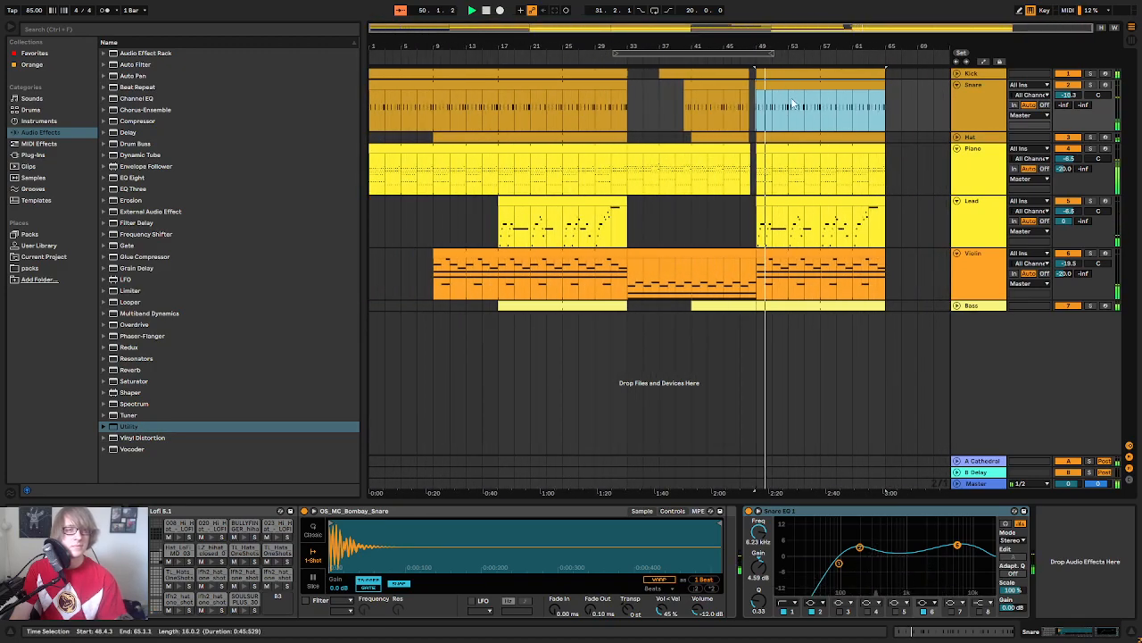
Step: Collapse the Snare, Hat, Piano, Lead and Violin tracks in the arrangement
{"action": "left_click", "coordinate": [957, 133]}
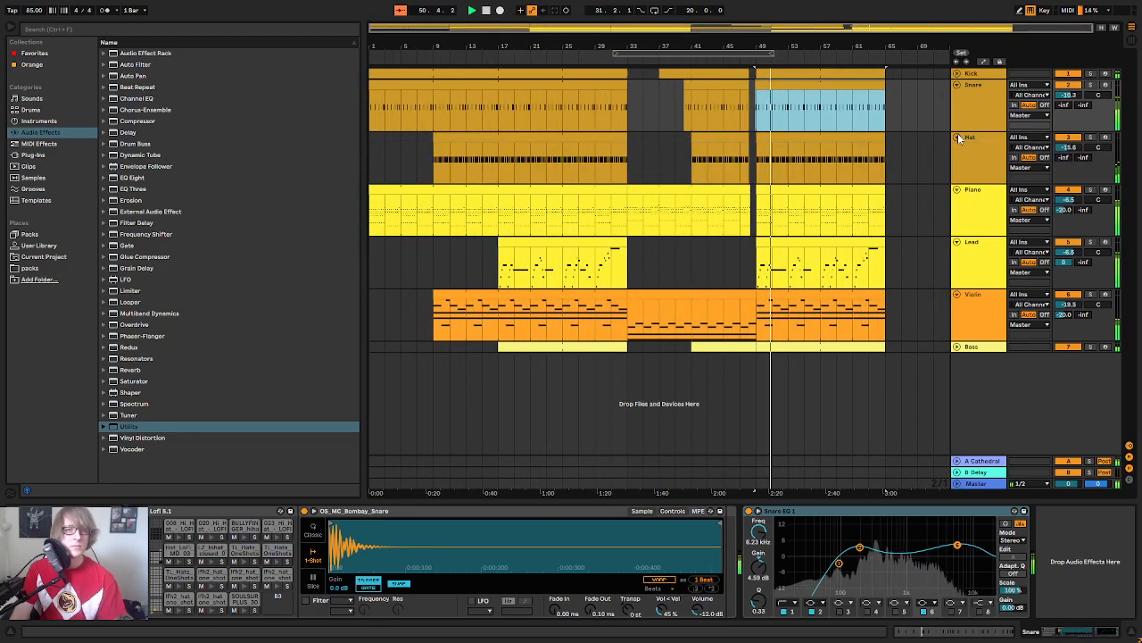
{"action": "left_click", "coordinate": [958, 134]}
{"action": "left_click", "coordinate": [956, 86]}
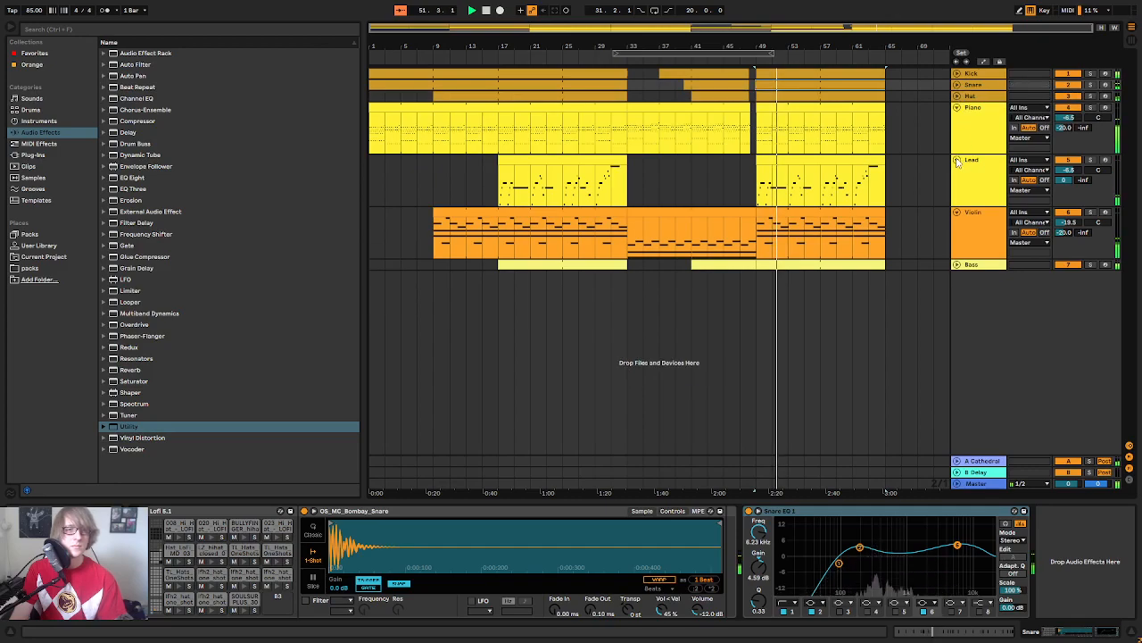
{"action": "left_click", "coordinate": [958, 161]}
{"action": "left_click", "coordinate": [958, 171]}
{"action": "left_click", "coordinate": [957, 108]}
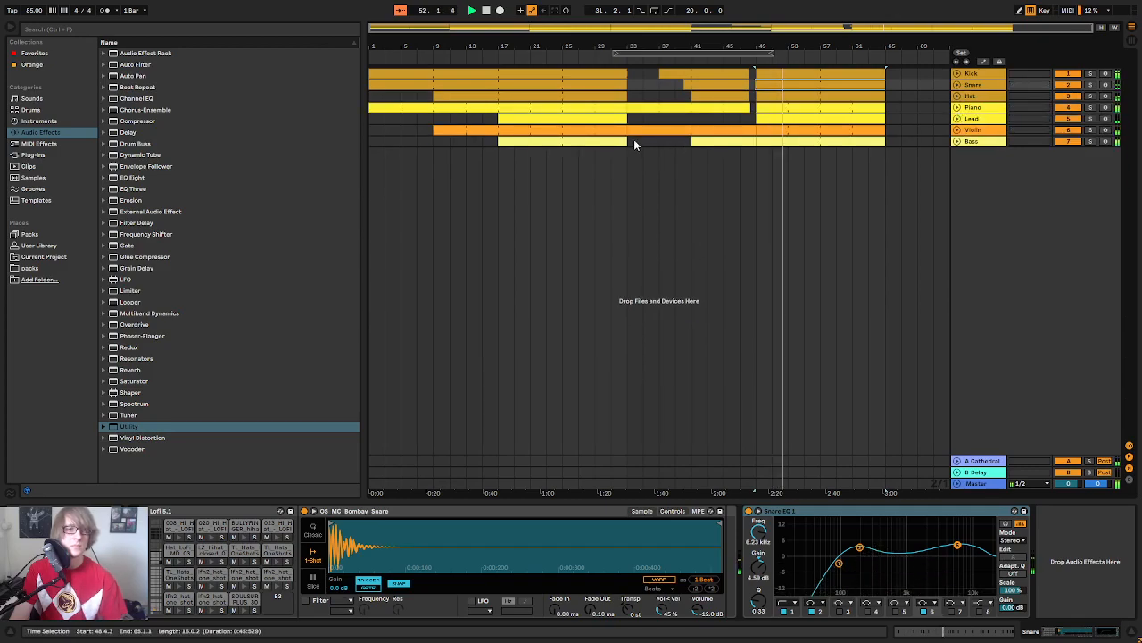
Step: Copy the section from bar 33 to bar 49 across all tracks and paste it at bar 65
{"action": "left_click_drag", "start_coordinate": [628, 140], "coordinate": [755, 68]}
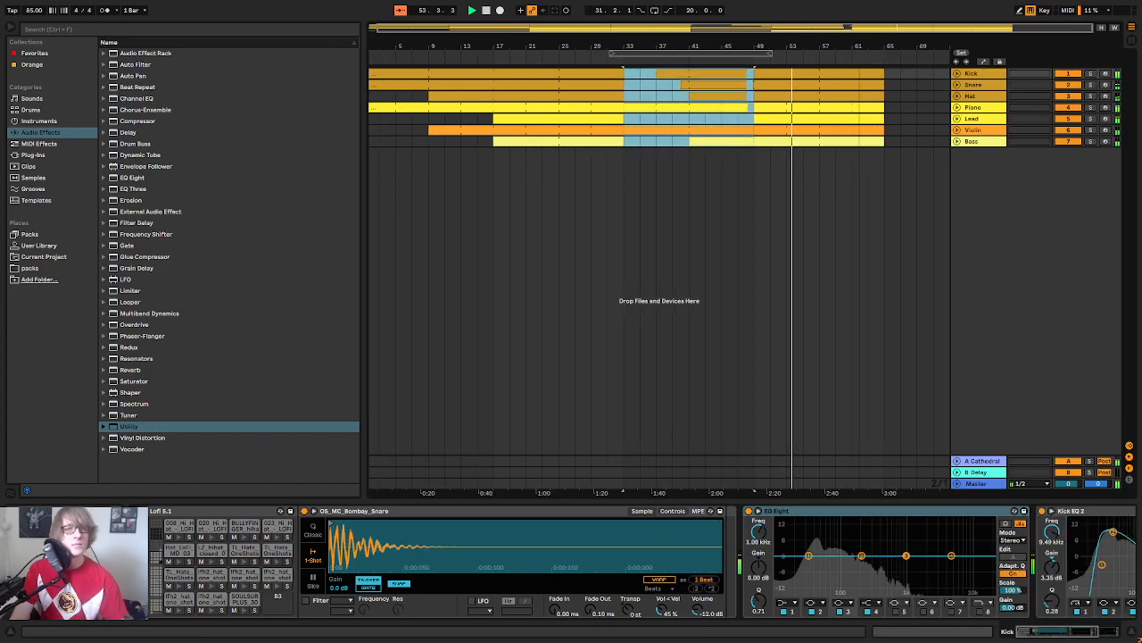
{"action": "left_click", "coordinate": [889, 76]}
{"action": "key", "text": "ctrl+v"}
{"action": "left_click_drag", "start_coordinate": [897, 50], "coordinate": [683, 49]}
{"action": "key", "text": "ctrl+z"}
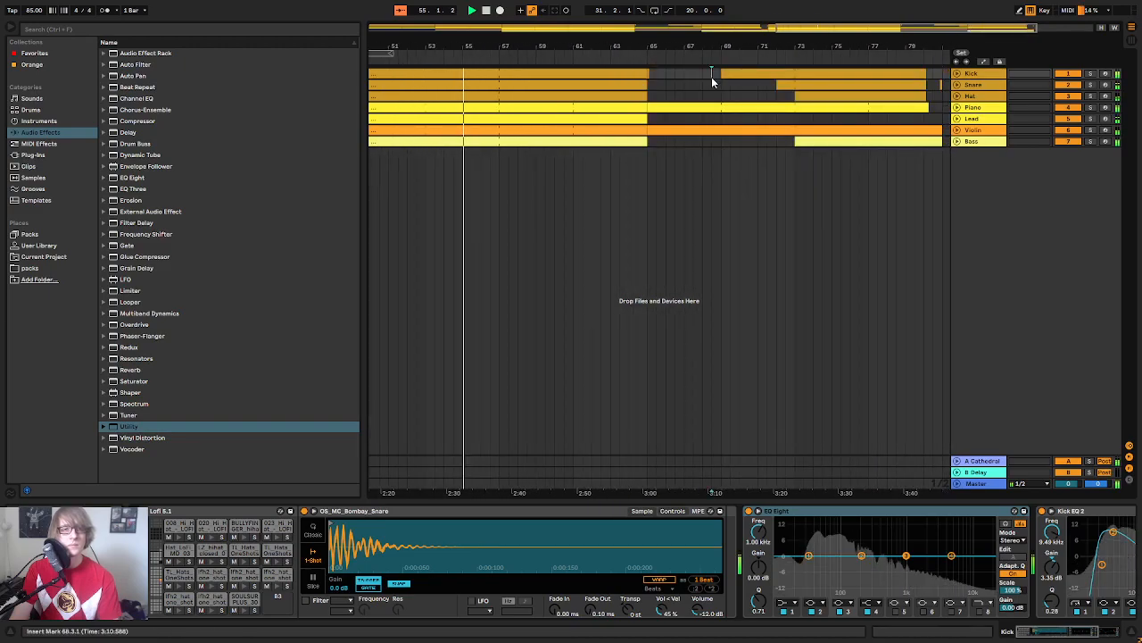
{"action": "left_click_drag", "start_coordinate": [671, 45], "coordinate": [795, 41]}
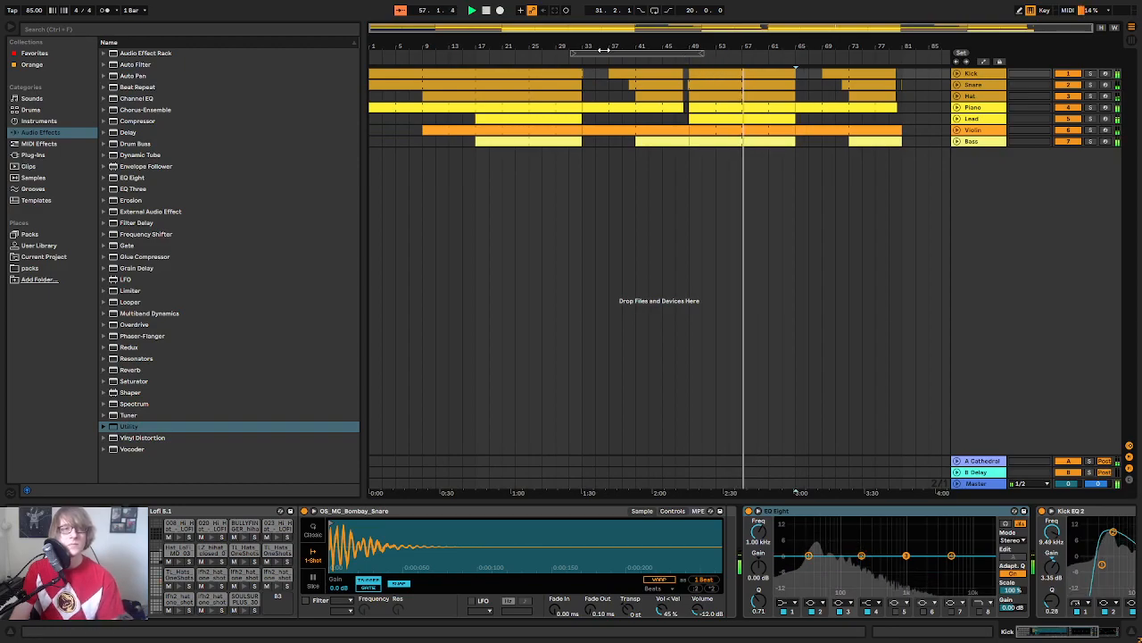
{"action": "mouse_move", "coordinate": [604, 49]}
{"action": "left_mouse_down"}
{"action": "mouse_move", "coordinate": [606, 67]}
{"action": "mouse_move", "coordinate": [615, 43]}
{"action": "left_mouse_up"}
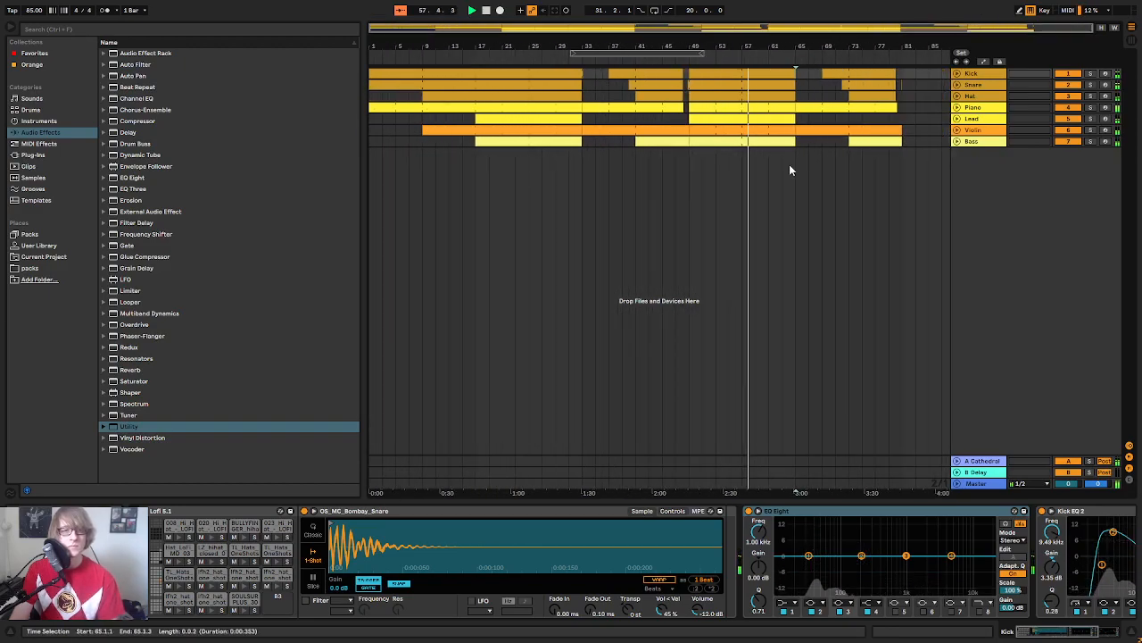
Step: View the Bass clip at bar 49 and set the Bass track's volume to 0.0 dB in the mixer
{"action": "double_click", "coordinate": [763, 141]}
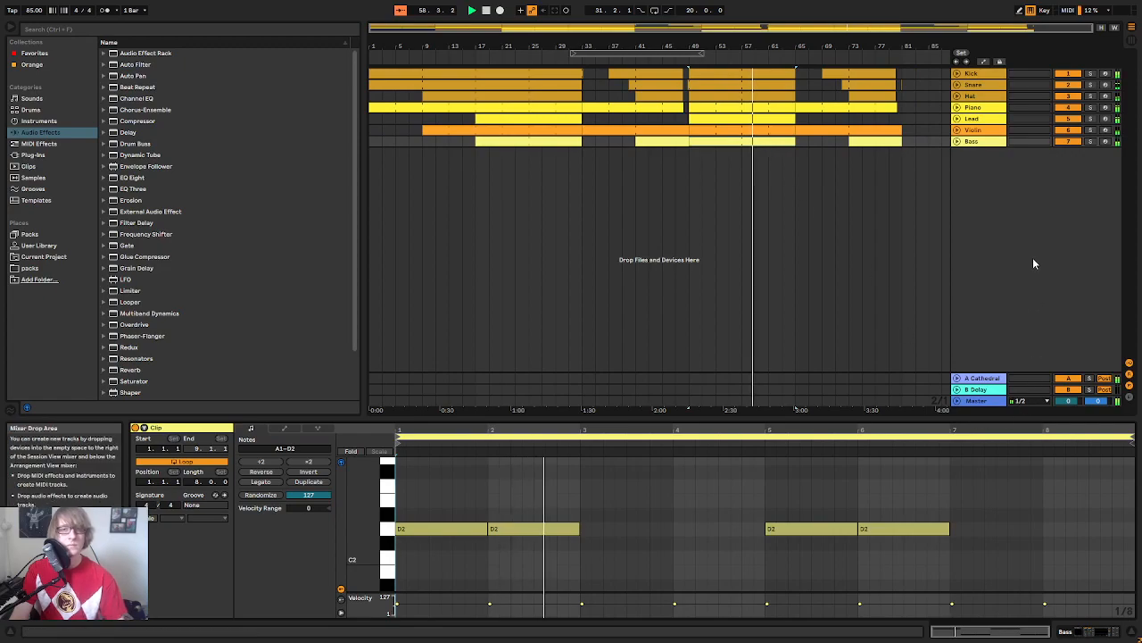
{"action": "key", "text": "Tab"}
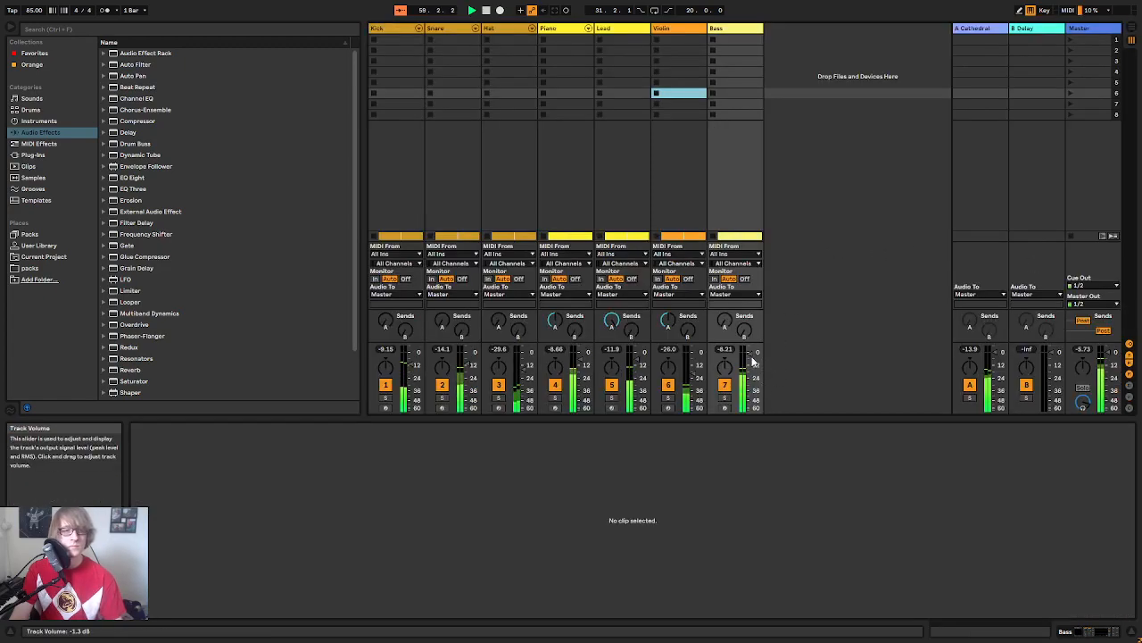
{"action": "left_click", "coordinate": [738, 30]}
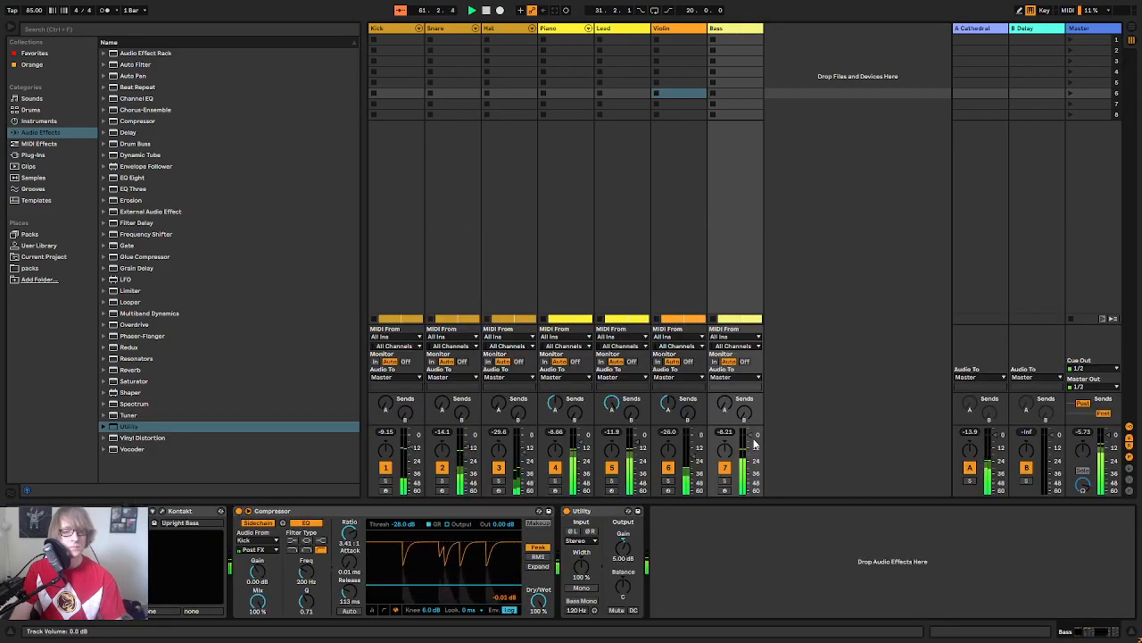
{"action": "key", "text": "Tab"}
Step: Open the Bass clip at bar 49 in an enlarged note editor and play the section from its start
{"action": "double_click", "coordinate": [771, 142]}
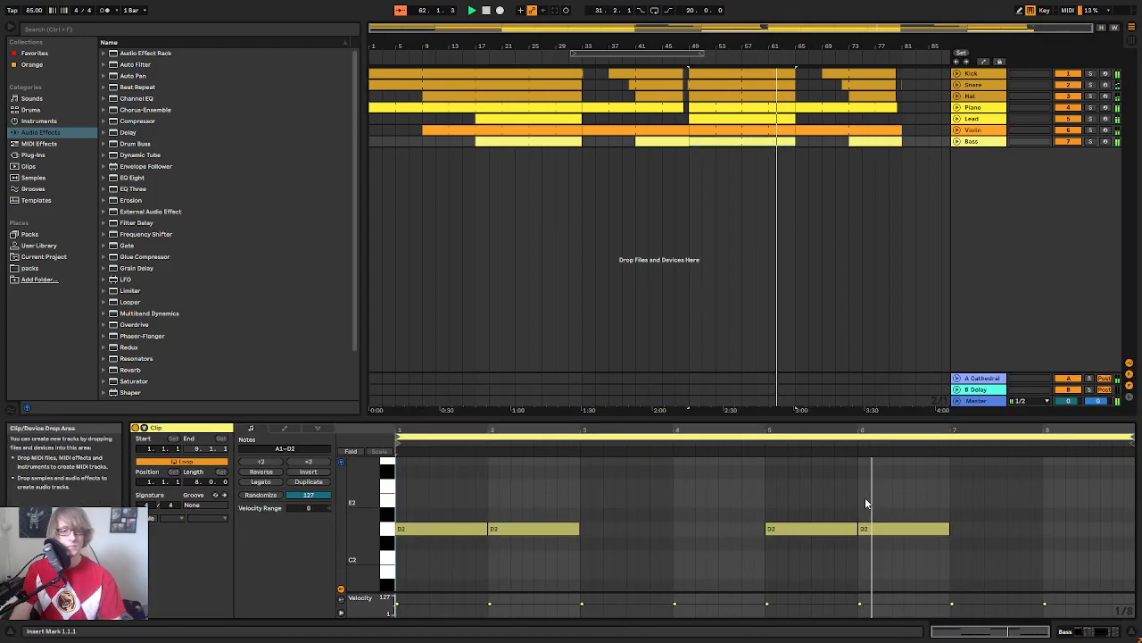
{"action": "left_click_drag", "start_coordinate": [865, 414], "coordinate": [881, 210]}
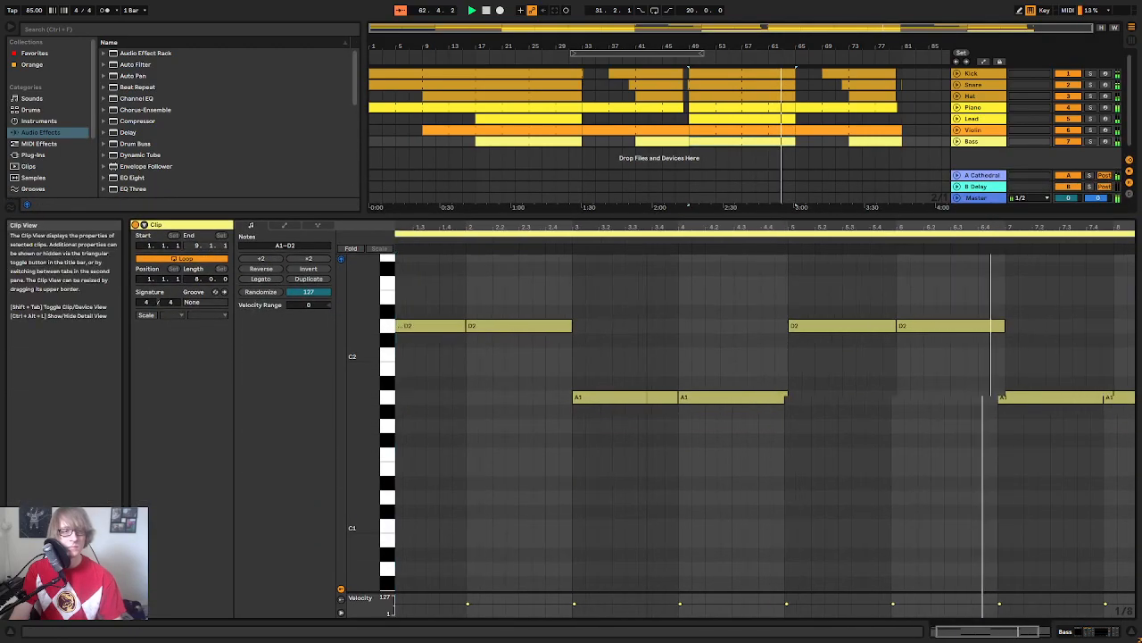
{"action": "left_click", "coordinate": [388, 340]}
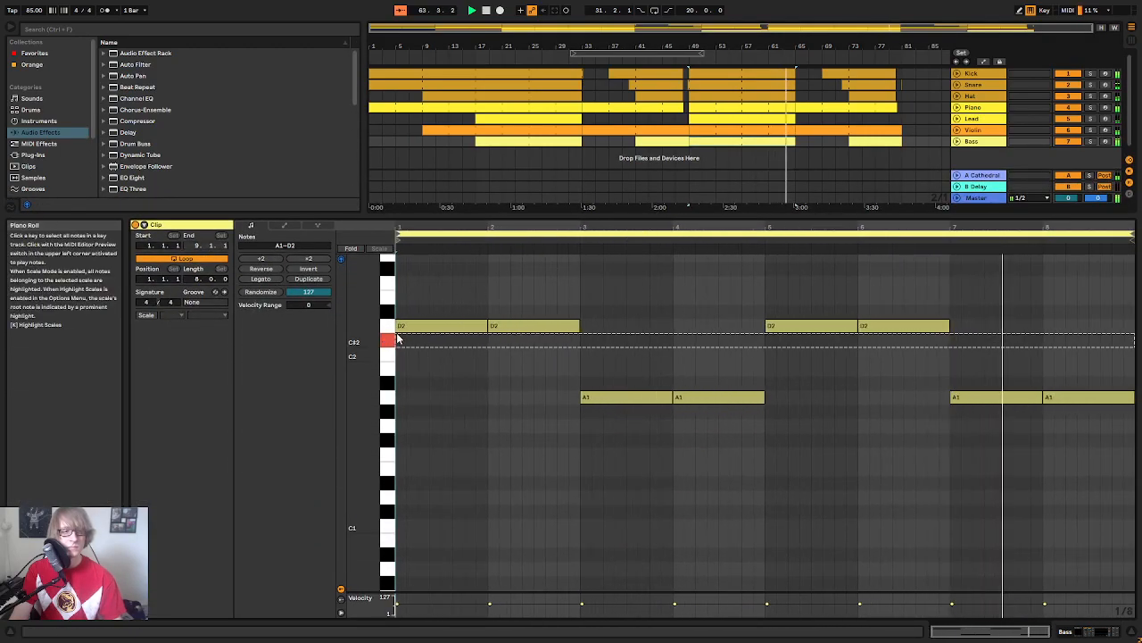
{"action": "left_click_drag", "start_coordinate": [367, 350], "coordinate": [384, 350]}
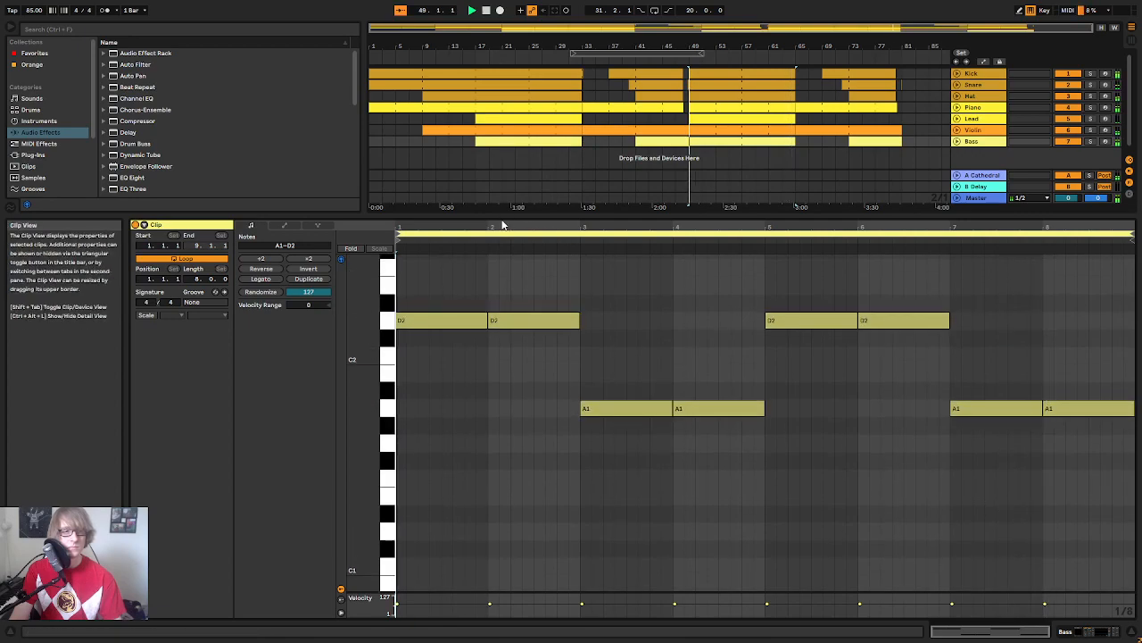
{"action": "mouse_move", "coordinate": [505, 225]}
{"action": "left_mouse_down"}
{"action": "mouse_move", "coordinate": [504, 242]}
{"action": "mouse_move", "coordinate": [520, 247]}
{"action": "mouse_move", "coordinate": [521, 225]}
{"action": "left_mouse_up"}
{"action": "key", "text": "space"}
{"action": "key", "text": "space"}
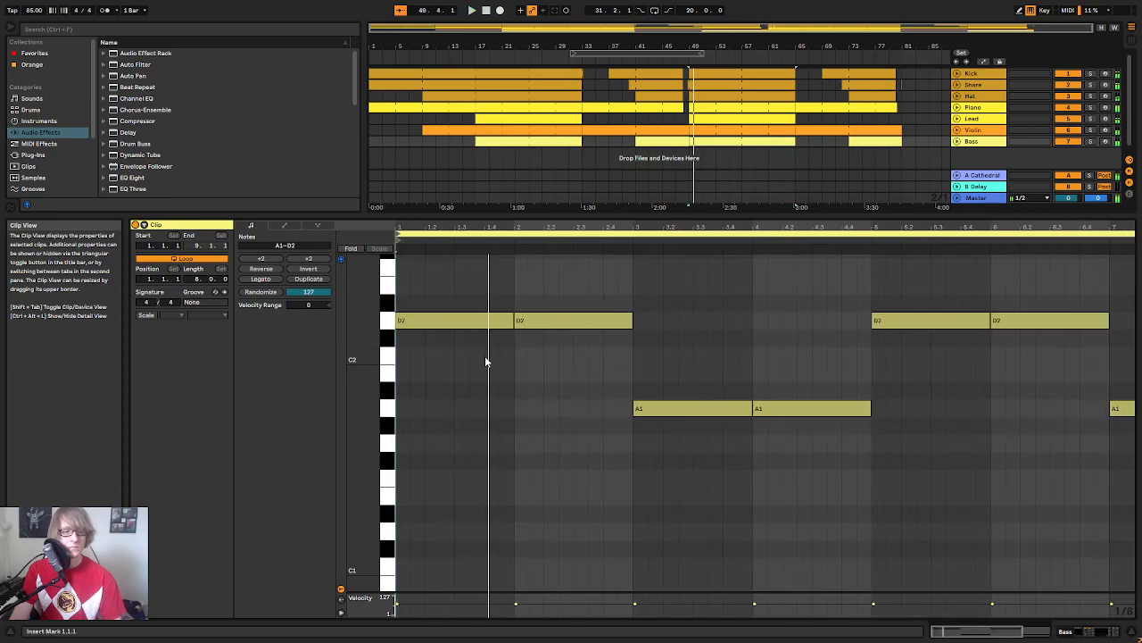
Step: Shorten the D2 notes in bars 1 and 2 and add another D2 at beat 3 of each bar
{"action": "left_click_drag", "start_coordinate": [514, 320], "coordinate": [443, 318]}
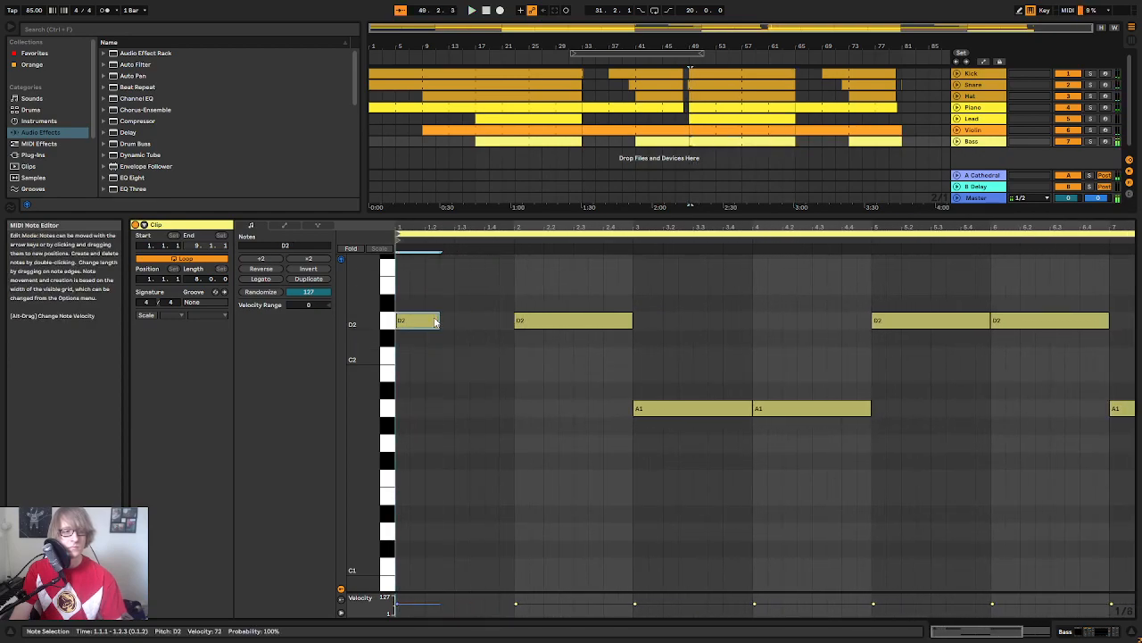
{"action": "double_click", "coordinate": [461, 319]}
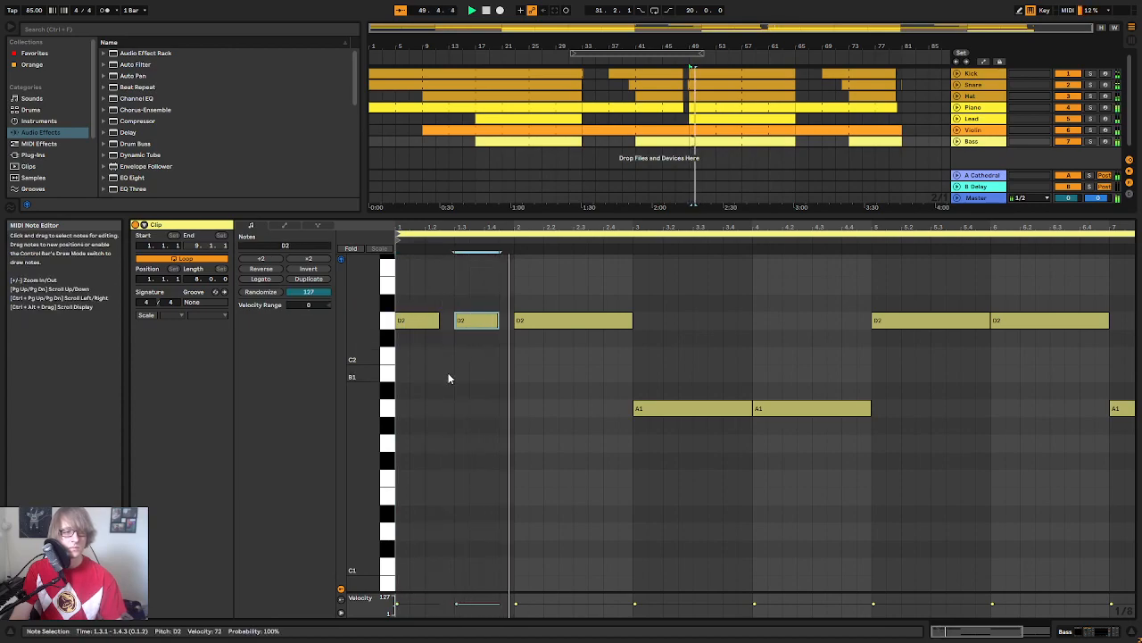
{"action": "left_click_drag", "start_coordinate": [633, 321], "coordinate": [580, 328]}
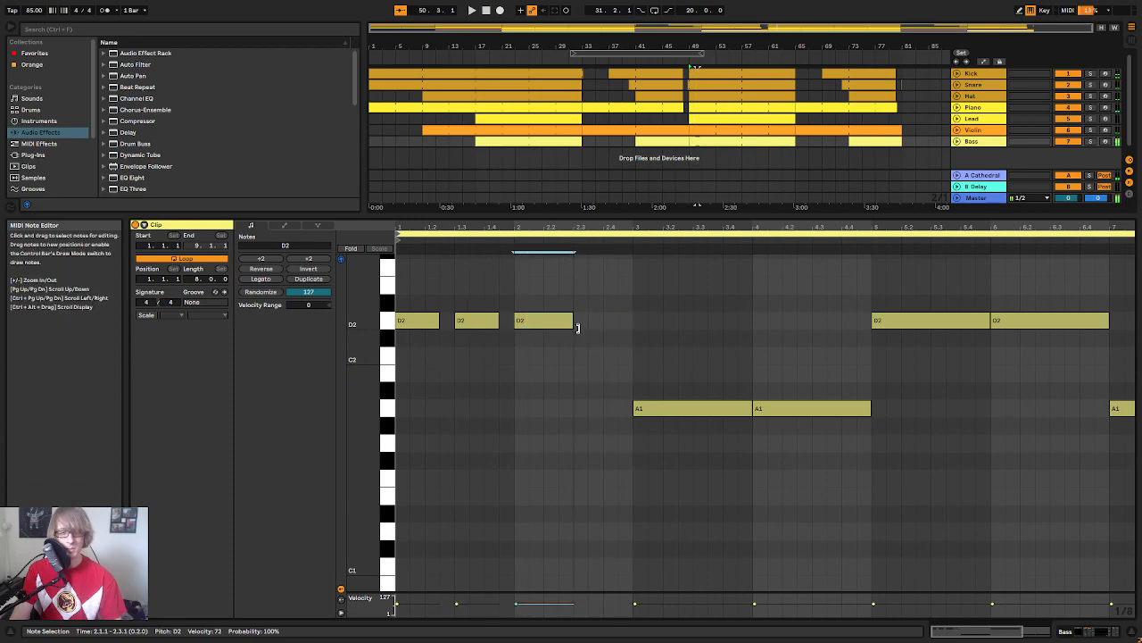
{"action": "key", "text": "ctrl+d"}
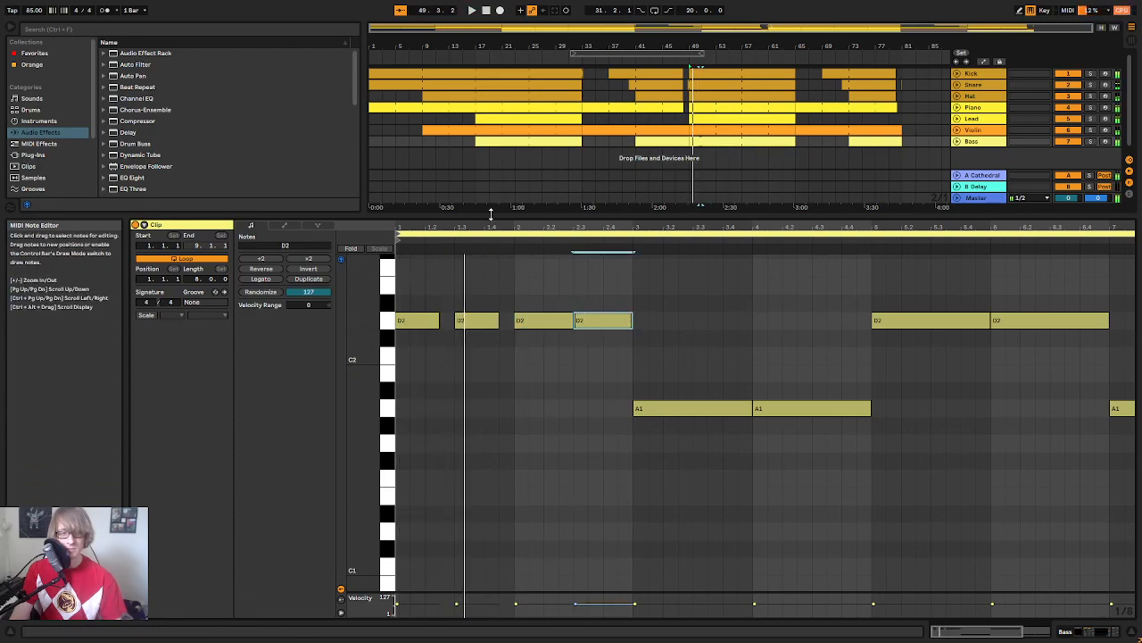
Step: Try a short A1 note just before beat 3 of bar 1, play the phrase back and delete that note
{"action": "left_click_drag", "start_coordinate": [443, 227], "coordinate": [443, 250]}
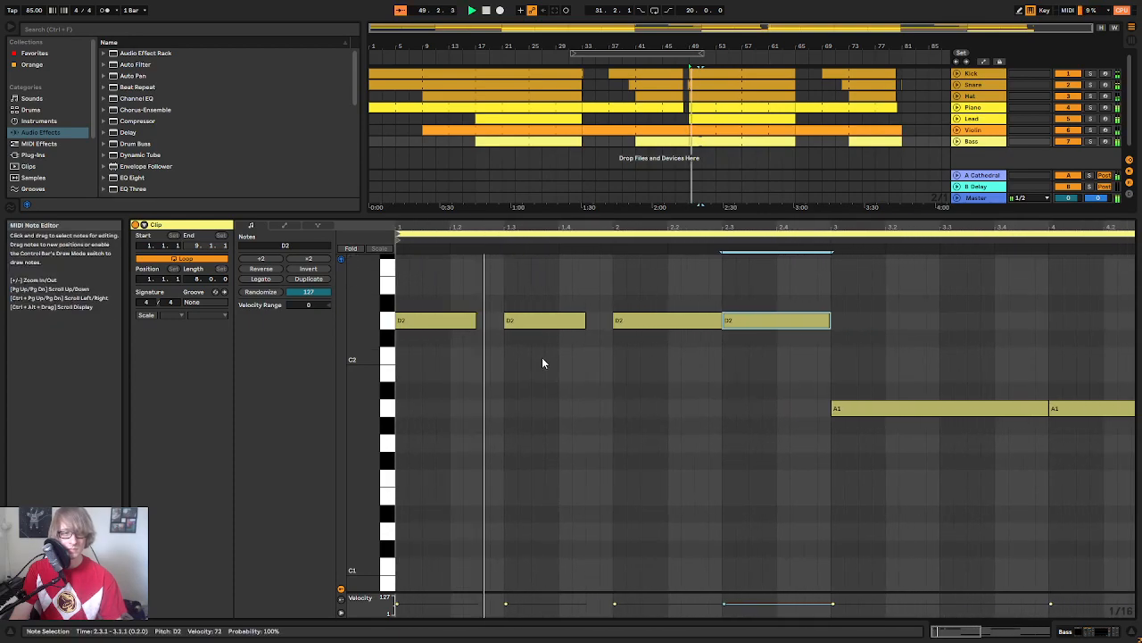
{"action": "double_click", "coordinate": [497, 355]}
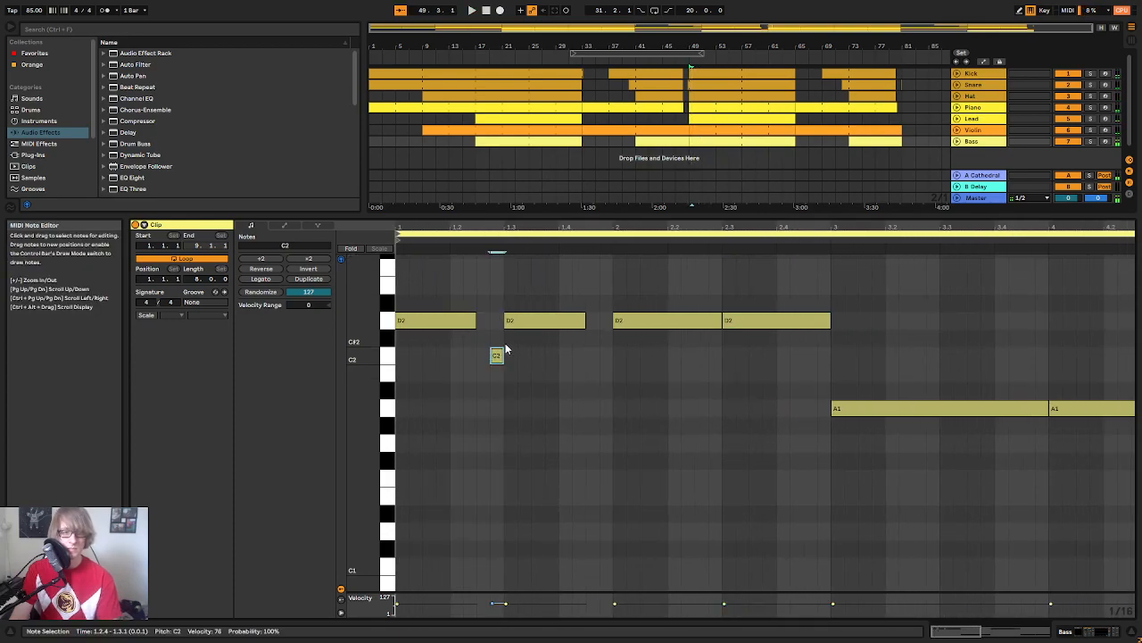
{"action": "key", "text": "Down"}
{"action": "key", "text": "Down"}
{"action": "left_click_drag", "start_coordinate": [478, 320], "coordinate": [490, 321]}
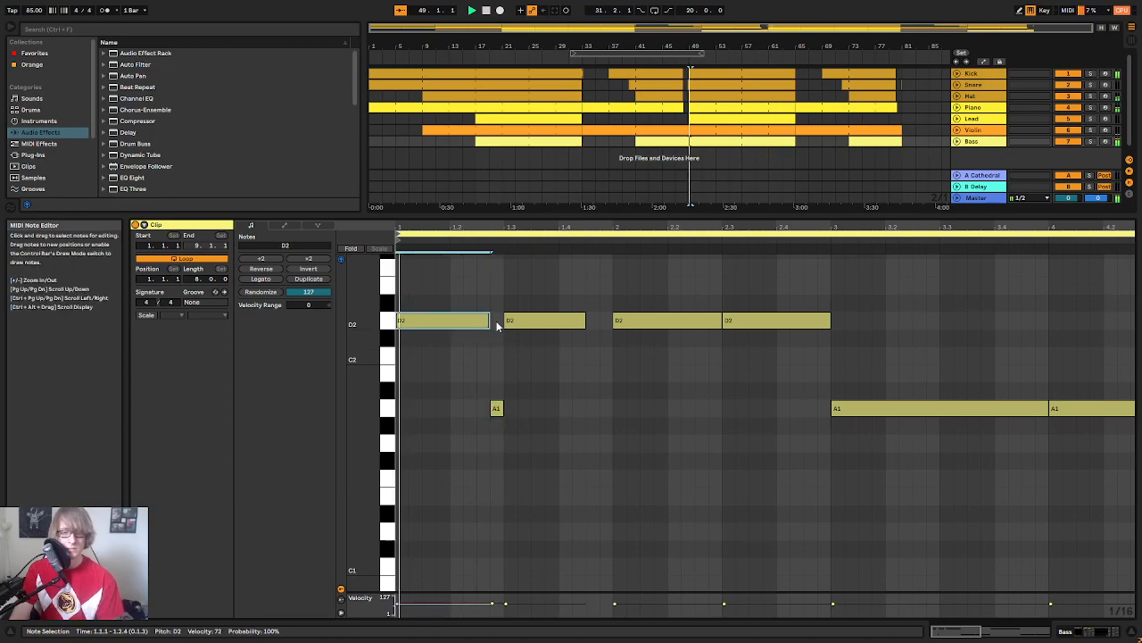
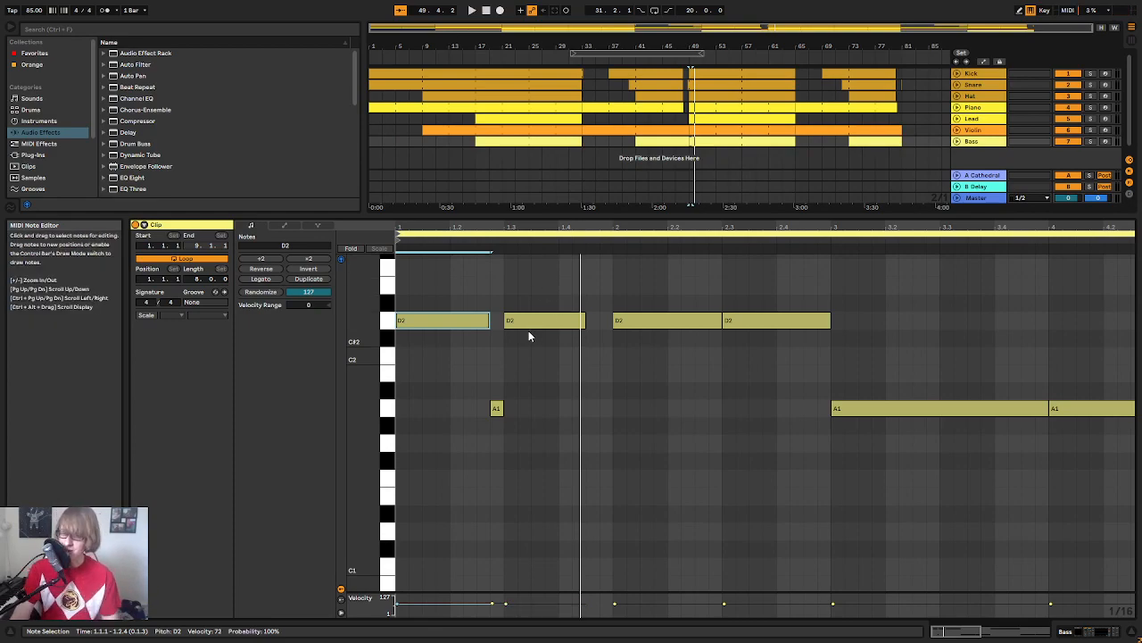
{"action": "key", "text": "space"}
{"action": "left_click", "coordinate": [597, 373]}
{"action": "left_click", "coordinate": [497, 411]}
{"action": "key", "text": "space"}
{"action": "key", "text": "Delete"}
Step: Extend both D2 notes in bar 1 so each lasts half a bar and meets the following note
{"action": "left_click", "coordinate": [493, 326]}
{"action": "key", "text": "space"}
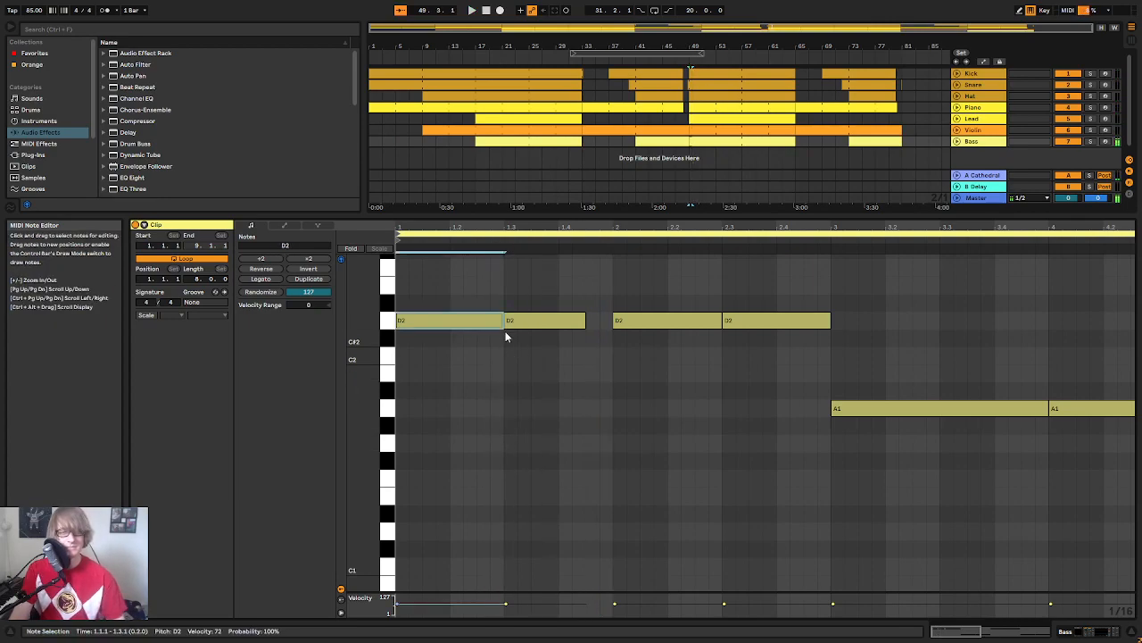
{"action": "left_click_drag", "start_coordinate": [587, 327], "coordinate": [613, 328]}
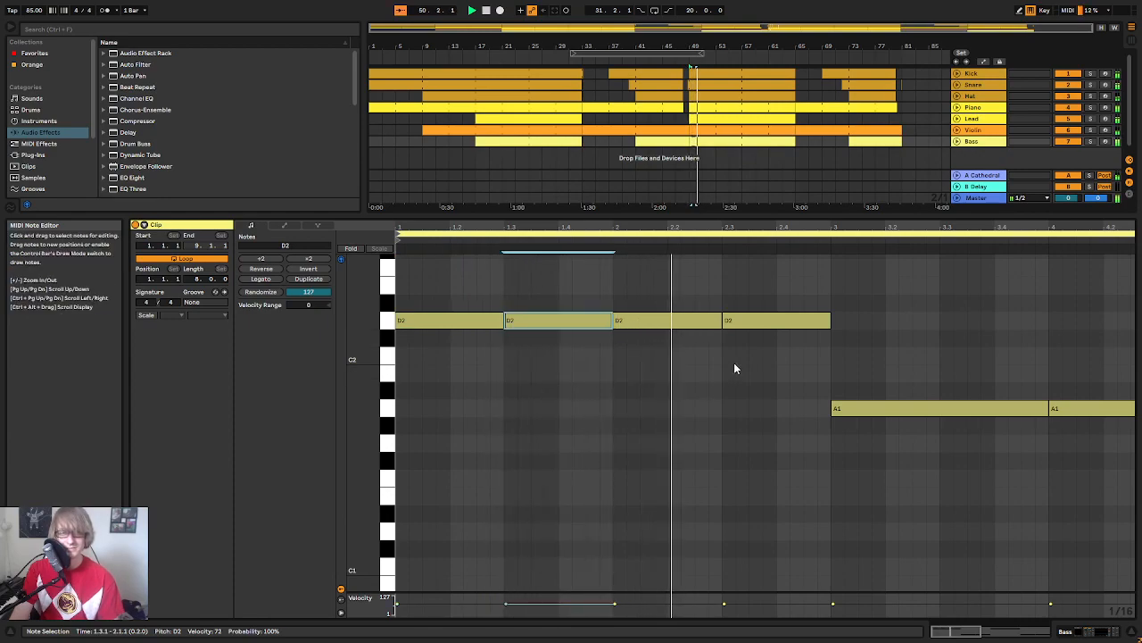
Step: Shorten the two A1 notes in bars 3 and 4 to half a bar and duplicate them to fill both bars
{"action": "left_click_drag", "start_coordinate": [865, 230], "coordinate": [665, 229]}
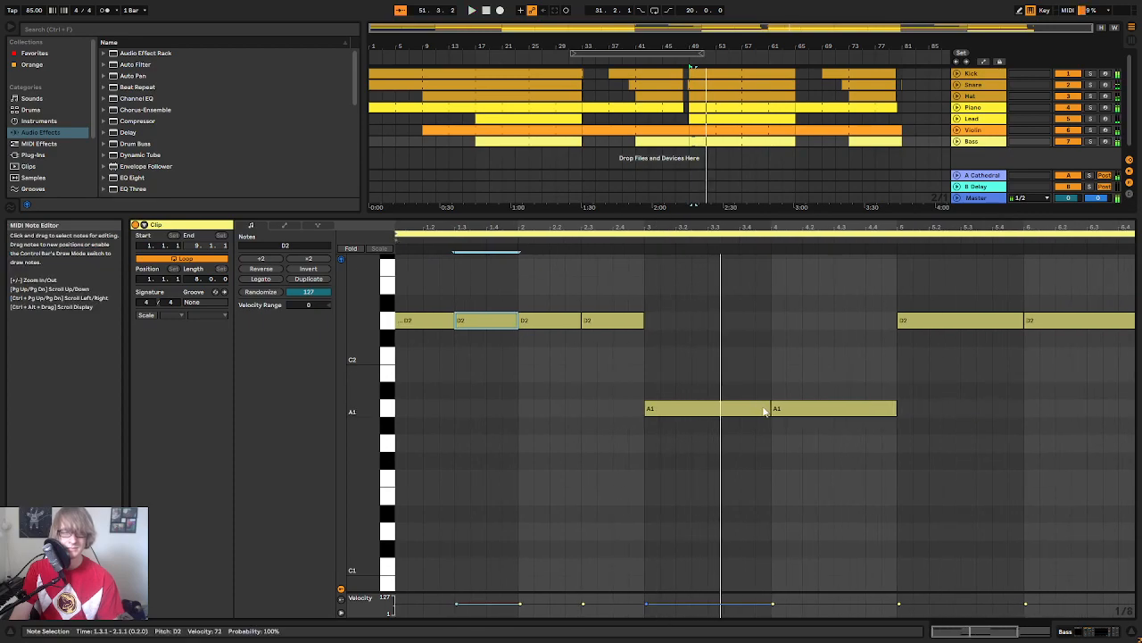
{"action": "left_click_drag", "start_coordinate": [748, 379], "coordinate": [799, 450]}
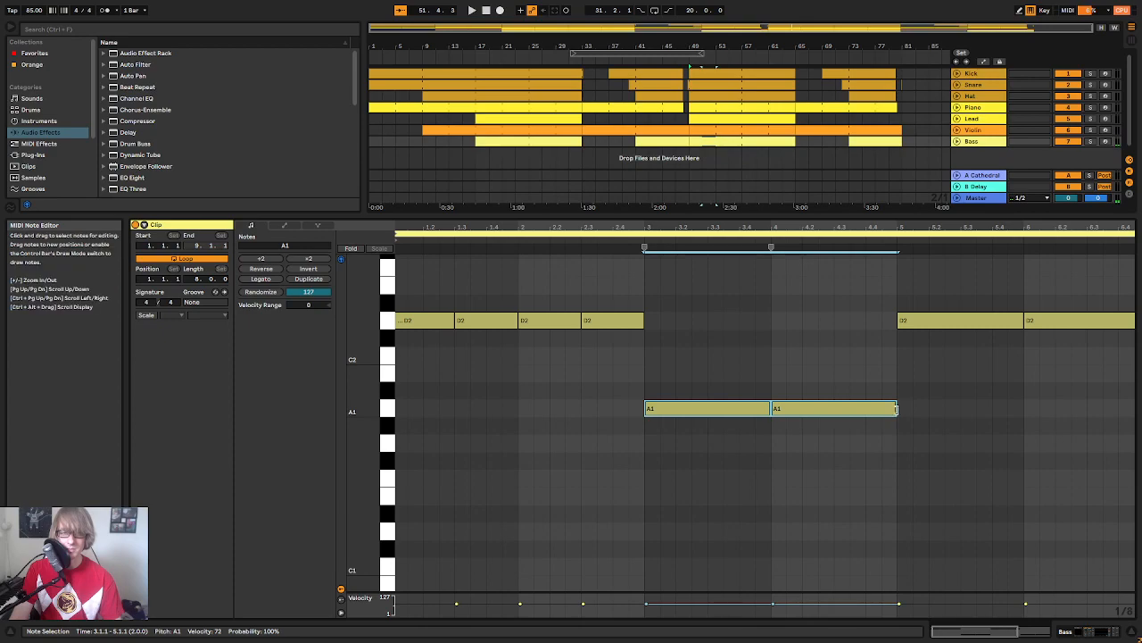
{"action": "left_click_drag", "start_coordinate": [898, 410], "coordinate": [838, 411]}
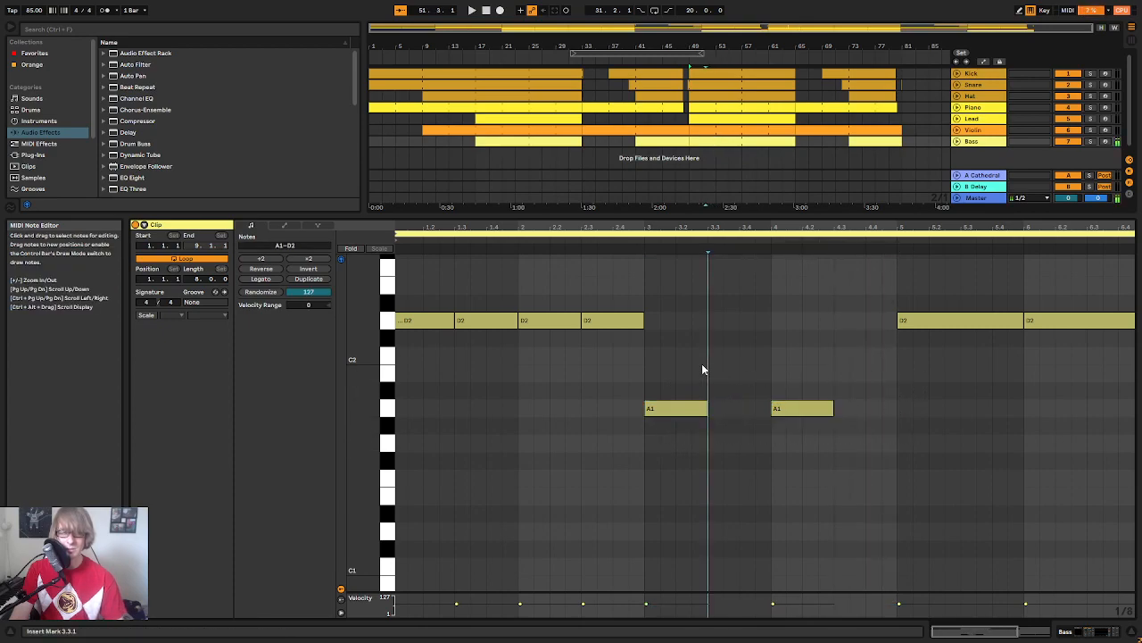
{"action": "key", "text": "ctrl+d"}
{"action": "key", "text": "space"}
Step: Replace the notes in bars 5 to 8 of the Bass clip with a copy of the pattern from bars 1 to 4
{"action": "left_click_drag", "start_coordinate": [746, 230], "coordinate": [745, 207]}
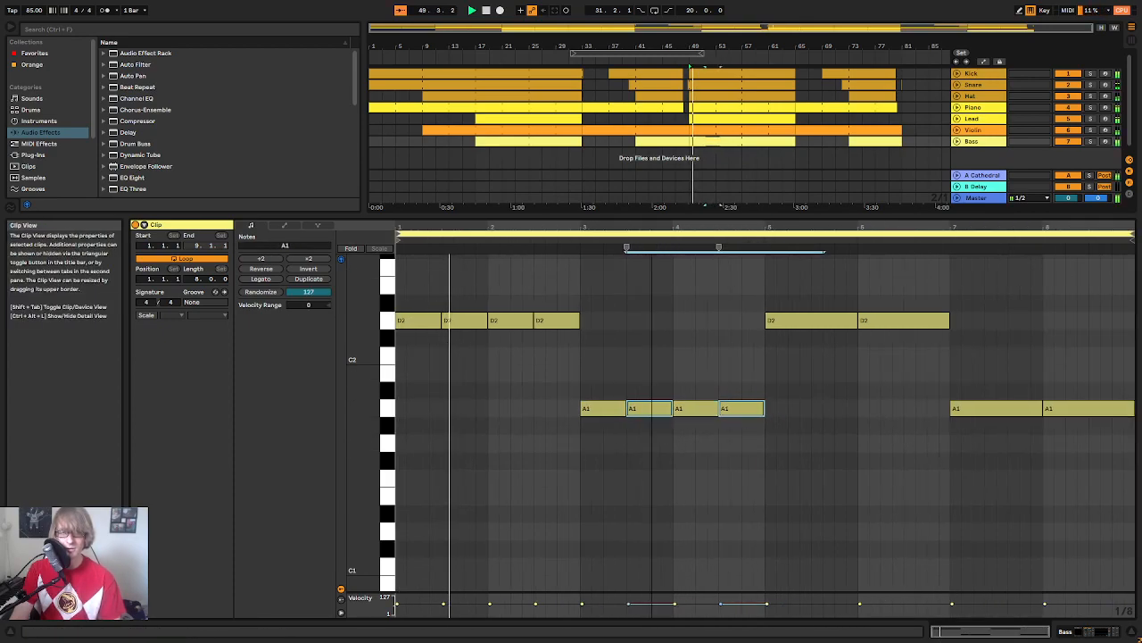
{"action": "left_click_drag", "start_coordinate": [815, 451], "coordinate": [1123, 310]}
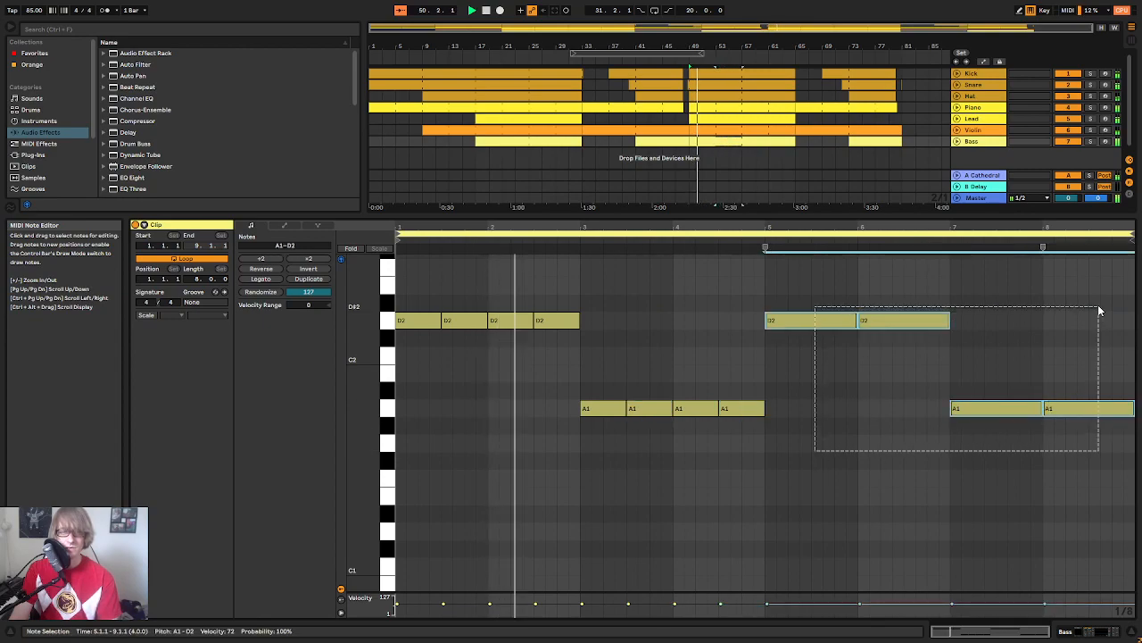
{"action": "key", "text": "Delete"}
{"action": "left_click", "coordinate": [892, 321]}
{"action": "key", "text": "ctrl+a"}
{"action": "key", "text": "ctrl+c"}
{"action": "left_click", "coordinate": [765, 335]}
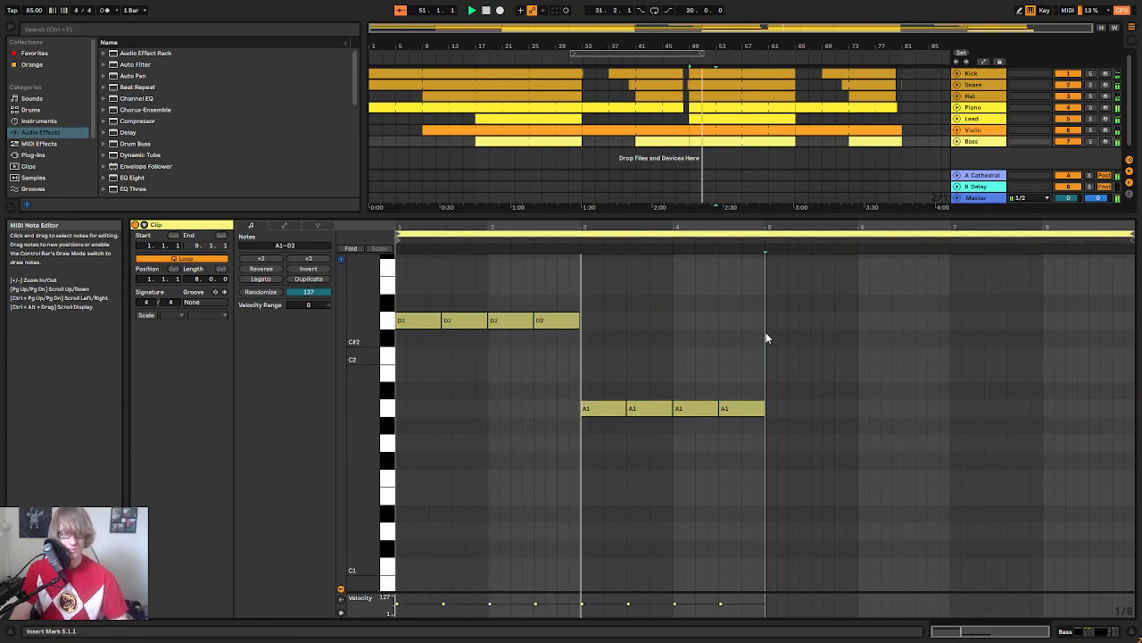
{"action": "key", "text": "ctrl+v"}
{"action": "left_click", "coordinate": [857, 402]}
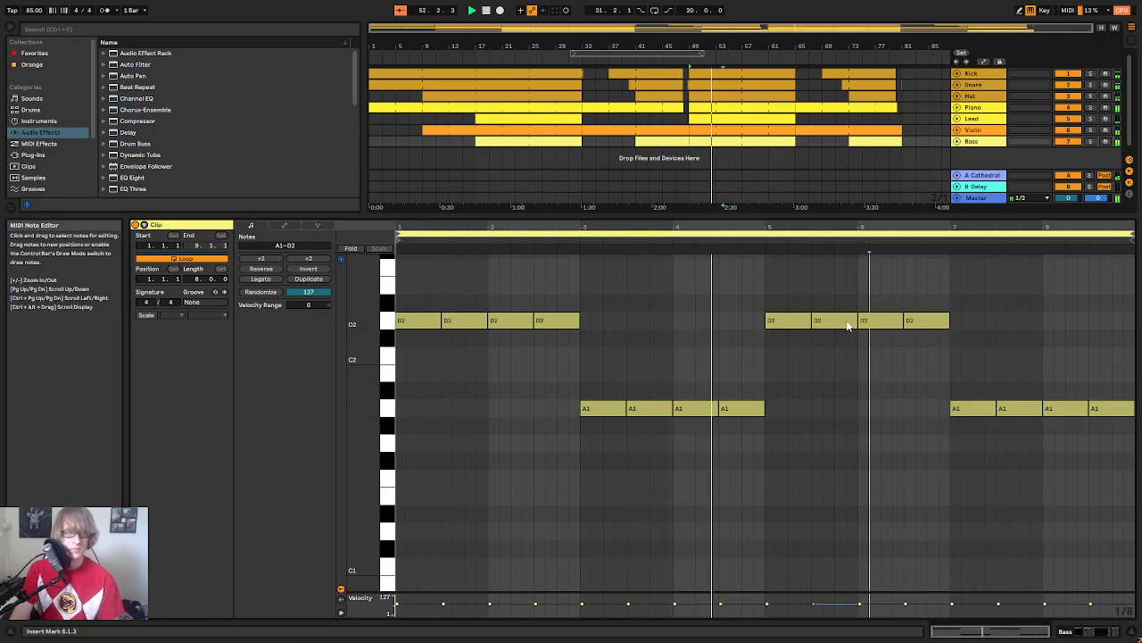
Step: Lower the Bass track's volume to about -4.0 dB in the mixer and open the Bass clip at bar 17
{"action": "key", "text": "Tab"}
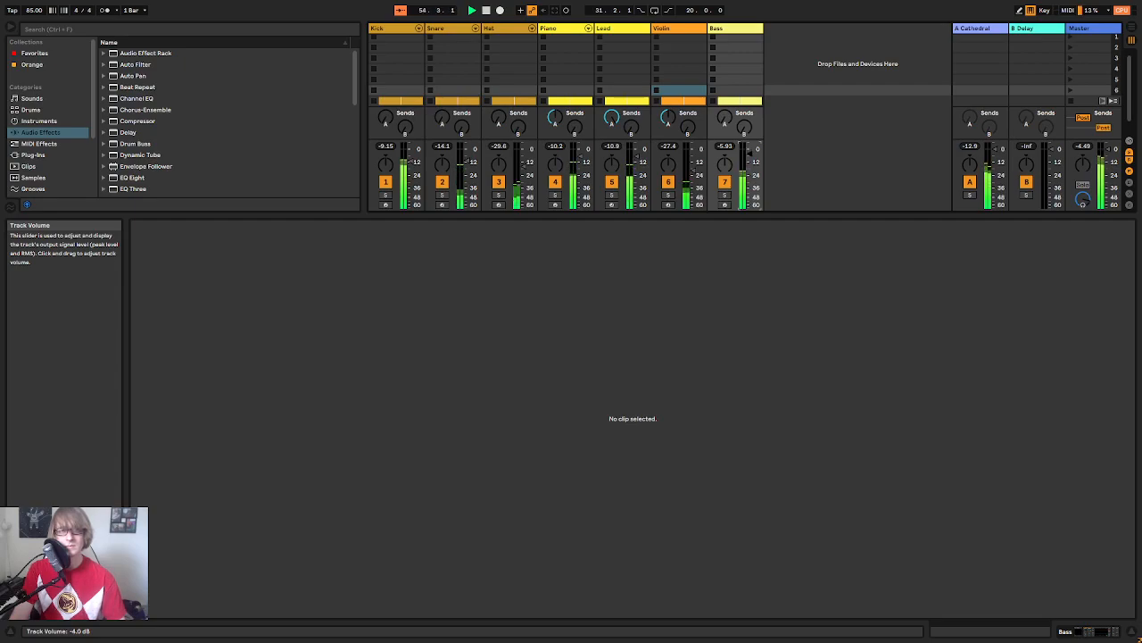
{"action": "key", "text": "Tab"}
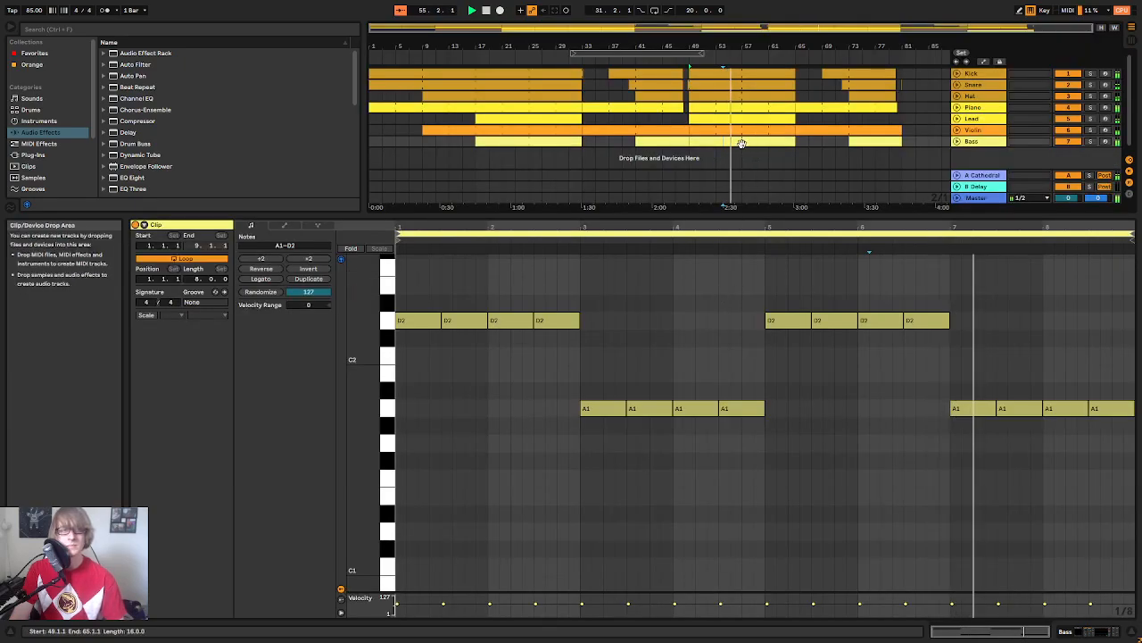
{"action": "left_click", "coordinate": [537, 141]}
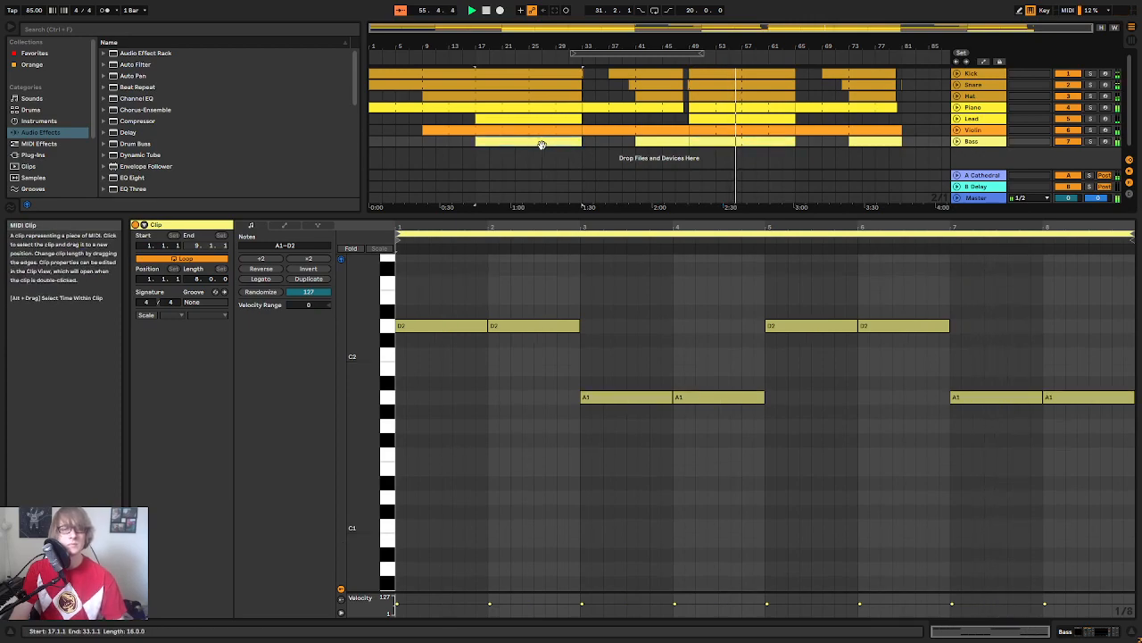
Step: Unfold the Kick track and extend the start of its clip at bar 69 back to bar 65
{"action": "left_click", "coordinate": [547, 153]}
{"action": "left_click_drag", "start_coordinate": [911, 214], "coordinate": [911, 419]}
{"action": "left_click", "coordinate": [844, 156]}
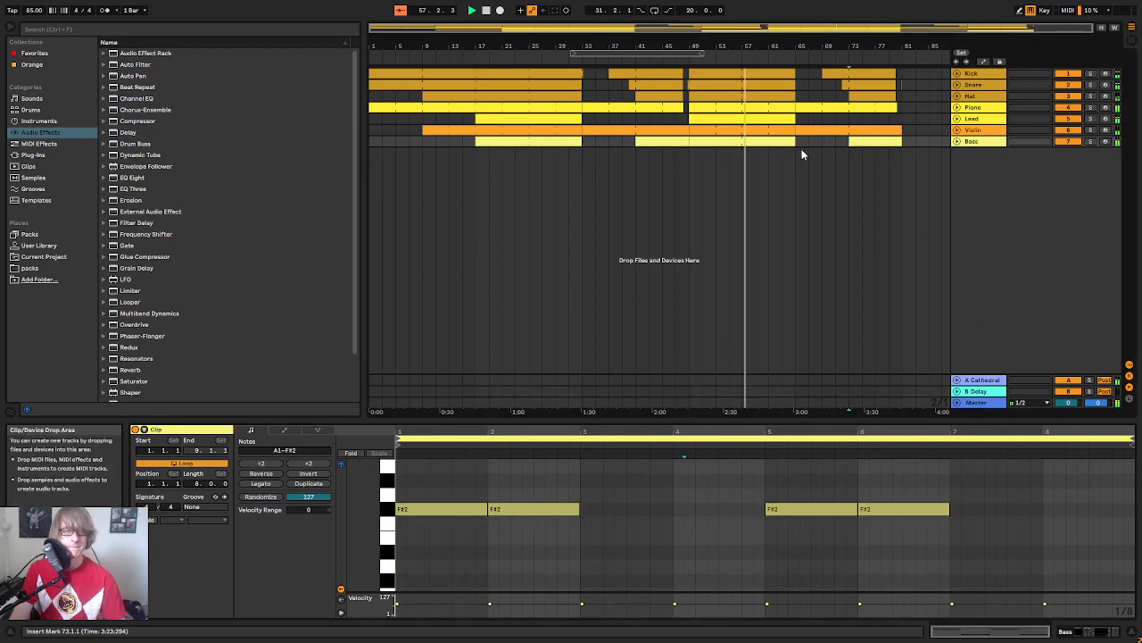
{"action": "left_click_drag", "start_coordinate": [844, 46], "coordinate": [912, 89]}
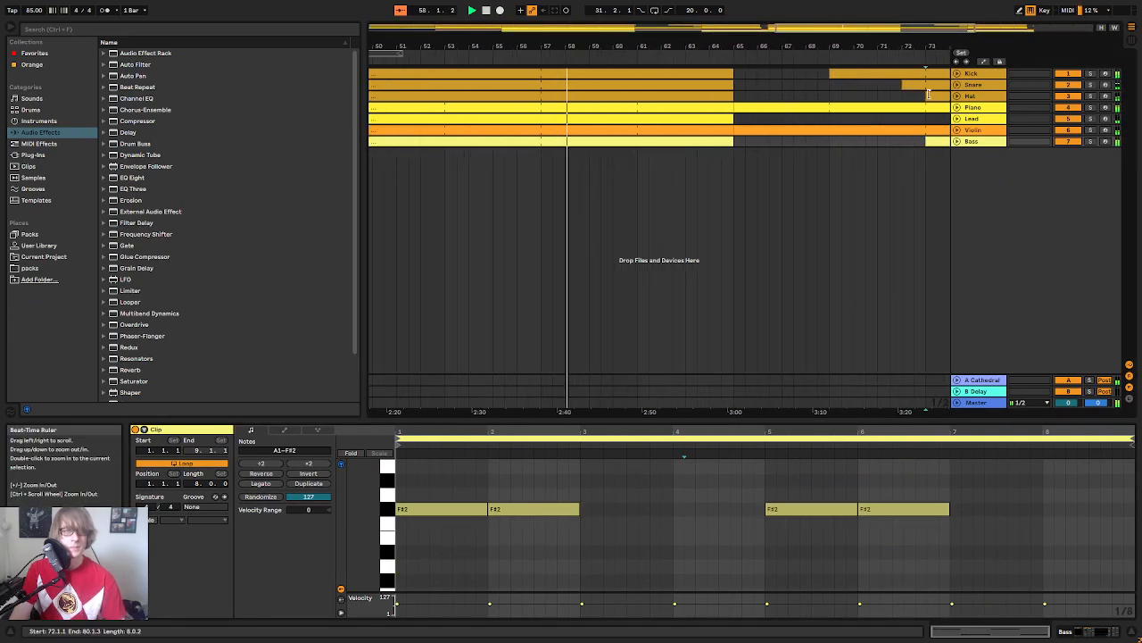
{"action": "left_click", "coordinate": [957, 74]}
{"action": "left_click", "coordinate": [807, 101]}
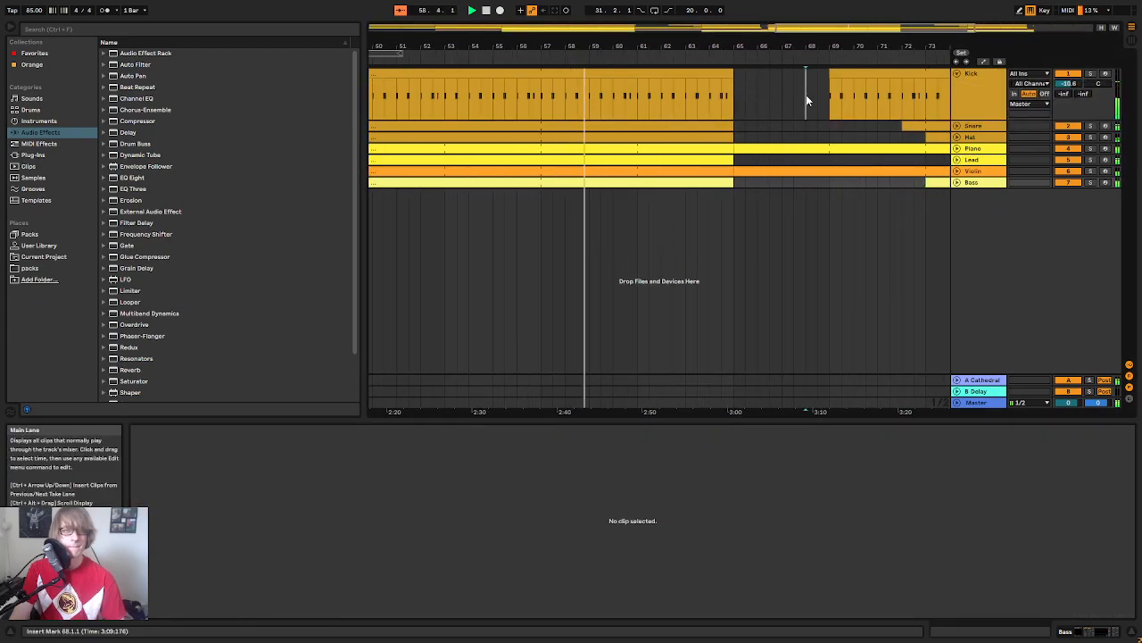
{"action": "left_click_drag", "start_coordinate": [831, 75], "coordinate": [734, 75]}
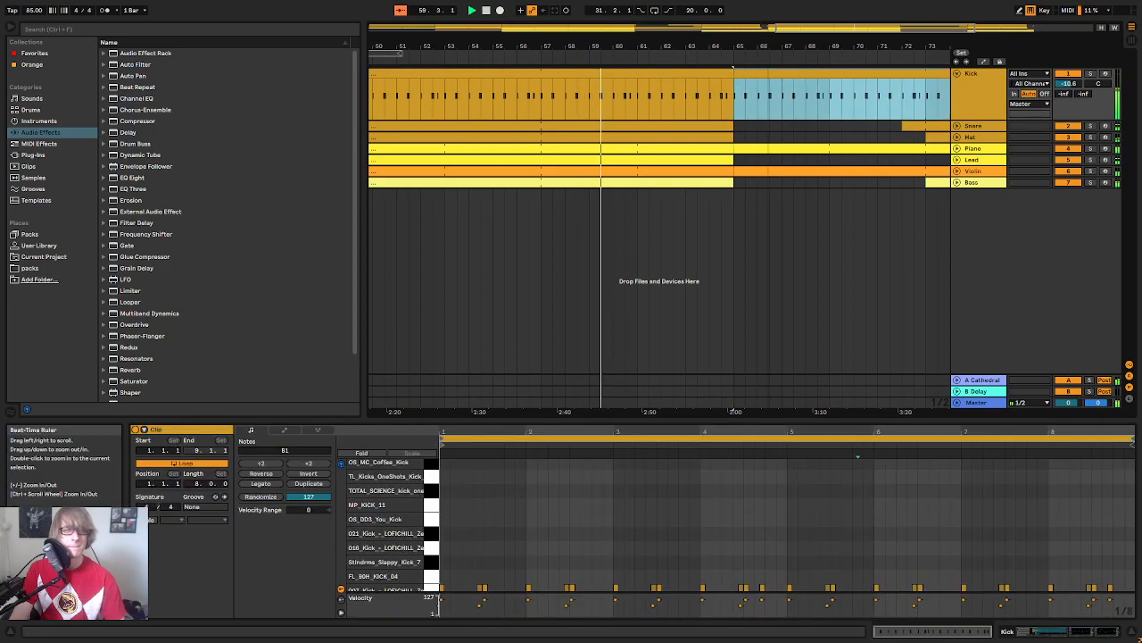
Step: Extend the starts of the last Snare and Hat clips back to bar 65
{"action": "left_click_drag", "start_coordinate": [791, 50], "coordinate": [727, 48]}
{"action": "left_click", "coordinate": [786, 129]}
{"action": "left_click_drag", "start_coordinate": [798, 124], "coordinate": [705, 123]}
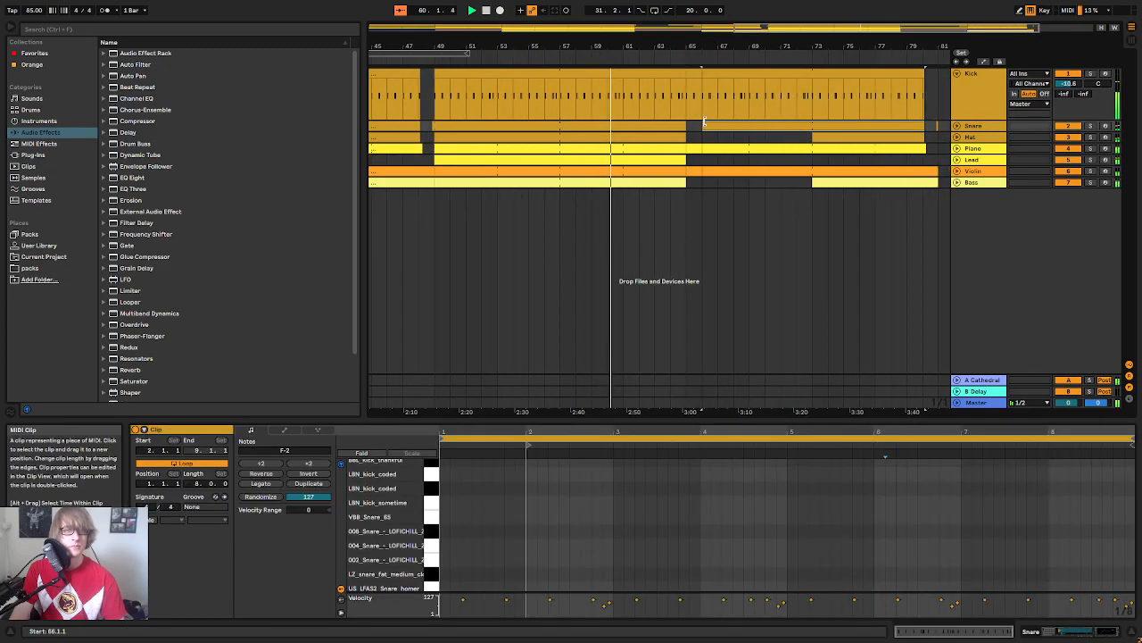
{"action": "left_click", "coordinate": [780, 140]}
{"action": "left_click_drag", "start_coordinate": [815, 136], "coordinate": [722, 136]}
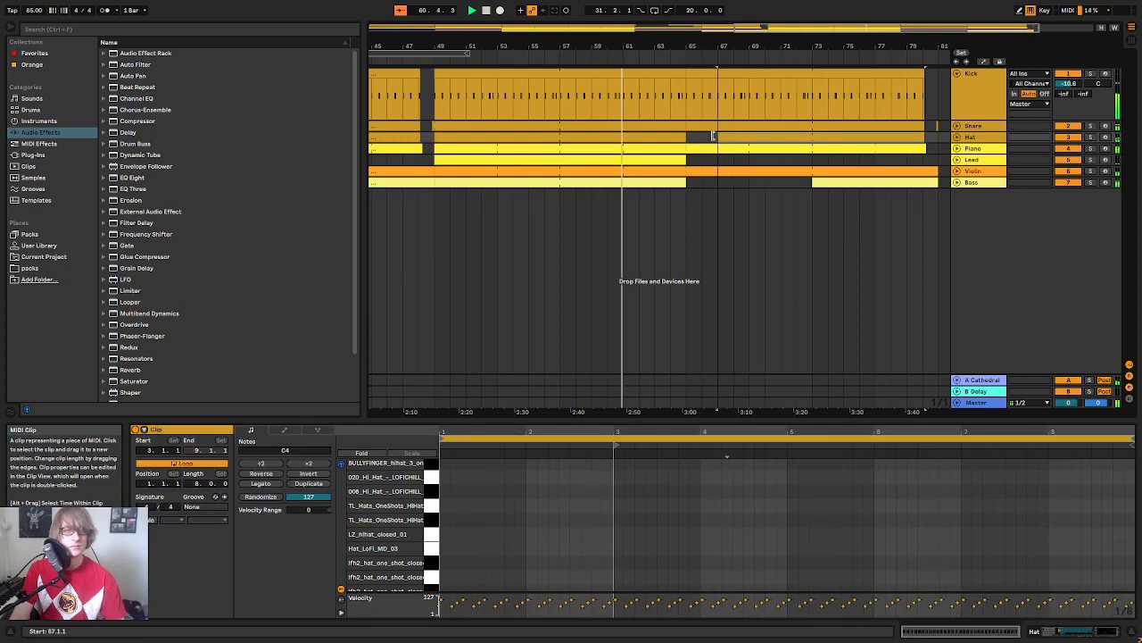
Step: Extend the start of the final Bass clip back to bar 65, unfold the track and inspect the clip's notes
{"action": "left_click", "coordinate": [861, 183]}
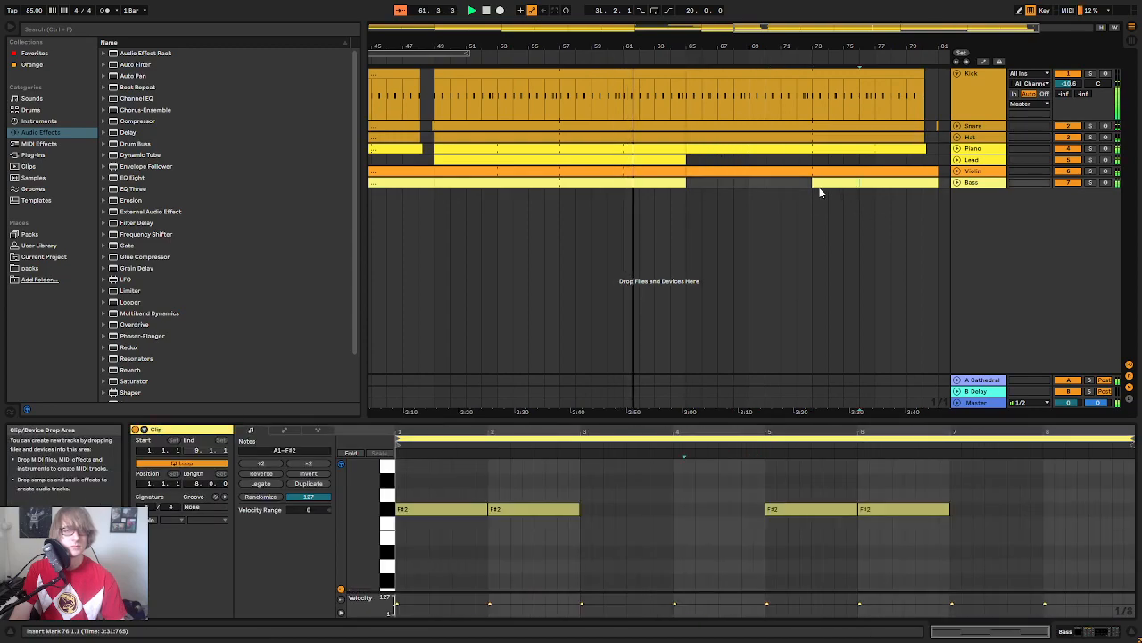
{"action": "left_click_drag", "start_coordinate": [747, 184], "coordinate": [682, 177]}
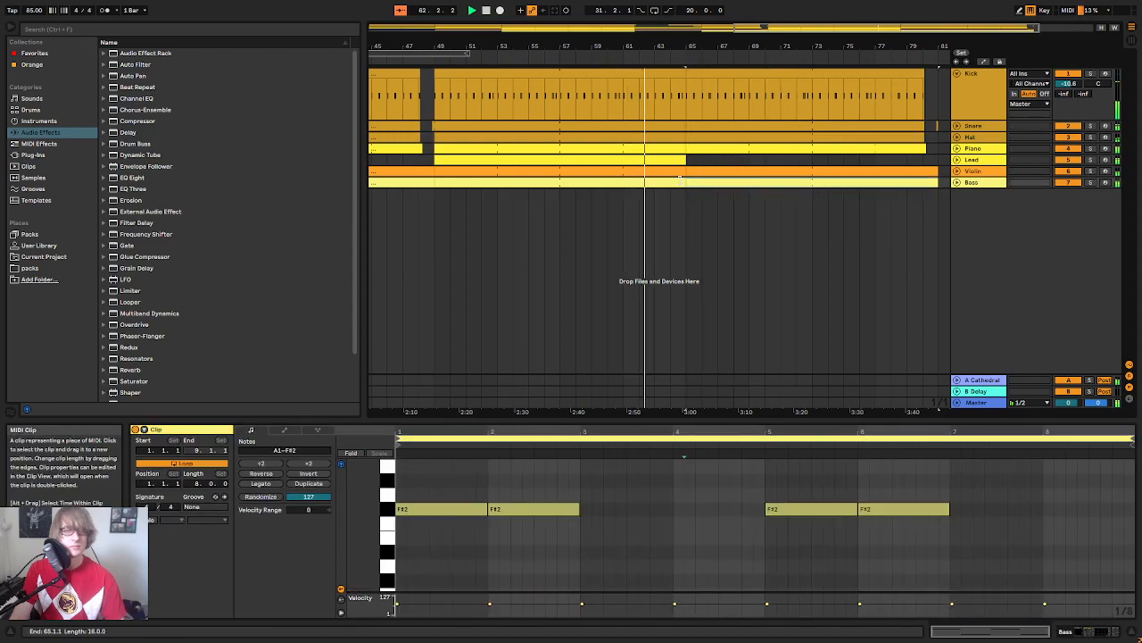
{"action": "left_click", "coordinate": [957, 183]}
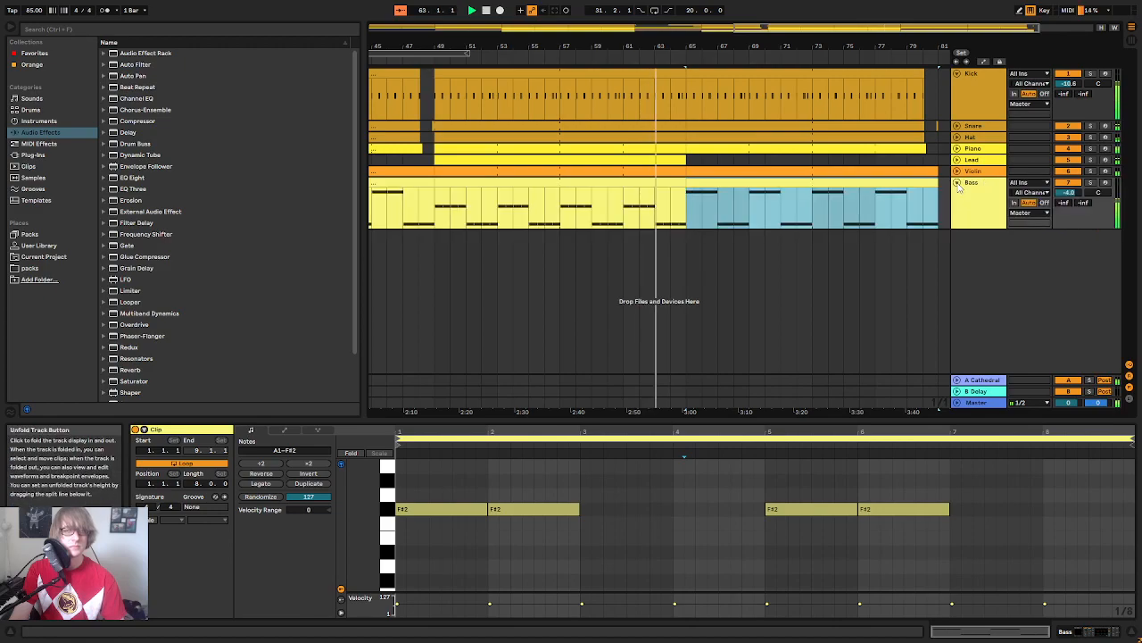
{"action": "left_click_drag", "start_coordinate": [625, 418], "coordinate": [636, 240]}
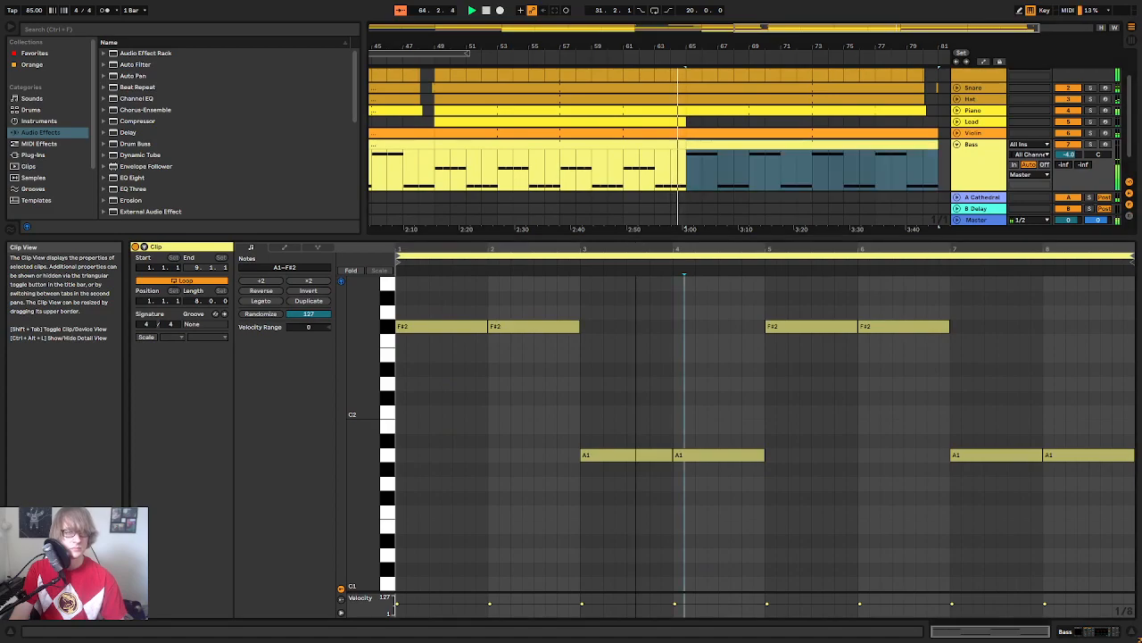
{"action": "left_click", "coordinate": [709, 361]}
{"action": "left_click_drag", "start_coordinate": [635, 238], "coordinate": [637, 420]}
Step: Trim the start of the last Piano clip from bar 65 to bar 73 and play the transition into bar 65
{"action": "left_click_drag", "start_coordinate": [694, 41], "coordinate": [759, 94]}
{"action": "left_click_drag", "start_coordinate": [732, 147], "coordinate": [857, 150]}
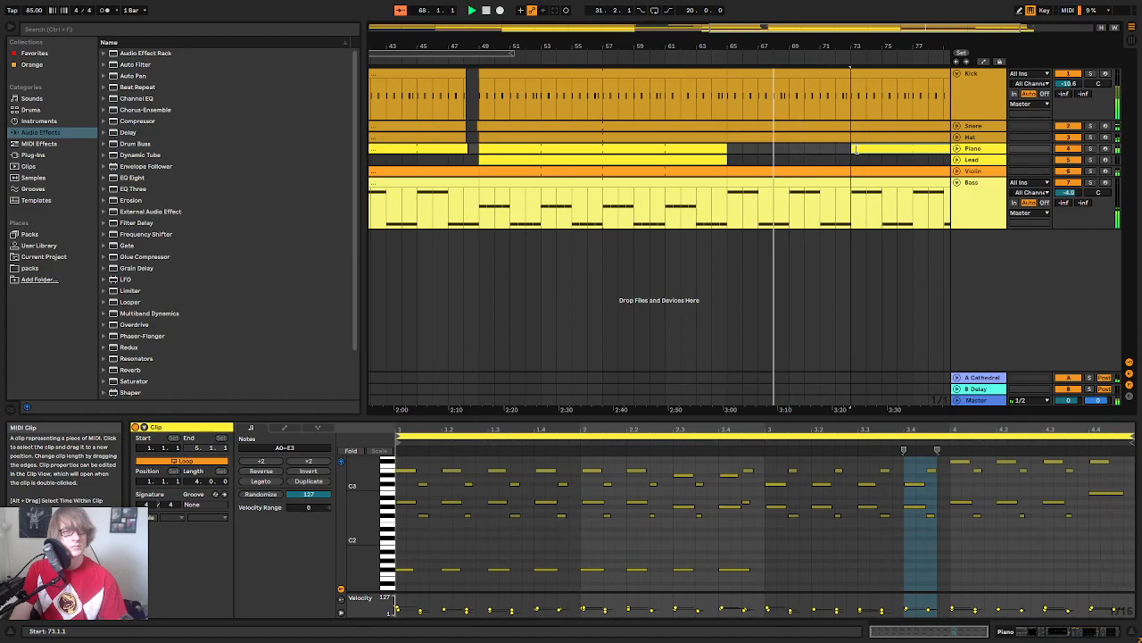
{"action": "left_click", "coordinate": [708, 56]}
{"action": "left_click_drag", "start_coordinate": [712, 38], "coordinate": [727, 98]}
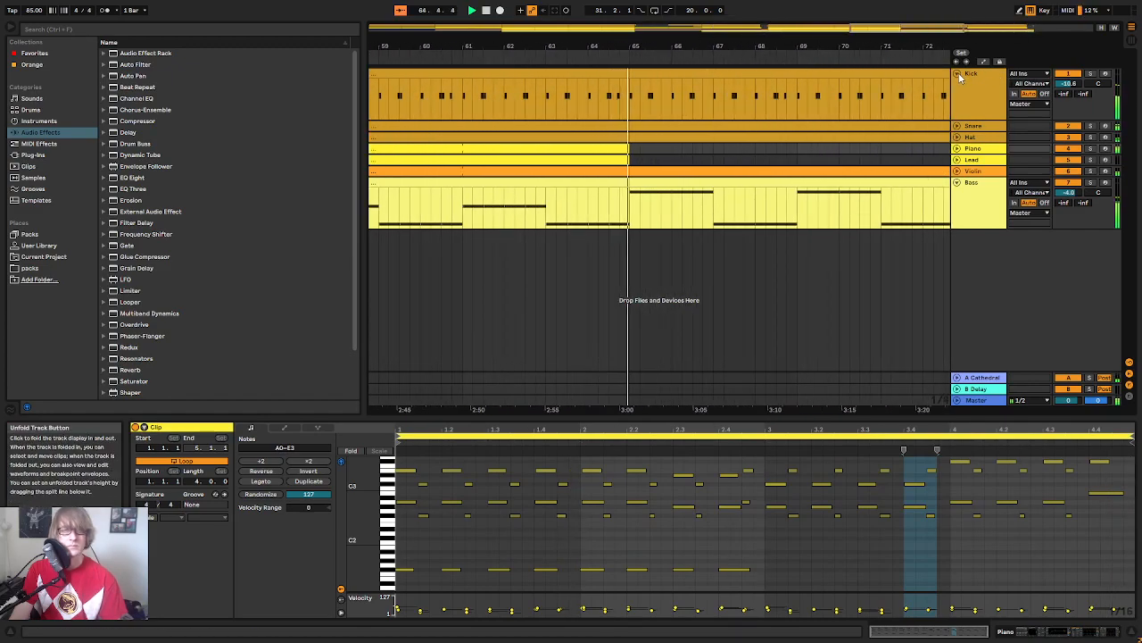
{"action": "left_click_drag", "start_coordinate": [836, 44], "coordinate": [836, 9]}
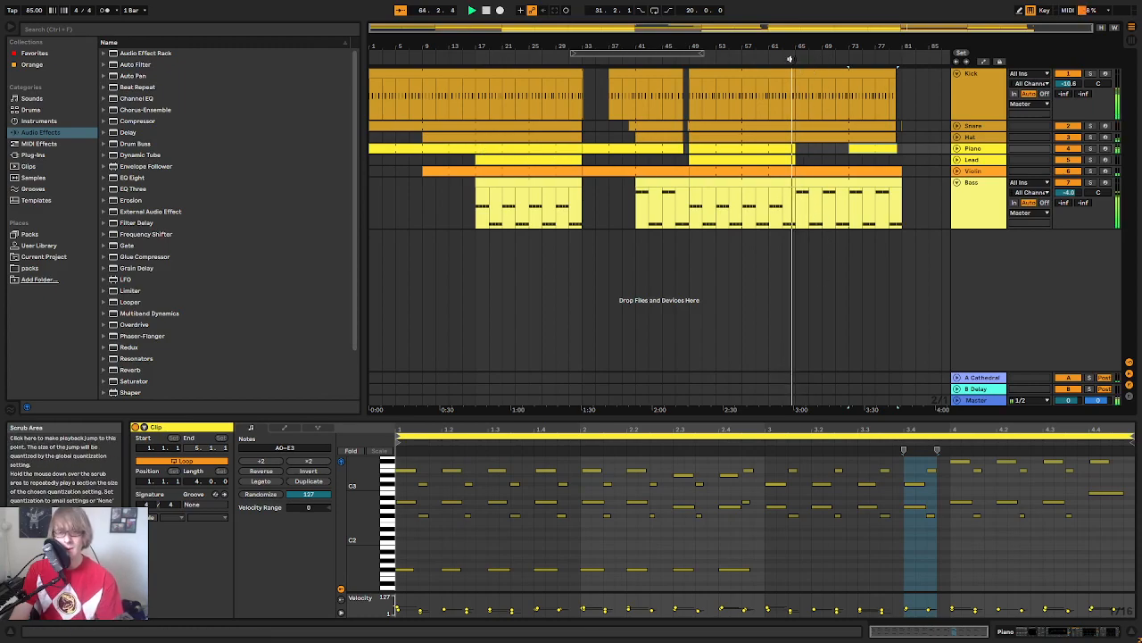
{"action": "left_click_drag", "start_coordinate": [807, 42], "coordinate": [808, 116]}
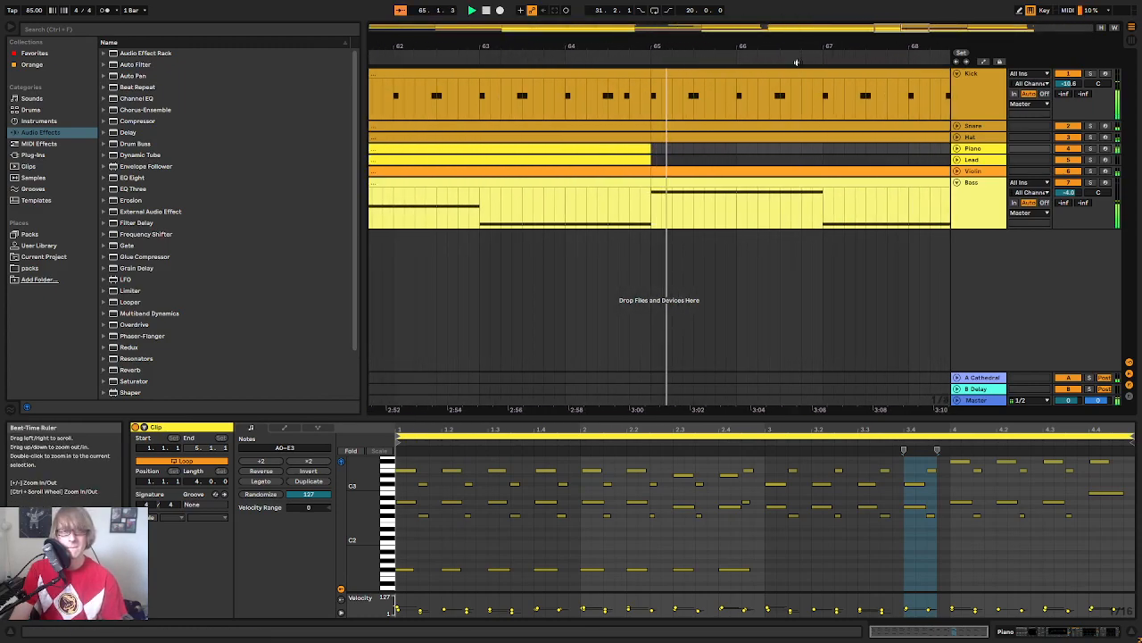
Step: Extend the last Piano clip's start back to bar 65, delete a section just after its first notes and play the transition
{"action": "left_click", "coordinate": [957, 148]}
{"action": "key", "text": "space"}
{"action": "left_click_drag", "start_coordinate": [719, 45], "coordinate": [719, 10]}
{"action": "left_click_drag", "start_coordinate": [896, 152], "coordinate": [712, 162]}
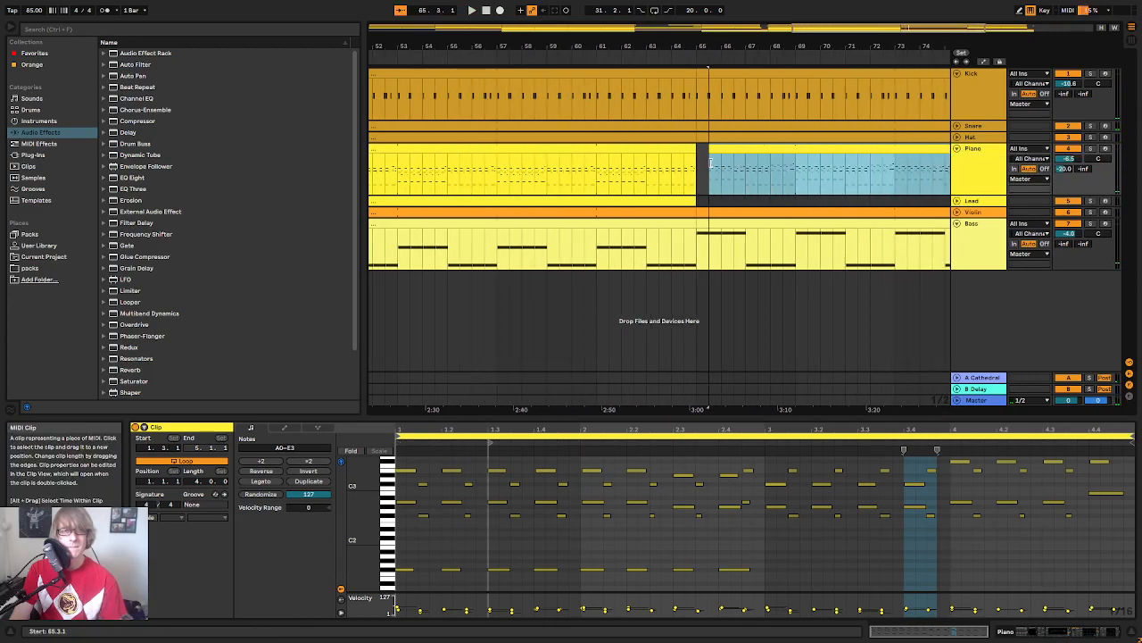
{"action": "left_click_drag", "start_coordinate": [702, 44], "coordinate": [878, 174]}
{"action": "key", "text": "Delete"}
{"action": "left_click", "coordinate": [533, 55]}
{"action": "left_click_drag", "start_coordinate": [691, 90], "coordinate": [729, 0]}
{"action": "key", "text": "space"}
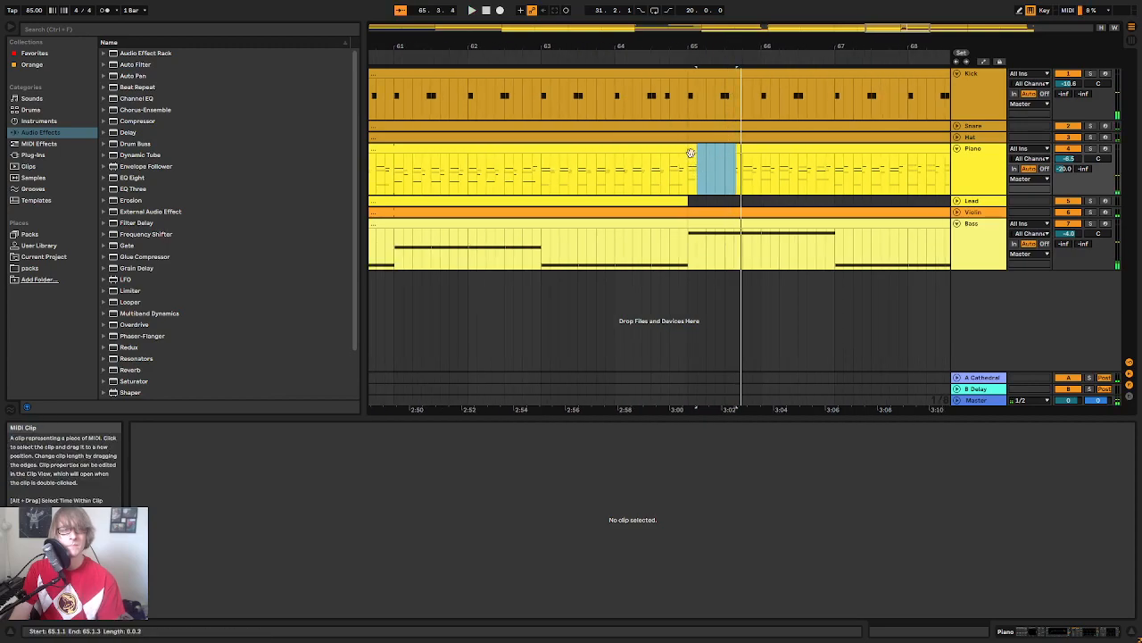
Step: Delete the short Piano snippet at 65.1.1, play the transition and trim the following Piano clip's start to bar 69
{"action": "left_click", "coordinate": [690, 152]}
{"action": "key", "text": "Delete"}
{"action": "left_click", "coordinate": [601, 59]}
{"action": "left_click_drag", "start_coordinate": [740, 44], "coordinate": [681, 18]}
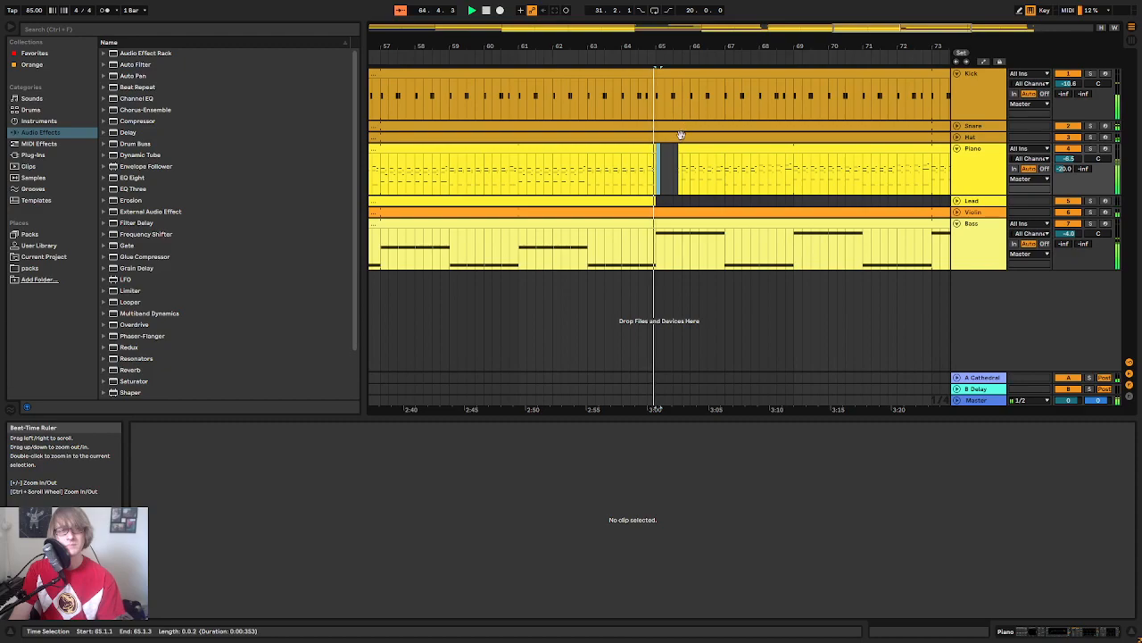
{"action": "left_click_drag", "start_coordinate": [752, 158], "coordinate": [794, 159]}
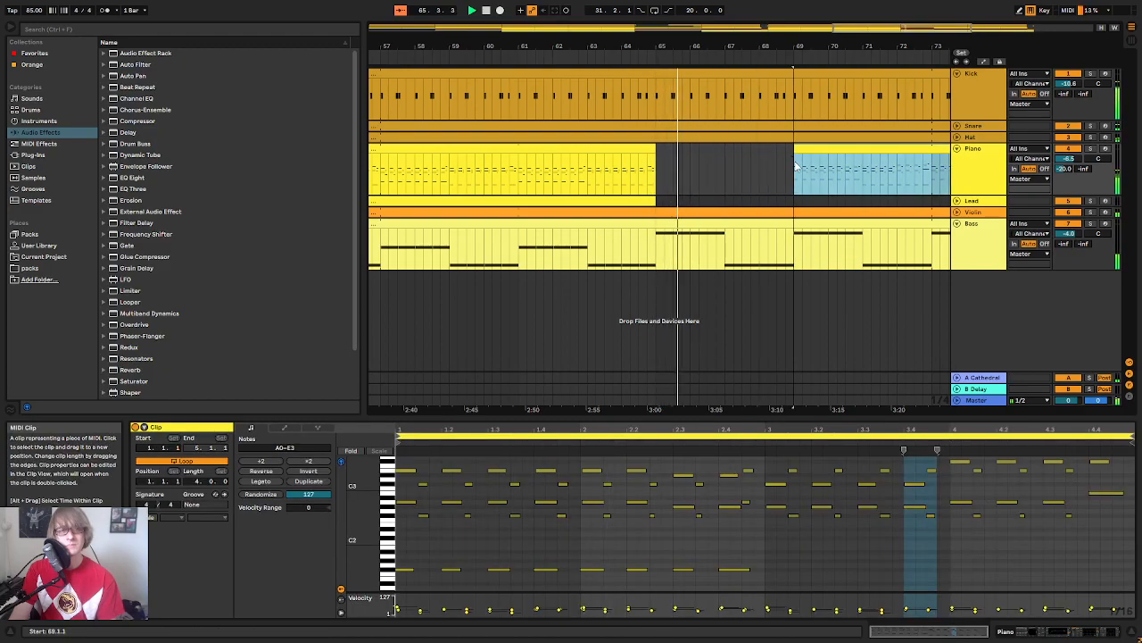
Step: Extend the end of the preceding Piano clip slightly past bar 65 and split it at 65.1.1
{"action": "left_click_drag", "start_coordinate": [673, 46], "coordinate": [891, 52]}
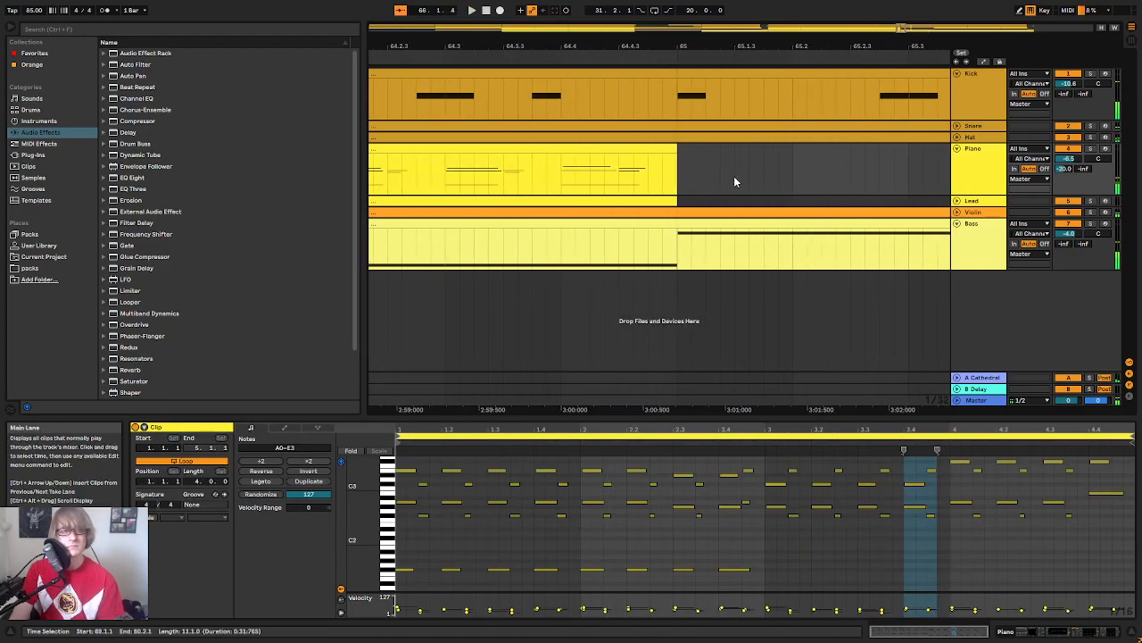
{"action": "left_click", "coordinate": [734, 176]}
{"action": "left_click_drag", "start_coordinate": [677, 154], "coordinate": [716, 152]}
{"action": "left_click", "coordinate": [679, 174]}
{"action": "key", "text": "ctrl+e"}
{"action": "left_click", "coordinate": [715, 151]}
Step: Delete all notes in the short Piano clip at bar 65
{"action": "left_click_drag", "start_coordinate": [678, 418], "coordinate": [731, 122]}
{"action": "left_click", "coordinate": [700, 272]}
{"action": "key", "text": "ctrl+a"}
{"action": "key", "text": "Delete"}
Step: Show the short Piano clip's MIDI Ctrl 64 Sustain envelope and play the transition into bar 65
{"action": "left_click", "coordinate": [285, 132]}
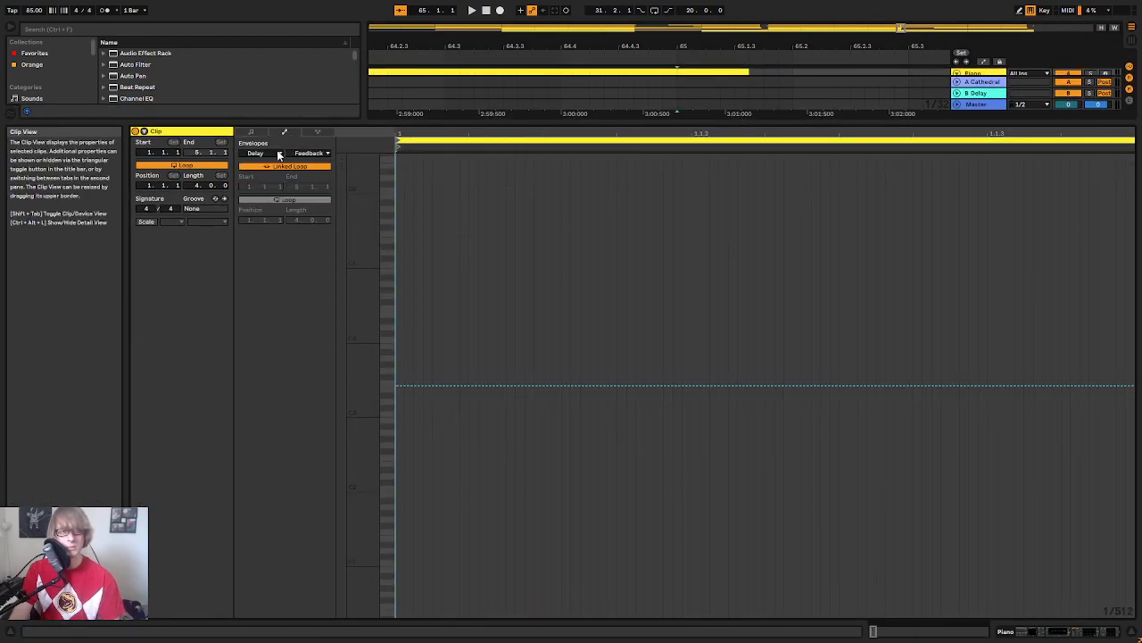
{"action": "left_click", "coordinate": [278, 155]}
{"action": "left_click", "coordinate": [273, 162]}
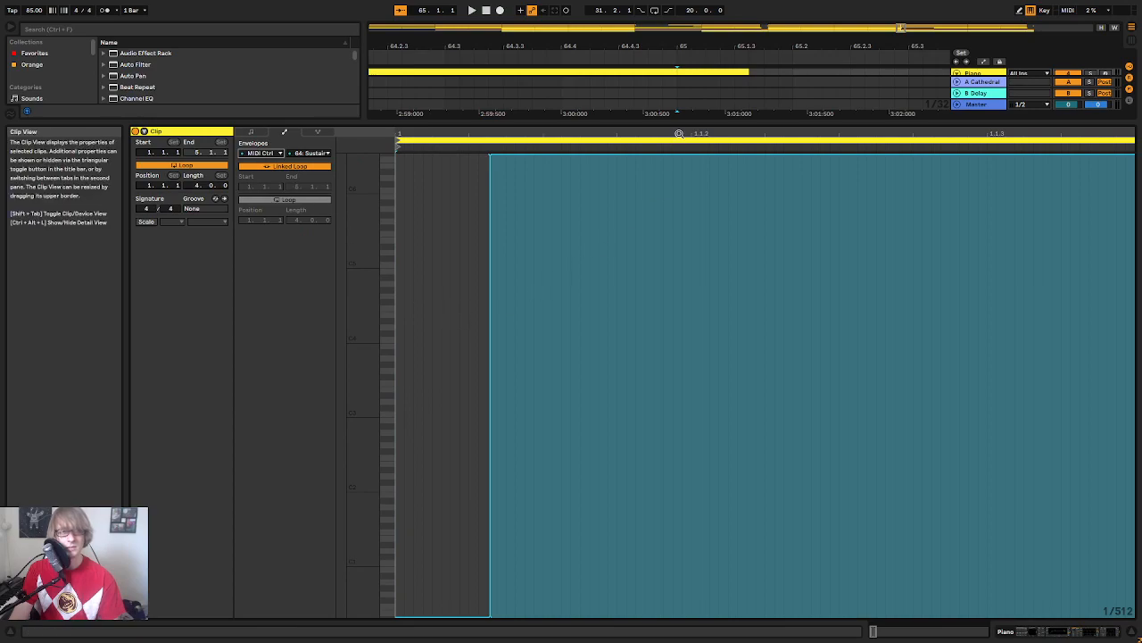
{"action": "left_click_drag", "start_coordinate": [689, 123], "coordinate": [639, 474]}
{"action": "left_click_drag", "start_coordinate": [665, 45], "coordinate": [656, 5]}
{"action": "left_click", "coordinate": [565, 59]}
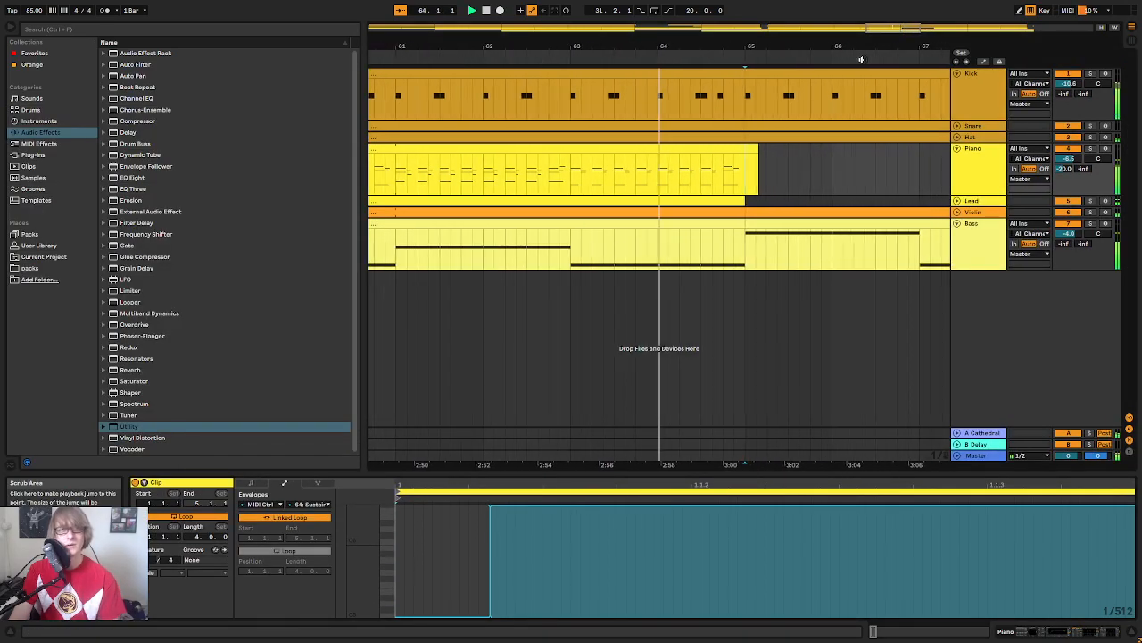
Step: Trim the start of the last Piano clip from bar 69 to bar 73
{"action": "left_click", "coordinate": [808, 176]}
{"action": "mouse_move", "coordinate": [803, 45]}
{"action": "left_mouse_down"}
{"action": "mouse_move", "coordinate": [804, 23]}
{"action": "mouse_move", "coordinate": [638, 5]}
{"action": "mouse_move", "coordinate": [667, 2]}
{"action": "left_mouse_up"}
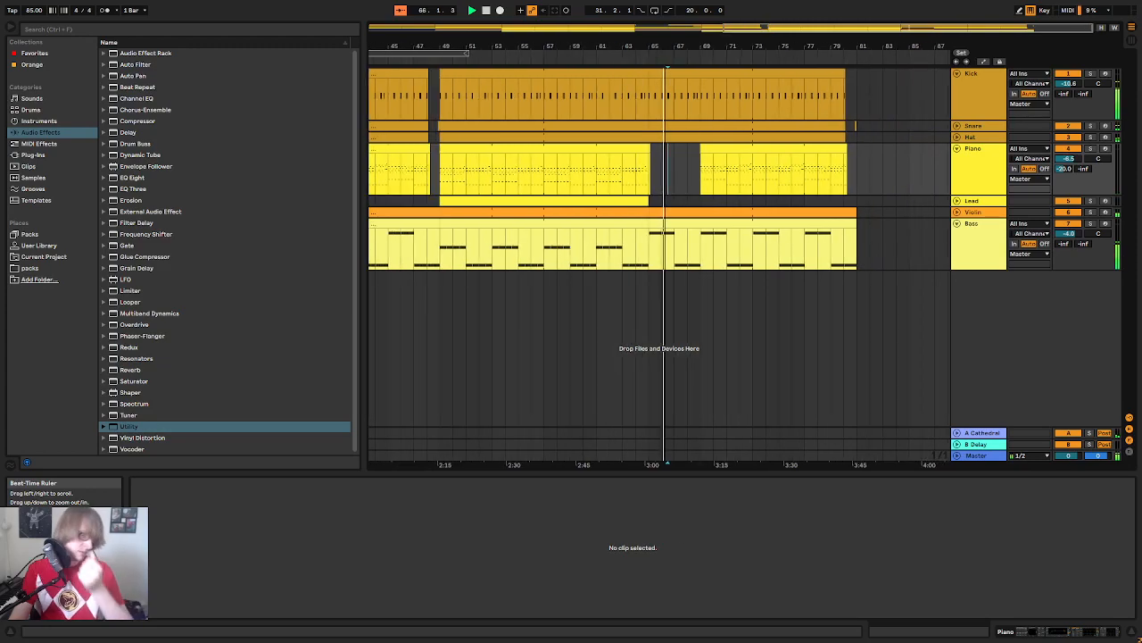
{"action": "left_click", "coordinate": [685, 166]}
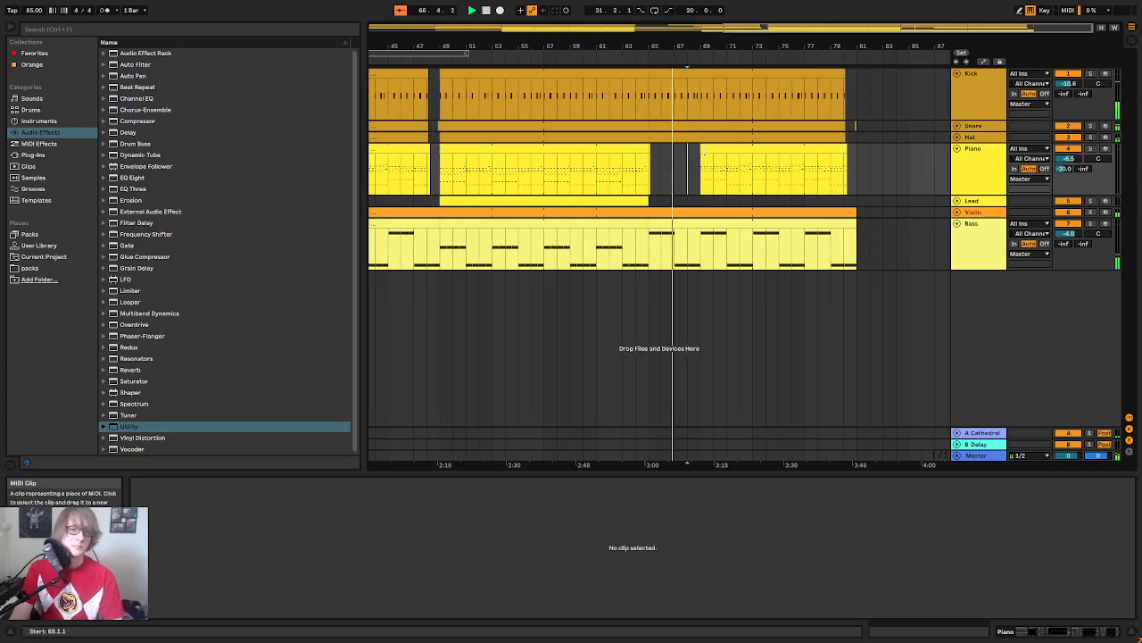
{"action": "left_click_drag", "start_coordinate": [703, 152], "coordinate": [754, 152]}
{"action": "left_click", "coordinate": [727, 167]}
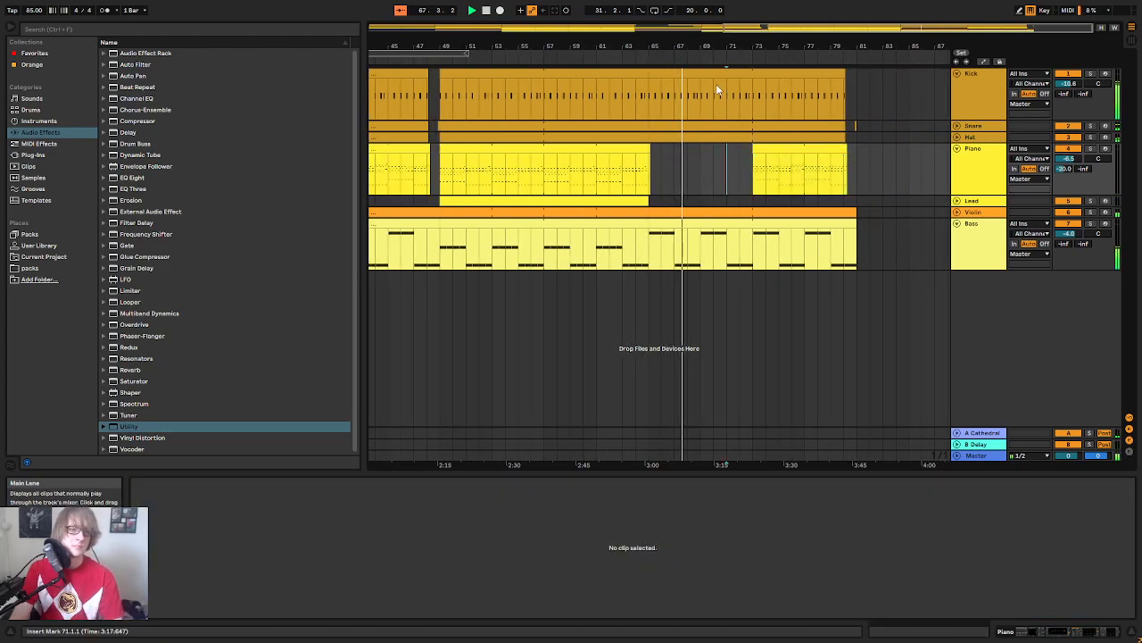
Step: Fold the Piano track, stop playback and delete the leftover Snare snippet just before bar 81
{"action": "left_click_drag", "start_coordinate": [714, 45], "coordinate": [844, 42]}
{"action": "left_click_drag", "start_coordinate": [948, 42], "coordinate": [812, 18]}
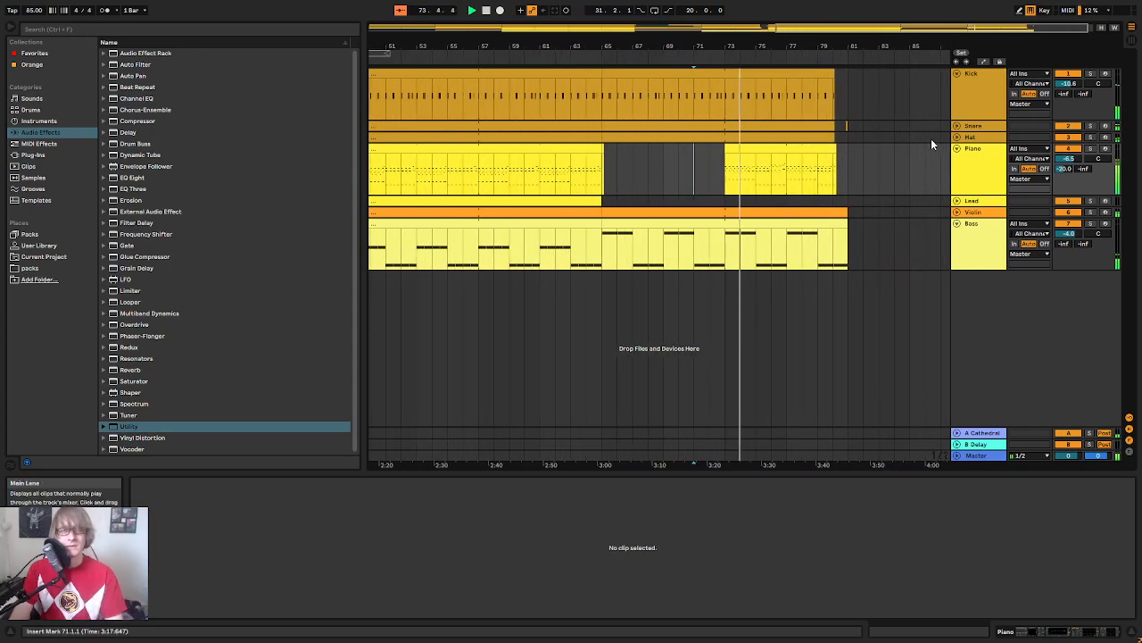
{"action": "left_click", "coordinate": [958, 149]}
{"action": "mouse_move", "coordinate": [865, 40]}
{"action": "left_mouse_down"}
{"action": "mouse_move", "coordinate": [863, 54]}
{"action": "mouse_move", "coordinate": [844, 42]}
{"action": "left_mouse_up"}
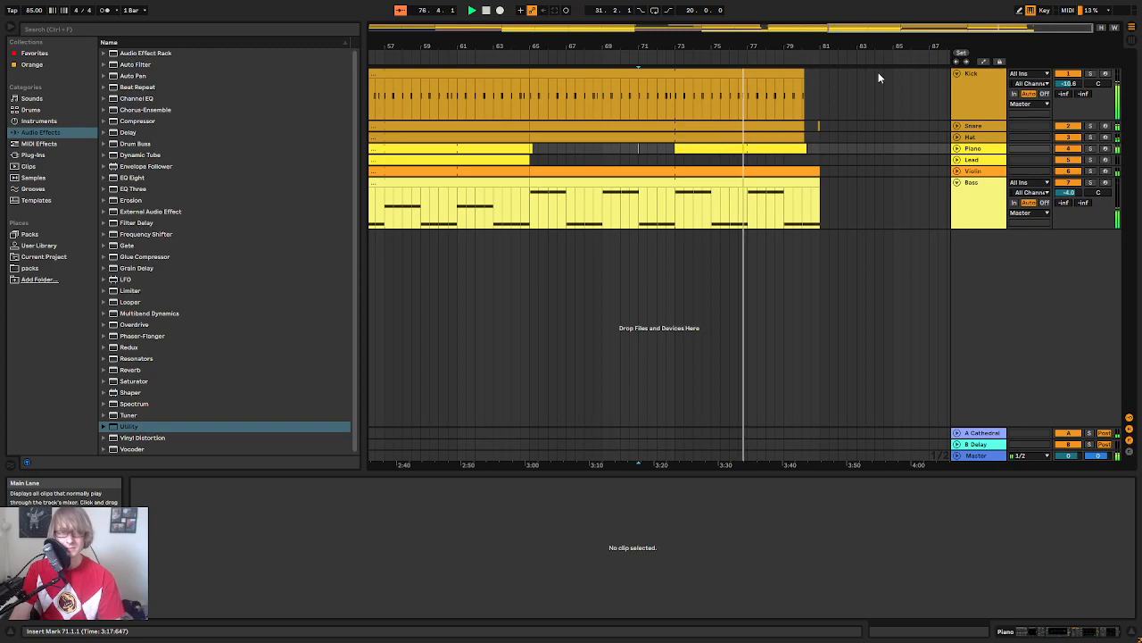
{"action": "left_click_drag", "start_coordinate": [821, 48], "coordinate": [767, 47]}
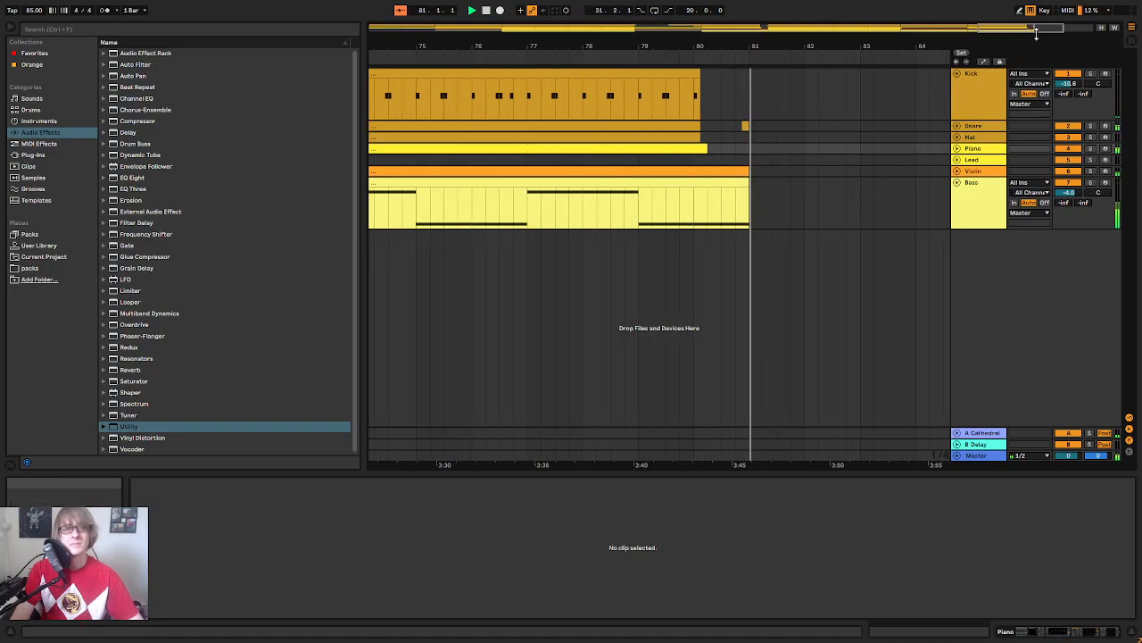
{"action": "key", "text": "space"}
{"action": "left_click_drag", "start_coordinate": [741, 126], "coordinate": [796, 127]}
{"action": "key", "text": "Delete"}
{"action": "left_click", "coordinate": [843, 128]}
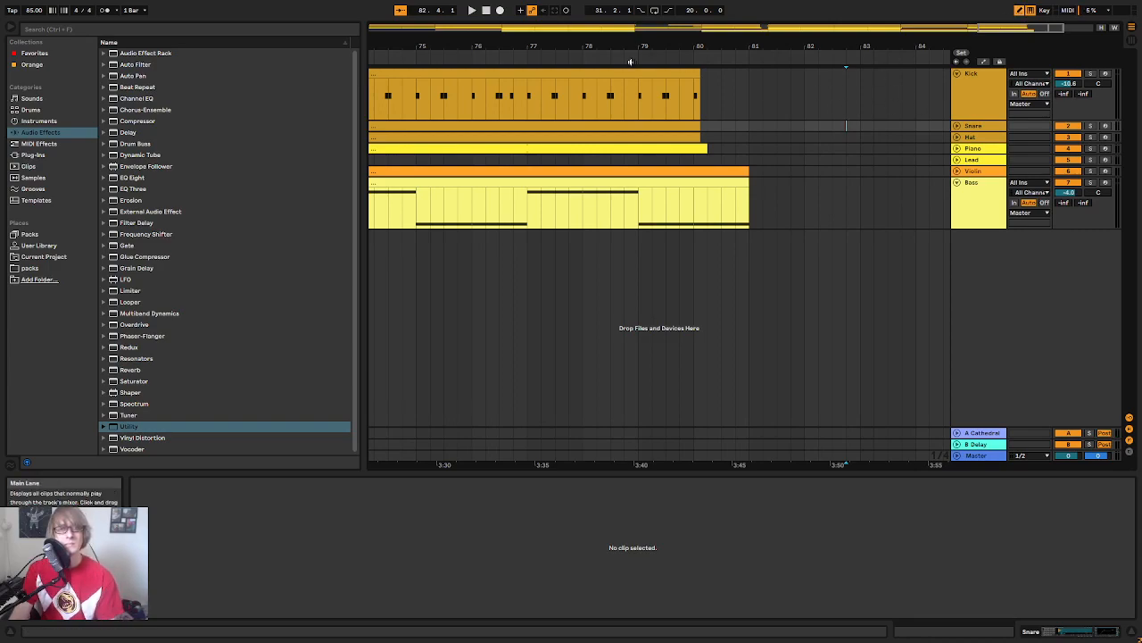
Step: Show the automation lanes, unfold the Violin track and examine the Utility Gain envelope over its final clip
{"action": "left_click", "coordinate": [984, 61]}
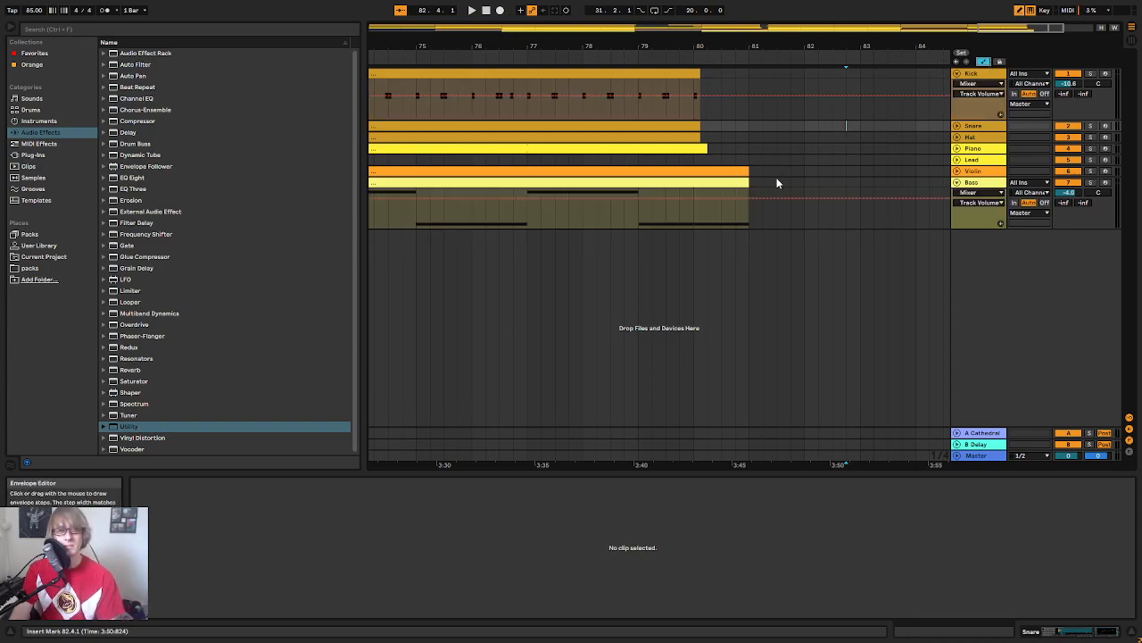
{"action": "left_click", "coordinate": [958, 172]}
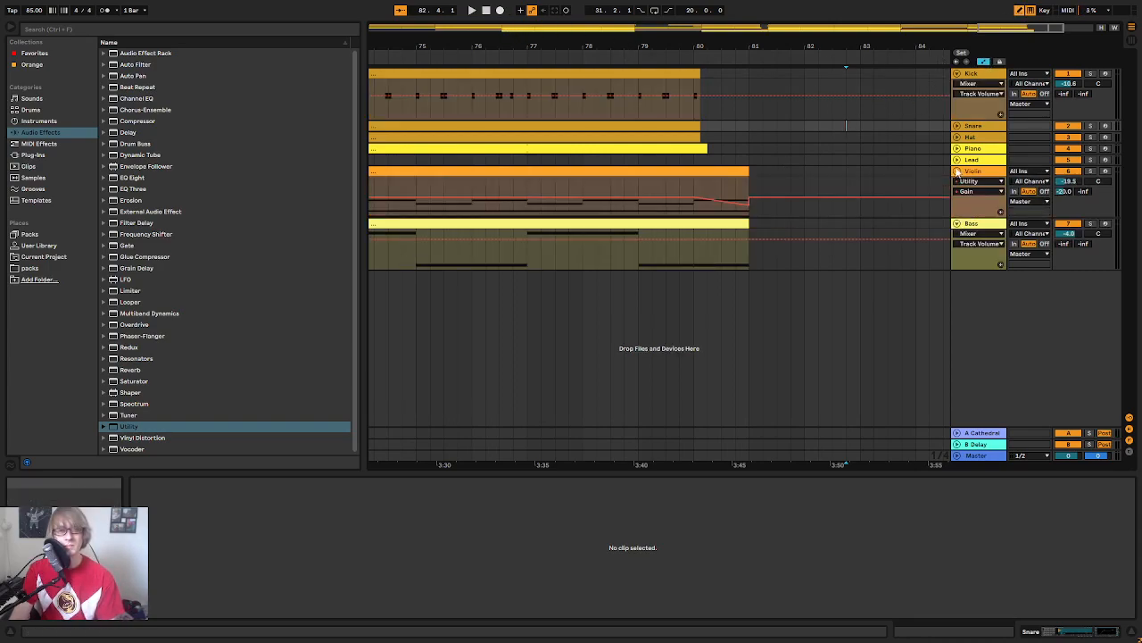
{"action": "left_click", "coordinate": [748, 172]}
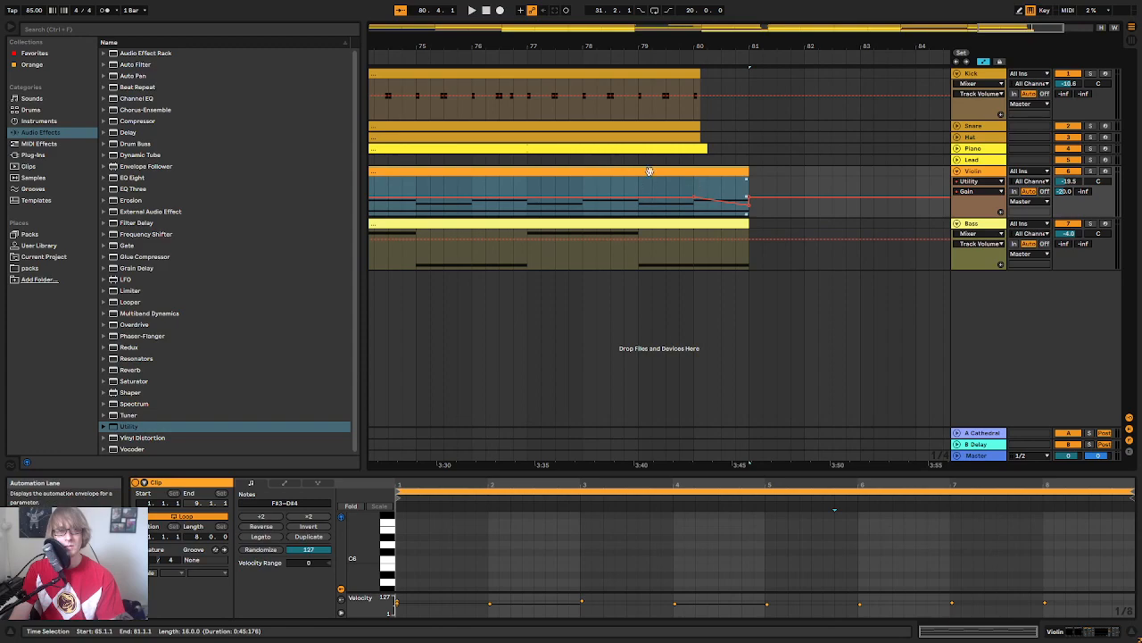
{"action": "left_click_drag", "start_coordinate": [662, 43], "coordinate": [752, 32]}
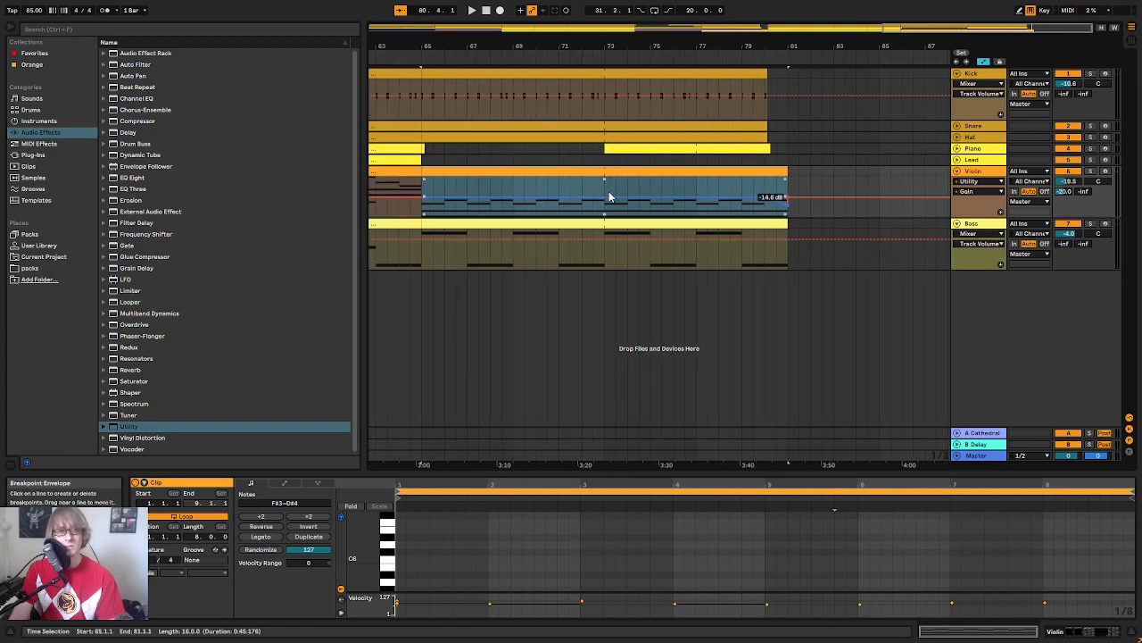
Step: Hide the automation lanes and consolidate the Violin track from 73.1.1 to 83.3.1 into one clip
{"action": "left_click", "coordinate": [984, 61]}
{"action": "left_click_drag", "start_coordinate": [605, 192], "coordinate": [774, 169]}
{"action": "right_click", "coordinate": [767, 172]}
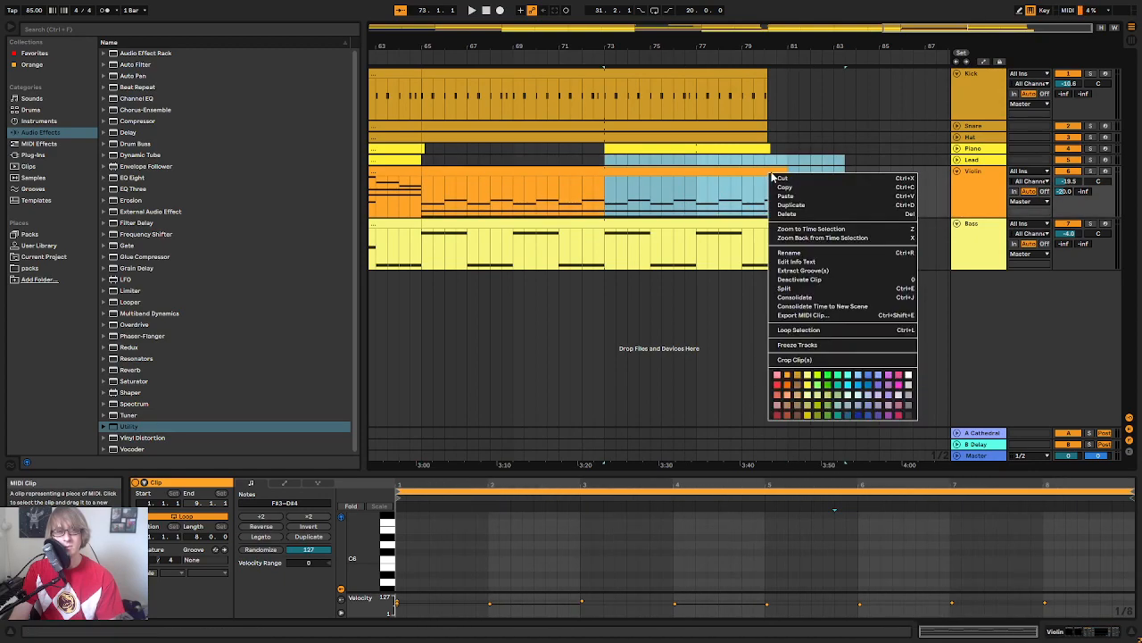
{"action": "left_click", "coordinate": [790, 296]}
{"action": "left_click", "coordinate": [890, 183]}
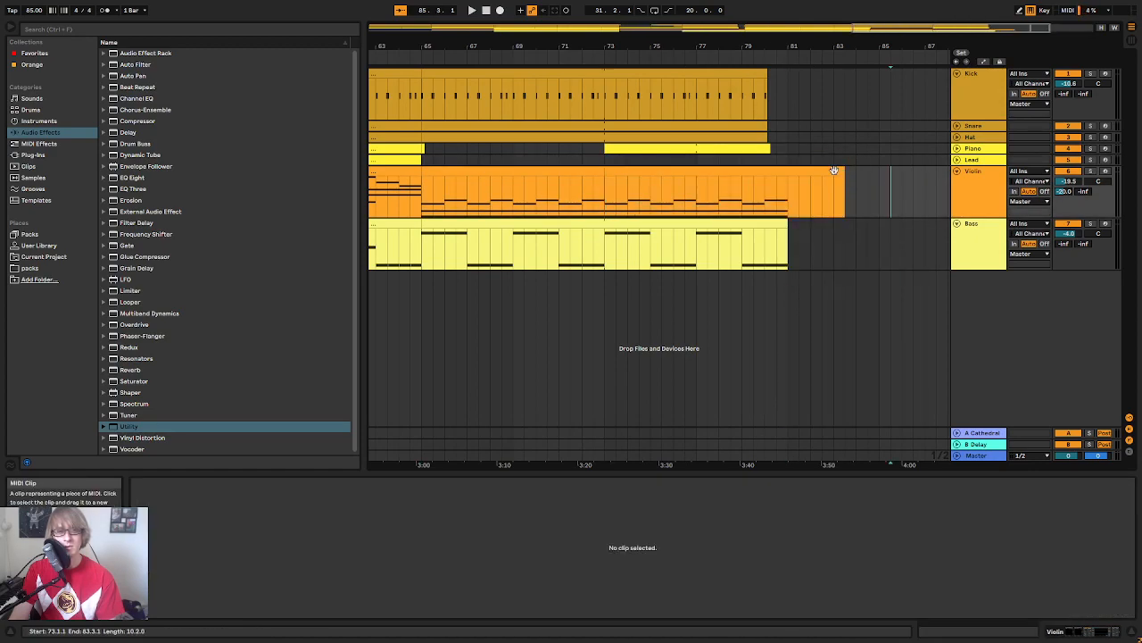
Step: Extend the last Violin clip to bar 85 and lengthen its final held notes to the clip's end at bar 13
{"action": "left_click_drag", "start_coordinate": [834, 169], "coordinate": [879, 172]}
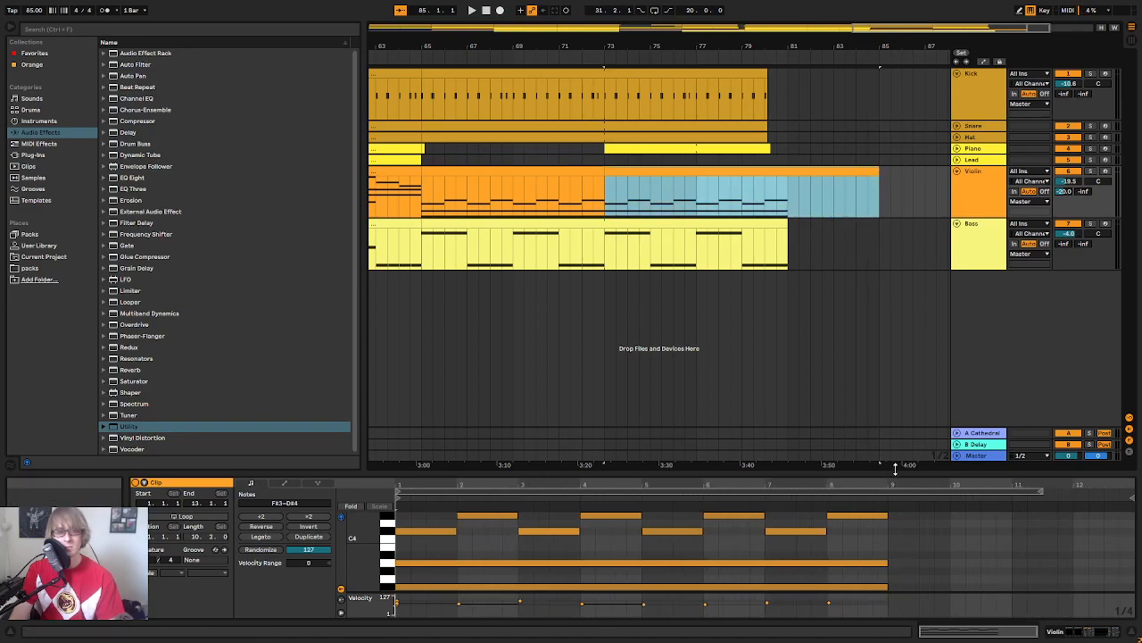
{"action": "left_click_drag", "start_coordinate": [890, 471], "coordinate": [890, 272]}
{"action": "left_click_drag", "start_coordinate": [859, 454], "coordinate": [916, 316]}
{"action": "left_click_drag", "start_coordinate": [887, 400], "coordinate": [850, 368]}
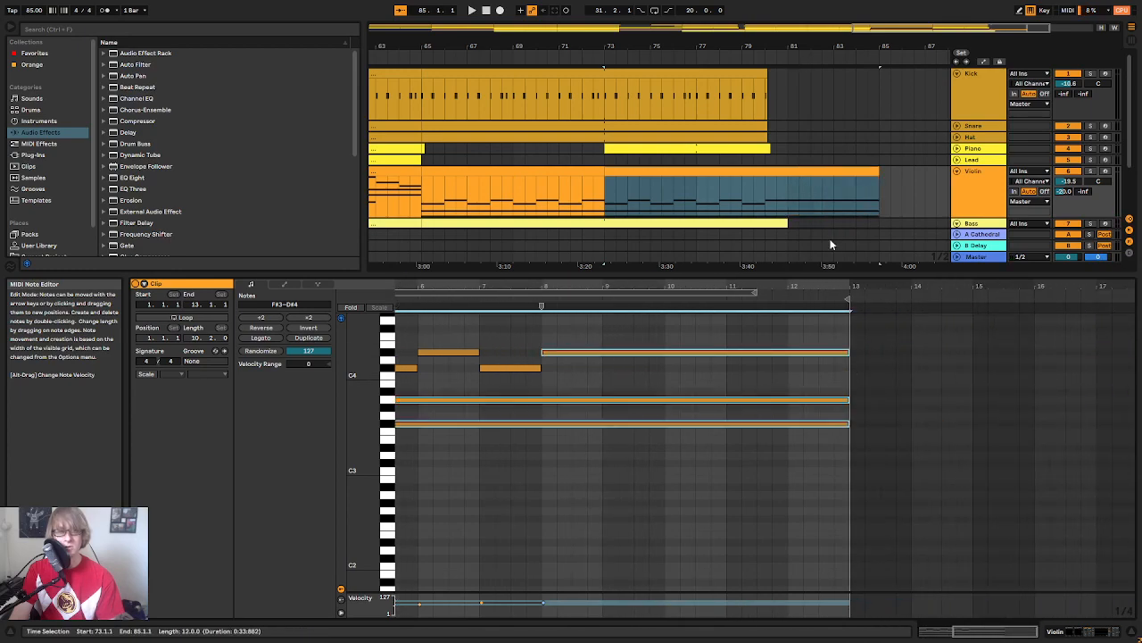
{"action": "left_click_drag", "start_coordinate": [850, 271], "coordinate": [850, 473]}
Step: Show the automation lanes and move the end point of the Violin's final Utility Gain fade to about 82.3, at its minimum
{"action": "left_click", "coordinate": [984, 63]}
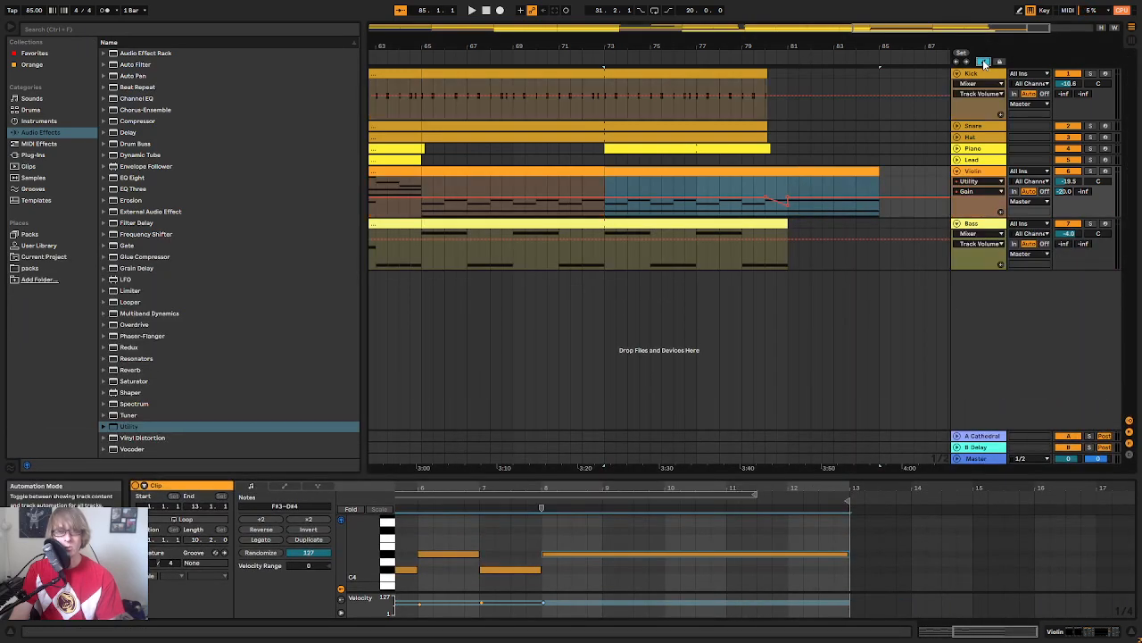
{"action": "left_click", "coordinate": [902, 212]}
{"action": "left_click_drag", "start_coordinate": [788, 196], "coordinate": [822, 216]}
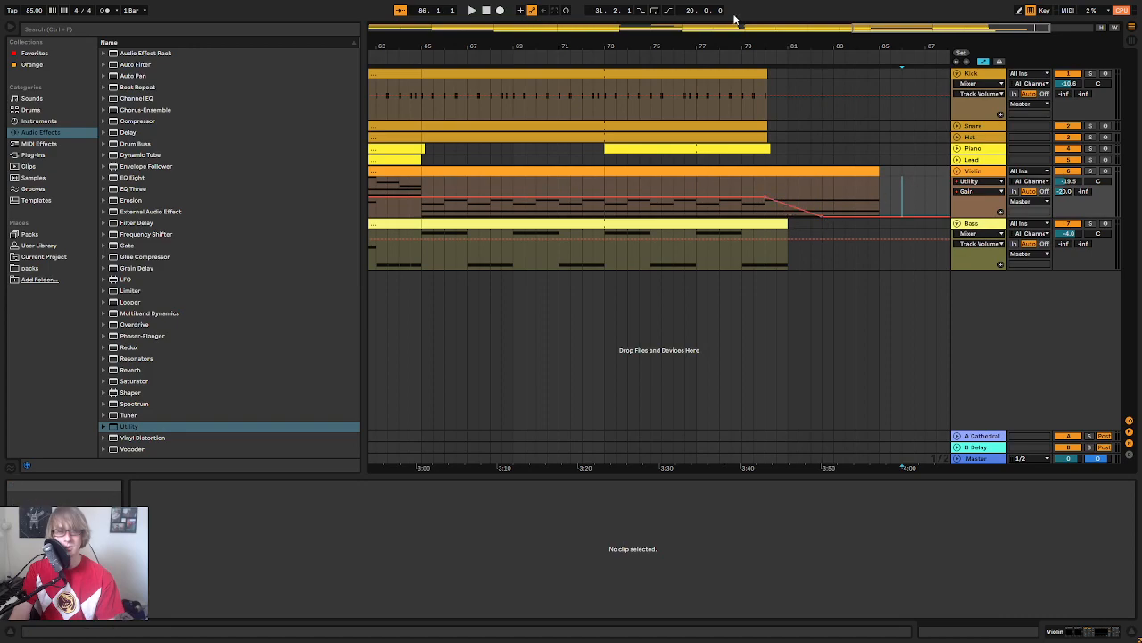
Step: Play back the ending and trim the last Violin clip to end at bar 83
{"action": "left_click", "coordinate": [718, 55]}
{"action": "left_click_drag", "start_coordinate": [742, 46], "coordinate": [769, 77]}
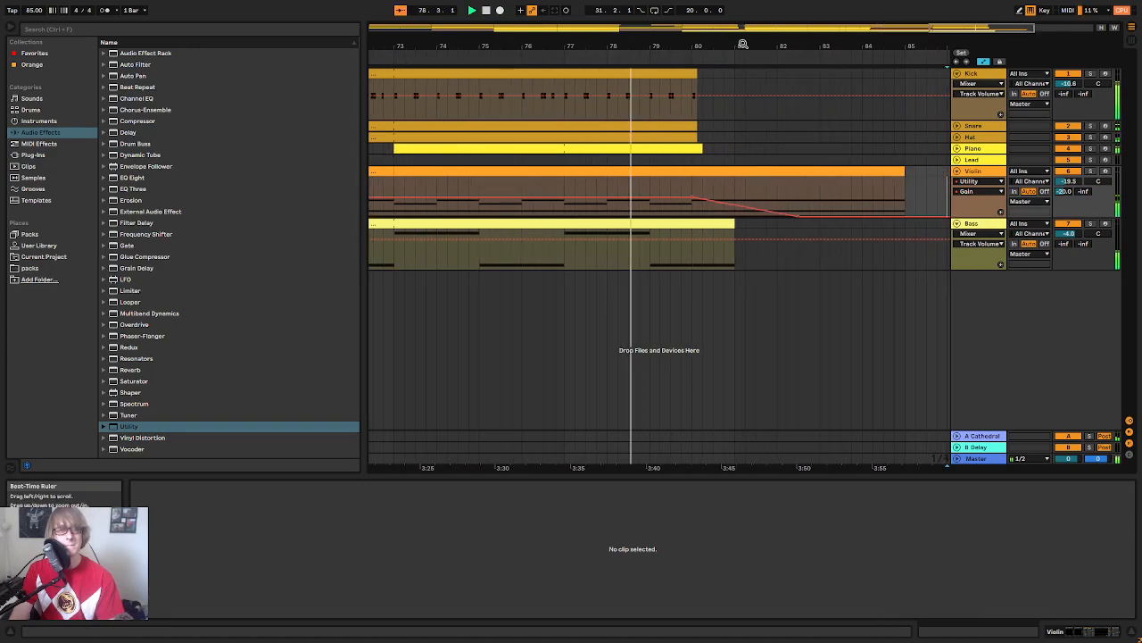
{"action": "left_click_drag", "start_coordinate": [902, 171], "coordinate": [820, 171]}
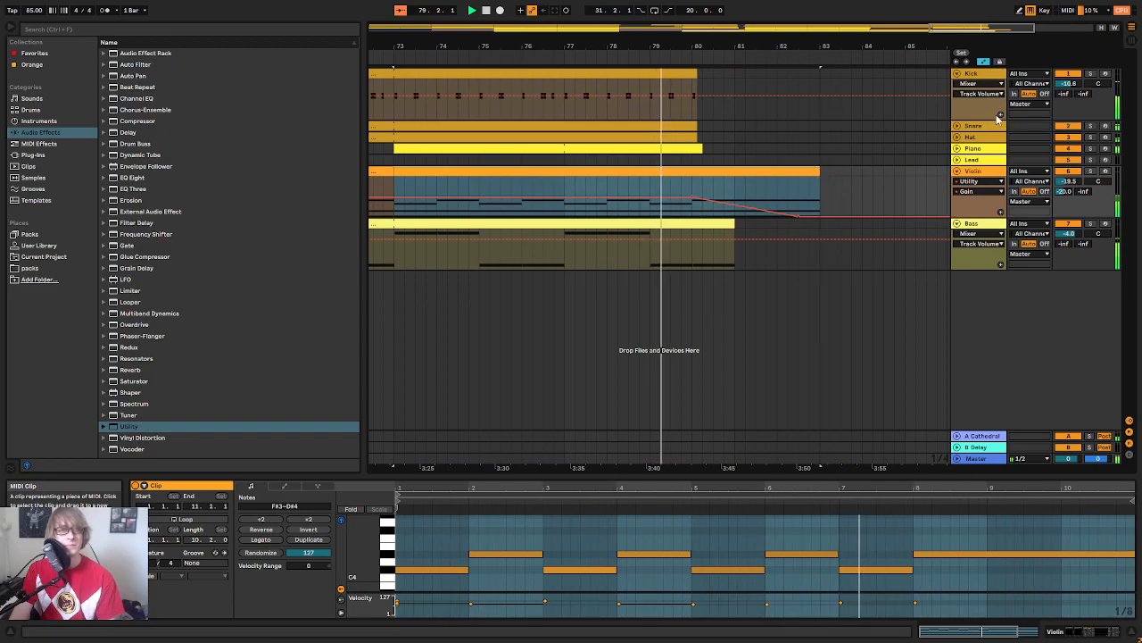
Step: Unfold the Piano track, show its Delay Device On automation and remove the switch-off point at bar 81
{"action": "left_click", "coordinate": [958, 149]}
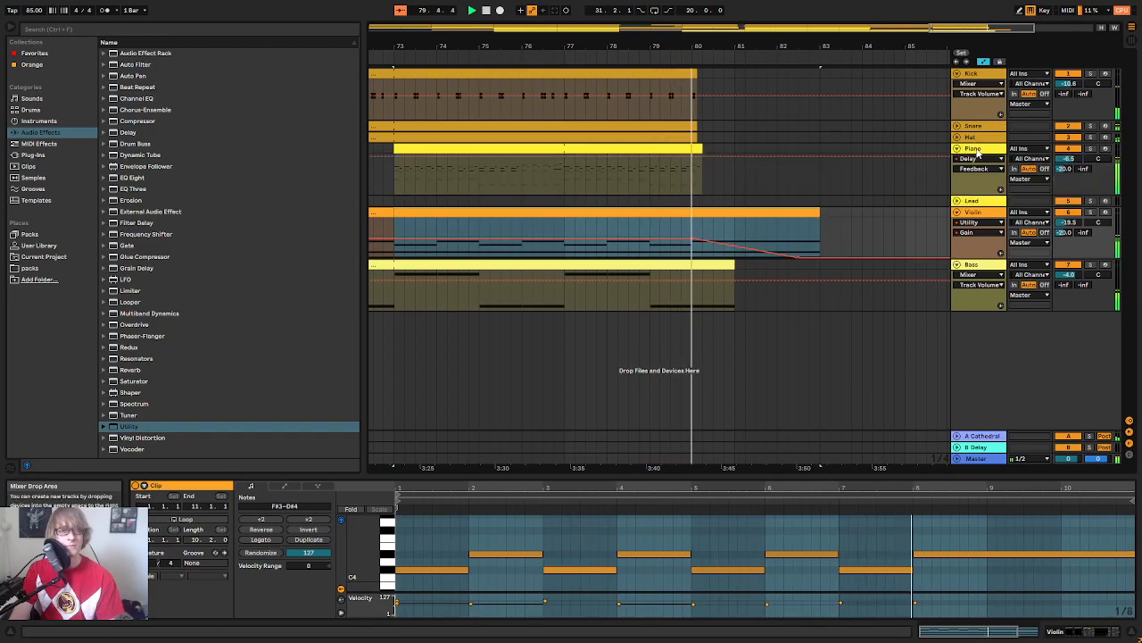
{"action": "left_click", "coordinate": [985, 150]}
{"action": "double_click", "coordinate": [986, 153]}
{"action": "left_click", "coordinate": [970, 160]}
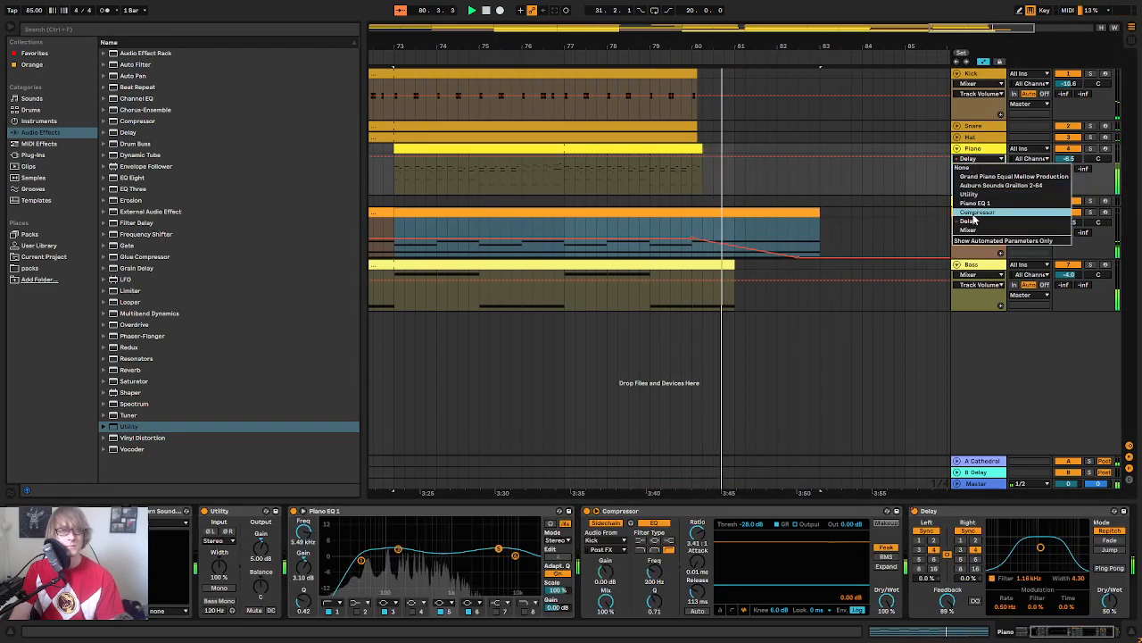
{"action": "left_click", "coordinate": [974, 220]}
{"action": "left_click", "coordinate": [982, 169]}
{"action": "left_click", "coordinate": [977, 185]}
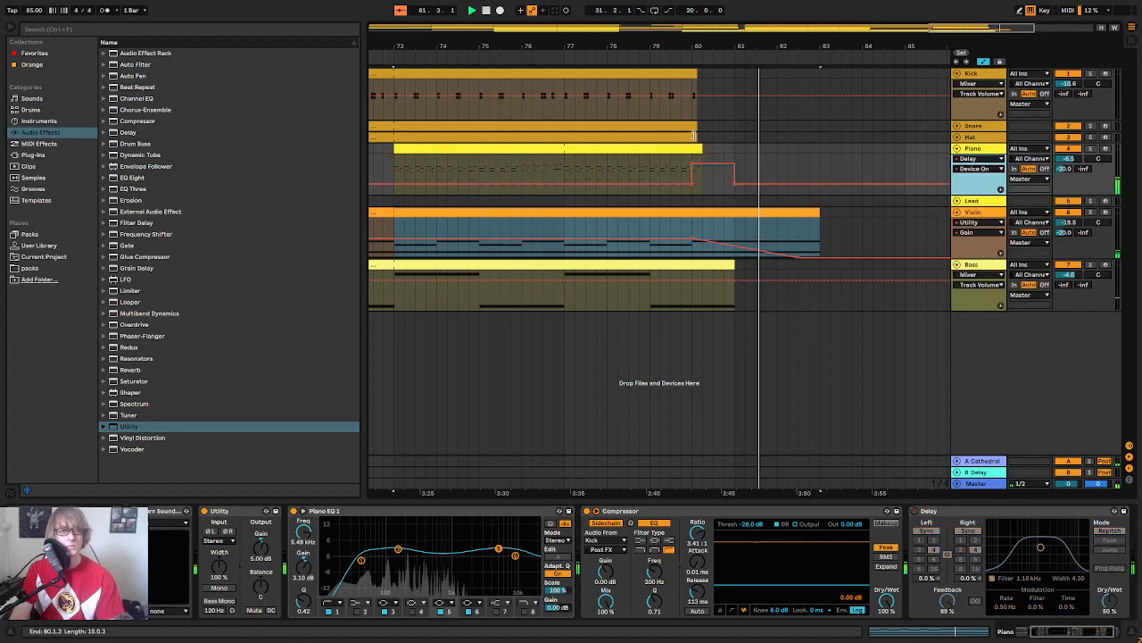
{"action": "left_click", "coordinate": [735, 183]}
Step: Play back the ending and inspect the point around bar 80 where the Piano's Delay switches on and the Violin fades
{"action": "left_click", "coordinate": [665, 61]}
{"action": "left_click_drag", "start_coordinate": [726, 45], "coordinate": [706, 55]}
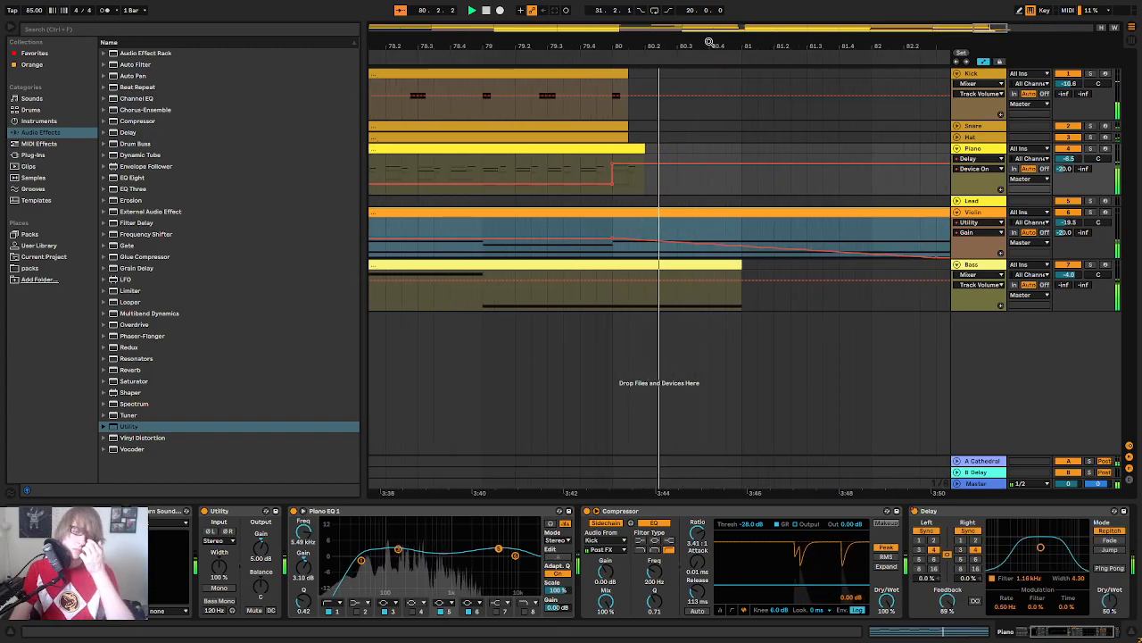
{"action": "left_click_drag", "start_coordinate": [617, 46], "coordinate": [705, 195]}
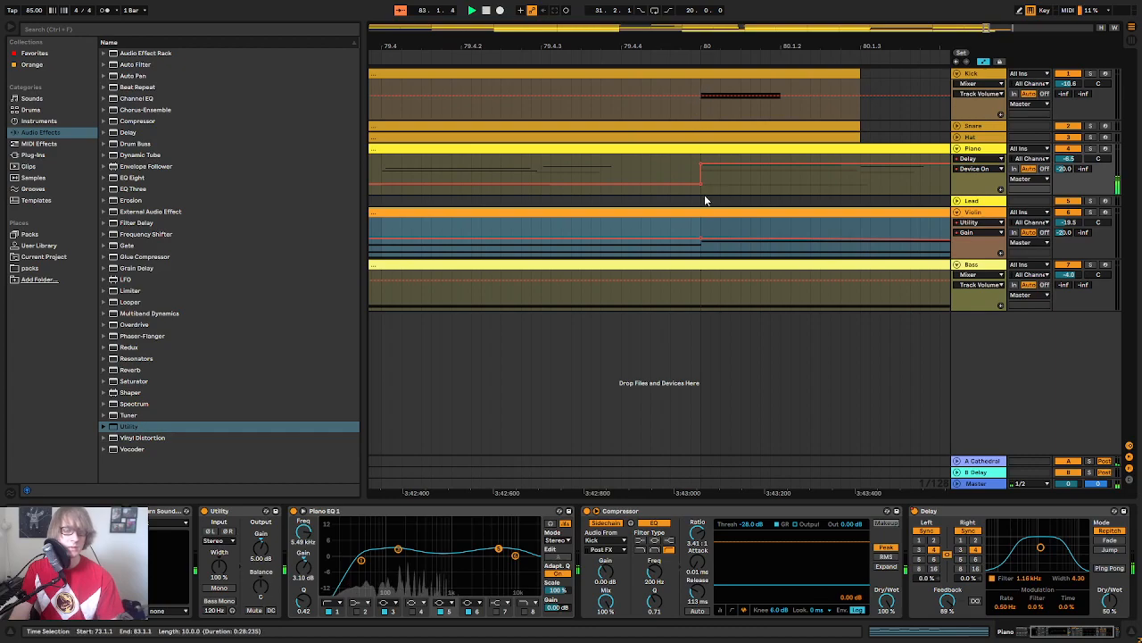
{"action": "left_click_drag", "start_coordinate": [727, 46], "coordinate": [822, 1]}
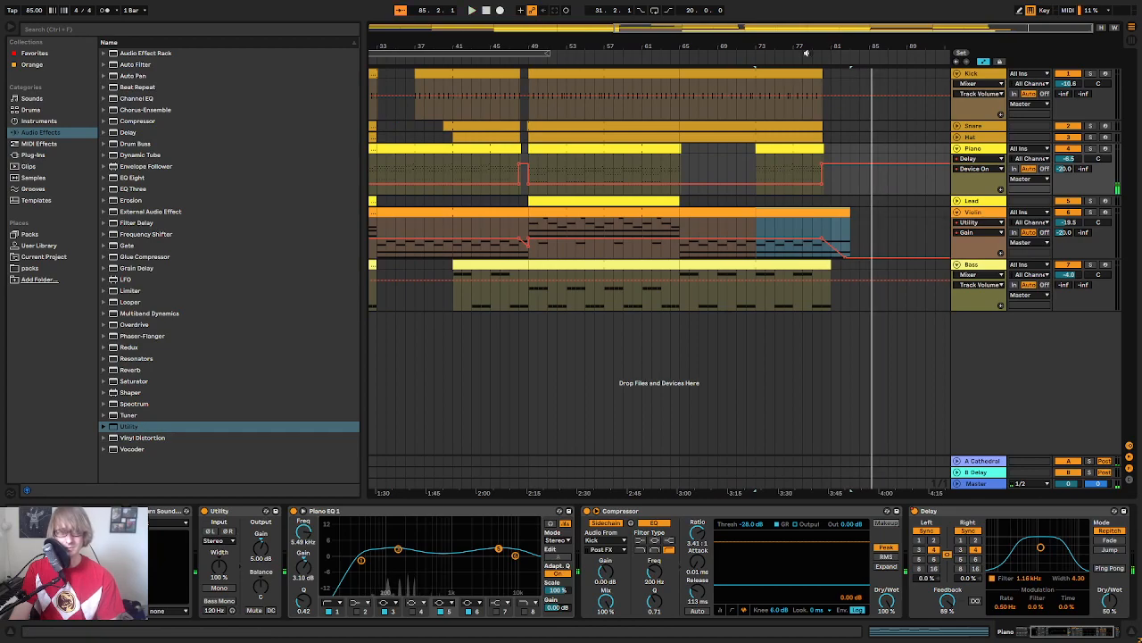
{"action": "left_click", "coordinate": [808, 54]}
{"action": "left_click_drag", "start_coordinate": [799, 50], "coordinate": [860, 18]}
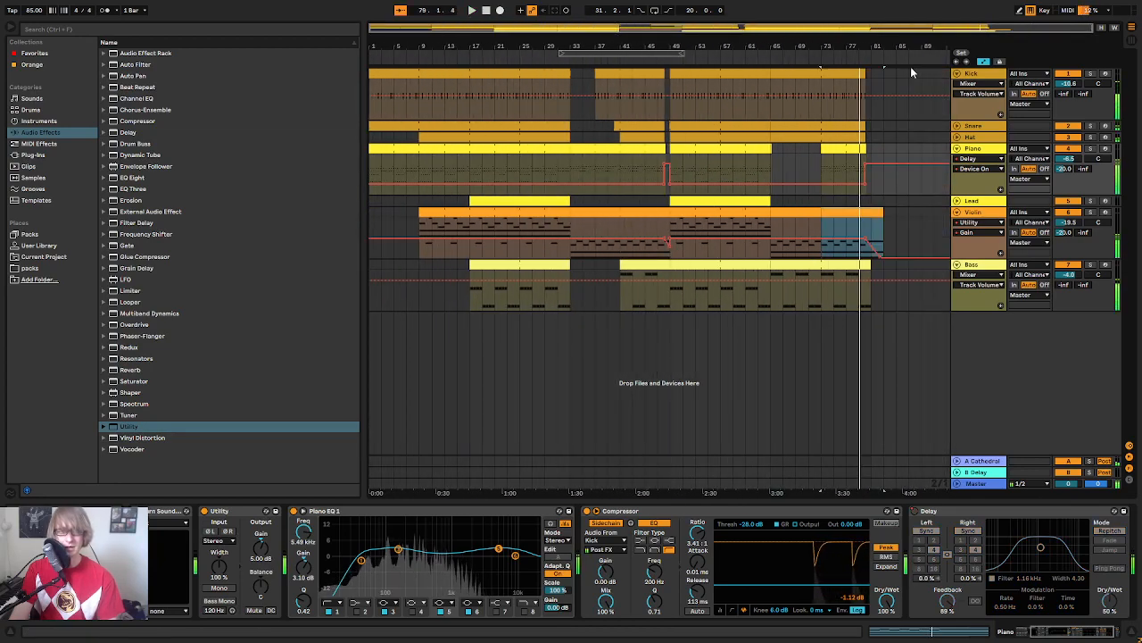
Step: Stop playback, hide the automation lanes and fold the Violin, Bass, Kick and Piano tracks
{"action": "key", "text": "space"}
{"action": "left_click", "coordinate": [984, 61]}
{"action": "left_click", "coordinate": [957, 213]}
{"action": "left_click", "coordinate": [957, 224]}
{"action": "left_click", "coordinate": [956, 73]}
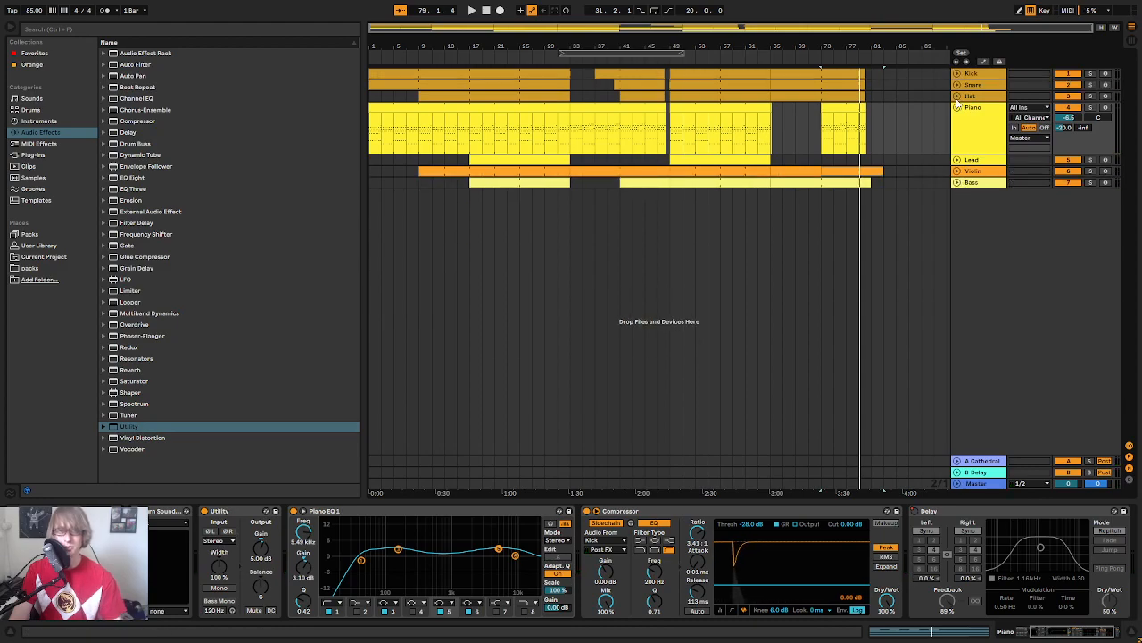
{"action": "left_click", "coordinate": [957, 107]}
{"action": "left_click", "coordinate": [924, 129]}
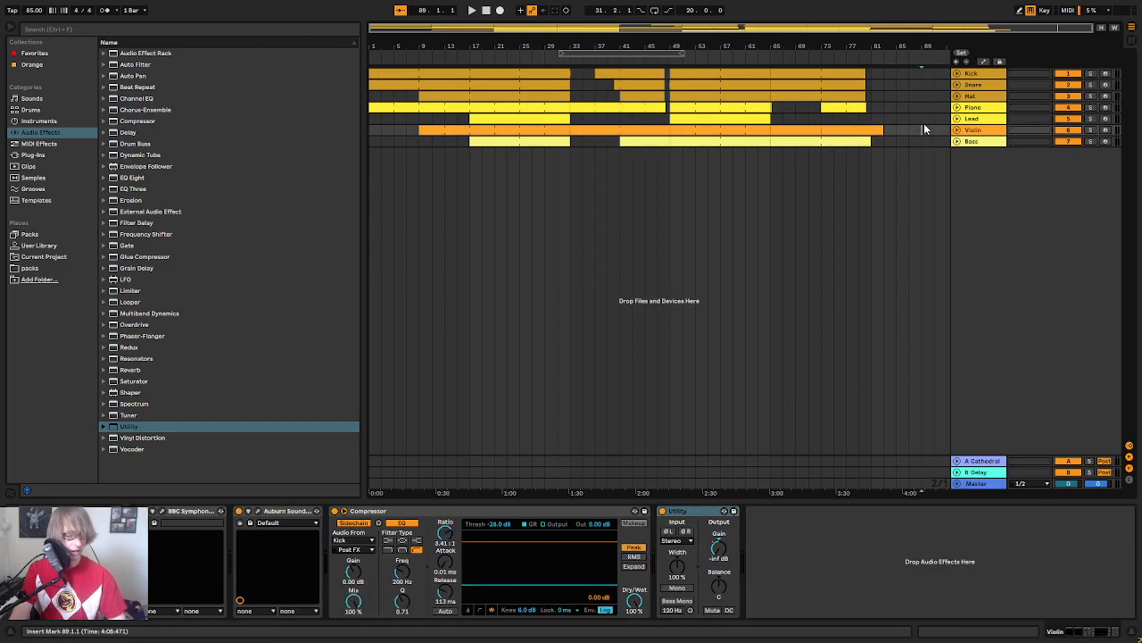
Step: Save the Live Set as "April 12th" in the Current Ableton folder
{"action": "key", "text": "ctrl+s"}
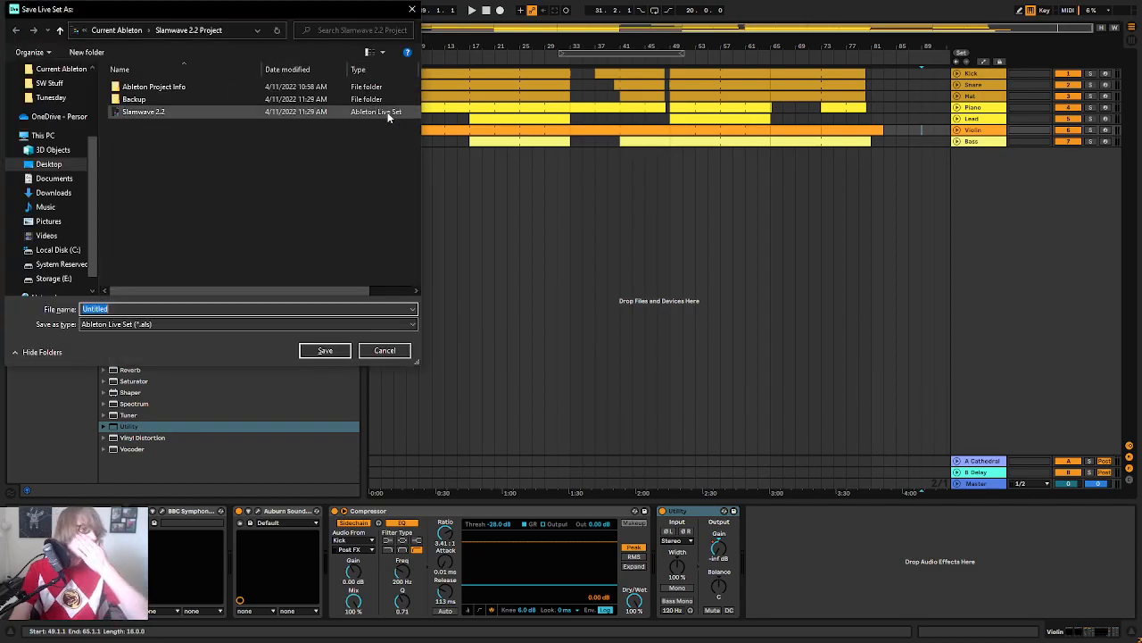
{"action": "left_click", "coordinate": [116, 30]}
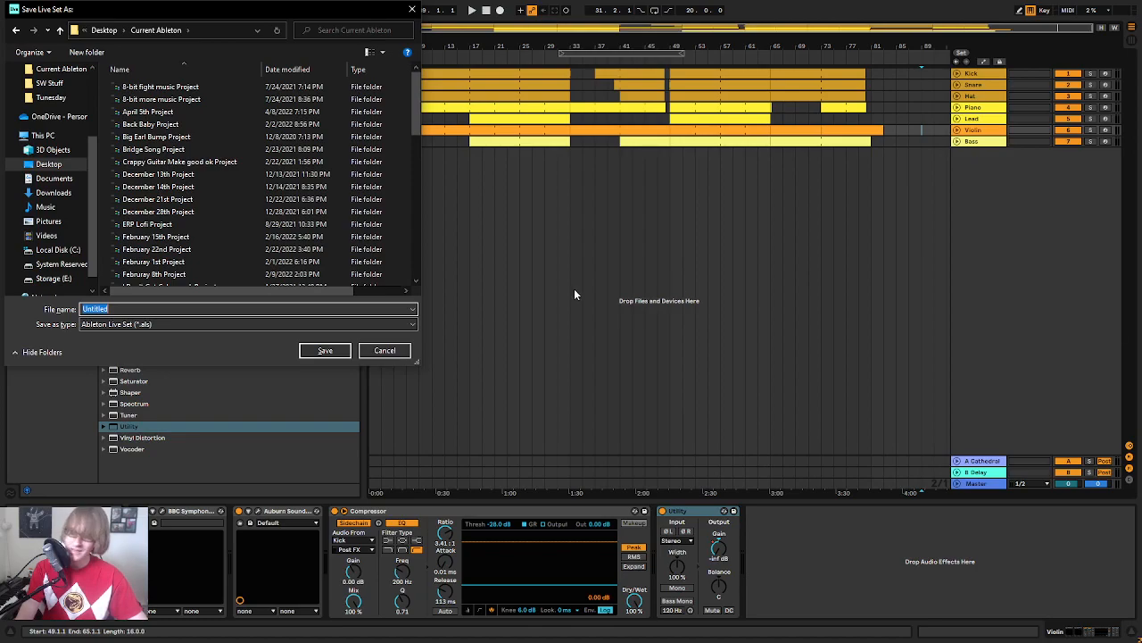
{"action": "type", "text": "April 12th"}
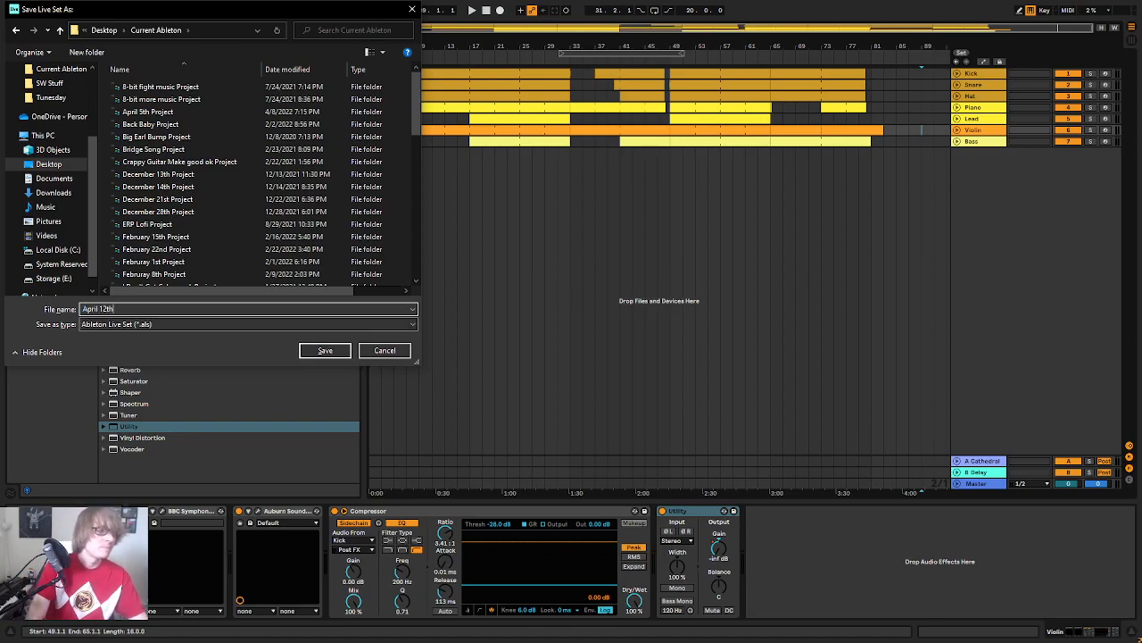
{"action": "key", "text": "Return"}
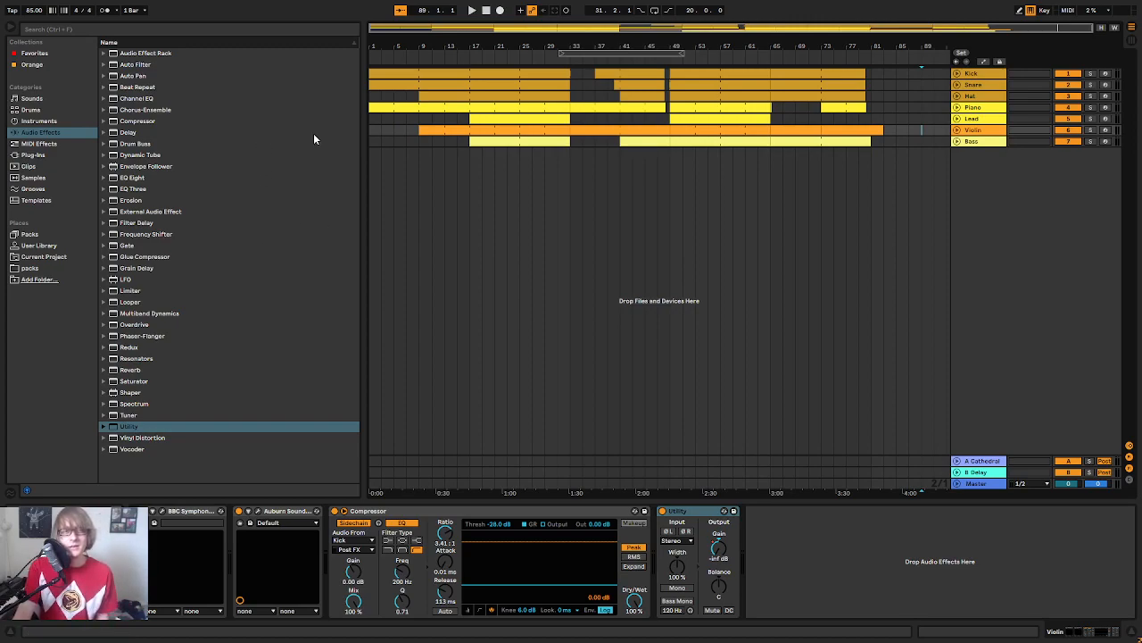
Step: Play the arrangement from the start to review it, and unfold the Lead track around bars 21 to 65
{"action": "left_click", "coordinate": [473, 10]}
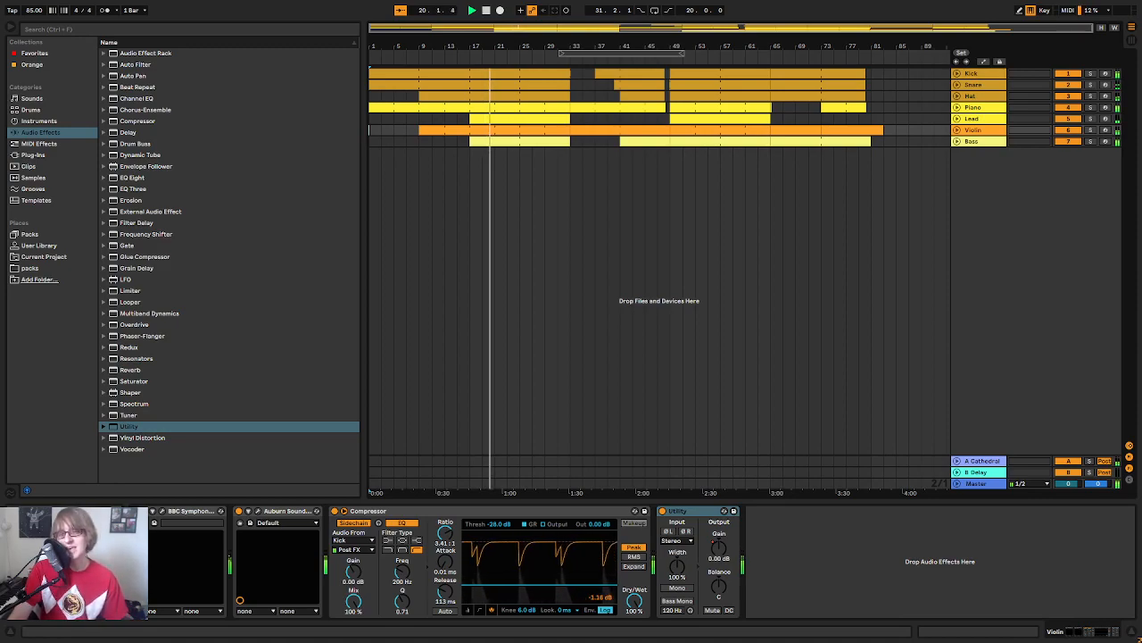
{"action": "left_click_drag", "start_coordinate": [584, 143], "coordinate": [772, 72]}
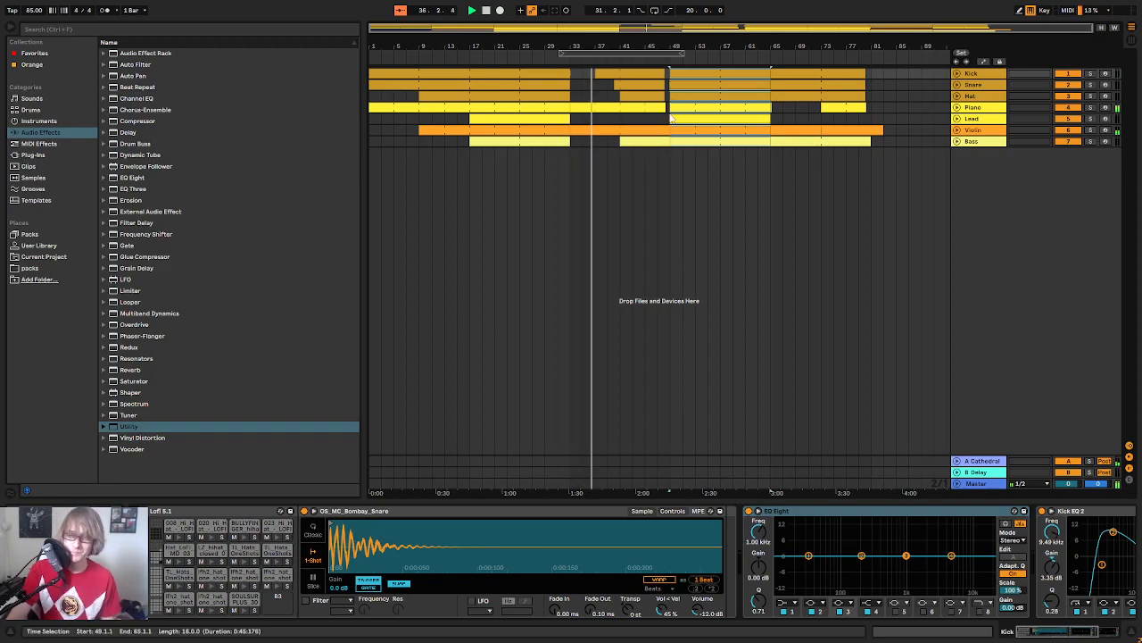
{"action": "left_click_drag", "start_coordinate": [607, 46], "coordinate": [608, 94]}
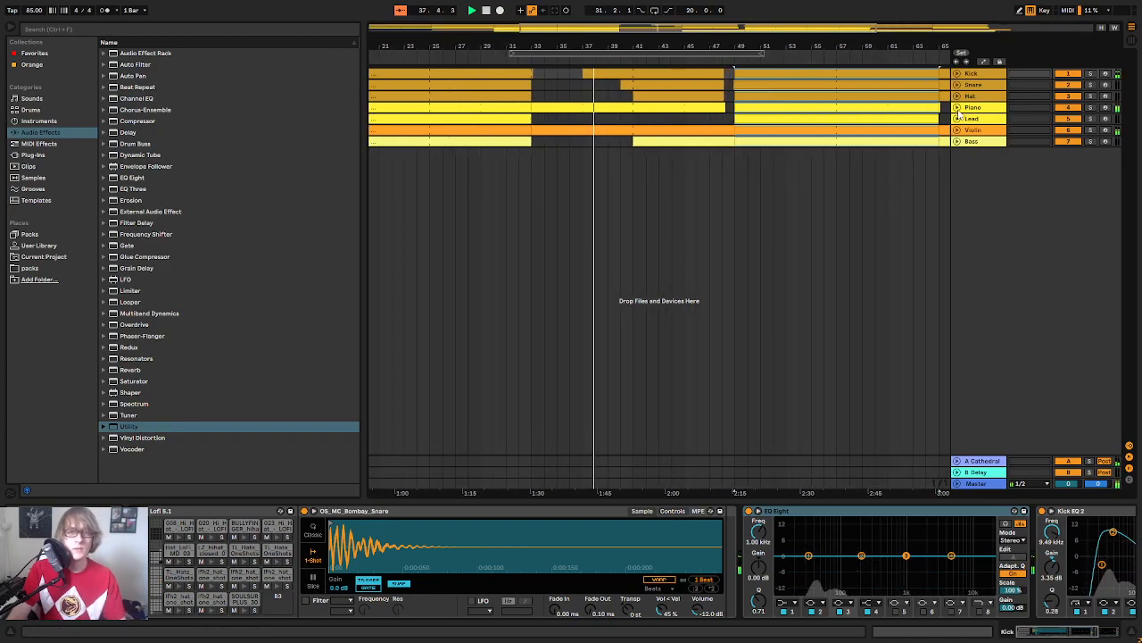
{"action": "left_click", "coordinate": [972, 119]}
{"action": "left_click", "coordinate": [957, 119]}
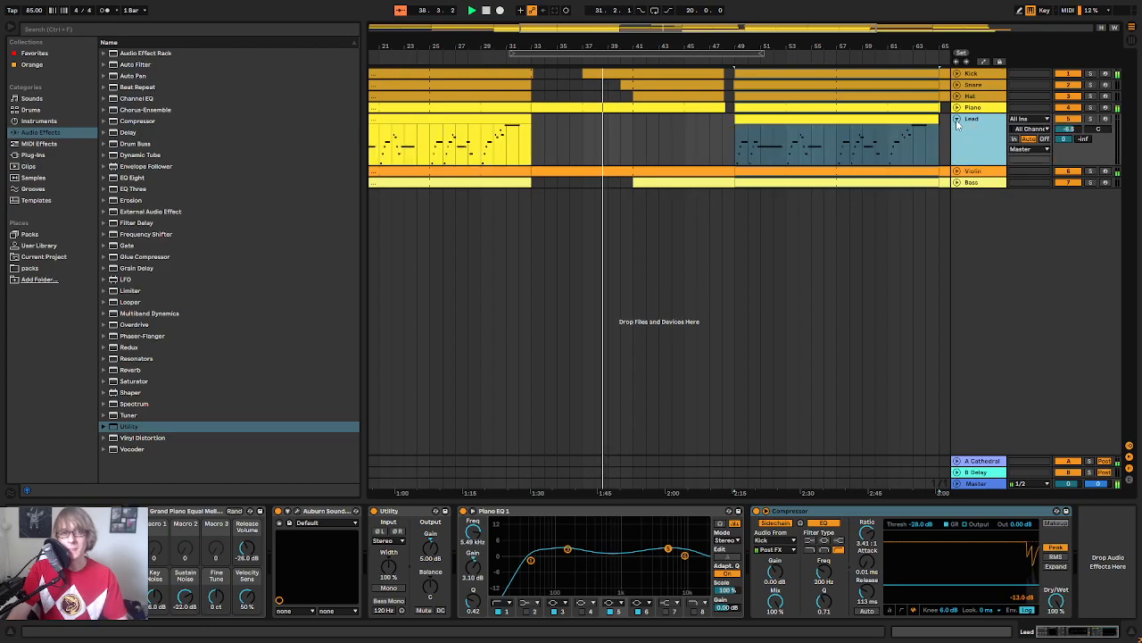
Step: Copy the Lead phrase from bars 25 to 33 to bar 41 and trim the copy to end at bar 48
{"action": "left_click_drag", "start_coordinate": [433, 141], "coordinate": [537, 136]}
{"action": "key", "text": "ctrl+c"}
{"action": "left_click", "coordinate": [642, 135]}
{"action": "key", "text": "ctrl+v"}
{"action": "left_click_drag", "start_coordinate": [730, 117], "coordinate": [723, 117]}
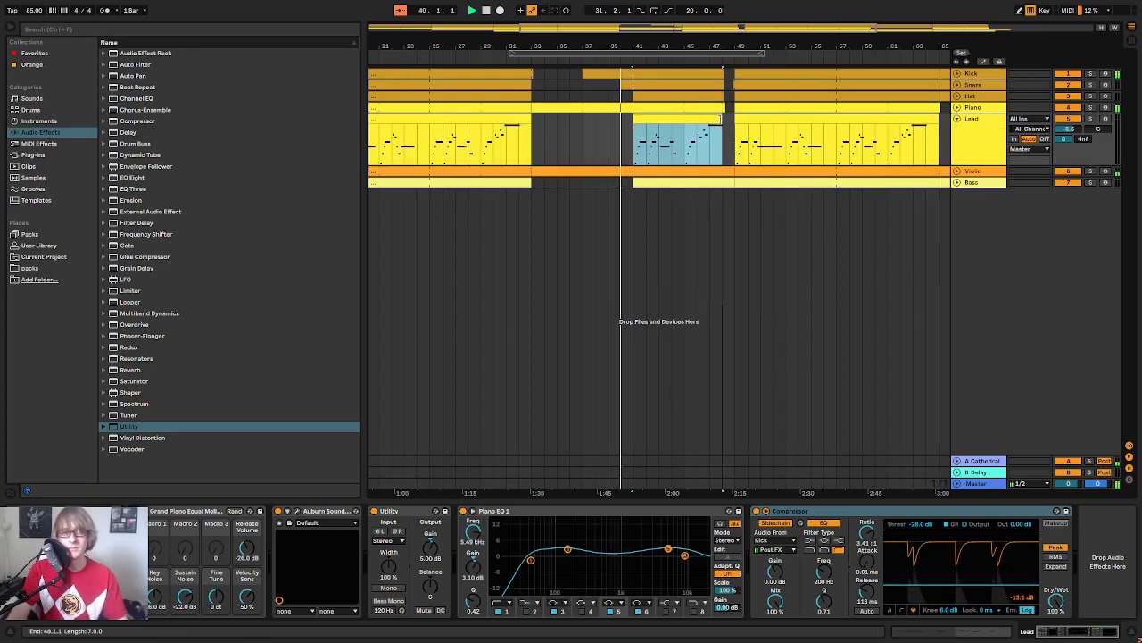
{"action": "right_click", "coordinate": [711, 122]}
{"action": "left_click", "coordinate": [758, 243]}
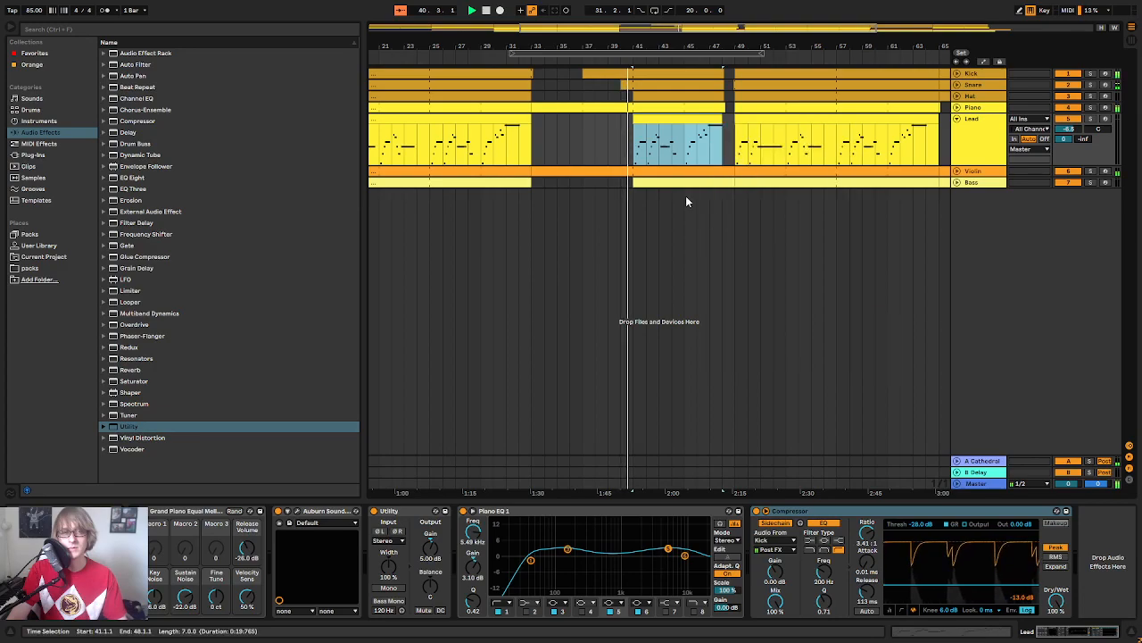
Step: Examine the notes of the pasted Lead clip in an enlarged note editor, and delete the clip from bars 41 to 48
{"action": "double_click", "coordinate": [654, 118]}
{"action": "left_click_drag", "start_coordinate": [608, 476], "coordinate": [608, 273]}
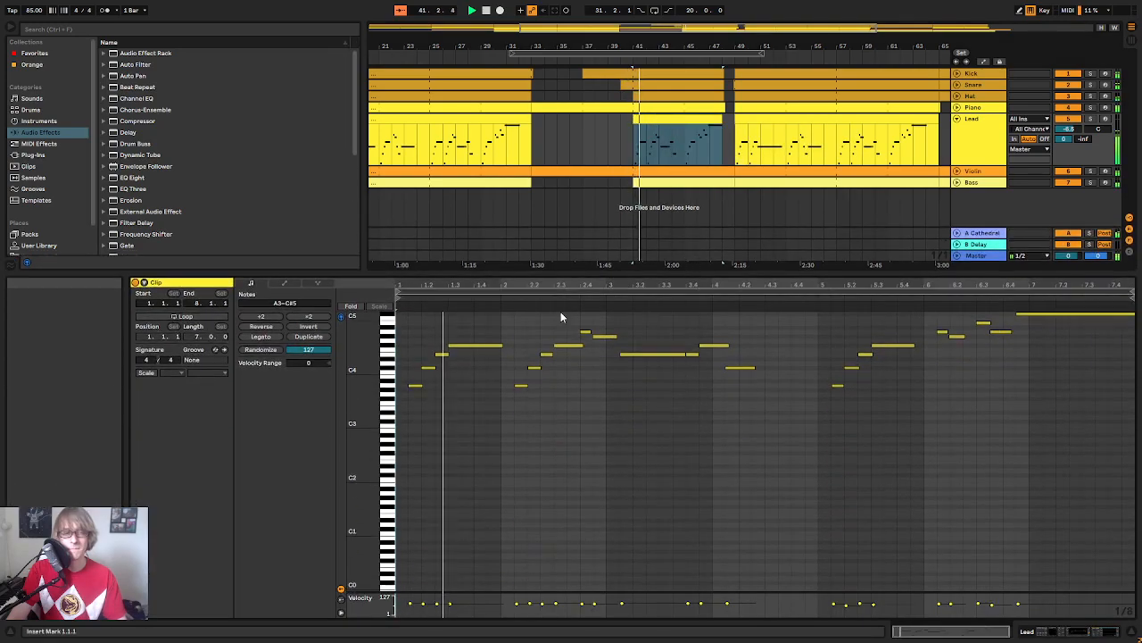
{"action": "key", "text": "ctrl+a"}
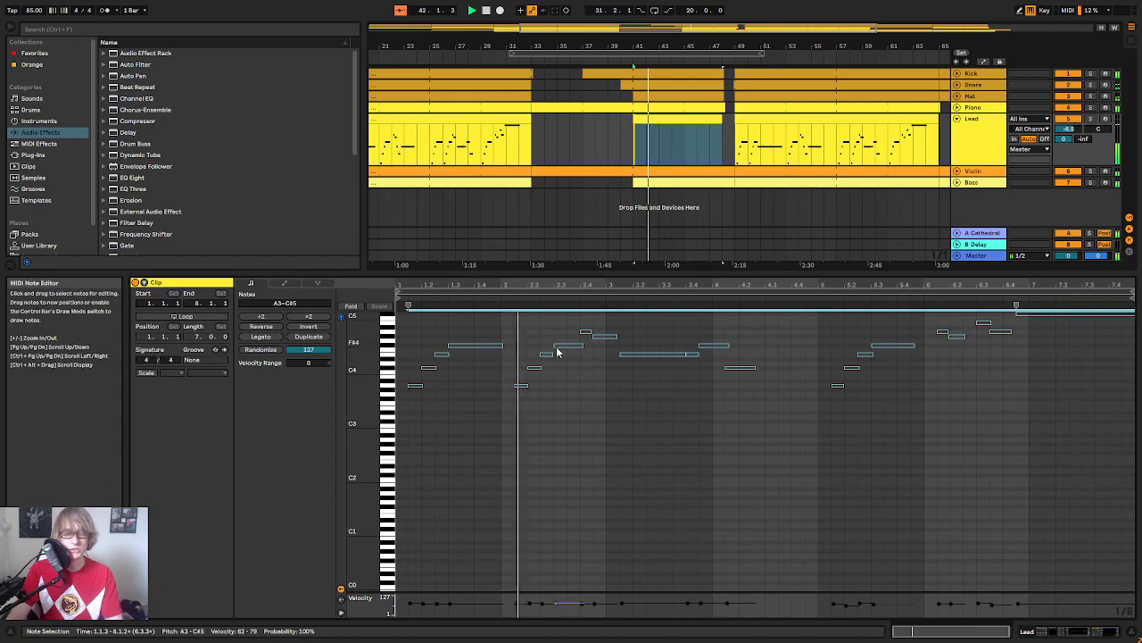
{"action": "scroll", "coordinate": [564, 362], "scroll_direction": "up", "scroll_amount": 3}
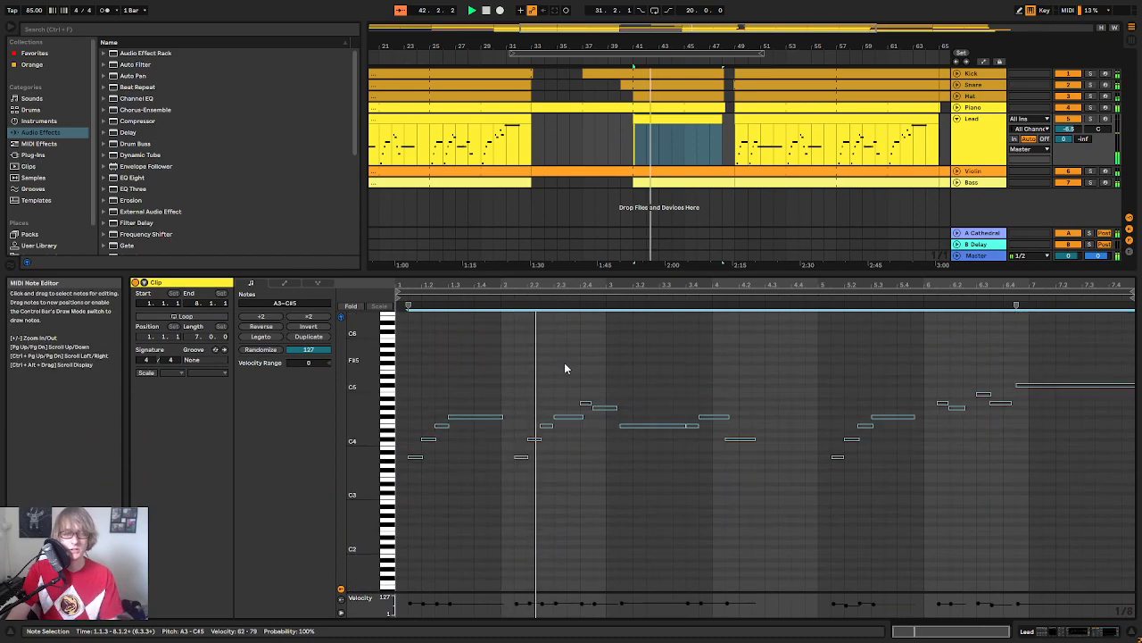
{"action": "left_click", "coordinate": [669, 122]}
{"action": "key", "text": "Delete"}
Step: Arm the Lead track for recording and rehearse over playback with the loop region moved to start at bar 39
{"action": "left_click", "coordinate": [1104, 118]}
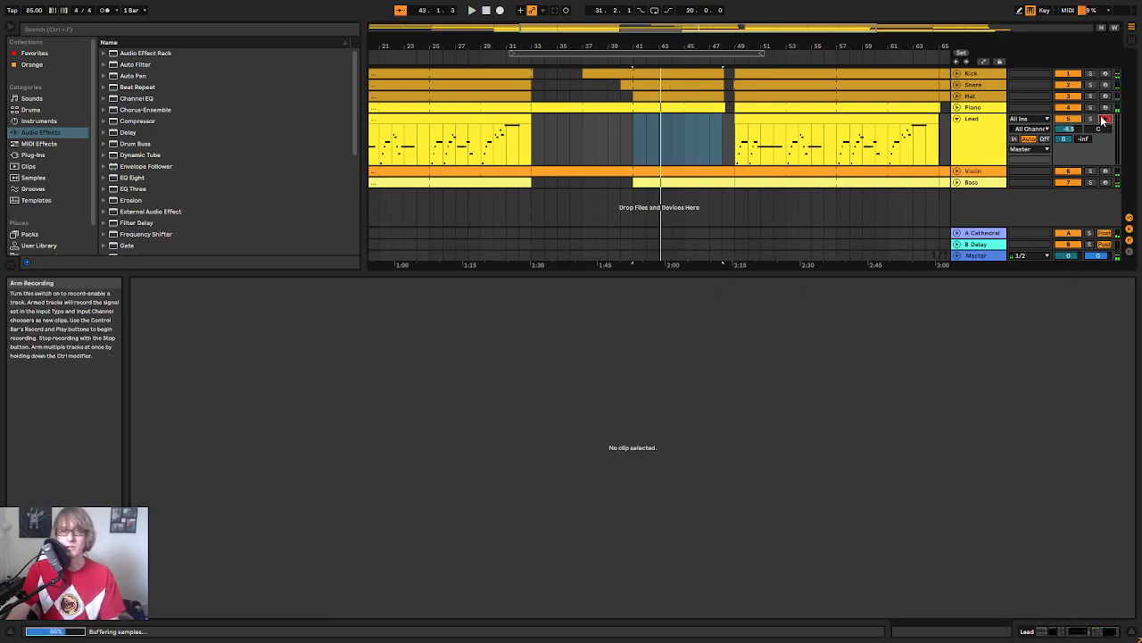
{"action": "left_click_drag", "start_coordinate": [597, 55], "coordinate": [707, 61]}
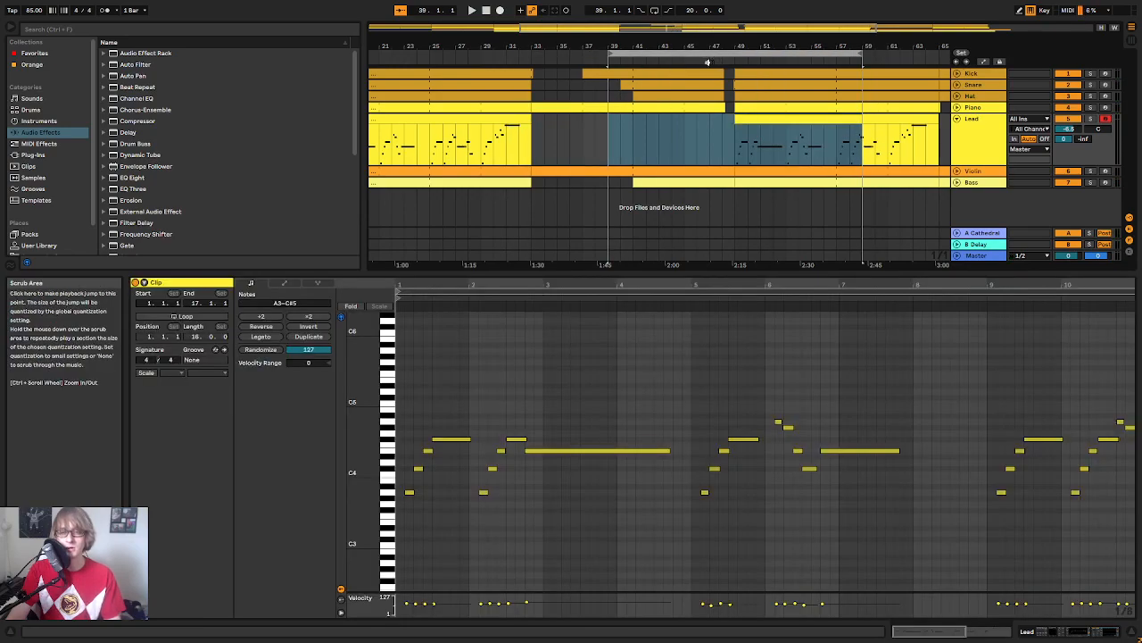
{"action": "key", "text": "space"}
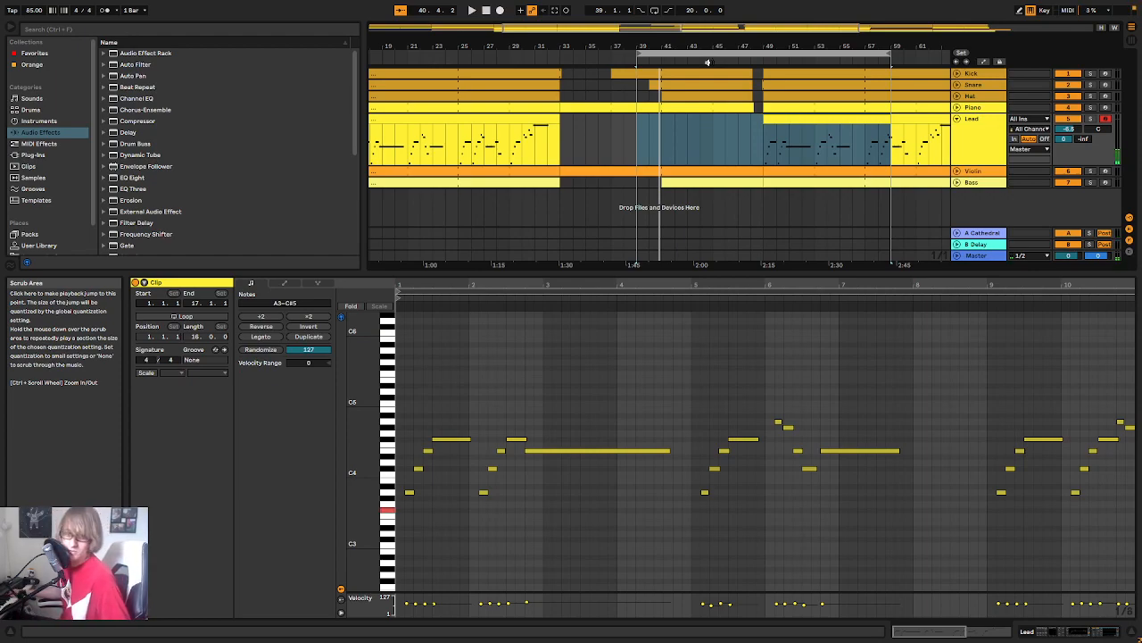
{"action": "key", "text": "space"}
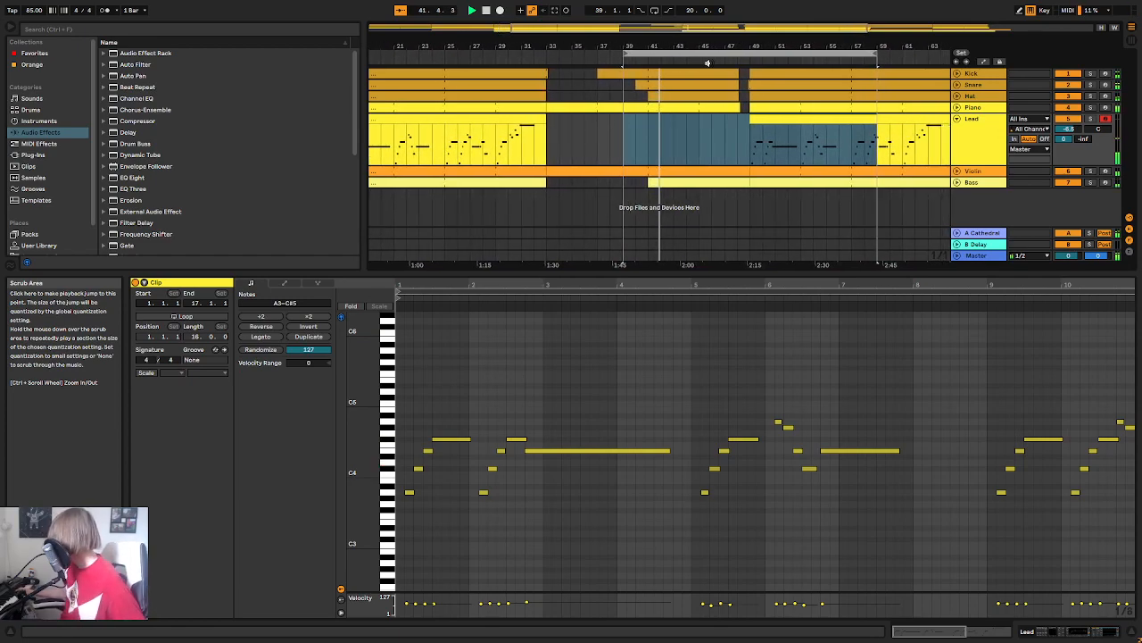
{"action": "key", "text": "alt+space"}
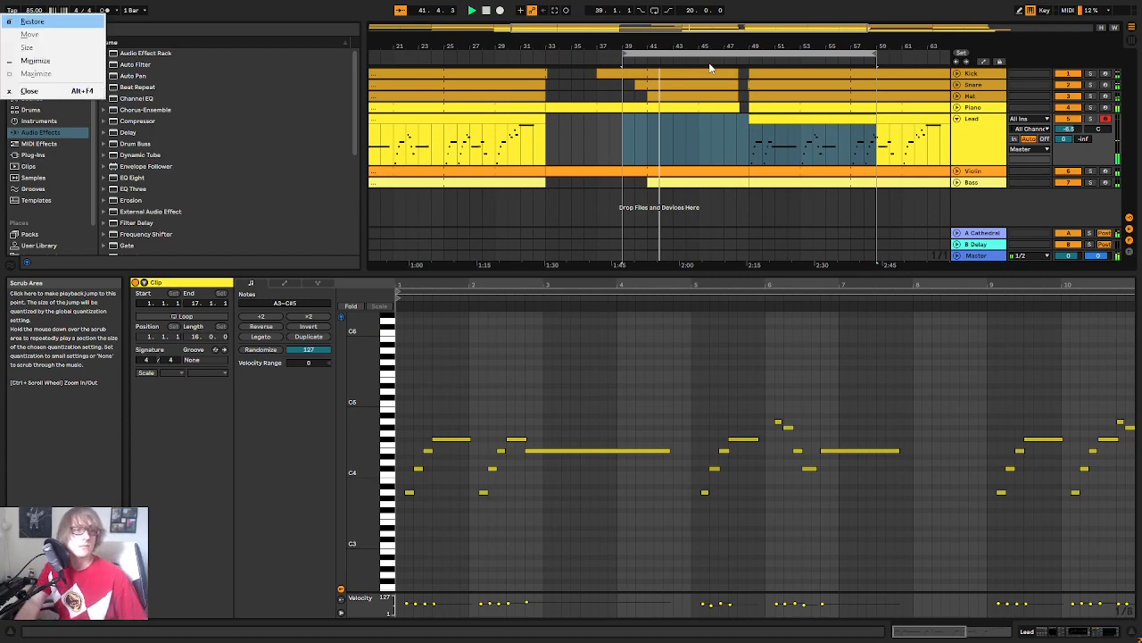
{"action": "left_click", "coordinate": [710, 68]}
{"action": "key", "text": "space"}
Step: Move the loop region to start at bar 40 and restart playback from there
{"action": "left_click_drag", "start_coordinate": [615, 52], "coordinate": [628, 52]}
{"action": "key", "text": "space"}
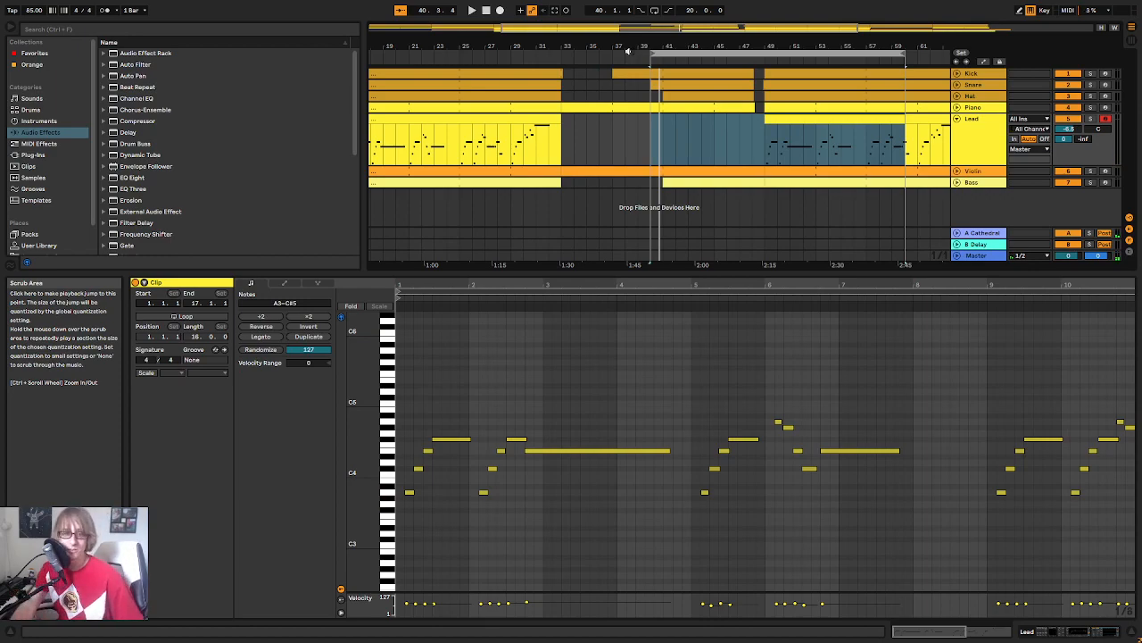
{"action": "left_click", "coordinate": [805, 53]}
{"action": "key", "text": "space"}
{"action": "key", "text": "space"}
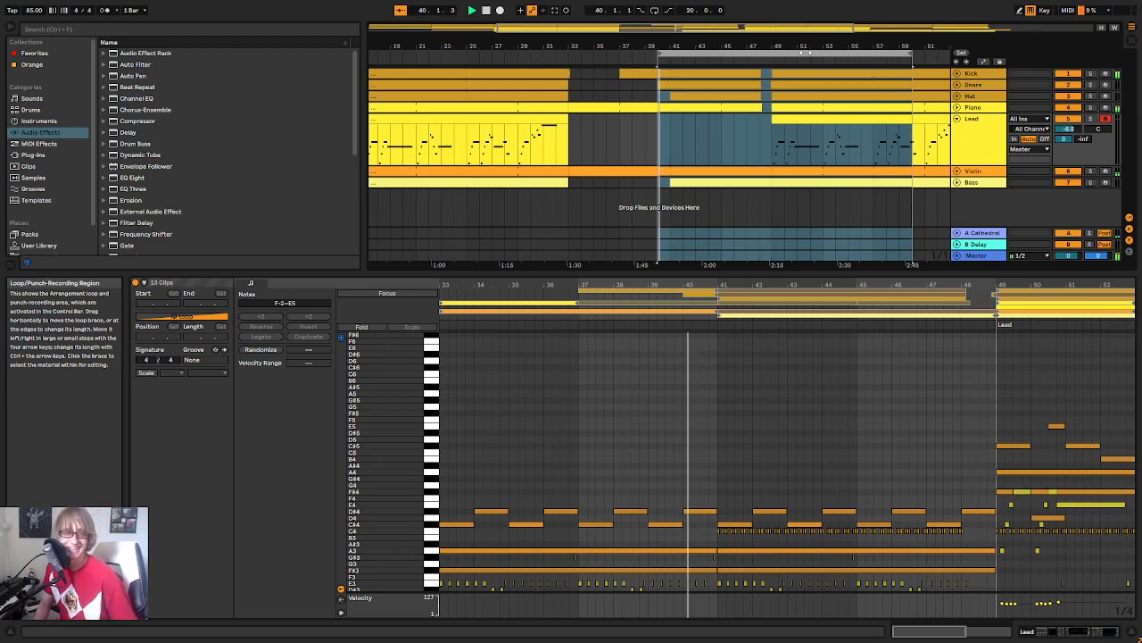
Step: Reselect the loop region from bar 40 and examine the notes of the clips it covers, from the drum samples to the melodic parts
{"action": "right_click", "coordinate": [671, 131]}
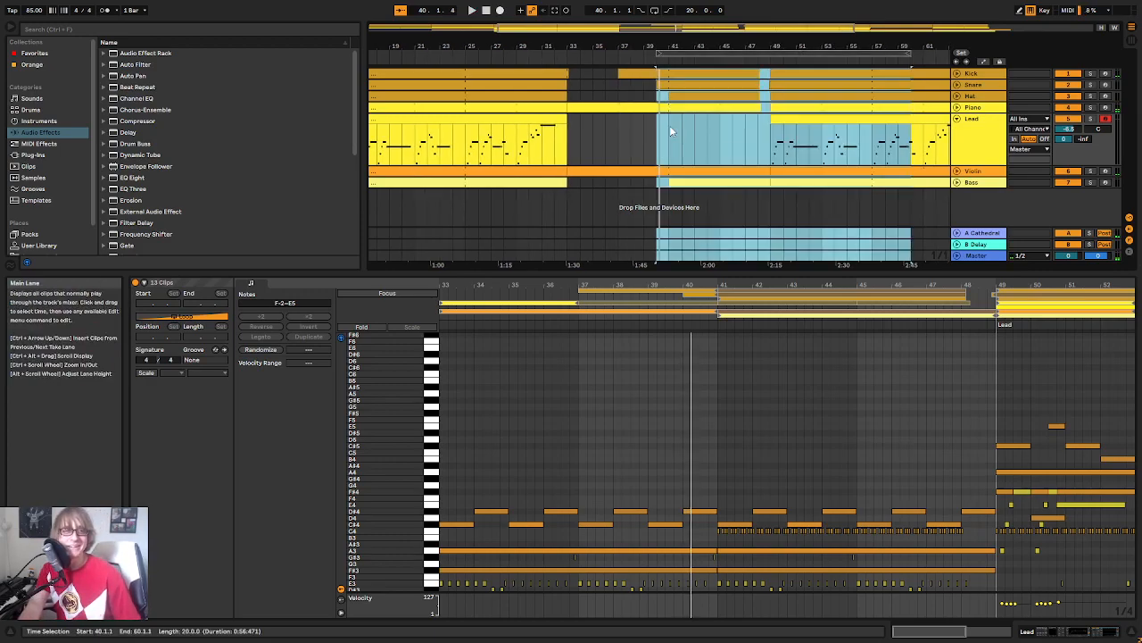
{"action": "left_click", "coordinate": [660, 141]}
{"action": "left_click", "coordinate": [687, 53]}
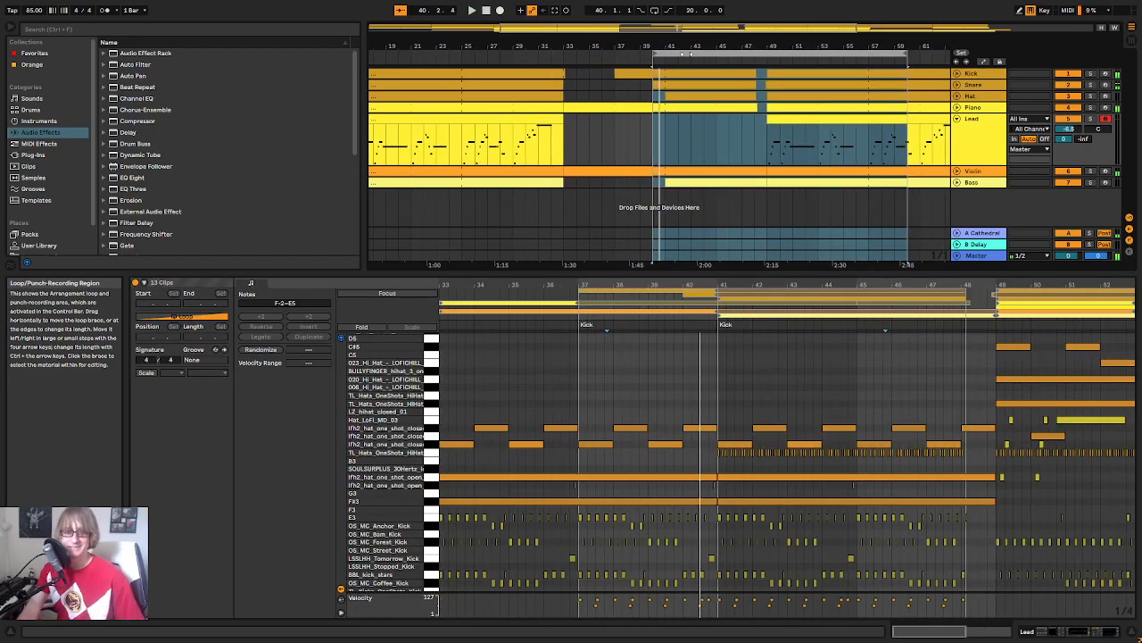
{"action": "scroll", "coordinate": [829, 426], "scroll_direction": "down", "scroll_amount": 10}
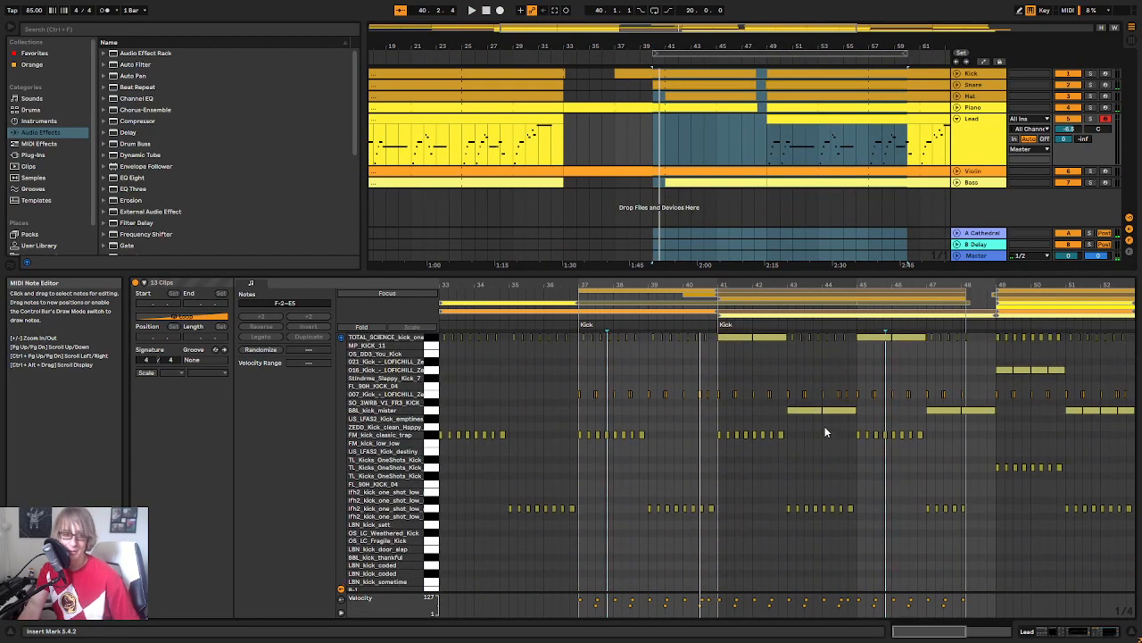
{"action": "scroll", "coordinate": [823, 410], "scroll_direction": "up", "scroll_amount": 10}
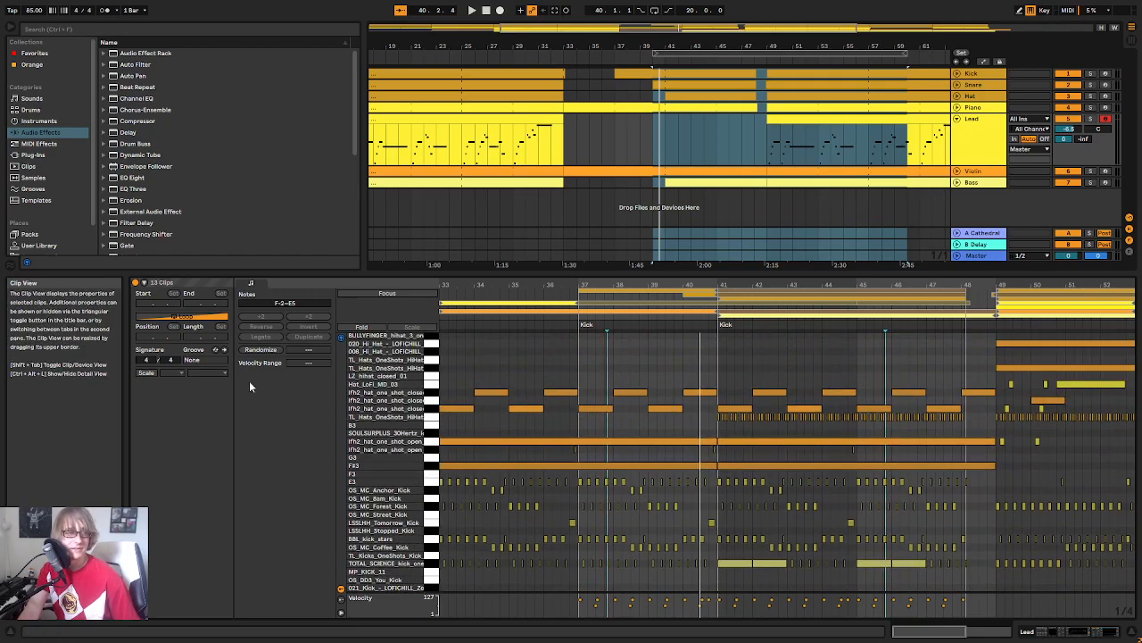
{"action": "scroll", "coordinate": [794, 473], "scroll_direction": "up", "scroll_amount": 10}
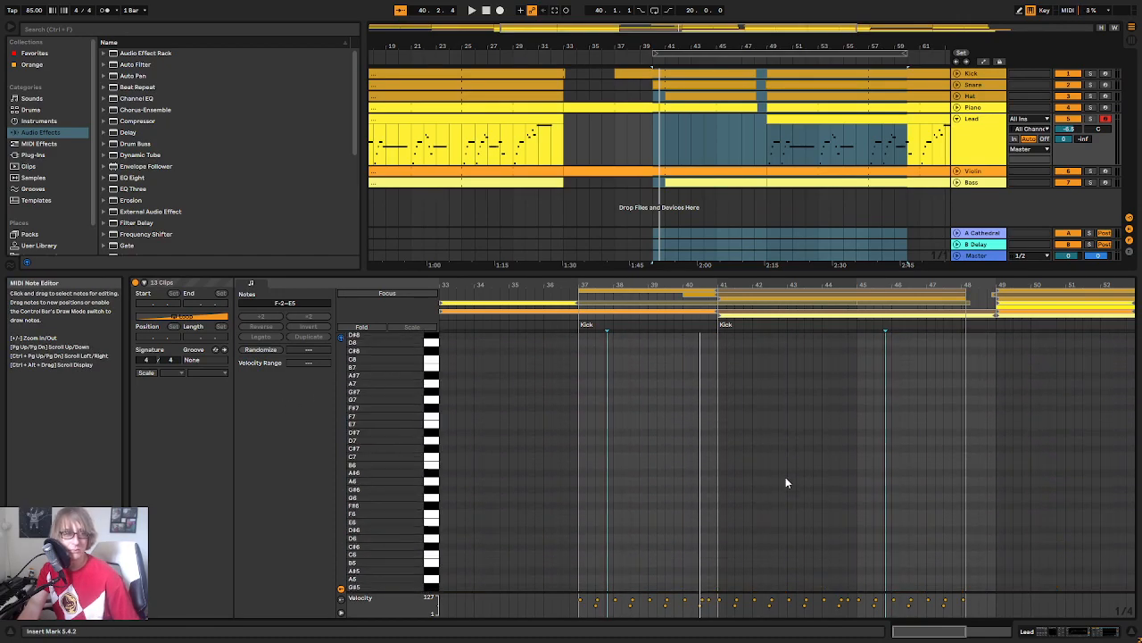
{"action": "scroll", "coordinate": [772, 489], "scroll_direction": "down", "scroll_amount": 10}
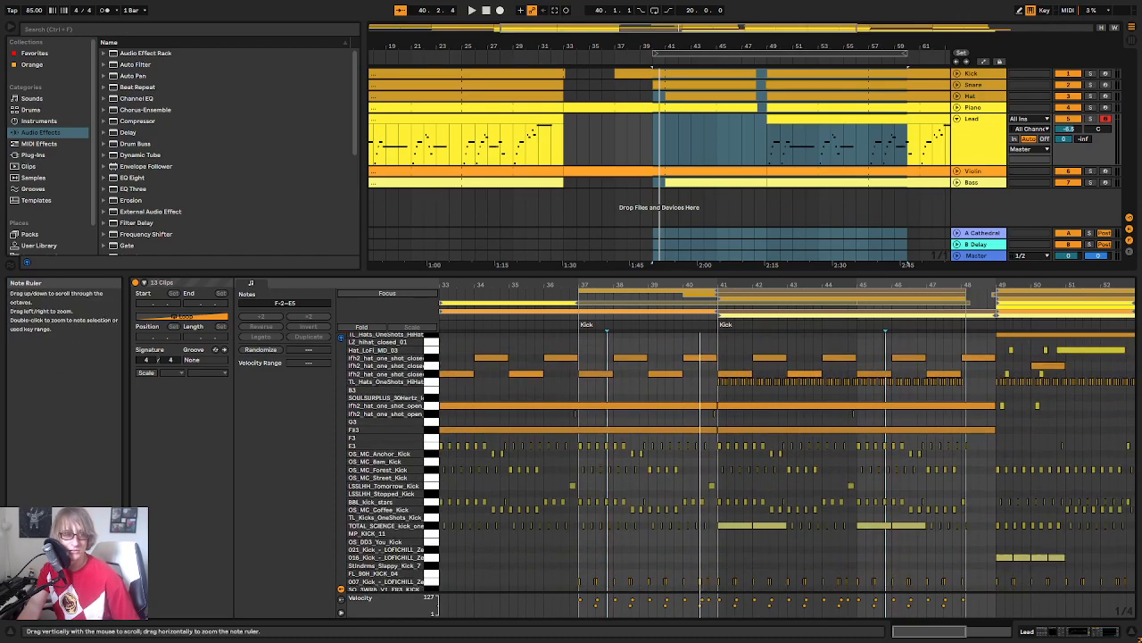
{"action": "scroll", "coordinate": [809, 473], "scroll_direction": "down", "scroll_amount": 8}
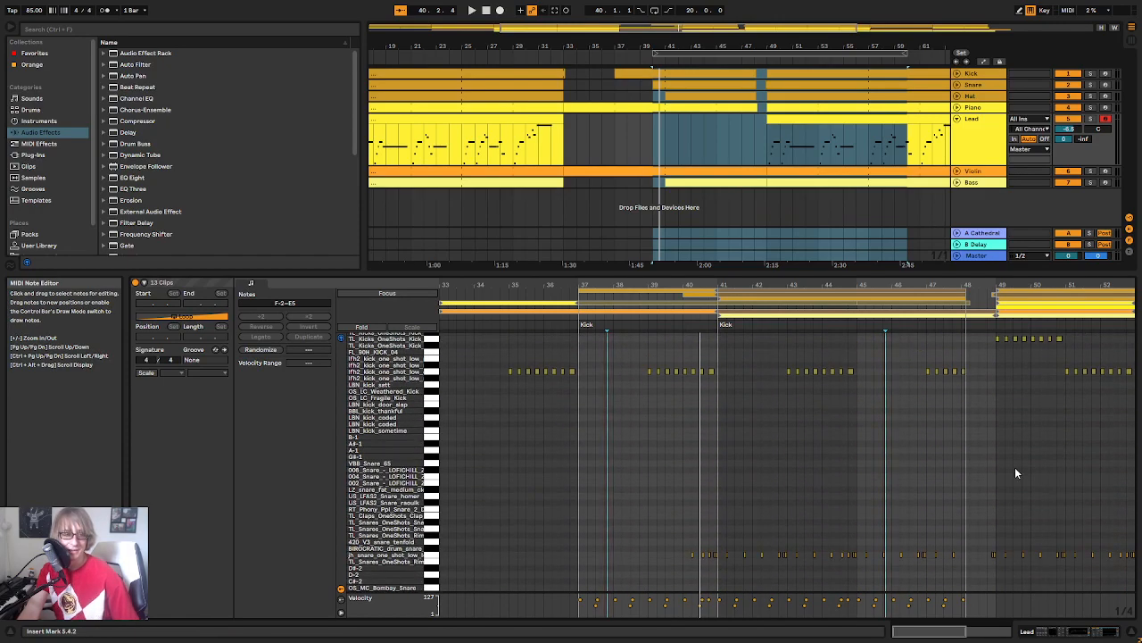
{"action": "scroll", "coordinate": [937, 487], "scroll_direction": "up", "scroll_amount": 8}
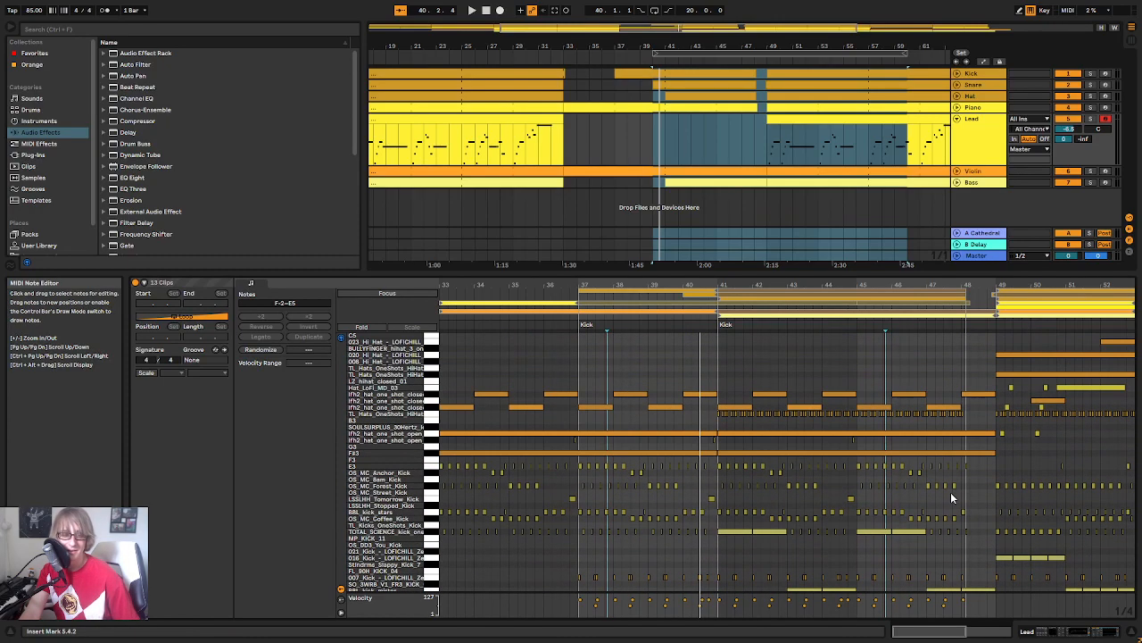
{"action": "scroll", "coordinate": [953, 477], "scroll_direction": "up", "scroll_amount": 8}
{"action": "scroll", "coordinate": [785, 482], "scroll_direction": "down", "scroll_amount": 3}
{"action": "scroll", "coordinate": [786, 478], "scroll_direction": "down", "scroll_amount": 8}
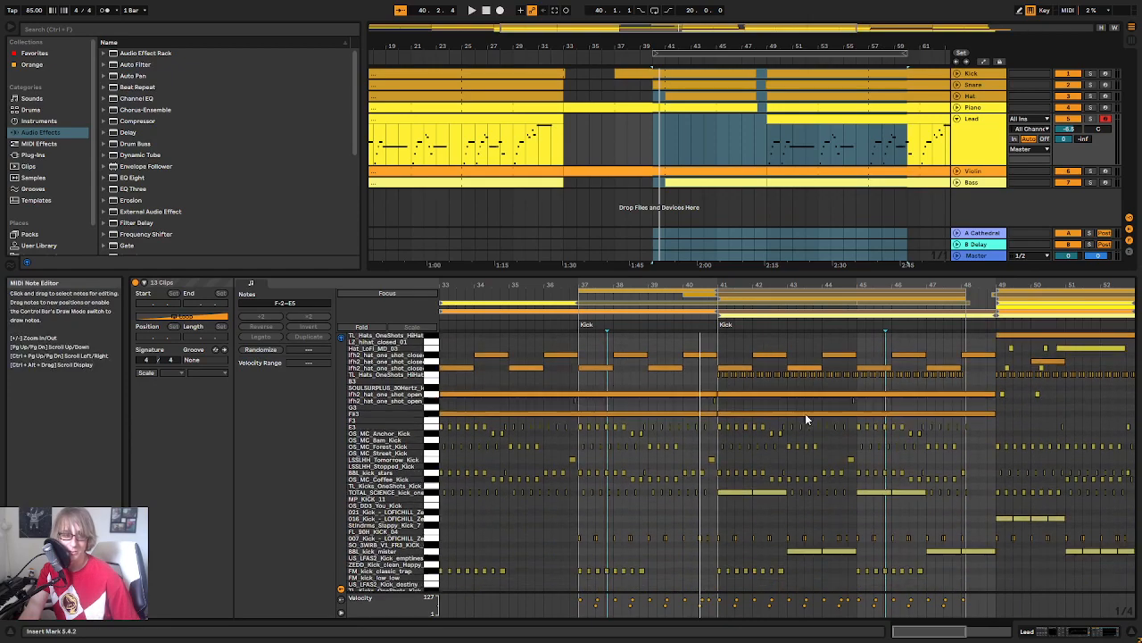
{"action": "scroll", "coordinate": [789, 428], "scroll_direction": "up", "scroll_amount": 3}
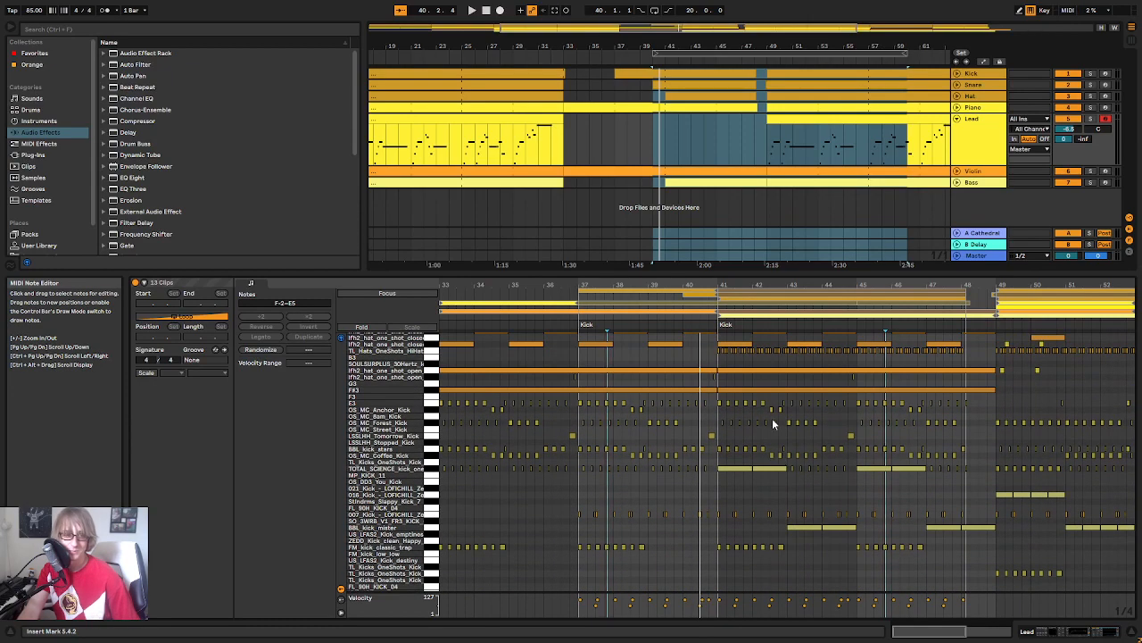
{"action": "scroll", "coordinate": [769, 433], "scroll_direction": "up", "scroll_amount": 6}
Step: Restart playback from bar 40, rehearse the Lead part over it, and capture the played notes as a MIDI clip on the Lead track
{"action": "left_click", "coordinate": [675, 125]}
{"action": "left_click", "coordinate": [683, 52]}
{"action": "key", "text": "space"}
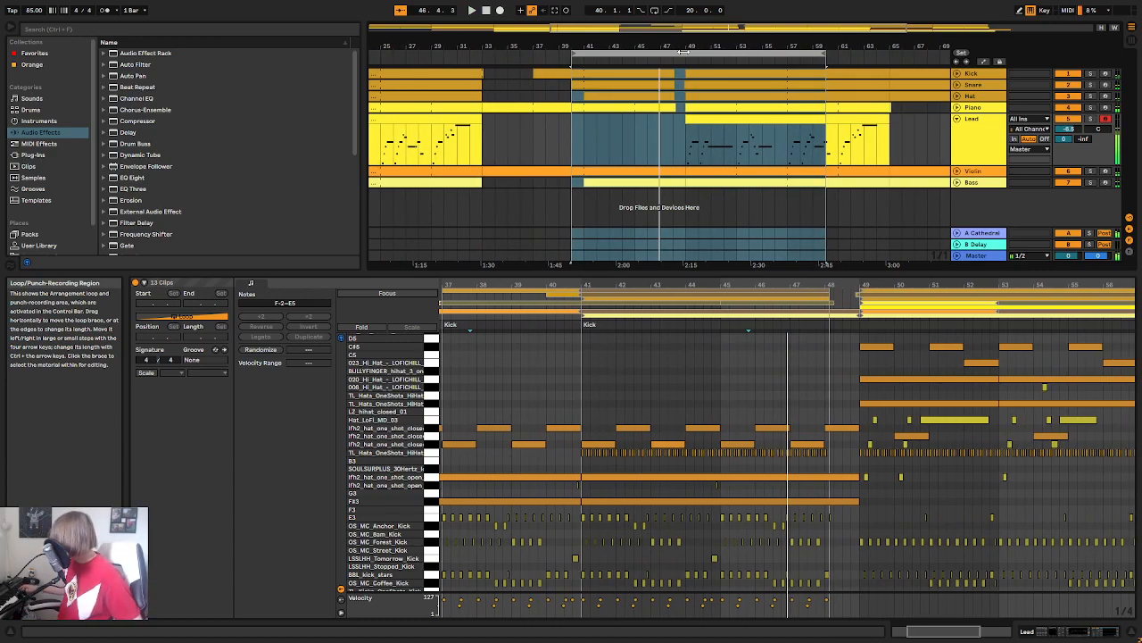
{"action": "left_click", "coordinate": [681, 52]}
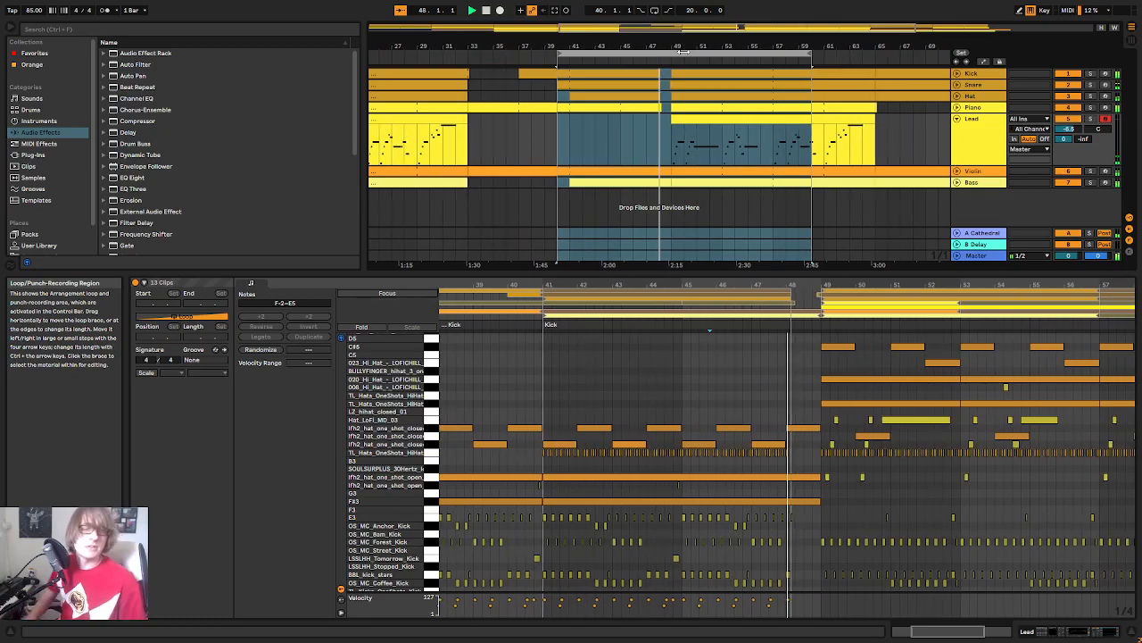
{"action": "left_click", "coordinate": [555, 11]}
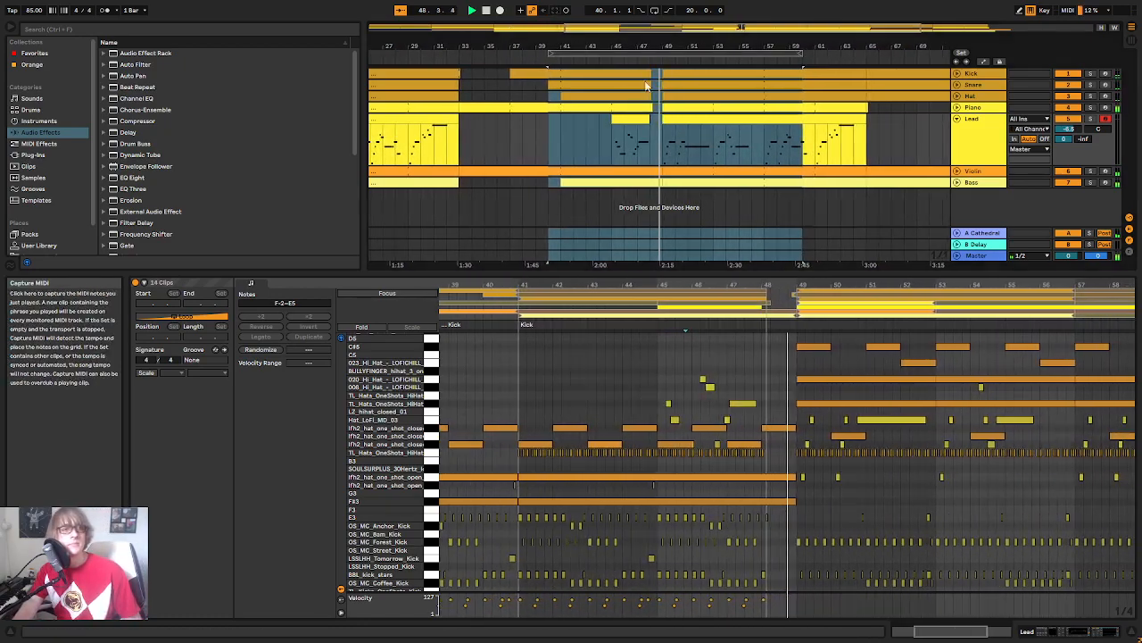
Step: Extend the captured Lead clip back to start at bar 41 and crop it to its full seven-bar length
{"action": "key", "text": "space"}
{"action": "left_click", "coordinate": [620, 119]}
{"action": "left_click", "coordinate": [572, 129]}
{"action": "left_click_drag", "start_coordinate": [612, 117], "coordinate": [560, 117]}
{"action": "left_click", "coordinate": [522, 130]}
{"action": "left_click", "coordinate": [589, 117]}
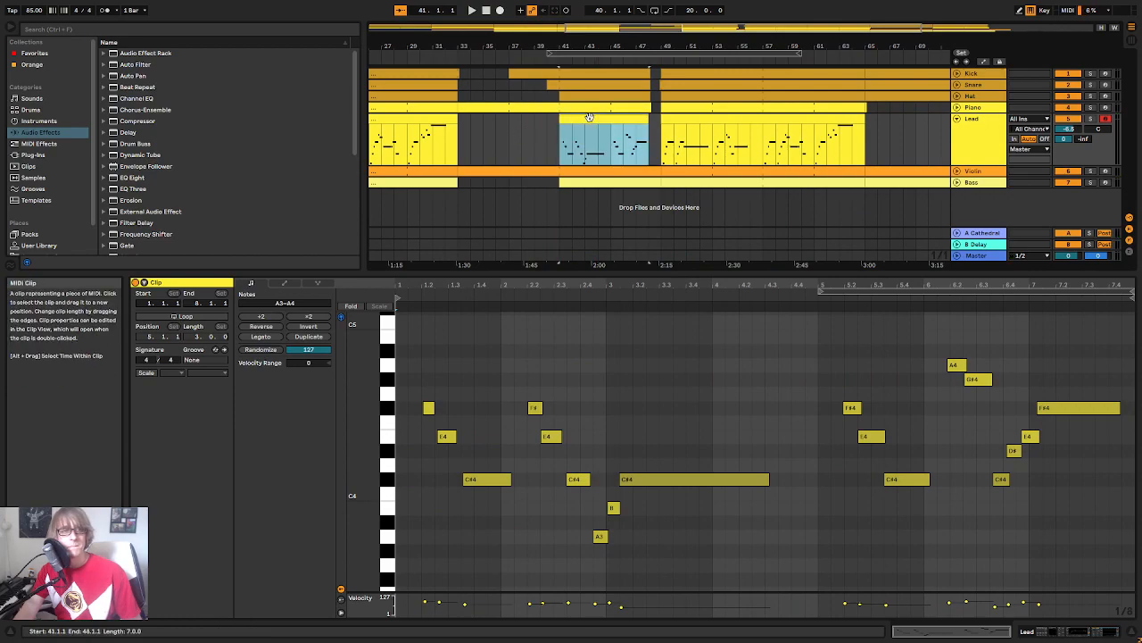
{"action": "right_click", "coordinate": [588, 117]}
{"action": "left_click", "coordinate": [639, 236]}
Step: Audition the opening of the Lead clip and align its first F#4, E4 and C#4 notes with the grid
{"action": "key", "text": "space"}
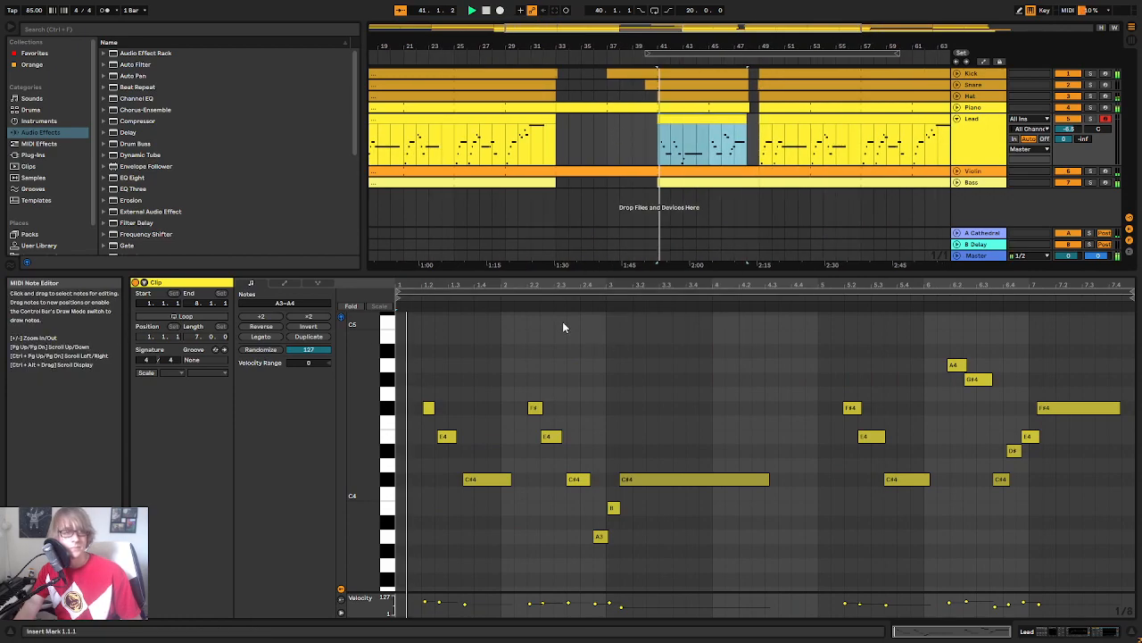
{"action": "left_click_drag", "start_coordinate": [455, 286], "coordinate": [442, 428]}
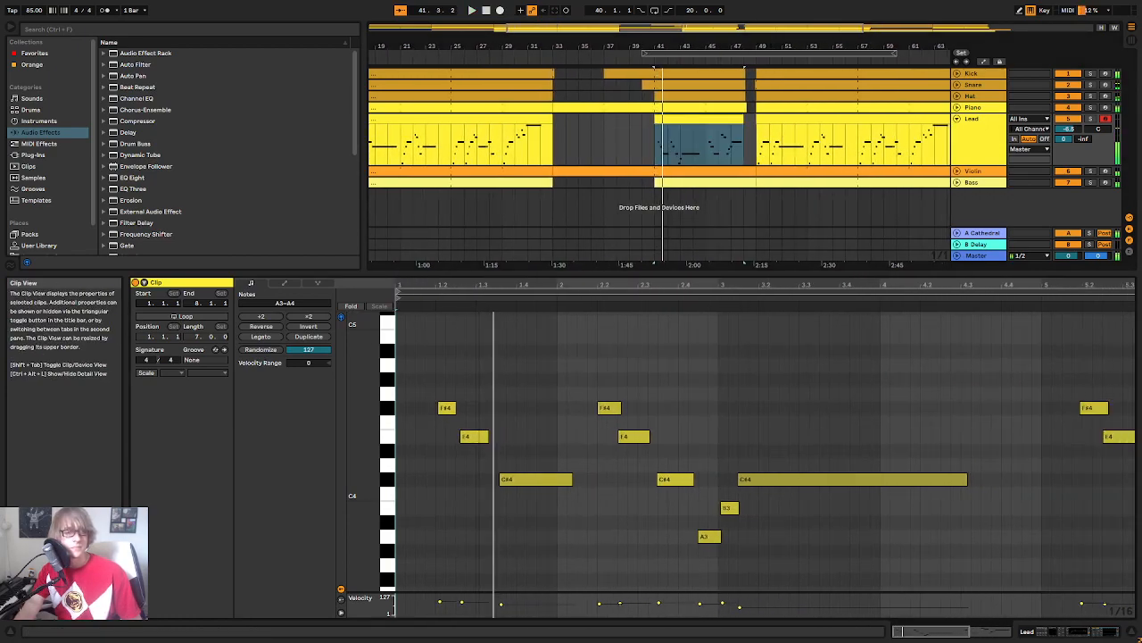
{"action": "left_click", "coordinate": [444, 407]}
{"action": "left_click", "coordinate": [537, 475]}
{"action": "key", "text": "space"}
{"action": "left_click_drag", "start_coordinate": [536, 284], "coordinate": [492, 288]}
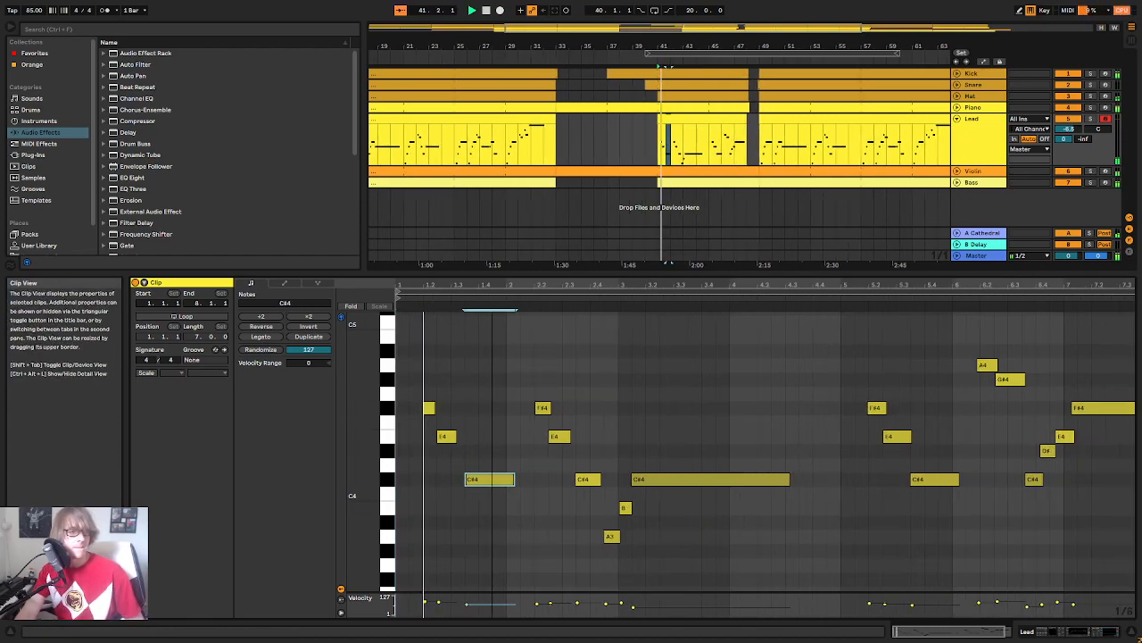
{"action": "left_click", "coordinate": [486, 443]}
{"action": "left_click", "coordinate": [436, 451]}
{"action": "key", "text": "space"}
{"action": "left_click", "coordinate": [429, 408]}
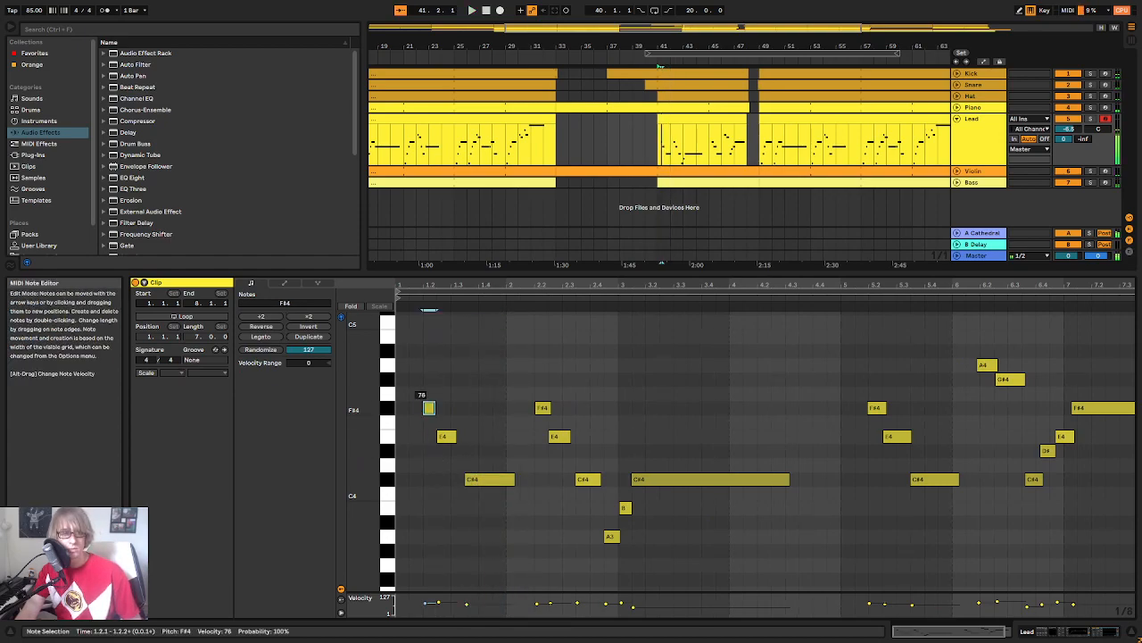
{"action": "left_click", "coordinate": [447, 436]}
{"action": "key", "text": "space"}
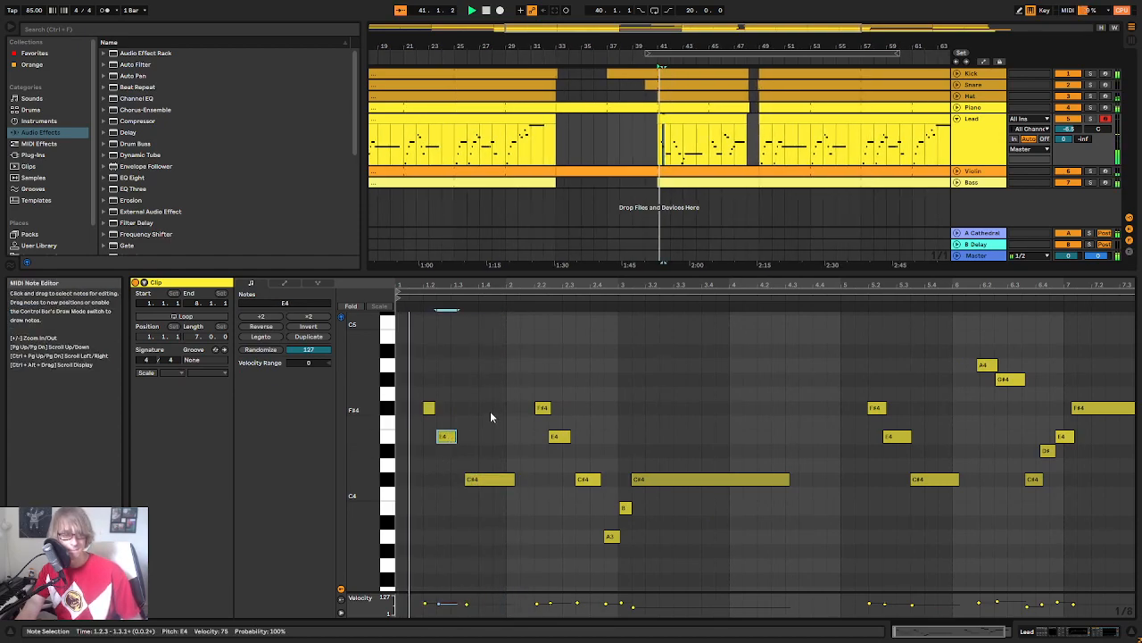
Step: Play through bars 42 to 44 of the Lead clip and check the pitch and timing of its individual notes
{"action": "left_click", "coordinate": [521, 349]}
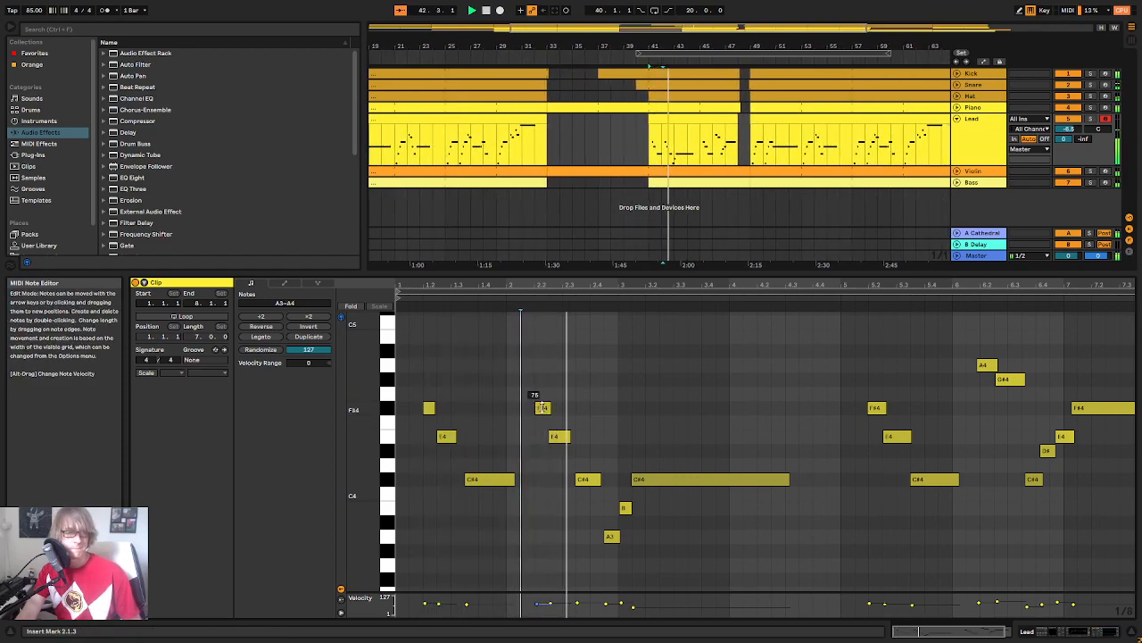
{"action": "left_click", "coordinate": [618, 493]}
{"action": "left_click", "coordinate": [624, 507]}
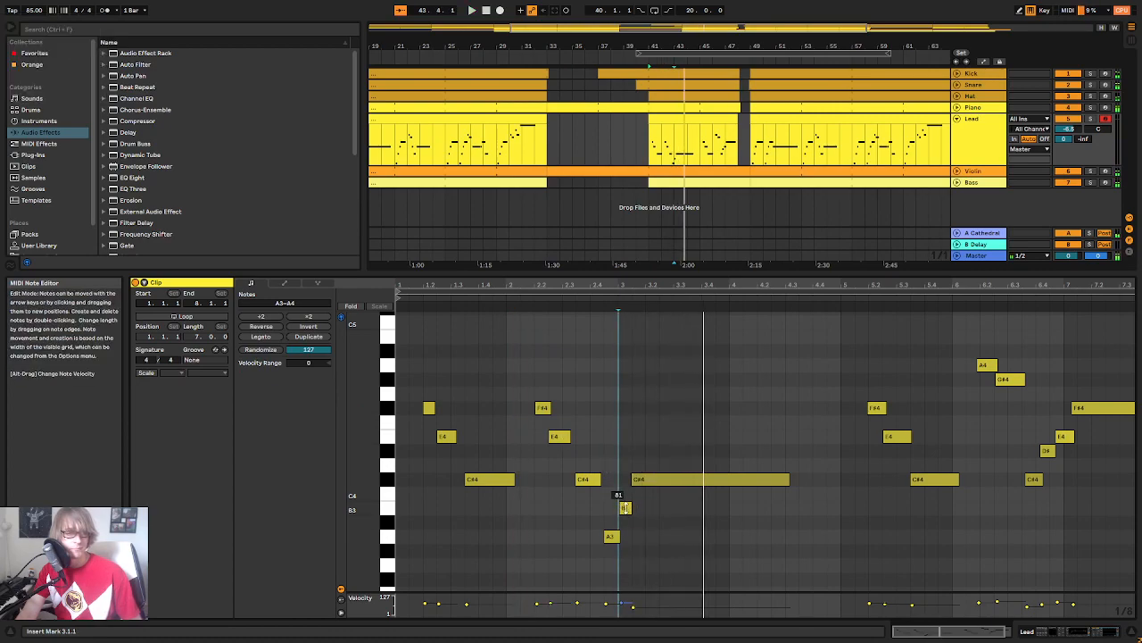
{"action": "left_click", "coordinate": [588, 479]}
{"action": "left_click", "coordinate": [542, 337]}
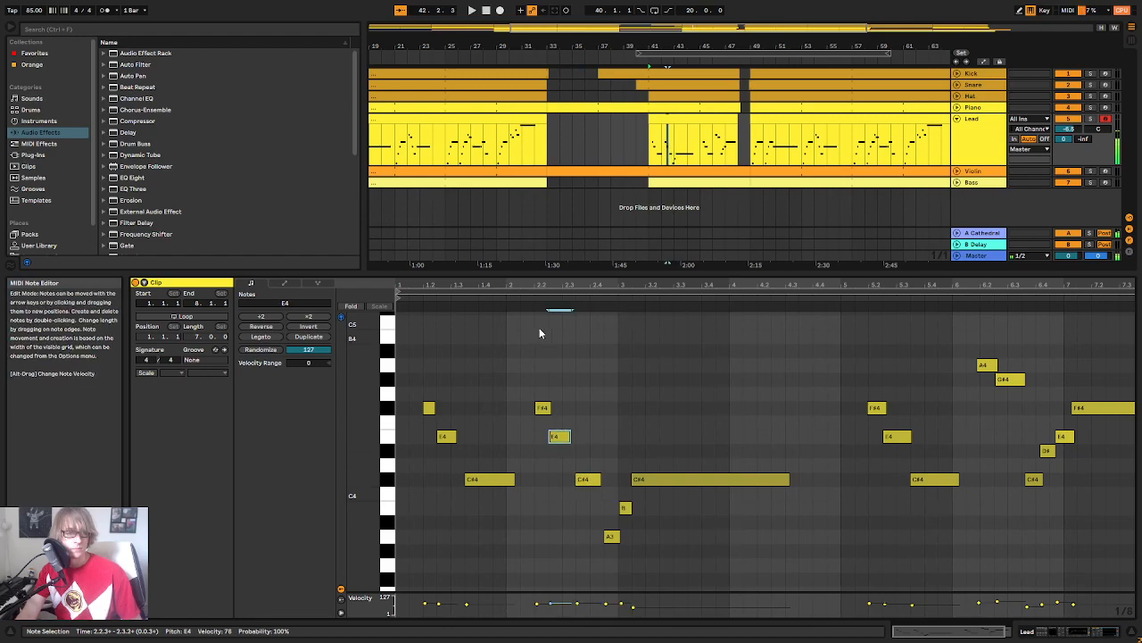
{"action": "key", "text": "ctrl+a"}
{"action": "key", "text": "ctrl+a"}
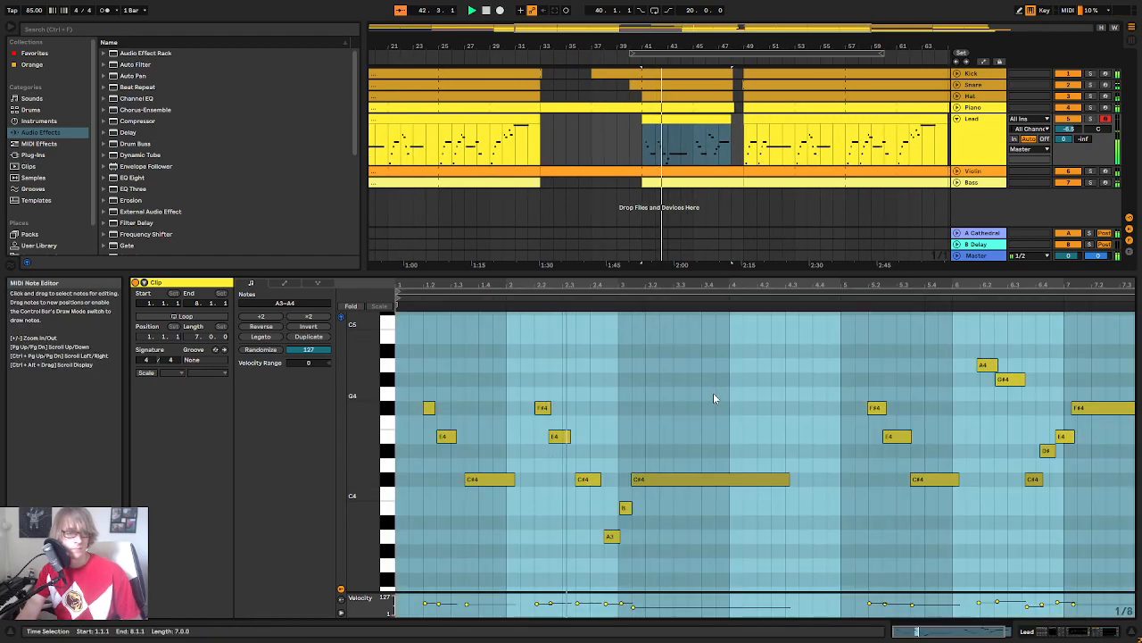
{"action": "left_click", "coordinate": [679, 482]}
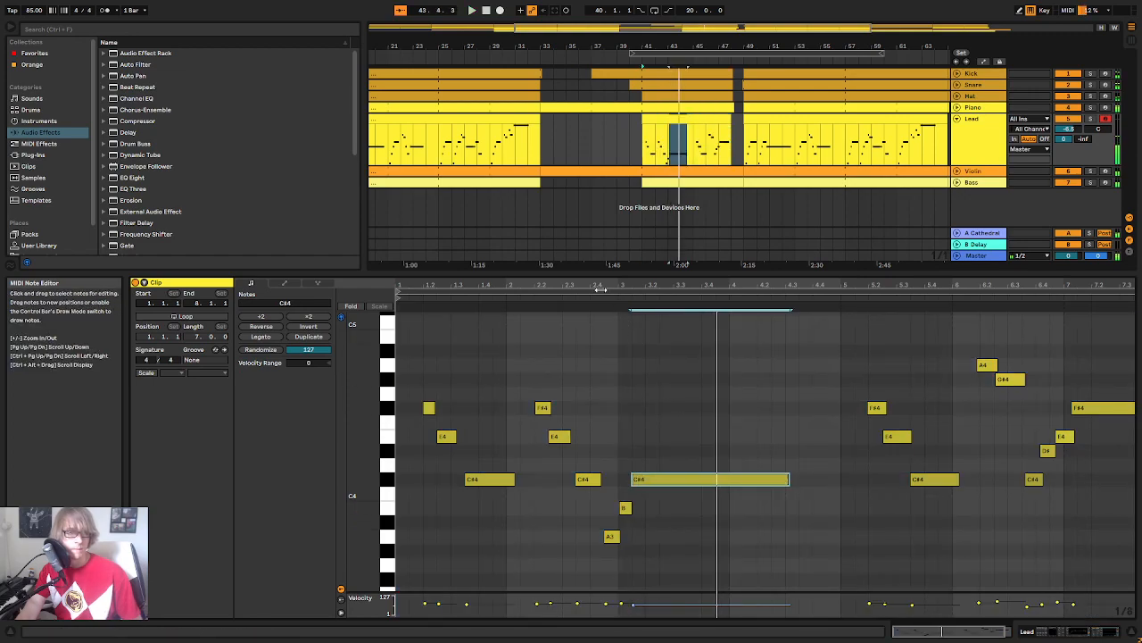
{"action": "left_click", "coordinate": [744, 407]}
{"action": "left_click", "coordinate": [843, 442]}
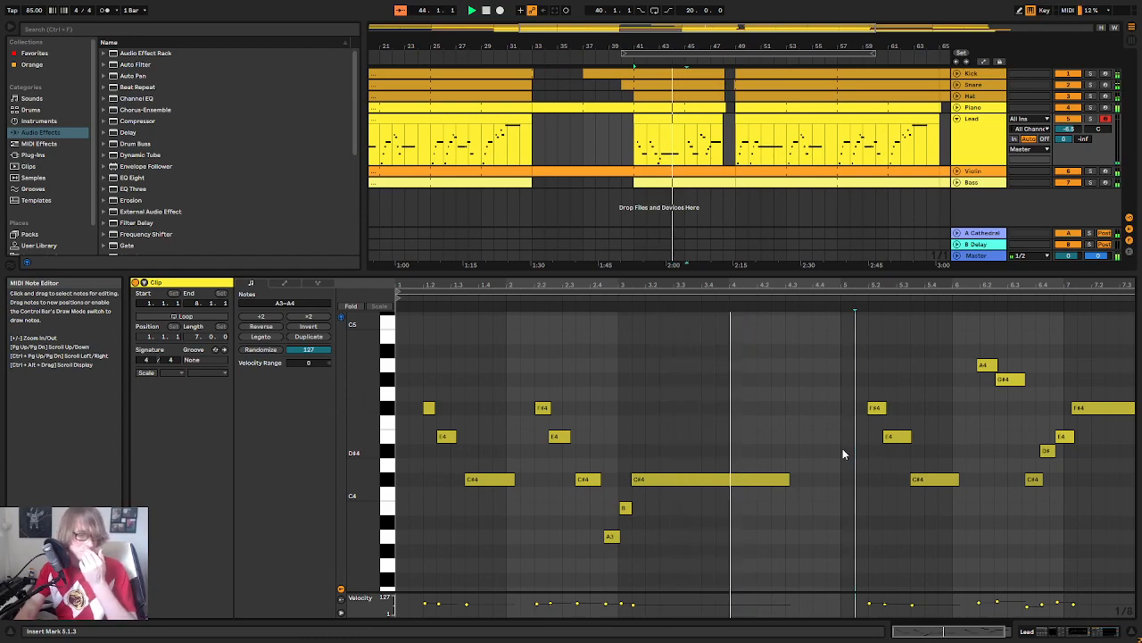
Step: Align the F#4 in the clip's fifth bar and the A4, G#4, C#4 and D#4 in its sixth bar with the grid
{"action": "left_click_drag", "start_coordinate": [889, 285], "coordinate": [802, 299]}
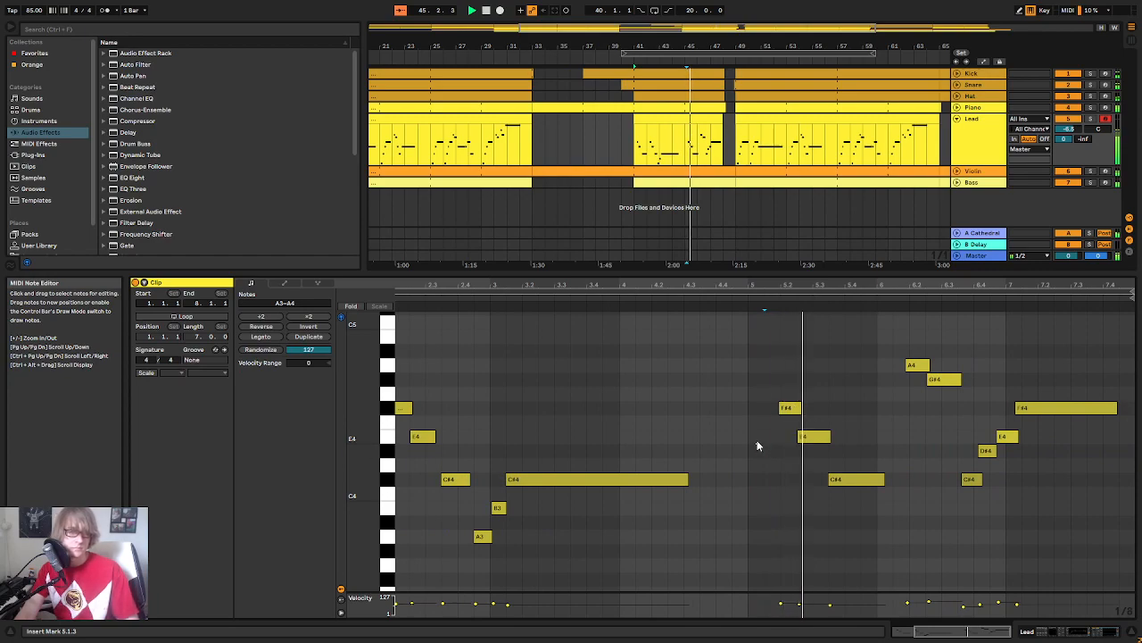
{"action": "left_click", "coordinate": [790, 408]}
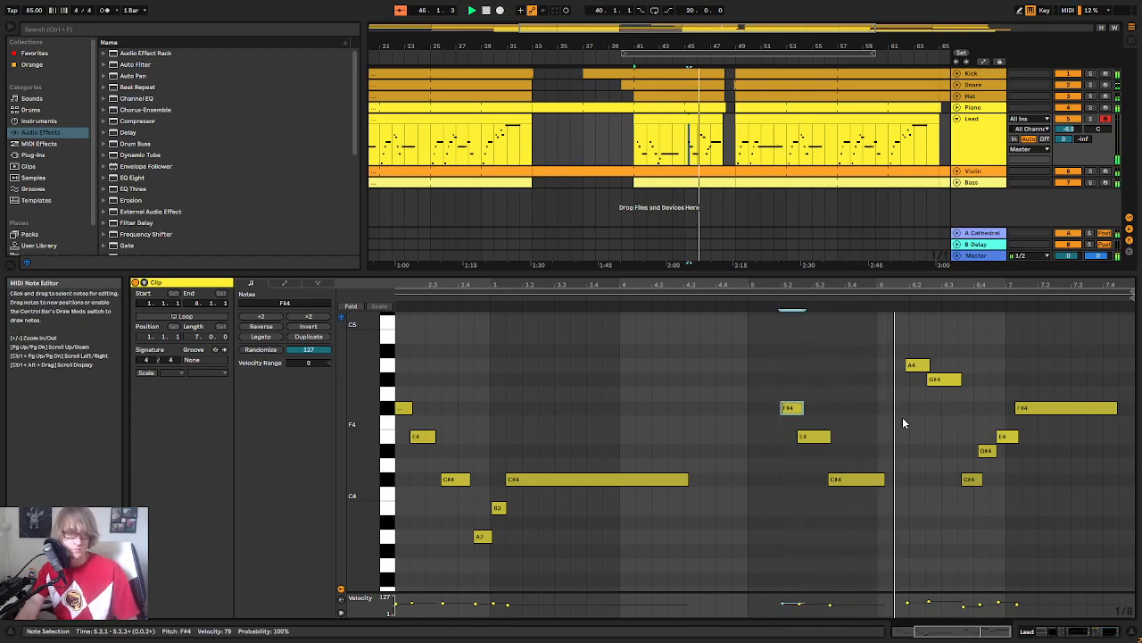
{"action": "left_click_drag", "start_coordinate": [902, 399], "coordinate": [909, 361]}
{"action": "left_click", "coordinate": [953, 381]}
{"action": "left_click", "coordinate": [912, 307]}
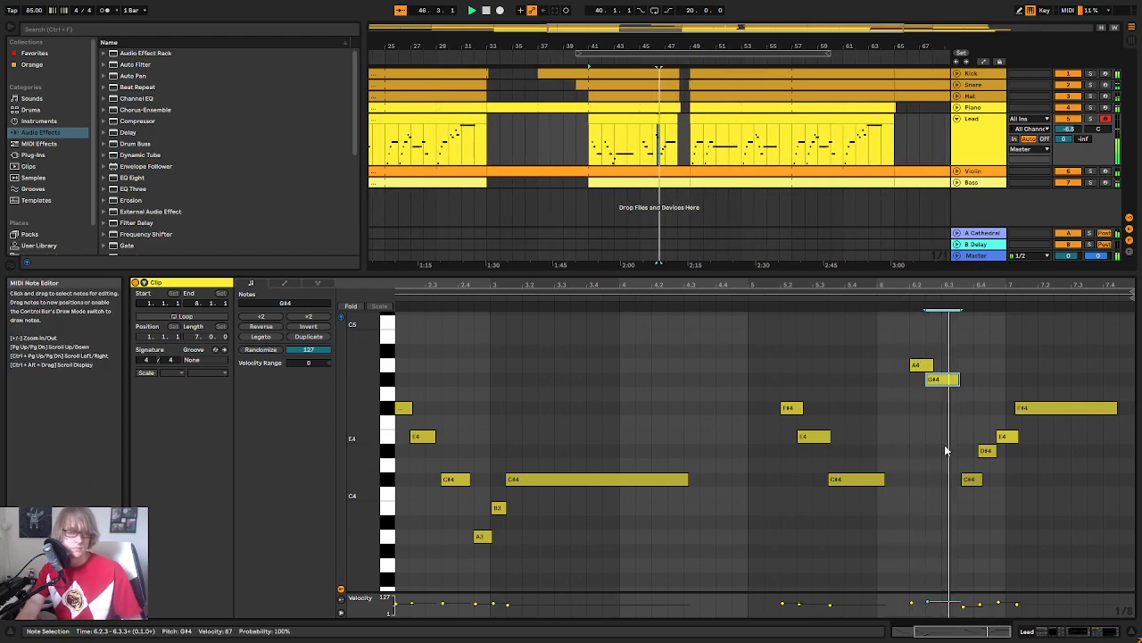
{"action": "left_click_drag", "start_coordinate": [966, 495], "coordinate": [997, 453]}
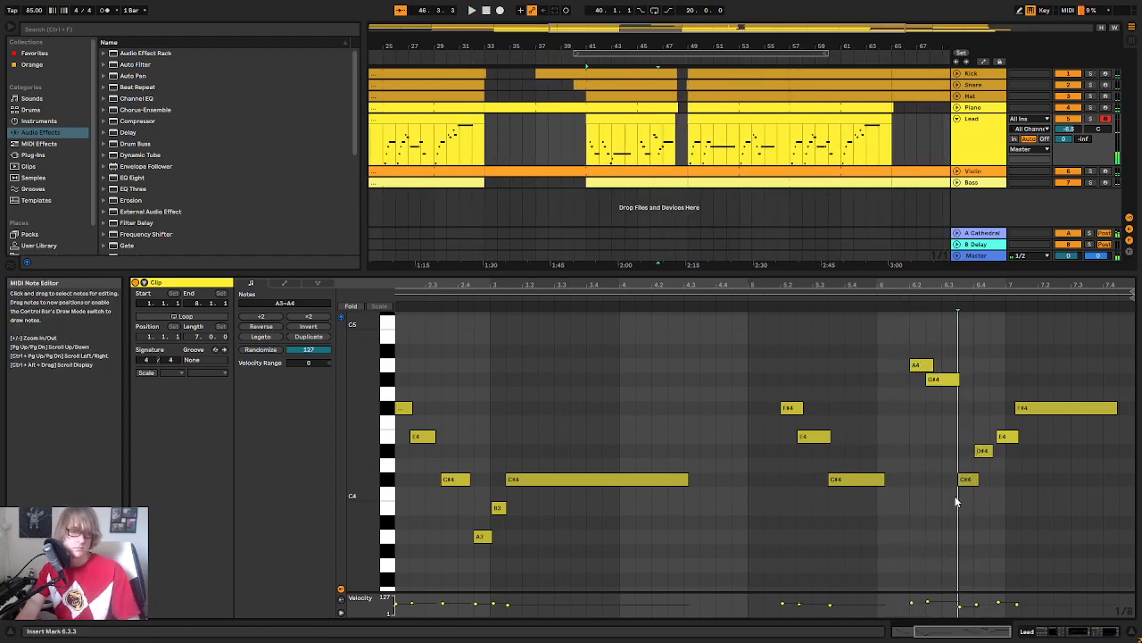
Step: Raise the D#4 near the end of the clip to E4 and the following E4 to F4, and replay the ending
{"action": "left_click", "coordinate": [1022, 445]}
{"action": "left_click", "coordinate": [982, 448]}
{"action": "left_click", "coordinate": [1012, 437]}
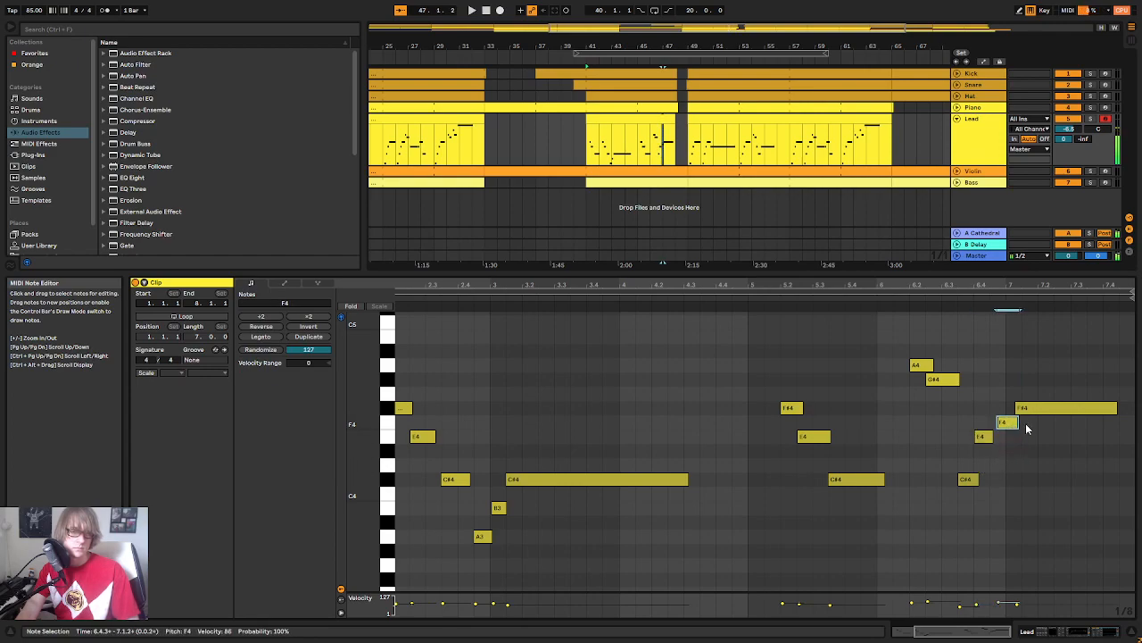
{"action": "mouse_move", "coordinate": [1044, 413]}
{"action": "left_mouse_down"}
{"action": "mouse_move", "coordinate": [1058, 399]}
{"action": "mouse_move", "coordinate": [1053, 415]}
{"action": "left_mouse_up"}
{"action": "left_click", "coordinate": [999, 444]}
{"action": "left_click", "coordinate": [894, 299]}
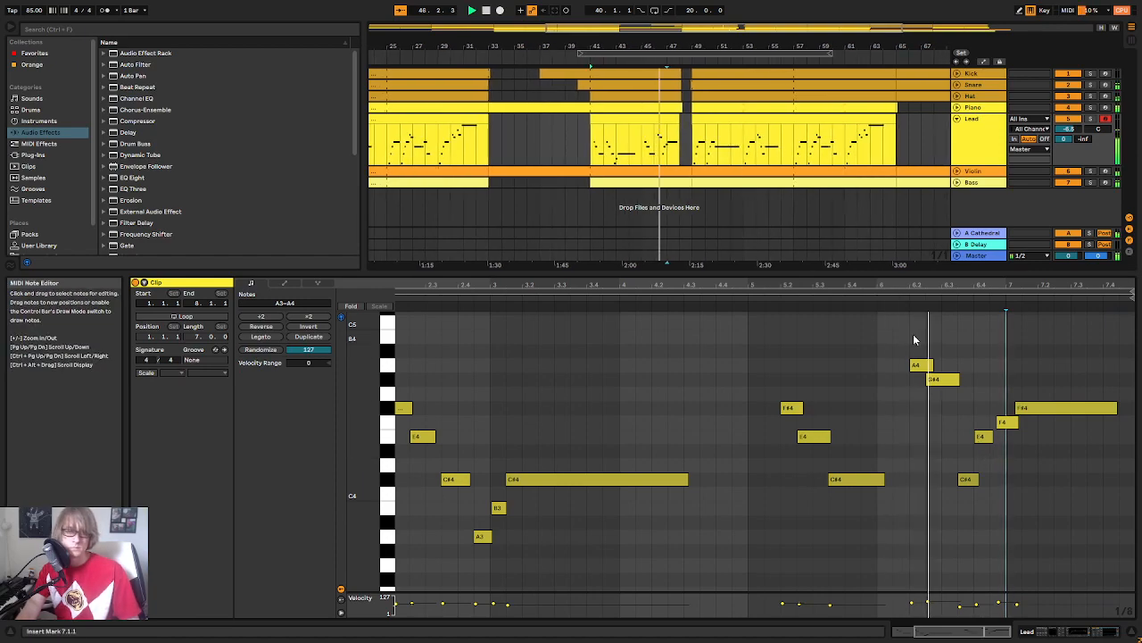
Step: Raise the long final note to G#4 and the F4 before it to F#4, and nudge both slightly earlier onto the grid
{"action": "left_click", "coordinate": [1009, 424]}
{"action": "left_click", "coordinate": [1061, 422]}
{"action": "left_click", "coordinate": [1065, 406]}
{"action": "key", "text": "Up"}
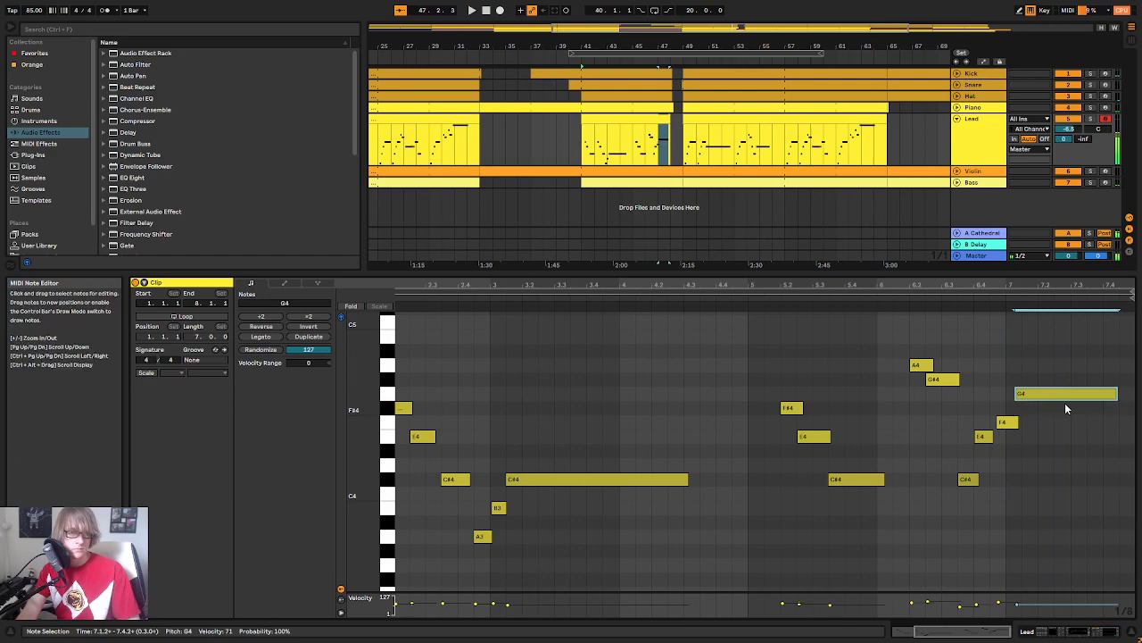
{"action": "key", "text": "Up"}
{"action": "left_click", "coordinate": [1005, 421]}
{"action": "key", "text": "Up"}
{"action": "key", "text": "Left"}
{"action": "left_click", "coordinate": [1052, 380]}
{"action": "key", "text": "Left"}
Step: Replay the end of the new Lead clip and check the pitch and timing of its last four notes
{"action": "left_click", "coordinate": [926, 307]}
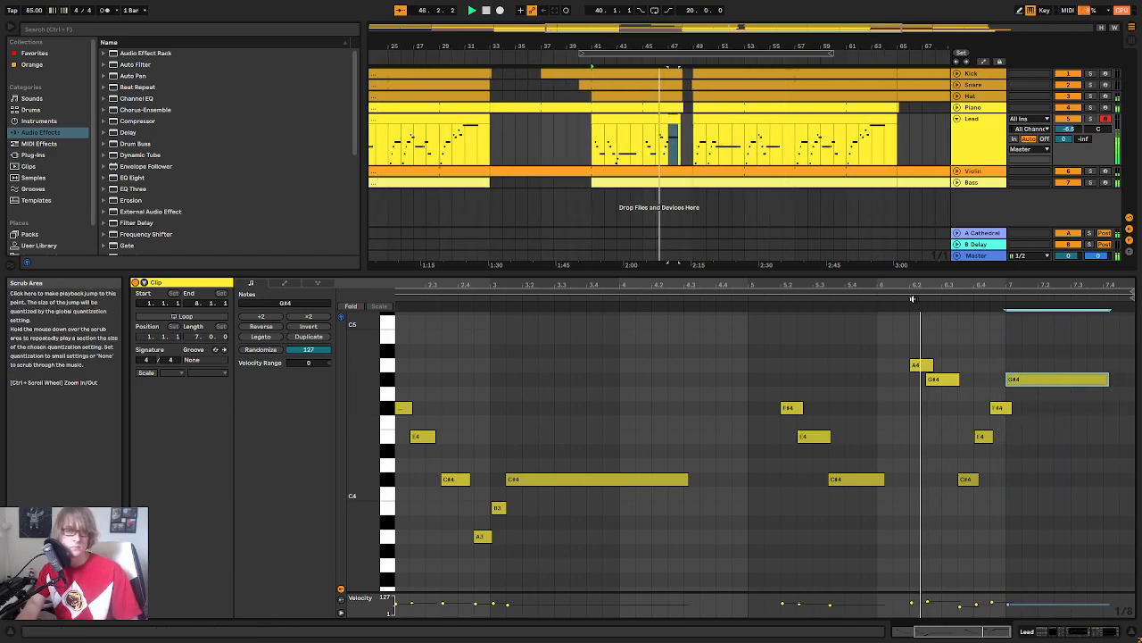
{"action": "key", "text": "space"}
{"action": "scroll", "coordinate": [1039, 402], "scroll_direction": "up", "scroll_amount": 3}
{"action": "left_click", "coordinate": [958, 505]}
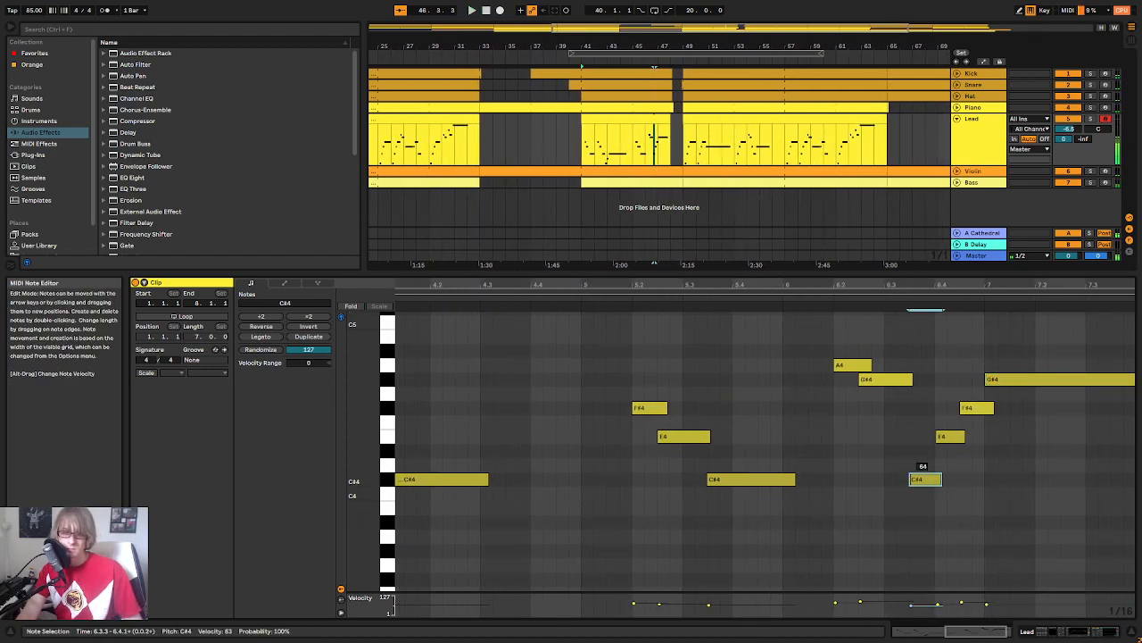
{"action": "left_click", "coordinate": [951, 436]}
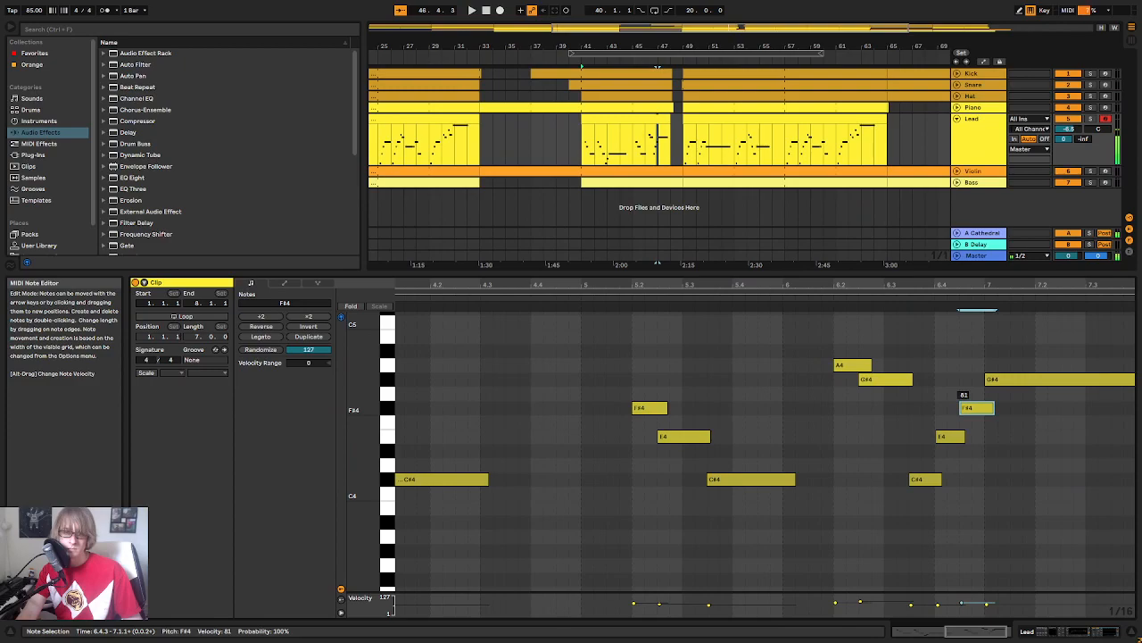
{"action": "left_click", "coordinate": [1010, 380]}
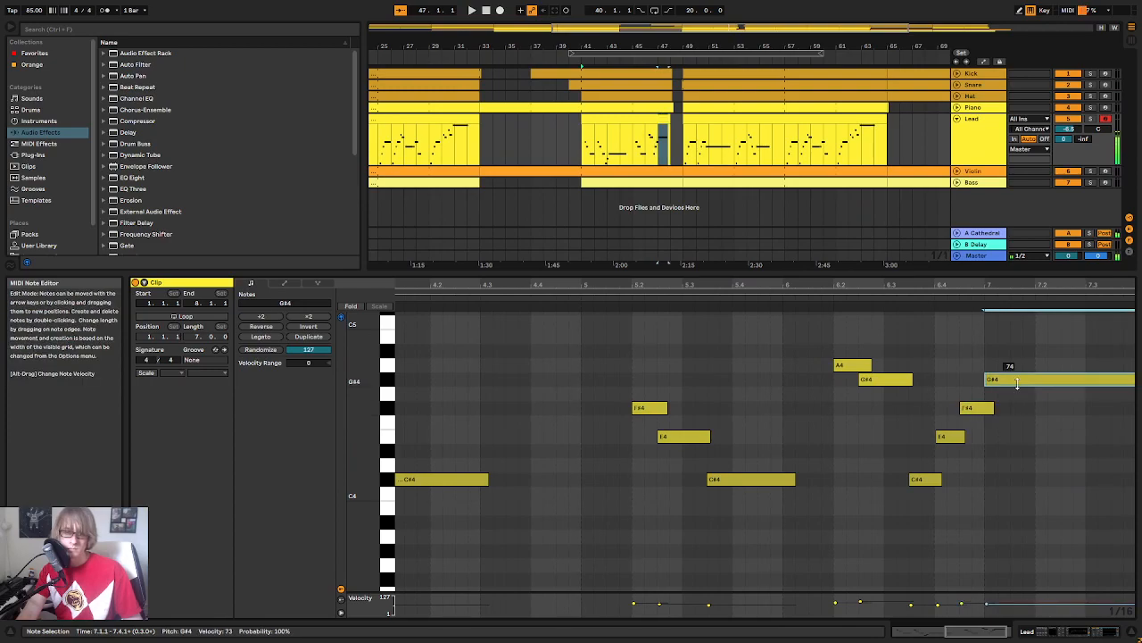
{"action": "key", "text": "space"}
{"action": "left_click", "coordinate": [930, 319]}
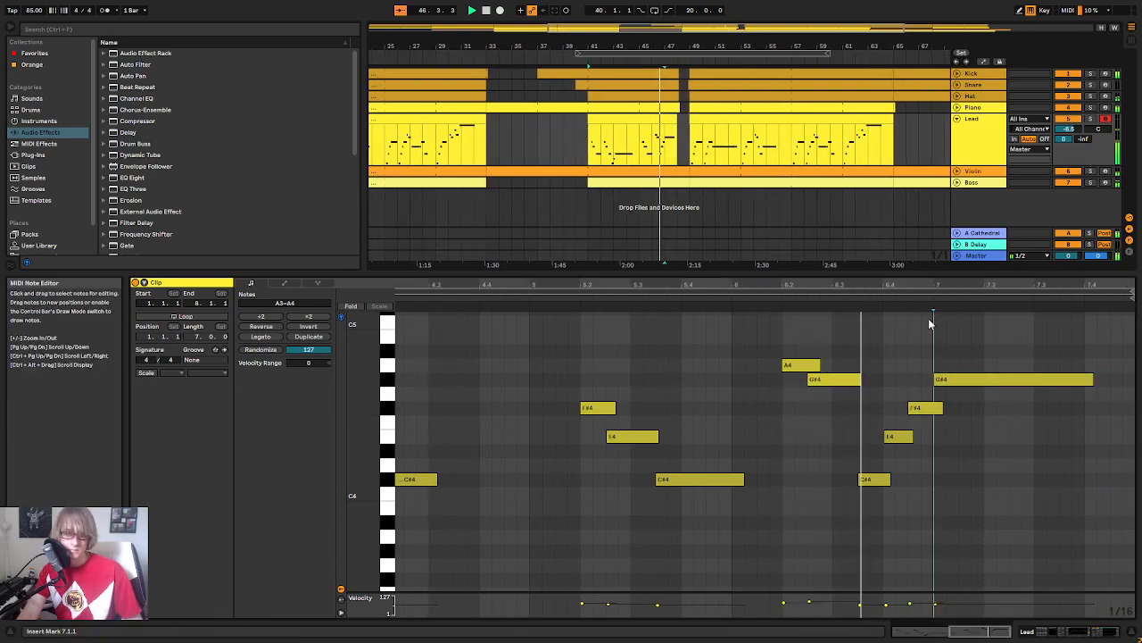
{"action": "left_click", "coordinate": [1021, 340]}
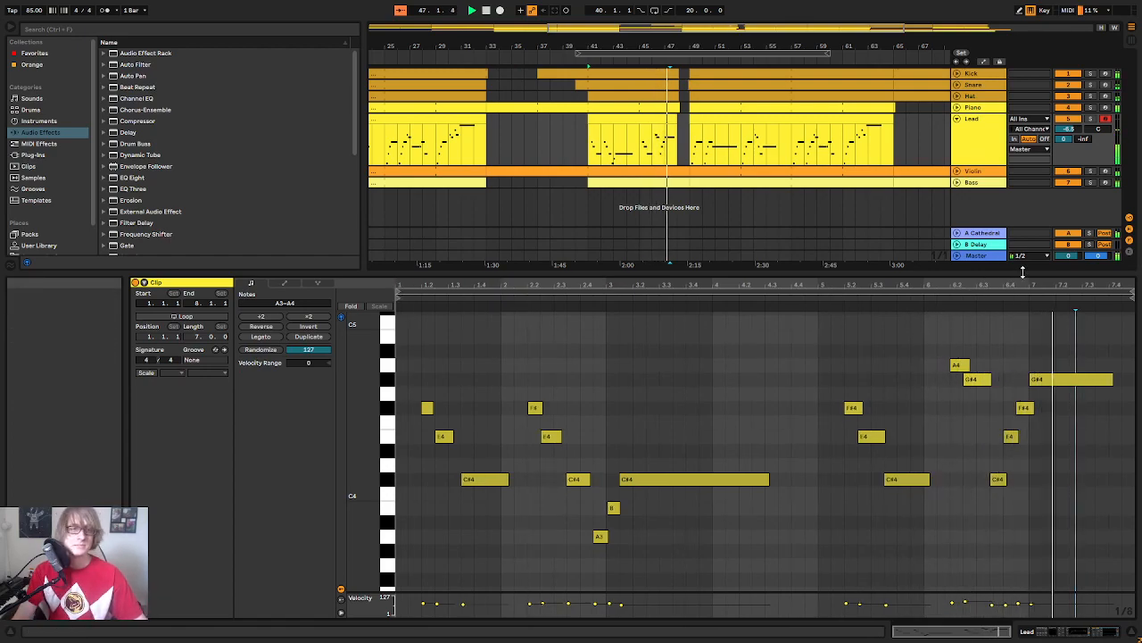
Step: Copy the new Lead clip from bars 41 to 48 and paste it at bar 65 on the Lead track
{"action": "left_click_drag", "start_coordinate": [1020, 275], "coordinate": [1019, 389]}
{"action": "left_click", "coordinate": [633, 142]}
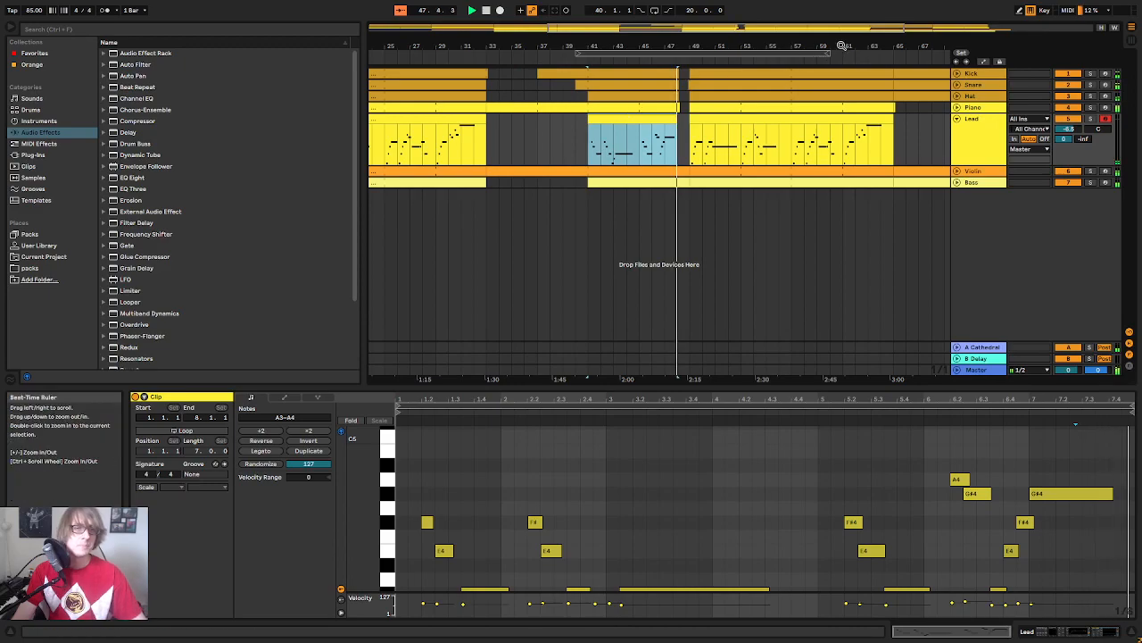
{"action": "left_click", "coordinate": [702, 121]}
{"action": "left_click", "coordinate": [684, 122]}
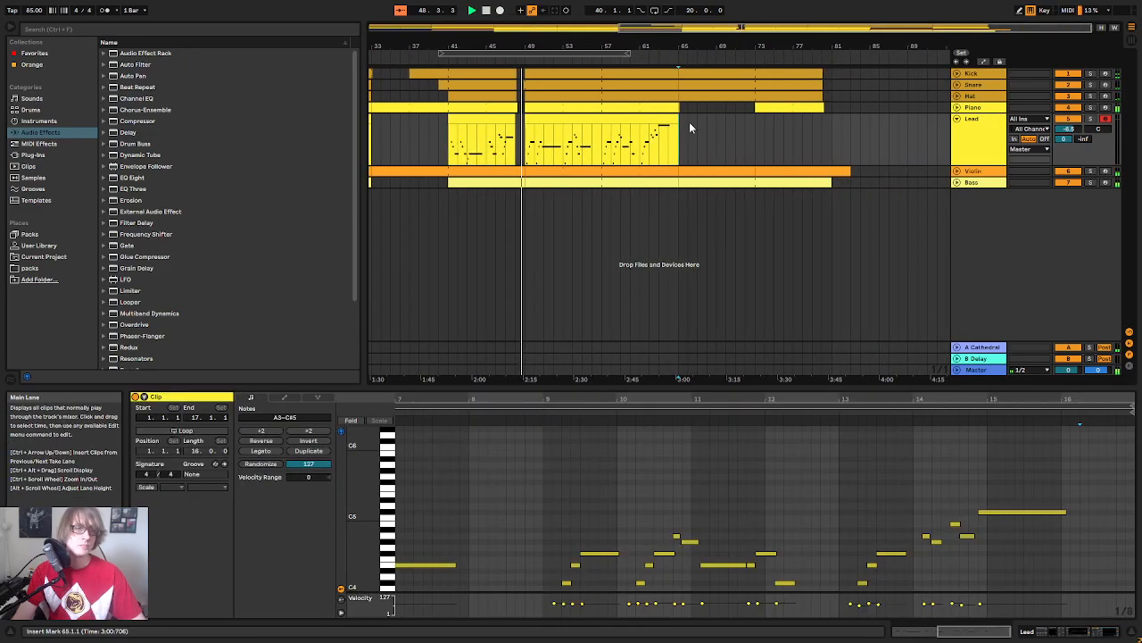
{"action": "key", "text": "ctrl+v"}
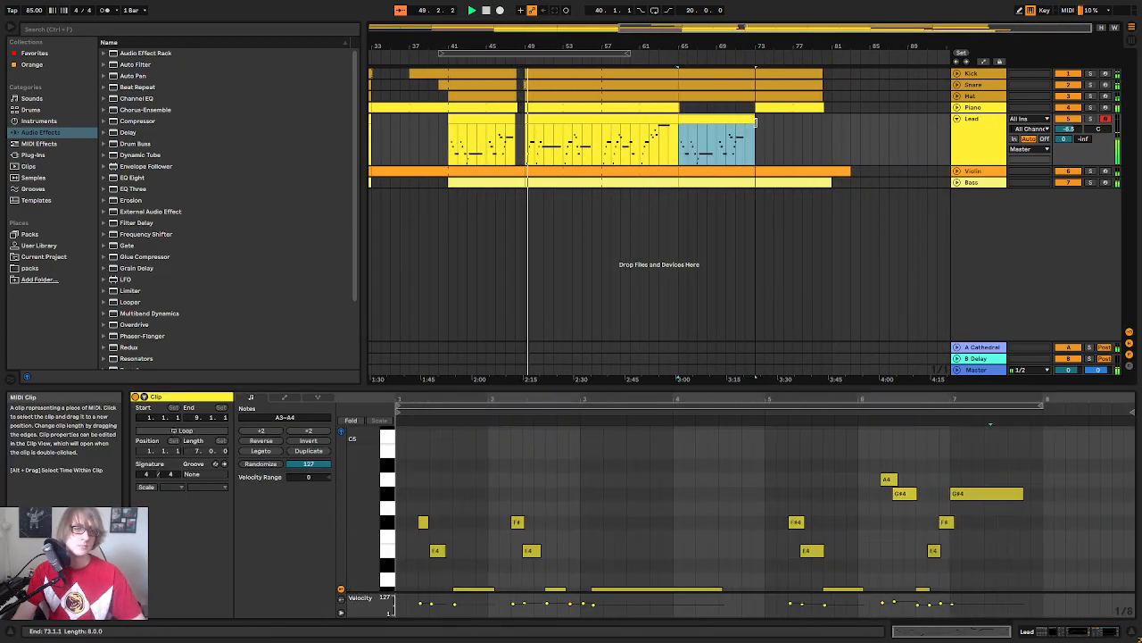
Step: Make the pasted Lead clip an eight-bar loop and extend it to bar 81
{"action": "right_click", "coordinate": [742, 124]}
{"action": "left_click", "coordinate": [766, 237]}
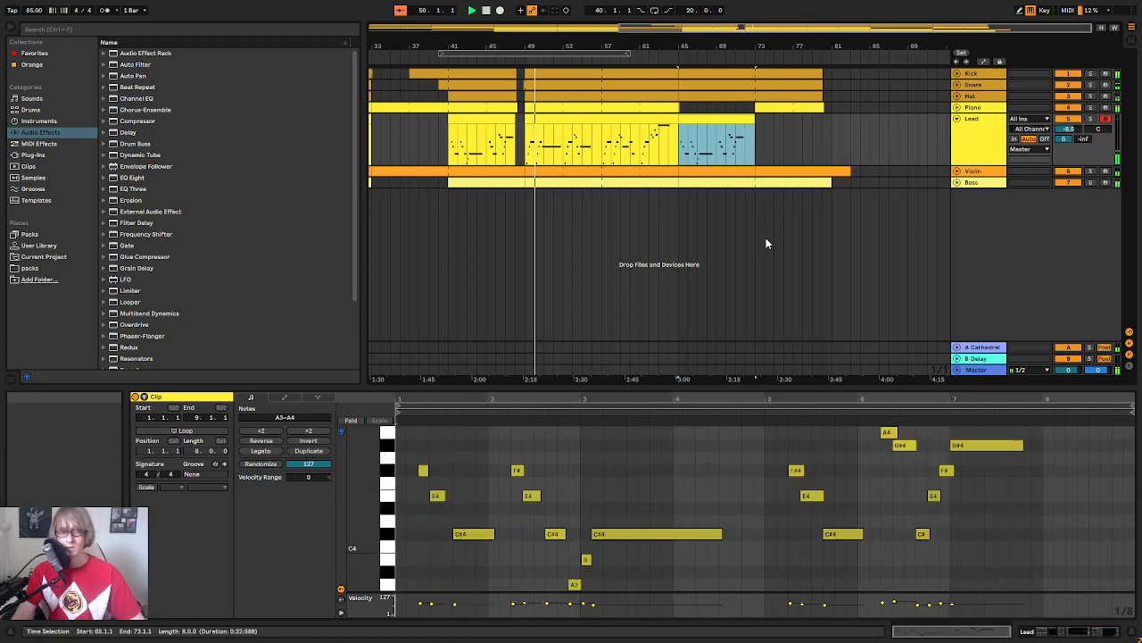
{"action": "left_click", "coordinate": [188, 430]}
{"action": "left_click_drag", "start_coordinate": [754, 129], "coordinate": [845, 134]}
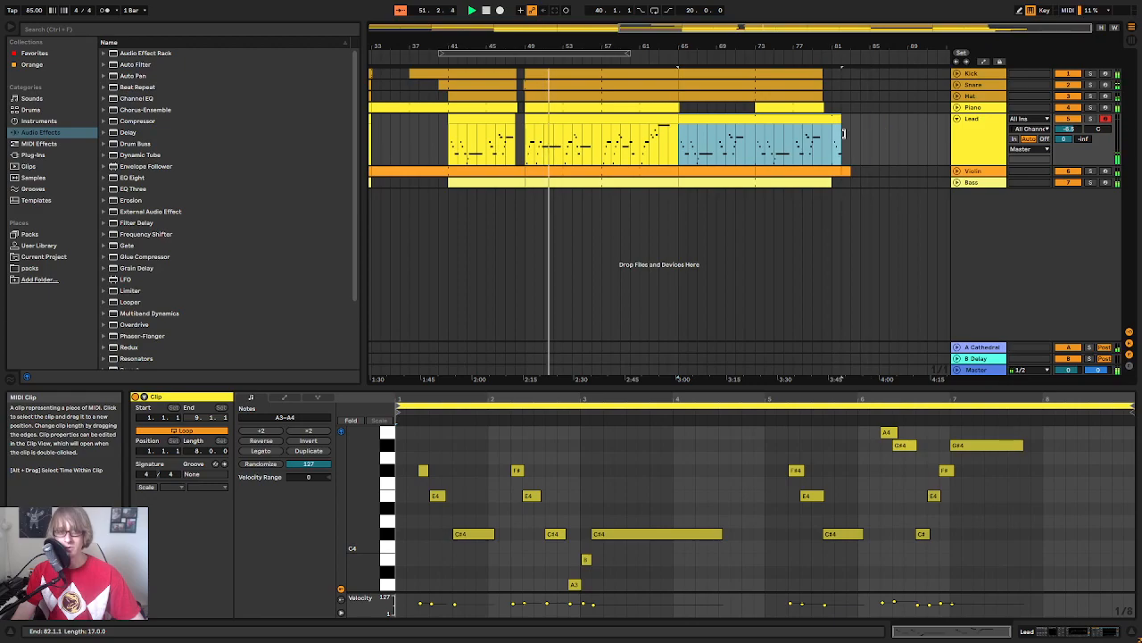
{"action": "left_click", "coordinate": [860, 139]}
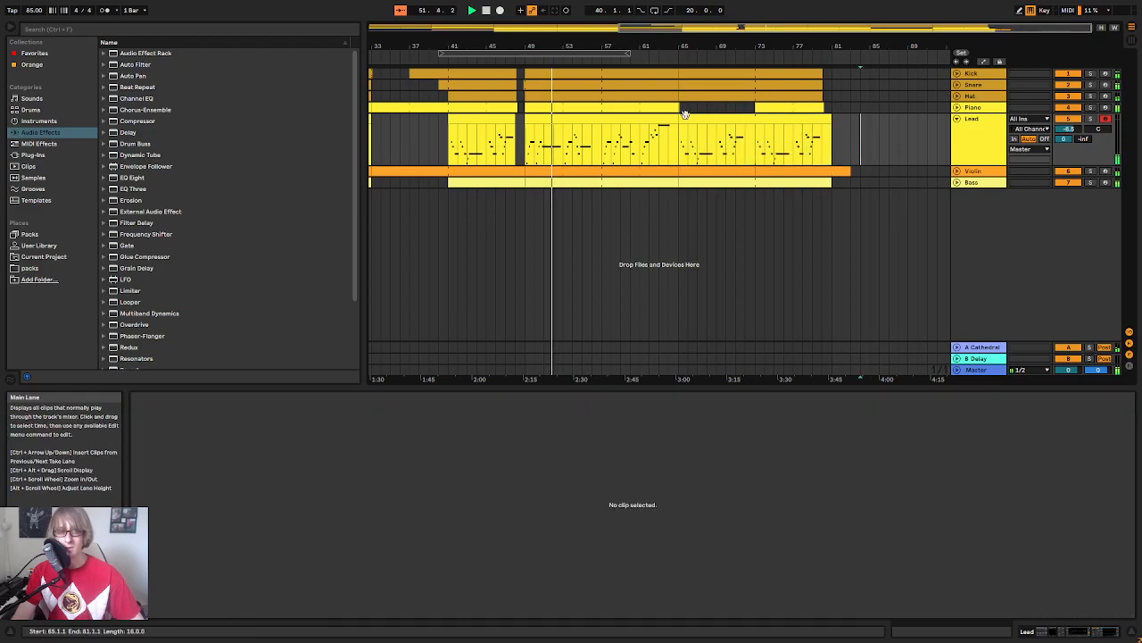
Step: Open the Lead clip starting at bar 49 in an enlarged note editor and listen to its first bars
{"action": "left_click", "coordinate": [609, 119]}
{"action": "key", "text": "space"}
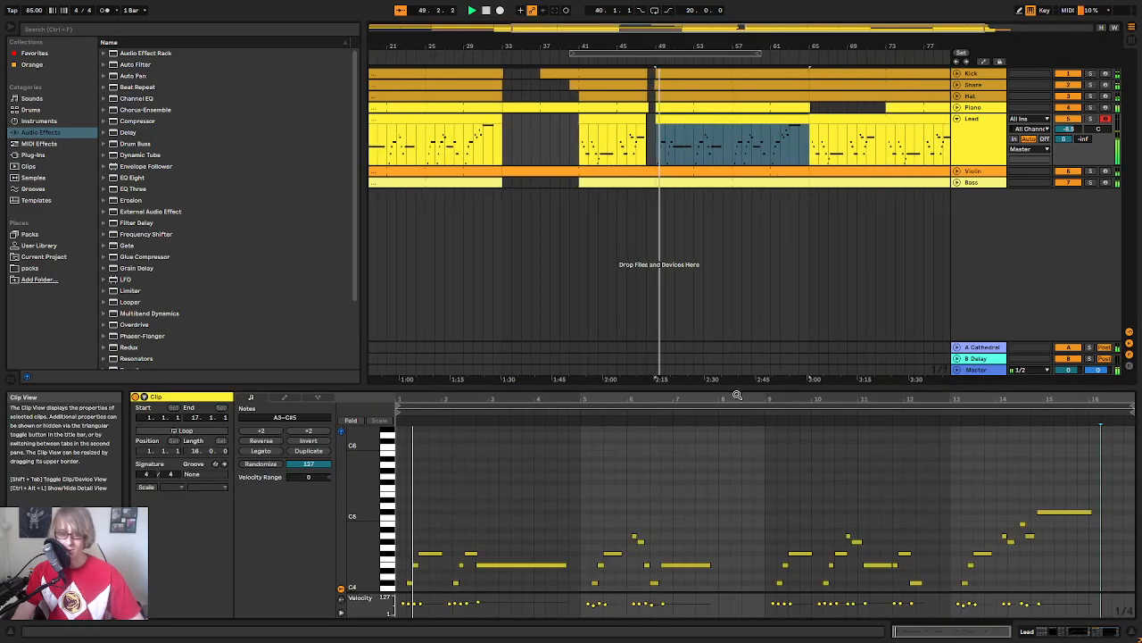
{"action": "left_click_drag", "start_coordinate": [719, 391], "coordinate": [727, 127]}
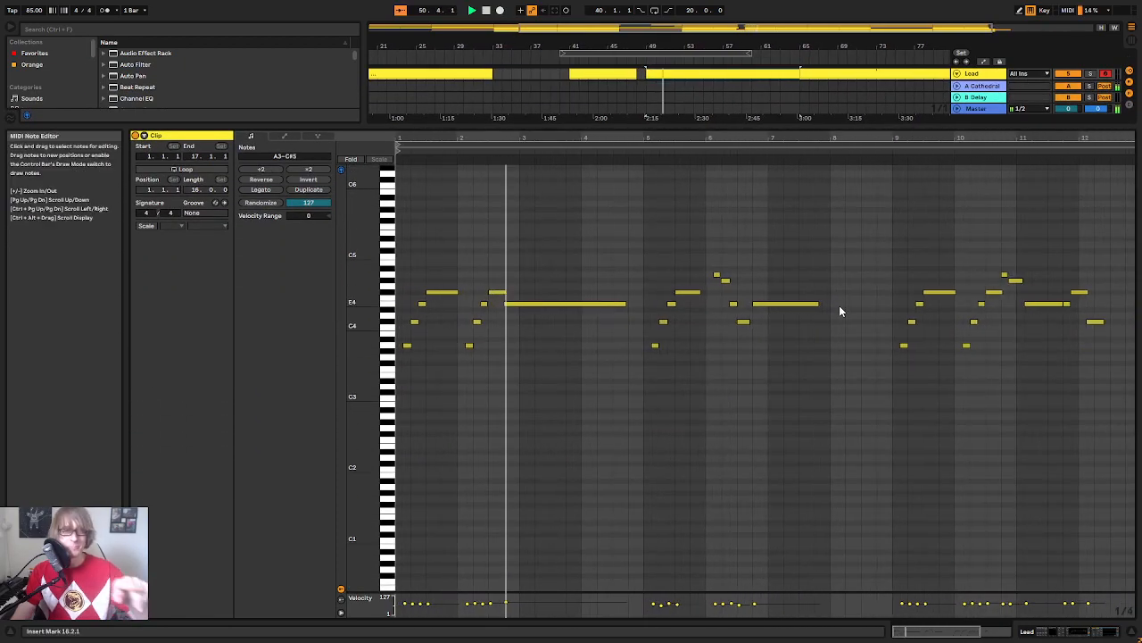
{"action": "scroll", "coordinate": [821, 292], "scroll_direction": "up", "scroll_amount": 3}
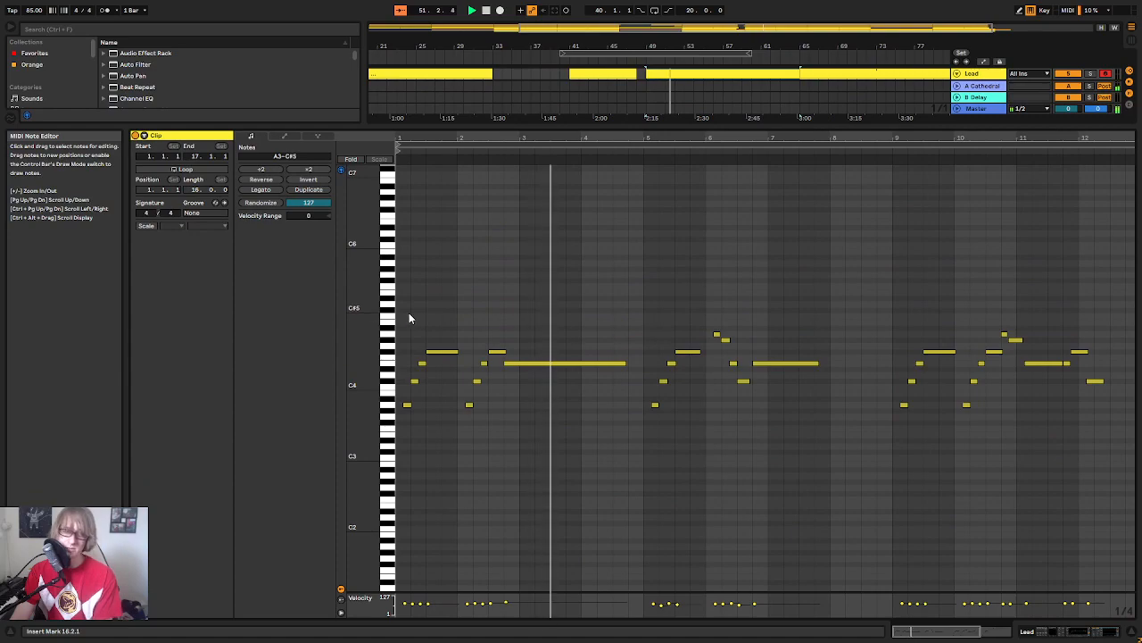
{"action": "scroll", "coordinate": [412, 318], "scroll_direction": "up", "scroll_amount": 3}
{"action": "left_click_drag", "start_coordinate": [685, 136], "coordinate": [627, 149]}
{"action": "key", "text": "space"}
{"action": "left_click_drag", "start_coordinate": [359, 281], "coordinate": [382, 282]}
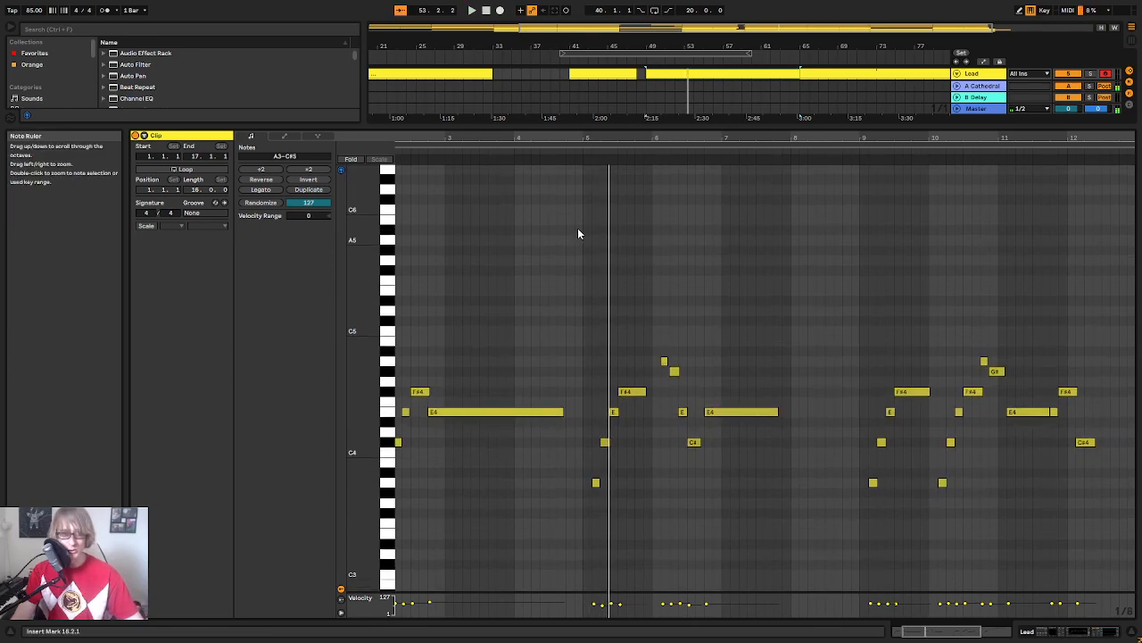
Step: Replay the clip's passage up to its sixth bar several times and examine the notes in its fifth and sixth bars
{"action": "left_click_drag", "start_coordinate": [676, 138], "coordinate": [675, 153]}
{"action": "left_click", "coordinate": [542, 157]}
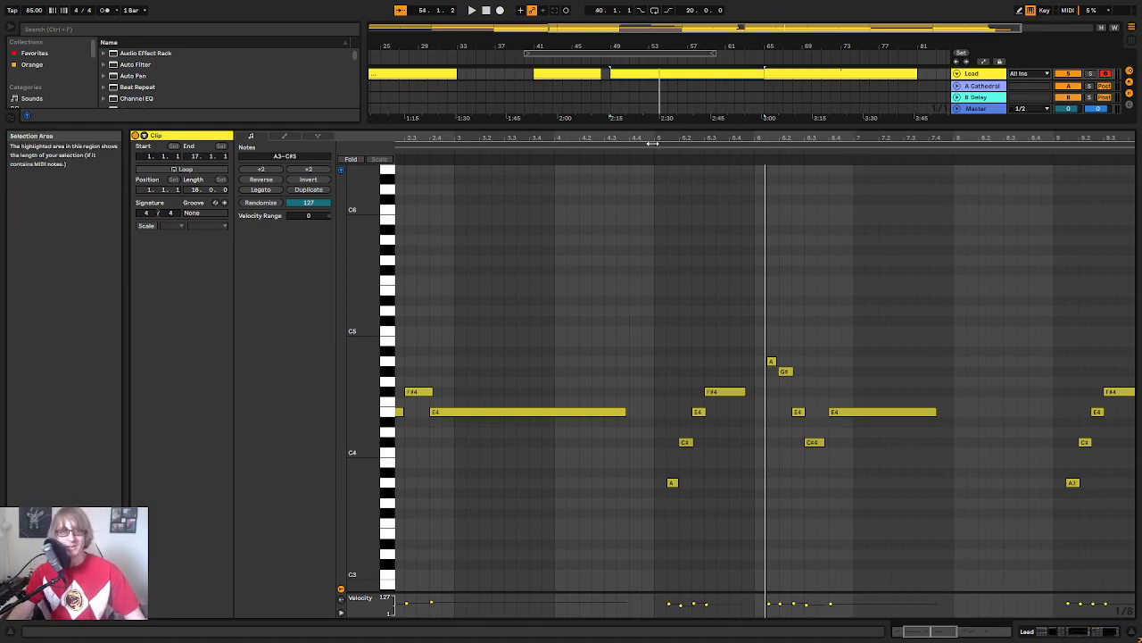
{"action": "left_click", "coordinate": [652, 153]}
{"action": "key", "text": "space"}
{"action": "left_click_drag", "start_coordinate": [762, 140], "coordinate": [653, 152]}
{"action": "left_click", "coordinate": [601, 165]}
{"action": "key", "text": "space"}
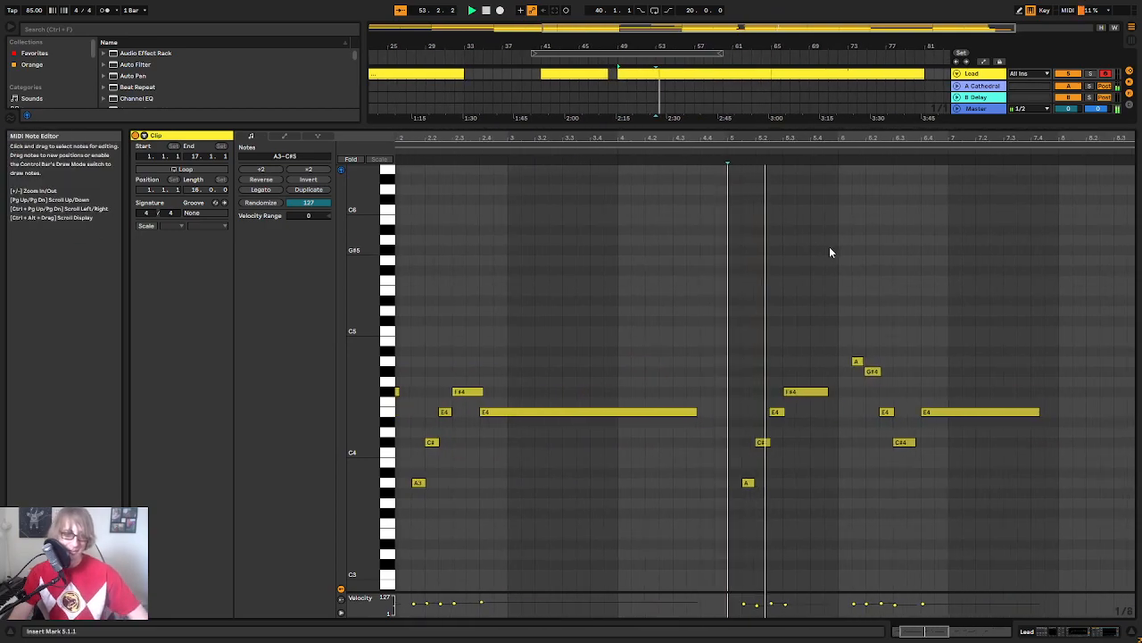
{"action": "left_click_drag", "start_coordinate": [808, 140], "coordinate": [814, 84]}
{"action": "key", "text": "space"}
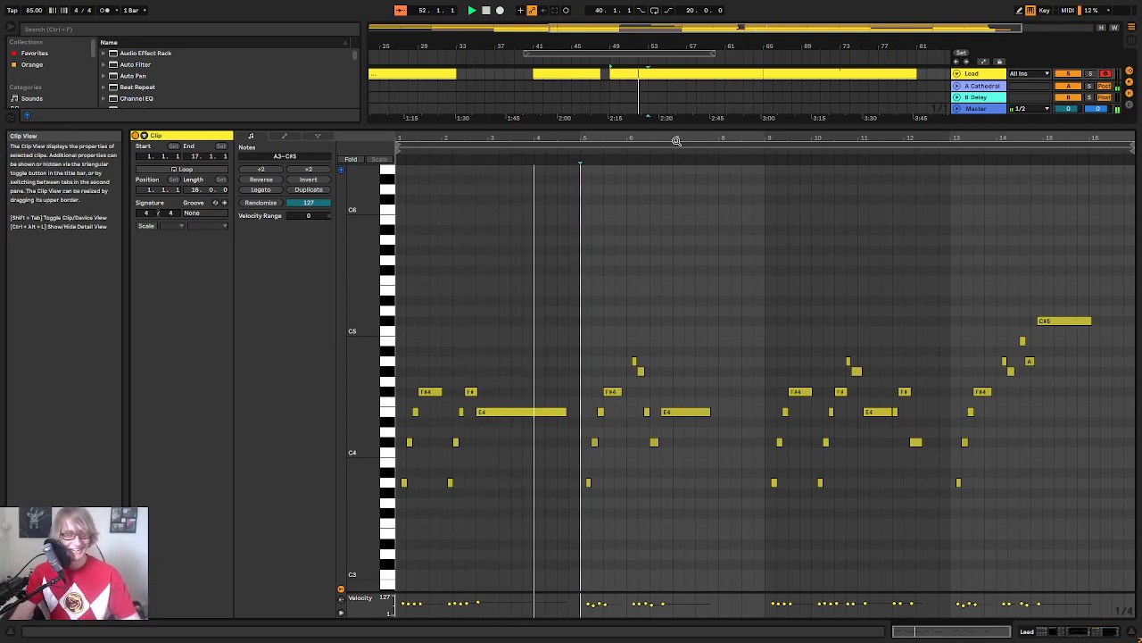
{"action": "left_click_drag", "start_coordinate": [676, 138], "coordinate": [674, 147]}
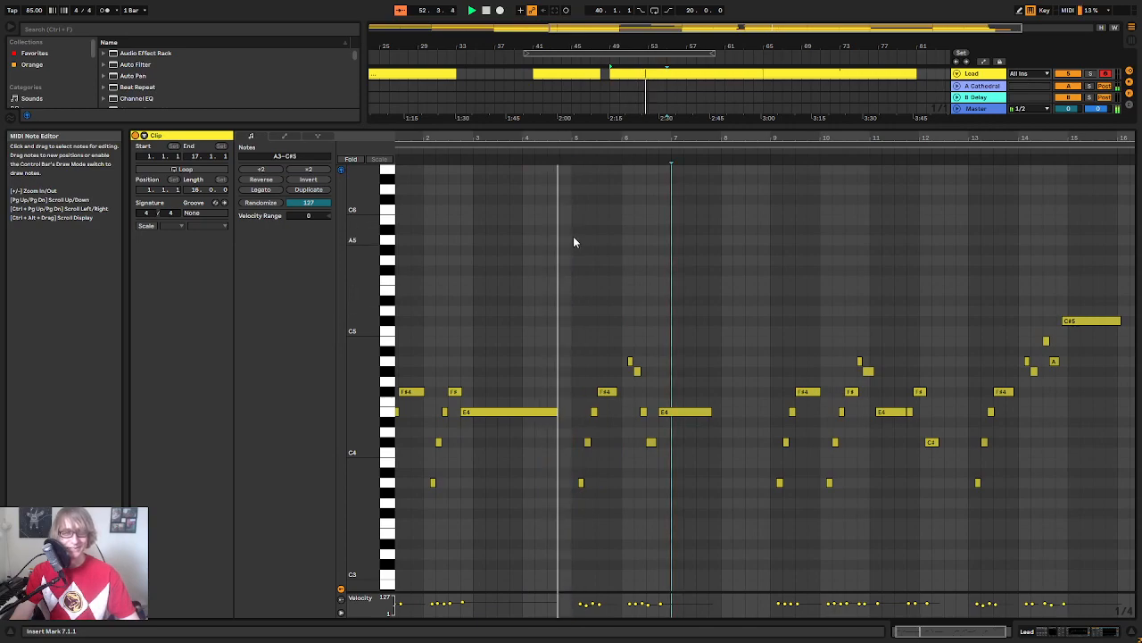
{"action": "left_click_drag", "start_coordinate": [632, 140], "coordinate": [774, 131]}
{"action": "key", "text": "space"}
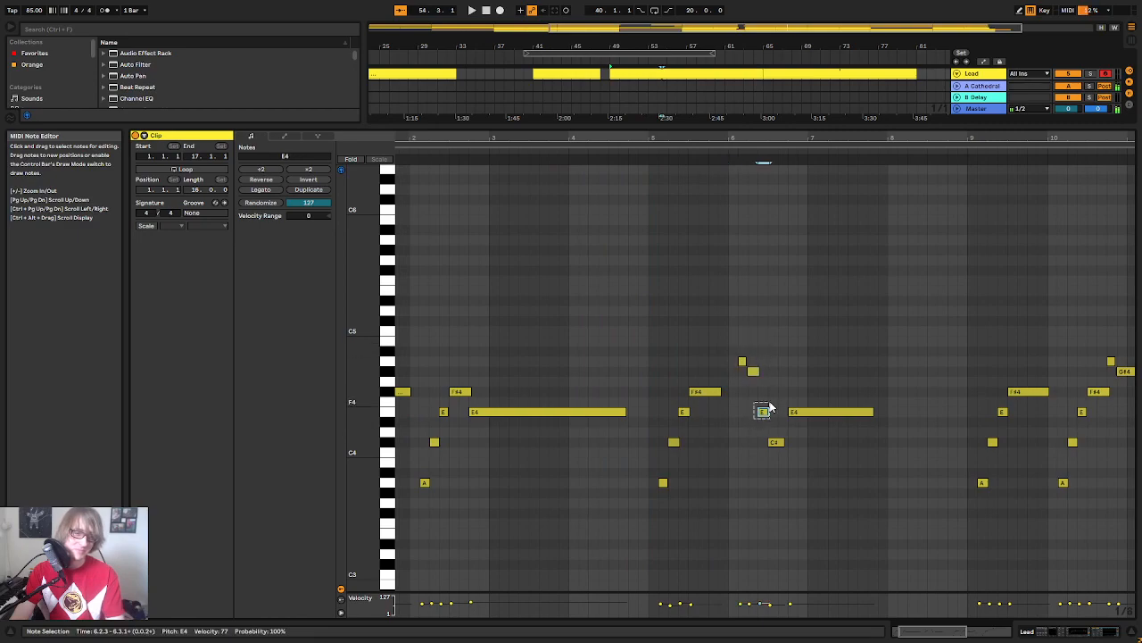
Step: Raise the short E4 in the clip's sixth bar to F#4 and the following C#4 to C#5, replaying the phrase
{"action": "left_click", "coordinate": [637, 149]}
{"action": "left_click_drag", "start_coordinate": [806, 139], "coordinate": [757, 155]}
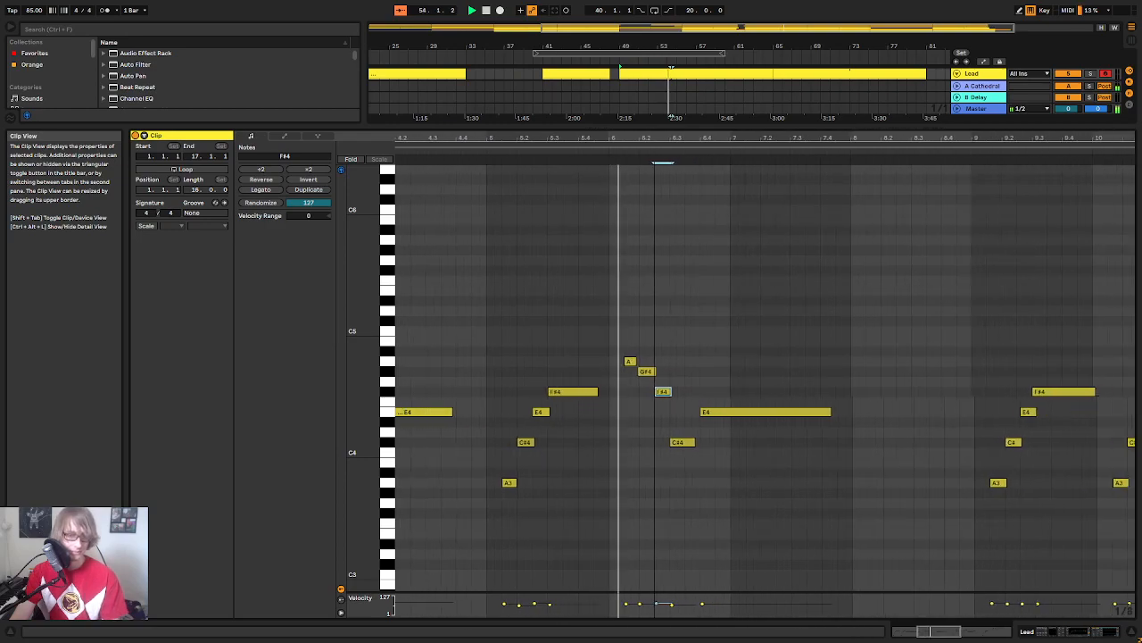
{"action": "left_click_drag", "start_coordinate": [673, 144], "coordinate": [678, 132]}
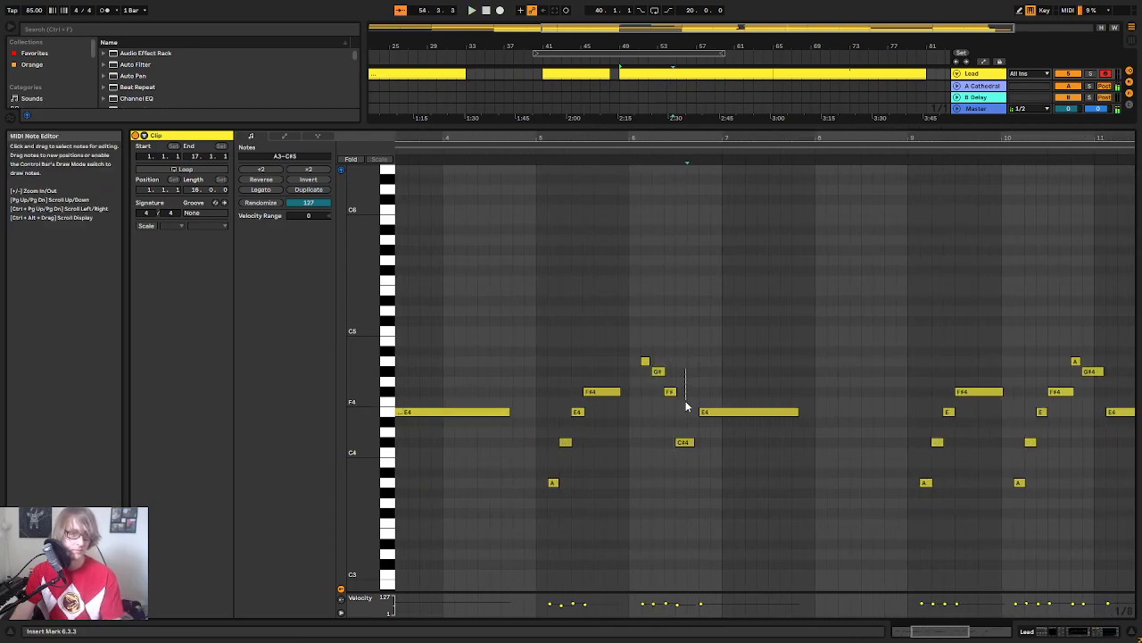
{"action": "key", "text": "Up"}
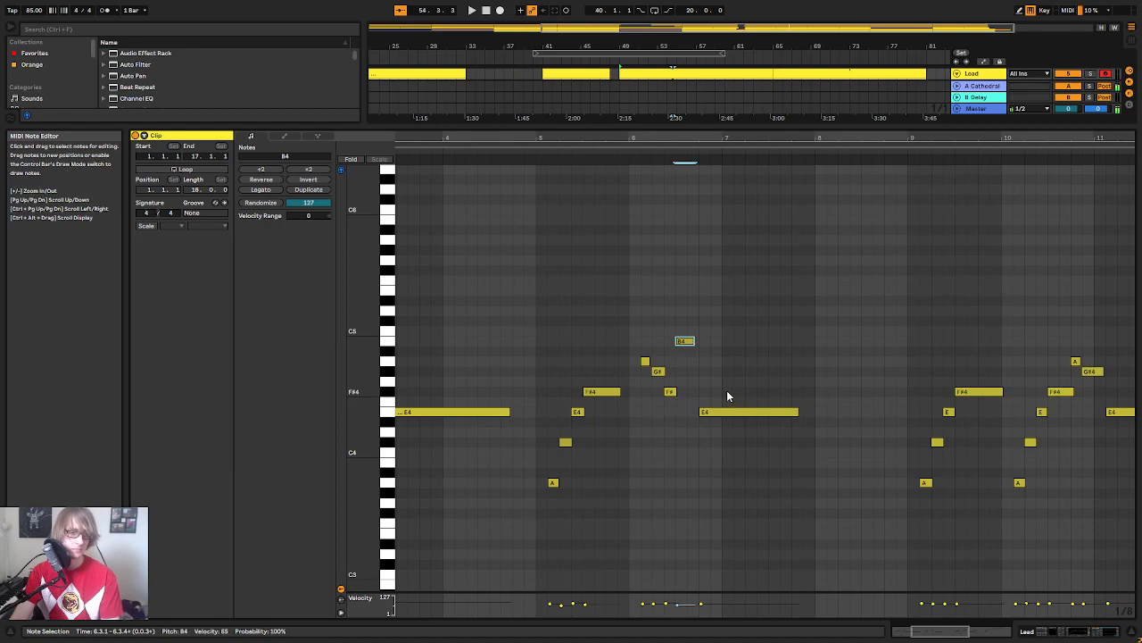
{"action": "left_click", "coordinate": [628, 151]}
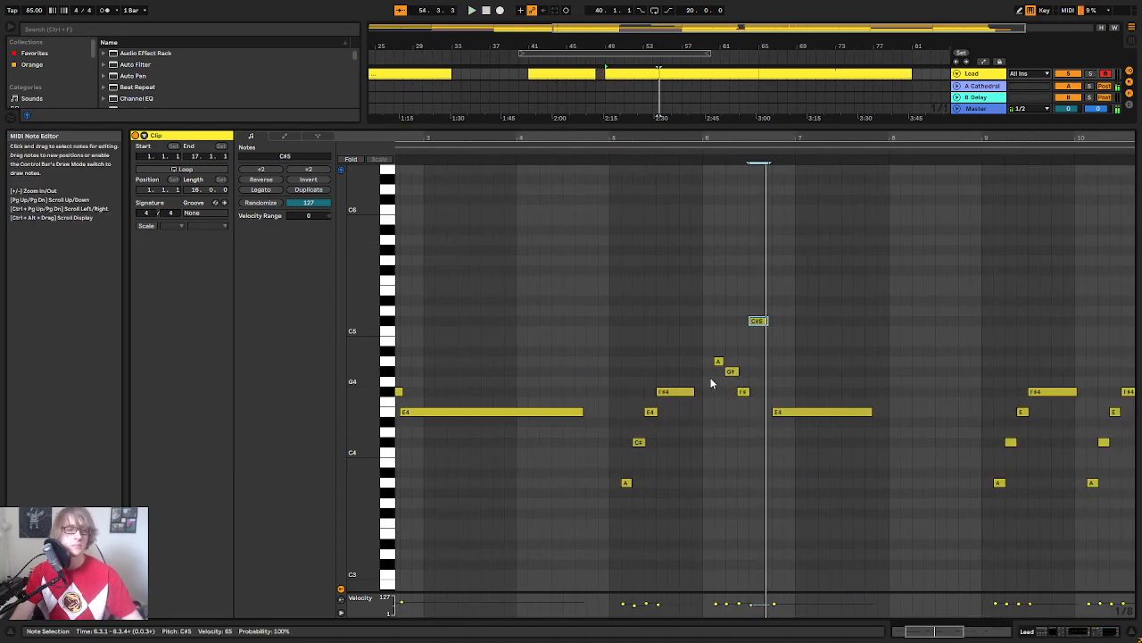
Step: Add an A4 and a G#4 after the C#5 in the sixth bar and move the long E4 later to follow them
{"action": "double_click", "coordinate": [763, 361]}
{"action": "left_click", "coordinate": [731, 371]}
{"action": "double_click", "coordinate": [776, 371]}
{"action": "left_click", "coordinate": [838, 410]}
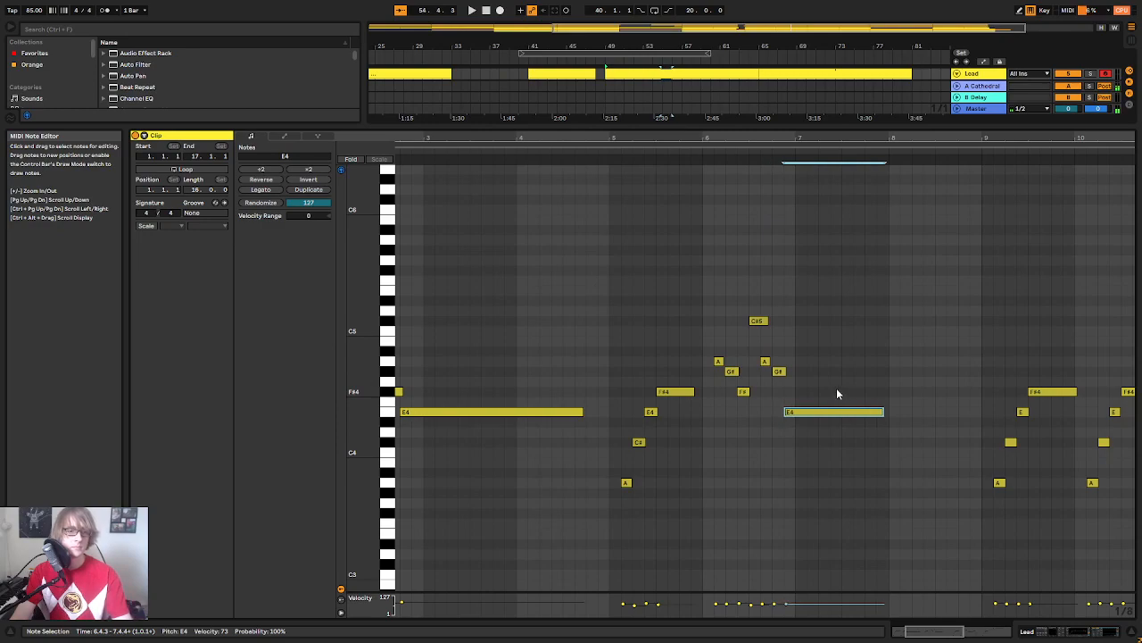
{"action": "key", "text": "space"}
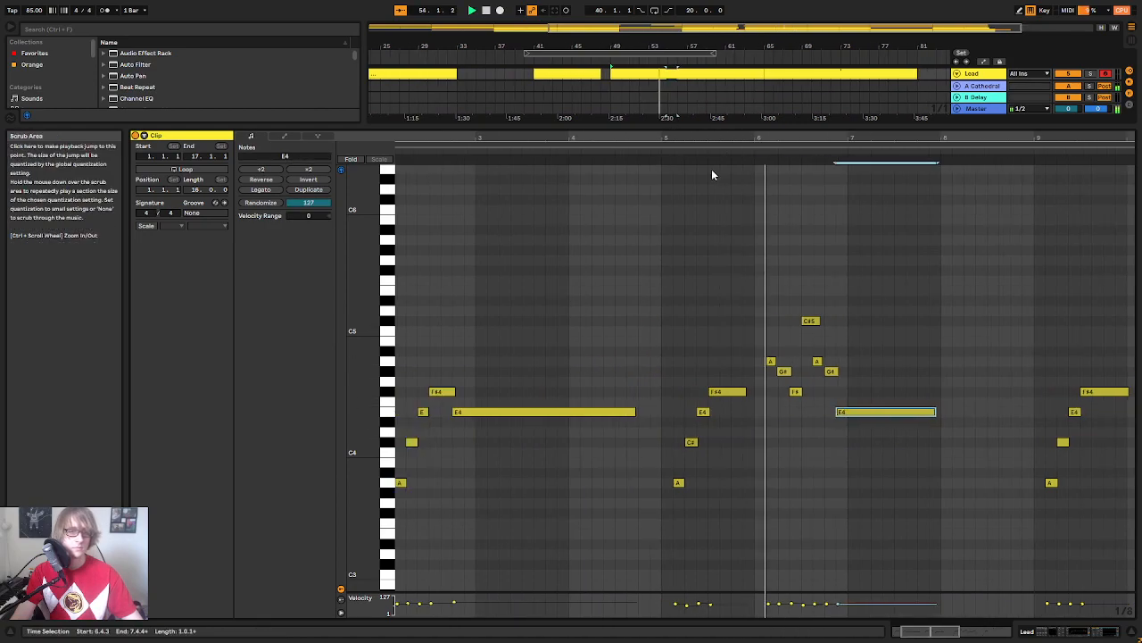
Step: Play through the clip's ninth and tenth bars and check the notes of the repeated melody
{"action": "left_click", "coordinate": [930, 336]}
{"action": "mouse_move", "coordinate": [905, 139]}
{"action": "left_mouse_down"}
{"action": "mouse_move", "coordinate": [905, 150]}
{"action": "mouse_move", "coordinate": [829, 145]}
{"action": "mouse_move", "coordinate": [821, 100]}
{"action": "mouse_move", "coordinate": [800, 188]}
{"action": "mouse_move", "coordinate": [731, 189]}
{"action": "mouse_move", "coordinate": [822, 148]}
{"action": "mouse_move", "coordinate": [961, 155]}
{"action": "mouse_move", "coordinate": [797, 136]}
{"action": "mouse_move", "coordinate": [799, 160]}
{"action": "mouse_move", "coordinate": [729, 171]}
{"action": "left_mouse_up"}
{"action": "left_click", "coordinate": [819, 257]}
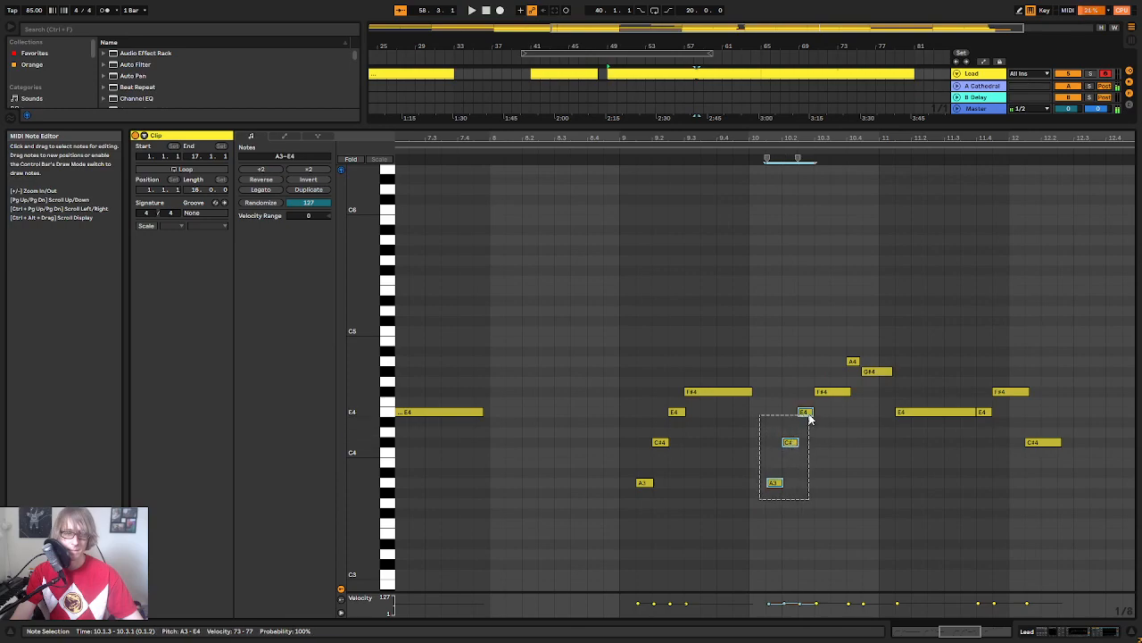
{"action": "left_click", "coordinate": [601, 159]}
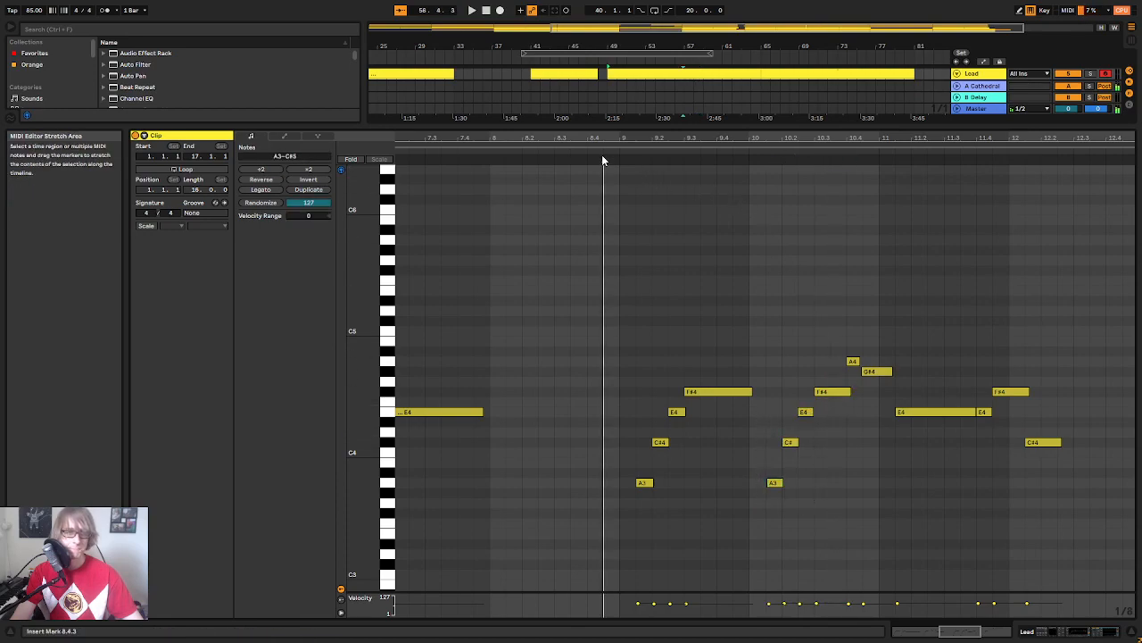
{"action": "key", "text": "space"}
{"action": "left_click_drag", "start_coordinate": [612, 142], "coordinate": [612, 125]}
{"action": "left_click_drag", "start_coordinate": [827, 139], "coordinate": [826, 171]}
{"action": "key", "text": "space"}
Step: Raise the tenth bar's opening A3, C#4 and E4 to C#4, E4 and F4 respectively
{"action": "left_click_drag", "start_coordinate": [801, 507], "coordinate": [841, 458]}
{"action": "key", "text": "Up"}
{"action": "key", "text": "Up"}
{"action": "key", "text": "Up"}
{"action": "key", "text": "Up"}
{"action": "key", "text": "Right"}
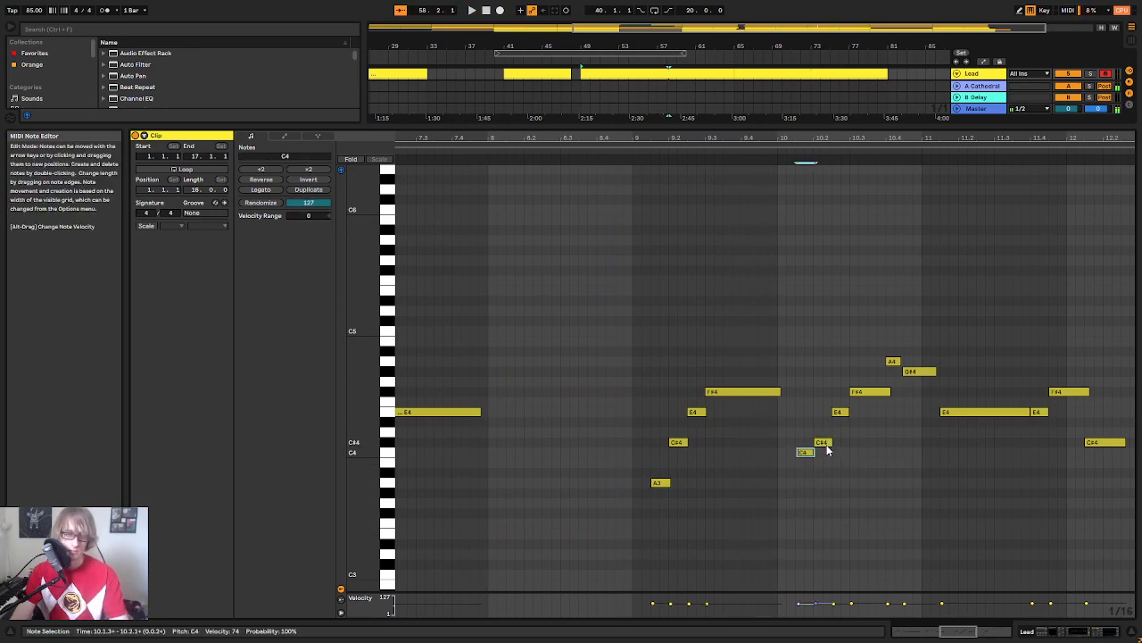
{"action": "key", "text": "Up"}
{"action": "key", "text": "Up"}
{"action": "left_click", "coordinate": [806, 454]}
{"action": "key", "text": "Up"}
{"action": "left_click", "coordinate": [841, 413]}
{"action": "key", "text": "Up"}
{"action": "left_click", "coordinate": [824, 423]}
{"action": "key", "text": "Up"}
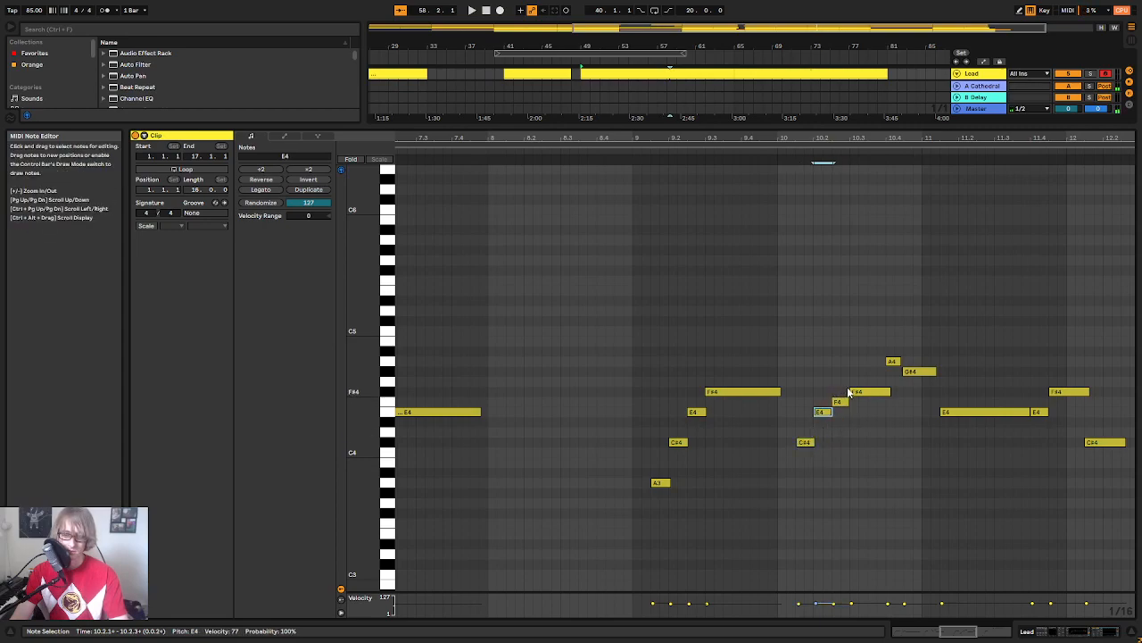
Step: Check the tenth bar's F4 and F#4, and raise the F#4 to G#4
{"action": "left_click", "coordinate": [816, 340]}
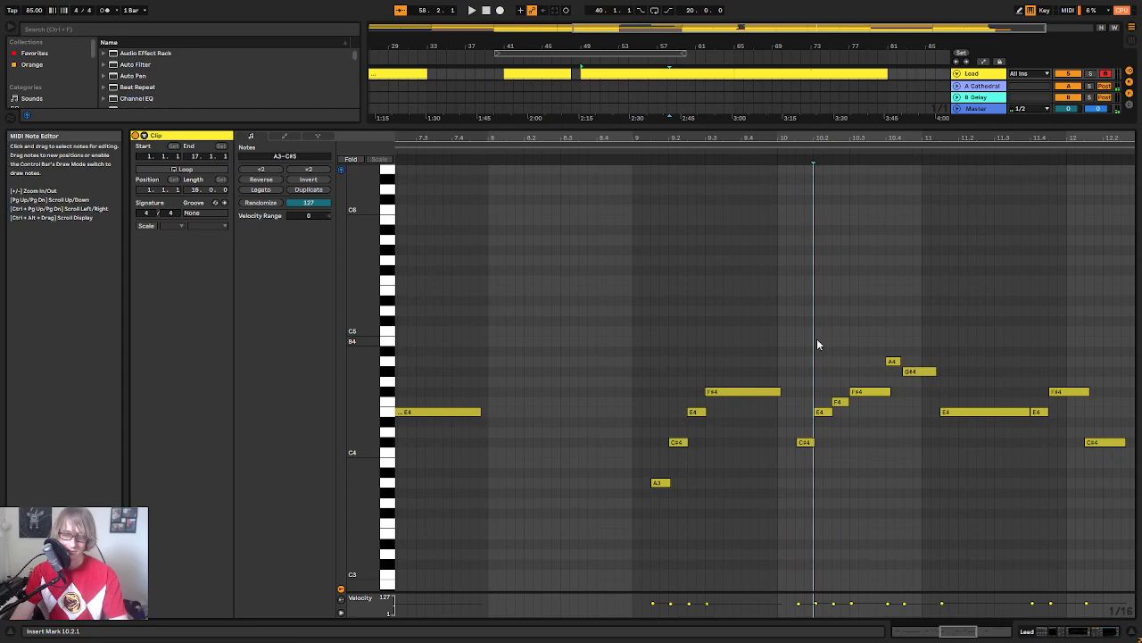
{"action": "left_click", "coordinate": [880, 393]}
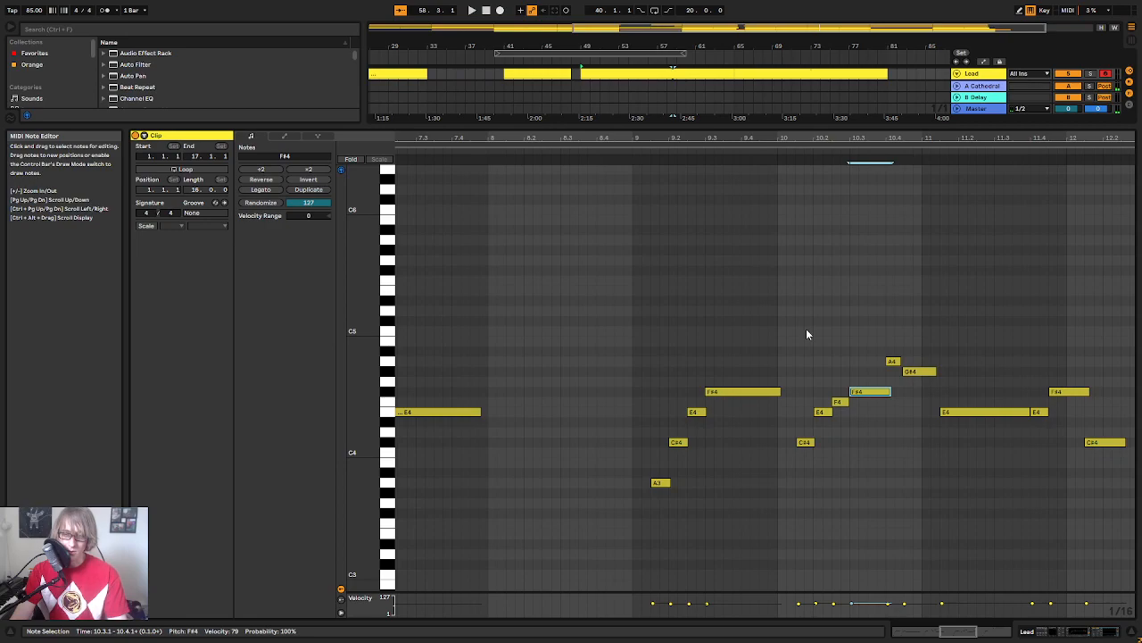
{"action": "left_click", "coordinate": [808, 334]}
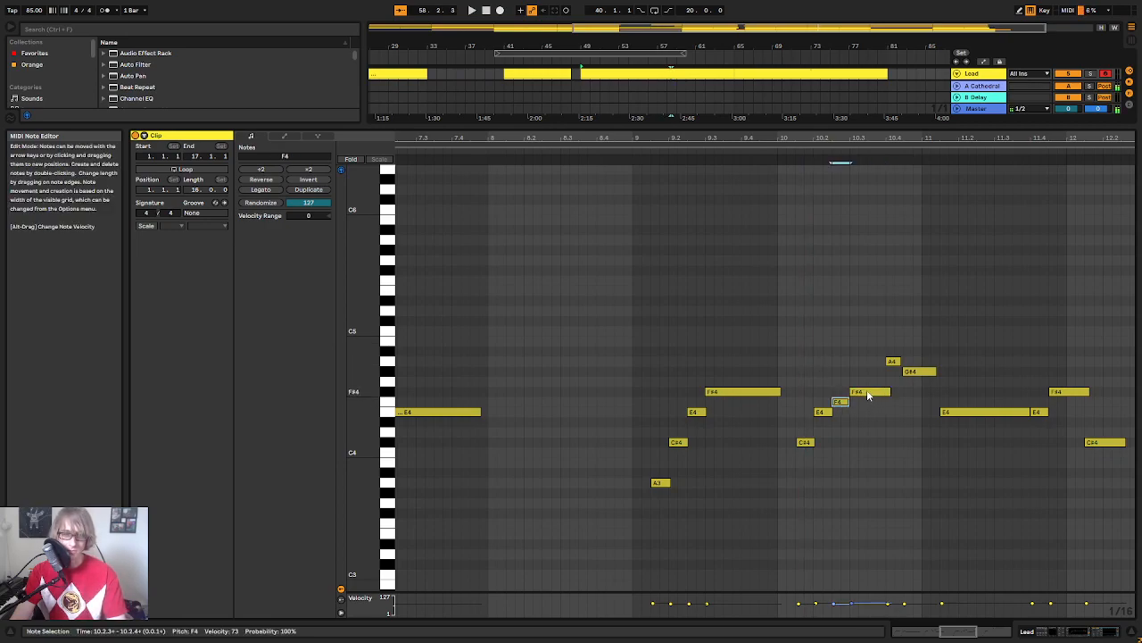
{"action": "key", "text": "Up"}
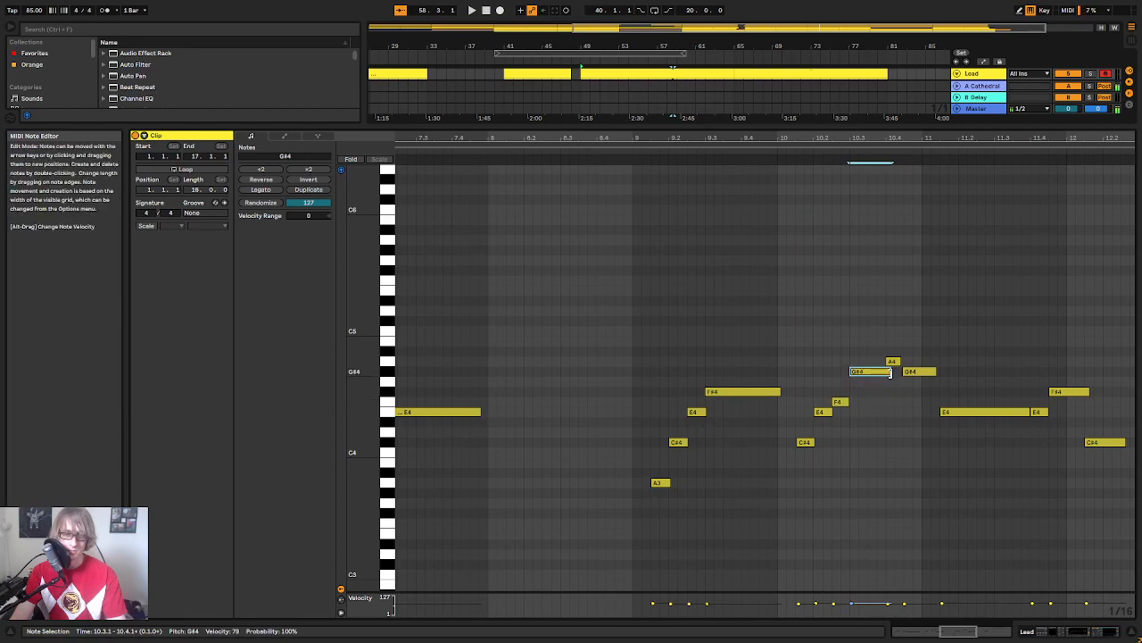
Step: Raise the tenth bar's G#4 at 10.3 to A4 and shorten it, and raise the F4 before it to F#4
{"action": "key", "text": "Up"}
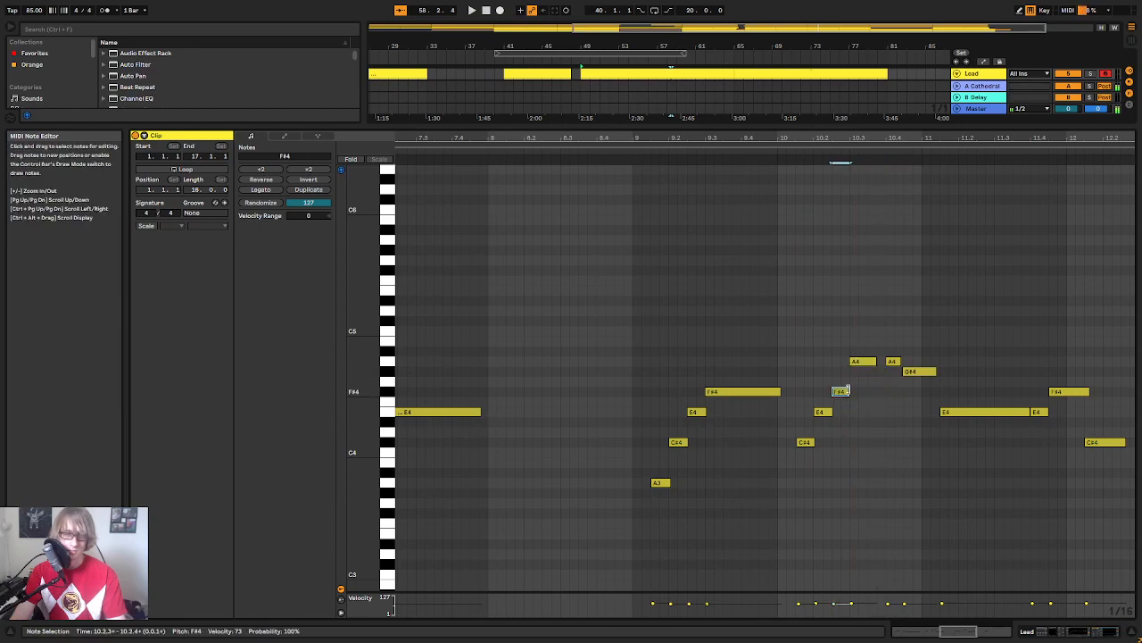
{"action": "left_click", "coordinate": [613, 151]}
{"action": "left_click", "coordinate": [905, 298]}
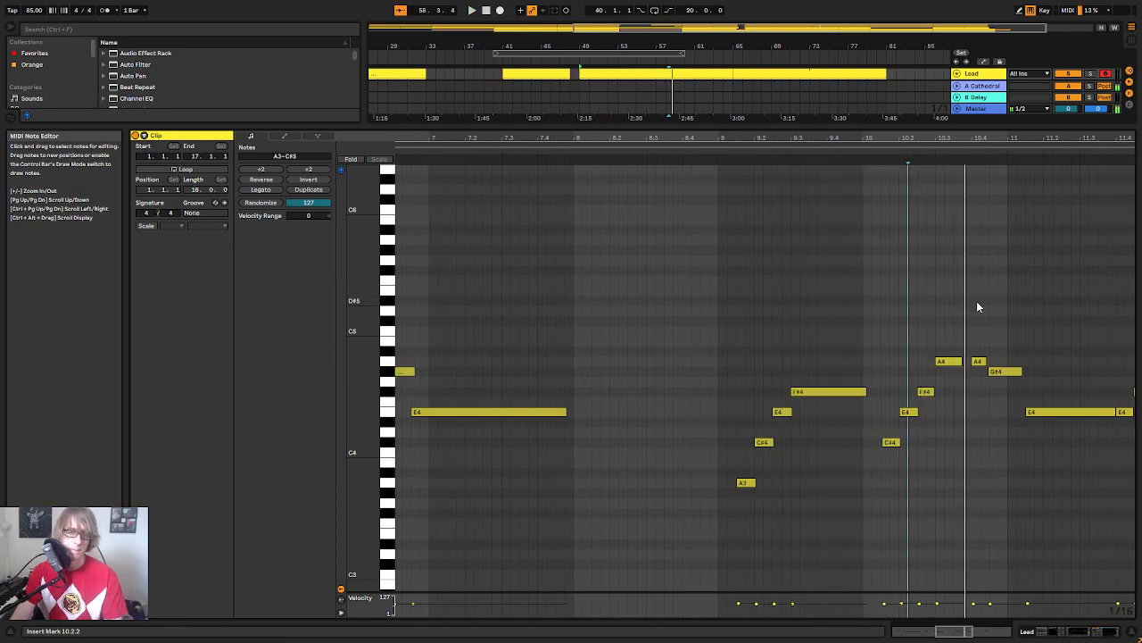
Step: Raise the short A4 at 10.4 to C#5 and play the tenth bar back
{"action": "key", "text": "space"}
{"action": "left_click", "coordinate": [979, 360]}
{"action": "key", "text": "Up"}
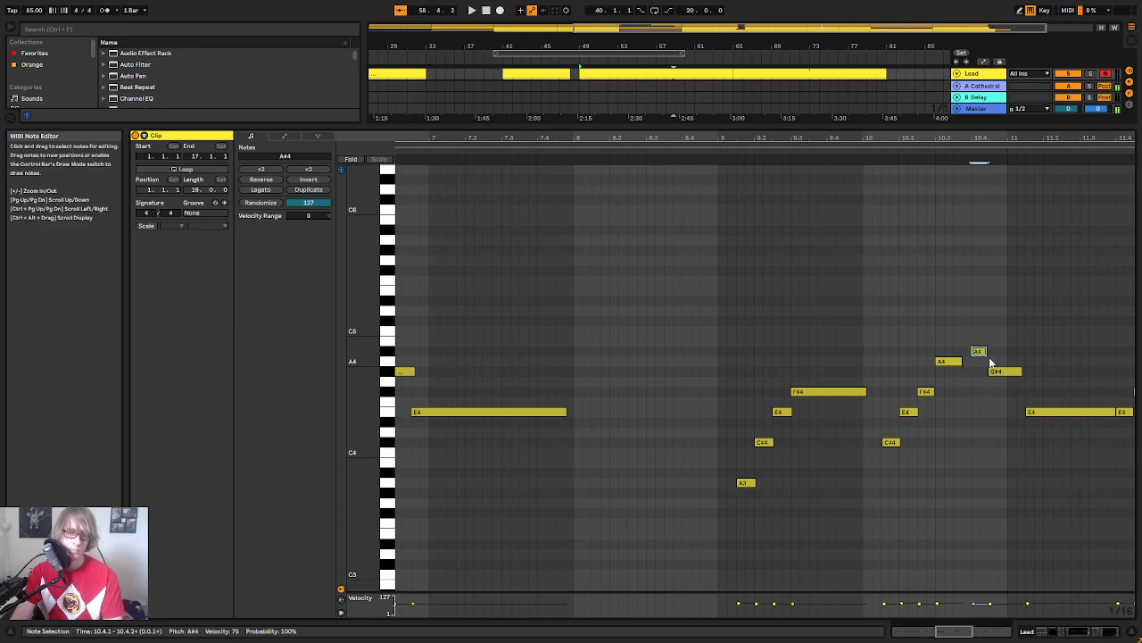
{"action": "left_click", "coordinate": [862, 157]}
{"action": "mouse_move", "coordinate": [966, 141]}
{"action": "left_mouse_down"}
{"action": "mouse_move", "coordinate": [945, 143]}
{"action": "mouse_move", "coordinate": [938, 164]}
{"action": "left_mouse_up"}
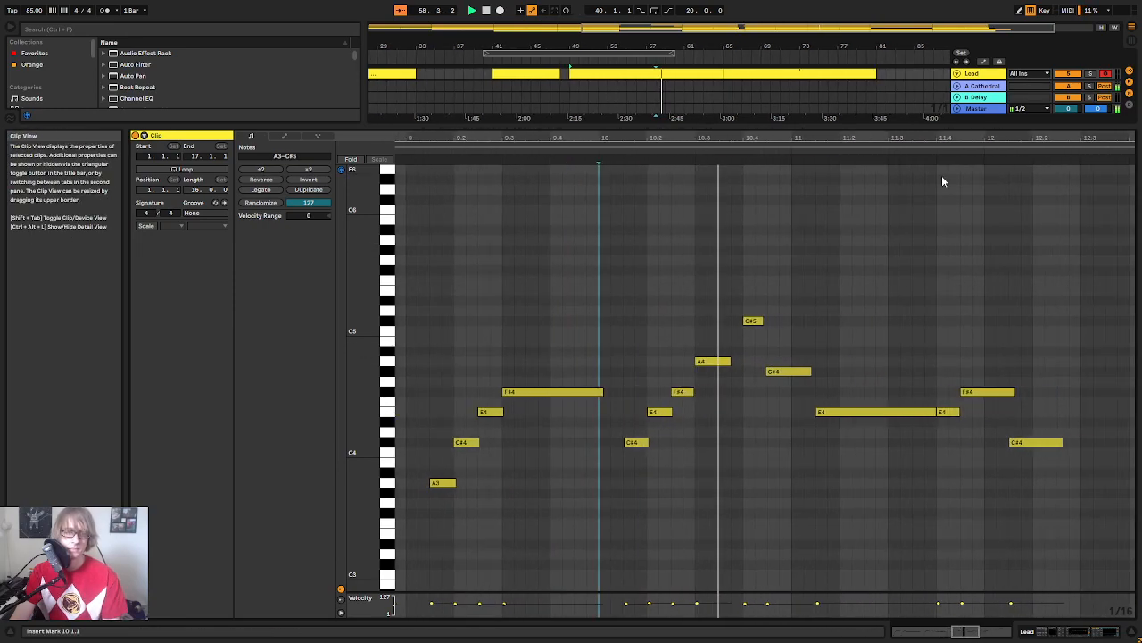
Step: Raise the G#4 that follows the tenth bar's C#5 to E5 and play the rising phrase back
{"action": "key", "text": "space"}
{"action": "left_click", "coordinate": [816, 323]}
{"action": "left_click", "coordinate": [809, 373]}
{"action": "key", "text": "Up"}
{"action": "key", "text": "Up"}
{"action": "key", "text": "Up"}
{"action": "key", "text": "Up"}
{"action": "key", "text": "Up"}
{"action": "key", "text": "Up"}
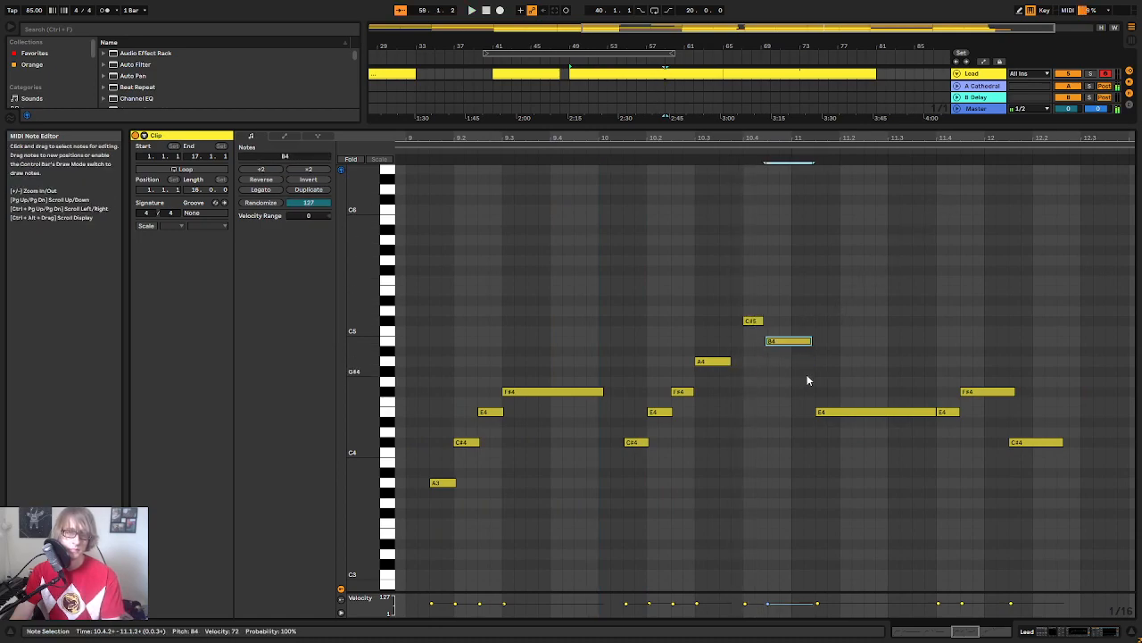
{"action": "key", "text": "Up"}
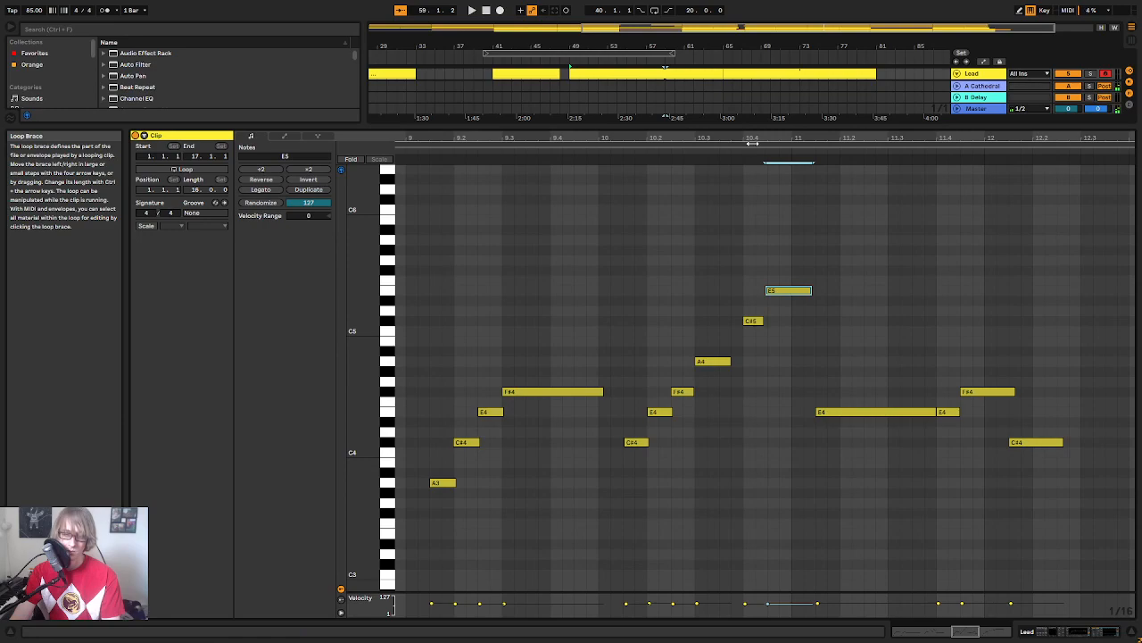
{"action": "left_click_drag", "start_coordinate": [699, 137], "coordinate": [703, 121]}
{"action": "left_click", "coordinate": [881, 279]}
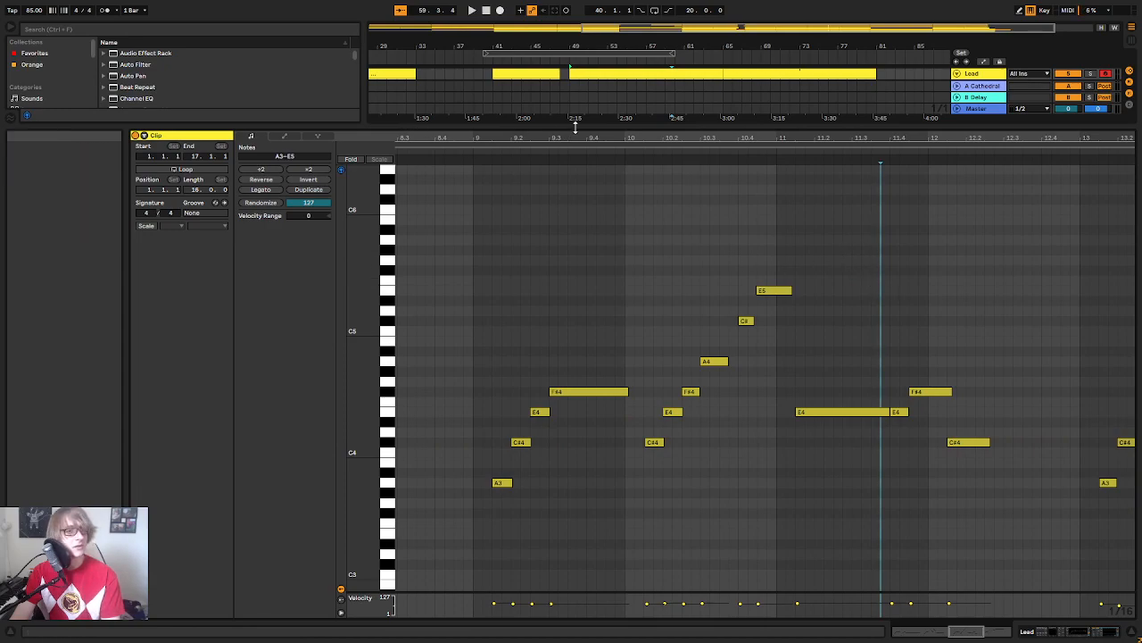
{"action": "mouse_move", "coordinate": [575, 122]}
{"action": "left_mouse_down"}
{"action": "mouse_move", "coordinate": [575, 246]}
{"action": "mouse_move", "coordinate": [592, 125]}
{"action": "left_mouse_up"}
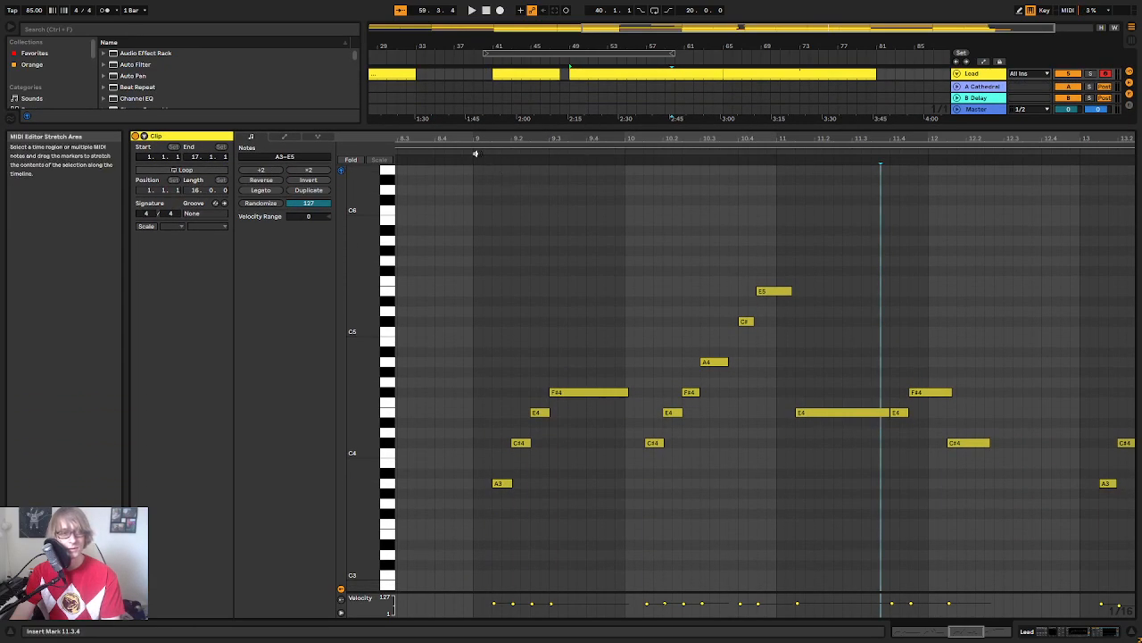
{"action": "key", "text": "space"}
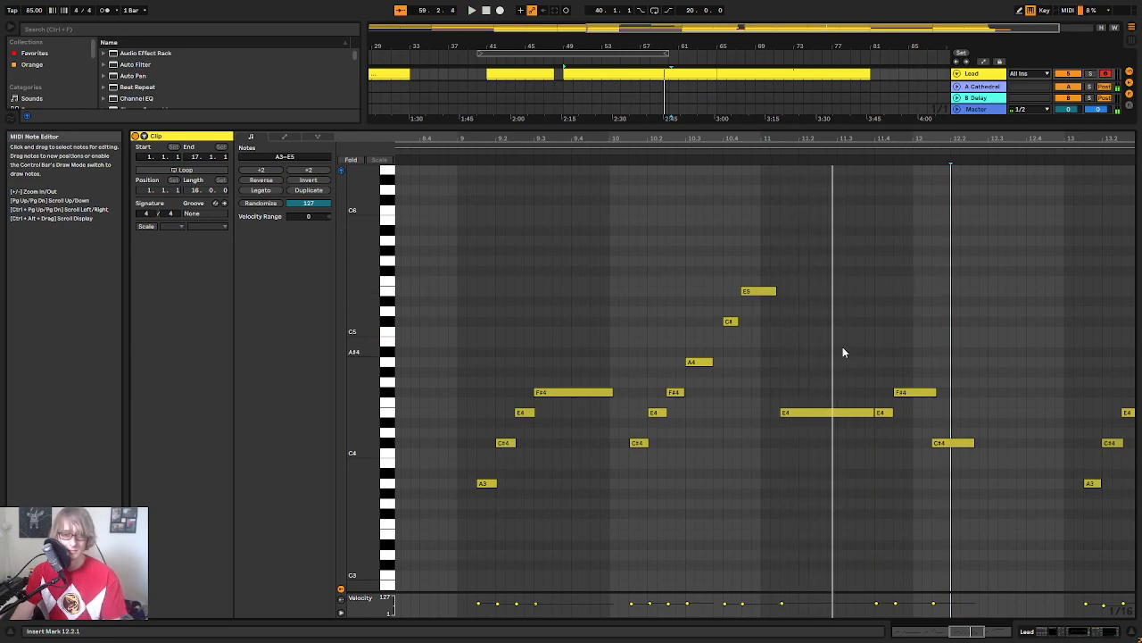
{"action": "left_click", "coordinate": [876, 330]}
{"action": "left_click", "coordinate": [882, 304]}
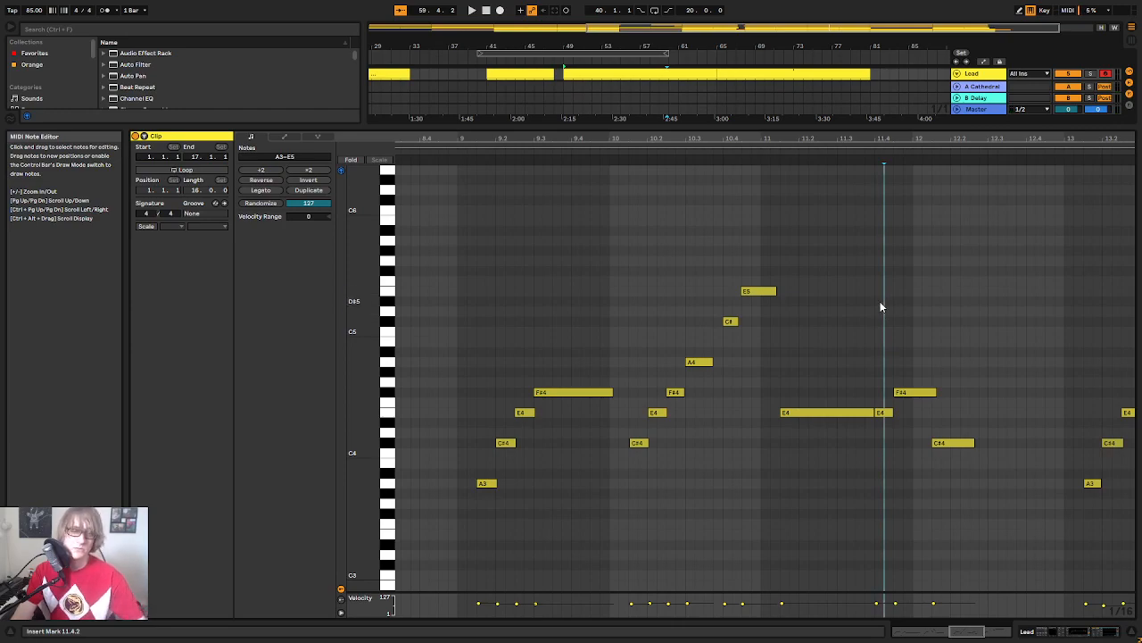
{"action": "left_click", "coordinate": [791, 379]}
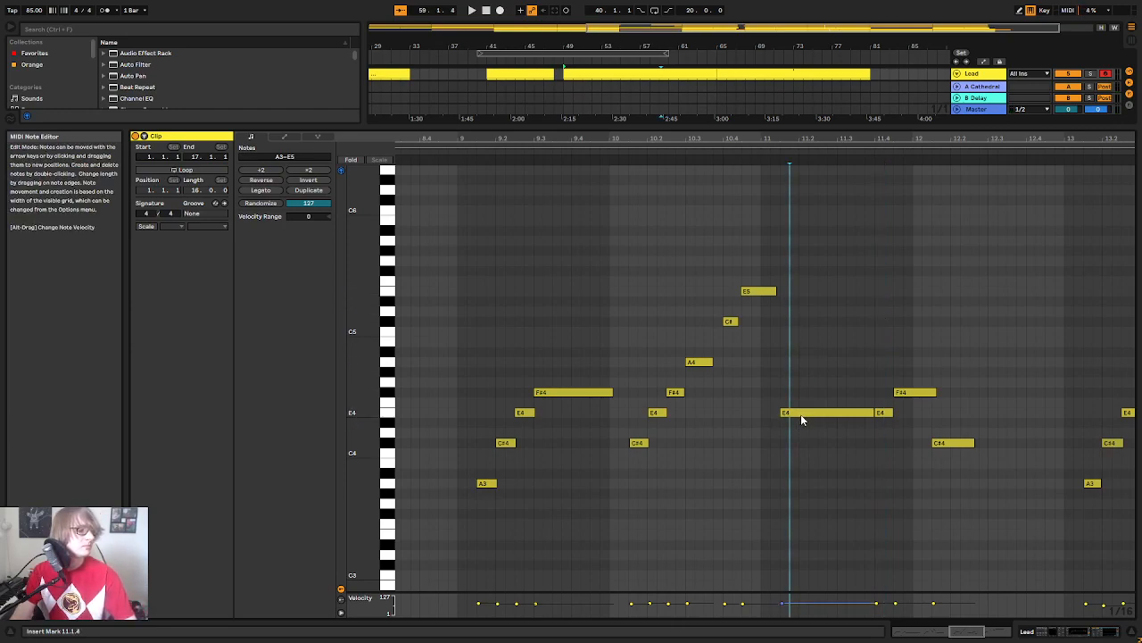
{"action": "left_click", "coordinate": [810, 425]}
{"action": "left_click", "coordinate": [819, 427]}
{"action": "left_click", "coordinate": [817, 414]}
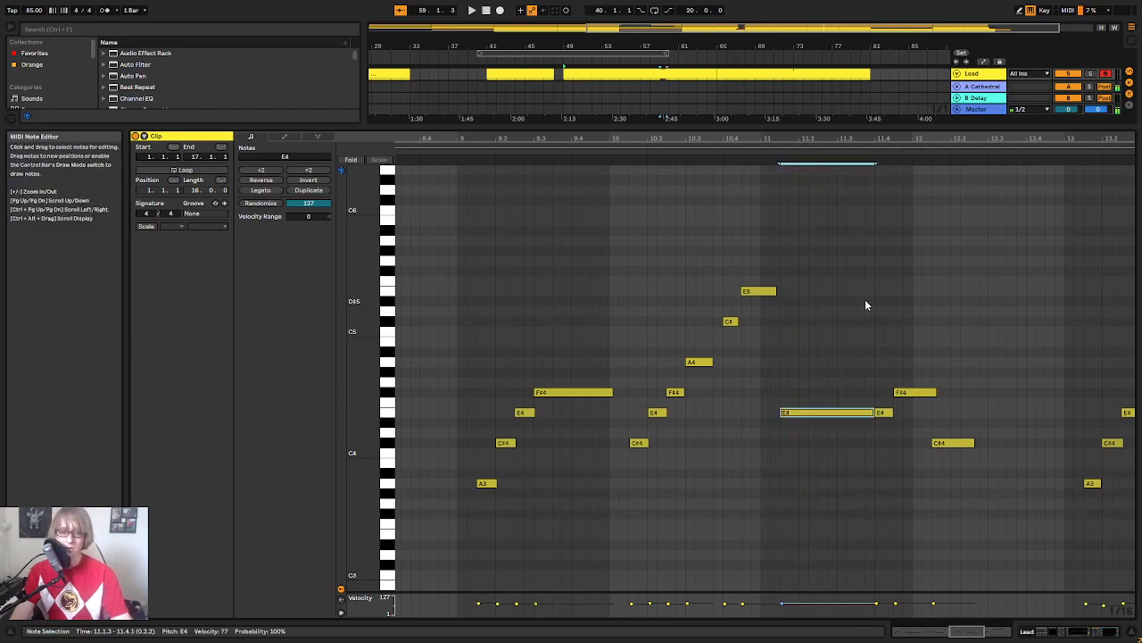
{"action": "left_click", "coordinate": [869, 279]}
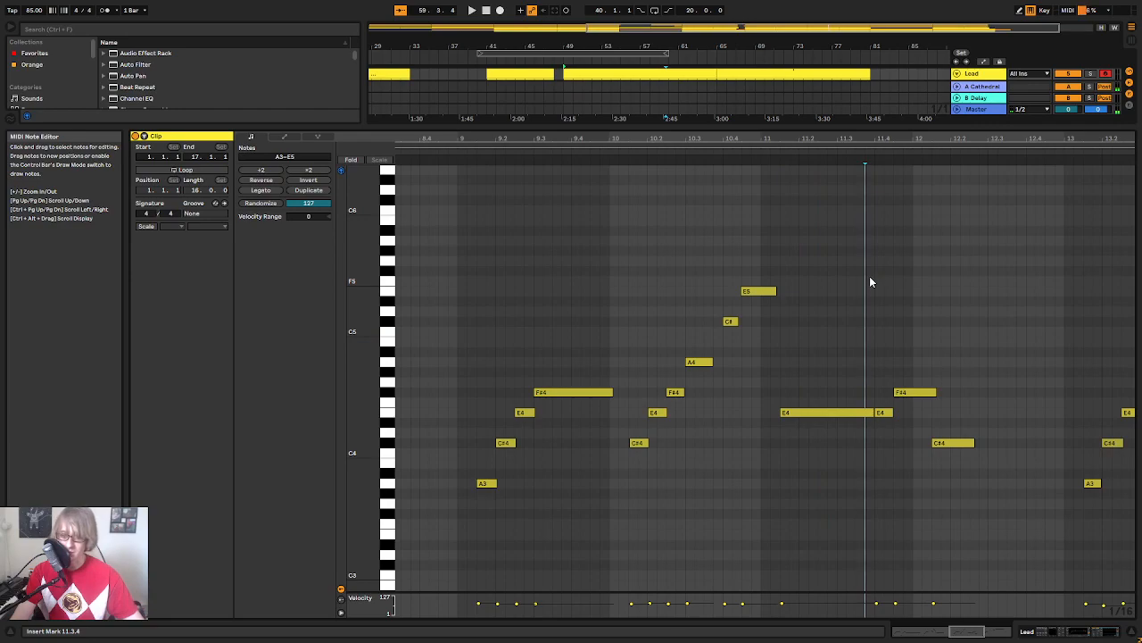
Step: Save the set and play the clip's ninth to eleventh bars again
{"action": "key", "text": "ctrl+s"}
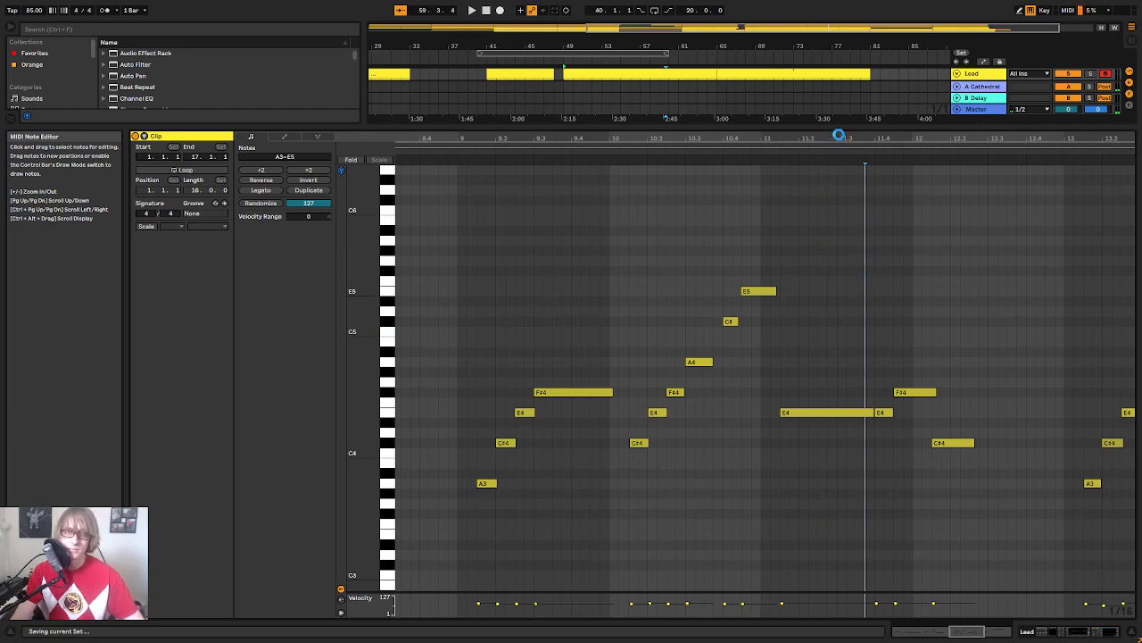
{"action": "left_click_drag", "start_coordinate": [839, 138], "coordinate": [814, 89]}
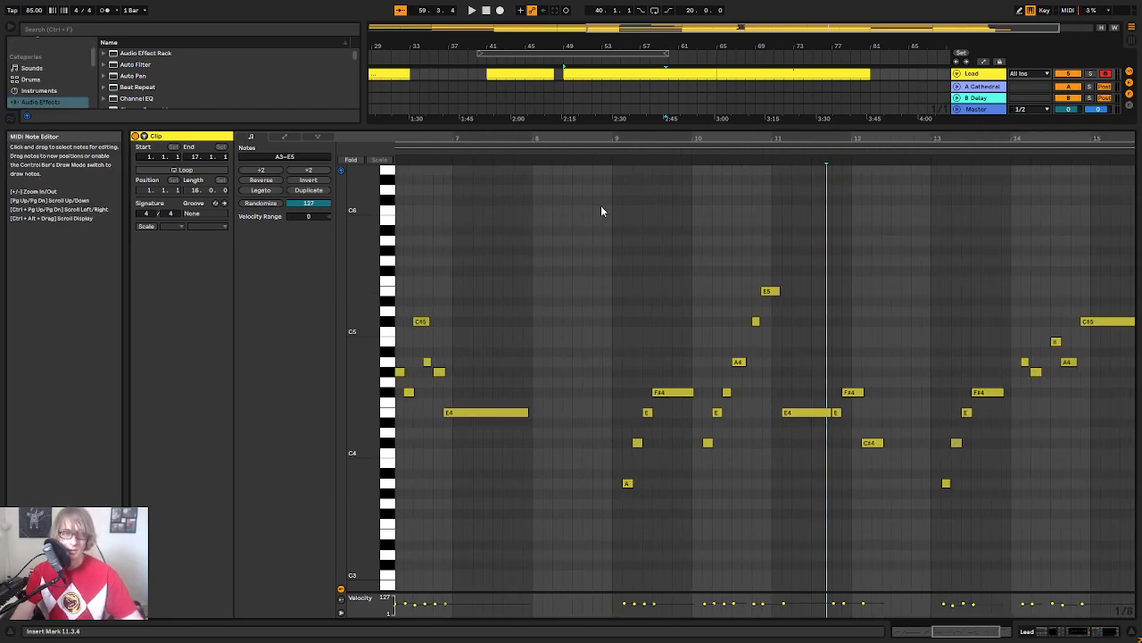
{"action": "left_click", "coordinate": [609, 152]}
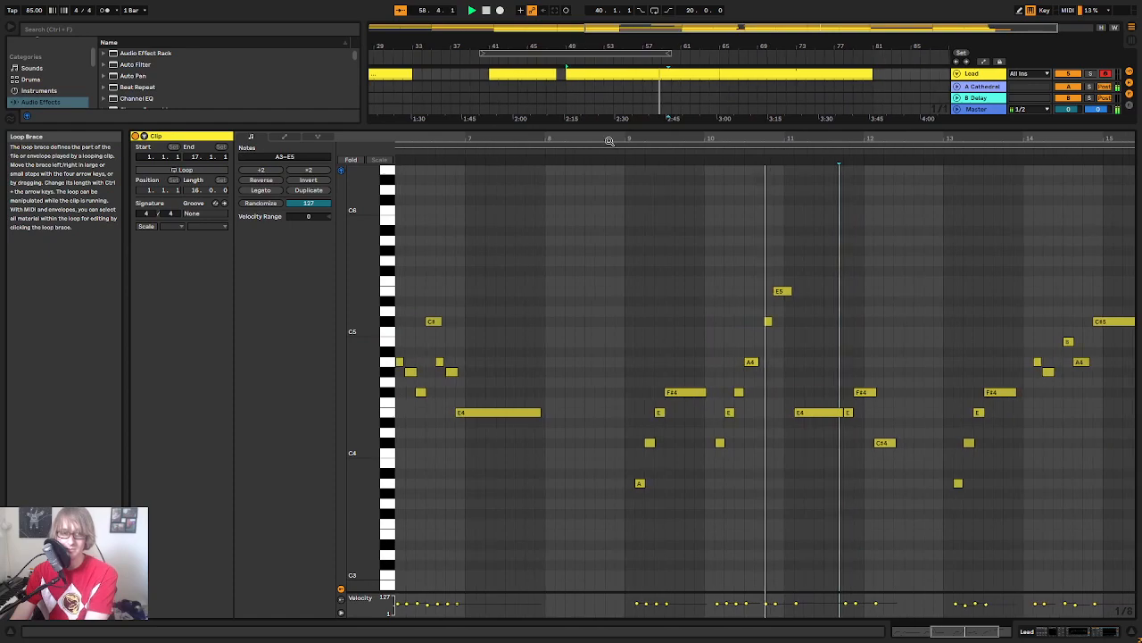
{"action": "key", "text": "space"}
{"action": "left_click_drag", "start_coordinate": [772, 140], "coordinate": [764, 139]}
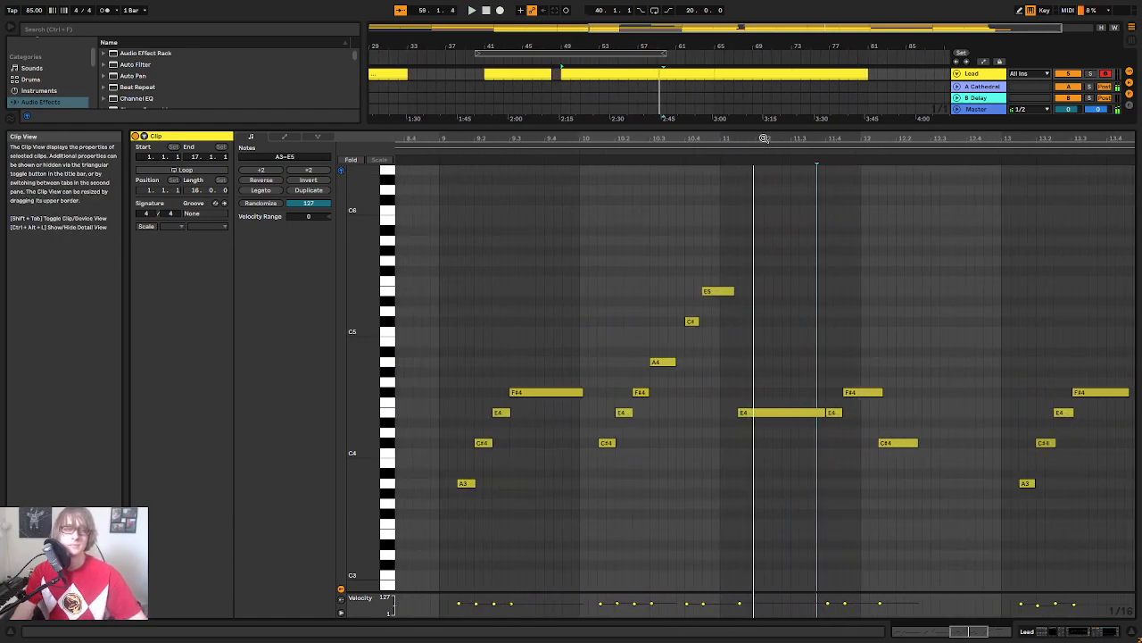
Step: Raise the eleventh bar's long E4 by an octave to E5 and play the passage back
{"action": "left_click", "coordinate": [808, 412]}
{"action": "key", "text": "shift+Up"}
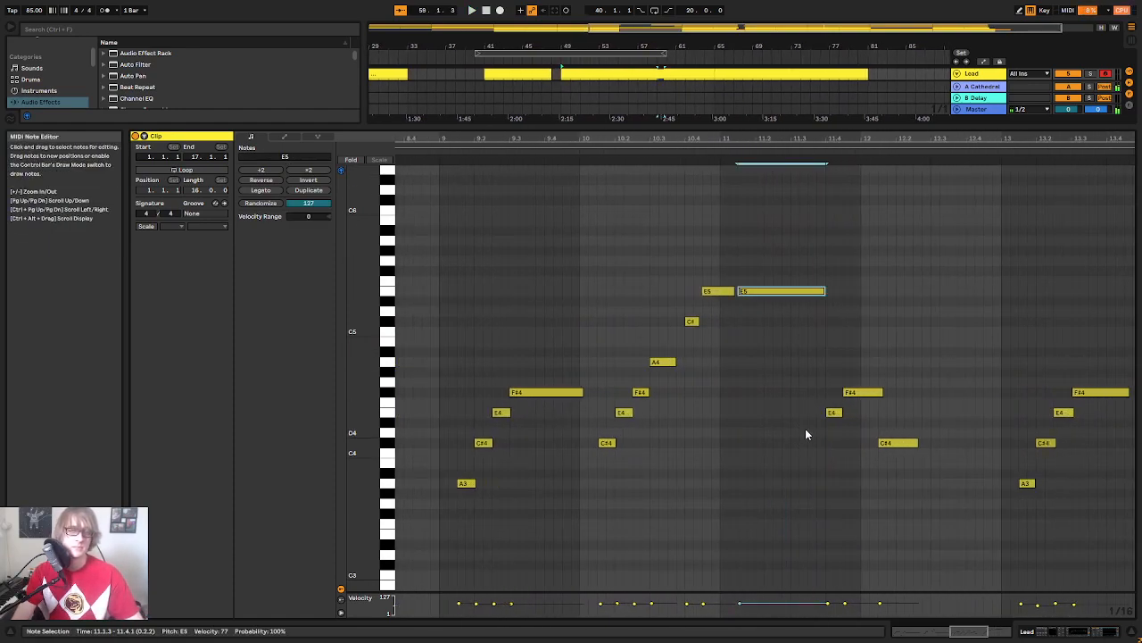
{"action": "left_click", "coordinate": [605, 150]}
{"action": "mouse_move", "coordinate": [879, 139]}
{"action": "left_mouse_down"}
{"action": "mouse_move", "coordinate": [879, 156]}
{"action": "mouse_move", "coordinate": [874, 140]}
{"action": "left_mouse_up"}
{"action": "key", "text": "space"}
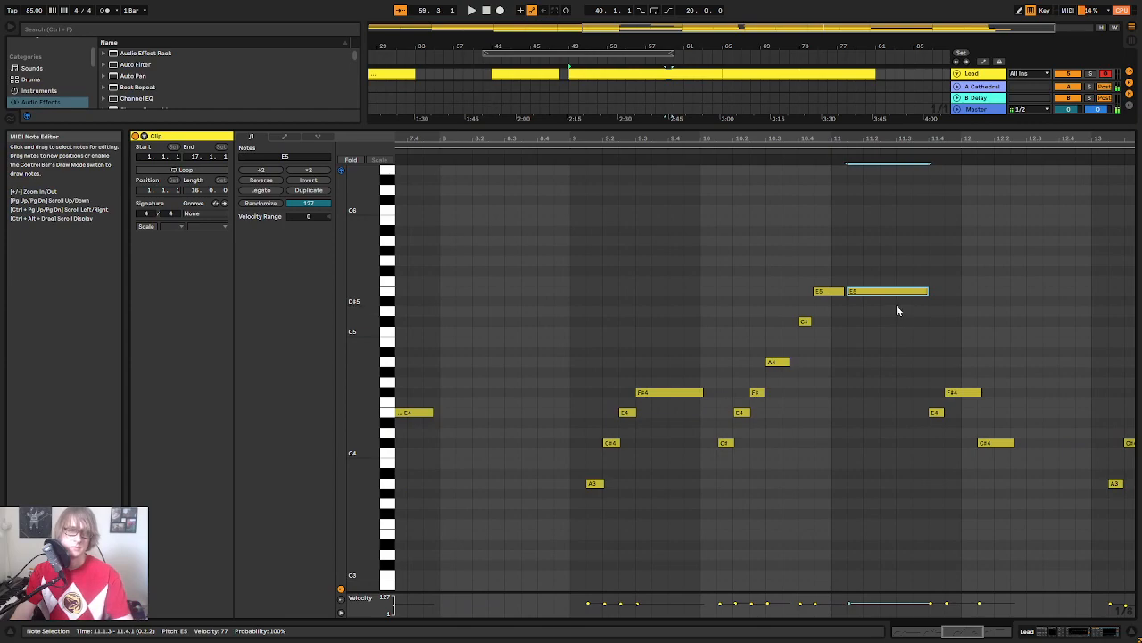
Step: Raise the eleventh bar's long E5 to F#5, lower its velocity to 58 and play the passage
{"action": "key", "text": "Up"}
{"action": "key", "text": "Up"}
{"action": "left_click", "coordinate": [784, 150]}
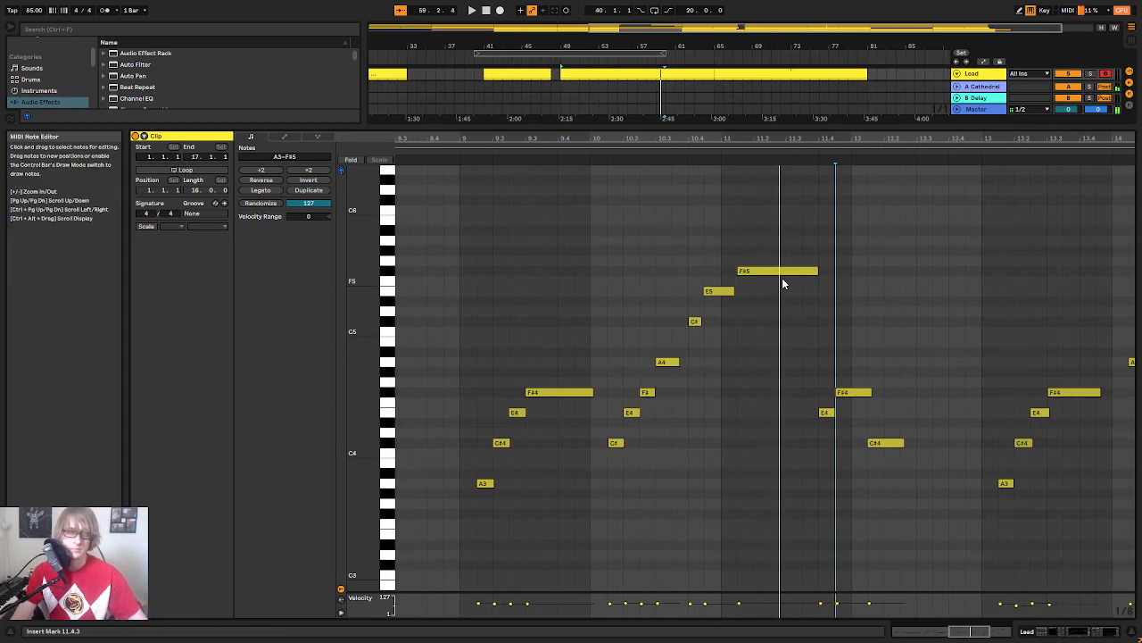
{"action": "key", "text": "space"}
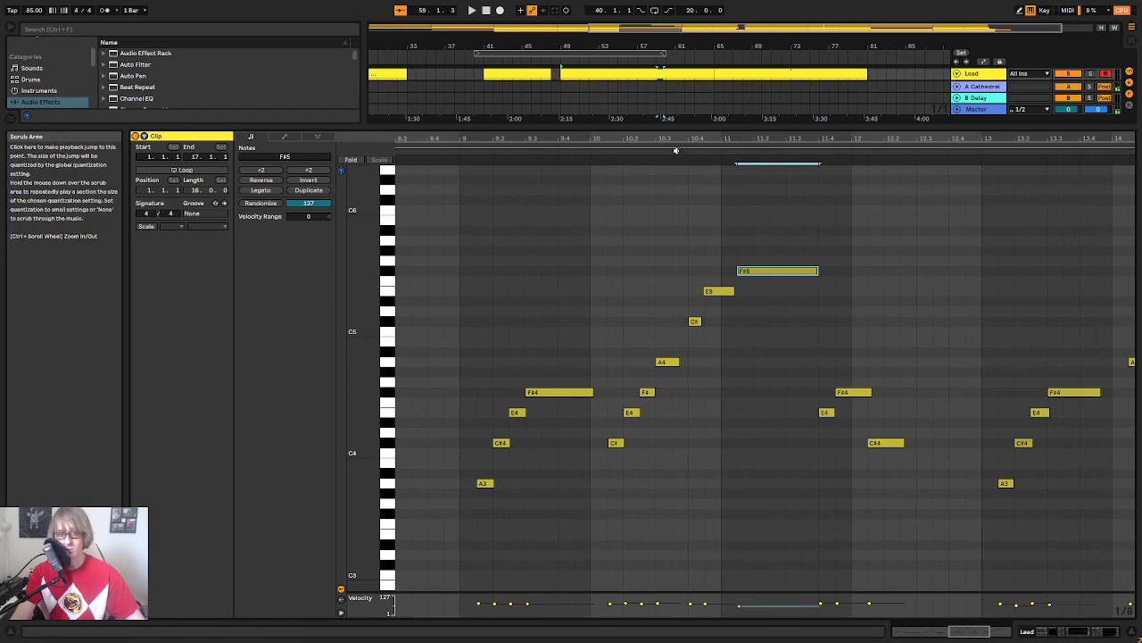
{"action": "key", "text": "space"}
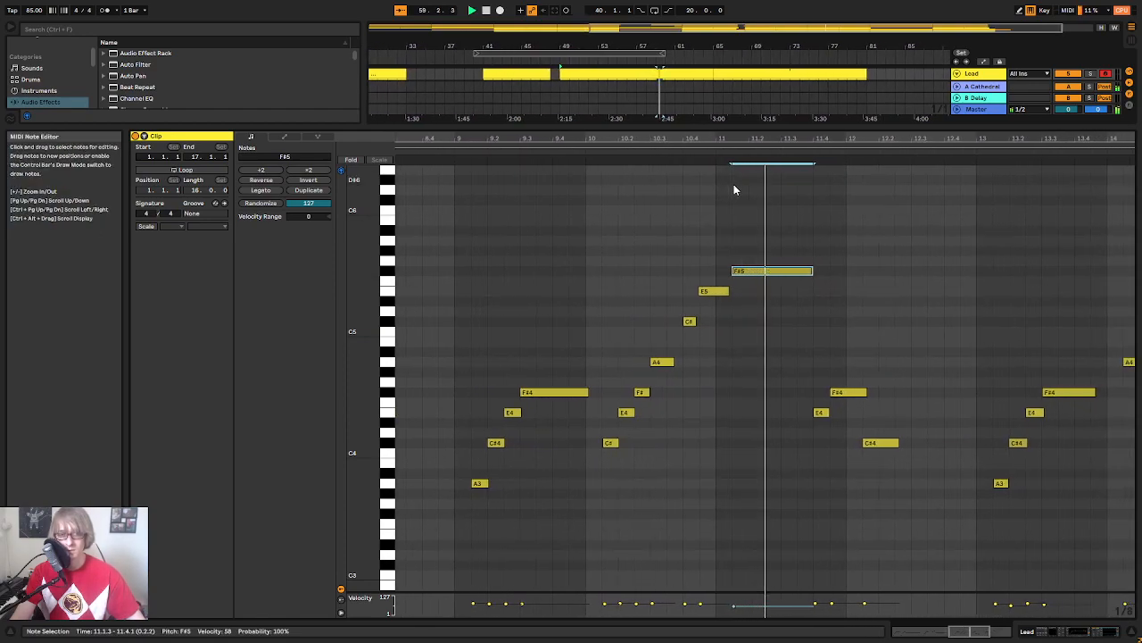
Step: Raise the E4 and F#4 at the end of the eleventh bar by an octave to E5 and F#5, and play them back
{"action": "left_click_drag", "start_coordinate": [768, 373], "coordinate": [773, 425]}
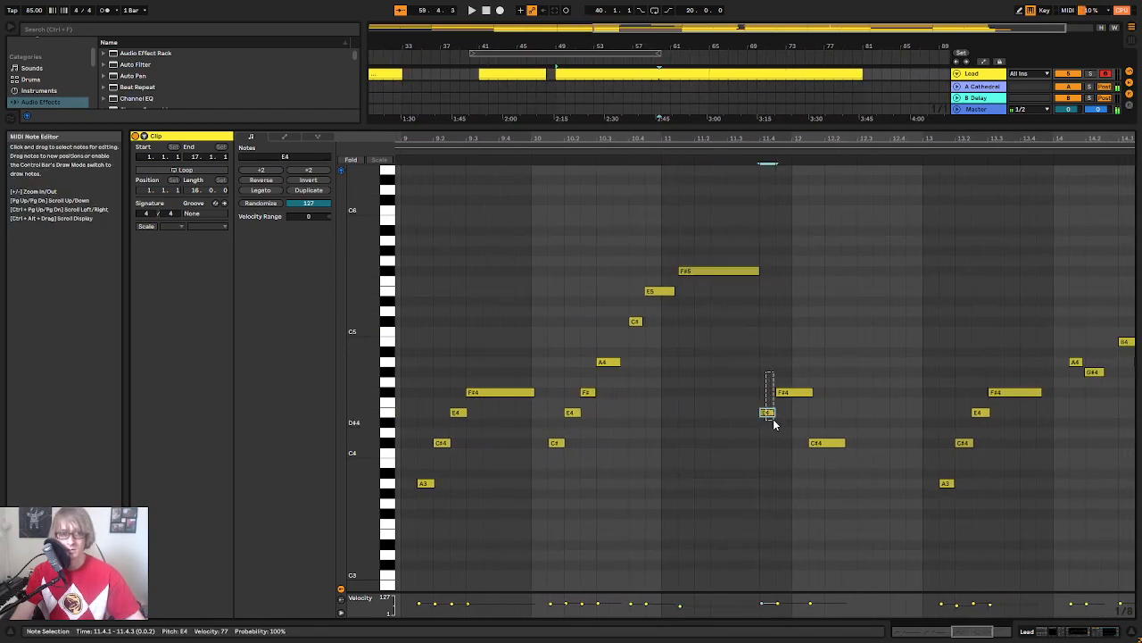
{"action": "key", "text": "shift+Up"}
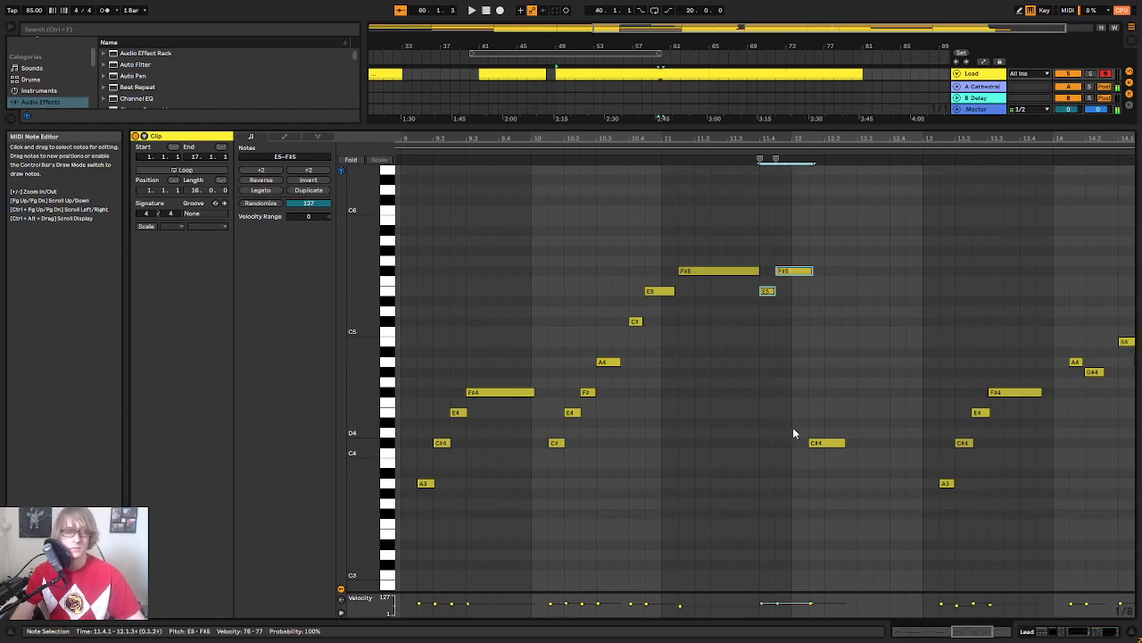
{"action": "key", "text": "space"}
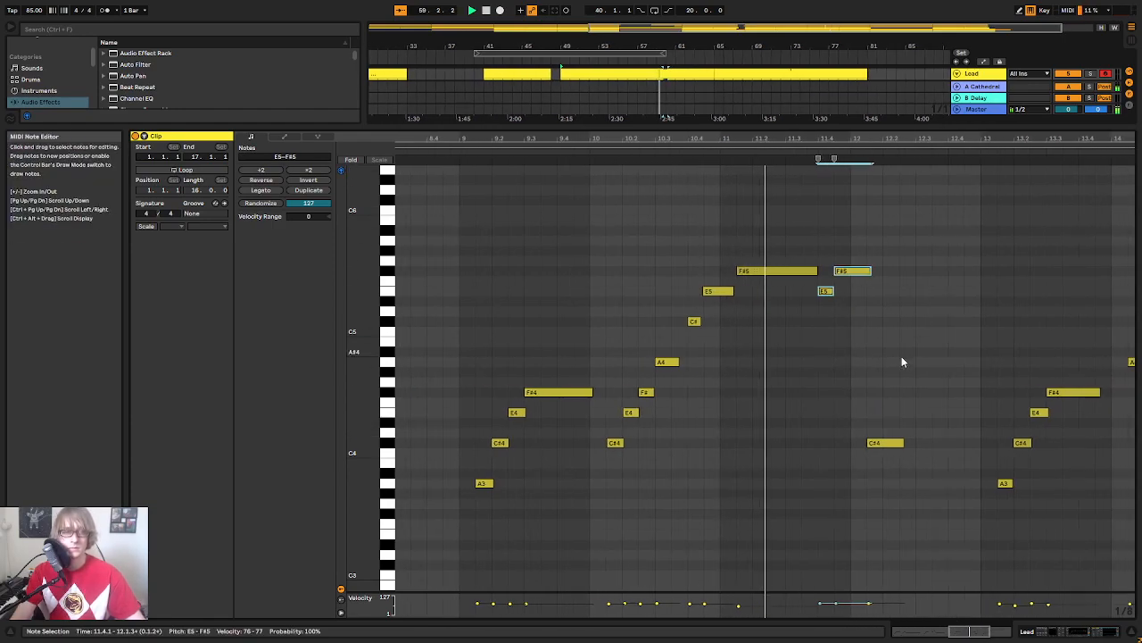
{"action": "left_click", "coordinate": [880, 324]}
{"action": "key", "text": "space"}
Step: Raise the twelfth bar's C#4 to C#5, and lower the velocities of the preceding F#5 and E5 to 68 and 69
{"action": "left_click_drag", "start_coordinate": [795, 312], "coordinate": [788, 288]}
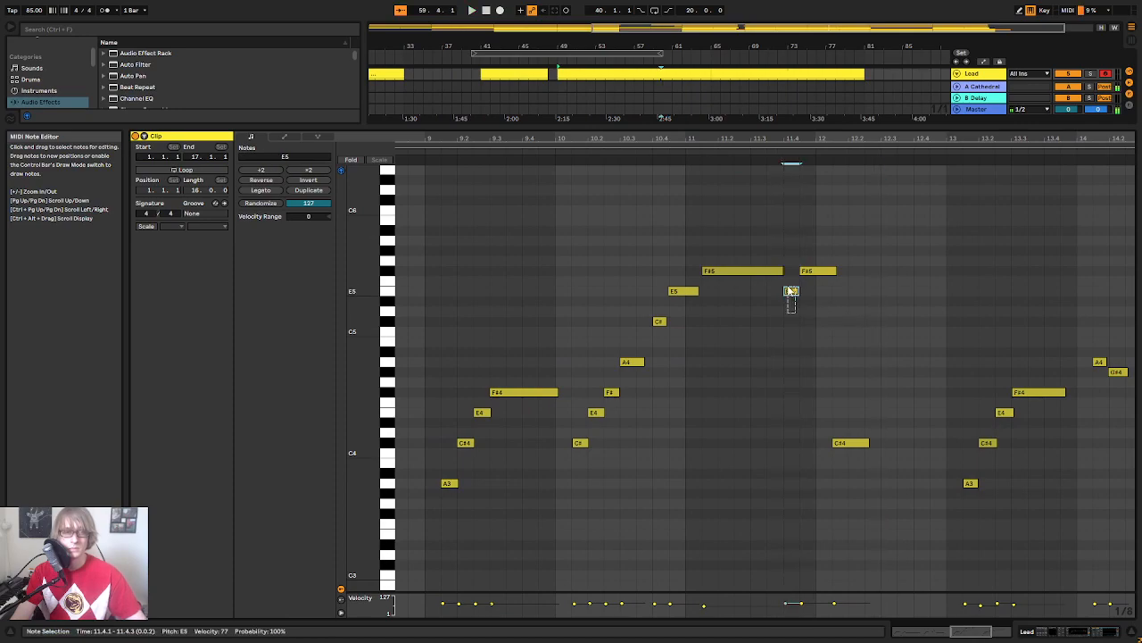
{"action": "key", "text": "Up"}
{"action": "left_click", "coordinate": [819, 271]}
{"action": "key", "text": "shift+Up"}
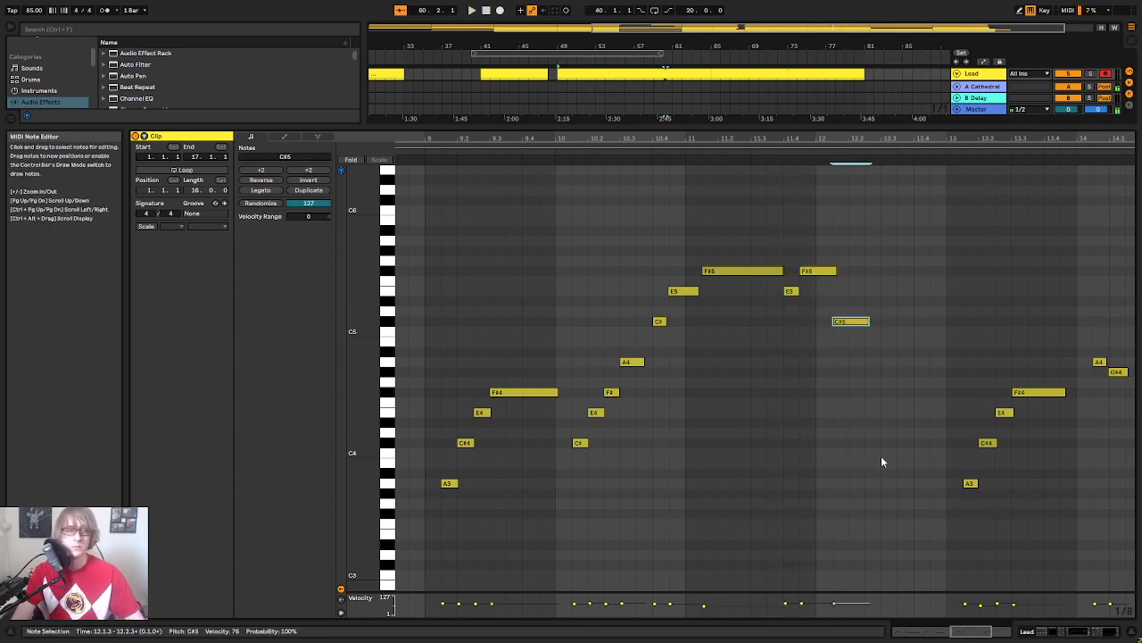
{"action": "left_click", "coordinate": [799, 291]}
{"action": "left_click", "coordinate": [810, 271]}
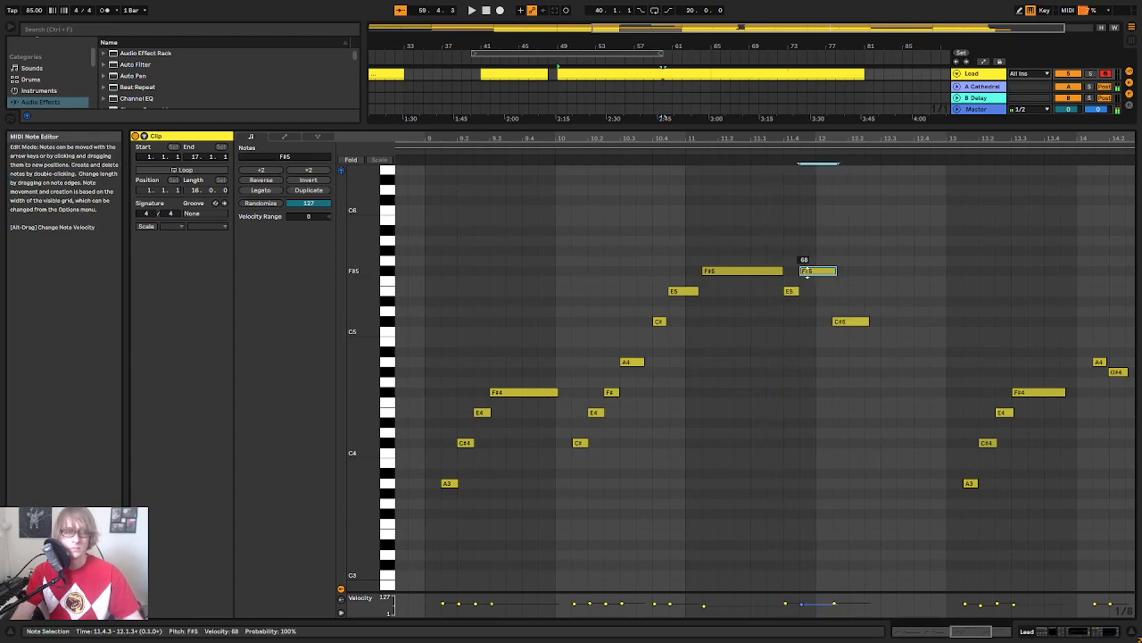
Step: Play the phrase and lengthen the twelfth bar's C#5 to the start of bar 13
{"action": "key", "text": "space"}
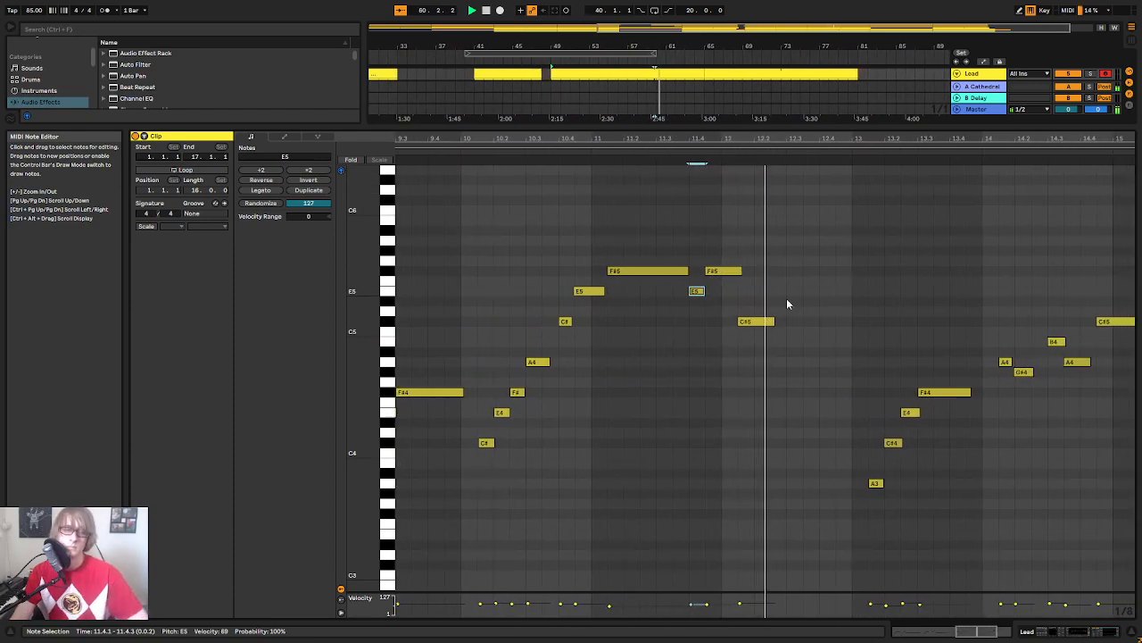
{"action": "left_click", "coordinate": [822, 353]}
{"action": "left_click_drag", "start_coordinate": [765, 322], "coordinate": [842, 323]}
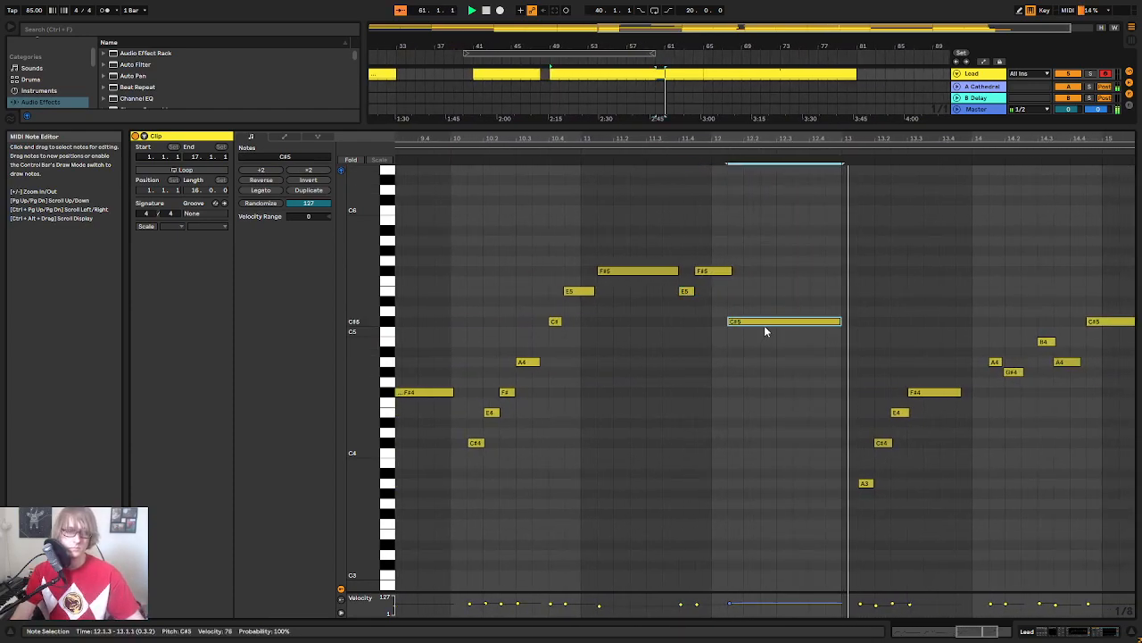
Step: Set the velocity of the F#5 before bar 12 to 66 and of the eleventh bar's long F#5 to 67
{"action": "left_click", "coordinate": [685, 292]}
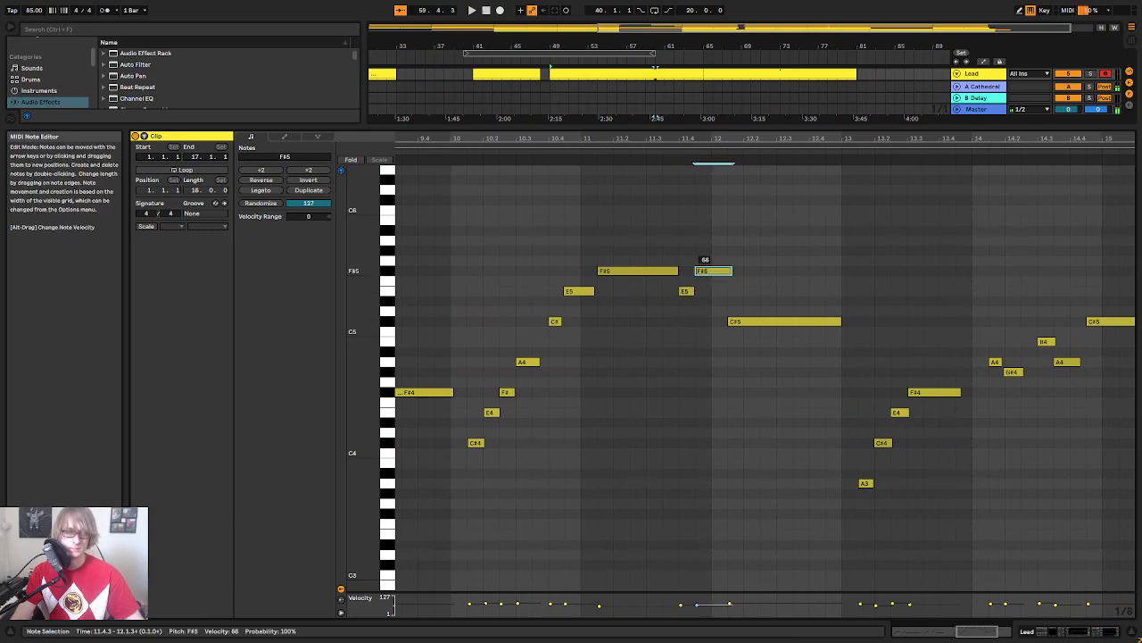
{"action": "left_click", "coordinate": [637, 270]}
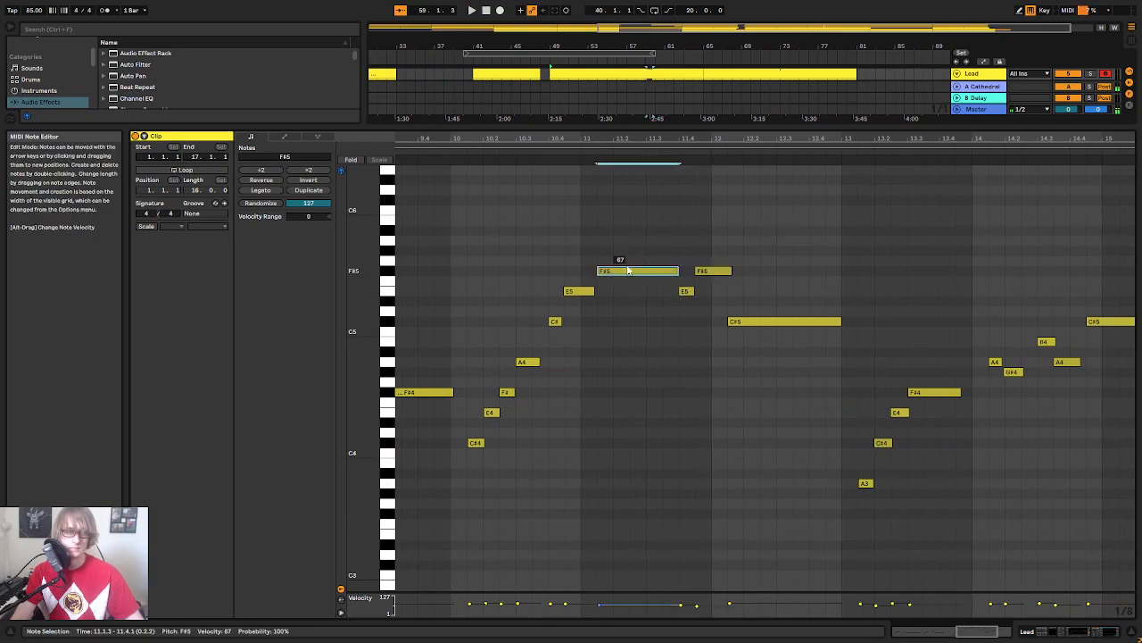
{"action": "left_click_drag", "start_coordinate": [648, 272], "coordinate": [648, 272]}
{"action": "left_click", "coordinate": [661, 308]}
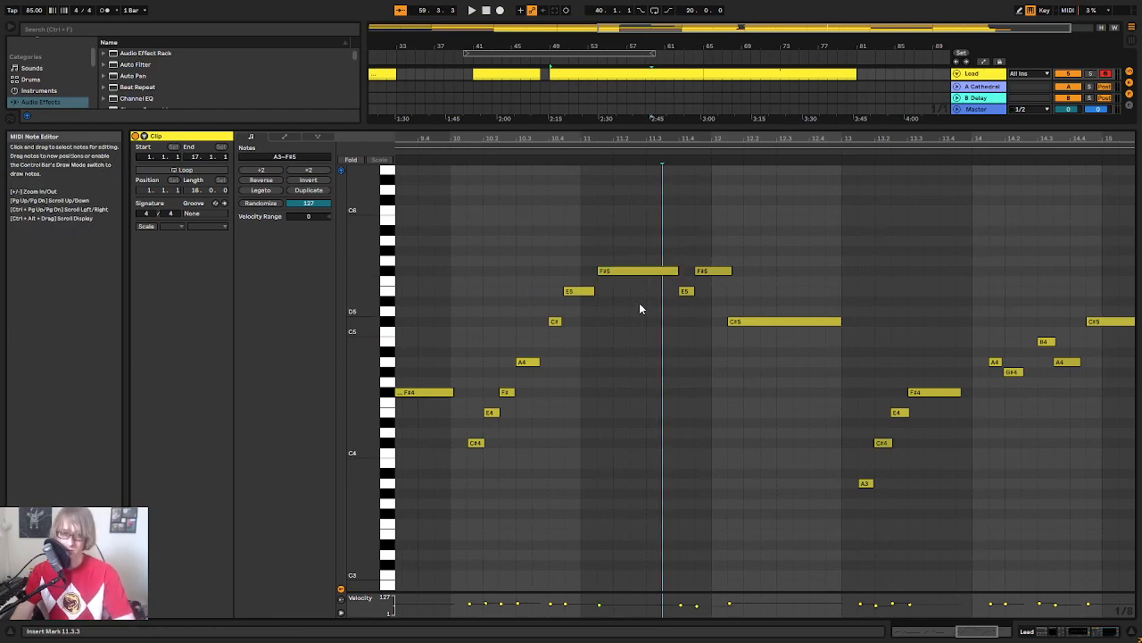
Step: Play through the reworked melody from the tenth bar into the thirteenth and view the clip's later bars
{"action": "left_click", "coordinate": [430, 148]}
{"action": "left_click_drag", "start_coordinate": [366, 229], "coordinate": [353, 230]}
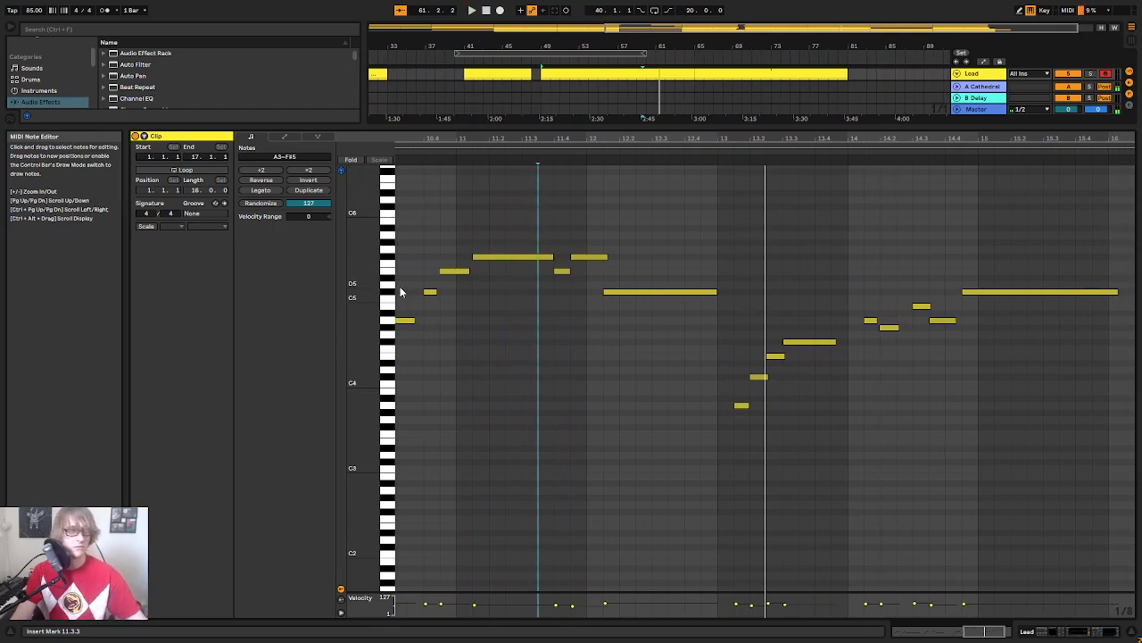
{"action": "left_click_drag", "start_coordinate": [580, 138], "coordinate": [759, 94]}
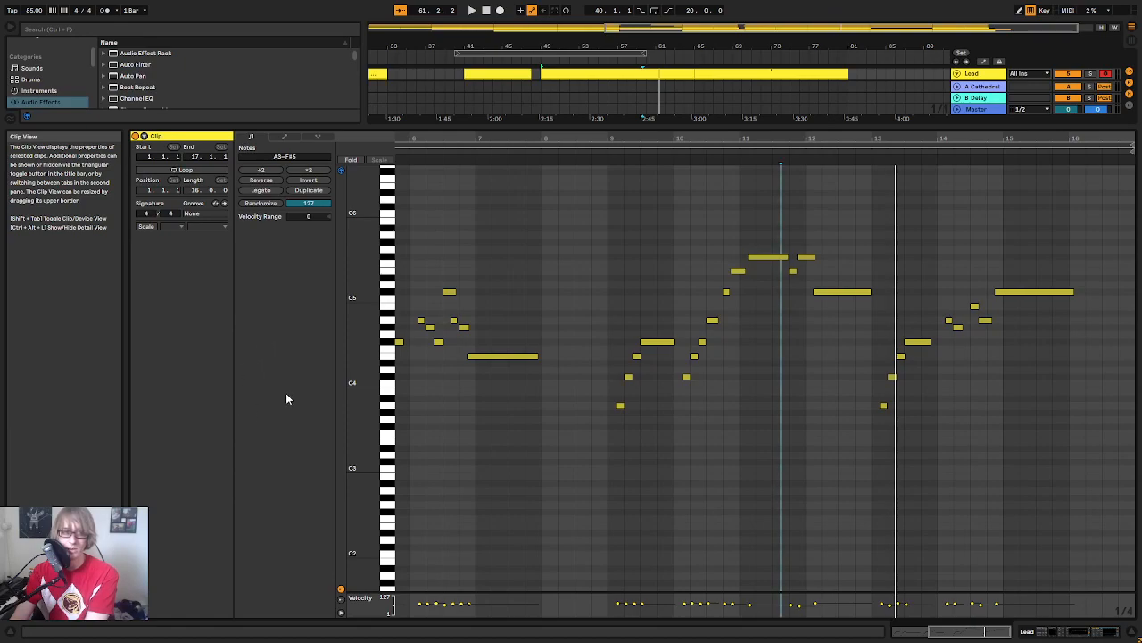
Step: Bring all tracks of the arrangement into view, open the Bass clip and play the section around bar 57
{"action": "mouse_move", "coordinate": [605, 128]}
{"action": "left_mouse_down"}
{"action": "mouse_move", "coordinate": [581, 247]}
{"action": "mouse_move", "coordinate": [587, 395]}
{"action": "mouse_move", "coordinate": [624, 127]}
{"action": "left_mouse_up"}
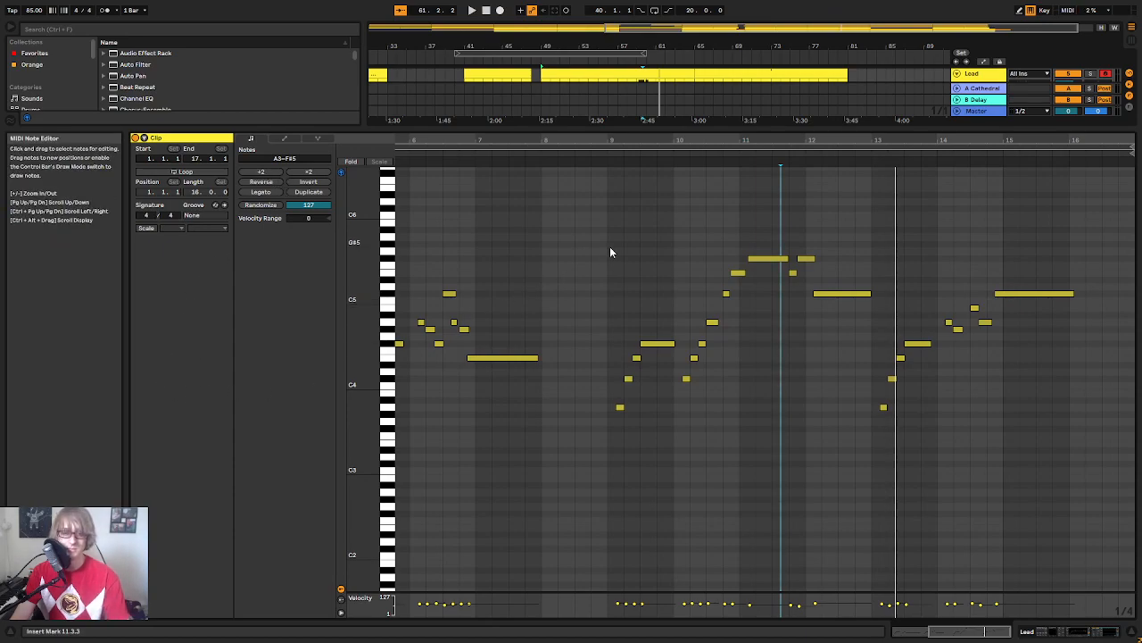
{"action": "left_click_drag", "start_coordinate": [687, 131], "coordinate": [689, 379]}
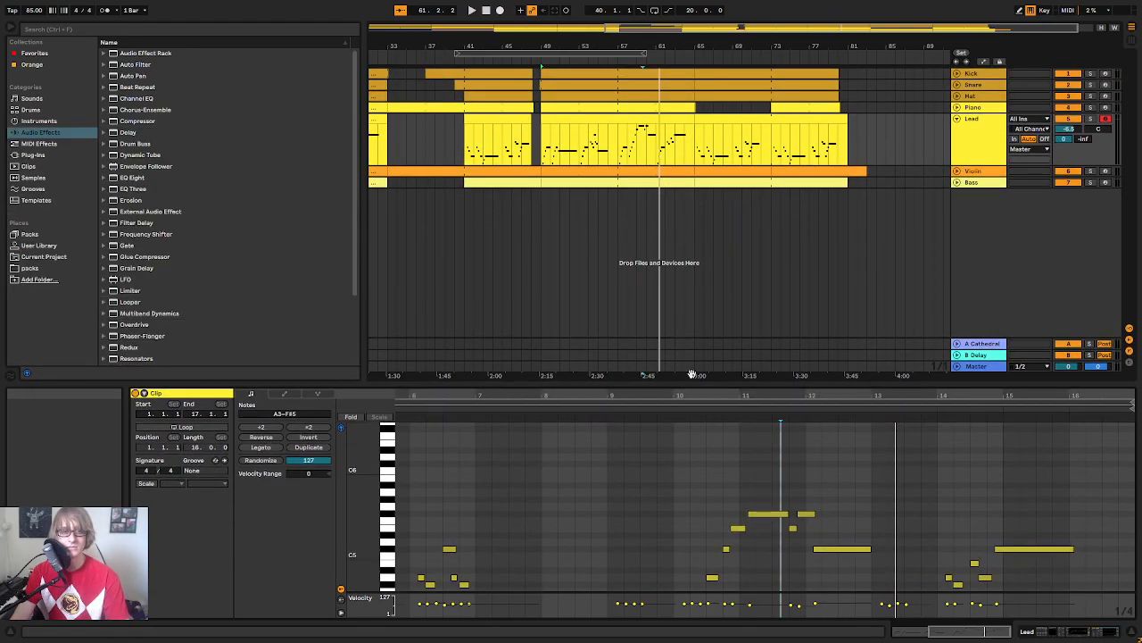
{"action": "left_click", "coordinate": [719, 182]}
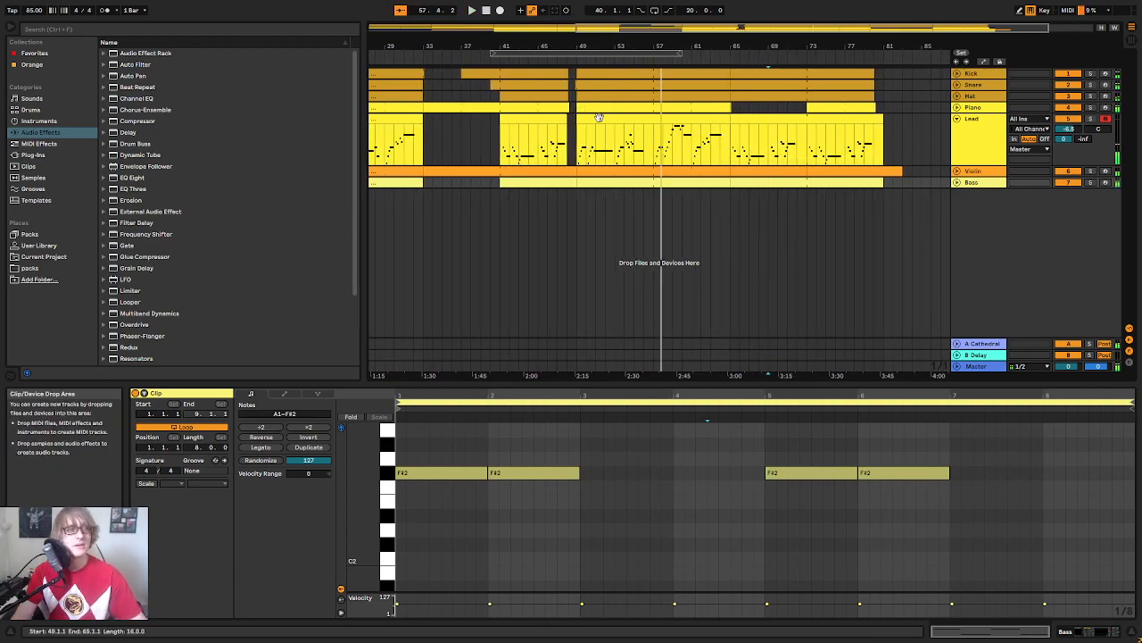
Step: Leave full-screen mode, view the program's version information and close it
{"action": "key", "text": "F11"}
{"action": "left_click", "coordinate": [107, 18]}
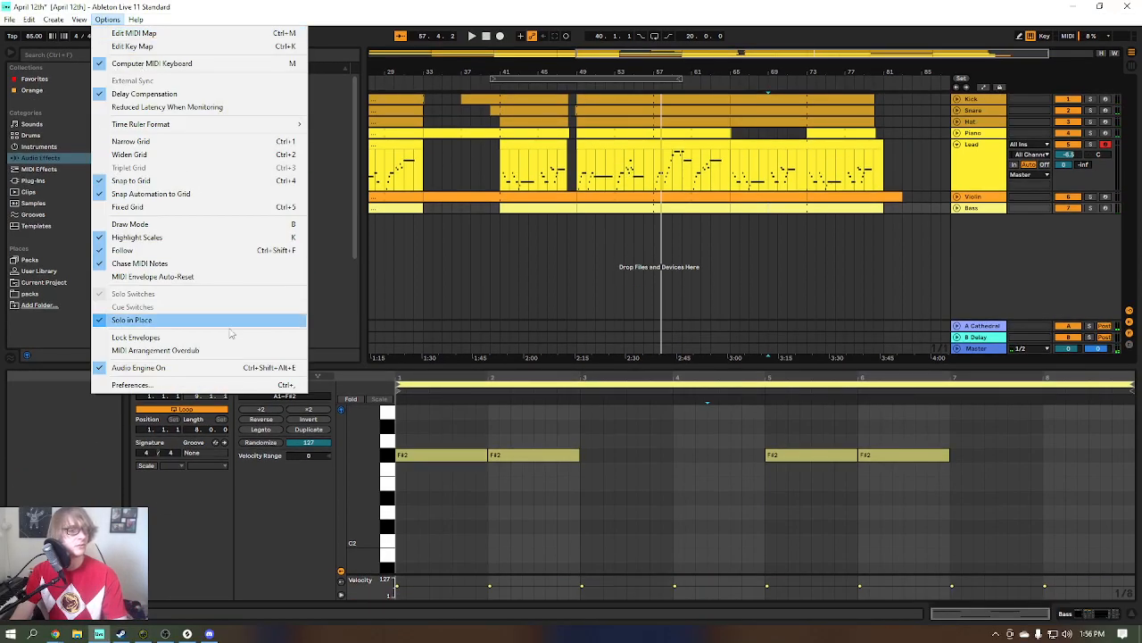
{"action": "mouse_move", "coordinate": [136, 18]}
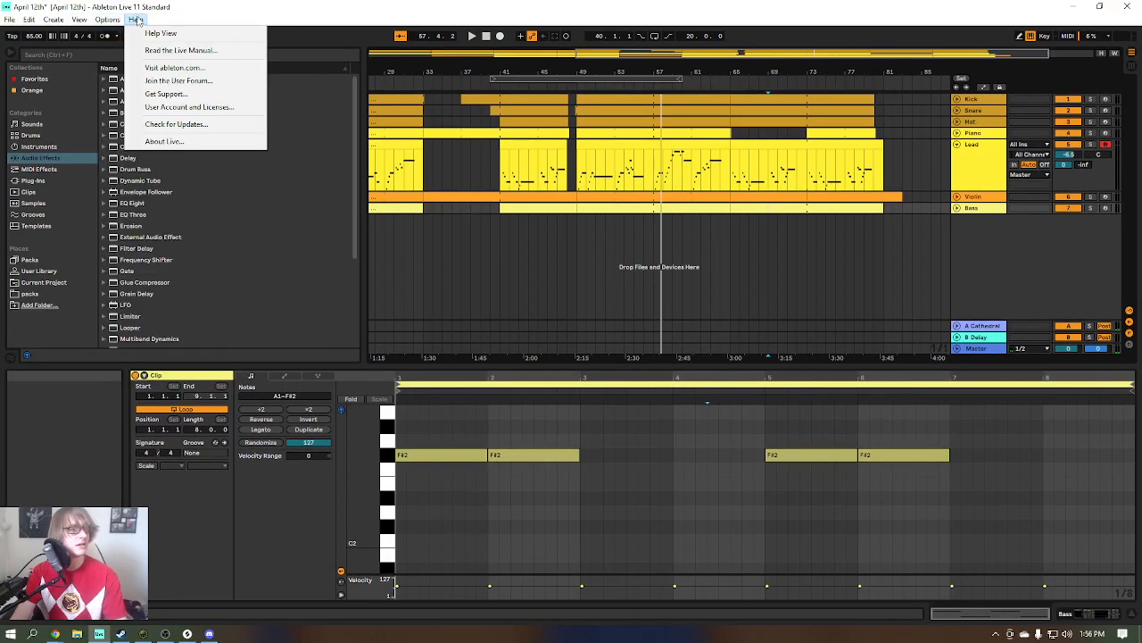
{"action": "left_click", "coordinate": [188, 142]}
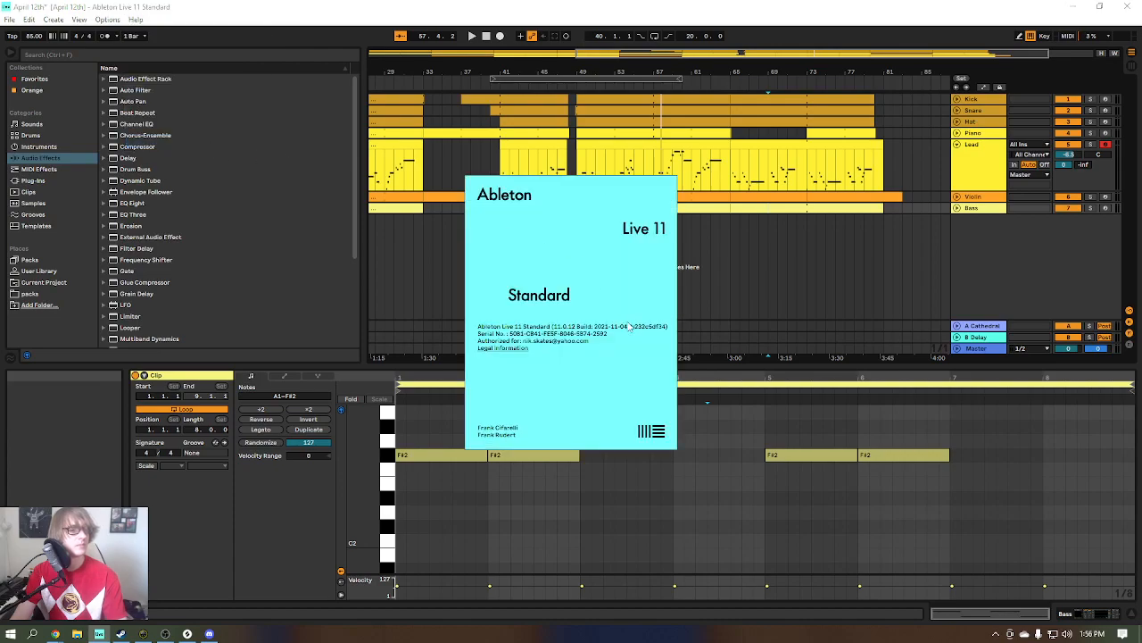
{"action": "left_click", "coordinate": [760, 339]}
Step: Check for program updates
{"action": "left_click", "coordinate": [136, 18]}
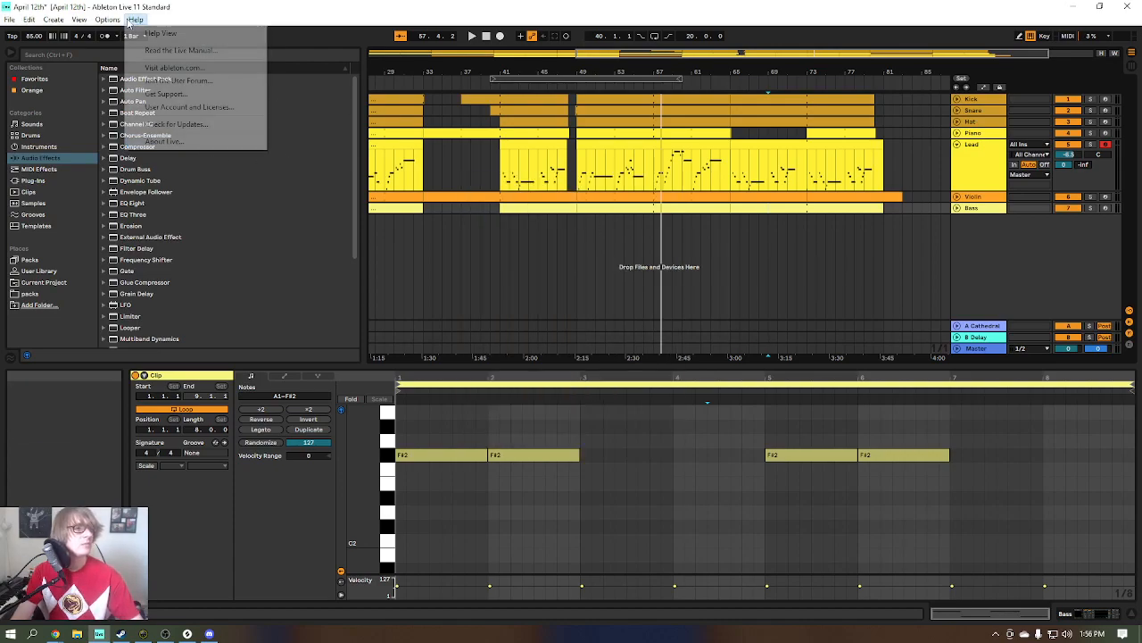
{"action": "mouse_move", "coordinate": [114, 19]}
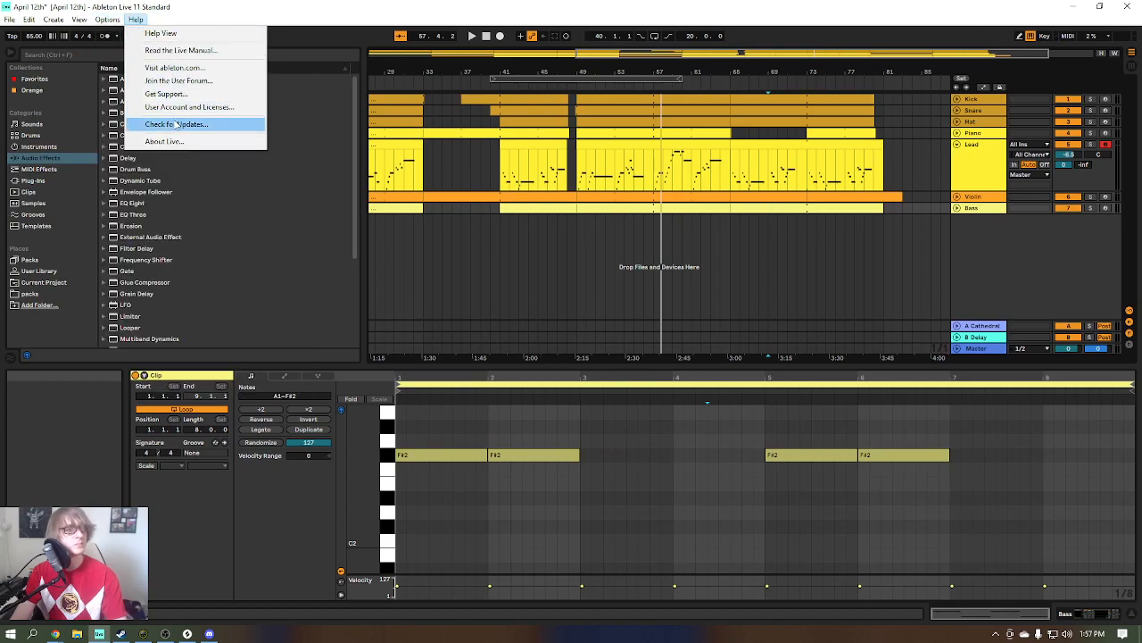
{"action": "left_click", "coordinate": [202, 126]}
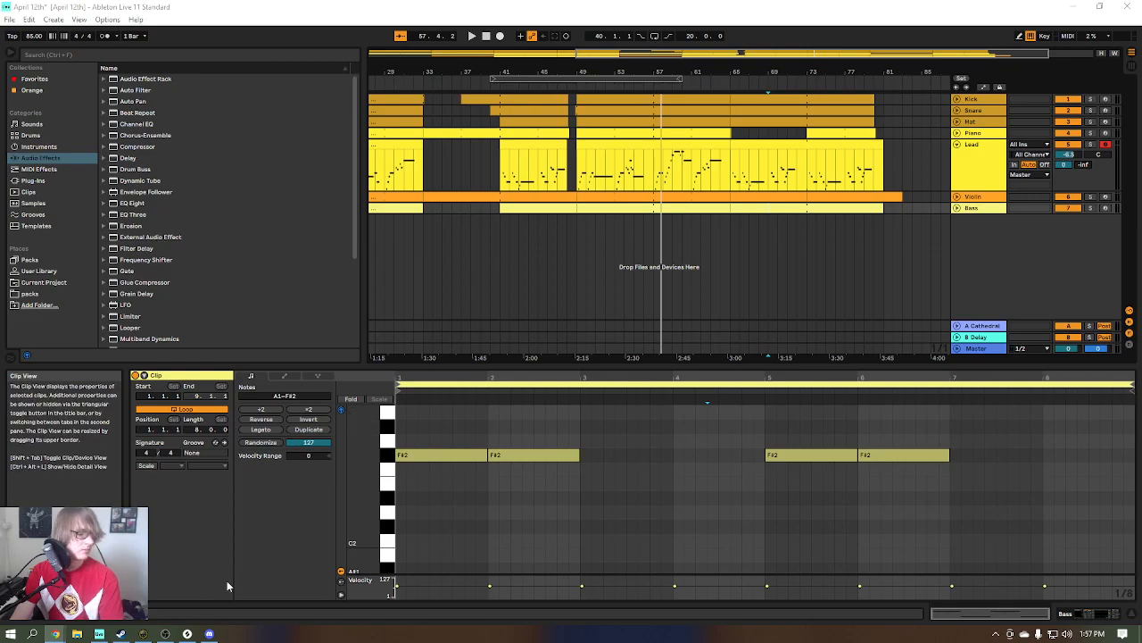
Step: Play the arrangement from about bar 47 in full-screen mode and save the project
{"action": "left_click", "coordinate": [561, 88]}
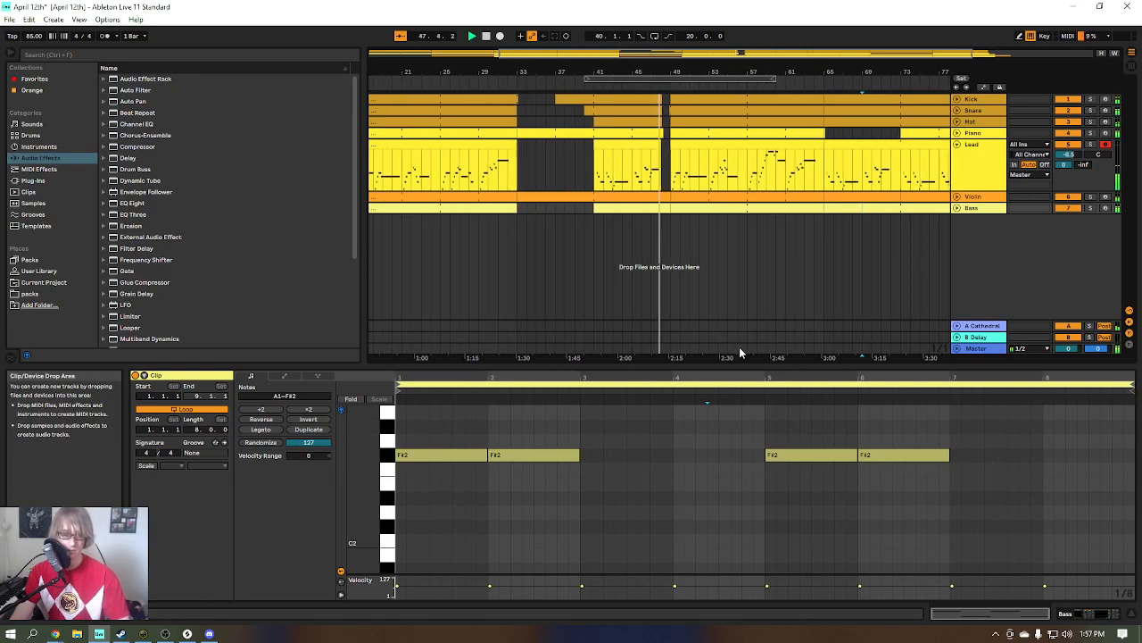
{"action": "left_click", "coordinate": [765, 270]}
{"action": "key", "text": "F11"}
{"action": "mouse_move", "coordinate": [776, 383]}
{"action": "left_mouse_down"}
{"action": "mouse_move", "coordinate": [788, 198]}
{"action": "mouse_move", "coordinate": [778, 380]}
{"action": "left_mouse_up"}
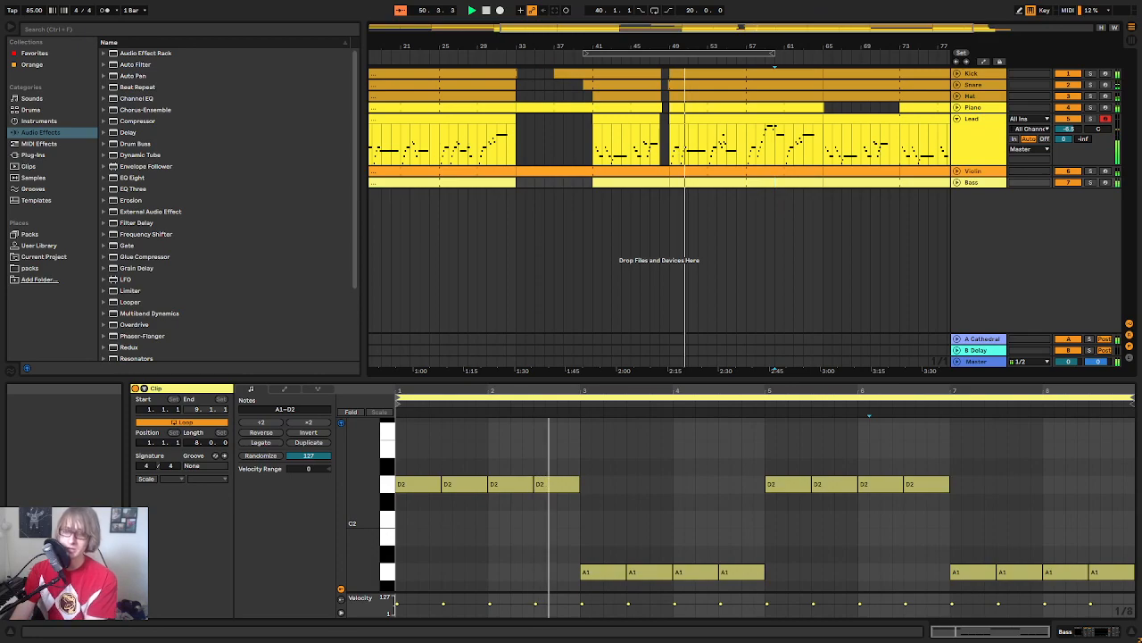
{"action": "left_click", "coordinate": [762, 266]}
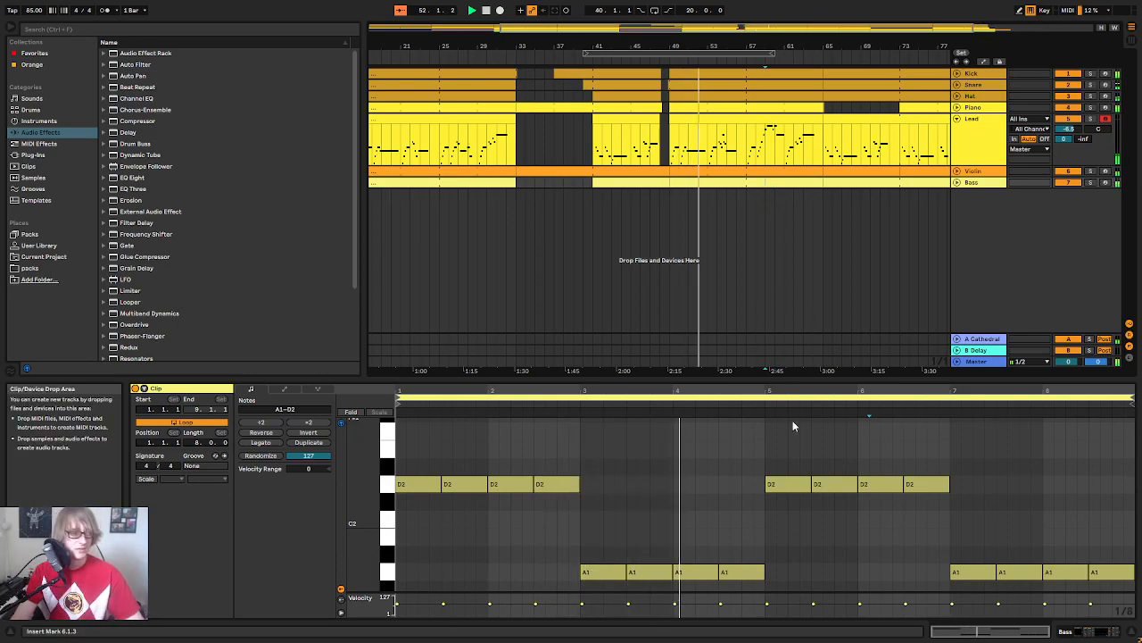
{"action": "left_click_drag", "start_coordinate": [760, 376], "coordinate": [777, 347]}
{"action": "key", "text": "ctrl+s"}
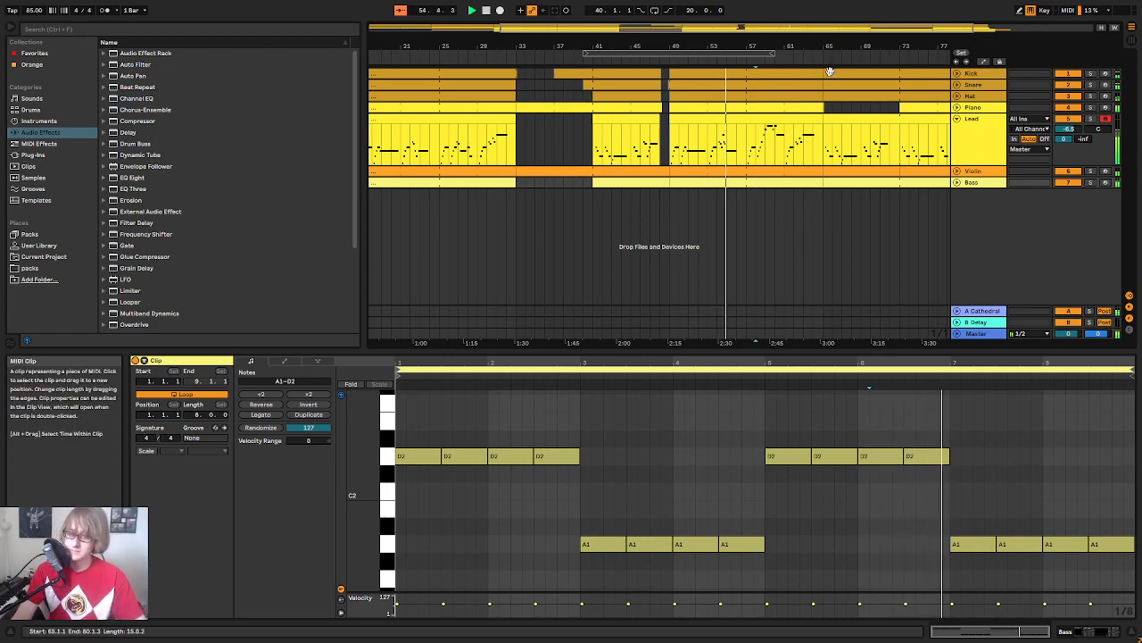
Step: Open the Lead clip at bars 49 to 64 in an enlarged note editor
{"action": "left_click_drag", "start_coordinate": [672, 45], "coordinate": [672, 28]}
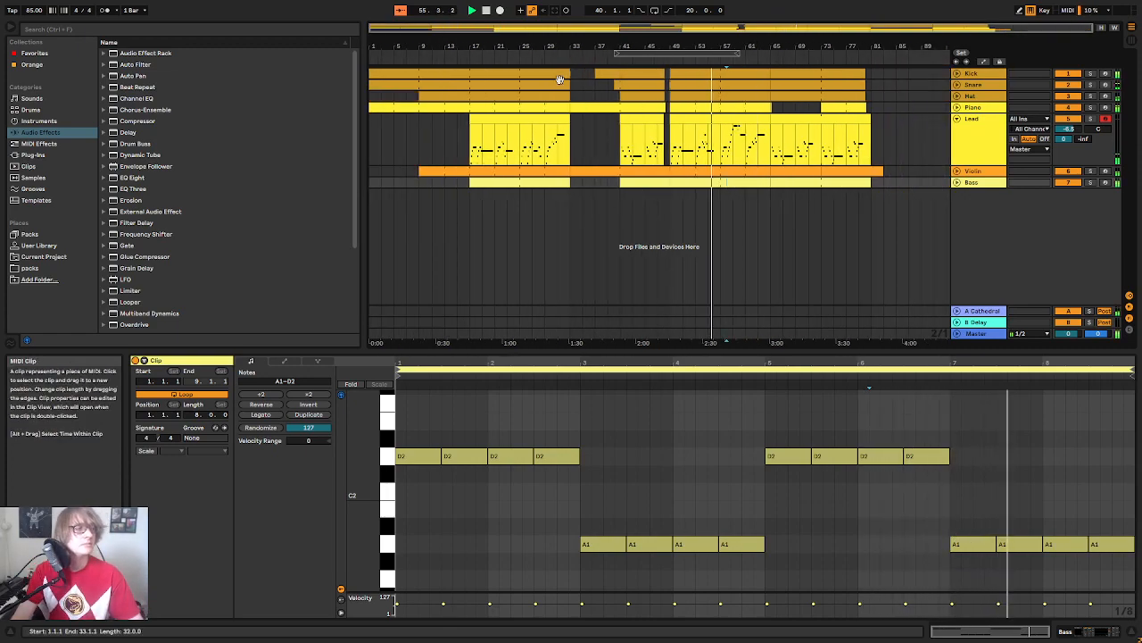
{"action": "left_click_drag", "start_coordinate": [608, 352], "coordinate": [587, 607]}
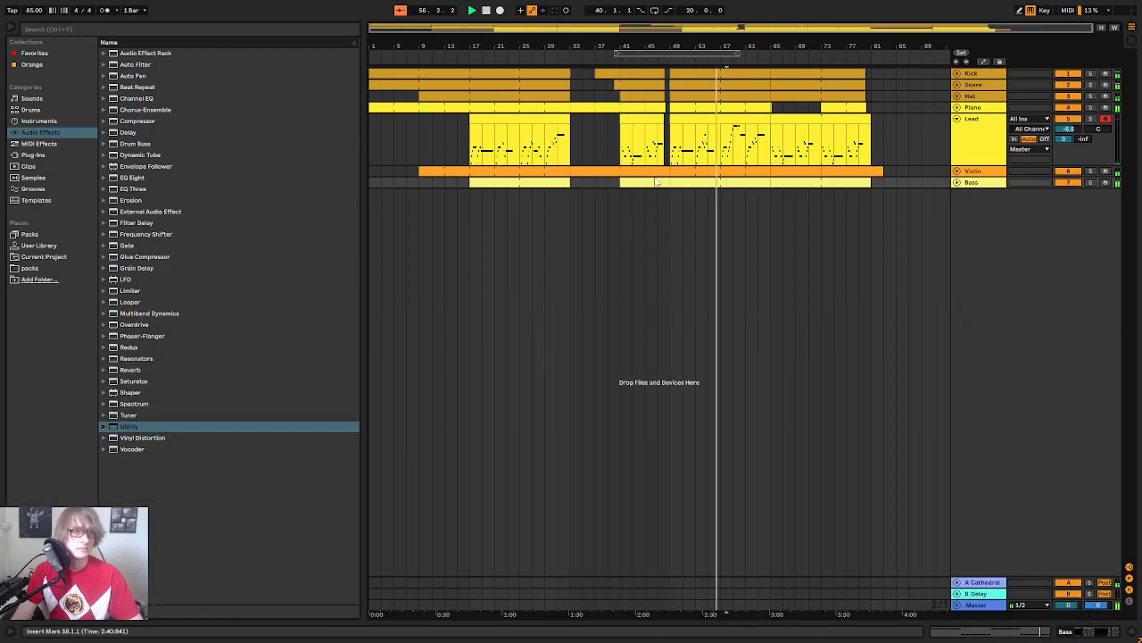
{"action": "double_click", "coordinate": [744, 117]}
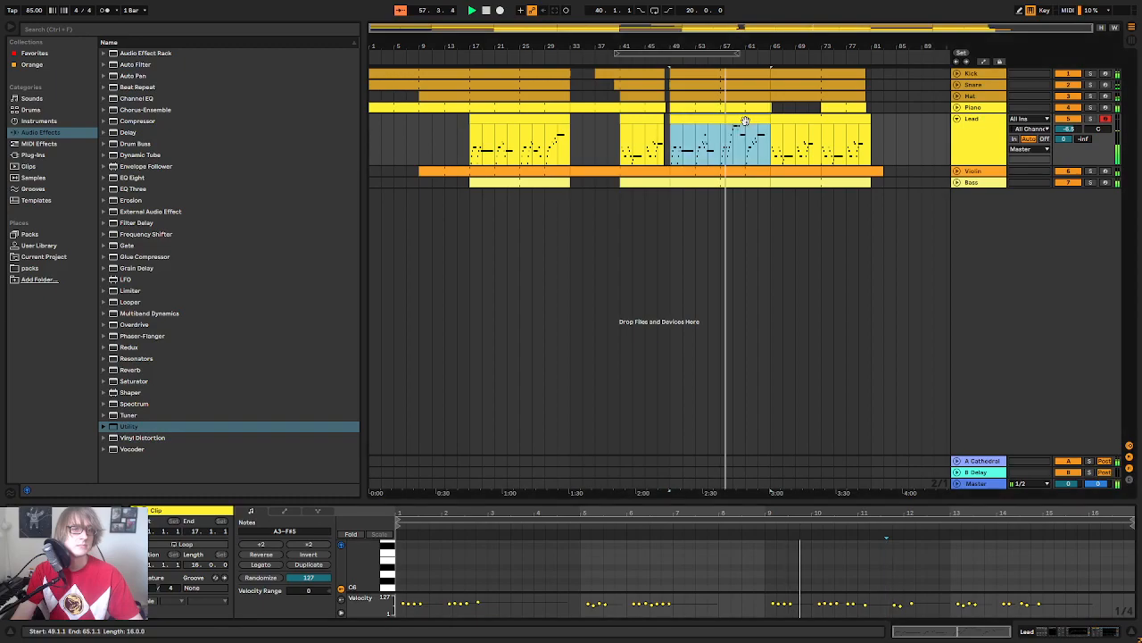
{"action": "left_click_drag", "start_coordinate": [822, 502], "coordinate": [871, 192]}
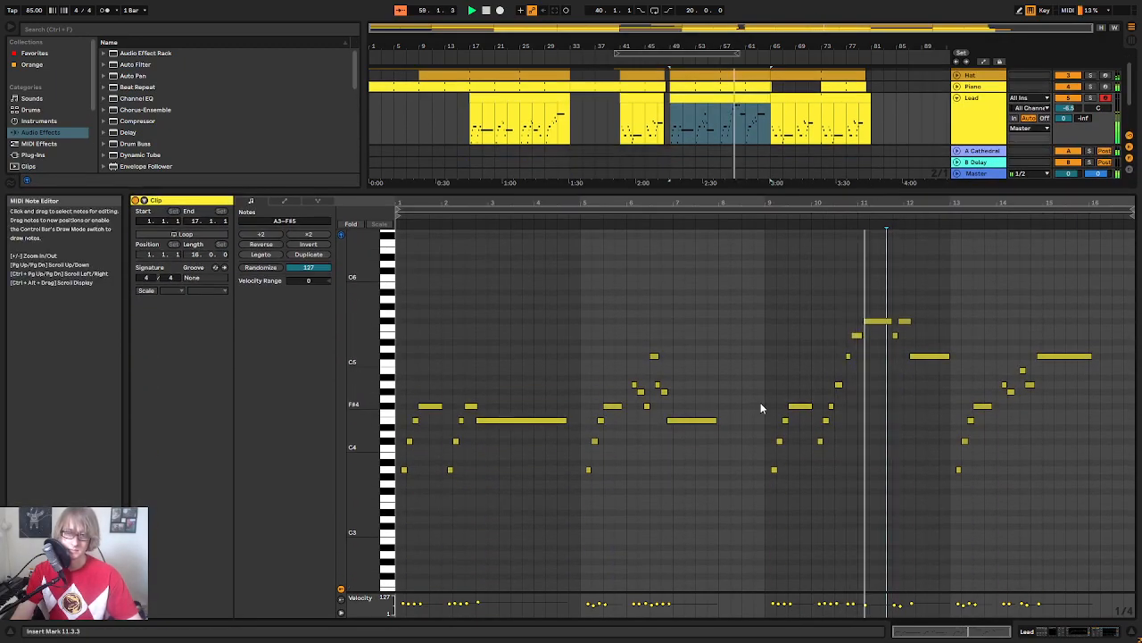
{"action": "left_click_drag", "start_coordinate": [366, 391], "coordinate": [380, 366]}
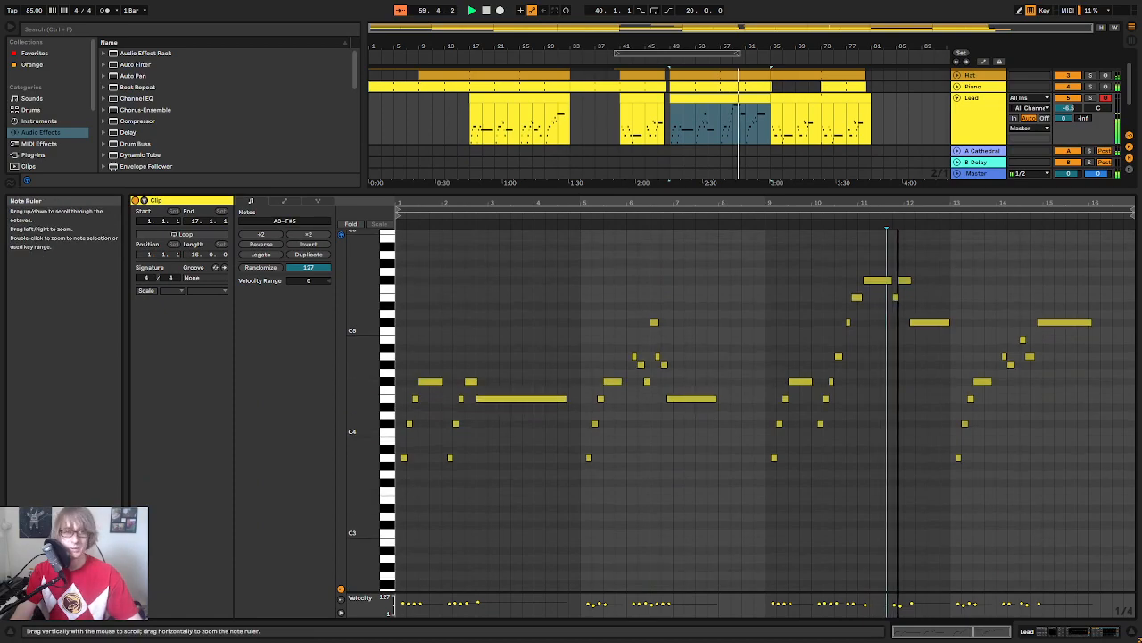
Step: Play the Lead melody from the clip's tenth bar into the thirteenth
{"action": "mouse_move", "coordinate": [1004, 203]}
{"action": "left_mouse_down"}
{"action": "mouse_move", "coordinate": [1004, 221]}
{"action": "mouse_move", "coordinate": [1001, 205]}
{"action": "left_mouse_up"}
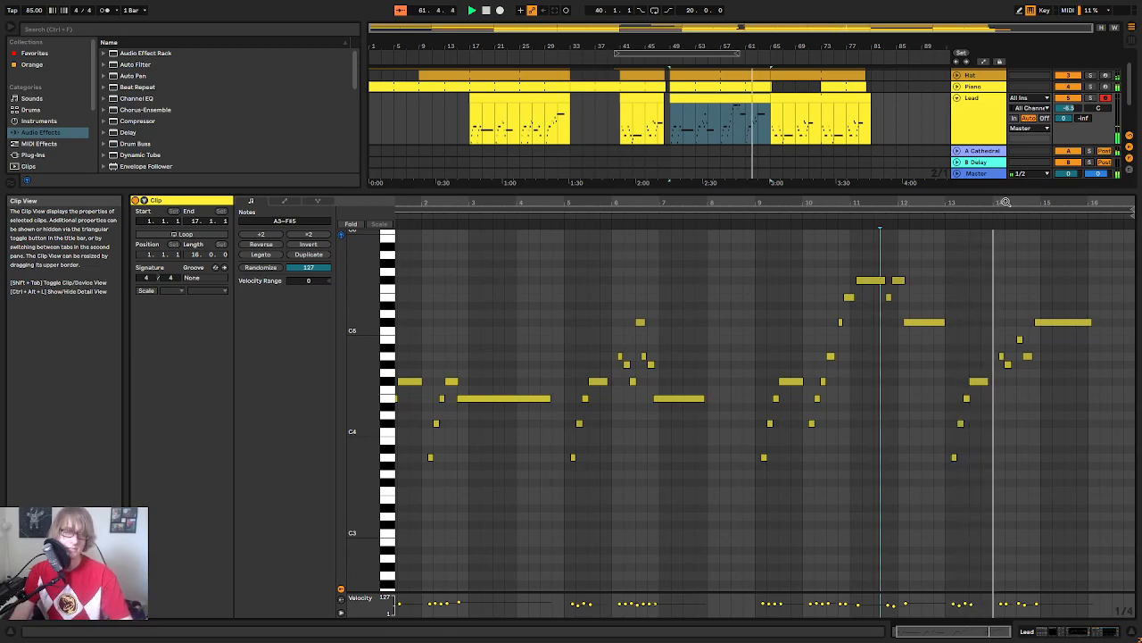
{"action": "left_click", "coordinate": [832, 216]}
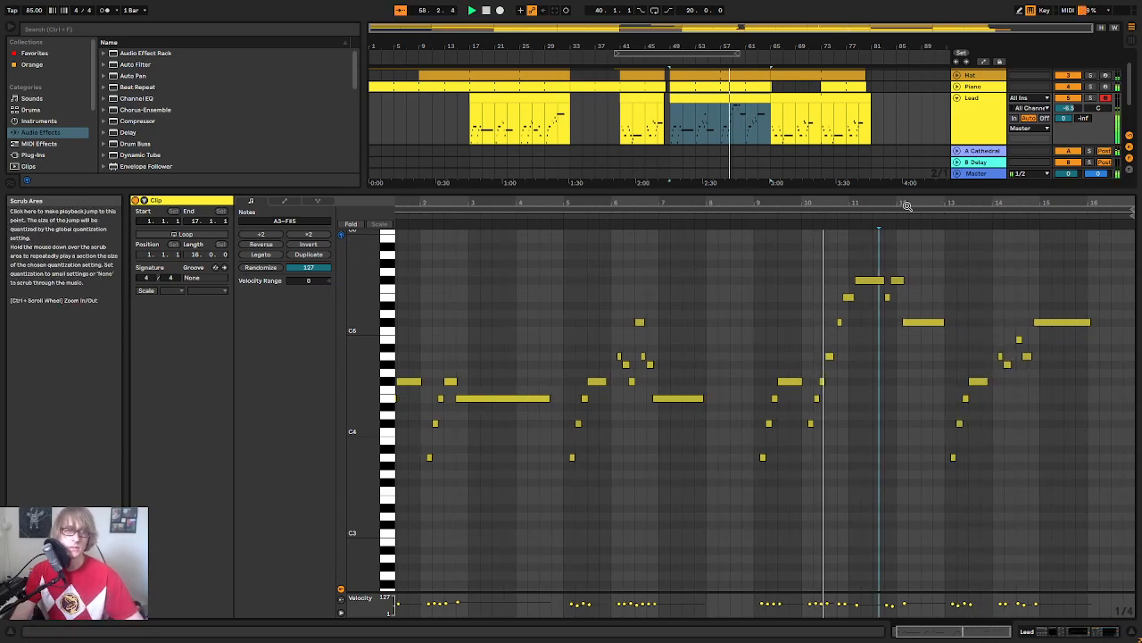
{"action": "left_click_drag", "start_coordinate": [918, 204], "coordinate": [788, 229]}
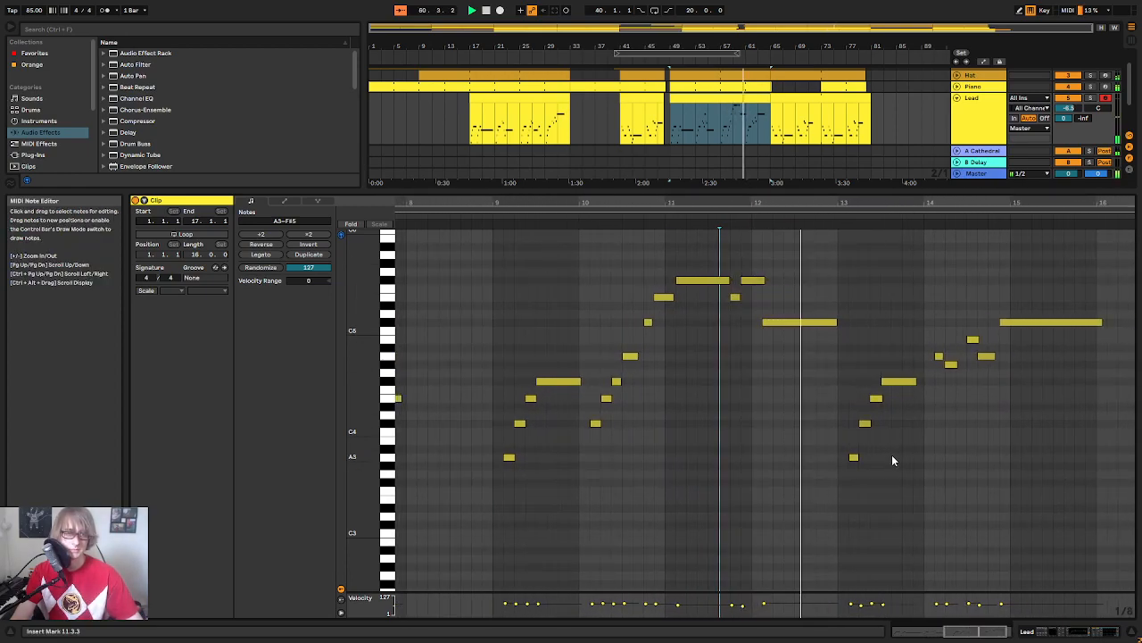
Step: Raise the thirteenth bar's first note from A3 to F#5 and its second note from C#4 to E5
{"action": "left_click", "coordinate": [853, 457]}
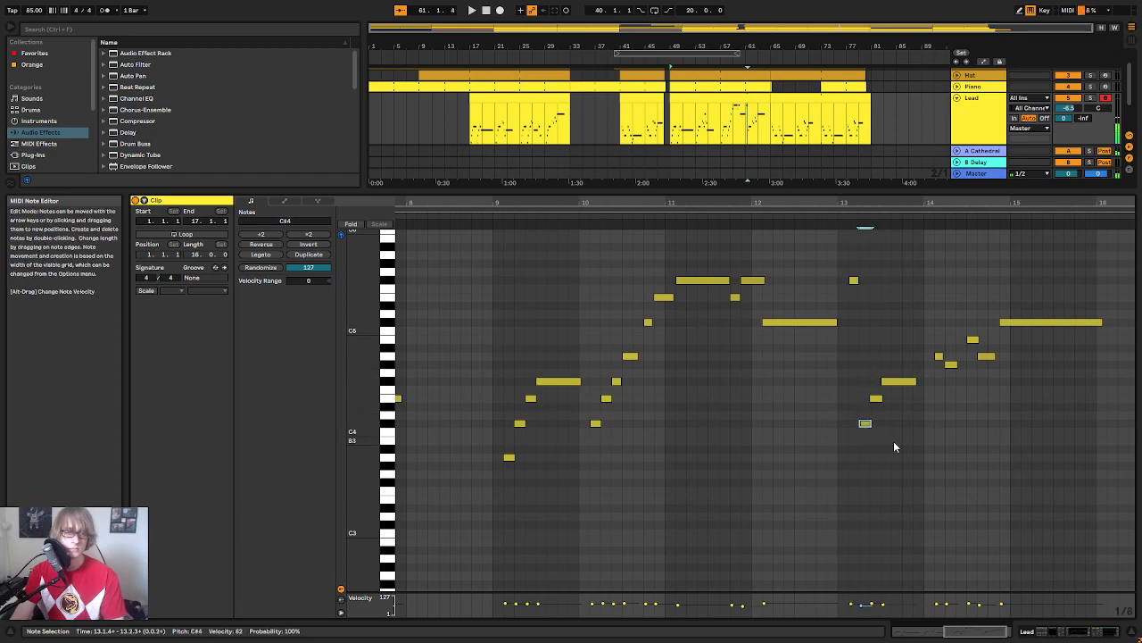
{"action": "key", "text": "Up"}
{"action": "key", "text": "Up"}
{"action": "key", "text": "Up"}
{"action": "key", "text": "Up"}
{"action": "key", "text": "Up"}
{"action": "key", "text": "Up"}
{"action": "key", "text": "Up"}
{"action": "key", "text": "Up"}
{"action": "key", "text": "Up"}
{"action": "key", "text": "Up"}
{"action": "key", "text": "Up"}
{"action": "key", "text": "Up"}
{"action": "key", "text": "Up"}
{"action": "key", "text": "Up"}
{"action": "key", "text": "Up"}
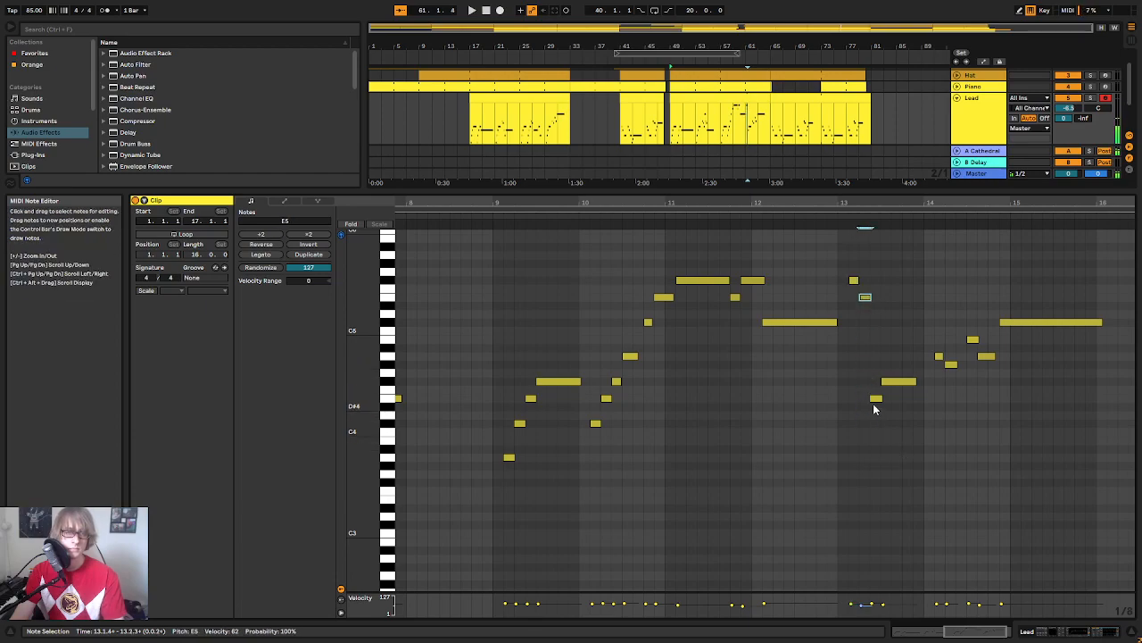
Step: Raise the thirteenth bar's third note to C#5 and its long fourth note to A4
{"action": "left_click", "coordinate": [875, 399]}
{"action": "key", "text": "Up"}
{"action": "left_click", "coordinate": [900, 382]}
{"action": "key", "text": "Up"}
{"action": "key", "text": "Up"}
{"action": "key", "text": "Up"}
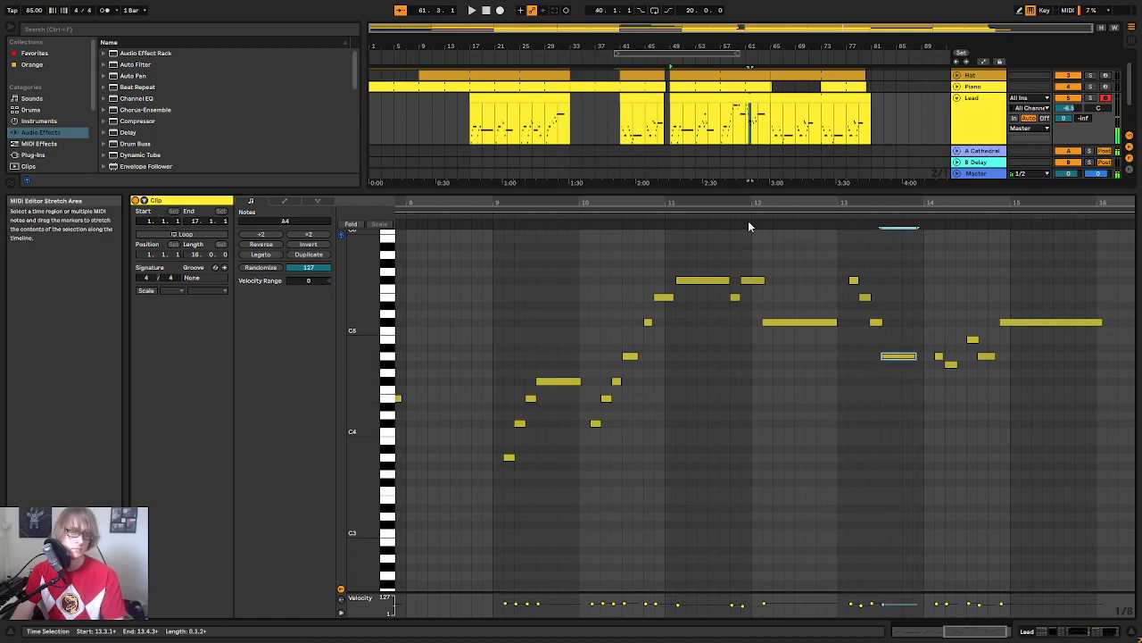
Step: Play the phrase and raise the thirteenth bar's long A4 to B4
{"action": "left_click", "coordinate": [749, 226]}
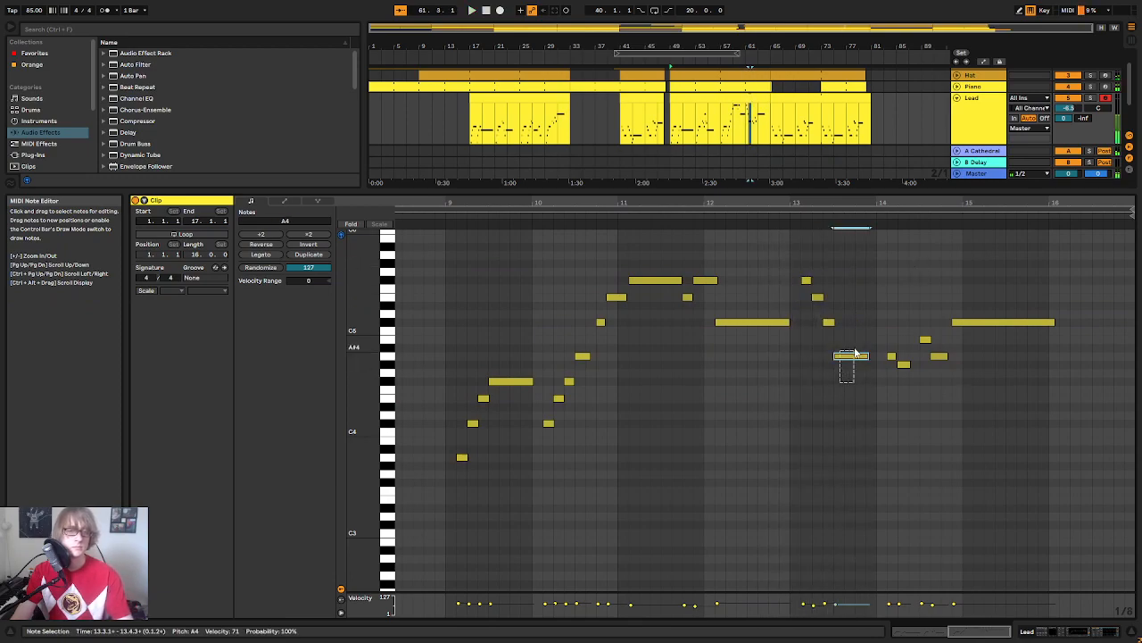
{"action": "left_click", "coordinate": [800, 218]}
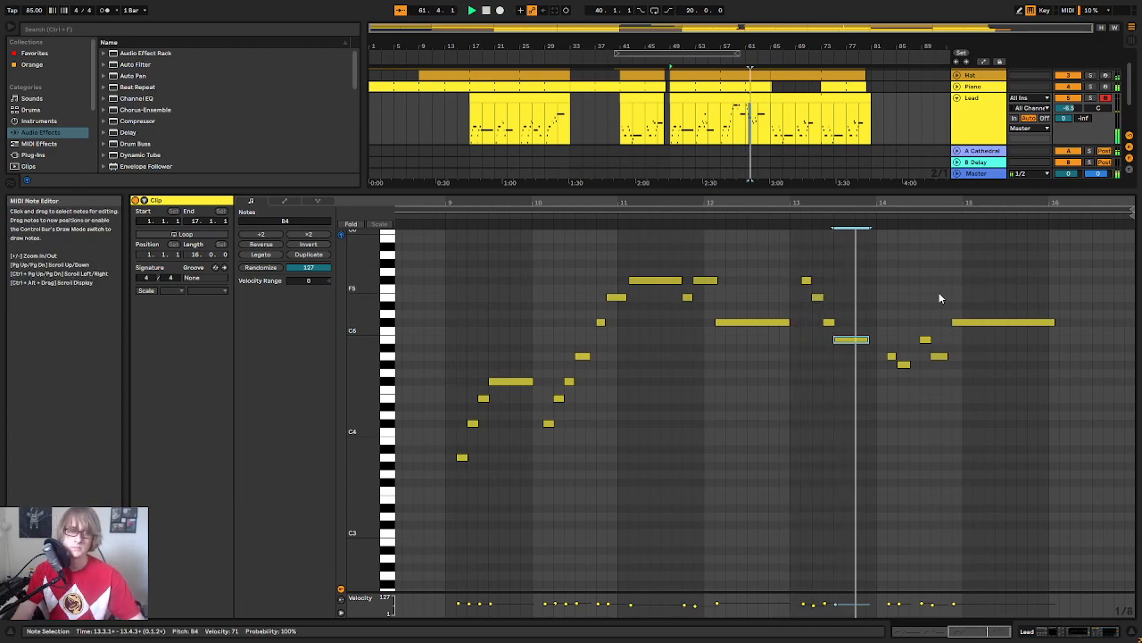
{"action": "key", "text": "space"}
Step: Raise the fourteenth bar's first note to E5 and its second note to C#5
{"action": "left_click", "coordinate": [891, 349]}
{"action": "left_click", "coordinate": [893, 356]}
{"action": "key", "text": "Up"}
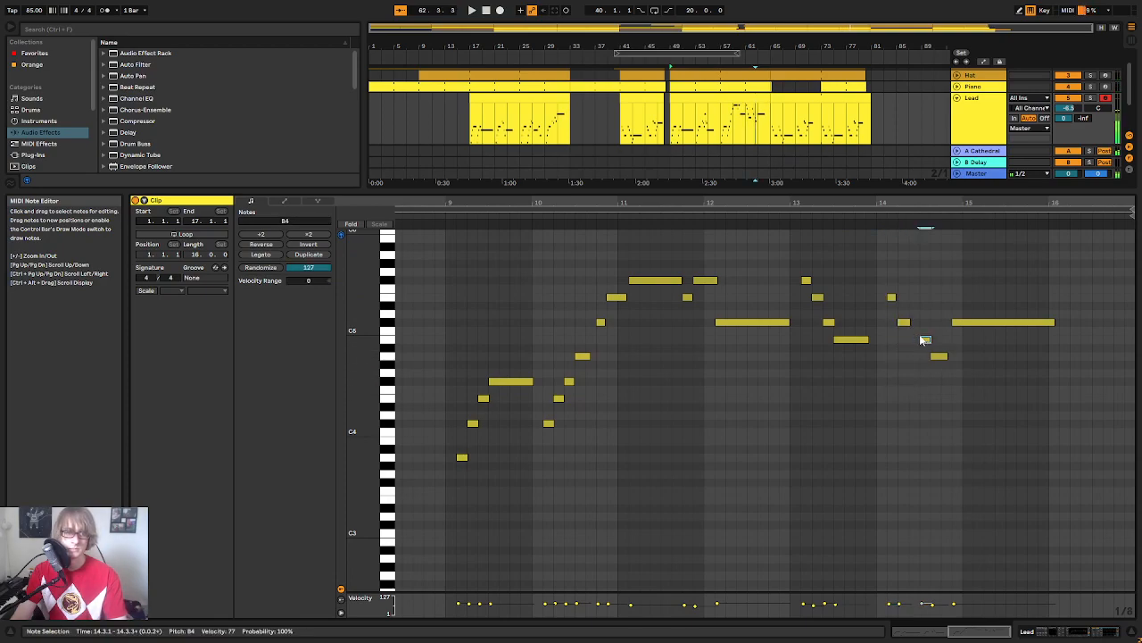
Step: Lower the fourteenth bar's third note to A4 and its fourth note to G4, and play the phrase
{"action": "left_click_drag", "start_coordinate": [915, 348], "coordinate": [925, 339]}
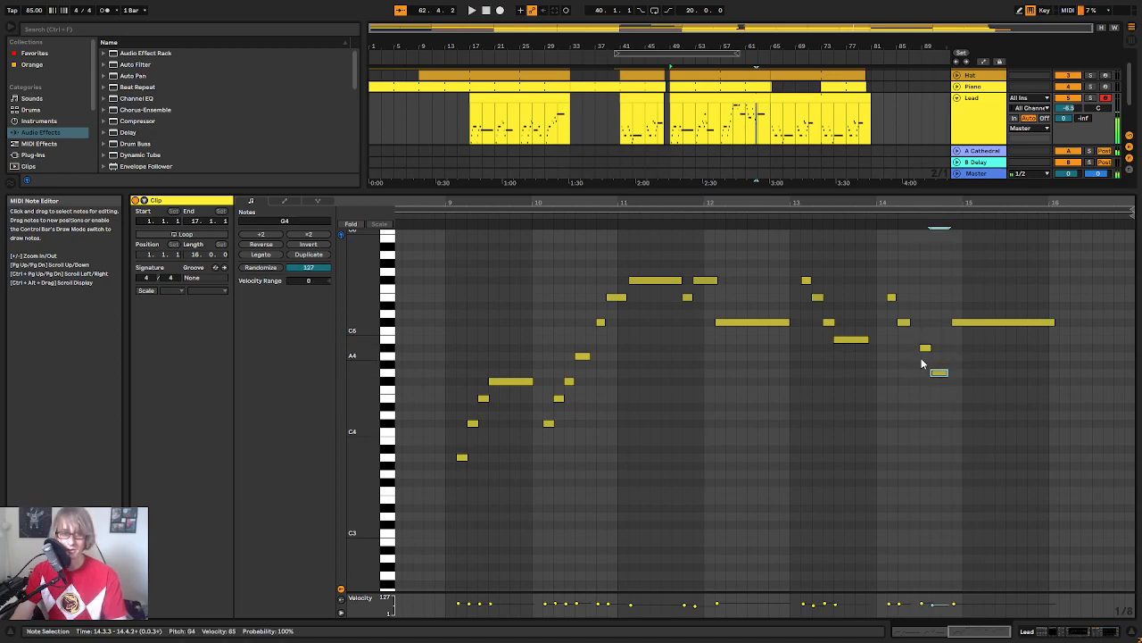
{"action": "key", "text": "Down"}
{"action": "key", "text": "space"}
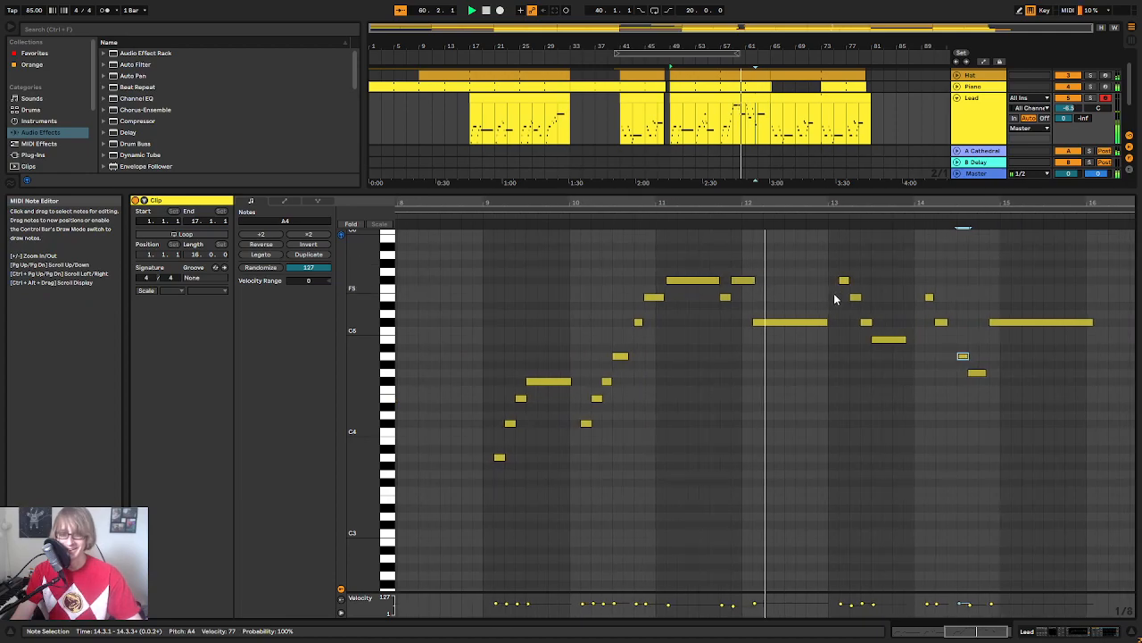
Step: Shift the fourteenth bar's A4 and G4 an eighth note earlier so they directly follow the C#5
{"action": "left_click", "coordinate": [907, 282]}
{"action": "mouse_move", "coordinate": [948, 202]}
{"action": "left_mouse_down"}
{"action": "mouse_move", "coordinate": [909, 230]}
{"action": "mouse_move", "coordinate": [859, 230]}
{"action": "mouse_move", "coordinate": [845, 211]}
{"action": "mouse_move", "coordinate": [851, 201]}
{"action": "left_mouse_up"}
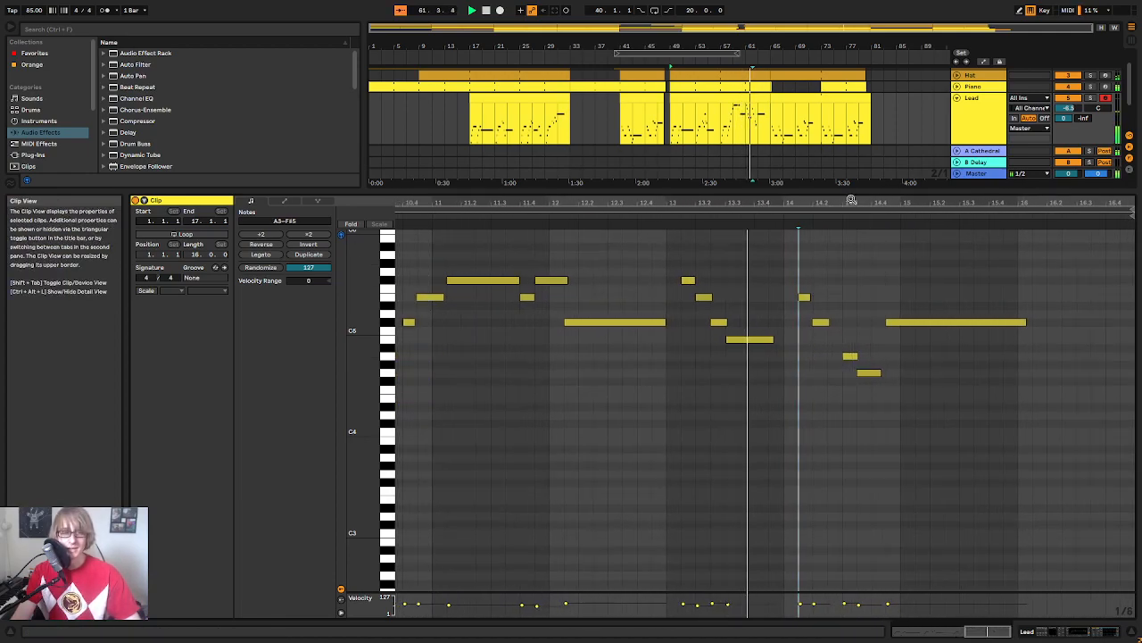
{"action": "left_click", "coordinate": [891, 272]}
{"action": "left_click_drag", "start_coordinate": [842, 391], "coordinate": [893, 352]}
{"action": "key", "text": "Left"}
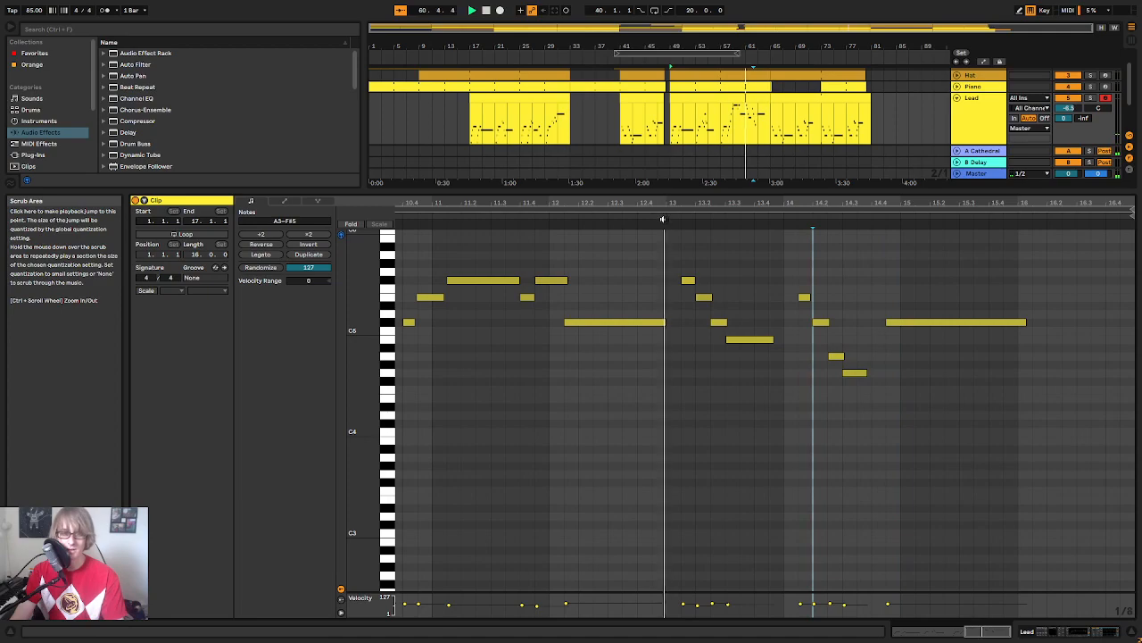
Step: Play the phrase from the thirteenth bar and raise the fourteenth bar's G4 to B4
{"action": "left_click", "coordinate": [663, 219]}
{"action": "left_click", "coordinate": [925, 327]}
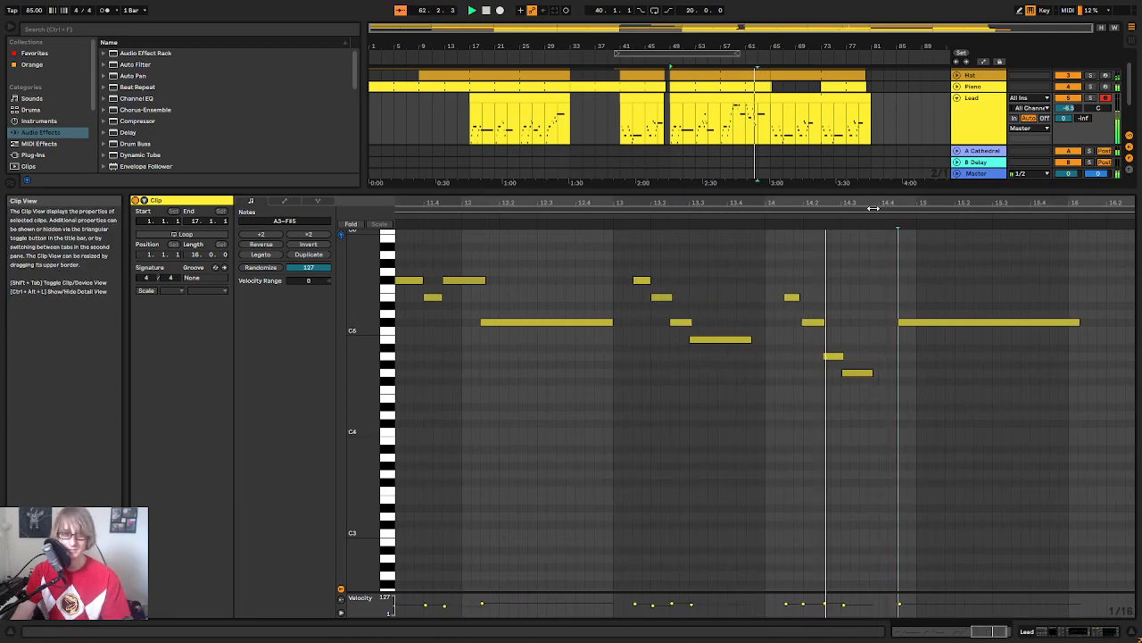
{"action": "left_click", "coordinate": [828, 355]}
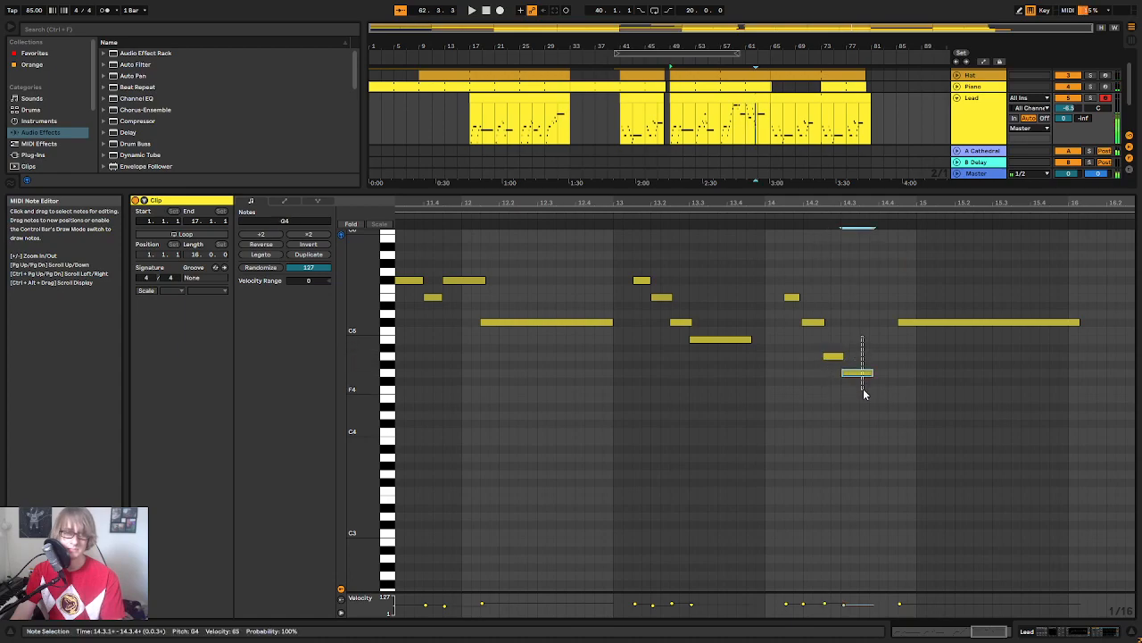
{"action": "key", "text": "Up"}
{"action": "key", "text": "Up"}
{"action": "key", "text": "Up"}
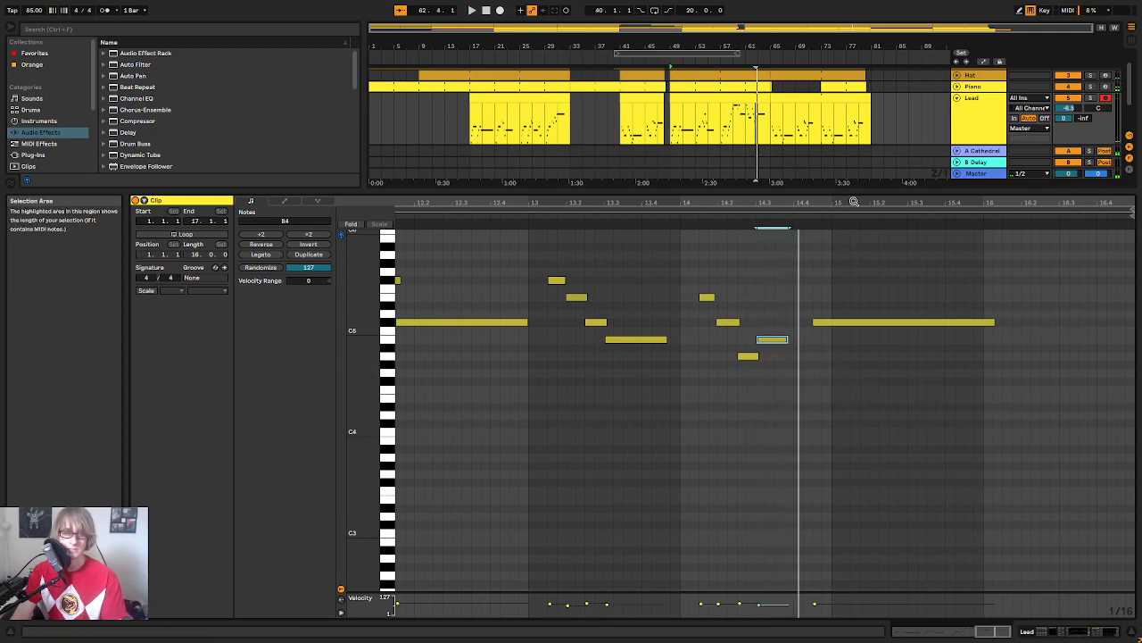
{"action": "left_click_drag", "start_coordinate": [860, 202], "coordinate": [956, 169]}
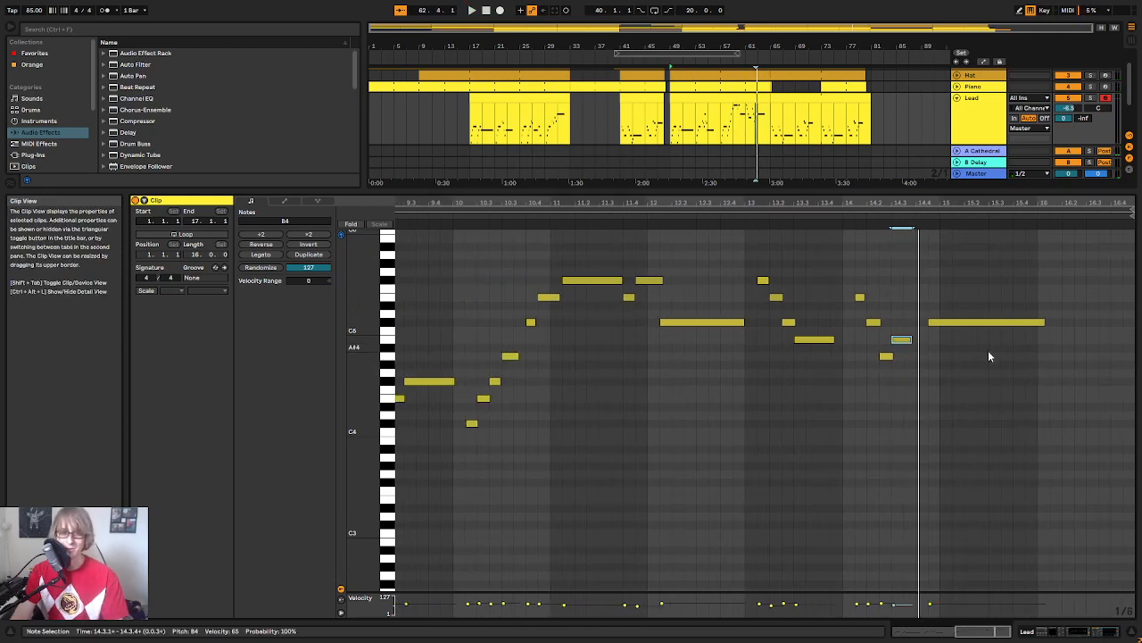
Step: Add a short note on the fourteenth bar's fourth beat, lower it to G4, and play the phrase
{"action": "left_click", "coordinate": [886, 368]}
{"action": "double_click", "coordinate": [923, 356]}
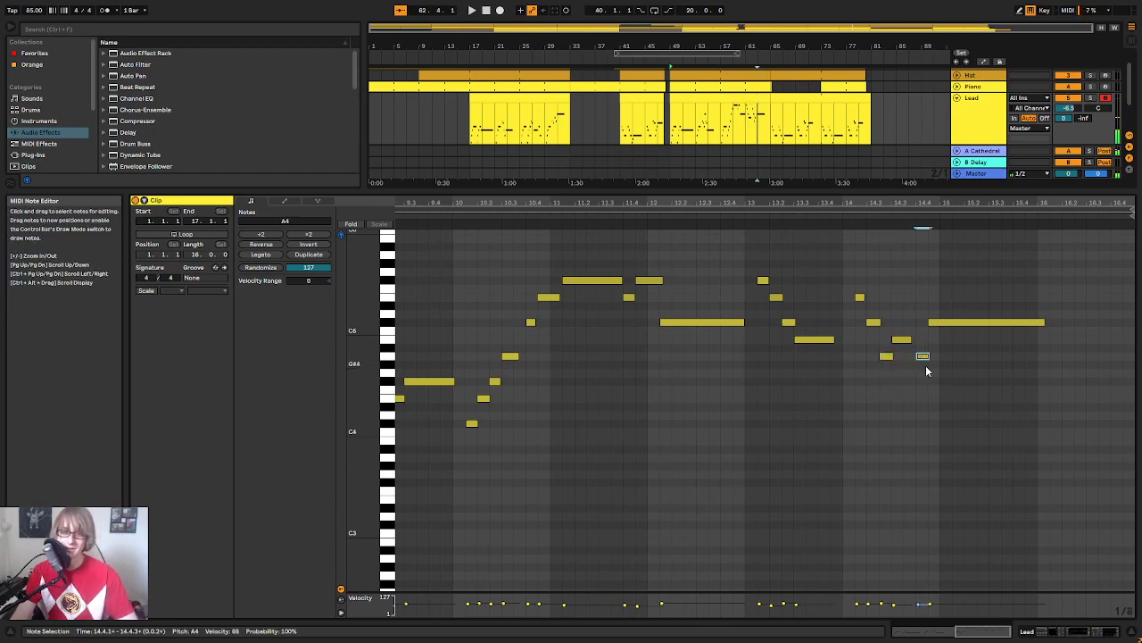
{"action": "key", "text": "Down"}
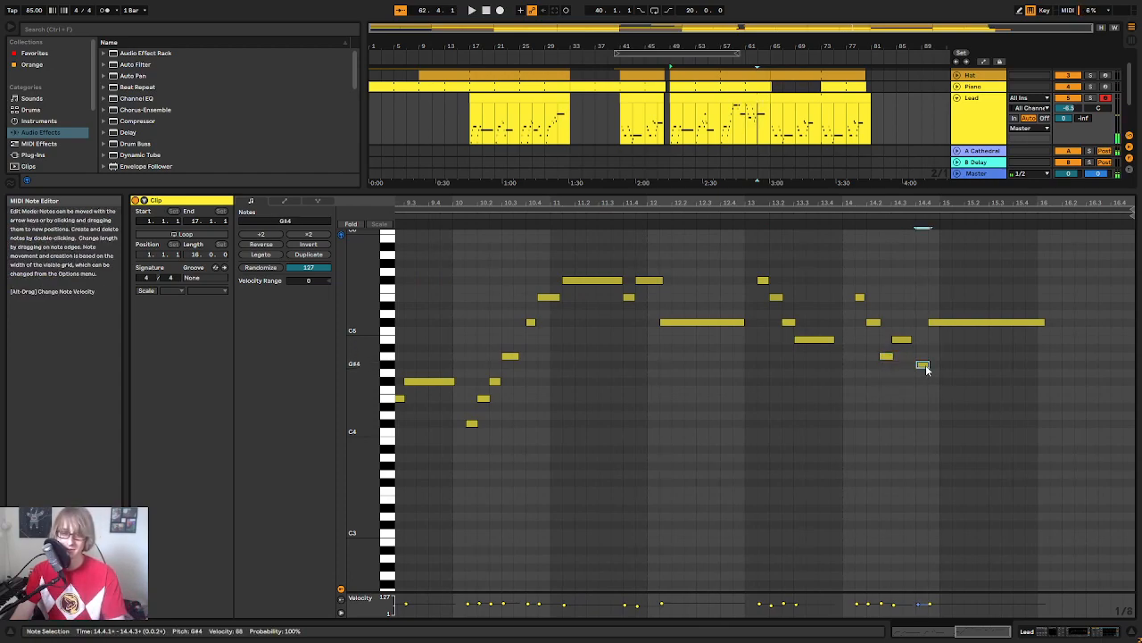
{"action": "key", "text": "Down"}
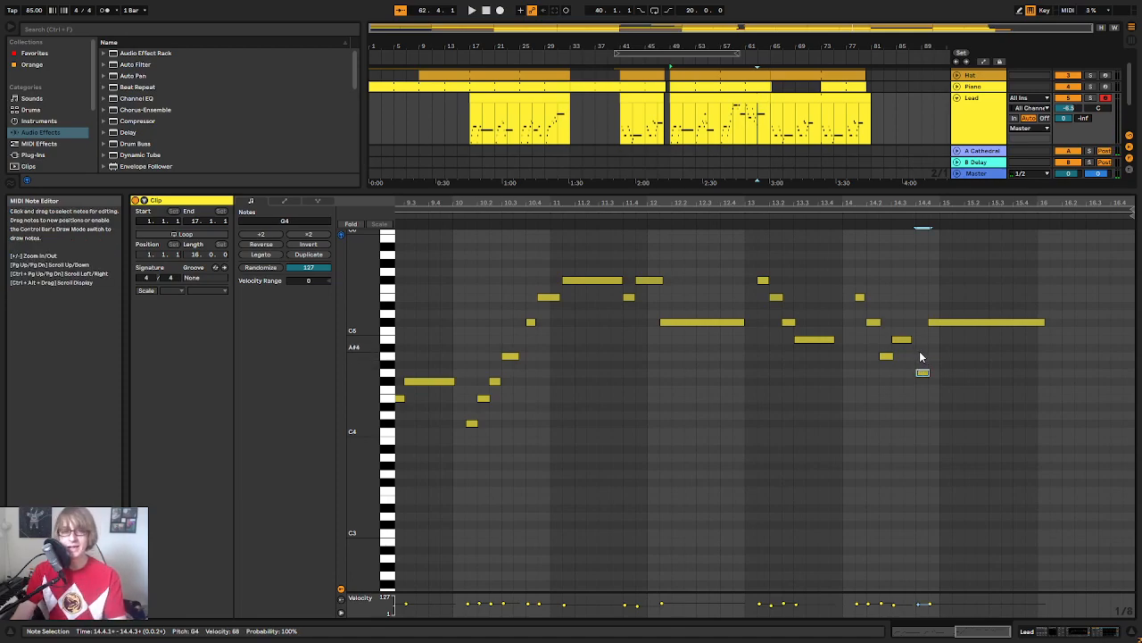
{"action": "left_click", "coordinate": [736, 213]}
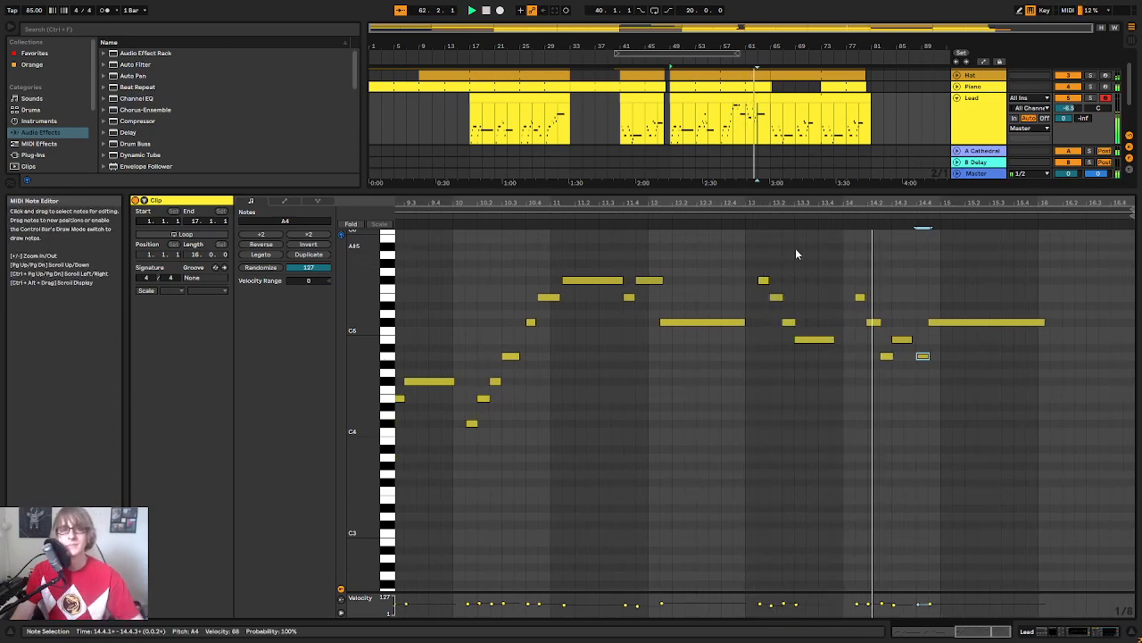
Step: Lower the short note on the fourteenth bar's fourth beat to E4
{"action": "left_click", "coordinate": [925, 376]}
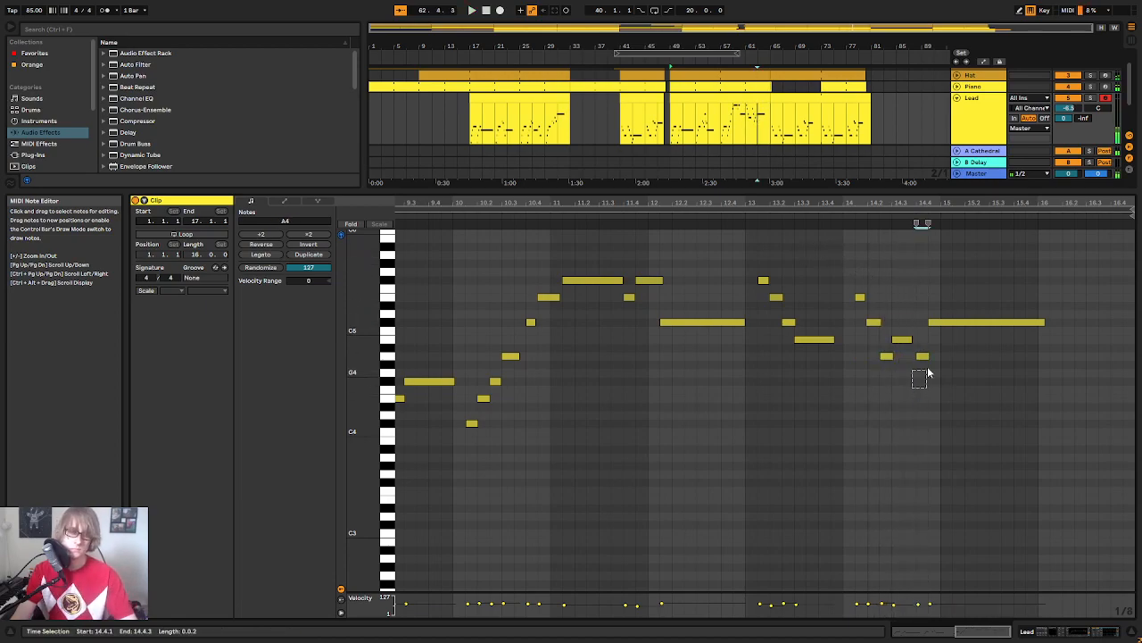
{"action": "key", "text": "Down"}
{"action": "key", "text": "Down"}
Step: Lower the clip's long closing note to A4 and play the phrase through to the end
{"action": "left_click", "coordinate": [957, 321]}
{"action": "key", "text": "Down"}
{"action": "key", "text": "Down"}
{"action": "key", "text": "Down"}
{"action": "key", "text": "Down"}
{"action": "key", "text": "Down"}
{"action": "key", "text": "Down"}
{"action": "key", "text": "Down"}
{"action": "key", "text": "Down"}
{"action": "key", "text": "Up"}
{"action": "key", "text": "Up"}
{"action": "key", "text": "Up"}
{"action": "key", "text": "Up"}
{"action": "key", "text": "space"}
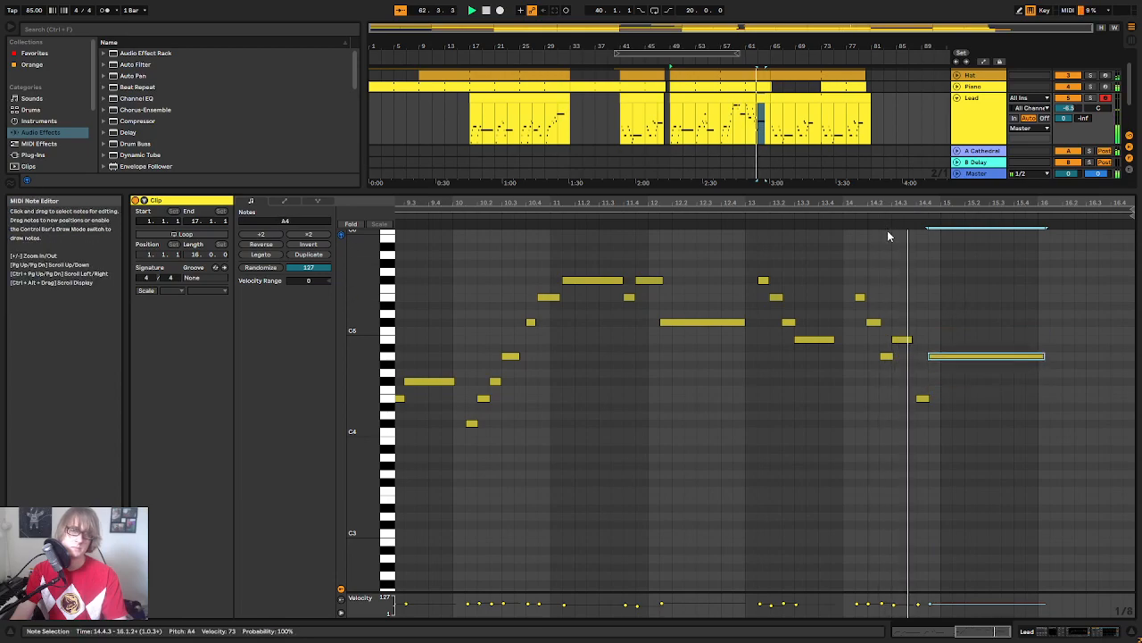
{"action": "left_click", "coordinate": [839, 223]}
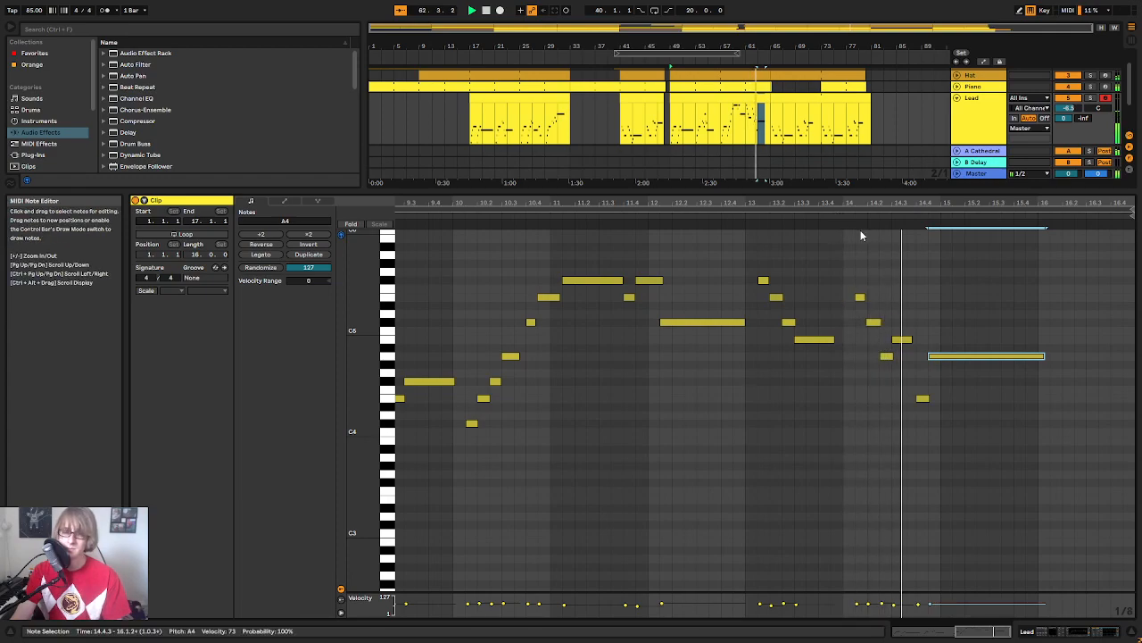
{"action": "key", "text": "minus"}
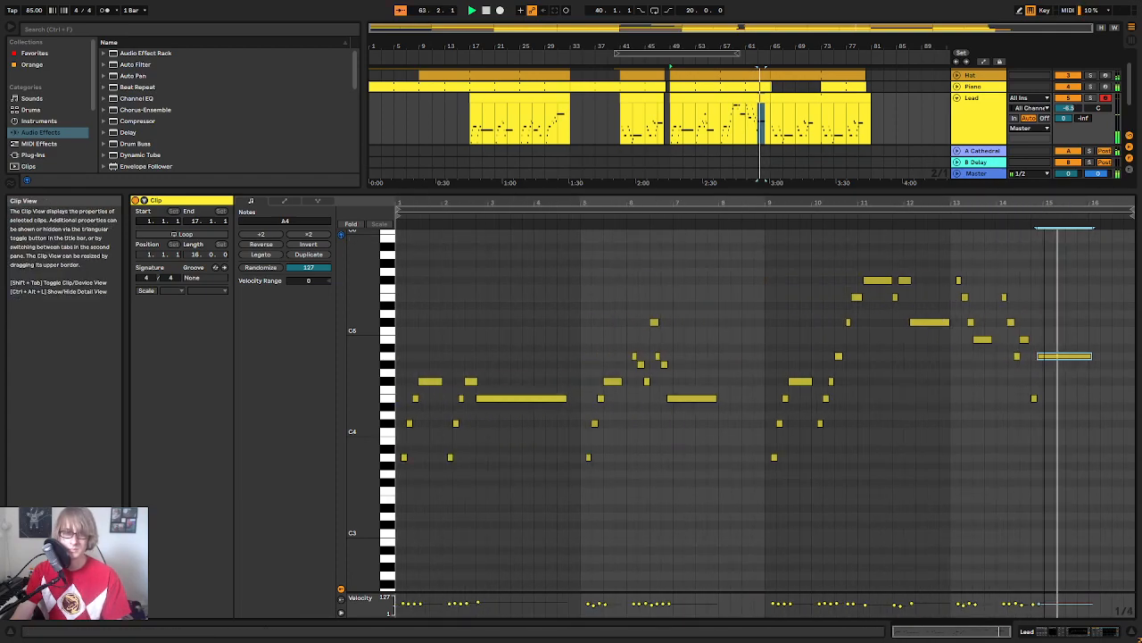
{"action": "left_click", "coordinate": [1046, 273]}
Step: Enlarge the arrangement area and consolidate the Lead part from bar 65 to bar 81 into one 16-bar clip
{"action": "left_click_drag", "start_coordinate": [961, 192], "coordinate": [932, 501]}
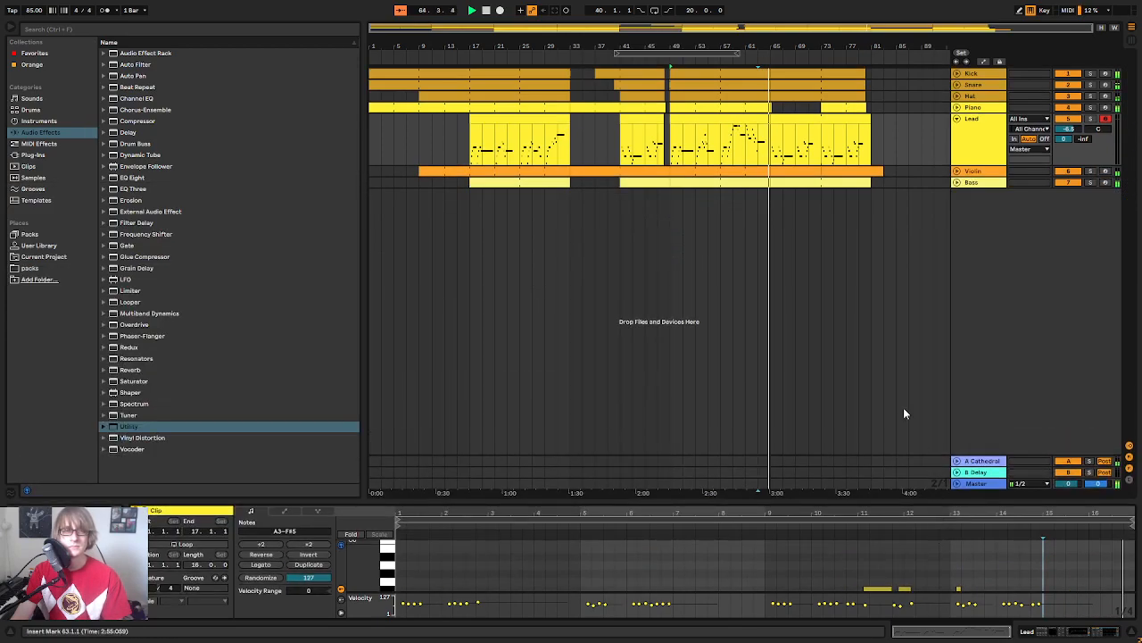
{"action": "left_click", "coordinate": [868, 202]}
{"action": "left_click", "coordinate": [833, 118]}
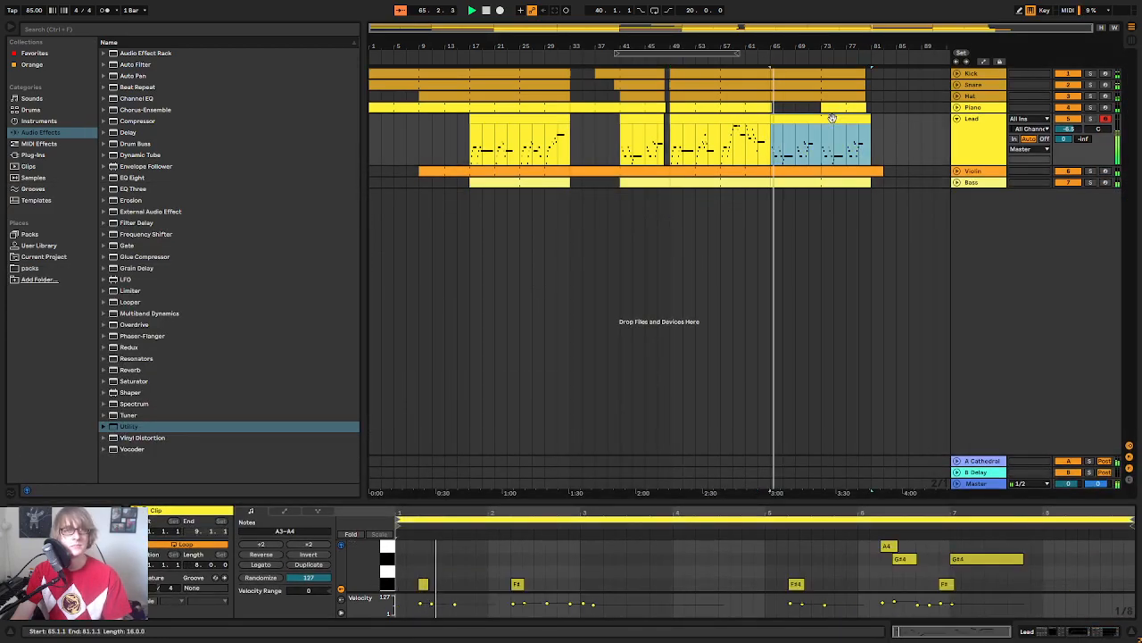
{"action": "right_click", "coordinate": [818, 122]}
{"action": "left_click", "coordinate": [848, 228]}
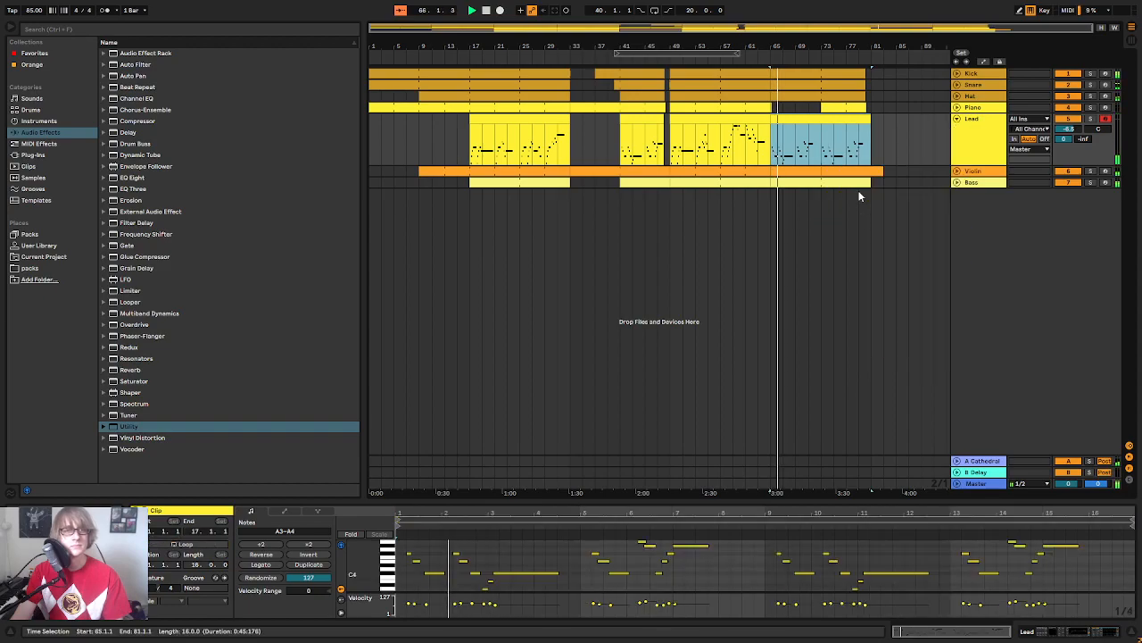
Step: Unfold the Piano track and play the transition into bar 65
{"action": "left_click", "coordinate": [897, 131]}
{"action": "left_click_drag", "start_coordinate": [779, 44], "coordinate": [739, 73]}
{"action": "left_click", "coordinate": [714, 59]}
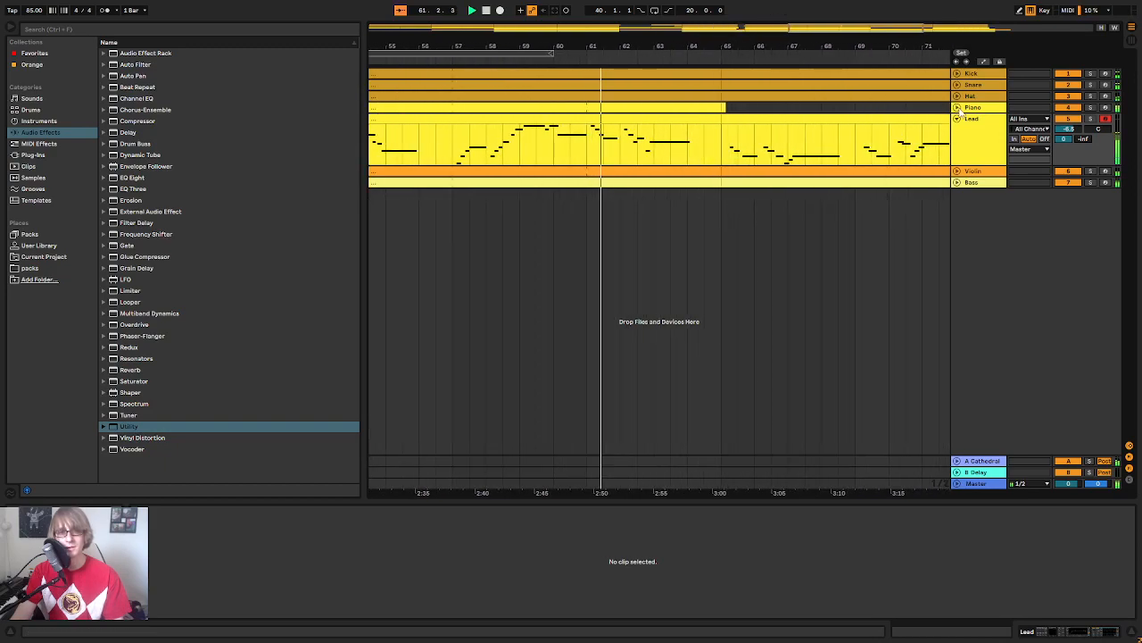
{"action": "left_click", "coordinate": [957, 108]}
{"action": "left_click_drag", "start_coordinate": [706, 43], "coordinate": [706, 71]}
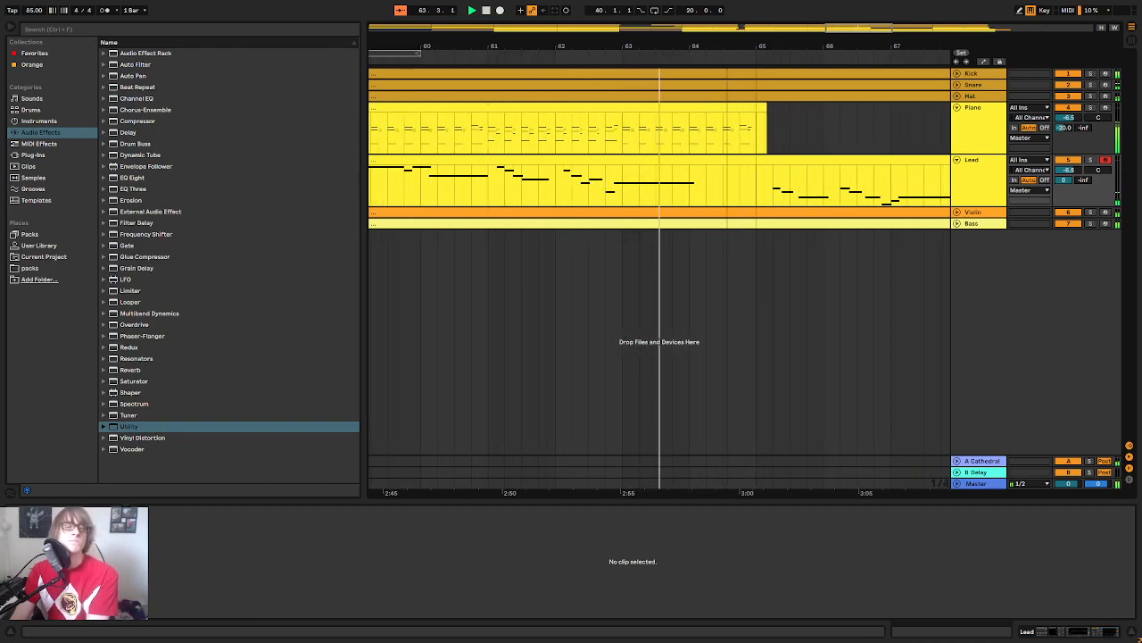
{"action": "left_click_drag", "start_coordinate": [756, 48], "coordinate": [756, 62]}
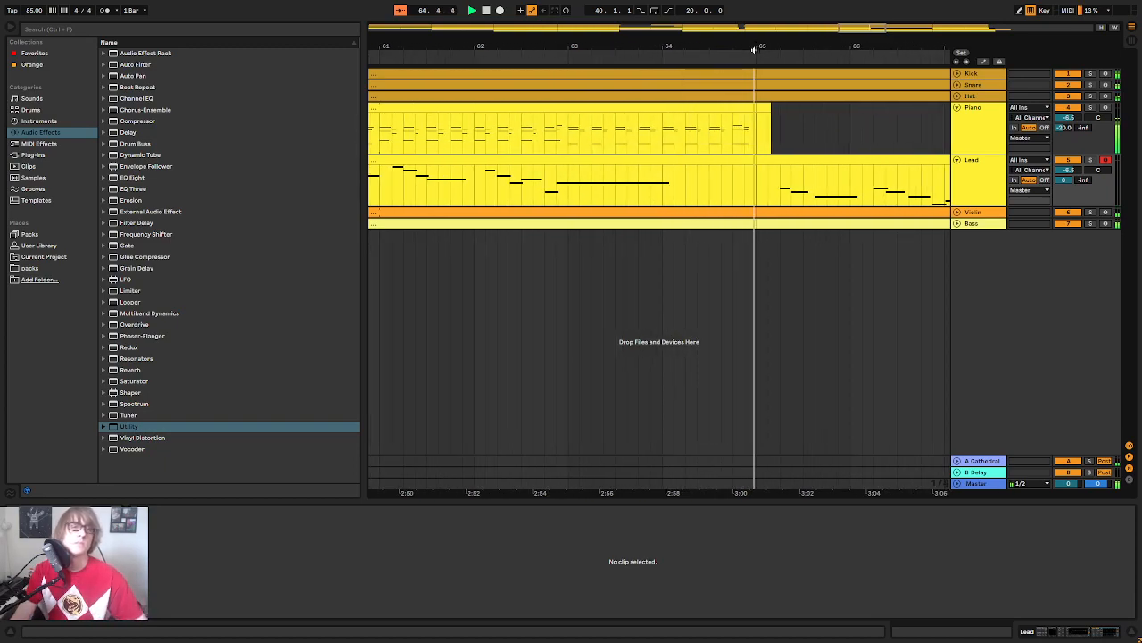
{"action": "key", "text": "space"}
{"action": "left_click_drag", "start_coordinate": [737, 46], "coordinate": [699, 20]}
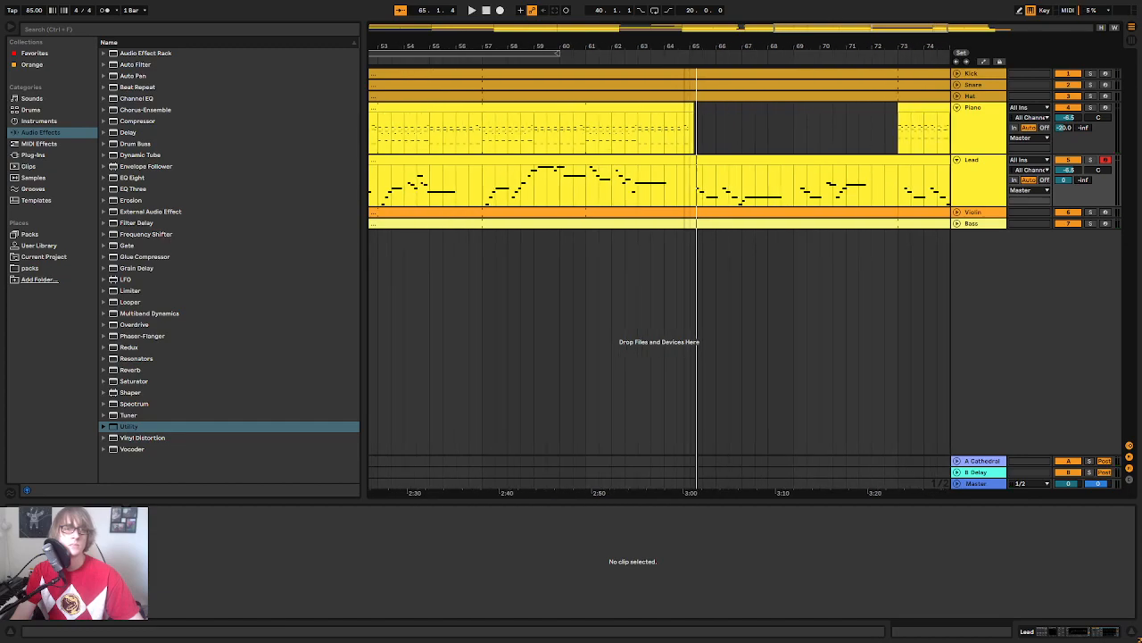
Step: Copy the first two beats of the Piano part at bar 77 to bar 69 and play them
{"action": "left_click_drag", "start_coordinate": [850, 46], "coordinate": [689, 50]}
{"action": "left_click", "coordinate": [842, 138]}
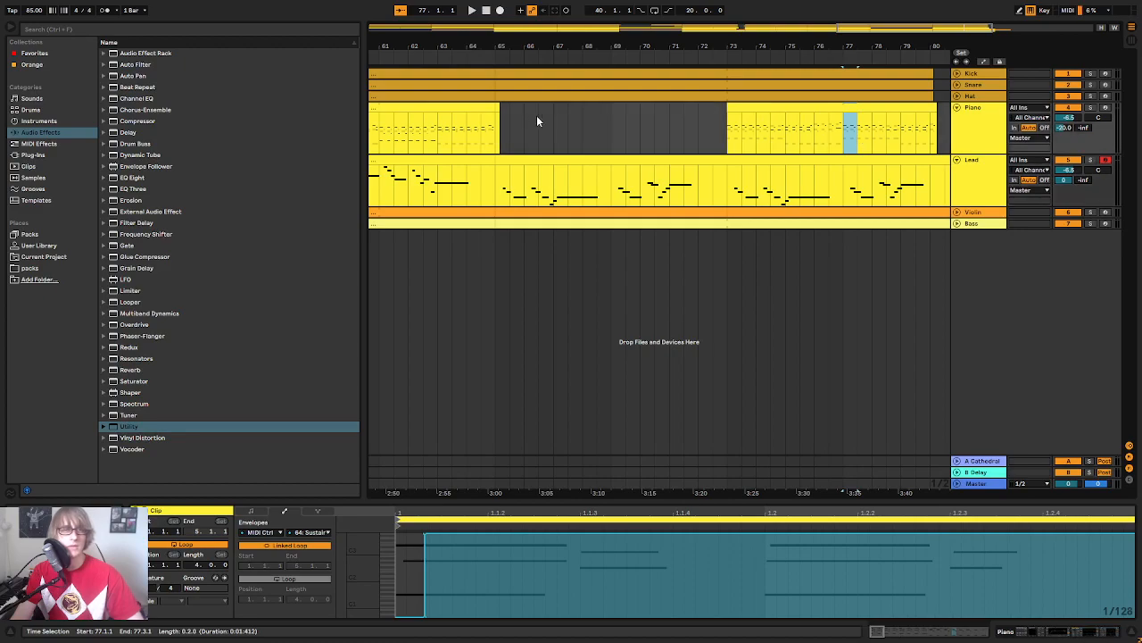
{"action": "key", "text": "ctrl+c"}
{"action": "left_click", "coordinate": [612, 125]}
{"action": "key", "text": "ctrl+v"}
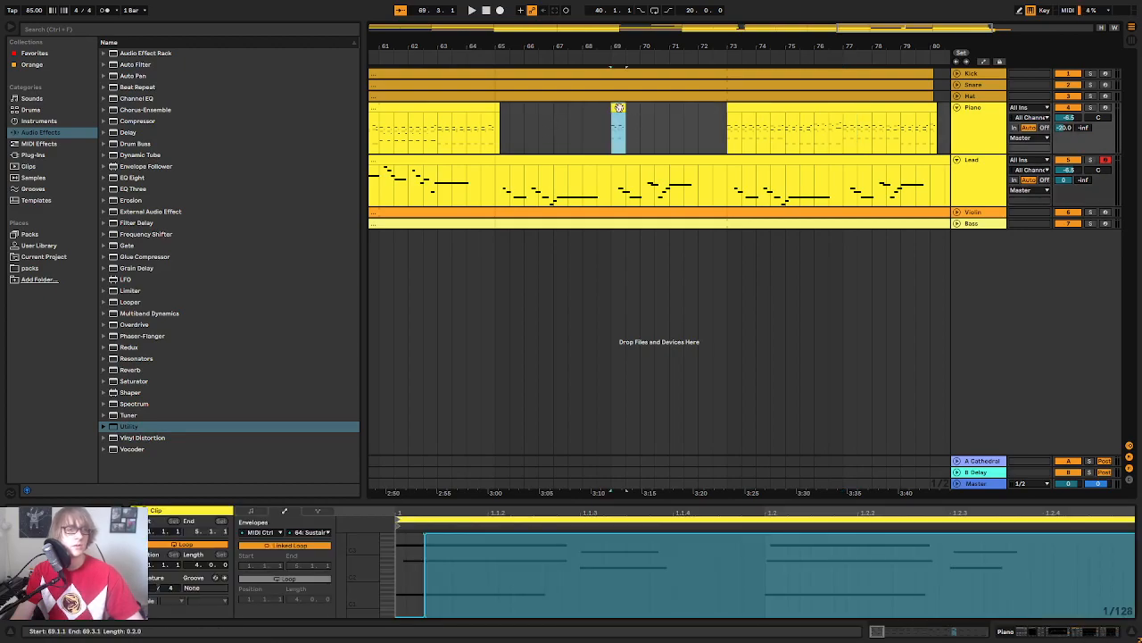
{"action": "key", "text": "space"}
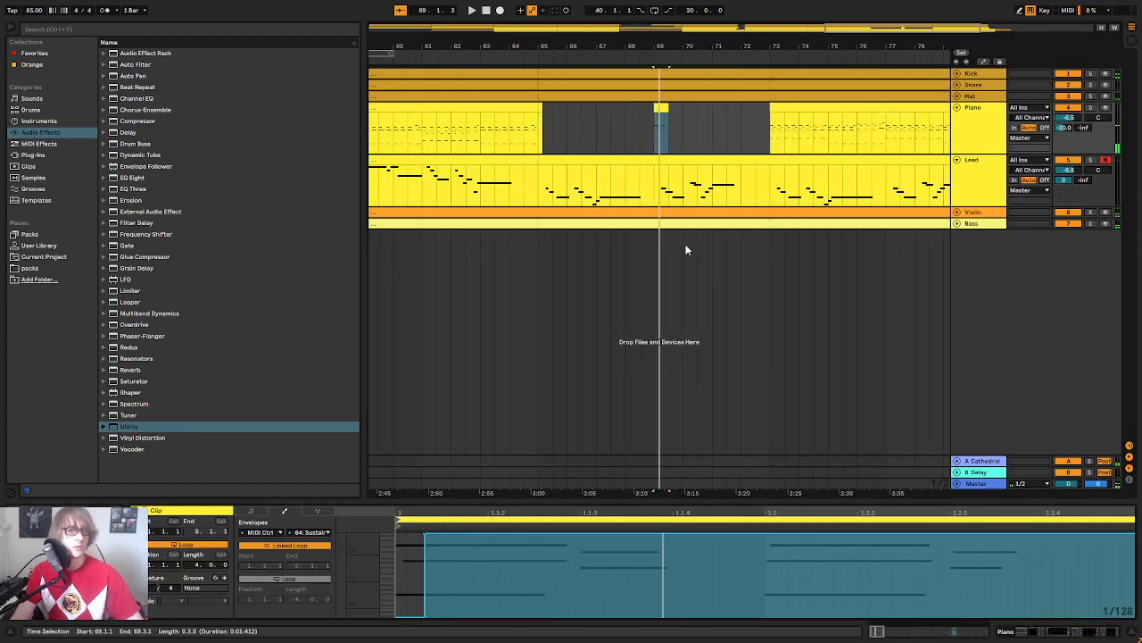
Step: Shift the first C#3 and F#2 notes in bar 69's Piano clip earlier to the first chord, and play it
{"action": "left_click", "coordinate": [259, 516]}
{"action": "left_click_drag", "start_coordinate": [643, 502], "coordinate": [704, 222]}
{"action": "left_click_drag", "start_coordinate": [625, 477], "coordinate": [679, 368]}
{"action": "key", "text": "Left"}
{"action": "key", "text": "Left"}
{"action": "key", "text": "Left"}
{"action": "key", "text": "Left"}
{"action": "key", "text": "Left"}
{"action": "key", "text": "Left"}
{"action": "key", "text": "Left"}
{"action": "key", "text": "Left"}
{"action": "left_click_drag", "start_coordinate": [452, 386], "coordinate": [452, 383]}
{"action": "key", "text": "space"}
{"action": "key", "text": "space"}
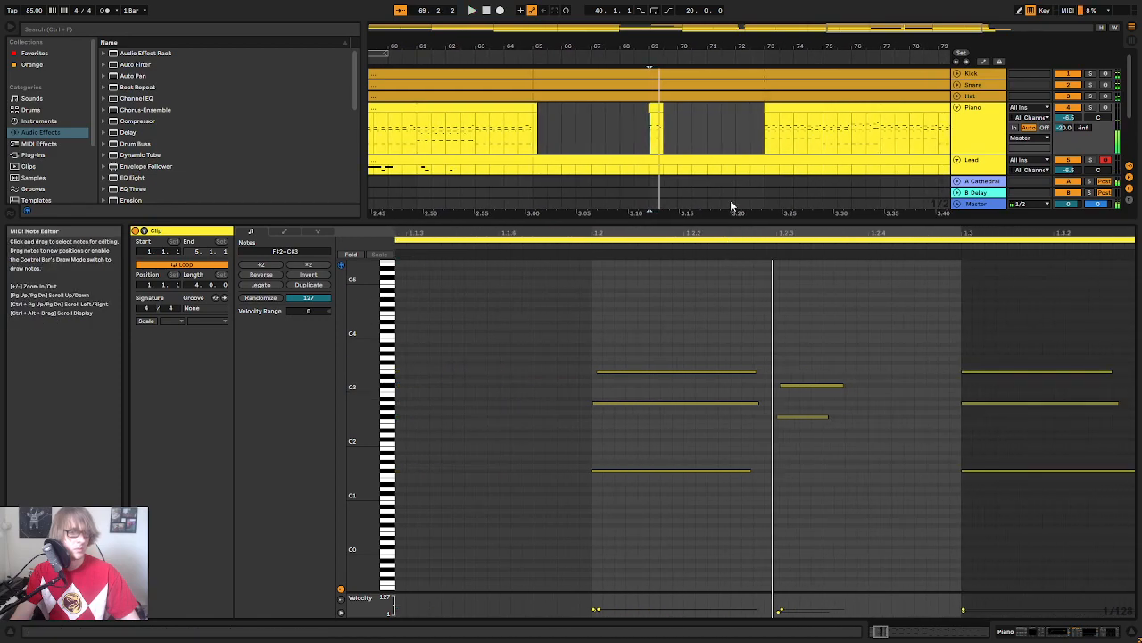
Step: Shorten bar 69's Piano clip to three sixteenths and move it to the start of bar 65
{"action": "left_click_drag", "start_coordinate": [650, 48], "coordinate": [651, 49]}
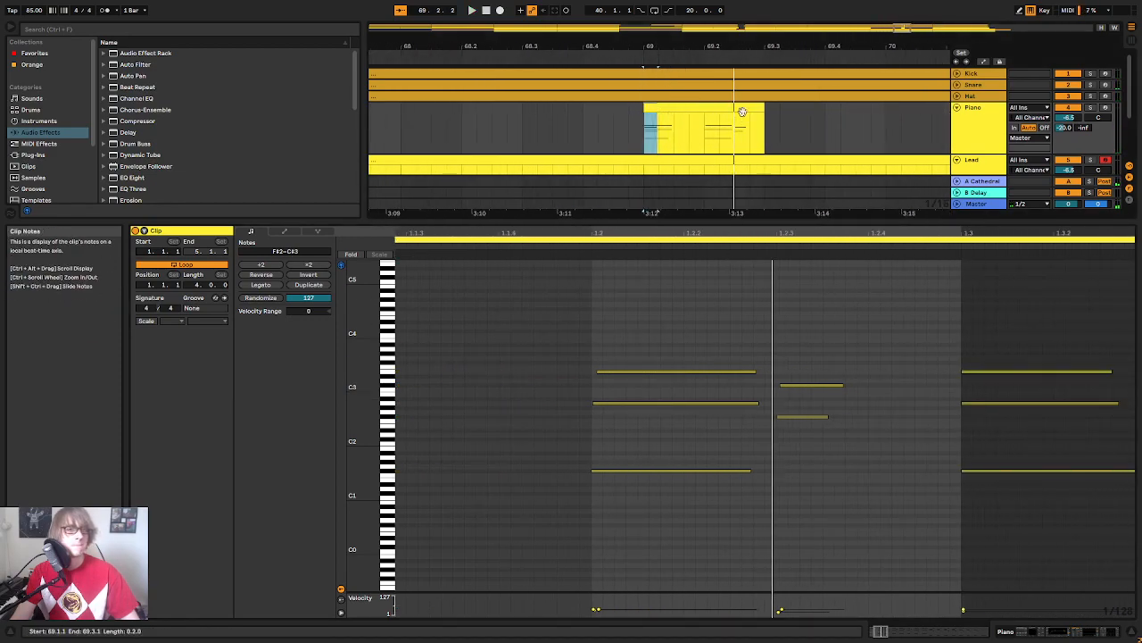
{"action": "left_click_drag", "start_coordinate": [761, 109], "coordinate": [688, 109]}
{"action": "left_click_drag", "start_coordinate": [643, 50], "coordinate": [847, 49]}
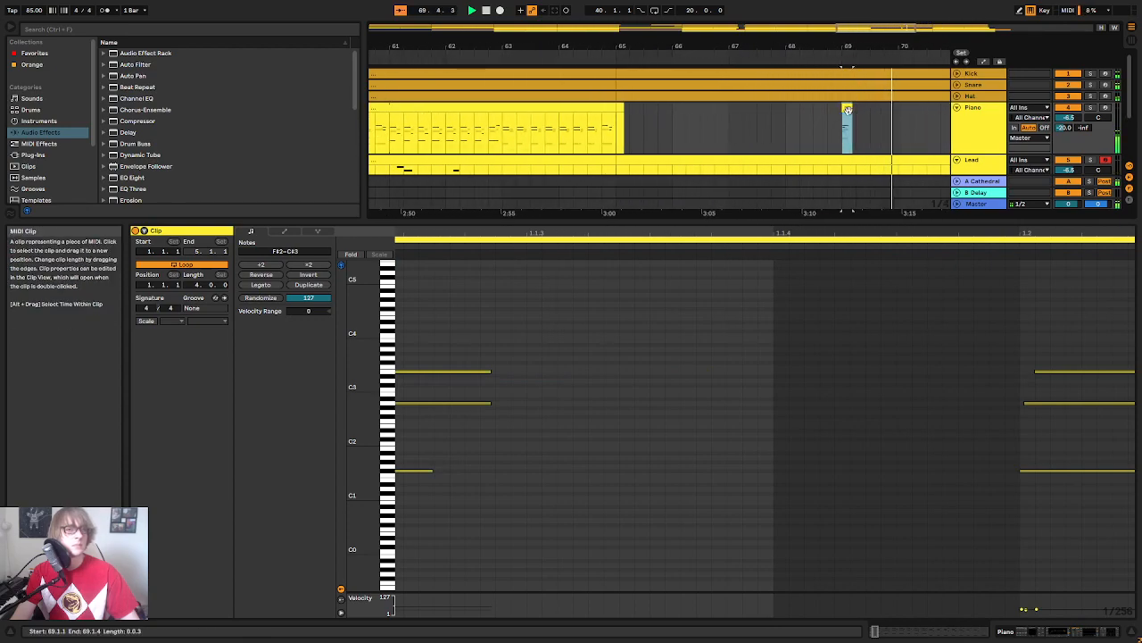
{"action": "left_click", "coordinate": [627, 134]}
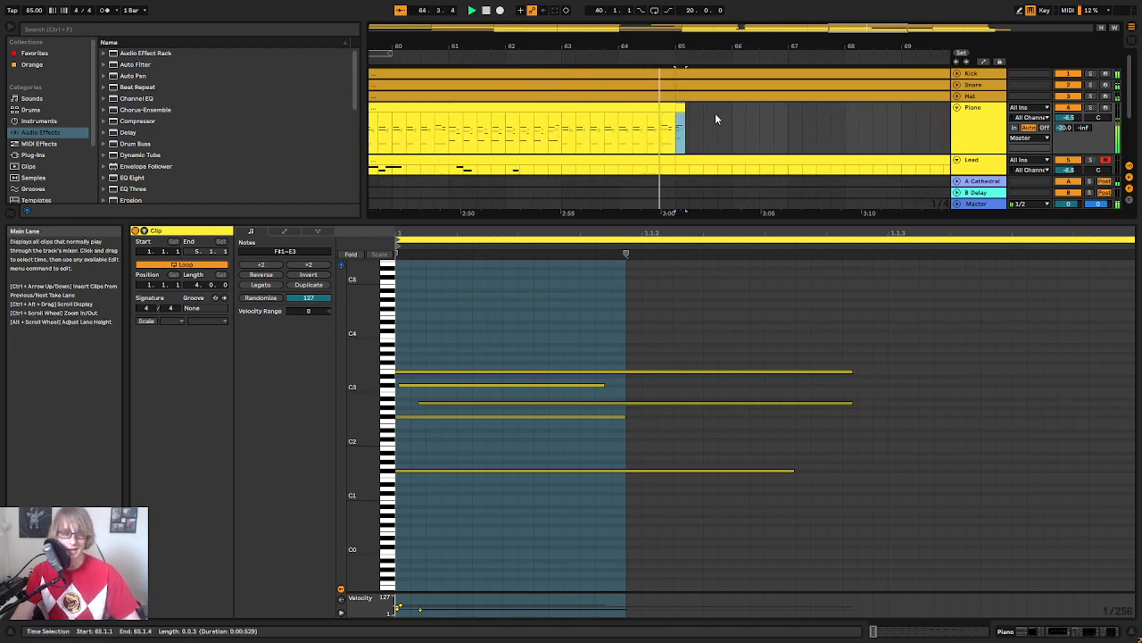
Step: Play the arrangement across bar 65 to check the Piano's closing chord against the Lead
{"action": "left_click", "coordinate": [739, 131]}
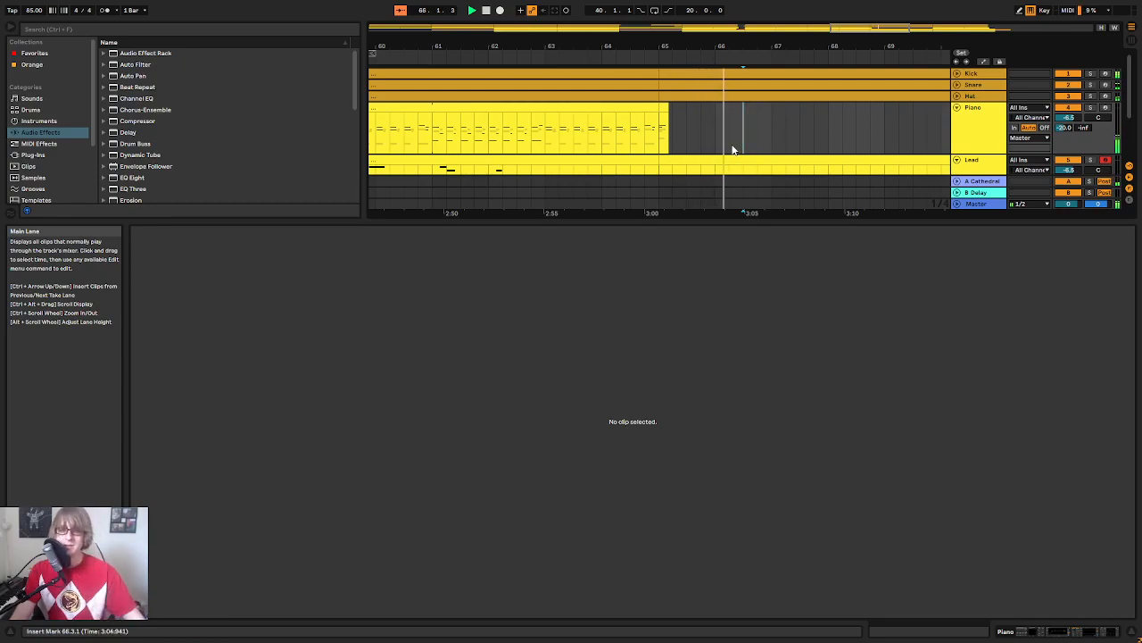
{"action": "scroll", "coordinate": [719, 130], "scroll_direction": "down", "scroll_amount": 5, "text": "ctrl"}
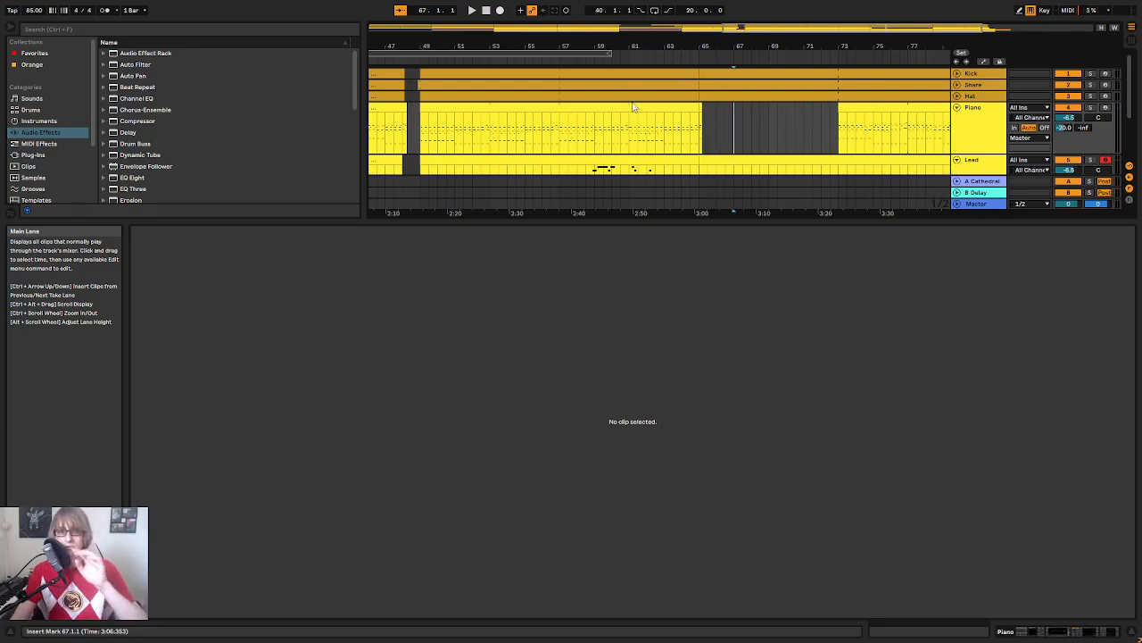
{"action": "left_click_drag", "start_coordinate": [668, 48], "coordinate": [714, 74]}
{"action": "left_click", "coordinate": [646, 58]}
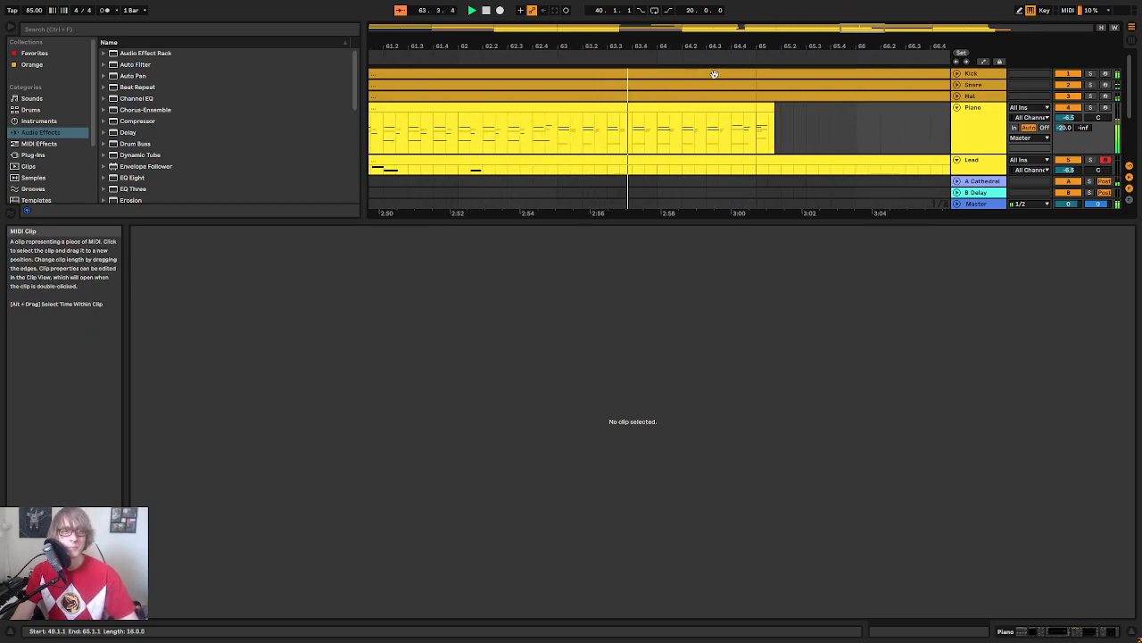
{"action": "left_click_drag", "start_coordinate": [801, 47], "coordinate": [743, 34]}
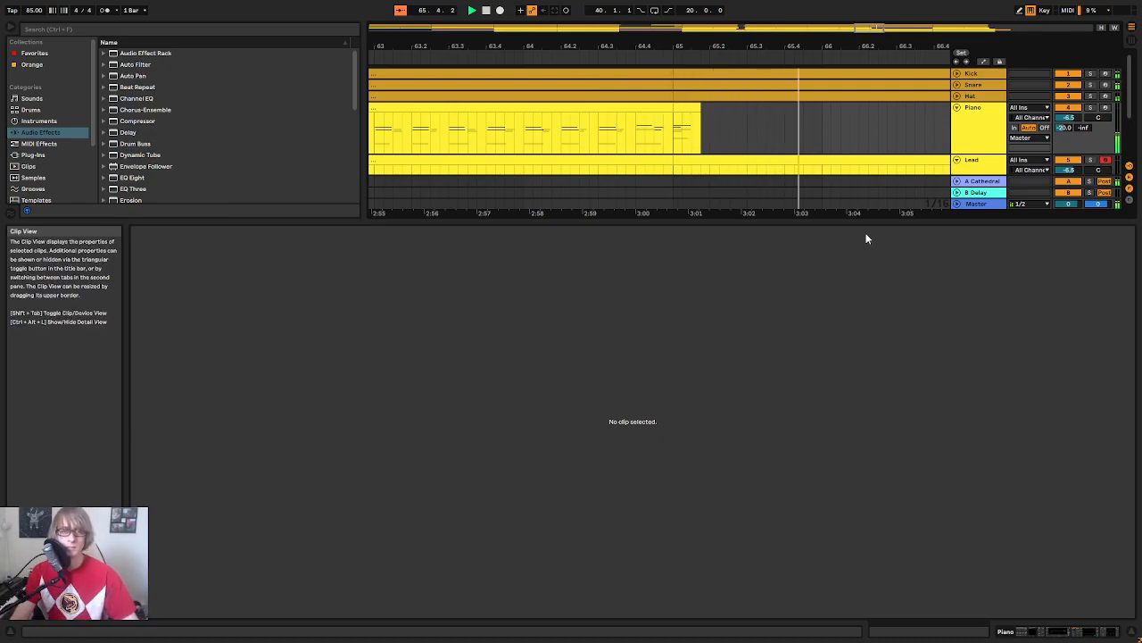
{"action": "left_click_drag", "start_coordinate": [857, 220], "coordinate": [821, 382]}
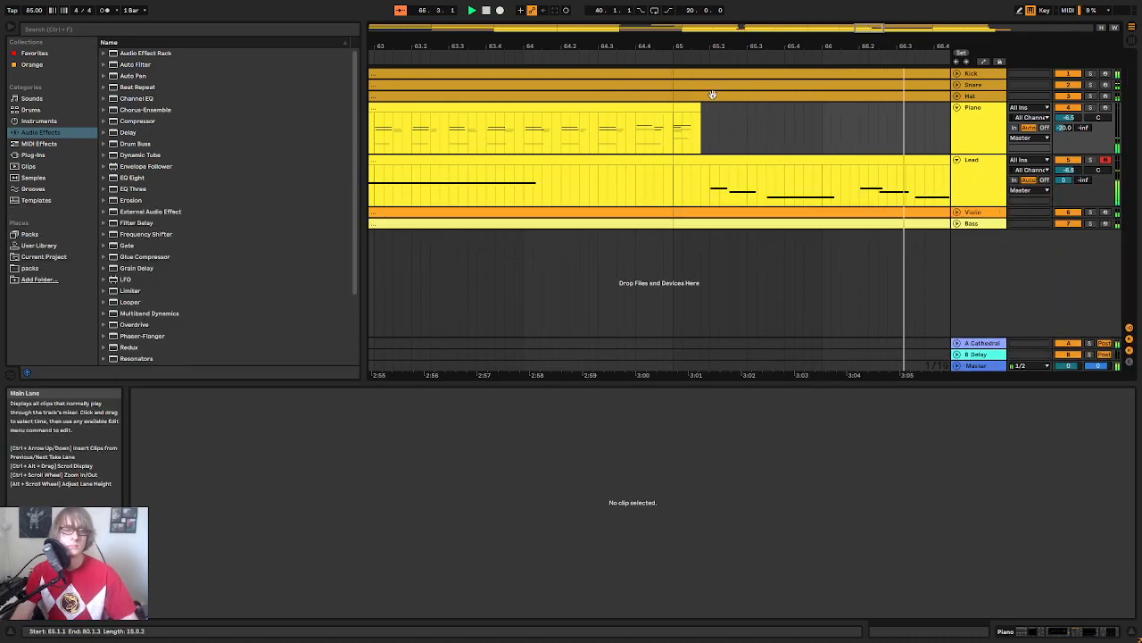
Step: Copy the short Piano clip at bar 65 to the start of bar 66 while playing the passage
{"action": "left_click", "coordinate": [688, 108]}
{"action": "key", "text": "space"}
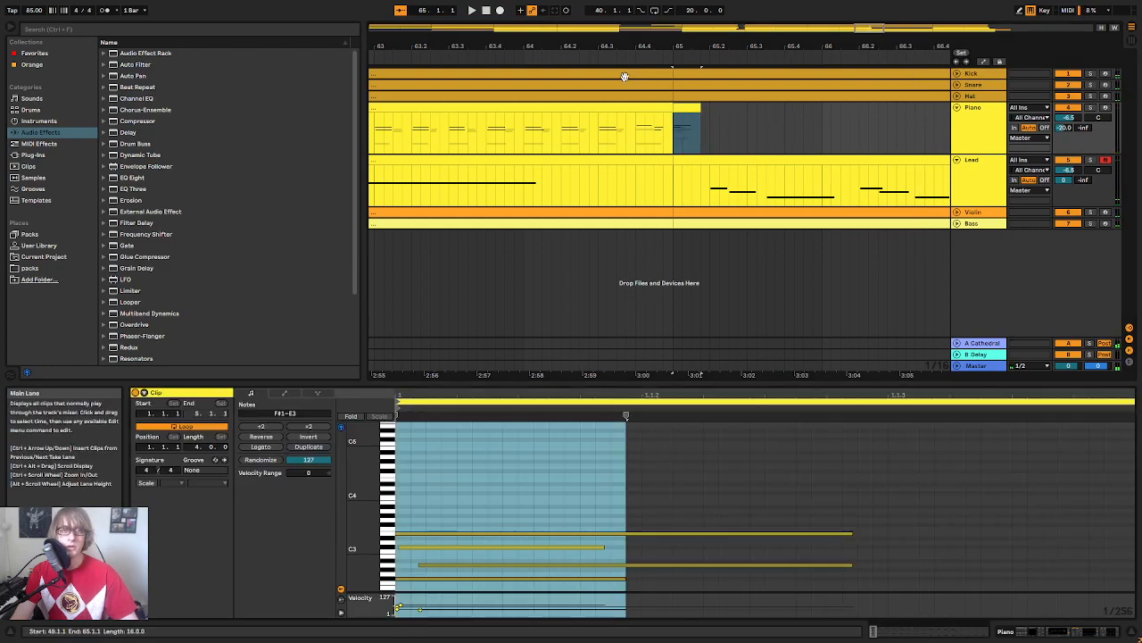
{"action": "left_click", "coordinate": [579, 62]}
{"action": "left_click_drag", "start_coordinate": [823, 45], "coordinate": [767, 29]}
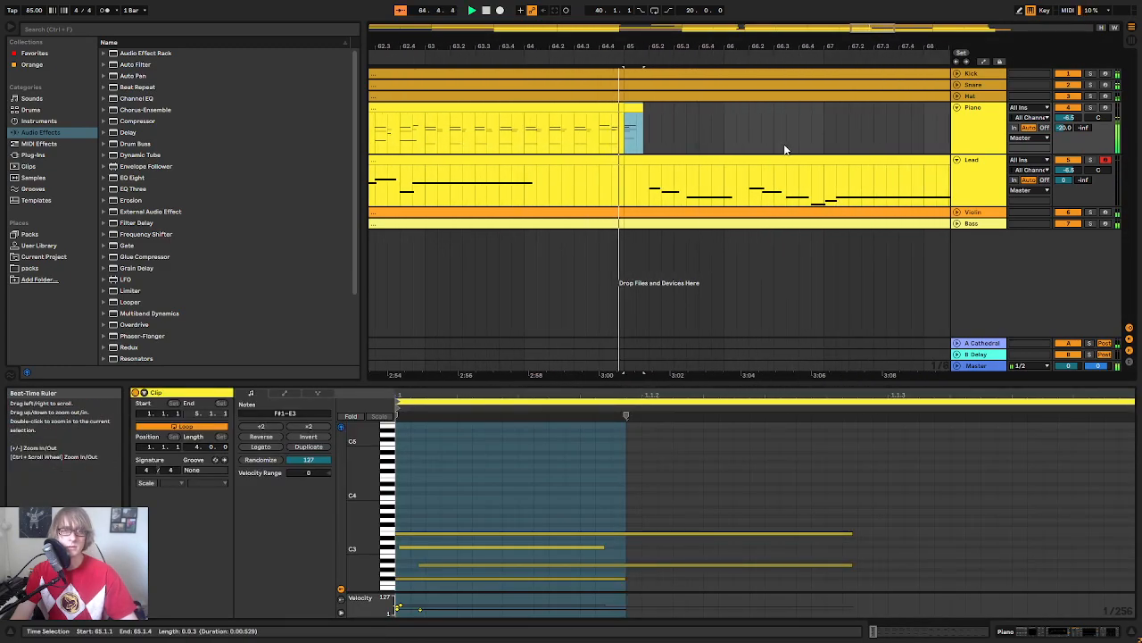
{"action": "left_click", "coordinate": [724, 129]}
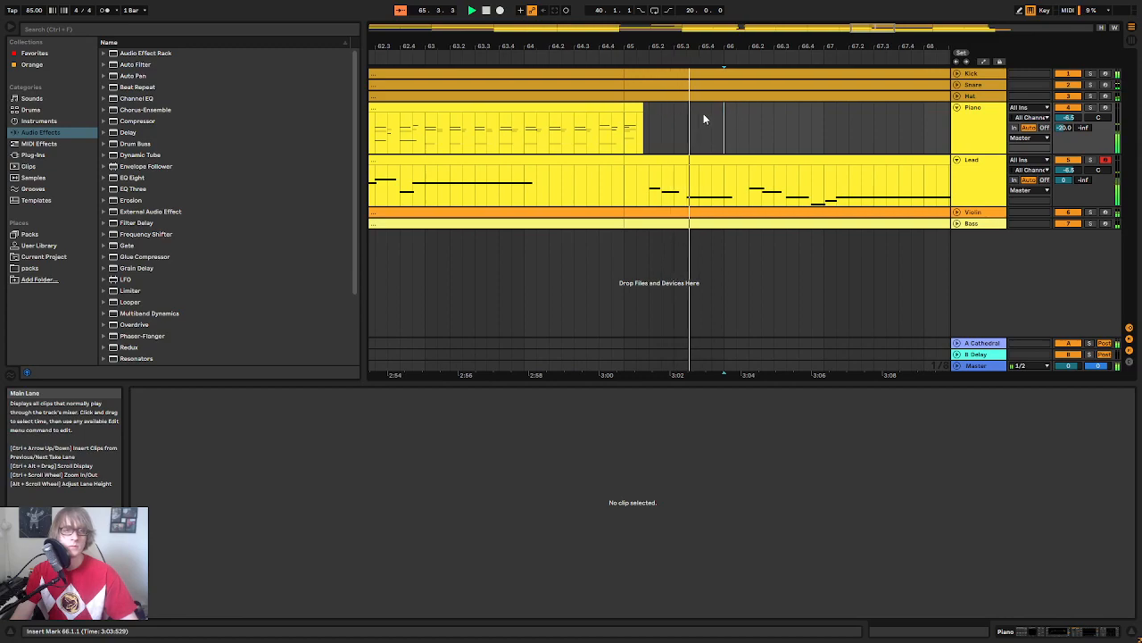
{"action": "key", "text": "ctrl+v"}
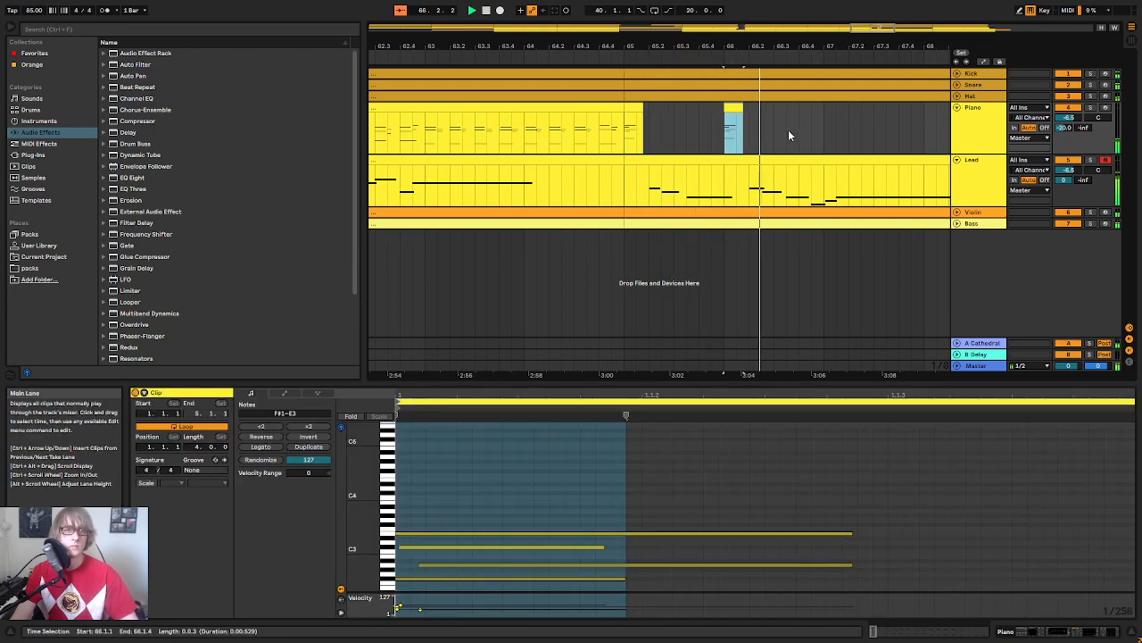
Step: Copy the first two beats of the Piano part at bar 75 to the start of bar 67
{"action": "left_click", "coordinate": [826, 117]}
{"action": "left_click_drag", "start_coordinate": [830, 42], "coordinate": [589, 18]}
{"action": "left_click_drag", "start_coordinate": [807, 128], "coordinate": [826, 128]}
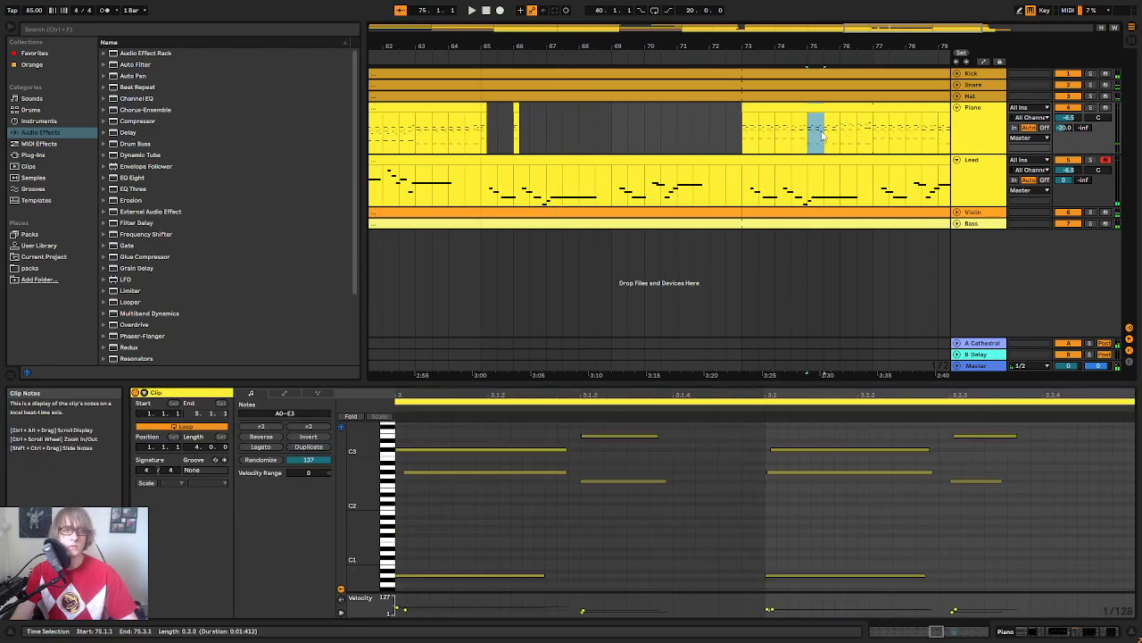
{"action": "left_click", "coordinate": [582, 128]}
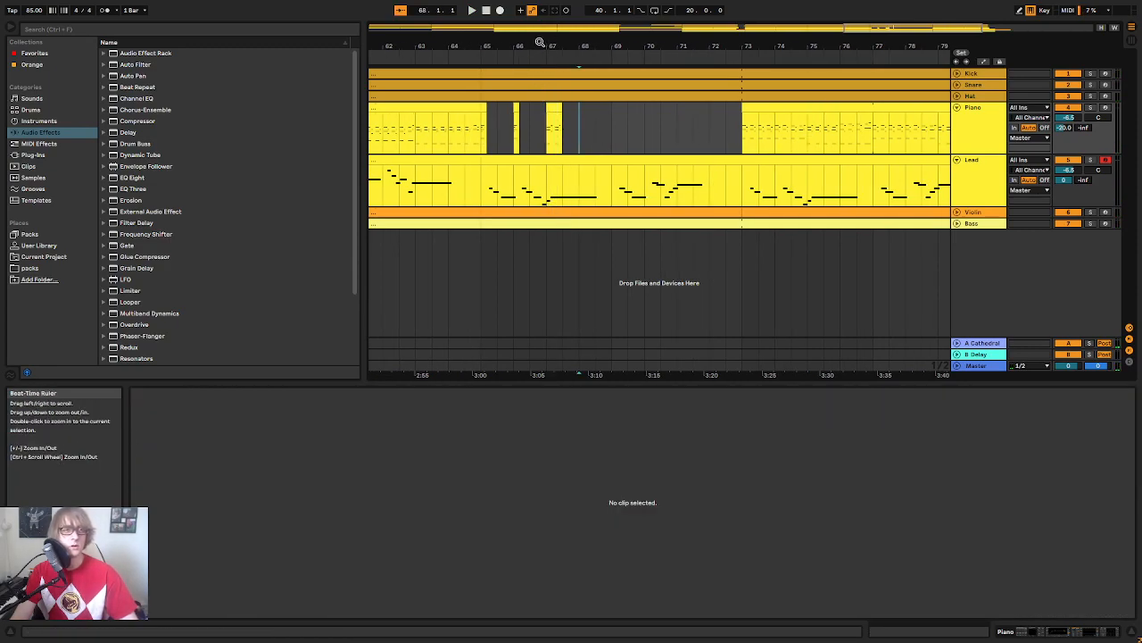
Step: Shorten the Piano clip at bar 67 to one beat
{"action": "left_click_drag", "start_coordinate": [579, 40], "coordinate": [578, 46]}
{"action": "left_click", "coordinate": [689, 112]}
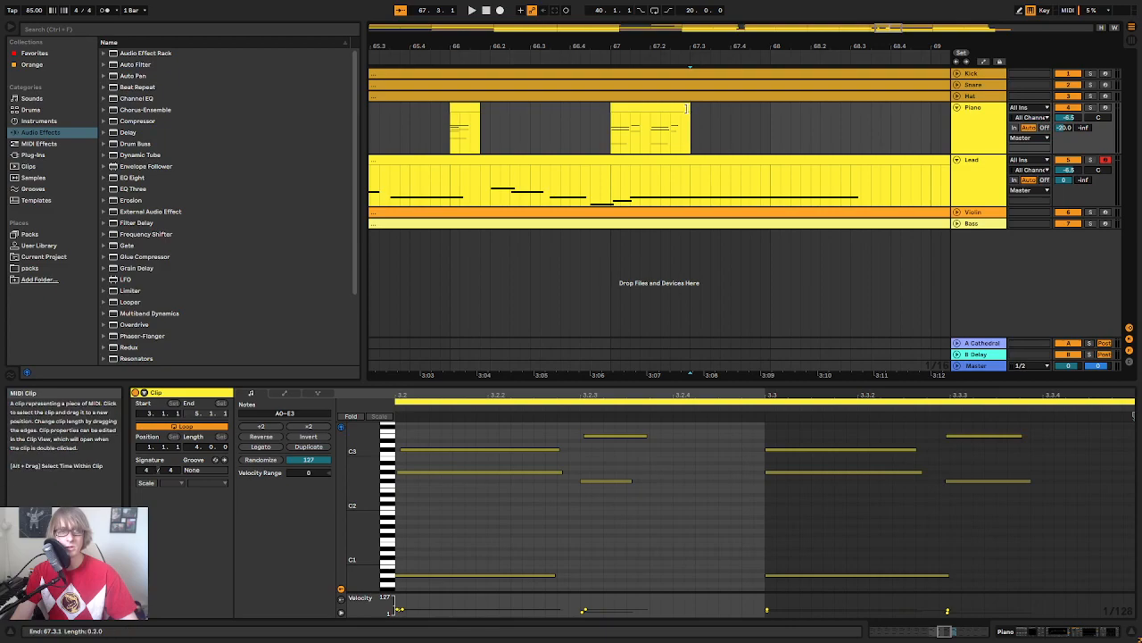
{"action": "left_click_drag", "start_coordinate": [689, 113], "coordinate": [649, 114]}
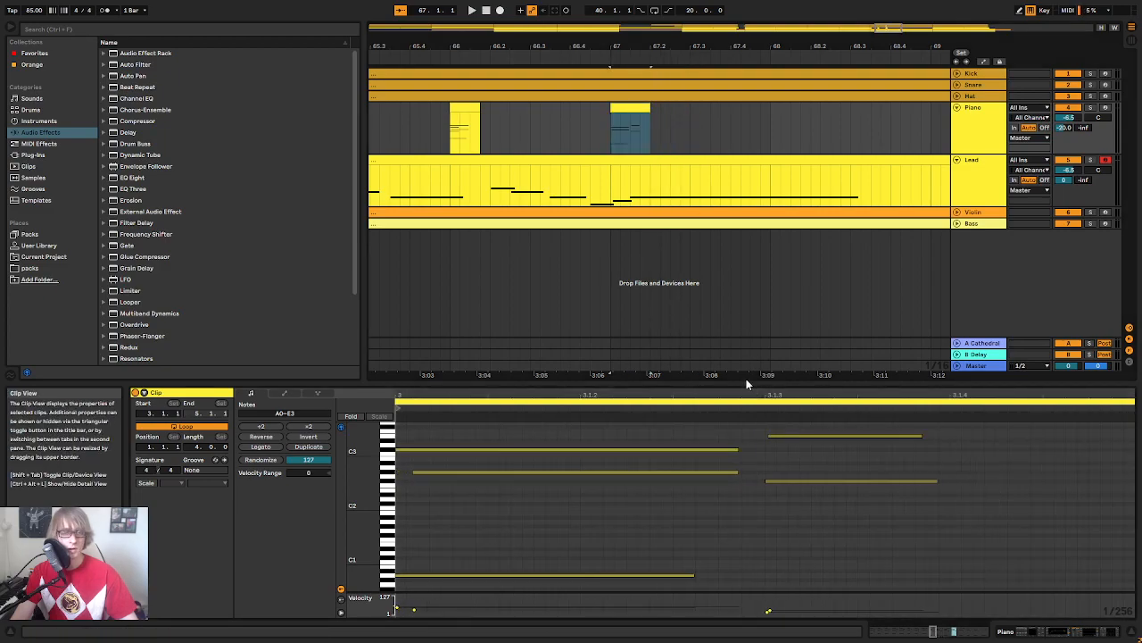
Step: Move the E3 and F#2 notes in the Piano clip at bar 67 back to the start of the chord and play it
{"action": "left_click_drag", "start_coordinate": [738, 384], "coordinate": [738, 225]}
{"action": "left_click_drag", "start_coordinate": [357, 361], "coordinate": [375, 446]}
{"action": "left_click_drag", "start_coordinate": [744, 456], "coordinate": [846, 281]}
{"action": "key", "text": "Left"}
{"action": "key", "text": "Left"}
{"action": "key", "text": "Left"}
{"action": "key", "text": "Left"}
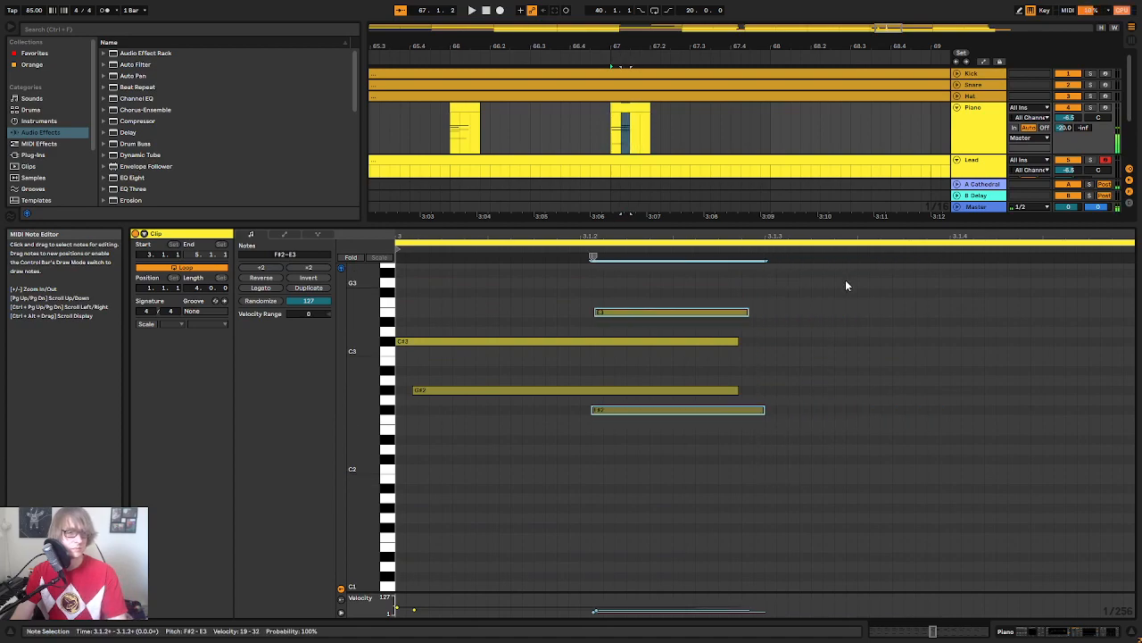
{"action": "mouse_move", "coordinate": [455, 311]}
{"action": "left_mouse_down"}
{"action": "mouse_move", "coordinate": [455, 325]}
{"action": "mouse_move", "coordinate": [455, 291]}
{"action": "left_mouse_up"}
{"action": "key", "text": "space"}
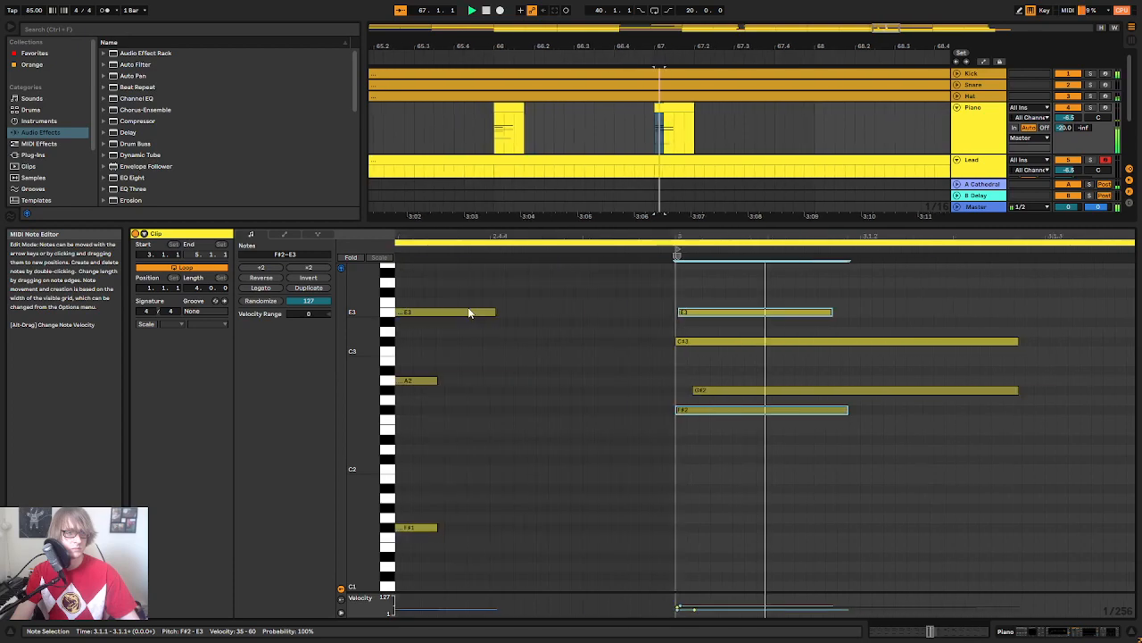
{"action": "key", "text": "space"}
Step: Consolidate the Piano clips from bar 65 to bar 69 into one four-bar clip
{"action": "left_click_drag", "start_coordinate": [637, 41], "coordinate": [701, 17]}
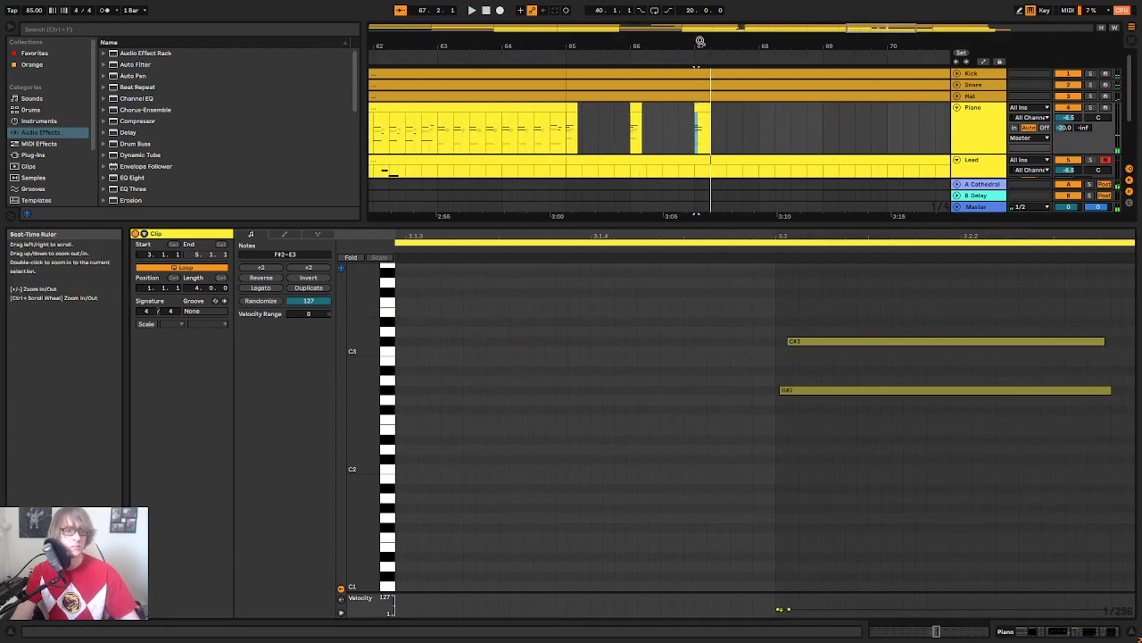
{"action": "left_click", "coordinate": [789, 125]}
{"action": "left_click", "coordinate": [573, 111]}
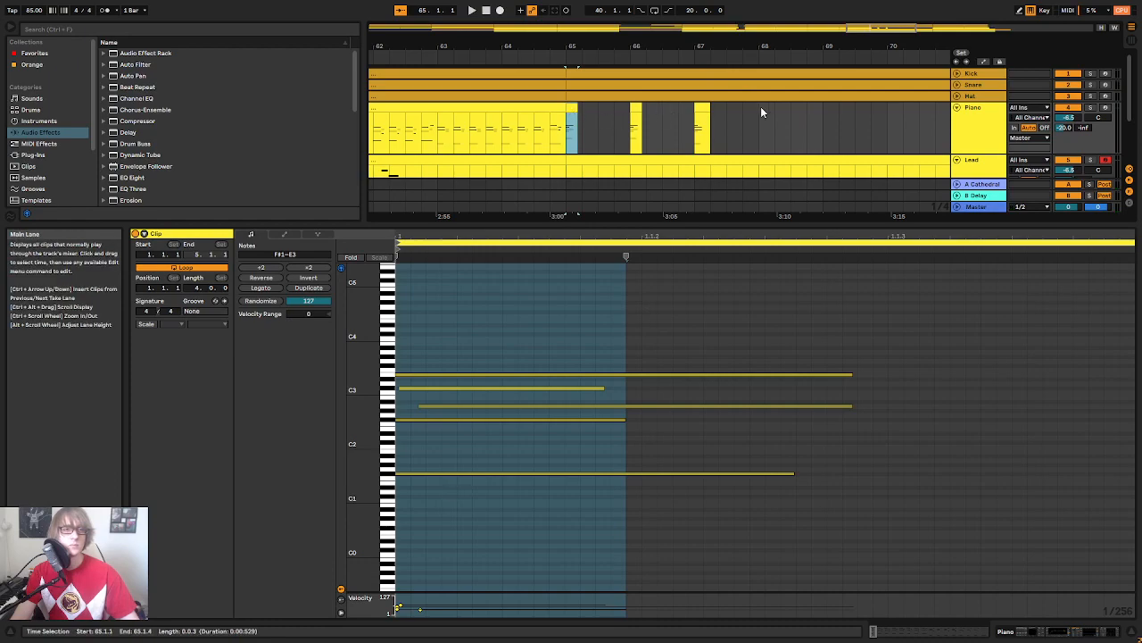
{"action": "left_click", "coordinate": [824, 125], "text": "shift"}
{"action": "right_click", "coordinate": [702, 110]}
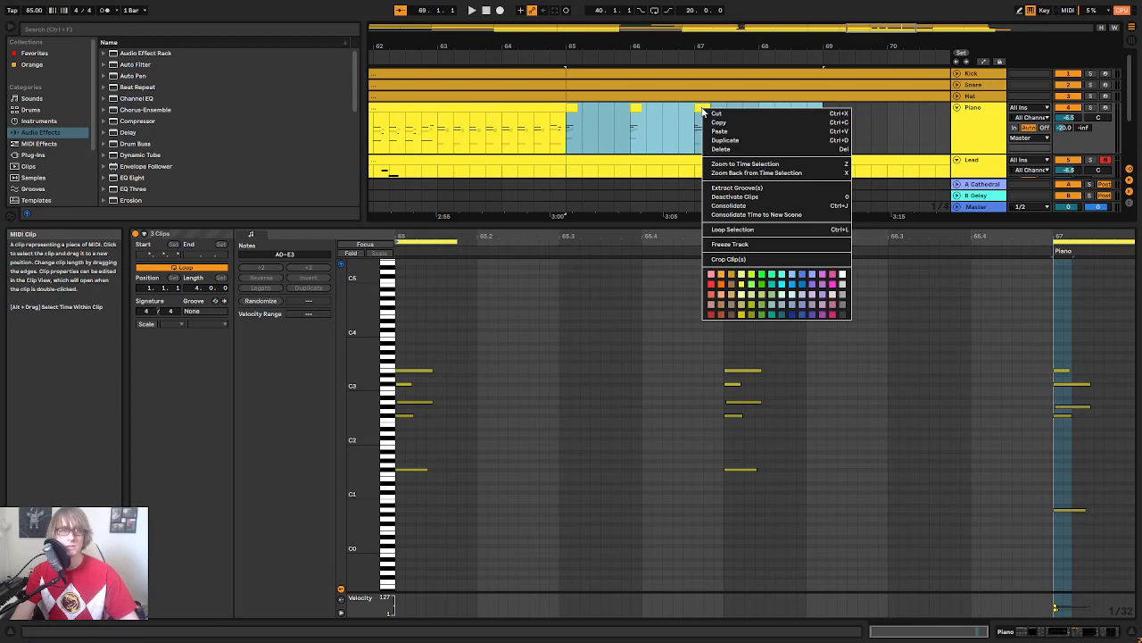
{"action": "left_click", "coordinate": [736, 207]}
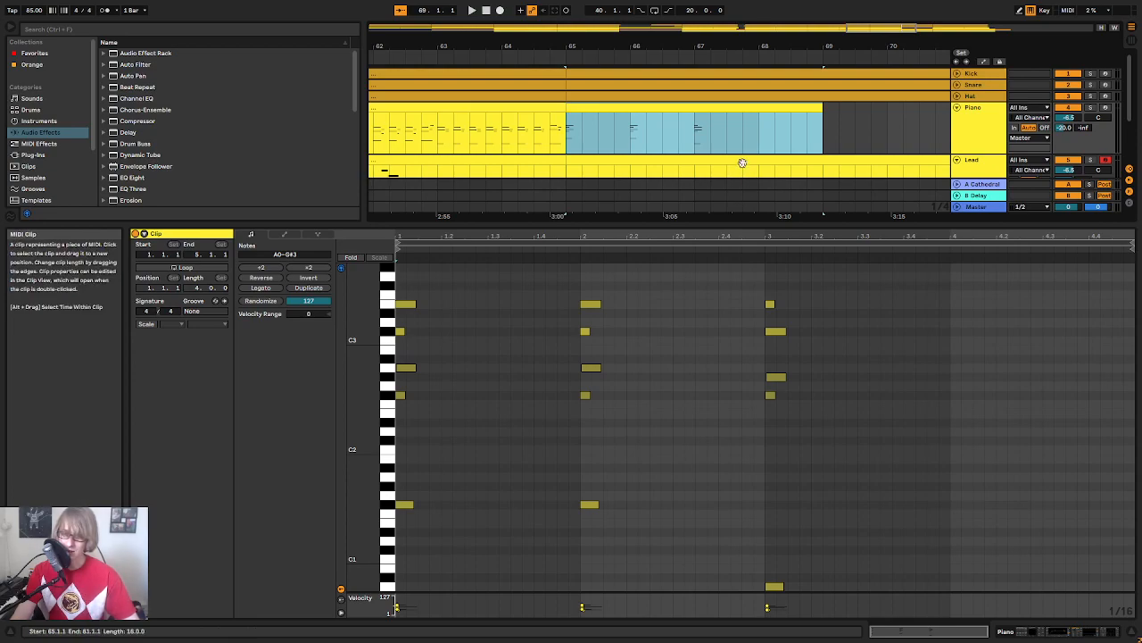
{"action": "left_click", "coordinate": [871, 127]}
{"action": "left_click", "coordinate": [794, 107]}
{"action": "right_click", "coordinate": [795, 109]}
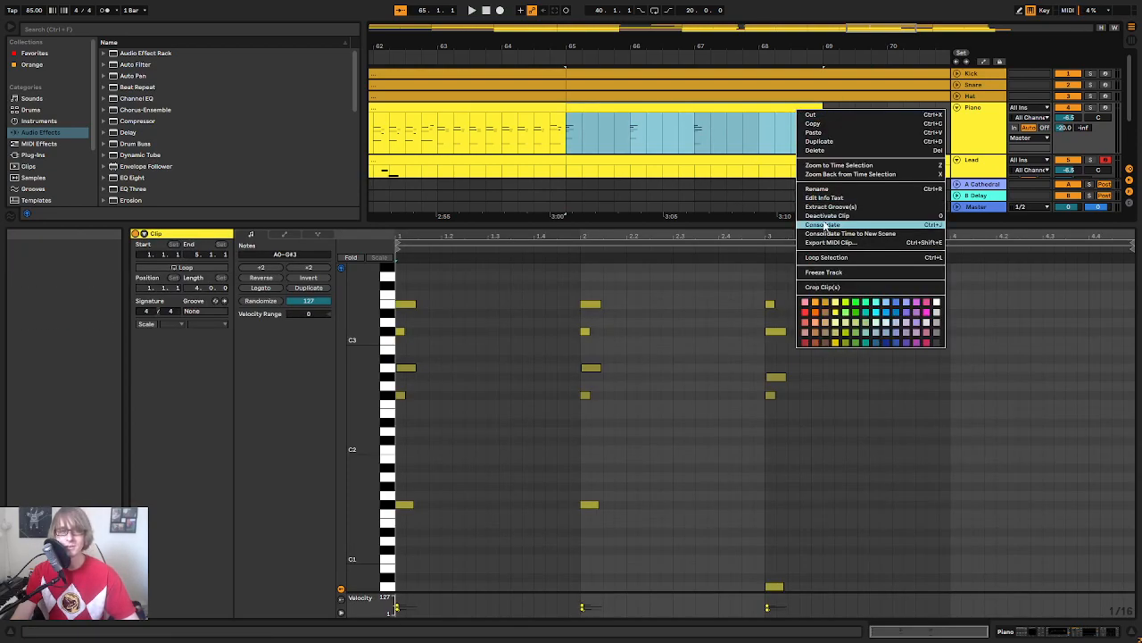
{"action": "left_click", "coordinate": [824, 226]}
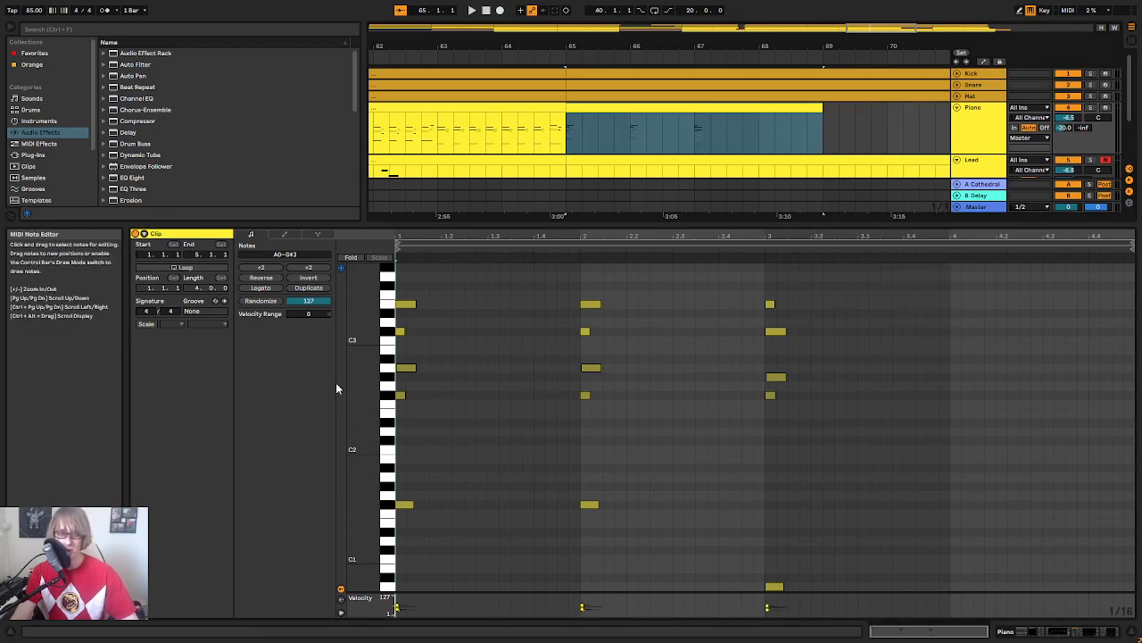
Step: Turn on looping for the consolidated Piano clip and extend it to bar 73
{"action": "left_click", "coordinate": [186, 268]}
{"action": "key", "text": "space"}
{"action": "key", "text": "space"}
{"action": "left_click_drag", "start_coordinate": [807, 45], "coordinate": [781, 39]}
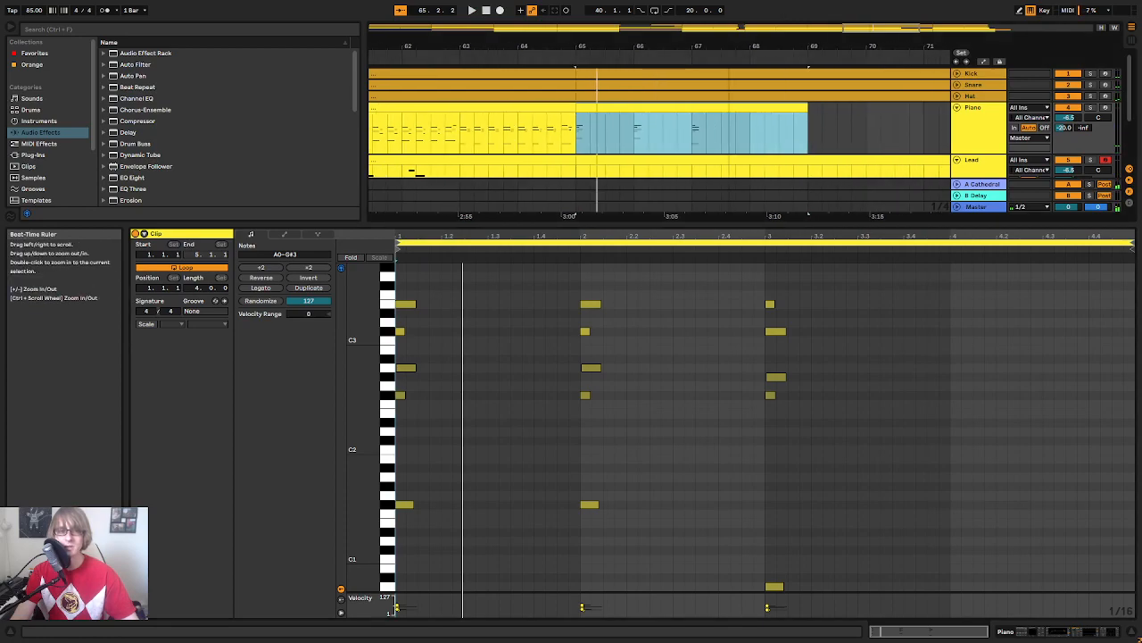
{"action": "left_click", "coordinate": [770, 118]}
{"action": "left_click_drag", "start_coordinate": [686, 109], "coordinate": [884, 109]}
{"action": "left_click", "coordinate": [811, 106]}
{"action": "left_click", "coordinate": [811, 106]}
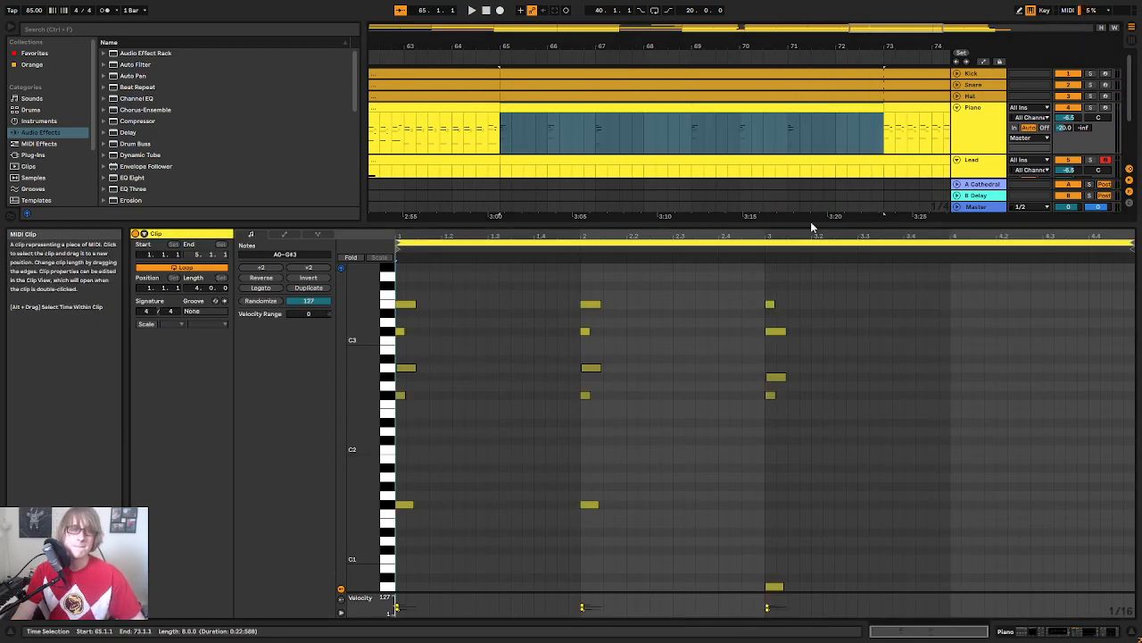
Step: Try lowering the F#2 note of the Piano chord at bar 67 by an octave, then restore it
{"action": "key", "text": "space"}
{"action": "left_click_drag", "start_coordinate": [361, 402], "coordinate": [353, 355]}
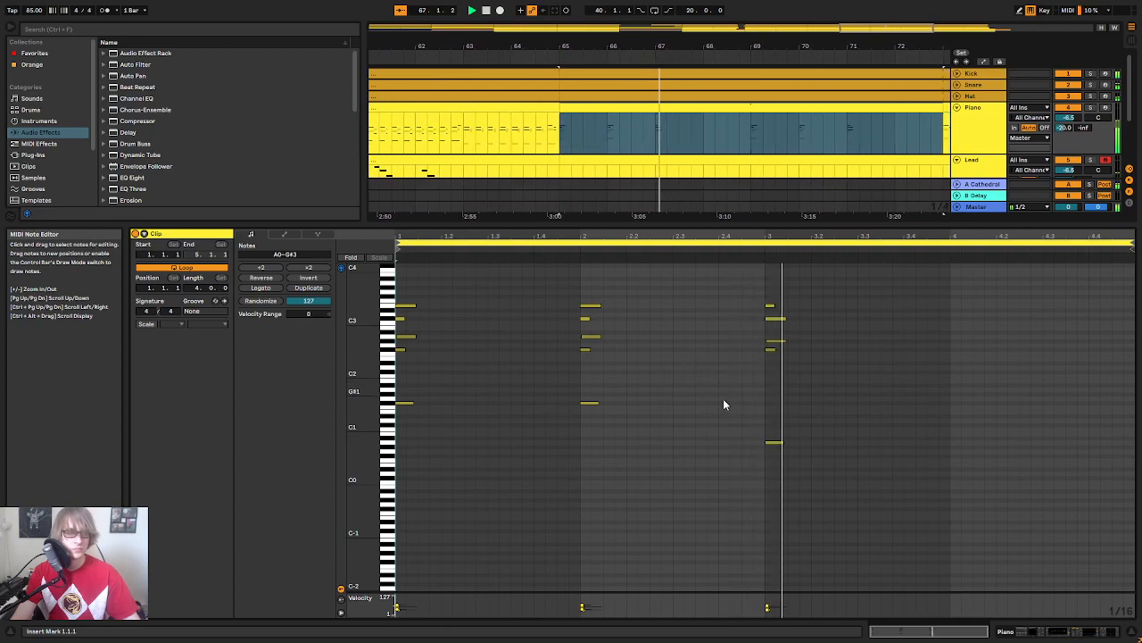
{"action": "left_click_drag", "start_coordinate": [773, 465], "coordinate": [808, 284]}
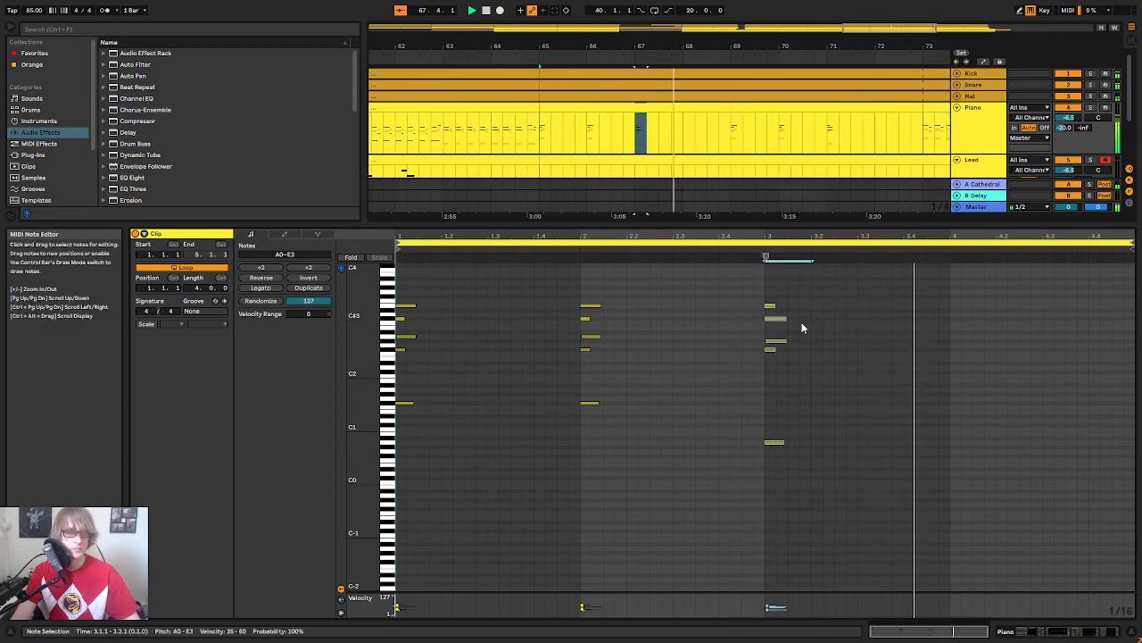
{"action": "left_click_drag", "start_coordinate": [780, 498], "coordinate": [749, 277]}
{"action": "left_click_drag", "start_coordinate": [917, 303], "coordinate": [661, 466]}
{"action": "left_click_drag", "start_coordinate": [759, 371], "coordinate": [797, 349]}
{"action": "key", "text": "shift+Down"}
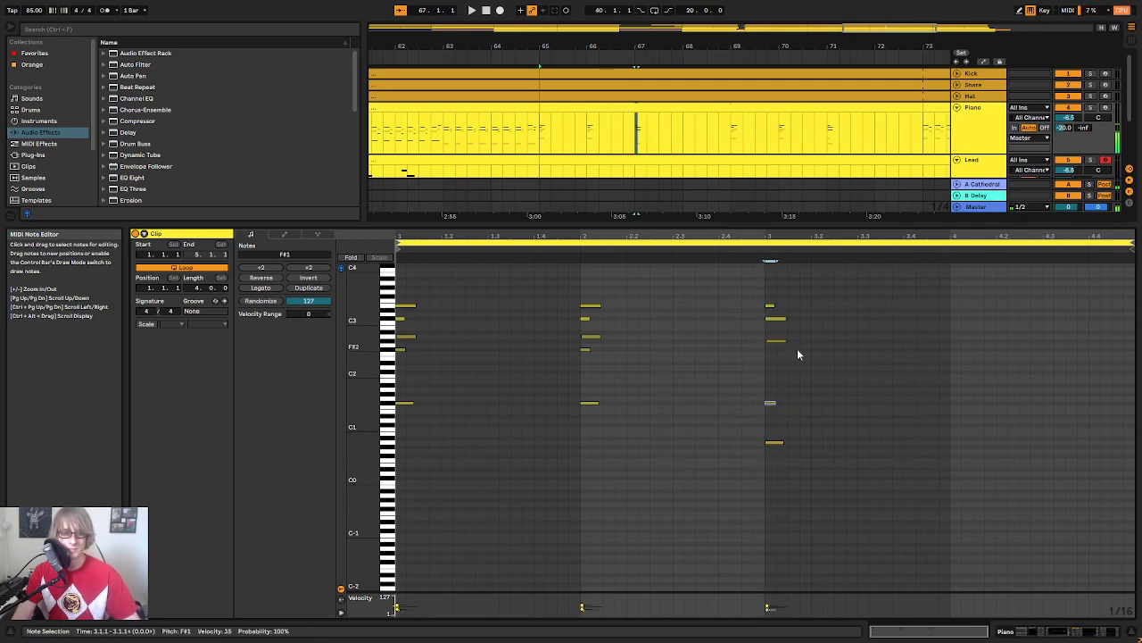
{"action": "key", "text": "shift+Up"}
Step: Raise the G#2 note of the bar 67 Piano chord by an octave to G#3 and increase its velocity to about 54
{"action": "left_click", "coordinate": [778, 340]}
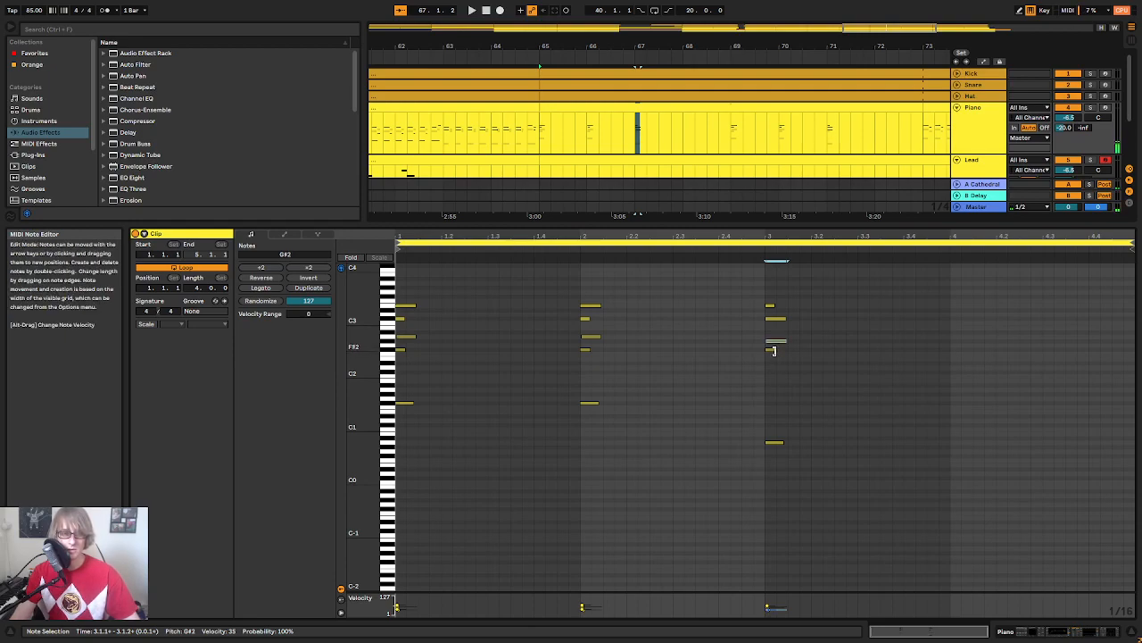
{"action": "key", "text": "shift+Up"}
{"action": "key", "text": "space"}
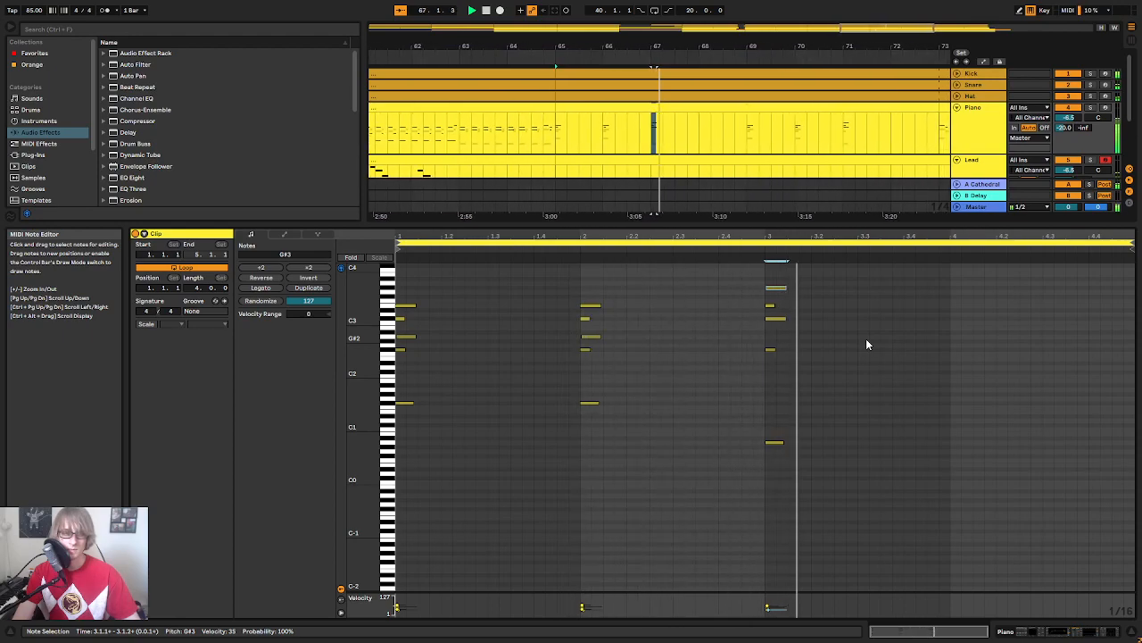
{"action": "key", "text": "shift+Down"}
{"action": "key", "text": "shift+Up"}
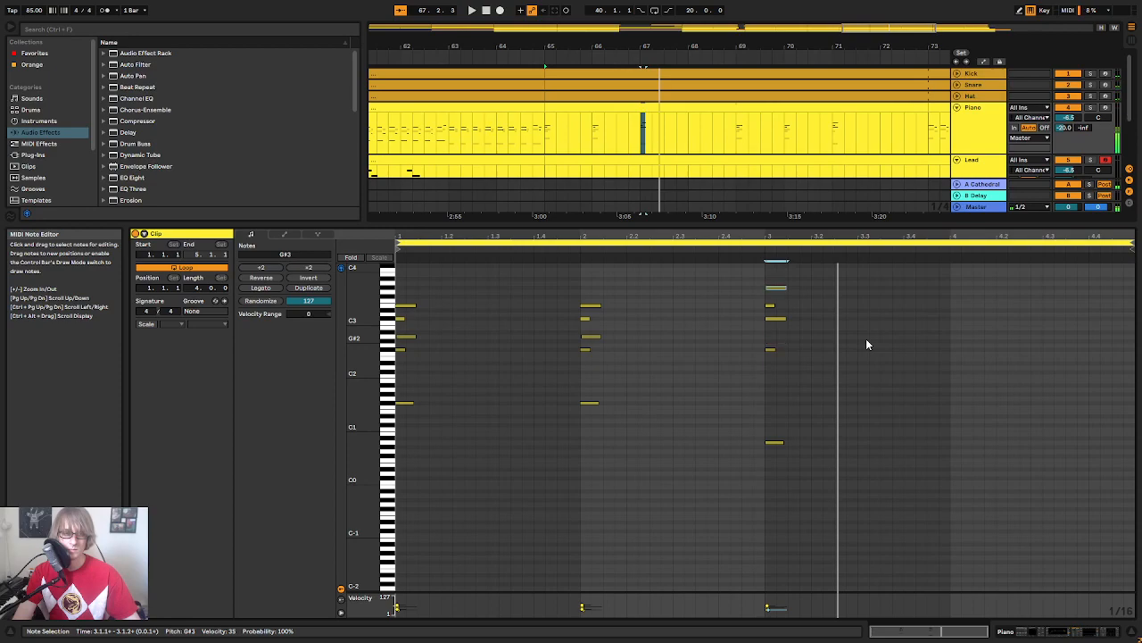
{"action": "left_click_drag", "start_coordinate": [776, 289], "coordinate": [776, 286], "text": "alt"}
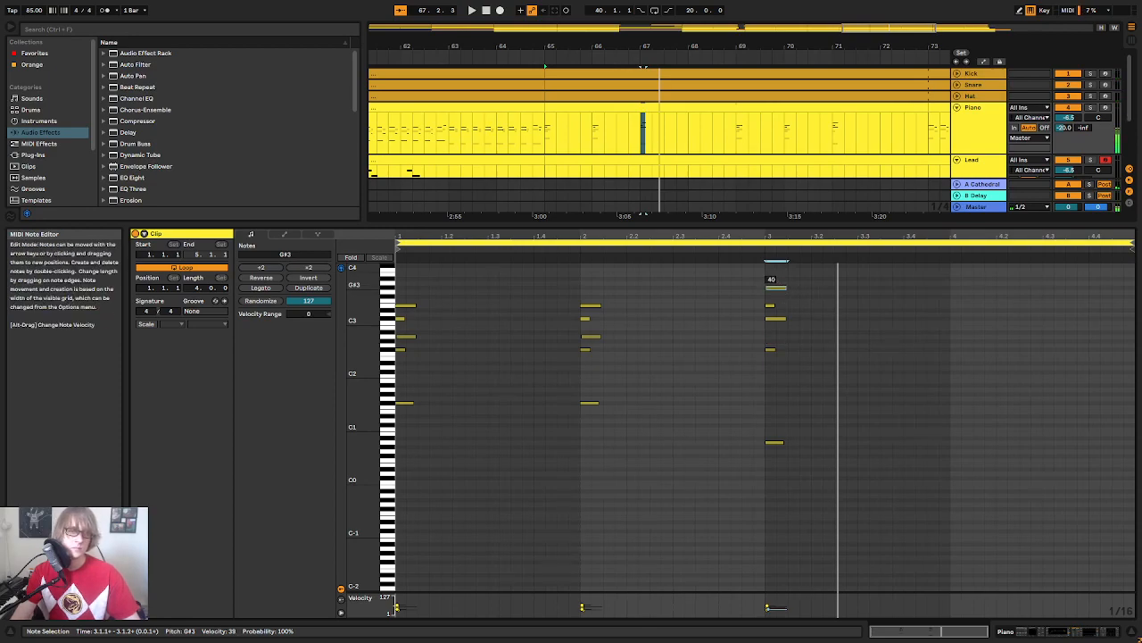
{"action": "key", "text": "space"}
Step: Duplicate the chord at the clip's third bar to the start of its fourth bar
{"action": "left_click", "coordinate": [813, 438]}
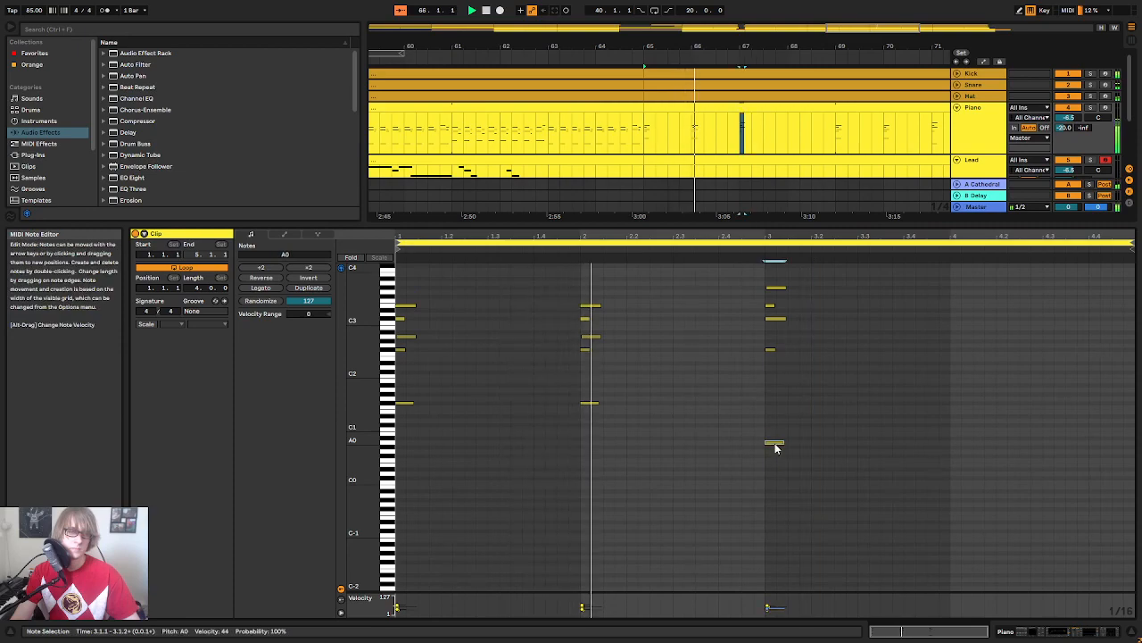
{"action": "left_click", "coordinate": [848, 282]}
{"action": "left_click_drag", "start_coordinate": [853, 259], "coordinate": [765, 510]}
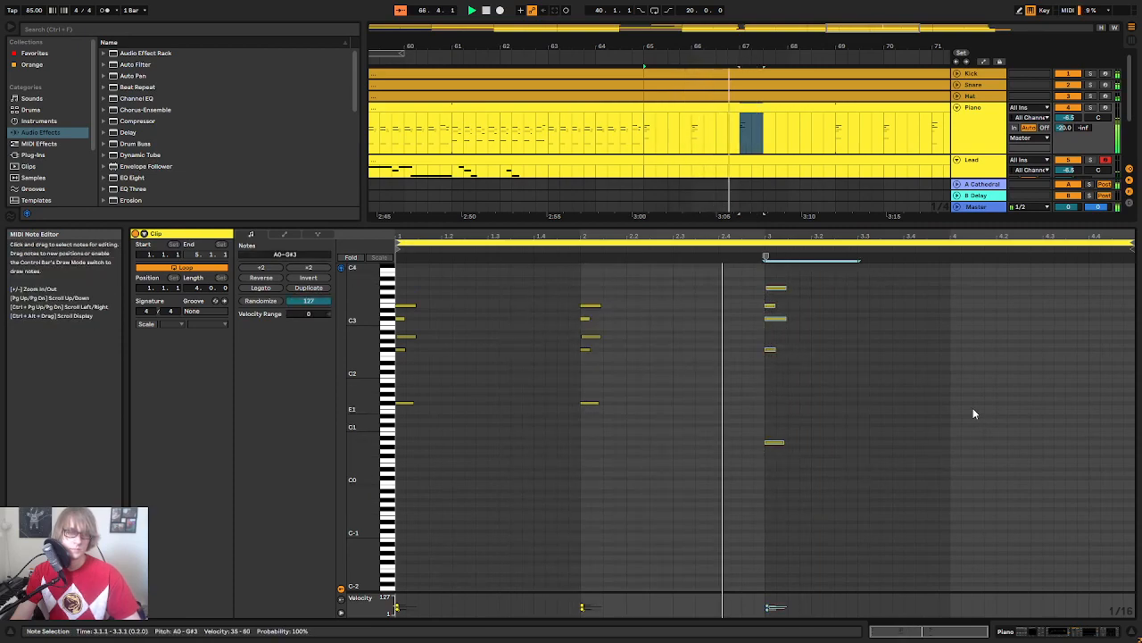
{"action": "key", "text": "ctrl+d"}
{"action": "left_click", "coordinate": [893, 390]}
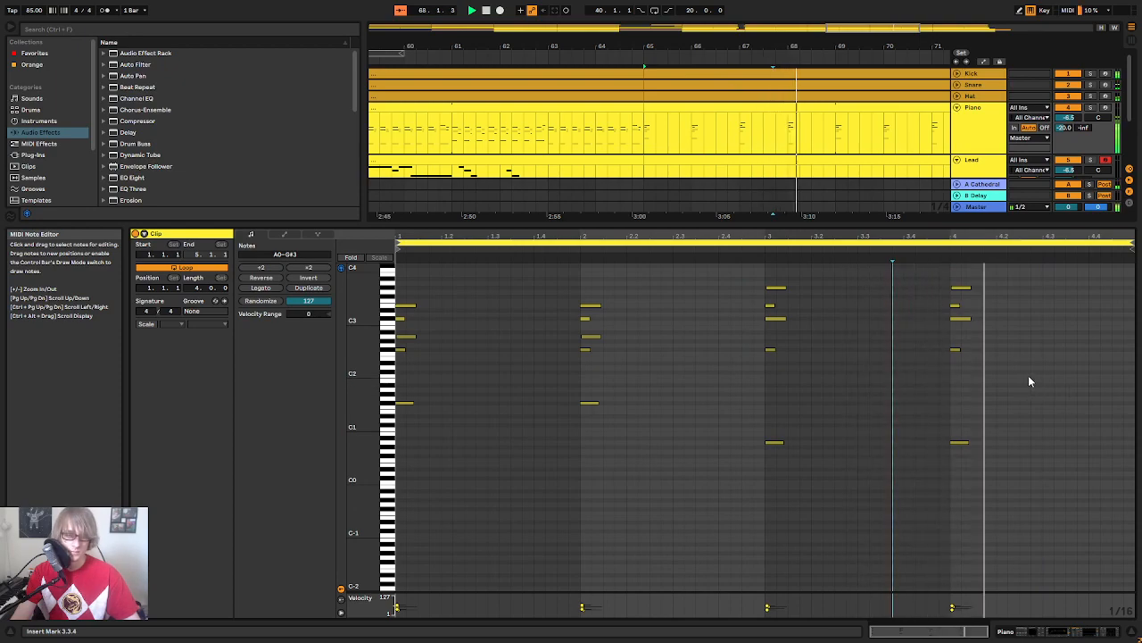
Step: Listen to the looped Piano chords through bar 71 against the rest of the arrangement
{"action": "left_click_drag", "start_coordinate": [356, 364], "coordinate": [312, 364]}
{"action": "left_click", "coordinate": [796, 366]}
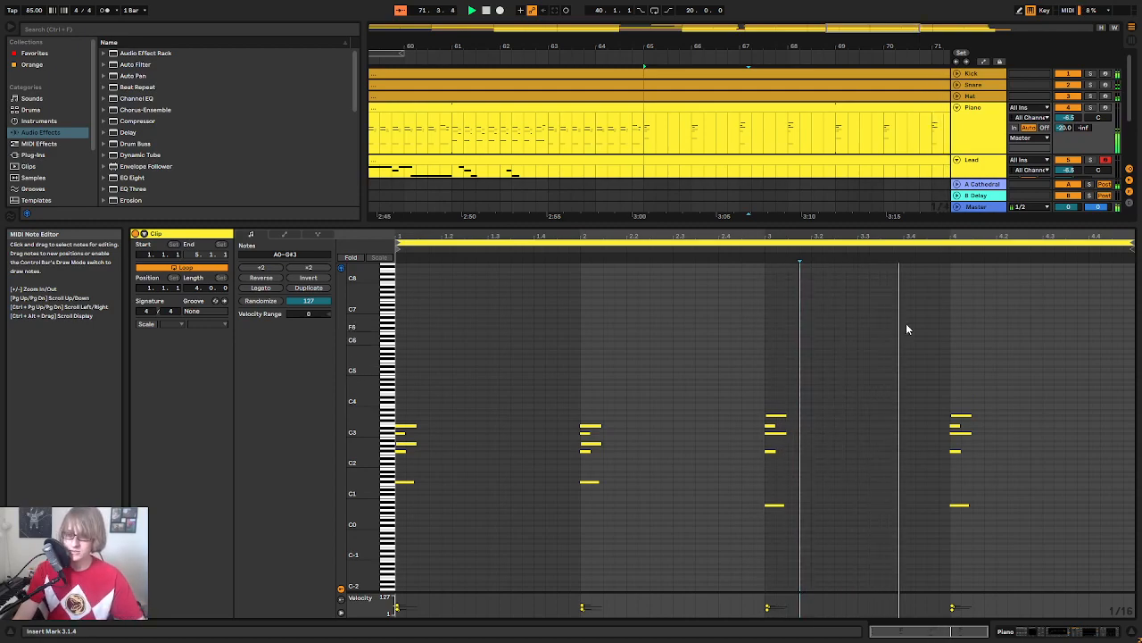
{"action": "left_click", "coordinate": [938, 376]}
{"action": "left_click_drag", "start_coordinate": [359, 375], "coordinate": [385, 375]}
{"action": "scroll", "coordinate": [751, 419], "scroll_direction": "down", "scroll_amount": 3}
{"action": "key", "text": "space"}
{"action": "key", "text": "space"}
{"action": "left_click_drag", "start_coordinate": [805, 252], "coordinate": [803, 267]}
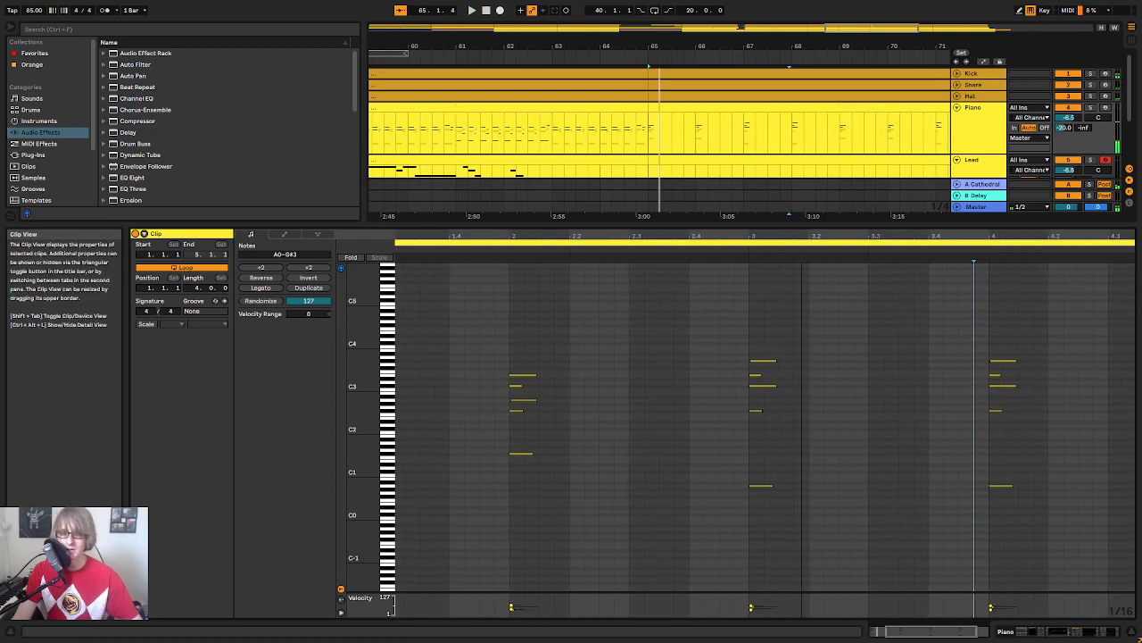
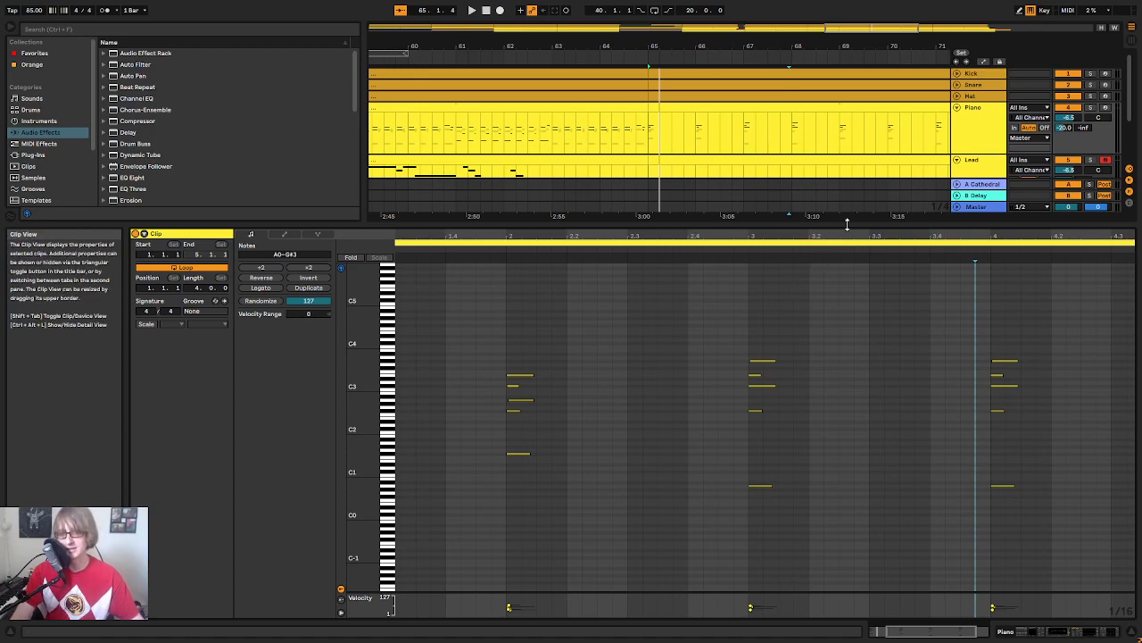
Step: Play from before bar 65 to check the transition into the short Piano chords against the Lead
{"action": "left_click_drag", "start_coordinate": [834, 243], "coordinate": [837, 234]}
{"action": "left_click", "coordinate": [881, 373]}
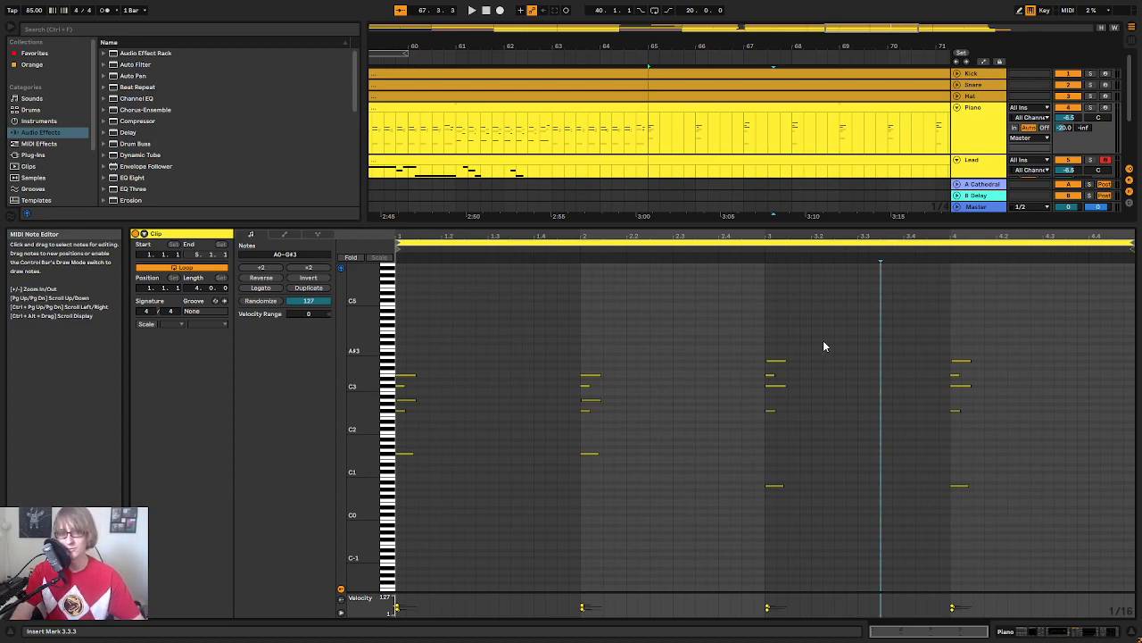
{"action": "left_click", "coordinate": [626, 129]}
{"action": "key", "text": "space"}
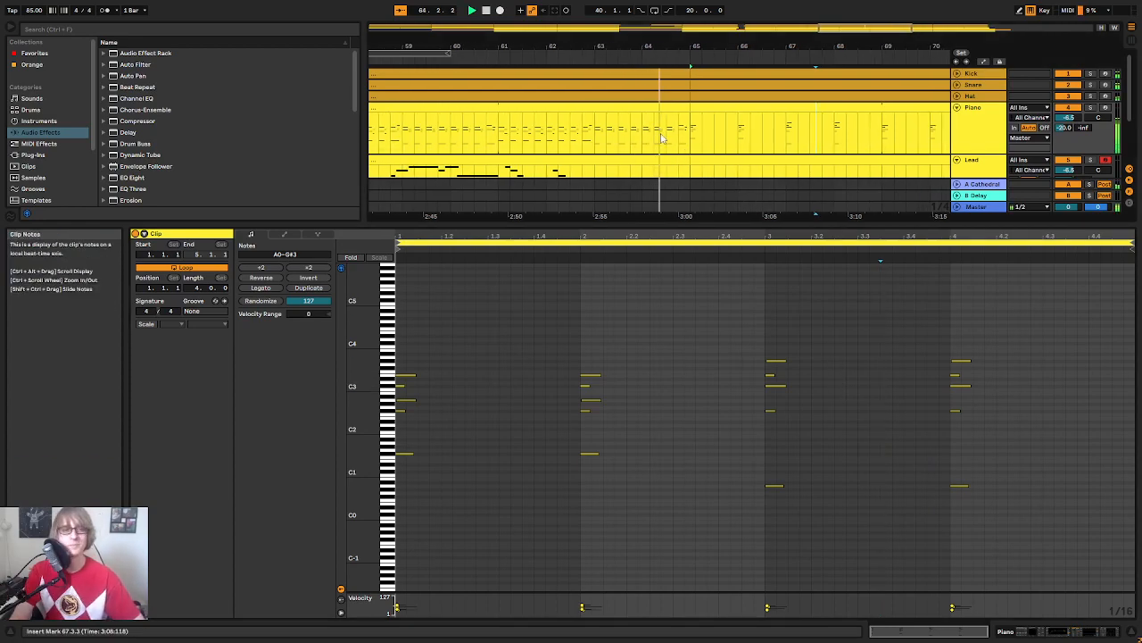
{"action": "left_click", "coordinate": [682, 125]}
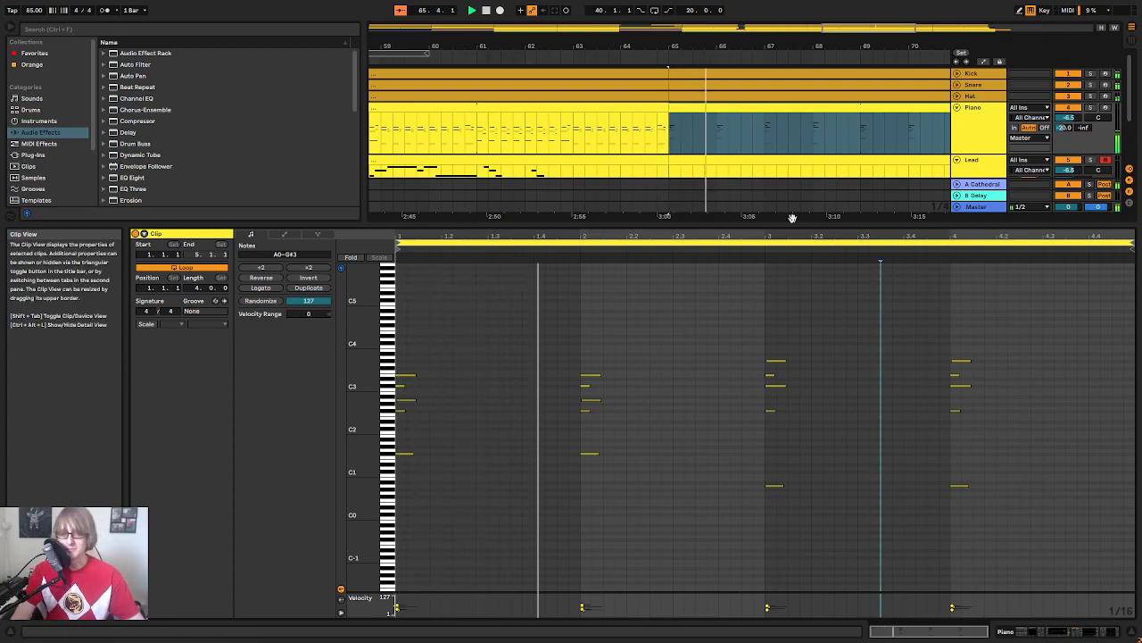
{"action": "left_click_drag", "start_coordinate": [780, 224], "coordinate": [737, 204]}
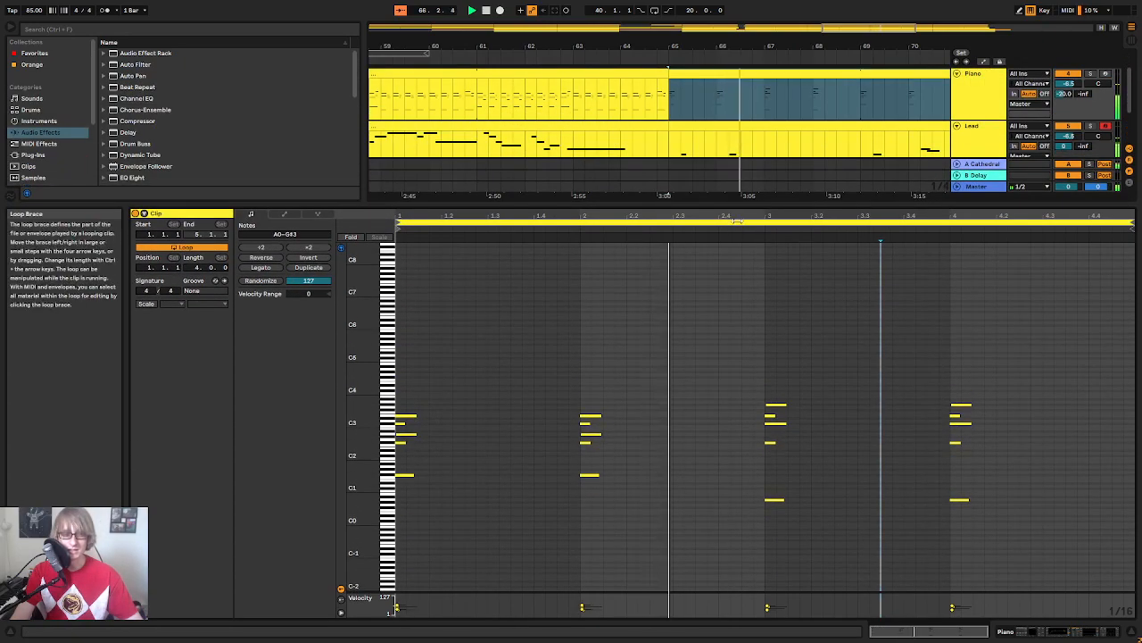
{"action": "left_click", "coordinate": [731, 382]}
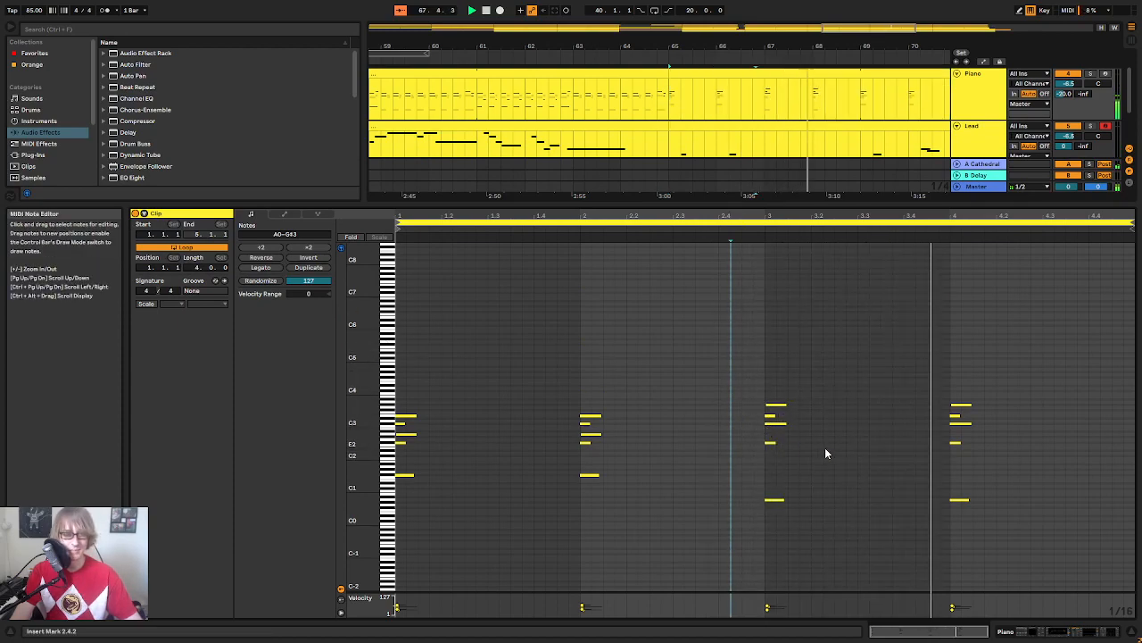
{"action": "left_click", "coordinate": [867, 491]}
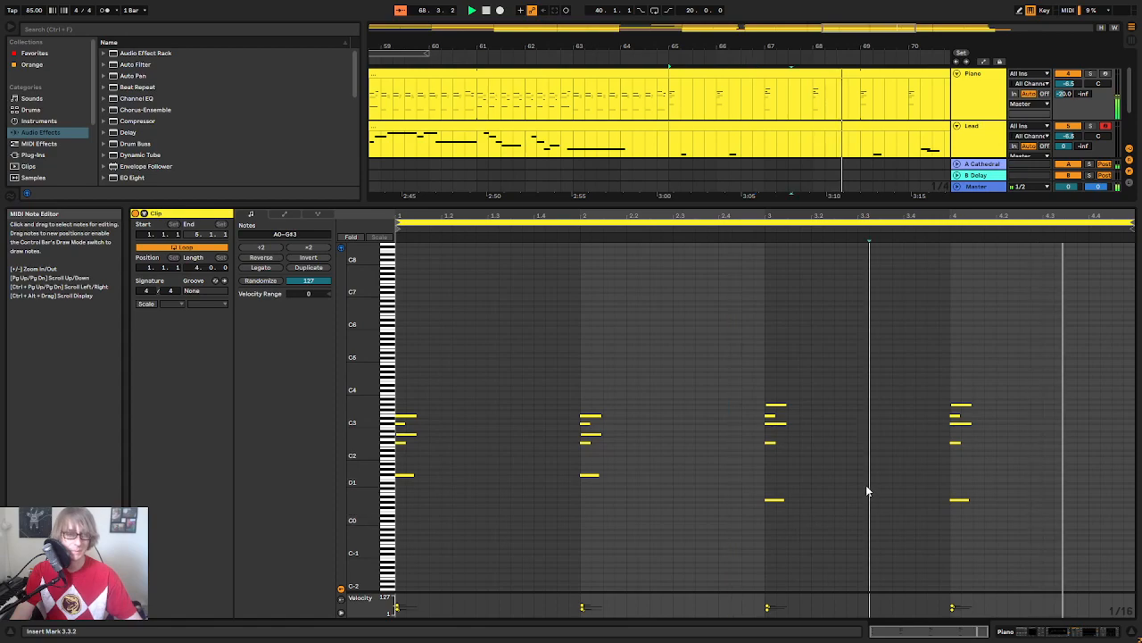
Step: Examine the matching notes of the third and fourth Piano chords row by row
{"action": "left_click", "coordinate": [737, 508]}
{"action": "mouse_move", "coordinate": [362, 435]}
{"action": "left_mouse_down"}
{"action": "mouse_move", "coordinate": [386, 468]}
{"action": "mouse_move", "coordinate": [376, 473]}
{"action": "mouse_move", "coordinate": [377, 456]}
{"action": "left_mouse_up"}
{"action": "scroll", "coordinate": [571, 492], "scroll_direction": "down", "scroll_amount": 4}
{"action": "left_click_drag", "start_coordinate": [357, 408], "coordinate": [335, 407]}
{"action": "scroll", "coordinate": [763, 473], "scroll_direction": "up", "scroll_amount": 1}
{"action": "left_click_drag", "start_coordinate": [739, 525], "coordinate": [1057, 475]}
{"action": "scroll", "coordinate": [786, 425], "scroll_direction": "up", "scroll_amount": 4}
{"action": "left_click_drag", "start_coordinate": [755, 437], "coordinate": [1013, 408]}
{"action": "left_click_drag", "start_coordinate": [755, 376], "coordinate": [1024, 370]}
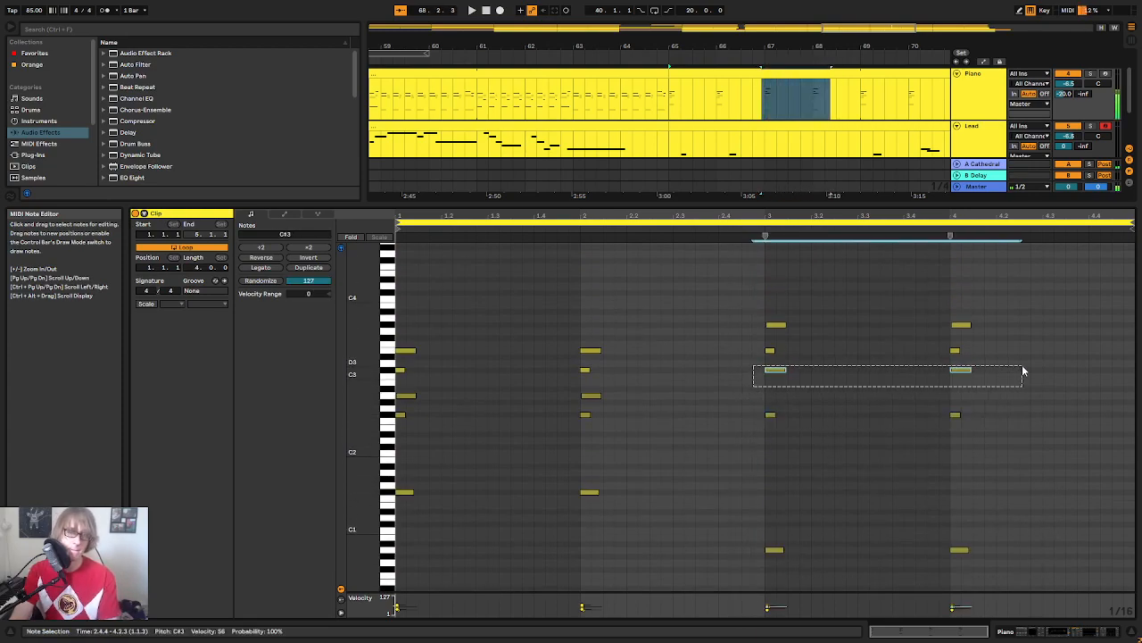
{"action": "left_click_drag", "start_coordinate": [745, 357], "coordinate": [1010, 321]}
Step: Raise the F#2 notes of the third and fourth Piano chords three semitones to A2 and set their velocity to 63
{"action": "left_click_drag", "start_coordinate": [725, 452], "coordinate": [1104, 404]}
{"action": "key", "text": "Up"}
{"action": "key", "text": "Up"}
{"action": "key", "text": "Up"}
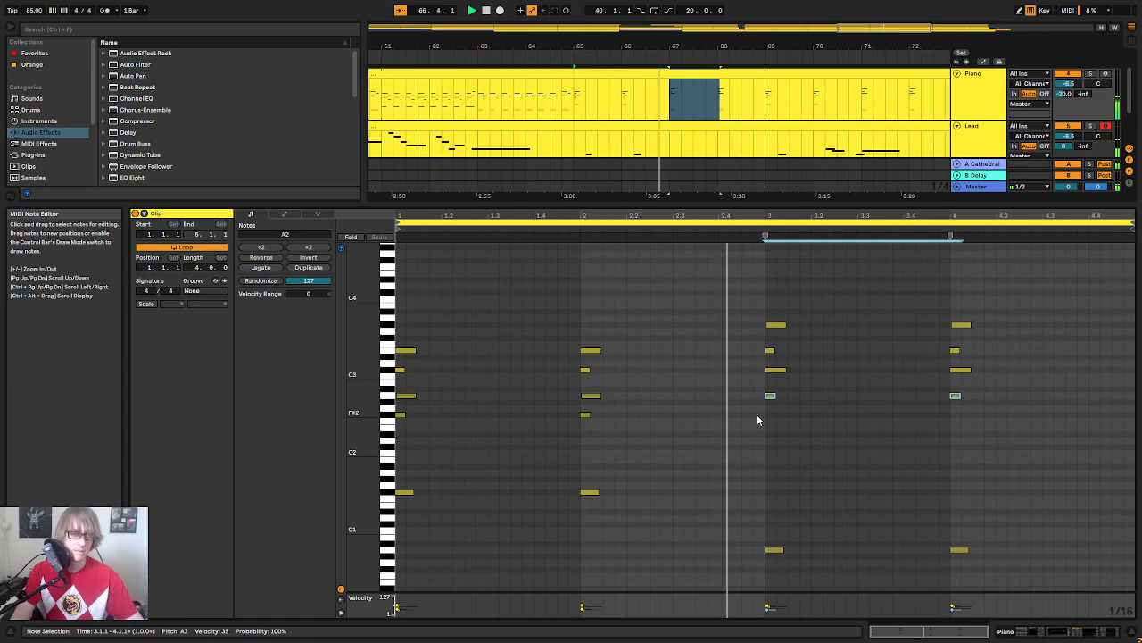
{"action": "left_click_drag", "start_coordinate": [756, 414], "coordinate": [1107, 400]}
{"action": "left_click_drag", "start_coordinate": [955, 395], "coordinate": [956, 379]}
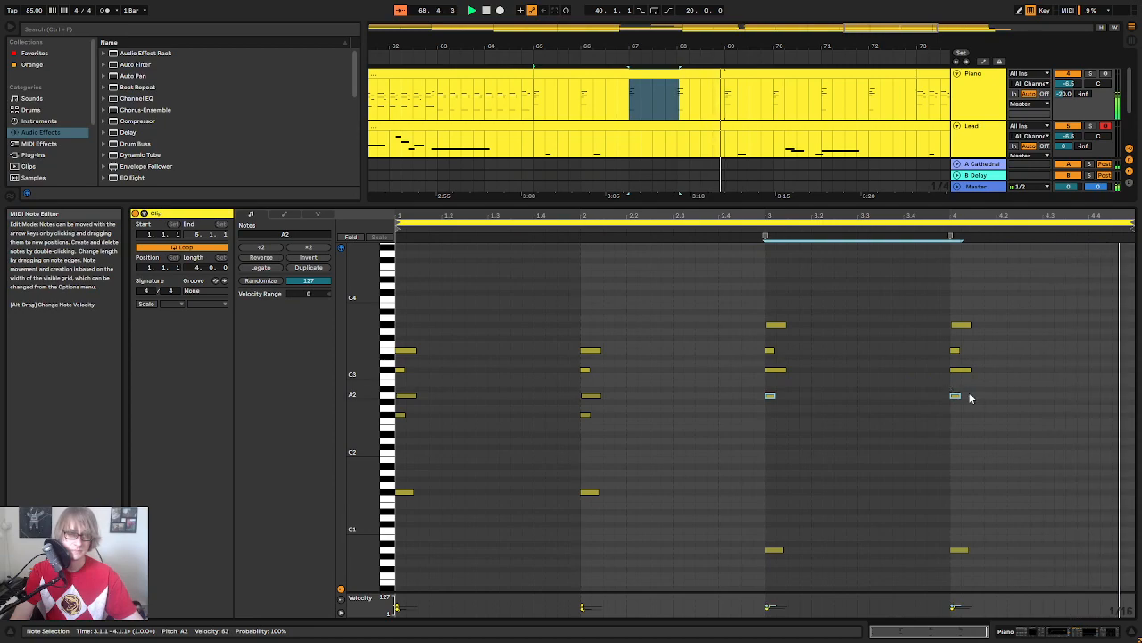
{"action": "left_click", "coordinate": [1007, 378]}
Step: Check the velocities of the fourth chord's upper notes and the second chord's F#1 bass note
{"action": "left_click_drag", "start_coordinate": [903, 535], "coordinate": [1017, 282]}
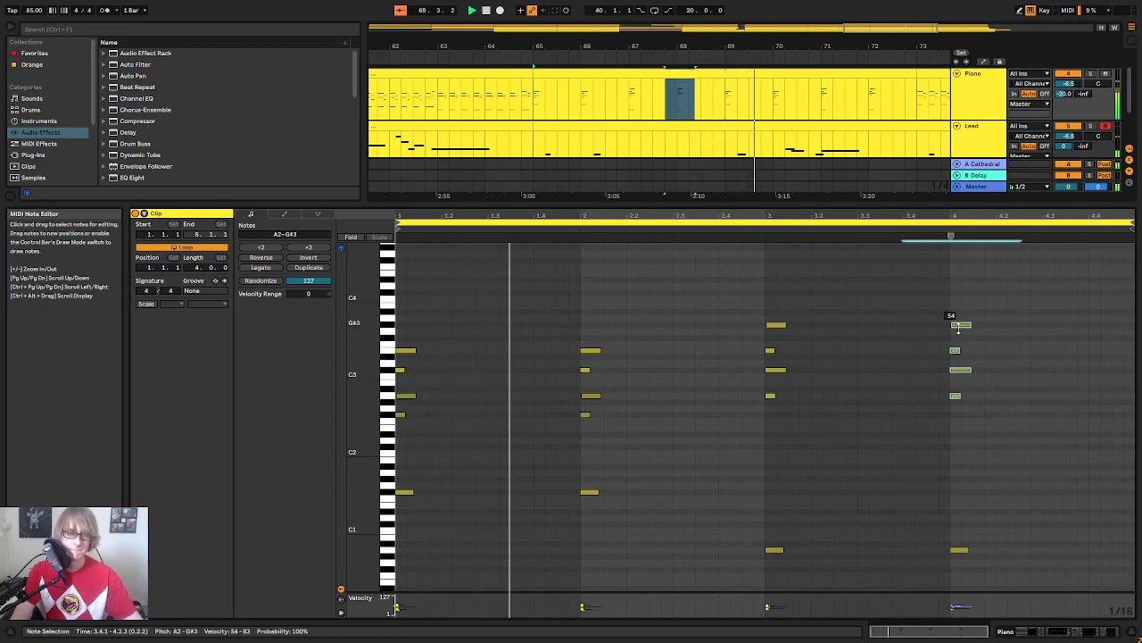
{"action": "left_click", "coordinate": [899, 349]}
{"action": "left_click", "coordinate": [880, 339]}
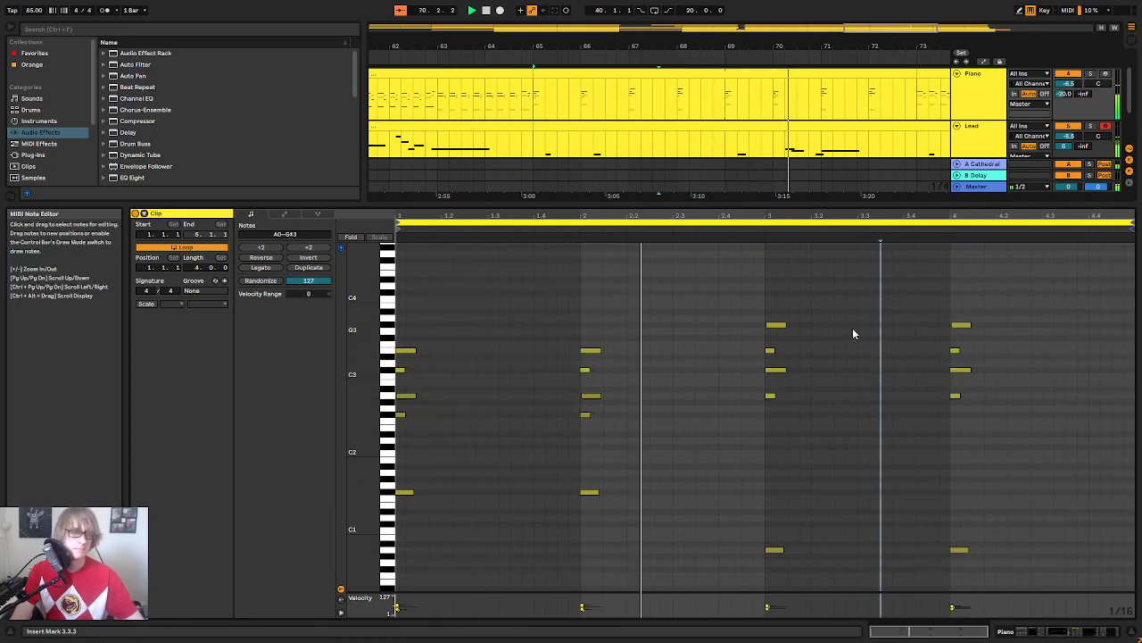
{"action": "left_click", "coordinate": [568, 496]}
{"action": "left_click", "coordinate": [589, 492]}
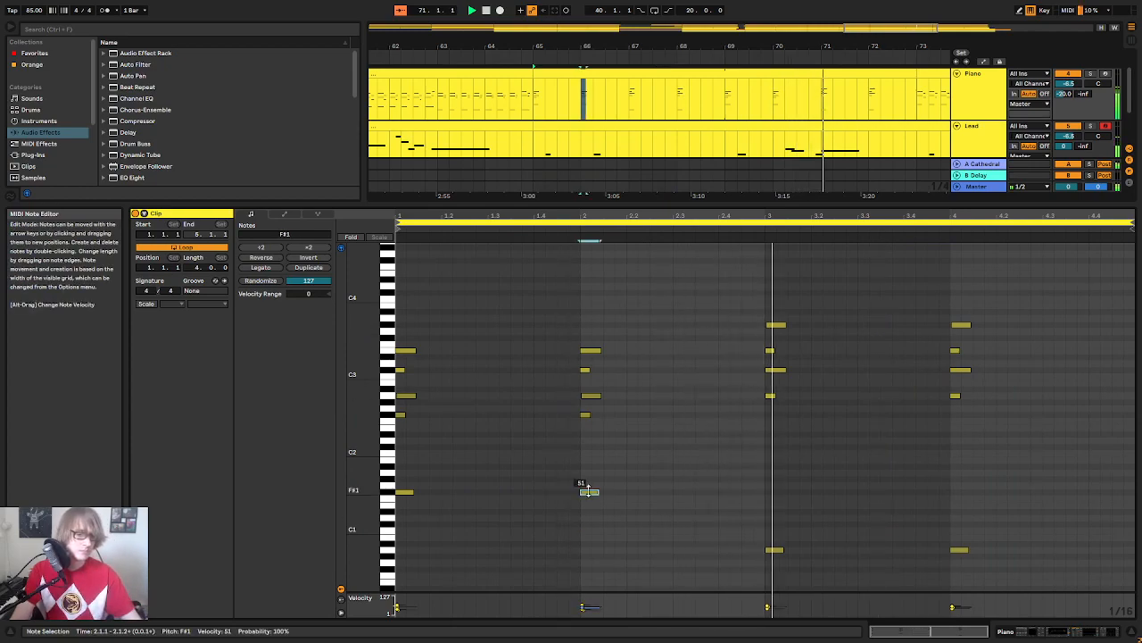
Step: Shrink the note editor and fold the Piano and Lead tracks to get an overview of the whole arrangement
{"action": "left_click", "coordinate": [663, 439]}
{"action": "left_click_drag", "start_coordinate": [702, 200], "coordinate": [702, 502]}
{"action": "left_click_drag", "start_coordinate": [585, 47], "coordinate": [716, 25]}
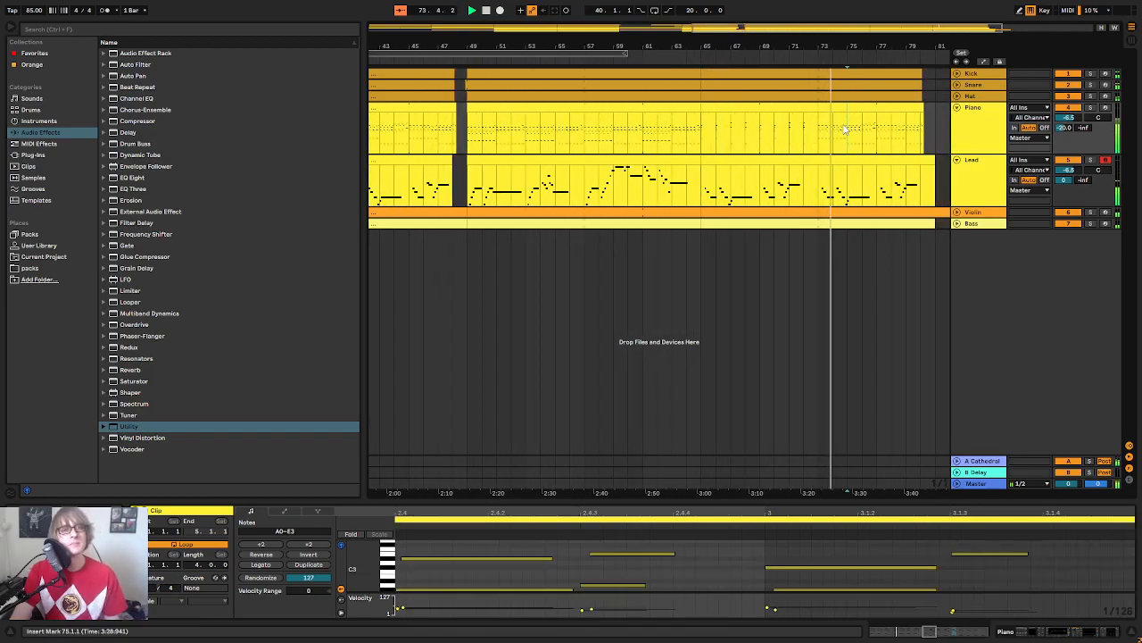
{"action": "left_click_drag", "start_coordinate": [737, 48], "coordinate": [791, 41]}
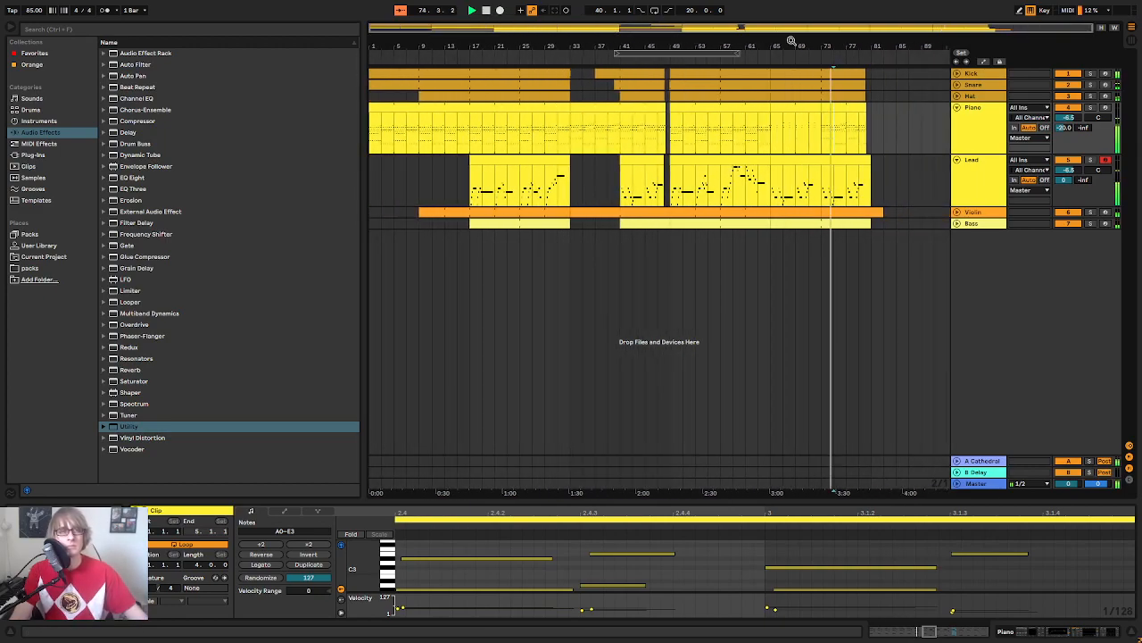
{"action": "left_click", "coordinate": [957, 107]}
{"action": "left_click", "coordinate": [957, 118]}
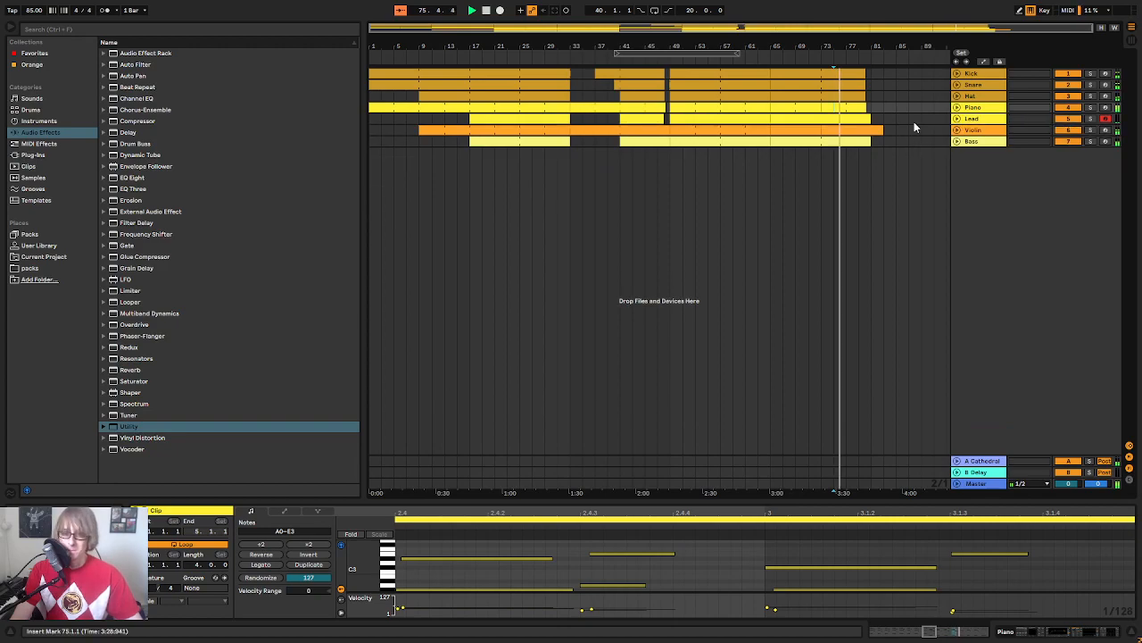
Step: Play the arrangement's ending and the section from about bar 33 through the break at bar 48
{"action": "left_click", "coordinate": [908, 122]}
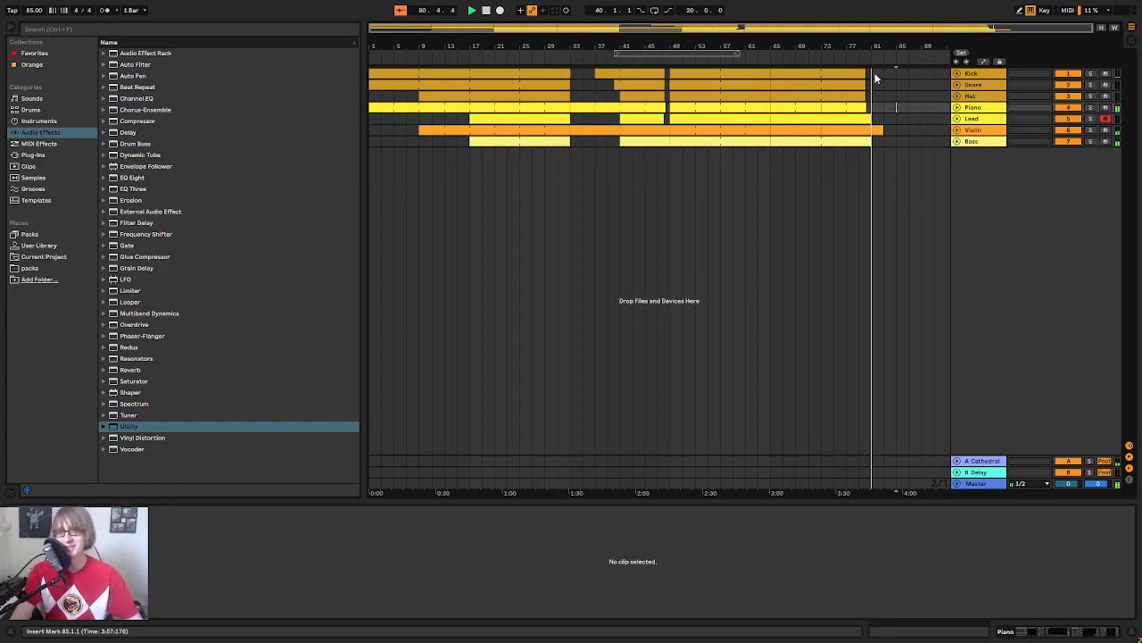
{"action": "left_click", "coordinate": [896, 107]}
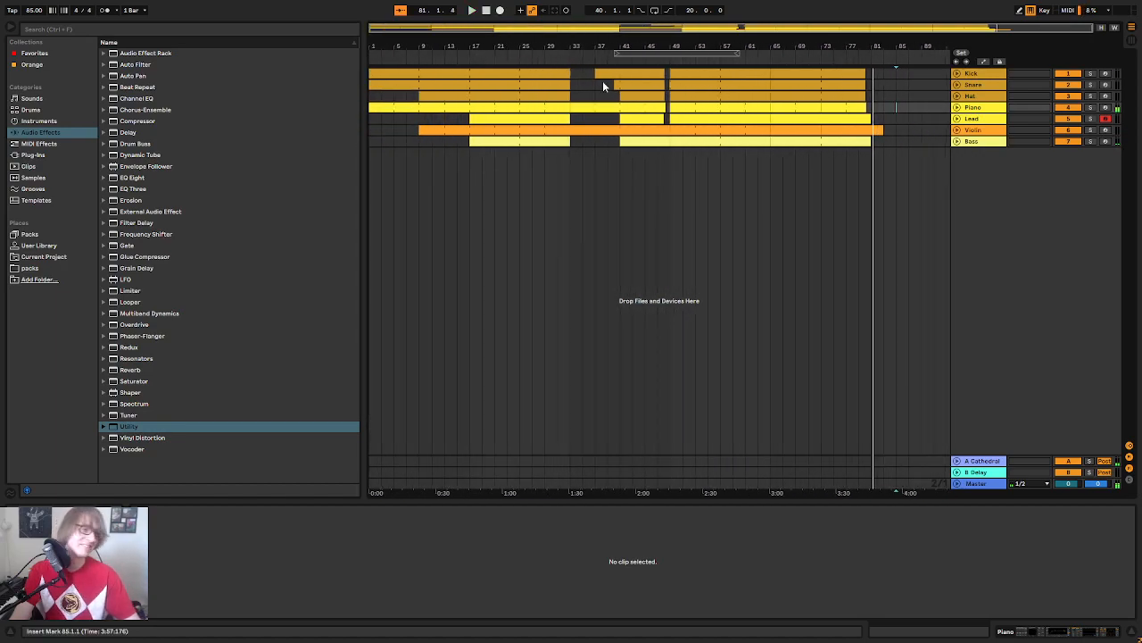
{"action": "left_click", "coordinate": [569, 69]}
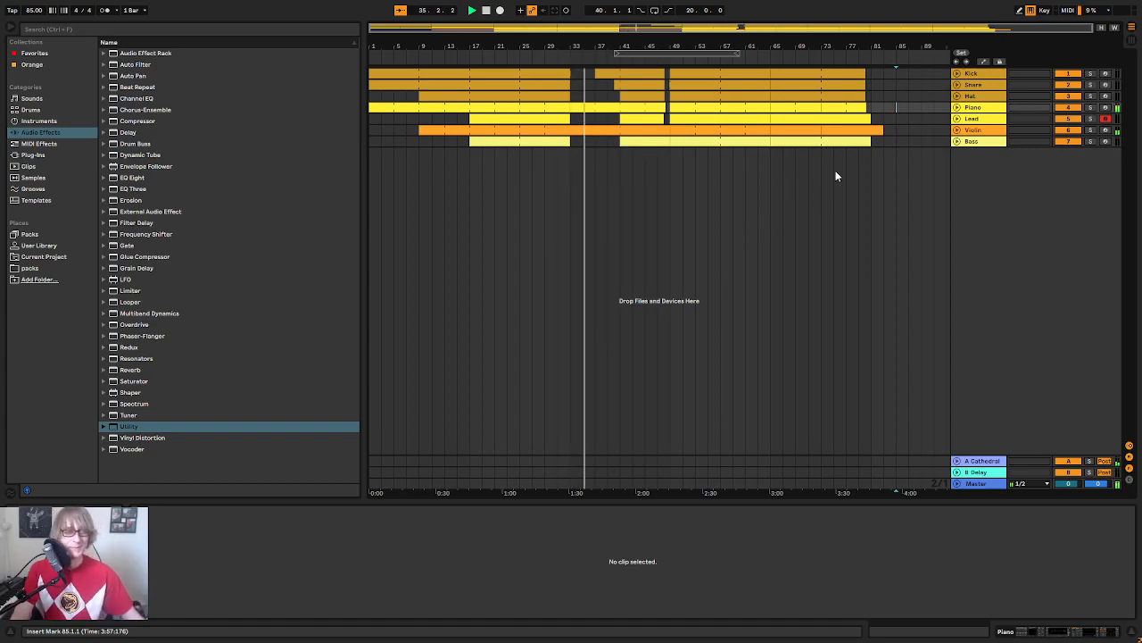
{"action": "left_click", "coordinate": [594, 140]}
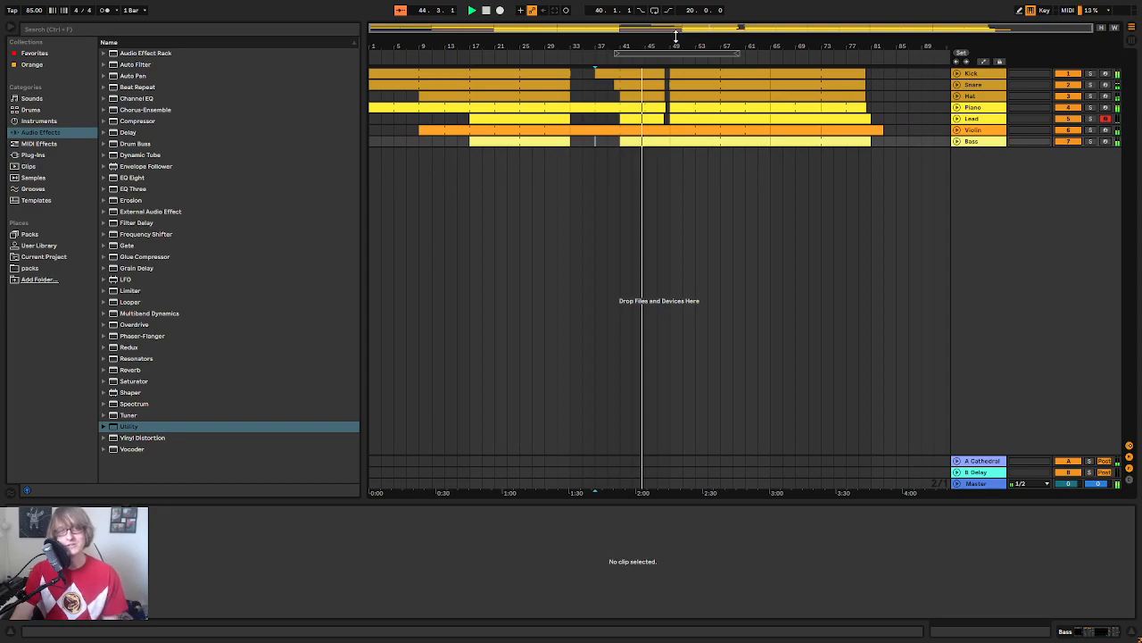
{"action": "left_click_drag", "start_coordinate": [669, 48], "coordinate": [699, 49]}
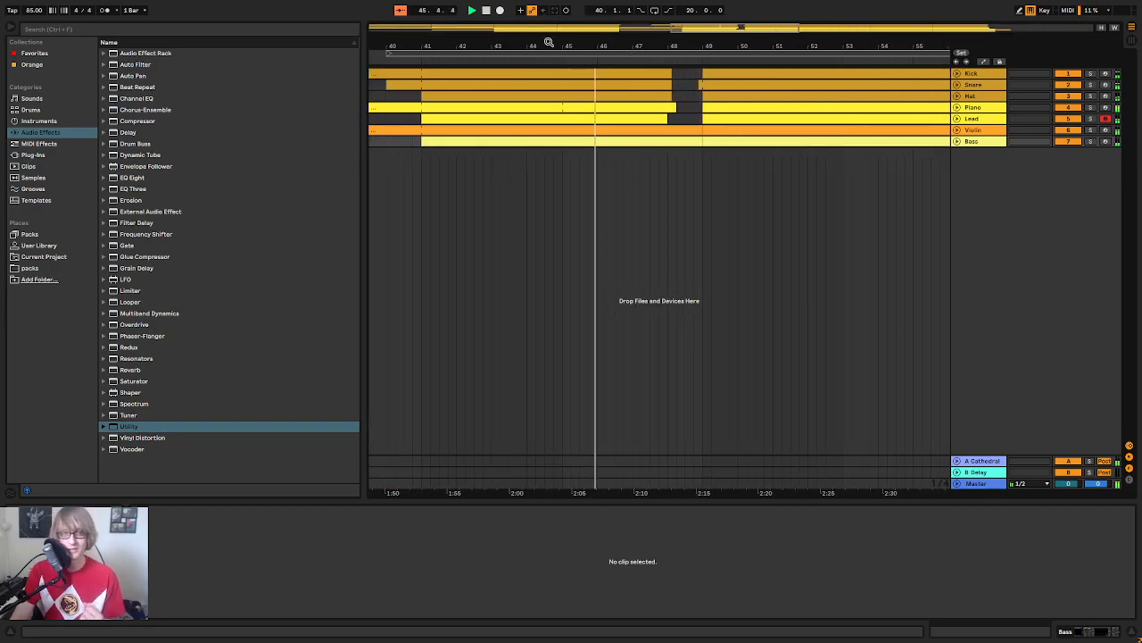
{"action": "mouse_move", "coordinate": [559, 44]}
{"action": "left_mouse_down"}
{"action": "mouse_move", "coordinate": [546, 53]}
{"action": "mouse_move", "coordinate": [543, 30]}
{"action": "left_mouse_up"}
{"action": "left_click_drag", "start_coordinate": [642, 47], "coordinate": [689, 68]}
{"action": "key", "text": "space"}
Step: Unfold the Piano track and show its automation around the break at bar 48
{"action": "left_click", "coordinate": [956, 110]}
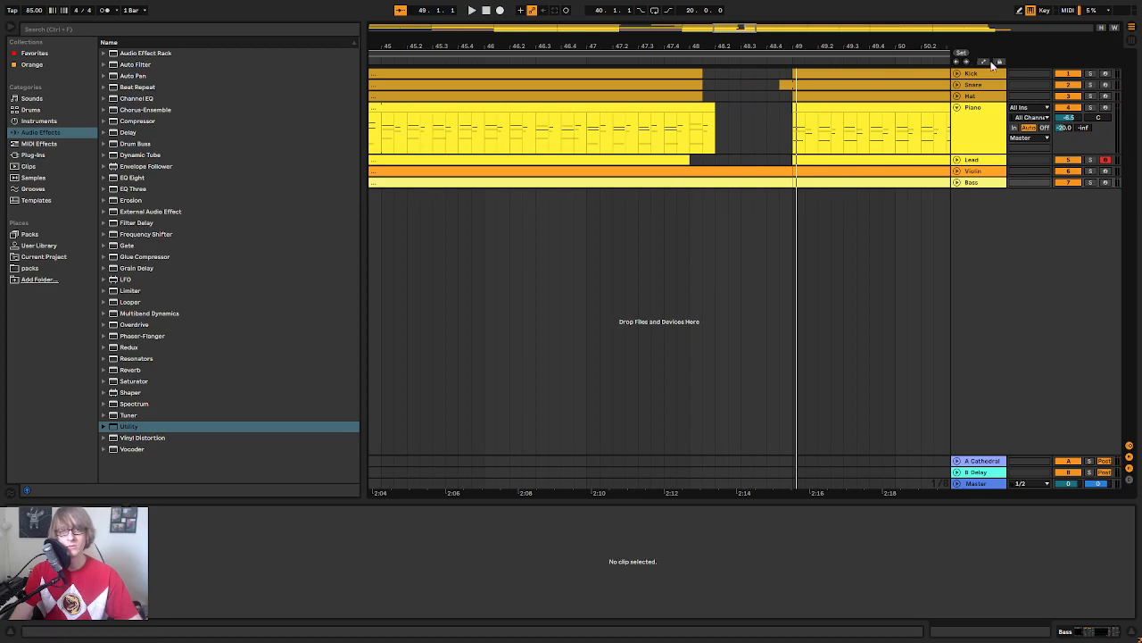
{"action": "left_click", "coordinate": [984, 63]}
{"action": "left_click_drag", "start_coordinate": [689, 57], "coordinate": [653, 82]}
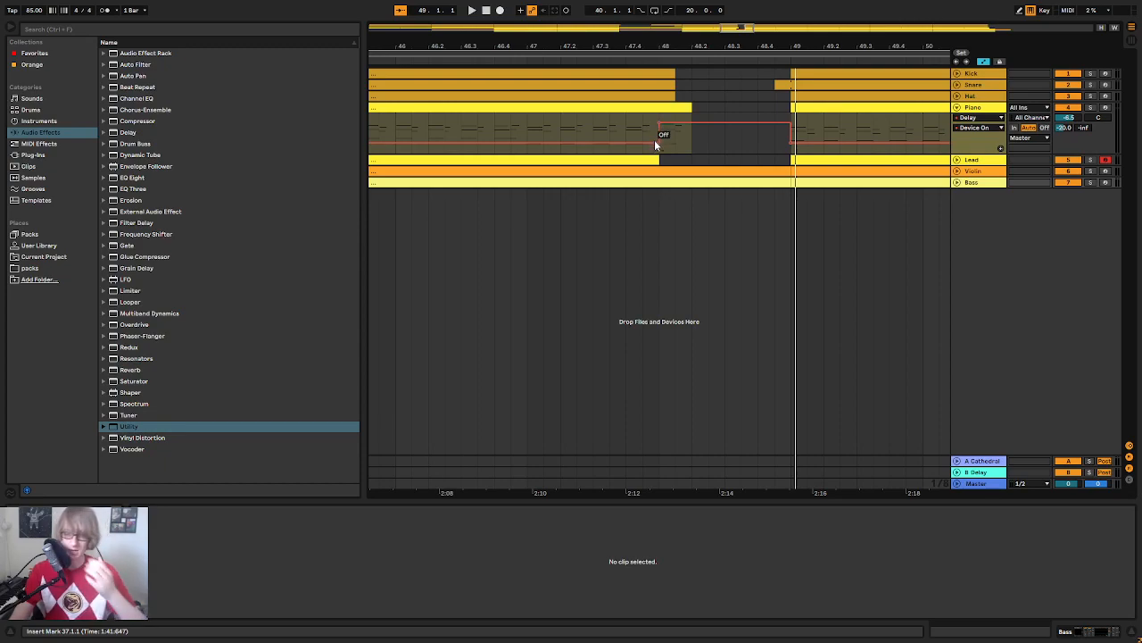
{"action": "left_click_drag", "start_coordinate": [658, 47], "coordinate": [640, 142]}
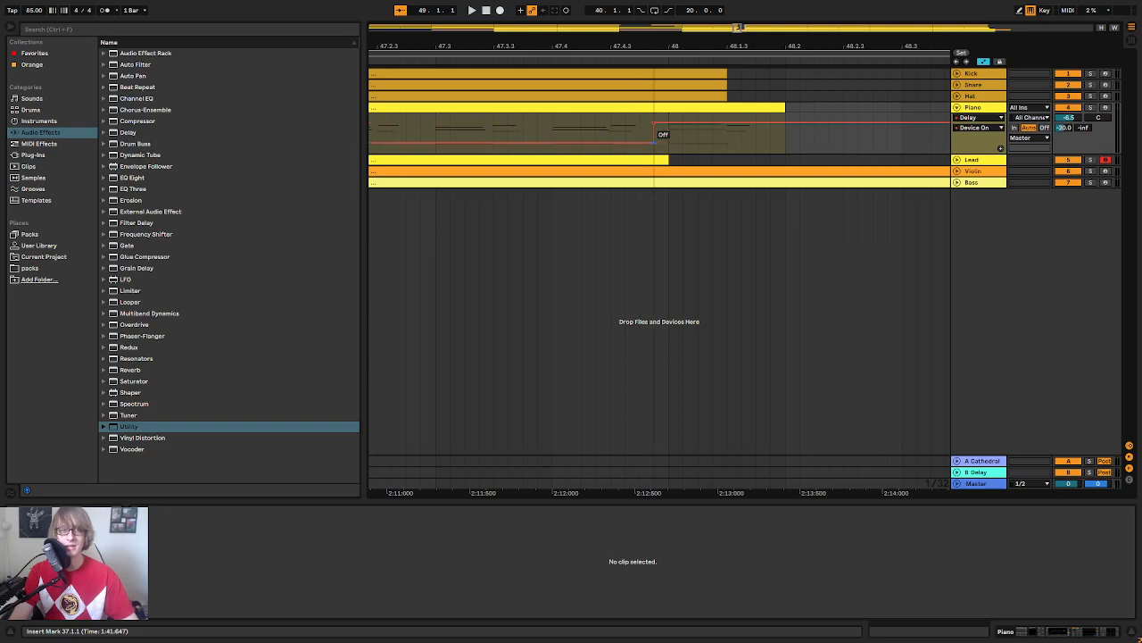
Step: Automate the Piano Delay's Dry/Wet at 0% until bar 48, jumping there to 50%, and play the transition
{"action": "left_click", "coordinate": [984, 130]}
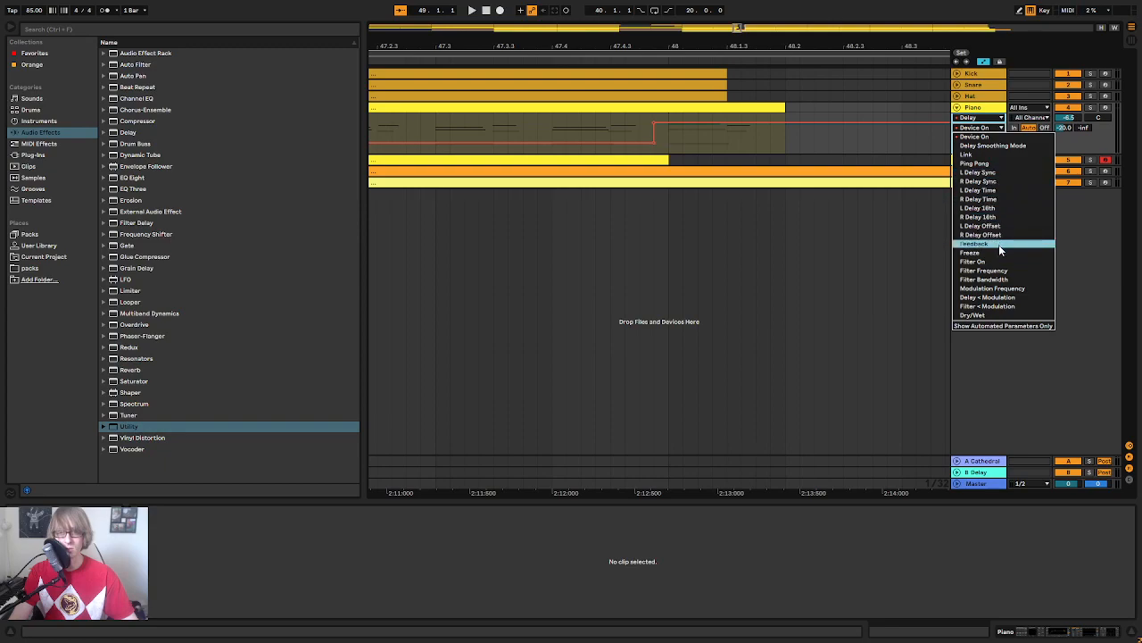
{"action": "left_click", "coordinate": [993, 316]}
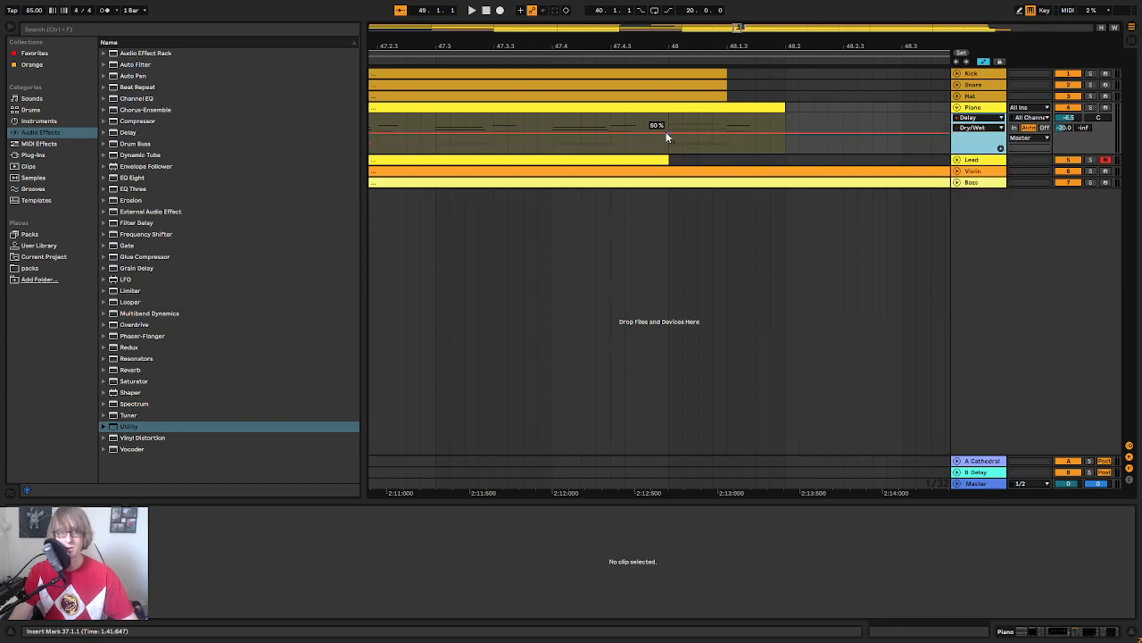
{"action": "left_click_drag", "start_coordinate": [655, 136], "coordinate": [655, 153]}
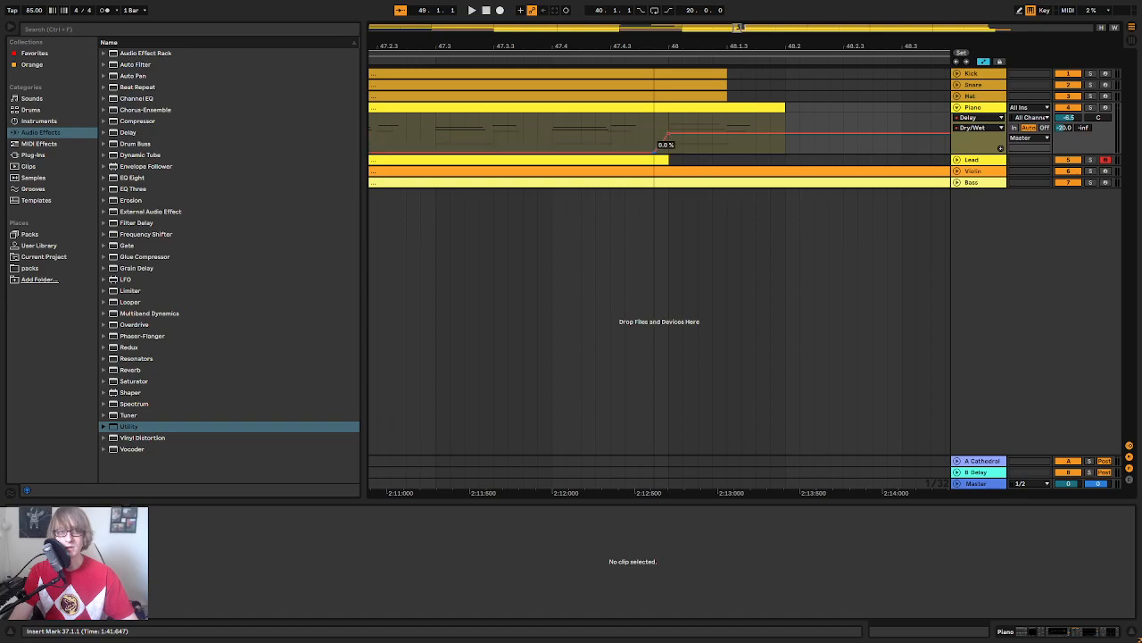
{"action": "left_click_drag", "start_coordinate": [661, 48], "coordinate": [721, 45]}
{"action": "left_click", "coordinate": [634, 63]}
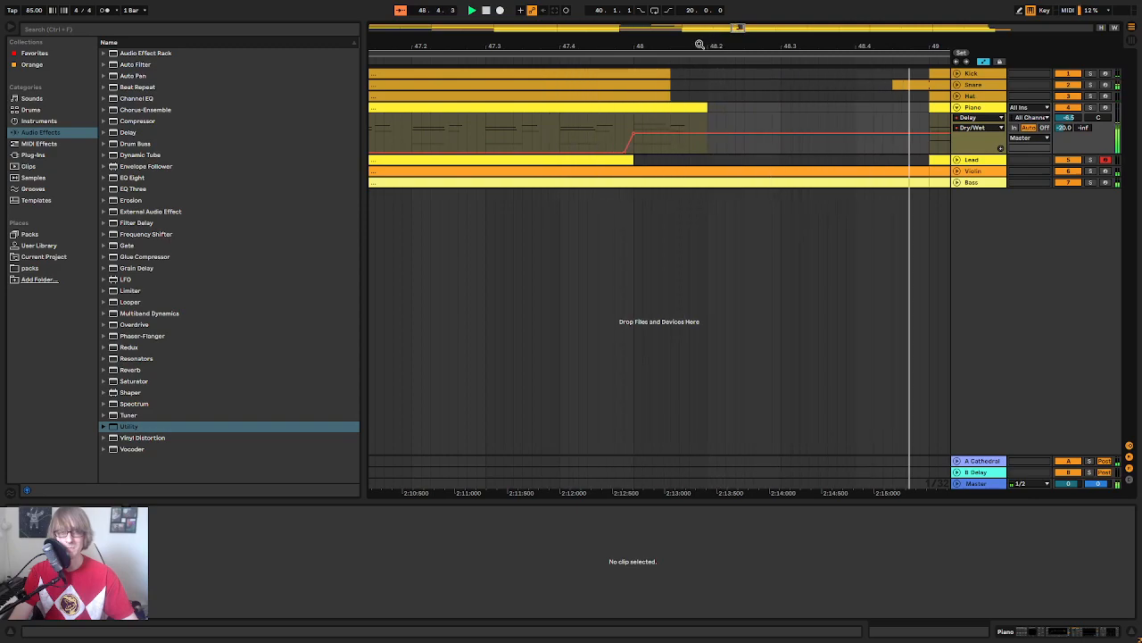
{"action": "left_click_drag", "start_coordinate": [703, 45], "coordinate": [636, 124]}
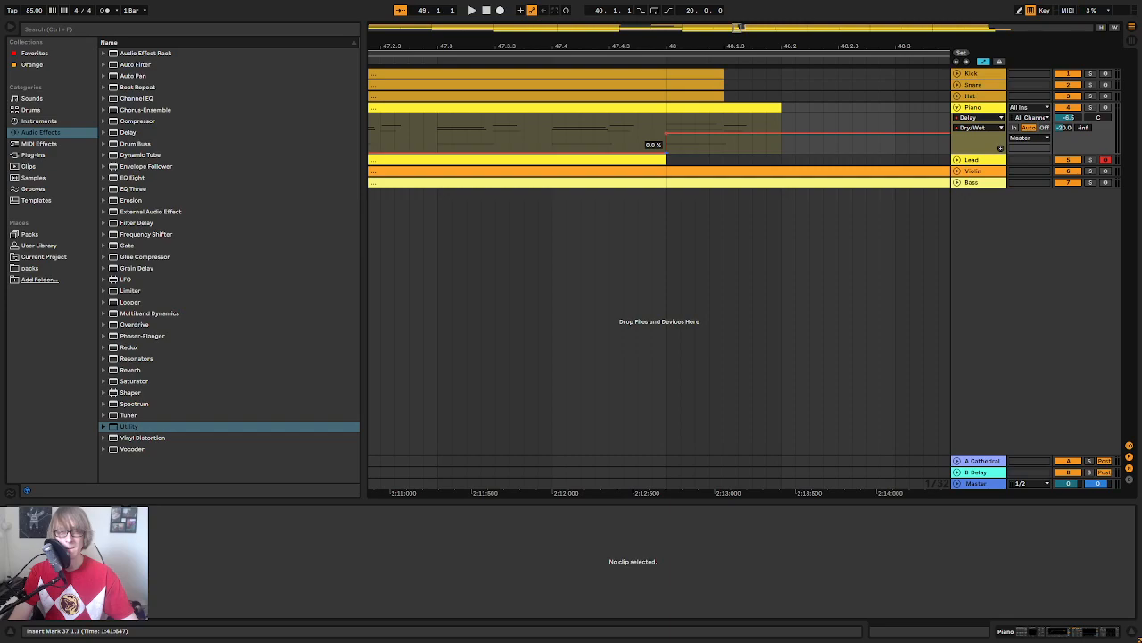
{"action": "left_click_drag", "start_coordinate": [671, 49], "coordinate": [690, 45]}
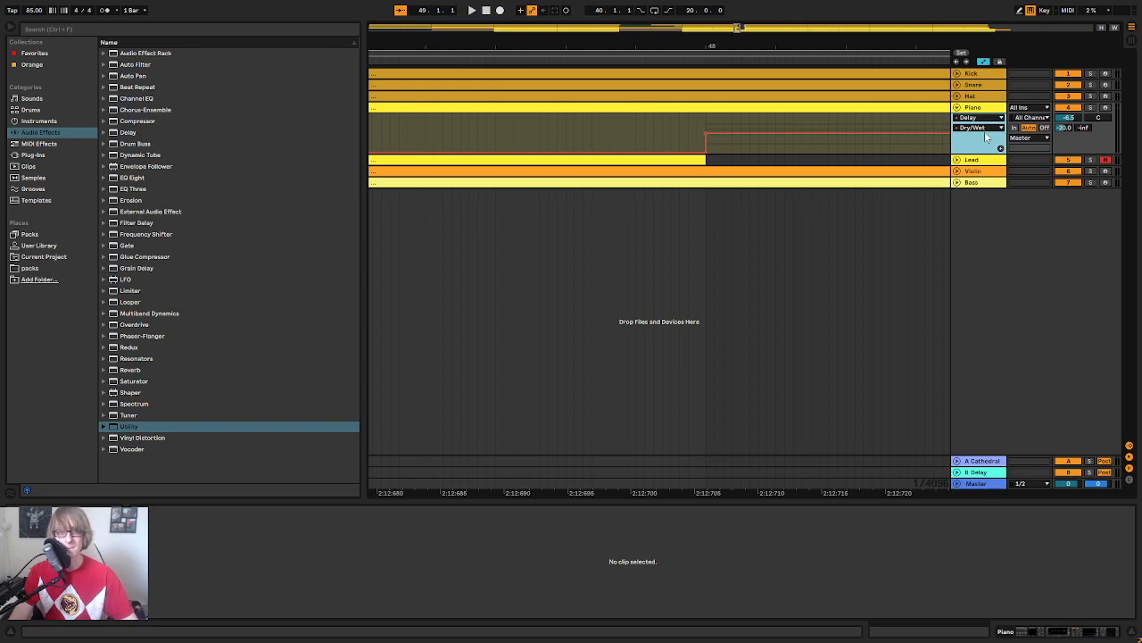
Step: Adjust the Piano Delay's Device On automation just before bar 48 and play the transition into the break
{"action": "left_click", "coordinate": [985, 130]}
{"action": "left_click", "coordinate": [982, 143]}
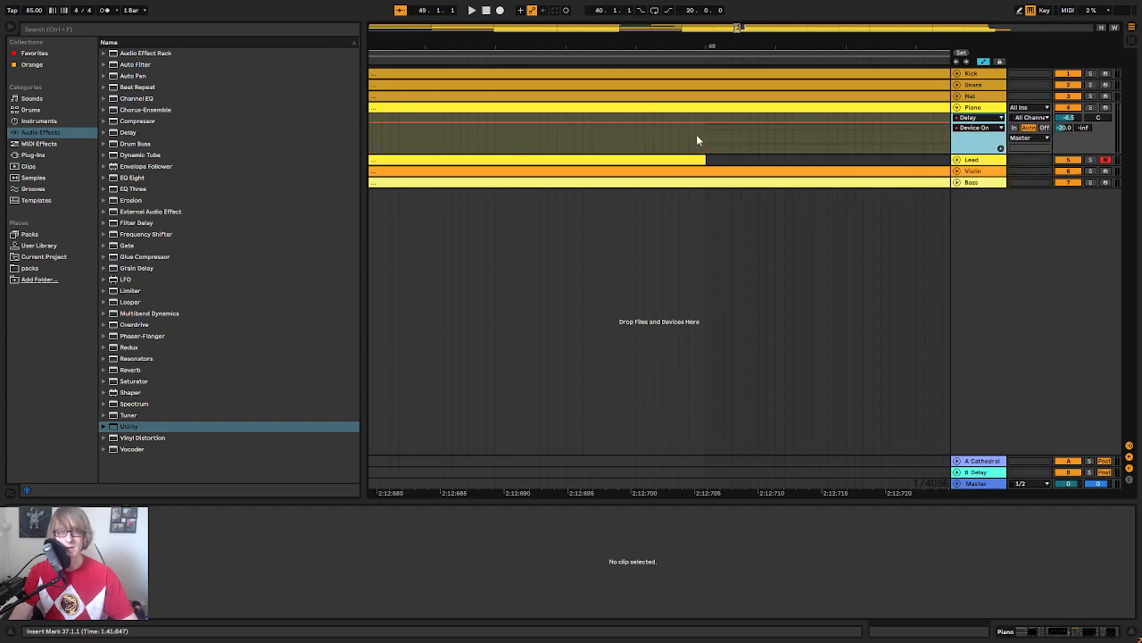
{"action": "left_click", "coordinate": [707, 122]}
{"action": "left_click_drag", "start_coordinate": [698, 122], "coordinate": [698, 142]}
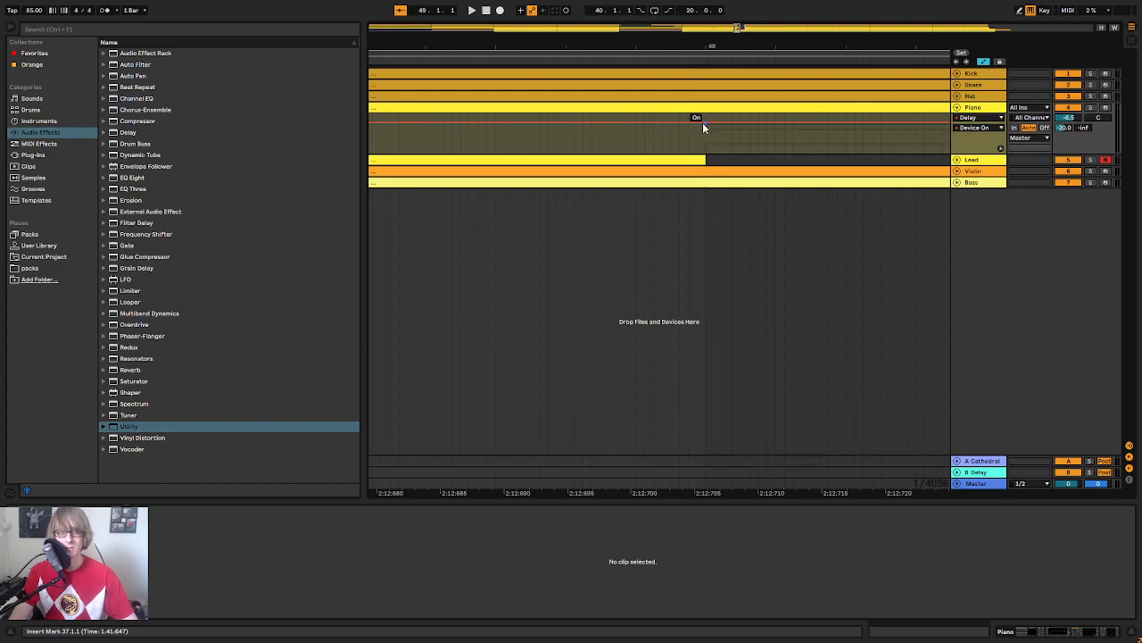
{"action": "left_click_drag", "start_coordinate": [689, 125], "coordinate": [689, 145]}
{"action": "left_click_drag", "start_coordinate": [686, 46], "coordinate": [796, 18]}
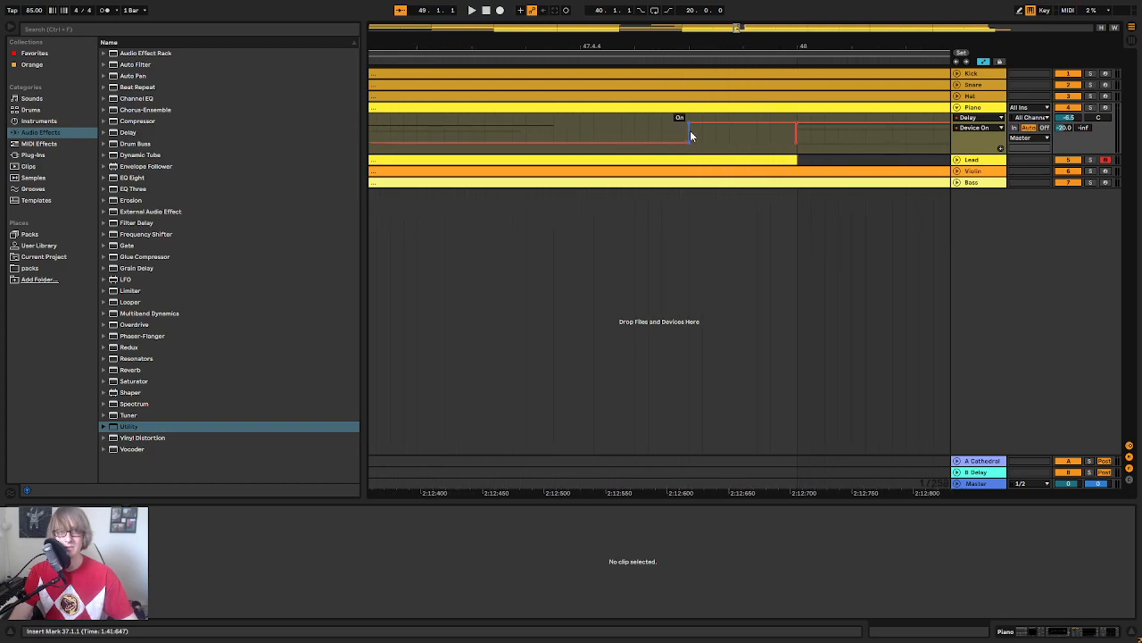
{"action": "left_click", "coordinate": [689, 125]}
{"action": "left_click_drag", "start_coordinate": [696, 46], "coordinate": [711, 11]}
{"action": "left_click", "coordinate": [509, 63]}
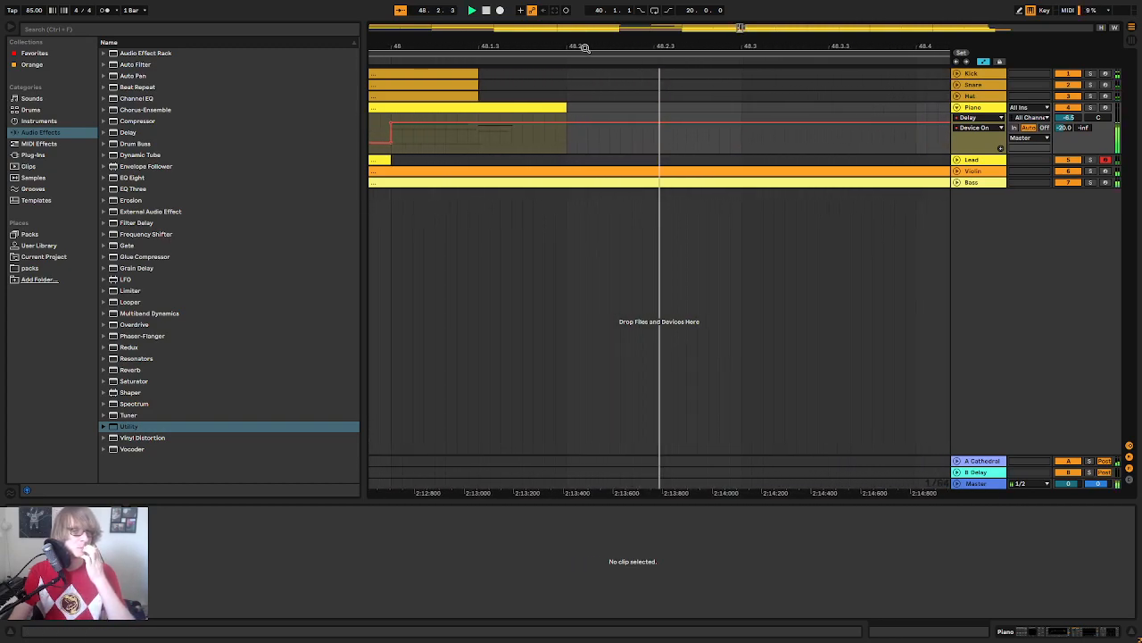
{"action": "left_click_drag", "start_coordinate": [585, 47], "coordinate": [891, 46]}
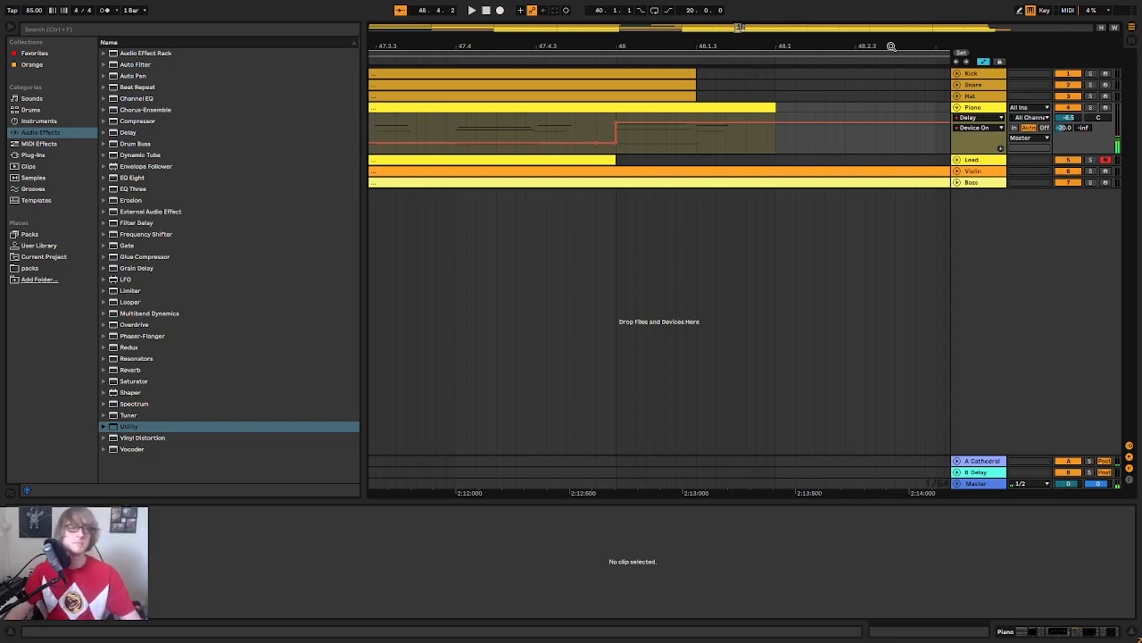
Step: Remove the Delay's switch-on point at bar 48 and play into the break without the effect
{"action": "left_click_drag", "start_coordinate": [649, 46], "coordinate": [699, 85]}
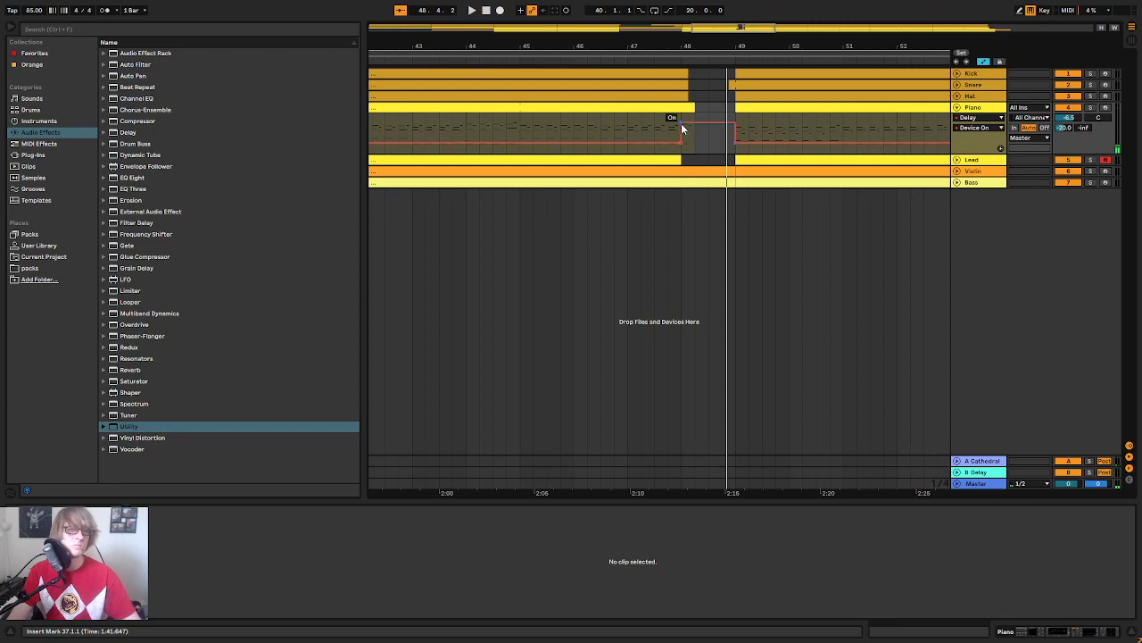
{"action": "left_click", "coordinate": [681, 123]}
{"action": "left_click", "coordinate": [602, 62]}
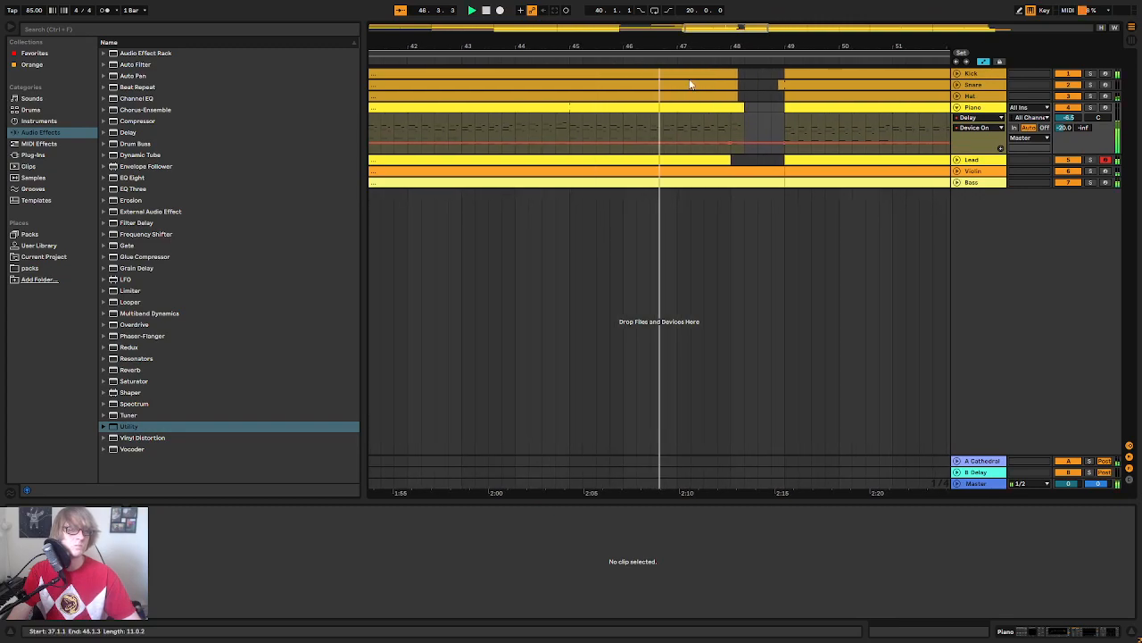
{"action": "left_click_drag", "start_coordinate": [729, 46], "coordinate": [689, 45]}
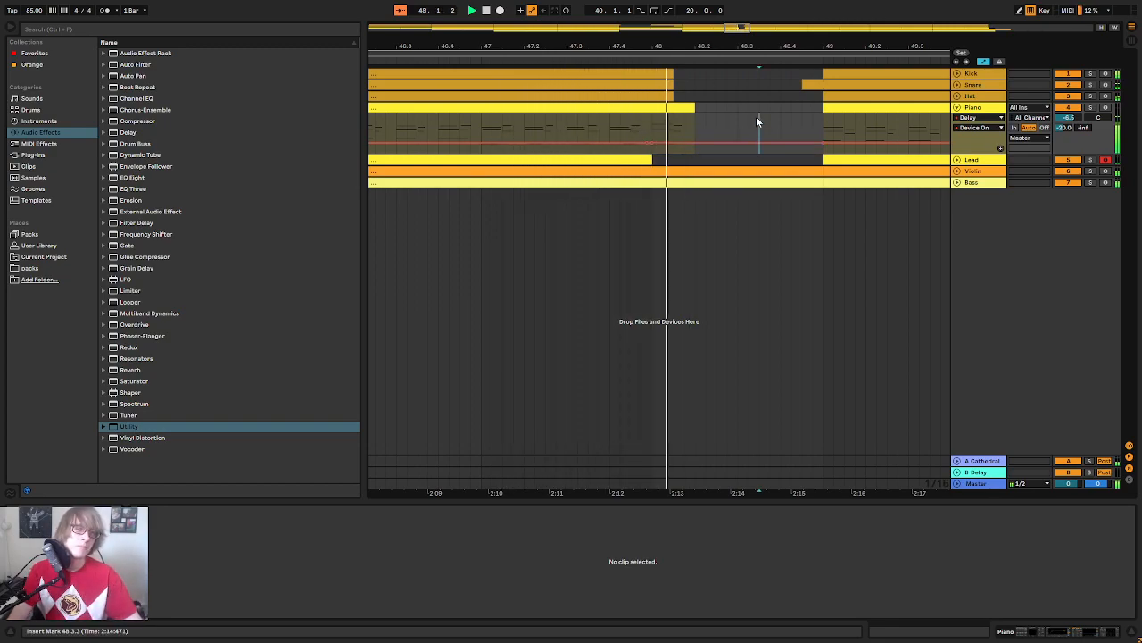
Step: Try to switch the Piano Delay on at bar 48 again, fine-tuning the point's position during playback
{"action": "left_click_drag", "start_coordinate": [652, 143], "coordinate": [646, 105]}
{"action": "left_click", "coordinate": [575, 60]}
{"action": "left_click_drag", "start_coordinate": [702, 42], "coordinate": [702, 141]}
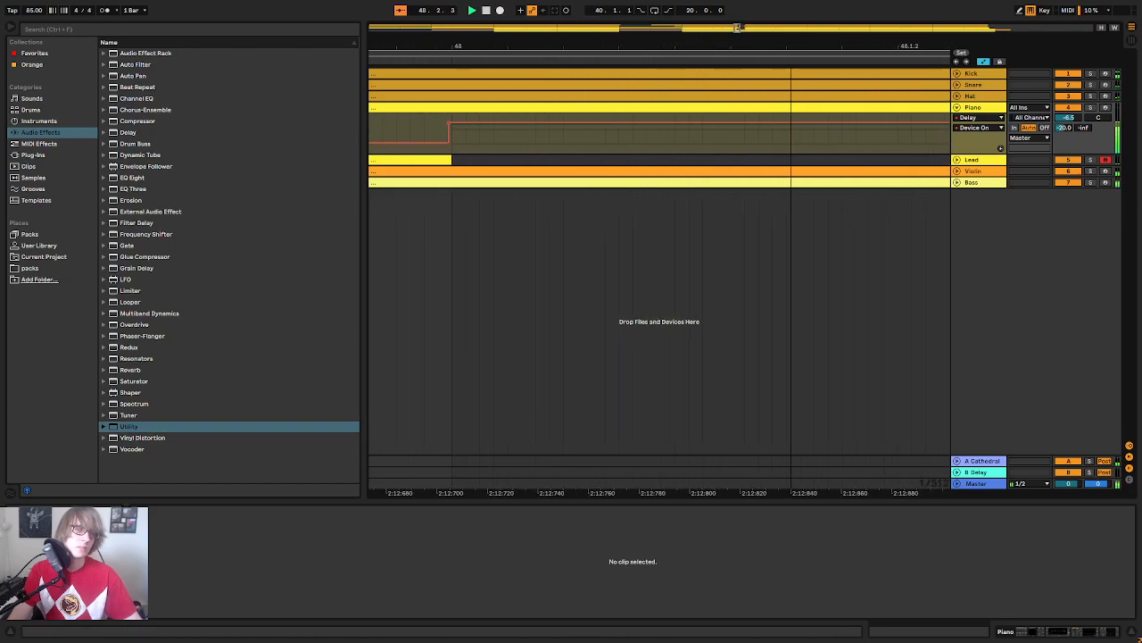
{"action": "left_click_drag", "start_coordinate": [451, 124], "coordinate": [456, 124]}
{"action": "key", "text": "space"}
{"action": "left_click_drag", "start_coordinate": [498, 52], "coordinate": [691, 52]}
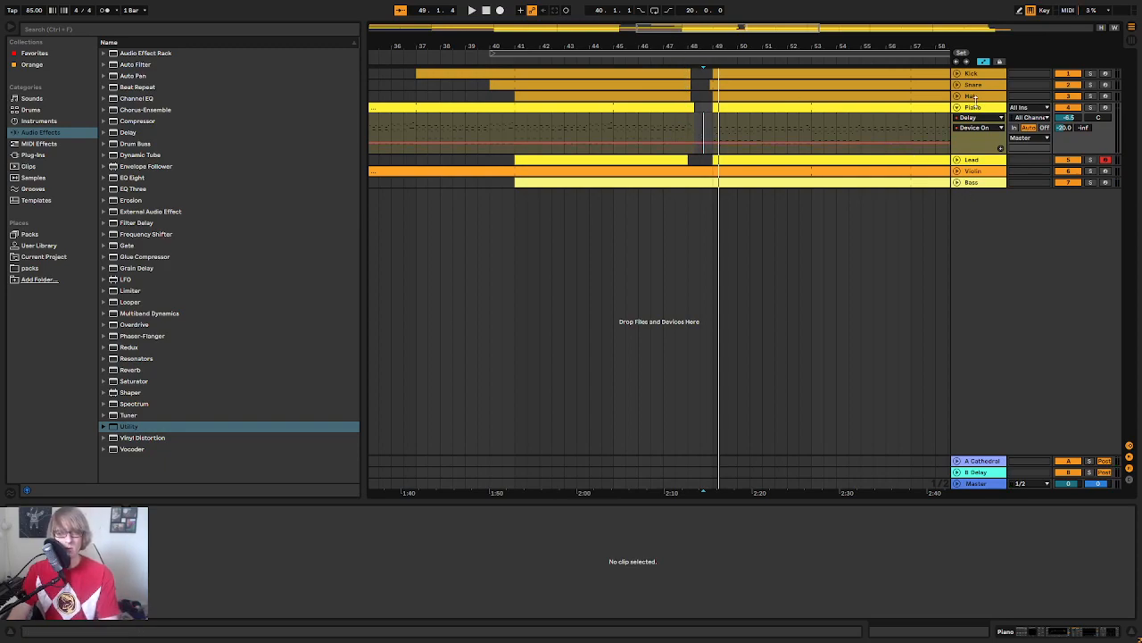
Step: Open the Piano track's device chain and delete the Delay effect from it
{"action": "left_click", "coordinate": [732, 107]}
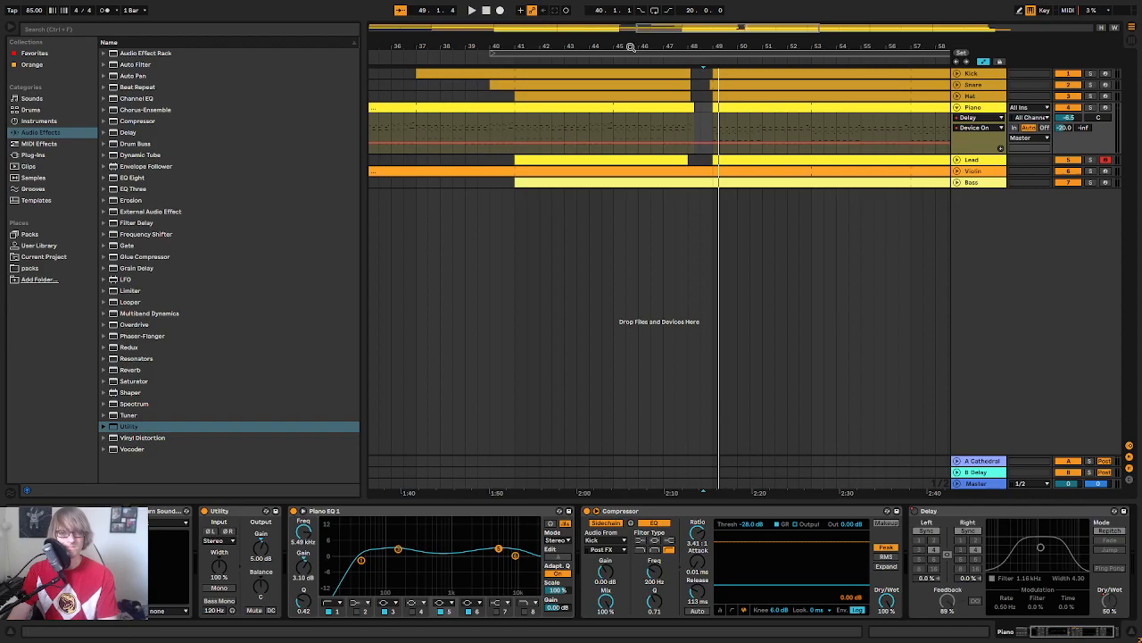
{"action": "left_click", "coordinate": [603, 57]}
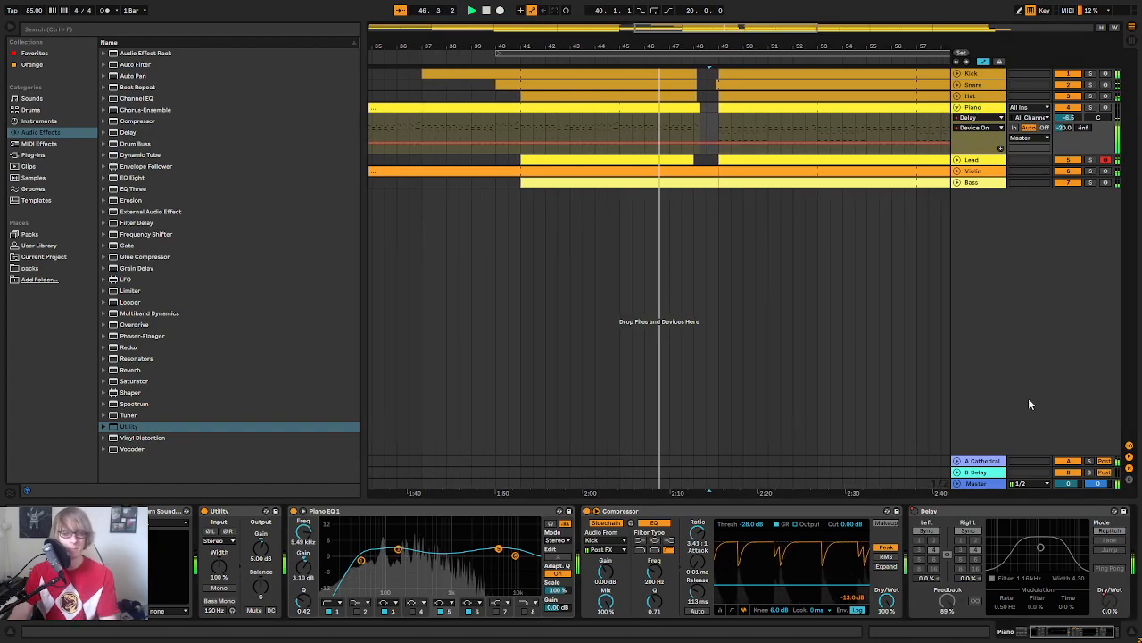
{"action": "left_click", "coordinate": [986, 510]}
{"action": "key", "text": "Delete"}
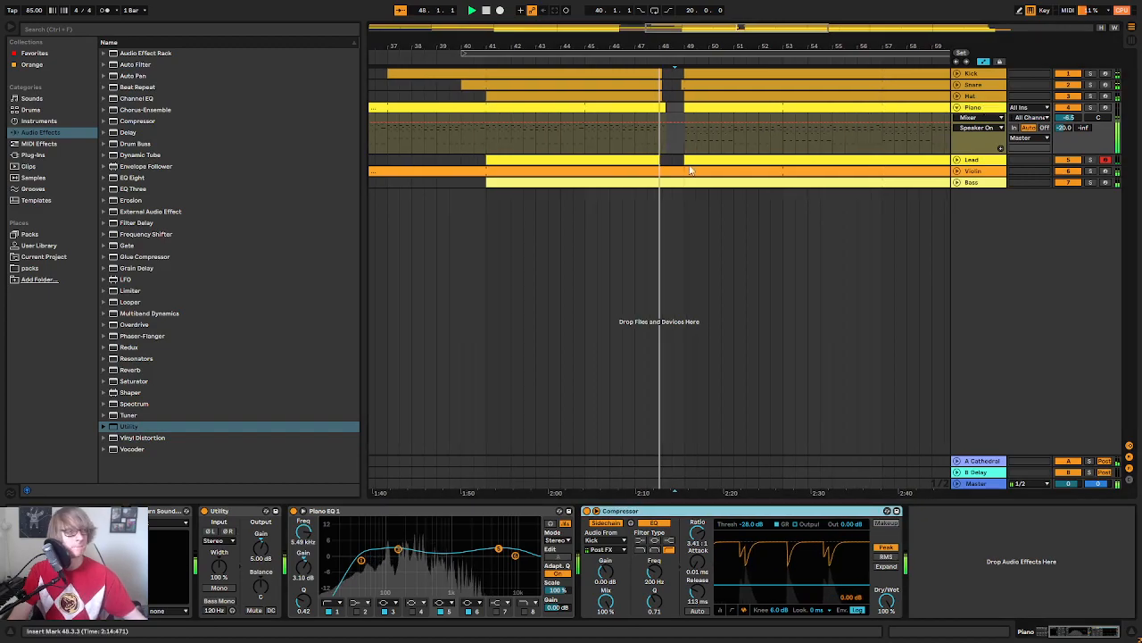
Step: Add the ShaperBox-64bit plug-in after the Piano's Compressor and load its RevFilter Fill 1 preset
{"action": "left_click", "coordinate": [40, 156]}
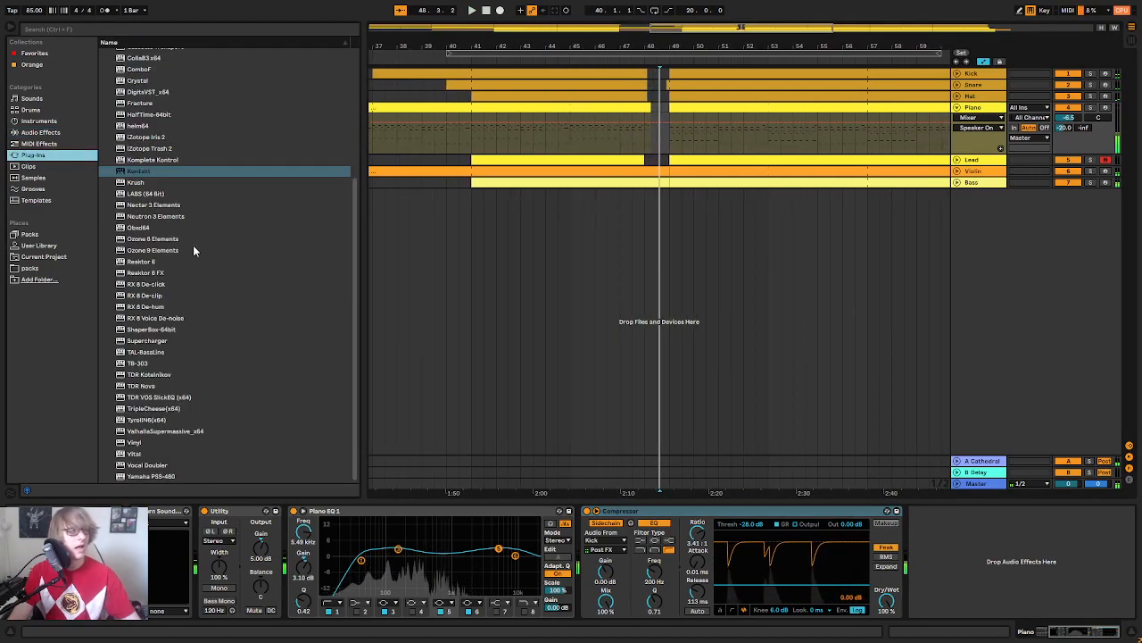
{"action": "left_click_drag", "start_coordinate": [185, 329], "coordinate": [1013, 554]}
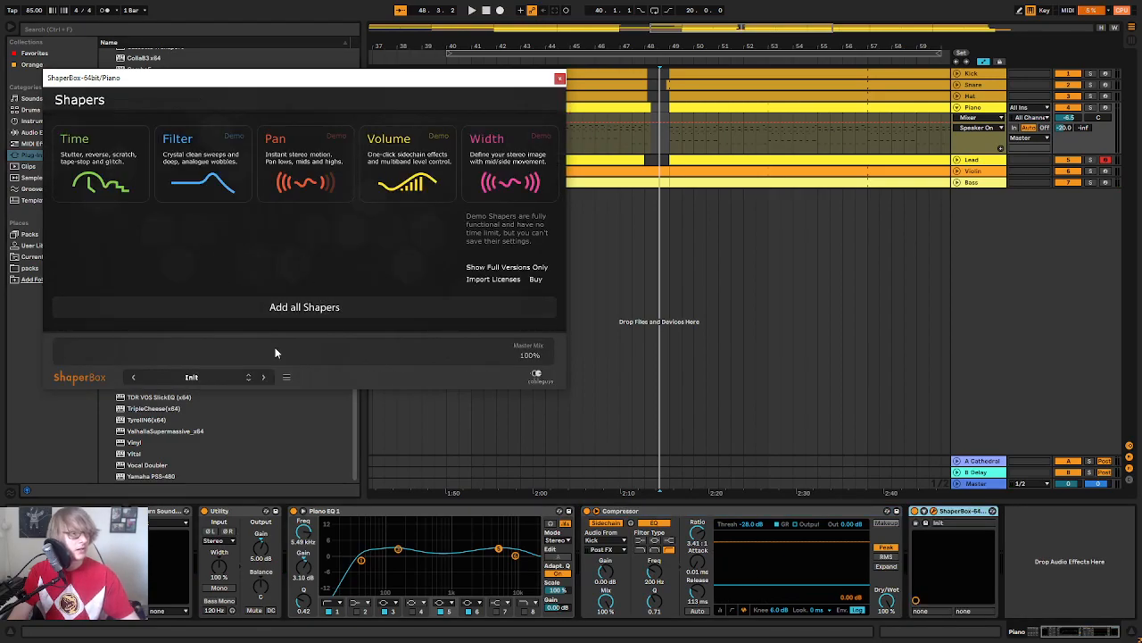
{"action": "left_click", "coordinate": [239, 379]}
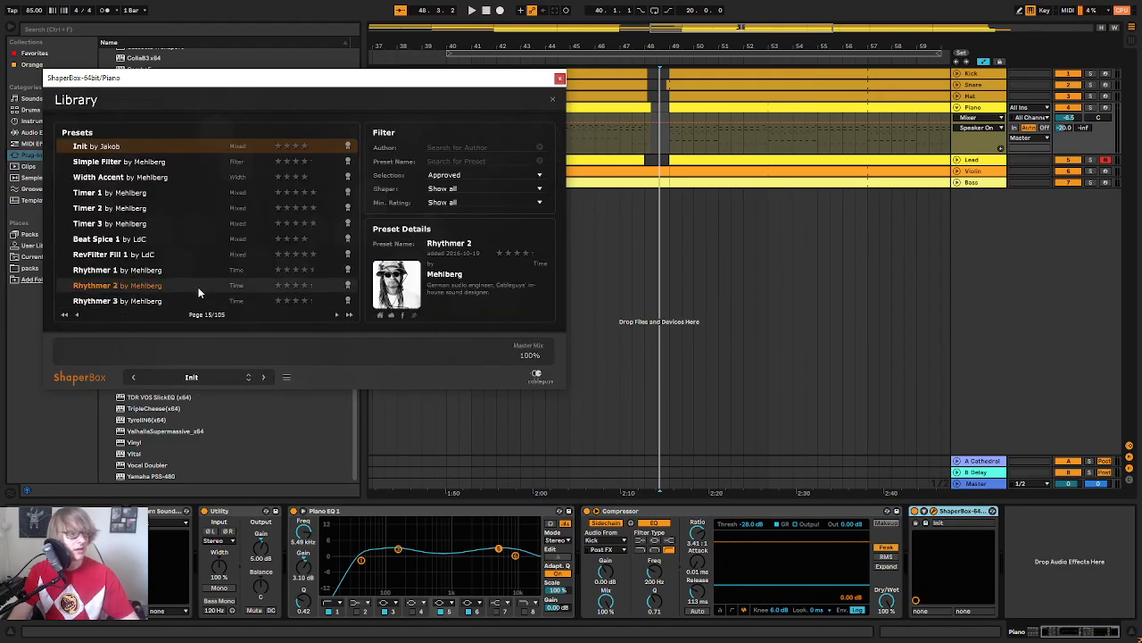
{"action": "left_click", "coordinate": [158, 257]}
Step: Move the ShaperBox window clear of the arrangement and play from before bar 48 to audition the preset
{"action": "left_click_drag", "start_coordinate": [375, 89], "coordinate": [393, 225]}
{"action": "left_click", "coordinate": [632, 50]}
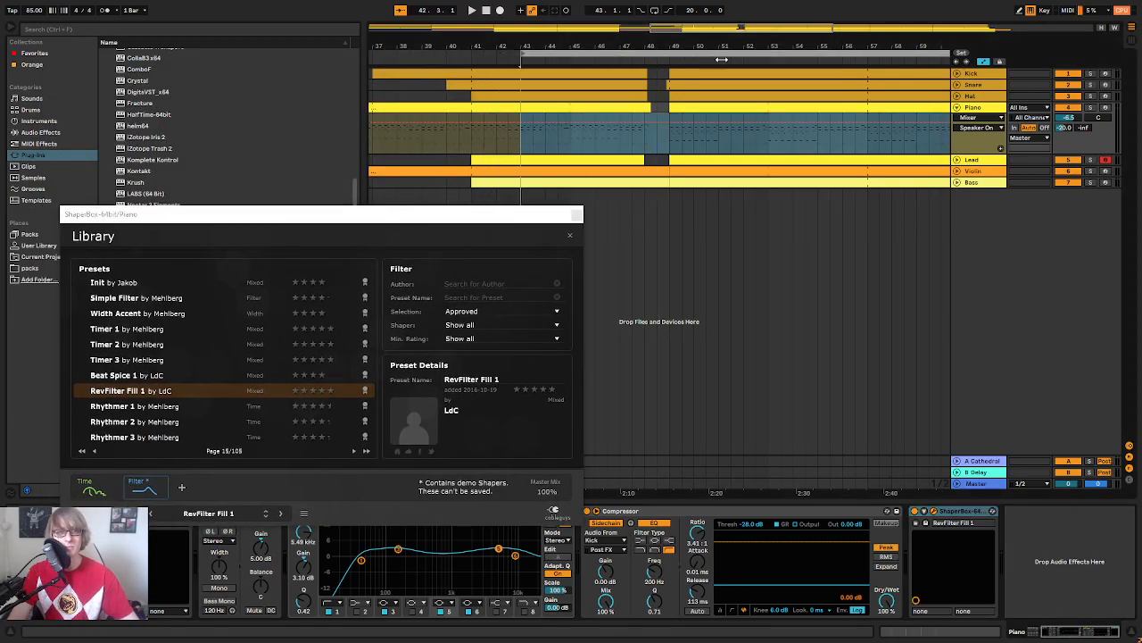
{"action": "left_click_drag", "start_coordinate": [697, 53], "coordinate": [685, 93]}
{"action": "left_click_drag", "start_coordinate": [397, 220], "coordinate": [748, 278]}
{"action": "left_click", "coordinate": [685, 54]}
{"action": "key", "text": "space"}
{"action": "key", "text": "space"}
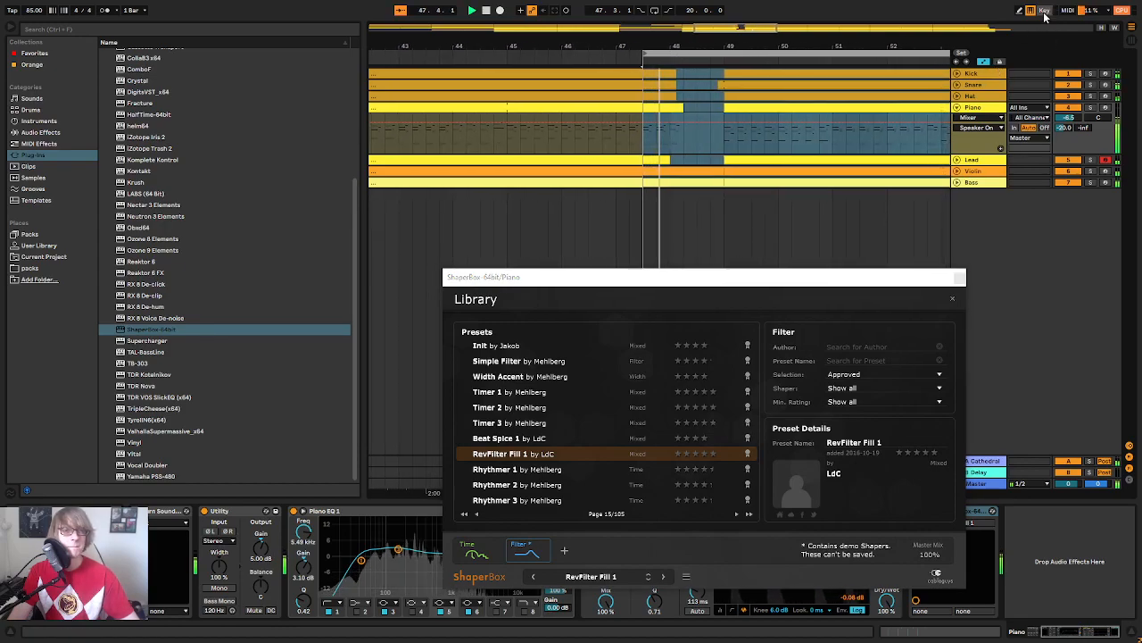
Step: Automate the Piano's ShaperBox Device On parameter so the effect is on only from bar 48 to bar 49, and replay the break
{"action": "left_click_drag", "start_coordinate": [645, 46], "coordinate": [648, 80]}
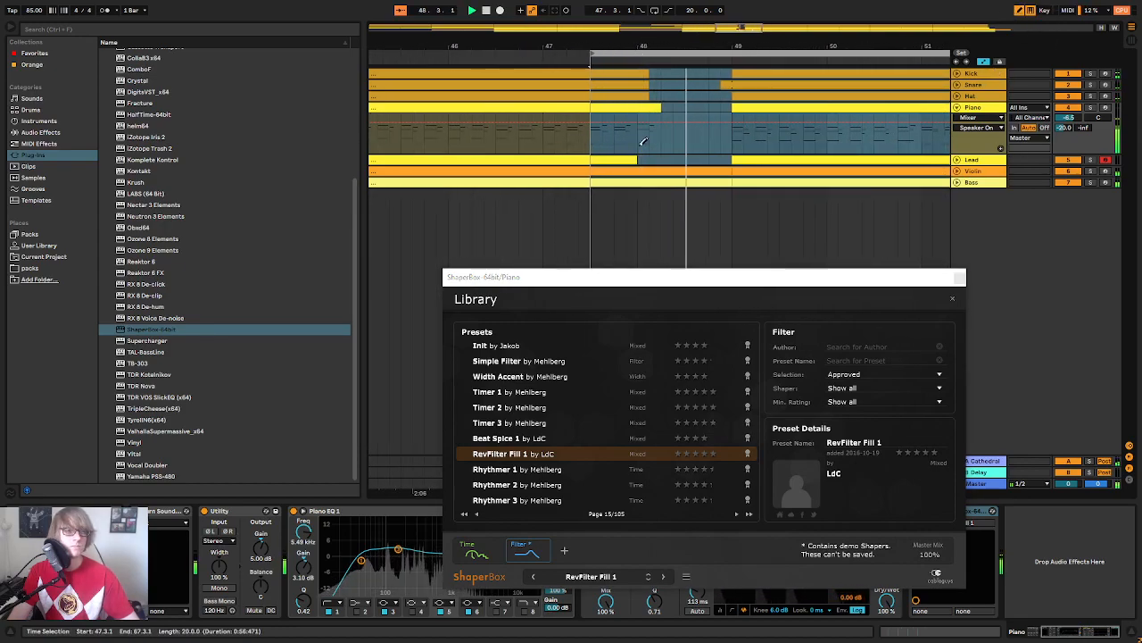
{"action": "left_click", "coordinate": [985, 118]}
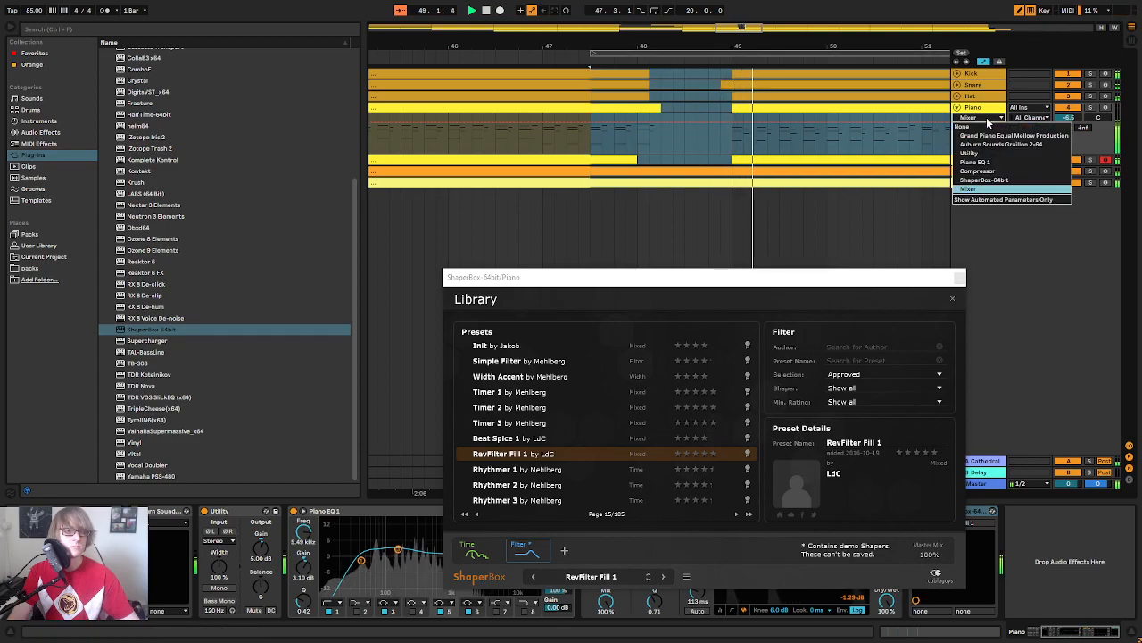
{"action": "left_click", "coordinate": [986, 180]}
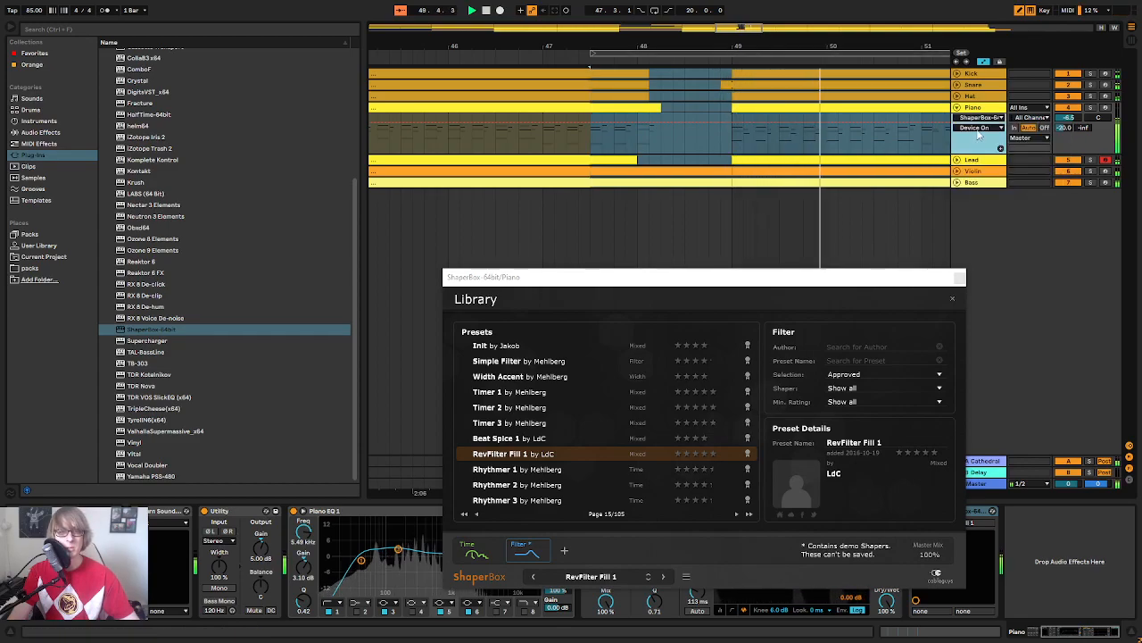
{"action": "left_click", "coordinate": [636, 141]}
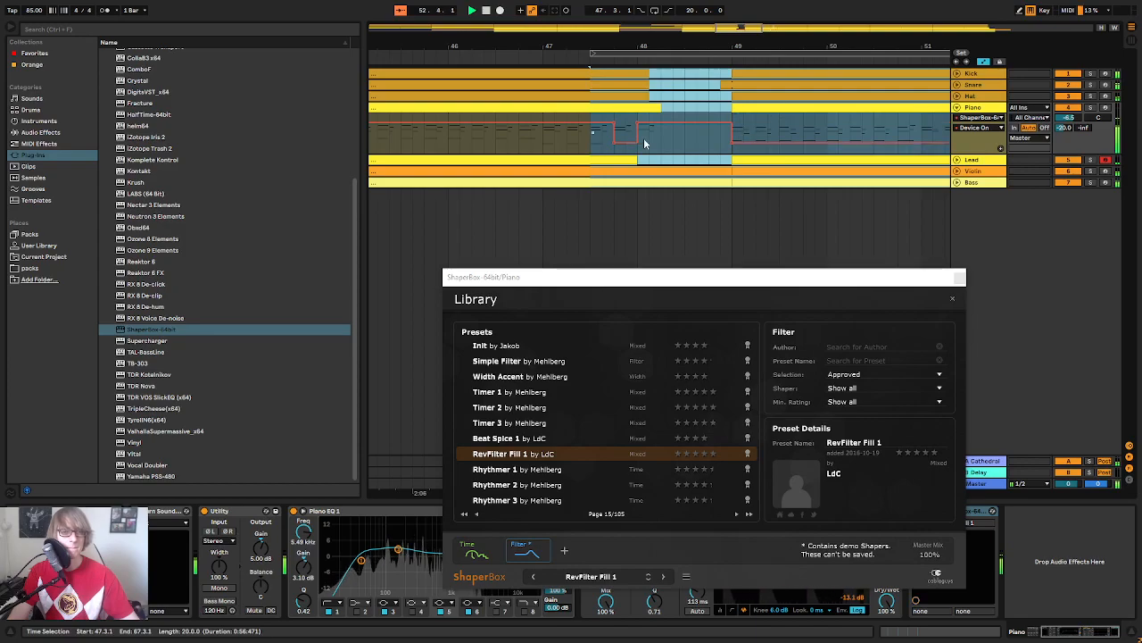
{"action": "left_click", "coordinate": [618, 54]}
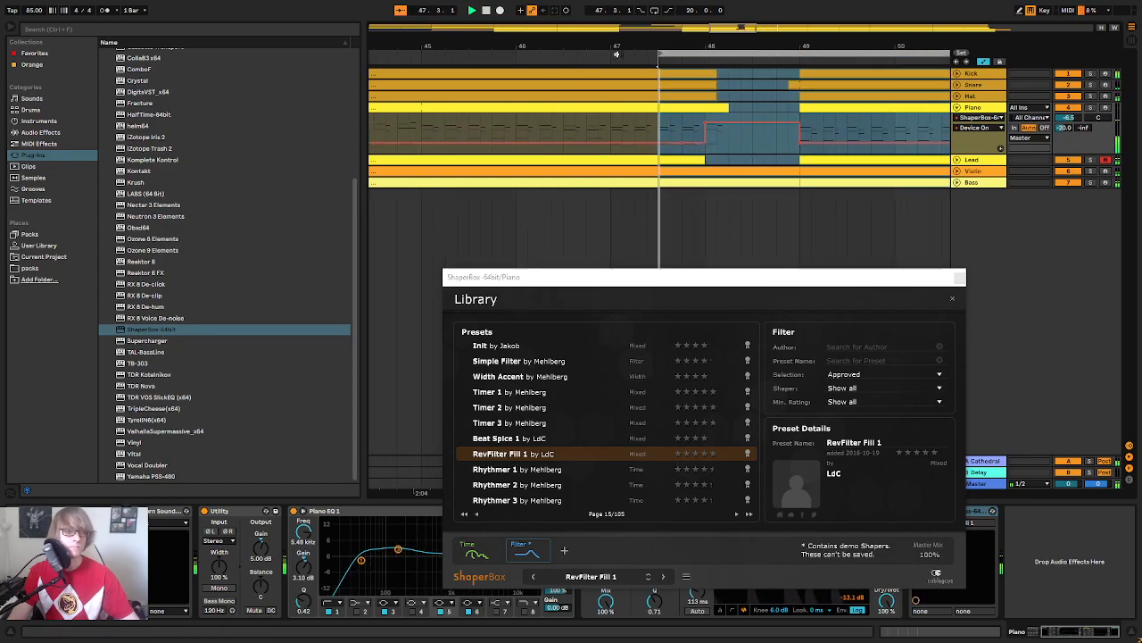
Step: Audition ShaperBox's Reverse Fill preset, then load the Stutter 1 preset and play it over the break
{"action": "left_click_drag", "start_coordinate": [696, 279], "coordinate": [678, 172]}
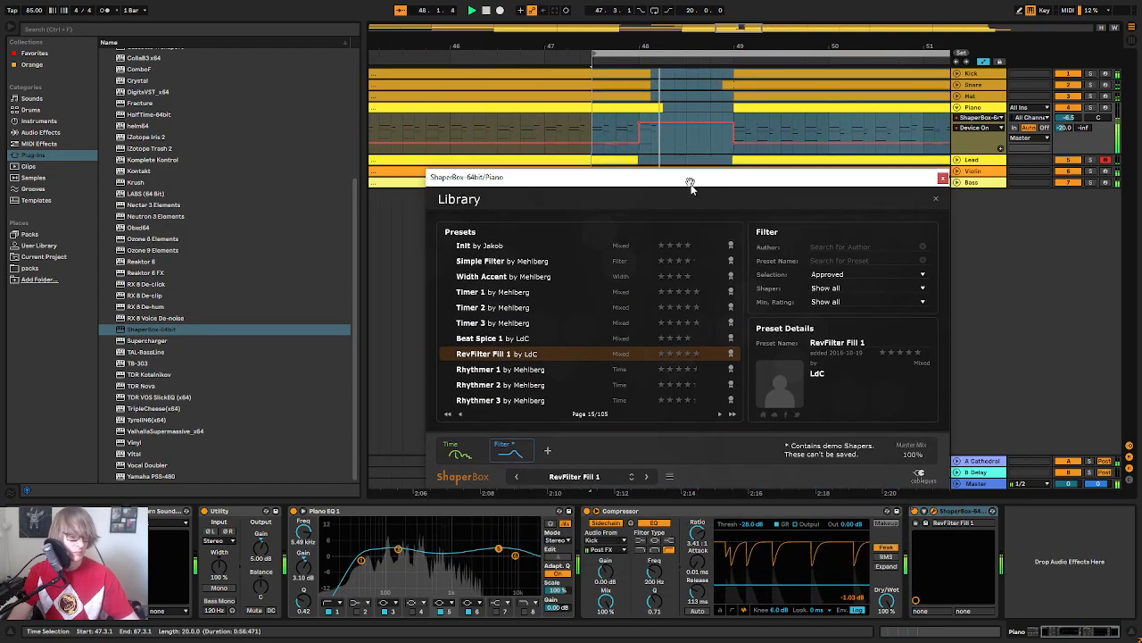
{"action": "left_click", "coordinate": [717, 406]}
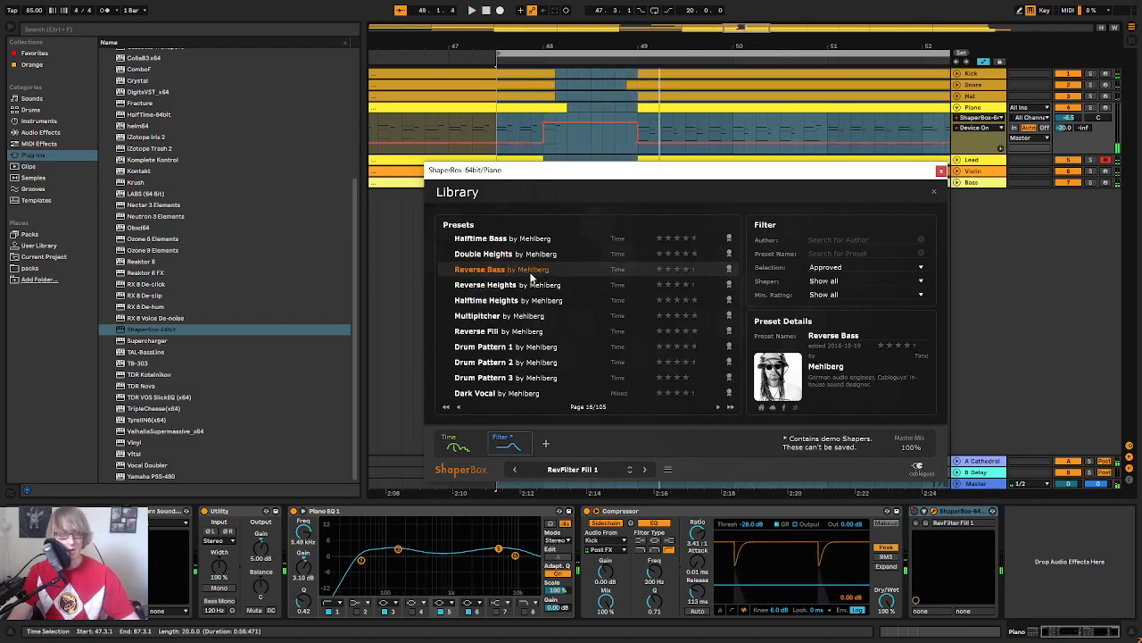
{"action": "left_click", "coordinate": [564, 334]}
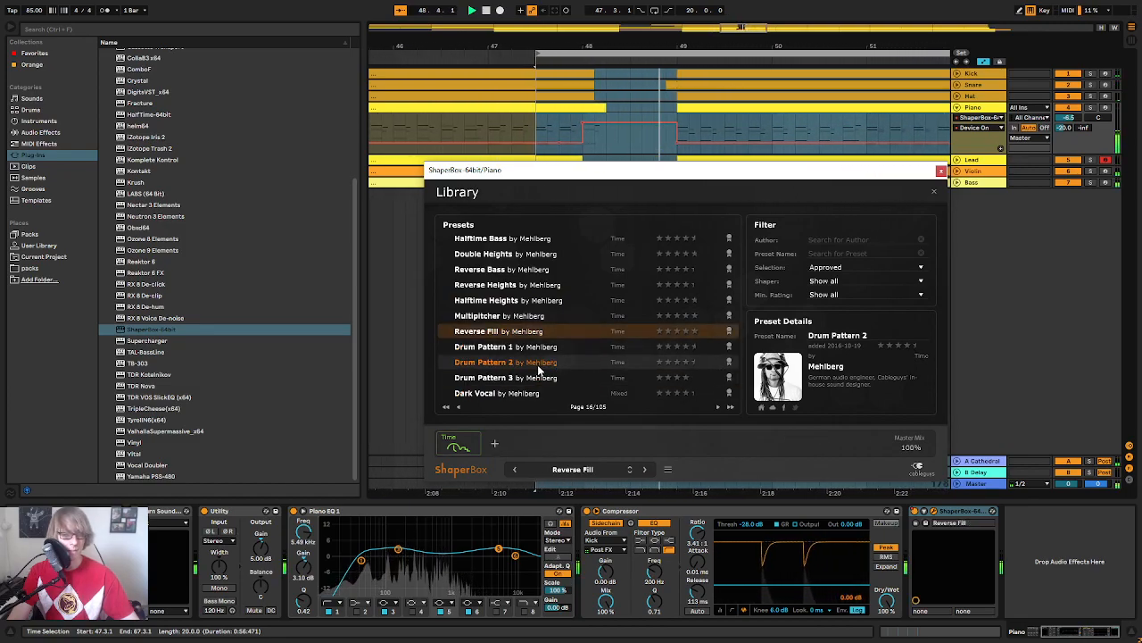
{"action": "left_click", "coordinate": [718, 407]}
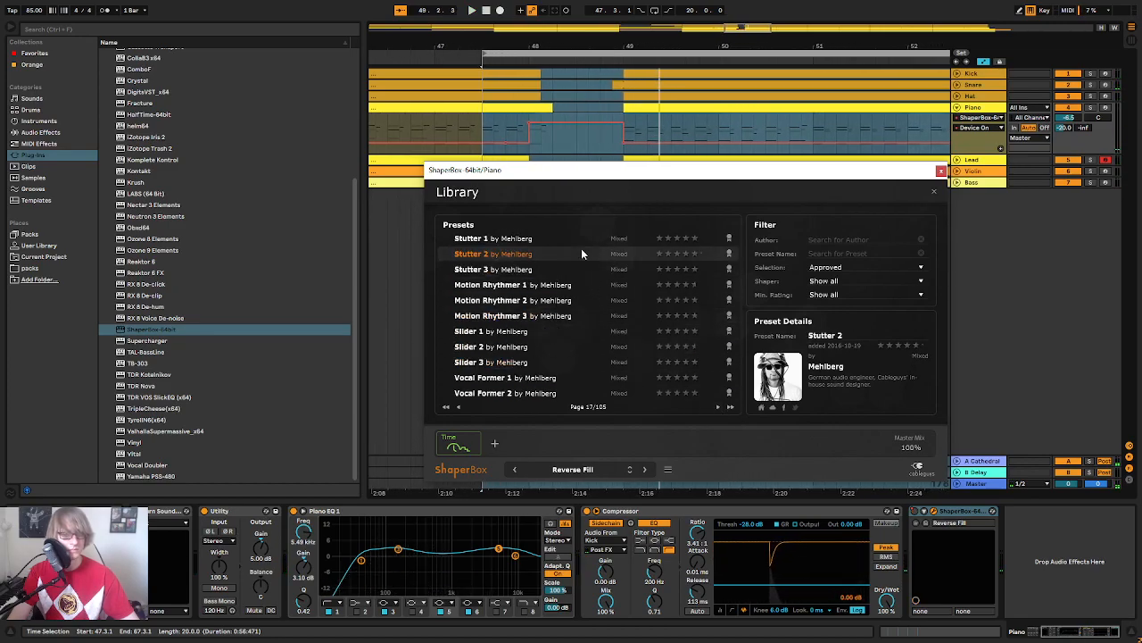
{"action": "left_click", "coordinate": [539, 240]}
{"action": "key", "text": "space"}
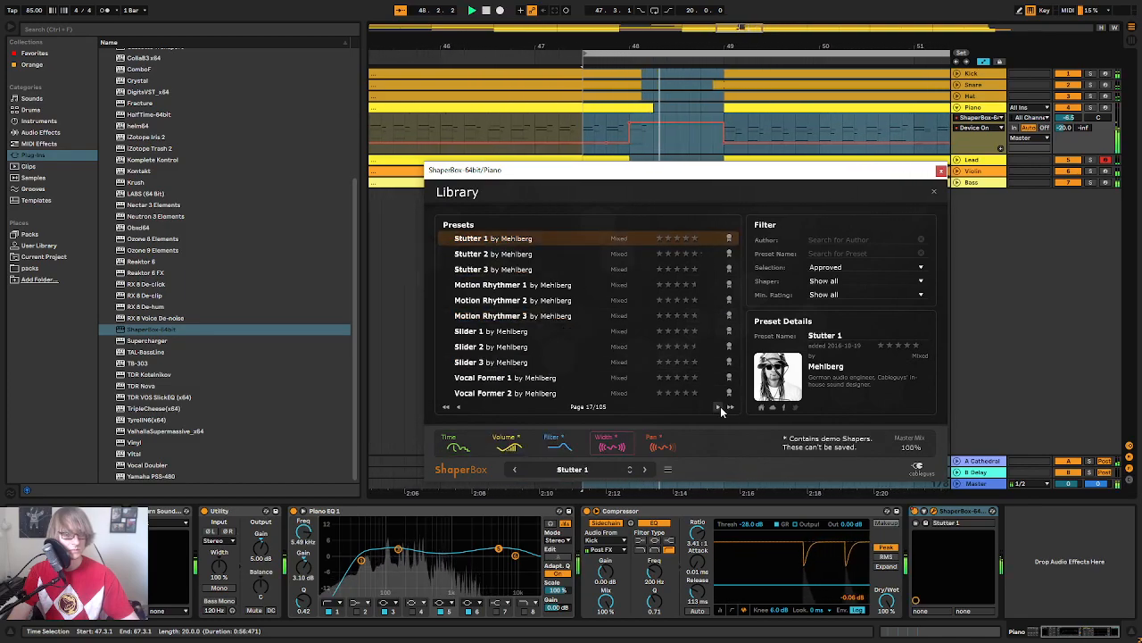
{"action": "left_click", "coordinate": [720, 406]}
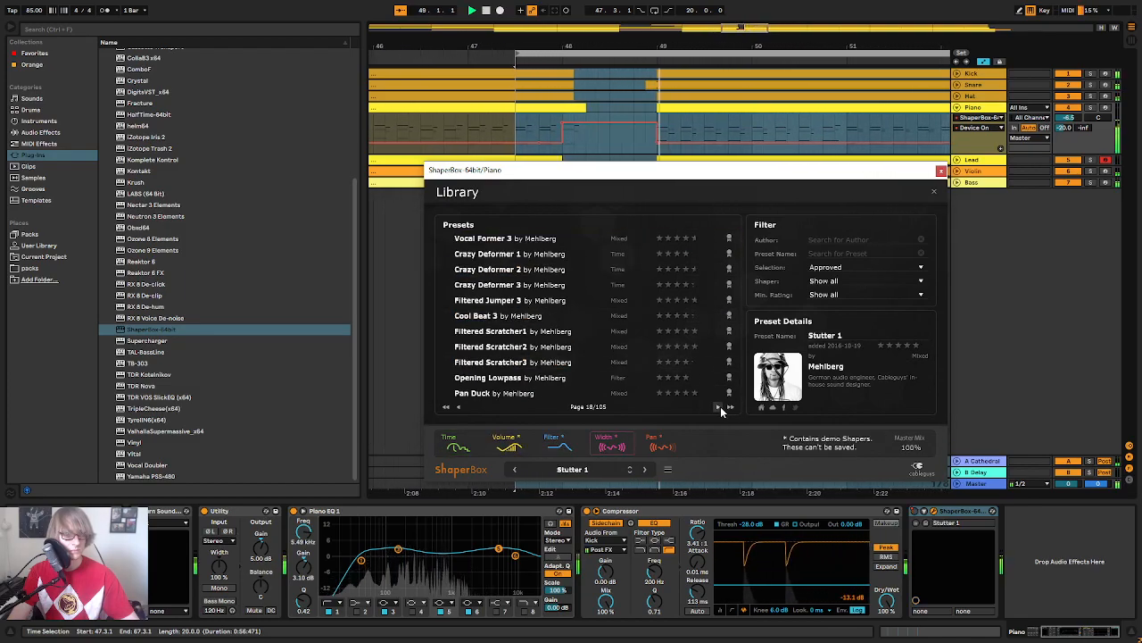
{"action": "left_click", "coordinate": [720, 406]}
{"action": "left_click", "coordinate": [721, 407]}
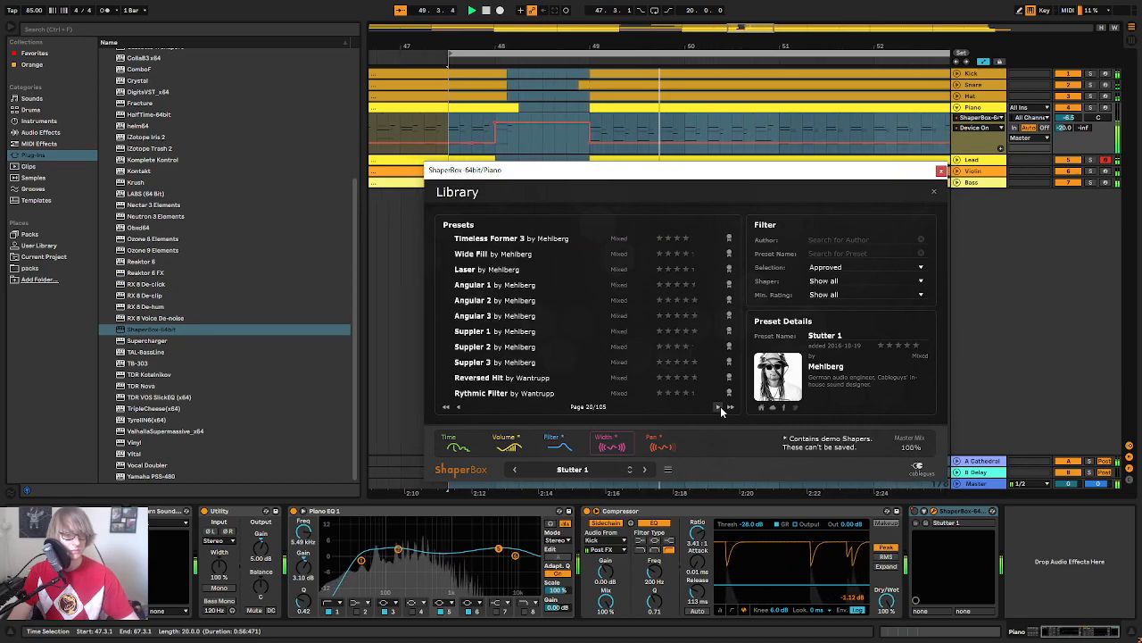
{"action": "left_click", "coordinate": [721, 406]}
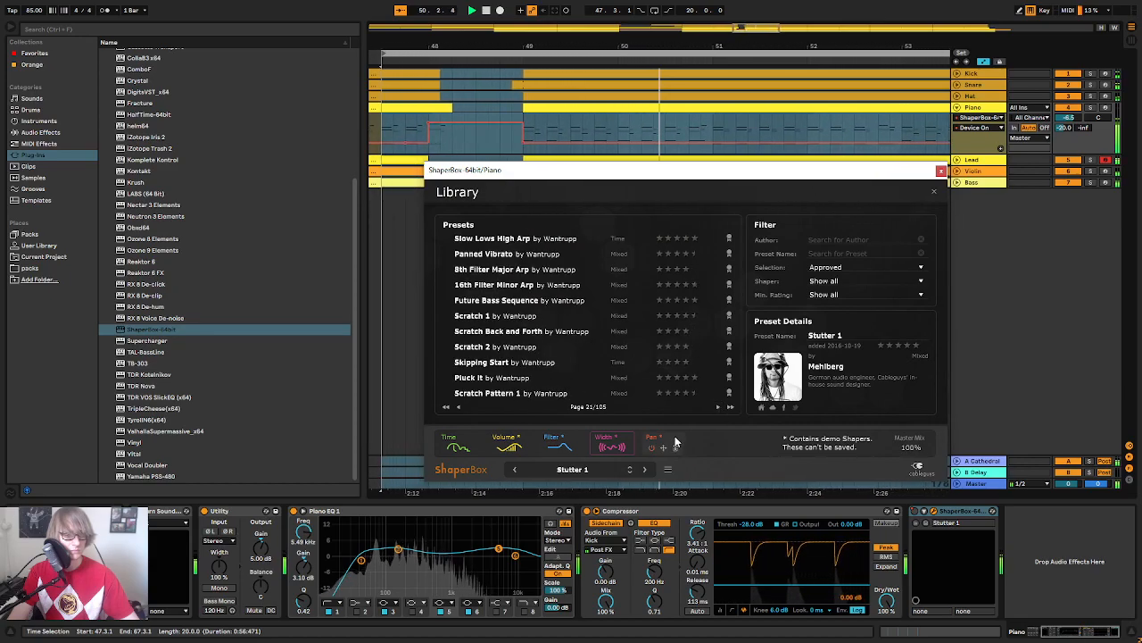
Step: Strip the Stutter 1 preset of its Pan, Filter, Width and Volume shapers, leaving only the Time shaper reset to a flat curve
{"action": "left_click", "coordinate": [676, 448]}
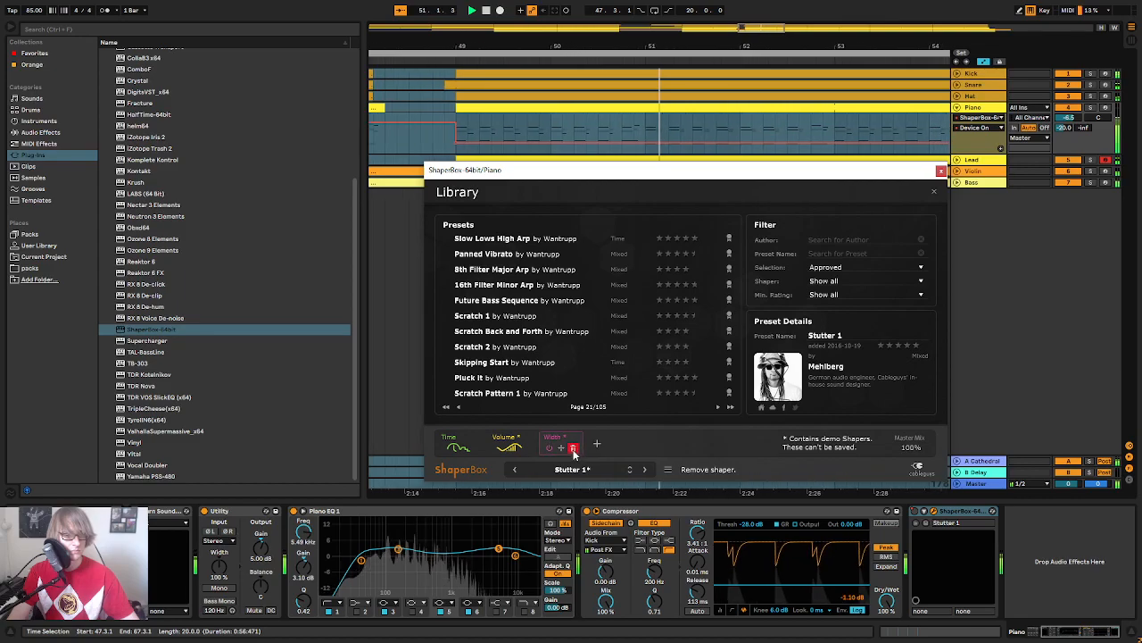
{"action": "left_click", "coordinate": [574, 448]}
{"action": "left_click", "coordinate": [522, 448]}
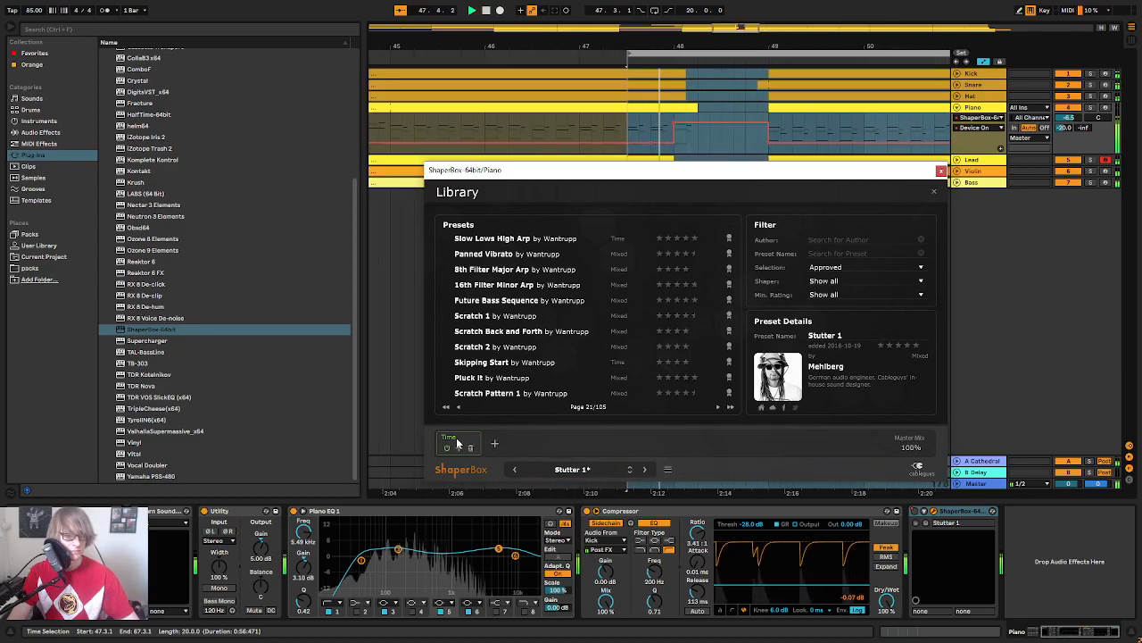
{"action": "left_click", "coordinate": [473, 448]}
{"action": "left_click", "coordinate": [474, 265]}
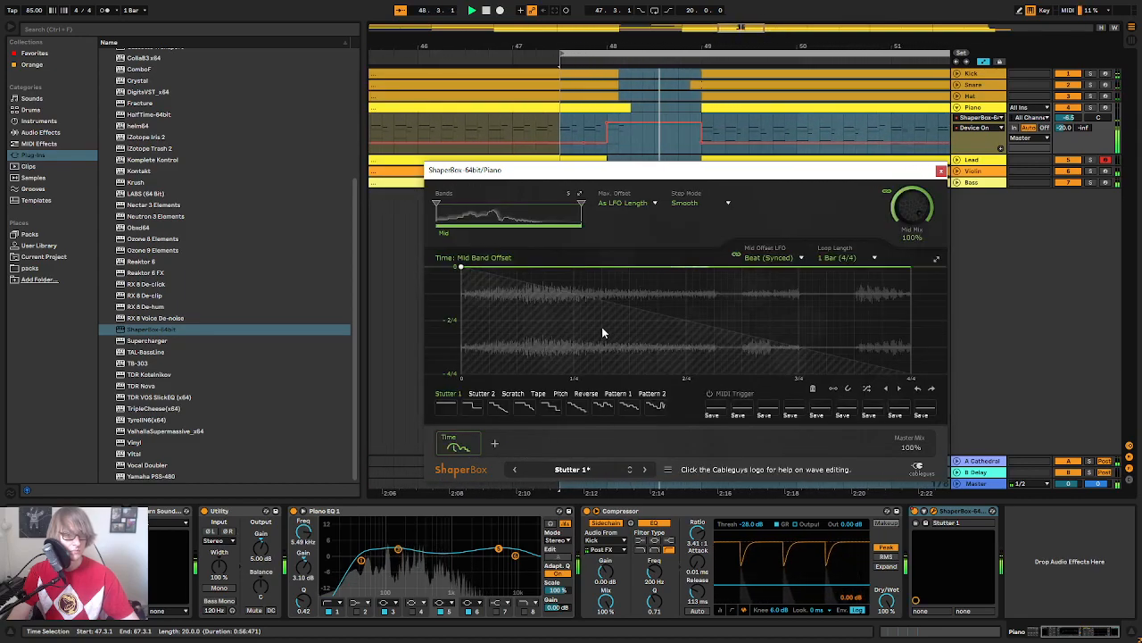
Step: Try the Syncopes 4 wave in the Time shaper, then apply the Stutter 1 group's wave that steps down every quarter note
{"action": "left_click", "coordinate": [534, 407]}
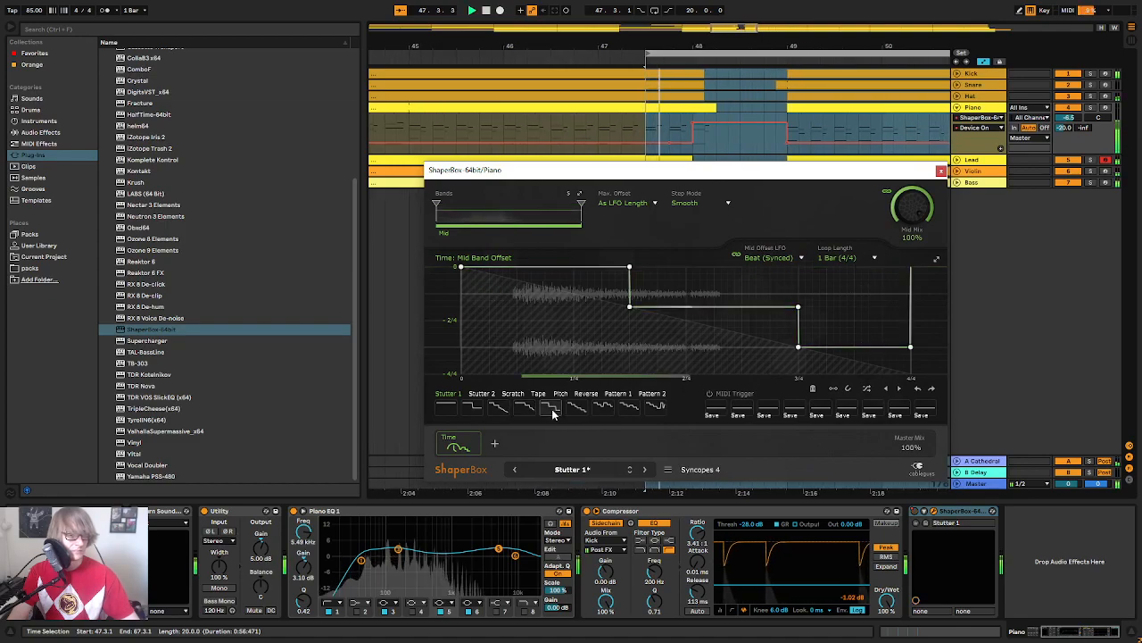
{"action": "left_click", "coordinate": [479, 398]}
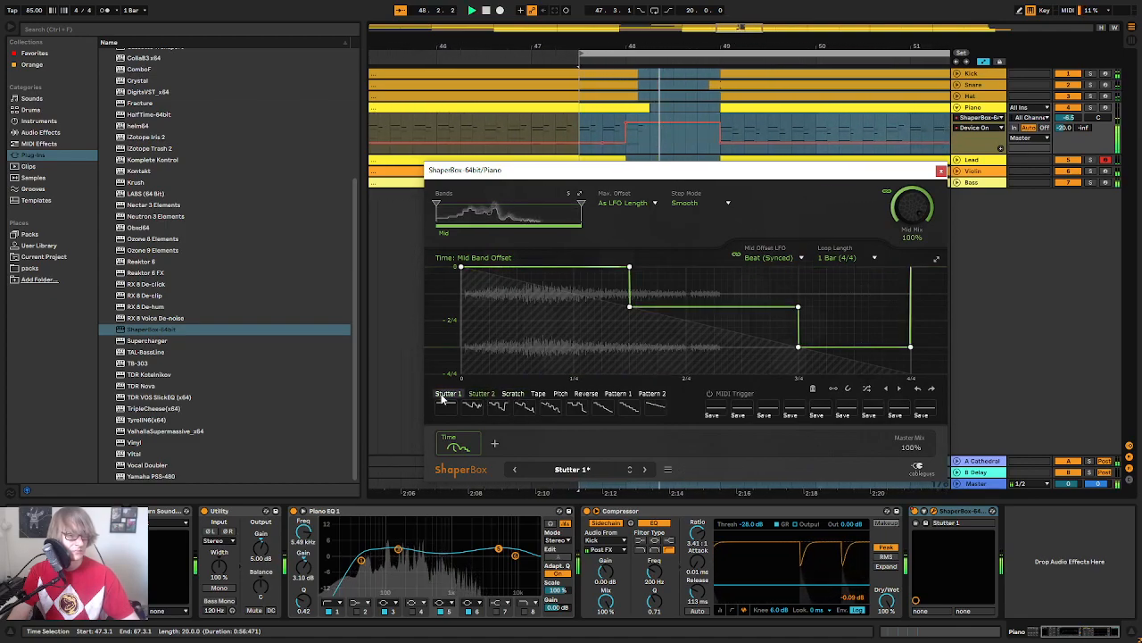
{"action": "left_click", "coordinate": [442, 395]}
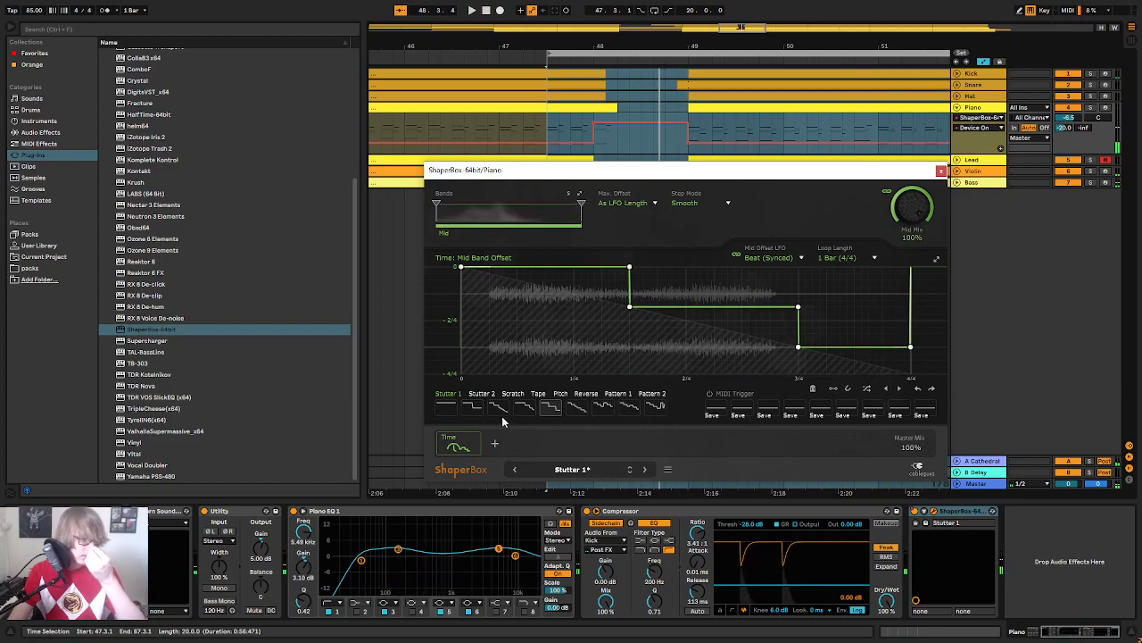
{"action": "left_click", "coordinate": [498, 407]}
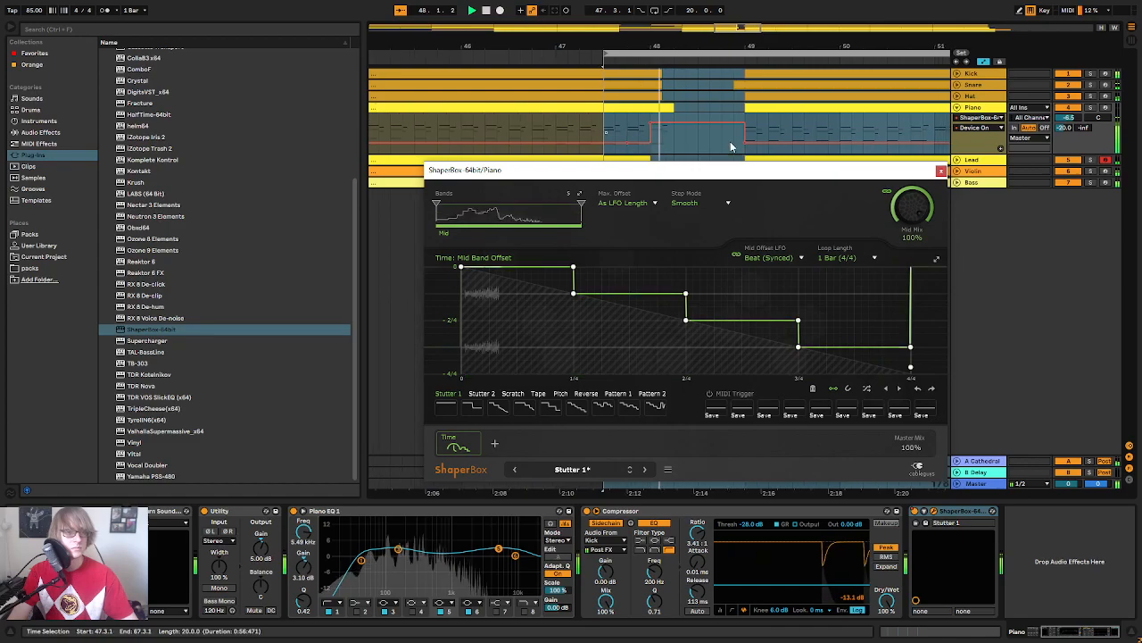
Step: Play the bar 48 break with the stepped stutter, moving the ShaperBox window clear of the tracks, and close that window
{"action": "left_click_drag", "start_coordinate": [699, 178], "coordinate": [801, 254]}
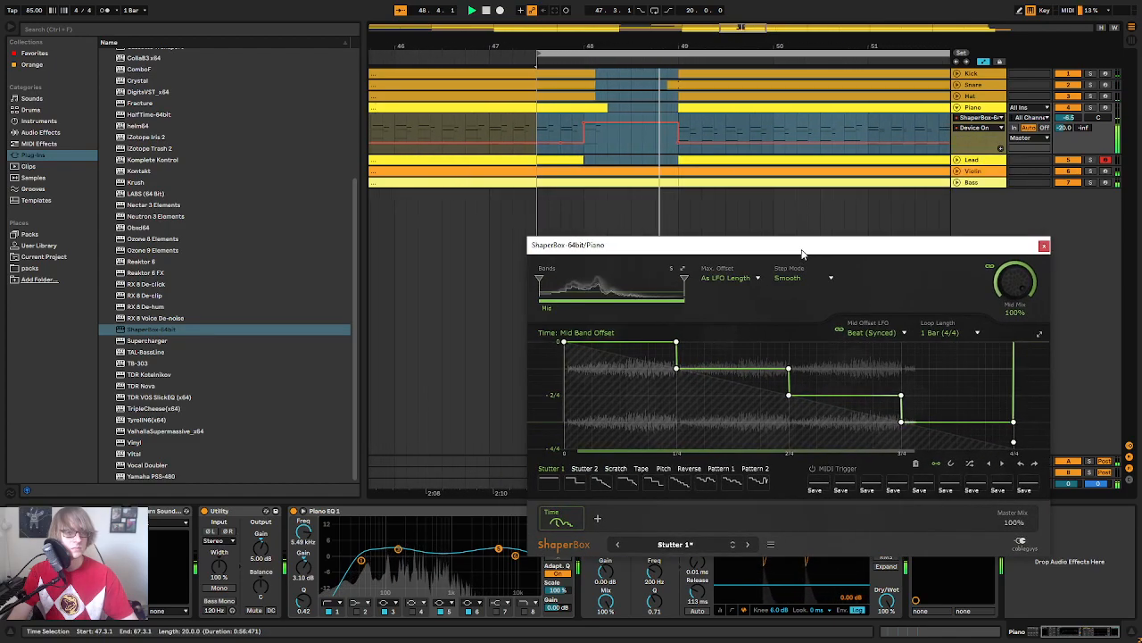
{"action": "key", "text": "space"}
{"action": "left_click_drag", "start_coordinate": [580, 47], "coordinate": [653, 11]}
{"action": "key", "text": "space"}
{"action": "left_click_drag", "start_coordinate": [744, 247], "coordinate": [655, 188]}
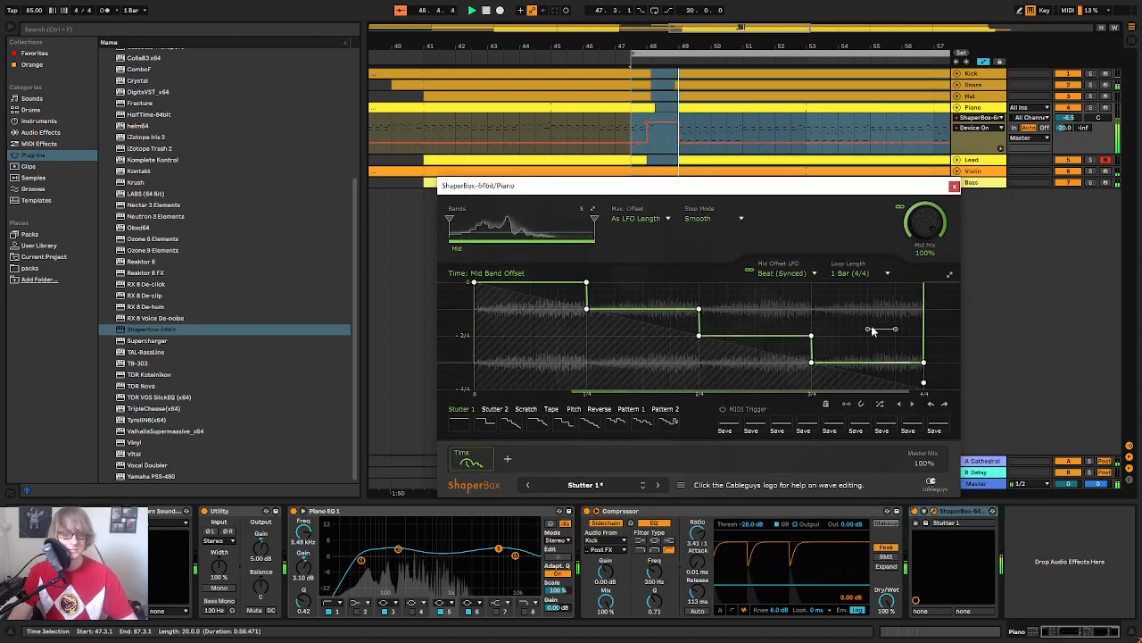
{"action": "left_click_drag", "start_coordinate": [655, 190], "coordinate": [748, 317]}
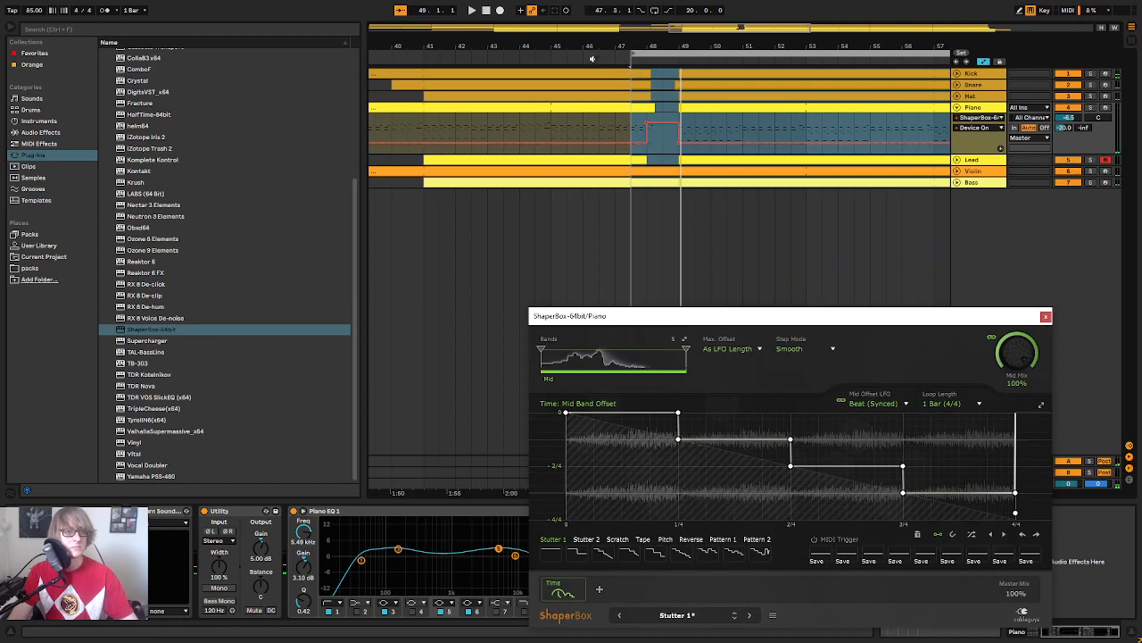
{"action": "left_click", "coordinate": [1046, 316]}
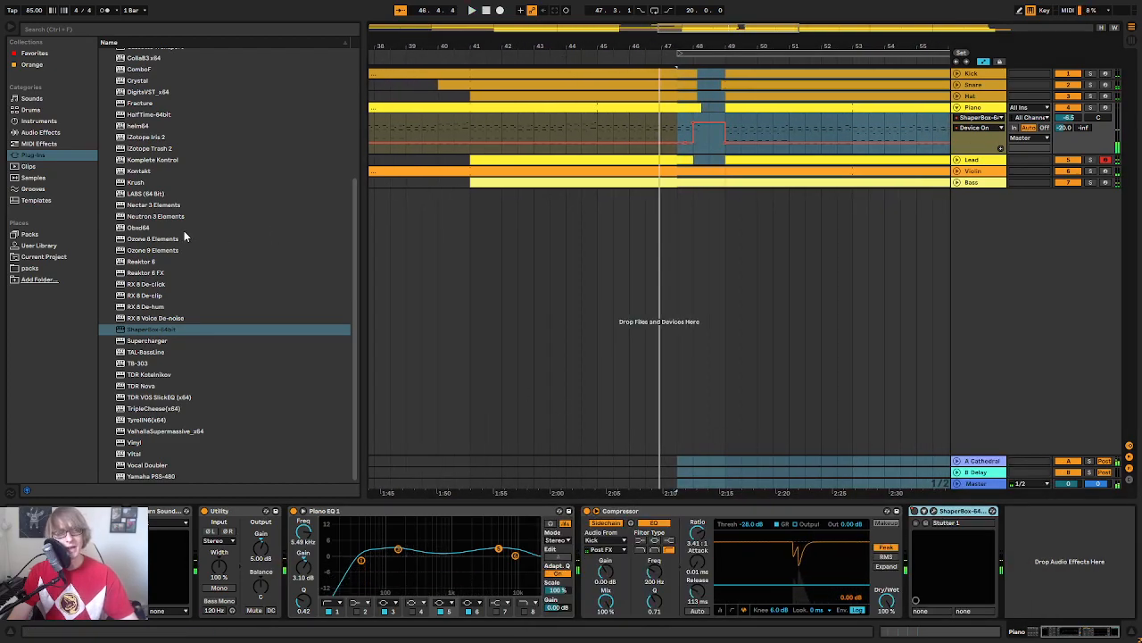
Step: Try the RX 8 De-click plug-in after ShaperBox on the Piano track, play through the break and close the plug-in's window
{"action": "mouse_move", "coordinate": [147, 284]}
{"action": "left_mouse_down"}
{"action": "mouse_move", "coordinate": [1071, 556]}
{"action": "mouse_move", "coordinate": [1040, 556]}
{"action": "left_mouse_up"}
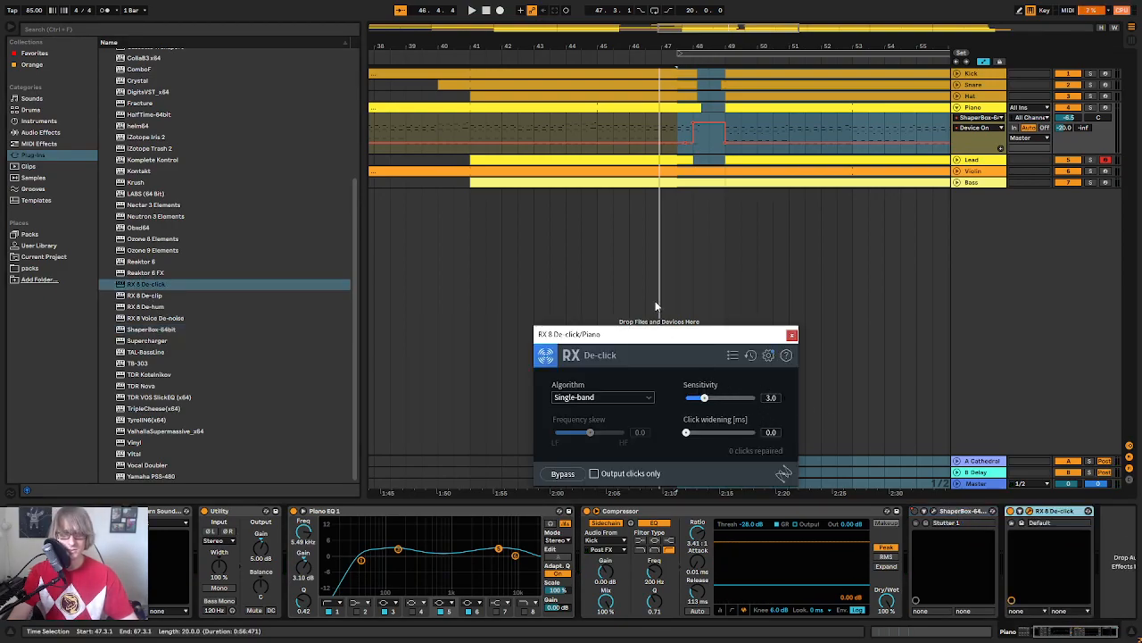
{"action": "key", "text": "space"}
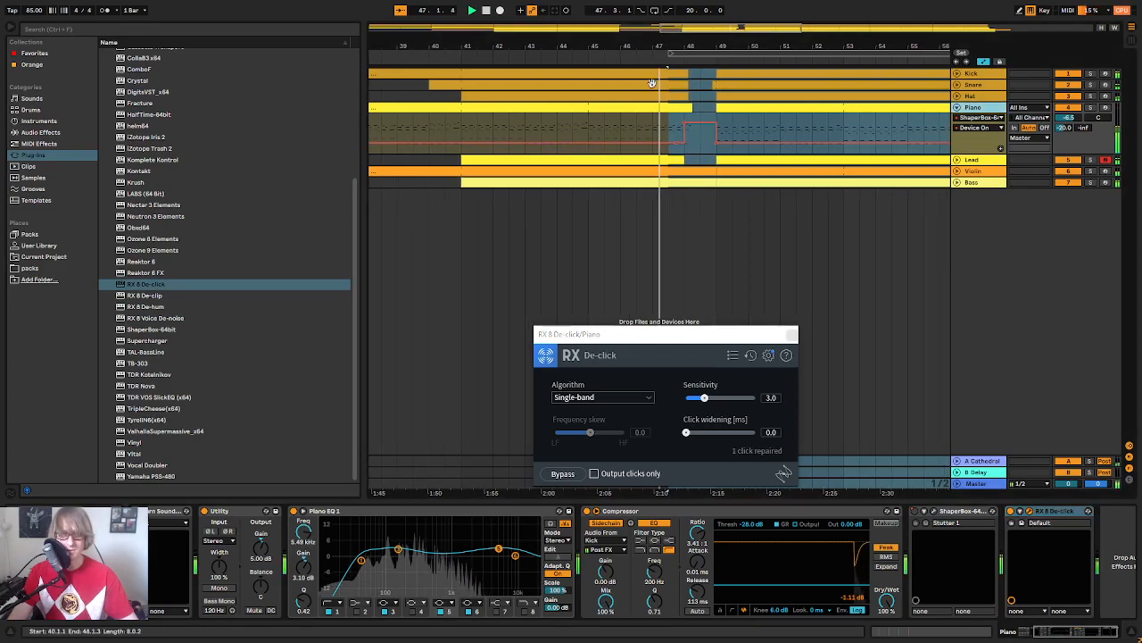
{"action": "left_click", "coordinate": [792, 336]}
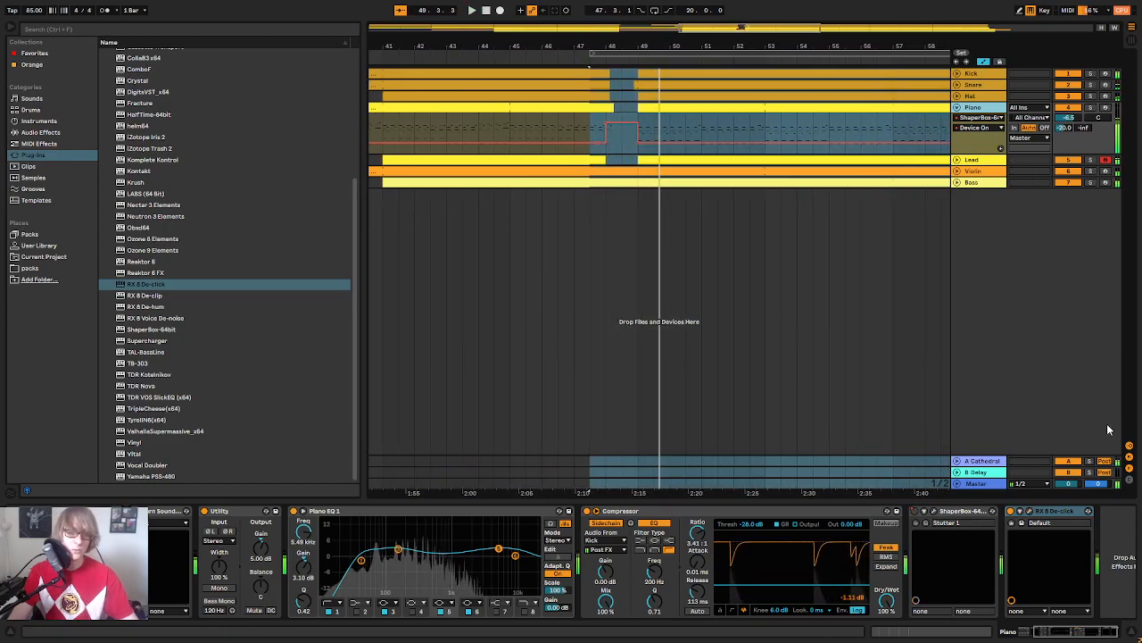
{"action": "left_click", "coordinate": [1063, 516]}
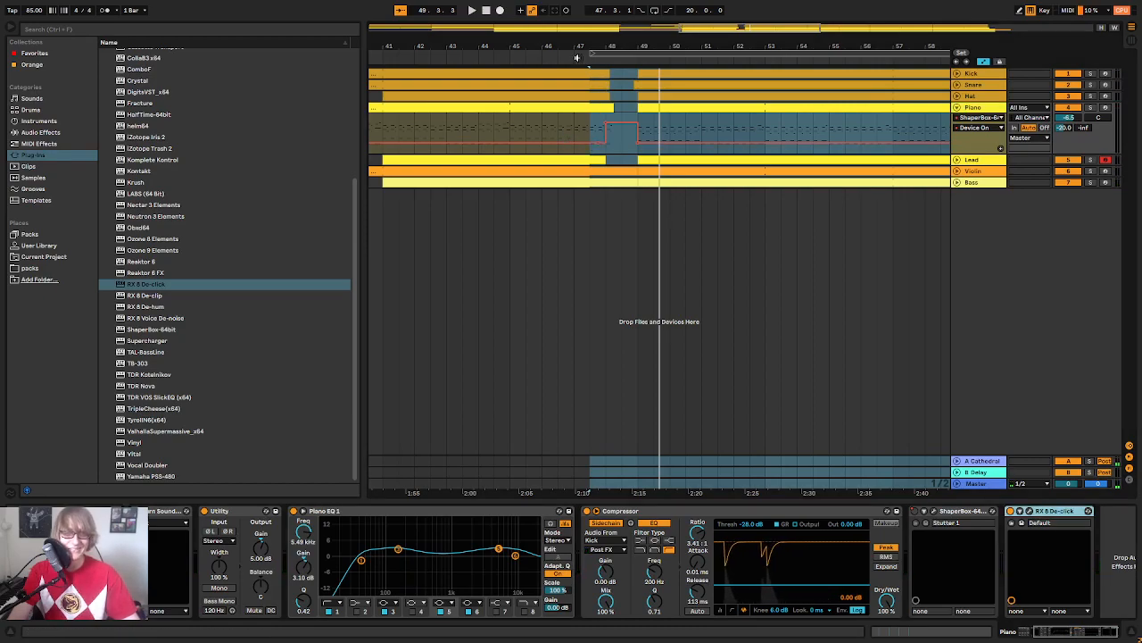
Step: Replay the section before bar 48 with De-click in the chain, then delete RX 8 De-click from the Piano track
{"action": "left_click_drag", "start_coordinate": [596, 51], "coordinate": [602, 38]}
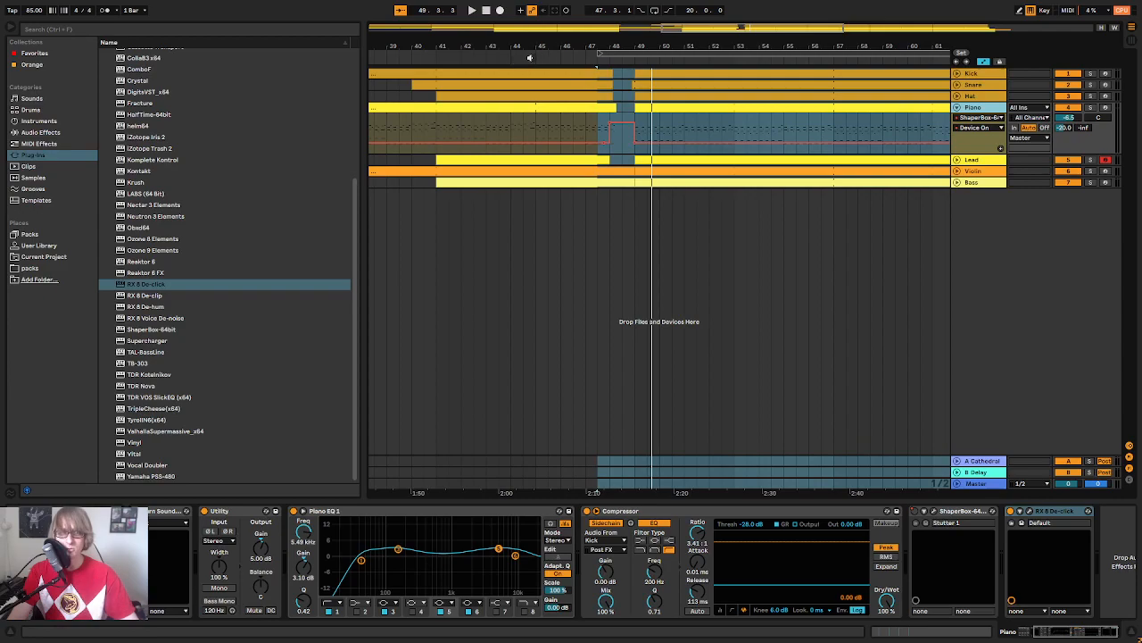
{"action": "left_click", "coordinate": [531, 55]}
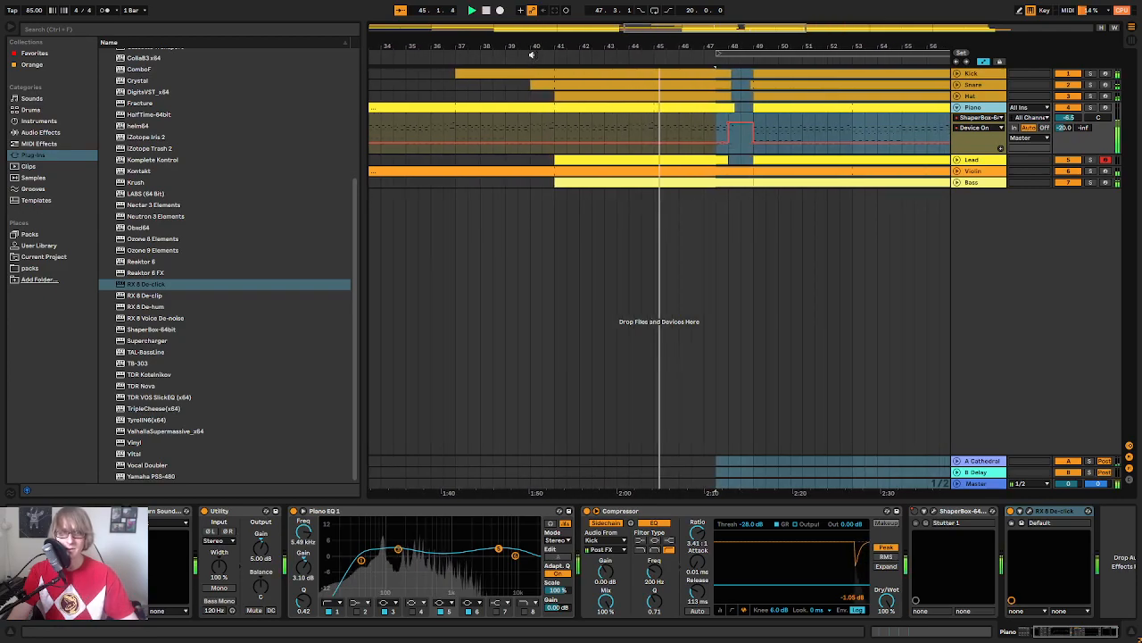
{"action": "left_click_drag", "start_coordinate": [660, 47], "coordinate": [657, 48]}
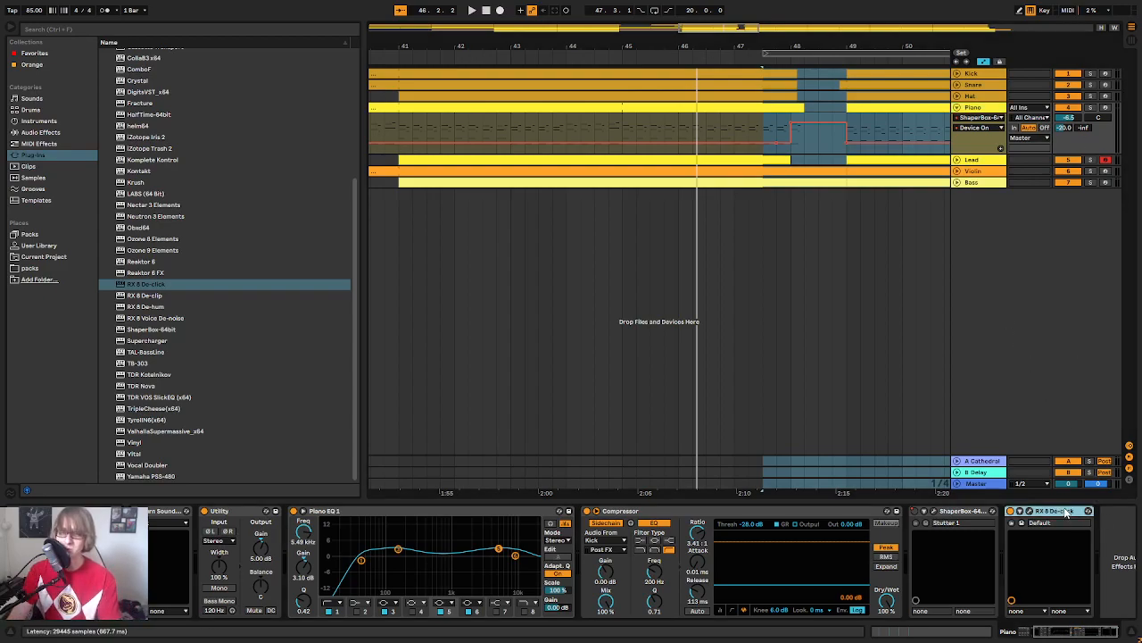
{"action": "key", "text": "Delete"}
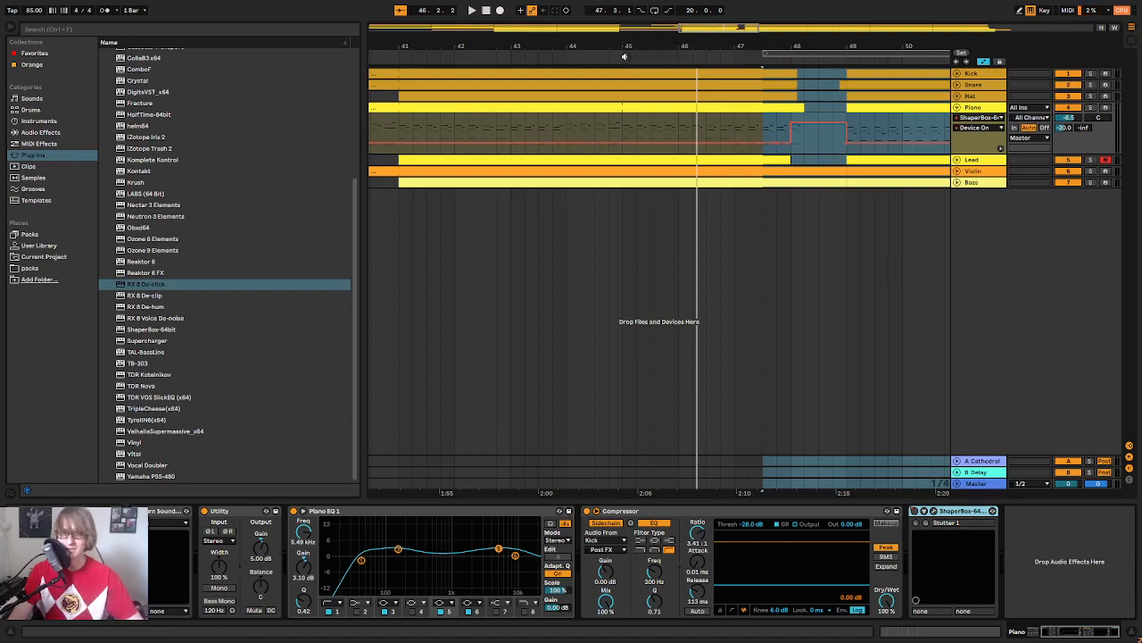
Step: Play from bar 45 through the bar 48 break, then replay the transition to judge the ShaperBox stutter without De-click
{"action": "left_click", "coordinate": [624, 56]}
{"action": "key", "text": "space"}
{"action": "scroll", "coordinate": [716, 54], "scroll_direction": "down", "scroll_amount": 2}
{"action": "left_click", "coordinate": [623, 56]}
{"action": "left_click_drag", "start_coordinate": [694, 44], "coordinate": [634, 44]}
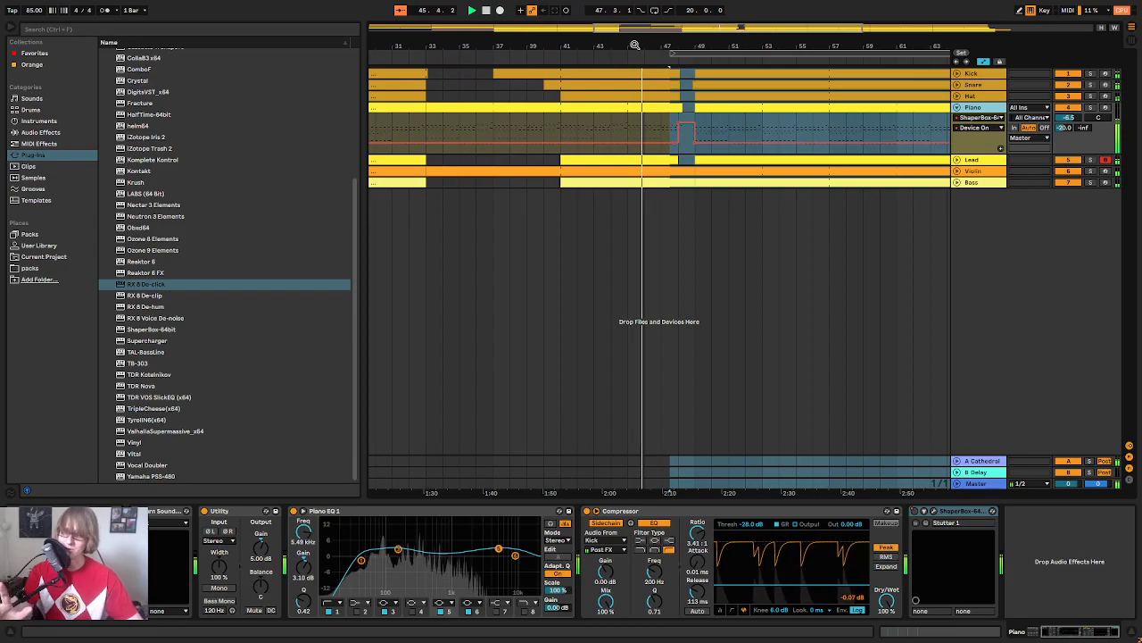
{"action": "left_click_drag", "start_coordinate": [678, 42], "coordinate": [625, 85]}
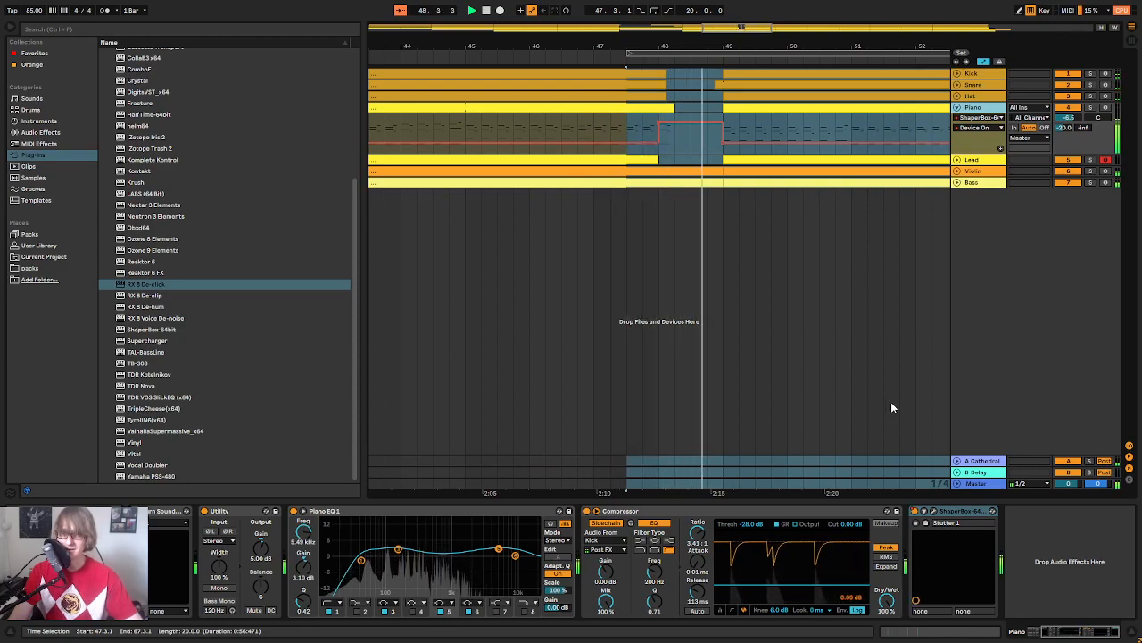
{"action": "key", "text": "space"}
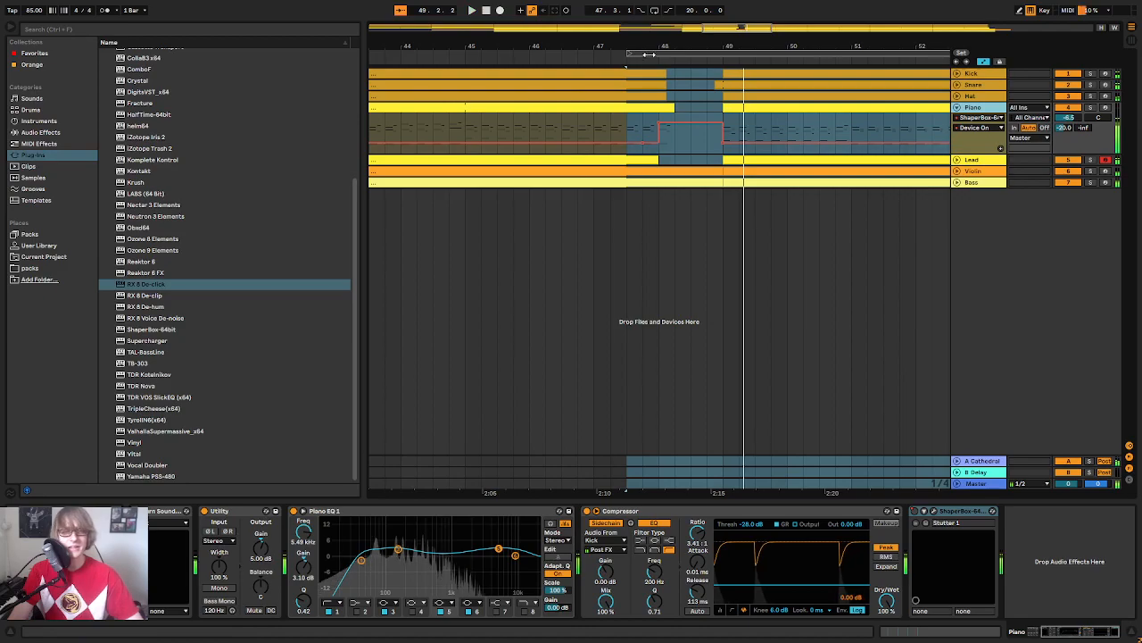
{"action": "left_click", "coordinate": [649, 53]}
{"action": "key", "text": "space"}
{"action": "left_click_drag", "start_coordinate": [669, 48], "coordinate": [520, 48]}
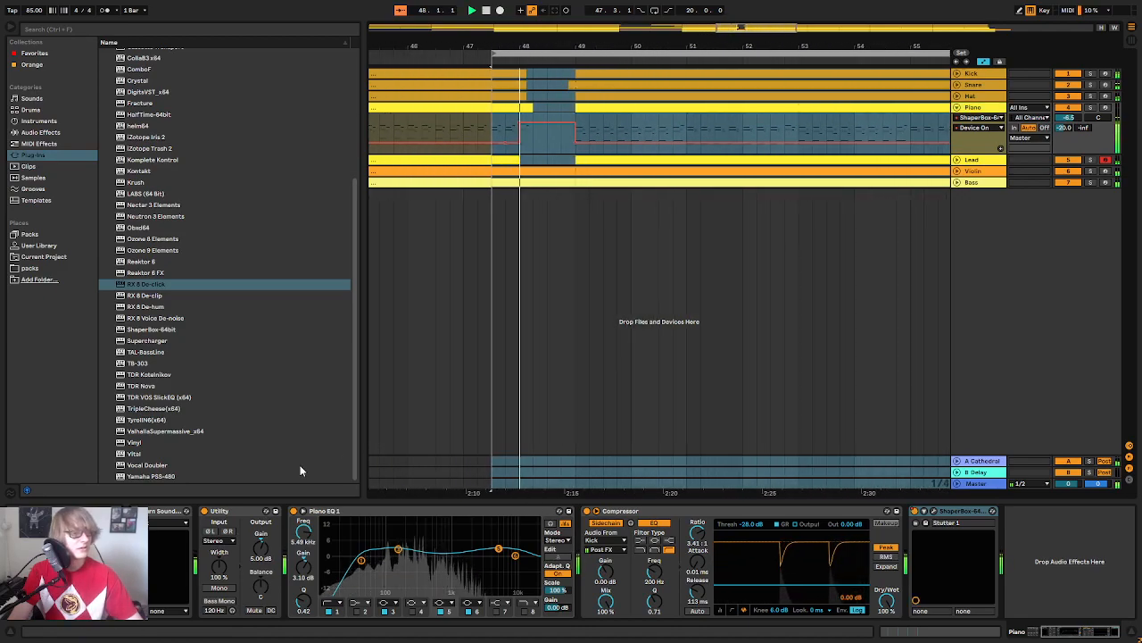
Step: Add shorter descending steps to the last quarter of the piano's ShaperBox Time curve, audition them, and close the plug-in window
{"action": "left_click", "coordinate": [927, 526]}
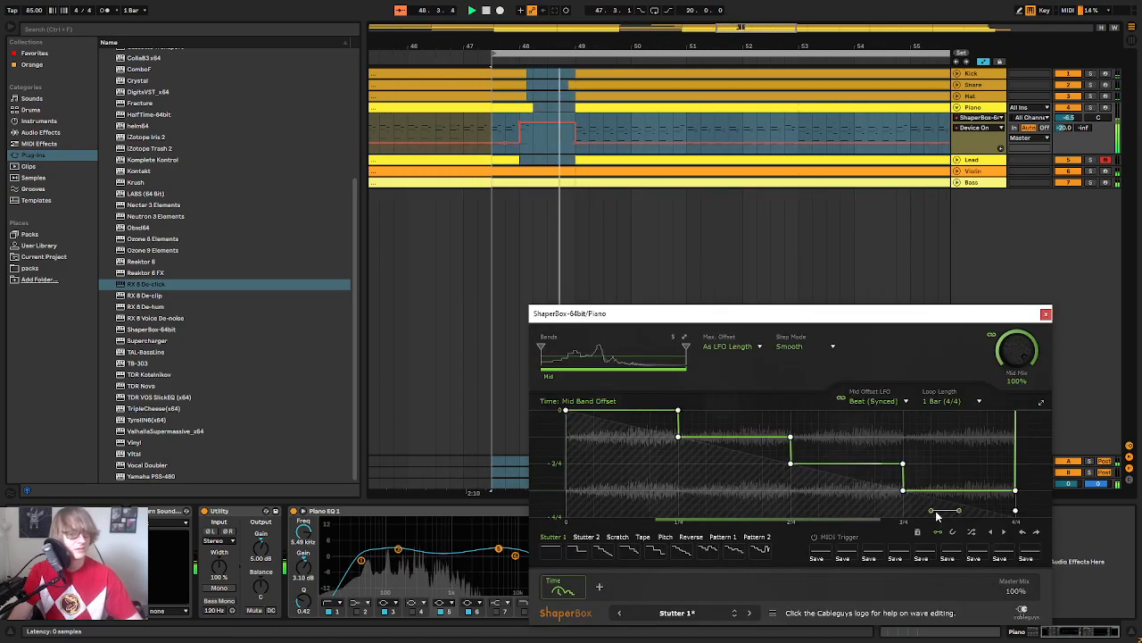
{"action": "left_click_drag", "start_coordinate": [818, 207], "coordinate": [818, 197]}
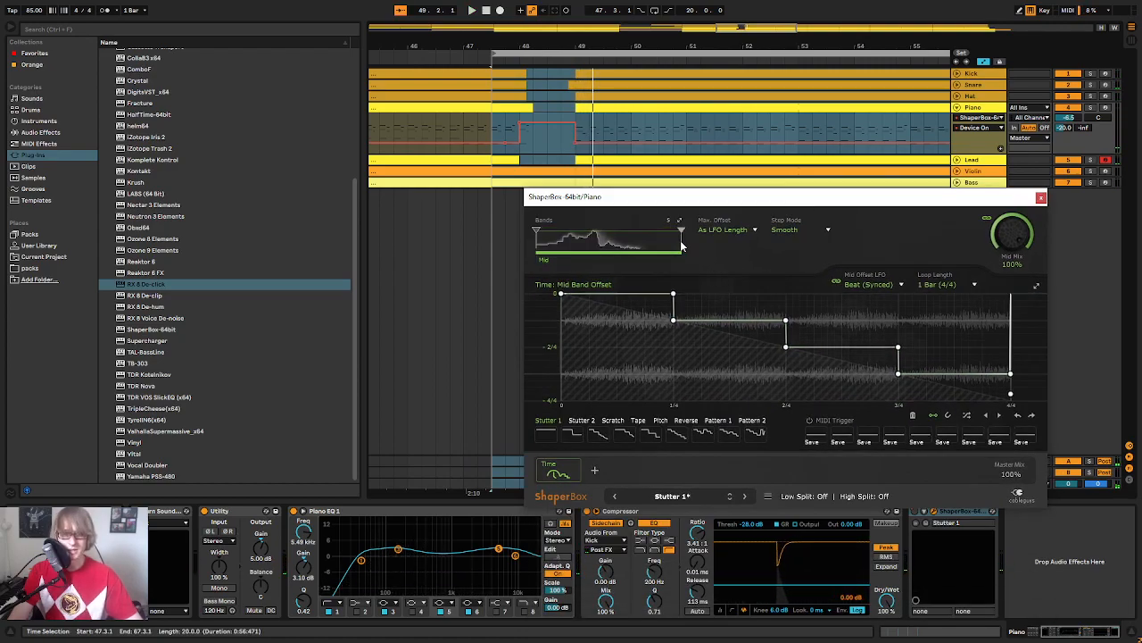
{"action": "key", "text": "space"}
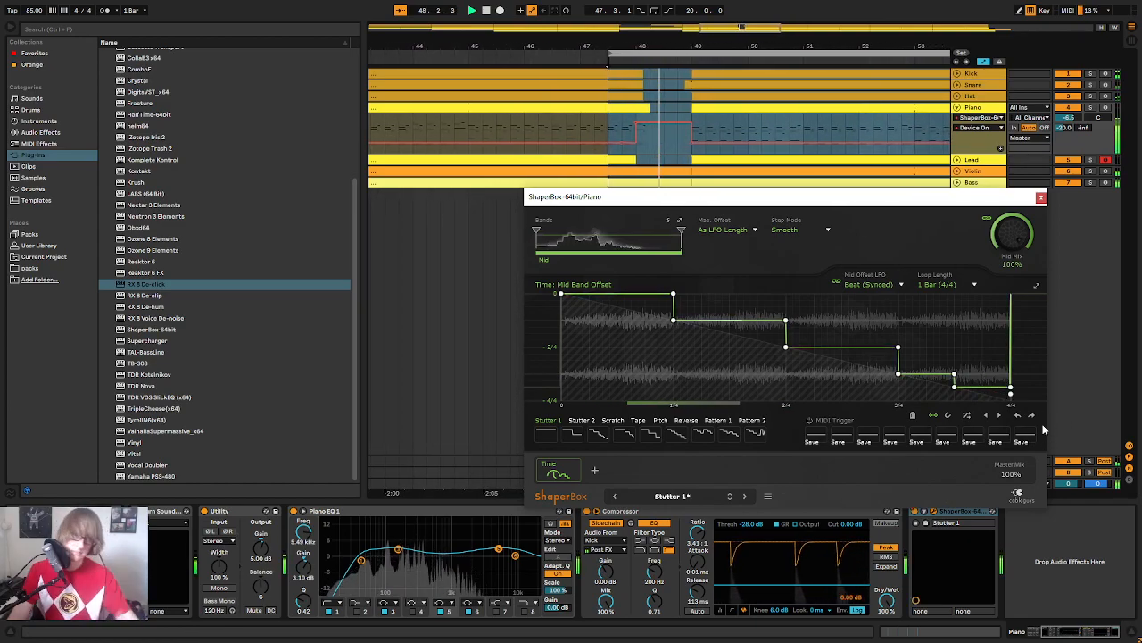
{"action": "left_click", "coordinate": [997, 396]}
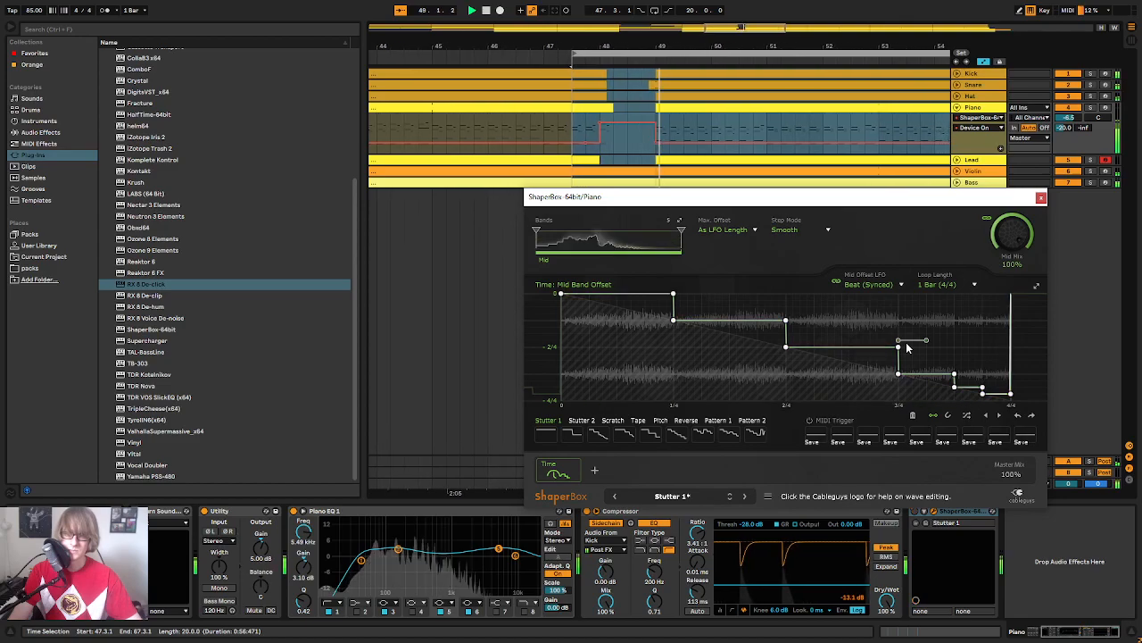
{"action": "left_click", "coordinate": [1042, 198]}
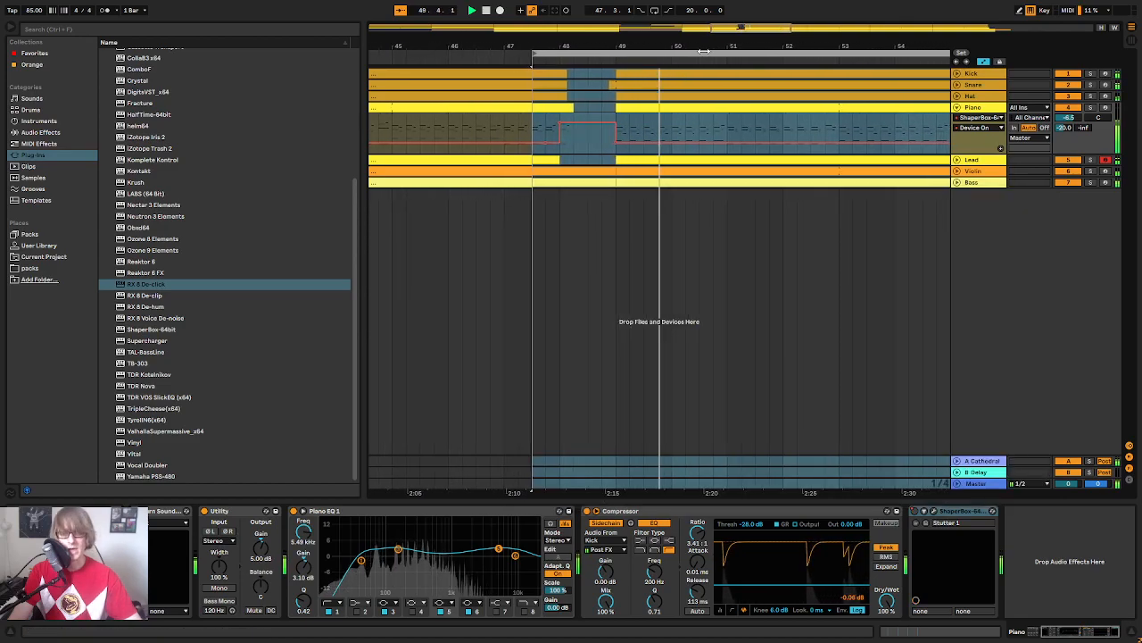
Step: Automate the piano's ShaperBox to switch on just before bar 80, at the end of the arrangement
{"action": "left_click_drag", "start_coordinate": [499, 46], "coordinate": [463, 22]}
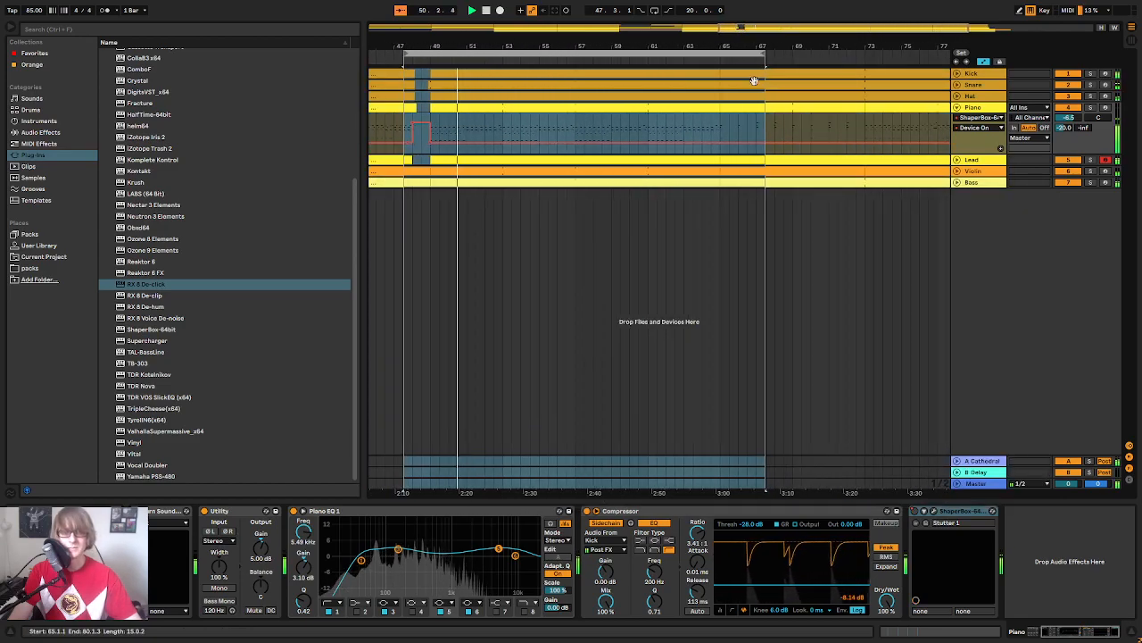
{"action": "left_click_drag", "start_coordinate": [734, 46], "coordinate": [676, 46]}
{"action": "left_click", "coordinate": [797, 58]}
{"action": "left_click_drag", "start_coordinate": [837, 44], "coordinate": [774, 102]}
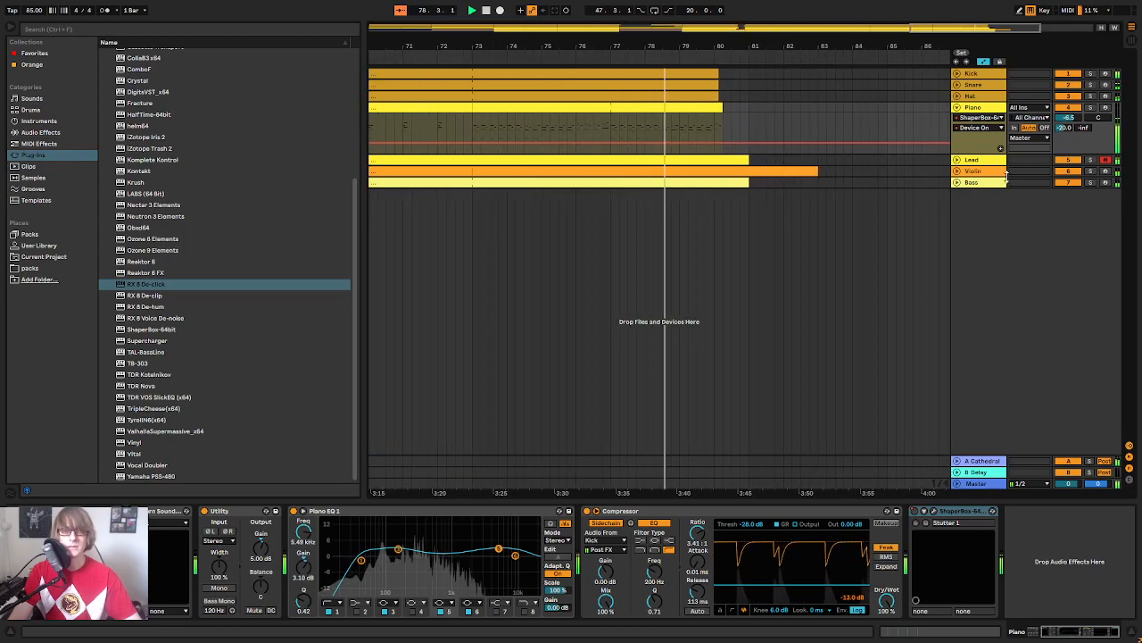
{"action": "scroll", "coordinate": [741, 151], "scroll_direction": "up", "scroll_amount": 5, "text": "ctrl"}
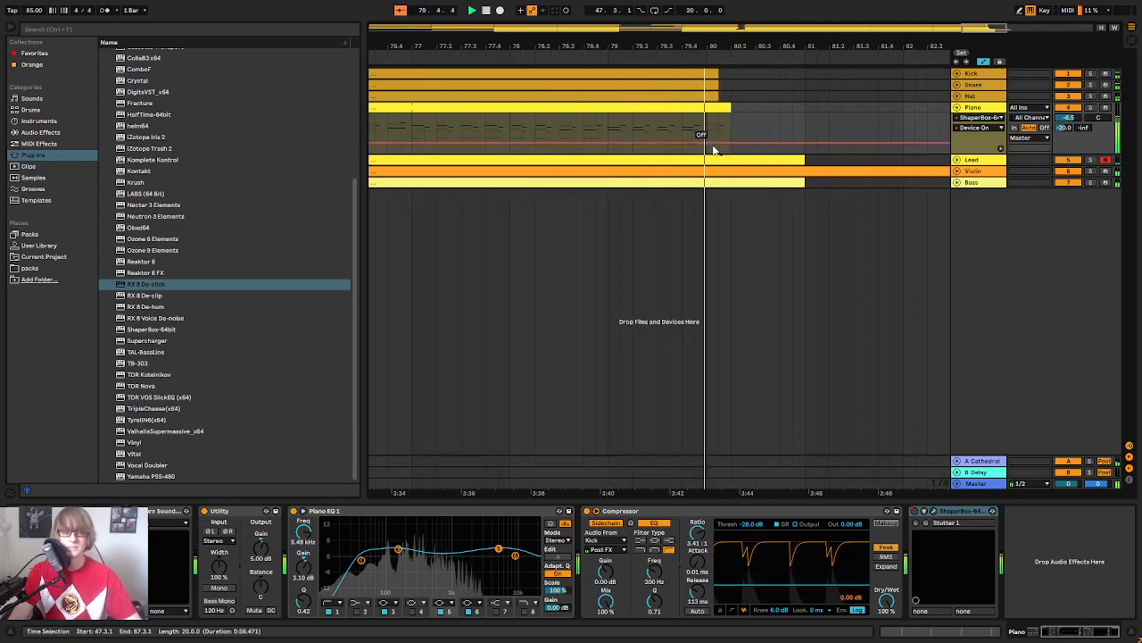
{"action": "left_click_drag", "start_coordinate": [718, 145], "coordinate": [707, 123]}
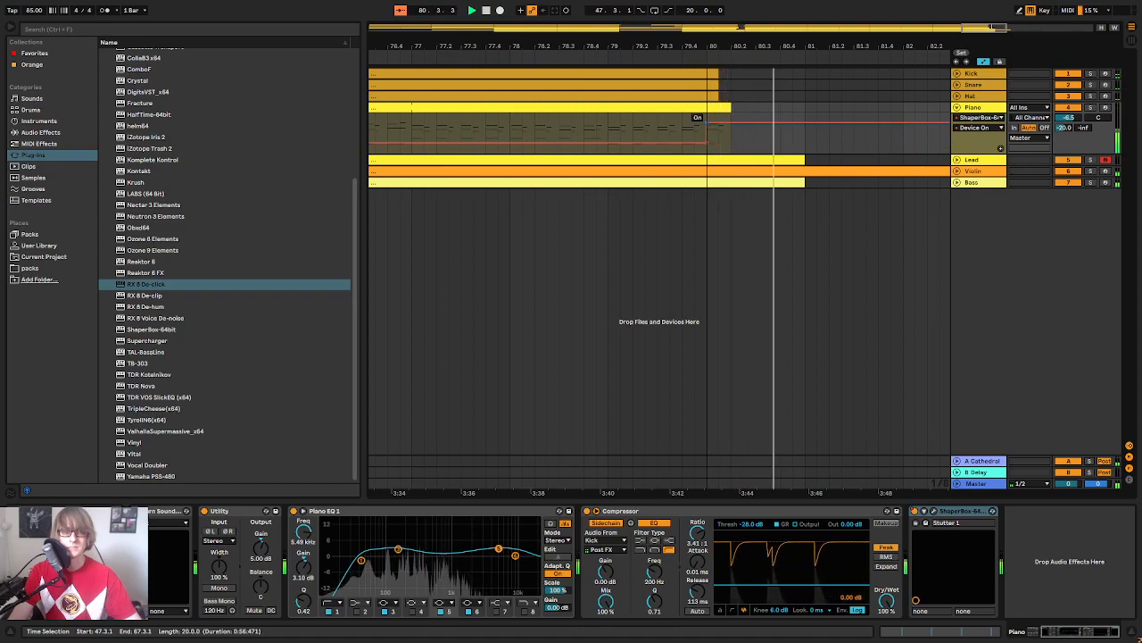
Step: Listen to the ending around bar 80, and remove the ShaperBox switch-on point from the piano's automation
{"action": "left_click", "coordinate": [683, 56]}
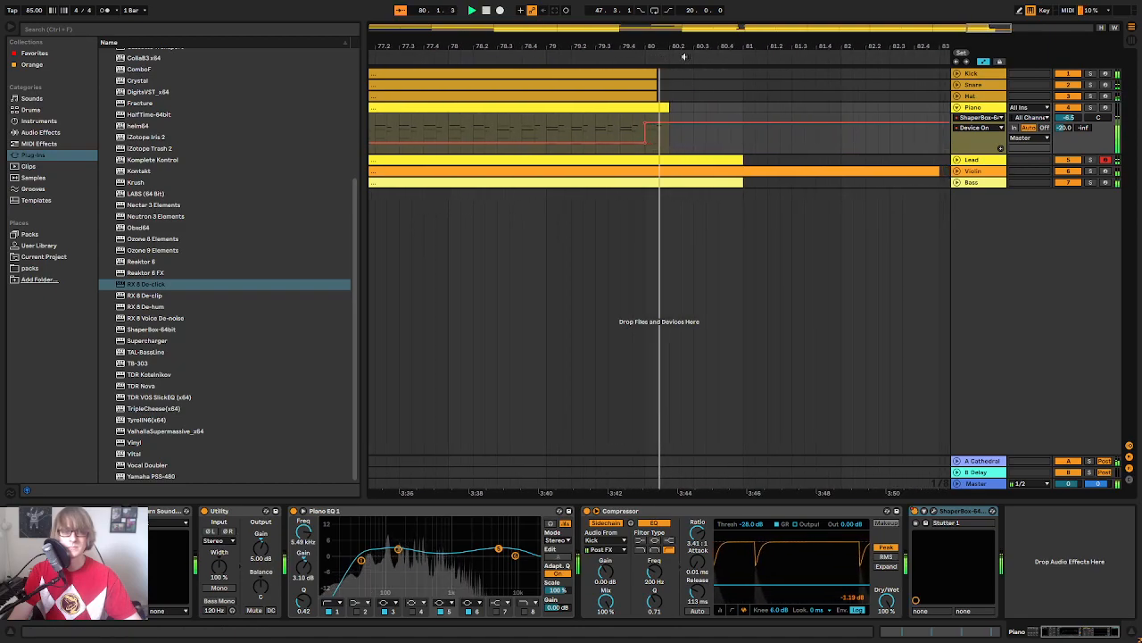
{"action": "left_click_drag", "start_coordinate": [703, 46], "coordinate": [788, 46]}
{"action": "left_click", "coordinate": [703, 54]}
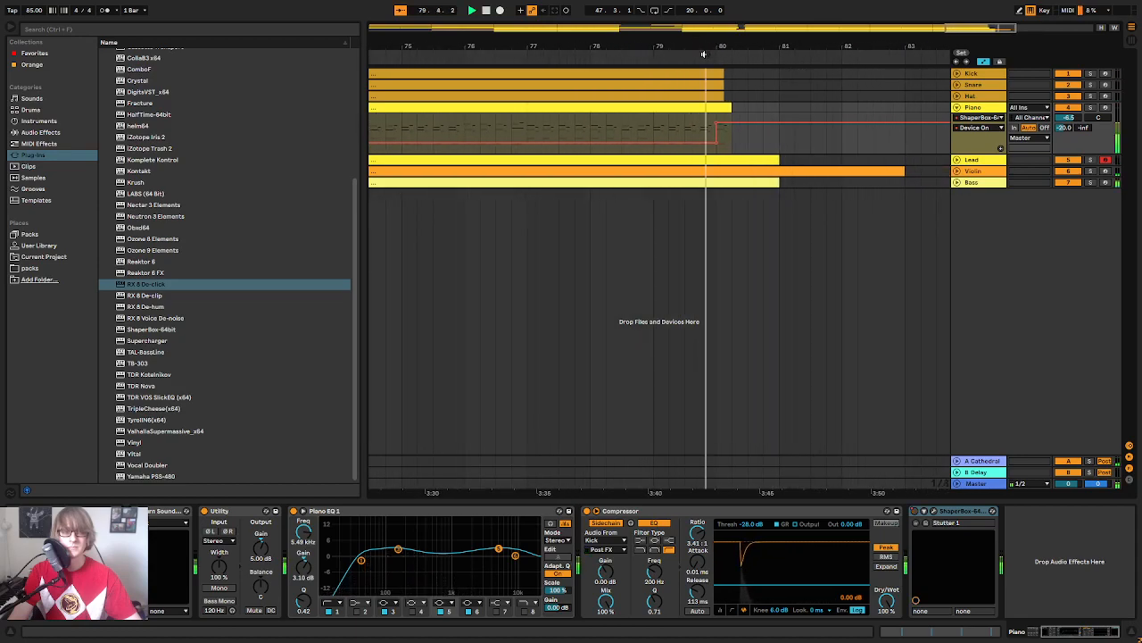
{"action": "left_click_drag", "start_coordinate": [713, 46], "coordinate": [762, 42]}
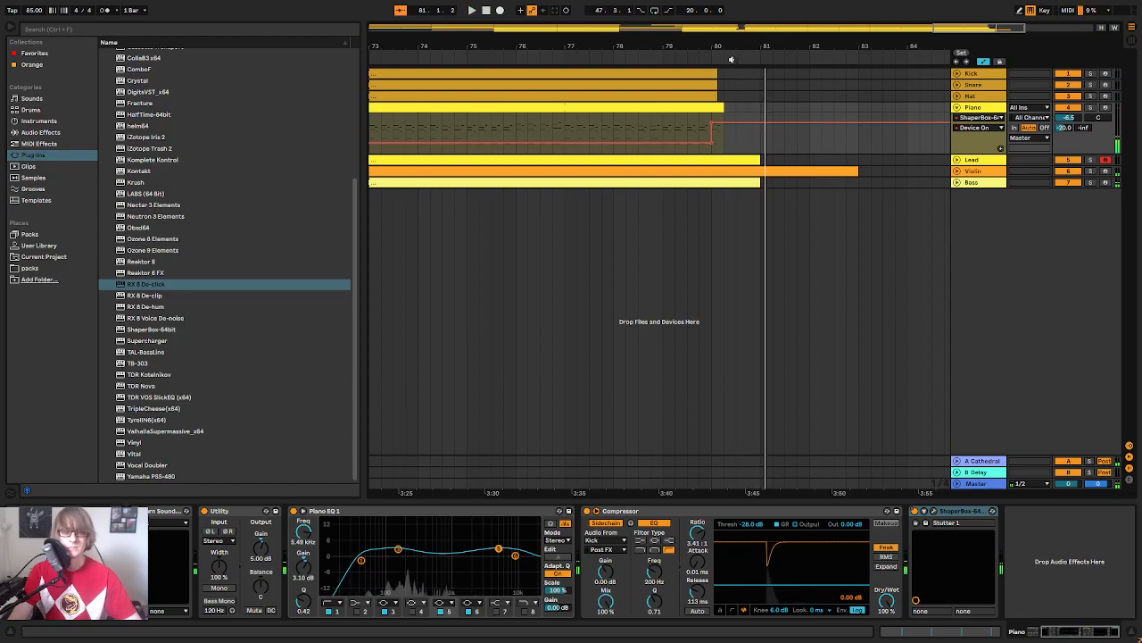
{"action": "left_click", "coordinate": [701, 58]}
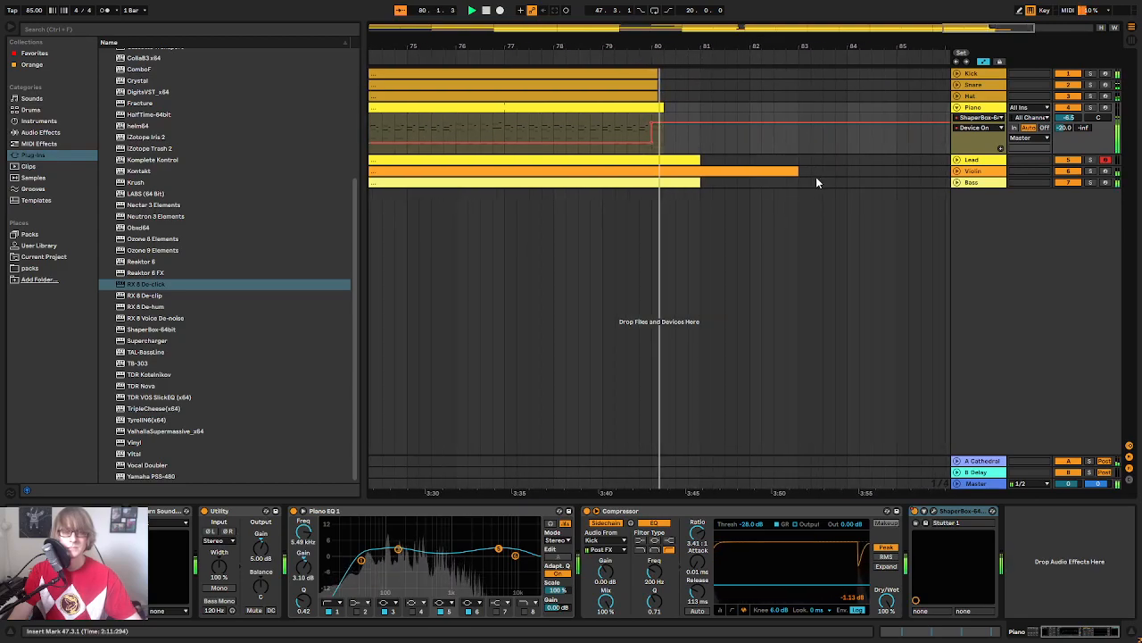
{"action": "left_click_drag", "start_coordinate": [701, 46], "coordinate": [733, 20]}
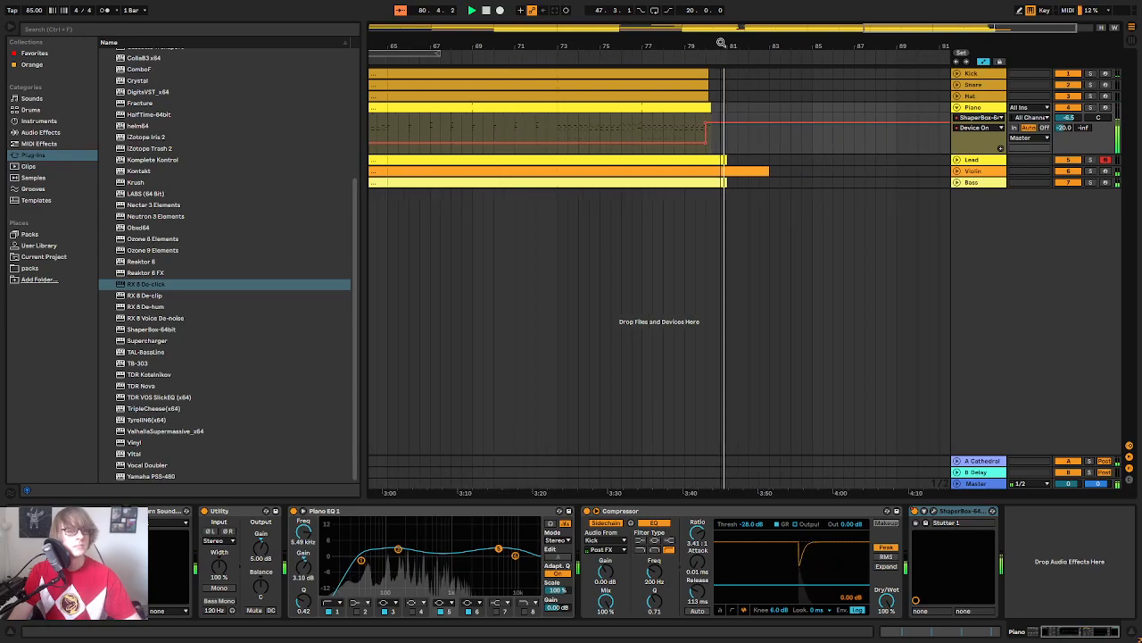
{"action": "key", "text": "space"}
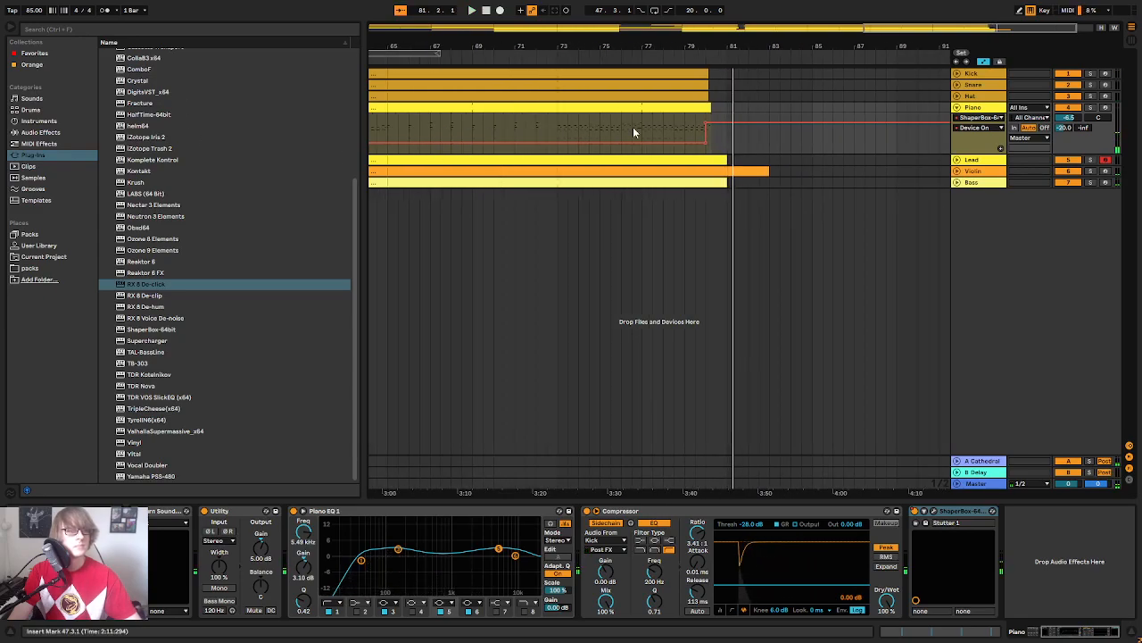
{"action": "left_click", "coordinate": [707, 120]}
Step: Load the Delay audio effect after ShaperBox on the Piano track
{"action": "scroll", "coordinate": [179, 148], "scroll_direction": "up", "scroll_amount": 4}
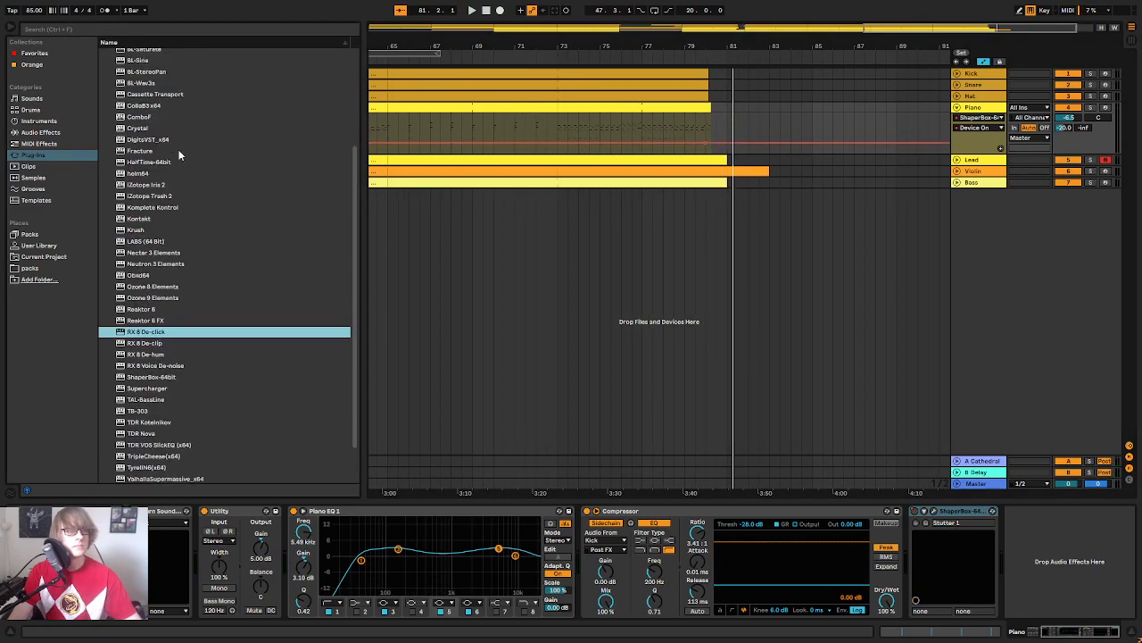
{"action": "scroll", "coordinate": [172, 154], "scroll_direction": "up", "scroll_amount": 2}
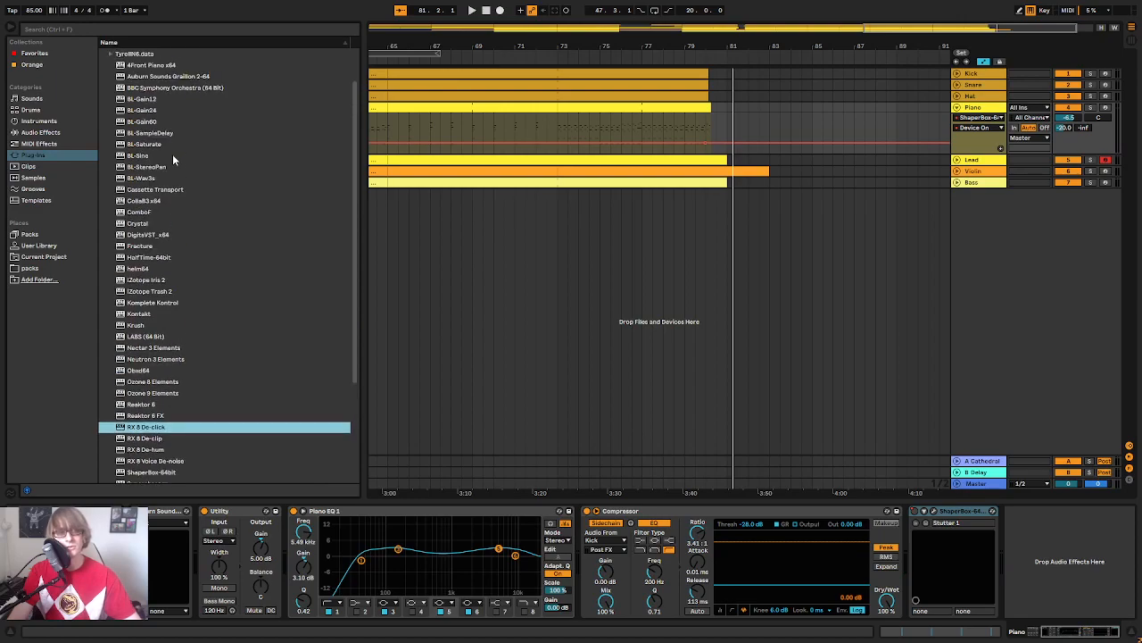
{"action": "left_click", "coordinate": [37, 132]}
{"action": "left_click", "coordinate": [128, 133]}
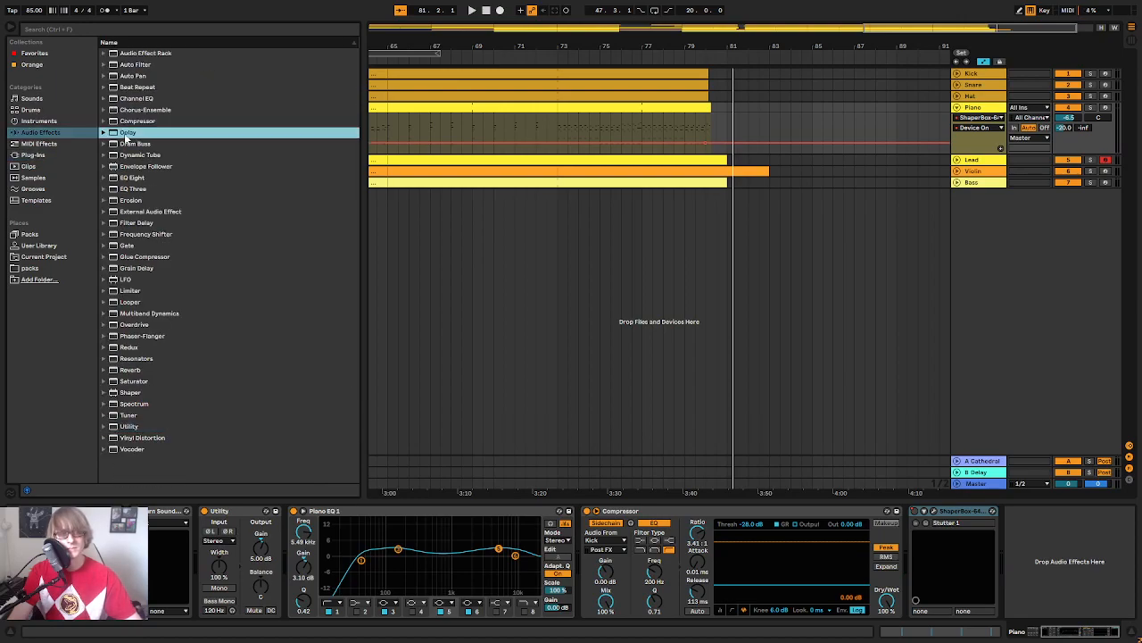
Step: Show the Delay's Device On automation on the Piano track and make it switch on just before bar 80
{"action": "left_click", "coordinate": [683, 55]}
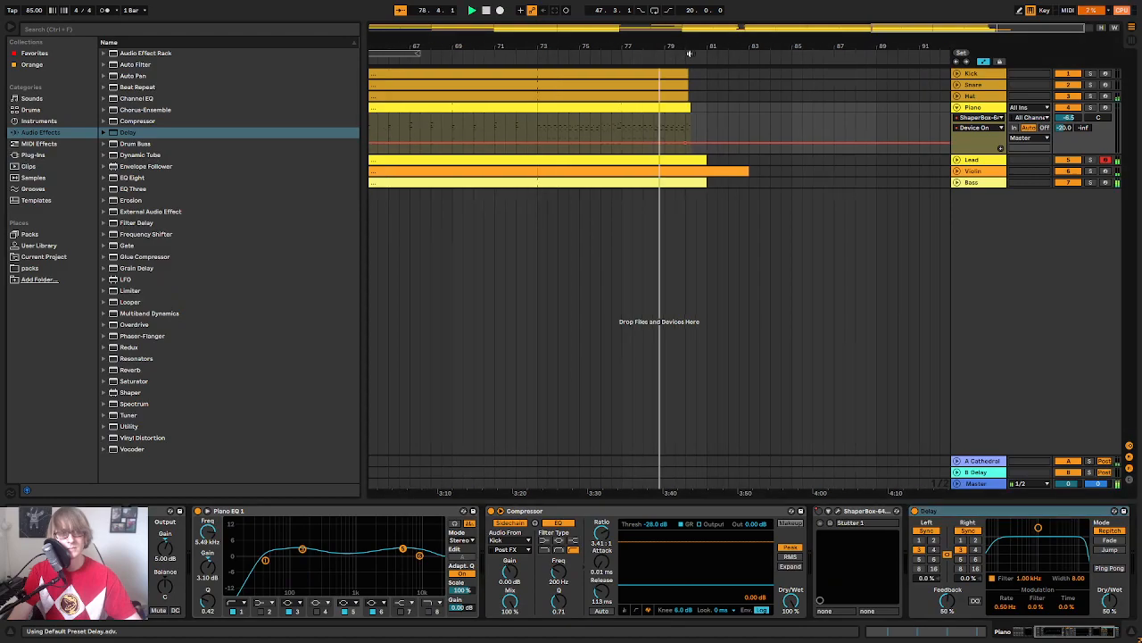
{"action": "left_click_drag", "start_coordinate": [687, 47], "coordinate": [686, 94]}
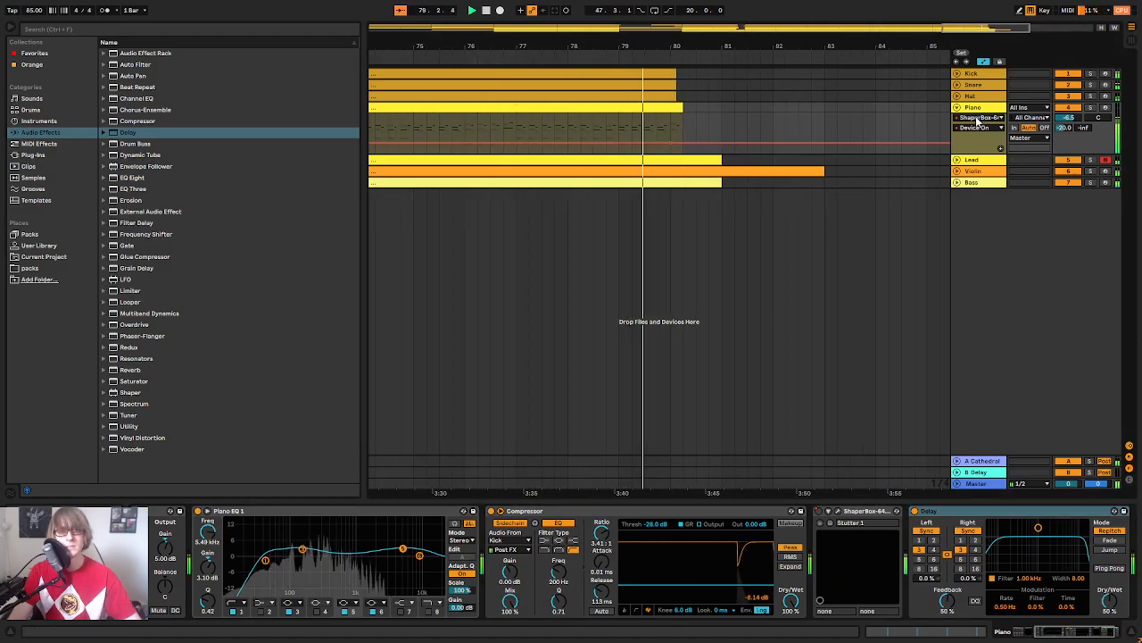
{"action": "left_click", "coordinate": [980, 118]}
{"action": "left_click", "coordinate": [986, 187]}
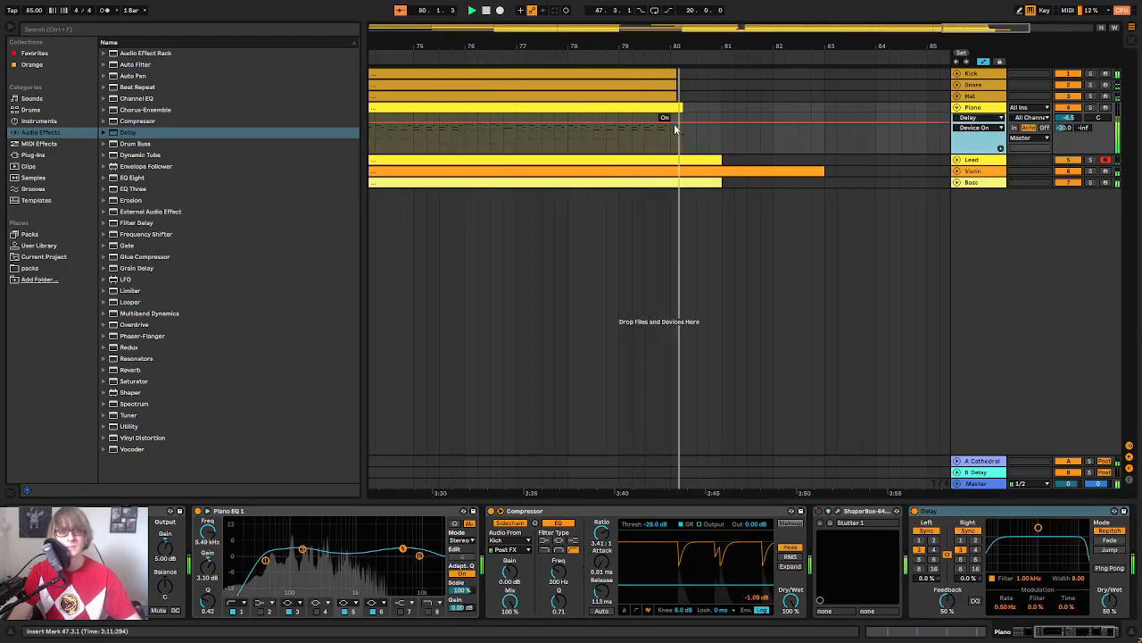
{"action": "left_click_drag", "start_coordinate": [669, 123], "coordinate": [667, 98]}
Step: Audition the ending and set the Delay to 4 sixteenths on both channels with its filter at 1.00 kHz, width 4.19
{"action": "key", "text": "space"}
{"action": "left_click", "coordinate": [646, 57]}
{"action": "left_click_drag", "start_coordinate": [645, 47], "coordinate": [592, 57]}
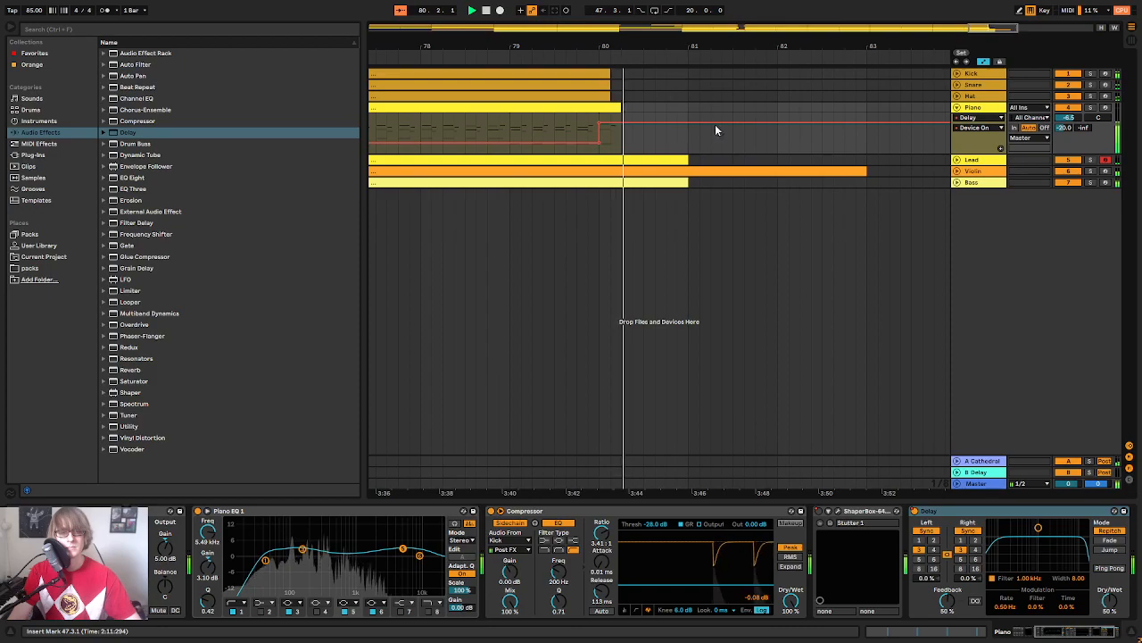
{"action": "left_click", "coordinate": [934, 550]}
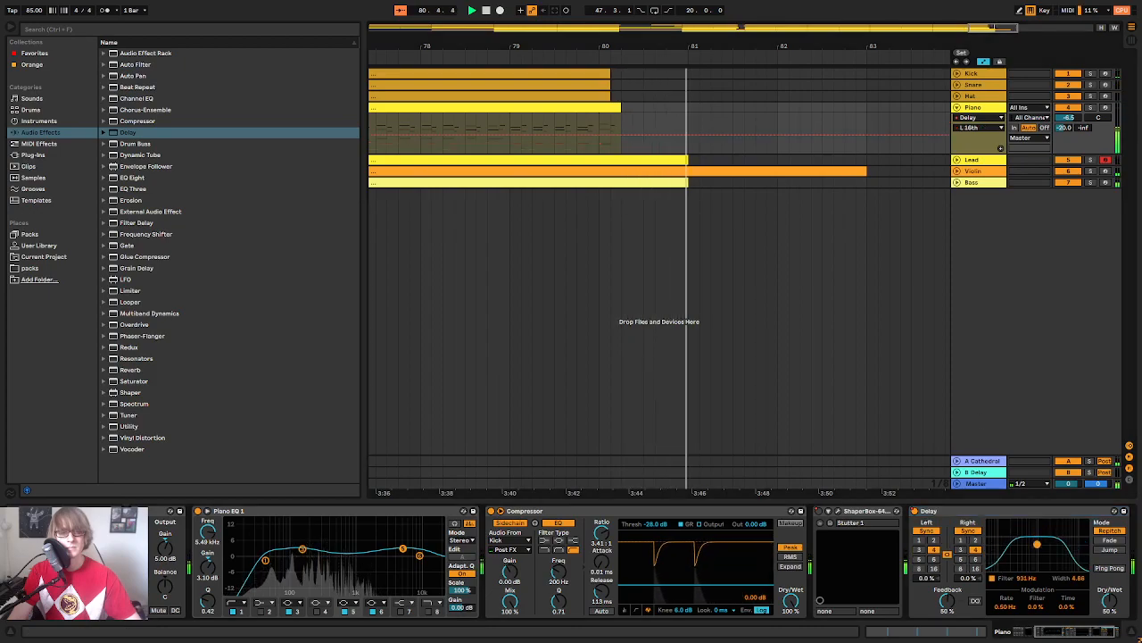
{"action": "left_click", "coordinate": [539, 61]}
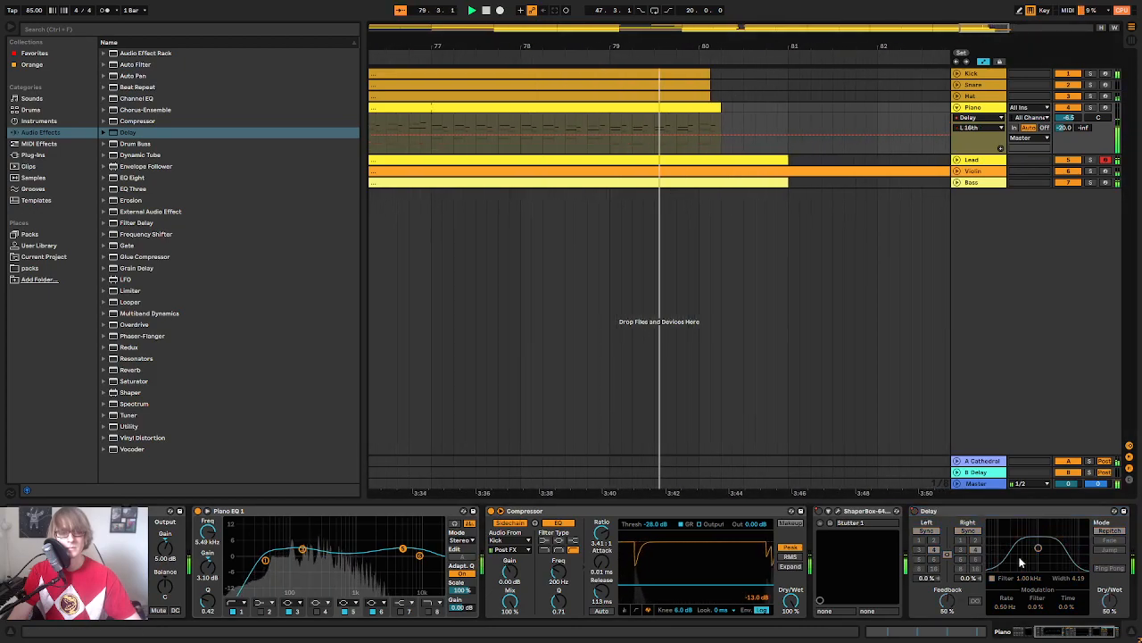
Step: Set the Delay's feedback to 76% and narrow its filter to about 1.04 kHz, width 2.96
{"action": "left_click_drag", "start_coordinate": [948, 600], "coordinate": [948, 562]}
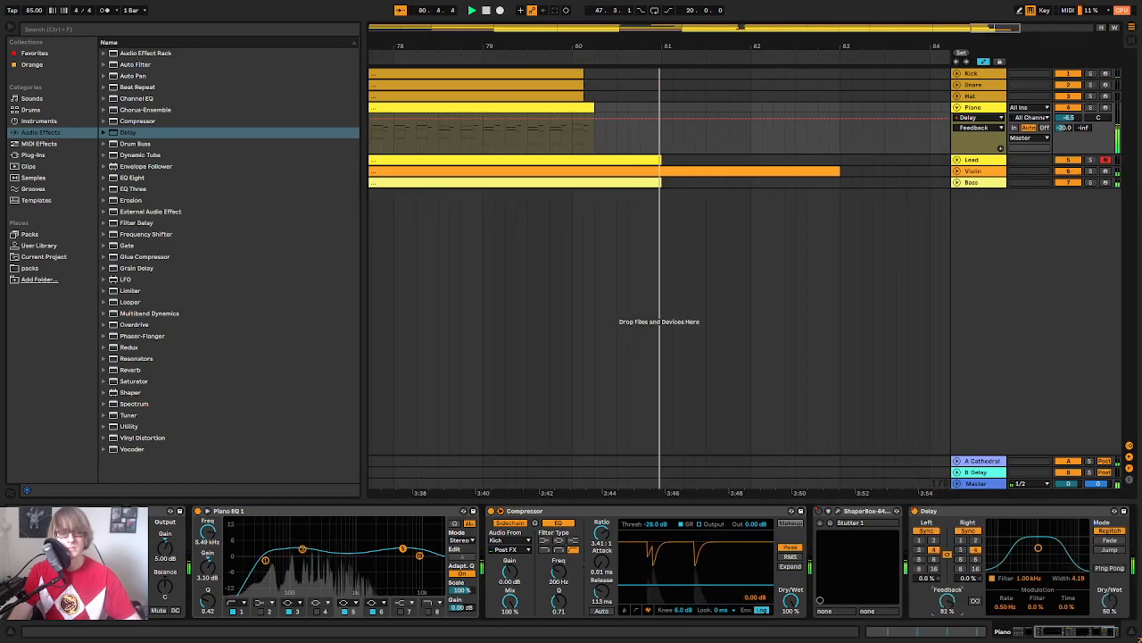
{"action": "left_click_drag", "start_coordinate": [1038, 548], "coordinate": [1039, 554]}
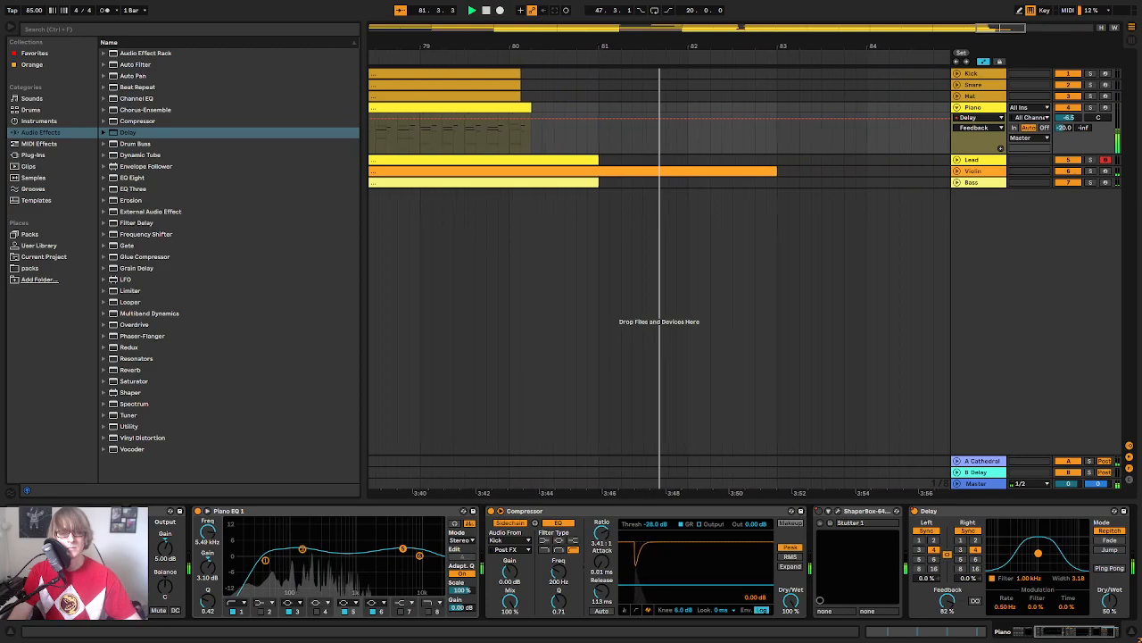
{"action": "left_click_drag", "start_coordinate": [948, 601], "coordinate": [947, 608]}
{"action": "key", "text": "space"}
Step: Replay the piano's ending and set the Delay's dry/wet mix to 40%
{"action": "left_click_drag", "start_coordinate": [505, 47], "coordinate": [501, 36]}
{"action": "left_click", "coordinate": [475, 59]}
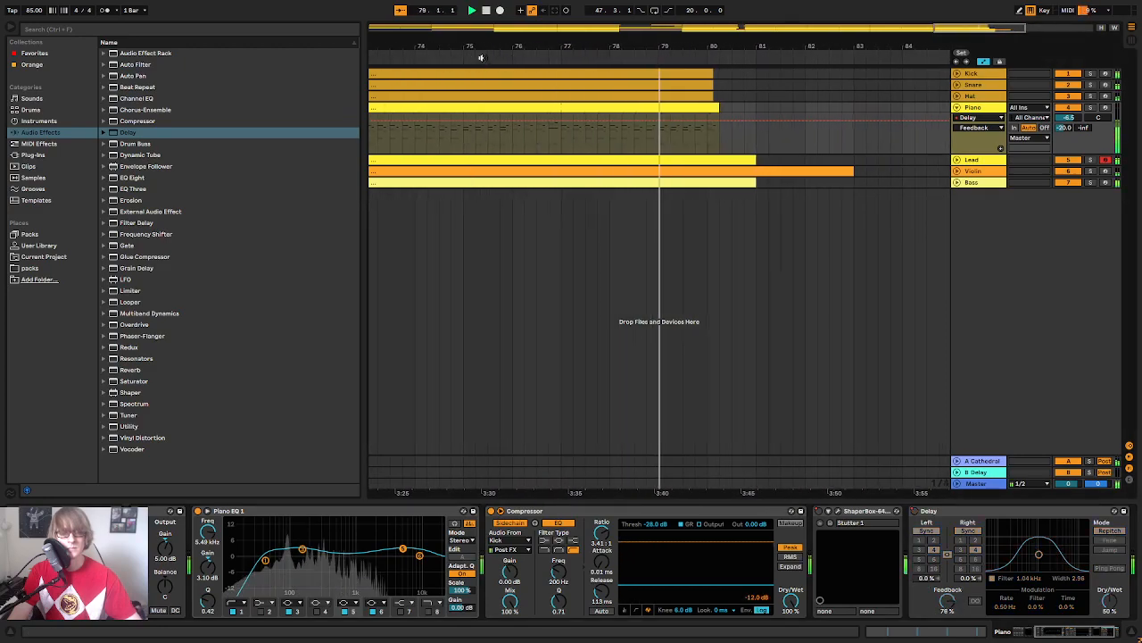
{"action": "left_click_drag", "start_coordinate": [705, 43], "coordinate": [697, 46]}
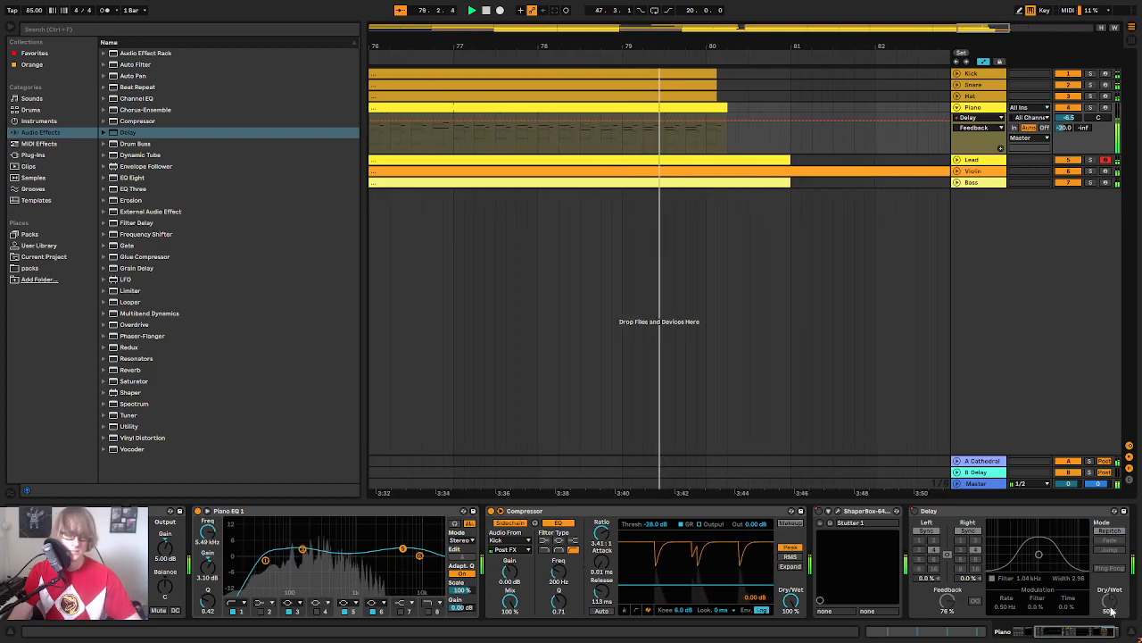
{"action": "left_click_drag", "start_coordinate": [1110, 605], "coordinate": [1110, 617]}
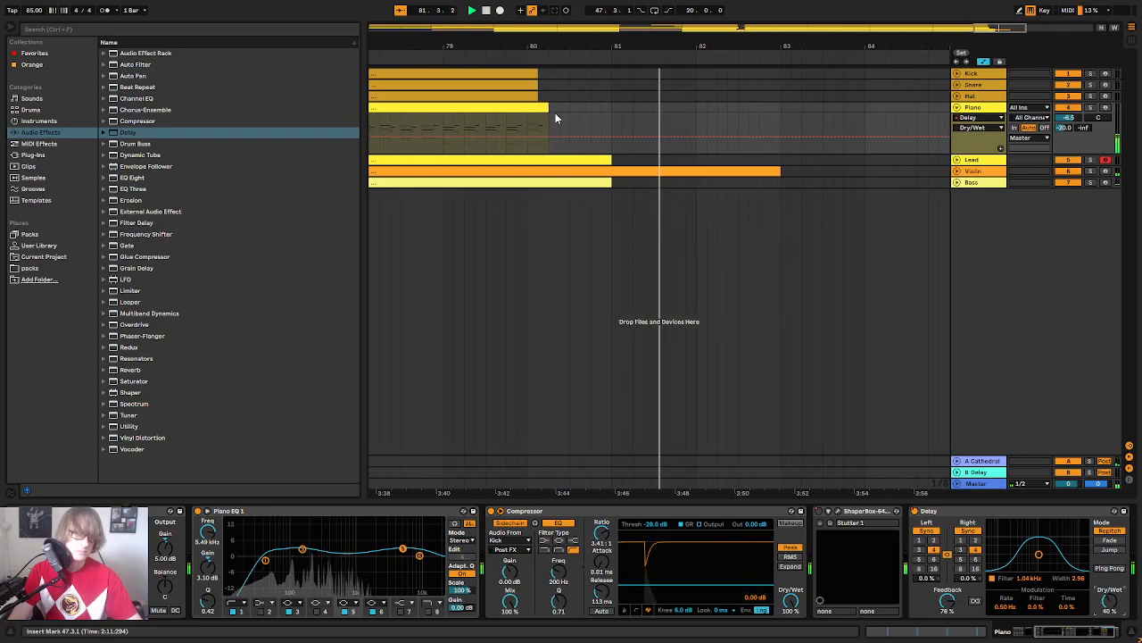
Step: Replay the ending from before bar 80 and widen the Delay's filter to 4.19 at about 1.12 kHz
{"action": "left_click", "coordinate": [486, 59]}
{"action": "left_click_drag", "start_coordinate": [724, 45], "coordinate": [685, 45]}
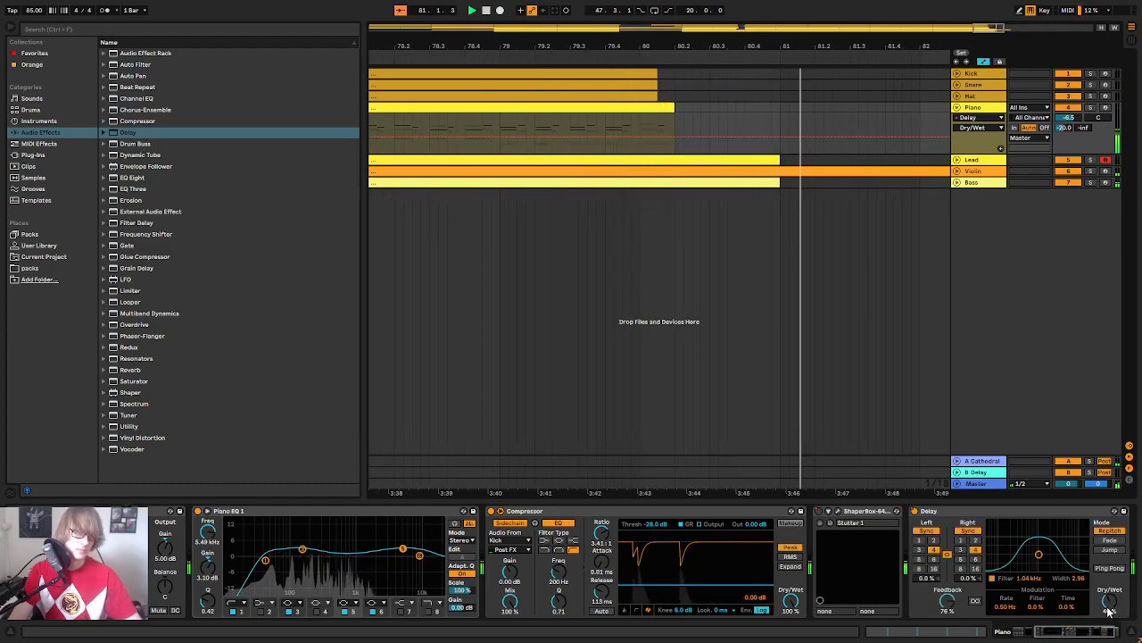
{"action": "left_click_drag", "start_coordinate": [1060, 582], "coordinate": [1061, 564]}
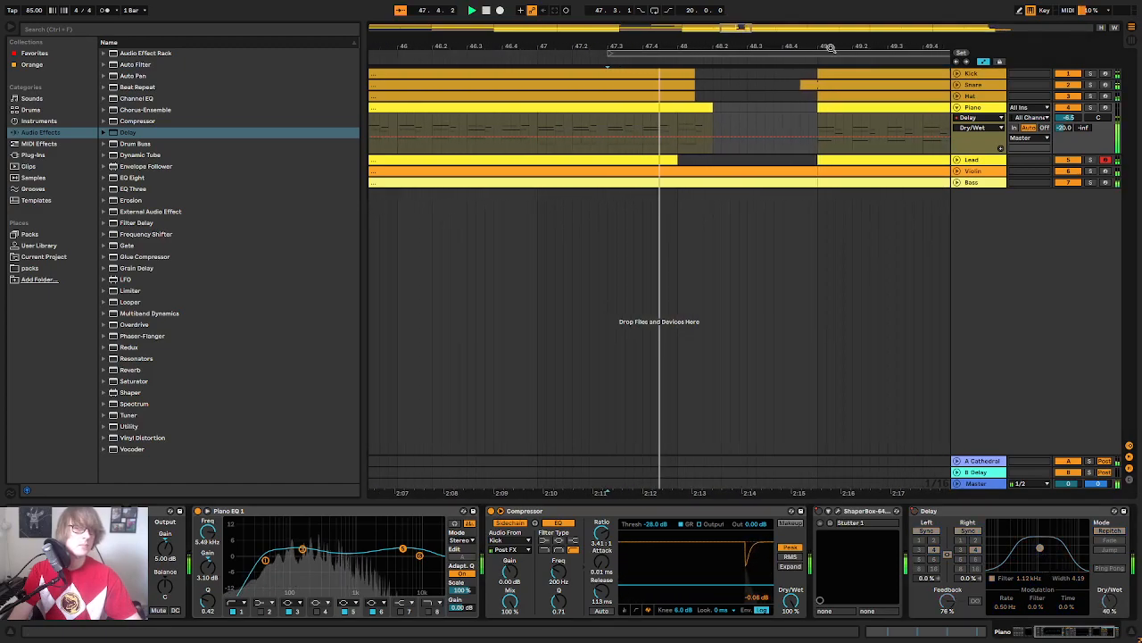
Step: Play back the break at bar 48 and the ending near bar 80, and turn off the Delay's filter
{"action": "left_click_drag", "start_coordinate": [665, 45], "coordinate": [581, 45]}
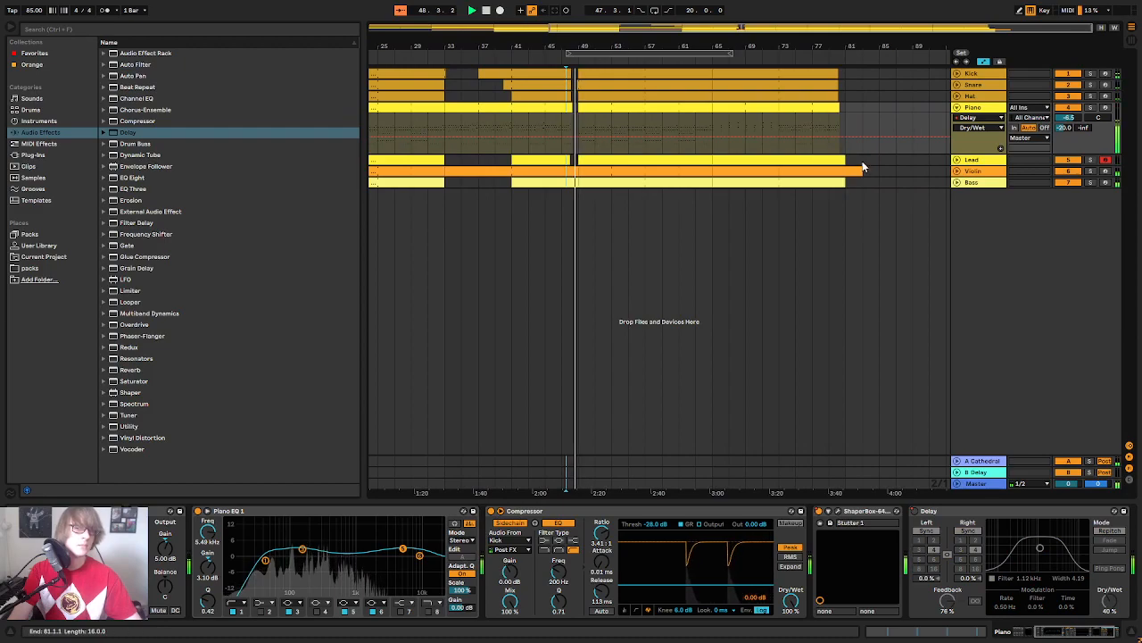
{"action": "left_click_drag", "start_coordinate": [842, 46], "coordinate": [842, 81]}
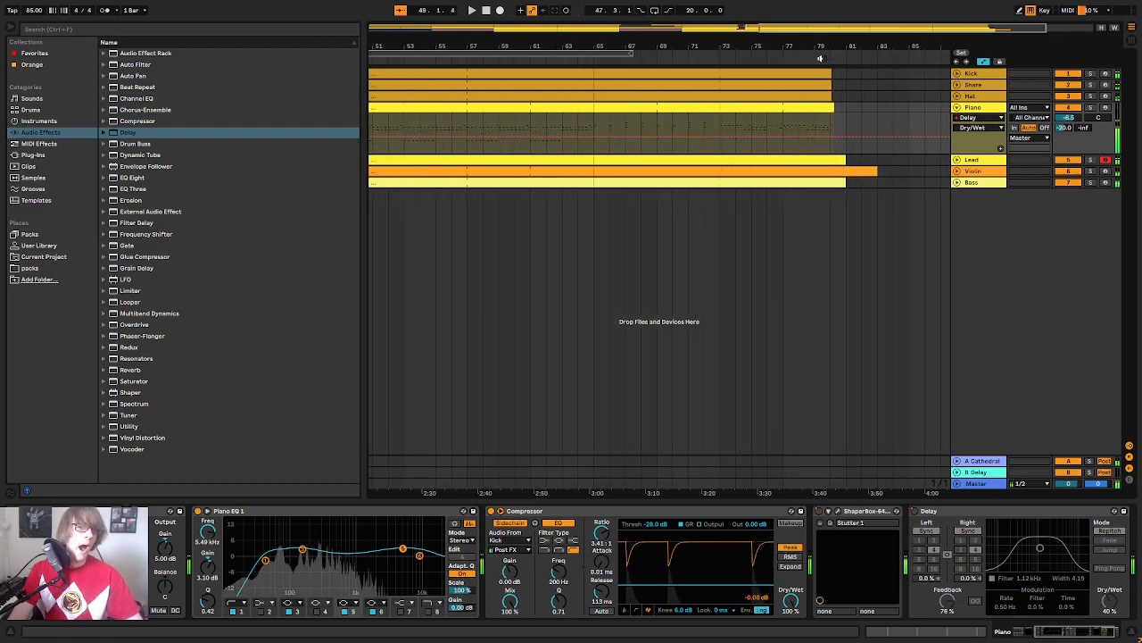
{"action": "left_click", "coordinate": [821, 58]}
{"action": "left_click_drag", "start_coordinate": [735, 46], "coordinate": [737, 58]}
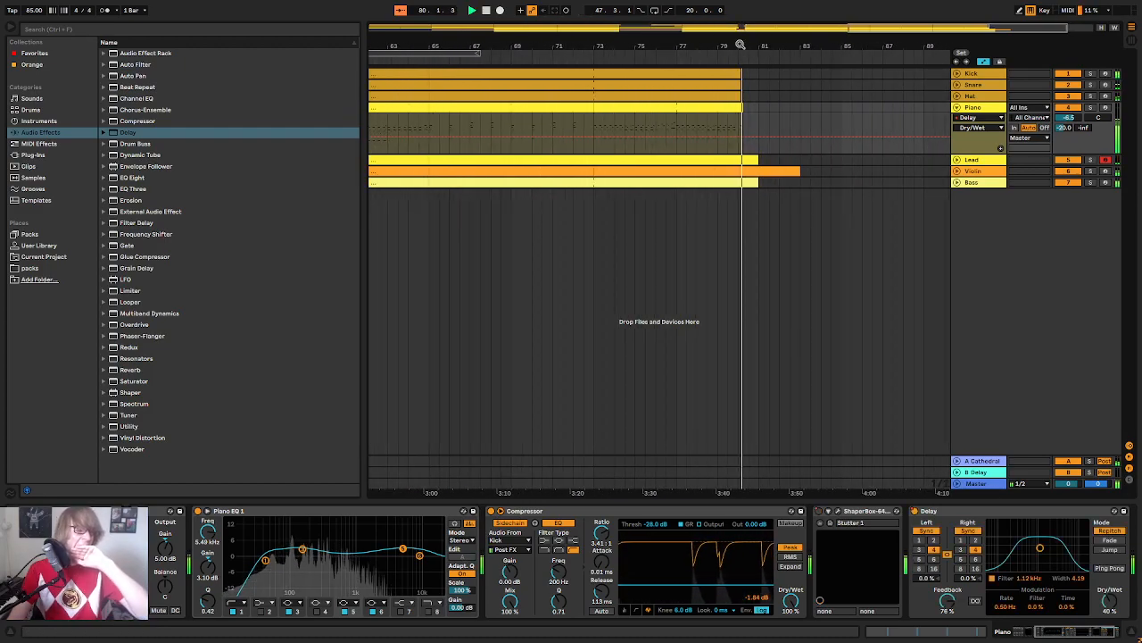
{"action": "left_click", "coordinate": [993, 579]}
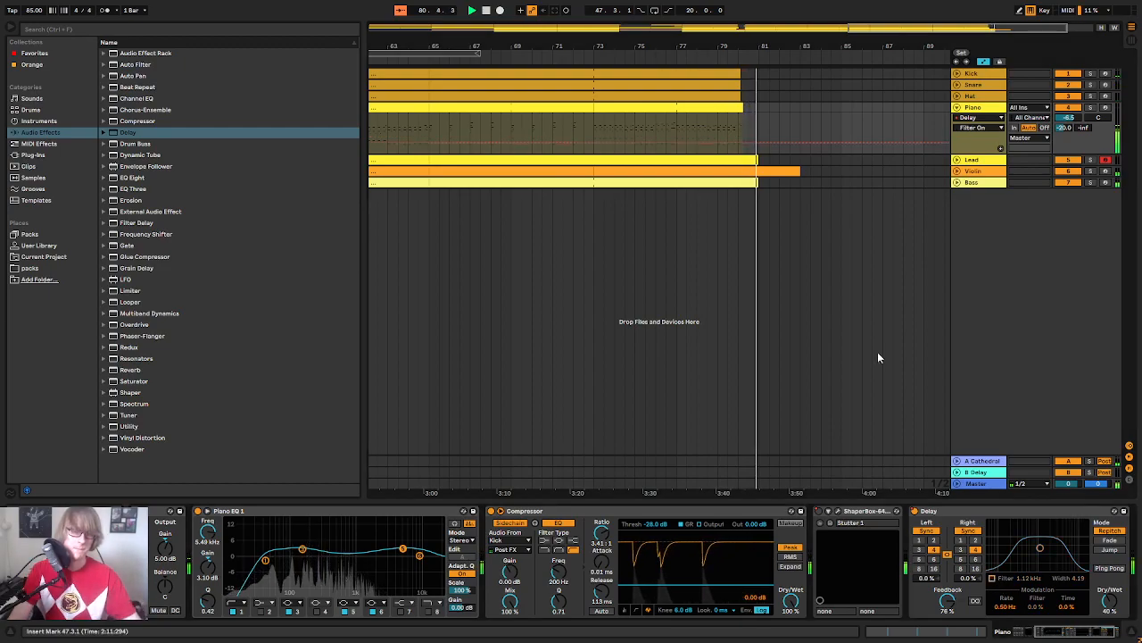
Step: Replay the ending from before bar 80 and set the piano Delay's dry/wet mix to 50%
{"action": "left_click", "coordinate": [720, 57]}
{"action": "left_click_drag", "start_coordinate": [717, 46], "coordinate": [697, 62]}
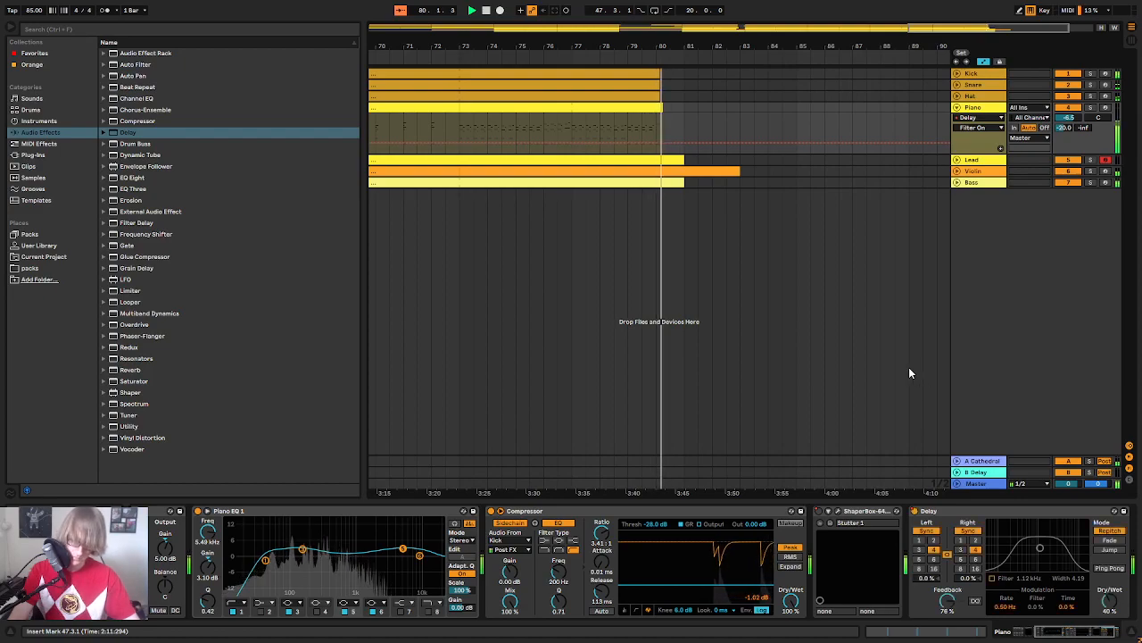
{"action": "left_click", "coordinate": [1109, 607]}
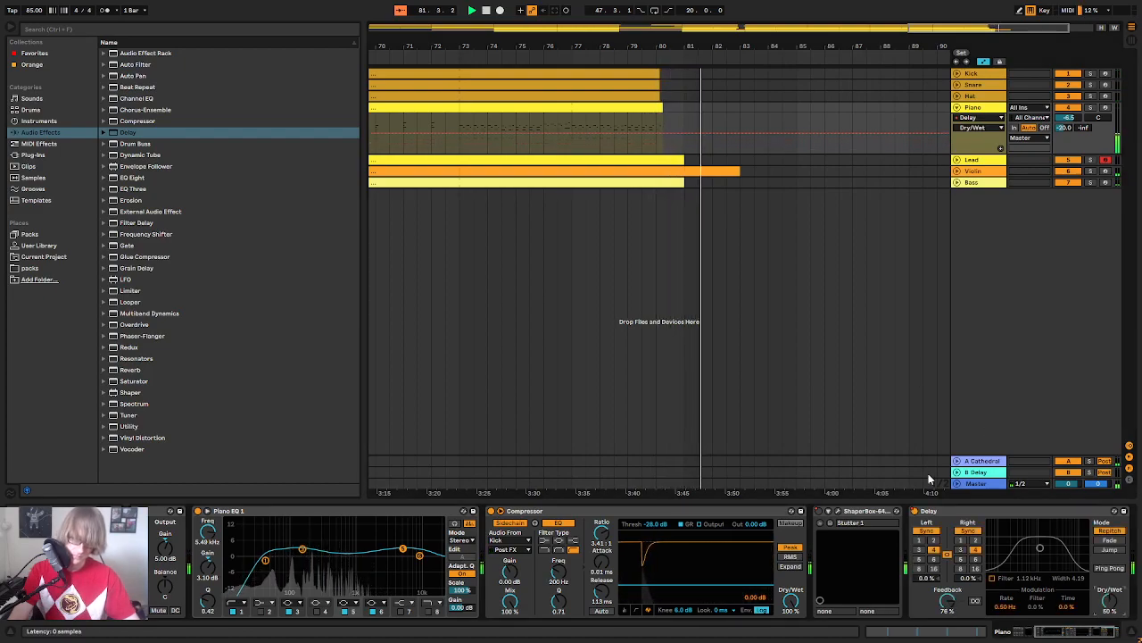
Step: Insert a short empty clip on the Bass track at bar 86, past the end of the music
{"action": "left_click", "coordinate": [619, 69]}
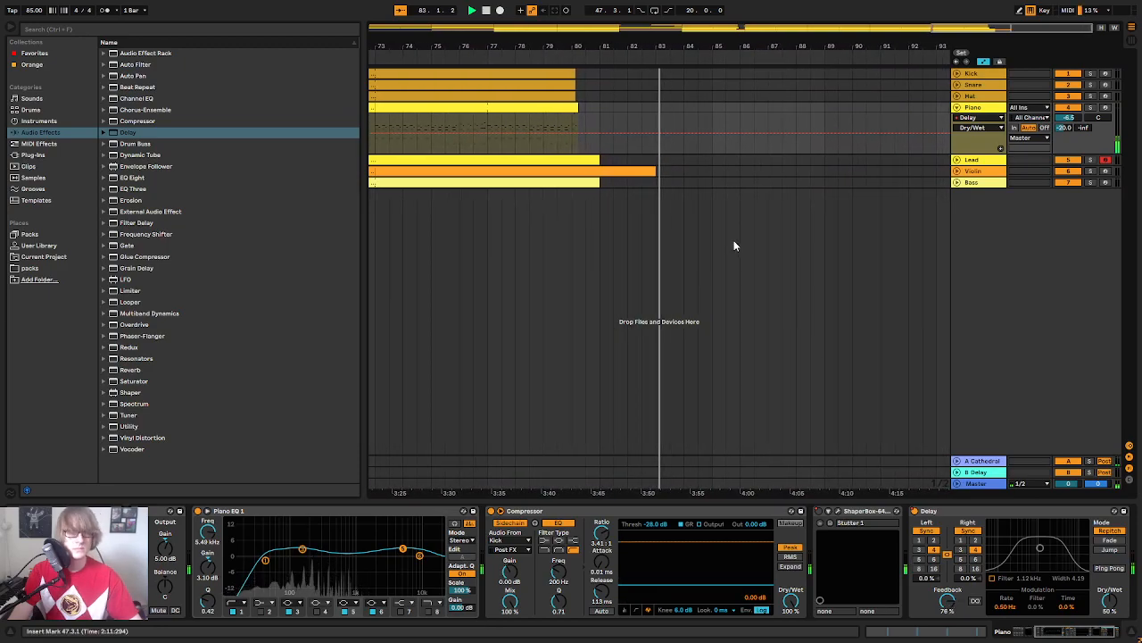
{"action": "left_click", "coordinate": [688, 169]}
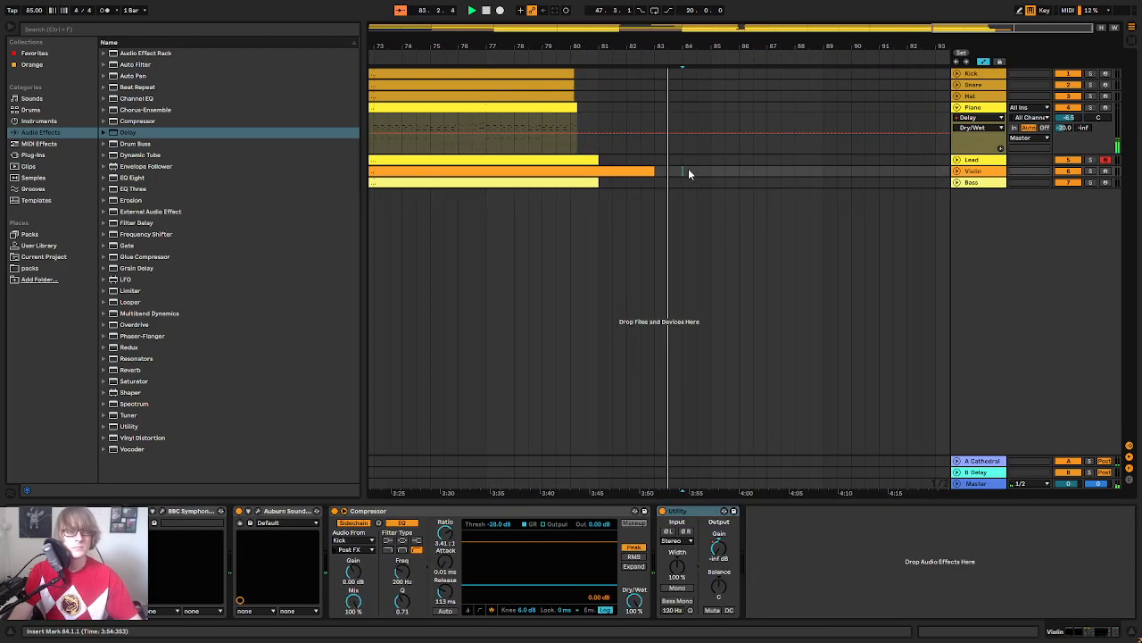
{"action": "double_click", "coordinate": [748, 183]}
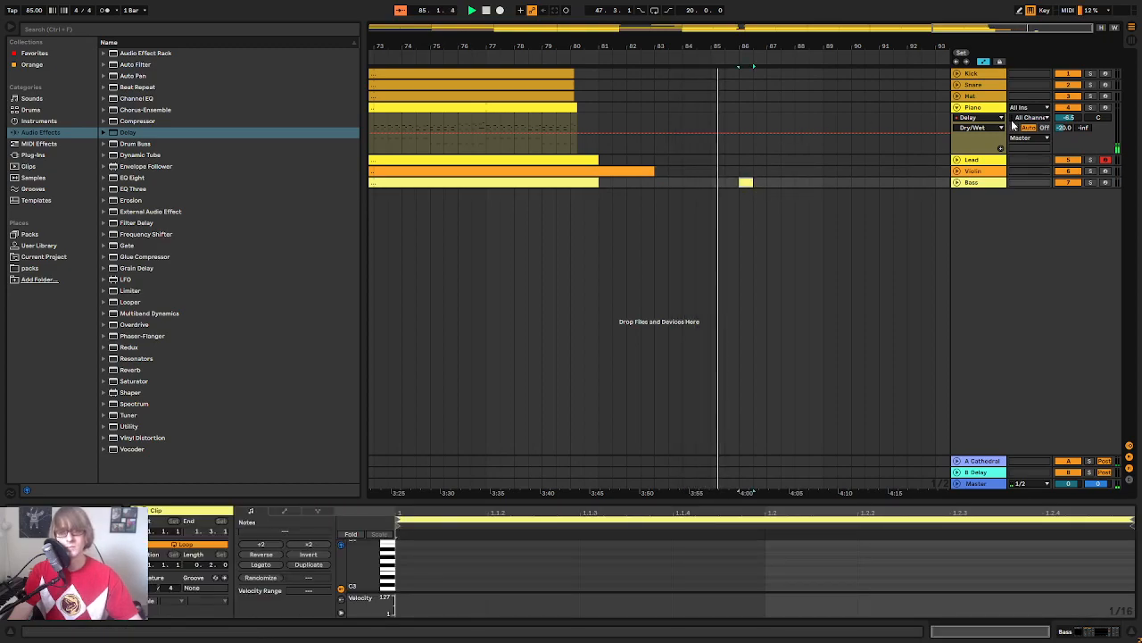
Step: Automate the Piano's Utility gain to fade from 5.00 dB at bar 81 down to -inf dB just after bar 86
{"action": "left_click", "coordinate": [965, 109]}
{"action": "left_click", "coordinate": [979, 118]}
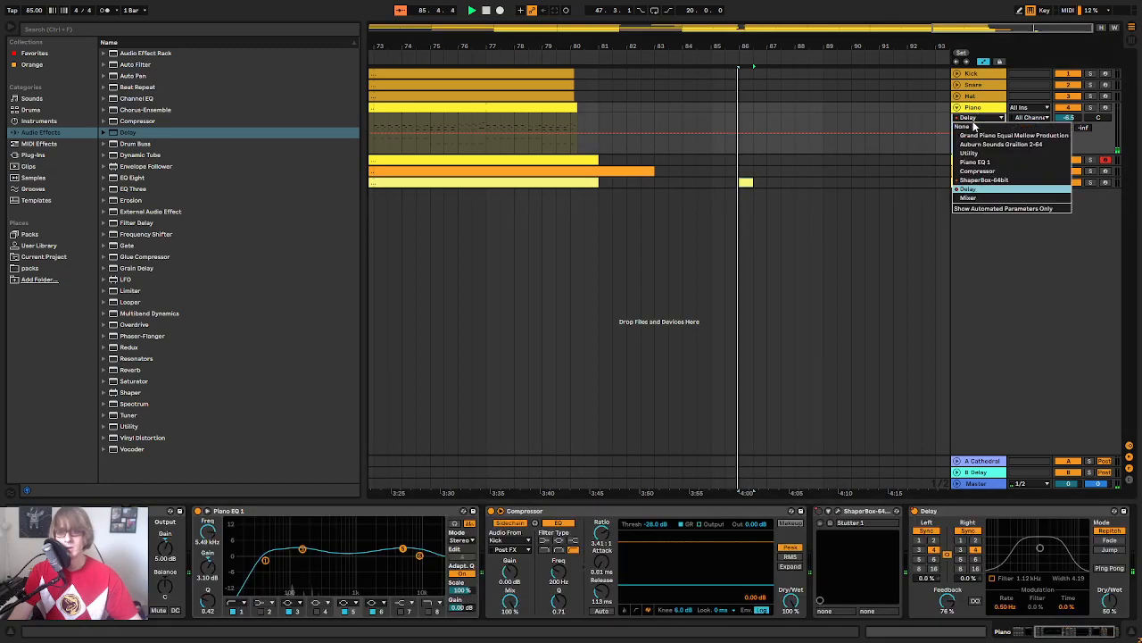
{"action": "left_click", "coordinate": [986, 153]}
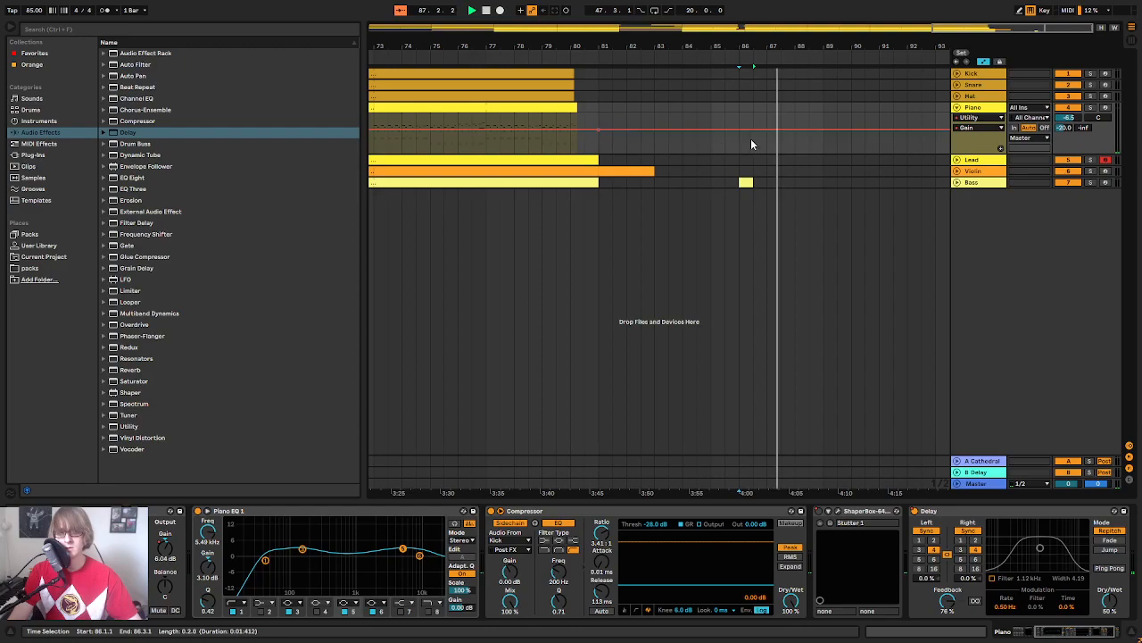
{"action": "key", "text": "space"}
{"action": "left_click_drag", "start_coordinate": [600, 128], "coordinate": [600, 130]}
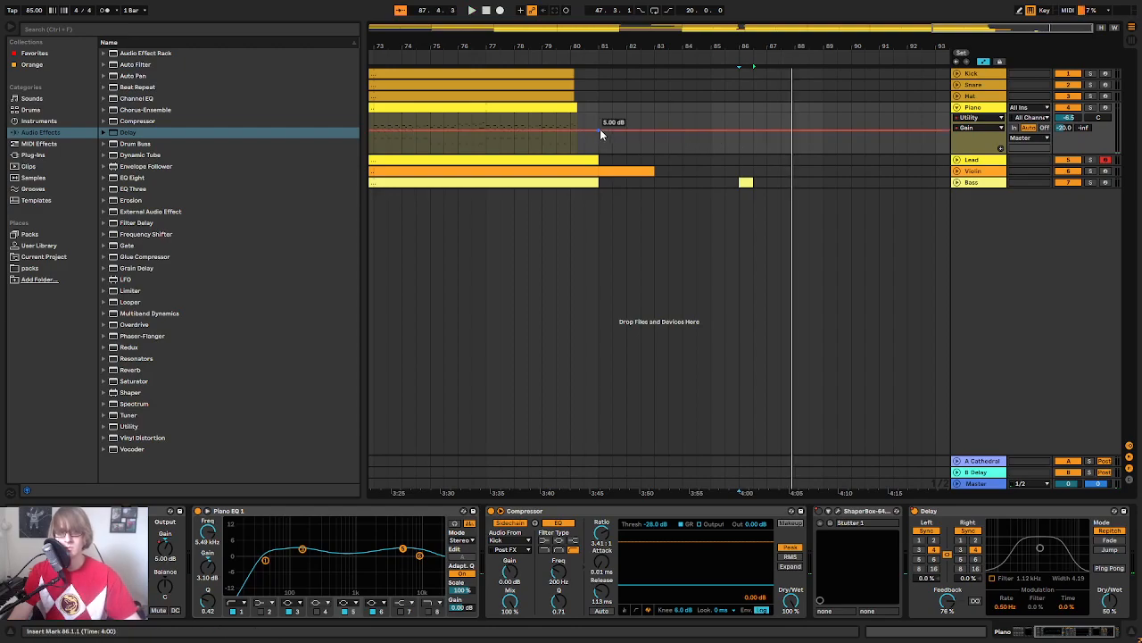
{"action": "left_click_drag", "start_coordinate": [753, 132], "coordinate": [750, 152]}
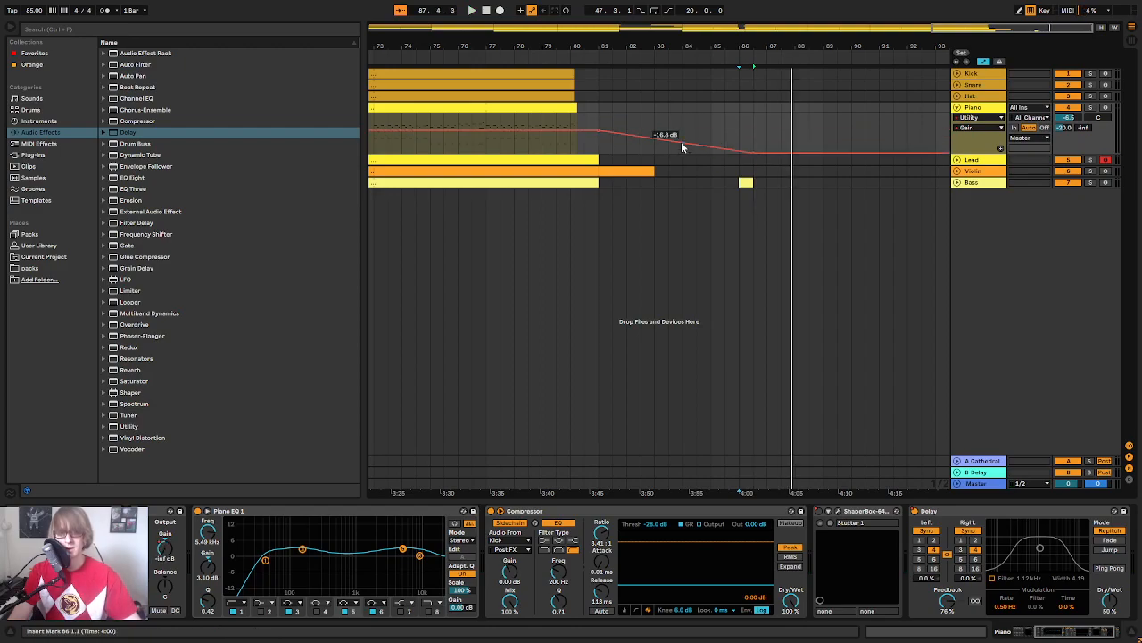
Step: Replay the piano's fade-out and extend the start of the empty Bass clip back to bar 85
{"action": "left_click", "coordinate": [605, 63]}
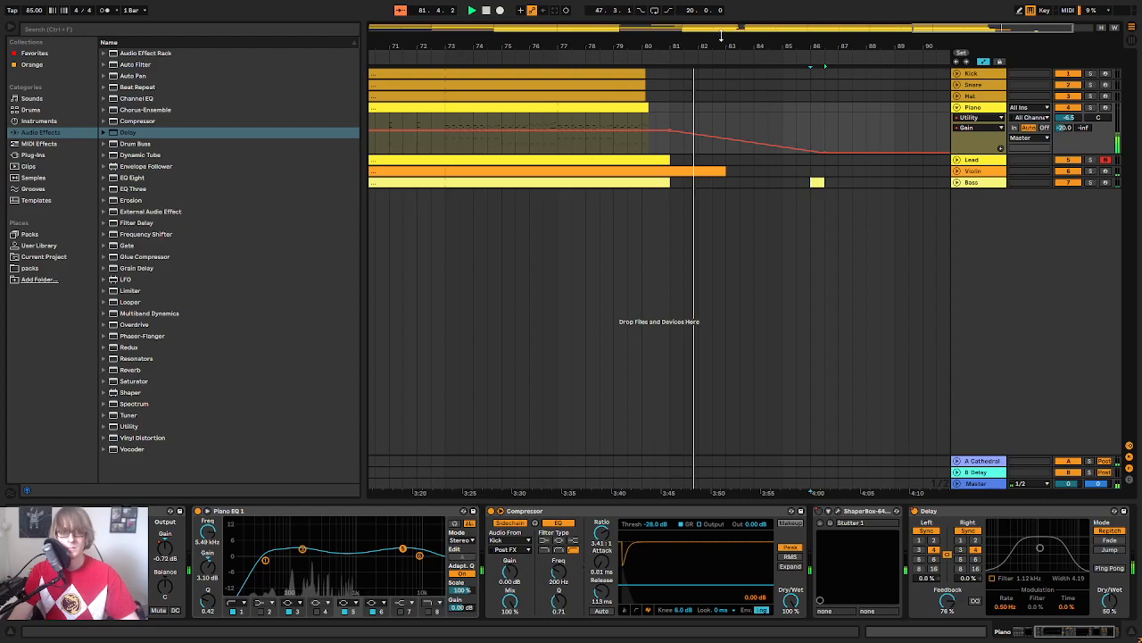
{"action": "mouse_move", "coordinate": [907, 46]}
{"action": "left_mouse_down"}
{"action": "mouse_move", "coordinate": [907, 34]}
{"action": "mouse_move", "coordinate": [928, 27]}
{"action": "mouse_move", "coordinate": [923, 8]}
{"action": "mouse_move", "coordinate": [919, 37]}
{"action": "left_mouse_up"}
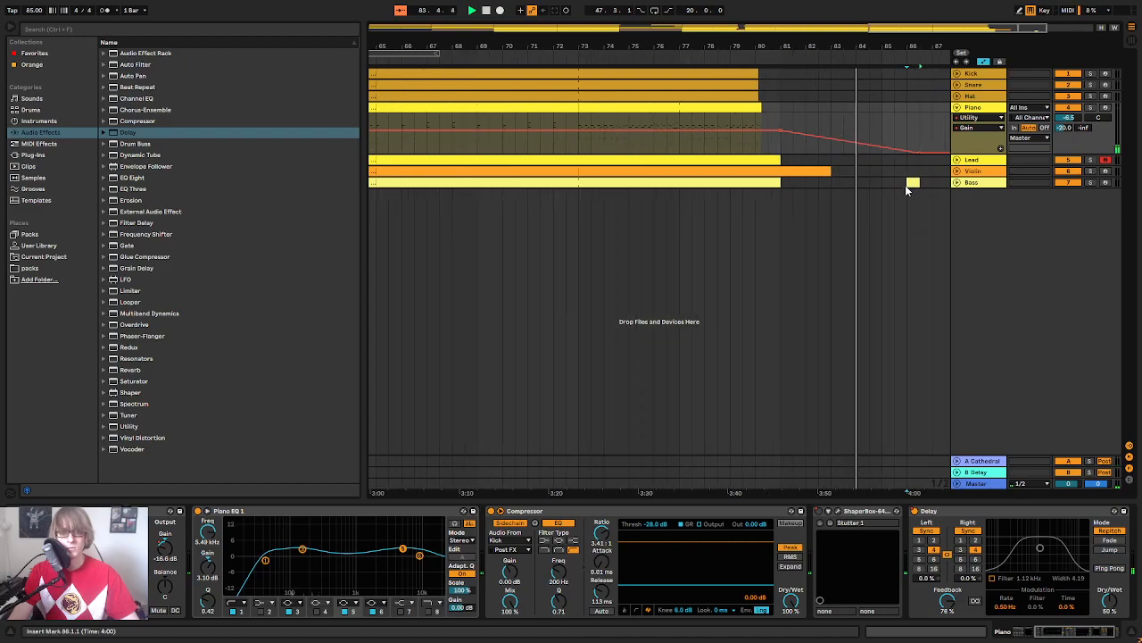
{"action": "left_click_drag", "start_coordinate": [912, 182], "coordinate": [884, 183]}
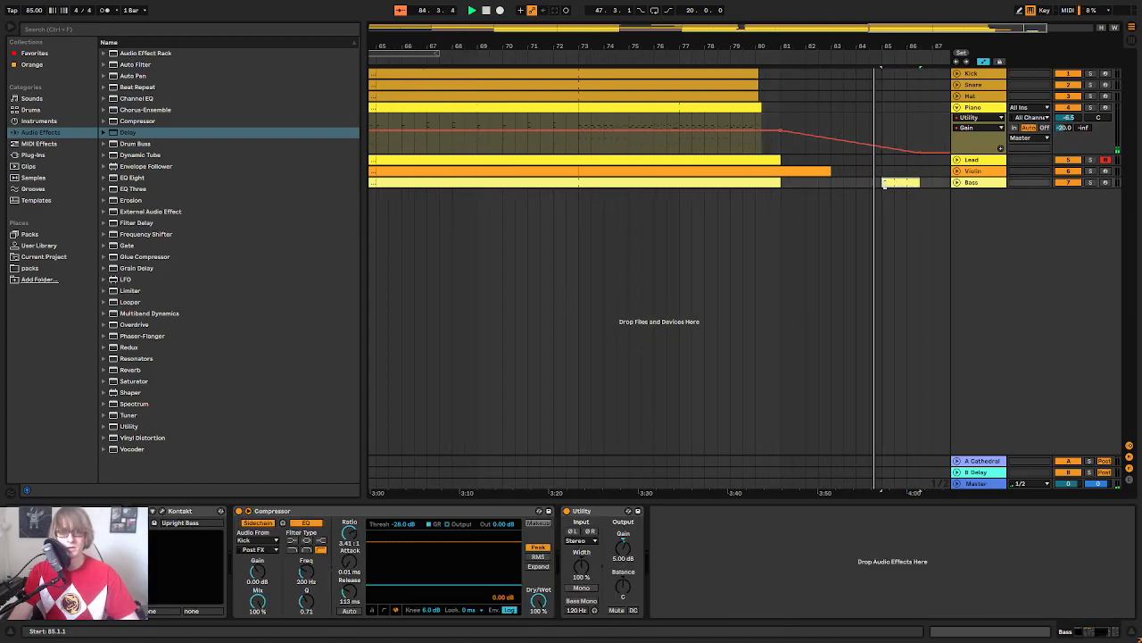
{"action": "left_click_drag", "start_coordinate": [836, 49], "coordinate": [884, 46]}
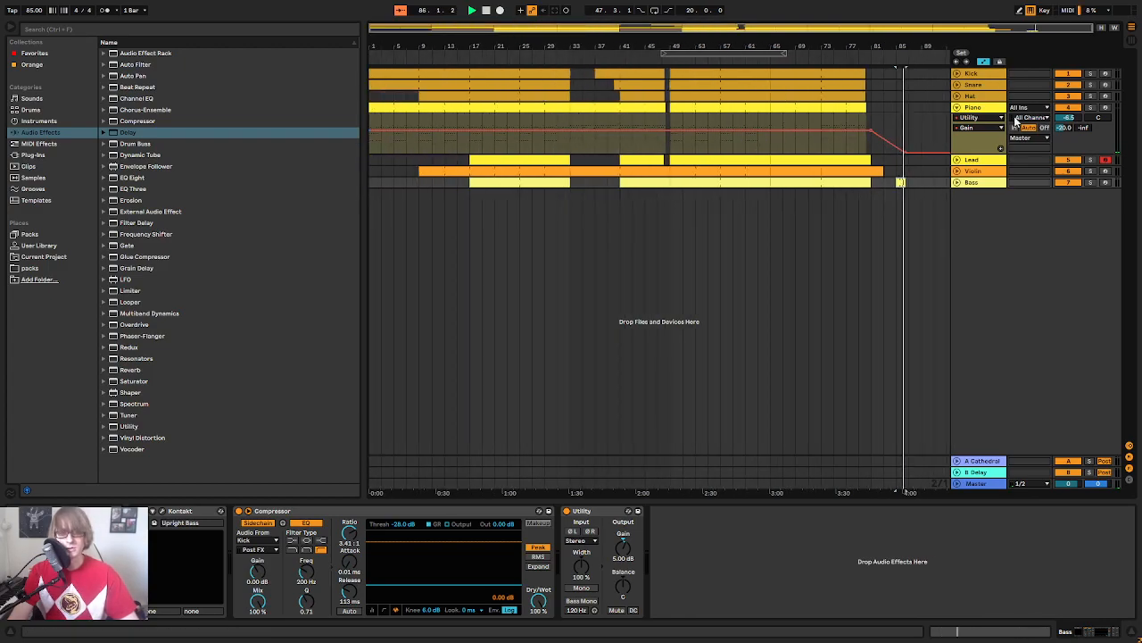
Step: Stop playback, return to the start of the track and hide the automation lanes
{"action": "left_click", "coordinate": [479, 86]}
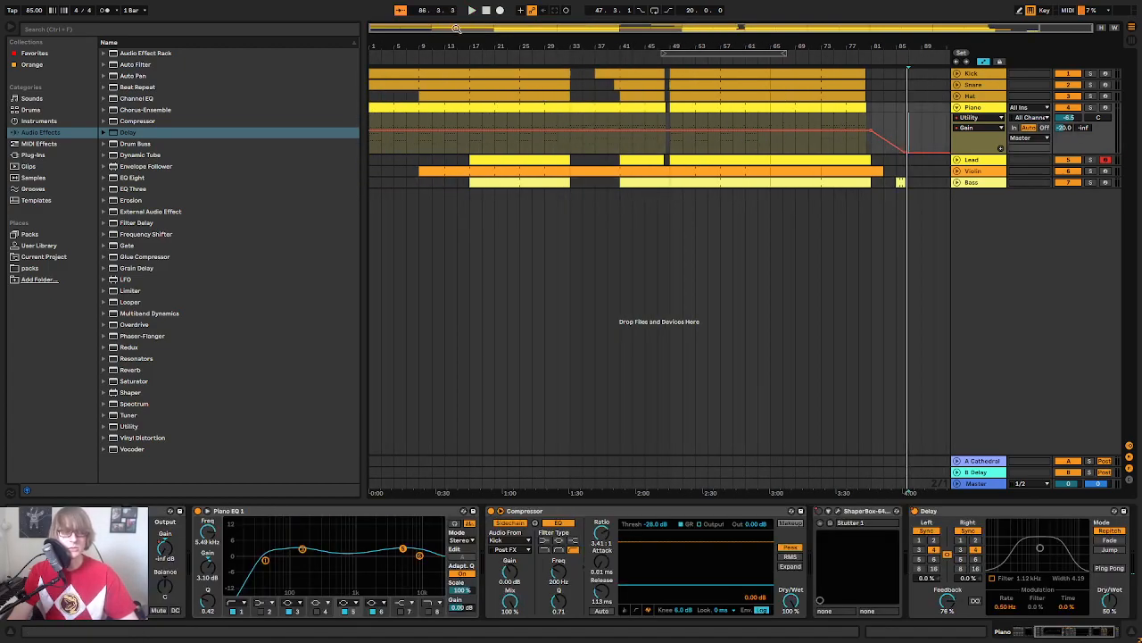
{"action": "left_click", "coordinate": [485, 10]}
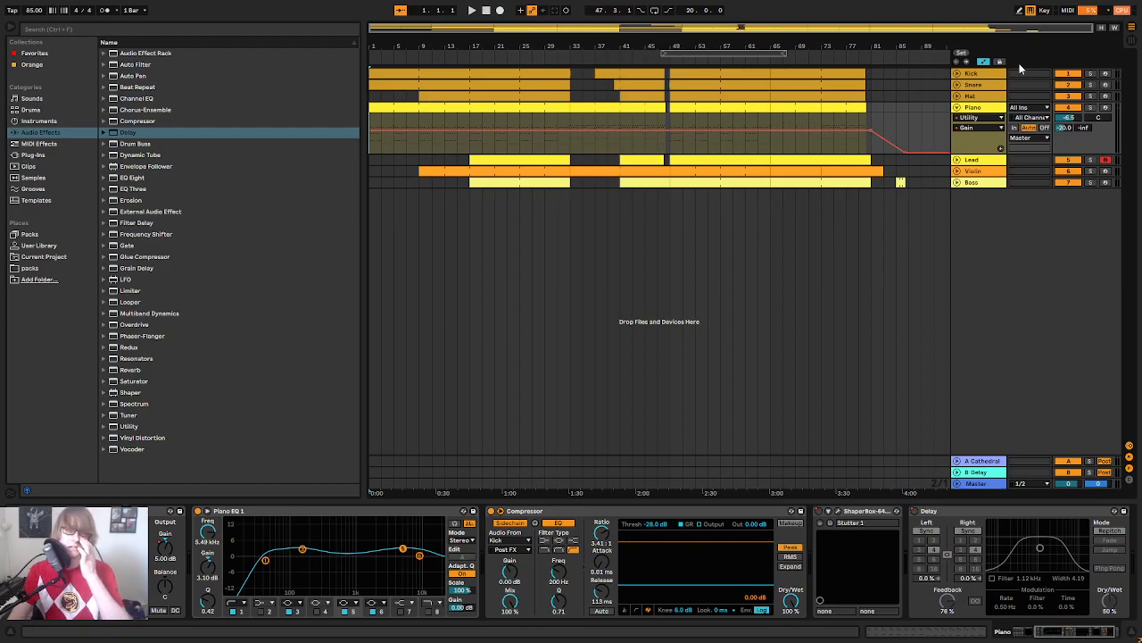
{"action": "left_click", "coordinate": [985, 61]}
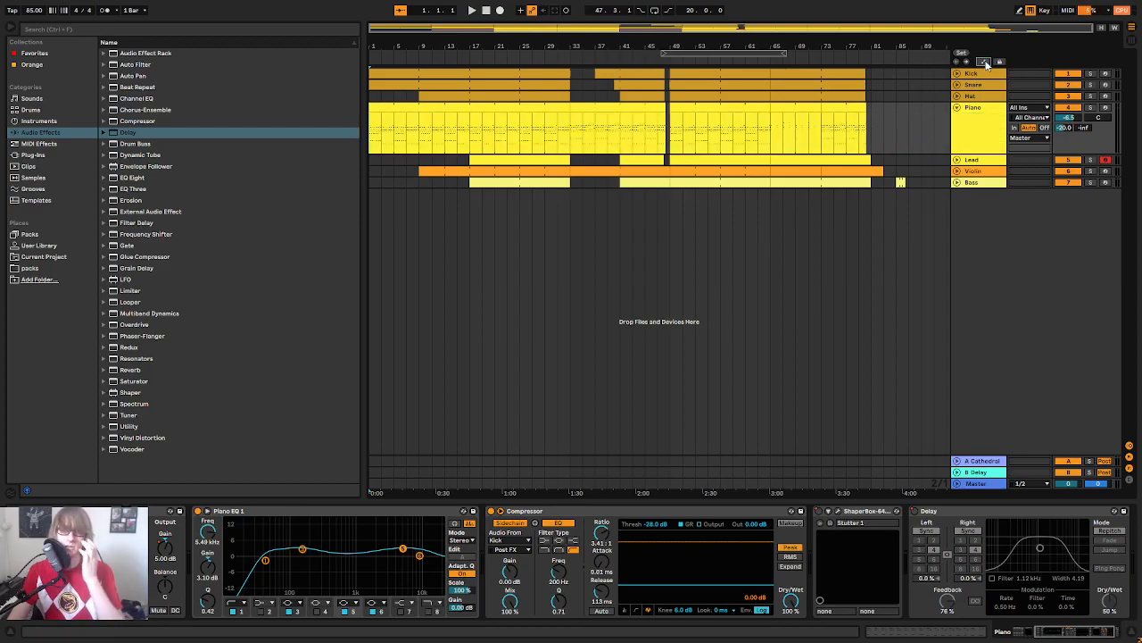
Step: Save the set and collapse the Piano track
{"action": "left_click", "coordinate": [898, 124]}
{"action": "key", "text": "ctrl+s"}
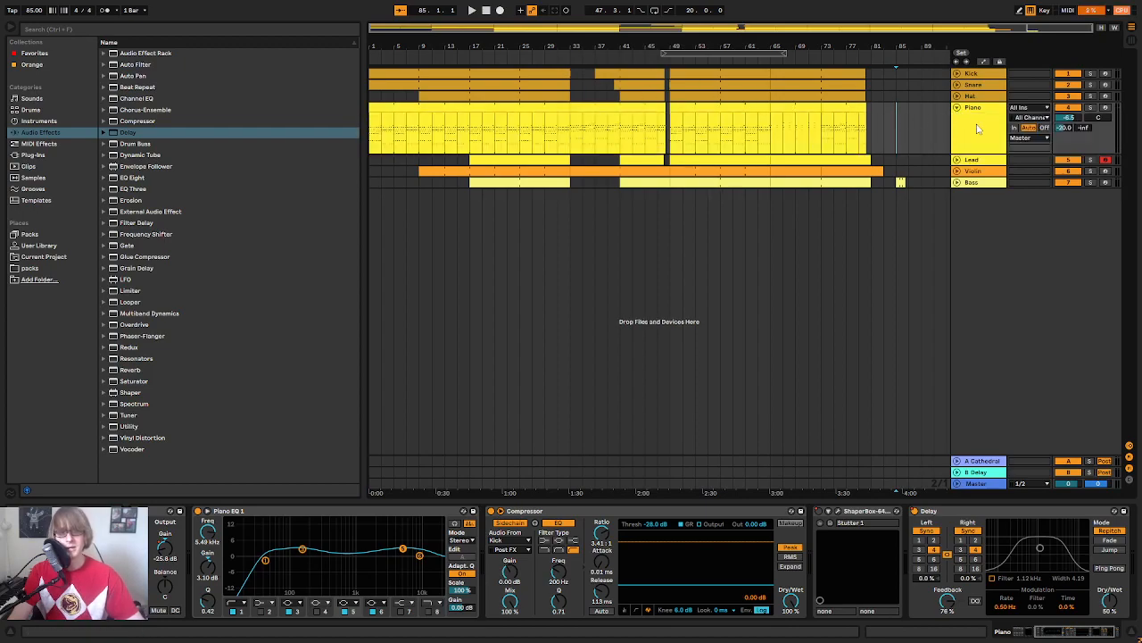
{"action": "left_click", "coordinate": [958, 107]}
Step: Play the track from the beginning and review the layout of the whole arrangement
{"action": "left_click", "coordinate": [489, 14]}
{"action": "left_click", "coordinate": [473, 13]}
{"action": "left_click_drag", "start_coordinate": [389, 48], "coordinate": [388, 78]}
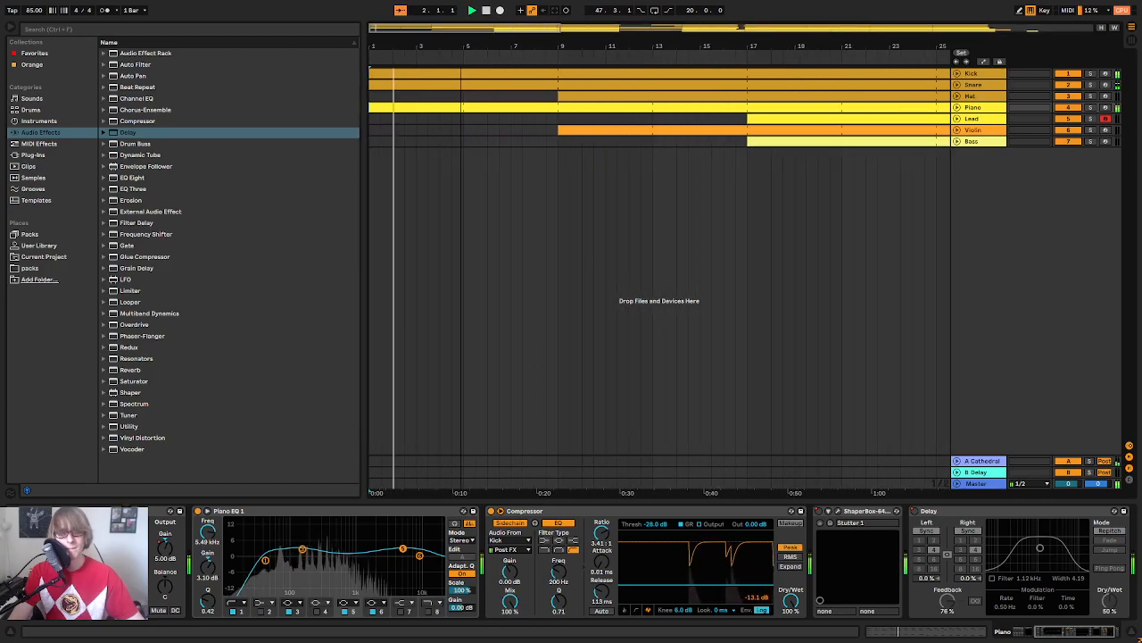
{"action": "left_click", "coordinate": [521, 131]}
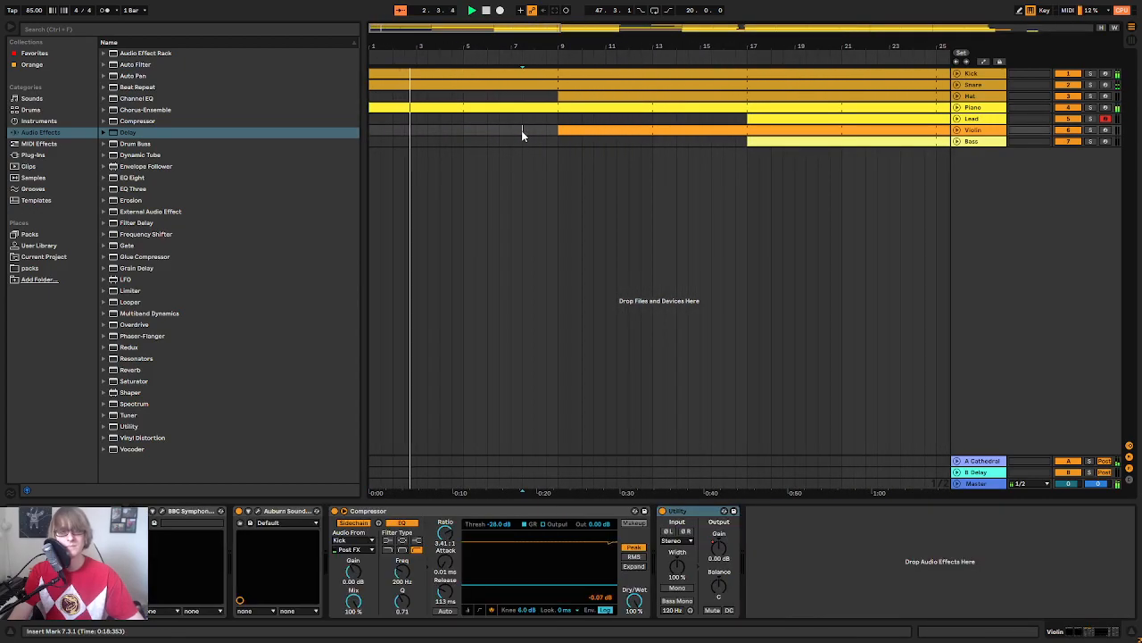
{"action": "left_click", "coordinate": [480, 99]}
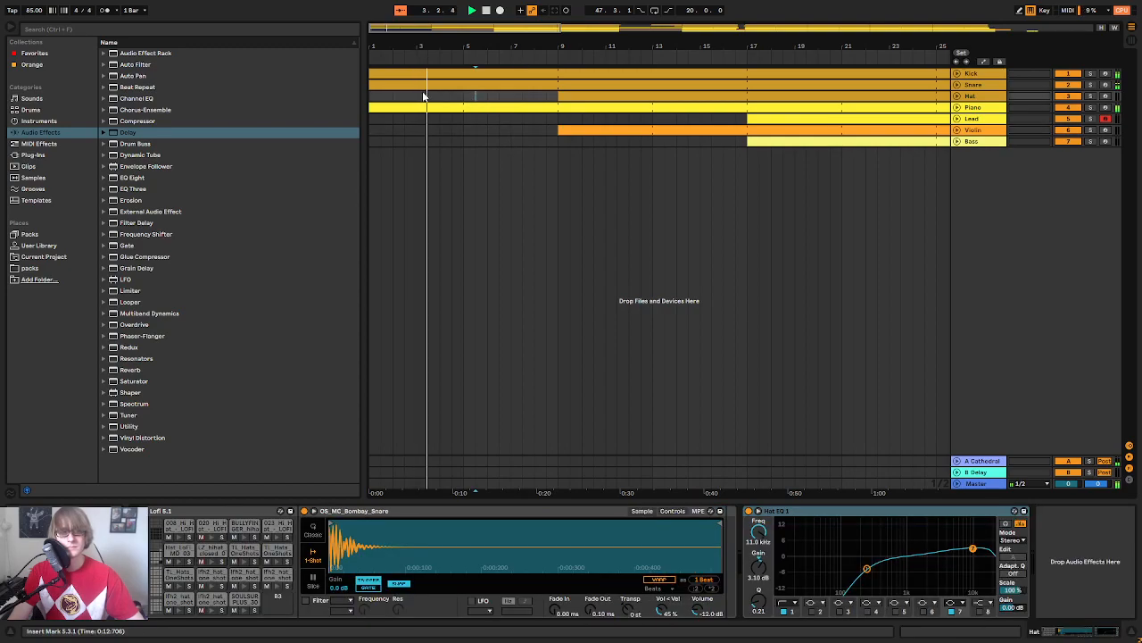
{"action": "left_click_drag", "start_coordinate": [516, 38], "coordinate": [516, 18]}
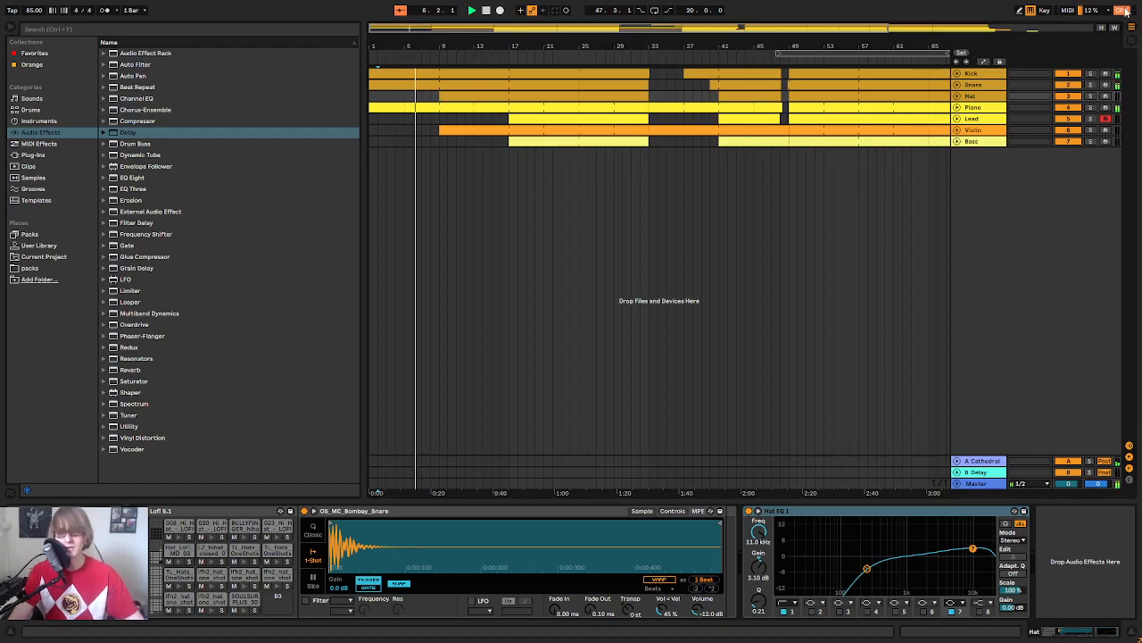
{"action": "left_click_drag", "start_coordinate": [654, 46], "coordinate": [653, 35]}
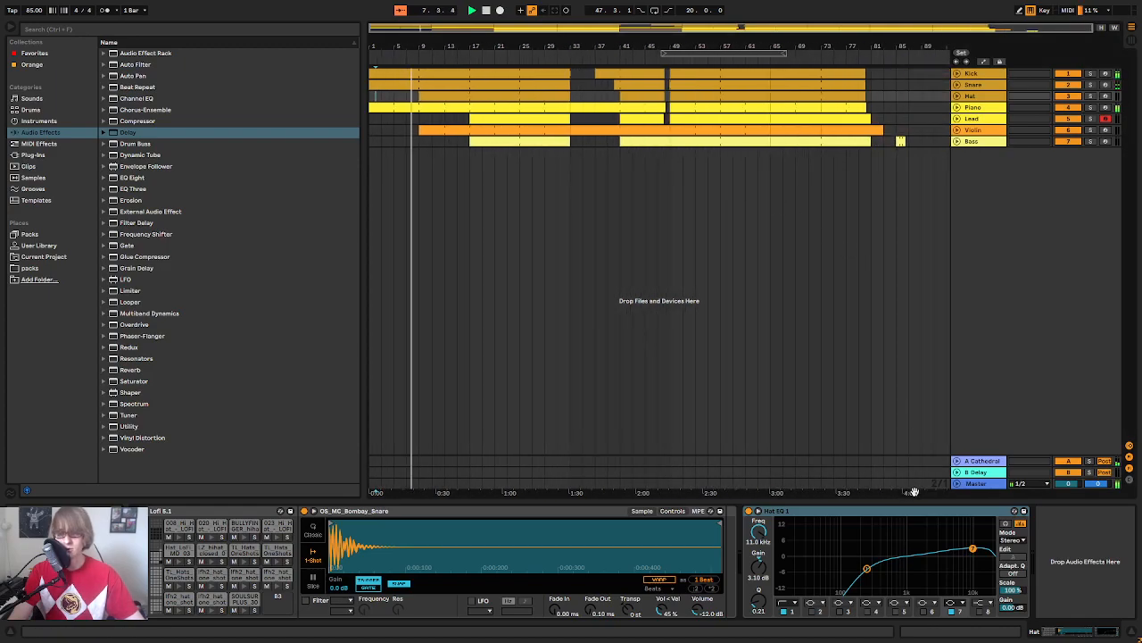
{"action": "left_click_drag", "start_coordinate": [895, 43], "coordinate": [861, 43]}
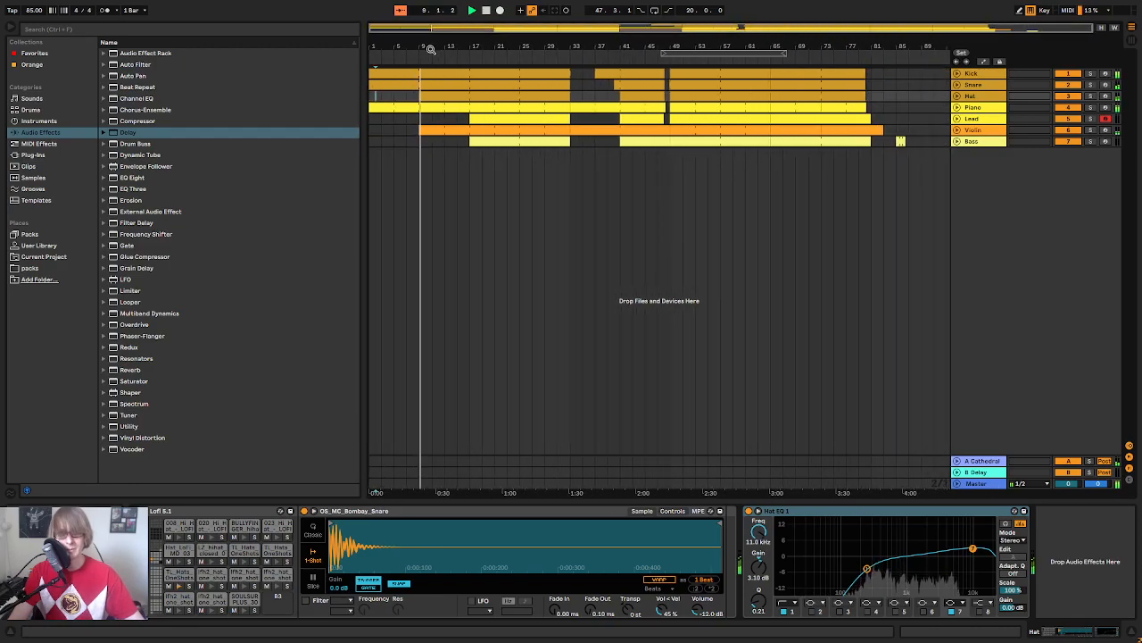
{"action": "mouse_move", "coordinate": [435, 48]}
{"action": "left_mouse_down"}
{"action": "mouse_move", "coordinate": [459, 102]}
{"action": "mouse_move", "coordinate": [499, 73]}
{"action": "mouse_move", "coordinate": [429, 41]}
{"action": "left_mouse_up"}
Step: Select the Violin track and check the track levels in the mixer view while the arrangement plays
{"action": "left_click", "coordinate": [974, 131]}
{"action": "key", "text": "Tab"}
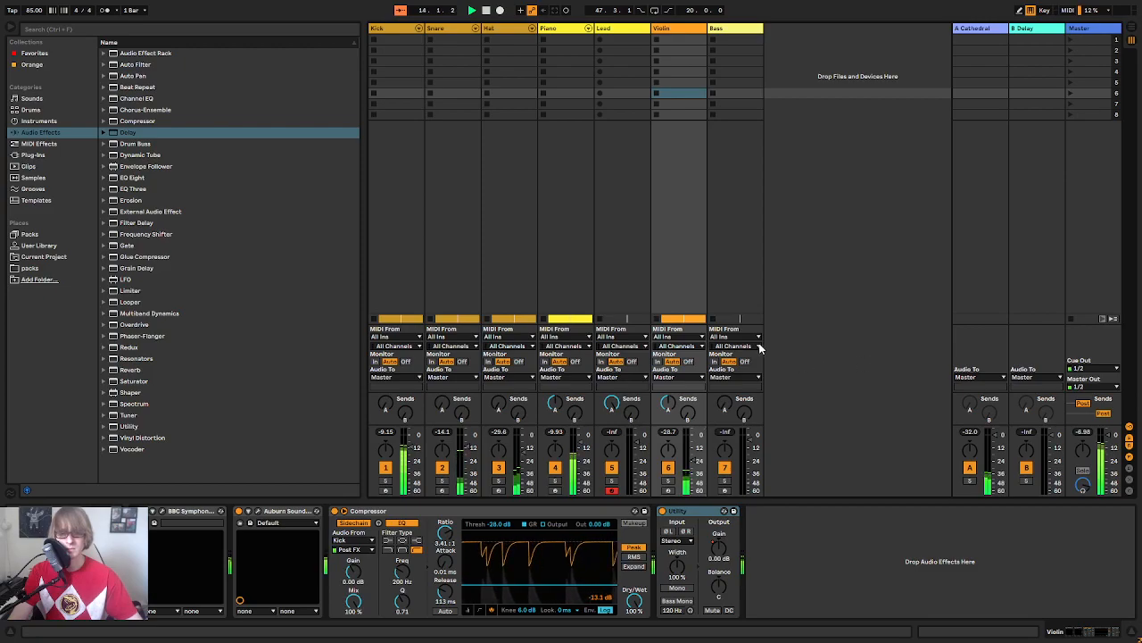
{"action": "key", "text": "Tab"}
{"action": "key", "text": "Tab"}
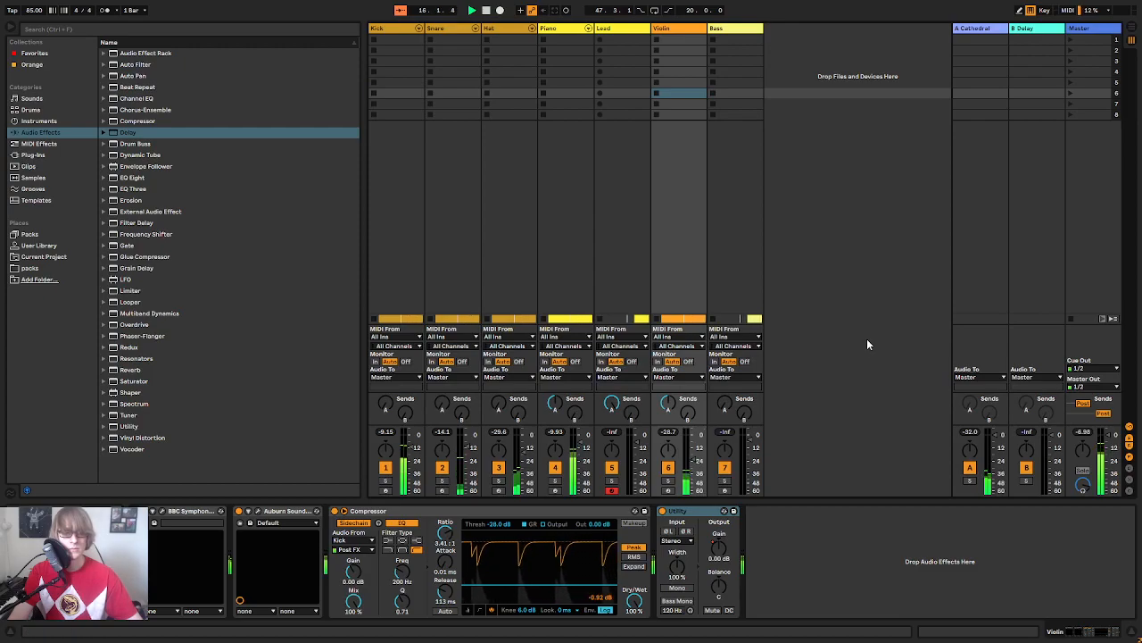
{"action": "key", "text": "Tab"}
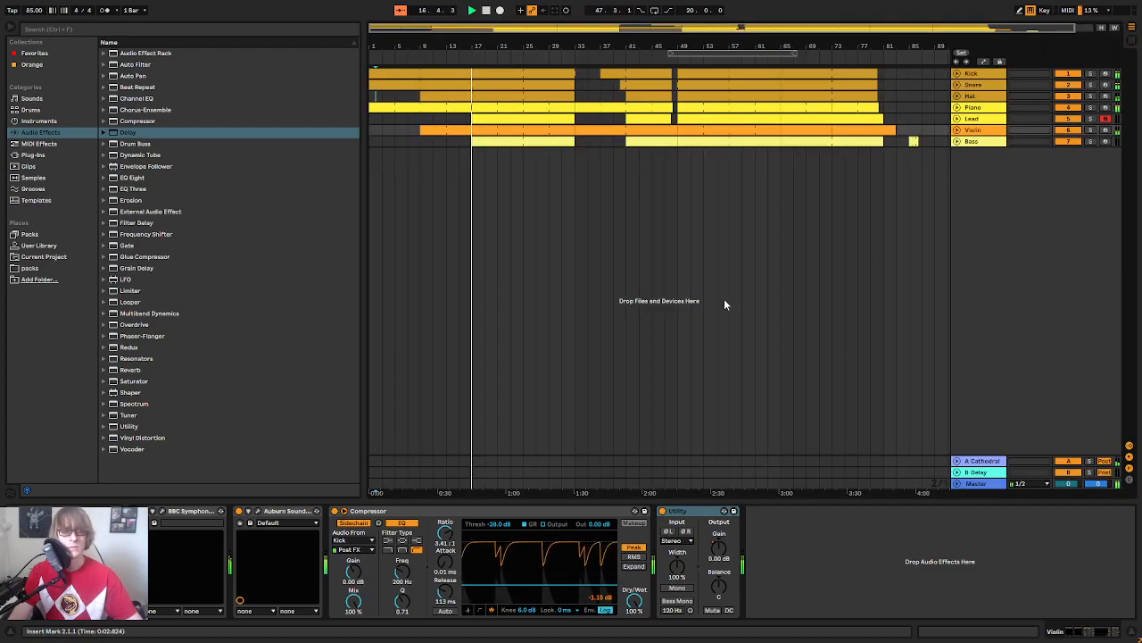
{"action": "key", "text": "Tab"}
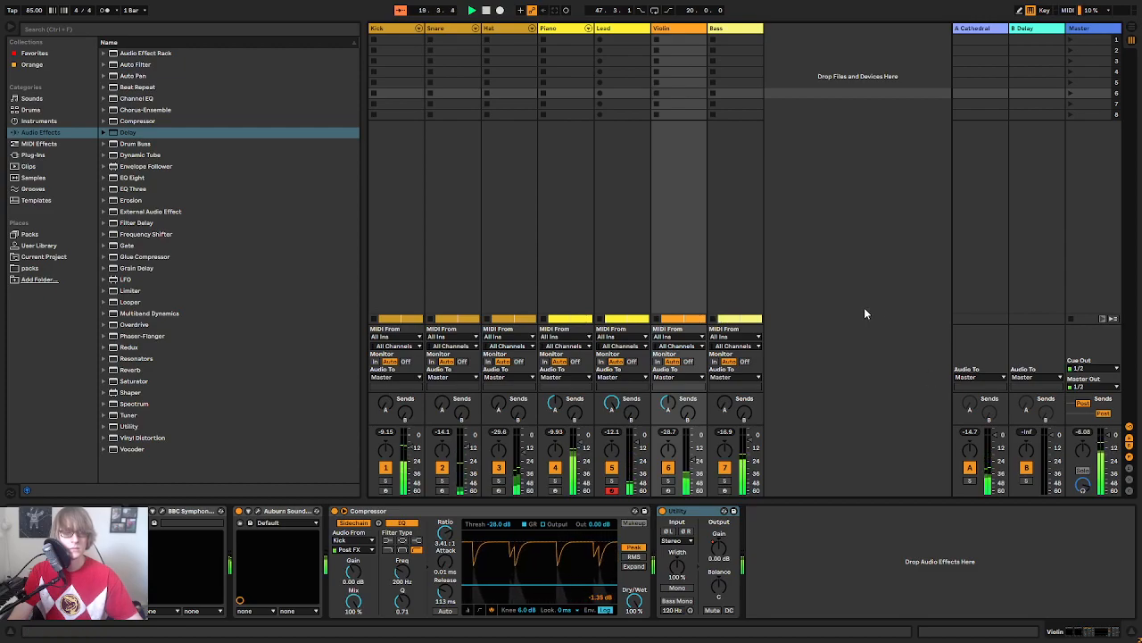
{"action": "key", "text": "Tab"}
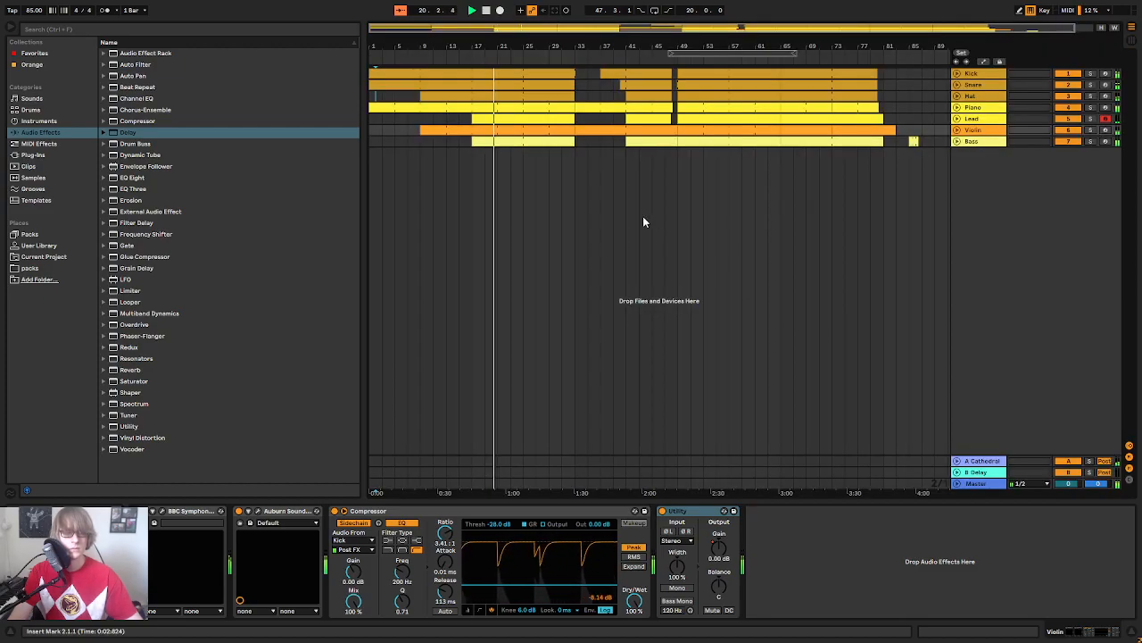
Step: Review the arrangement during playback, stop it, and select bars 25 to 33 across the tracks
{"action": "left_click", "coordinate": [610, 213]}
{"action": "mouse_move", "coordinate": [520, 42]}
{"action": "left_mouse_down"}
{"action": "mouse_move", "coordinate": [511, 76]}
{"action": "mouse_move", "coordinate": [567, 81]}
{"action": "mouse_move", "coordinate": [570, 66]}
{"action": "mouse_move", "coordinate": [539, 43]}
{"action": "left_mouse_up"}
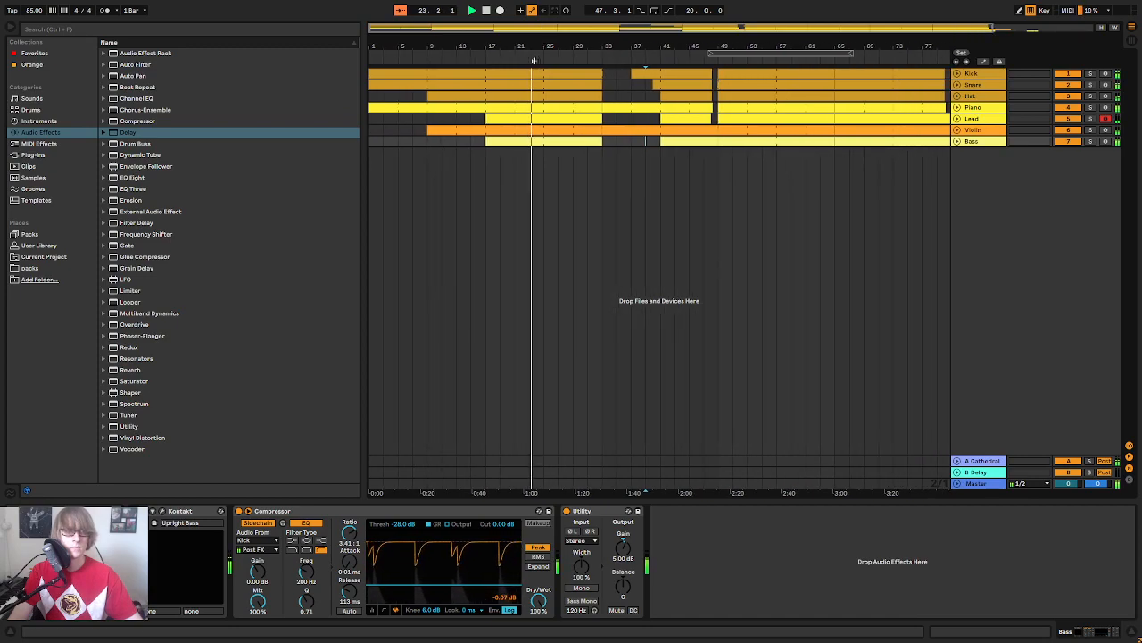
{"action": "left_click_drag", "start_coordinate": [549, 45], "coordinate": [531, 41]}
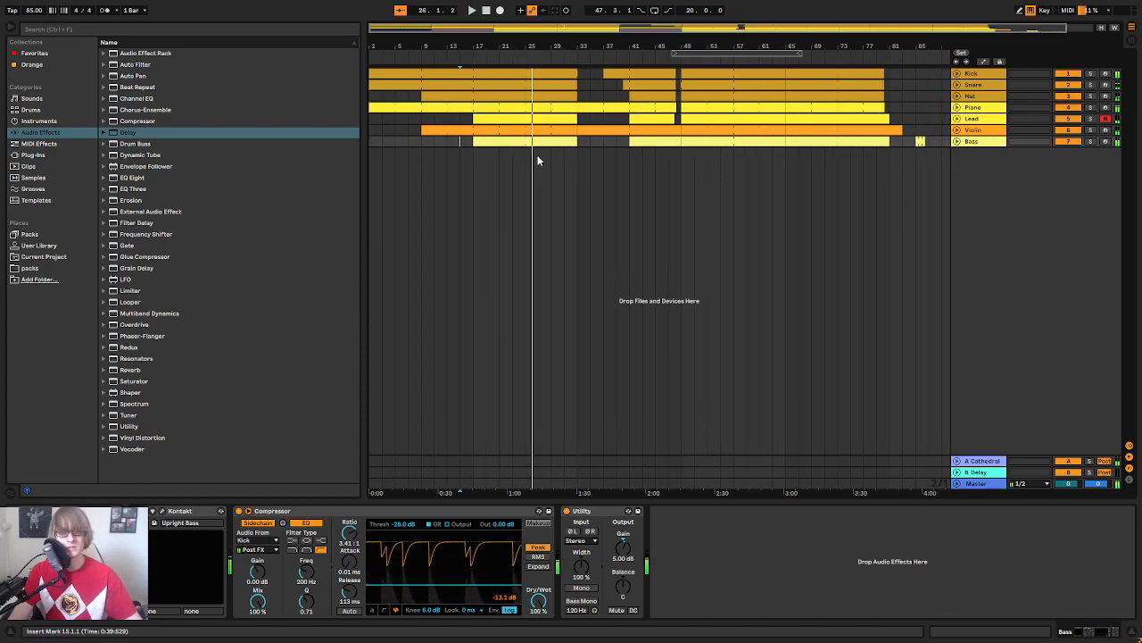
{"action": "left_click_drag", "start_coordinate": [564, 79], "coordinate": [578, 71]}
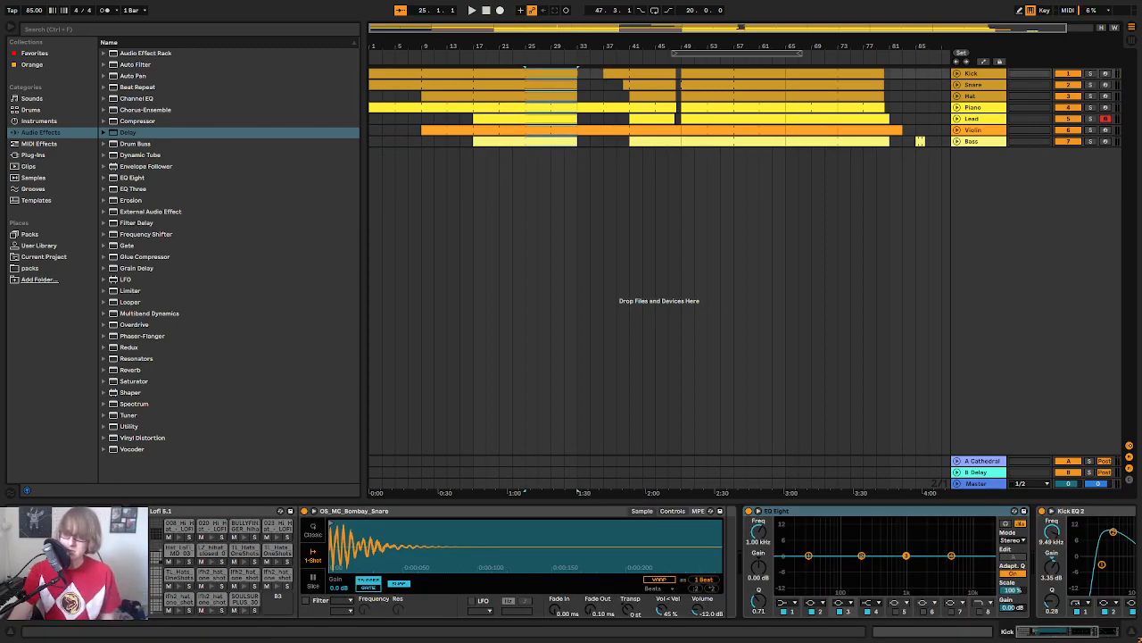
Step: Switch to Splice in the browser, list all Vocals samples under Instruments, and audition DOM_vocal_loop_drumpattern_clean_05_kicksnare_90.wav
{"action": "key", "text": "alt+Tab"}
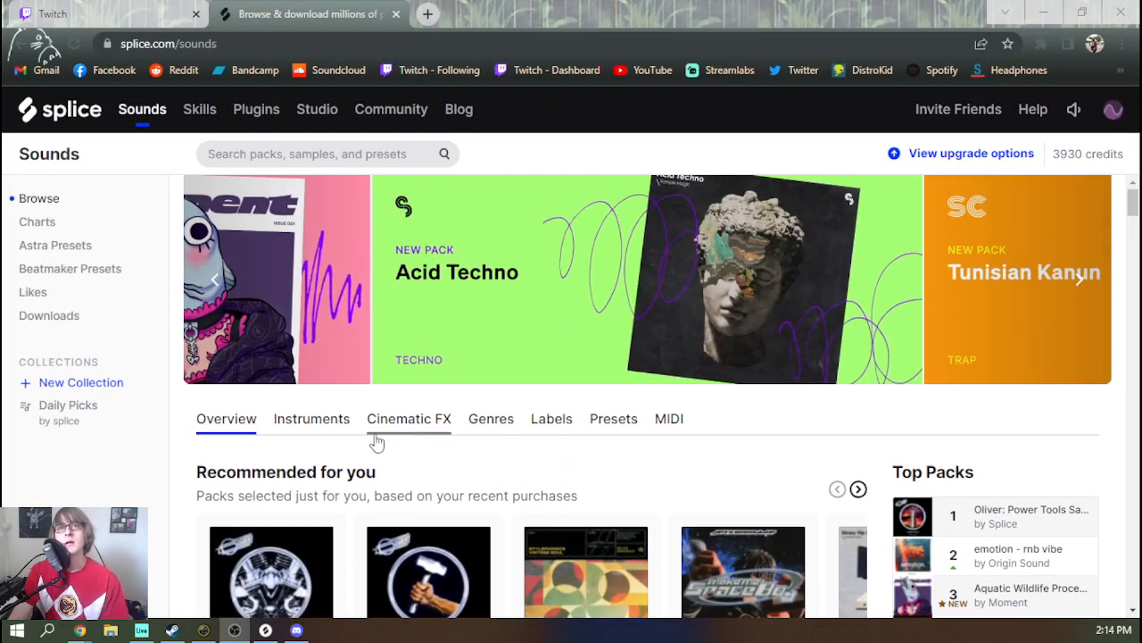
{"action": "left_click", "coordinate": [284, 424]}
{"action": "scroll", "coordinate": [449, 480], "scroll_direction": "down", "scroll_amount": 1}
{"action": "scroll", "coordinate": [449, 479], "scroll_direction": "down", "scroll_amount": 2}
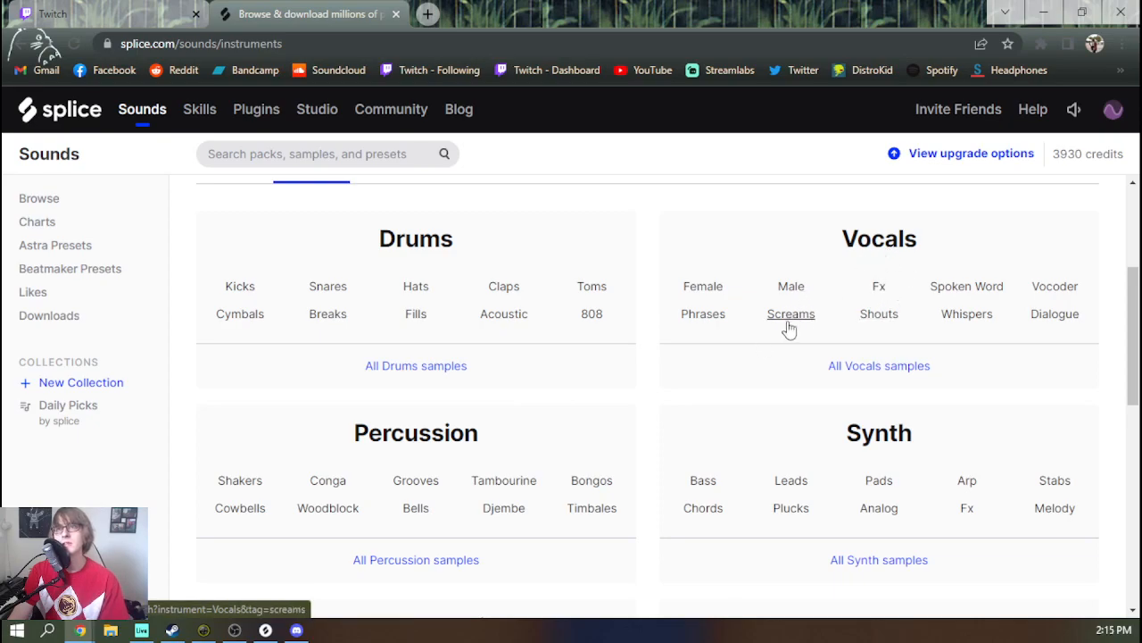
{"action": "left_click", "coordinate": [874, 252]}
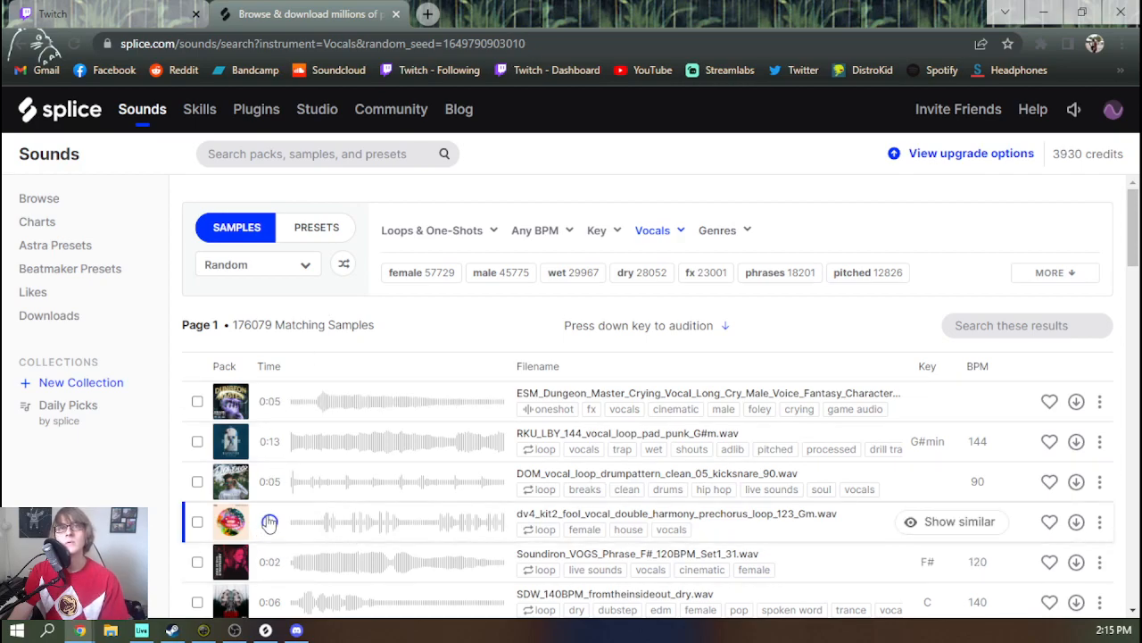
{"action": "left_click", "coordinate": [267, 486]}
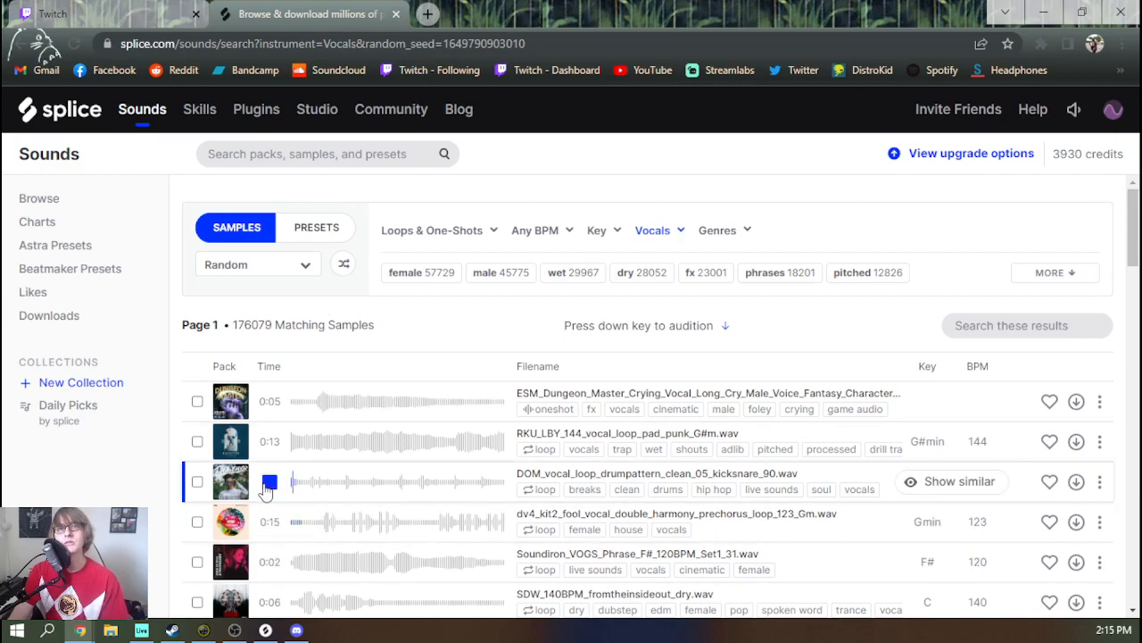
Step: Audition the listed vocal samples from Soundiron_VOGS_Phrase_F#_120BPM_Set1_31.wav through ufx_vxfill128_loudwhisper.wav
{"action": "left_click", "coordinate": [267, 562]}
{"action": "scroll", "coordinate": [268, 558], "scroll_direction": "down", "scroll_amount": 2}
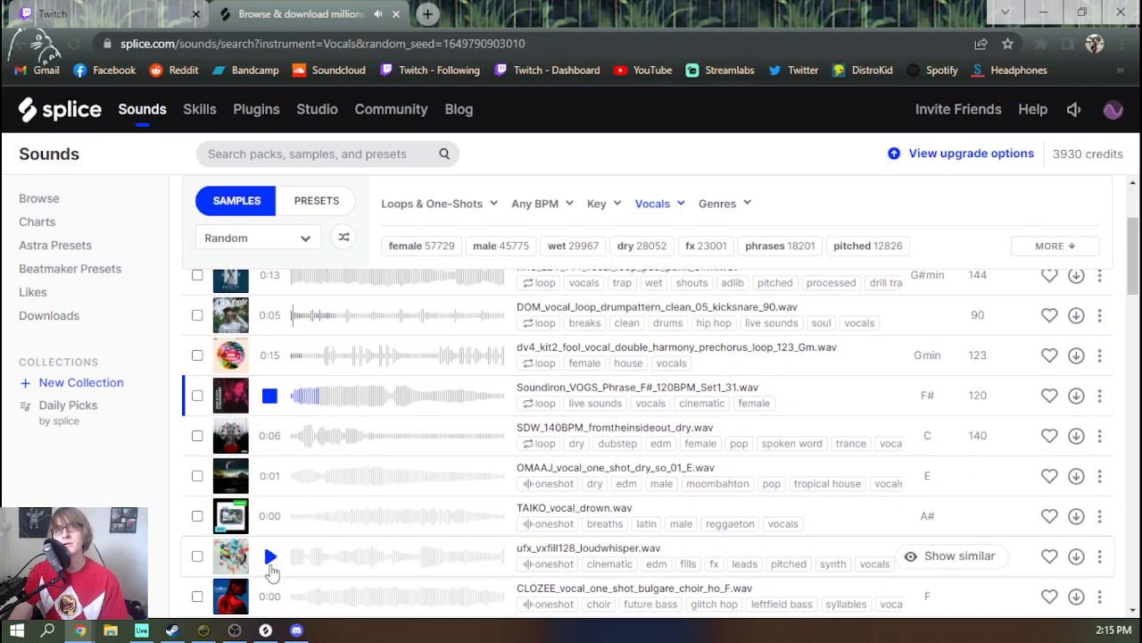
{"action": "left_click", "coordinate": [268, 436]}
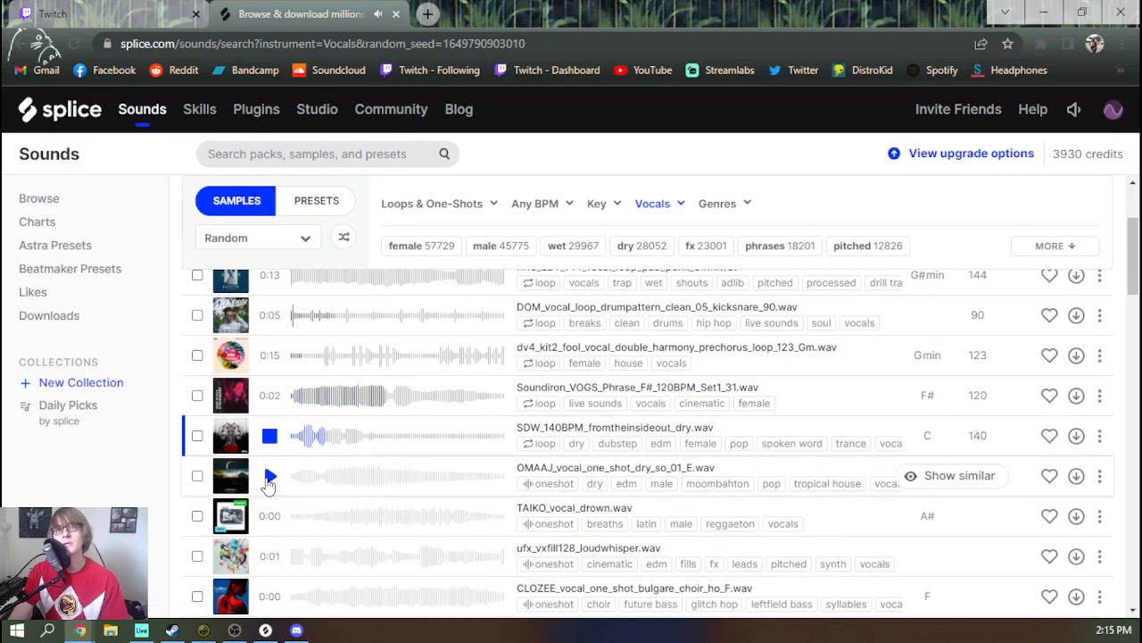
{"action": "left_click", "coordinate": [268, 481]}
{"action": "left_click", "coordinate": [268, 515]}
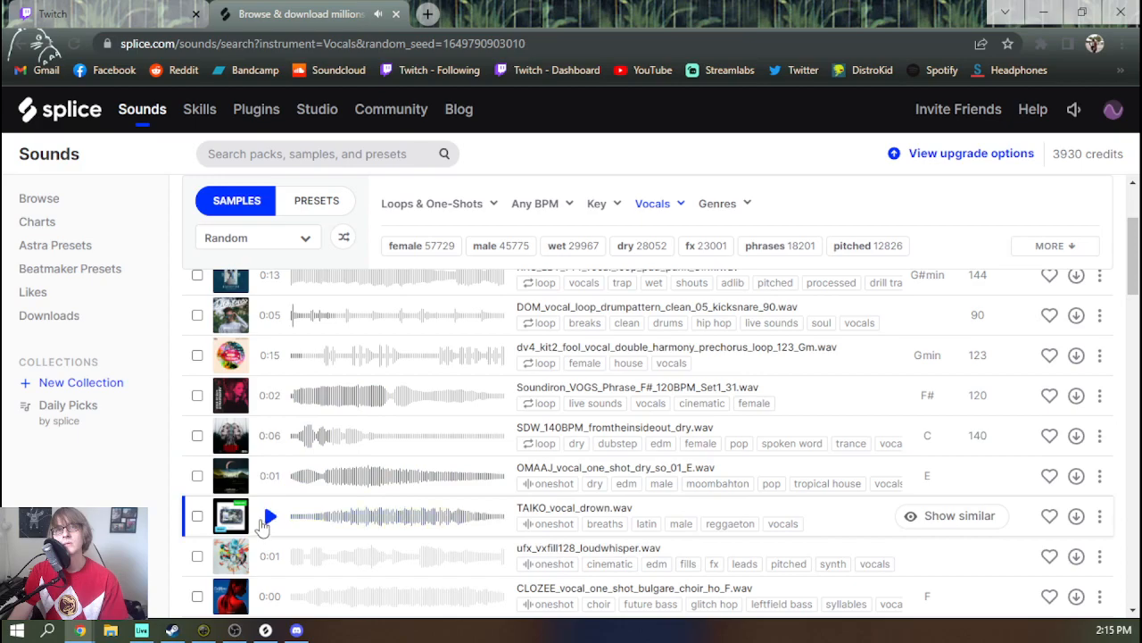
{"action": "left_click", "coordinate": [271, 556]}
{"action": "scroll", "coordinate": [269, 551], "scroll_direction": "down", "scroll_amount": 2}
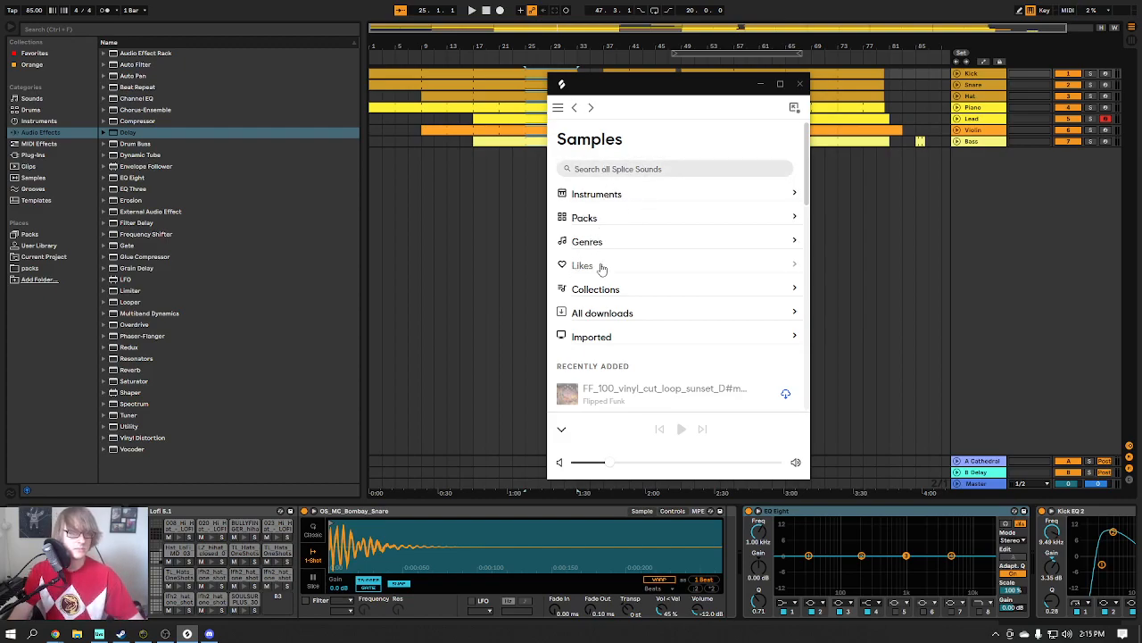
Step: Browse the Vocals instrument category in the Splice desktop app, check its filter options, and minimize the app
{"action": "left_click", "coordinate": [667, 193]}
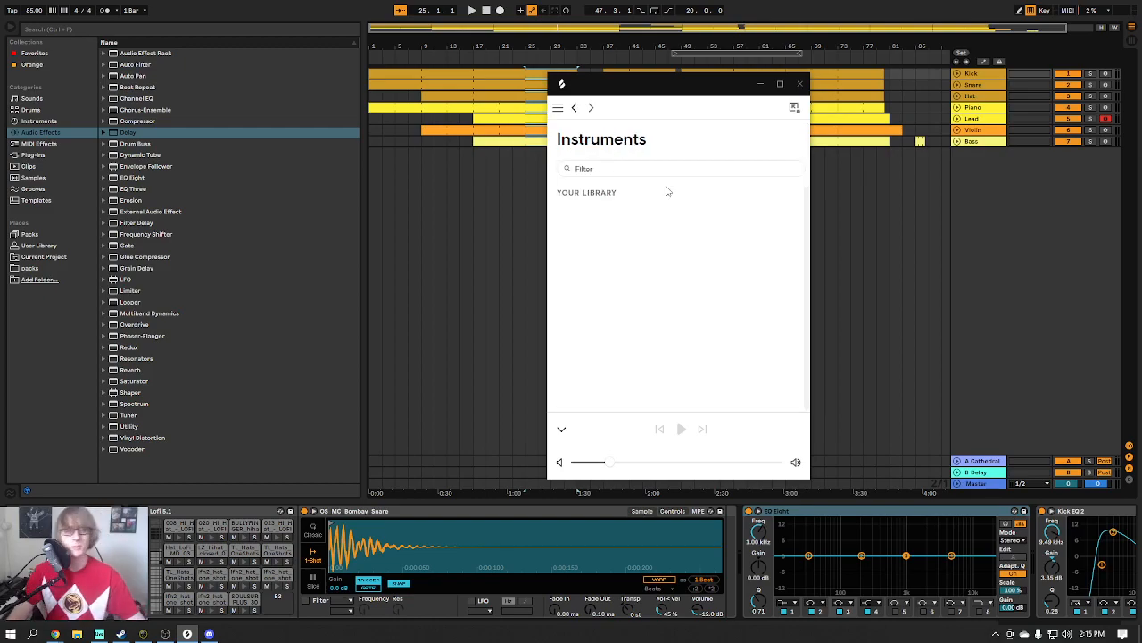
{"action": "left_click", "coordinate": [670, 259]}
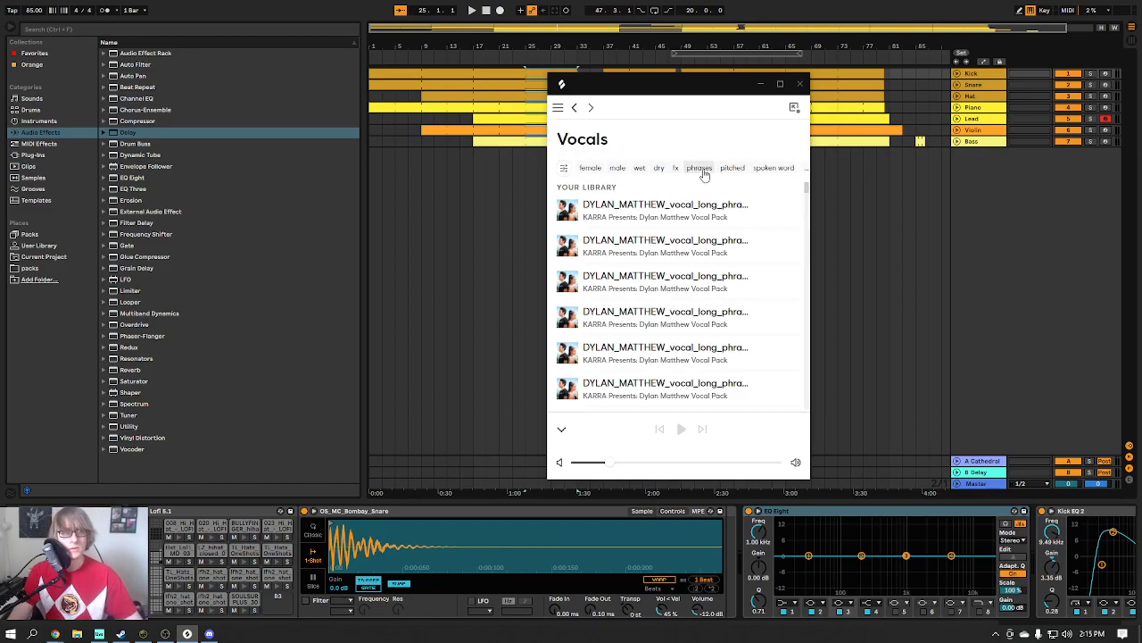
{"action": "left_click", "coordinate": [806, 168]}
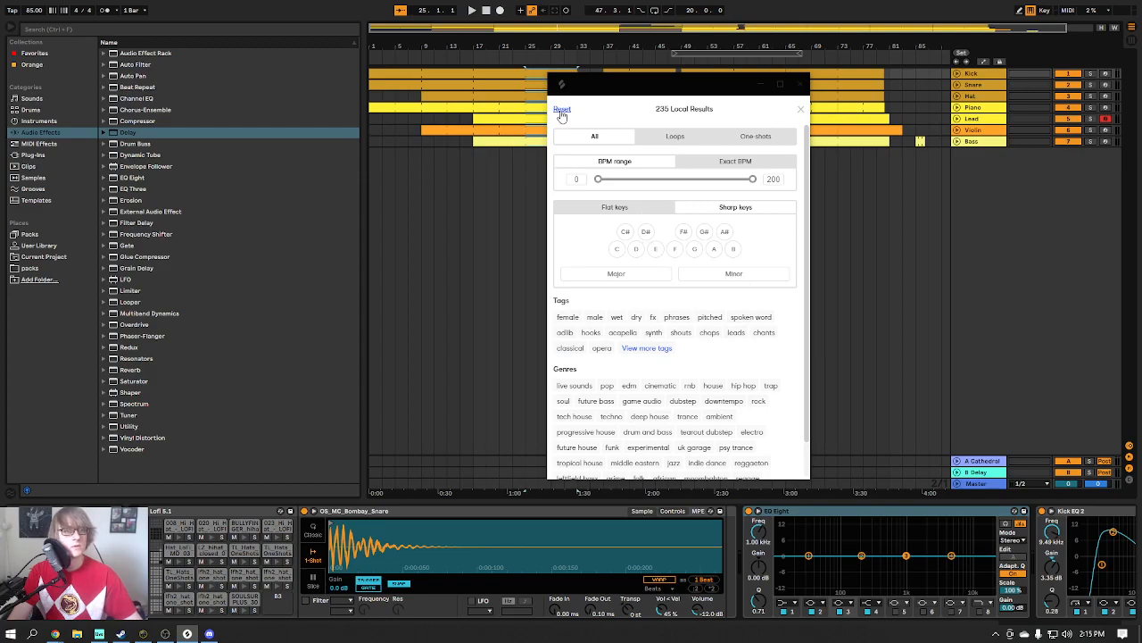
{"action": "left_click", "coordinate": [800, 114]}
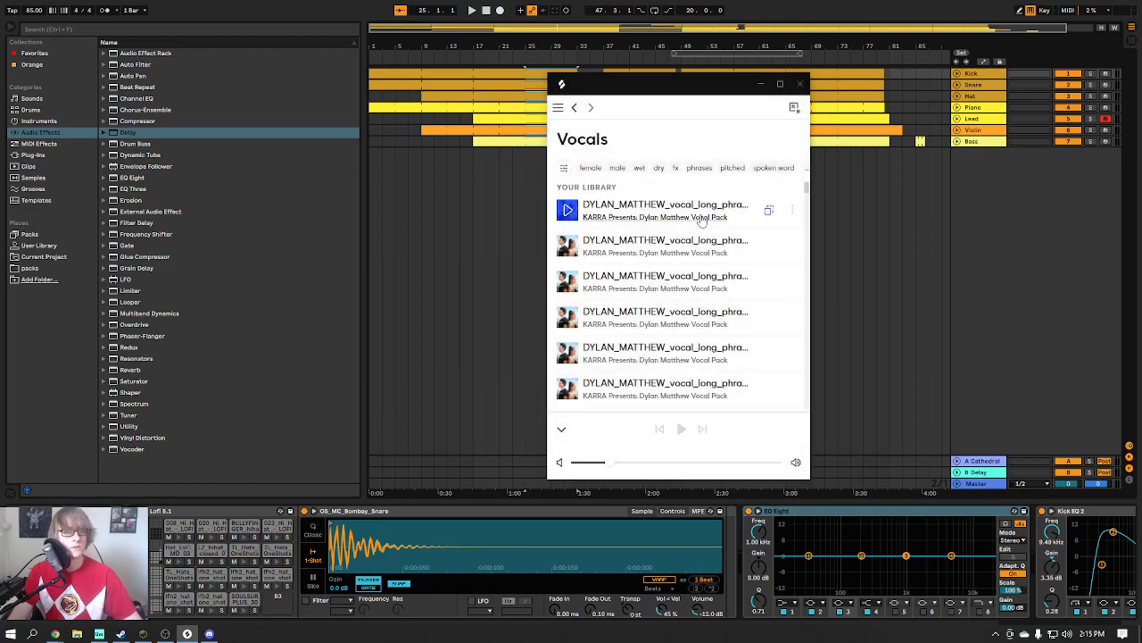
{"action": "left_click", "coordinate": [760, 86]}
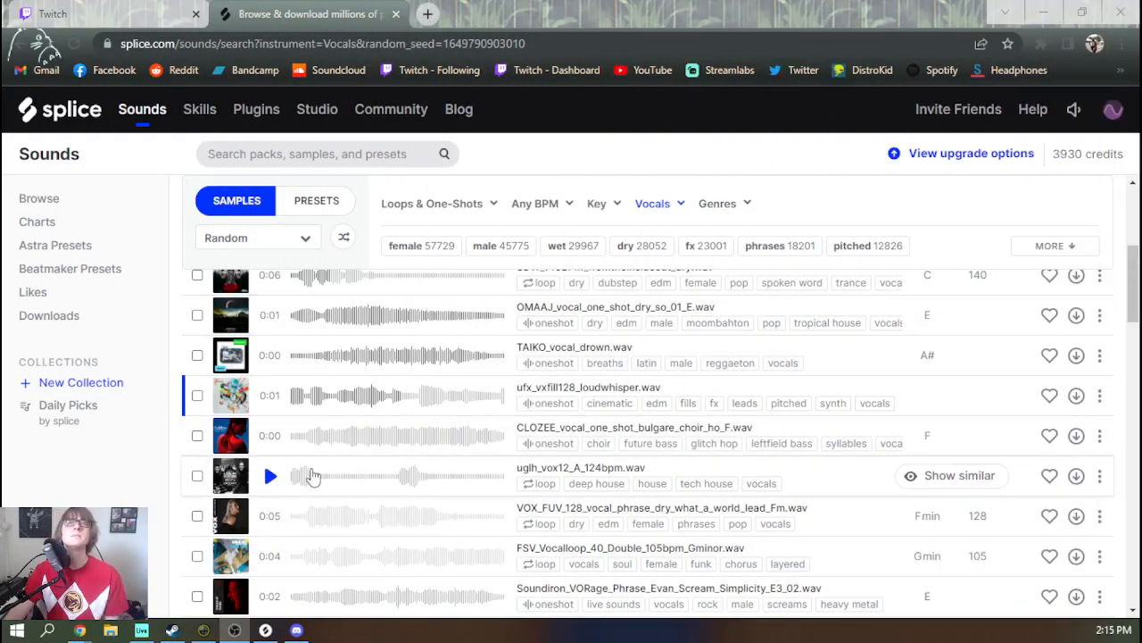
Step: Audition the CLOZEE bulgare choir and uglh_vox12 samples in the browser, and filter the vocal results by the harmony tag
{"action": "left_click", "coordinate": [269, 436]}
{"action": "left_click", "coordinate": [270, 475]}
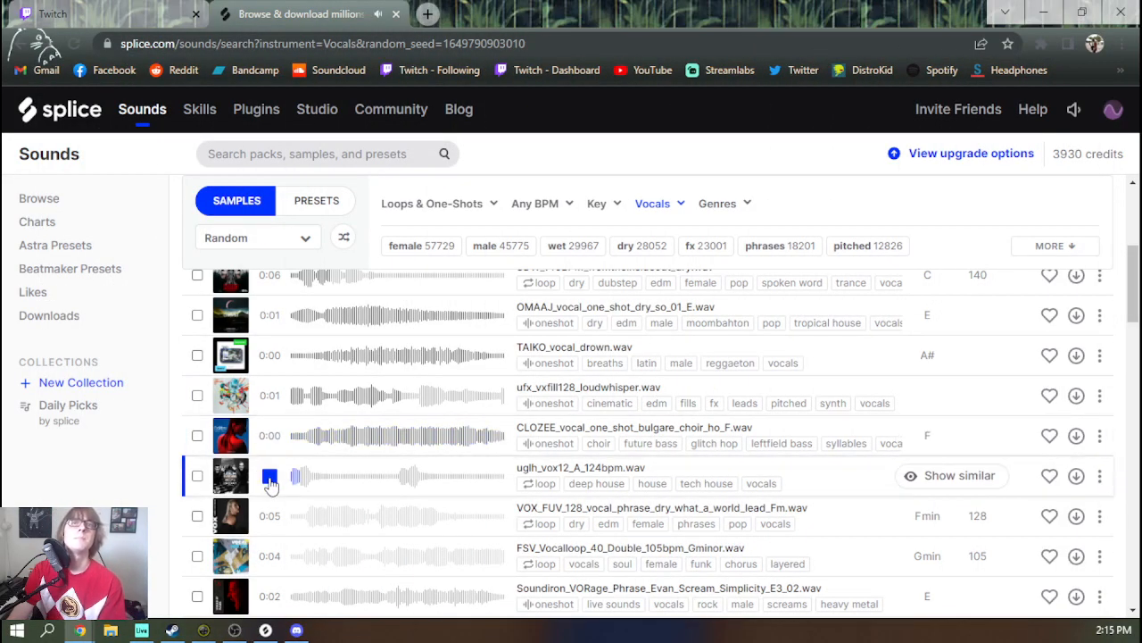
{"action": "left_click", "coordinate": [1053, 245]}
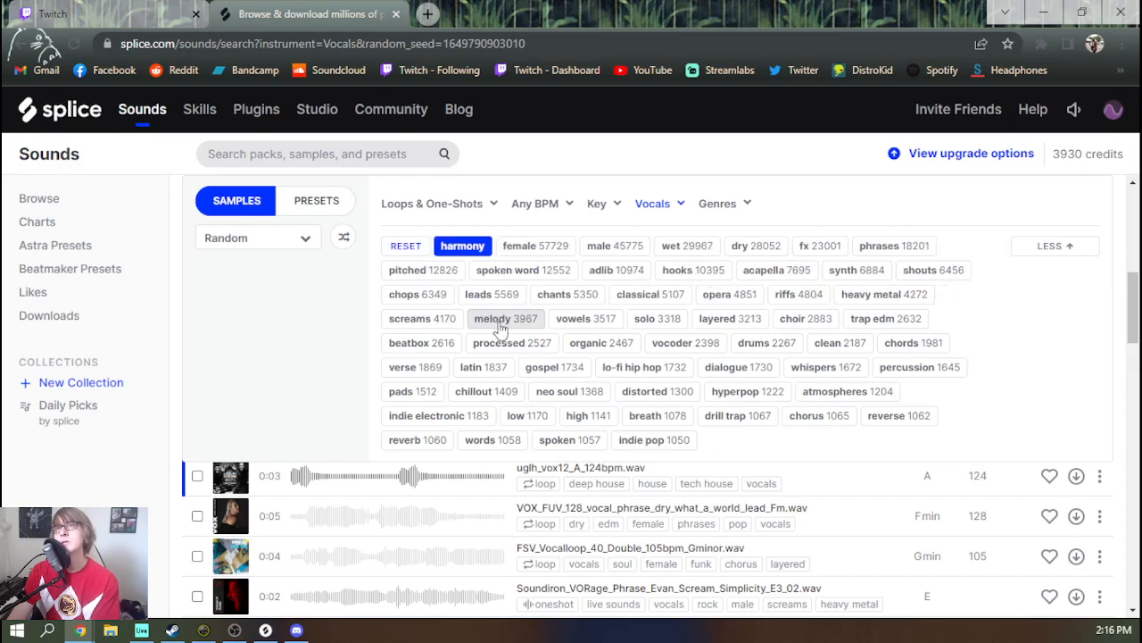
{"action": "left_click", "coordinate": [501, 319]}
{"action": "scroll", "coordinate": [359, 393], "scroll_direction": "down", "scroll_amount": 1}
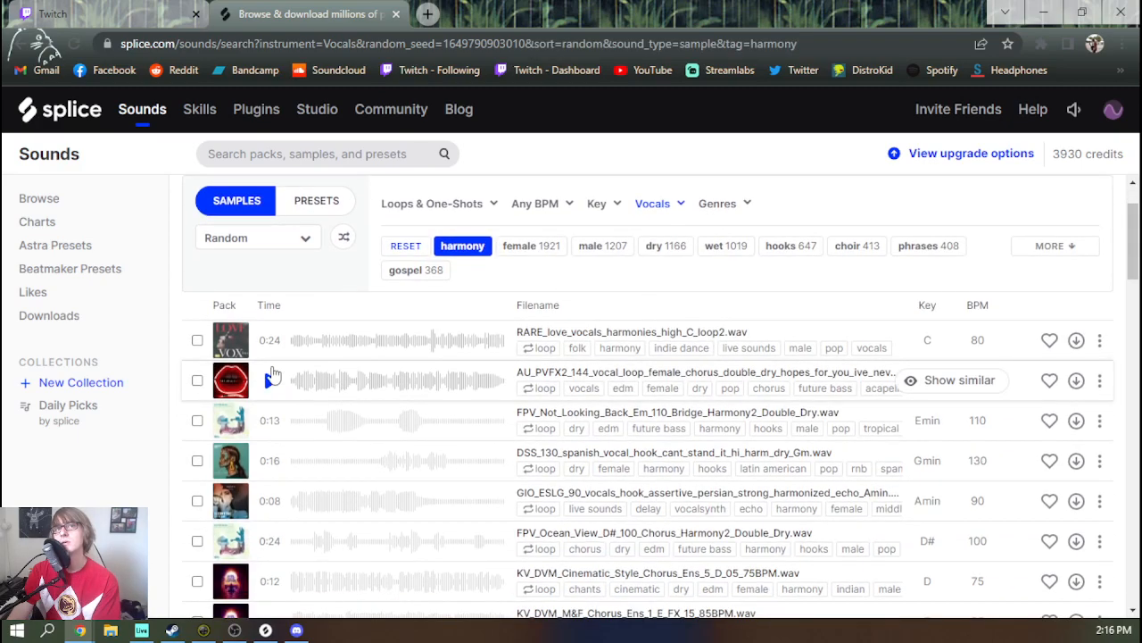
Step: Audition the first harmony loops, from RARE_love_vocals_harmonies_high_C_loop2.wav through KV_DVM_Cinematic_Style_Chorus_Ens_5_D_05_75BPM.wav
{"action": "left_click", "coordinate": [270, 345]}
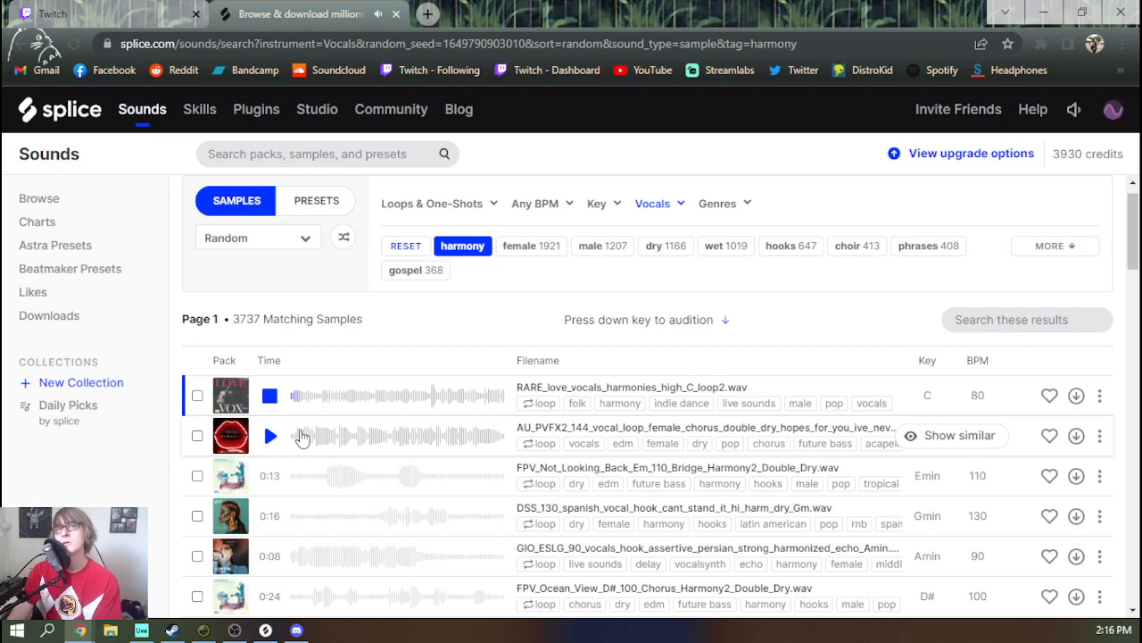
{"action": "left_click", "coordinate": [270, 439]}
{"action": "scroll", "coordinate": [270, 437], "scroll_direction": "down", "scroll_amount": 1}
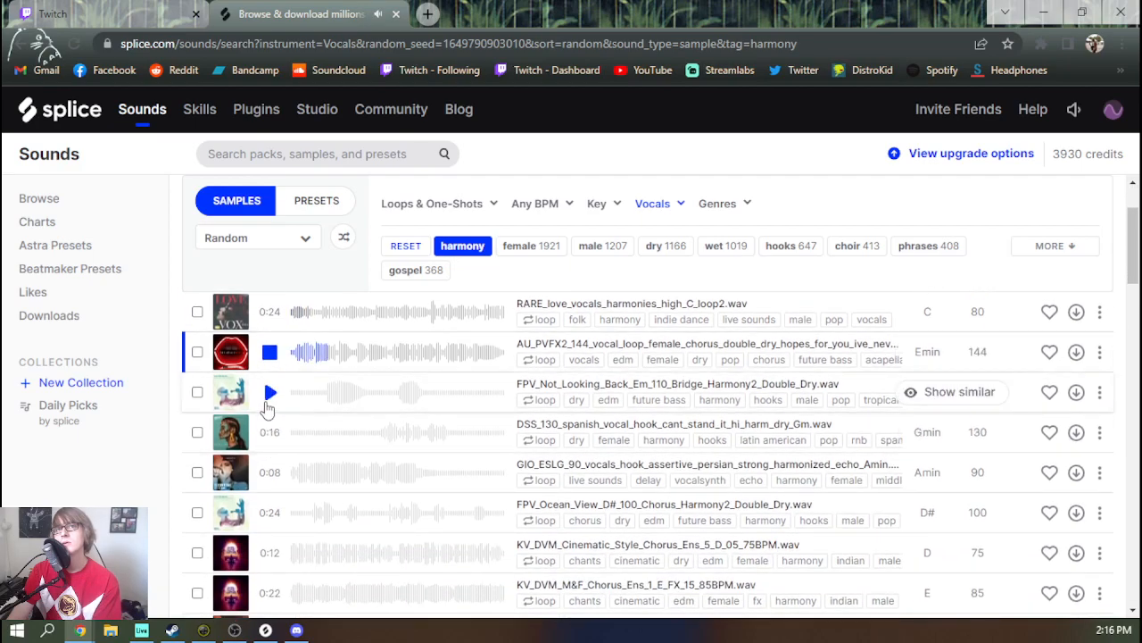
{"action": "left_click", "coordinate": [270, 395]}
{"action": "left_click", "coordinate": [269, 473]}
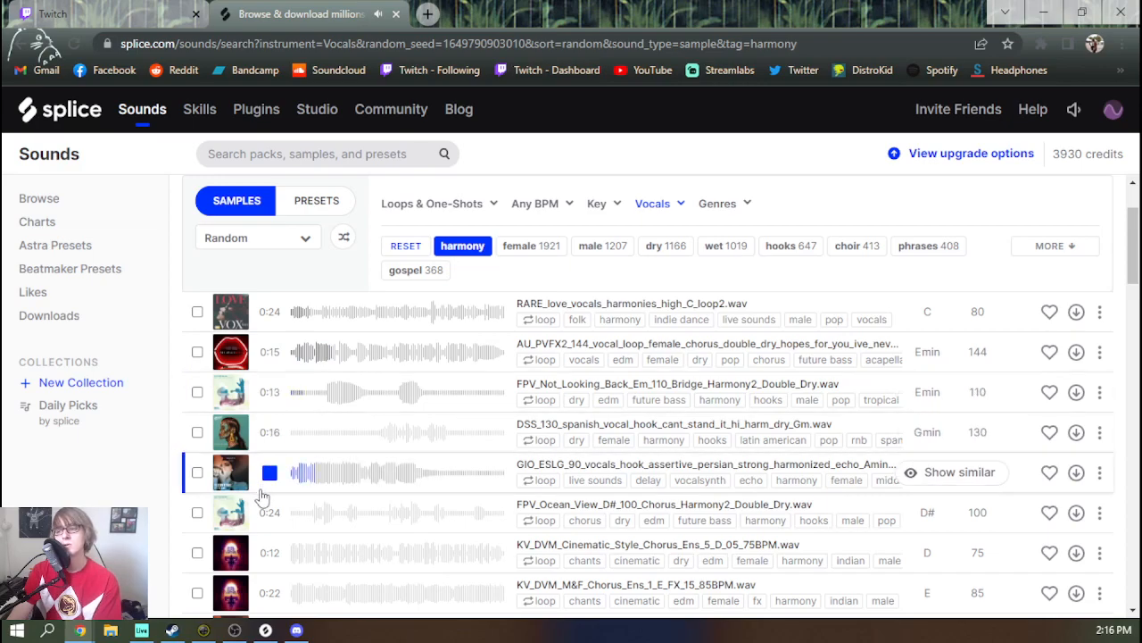
{"action": "left_click", "coordinate": [269, 553]}
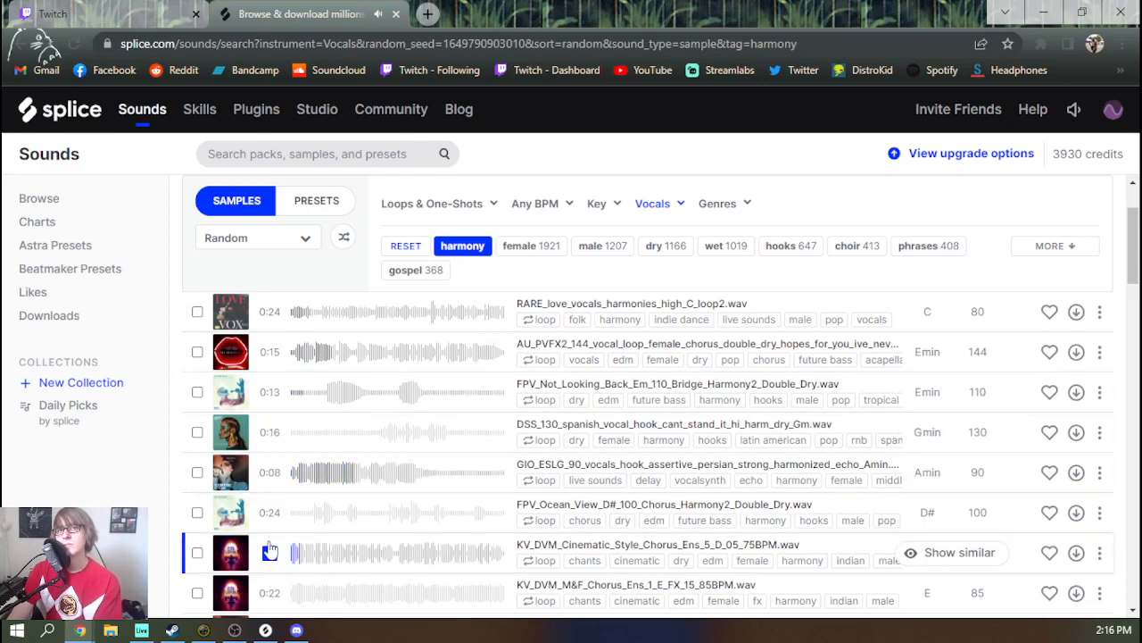
Step: Audition further harmony loops, including KV_DVM_M&F_Chorus_Ens_1_E_FX_15_85BPM.wav, SO_HEV_145_melodic_loop_slowtimetravel_wet_G.wav and MAIAH_110_vocal_loop_wet_huntress_waiting_Gmin.wav
{"action": "scroll", "coordinate": [271, 550], "scroll_direction": "down", "scroll_amount": 4}
{"action": "left_click", "coordinate": [270, 346]}
{"action": "scroll", "coordinate": [270, 349], "scroll_direction": "up", "scroll_amount": 1}
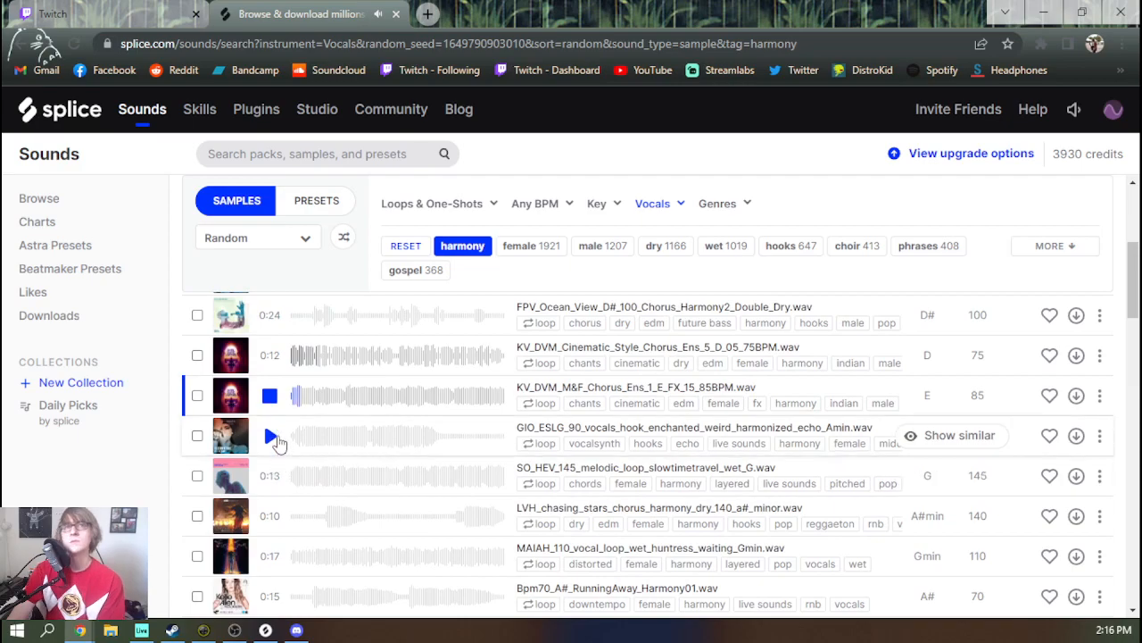
{"action": "left_click", "coordinate": [270, 476]}
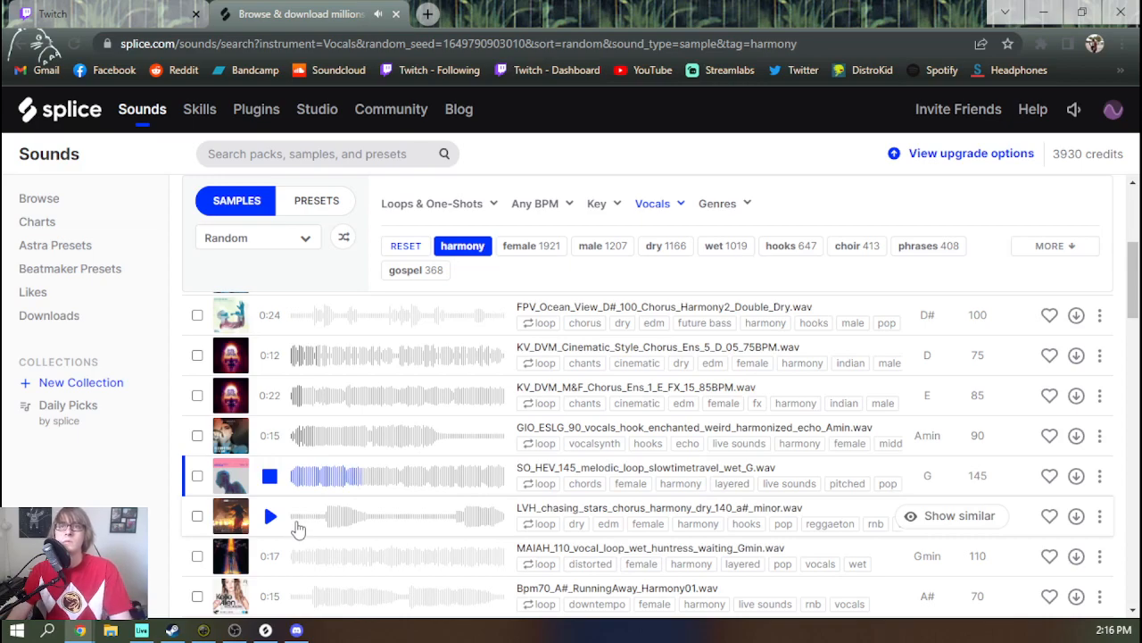
{"action": "left_click", "coordinate": [270, 555]}
{"action": "scroll", "coordinate": [270, 553], "scroll_direction": "down", "scroll_amount": 2}
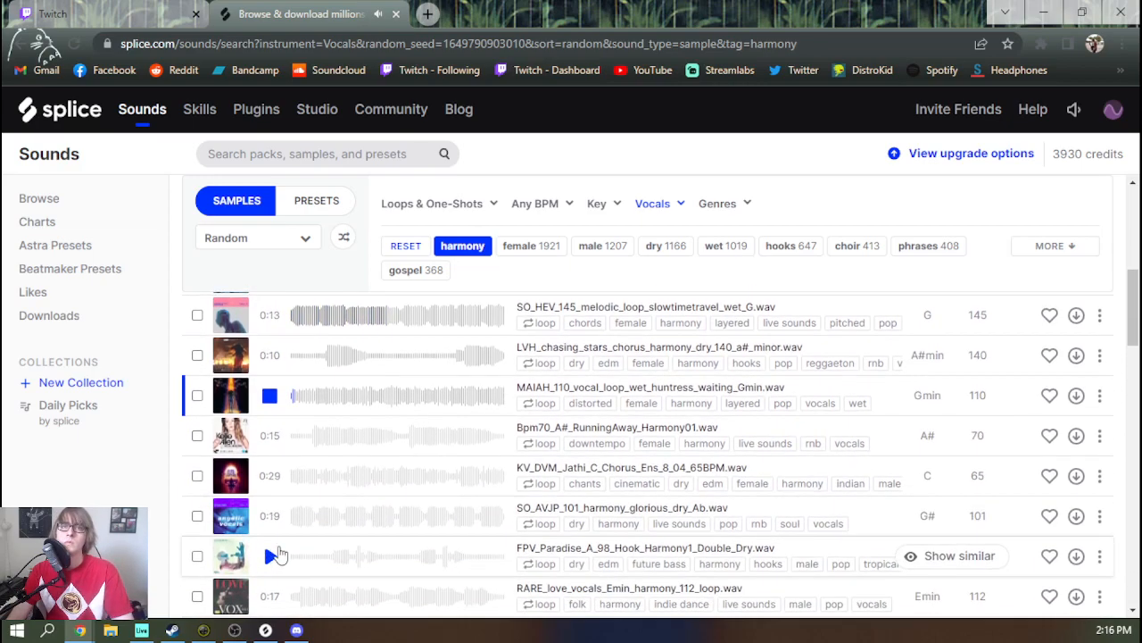
Step: Audition the Bpm70 RunningAway, KV_DVM_Jathi, SO_AVJP_101 glorious and RARE_love_vocals_Emin_harmony_112 loops
{"action": "left_click", "coordinate": [271, 438]}
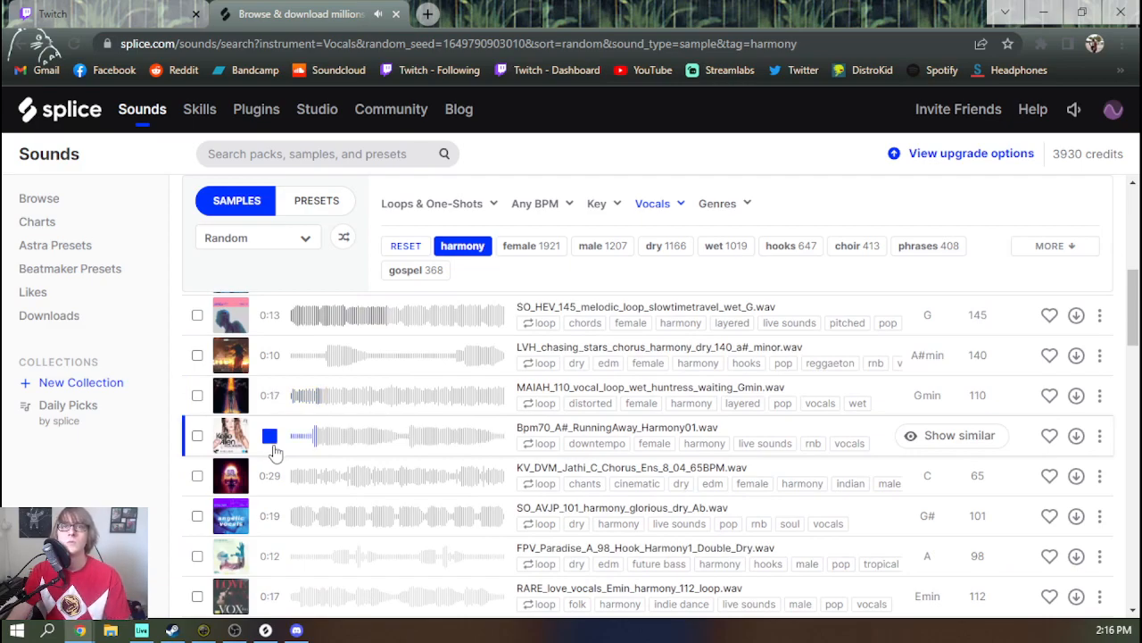
{"action": "left_click", "coordinate": [270, 475]}
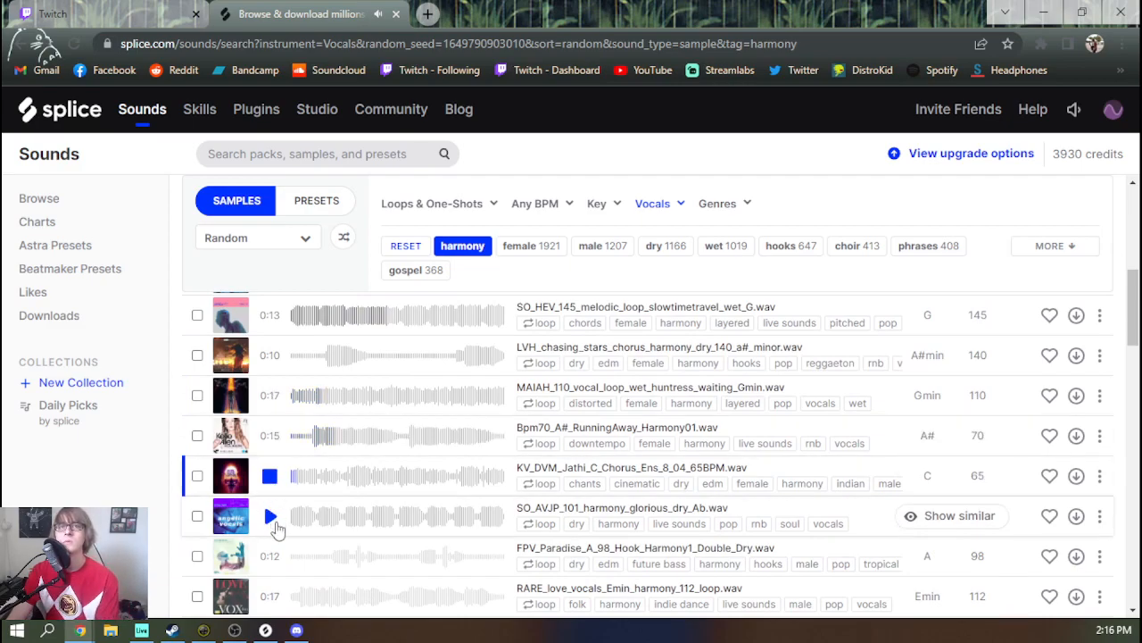
{"action": "left_click", "coordinate": [270, 515]}
{"action": "scroll", "coordinate": [272, 464], "scroll_direction": "down", "scroll_amount": 2}
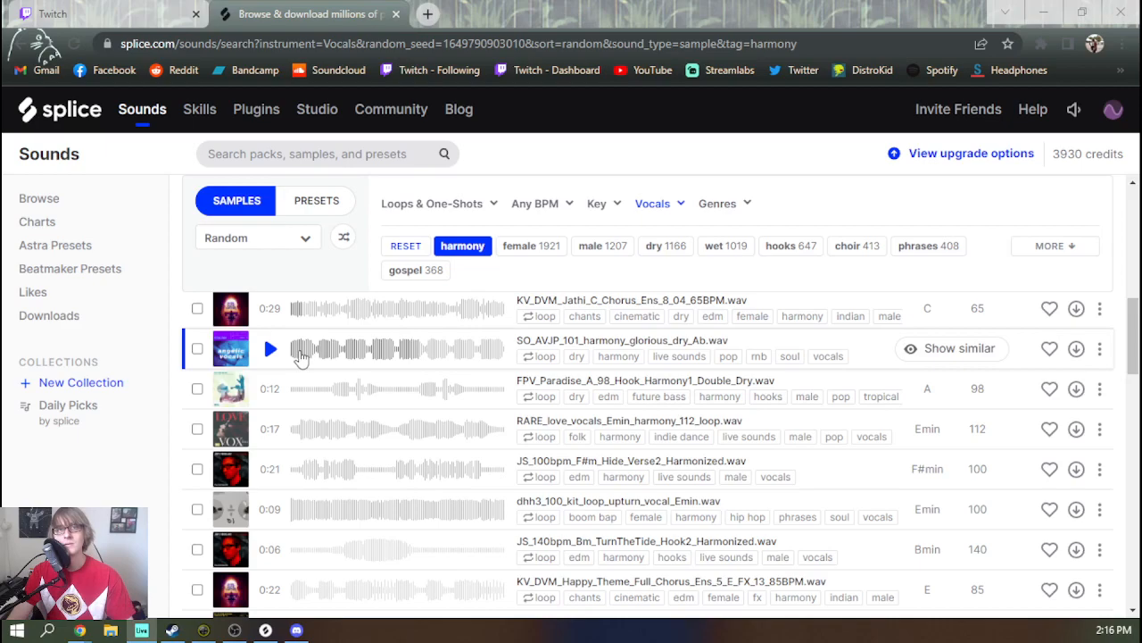
{"action": "left_click", "coordinate": [271, 355]}
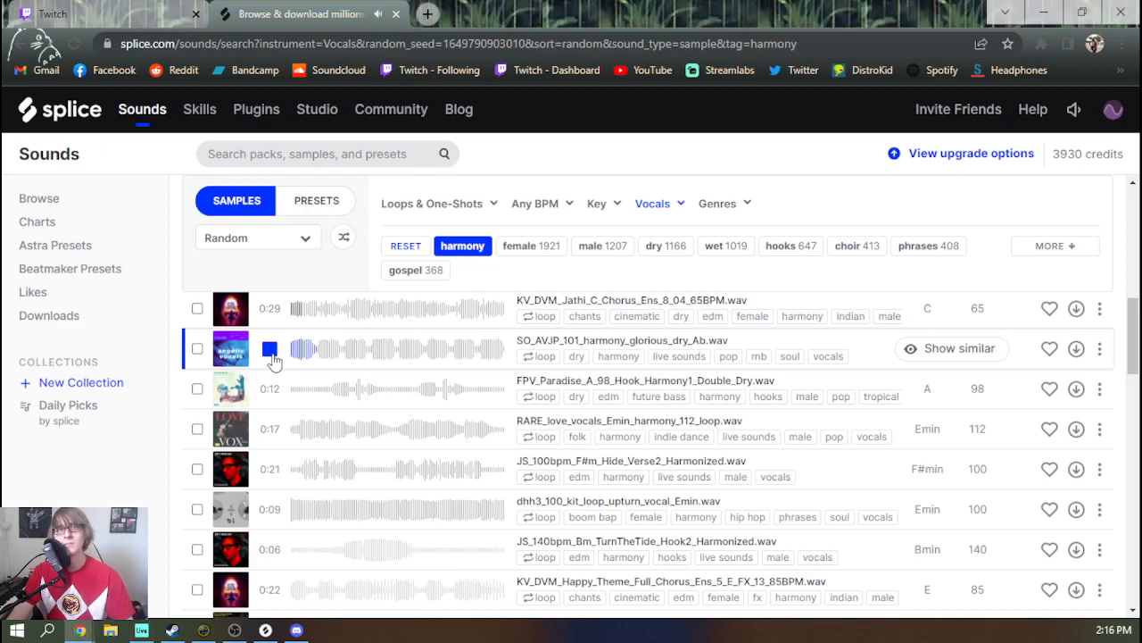
{"action": "left_click", "coordinate": [269, 428]}
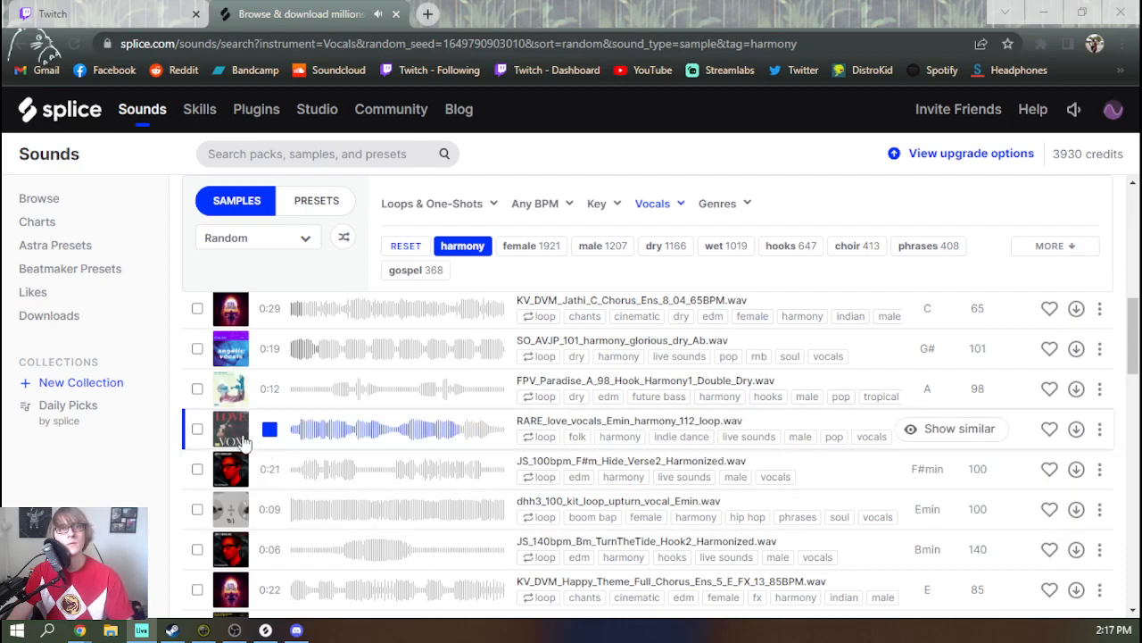
Step: Download RARE_love_vocals_Emin_harmony_112_loop.wav and place it from the Splice app onto a new Ableton Live audio track at bar 17
{"action": "left_click", "coordinate": [1076, 435]}
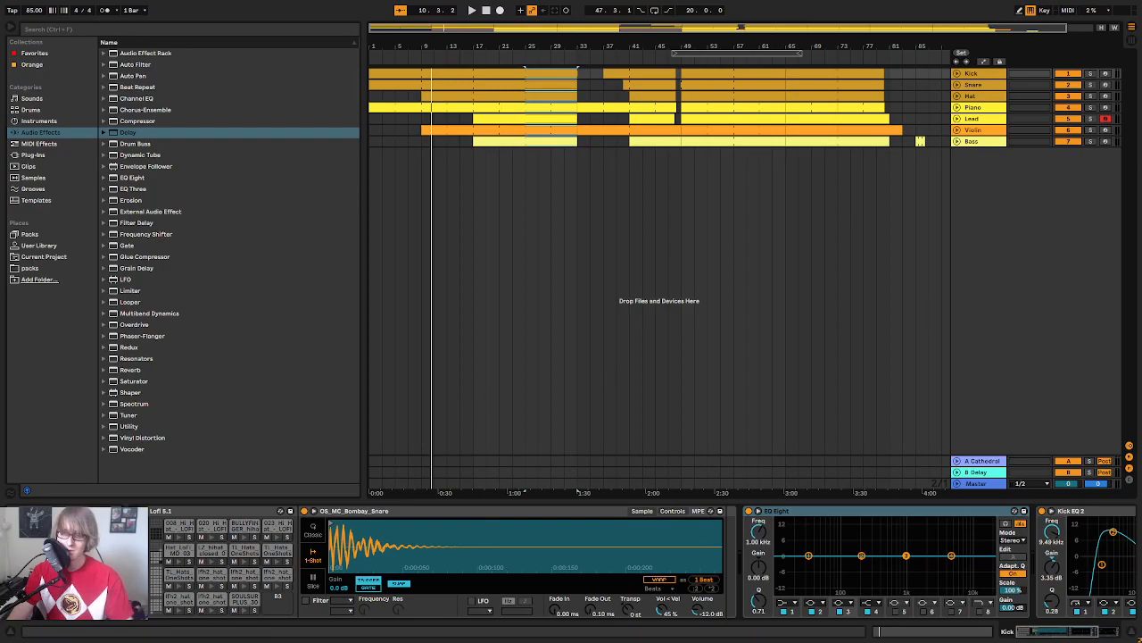
{"action": "key", "text": "alt+Tab"}
{"action": "left_click_drag", "start_coordinate": [683, 87], "coordinate": [1006, 127]}
{"action": "left_click_drag", "start_coordinate": [982, 254], "coordinate": [476, 225]}
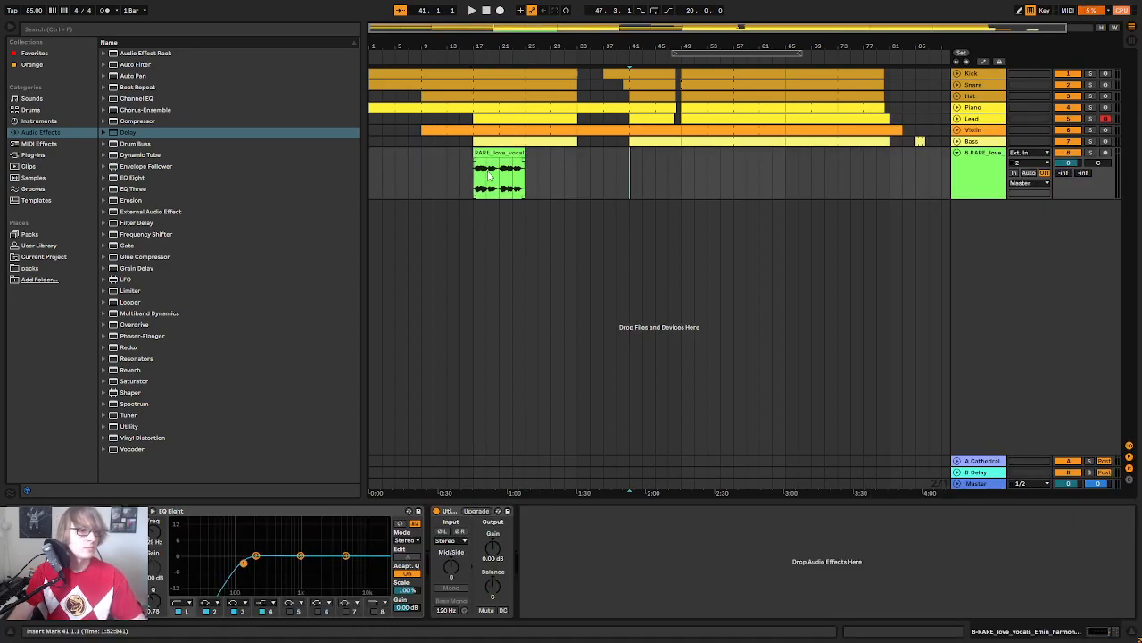
Step: Set the new vocal track's Cathedral send to -12.4 dB and its volume to -6.0 dB while playing from bar 17
{"action": "key", "text": "Tab"}
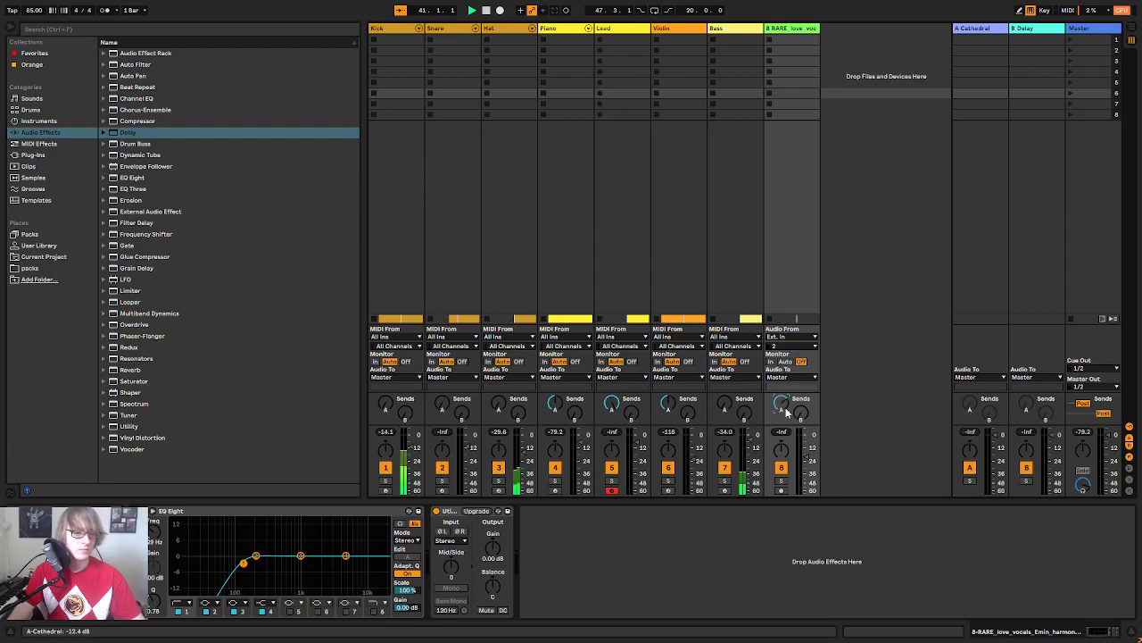
{"action": "key", "text": "Tab"}
{"action": "left_click", "coordinate": [474, 163]}
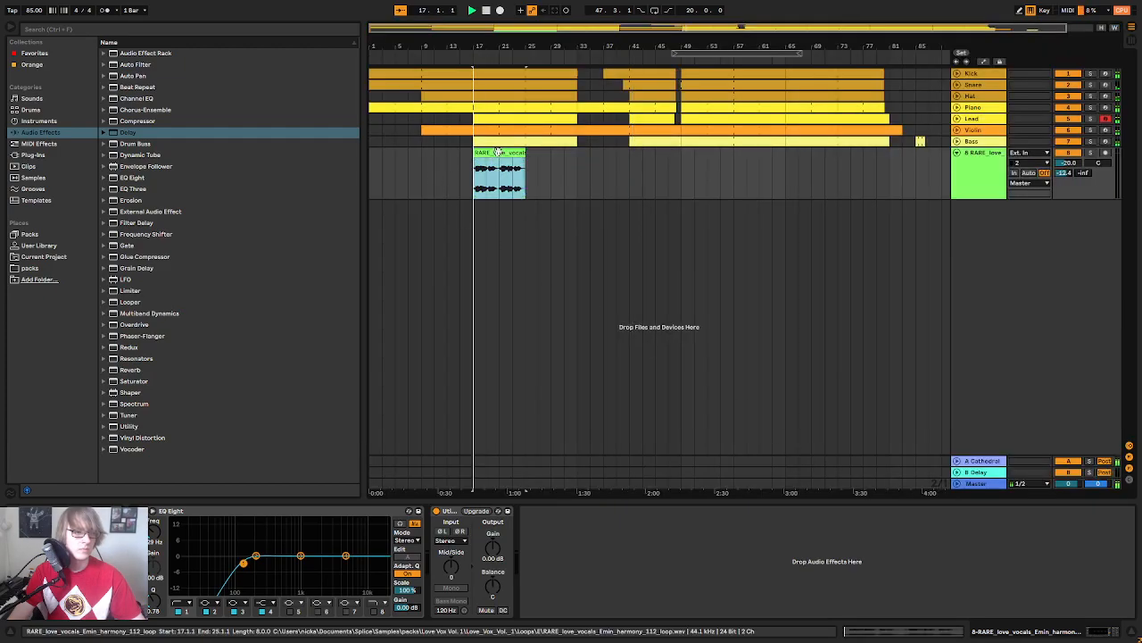
{"action": "key", "text": "Tab"}
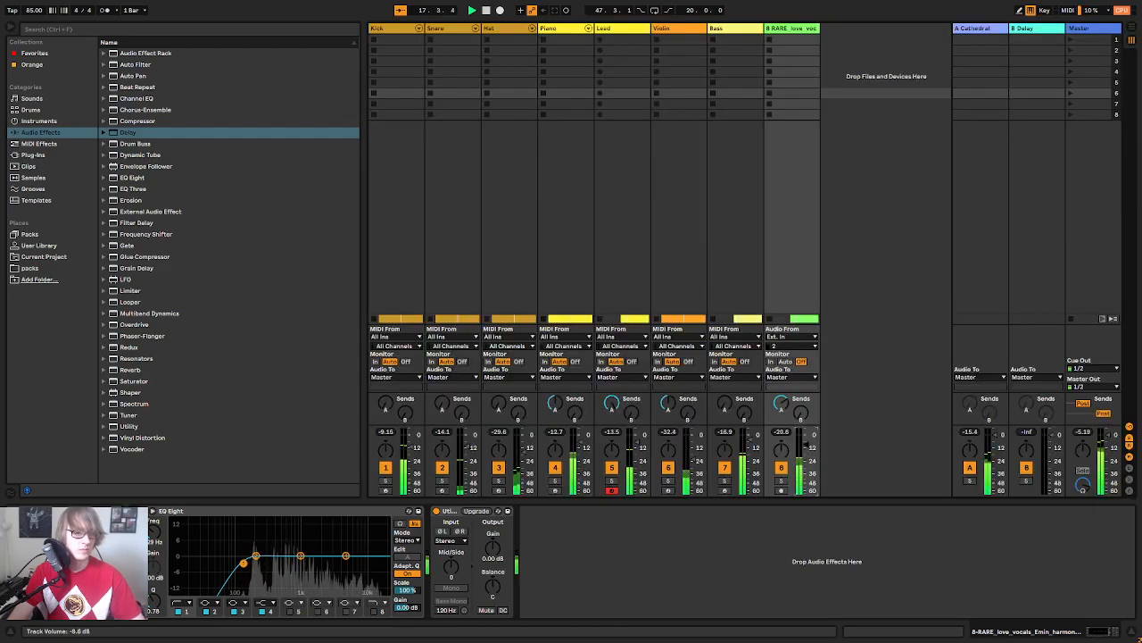
{"action": "key", "text": "Tab"}
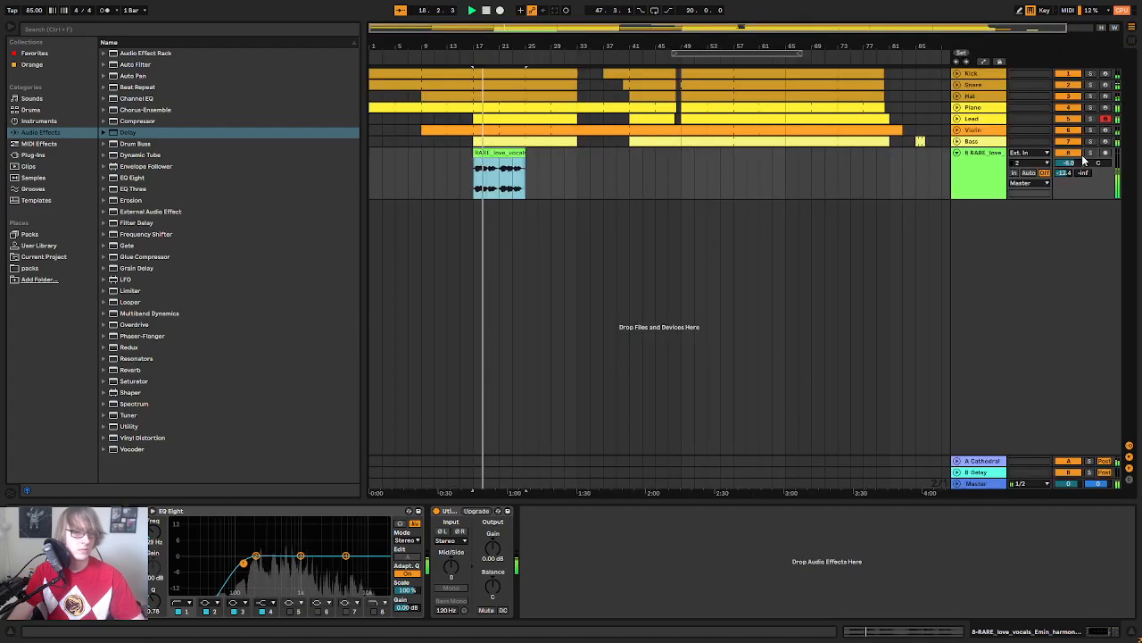
Step: Listen to the vocal clip soloed and with the full mix from bar 17, checking its clip settings
{"action": "left_click", "coordinate": [650, 159]}
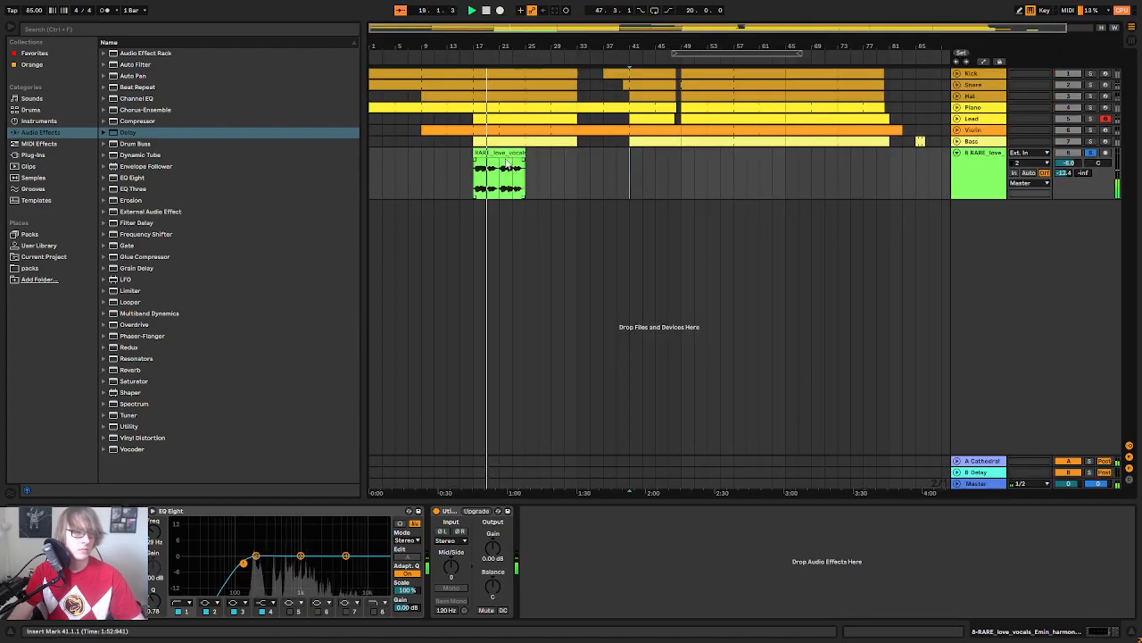
{"action": "left_click", "coordinate": [500, 177]}
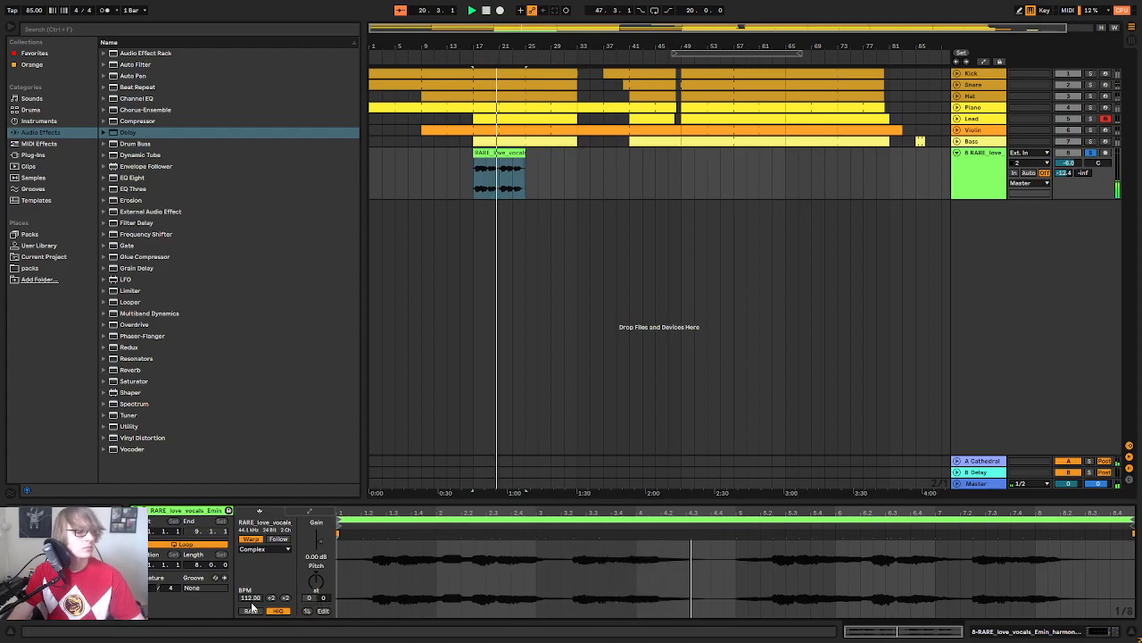
{"action": "left_click", "coordinate": [1089, 154]}
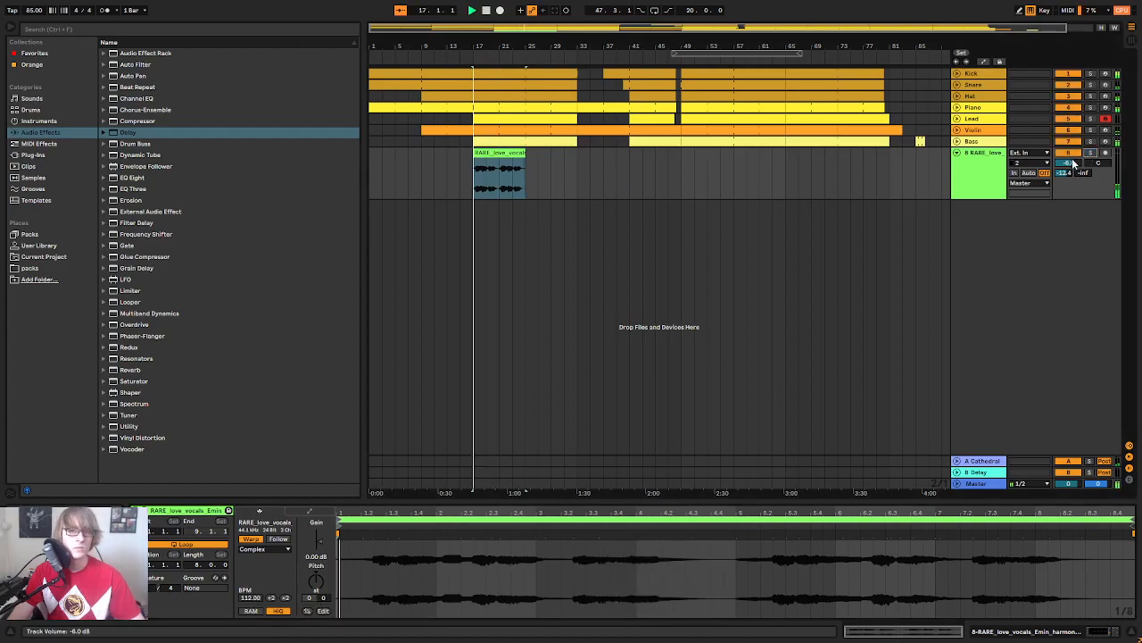
{"action": "left_click", "coordinate": [555, 173]}
{"action": "key", "text": "space"}
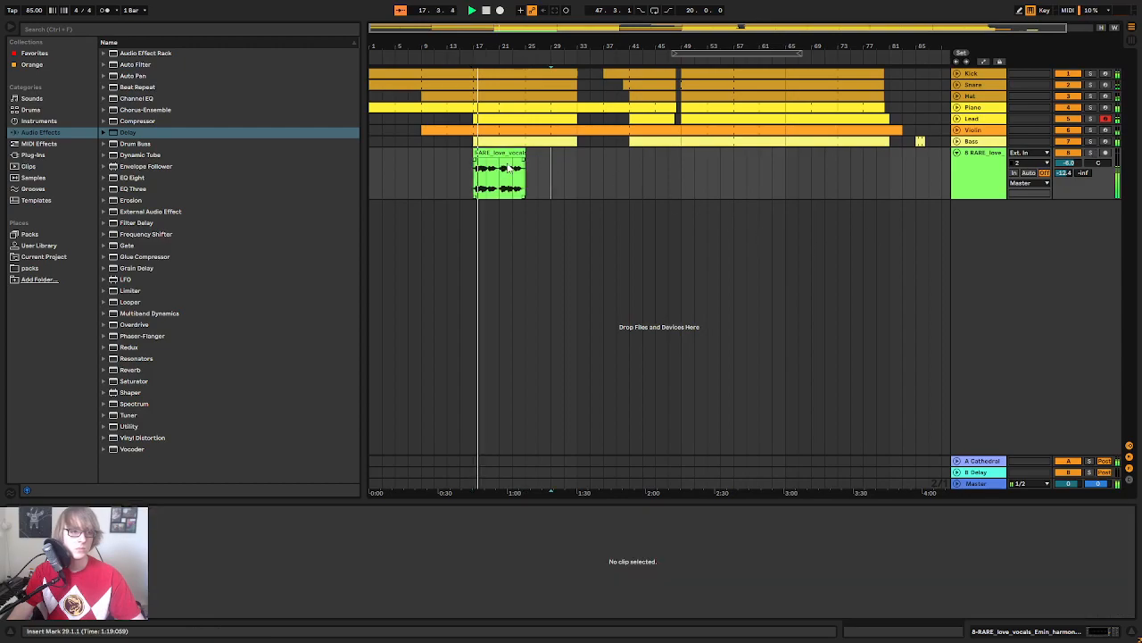
{"action": "left_click", "coordinate": [505, 174]}
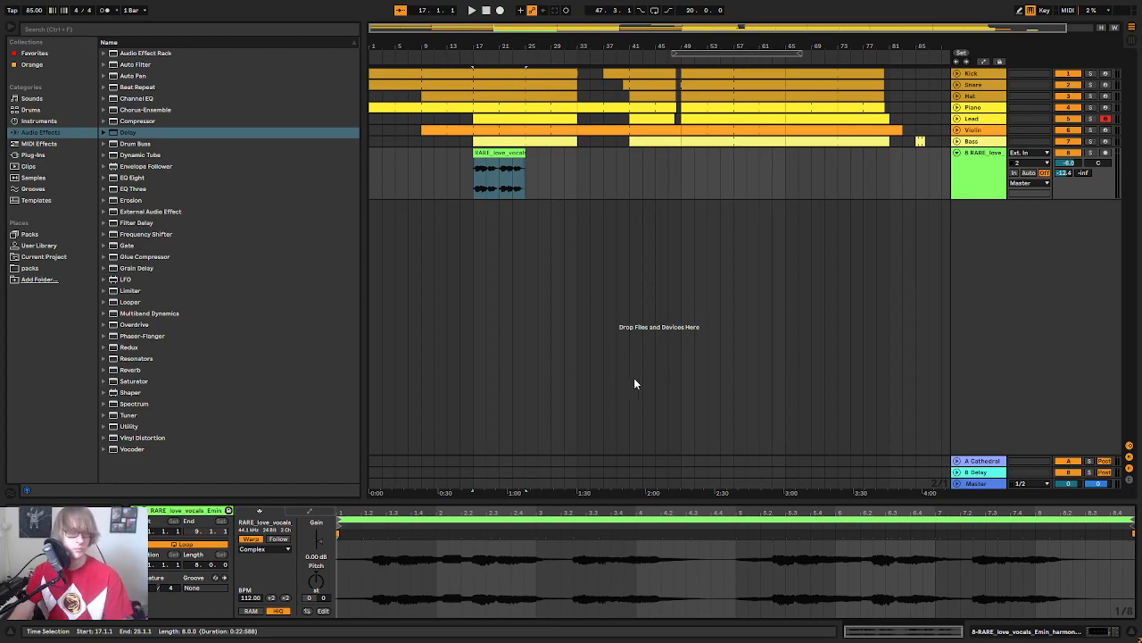
Step: Set the vocal clip's warp mode to Complex Pro and its track volume to -3.1 dB while playing from bar 17
{"action": "left_click", "coordinate": [279, 551]}
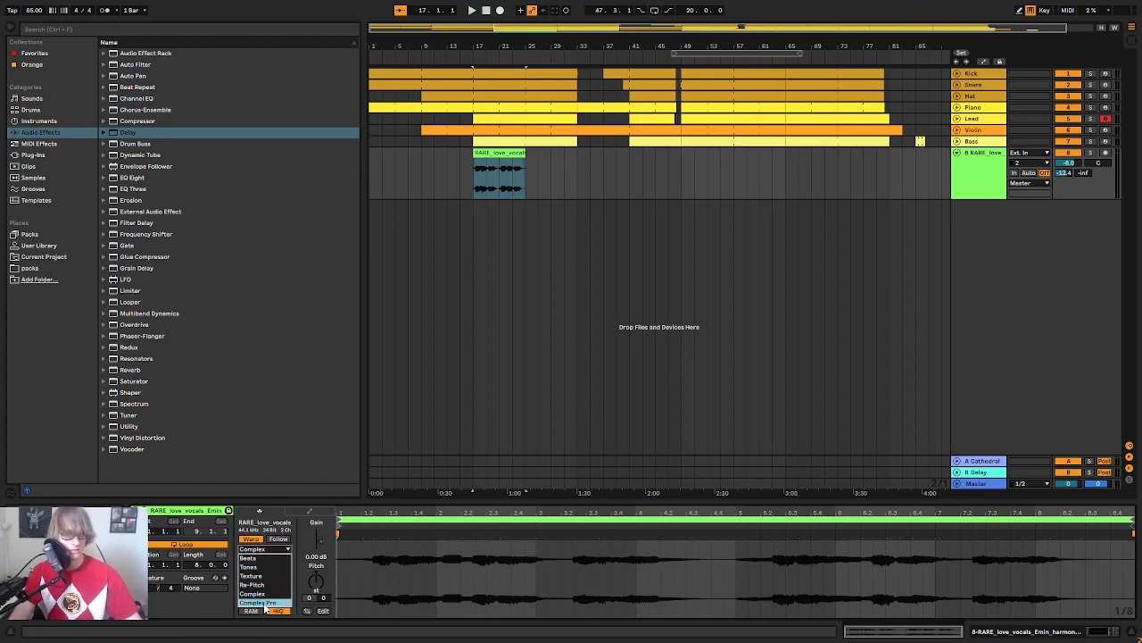
{"action": "left_click", "coordinate": [279, 605]}
{"action": "key", "text": "space"}
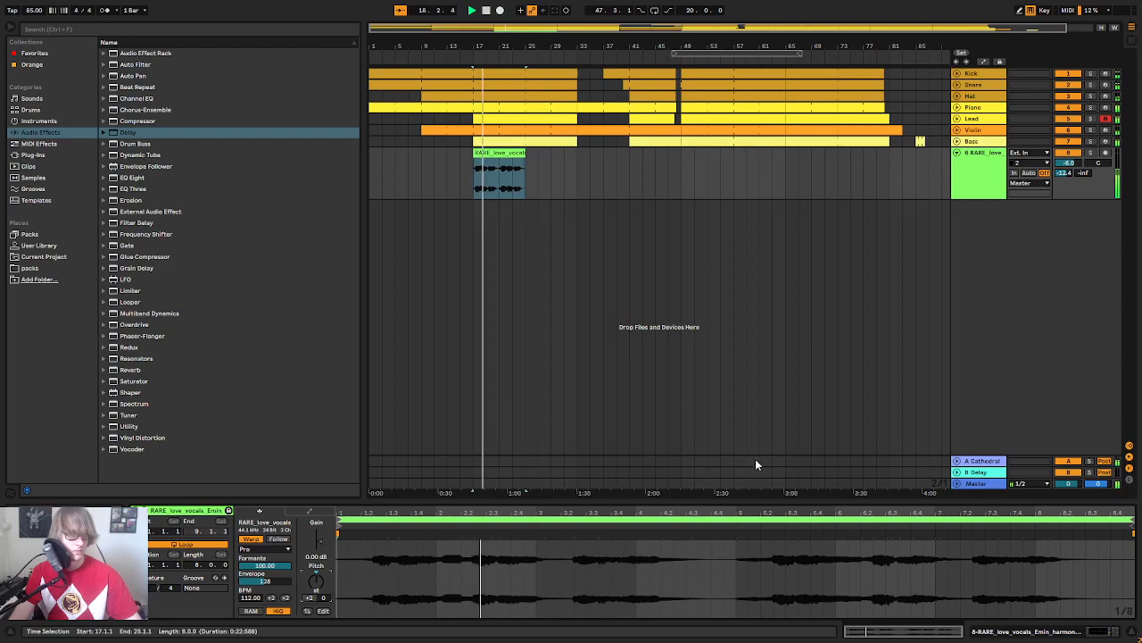
{"action": "key", "text": "Tab"}
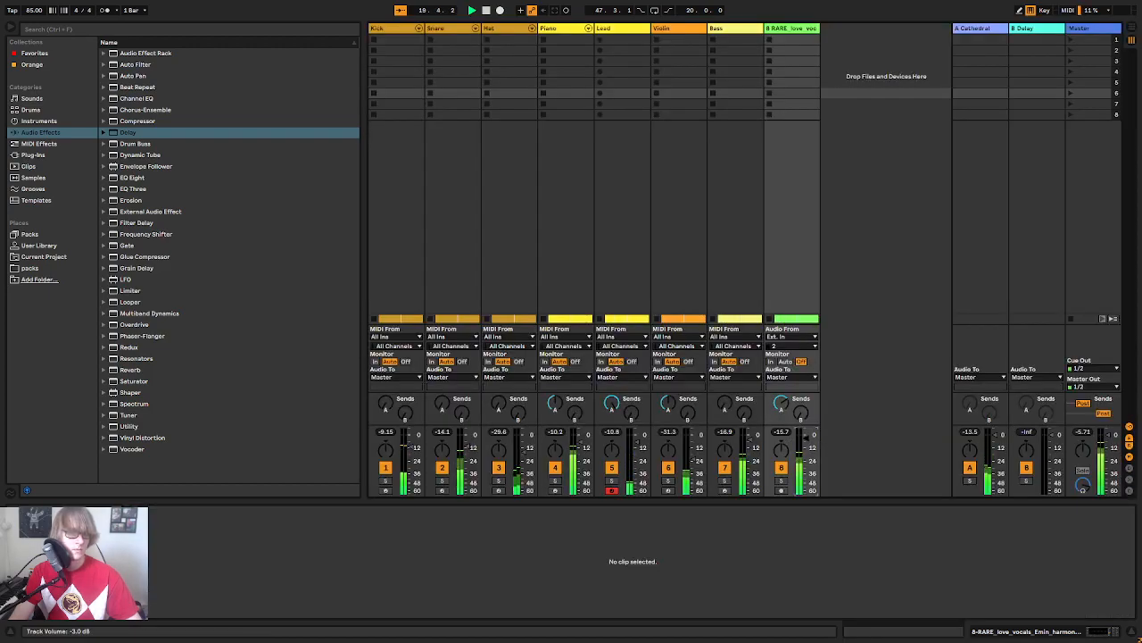
{"action": "key", "text": "Tab"}
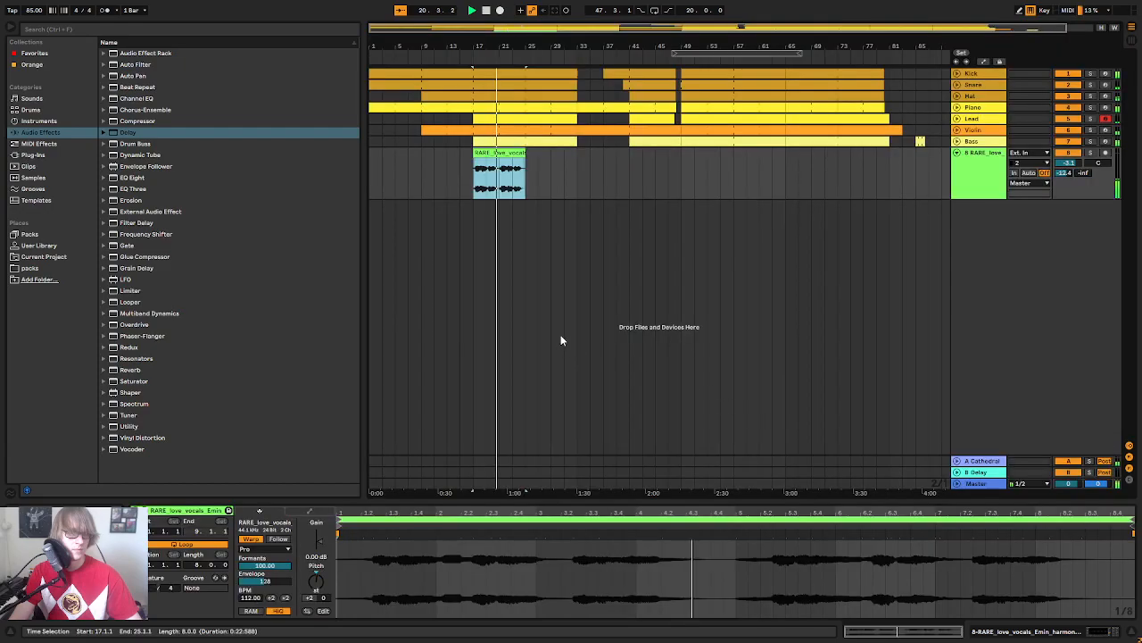
{"action": "left_click_drag", "start_coordinate": [601, 46], "coordinate": [655, 50]}
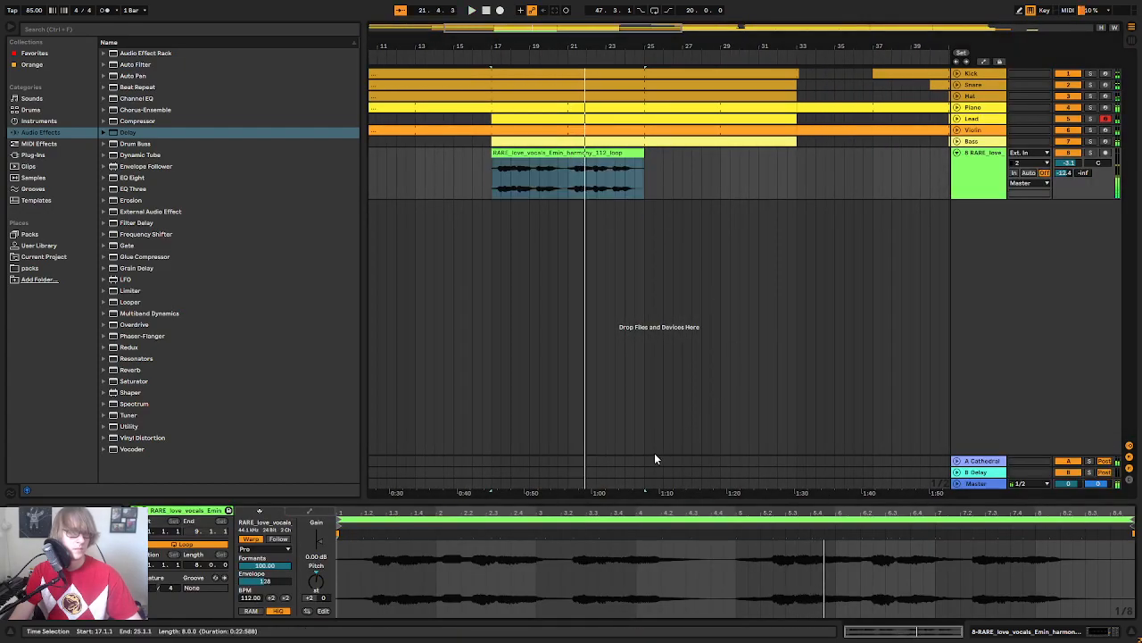
{"action": "key", "text": "space"}
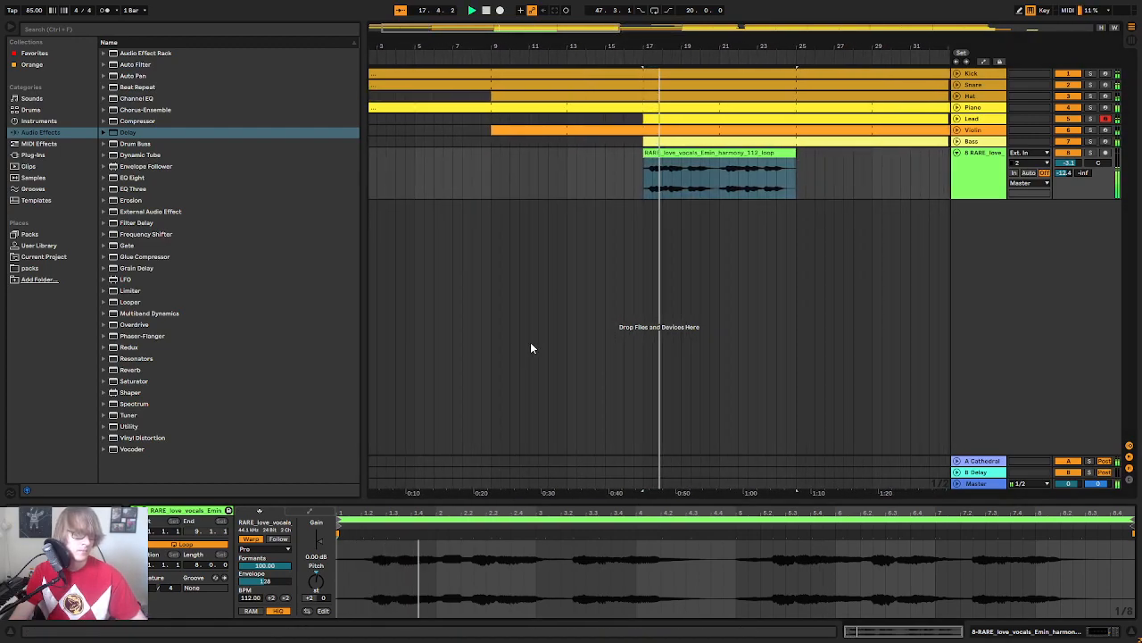
Step: Enlarge the sample editor and add warp markers on the vocal transients near beats 1.2, 2.2 and 3.2 during playback
{"action": "left_click_drag", "start_coordinate": [518, 503], "coordinate": [518, 327]}
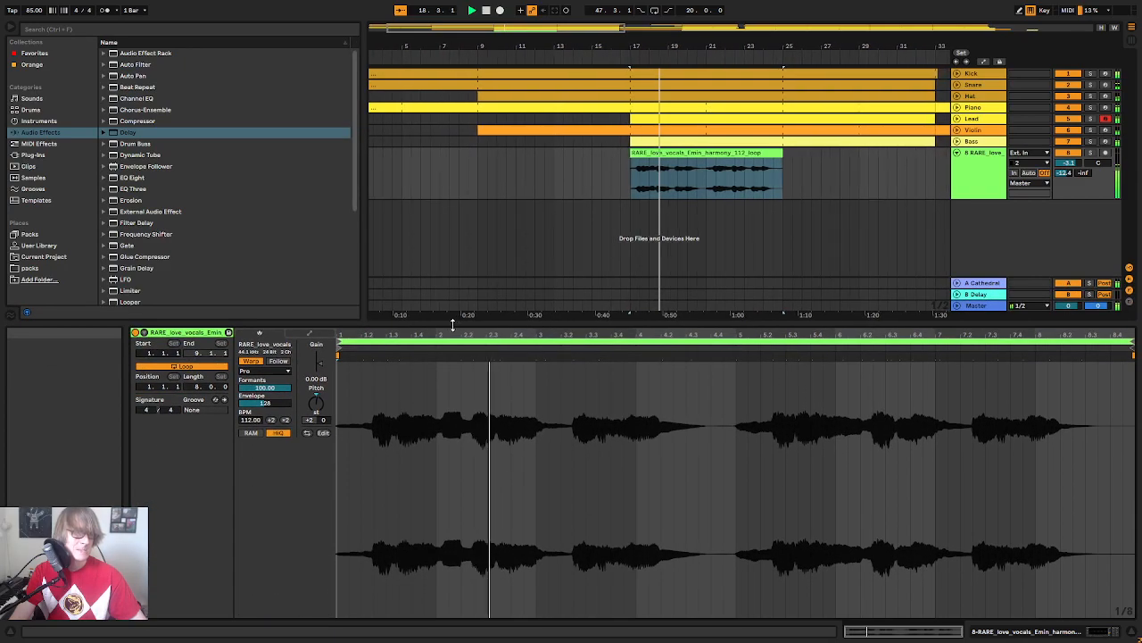
{"action": "left_click_drag", "start_coordinate": [384, 335], "coordinate": [384, 353]}
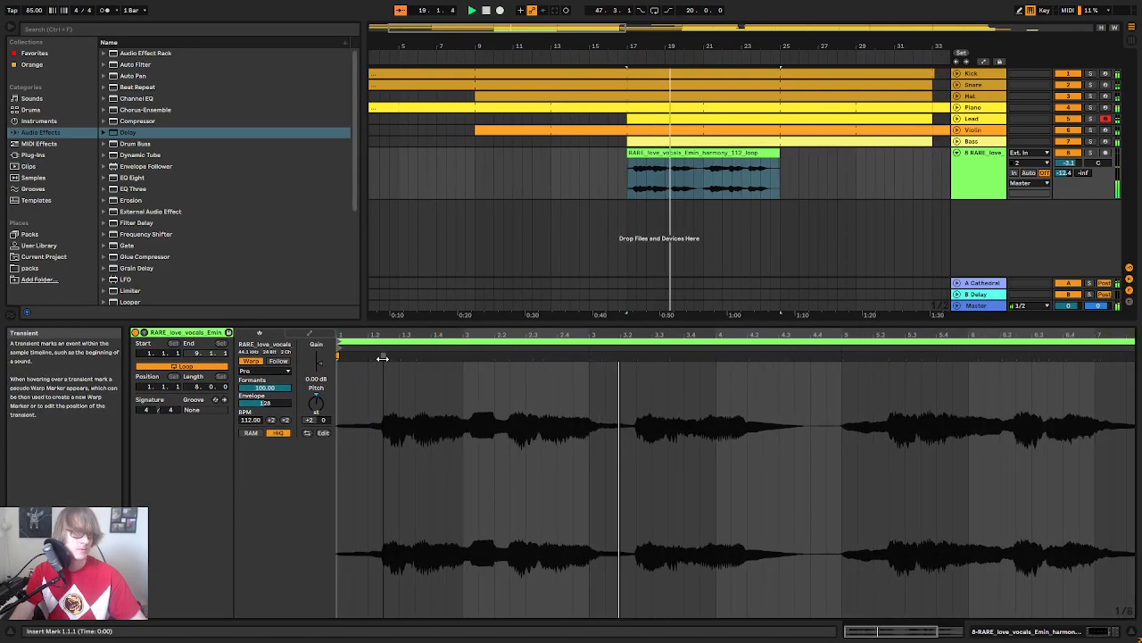
{"action": "key", "text": "space"}
{"action": "double_click", "coordinate": [383, 357]}
{"action": "key", "text": "space"}
{"action": "double_click", "coordinate": [495, 357]}
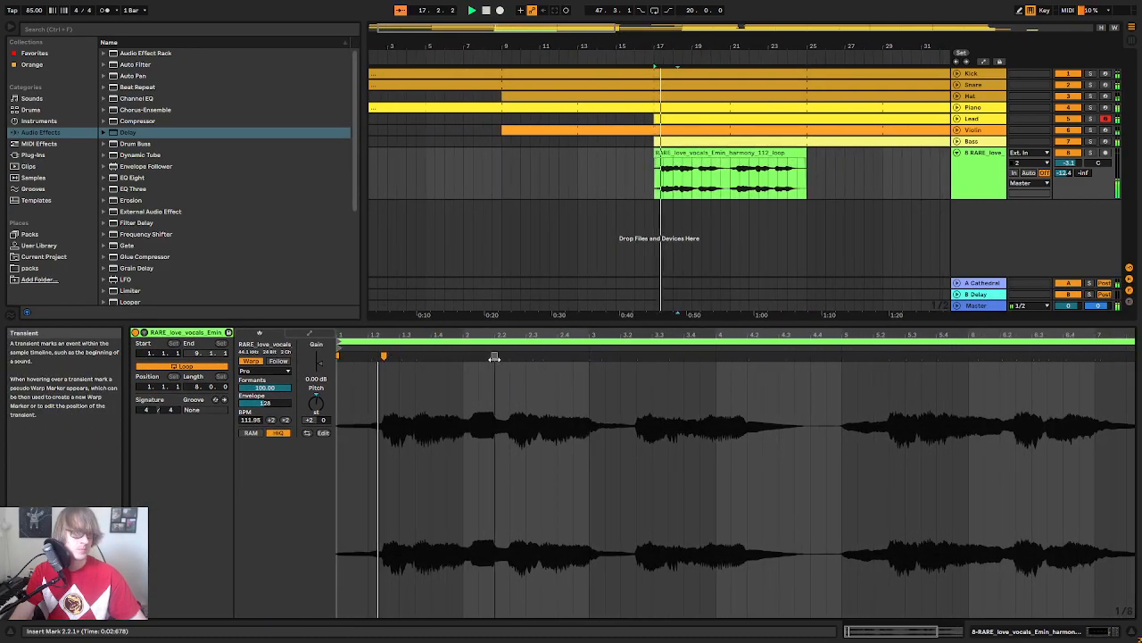
{"action": "mouse_move", "coordinate": [640, 358]}
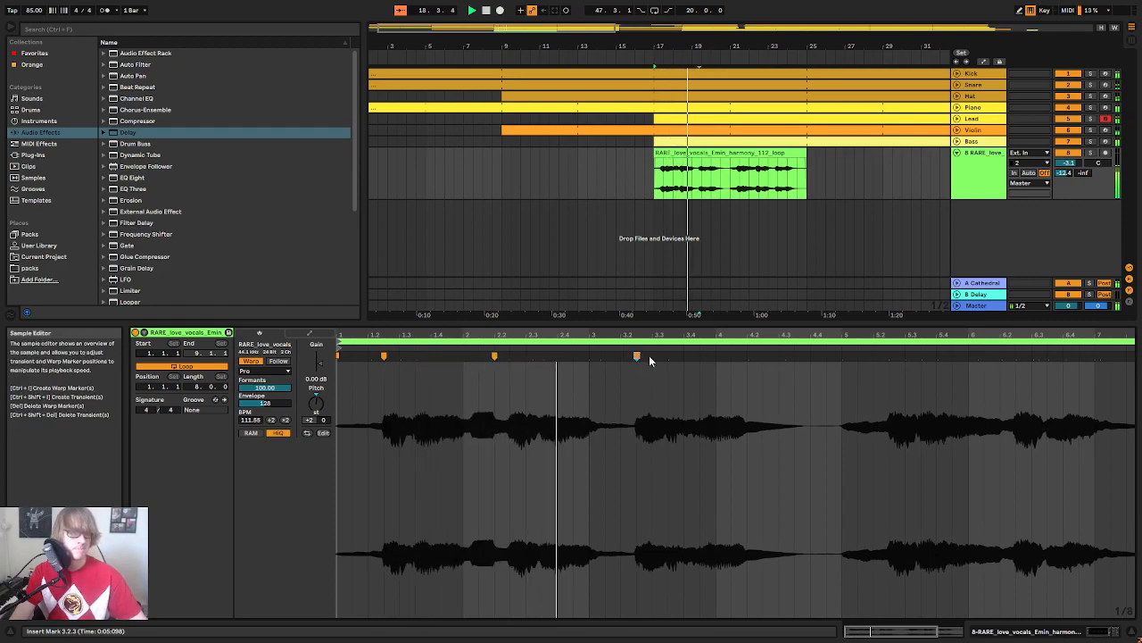
Step: Set the vocal track's volume to -5.1 dB and its Cathedral send to 0 dB
{"action": "key", "text": "Tab"}
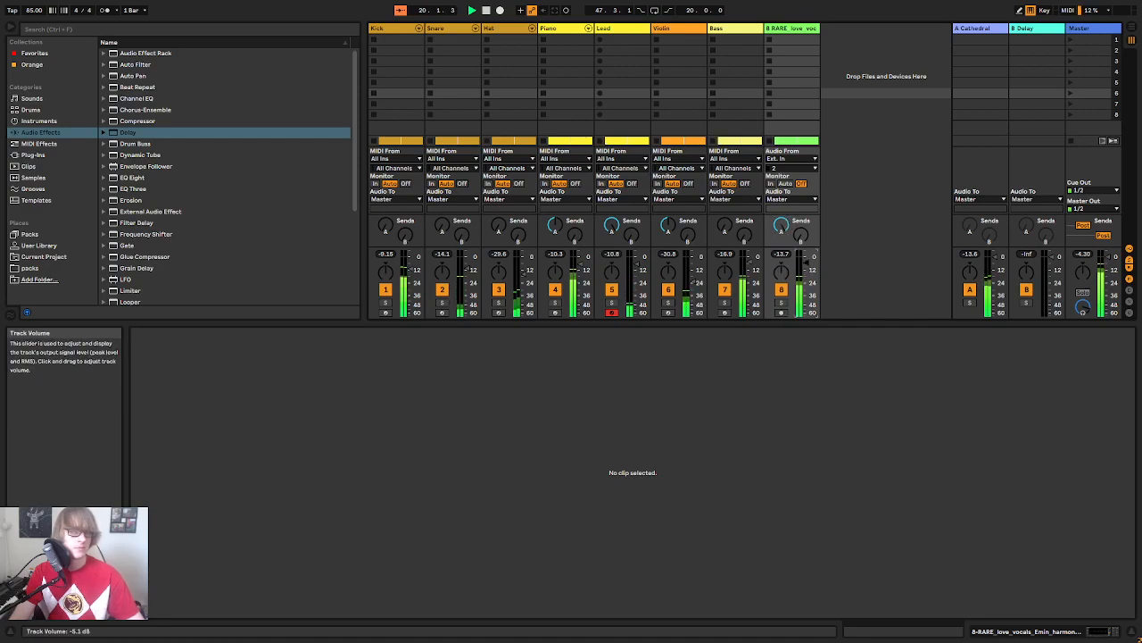
{"action": "key", "text": "Tab"}
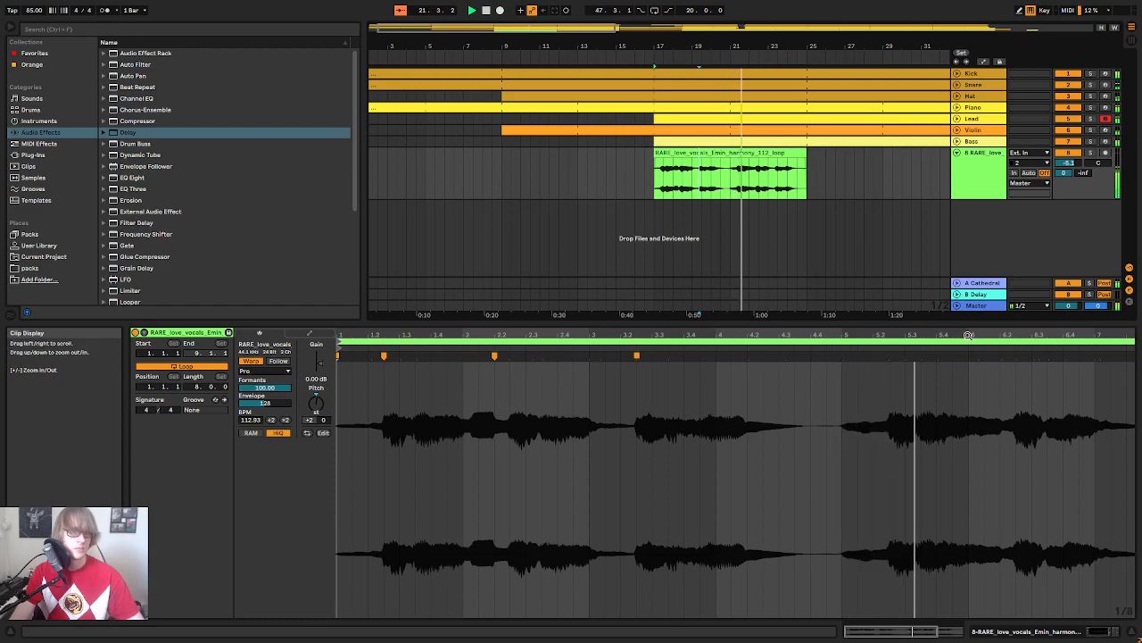
Step: Extend the looped vocal clip from bar 25 to about bar 33
{"action": "left_click_drag", "start_coordinate": [967, 336], "coordinate": [835, 336]}
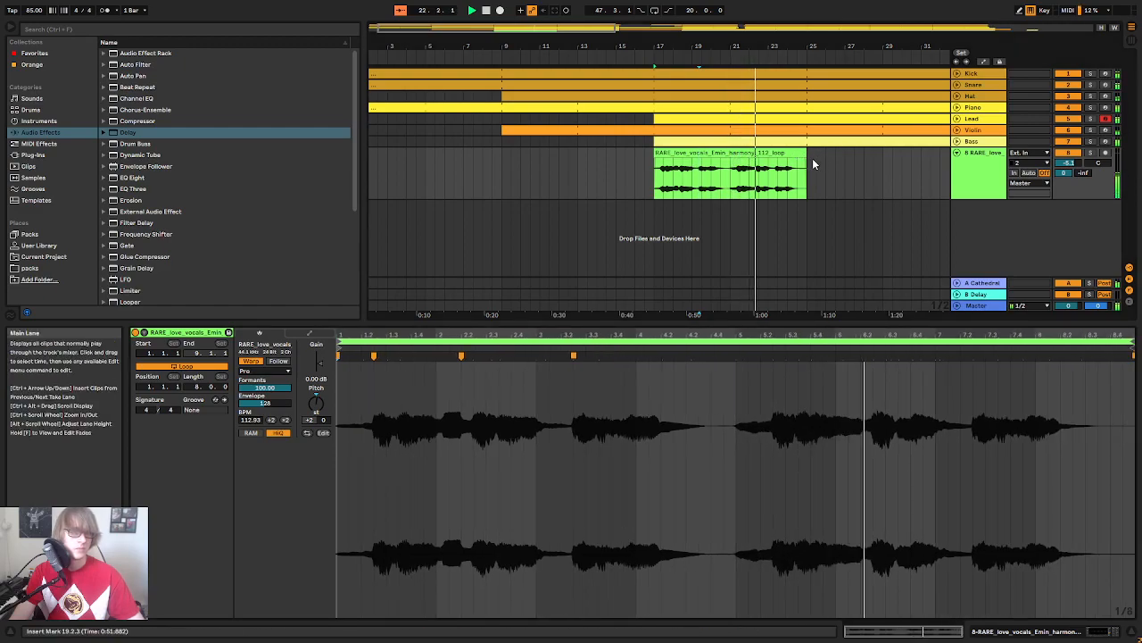
{"action": "left_click_drag", "start_coordinate": [807, 165], "coordinate": [952, 165]}
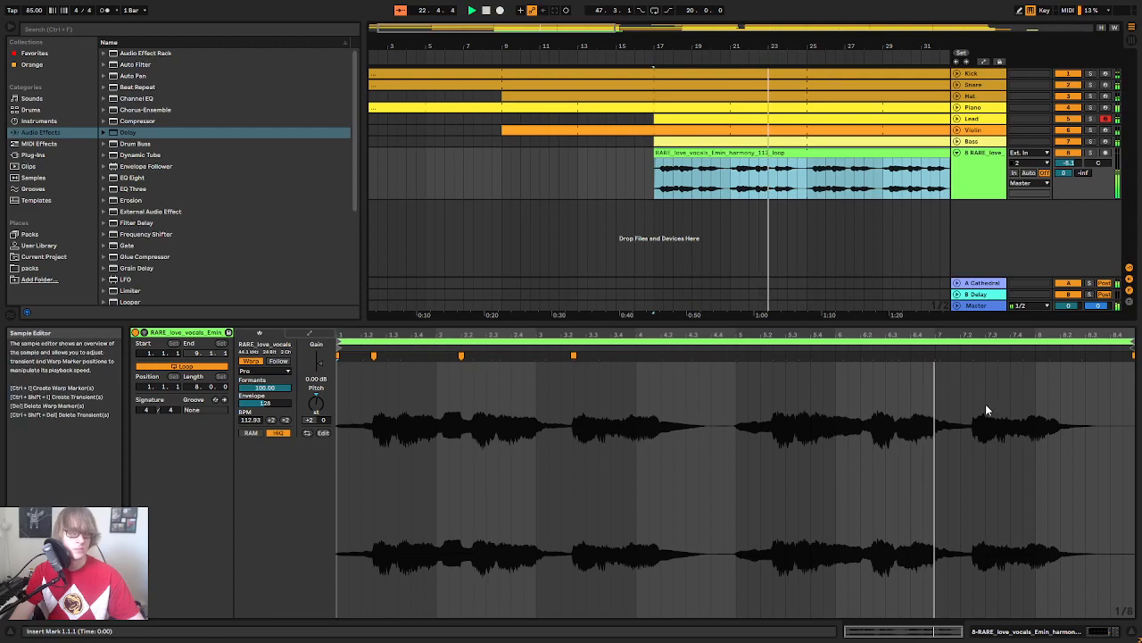
Step: Listen to the extended vocal clip with the full mix and soloed, comparing its timing with the warp markers
{"action": "left_click", "coordinate": [1033, 335]}
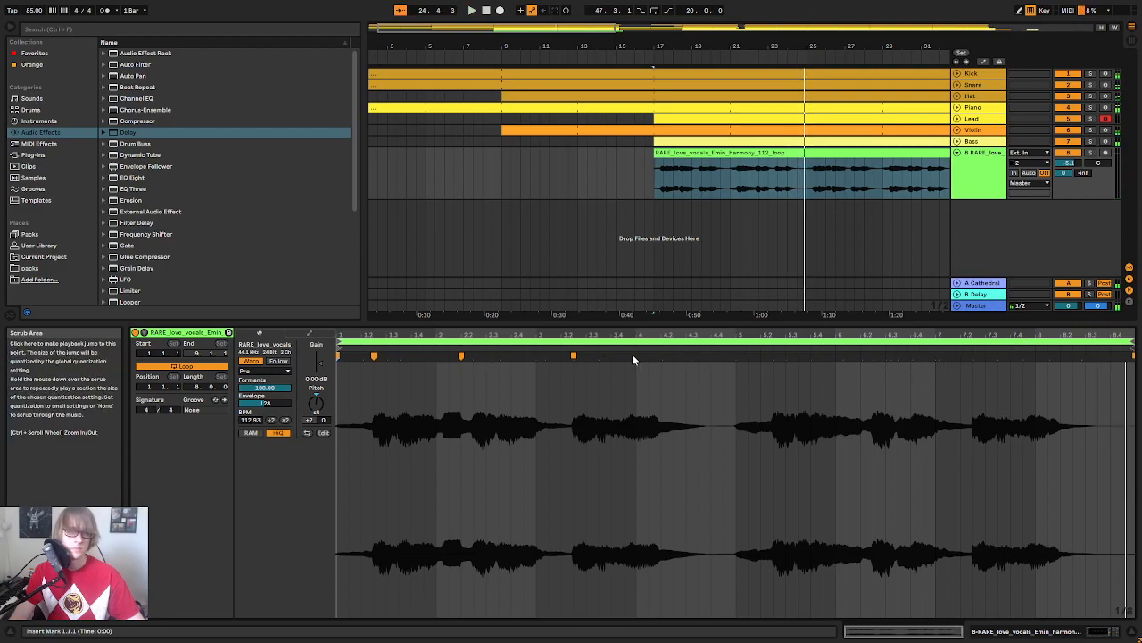
{"action": "key", "text": "space"}
{"action": "left_click_drag", "start_coordinate": [519, 334], "coordinate": [489, 332]}
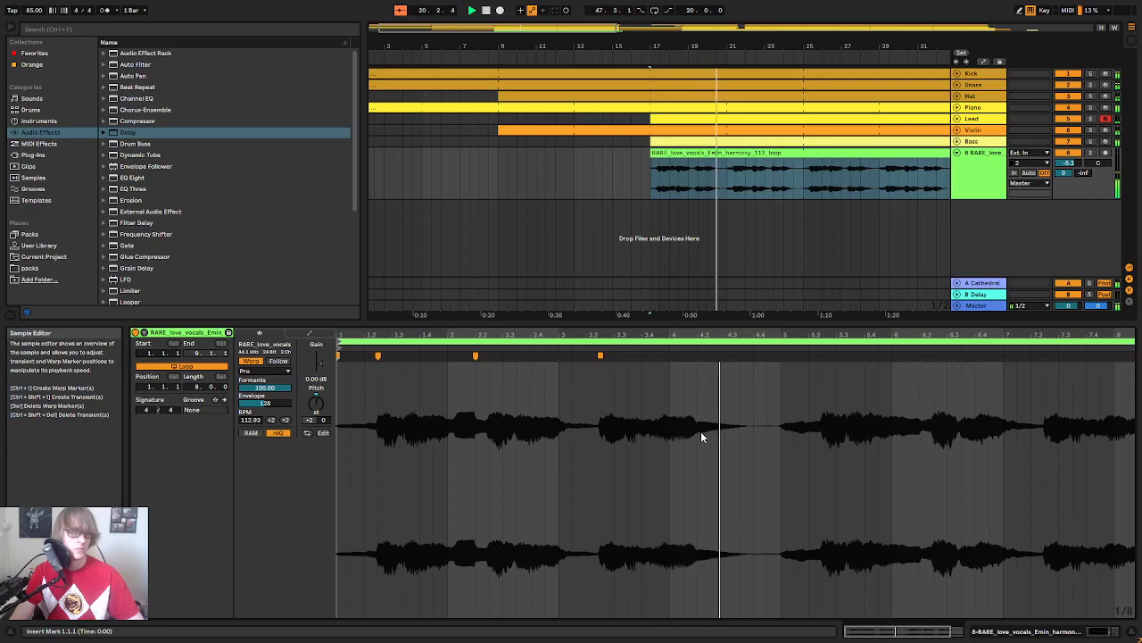
{"action": "left_click_drag", "start_coordinate": [824, 334], "coordinate": [823, 319]}
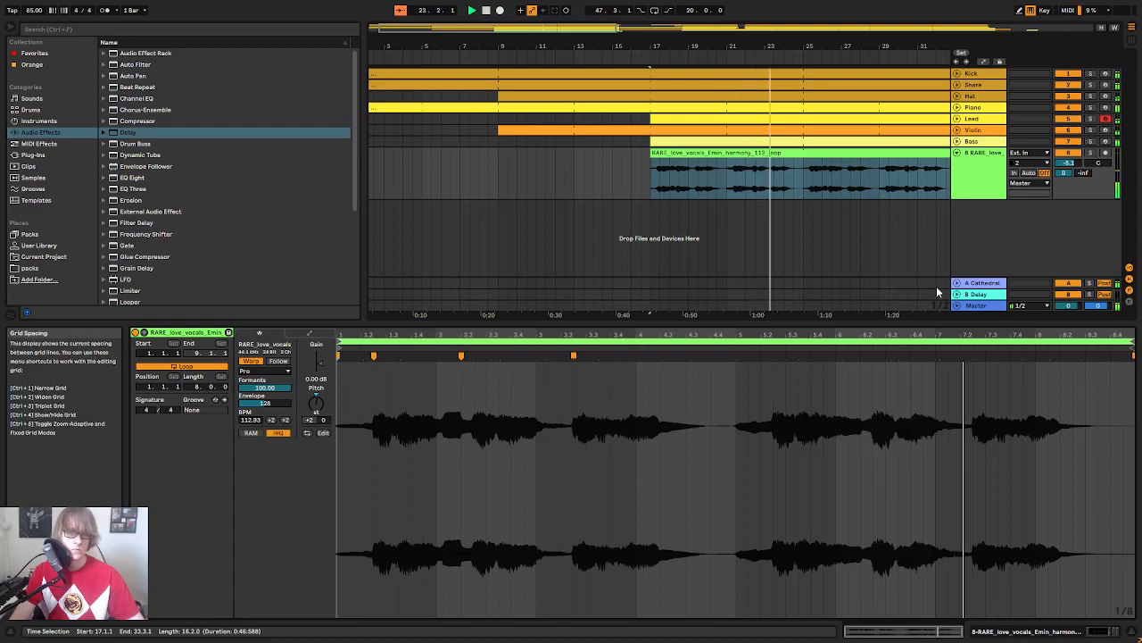
{"action": "left_click", "coordinate": [499, 349]}
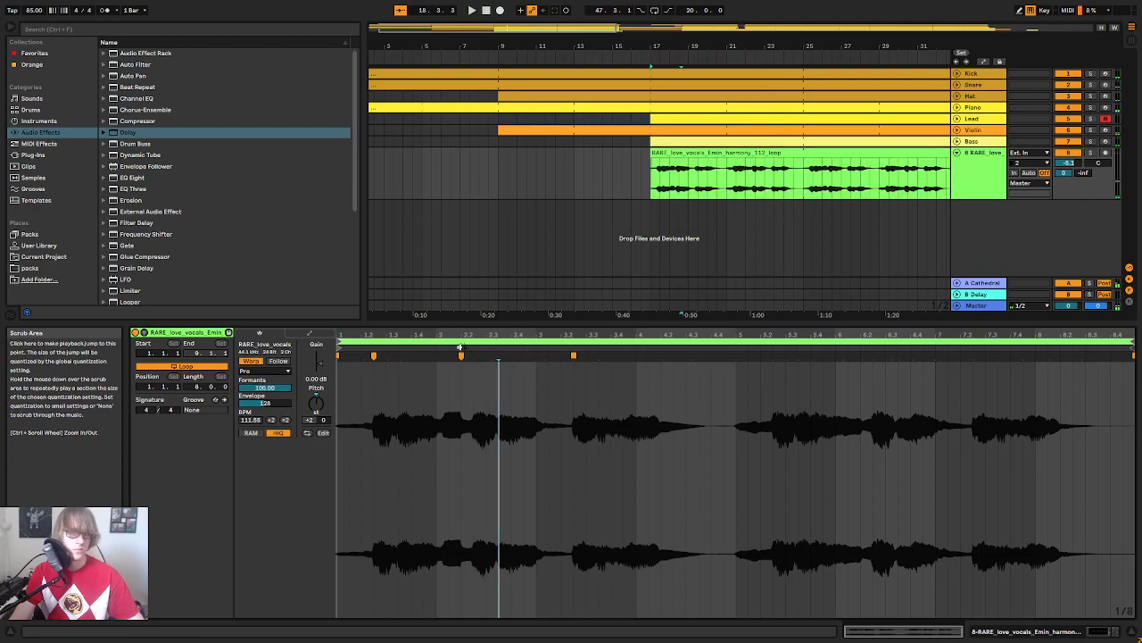
{"action": "left_click", "coordinate": [460, 347]}
{"action": "left_click", "coordinate": [1092, 153]}
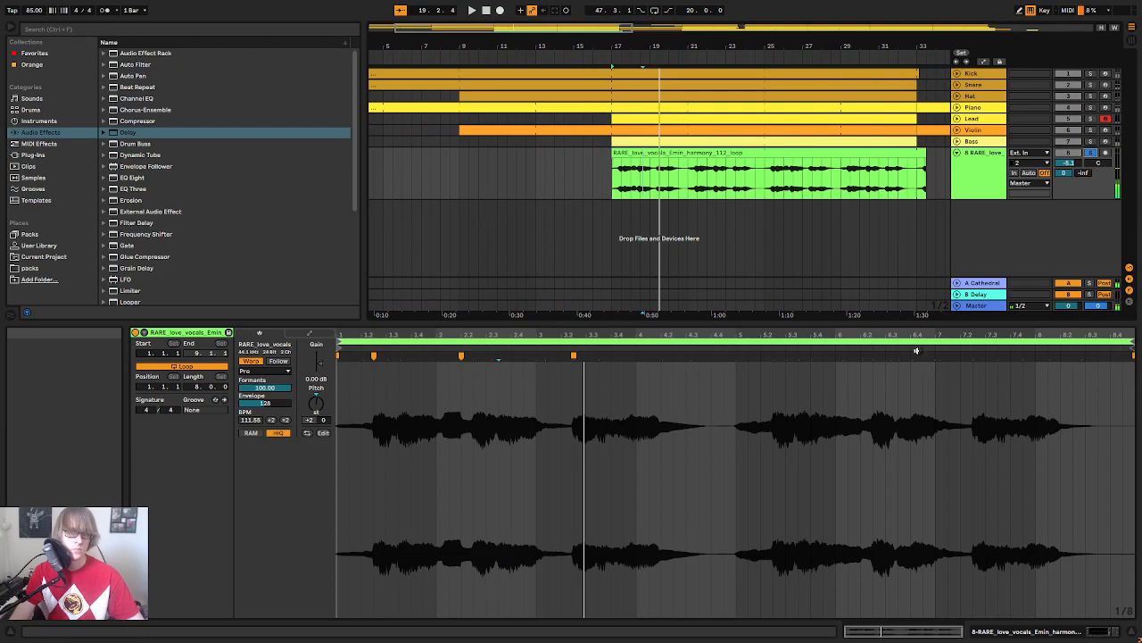
{"action": "left_click", "coordinate": [1092, 153]}
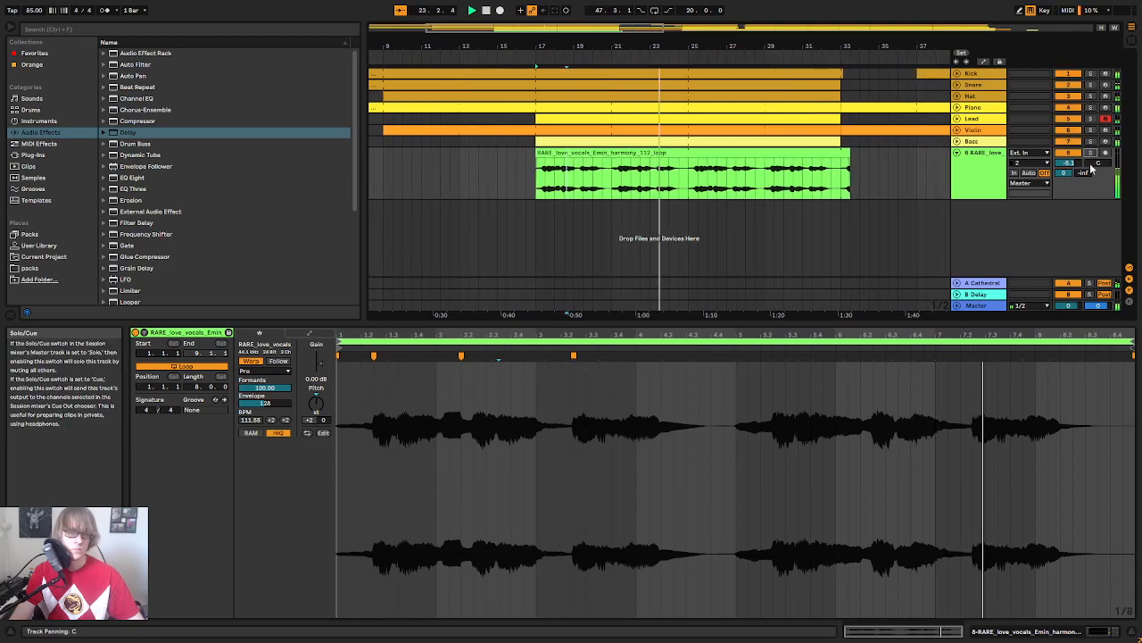
Step: Trim the vocal clip so that it starts at bar 25 and ends at bar 33
{"action": "left_click", "coordinate": [873, 178]}
{"action": "left_click_drag", "start_coordinate": [845, 153], "coordinate": [836, 153]}
{"action": "left_click_drag", "start_coordinate": [807, 43], "coordinate": [807, 18]}
{"action": "left_click", "coordinate": [692, 186]}
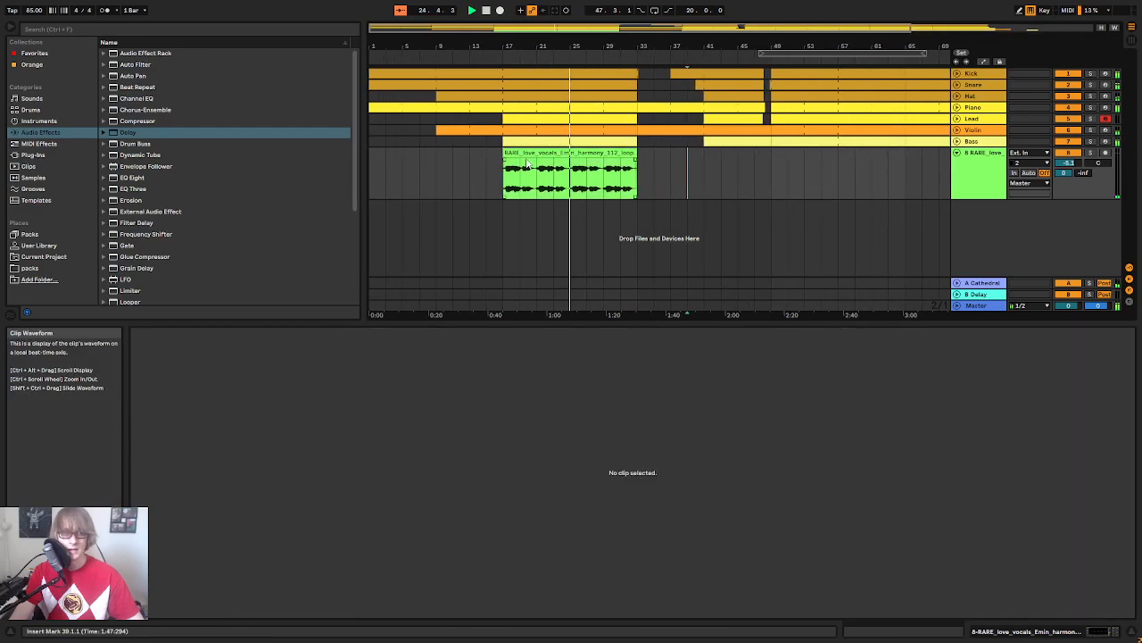
{"action": "left_click_drag", "start_coordinate": [504, 165], "coordinate": [574, 167]}
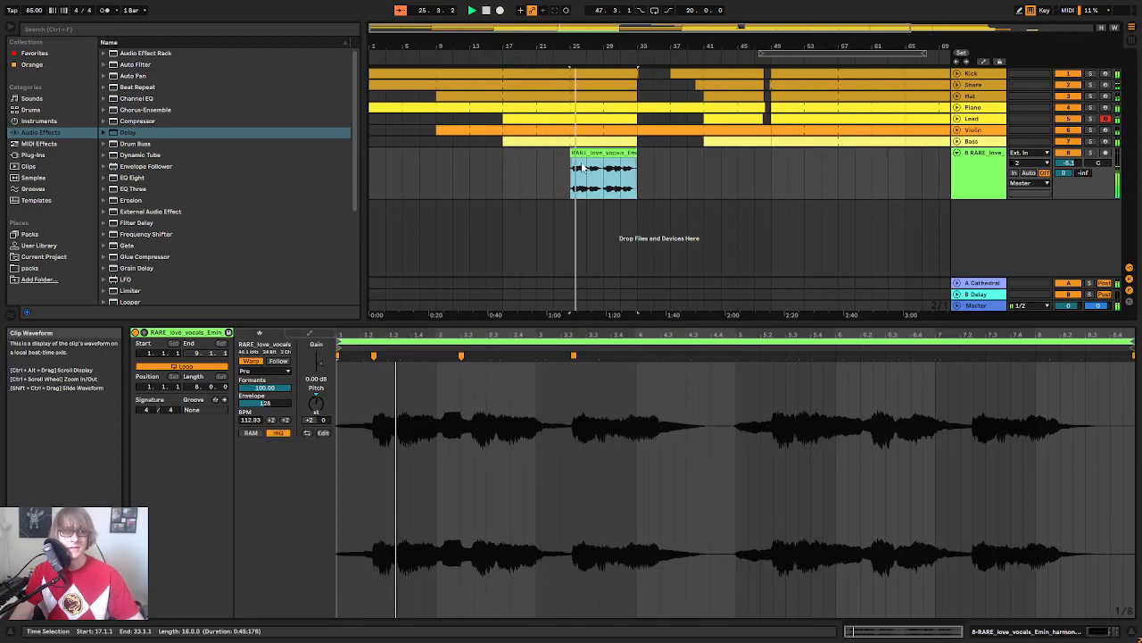
{"action": "left_click", "coordinate": [719, 172]}
{"action": "left_click", "coordinate": [622, 153]}
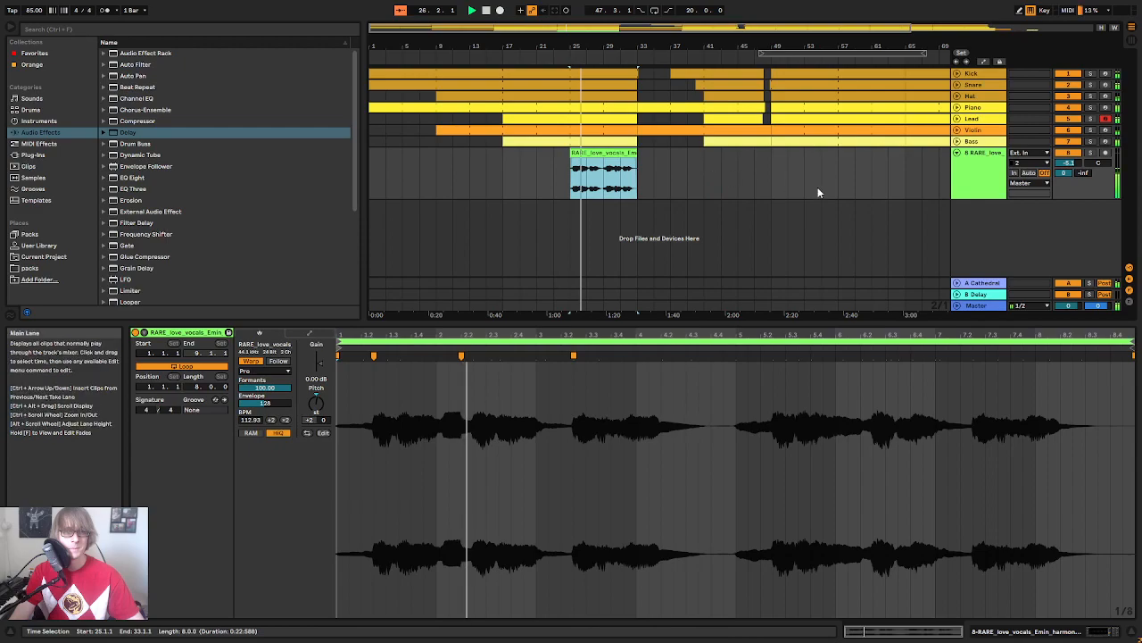
Step: Rename the vocal track as Vox
{"action": "right_click", "coordinate": [986, 169]}
{"action": "left_click", "coordinate": [1007, 220]}
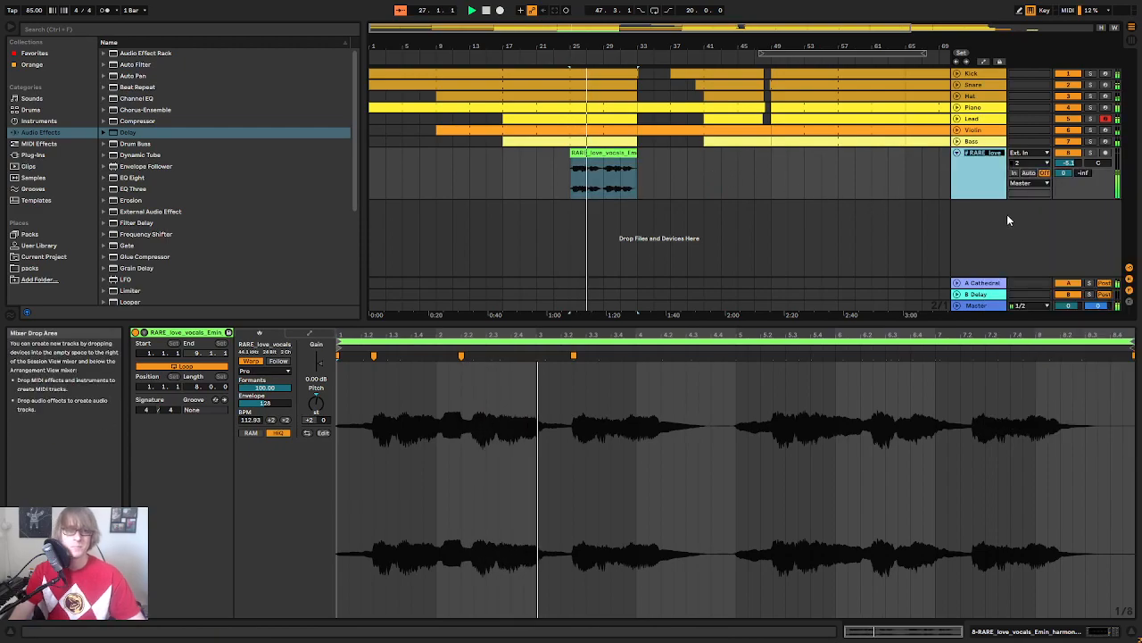
{"action": "type", "text": "Vox"}
{"action": "key", "text": "Return"}
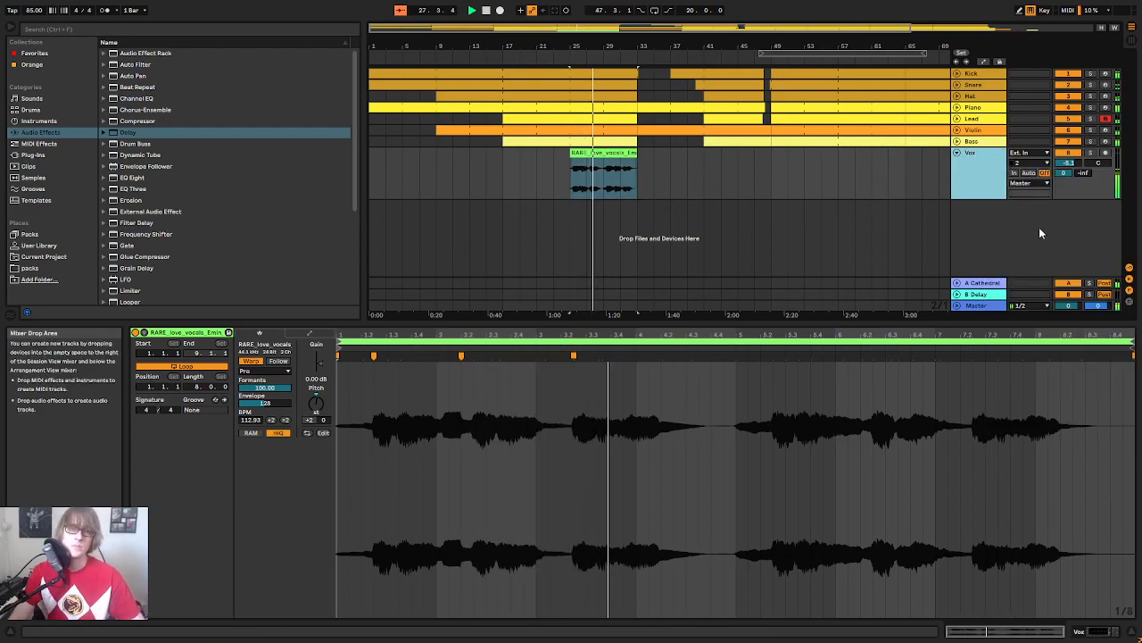
Step: Show the Vox track's device chain and set the track volume to -8.2 dB
{"action": "double_click", "coordinate": [982, 182]}
{"action": "key", "text": "Tab"}
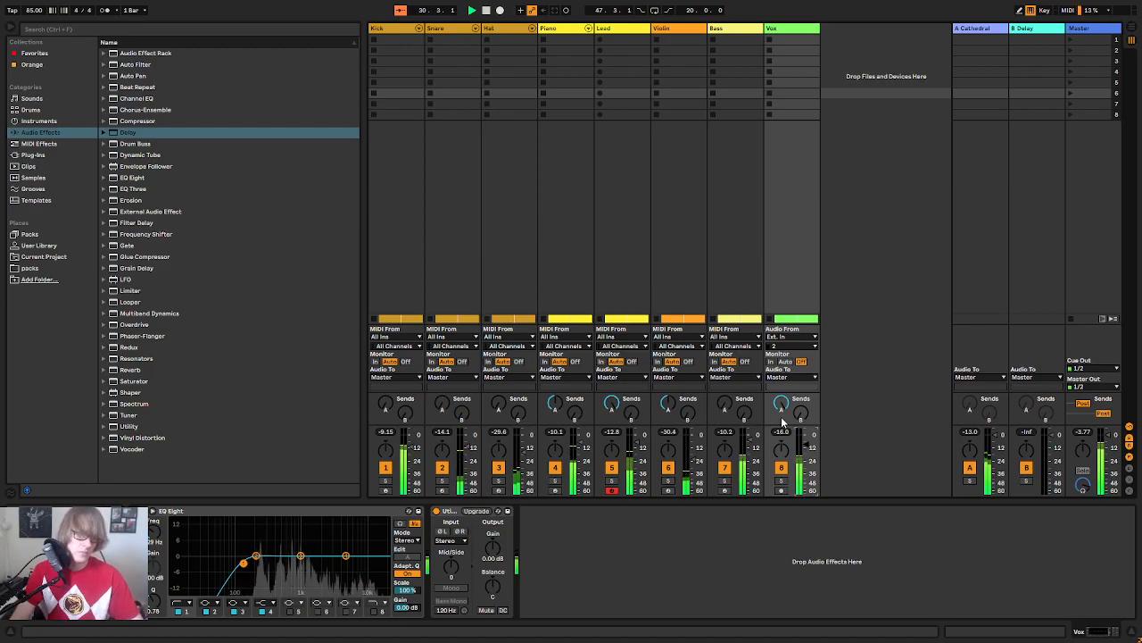
{"action": "key", "text": "Tab"}
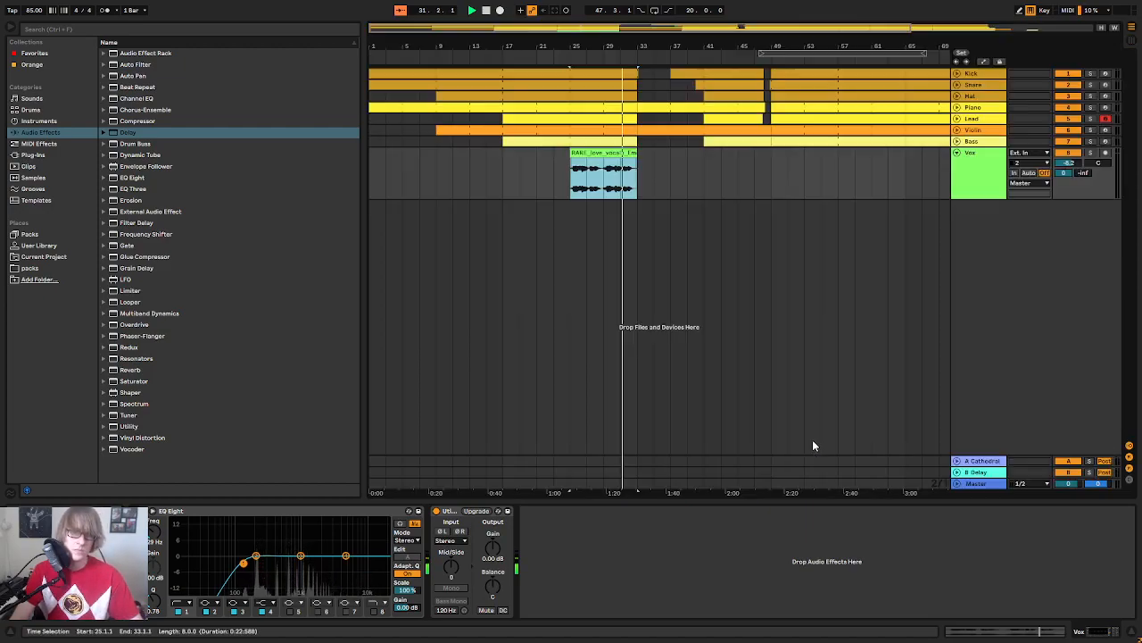
Step: Copy the bar 25 vocal clip to bar 49 on the Vox track and extend the copy to bar 65
{"action": "left_click", "coordinate": [719, 180]}
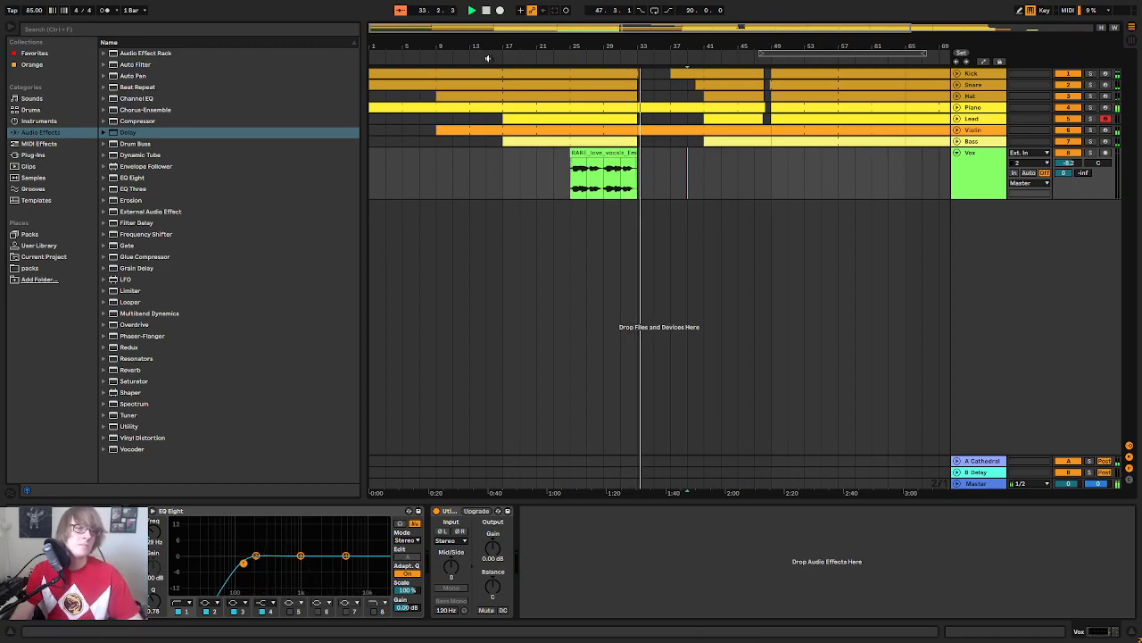
{"action": "left_click_drag", "start_coordinate": [589, 48], "coordinate": [589, 23]}
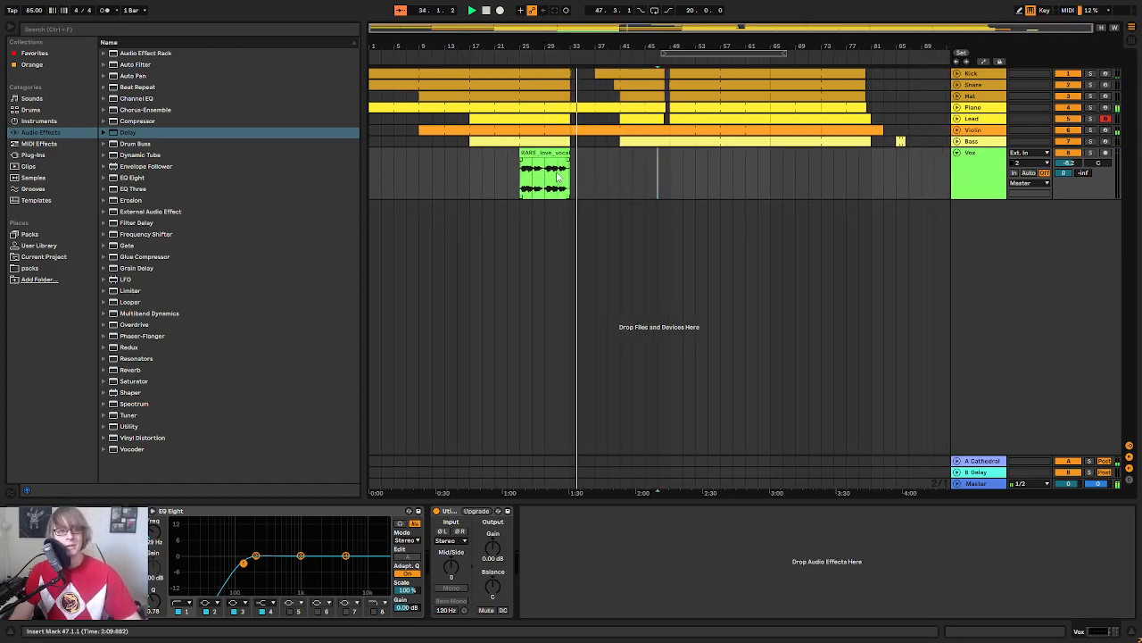
{"action": "left_click", "coordinate": [562, 179]}
{"action": "key", "text": "ctrl+c"}
{"action": "left_click", "coordinate": [671, 165]}
{"action": "key", "text": "ctrl+v"}
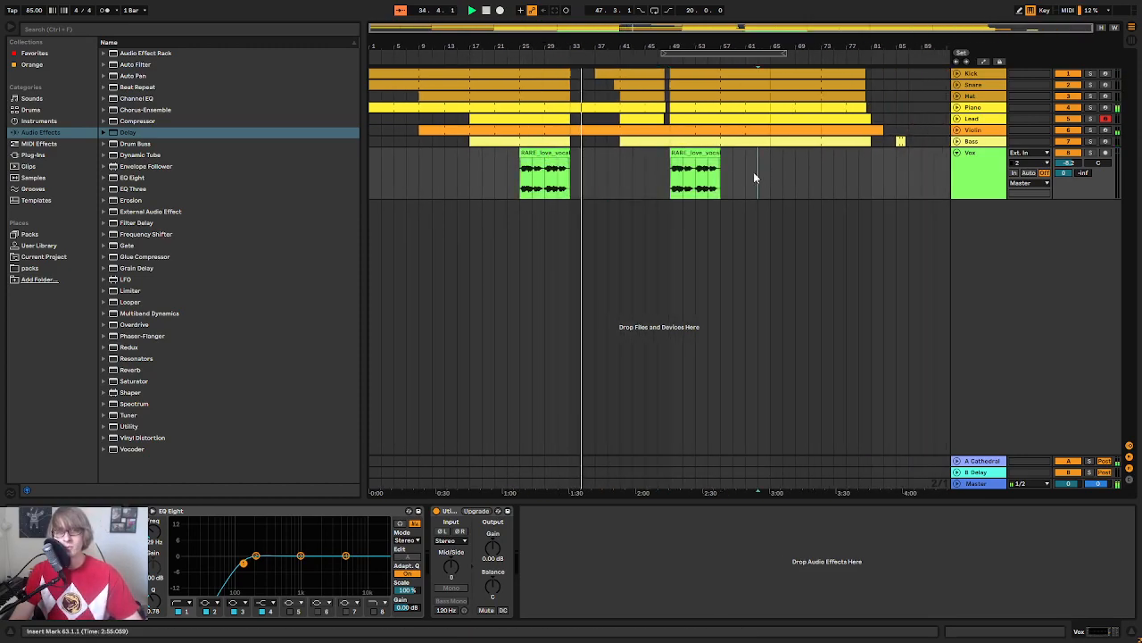
{"action": "left_click_drag", "start_coordinate": [721, 160], "coordinate": [771, 161]}
Step: Duplicate the bar 25 vocal clip directly after itself at bar 33
{"action": "left_click", "coordinate": [624, 194]}
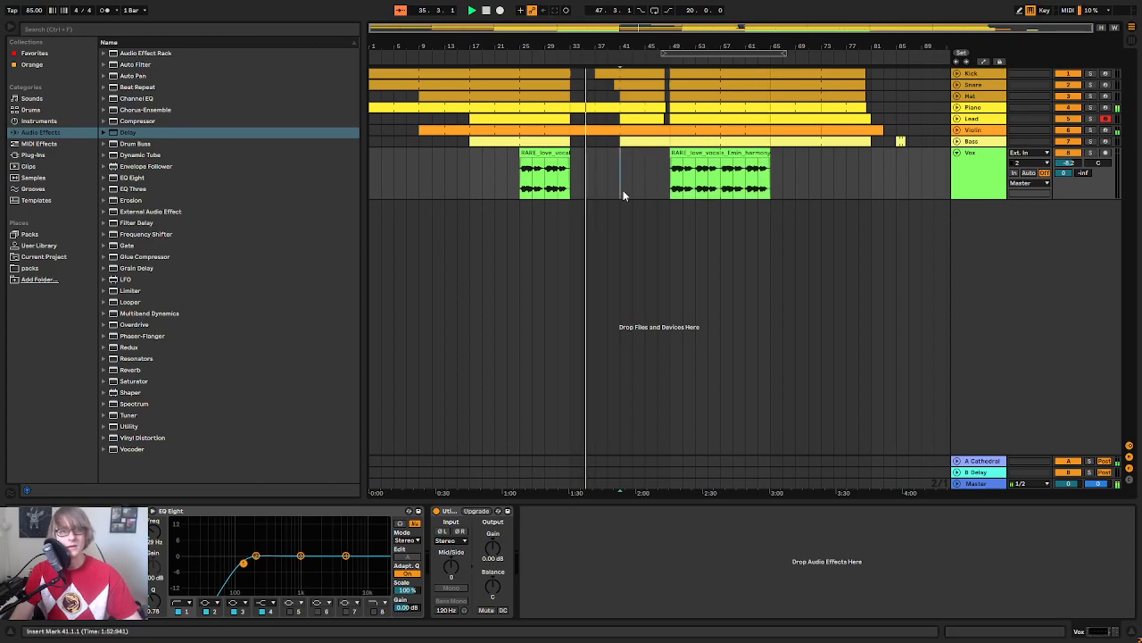
{"action": "left_click", "coordinate": [546, 166]}
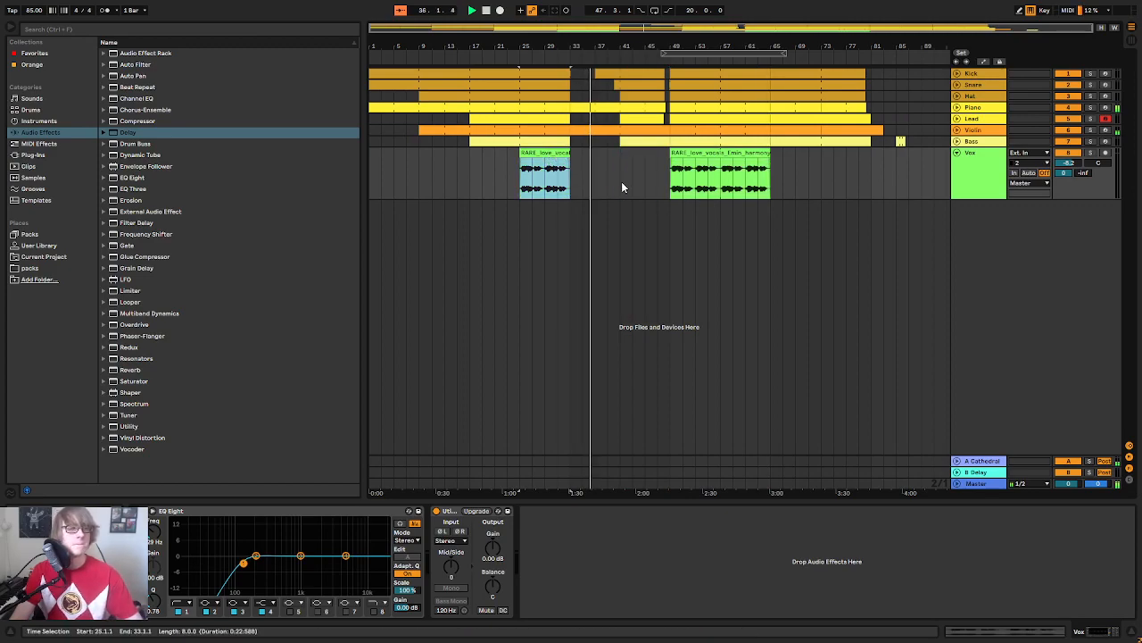
{"action": "key", "text": "ctrl+d"}
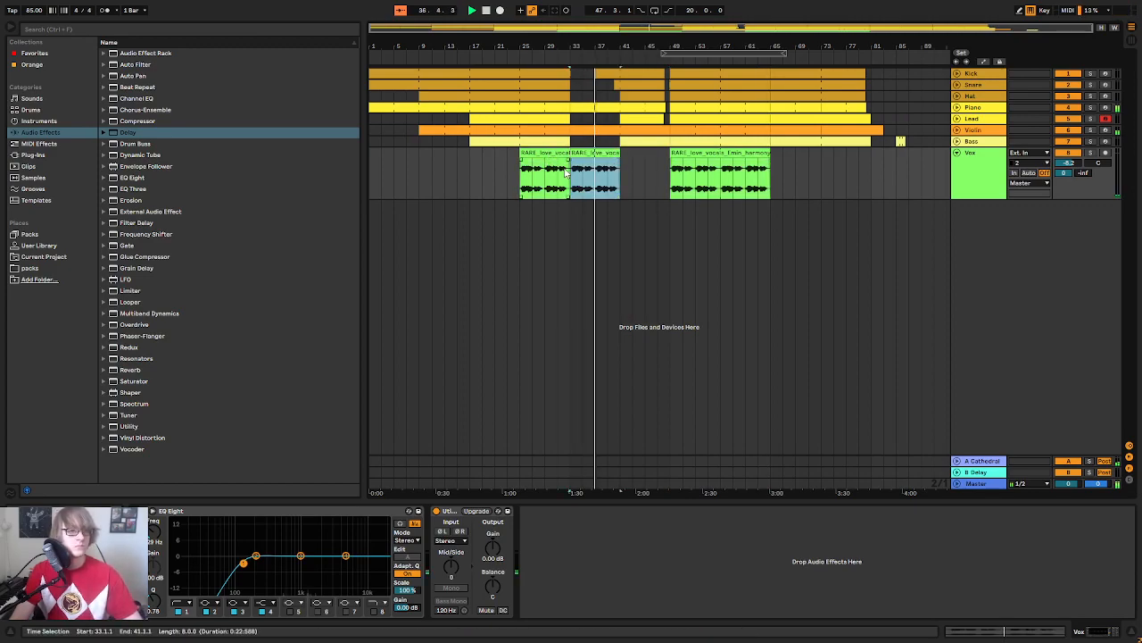
Step: Delete the vocal clip at bar 25 and extend the one at bar 33 to bar 49
{"action": "left_click", "coordinate": [548, 155]}
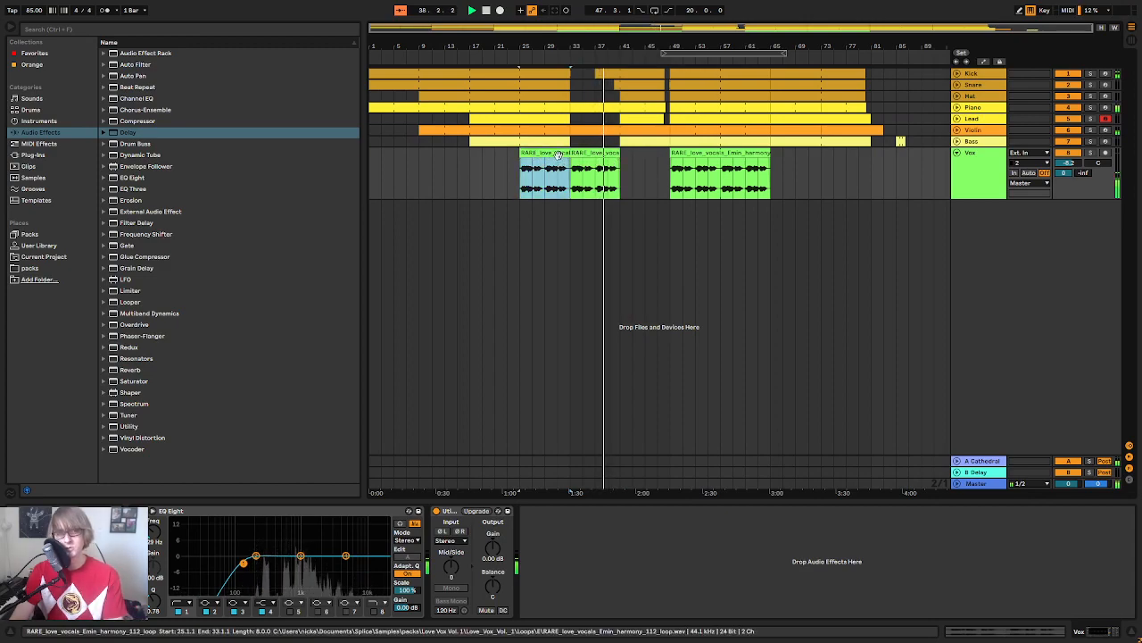
{"action": "key", "text": "Delete"}
{"action": "left_click_drag", "start_coordinate": [622, 161], "coordinate": [671, 161]}
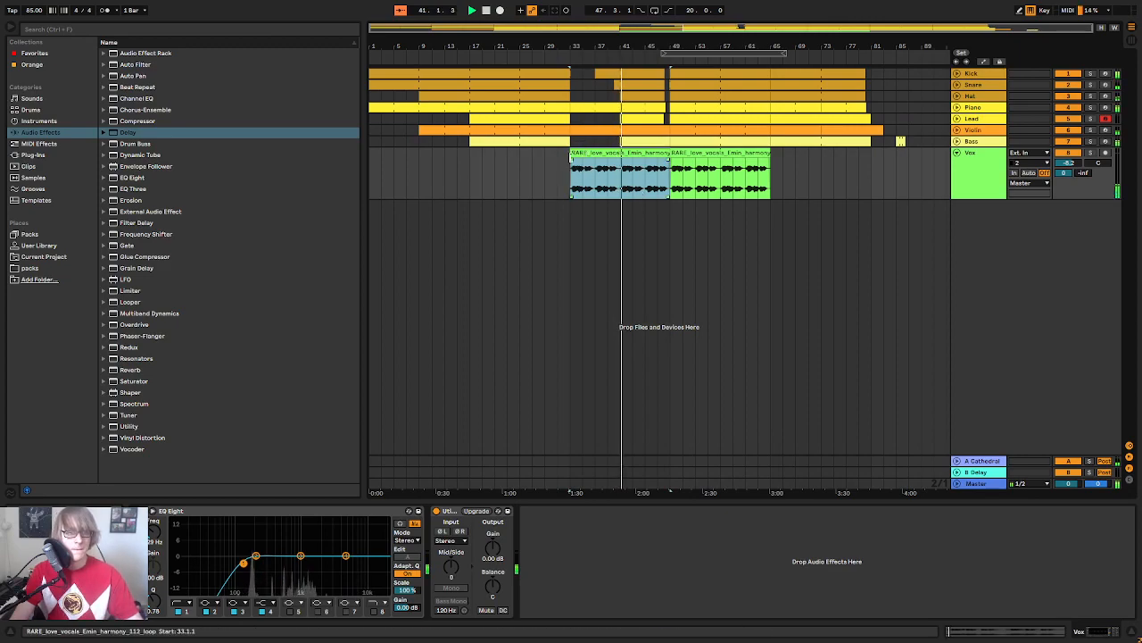
Step: Remove the vocal clip between bars 33 and 49 from the Vox track
{"action": "left_click_drag", "start_coordinate": [572, 158], "coordinate": [596, 153]}
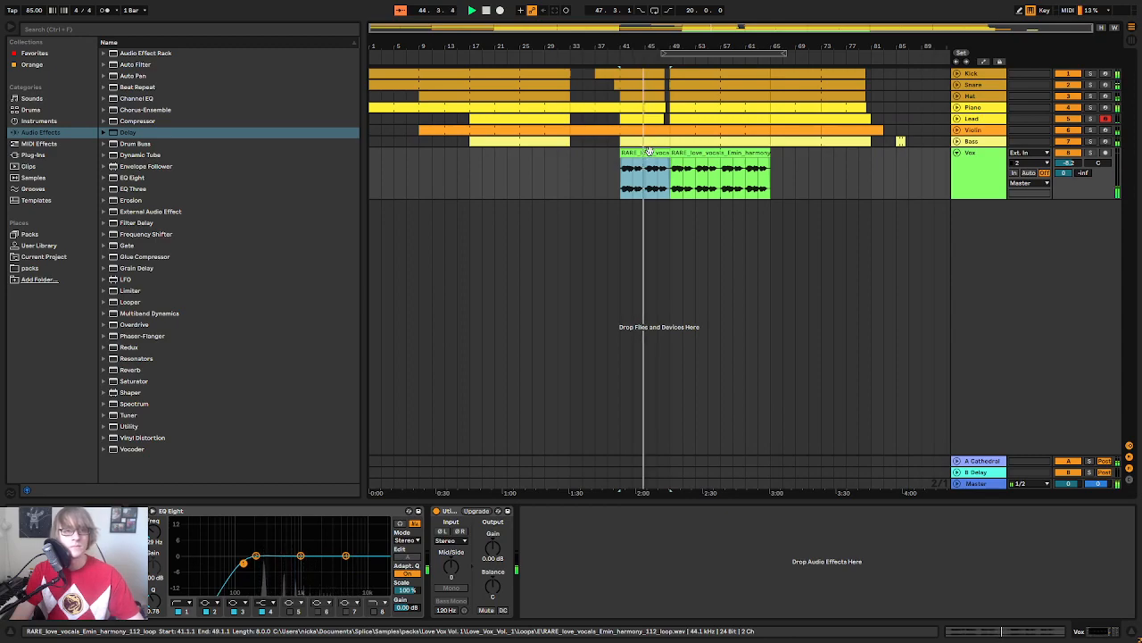
{"action": "key", "text": "Delete"}
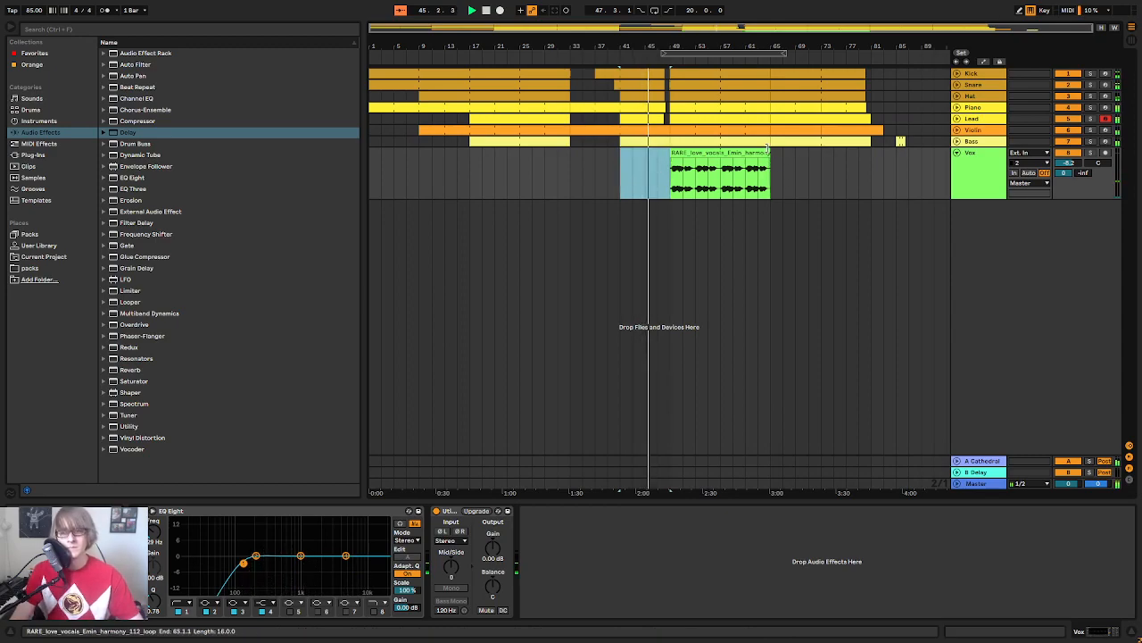
{"action": "left_click", "coordinate": [808, 166]}
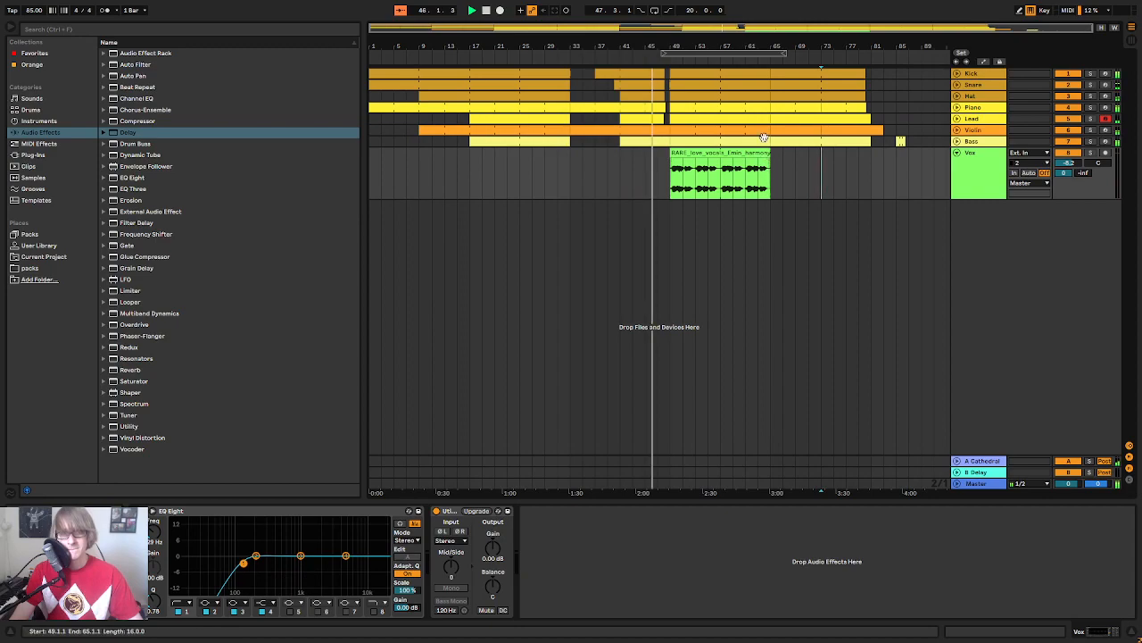
Step: Extend the vocal clip that starts at bar 49 to bar 81 on the Vox track
{"action": "mouse_move", "coordinate": [715, 40]}
{"action": "left_mouse_down"}
{"action": "mouse_move", "coordinate": [710, 54]}
{"action": "mouse_move", "coordinate": [715, 42]}
{"action": "left_mouse_up"}
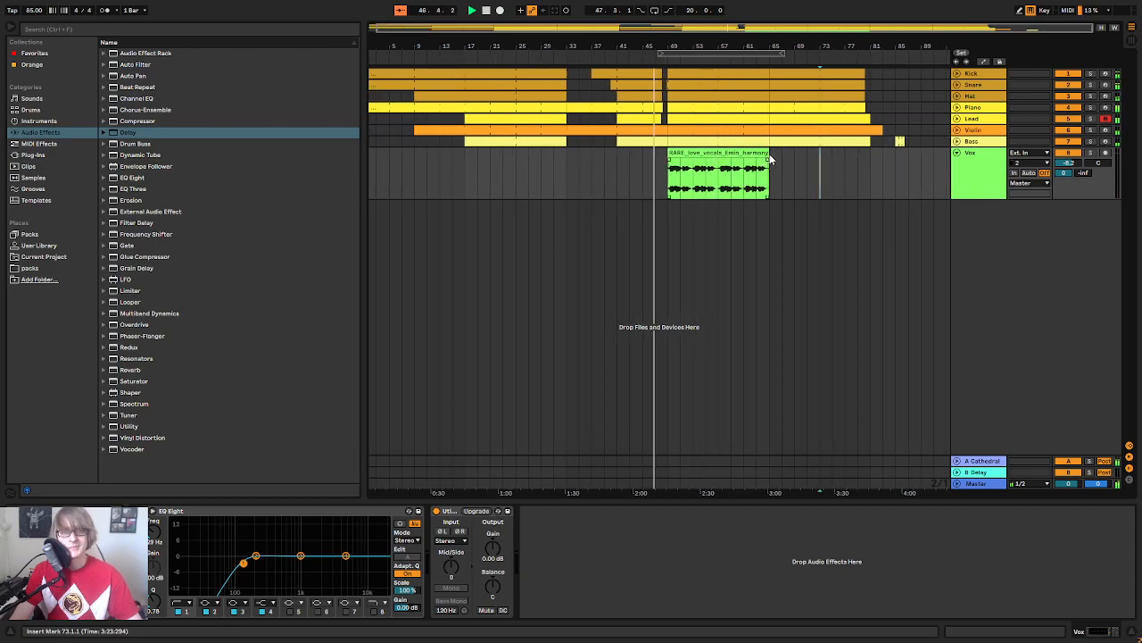
{"action": "left_click", "coordinate": [767, 159]}
{"action": "key", "text": "ctrl+d"}
Step: Set the Vox track's volume to -10.8 dB in the mixer and return to the arrangement
{"action": "key", "text": "Tab"}
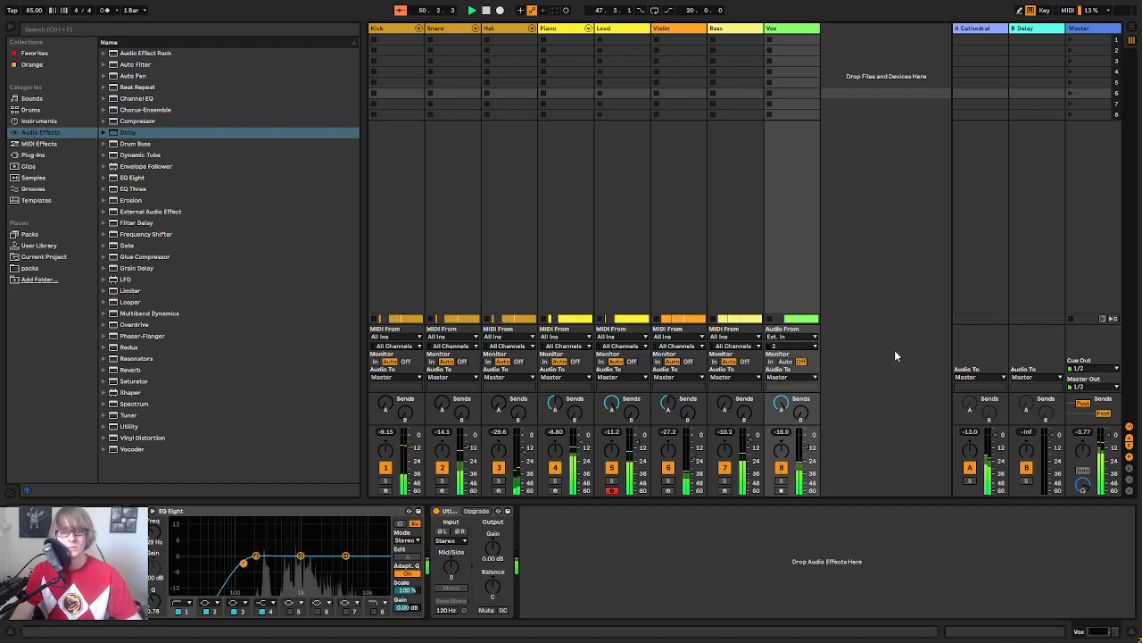
{"action": "key", "text": "Tab"}
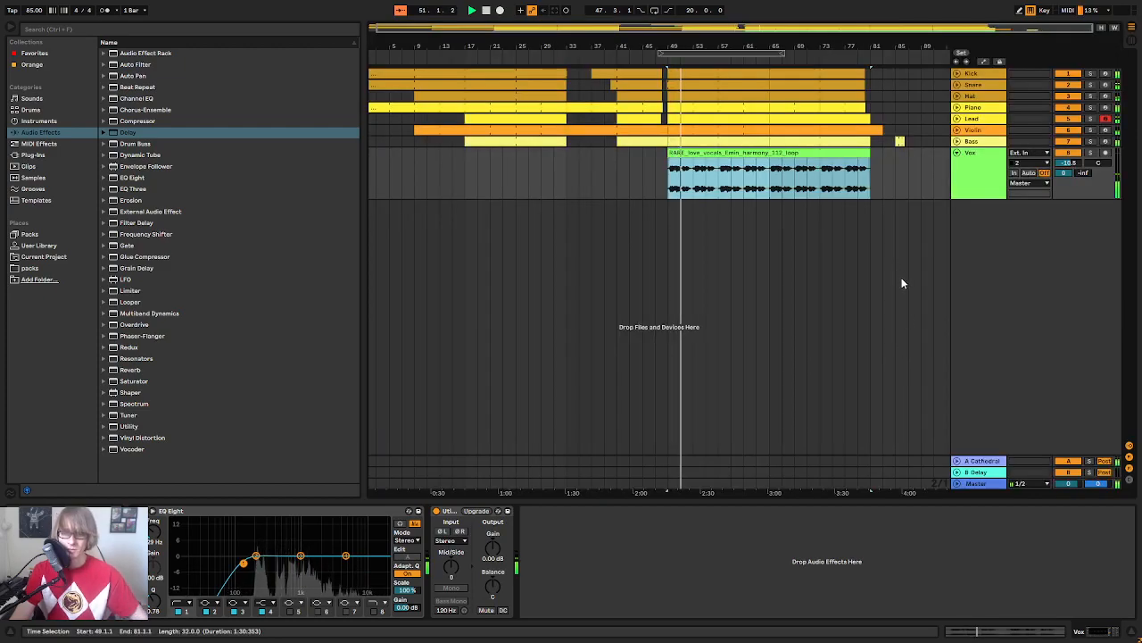
{"action": "left_click", "coordinate": [786, 218]}
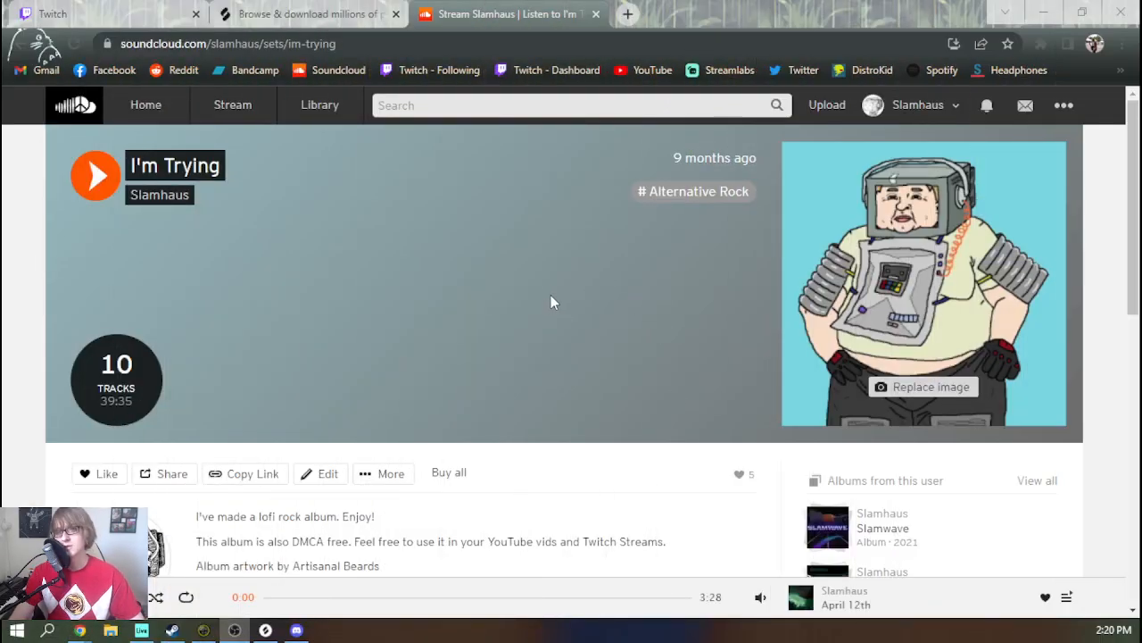
Step: In the browser, select the address of the SoundCloud album I'm Trying and look through its track list
{"action": "left_click", "coordinate": [362, 39]}
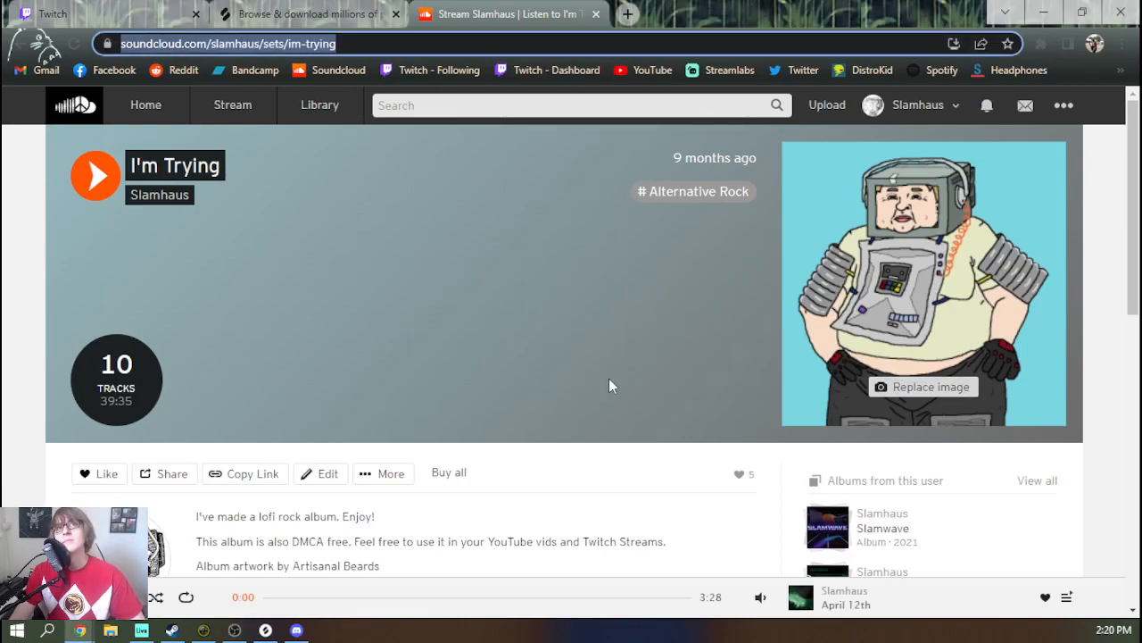
{"action": "scroll", "coordinate": [609, 385], "scroll_direction": "down", "scroll_amount": 5}
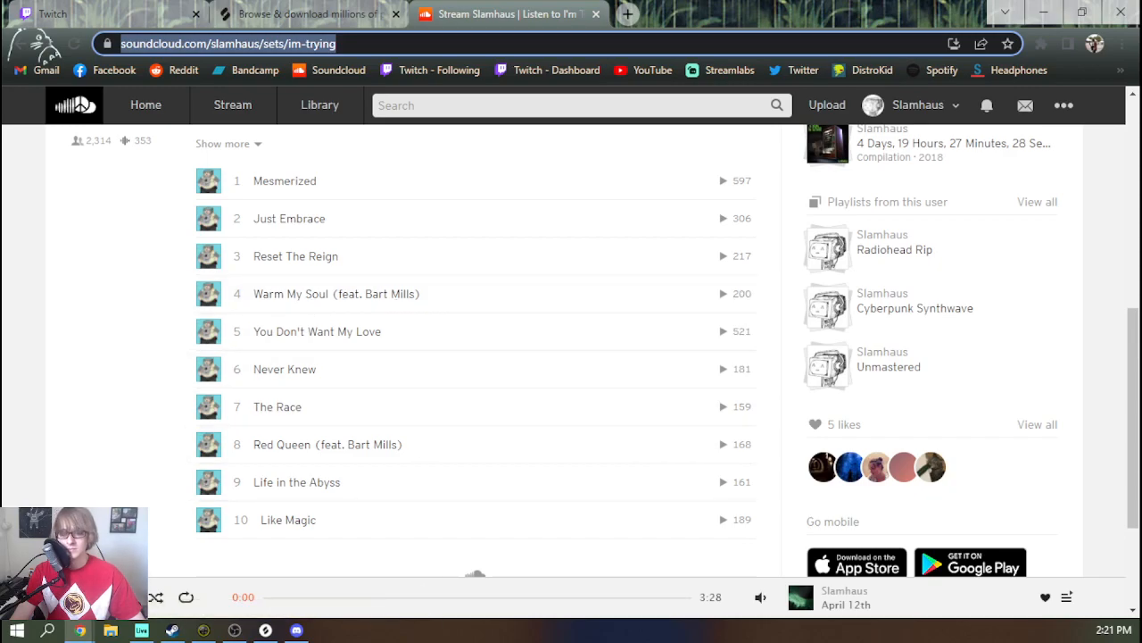
{"action": "key", "text": "alt+Tab"}
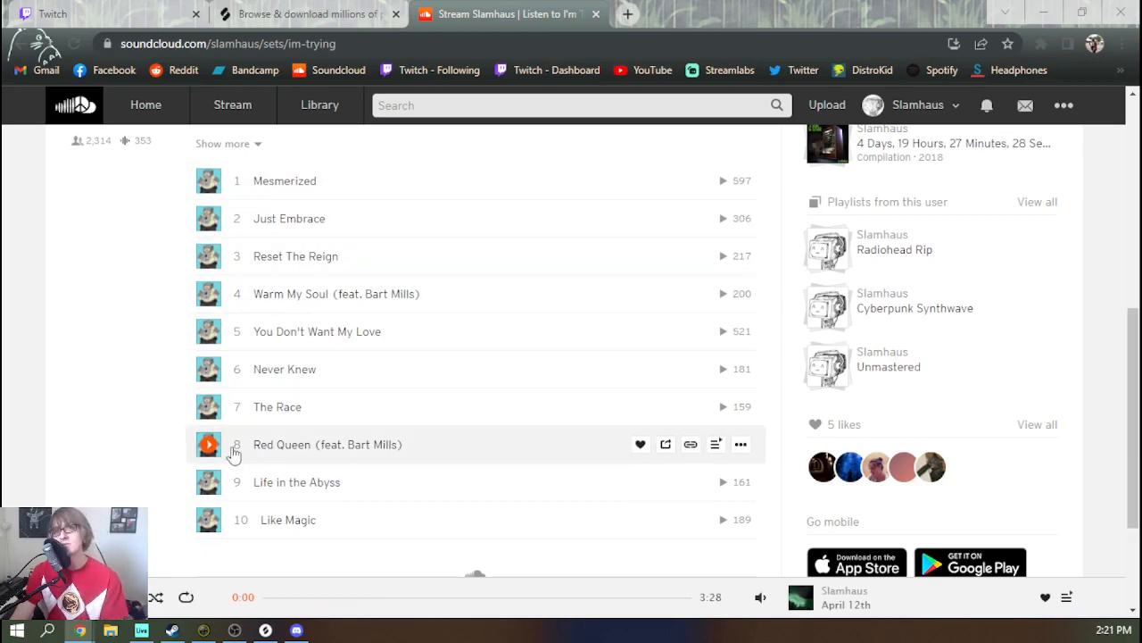
{"action": "scroll", "coordinate": [353, 509], "scroll_direction": "up", "scroll_amount": 7}
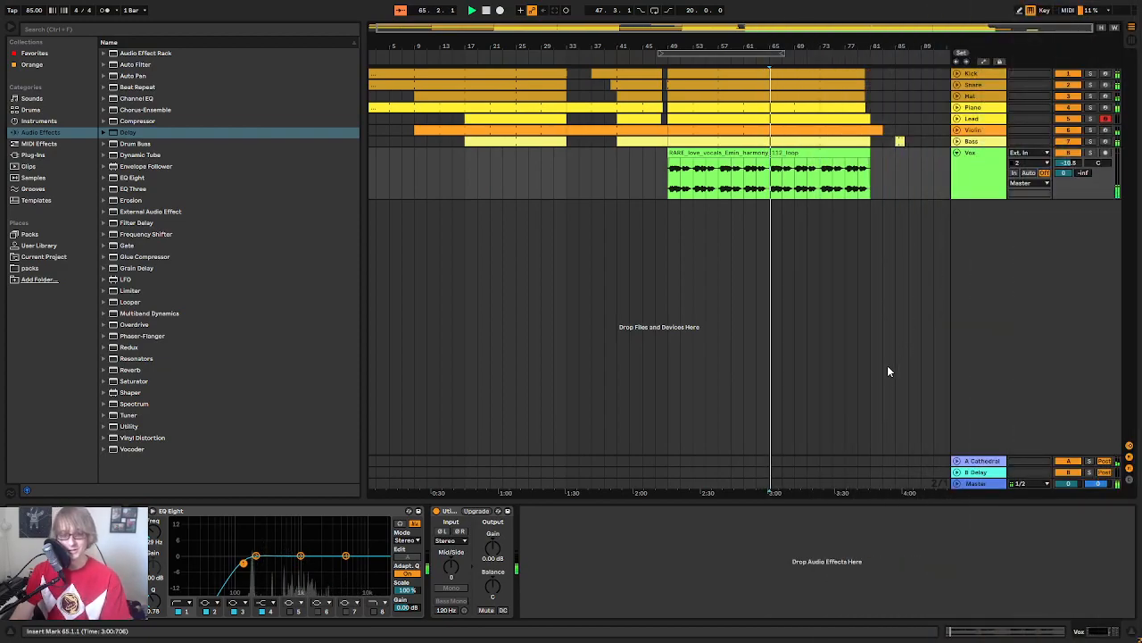
Step: Examine the Vox and Lead parts between bars 65 and 81 while the arrangement plays
{"action": "left_click", "coordinate": [857, 221]}
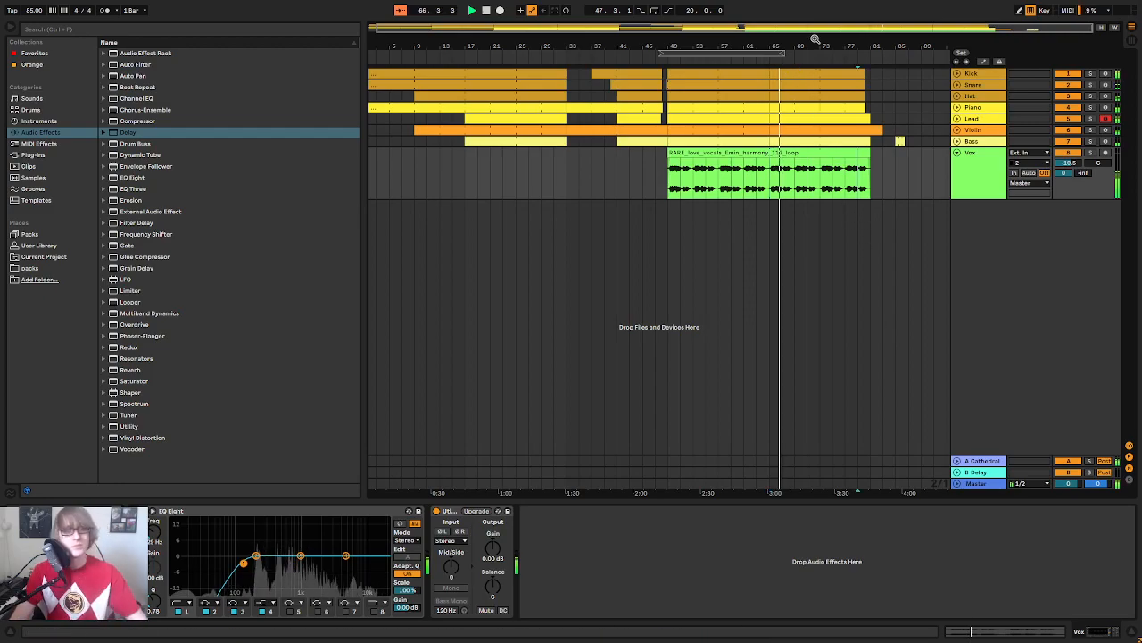
{"action": "left_click_drag", "start_coordinate": [811, 44], "coordinate": [768, 155]}
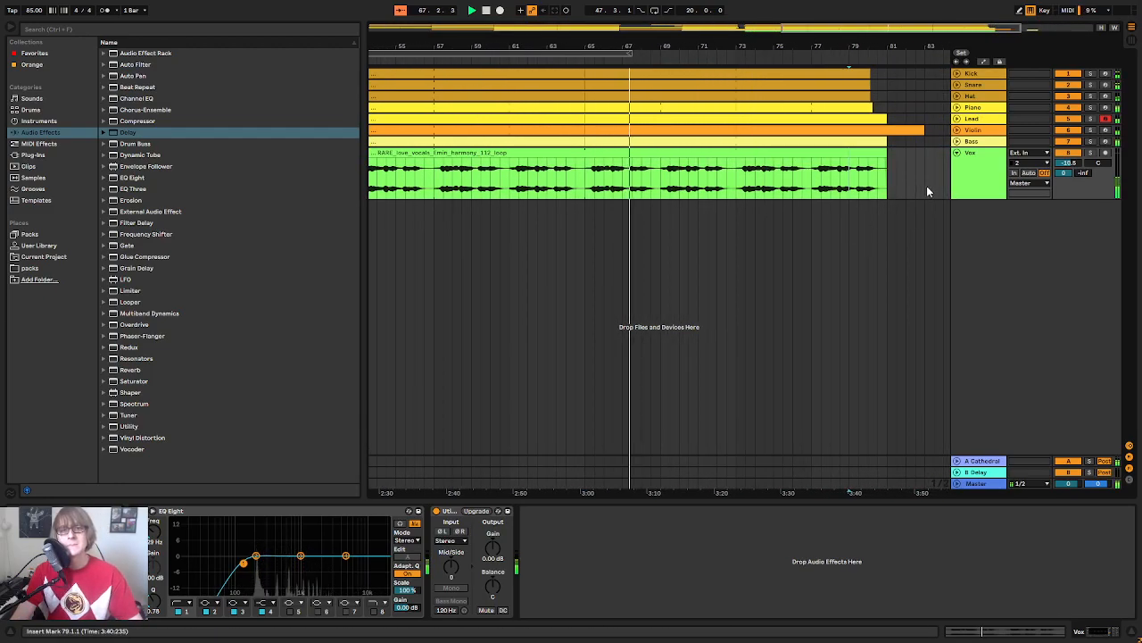
{"action": "left_click", "coordinate": [957, 118]}
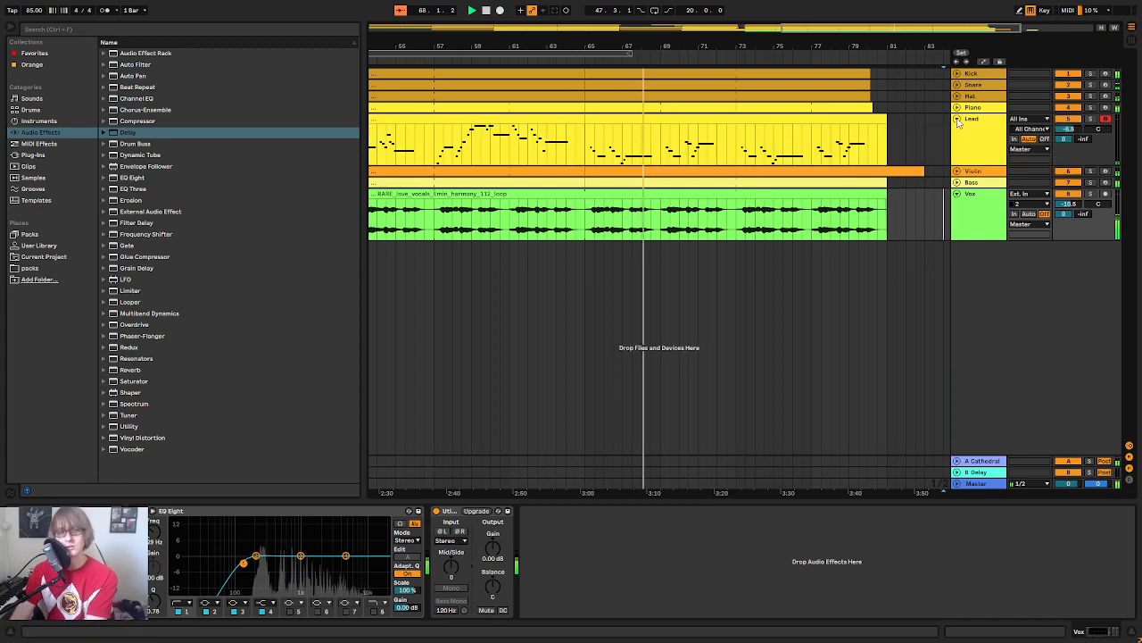
{"action": "left_click", "coordinate": [956, 119]}
{"action": "left_click", "coordinate": [916, 173]}
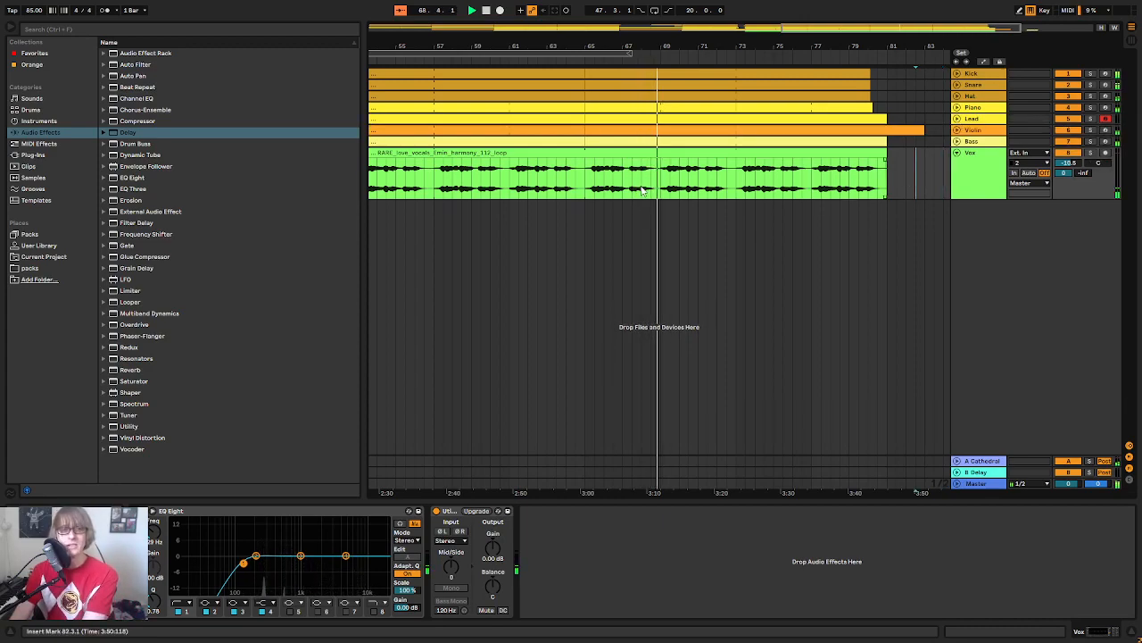
{"action": "left_click_drag", "start_coordinate": [587, 186], "coordinate": [871, 189]}
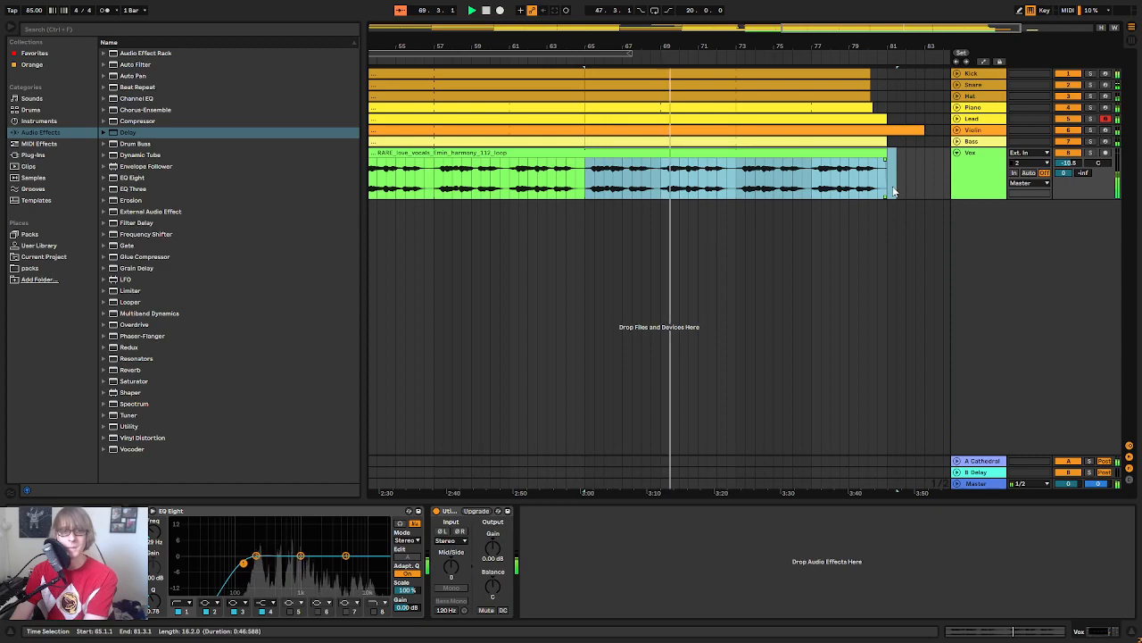
{"action": "left_click", "coordinate": [923, 170]}
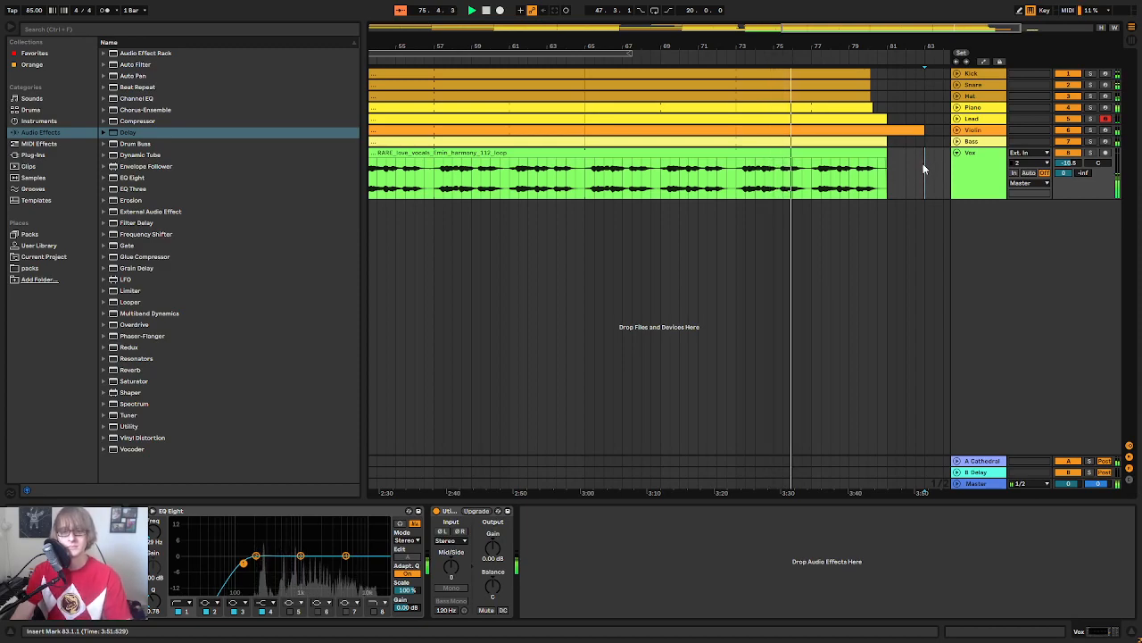
Step: Restart playback from bar 16 and mark bars 25 to 33 on the Vox track
{"action": "key", "text": "space"}
{"action": "left_click_drag", "start_coordinate": [803, 43], "coordinate": [844, 44]}
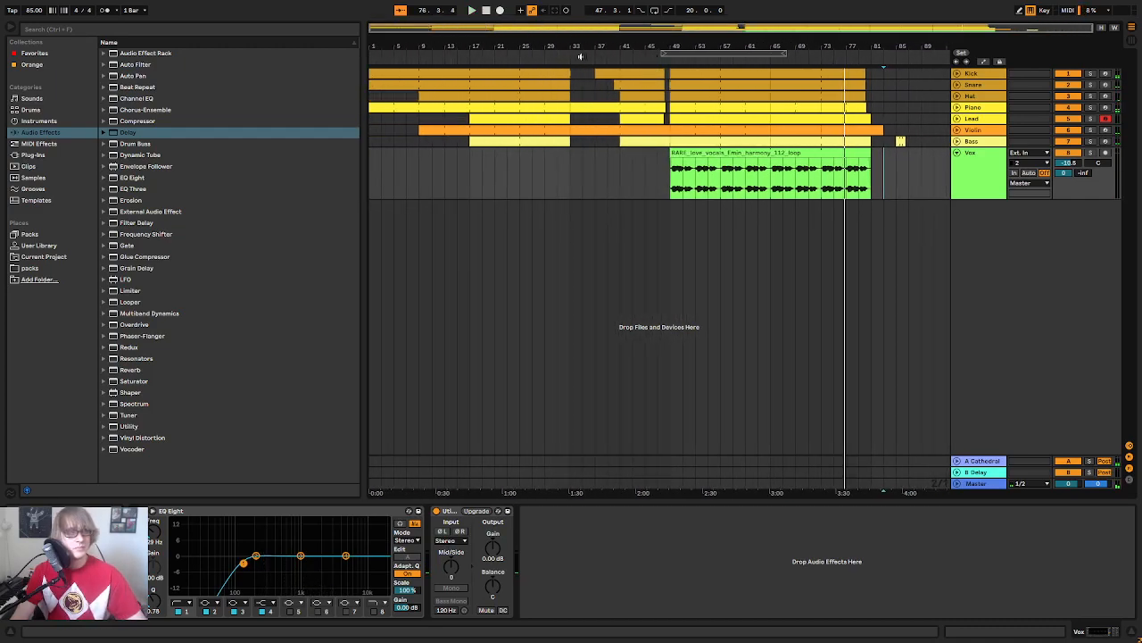
{"action": "left_click", "coordinate": [461, 60]}
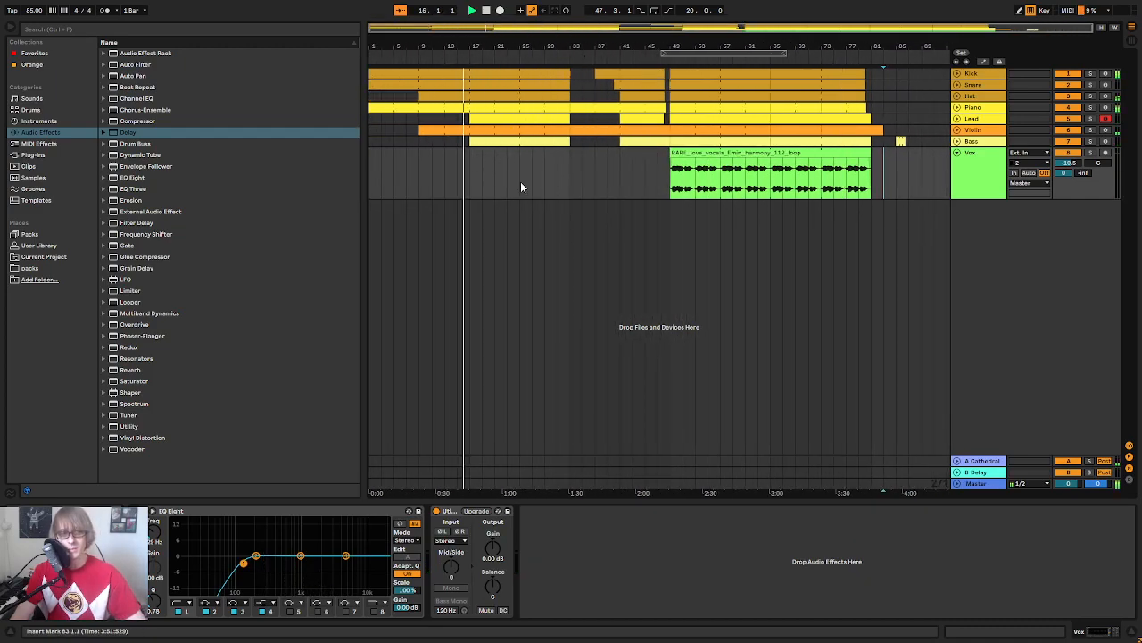
{"action": "left_click_drag", "start_coordinate": [521, 181], "coordinate": [570, 183]}
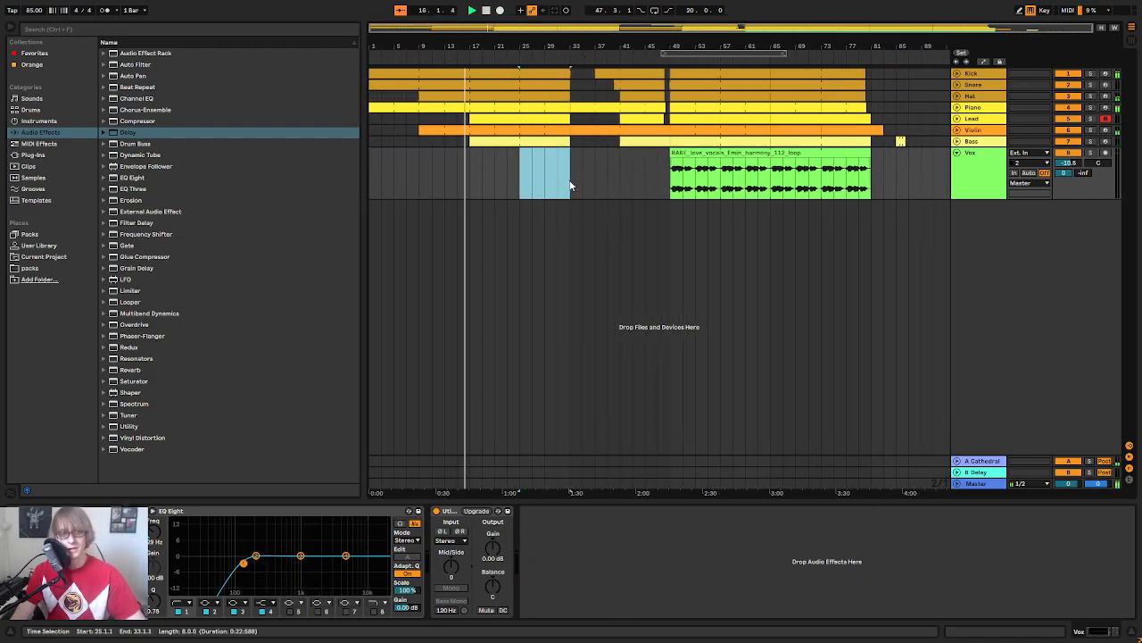
Step: Fold the Vox track and load the helm64 synth plug-in onto a new track
{"action": "left_click", "coordinate": [957, 154]}
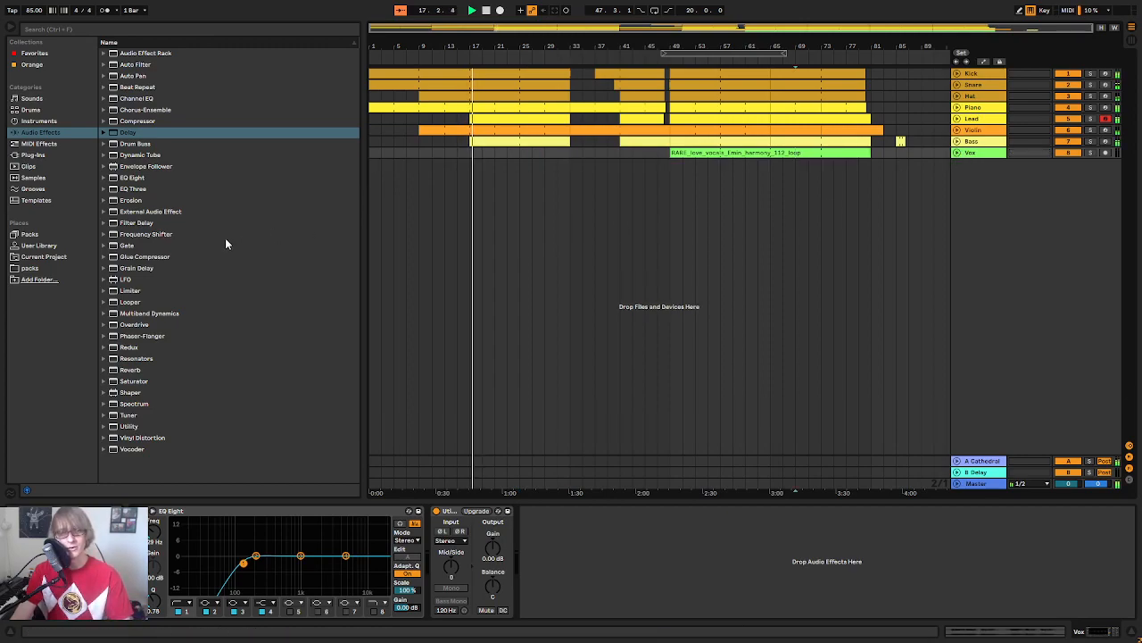
{"action": "left_click", "coordinate": [33, 154]}
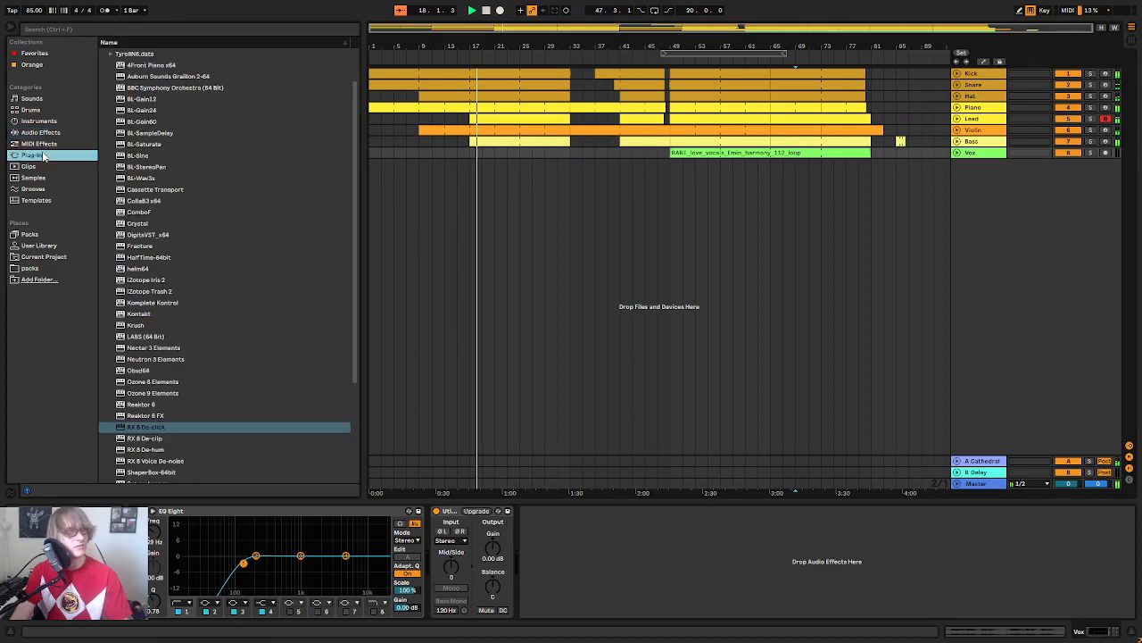
{"action": "scroll", "coordinate": [207, 275], "scroll_direction": "up", "scroll_amount": 3}
{"action": "left_click_drag", "start_coordinate": [140, 305], "coordinate": [987, 279]}
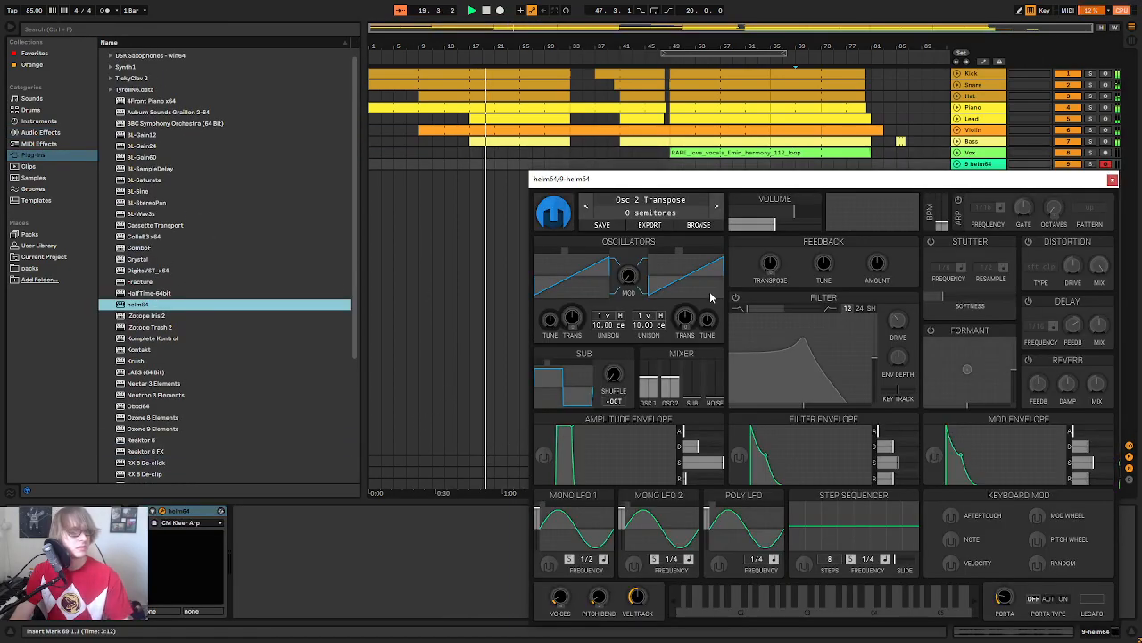
Step: Shorten the decay and lower the sustain of helm64's amplitude envelope, and turn on the synth's delay
{"action": "left_click_drag", "start_coordinate": [693, 447], "coordinate": [689, 446]}
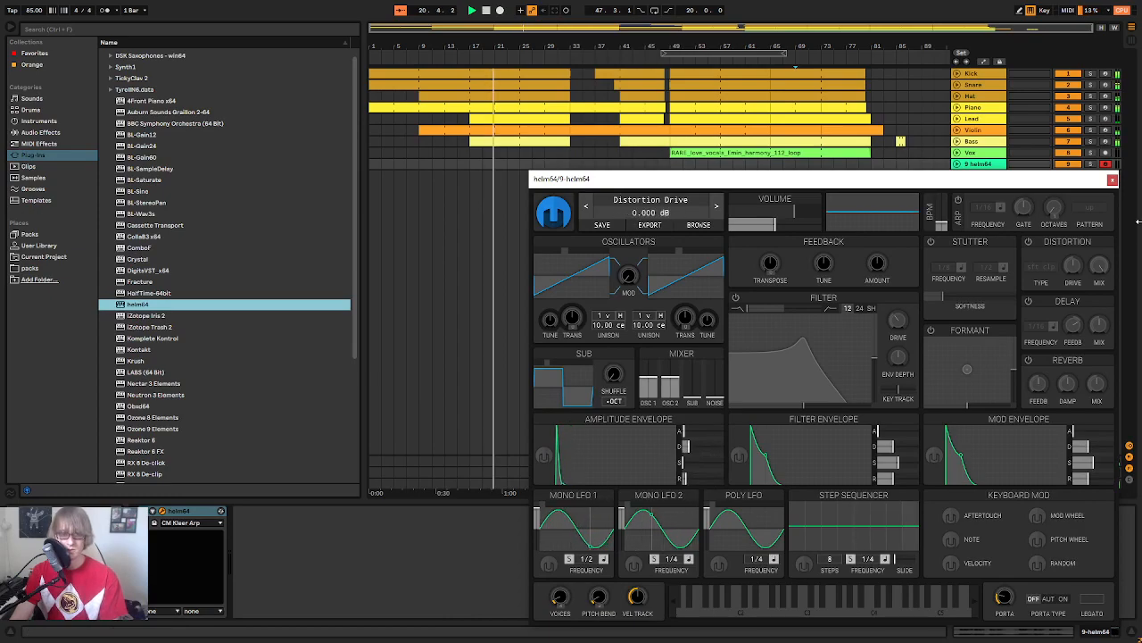
{"action": "left_click", "coordinate": [1028, 301]}
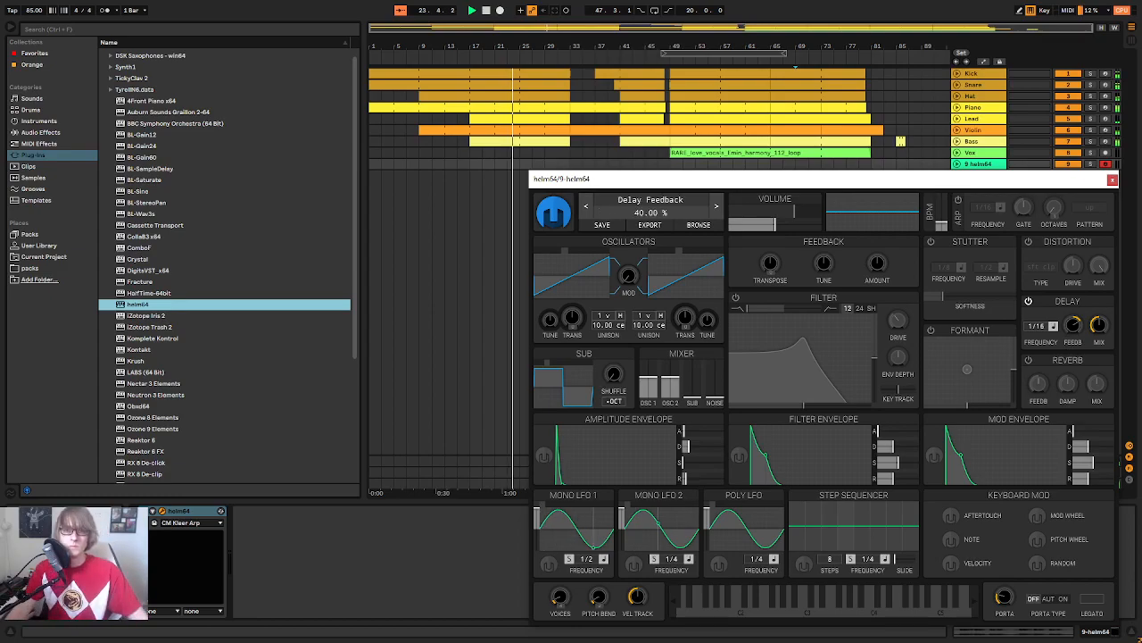
Step: Set the helm64 track's volume to -14.5 dB and the synth's delay feedback to 76 %
{"action": "key", "text": "Tab"}
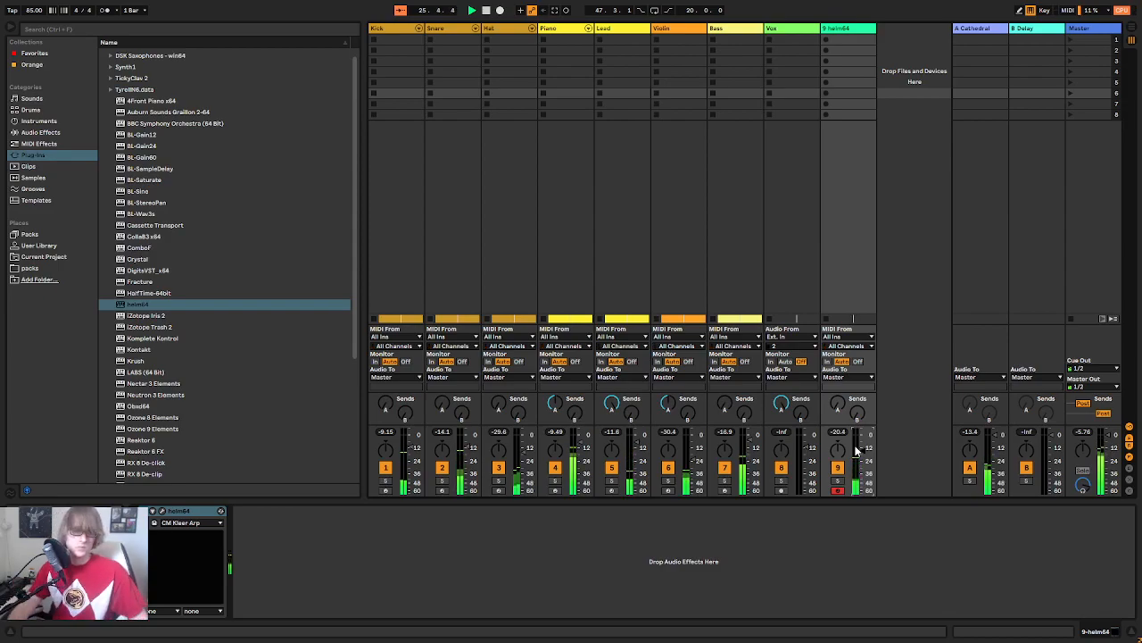
{"action": "key", "text": "Tab"}
{"action": "left_click", "coordinate": [163, 514]}
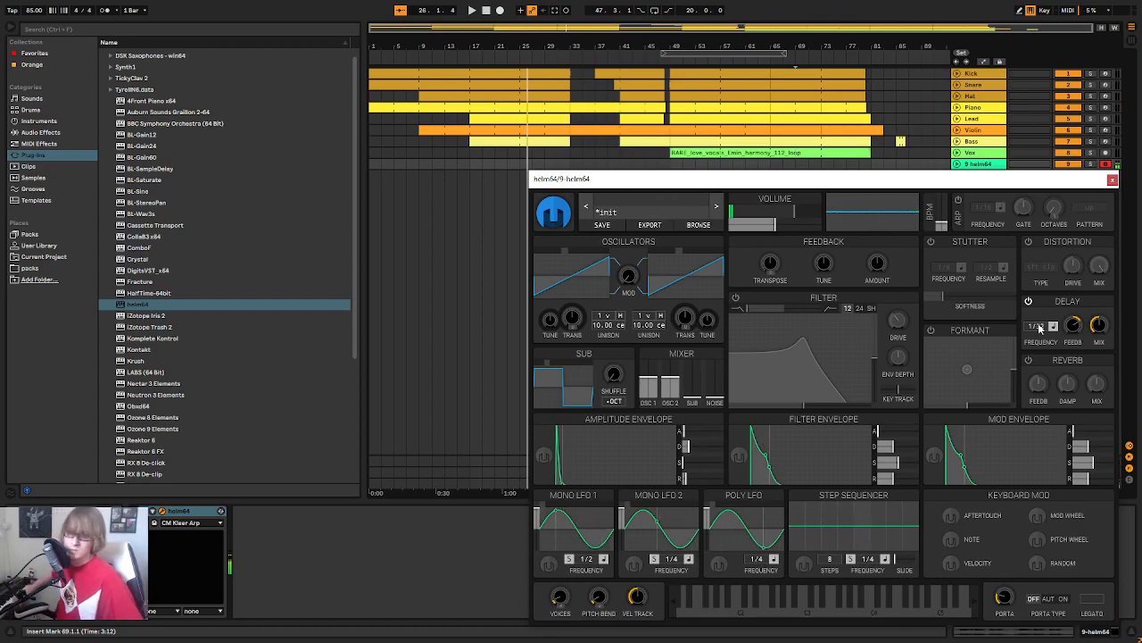
{"action": "mouse_move", "coordinate": [1065, 331]}
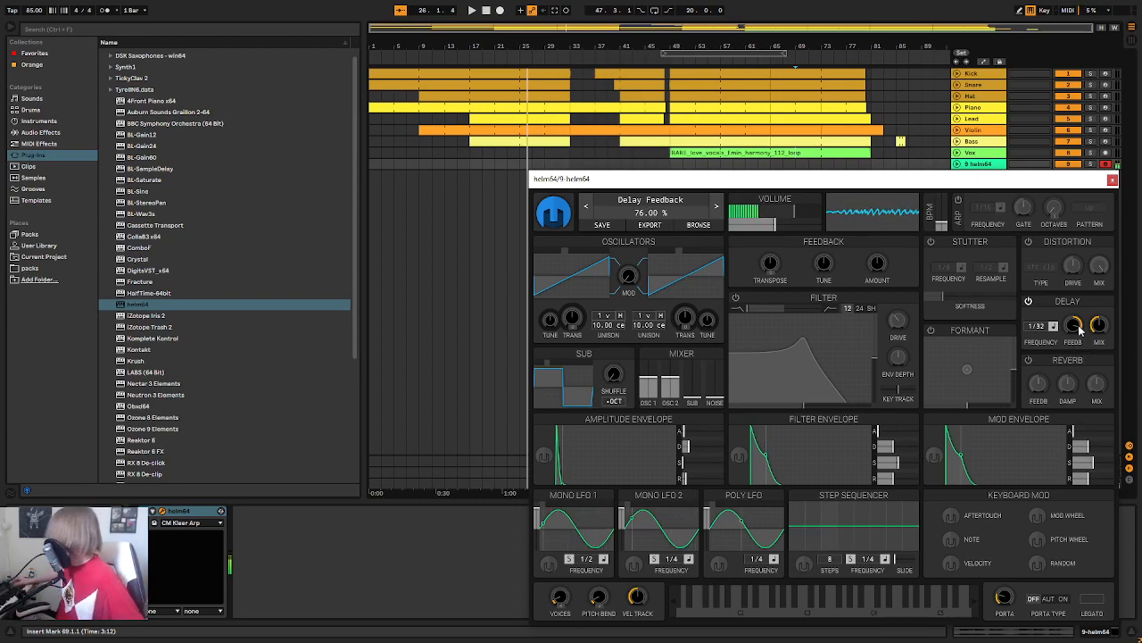
Step: Play the arrangement from bar 15, capture the MIDI performed on the helm64 track, and close the synth window
{"action": "left_click", "coordinate": [488, 61]}
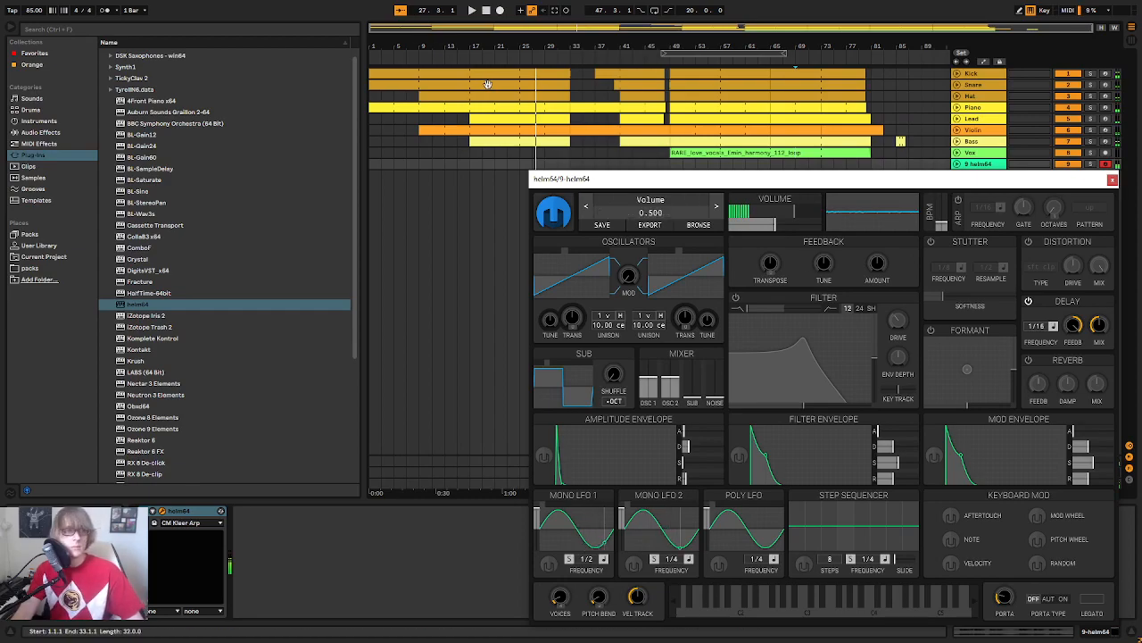
{"action": "left_click", "coordinate": [459, 46]}
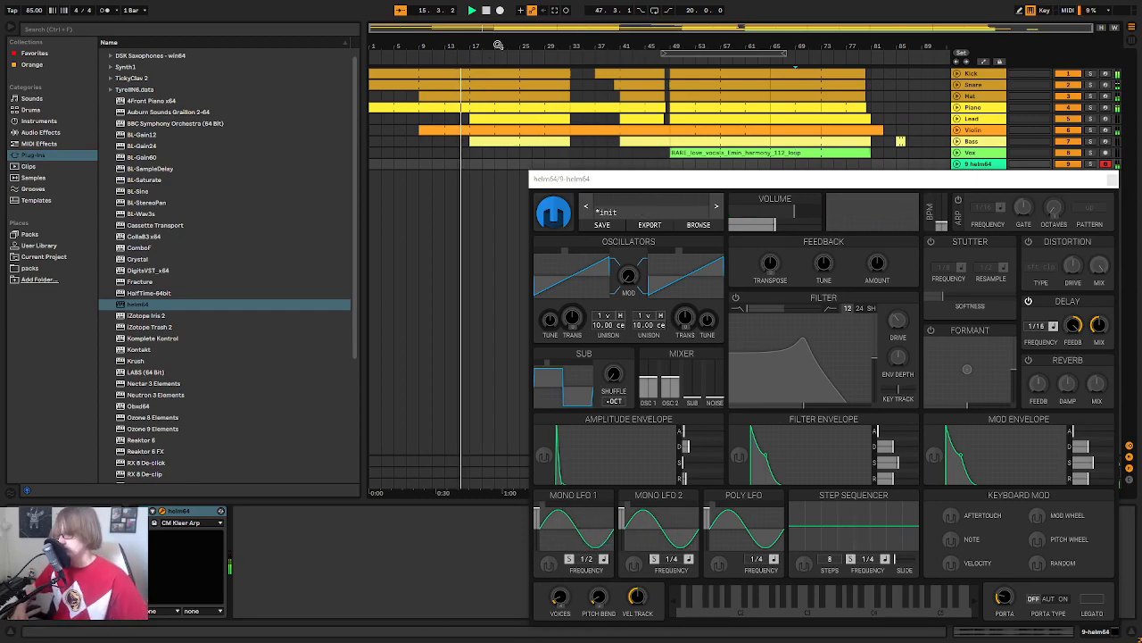
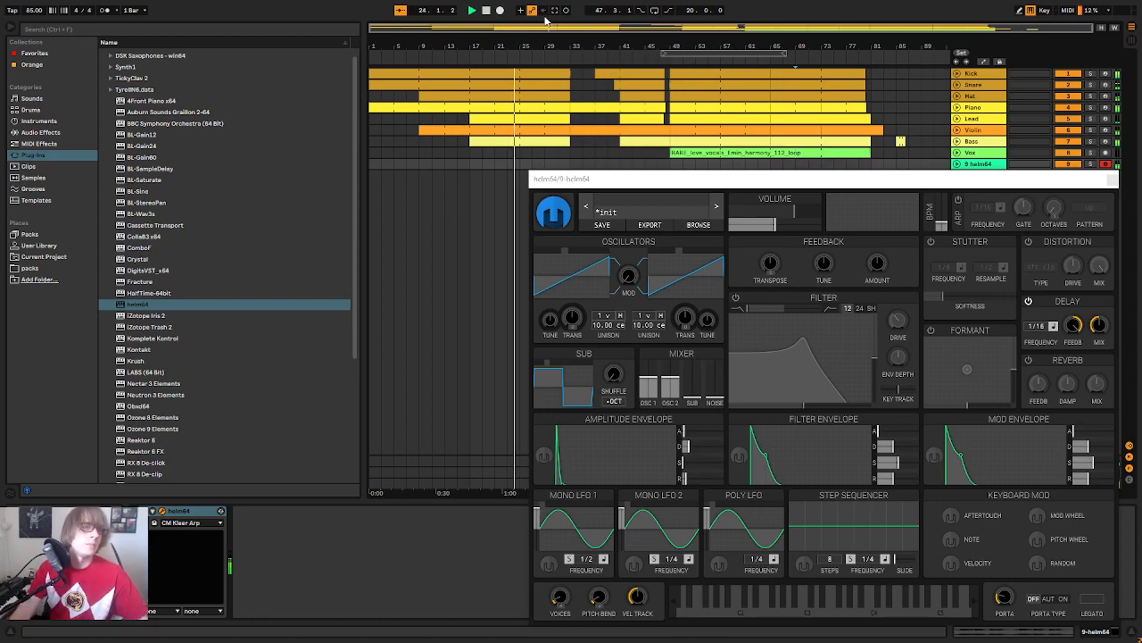
{"action": "left_click", "coordinate": [1112, 179]}
{"action": "key", "text": "space"}
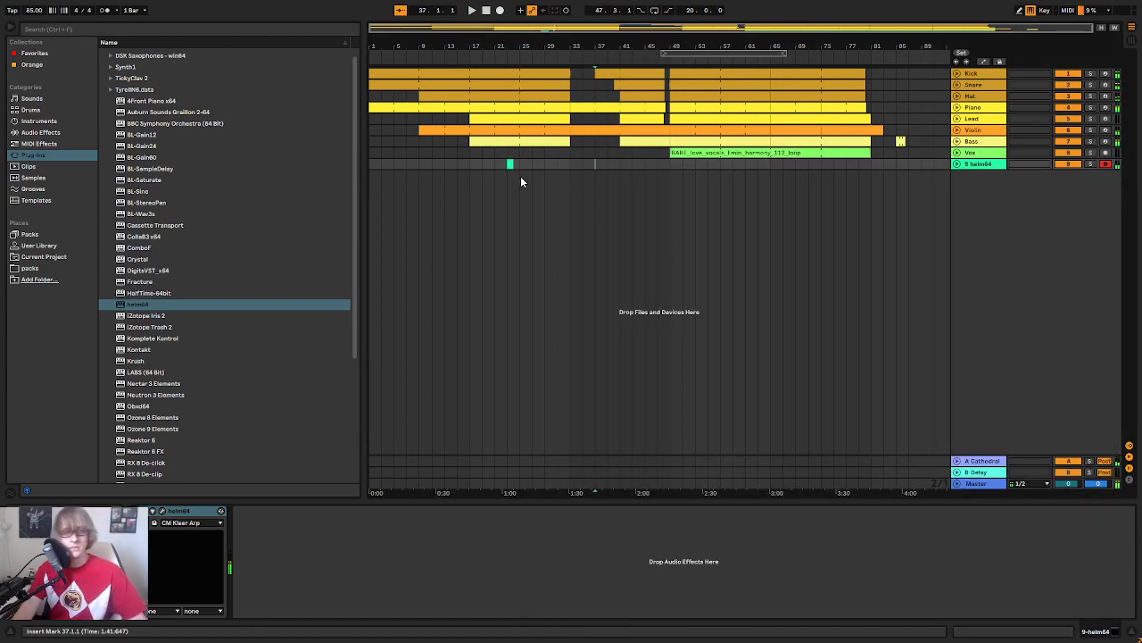
Step: Unfold the helm64 track and extend the start of the captured clip back to bar 21
{"action": "left_click", "coordinate": [958, 164]}
{"action": "key", "text": "space"}
{"action": "key", "text": "space"}
{"action": "left_click_drag", "start_coordinate": [511, 49], "coordinate": [508, 167]}
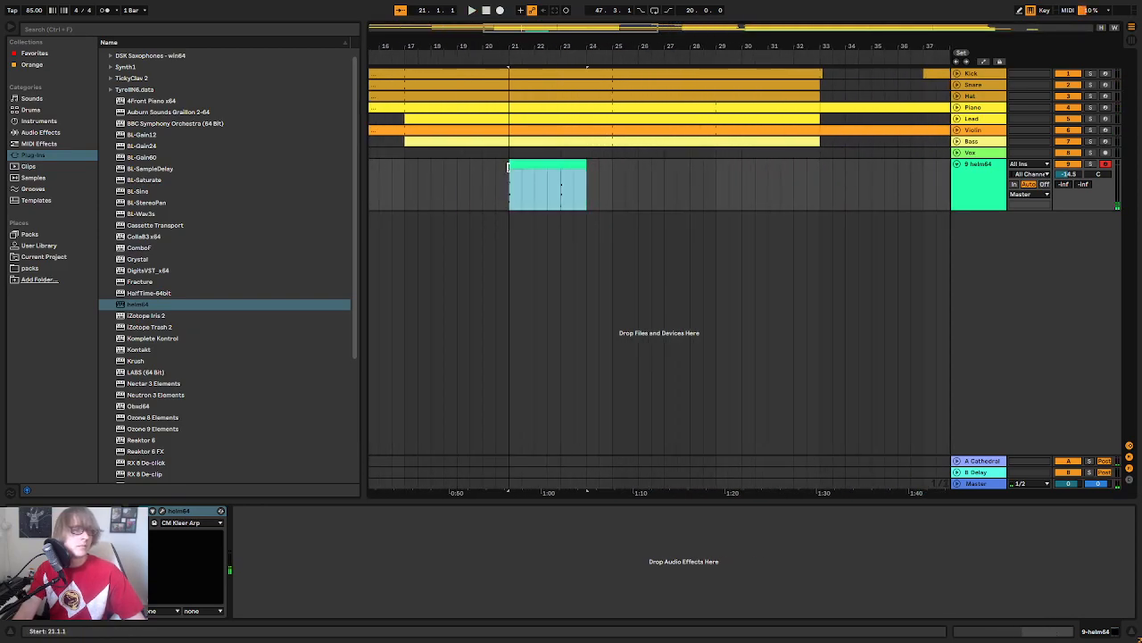
Step: Make the helm64 clip four bars long and place it from bar 25 to bar 29
{"action": "left_click_drag", "start_coordinate": [587, 166], "coordinate": [662, 166]}
{"action": "right_click", "coordinate": [586, 165]}
{"action": "left_click", "coordinate": [634, 271]}
Step: Turn on looping for the helm64 clip and play the arrangement from bar 25
{"action": "double_click", "coordinate": [661, 168]}
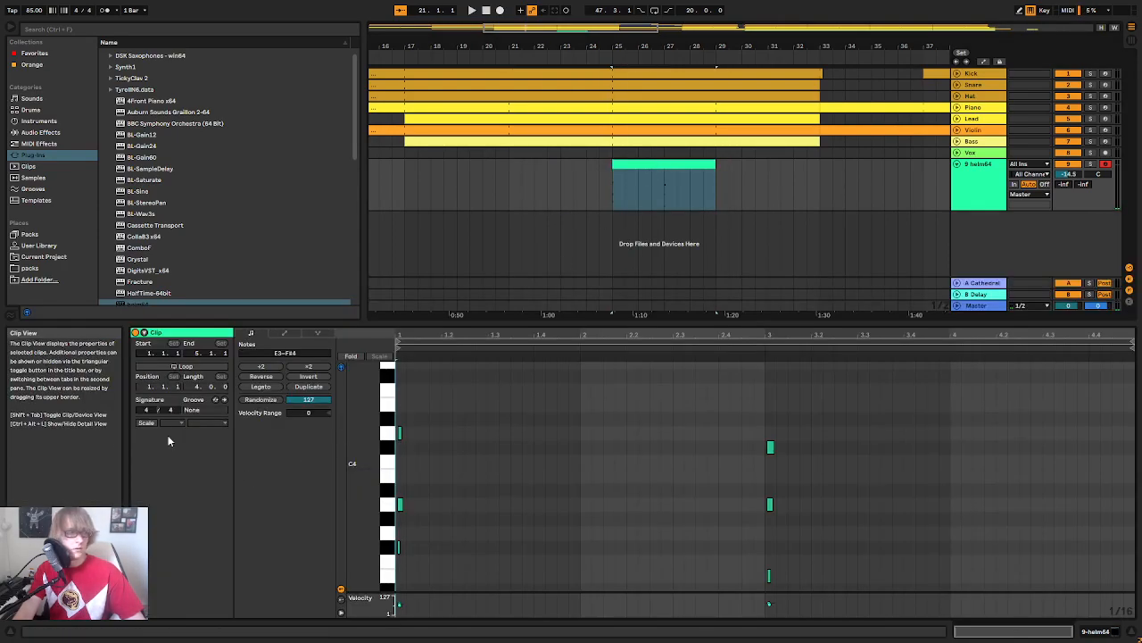
{"action": "left_click", "coordinate": [186, 366]}
{"action": "left_click", "coordinate": [728, 173]}
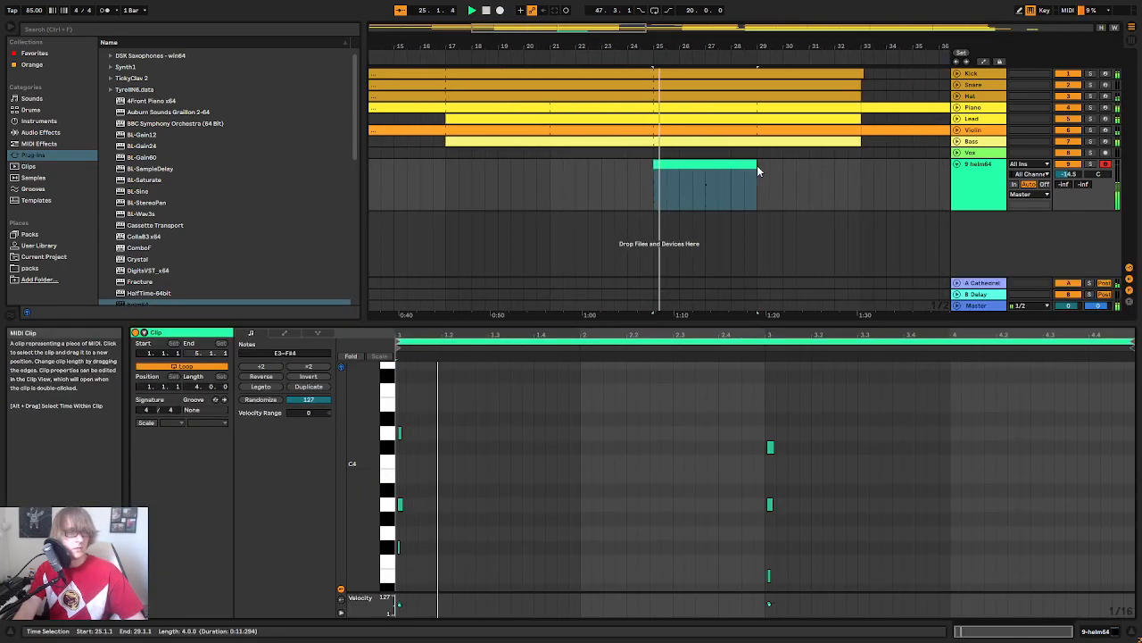
Step: Extend the end of the looping helm64 clip to bar 33 and quantize all of its notes
{"action": "left_click_drag", "start_coordinate": [748, 165], "coordinate": [863, 166]}
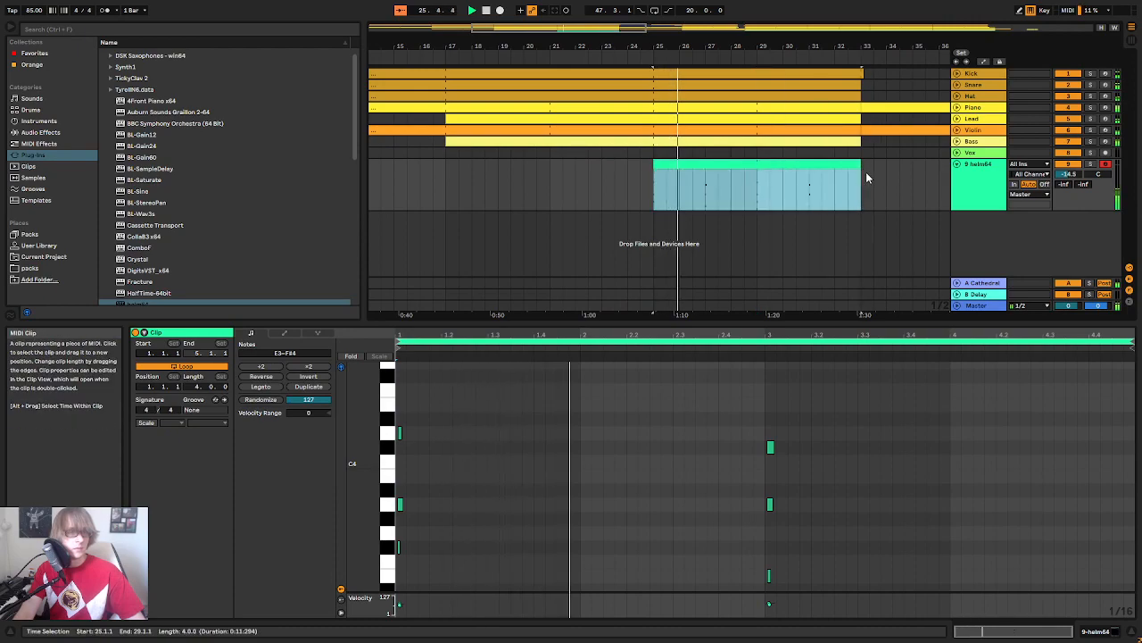
{"action": "left_click_drag", "start_coordinate": [755, 324], "coordinate": [785, 219]}
{"action": "right_click", "coordinate": [593, 320]}
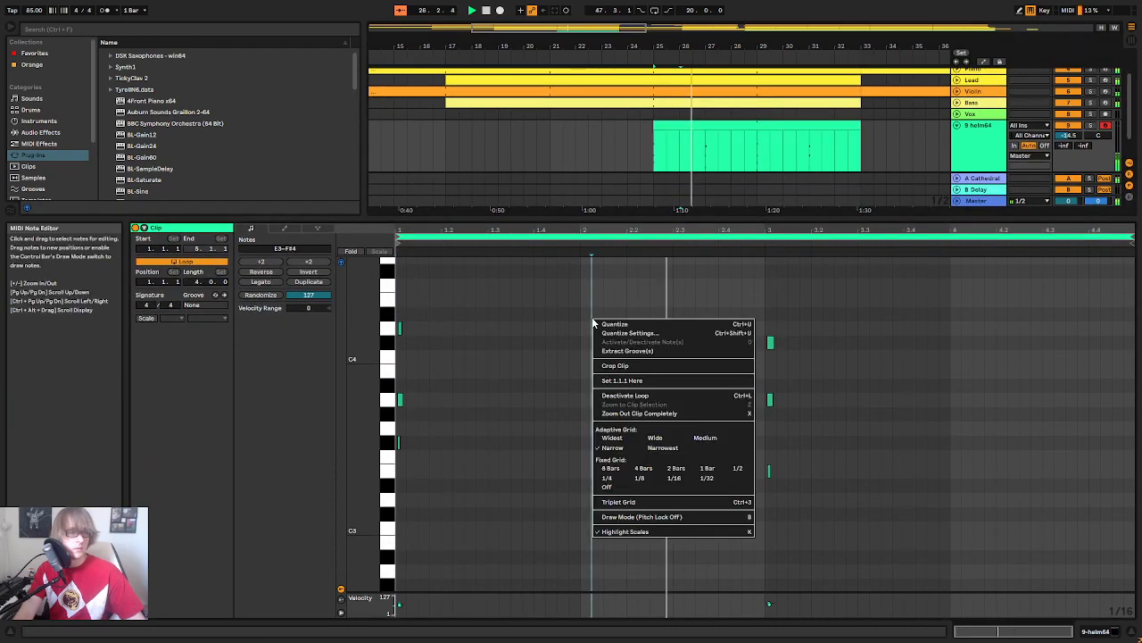
{"action": "left_click", "coordinate": [645, 325]}
{"action": "left_click", "coordinate": [683, 329]}
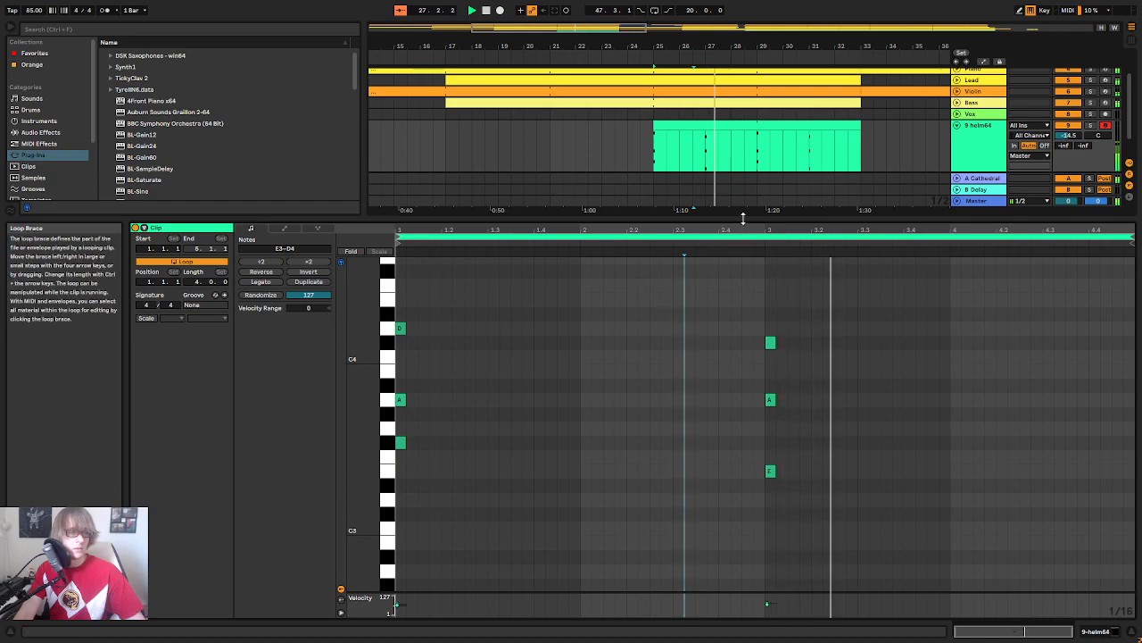
Step: Restart playback a few bars before the quantized helm64 clip to listen to it in context
{"action": "key", "text": "space"}
{"action": "key", "text": "space"}
{"action": "key", "text": "space"}
{"action": "left_click_drag", "start_coordinate": [642, 46], "coordinate": [605, 51]}
{"action": "left_click", "coordinate": [605, 51]}
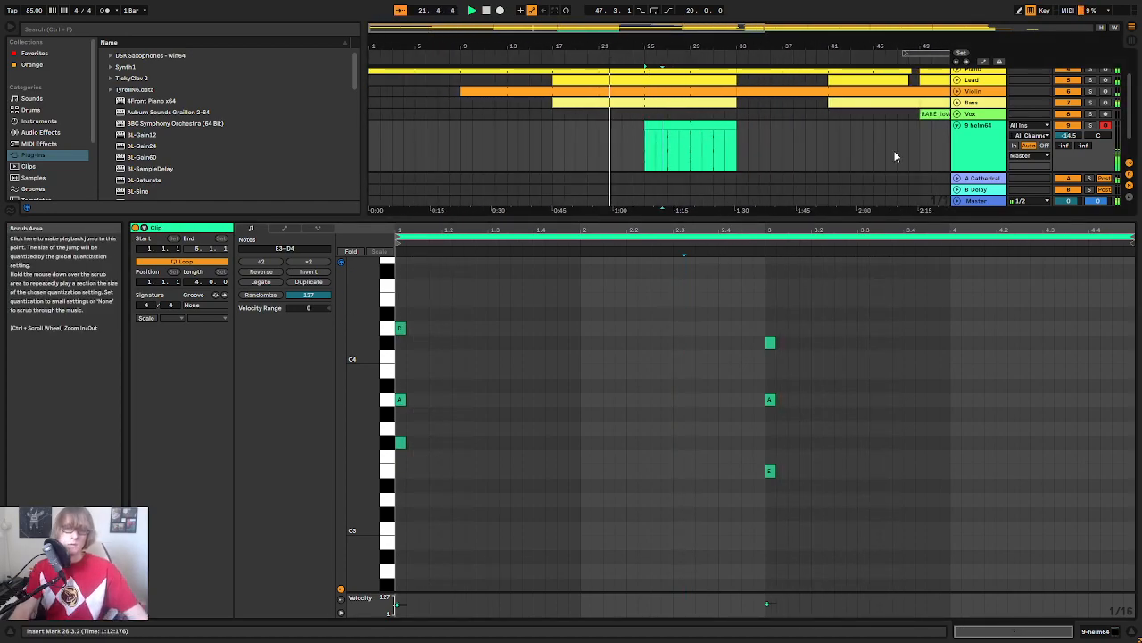
Step: Rename the helm64 track as Shimmer
{"action": "left_click", "coordinate": [976, 137]}
{"action": "right_click", "coordinate": [989, 182]}
{"action": "left_click", "coordinate": [1012, 234]}
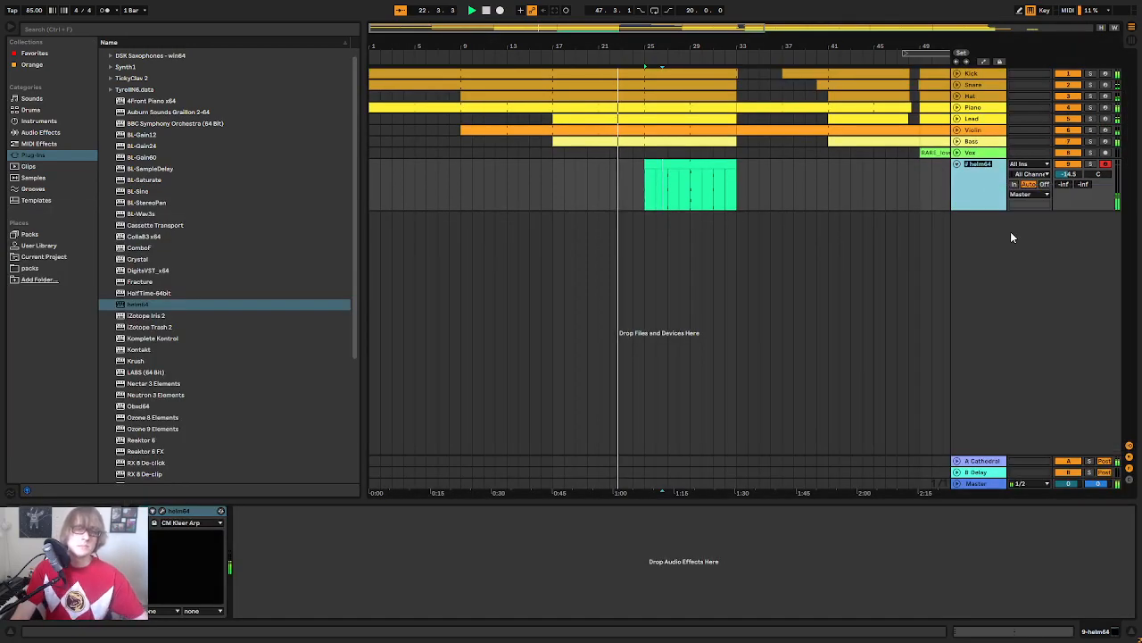
{"action": "type", "text": "Shimmer"}
{"action": "key", "text": "Return"}
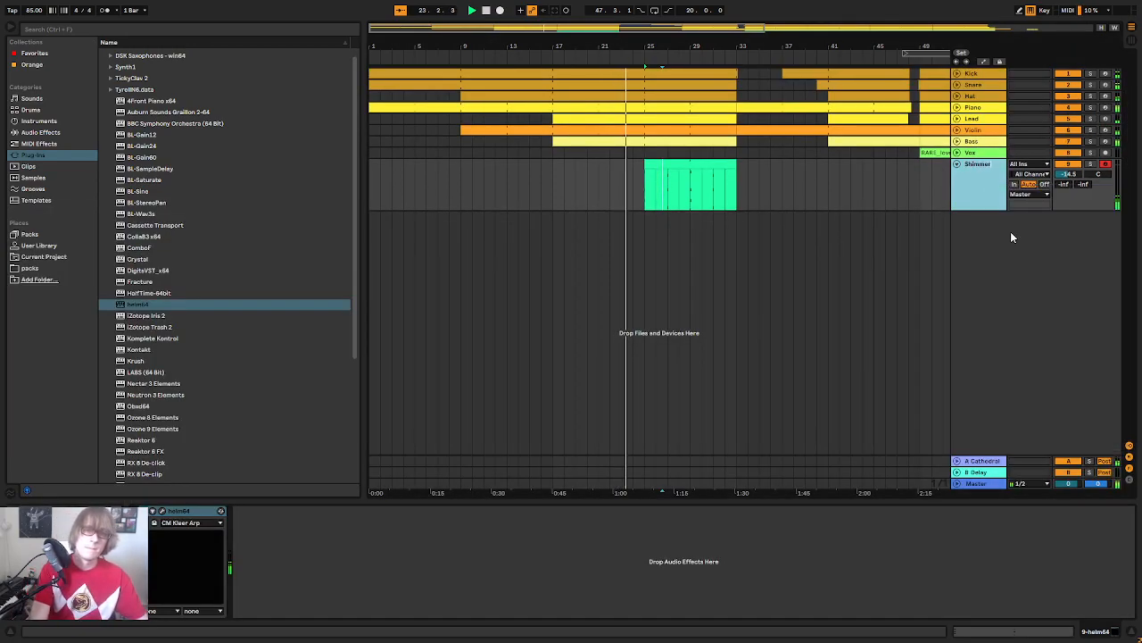
Step: Open the Shimmer track's helm64 synth, turn on its filter, and shape the cutoff with resonance at 27.33 %
{"action": "key", "text": "Tab"}
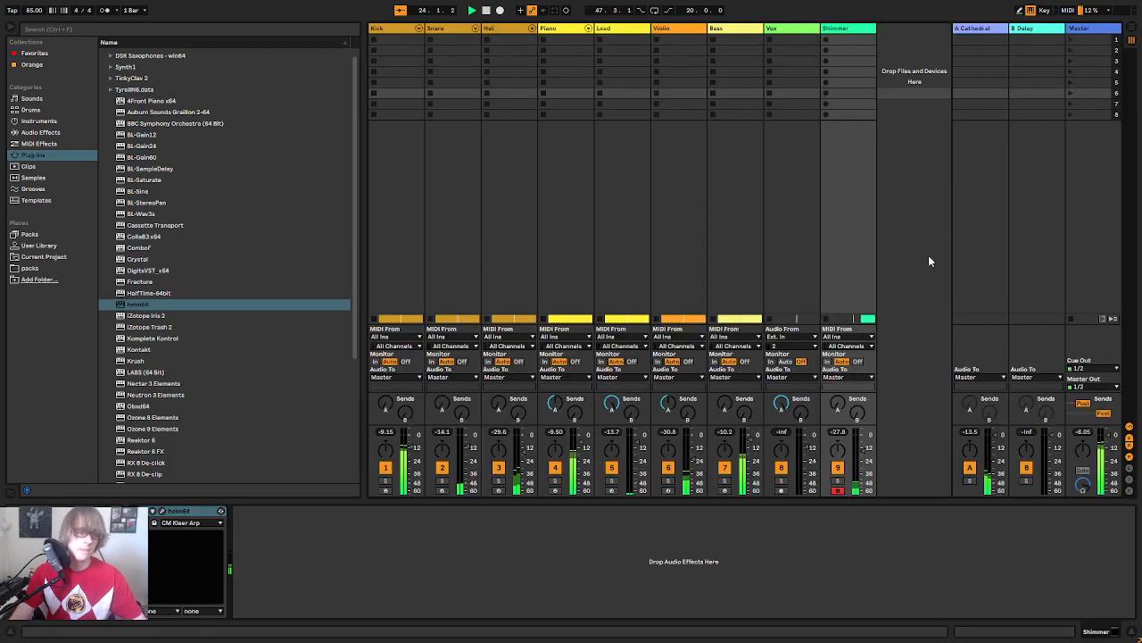
{"action": "left_click", "coordinate": [161, 513]}
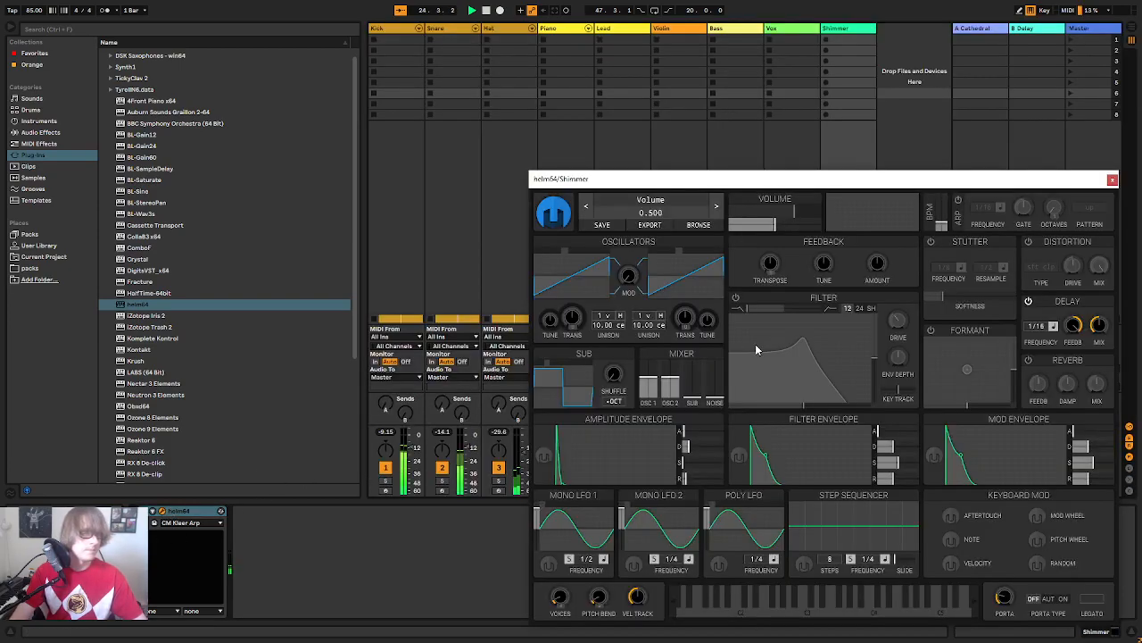
{"action": "left_click", "coordinate": [736, 298]}
{"action": "left_click_drag", "start_coordinate": [796, 347], "coordinate": [847, 360]}
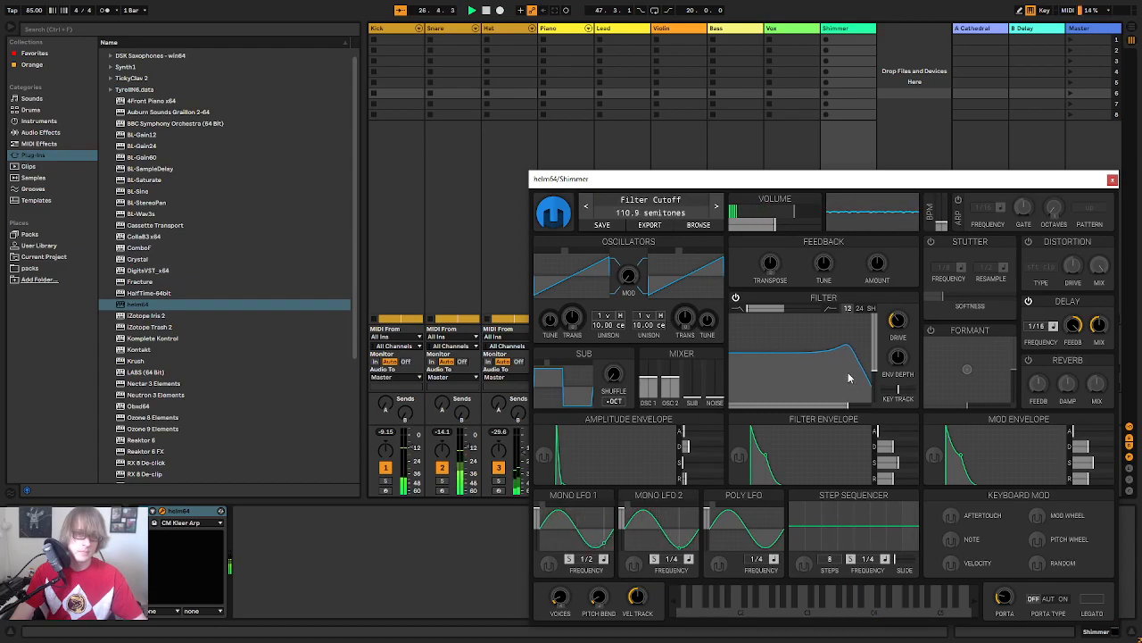
{"action": "left_click_drag", "start_coordinate": [849, 377], "coordinate": [809, 373]}
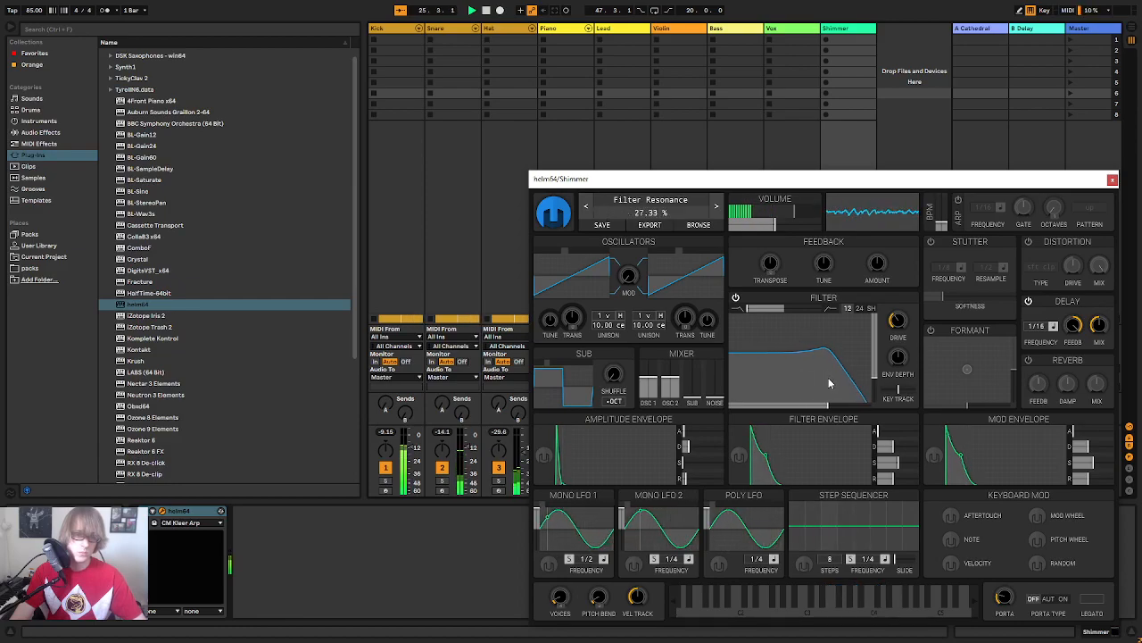
{"action": "left_click_drag", "start_coordinate": [983, 183], "coordinate": [802, 187]}
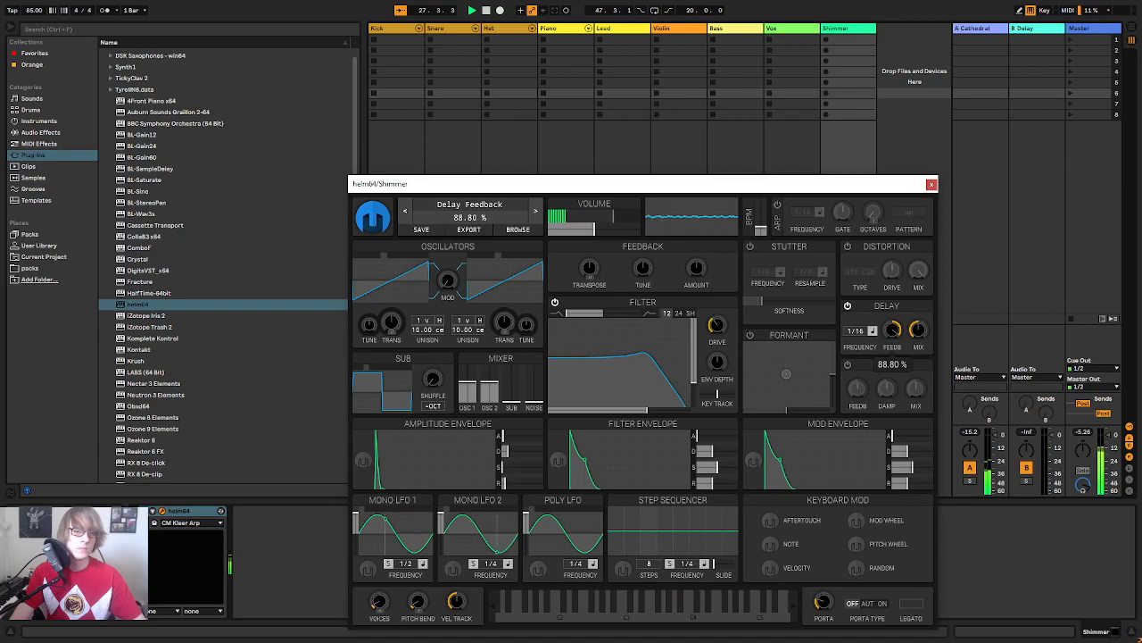
Step: Close the synth, raise Shimmer's send to A Cathedral, set its volume to -13.7 dB, and replay the arrangement before its clip
{"action": "left_click", "coordinate": [931, 186]}
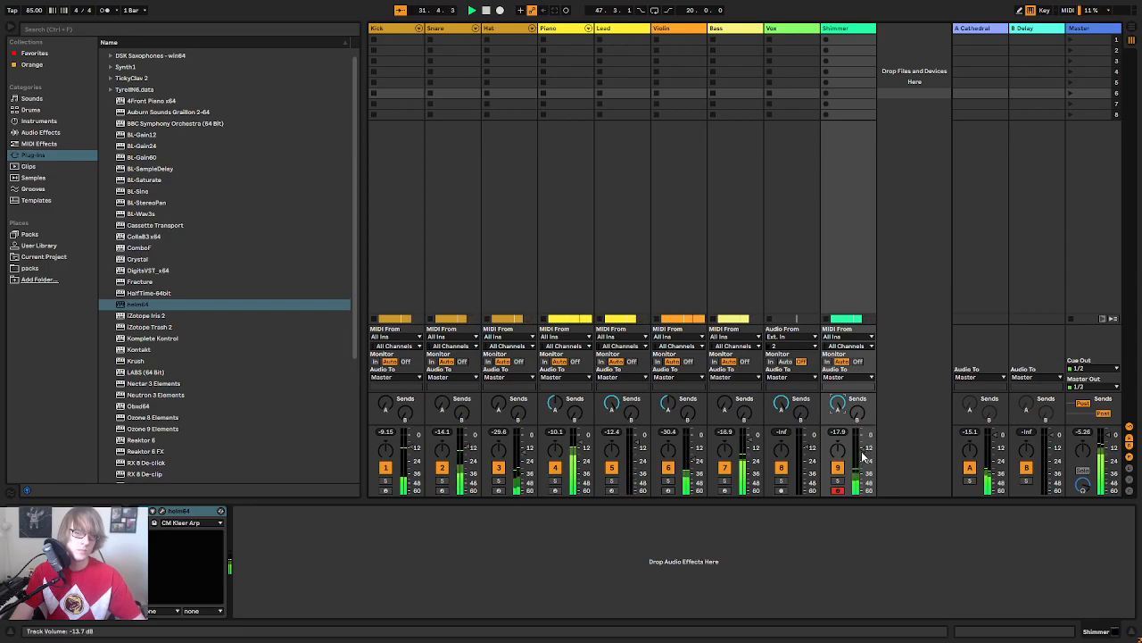
{"action": "key", "text": "Tab"}
{"action": "left_click", "coordinate": [707, 230]}
{"action": "left_click", "coordinate": [598, 163]}
{"action": "left_click", "coordinate": [538, 61]}
{"action": "left_click", "coordinate": [797, 198]}
Step: Copy the Shimmer clip to bar 49 and extend the copy to bar 65
{"action": "left_click", "coordinate": [702, 166]}
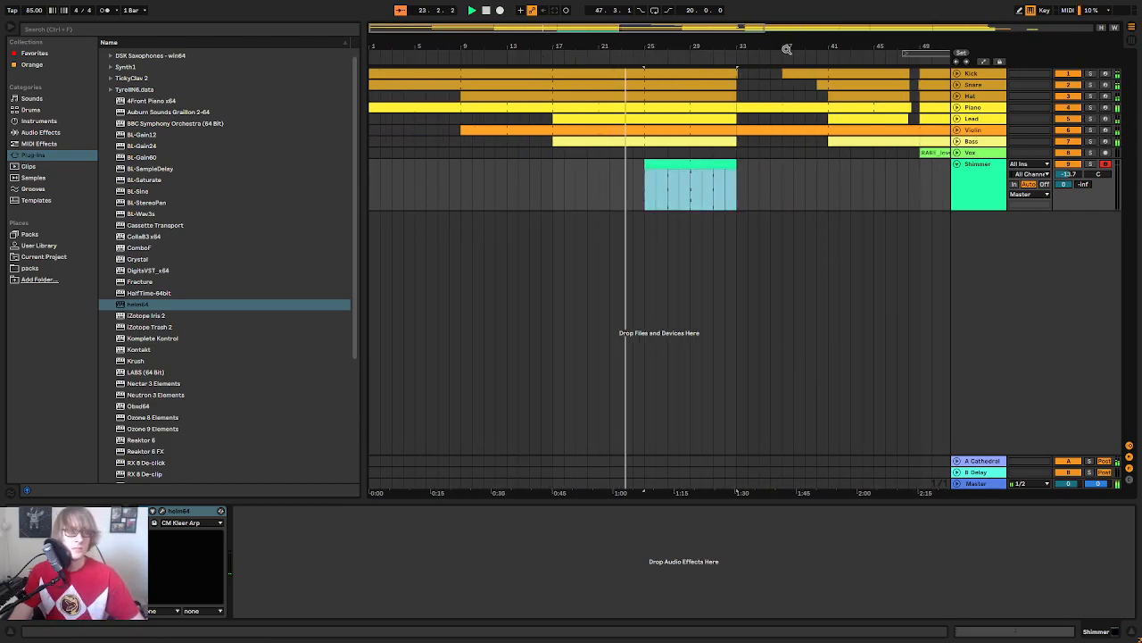
{"action": "key", "text": "minus"}
{"action": "left_click", "coordinate": [680, 191]}
{"action": "key", "text": "ctrl+v"}
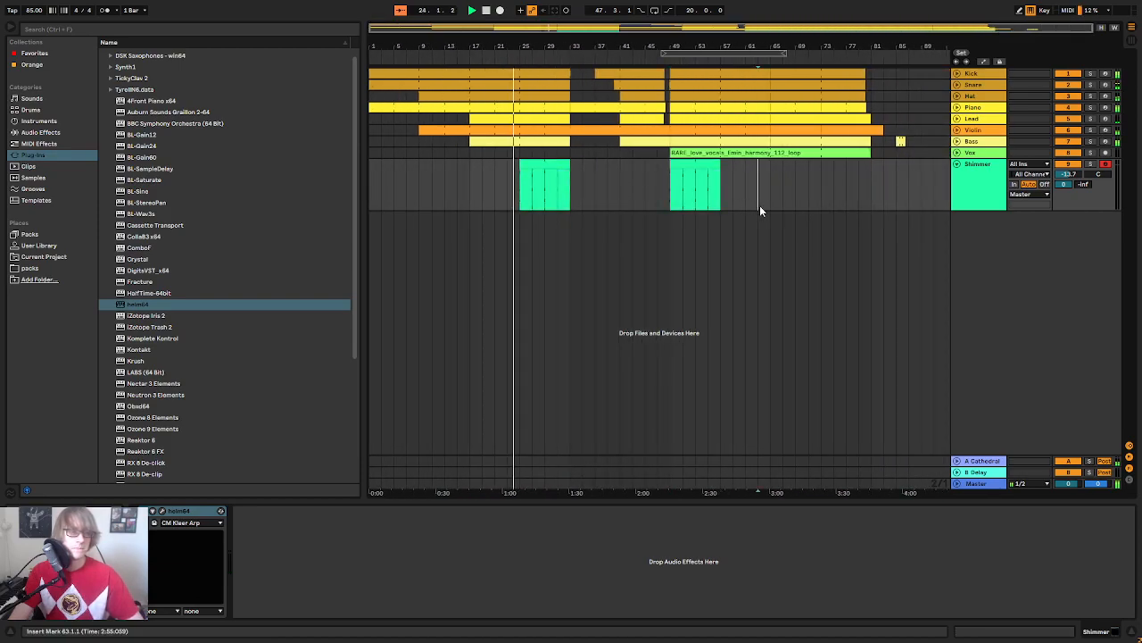
{"action": "left_click_drag", "start_coordinate": [720, 164], "coordinate": [771, 188]}
Step: Lower the Shimmer synth's filter resonance to 10.81 % and set the track's volume to about -14.6 dB
{"action": "left_click", "coordinate": [619, 207]}
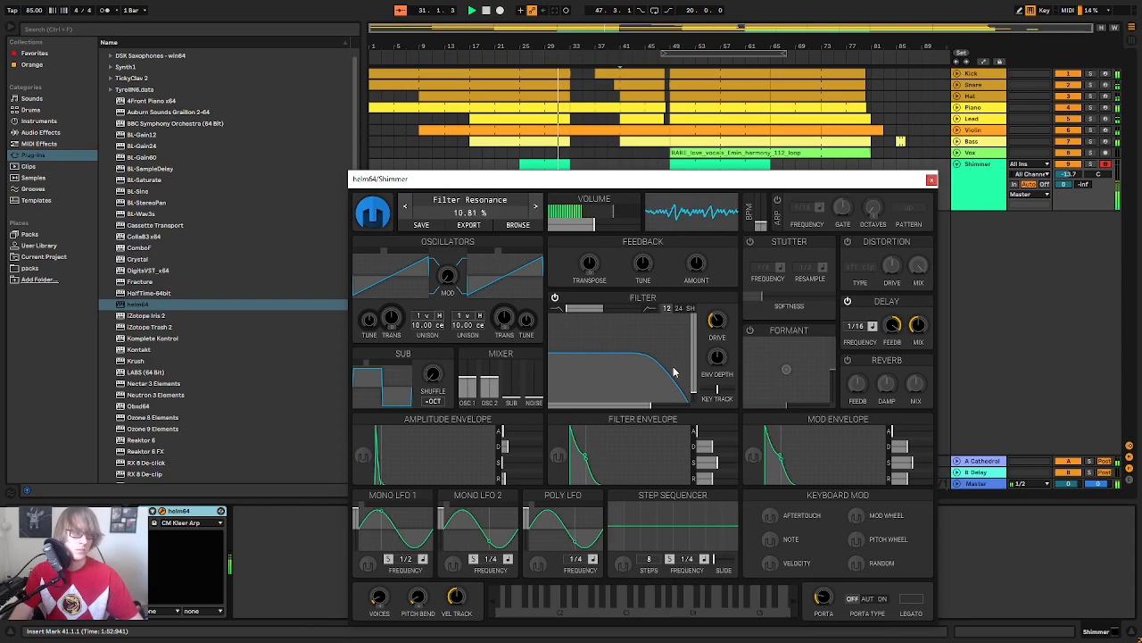
{"action": "left_click", "coordinate": [931, 180]}
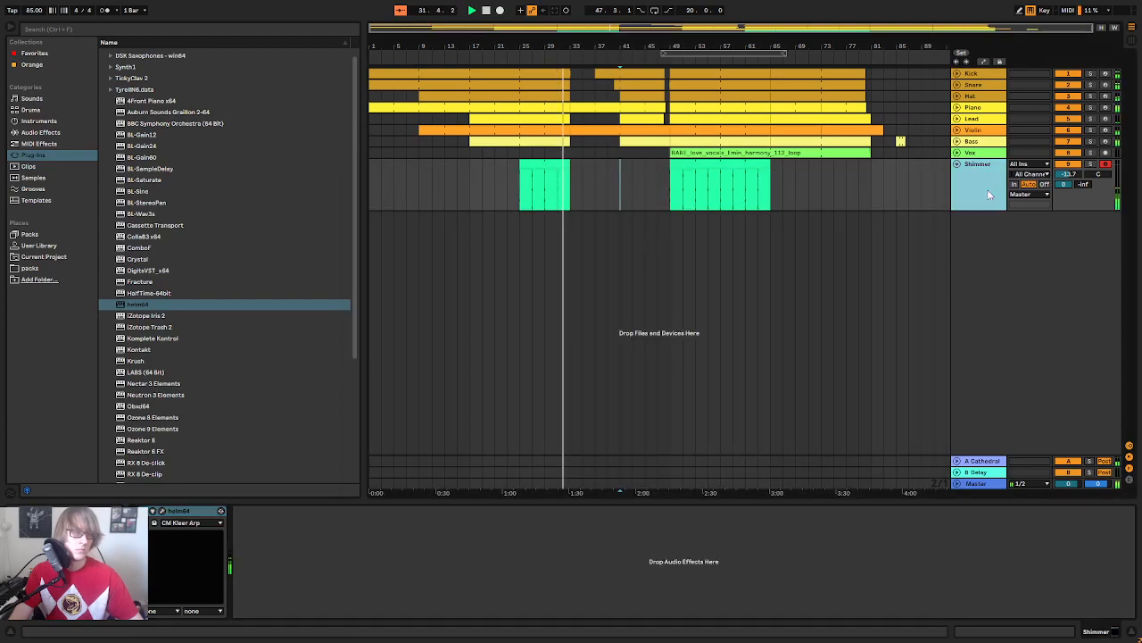
{"action": "key", "text": "Tab"}
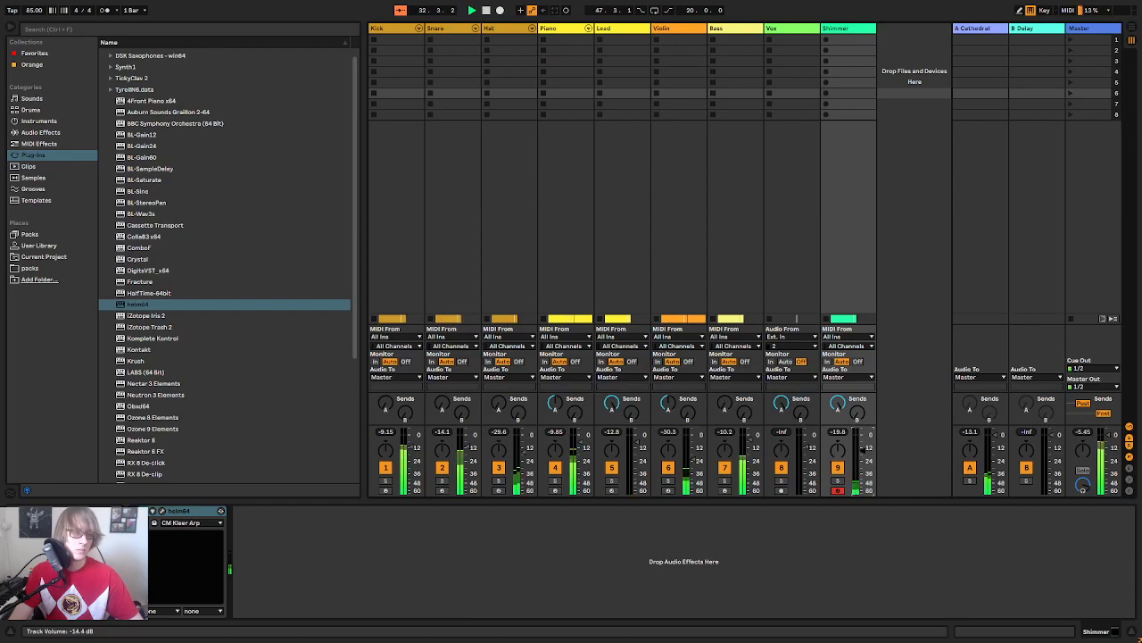
{"action": "key", "text": "Tab"}
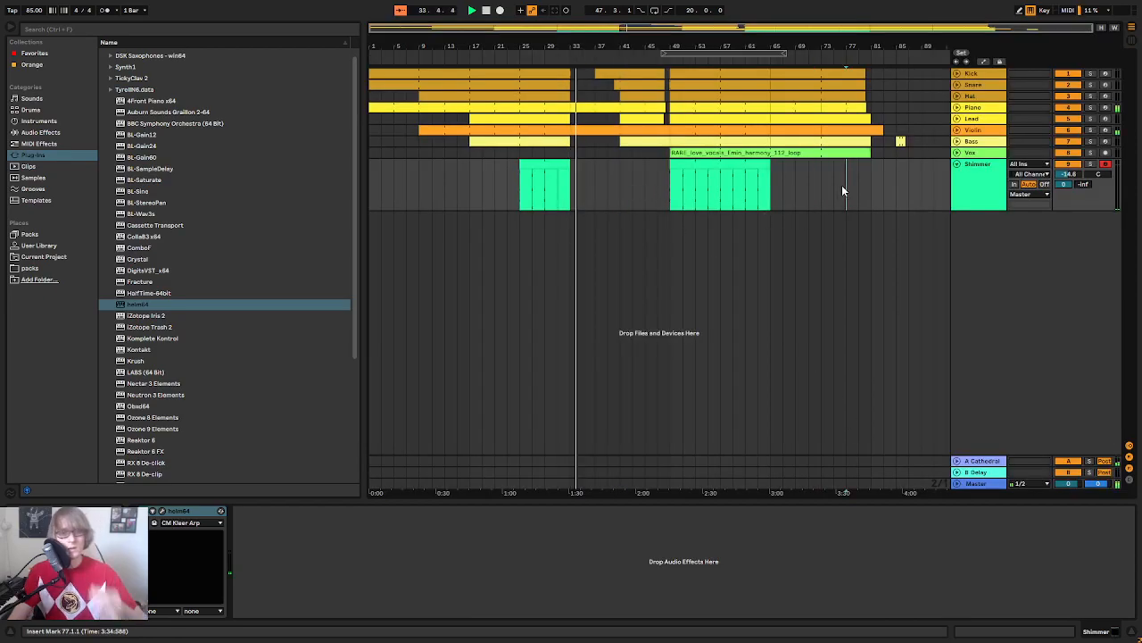
Step: Copy the 16-bar Shimmer clip to bar 65 and open the Shimmer clips to check their notes
{"action": "left_click", "coordinate": [774, 182]}
{"action": "key", "text": "ctrl+v"}
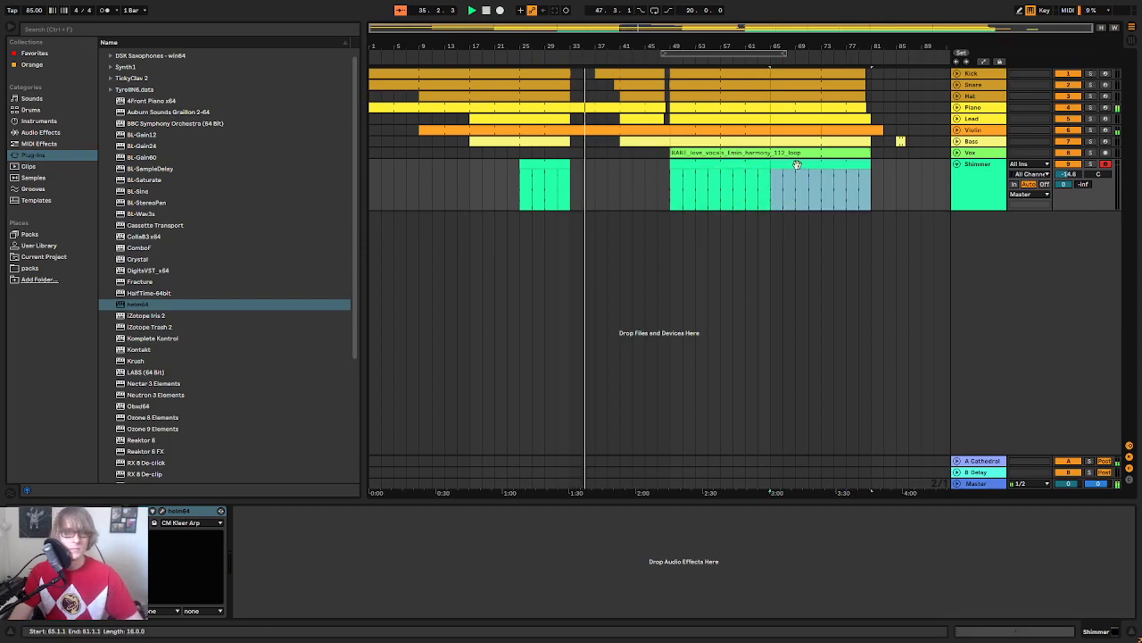
{"action": "double_click", "coordinate": [796, 164]}
{"action": "scroll", "coordinate": [445, 397], "scroll_direction": "up", "scroll_amount": 2}
{"action": "left_click_drag", "start_coordinate": [364, 408], "coordinate": [430, 366]}
{"action": "key", "text": "Down"}
{"action": "left_click", "coordinate": [617, 339]}
{"action": "left_click", "coordinate": [791, 125]}
{"action": "left_click", "coordinate": [697, 125]}
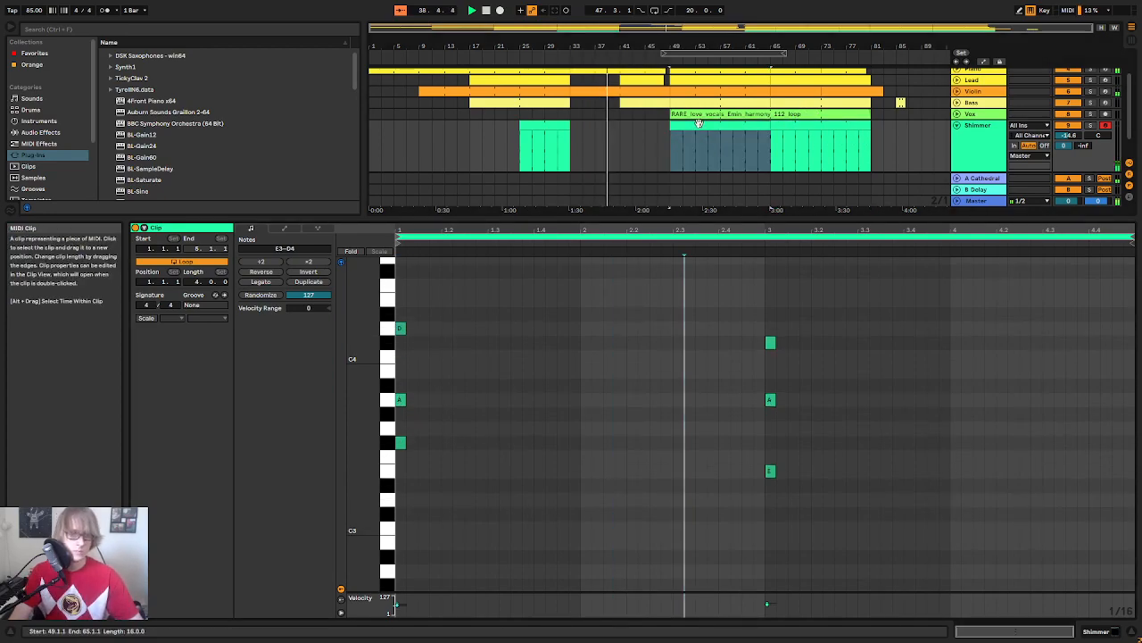
Step: Unfold the Snare track and trim the start of the snare clip before bar 41 to 40.3.1
{"action": "left_click", "coordinate": [609, 134]}
{"action": "left_click_drag", "start_coordinate": [670, 216], "coordinate": [608, 412]}
{"action": "left_click_drag", "start_coordinate": [630, 47], "coordinate": [943, 101]}
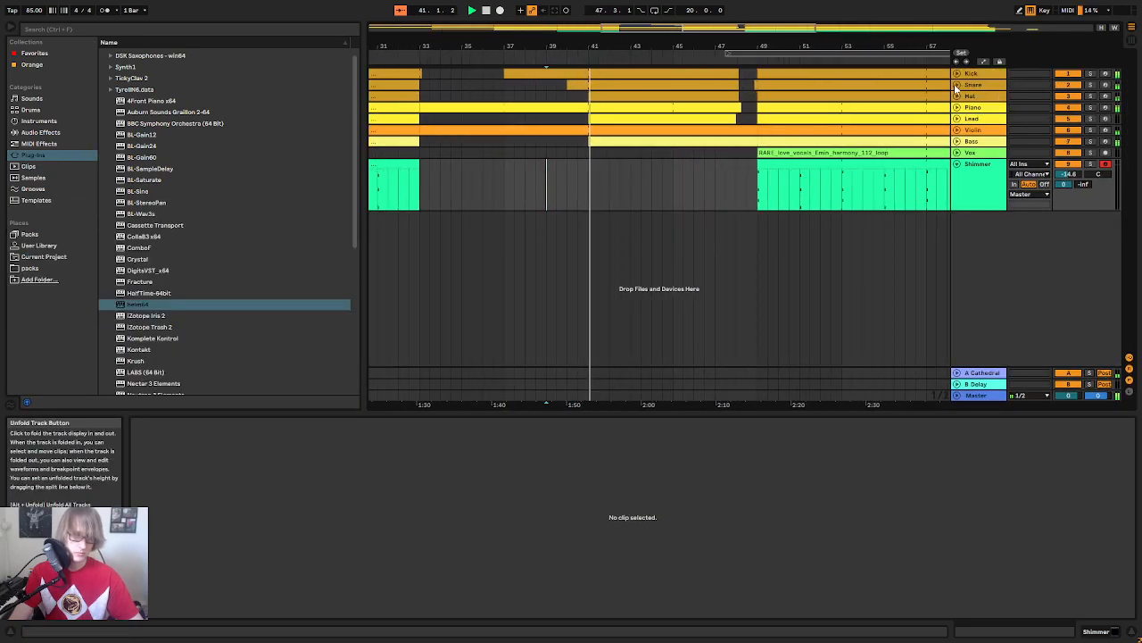
{"action": "left_click", "coordinate": [957, 85]}
{"action": "left_click_drag", "start_coordinate": [577, 48], "coordinate": [633, 87]}
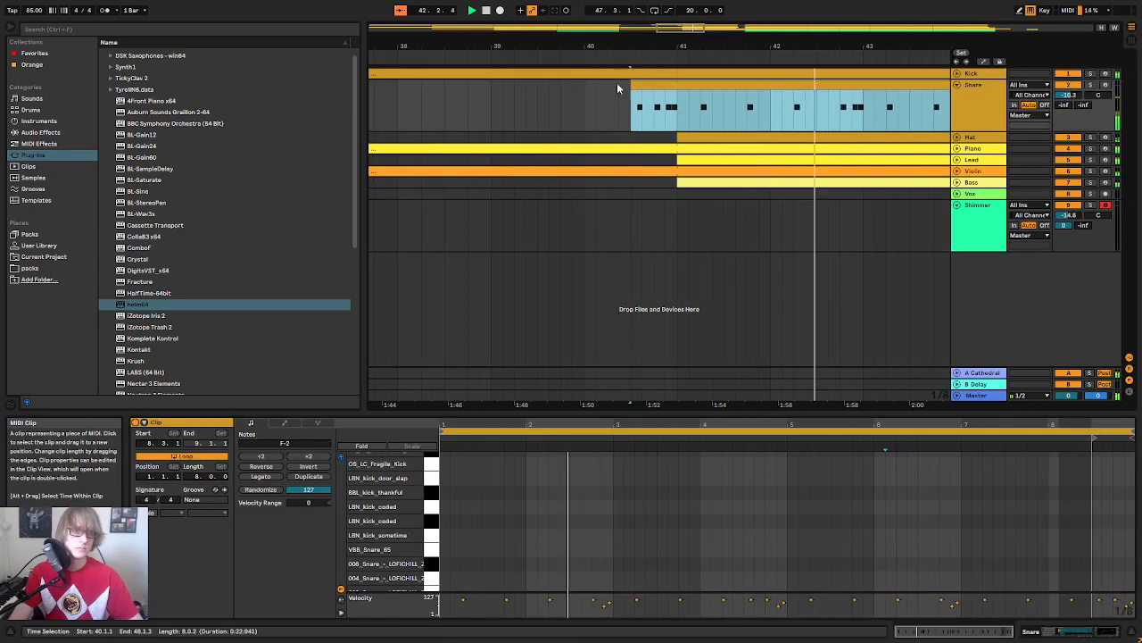
{"action": "left_click", "coordinate": [958, 74]}
{"action": "left_click", "coordinate": [958, 74]}
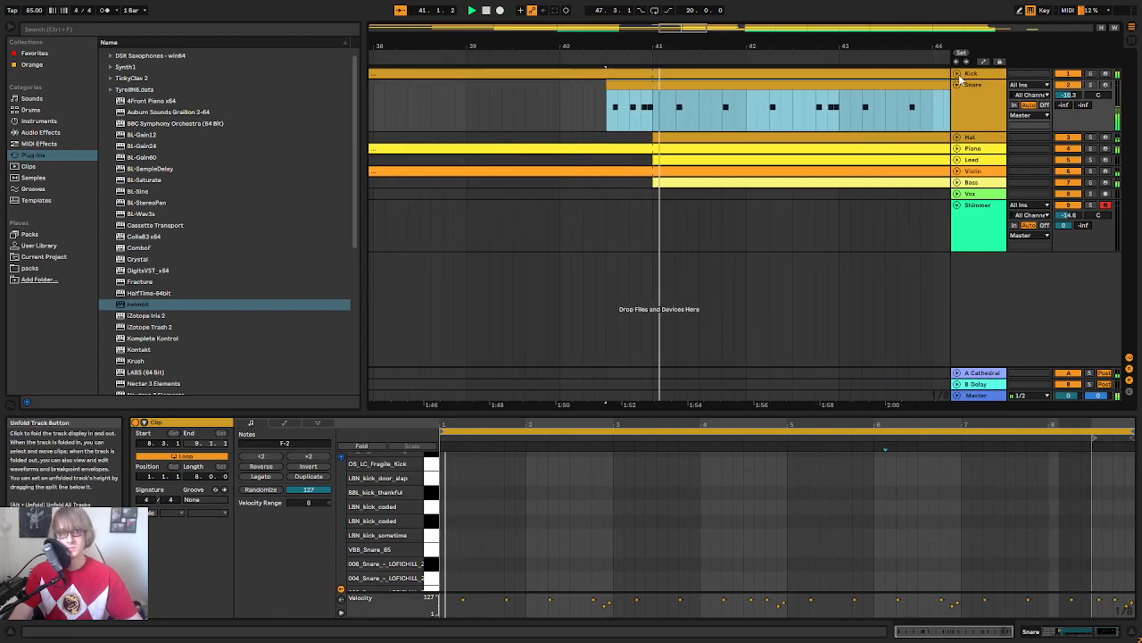
{"action": "left_click_drag", "start_coordinate": [739, 47], "coordinate": [663, 13]}
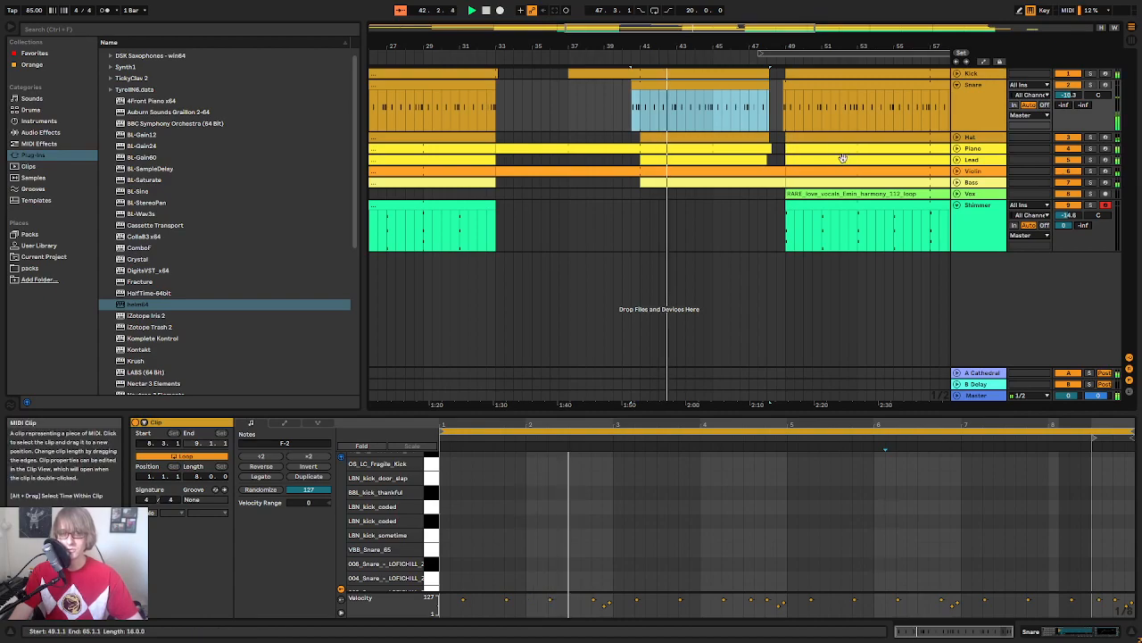
Step: Open the kick clip that starts at bar 37 in an enlarged note editor, and fold the Shimmer and Snare tracks
{"action": "left_click", "coordinate": [705, 73]}
{"action": "left_click_drag", "start_coordinate": [822, 414], "coordinate": [845, 248]}
{"action": "left_click_drag", "start_coordinate": [1071, 243], "coordinate": [816, 305]}
{"action": "left_click", "coordinate": [956, 205]}
{"action": "left_click_drag", "start_coordinate": [791, 44], "coordinate": [766, 76]}
{"action": "left_click_drag", "start_coordinate": [717, 295], "coordinate": [701, 243]}
{"action": "left_click", "coordinate": [957, 86]}
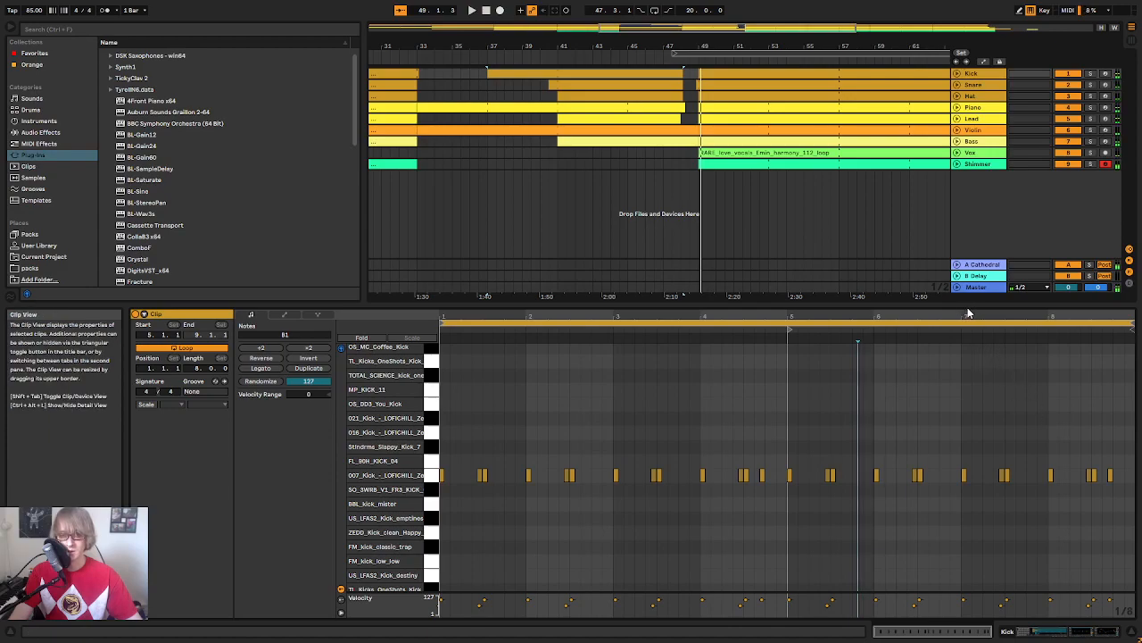
Step: Play the section around bar 41 and move the arrangement loop's start to bar 41
{"action": "left_click", "coordinate": [567, 73]}
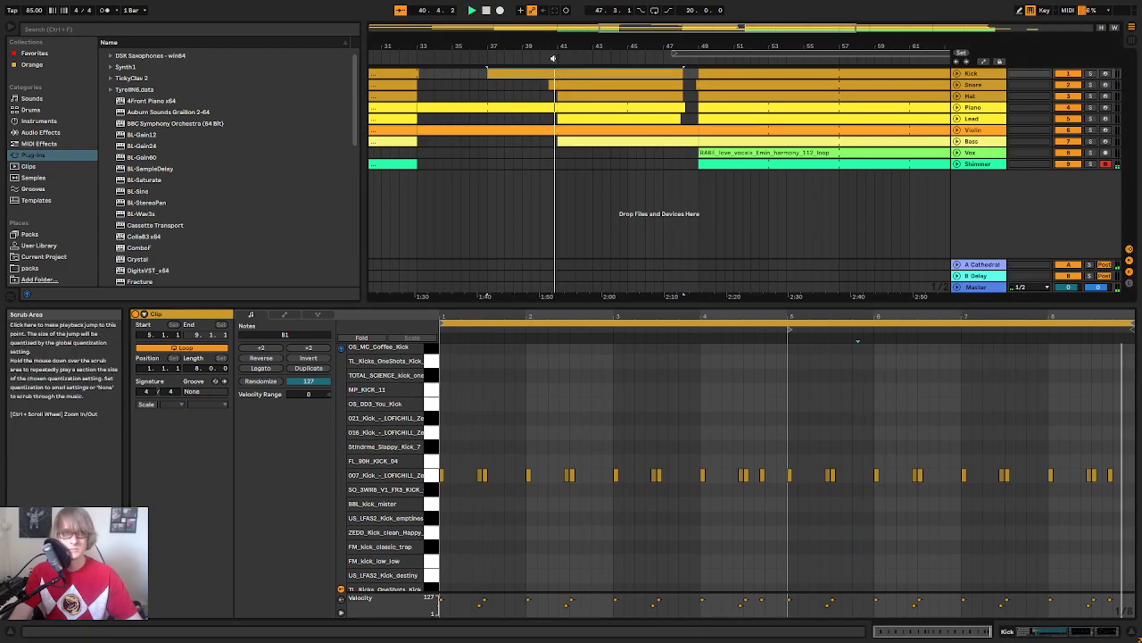
{"action": "left_click_drag", "start_coordinate": [814, 54], "coordinate": [696, 54]}
{"action": "key", "text": "space"}
{"action": "left_click_drag", "start_coordinate": [515, 316], "coordinate": [1009, 384]}
{"action": "key", "text": "space"}
Step: Copy a kick note on B1 to position 1.4.2 in the kick clip
{"action": "left_click_drag", "start_coordinate": [859, 312], "coordinate": [784, 348]}
{"action": "left_click", "coordinate": [700, 469]}
{"action": "left_click", "coordinate": [883, 445]}
{"action": "key", "text": "ctrl+v"}
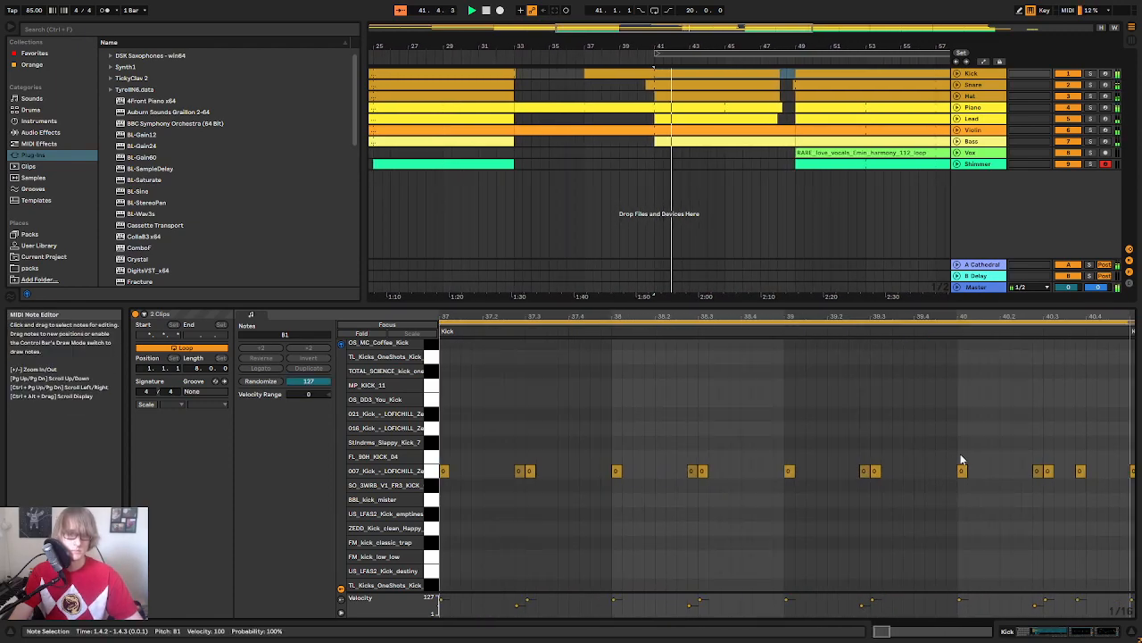
{"action": "left_click_drag", "start_coordinate": [1071, 316], "coordinate": [500, 305]}
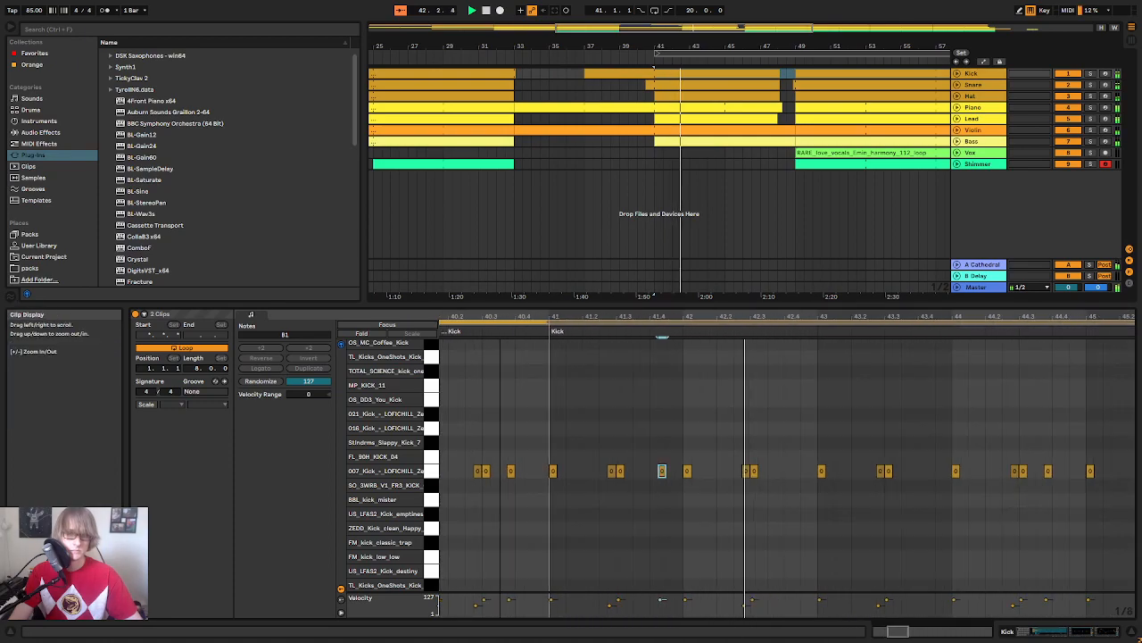
Step: Replay the kick pattern and add another one-sixteenth kick note on B1 at position 2.3.3
{"action": "left_click", "coordinate": [785, 451]}
{"action": "key", "text": "space"}
{"action": "left_click_drag", "start_coordinate": [775, 315], "coordinate": [768, 342]}
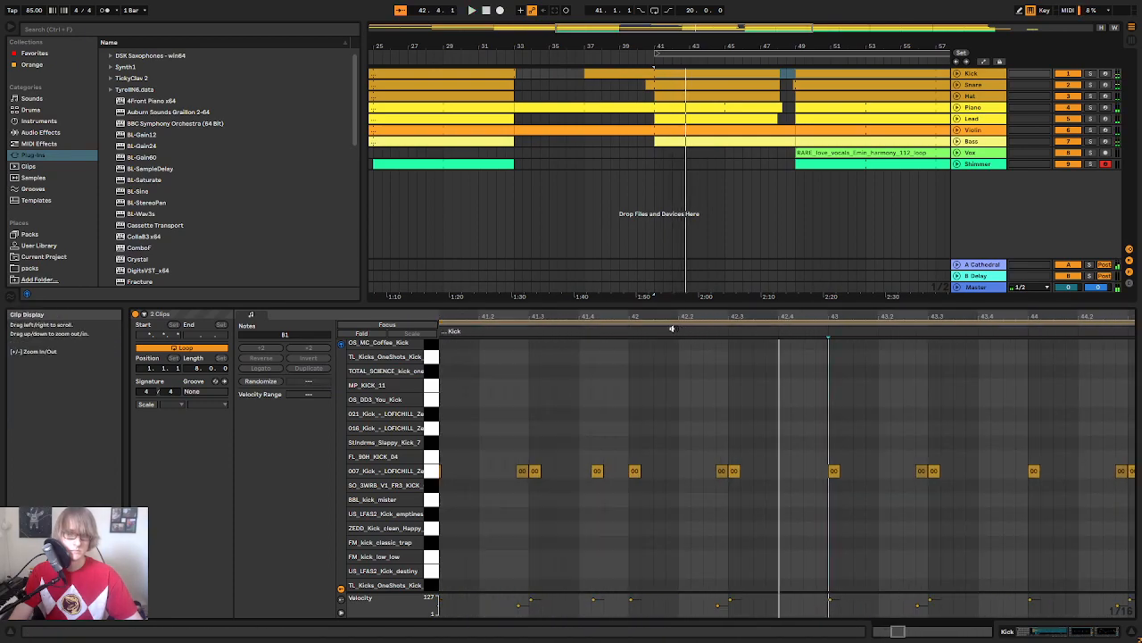
{"action": "left_click", "coordinate": [625, 331]}
{"action": "left_click_drag", "start_coordinate": [960, 312], "coordinate": [910, 301]}
{"action": "key", "text": "space"}
{"action": "key", "text": "space"}
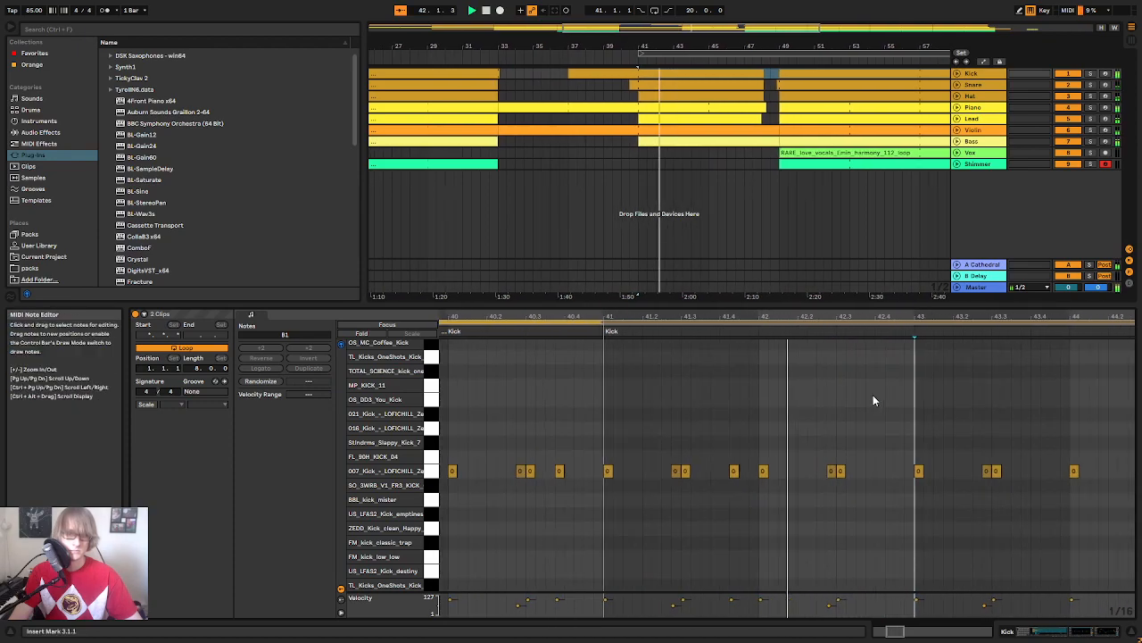
{"action": "double_click", "coordinate": [782, 473]}
{"action": "left_click_drag", "start_coordinate": [987, 316], "coordinate": [987, 275]}
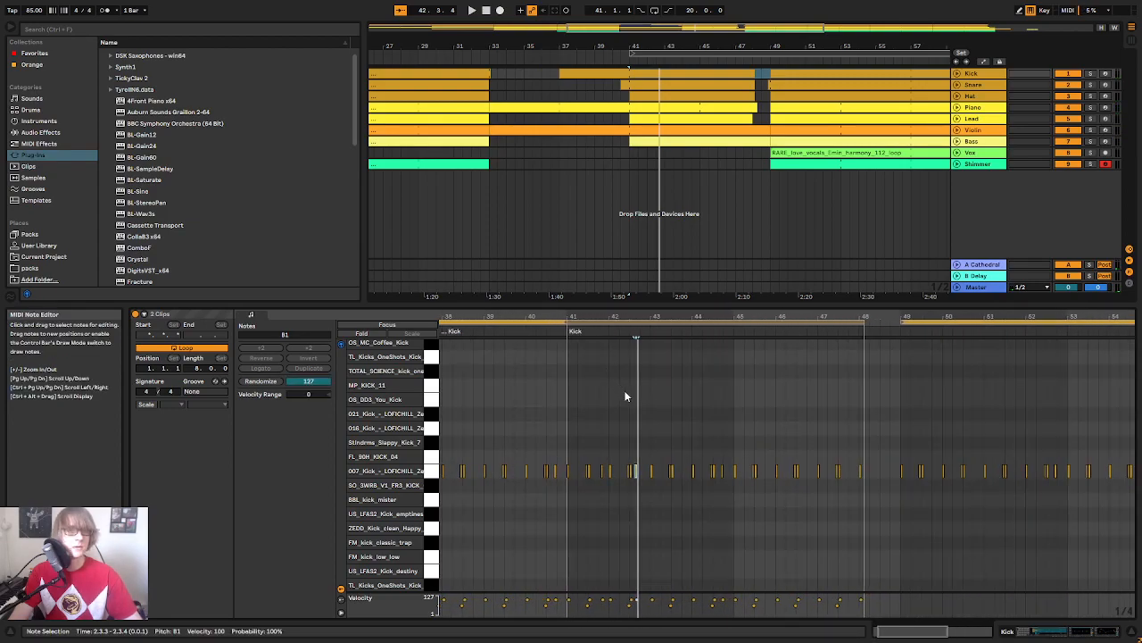
Step: Play the arrangement from bar 37 and examine the edited kick pattern around bar 41
{"action": "left_click", "coordinate": [715, 78]}
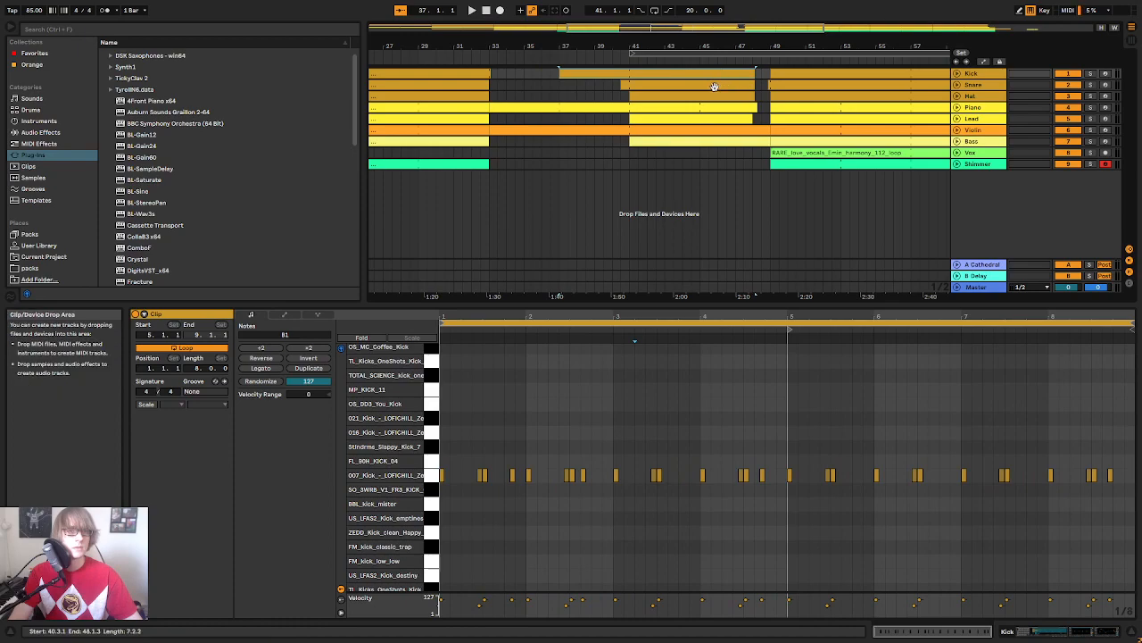
{"action": "left_click", "coordinate": [820, 327]}
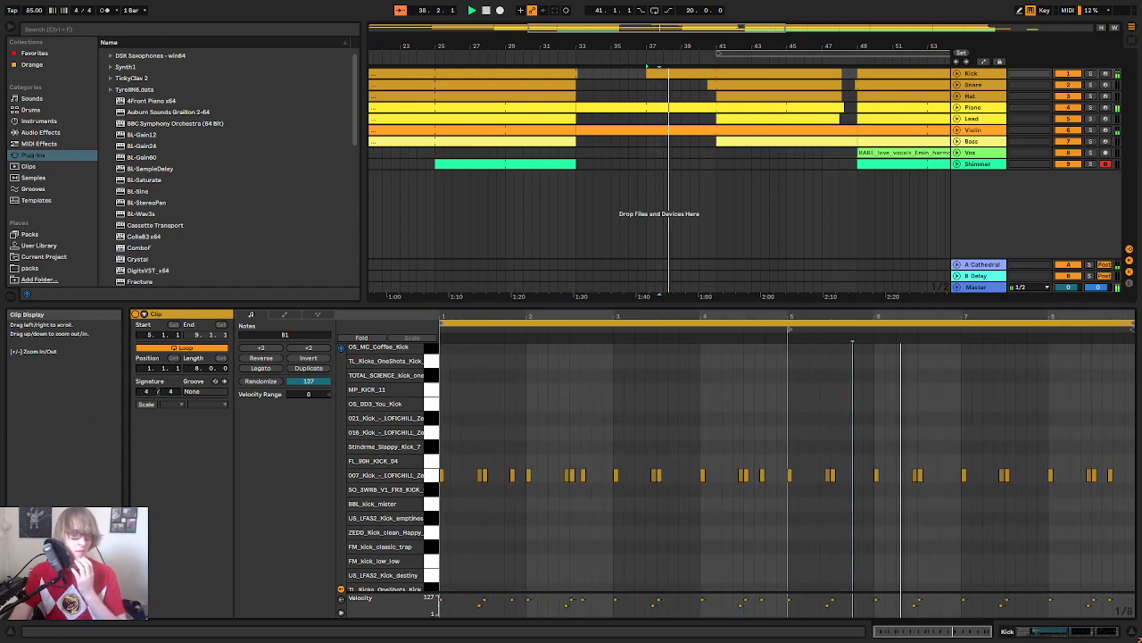
{"action": "left_click_drag", "start_coordinate": [901, 57], "coordinate": [902, 12]}
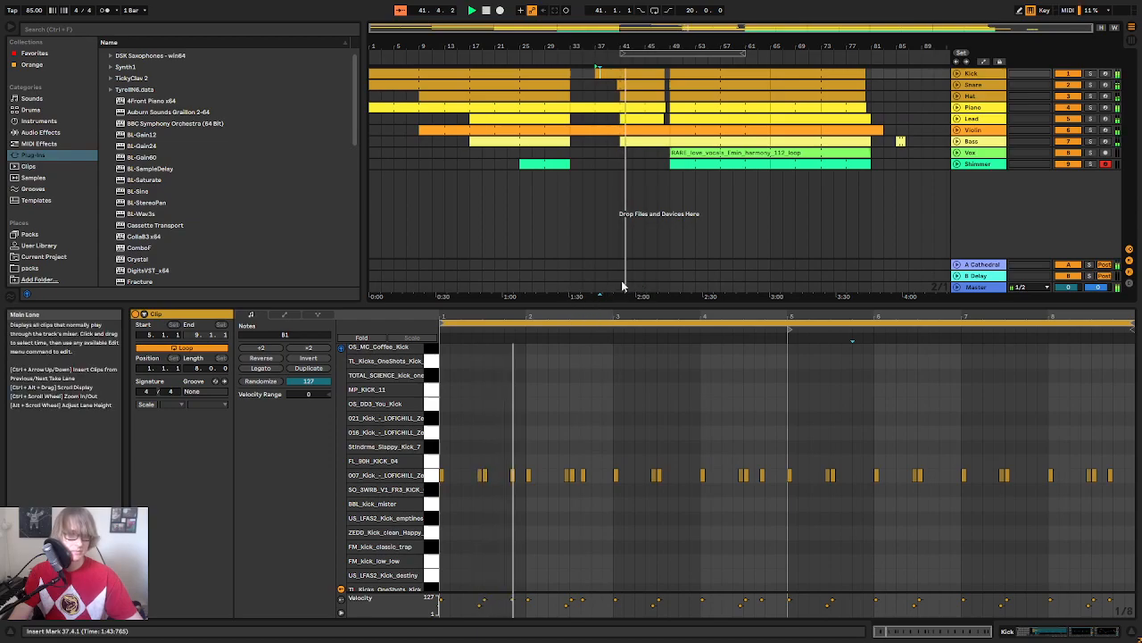
{"action": "left_click_drag", "start_coordinate": [546, 316], "coordinate": [544, 341]}
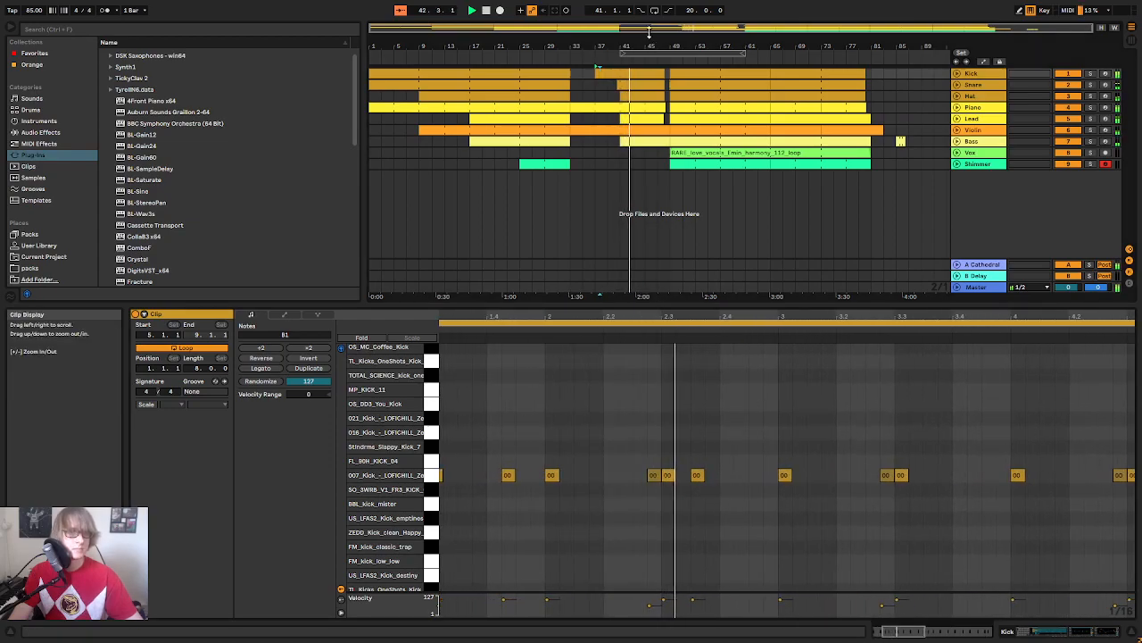
Step: Add a one-sixteenth kick note on B1 at position 2.4.2 in the kick clip
{"action": "left_click", "coordinate": [581, 331]}
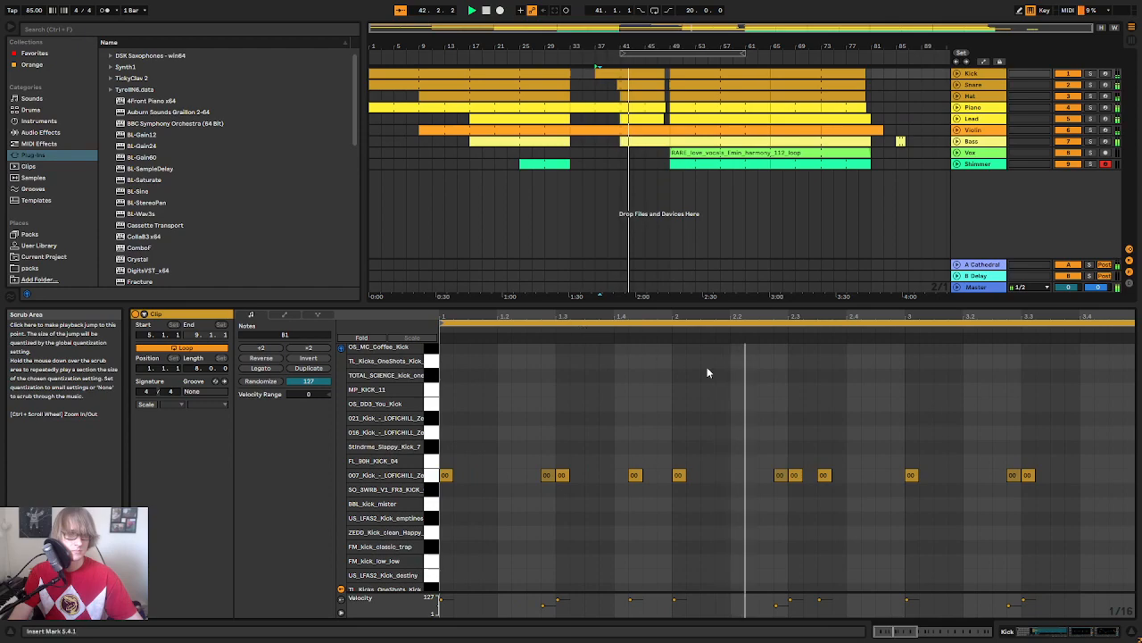
{"action": "left_click", "coordinate": [607, 335]}
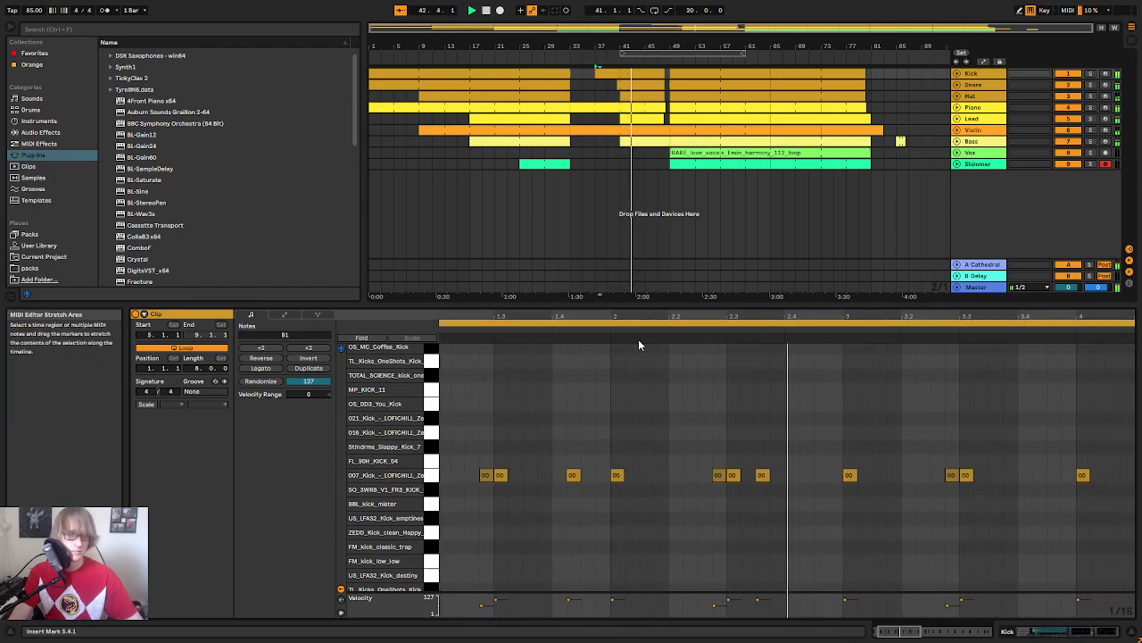
{"action": "key", "text": "space"}
{"action": "left_click_drag", "start_coordinate": [763, 452], "coordinate": [741, 484]}
Step: Play the arrangement from shortly before bar 41 and review the kick clip's notes across all eight bars
{"action": "left_click", "coordinate": [676, 332]}
{"action": "left_click_drag", "start_coordinate": [759, 318], "coordinate": [741, 283]}
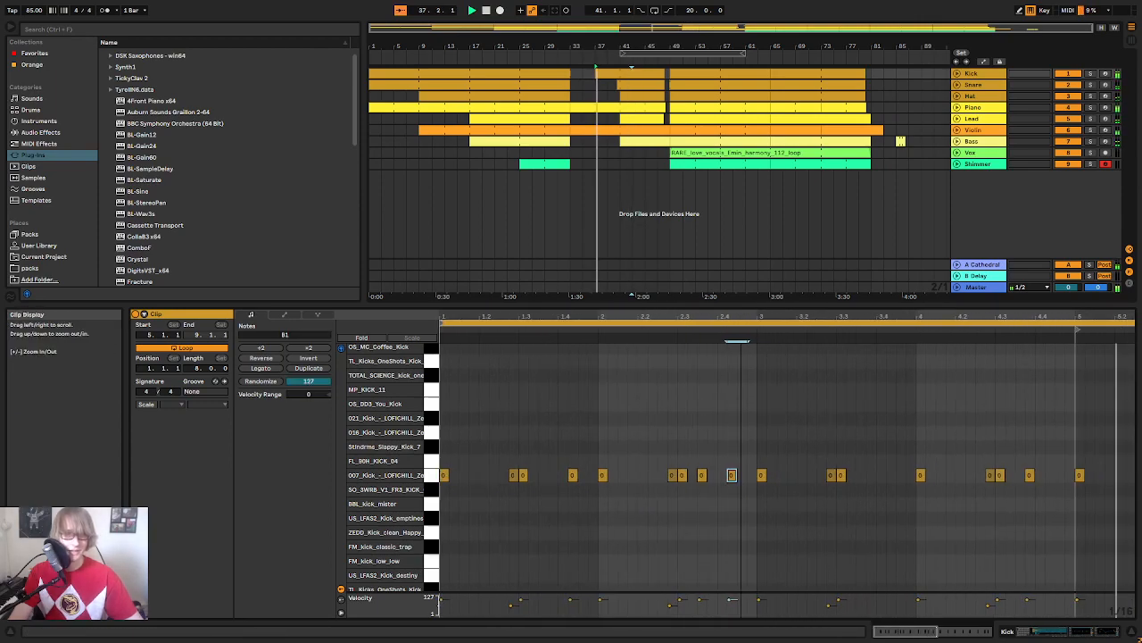
{"action": "left_click", "coordinate": [613, 61]}
{"action": "left_click_drag", "start_coordinate": [754, 316], "coordinate": [928, 287]}
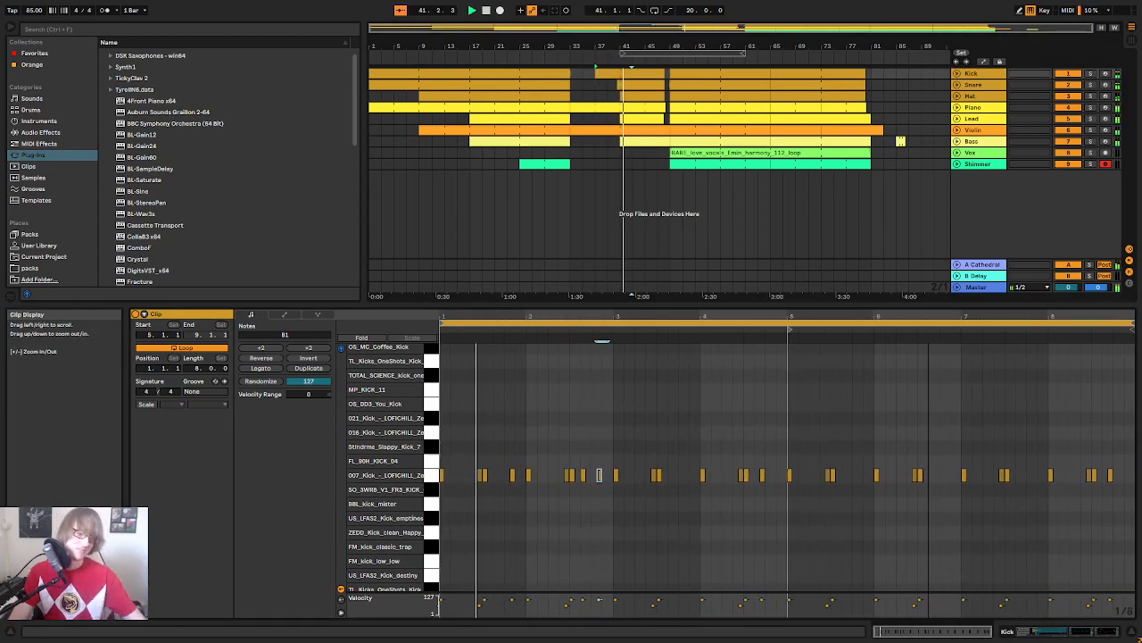
{"action": "mouse_move", "coordinate": [770, 309]}
{"action": "left_mouse_down"}
{"action": "mouse_move", "coordinate": [773, 357]}
{"action": "mouse_move", "coordinate": [705, 333]}
{"action": "mouse_move", "coordinate": [719, 365]}
{"action": "mouse_move", "coordinate": [625, 352]}
{"action": "mouse_move", "coordinate": [694, 330]}
{"action": "mouse_move", "coordinate": [659, 322]}
{"action": "mouse_move", "coordinate": [659, 332]}
{"action": "mouse_move", "coordinate": [797, 347]}
{"action": "mouse_move", "coordinate": [615, 338]}
{"action": "left_mouse_up"}
Step: Stop playback and replace the kick notes in bars 3 and 4 of the clip with a duplicate of bars 1 and 2
{"action": "key", "text": "space"}
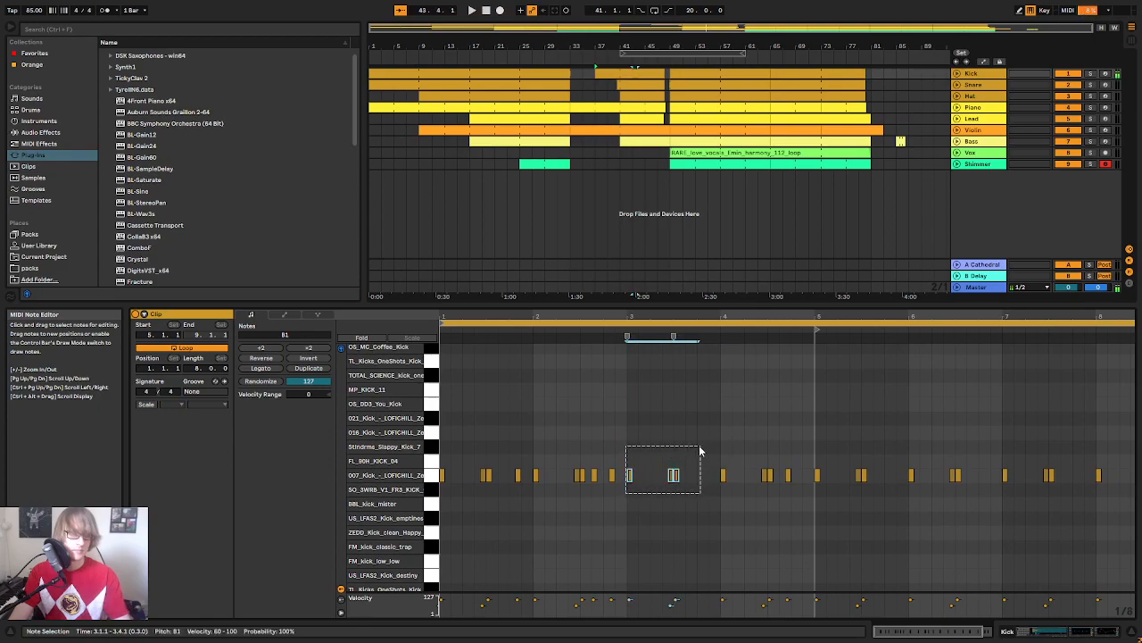
{"action": "left_click_drag", "start_coordinate": [636, 430], "coordinate": [414, 492]}
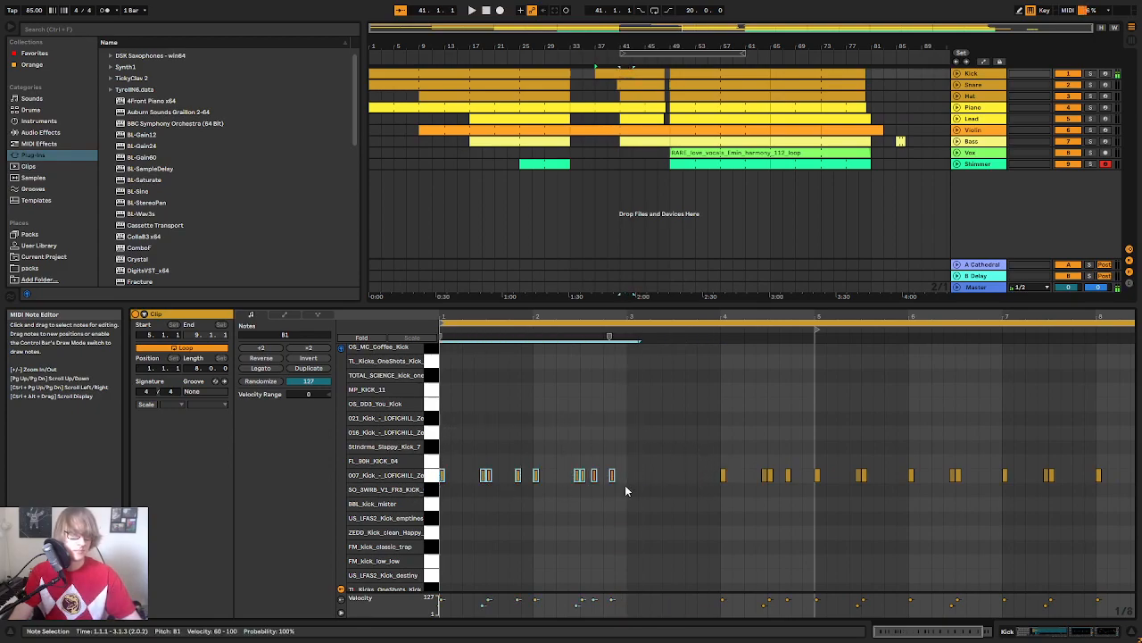
{"action": "key", "text": "ctrl+d"}
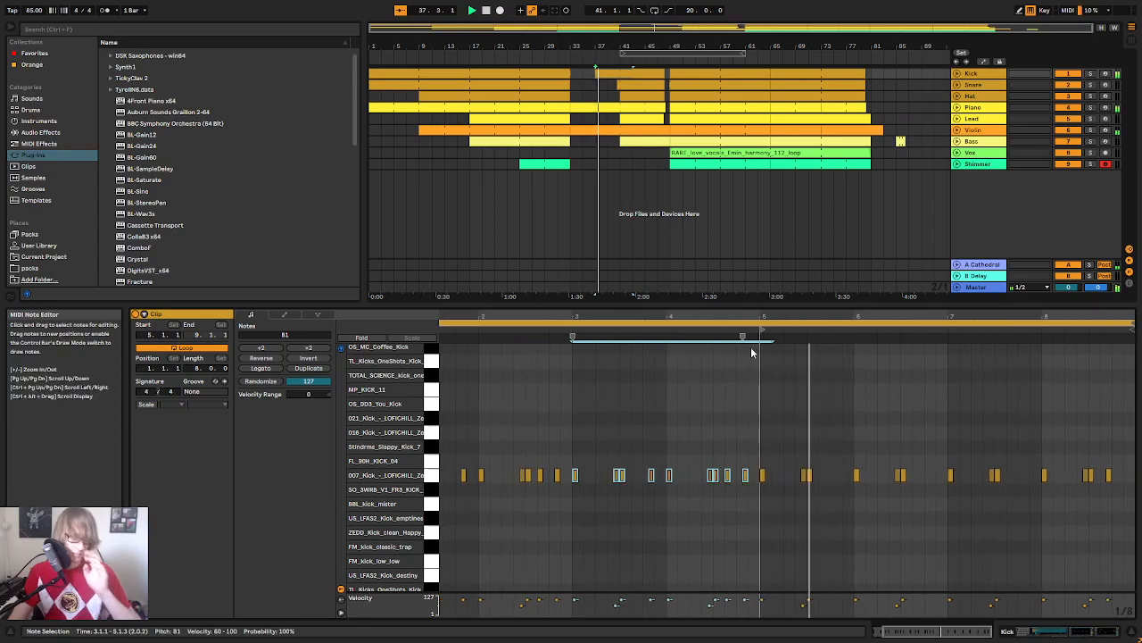
Step: Replace the kick notes in bars 5 and 6 of the clip with a pasted copy of the two-bar pattern
{"action": "left_click_drag", "start_coordinate": [762, 499], "coordinate": [923, 446]}
{"action": "key", "text": "Delete"}
{"action": "left_click", "coordinate": [761, 442]}
{"action": "key", "text": "ctrl+v"}
Step: Replace the kick notes in bars 7 and 8 of the clip with another pasted copy of the two-bar pattern
{"action": "left_click_drag", "start_coordinate": [947, 495], "coordinate": [1123, 442]}
{"action": "key", "text": "Delete"}
{"action": "left_click", "coordinate": [939, 427]}
{"action": "left_click", "coordinate": [947, 429]}
{"action": "key", "text": "ctrl+v"}
{"action": "left_click", "coordinate": [1008, 413]}
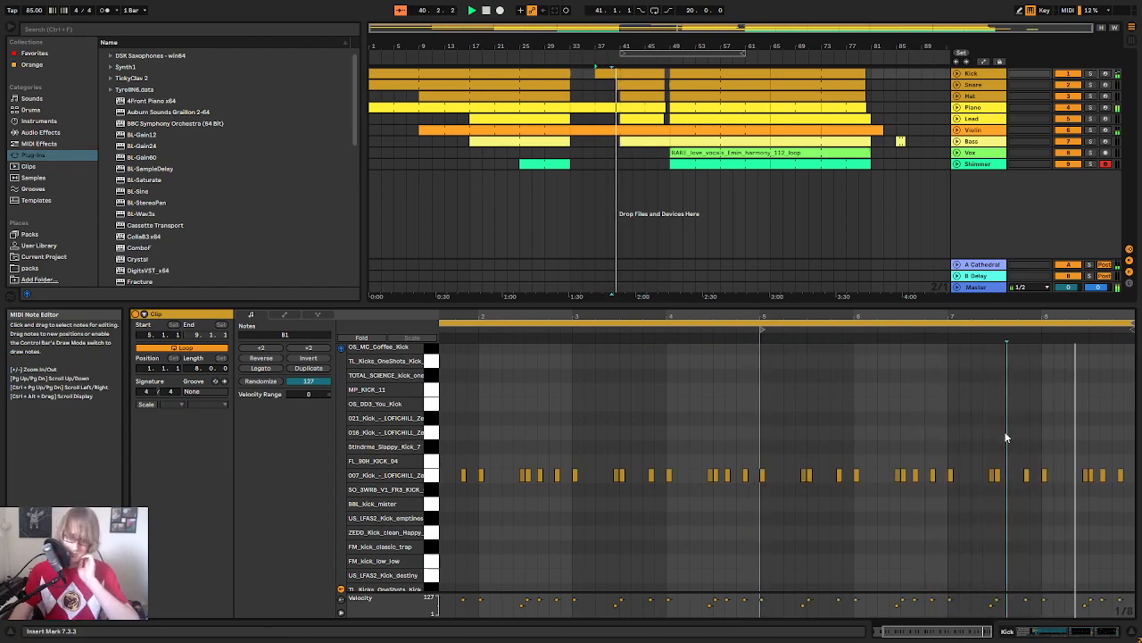
Step: Replay the section from bar 41 and examine the repeated kick pattern through bars 2 to 5 of the clip
{"action": "left_click_drag", "start_coordinate": [914, 314], "coordinate": [564, 380]}
{"action": "left_click", "coordinate": [771, 437]}
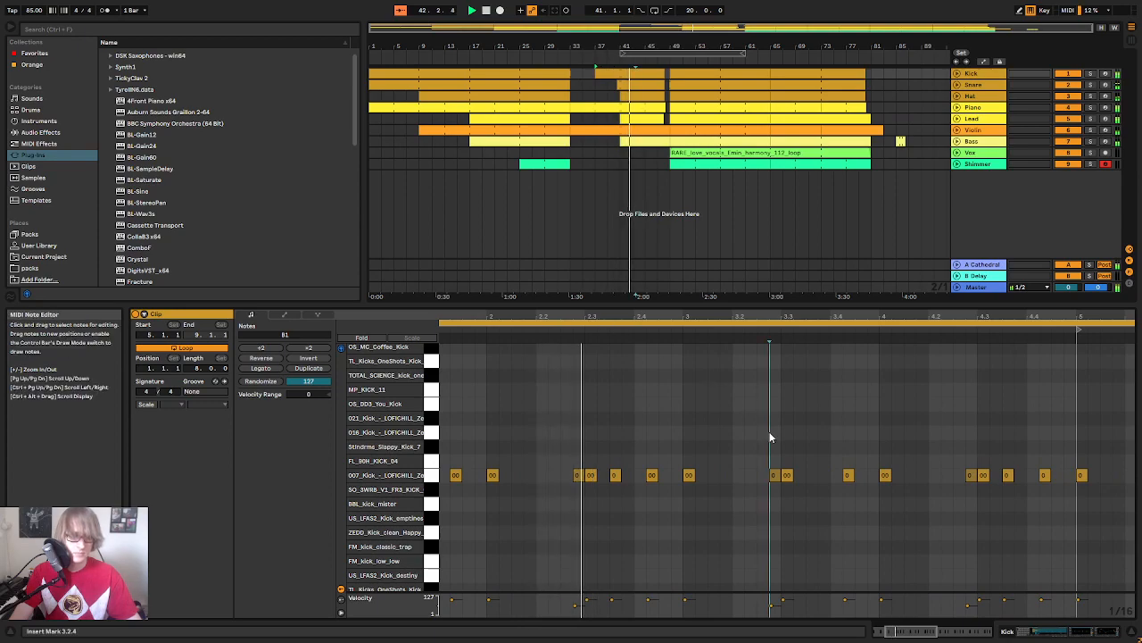
{"action": "left_click_drag", "start_coordinate": [798, 316], "coordinate": [566, 332]}
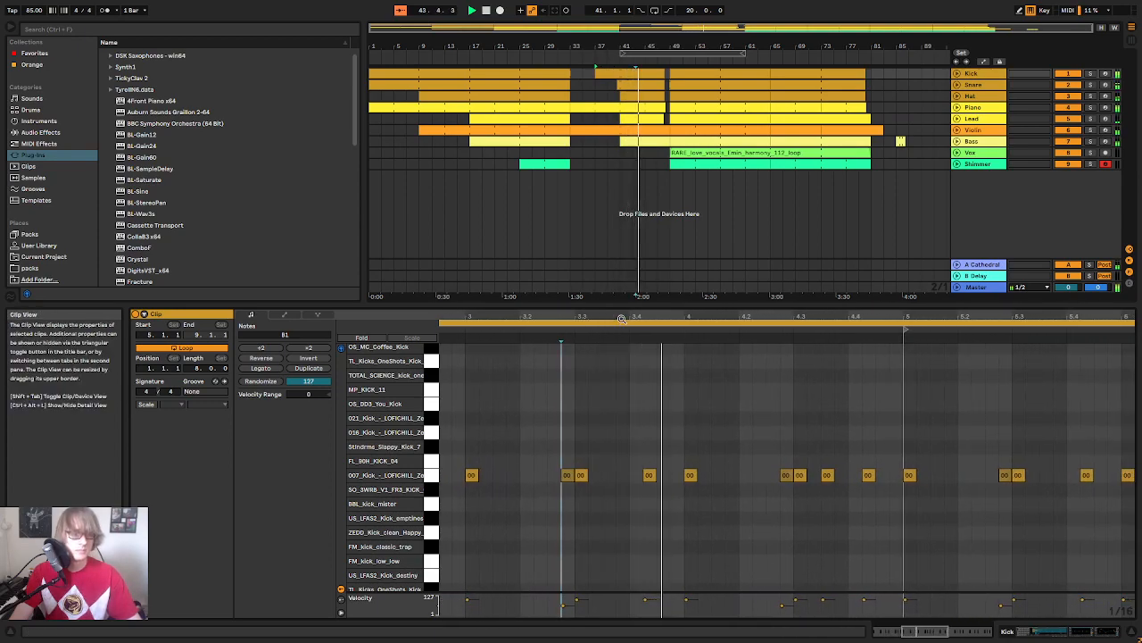
{"action": "key", "text": "space"}
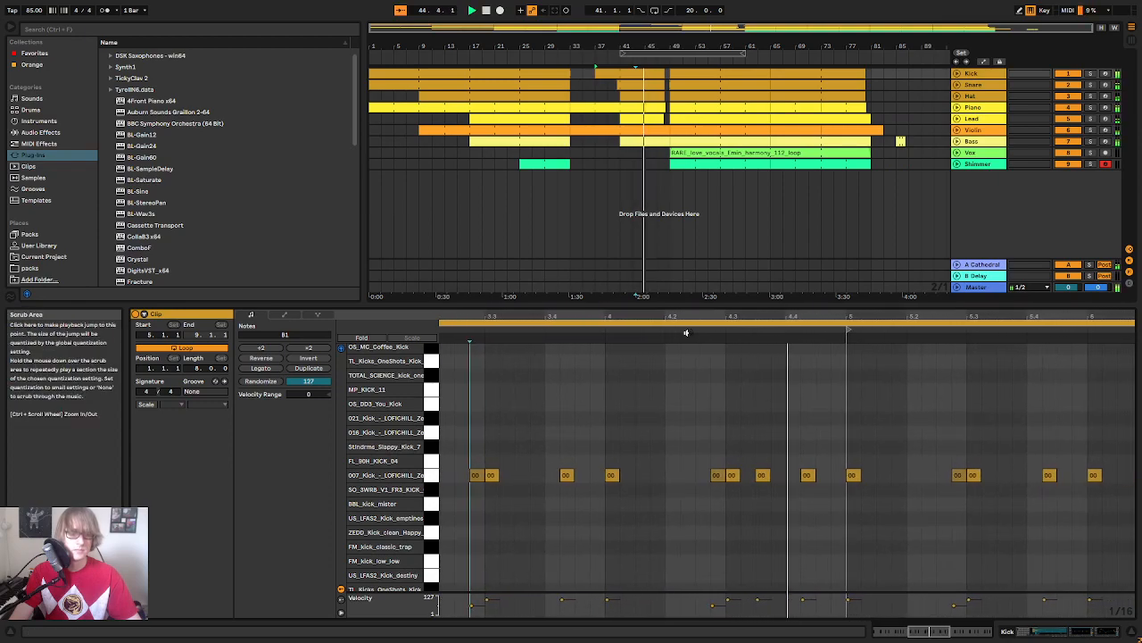
{"action": "left_click_drag", "start_coordinate": [858, 315], "coordinate": [805, 313]}
Step: Unfold the Kick track, copy the new kick segment from bar 41 to bar 65, and extend that clip to span bar 49 through 80.1.3
{"action": "left_click", "coordinate": [733, 164]}
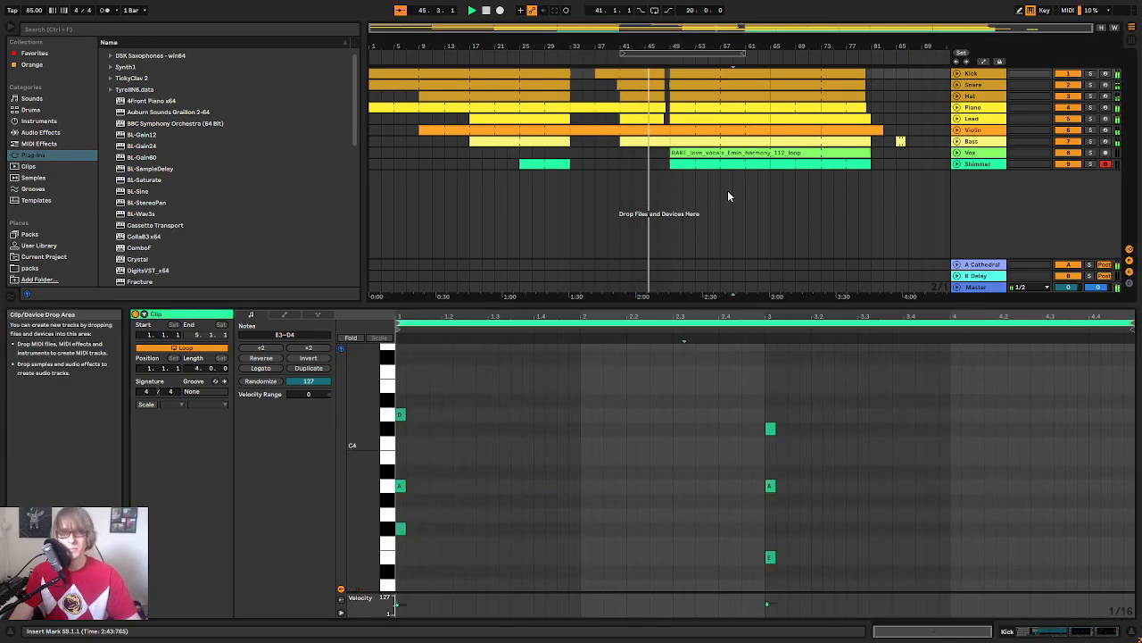
{"action": "left_click", "coordinate": [956, 75]}
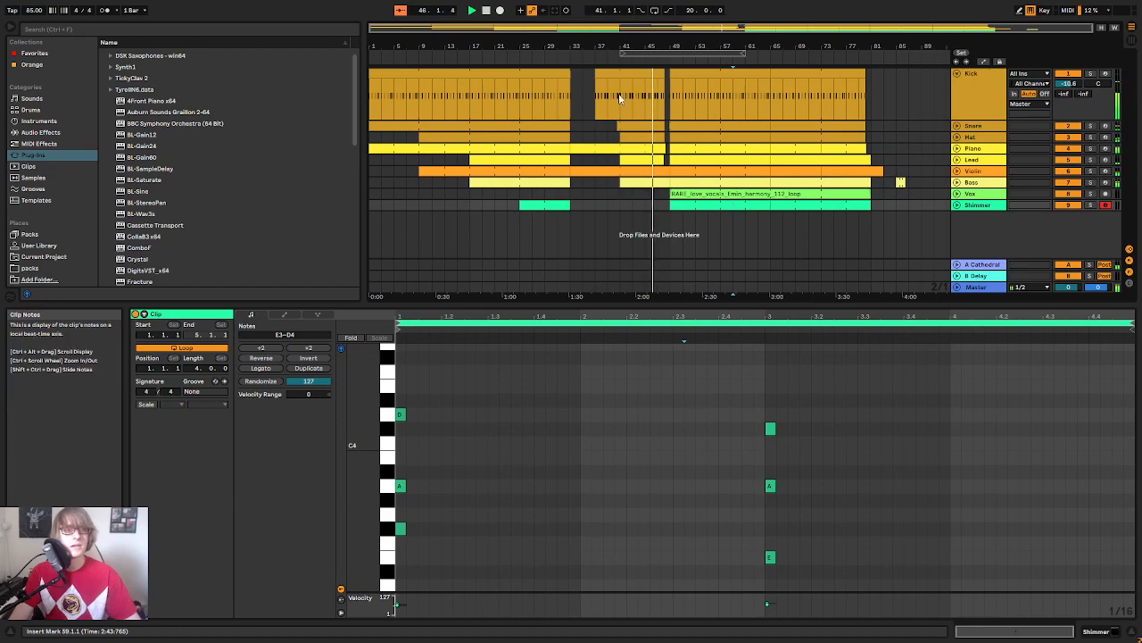
{"action": "left_click_drag", "start_coordinate": [626, 97], "coordinate": [663, 96]}
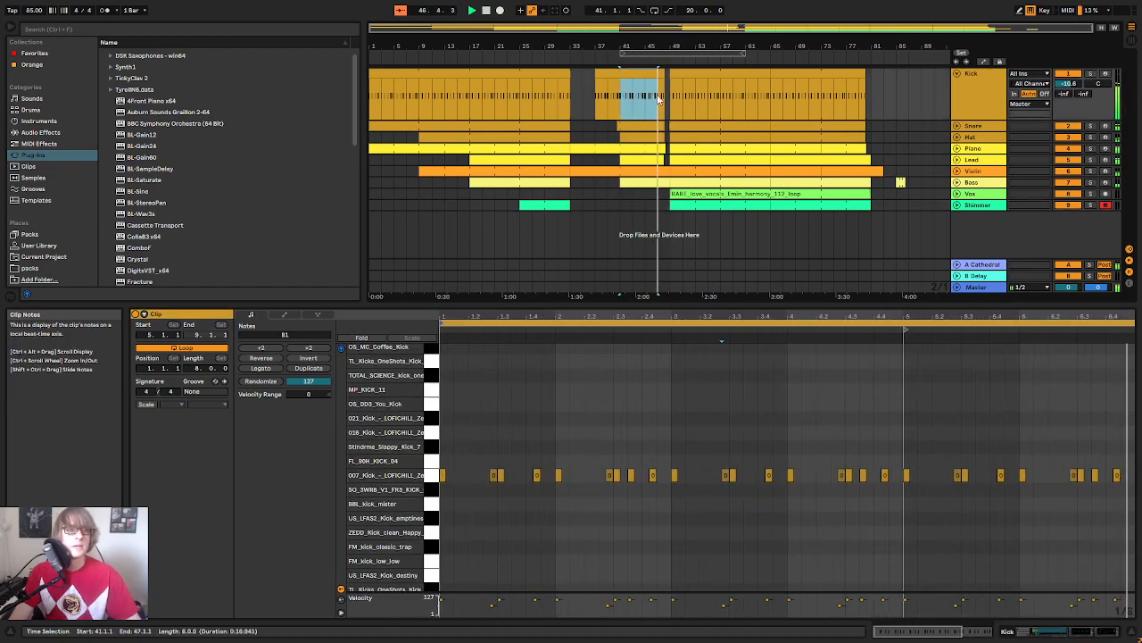
{"action": "left_click_drag", "start_coordinate": [773, 96], "coordinate": [877, 87]}
{"action": "left_click", "coordinate": [832, 101]}
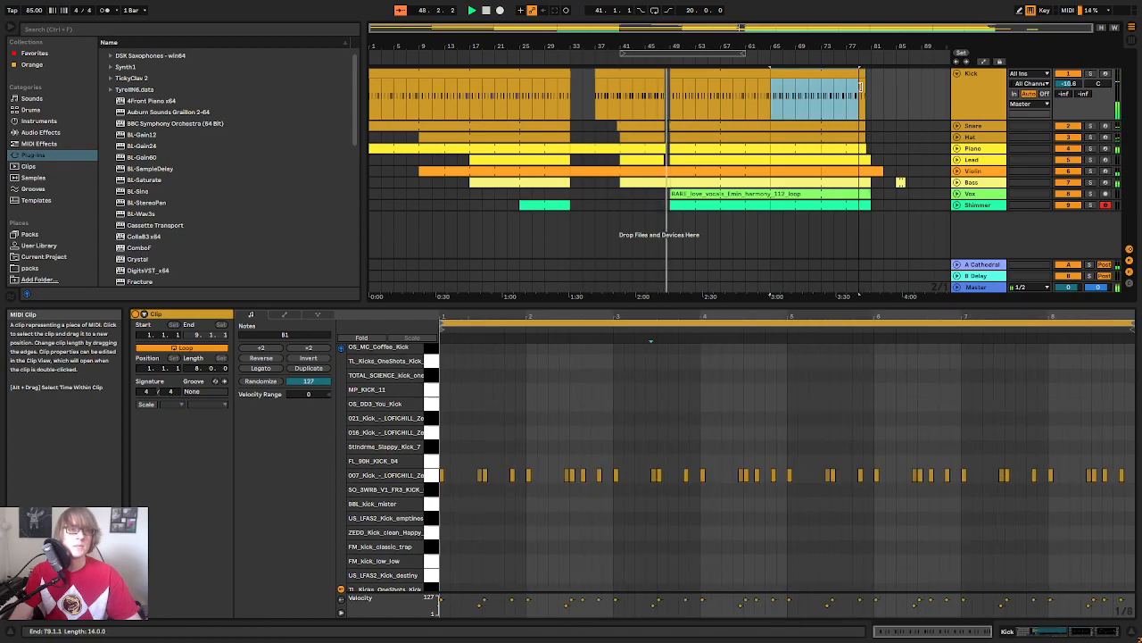
{"action": "left_click_drag", "start_coordinate": [873, 47], "coordinate": [724, 87]}
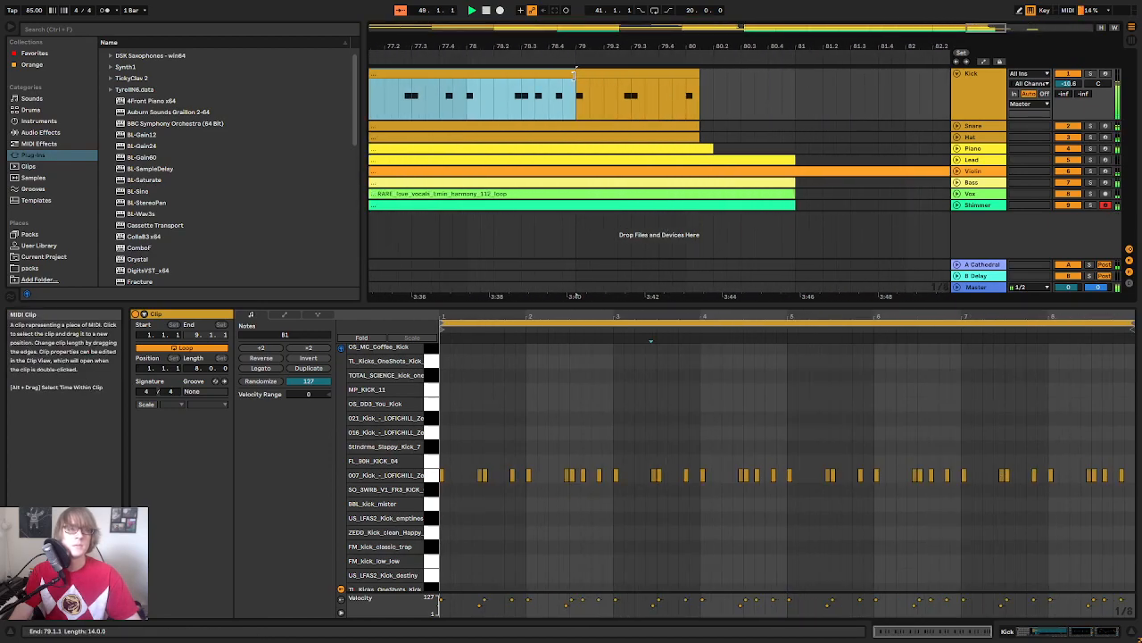
{"action": "left_click_drag", "start_coordinate": [683, 45], "coordinate": [848, 44]}
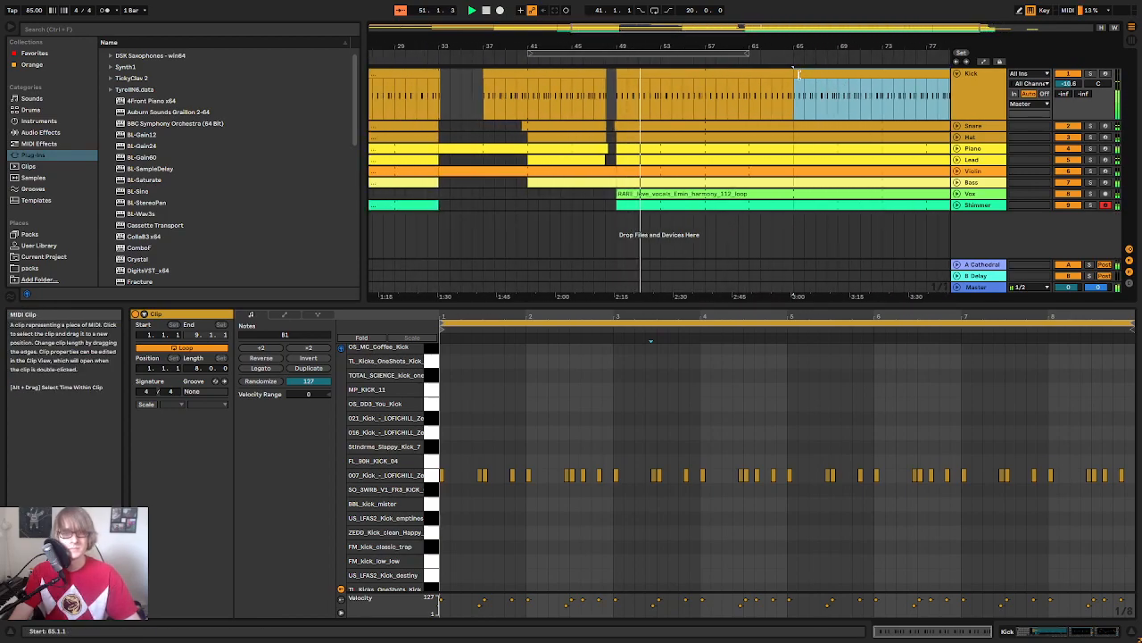
{"action": "left_click_drag", "start_coordinate": [799, 74], "coordinate": [615, 74]}
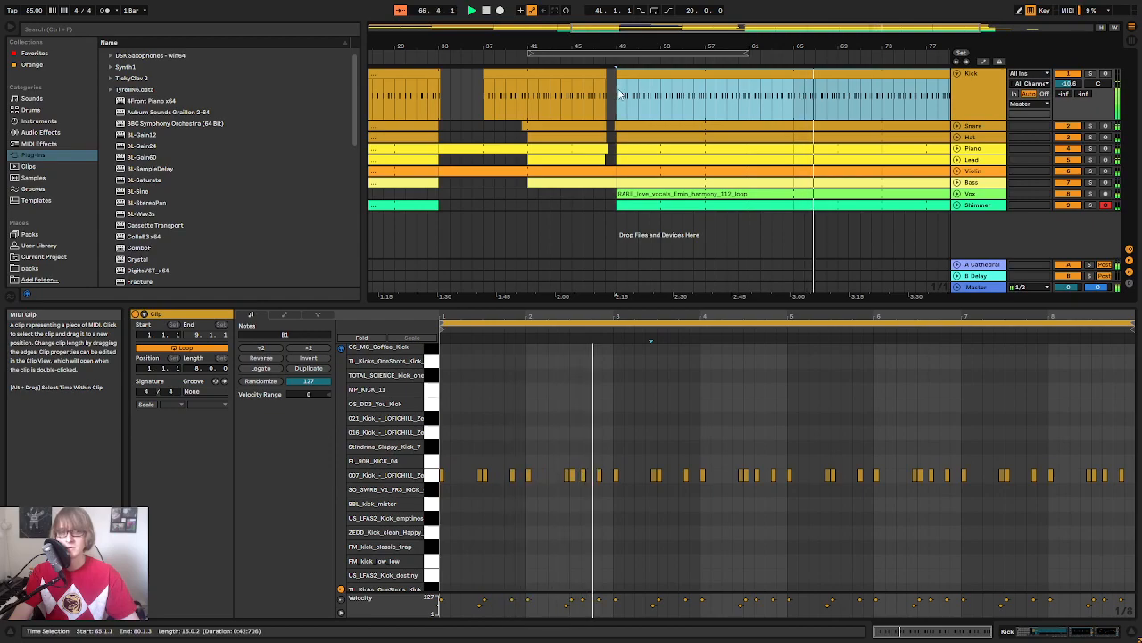
Step: Copy the original kick pattern from bars 17–25 and paste it over bars 65–73 of the Kick track
{"action": "left_click_drag", "start_coordinate": [631, 49], "coordinate": [852, 46]}
{"action": "left_click_drag", "start_coordinate": [593, 104], "coordinate": [696, 103]}
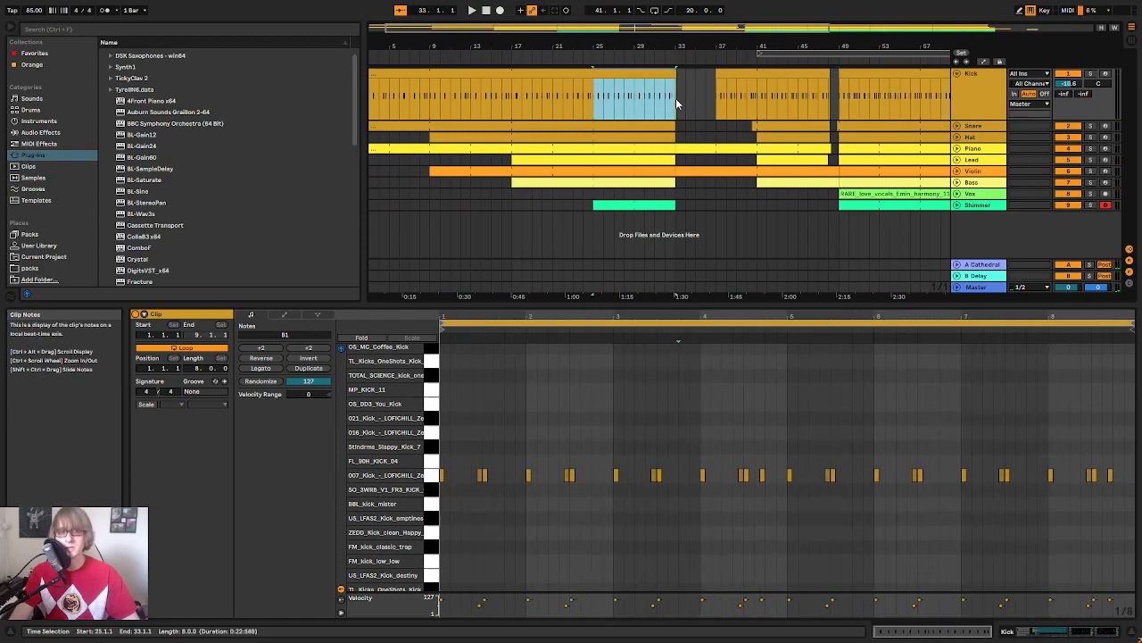
{"action": "left_click_drag", "start_coordinate": [512, 100], "coordinate": [595, 103]}
{"action": "left_click_drag", "start_coordinate": [857, 47], "coordinate": [553, 45]}
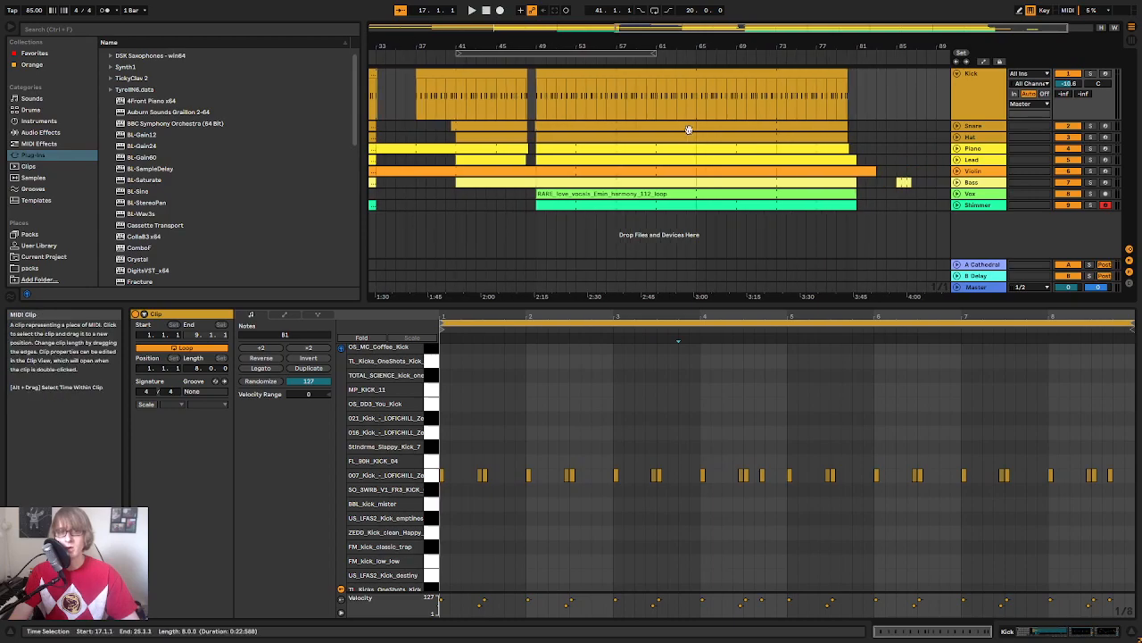
{"action": "left_click_drag", "start_coordinate": [699, 112], "coordinate": [776, 105]}
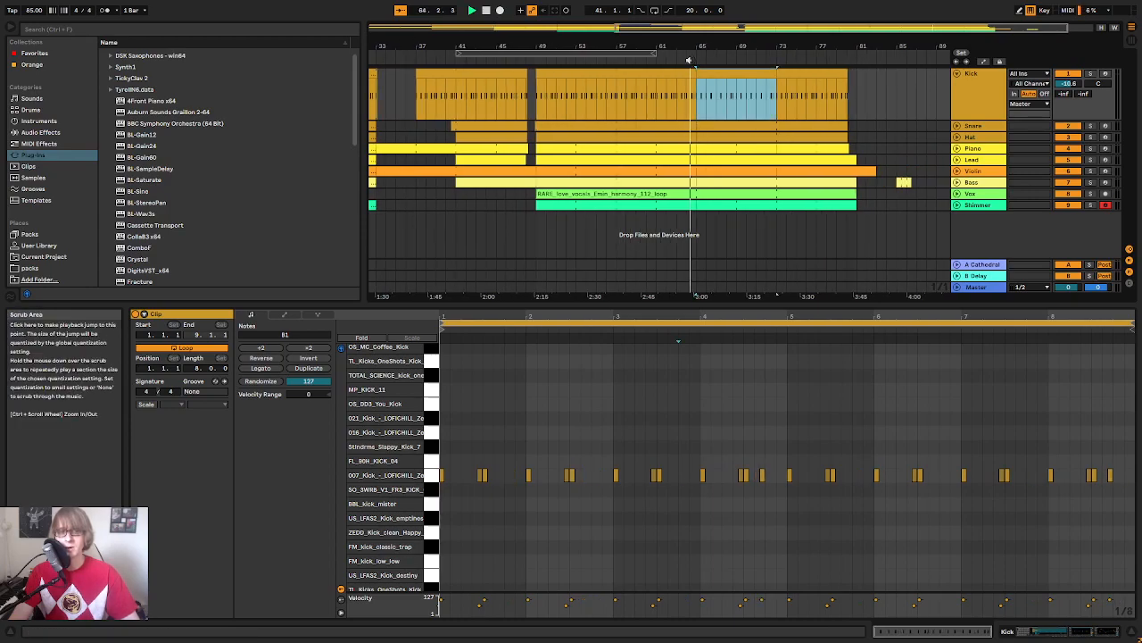
Step: Play from just before bar 65, unfold the Piano track, and check the kick clips against the piano part
{"action": "left_click", "coordinate": [689, 61]}
{"action": "left_click_drag", "start_coordinate": [689, 47], "coordinate": [637, 57]}
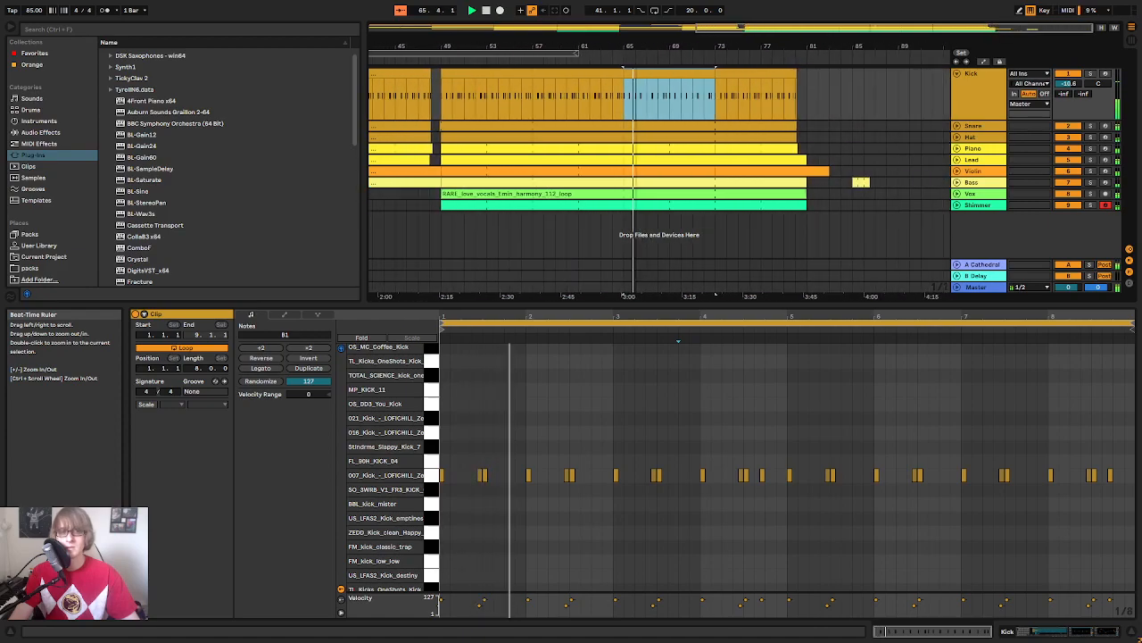
{"action": "left_click_drag", "start_coordinate": [720, 43], "coordinate": [715, 99]}
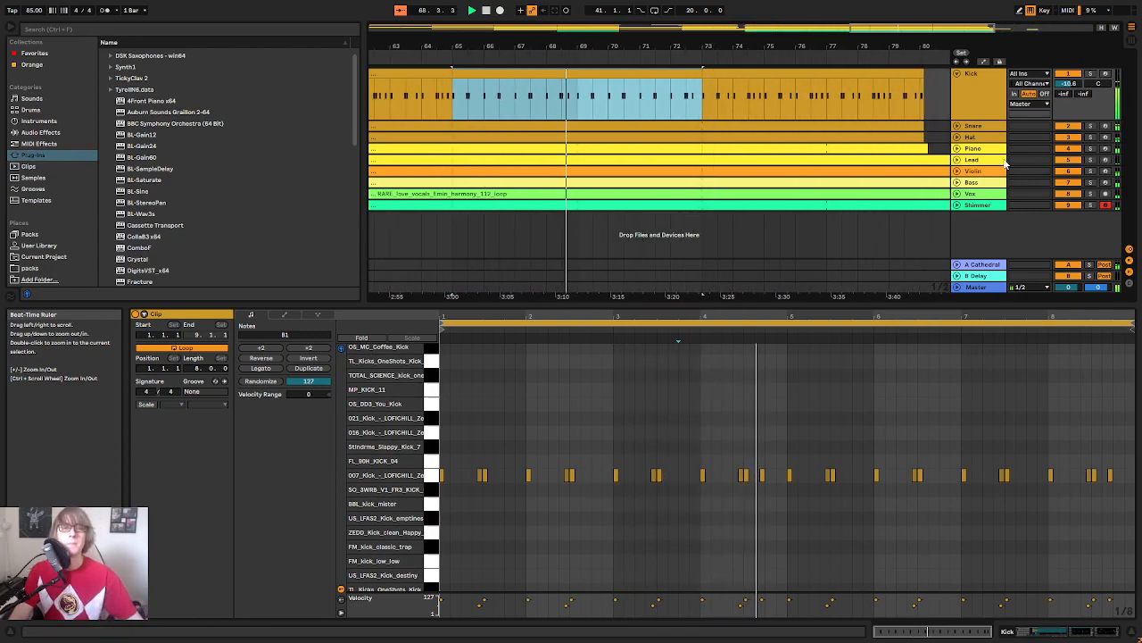
{"action": "left_click", "coordinate": [957, 149]}
{"action": "left_click_drag", "start_coordinate": [671, 46], "coordinate": [705, 2]}
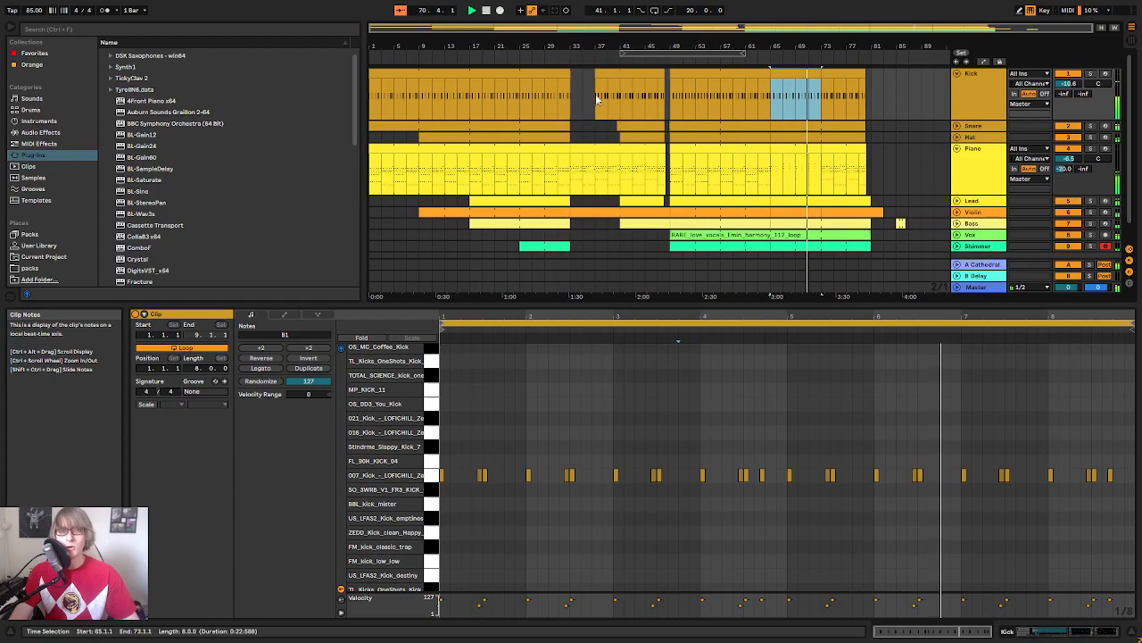
{"action": "left_click", "coordinate": [733, 104]}
{"action": "left_click", "coordinate": [883, 107]}
{"action": "left_click", "coordinate": [696, 94]}
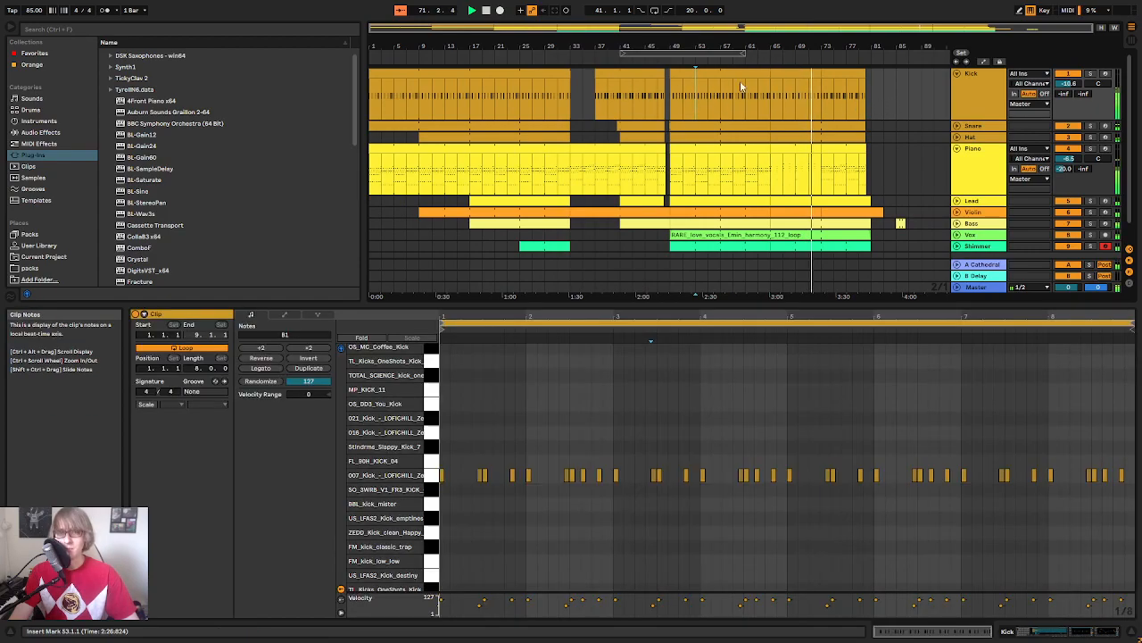
Step: Fold the Kick and Piano tracks while listening to the arrangement's final section
{"action": "left_click_drag", "start_coordinate": [822, 47], "coordinate": [765, 84]}
{"action": "left_click_drag", "start_coordinate": [782, 47], "coordinate": [612, 31]}
{"action": "left_click", "coordinate": [958, 74]}
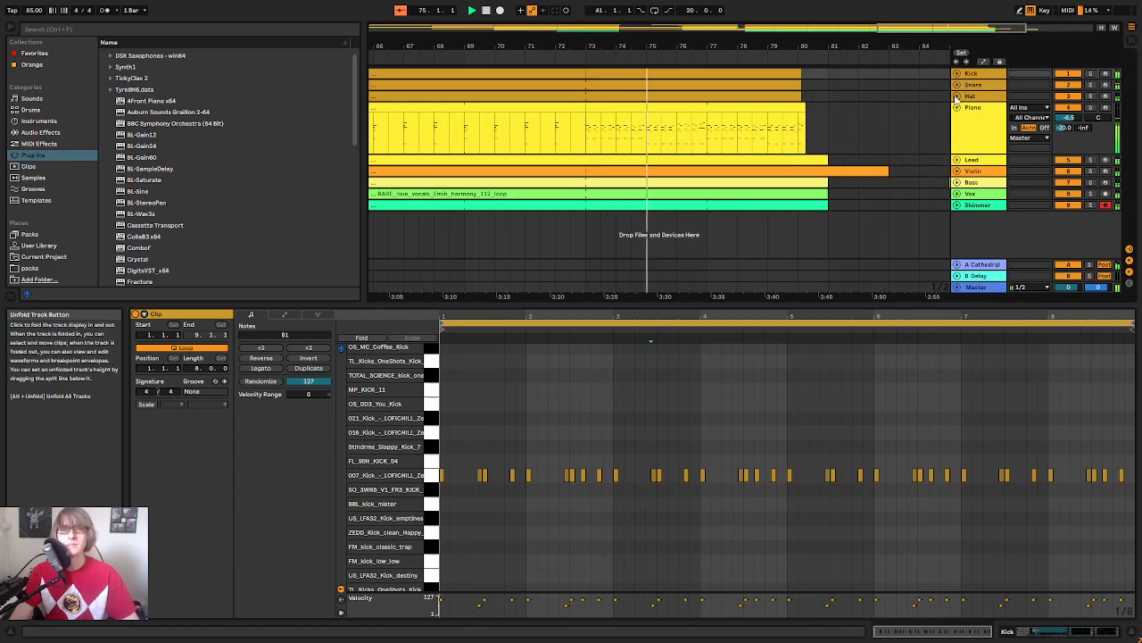
{"action": "left_click", "coordinate": [957, 107]}
{"action": "left_click_drag", "start_coordinate": [748, 49], "coordinate": [753, 41]}
{"action": "left_click_drag", "start_coordinate": [860, 50], "coordinate": [845, 42]}
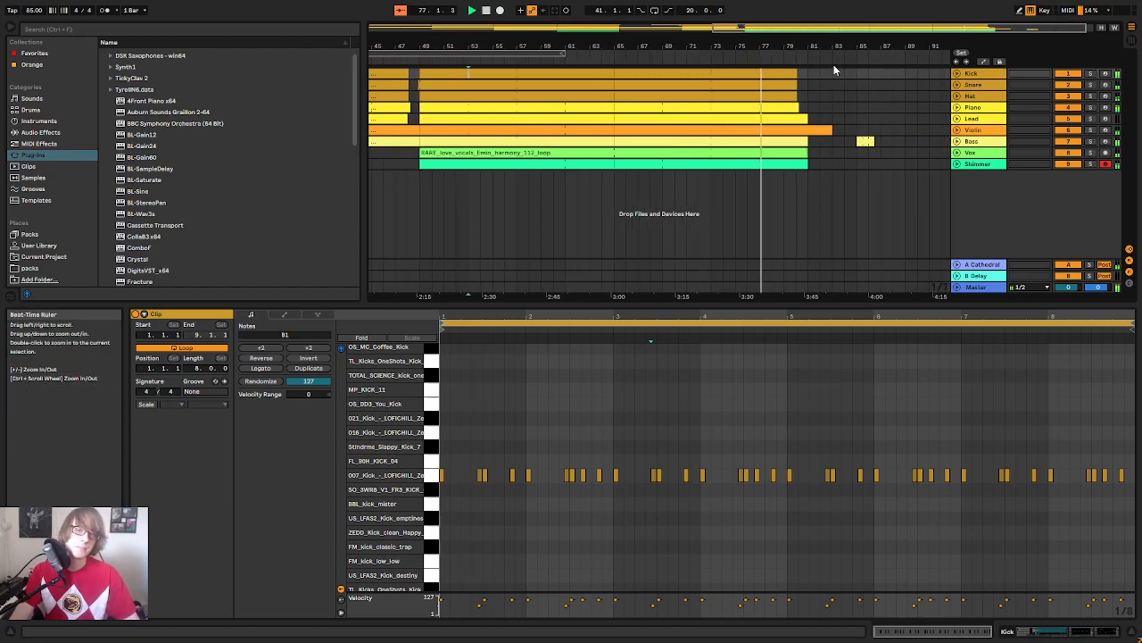
{"action": "left_click_drag", "start_coordinate": [794, 49], "coordinate": [795, 41]}
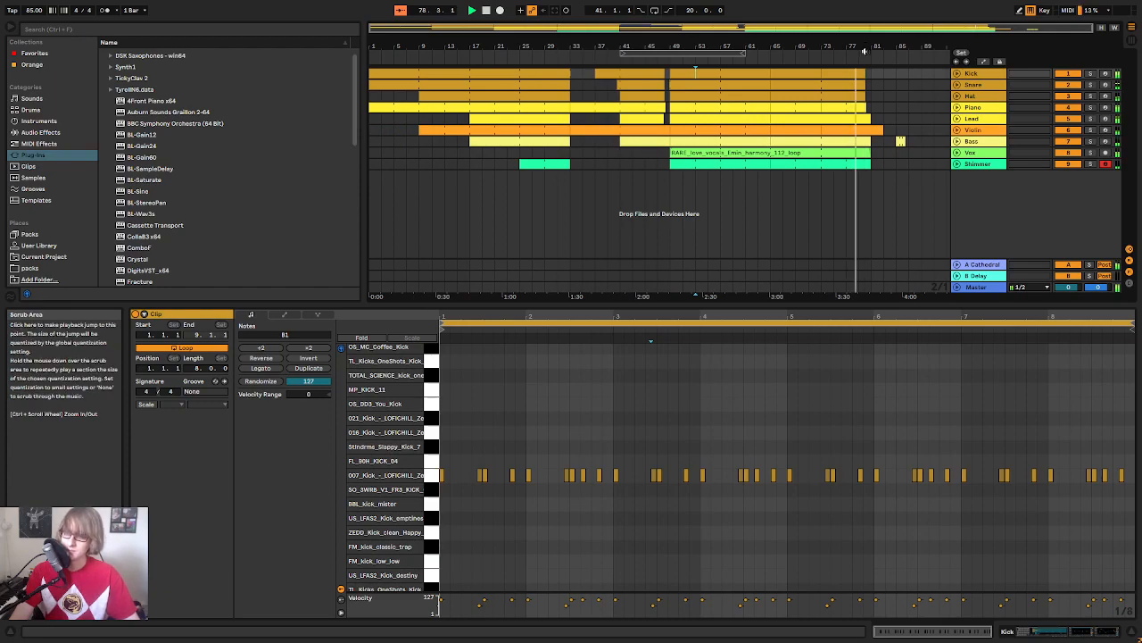
Step: Place the insert marker at bar 37 on the Shimmer track and stop playback
{"action": "left_click", "coordinate": [630, 164]}
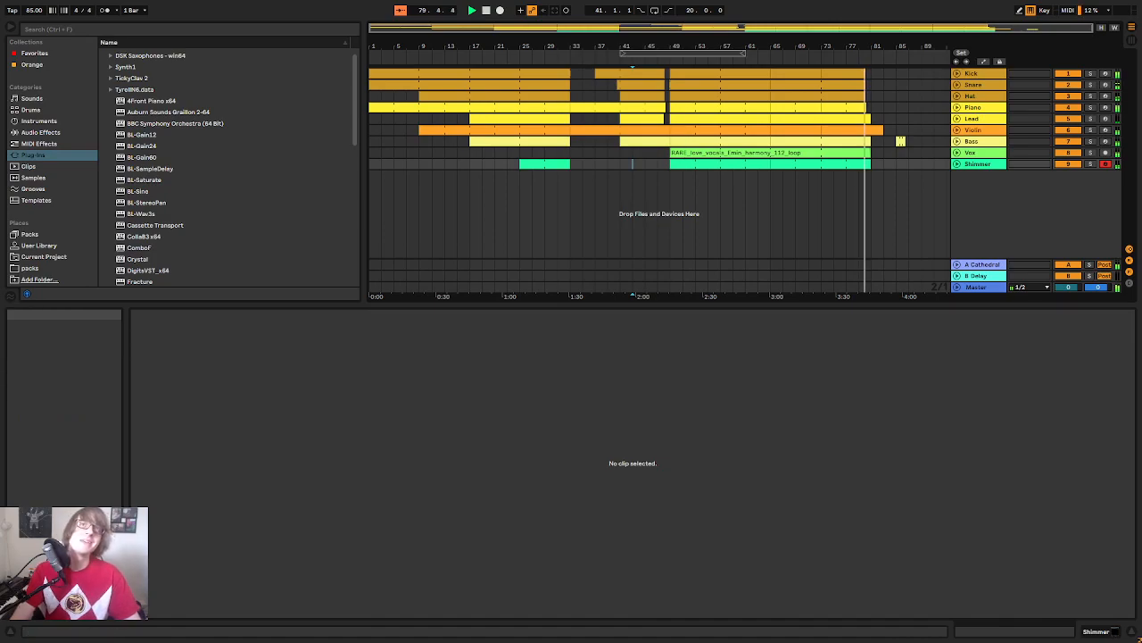
{"action": "left_click", "coordinate": [597, 164]}
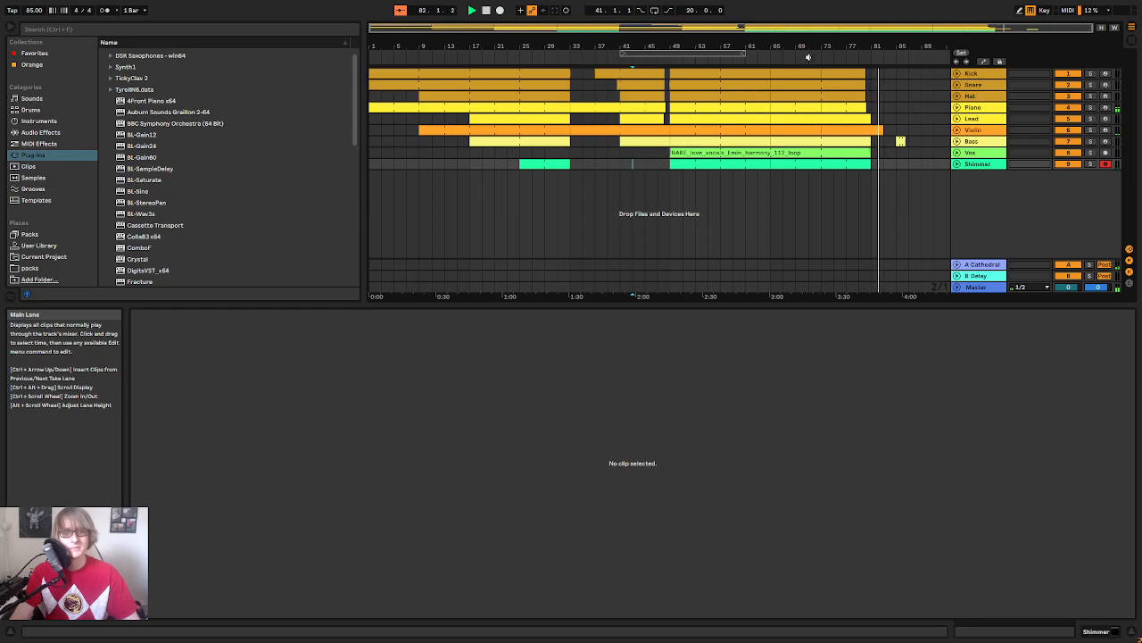
{"action": "left_click", "coordinate": [597, 168]}
{"action": "key", "text": "space"}
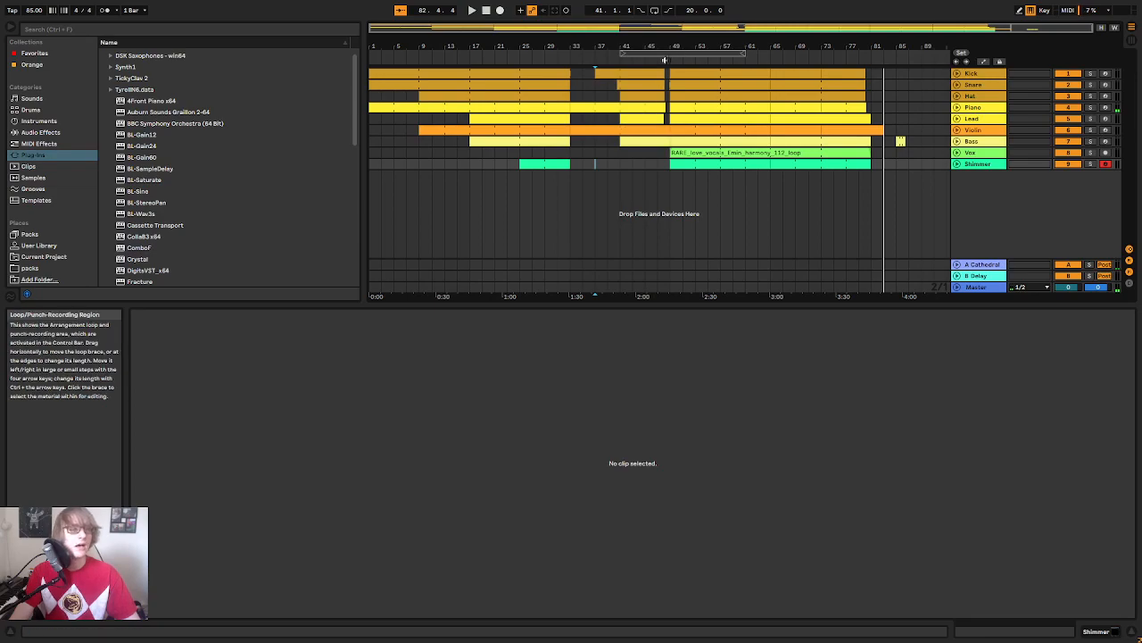
Step: Unfold the Shimmer track, play from bar 49, and examine its clips at bars 49–65 and from bar 65 onward
{"action": "left_click", "coordinate": [742, 164]}
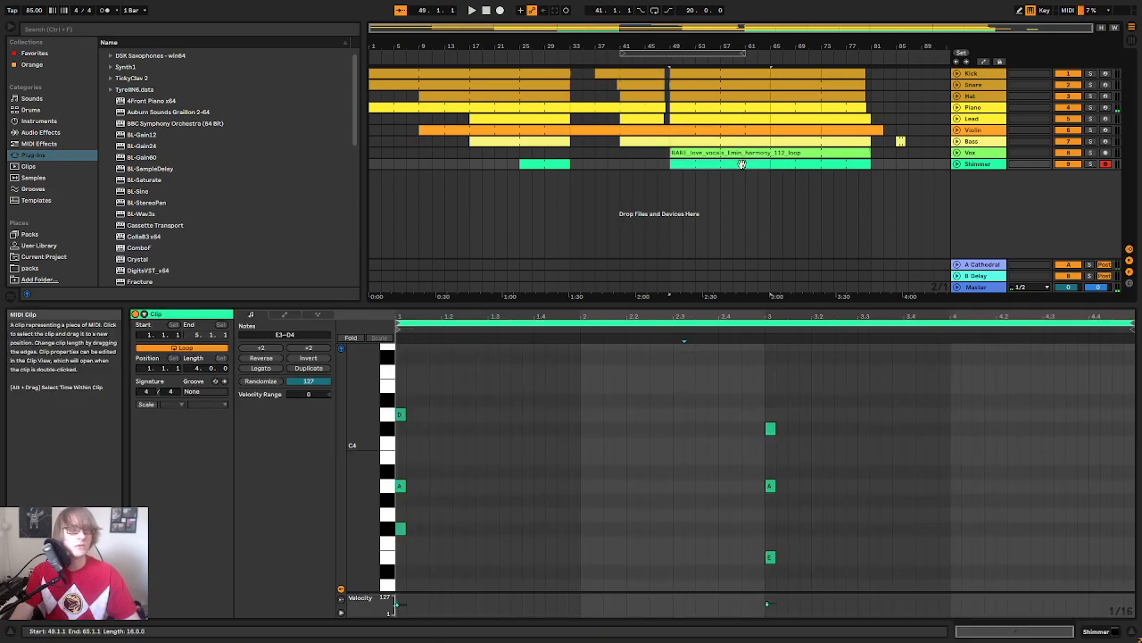
{"action": "left_click", "coordinate": [957, 164]}
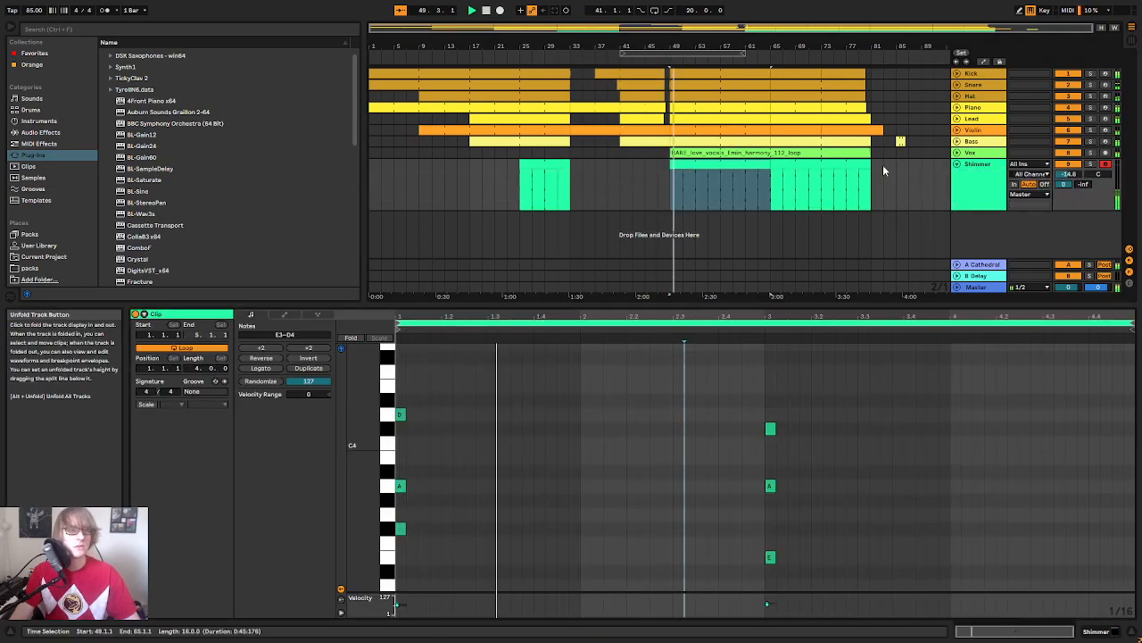
{"action": "left_click", "coordinate": [813, 167]}
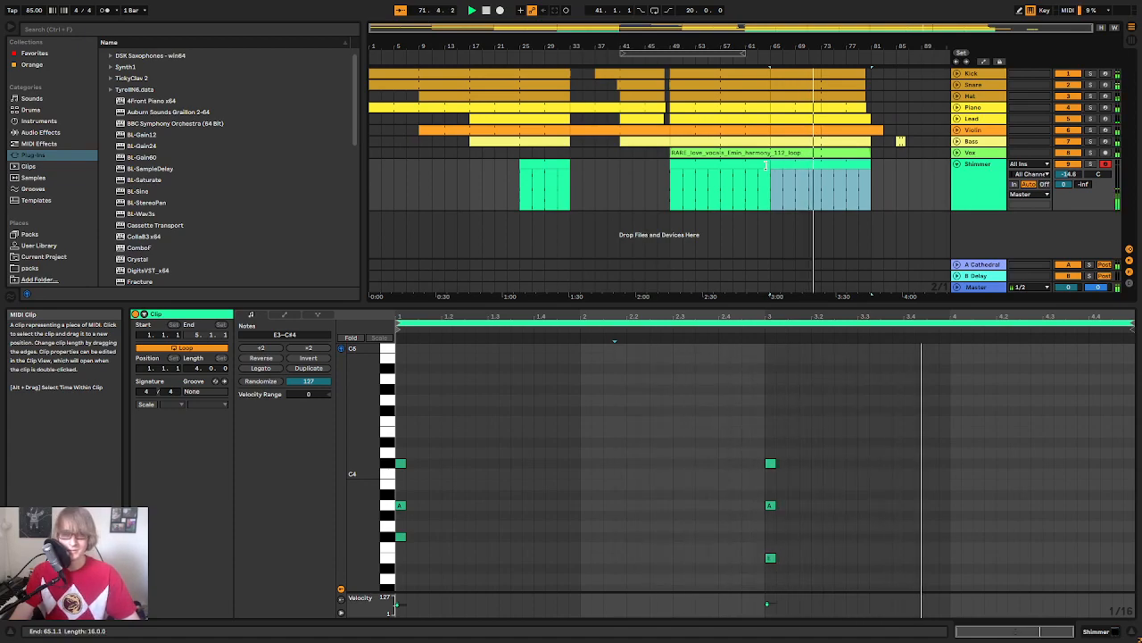
{"action": "left_click", "coordinate": [900, 170]}
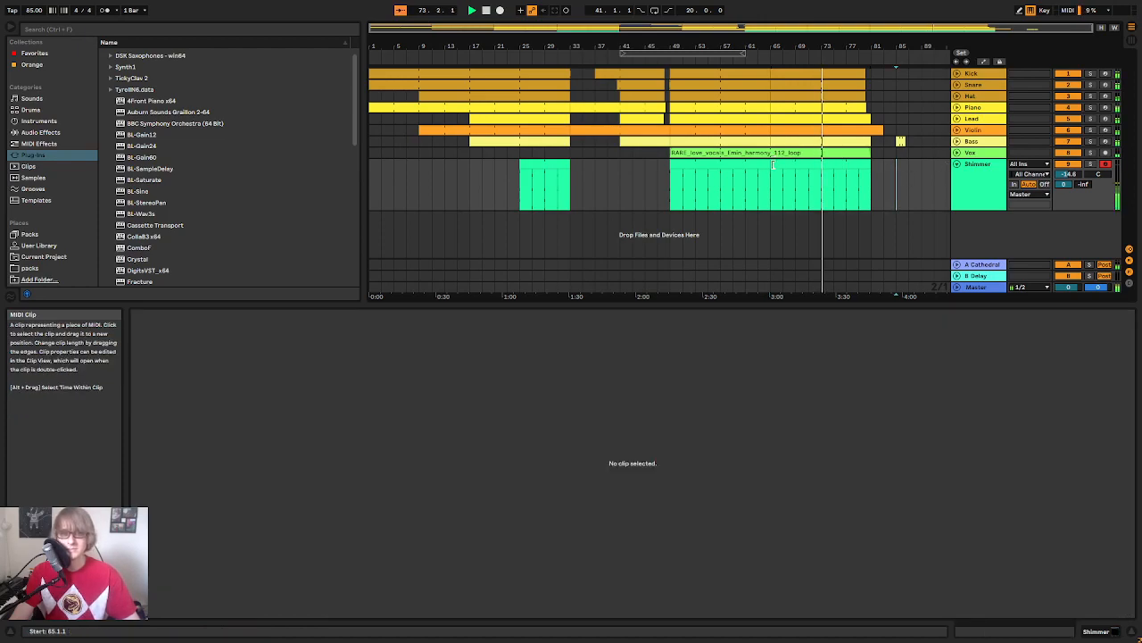
Step: Examine the Shimmer track's last clip at bars 77–81 during playback, and fold the track
{"action": "left_click", "coordinate": [958, 164]}
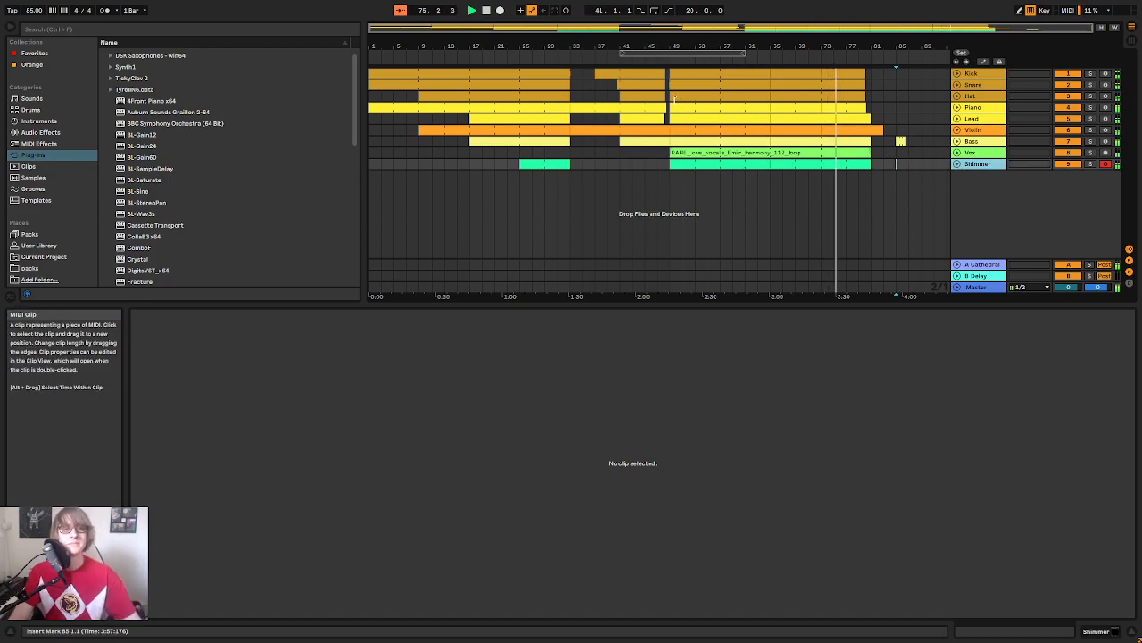
{"action": "mouse_move", "coordinate": [653, 43]}
{"action": "left_mouse_down"}
{"action": "mouse_move", "coordinate": [654, 64]}
{"action": "mouse_move", "coordinate": [698, 66]}
{"action": "mouse_move", "coordinate": [655, 55]}
{"action": "left_mouse_up"}
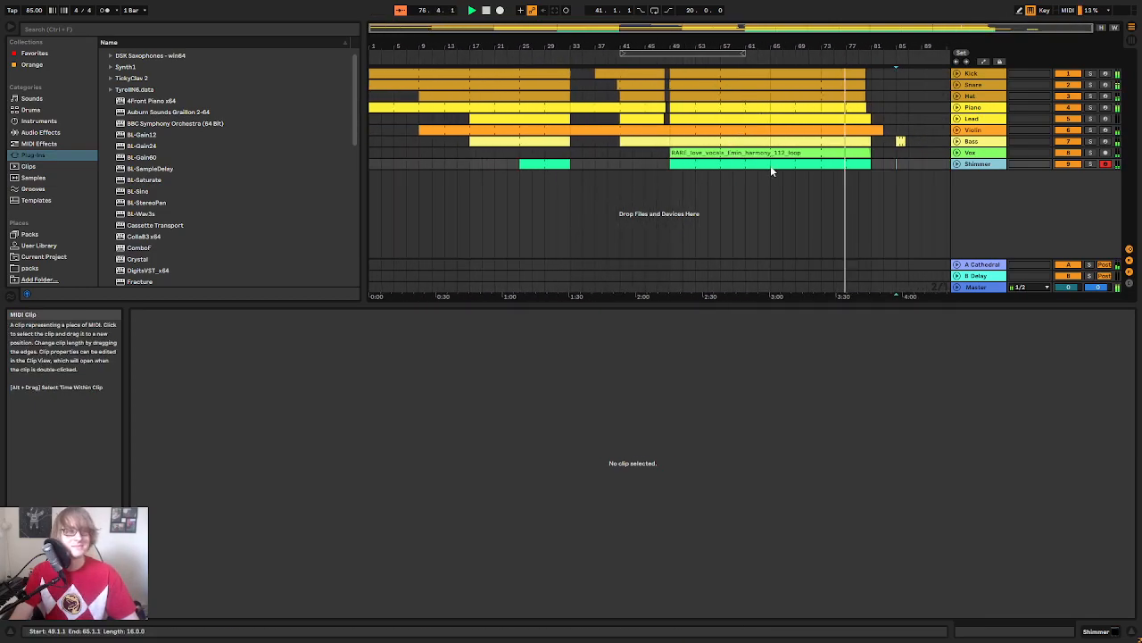
{"action": "left_click", "coordinate": [957, 166]}
{"action": "left_click_drag", "start_coordinate": [849, 179], "coordinate": [873, 177]}
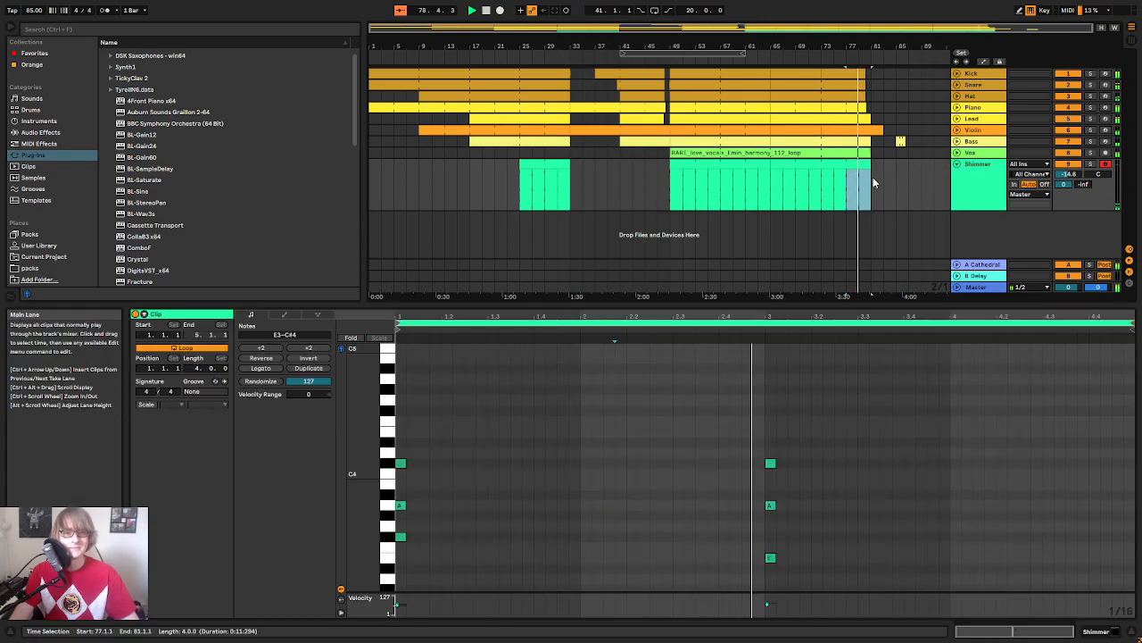
{"action": "left_click", "coordinate": [873, 177]}
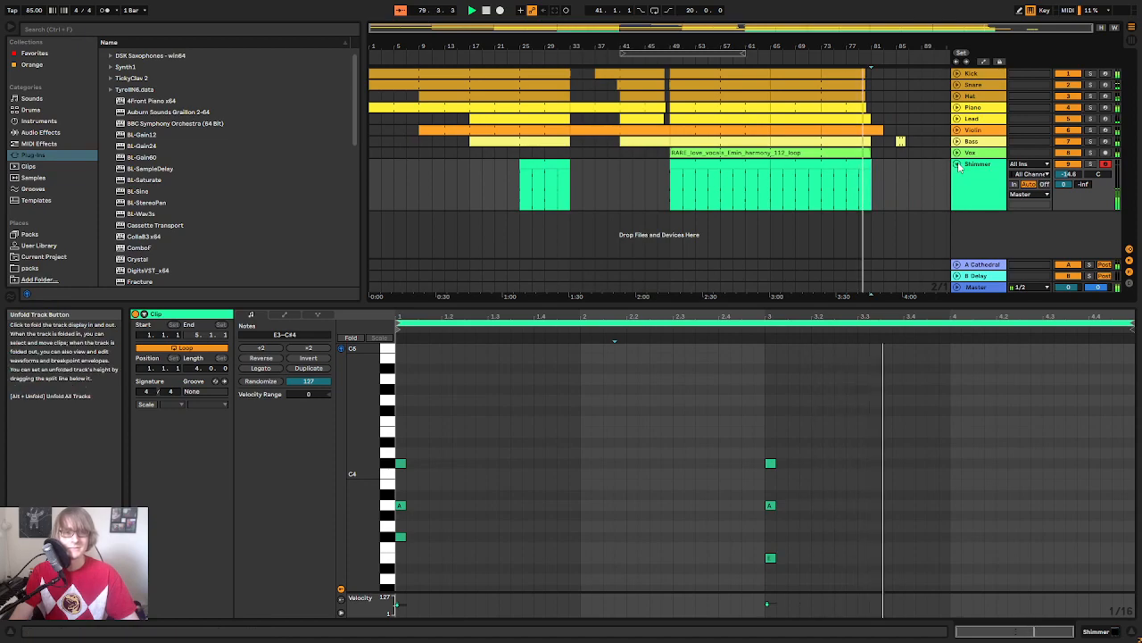
{"action": "left_click", "coordinate": [959, 165]}
Step: Unfold the Bass track and listen to its ending around bars 79–81
{"action": "left_click_drag", "start_coordinate": [892, 46], "coordinate": [839, 162]}
{"action": "left_click", "coordinate": [957, 142]}
{"action": "key", "text": "space"}
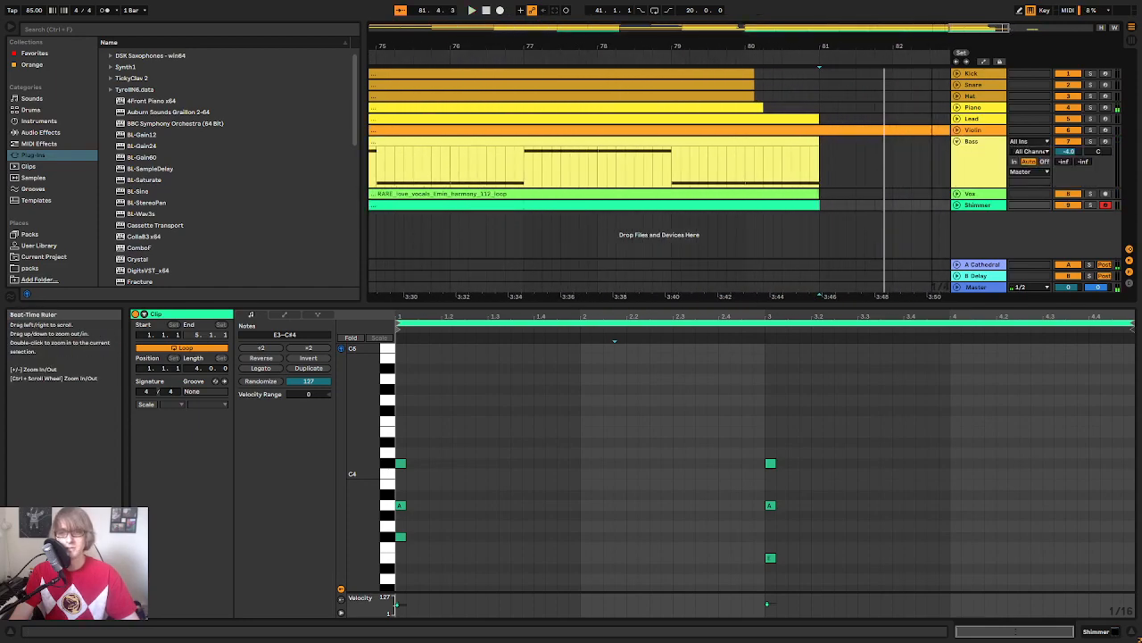
{"action": "left_click", "coordinate": [840, 162]}
{"action": "left_click", "coordinate": [692, 57]}
{"action": "mouse_move", "coordinate": [811, 44]}
{"action": "left_mouse_down"}
{"action": "mouse_move", "coordinate": [762, 31]}
{"action": "mouse_move", "coordinate": [675, 45]}
{"action": "left_mouse_up"}
{"action": "left_click", "coordinate": [692, 169]}
{"action": "left_click_drag", "start_coordinate": [666, 150], "coordinate": [721, 150]}
{"action": "key", "text": "space"}
Step: Extend the last Bass clip, starting at bar 79, to 86.3.1 with looping off
{"action": "left_click_drag", "start_coordinate": [600, 160], "coordinate": [789, 161]}
{"action": "mouse_move", "coordinate": [638, 145]}
{"action": "left_mouse_down"}
{"action": "mouse_move", "coordinate": [666, 146]}
{"action": "mouse_move", "coordinate": [637, 145]}
{"action": "left_mouse_up"}
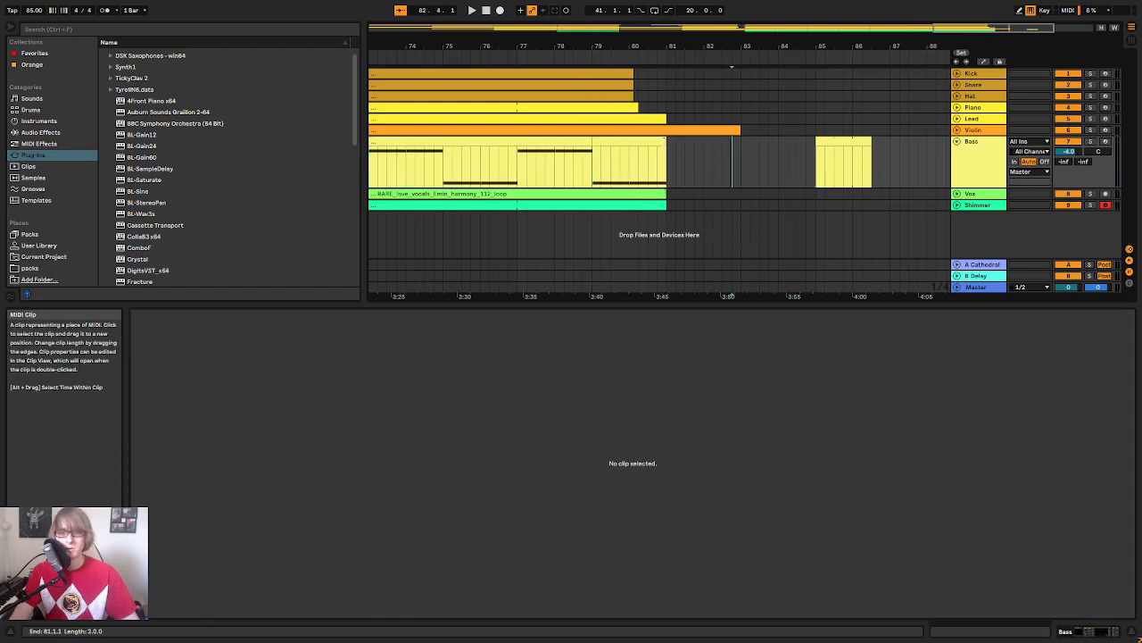
{"action": "right_click", "coordinate": [639, 147]}
{"action": "left_click", "coordinate": [665, 257]}
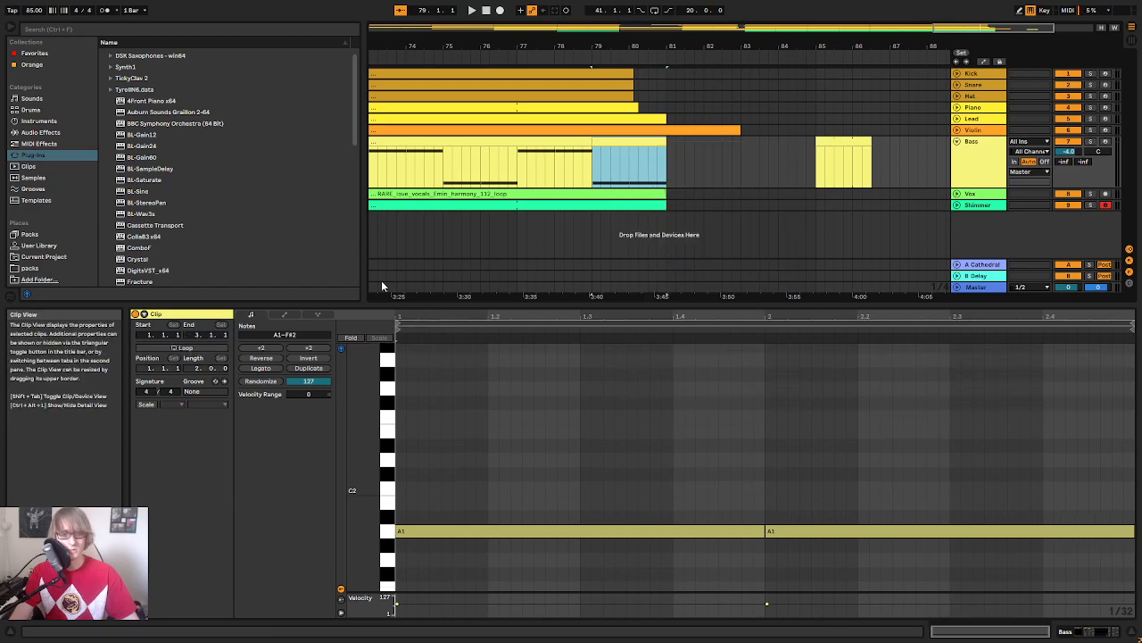
{"action": "left_click", "coordinate": [677, 148]}
{"action": "left_click_drag", "start_coordinate": [660, 142], "coordinate": [871, 162]}
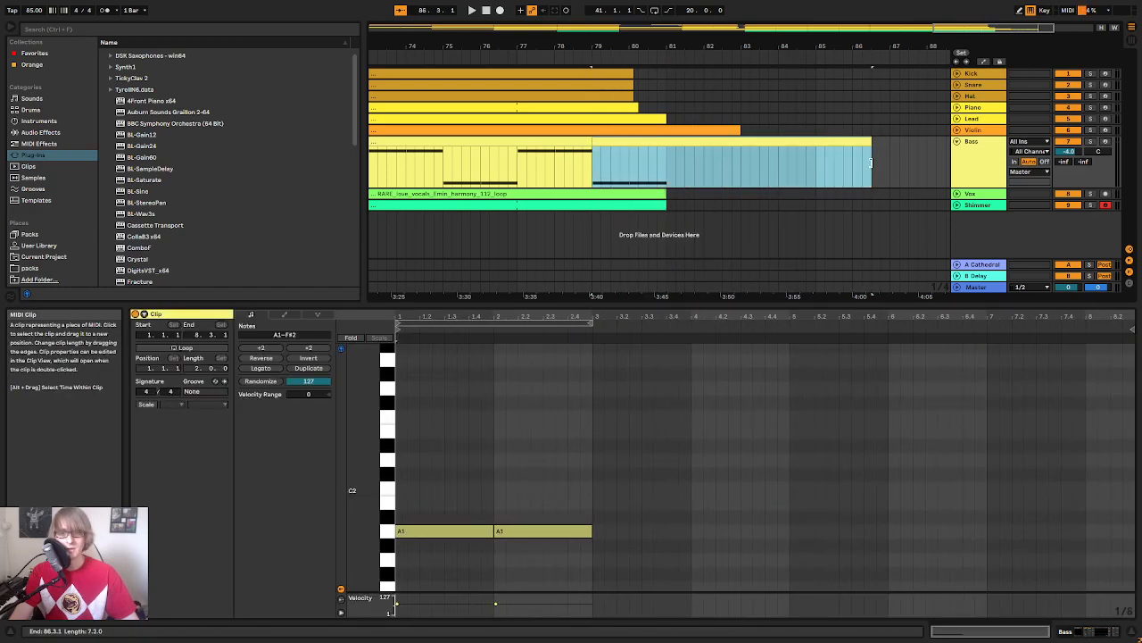
Step: Lengthen the second A1 note in the extended Bass clip to the clip's end at 8.3.1
{"action": "left_click", "coordinate": [695, 381]}
{"action": "left_click_drag", "start_coordinate": [655, 413], "coordinate": [643, 421]}
{"action": "left_click", "coordinate": [616, 443]}
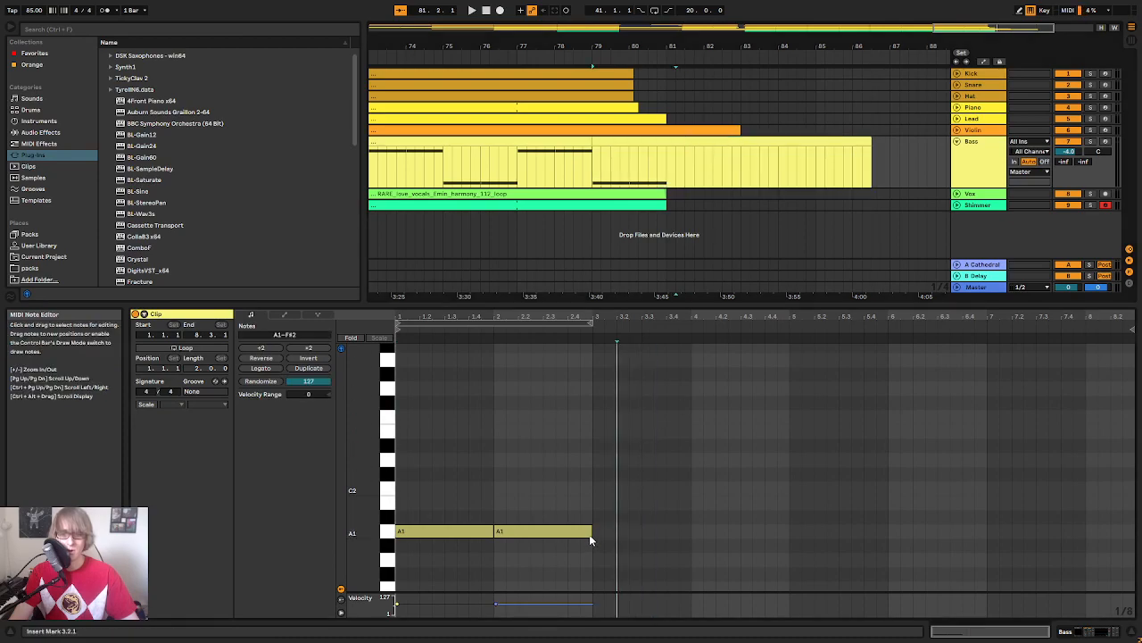
{"action": "left_click", "coordinate": [592, 531]}
{"action": "left_click_drag", "start_coordinate": [592, 531], "coordinate": [1132, 532]}
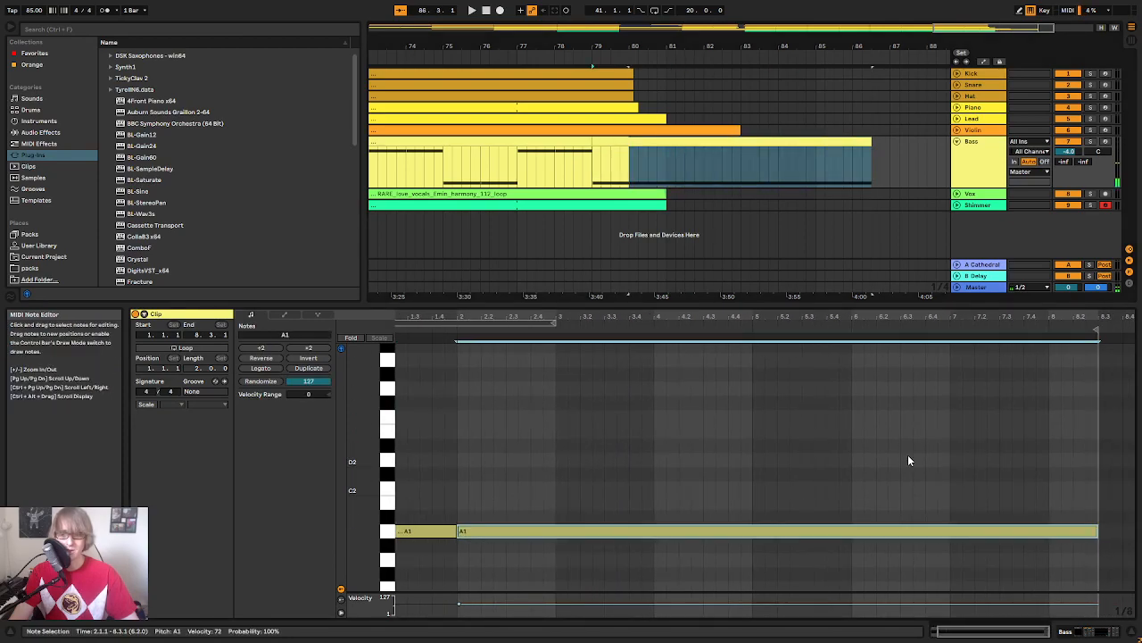
Step: Draw a curved Utility Gain fade-out on the Bass track from bar 79 down to -inf dB at the last clip's end
{"action": "key", "text": "space"}
{"action": "double_click", "coordinate": [983, 161]}
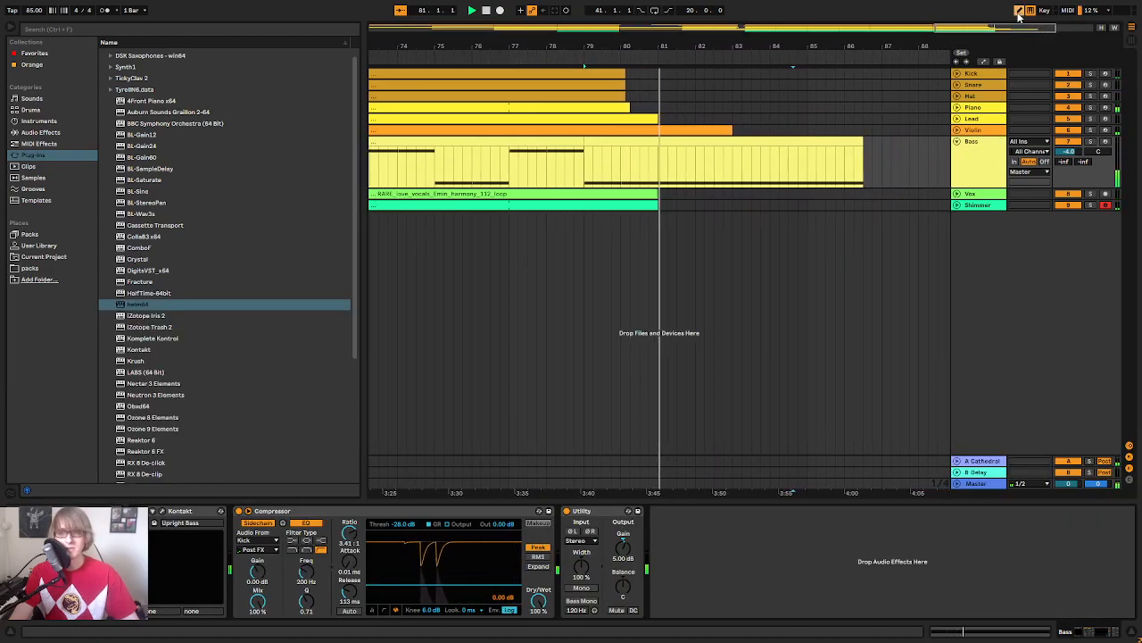
{"action": "key", "text": "a"}
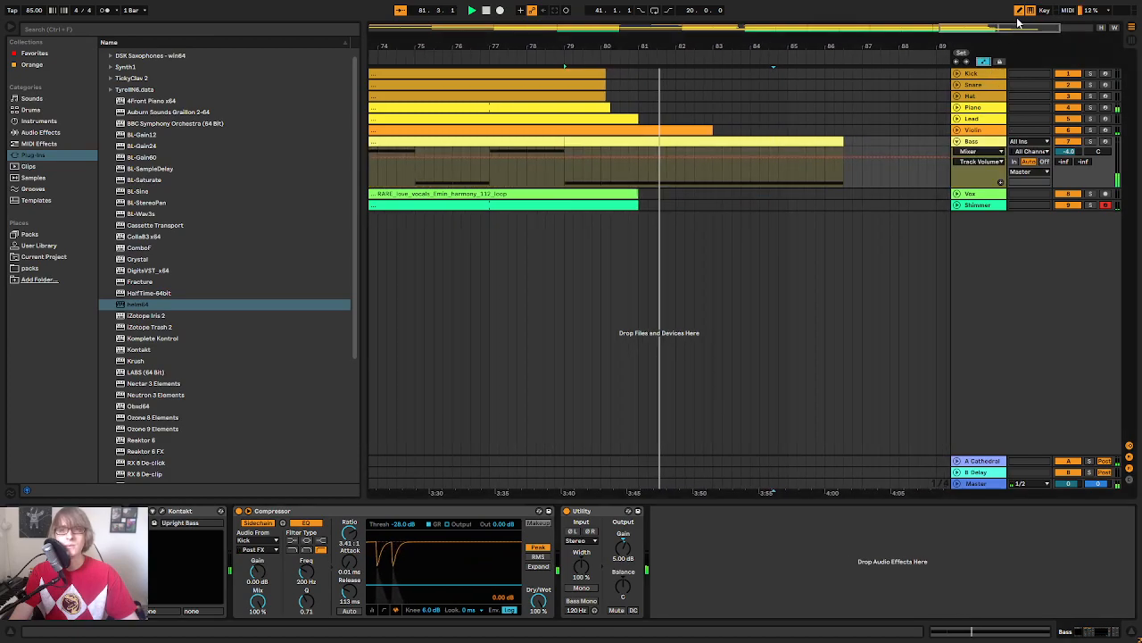
{"action": "left_click", "coordinate": [985, 152]}
{"action": "left_click", "coordinate": [972, 187]}
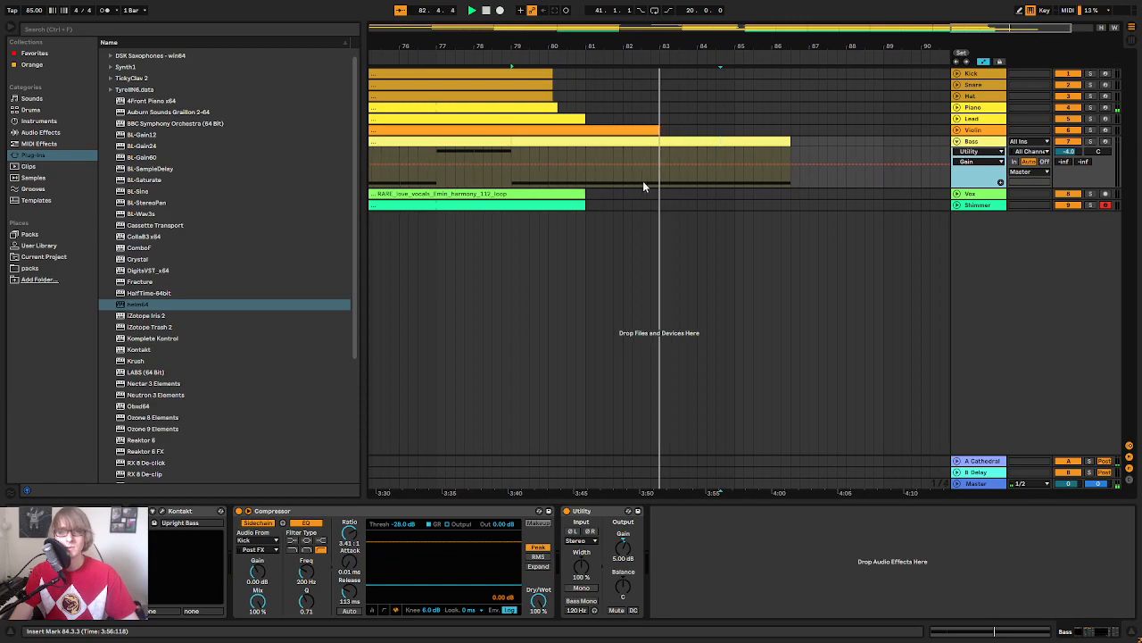
{"action": "left_click", "coordinate": [507, 165]}
{"action": "left_click_drag", "start_coordinate": [787, 165], "coordinate": [661, 199]}
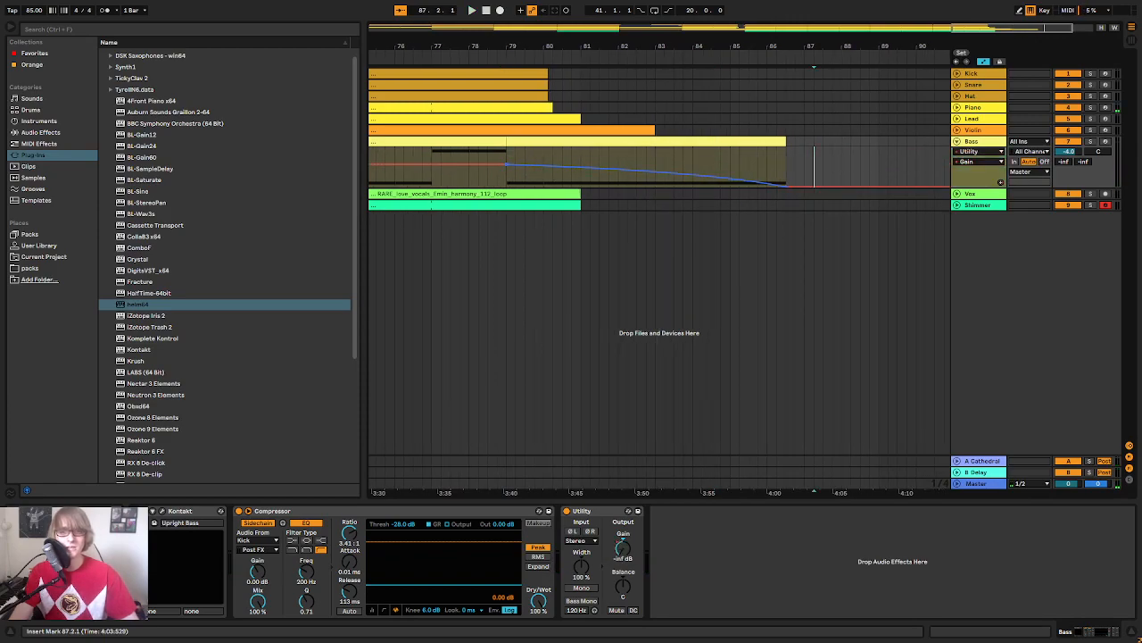
Step: Play the ending and move the Bass gain fade's end point earlier, to about bar 85
{"action": "left_click", "coordinate": [491, 66]}
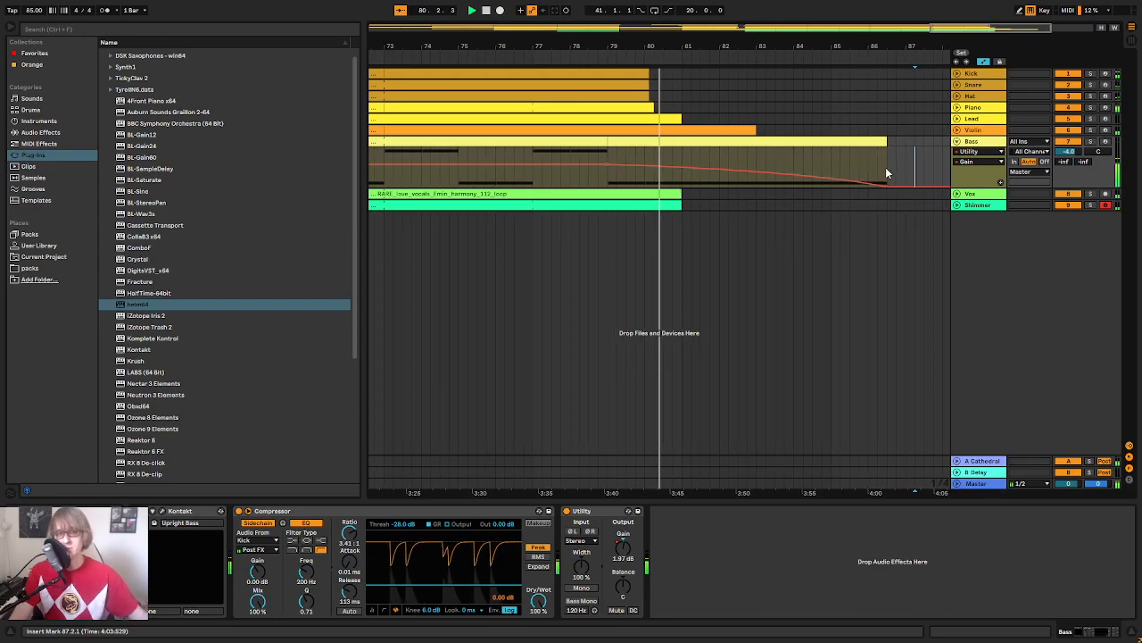
{"action": "left_click_drag", "start_coordinate": [770, 48], "coordinate": [772, 74]}
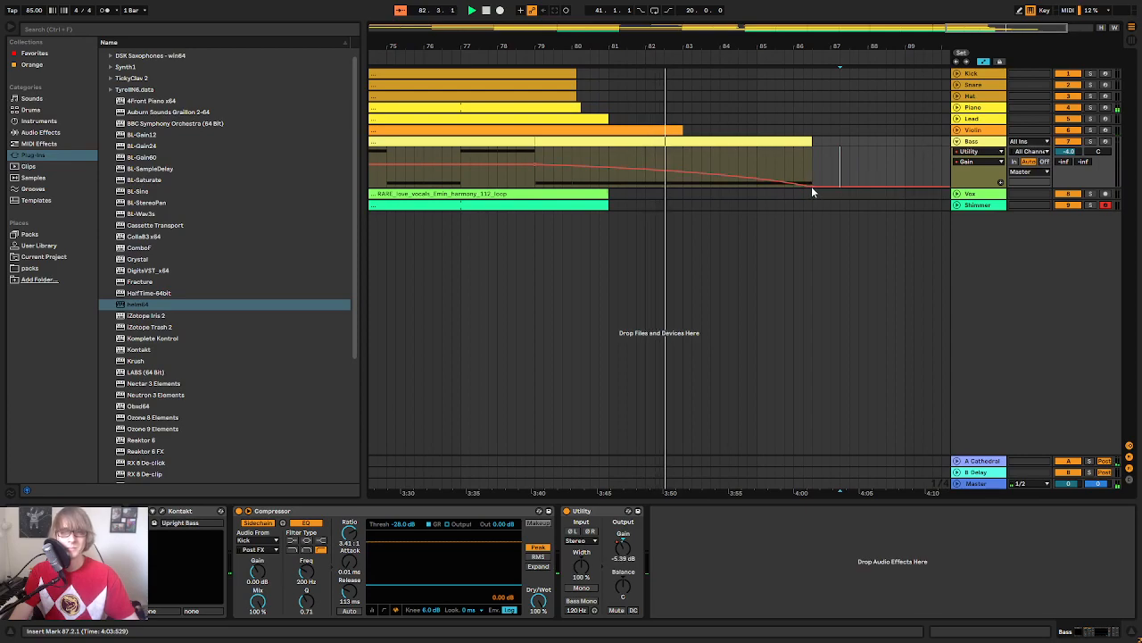
{"action": "left_click_drag", "start_coordinate": [812, 186], "coordinate": [757, 186]}
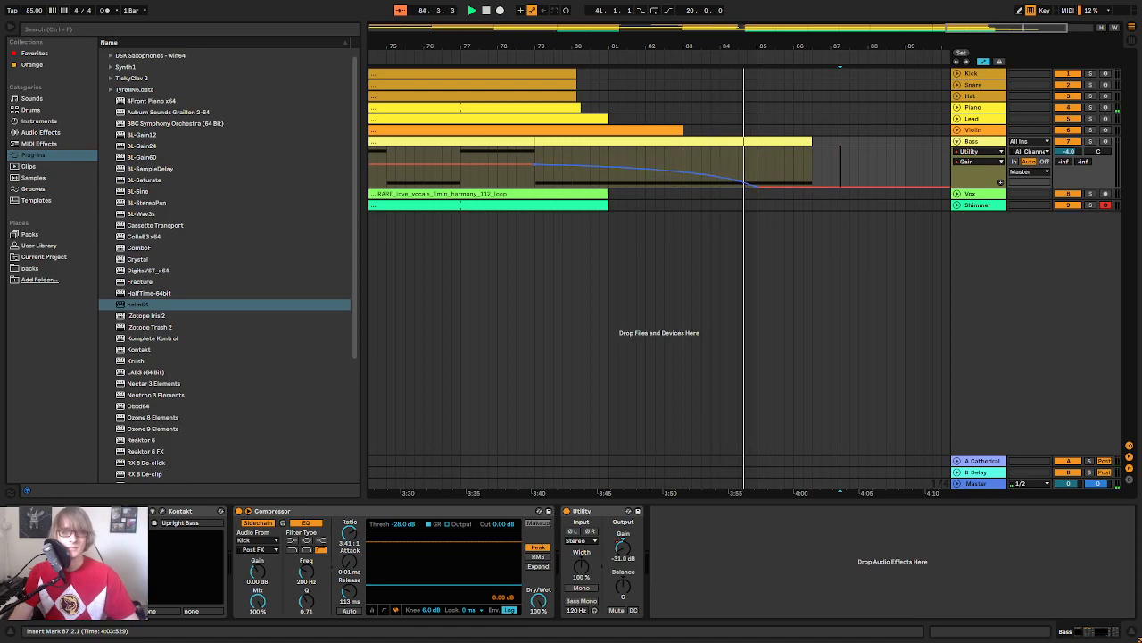
{"action": "key", "text": "space"}
Step: Play the final bars from bar 79 to check the bass fade-out, and fold the Bass track
{"action": "left_click", "coordinate": [810, 142]}
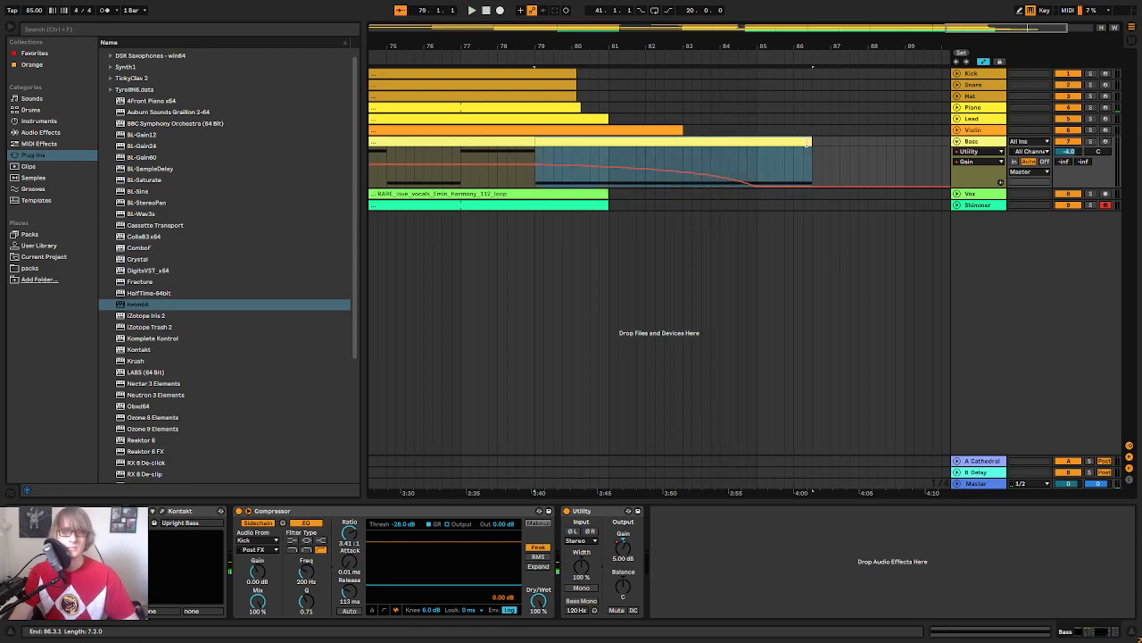
{"action": "left_click", "coordinate": [525, 59]}
{"action": "left_click_drag", "start_coordinate": [773, 49], "coordinate": [791, 16]}
{"action": "left_click", "coordinate": [914, 148]}
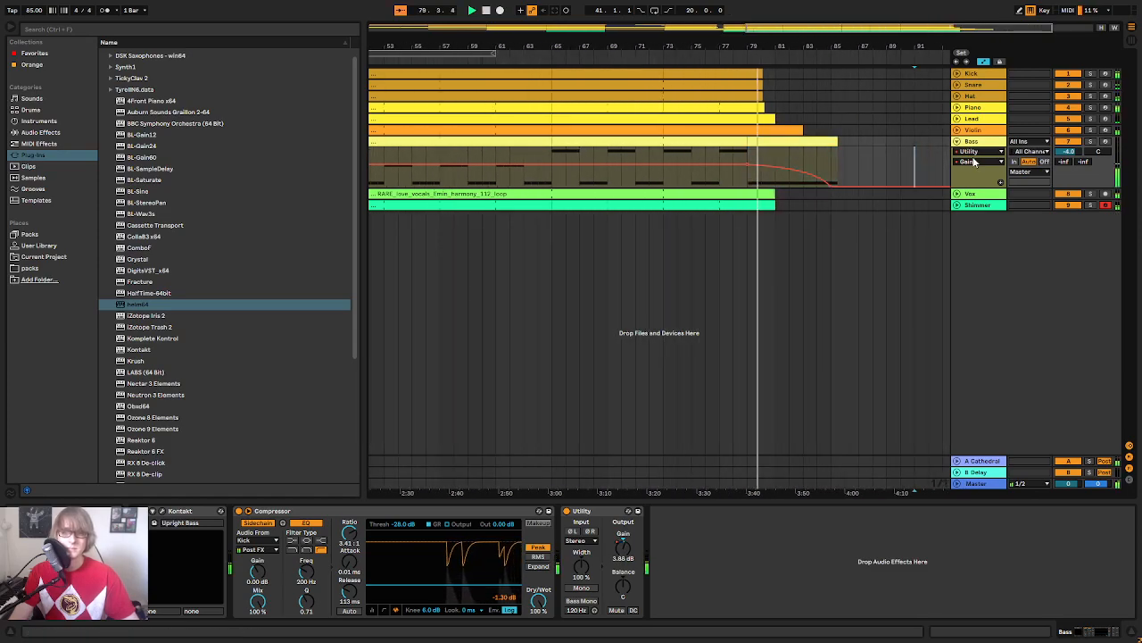
{"action": "left_click", "coordinate": [958, 142]}
{"action": "left_click", "coordinate": [890, 139]}
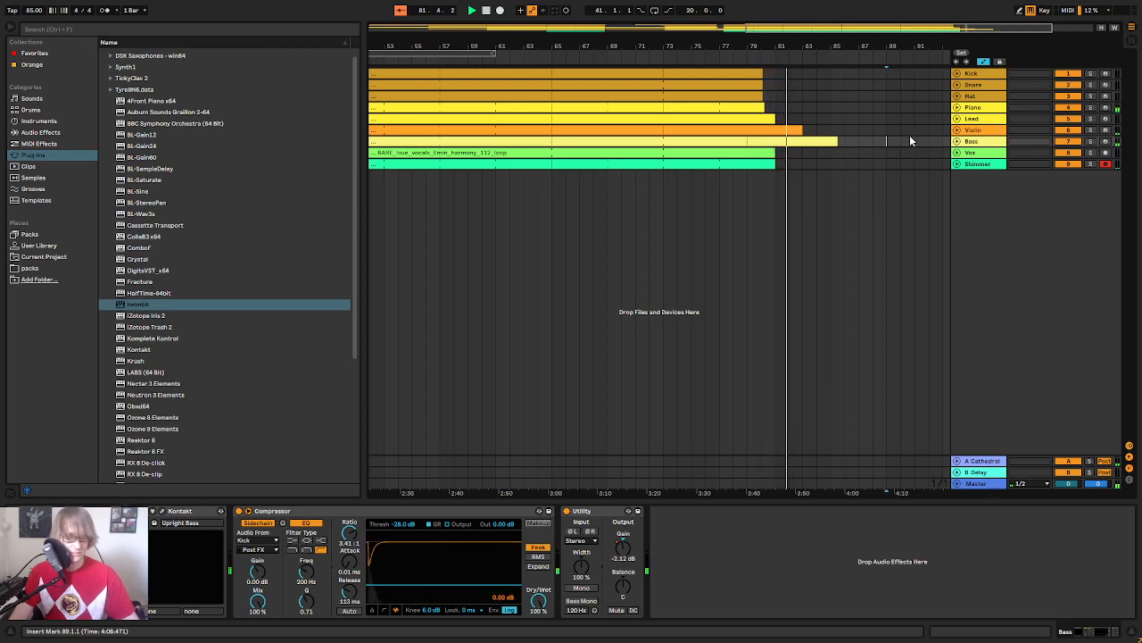
Step: Save the project and restart playback from the beginning of the arrangement
{"action": "left_click", "coordinate": [859, 118]}
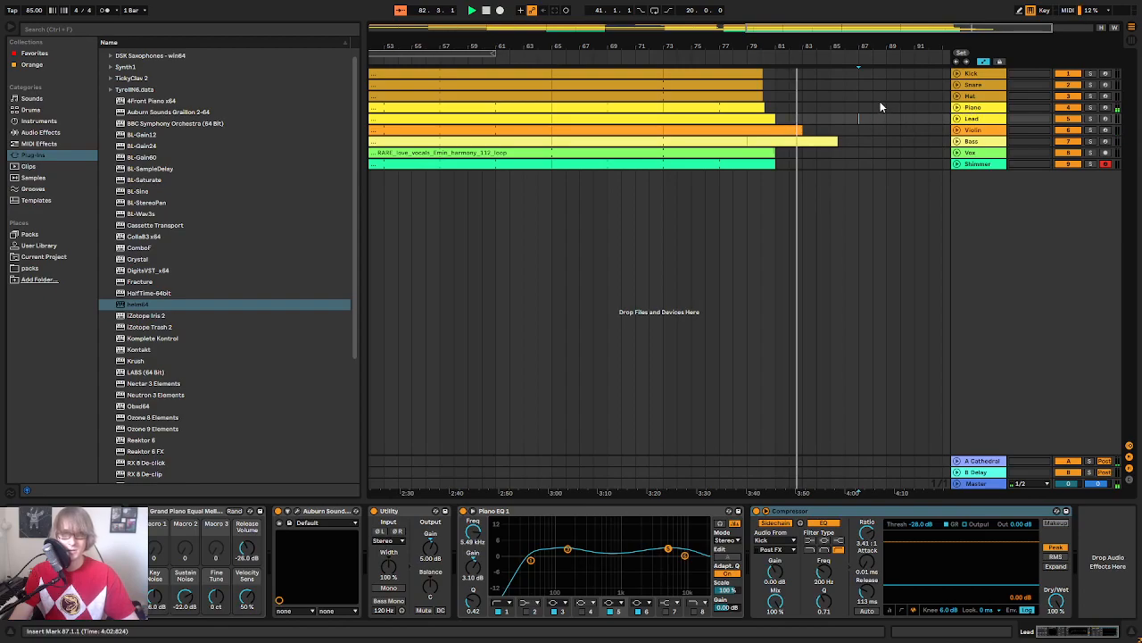
{"action": "left_click", "coordinate": [880, 106]}
{"action": "key", "text": "ctrl+s"}
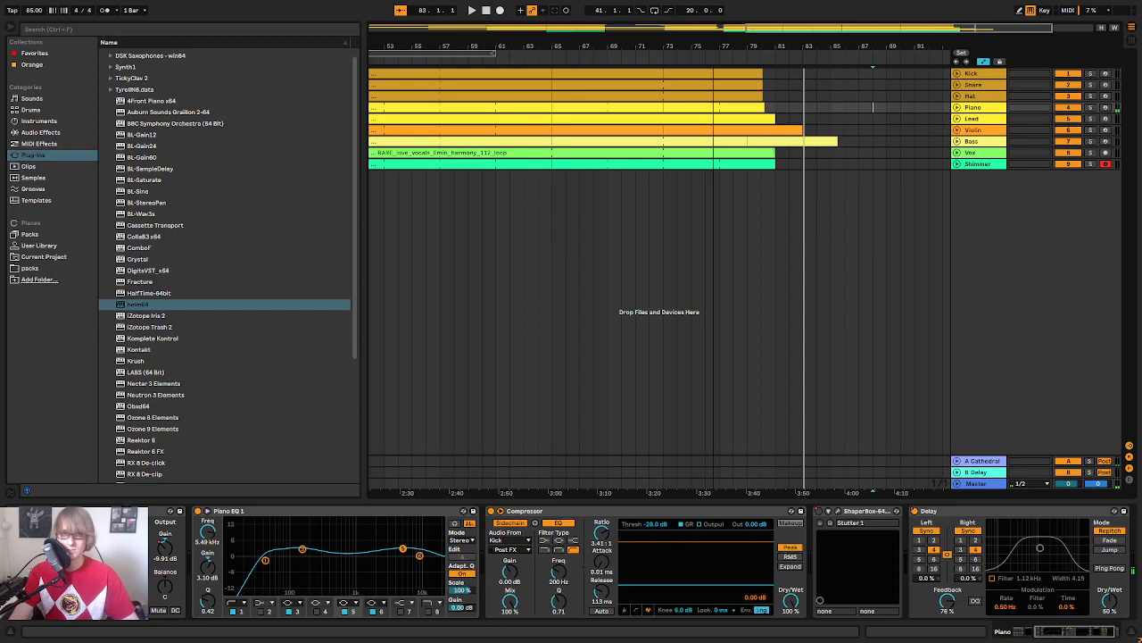
{"action": "left_click_drag", "start_coordinate": [713, 45], "coordinate": [817, 46]}
{"action": "left_click", "coordinate": [487, 11]}
{"action": "left_click", "coordinate": [473, 10]}
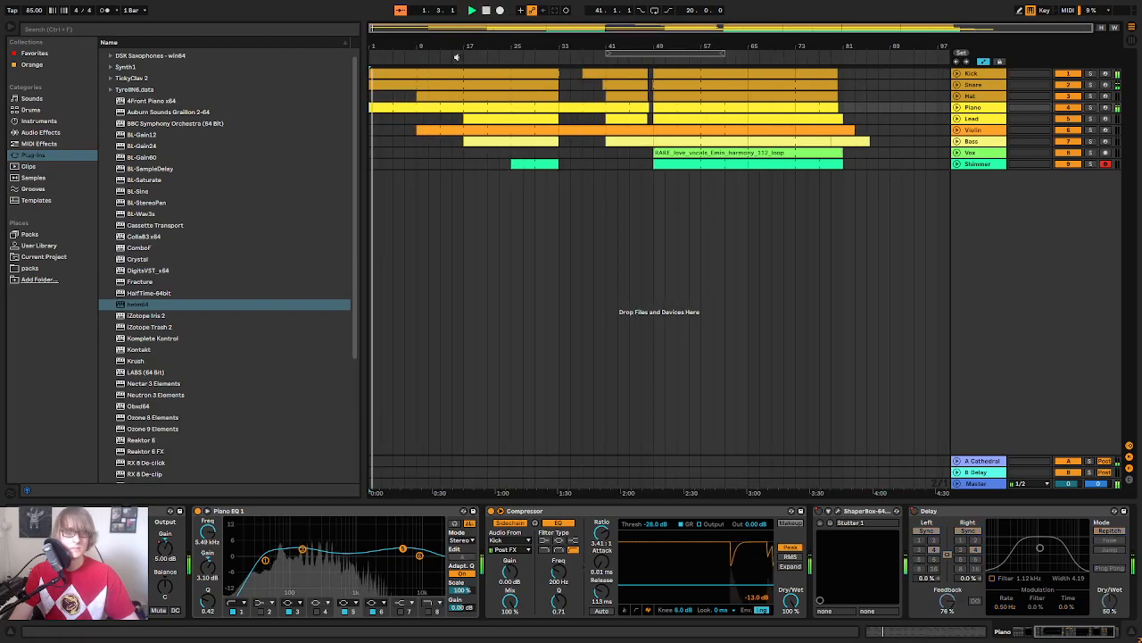
Step: Play from about bar 62, unfold the Hat, Snare and Kick tracks, and turn off automation mode
{"action": "left_click", "coordinate": [605, 163]}
{"action": "left_click", "coordinate": [584, 143]}
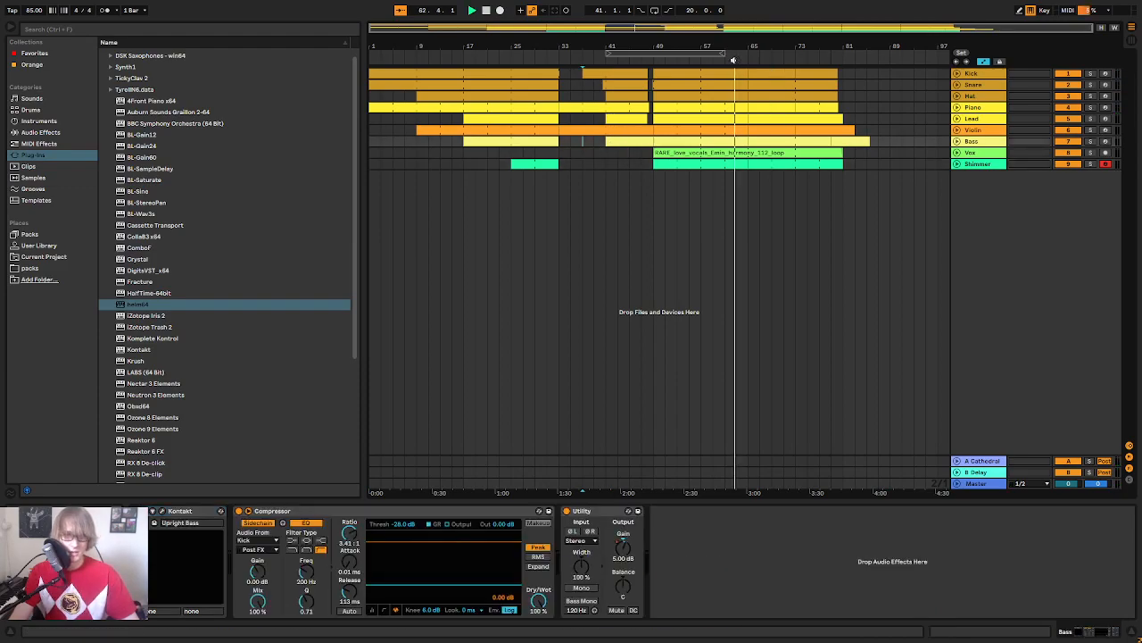
{"action": "left_click_drag", "start_coordinate": [746, 47], "coordinate": [772, 125]}
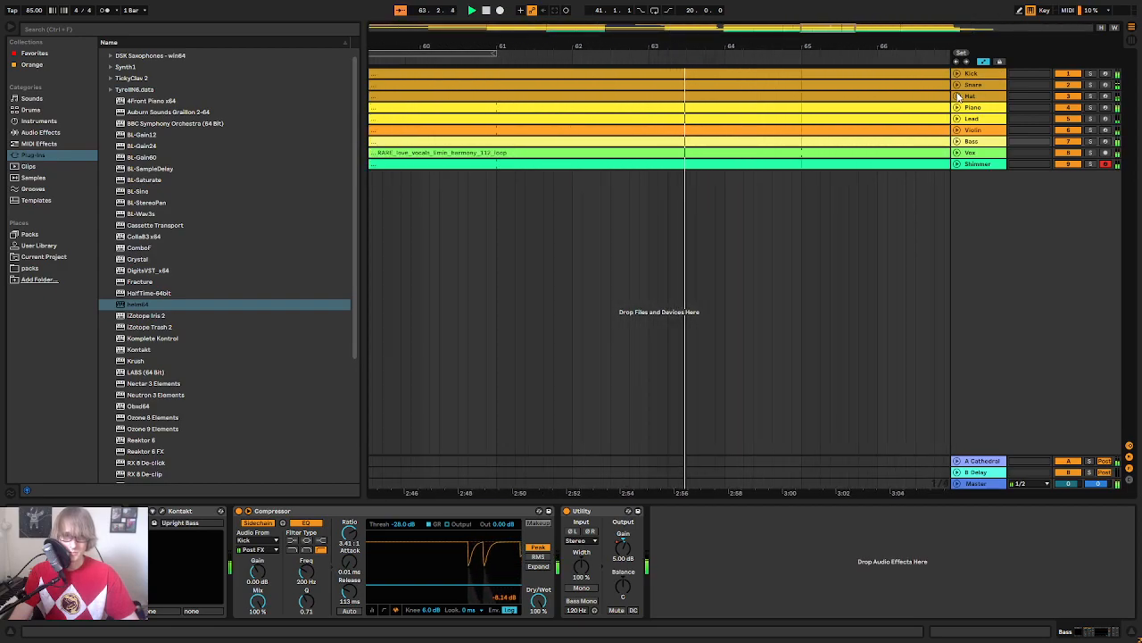
{"action": "left_click", "coordinate": [957, 96]}
{"action": "left_click", "coordinate": [958, 86]}
{"action": "left_click", "coordinate": [958, 74]}
{"action": "left_click_drag", "start_coordinate": [793, 49], "coordinate": [837, 70]}
{"action": "left_click", "coordinate": [984, 62]}
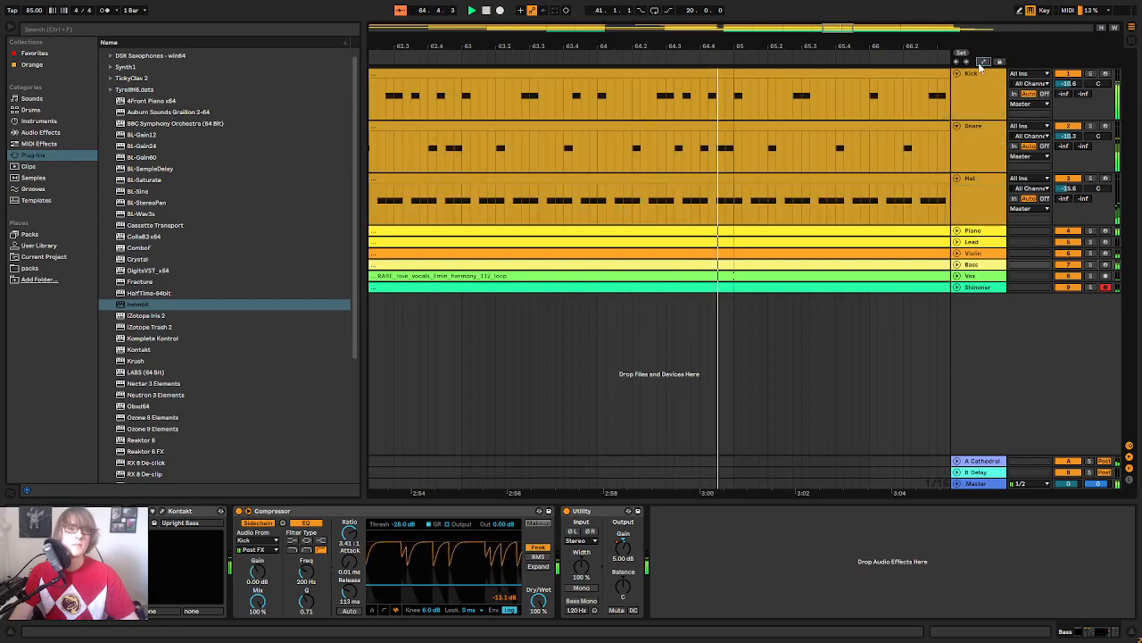
Step: Copy the Kick and Snare beat at 64.3–64.4 and paste it at 64.4 as a fill into bar 65
{"action": "left_click", "coordinate": [648, 95]}
{"action": "key", "text": "space"}
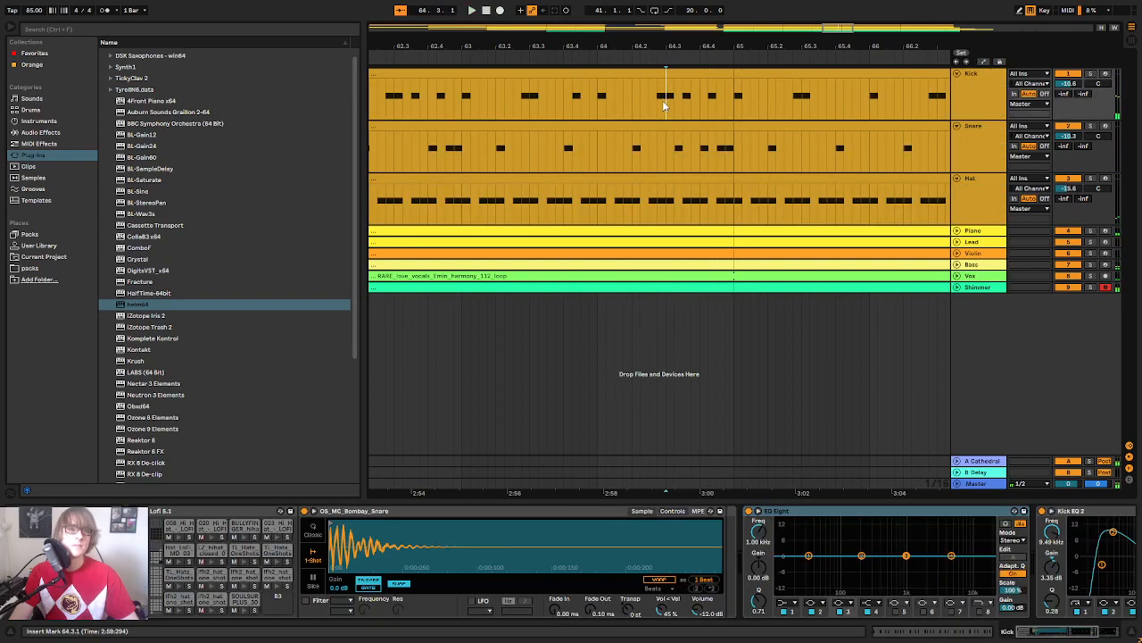
{"action": "left_click_drag", "start_coordinate": [665, 104], "coordinate": [699, 158]}
{"action": "left_click", "coordinate": [622, 53]}
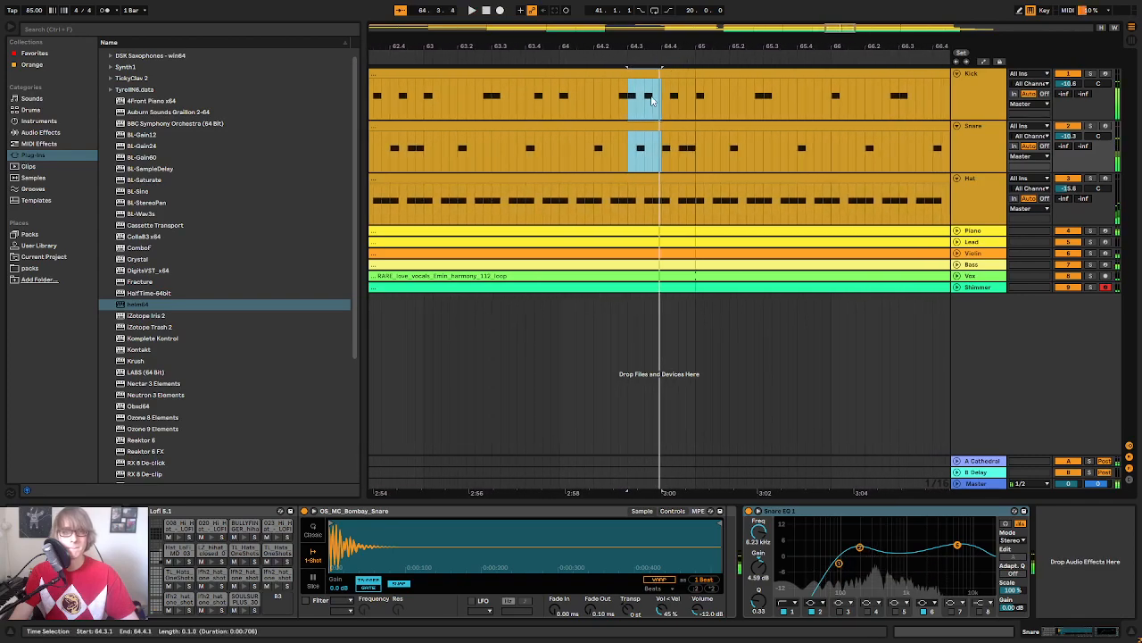
{"action": "left_click", "coordinate": [636, 102]}
{"action": "left_click_drag", "start_coordinate": [631, 107], "coordinate": [652, 150]}
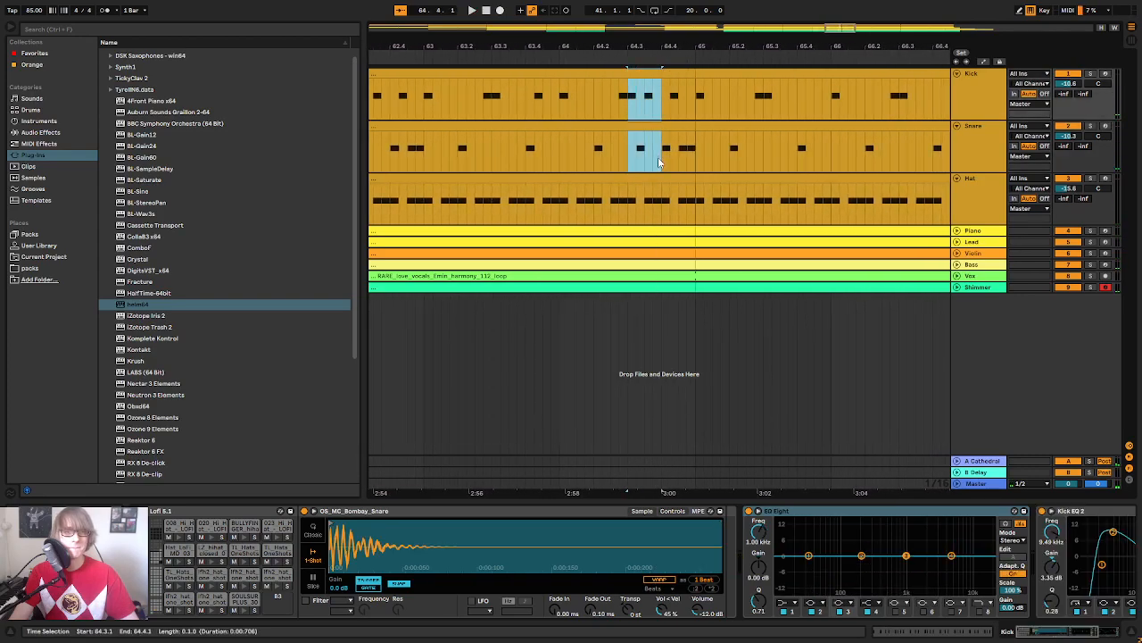
{"action": "key", "text": "ctrl+c"}
{"action": "left_click", "coordinate": [660, 102]}
{"action": "key", "text": "ctrl+v"}
Step: Play the transition into bar 65 to check the Kick and Snare fill
{"action": "left_click", "coordinate": [591, 54]}
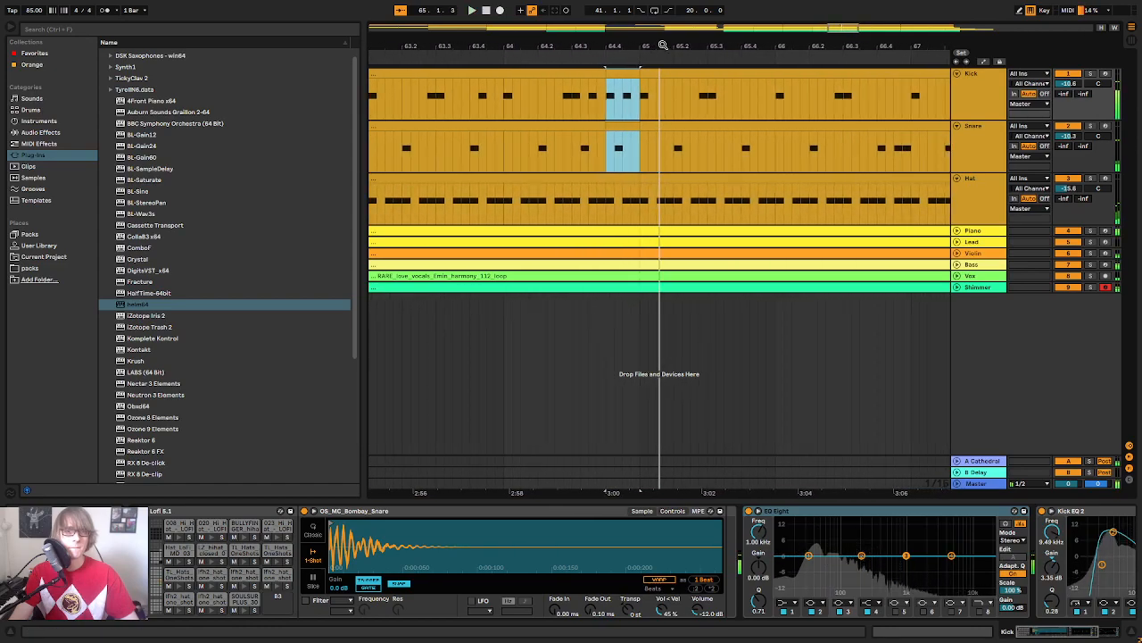
{"action": "left_click_drag", "start_coordinate": [663, 45], "coordinate": [779, 27]}
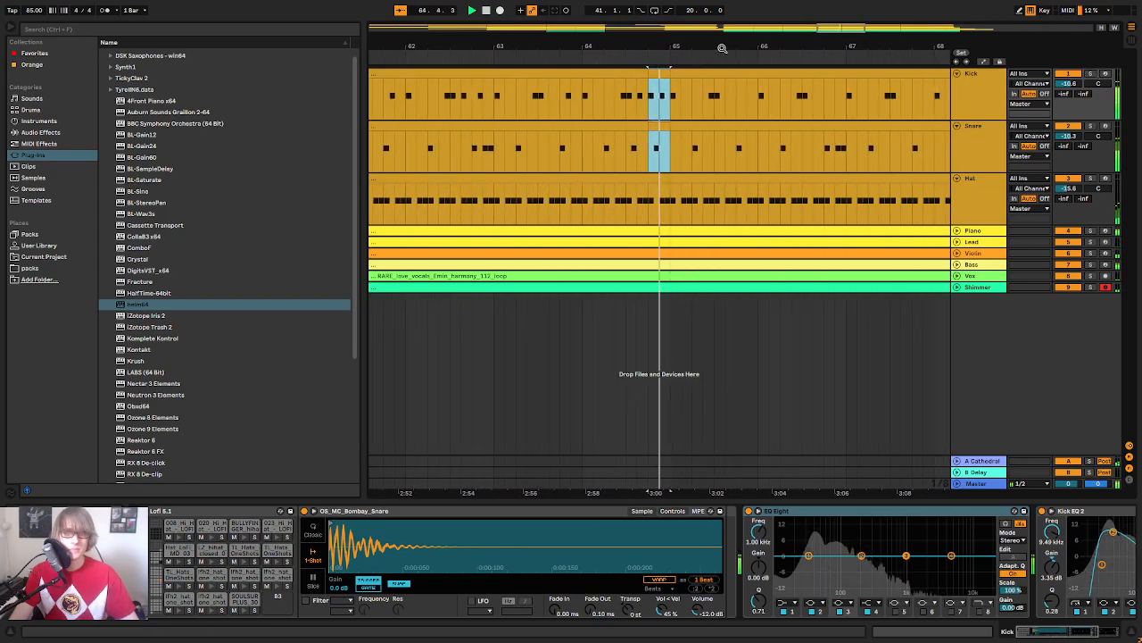
{"action": "left_click", "coordinate": [563, 55]}
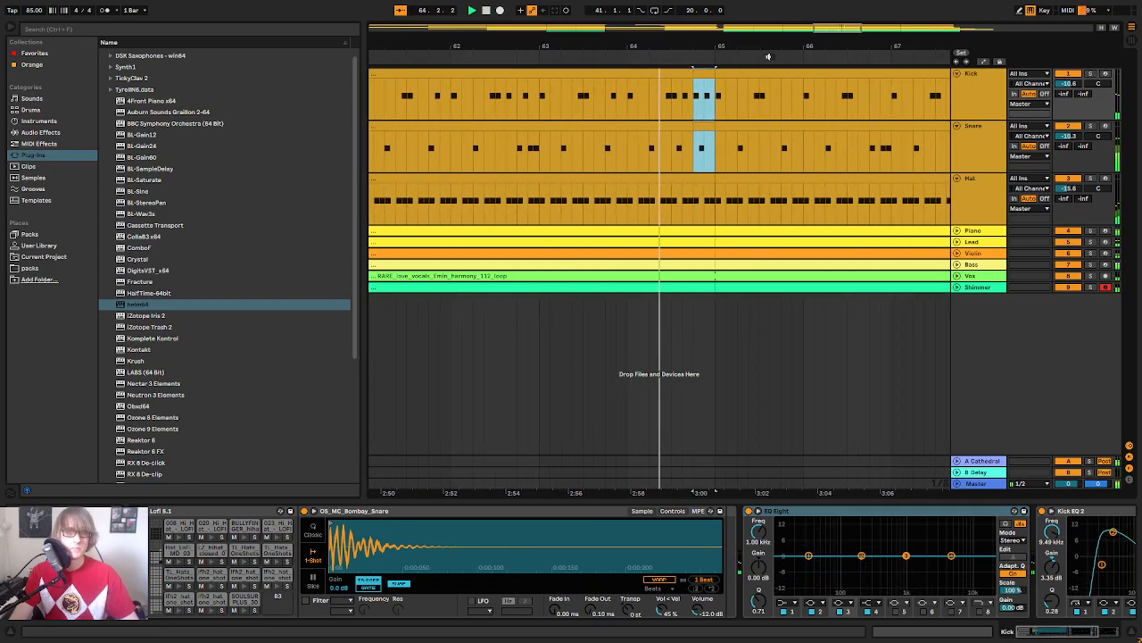
{"action": "mouse_move", "coordinate": [742, 47]}
{"action": "left_mouse_down"}
{"action": "mouse_move", "coordinate": [737, 65]}
{"action": "mouse_move", "coordinate": [748, 13]}
{"action": "mouse_move", "coordinate": [748, 29]}
{"action": "left_mouse_up"}
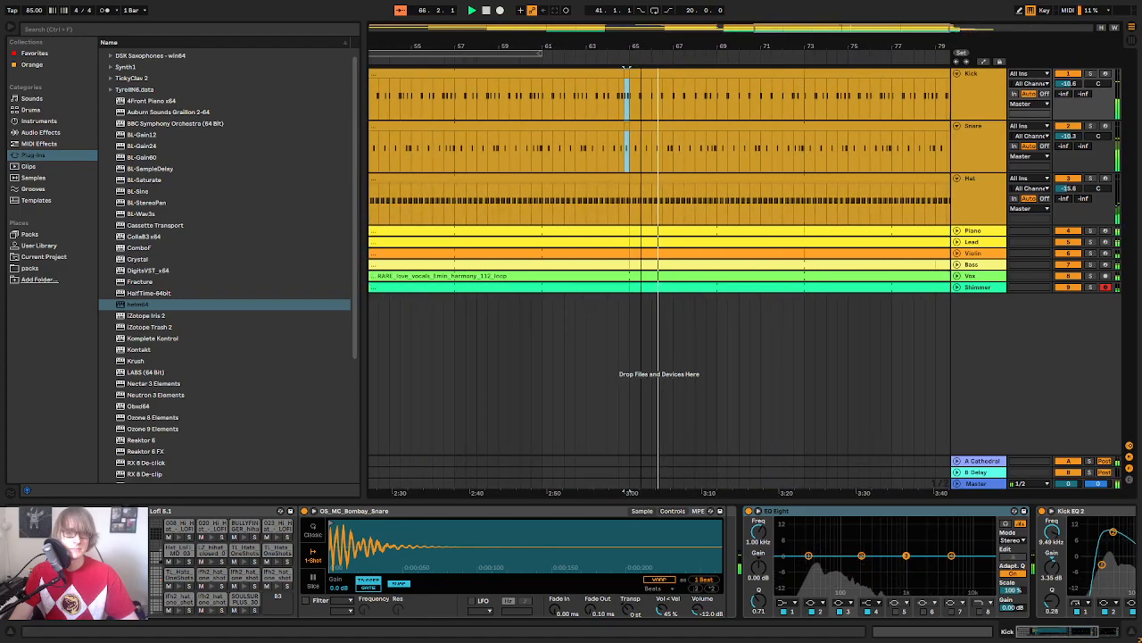
Step: Fold the Hat, Snare and Kick tracks and bring the earlier arrangement sections into view
{"action": "left_click", "coordinate": [957, 179]}
{"action": "left_click", "coordinate": [955, 128]}
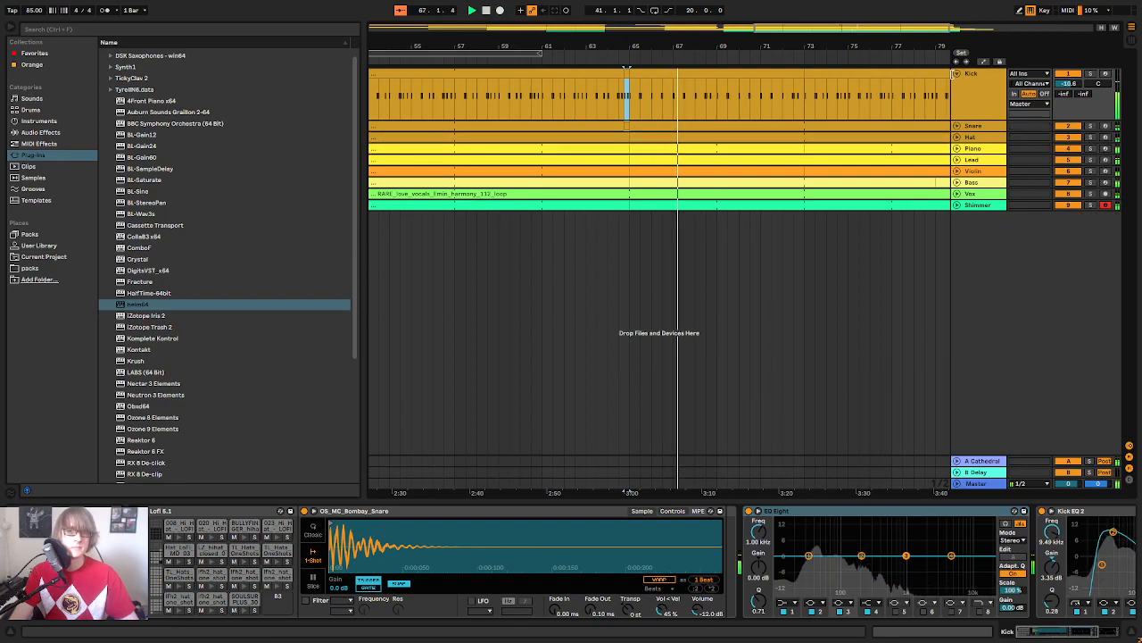
{"action": "left_click", "coordinate": [957, 75]}
{"action": "left_click_drag", "start_coordinate": [736, 54], "coordinate": [919, 49]}
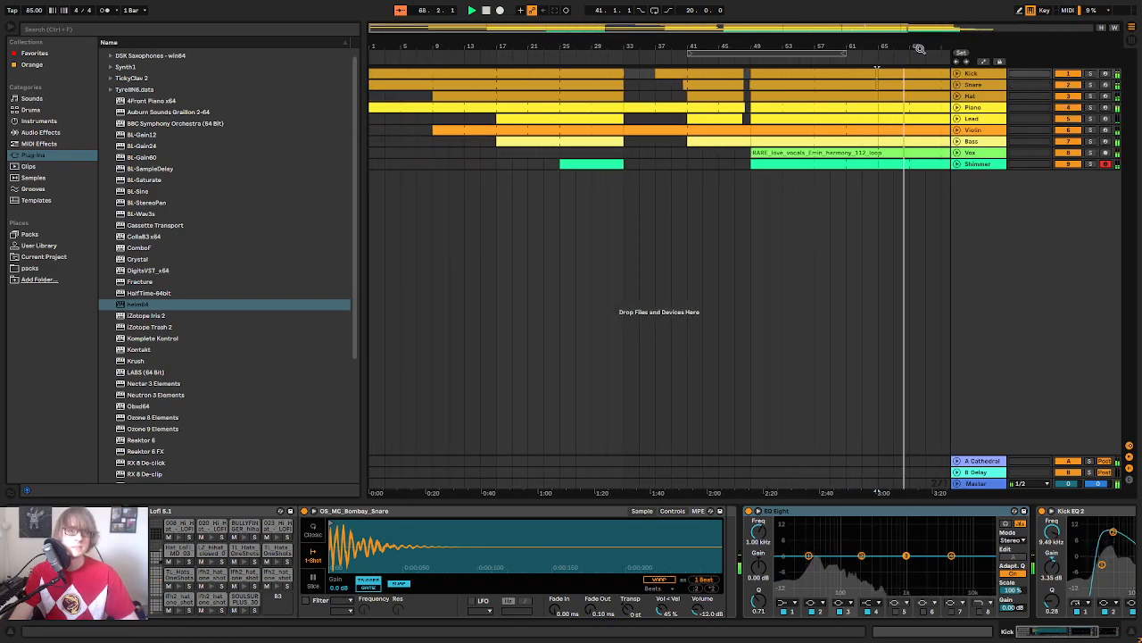
Step: Try thinning the hi-hat pattern by deleting notes in the first bar of the Hat clip at bar 65, and play it
{"action": "left_click", "coordinate": [956, 97]}
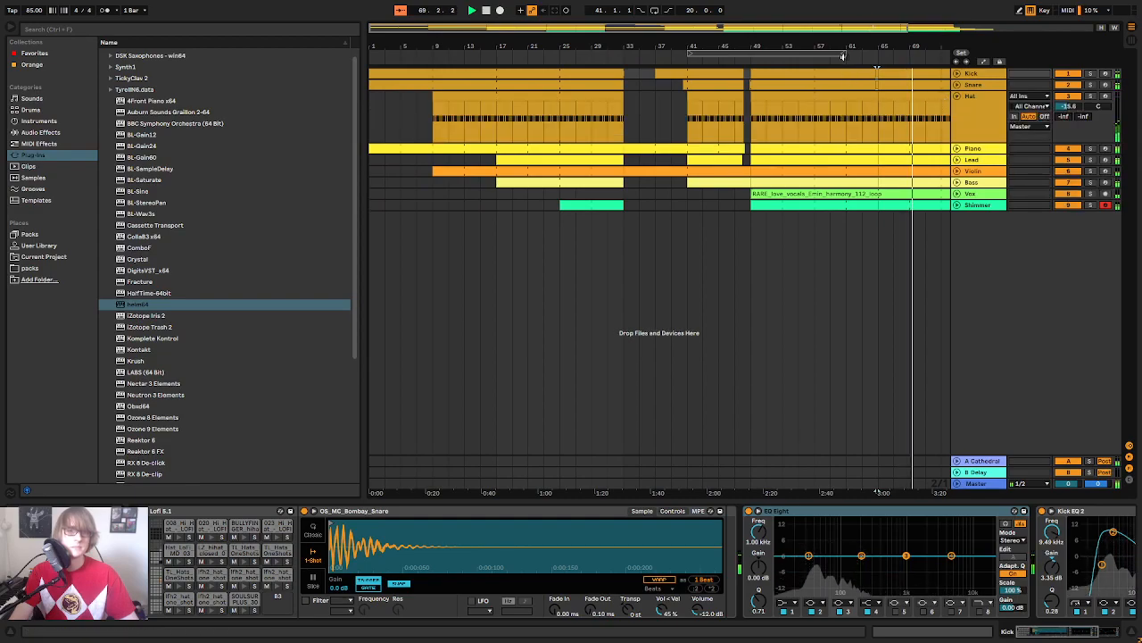
{"action": "left_click_drag", "start_coordinate": [899, 47], "coordinate": [676, 114]}
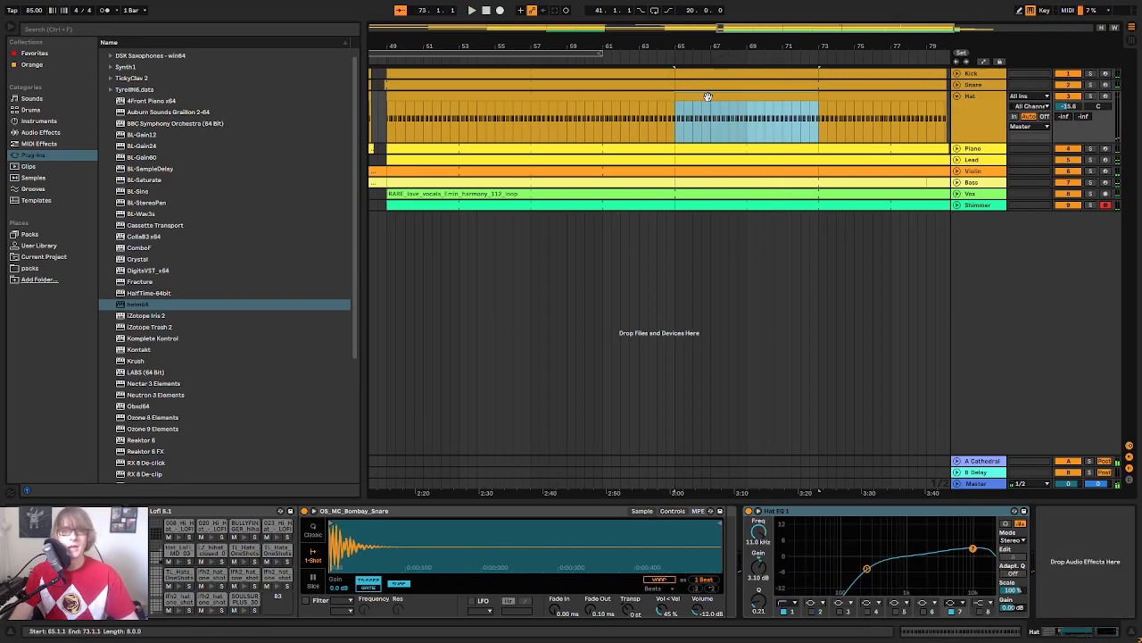
{"action": "double_click", "coordinate": [705, 94]}
{"action": "key", "text": "space"}
{"action": "key", "text": "space"}
{"action": "left_click_drag", "start_coordinate": [474, 317], "coordinate": [523, 489]}
{"action": "key", "text": "Delete"}
{"action": "key", "text": "Delete"}
{"action": "left_click", "coordinate": [563, 489]}
{"action": "key", "text": "Delete"}
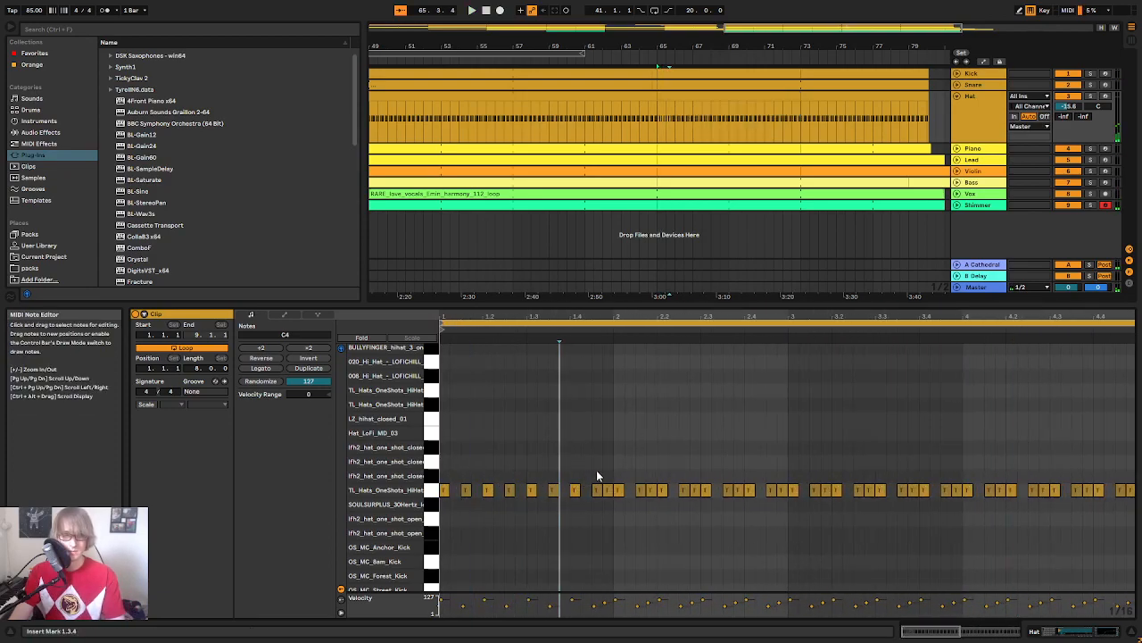
{"action": "key", "text": "space"}
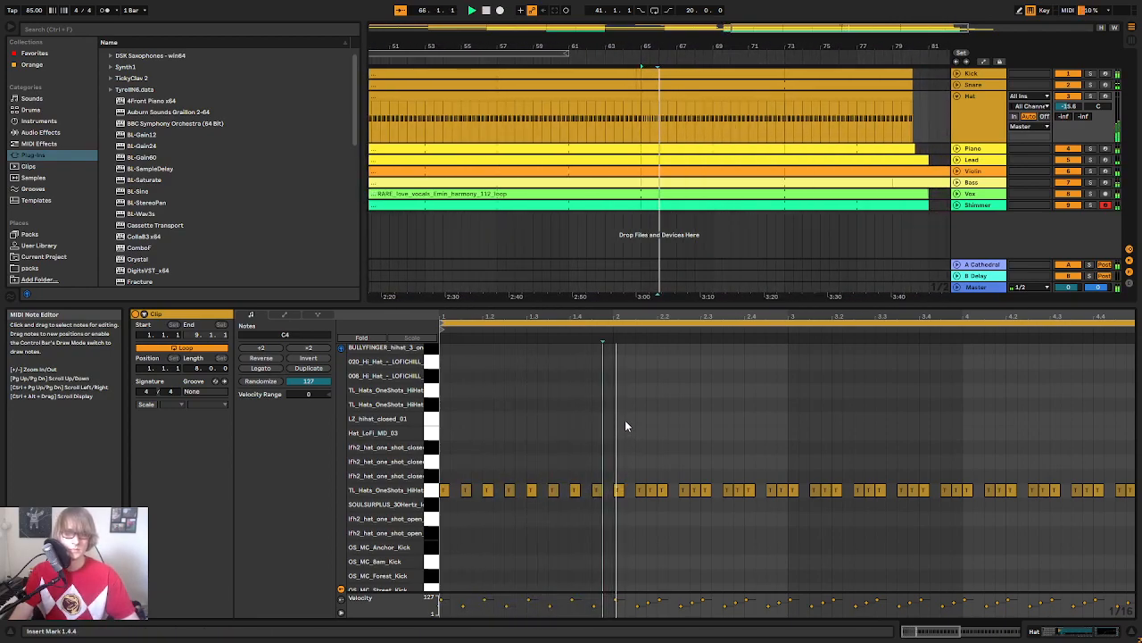
Step: Stop playback and undo the hi-hat note deletions in the Hat clip at bar 65
{"action": "key", "text": "space"}
{"action": "key", "text": "ctrl+z"}
{"action": "key", "text": "ctrl+z"}
{"action": "key", "text": "ctrl+z"}
{"action": "key", "text": "ctrl+z"}
{"action": "key", "text": "ctrl+z"}
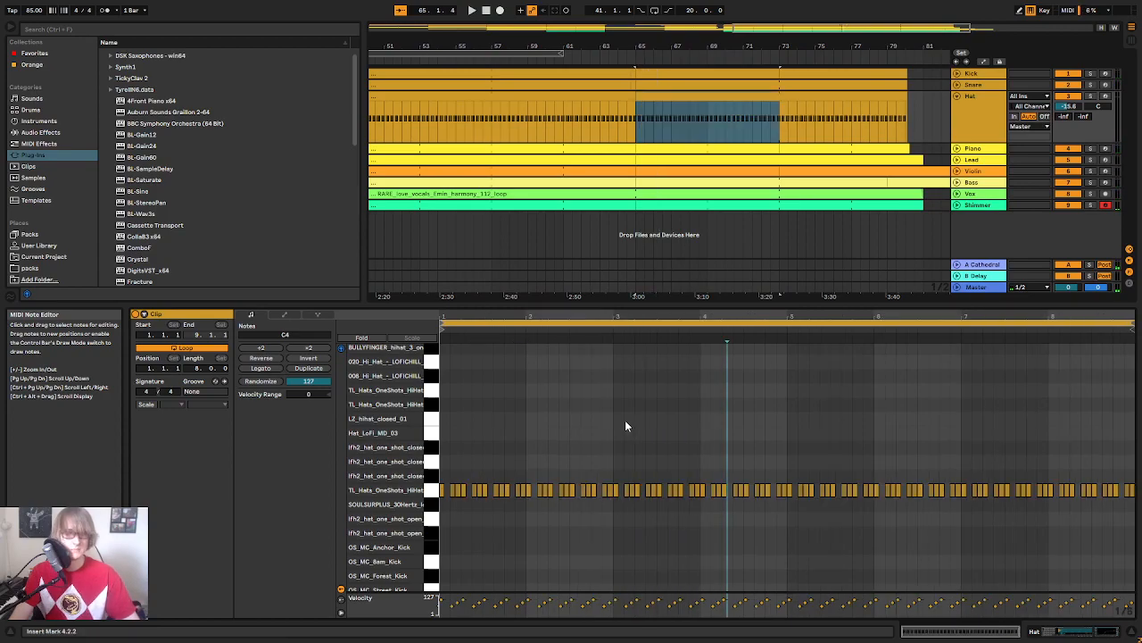
Step: Replay the hats from bar 65 and undo two further edits
{"action": "key", "text": "space"}
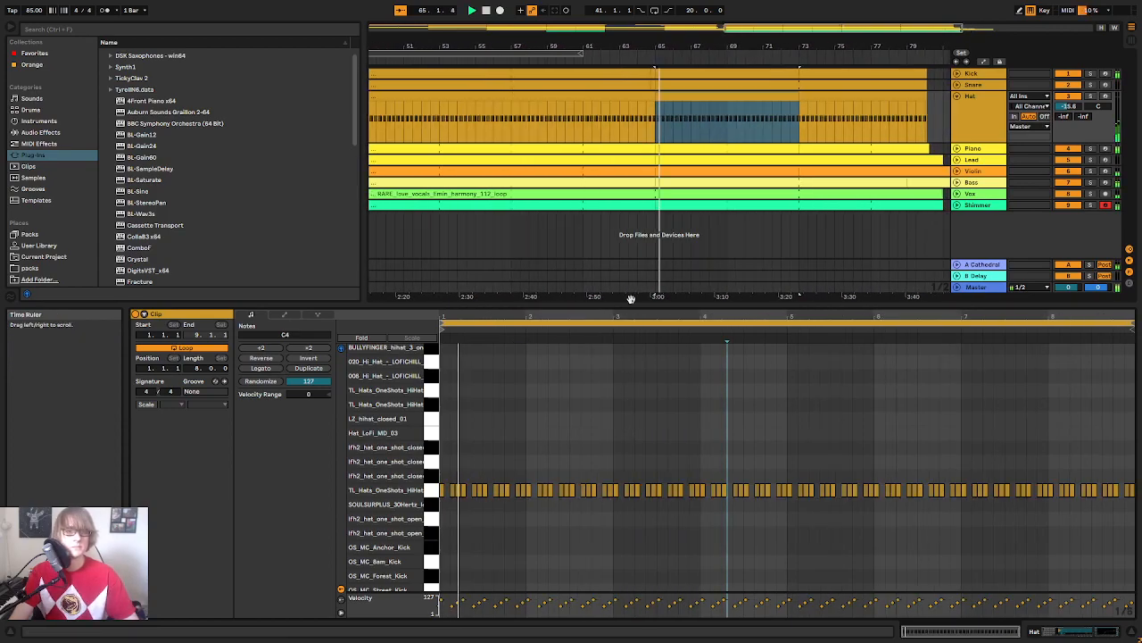
{"action": "left_click", "coordinate": [722, 134]}
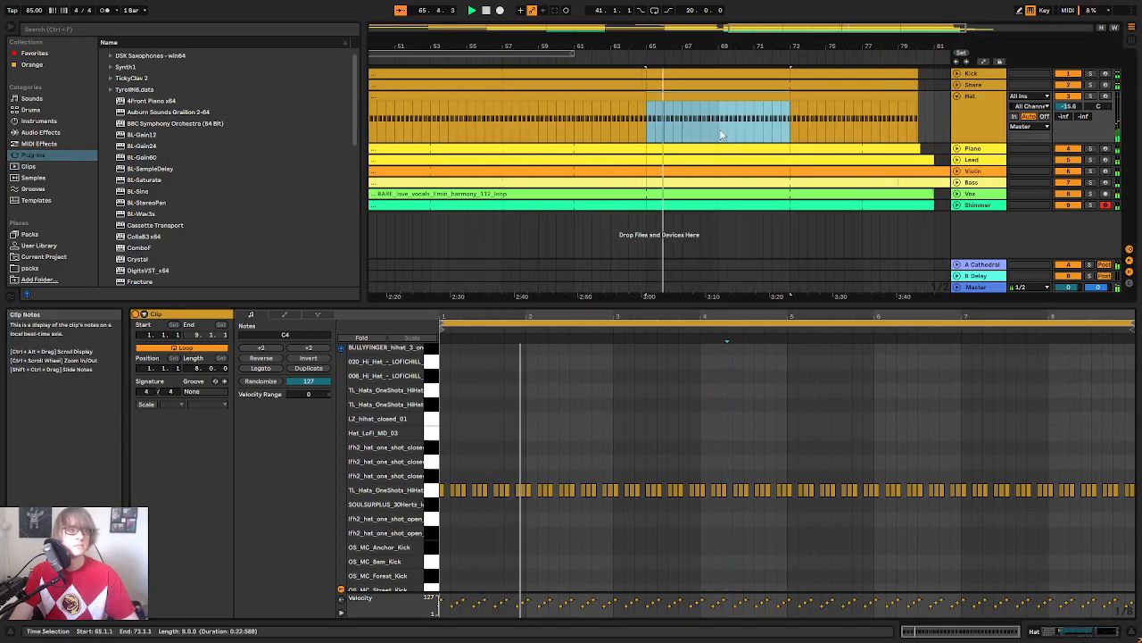
{"action": "key", "text": "ctrl+z"}
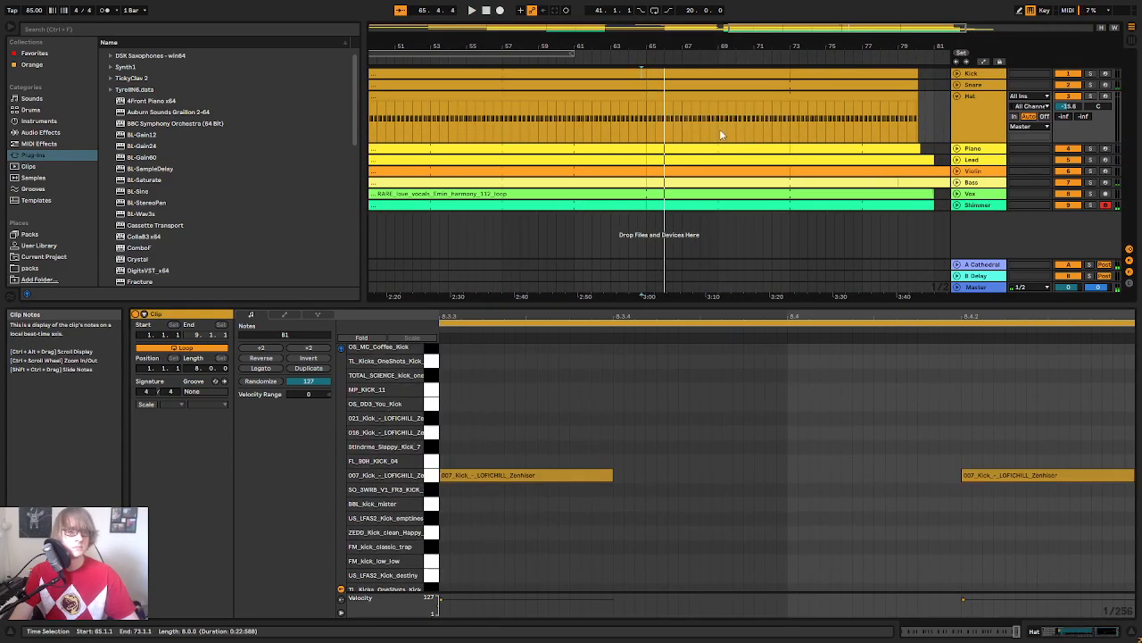
{"action": "key", "text": "ctrl+z"}
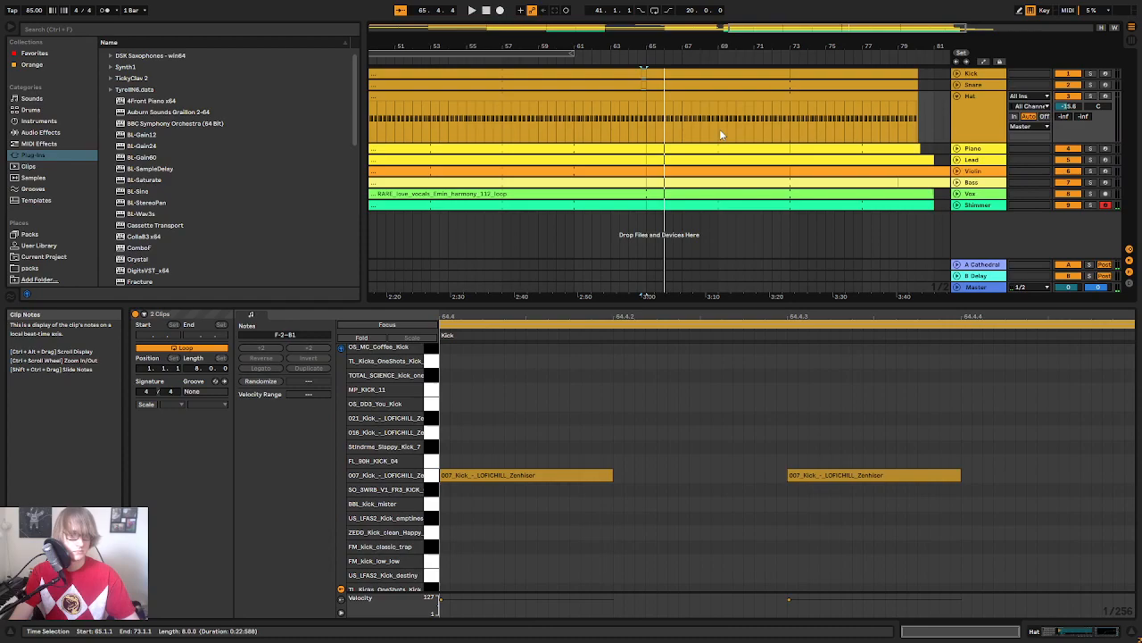
Step: Play the transition into bar 65 with the Snare and Kick tracks unfolded to check the fill
{"action": "key", "text": "space"}
{"action": "left_click_drag", "start_coordinate": [645, 45], "coordinate": [639, 116]}
{"action": "left_click", "coordinate": [525, 54]}
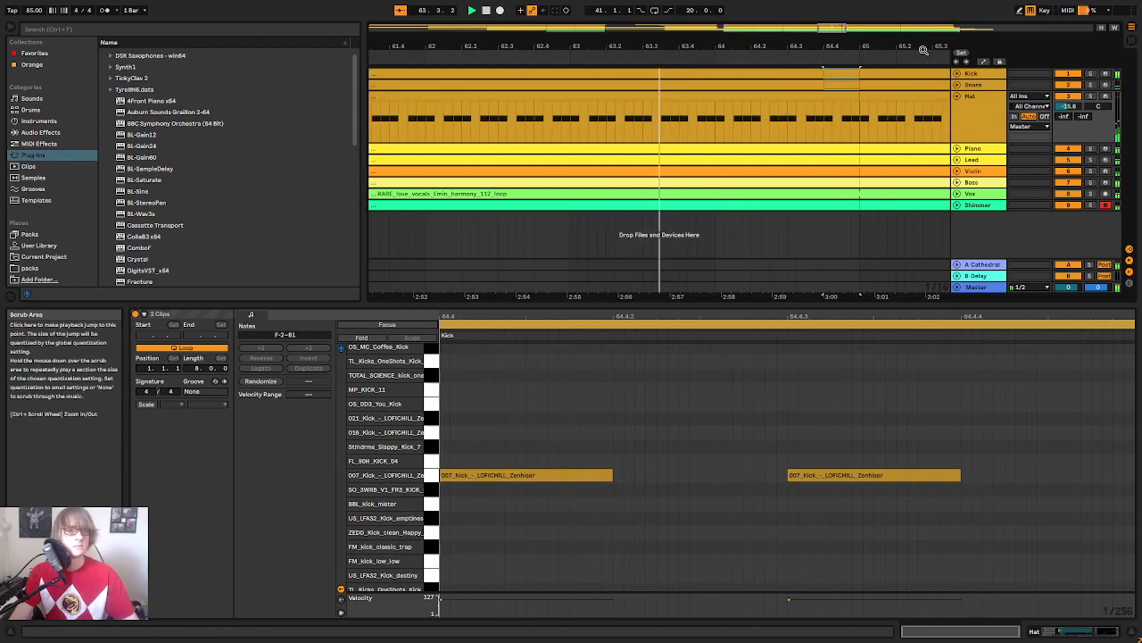
{"action": "left_click", "coordinate": [956, 85]}
{"action": "left_click", "coordinate": [957, 74]}
{"action": "left_click", "coordinate": [823, 108]}
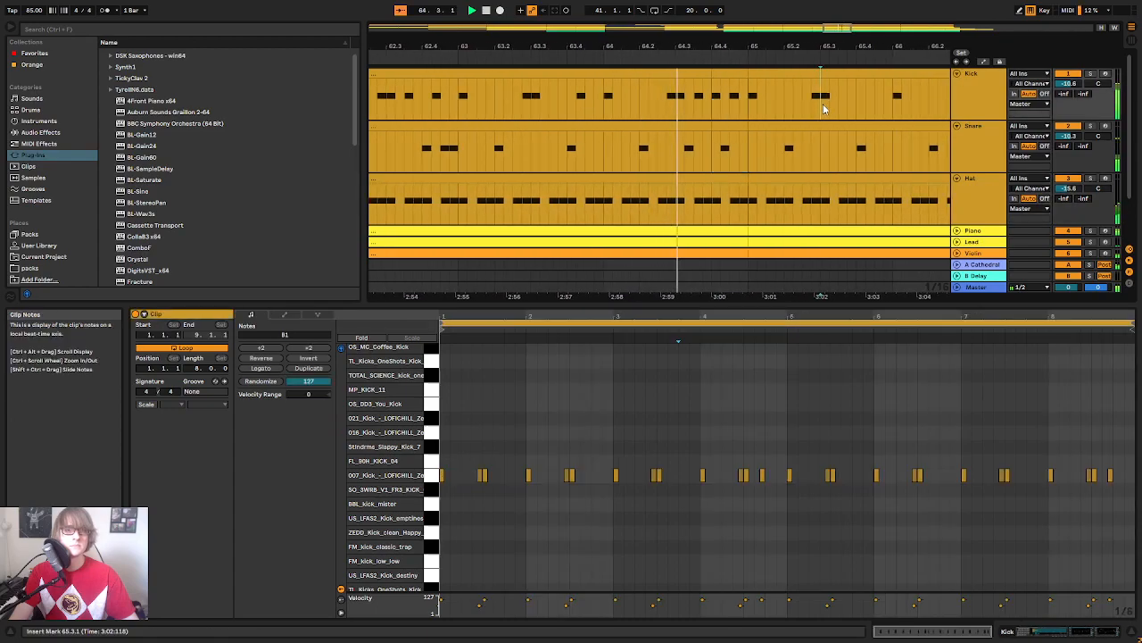
{"action": "left_click_drag", "start_coordinate": [806, 42], "coordinate": [604, 42]}
Step: Fold the Kick, Snare and Hat tracks and save the set
{"action": "left_click", "coordinate": [957, 178]}
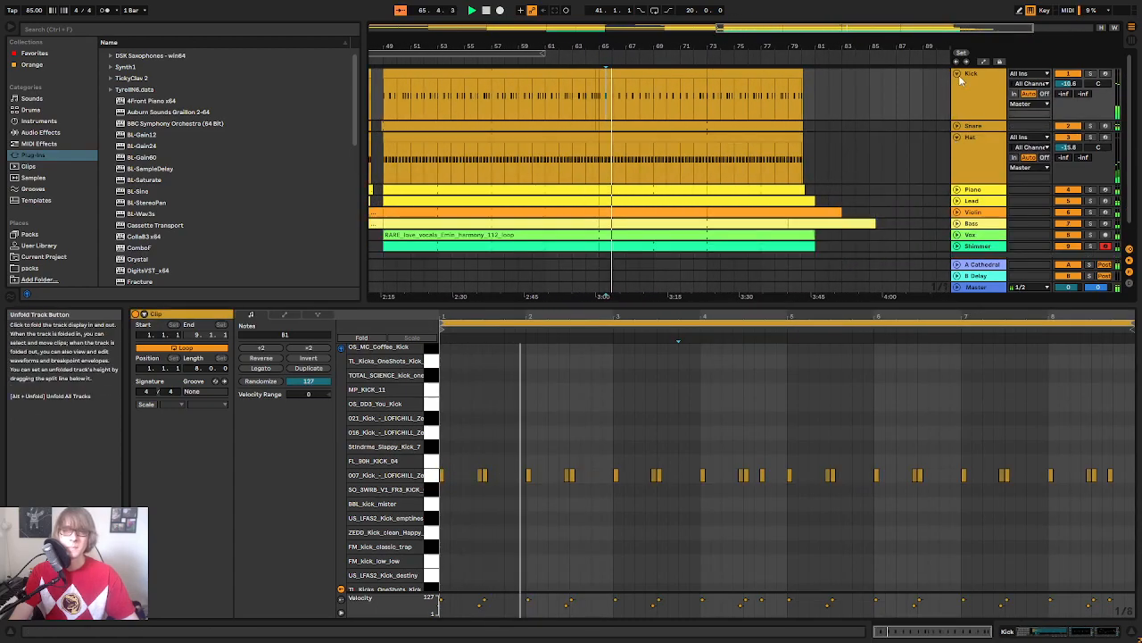
{"action": "left_click", "coordinate": [957, 74]}
{"action": "left_click", "coordinate": [958, 85]}
{"action": "left_click", "coordinate": [958, 96]}
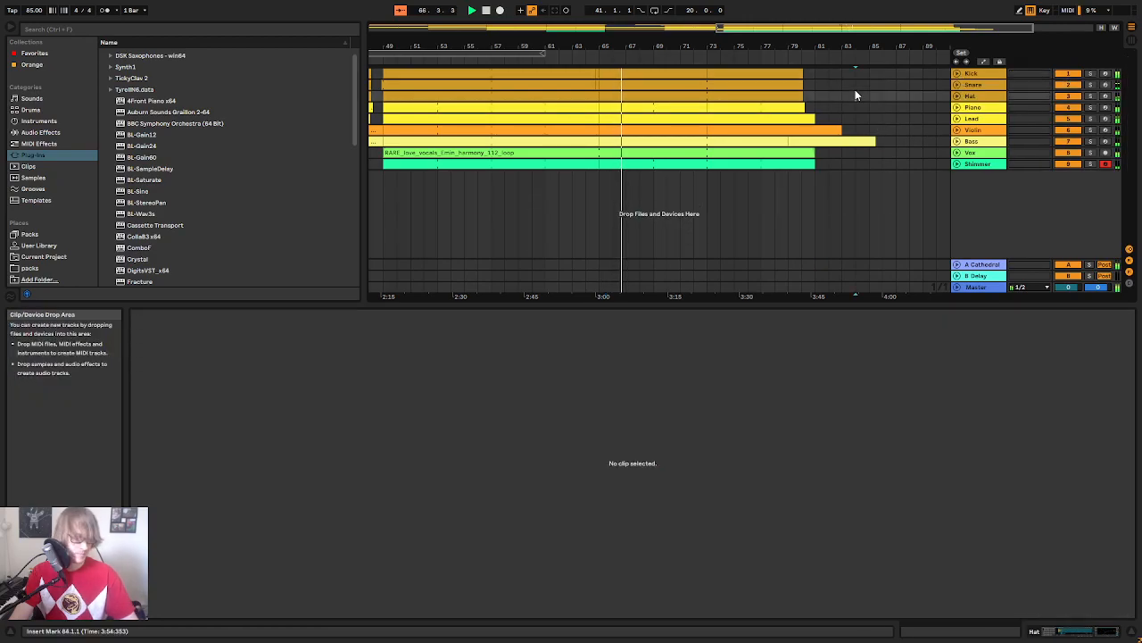
{"action": "key", "text": "ctrl+s"}
Step: Unfold the Bass track and examine its clip at bar 49 during playback
{"action": "left_click_drag", "start_coordinate": [756, 44], "coordinate": [607, 42]}
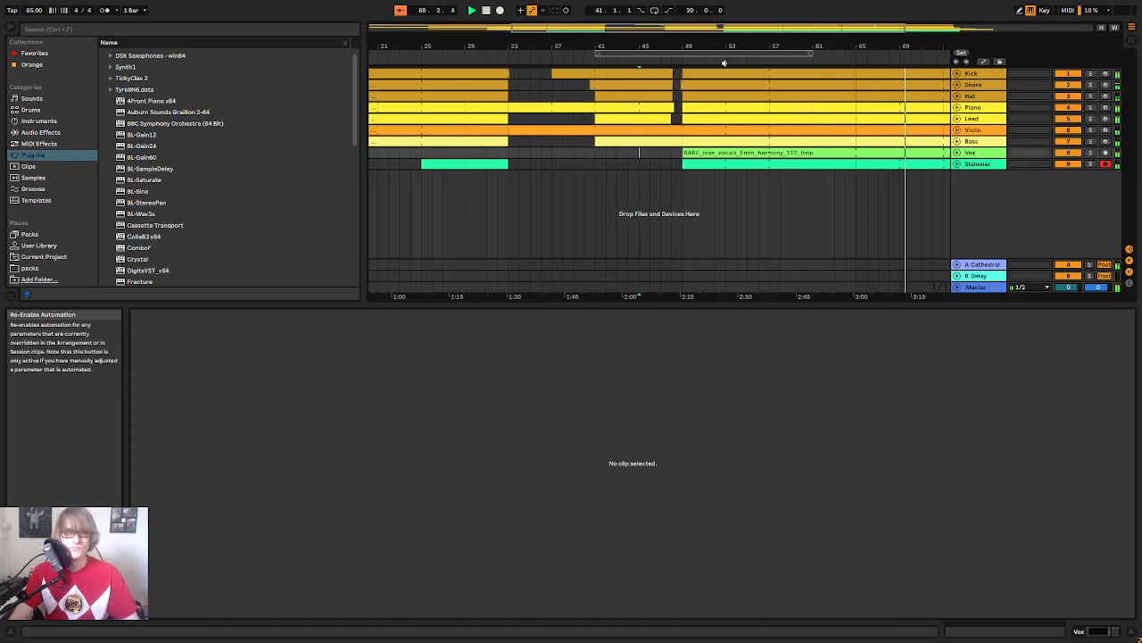
{"action": "left_click", "coordinate": [957, 141]}
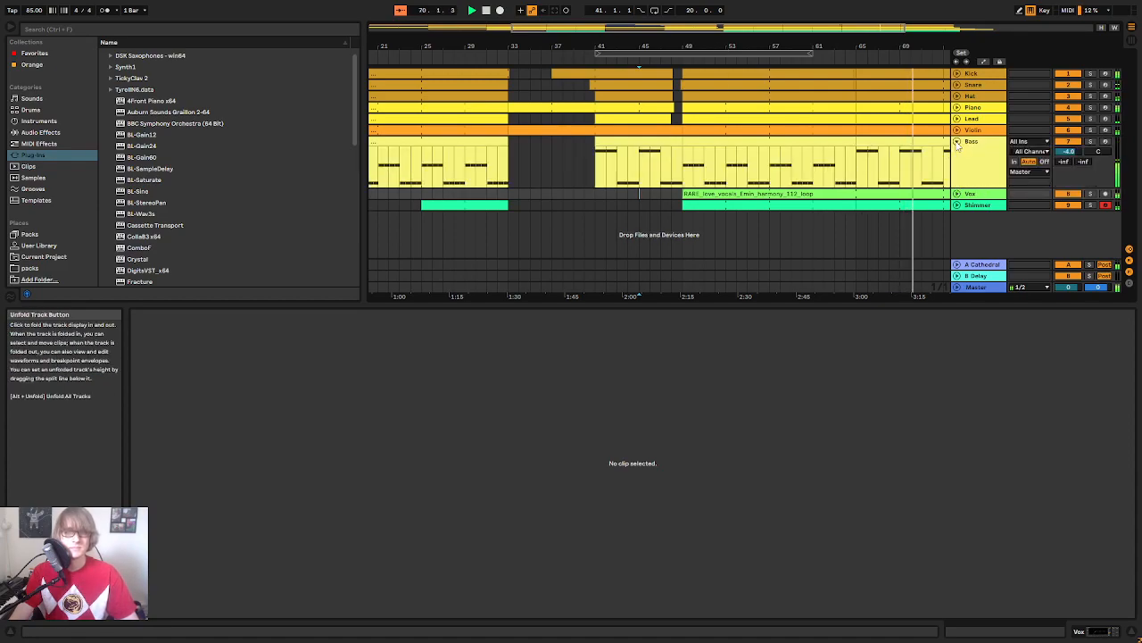
{"action": "left_click", "coordinate": [730, 171]}
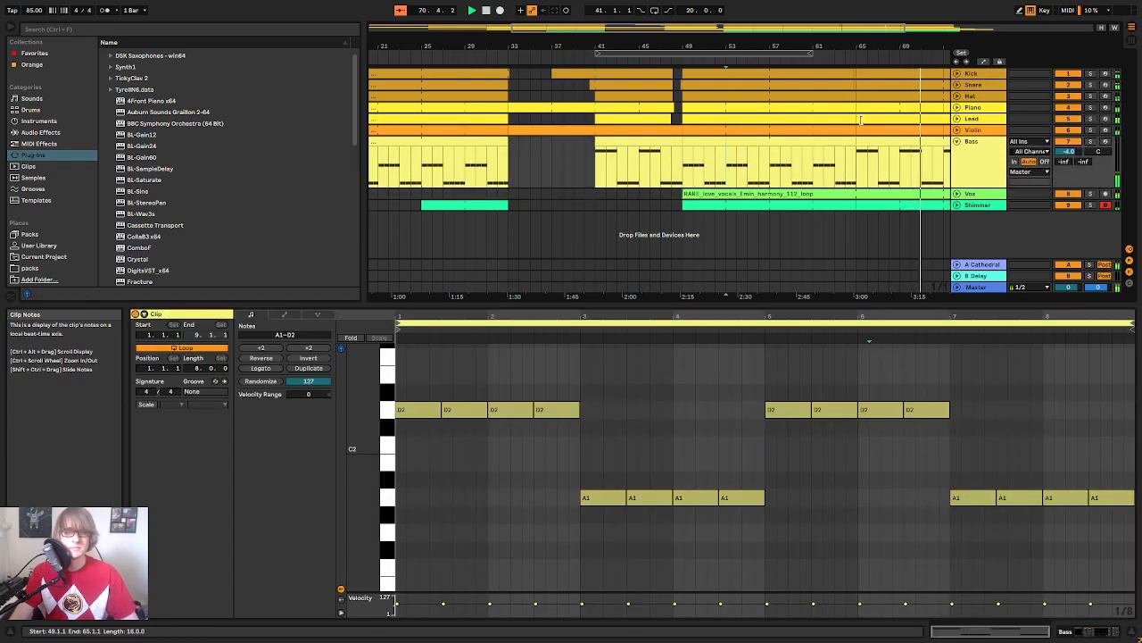
{"action": "left_click_drag", "start_coordinate": [912, 40], "coordinate": [828, 40]}
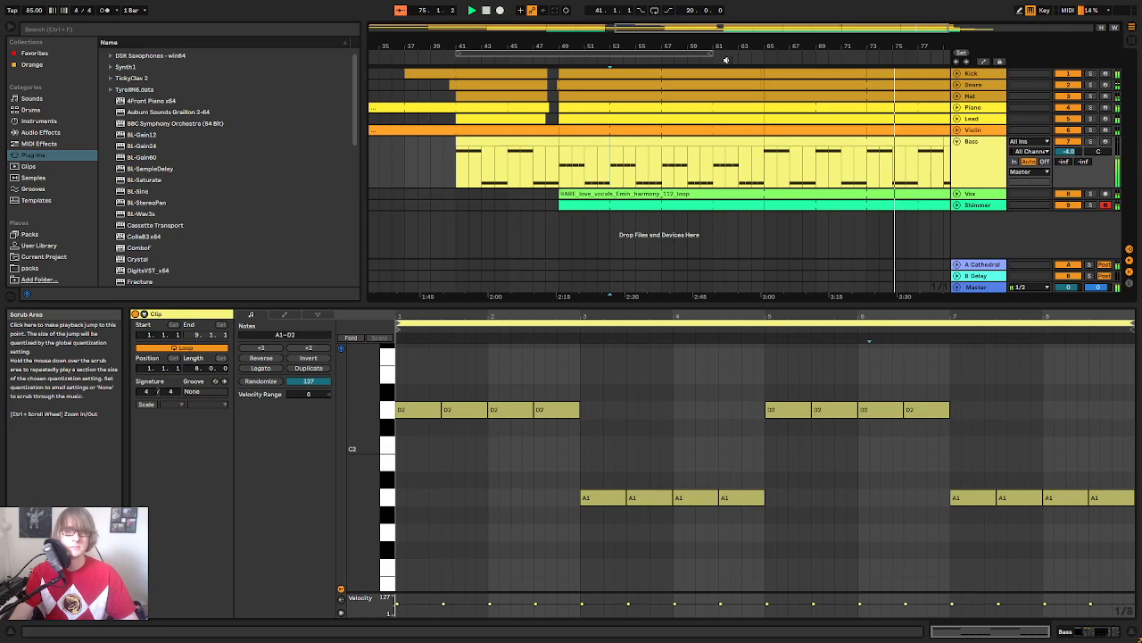
Step: Show the whole arrangement, place the insert marker at bar 39 on the Vox track, and save the set
{"action": "left_click_drag", "start_coordinate": [713, 46], "coordinate": [745, 15]}
{"action": "left_click", "coordinate": [585, 194]}
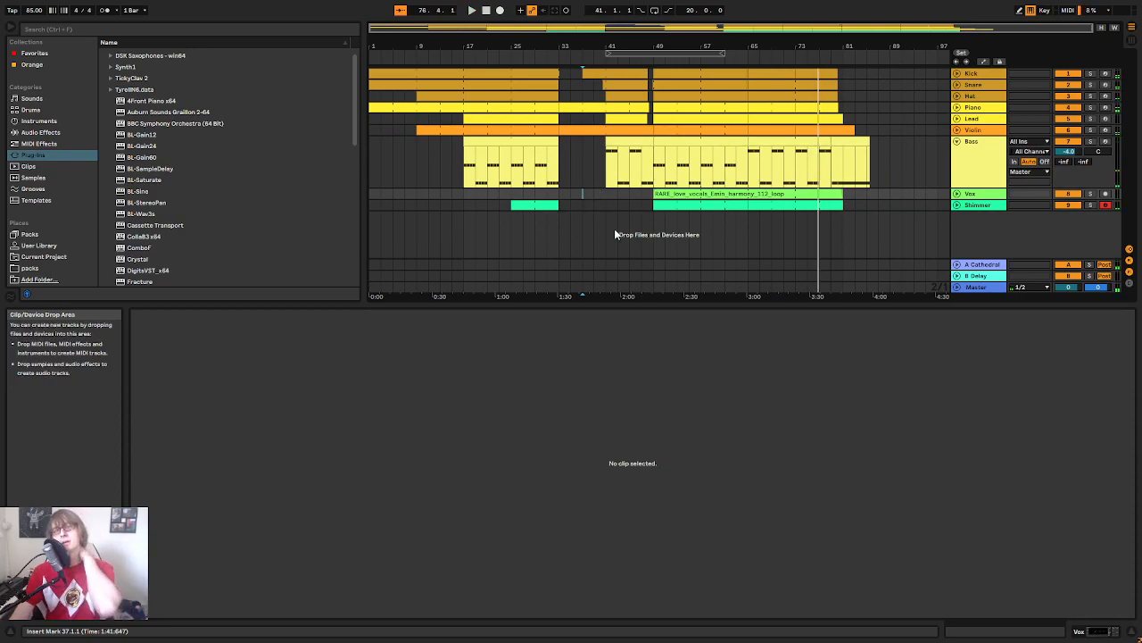
{"action": "left_click", "coordinate": [592, 189]}
{"action": "key", "text": "space"}
{"action": "key", "text": "ctrl+s"}
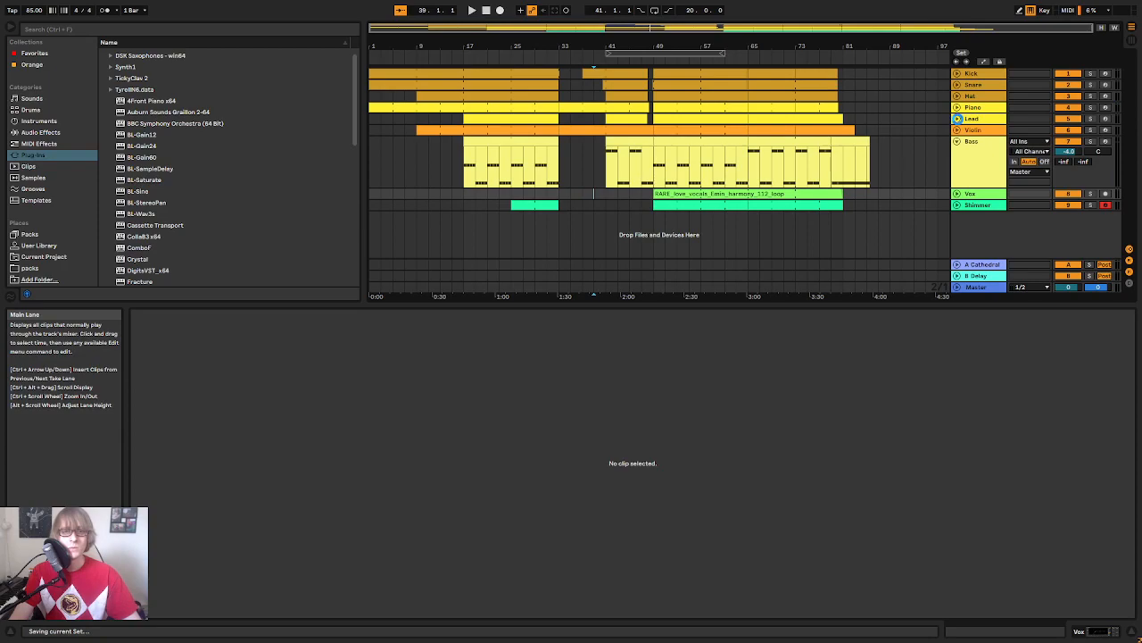
Step: Unfold the Lead track and open the notes of its clip starting at bar 65
{"action": "left_click", "coordinate": [957, 119]}
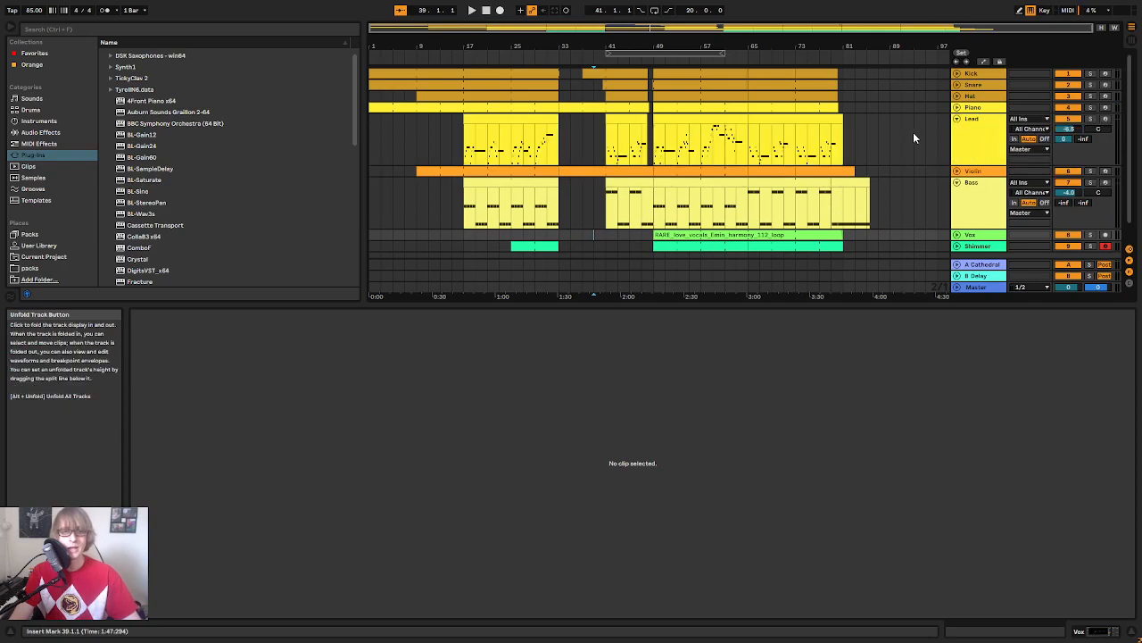
{"action": "left_click", "coordinate": [822, 117]}
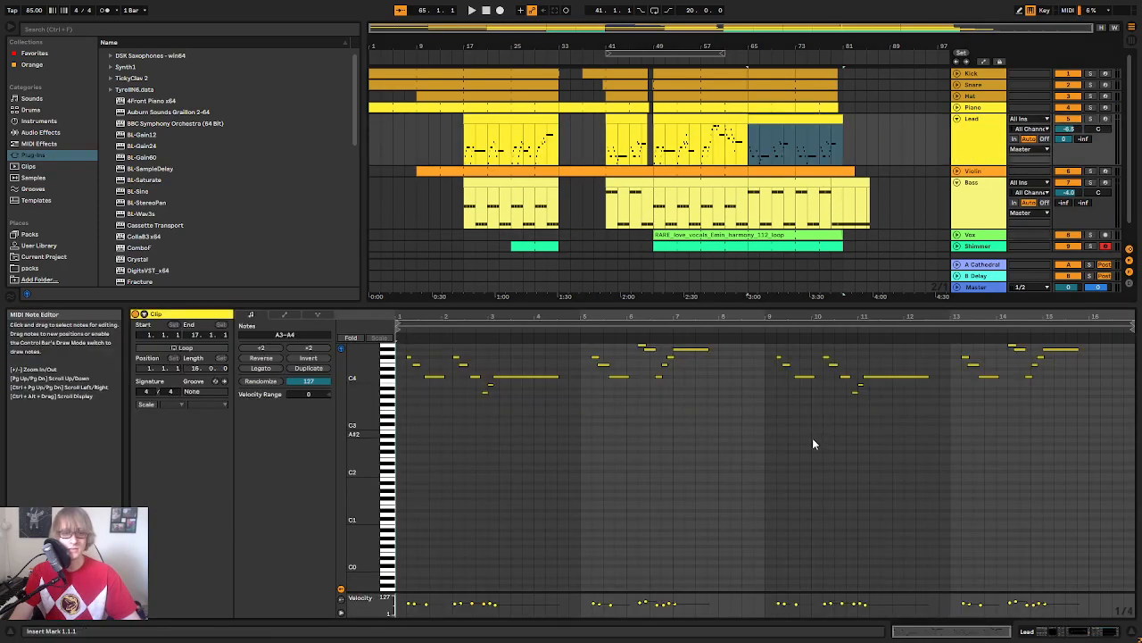
{"action": "scroll", "coordinate": [809, 449], "scroll_direction": "up", "scroll_amount": 3}
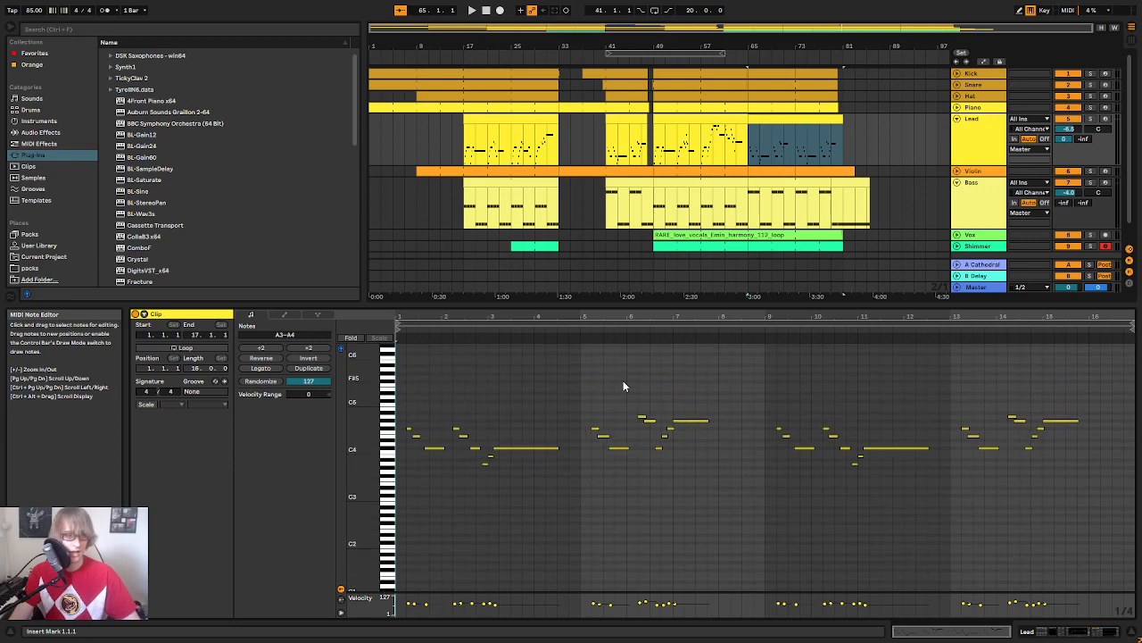
Step: Play the Lead clip from bar 65 and examine its melody up to clip bar 10
{"action": "key", "text": "space"}
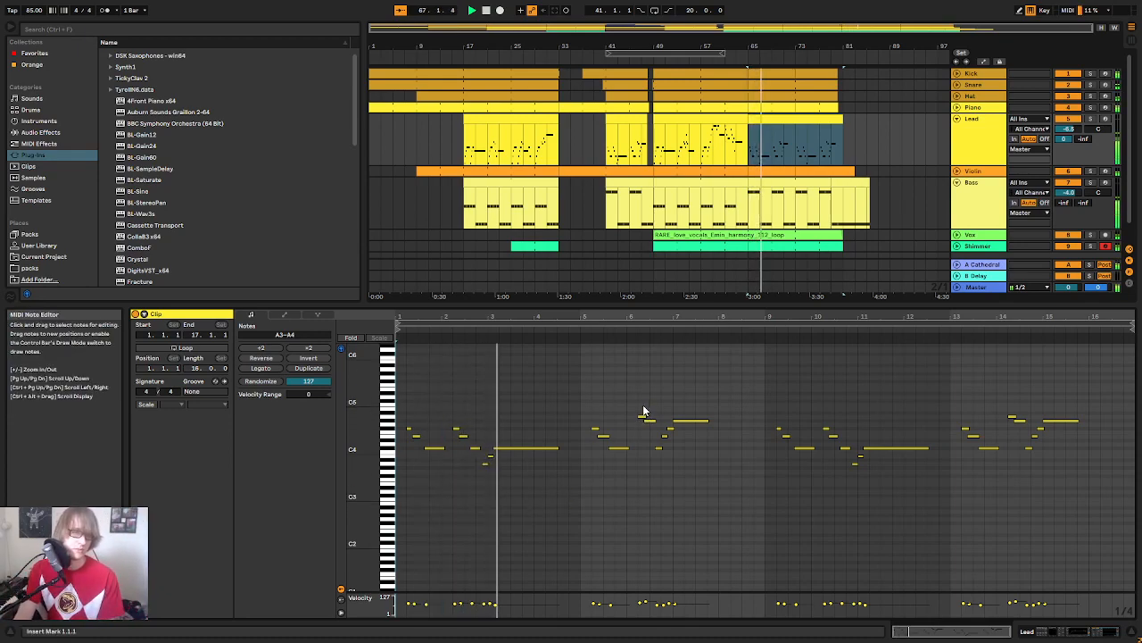
{"action": "left_click_drag", "start_coordinate": [361, 417], "coordinate": [385, 417]}
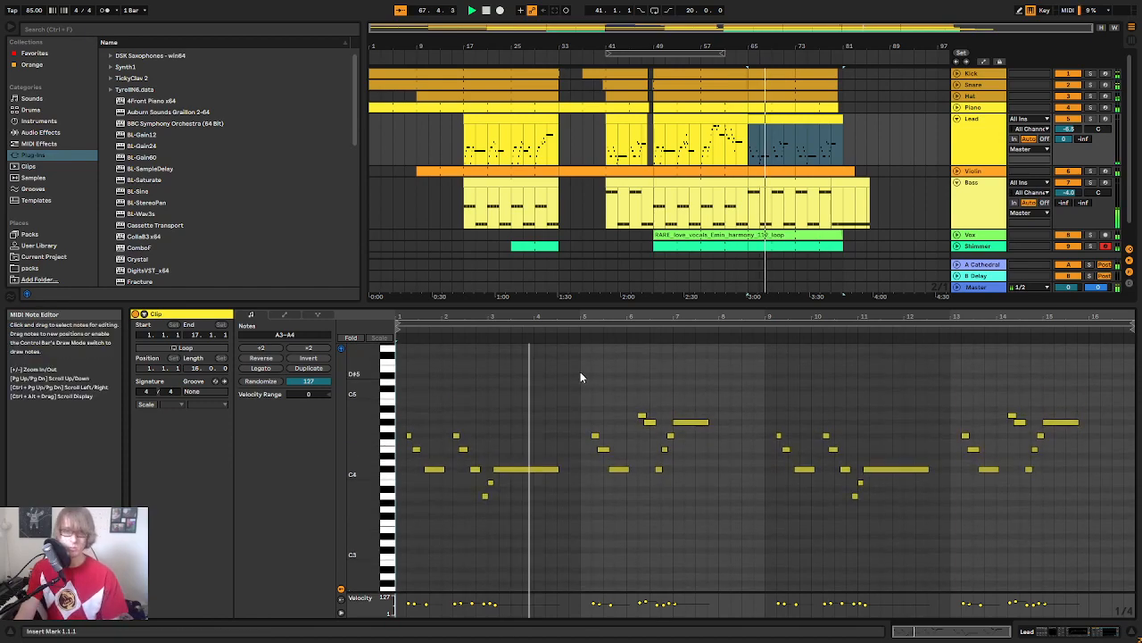
{"action": "scroll", "coordinate": [624, 356], "scroll_direction": "down", "scroll_amount": 2}
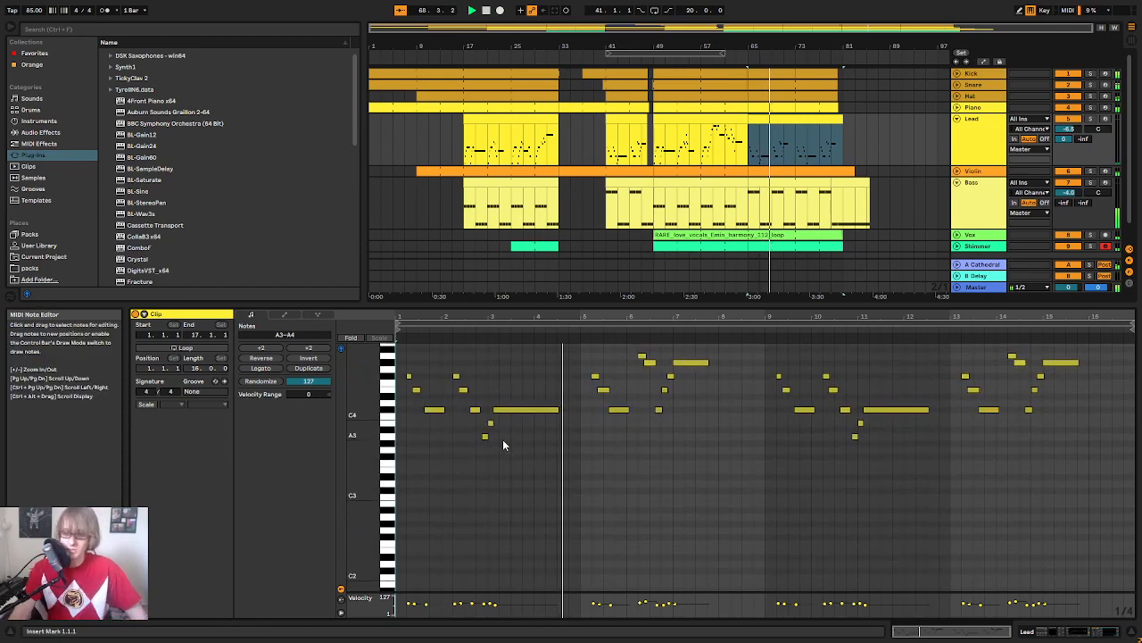
{"action": "scroll", "coordinate": [591, 453], "scroll_direction": "up", "scroll_amount": 2}
{"action": "left_click_drag", "start_coordinate": [733, 324], "coordinate": [607, 320]}
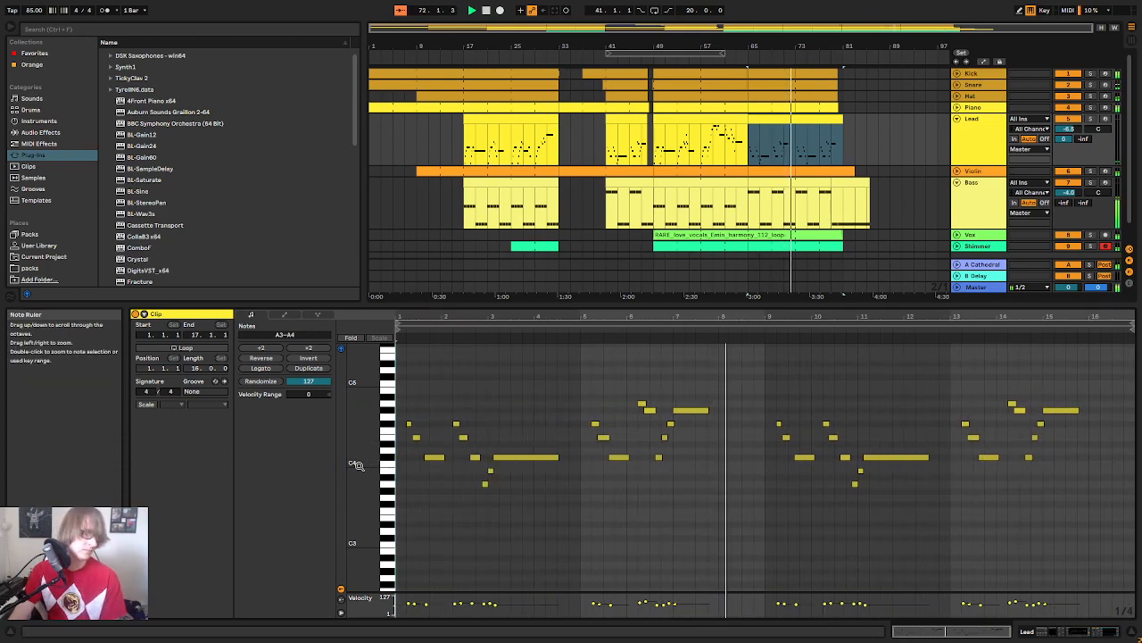
{"action": "left_click_drag", "start_coordinate": [803, 321], "coordinate": [740, 348]}
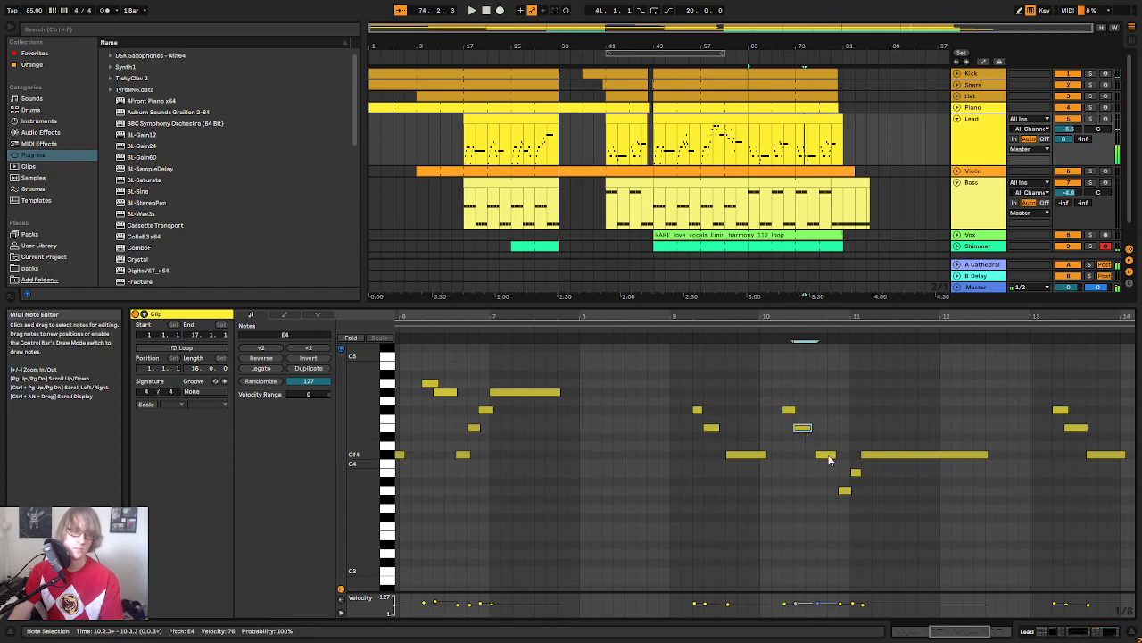
Step: Raise the C#4 note at 10.3.2 in the Lead clip to A4 and play the phrase
{"action": "left_click_drag", "start_coordinate": [829, 456], "coordinate": [827, 394]}
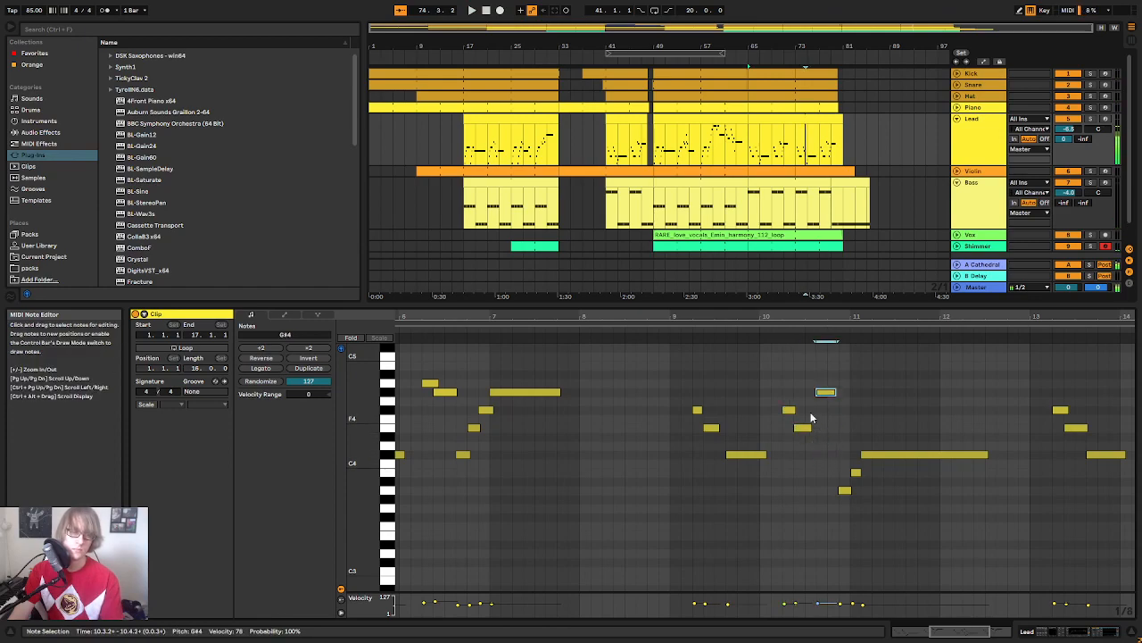
{"action": "key", "text": "space"}
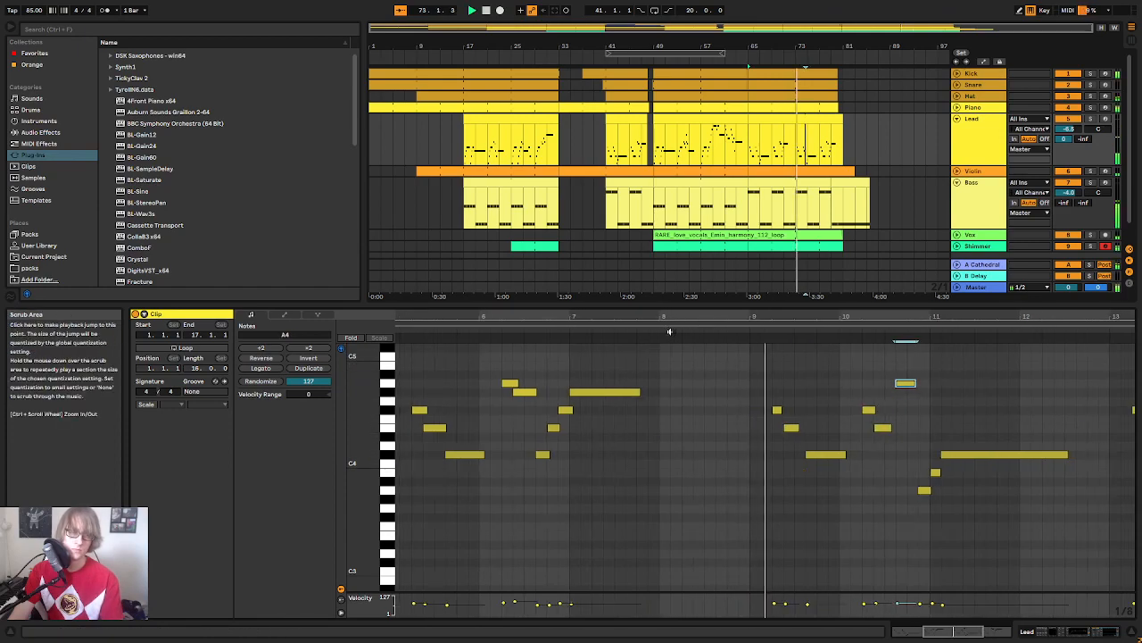
{"action": "left_click_drag", "start_coordinate": [935, 316], "coordinate": [826, 319]}
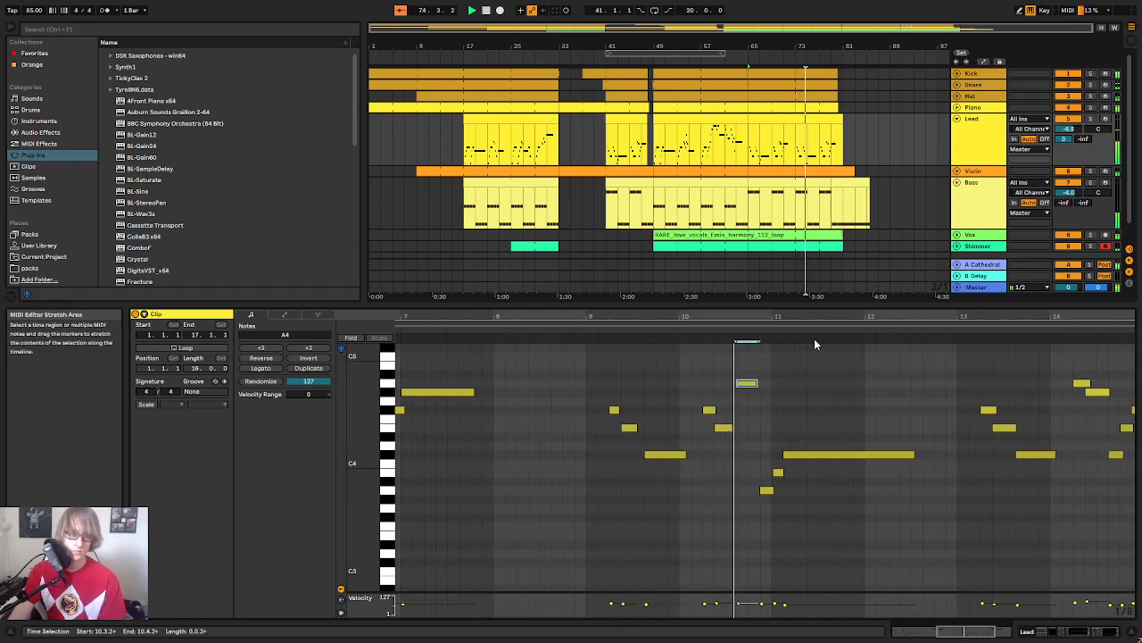
Step: Raise the A3 note just before bar 11 of the Lead clip to C#5
{"action": "left_click", "coordinate": [771, 490]}
{"action": "key", "text": "Up"}
{"action": "key", "text": "Up"}
{"action": "key", "text": "Up"}
{"action": "key", "text": "Up"}
{"action": "key", "text": "Up"}
{"action": "key", "text": "Up"}
{"action": "key", "text": "Up"}
{"action": "key", "text": "Up"}
{"action": "key", "text": "Up"}
{"action": "key", "text": "Up"}
{"action": "key", "text": "Up"}
{"action": "key", "text": "Up"}
{"action": "key", "text": "Up"}
{"action": "key", "text": "Up"}
{"action": "key", "text": "Up"}
Step: Raise the short B3 note at the start of bar 11 in the Lead clip to B4
{"action": "left_click", "coordinate": [779, 472]}
{"action": "key", "text": "Up"}
{"action": "key", "text": "Up"}
{"action": "key", "text": "Up"}
{"action": "key", "text": "Up"}
{"action": "key", "text": "Up"}
{"action": "key", "text": "Up"}
{"action": "key", "text": "Up"}
{"action": "key", "text": "Up"}
{"action": "key", "text": "Up"}
{"action": "key", "text": "Up"}
{"action": "key", "text": "Up"}
{"action": "key", "text": "Up"}
{"action": "key", "text": "Up"}
{"action": "key", "text": "Up"}
{"action": "key", "text": "Down"}
{"action": "key", "text": "Down"}
Step: Raise the long C#4 note at 11.1.2 in the Lead clip to A4
{"action": "left_click", "coordinate": [839, 455]}
{"action": "key", "text": "Up"}
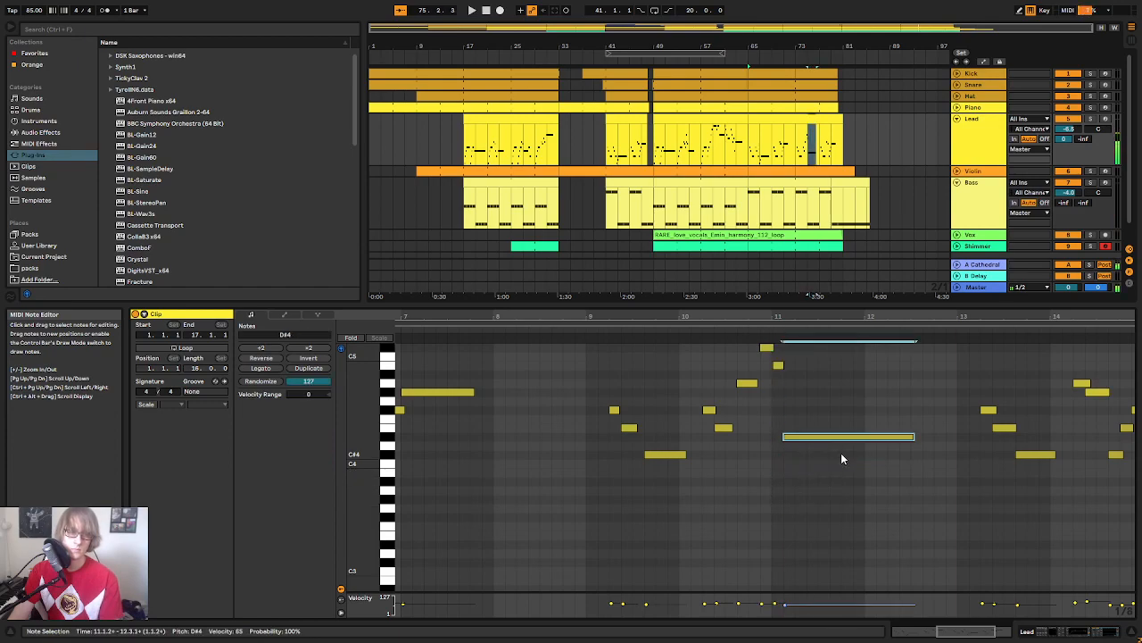
{"action": "key", "text": "Up"}
{"action": "key", "text": "Up"}
{"action": "key", "text": "Up"}
{"action": "key", "text": "Up"}
{"action": "key", "text": "Up"}
{"action": "key", "text": "Up"}
{"action": "key", "text": "Up"}
Step: Shorten the long A4 note at 11.1.2 to about three beats, and replay the phrase from clip bar 9
{"action": "left_click", "coordinate": [708, 329]}
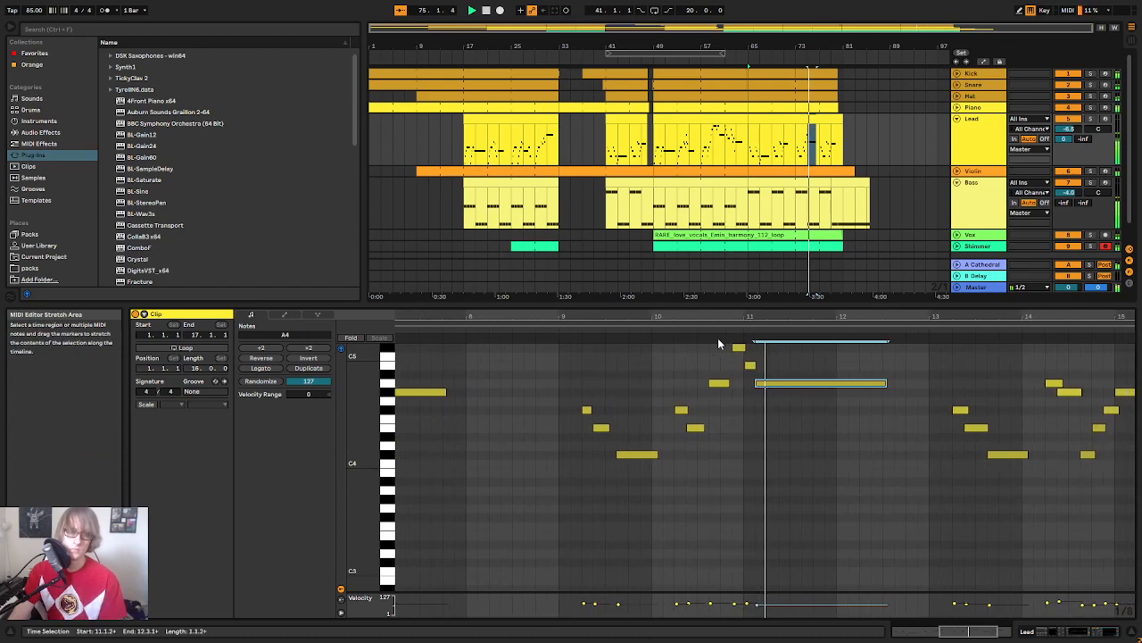
{"action": "scroll", "coordinate": [933, 446], "scroll_direction": "up", "scroll_amount": 3}
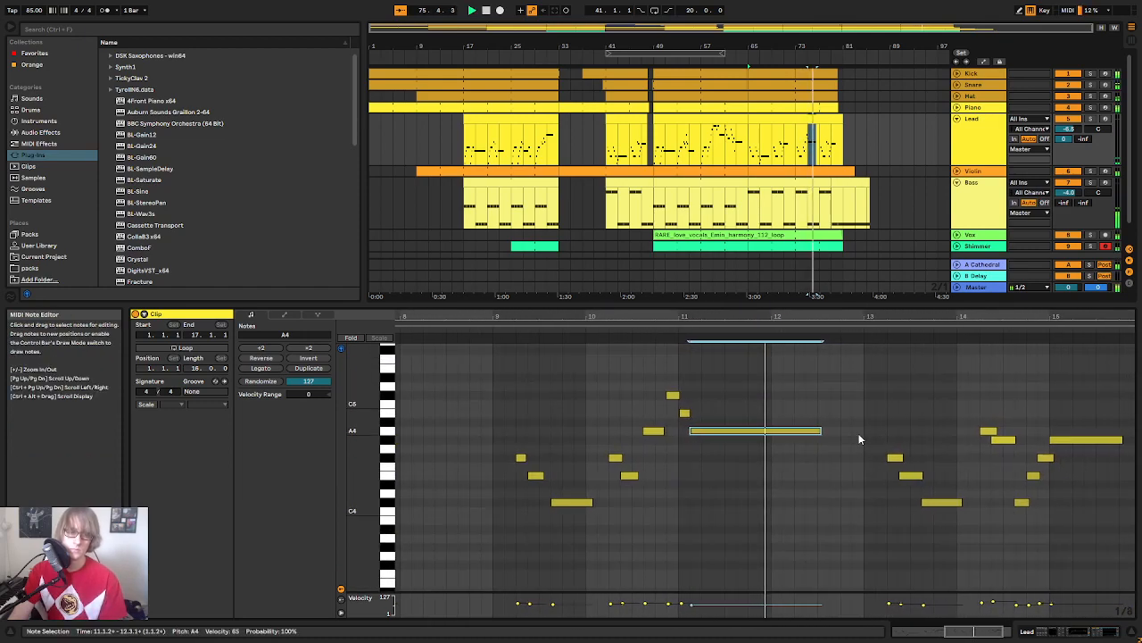
{"action": "left_click_drag", "start_coordinate": [802, 432], "coordinate": [733, 436]}
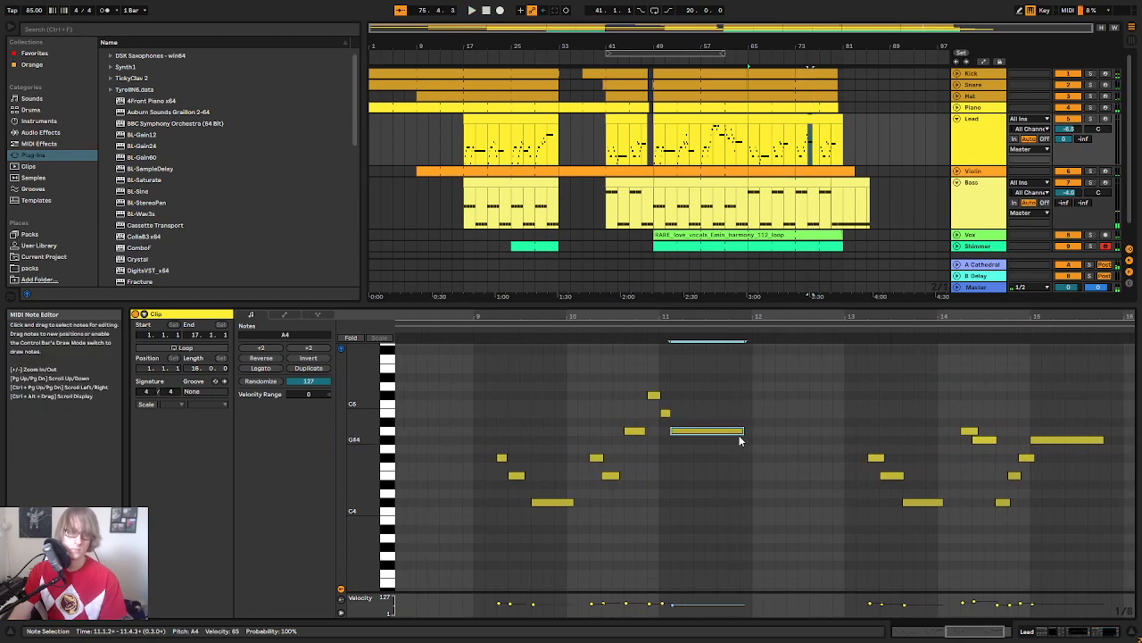
{"action": "left_click", "coordinate": [534, 344]}
{"action": "left_click", "coordinate": [579, 329]}
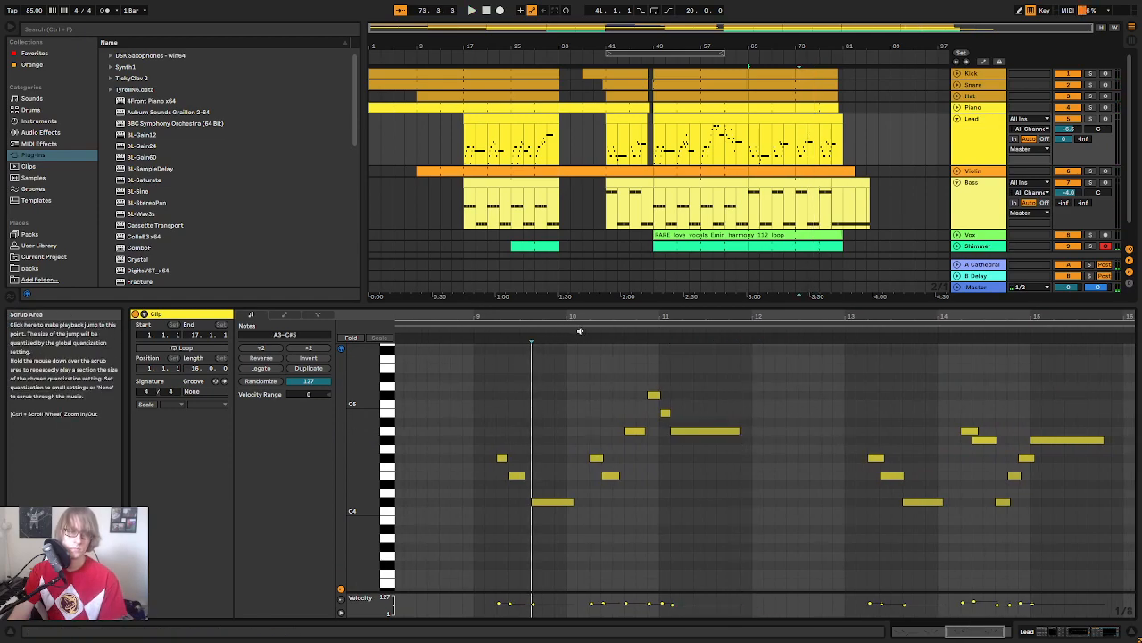
Step: Duplicate the B4 and long A4 notes from the start of bar 11 to 11.4.3 in the Lead clip, and play them
{"action": "left_click_drag", "start_coordinate": [905, 319], "coordinate": [855, 337]}
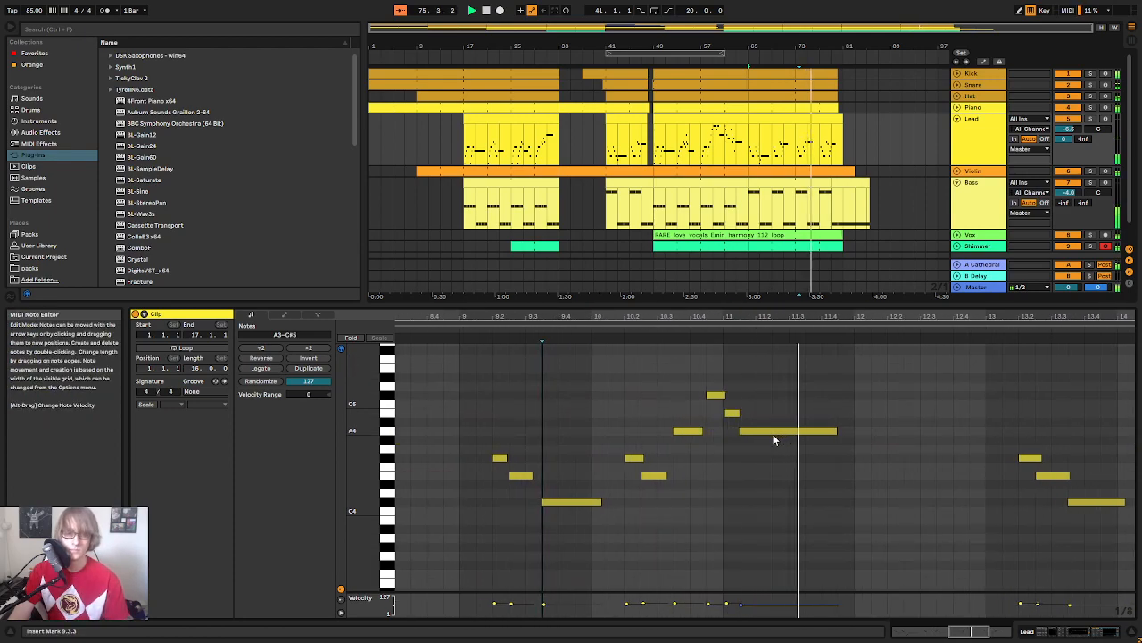
{"action": "mouse_move", "coordinate": [718, 456]}
{"action": "left_mouse_down"}
{"action": "mouse_move", "coordinate": [734, 417]}
{"action": "mouse_move", "coordinate": [753, 415]}
{"action": "left_mouse_up"}
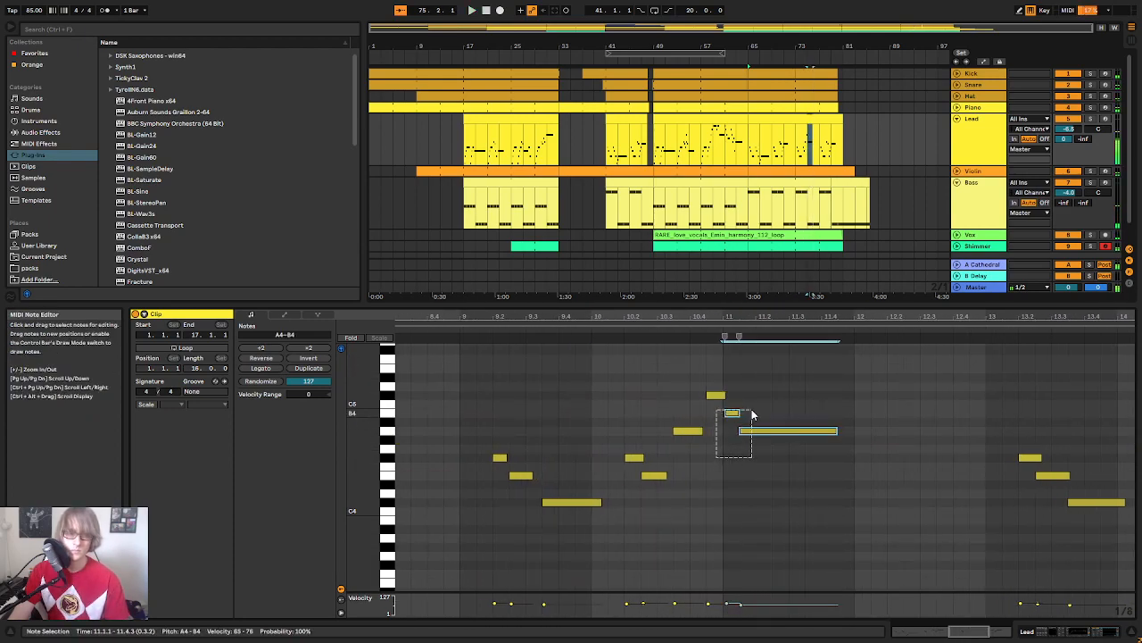
{"action": "key", "text": "ctrl+d"}
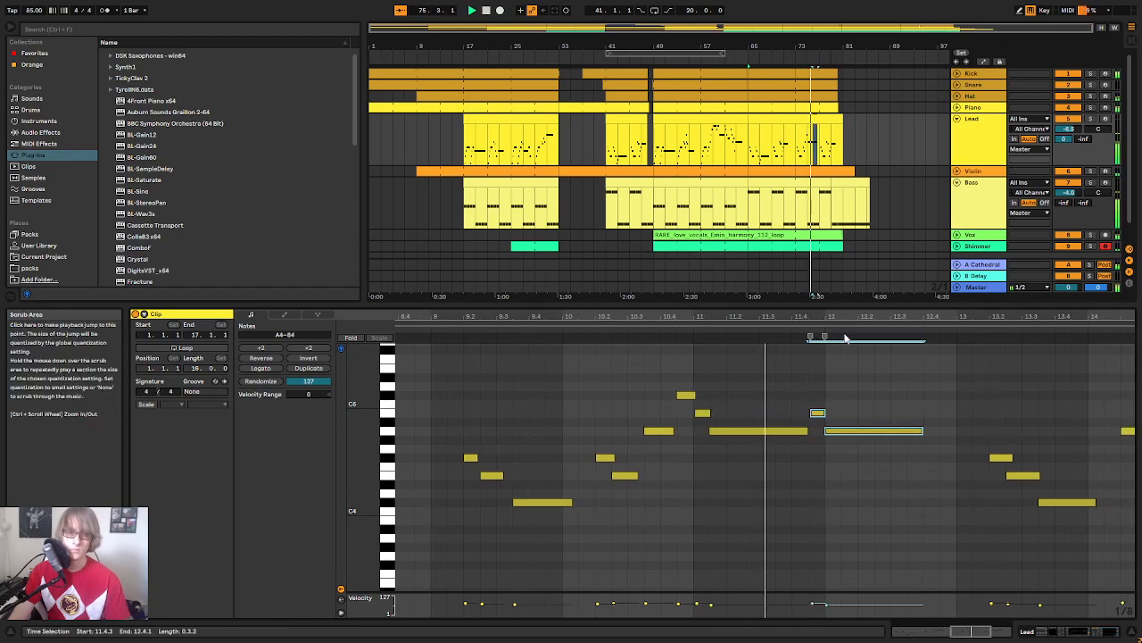
{"action": "left_click", "coordinate": [859, 455]}
{"action": "key", "text": "space"}
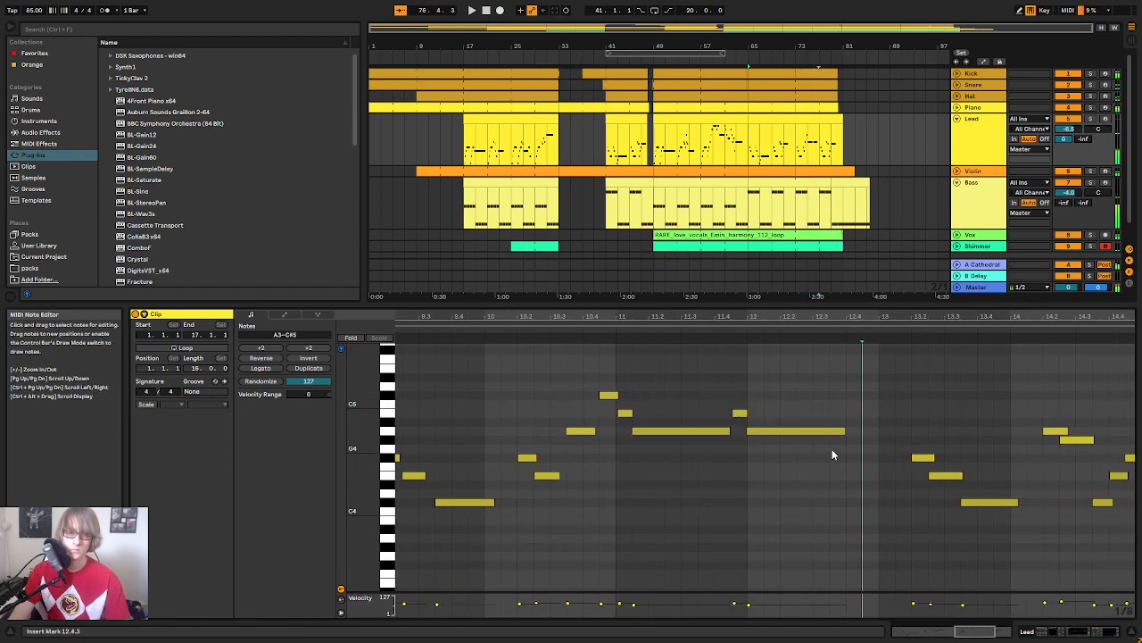
Step: Shorten the duplicated A4 note at 12.1.1 to end at 12.2.3, and replay the phrase
{"action": "left_click", "coordinate": [816, 431]}
{"action": "left_click_drag", "start_coordinate": [845, 434], "coordinate": [796, 434]}
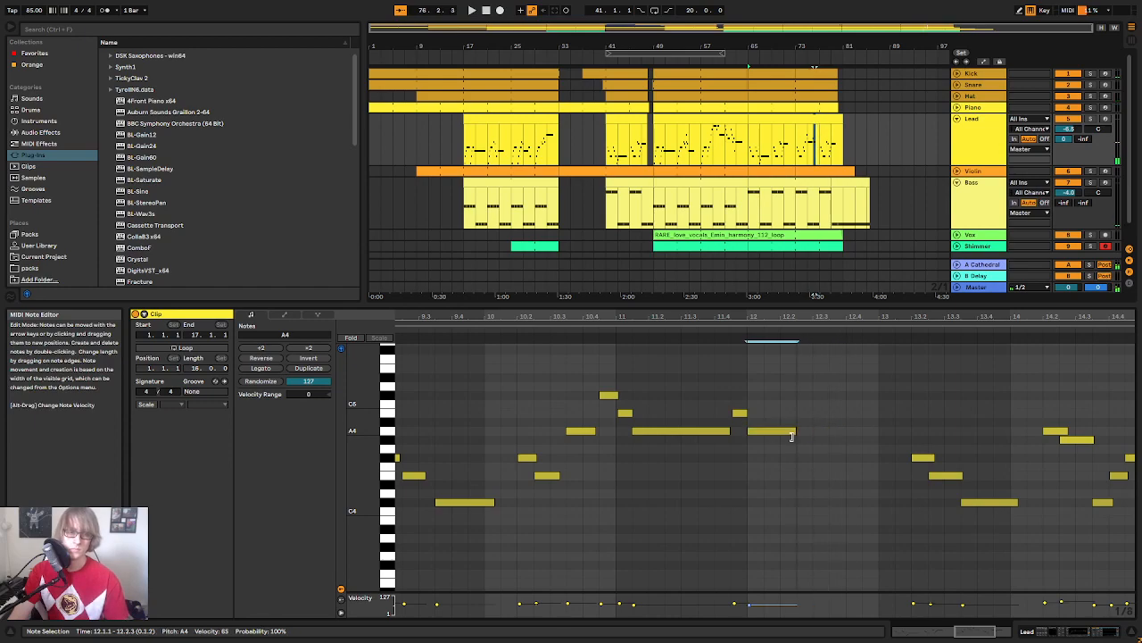
{"action": "left_click", "coordinate": [737, 413]}
{"action": "left_click", "coordinate": [690, 329]}
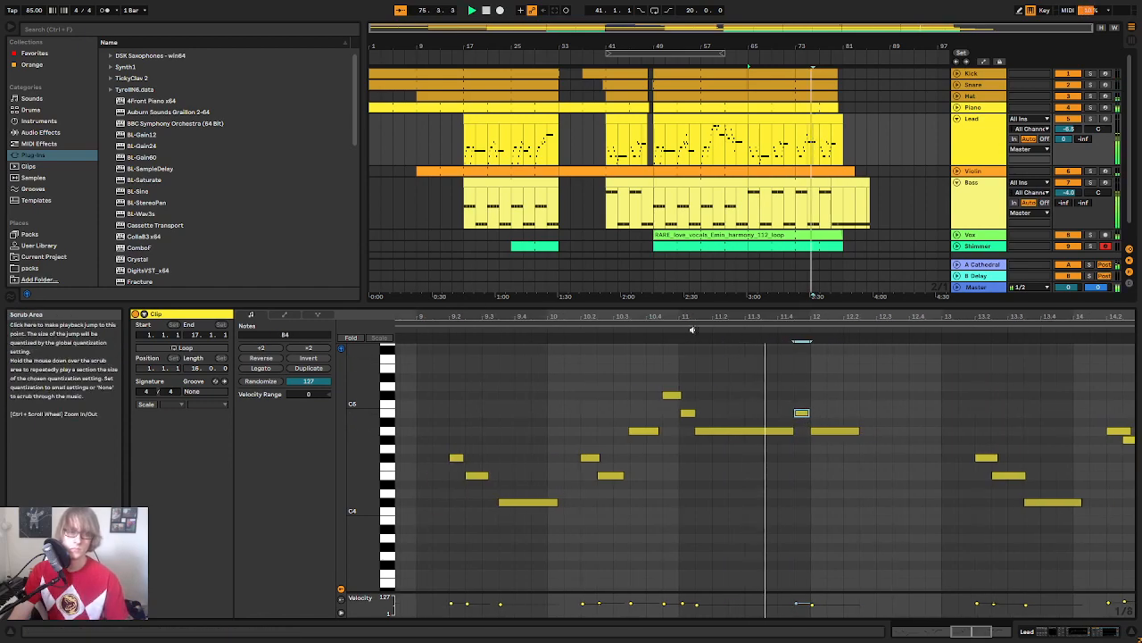
Step: Shorten the A4 note at 12.1.1 to an eighth note and add an F#4 of the same length at 12.1.3
{"action": "left_click", "coordinate": [804, 459]}
{"action": "key", "text": "space"}
{"action": "left_click_drag", "start_coordinate": [792, 431], "coordinate": [779, 431]}
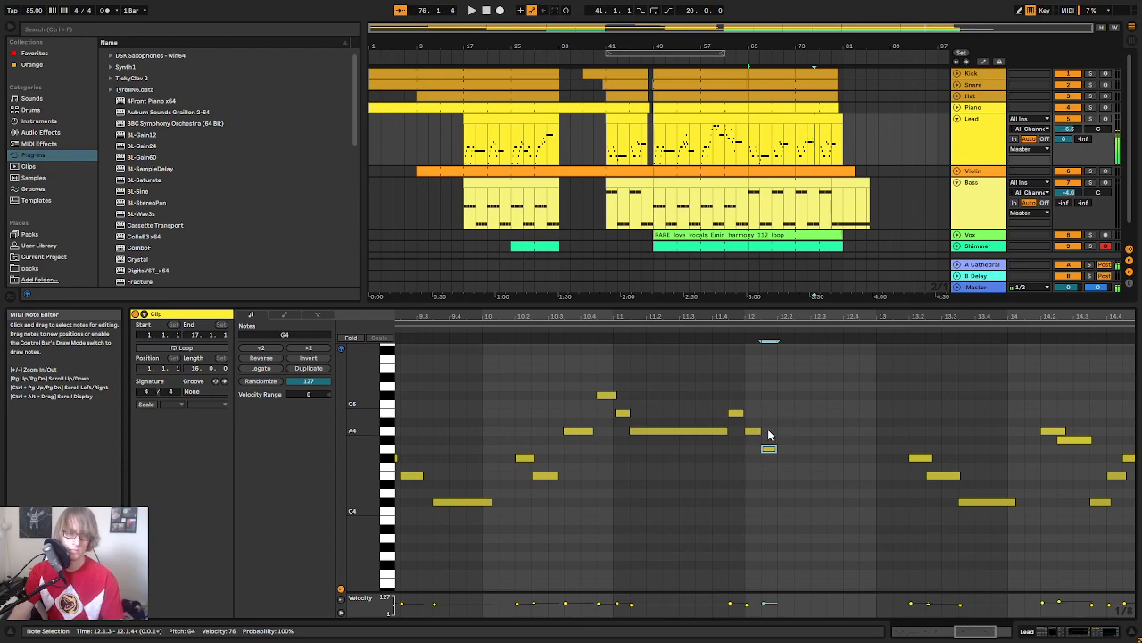
{"action": "key", "text": "Down"}
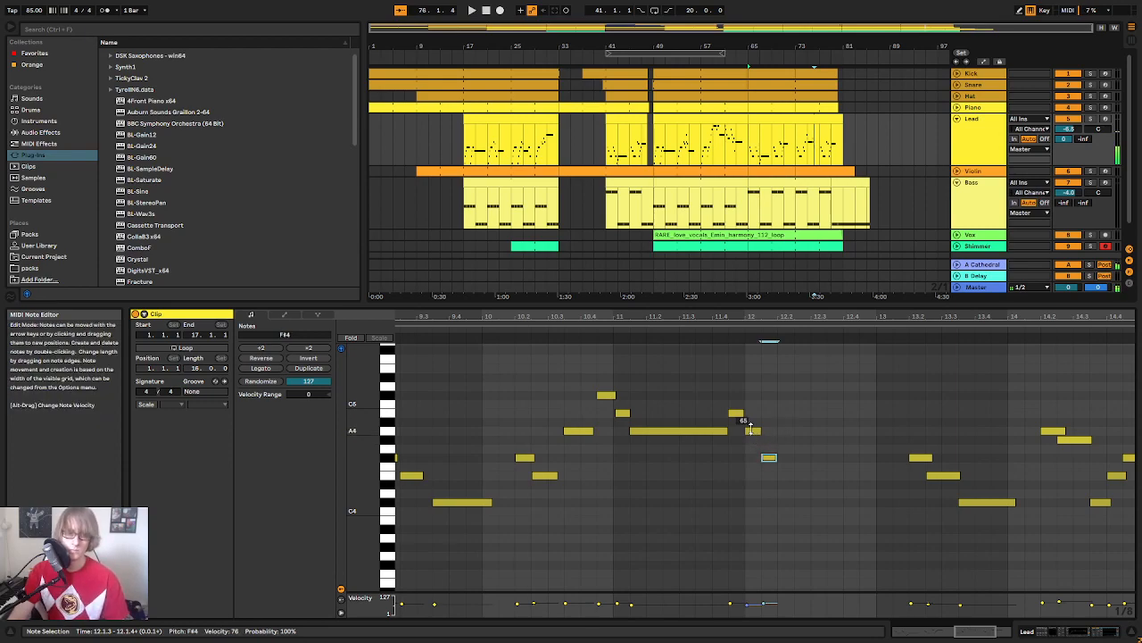
{"action": "left_click", "coordinate": [597, 332]}
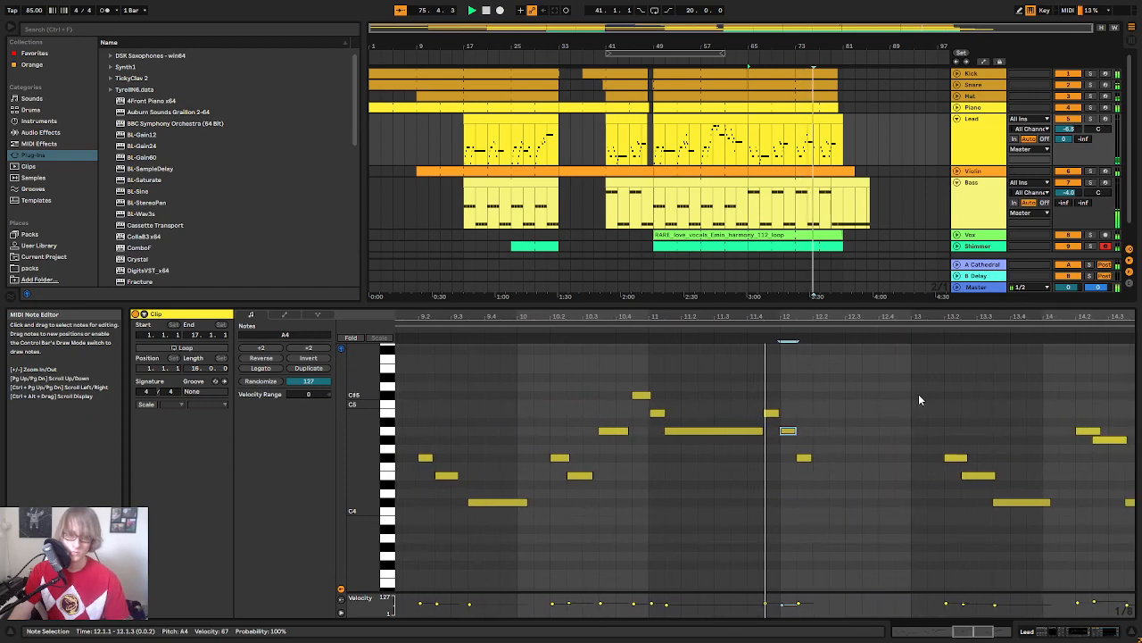
{"action": "key", "text": "space"}
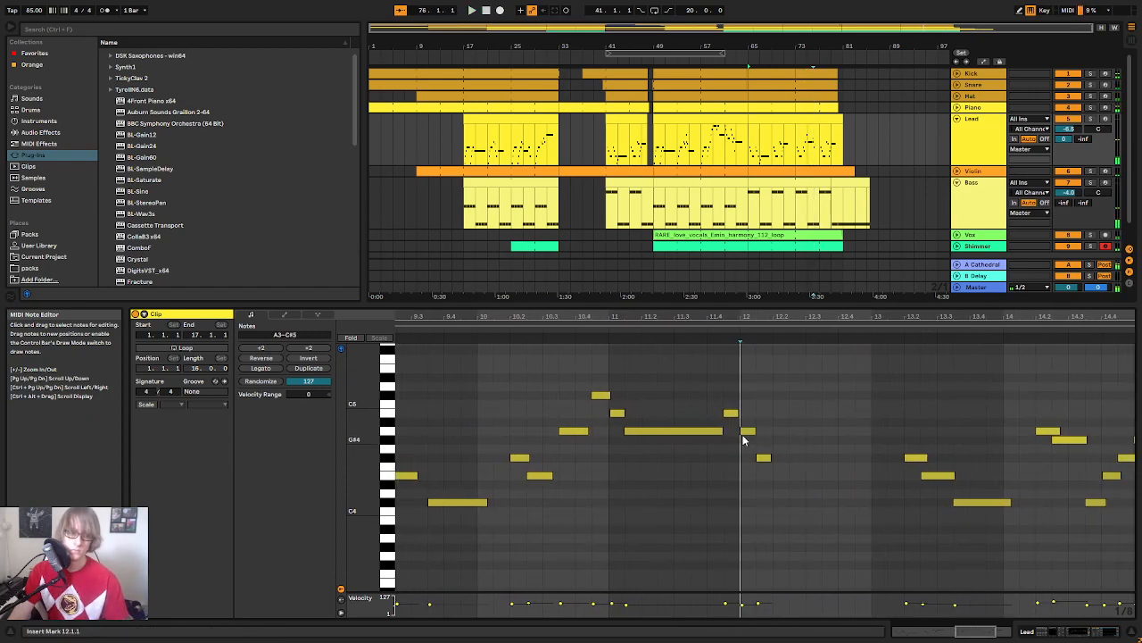
{"action": "key", "text": "space"}
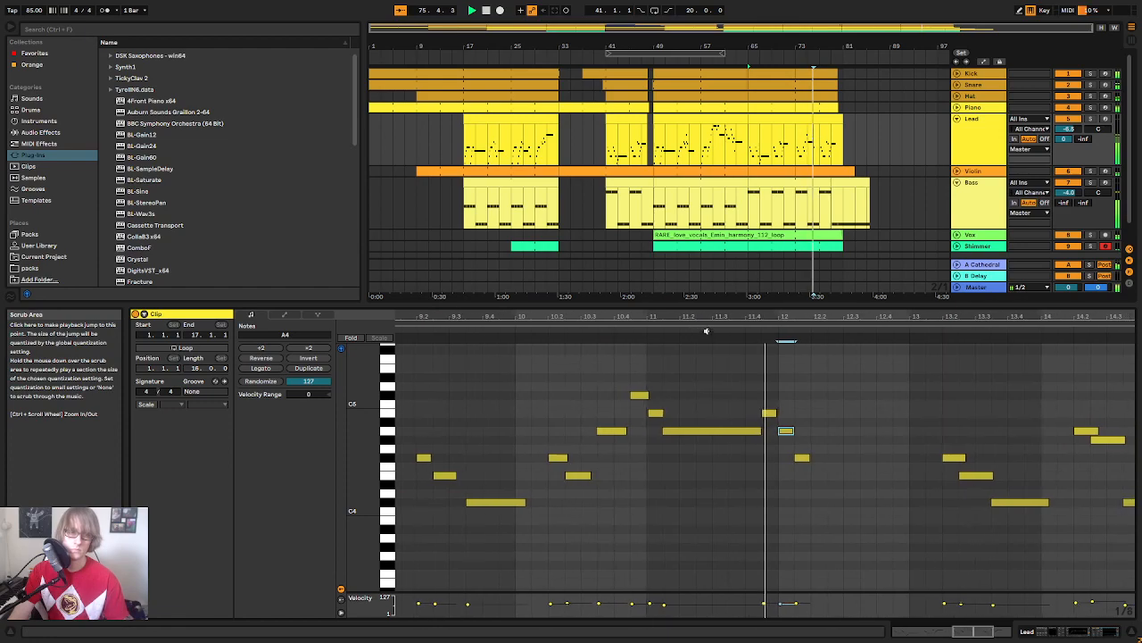
Step: Duplicate the F#4 note to 12.2.1 and set the copy's pitch to E4
{"action": "left_click_drag", "start_coordinate": [759, 460], "coordinate": [723, 502]}
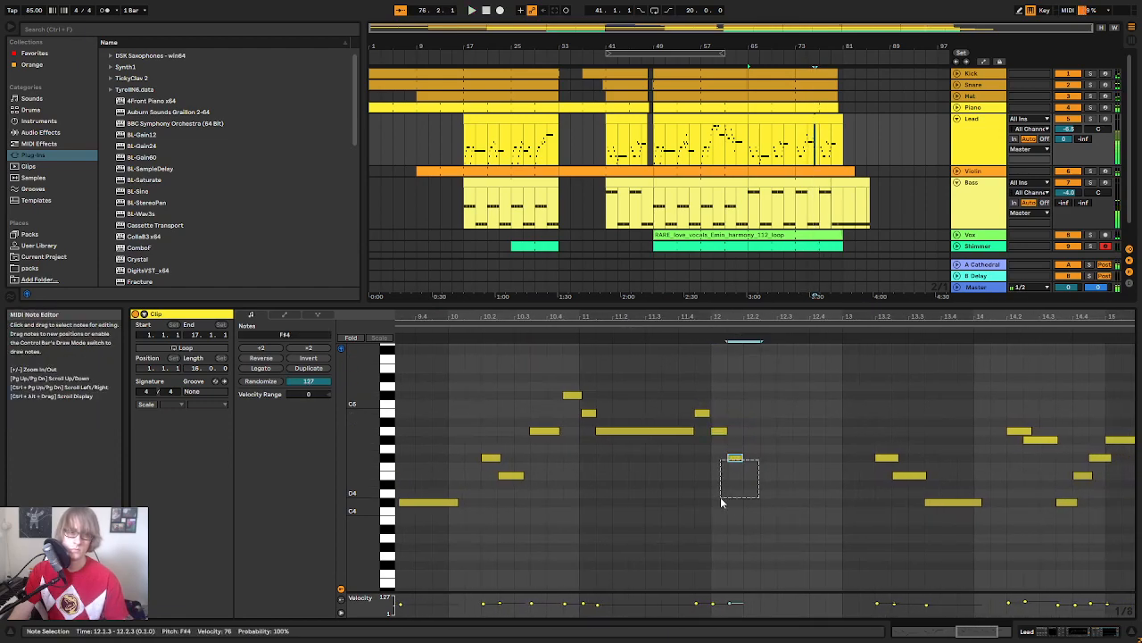
{"action": "left_click_drag", "start_coordinate": [710, 435], "coordinate": [734, 459]}
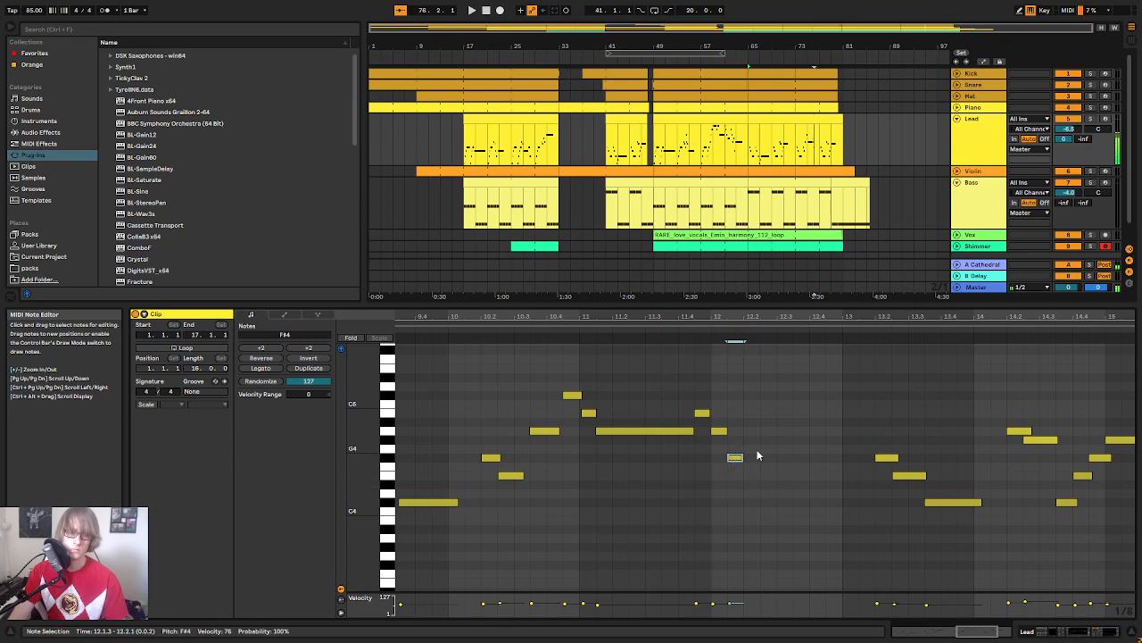
{"action": "key", "text": "Down"}
{"action": "key", "text": "Down"}
{"action": "key", "text": "Down"}
{"action": "key", "text": "Down"}
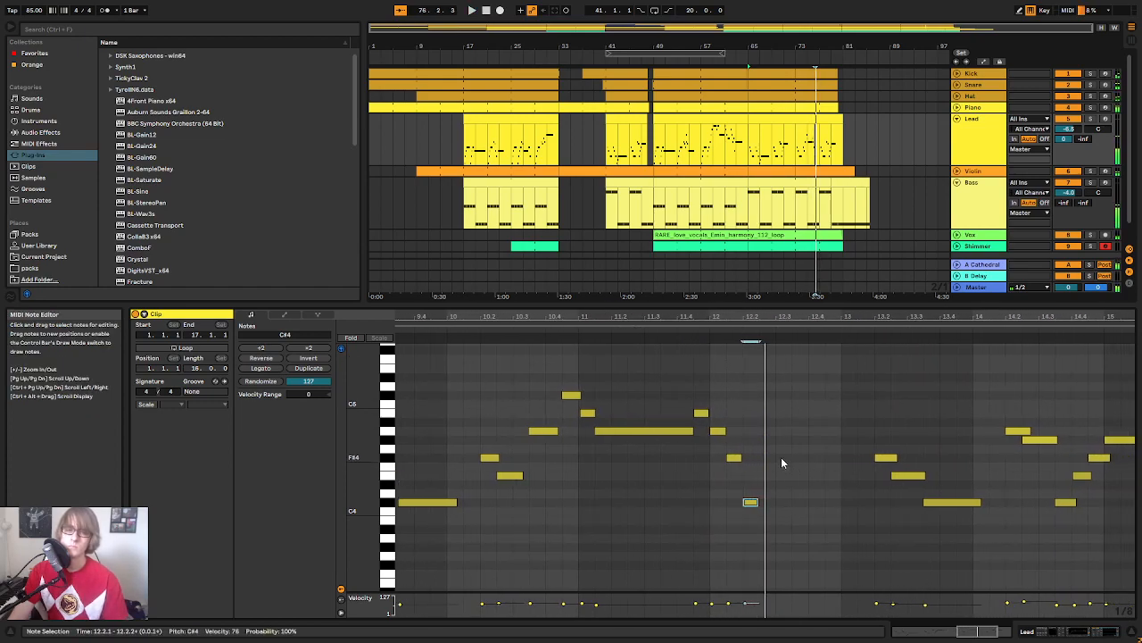
{"action": "key", "text": "Up"}
{"action": "key", "text": "Up"}
{"action": "key", "text": "Up"}
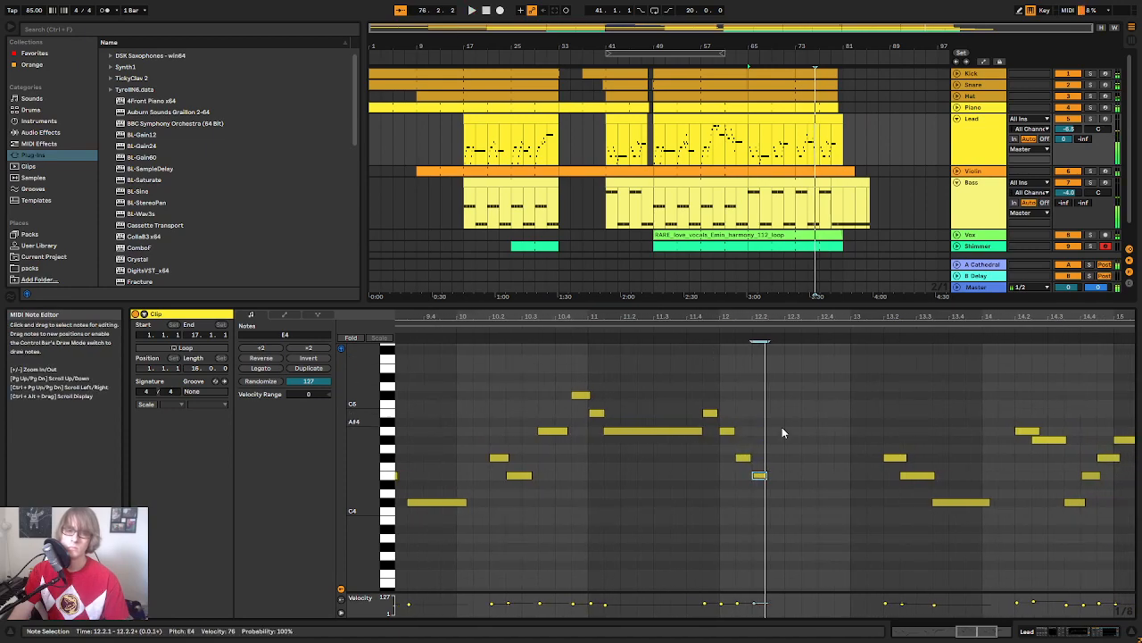
Step: Duplicate the A4, F#4 and E4 run so that the copy starts at 12.2.3
{"action": "left_click_drag", "start_coordinate": [731, 503], "coordinate": [773, 436]}
{"action": "key", "text": "ctrl+d"}
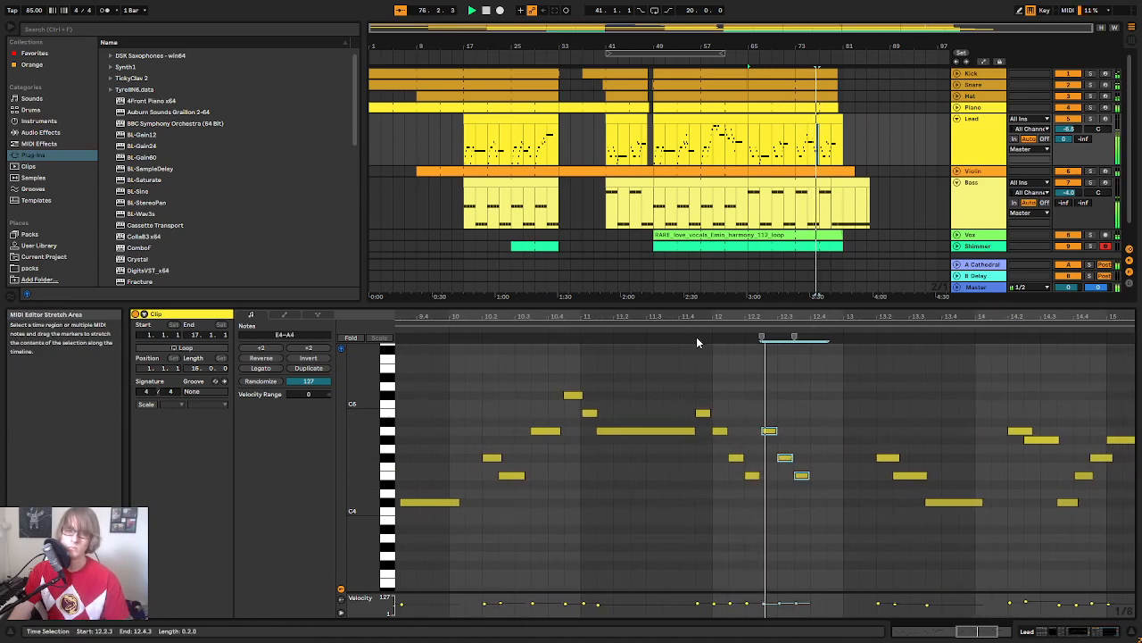
{"action": "left_click_drag", "start_coordinate": [749, 470], "coordinate": [772, 427]}
Step: Continue the descending run with a C#4 note at 12.4.1 and a B3 note at 12.4.3
{"action": "left_click", "coordinate": [790, 476]}
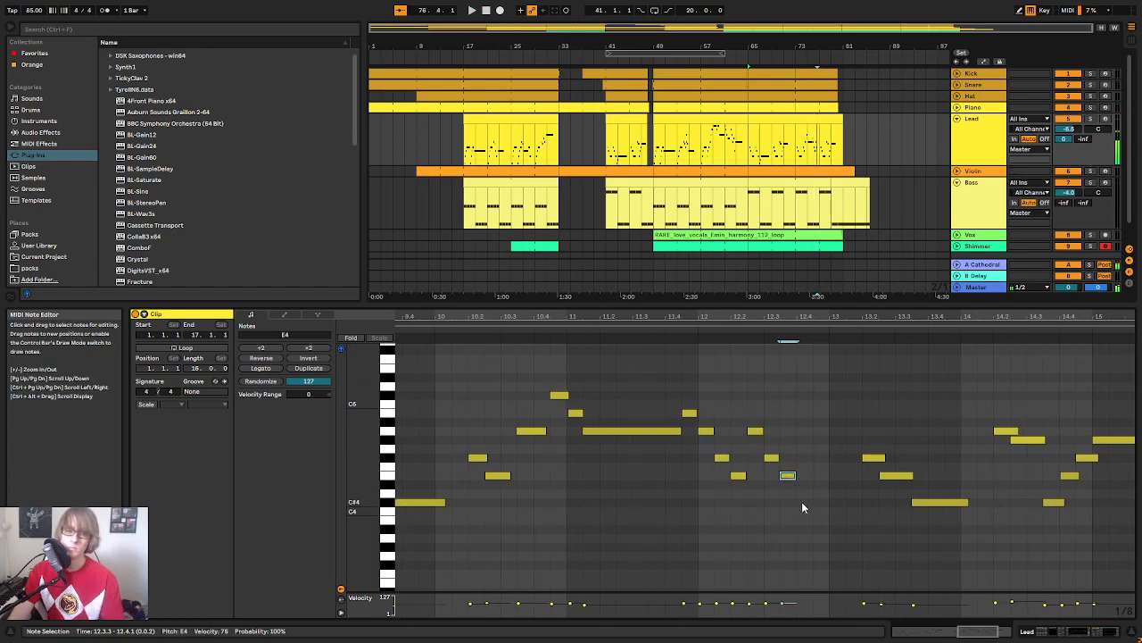
{"action": "left_click_drag", "start_coordinate": [787, 480], "coordinate": [805, 497]}
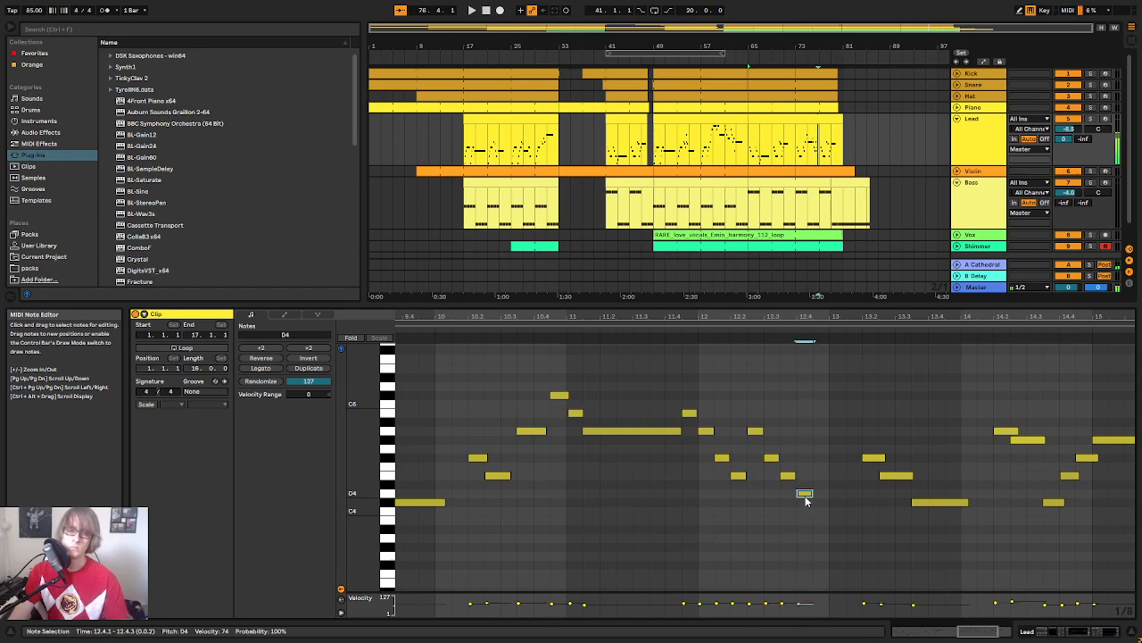
{"action": "double_click", "coordinate": [822, 529]}
{"action": "key", "text": "Up"}
{"action": "left_click", "coordinate": [686, 332]}
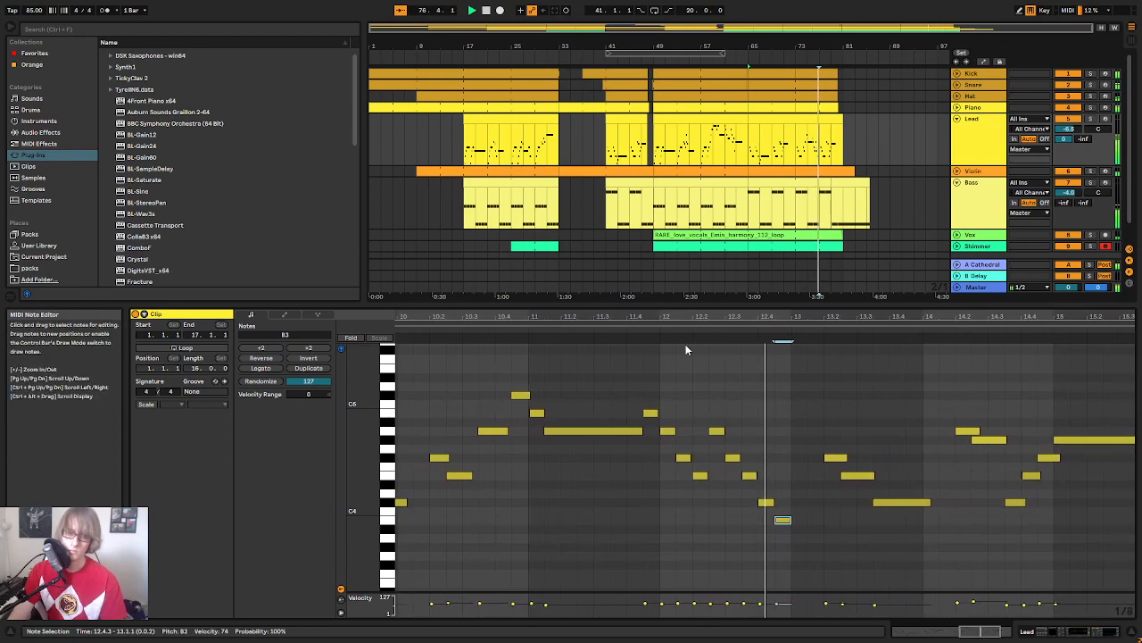
Step: Copy the C#4 note from 12.4.1 to 13.1.1, and replay the run
{"action": "scroll", "coordinate": [780, 495], "scroll_direction": "up", "scroll_amount": 3}
{"action": "key", "text": "space"}
{"action": "scroll", "coordinate": [780, 492], "scroll_direction": "down", "scroll_amount": 4}
{"action": "left_click", "coordinate": [739, 520]}
{"action": "left_click", "coordinate": [736, 490]}
{"action": "key", "text": "ctrl+c"}
{"action": "left_click", "coordinate": [765, 457]}
{"action": "key", "text": "ctrl+v"}
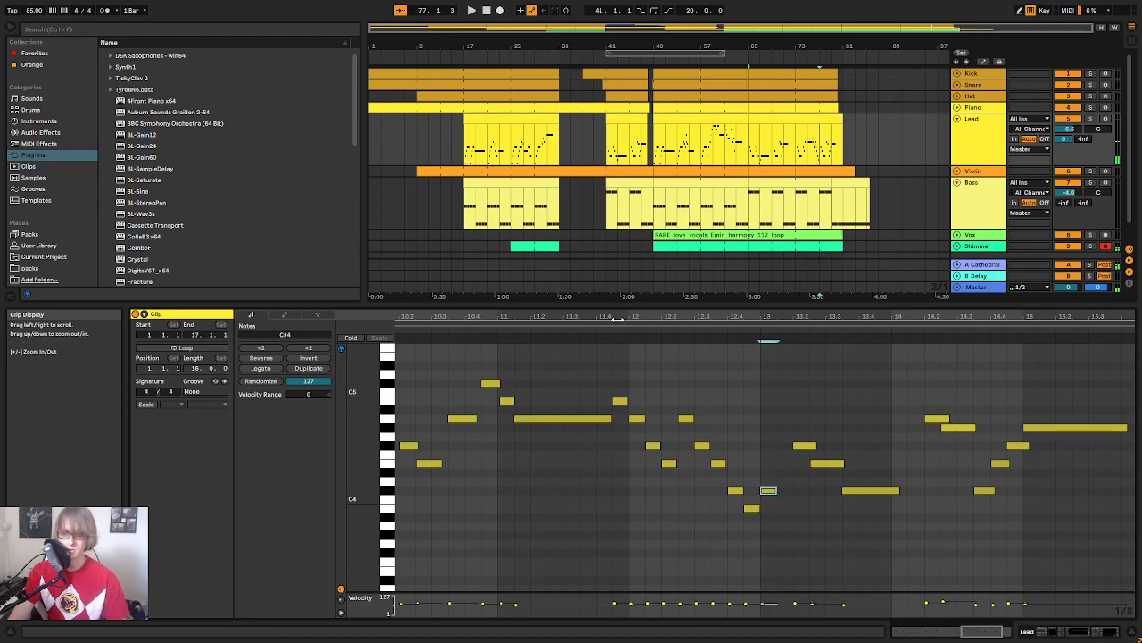
{"action": "left_click", "coordinate": [617, 328]}
{"action": "left_click", "coordinate": [871, 375]}
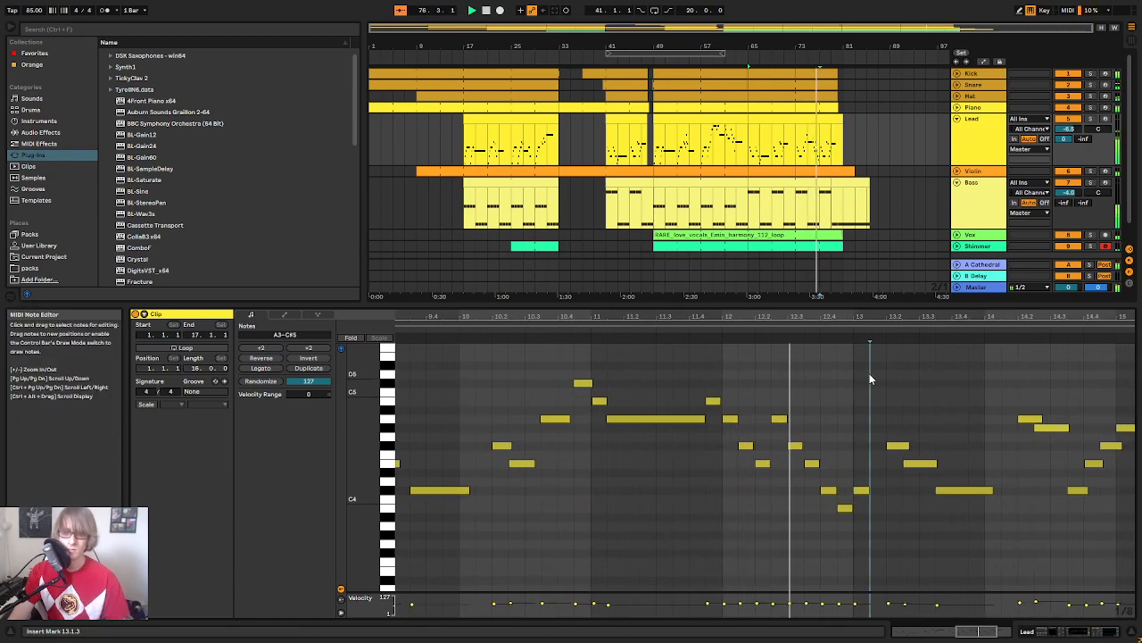
Step: Lengthen the C#4 note at 13.1.1 to one beat, and play on into bar 14
{"action": "left_click_drag", "start_coordinate": [919, 317], "coordinate": [852, 290]}
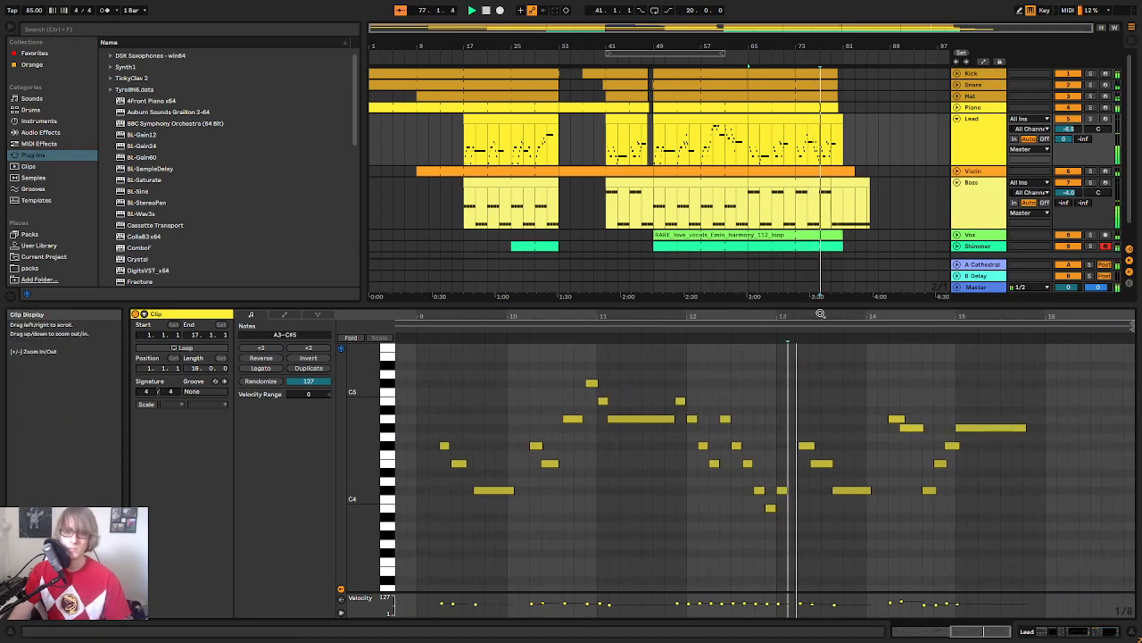
{"action": "key", "text": "space"}
{"action": "left_click", "coordinate": [802, 500]}
{"action": "left_click", "coordinate": [790, 490]}
{"action": "key", "text": "space"}
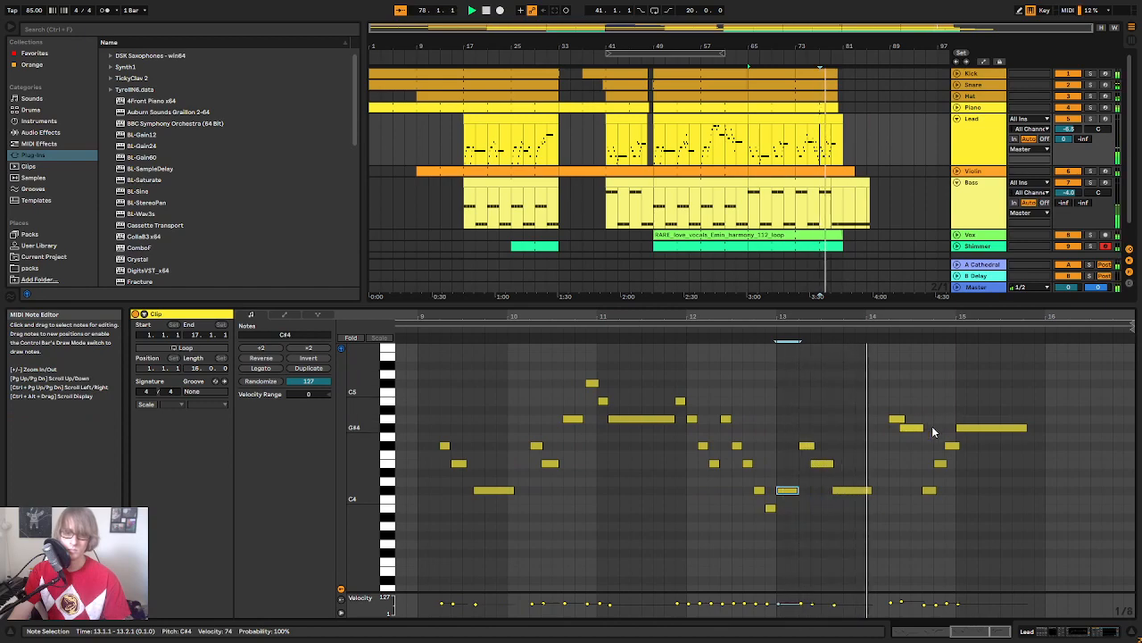
{"action": "key", "text": "space"}
Step: Lower the two overlapping notes starting at 14.2.1 to F#4 and F4, and replay from the end of bar 12
{"action": "left_click_drag", "start_coordinate": [933, 319], "coordinate": [886, 340]}
{"action": "left_click", "coordinate": [833, 447]}
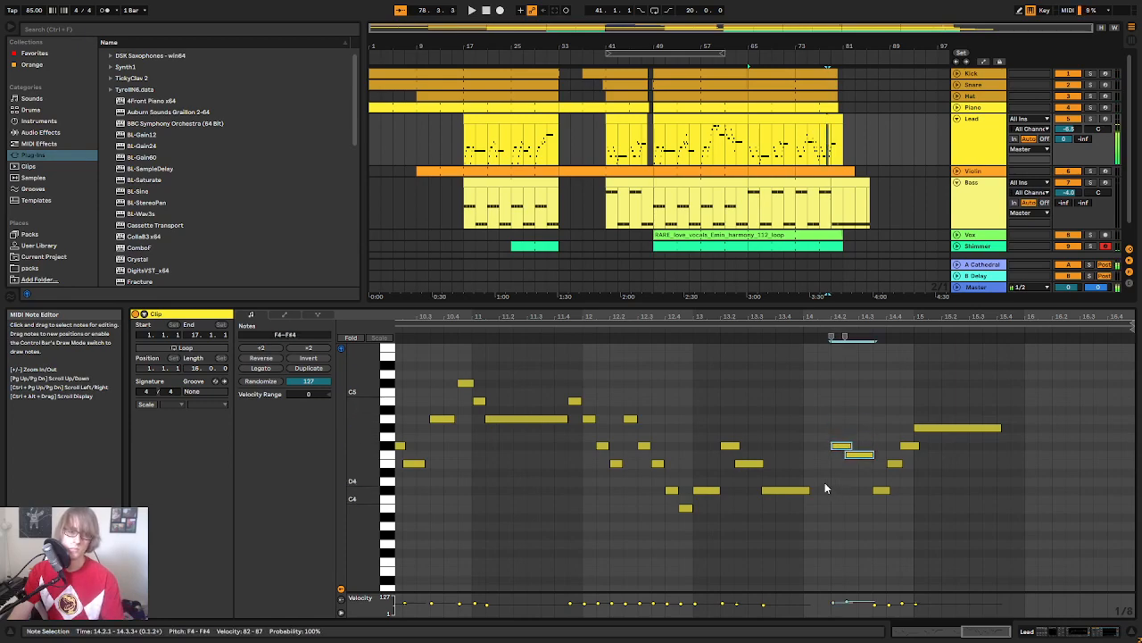
{"action": "left_click", "coordinate": [664, 336]}
{"action": "key", "text": "space"}
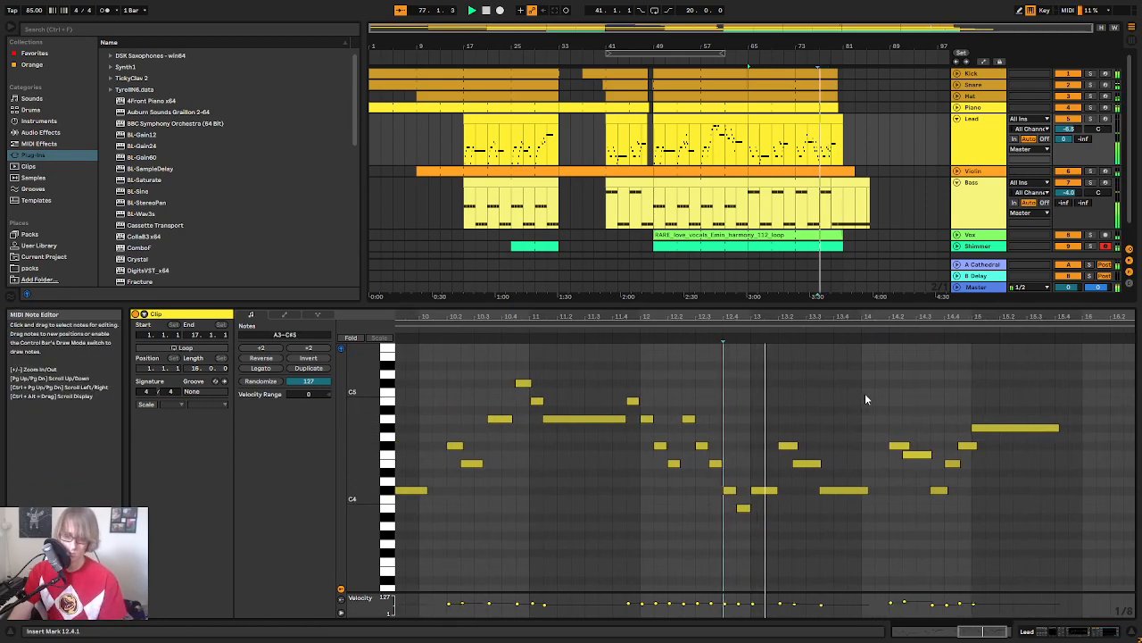
Step: Lower the F4 note at 14.2.3 to E4 and play bar 14
{"action": "left_click_drag", "start_coordinate": [812, 315], "coordinate": [1000, 312]}
{"action": "left_click_drag", "start_coordinate": [1003, 478], "coordinate": [1013, 457]}
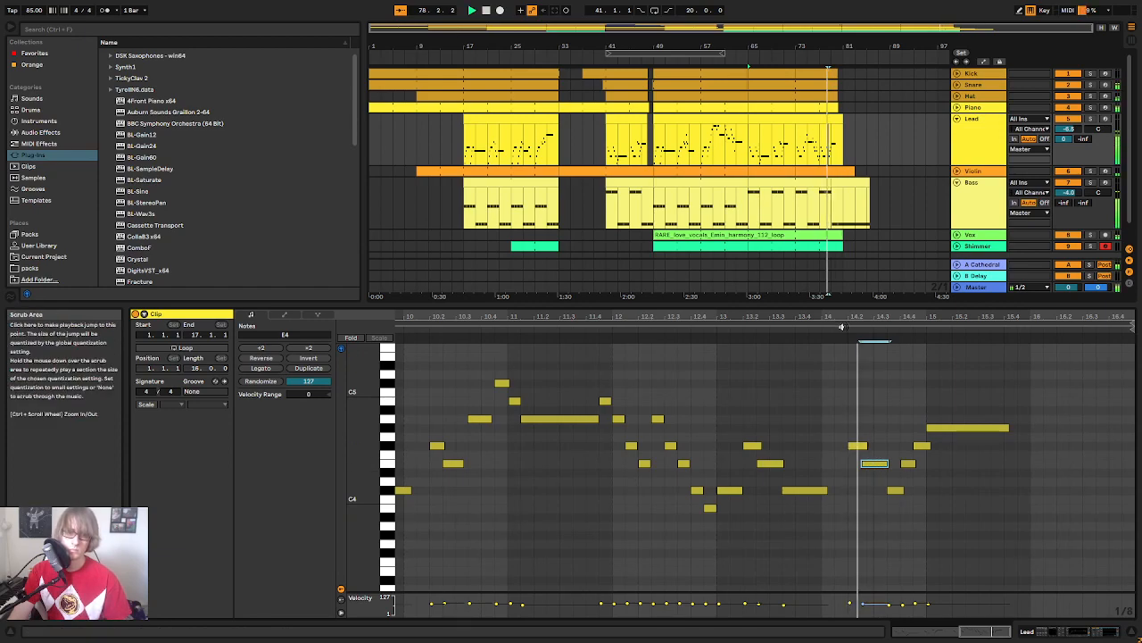
{"action": "key", "text": "space"}
Step: Lower the E4 note at 14.4.1 to A3
{"action": "left_click", "coordinate": [897, 490]}
{"action": "left_click", "coordinate": [909, 464]}
{"action": "key", "text": "Down"}
{"action": "key", "text": "Up"}
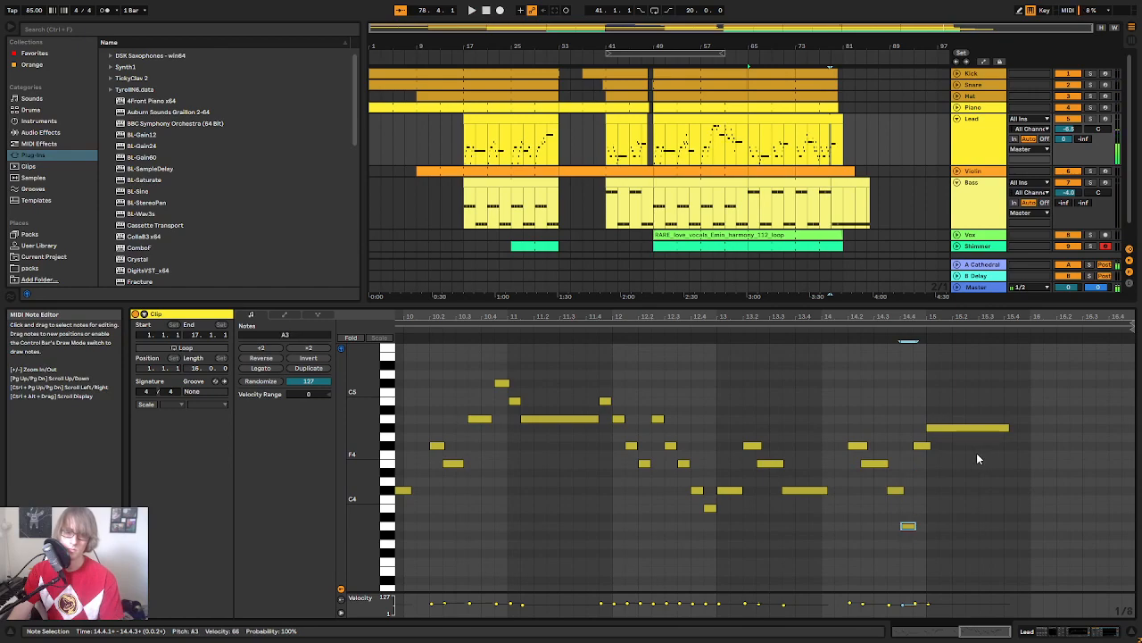
Step: Lower the F#4 note just before bar 15 to B3
{"action": "left_click_drag", "start_coordinate": [925, 445], "coordinate": [926, 455]}
{"action": "key", "text": "Down"}
{"action": "key", "text": "Down"}
{"action": "key", "text": "Down"}
{"action": "key", "text": "Down"}
{"action": "key", "text": "Down"}
{"action": "key", "text": "Down"}
{"action": "key", "text": "Down"}
{"action": "key", "text": "Up"}
Step: Lower the long G#4 note at the start of bar 15 to A3, and replay the ending
{"action": "left_click", "coordinate": [953, 429]}
{"action": "key", "text": "Down"}
{"action": "key", "text": "Down"}
{"action": "key", "text": "Down"}
{"action": "key", "text": "Down"}
{"action": "key", "text": "Down"}
{"action": "key", "text": "Down"}
{"action": "key", "text": "Down"}
{"action": "key", "text": "Down"}
{"action": "key", "text": "Down"}
{"action": "key", "text": "Down"}
{"action": "key", "text": "Down"}
{"action": "key", "text": "Down"}
{"action": "key", "text": "Down"}
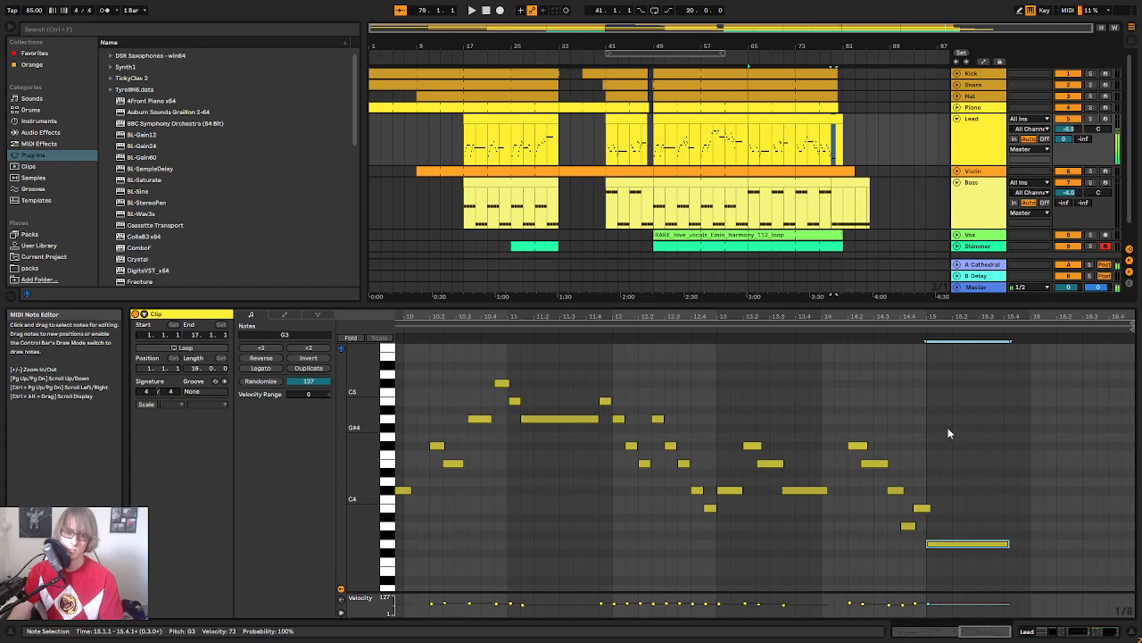
{"action": "key", "text": "Up"}
{"action": "key", "text": "Up"}
{"action": "left_click", "coordinate": [732, 337]}
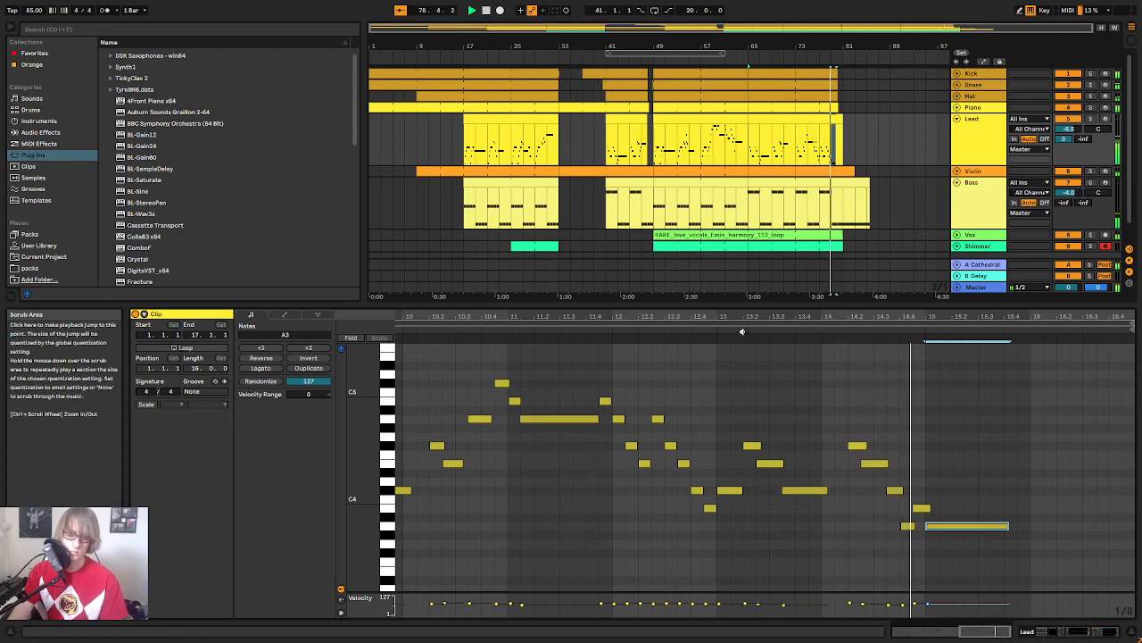
{"action": "key", "text": "space"}
Step: Replay the phrase from clip bar 12, and raise the last three notes from 14.4.1 onward by one octave
{"action": "left_click_drag", "start_coordinate": [863, 316], "coordinate": [961, 296]}
{"action": "left_click", "coordinate": [785, 329]}
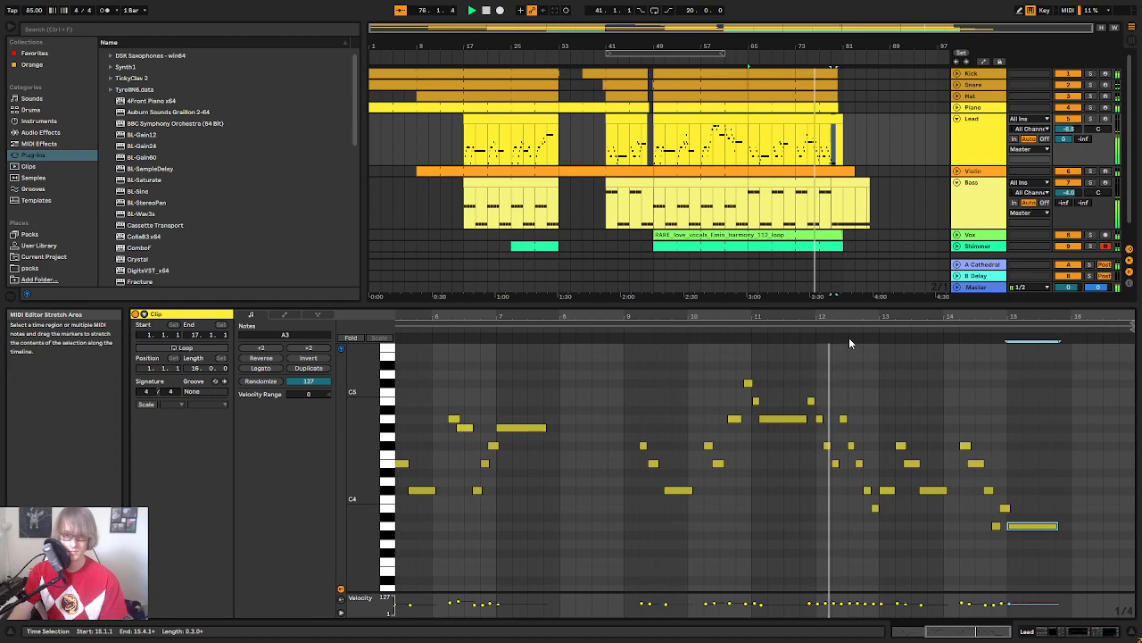
{"action": "left_click_drag", "start_coordinate": [1034, 315], "coordinate": [1024, 314]}
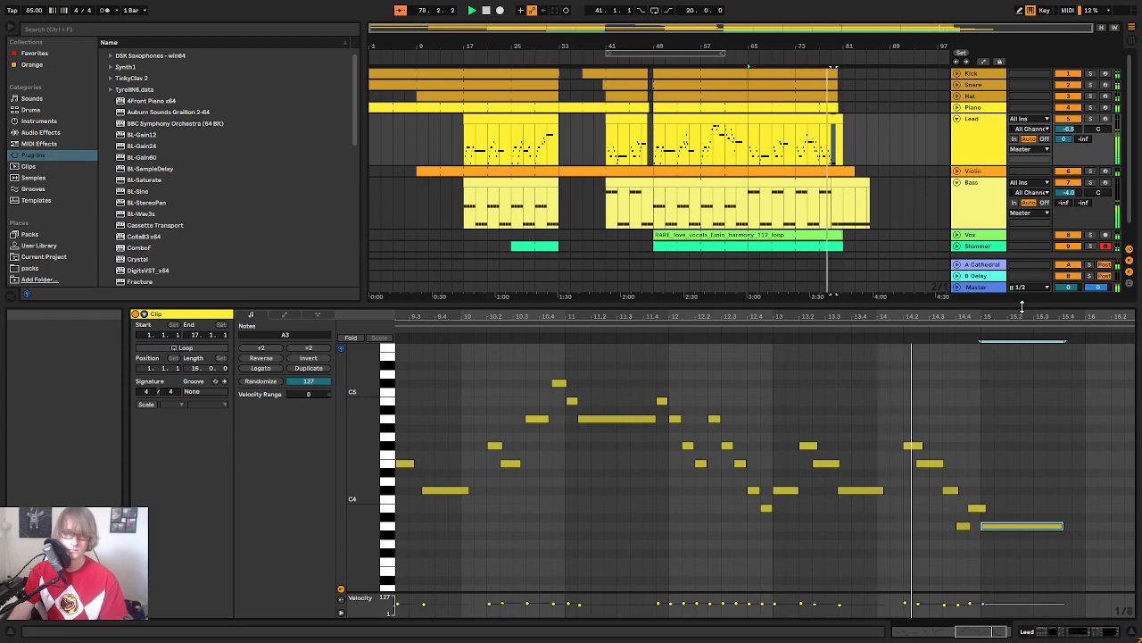
{"action": "key", "text": "space"}
{"action": "left_click", "coordinate": [951, 490]}
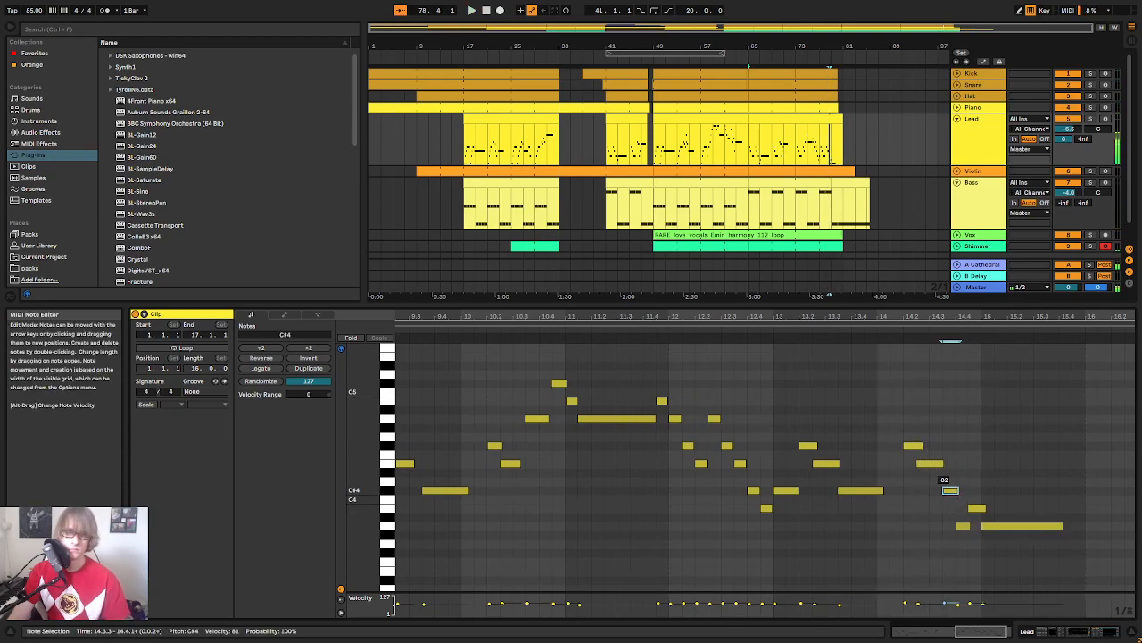
{"action": "left_click", "coordinate": [963, 533]}
{"action": "left_click_drag", "start_coordinate": [958, 539], "coordinate": [1015, 492]}
{"action": "key", "text": "shift+Up"}
Step: Try the note at 14.4.1 on G4, and restore it to A4 for playback
{"action": "left_click", "coordinate": [951, 490]}
{"action": "left_click", "coordinate": [964, 418]}
{"action": "key", "text": "Down"}
{"action": "key", "text": "Down"}
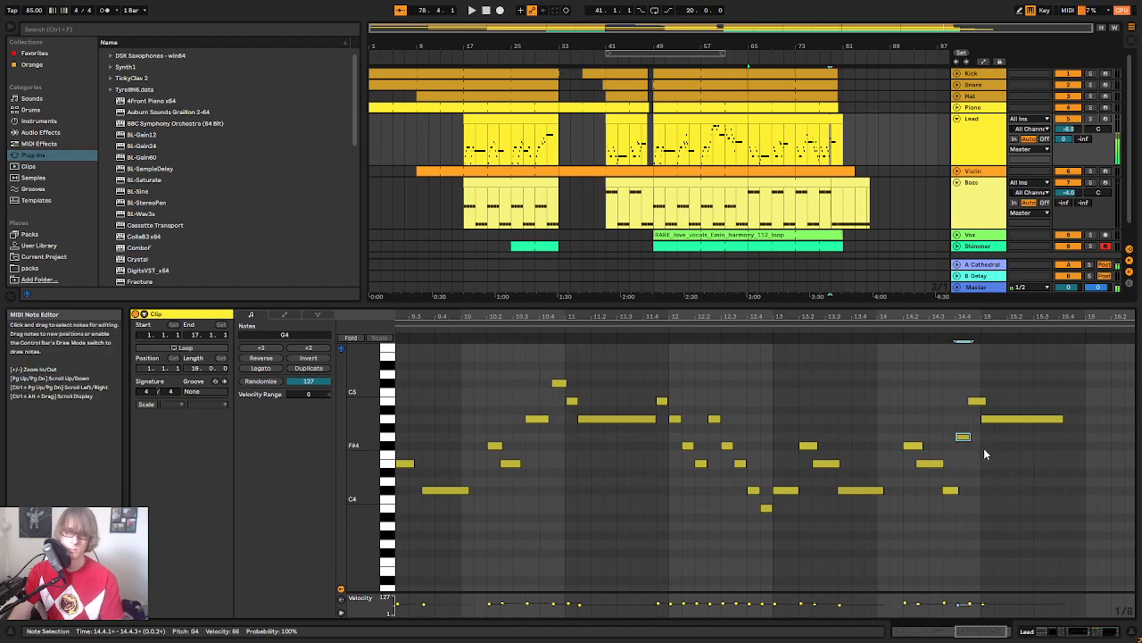
{"action": "key", "text": "Up"}
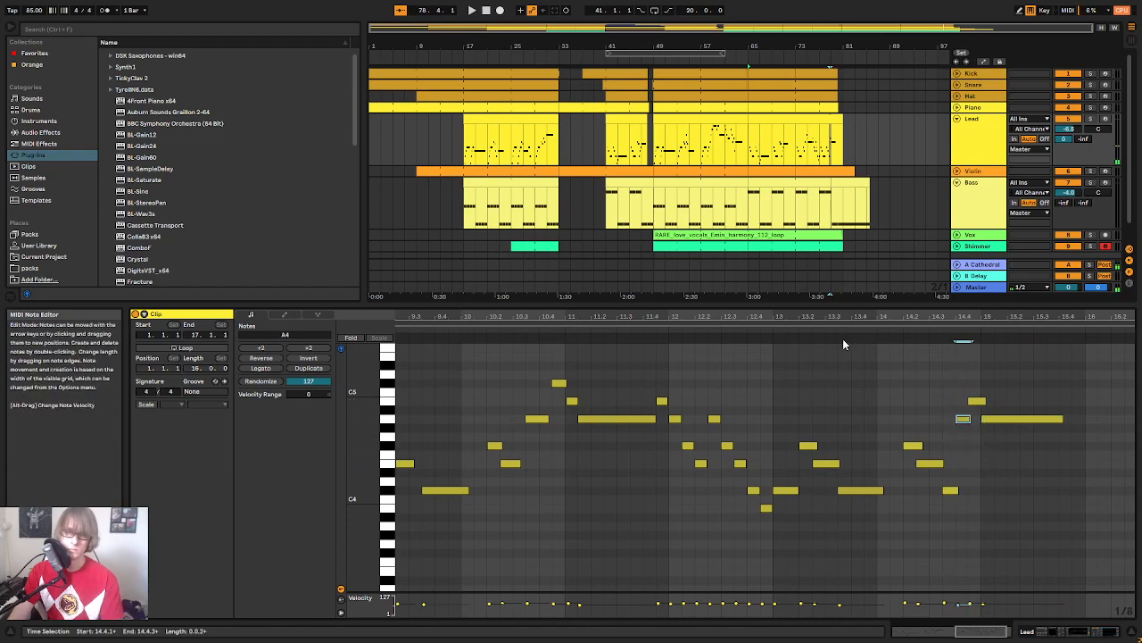
{"action": "key", "text": "space"}
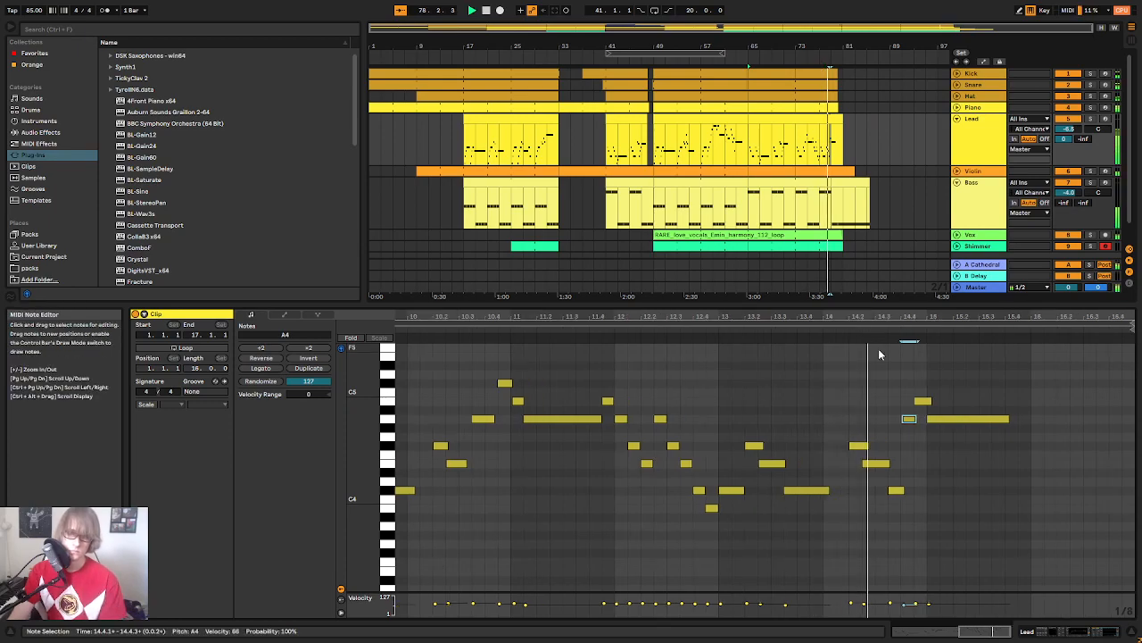
Step: Replay the phrase, and shift the last three Lead notes later so that they start at 14.4.3
{"action": "key", "text": "space"}
{"action": "key", "text": "space"}
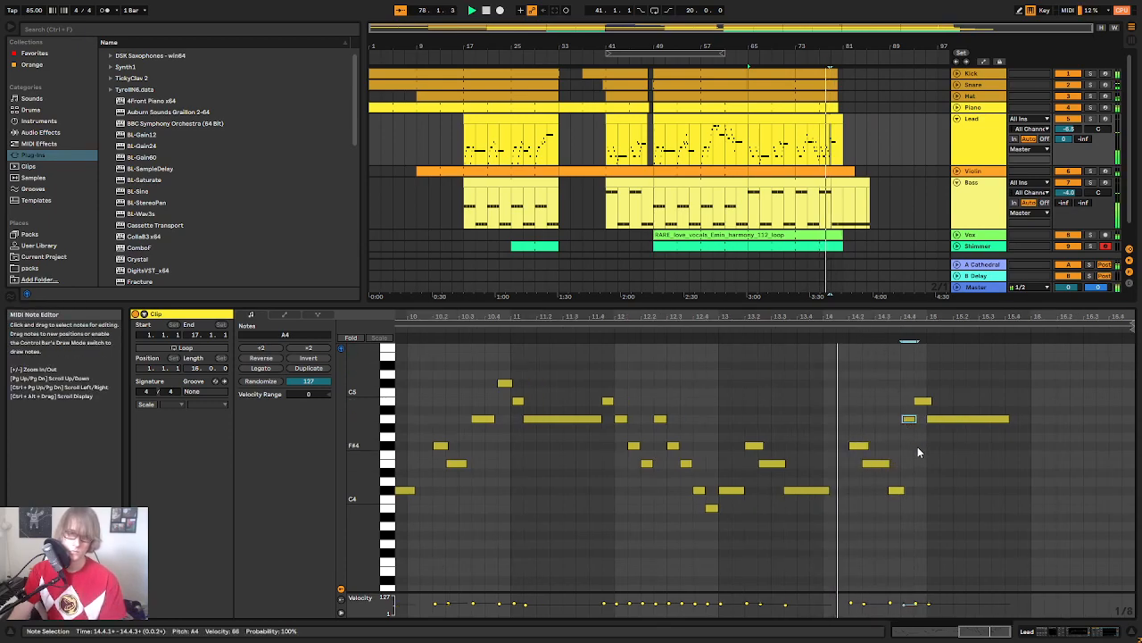
{"action": "left_click_drag", "start_coordinate": [911, 443], "coordinate": [980, 386]}
{"action": "key", "text": "Right"}
{"action": "key", "text": "Right"}
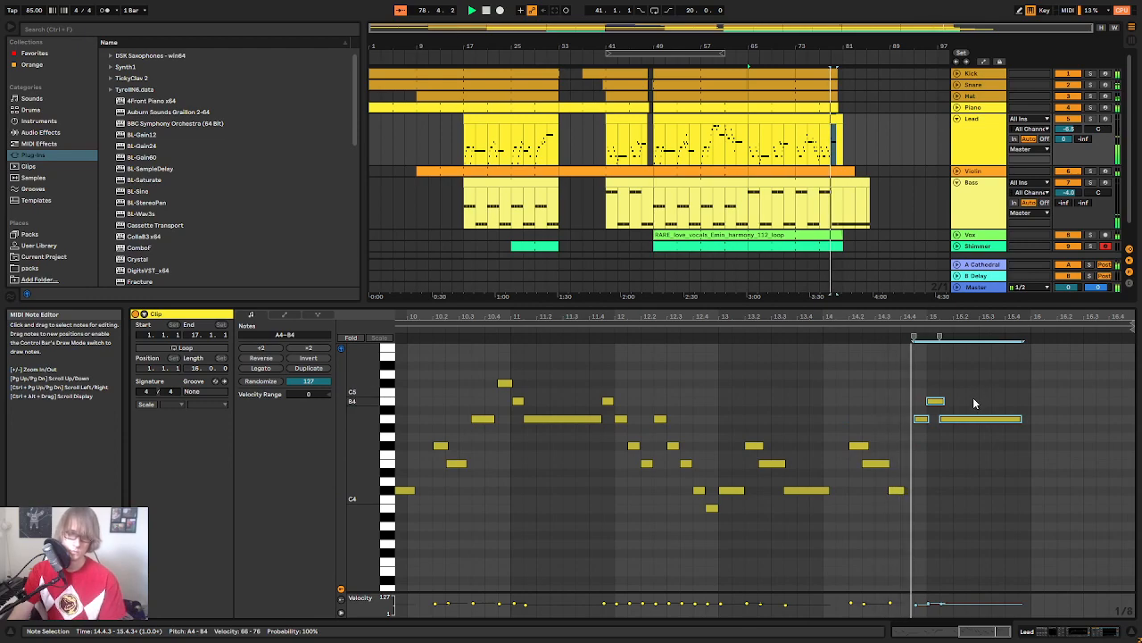
Step: Lower the short B4 note just before bar 15 to F#4, and play the ending back
{"action": "left_click", "coordinate": [942, 458]}
{"action": "left_click_drag", "start_coordinate": [936, 405], "coordinate": [956, 437]}
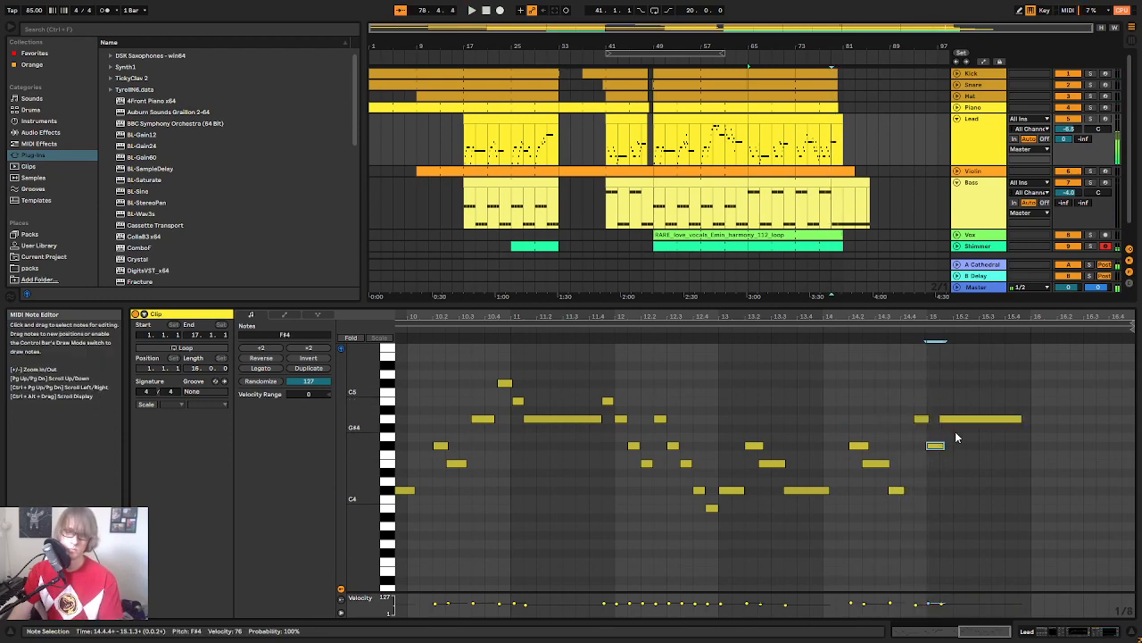
{"action": "key", "text": "space"}
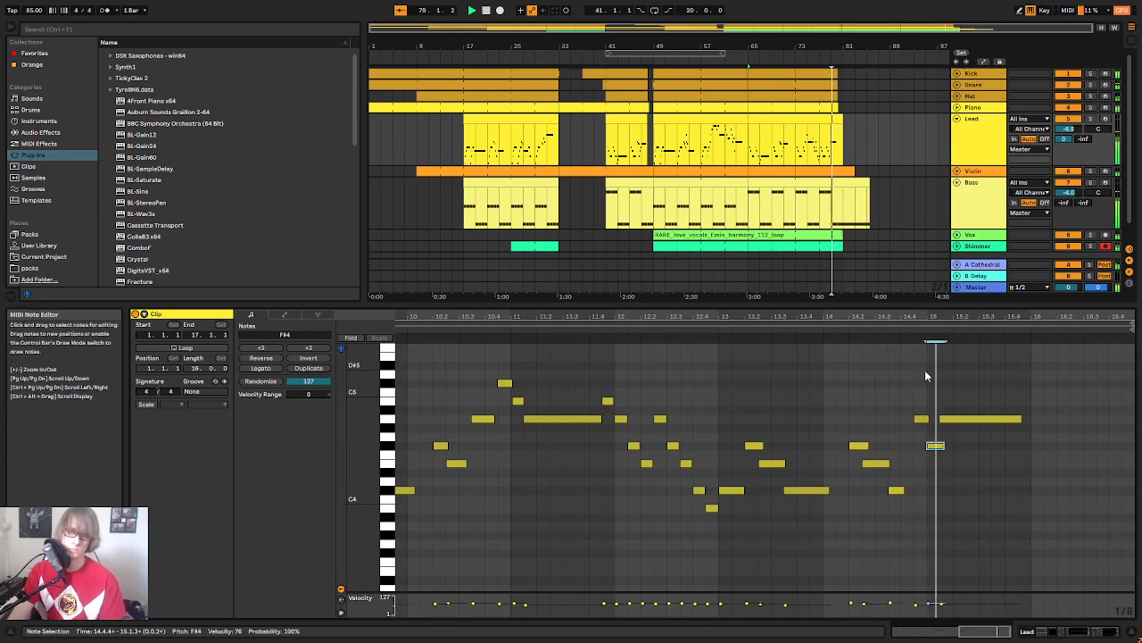
{"action": "key", "text": "space"}
Step: Lower the long A4 note in bar 15 to E4, and play the ending back
{"action": "left_click", "coordinate": [961, 420]}
{"action": "key", "text": "Down"}
{"action": "key", "text": "Down"}
{"action": "key", "text": "Down"}
{"action": "key", "text": "Down"}
{"action": "key", "text": "Down"}
{"action": "key", "text": "space"}
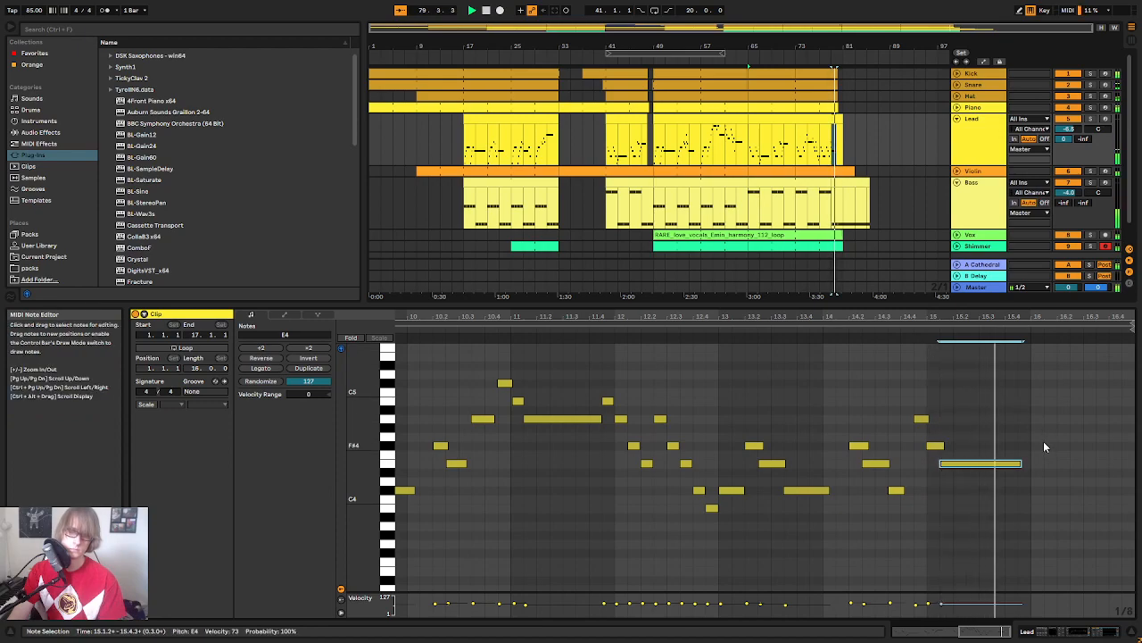
Step: Shorten the long E4 note to end around 15.3.3, and paste a copy of the last three notes at 15.4.1
{"action": "left_click_drag", "start_coordinate": [1020, 464], "coordinate": [1008, 465]}
{"action": "left_click_drag", "start_coordinate": [918, 486], "coordinate": [949, 407]}
{"action": "key", "text": "ctrl+c"}
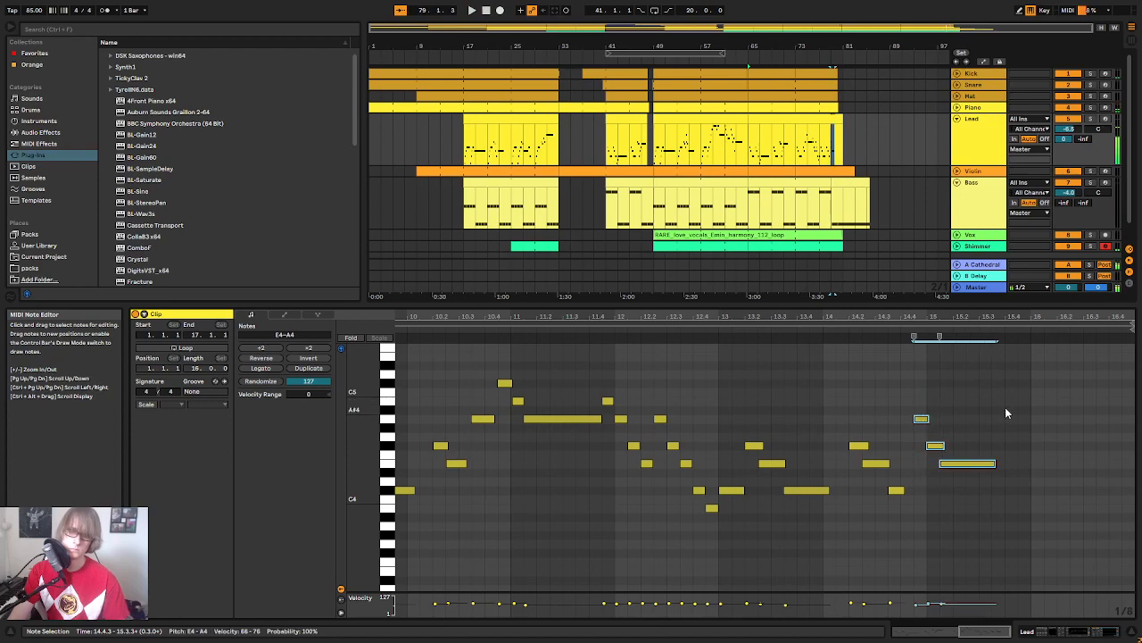
{"action": "left_click", "coordinate": [1007, 410]}
{"action": "key", "text": "ctrl+v"}
{"action": "left_click", "coordinate": [903, 338]}
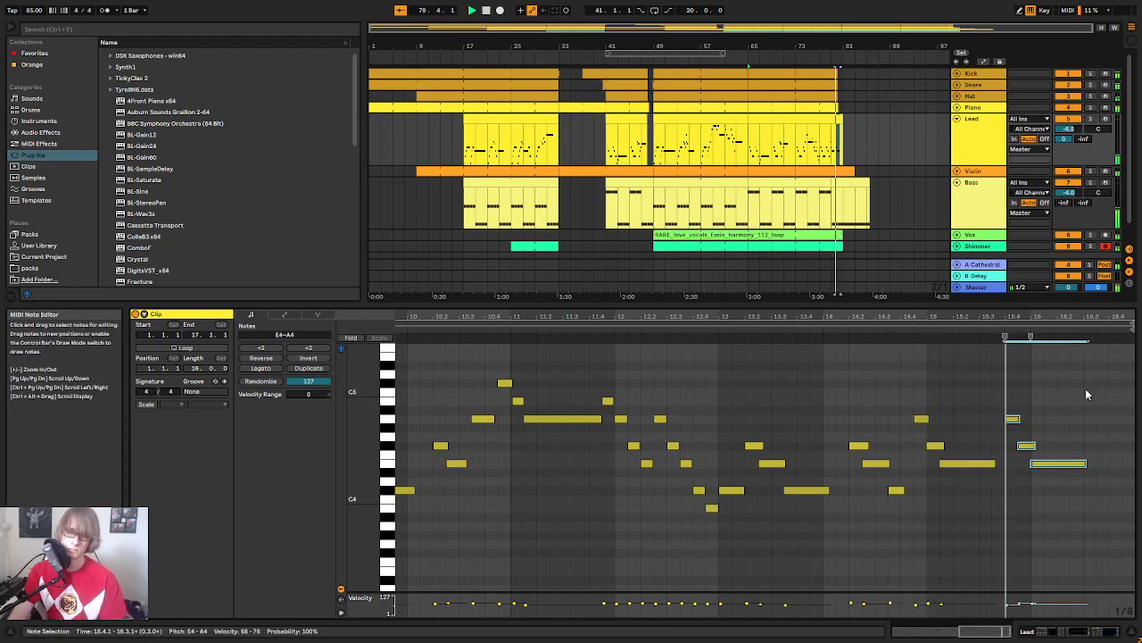
Step: Lower the three pasted notes to F#4, E4 and C#4, and play the ending back
{"action": "key", "text": "space"}
{"action": "key", "text": "Down"}
{"action": "key", "text": "Down"}
{"action": "key", "text": "Down"}
{"action": "left_click", "coordinate": [1010, 467]}
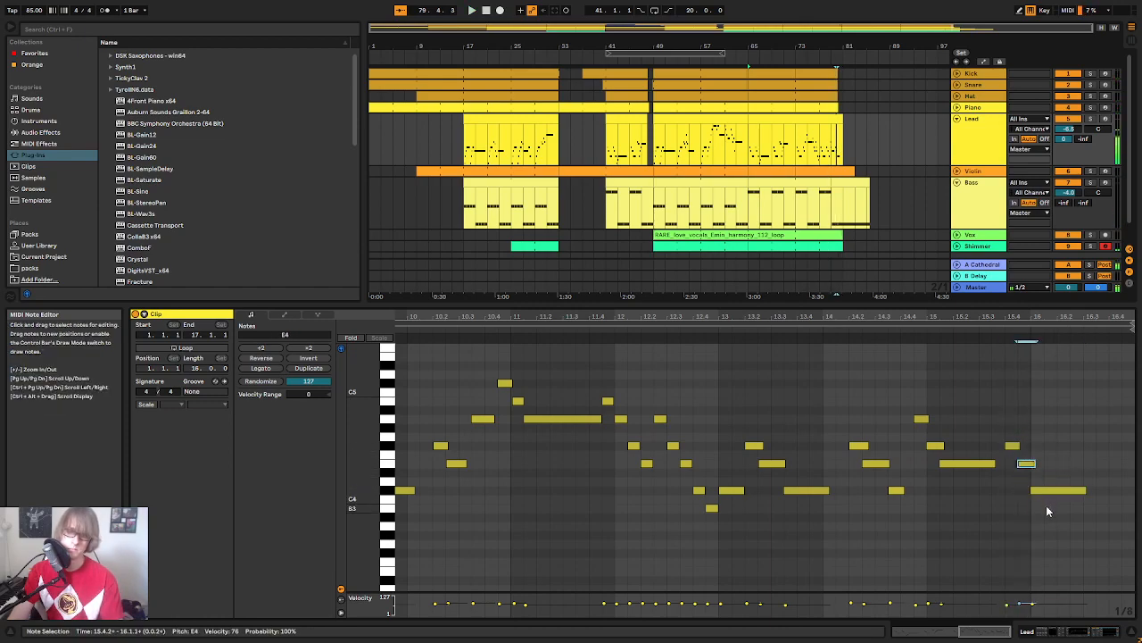
{"action": "left_click", "coordinate": [897, 329]}
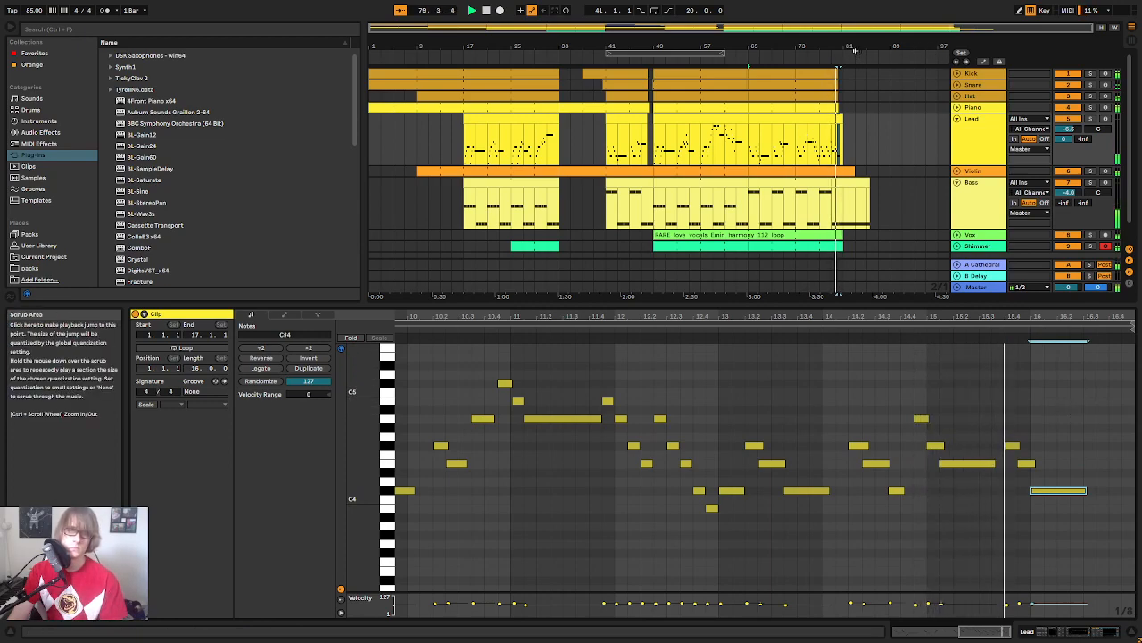
Step: Replay from before the ending, and shift the three pasted notes later by an eighth-note grid step
{"action": "left_click", "coordinate": [827, 67]}
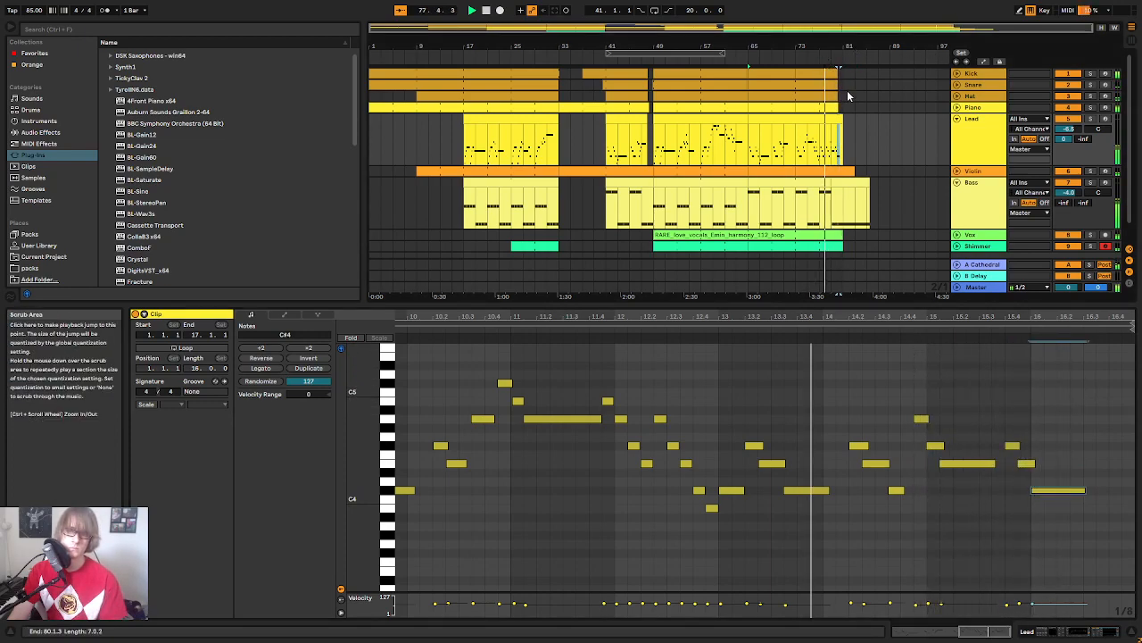
{"action": "left_click_drag", "start_coordinate": [1017, 498], "coordinate": [1073, 410]}
{"action": "key", "text": "Right"}
{"action": "left_click", "coordinate": [1085, 423]}
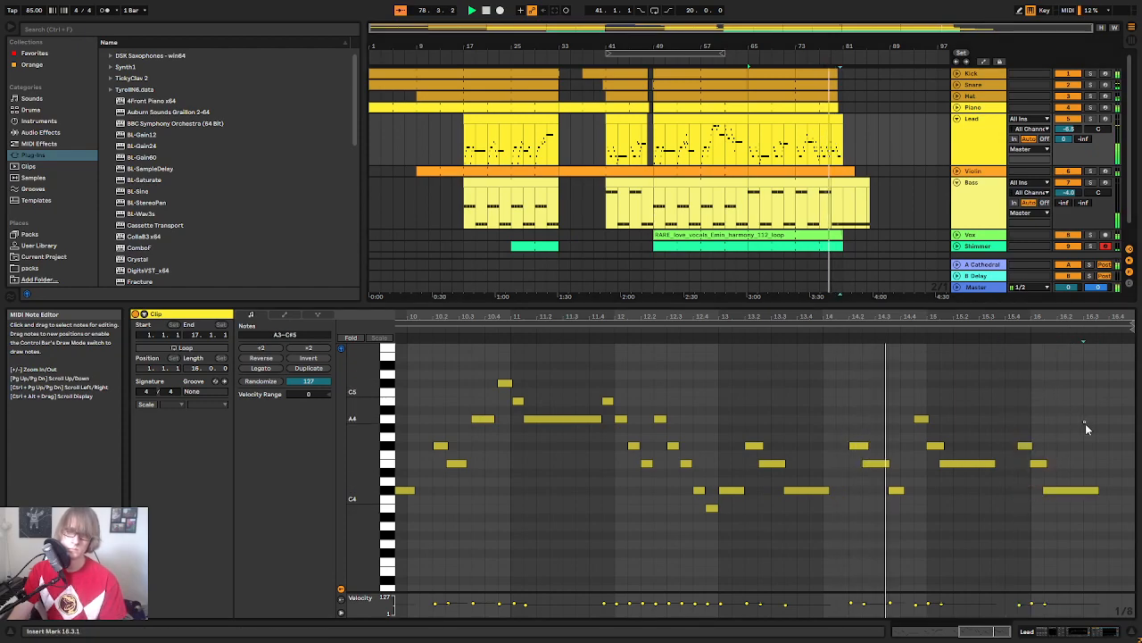
Step: Align the short E4 note of the final phrase to 16.1.1, and replay the ending
{"action": "left_click_drag", "start_coordinate": [1082, 317], "coordinate": [1078, 337]}
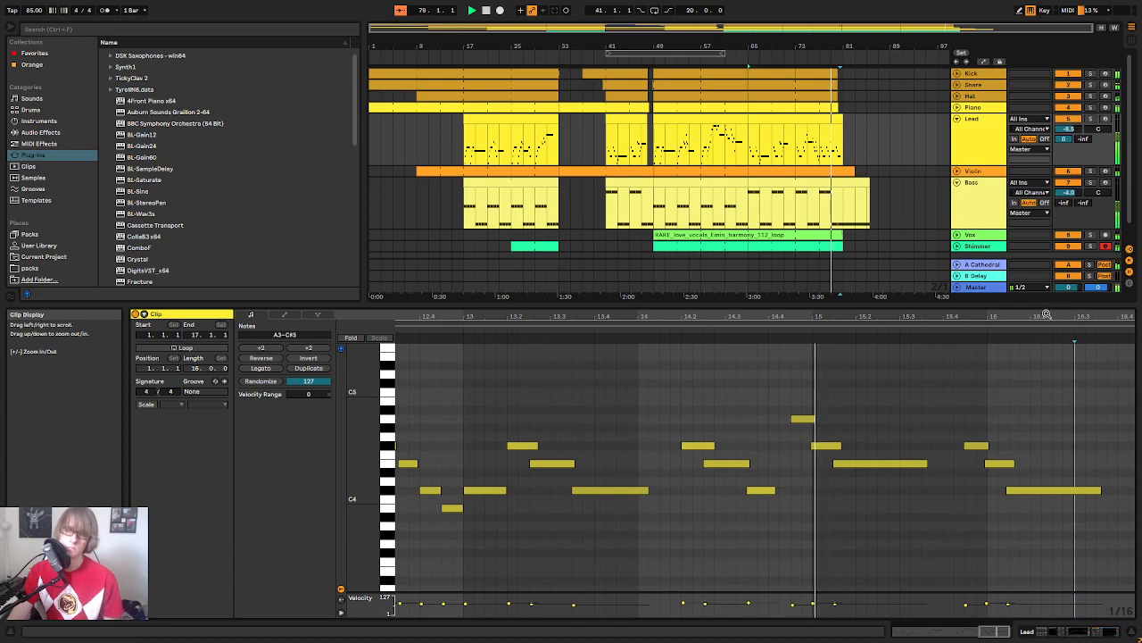
{"action": "left_click_drag", "start_coordinate": [1046, 317], "coordinate": [1040, 314]}
{"action": "left_click", "coordinate": [869, 422]}
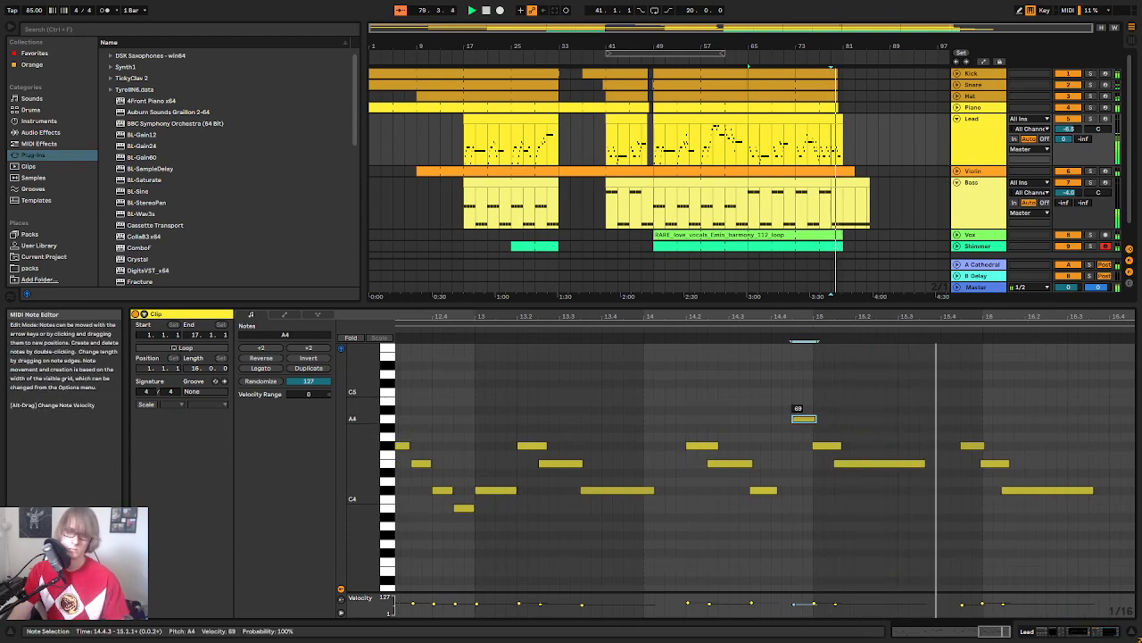
{"action": "left_click", "coordinate": [973, 446]}
{"action": "left_click", "coordinate": [973, 446]}
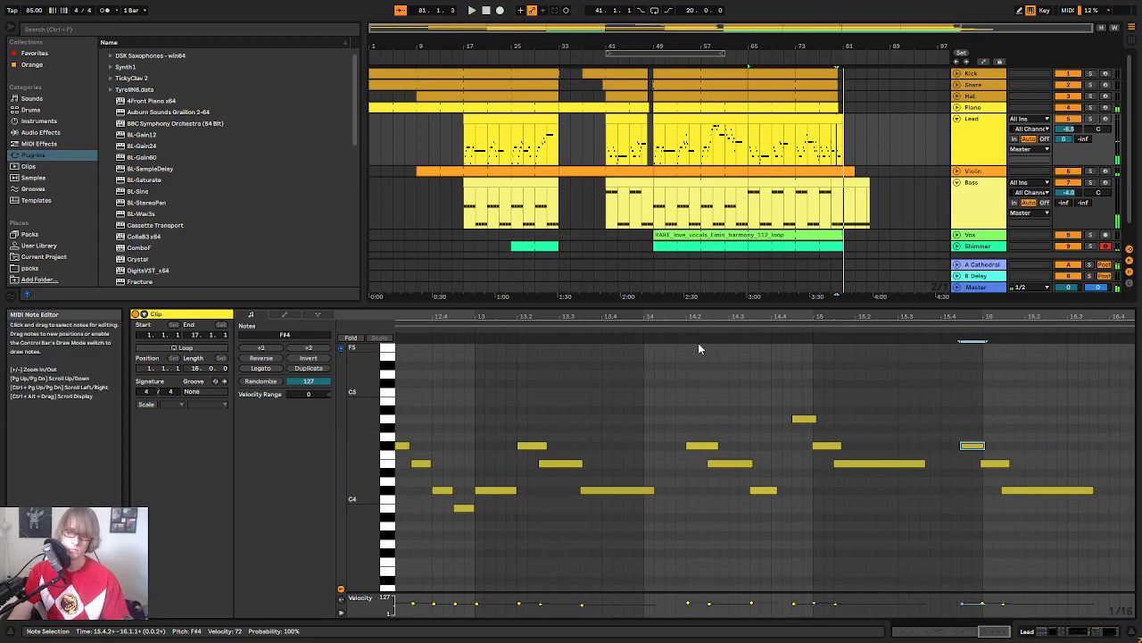
{"action": "left_click", "coordinate": [926, 409]}
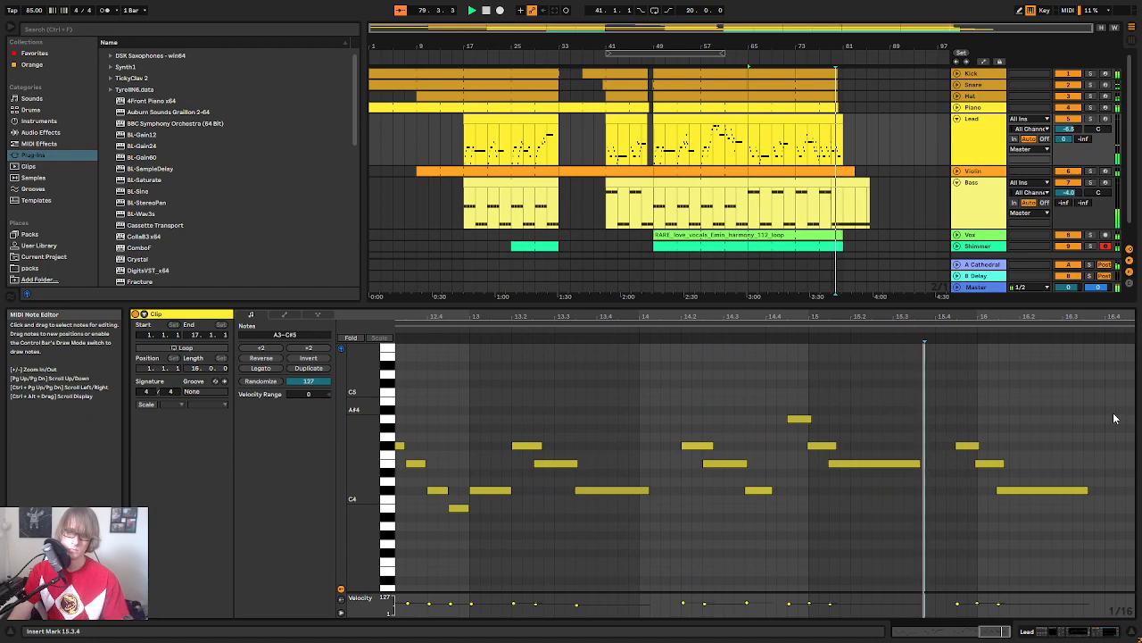
{"action": "double_click", "coordinate": [988, 464]}
{"action": "key", "text": "space"}
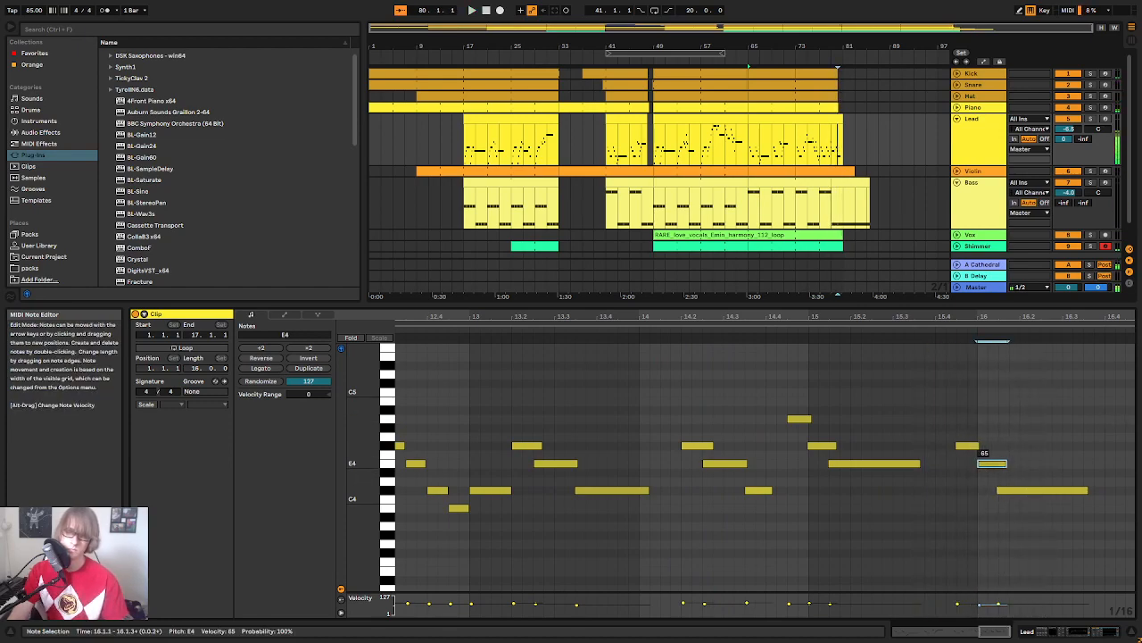
{"action": "left_click", "coordinate": [942, 333]}
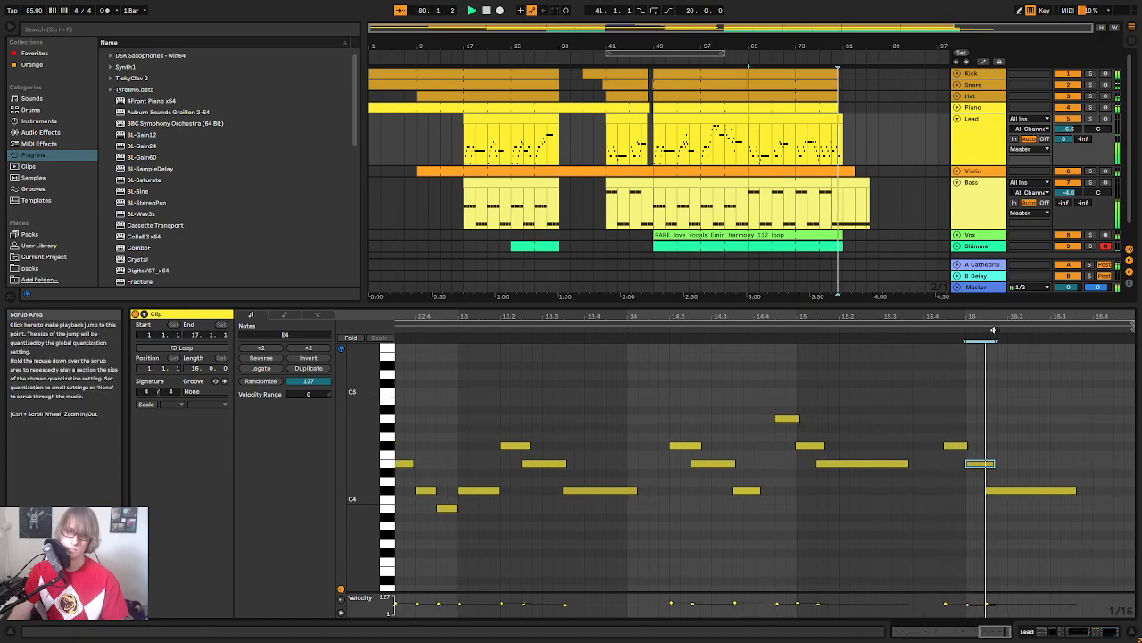
Step: Align the final C#4 note to 16.1.3 and the F#4 and E4 notes in bar 15 to the grid, and replay them
{"action": "left_click", "coordinate": [1038, 489]}
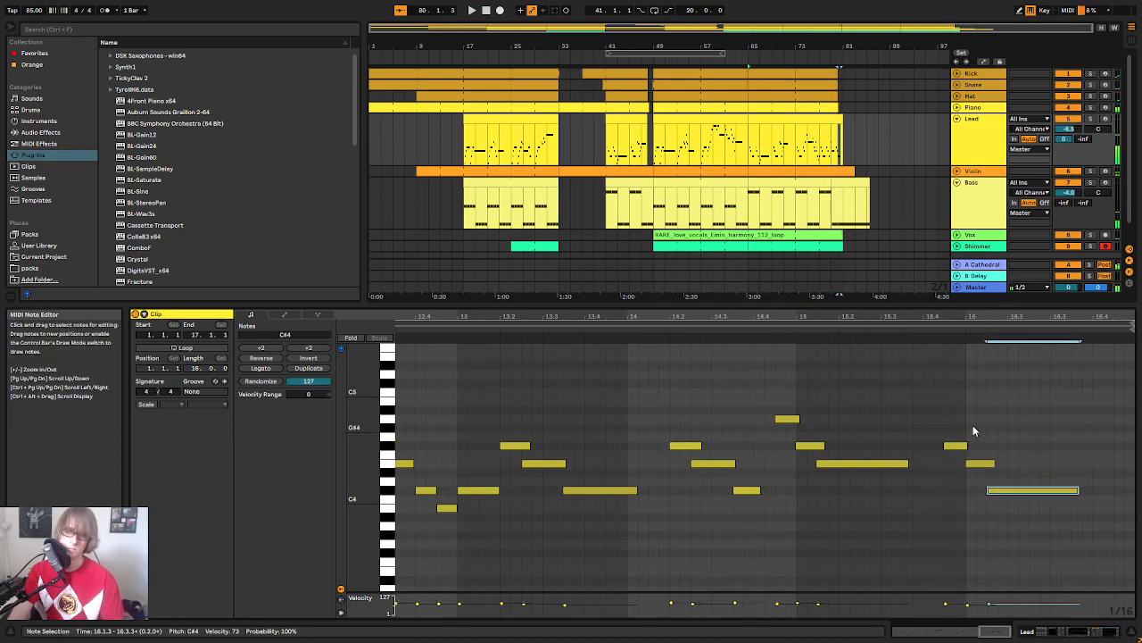
{"action": "left_click_drag", "start_coordinate": [939, 499], "coordinate": [1006, 414]}
{"action": "left_click_drag", "start_coordinate": [993, 497], "coordinate": [977, 451]}
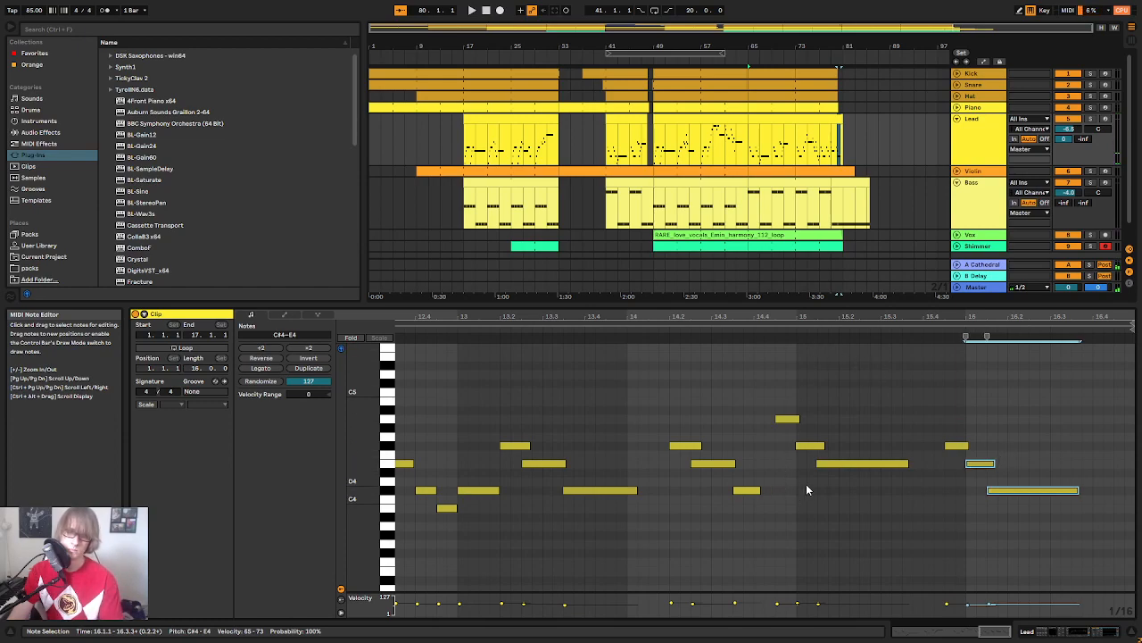
{"action": "left_click_drag", "start_coordinate": [806, 484], "coordinate": [835, 430]}
{"action": "left_click", "coordinate": [748, 328]}
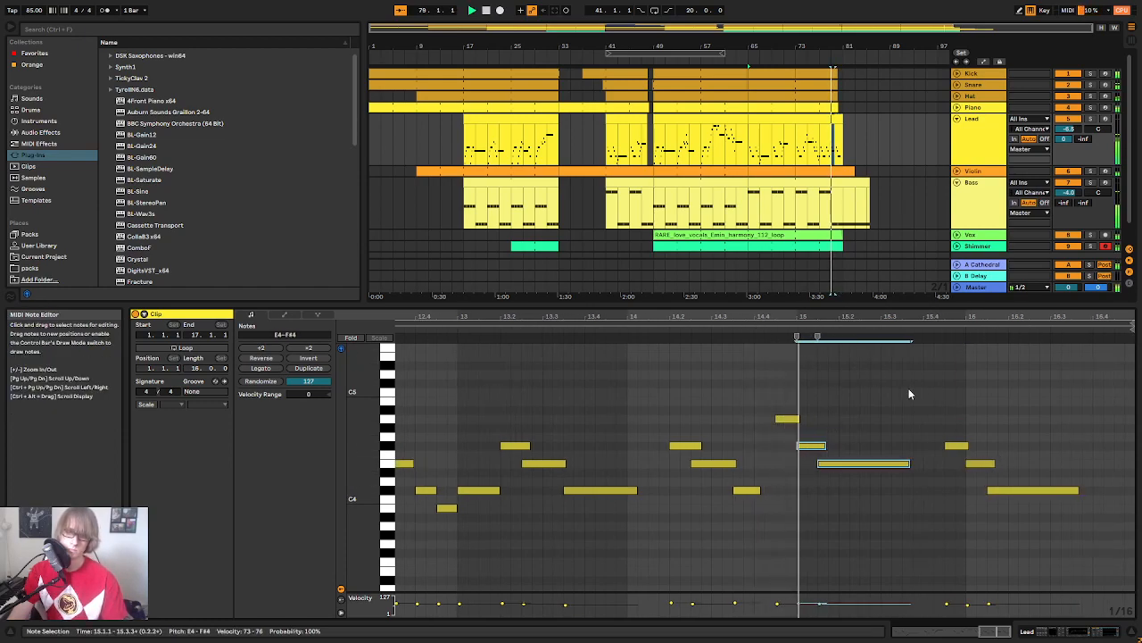
{"action": "left_click", "coordinate": [932, 384]}
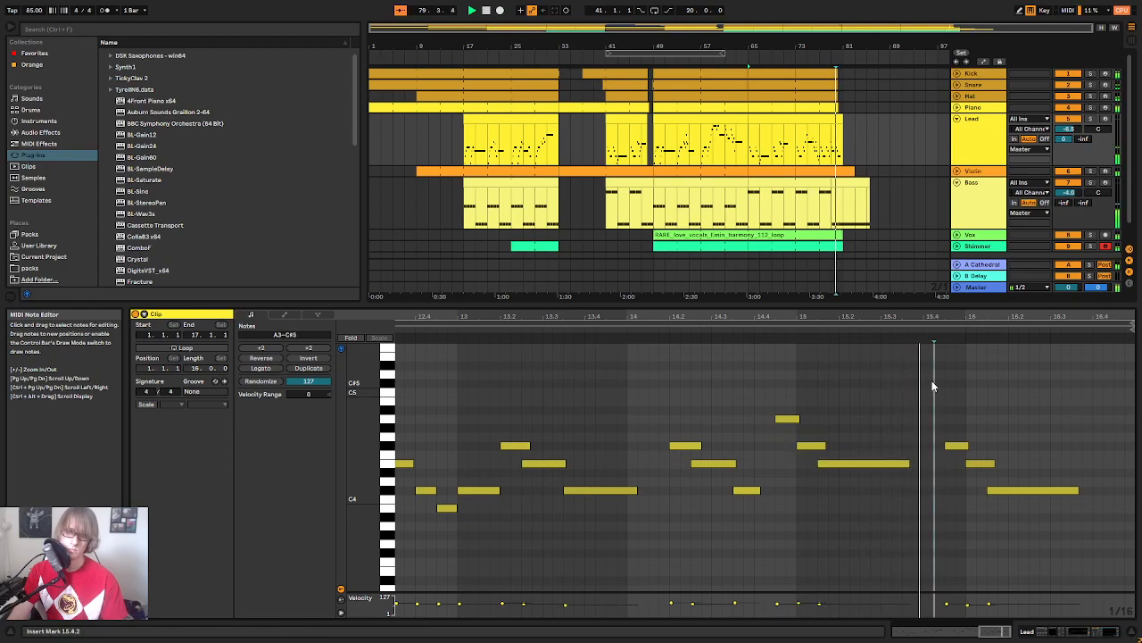
Step: Extend the last Lead clip to end at 86.1.1, and lengthen its final C#4 note to about clip bar 21
{"action": "left_click_drag", "start_coordinate": [966, 317], "coordinate": [981, 496]}
{"action": "left_click_drag", "start_coordinate": [843, 51], "coordinate": [809, 118]}
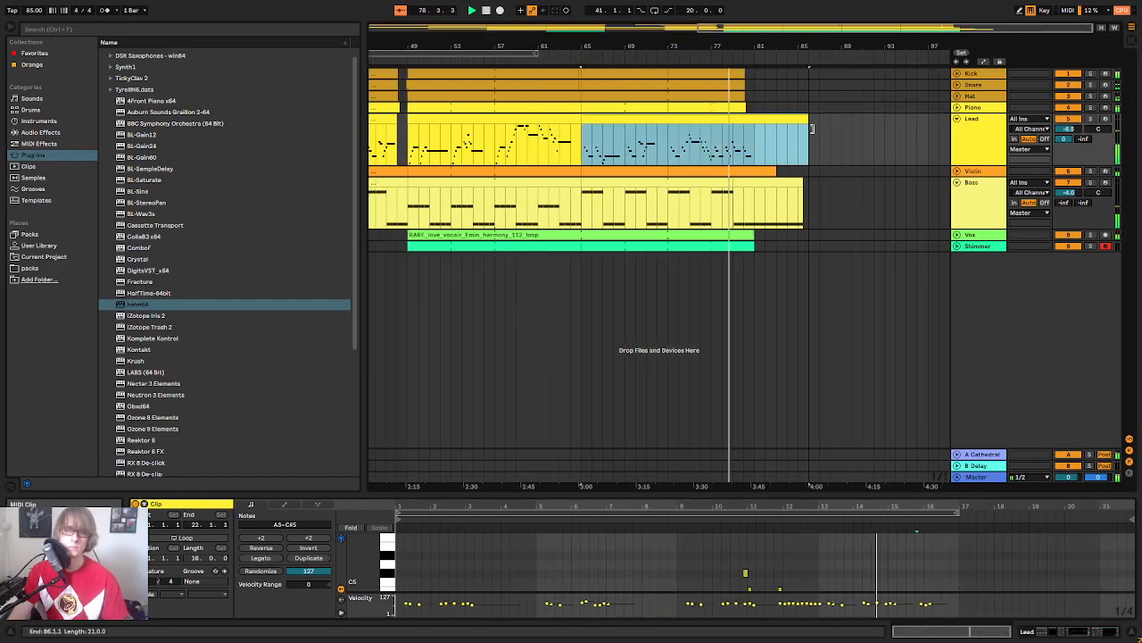
{"action": "left_click_drag", "start_coordinate": [952, 494], "coordinate": [953, 259]}
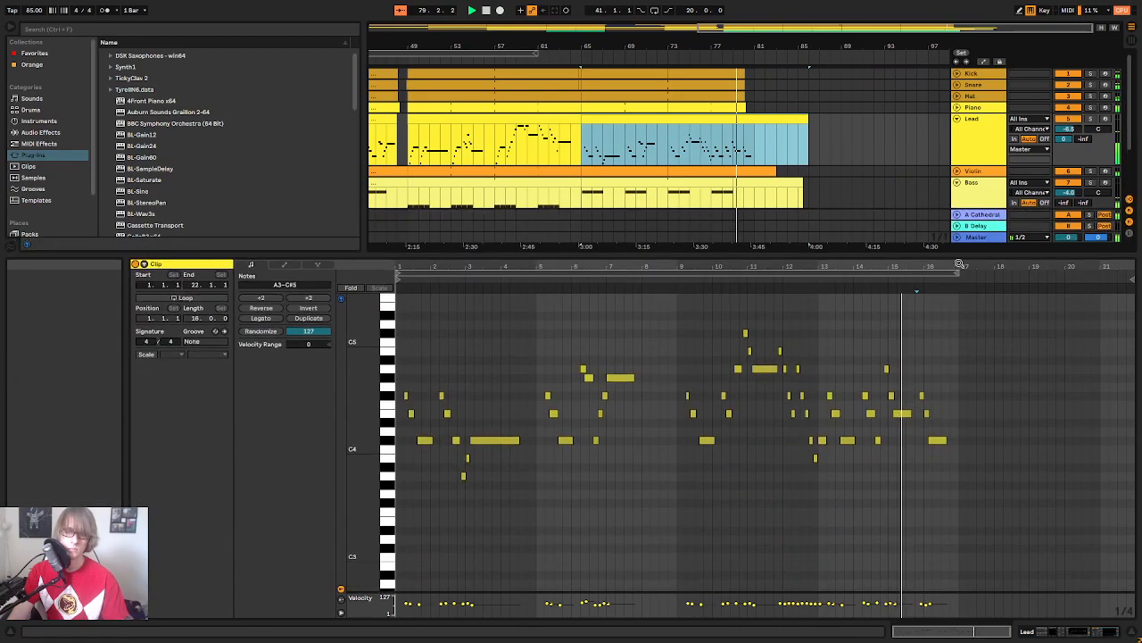
{"action": "left_click", "coordinate": [942, 441]}
{"action": "left_click_drag", "start_coordinate": [947, 440], "coordinate": [1095, 446]}
{"action": "left_click", "coordinate": [1050, 468]}
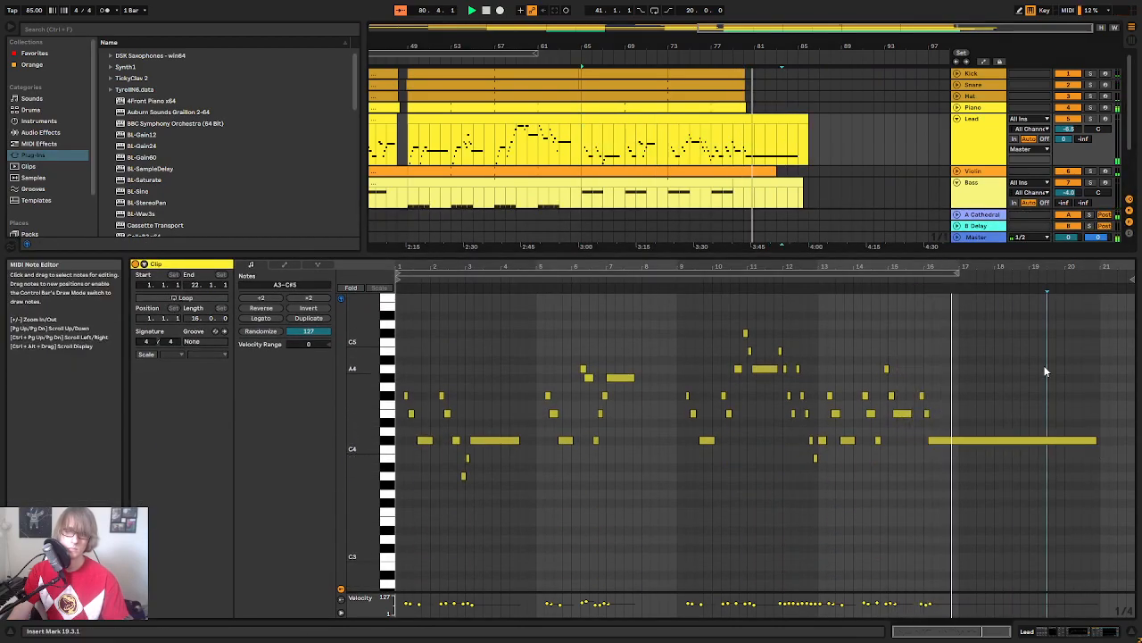
Step: Trim the last Lead clip to a 20-bar length ending at 85.1.1, and save the set
{"action": "left_click_drag", "start_coordinate": [808, 118], "coordinate": [798, 118]}
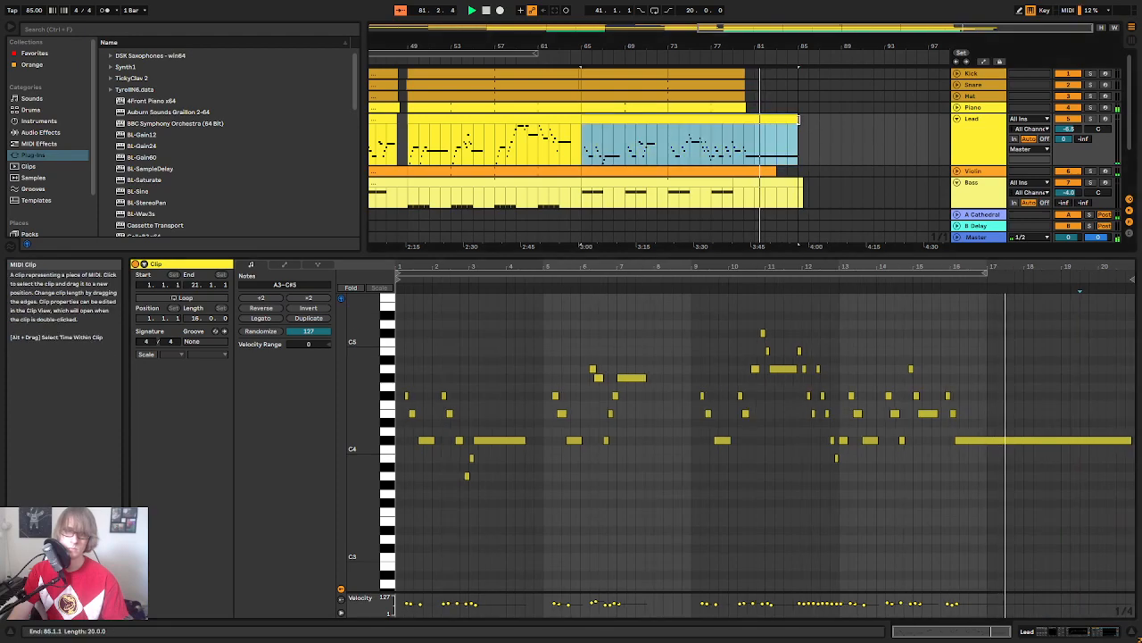
{"action": "left_click", "coordinate": [830, 142]}
{"action": "left_click_drag", "start_coordinate": [882, 254], "coordinate": [900, 139]}
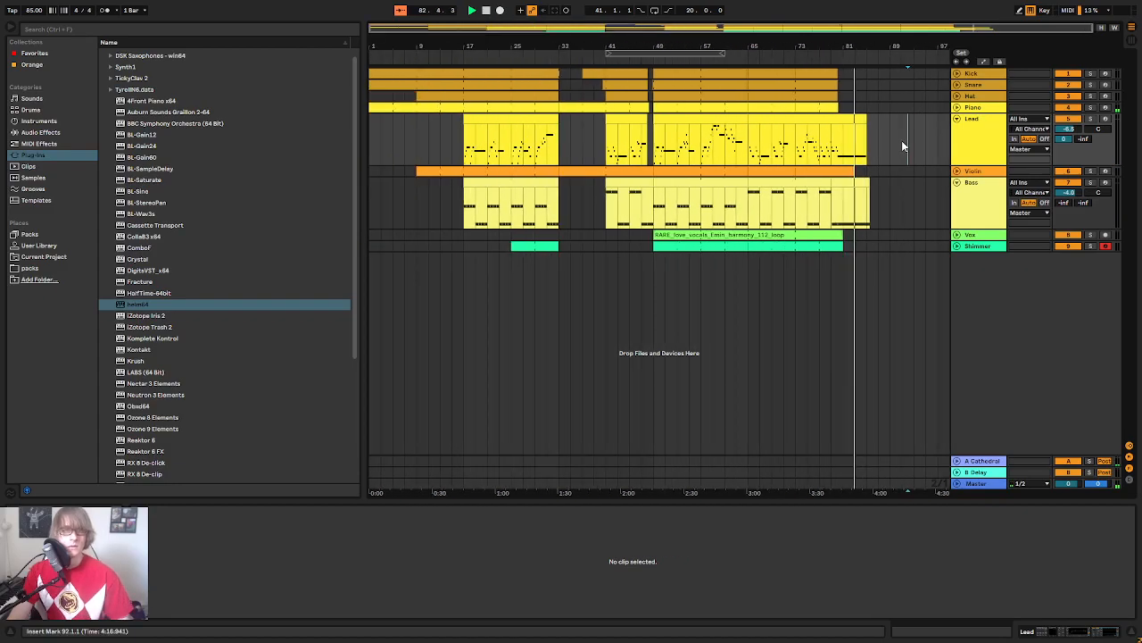
{"action": "key", "text": "ctrl+s"}
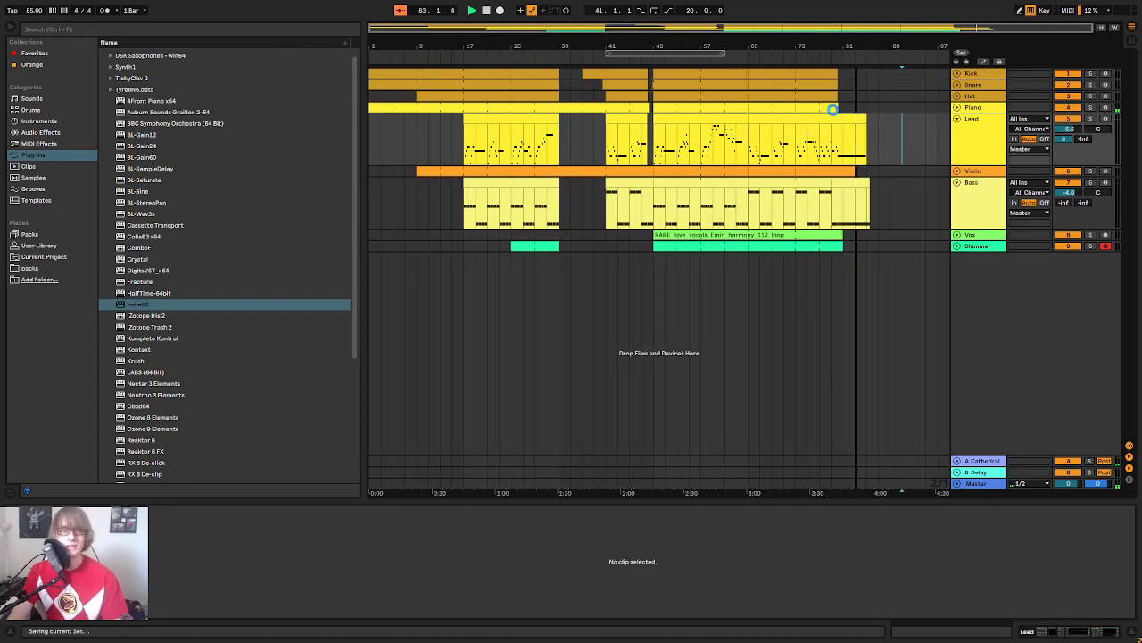
Step: Stop playback, and place the insert marker at bar 37 on the Lead track
{"action": "key", "text": "space"}
{"action": "key", "text": "space"}
{"action": "mouse_move", "coordinate": [581, 45]}
{"action": "left_mouse_down"}
{"action": "mouse_move", "coordinate": [770, 98]}
{"action": "mouse_move", "coordinate": [578, 46]}
{"action": "left_mouse_up"}
{"action": "left_click", "coordinate": [583, 149]}
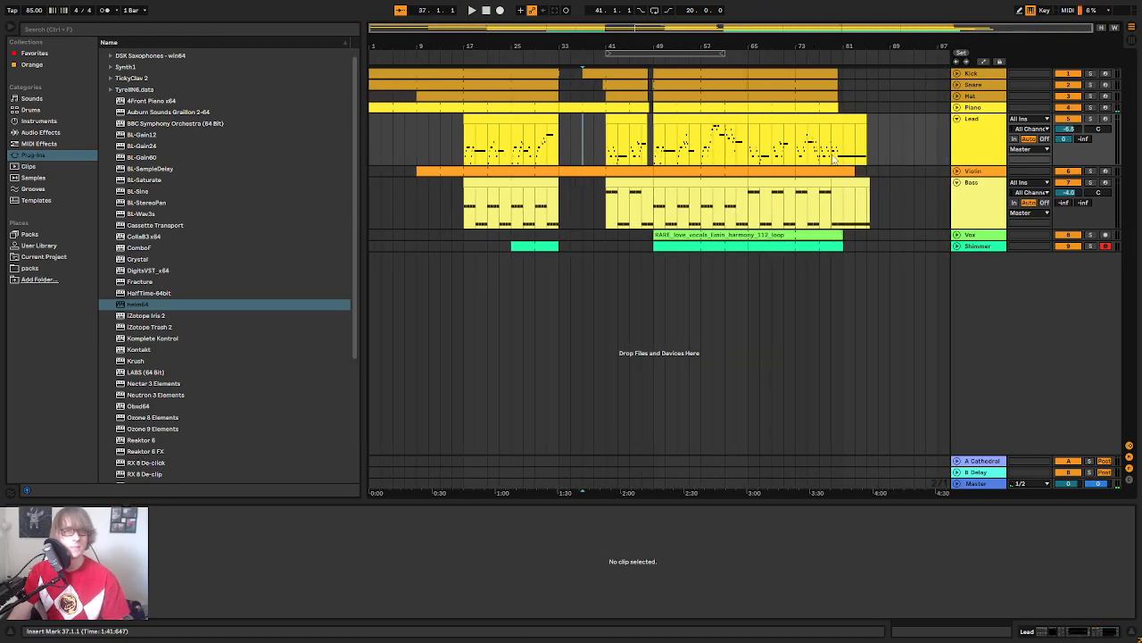
Step: Fold the Bass and Lead tracks, and unfold the Violin track briefly to look over its clips
{"action": "left_click", "coordinate": [957, 182]}
{"action": "left_click", "coordinate": [956, 119]}
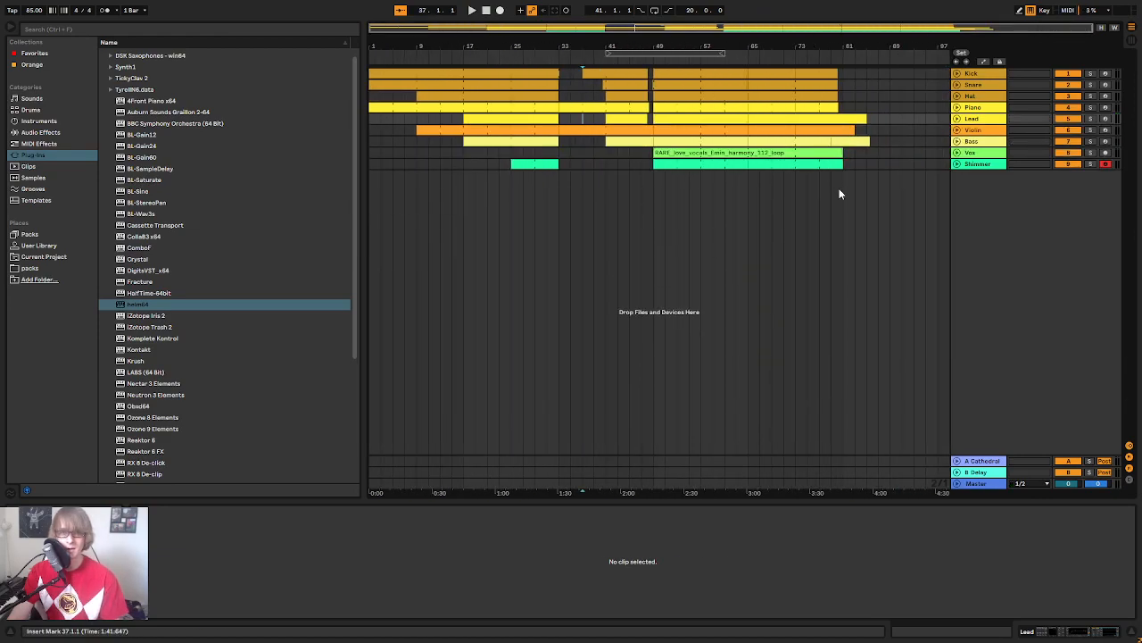
{"action": "left_click", "coordinate": [956, 132]}
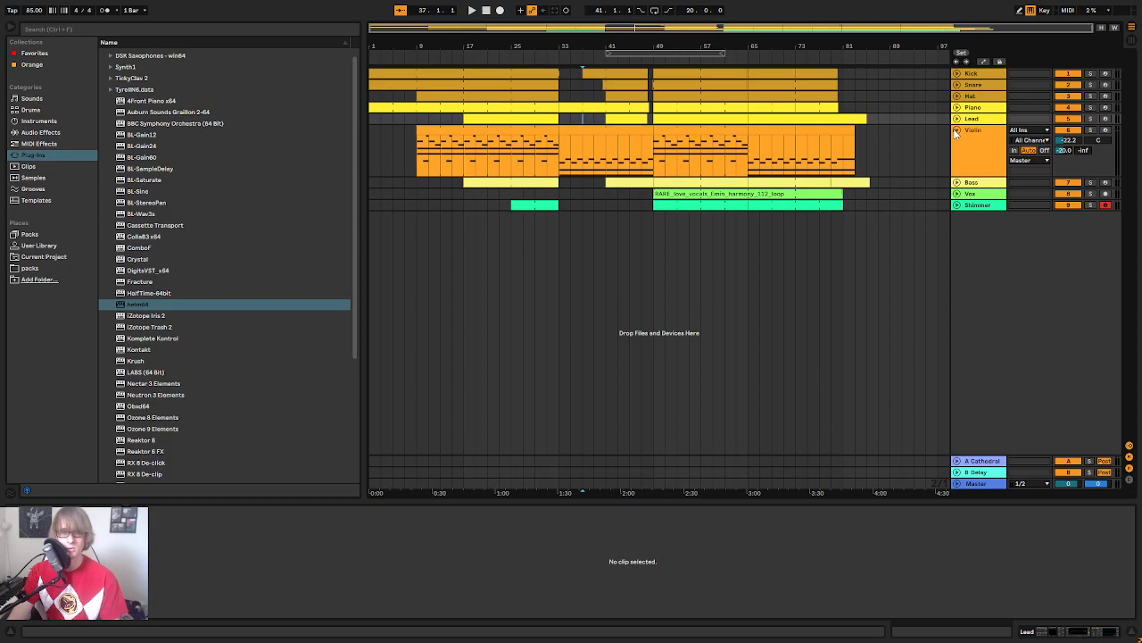
{"action": "left_click", "coordinate": [956, 132]}
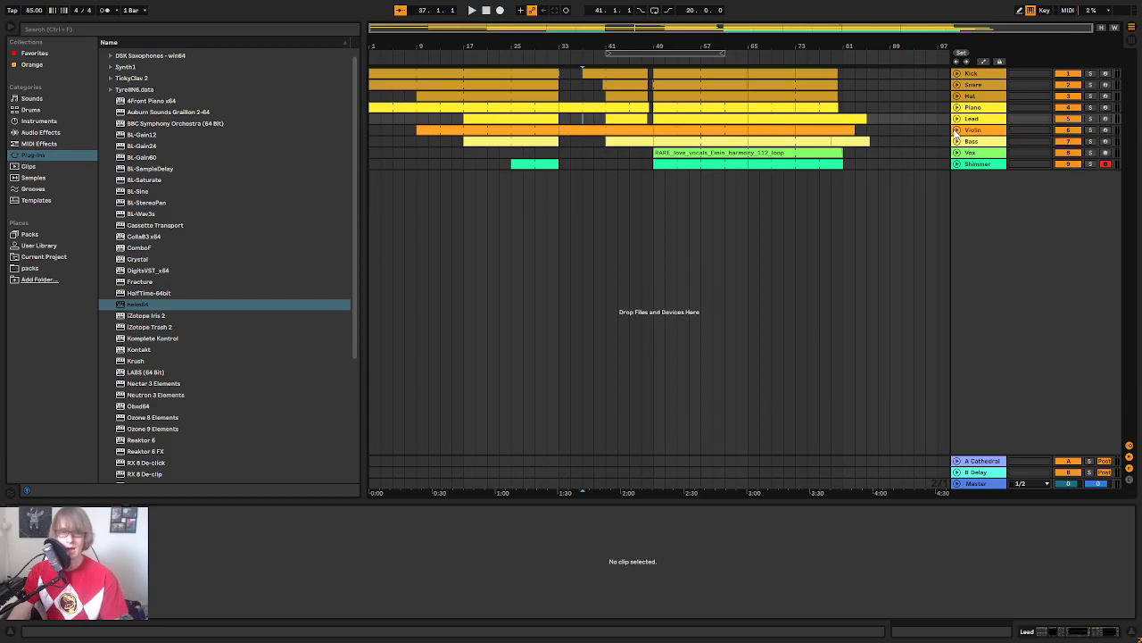
Step: Return to the start of the arrangement, and play the whole track
{"action": "left_click", "coordinate": [893, 131]}
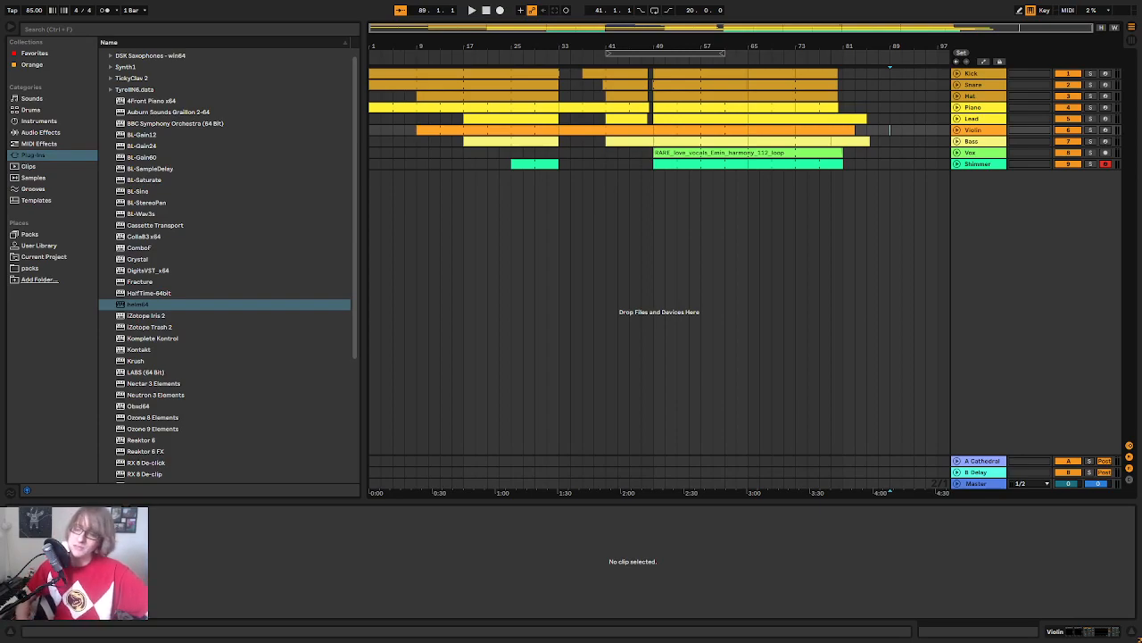
{"action": "left_click", "coordinate": [487, 10]}
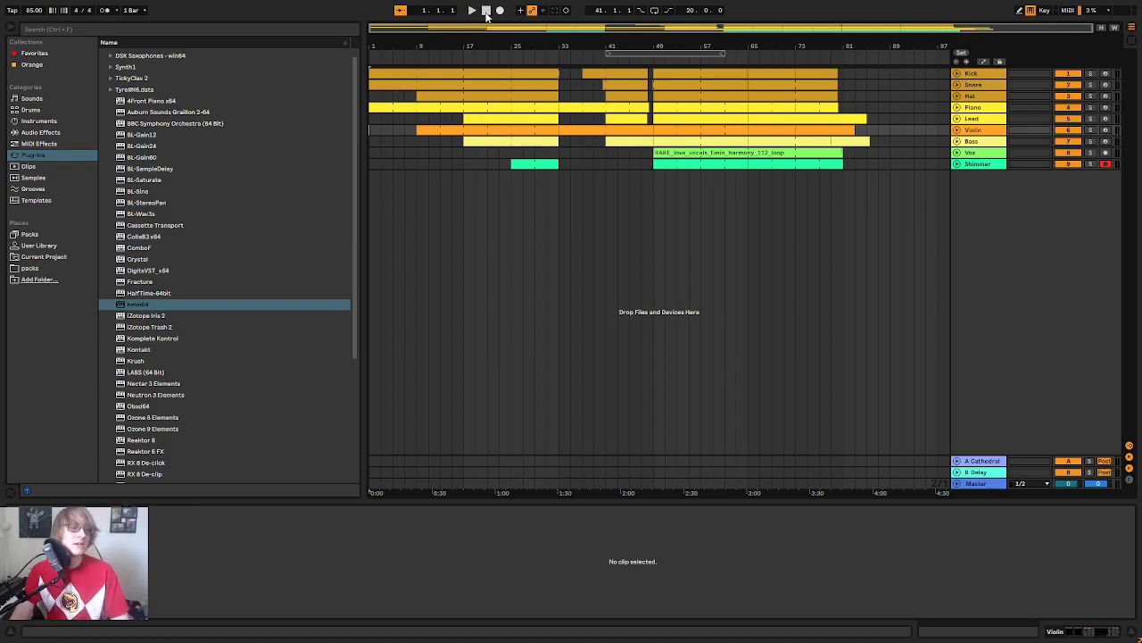
{"action": "left_click", "coordinate": [470, 11]}
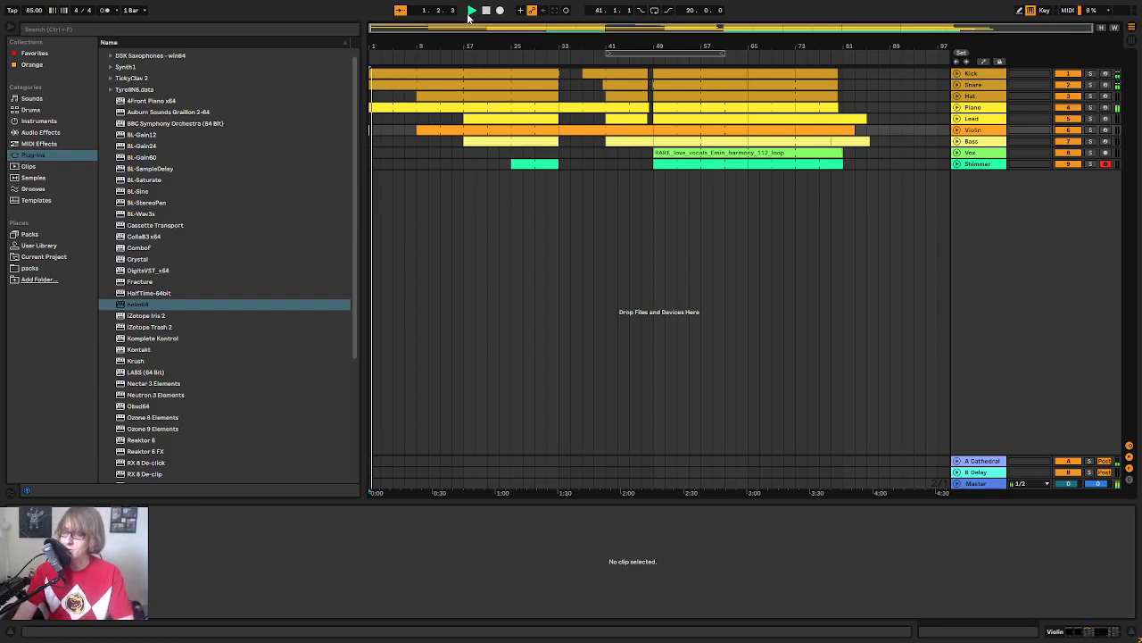